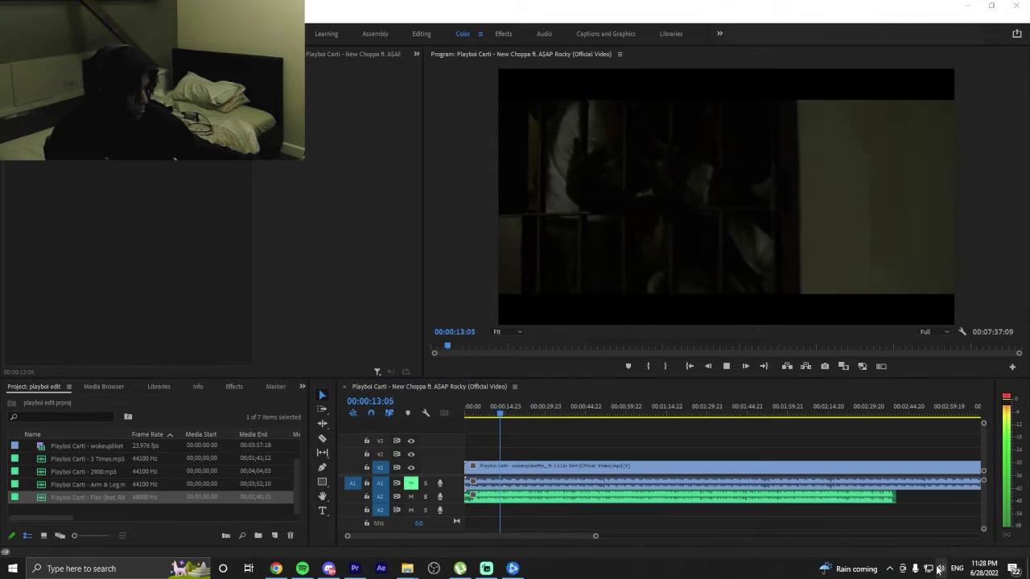
Raise Premiere Pro's volume in the Windows volume mixer to about the level of the other applications.
right_click(941, 568)
click(932, 503)
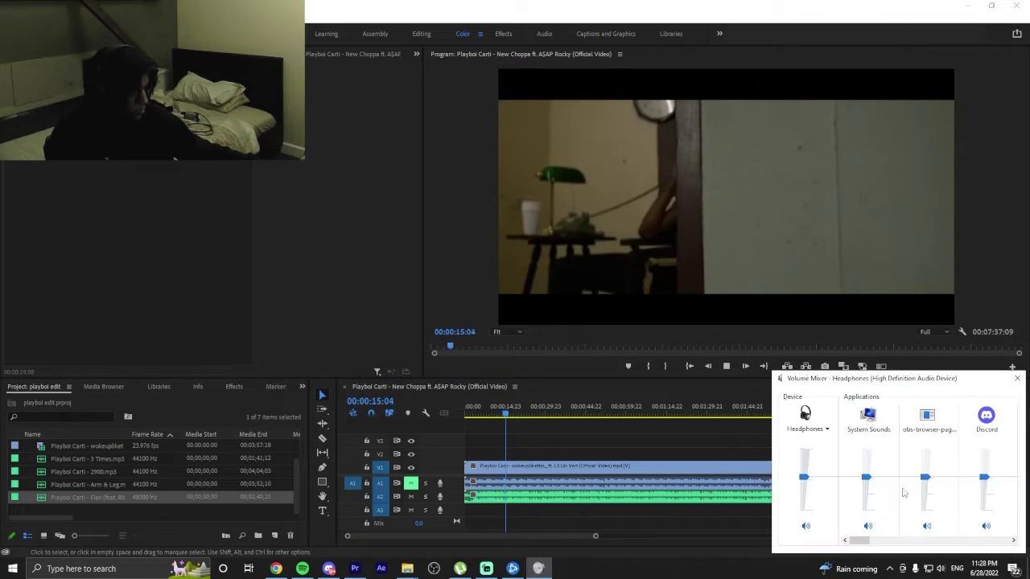
drag(863, 543, 1000, 544)
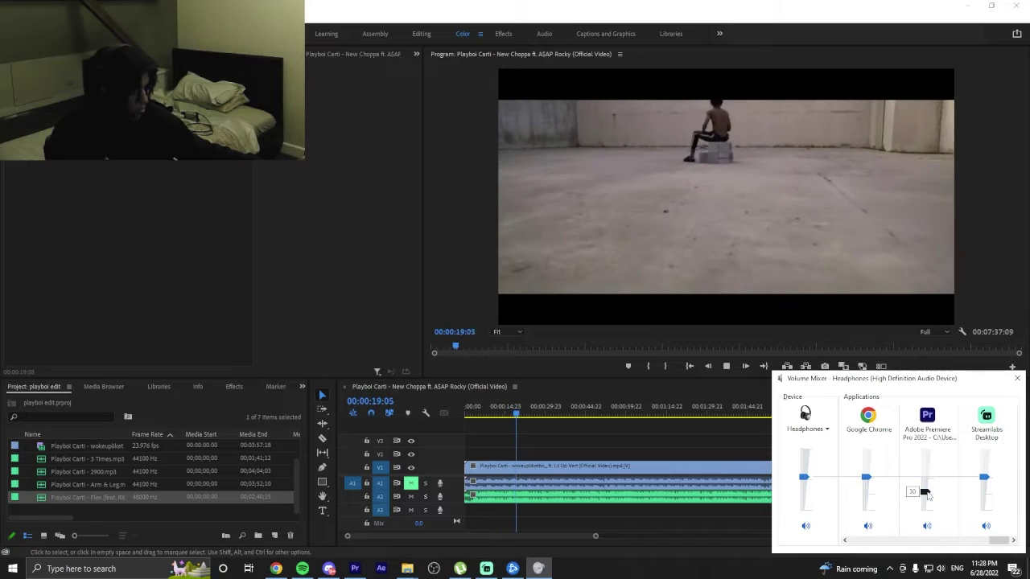
drag(925, 491, 926, 481)
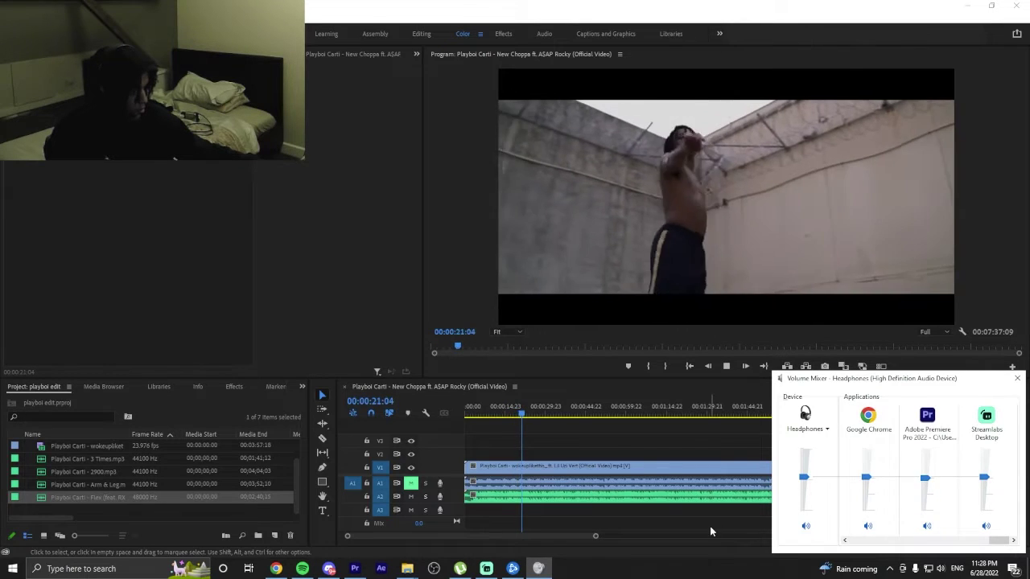
click(709, 526)
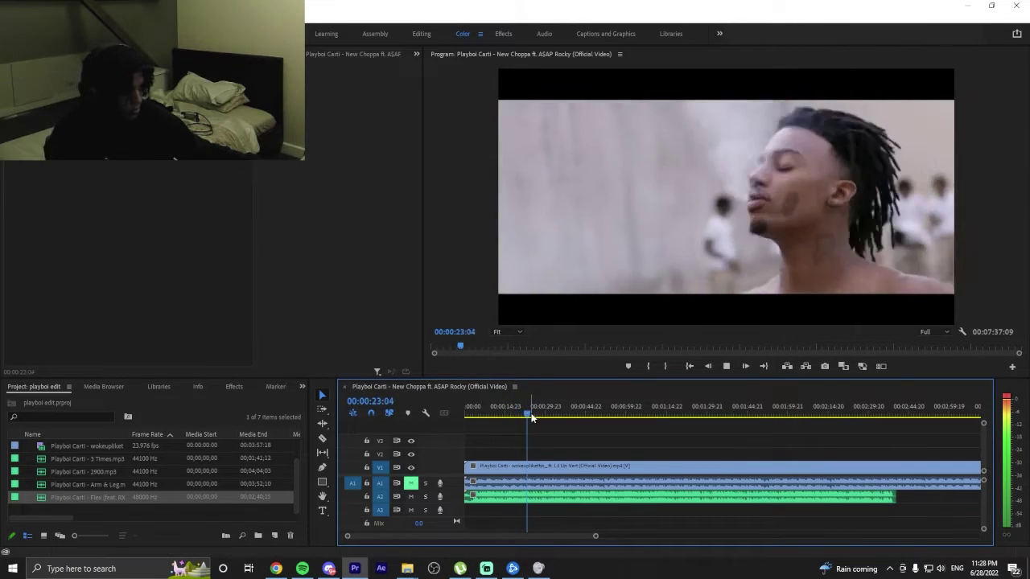
Mute audio track A2 and move the playhead to 00:00:23:12.
drag(492, 409, 452, 432)
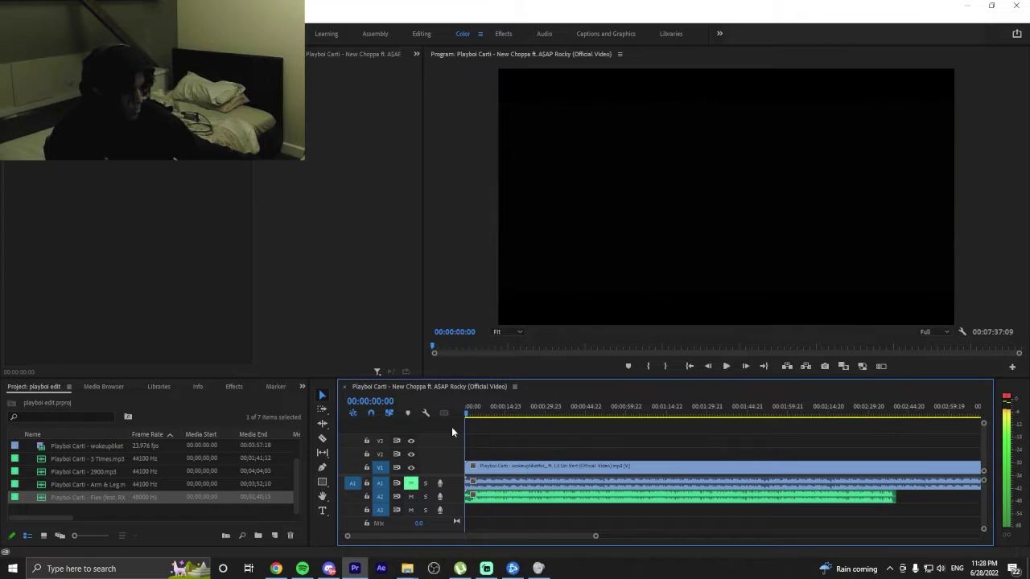
click(411, 496)
drag(471, 413, 529, 399)
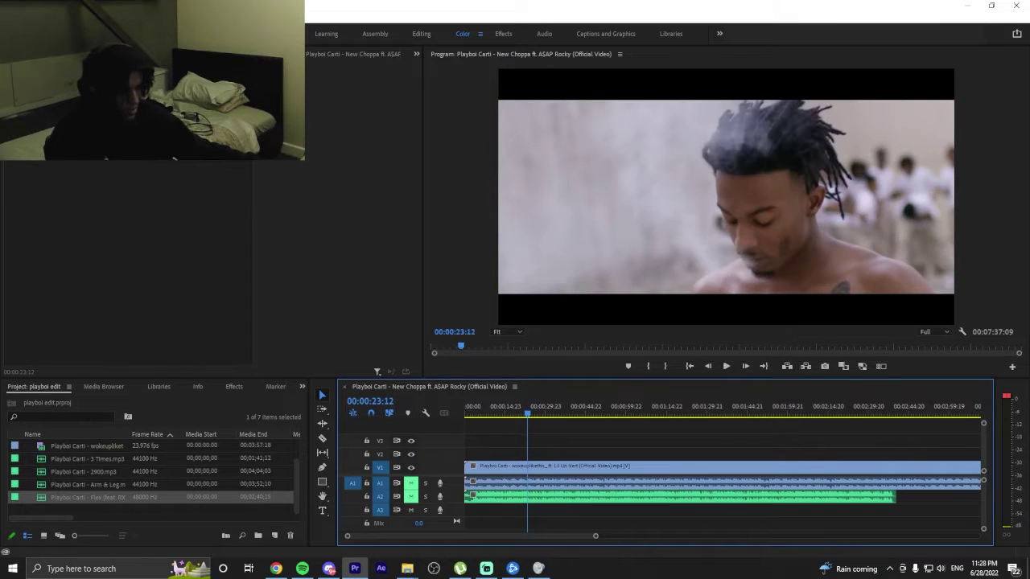
key(alt+Tab)
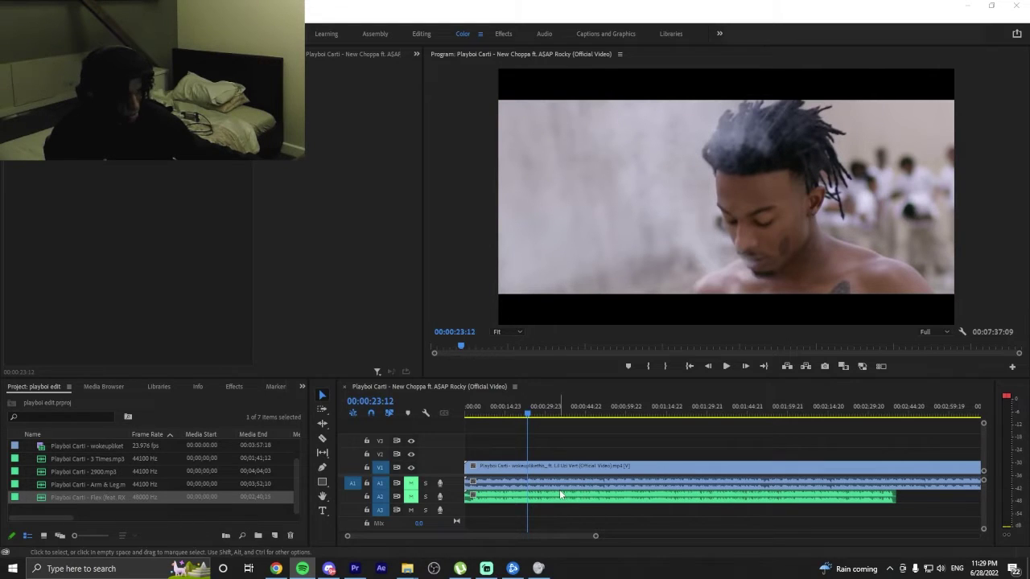
Split the video and both audio clips at 00:00:20:19, near the start of the low-angle shot in the yard corner.
drag(528, 414, 516, 417)
drag(595, 536, 526, 533)
key(space)
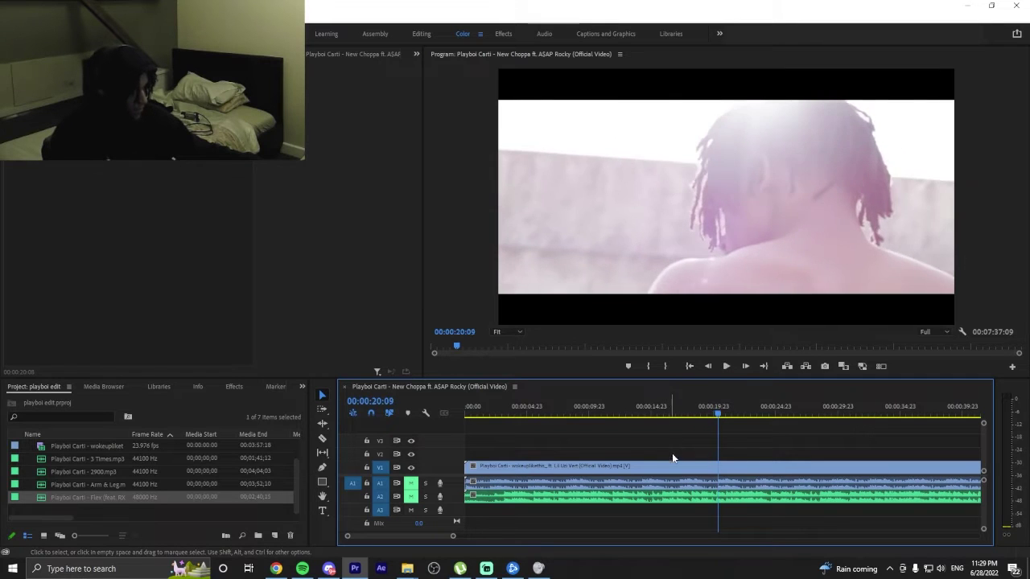
key(space)
click(723, 416)
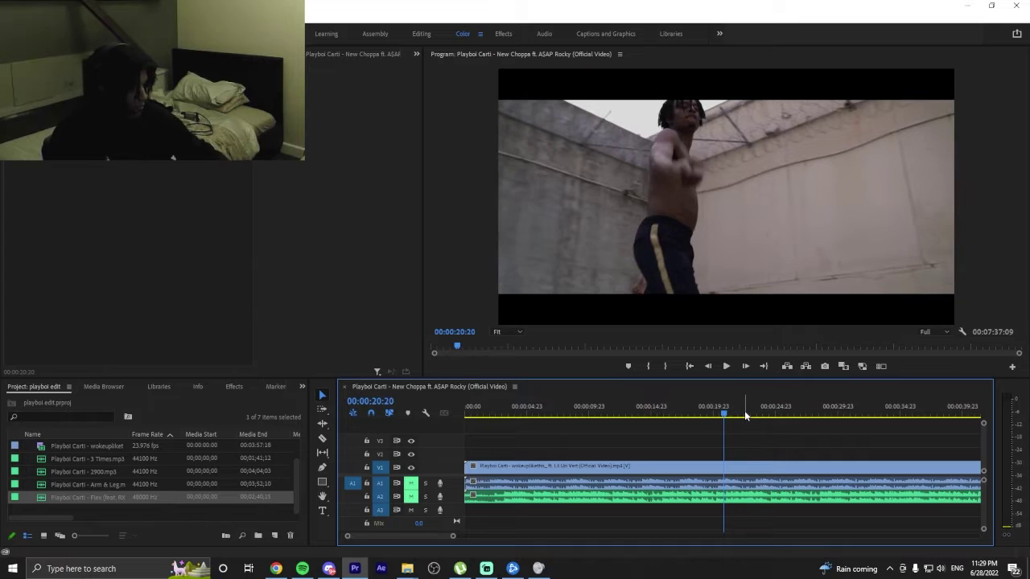
key(Right)
key(Right)
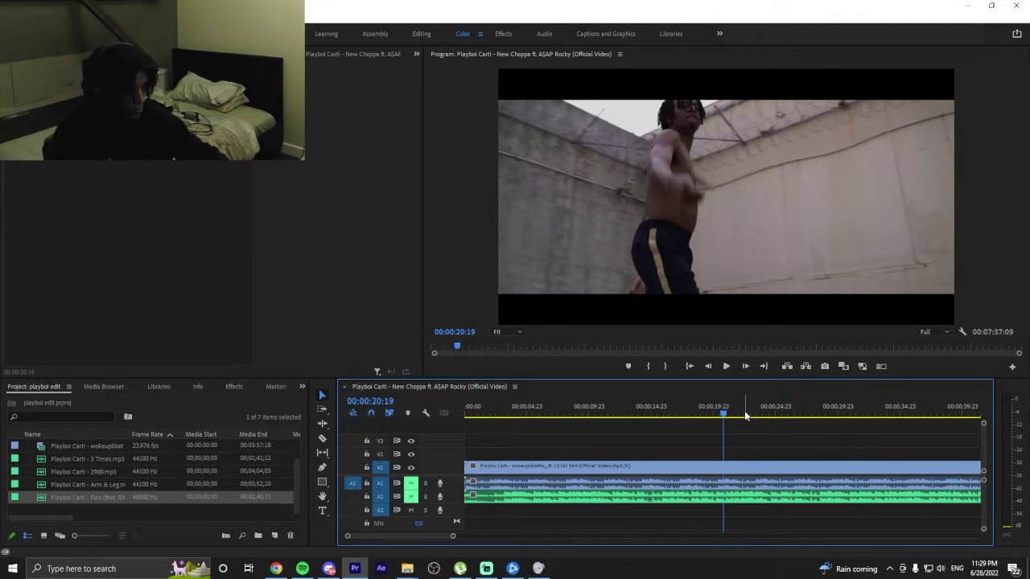
key(ctrl+k)
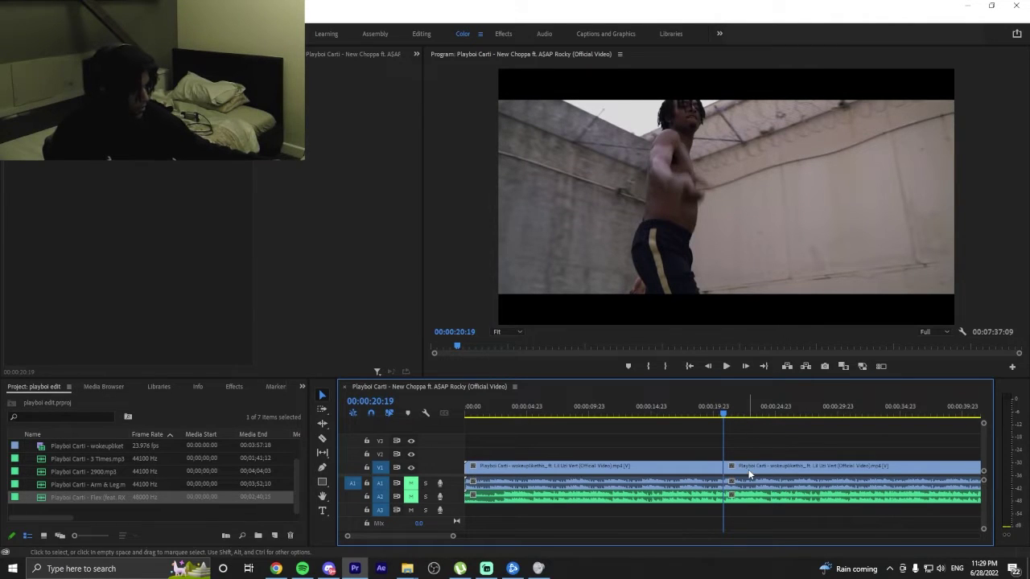
Split the video and both audio clips at 00:00:21:12, where the yard-corner shot changes to the close-up with the pink dress.
key(space)
key(space)
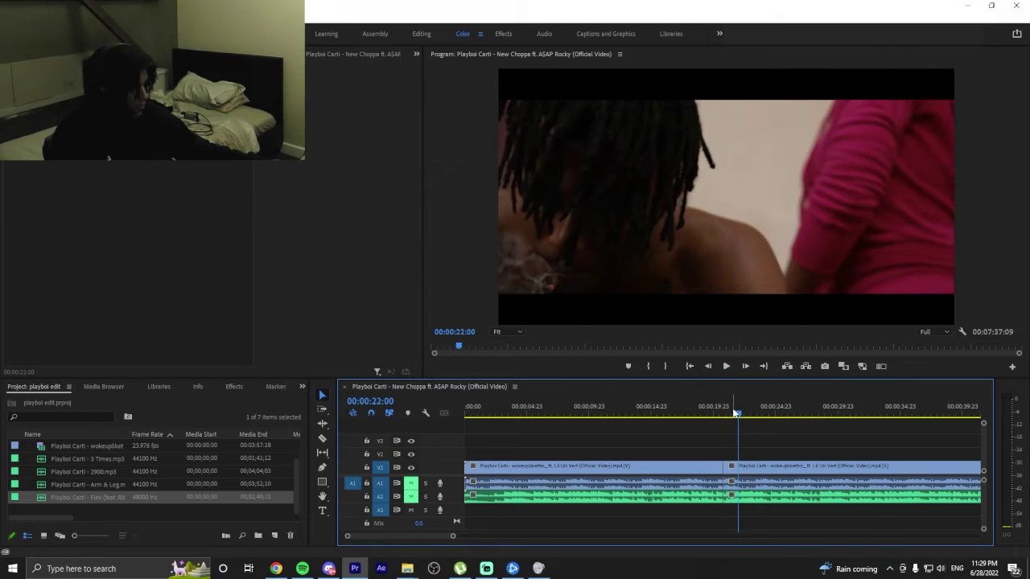
drag(738, 416, 734, 418)
key(Down)
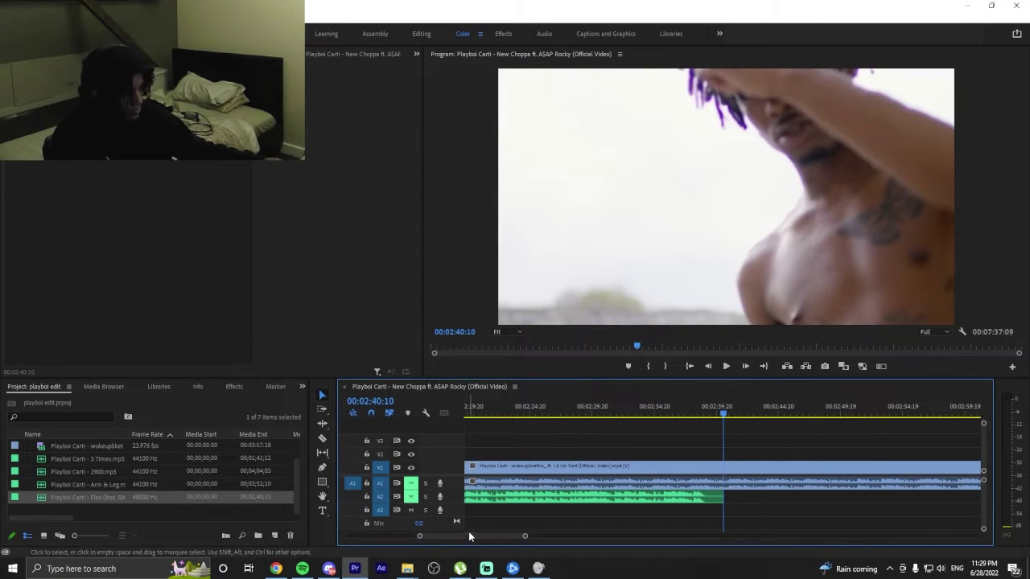
drag(470, 538, 409, 552)
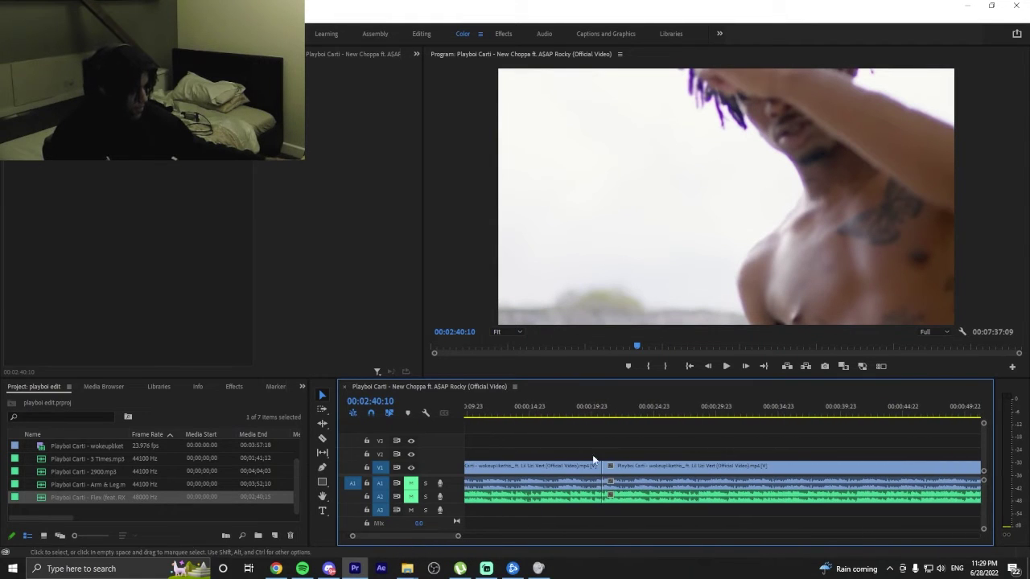
click(603, 410)
drag(603, 412, 610, 415)
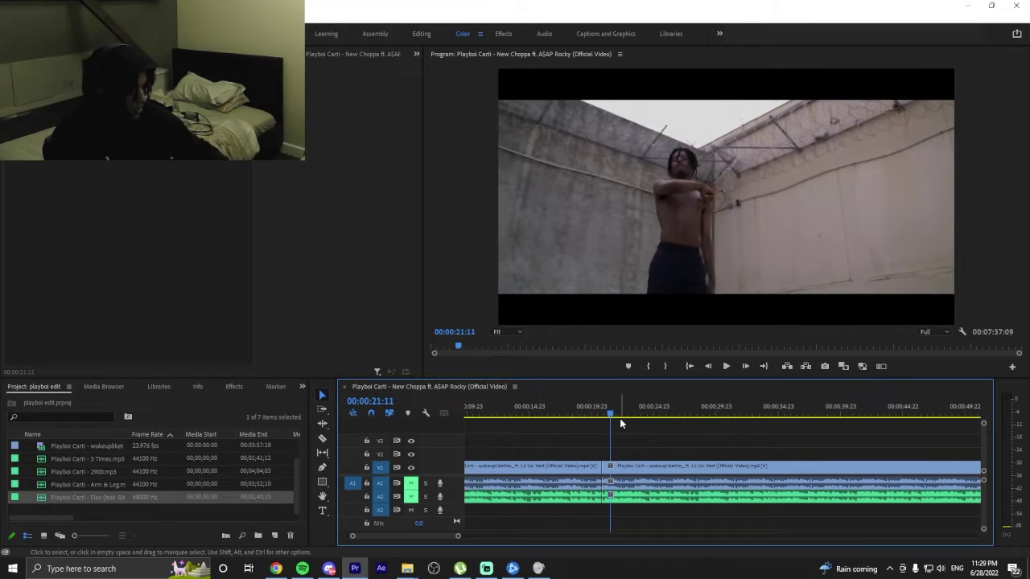
key(Right)
key(Left)
key(Right)
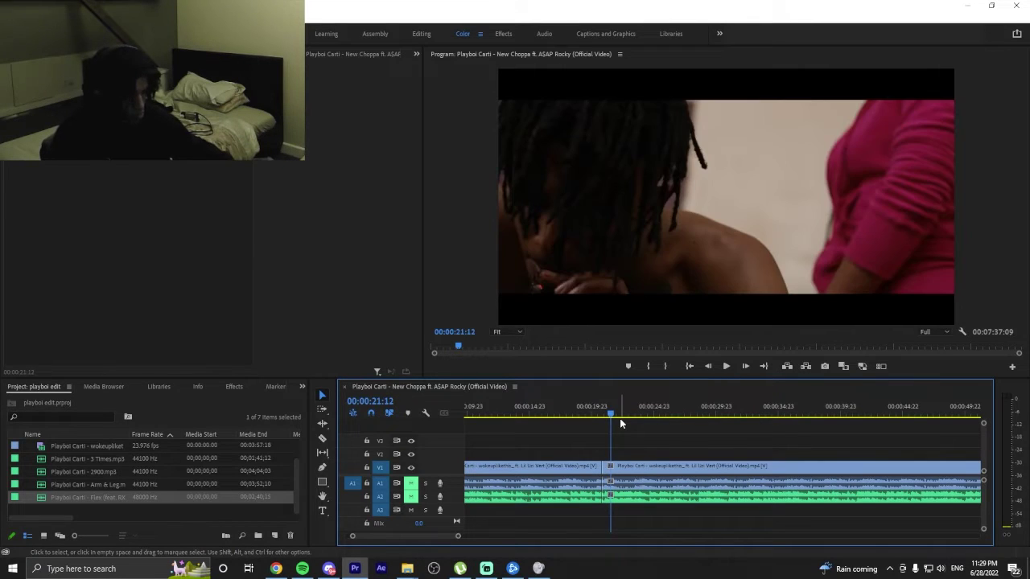
Play on to the yard walking shot and split the video and audio clips at 00:00:30:13.
key(space)
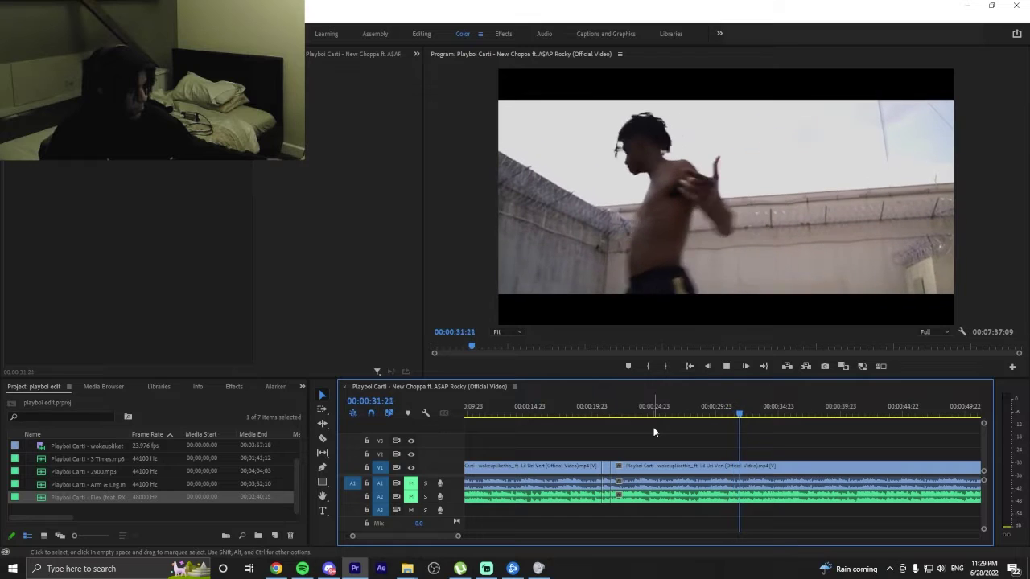
key(space)
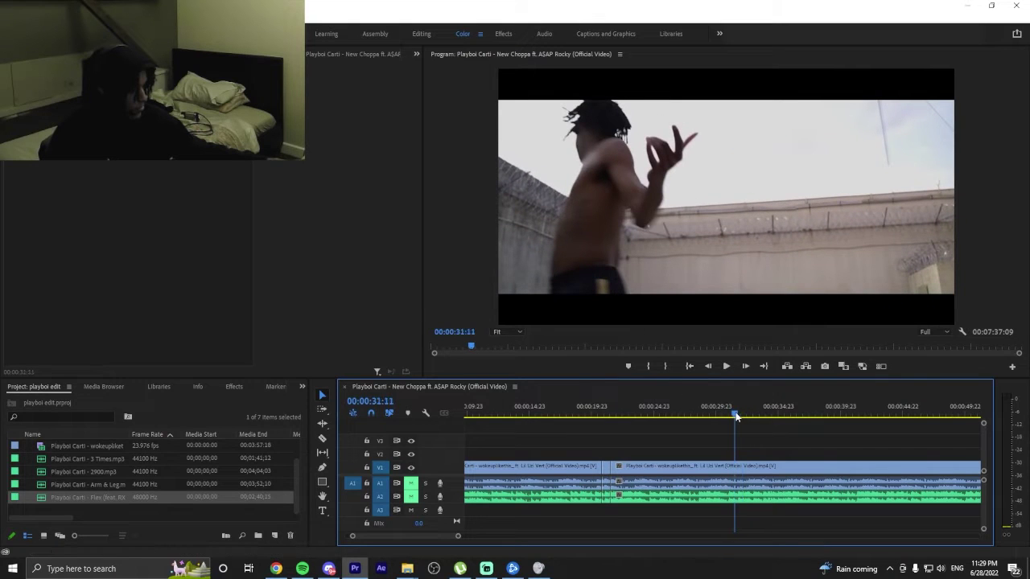
drag(735, 416, 723, 415)
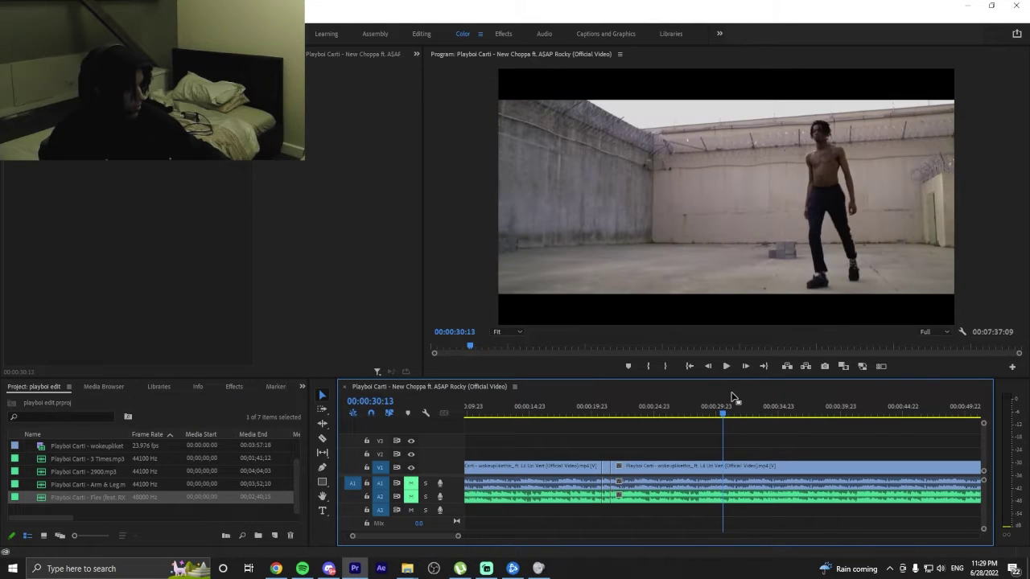
key(ctrl+k)
Find the last frame of the yard walking shot and split the video and audio clips at 00:00:32:11.
key(space)
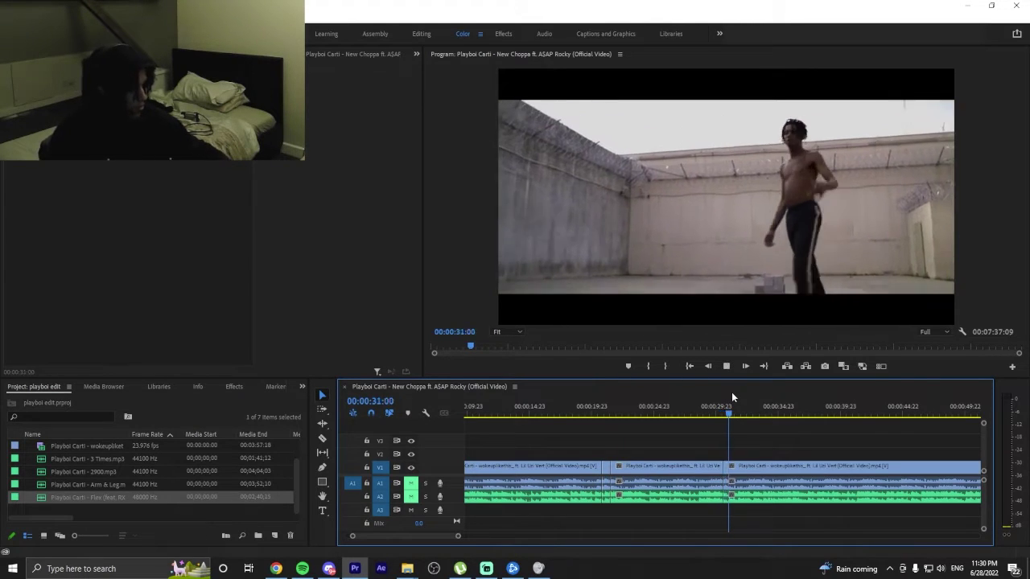
key(space)
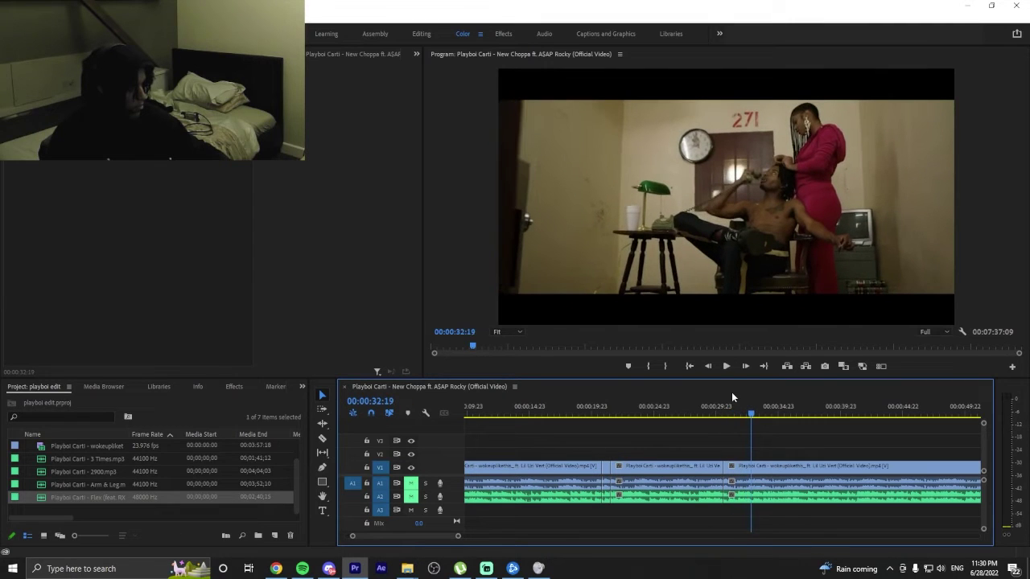
key(Left)
key(Left)
key(Left)
key(Left)
key(Left)
key(Left)
key(Left)
key(Left)
key(Left)
key(Left)
key(Left)
key(Left)
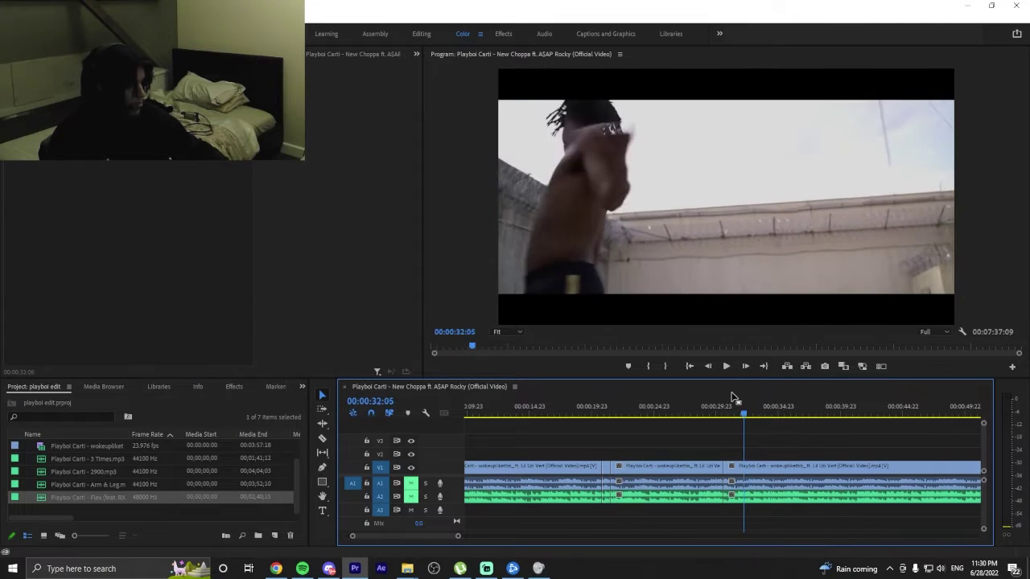
key(Right)
key(Right)
key(Right)
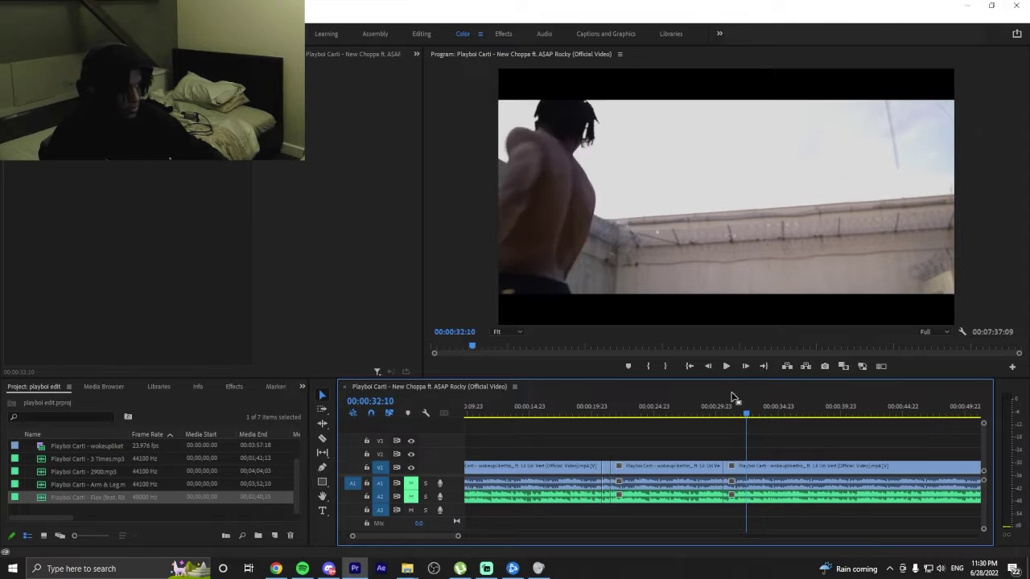
key(ctrl+k)
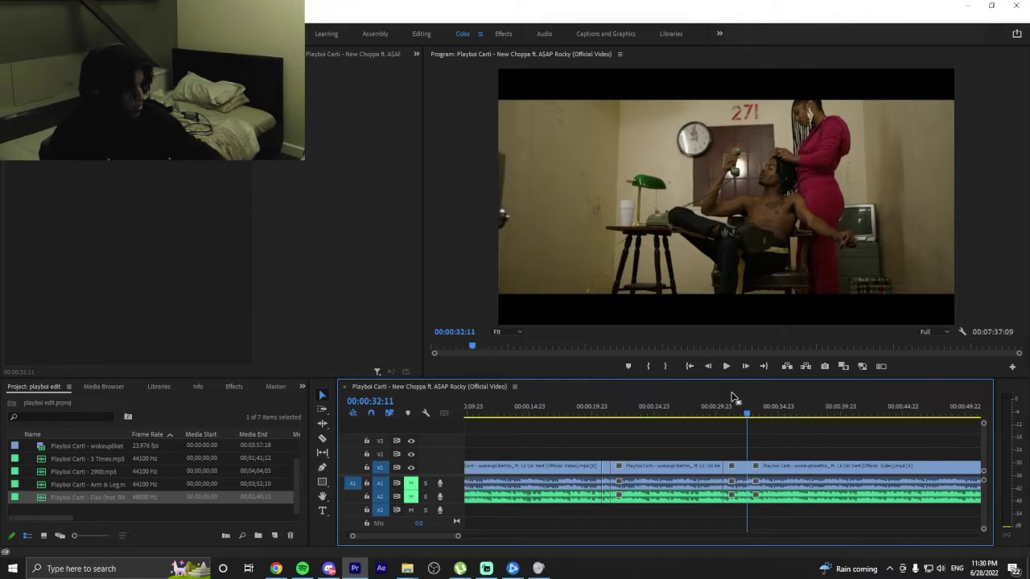
Play through the following footage and split the video and audio clips at 00:00:45:14.
key(space)
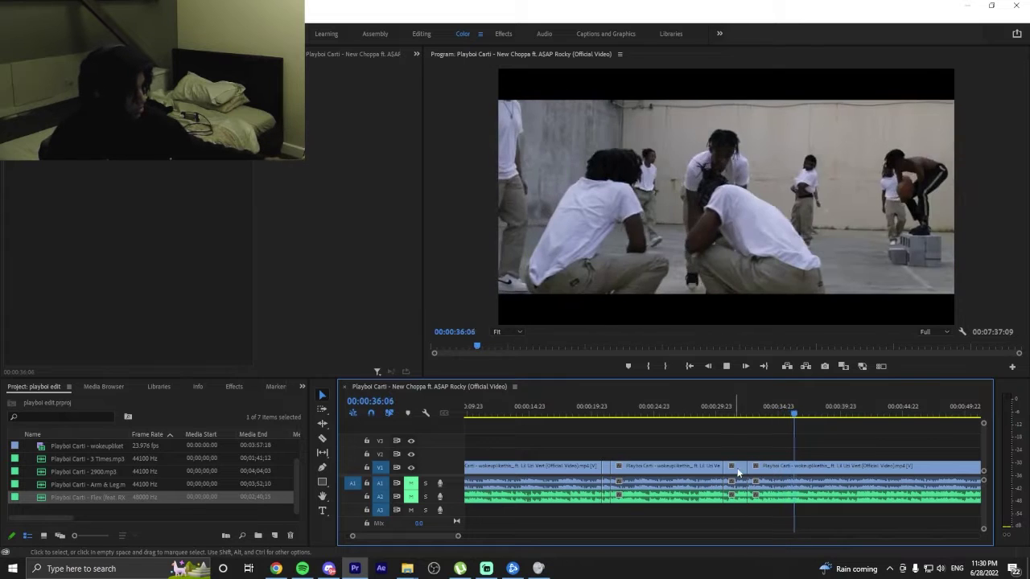
key(space)
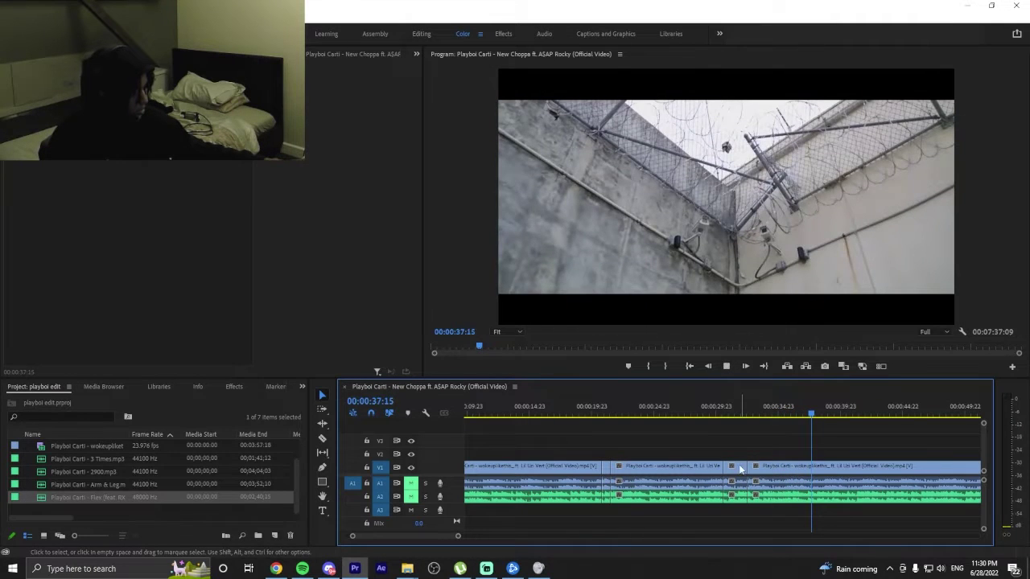
scroll(459, 542, down, 5)
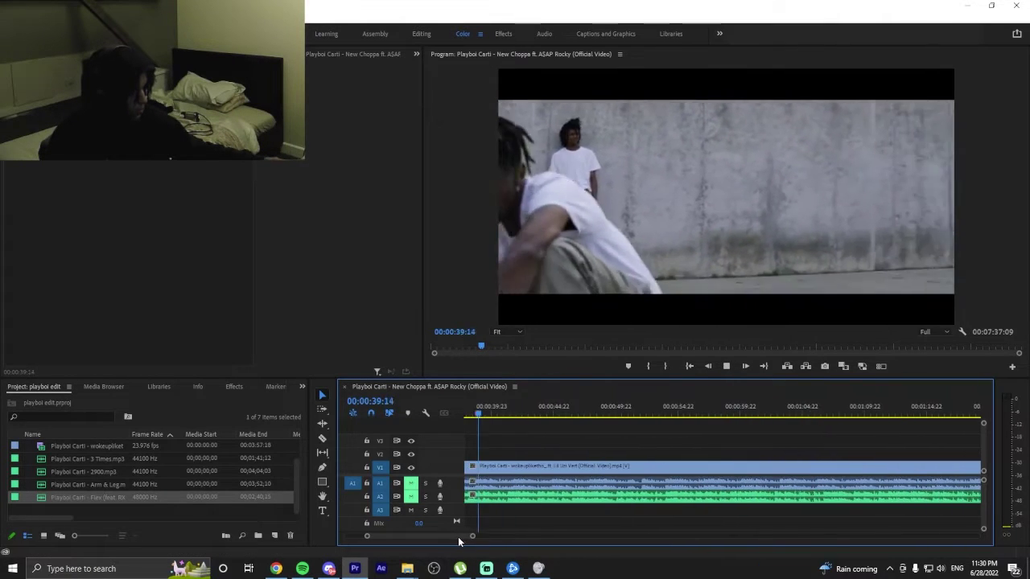
scroll(458, 541, up, 1)
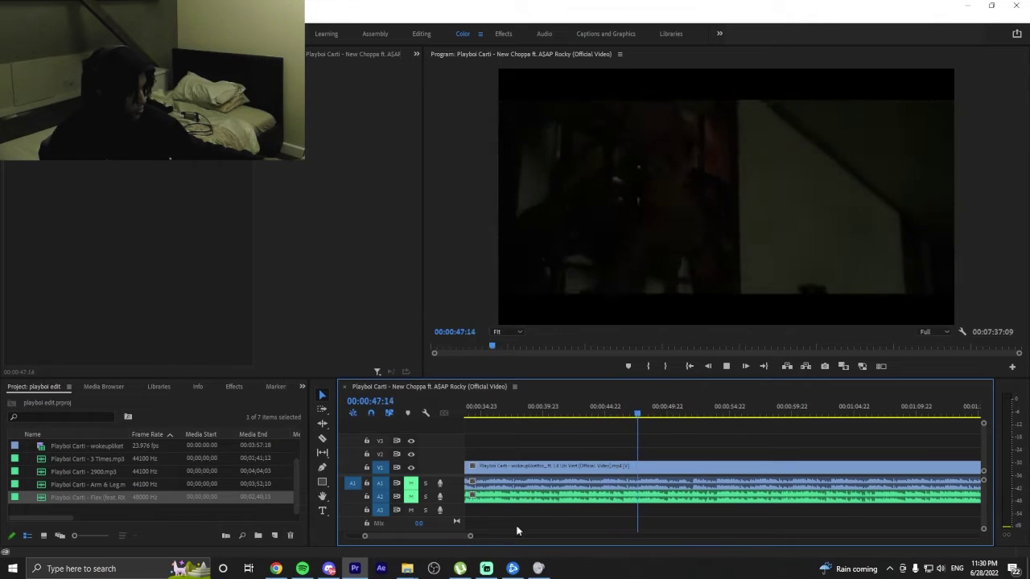
drag(646, 415, 611, 418)
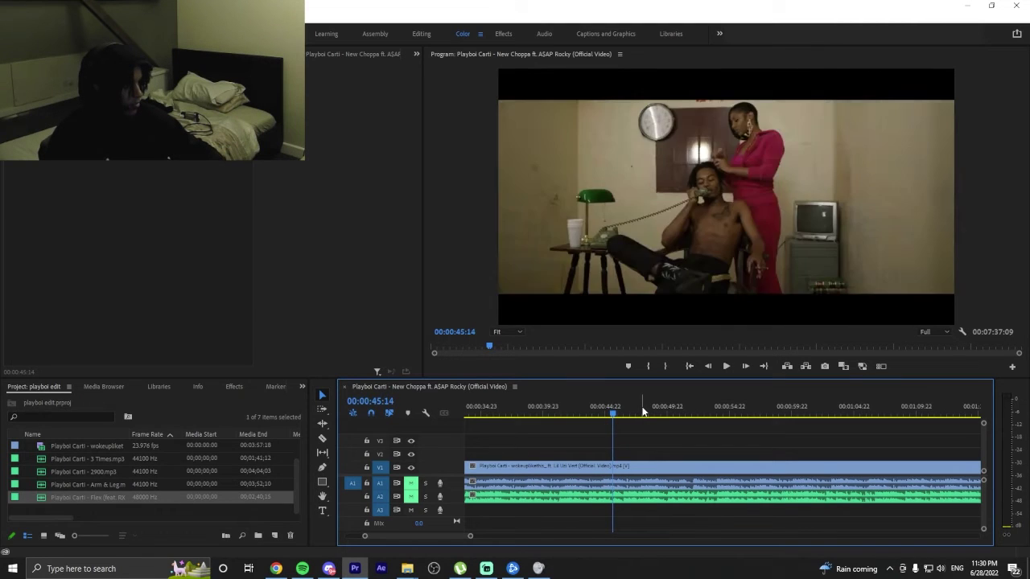
key(ctrl+k)
Review the crossed-arms shot frame by frame and split the video and audio clips at about 00:00:46:19.
key(space)
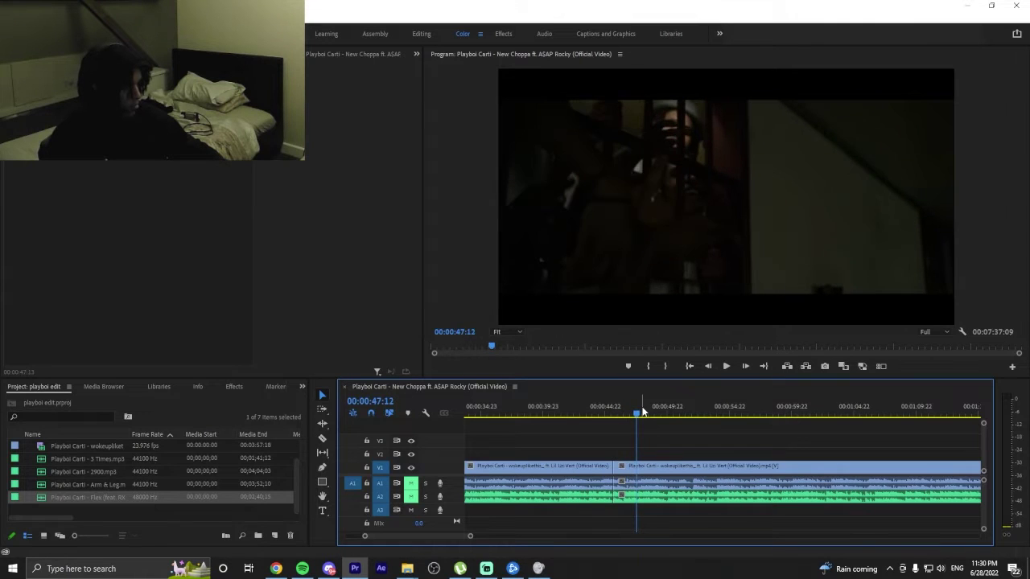
key(j)
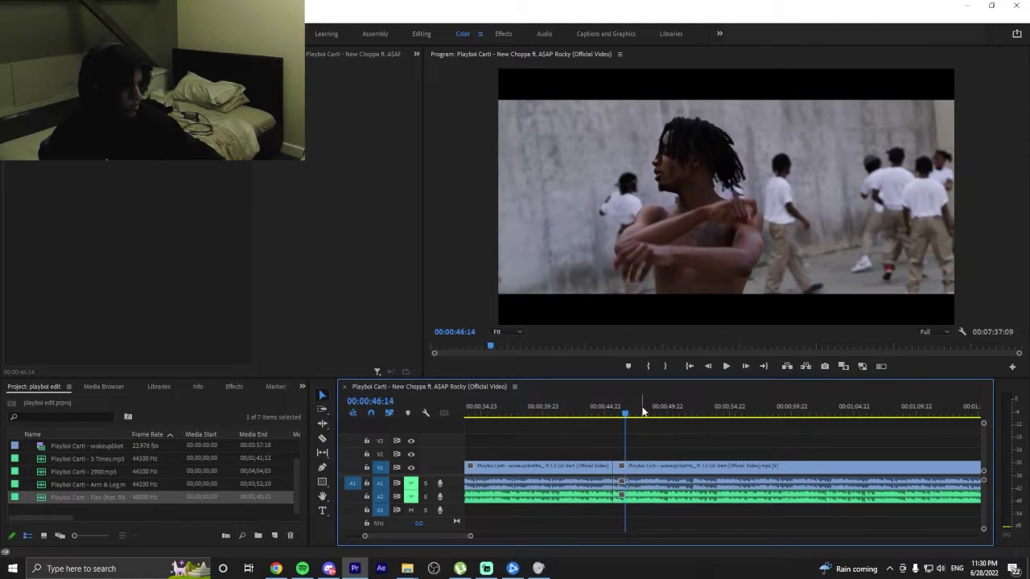
key(Right)
key(Left)
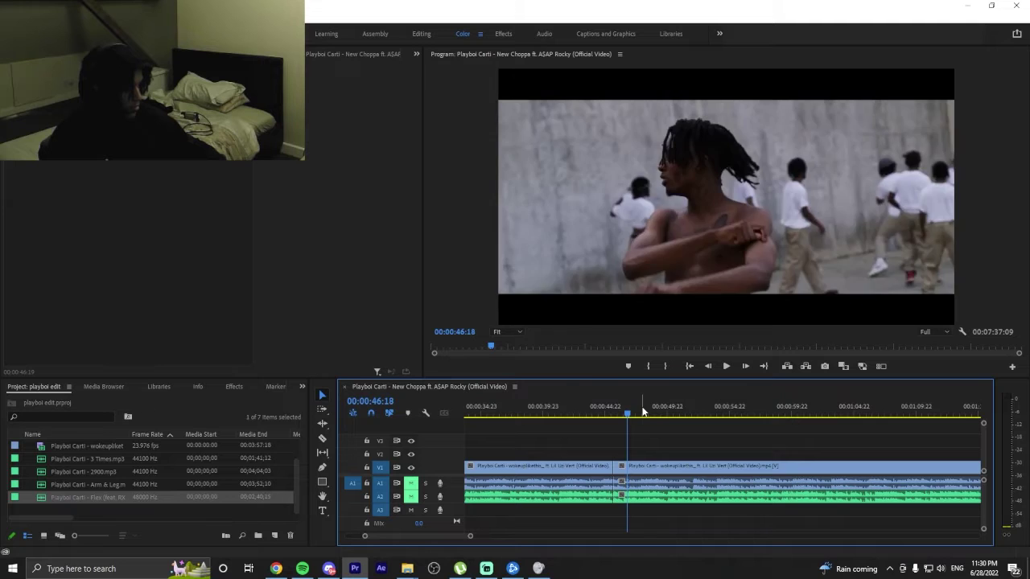
key(Right)
key(ctrl+k)
Play on, find the first frame of the hand-gesture close-up in the yard, and split the video and audio clips at 00:00:52:02.
key(space)
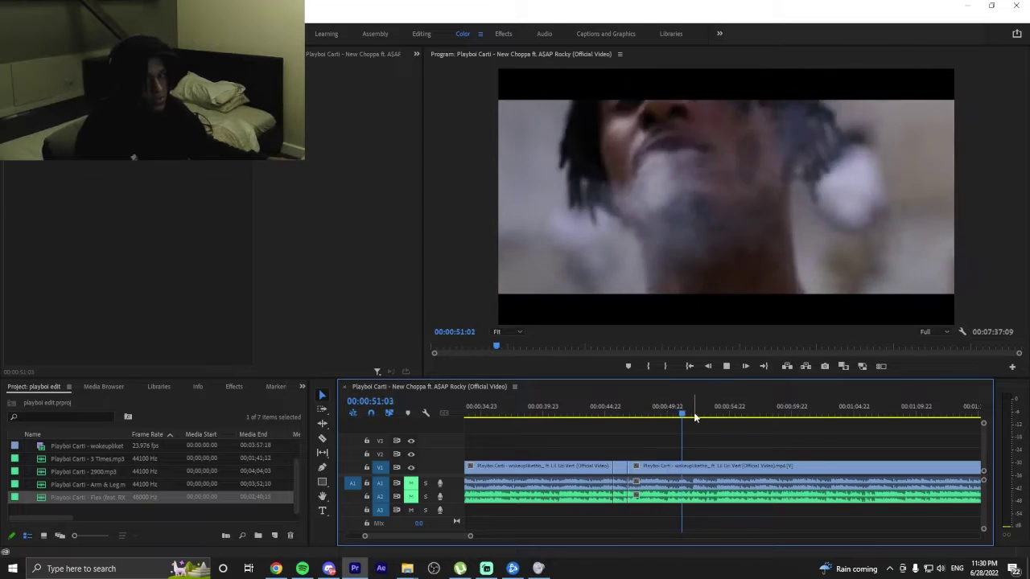
key(space)
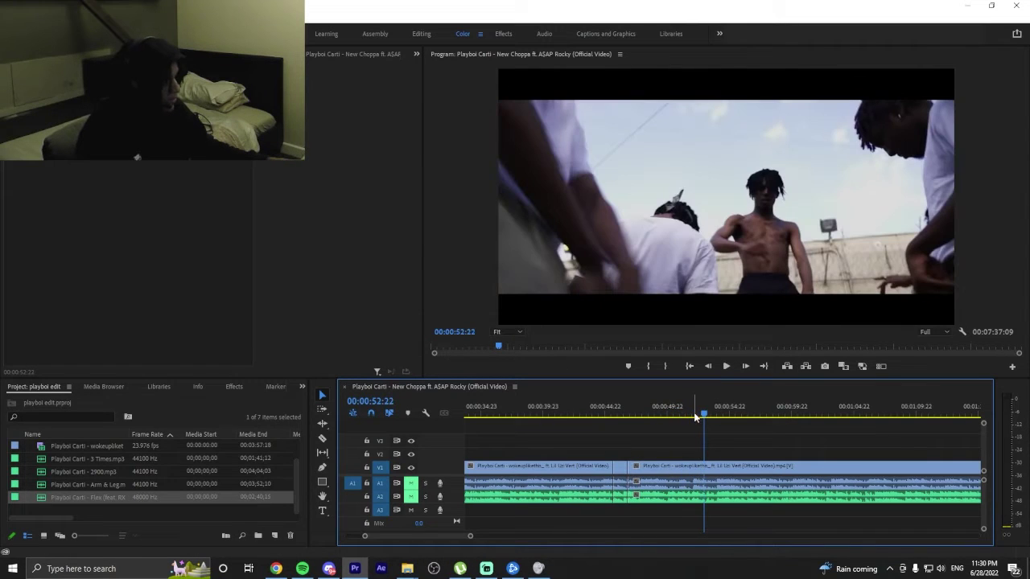
key(Left)
key(Left)
key(Left)
key(Left)
key(Left)
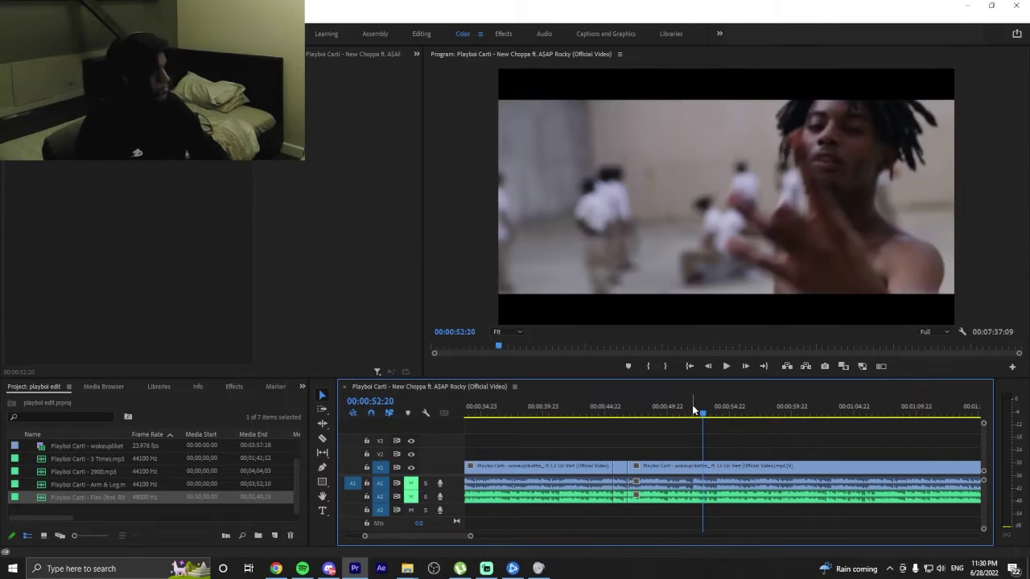
key(Left)
key(Left)
key(Left)
key(Left)
key(Left)
key(Left)
key(Left)
key(Left)
key(Left)
key(Left)
key(Left)
key(Left)
key(Left)
key(Left)
key(Left)
key(Left)
key(Left)
key(Left)
key(Left)
key(Left)
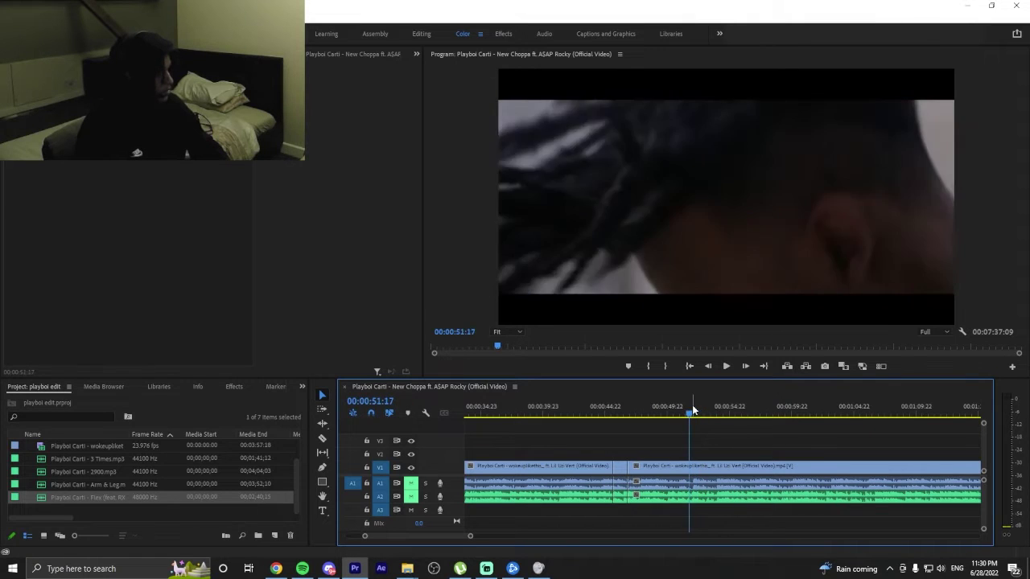
key(Right)
key(Right)
key(Right)
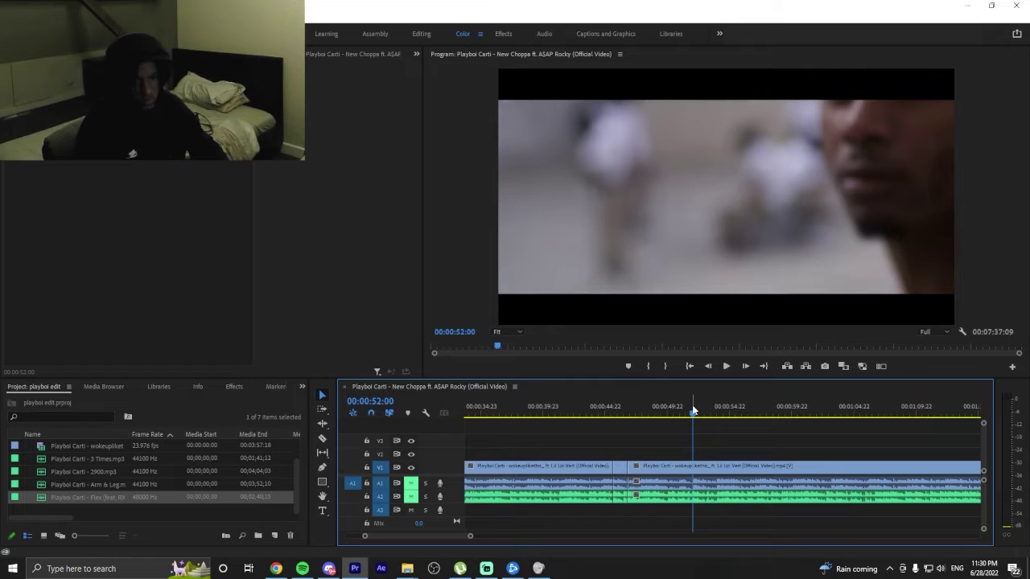
key(Right)
key(Right)
key(Right)
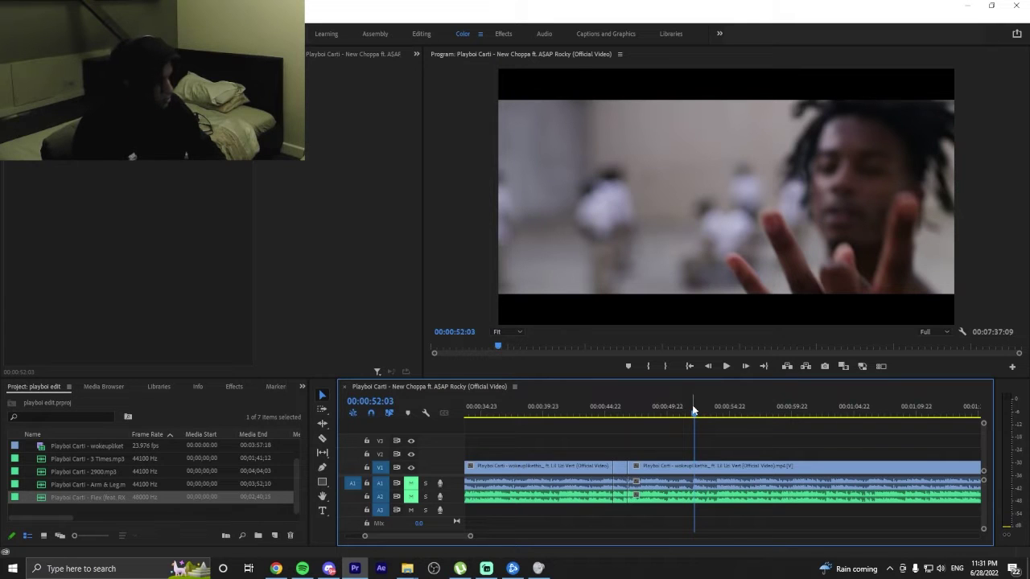
key(Left)
key(Right)
key(Left)
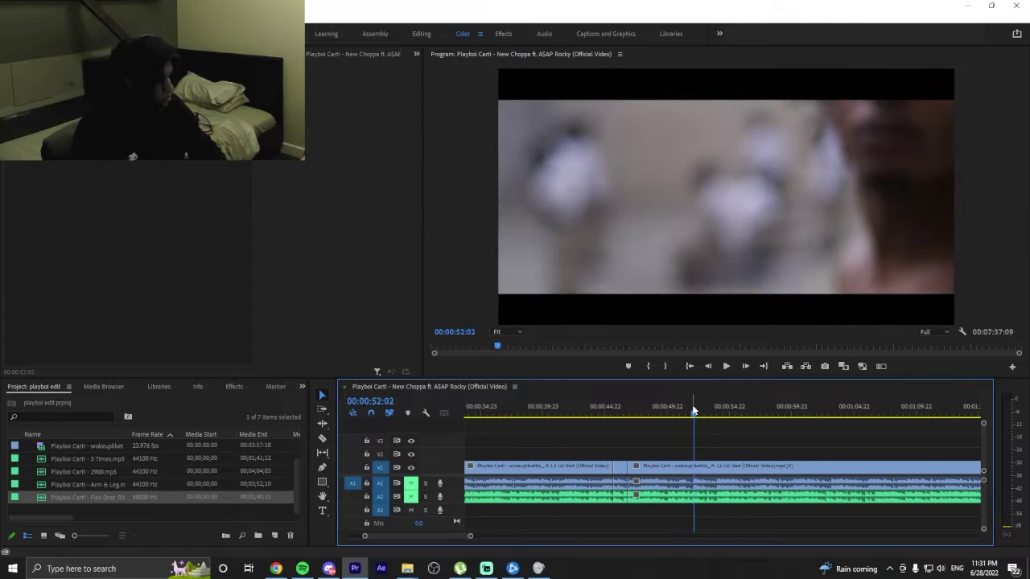
click(807, 475)
key(ctrl+k)
Find where the hand-gesture shot changes to the low-angle sky shot and split the video and audio clips at 00:00:52:21.
key(space)
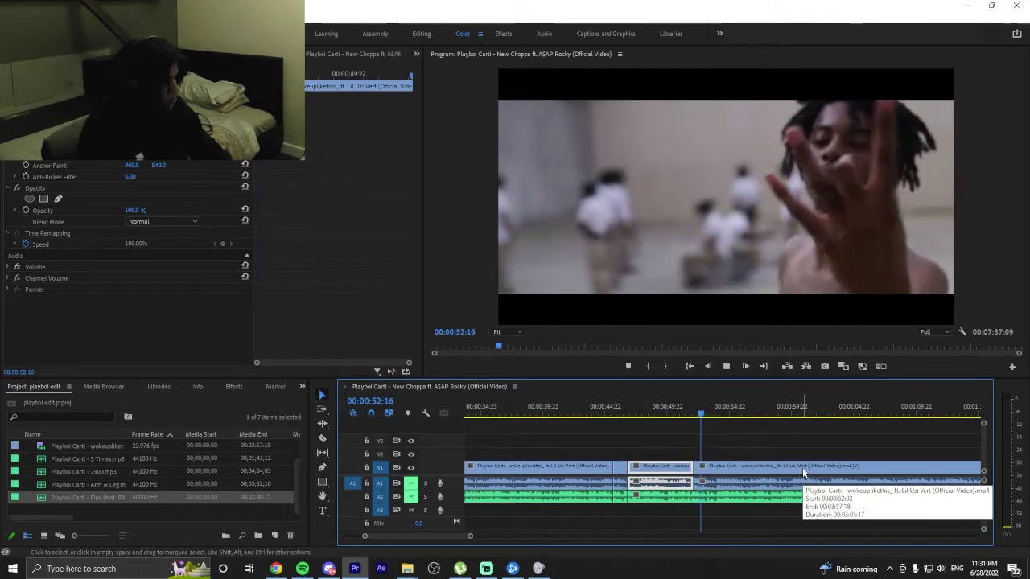
key(space)
key(Left)
key(Left)
key(Left)
key(Left)
key(Left)
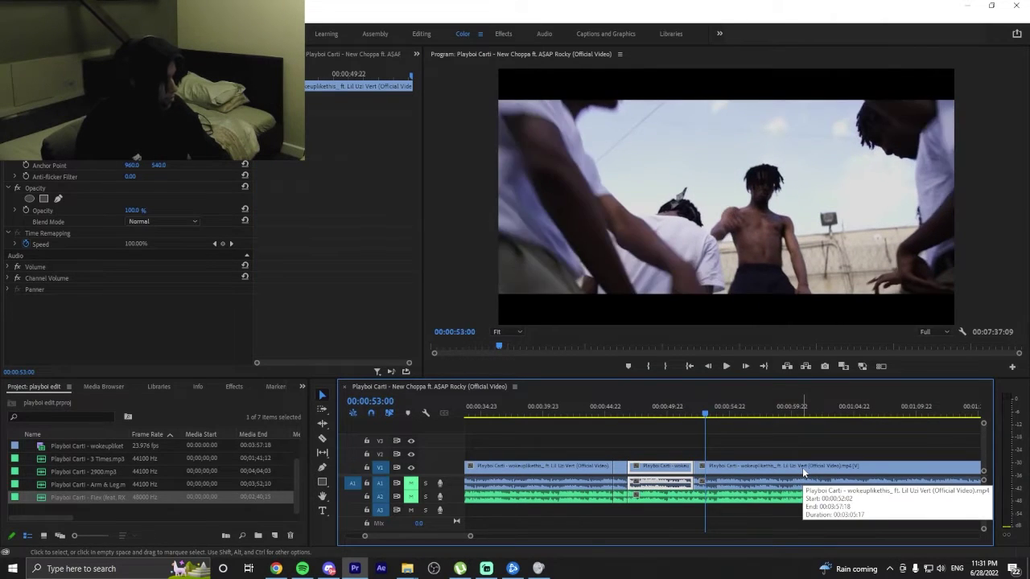
key(Left)
key(Right)
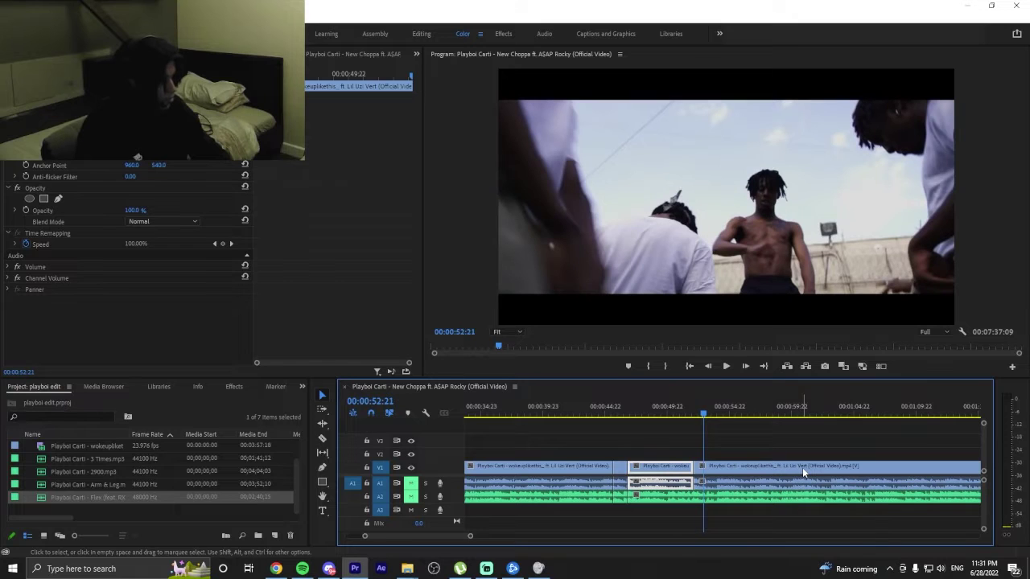
Play on to the wide yard shot with the cinder blocks, find its start, and split the video and audio clips at 00:00:55:02.
key(space)
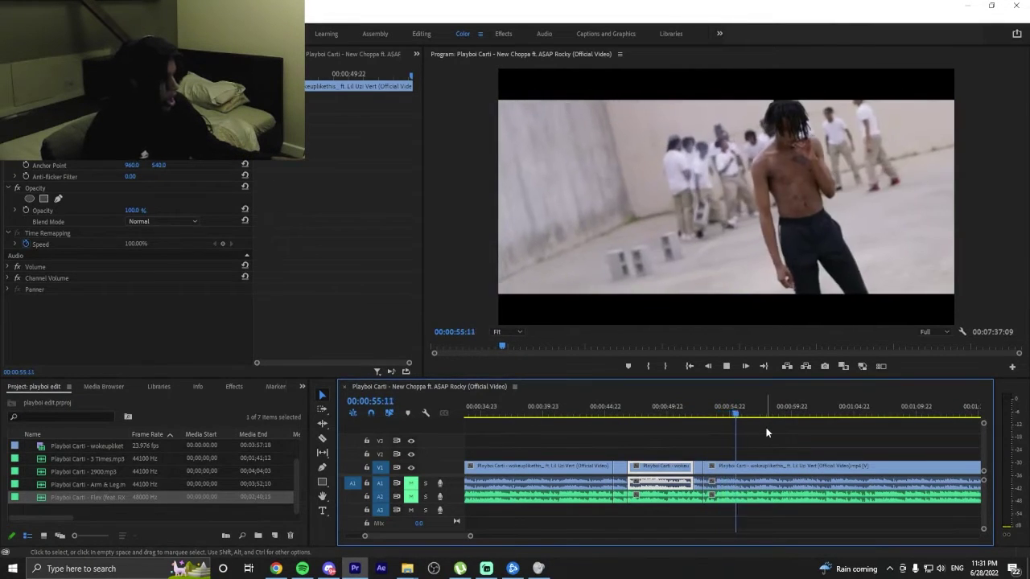
key(space)
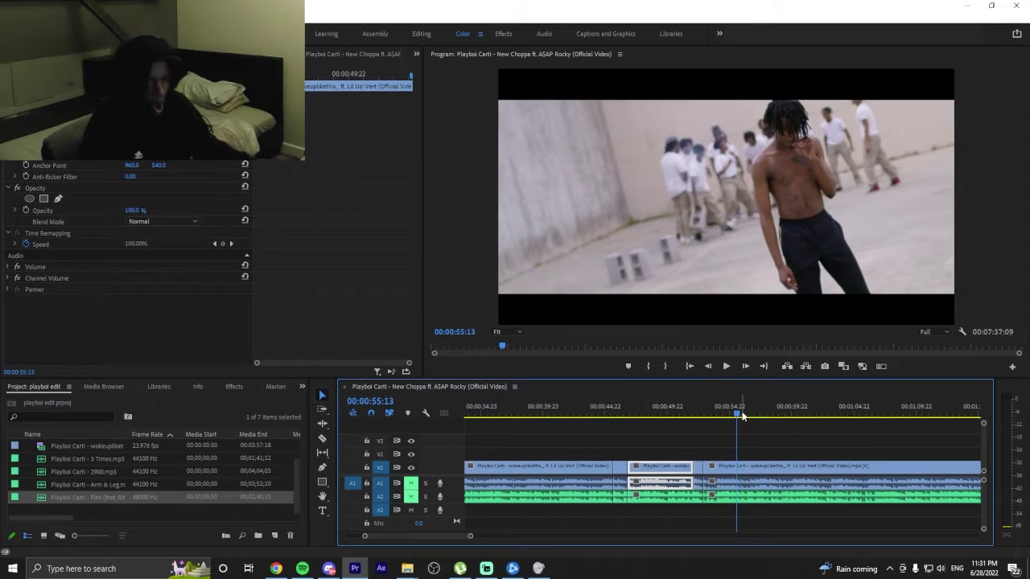
key(Left)
key(Left)
key(Left)
key(Left)
key(Left)
key(Left)
key(Left)
key(Left)
key(Left)
key(Left)
key(Left)
key(Left)
key(Left)
key(Left)
key(Left)
key(Left)
key(Left)
key(Left)
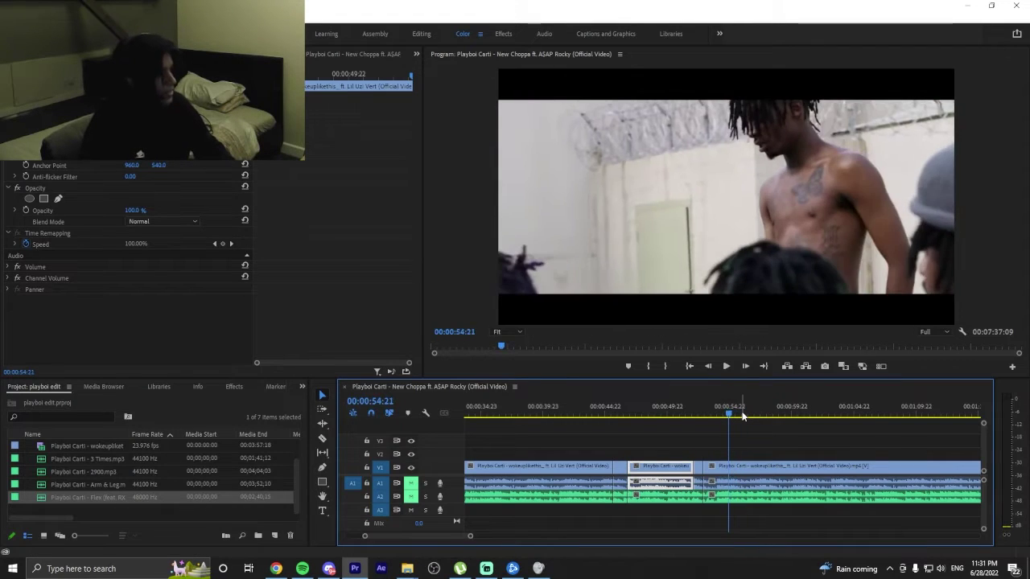
key(Right)
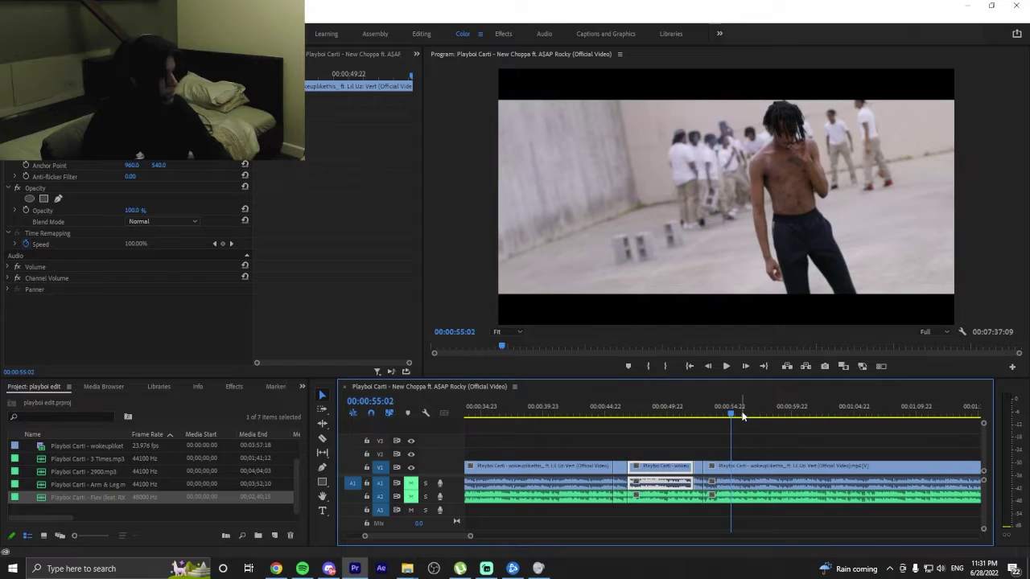
key(ctrl+k)
Play to the end of the wide yard shot and split the video and audio clips at 00:00:57:19, at the indoor chair scene.
key(space)
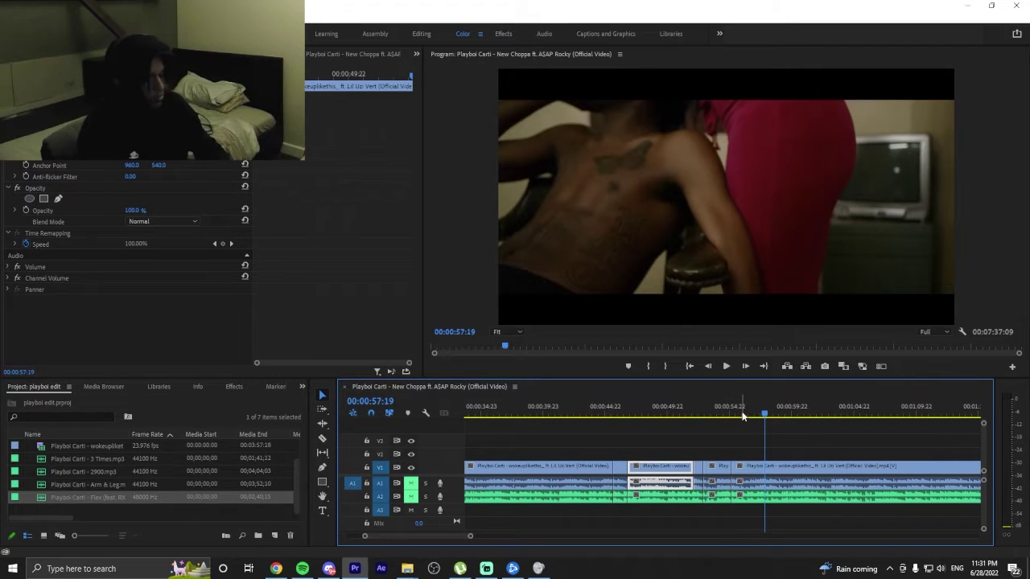
key(ctrl+k)
Play ahead, find the start of the low-angle sky shot after the yard fight, and split the video and audio clips at 00:01:22:07.
key(space)
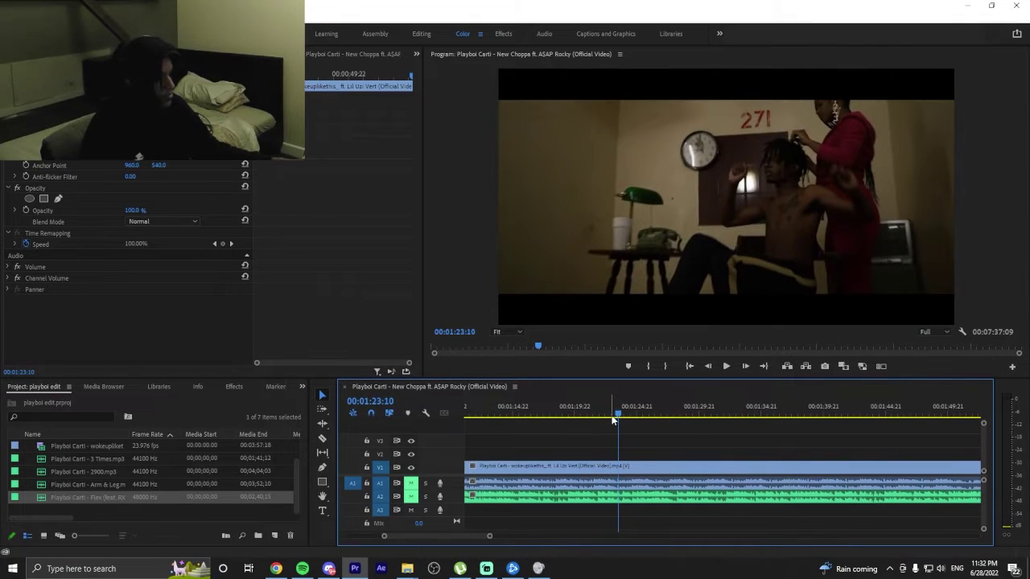
drag(599, 421, 607, 411)
key(Left)
key(Left)
key(Left)
key(Left)
key(Left)
key(Left)
key(Left)
key(Left)
key(Left)
key(Left)
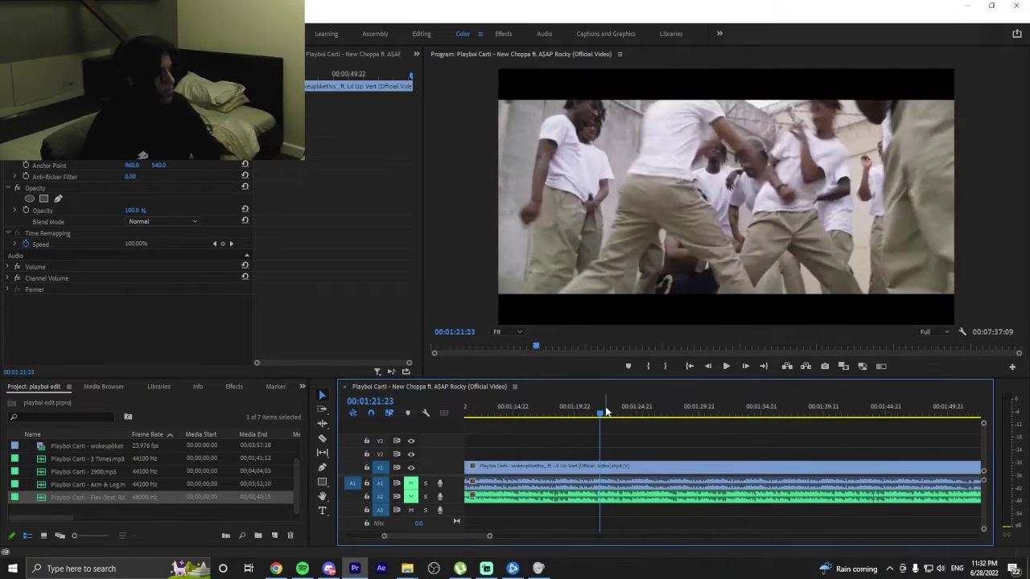
key(Right)
key(Right)
key(Right)
key(Right)
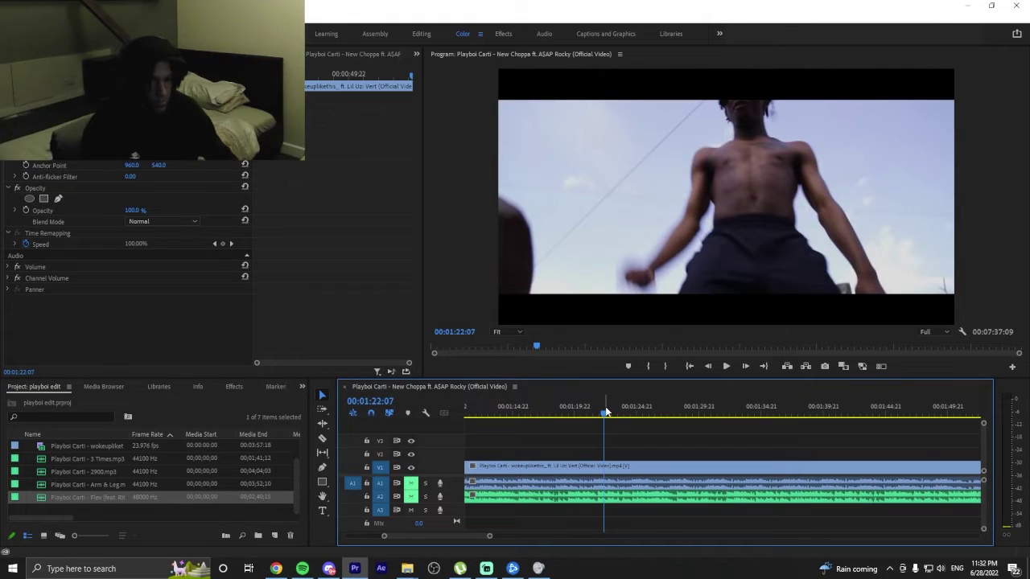
key(ctrl+k)
Play to the end of the low-angle sky shot and split the video and audio clips at 00:01:22:22.
key(space)
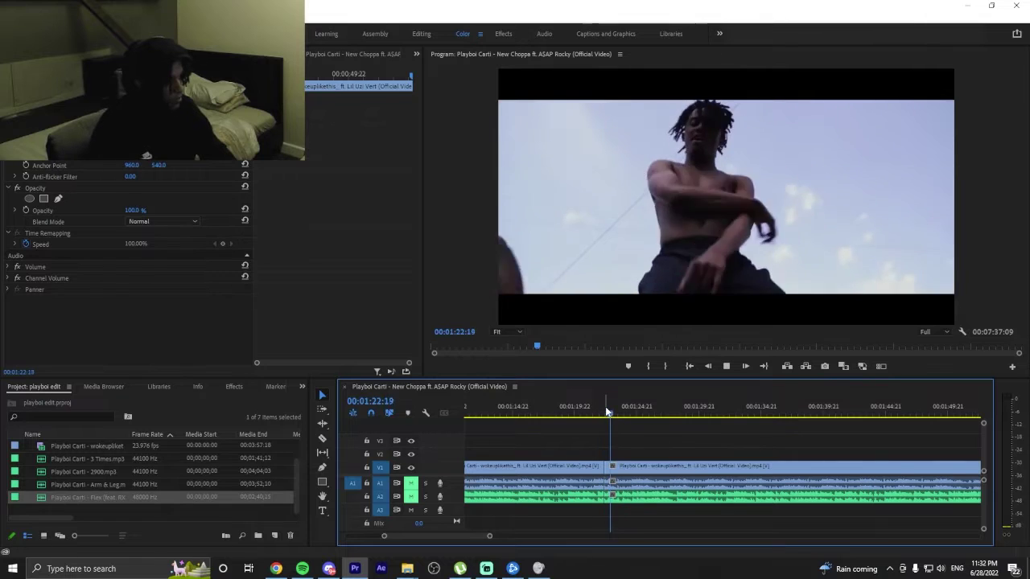
drag(607, 410, 609, 412)
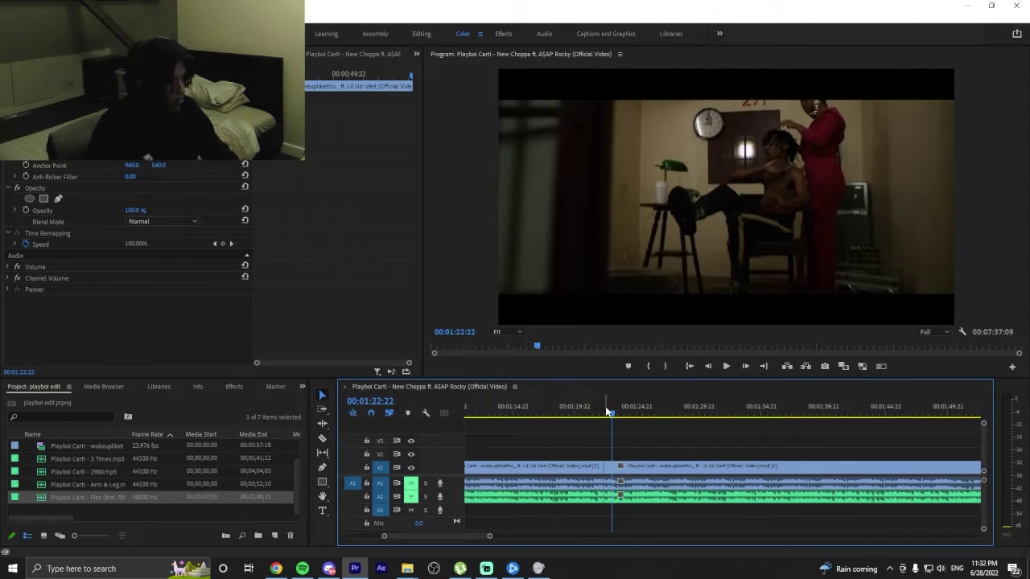
Scan the footage from 00:01:22:22 to about 00:03:09 for further shots usable in the edit.
key(space)
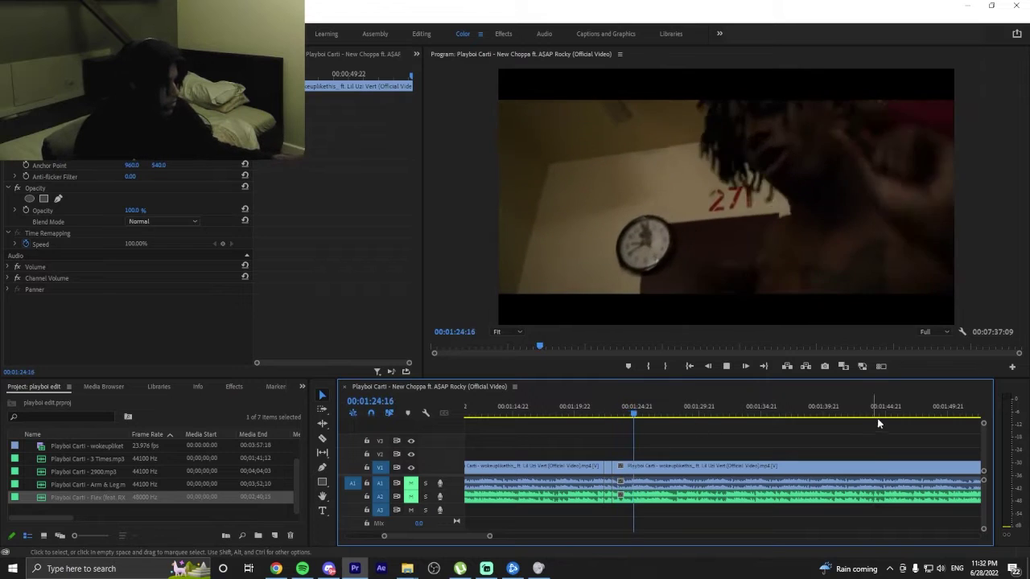
key(space)
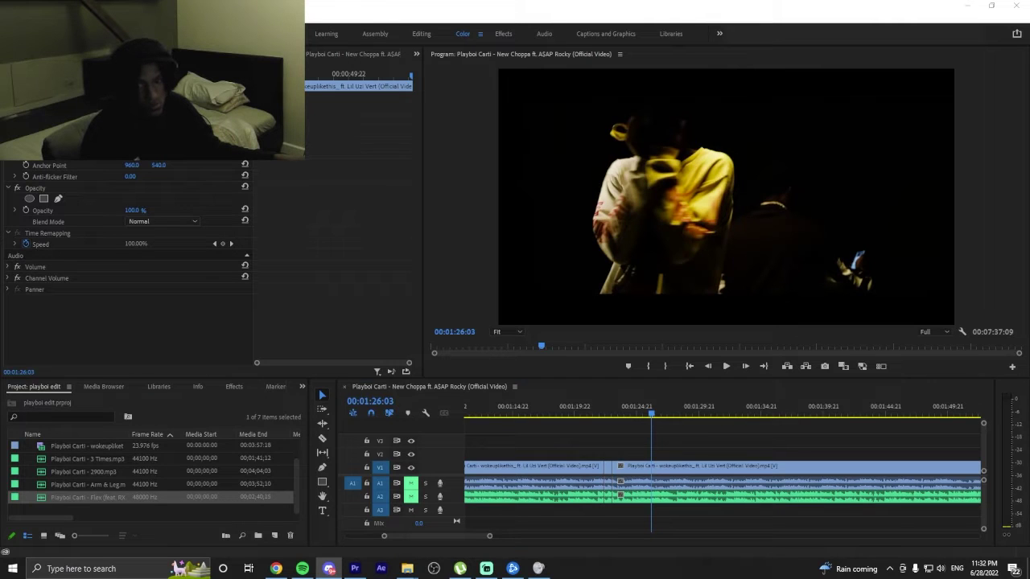
click(482, 446)
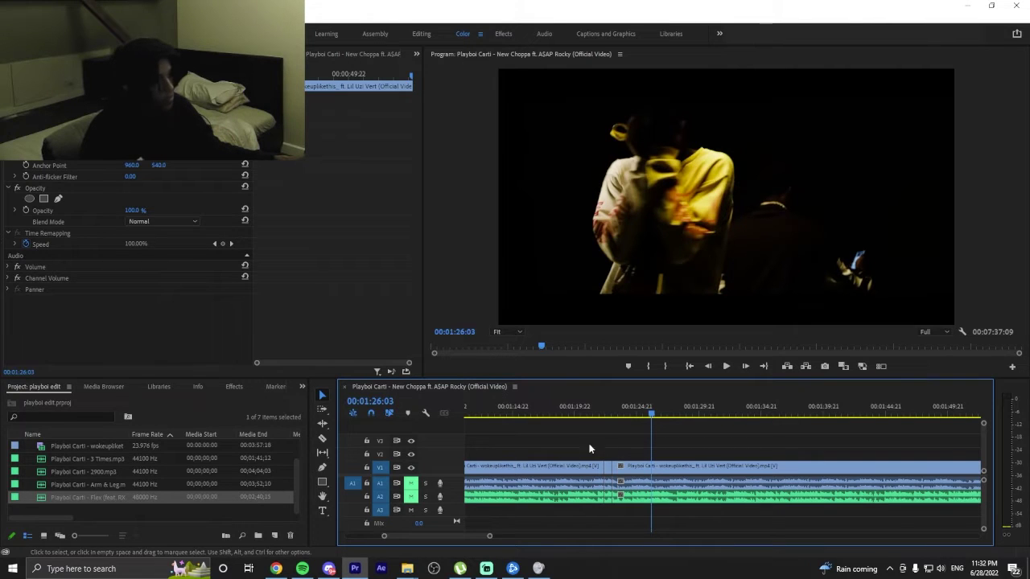
drag(648, 415, 772, 480)
drag(713, 455, 746, 450)
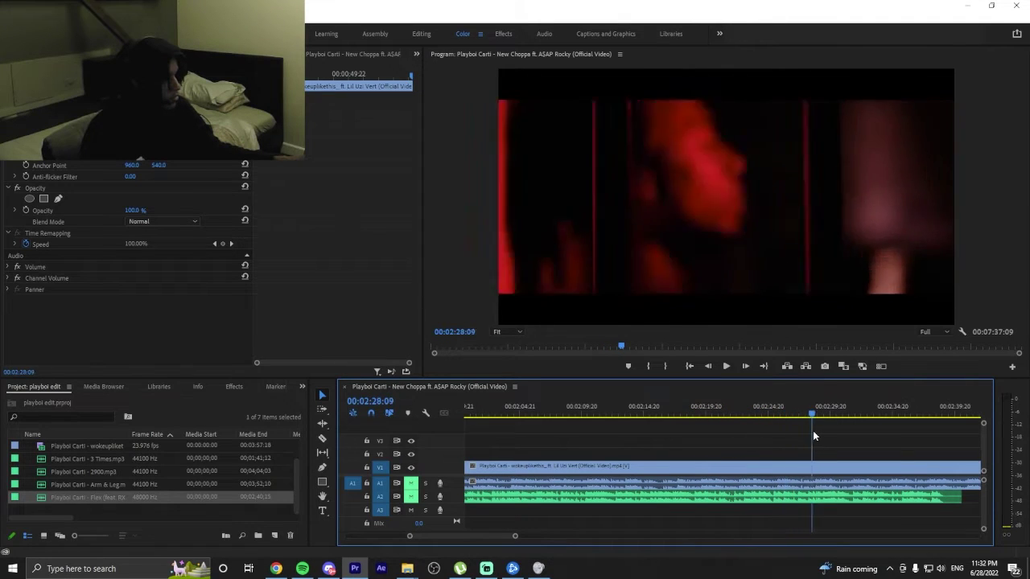
drag(812, 431, 864, 436)
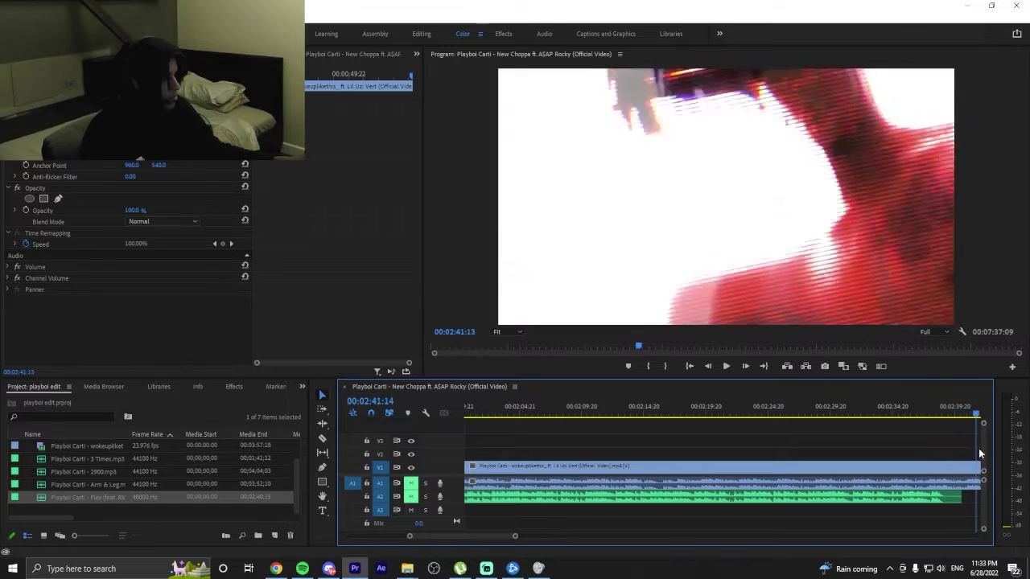
drag(979, 448, 885, 451)
key(space)
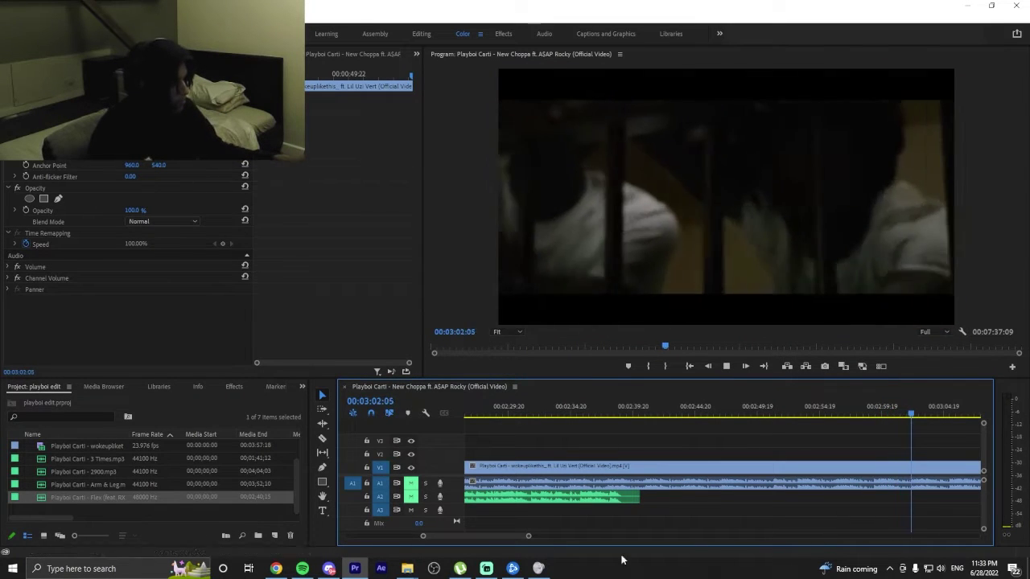
drag(478, 535, 493, 537)
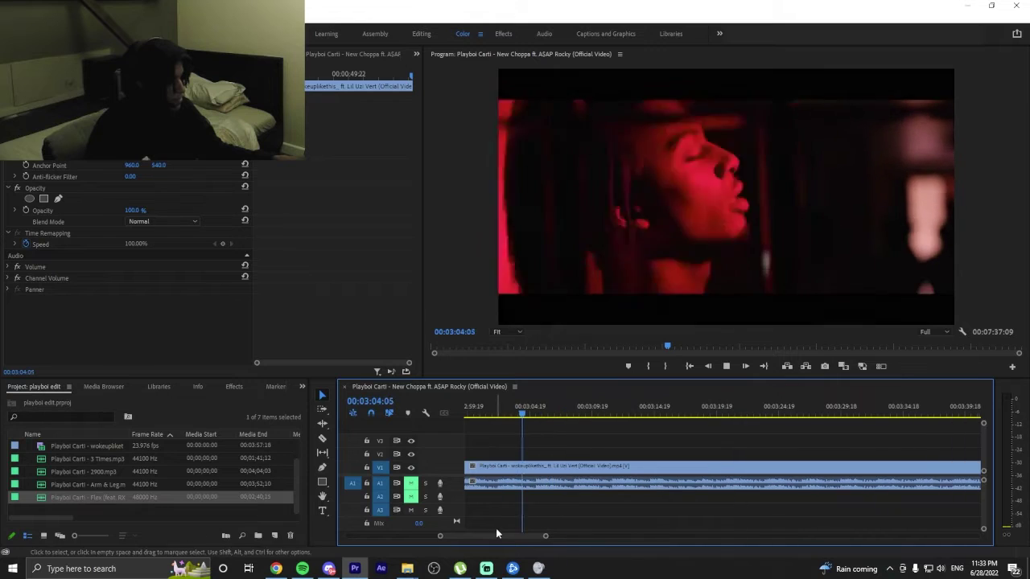
key(minus)
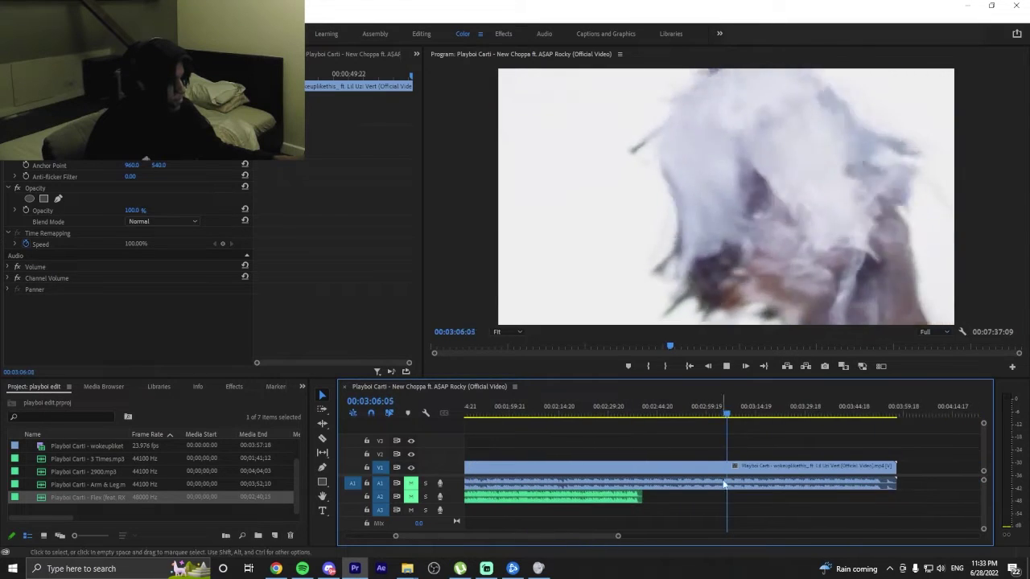
click(731, 414)
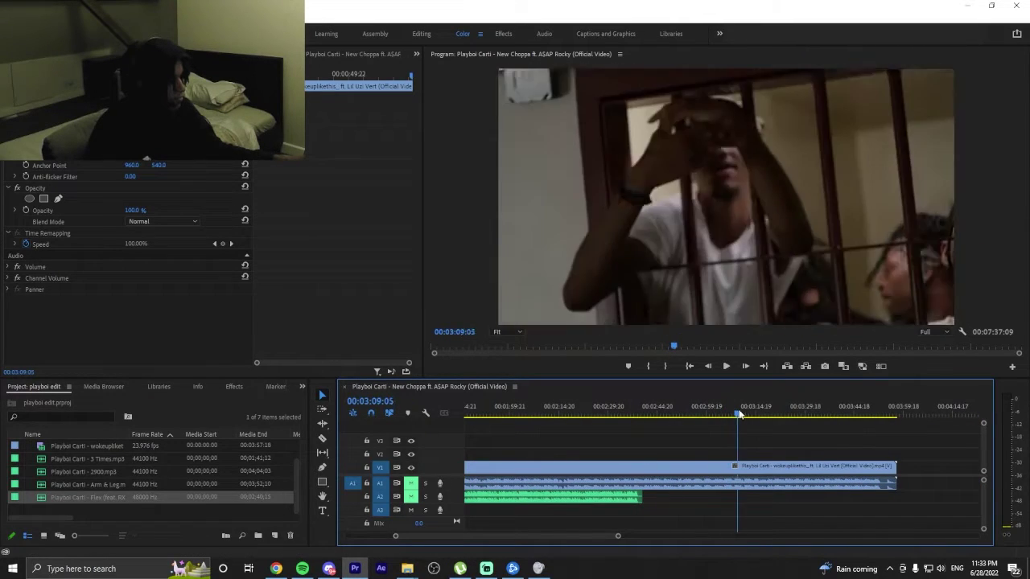
Find the first frame of the shirtless shot against the concrete wall and split the video and audio clips at 00:03:16:15.
drag(745, 411, 761, 414)
key(Left)
key(Left)
key(Left)
key(Left)
key(Left)
key(Left)
key(Left)
key(Left)
key(Left)
key(Left)
key(Left)
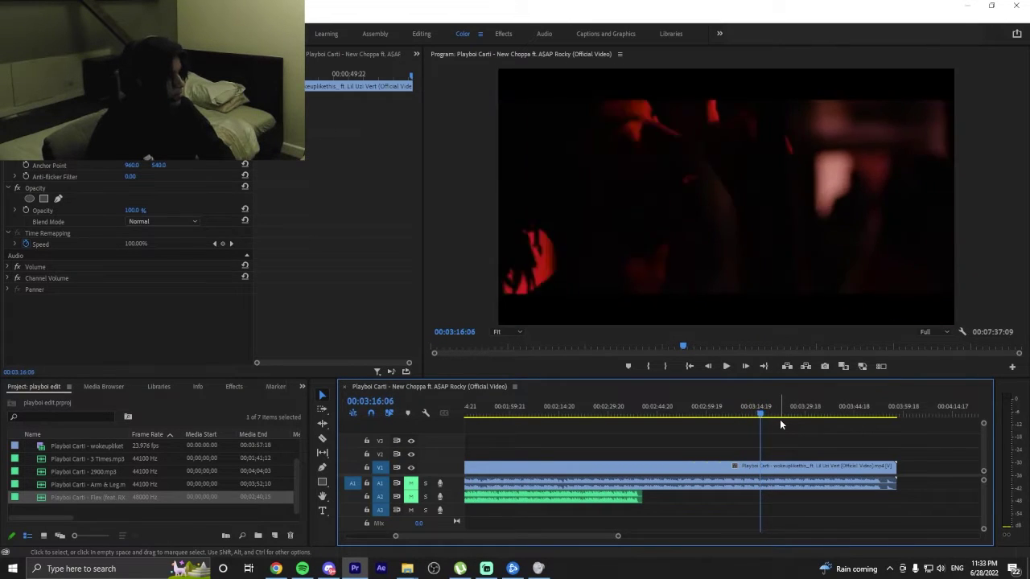
key(Right)
key(Right)
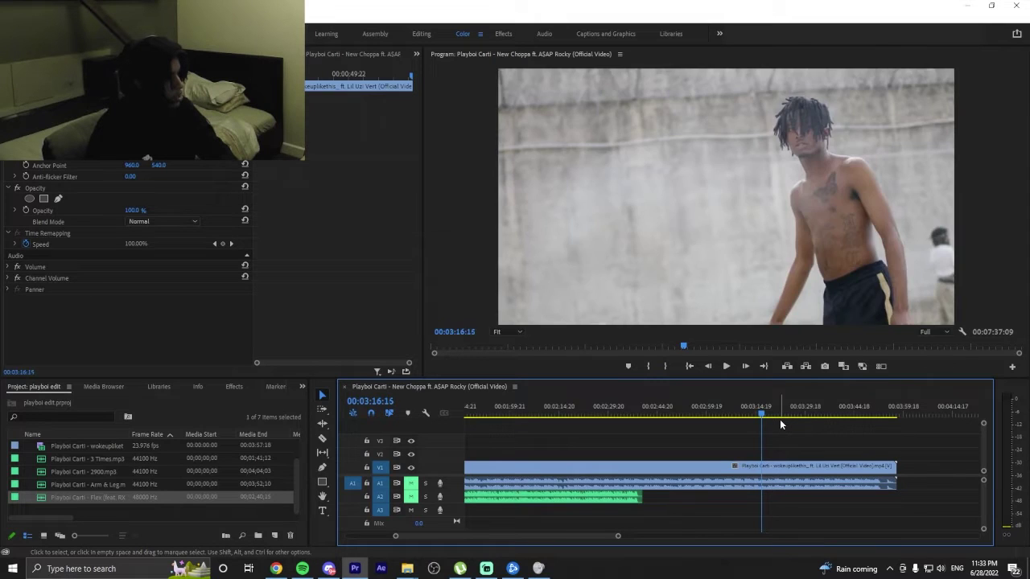
key(Left)
key(Left)
key(Left)
key(Right)
key(Right)
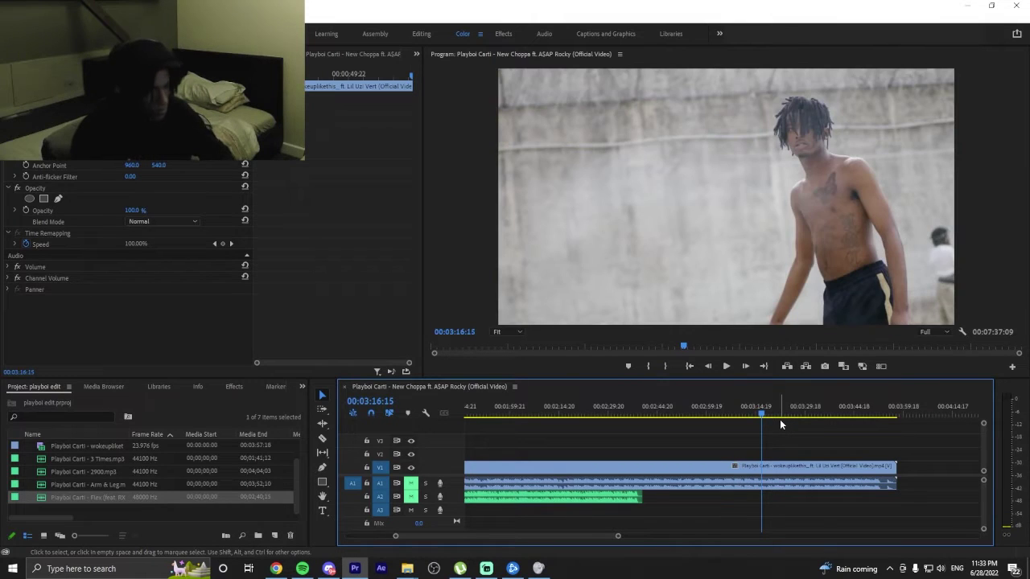
key(ctrl+k)
Play into the pointing gesture against the concrete wall and split the video and audio clips at about 00:03:17:10.
key(space)
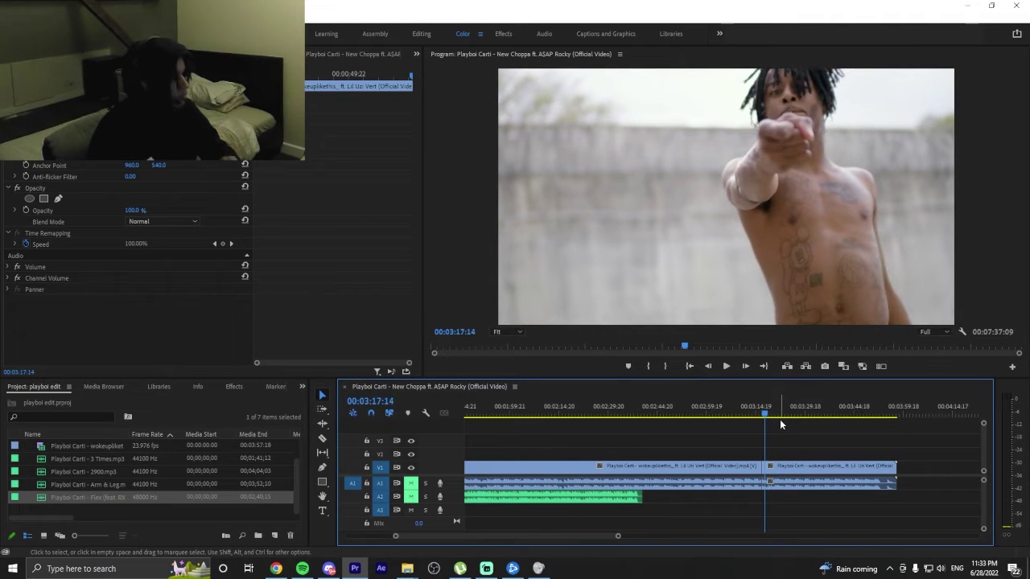
key(Left)
key(Left)
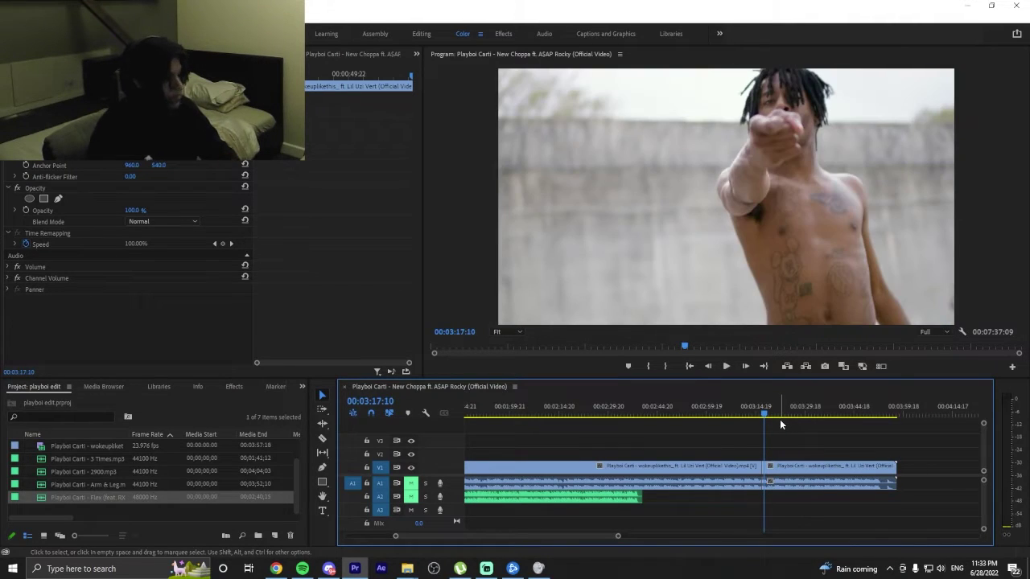
key(space)
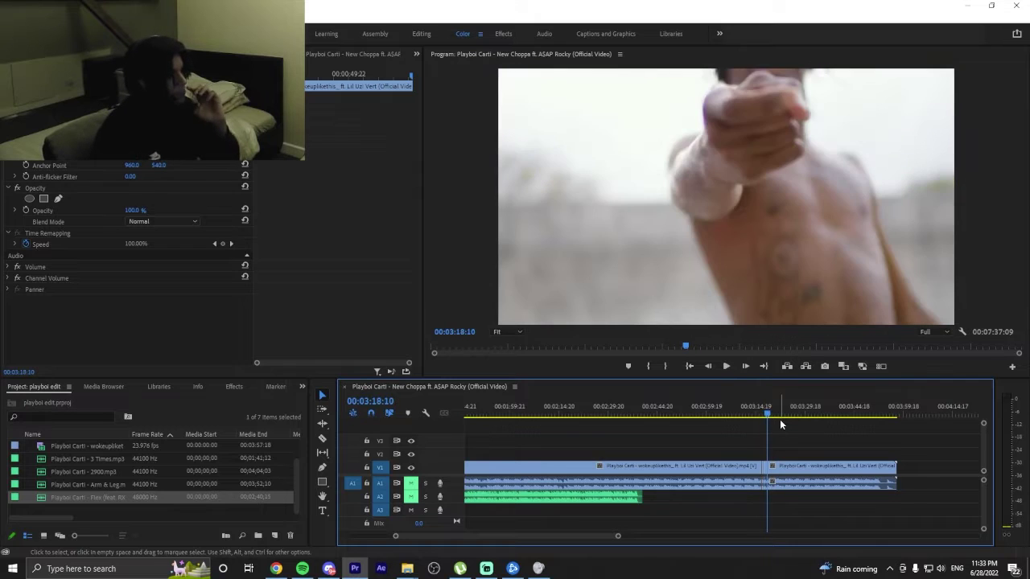
Step to the closest frame of the pointing gesture against the concrete wall and split the video and audio clips at 00:03:18:08.
key(space)
key(Left)
key(Left)
key(Left)
key(Left)
key(Left)
key(Left)
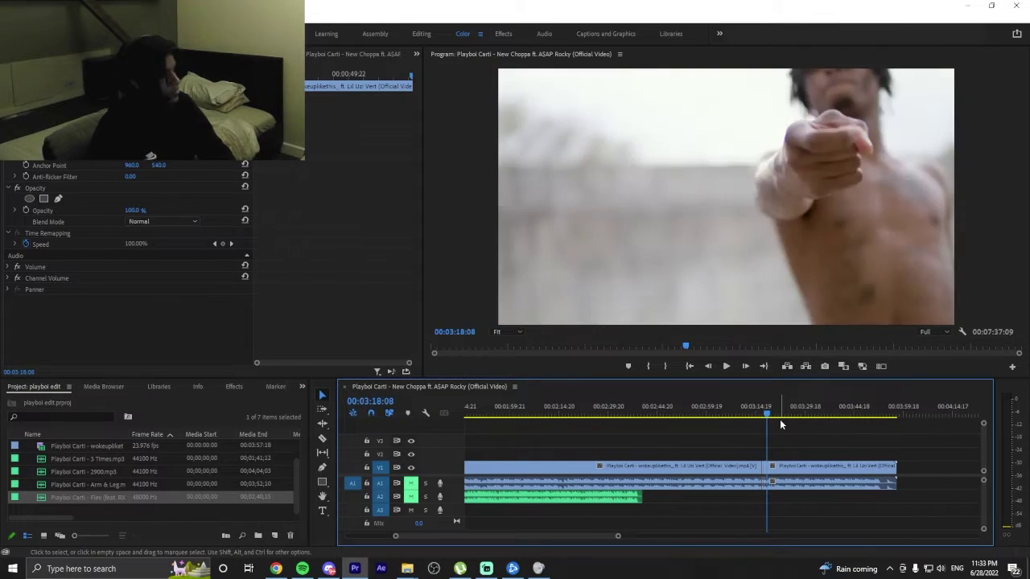
key(Right)
key(Right)
key(Right)
key(Right)
key(Right)
key(Right)
key(Right)
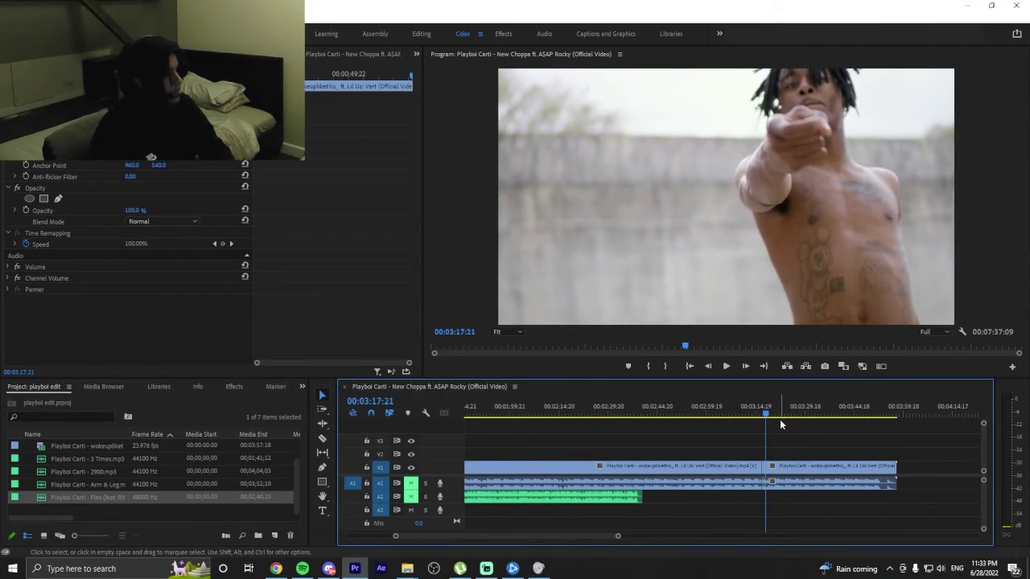
key(Right)
key(Right)
key(Right)
key(Right)
key(Right)
key(Right)
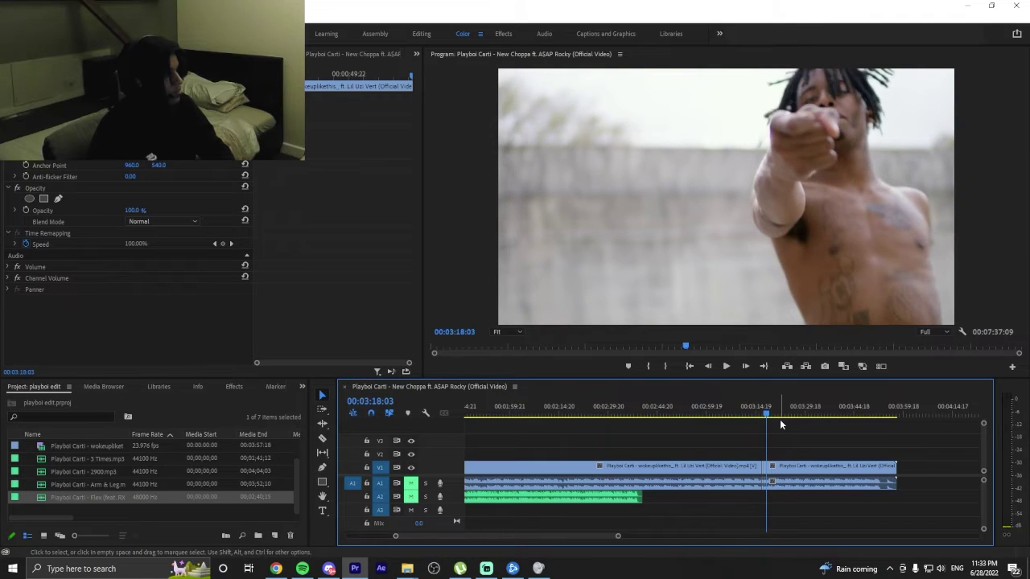
key(Right)
key(Right)
key(Right)
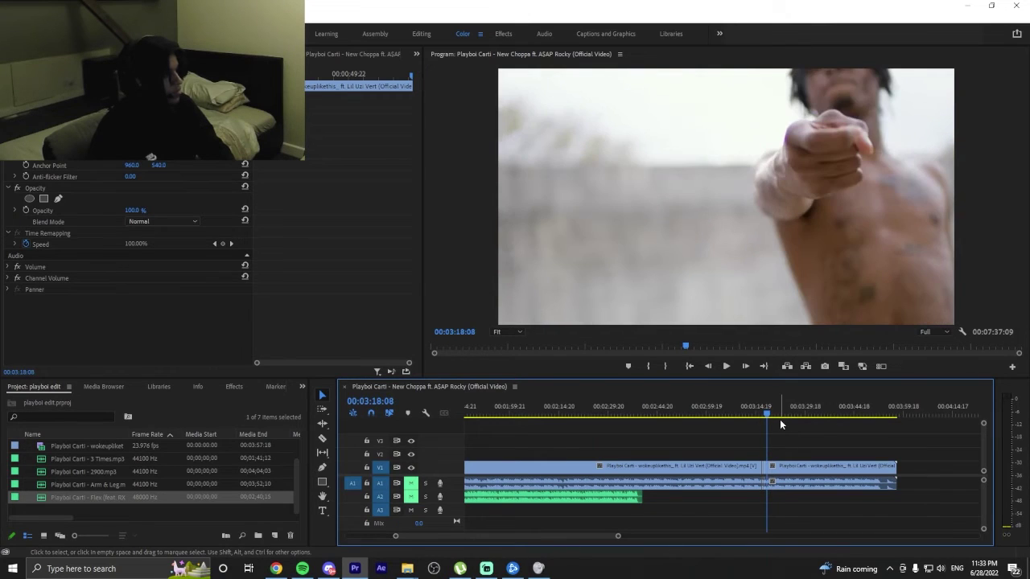
key(ctrl+k)
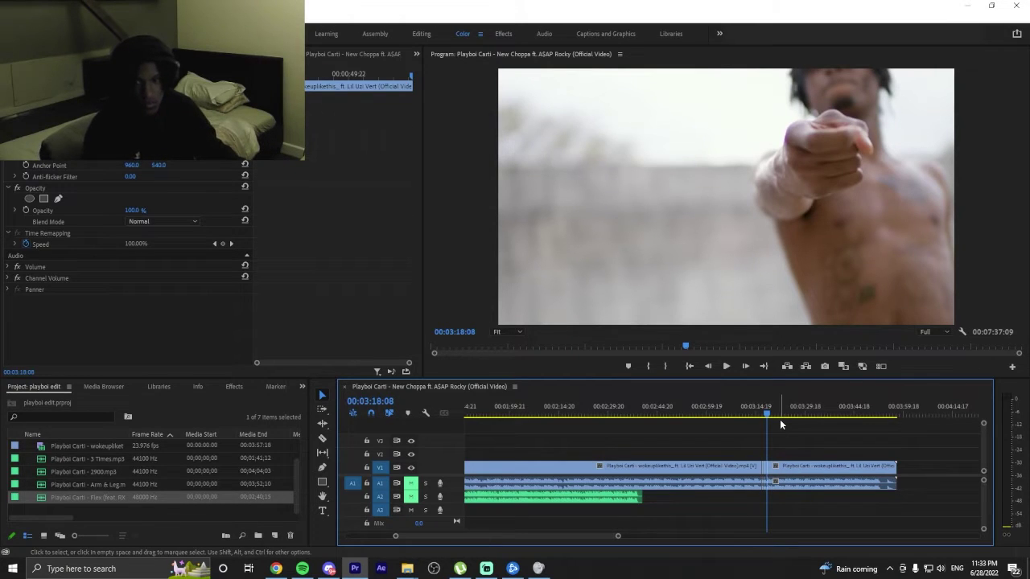
Scan the footage after 00:03:18:08, find the first frame of the raised-hand shot by the barbed-wire wall and split the clips at 00:03:42:11.
key(space)
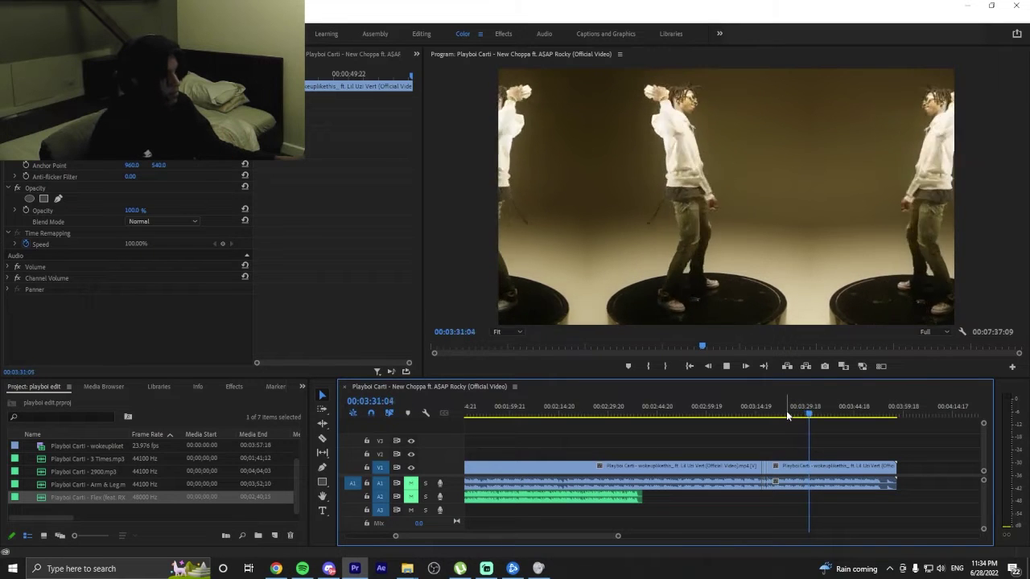
click(817, 414)
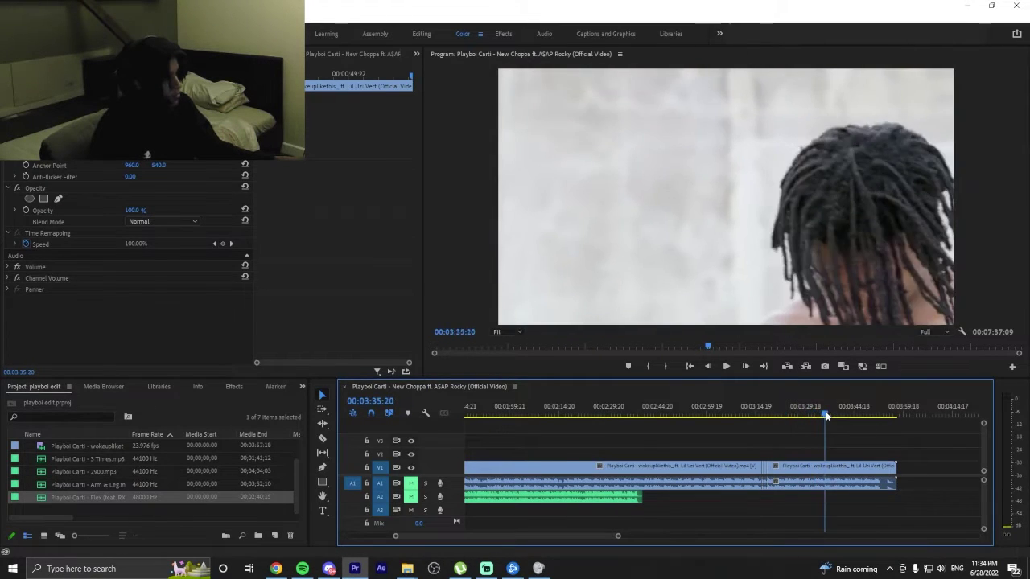
drag(844, 418, 858, 416)
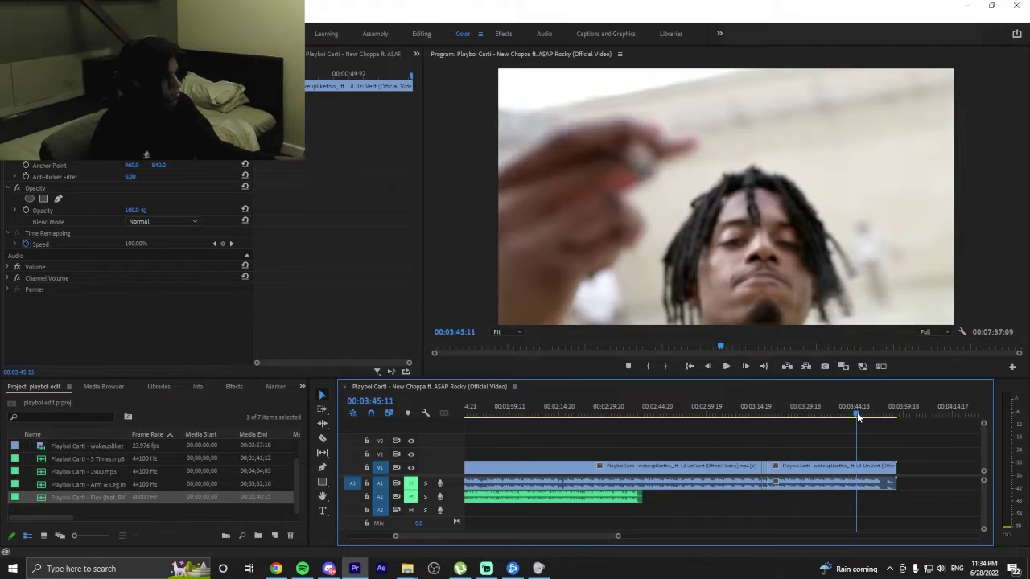
key(space)
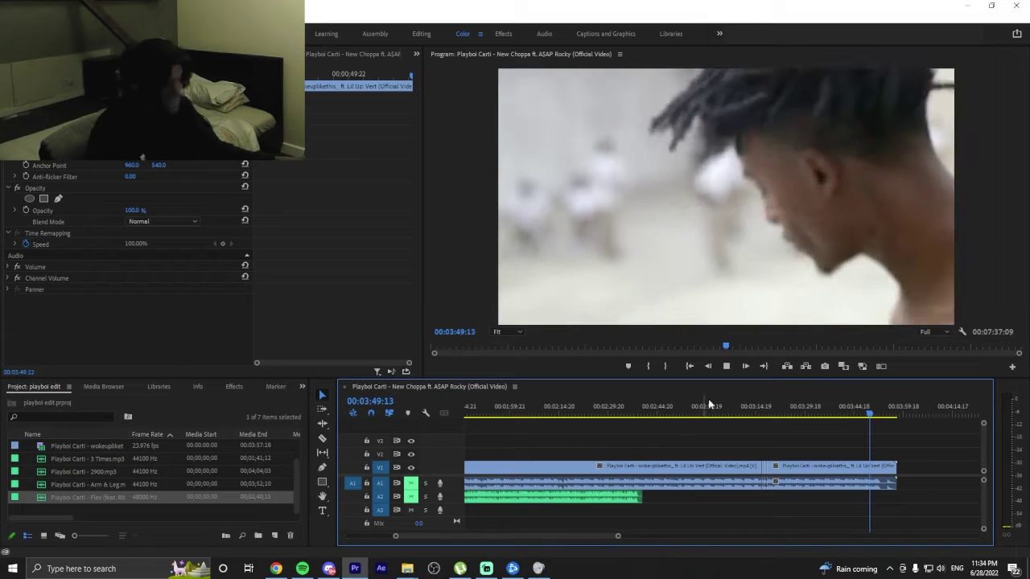
drag(877, 412, 841, 419)
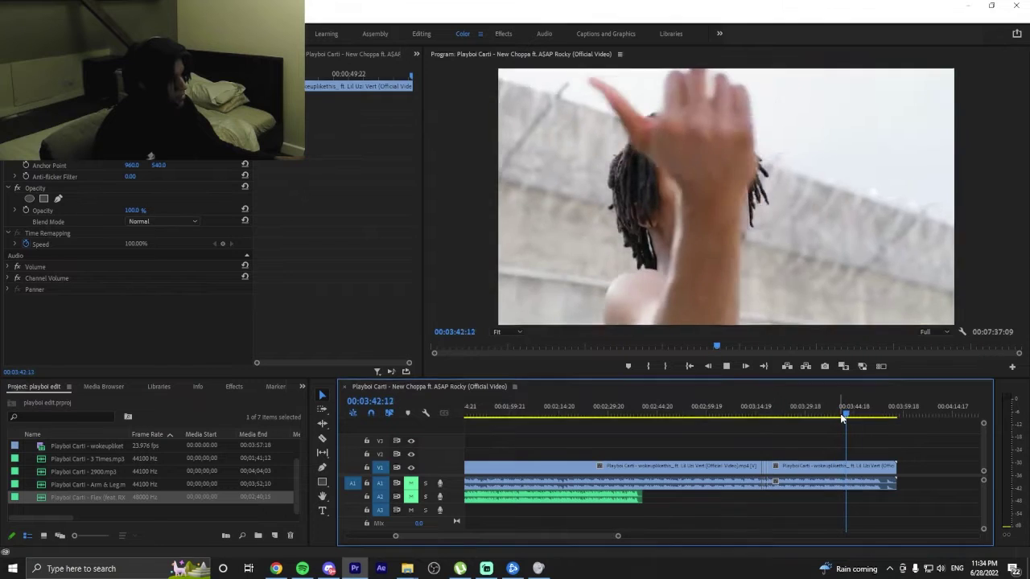
key(space)
key(shift+Left)
key(shift+Left)
key(shift+Left)
key(shift+Left)
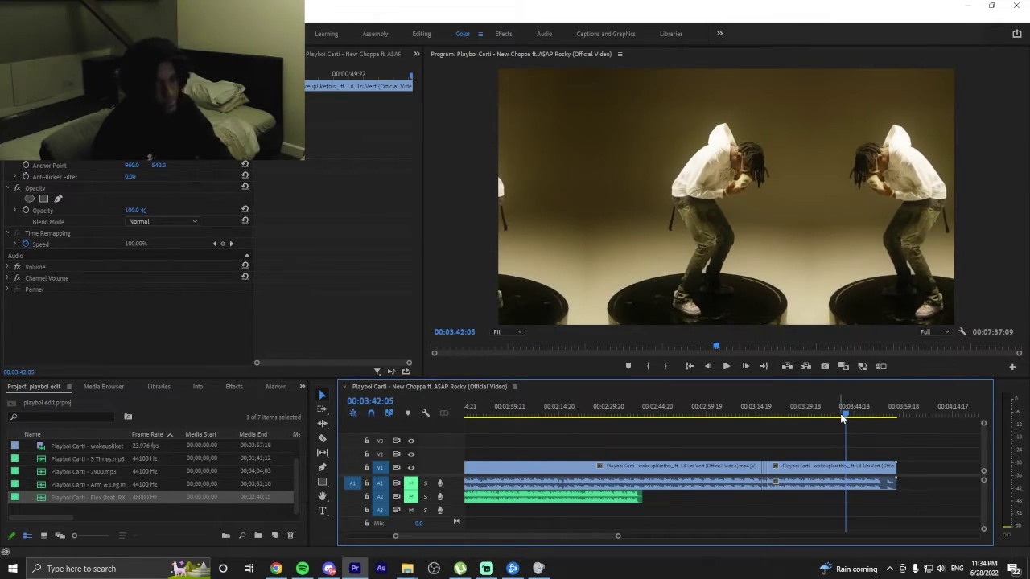
key(Right)
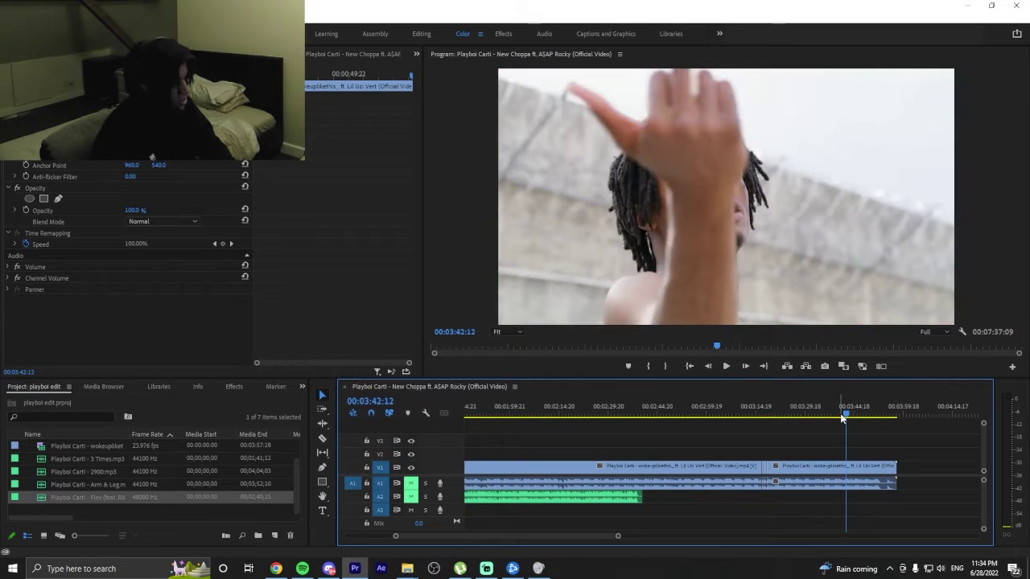
key(Left)
key(Right)
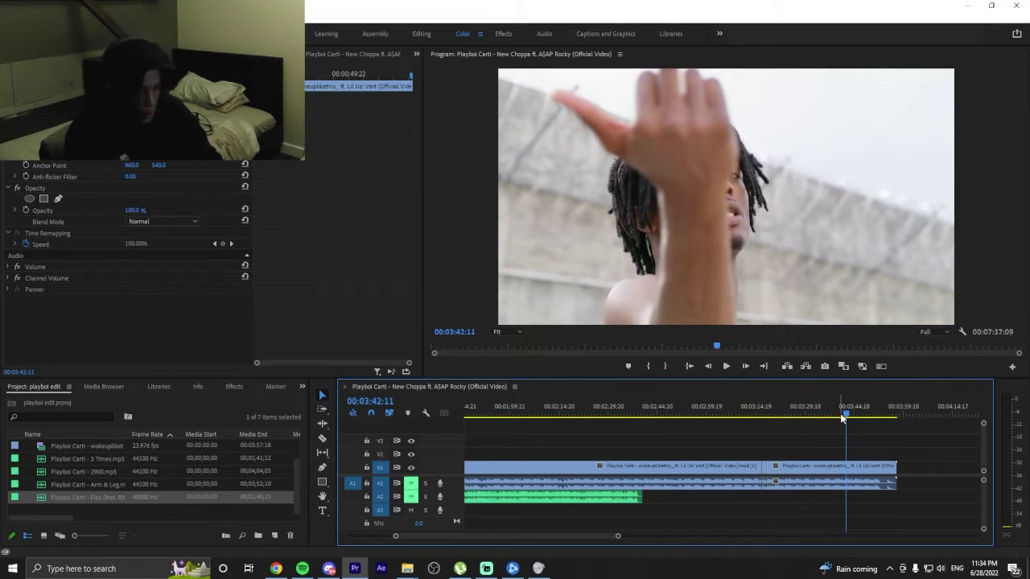
click(891, 467)
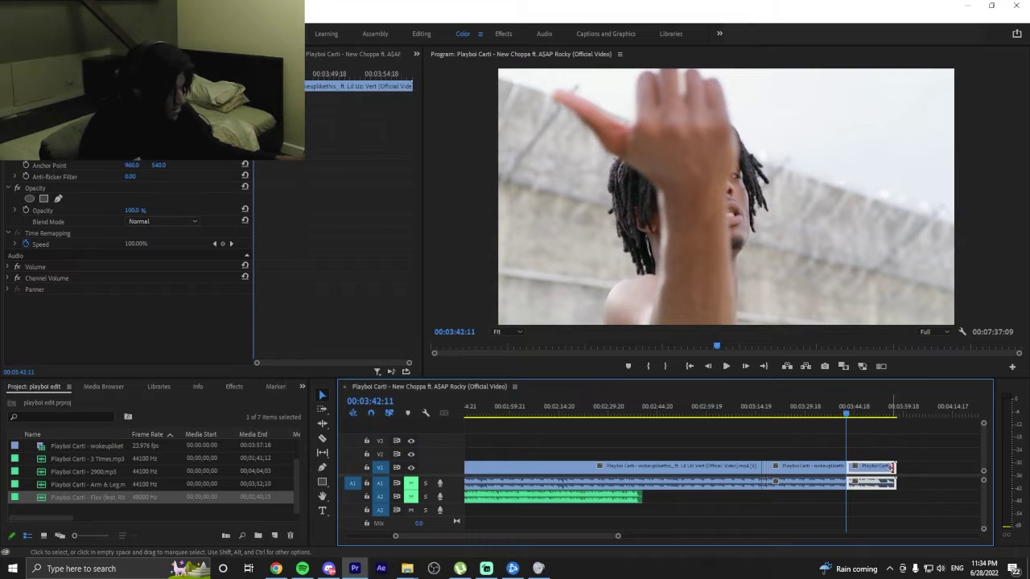
Review the shirtless courtyard footage, step back to about 00:03:43 and split the video and audio clips at 00:03:43:18.
key(space)
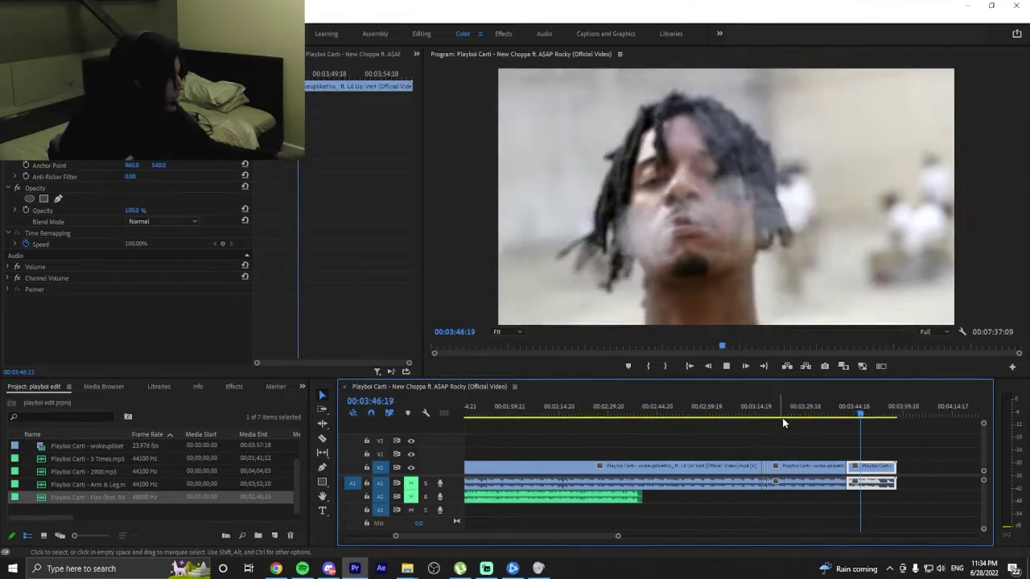
key(space)
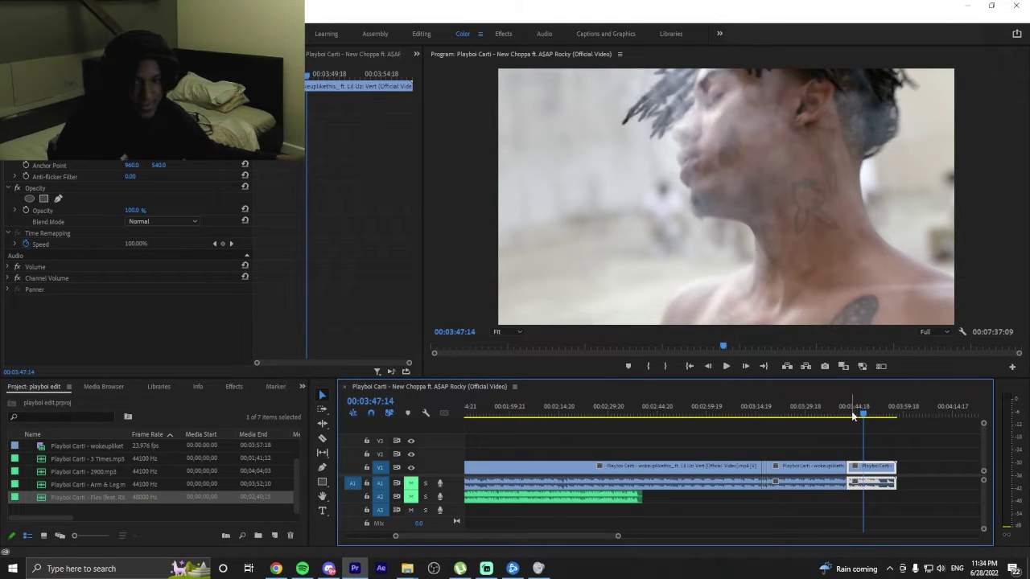
drag(860, 411, 852, 412)
key(Left)
key(Left)
key(Left)
key(Left)
key(Left)
key(Left)
key(Left)
key(Left)
key(Left)
key(Left)
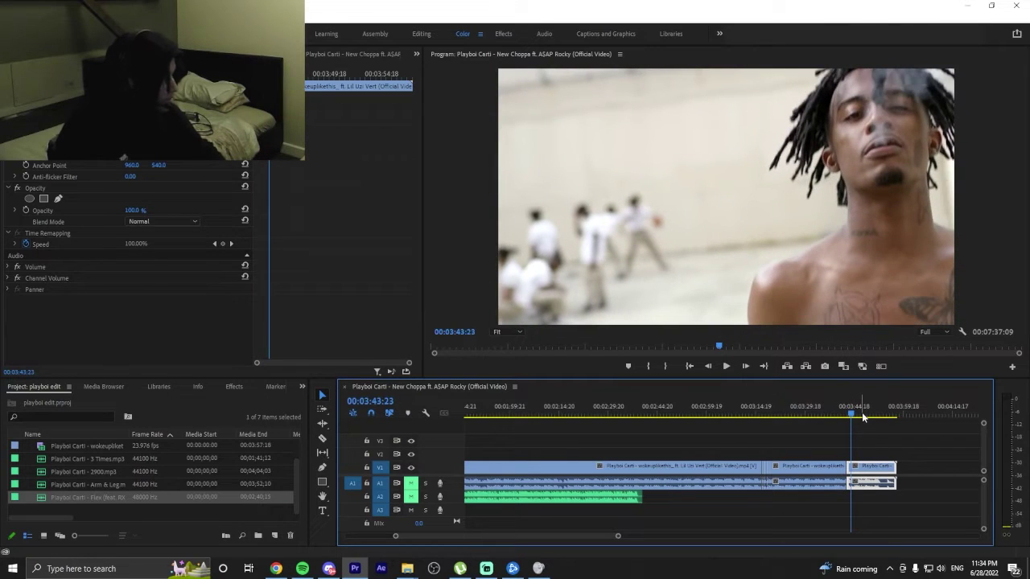
key(Right)
key(Right)
key(Right)
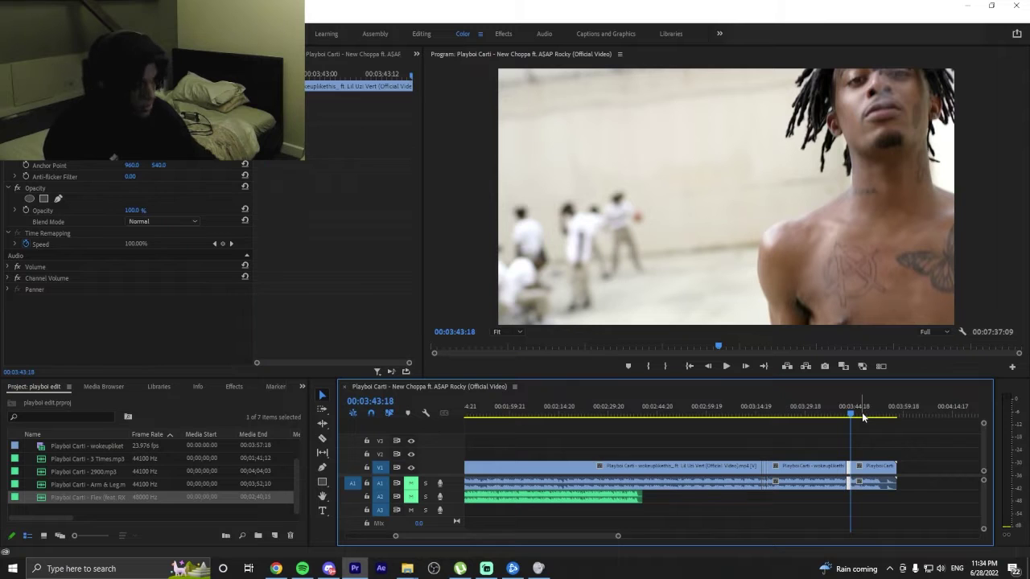
key(ctrl+k)
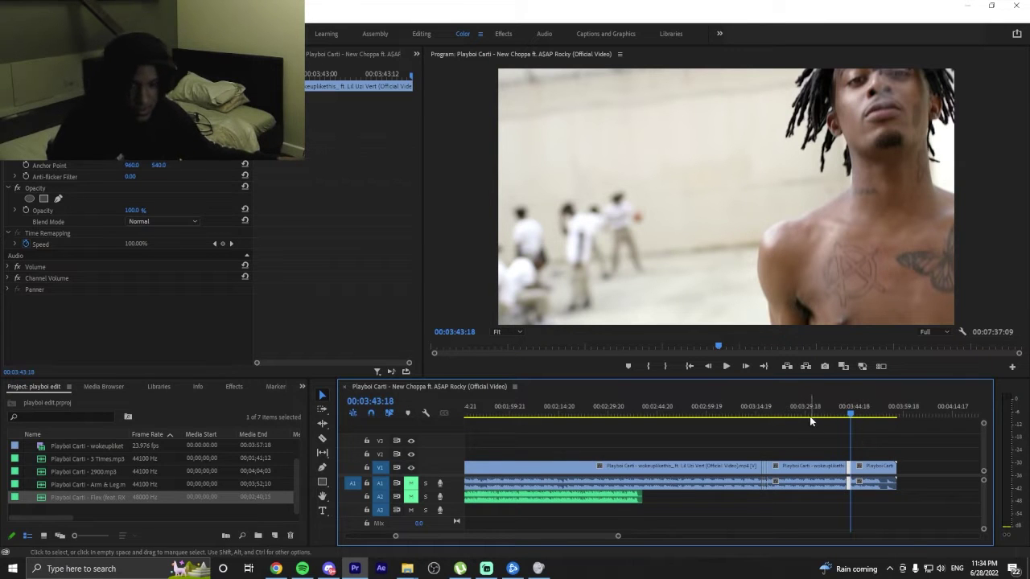
Play the remaining footage from 00:03:43:18 to the end of the video to look for more usable shots.
key(space)
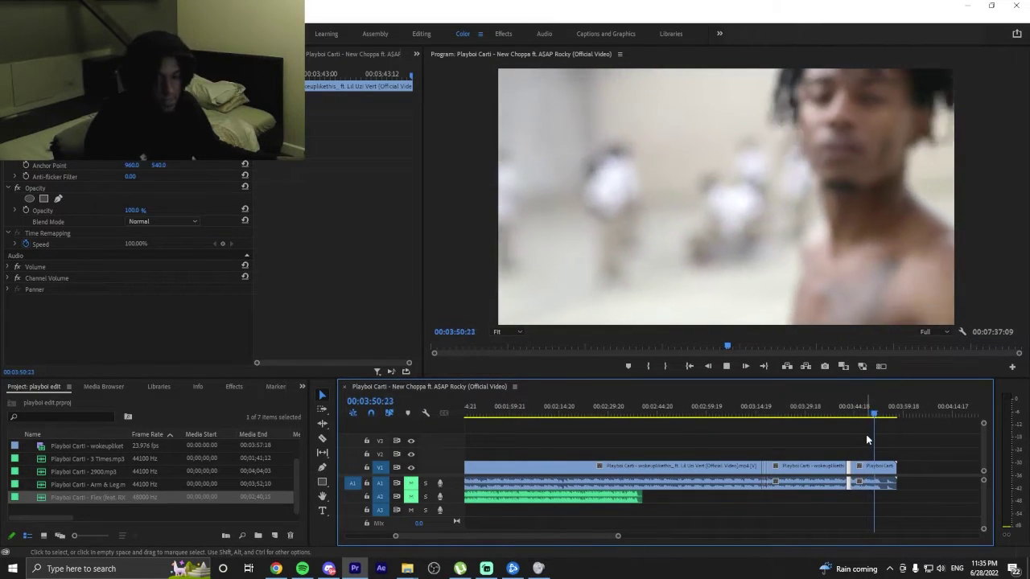
mouse_move(882, 421)
mouse_down()
mouse_move(856, 424)
mouse_move(875, 419)
mouse_up()
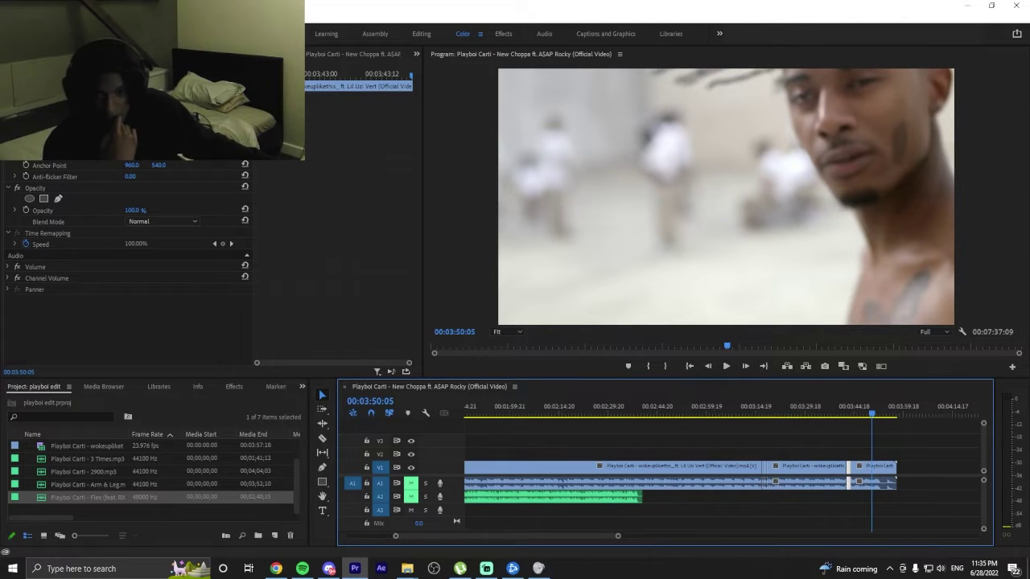
key(space)
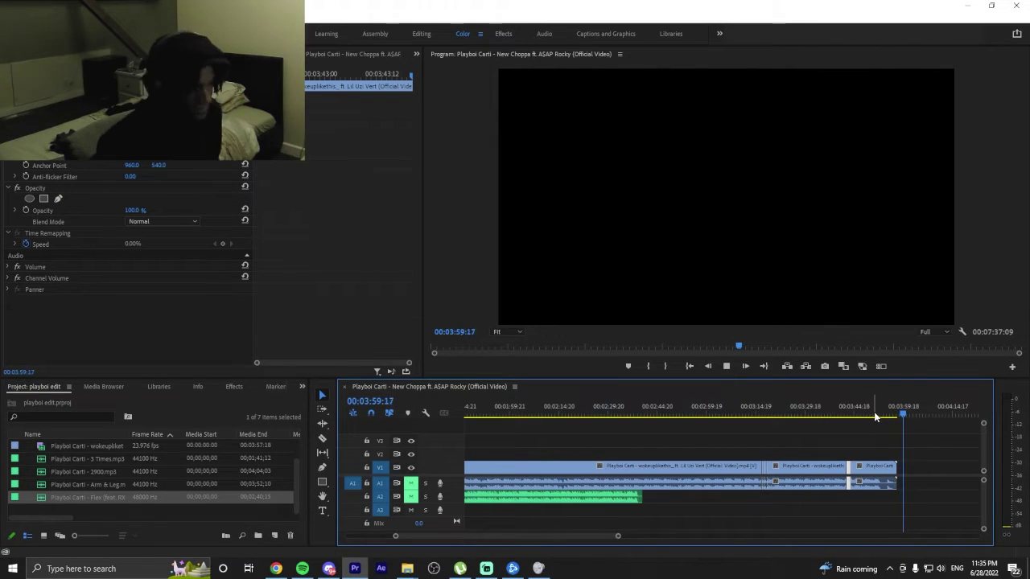
key(space)
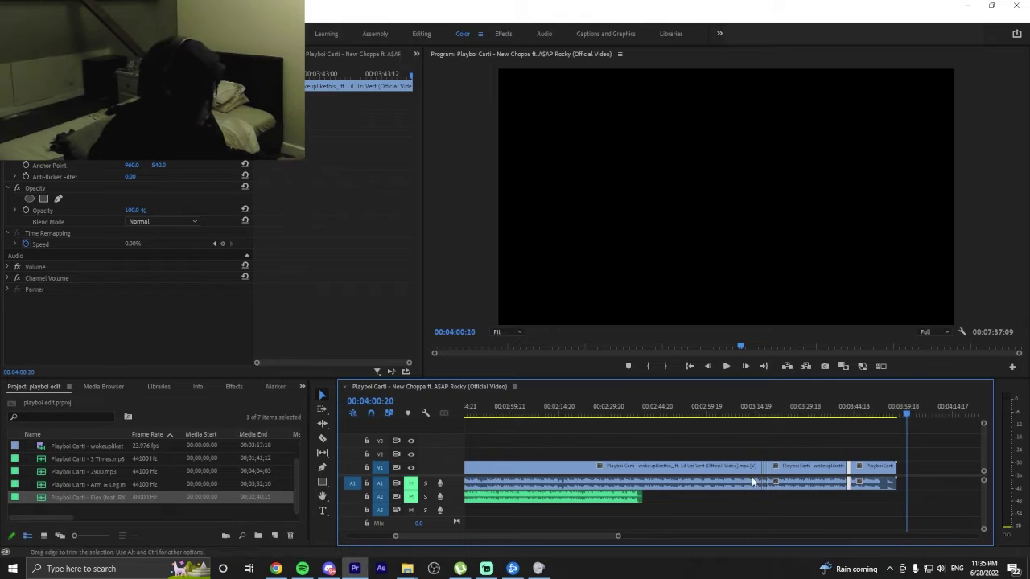
Move the short shots isolated around 00:03:17 and 00:03:43 onto track V2 and gather them near 00:00:56.
drag(766, 468, 766, 466)
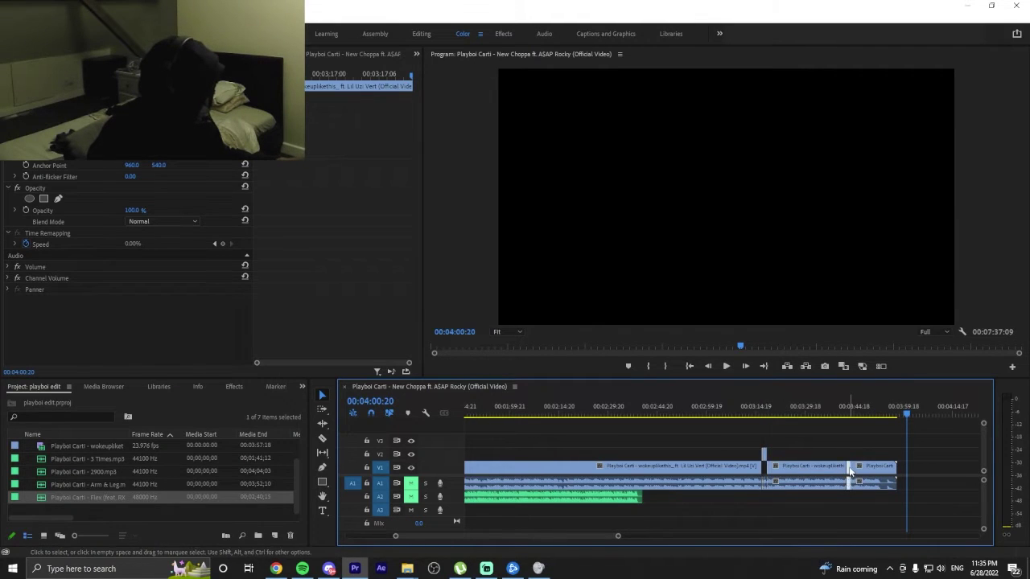
click(849, 473)
click(767, 467)
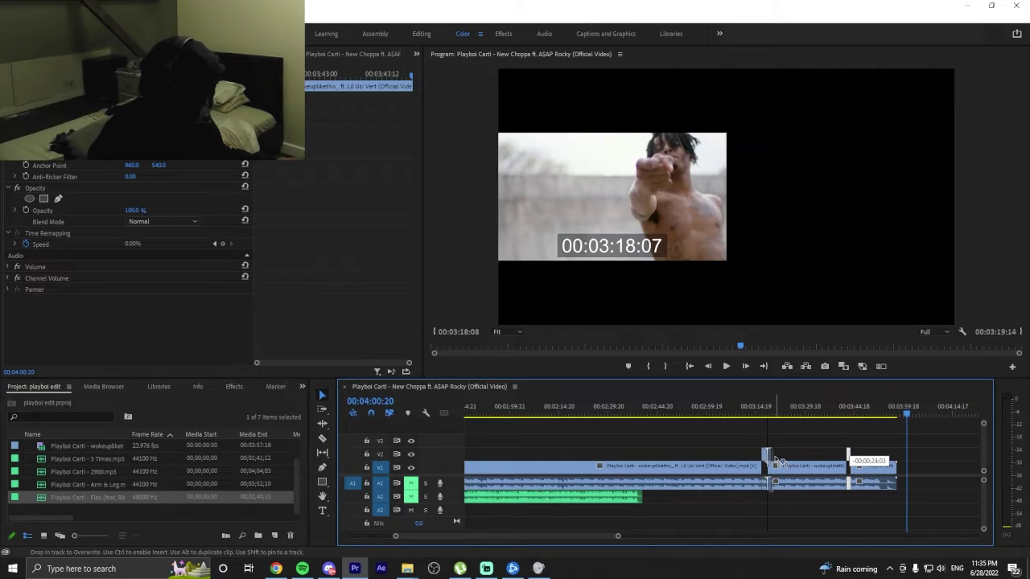
drag(763, 455, 720, 461)
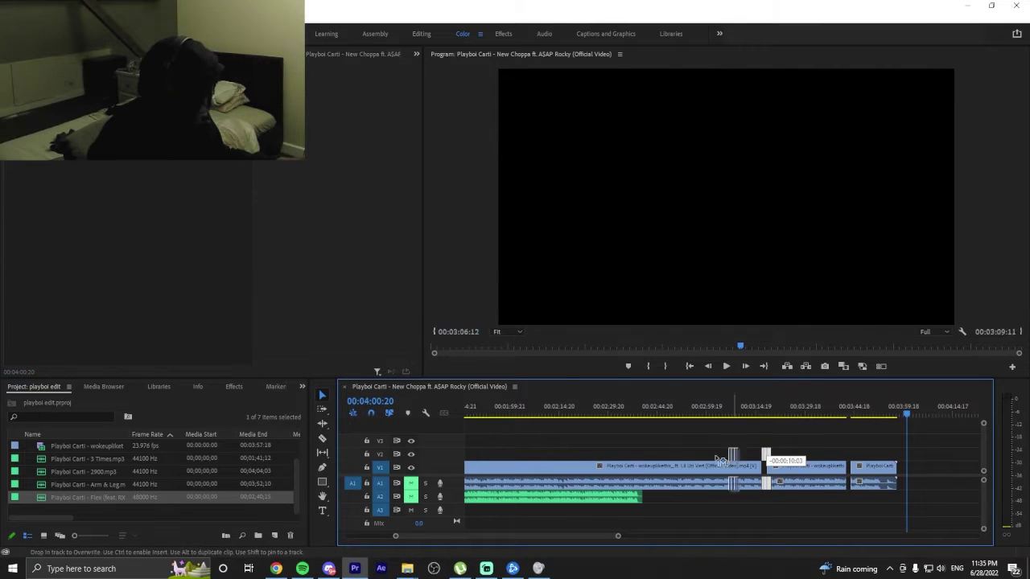
drag(473, 455, 513, 463)
mouse_move(510, 398)
mouse_down()
mouse_move(522, 402)
mouse_move(512, 406)
mouse_up()
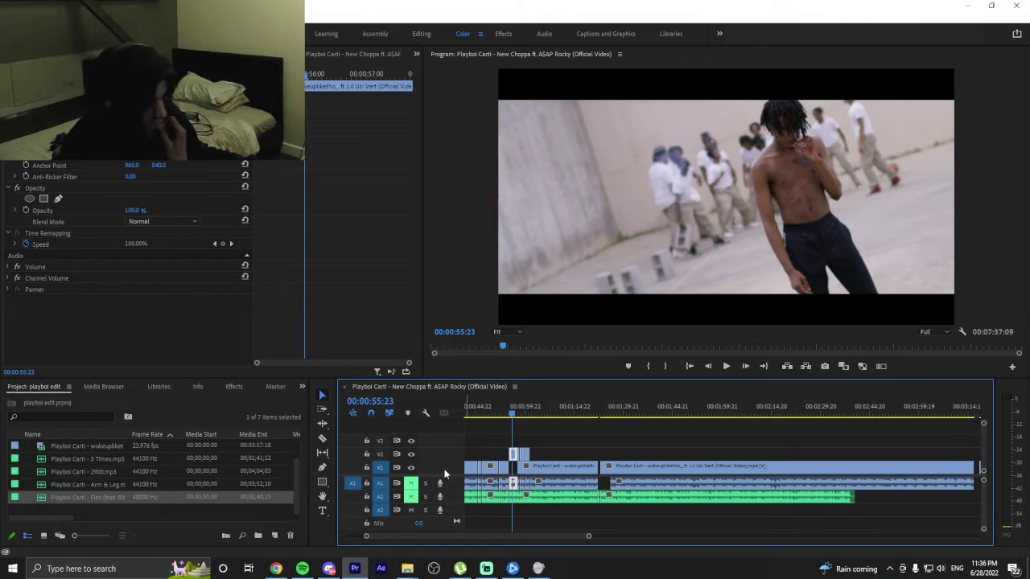
Raise the shirtless walking shot at 00:00:31:20 onto track V2 and return the shot at about 00:00:56 to V1.
click(509, 414)
drag(509, 413, 570, 412)
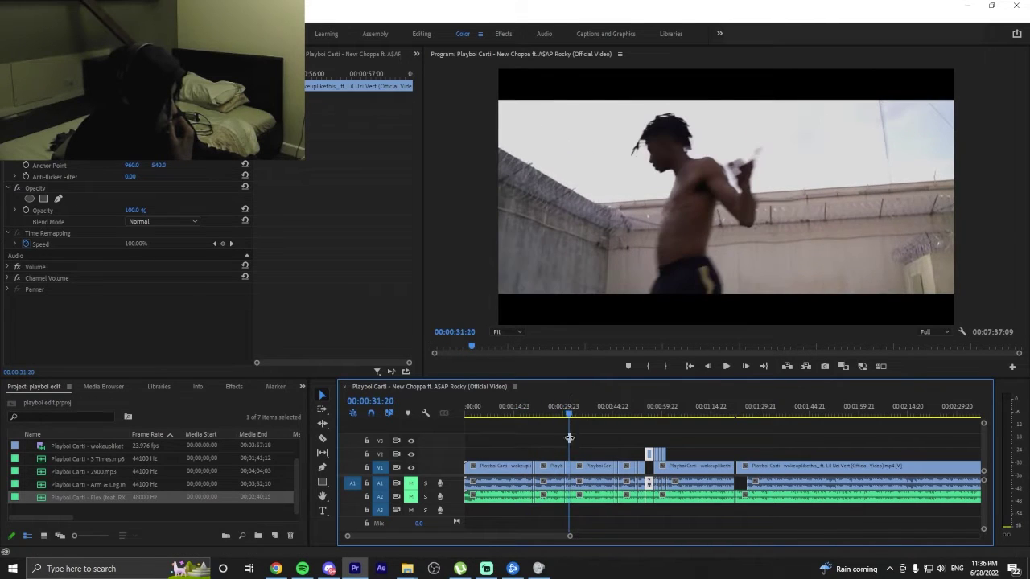
click(568, 475)
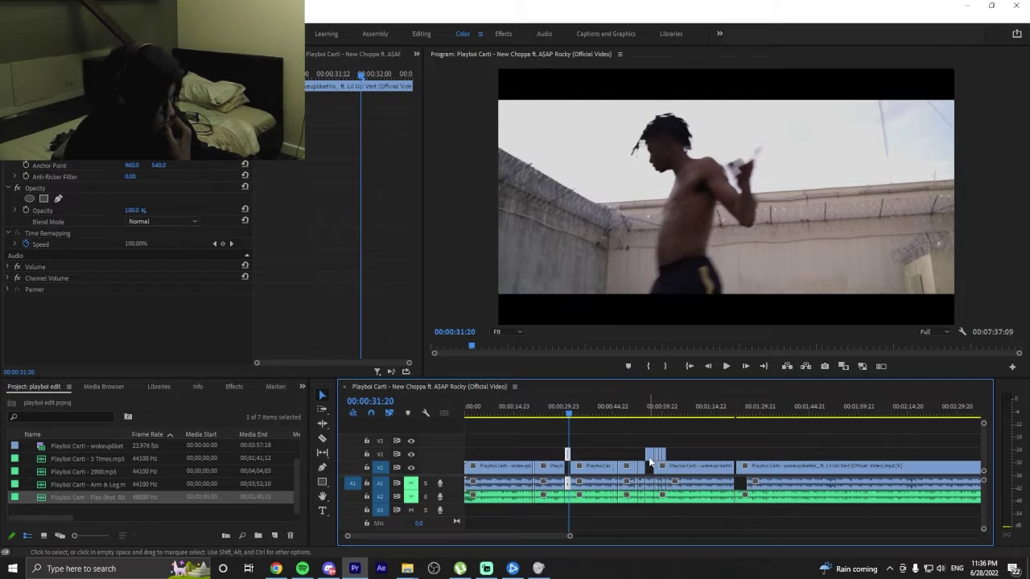
drag(648, 457, 654, 455)
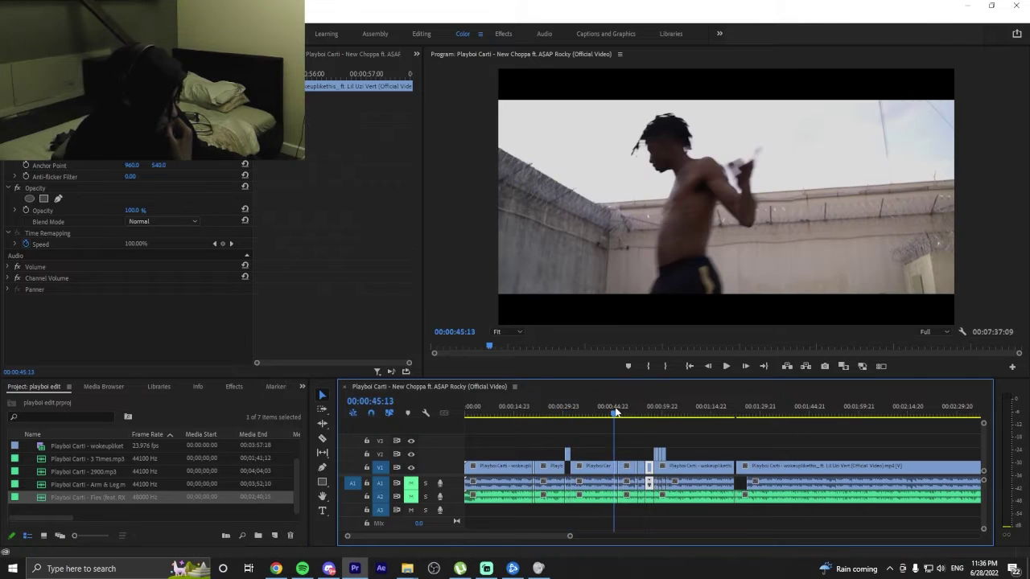
Raise the hand-gesture shot at about 00:00:45 onto track V2 and place the 00:00:31 walking shot beside it.
click(616, 412)
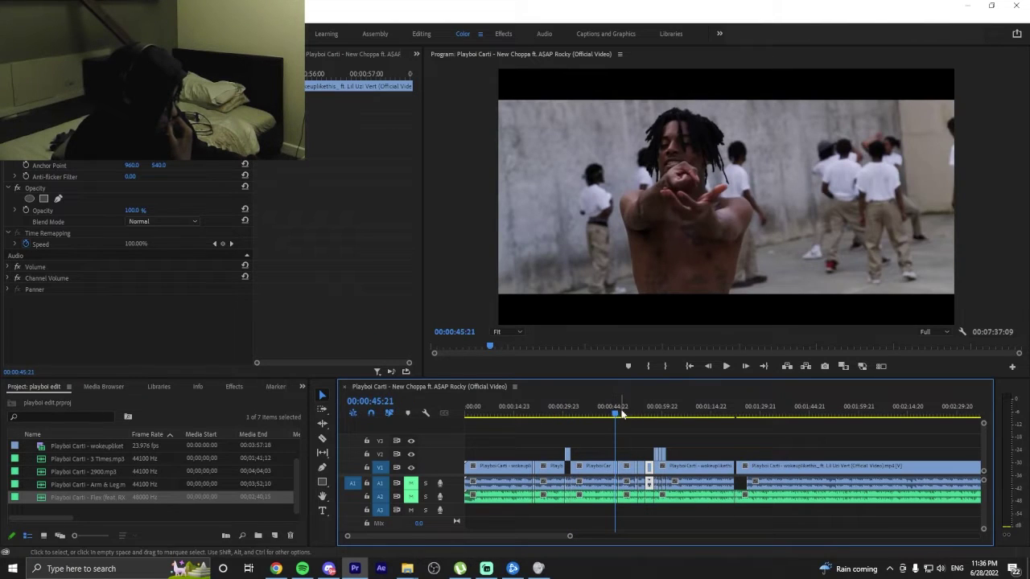
click(620, 413)
drag(617, 465, 601, 461)
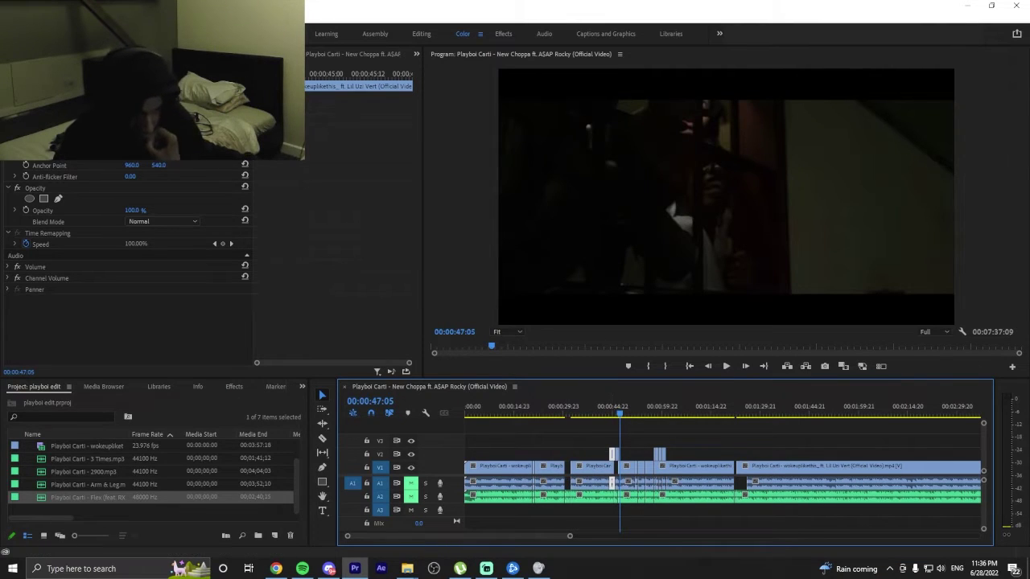
click(302, 568)
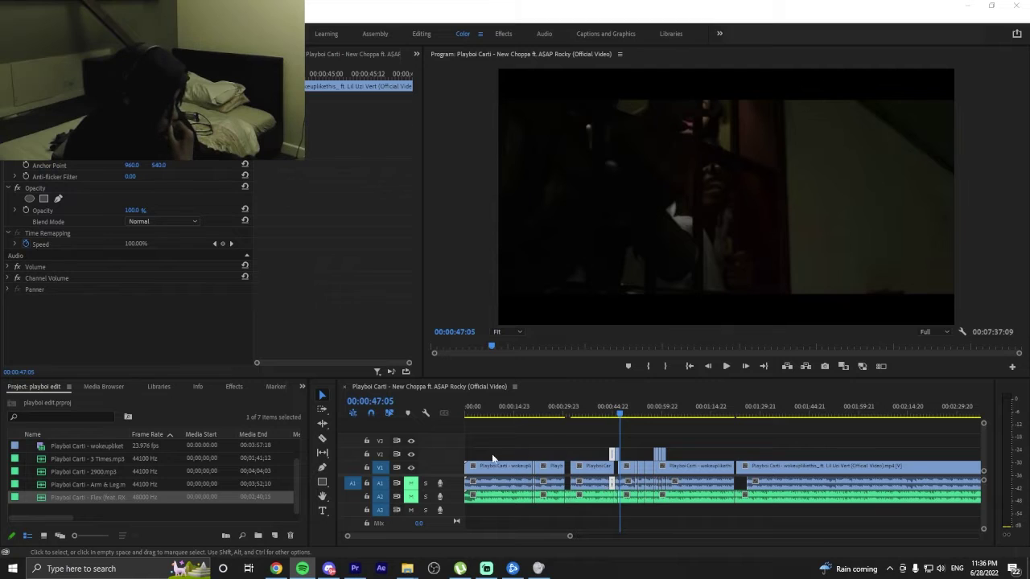
Gather the selected shots with their audio on track V2 at the very start of the sequence.
click(599, 443)
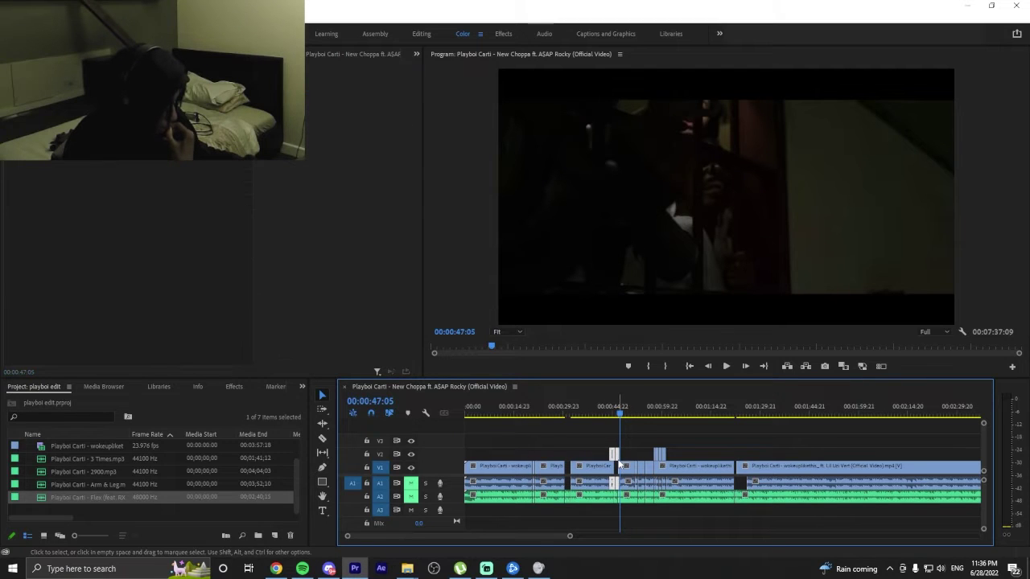
drag(620, 464, 439, 473)
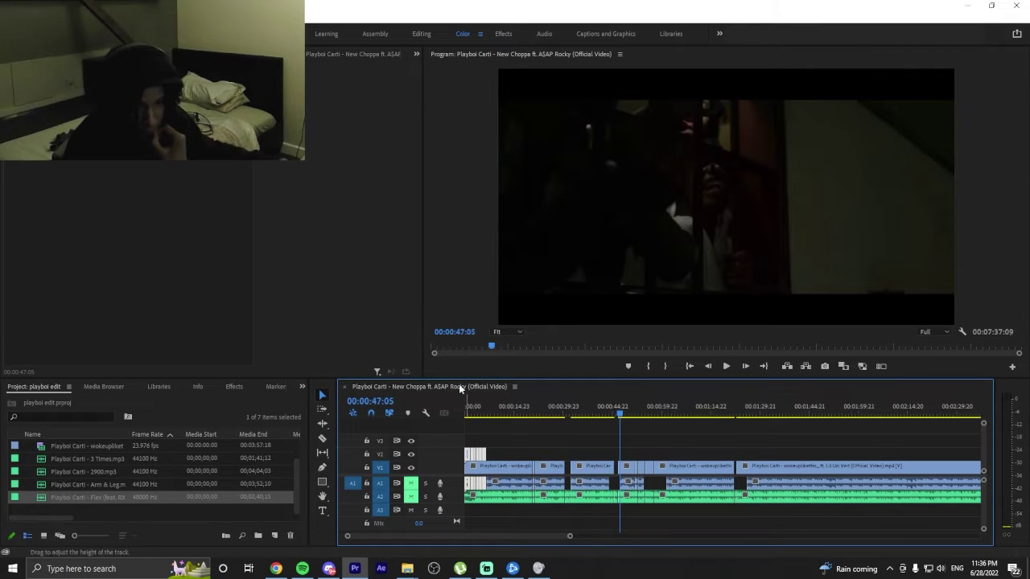
Delete the leftover source shots on V1 and A1, and restore the Flex song on A2 as one continuous clip.
drag(571, 536, 747, 536)
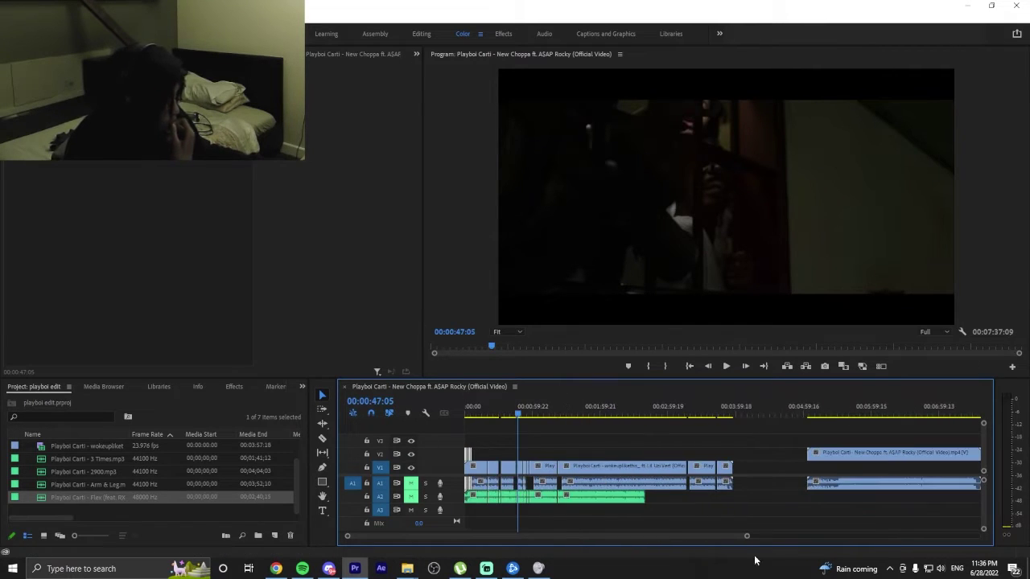
drag(754, 461, 486, 483)
key(Delete)
drag(635, 497, 658, 497)
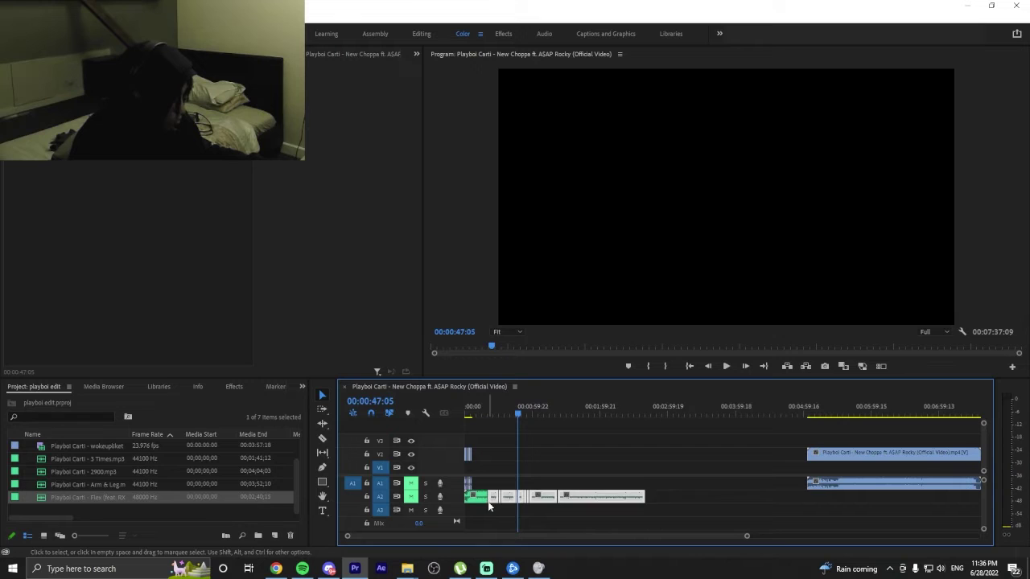
click(814, 504)
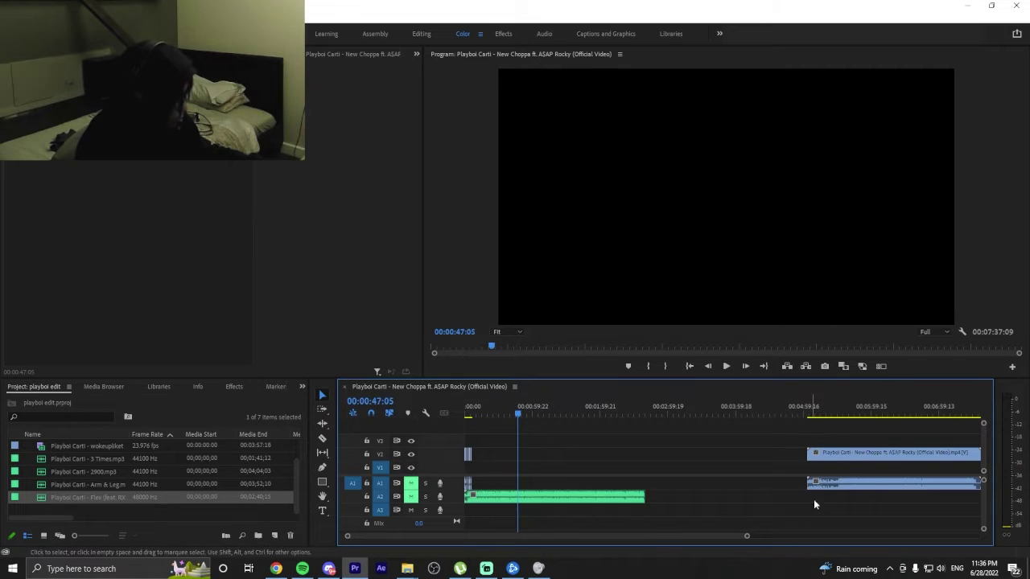
Place the New Choppa video on V1 right after the gathered shots, play its opening, and return to the sequence start.
drag(827, 460, 501, 480)
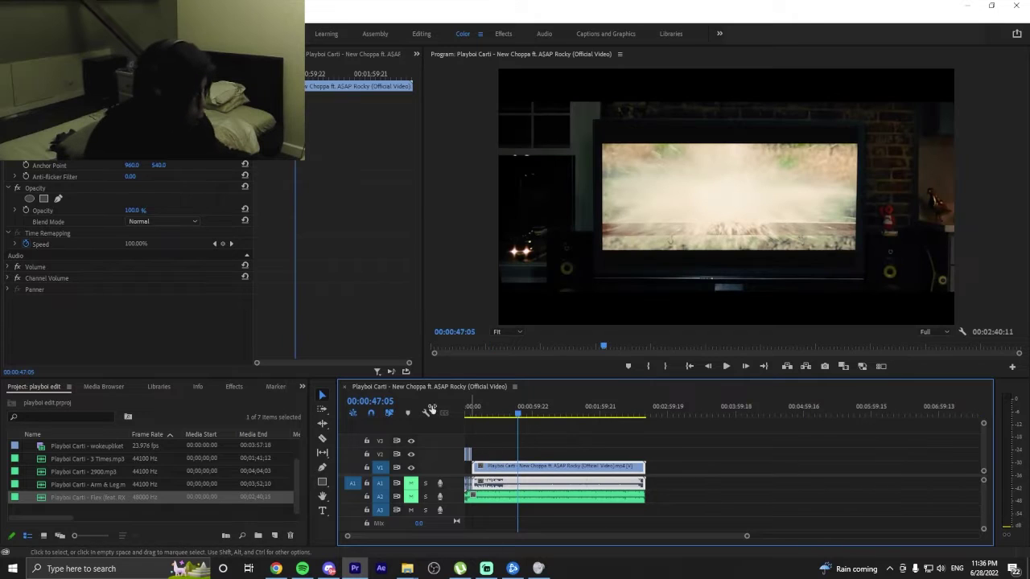
click(476, 419)
key(space)
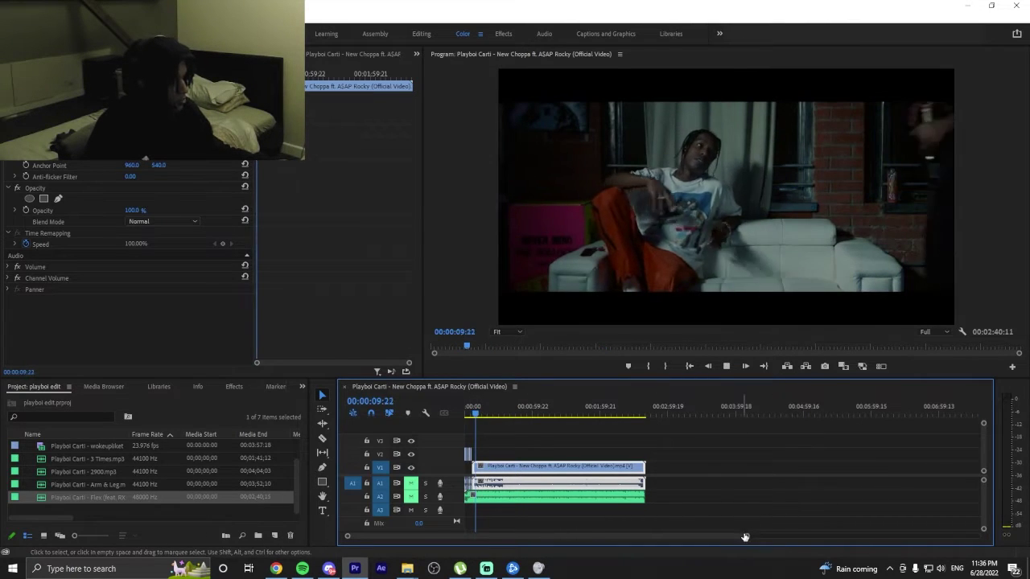
key(equal)
key(equal)
key(equal)
key(equal)
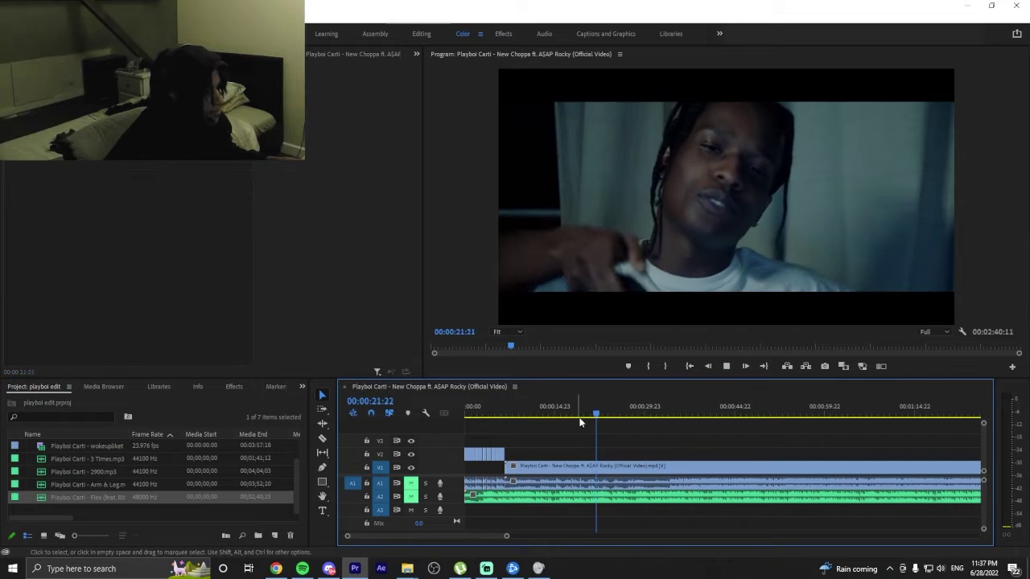
drag(572, 412, 461, 476)
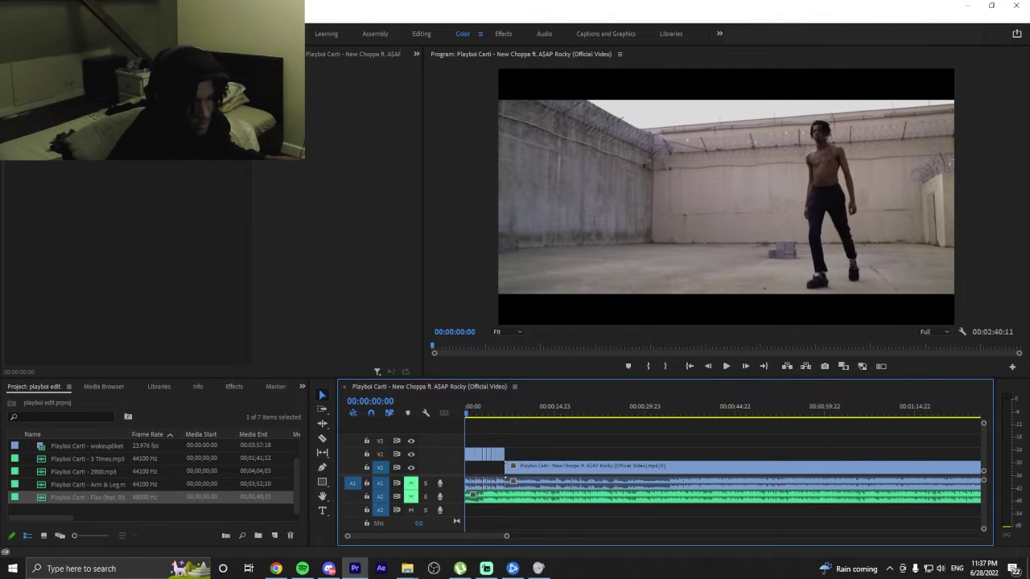
Unmute track A2 and play the gathered V2 shots against the song from the sequence start.
key(alt+Tab)
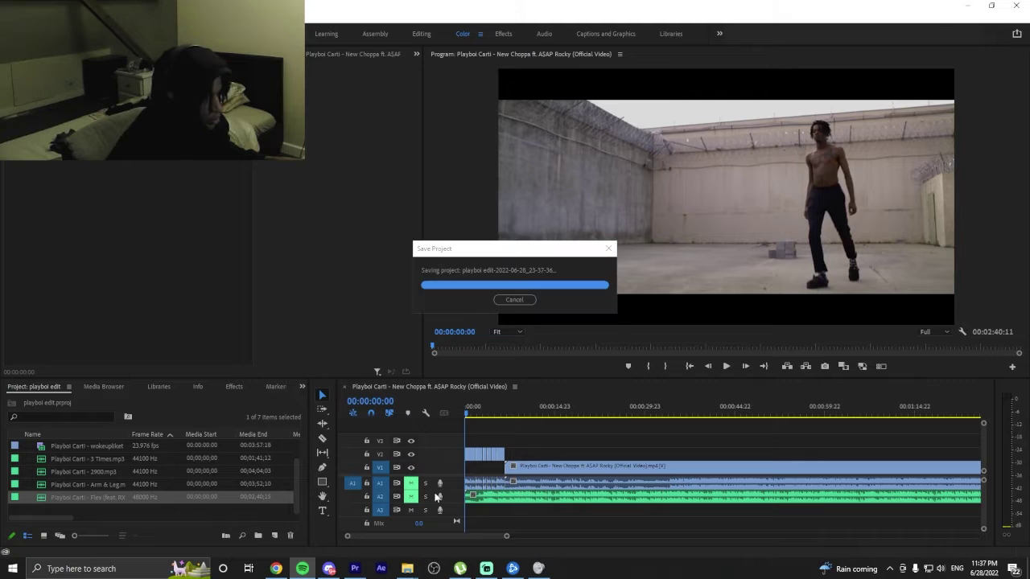
click(410, 497)
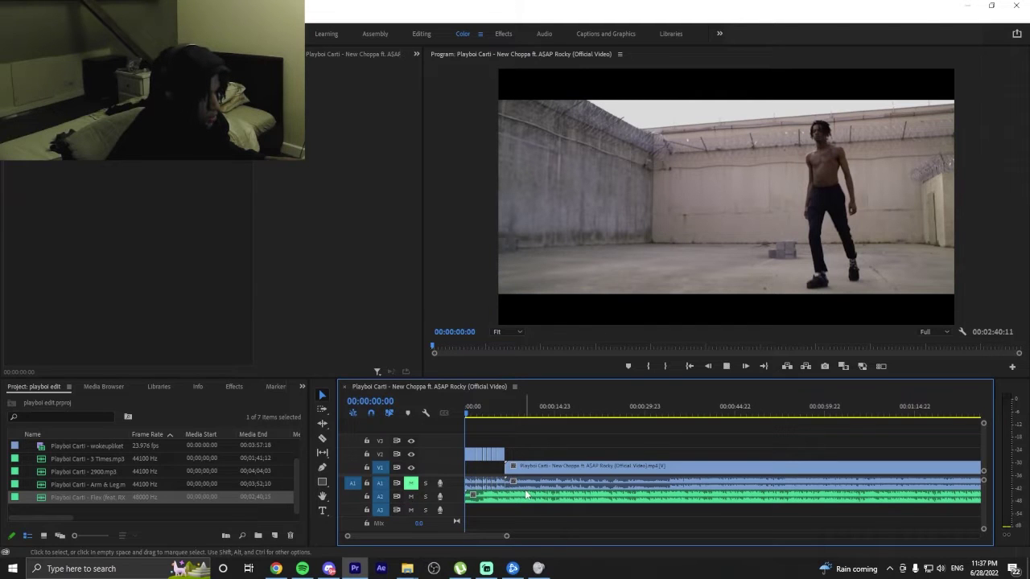
key(space)
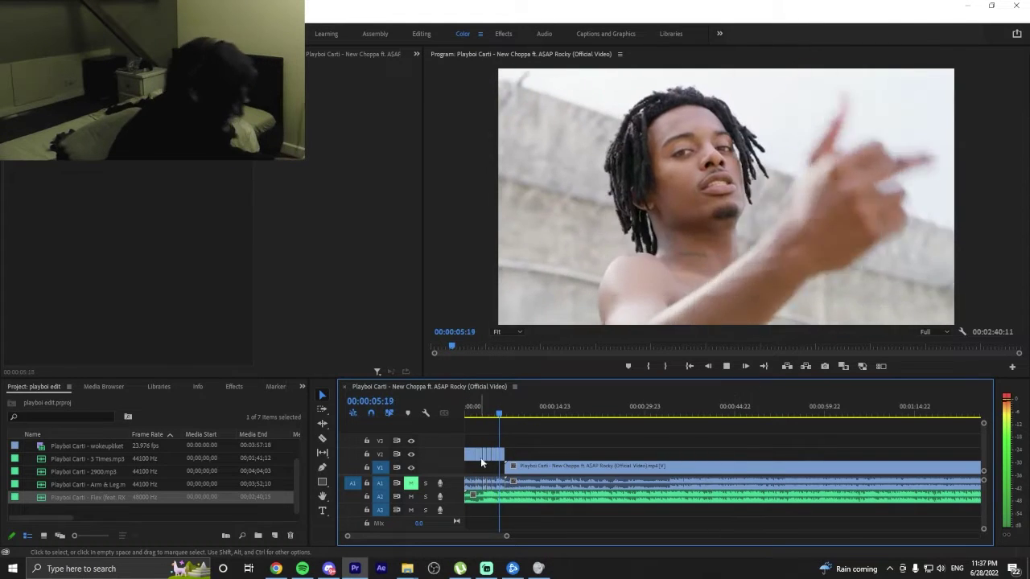
key(space)
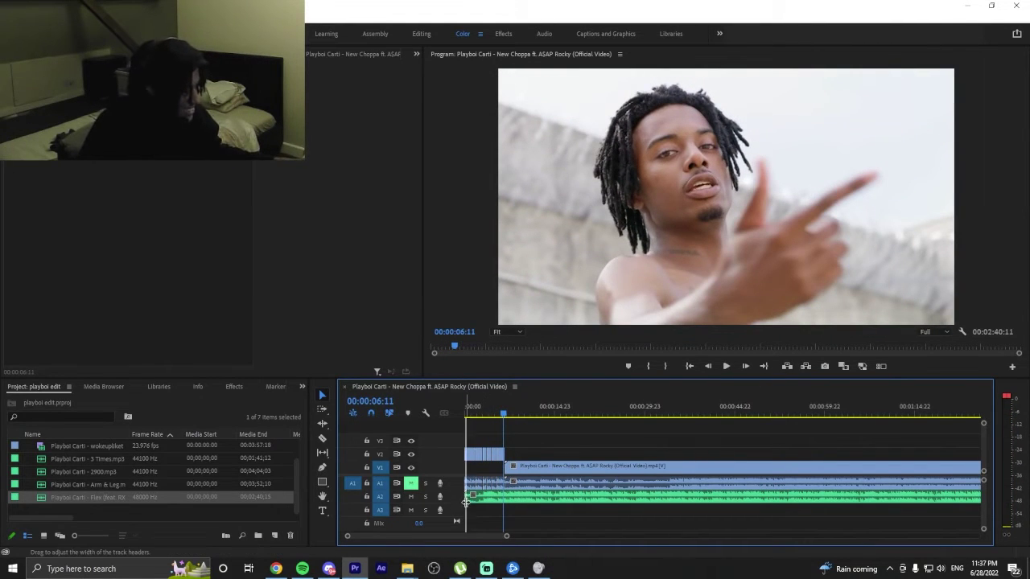
mouse_move(469, 499)
mouse_down()
mouse_move(471, 510)
mouse_move(475, 497)
mouse_up()
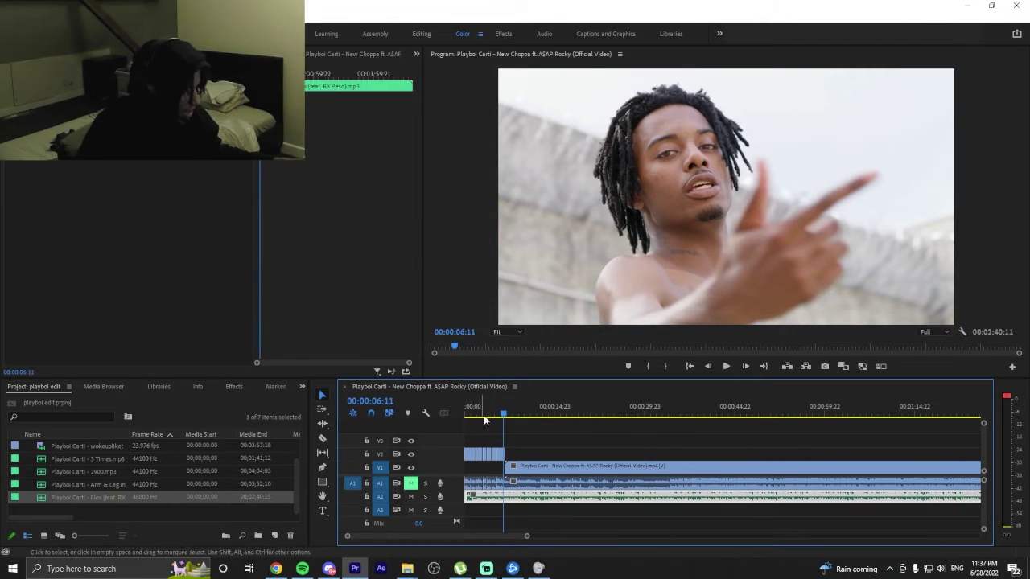
key(Home)
key(space)
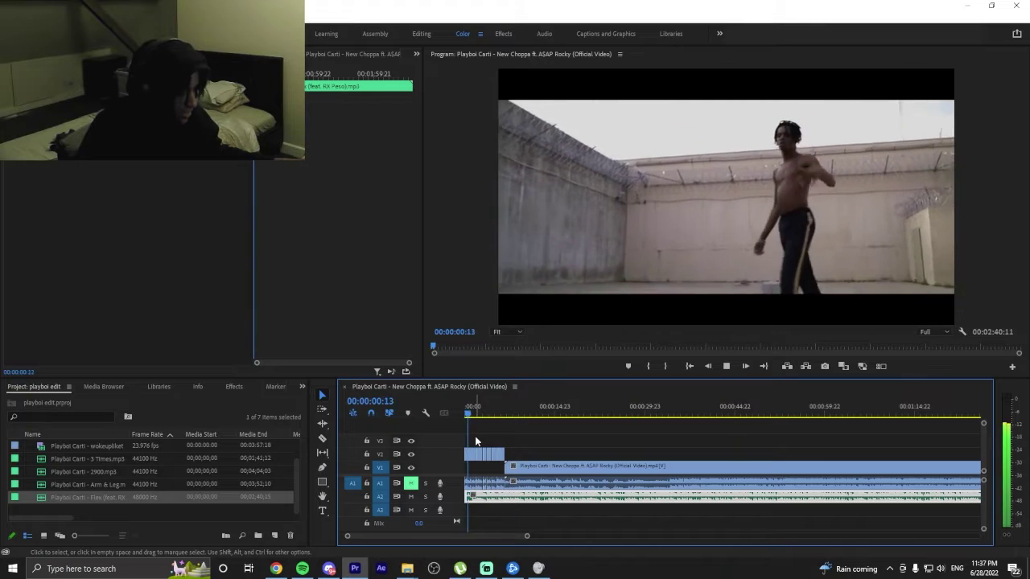
Unlink the New Choppa clip, delete its audio, and move its video along V1 to about 00:00:28.
mouse_move(491, 453)
mouse_down()
mouse_move(483, 460)
mouse_move(493, 455)
mouse_up()
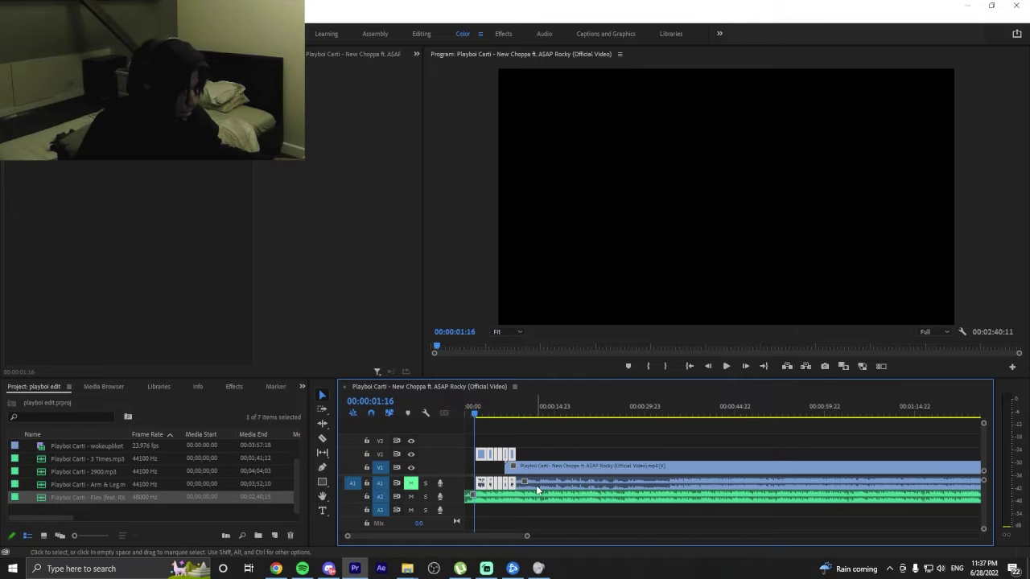
drag(541, 488, 519, 480)
right_click(526, 485)
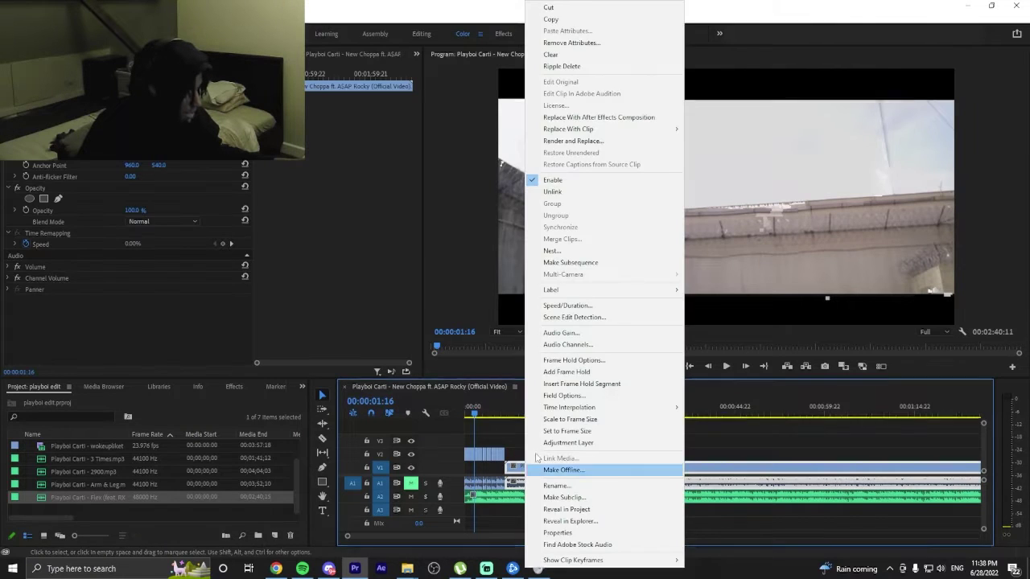
click(573, 202)
click(598, 486)
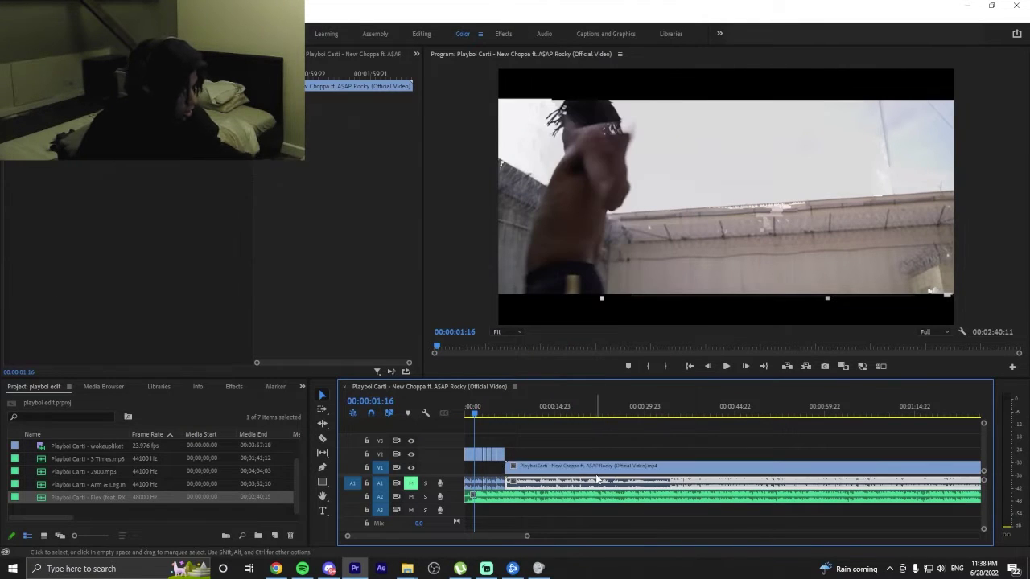
key(Delete)
drag(583, 464, 713, 471)
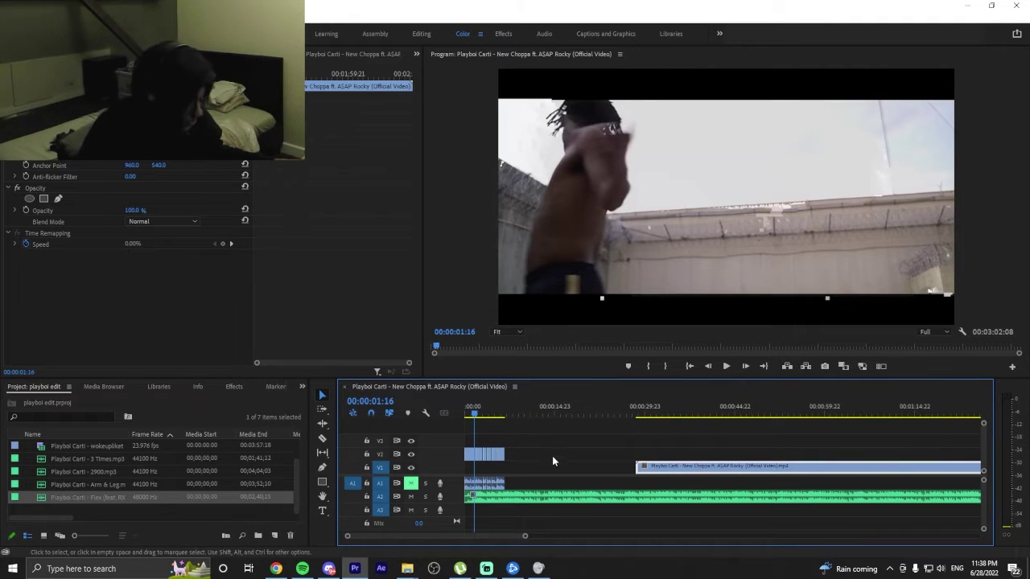
Play the gathered shots from 00:00:00:00 to judge their order against the song.
drag(473, 410, 453, 410)
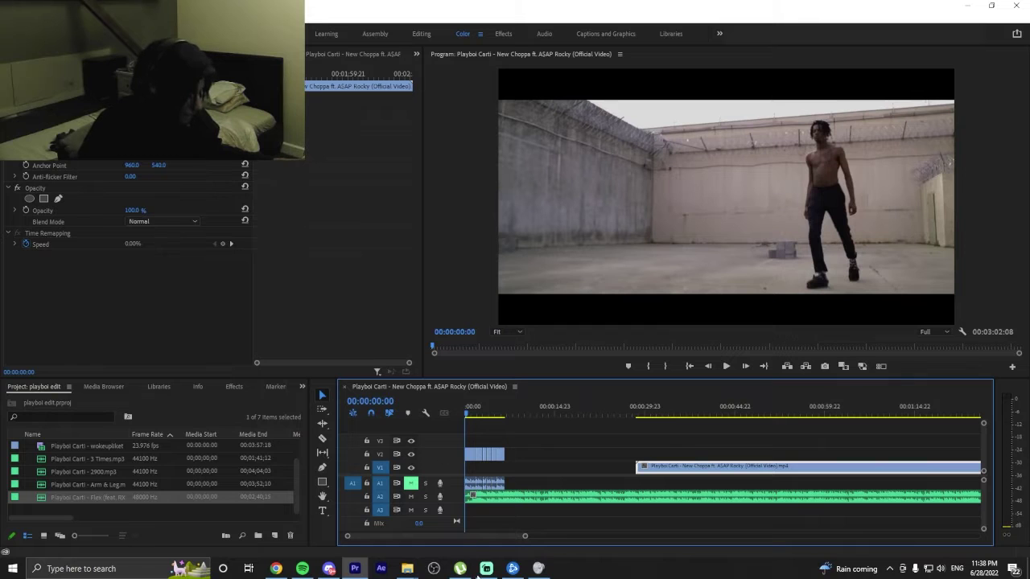
drag(527, 537, 414, 538)
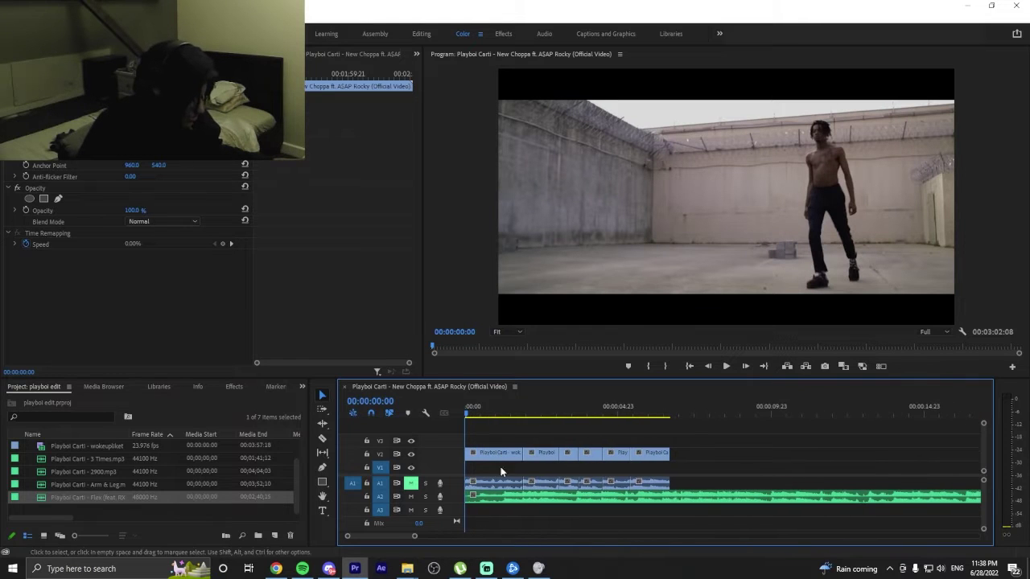
key(space)
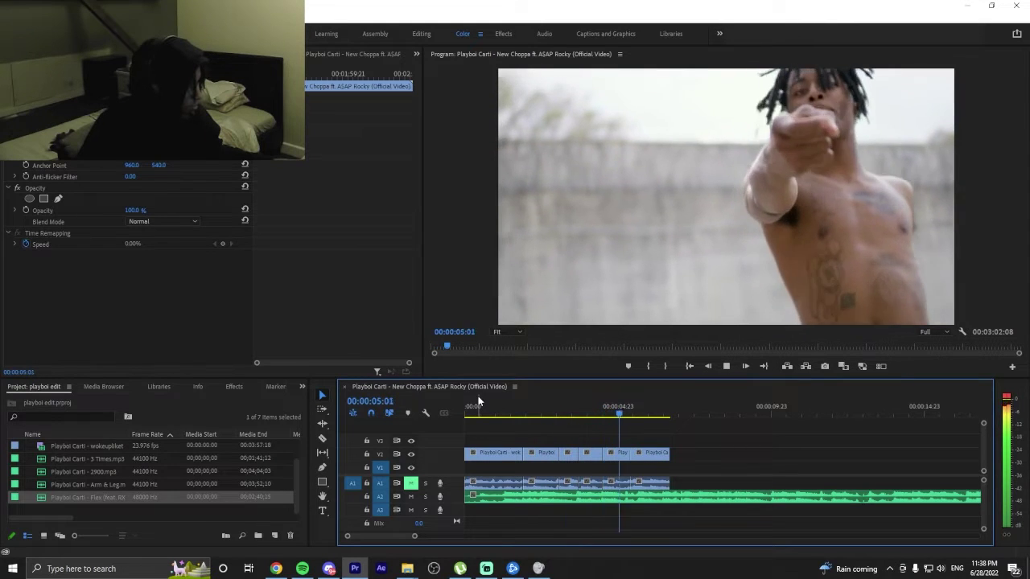
key(space)
Set the opening walking shot aside at about 00:00:09, enlarged to fill the frame, and the second shot on V3 at about 00:00:12.
drag(483, 455, 762, 456)
click(548, 417)
drag(549, 417, 746, 425)
drag(547, 453, 873, 439)
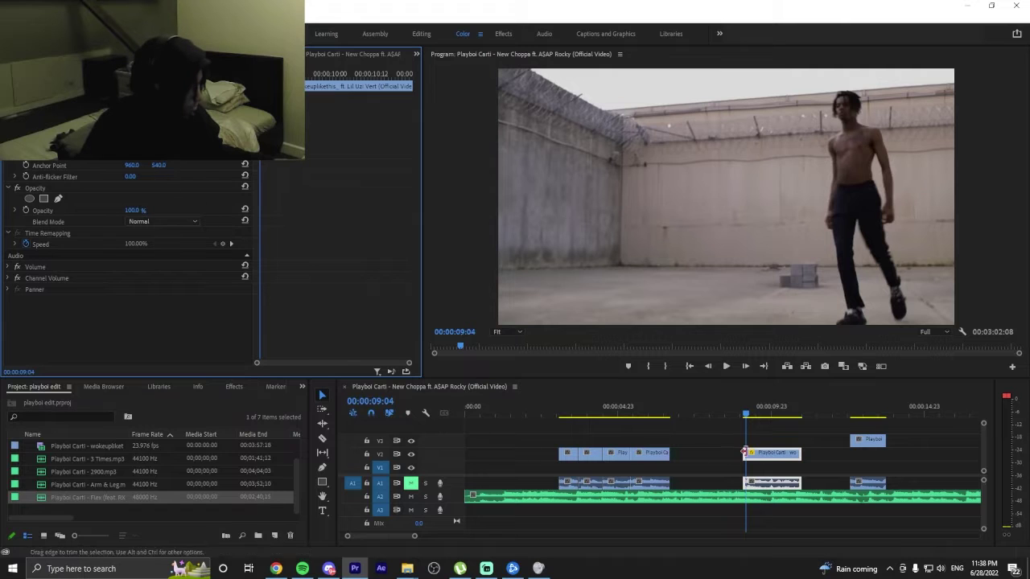
Append the enlarged walking shot to the four remaining V2 shots and move the whole row to the sequence start.
drag(773, 454, 708, 458)
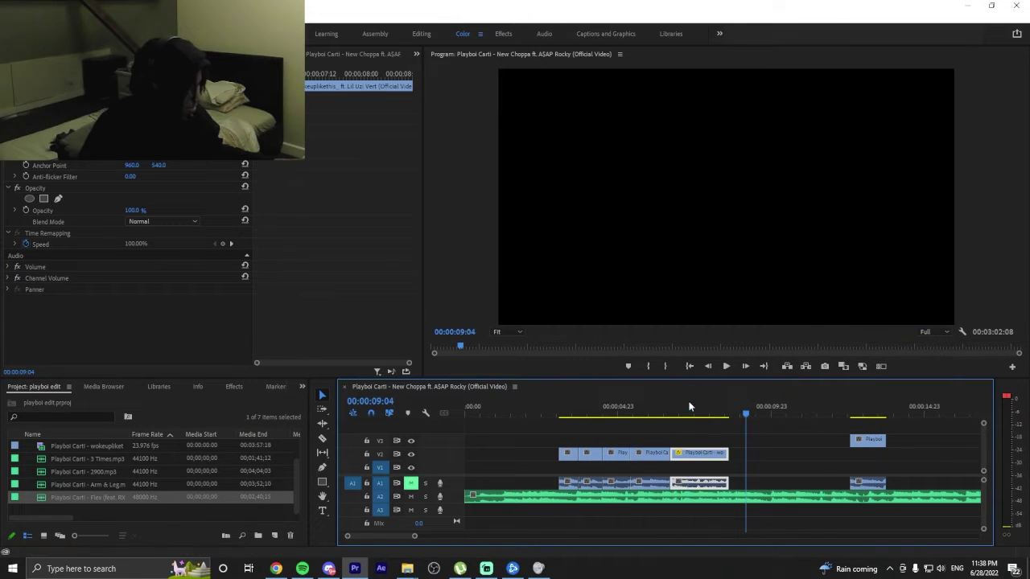
click(689, 407)
drag(569, 440, 605, 488)
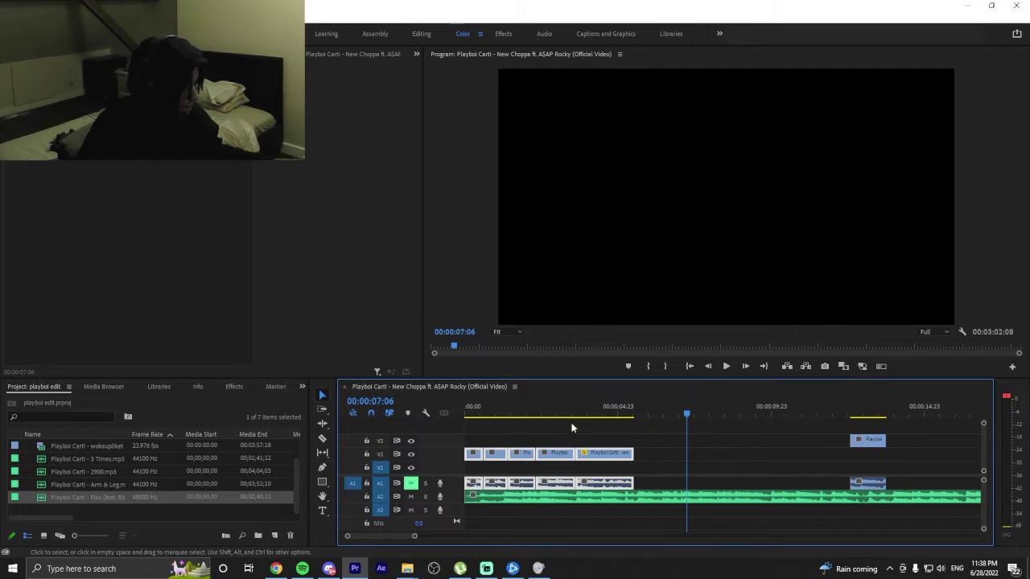
Shift the five V2 shots with their audio to start at about 00:00:01:07 and play them against the song.
click(548, 406)
drag(547, 406, 485, 441)
key(space)
key(space)
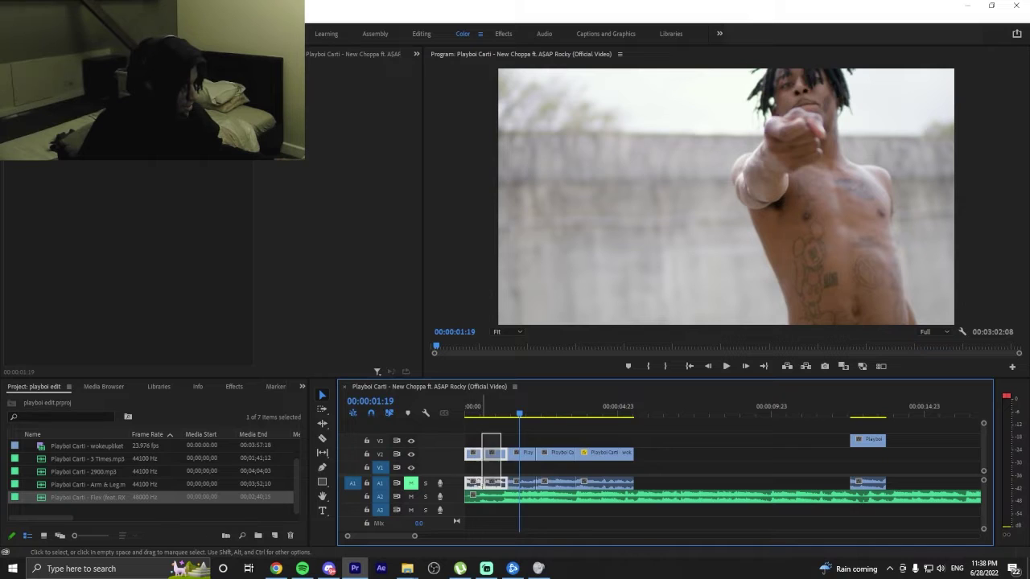
drag(482, 488, 637, 482)
drag(678, 448, 515, 473)
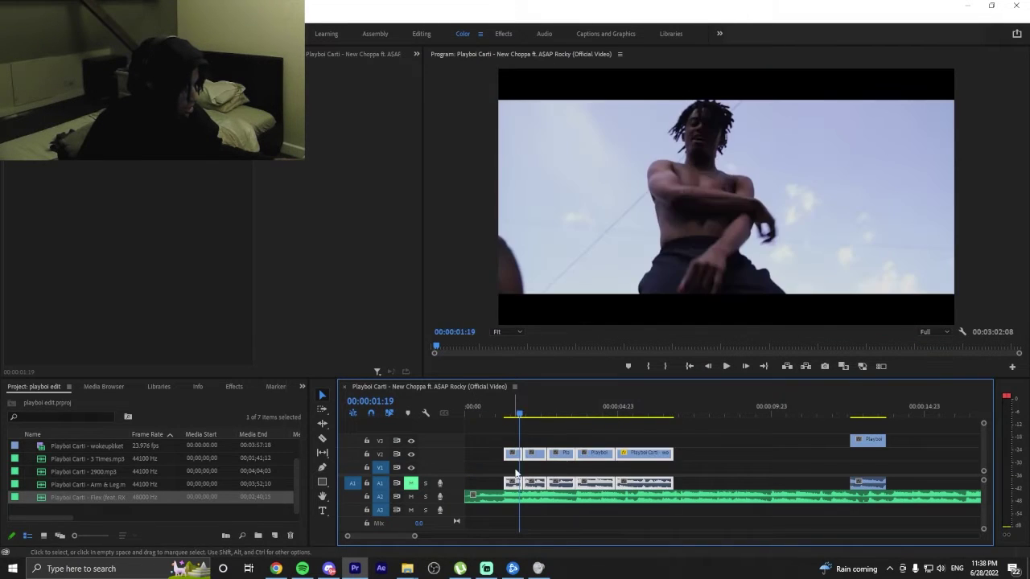
click(502, 413)
key(space)
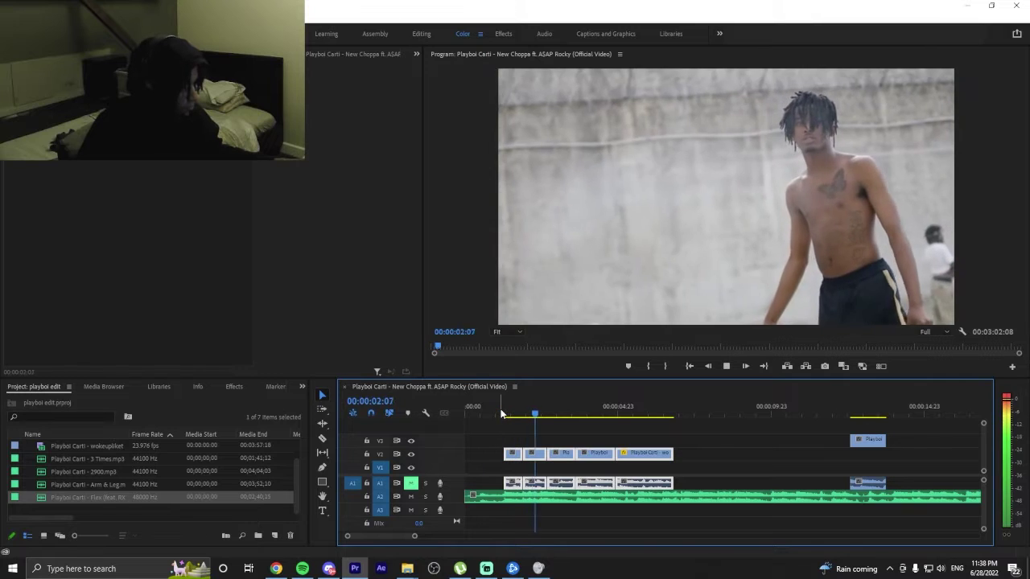
click(502, 414)
key(space)
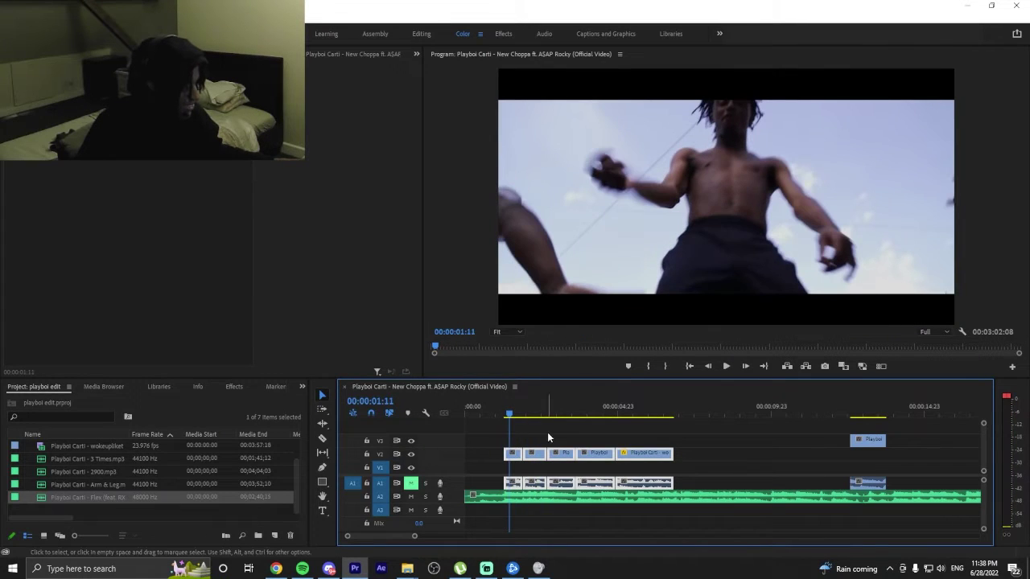
Enlarge the first V2 shot at 00:00:01:07 to fill the frame without black bars, and play the shots that follow.
click(518, 461)
click(514, 454)
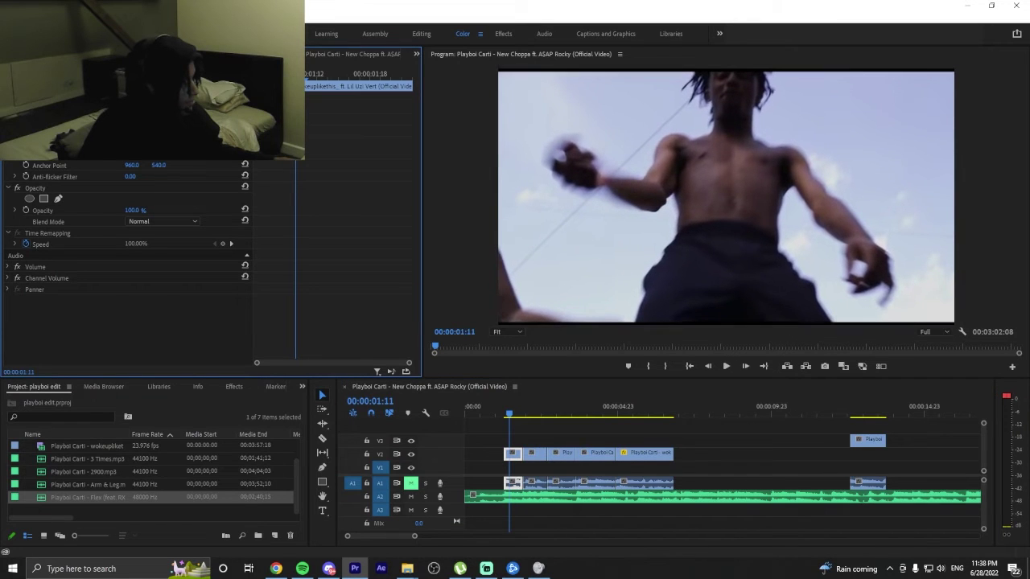
key(space)
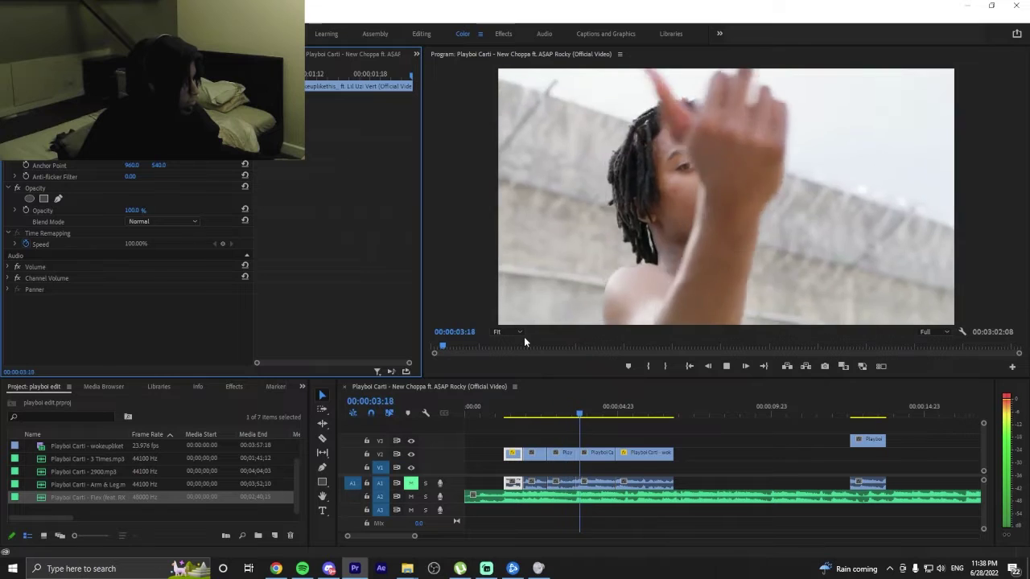
key(space)
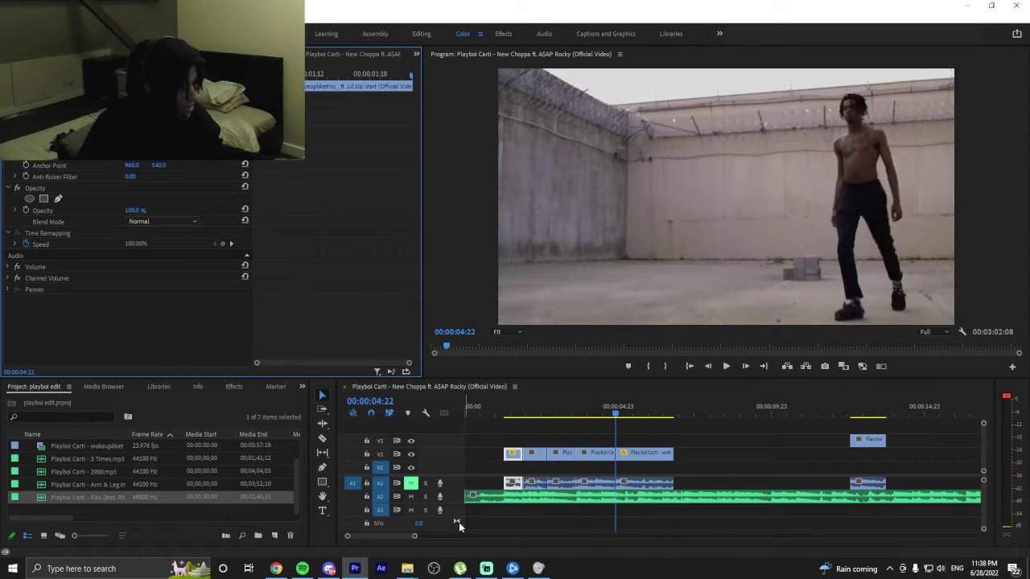
Replay the V2 shots from about 00:00:01 with the song and examine the second shot up to 00:00:02:13.
drag(415, 536, 401, 536)
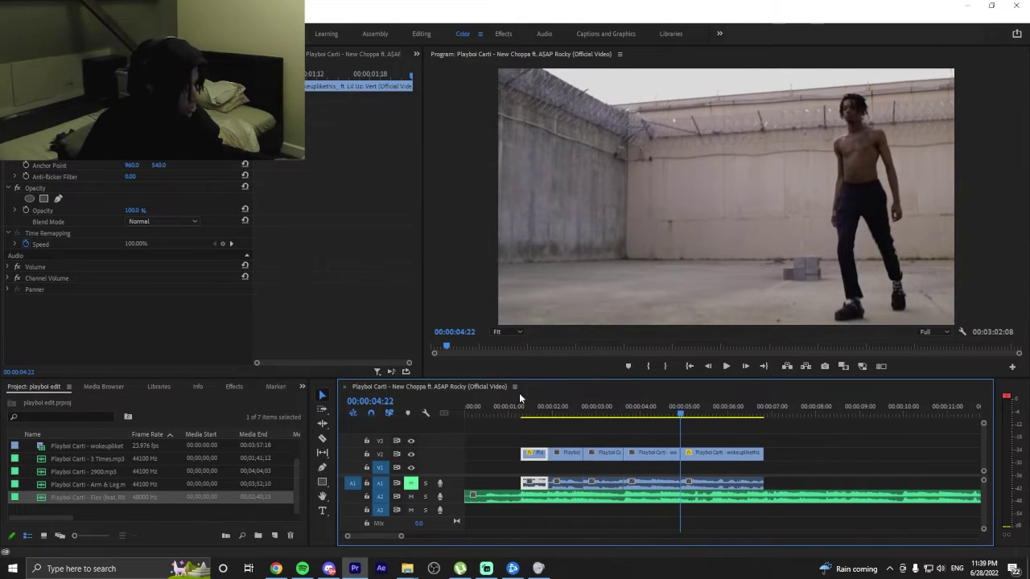
click(512, 404)
key(space)
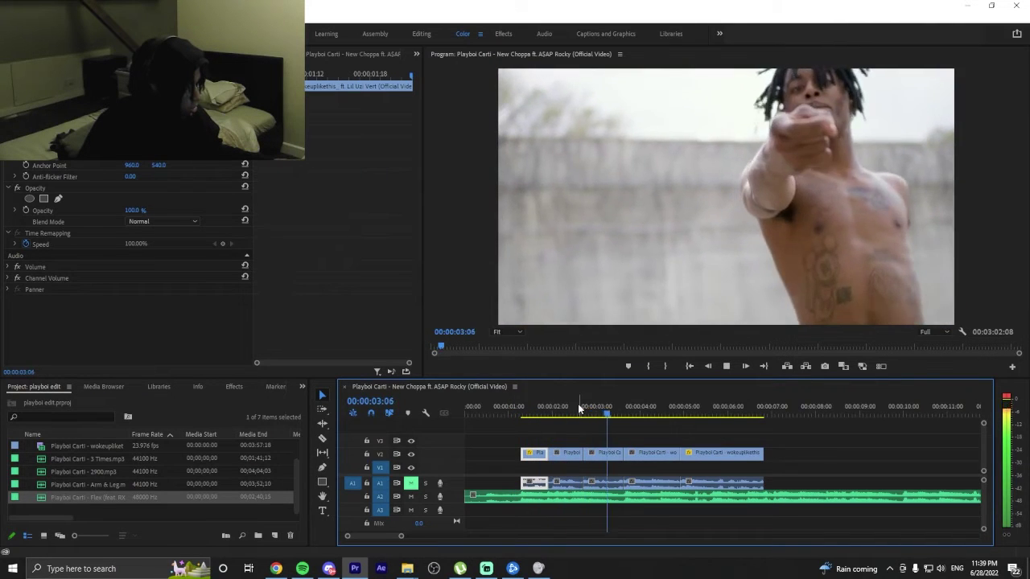
drag(574, 408, 523, 415)
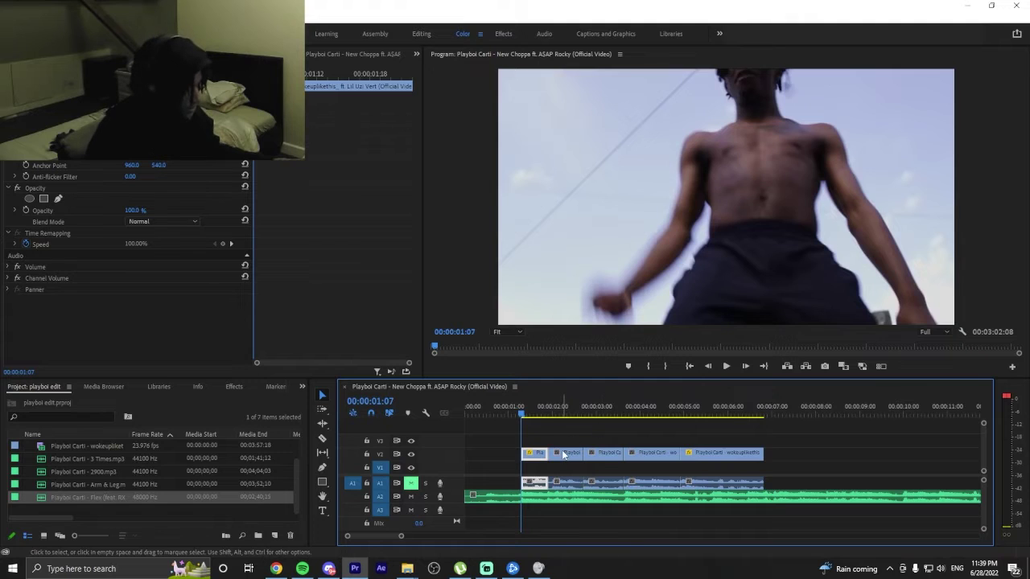
drag(565, 454, 573, 447)
key(space)
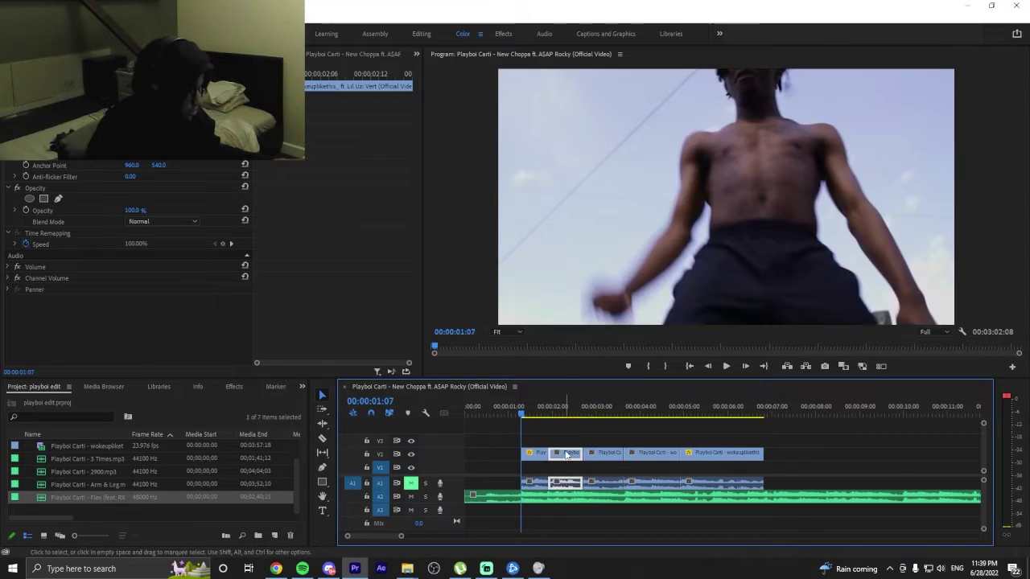
key(space)
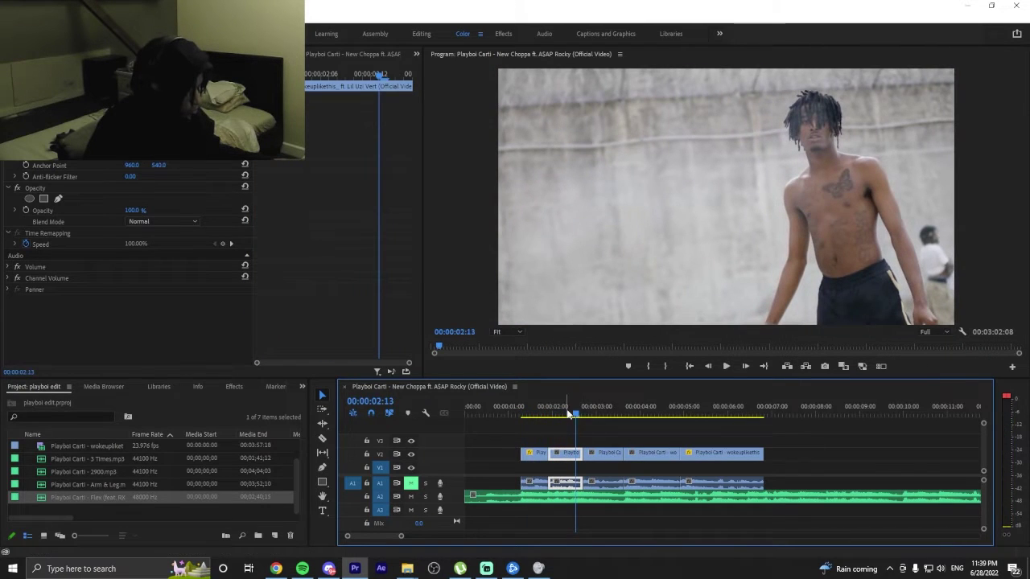
Move the third shot with its audio onto V3 to start at 00:00:02:12, and play it against the song.
click(574, 413)
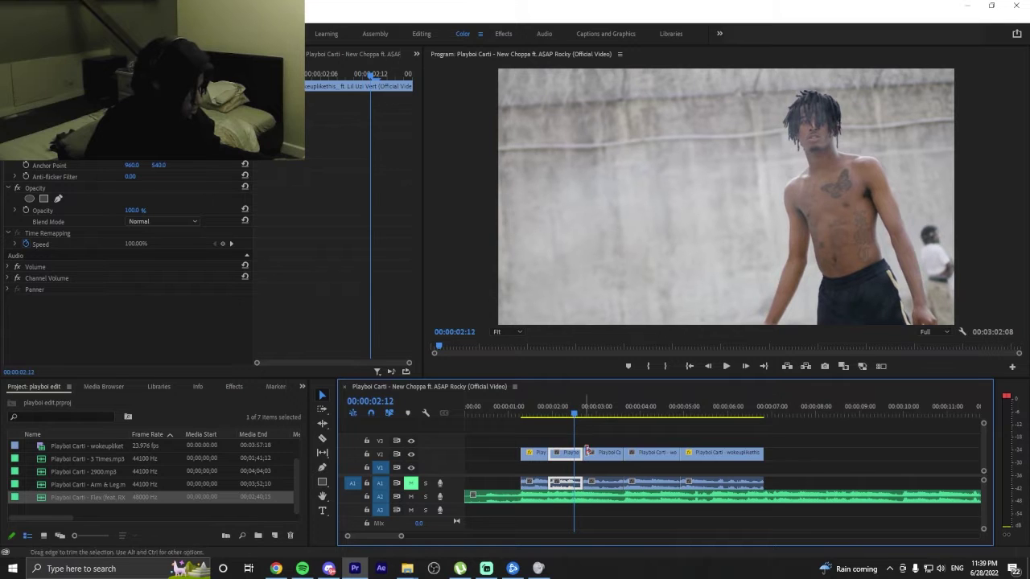
drag(592, 454, 589, 440)
key(space)
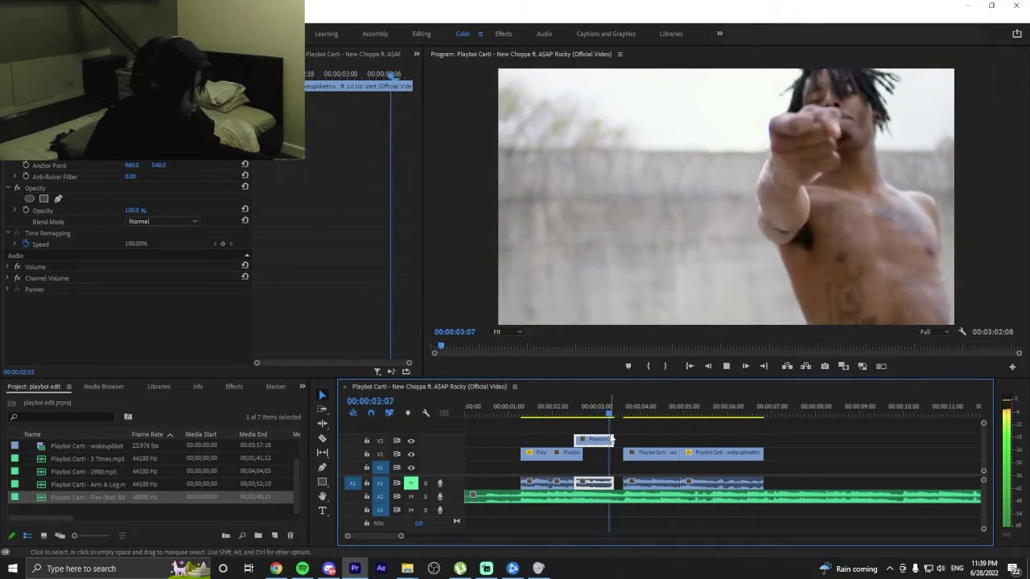
key(space)
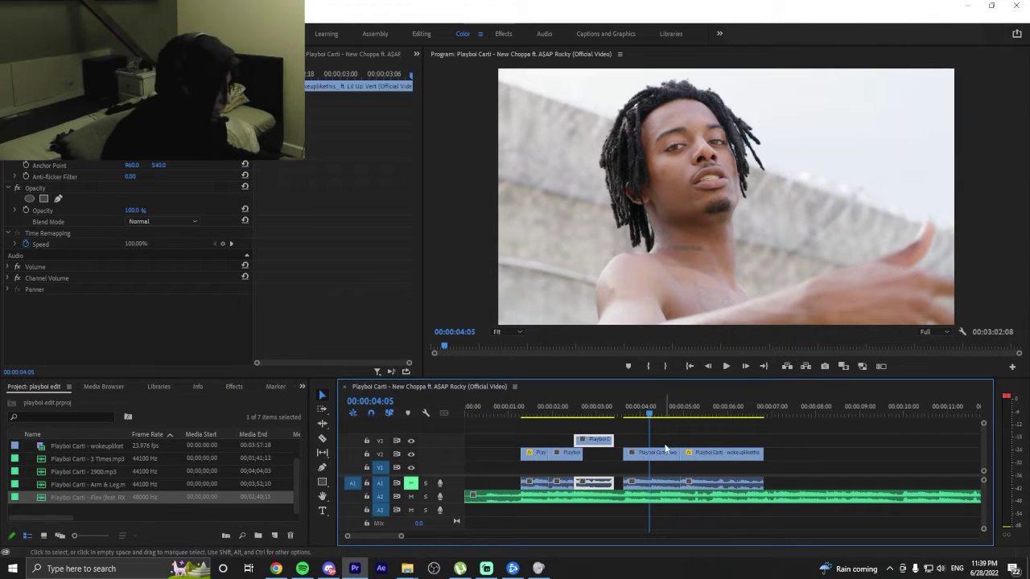
Select the last two V2 shots, check them against the song and shift them slightly so they start at about 00:00:03:16.
drag(638, 458, 675, 452)
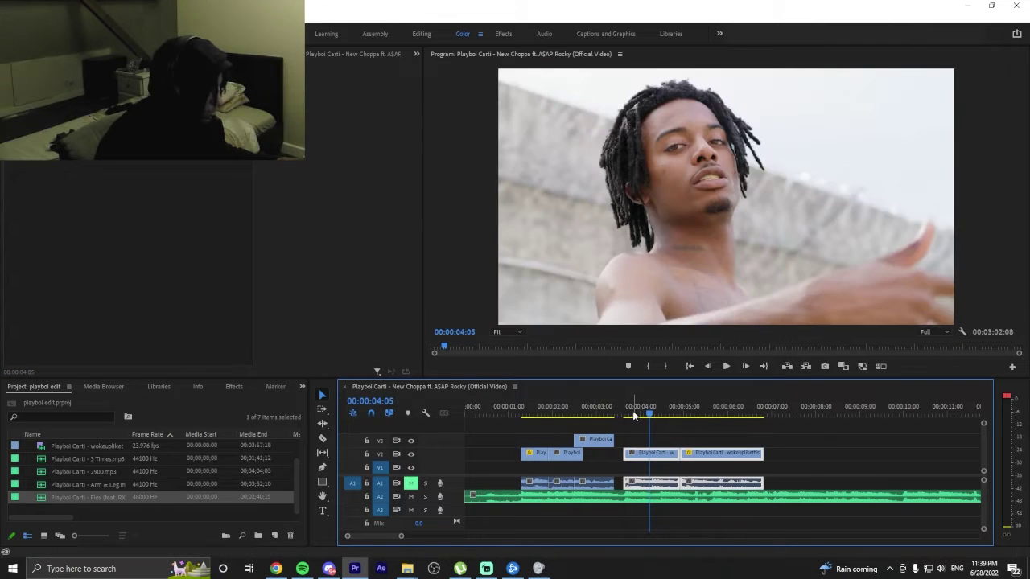
drag(633, 415, 508, 413)
key(space)
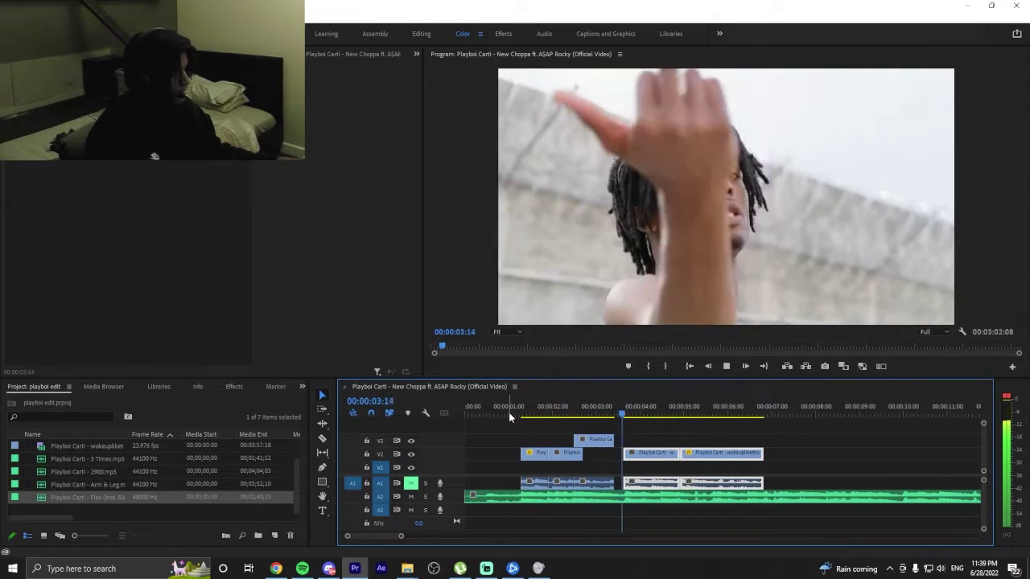
key(space)
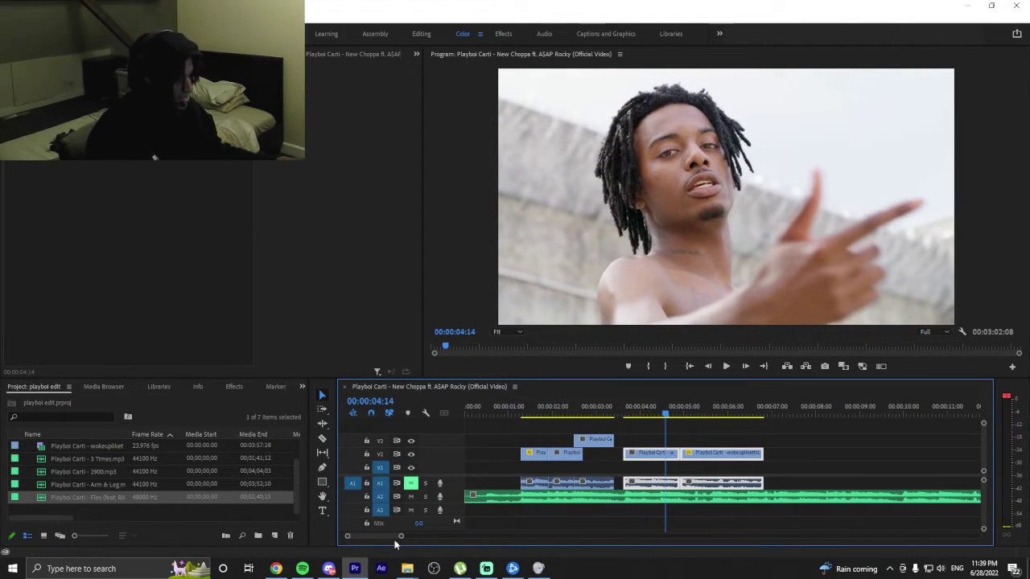
drag(404, 539, 387, 539)
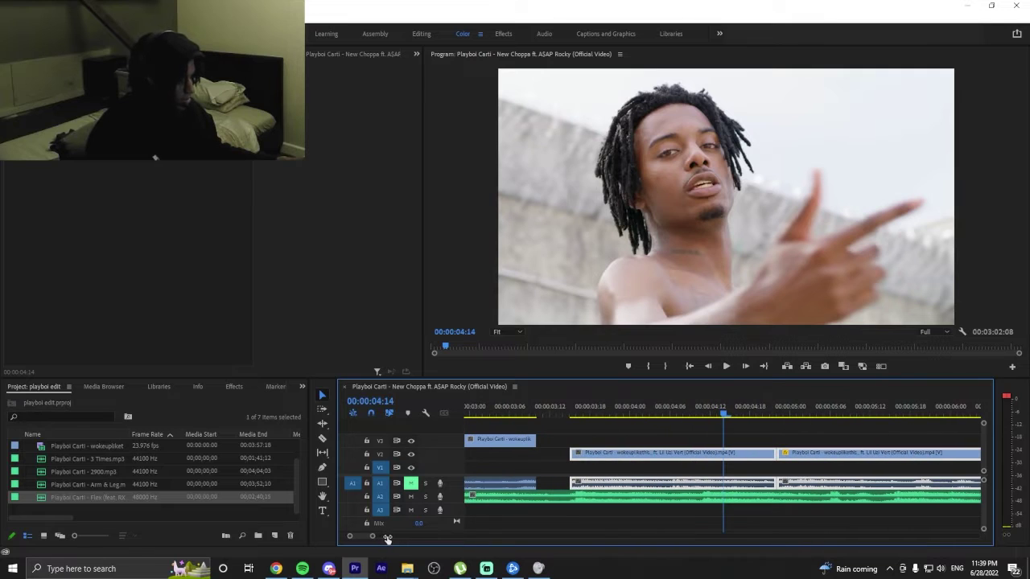
drag(584, 448, 598, 462)
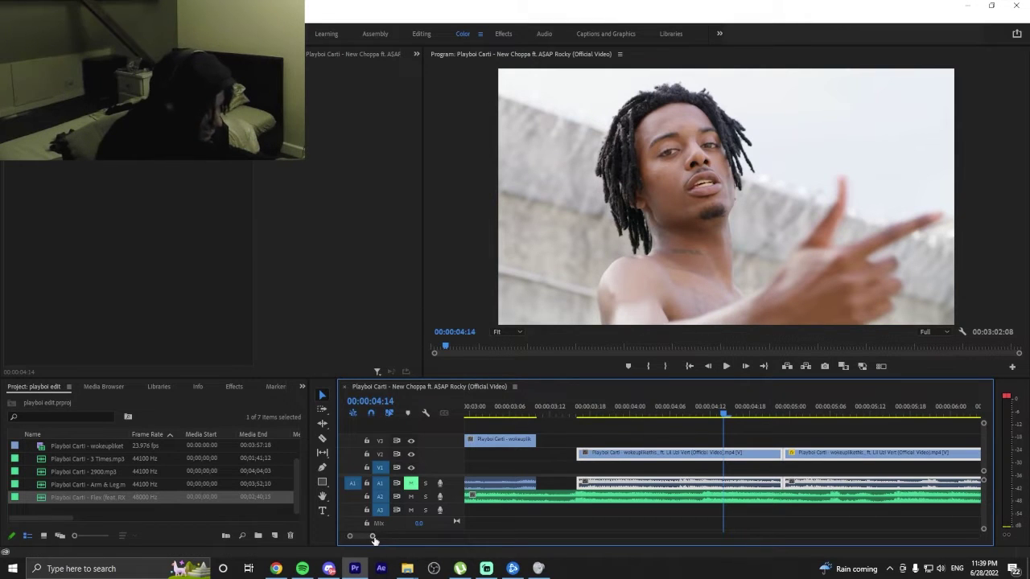
Play the shots from 00:00:01:07 to find the beat, and move the walking shot onto V3 to start at 00:00:04:11.
drag(373, 538, 429, 537)
click(507, 420)
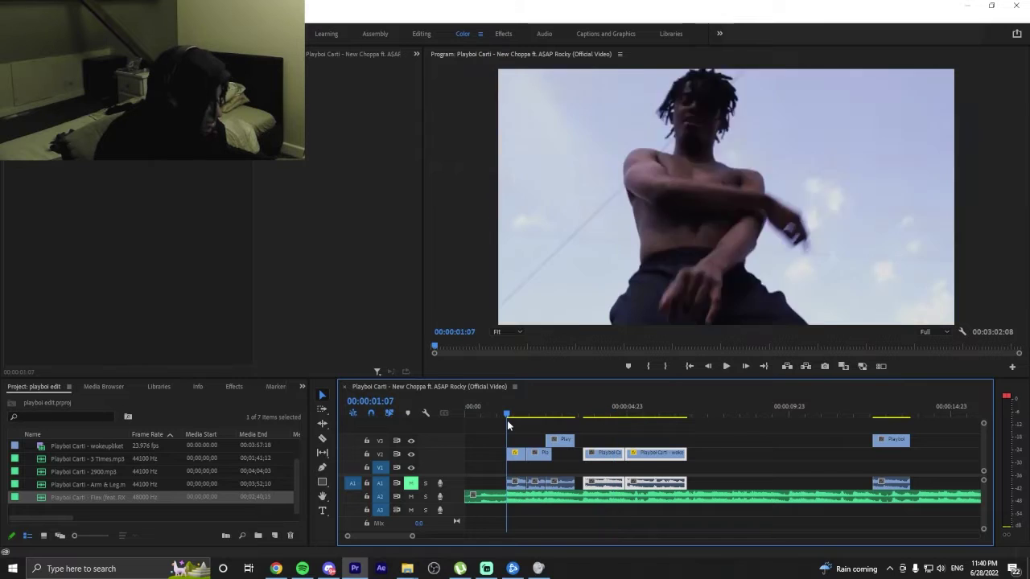
key(space)
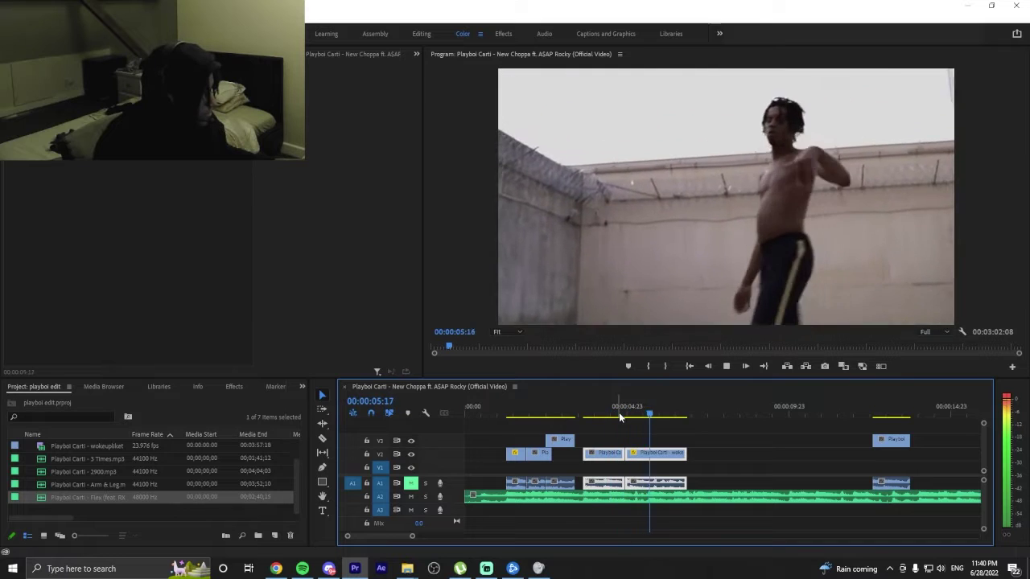
click(608, 415)
drag(608, 415, 609, 415)
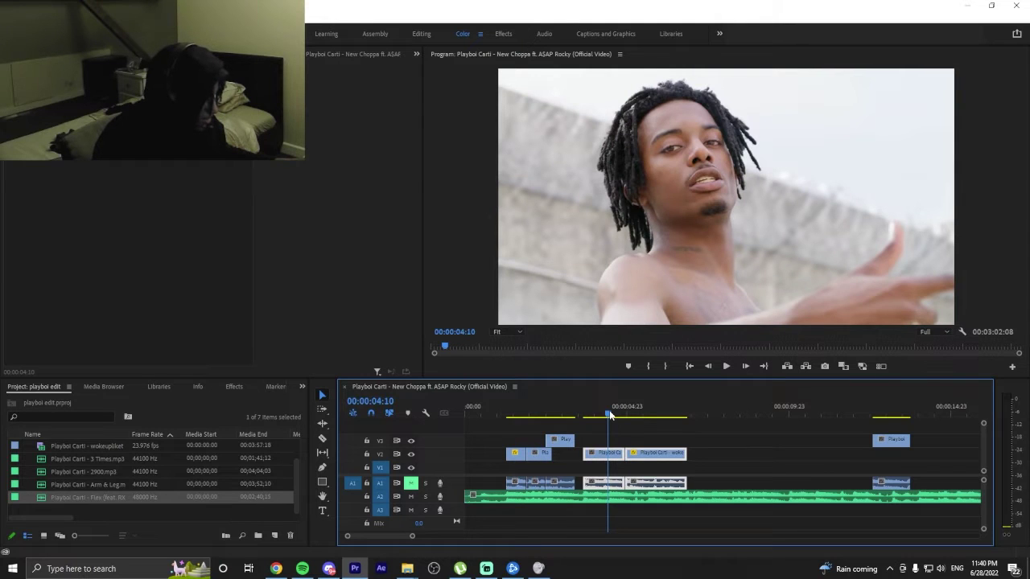
drag(609, 416, 609, 415)
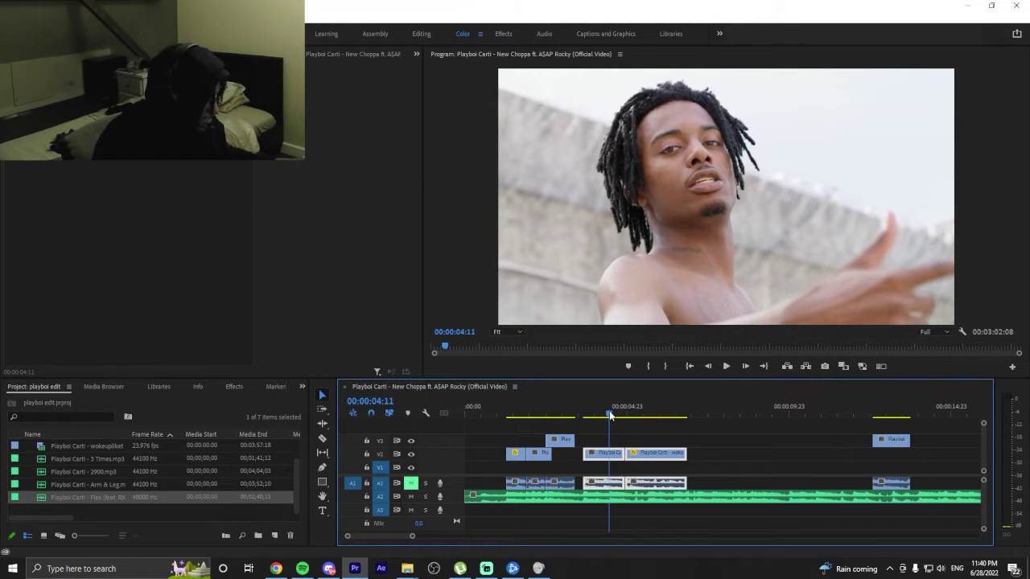
mouse_move(664, 453)
mouse_down()
mouse_move(664, 441)
mouse_move(649, 440)
mouse_up()
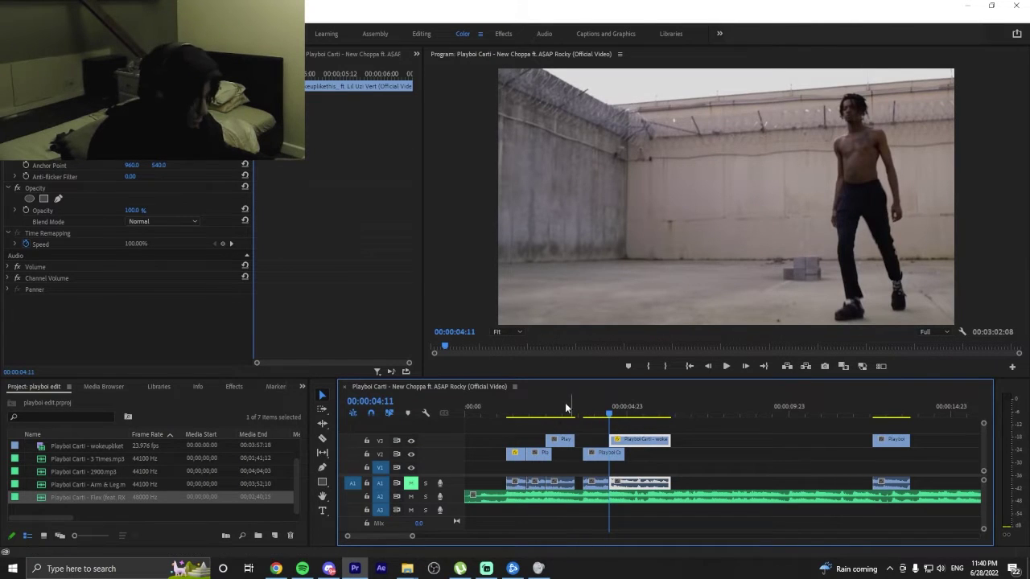
Trim a few frames off the start of the V3 walking shot, shift it back to about 00:00:04:11 and play it with the song.
click(497, 413)
key(space)
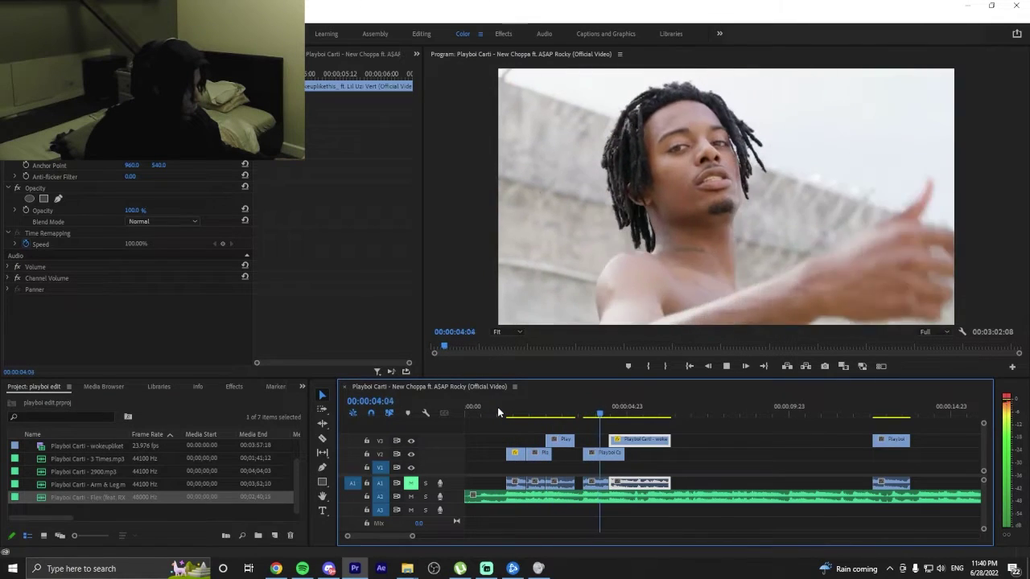
key(space)
click(616, 407)
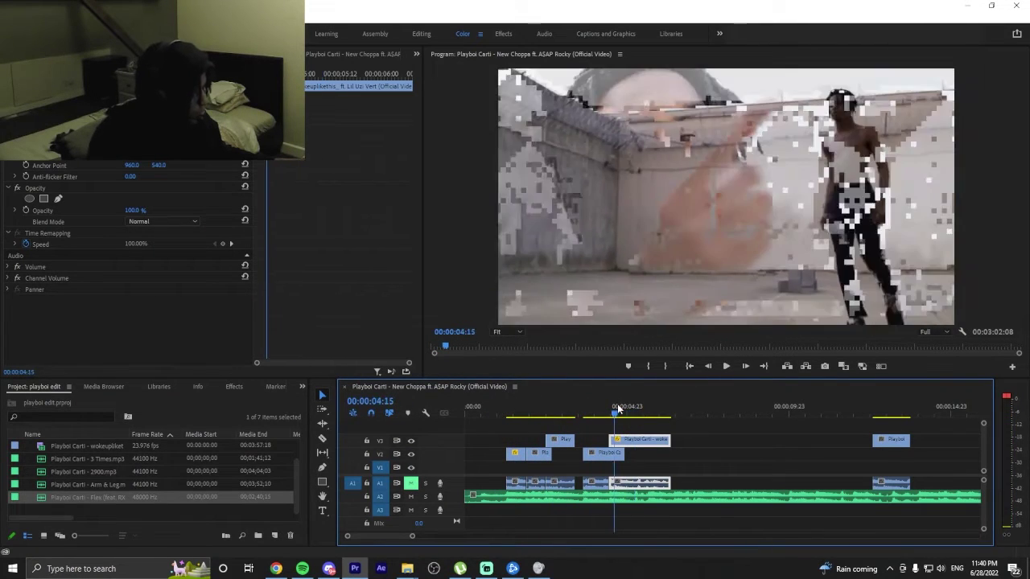
drag(617, 409, 620, 440)
click(607, 407)
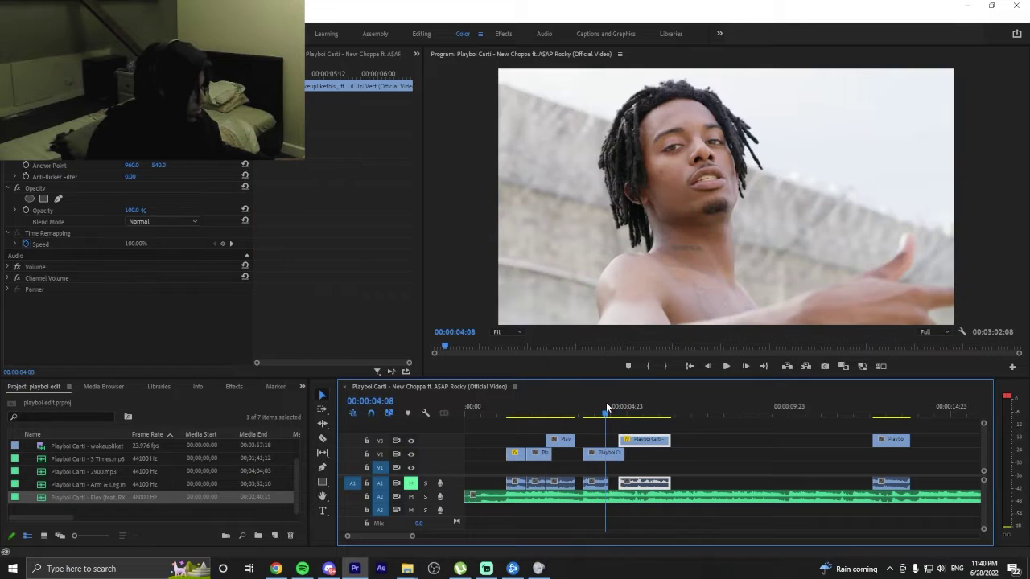
drag(627, 442, 620, 439)
key(space)
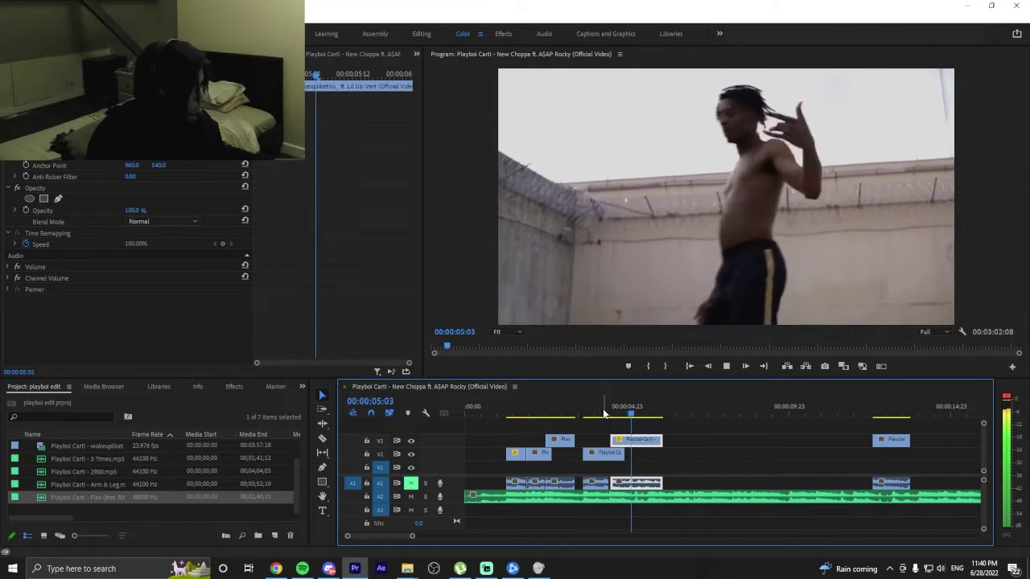
Replay the retimed V2 and V3 shots from about 00:00:01 with the song and examine how the cuts fall on the beat.
click(490, 414)
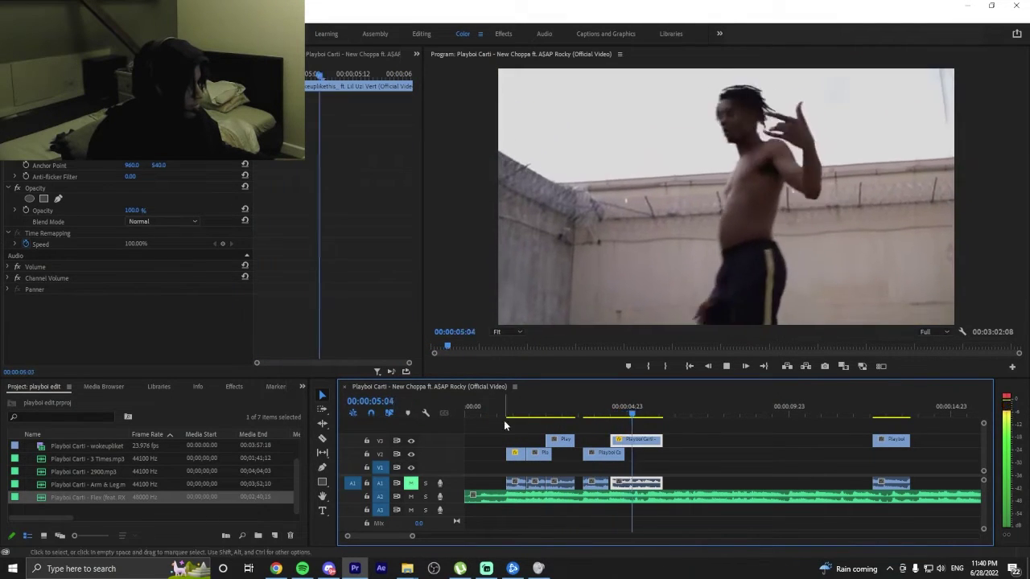
click(501, 413)
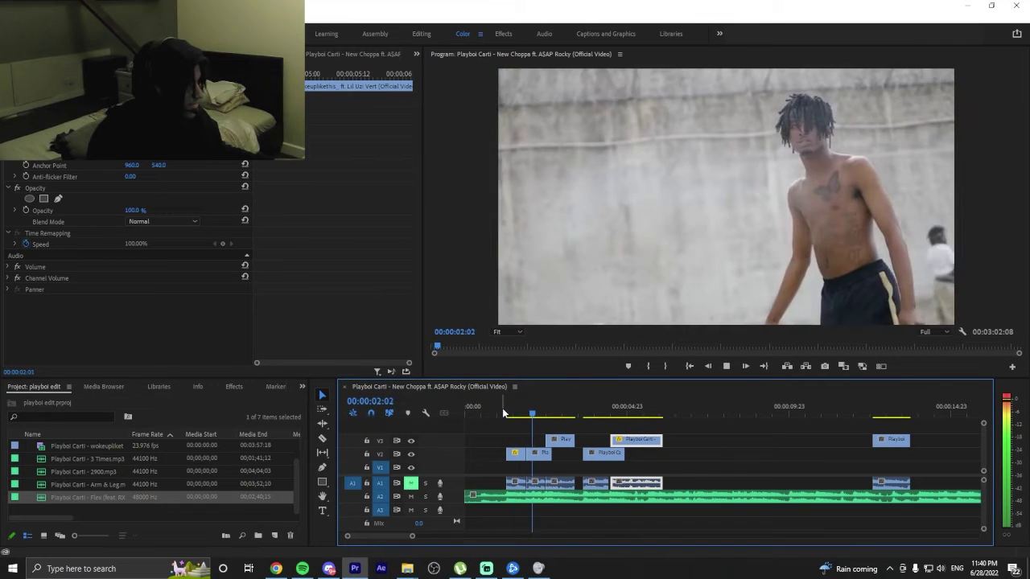
key(space)
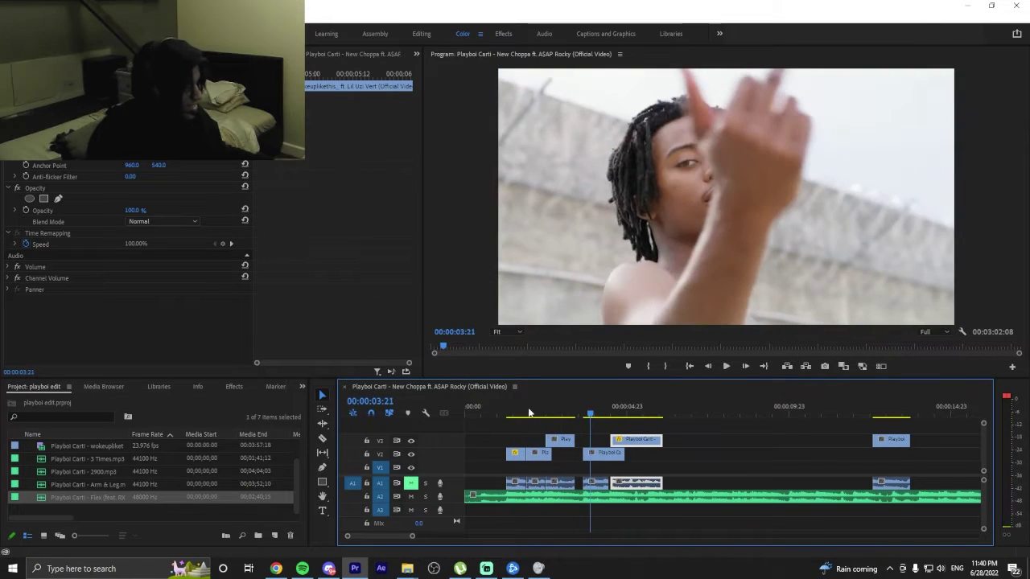
drag(528, 413, 570, 410)
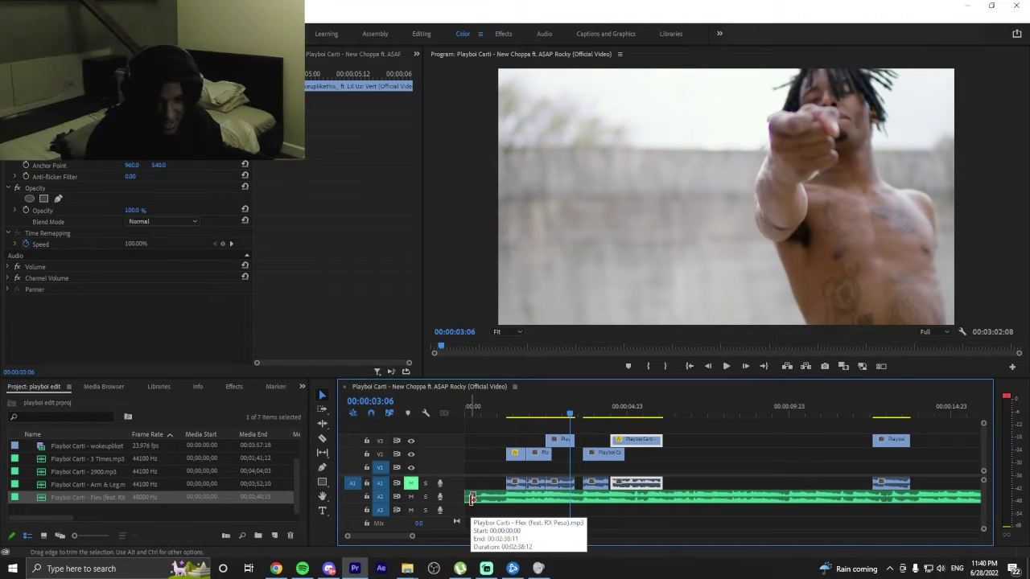
drag(410, 539, 421, 536)
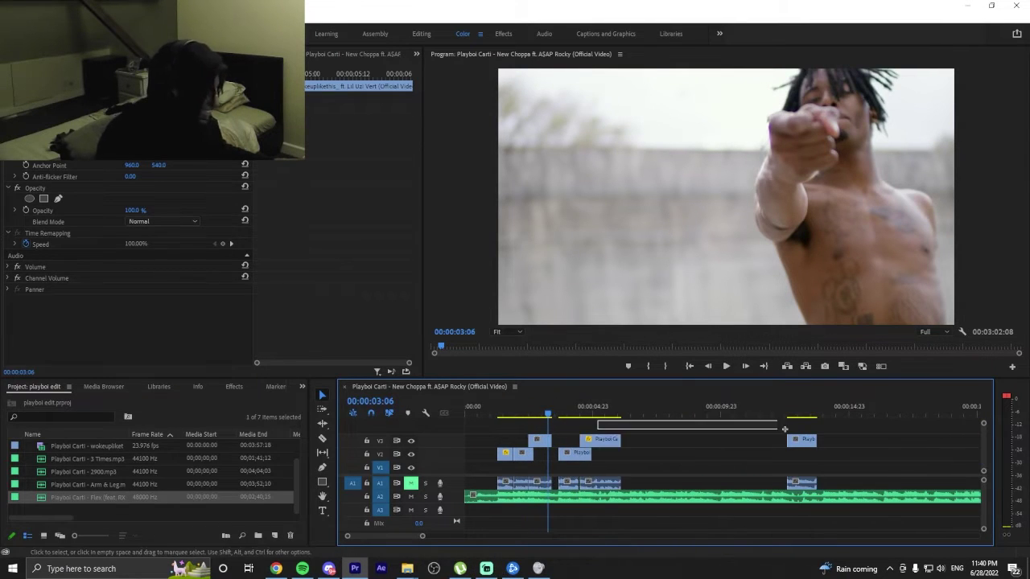
drag(770, 407, 494, 412)
key(space)
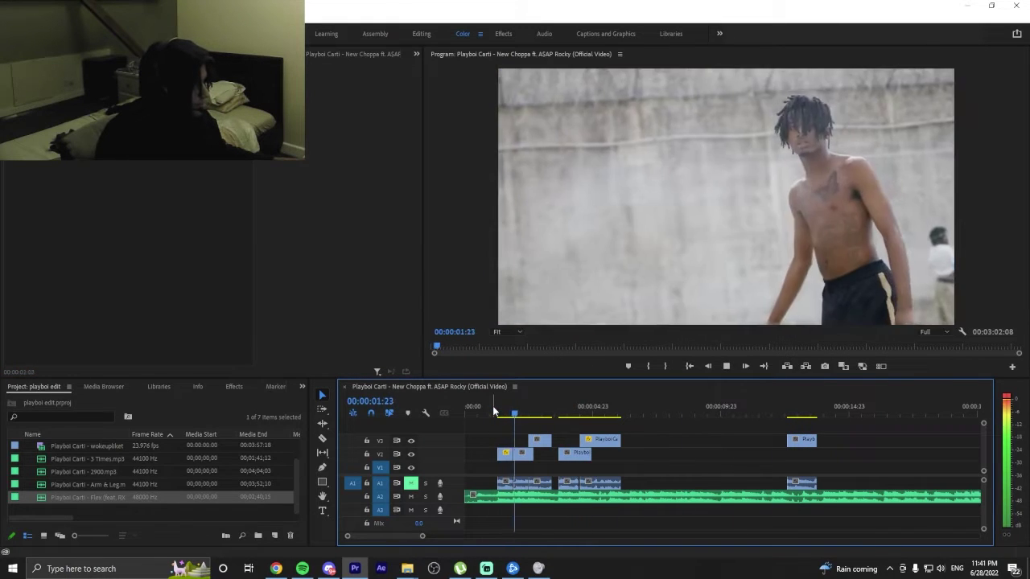
click(496, 400)
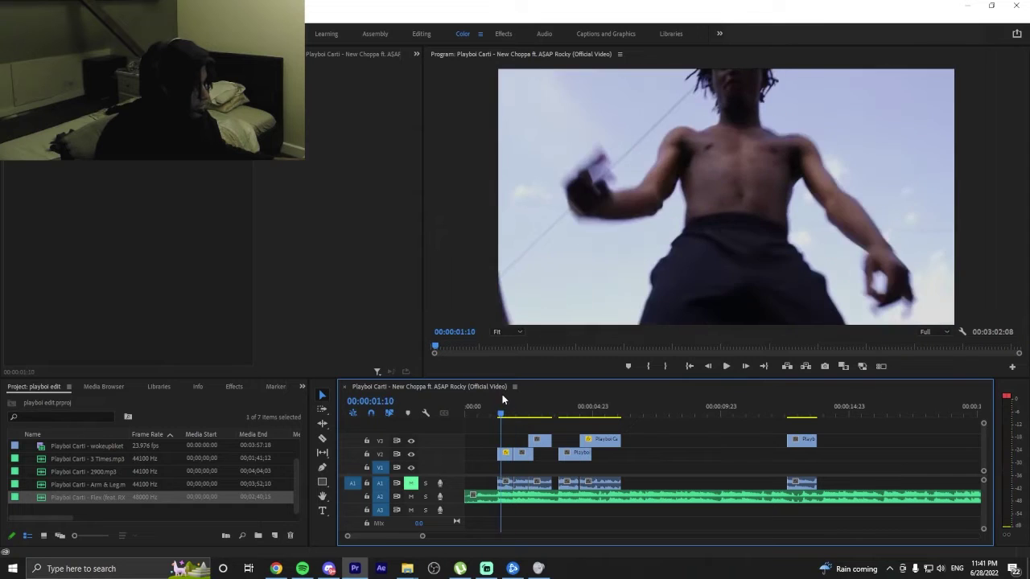
key(space)
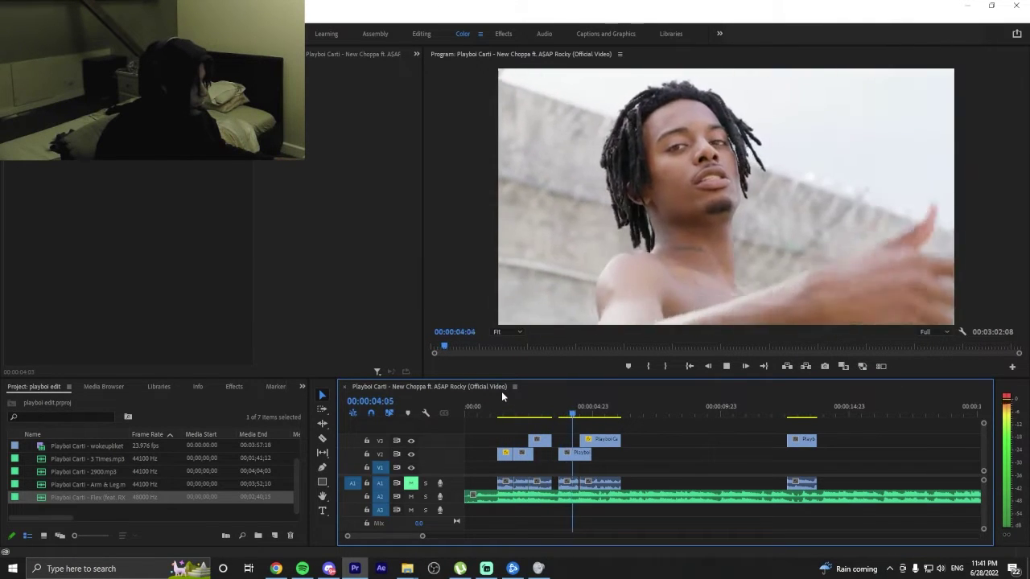
key(space)
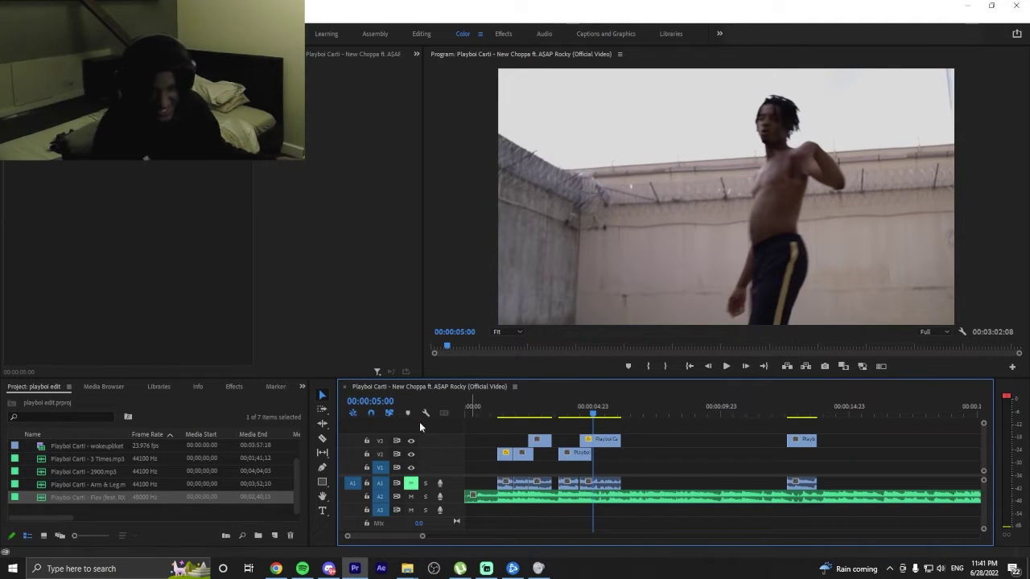
Play the sequence from 00:00:01:03 and recheck the cuts from the pointing shot to the walking shot against the song.
drag(515, 414, 496, 418)
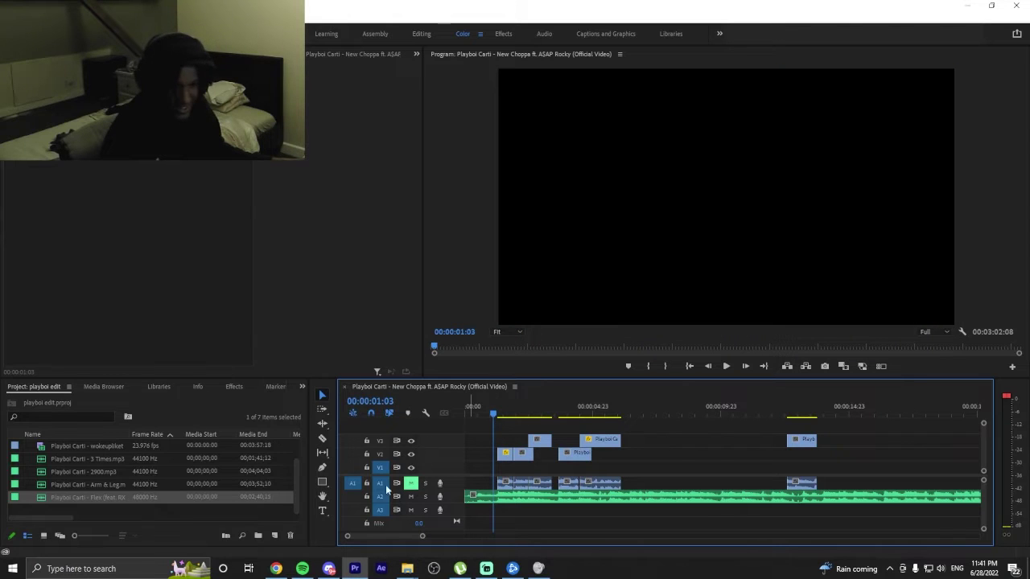
drag(424, 536, 445, 539)
key(space)
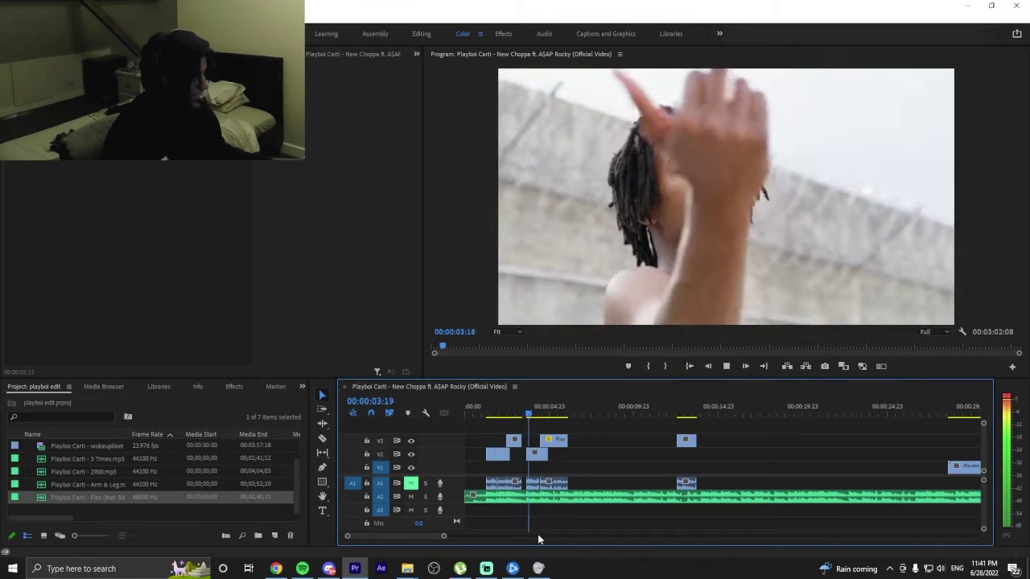
click(502, 412)
drag(501, 412, 515, 412)
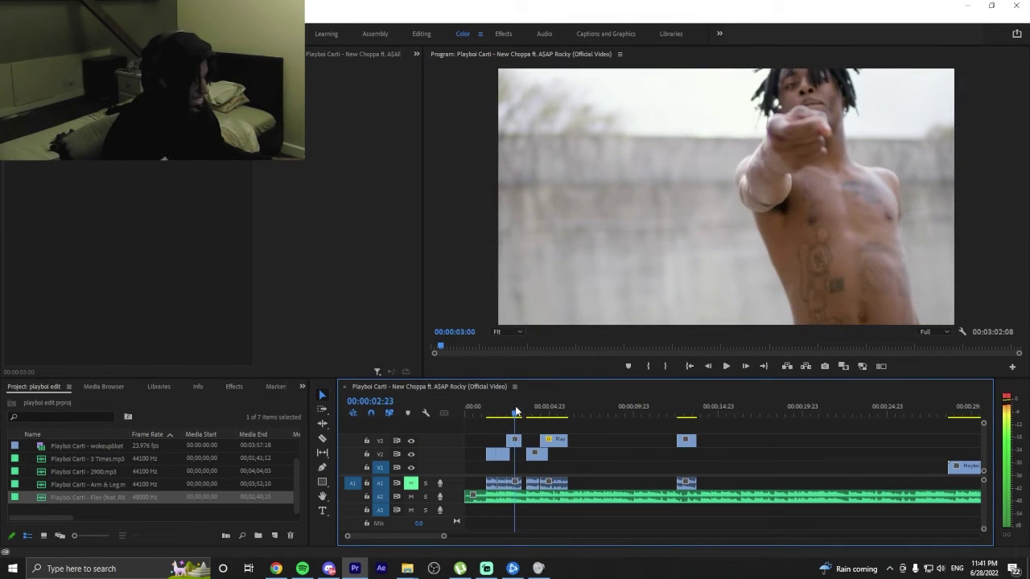
key(space)
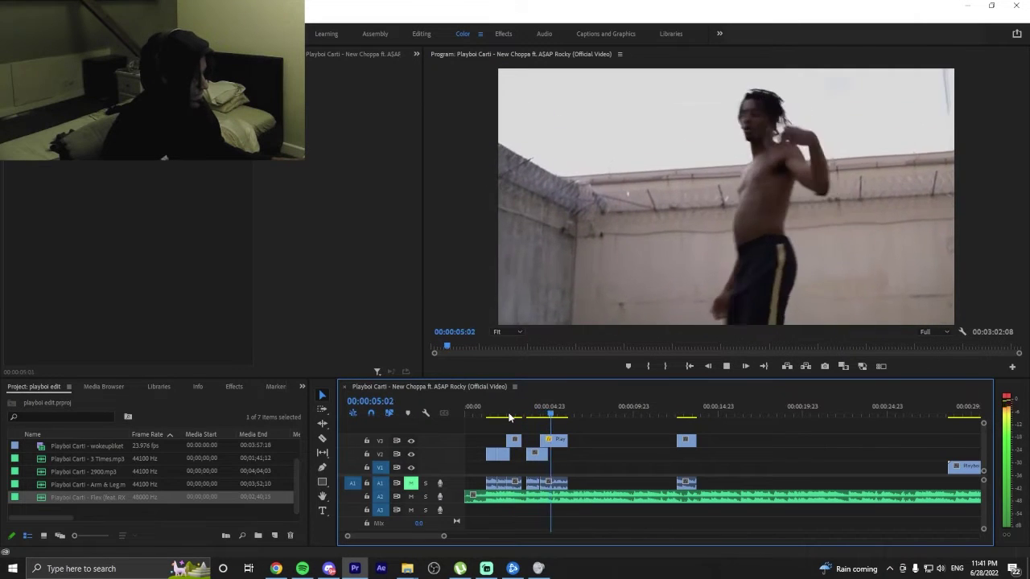
click(535, 412)
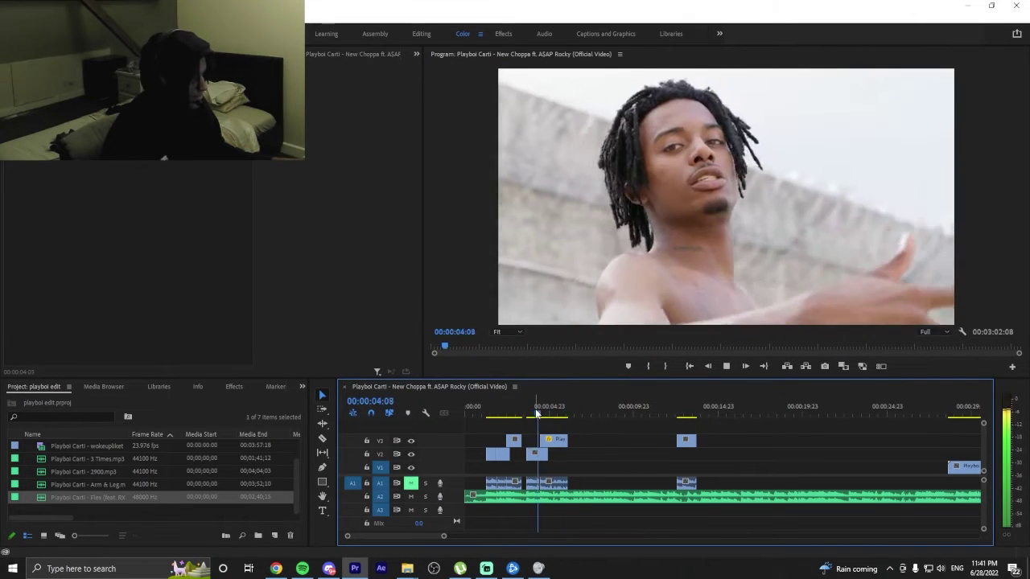
Replace the third shot with the walking shot on V3, duplicate the four shots to start at 00:00:05:00, and play the sequence.
drag(537, 413, 554, 462)
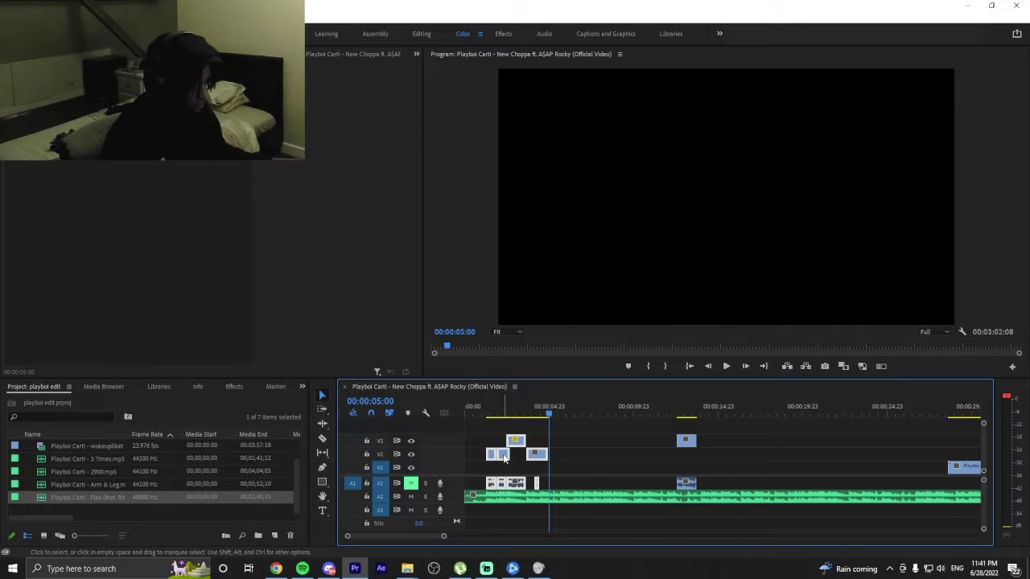
drag(504, 458, 569, 462)
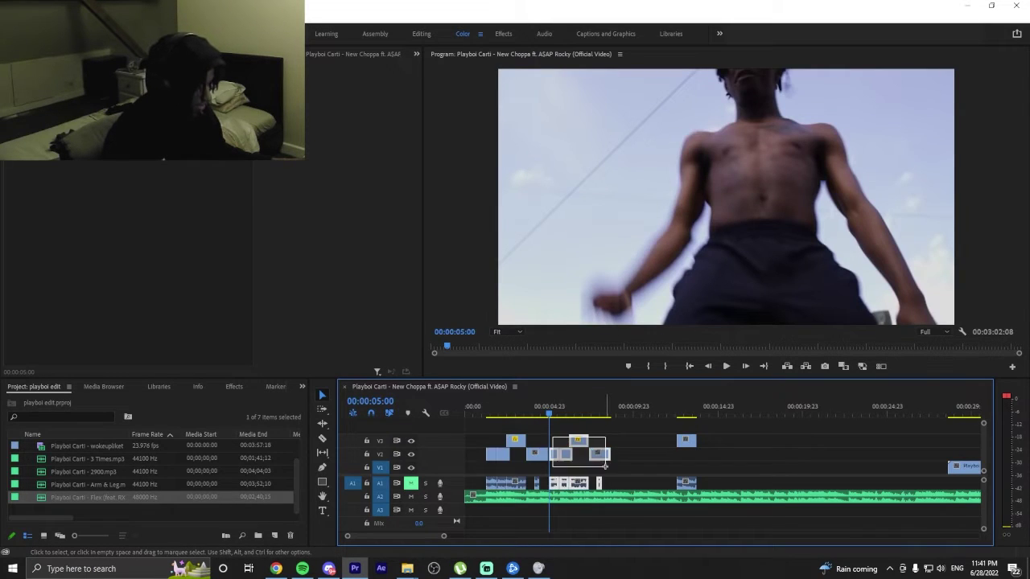
drag(554, 455, 552, 453)
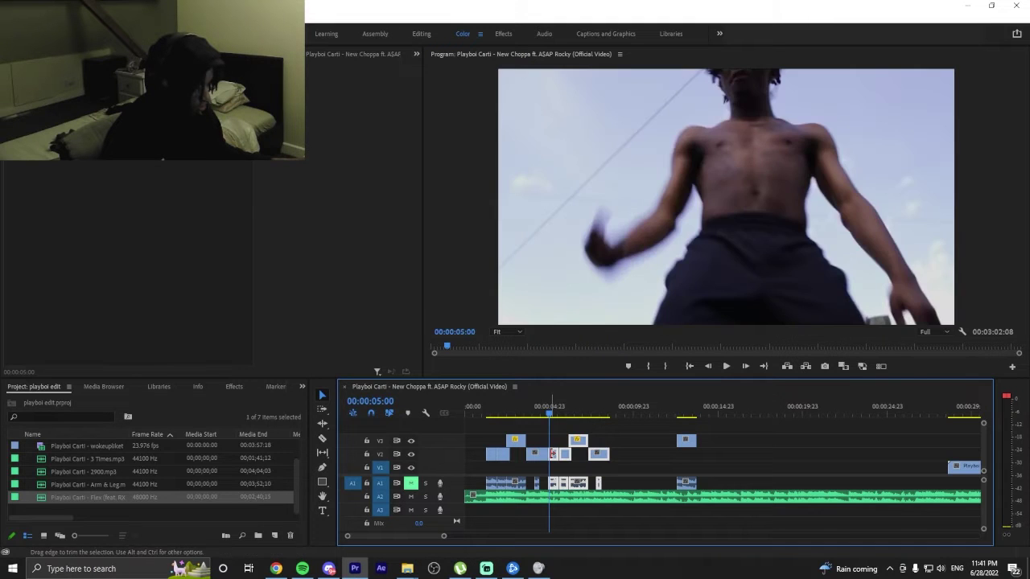
click(490, 414)
key(space)
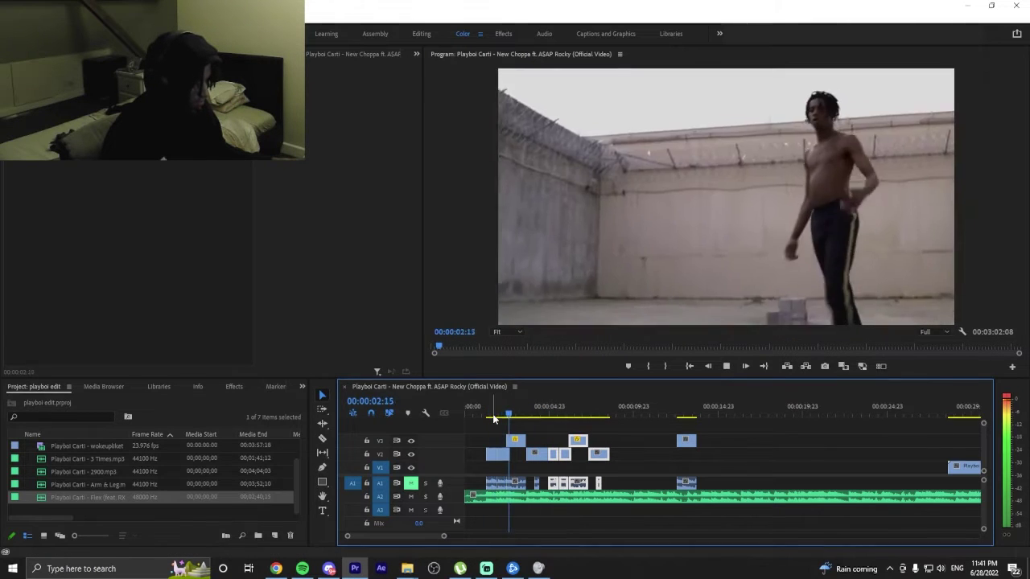
Shift the duplicated four shots up to V3 and V4, starting at about 00:00:04:12, and play the sequence from 00:00:00:12.
drag(496, 420, 552, 438)
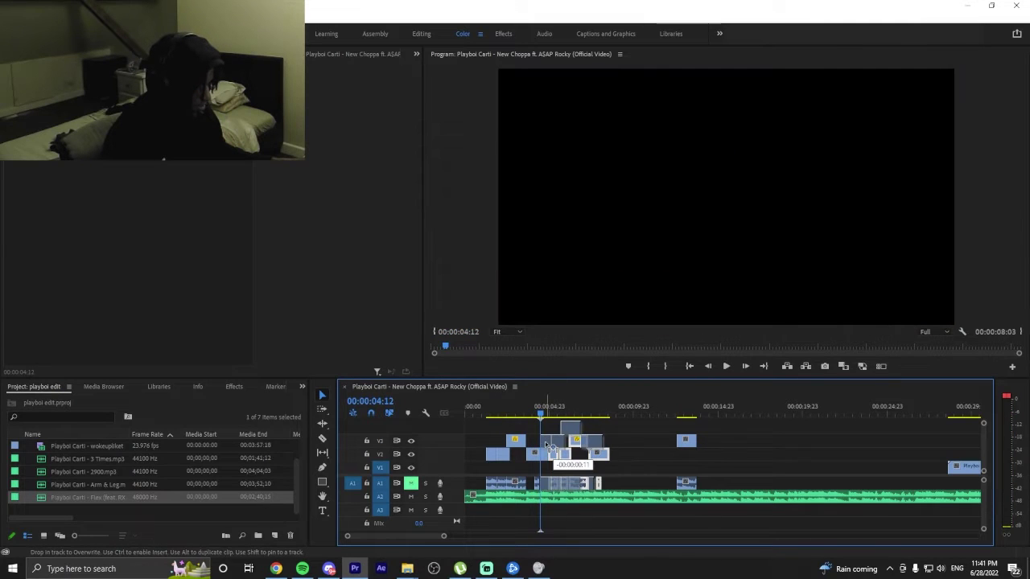
click(514, 420)
click(471, 417)
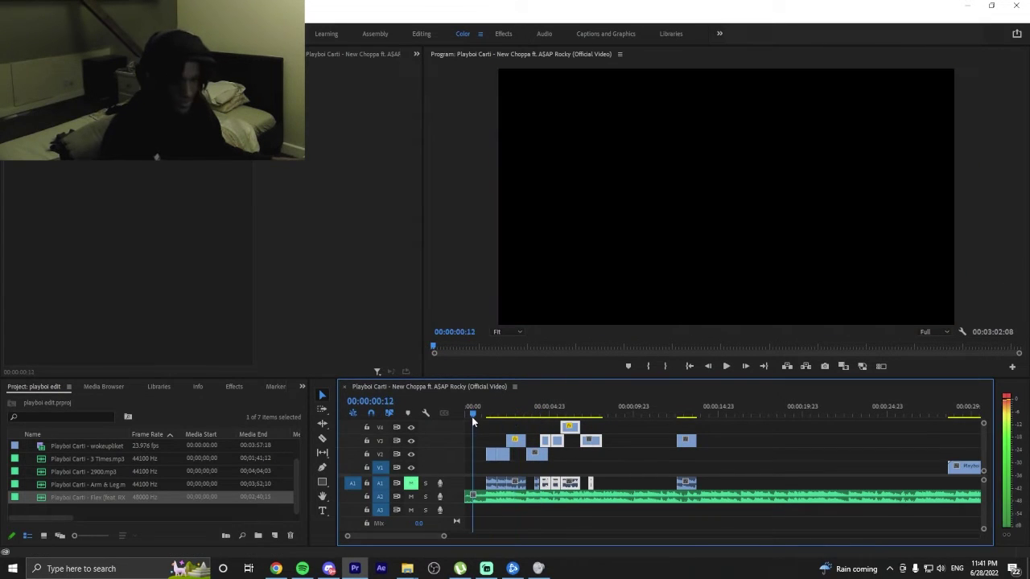
key(space)
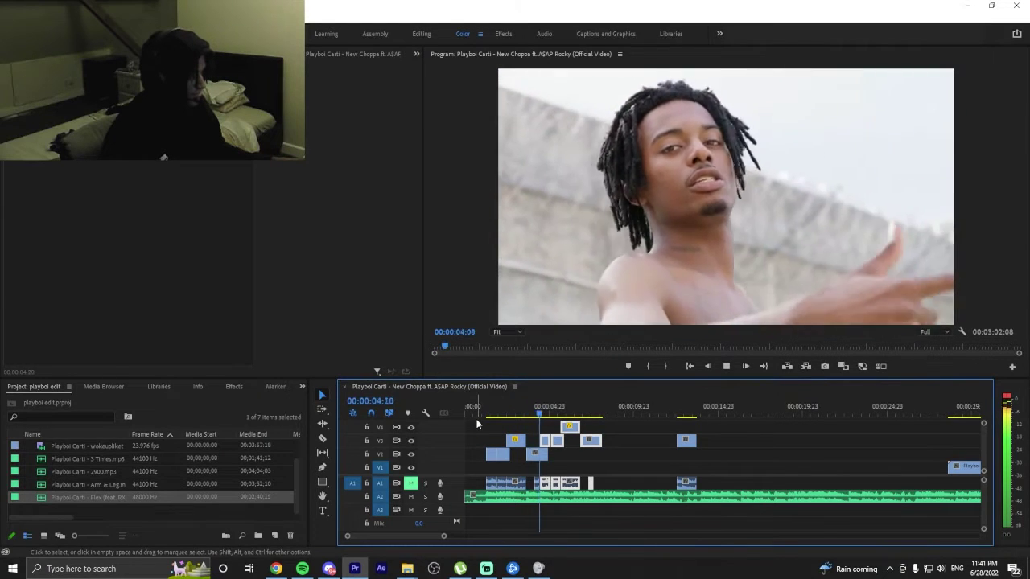
key(space)
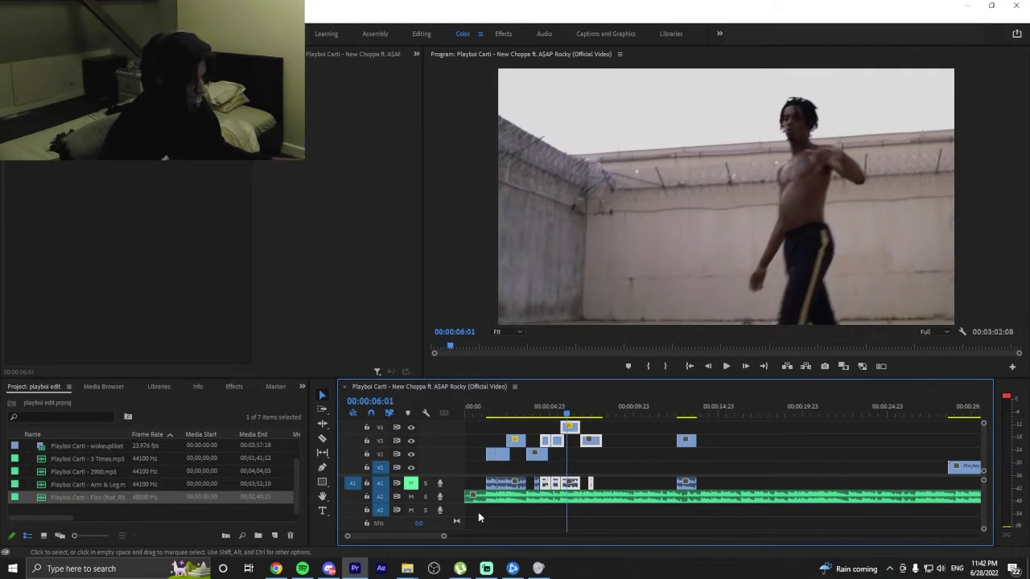
Replay the sequence from about 00:00:01 and from 00:00:03:13 to examine how the repeated shots fall on the beat.
drag(445, 537, 407, 537)
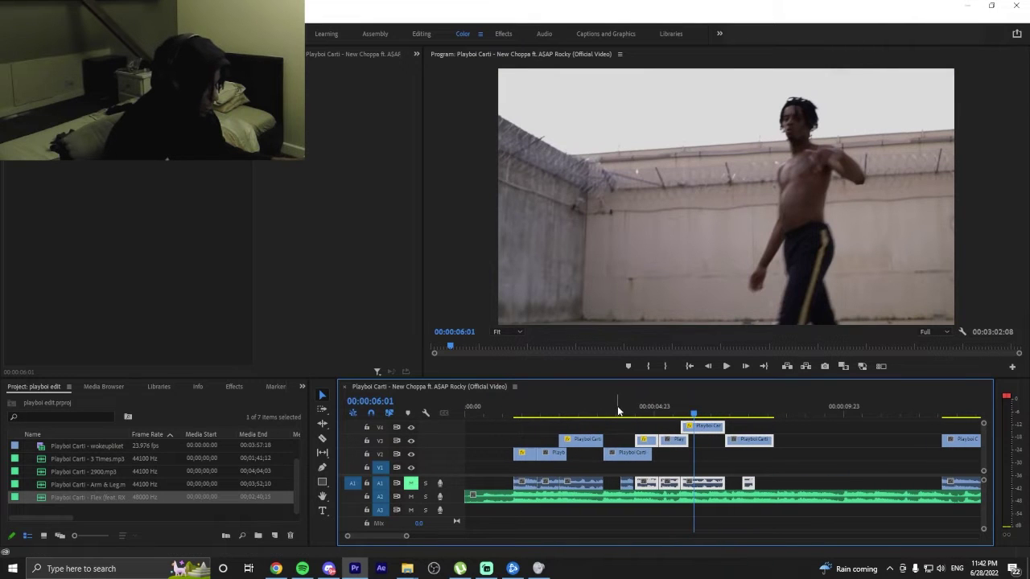
click(599, 412)
key(space)
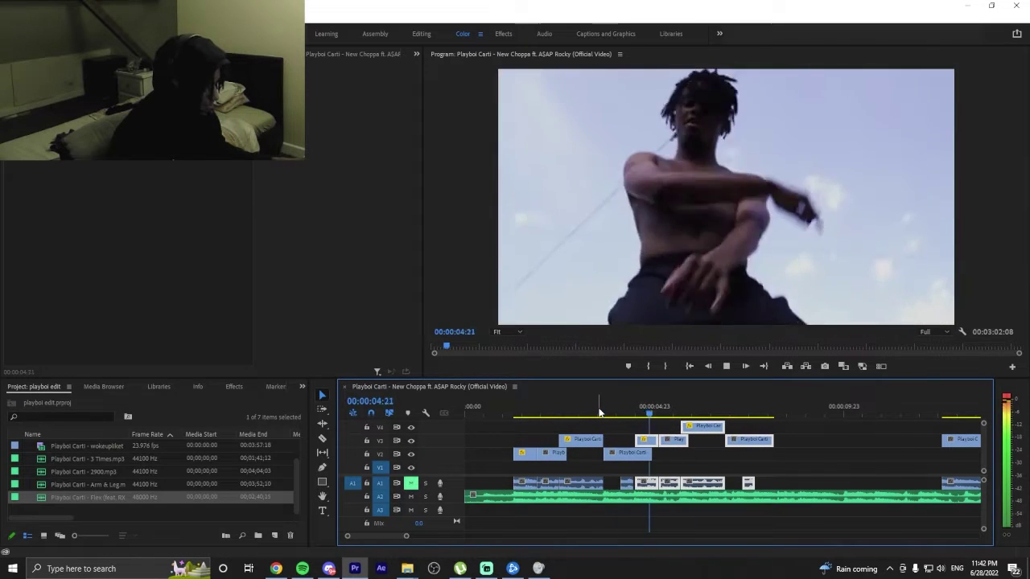
drag(599, 412, 553, 413)
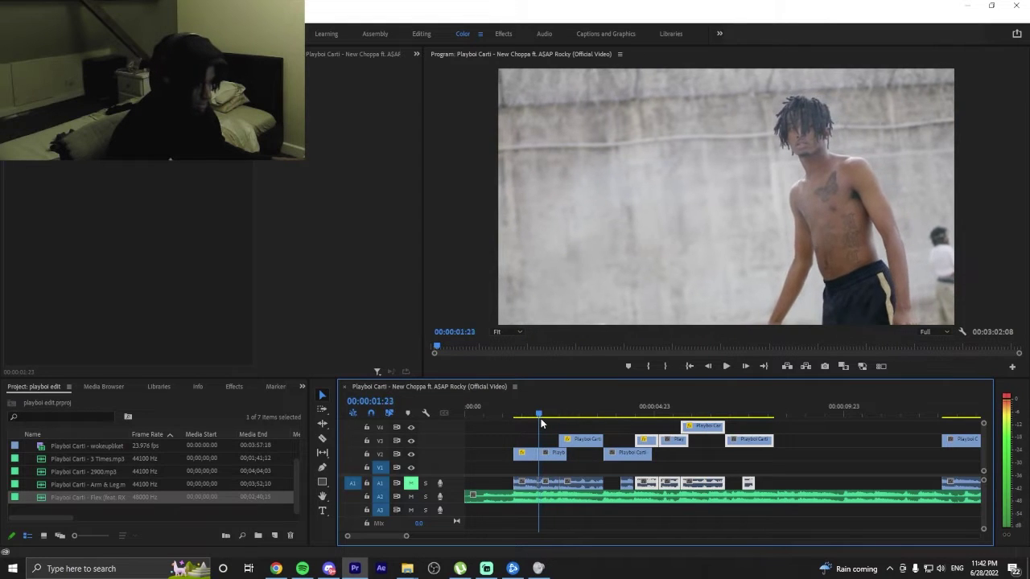
click(512, 412)
key(space)
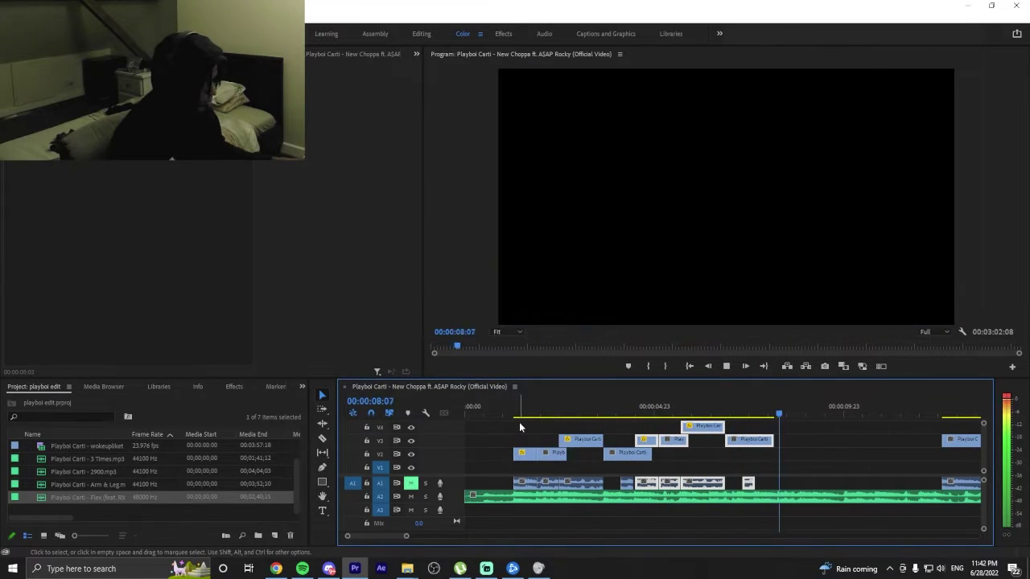
click(599, 411)
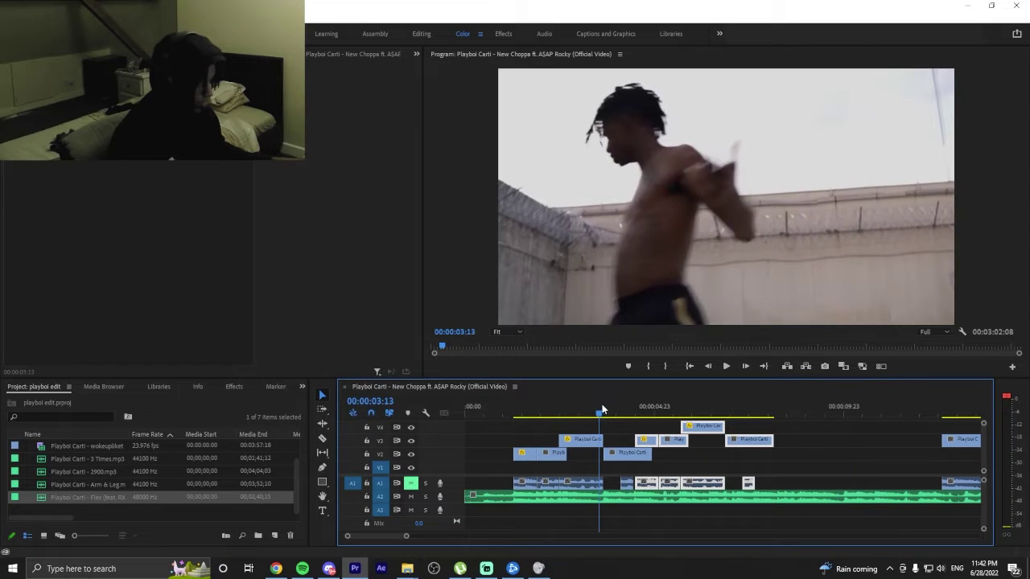
key(space)
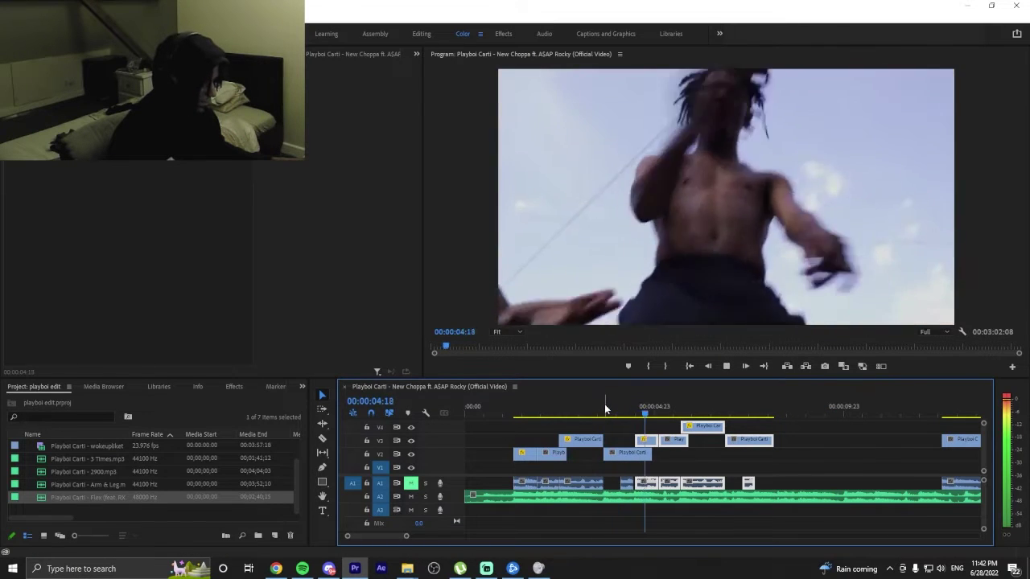
click(655, 407)
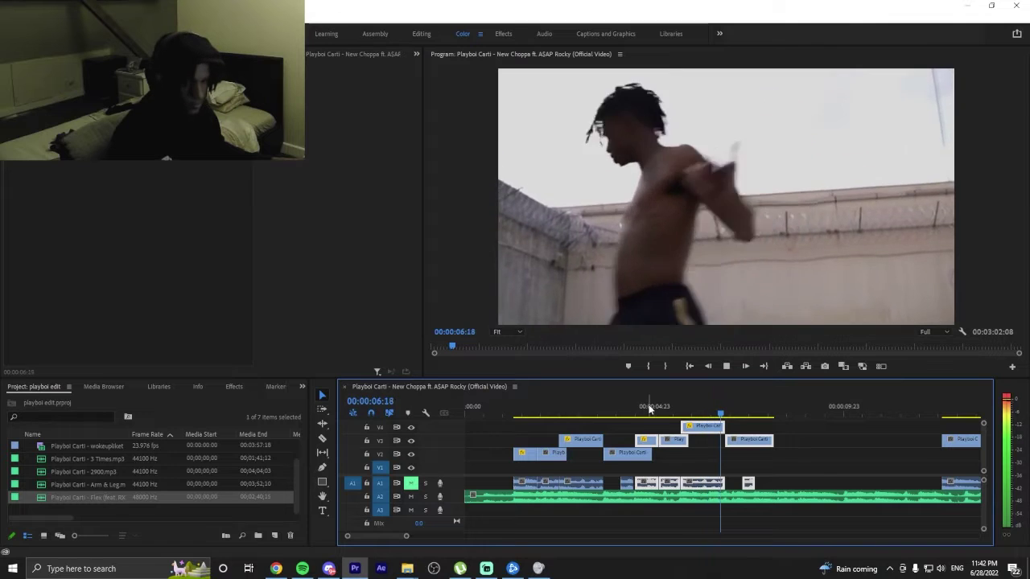
Play from 00:00:01:00 and from about 00:00:04:03 to recheck the transition into the duplicated shots against the song.
drag(598, 409, 503, 415)
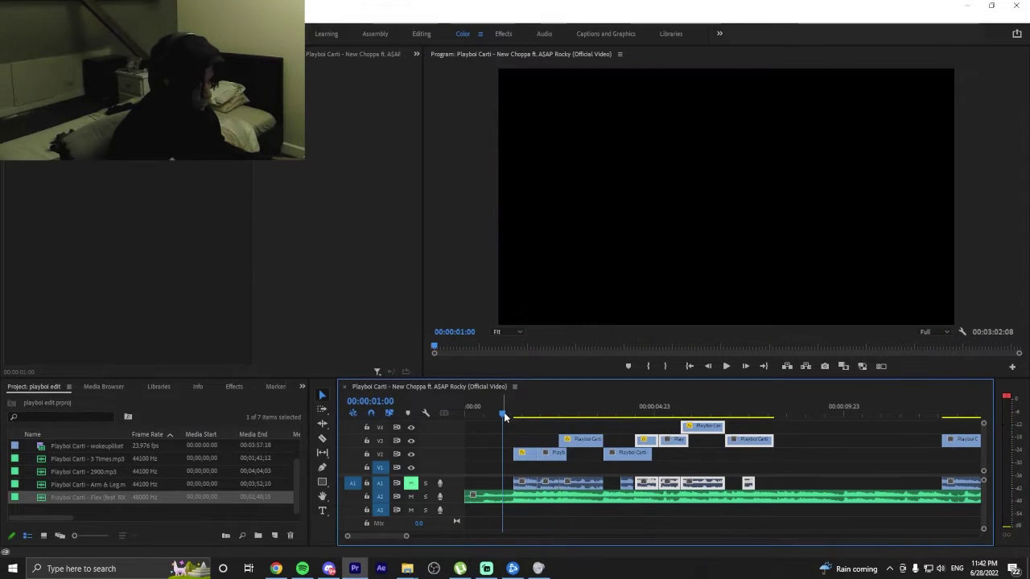
key(space)
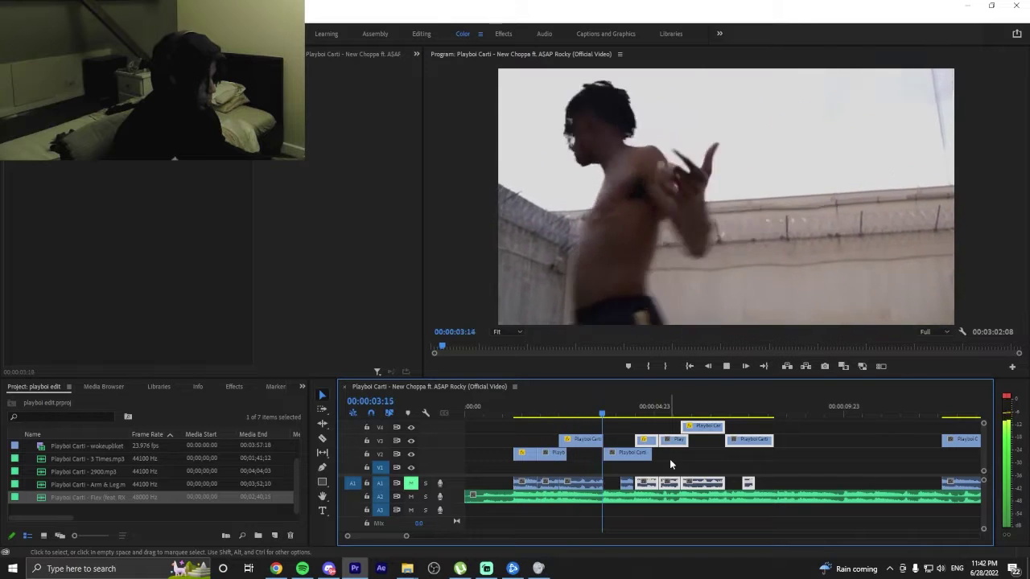
key(space)
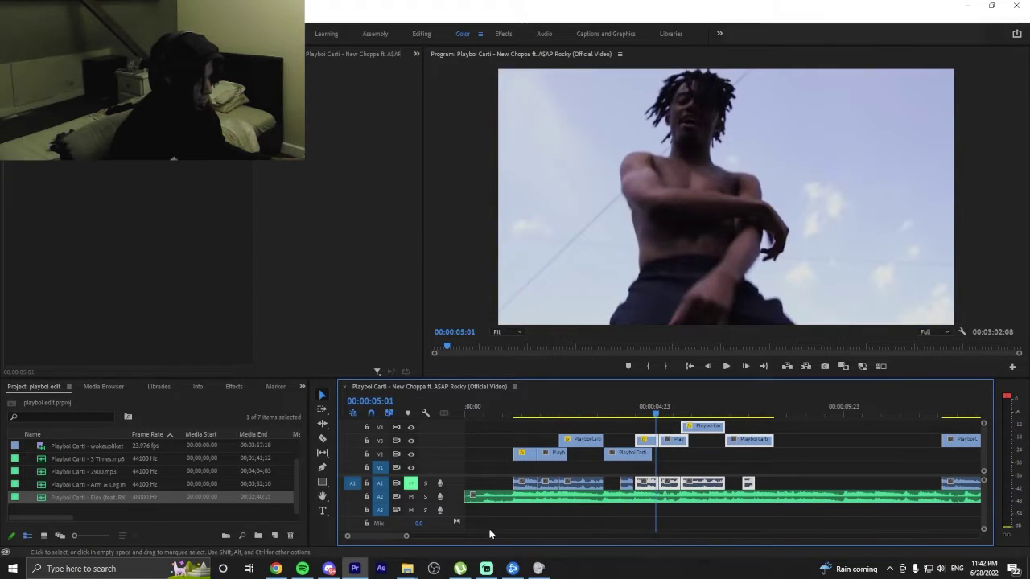
click(626, 414)
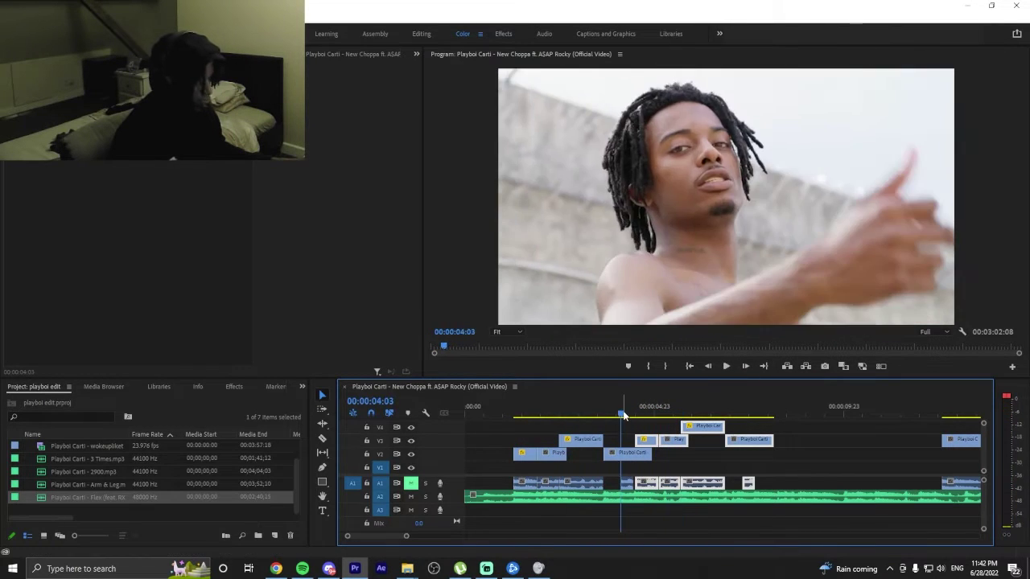
key(space)
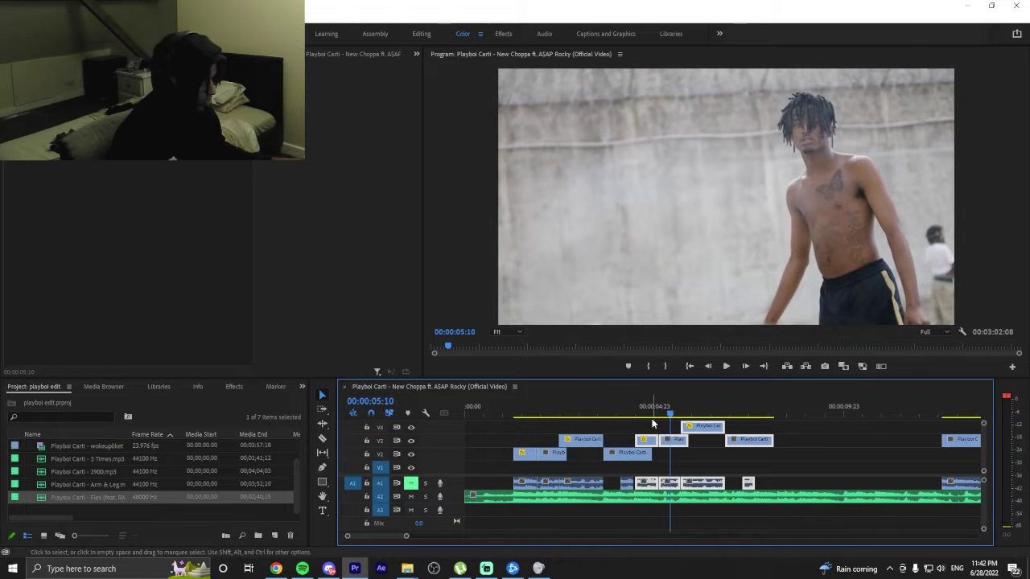
click(626, 414)
key(space)
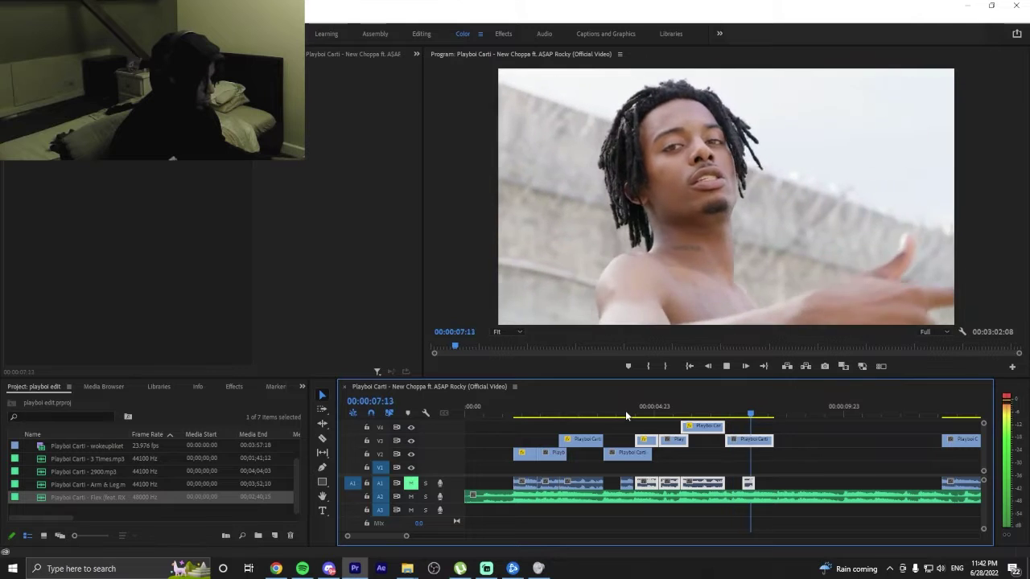
drag(625, 412, 480, 414)
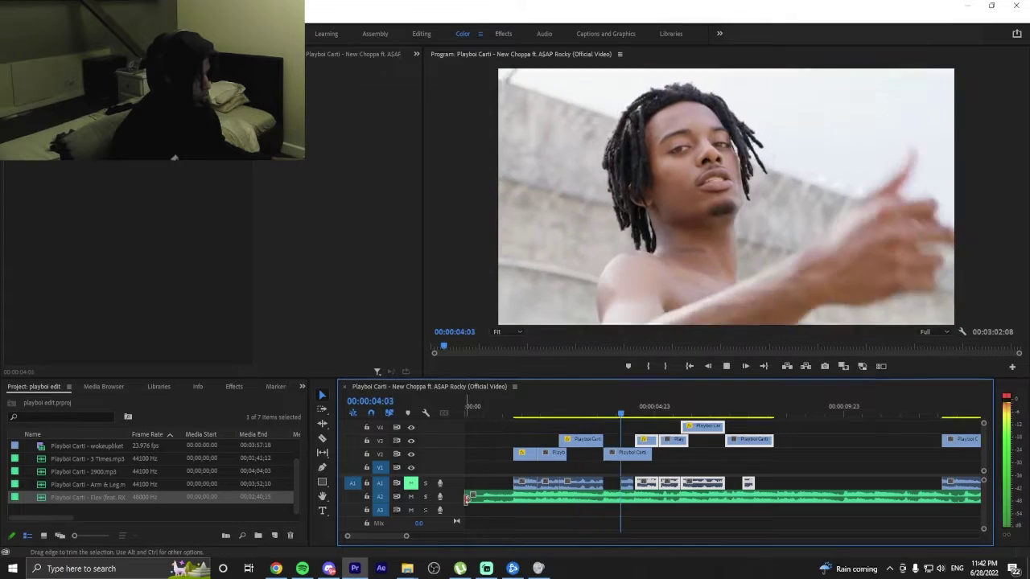
Scan the New Choppa source video on V1 from about 00:00:28 to 00:00:47:07 and mute the song on A2.
key(space)
drag(405, 538, 523, 537)
click(639, 413)
key(space)
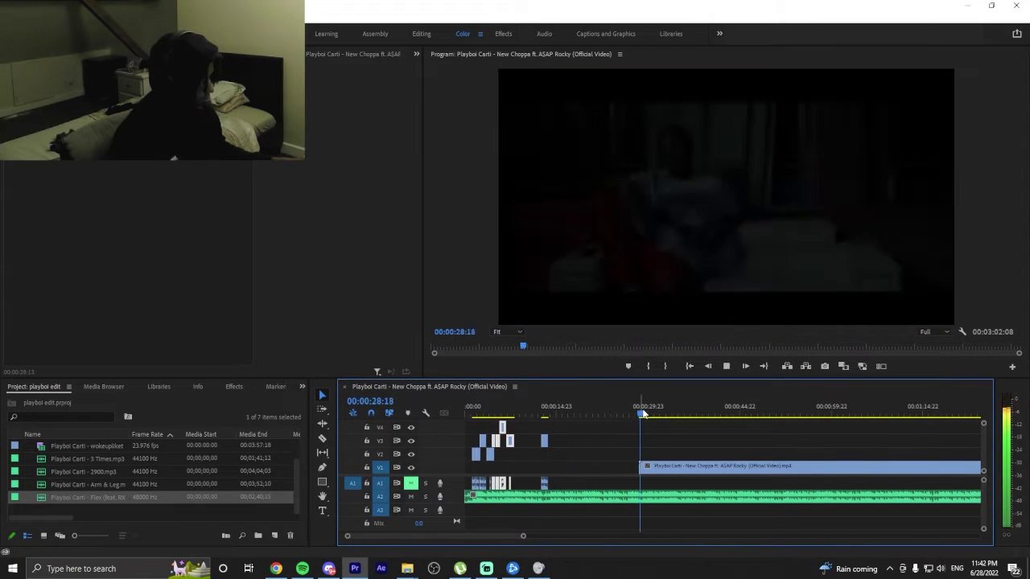
drag(639, 413, 753, 414)
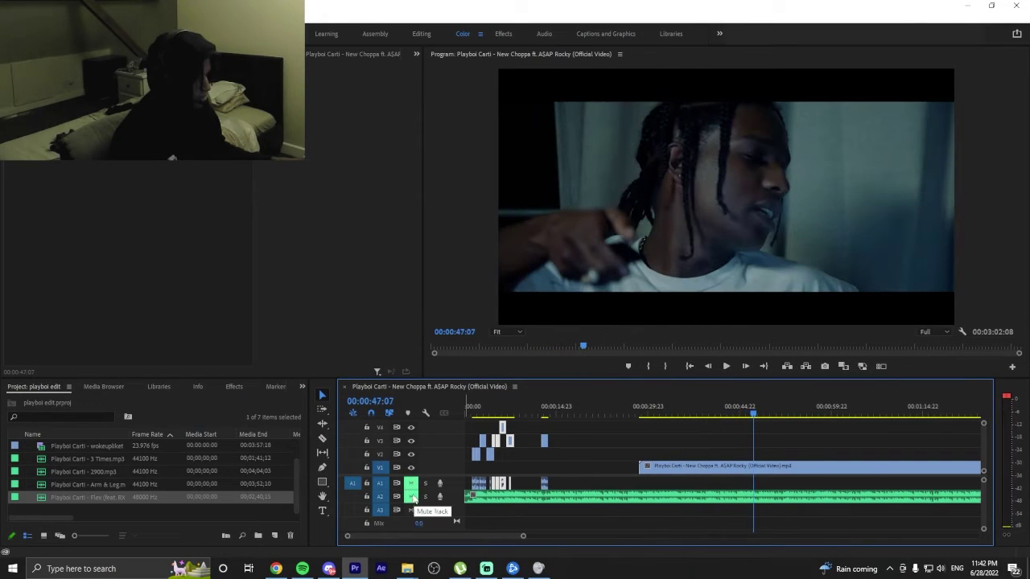
Dock the Project panel back in the same group as the Media Browser, Libraries and Effects panels.
key(alt+Tab)
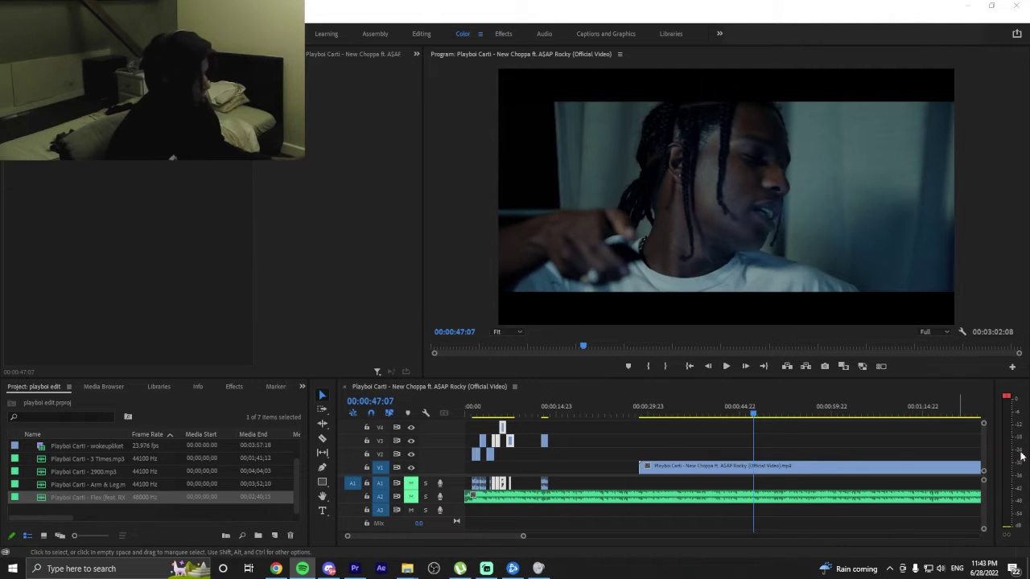
key(alt+shift+0)
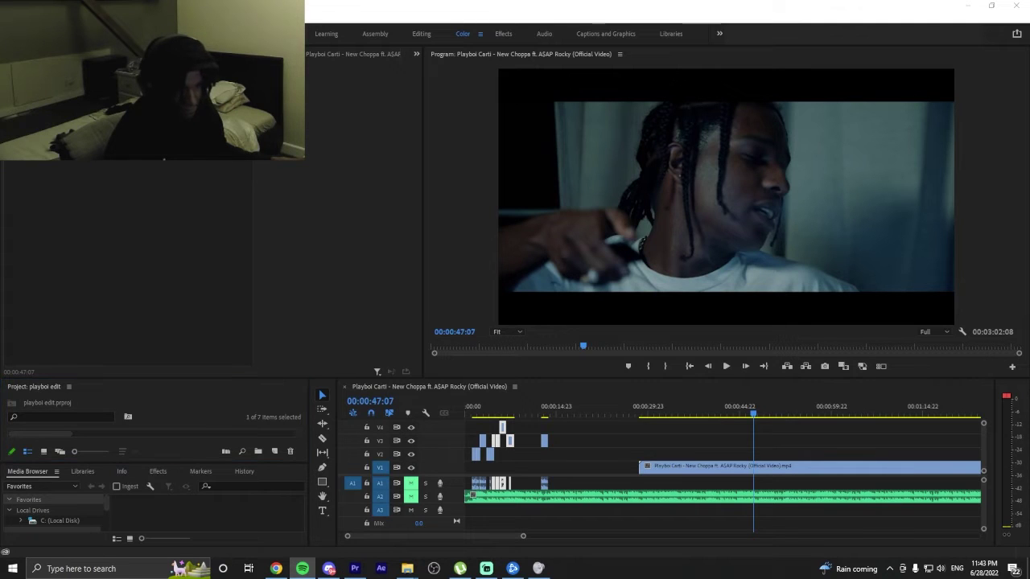
drag(46, 383, 258, 470)
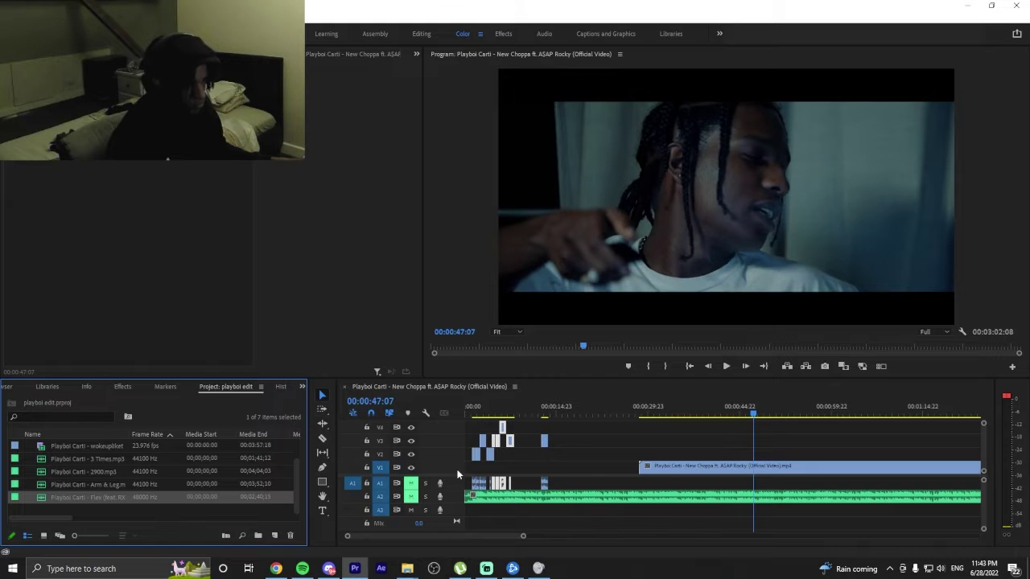
Find the start of the desert close-up in the V1 source video and split the clip at 00:01:47:15.
drag(753, 417, 800, 440)
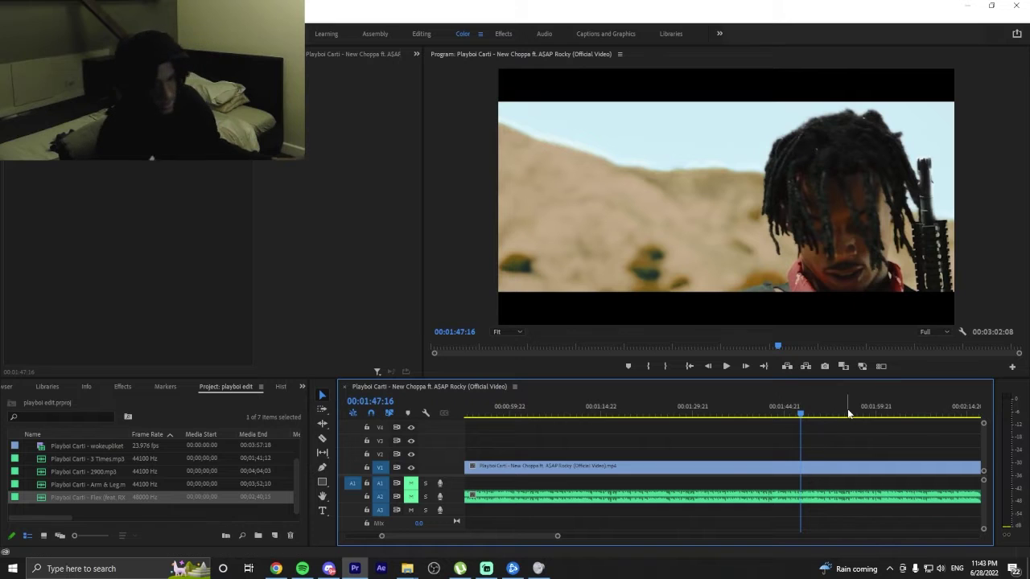
key(Right)
key(Left)
key(Left)
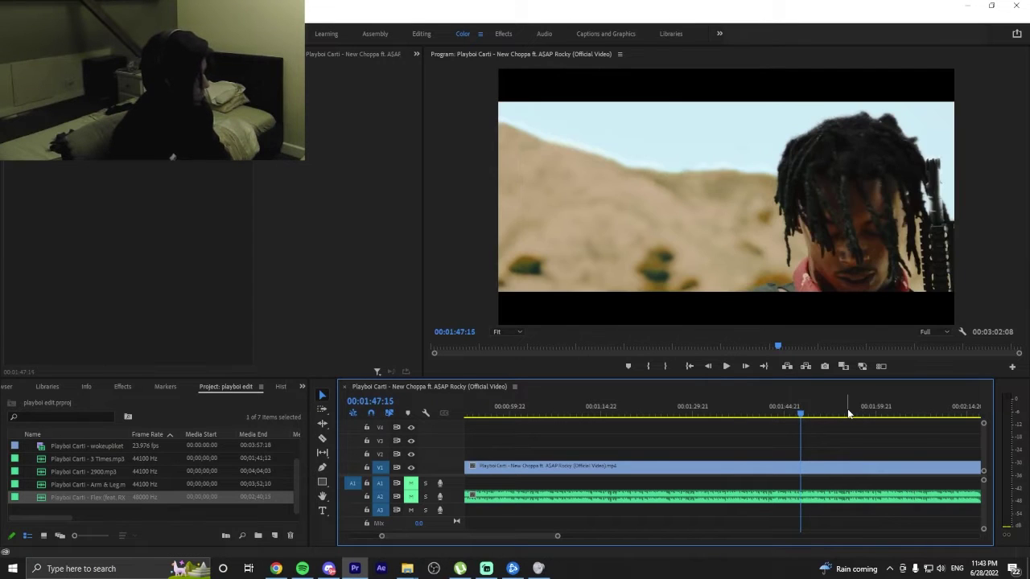
click(814, 468)
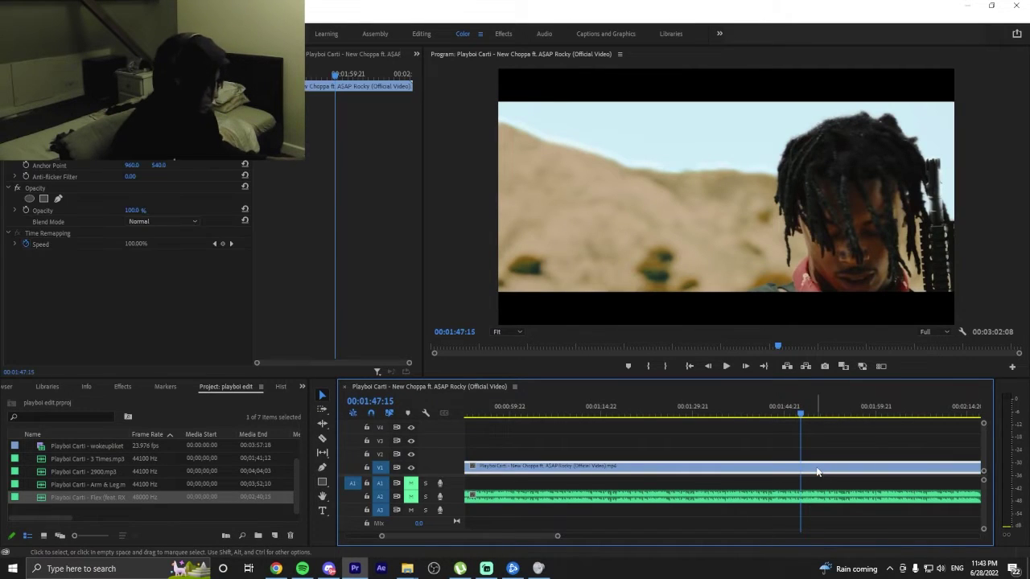
key(ctrl+k)
Step through the desert close-up frame by frame and split the V1 video at its end, at 00:01:48:21.
key(space)
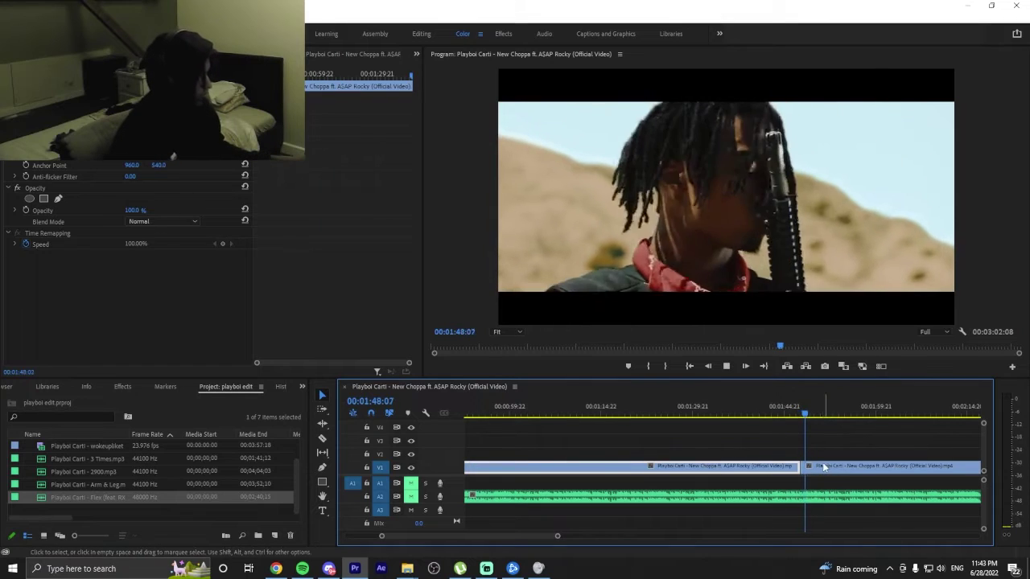
key(space)
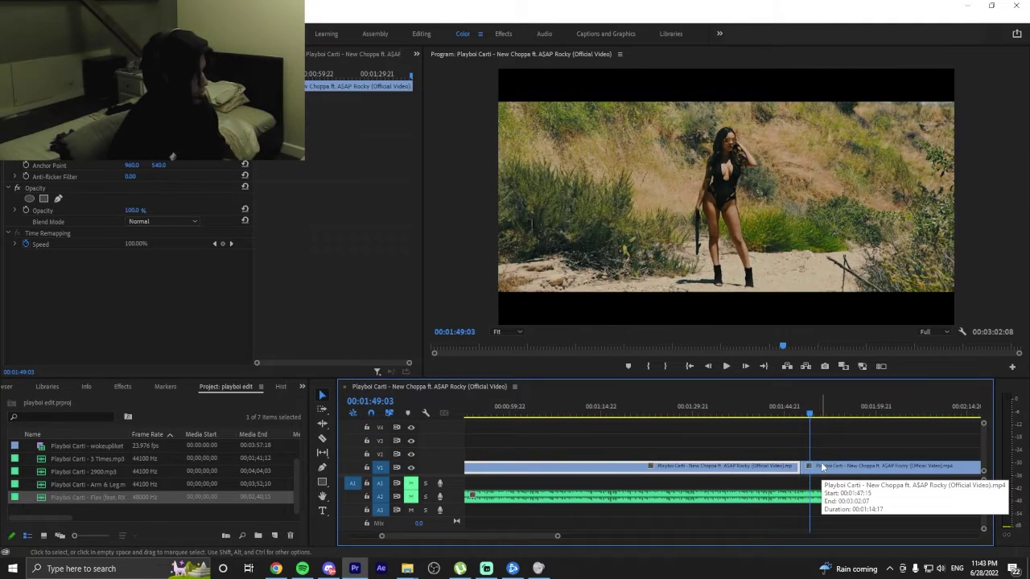
key(Left)
key(Left)
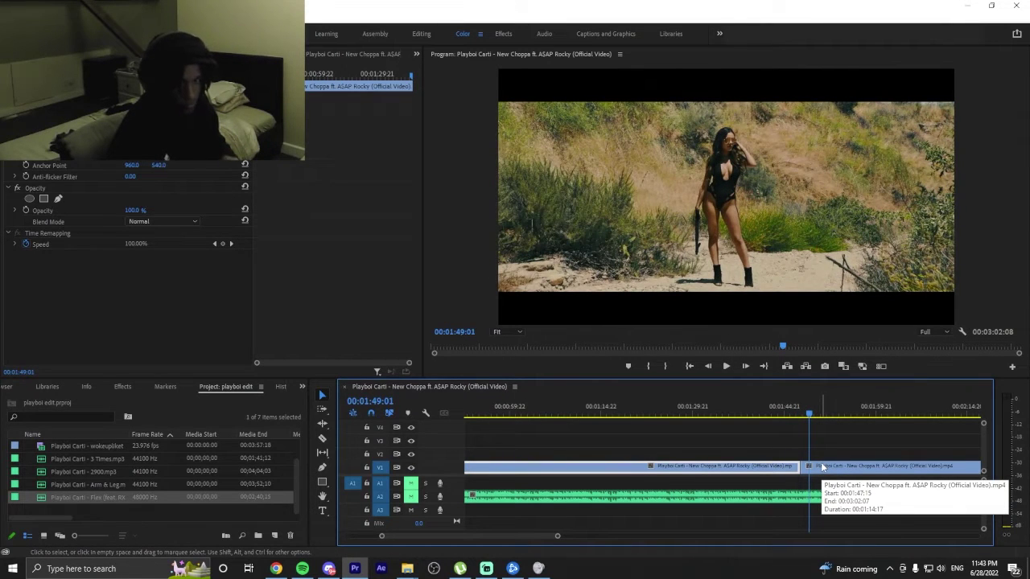
key(Left)
key(Left)
key(Left)
key(Left)
key(Left)
key(Left)
key(Left)
key(Left)
key(Left)
key(Left)
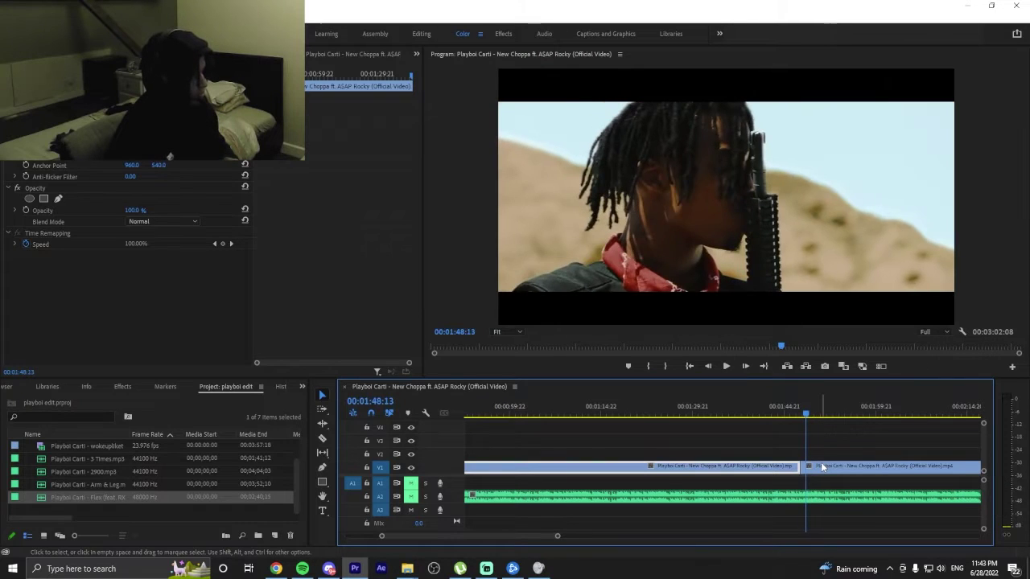
key(Right)
key(Right)
key(Right)
key(Right)
key(Right)
key(Right)
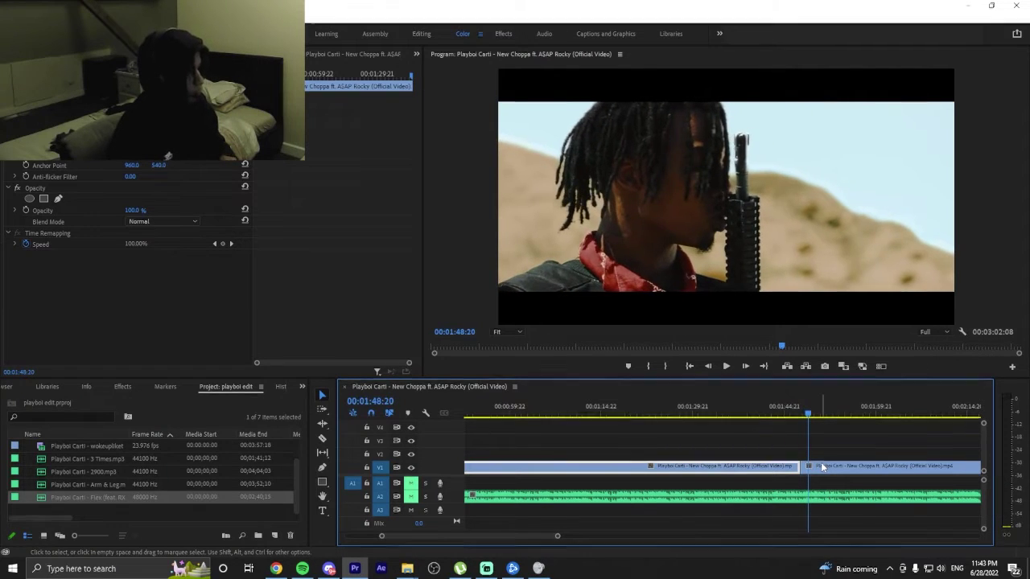
key(ctrl+k)
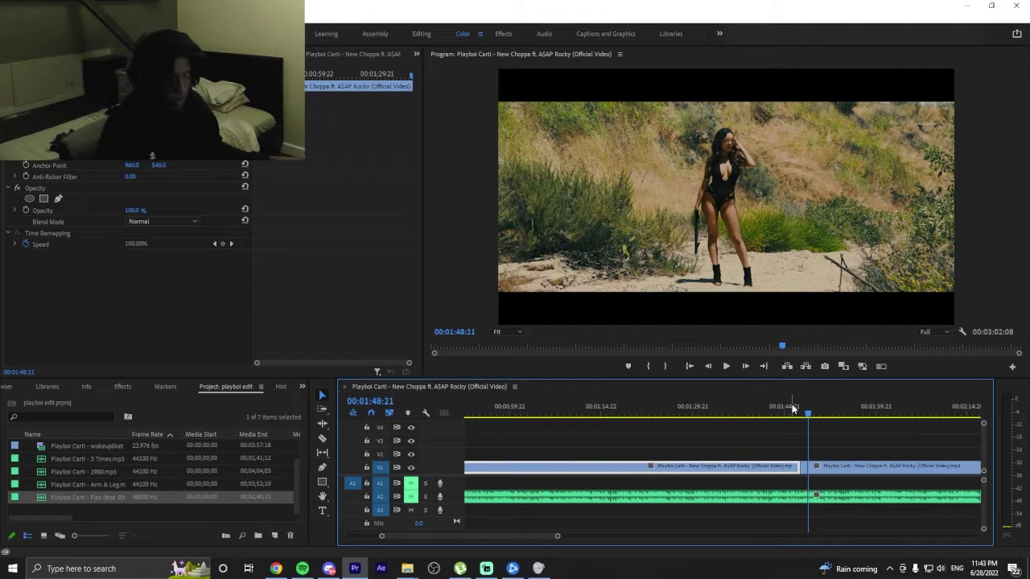
Find the start of the black-vest shot after the desert footage and split the V1 video at 00:01:51:19.
click(812, 424)
key(space)
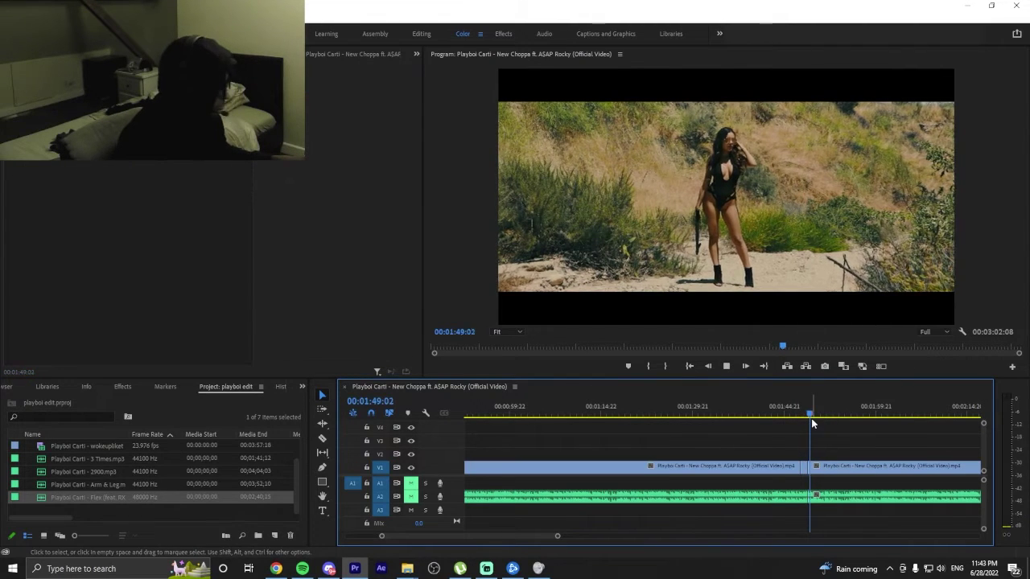
key(space)
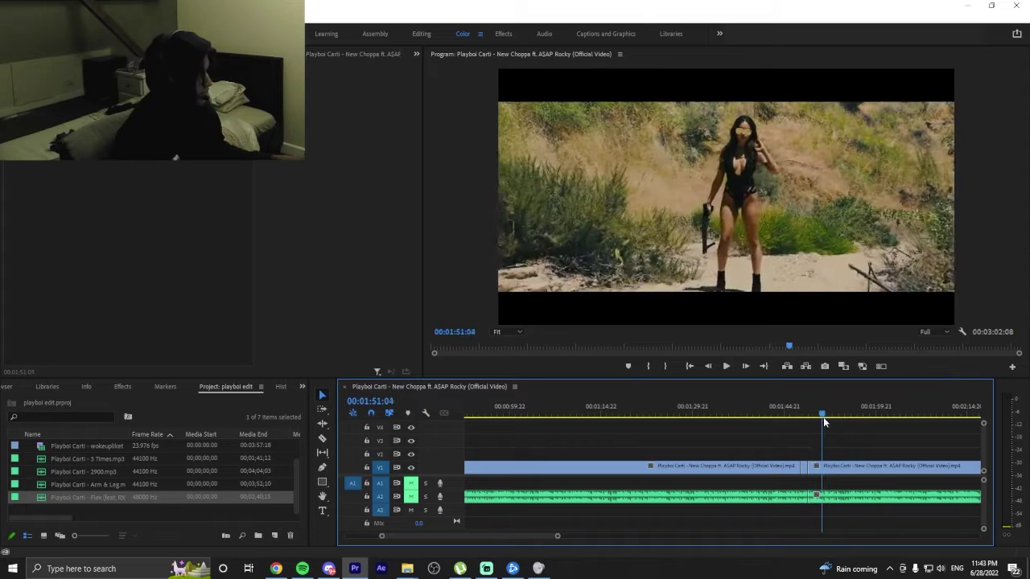
click(823, 417)
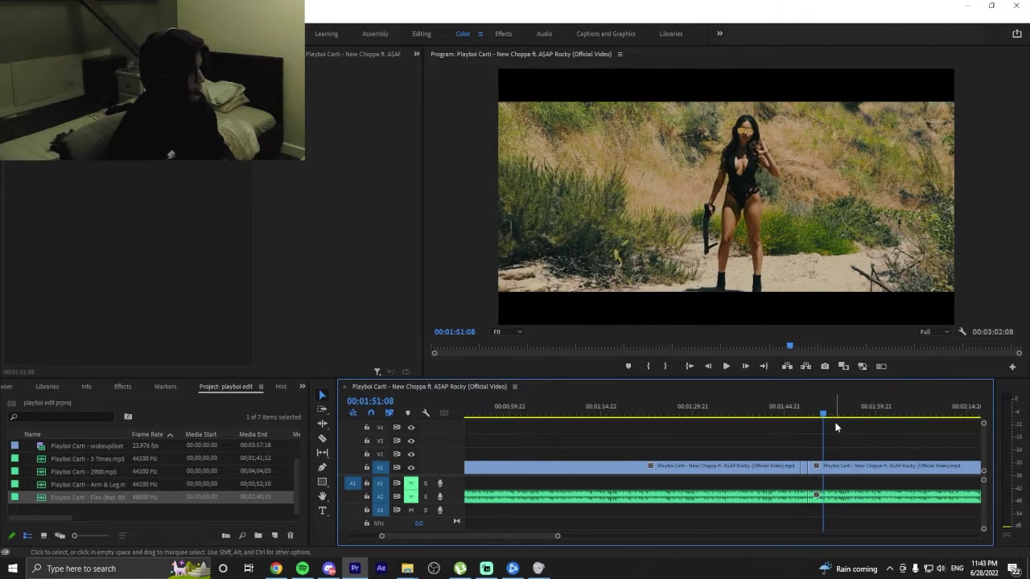
key(Right)
key(Right)
key(Right)
key(Right)
key(Right)
key(Right)
key(Right)
key(Right)
key(Right)
key(Right)
key(Right)
key(Right)
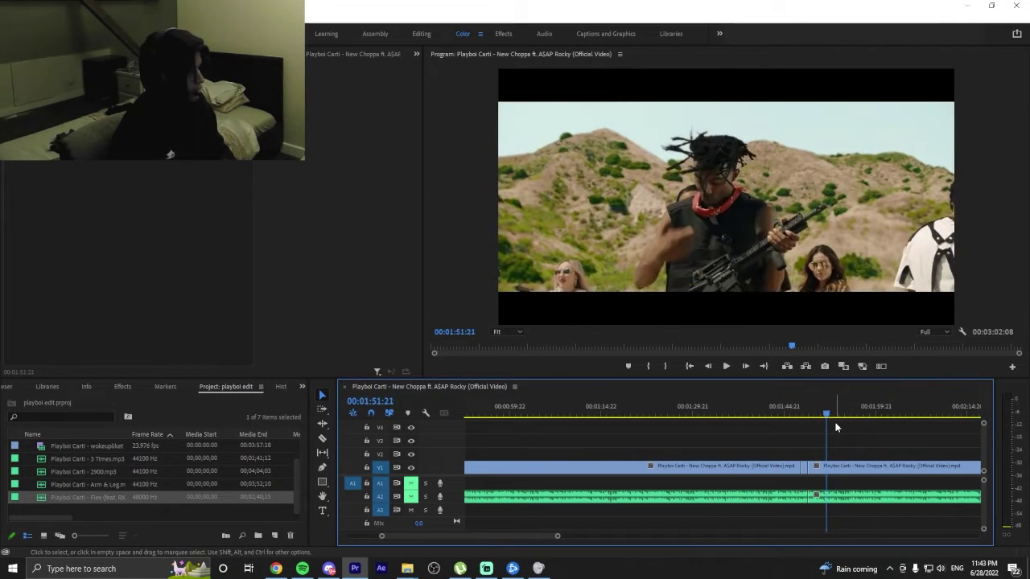
key(Left)
key(Left)
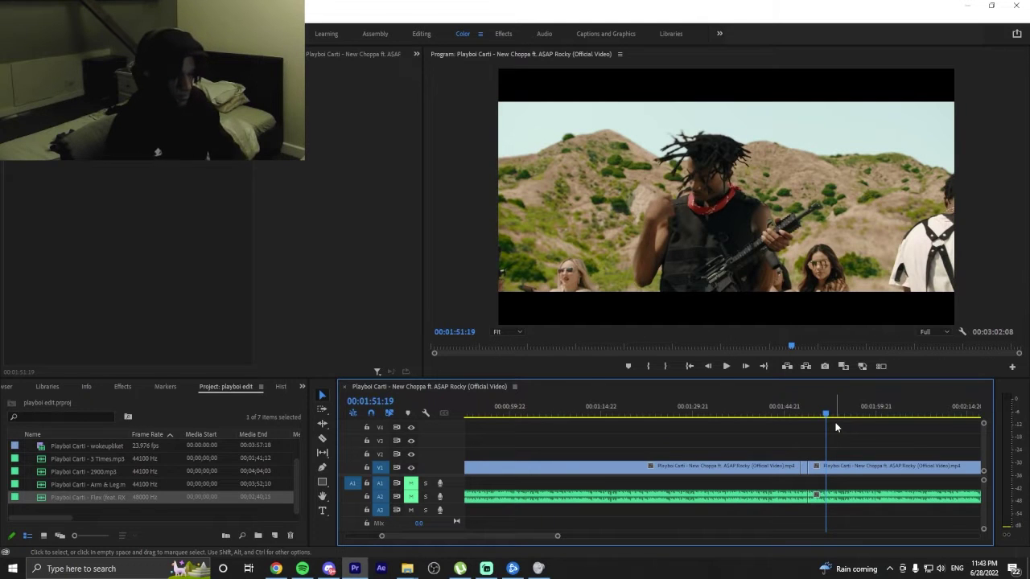
key(space)
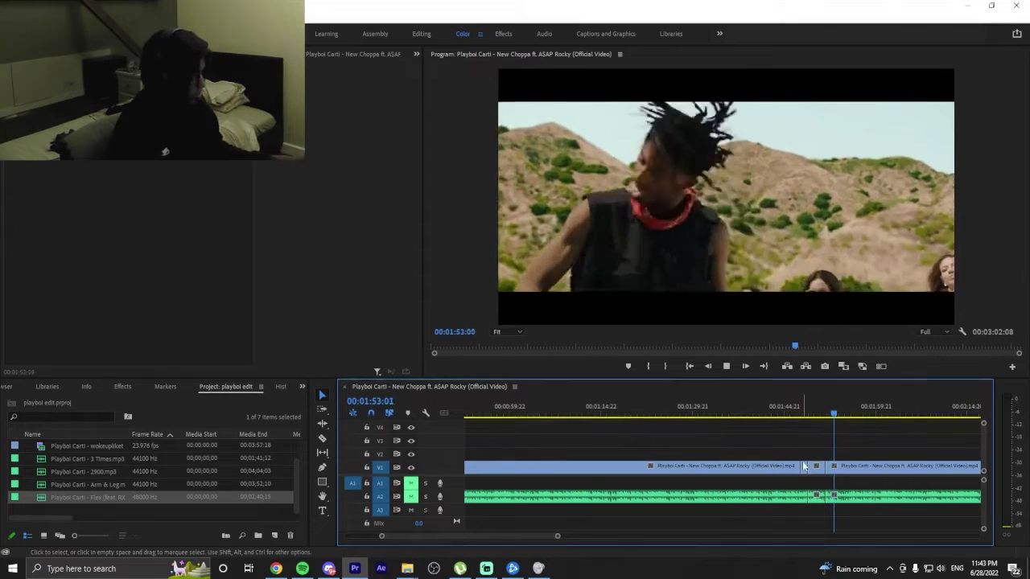
Split the V1 video at 00:01:53:02, and lift the desert close-up and the black-vest shot from V1 onto V2.
click(821, 467)
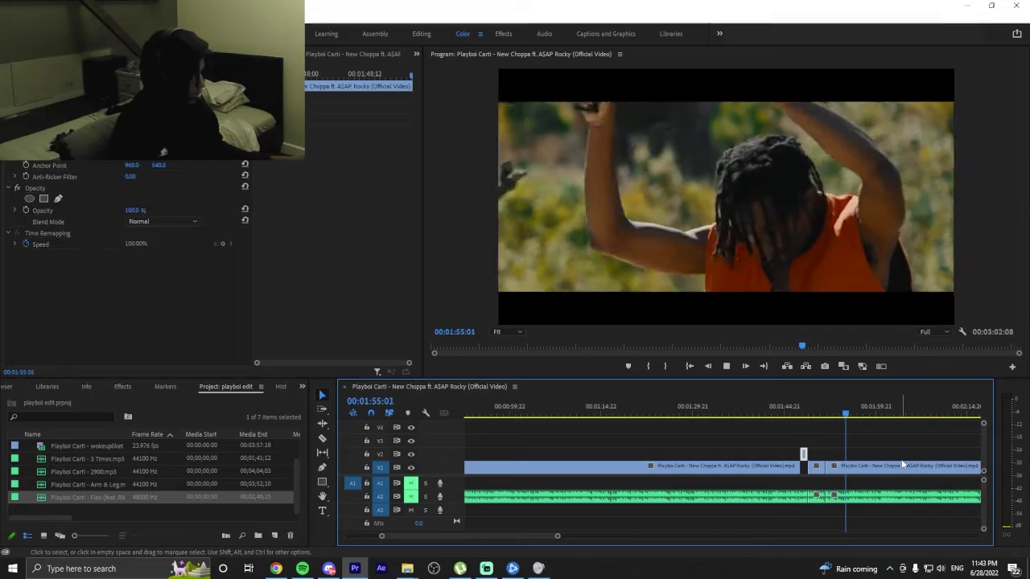
key(space)
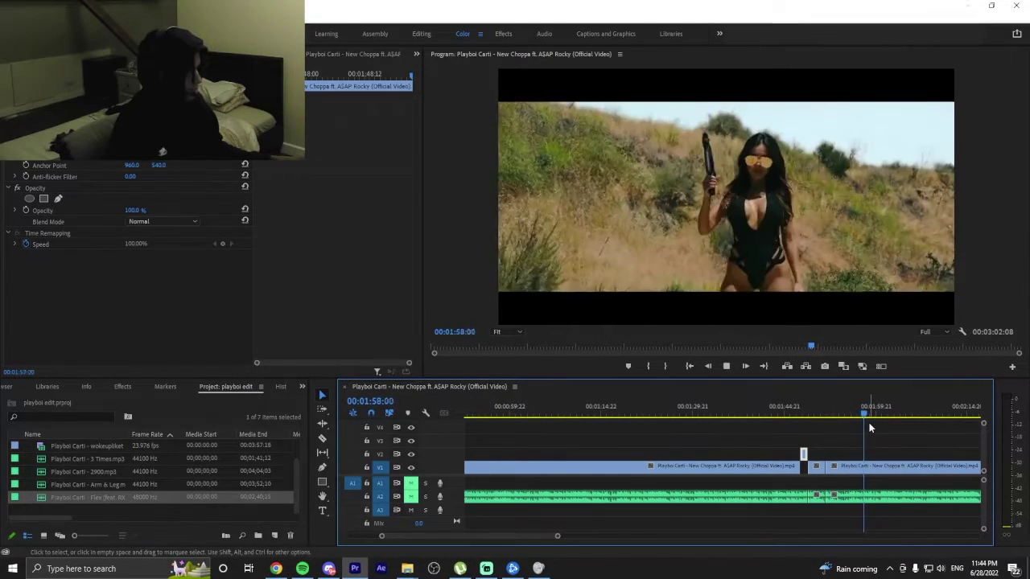
click(858, 414)
drag(858, 414, 832, 426)
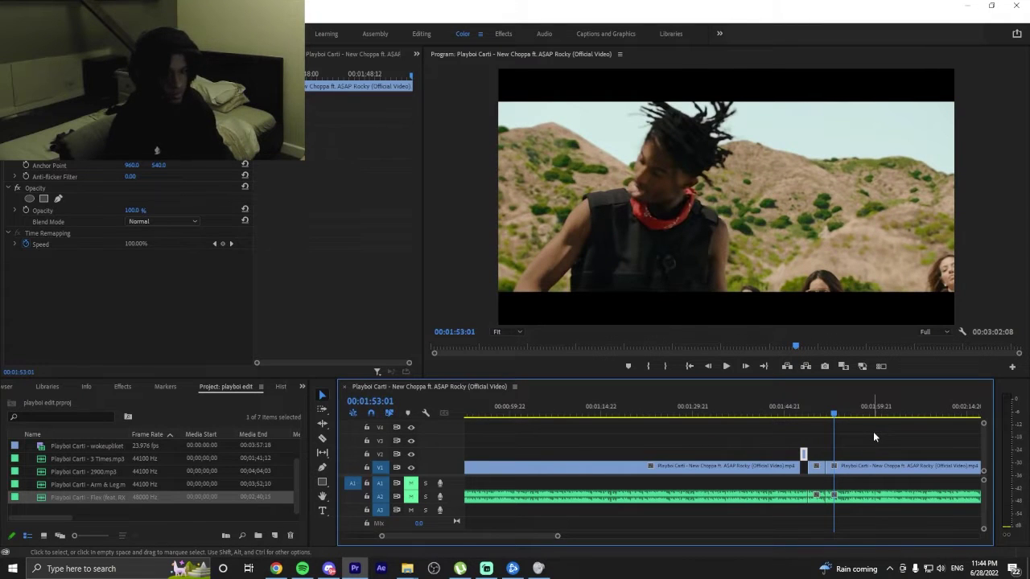
key(Right)
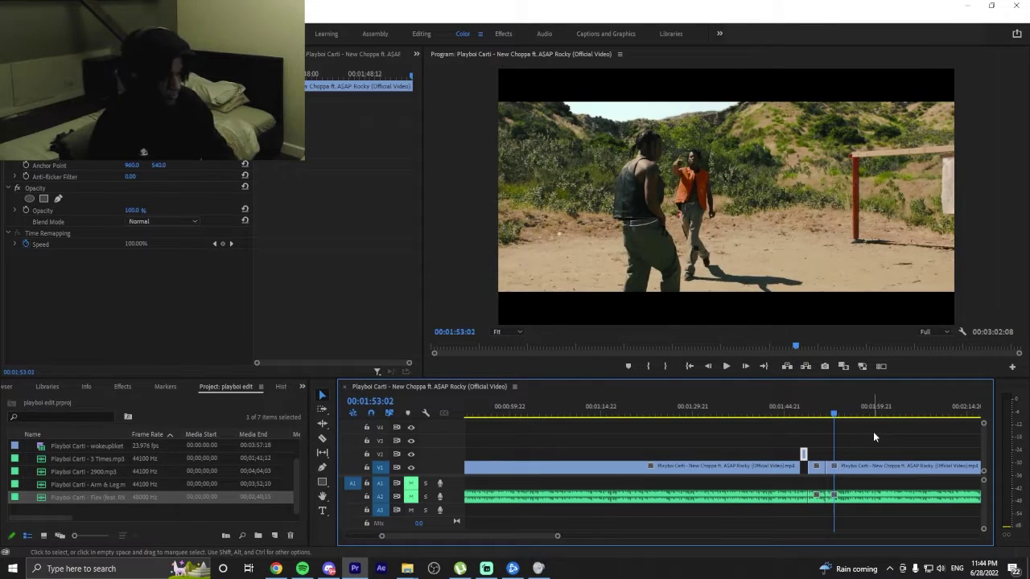
key(space)
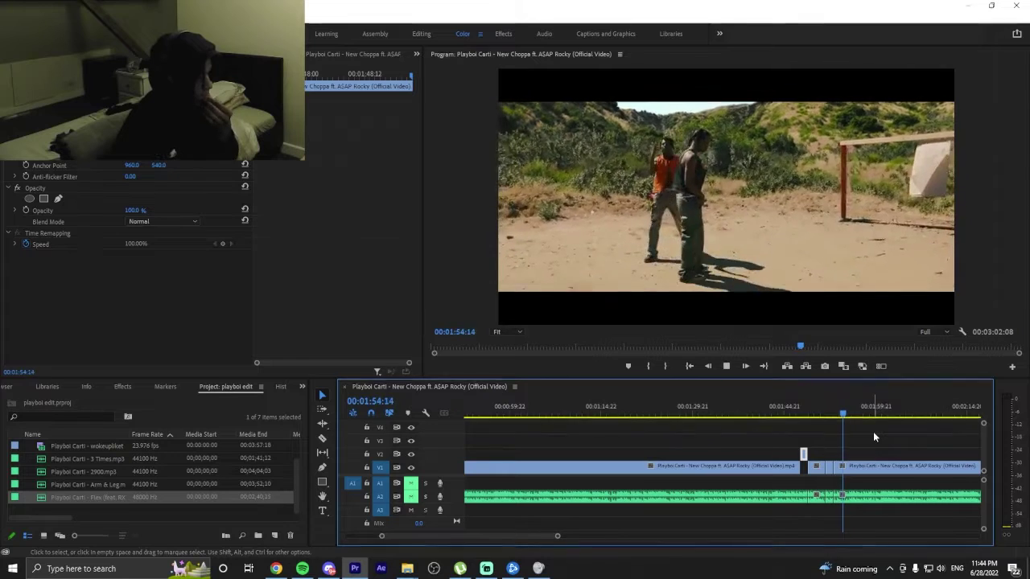
key(space)
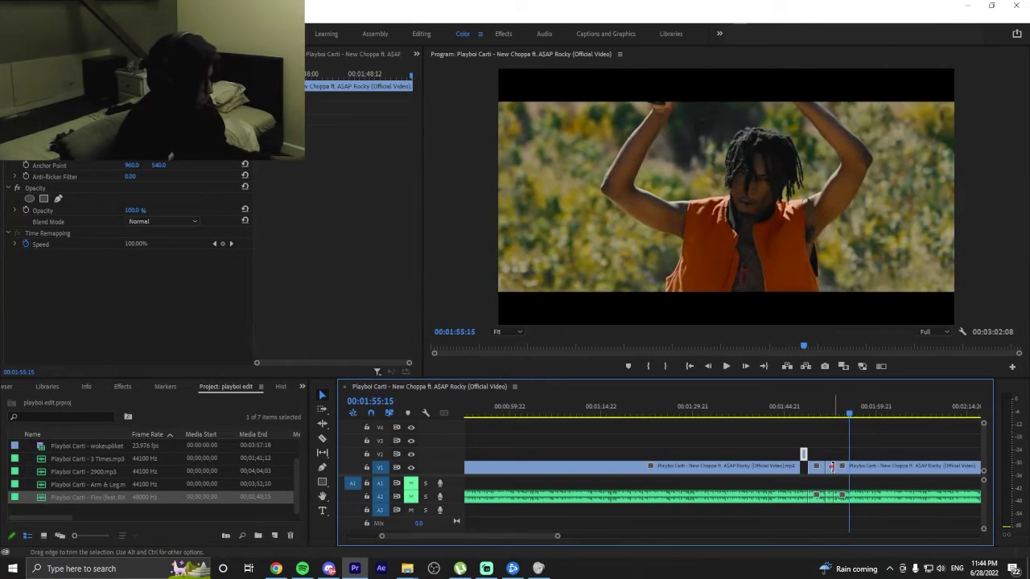
alt+drag(803, 454, 829, 454)
Scan on through the V1 video and isolate the orange-vest close-up with splits at about 00:02:07:22 and 00:02:08:20.
key(space)
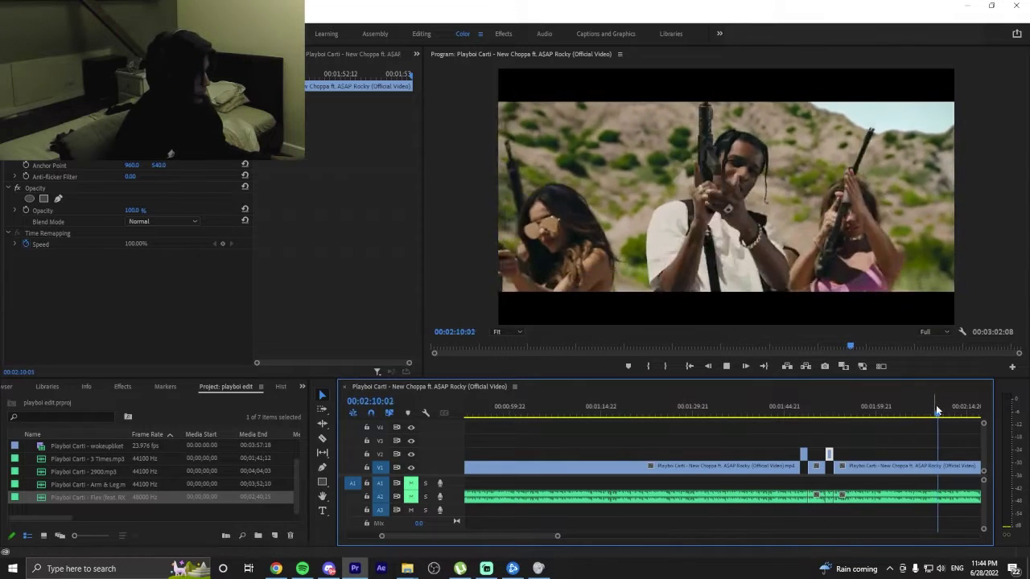
drag(923, 422, 929, 431)
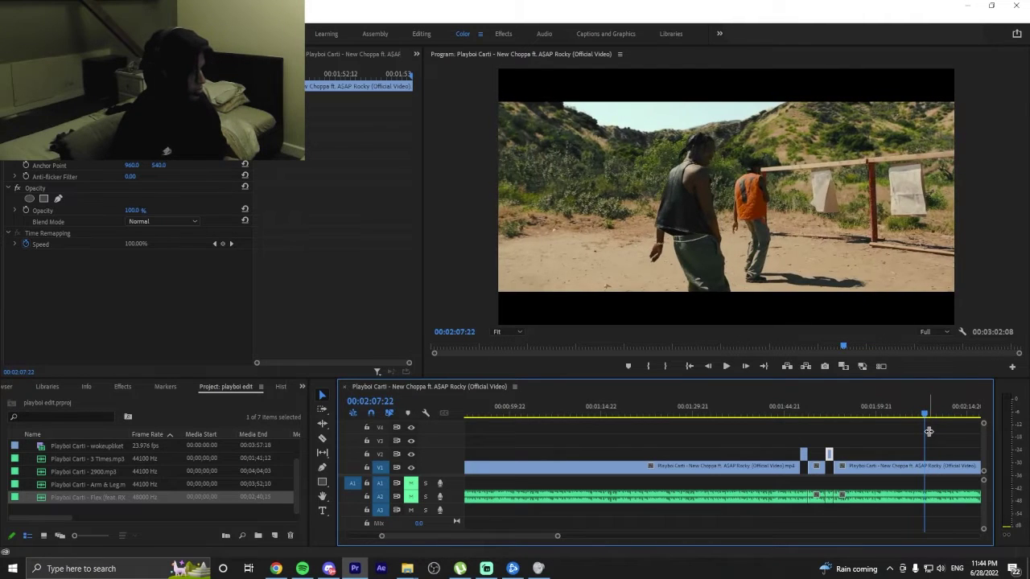
key(space)
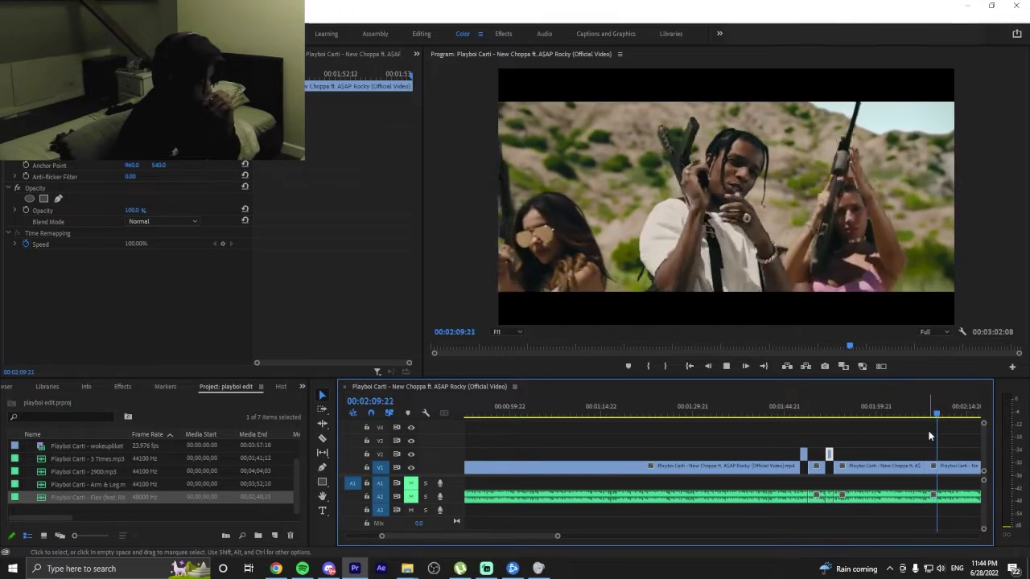
key(space)
key(Up)
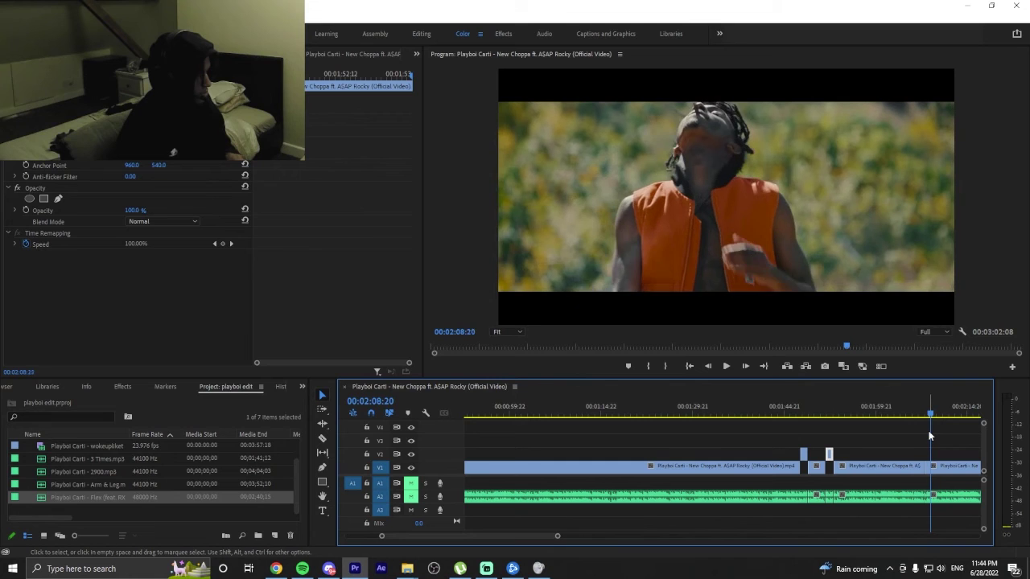
key(space)
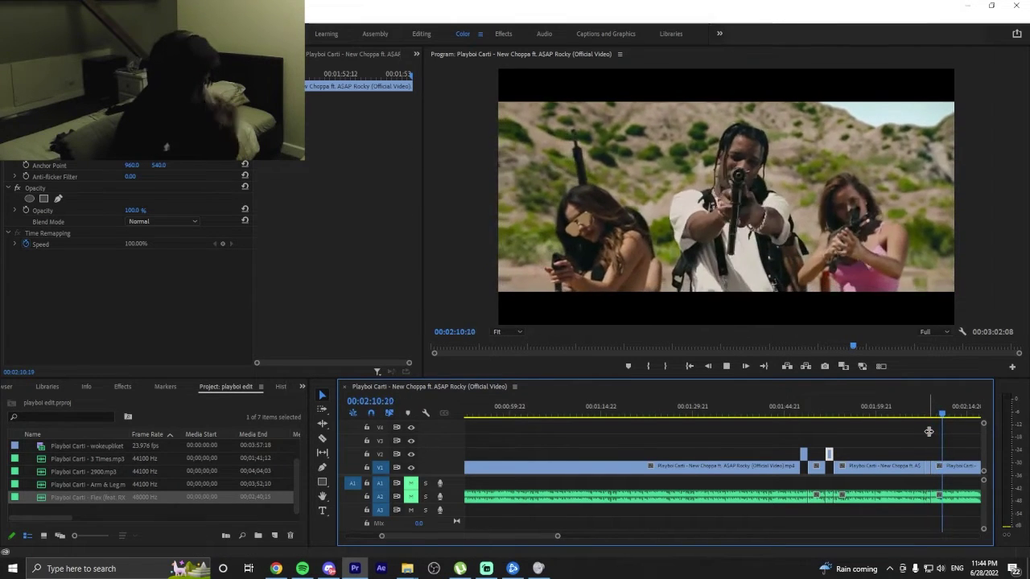
key(space)
Lift the orange-vest close-up from V1 and line it up on V2 with the other two cut-out shots, leaving no gaps.
click(923, 414)
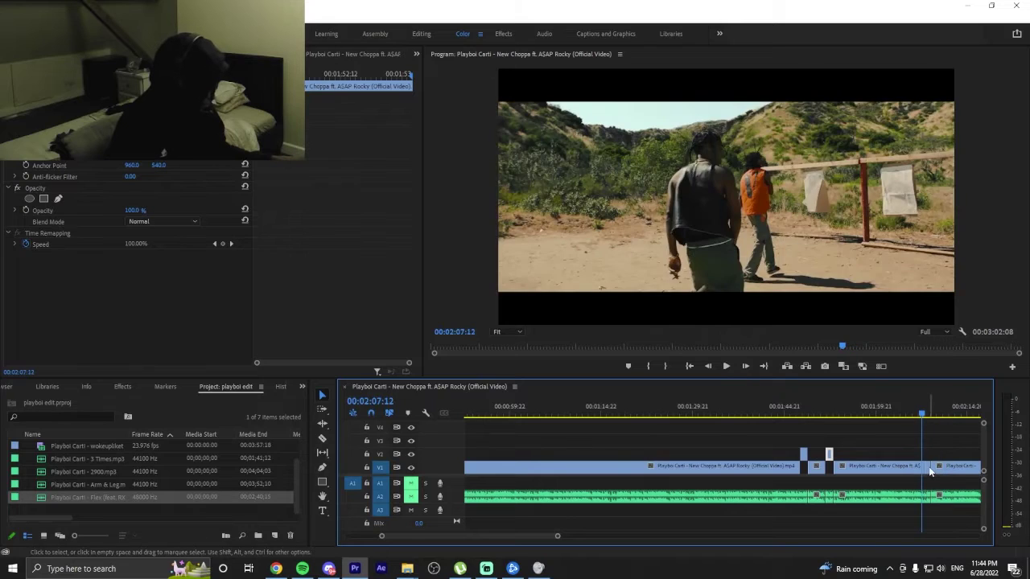
drag(930, 473, 923, 464)
drag(844, 464, 821, 454)
key(space)
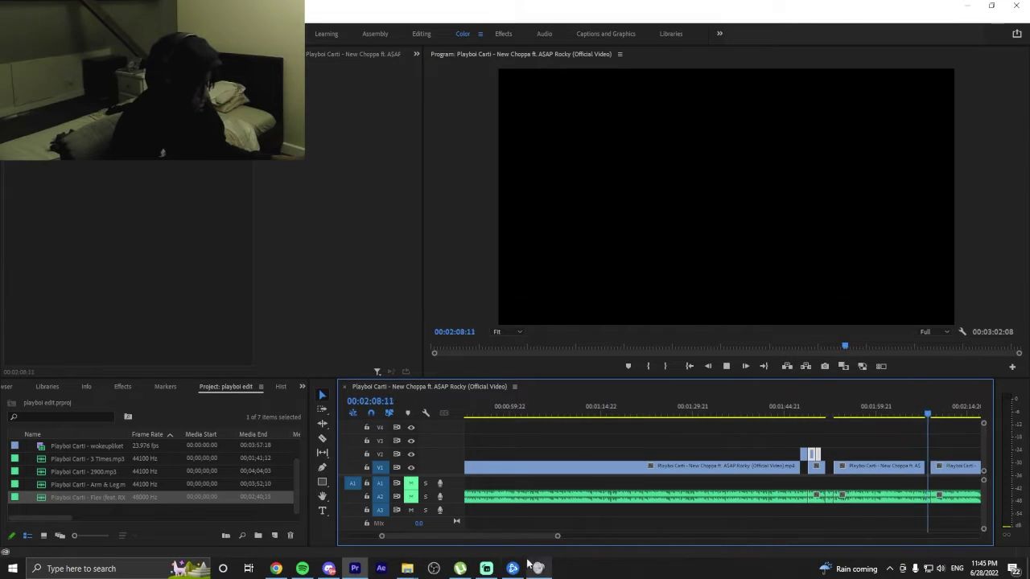
Scan the rest of the V1 source video and split it at 00:02:36:02, in the shirtless shot on the gravel slope.
scroll(559, 539, down, 3)
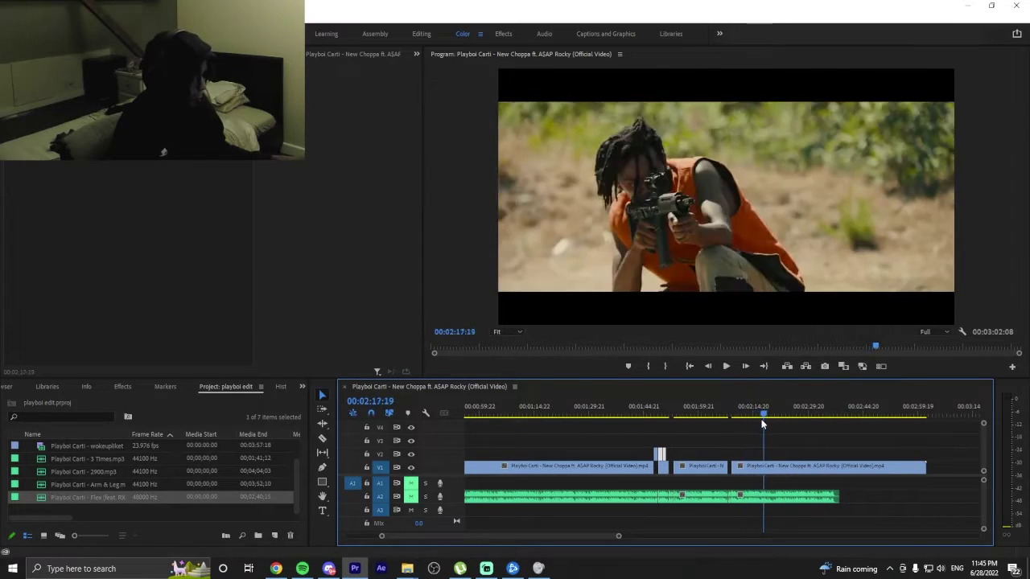
drag(760, 422, 790, 429)
drag(792, 425, 825, 428)
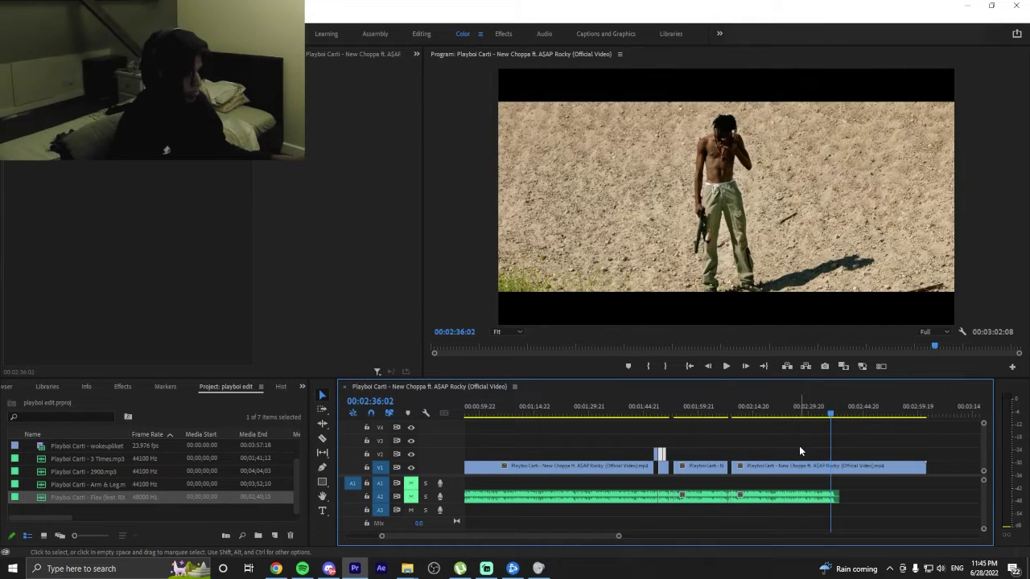
key(ctrl+k)
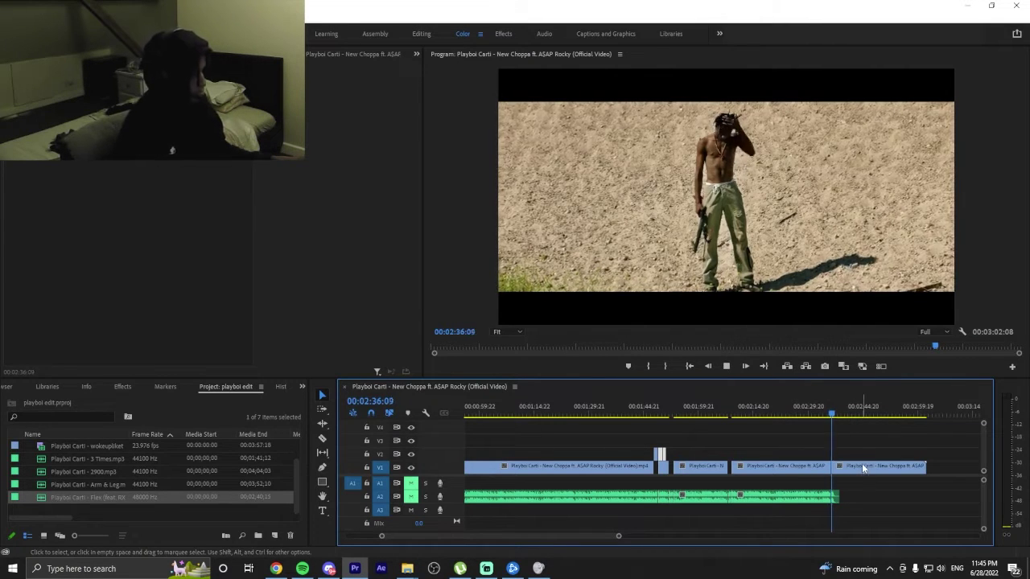
key(space)
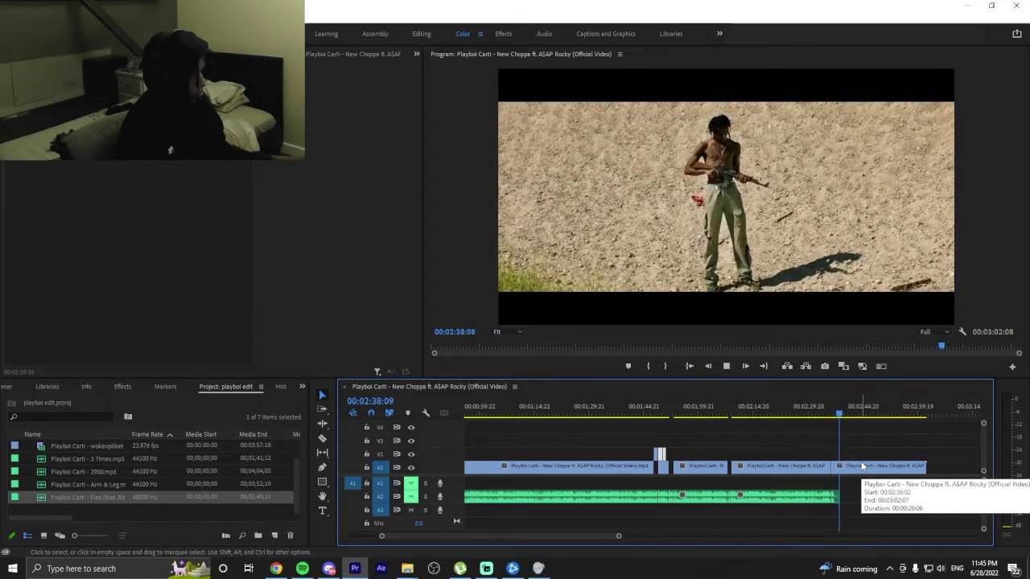
key(space)
click(836, 415)
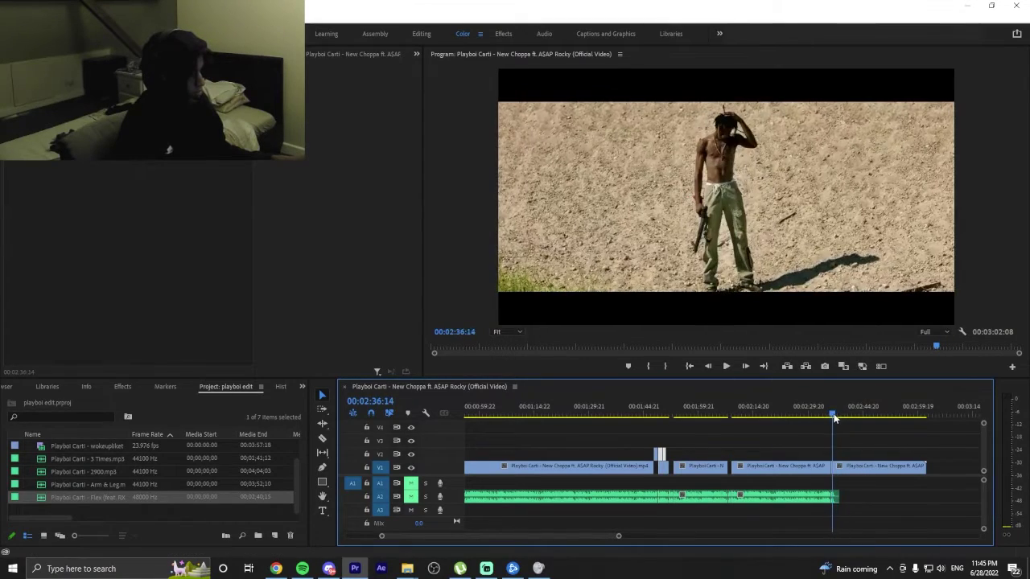
Move the three cut-out shots from V2 to V4 near the beginning of the edit, before about 00:00:10:17.
drag(838, 420, 348, 479)
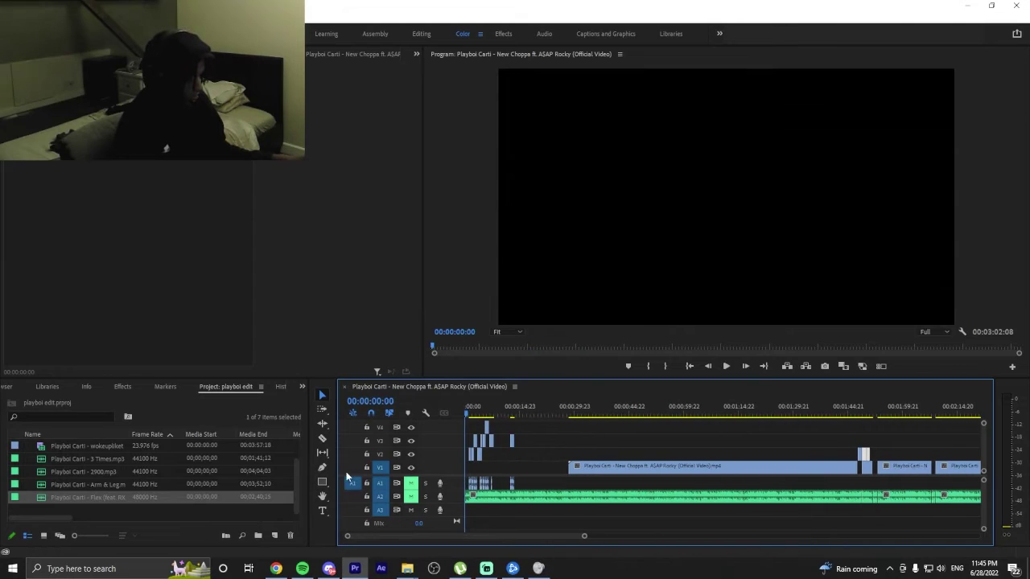
drag(471, 476, 503, 474)
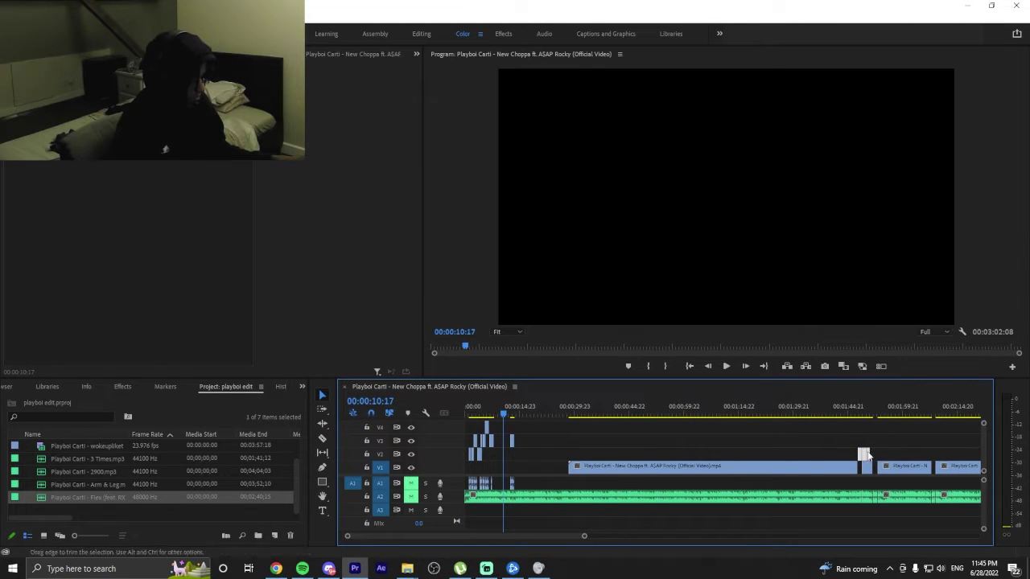
drag(863, 456, 502, 429)
Unmute the song on A2 and play the edit from the start to 00:00:06:01.
key(alt+Tab)
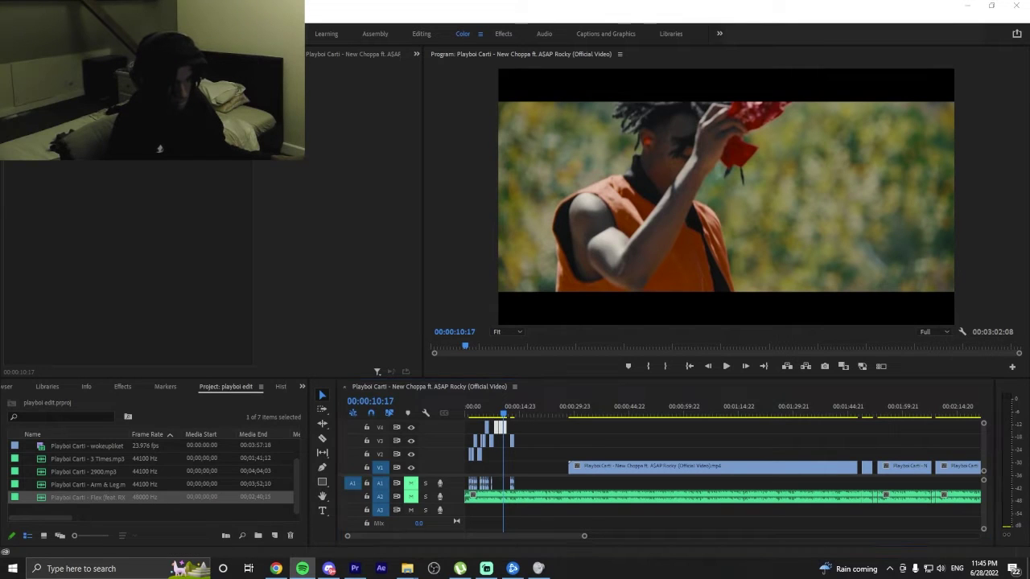
click(411, 497)
key(Home)
key(space)
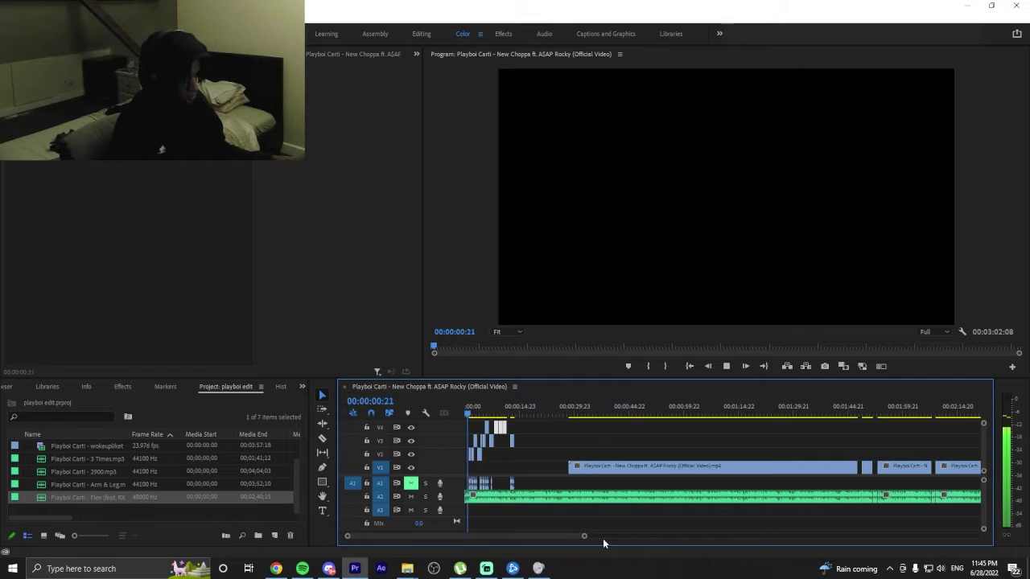
scroll(543, 536, up, 3)
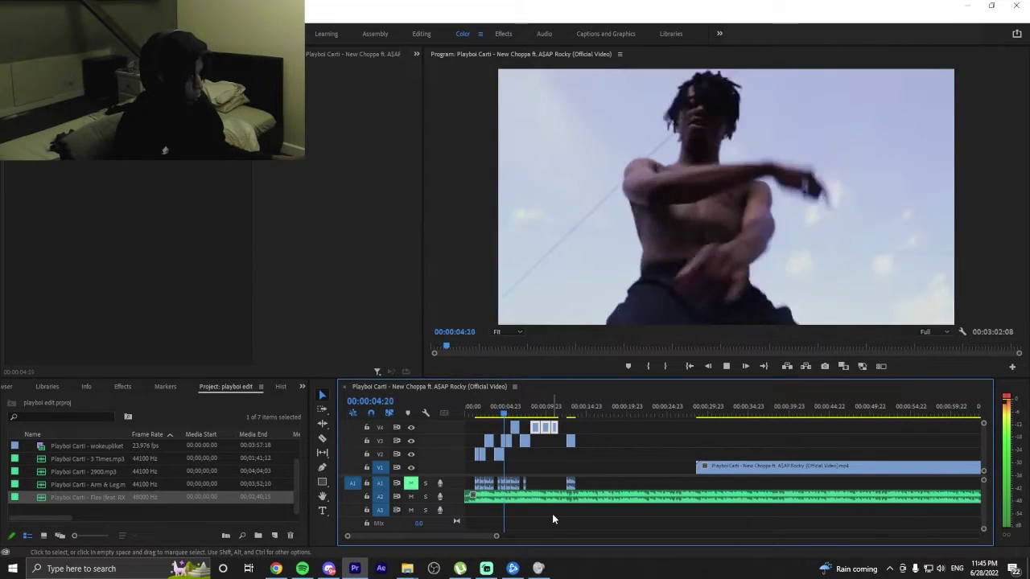
key(space)
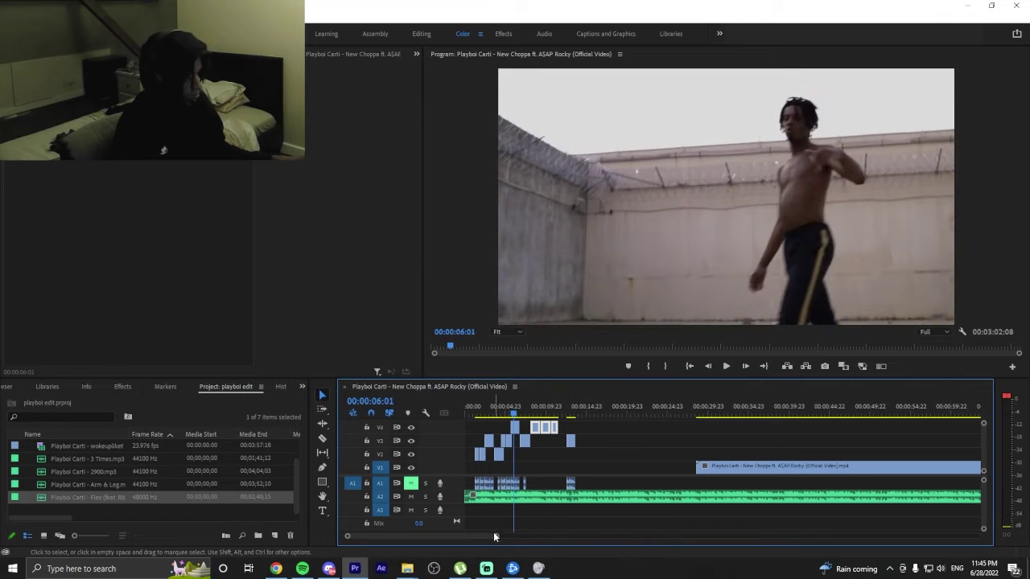
Play through the shots between about 00:00:04:00 and 00:00:08:06 and check their cuts against the song.
scroll(491, 534, up, 5)
scroll(444, 544, up, 2)
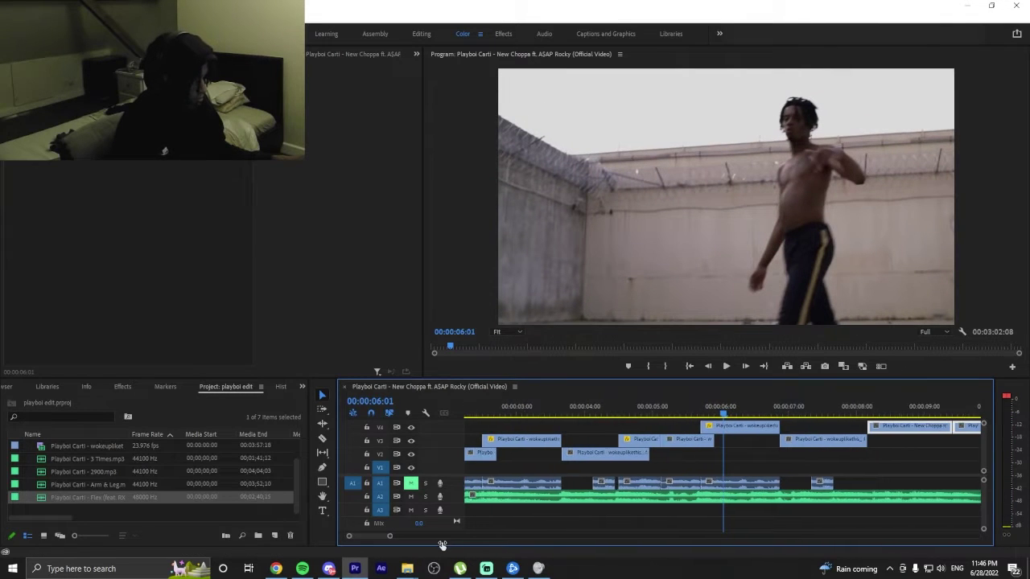
drag(585, 414, 596, 413)
key(space)
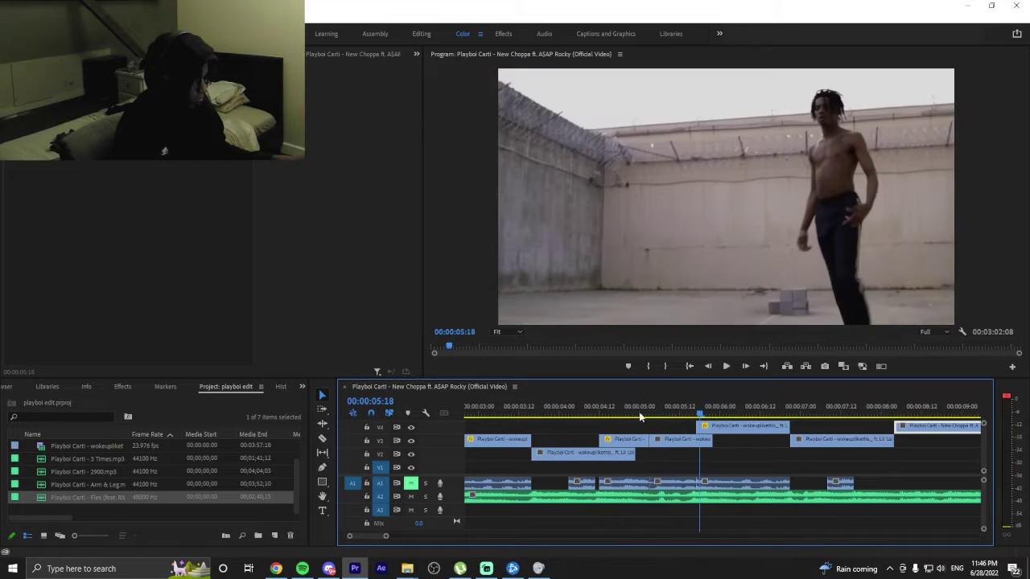
click(649, 412)
drag(648, 412, 659, 412)
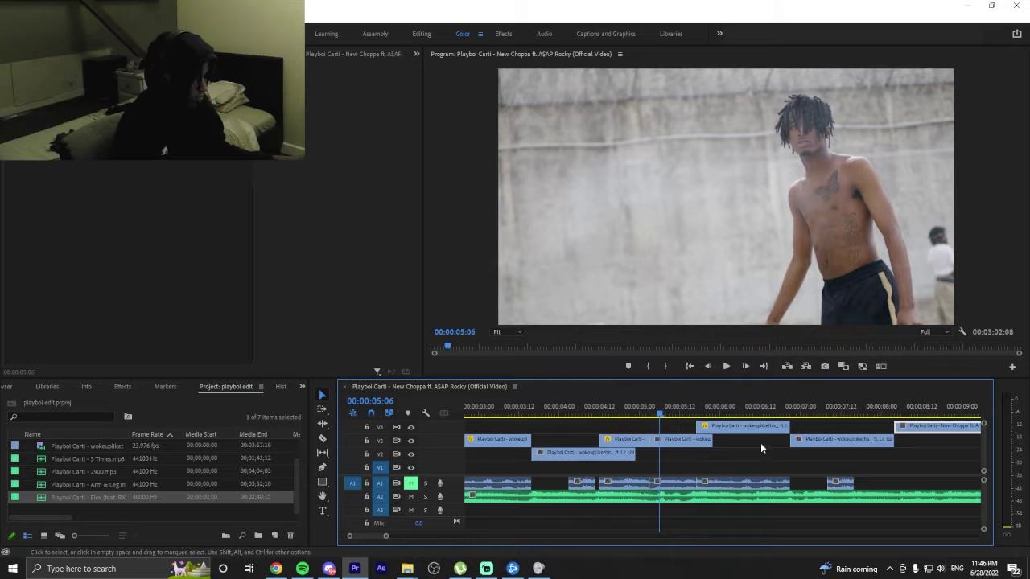
click(574, 414)
key(space)
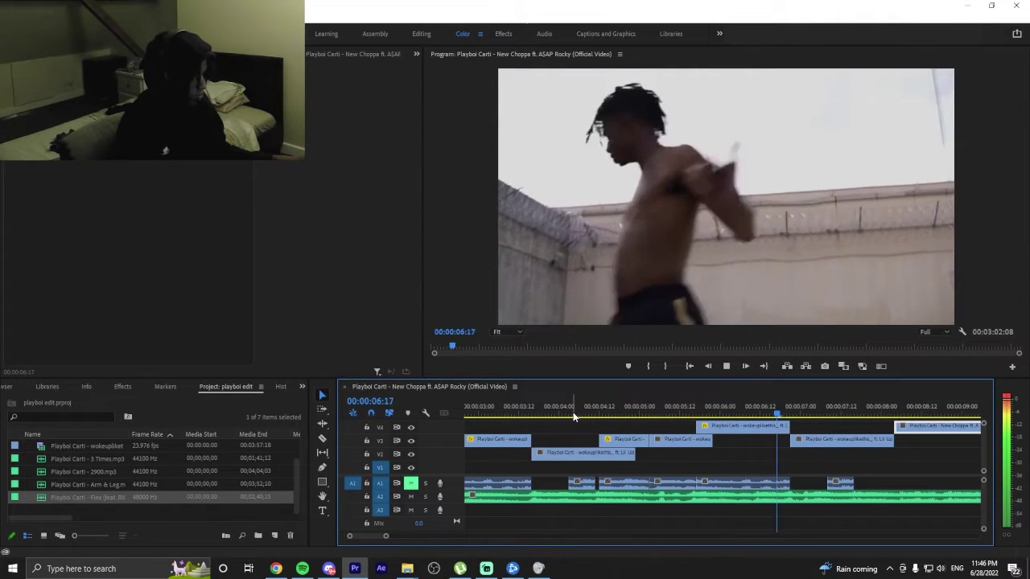
click(684, 411)
key(space)
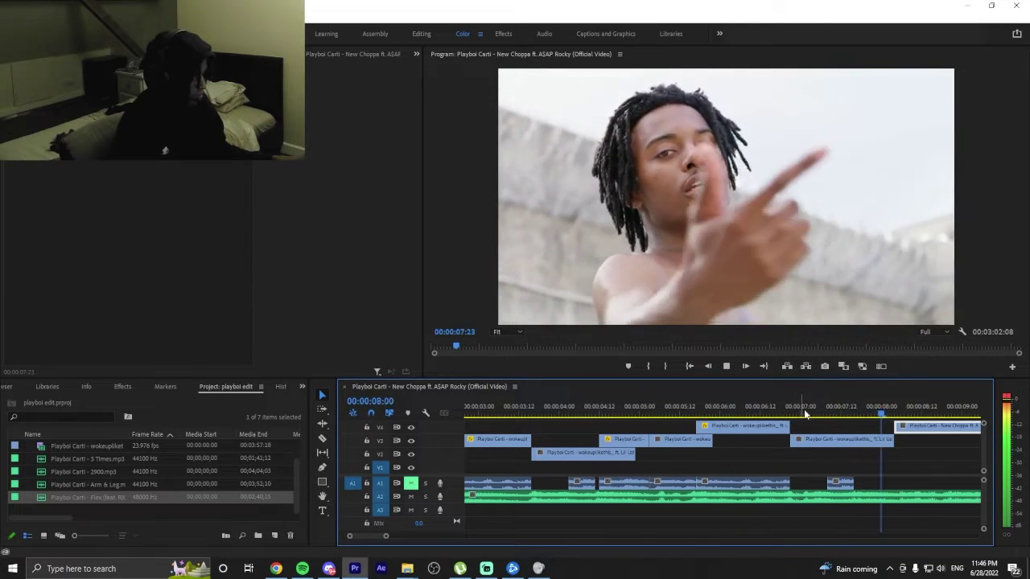
click(895, 415)
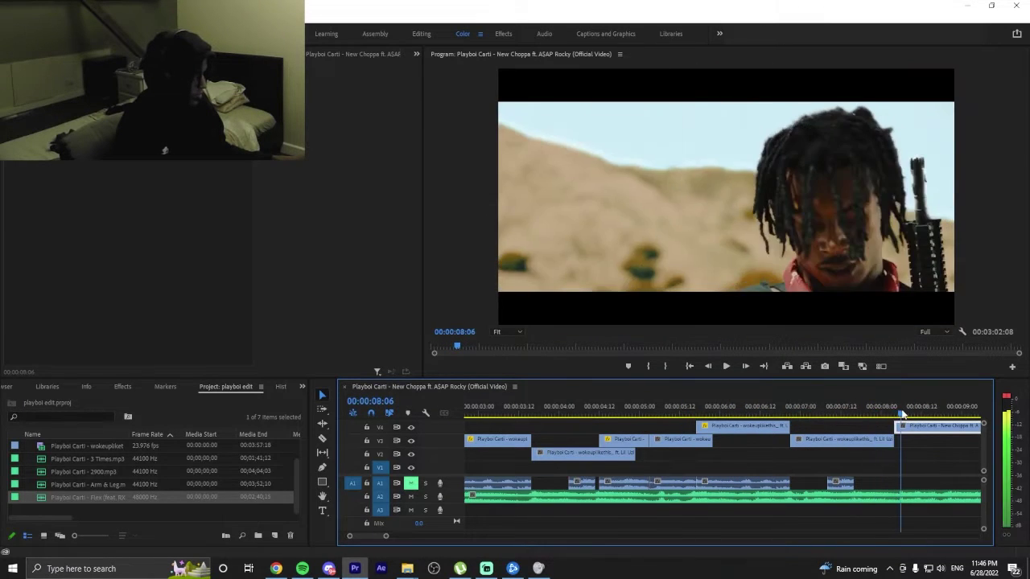
Scale up the first New Choppa shot on V4 at 00:00:08:06 until the picture fills the frame without its black bars.
click(899, 414)
drag(900, 413, 913, 431)
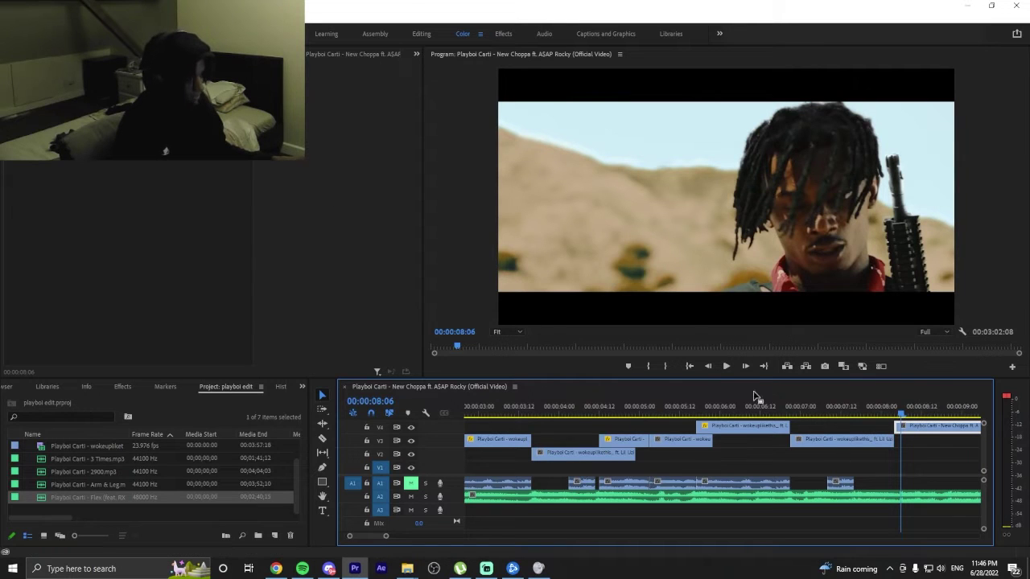
click(153, 104)
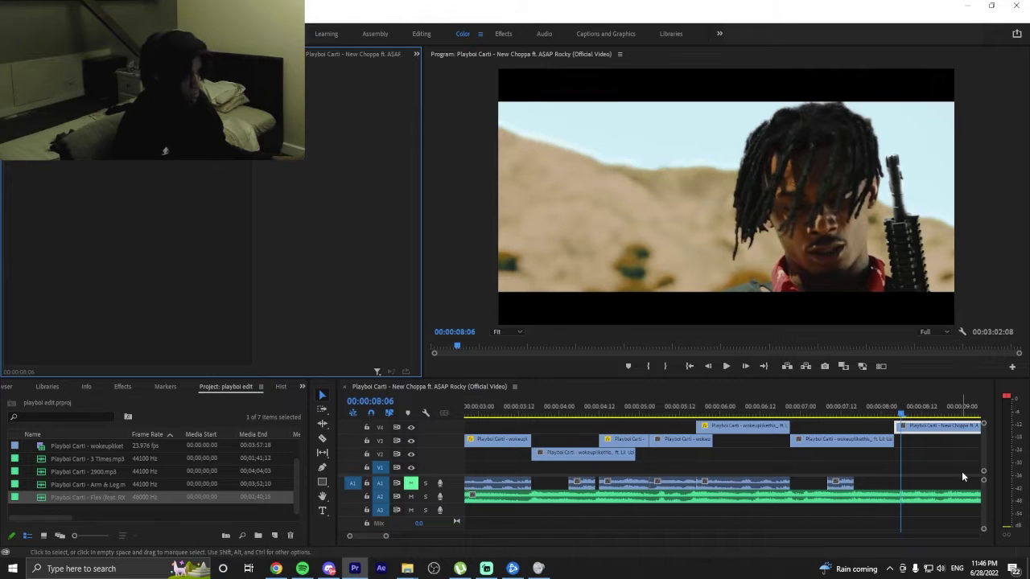
click(938, 429)
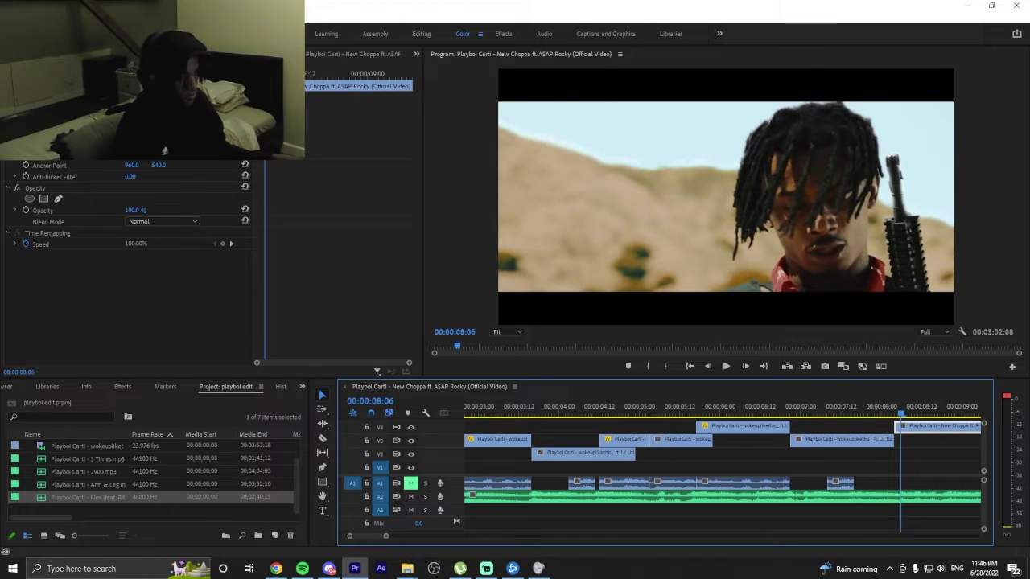
drag(131, 120, 152, 120)
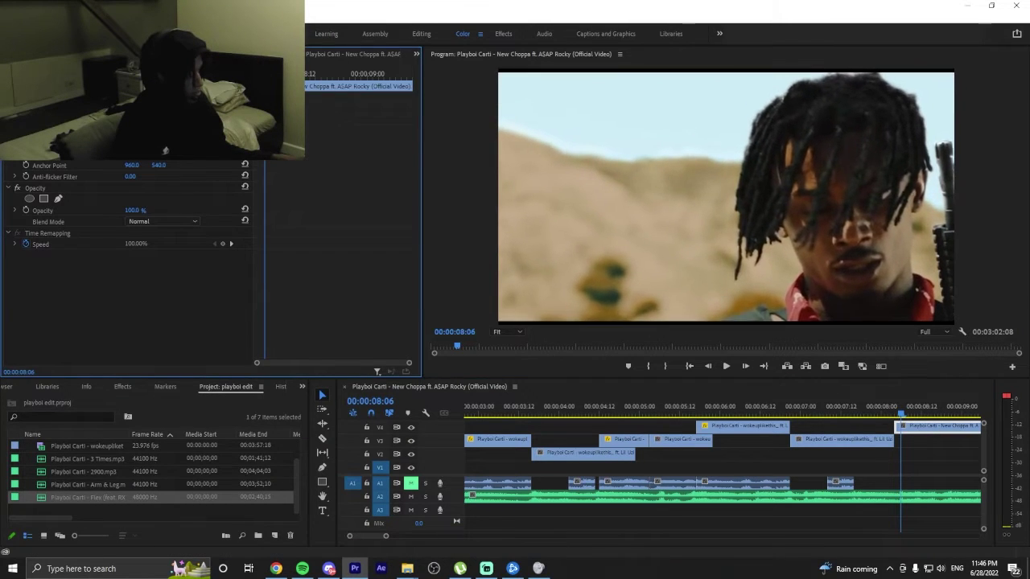
Play on into the second New Choppa shot, stop near 00:00:10:03 and compare its picture at 1/4 and Full playback resolution.
key(space)
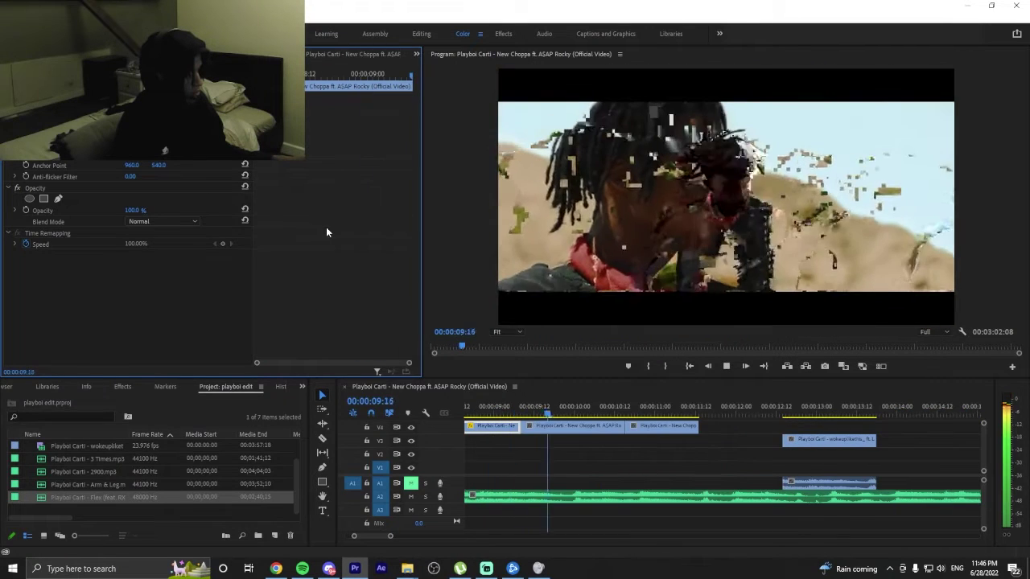
key(space)
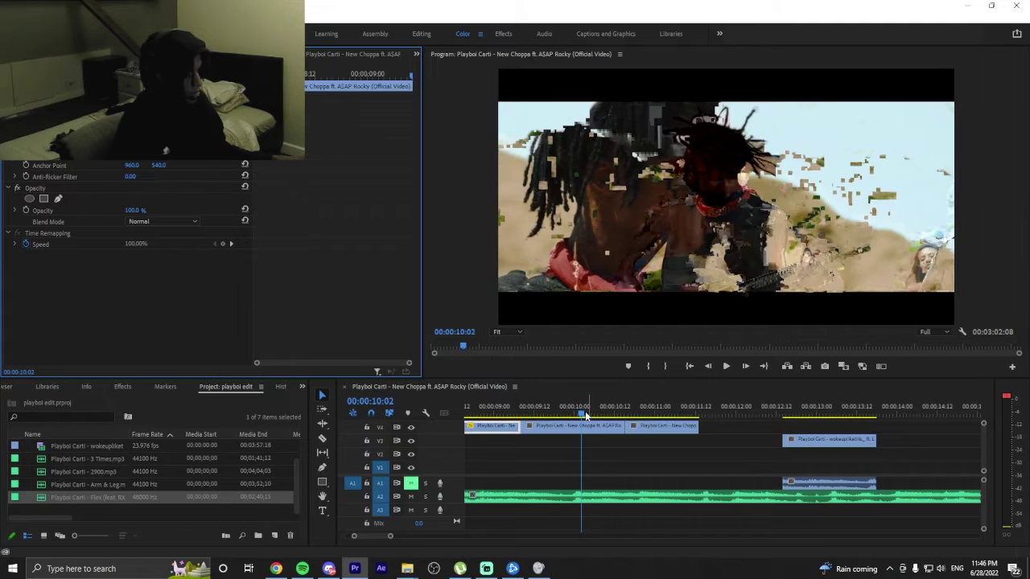
drag(586, 414, 567, 435)
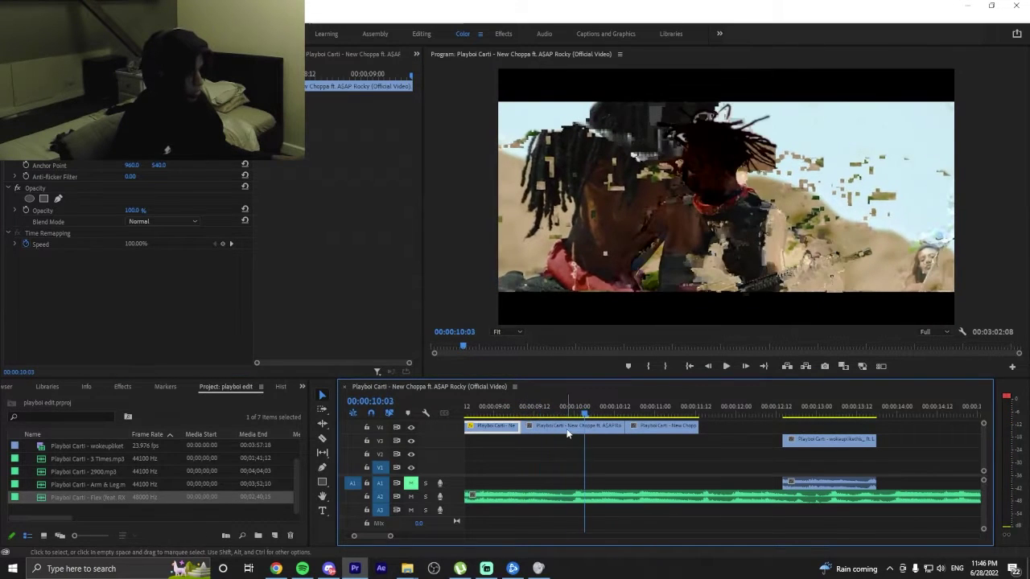
click(576, 428)
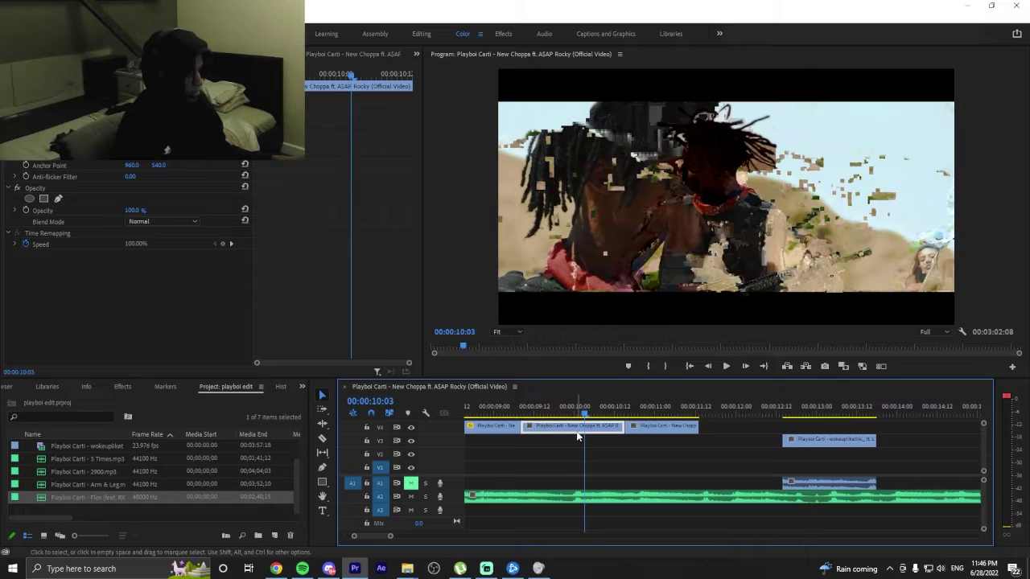
click(937, 331)
click(933, 365)
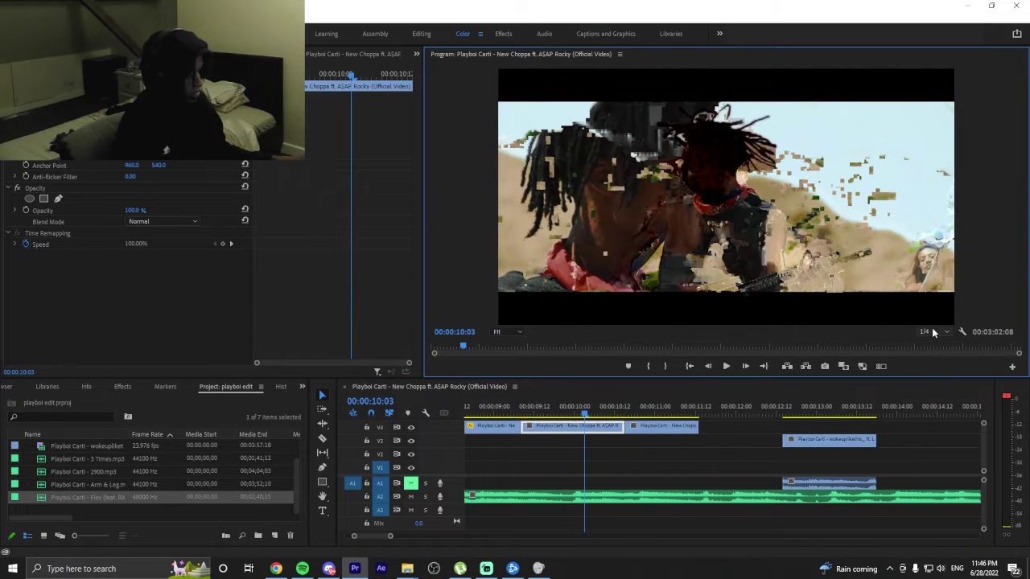
click(931, 331)
click(933, 343)
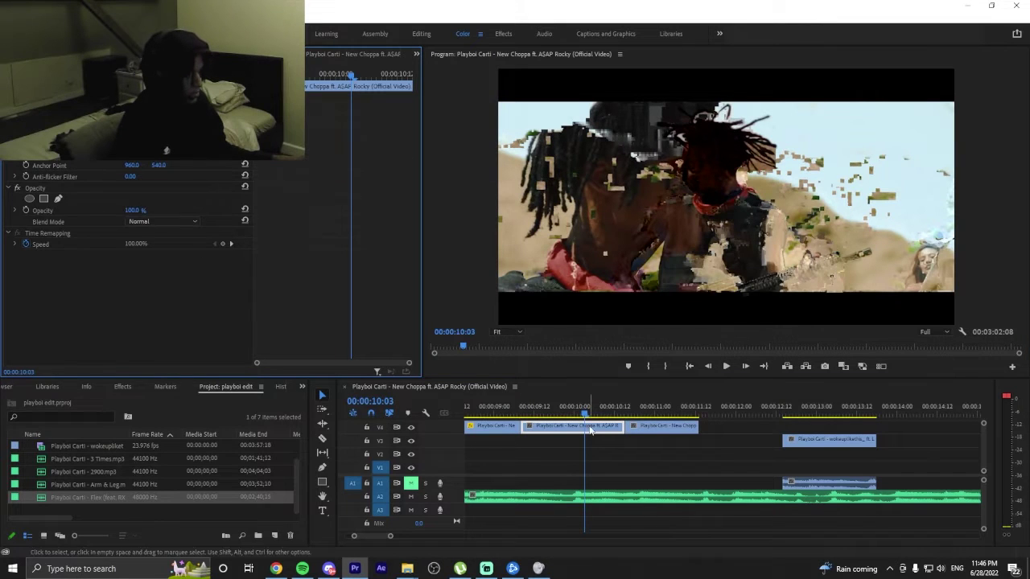
Move the glitched second shot down to V2 and put the orange-vest shot, scaled up to fill the frame, in its place on V4.
drag(589, 432, 708, 458)
mouse_move(644, 407)
mouse_down()
mouse_move(692, 408)
mouse_move(626, 412)
mouse_up()
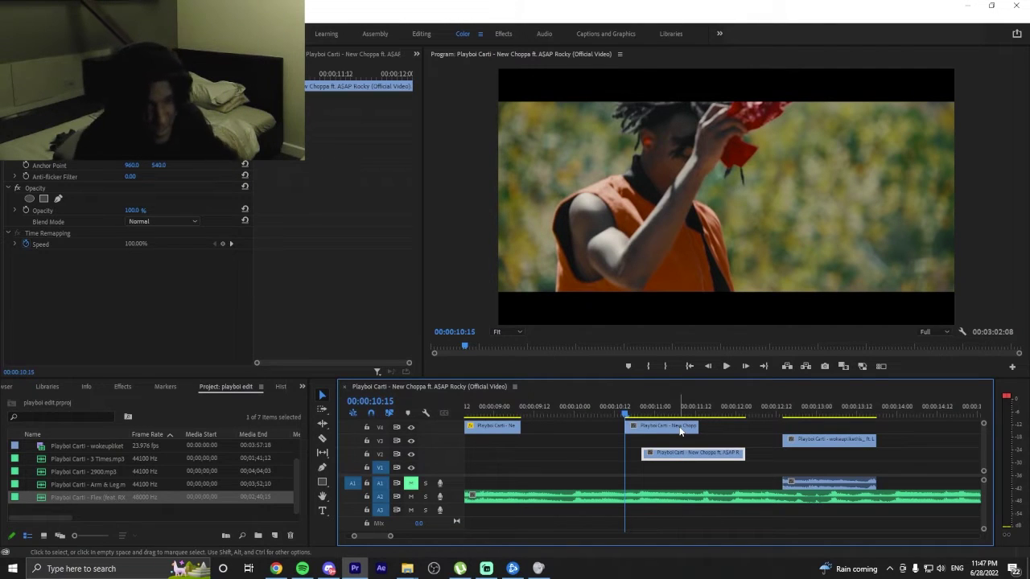
click(650, 429)
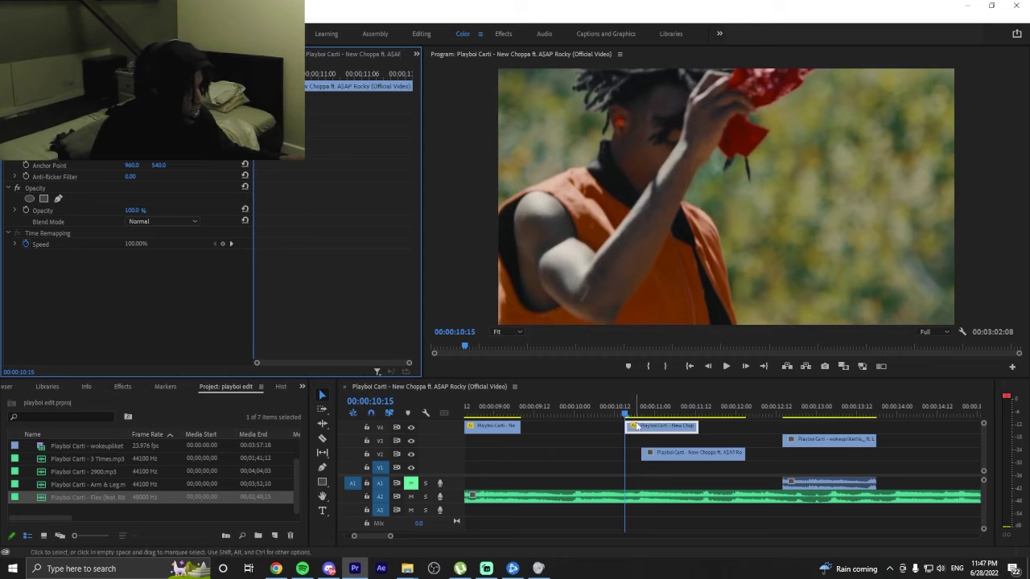
drag(641, 433, 538, 433)
Play the edit from its beginning up to 00:00:08:18, in the first New Choppa shot.
drag(389, 537, 476, 535)
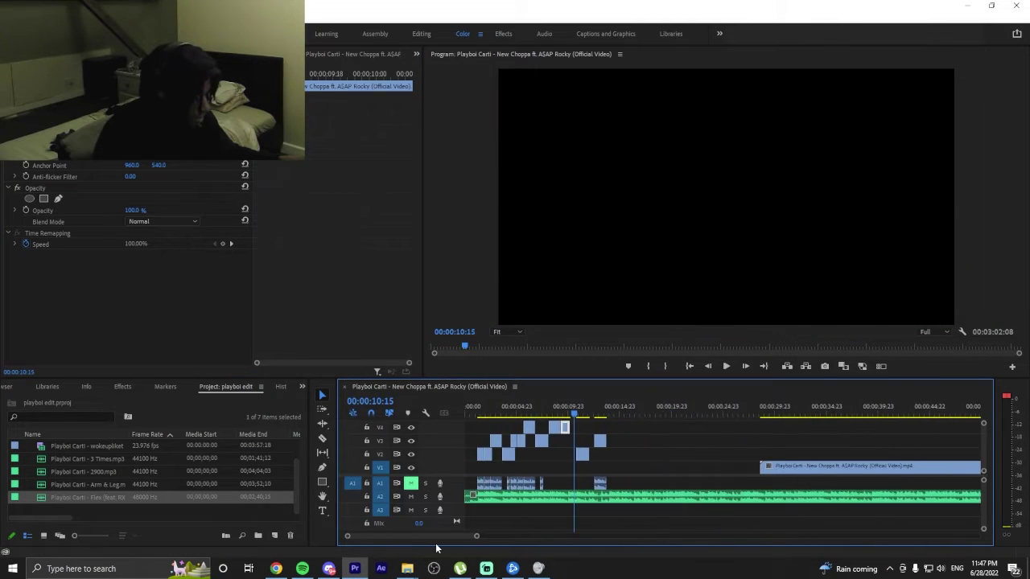
drag(481, 408, 457, 421)
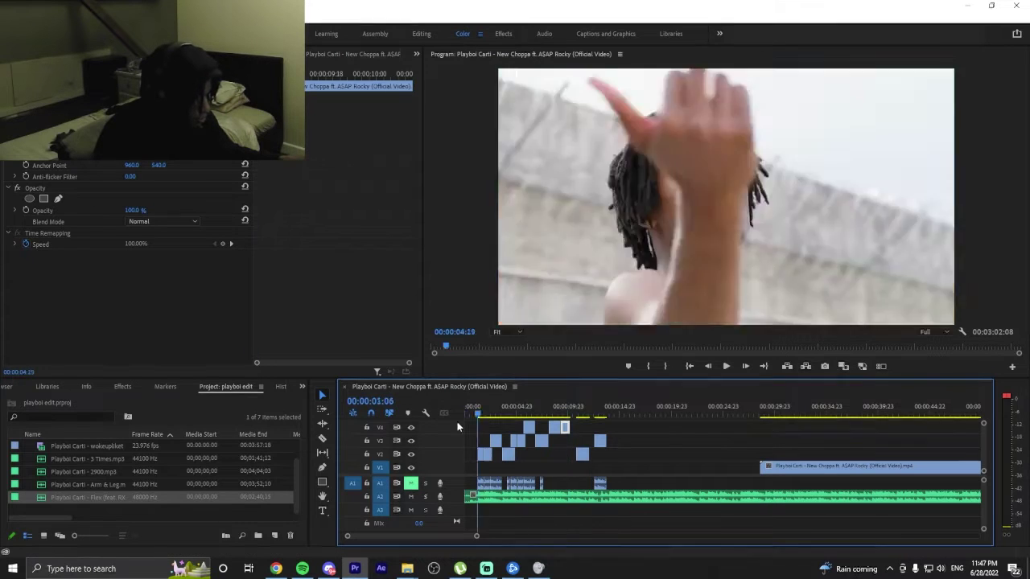
drag(474, 537, 401, 536)
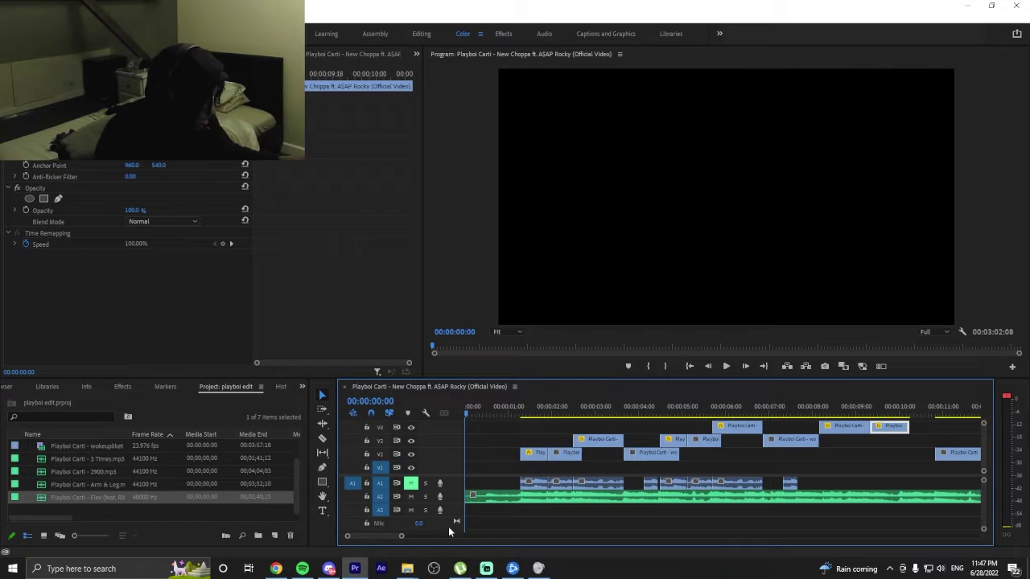
click(501, 401)
key(space)
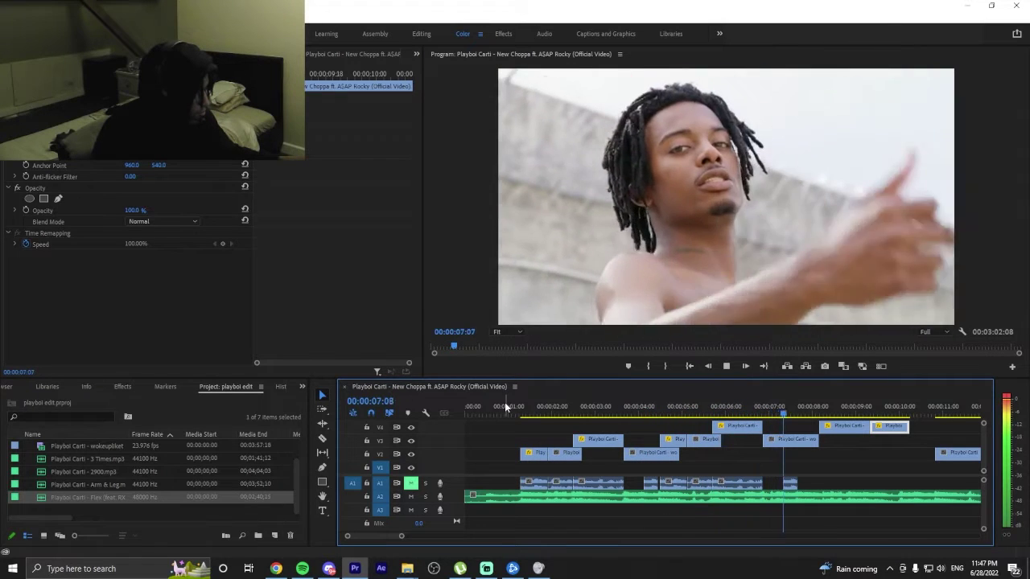
key(space)
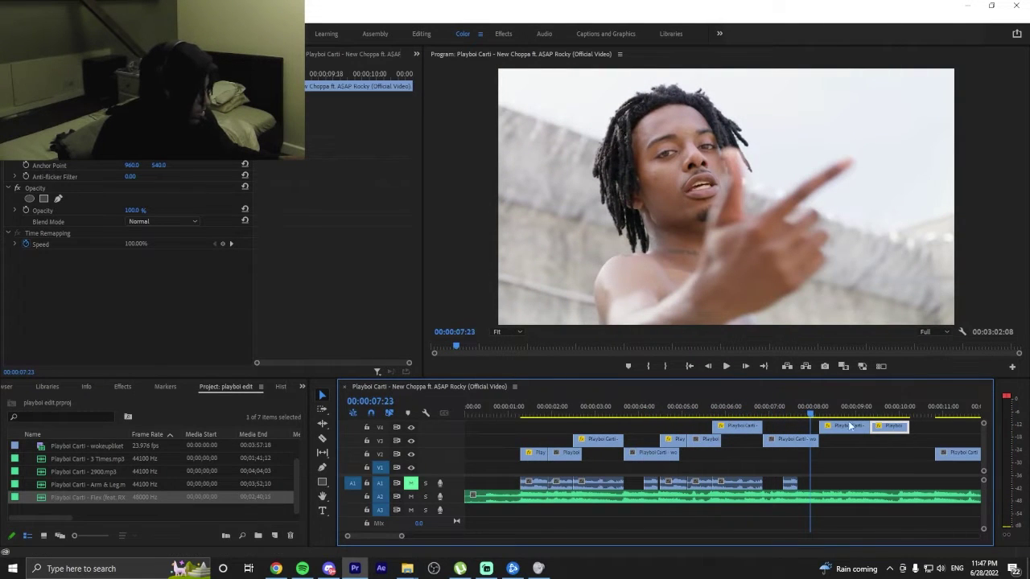
key(space)
key(space)
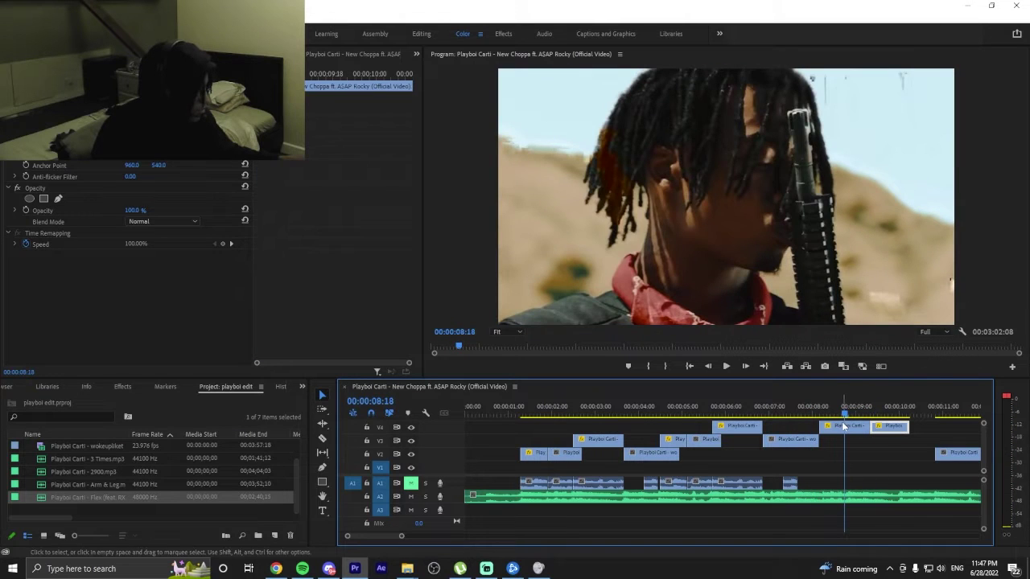
Move the first New Choppa shot from V4 up to V5 and place it directly behind the orange-vest shot.
mouse_move(843, 427)
mouse_down()
mouse_move(855, 418)
mouse_move(841, 419)
mouse_up()
scroll(844, 436, up, 1)
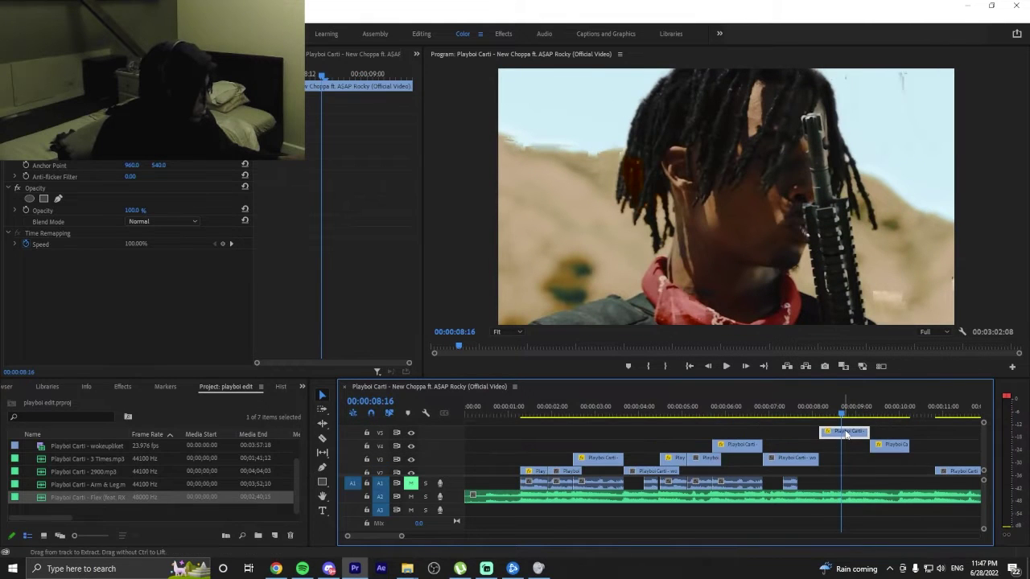
double_click(849, 432)
drag(857, 435, 864, 439)
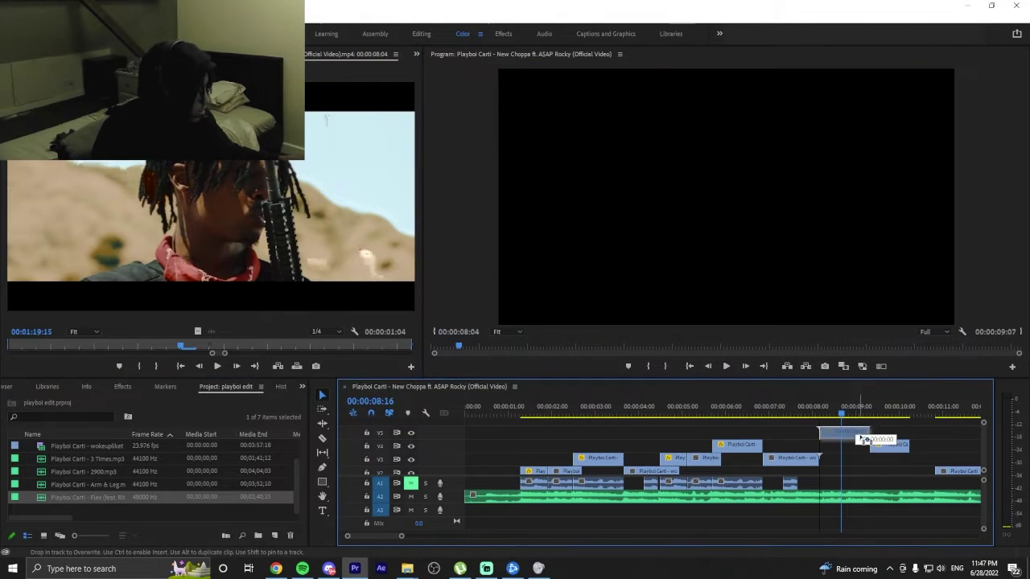
drag(944, 440, 946, 437)
Replay the opening shots from about 00:00:01:05 and listen for the beat around 00:00:04:06.
drag(877, 417, 518, 416)
scroll(547, 431, right, 3)
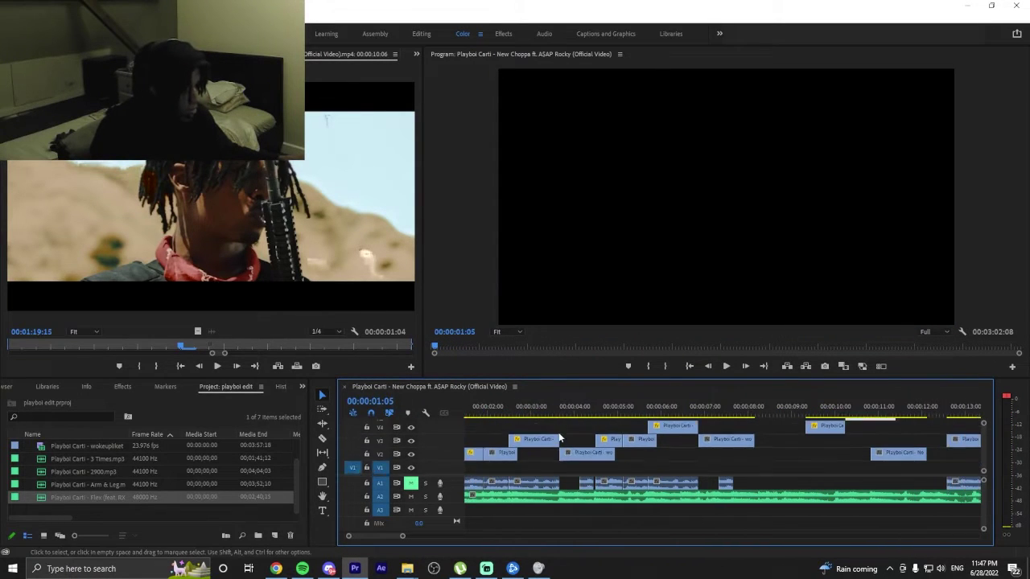
key(space)
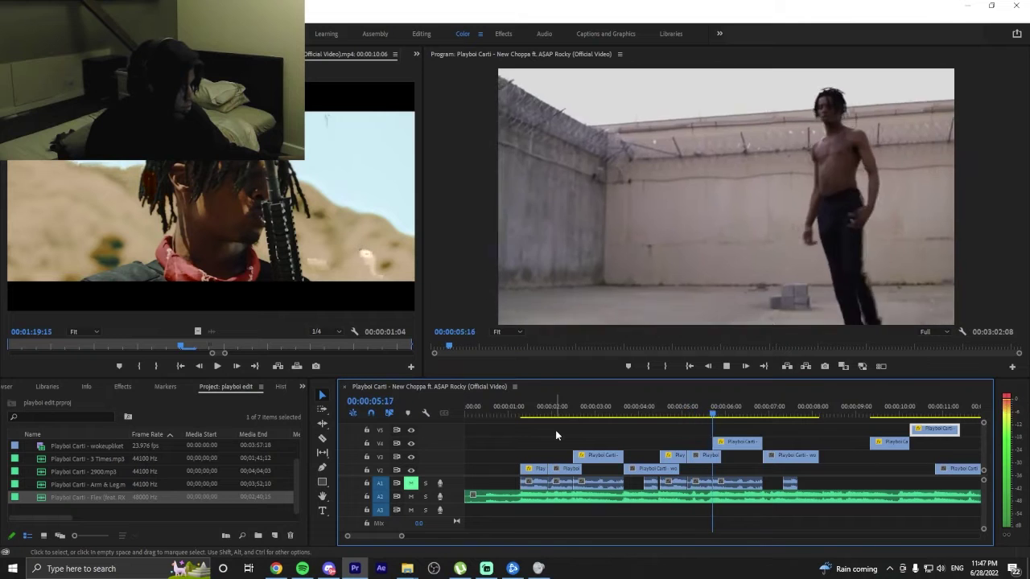
key(space)
drag(700, 415, 506, 428)
key(space)
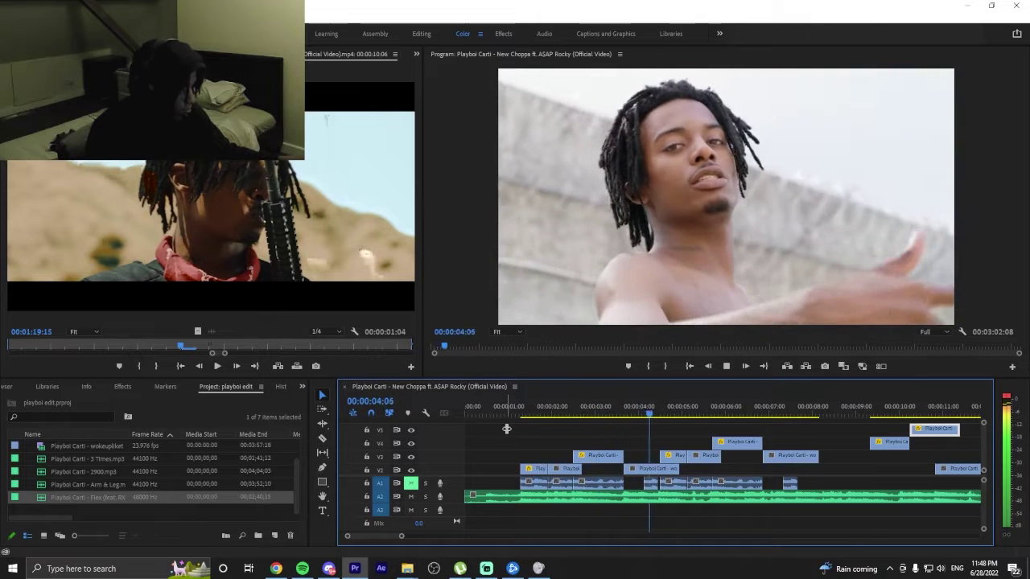
key(space)
Shift the short V3 shot to start one frame earlier, at 00:00:04:11, and the next V3 shot a few frames later.
drag(672, 407, 654, 409)
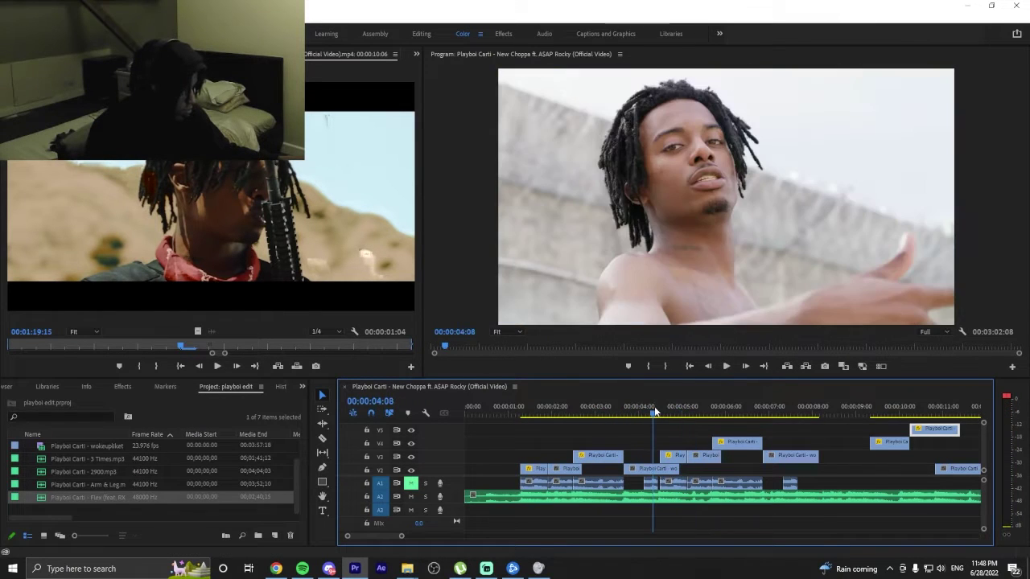
key(space)
click(670, 461)
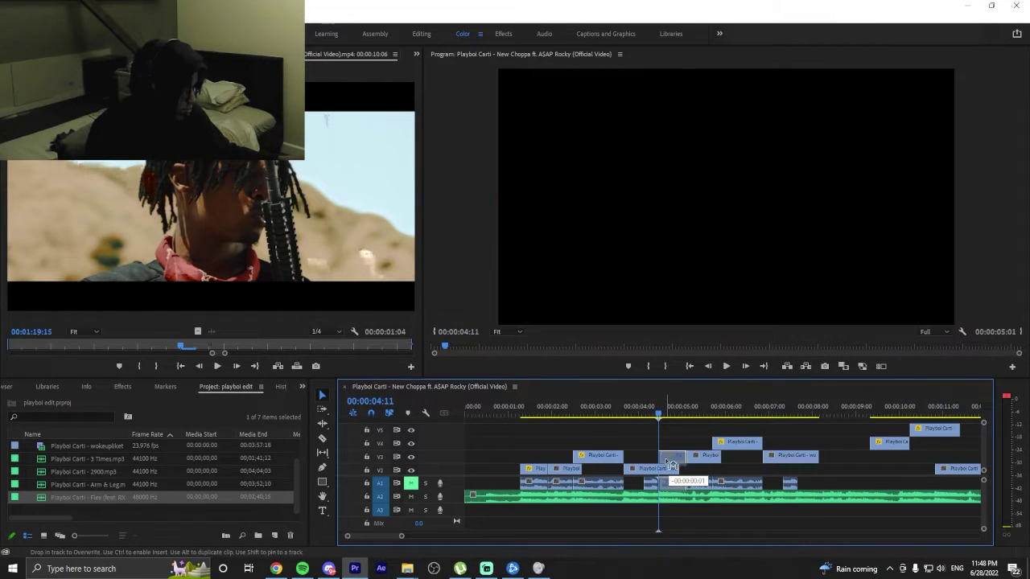
key(space)
drag(715, 455, 716, 461)
Trim one frame off the end of the V4 walking shot at 00:00:06:20 and close the following V3 shot up to it.
drag(685, 408, 649, 408)
key(space)
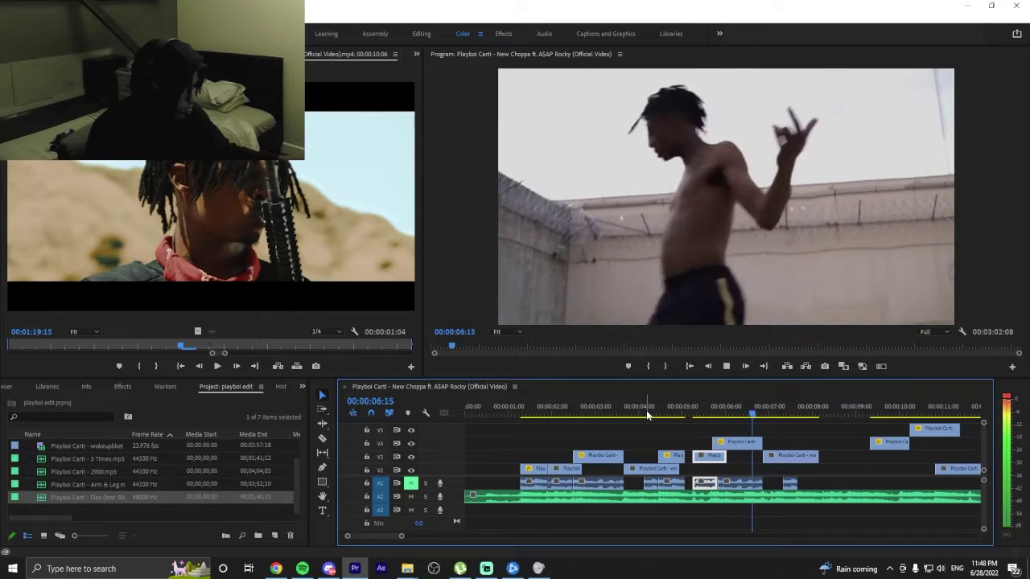
key(space)
drag(755, 412, 763, 411)
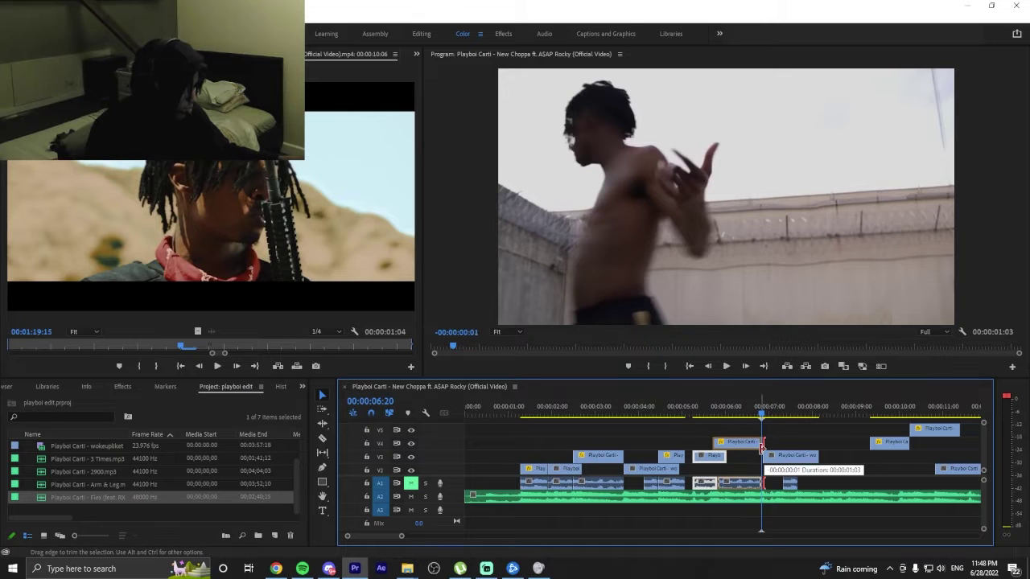
Replay the sequence from about 00:00:01:06 to 00:00:11:04 and check the cuts against the song.
drag(761, 412, 519, 419)
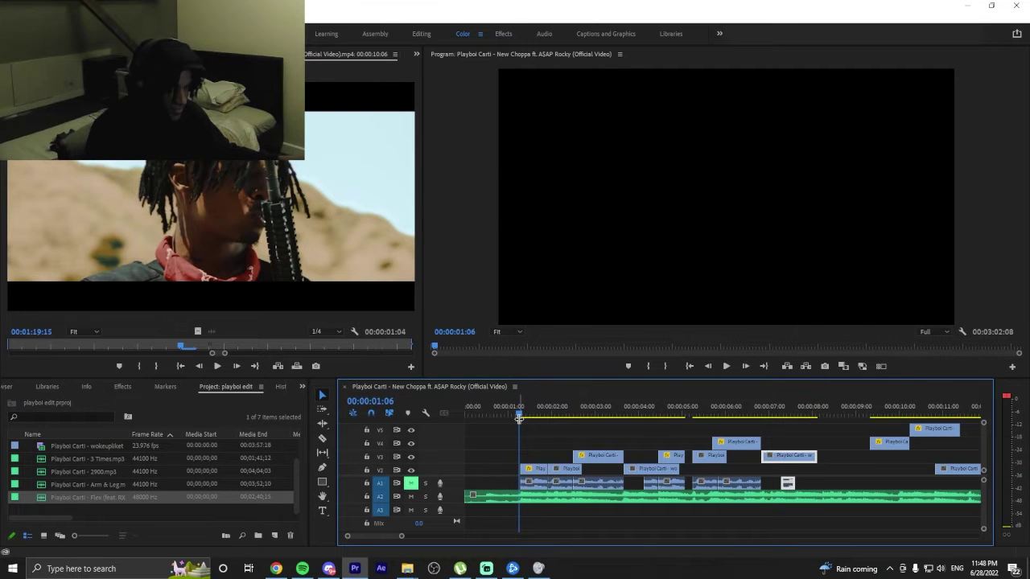
key(space)
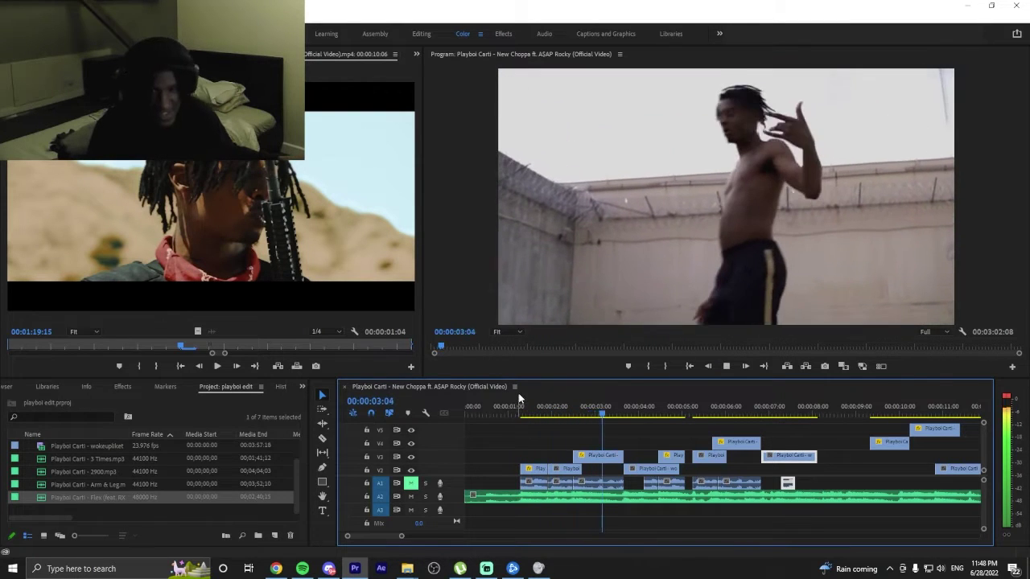
key(space)
key(space)
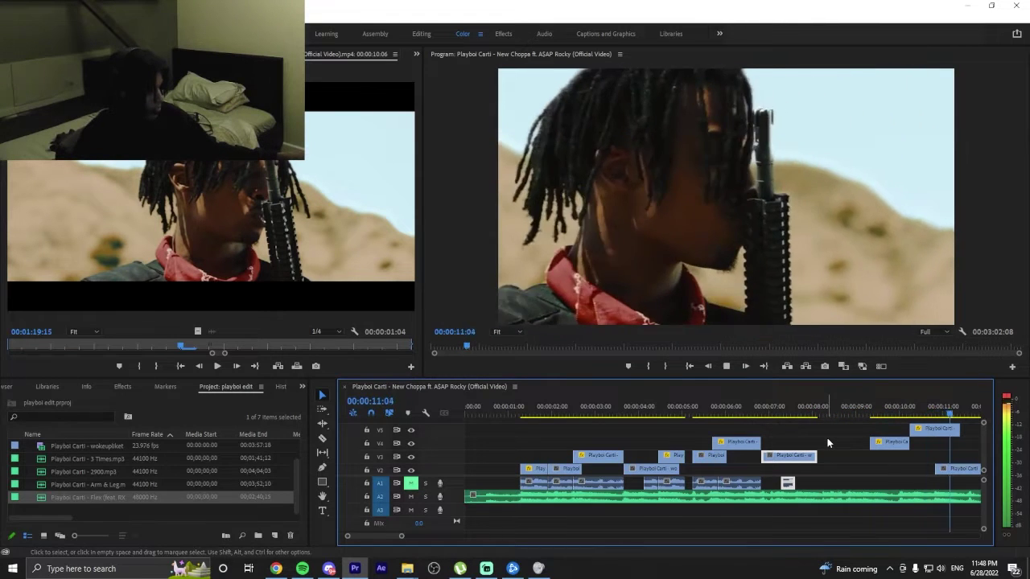
key(space)
Inspect the glitch shot on V3 around 00:00:05:14 with its clip effect settings, and replay the cut from 00:00:05:05.
drag(510, 411, 562, 451)
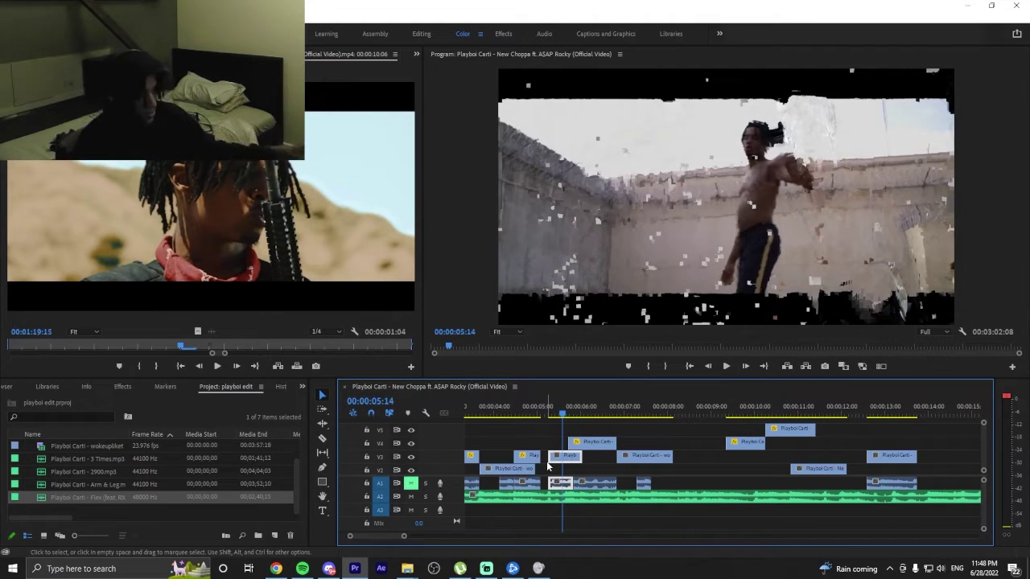
double_click(563, 457)
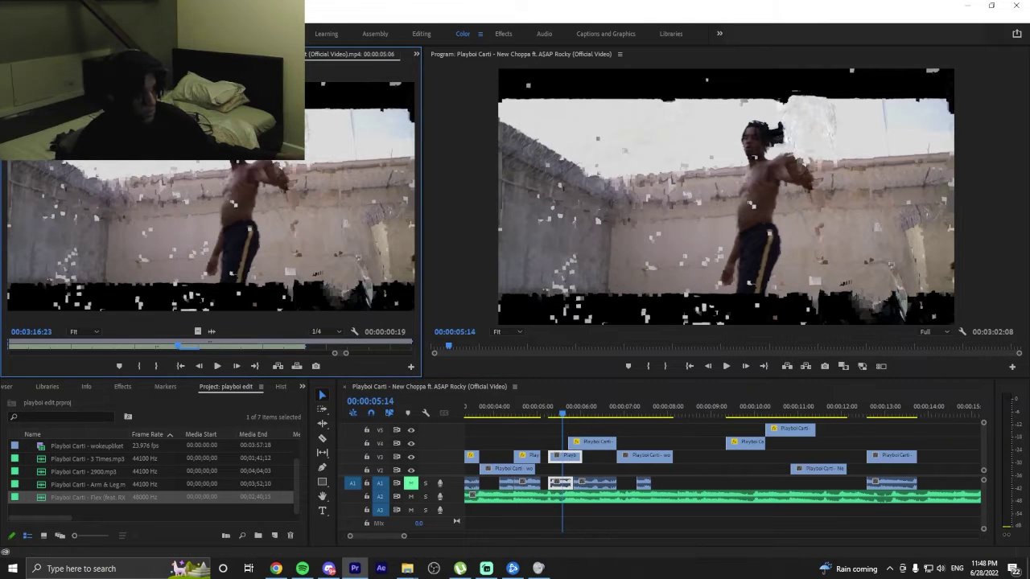
key(shift+5)
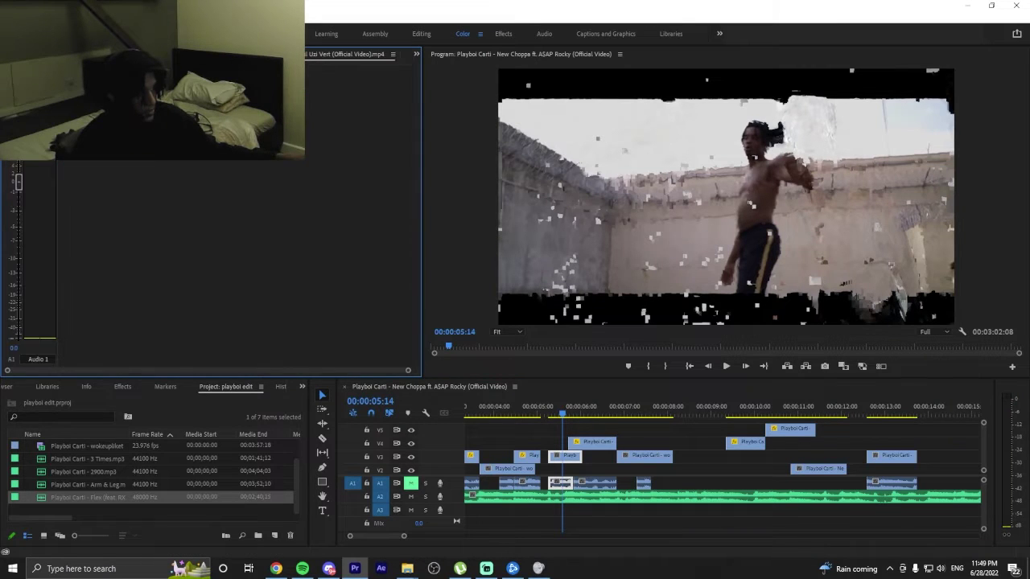
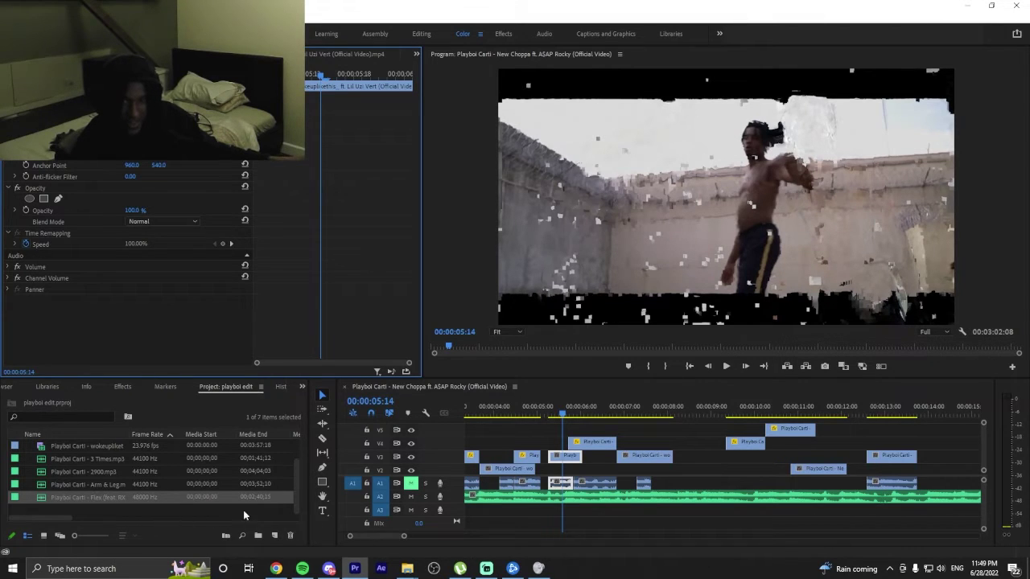
click(545, 407)
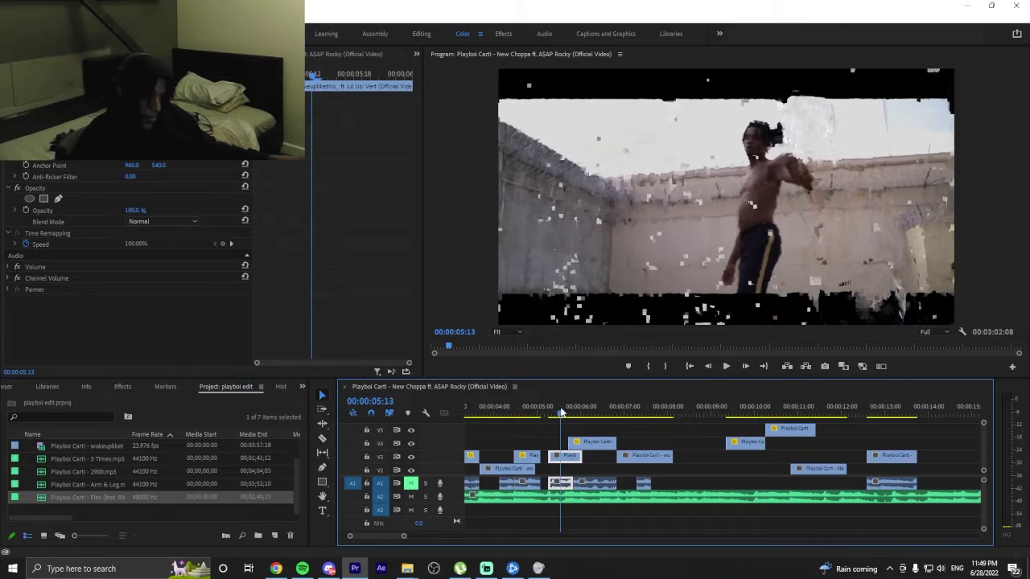
key(space)
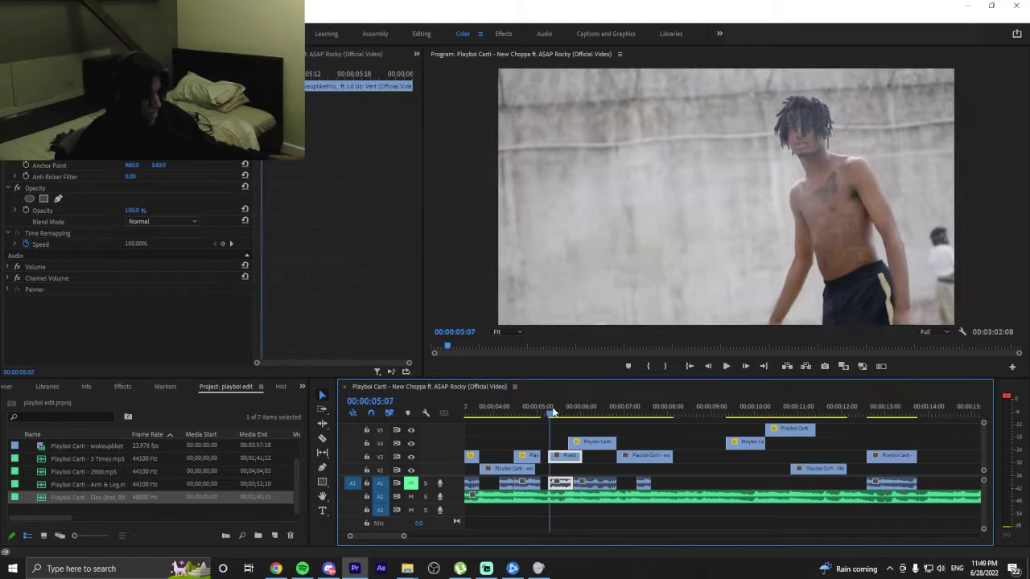
click(561, 412)
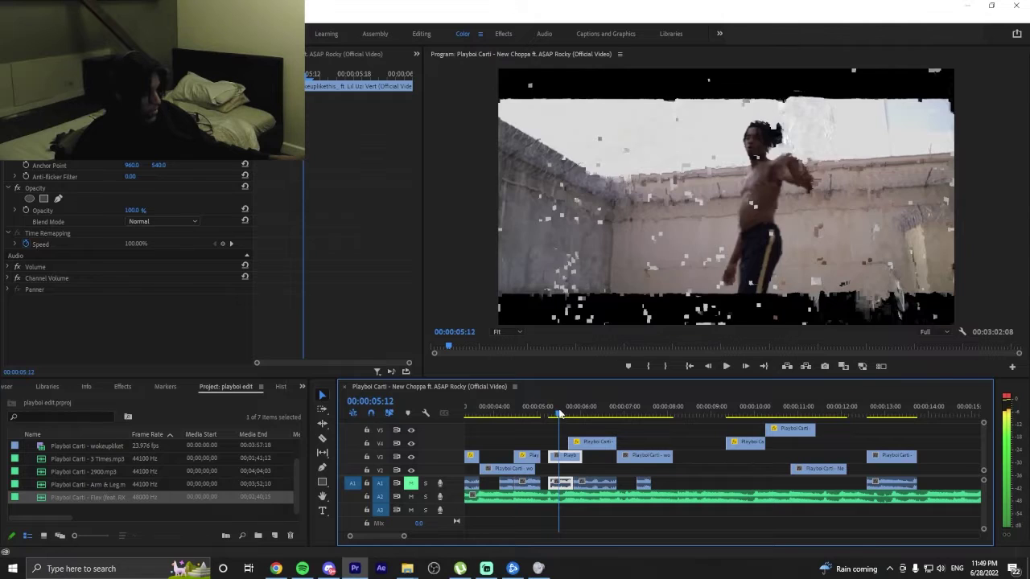
click(547, 408)
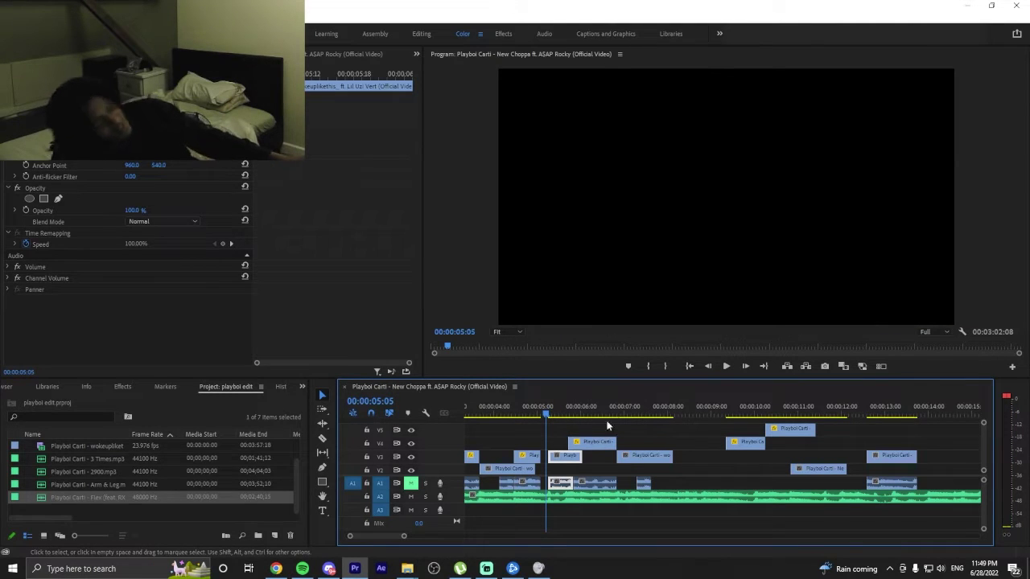
key(space)
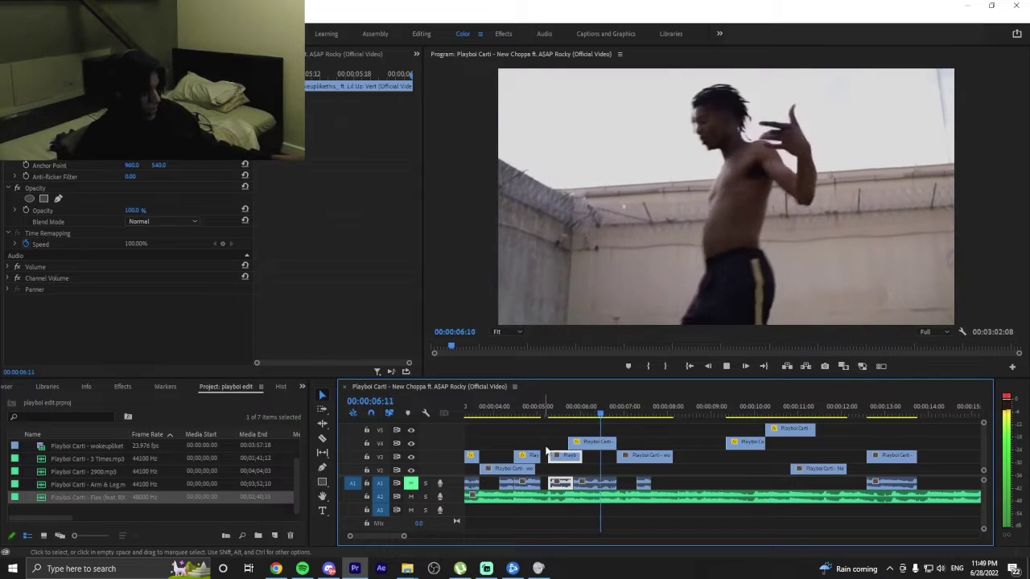
click(557, 455)
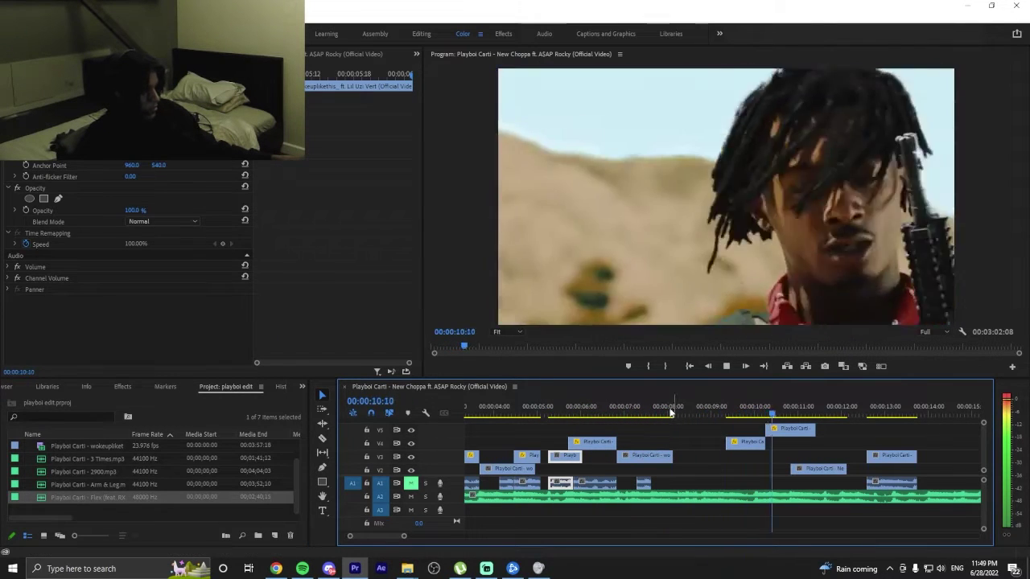
Shift the group of shots from 00:00:05:06 onward, including the V4 orange-vest shot, about five seconds later and replay from the start.
drag(676, 410, 500, 416)
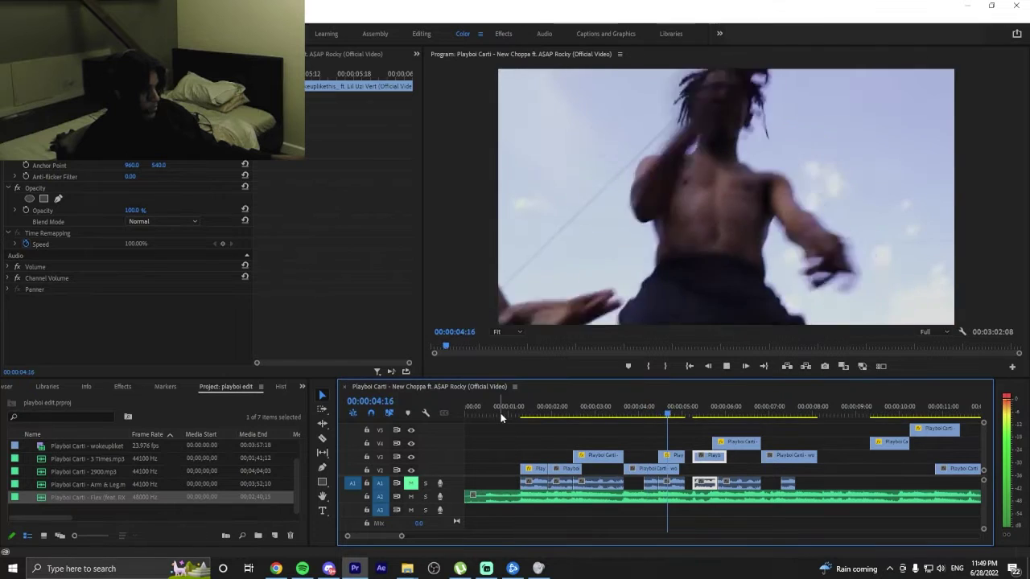
mouse_move(500, 416)
mouse_down()
mouse_move(607, 413)
mouse_move(516, 416)
mouse_up()
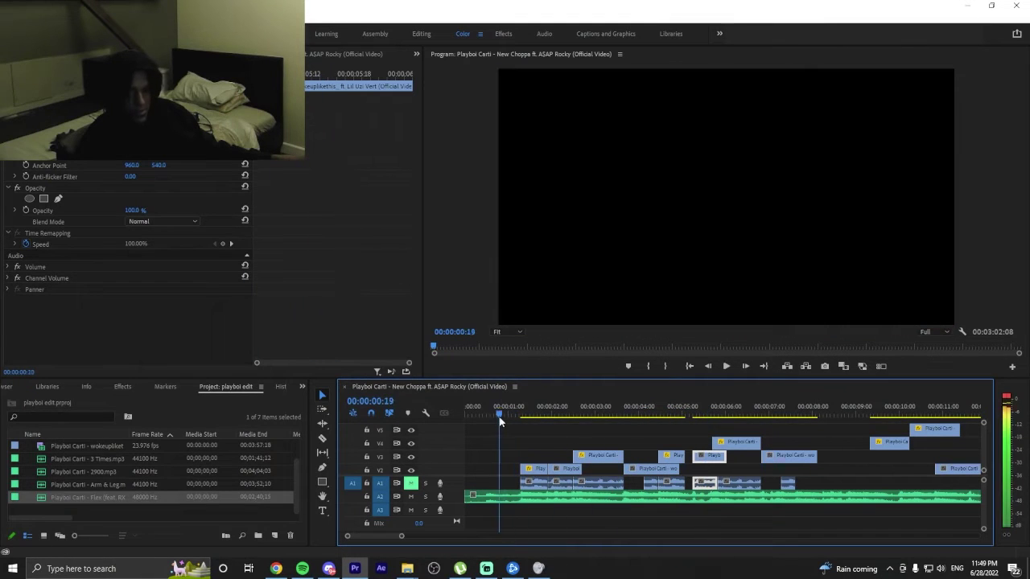
key(space)
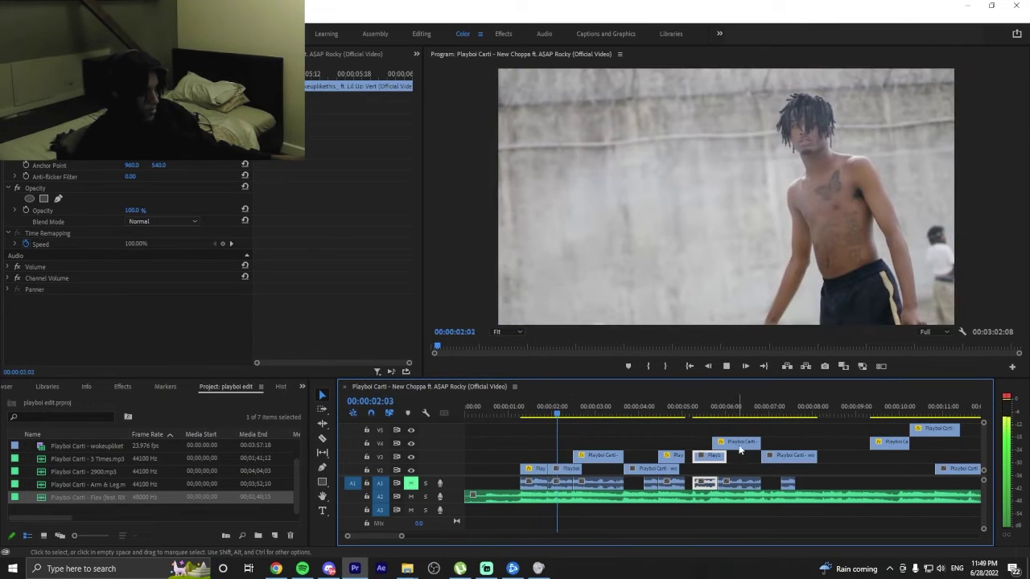
drag(863, 435, 931, 496)
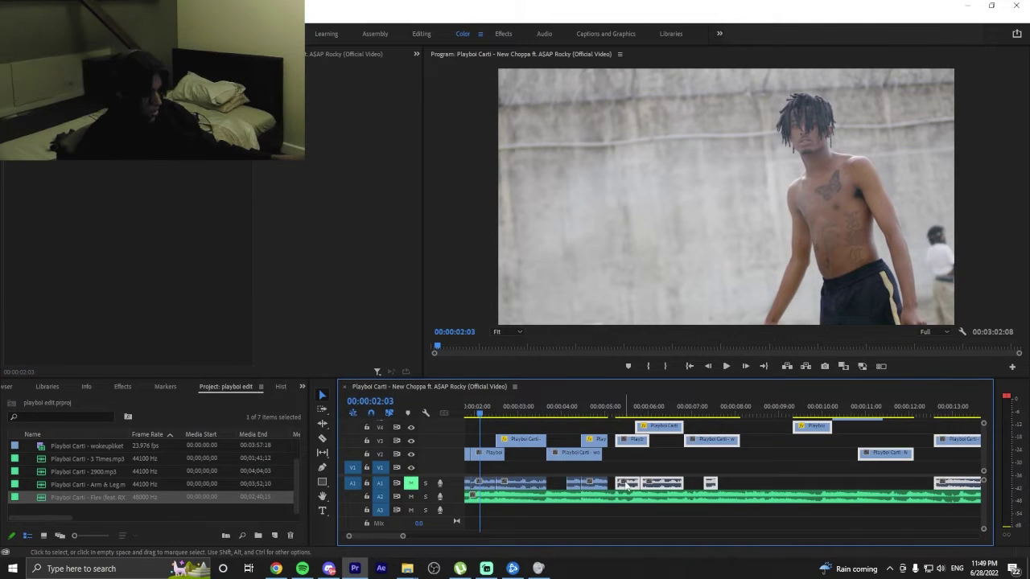
key(Home)
key(space)
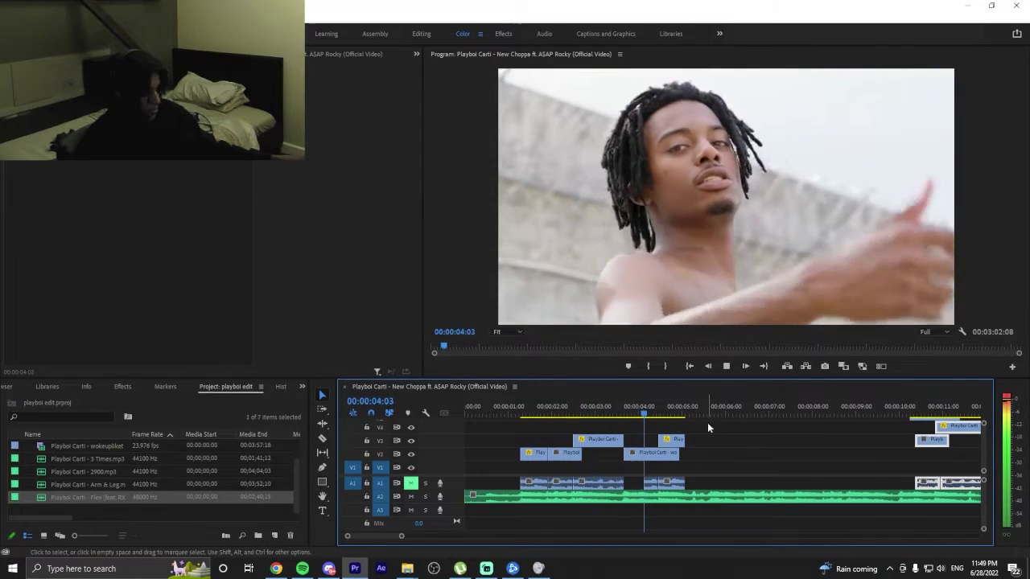
Move the short low-angle shot on V3 from 00:00:04:11 to about 00:00:06:17 and replay the opening.
click(685, 406)
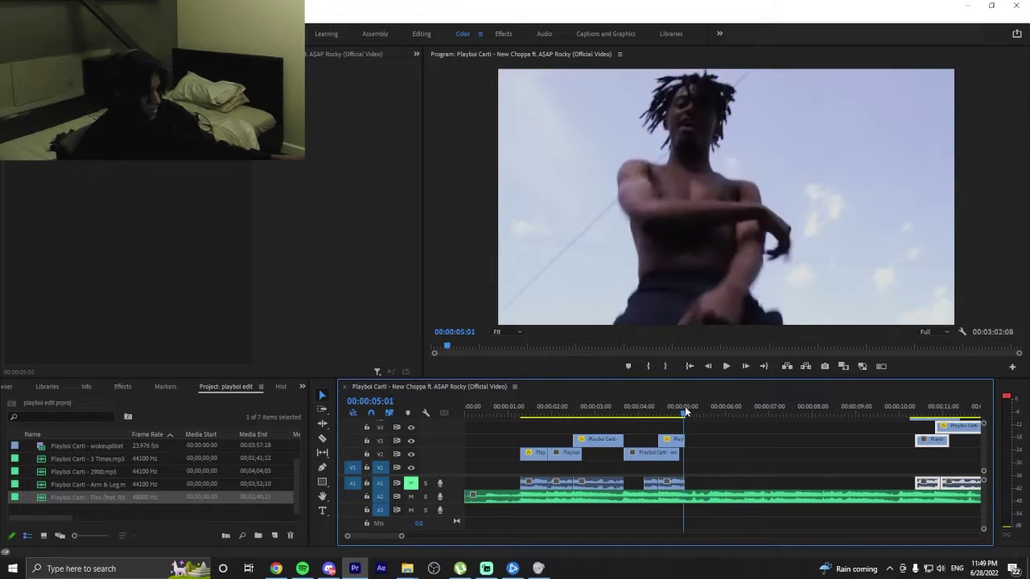
click(653, 409)
key(space)
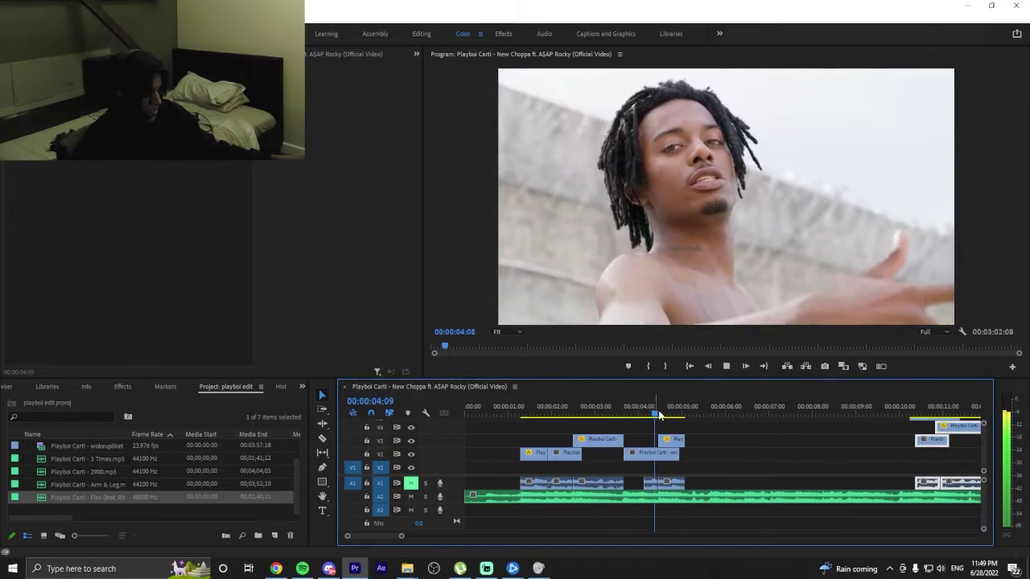
key(Home)
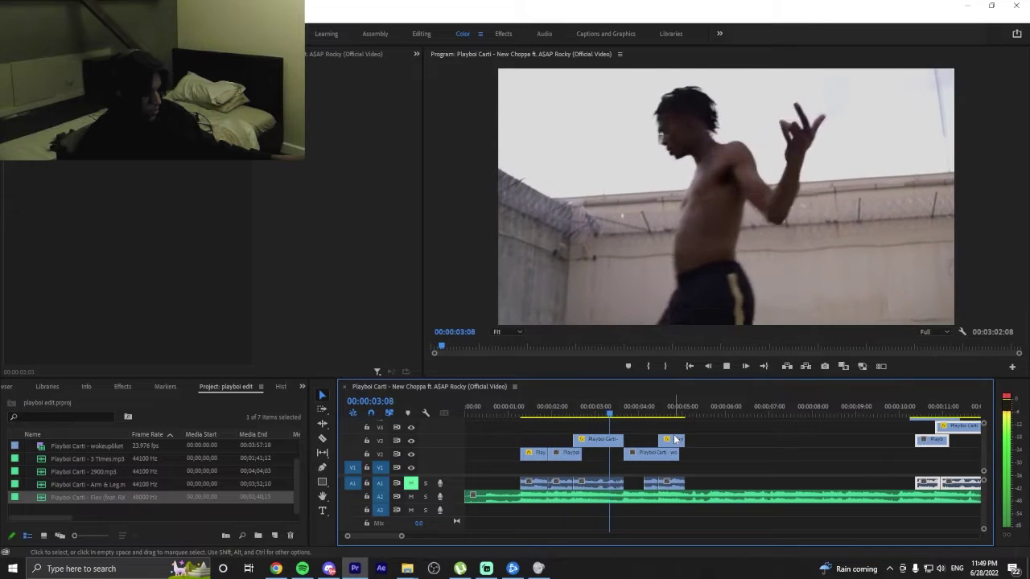
drag(675, 439, 774, 439)
click(591, 412)
click(495, 409)
key(space)
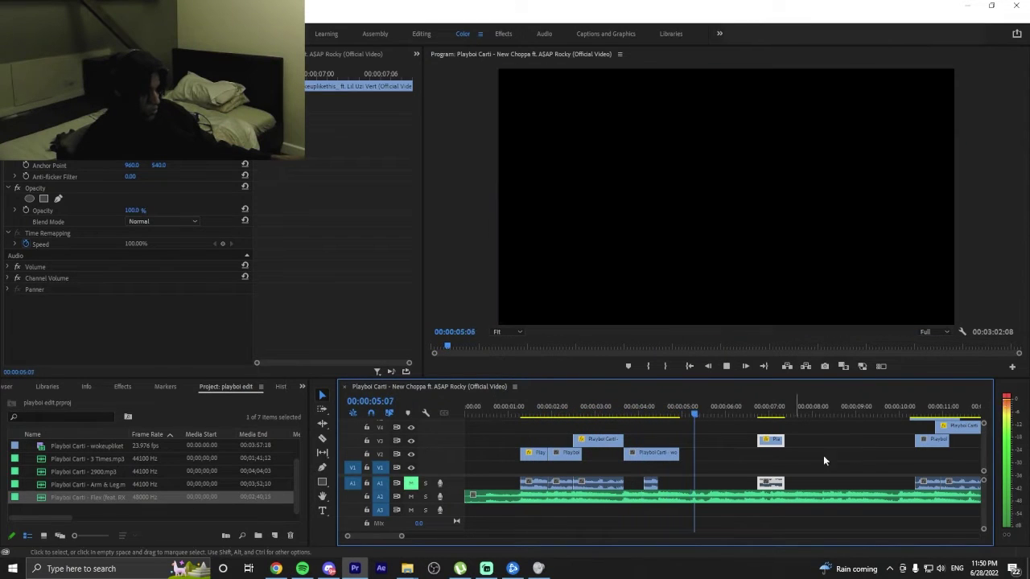
Bring the orange-vest shot forward onto V3 so it starts at about 00:00:04:11, over the end of the V2 shot.
drag(880, 408, 515, 439)
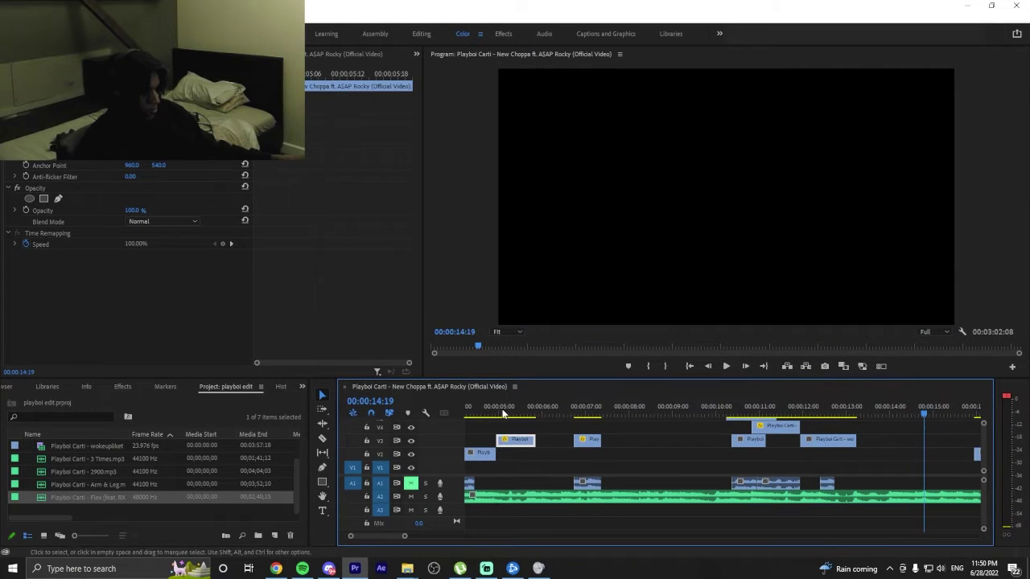
drag(387, 412, 517, 413)
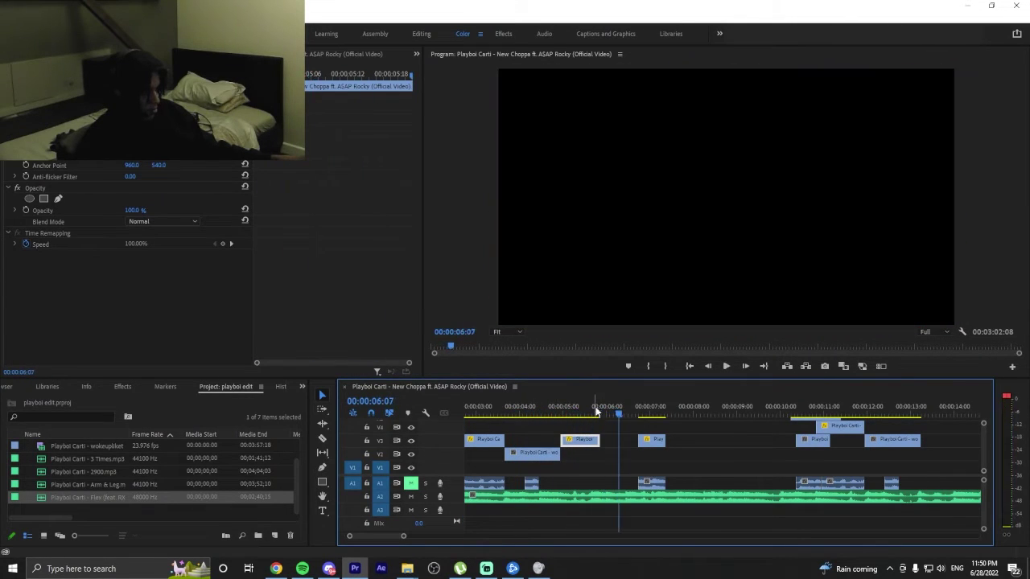
drag(596, 410, 561, 447)
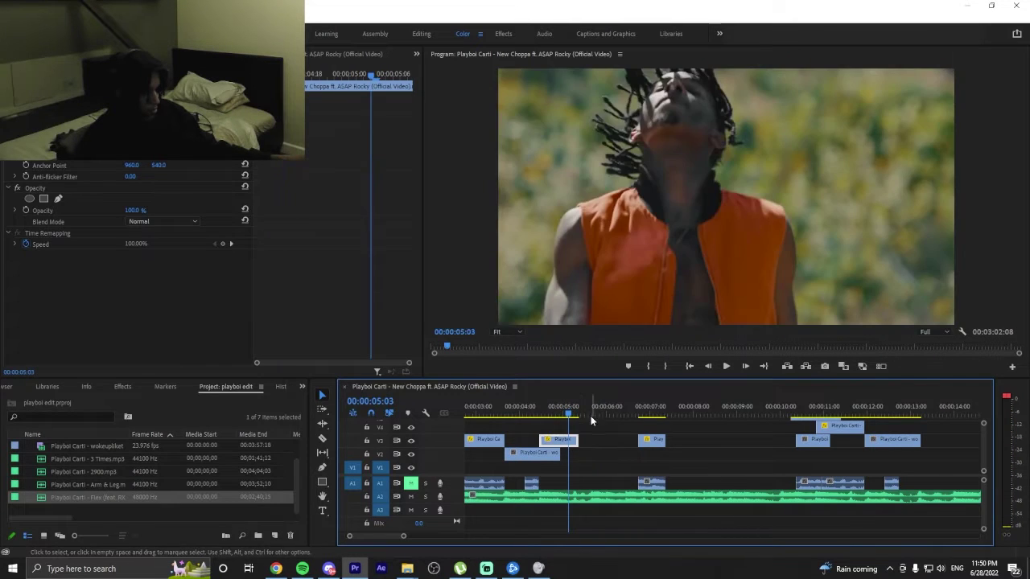
Trim the end of the orange-vest shot to 00:00:05:07 and replay the opening from the start.
click(575, 413)
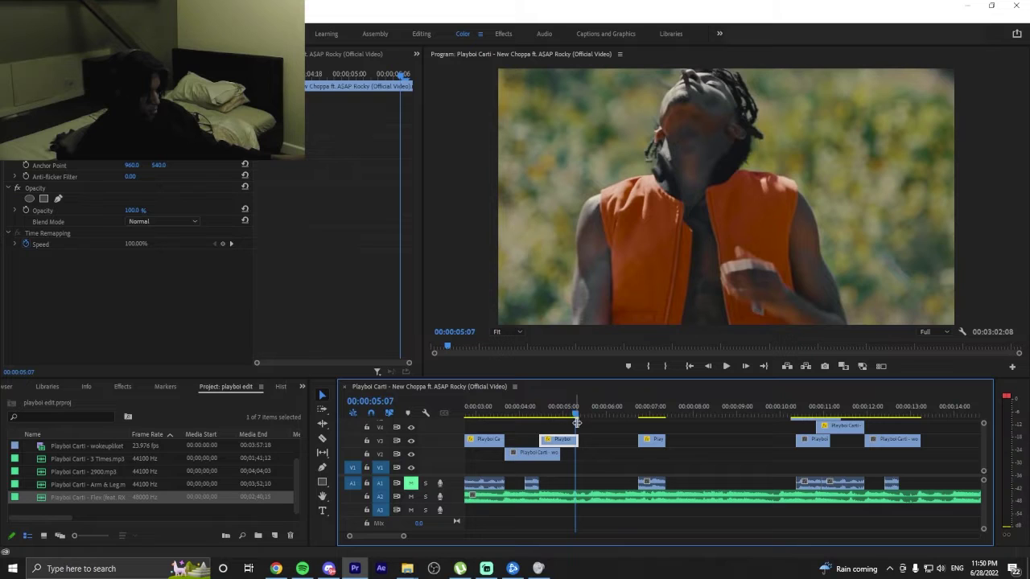
drag(575, 441, 480, 422)
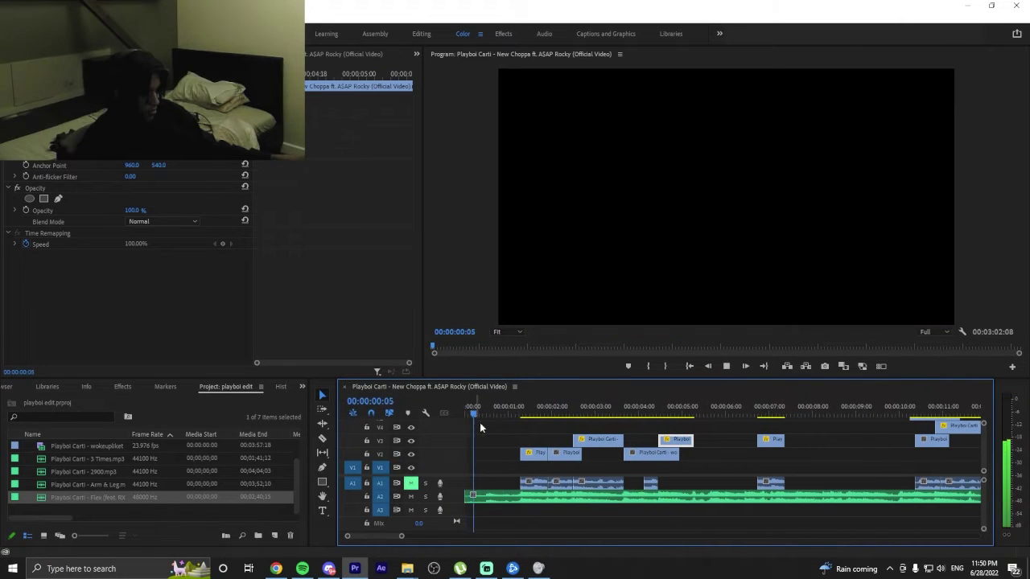
key(space)
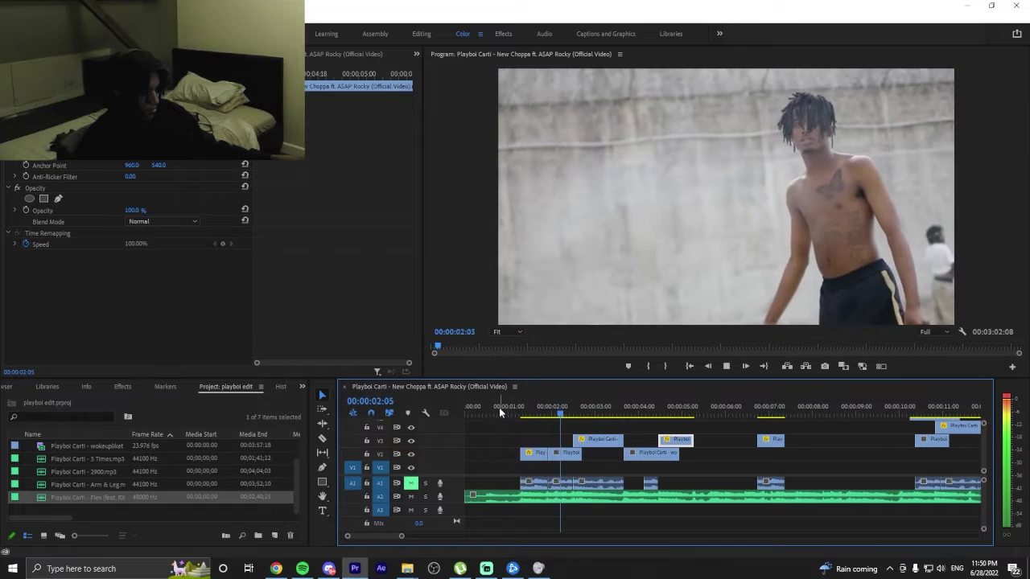
drag(587, 407, 436, 400)
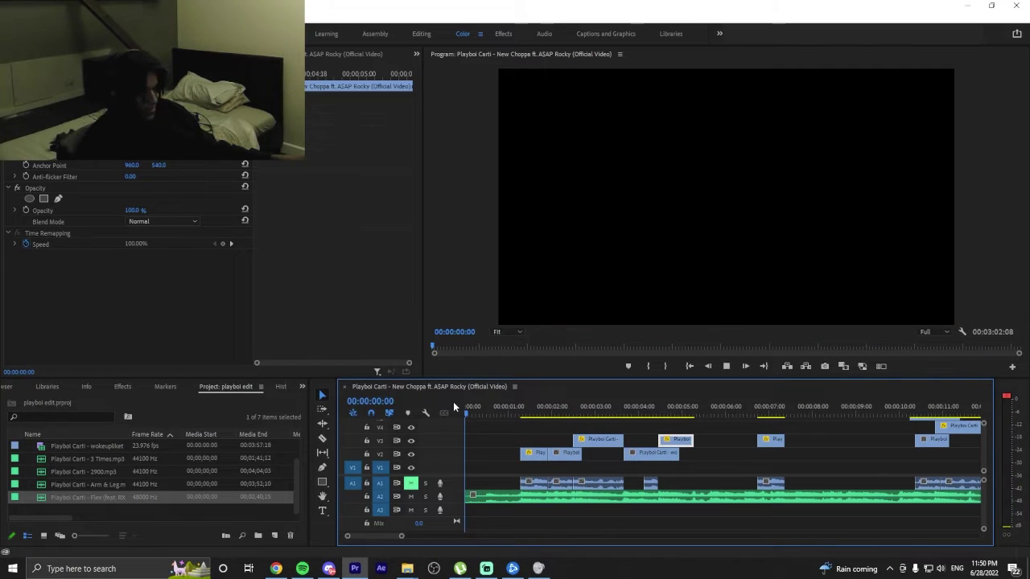
key(space)
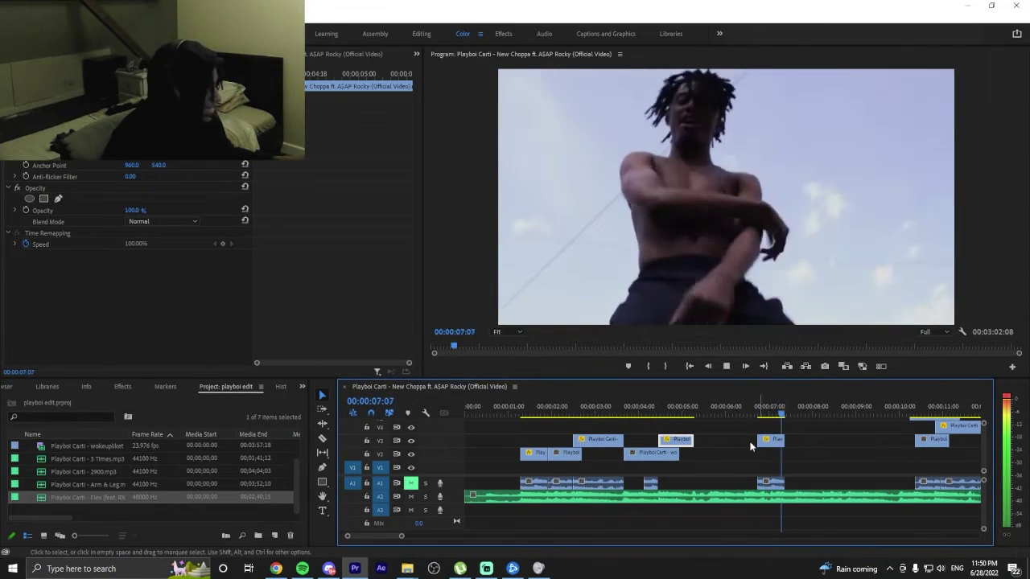
key(space)
Move the red-bandana New Choppa shot from V5 to V4 at 00:00:05:07, directly behind the orange-vest shot, and replay from the start.
drag(401, 531, 462, 535)
click(605, 413)
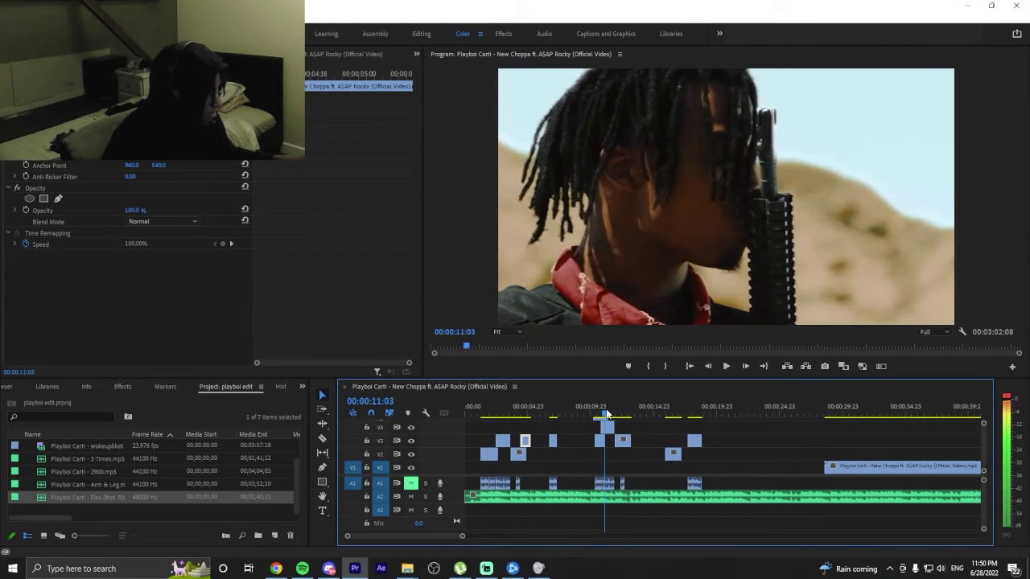
scroll(623, 437, up, 1)
drag(602, 430, 538, 444)
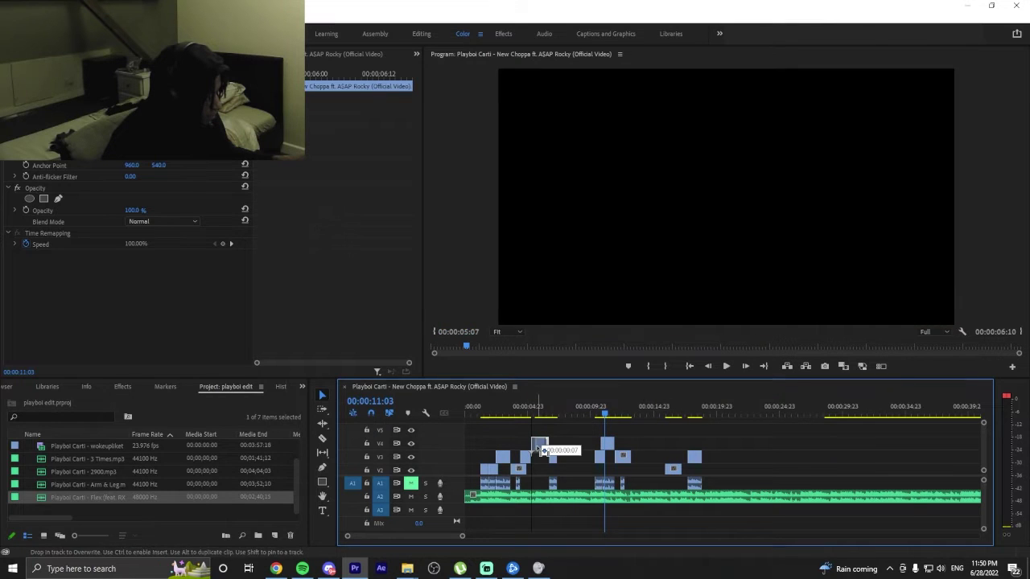
key(Home)
key(space)
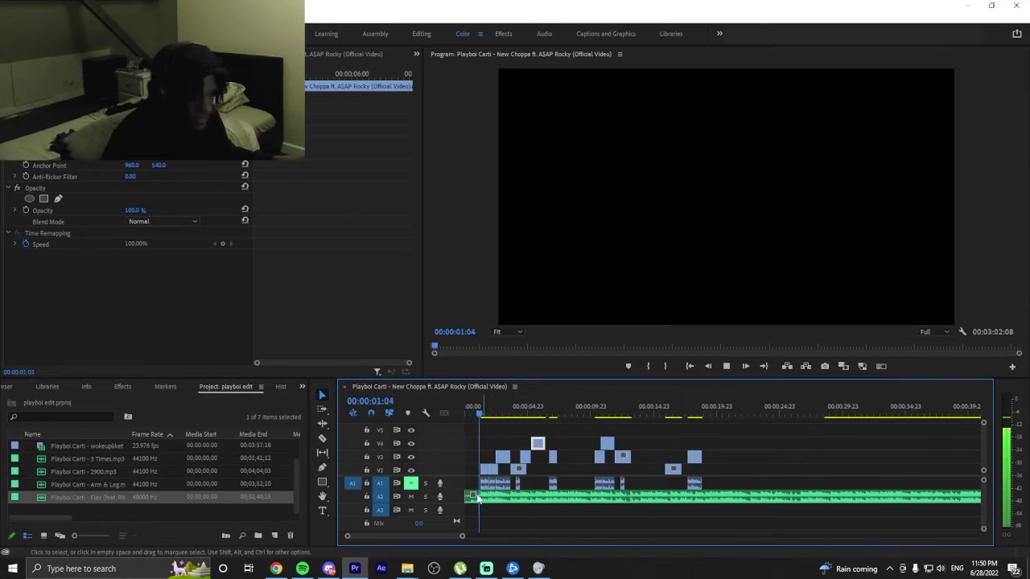
drag(461, 536, 435, 539)
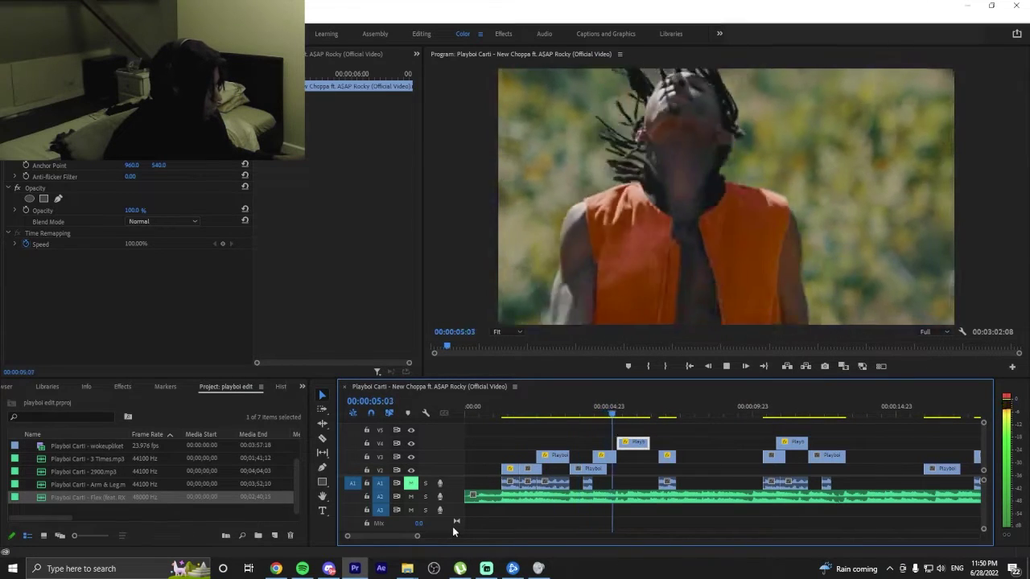
key(space)
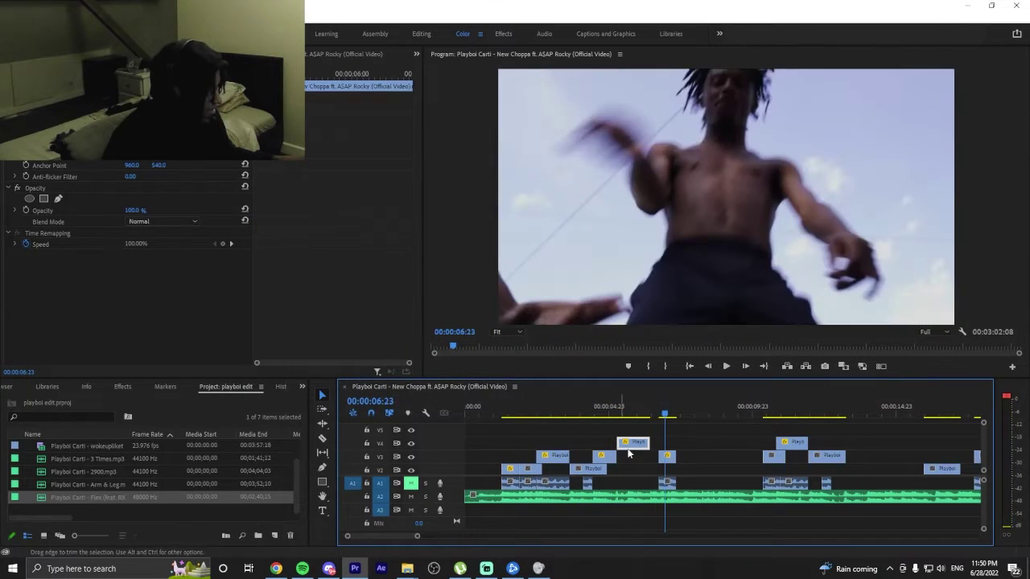
Move the short low-angle shot on V3 to about 00:00:09:17 and drop the third opening shot from V3 onto V2.
drag(667, 463, 753, 465)
drag(644, 413, 498, 424)
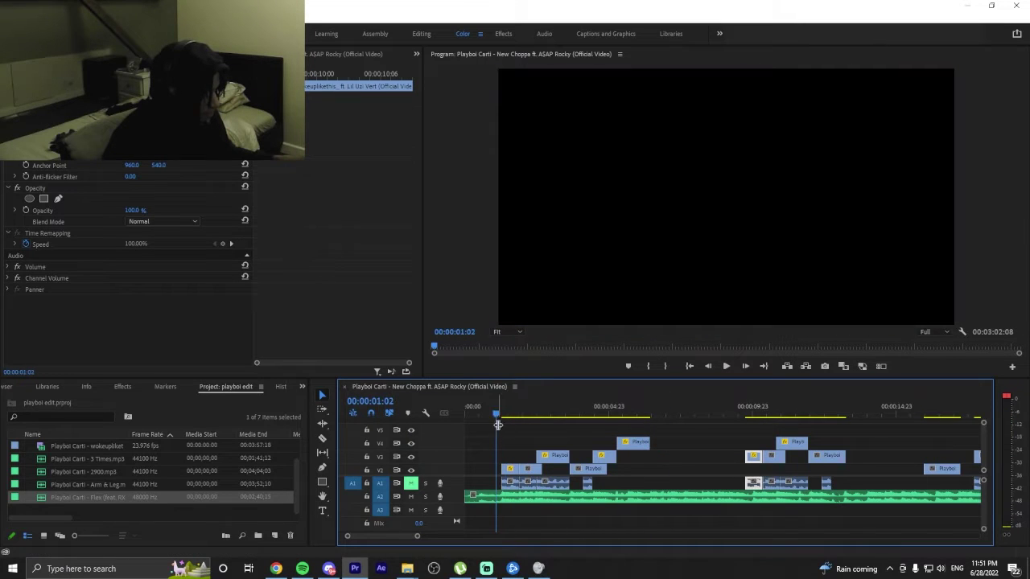
scroll(667, 447, down, 1)
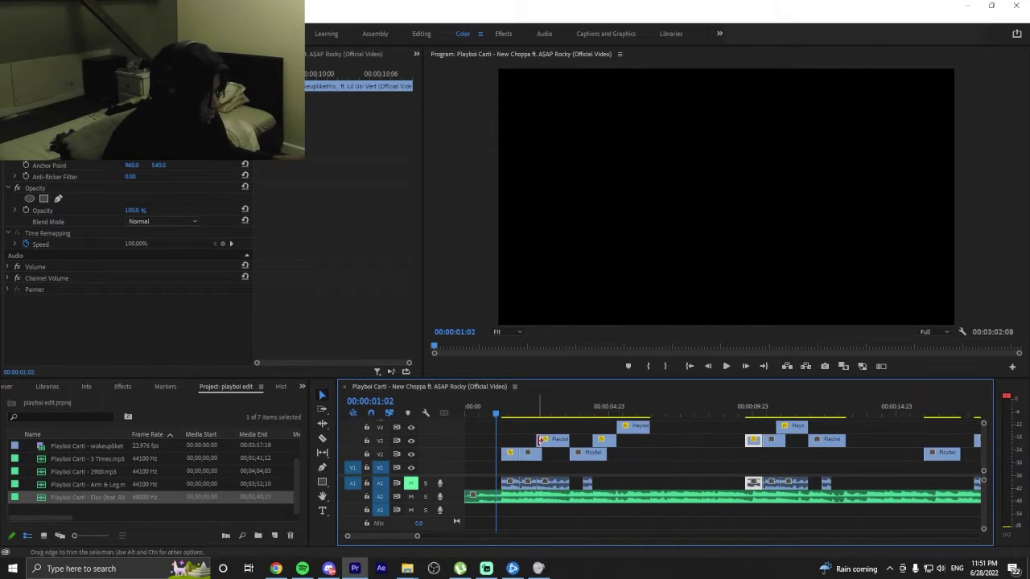
drag(539, 455, 595, 457)
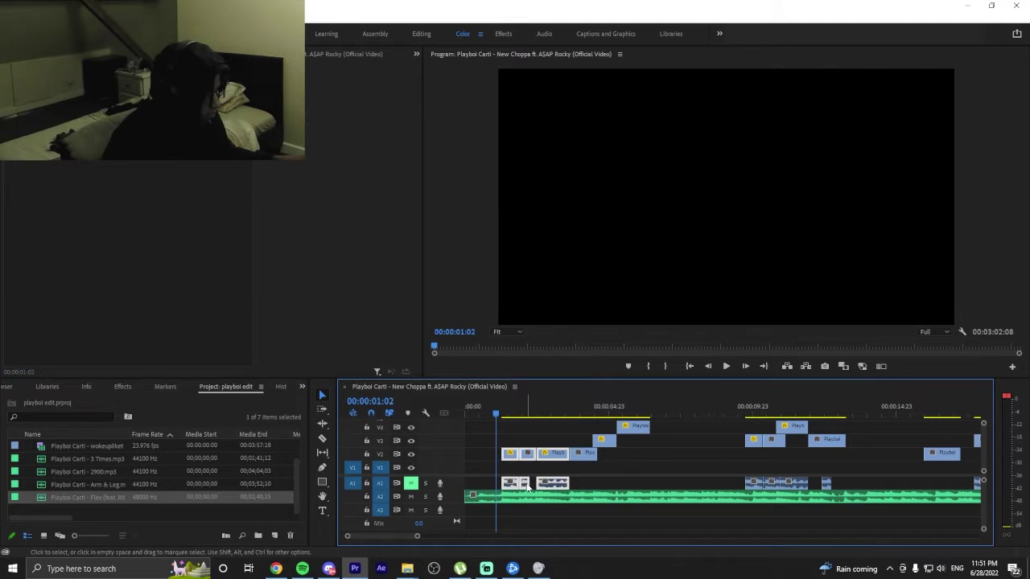
Unlink the first three opening shots from their audio and delete their audio clips on A1.
right_click(528, 481)
click(554, 216)
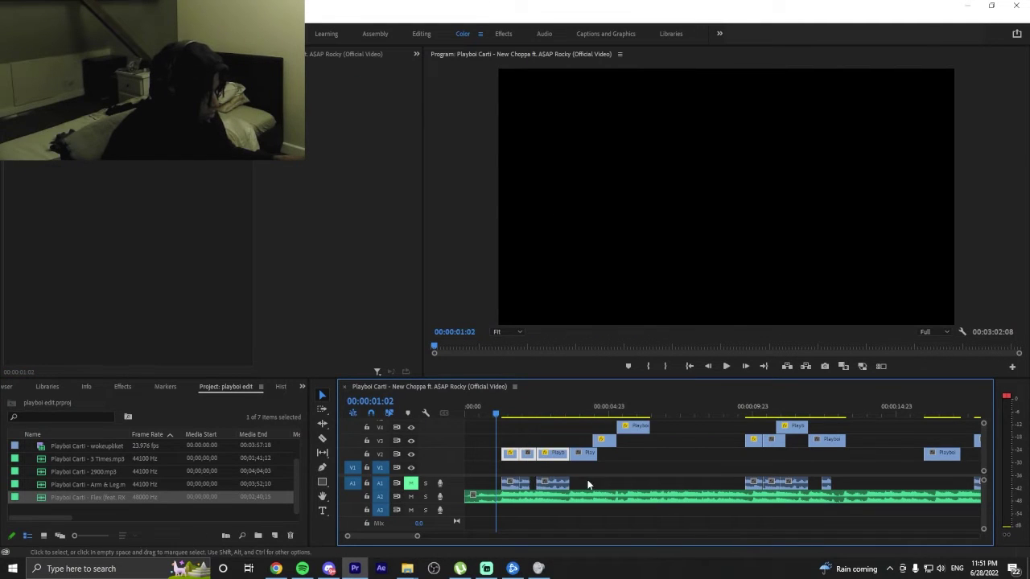
key(Delete)
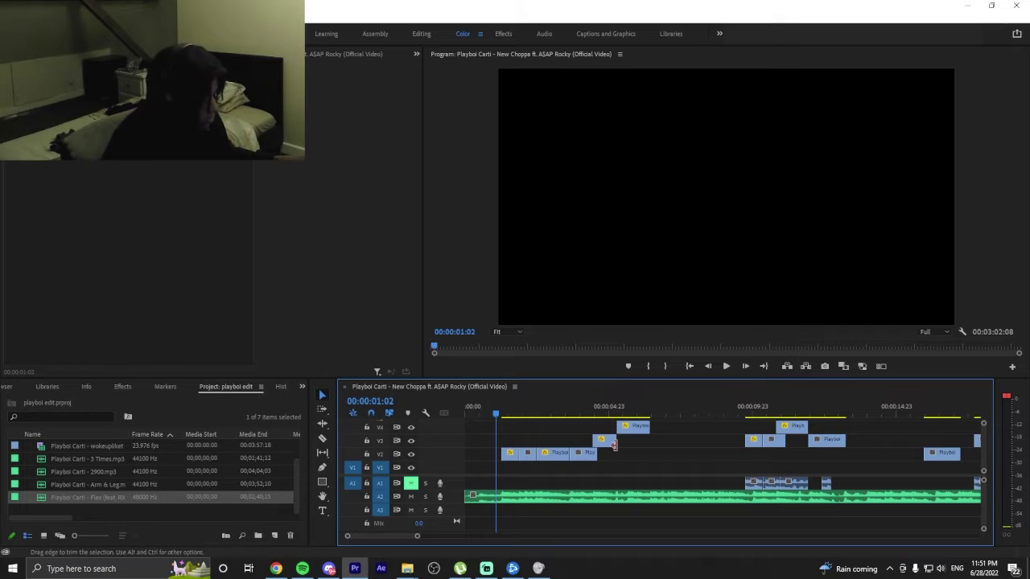
Drop the orange-vest and red-bandana shots onto V2 in line with the other opening shots and replay the section.
drag(595, 457, 631, 454)
key(space)
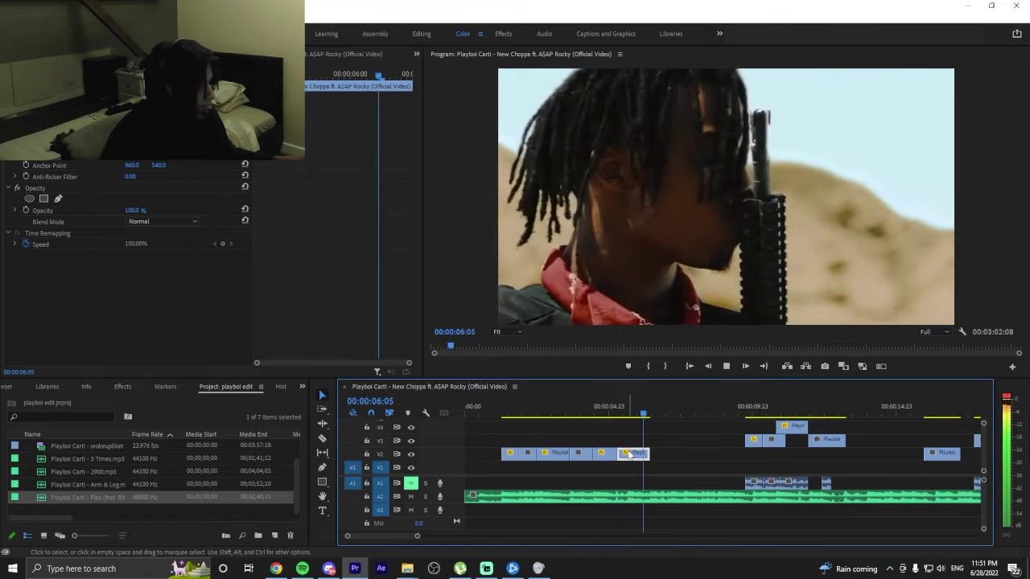
drag(678, 411, 428, 421)
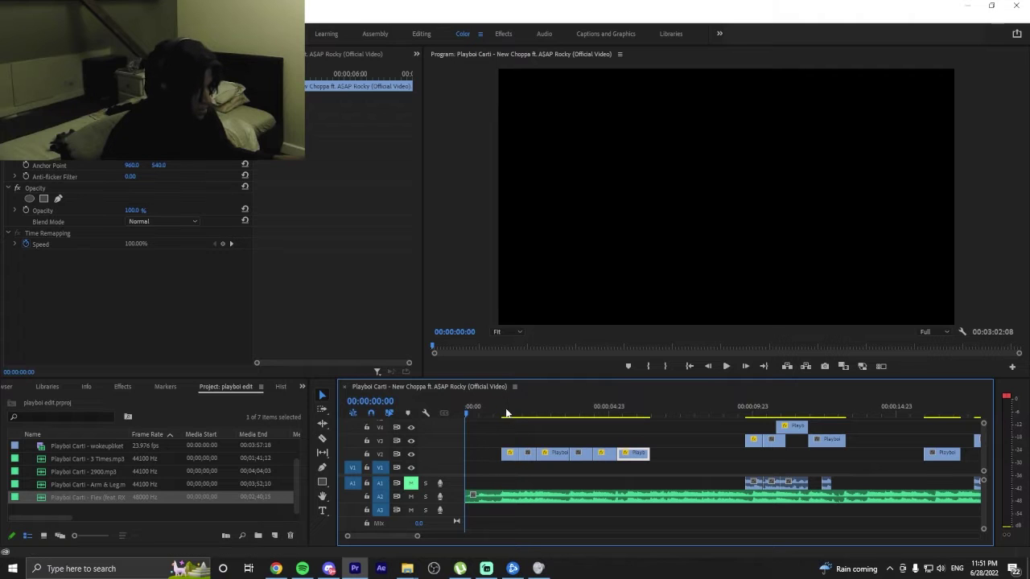
Split the song on A2 at 00:00:06:11, where the red-bandana shot ends.
click(613, 411)
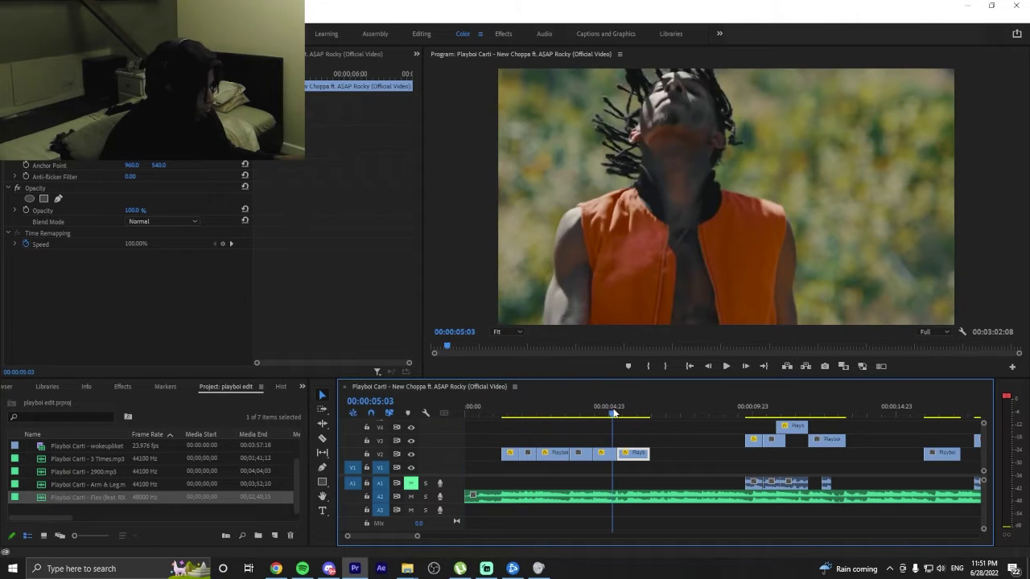
key(space)
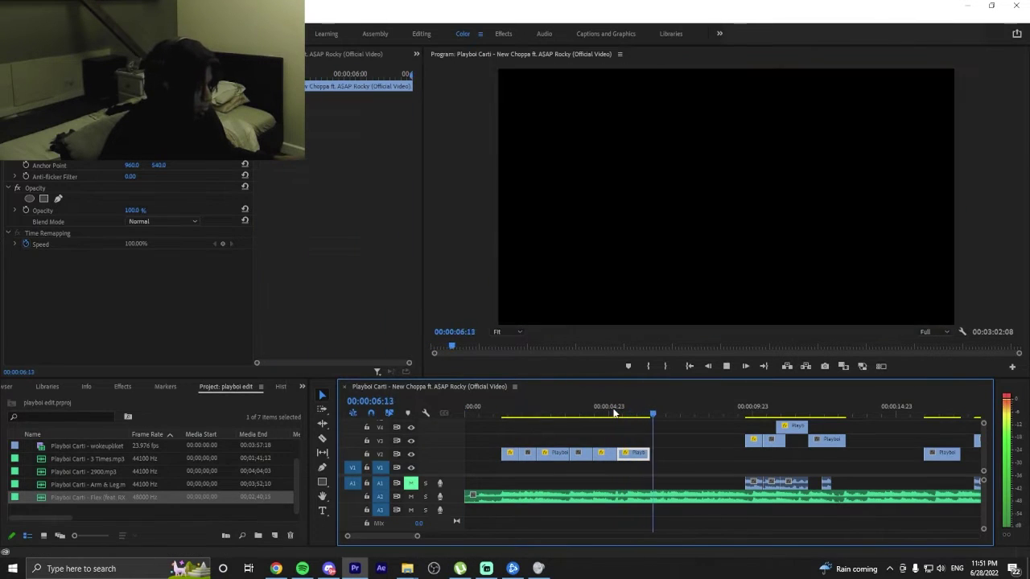
click(651, 408)
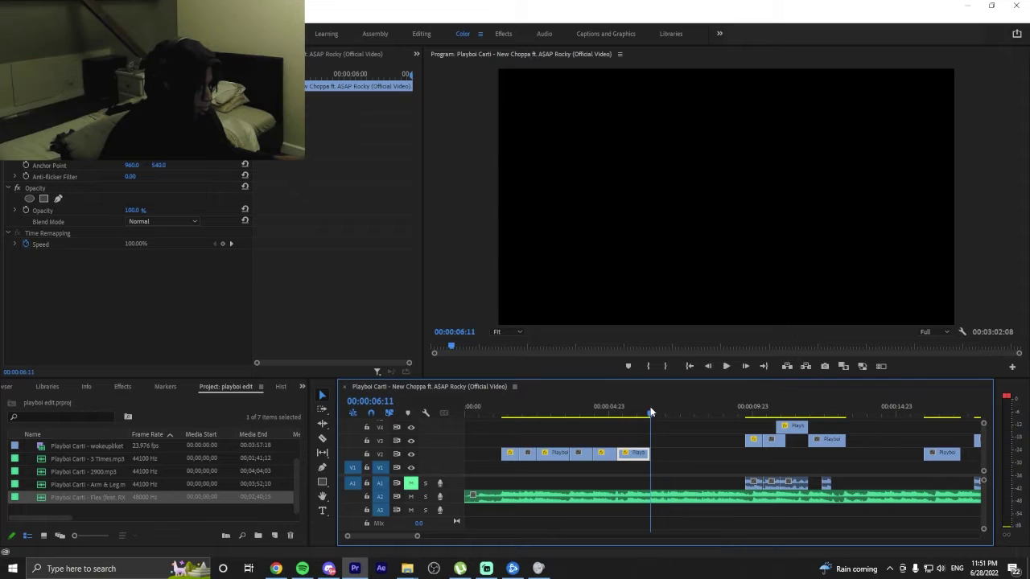
click(668, 497)
key(ctrl+k)
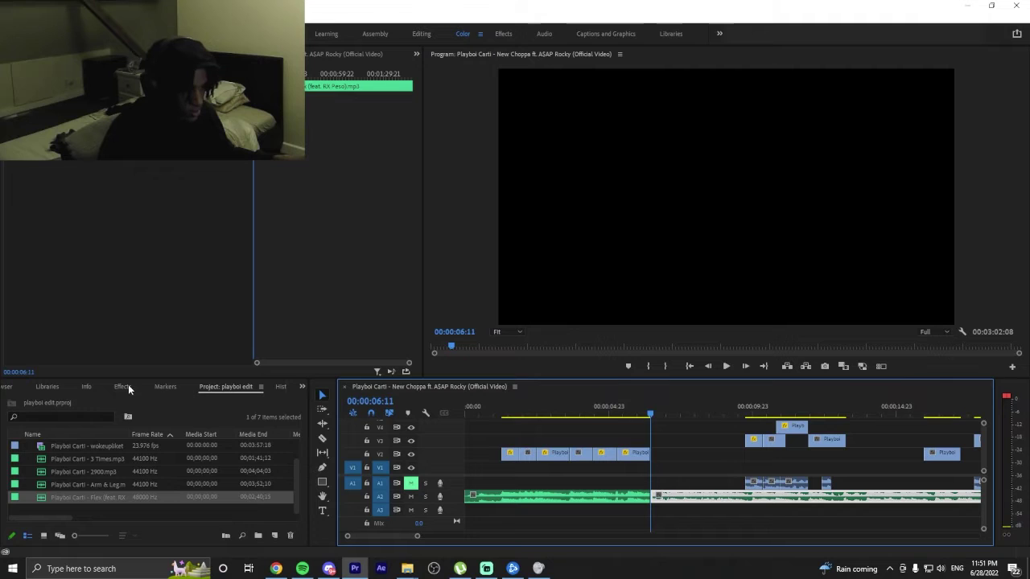
Find the Lowpass audio effect and apply it to the song segment after the 00:00:06:11 cut.
click(122, 387)
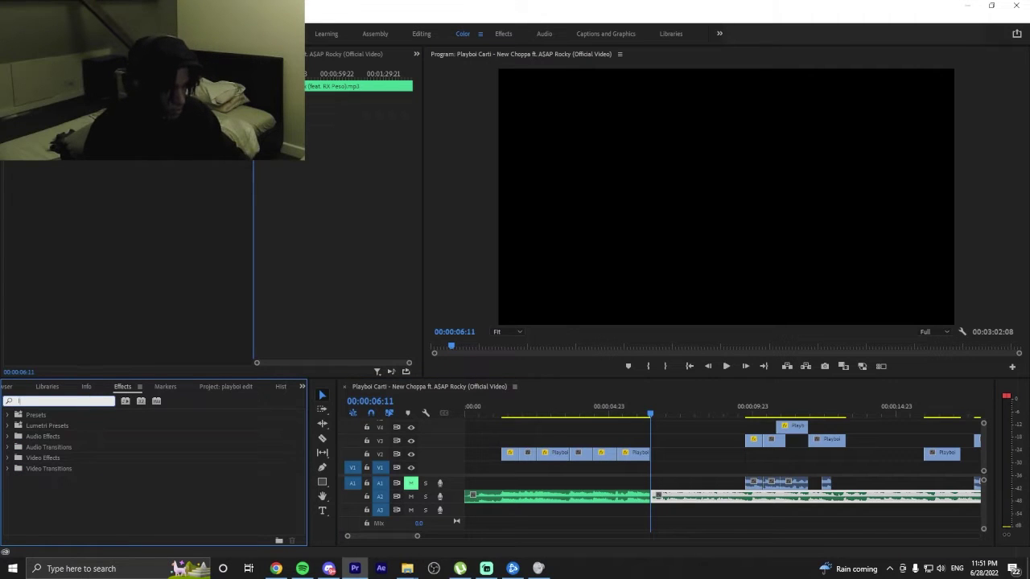
text(low)
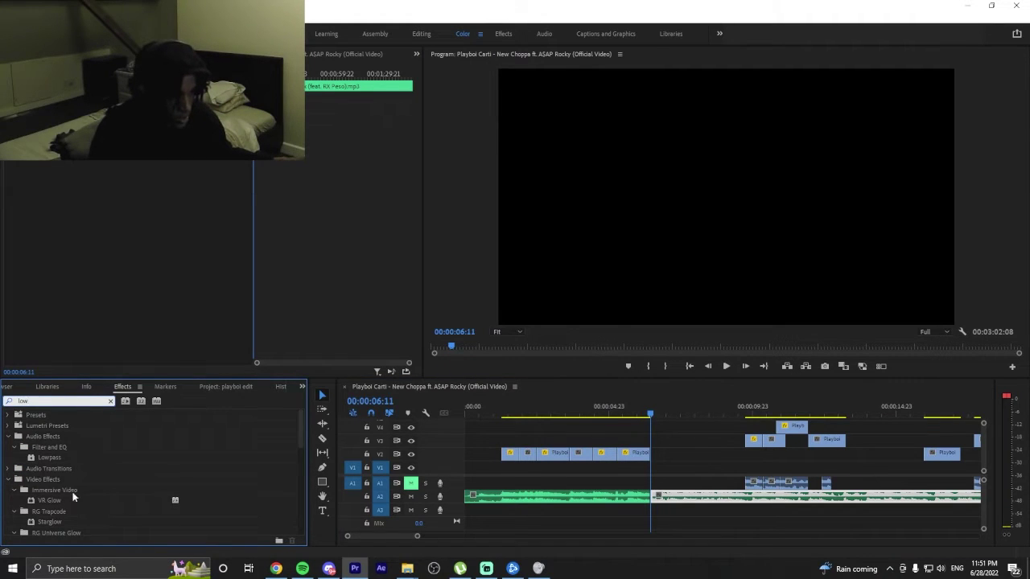
click(65, 457)
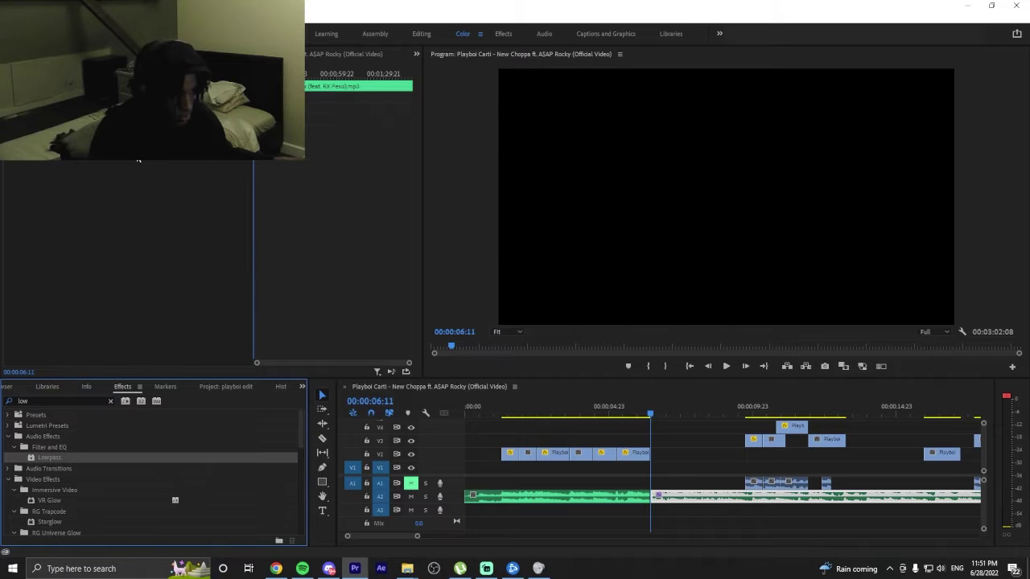
Replay the opening from the start, including in a maximized preview, to check the cuts and the lowpassed ending.
key(space)
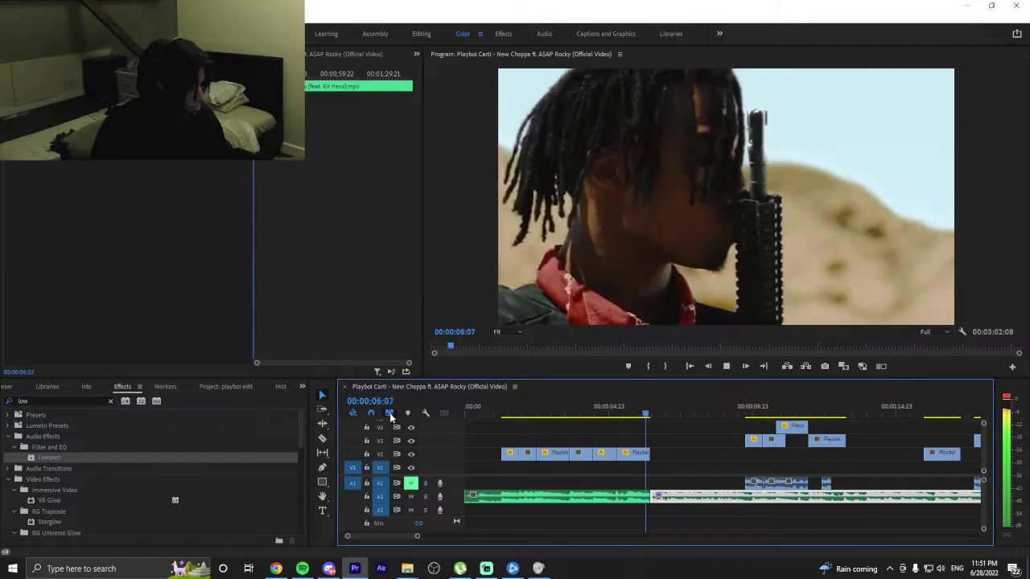
key(space)
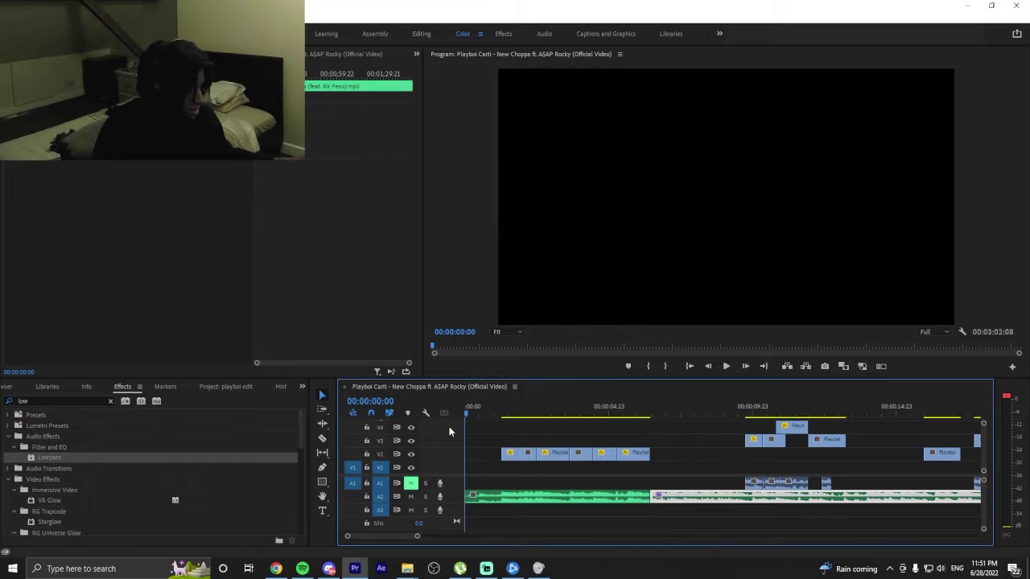
click(551, 407)
drag(551, 407, 490, 402)
key(space)
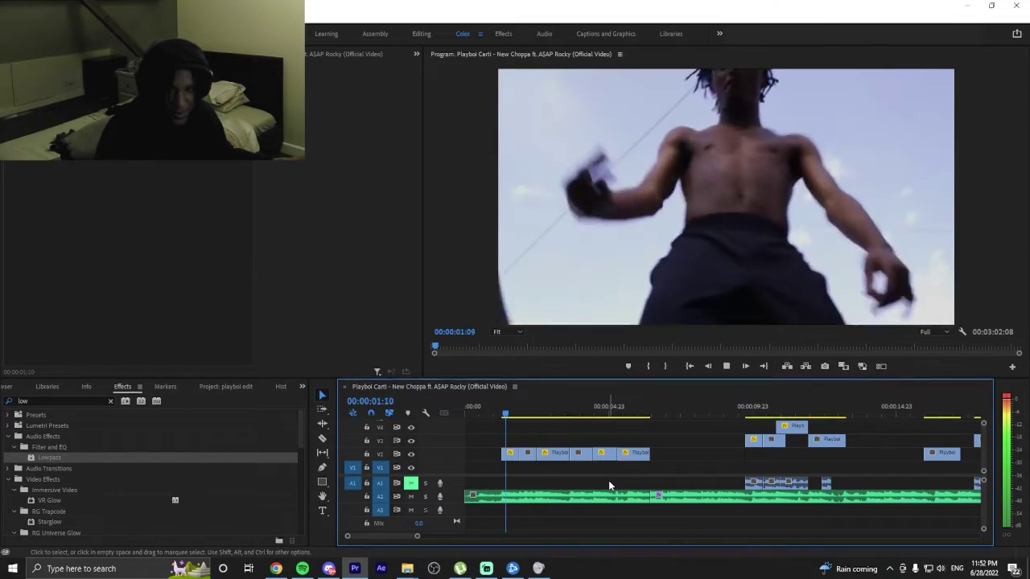
key(space)
key(Home)
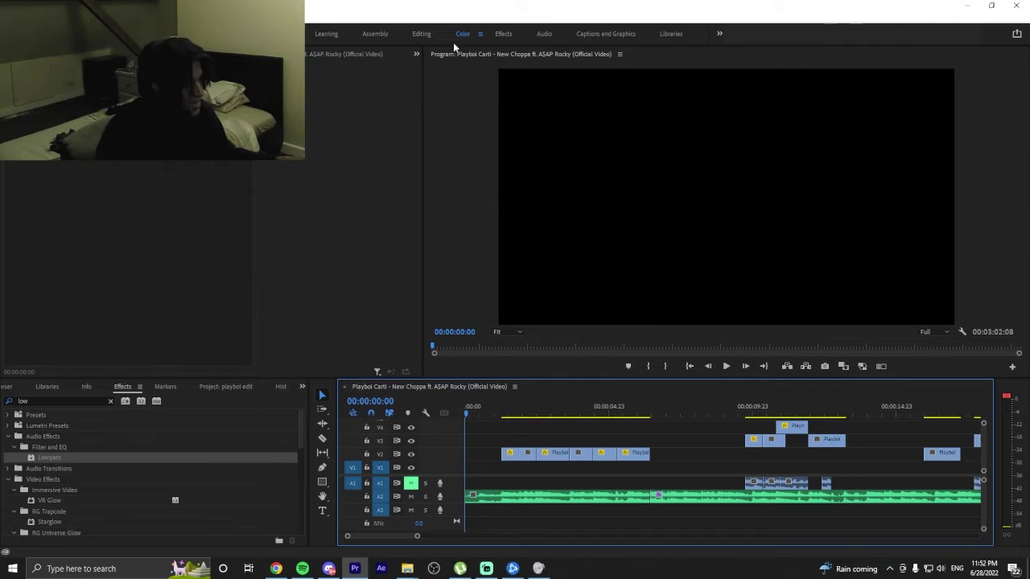
key(grave)
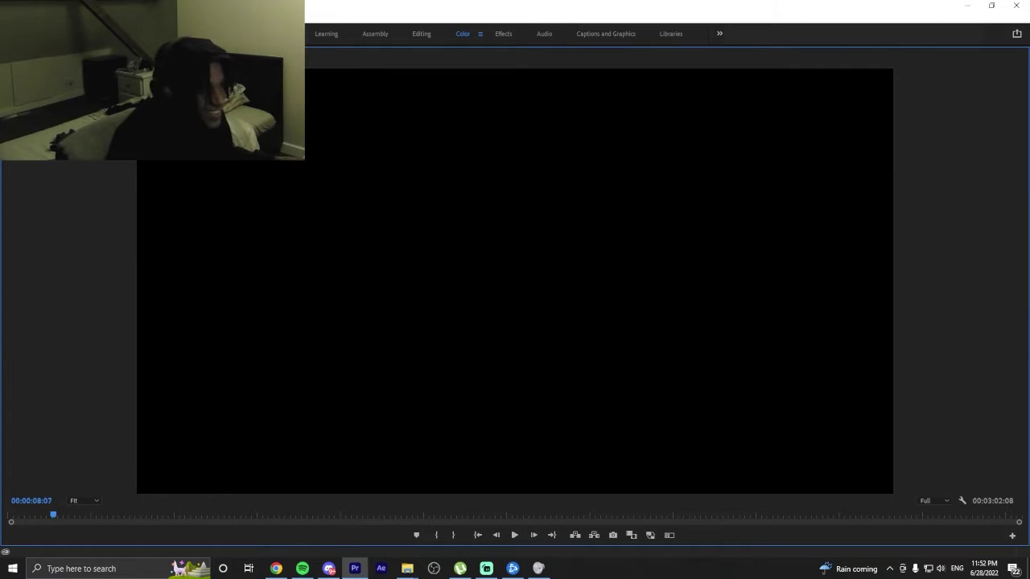
key(grave)
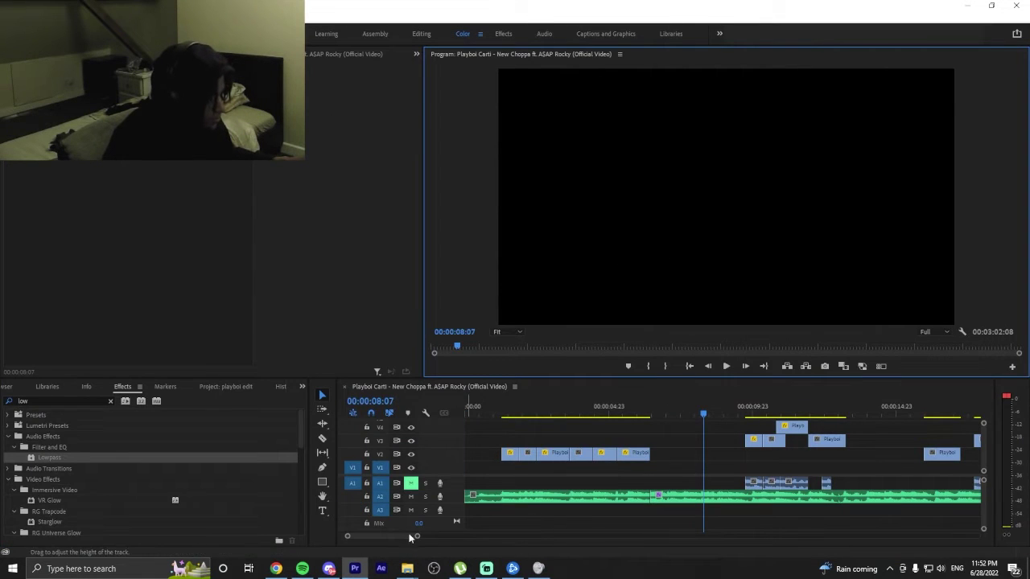
Split the lowpassed song segment on A2 at 00:00:08:07 and delete everything after the cut.
drag(416, 537, 550, 538)
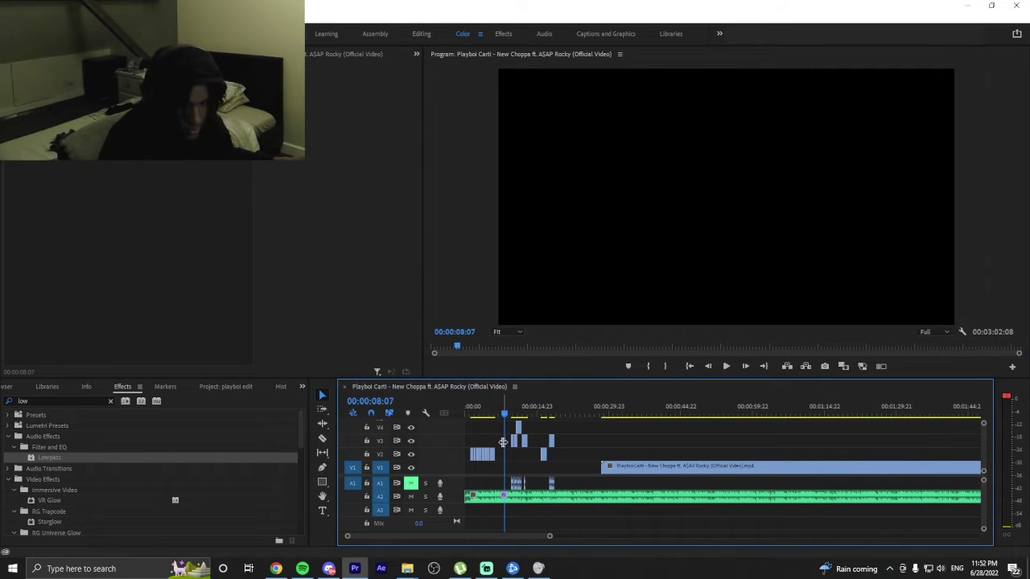
double_click(548, 499)
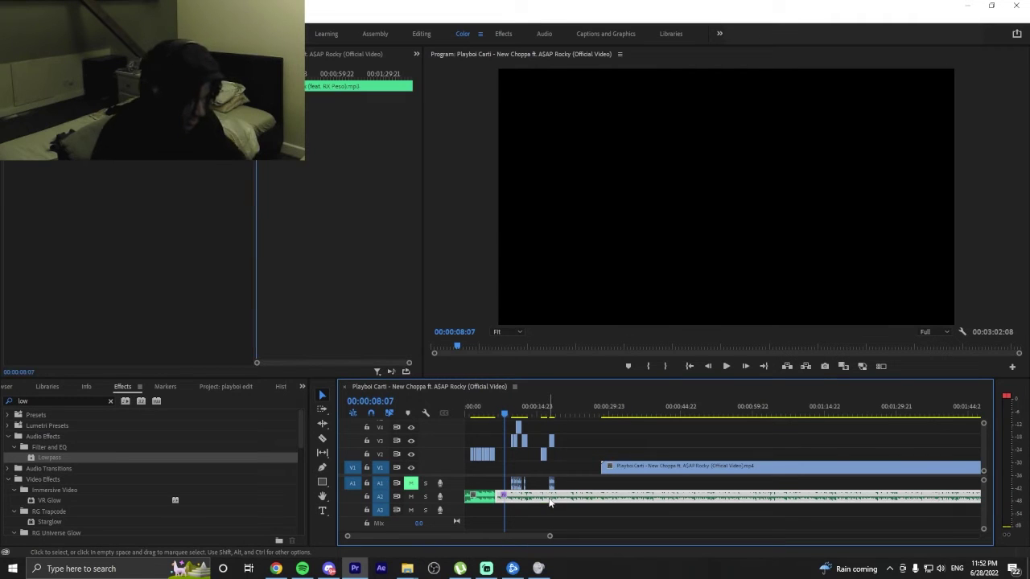
click(572, 484)
click(554, 500)
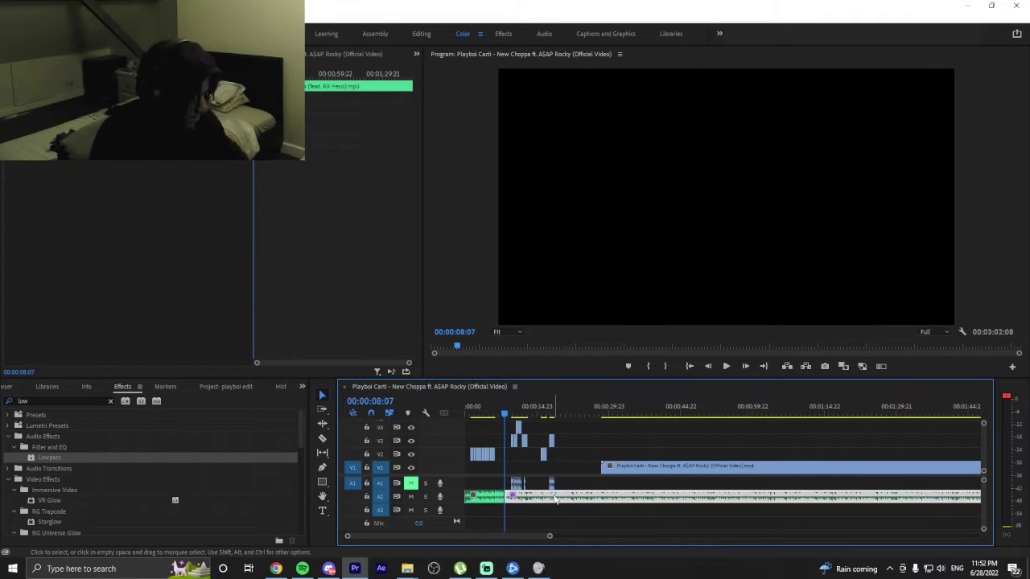
key(Delete)
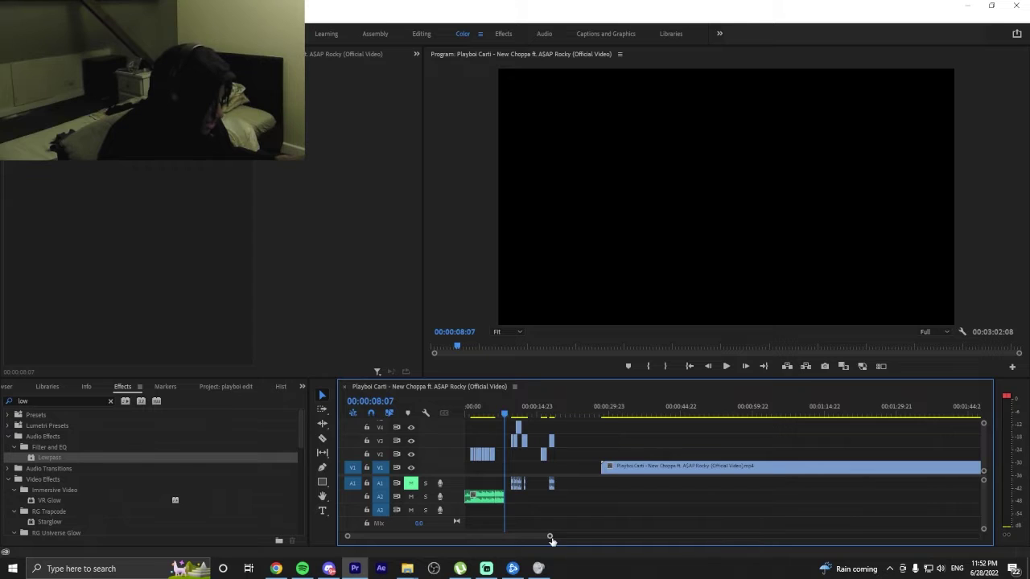
Delete the long New Choppa clip on V1 and all leftover shots after 00:00:08:07, and replay the trimmed sequence.
drag(551, 537, 687, 536)
drag(663, 463, 857, 508)
key(Delete)
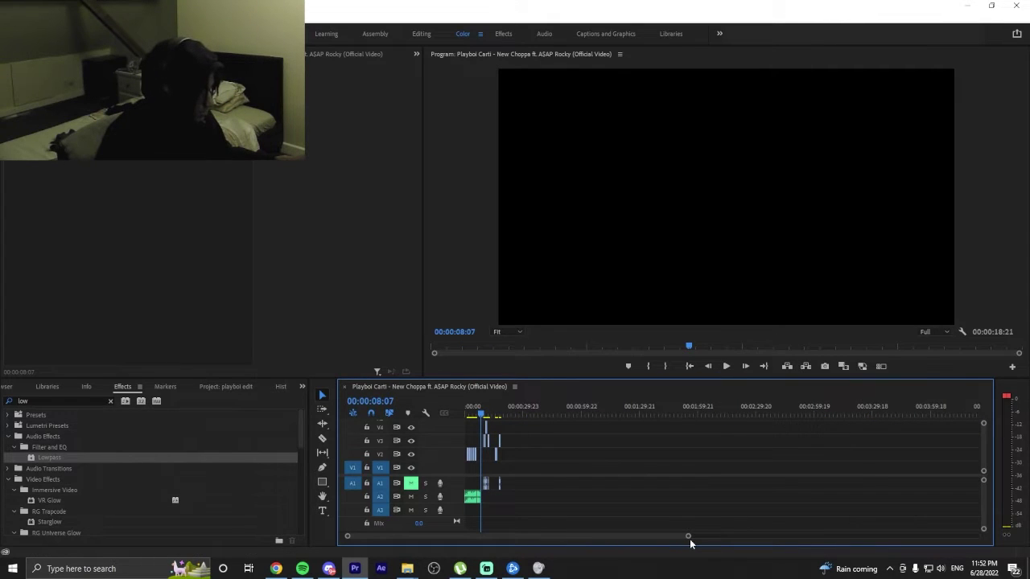
drag(686, 539, 432, 536)
drag(655, 425, 898, 513)
key(Delete)
key(Home)
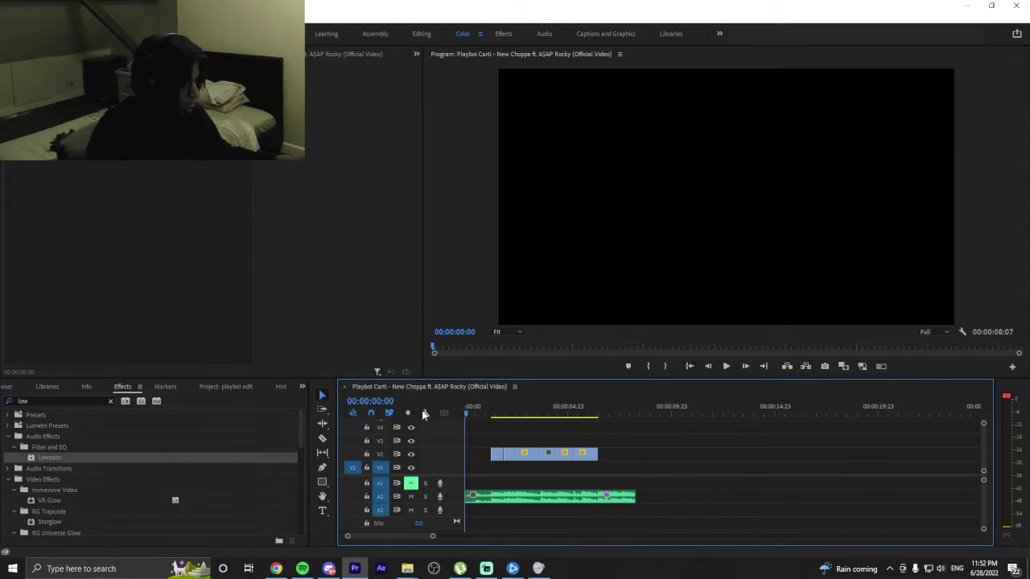
key(space)
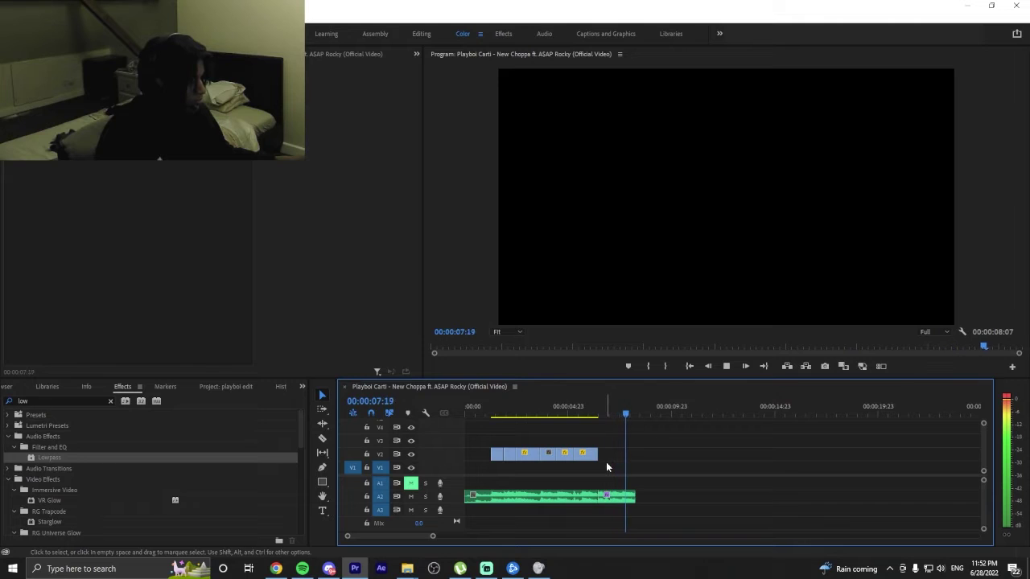
Select all remaining shots and song segments in the sequence, and start a new project in After Effects.
drag(622, 418, 400, 423)
drag(478, 441, 680, 520)
click(358, 569)
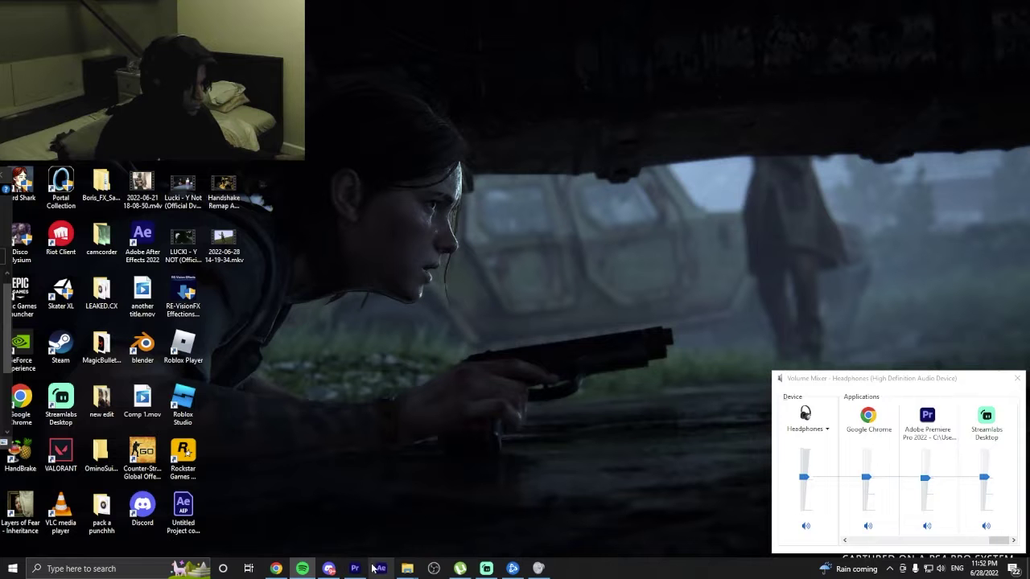
click(355, 569)
click(381, 569)
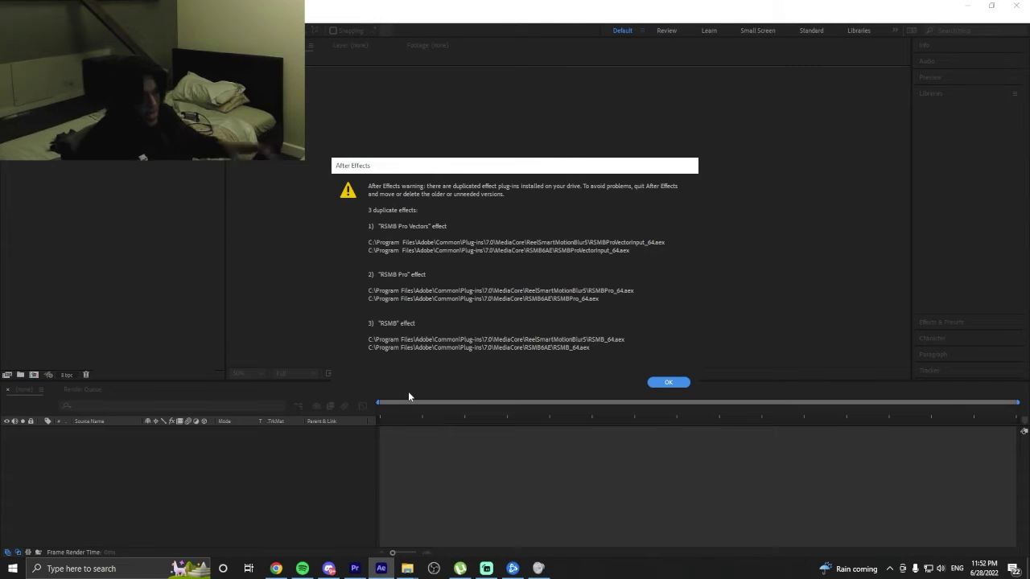
click(668, 383)
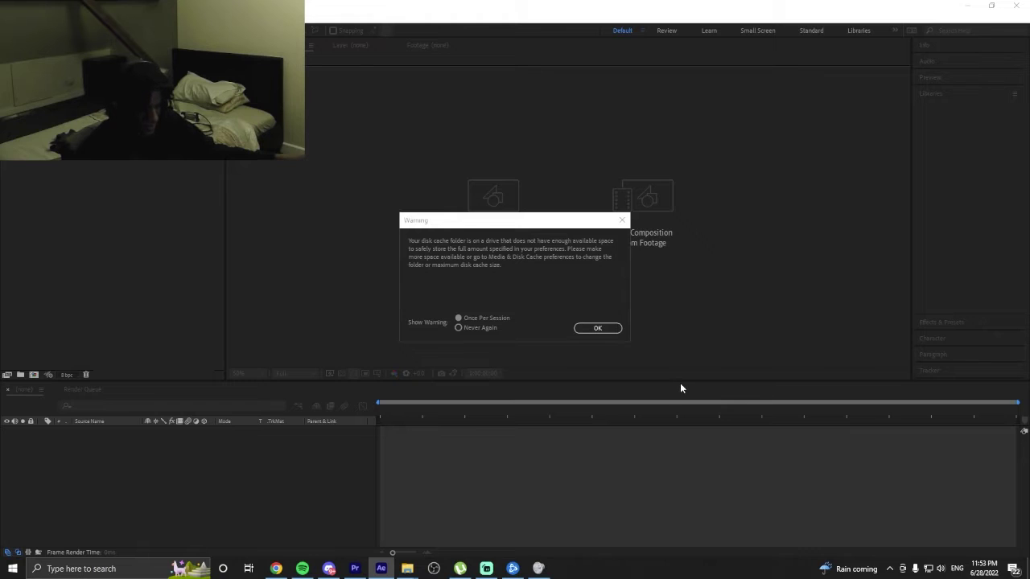
click(598, 328)
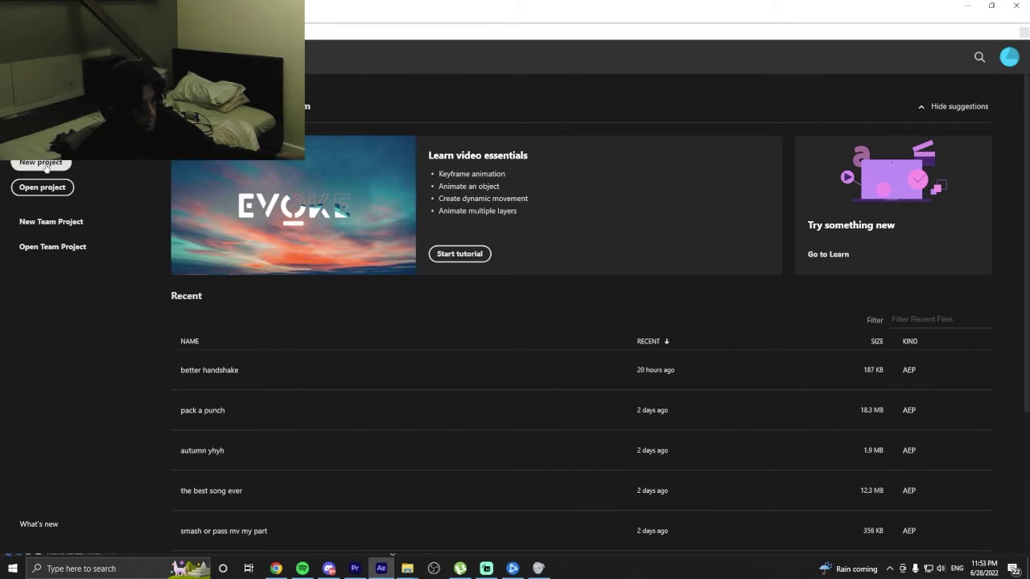
click(45, 164)
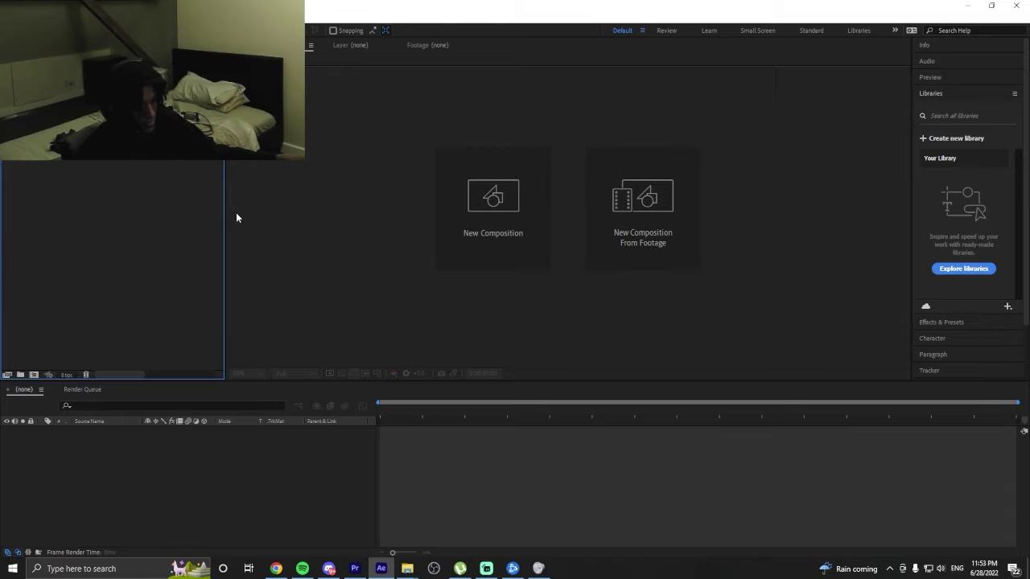
Replace the selected shots and song segments in the Premiere Pro sequence with an After Effects composition, saving its project as playboi.
click(967, 5)
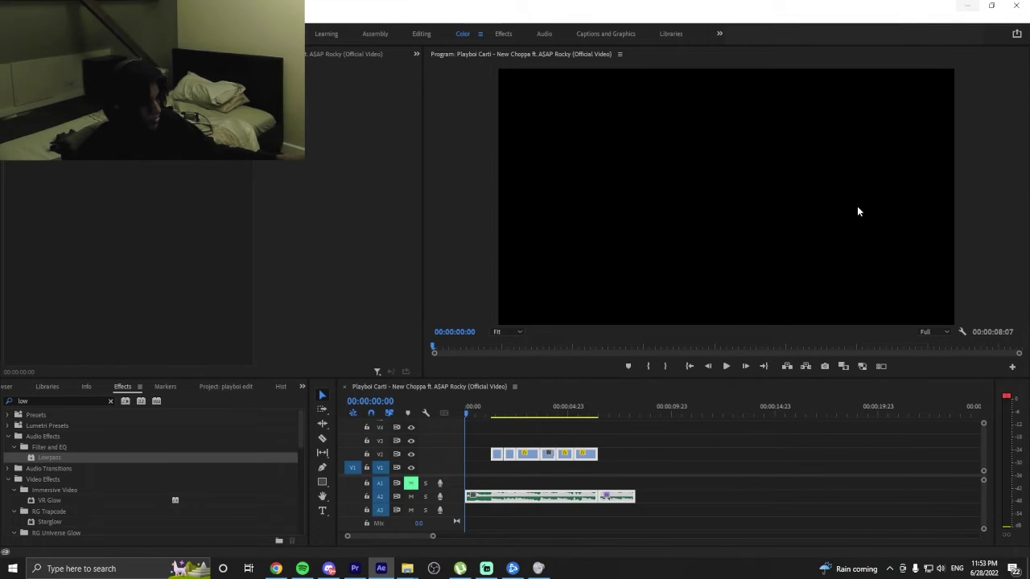
right_click(567, 461)
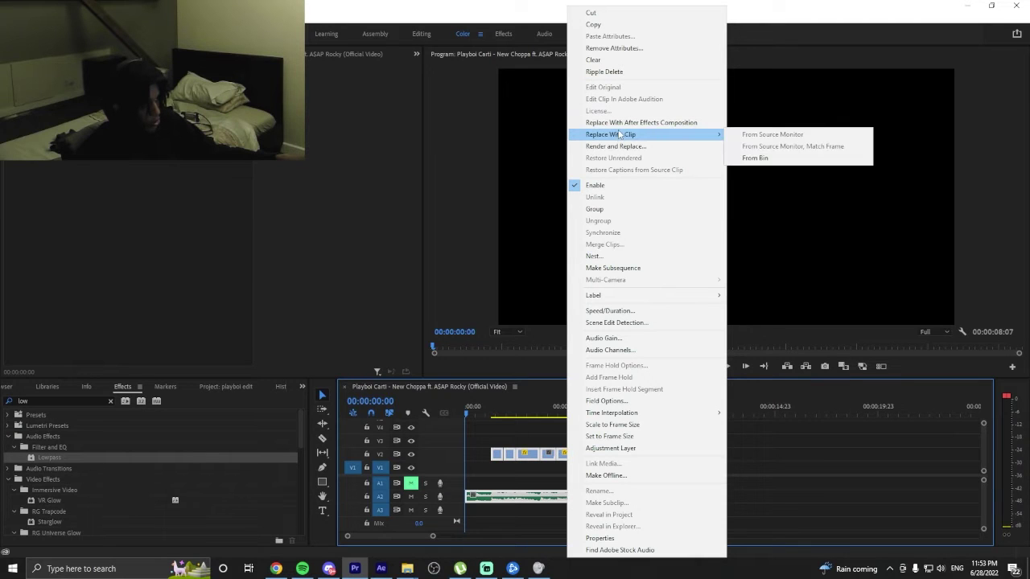
click(642, 123)
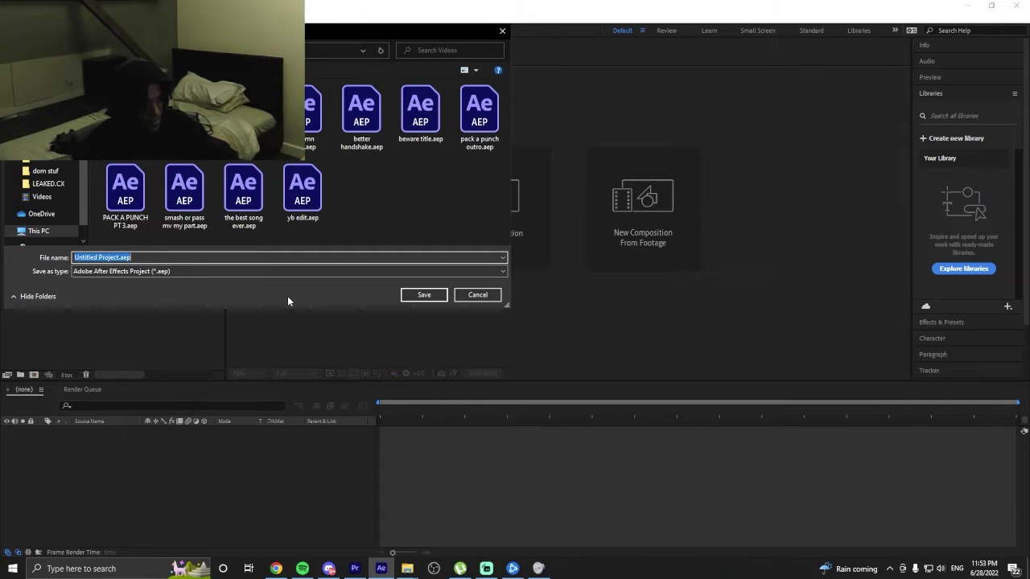
text(pla)
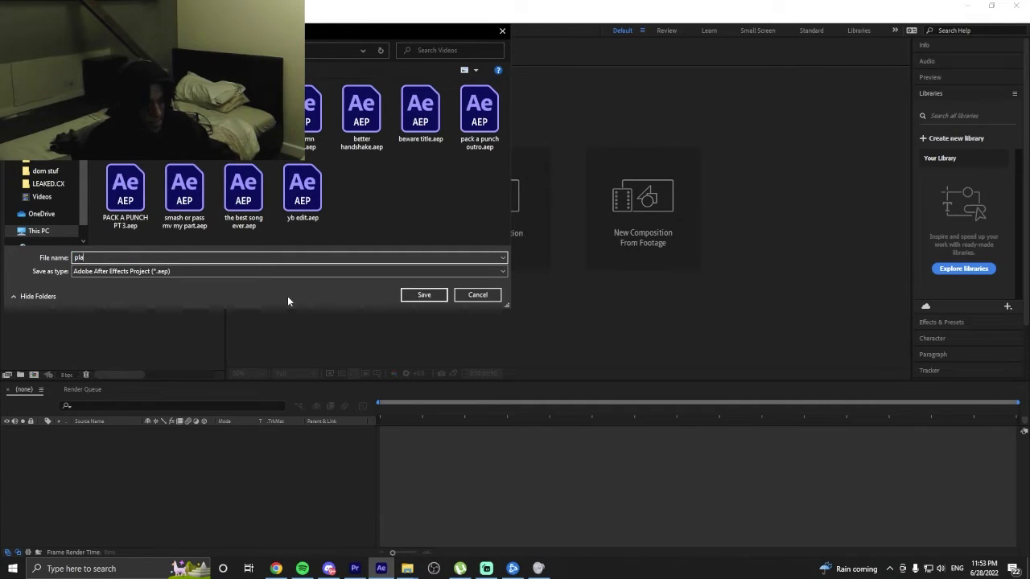
text(yboi)
key(Return)
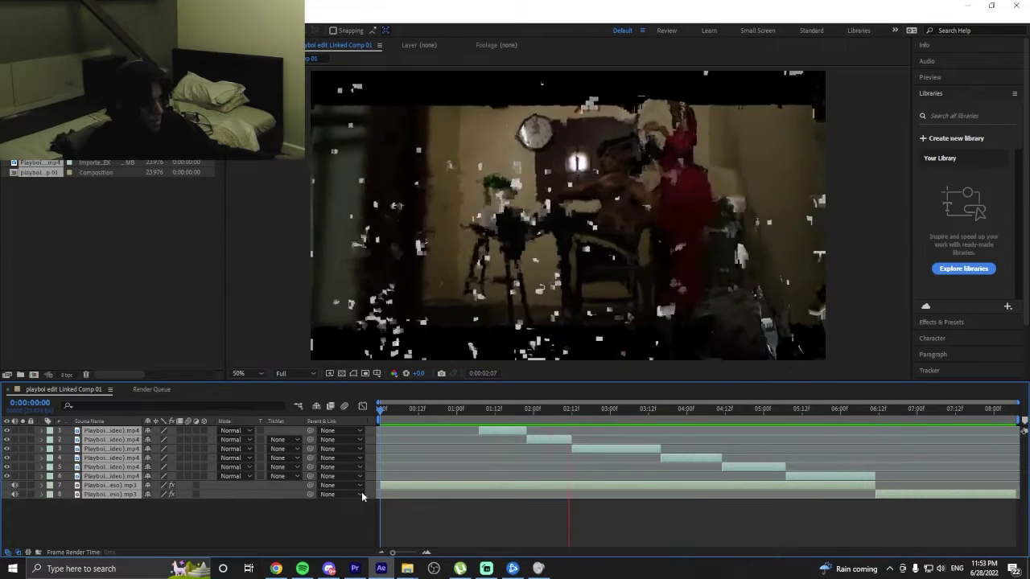
Play back the linked composition in After Effects and inspect the effect on the final song layer.
drag(576, 412, 441, 416)
key(space)
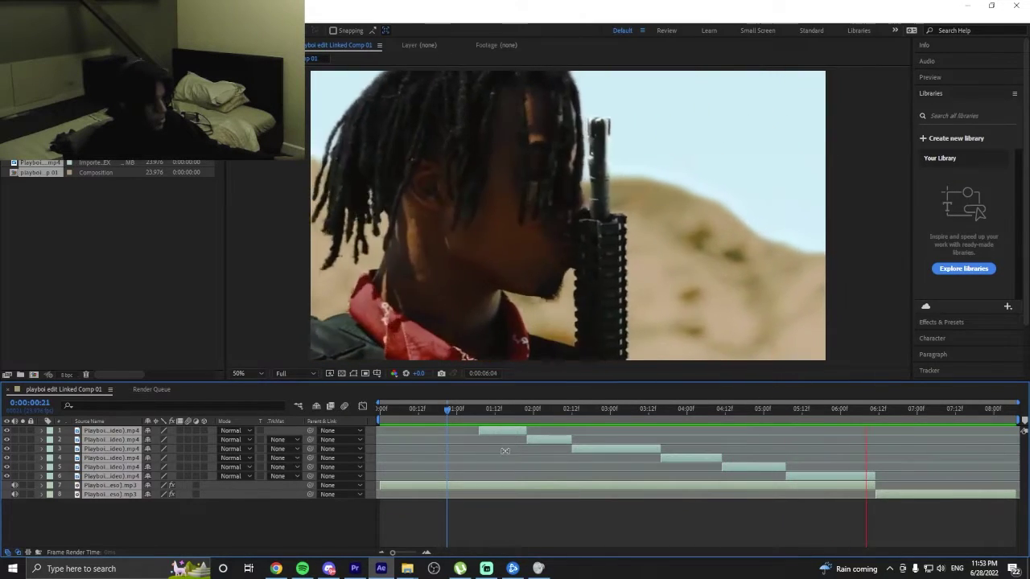
click(324, 524)
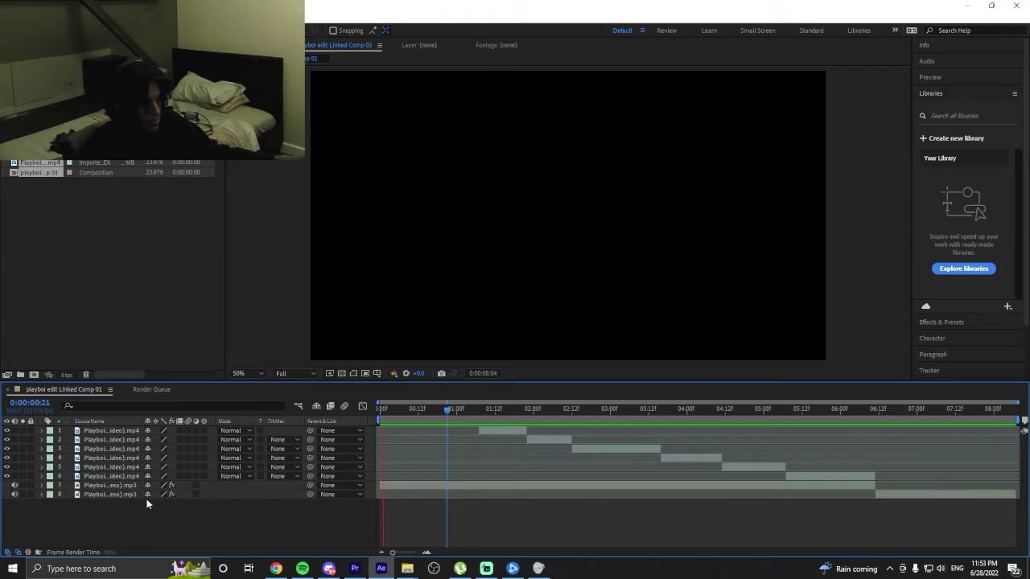
click(116, 494)
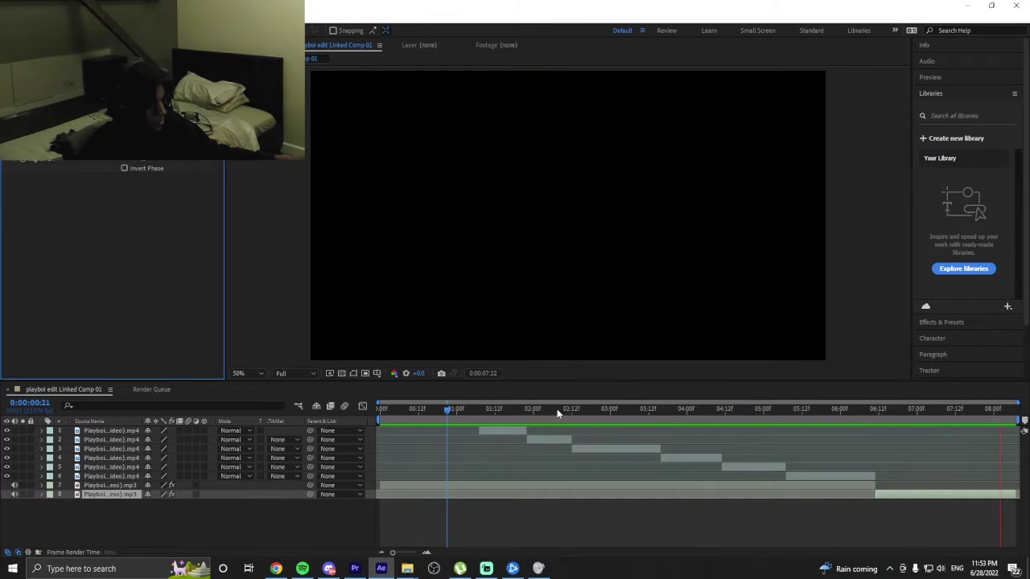
mouse_move(557, 413)
mouse_down()
mouse_move(575, 412)
mouse_move(529, 419)
mouse_move(547, 423)
mouse_up()
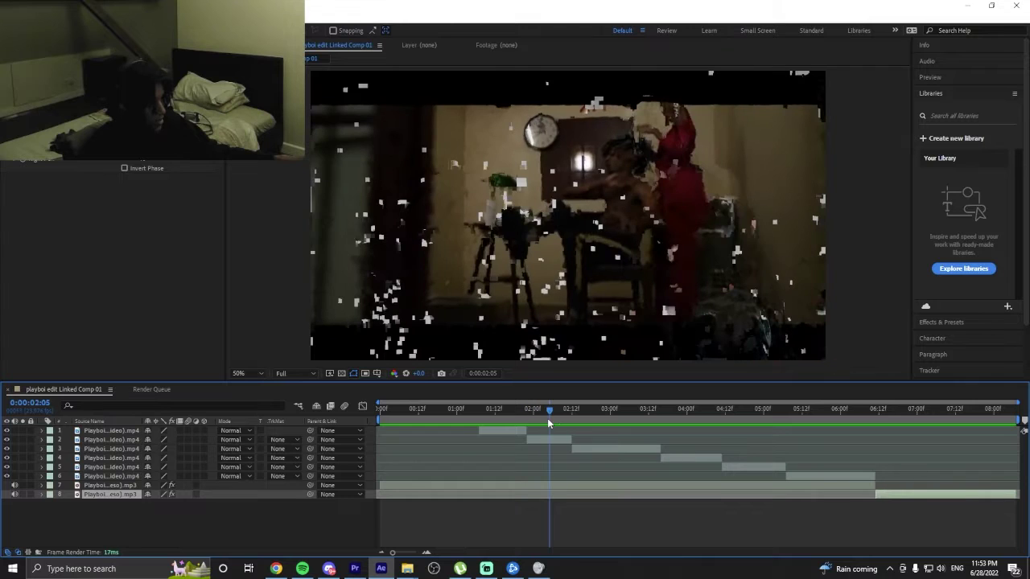
Look through the application levels in the Windows volume mixer and return to the composition.
right_click(942, 569)
click(931, 503)
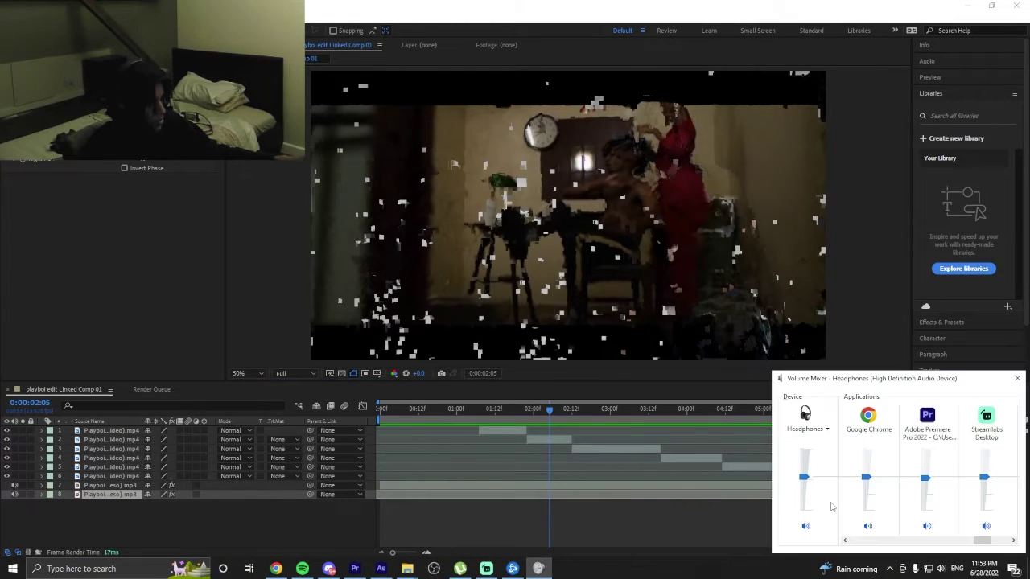
drag(988, 543, 1005, 544)
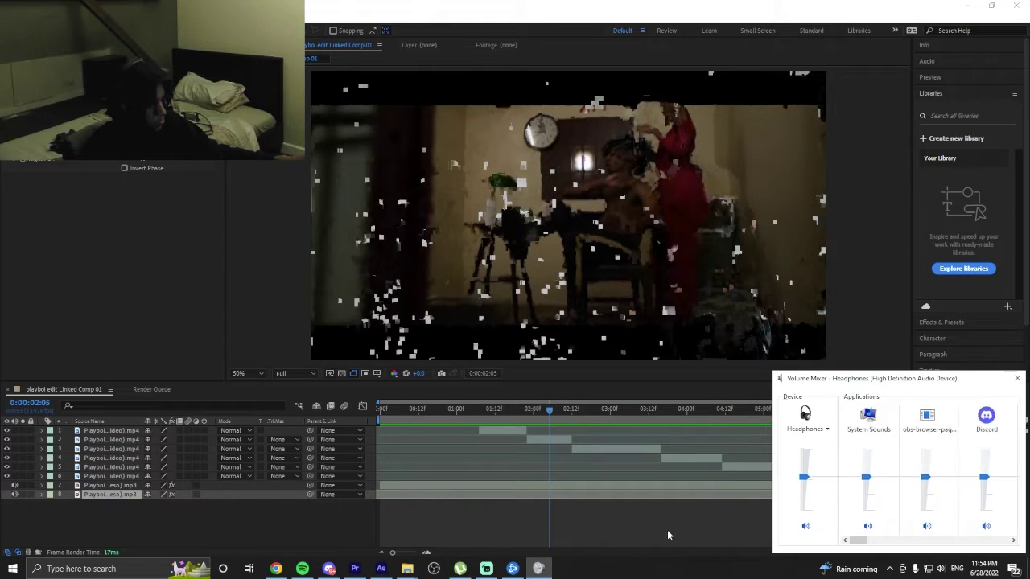
click(201, 474)
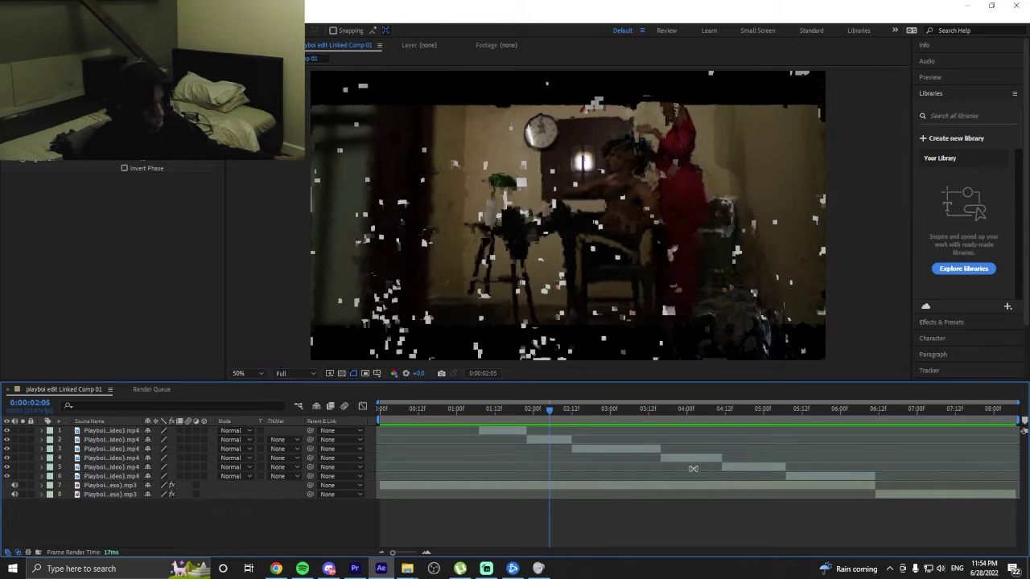
Preview the composition from the start and inspect the cut between the first two shots around 0:00:01:23.
mouse_move(548, 414)
mouse_down()
mouse_move(509, 418)
mouse_move(570, 418)
mouse_move(539, 415)
mouse_up()
key(Home)
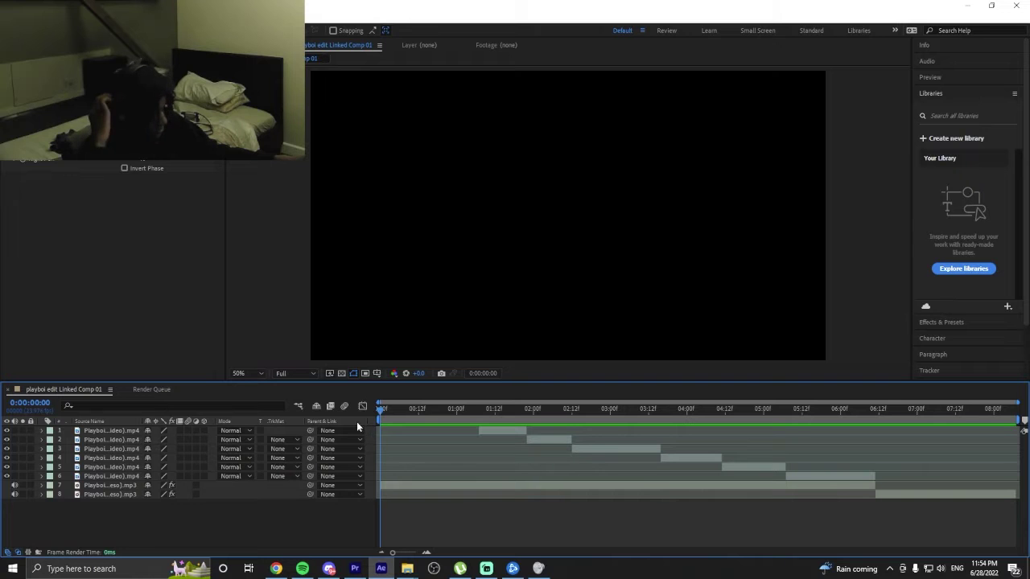
drag(451, 418, 878, 412)
key(Home)
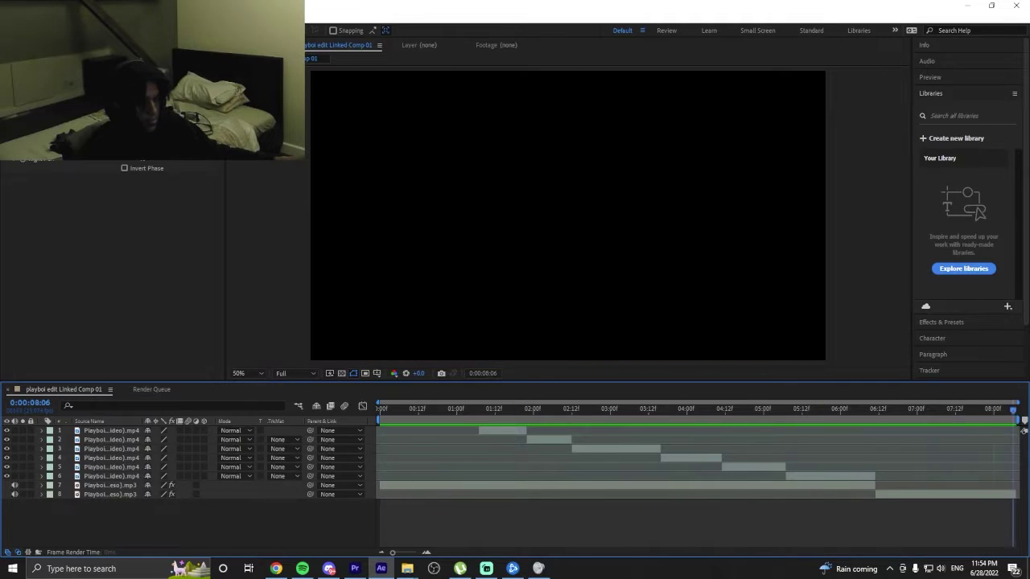
click(456, 410)
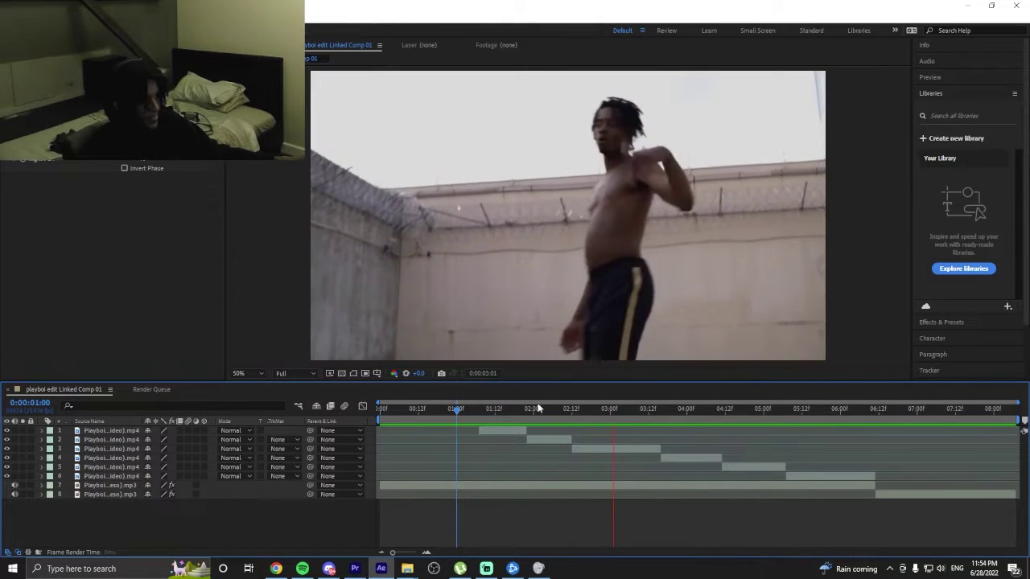
click(535, 409)
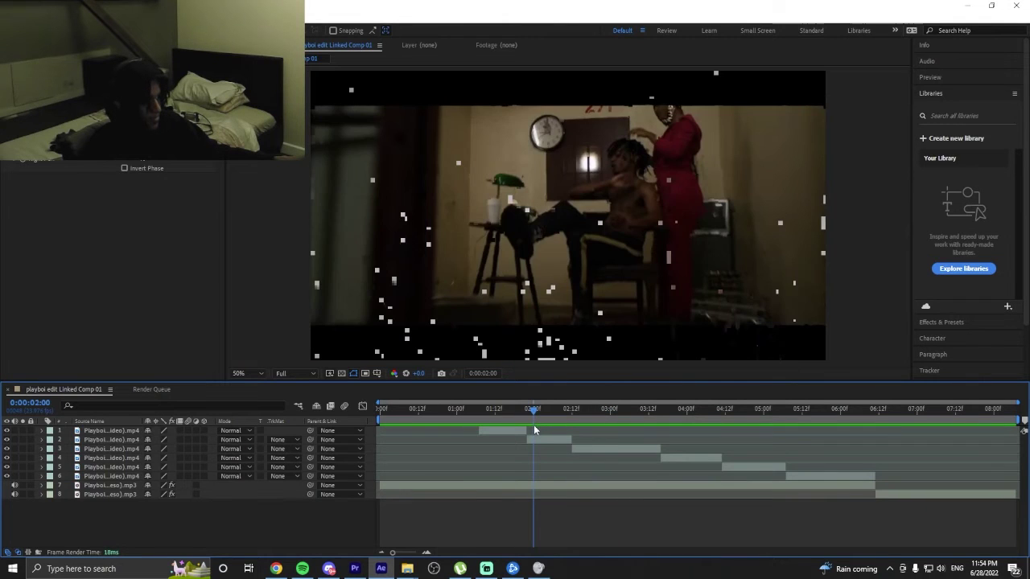
drag(533, 425, 529, 426)
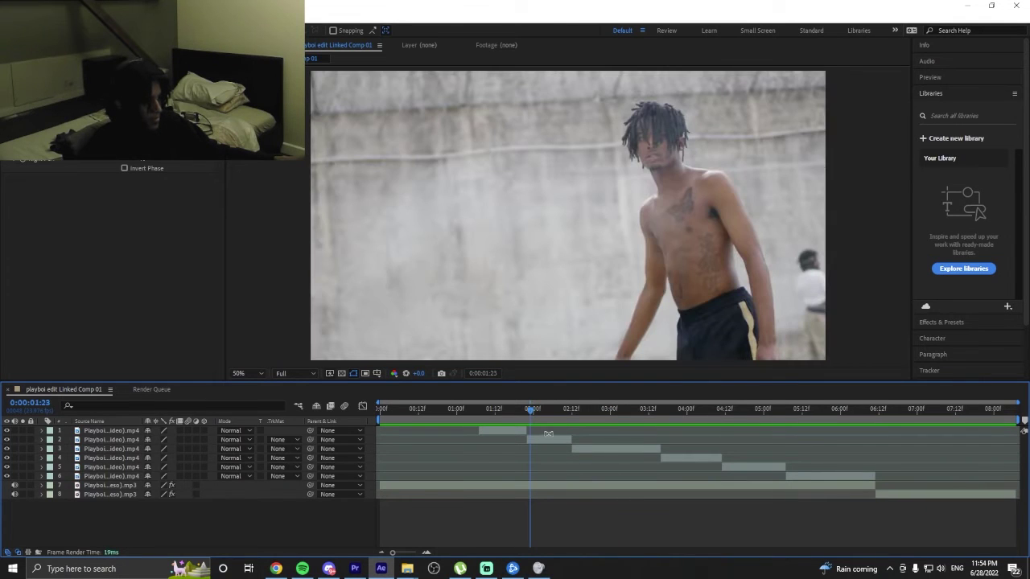
Duplicate the second shot's layer and delete the duplicate again.
click(547, 435)
key(ctrl+d)
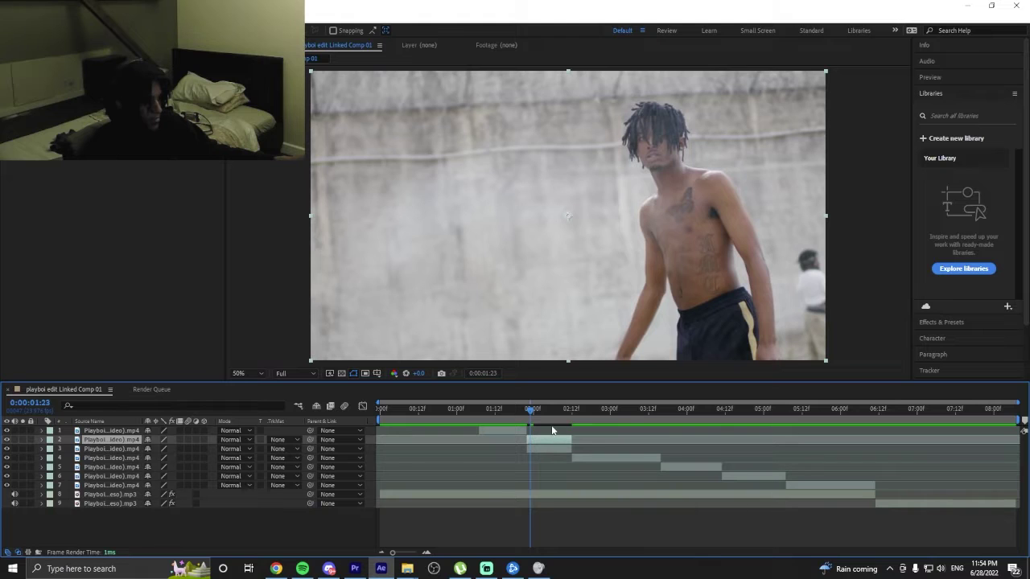
click(554, 423)
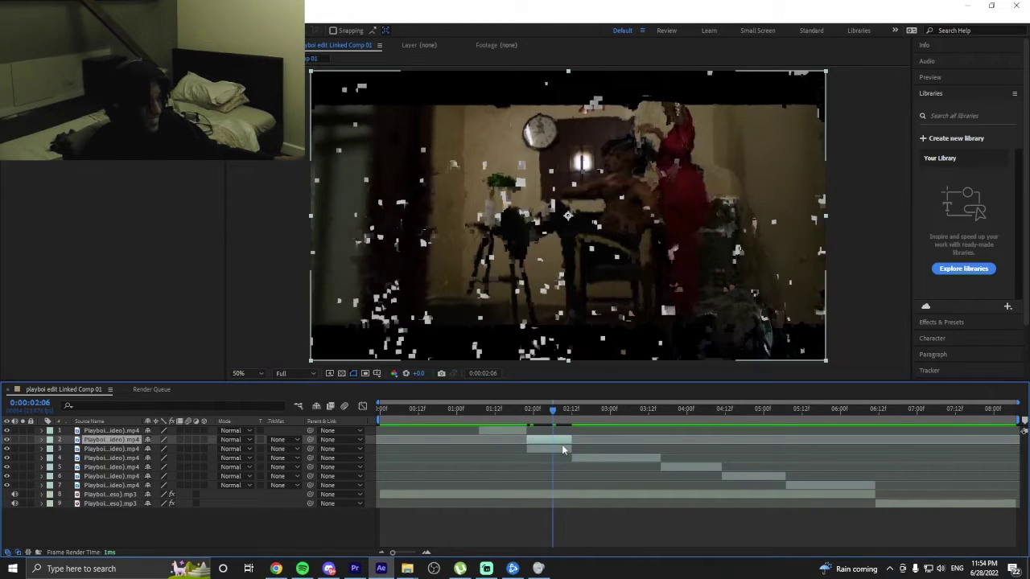
key(Delete)
Replay the composition from 0:00:01:10 through the remaining shots and select the final song layer.
drag(550, 411, 485, 410)
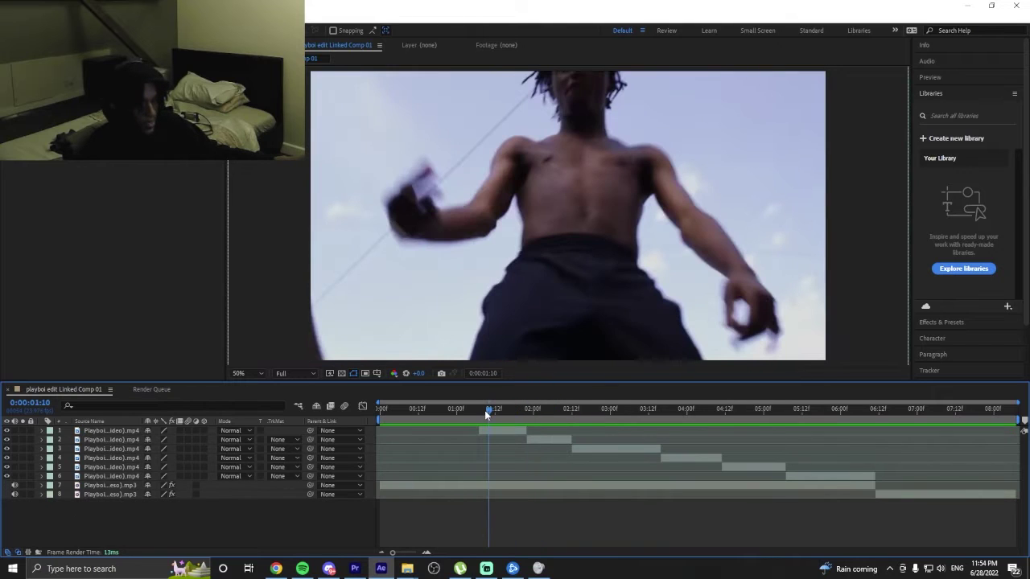
key(space)
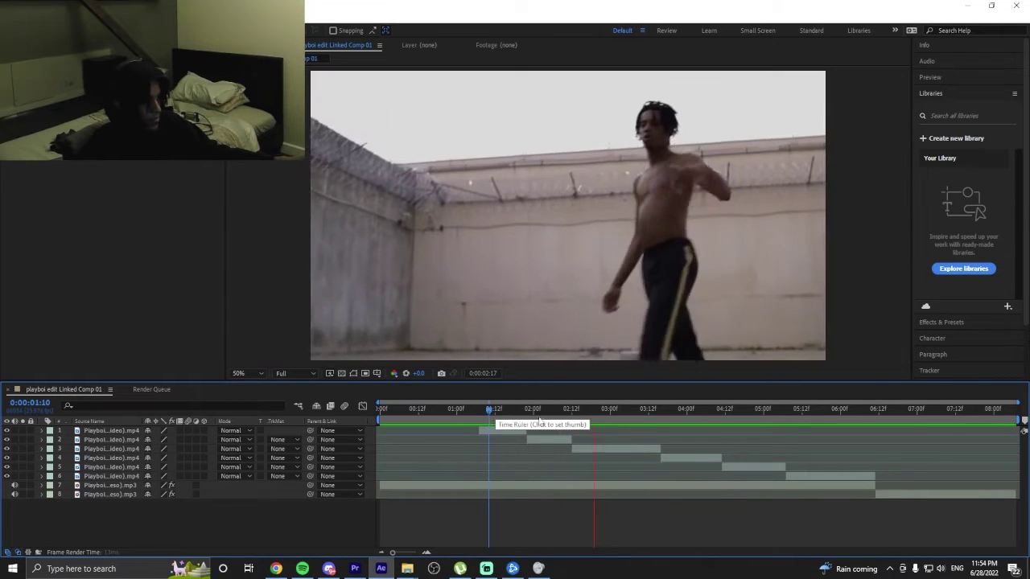
key(space)
key(space)
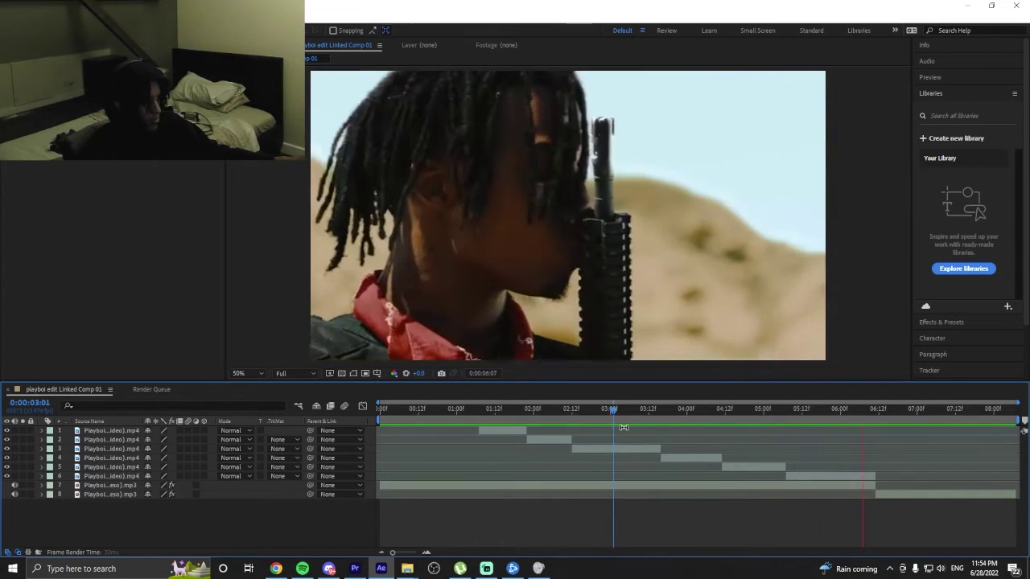
click(918, 494)
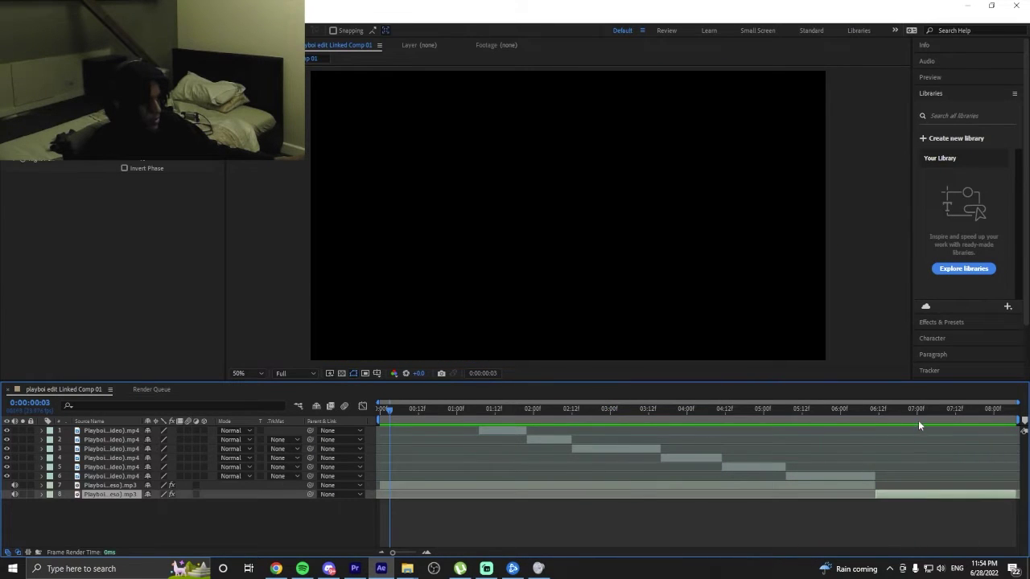
Collapse the Libraries section and replay the composition's opening, leaving the playhead at 0:00:01:15.
click(953, 93)
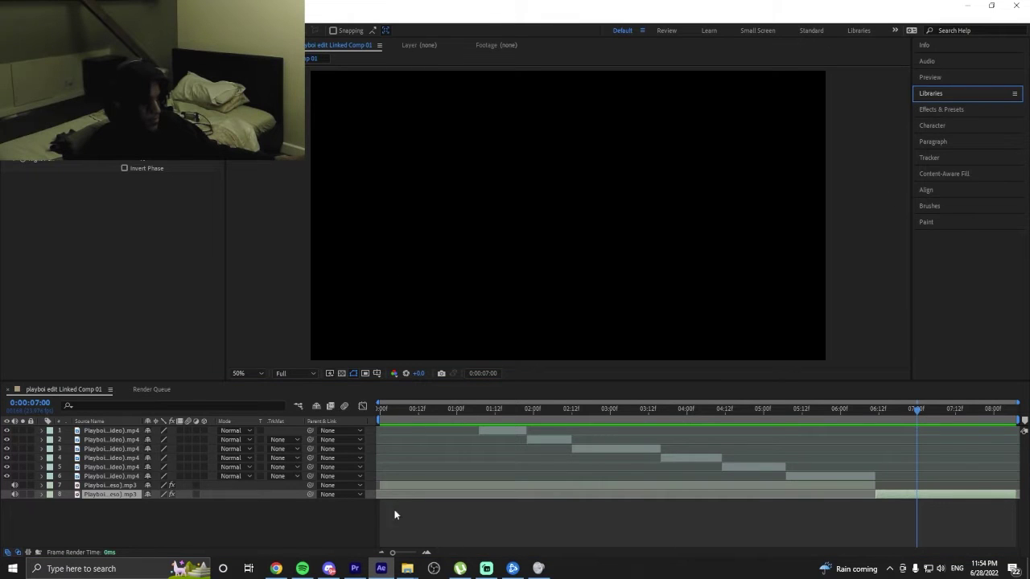
click(439, 466)
key(space)
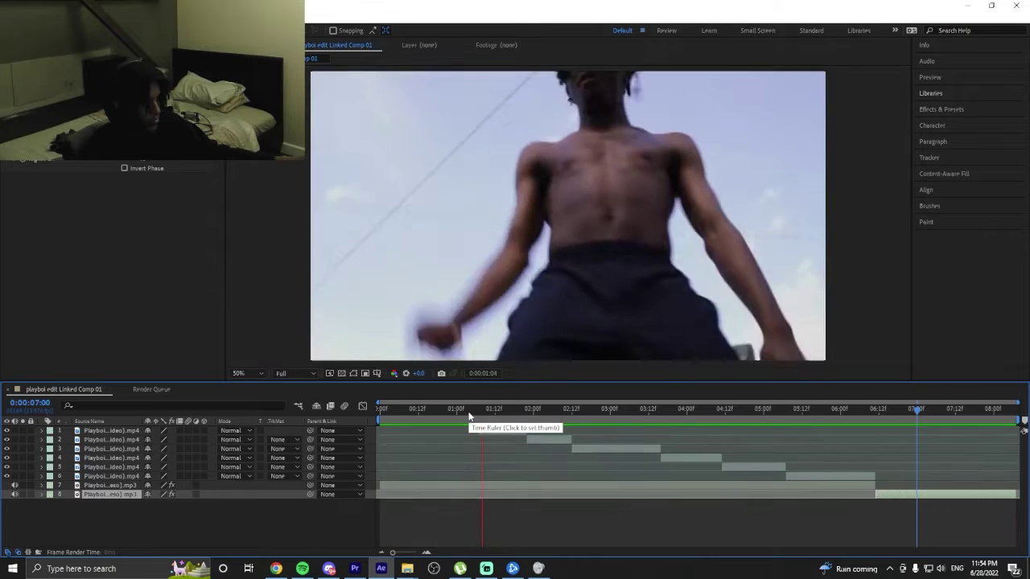
click(504, 410)
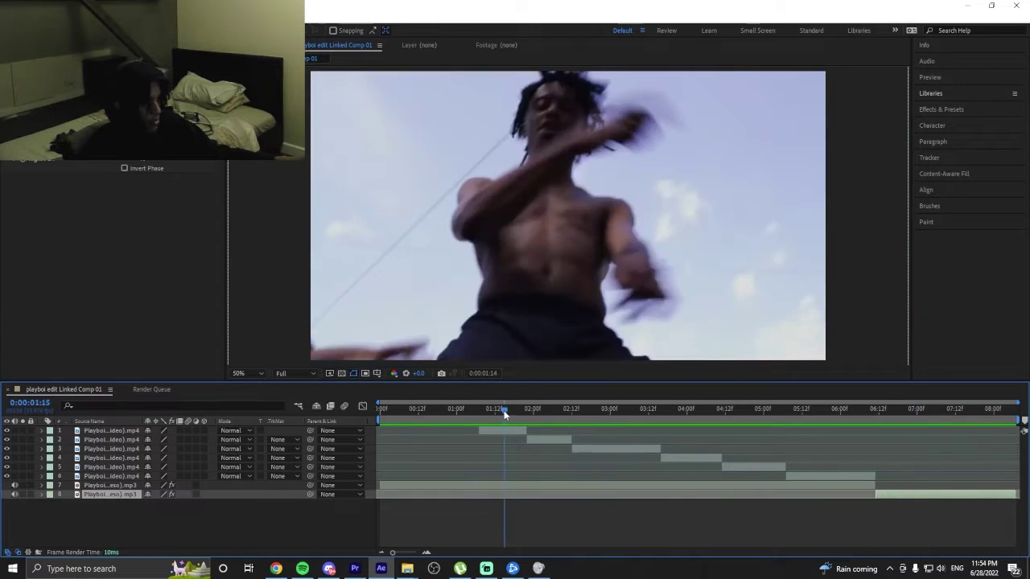
Switch to Premiere Pro and play the sequence containing the linked composition, including a replay from the start.
click(355, 569)
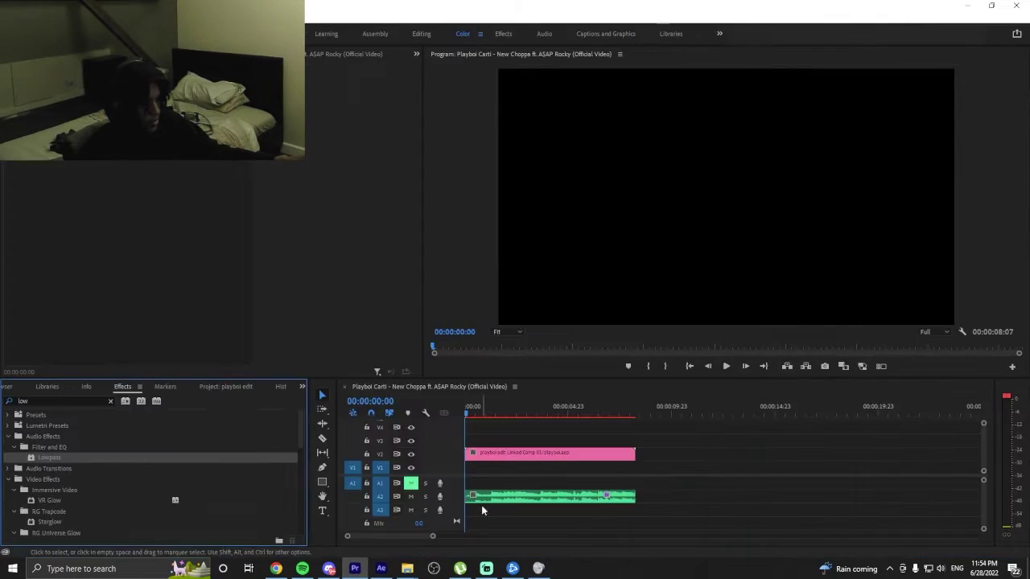
click(486, 409)
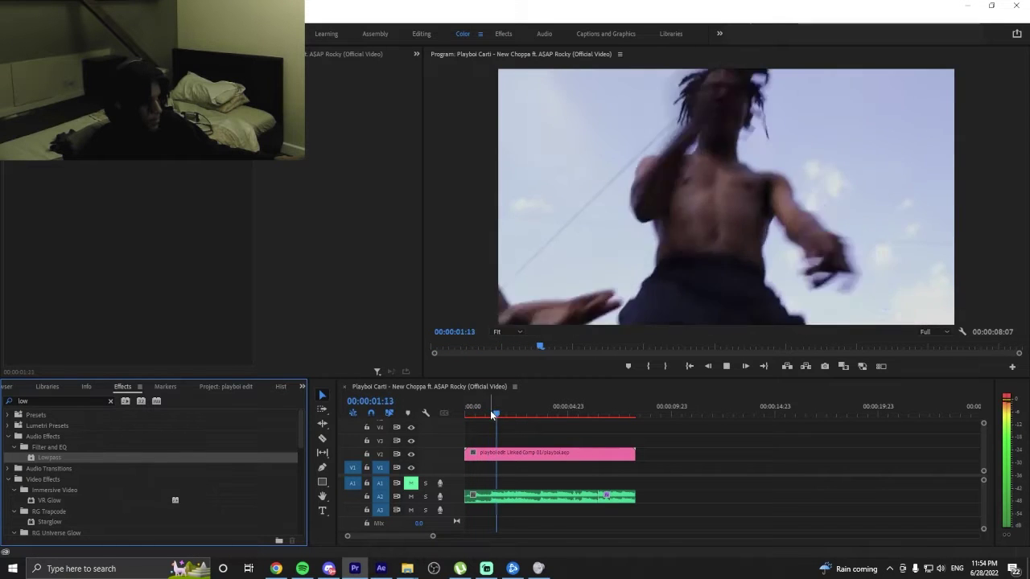
click(499, 413)
drag(499, 413, 518, 414)
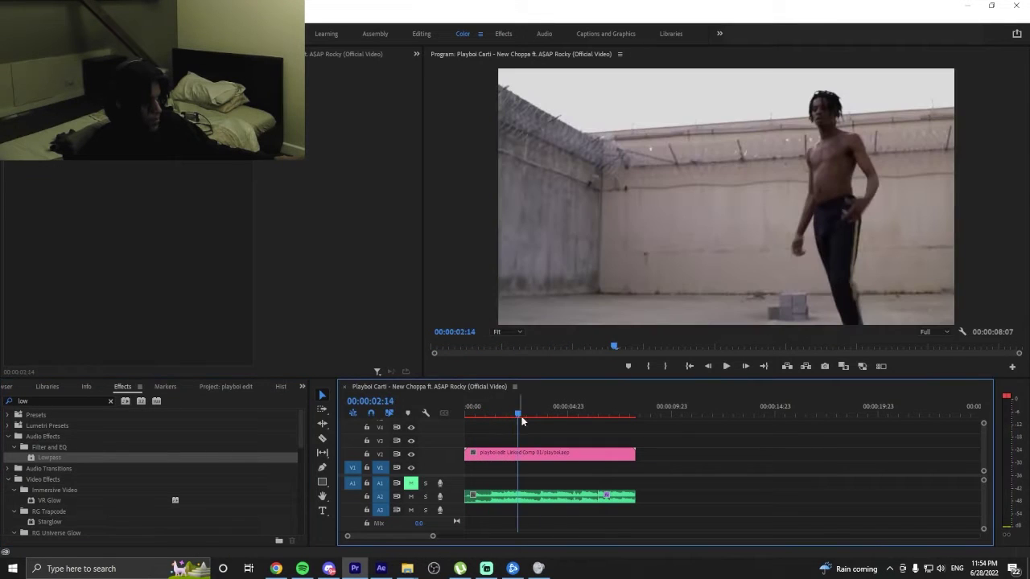
scroll(529, 439, down, 2)
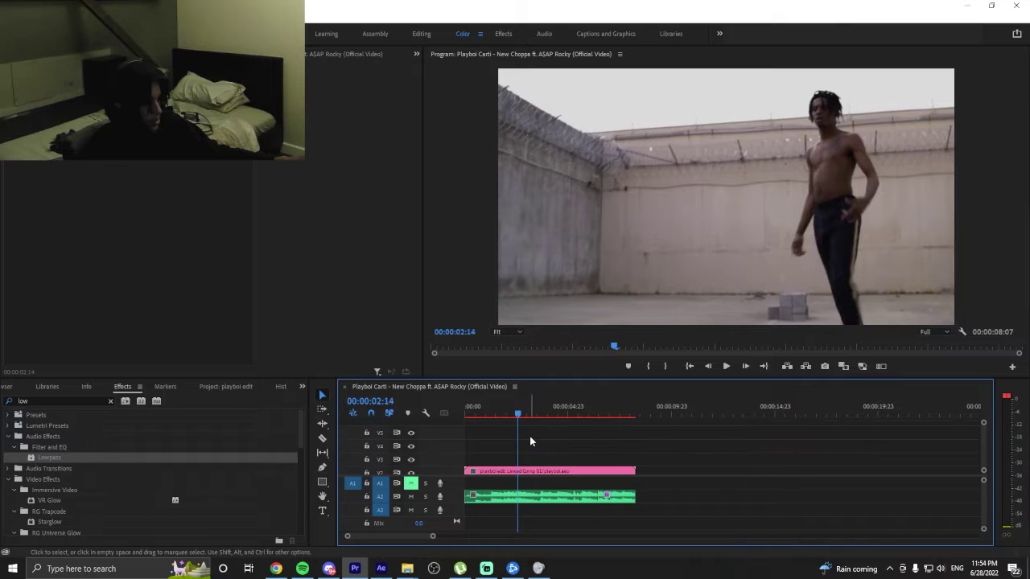
scroll(531, 441, up, 3)
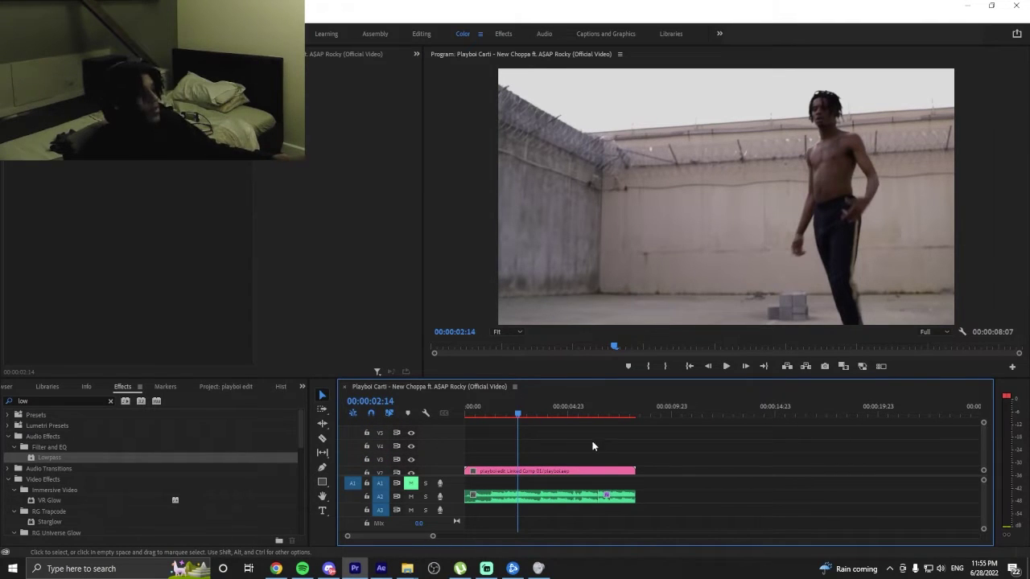
key(space)
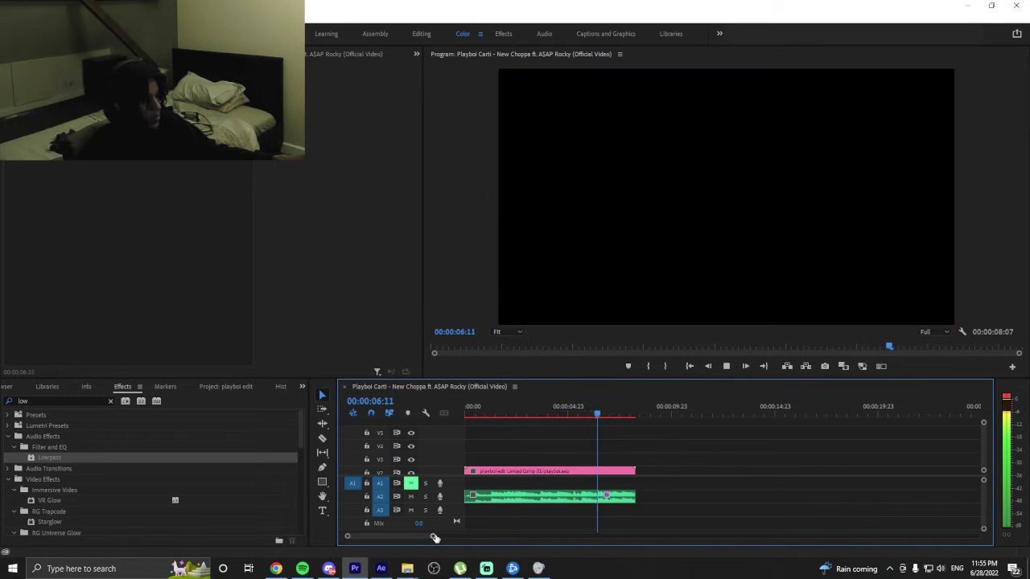
mouse_move(432, 536)
mouse_down()
mouse_move(724, 543)
mouse_move(434, 536)
mouse_up()
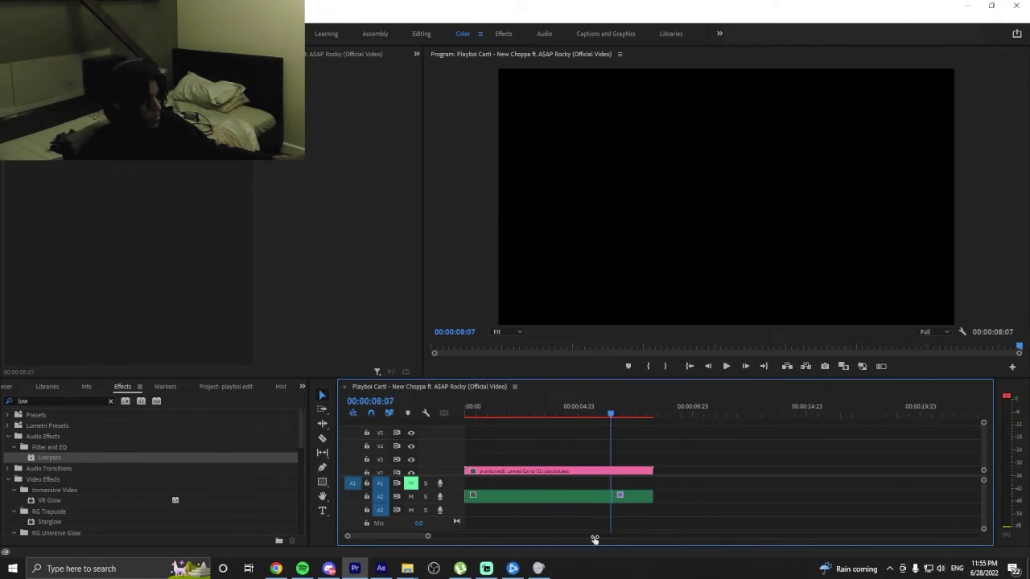
key(space)
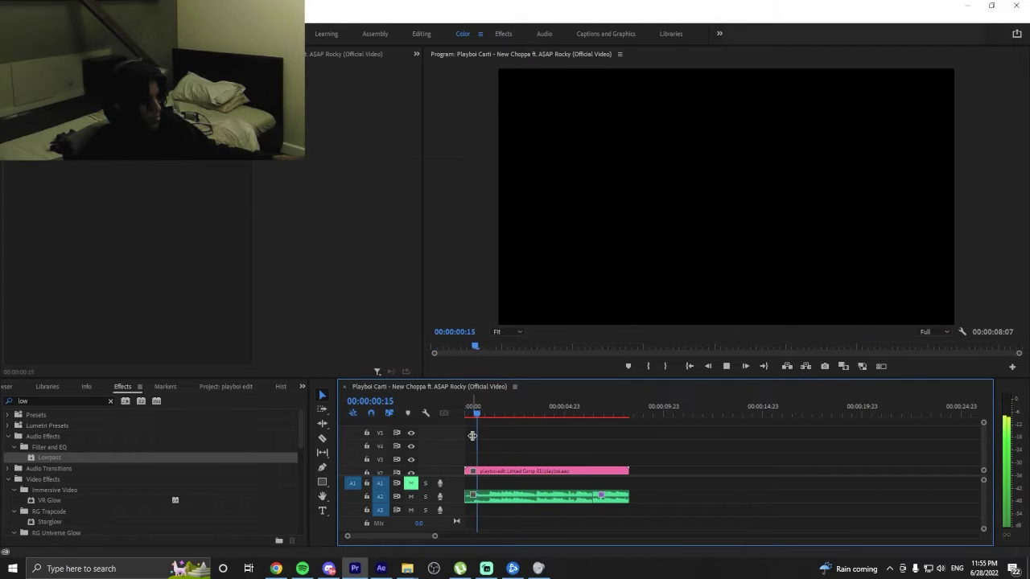
Stop playback, switch to After Effects and extend the first video layer's end to match the second layer's end, at about 02:12.
key(space)
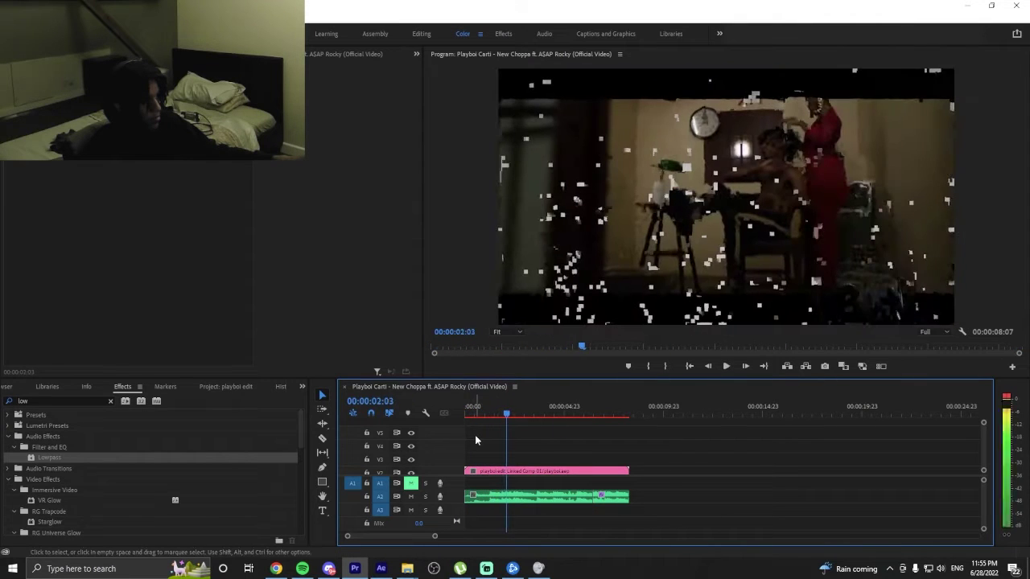
click(382, 569)
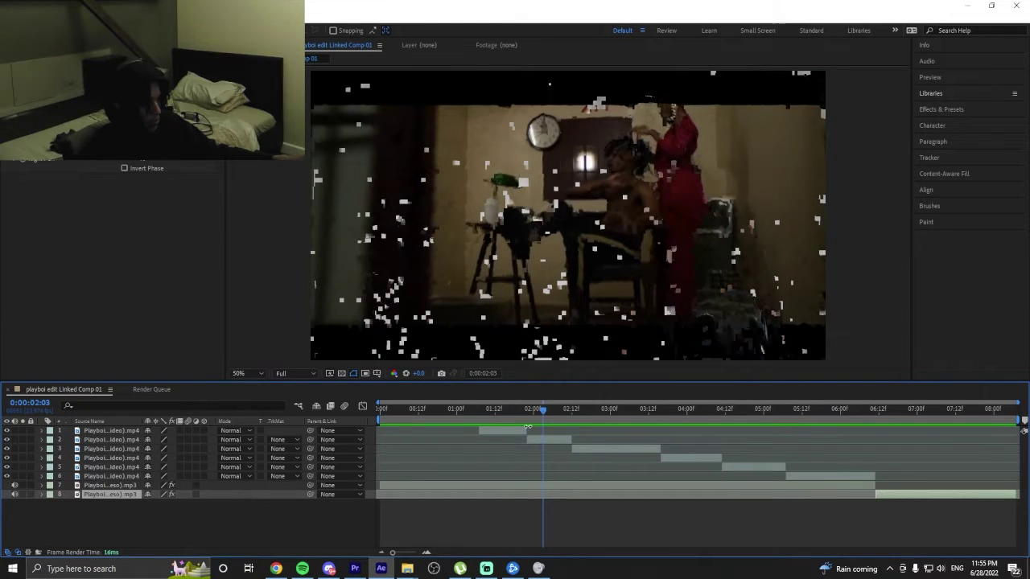
drag(525, 430, 572, 434)
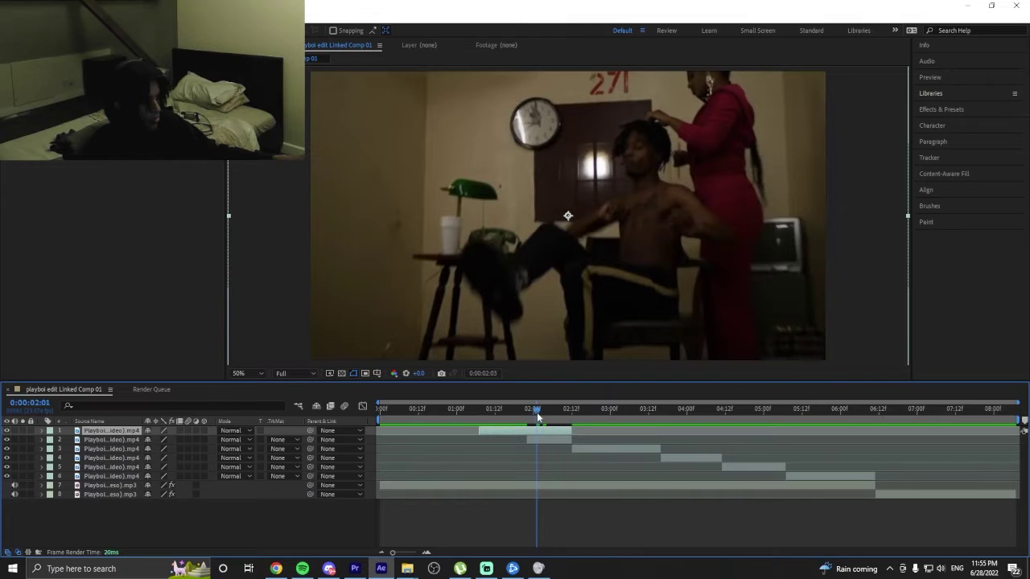
Play back and scrub the composition to check the extended top layer against the neighbouring clips.
click(535, 411)
drag(542, 420, 465, 417)
key(space)
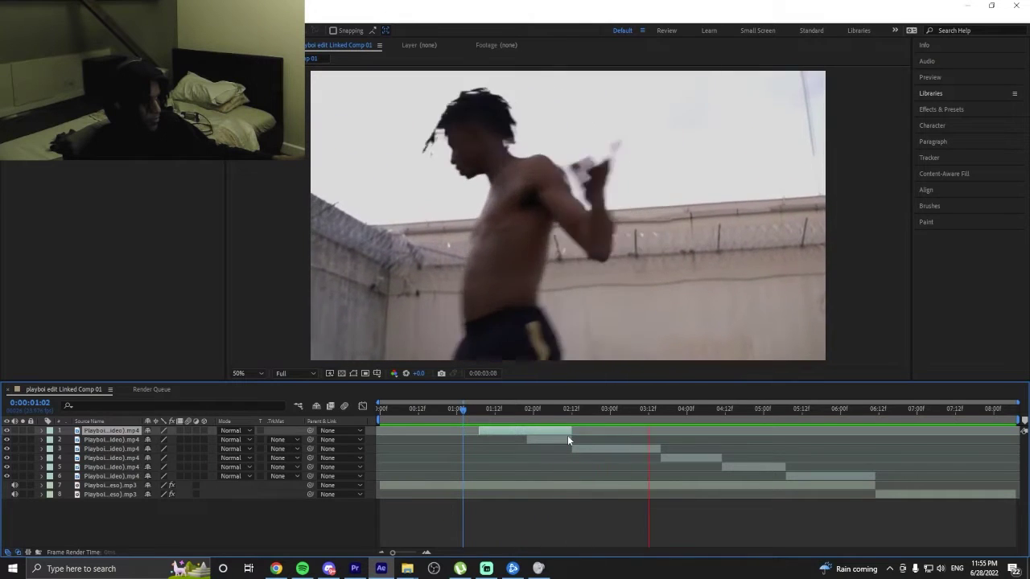
click(559, 425)
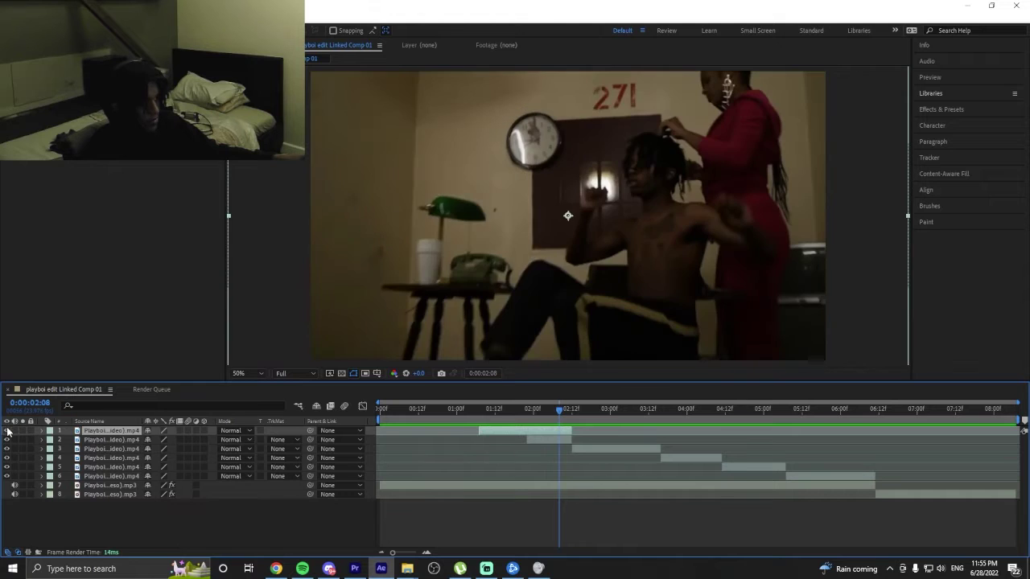
key(Home)
key(space)
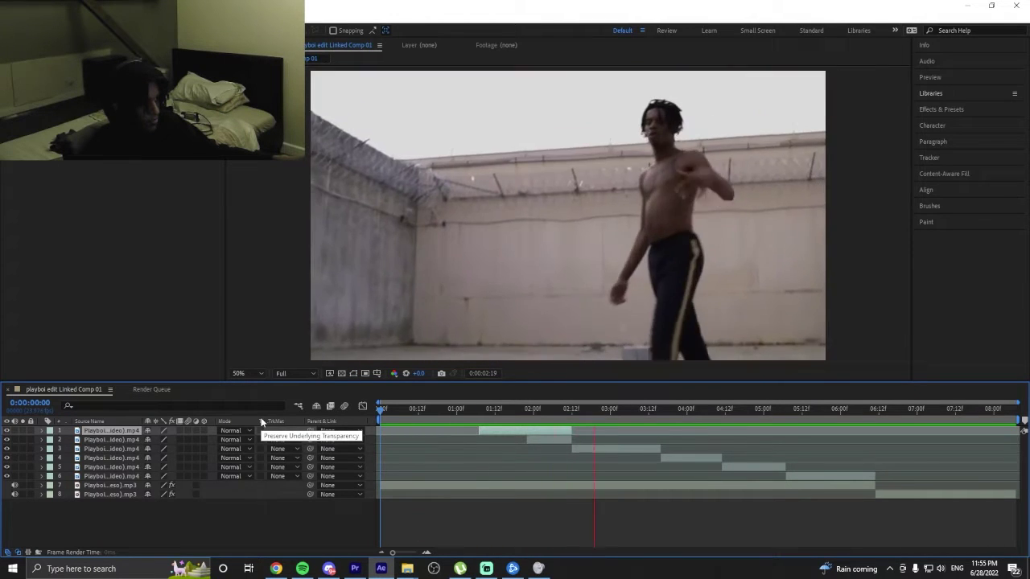
click(522, 410)
drag(522, 409, 487, 410)
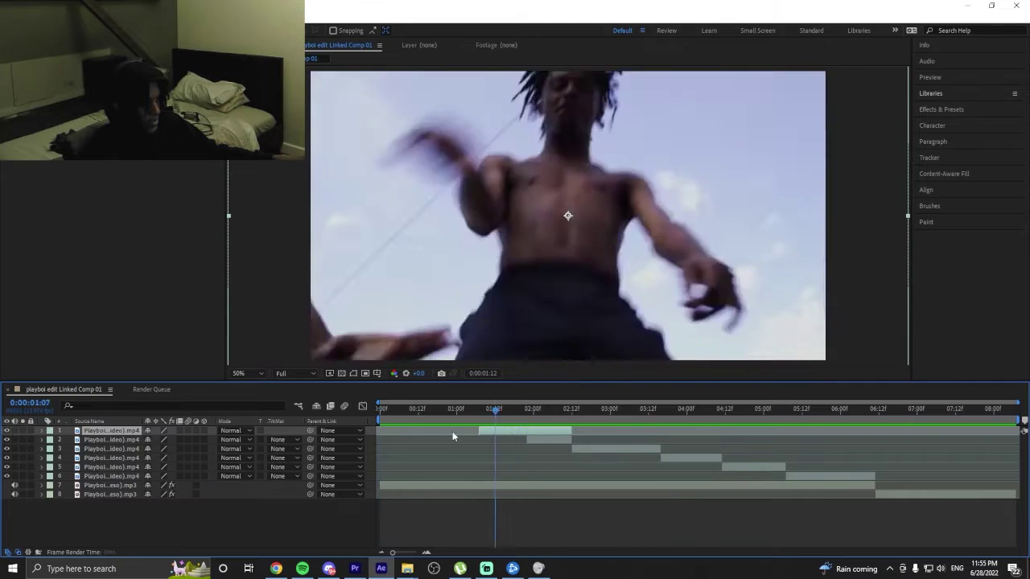
key(Home)
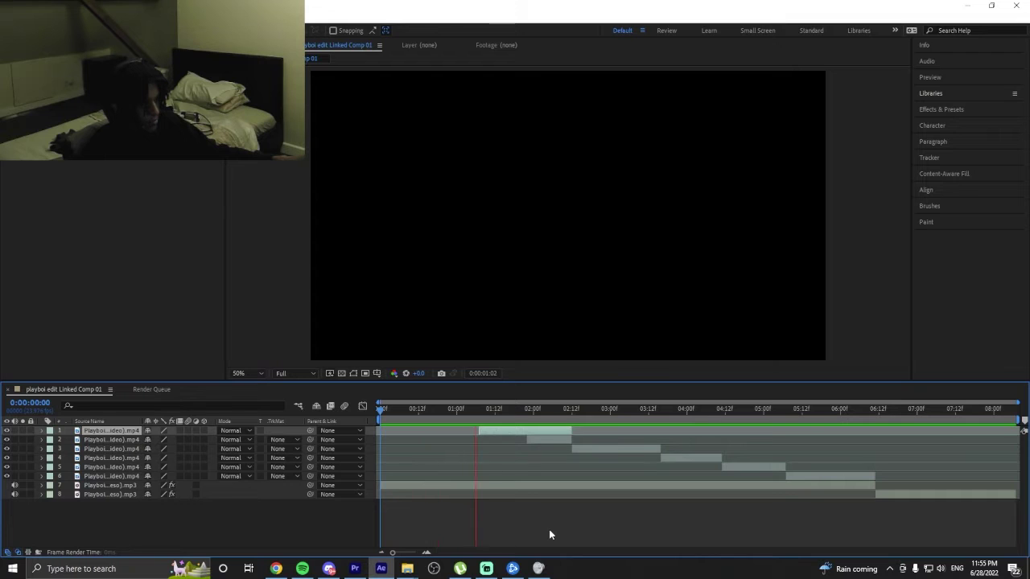
key(space)
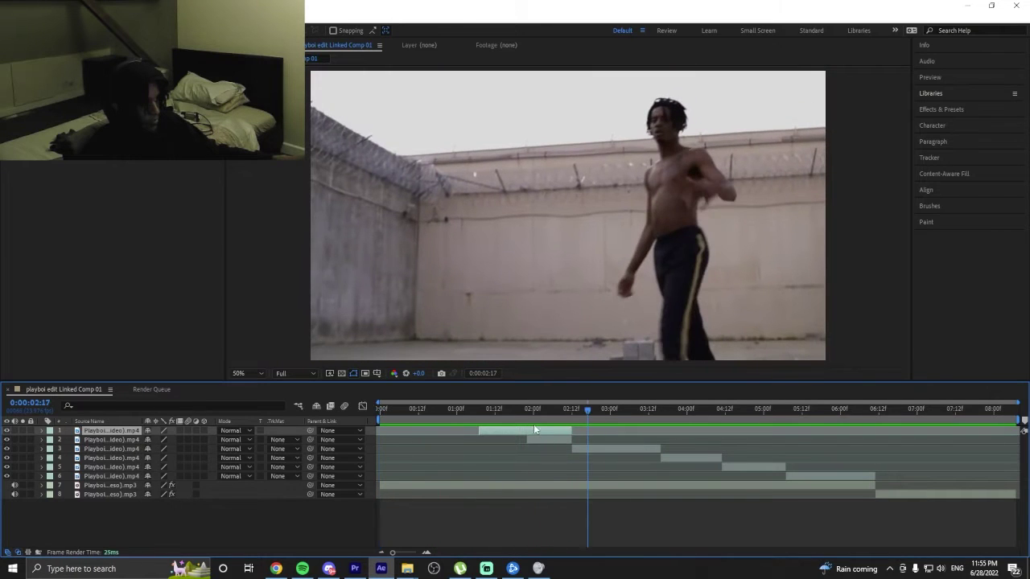
click(522, 416)
key(space)
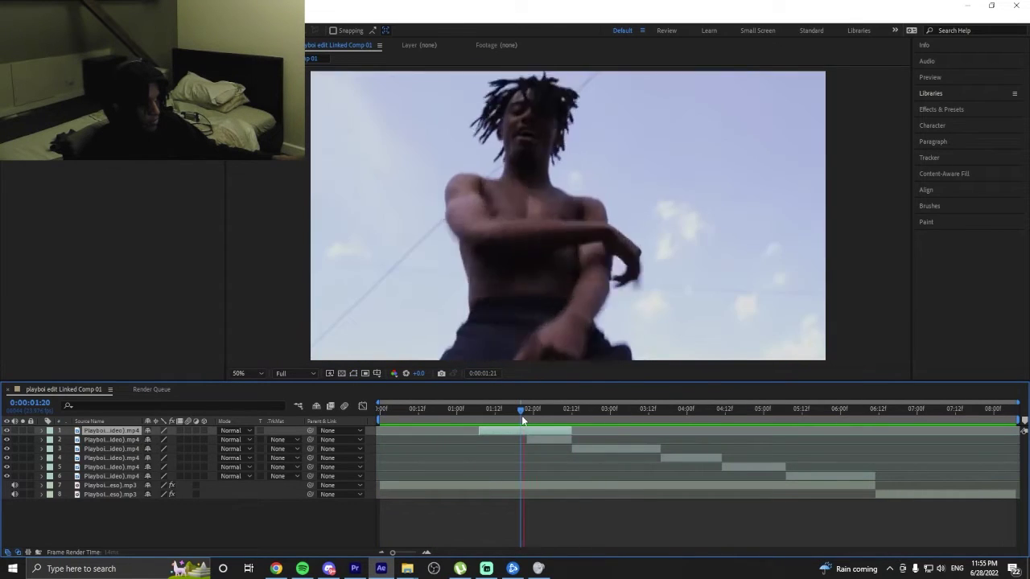
key(space)
key(Home)
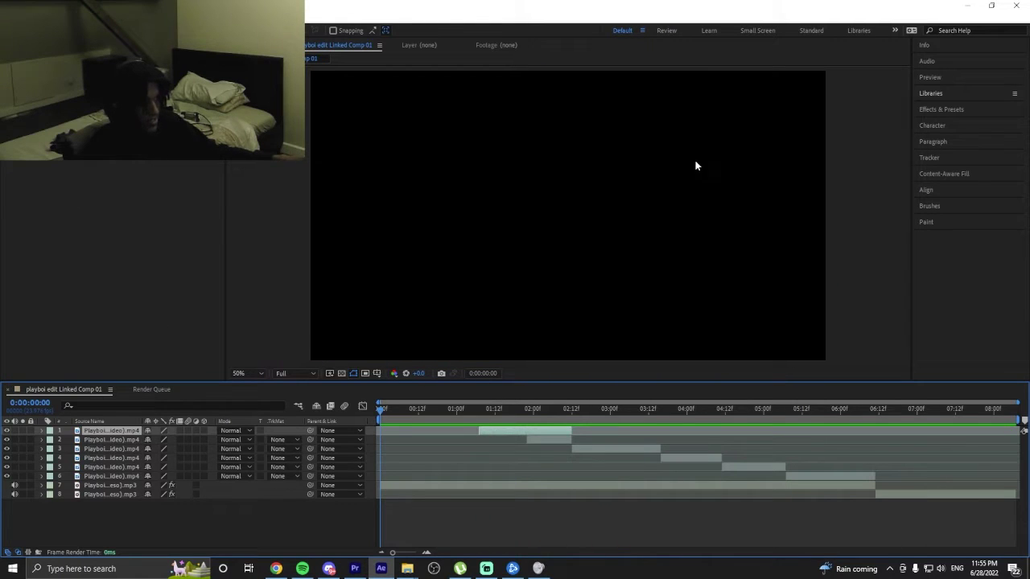
Split the top video layer at 0:00:01:22, where the second clip begins, and preview the cut.
click(933, 108)
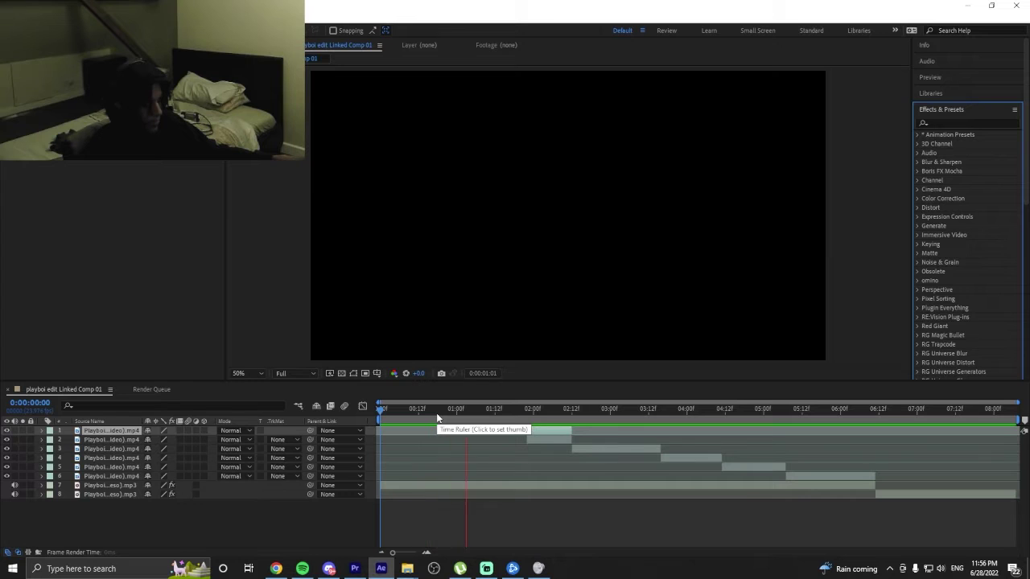
drag(437, 418, 528, 420)
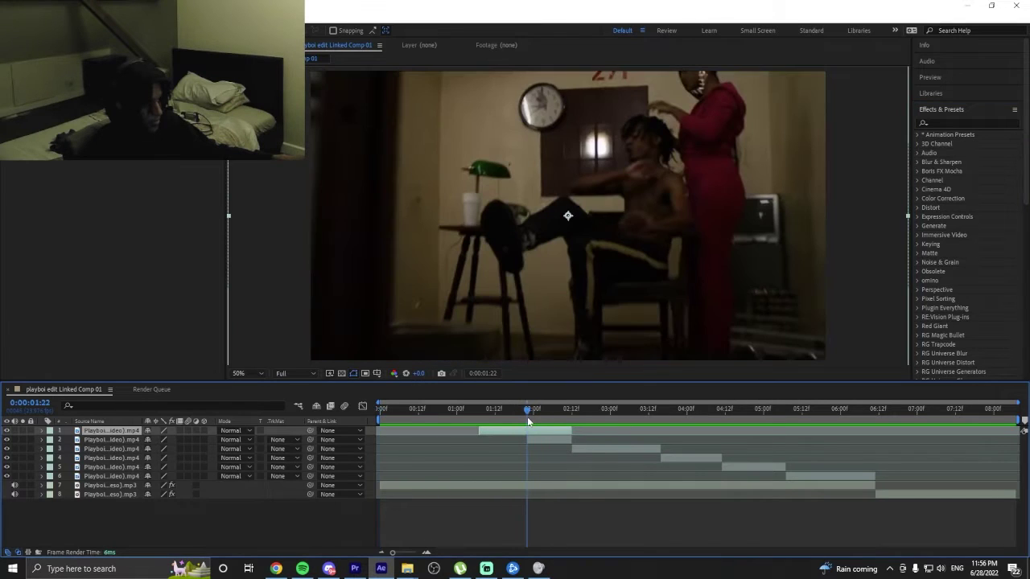
key(ctrl+shift+d)
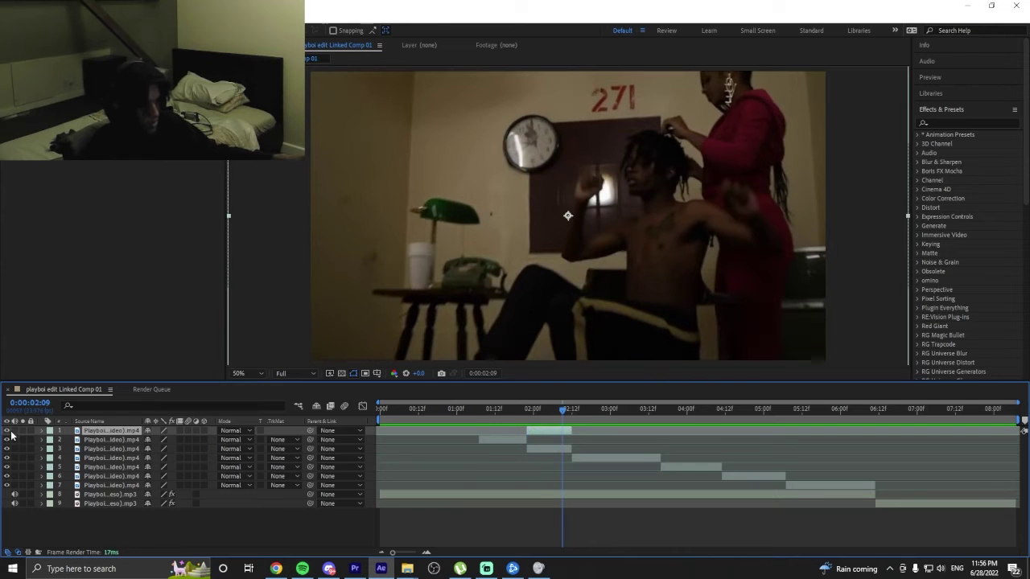
key(F2)
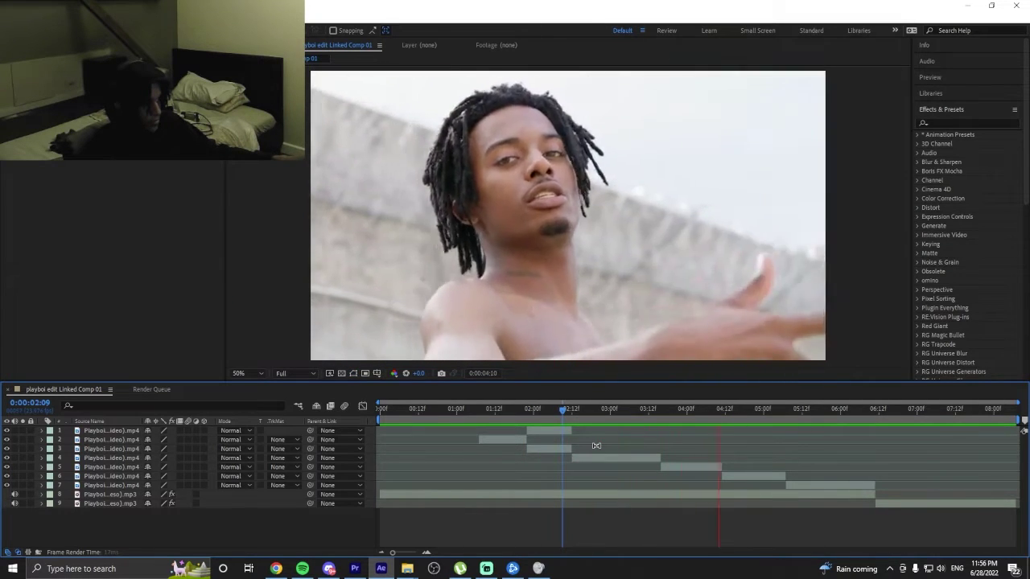
key(Home)
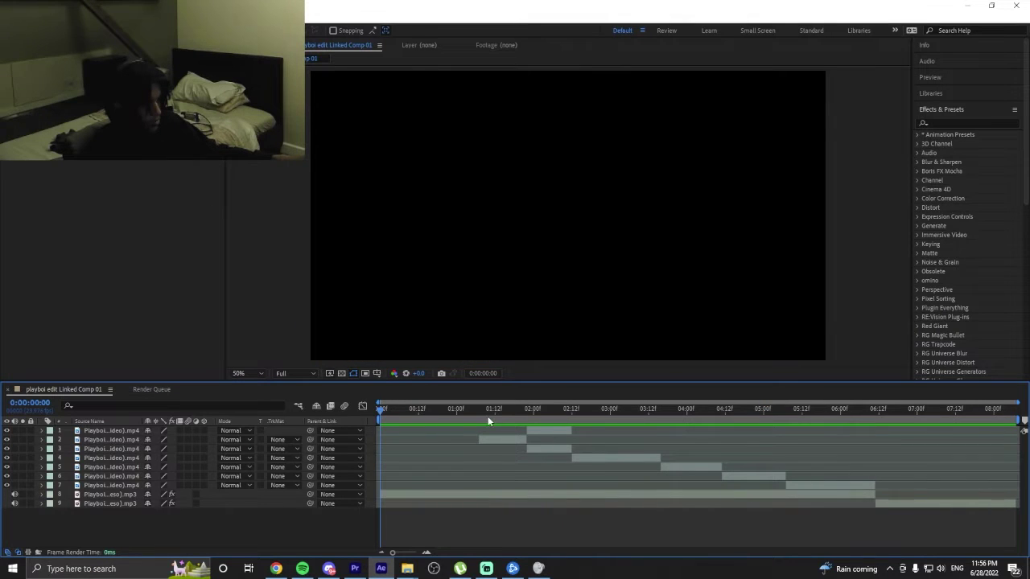
Pre-compose the video layer that starts at 0:00:01:07, moving all attributes into the new composition.
drag(484, 416, 478, 416)
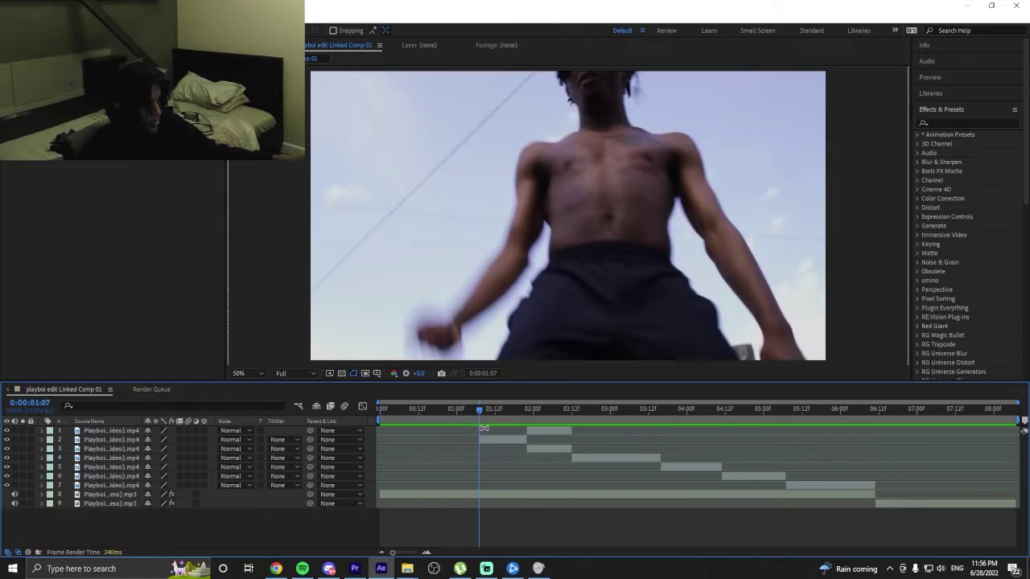
right_click(490, 439)
click(533, 365)
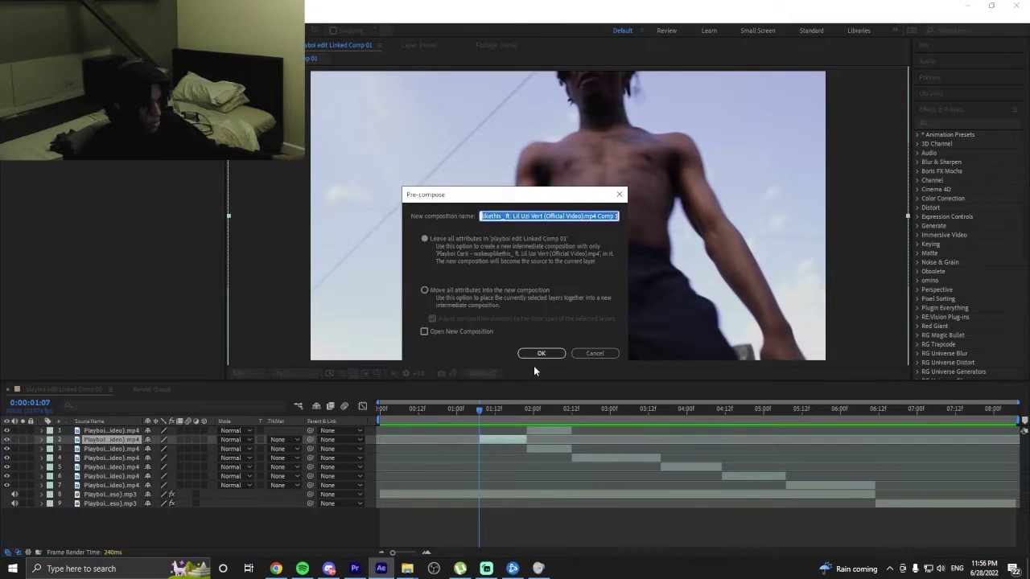
click(455, 304)
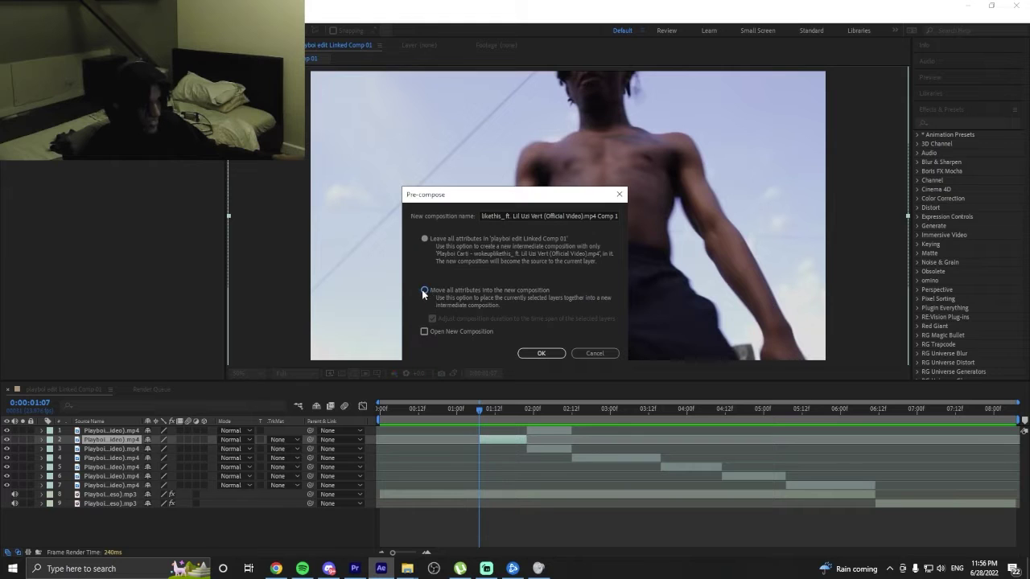
click(422, 292)
click(534, 354)
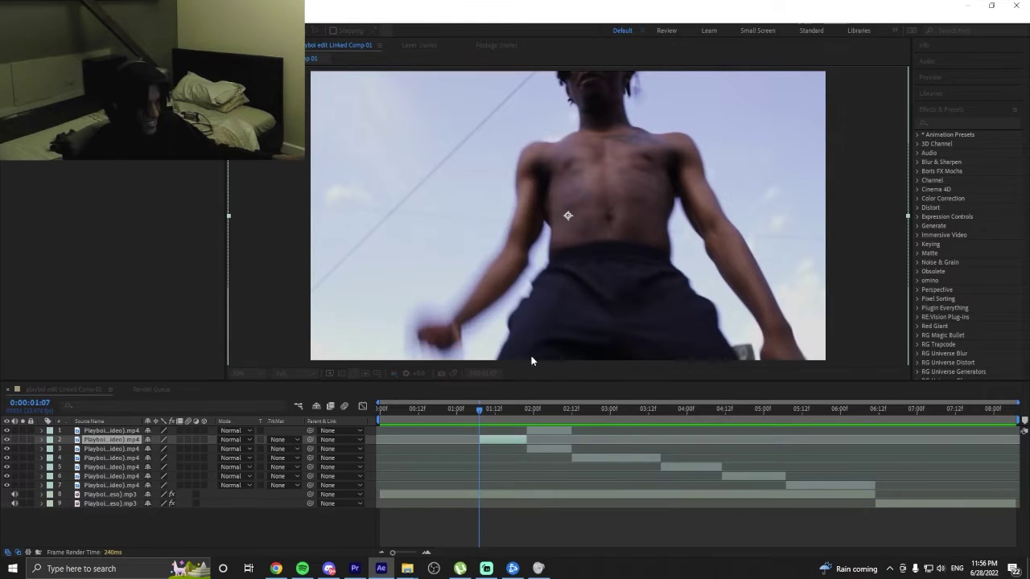
Open the pre-composed clip, duplicate its video layer and open the upper copy in the layer viewer.
double_click(490, 440)
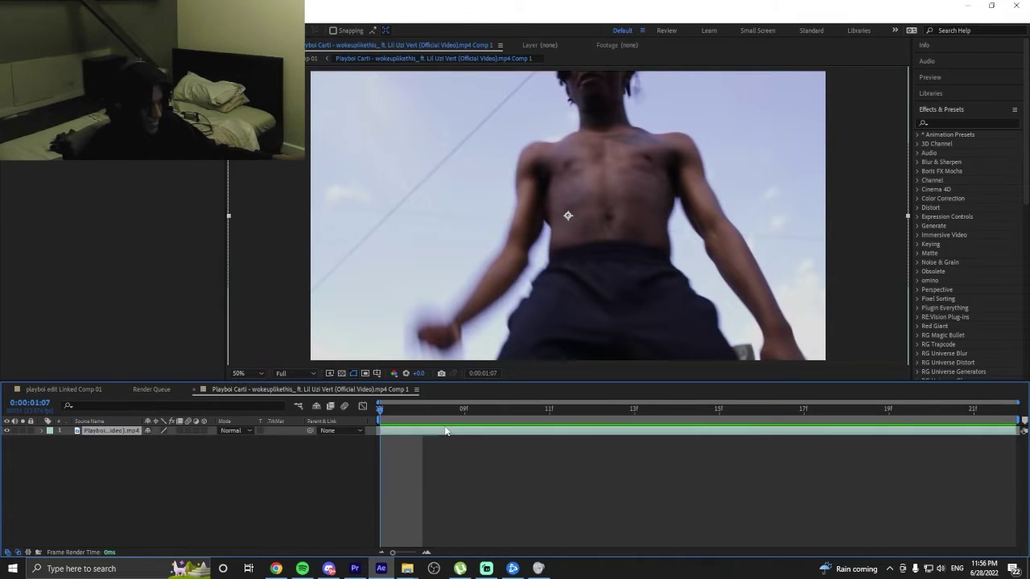
key(ctrl+d)
double_click(444, 431)
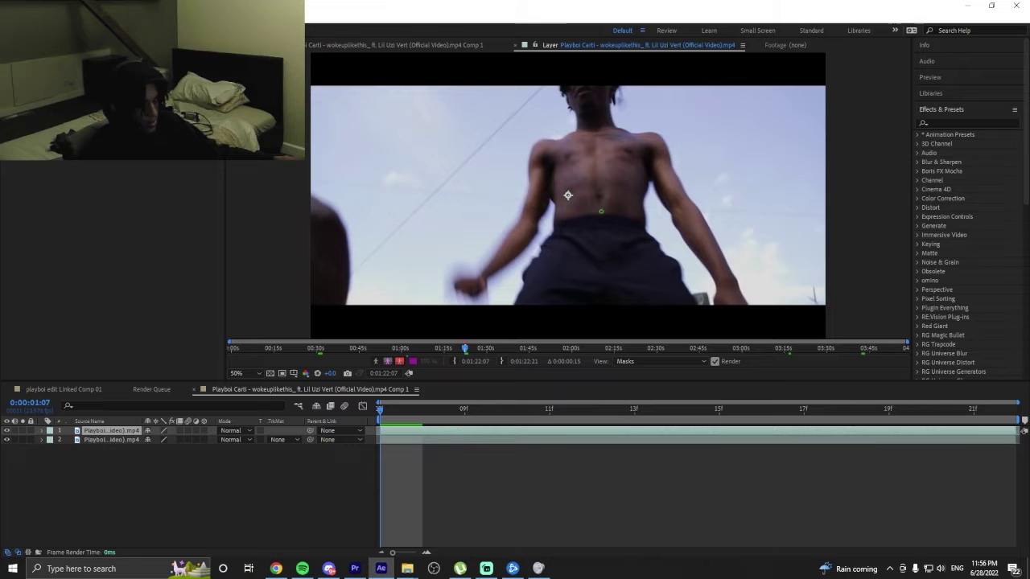
Try to isolate the performer with a Roto Brush stroke down his torso, then undo it and return to the pre-composition view.
drag(592, 150, 598, 303)
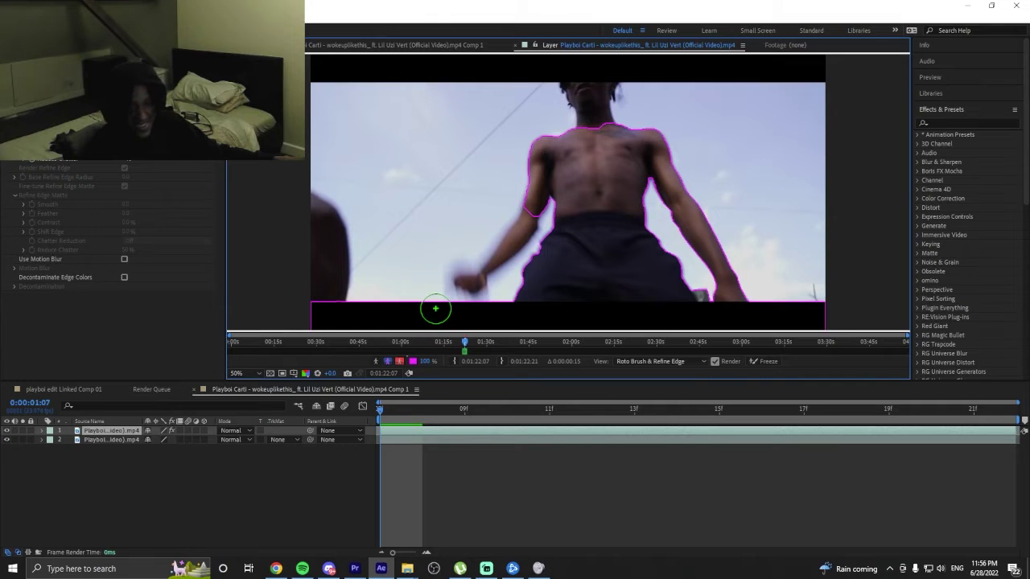
key(ctrl+z)
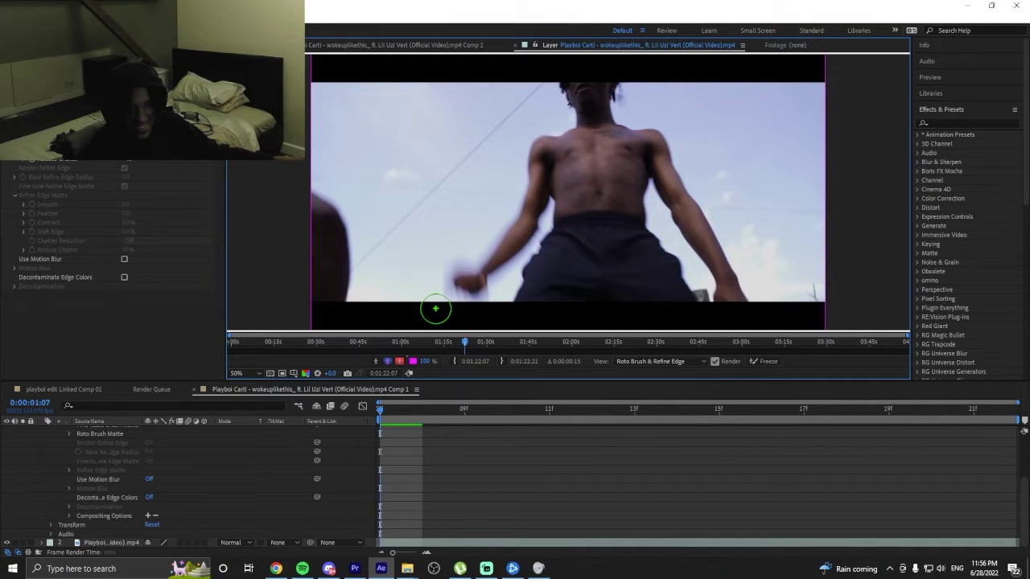
click(323, 45)
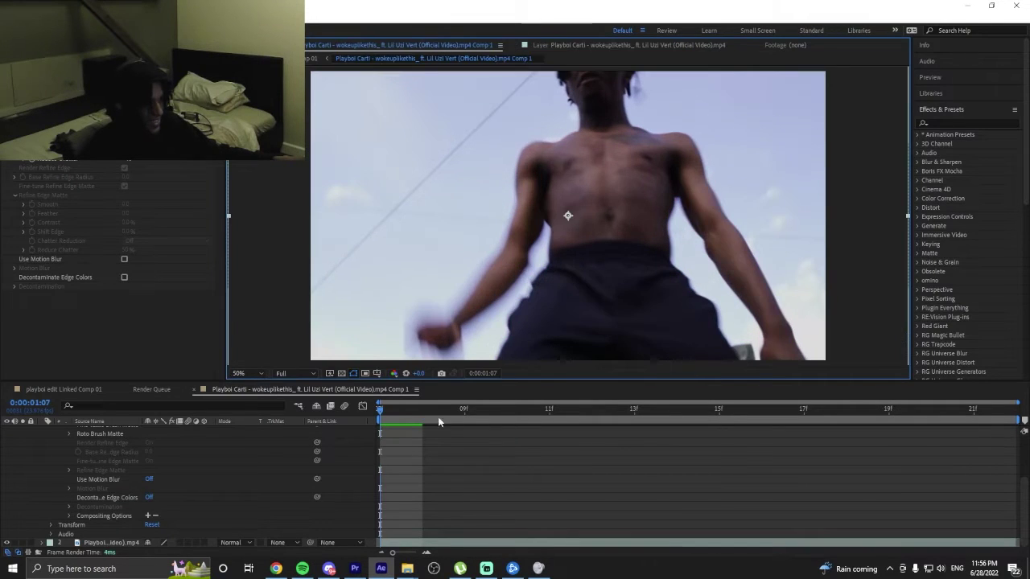
scroll(451, 430, up, 5)
click(416, 432)
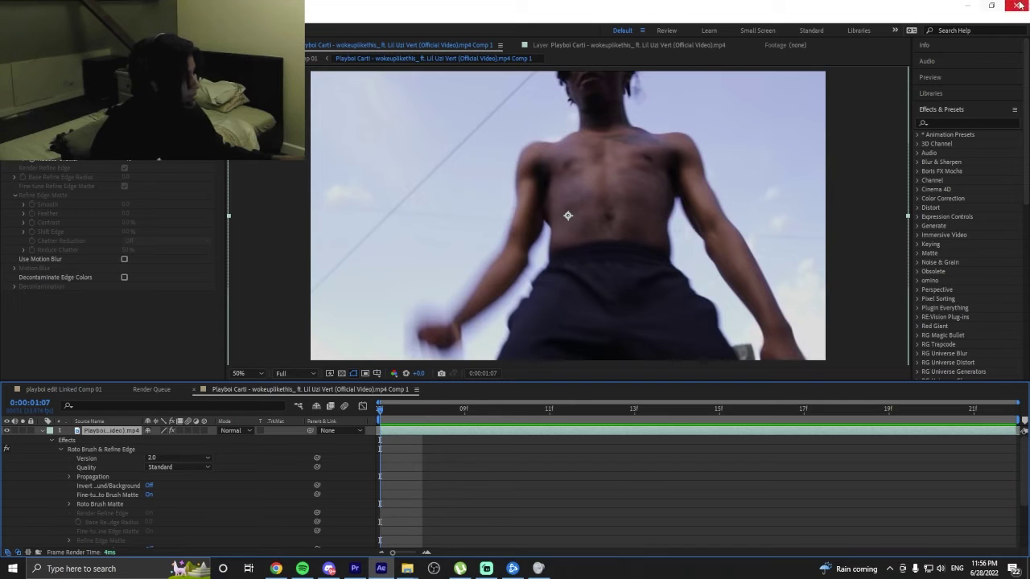
Close After Effects and, in Premiere Pro, undo the linked composition replacement to restore the original clips on the timeline.
click(520, 297)
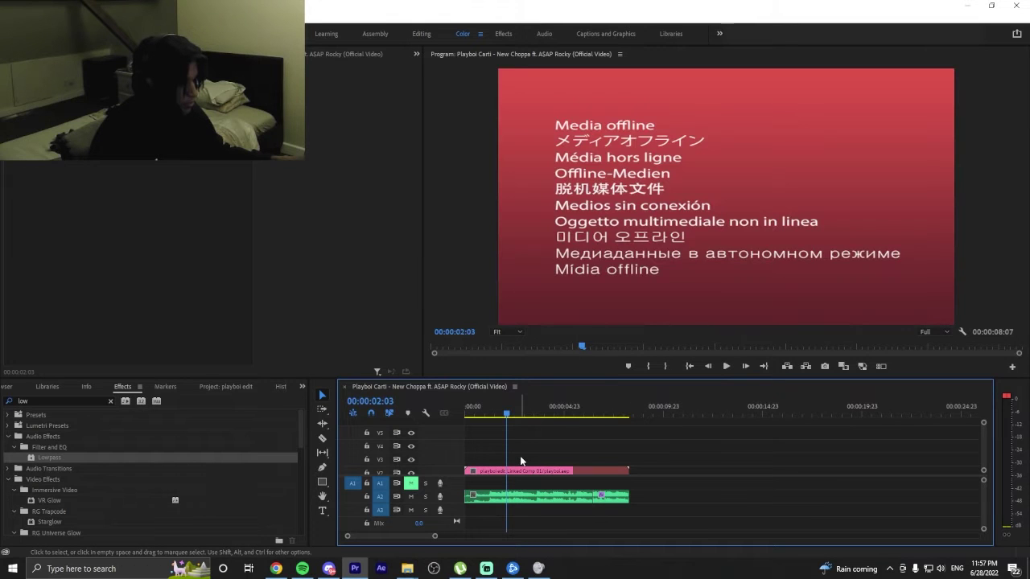
key(ctrl+z)
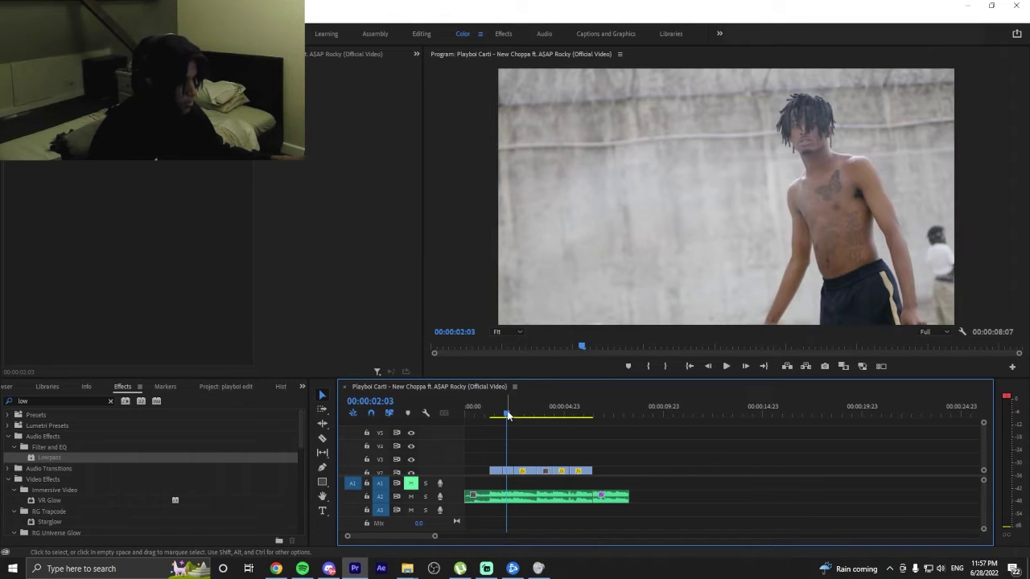
key(space)
key(space)
key(space)
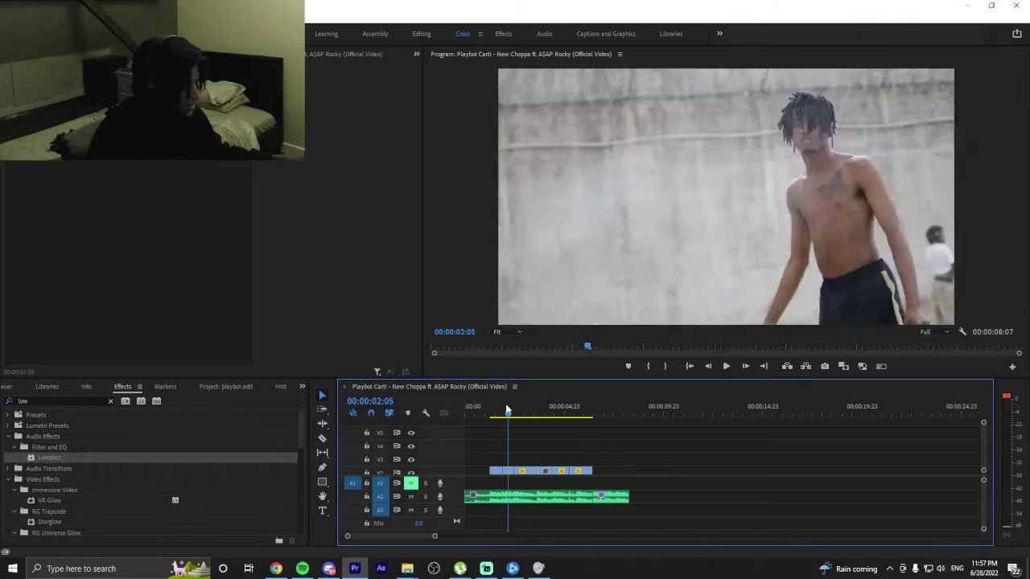
key(space)
key(Home)
scroll(532, 464, down, 1)
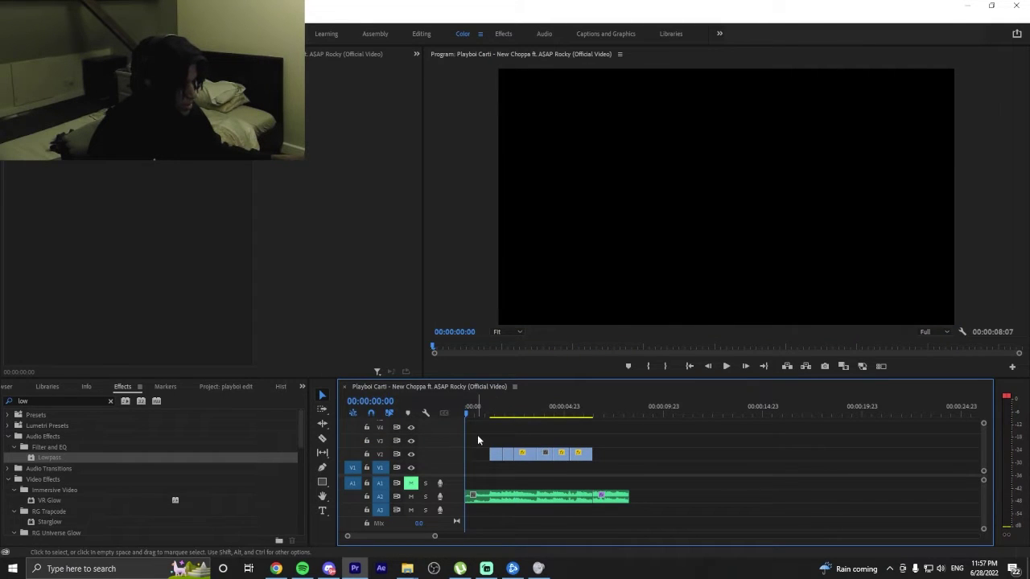
Create a new adjustment layer in the playboi edit project with the default settings.
click(225, 388)
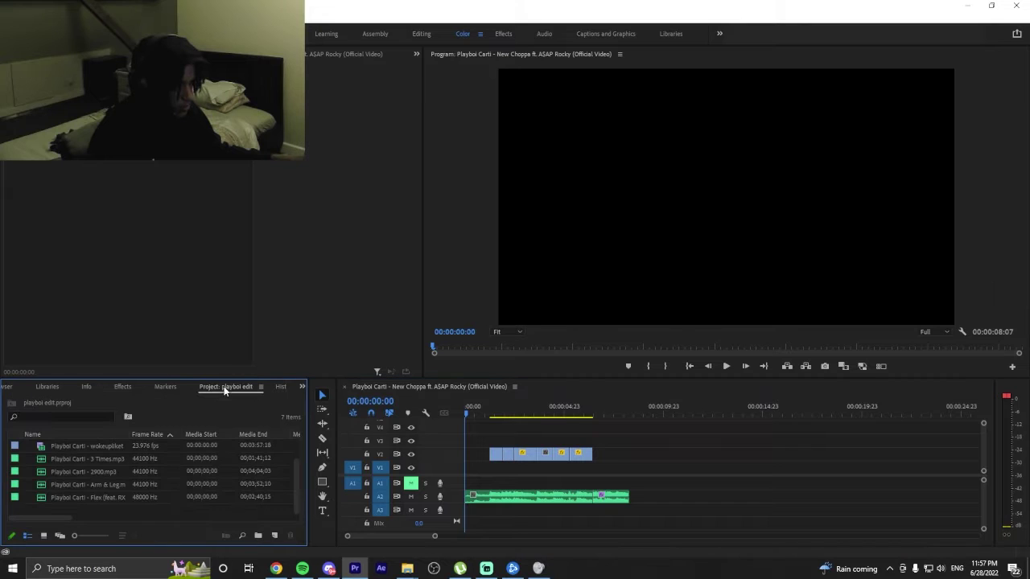
right_click(213, 420)
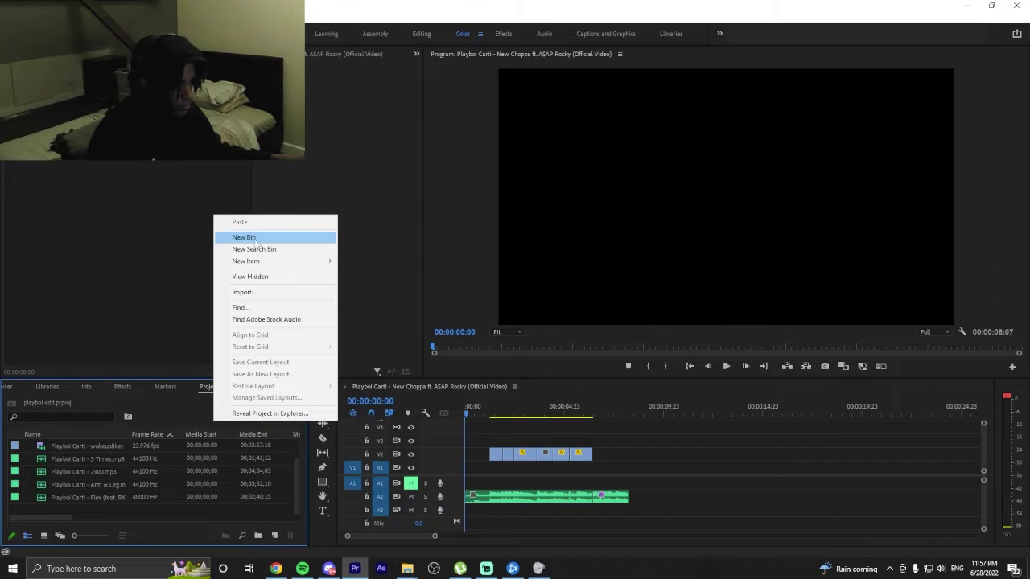
mouse_move(312, 261)
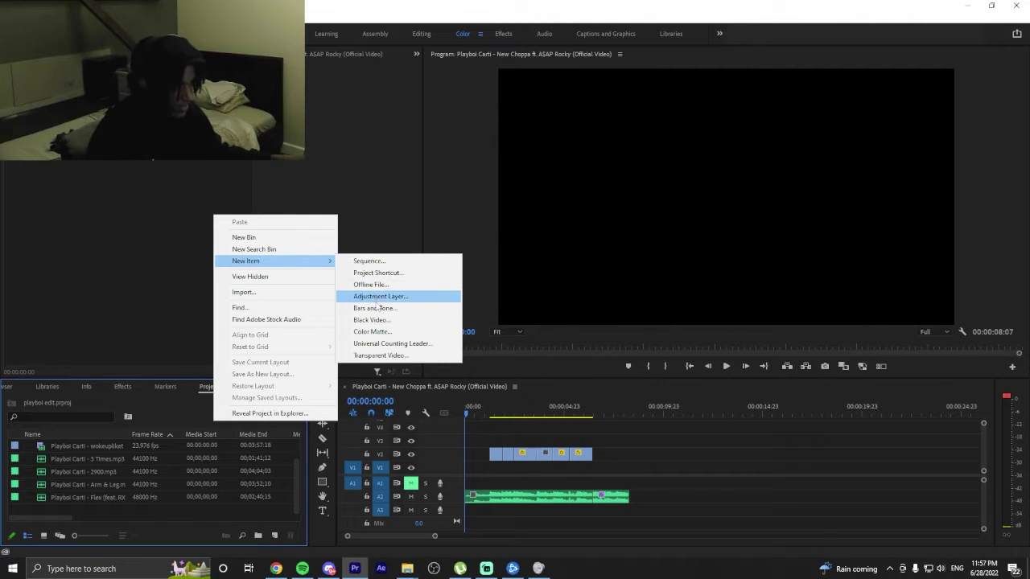
click(381, 296)
click(533, 322)
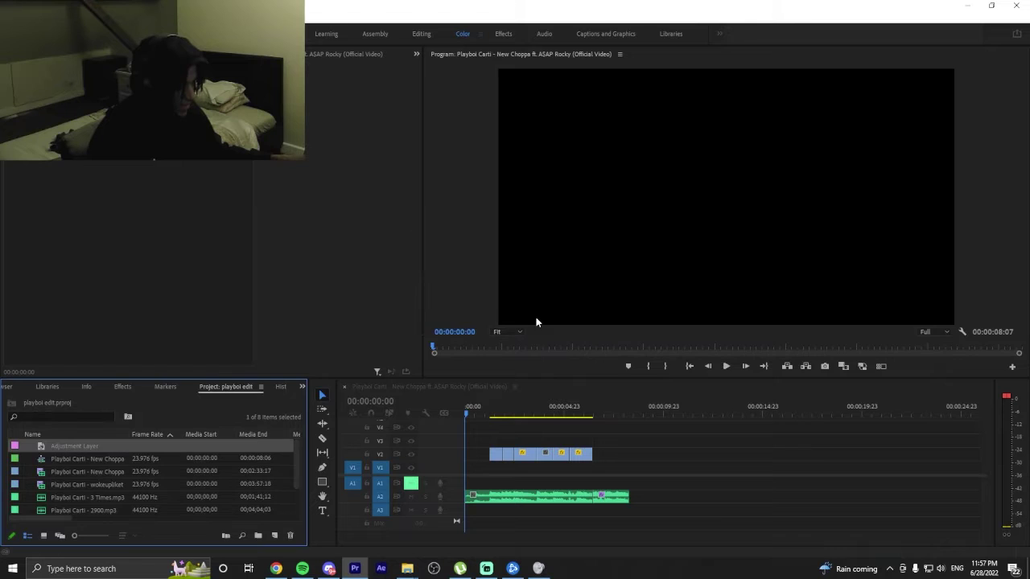
Place the adjustment layer on track V3 above the video clips and trim its end to match the last clip.
drag(116, 444, 494, 440)
drag(592, 438, 592, 438)
drag(532, 413, 512, 414)
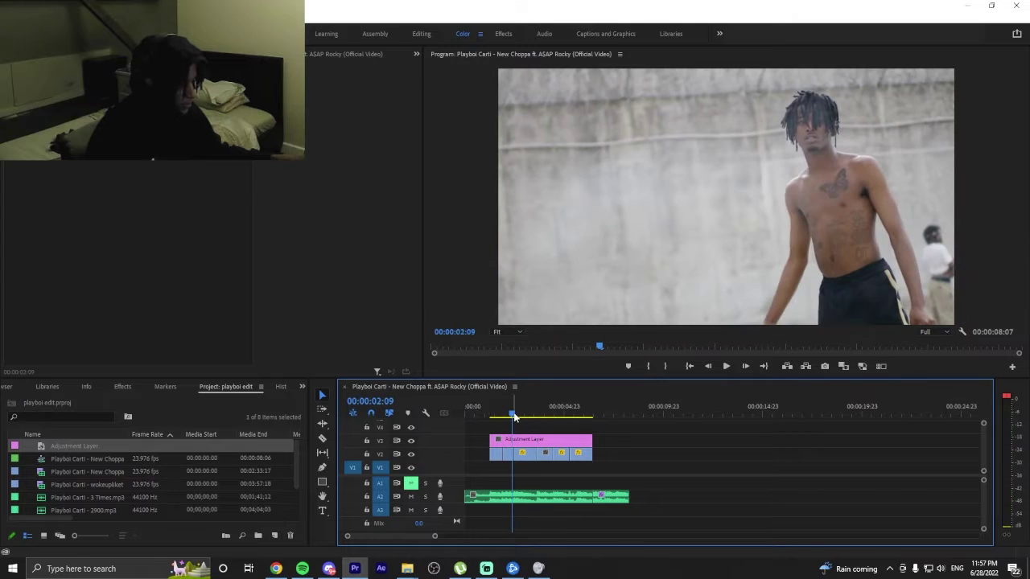
Find the sharpening effects and apply Sharpen to the adjustment layer on track V3.
click(528, 441)
scroll(265, 388, up, 5)
scroll(267, 387, down, 6)
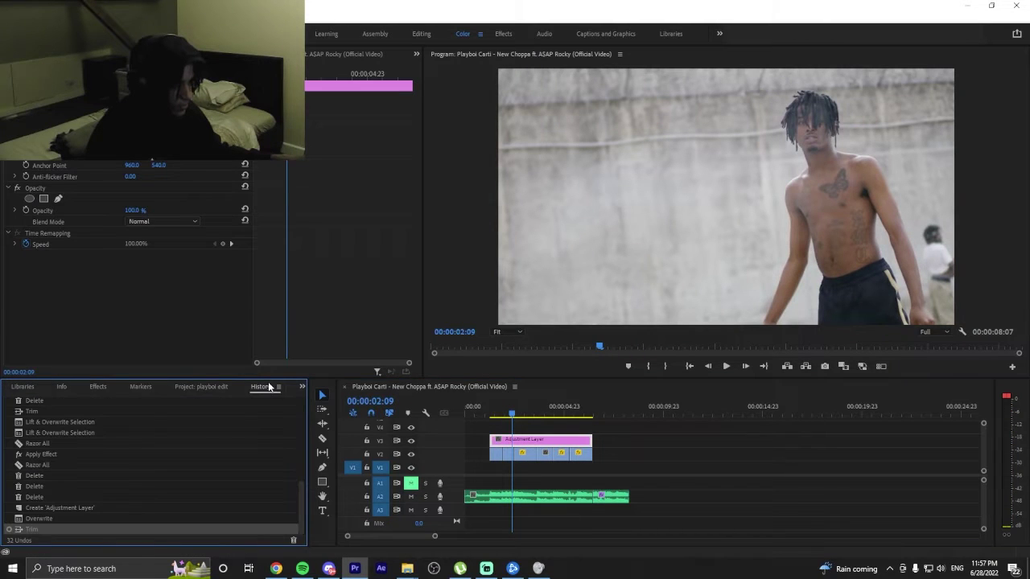
scroll(187, 388, up, 1)
scroll(124, 387, down, 1)
click(97, 386)
click(111, 401)
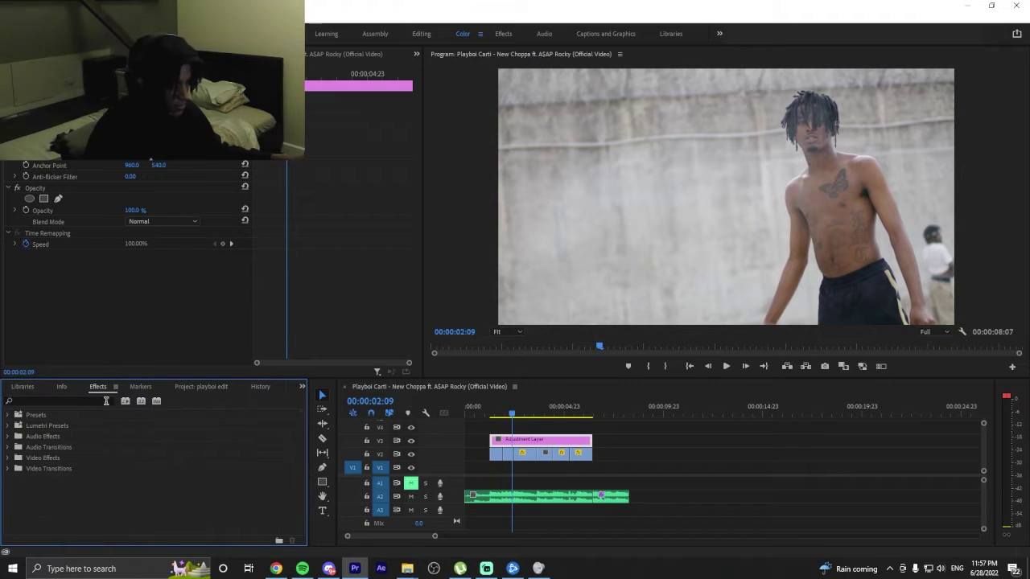
text(sharp)
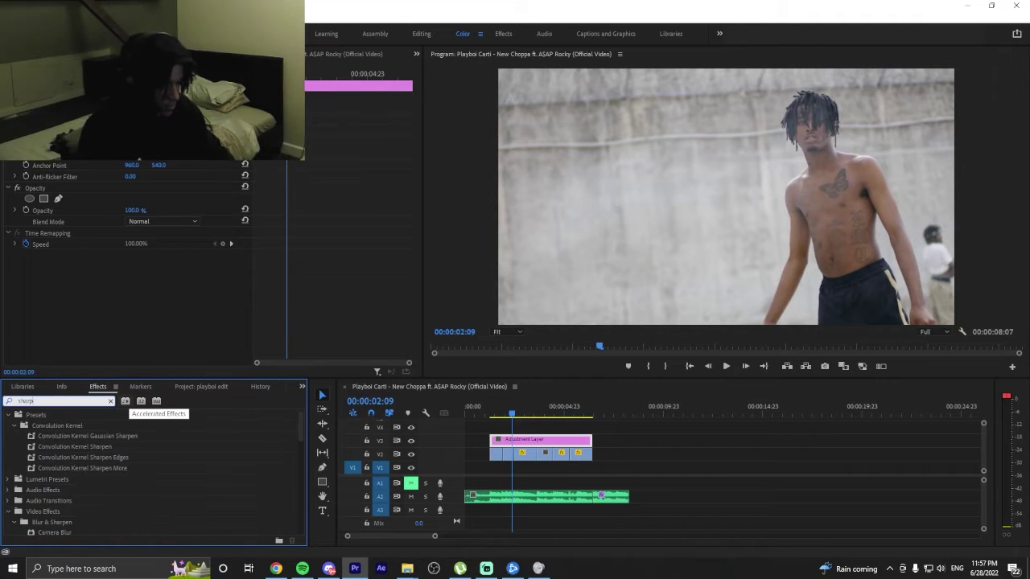
scroll(104, 456, down, 3)
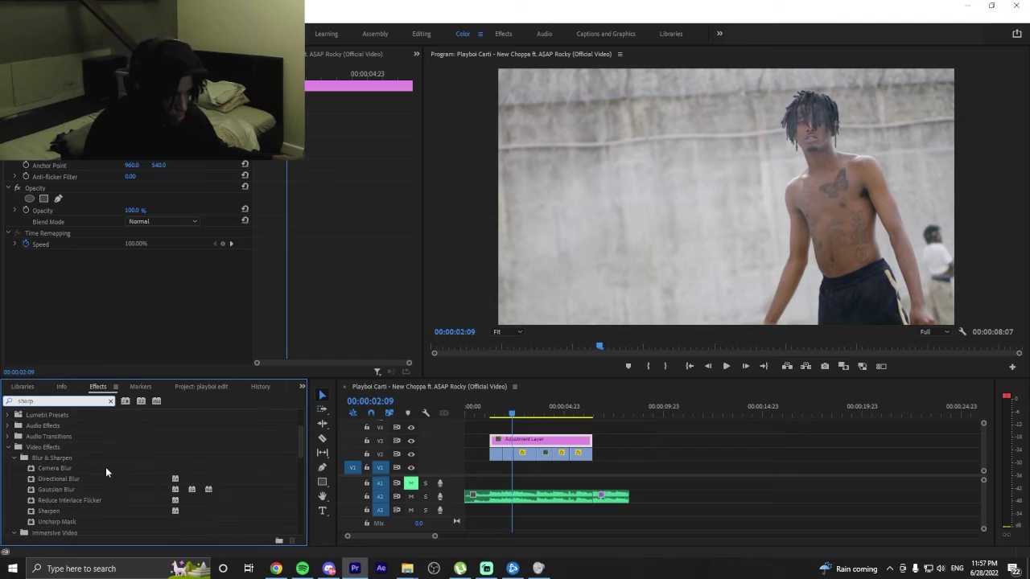
scroll(106, 472, down, 1)
double_click(54, 488)
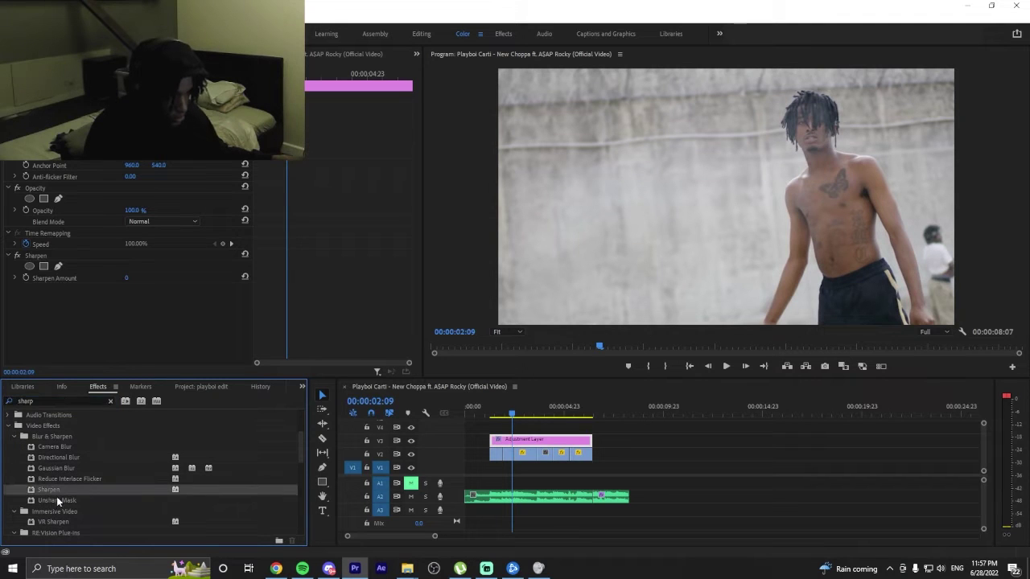
Apply the Unsharp Mask effect twice to the adjustment layer.
double_click(57, 499)
double_click(56, 500)
scroll(129, 306, down, 1)
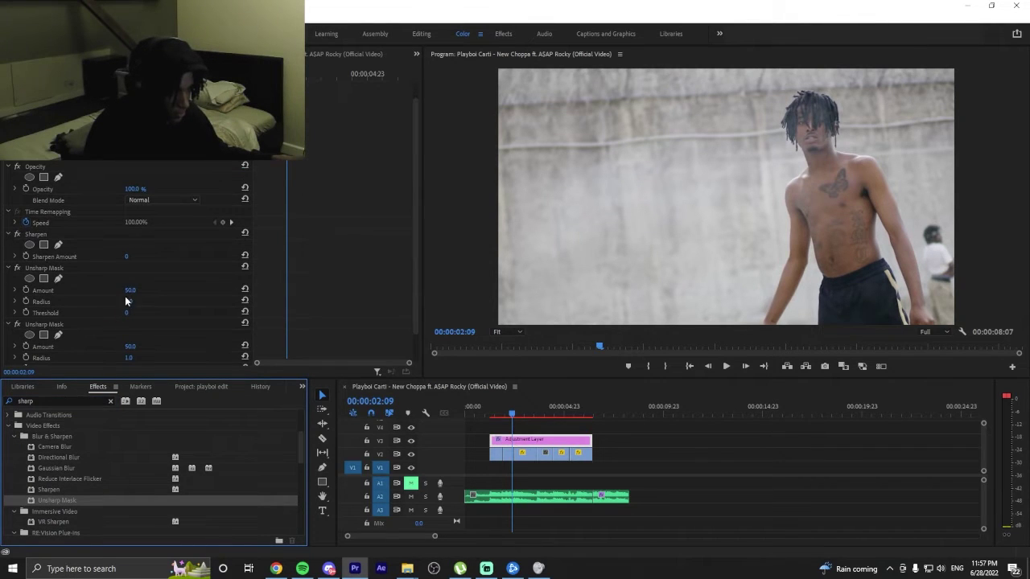
Set the first Unsharp Mask's amount to 25 and radius to 50, and set the Sharpen Amount to 25.
click(132, 290)
text(25)
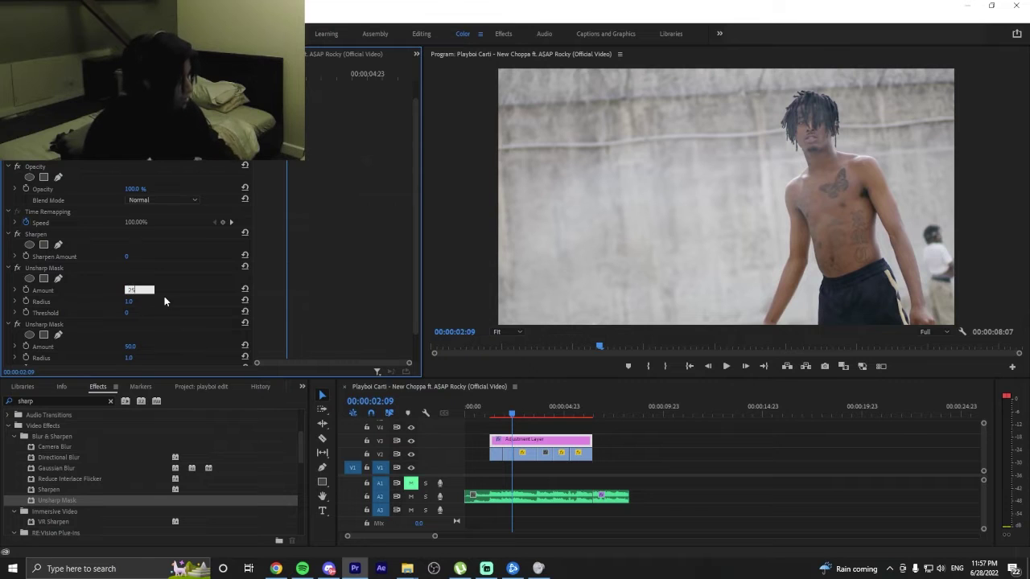
key(Return)
click(130, 301)
text(50)
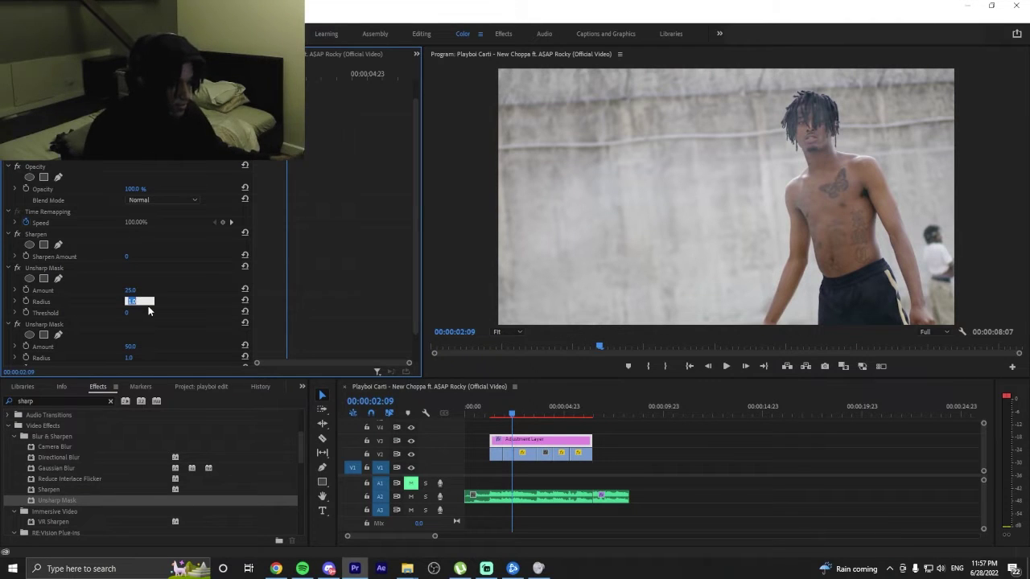
key(Return)
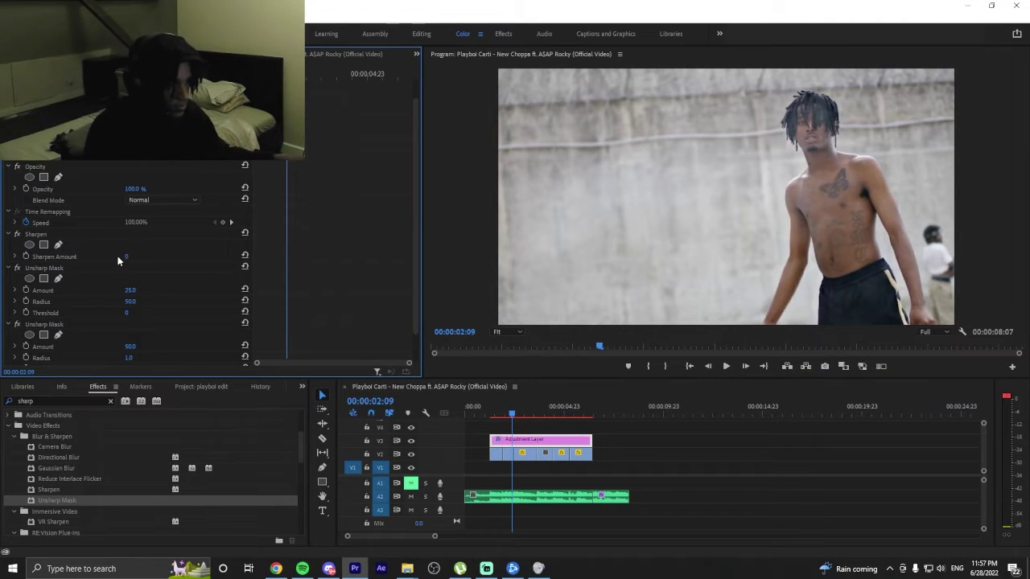
text(25)
key(Return)
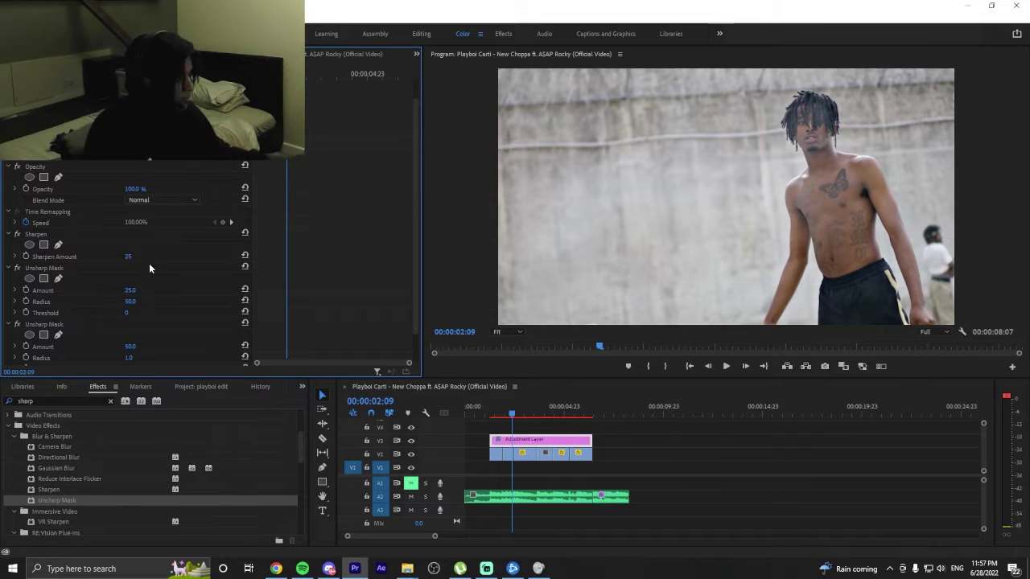
Play back the sharpened montage from its first clip, and again with the program monitor maximized.
click(493, 416)
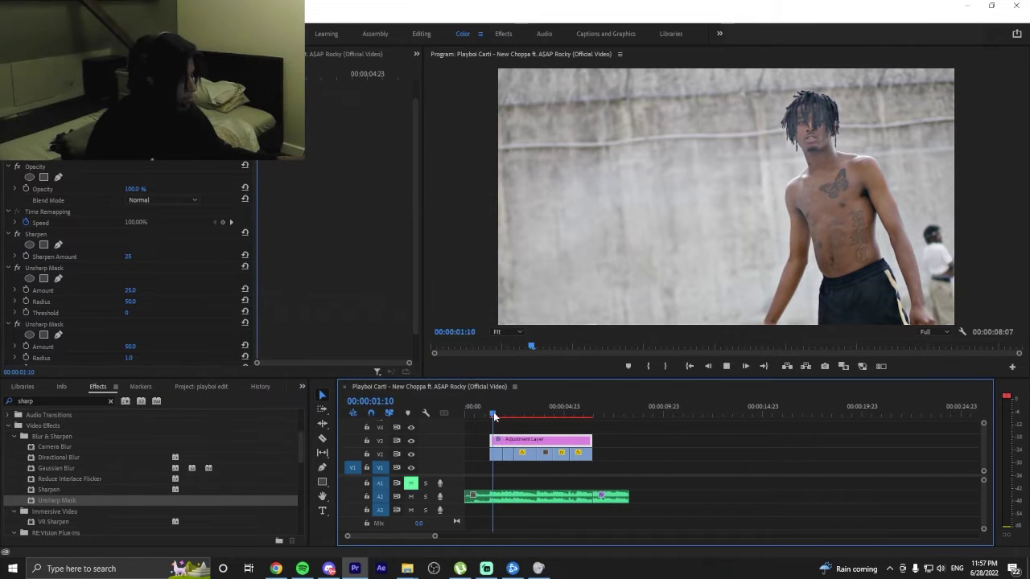
key(space)
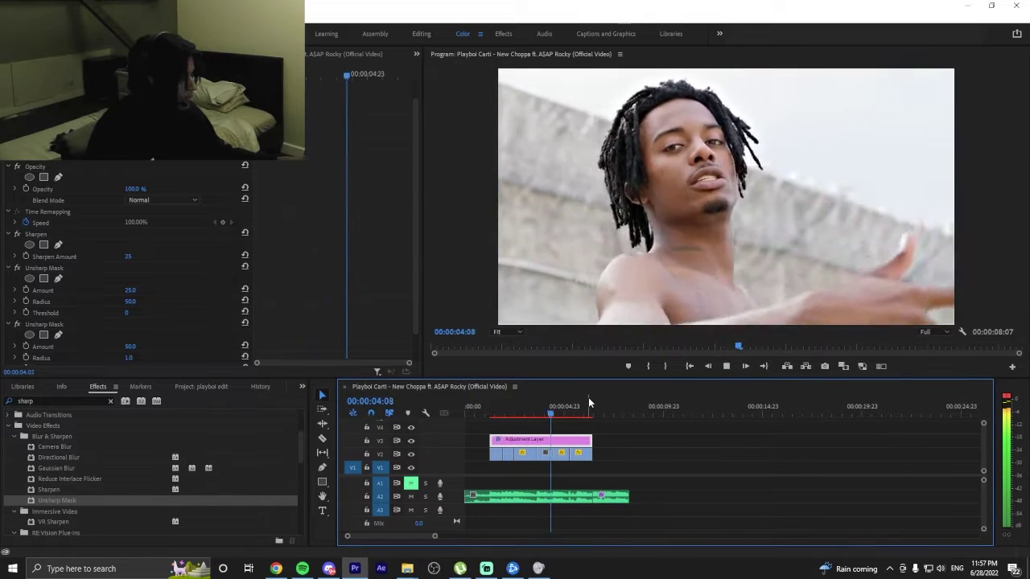
key(space)
key(Home)
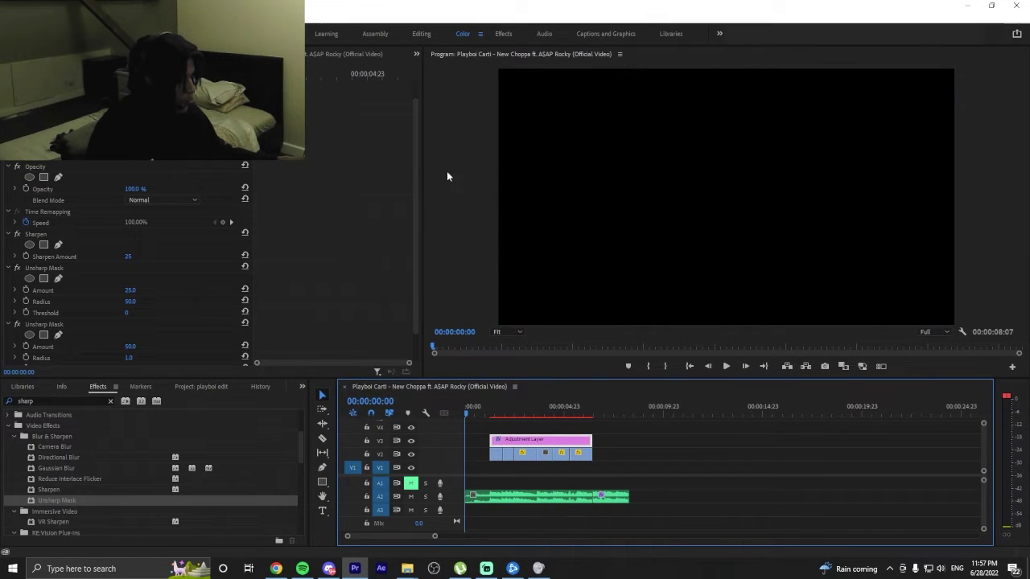
click(484, 54)
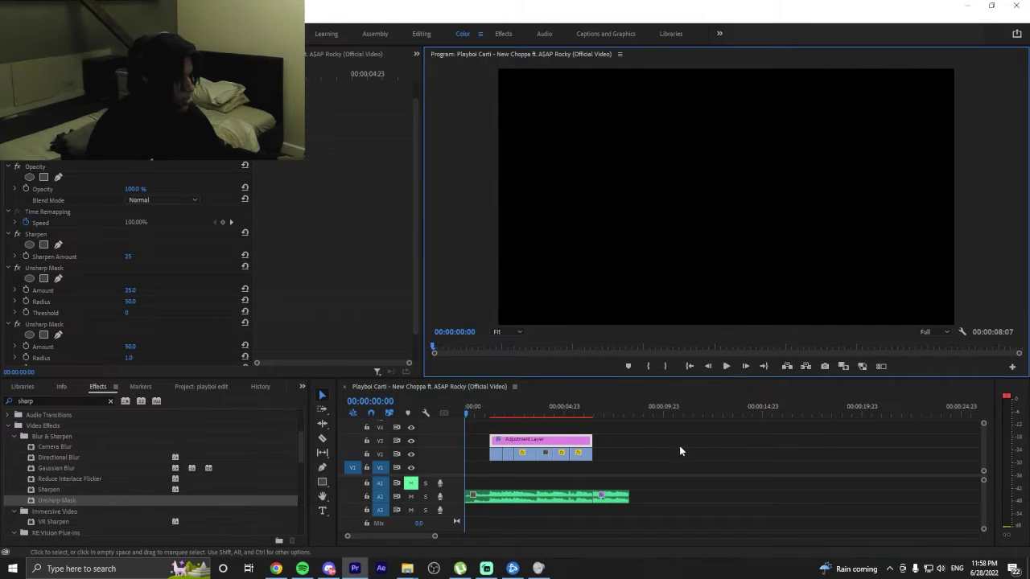
click(679, 447)
click(484, 57)
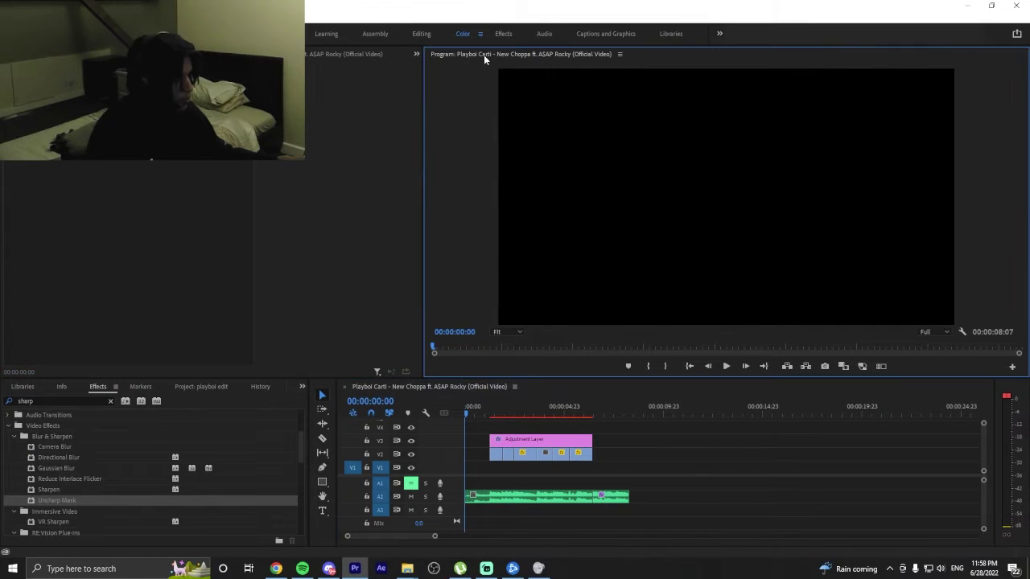
key(grave)
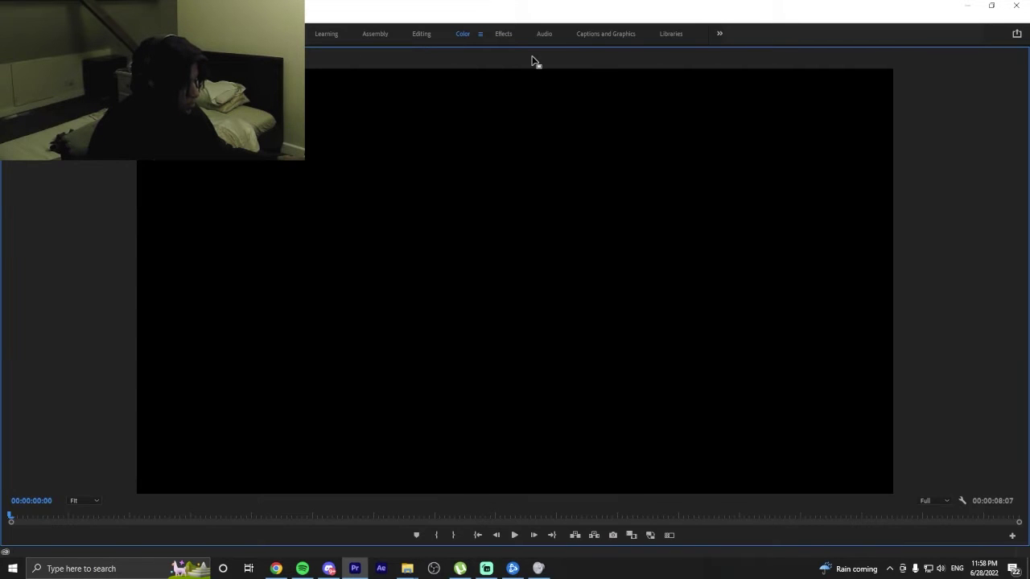
key(space)
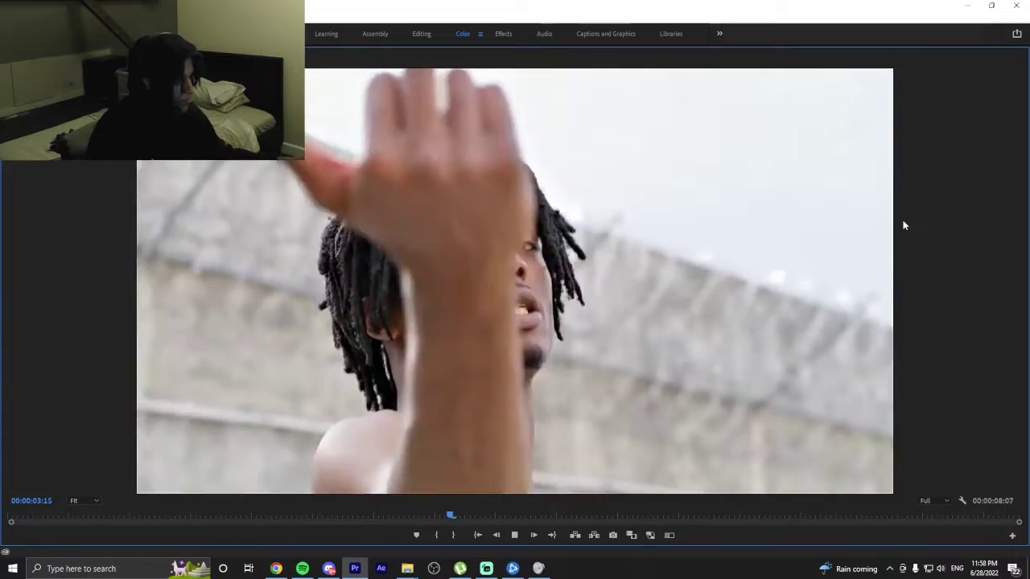
key(space)
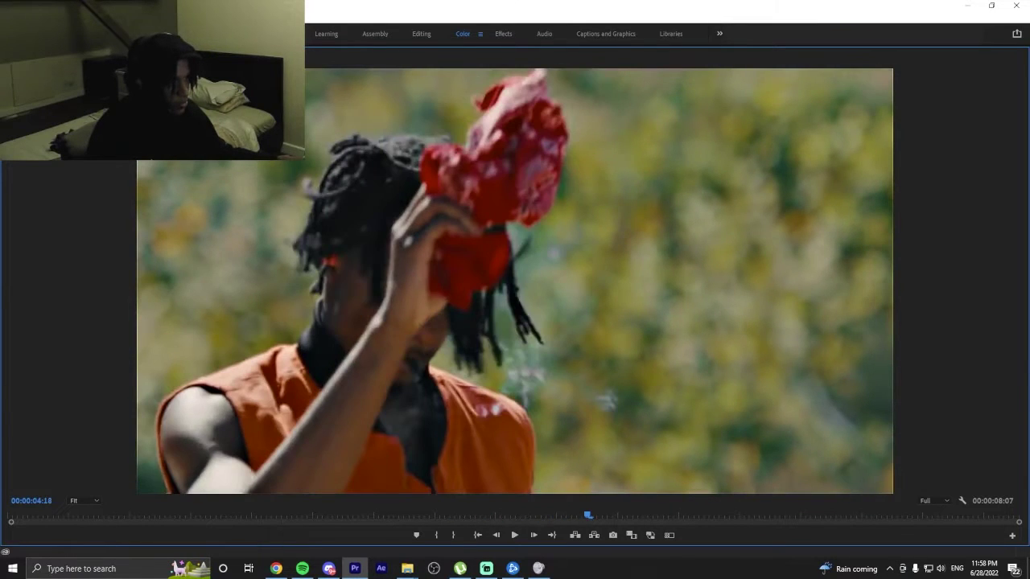
key(grave)
Change the sequence's horizontal frame size to 1080 for a square frame and accept deleting its previews.
key(alt+s)
click(97, 36)
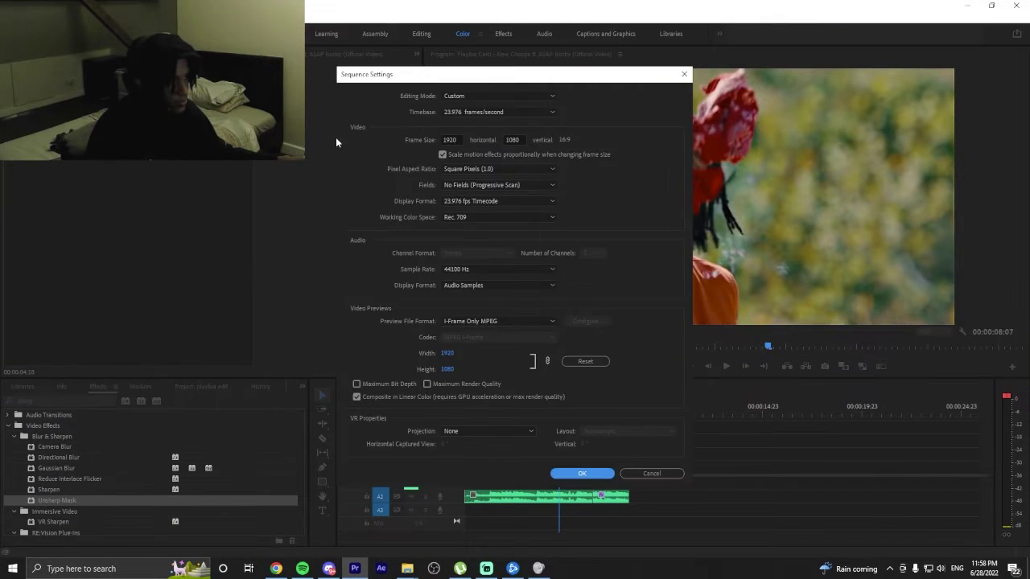
click(461, 142)
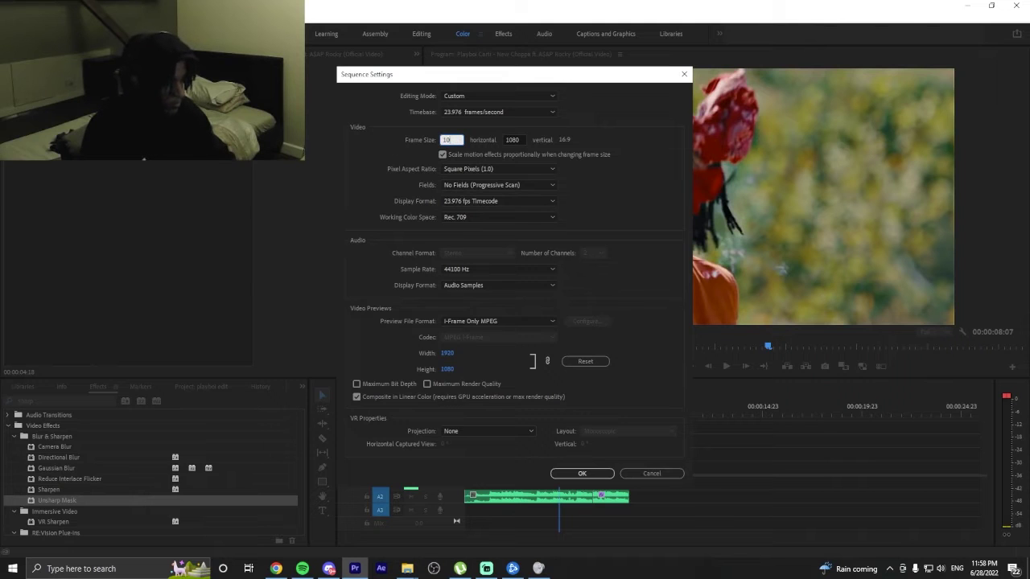
text(1080)
key(Return)
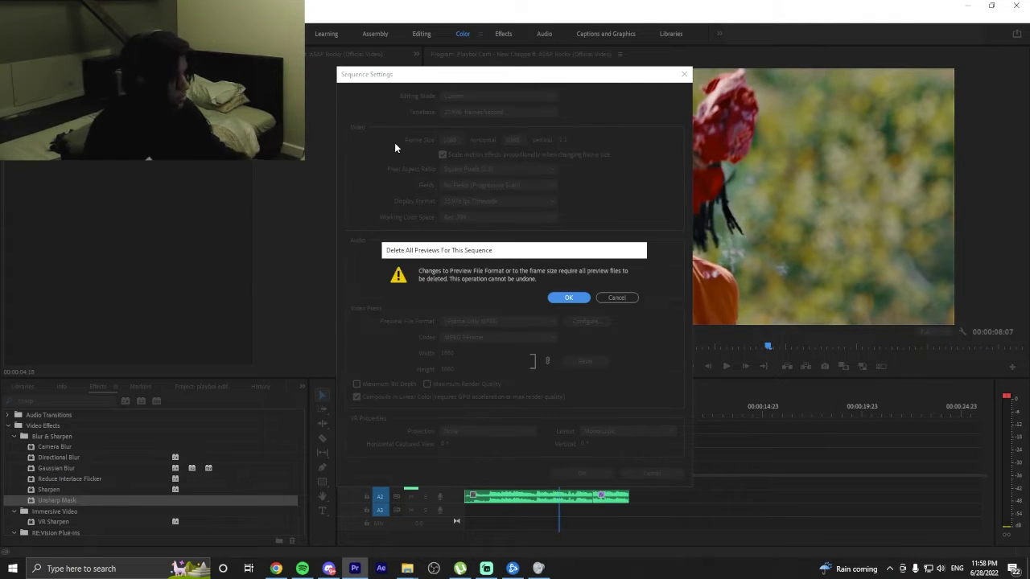
click(570, 295)
Review the square crop from the first clip and reposition the second clip so the performer by the wall is centred.
drag(529, 407, 486, 422)
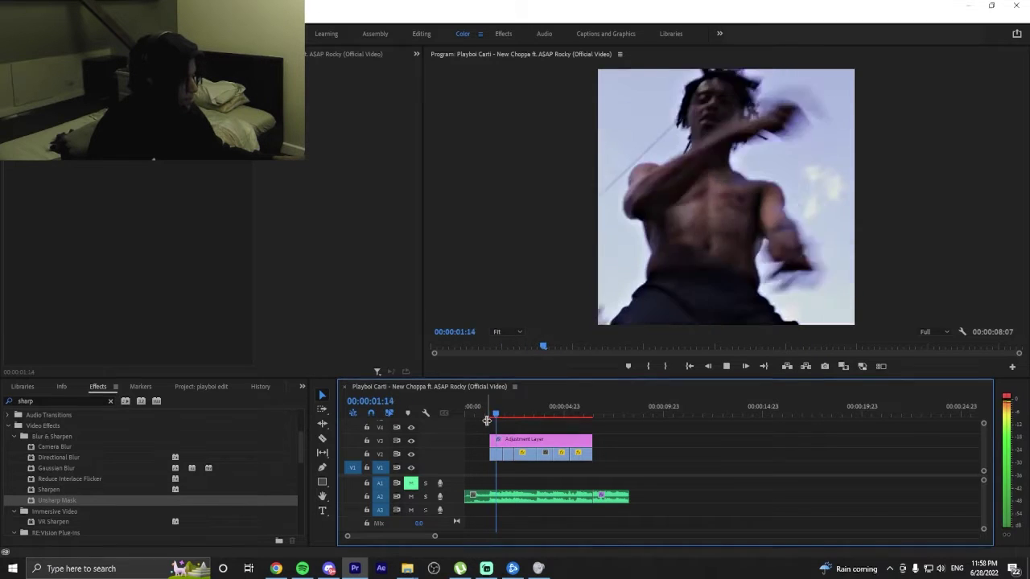
key(space)
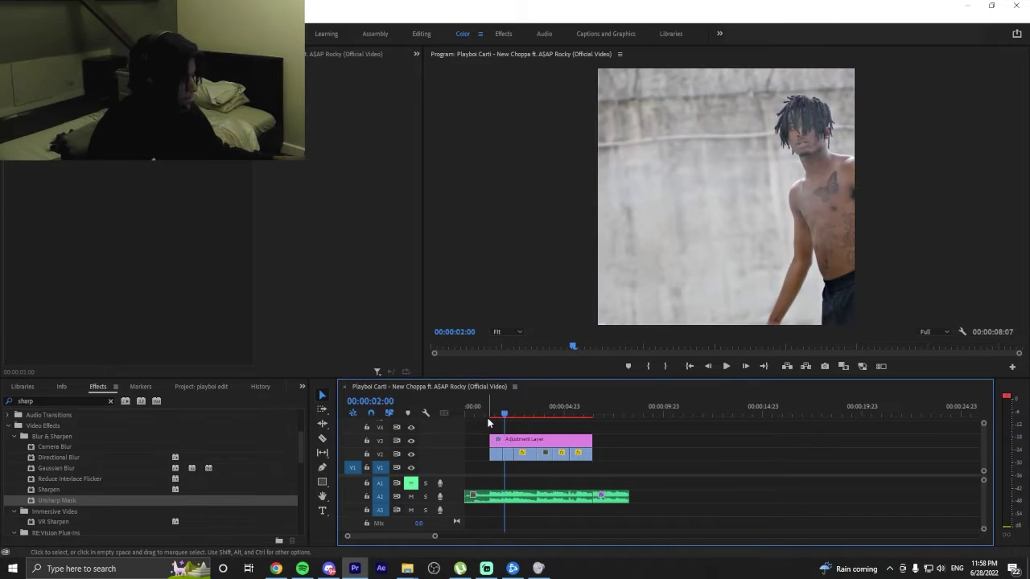
click(509, 457)
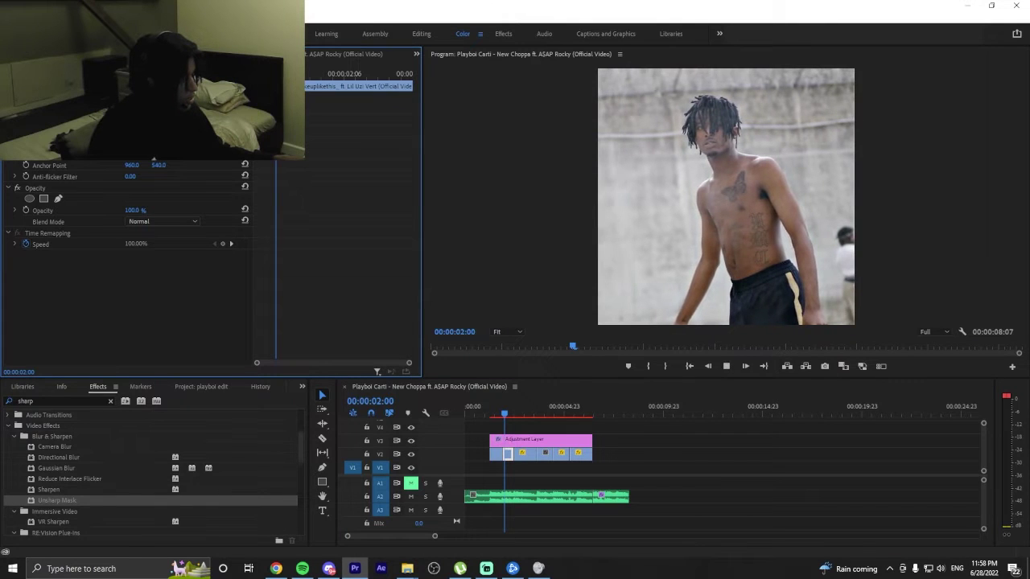
key(space)
Shift the third clip sideways to bring the walking performer closer to the centre of the square frame.
click(520, 424)
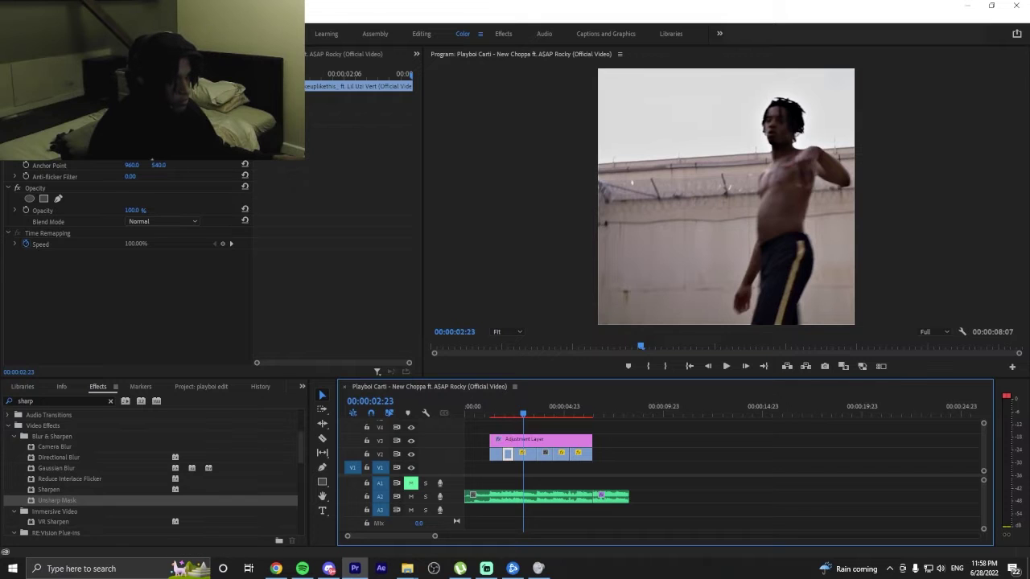
click(242, 121)
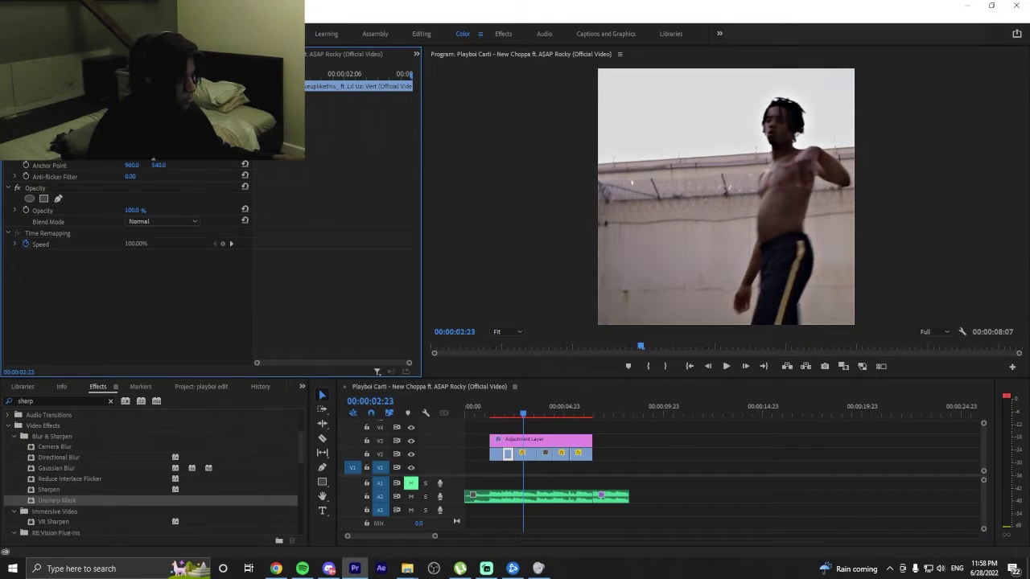
click(524, 452)
key(space)
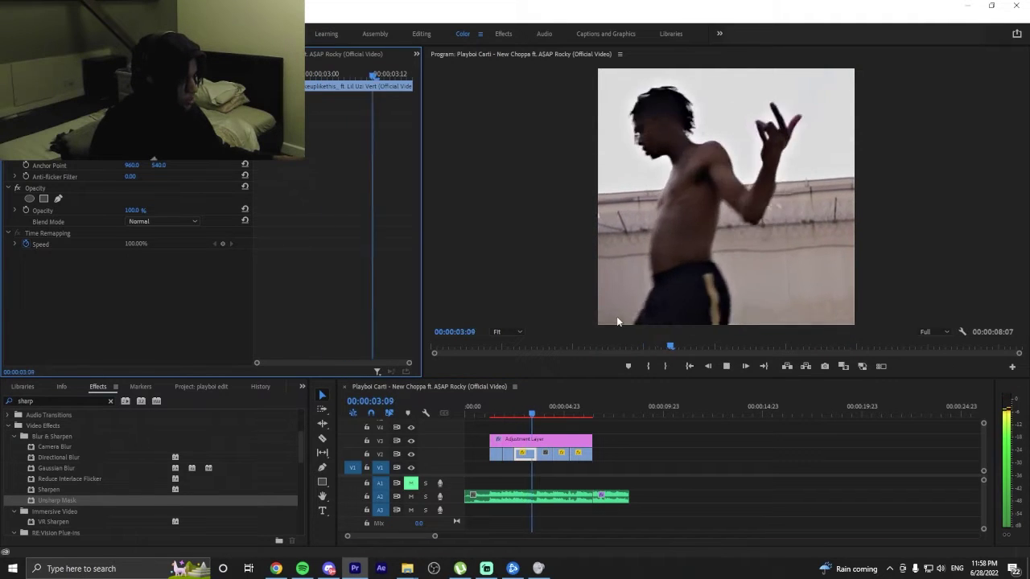
key(space)
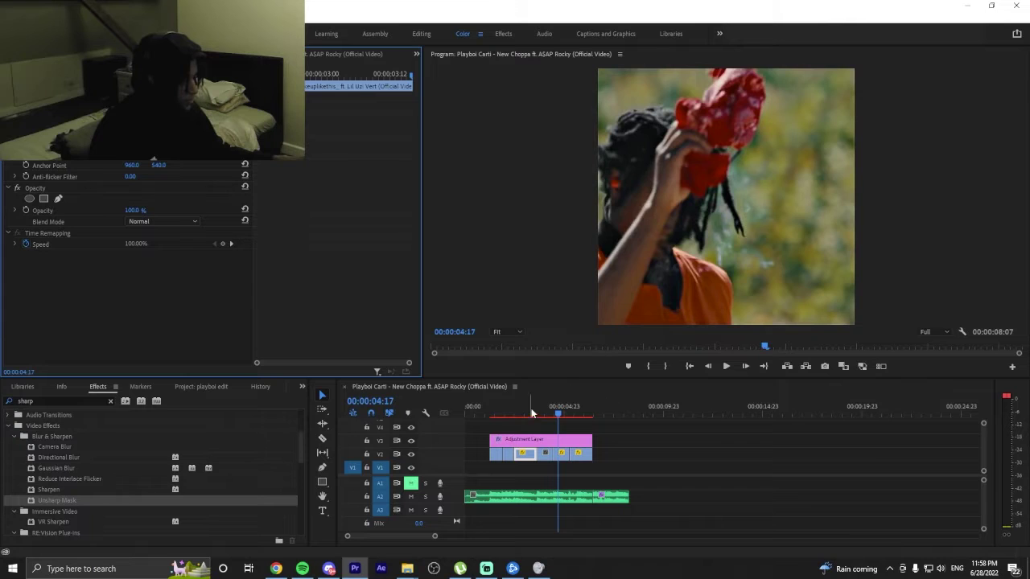
Reposition the fourth clip, the performer's close-up, within the square frame.
key(Up)
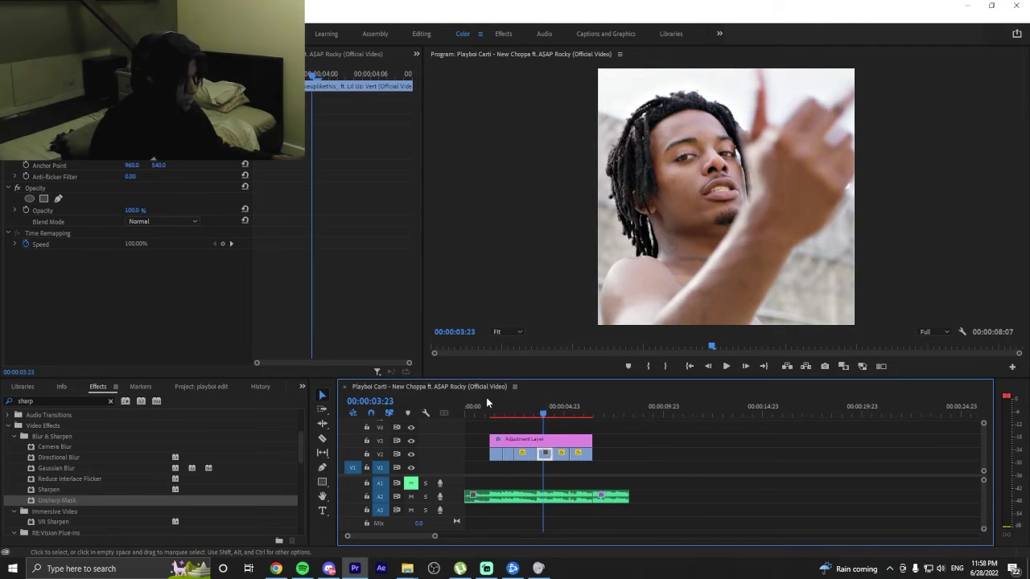
click(153, 159)
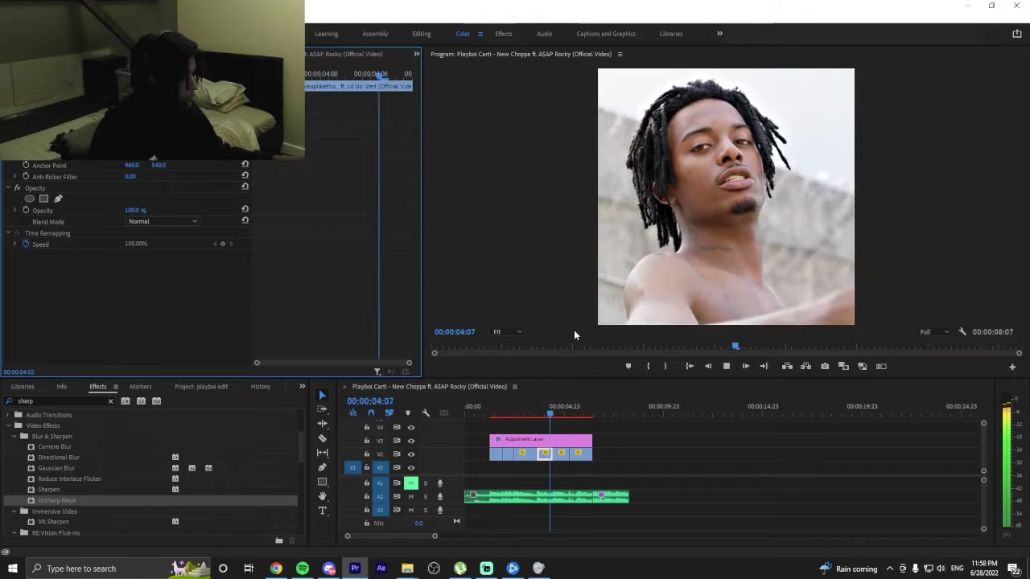
key(space)
Shift the fifth clip sideways to centre the performer in the orange vest within the square frame.
click(559, 456)
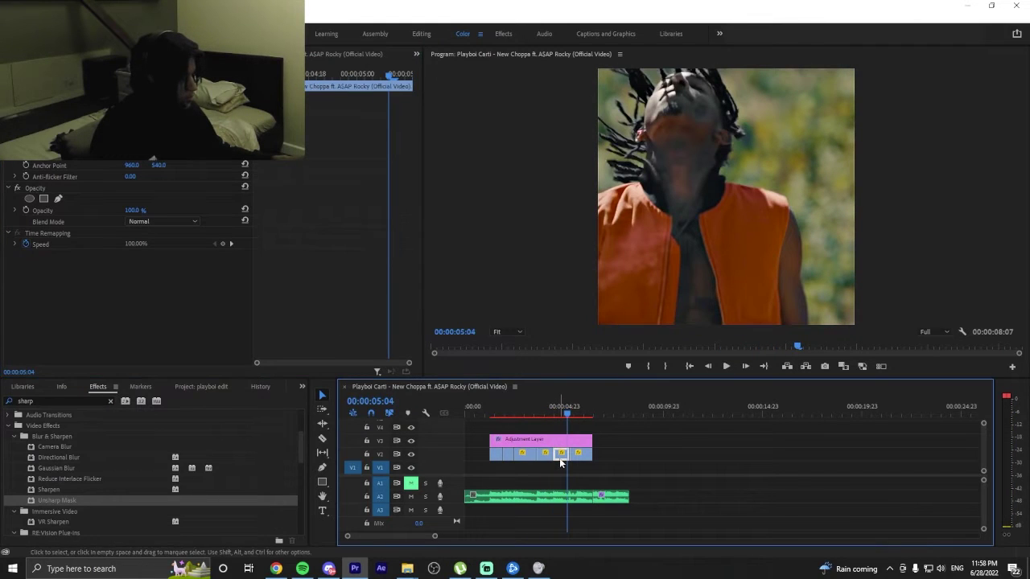
click(152, 159)
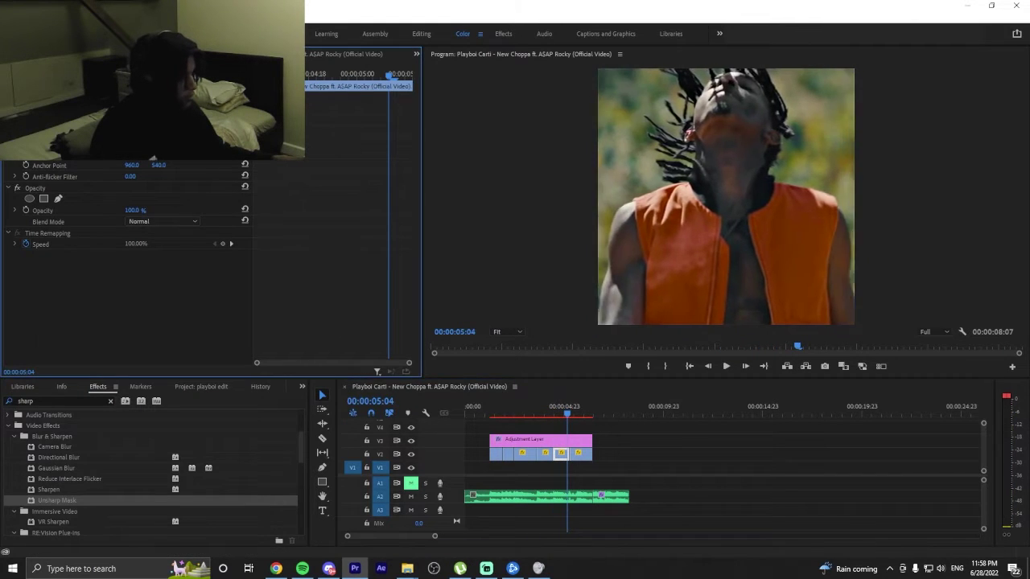
key(space)
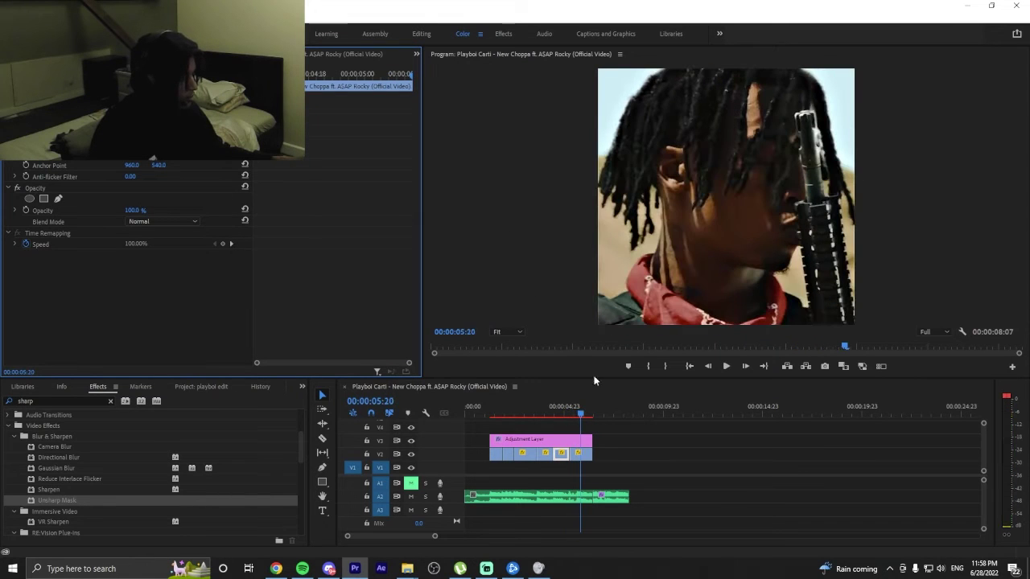
Play the montage from the first clip to check the framing of the repositioned clips.
drag(576, 419, 489, 413)
key(space)
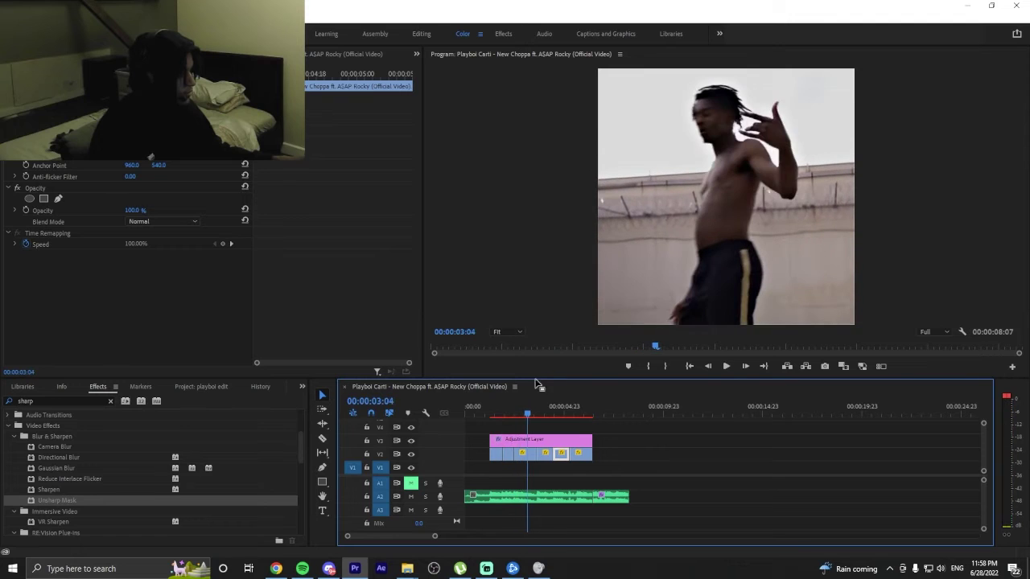
click(515, 415)
drag(515, 415, 486, 424)
key(space)
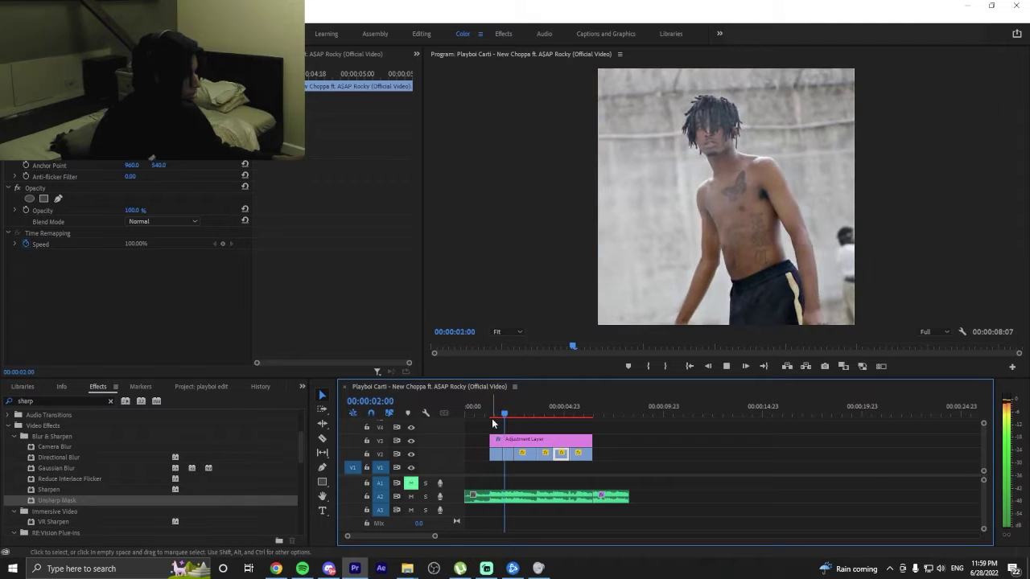
Play the montage through to the last clip to check the framing in the square format.
key(space)
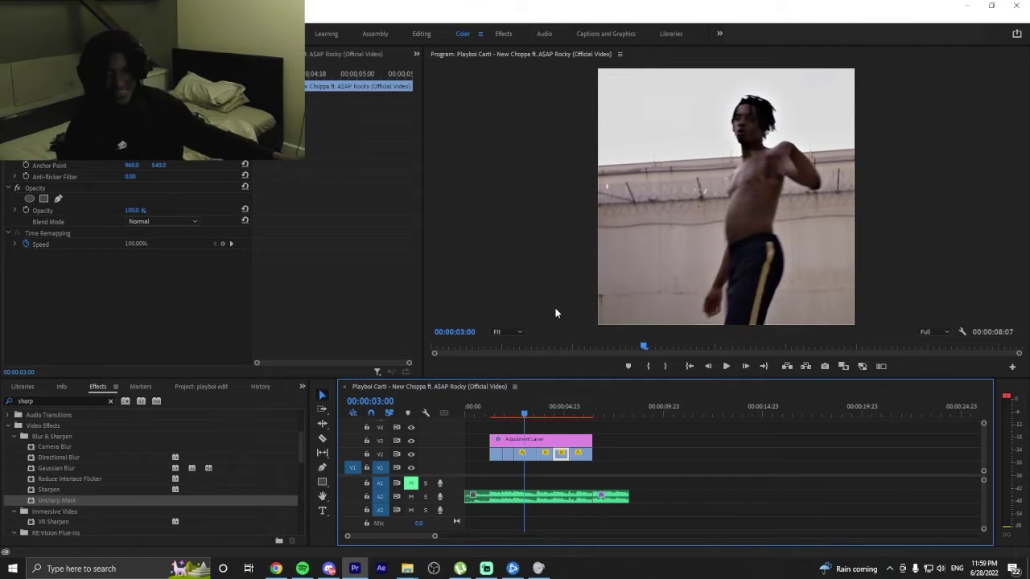
key(space)
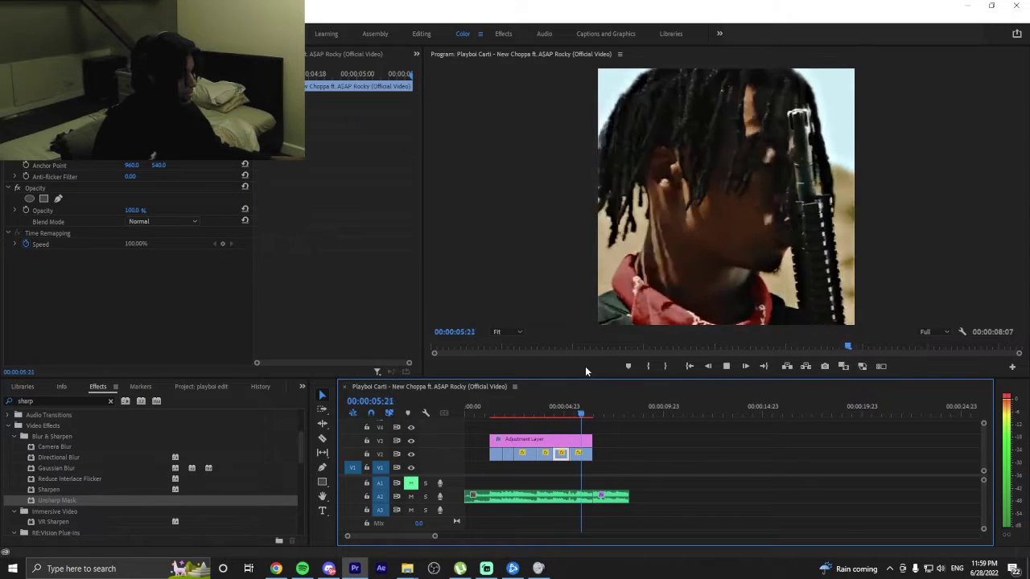
click(579, 413)
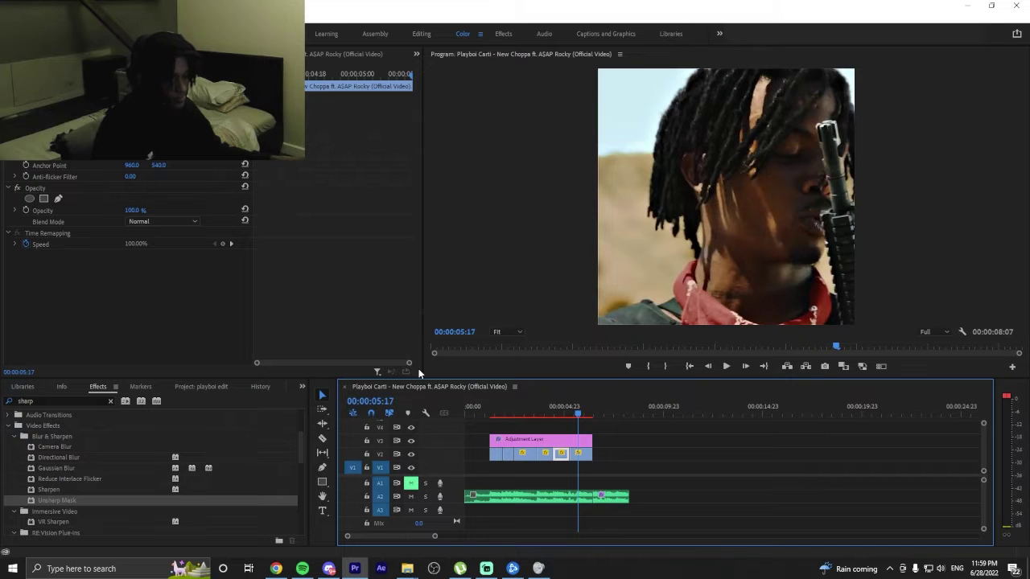
Save the project and replay the montage from the beginning to past its last clip.
key(ctrl+s)
key(Home)
key(space)
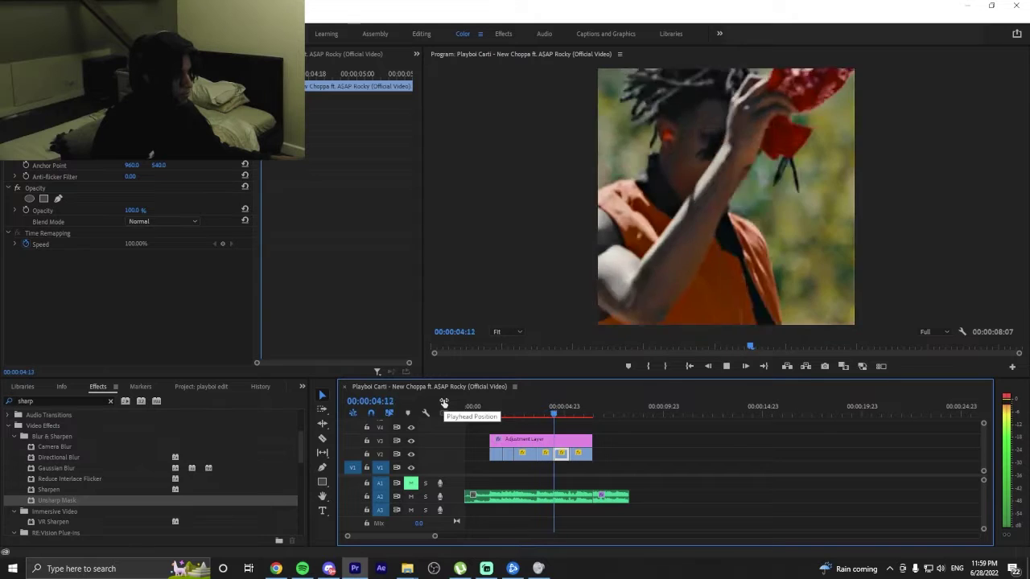
click(556, 410)
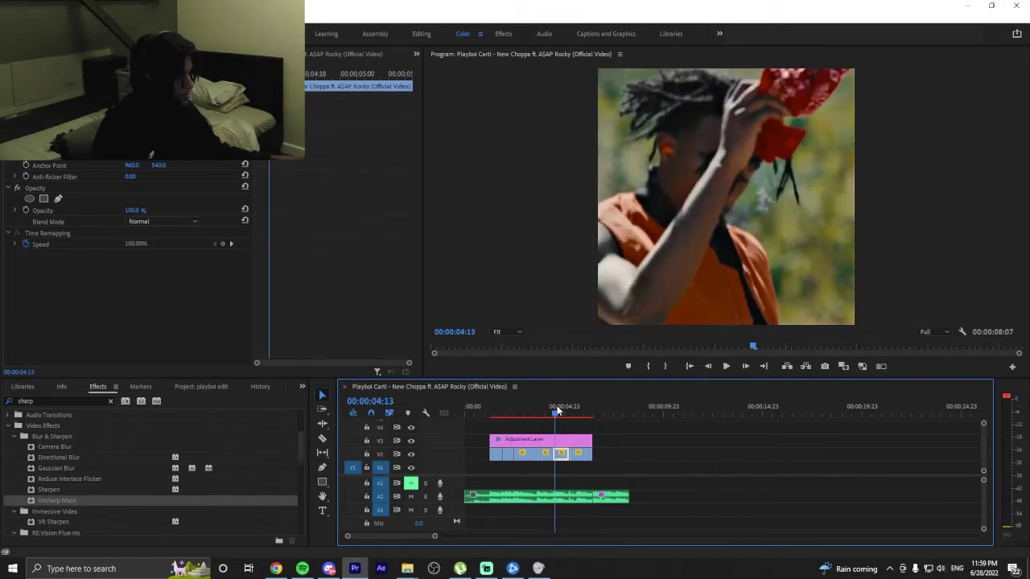
key(space)
click(490, 411)
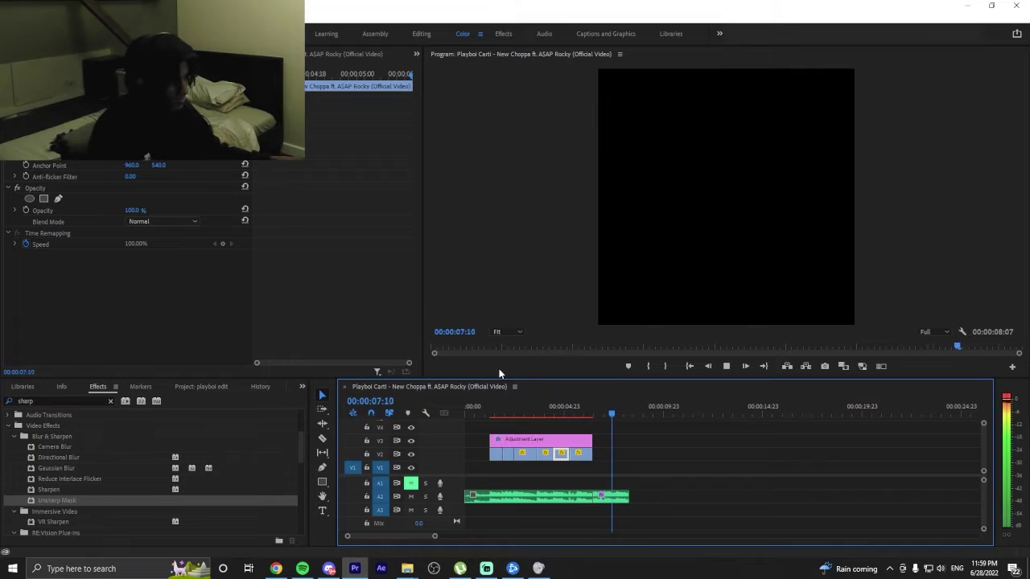
key(space)
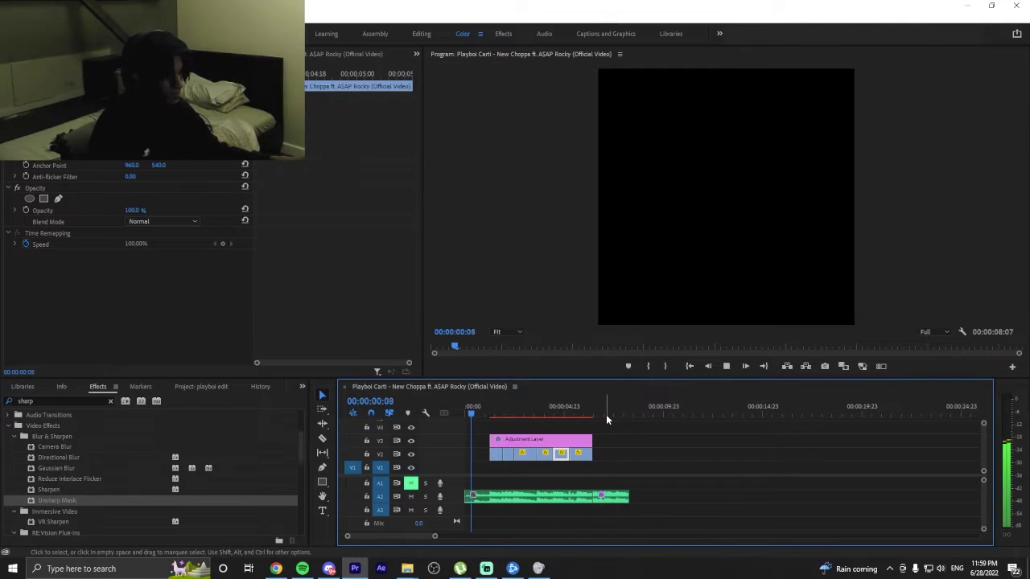
Trim the end of the music clip on A2 slightly so the sequence lasts 00:00:08:04.
click(608, 414)
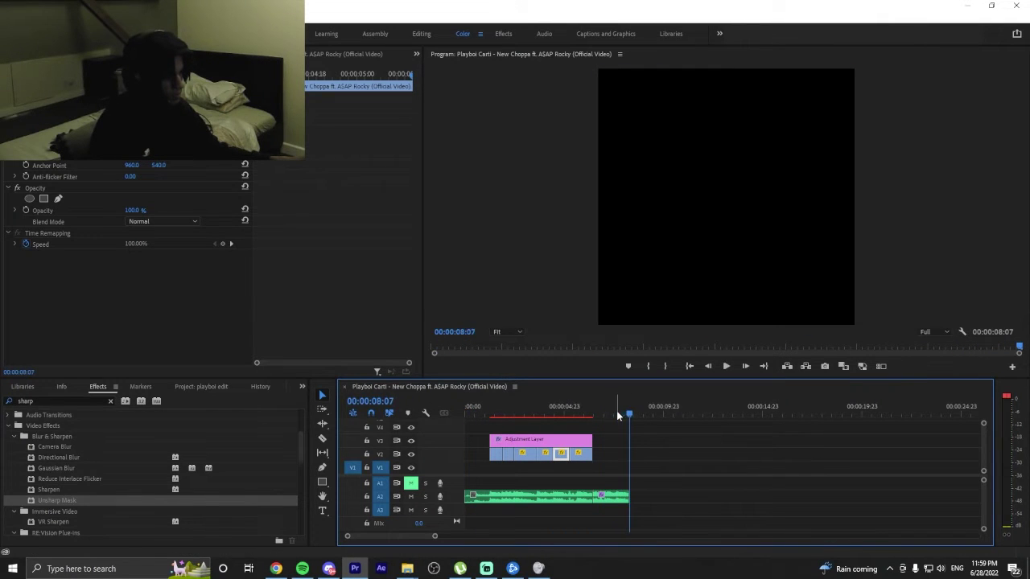
drag(593, 413, 620, 417)
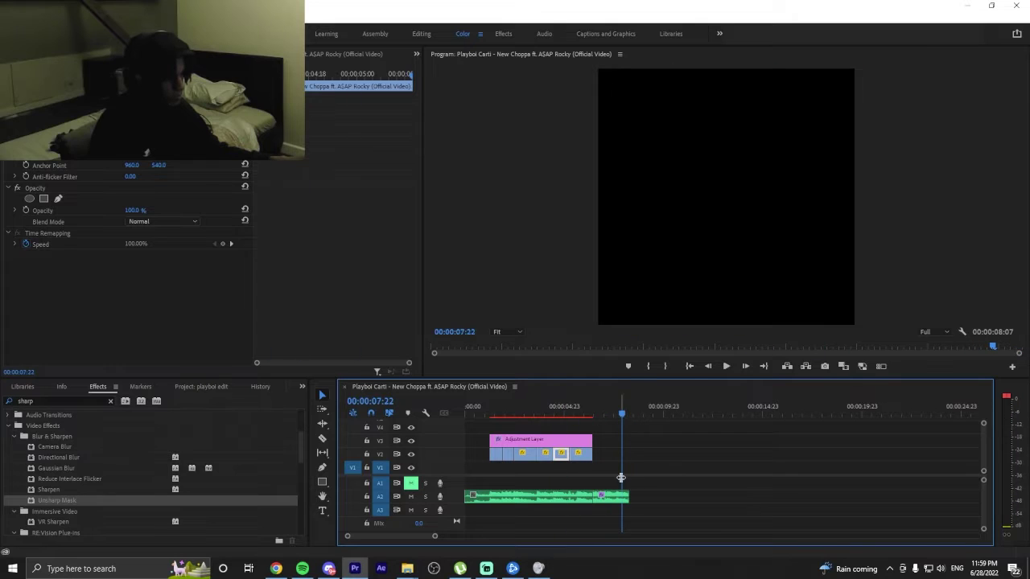
click(630, 508)
drag(629, 497, 625, 510)
Play the closing clips and the opening of the montage to check the timing against the music.
drag(604, 411, 561, 418)
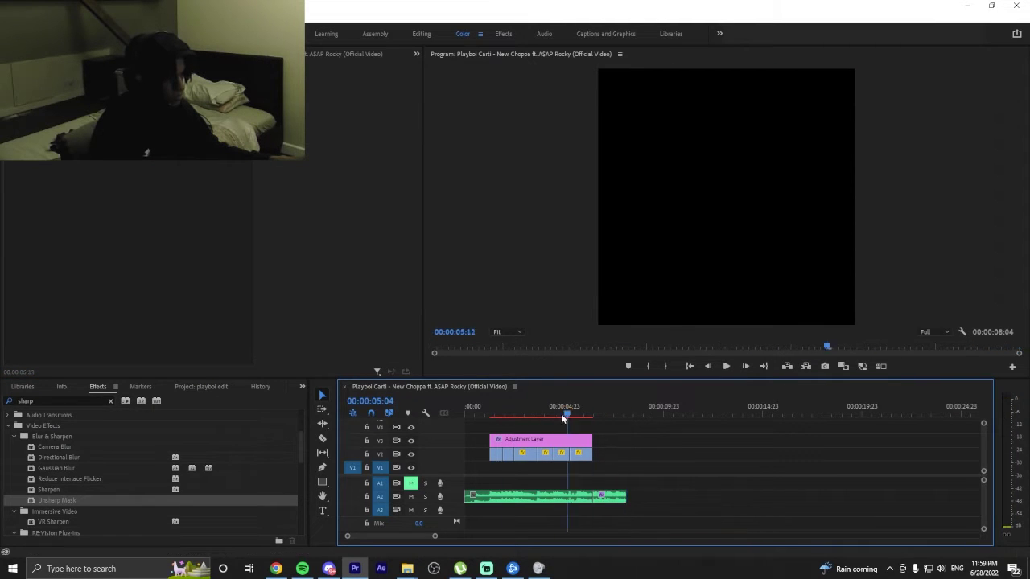
key(space)
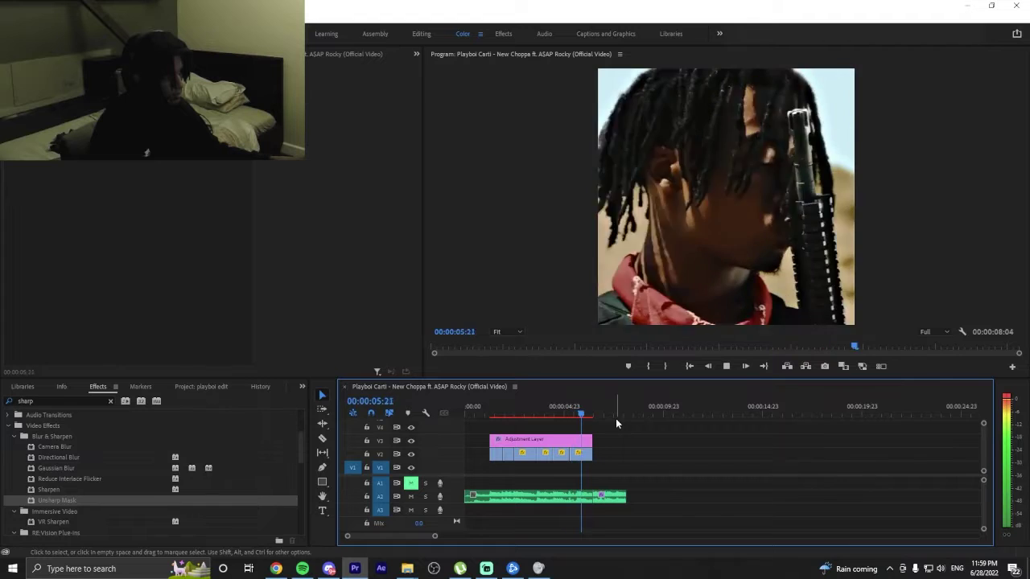
drag(591, 411, 487, 414)
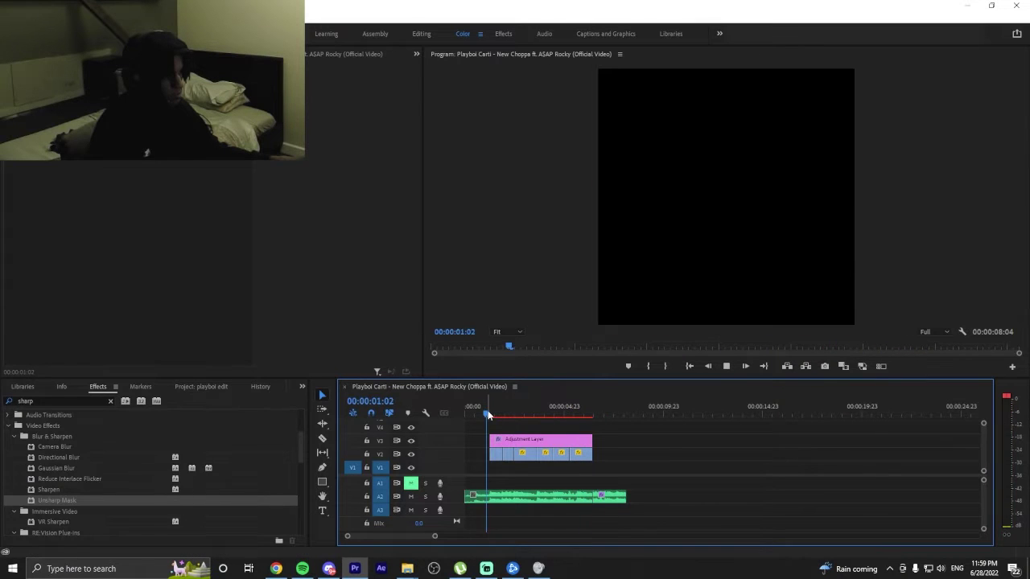
key(space)
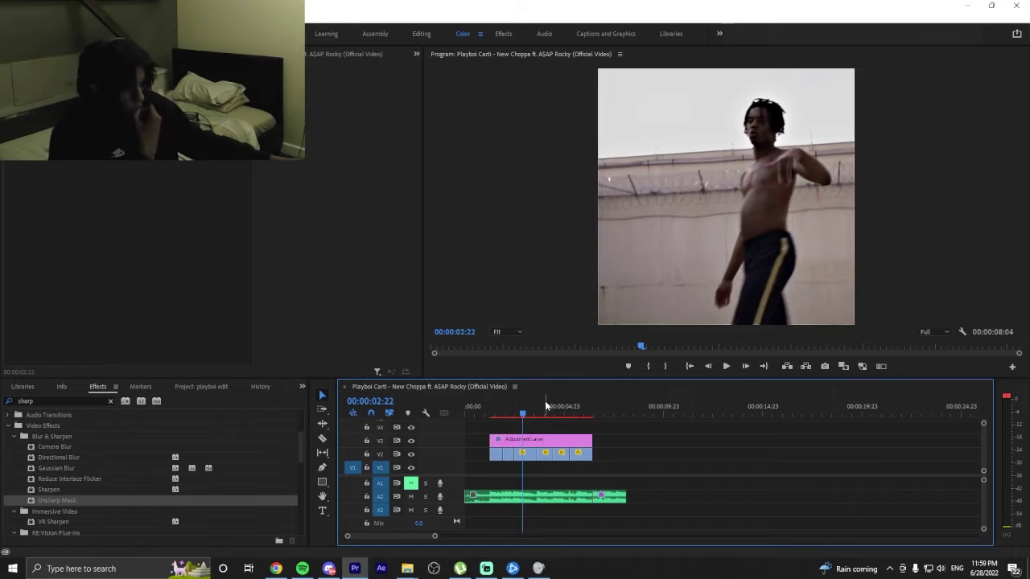
Find the RG Magic Bullet Looks effect and apply it to the adjustment layer.
click(541, 439)
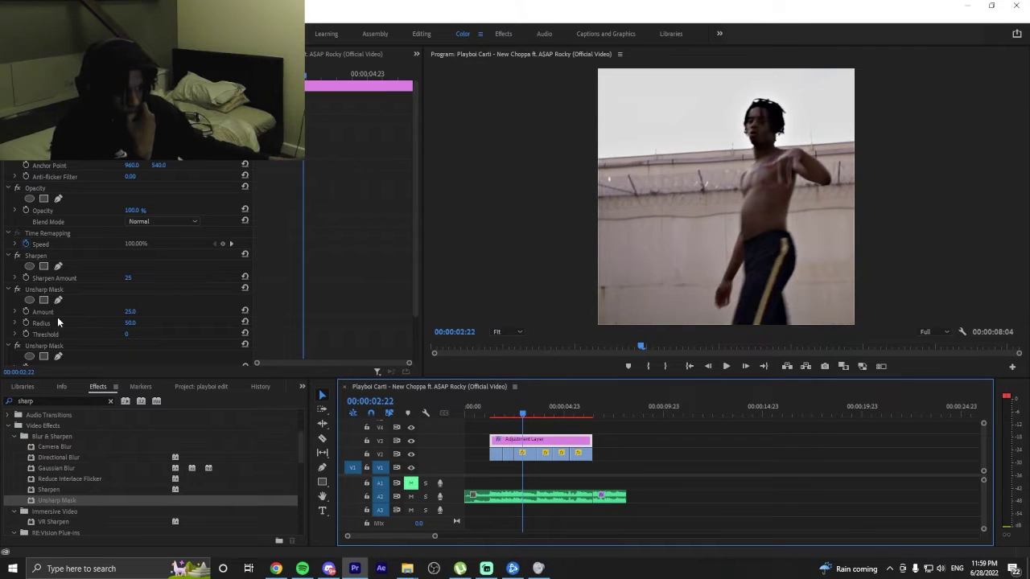
click(63, 401)
text(l)
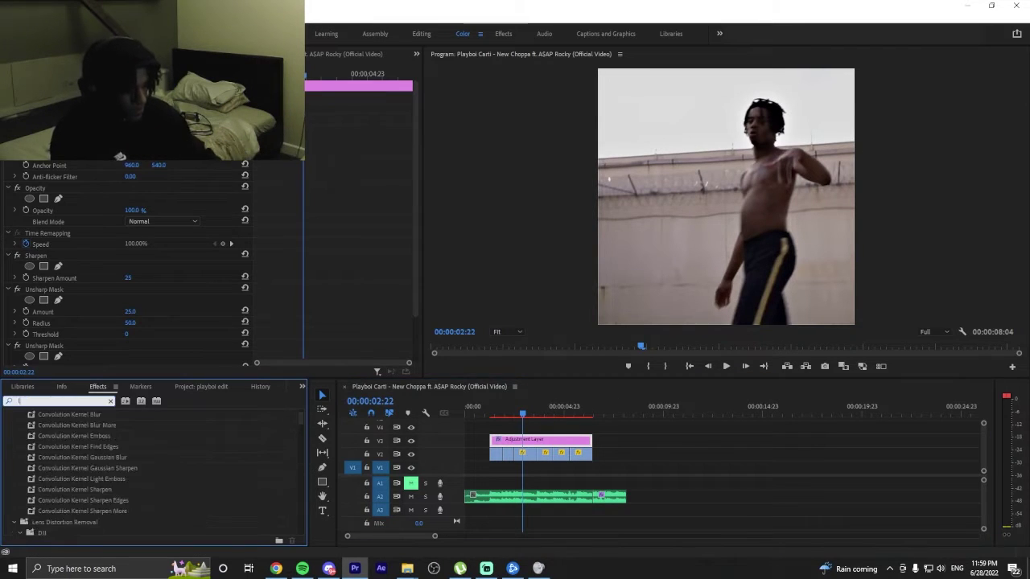
text(ooks)
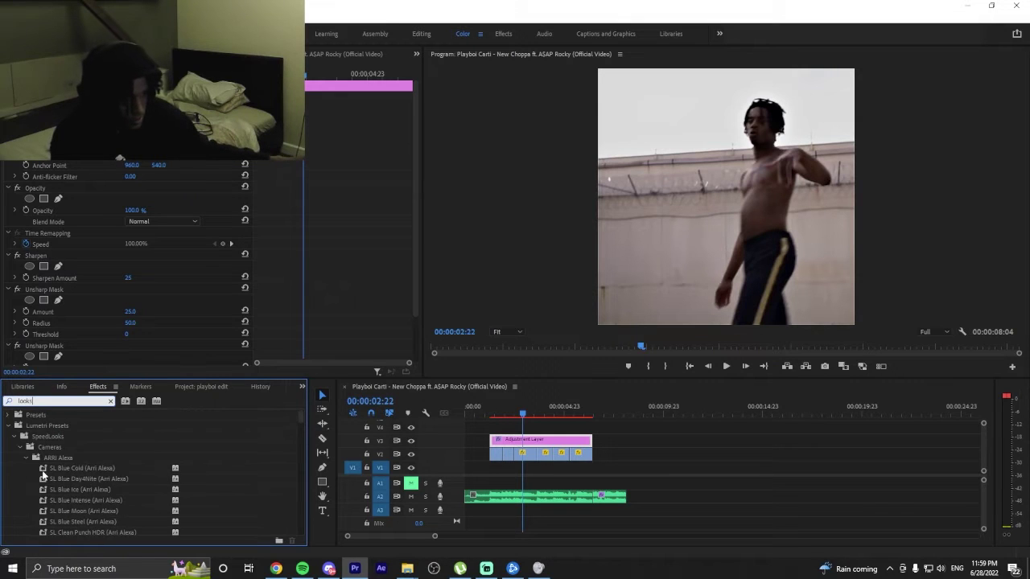
click(15, 436)
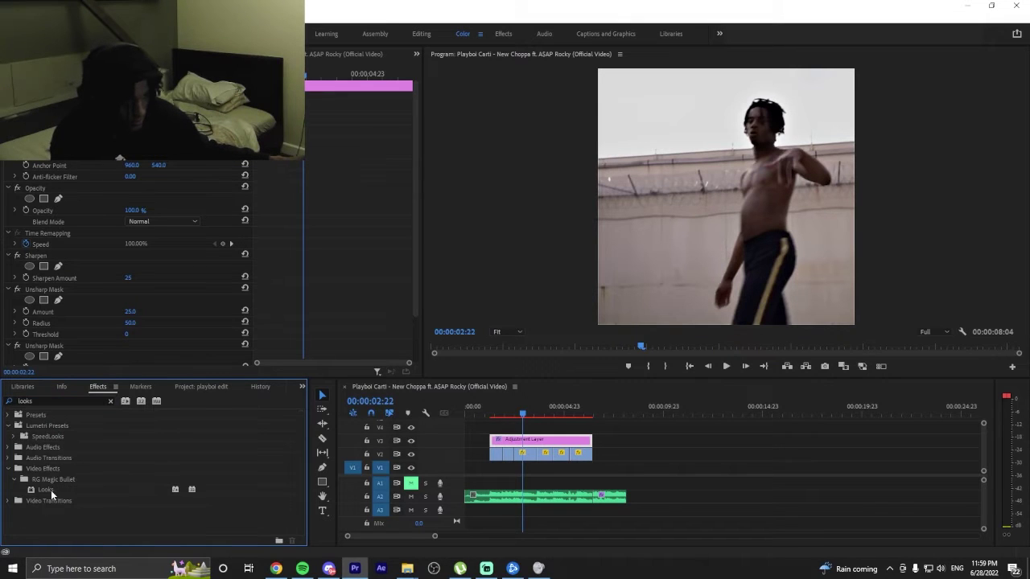
drag(51, 489, 124, 316)
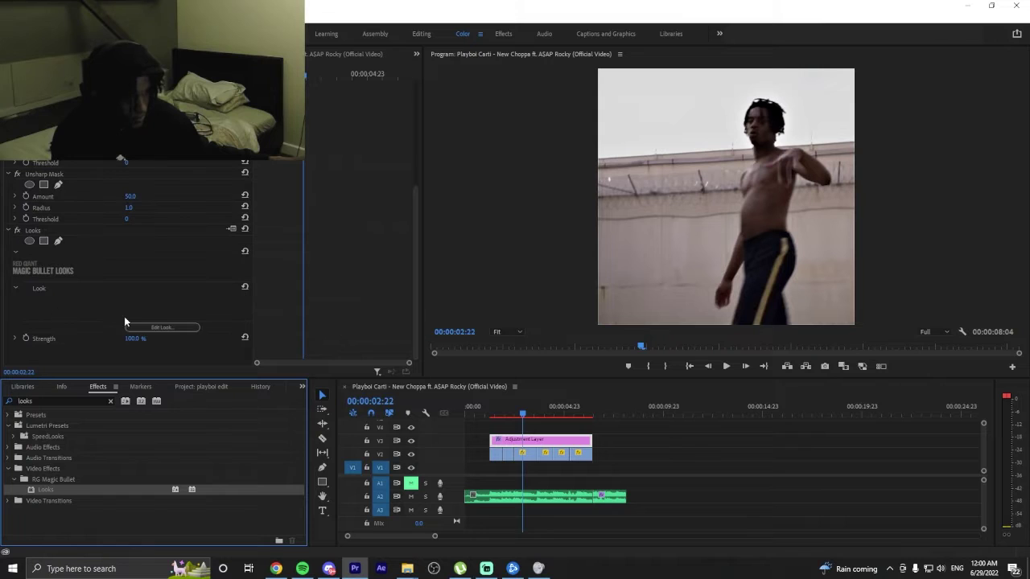
Open the look for editing in Magic Bullet Looks and add a Colorista tool to it.
click(155, 330)
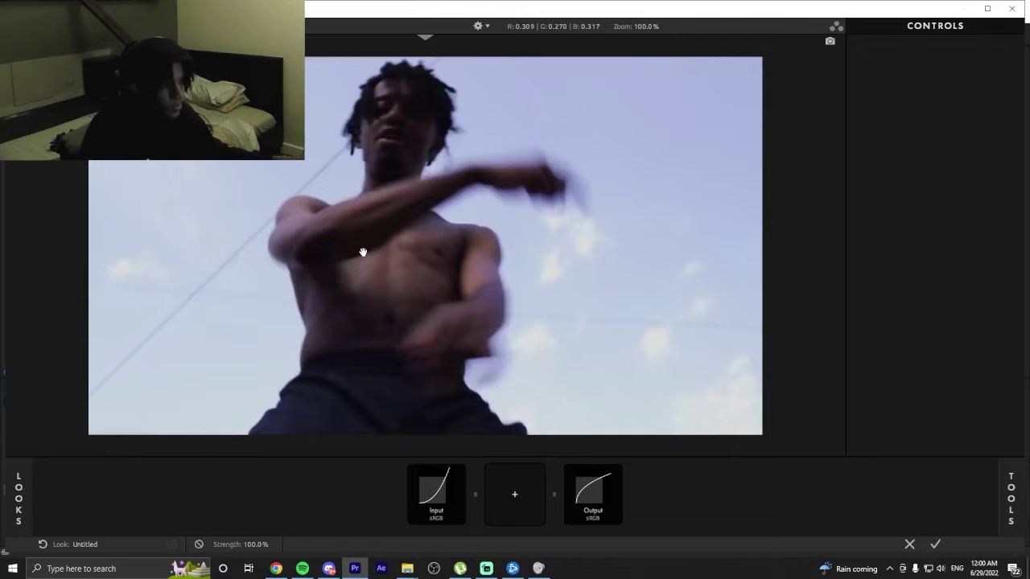
click(8, 493)
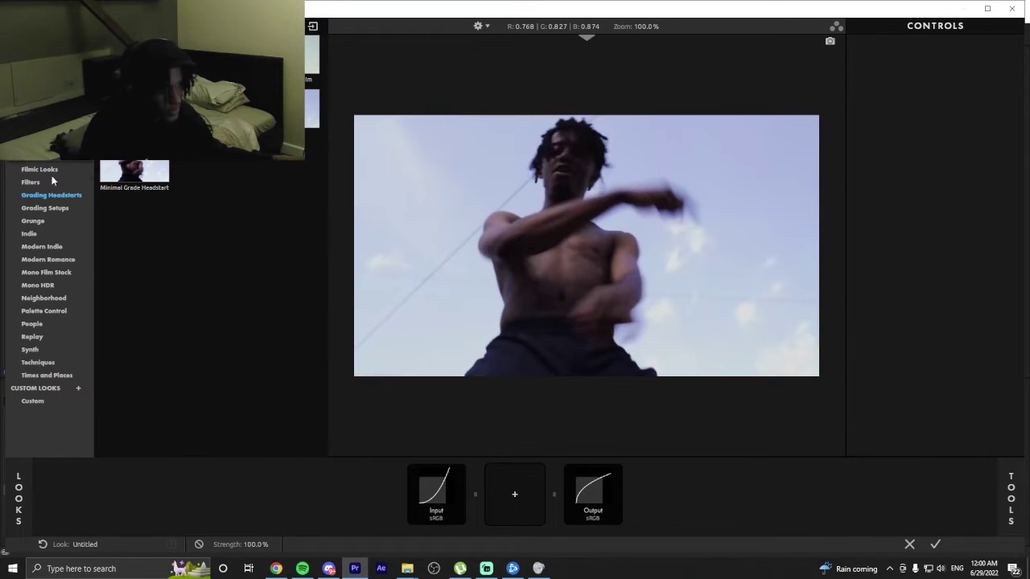
click(18, 499)
click(1011, 498)
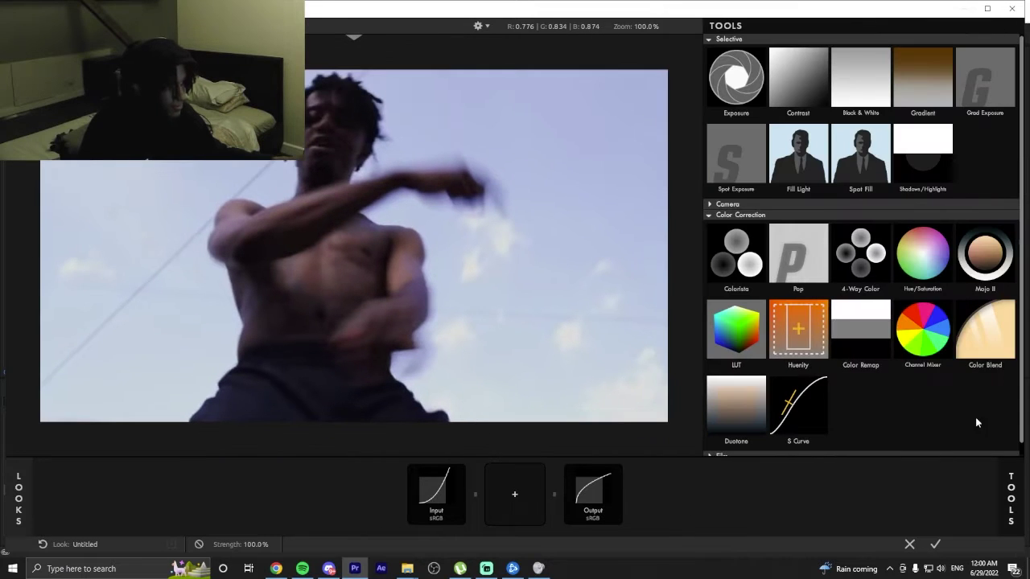
double_click(712, 257)
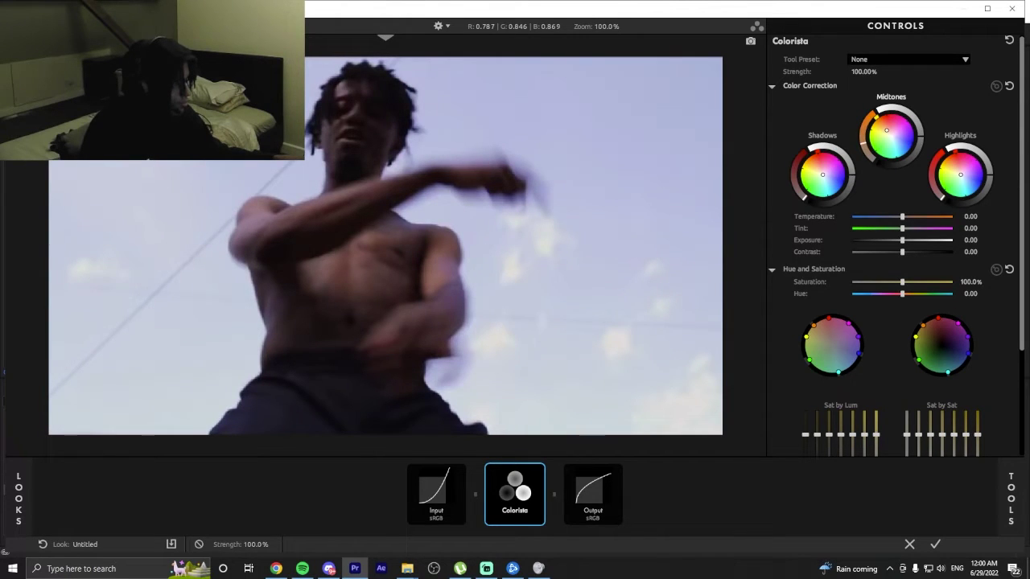
Tint the Colorista highlights towards blue, boost the saturation of the blue hues, and apply the look.
drag(959, 175, 964, 179)
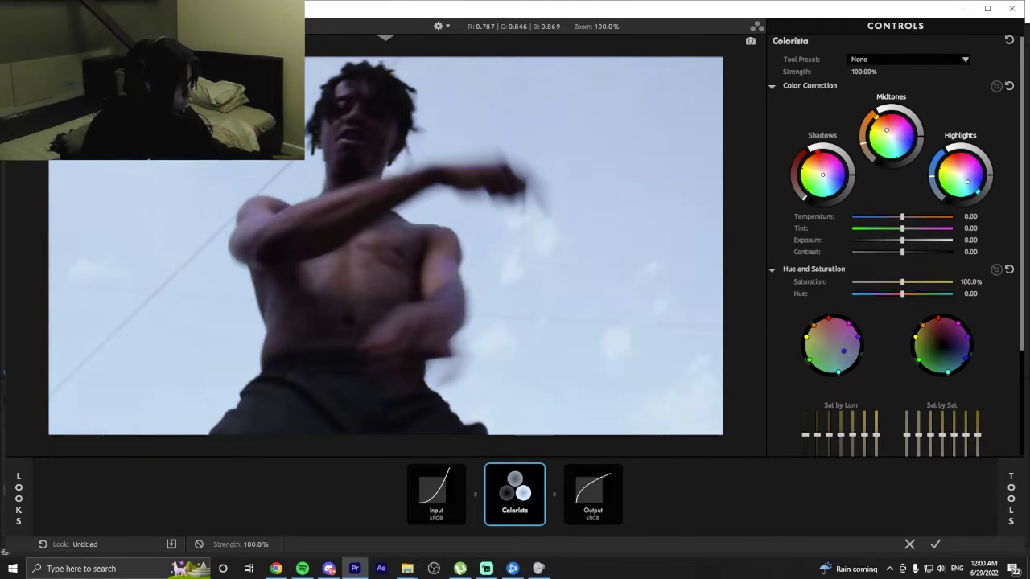
drag(858, 352, 865, 358)
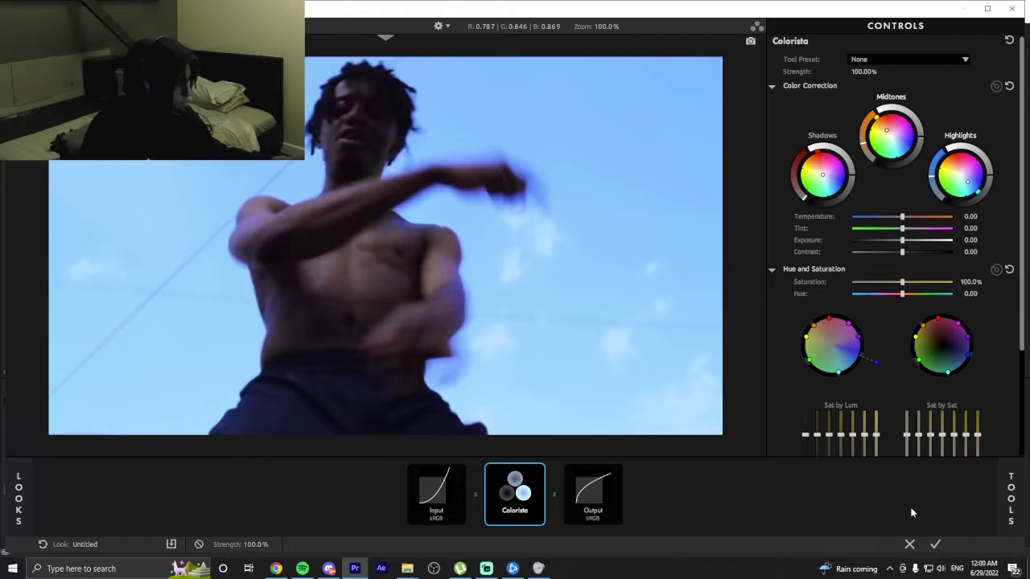
click(935, 544)
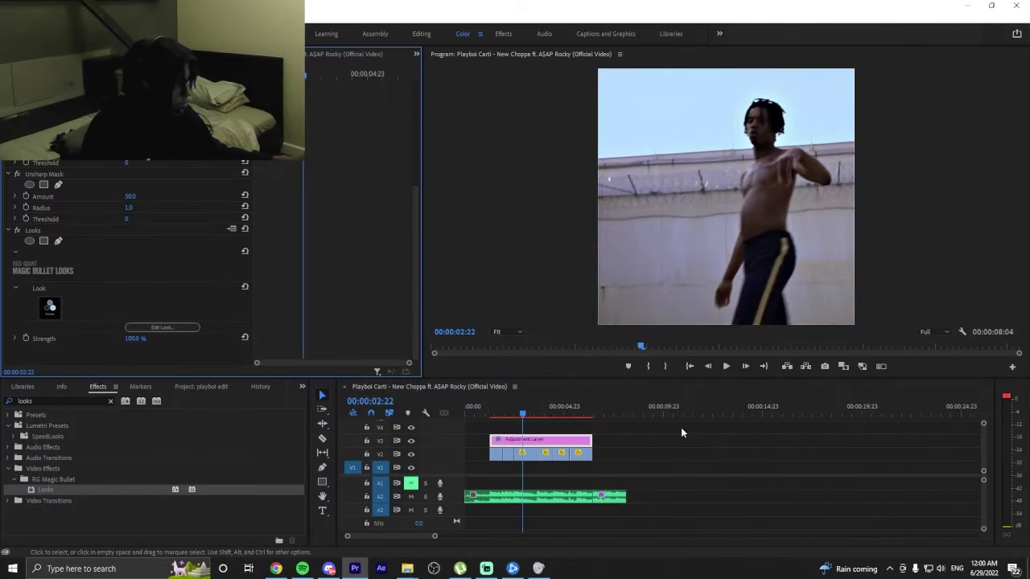
Play the colour-graded montage from before the first clip to the performer's close-up to check the blue look.
click(478, 408)
key(space)
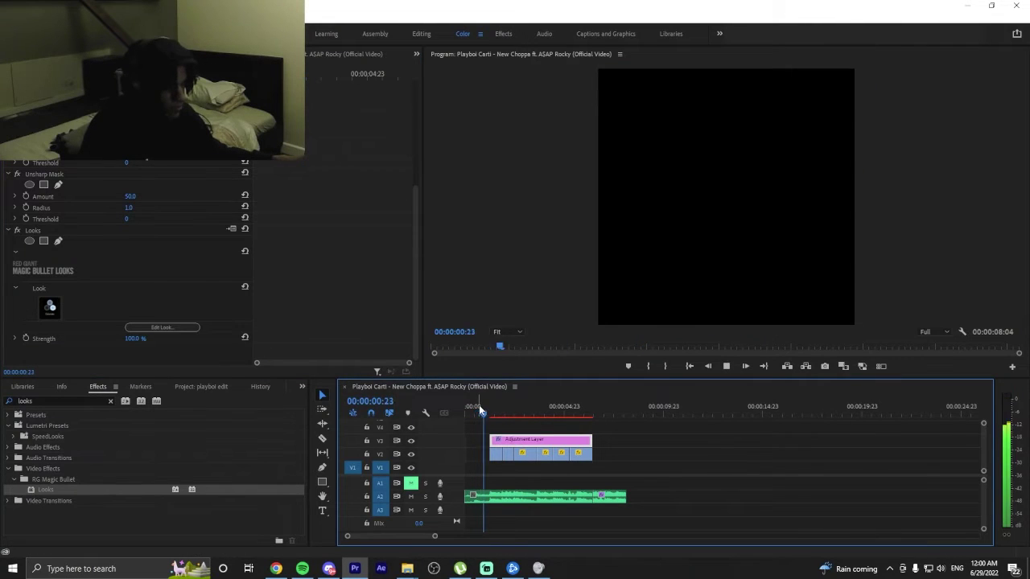
drag(498, 409, 514, 420)
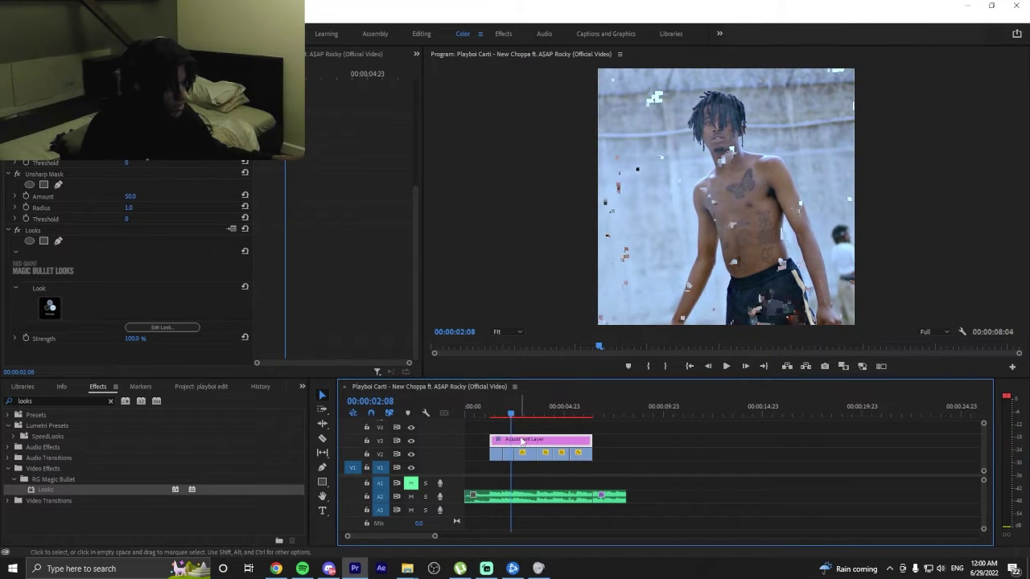
double_click(521, 441)
click(543, 433)
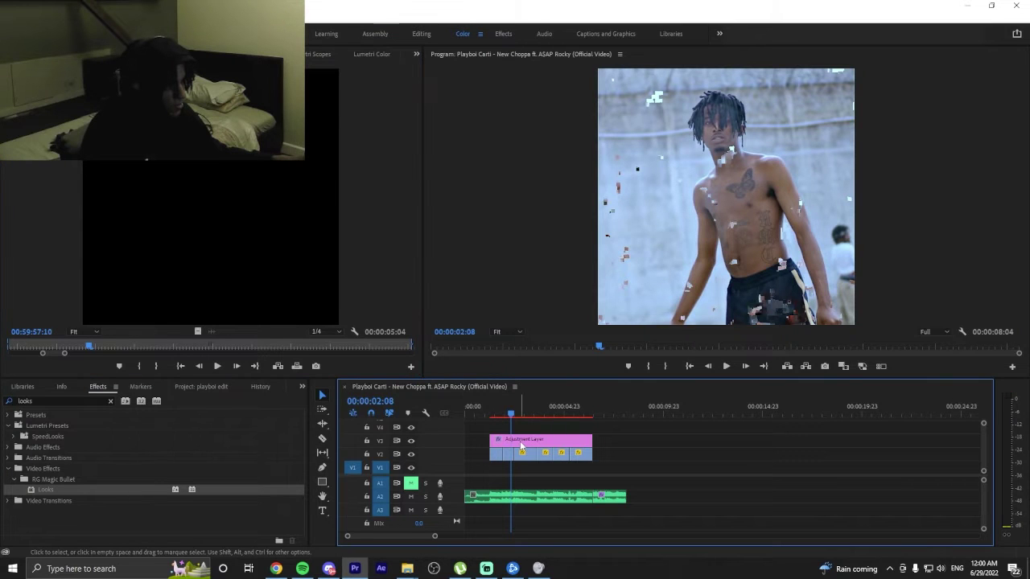
key(space)
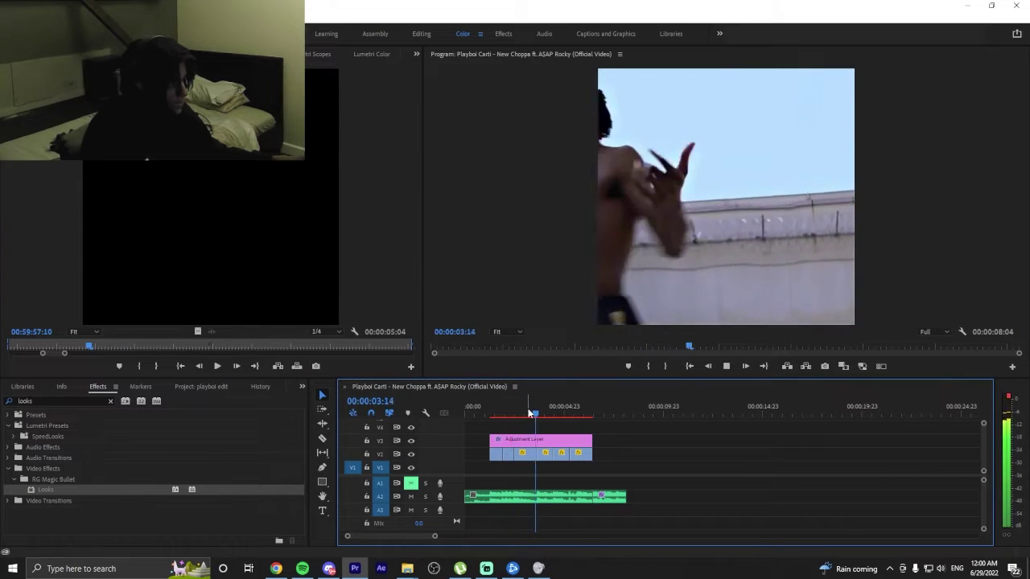
click(555, 410)
click(551, 408)
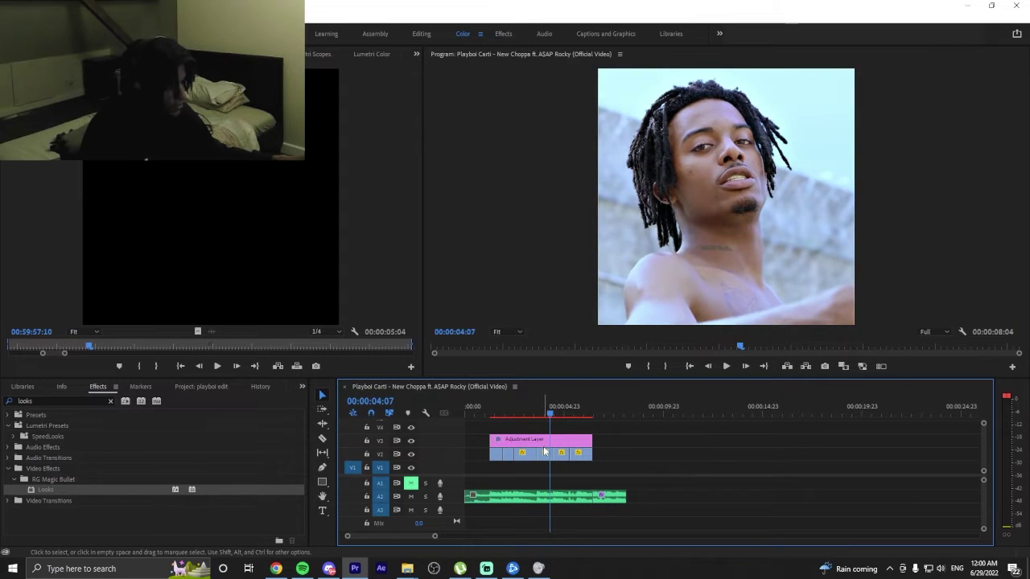
Reopen the adjustment layer's look and try warming the Colorista shadows and midtones, with more saturated orange hues.
click(528, 441)
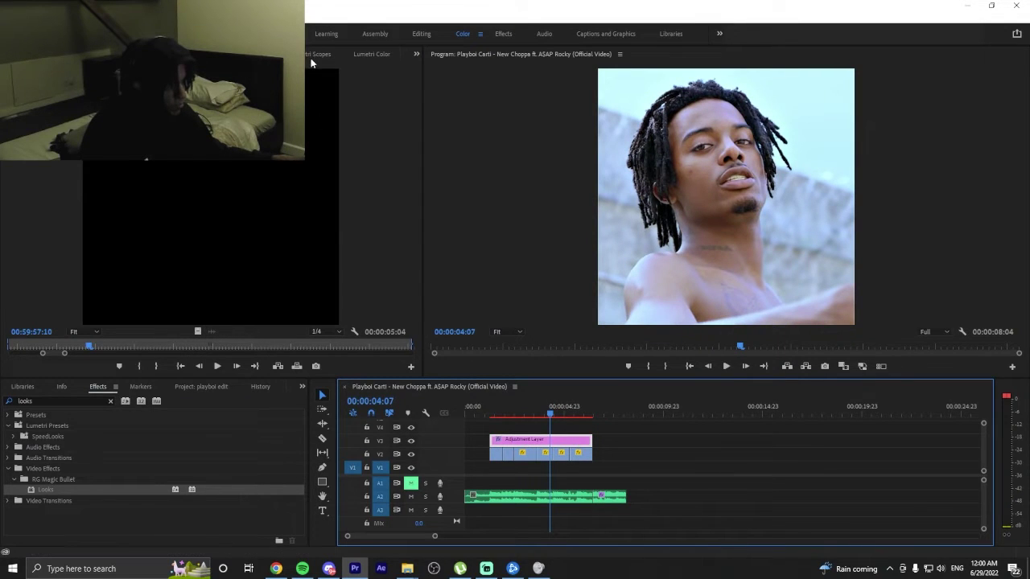
click(370, 55)
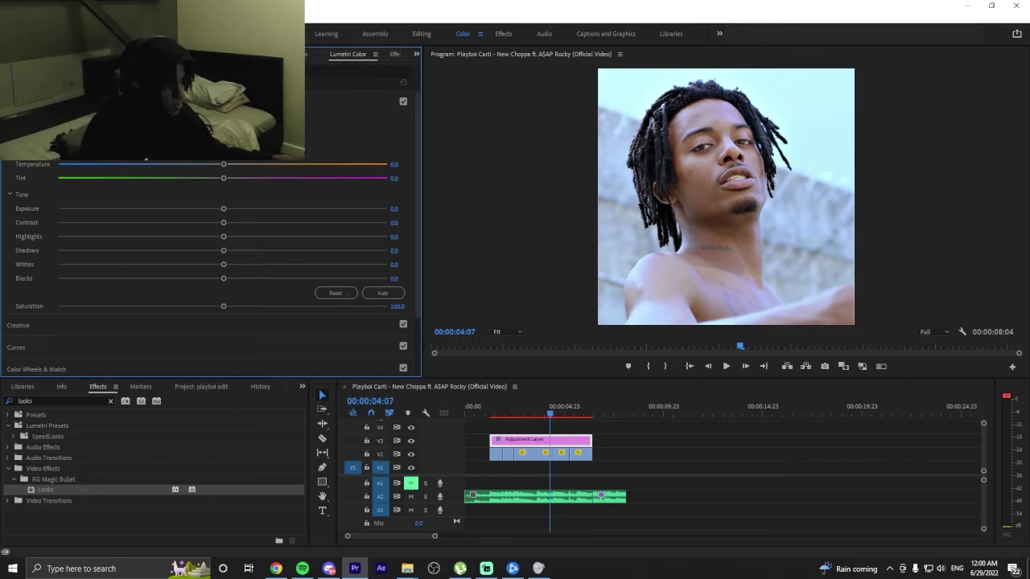
scroll(341, 58, down, 1)
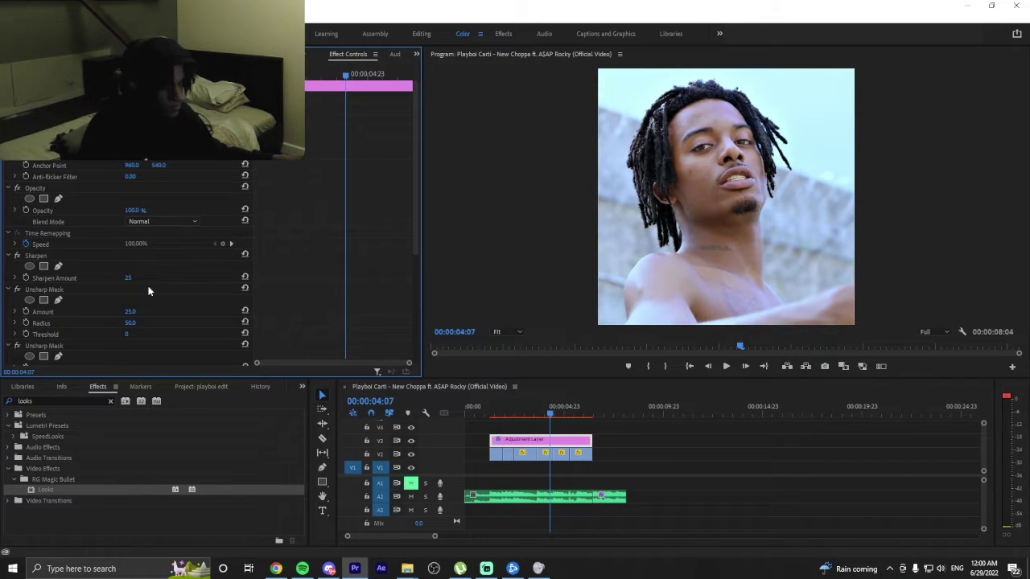
scroll(148, 291, down, 6)
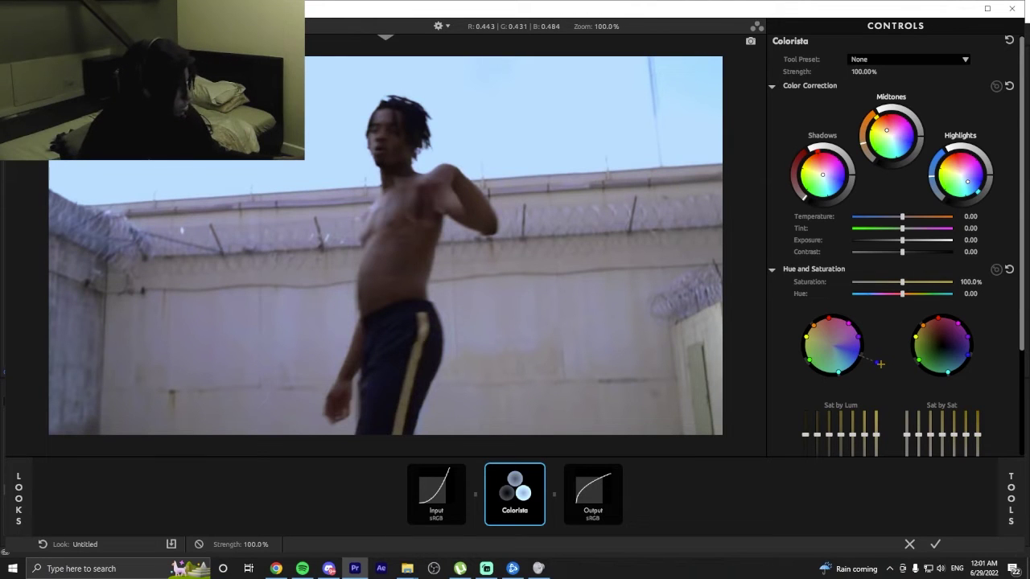
drag(877, 352, 872, 368)
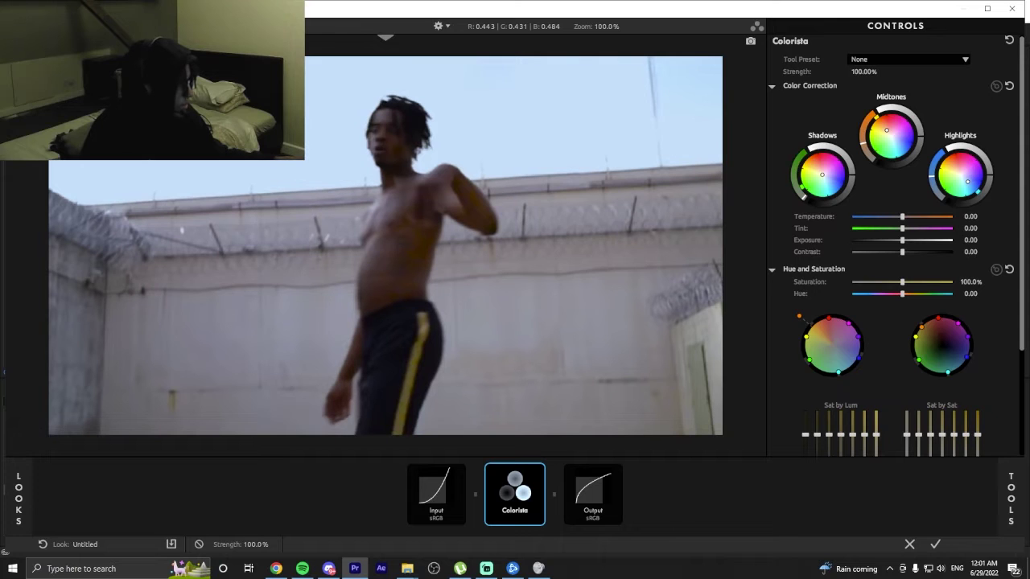
drag(799, 191, 795, 157)
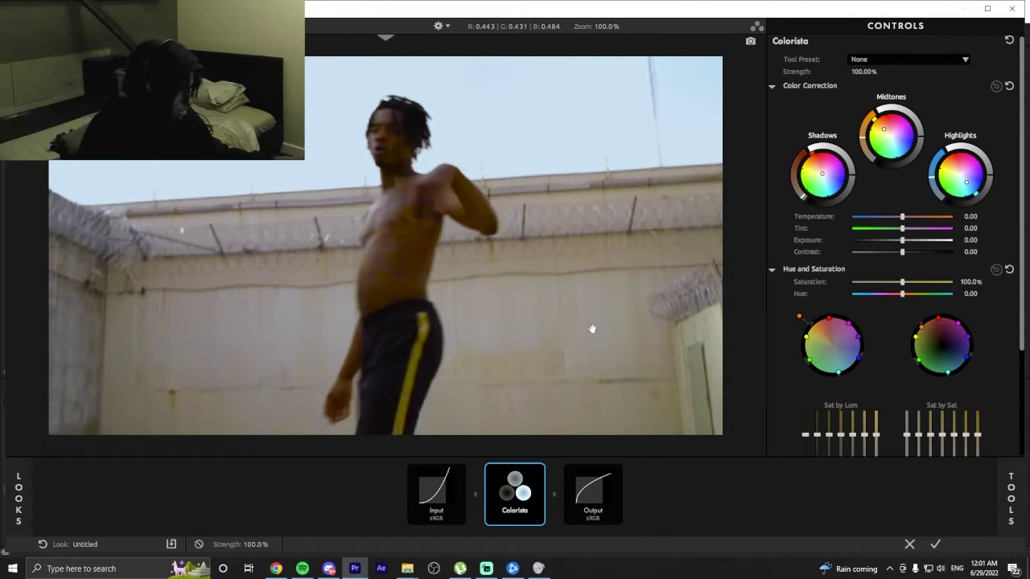
Try removing the Colorista tool and previewing preset looks such as Wormhole and Maxine in its place.
drag(525, 512, 919, 333)
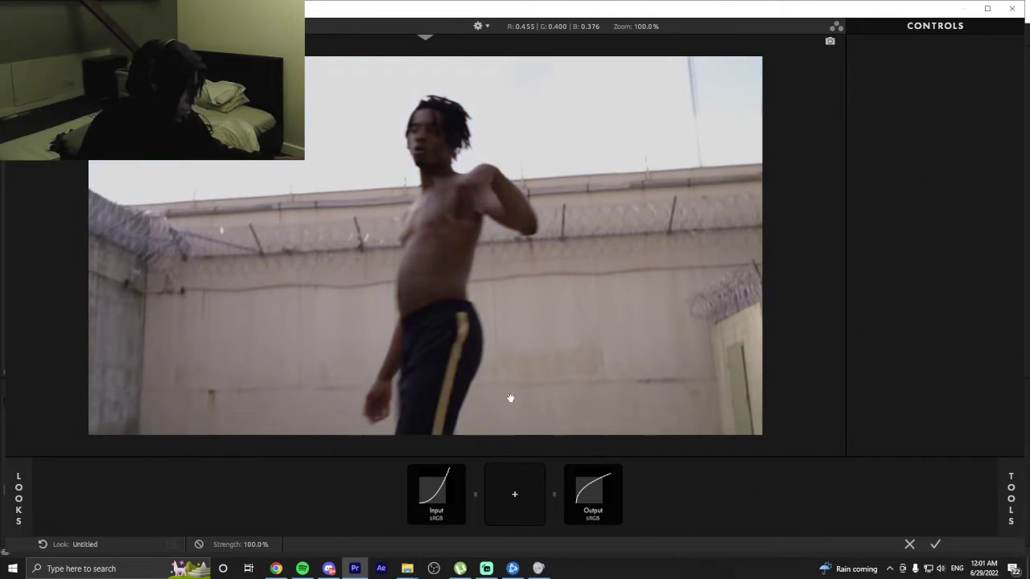
click(20, 499)
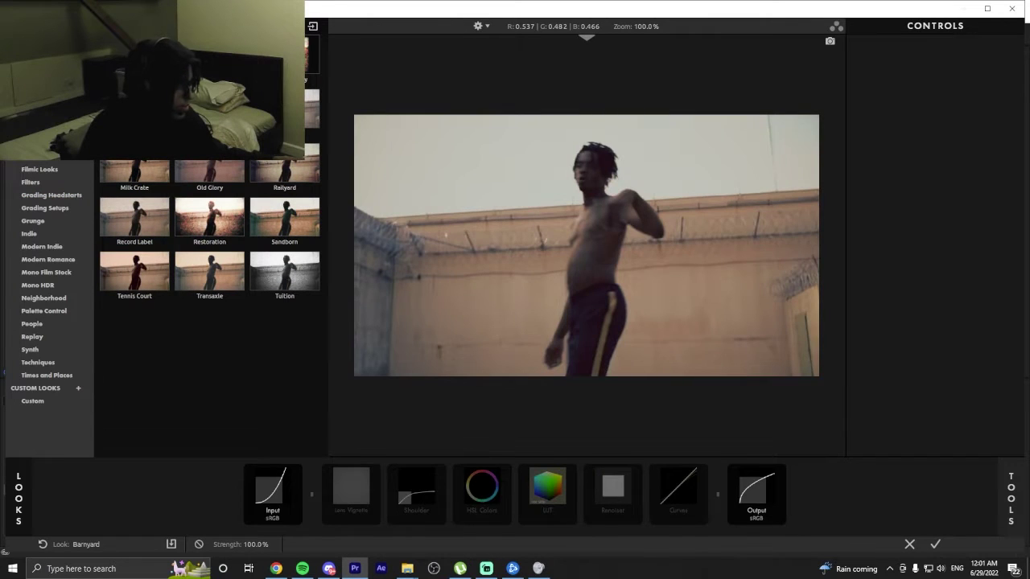
scroll(209, 242, down, 3)
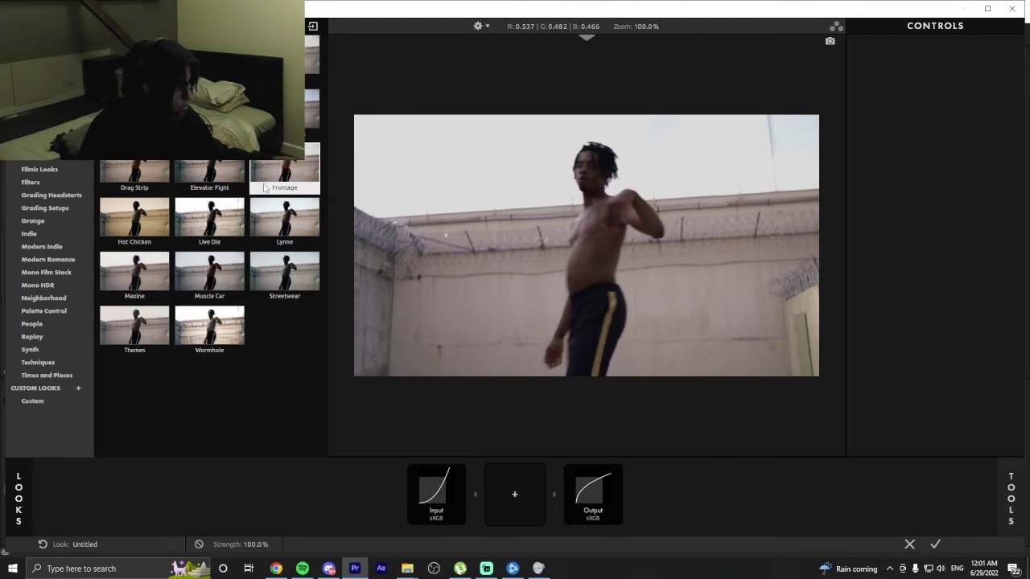
click(231, 296)
click(207, 350)
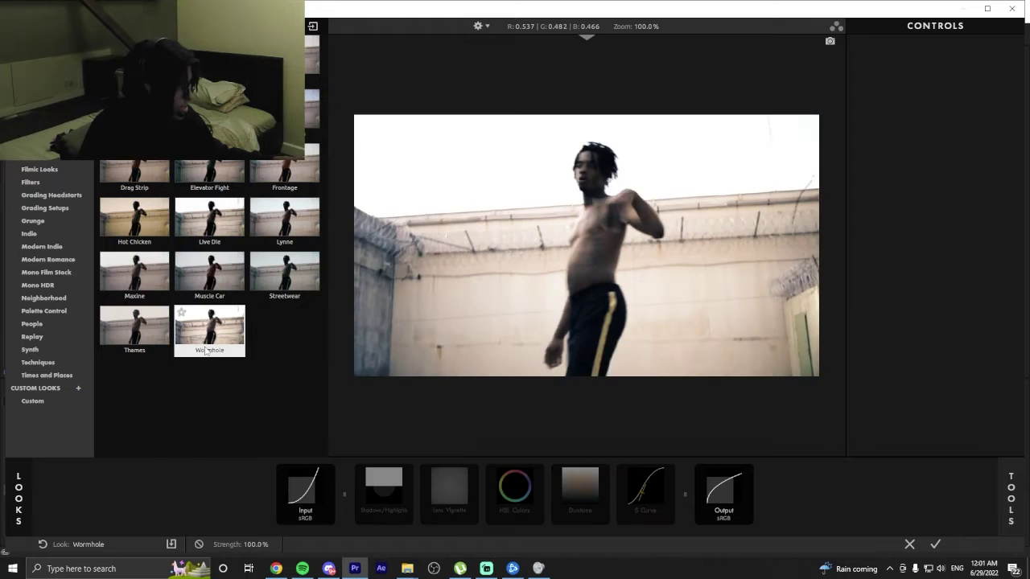
click(137, 325)
click(148, 276)
click(146, 228)
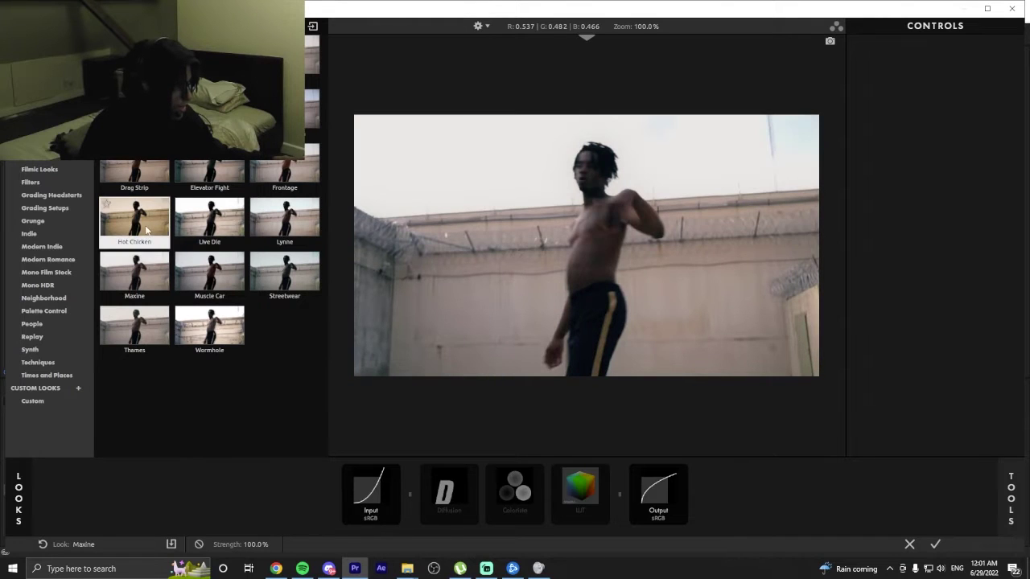
click(136, 170)
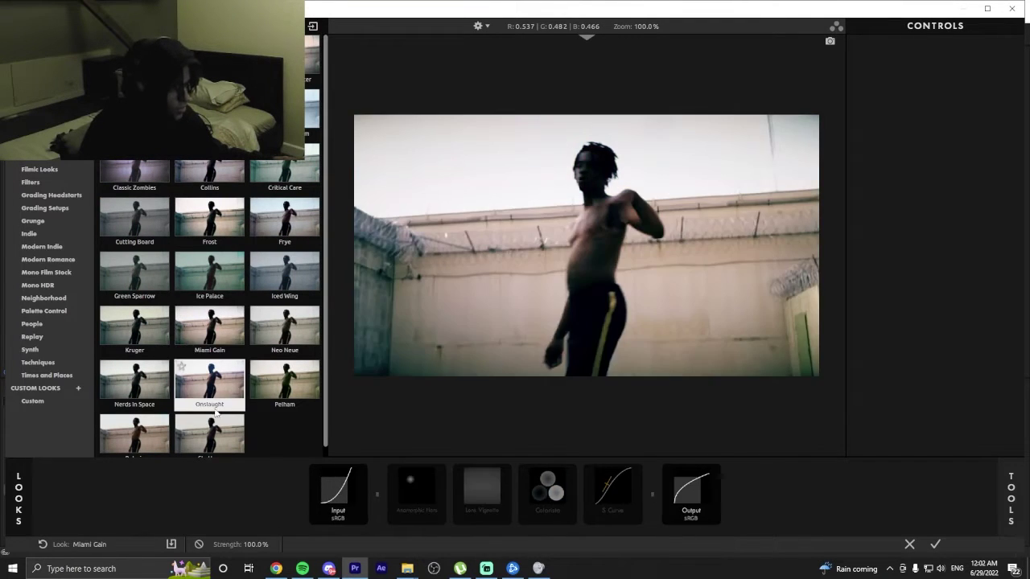
Browse more preset categories, including Filmic Looks, and close the look editor without applying the changes.
scroll(211, 434, down, 1)
scroll(209, 306, down, 5)
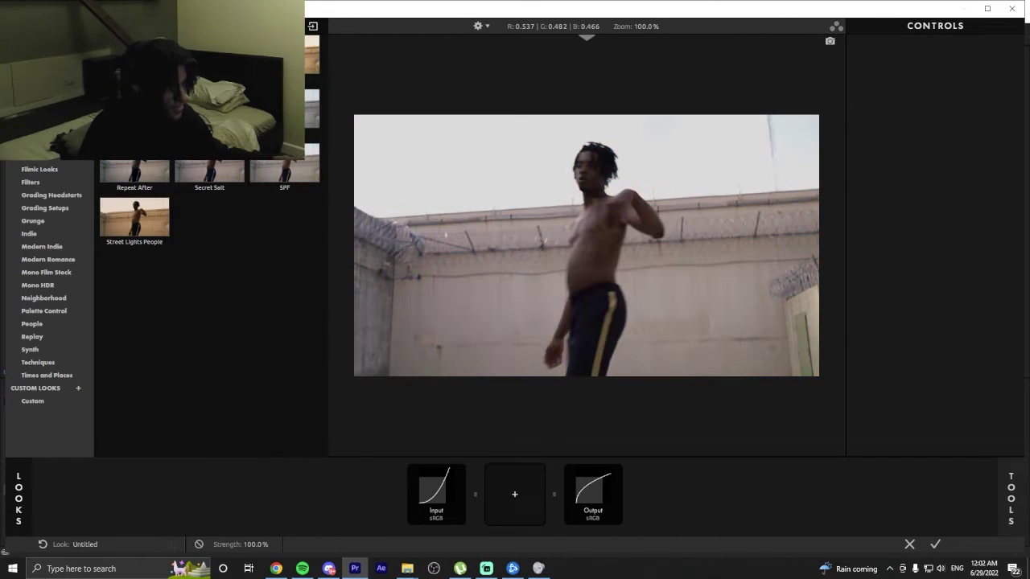
click(36, 156)
click(39, 169)
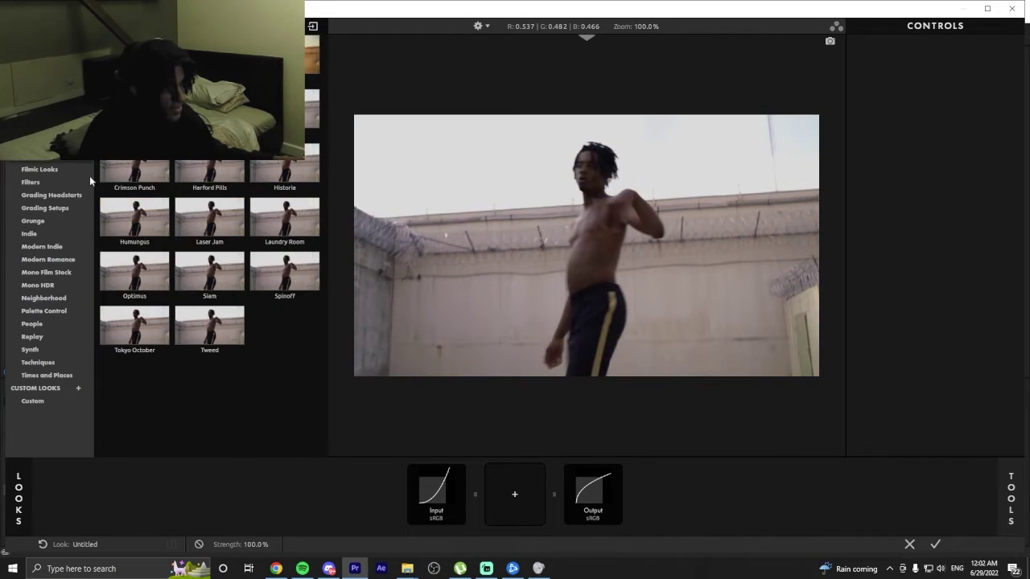
click(909, 545)
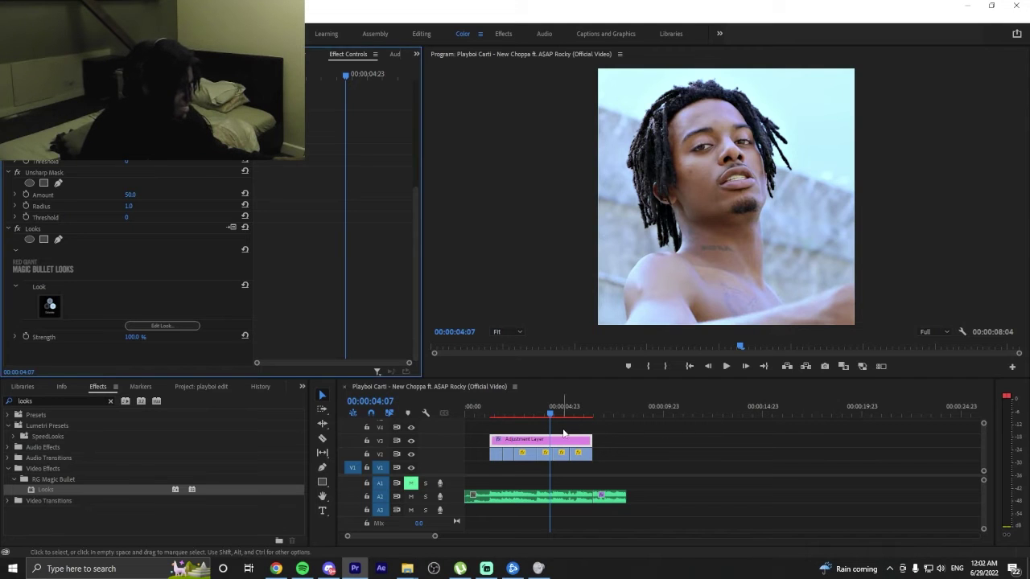
Compare the picture with and without the Looks effect, and play the graded montage from its first clip.
click(16, 230)
click(16, 229)
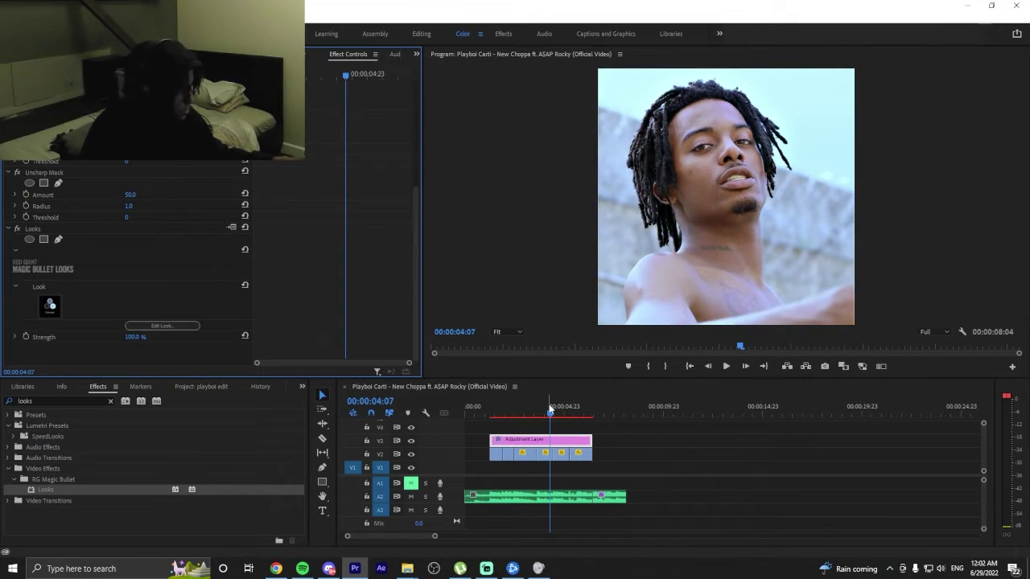
drag(550, 412, 493, 414)
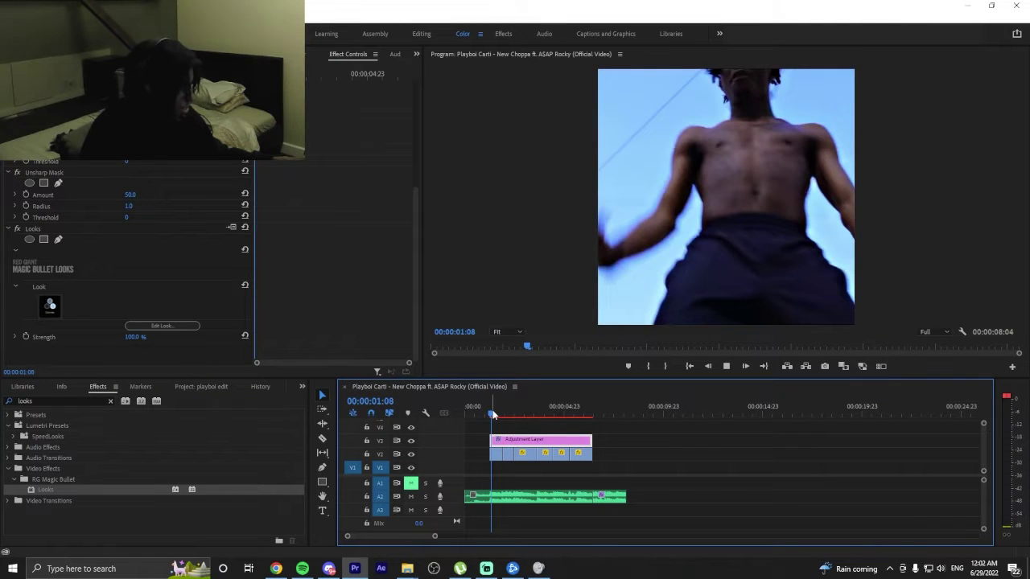
key(space)
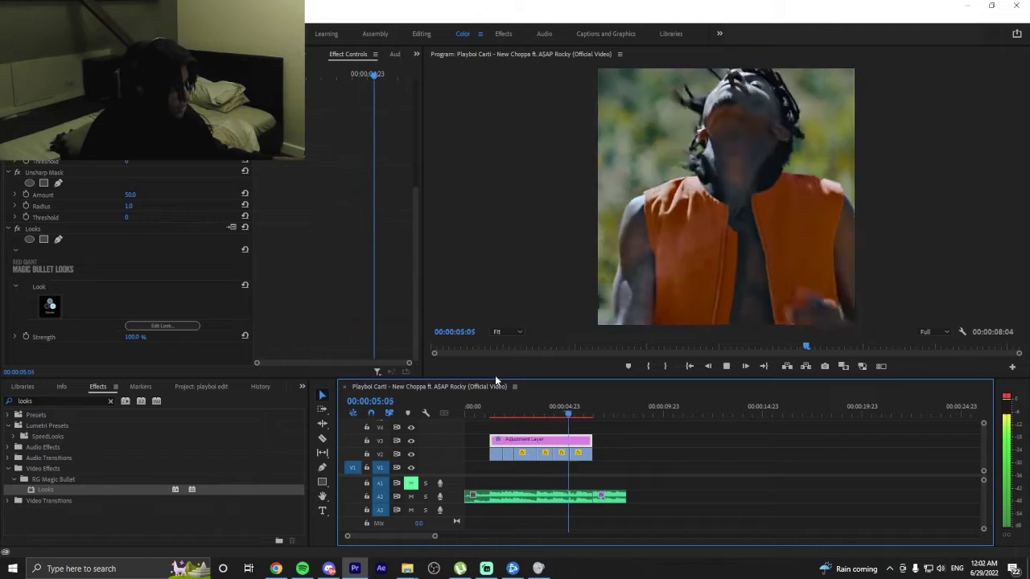
key(space)
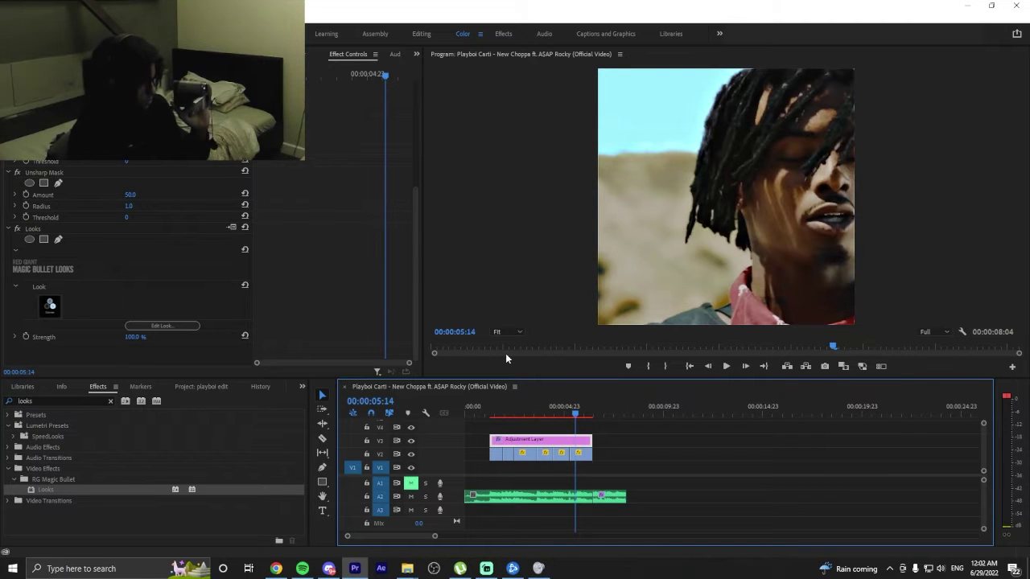
key(space)
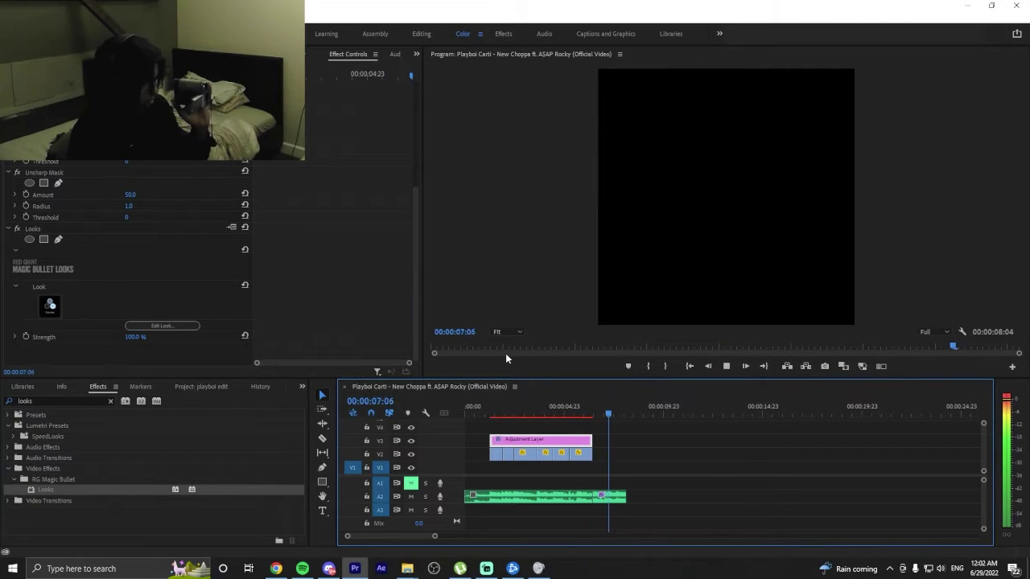
key(space)
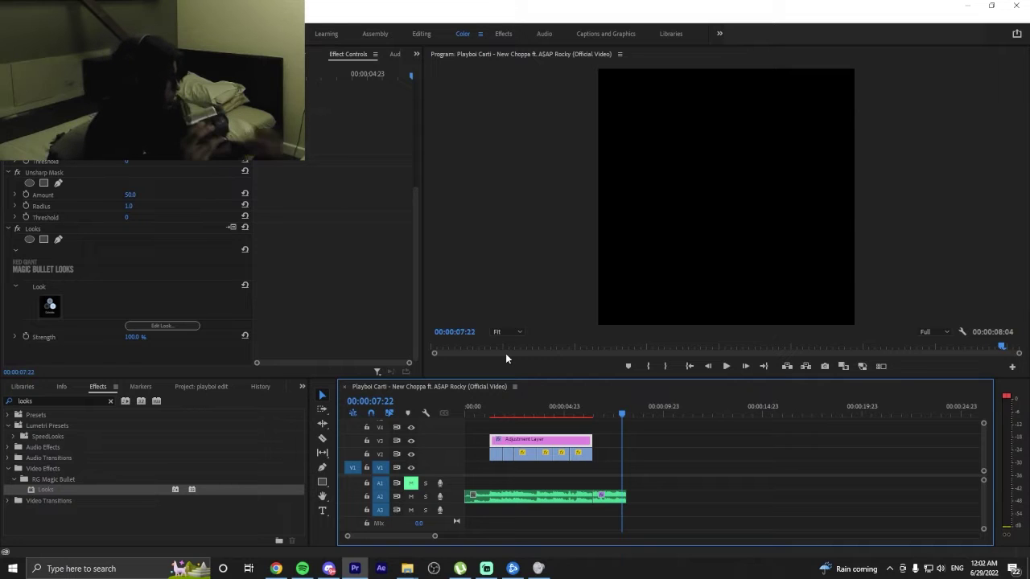
Turn on Loop for the program monitor playback and play the sequence from the start.
click(961, 332)
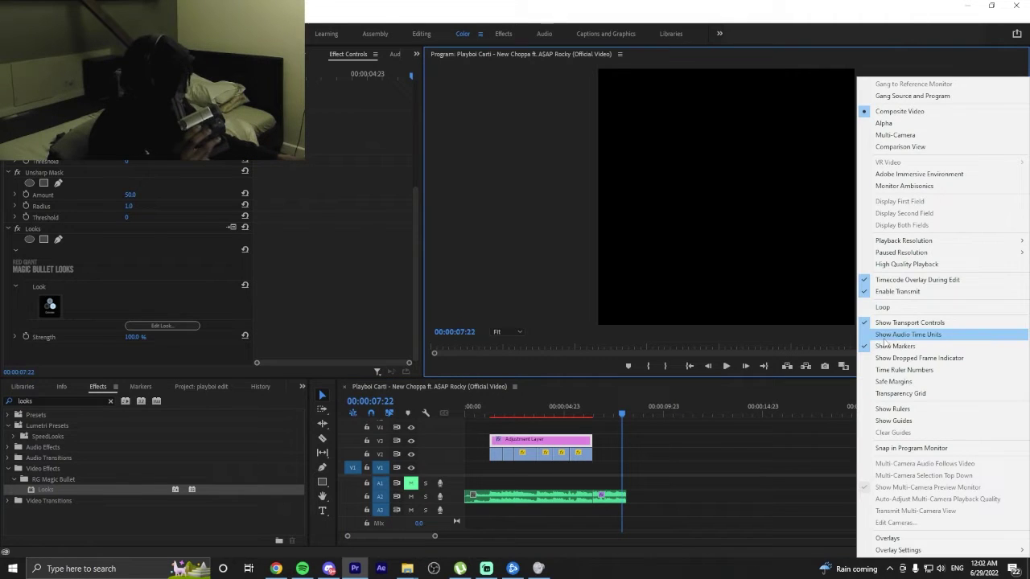
click(907, 306)
click(559, 408)
key(Home)
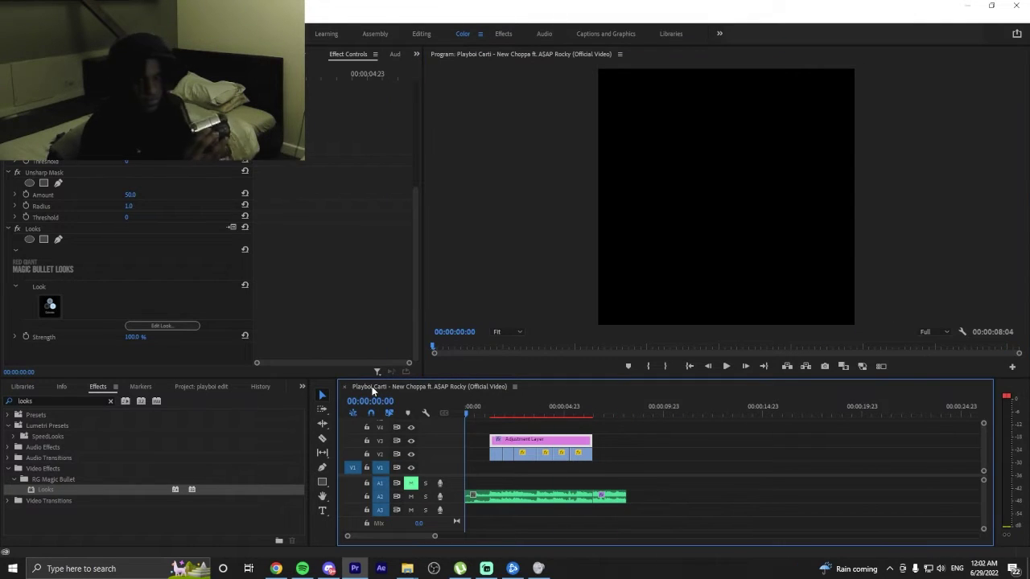
key(space)
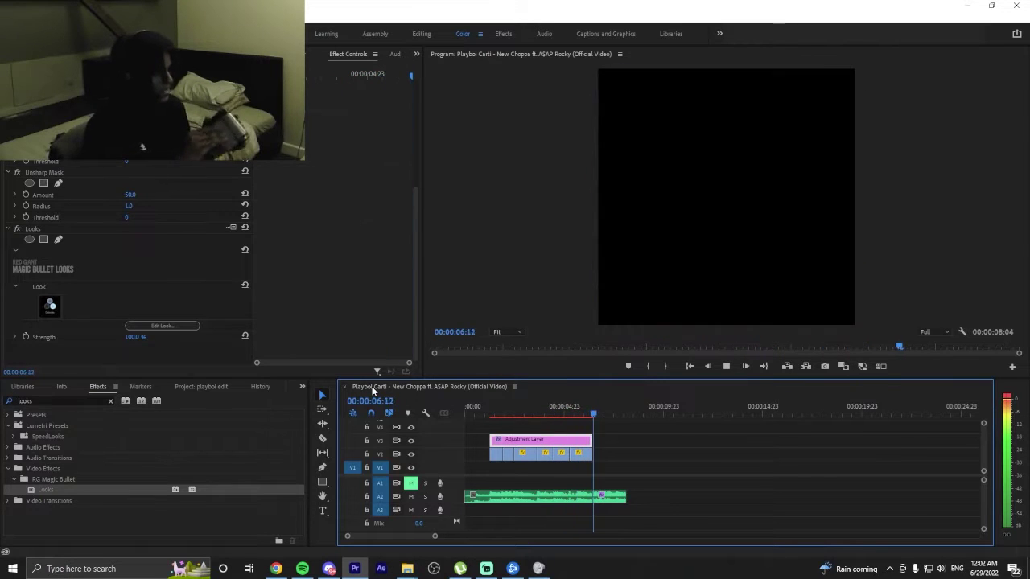
Disable the Looks effect on the adjustment layer while viewing the performer's close-up.
drag(513, 411, 547, 408)
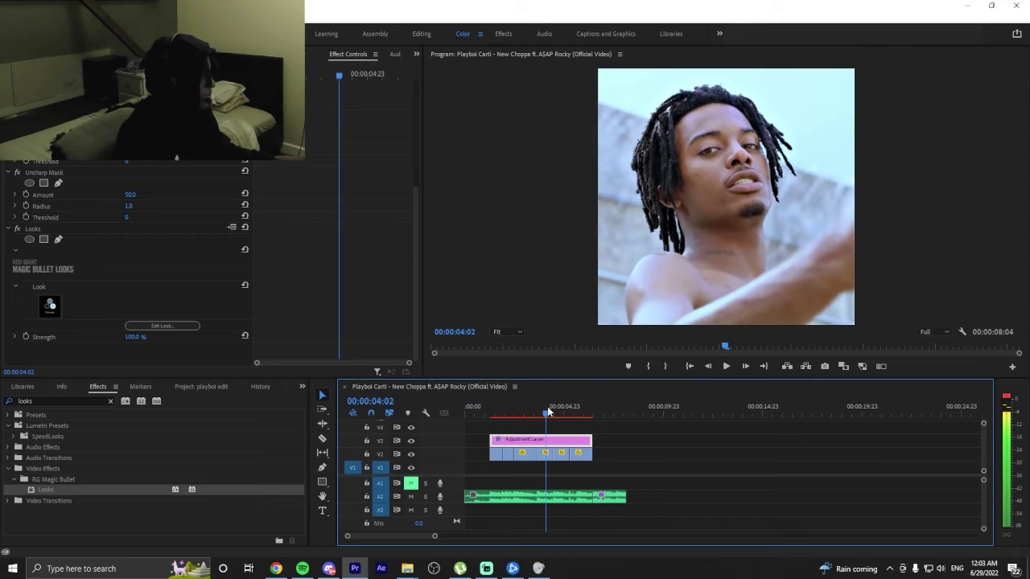
click(16, 229)
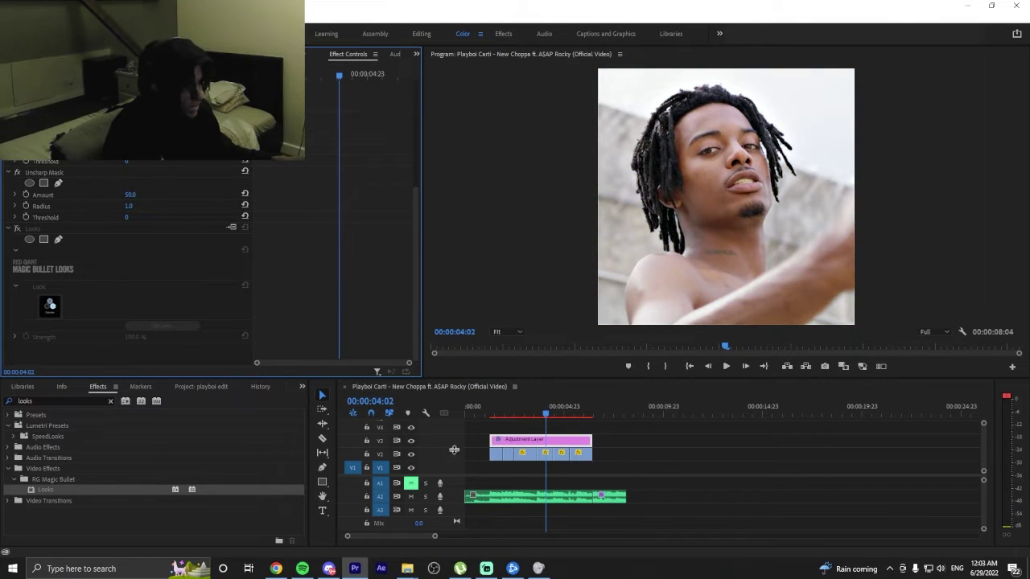
Try an amount of 50 on the Unsharp Mask that has the 50 radius.
scroll(120, 177, up, 2)
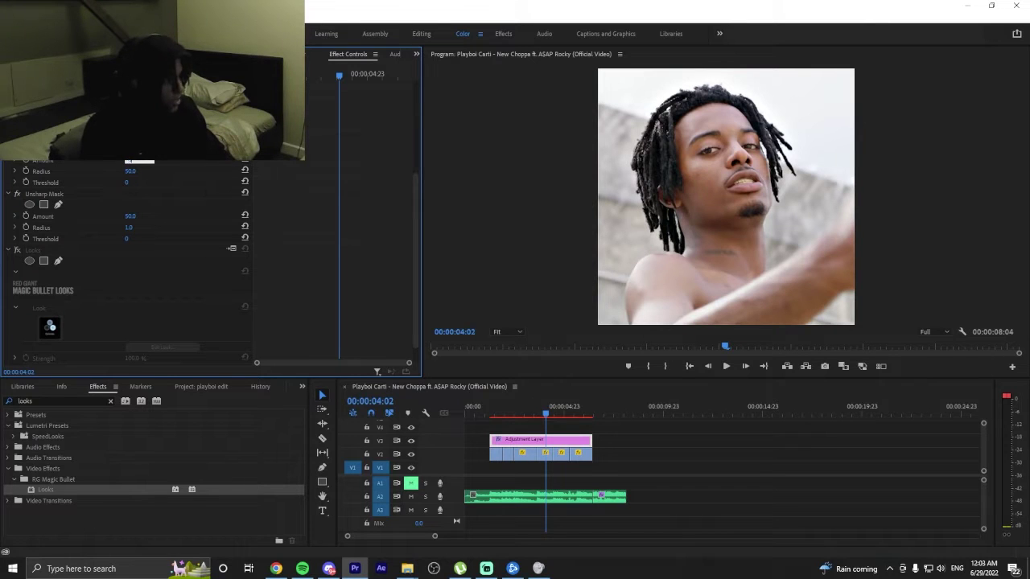
key(Return)
scroll(197, 182, up, 1)
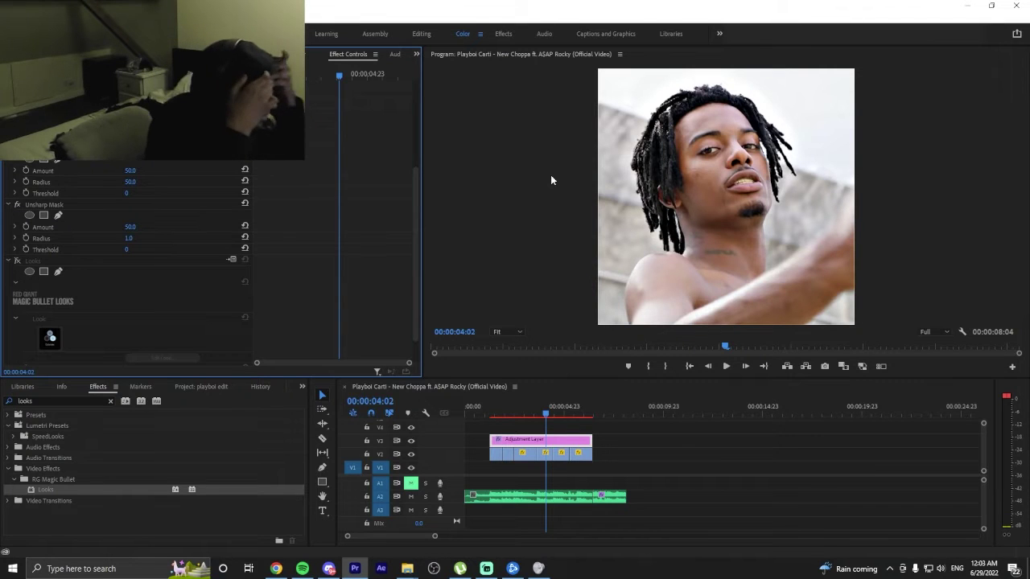
Play the montage to judge the stronger sharpening, and undo the last Unsharp Mask amount change.
key(space)
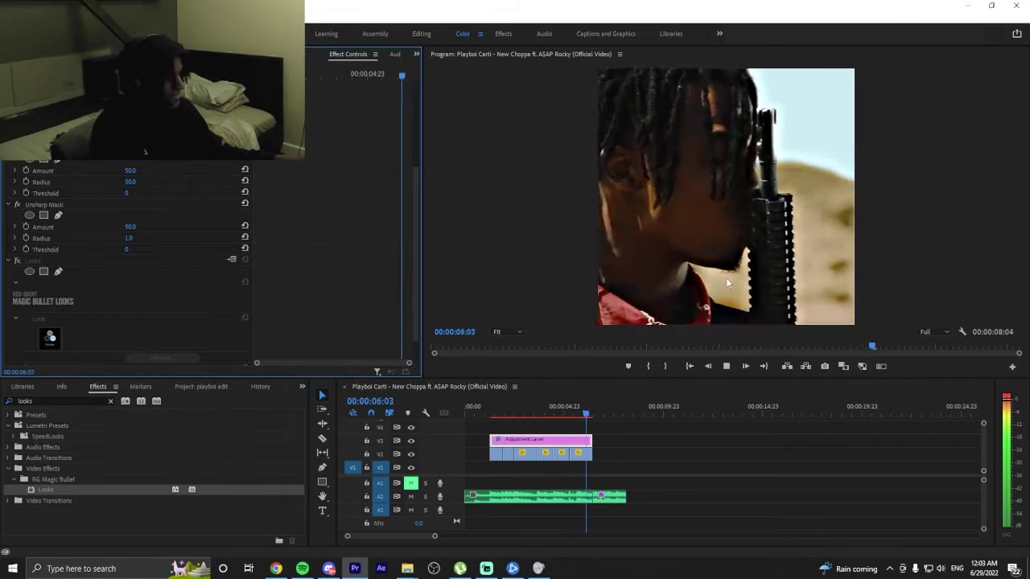
drag(472, 416, 487, 416)
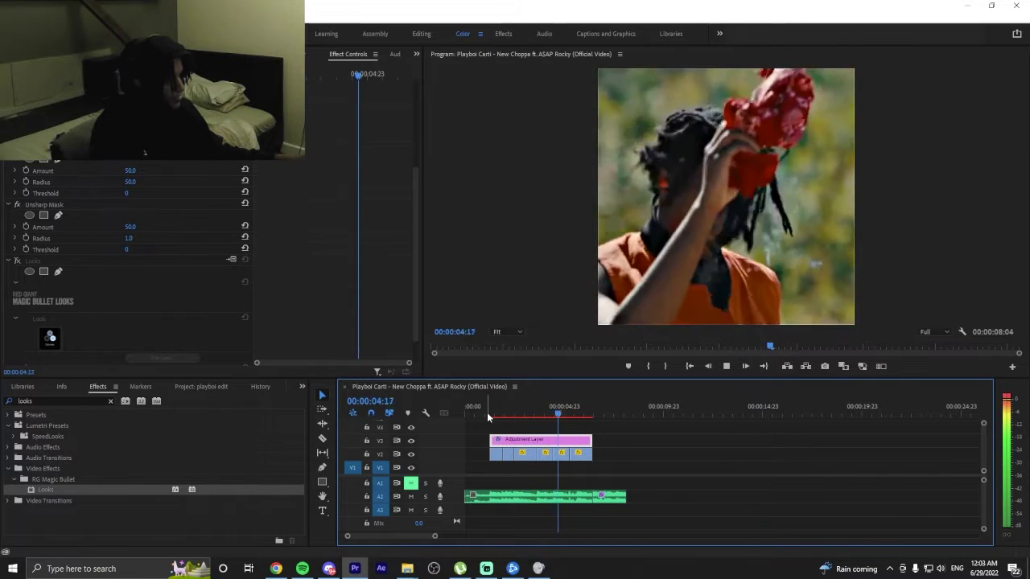
key(space)
drag(568, 402, 534, 407)
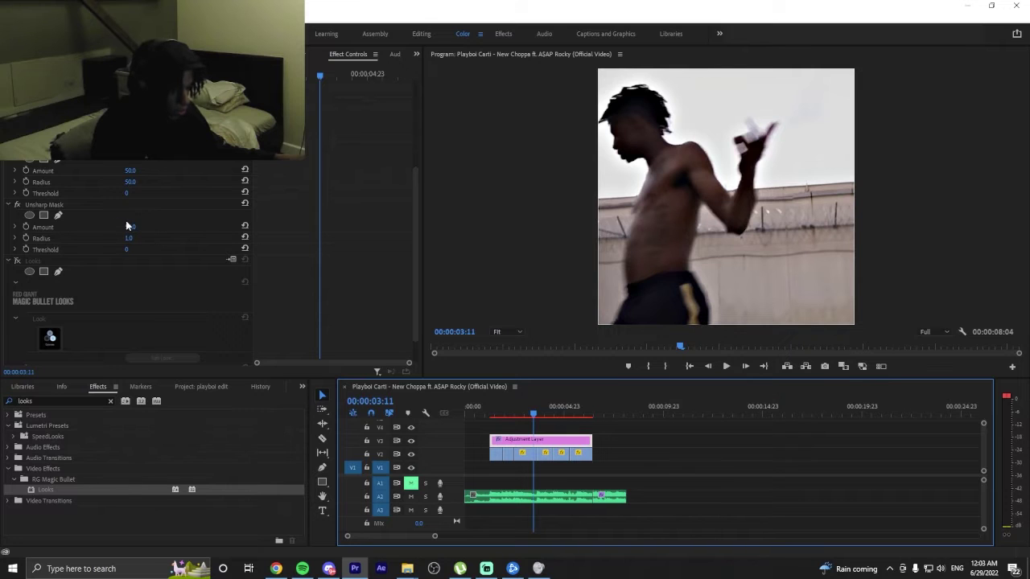
key(ctrl+z)
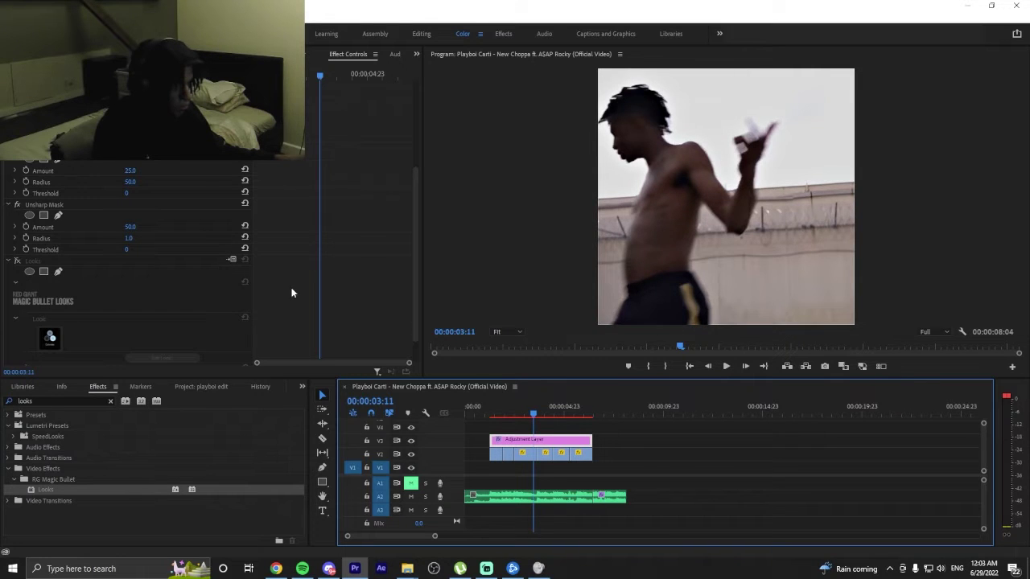
Save the project and replay the montage with the Looks effect off, stopping on the prison yard shot.
key(space)
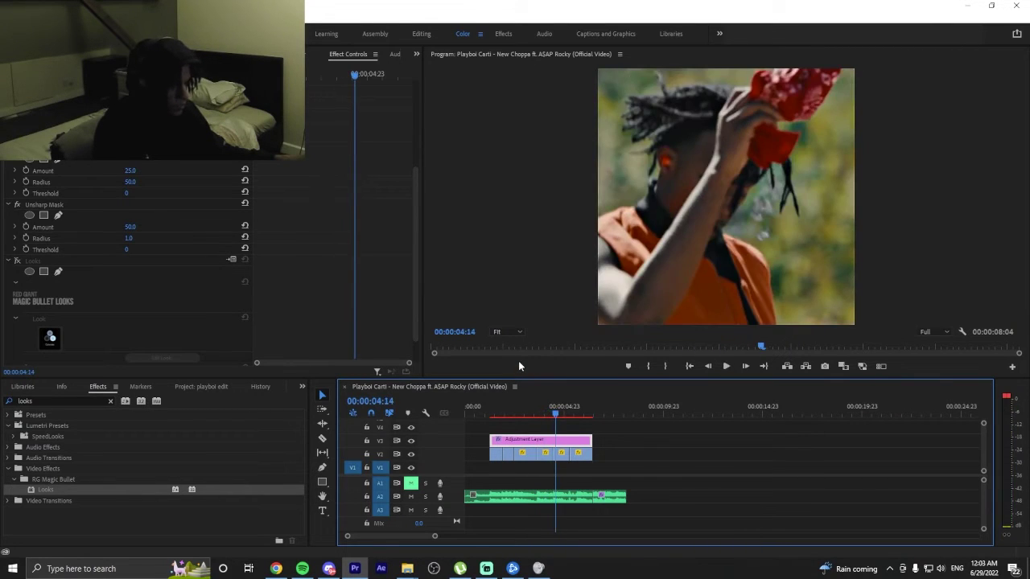
key(ctrl+s)
key(Home)
key(space)
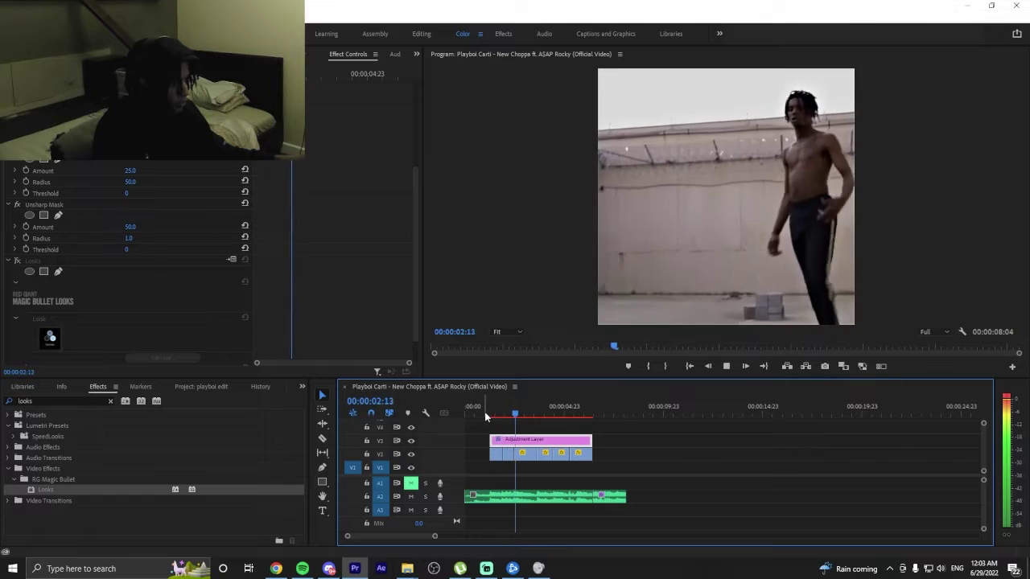
click(519, 416)
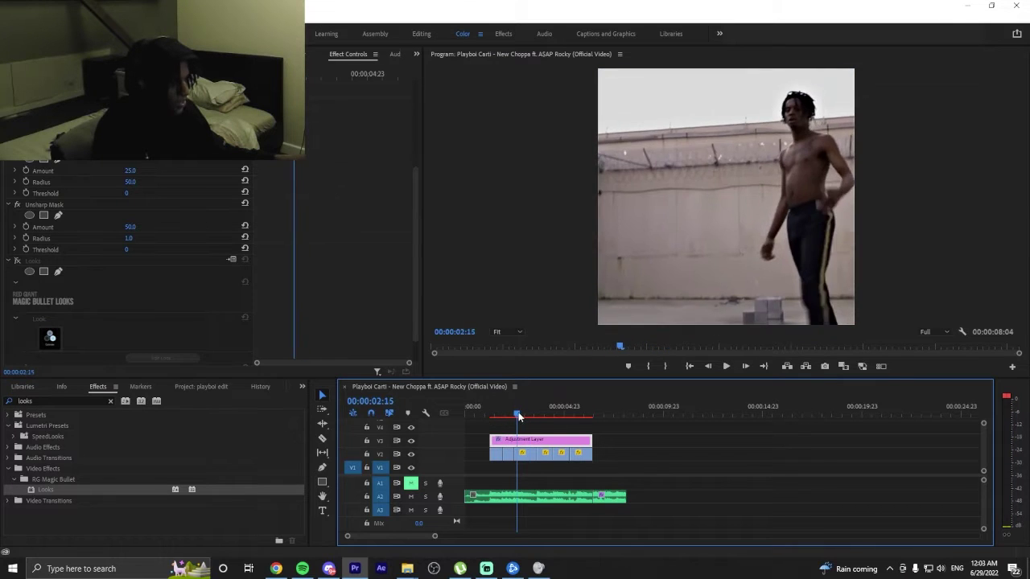
Mark the sequence's in-to-out range from its start to the end of the audio clip.
drag(519, 416, 429, 406)
key(space)
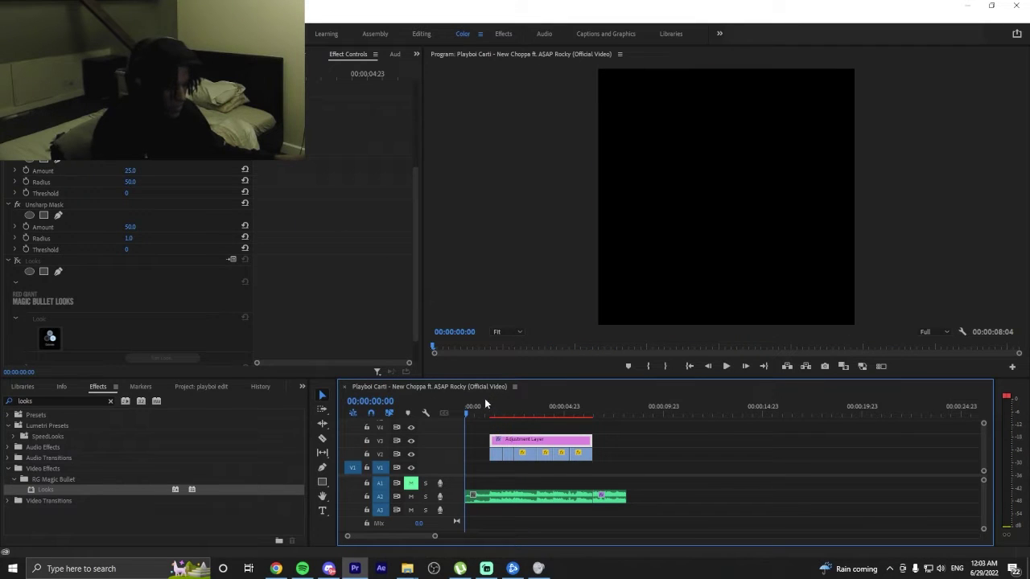
key(o)
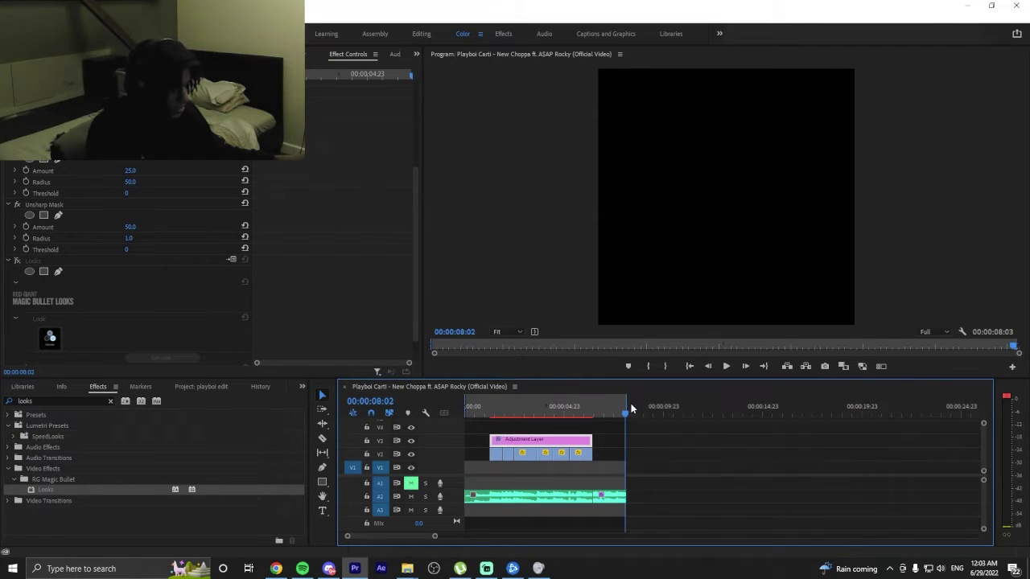
drag(630, 401, 624, 401)
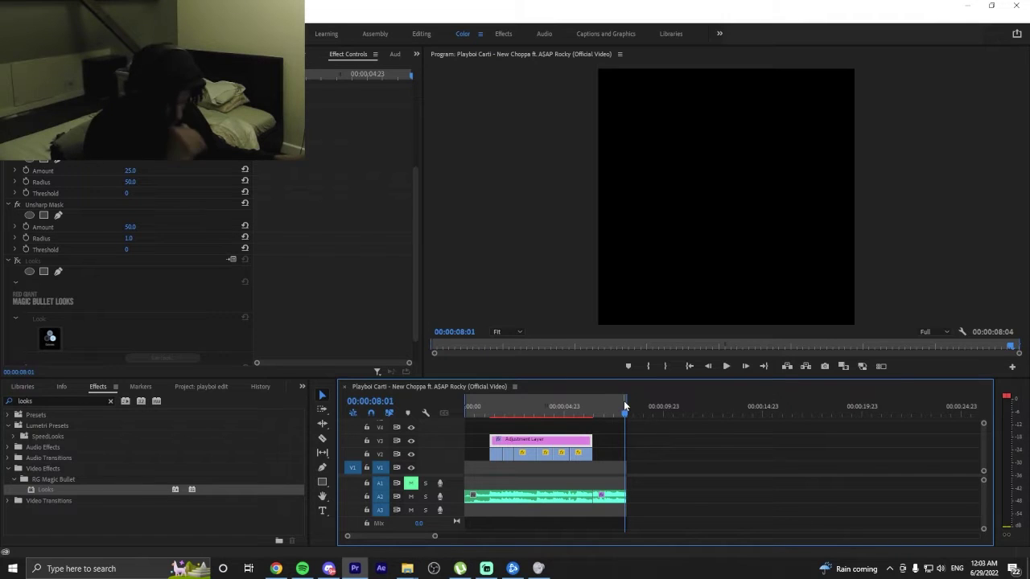
Open the media export settings for the sequence and choose the H.264 format.
key(alt+f)
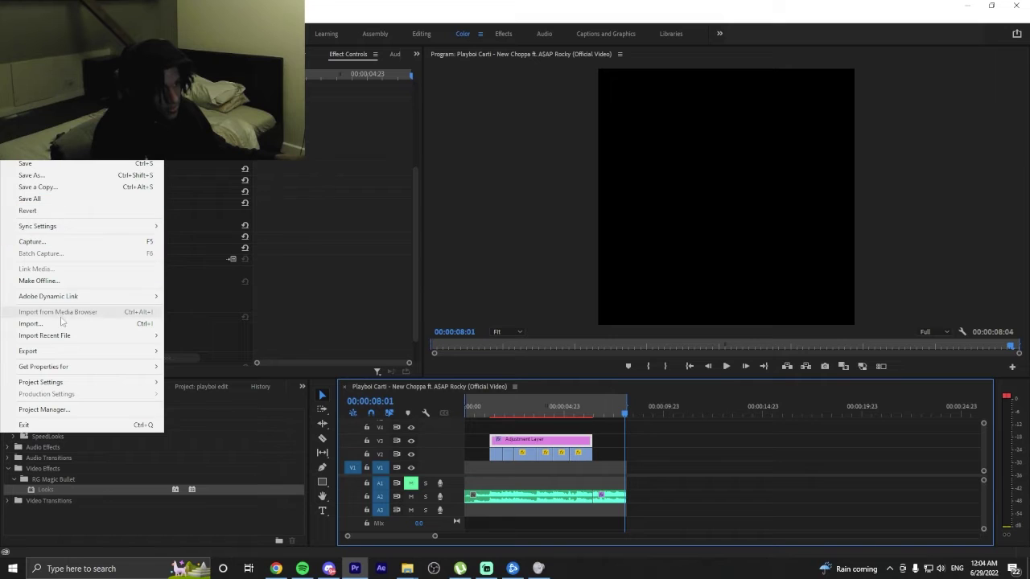
mouse_move(97, 355)
click(191, 351)
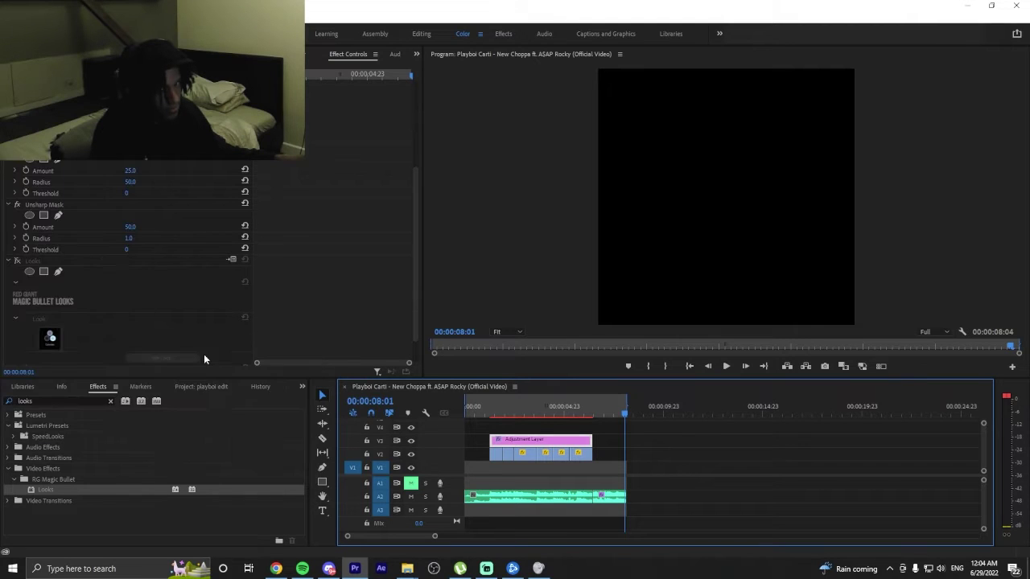
click(656, 112)
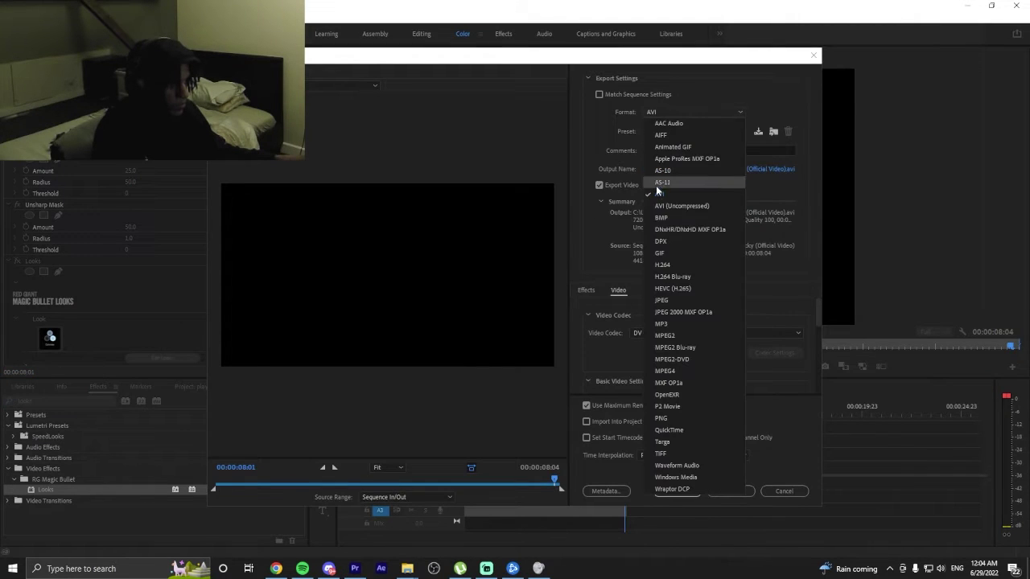
click(674, 160)
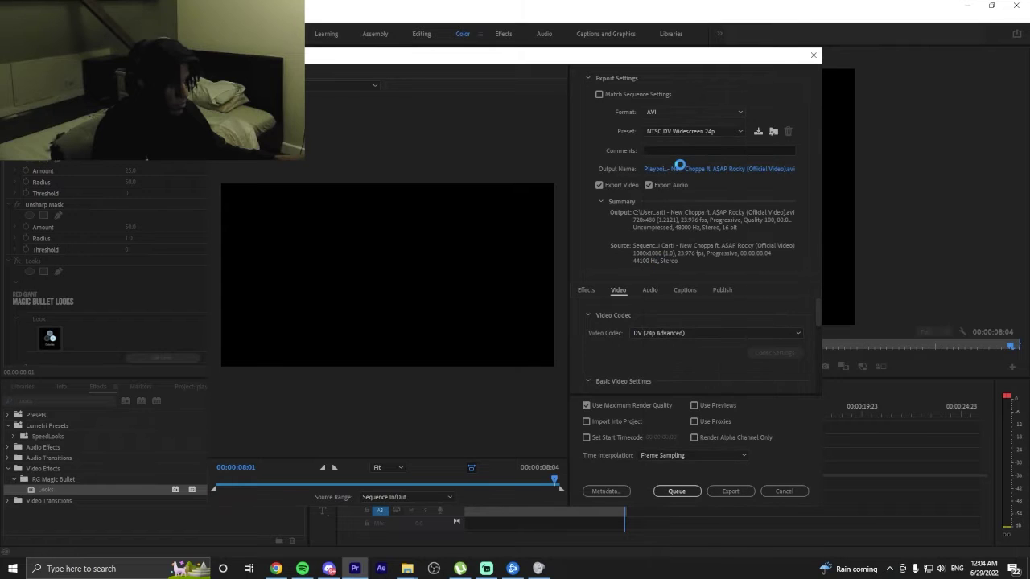
Name the export file carti doodoo and save it in the Videos folder.
click(685, 169)
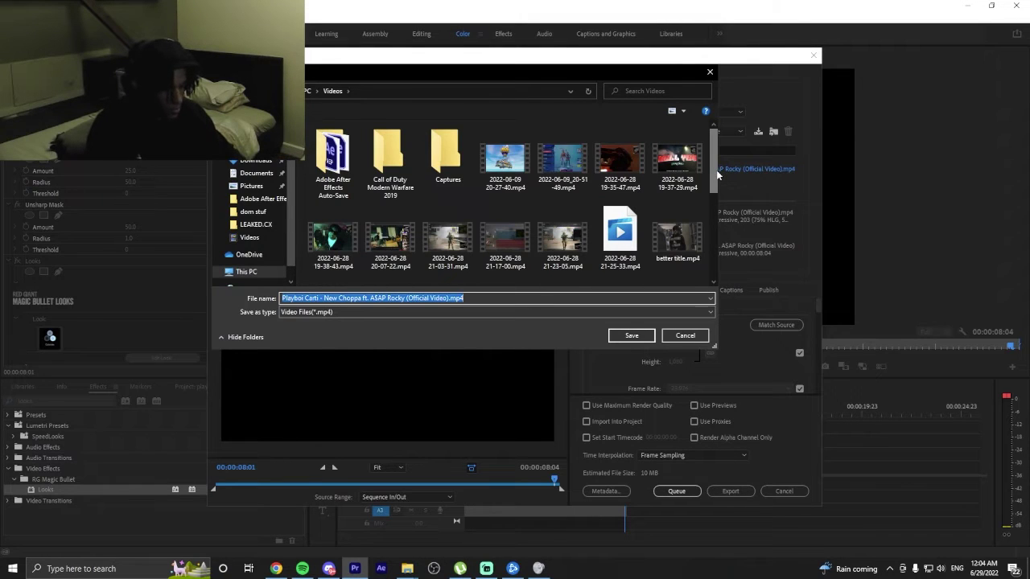
text(carti d)
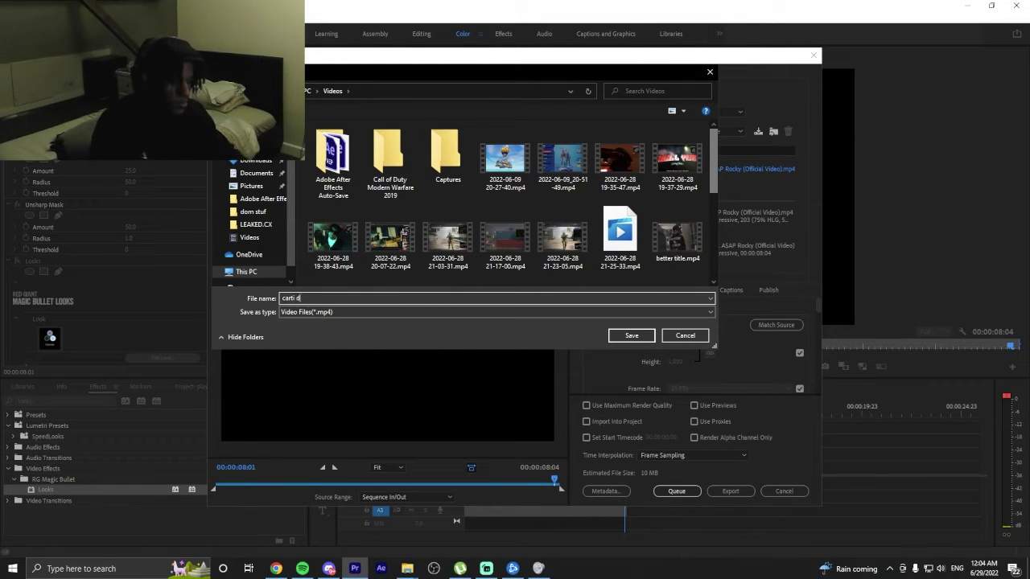
text(oodoo)
key(Return)
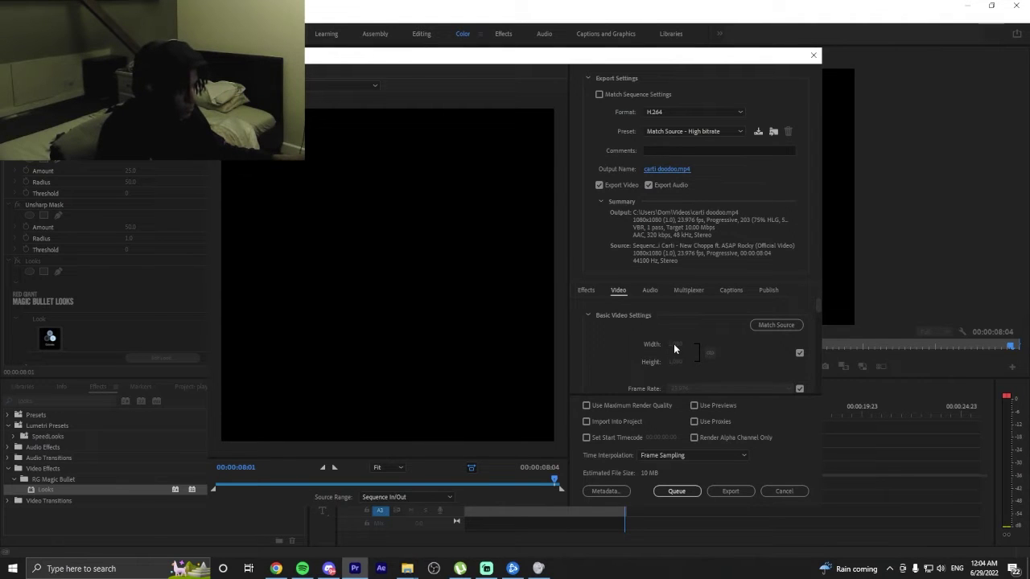
Enable Render at Maximum Depth and Use Maximum Render Quality, keeping Hardware Encoding as the performance option.
scroll(673, 343, down, 2)
scroll(601, 347, up, 2)
scroll(593, 343, down, 3)
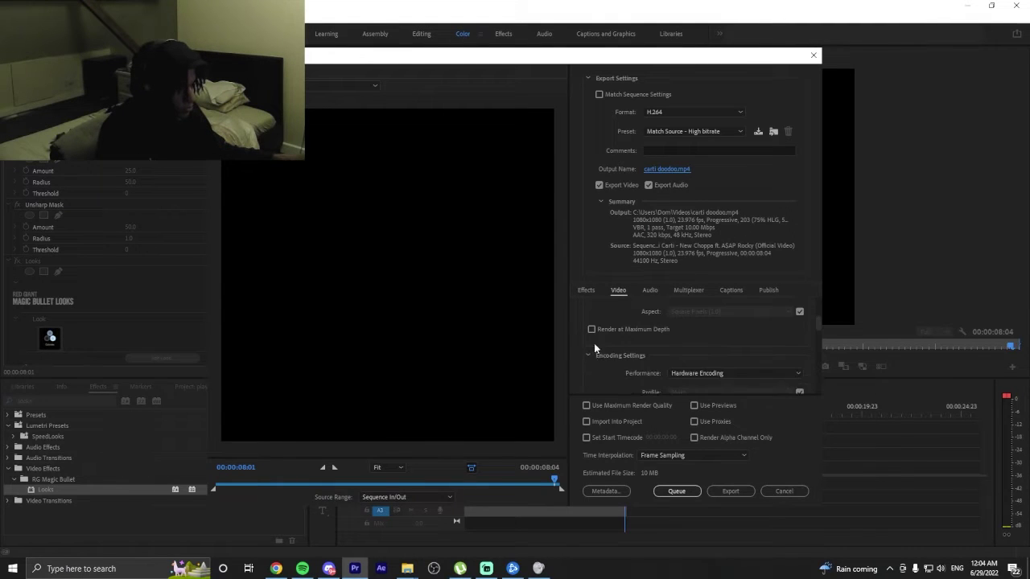
click(589, 406)
scroll(663, 356, down, 1)
click(708, 340)
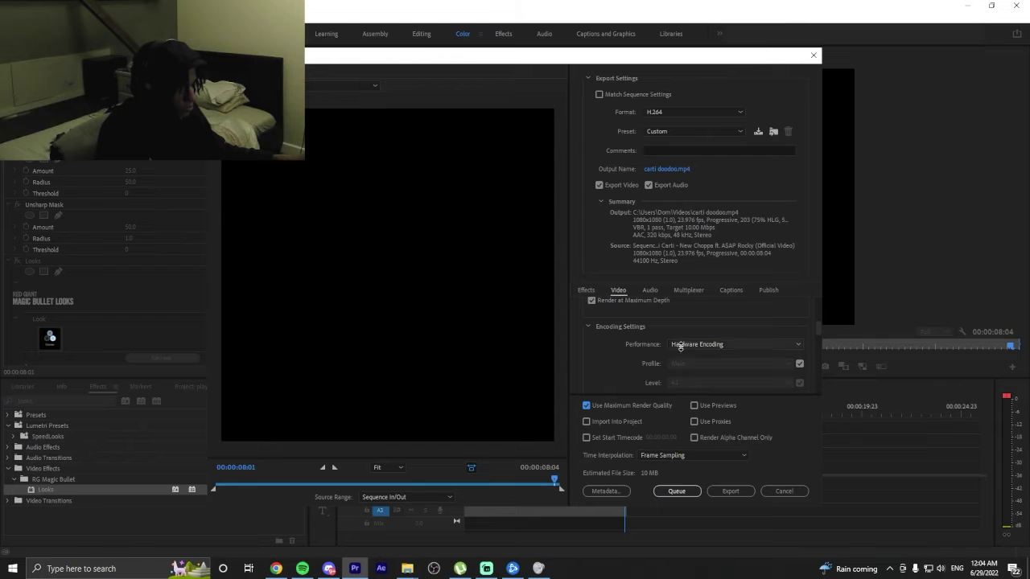
click(717, 340)
click(713, 367)
click(711, 383)
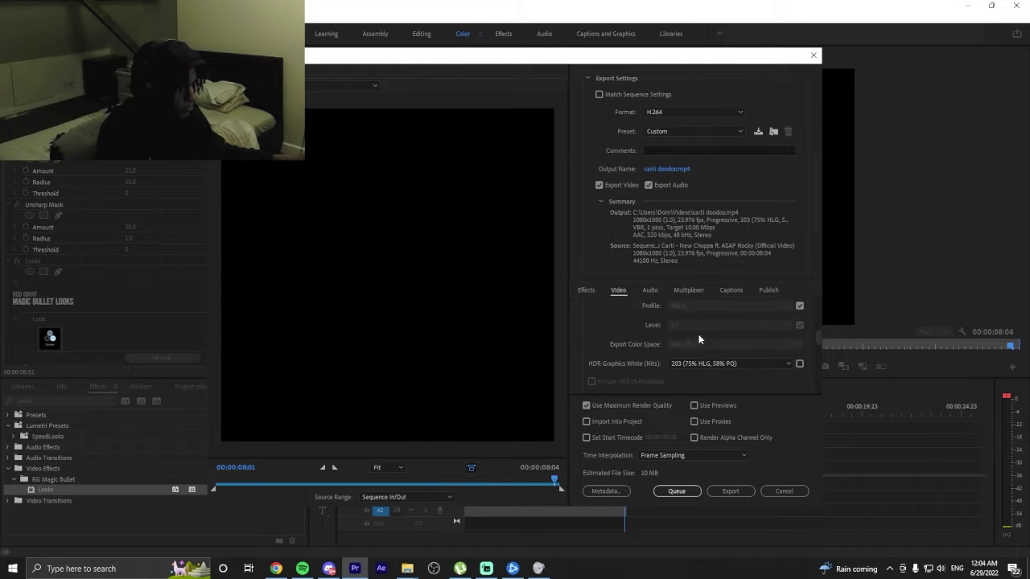
Unlock the encoding profile and level from the source settings, choose a profile, and set the level to 5.1.
scroll(728, 330, down, 2)
click(799, 334)
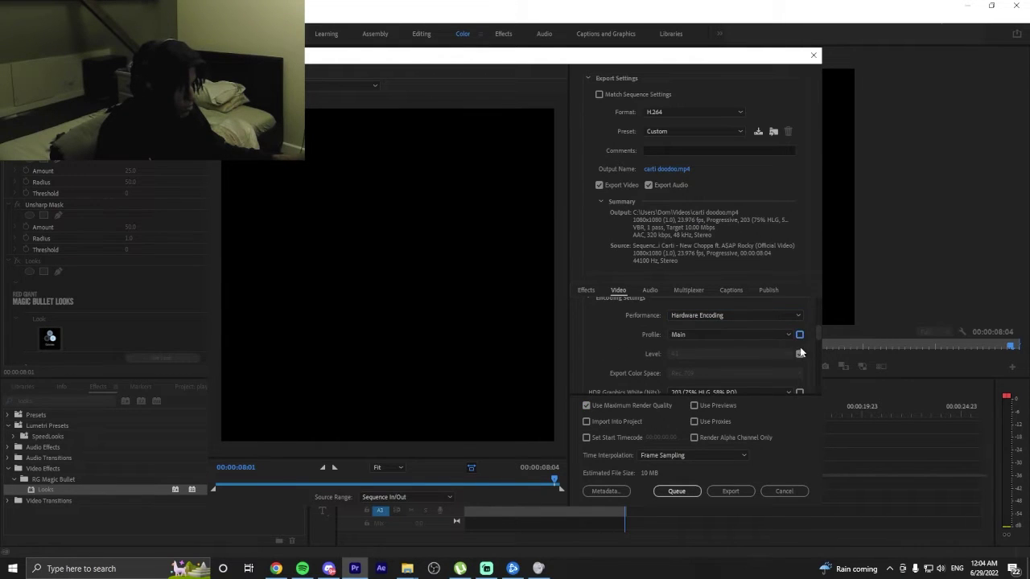
click(799, 353)
click(728, 334)
click(713, 360)
click(692, 353)
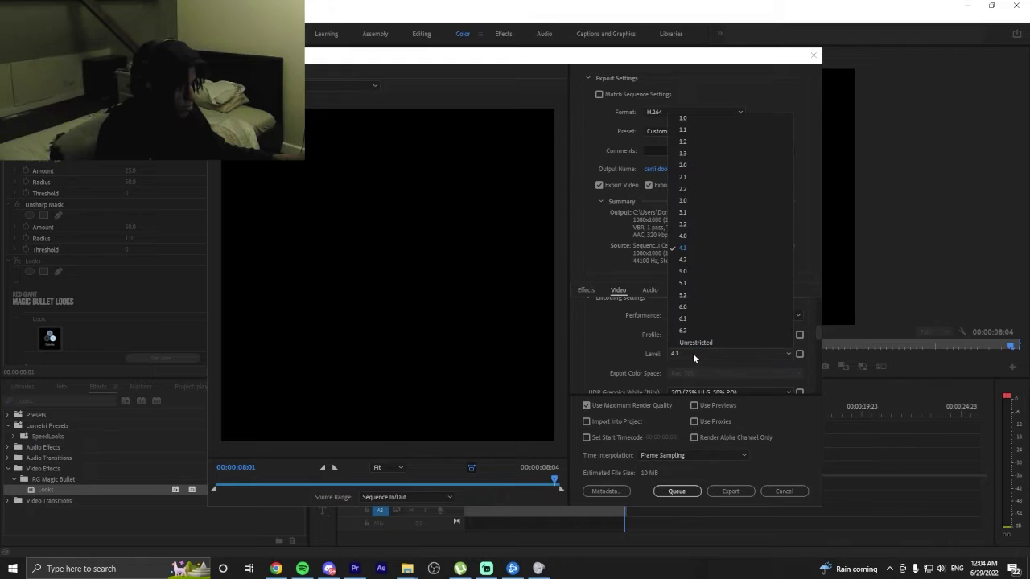
click(689, 283)
Set the bitrate encoding to CBR with a 300 Mbps target bitrate, and export the video.
scroll(623, 337, up, 4)
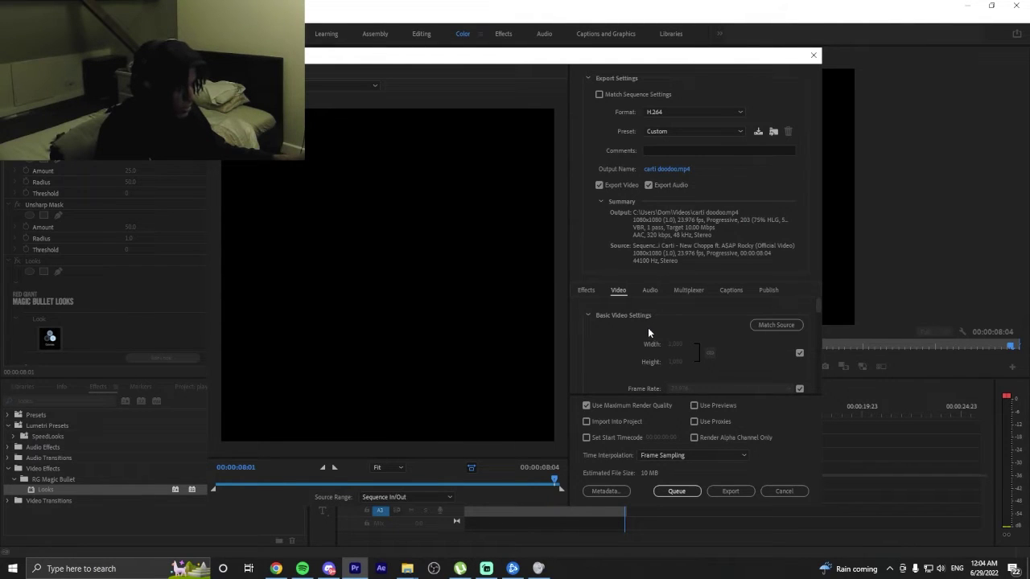
scroll(648, 331, down, 5)
scroll(650, 329, down, 3)
scroll(650, 330, up, 2)
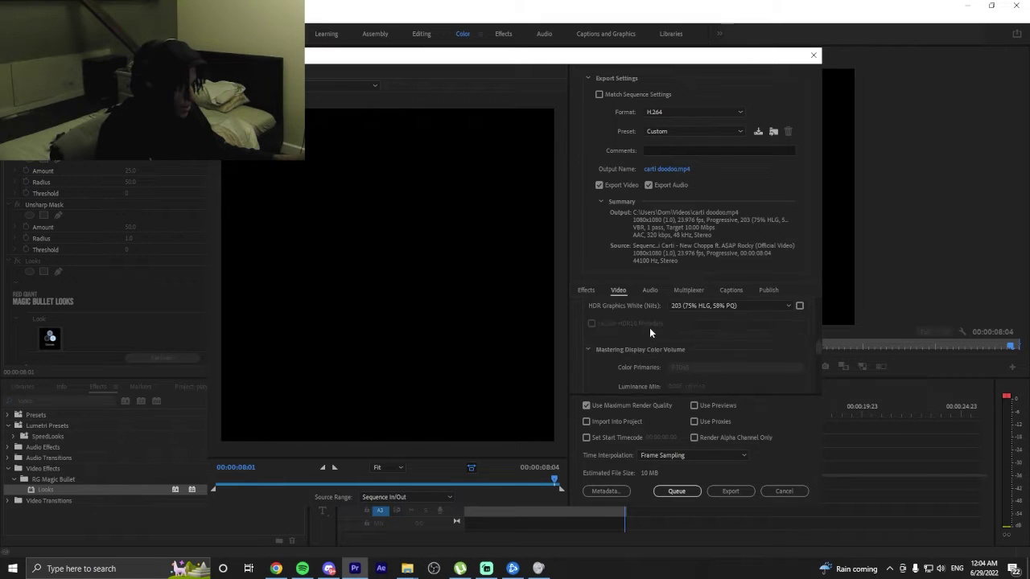
scroll(654, 329, down, 3)
scroll(653, 330, down, 2)
click(689, 338)
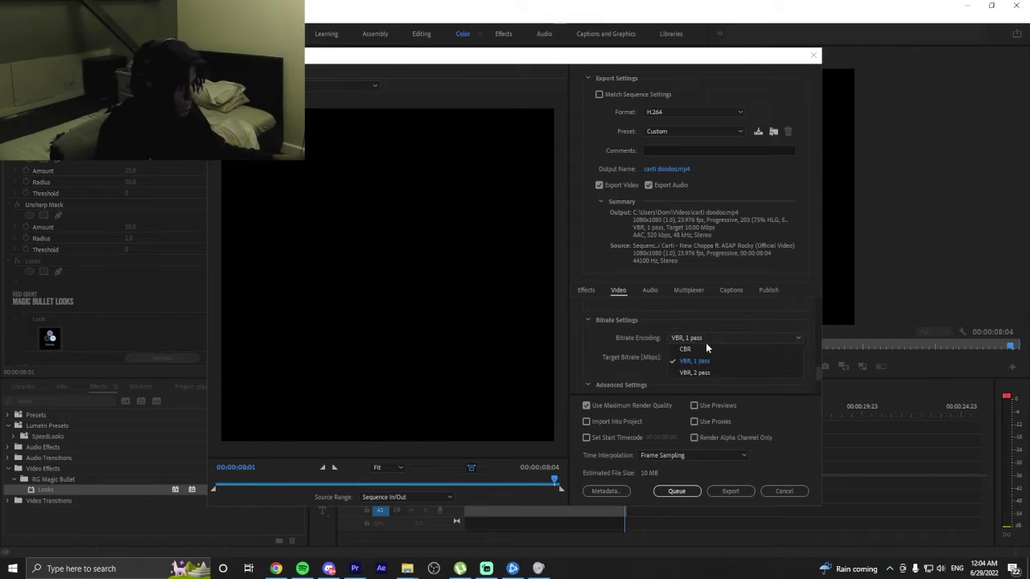
click(707, 349)
drag(730, 356, 817, 361)
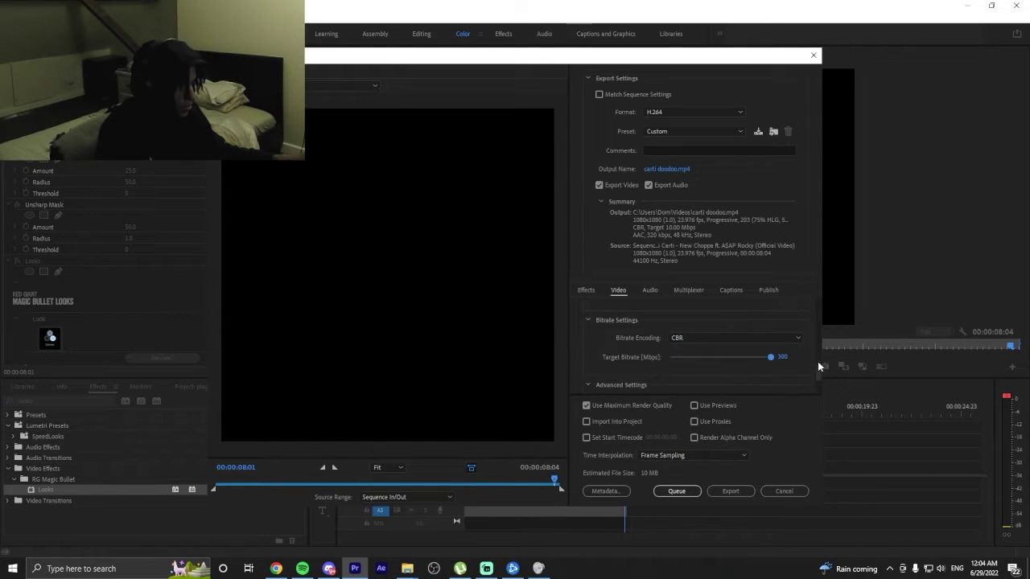
click(731, 490)
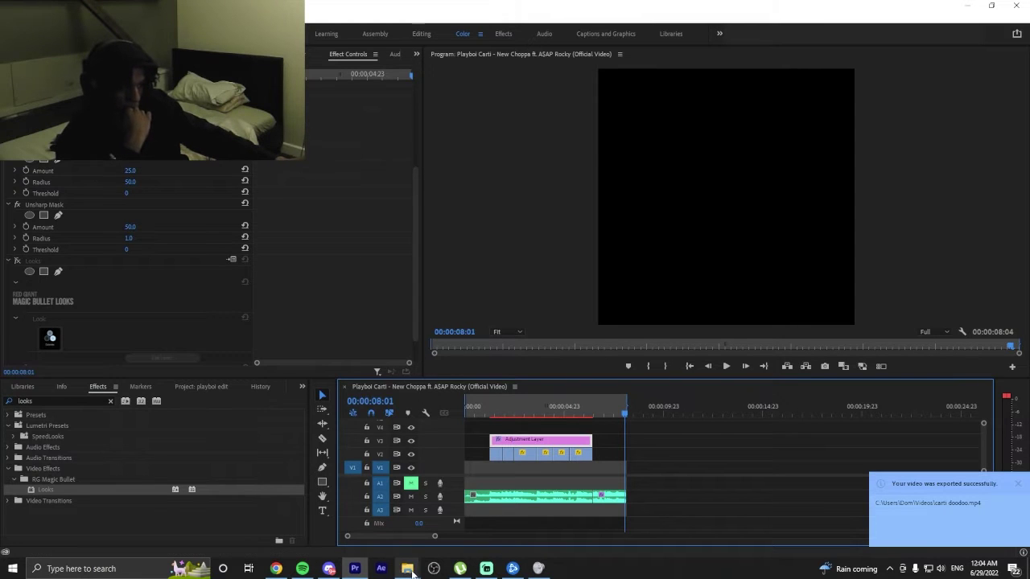
Watch the exported carti doodoo.mp4 in the video player, close it, and minimise the editing window.
mouse_move(411, 571)
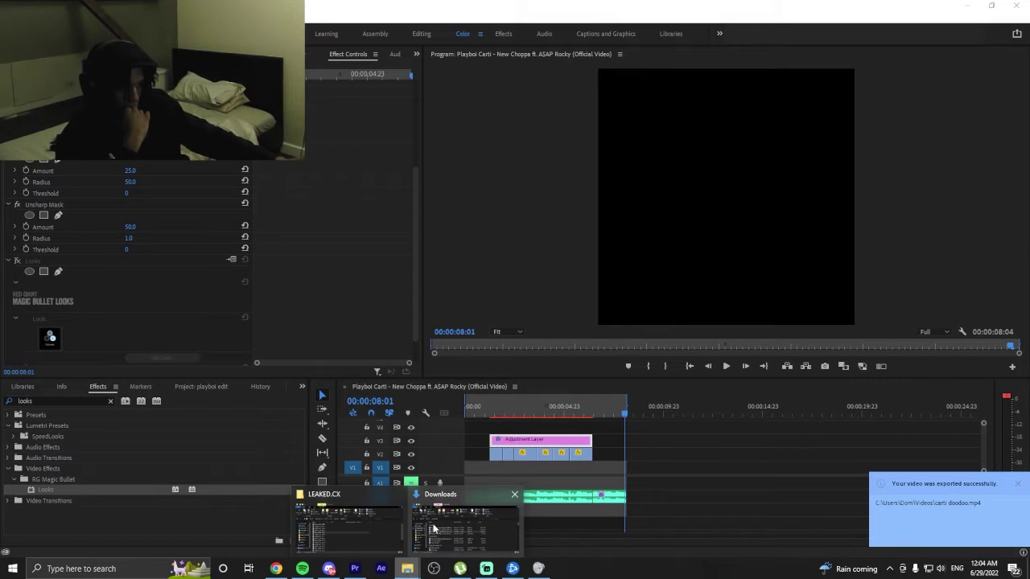
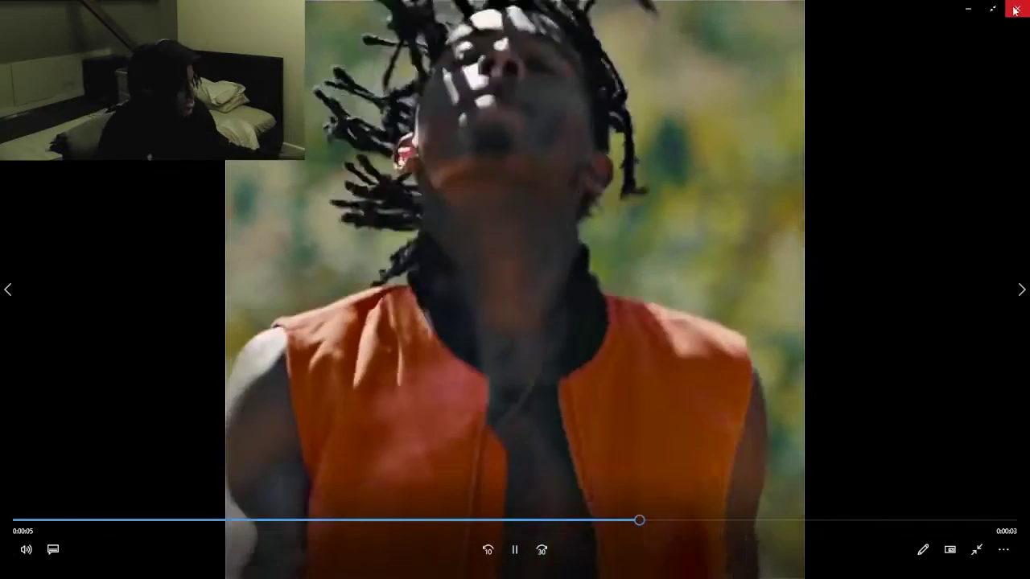
click(1015, 10)
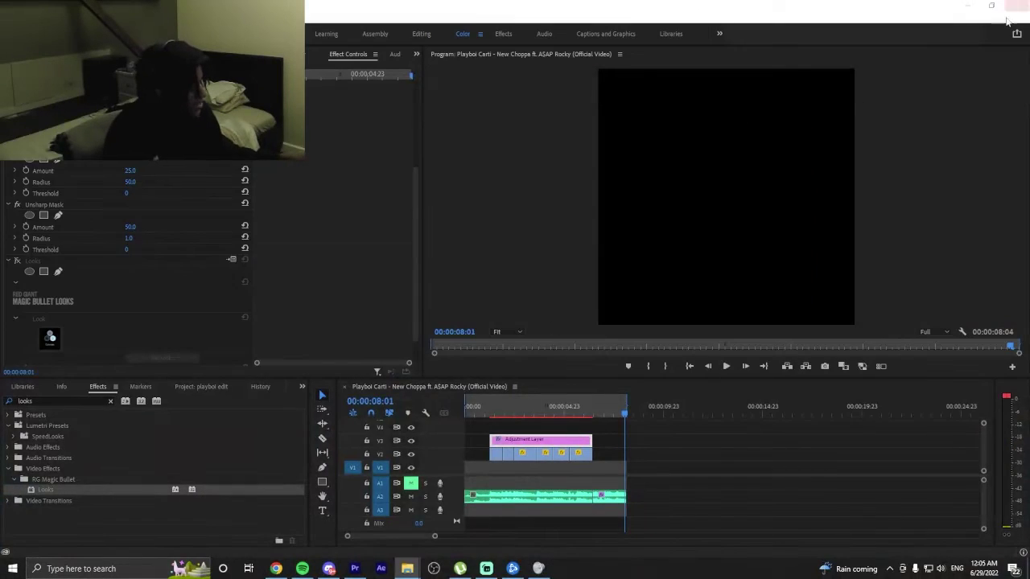
click(966, 8)
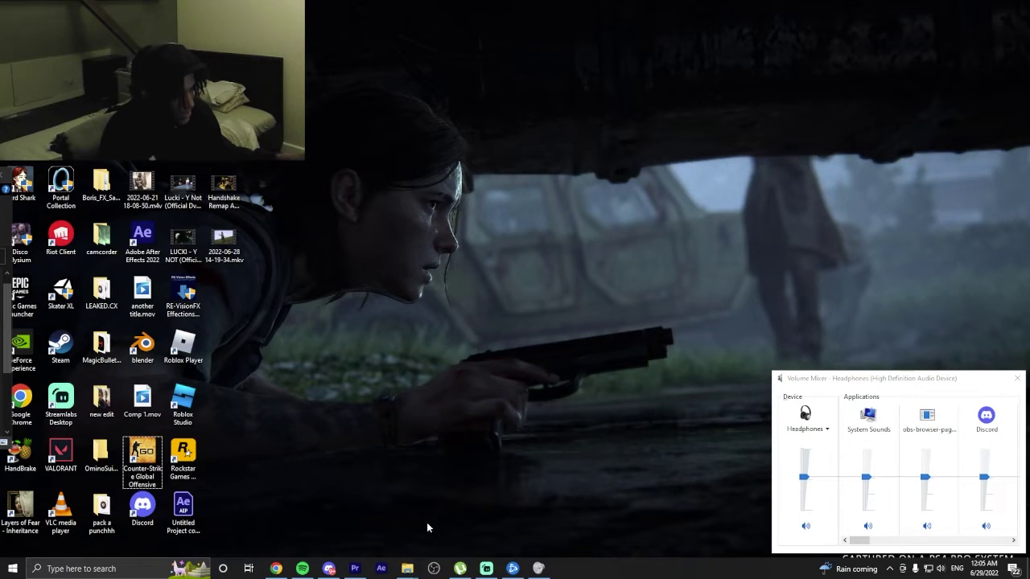
Switch to After Effects, dismiss the startup warnings, and open the recent playboi project.
click(381, 568)
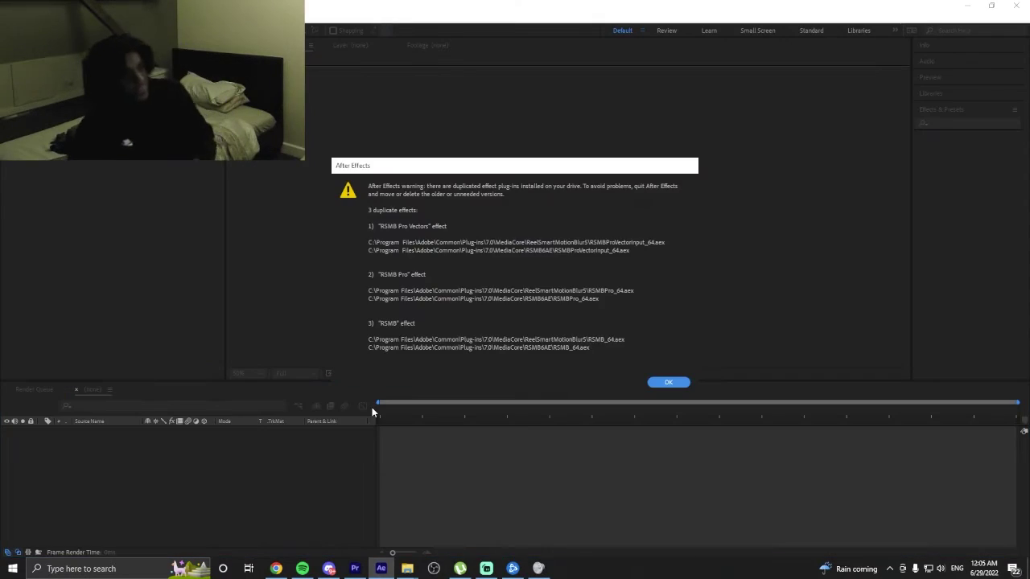
click(668, 382)
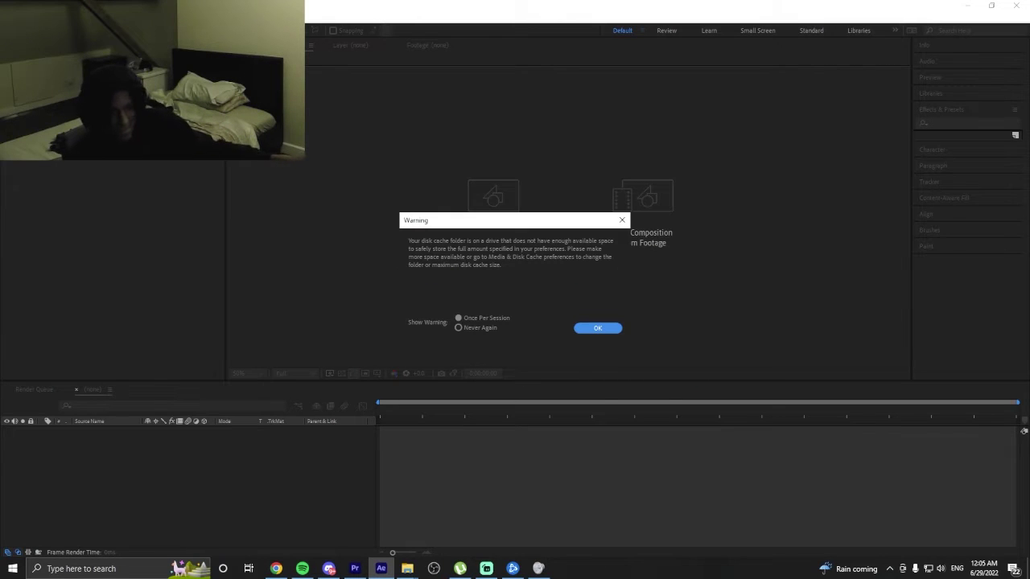
click(596, 329)
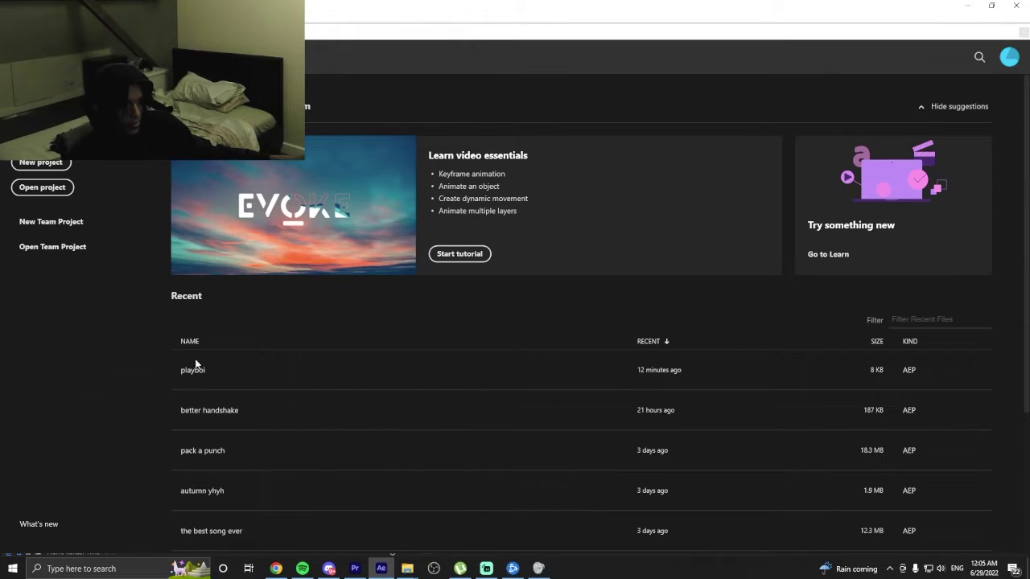
click(195, 368)
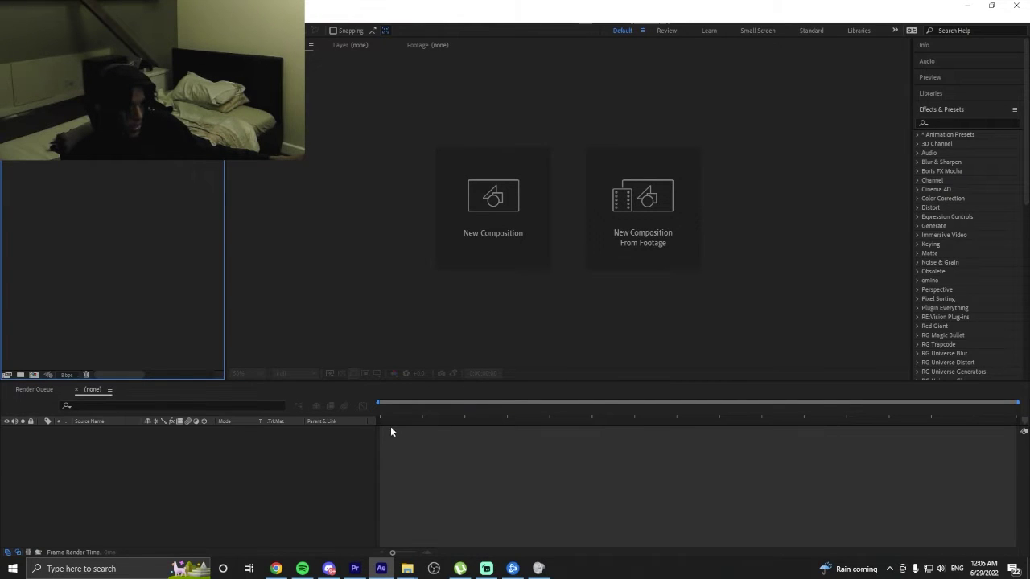
Import carti doodoo.mp4 from File Explorer and create a composition from it.
click(407, 569)
click(373, 530)
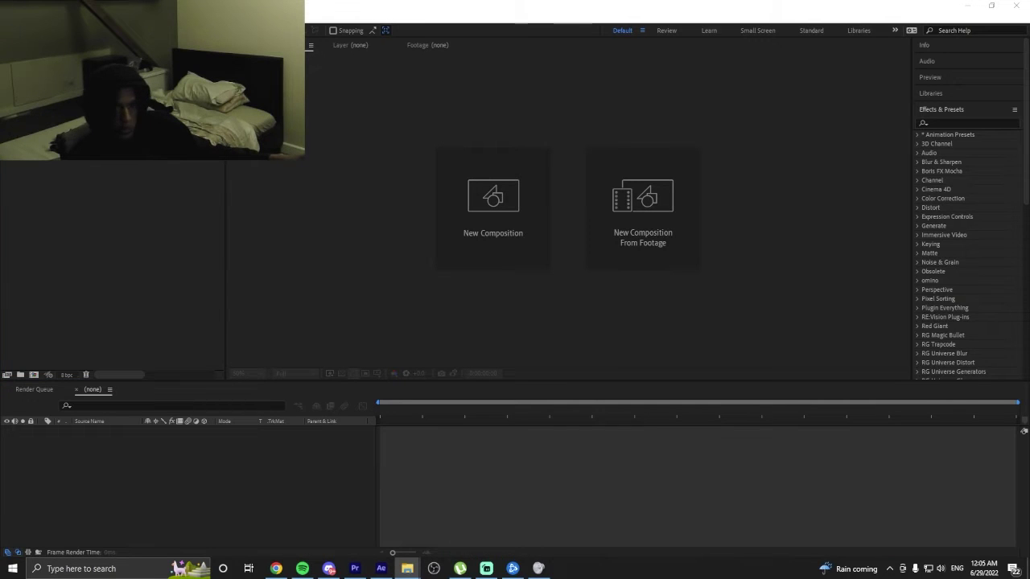
drag(0, 295, 62, 199)
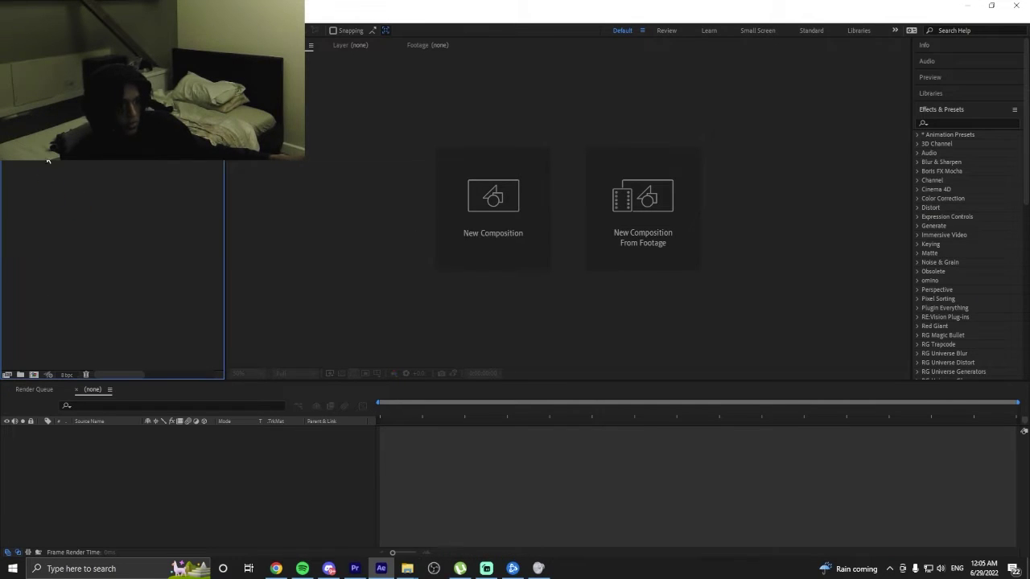
drag(80, 354, 36, 375)
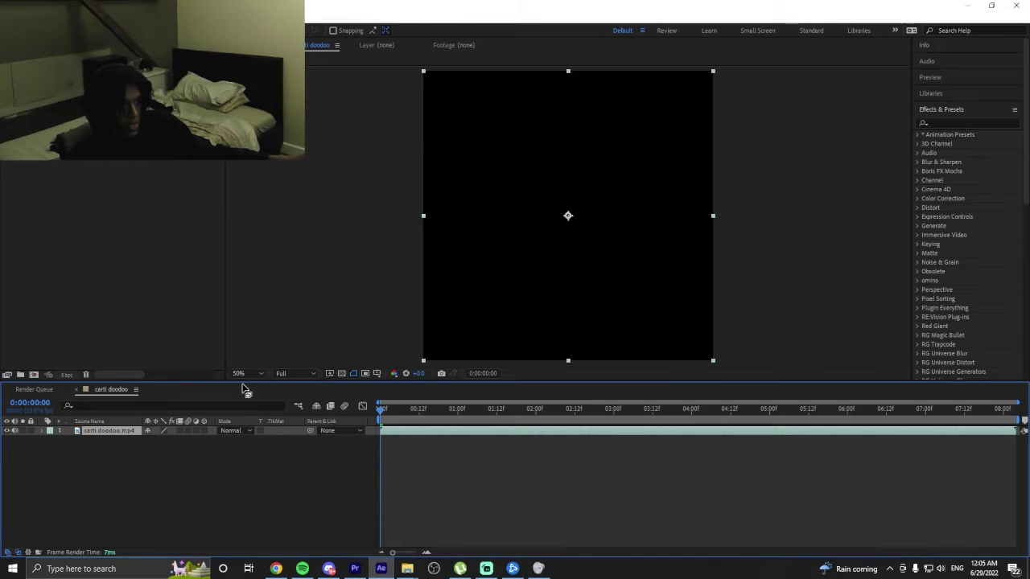
Preview the composition and split the carti doodoo.mp4 layer at its six shot changes, starting at 0:00:01:07.
key(space)
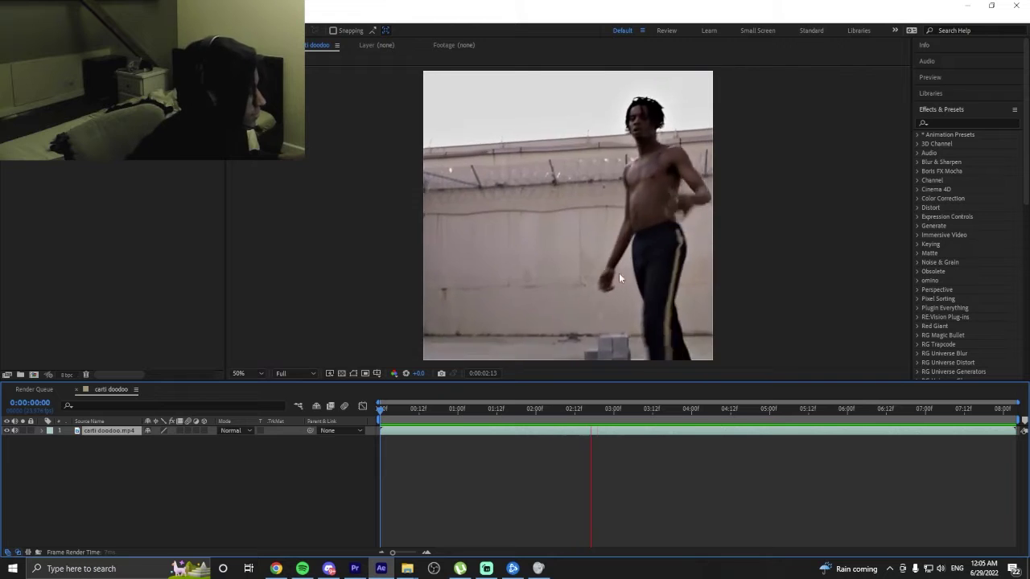
key(space)
drag(455, 409, 439, 409)
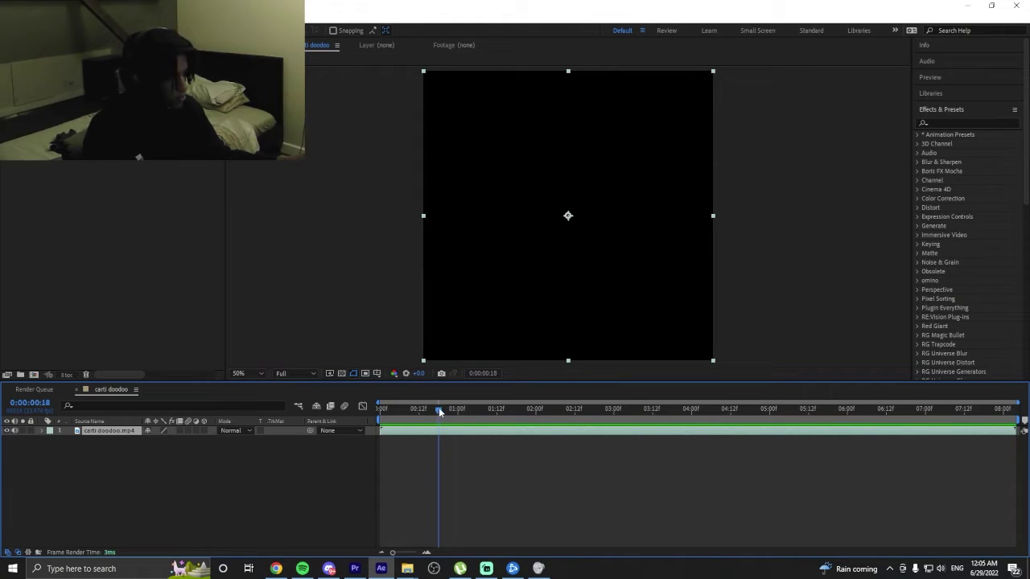
drag(454, 410, 478, 405)
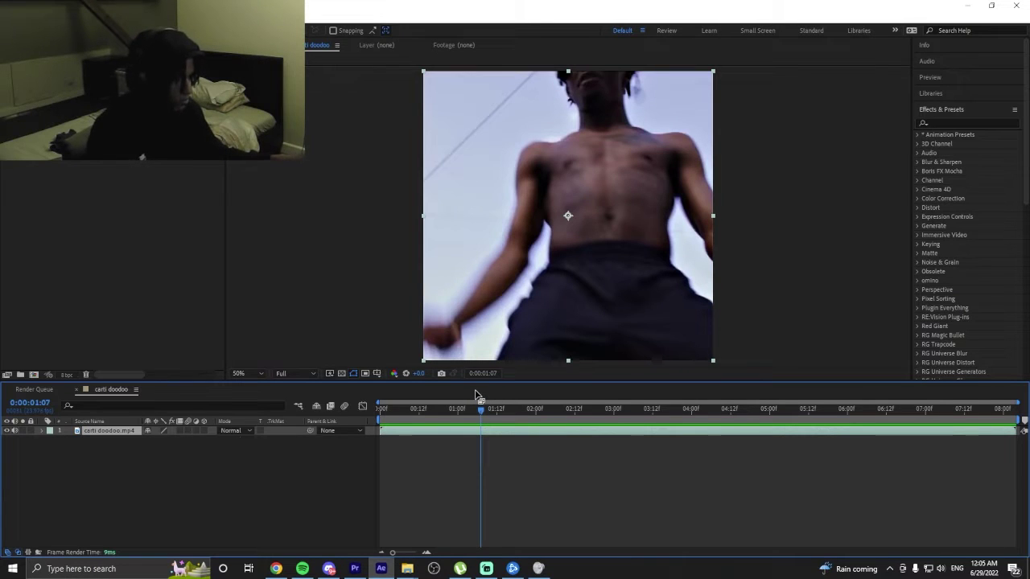
key(ctrl+shift+d)
drag(538, 416, 882, 420)
key(ctrl+shift+d)
key(ctrl+shift+d)
key(ctrl+shift+d)
key(ctrl+shift+d)
key(ctrl+shift+d)
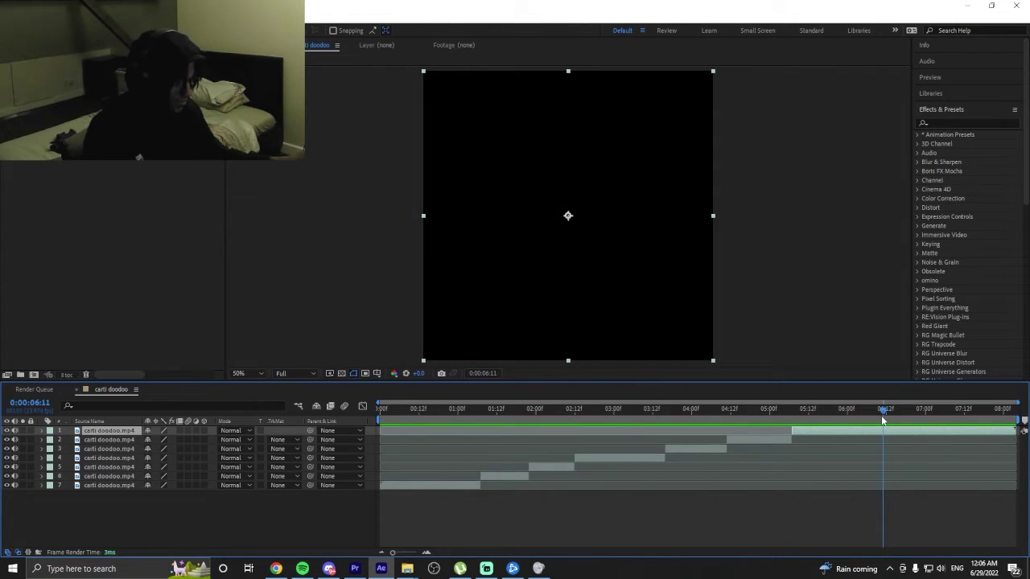
Split the last carti doodoo.mp4 shot at 0:00:06:11 and delete the black section after it.
key(ctrl+shift+d)
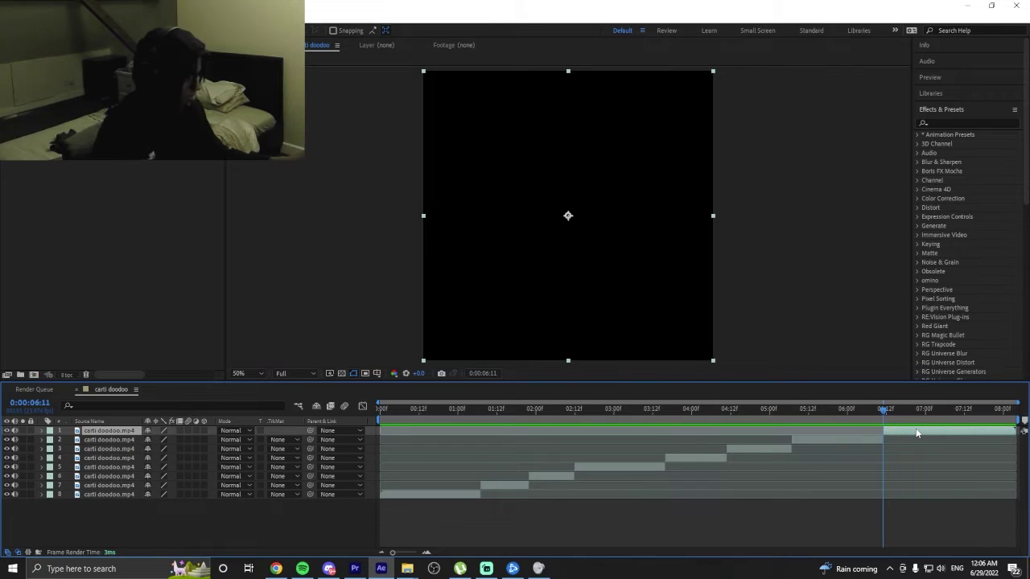
key(Delete)
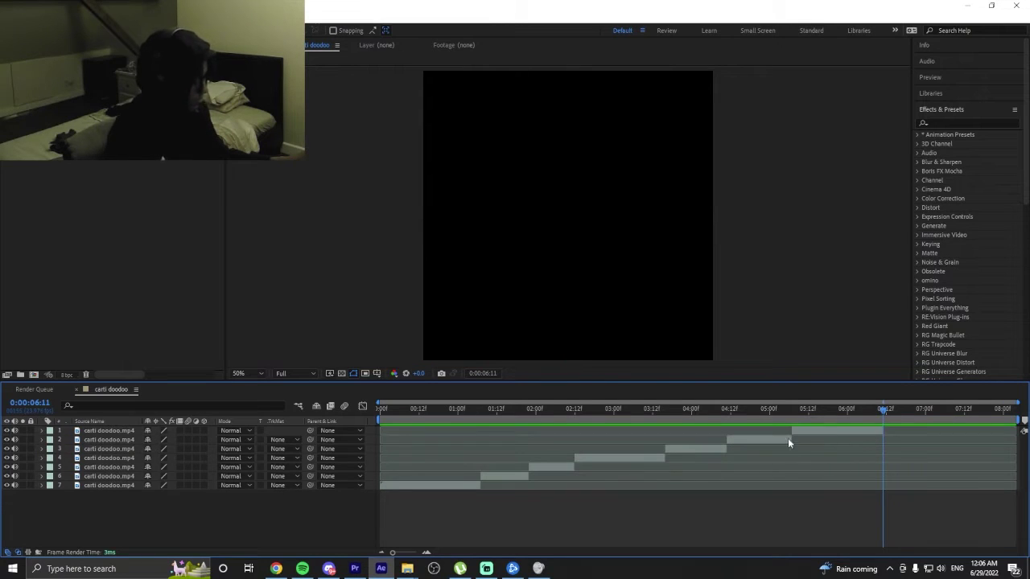
Extend the bottom carti doodoo.mp4 layer across the composition as a hidden audio track, mute the six shot layers above, and preview.
click(471, 486)
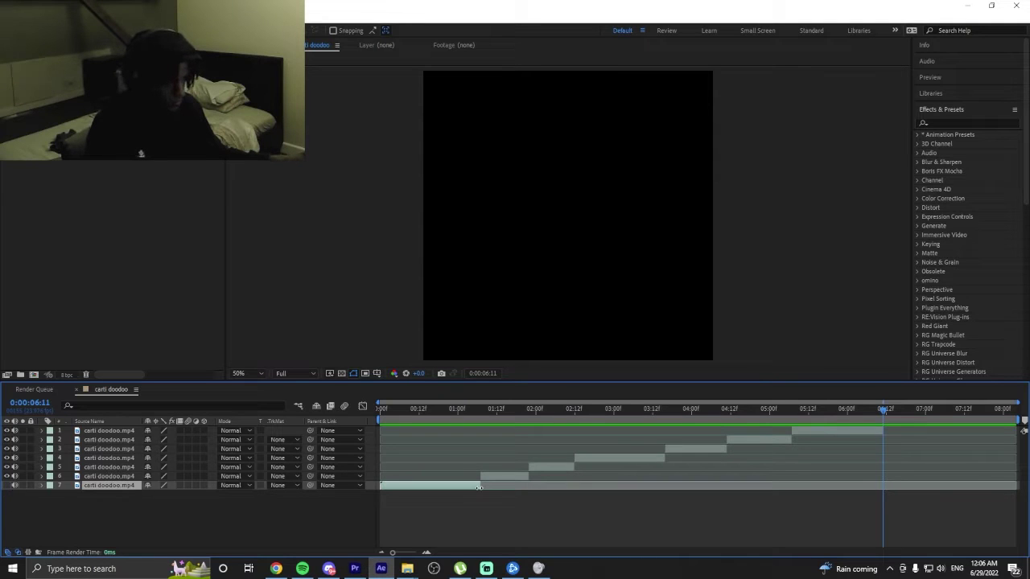
drag(481, 485, 1015, 485)
key(space)
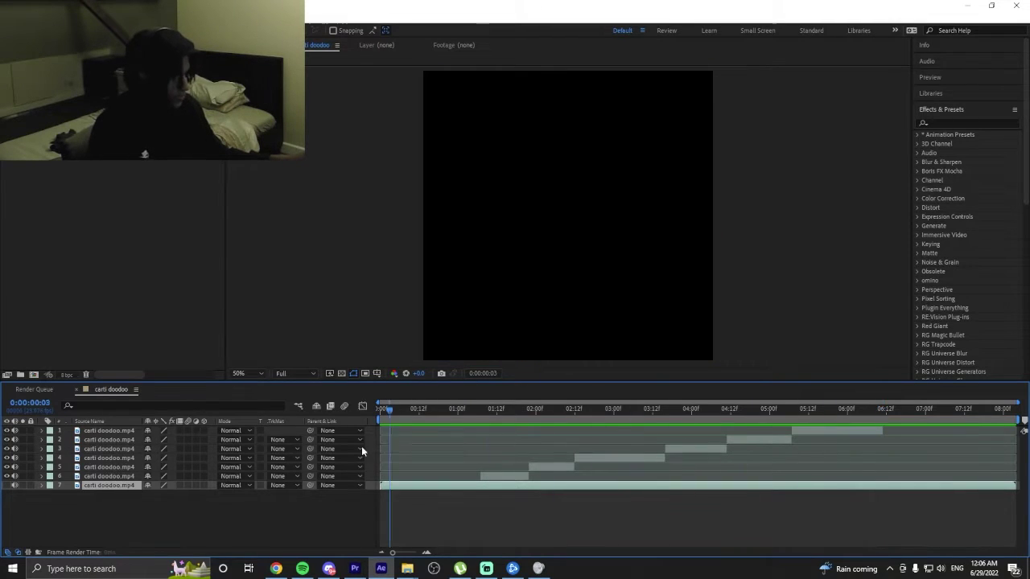
key(space)
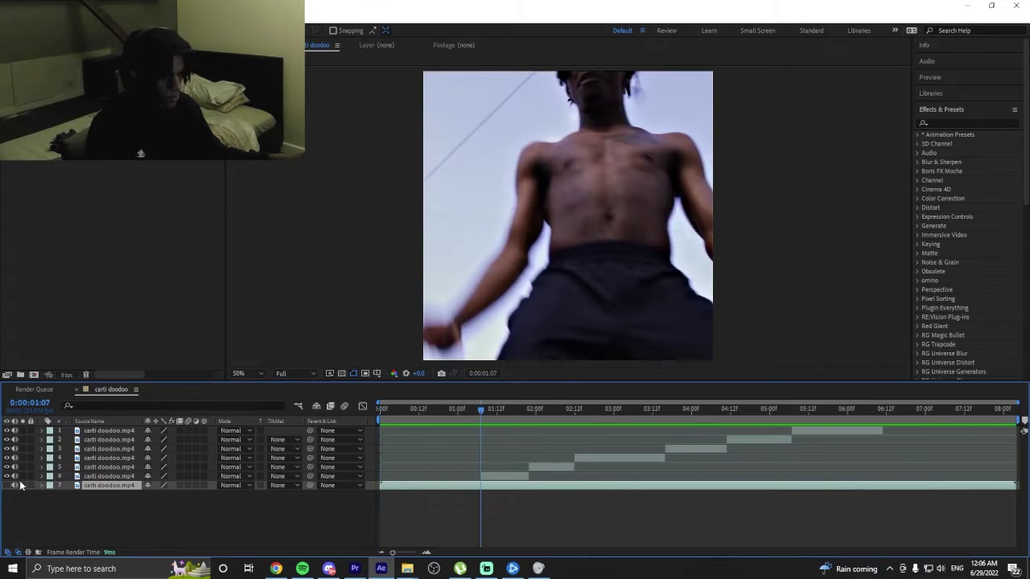
mouse_move(19, 472)
mouse_down()
mouse_move(18, 434)
mouse_move(14, 468)
mouse_up()
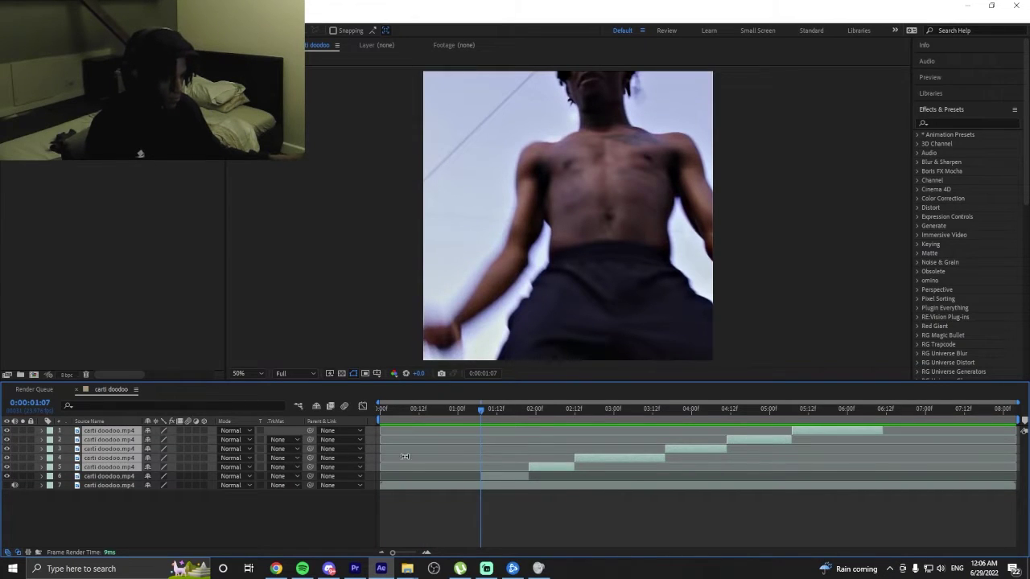
key(space)
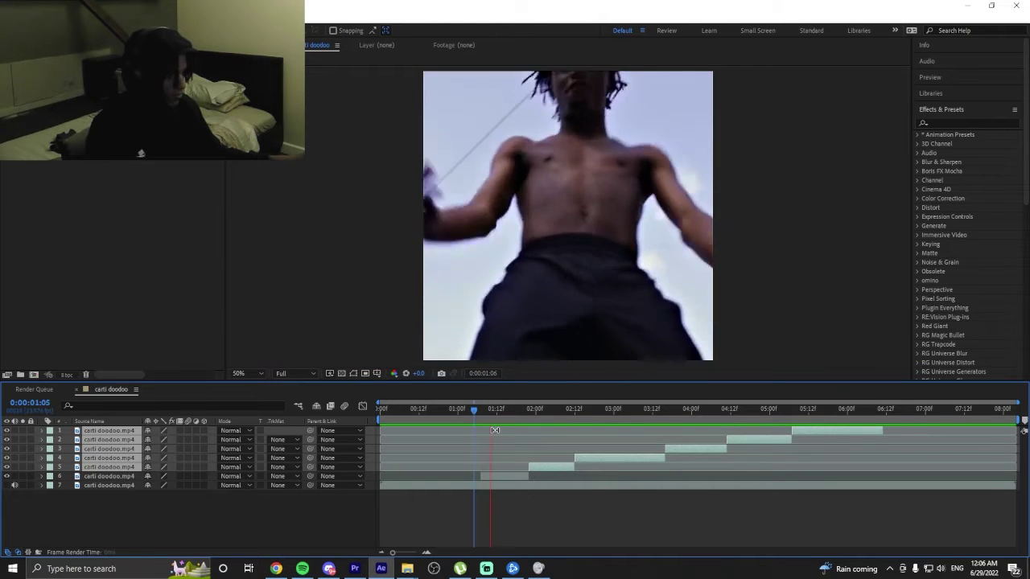
click(619, 531)
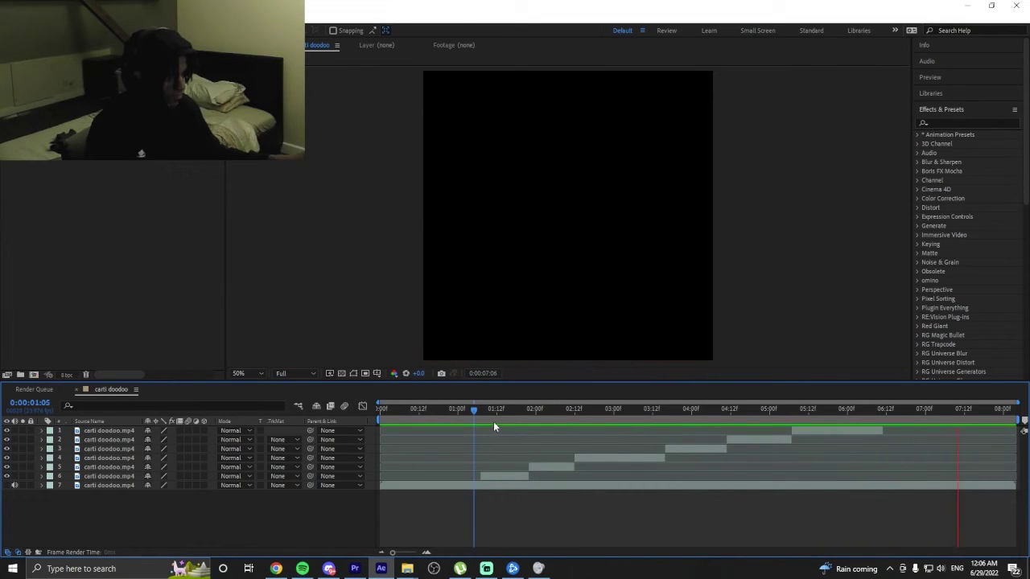
Pre-compose the shot starting at 0:00:01:07 and open its new composition.
click(479, 416)
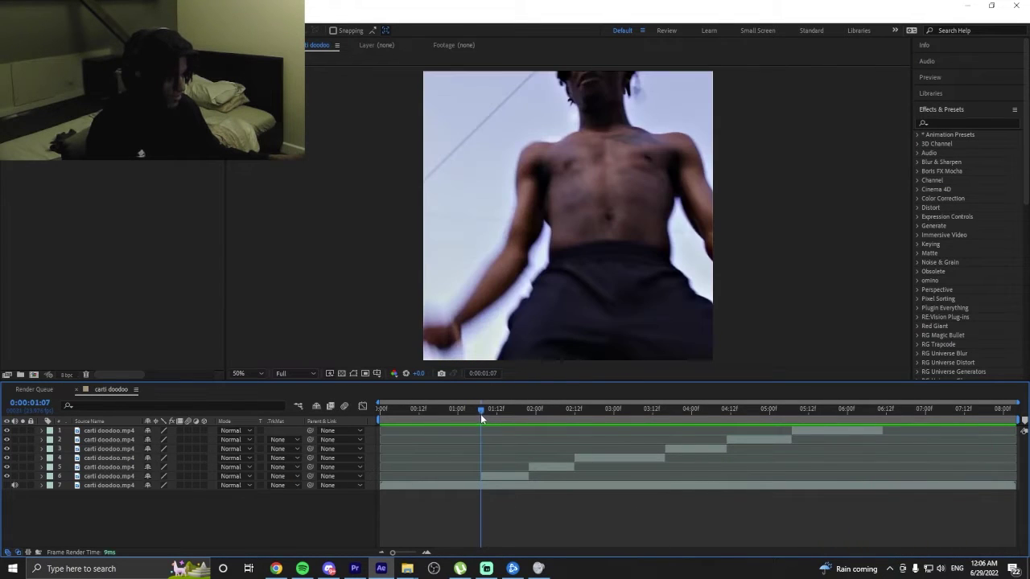
right_click(505, 476)
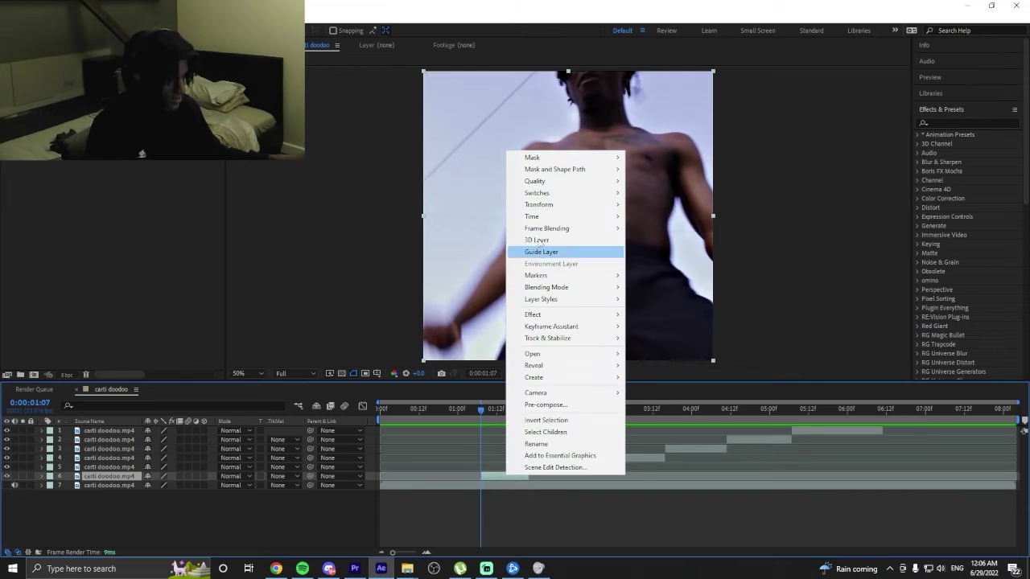
click(546, 405)
click(476, 291)
click(539, 354)
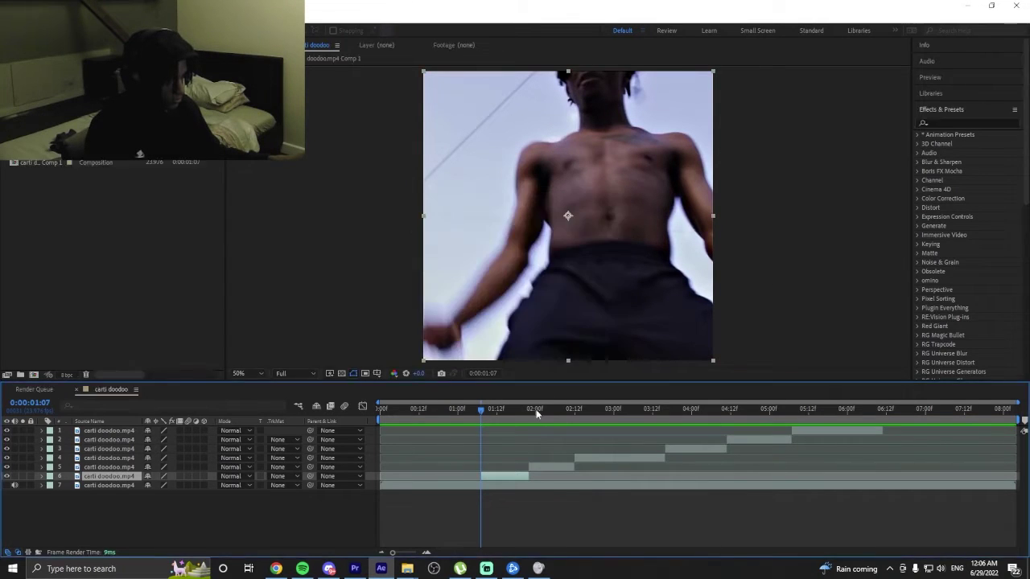
double_click(511, 476)
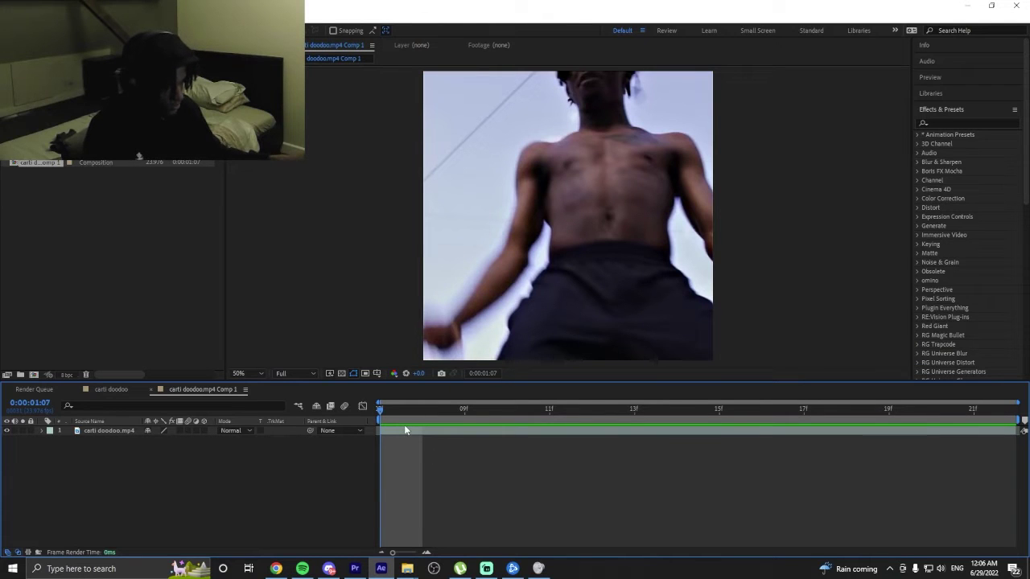
Duplicate the carti doodoo.mp4 layer and select the man's body, arm and fist with Roto Brush on the upper copy at 0:00:01:07.
click(406, 431)
key(ctrl+d)
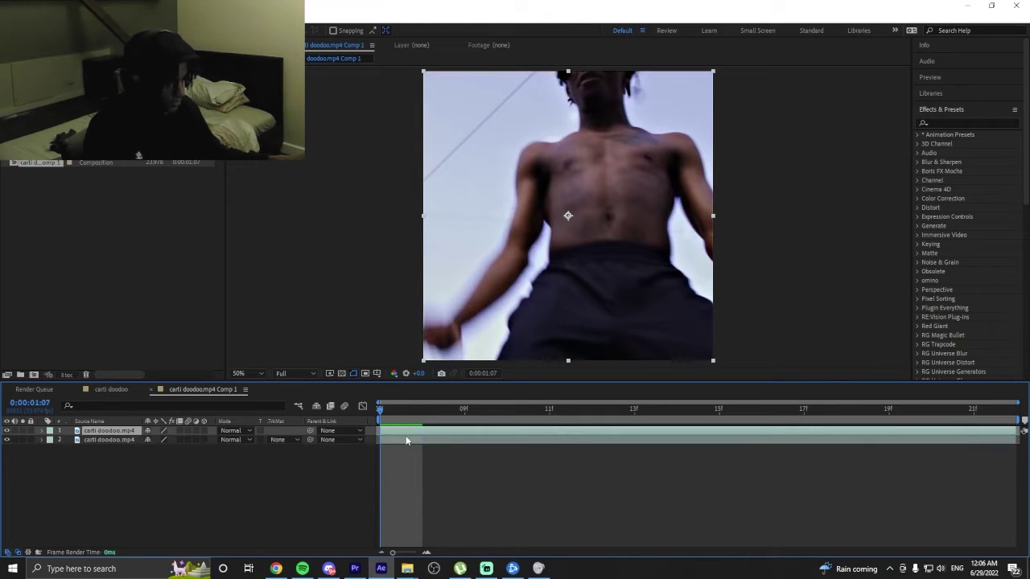
double_click(408, 435)
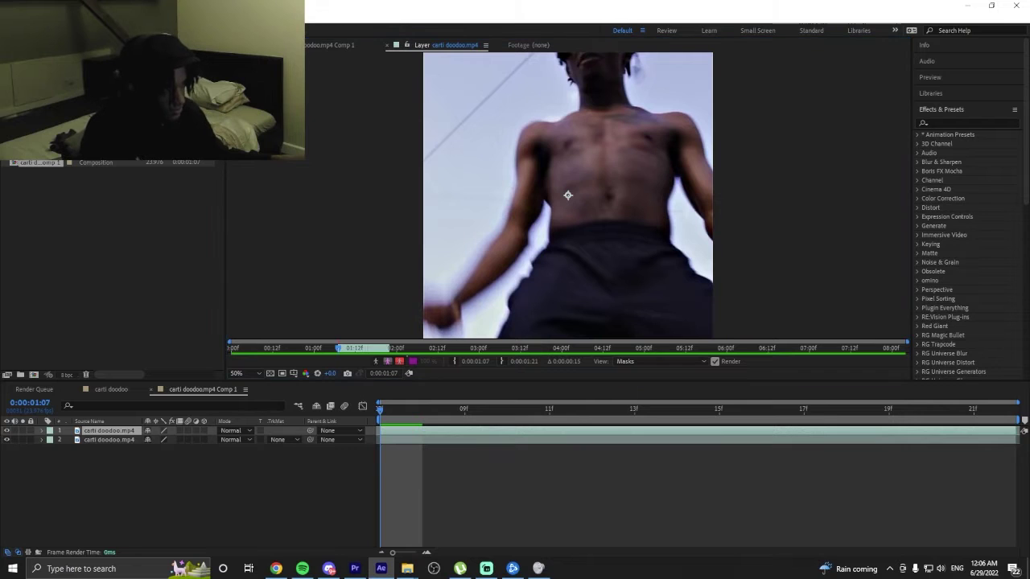
mouse_move(595, 62)
mouse_down()
mouse_move(610, 254)
mouse_move(599, 331)
mouse_up()
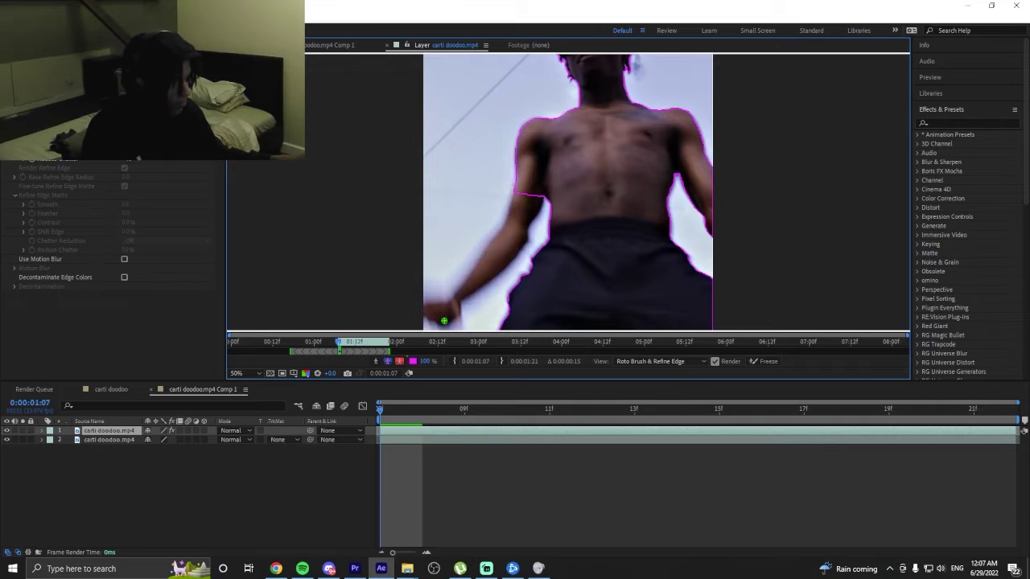
mouse_move(456, 300)
mouse_down()
mouse_move(481, 281)
mouse_move(519, 211)
mouse_up()
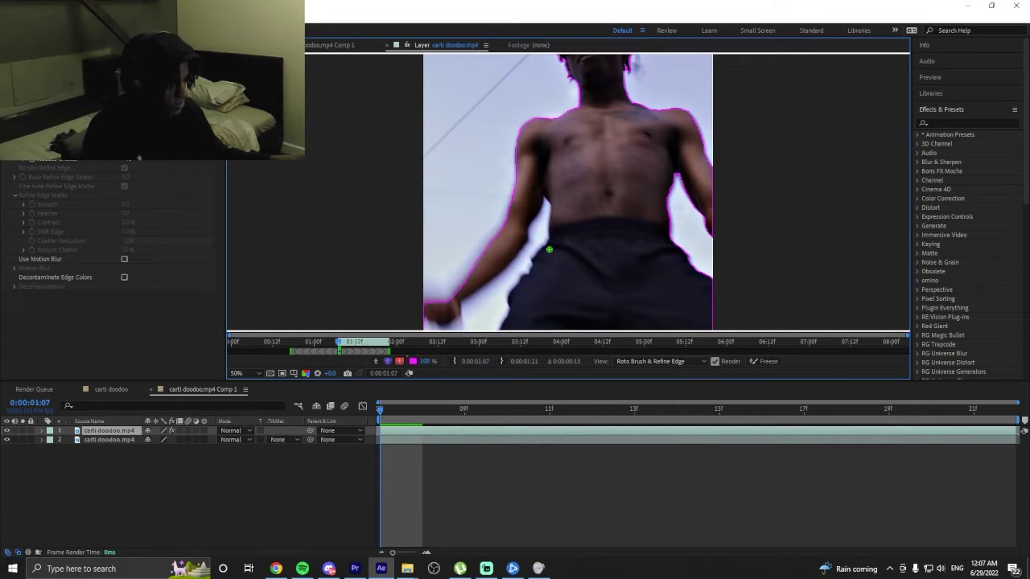
drag(529, 256, 473, 331)
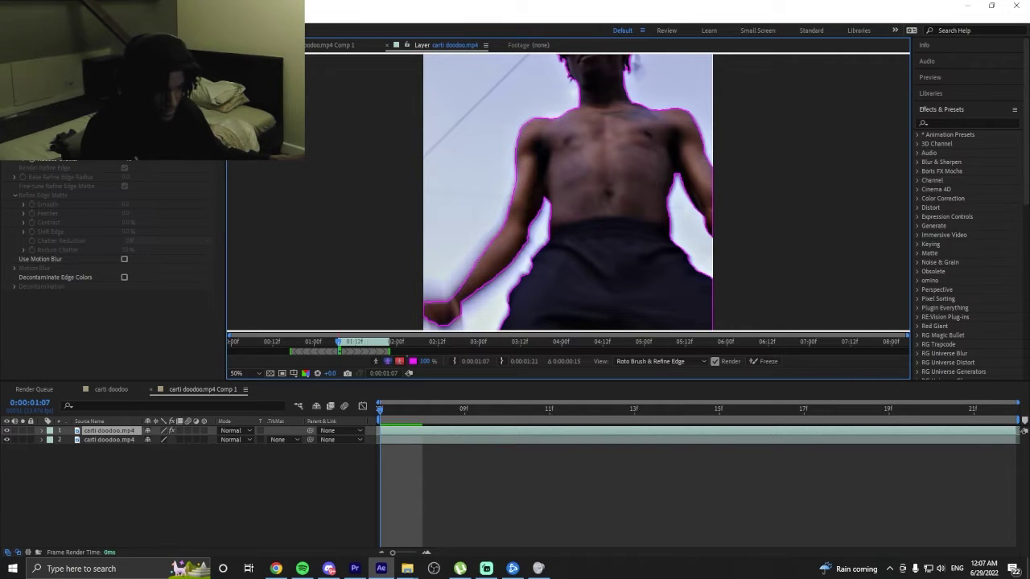
Correct the Roto Brush selection around the forearm and hand at 0:00:01:08 and 0:00:01:09, and check the frames through 0:00:01:11.
key(alt+Tab)
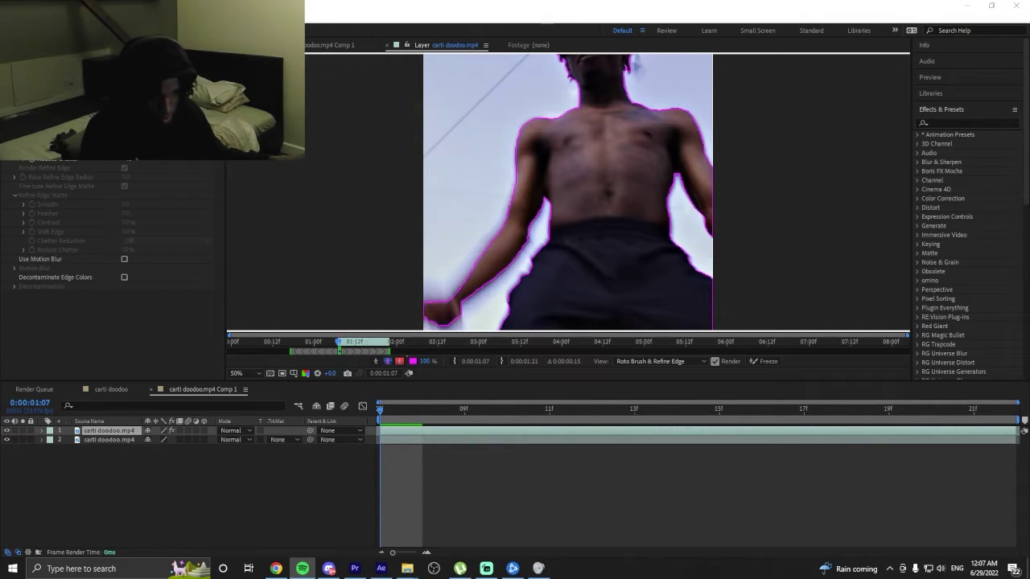
key(comma)
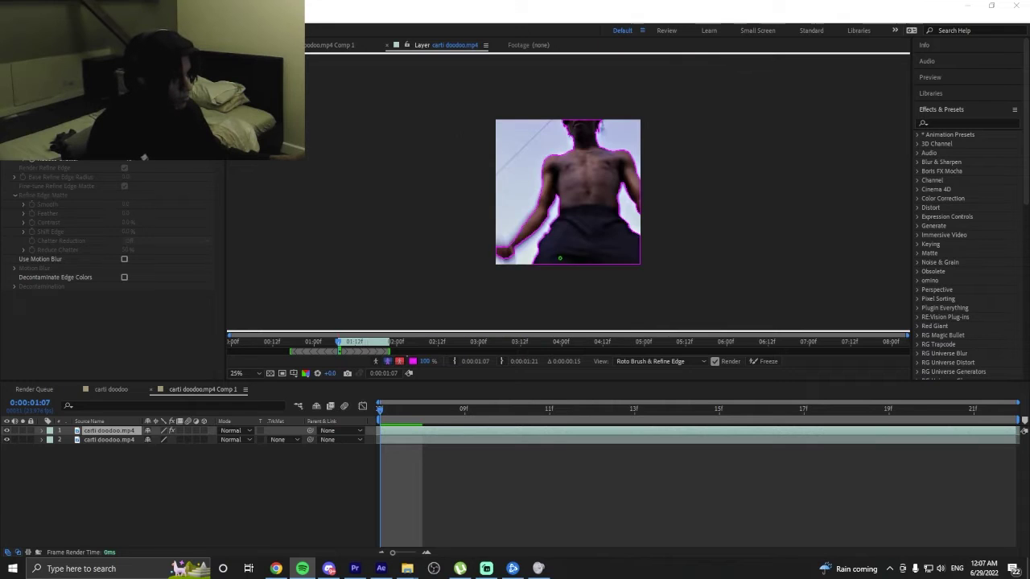
key(period)
click(431, 419)
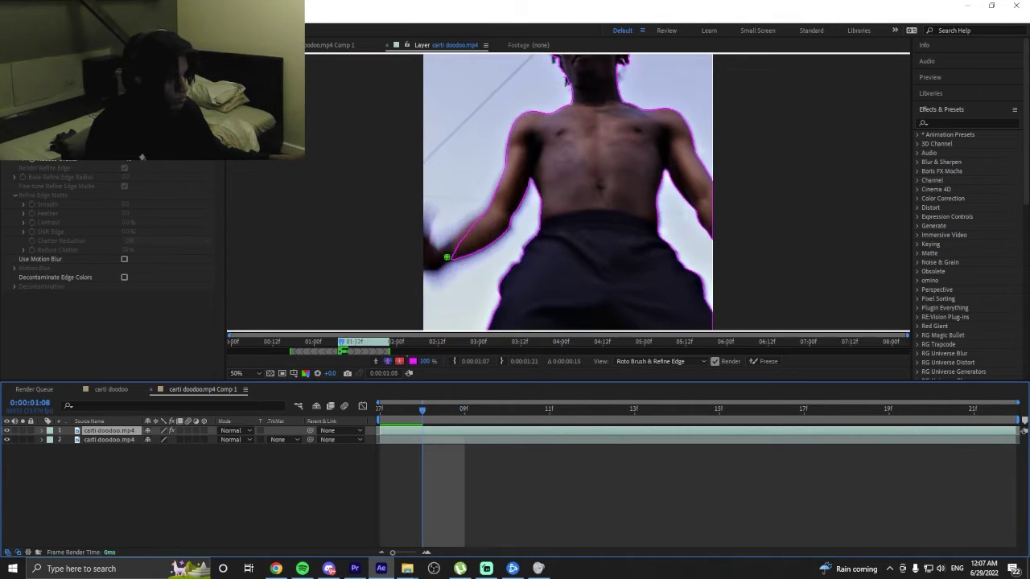
drag(421, 248, 469, 248)
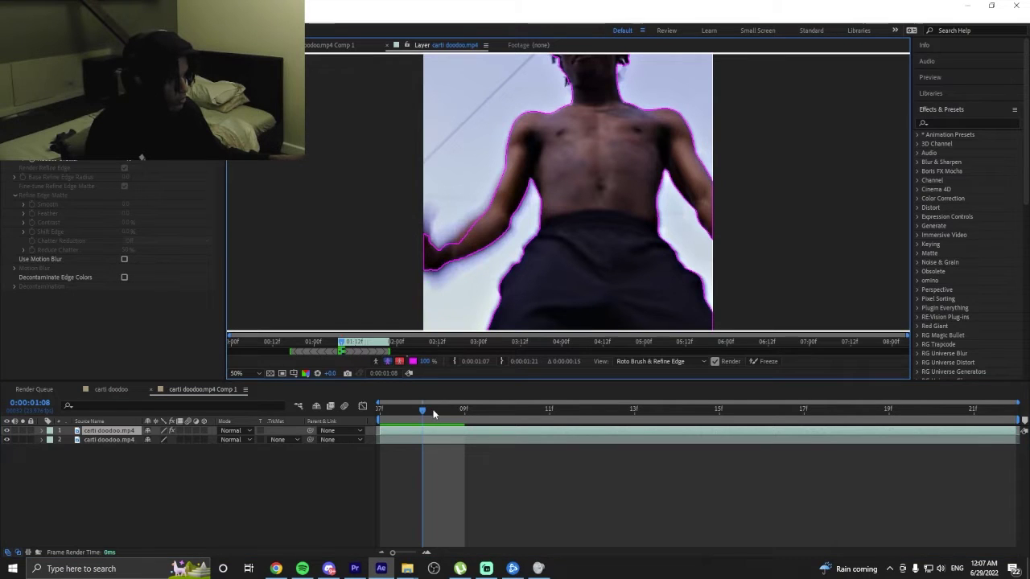
key(Page_Down)
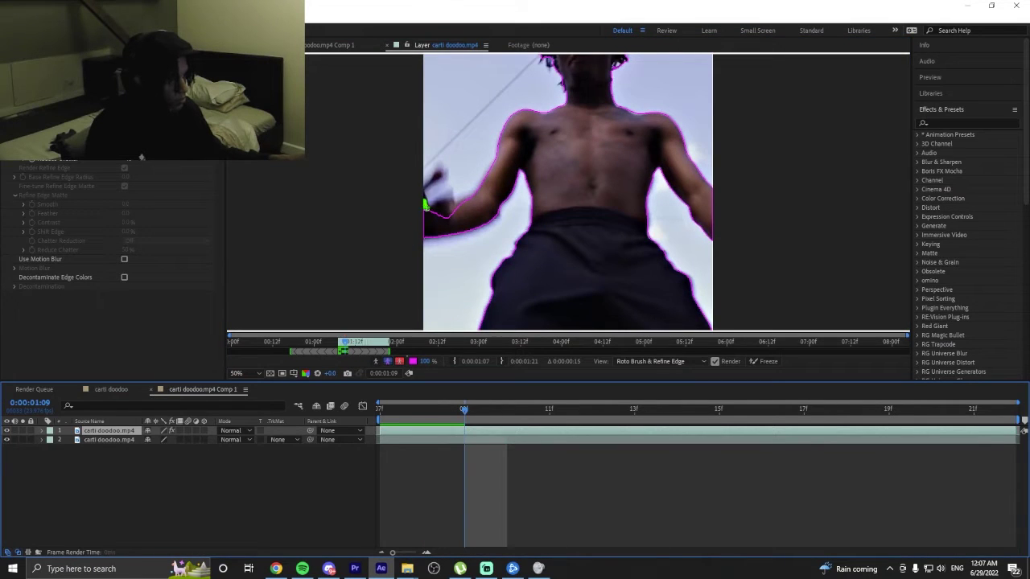
drag(425, 206, 483, 230)
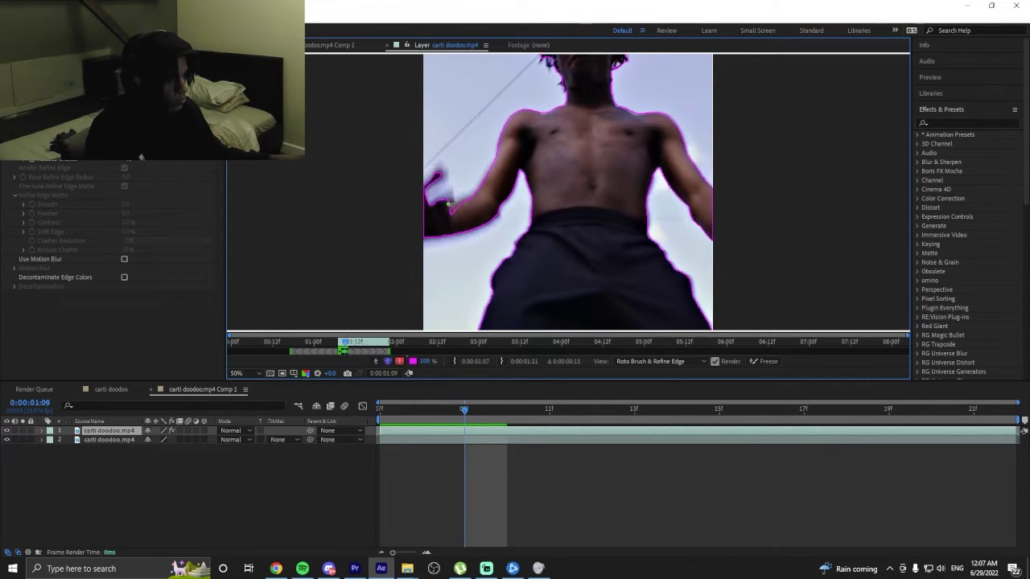
key(comma)
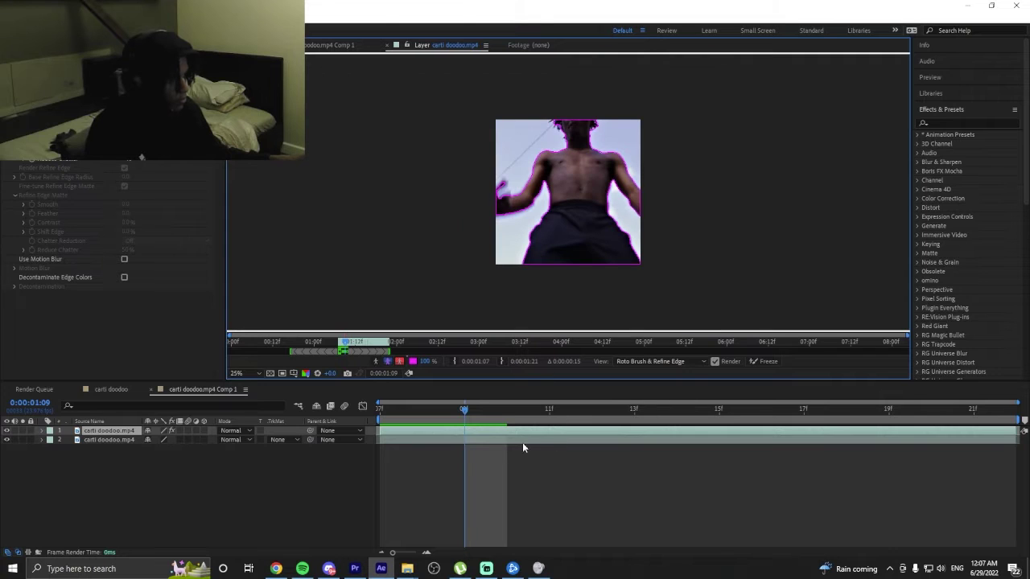
click(506, 412)
click(555, 413)
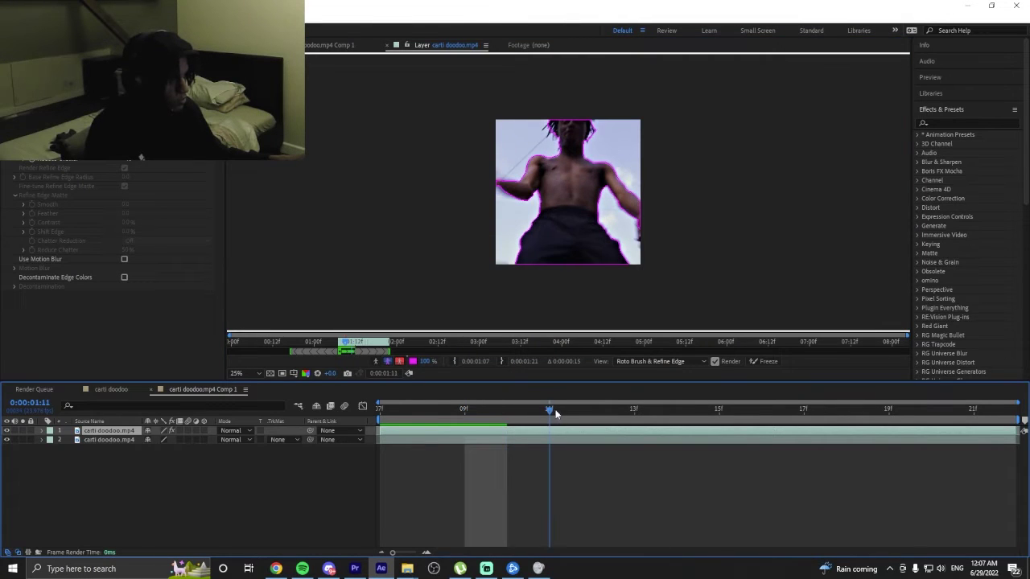
click(583, 412)
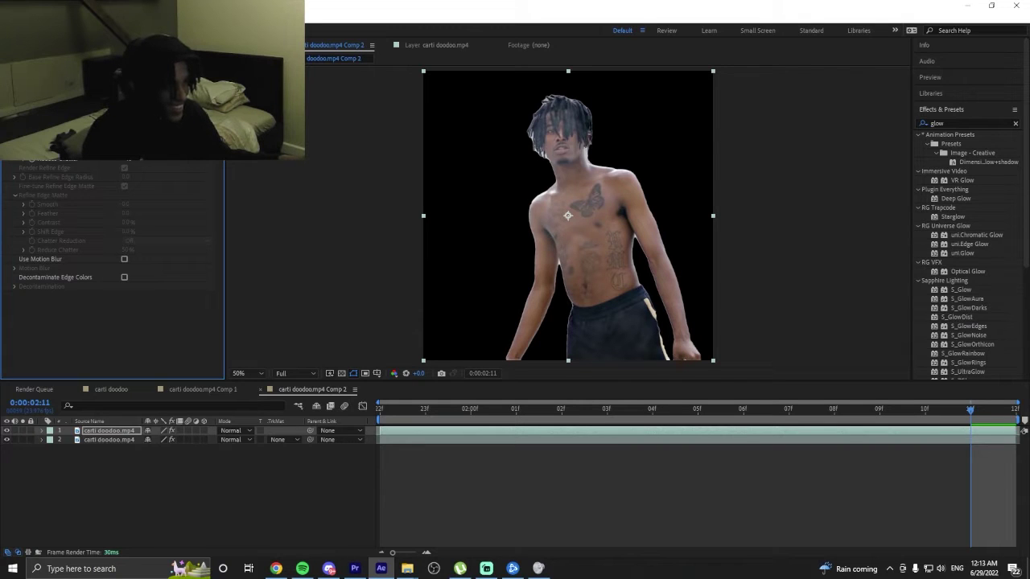
Enable motion blur with Higher Quality and Decontaminate Edge Colors with Increase Radius 10 on the upper layer's Roto Brush effect in Comp 2.
click(124, 278)
click(14, 286)
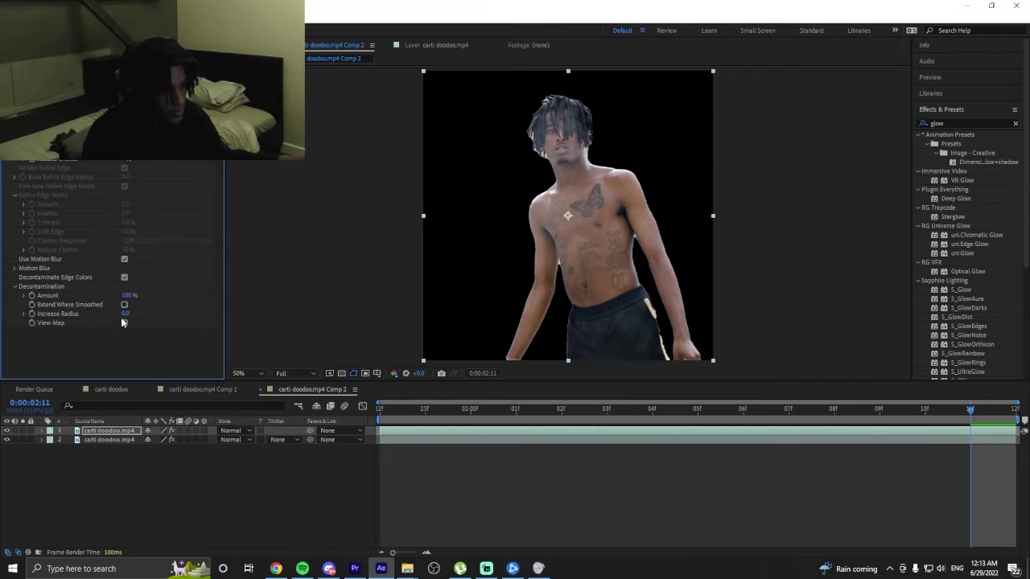
click(129, 314)
key(Return)
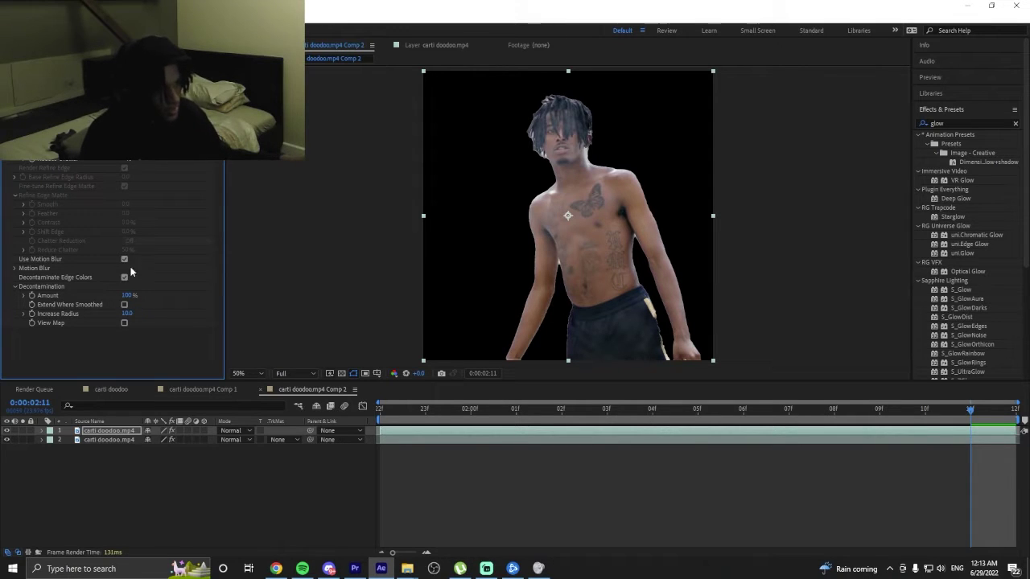
click(14, 267)
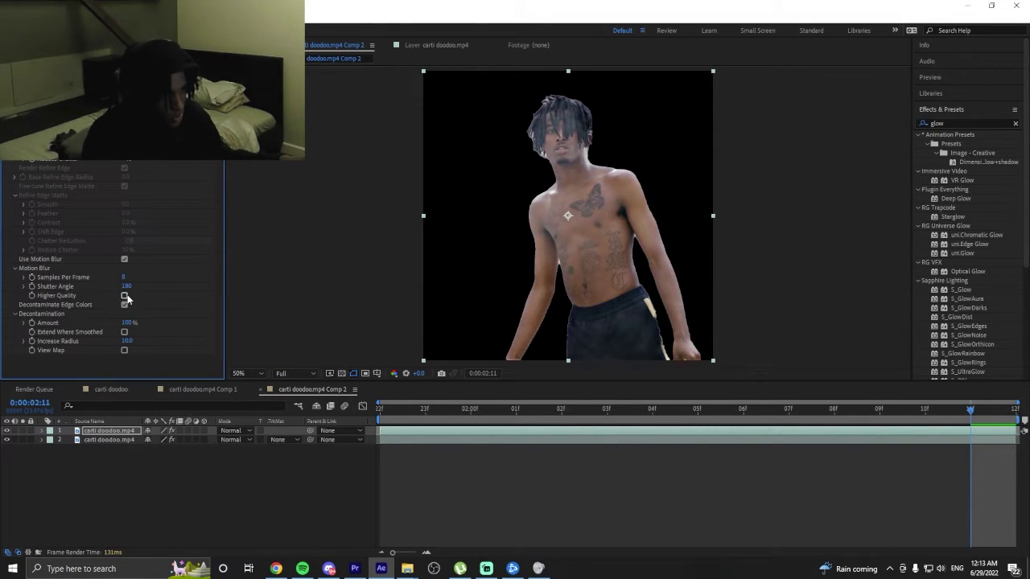
click(124, 295)
Remove the Roto Brush effect from the lower carti doodoo.mp4 layer in Comp 2.
drag(471, 409, 379, 409)
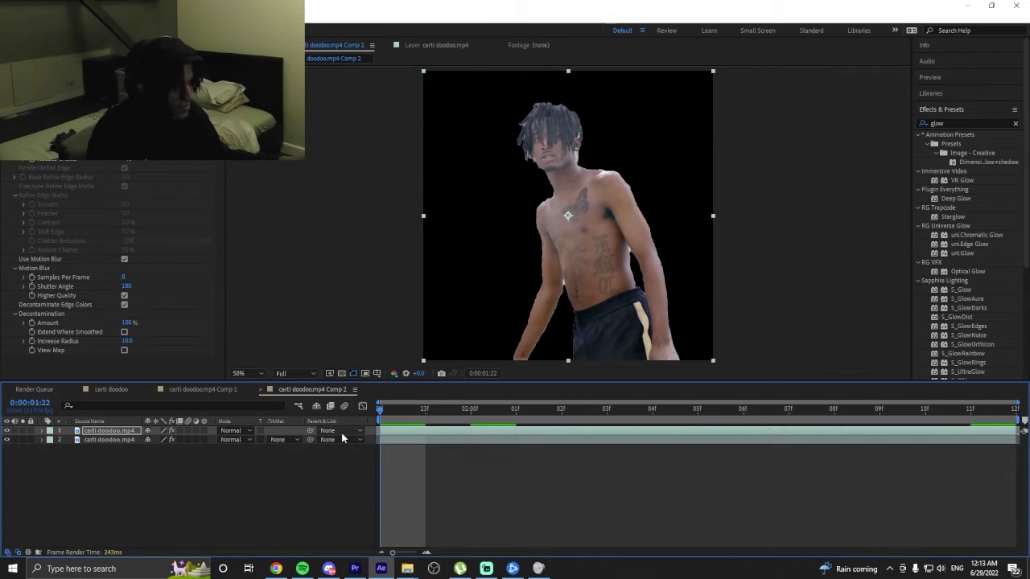
click(392, 440)
click(113, 338)
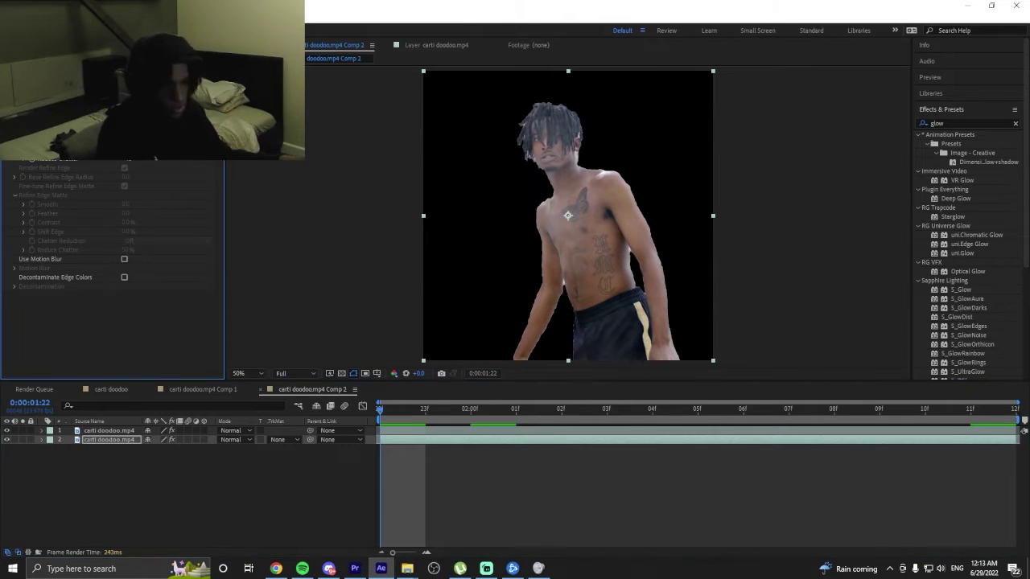
Copy the cutout layer into the carti doodoo composition directly above Comp 2 and trim it to a single frame at 0:00:01:22.
click(464, 431)
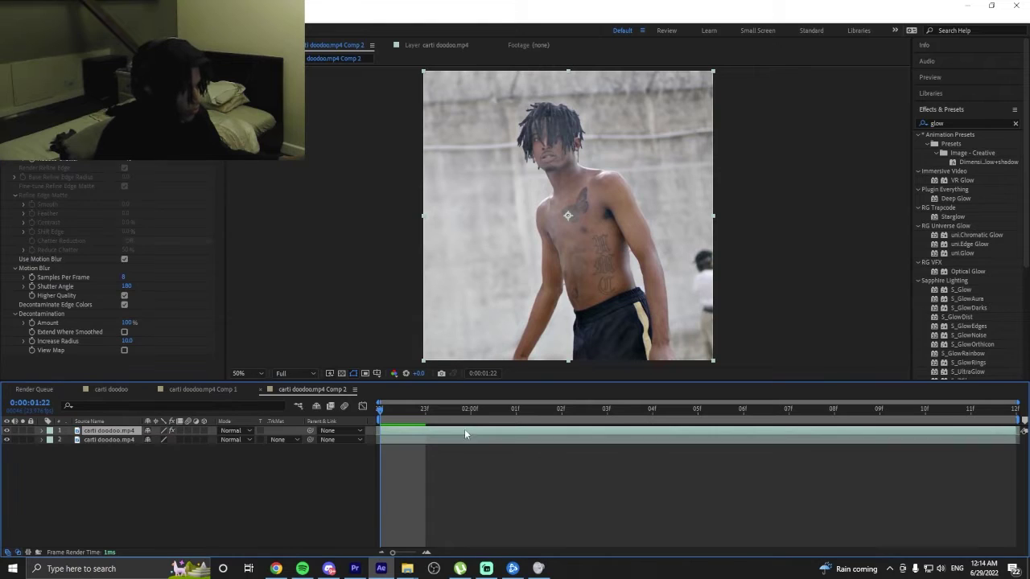
click(127, 389)
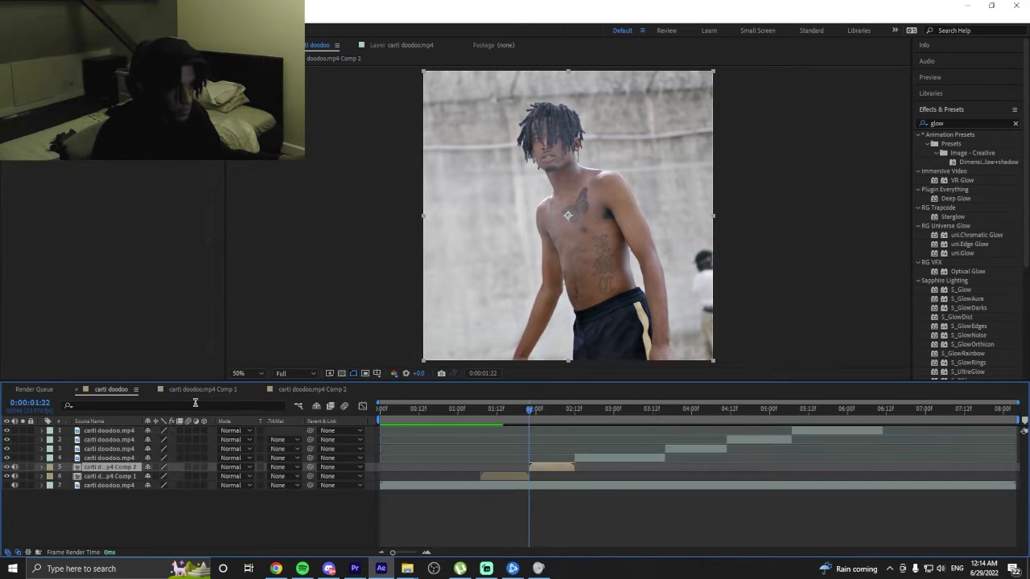
click(424, 469)
drag(422, 469, 556, 473)
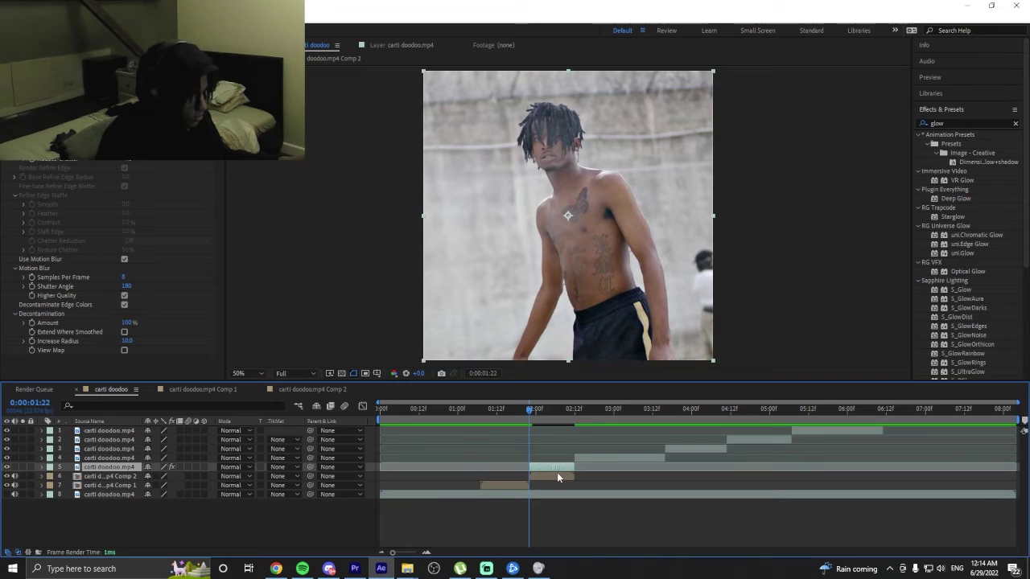
click(427, 552)
key(alt+bracketright)
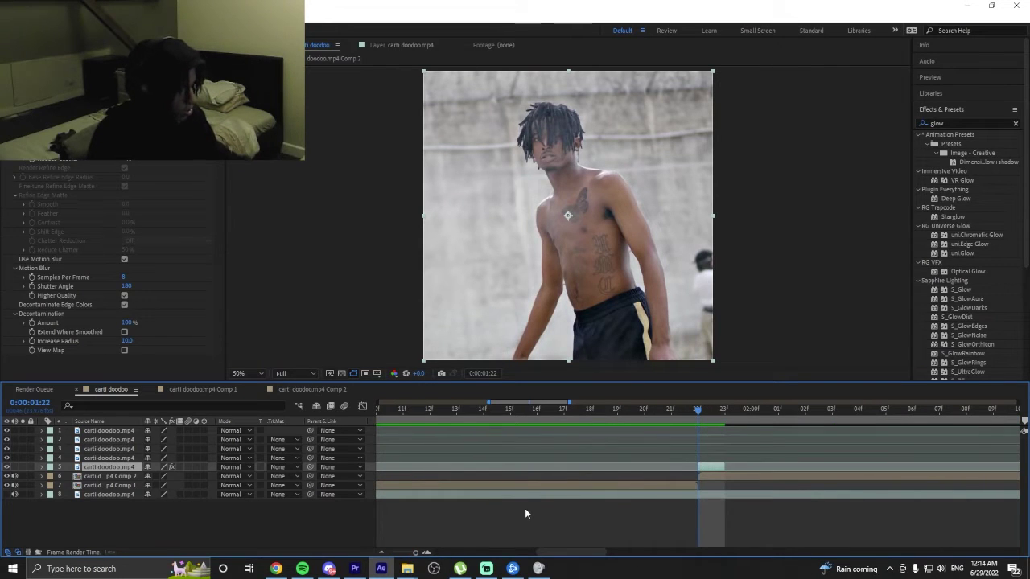
Move the single-frame cutout layer to 0:00:01:21 and place a duplicate of it at 0:00:01:19.
drag(715, 465, 626, 463)
key(ctrl+d)
drag(578, 410, 621, 431)
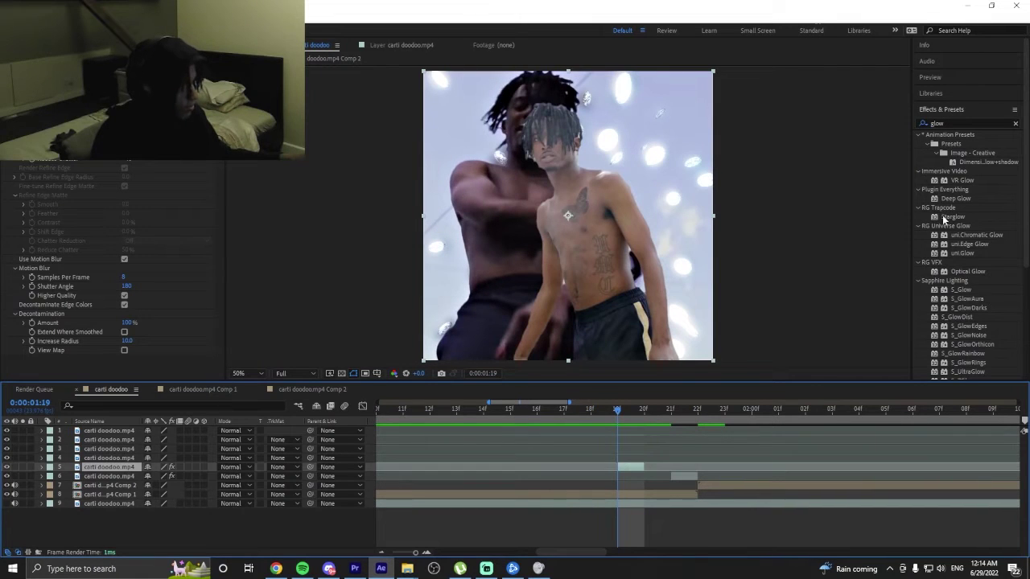
Apply S_Invert to the cutout at 0:00:01:19 and set its Offset Darks to -0.78.
click(952, 122)
text(inver)
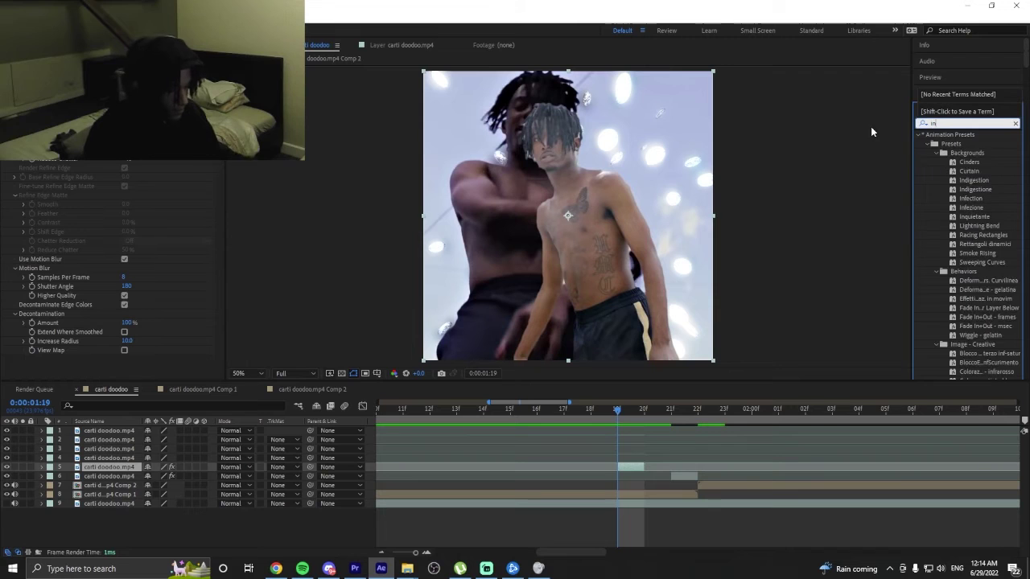
double_click(961, 253)
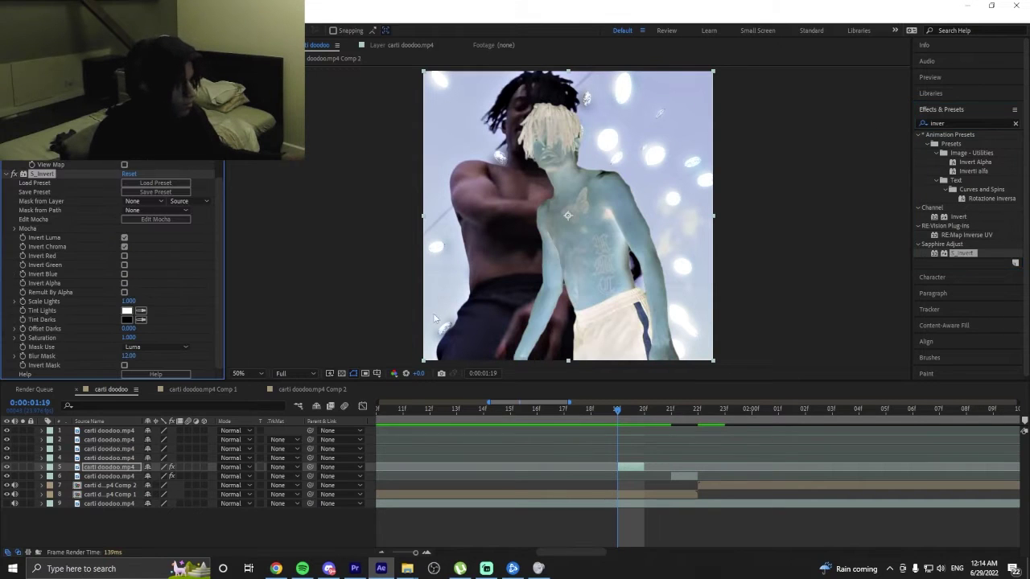
text(-0.78)
key(Return)
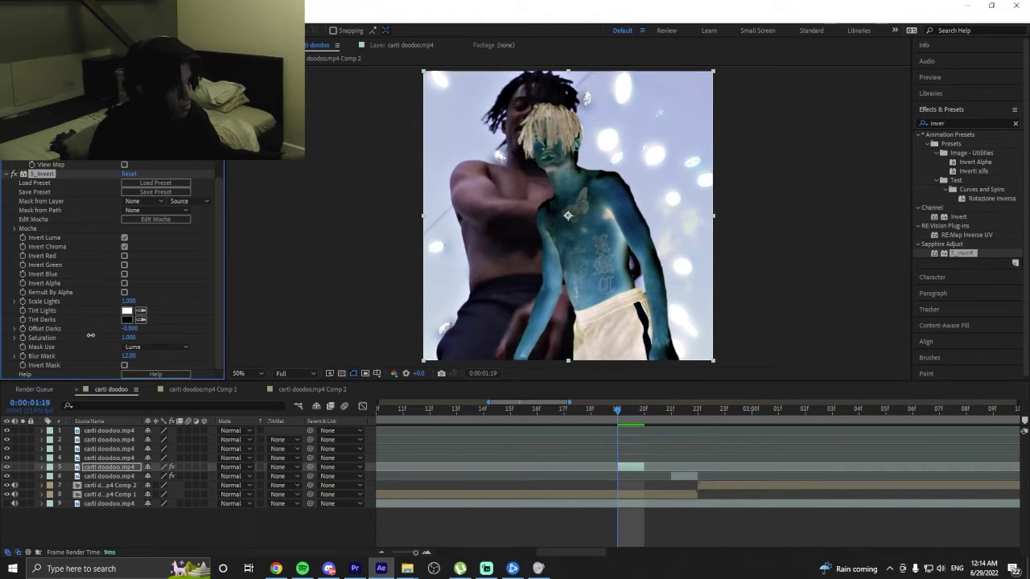
Try S_Glow on the inverted cutout with Threshold 0.13 and Glow Width 80, and remove the effect.
click(942, 119)
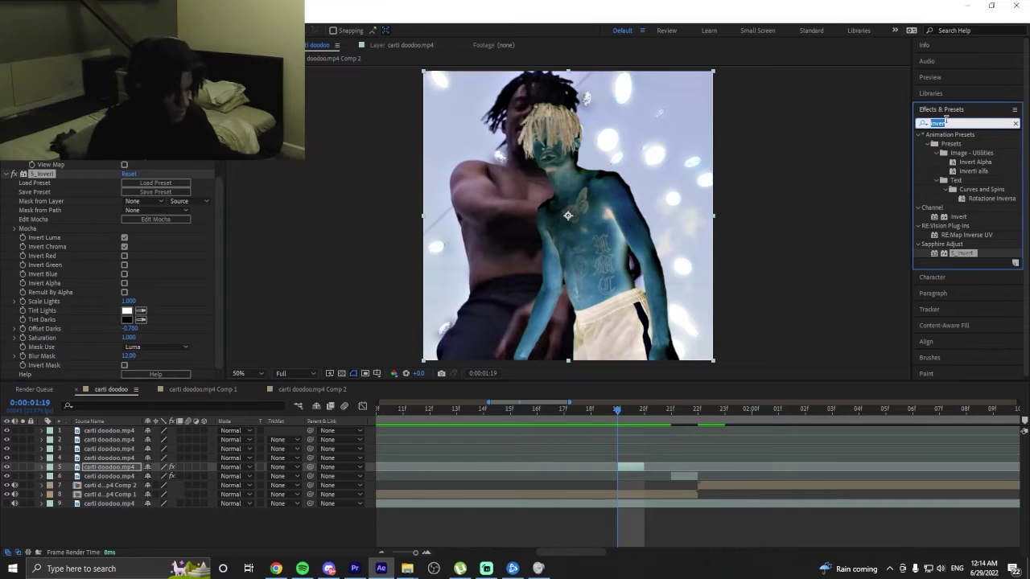
text(glow)
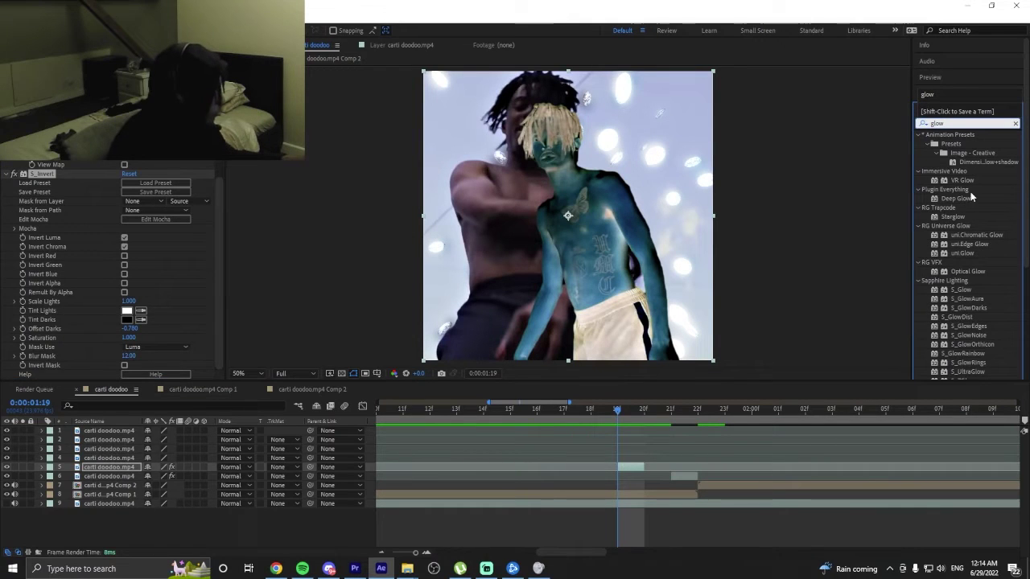
double_click(968, 288)
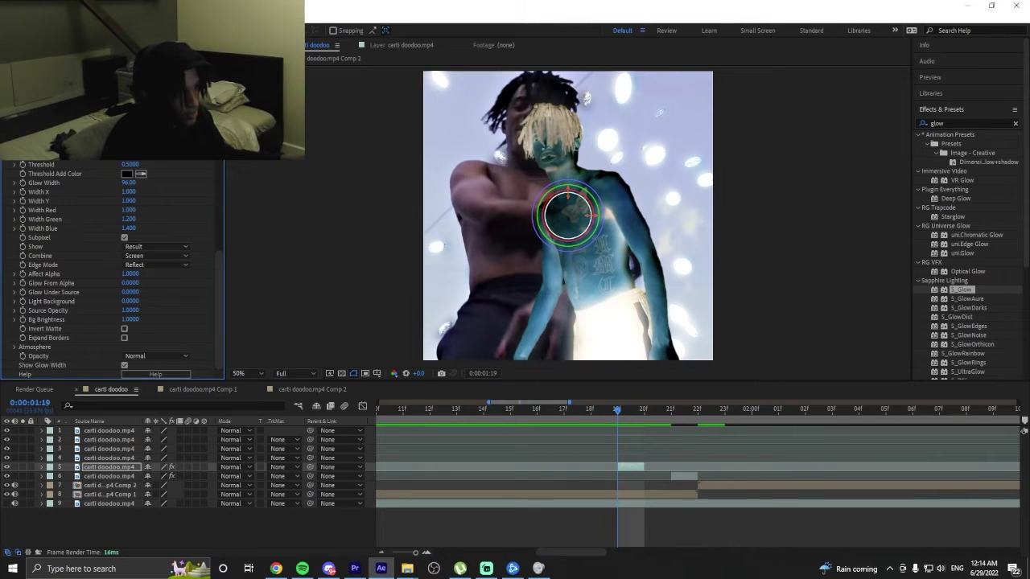
mouse_move(129, 164)
mouse_down()
mouse_move(111, 165)
mouse_move(130, 165)
mouse_up()
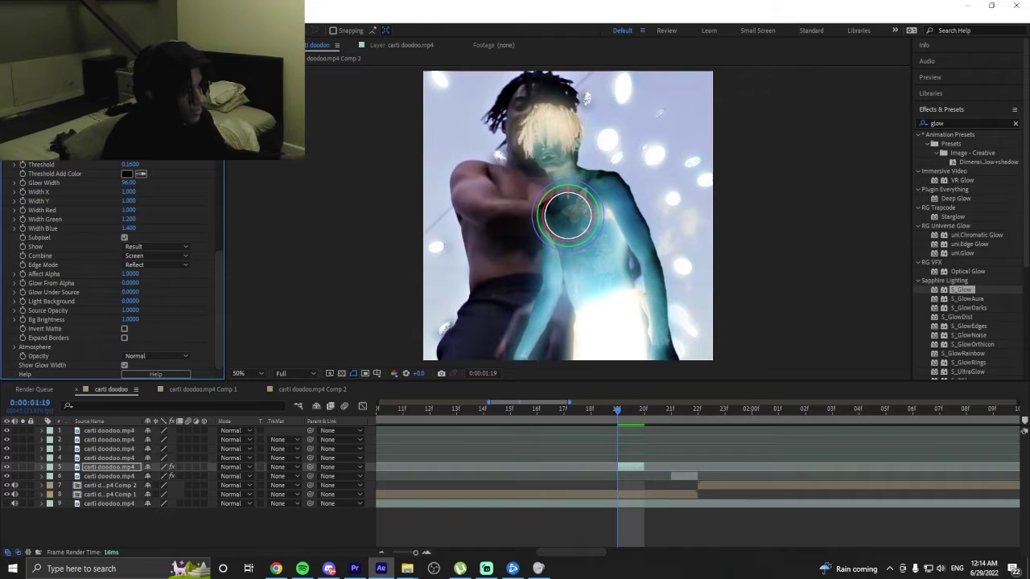
mouse_move(127, 164)
mouse_down()
mouse_move(126, 185)
mouse_move(160, 185)
mouse_move(125, 184)
mouse_up()
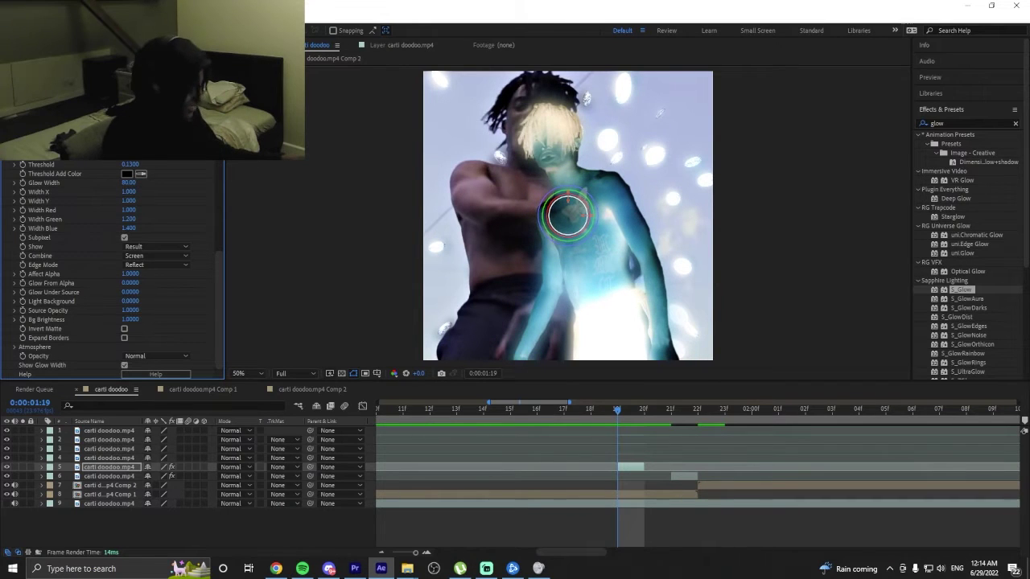
key(Delete)
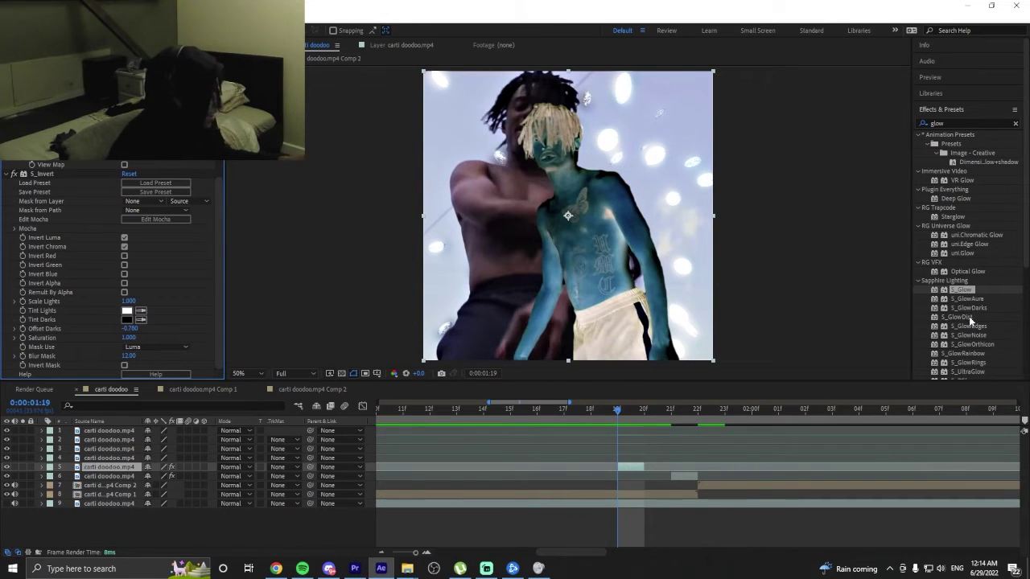
Try S_DissolveGlow, Starglow, Deep Glow and VR Glow in turn on the inverted cutout, removing each one.
scroll(975, 322, down, 1)
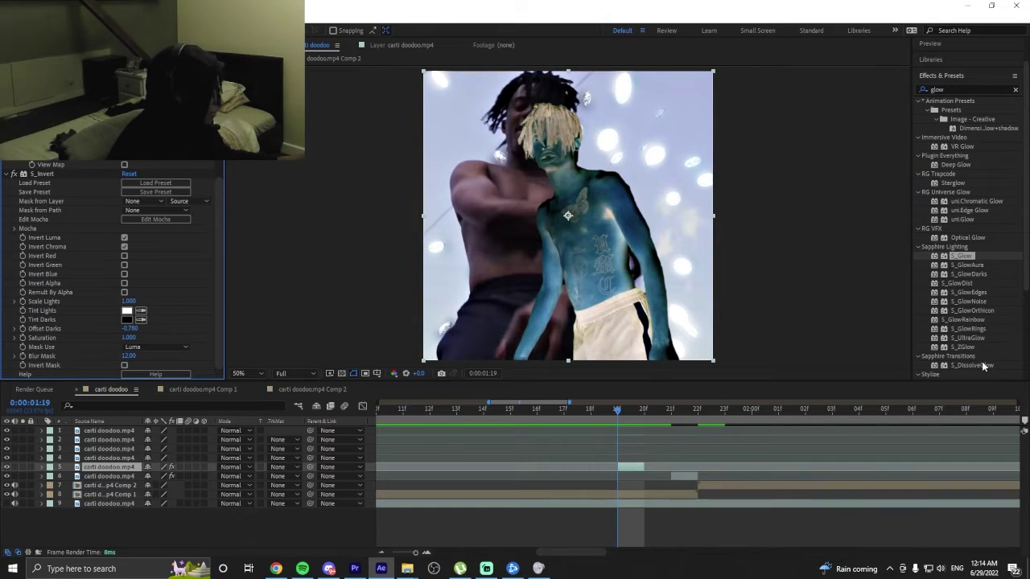
double_click(981, 364)
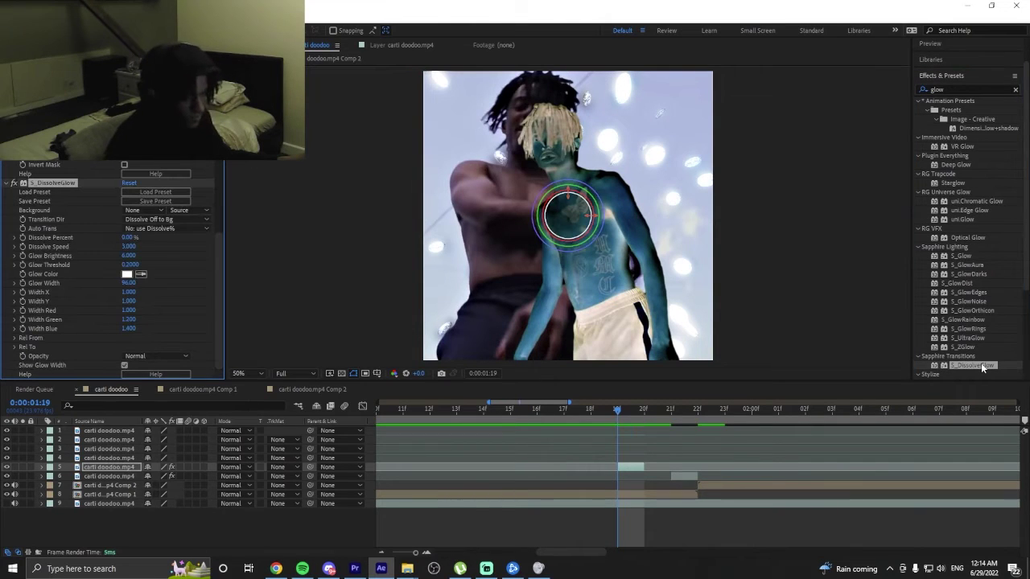
key(Delete)
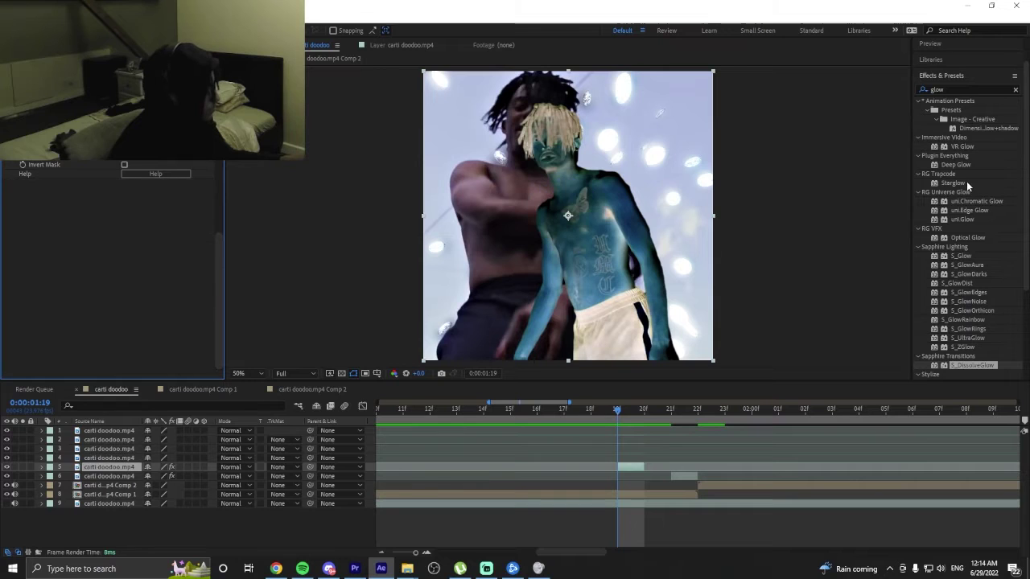
double_click(963, 185)
key(Delete)
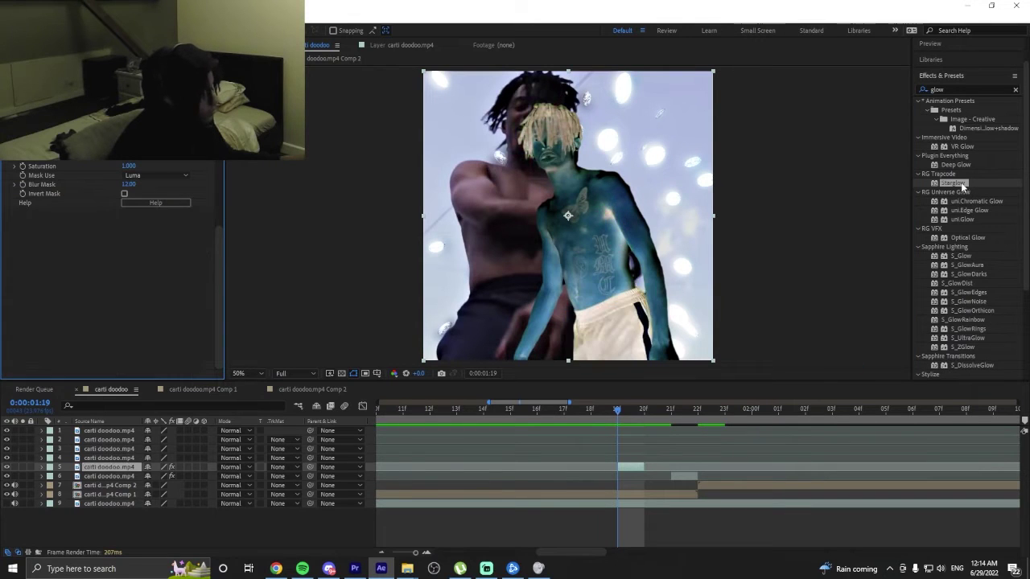
click(964, 166)
double_click(964, 166)
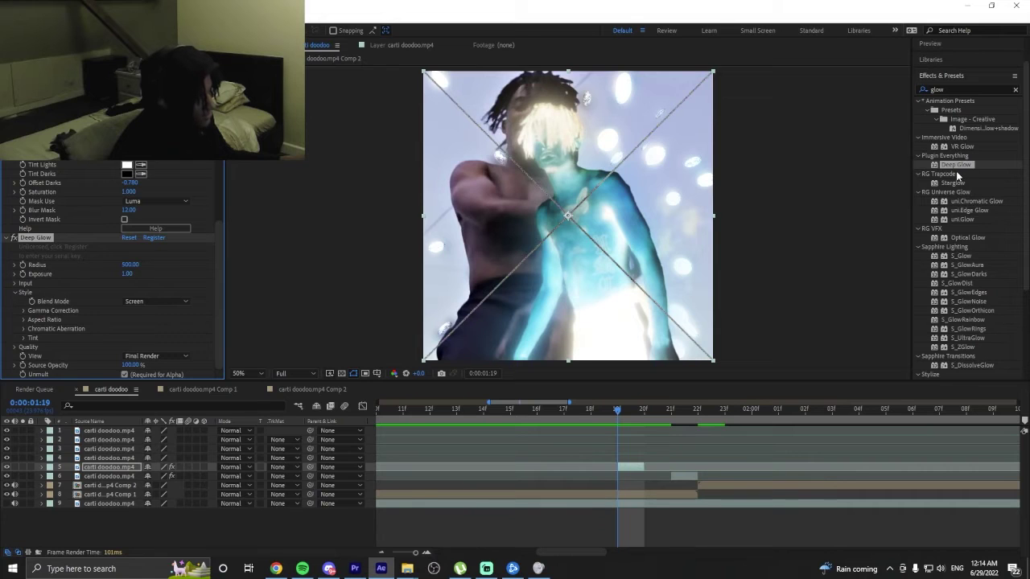
key(Delete)
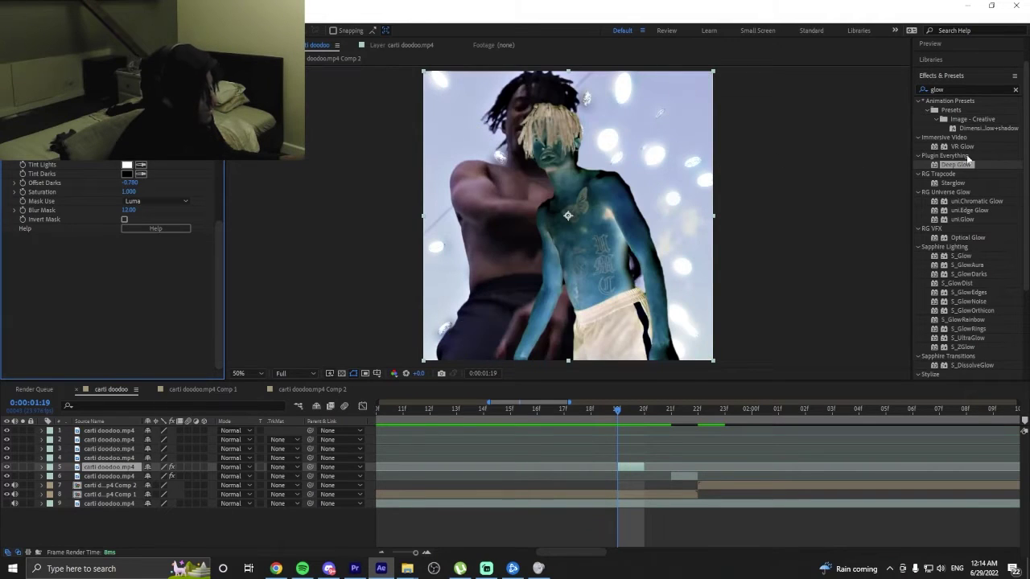
double_click(957, 146)
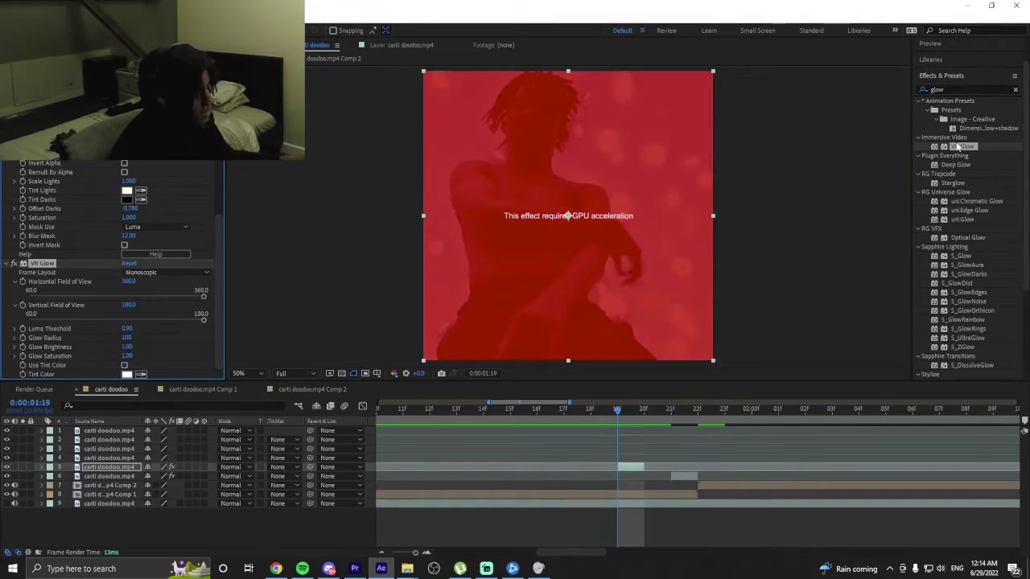
key(Delete)
Apply the Stylize Glow effect to the inverted cutout with Glow Threshold 12.5%, Glow Radius 35 and Glow Intensity 0.4.
scroll(969, 177, down, 3)
double_click(958, 250)
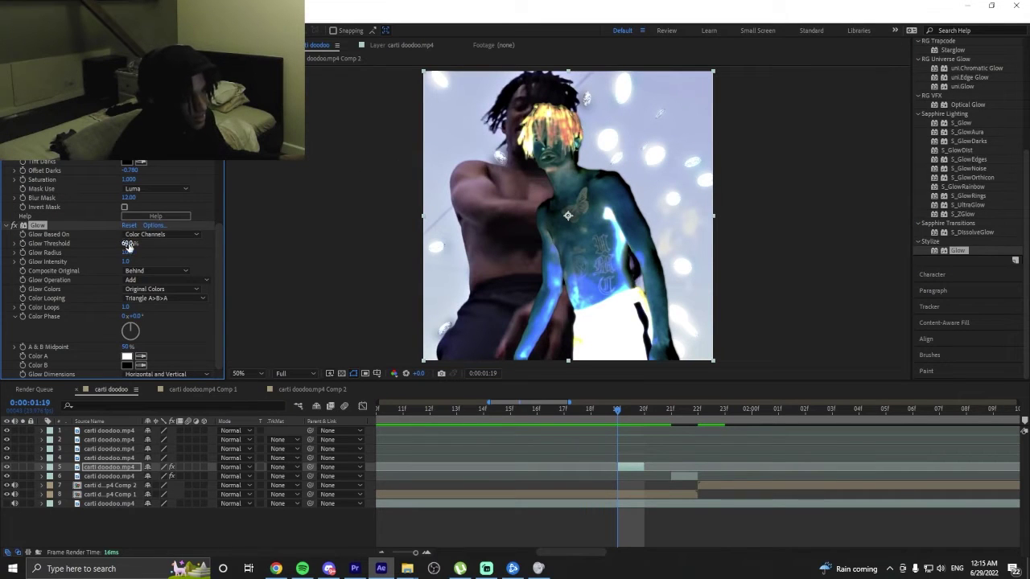
drag(128, 247, 154, 249)
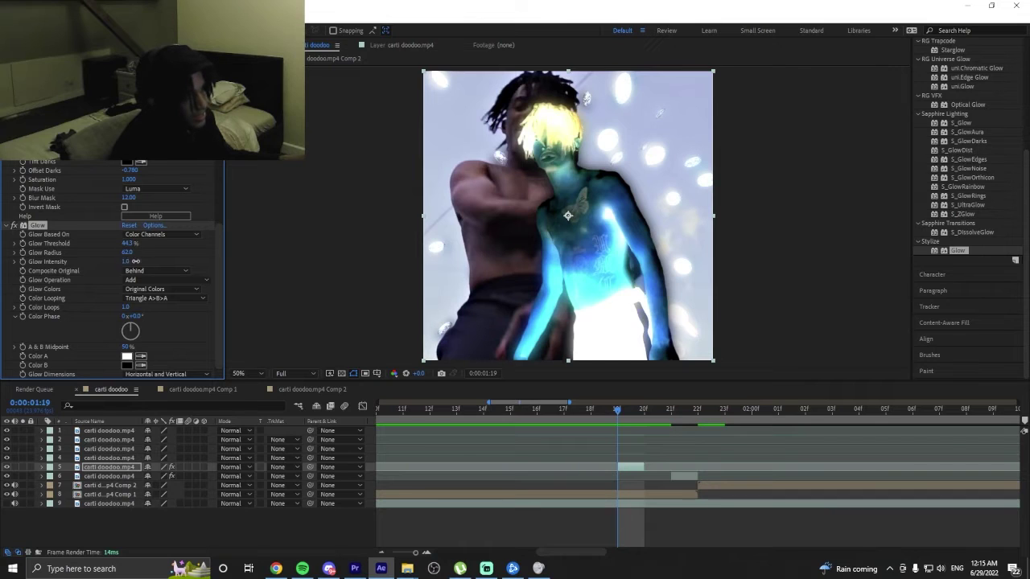
drag(135, 261, 111, 268)
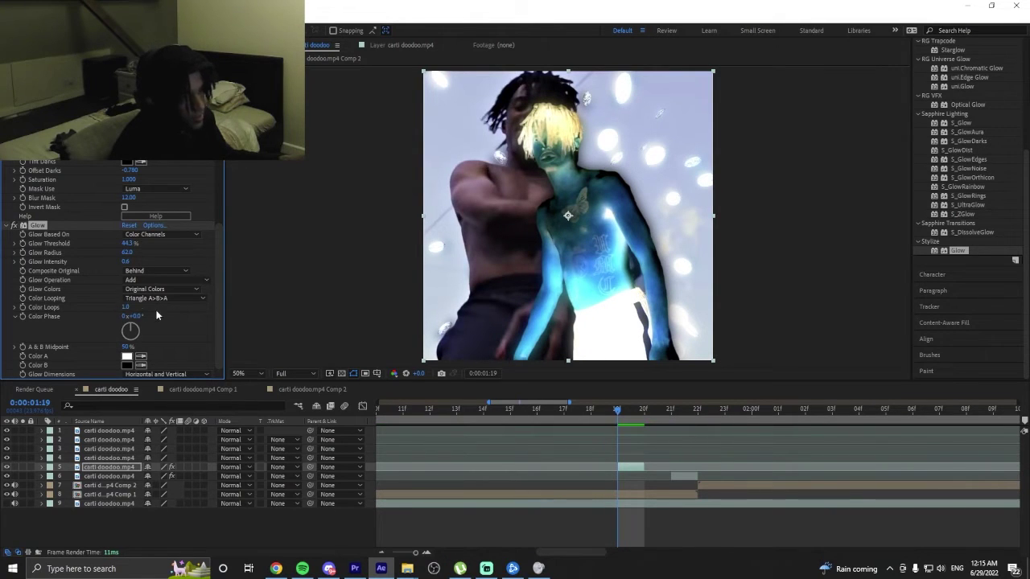
drag(117, 256, 100, 279)
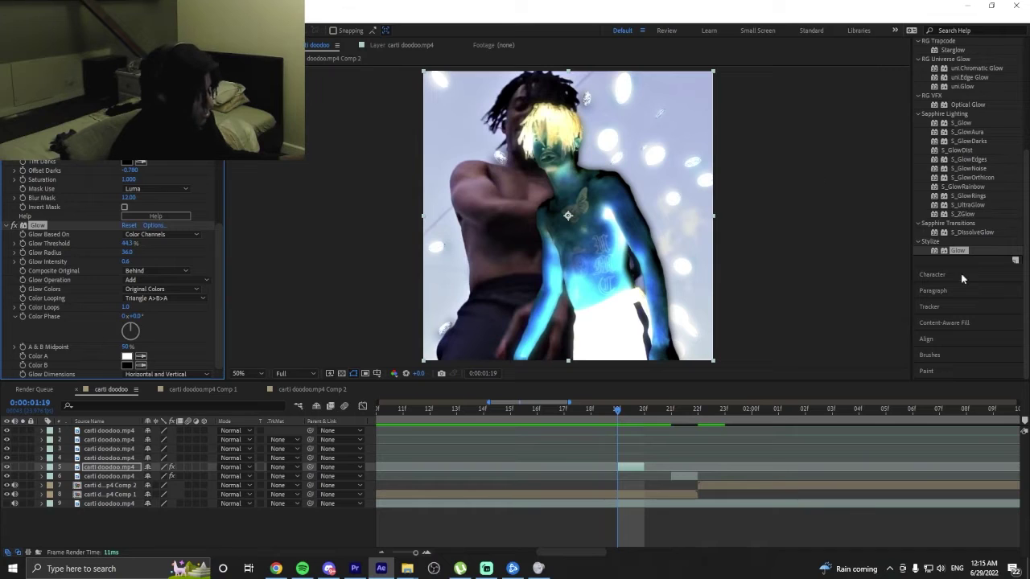
drag(126, 246, 119, 268)
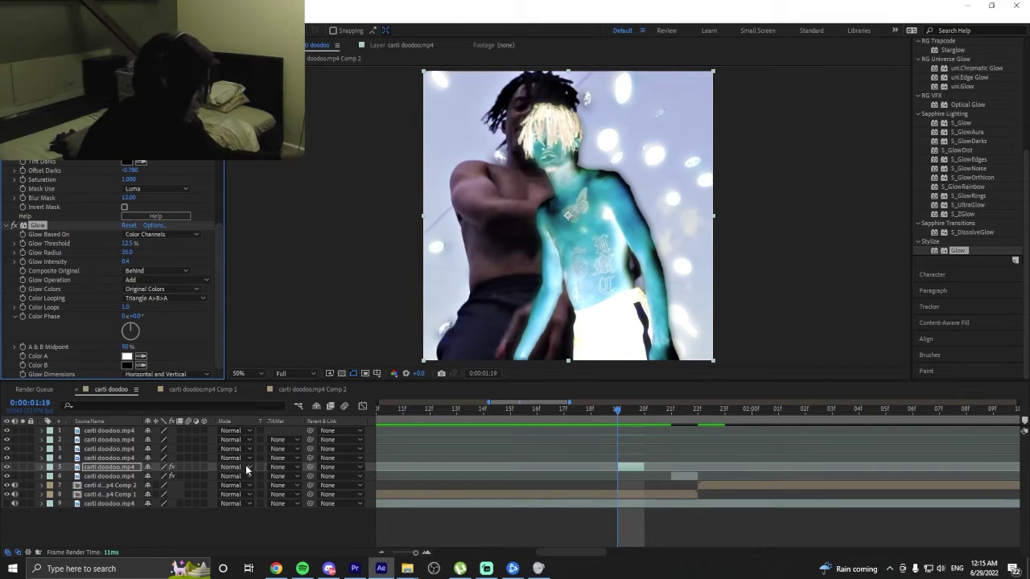
Copy the S_Invert and Glow effects from the cutout at 0:00:01:19 to the one at 0:00:01:21.
mouse_move(618, 411)
mouse_down()
mouse_move(670, 412)
mouse_move(621, 417)
mouse_up()
scroll(80, 282, up, 6)
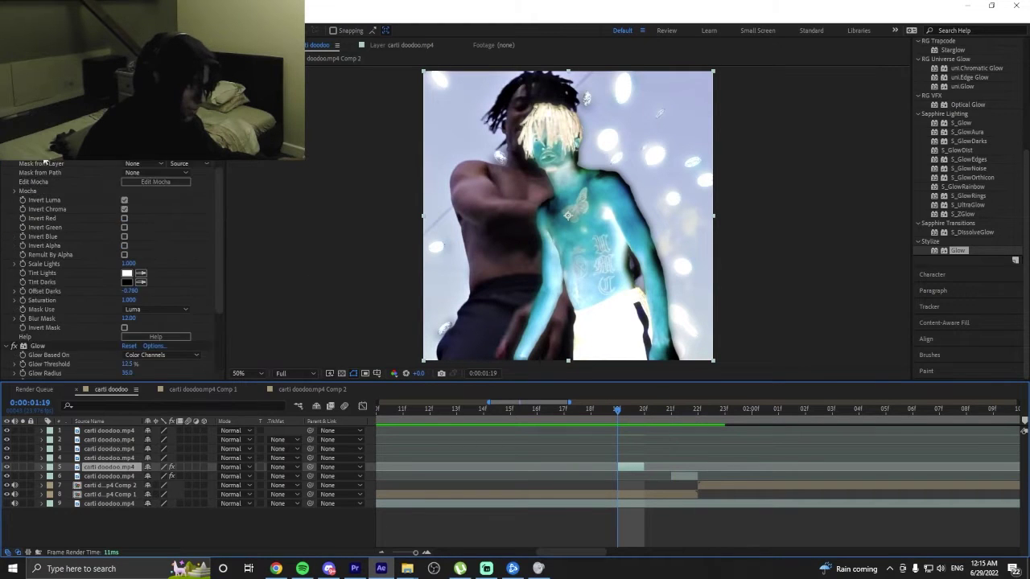
click(13, 216)
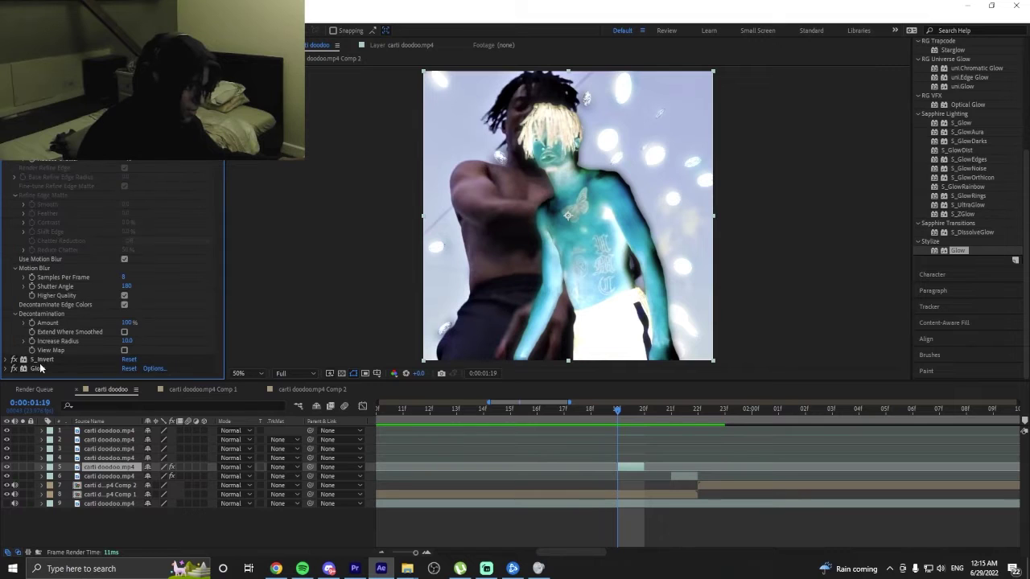
click(42, 361)
shift+click(40, 369)
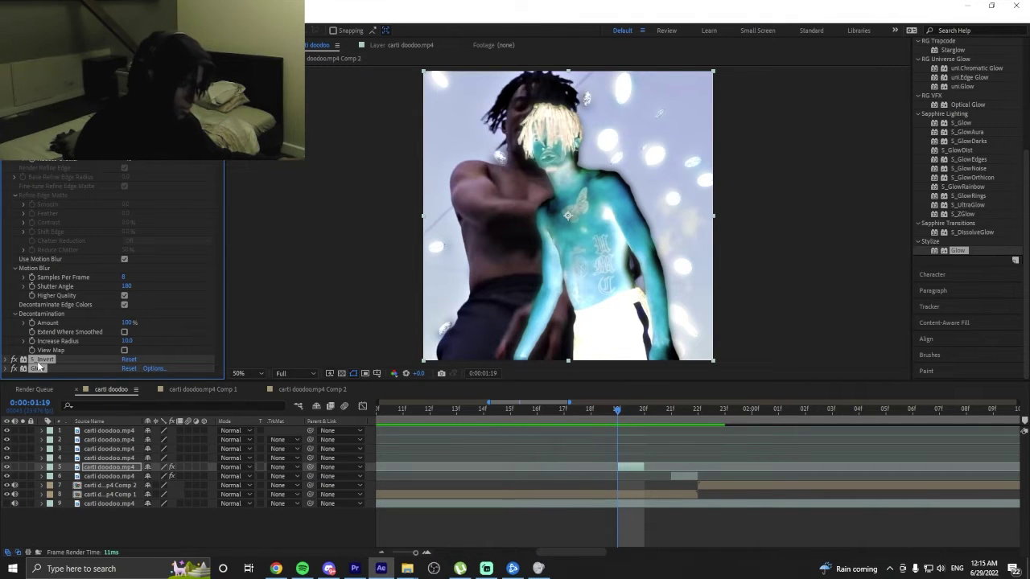
click(671, 411)
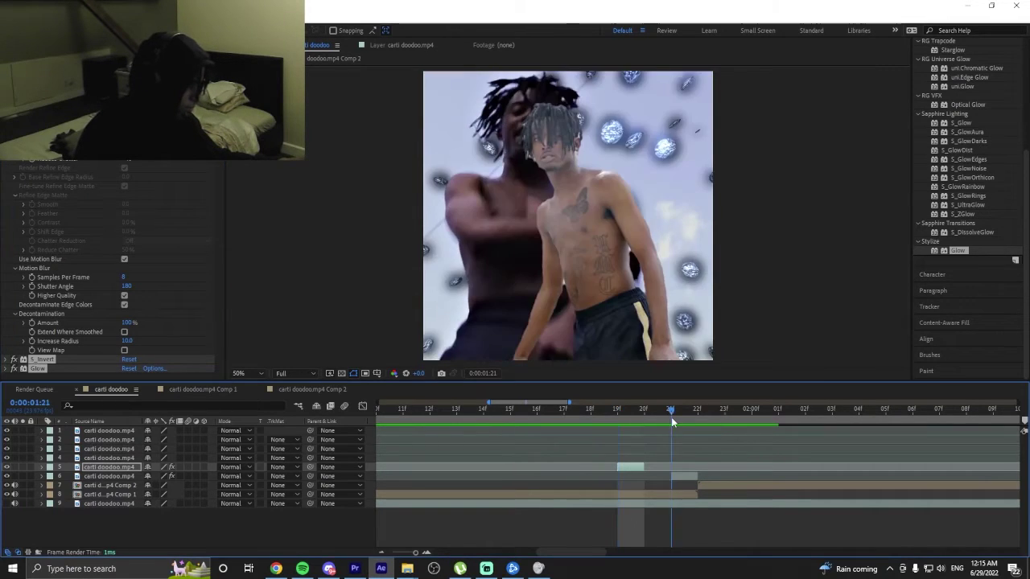
click(680, 475)
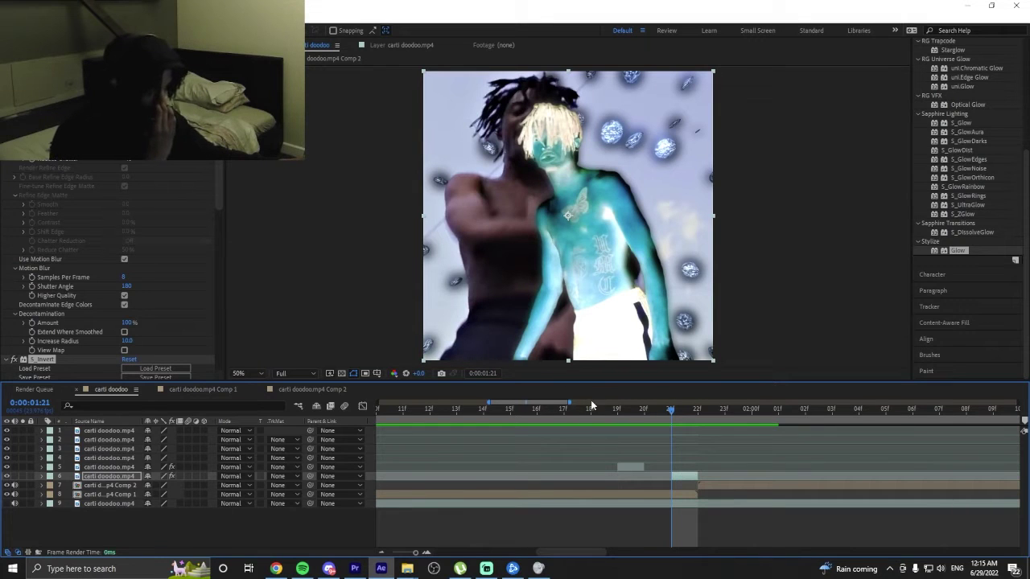
Scale the cutout layer at 0:00:01:19 to 149%.
click(615, 410)
click(627, 467)
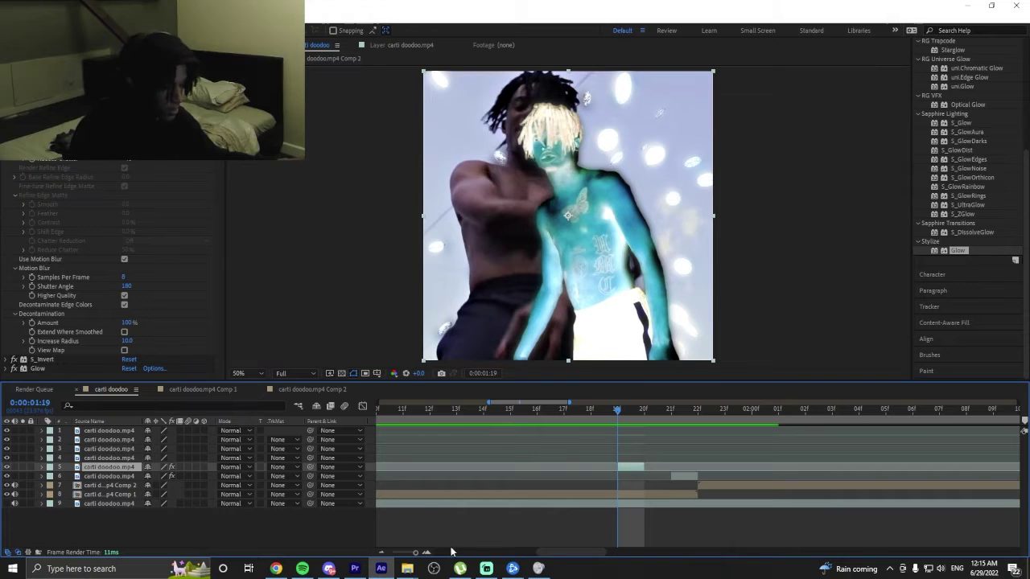
key(s)
drag(160, 475, 193, 477)
Apply Directional Blur to the enlarged cutout at 0:00:01:19 with a Blur Length of 63.4.
scroll(958, 77, up, 3)
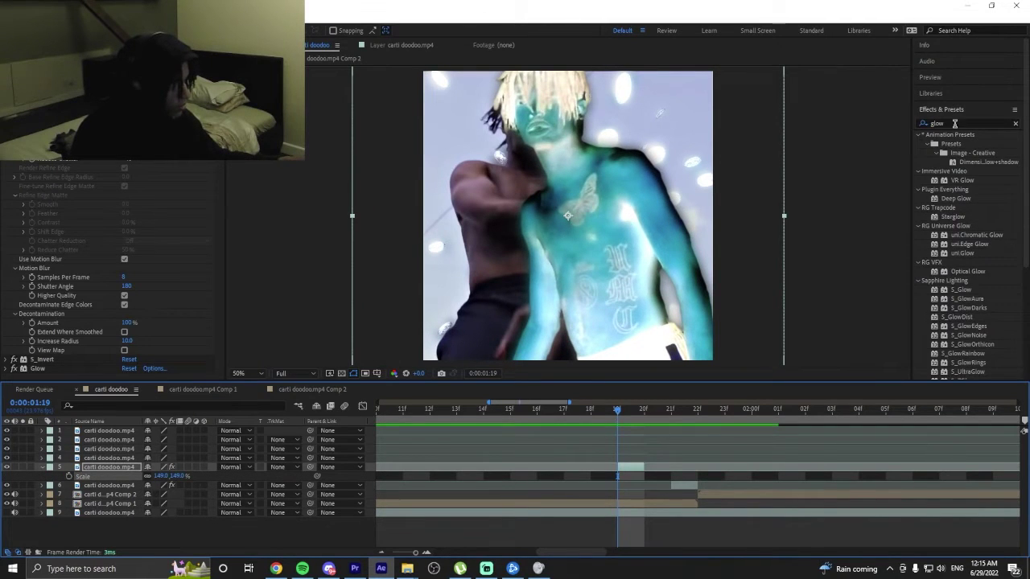
double_click(954, 123)
text(dire)
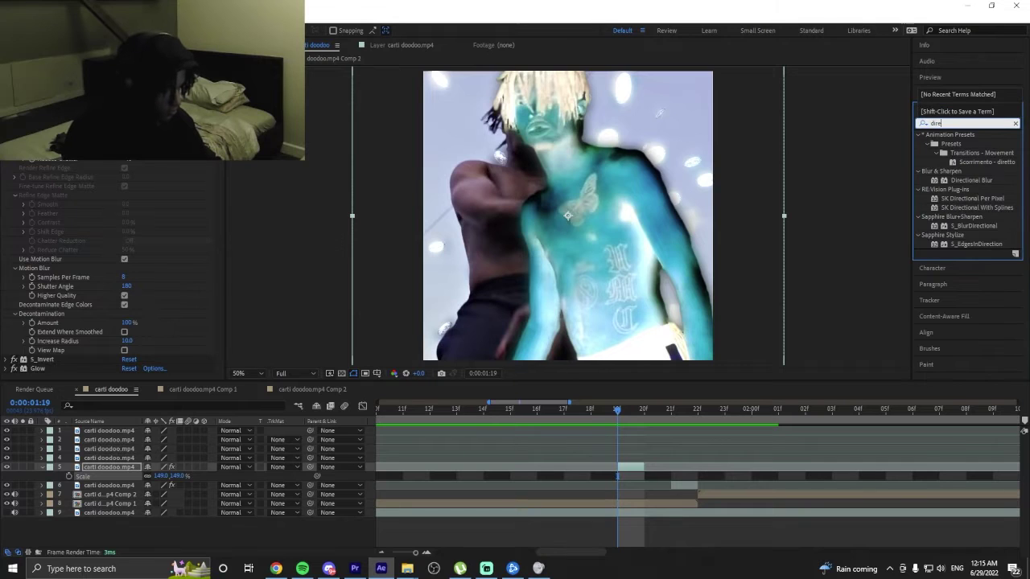
text(ction)
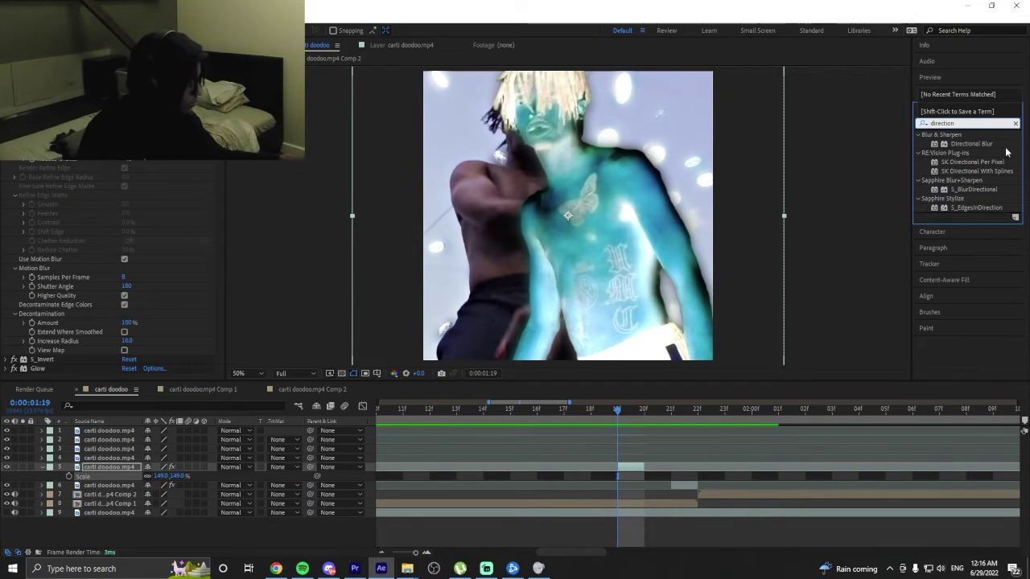
drag(971, 144, 505, 362)
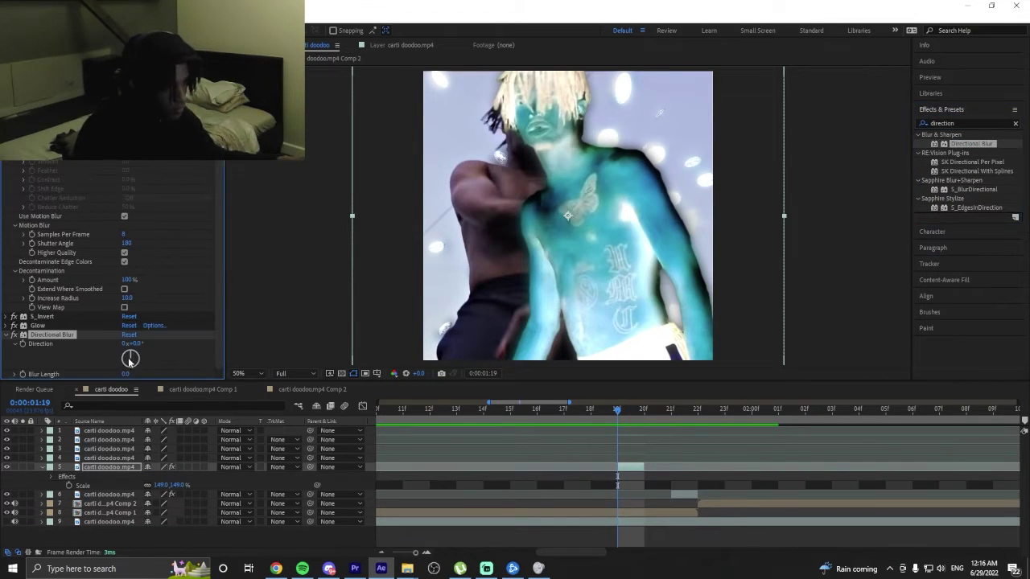
drag(124, 375, 393, 553)
Play back the montage around the cutout transition from 0:00:01:03 and 0:00:01:11, and open Comp 2.
click(468, 422)
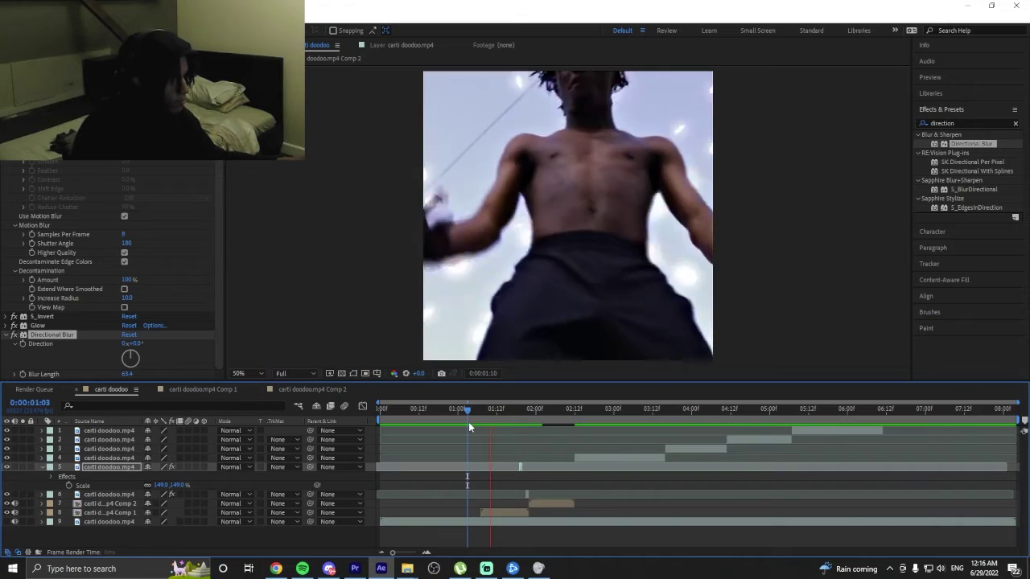
drag(468, 422, 488, 431)
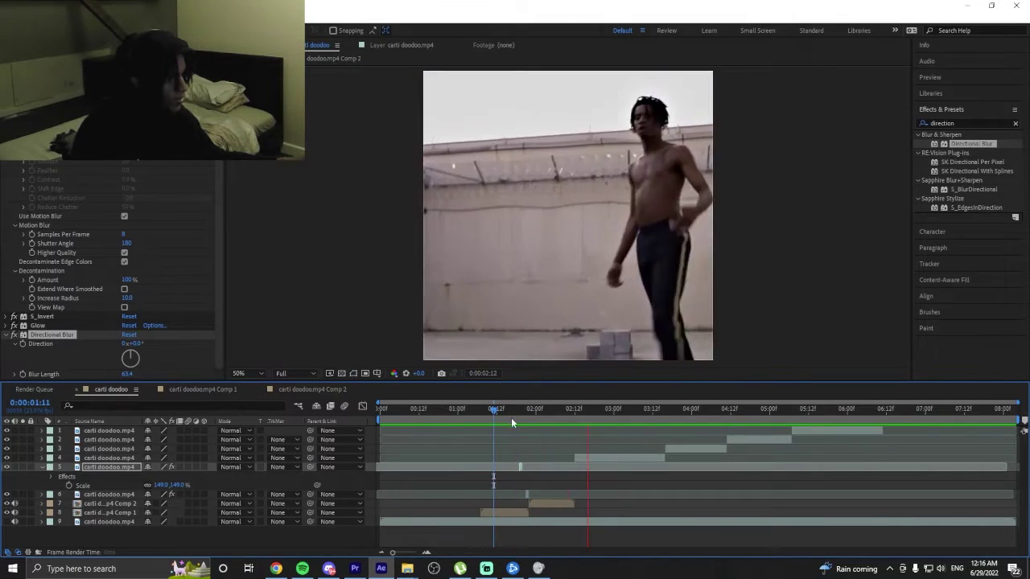
double_click(552, 504)
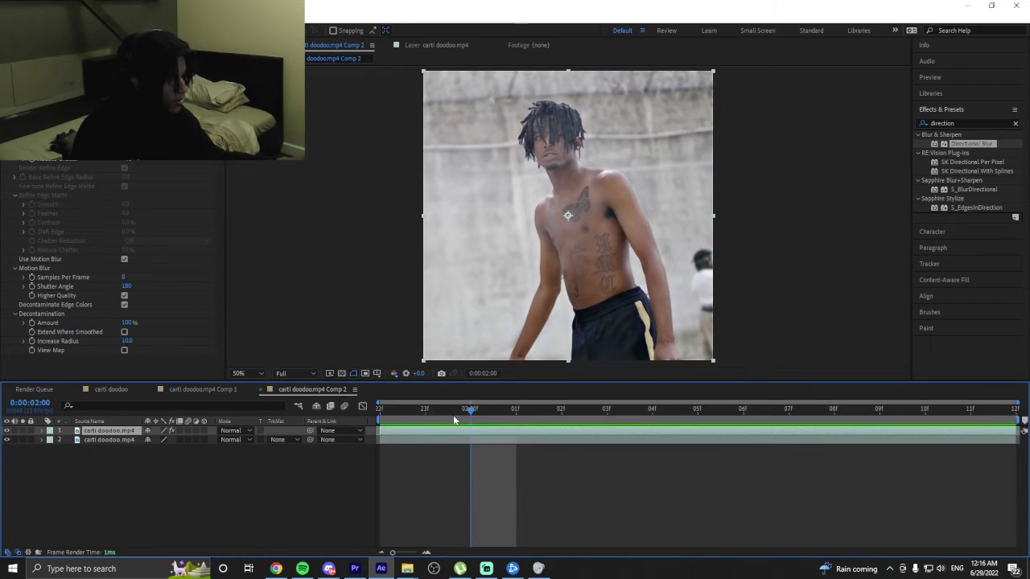
Duplicate the background clip beneath the cutout in Comp 2 and apply a white Fill to the copy.
key(Home)
click(400, 440)
key(ctrl+d)
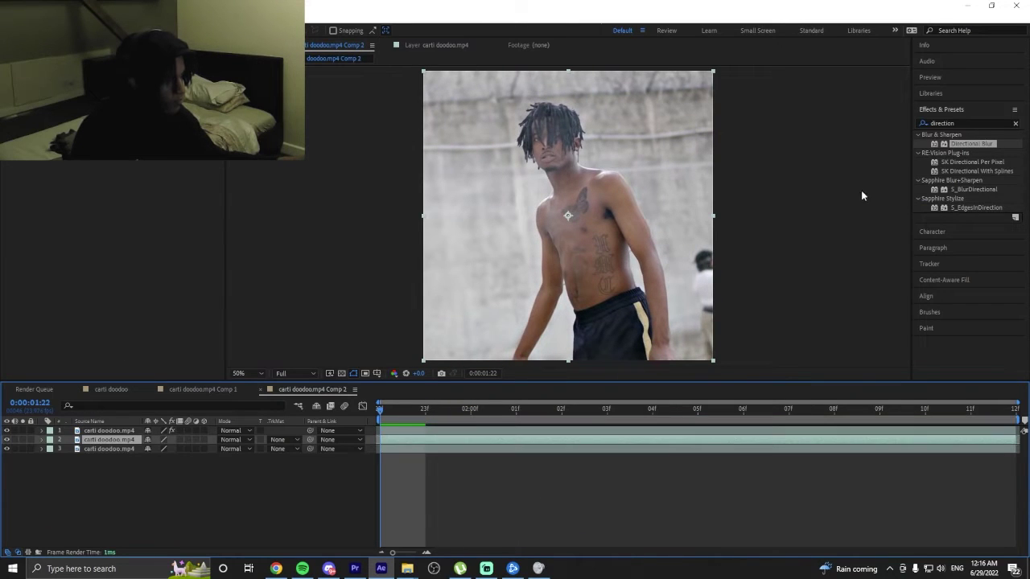
click(971, 119)
text(fill)
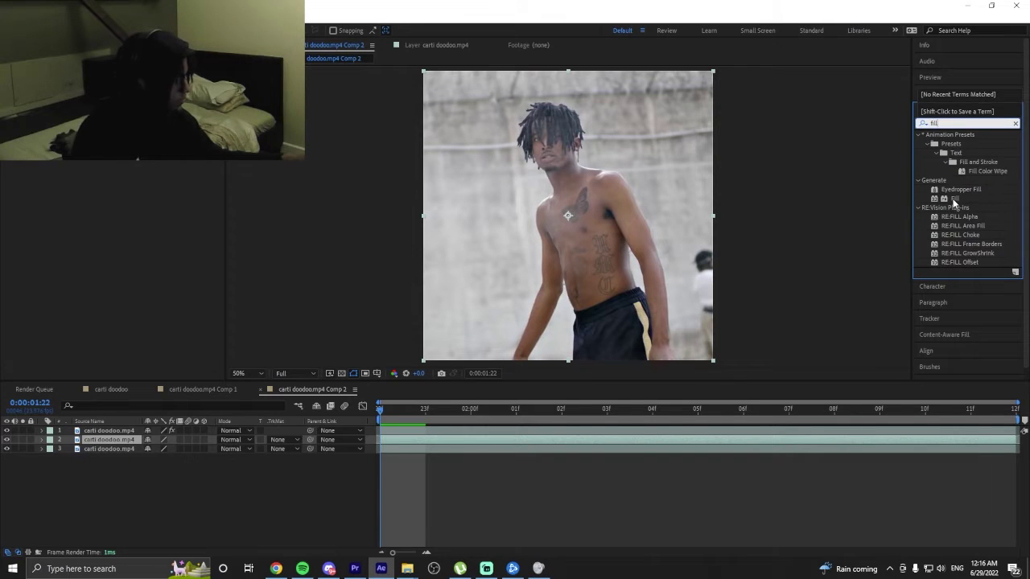
drag(954, 201, 745, 233)
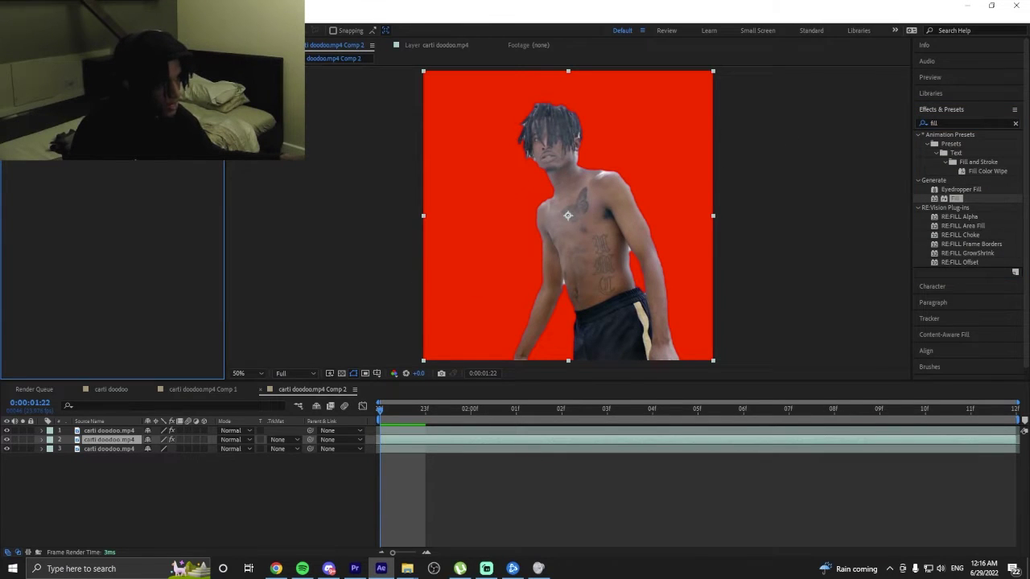
drag(421, 301, 372, 201)
click(624, 221)
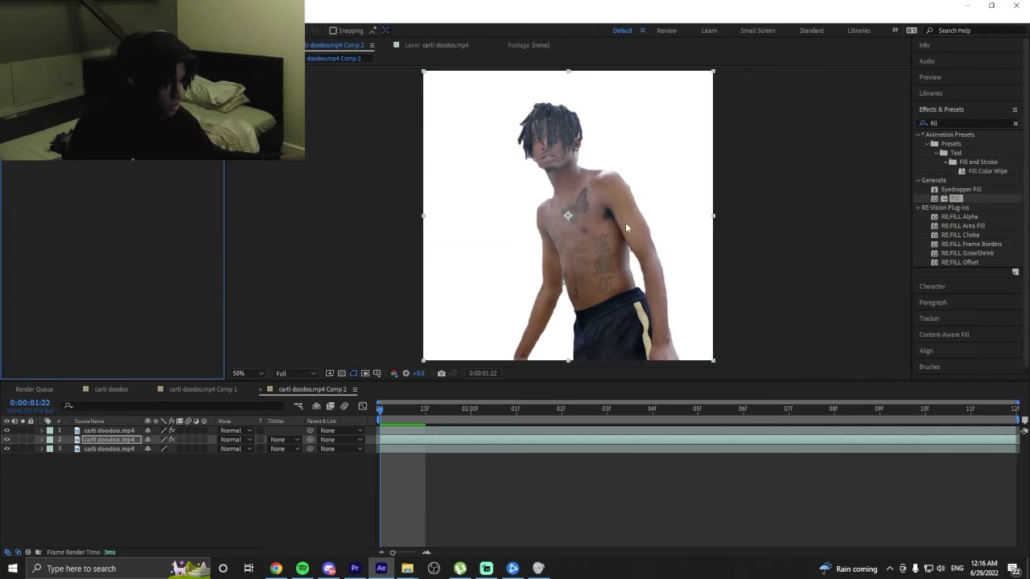
Keyframe the white layer's Opacity from 100% at 0:00:01:22 to 0% at the end of the comp.
key(t)
click(70, 449)
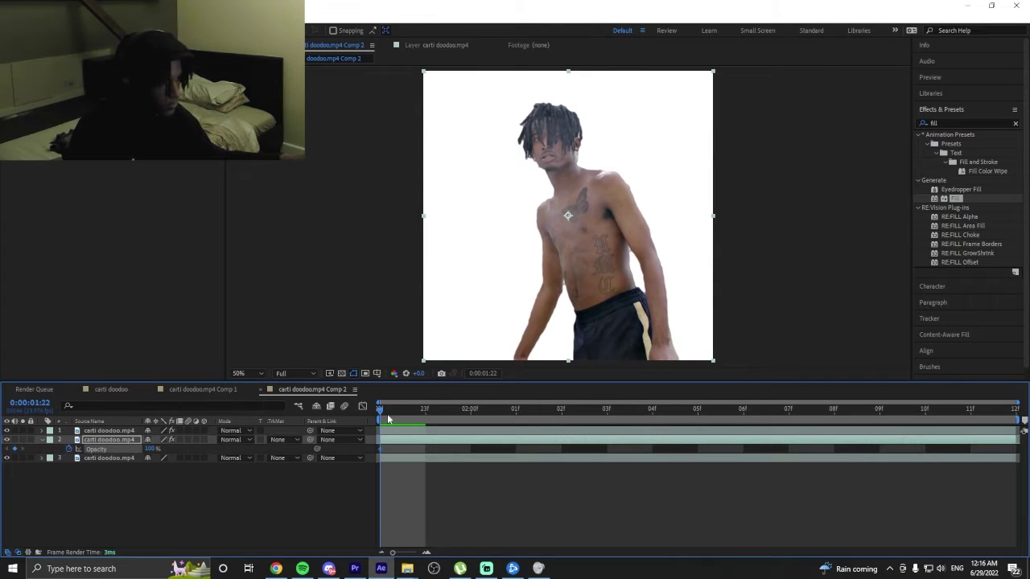
key(space)
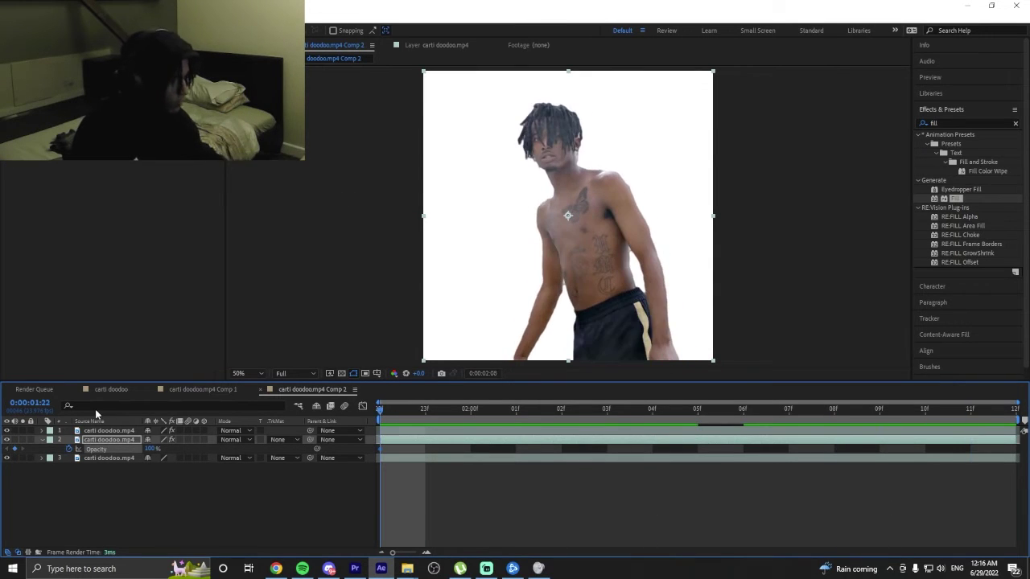
key(space)
click(150, 449)
text(0)
key(Return)
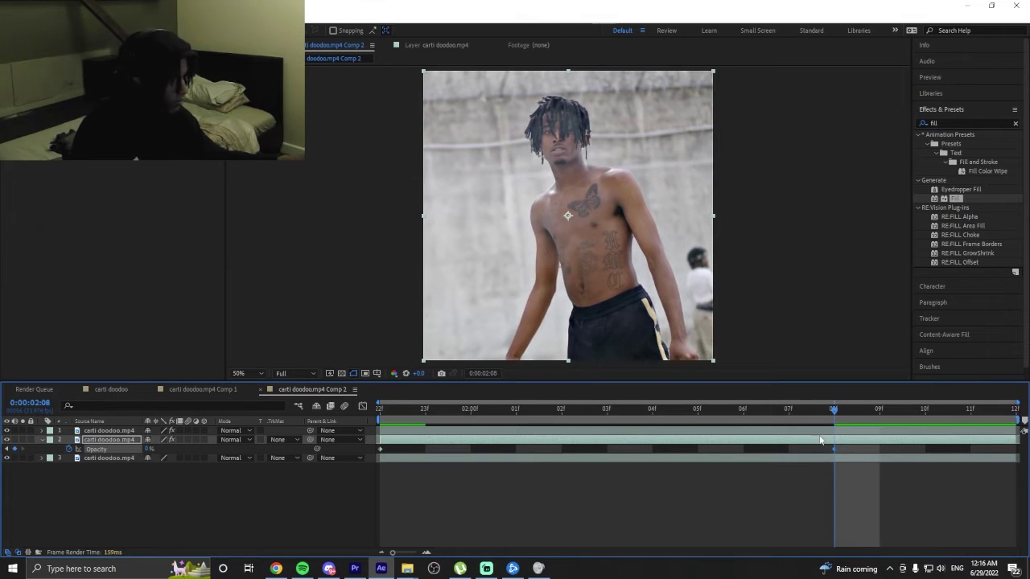
drag(149, 449, 161, 449)
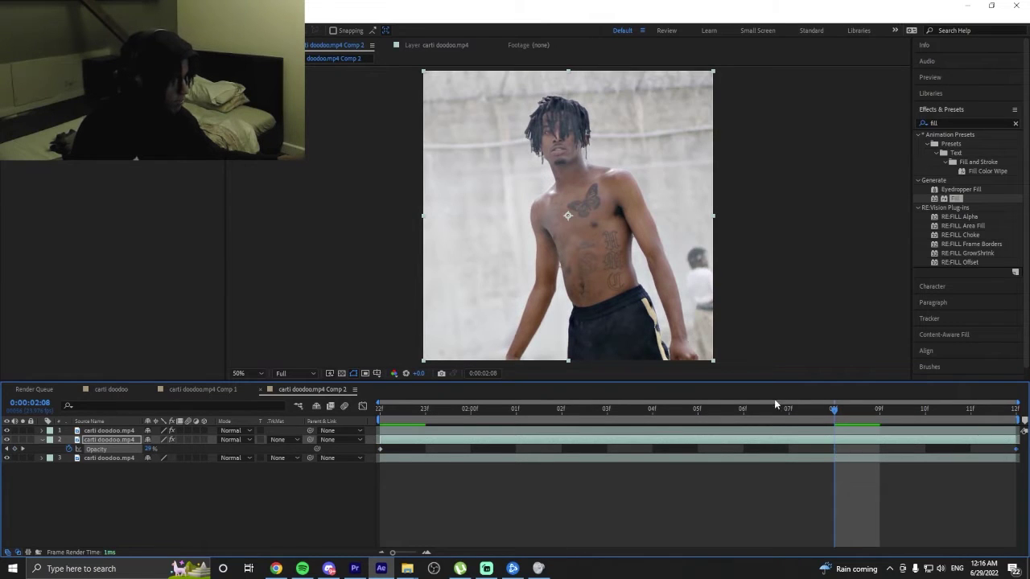
key(space)
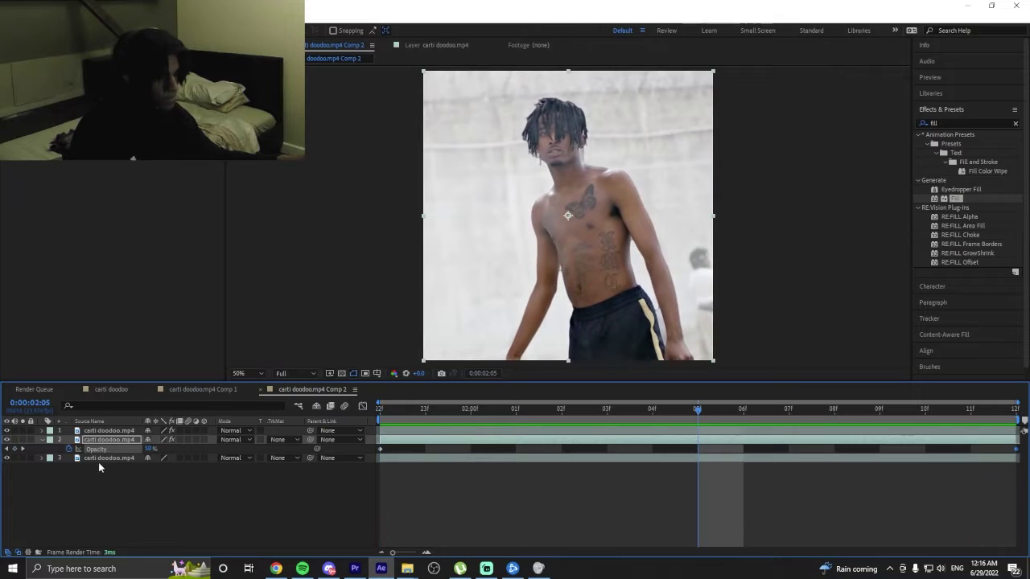
Ease the Opacity keyframes and shape their value curve to drop steeply at the start and level off gradually, previewing the fade.
click(362, 406)
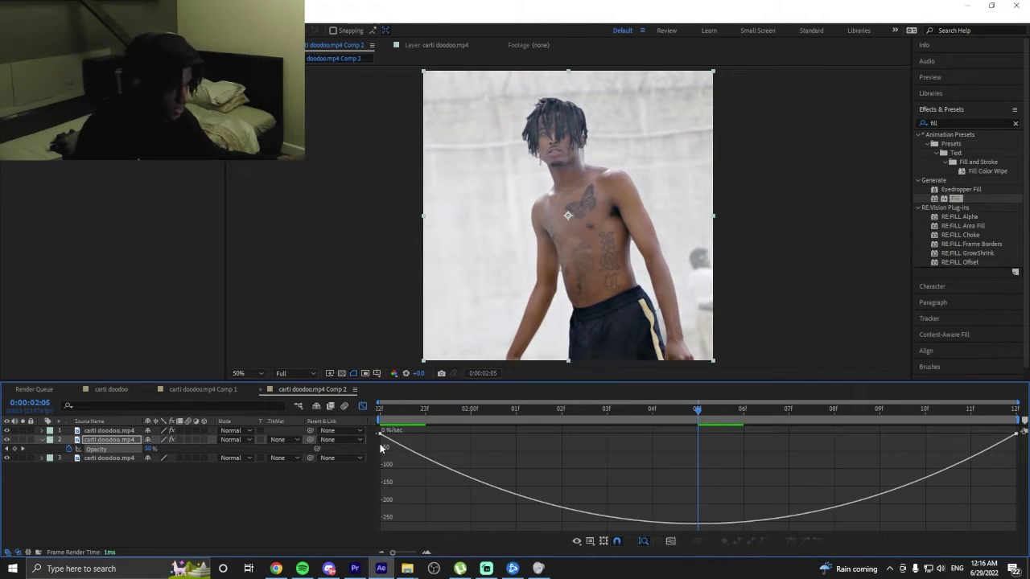
click(595, 541)
click(607, 424)
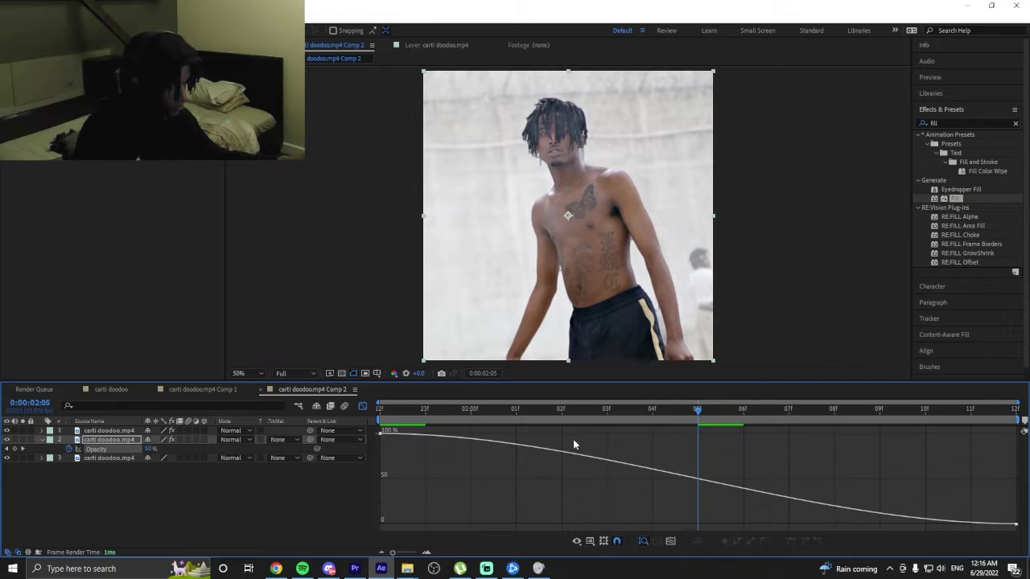
click(380, 432)
drag(594, 438, 390, 487)
drag(804, 523, 586, 524)
key(space)
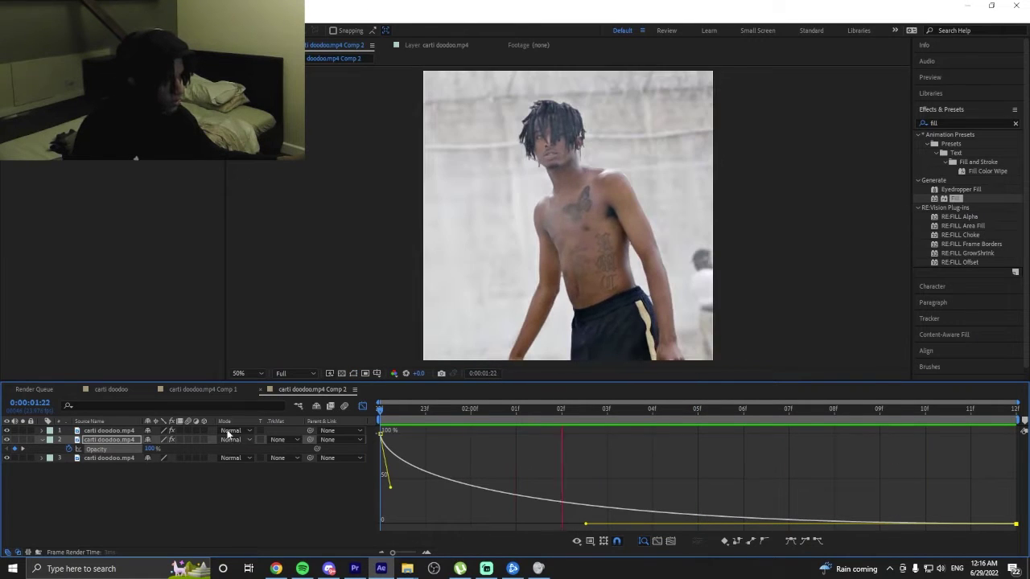
key(space)
Play back the main montage from the start and review the white flash again inside Comp 2.
click(111, 389)
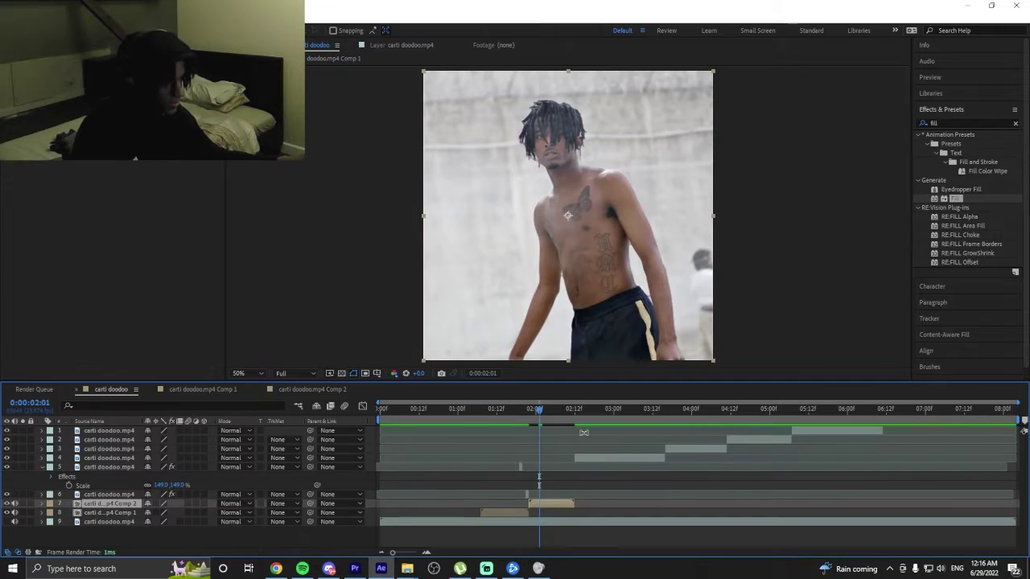
click(381, 412)
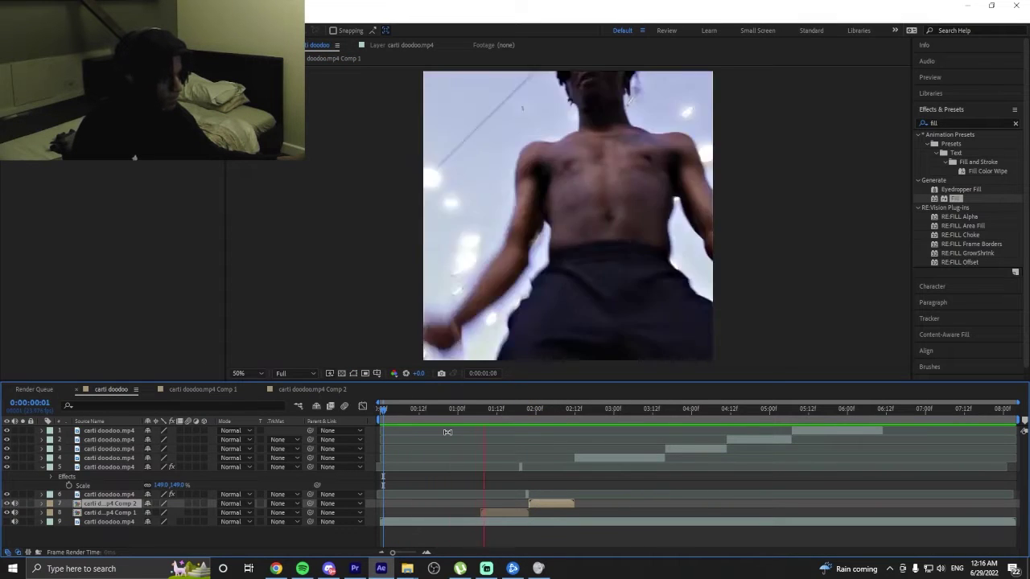
key(space)
mouse_move(516, 412)
mouse_down()
mouse_move(517, 423)
mouse_move(530, 412)
mouse_up()
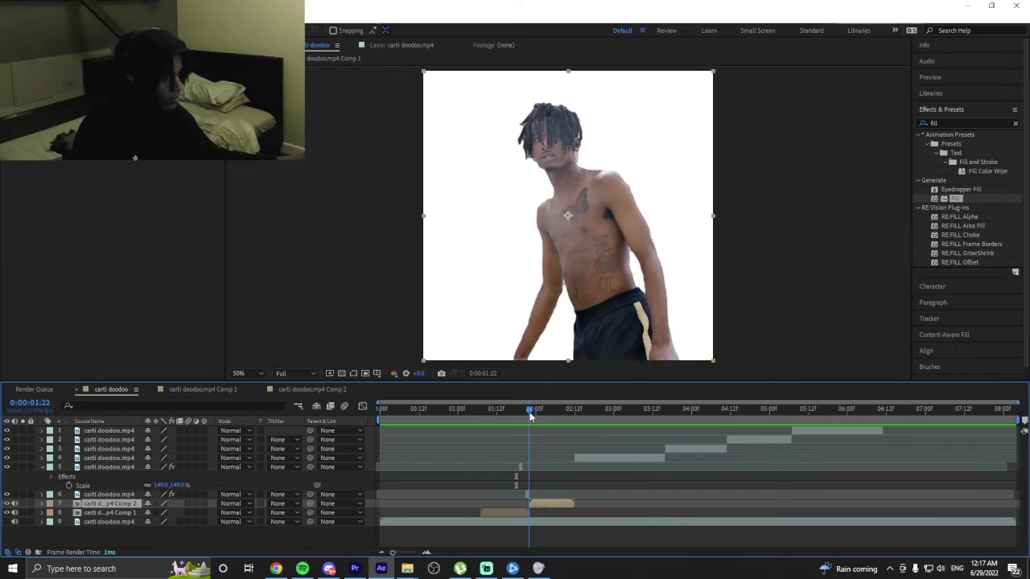
double_click(552, 504)
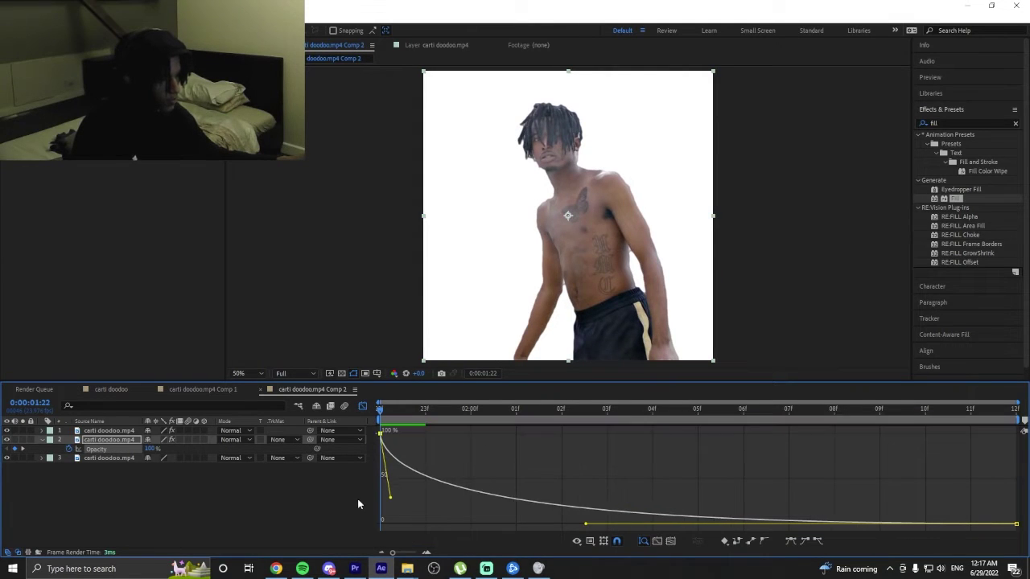
key(space)
key(space)
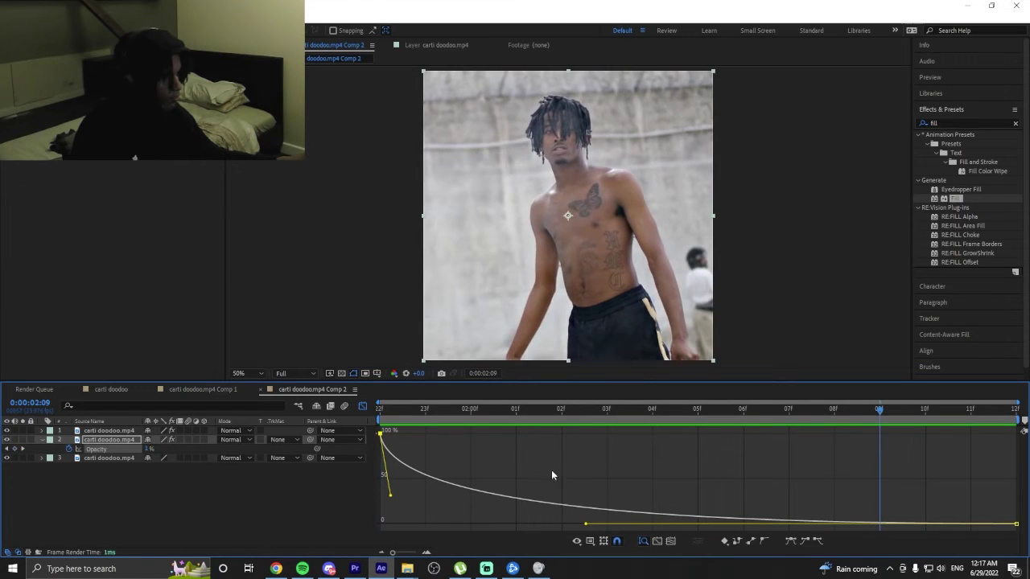
key(Home)
Apply S_Distort to the bottom background clip in Comp 2, viewing it at 0:00:02:05.
click(363, 407)
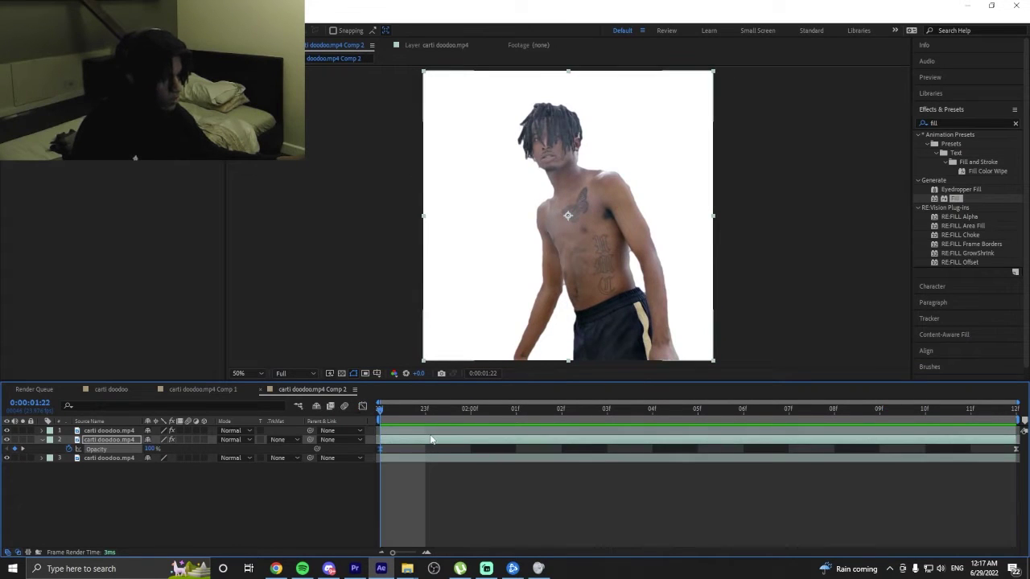
click(445, 459)
drag(380, 410, 698, 415)
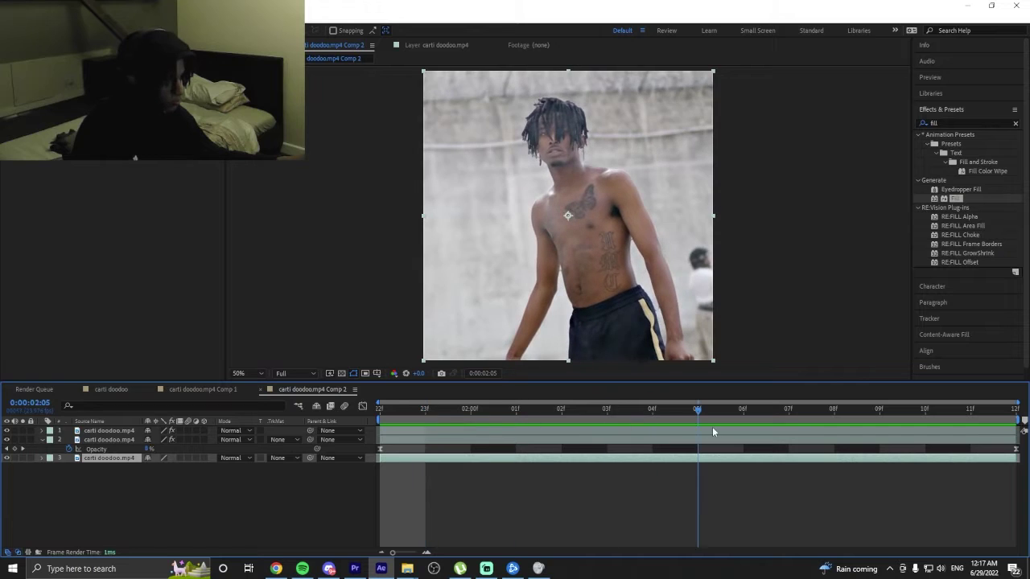
click(965, 123)
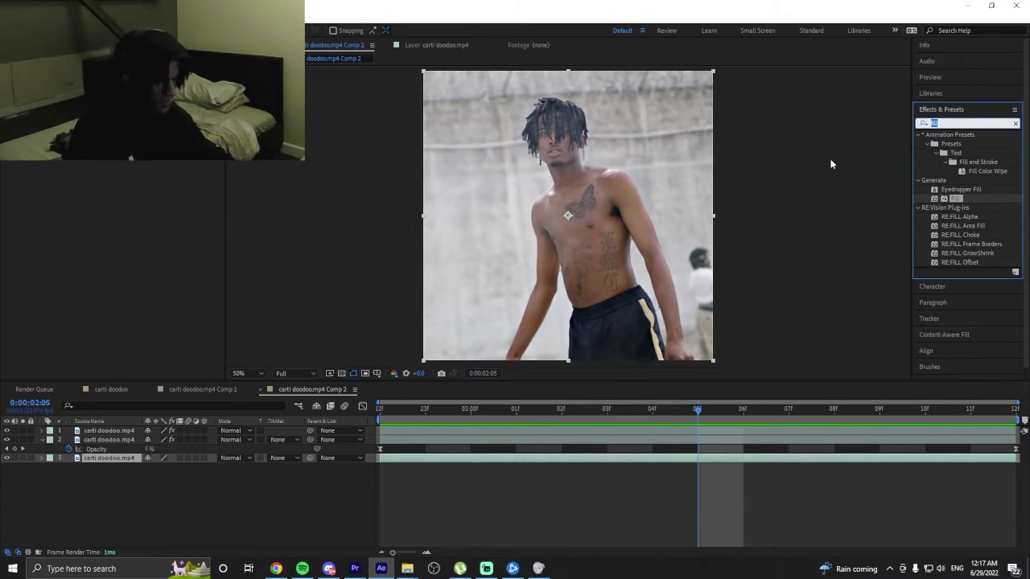
text(distor)
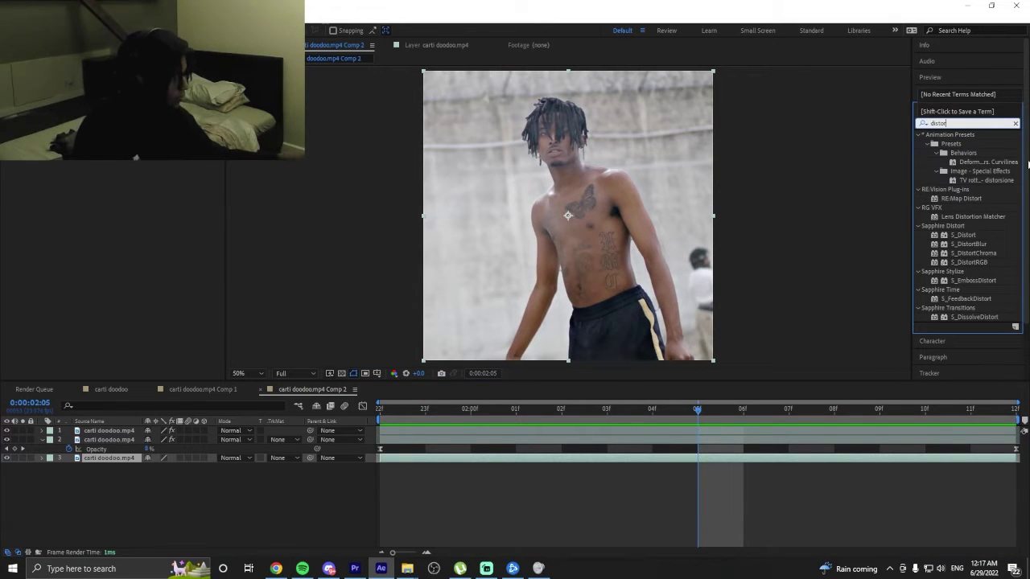
double_click(964, 235)
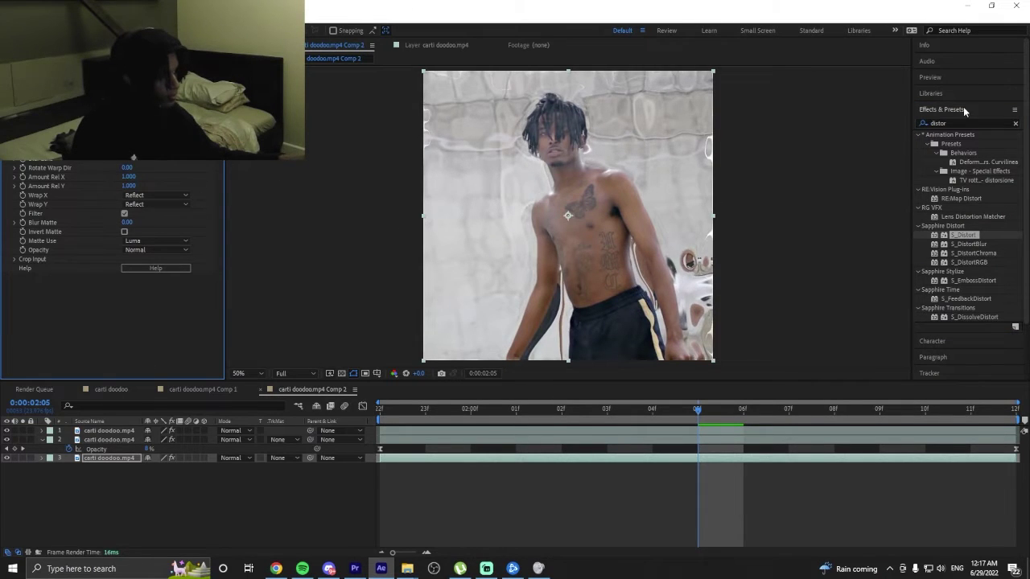
Add Turbulent Displace to the bottom background clip ahead of S_Distort and preview the warped background.
click(950, 122)
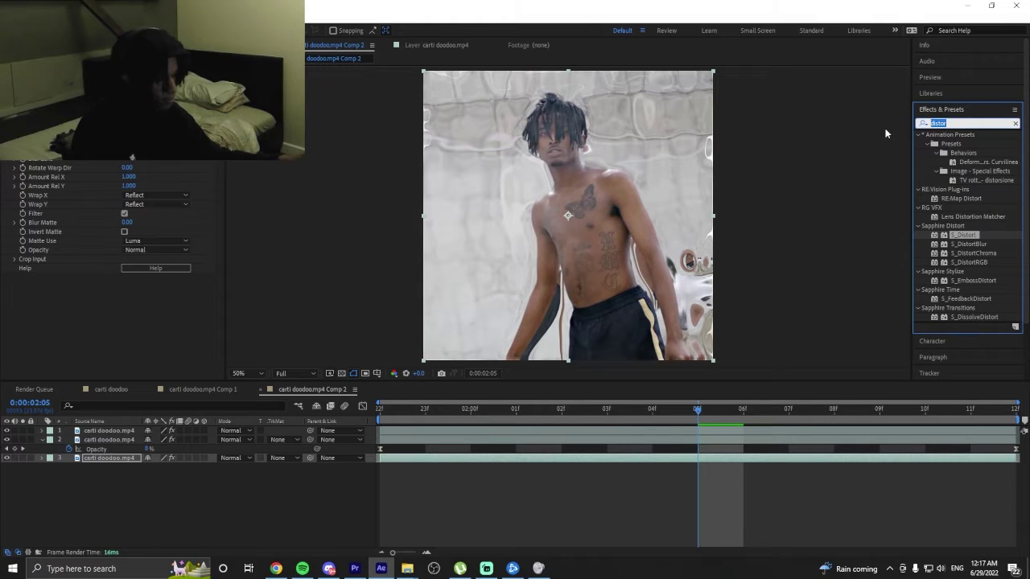
text(turb)
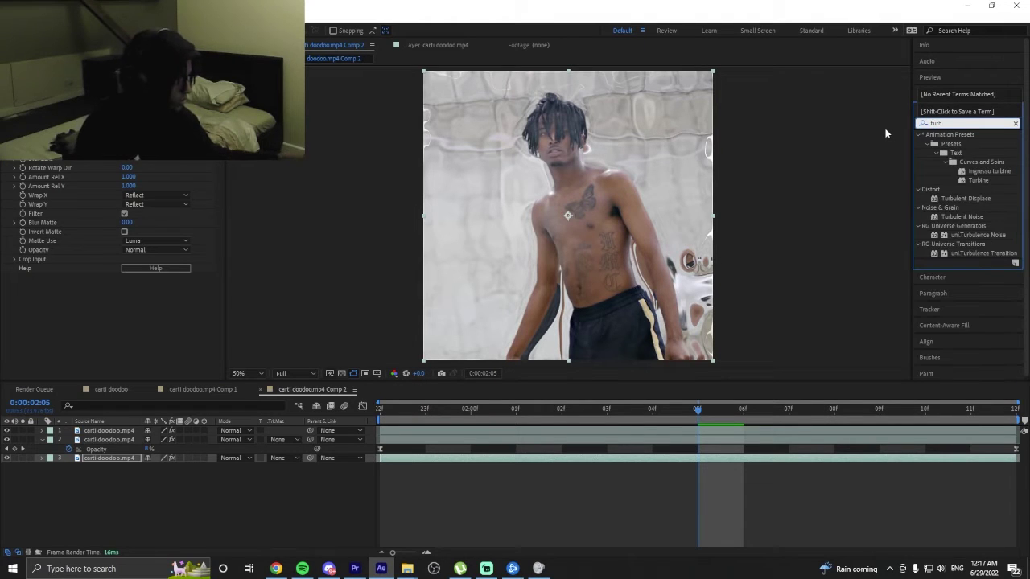
drag(967, 199, 113, 277)
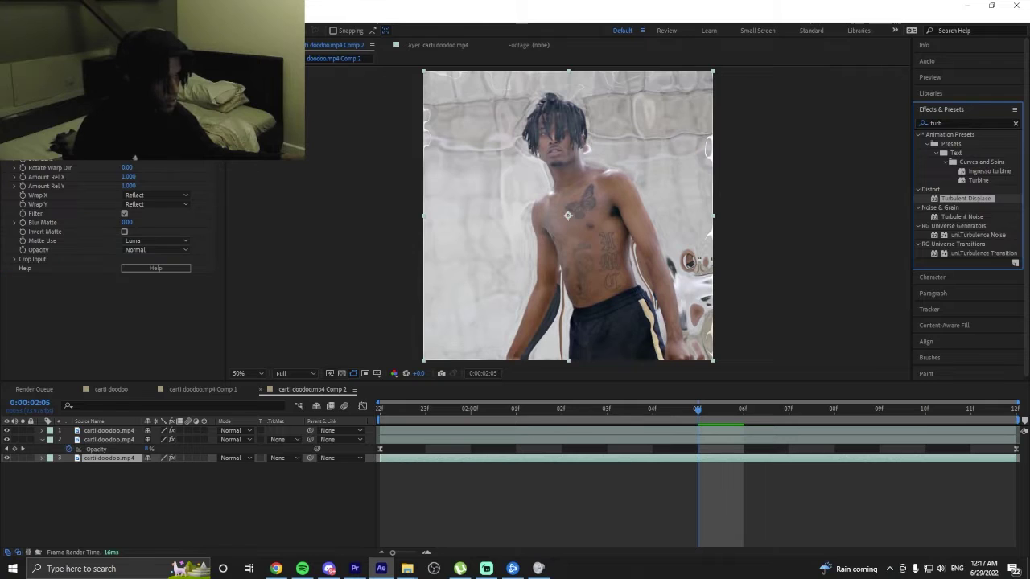
drag(135, 159, 136, 161)
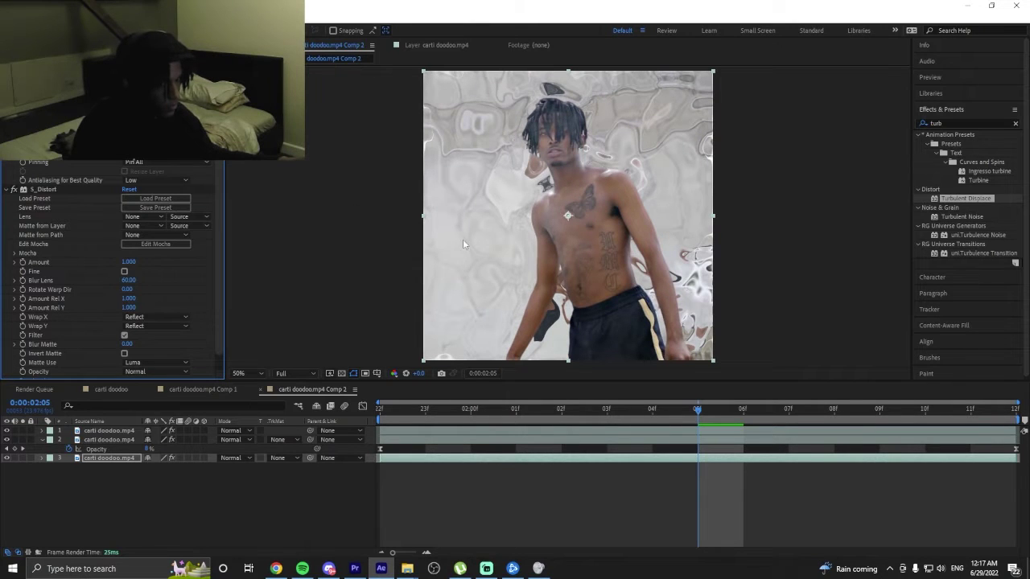
key(Page_Up)
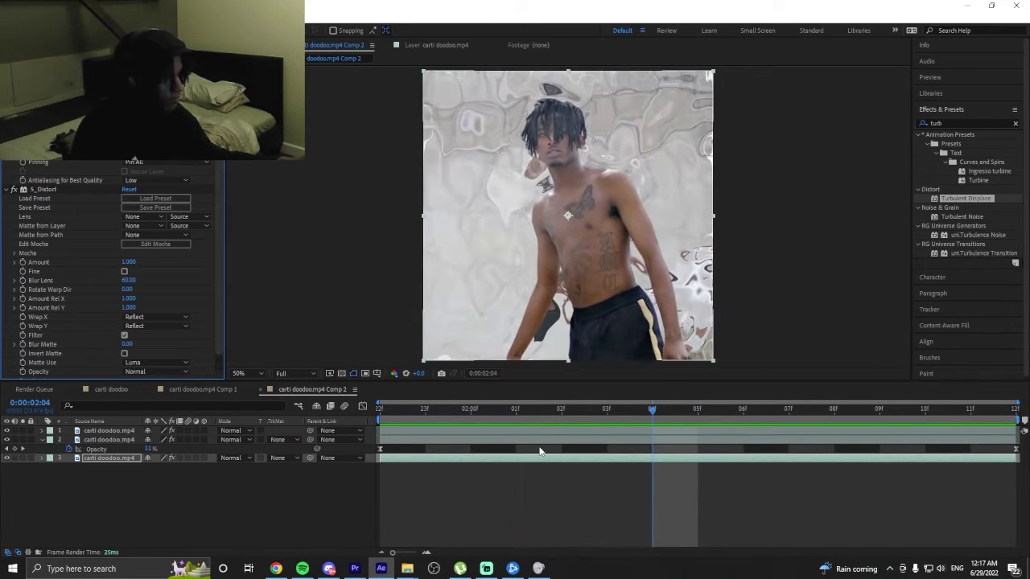
key(space)
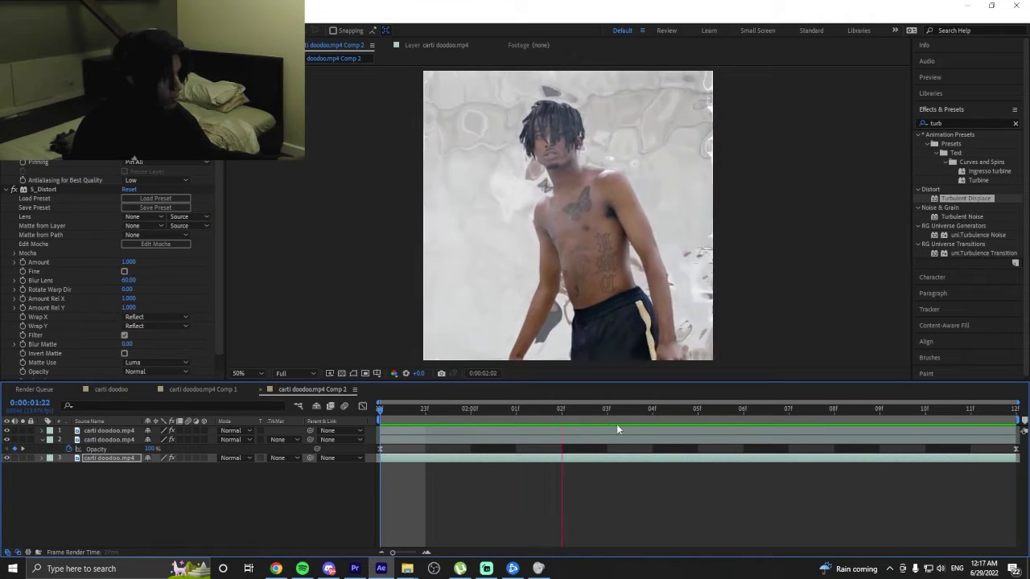
key(space)
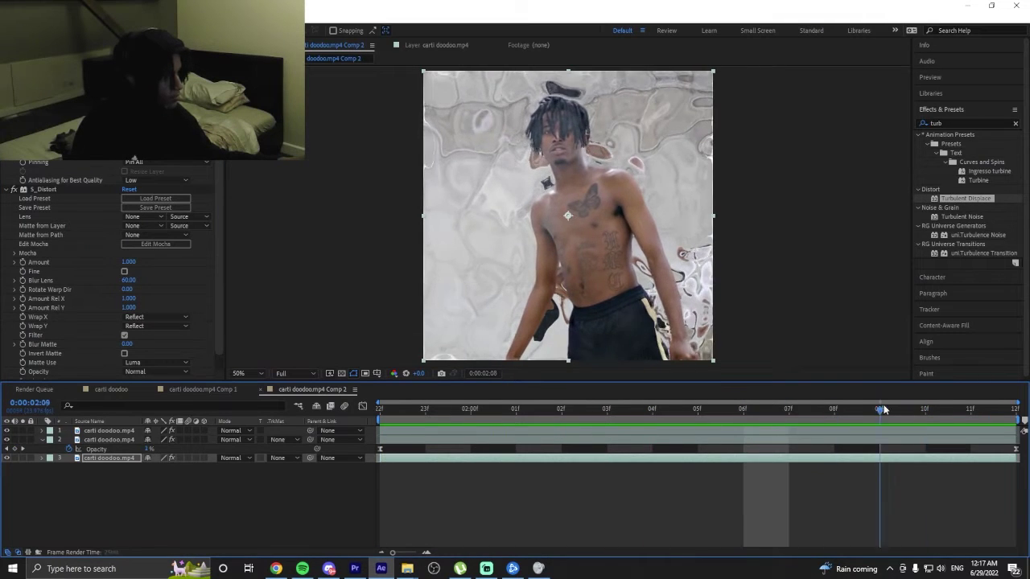
key(Page_Down)
key(Page_Down)
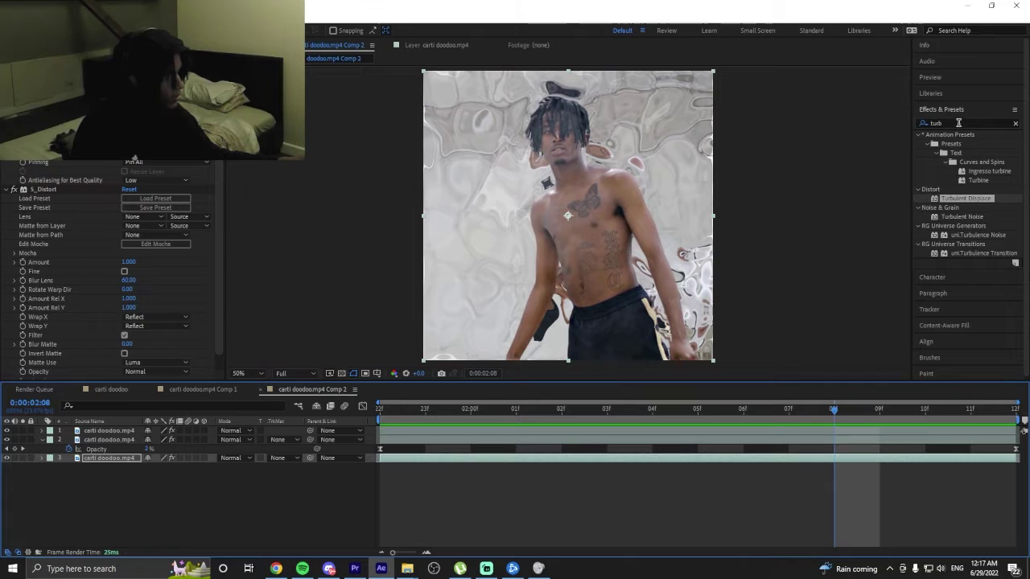
Disable S_Distort on the bottom background clip and try S_DistortRGB with a changed Amount, deleting S_DistortRGB again.
click(958, 123)
text(rgb)
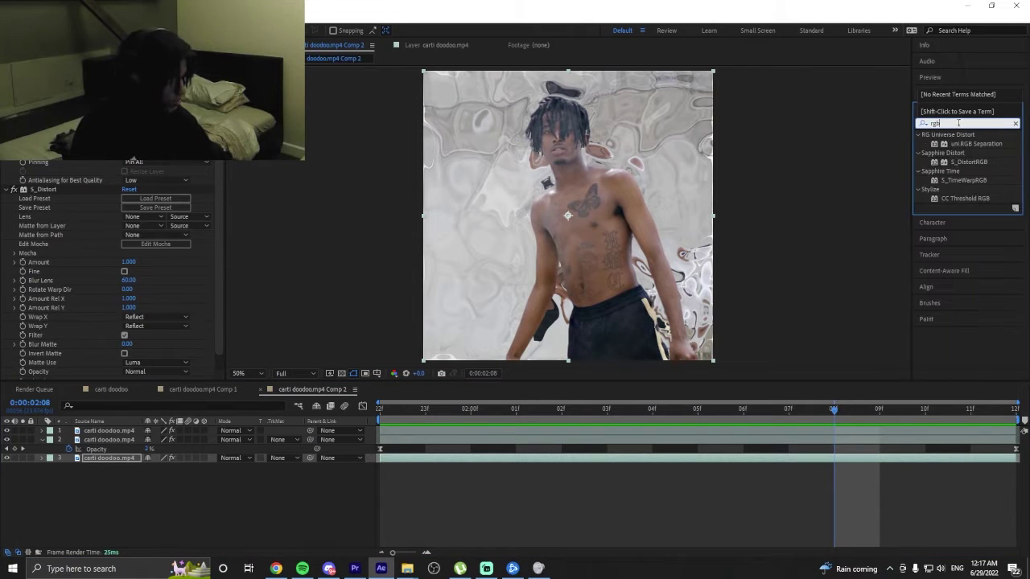
drag(973, 164, 80, 172)
scroll(113, 173, down, 5)
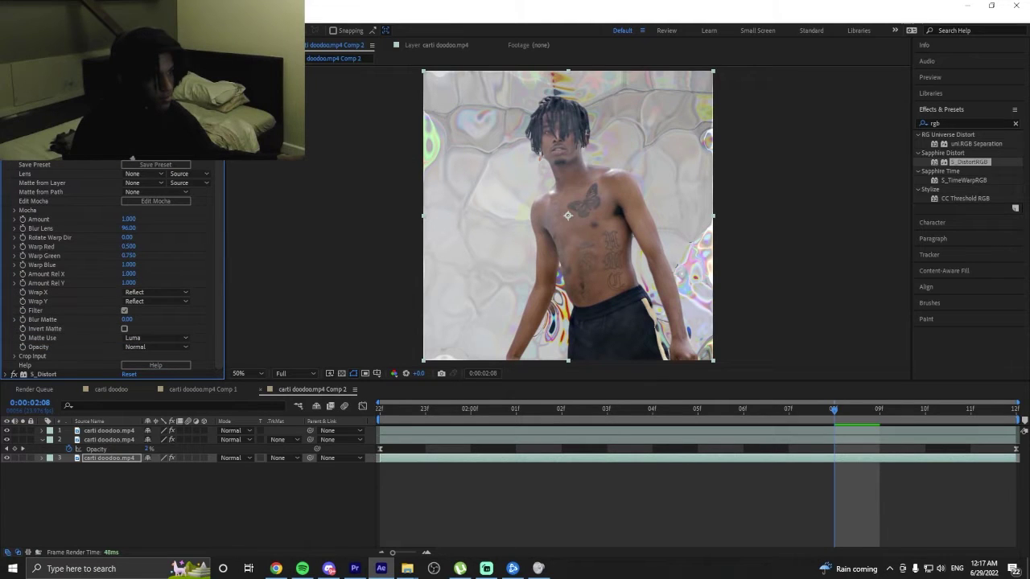
click(9, 165)
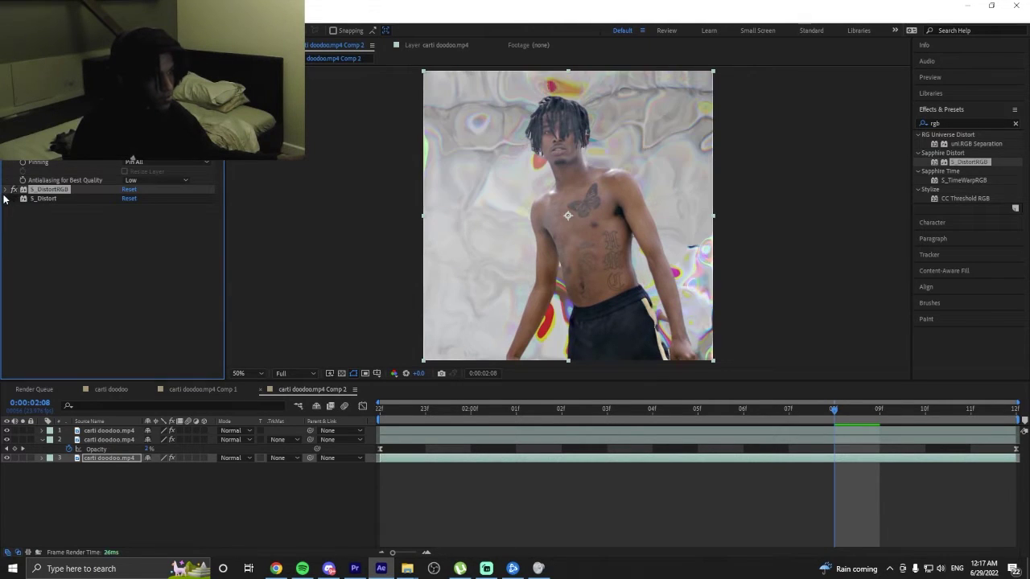
click(6, 189)
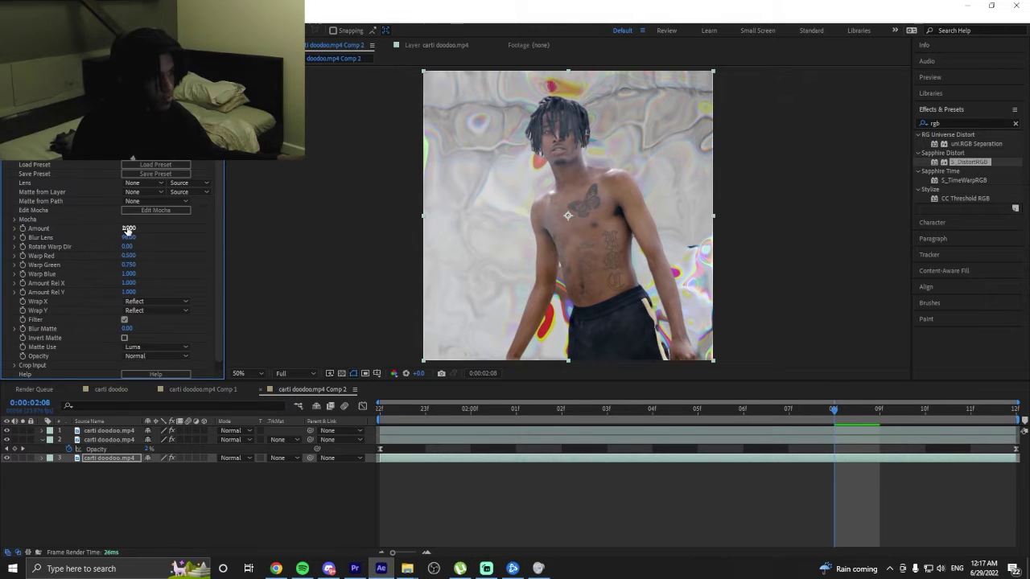
drag(129, 231, 184, 244)
key(Delete)
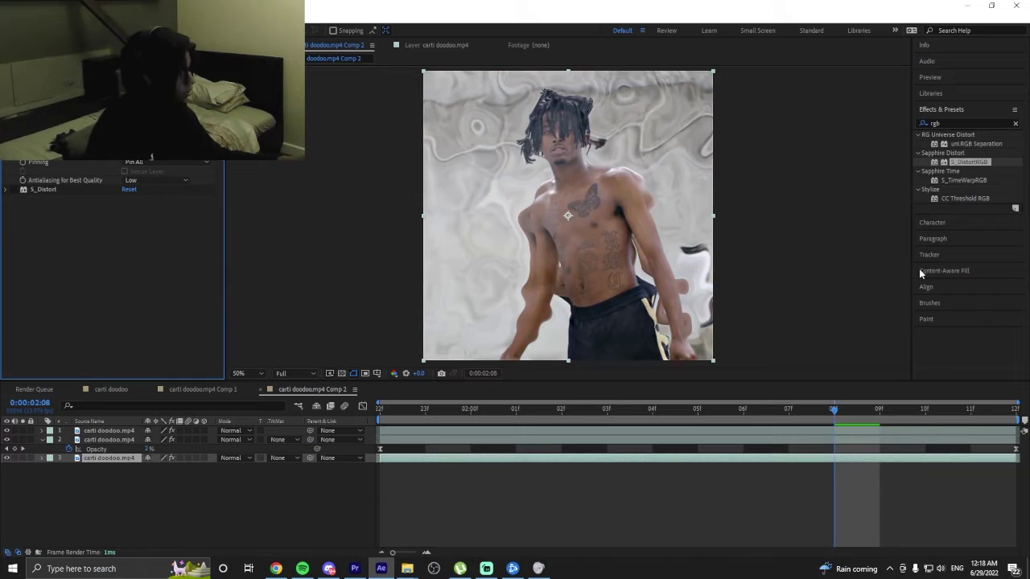
Try S_DistortChroma on the bottom background clip in Comp 2, with Amount 6.16 and Blur Lens 69.
click(965, 123)
text(d)
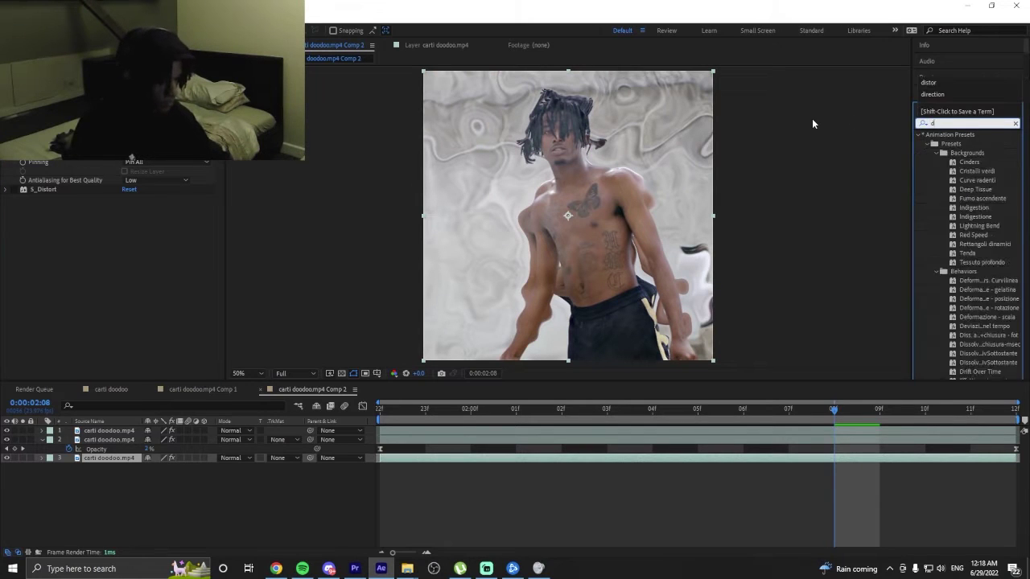
text(istor)
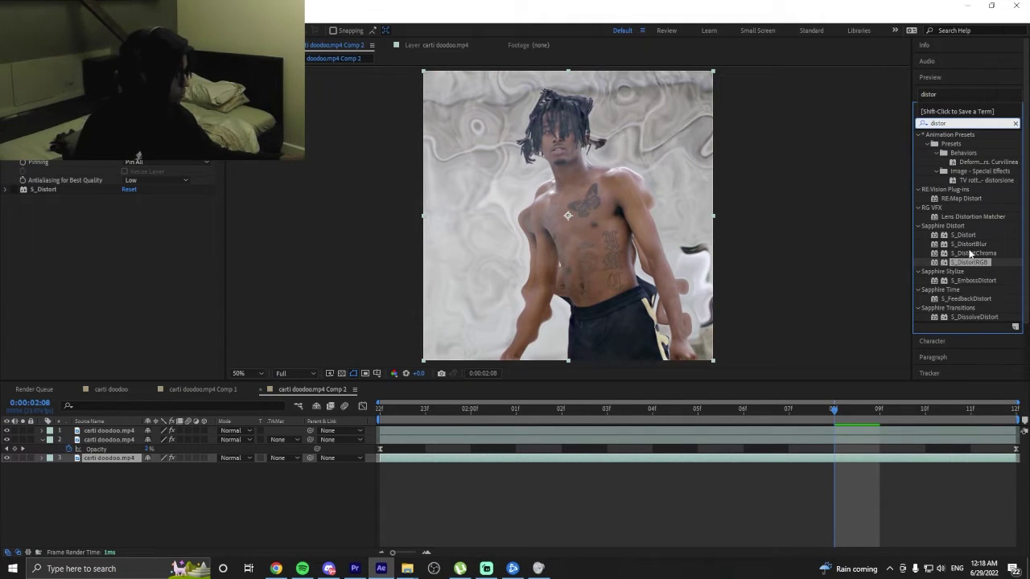
double_click(970, 253)
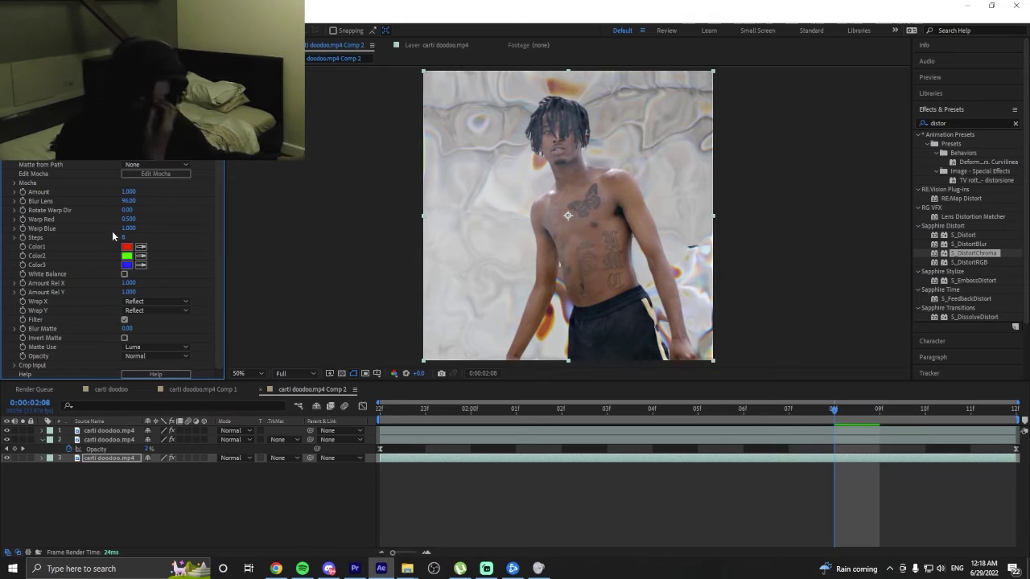
drag(128, 191, 412, 190)
drag(129, 201, 90, 213)
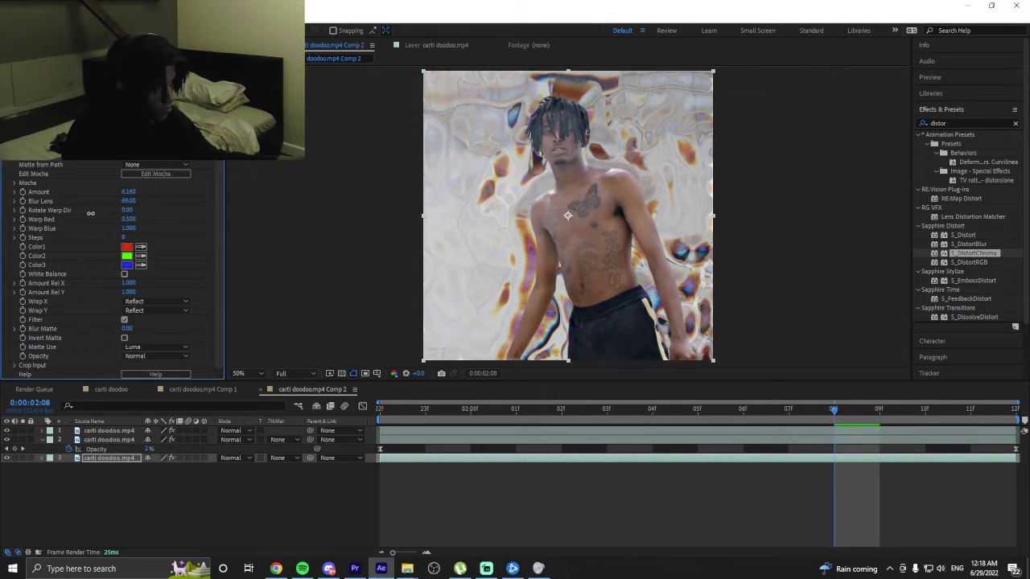
key(ctrl+grave)
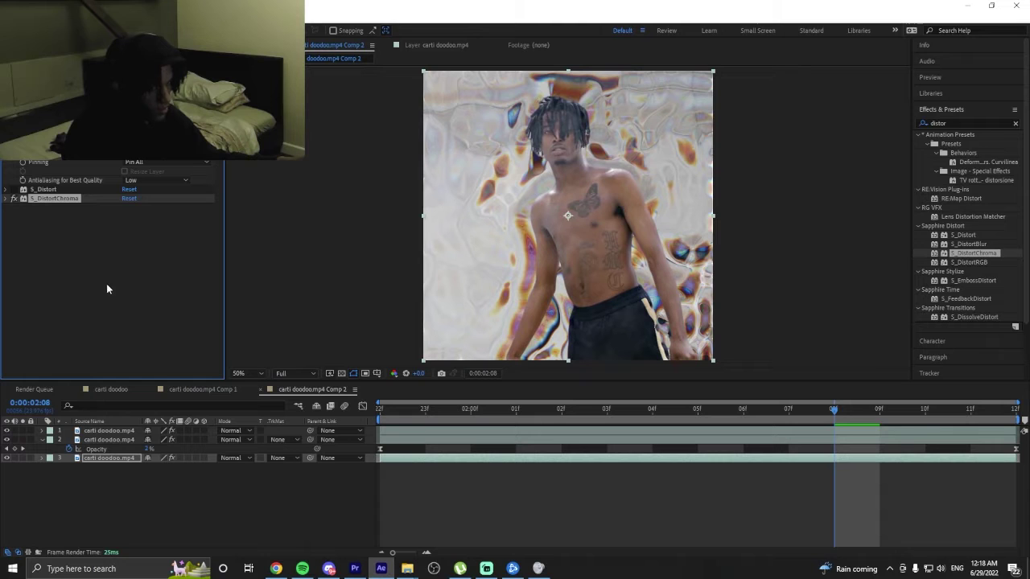
Play back Comp 2 repeatedly from 0:00:01:22 to review the chromatic background distortion.
click(514, 404)
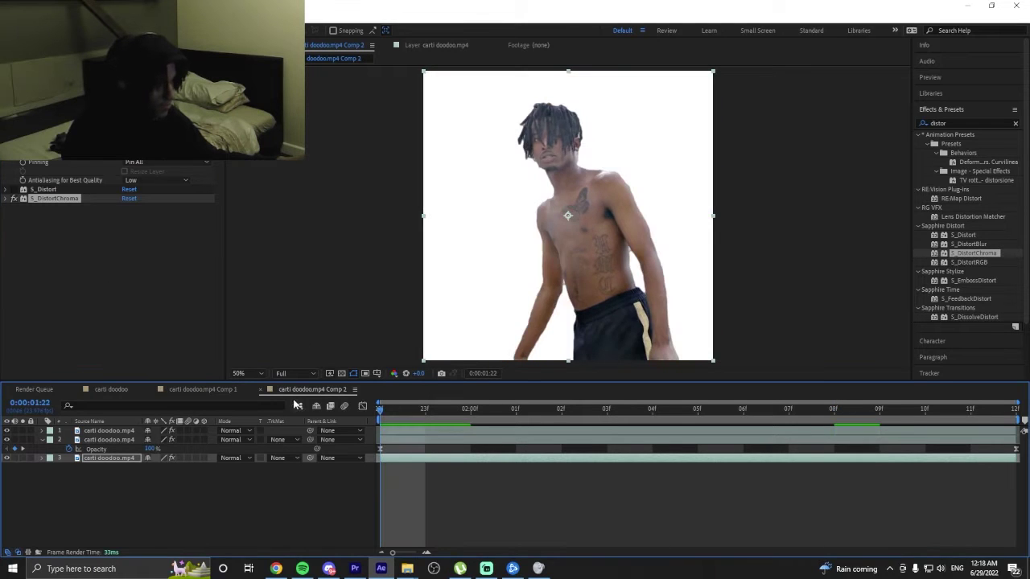
key(space)
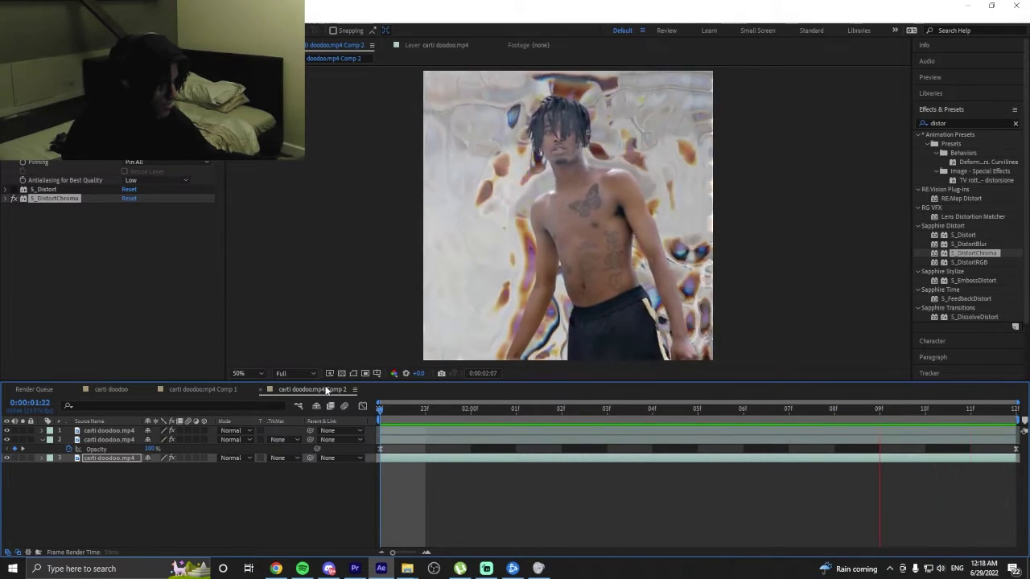
key(space)
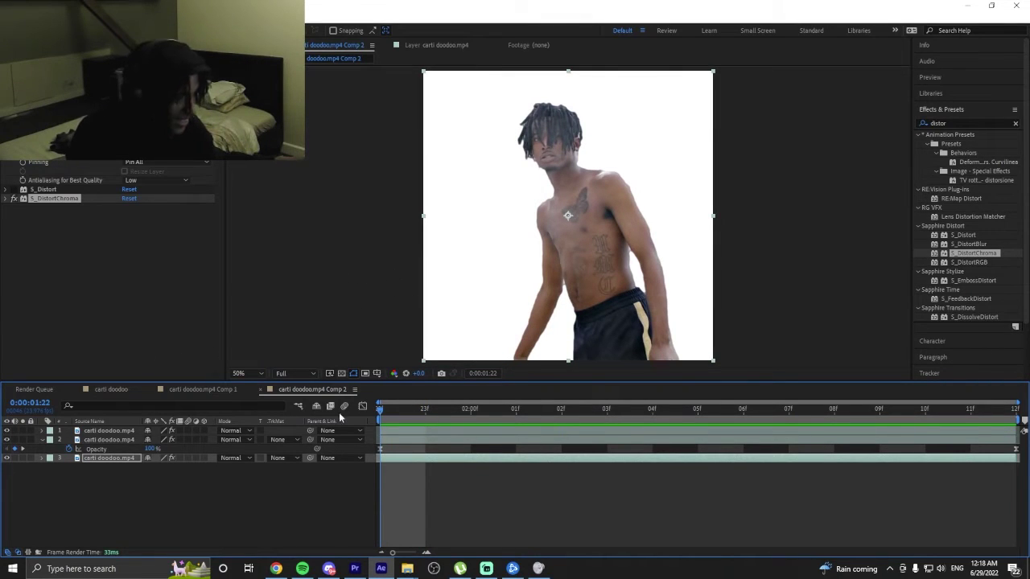
key(space)
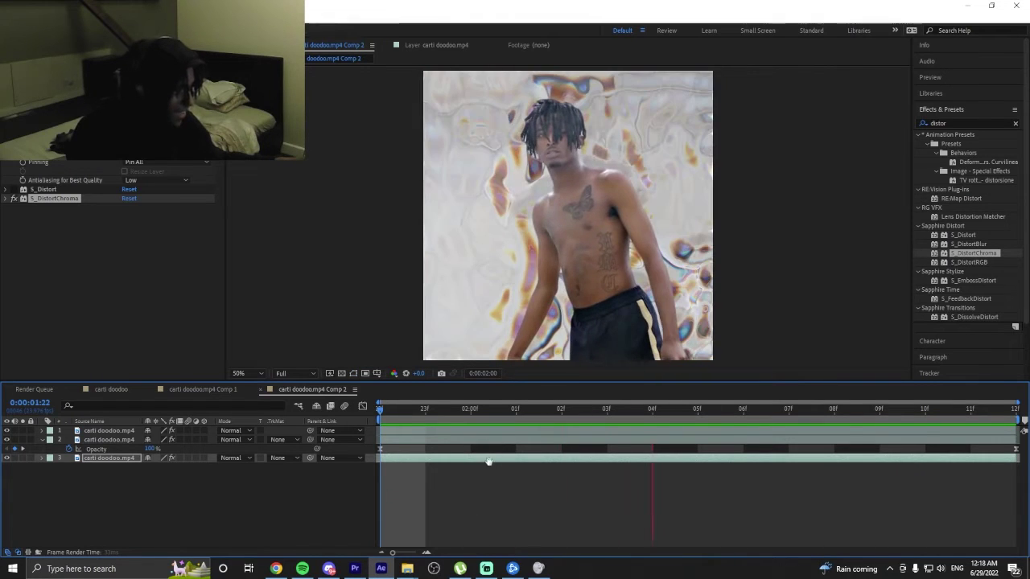
key(space)
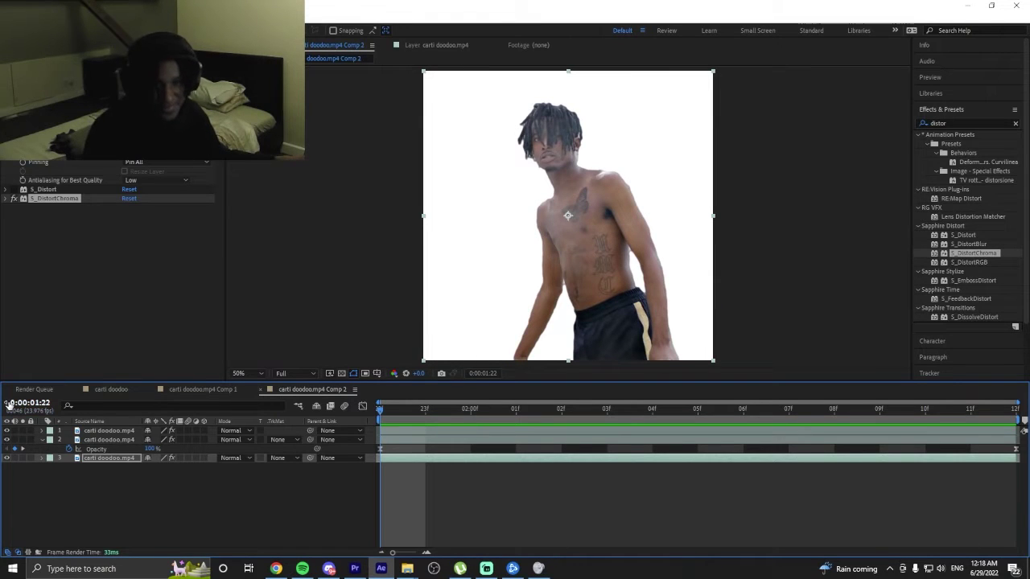
key(space)
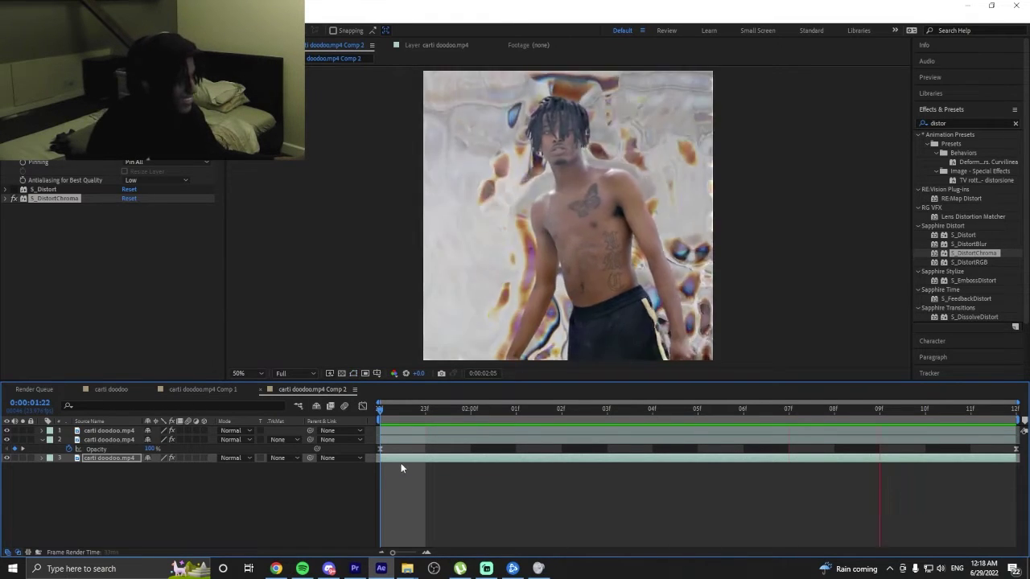
key(space)
Remove all effects from the bottom background clip in Comp 2, viewing it at 0:00:02:08.
click(823, 408)
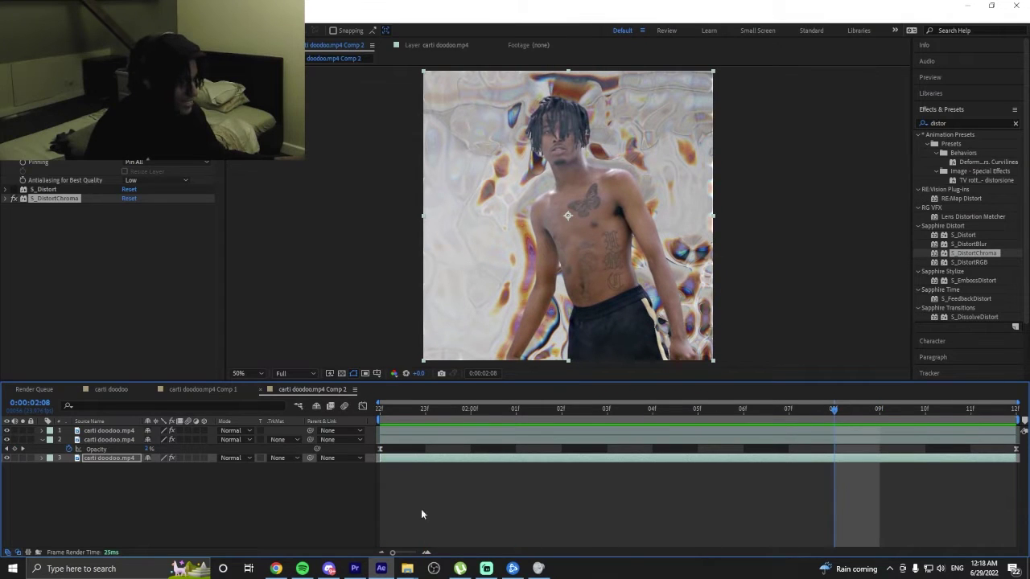
key(F3)
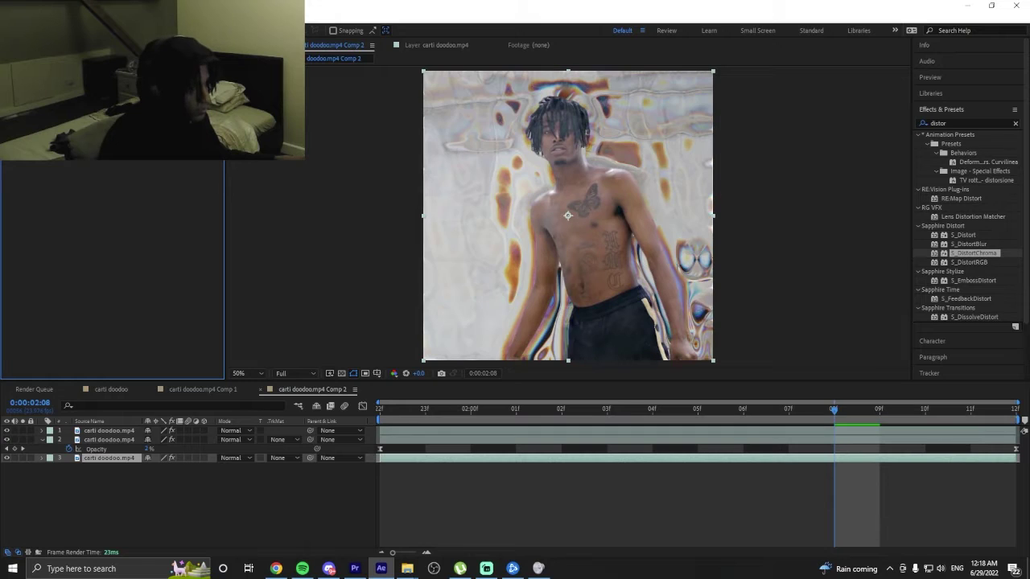
Duplicate the top cutout twice in Comp 2, offsetting the copies behind it to Position 713, 615 and 859, 615.
click(597, 432)
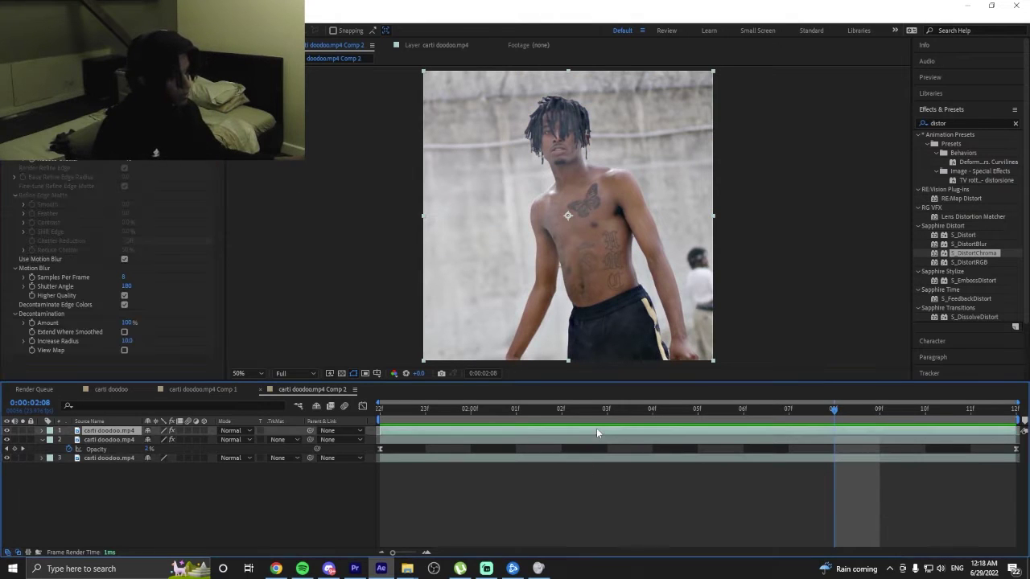
key(ctrl+d)
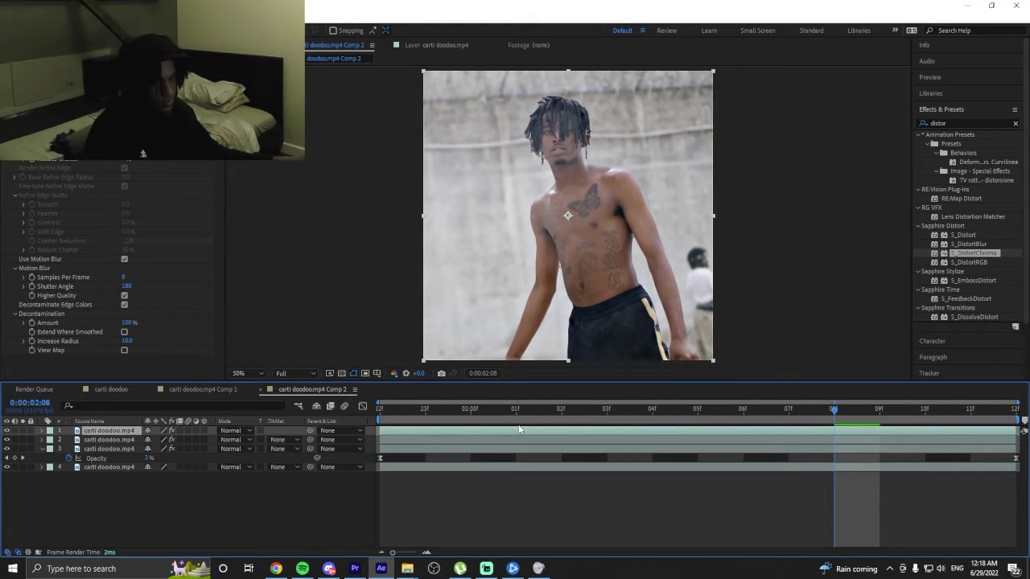
click(521, 437)
key(p)
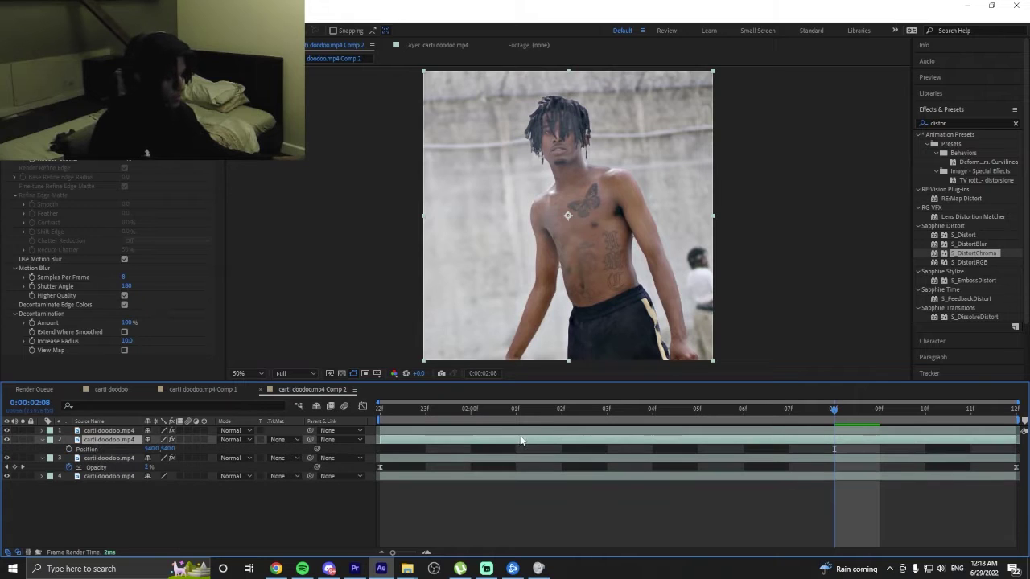
click(147, 449)
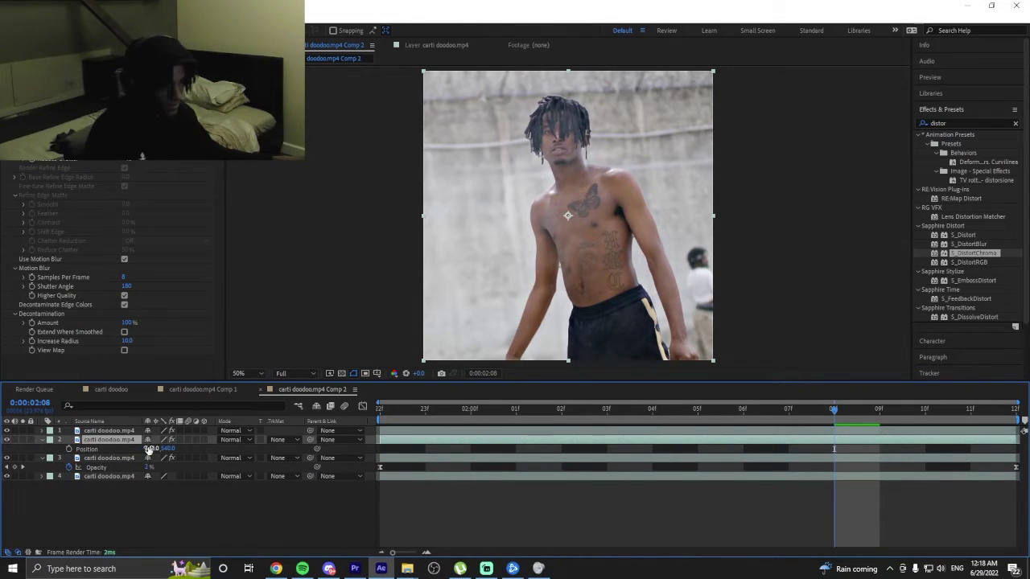
drag(148, 449, 244, 455)
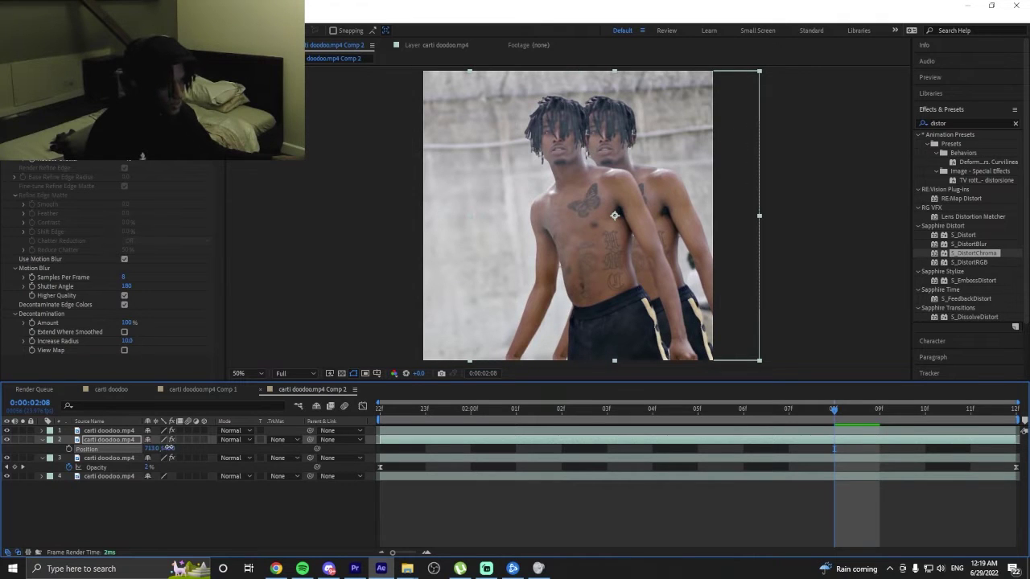
drag(169, 448, 204, 450)
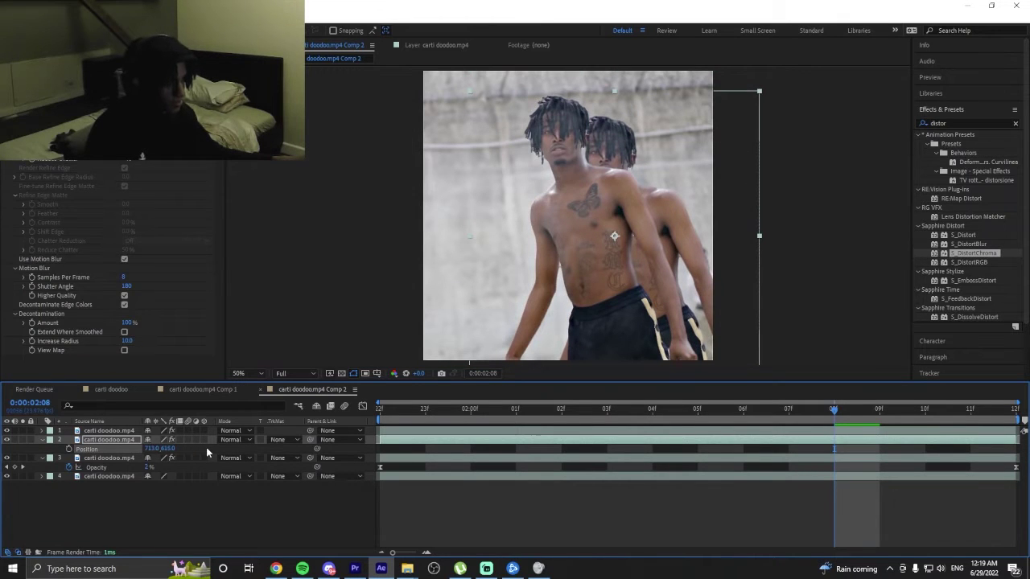
key(ctrl+d)
drag(150, 458, 233, 475)
Delete the offset cutout copies from Comp 2, keeping the white flash layer.
click(122, 452)
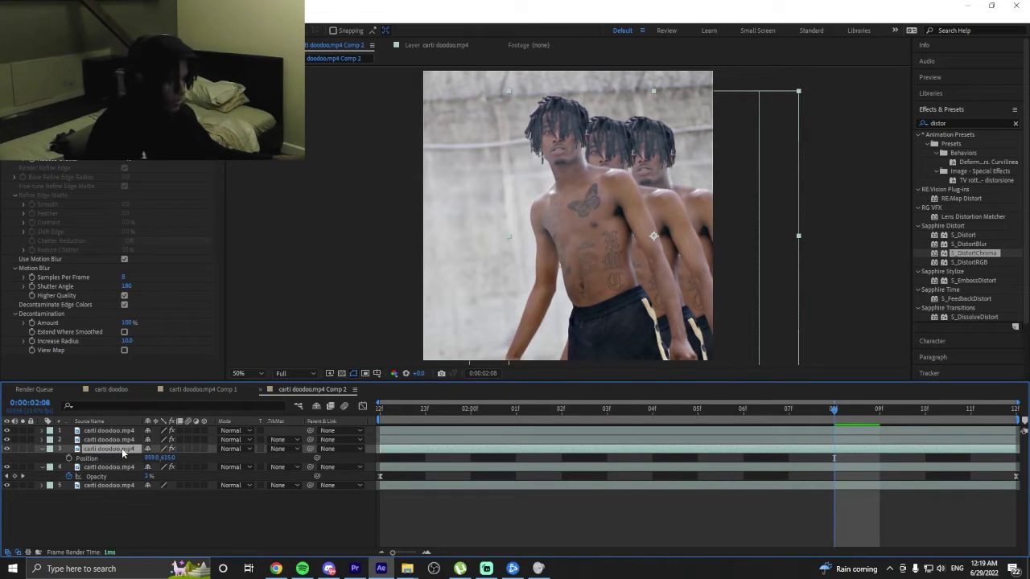
key(Delete)
click(99, 450)
key(Delete)
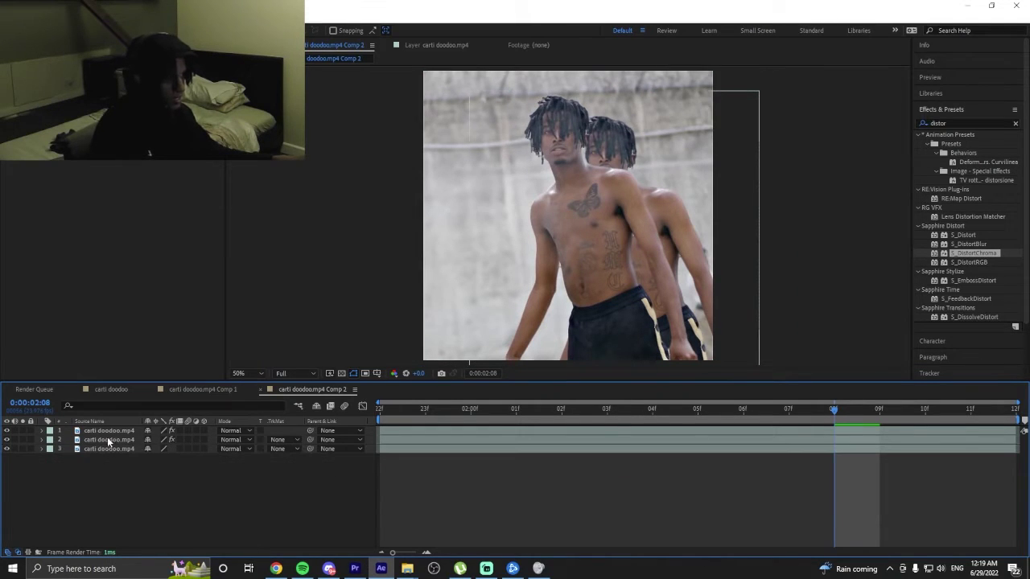
click(111, 435)
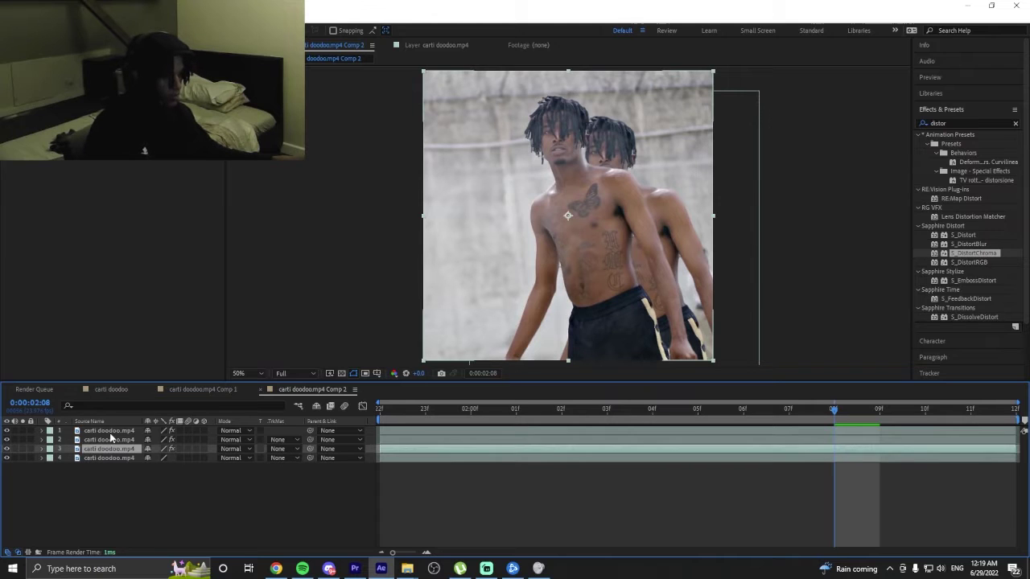
Duplicate the top cutout in Comp 2 and try scaling the front copy to 132%, undoing the scale.
click(118, 433)
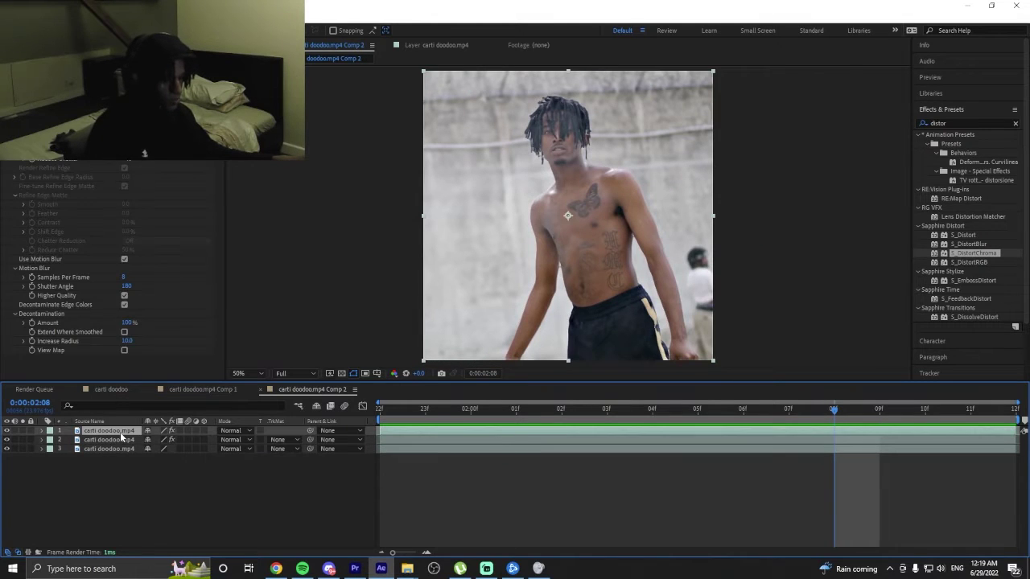
key(ctrl+d)
key(s)
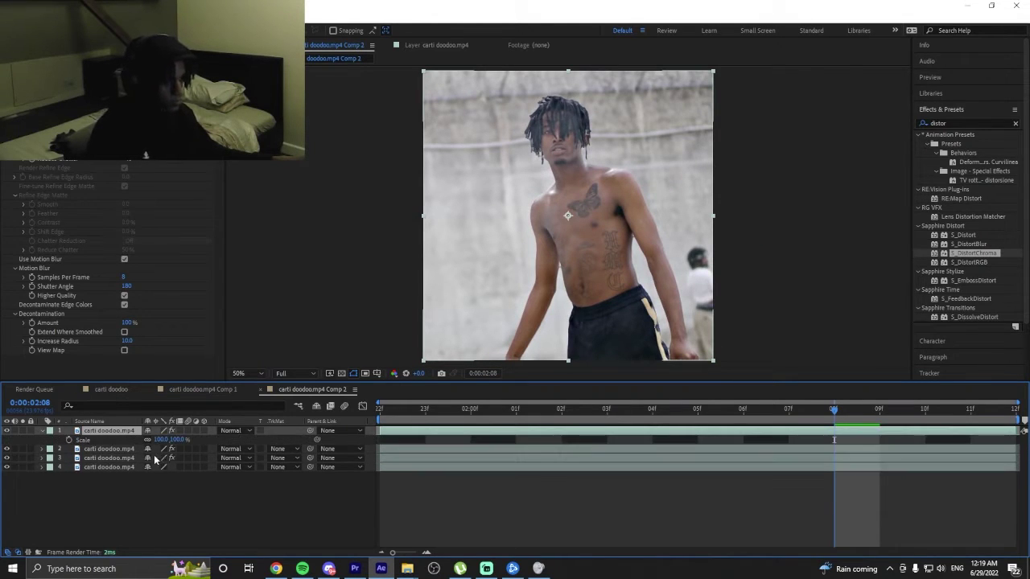
drag(161, 440, 193, 439)
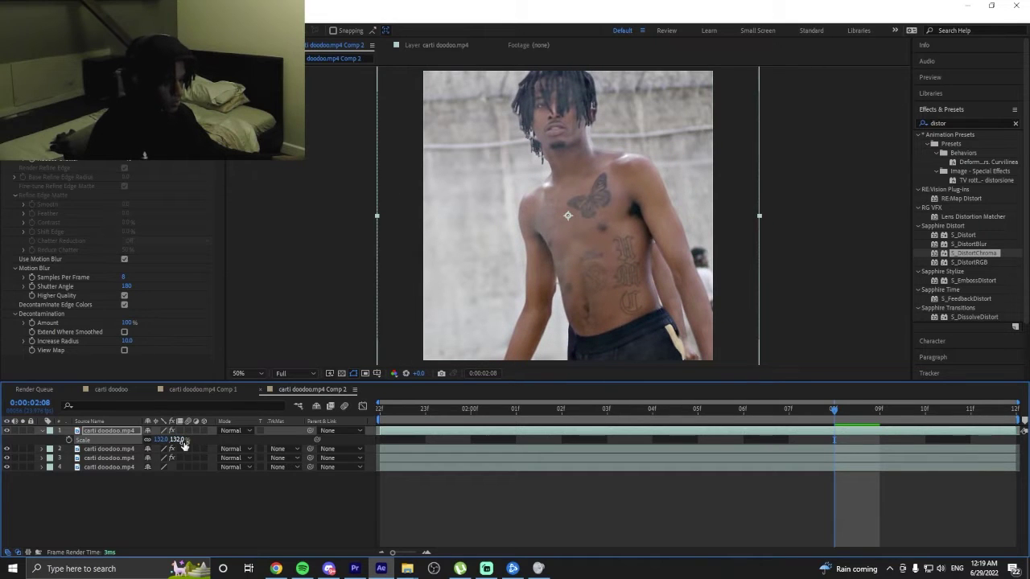
key(ctrl+z)
Scale the cutout copy behind the original to 153% and preview it placed beneath the white flash layer.
click(122, 450)
key(s)
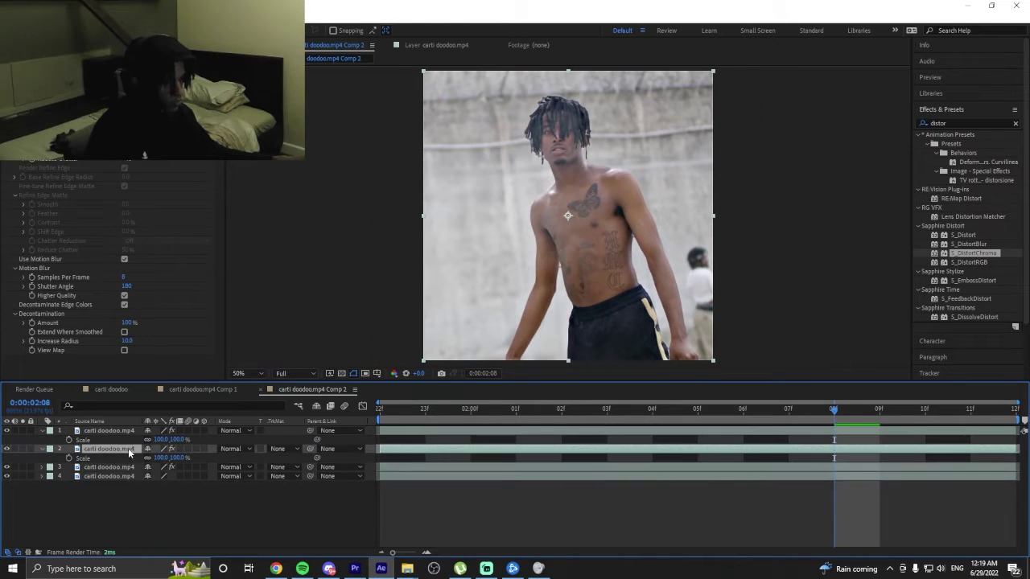
drag(166, 457, 186, 457)
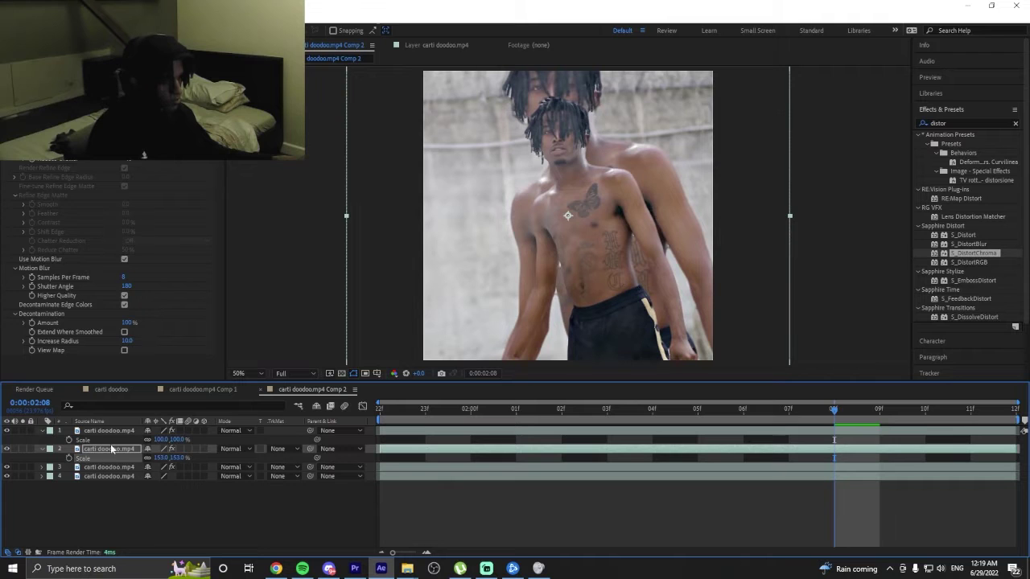
drag(113, 449, 111, 477)
key(space)
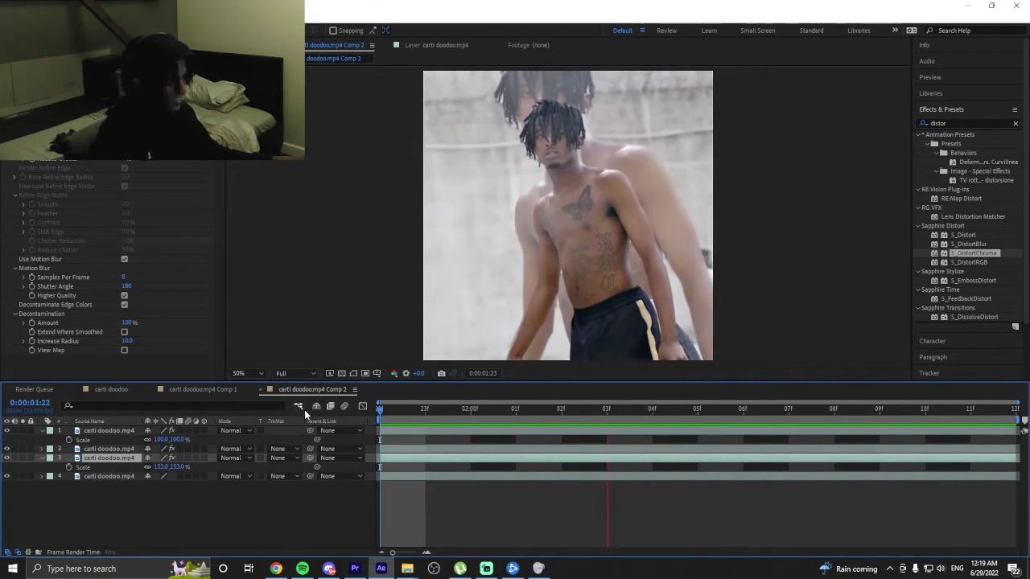
key(space)
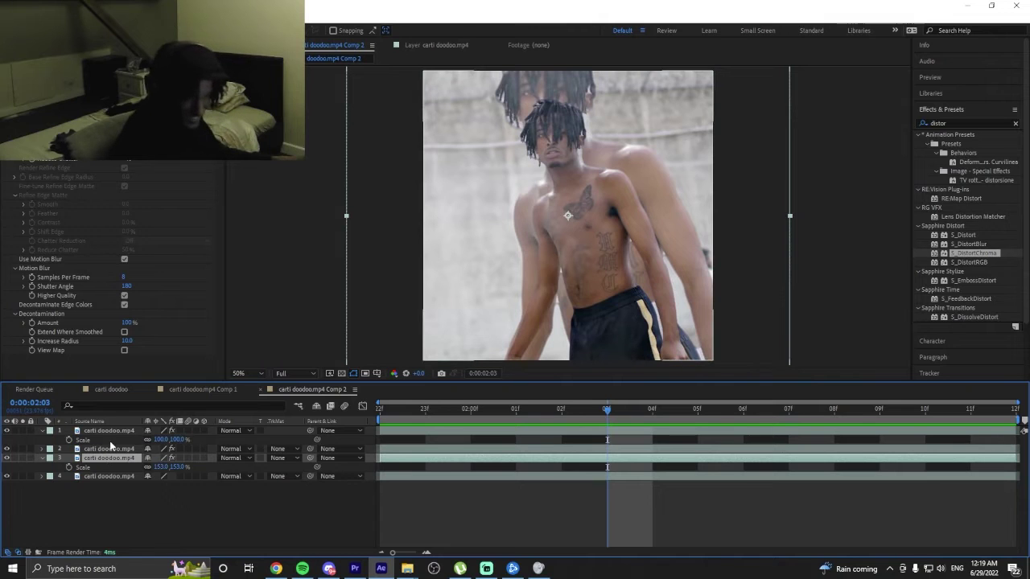
Return to the main carti doodoo montage and play it from several early points to review the transition into Comp 2.
click(110, 390)
drag(532, 420, 439, 410)
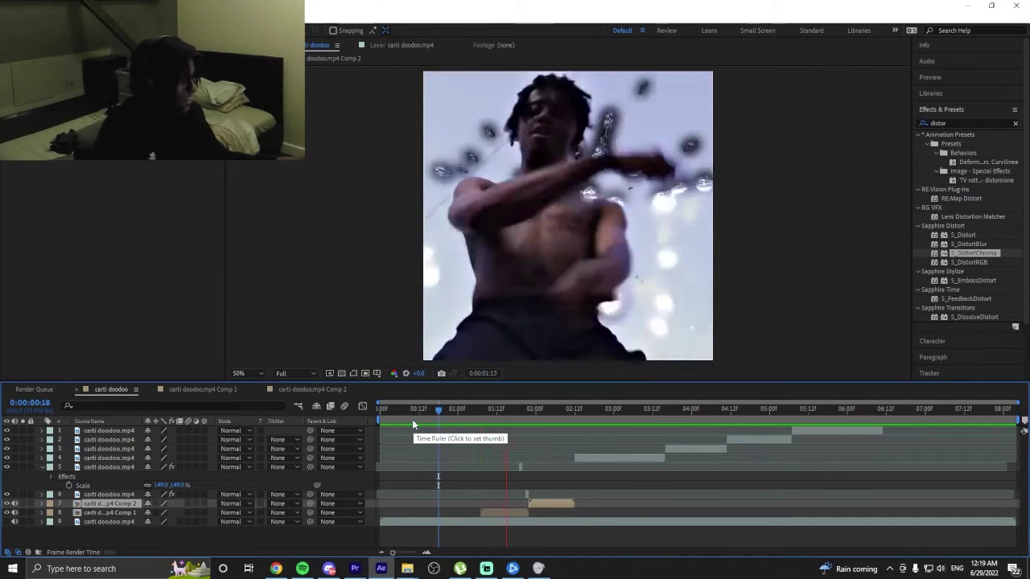
click(420, 416)
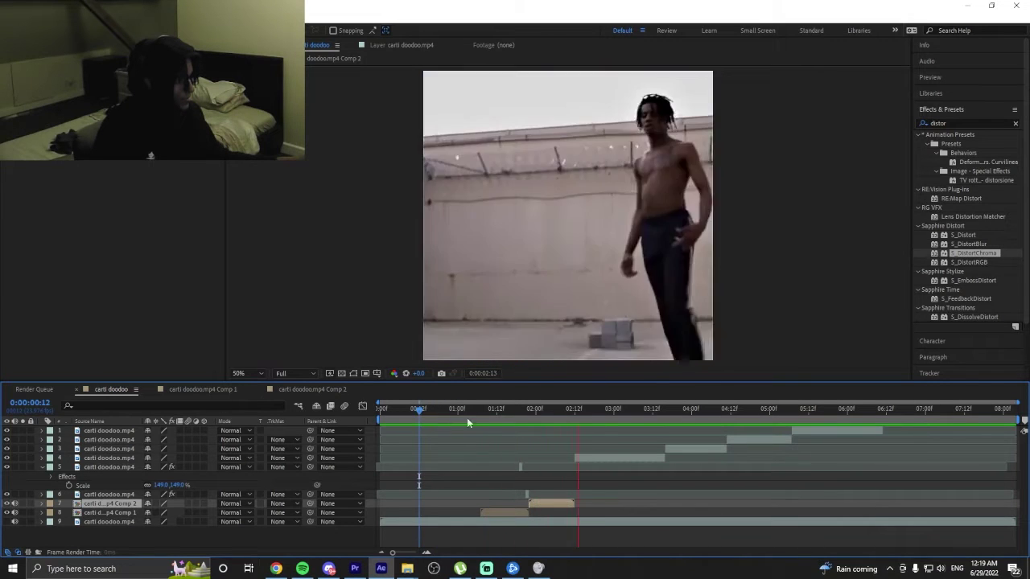
drag(466, 412, 509, 418)
key(space)
key(space)
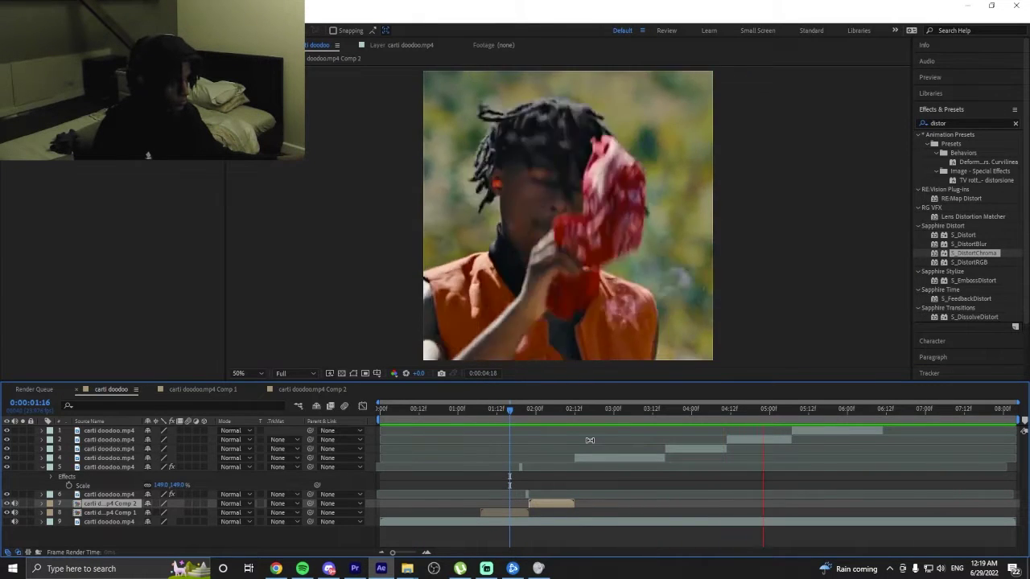
click(516, 425)
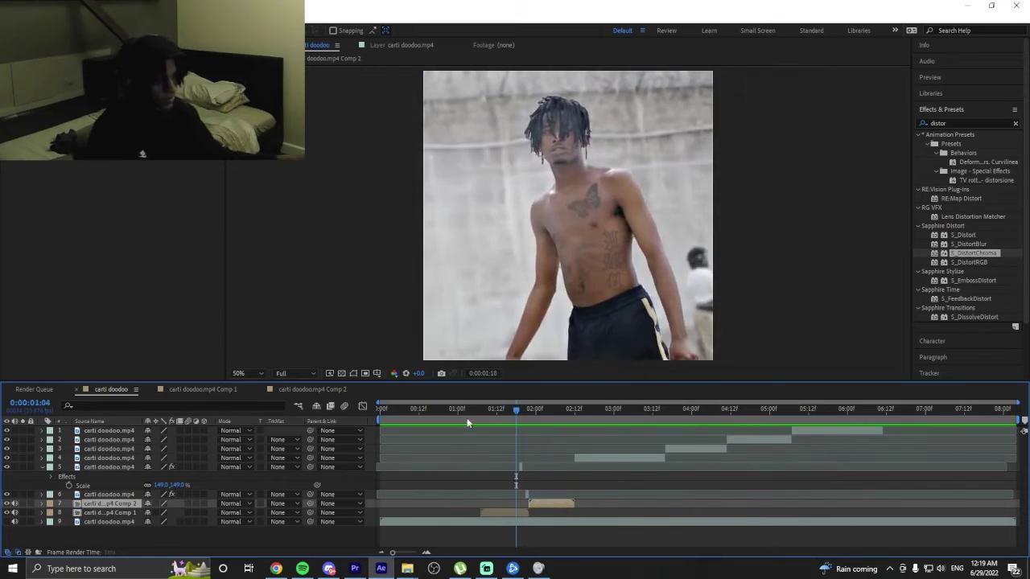
click(457, 417)
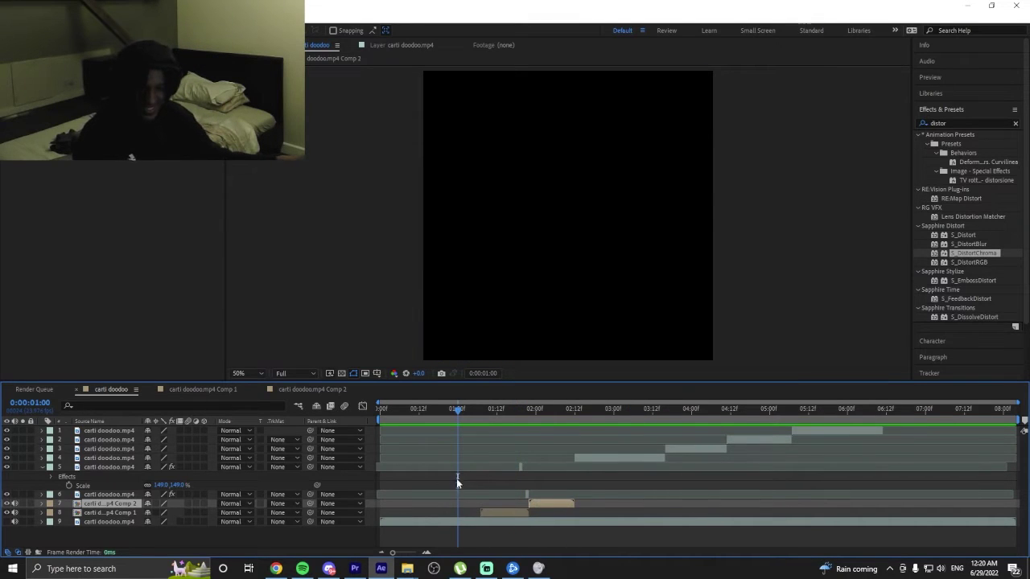
key(space)
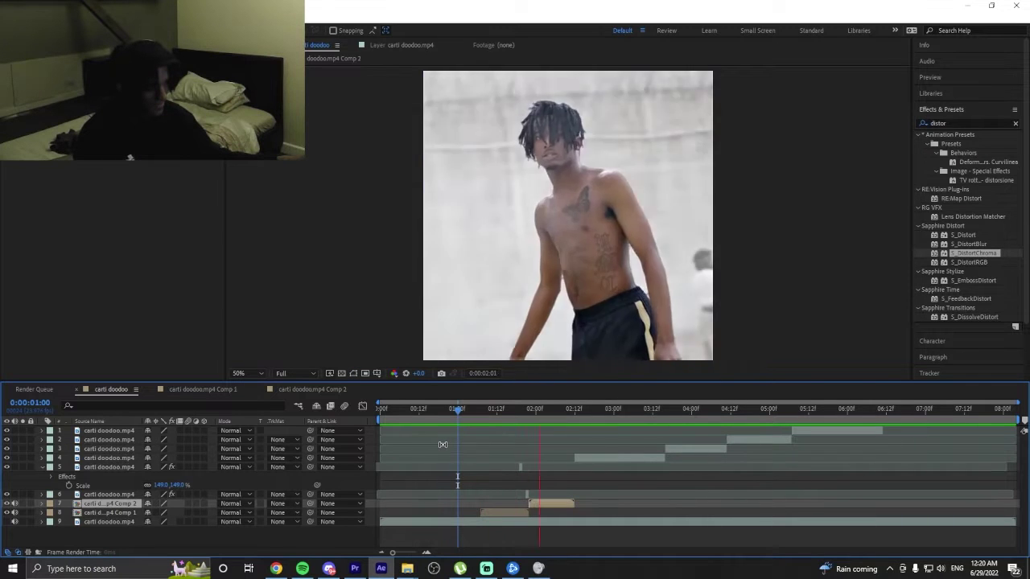
Replay the montage from about 1:03, and add an adjustment layer above the cutouts in Comp 1.
click(467, 412)
key(space)
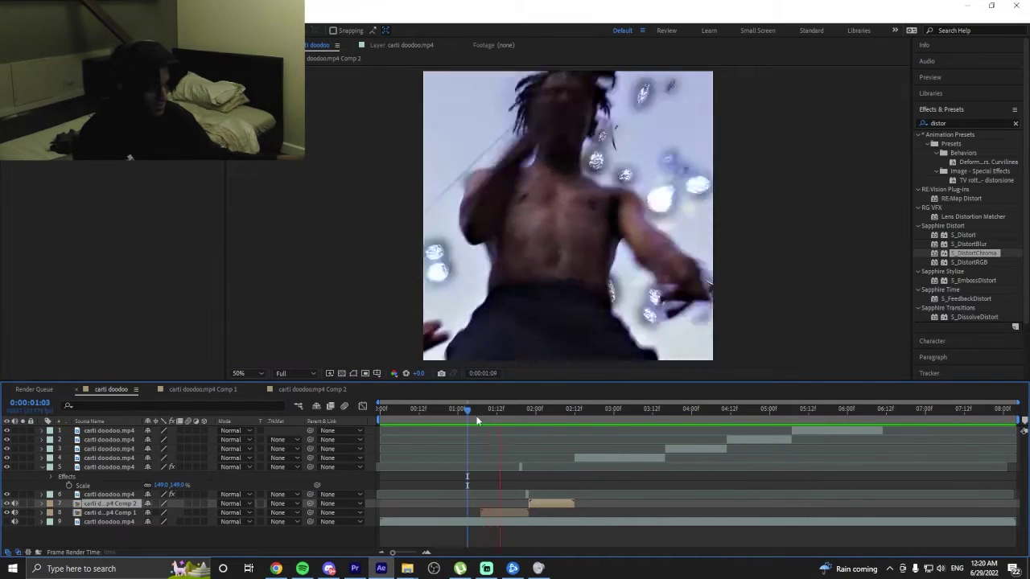
double_click(489, 513)
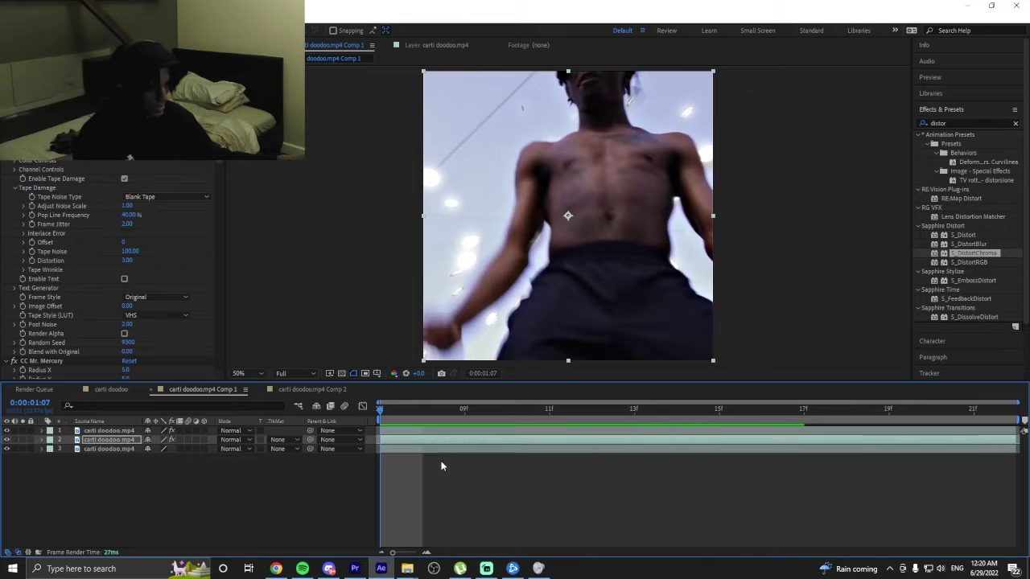
click(378, 431)
right_click(377, 431)
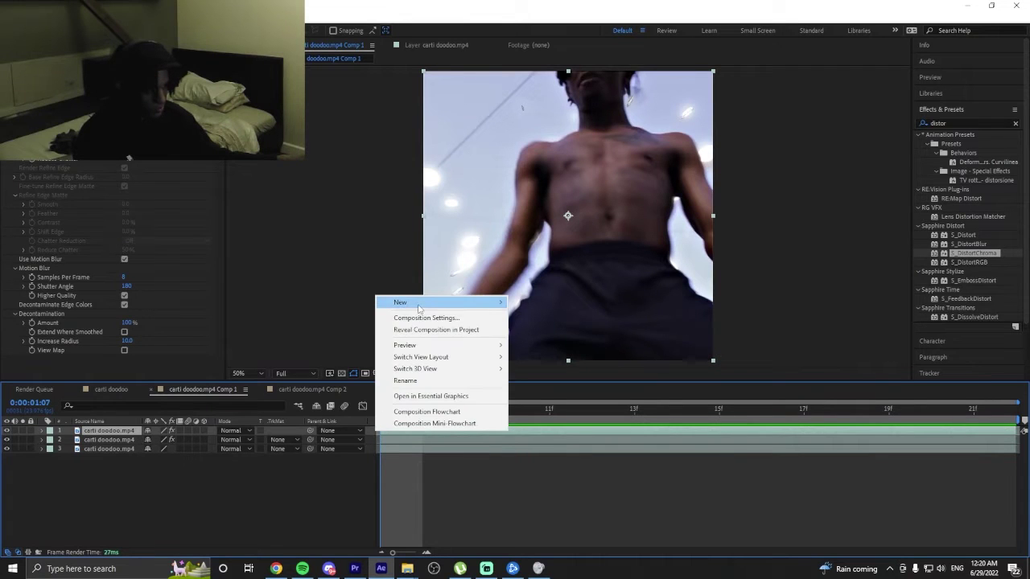
mouse_move(418, 304)
click(535, 385)
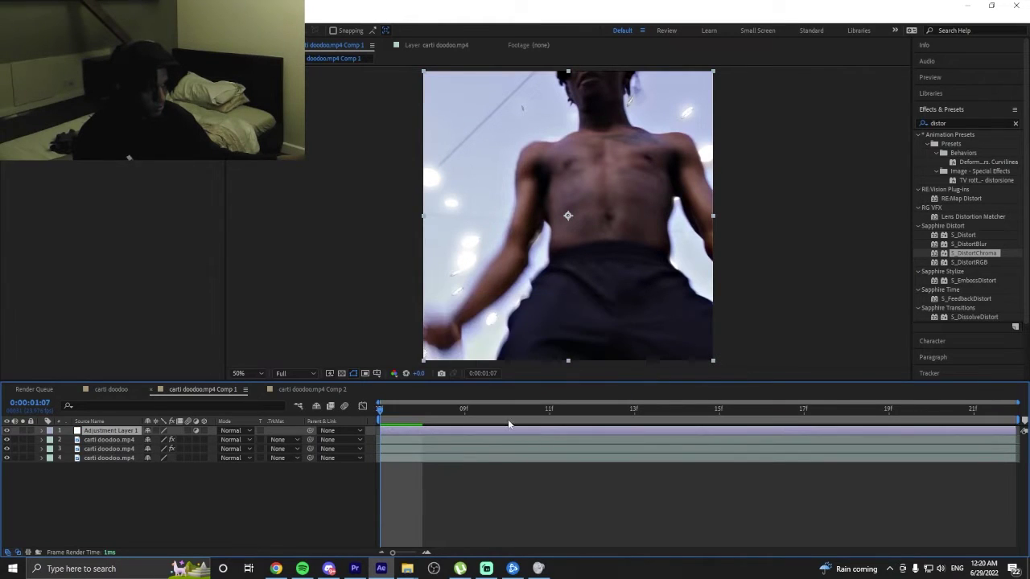
Apply the vertical shake preset to Comp 1's adjustment layer, enable its motion blur, set X Rand Amp to 0, and preview it.
click(965, 120)
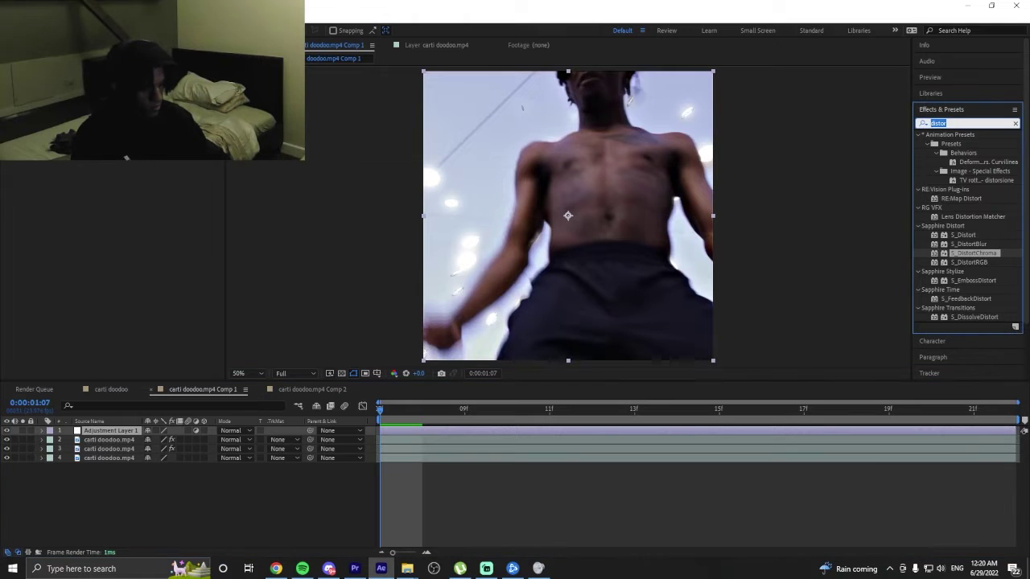
text(shake)
double_click(977, 162)
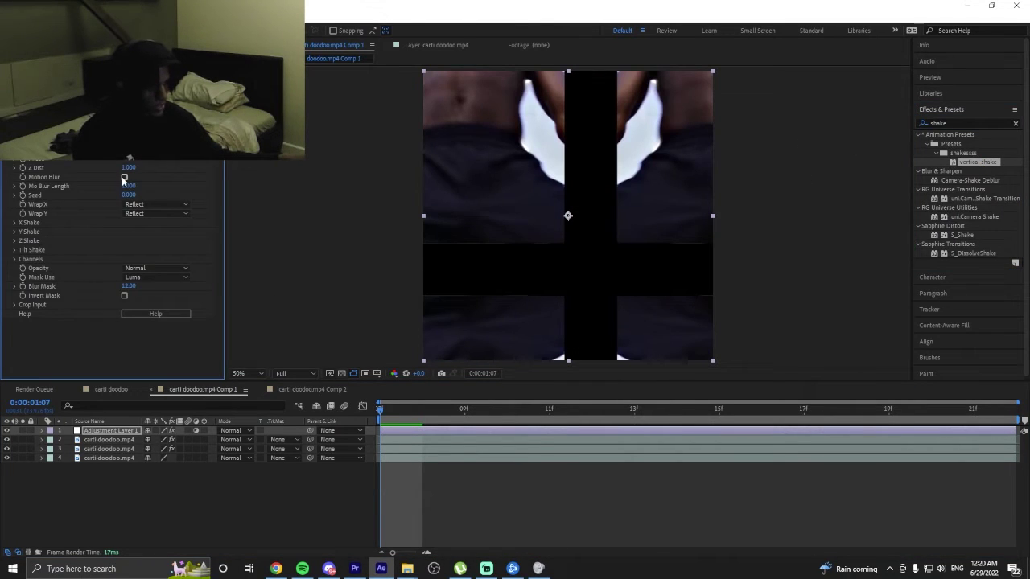
click(124, 178)
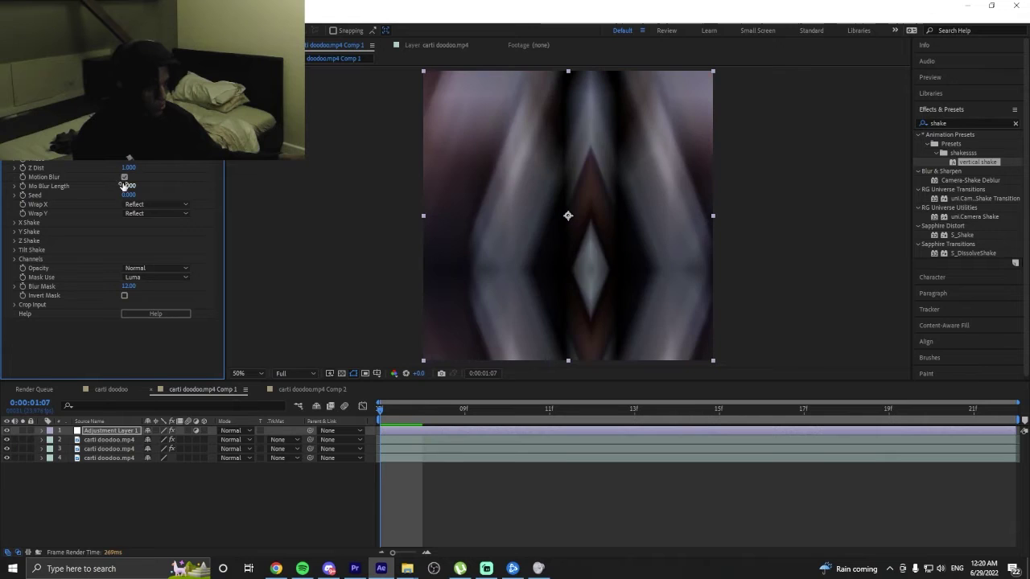
click(15, 222)
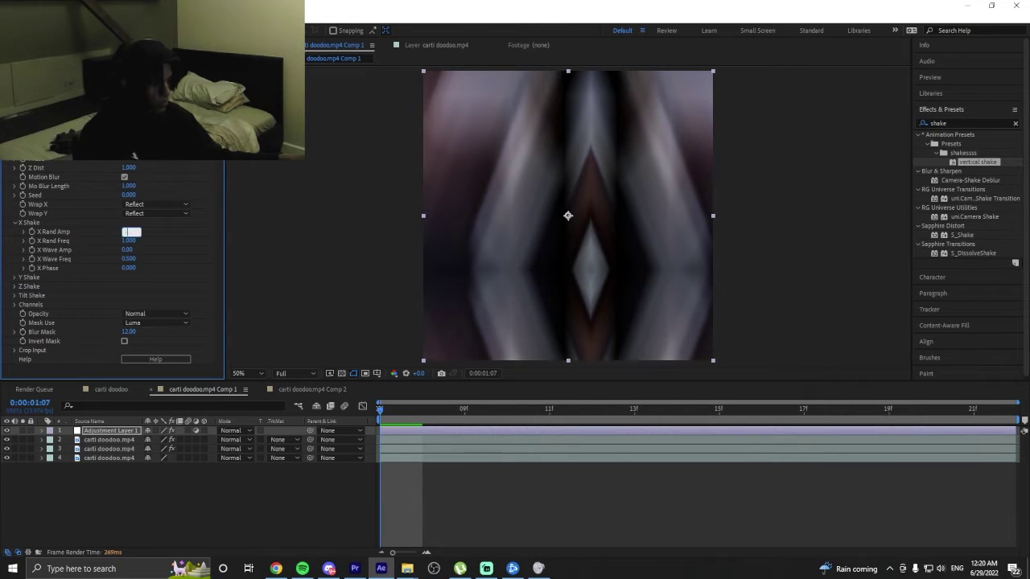
key(Return)
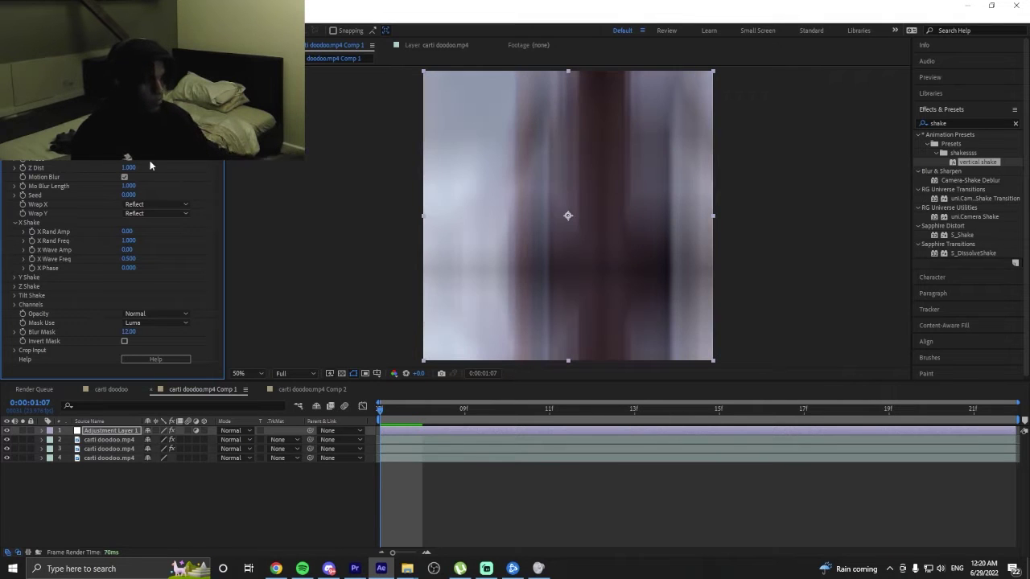
click(524, 462)
key(space)
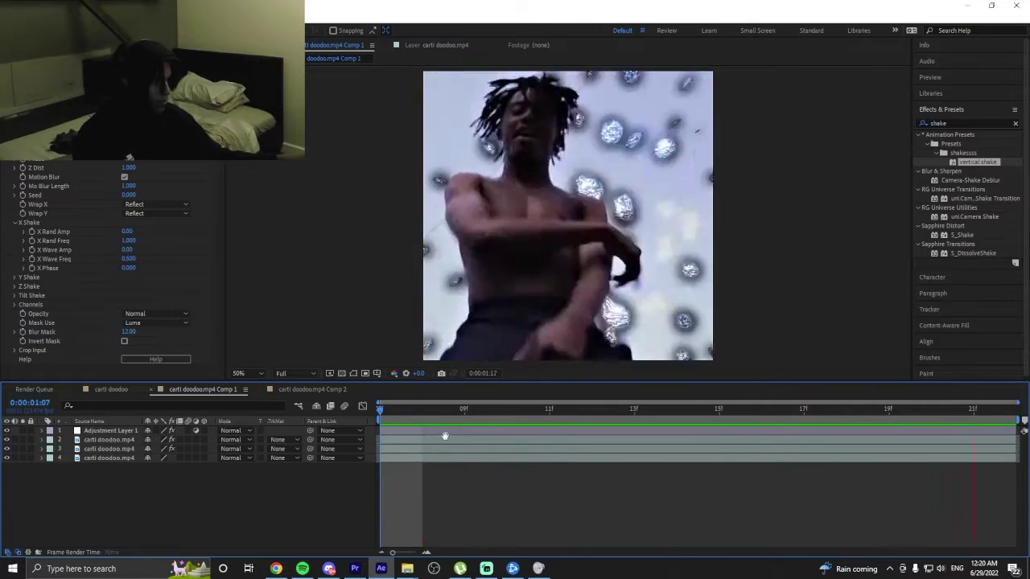
Steepen the falloff of the S_Shake Amplitude curve on Comp 1's adjustment layer using its value graph, and preview the shake.
click(416, 434)
key(u)
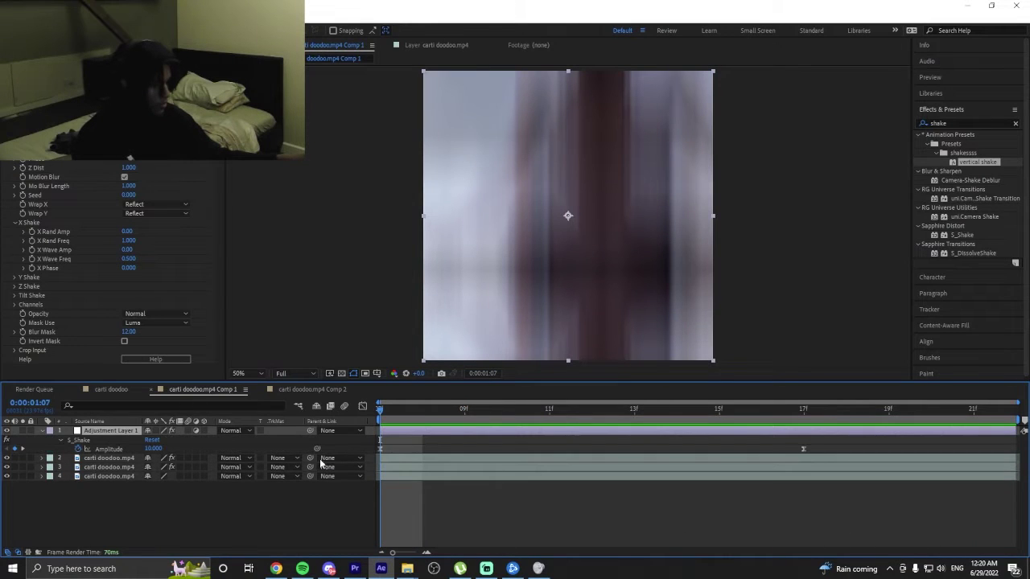
click(110, 450)
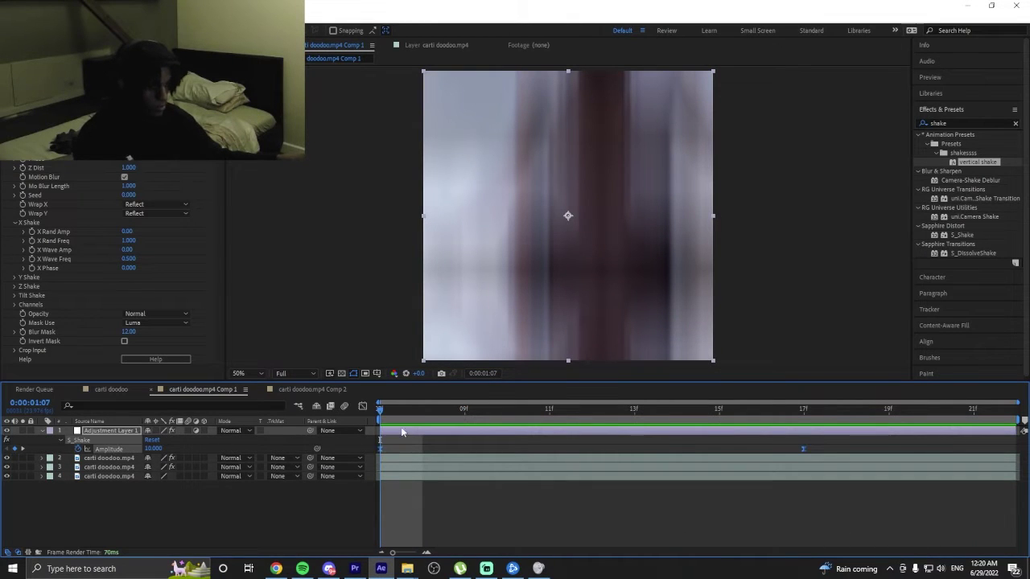
click(363, 407)
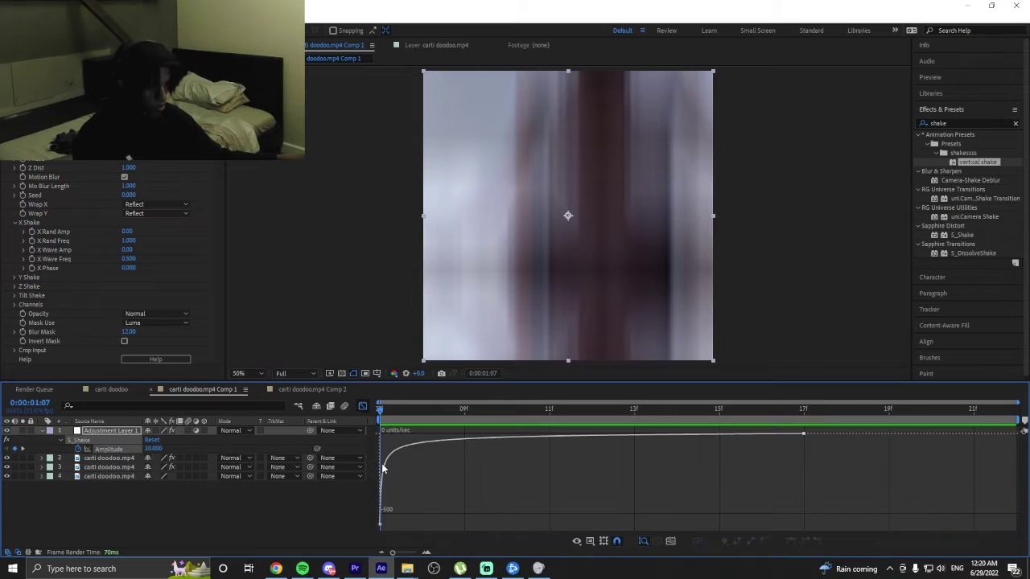
click(590, 543)
click(602, 424)
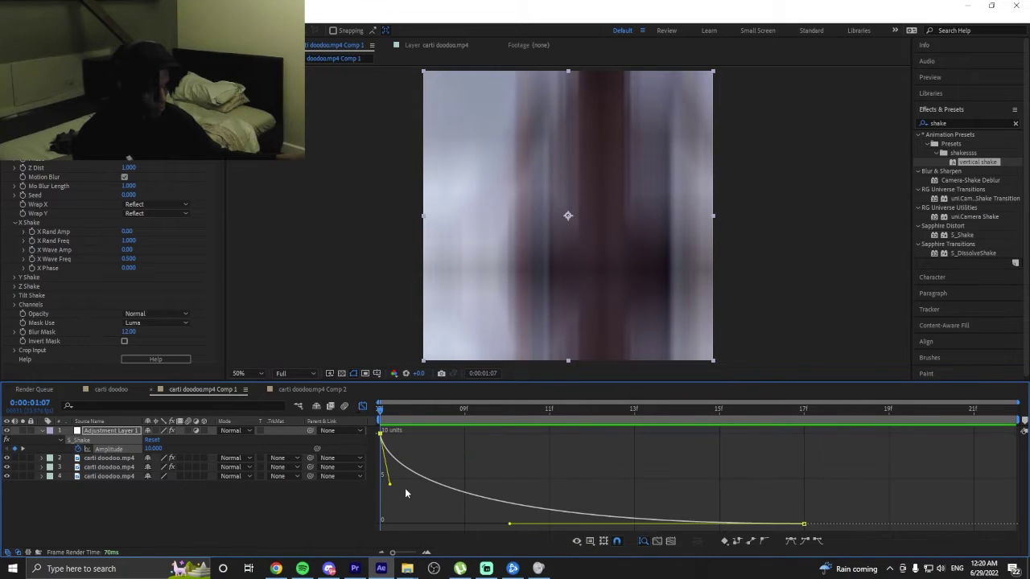
drag(391, 484, 355, 496)
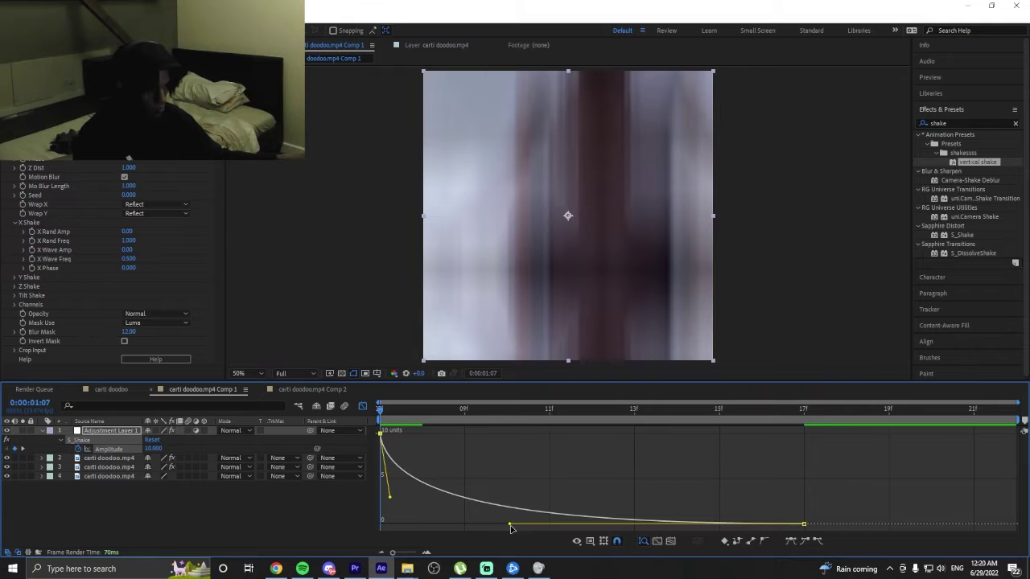
drag(510, 525, 475, 524)
key(space)
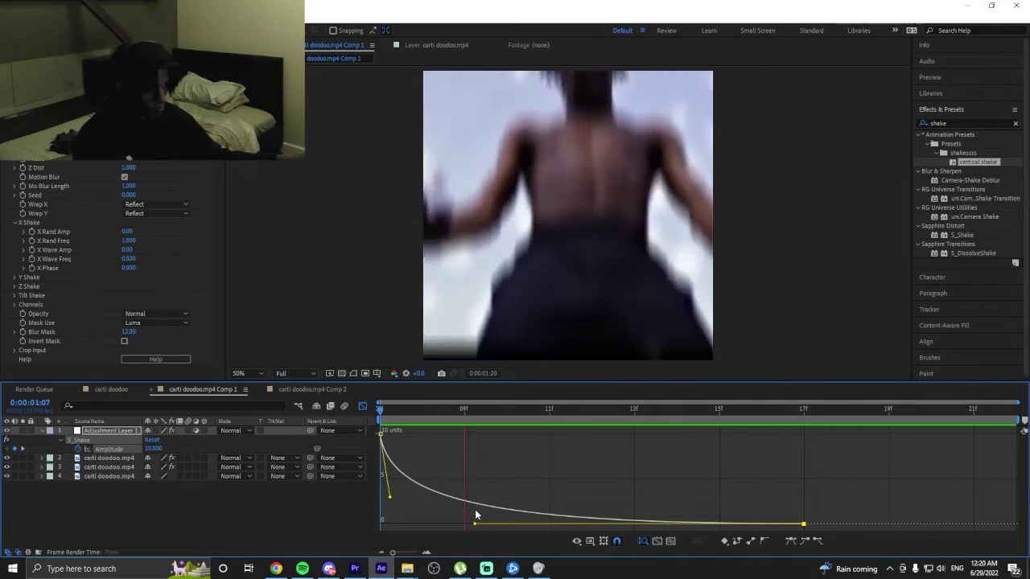
Apply Motion Tile above S_Shake on Comp 1's adjustment layer, expand its output to 200, and preview the tiled shake.
click(995, 164)
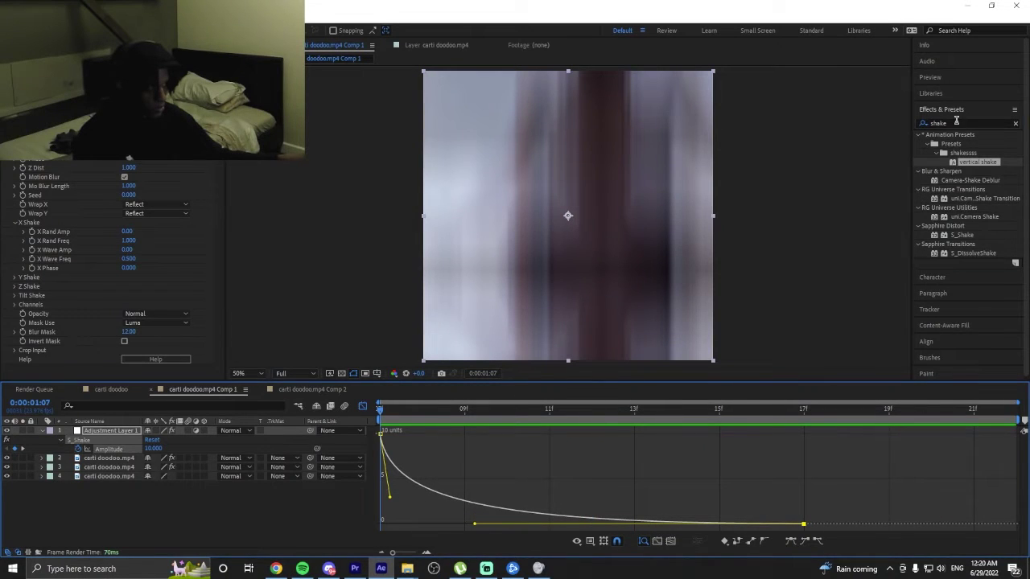
double_click(955, 120)
text(tile)
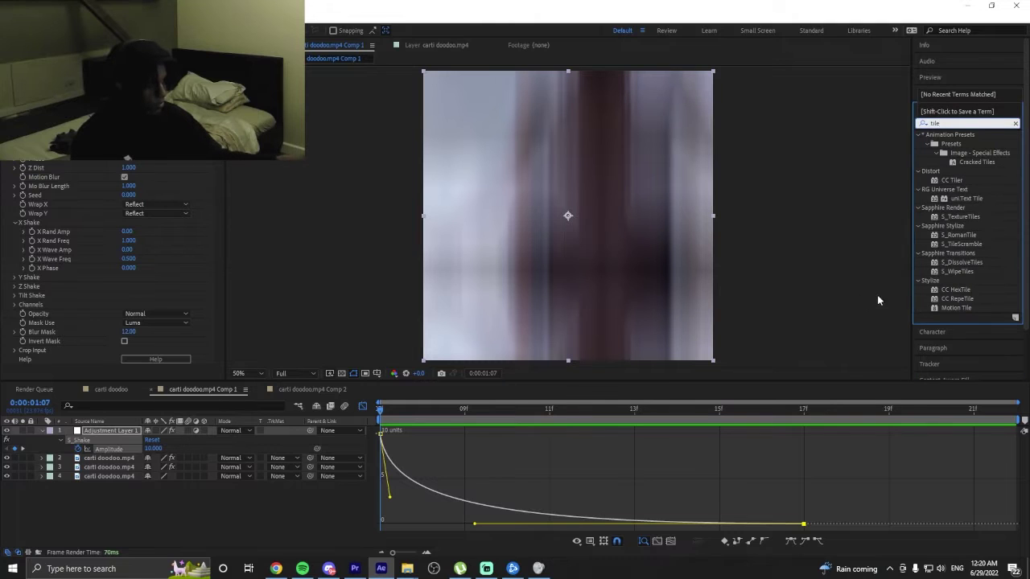
click(960, 307)
drag(960, 307, 105, 361)
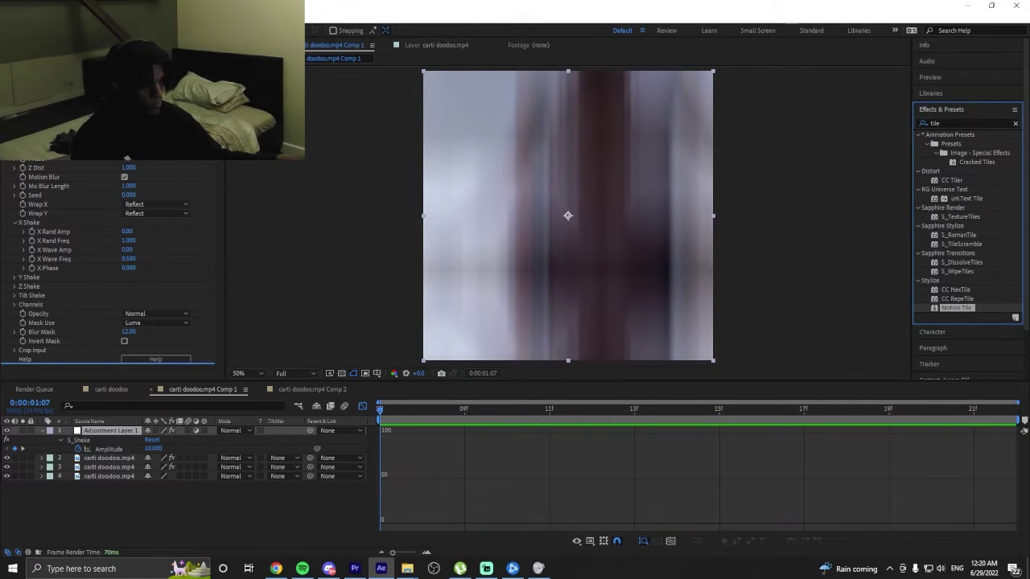
drag(126, 159, 125, 162)
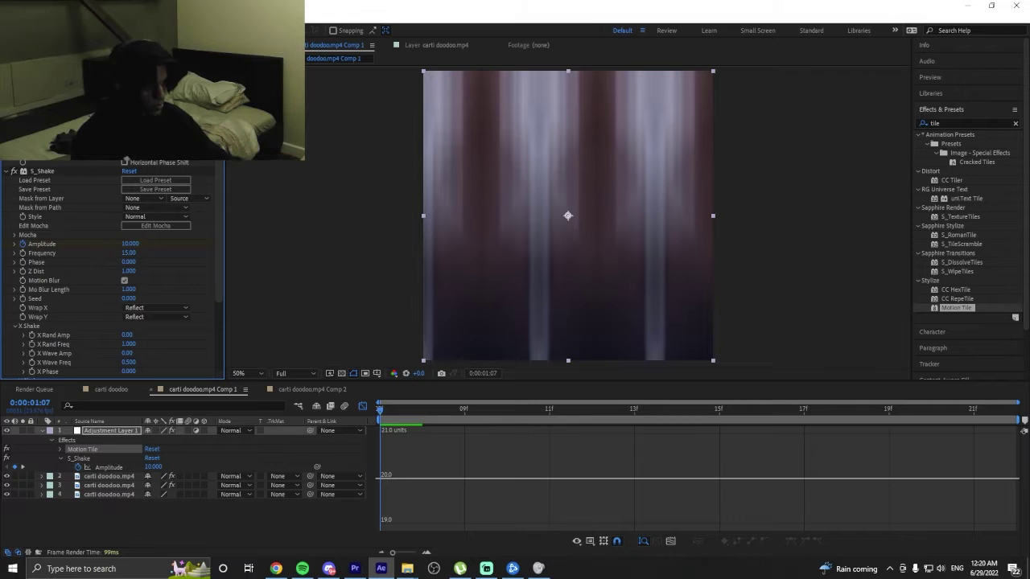
key(space)
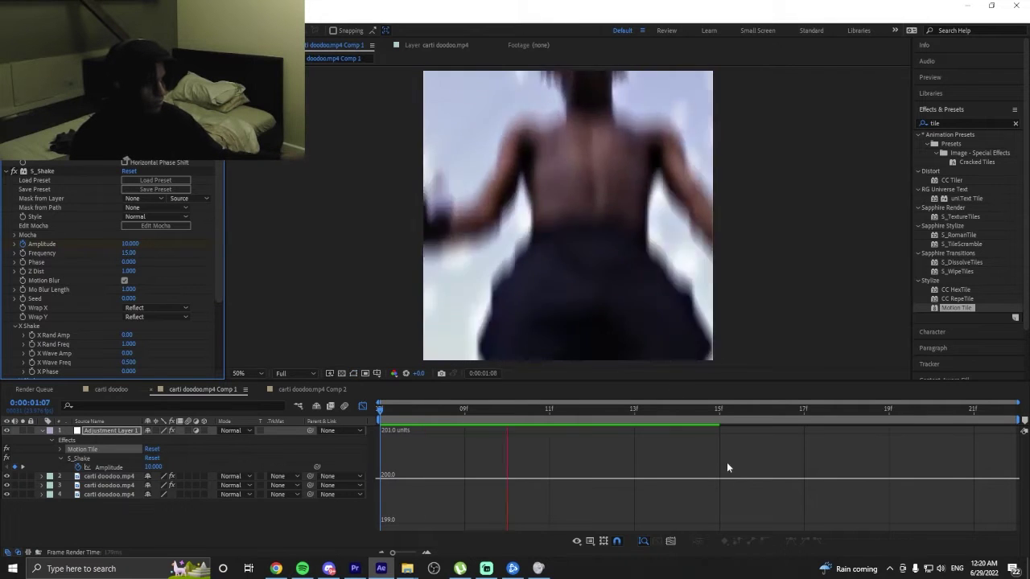
key(space)
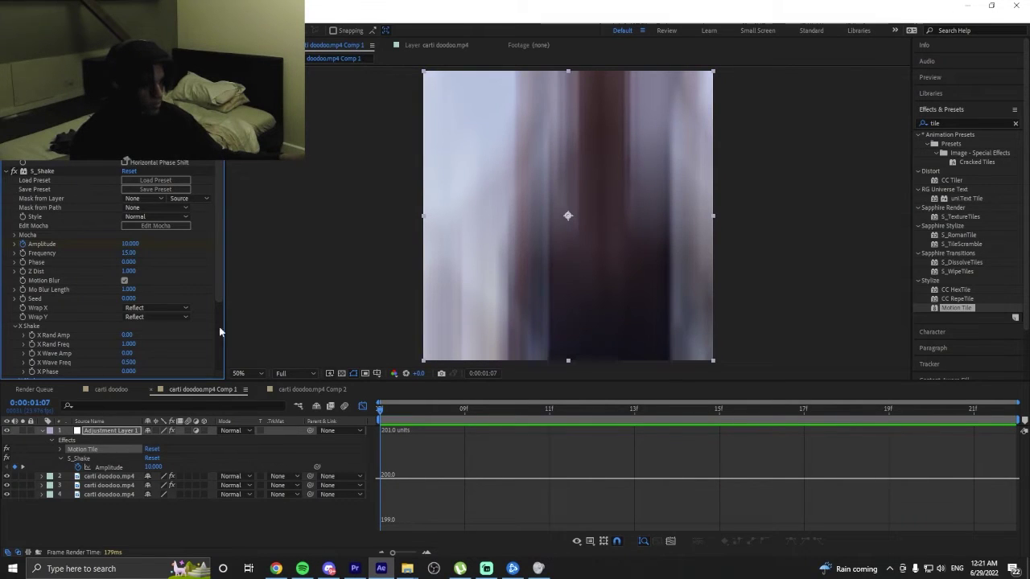
Close the graph view and check the Comp 1 shake and the cut into Comp 2 in the main carti doodoo montage.
click(362, 408)
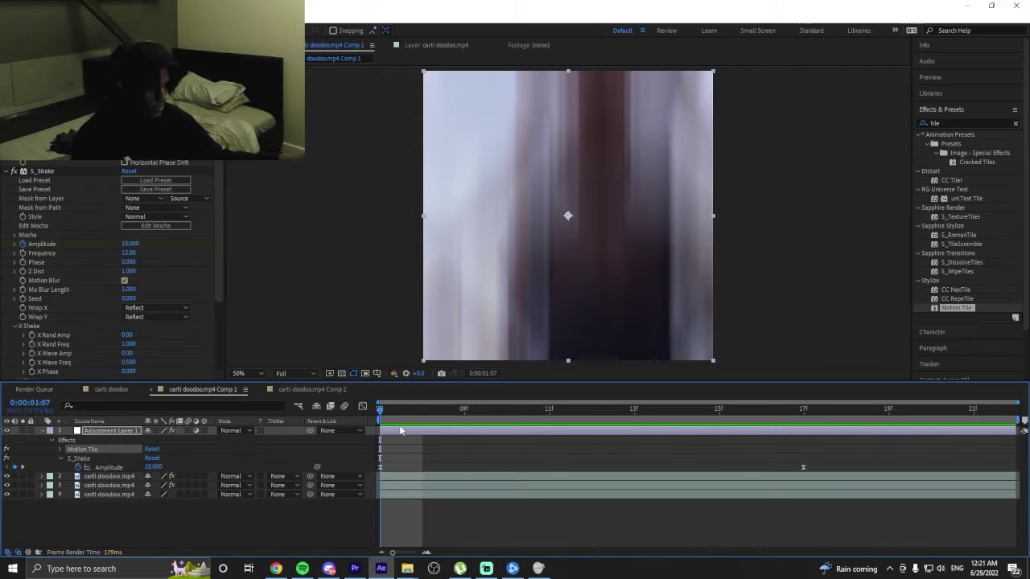
click(112, 389)
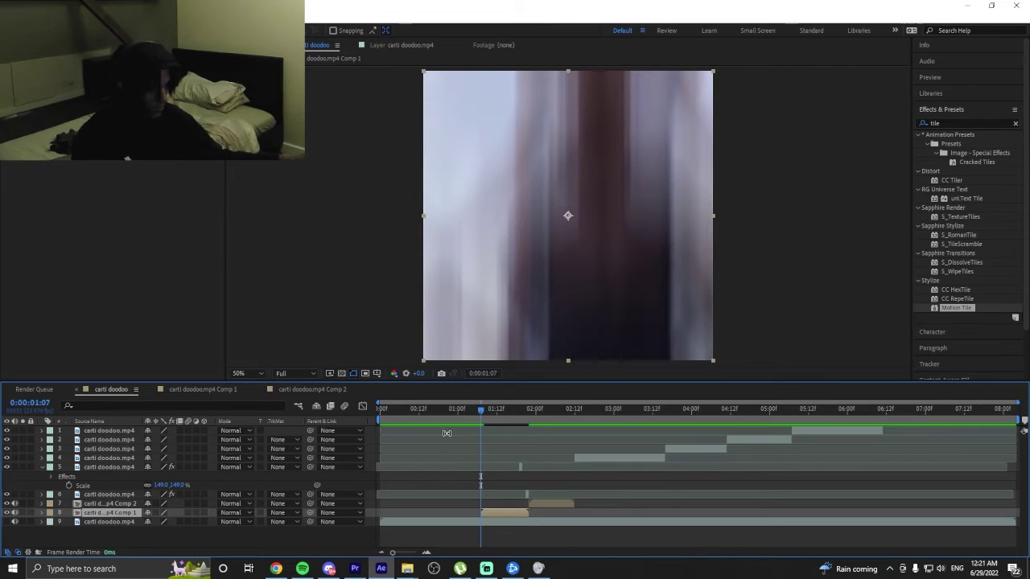
click(456, 425)
click(542, 426)
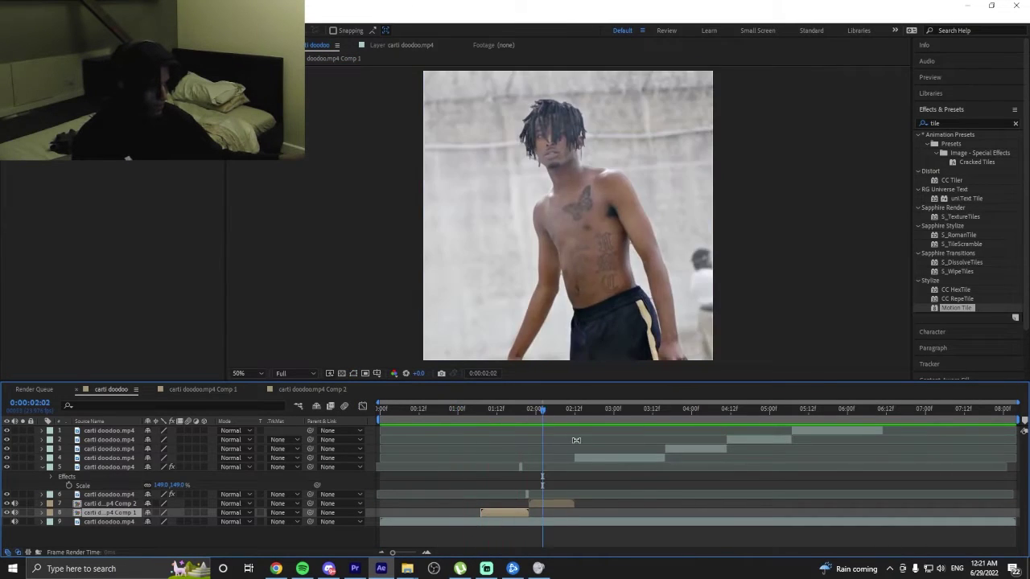
Open Comp 2 from its start at 1:22, try pasting only Motion Tile onto the top cutout, and undo it.
click(527, 409)
double_click(563, 503)
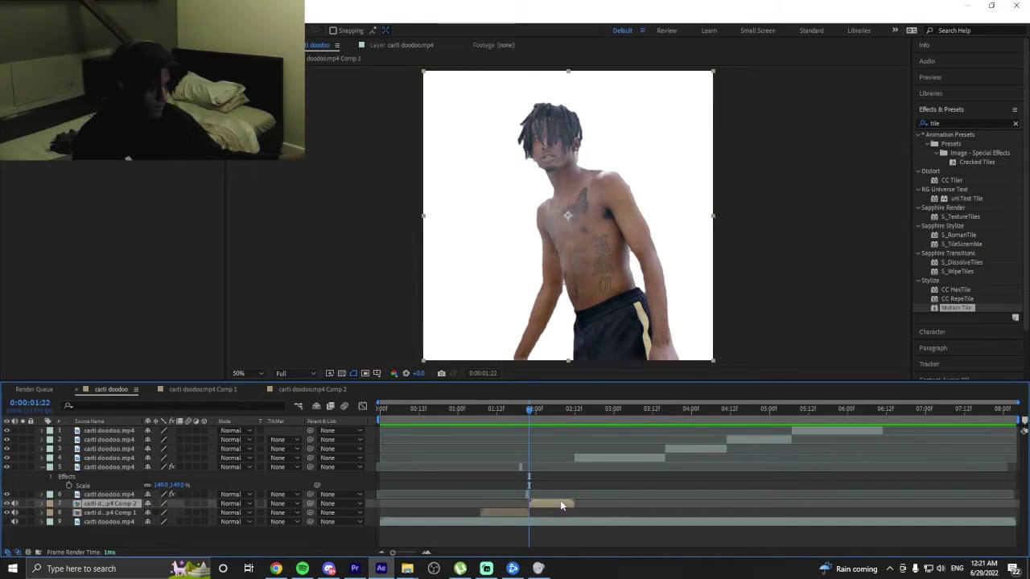
click(388, 431)
drag(388, 434, 389, 434)
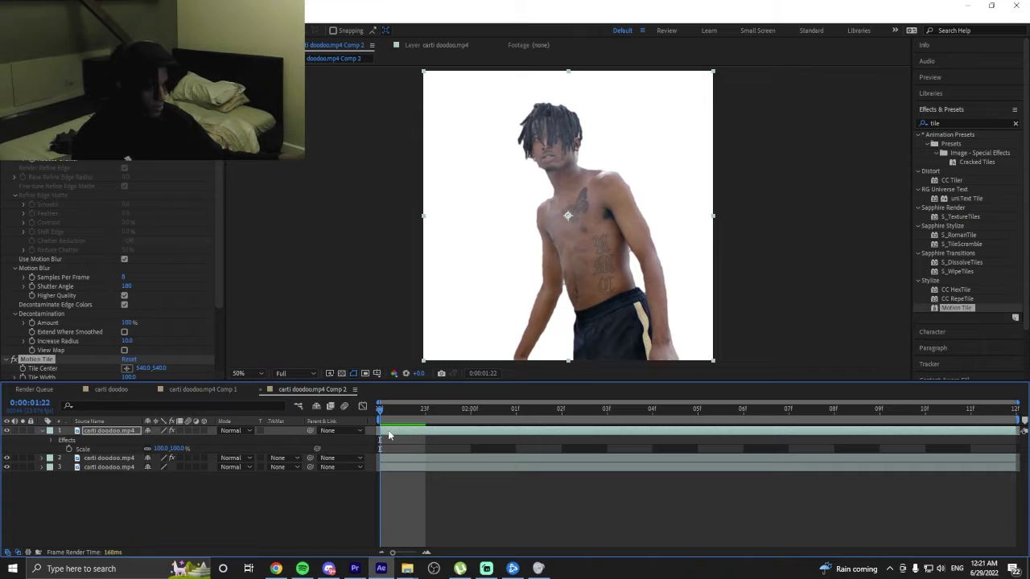
key(ctrl+z)
Copy the whole shake adjustment layer from Comp 1 and paste it above the cutouts at the start of Comp 2.
click(205, 390)
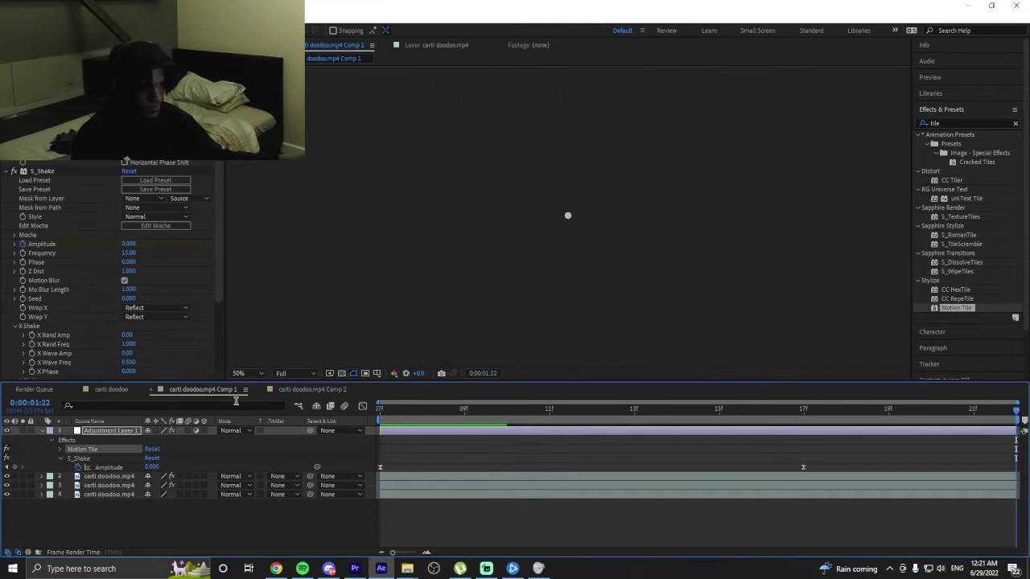
click(393, 431)
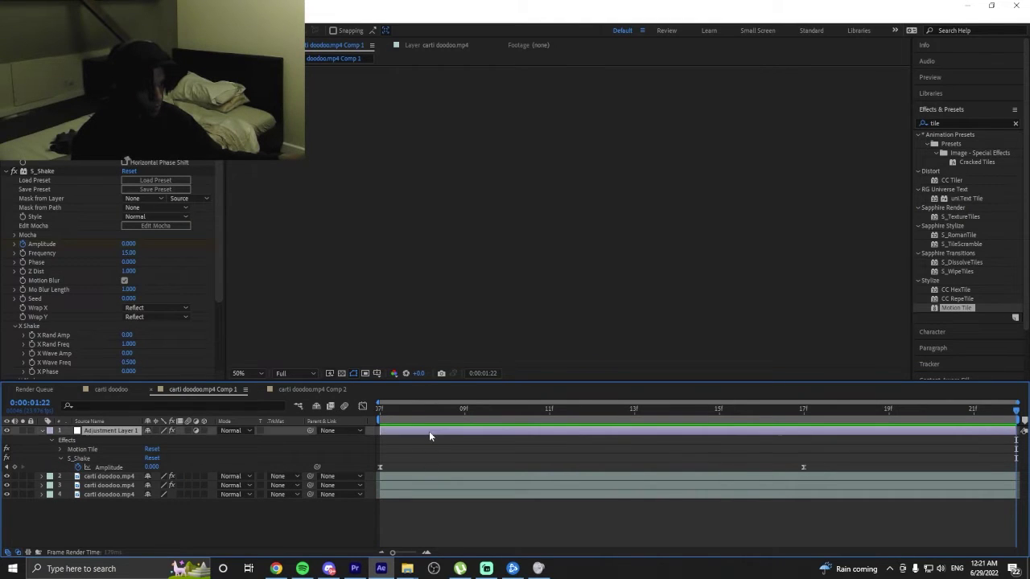
click(295, 391)
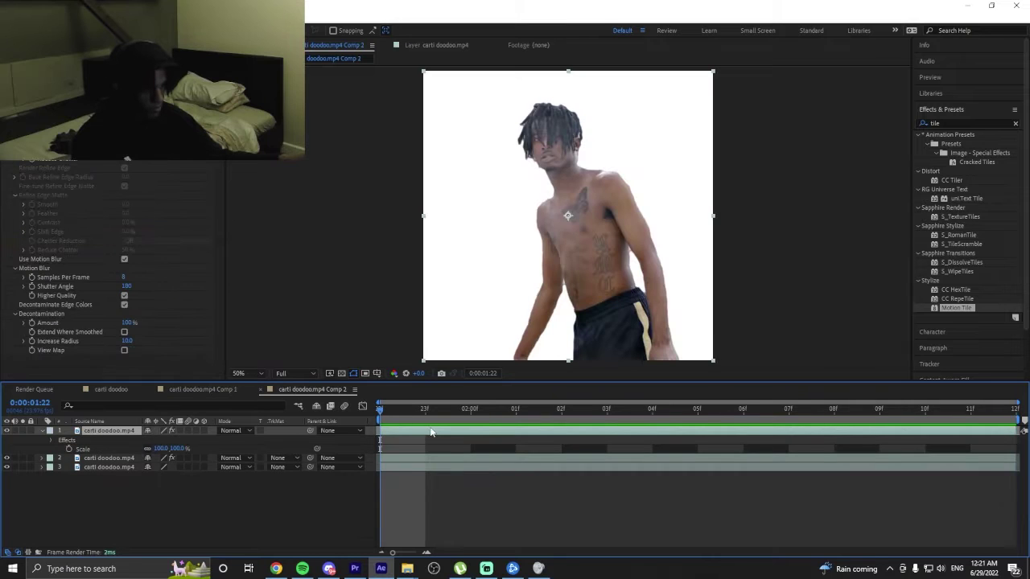
key(ctrl+v)
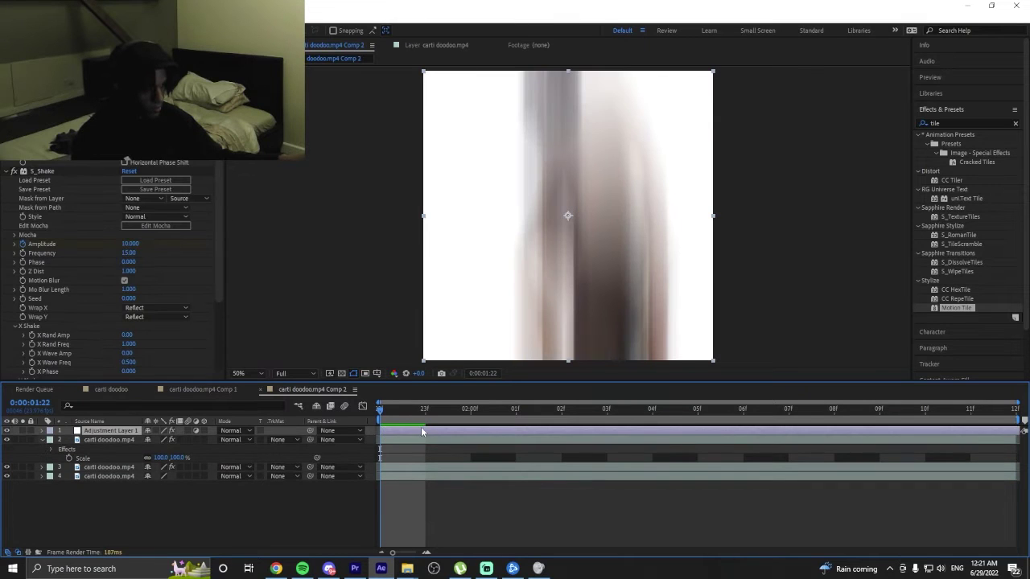
Play the main carti doodoo montage from several points before Comp 1 to review the shakes on both comps.
click(119, 390)
drag(515, 415, 476, 416)
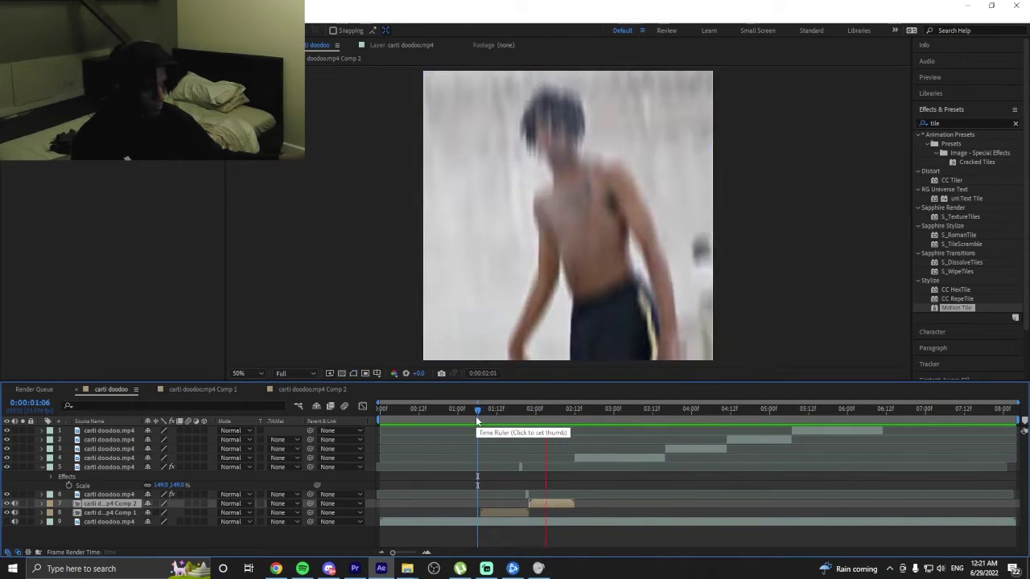
click(418, 419)
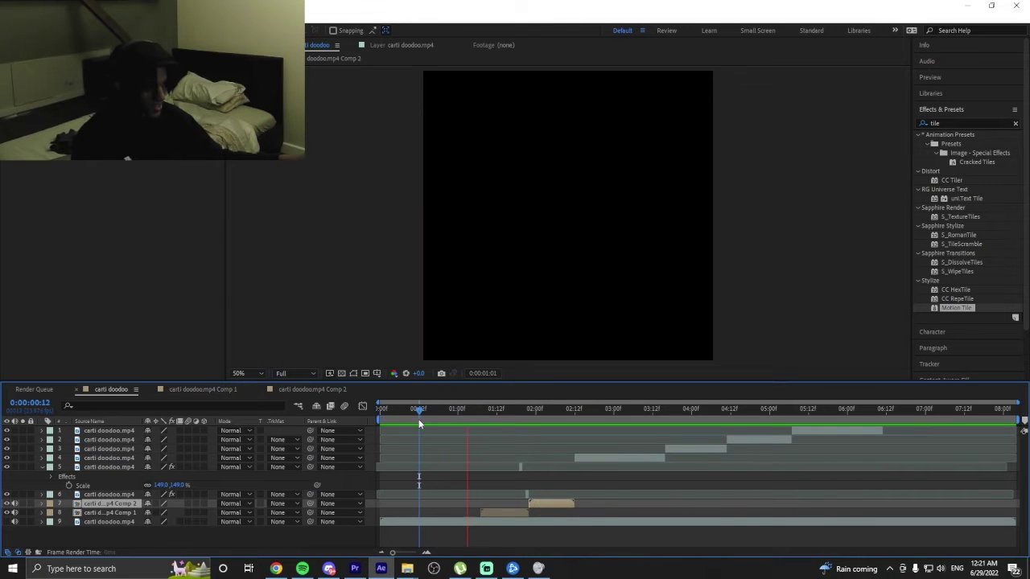
key(space)
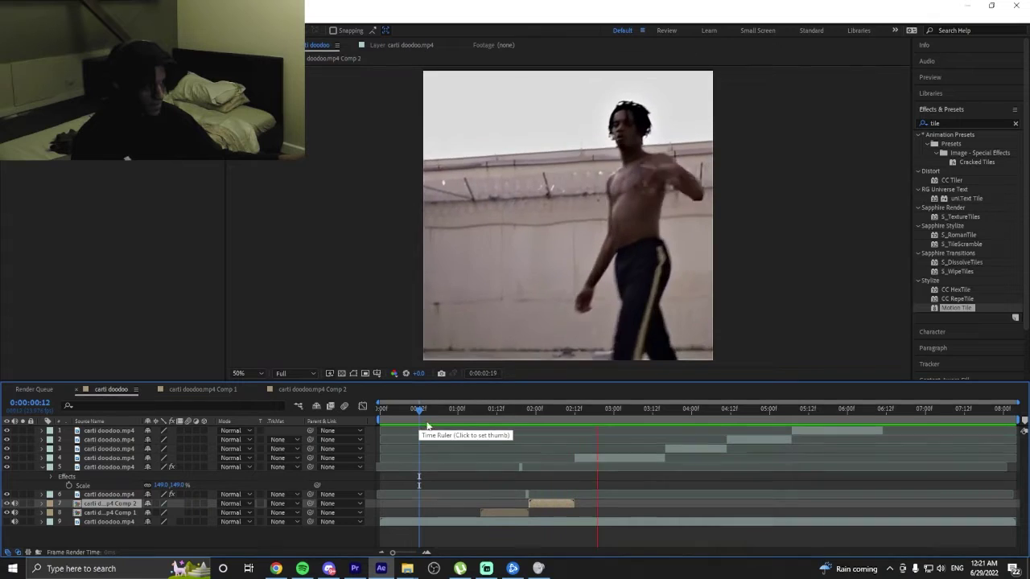
click(429, 425)
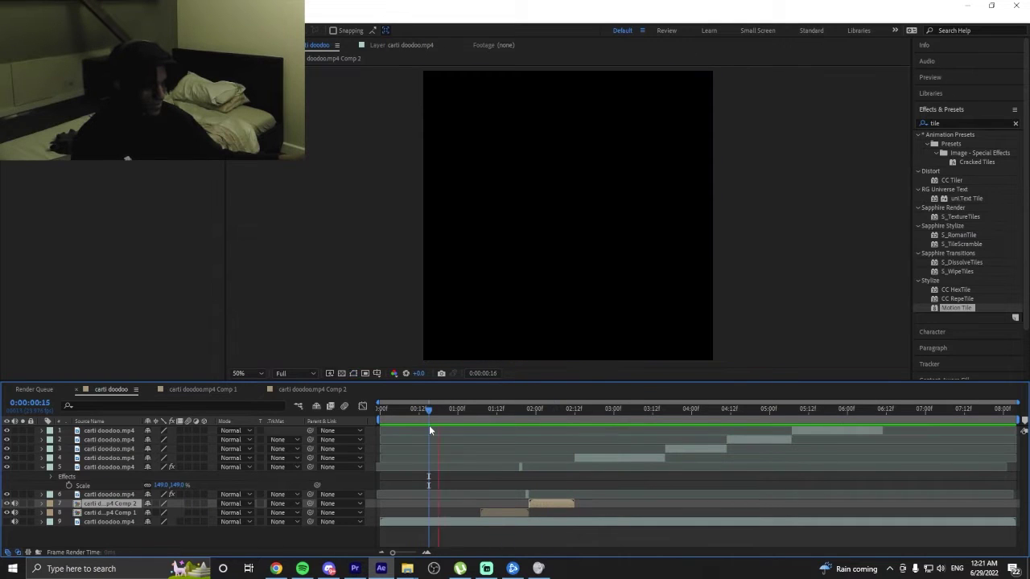
Play the main carti doodoo montage from points between 0:15 and 1:23 to check the shakes and the cut into Comp 2.
key(space)
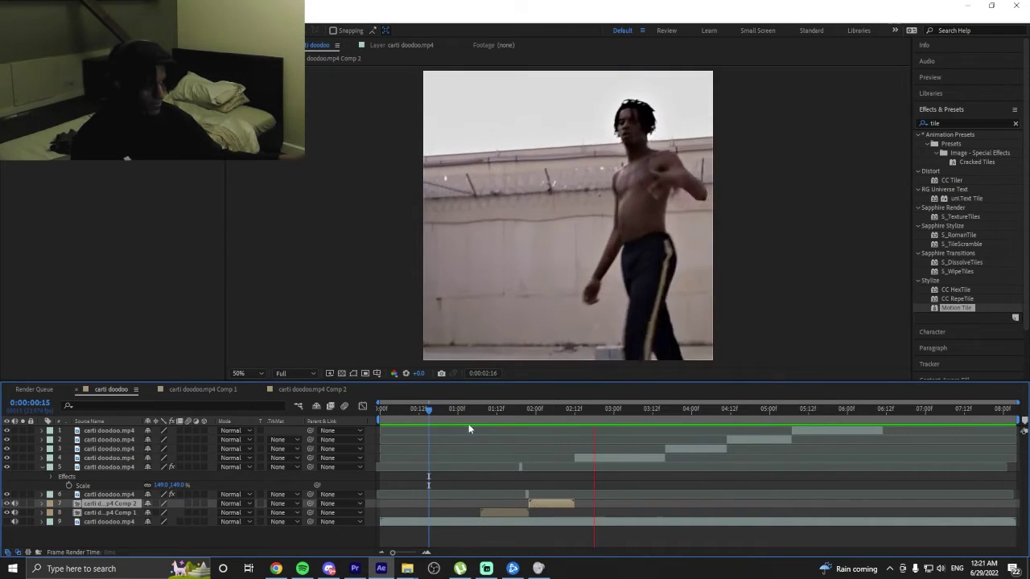
click(460, 414)
key(space)
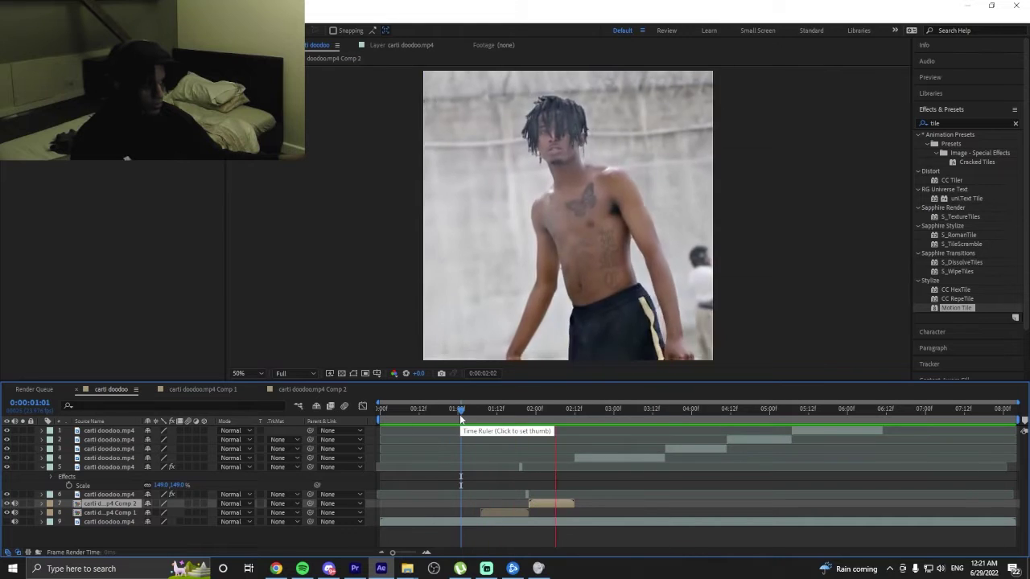
click(456, 418)
key(space)
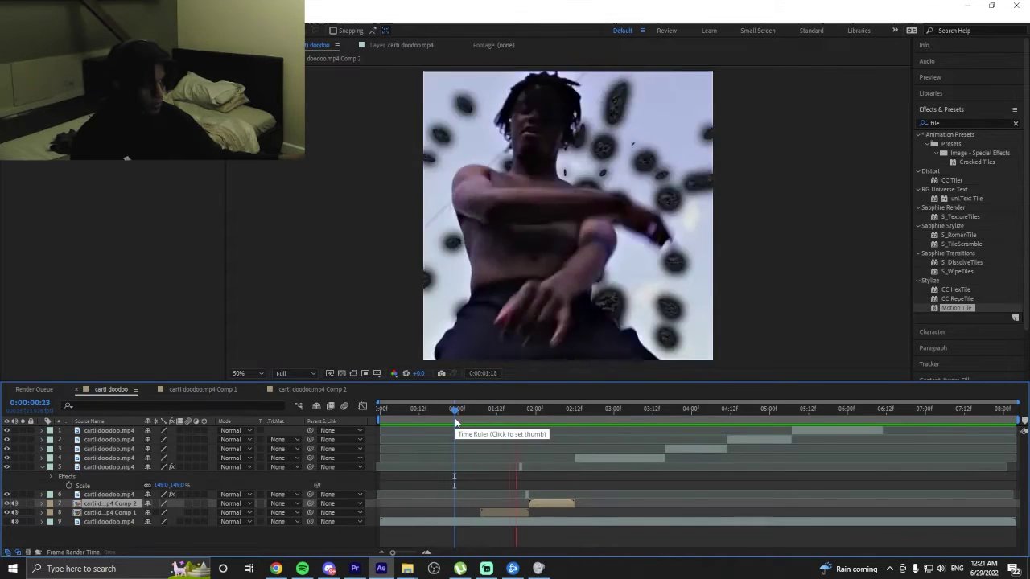
click(515, 416)
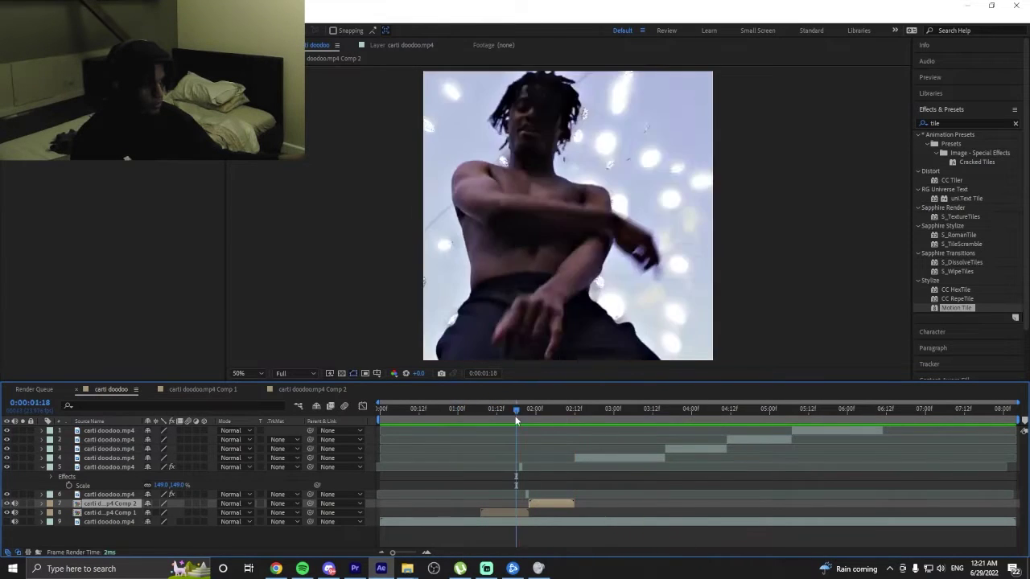
key(space)
click(510, 422)
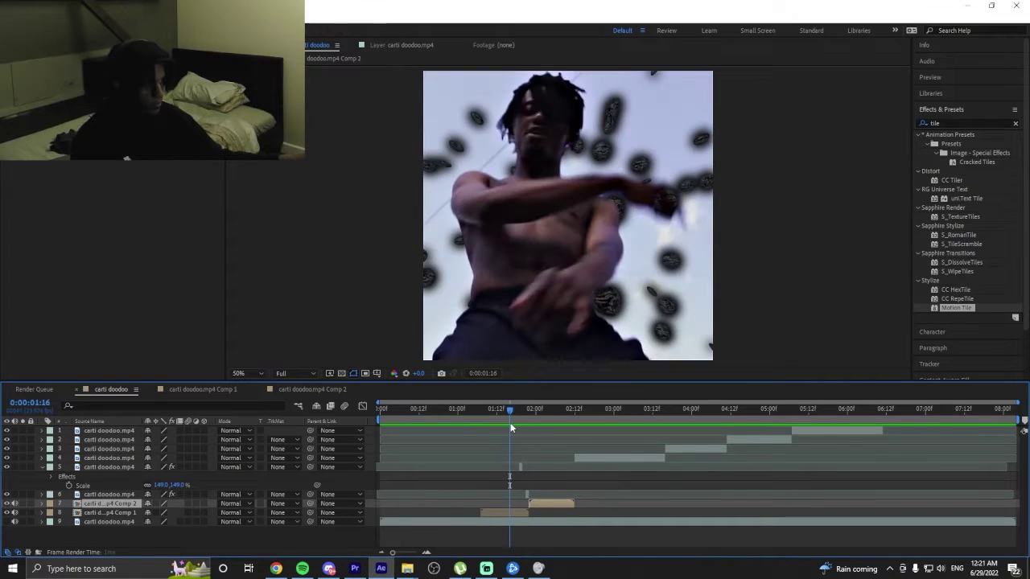
drag(510, 422, 531, 421)
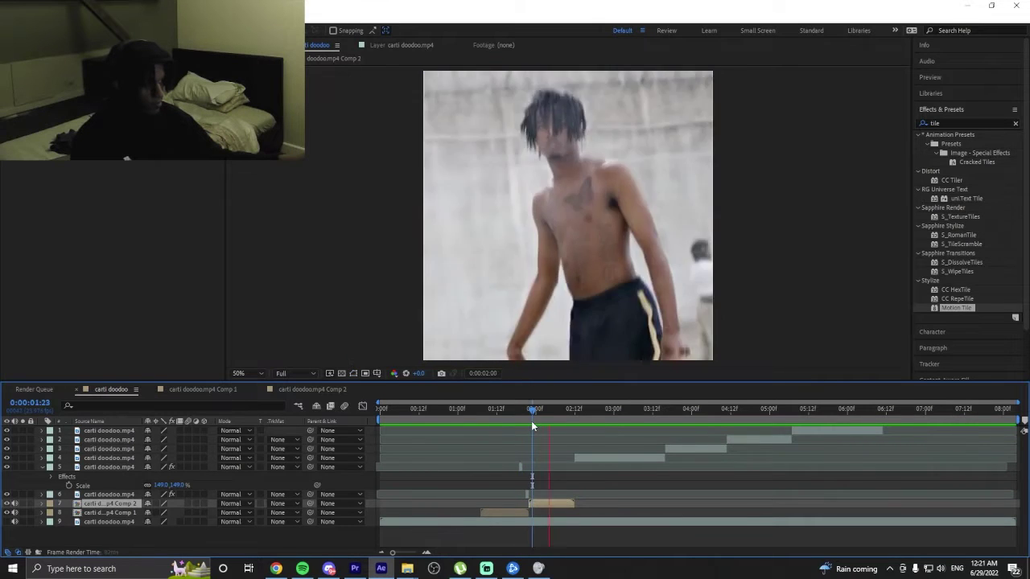
key(space)
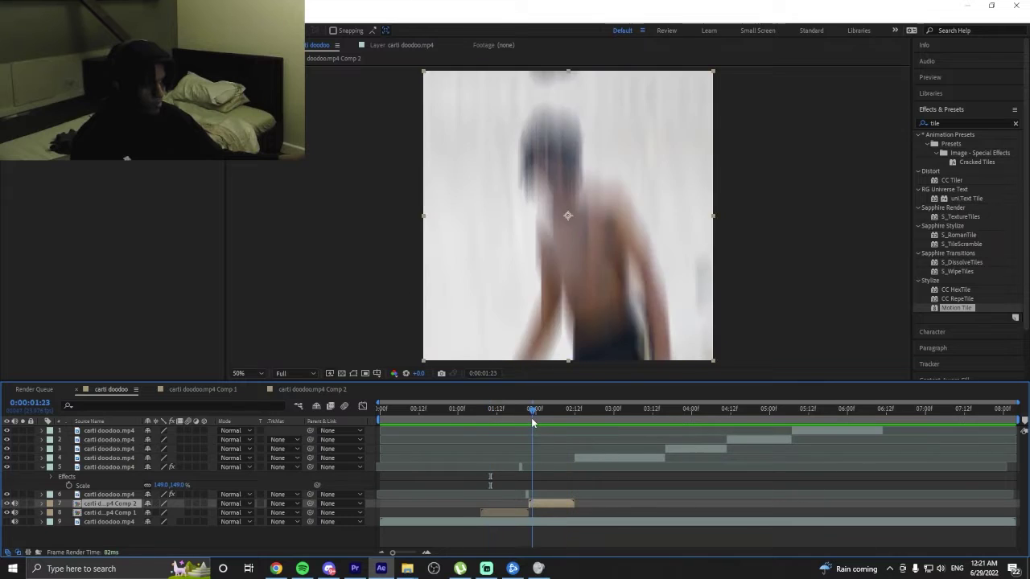
Go to 1:21 and inspect the effects on the two inverted cutout layers just before the cut into Comp 2.
drag(531, 418, 523, 420)
click(522, 466)
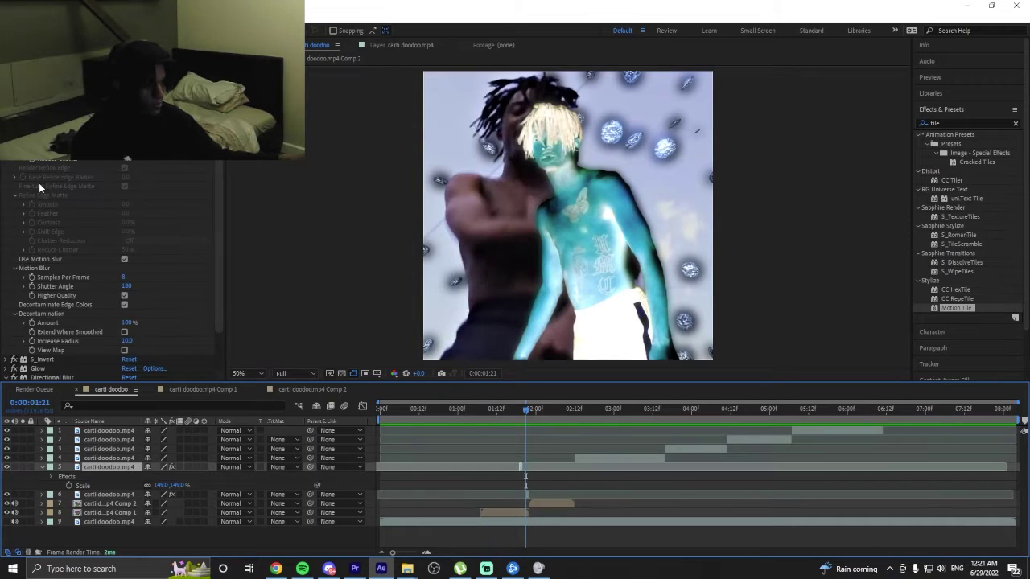
scroll(45, 359, down, 2)
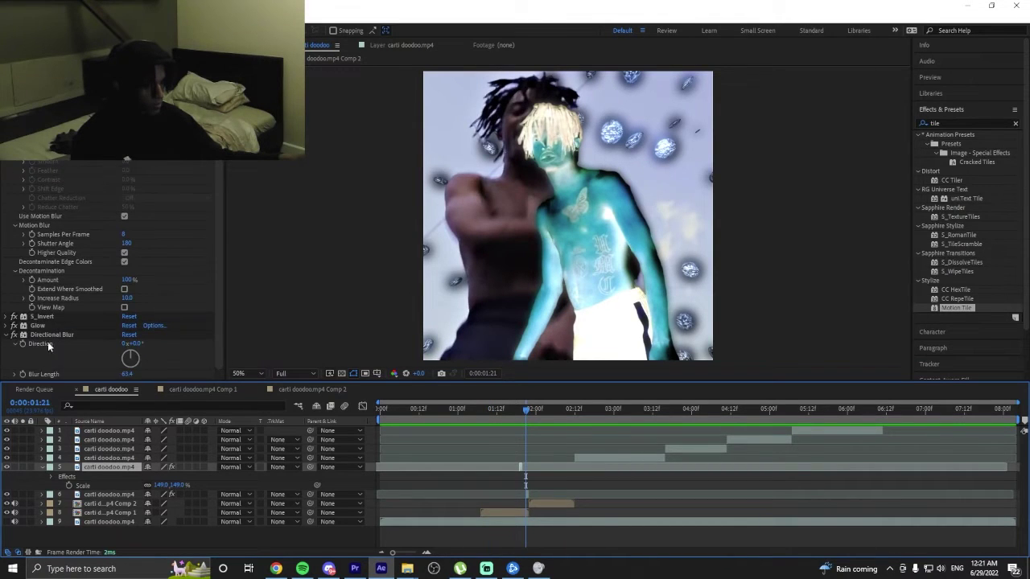
click(531, 493)
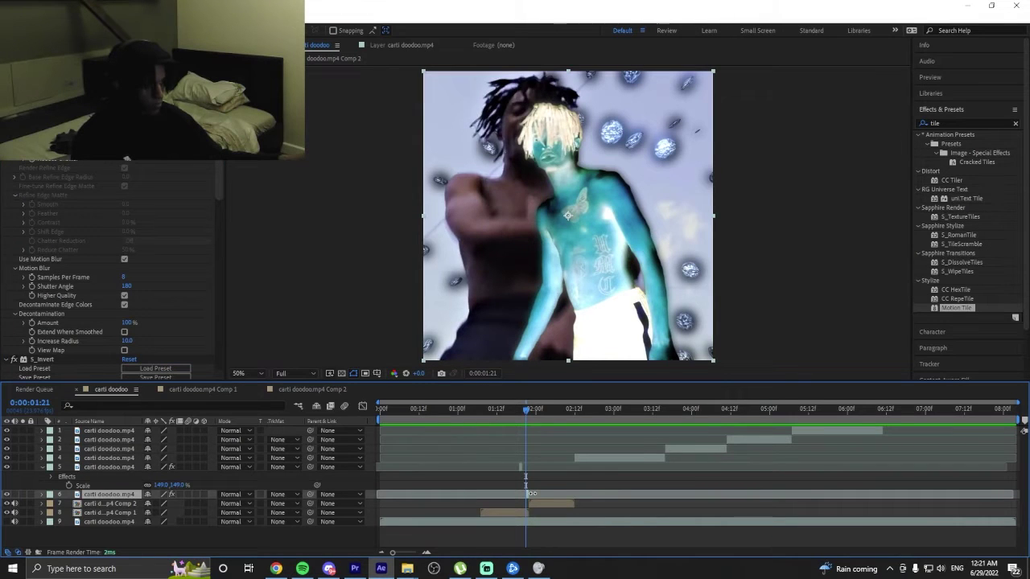
Replay the montage from its start and from several points around Comp 1 to judge the transition, and scrub through the Comp 2 shot.
drag(521, 417, 379, 405)
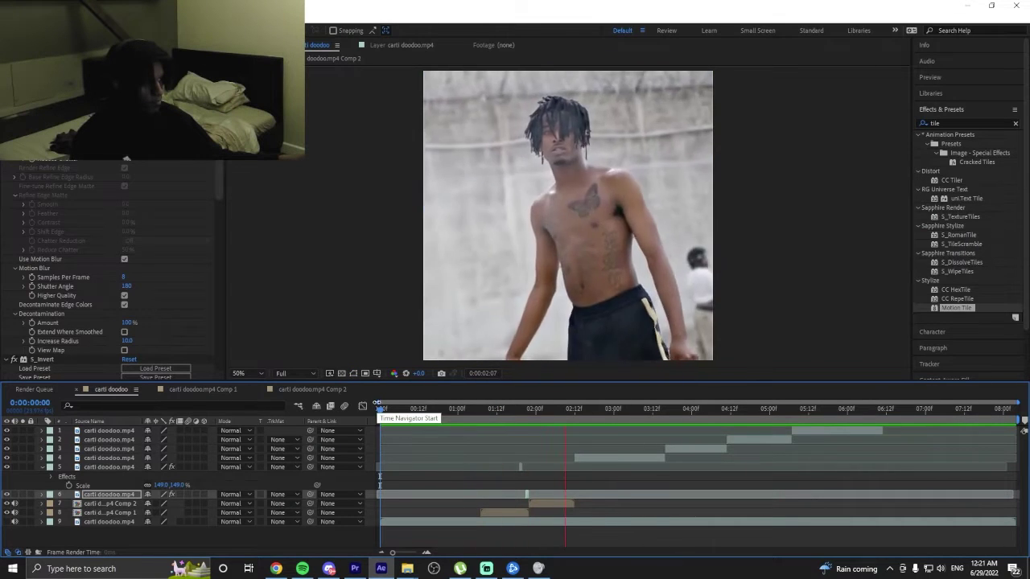
click(476, 416)
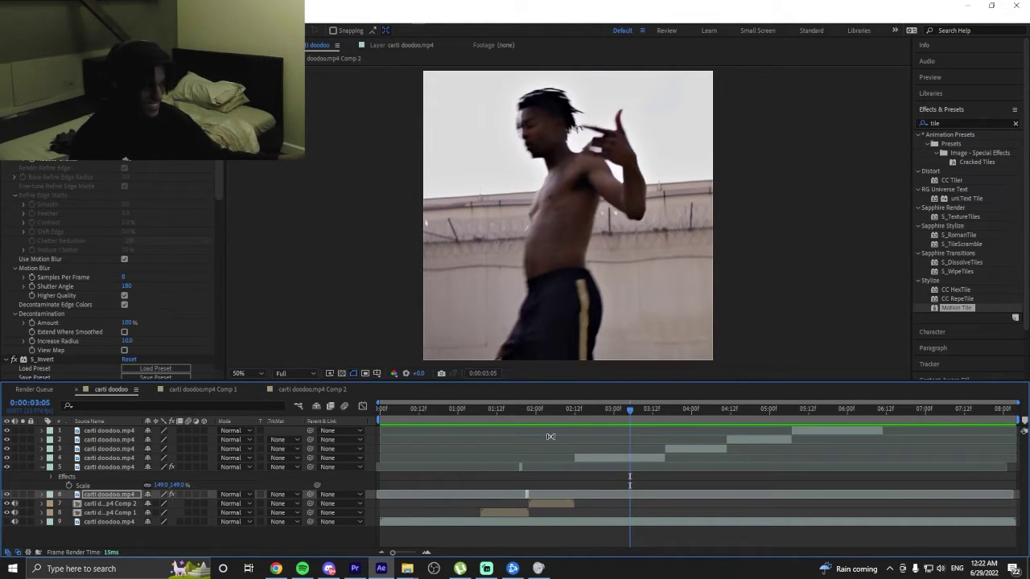
click(447, 416)
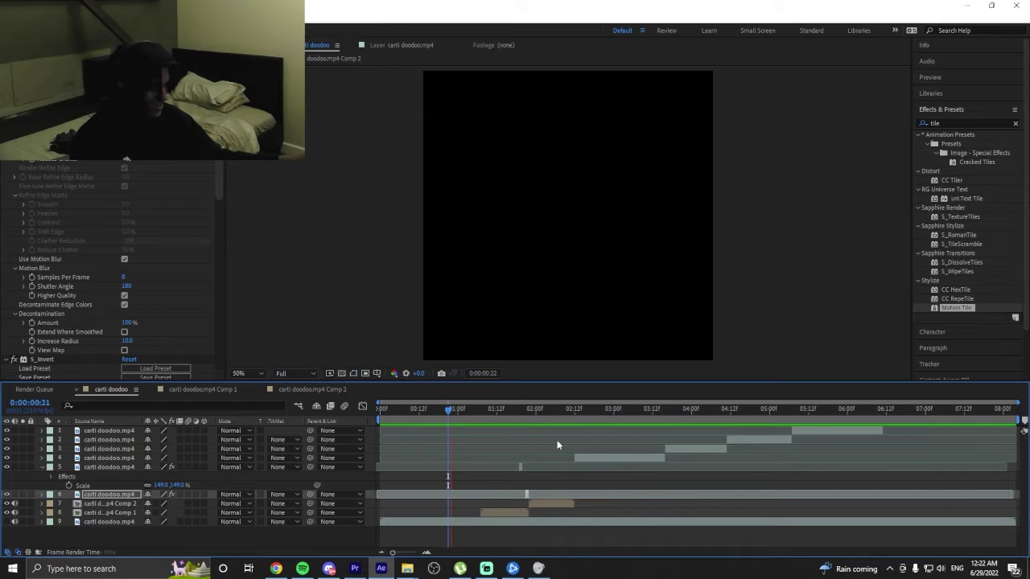
click(535, 415)
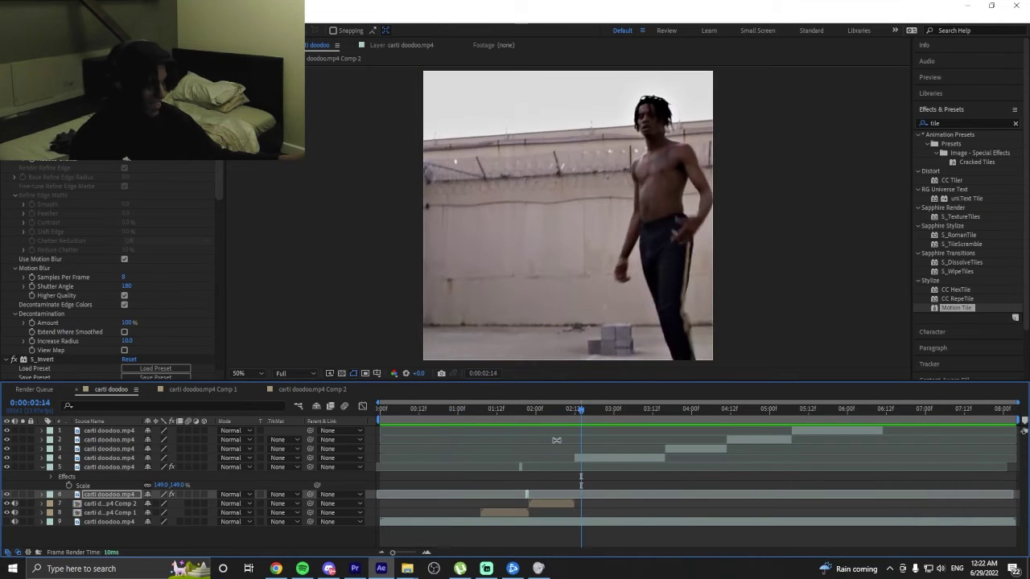
click(505, 407)
key(space)
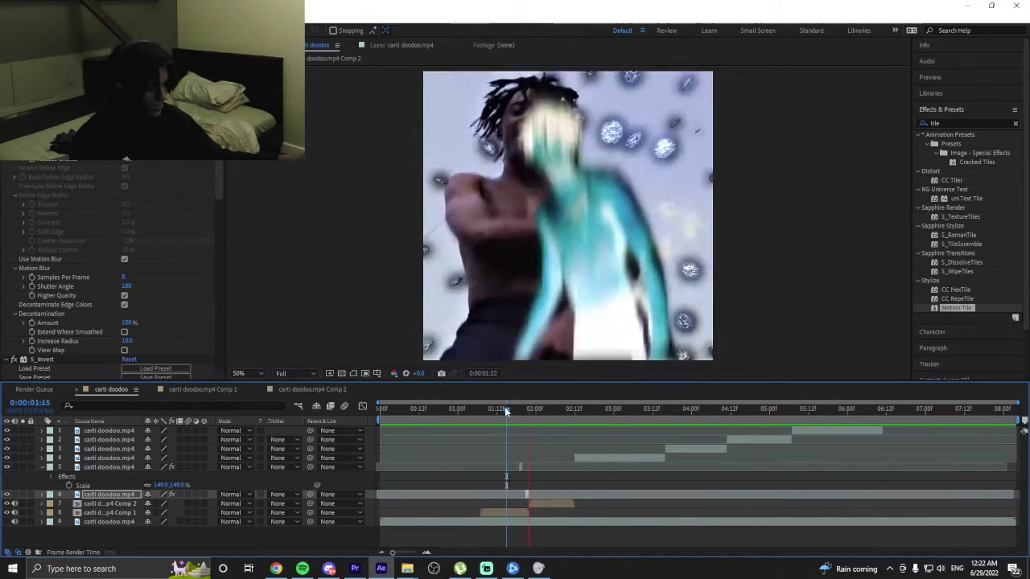
click(474, 415)
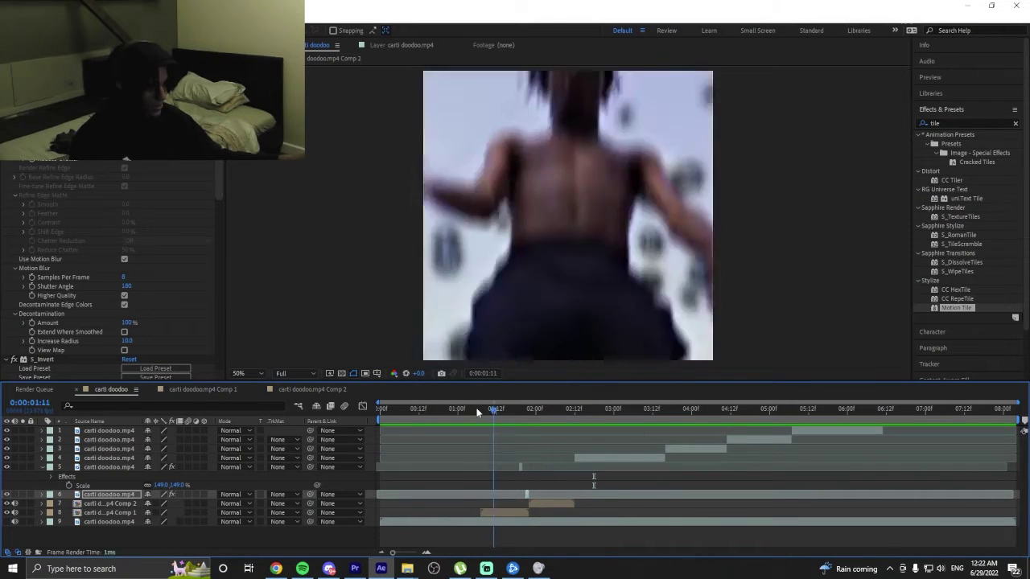
click(439, 415)
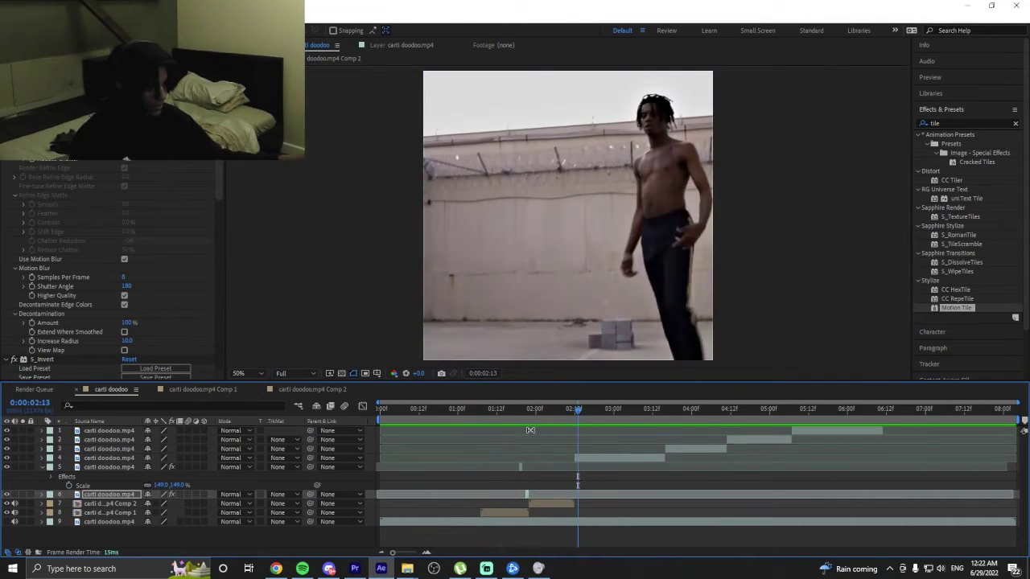
key(space)
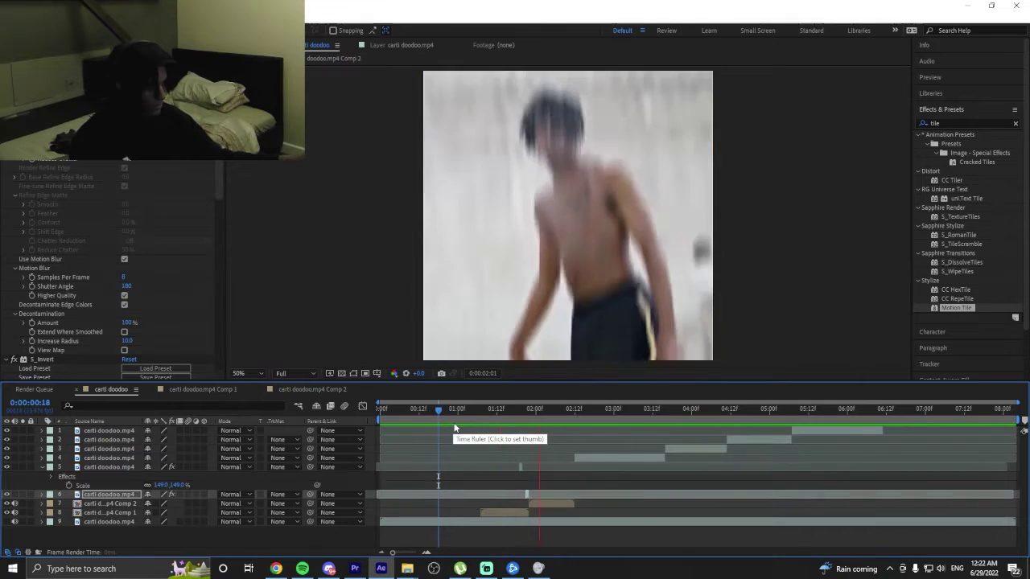
click(533, 419)
drag(534, 419, 561, 419)
In Comp 2, add the Transform effect to the shake adjustment layer, keyframe its Position and Scale at 1:22, and go to 2:11.
double_click(548, 506)
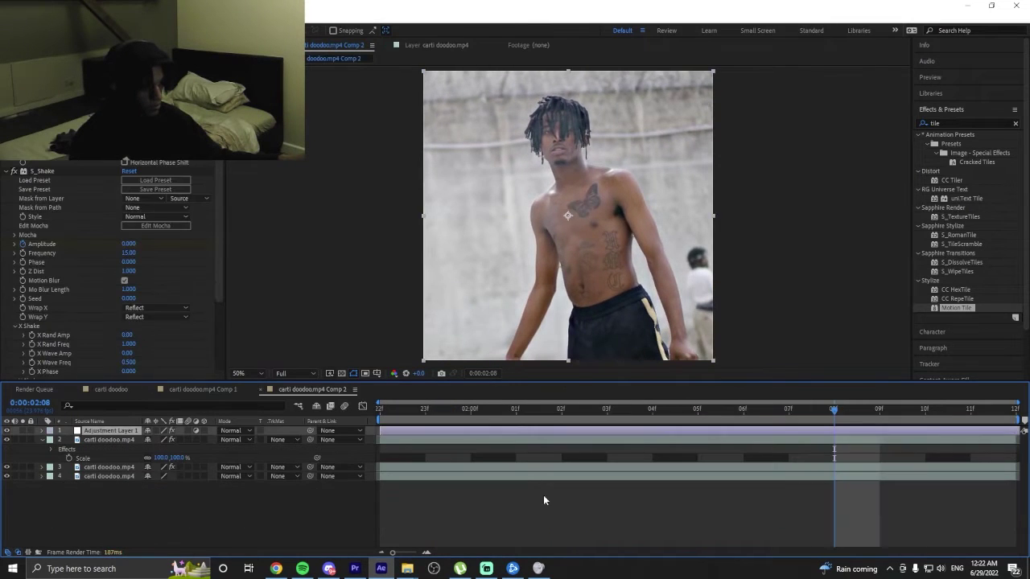
click(956, 125)
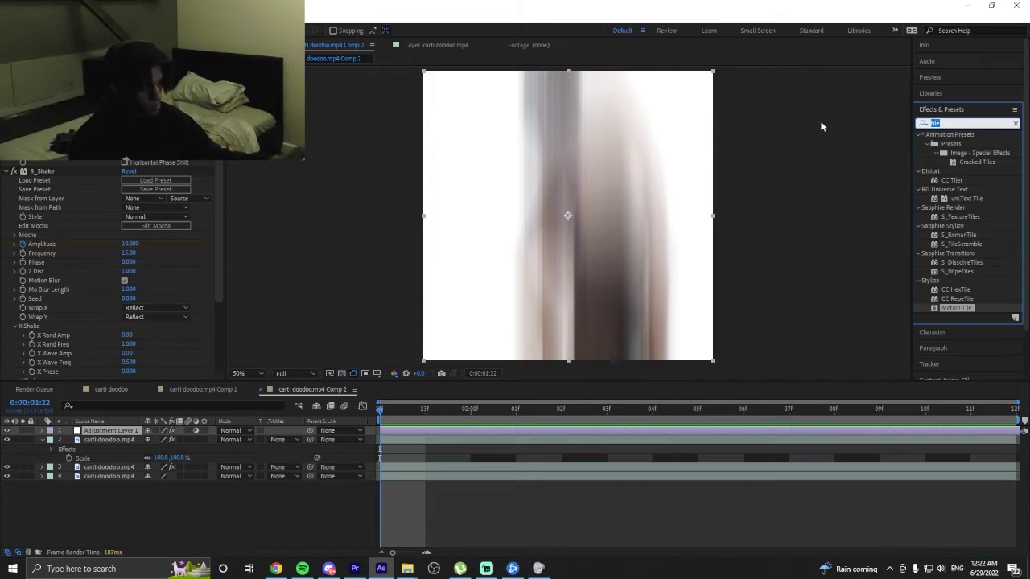
text(tile)
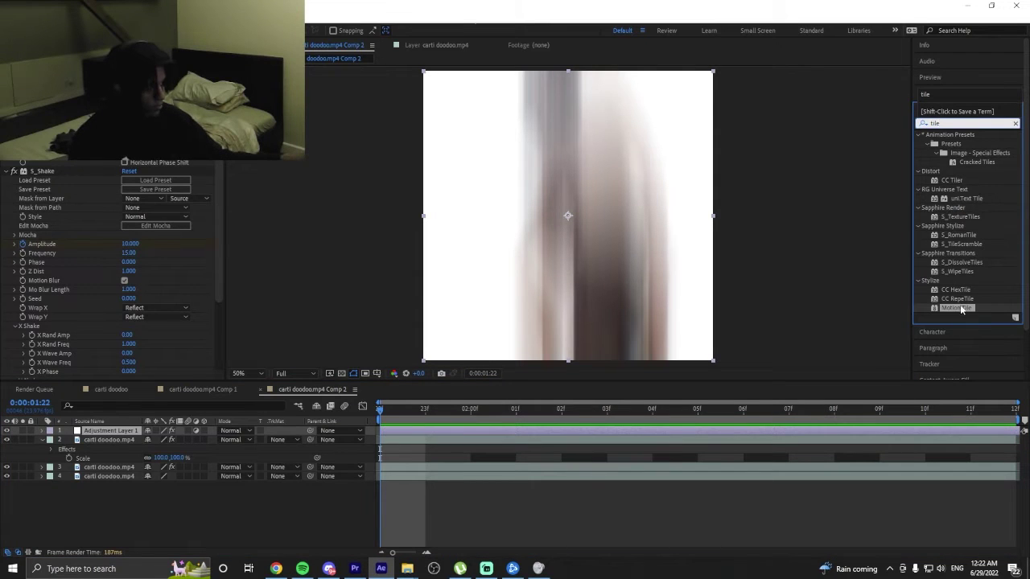
text(transf)
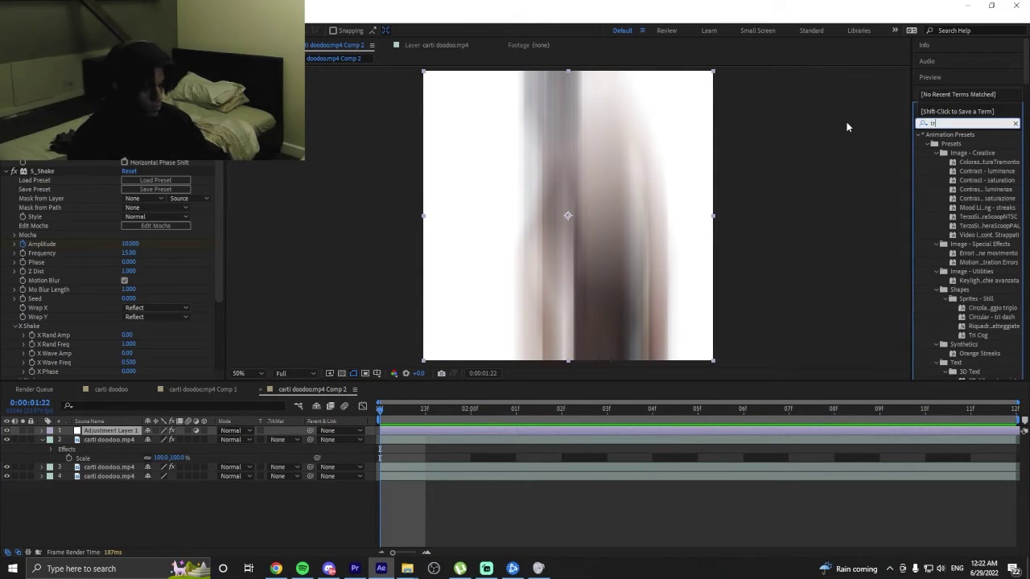
double_click(957, 144)
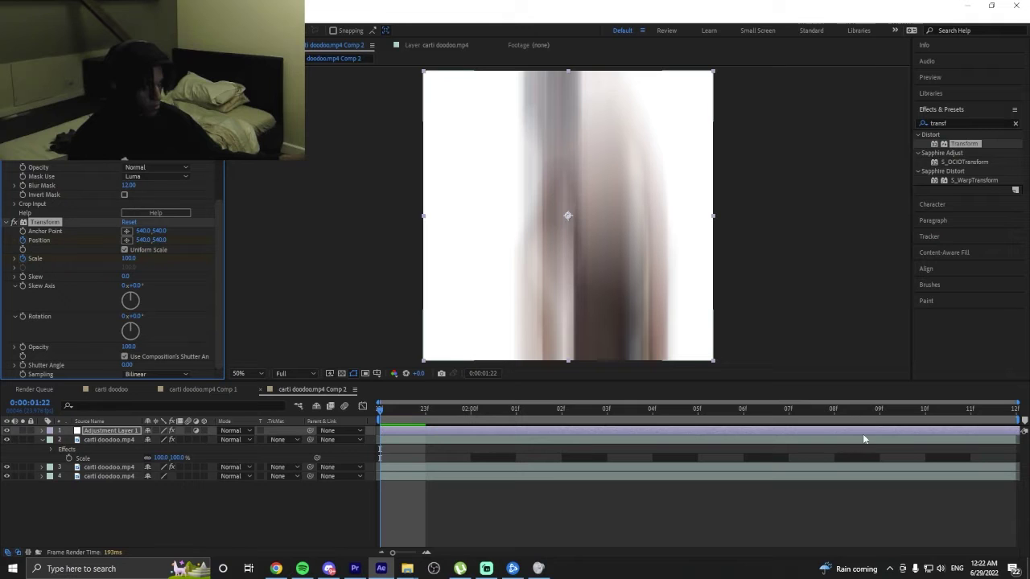
click(970, 410)
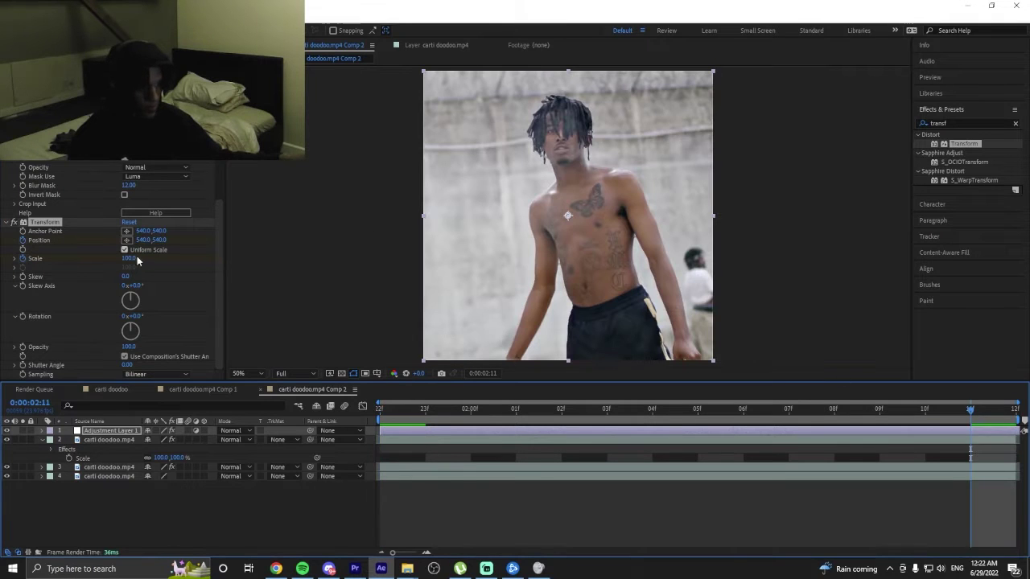
At 0:00:02:11, set the adjustment layer's Transform scale to 146 and position to 540, 752, and preview the zoom animation.
drag(137, 262, 270, 247)
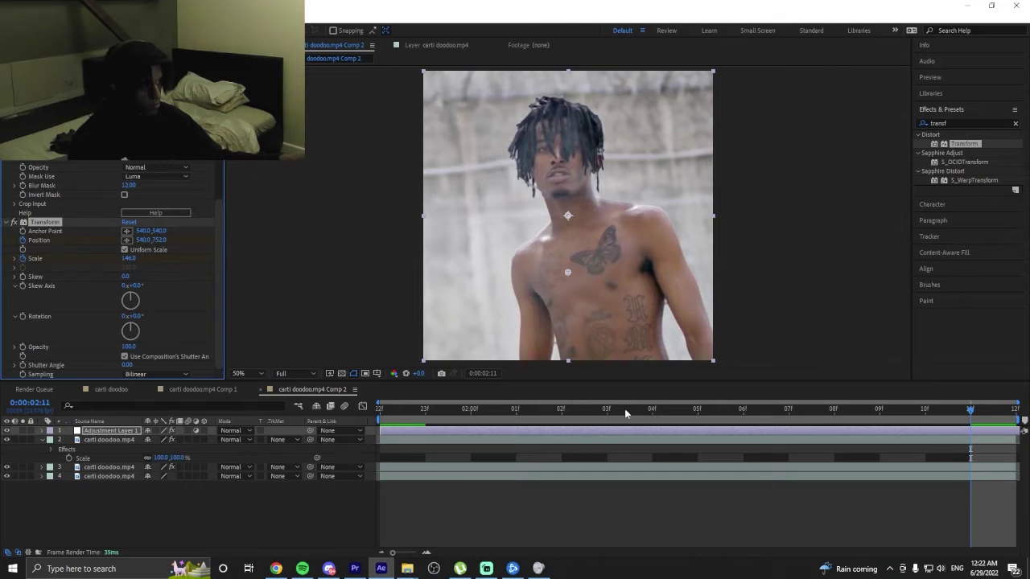
key(space)
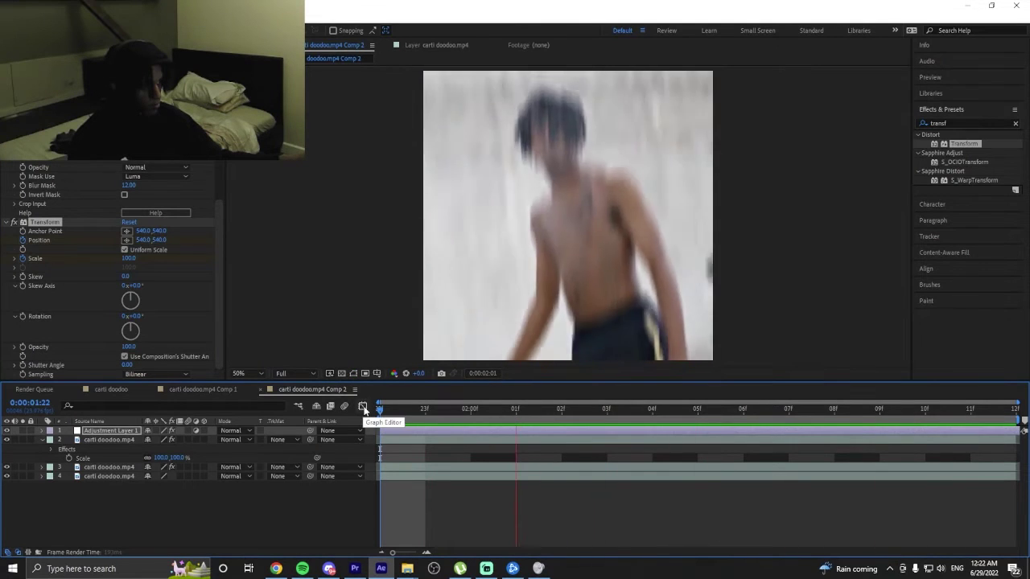
key(space)
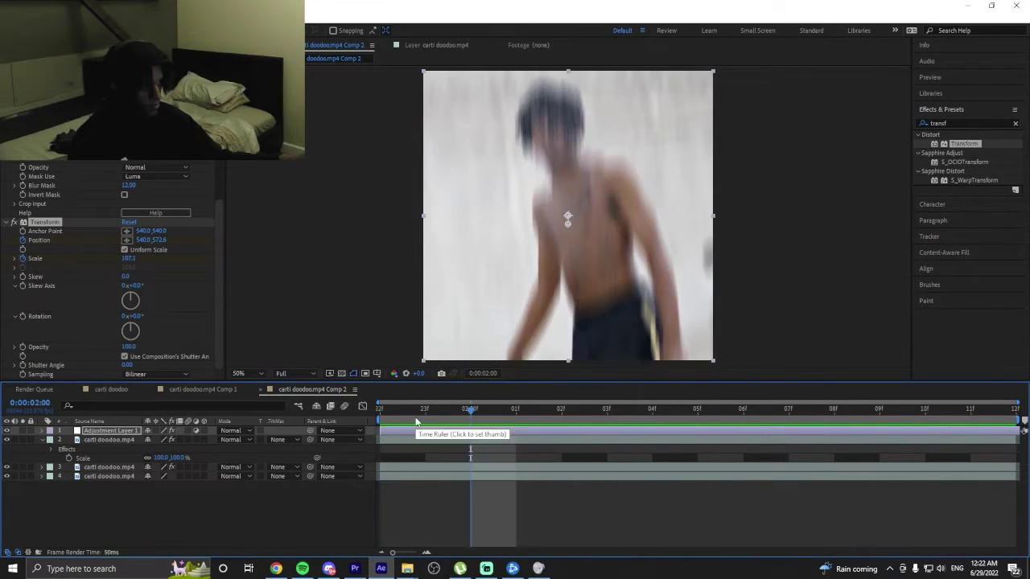
key(space)
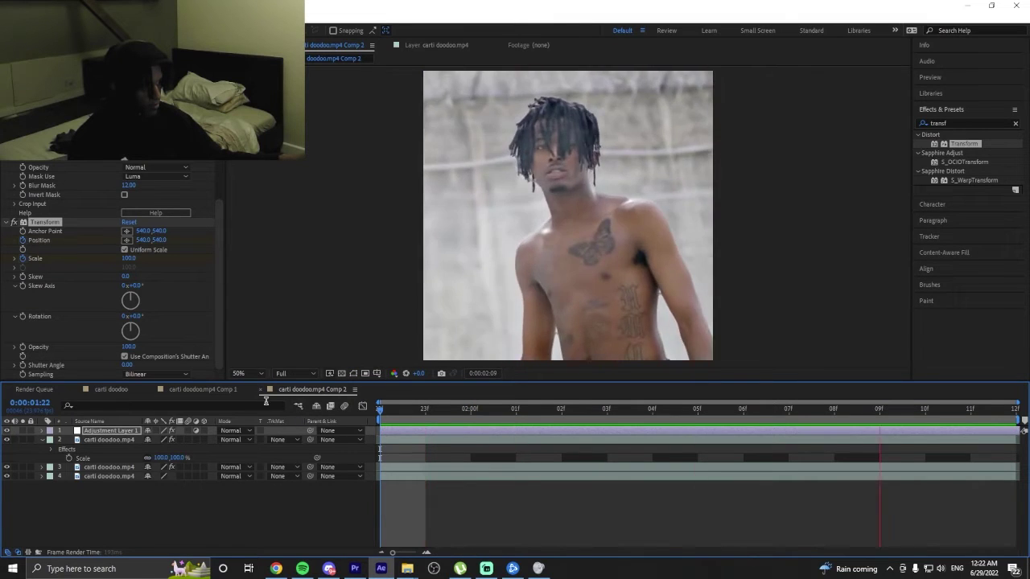
key(space)
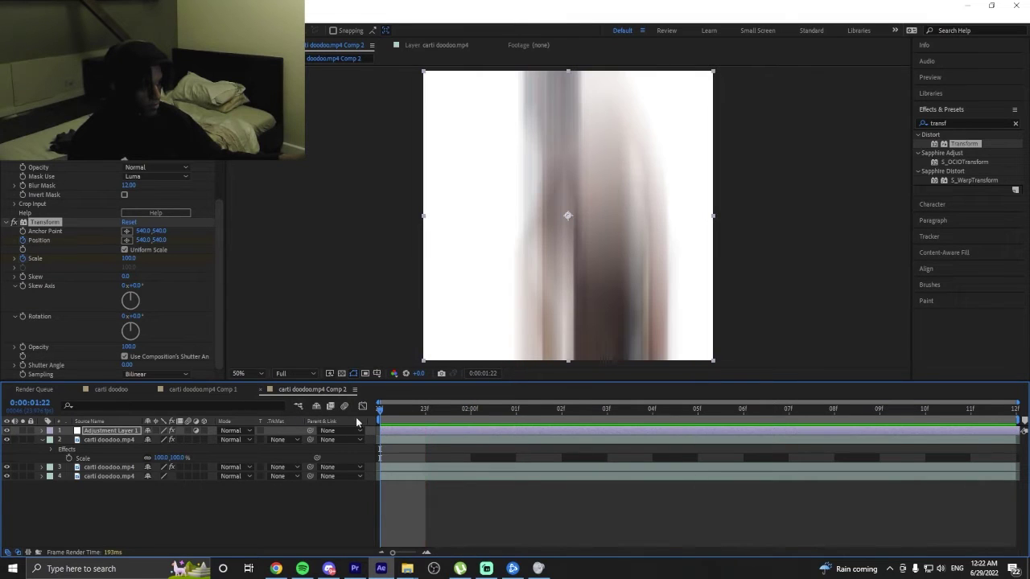
Preview the edited clips in the main carti doodoo composition, starting from around one second.
click(113, 389)
click(450, 416)
key(space)
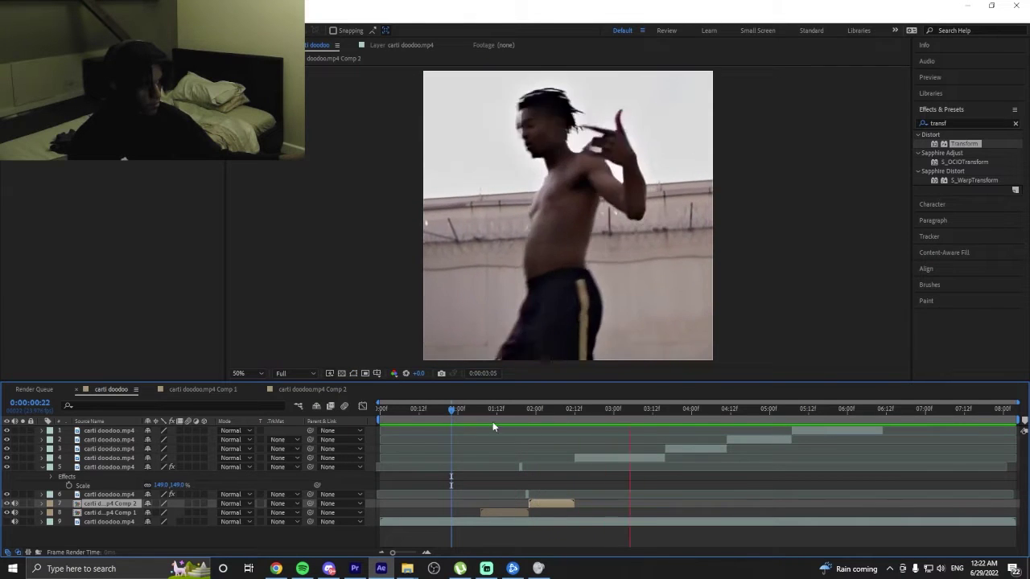
click(460, 413)
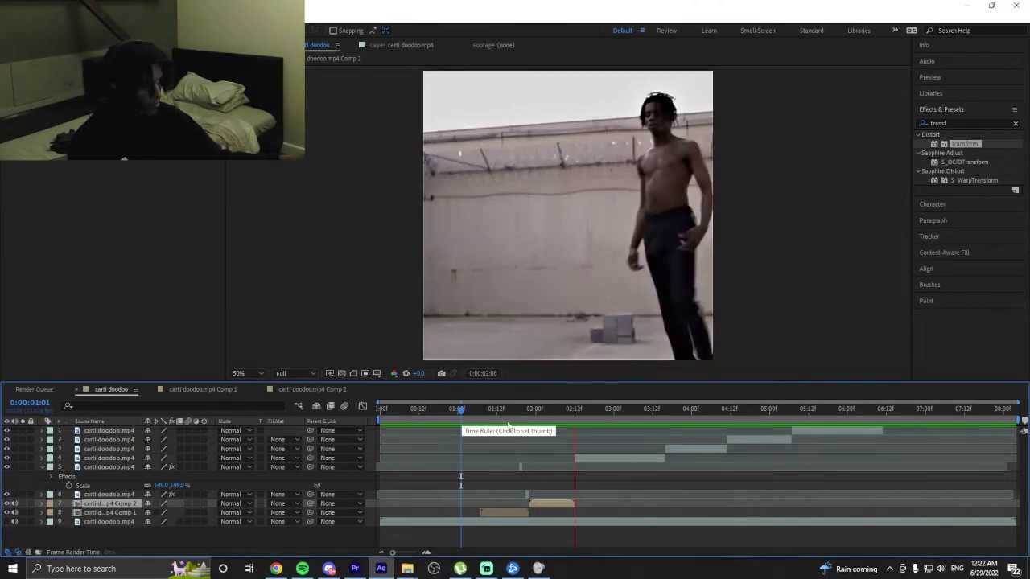
click(536, 425)
click(444, 425)
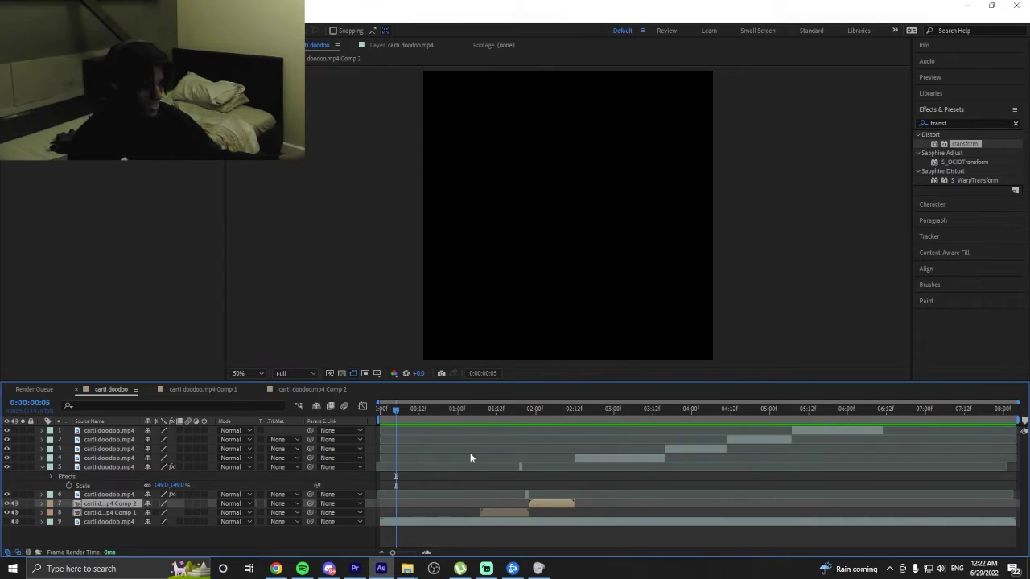
Add a new adjustment layer above all clips in the carti doodoo composition.
click(132, 429)
right_click(374, 430)
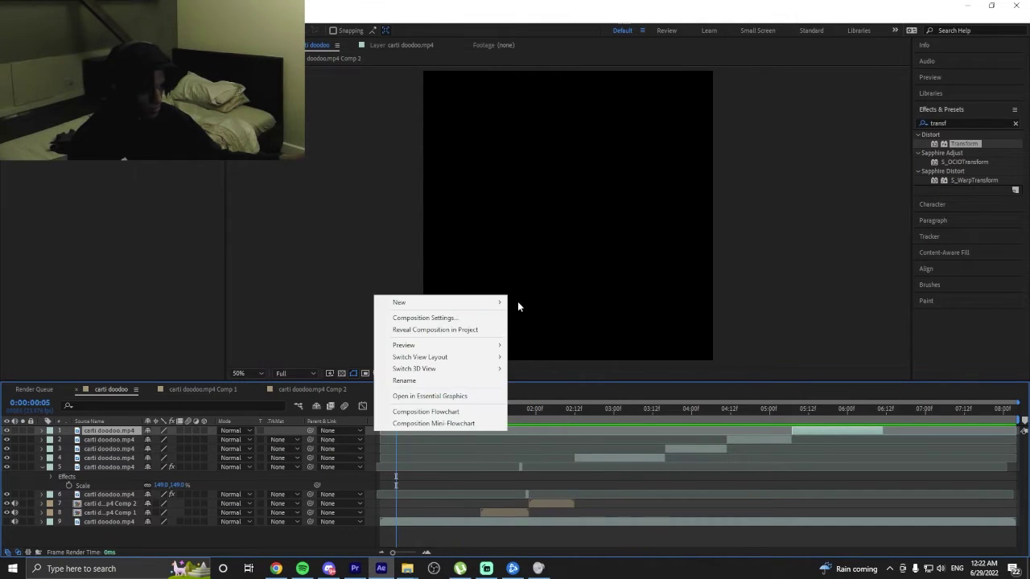
mouse_move(483, 302)
click(555, 400)
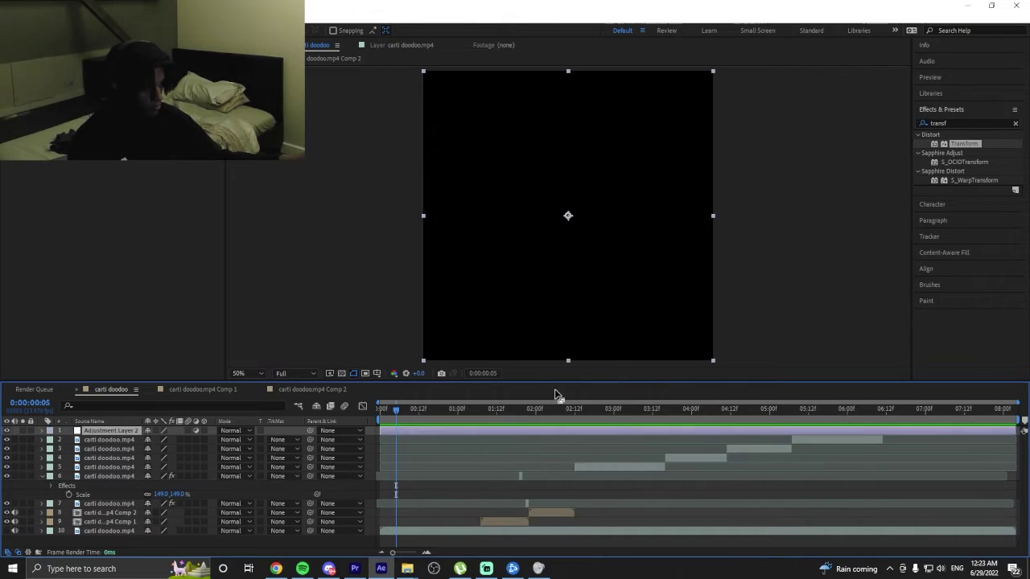
Find the S_Flicker effect by searching for flicker, apply it to the new adjustment layer, and preview it from 0:00:00:20.
click(955, 124)
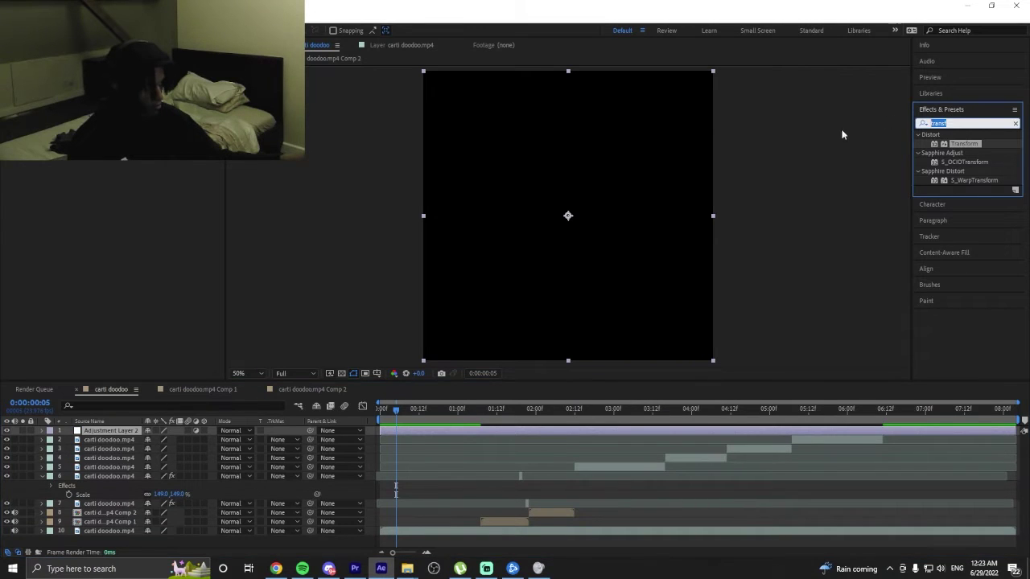
text(flicker)
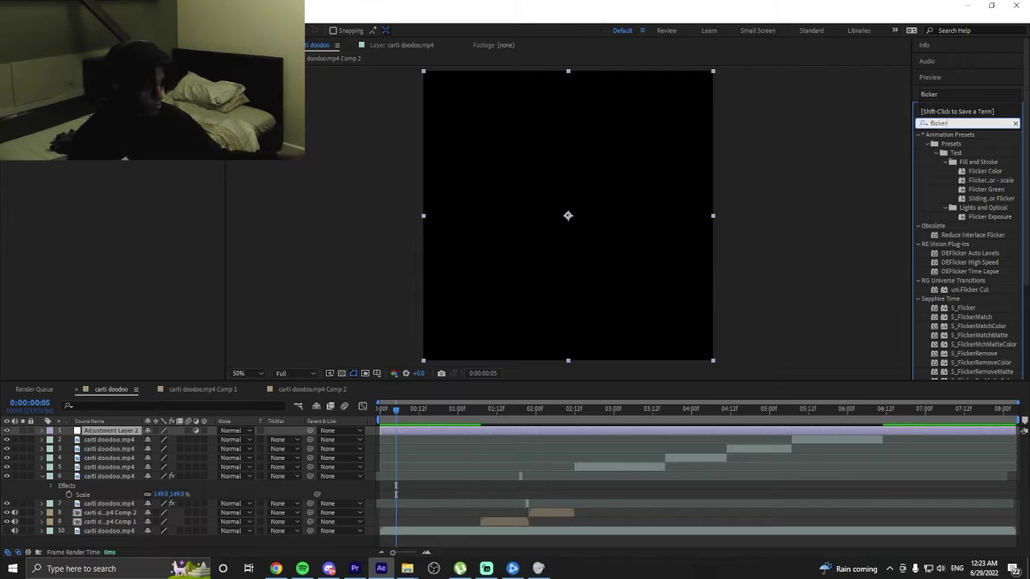
double_click(965, 308)
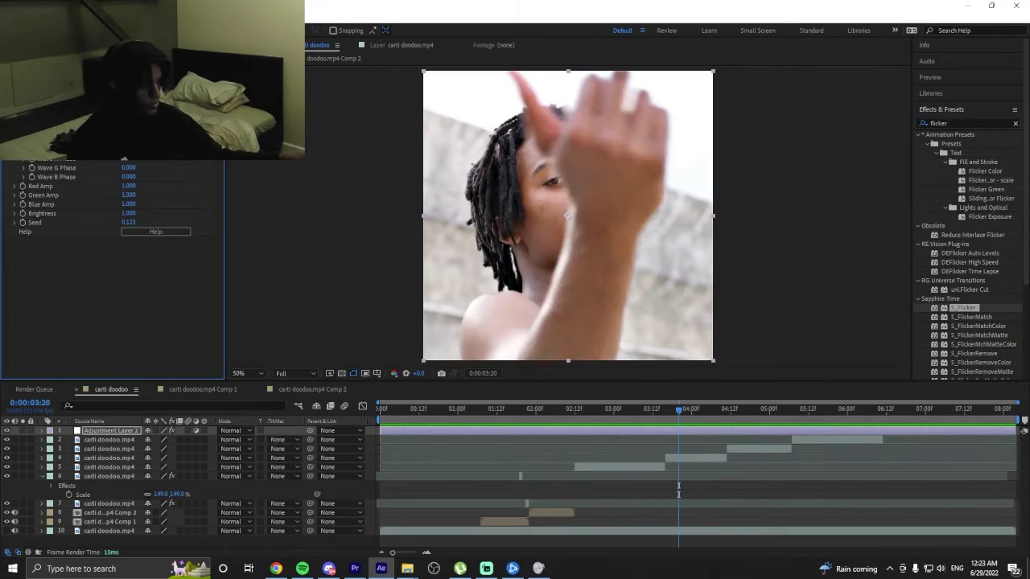
click(446, 412)
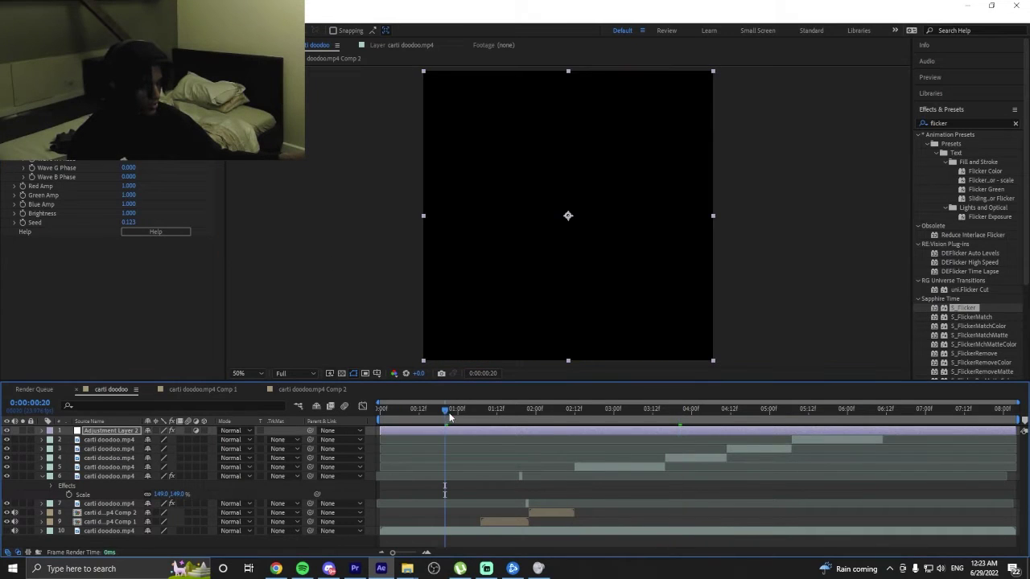
key(space)
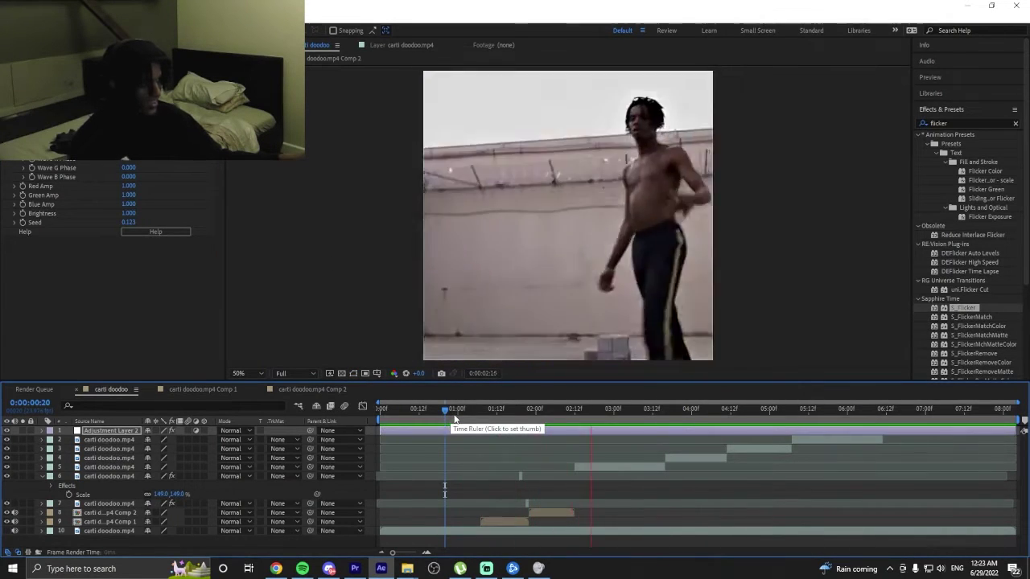
key(space)
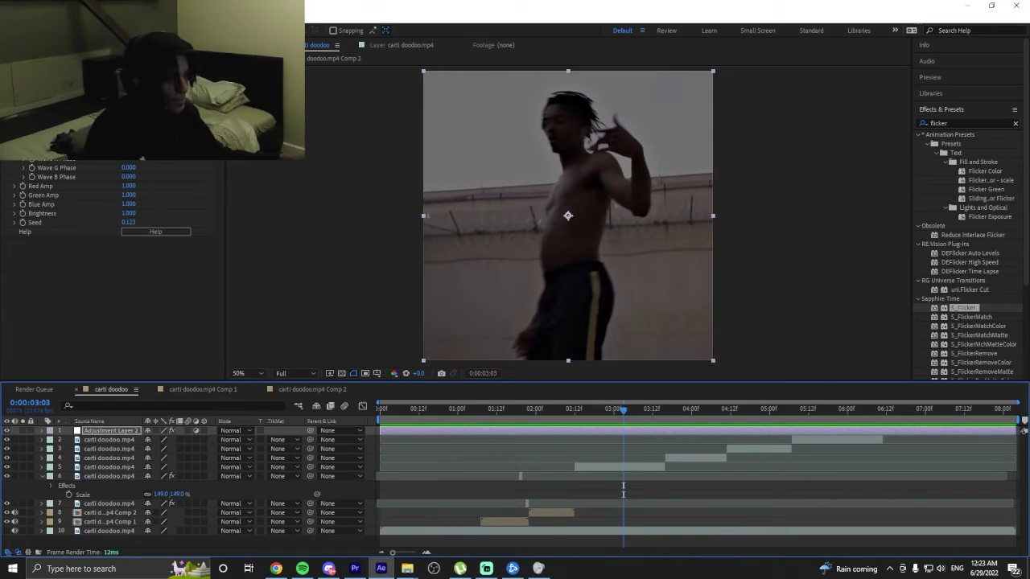
Adjust the strength of the S_Flicker effect on the adjustment layer and play the composition back to check it.
click(82, 165)
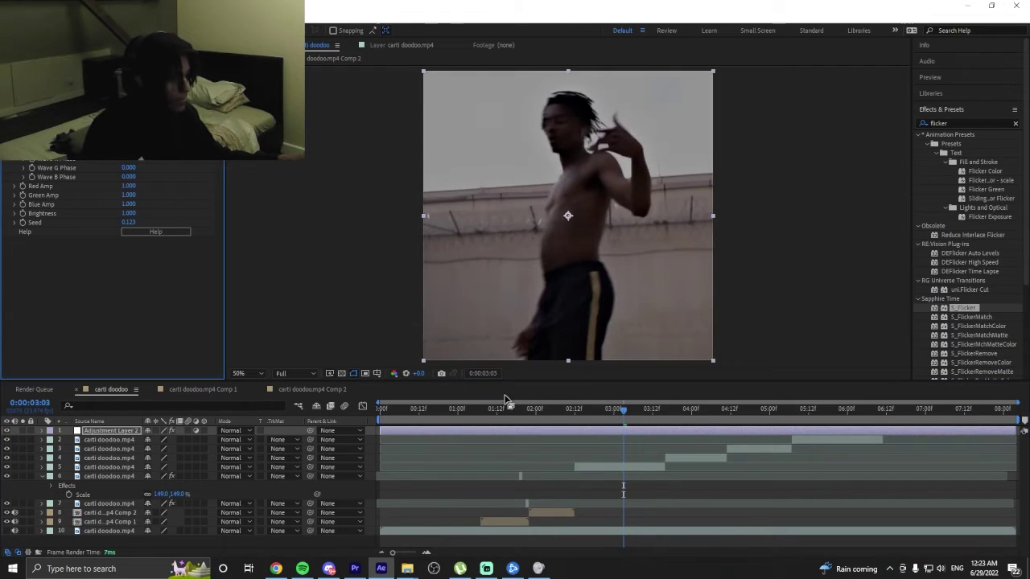
click(449, 410)
key(space)
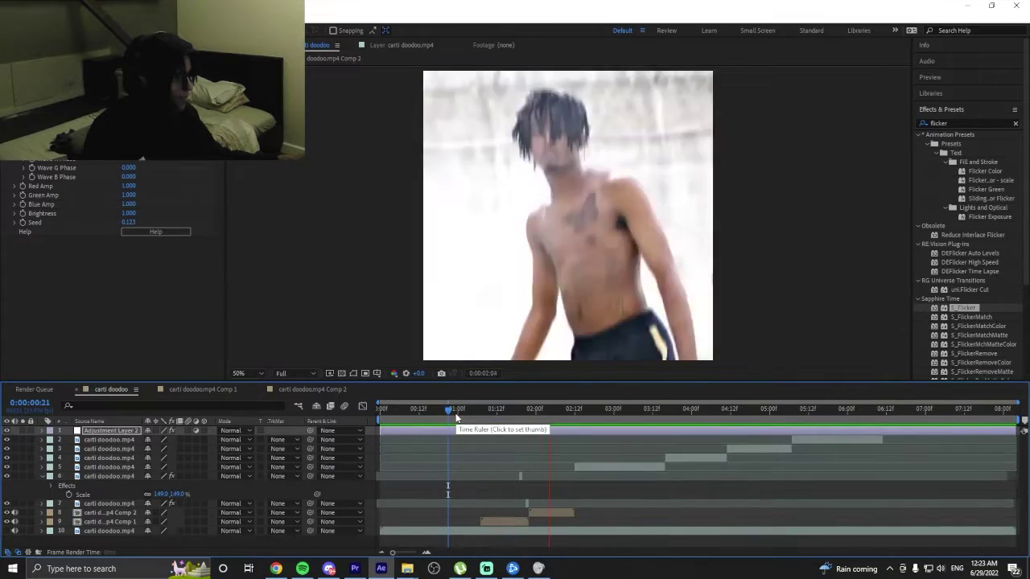
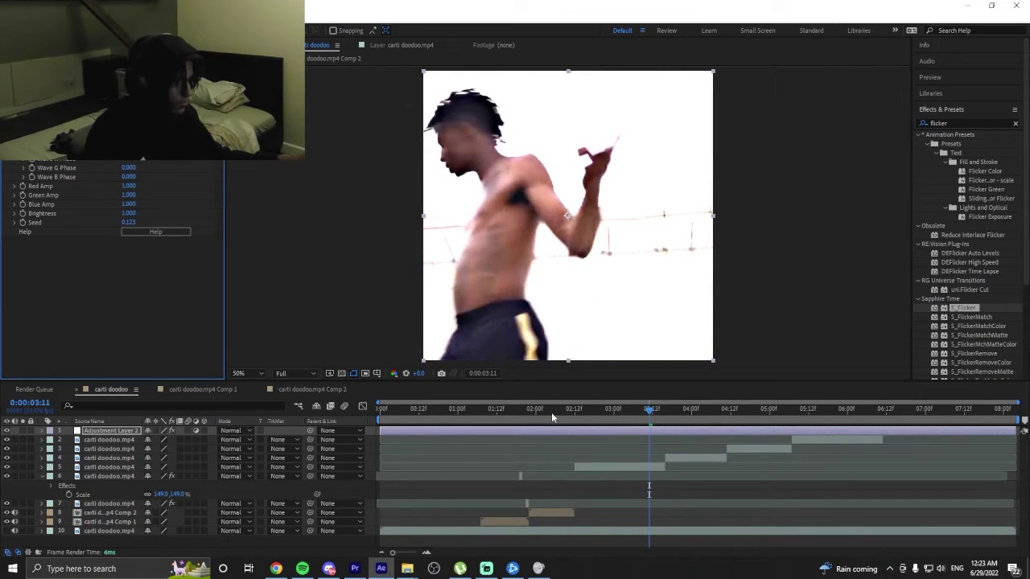
click(450, 412)
key(space)
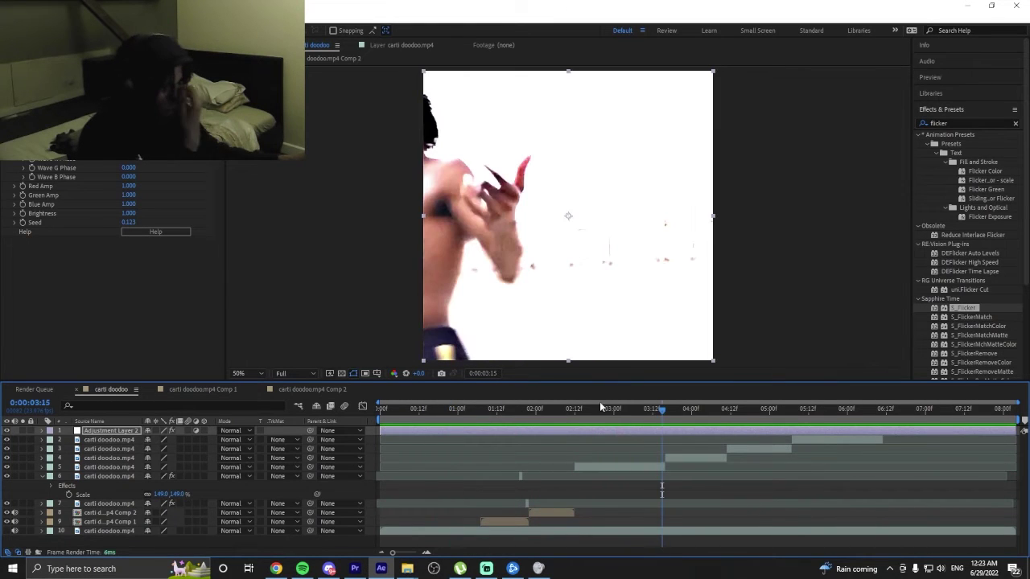
Replay the opening clips several times from around one second to judge the flicker across the edit.
drag(541, 419, 473, 424)
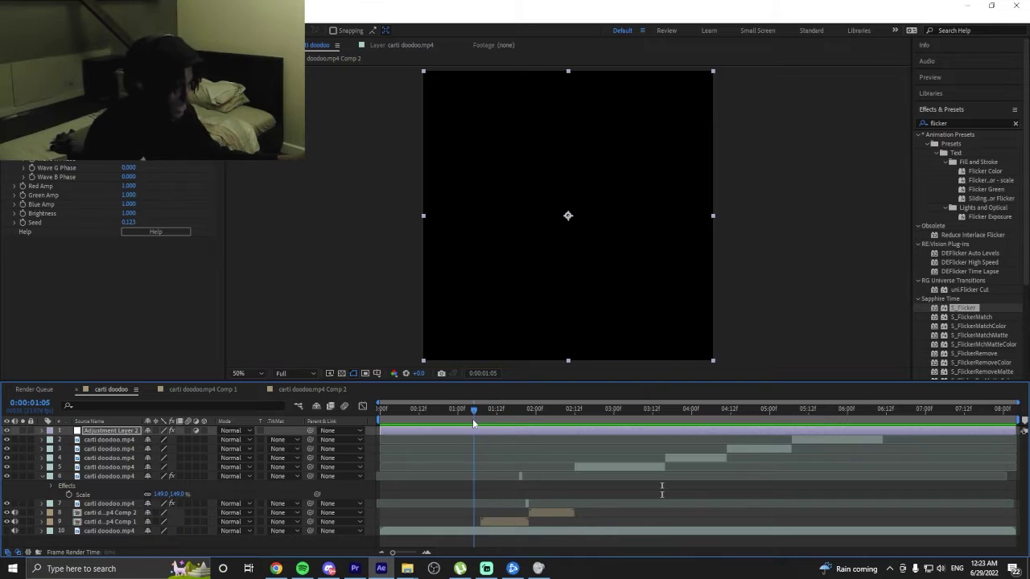
key(space)
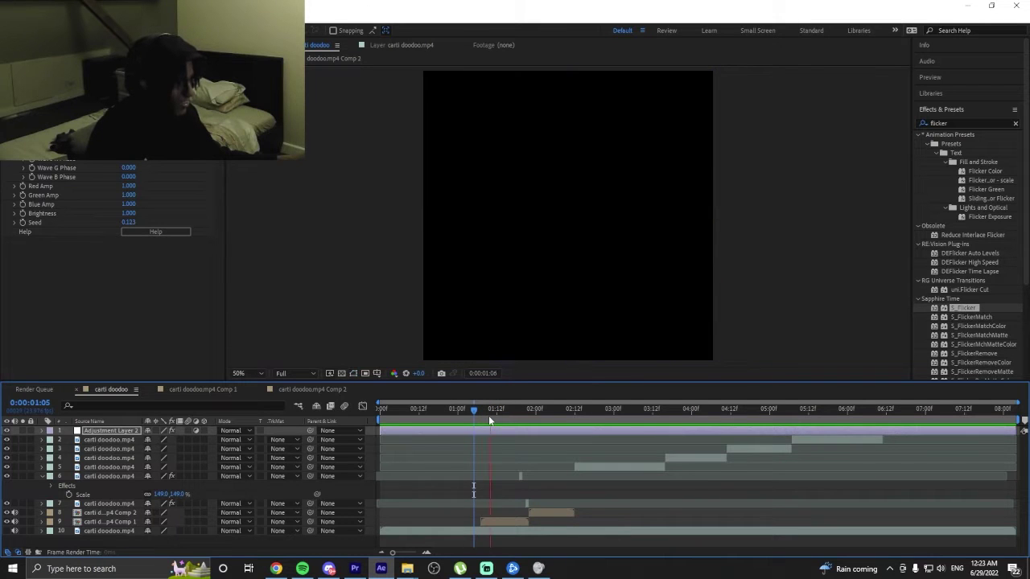
drag(488, 415, 441, 429)
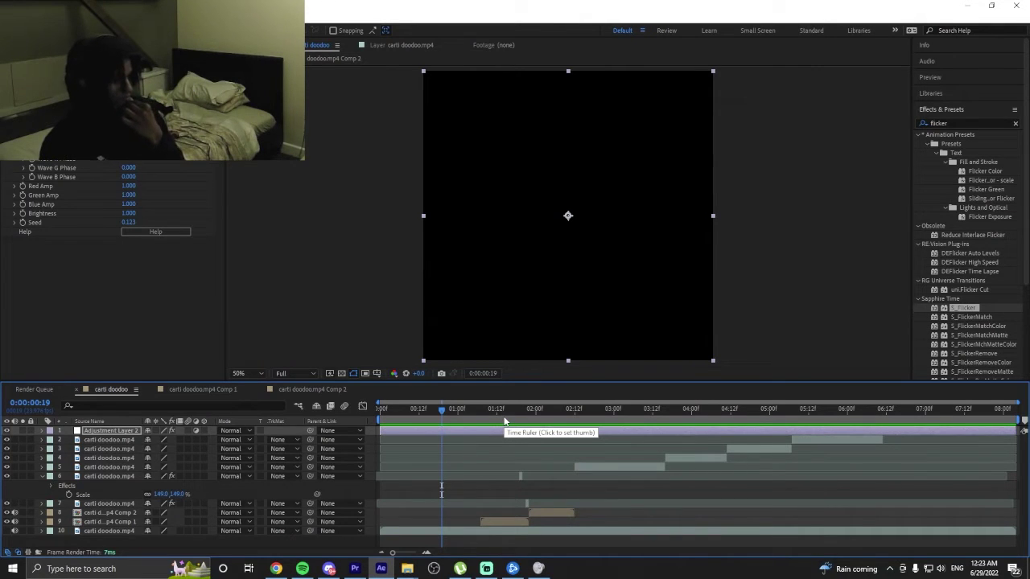
key(space)
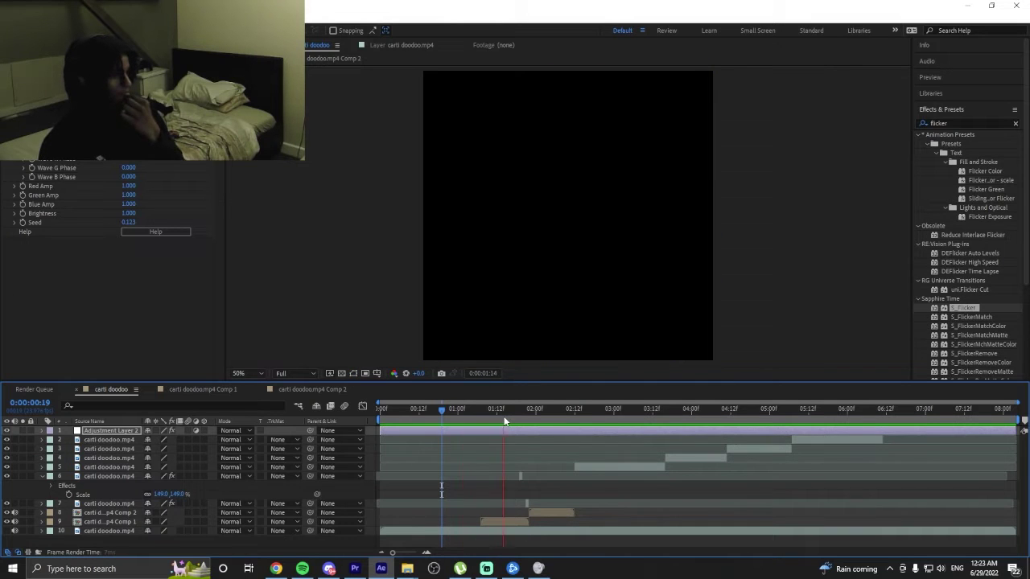
click(459, 421)
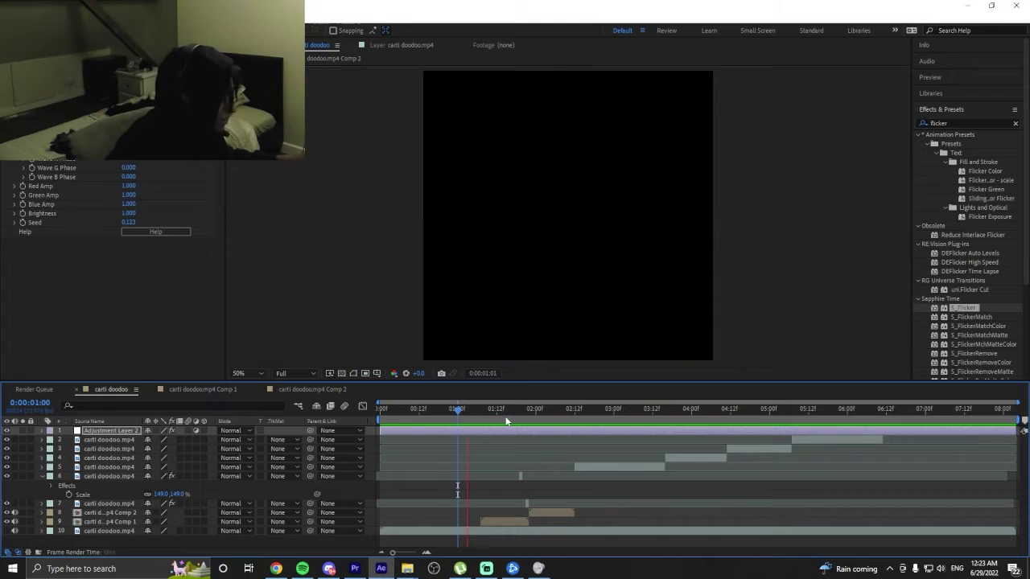
drag(507, 420, 434, 418)
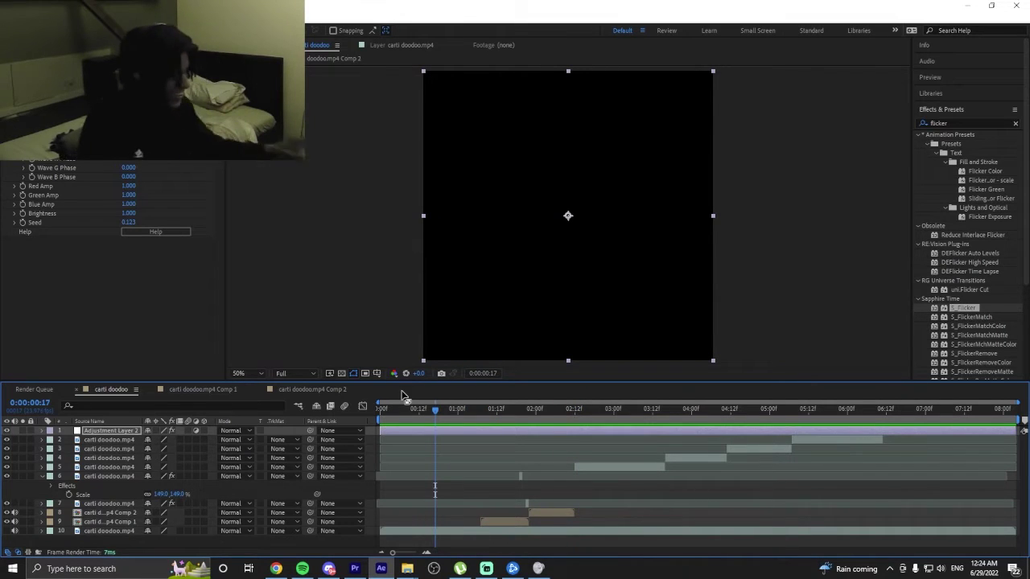
key(space)
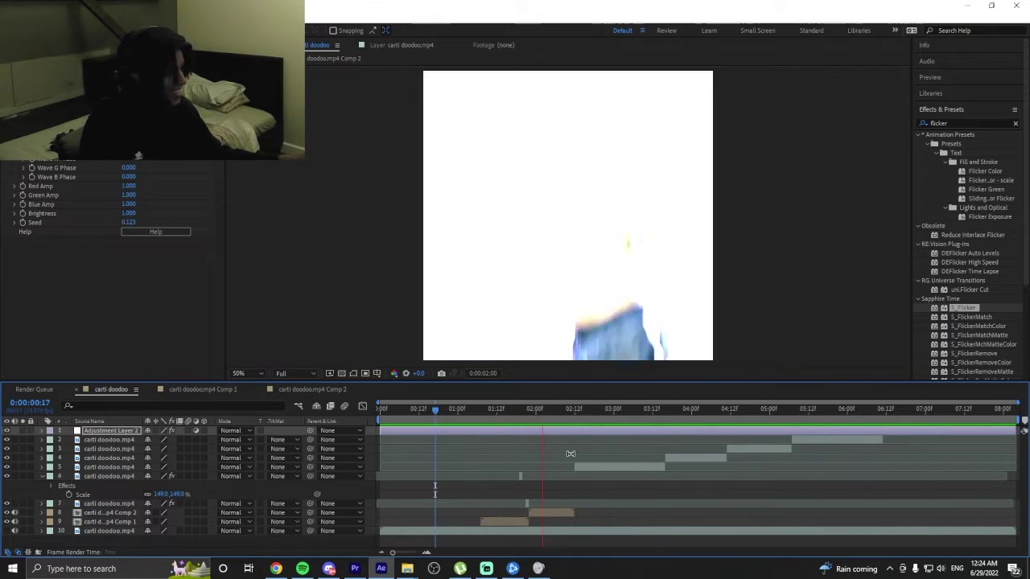
Switch to Chrome, search YouTube for "rip", play the opening of the Playboi Carti - R.I.P. video as reference, and return to After Effects.
click(276, 568)
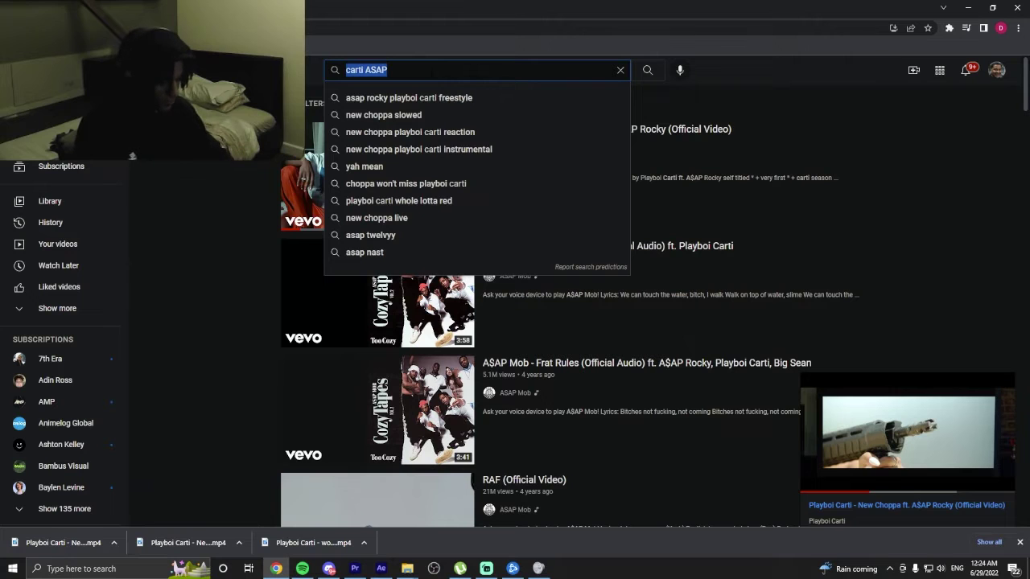
text(rip)
key(Return)
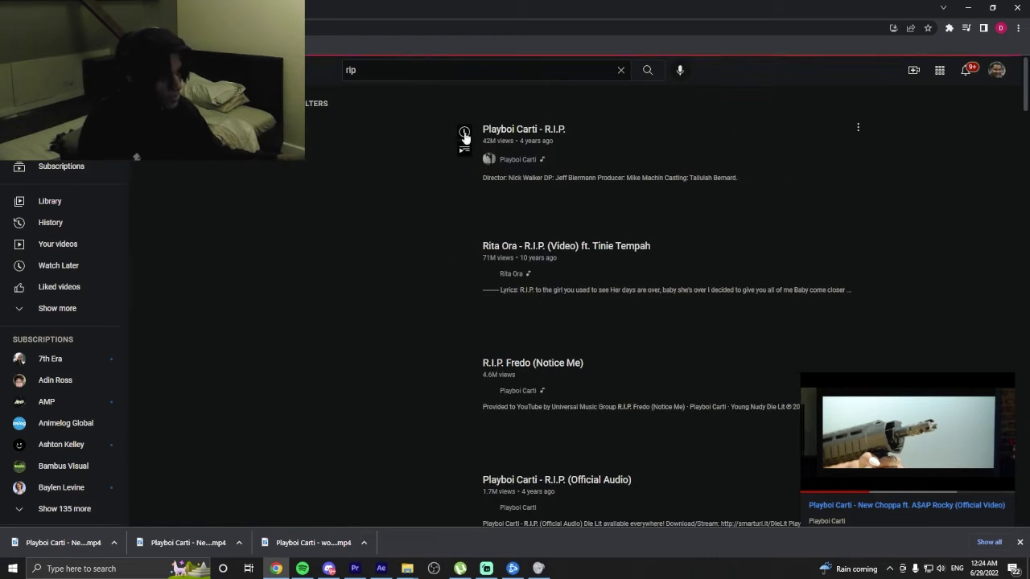
click(416, 188)
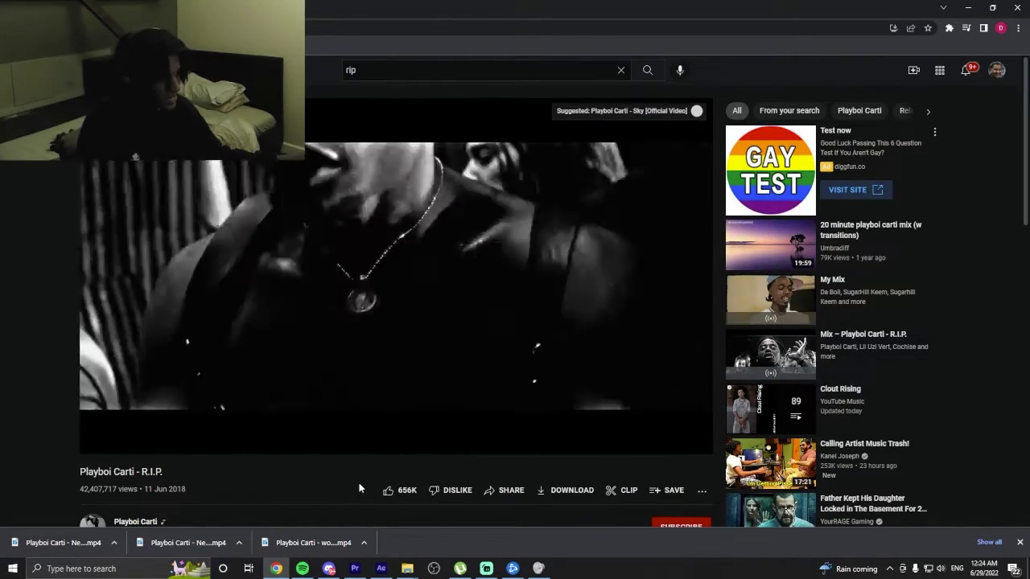
click(421, 364)
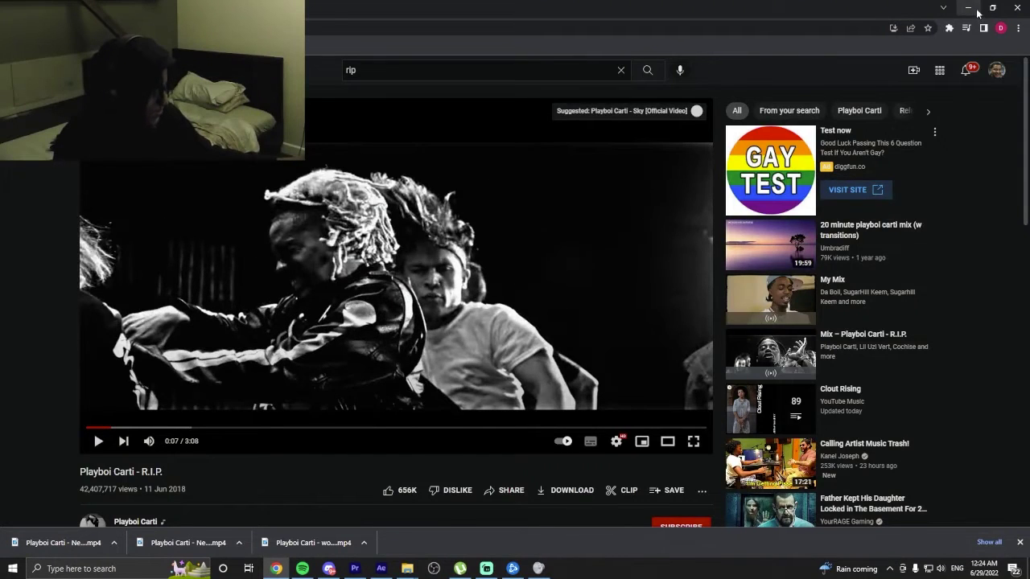
click(968, 8)
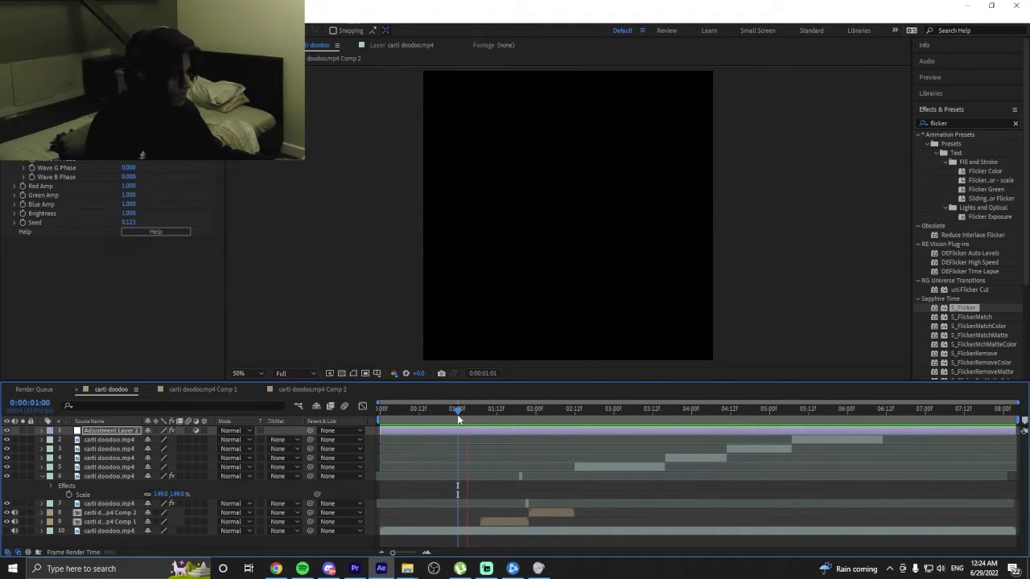
Add an S_Flicker Amplitude keyframe on the adjustment layer at 0:00:02:12, where the fifth layer's clip begins, and reveal the keyframed property.
key(k)
drag(501, 419, 627, 414)
drag(529, 417, 576, 425)
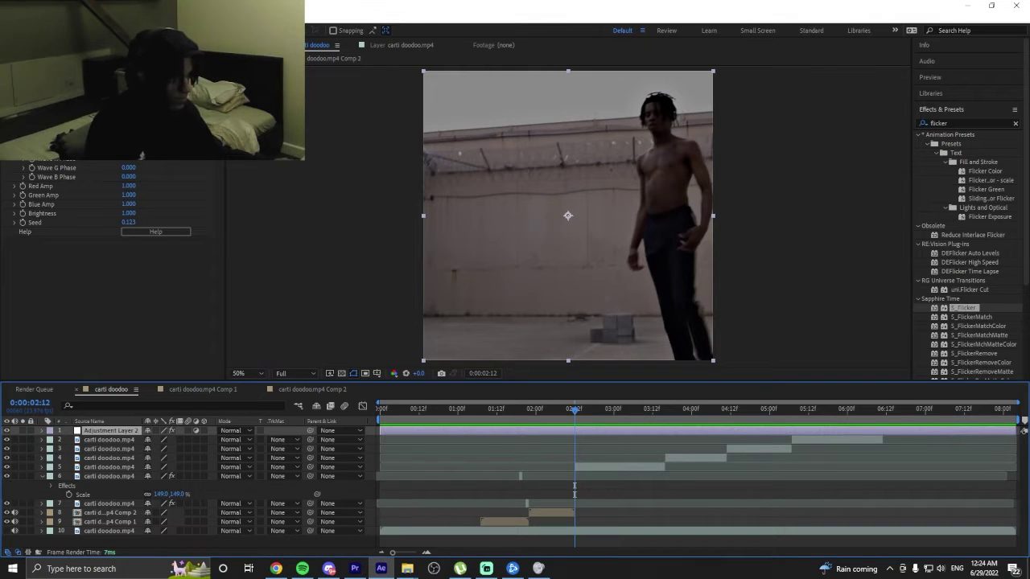
key(F3)
key(u)
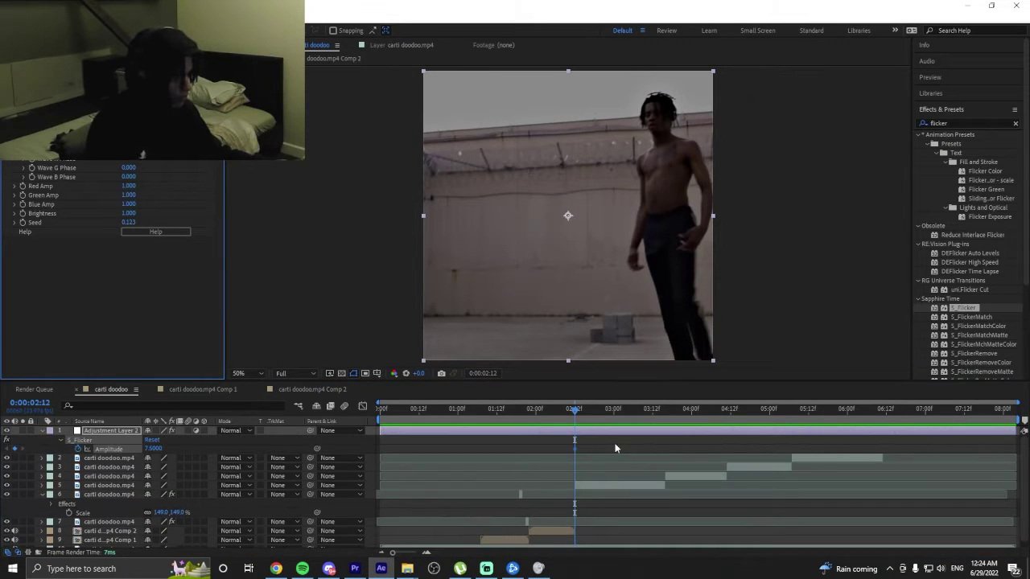
Keyframe the S_Flicker Amplitude to 0 at 0:00:03:08.
key(shift+Page_Down)
key(shift+Page_Down)
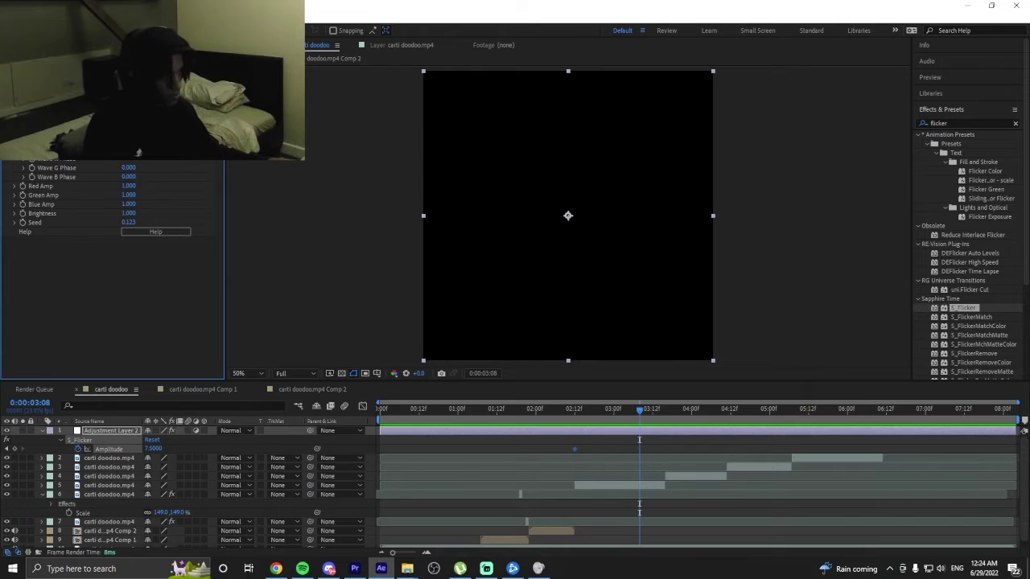
click(153, 449)
text(0)
key(Return)
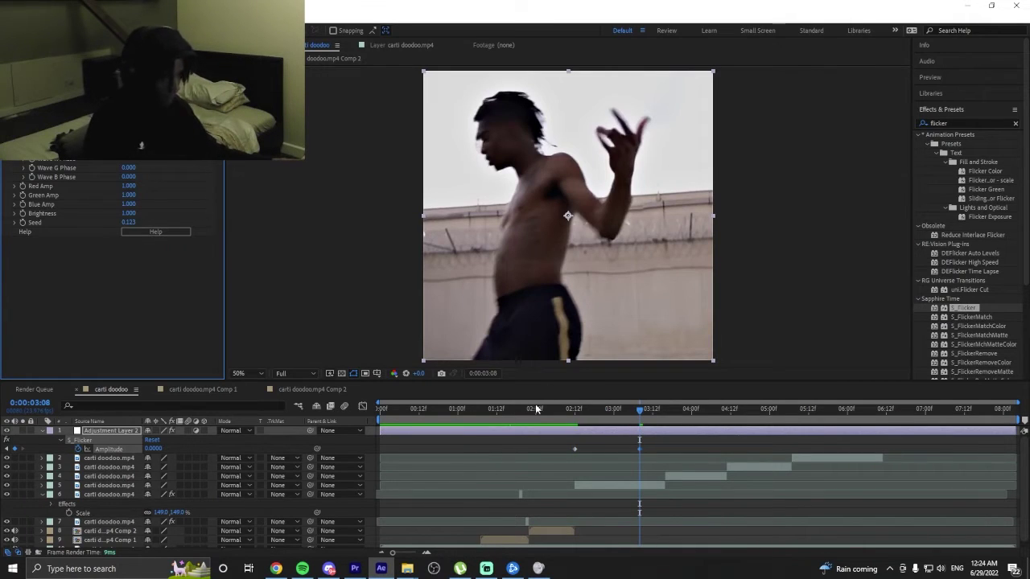
Create a white solid directly above the bottom carti doodoo.mp4 layer and play the composition from the start.
click(346, 406)
key(Home)
scroll(479, 483, down, 1)
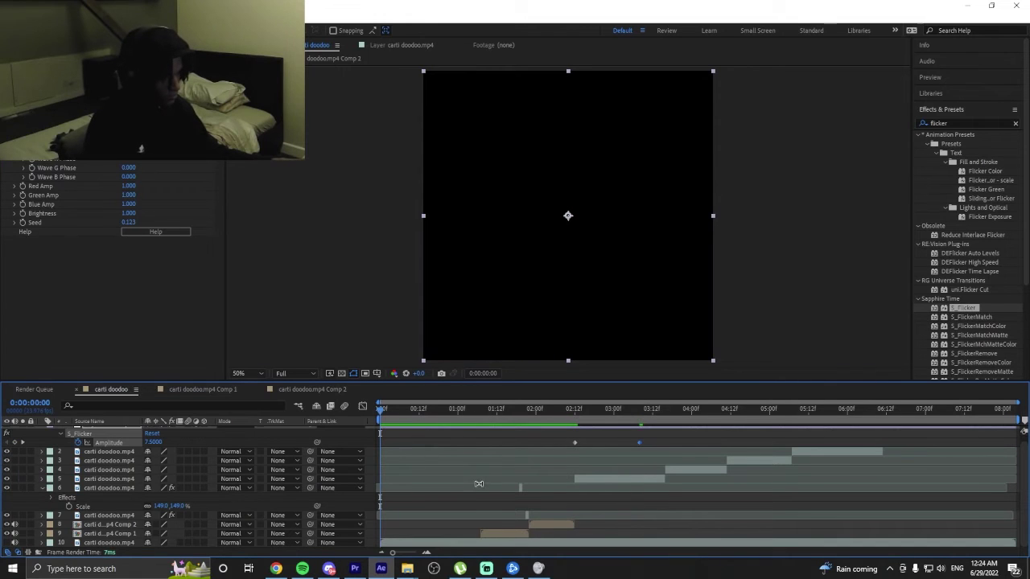
click(391, 548)
right_click(375, 547)
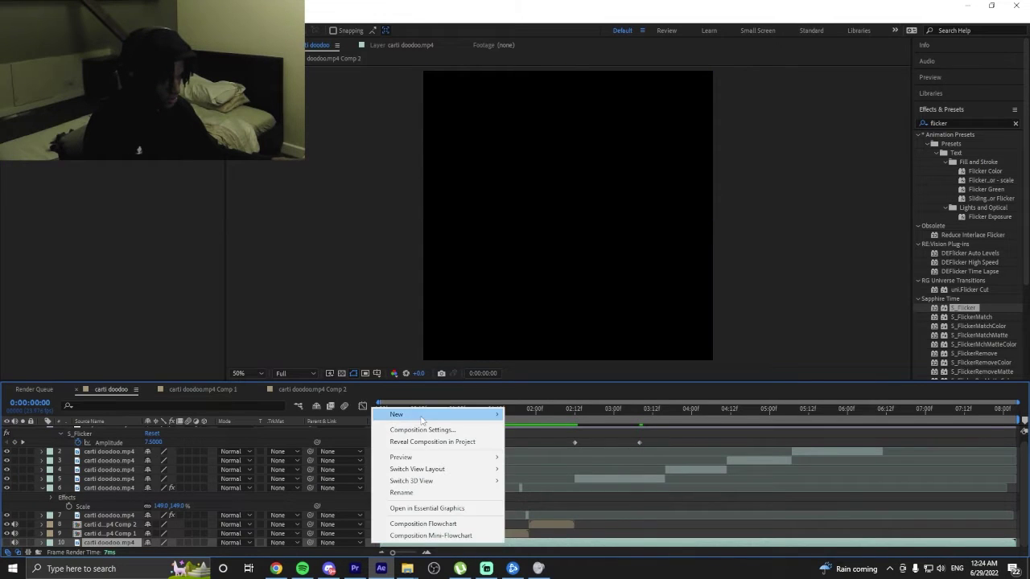
mouse_move(451, 414)
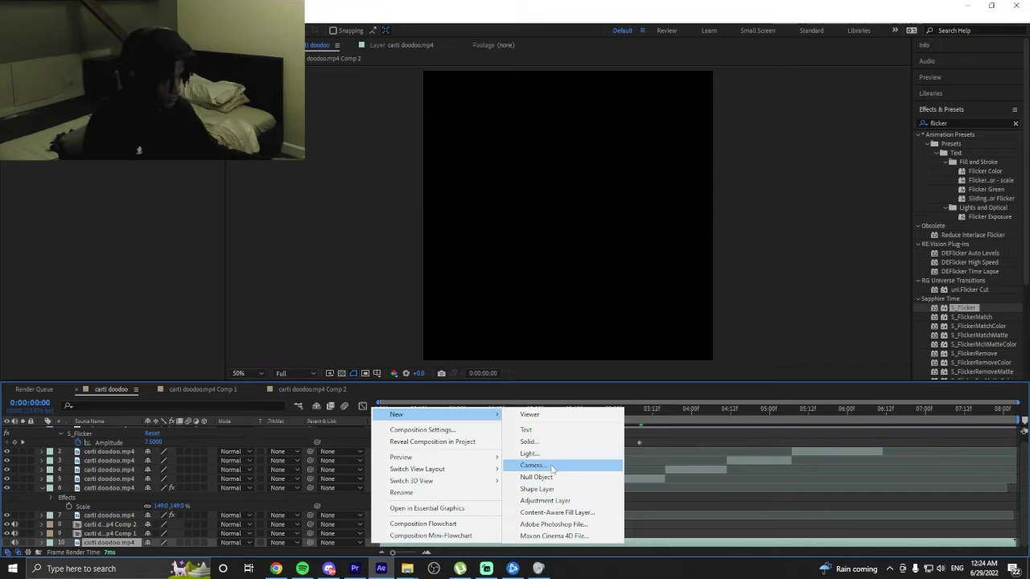
click(528, 442)
click(553, 379)
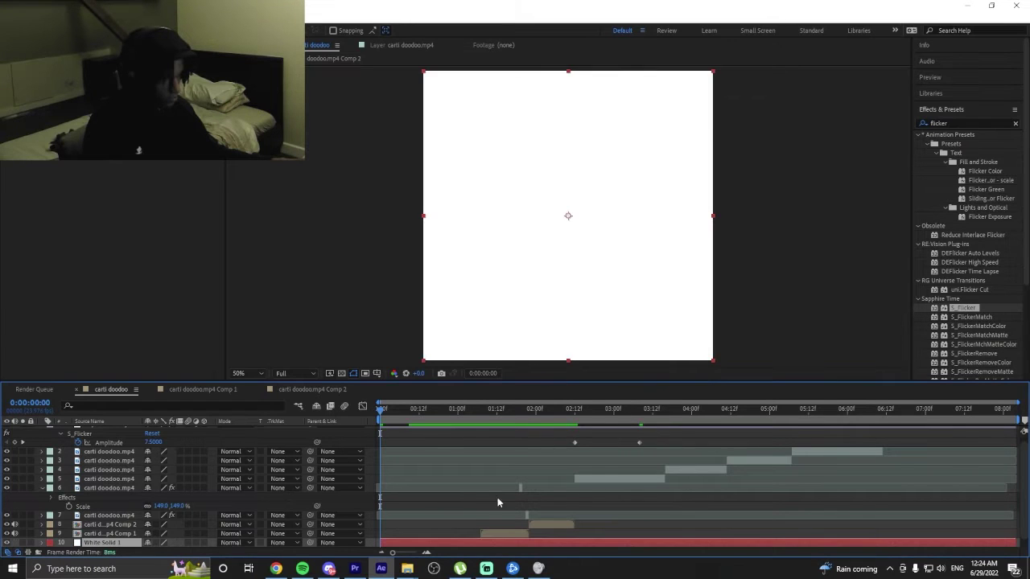
key(space)
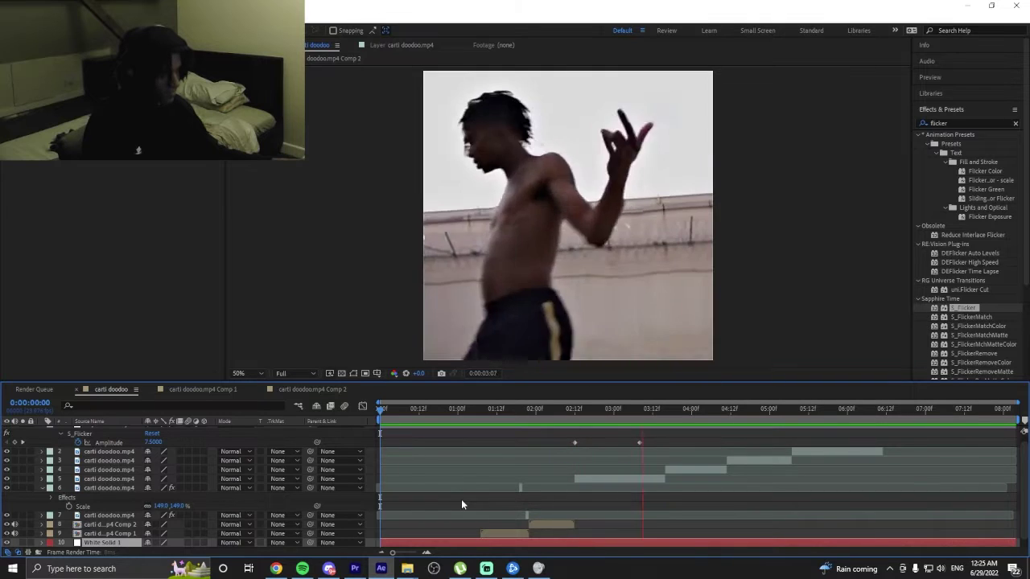
key(space)
Ease both S_Flicker Amplitude keyframes and reshape their value graph to fall steeply from the first and level out toward the second.
key(ctrl+alt+y)
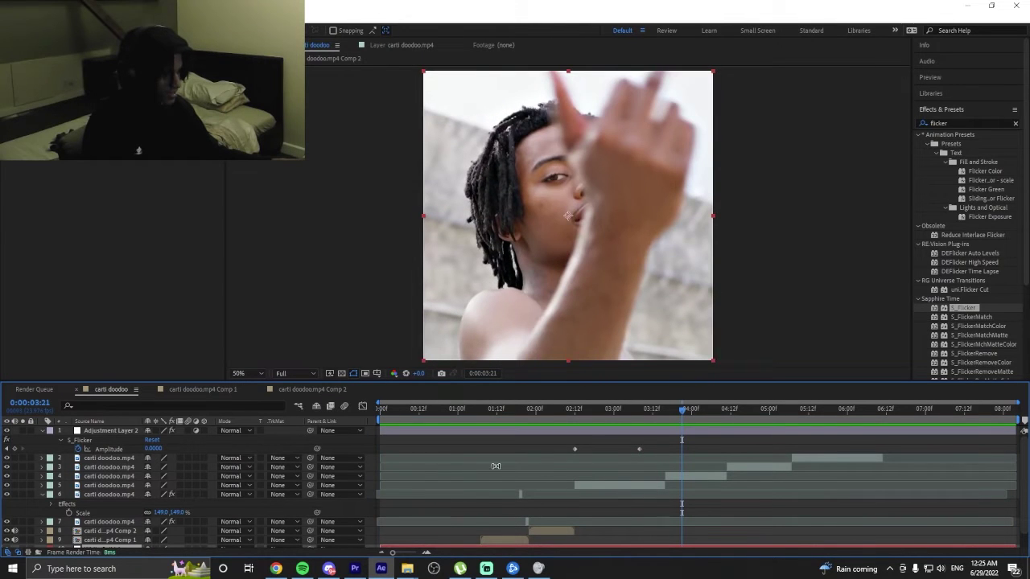
click(113, 449)
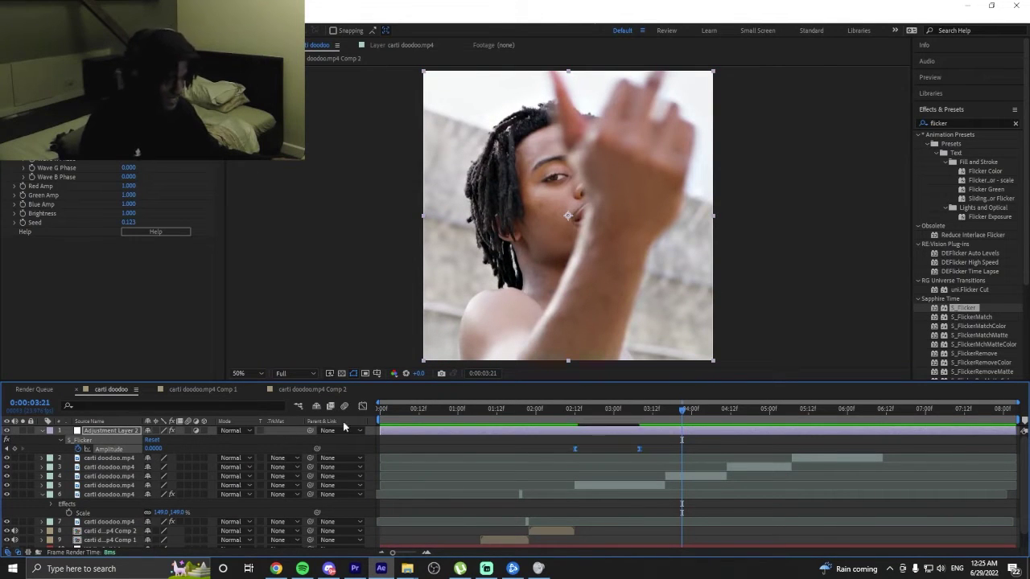
click(362, 407)
click(591, 541)
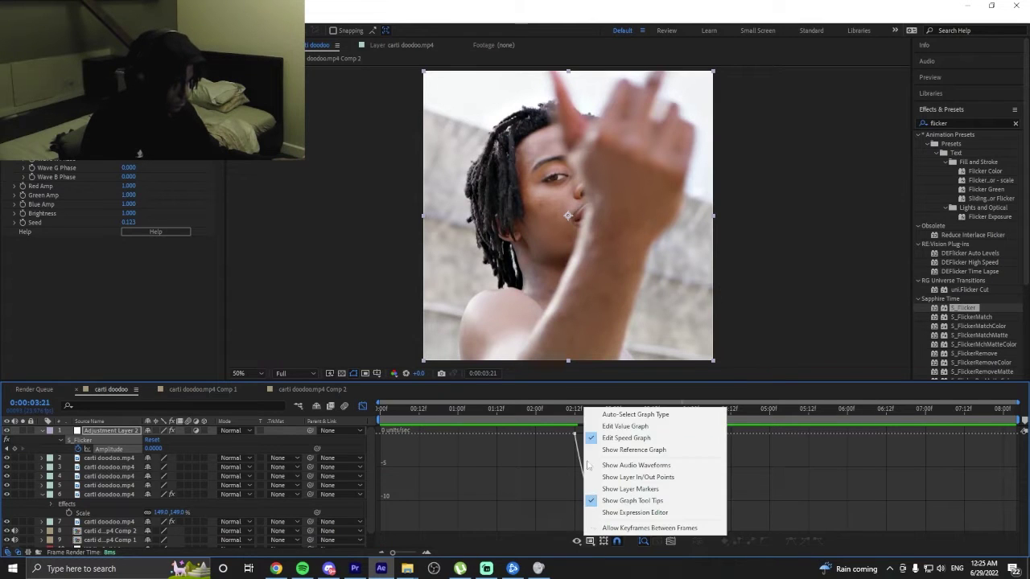
click(608, 426)
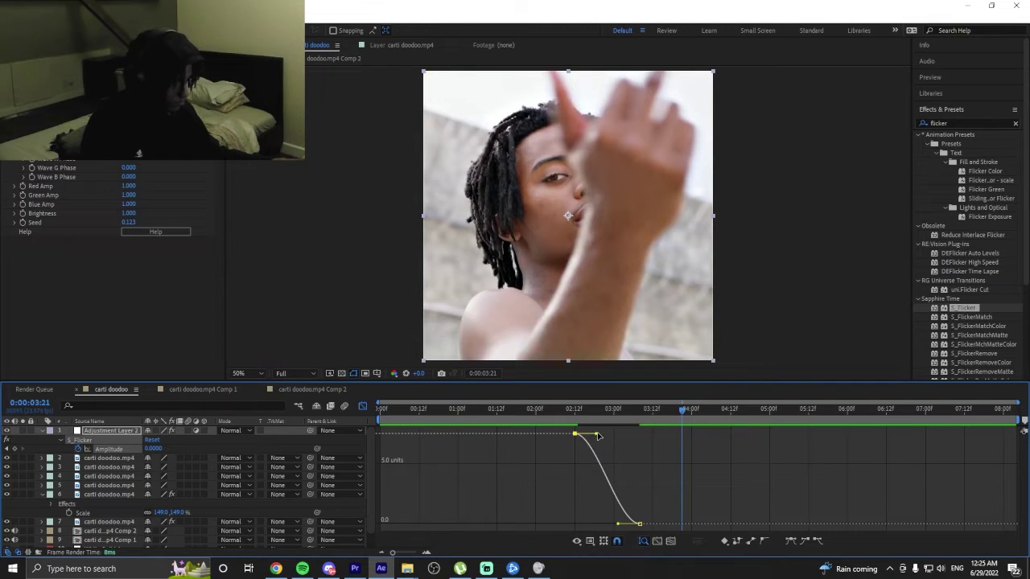
drag(596, 435, 561, 496)
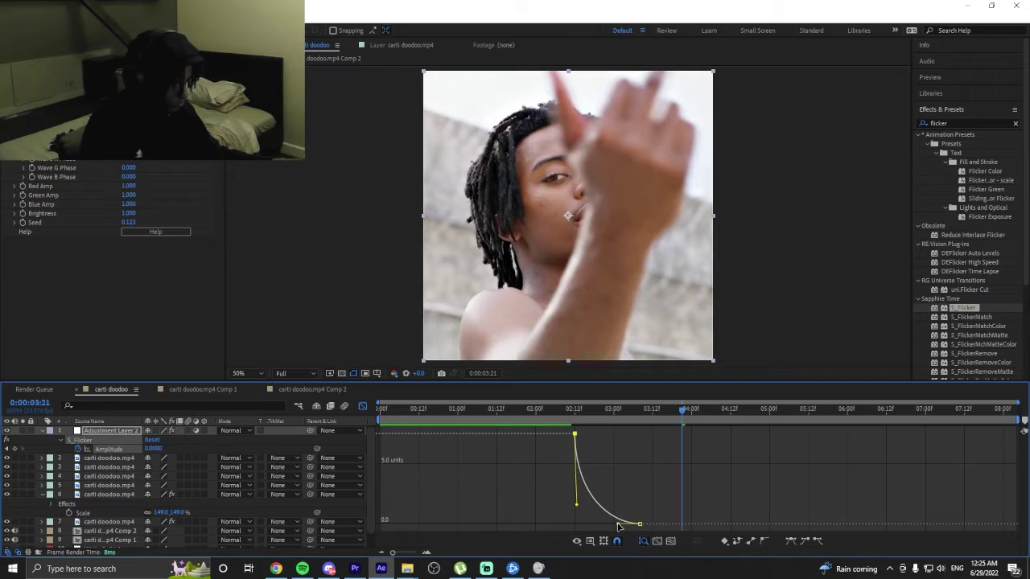
drag(618, 526, 585, 526)
Play the composition back to check the eased flicker fade and return to the layer view of the timeline.
click(558, 416)
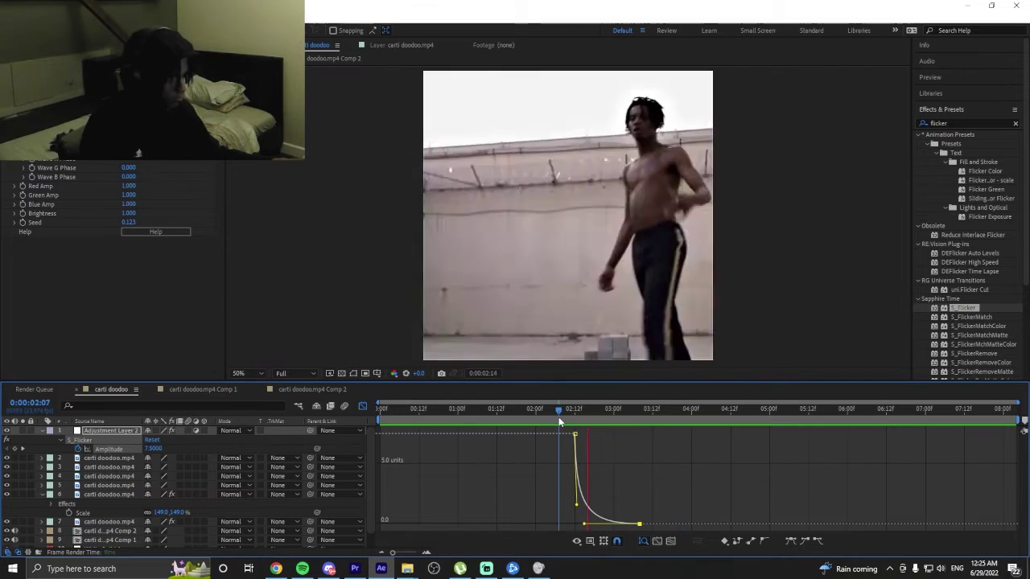
click(528, 416)
key(space)
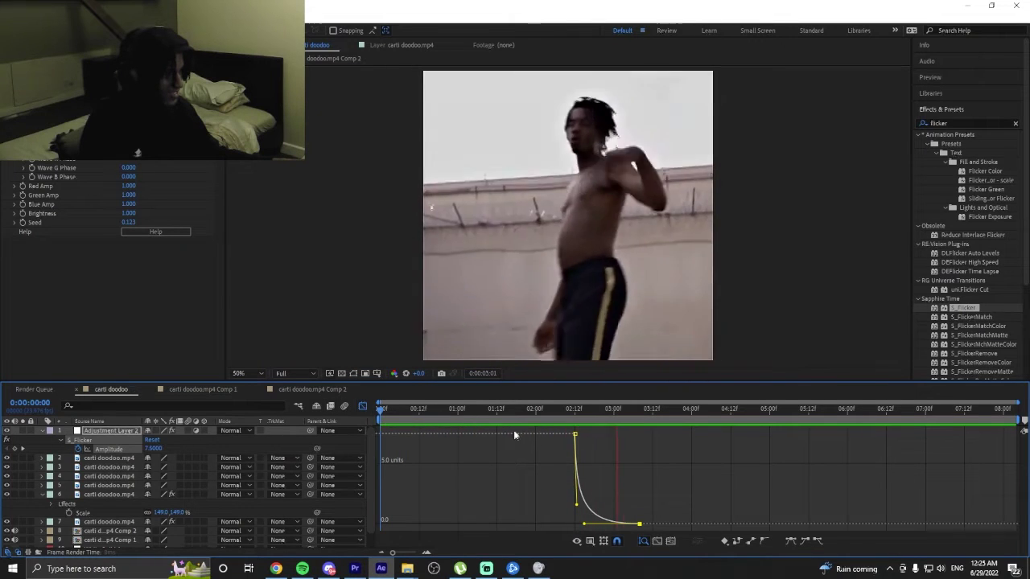
click(364, 407)
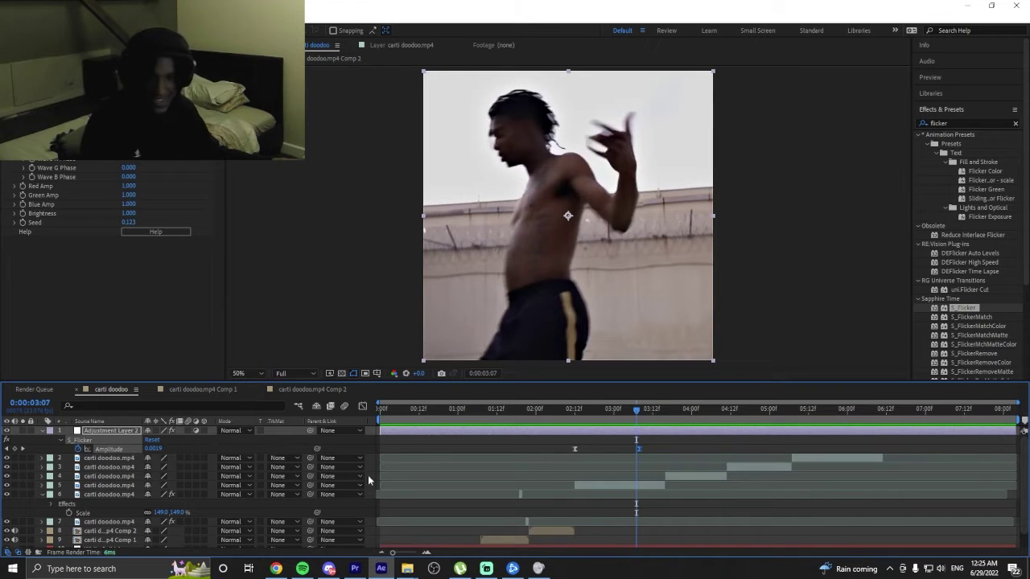
Pre-compose the clip starting at 0:00:02:12 as carti doodoo.mp4 Comp 3, moving all attributes into it, and open the new composition.
click(586, 408)
click(577, 402)
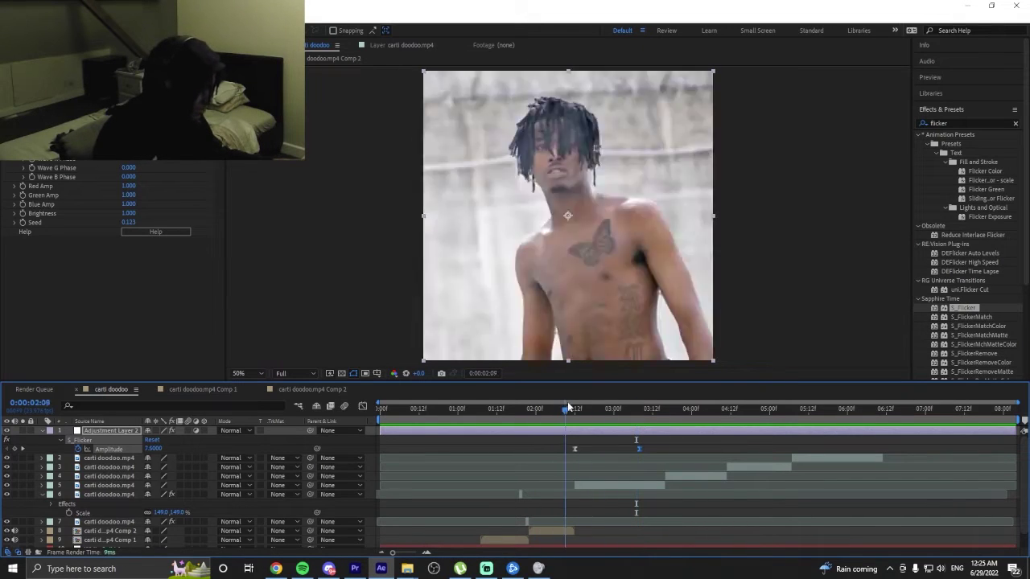
click(615, 487)
right_click(615, 487)
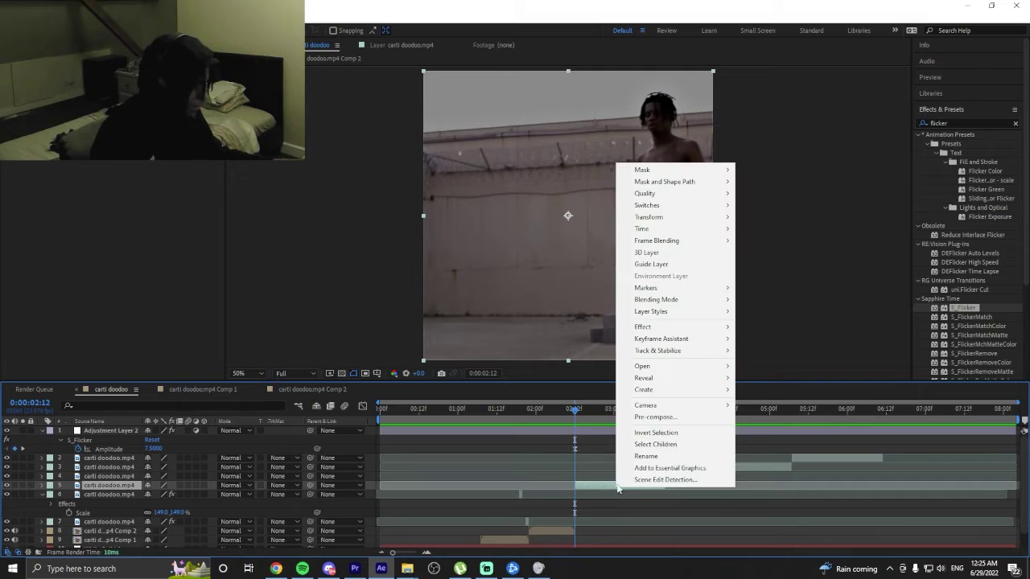
click(651, 418)
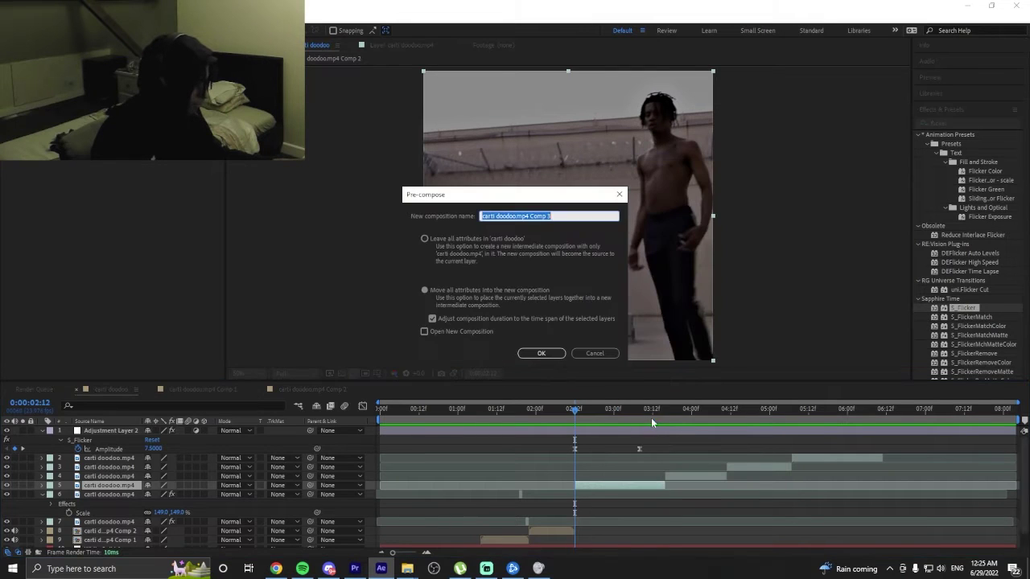
click(541, 354)
double_click(519, 441)
Duplicate the carti doodoo.mp4 layer inside carti doodoo.mp4 Comp 3.
click(455, 430)
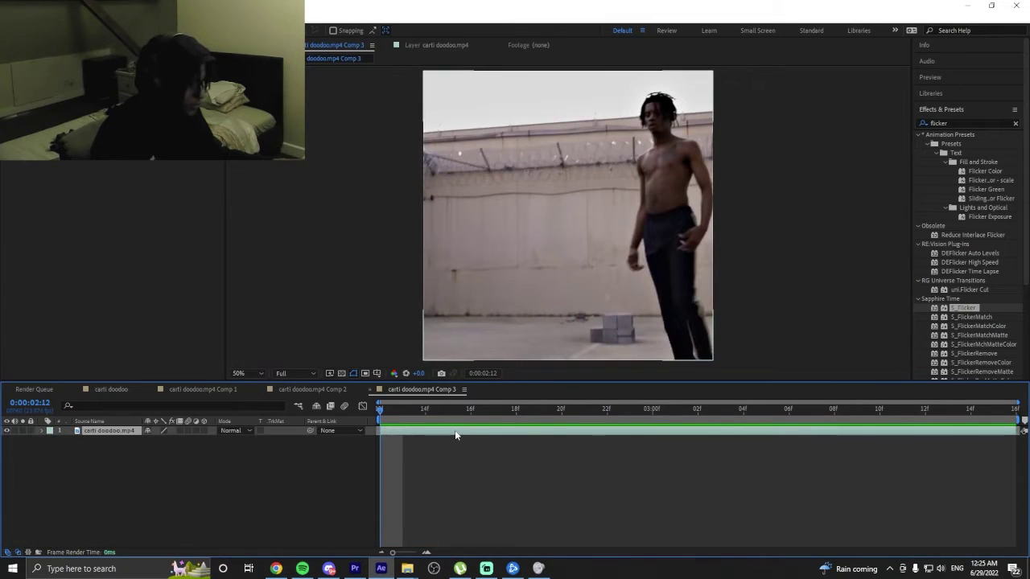
key(ctrl+d)
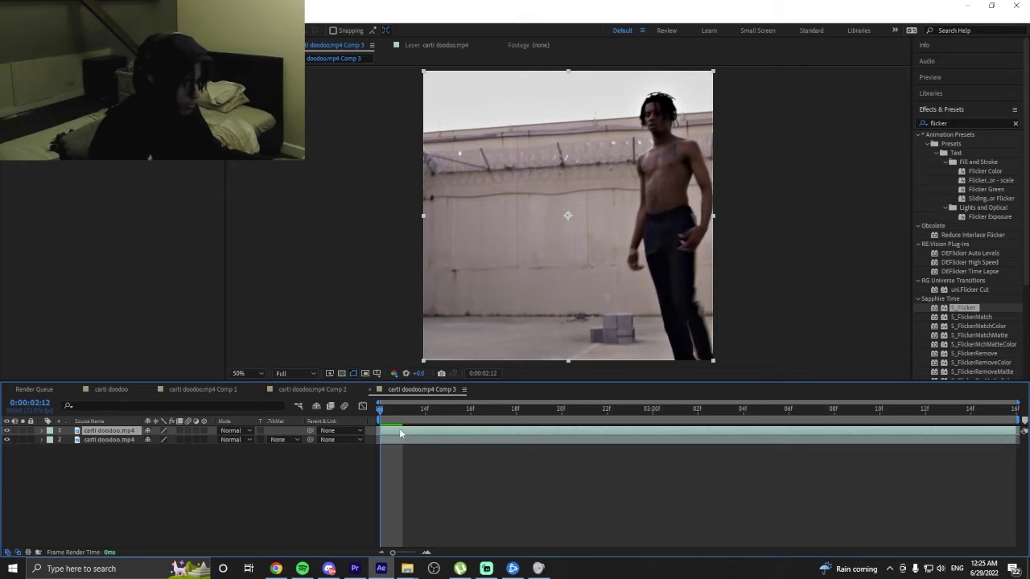
drag(400, 434, 404, 433)
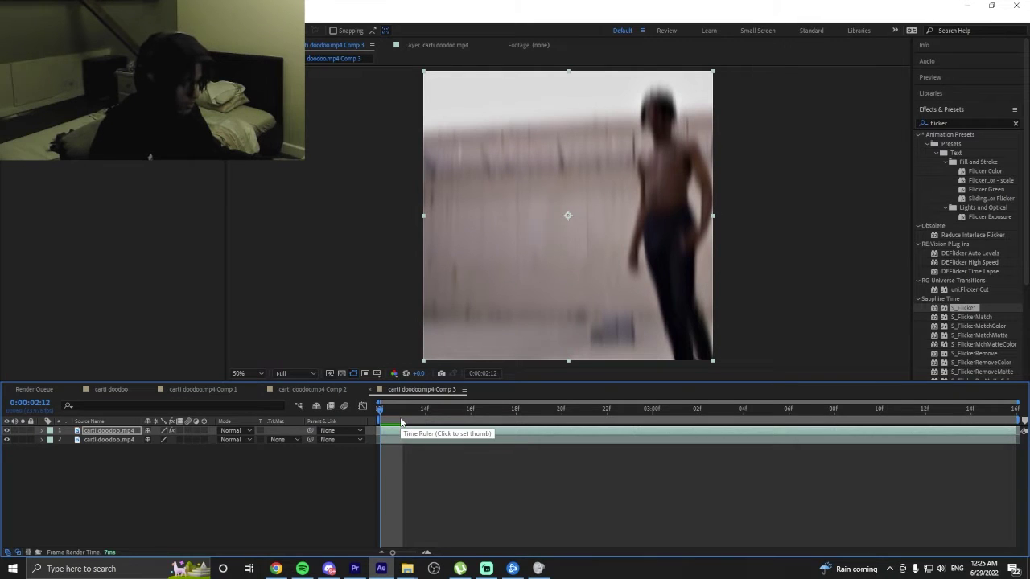
Copy Adjustment Layer 1 with its effects from carti doodoo.mp4 Comp 2 into Comp 3, starting at 0:00:02:12, and preview it.
click(312, 389)
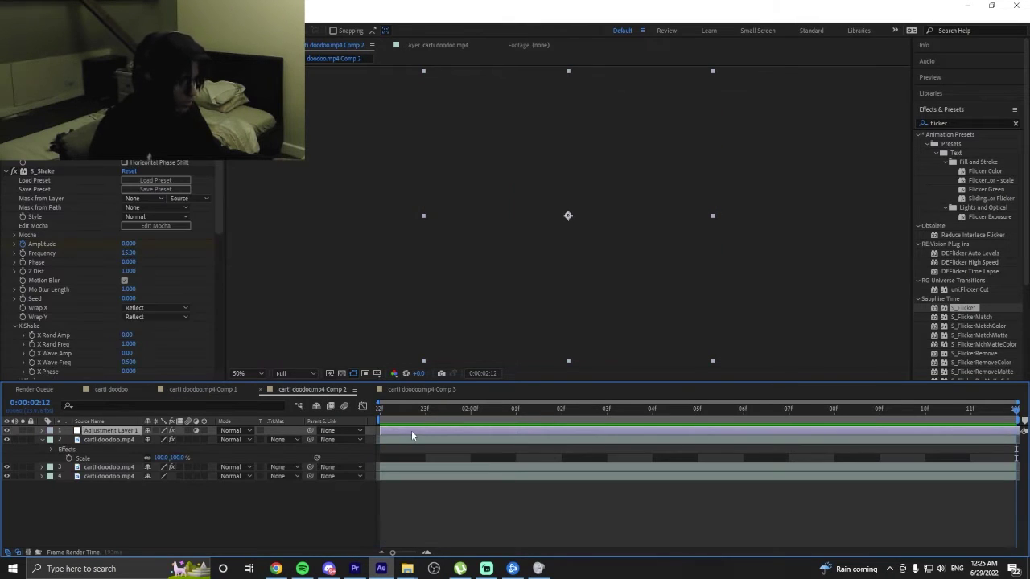
click(413, 389)
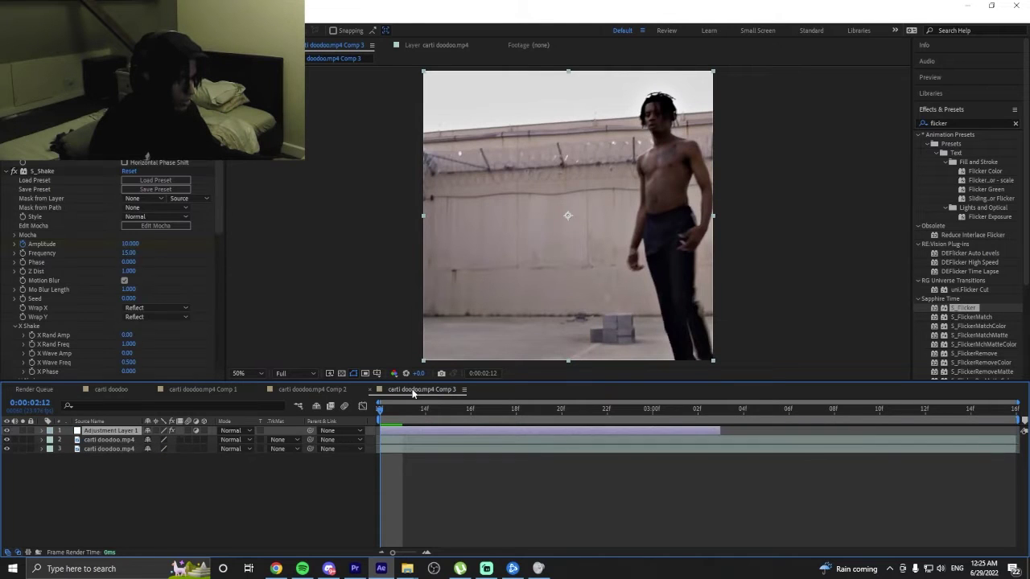
key(space)
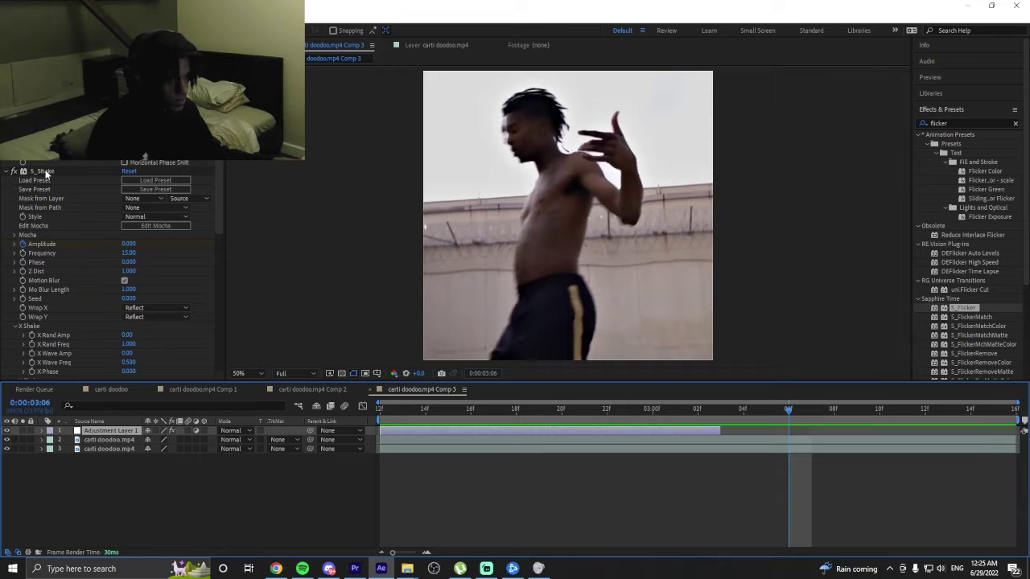
Delete the Transform effect from Adjustment Layer 1 in Comp 3, keeping S_Shake, and play the composition back.
scroll(64, 242, down, 10)
click(53, 222)
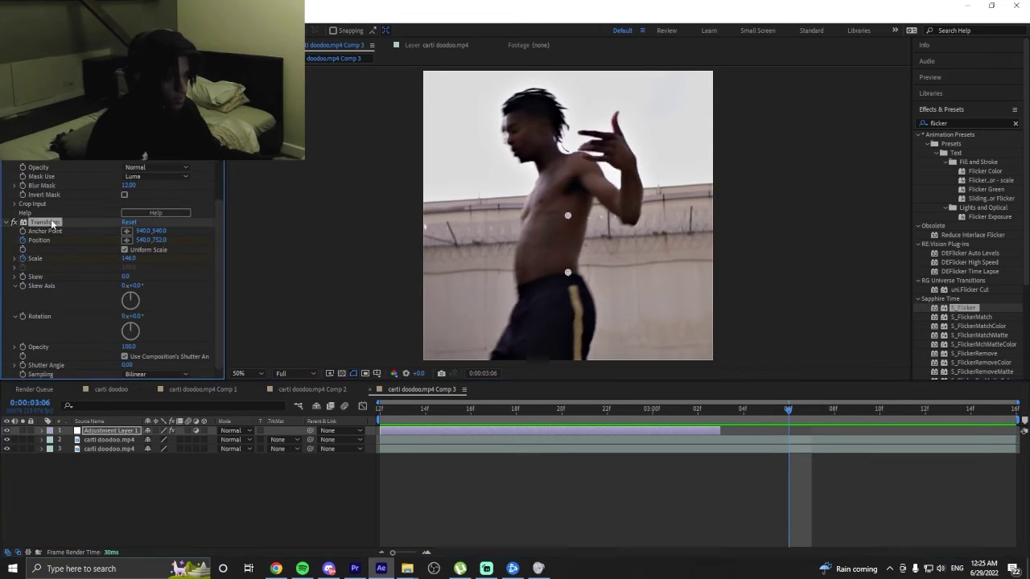
scroll(53, 223, up, 10)
key(space)
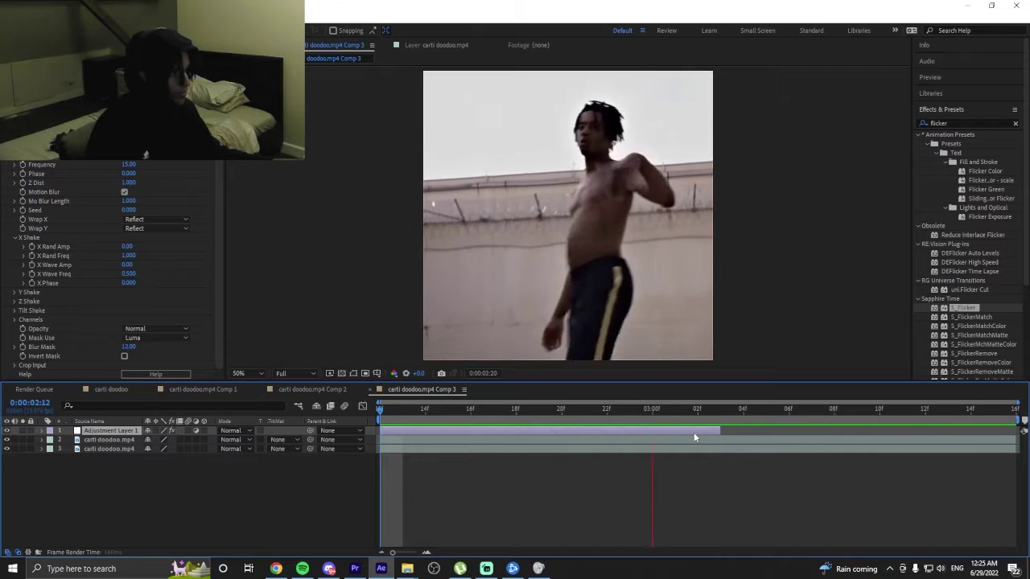
Return to the main carti doodoo composition and replay it from the start, from 0:00:01:06 and from 0:00:00:07 to review the edit.
click(287, 388)
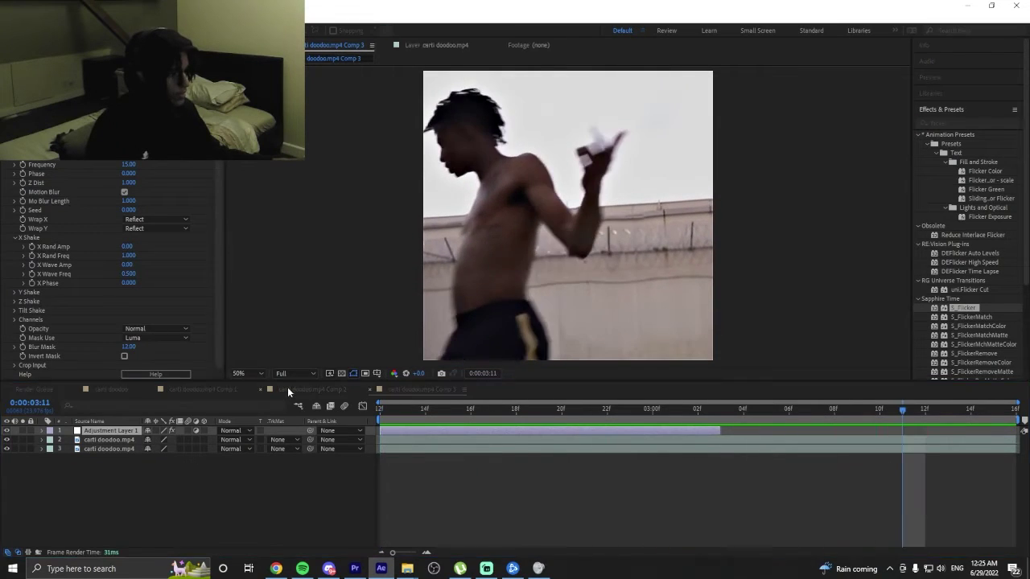
click(108, 390)
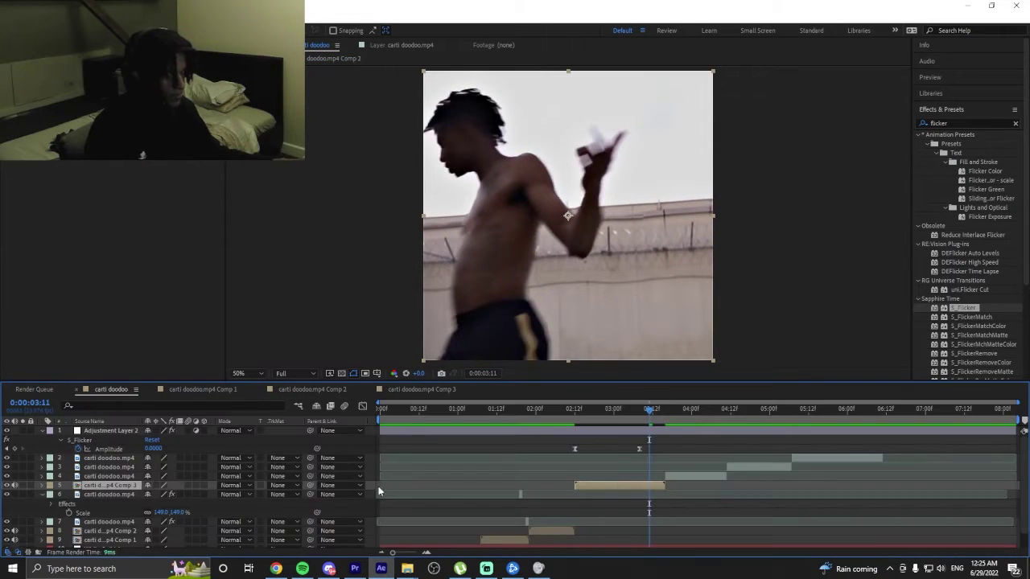
key(space)
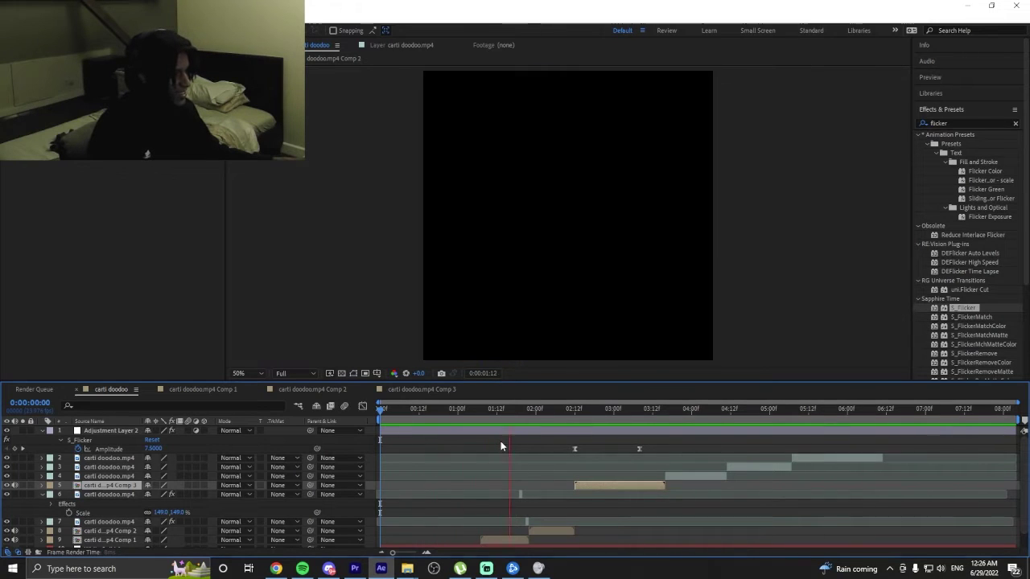
key(space)
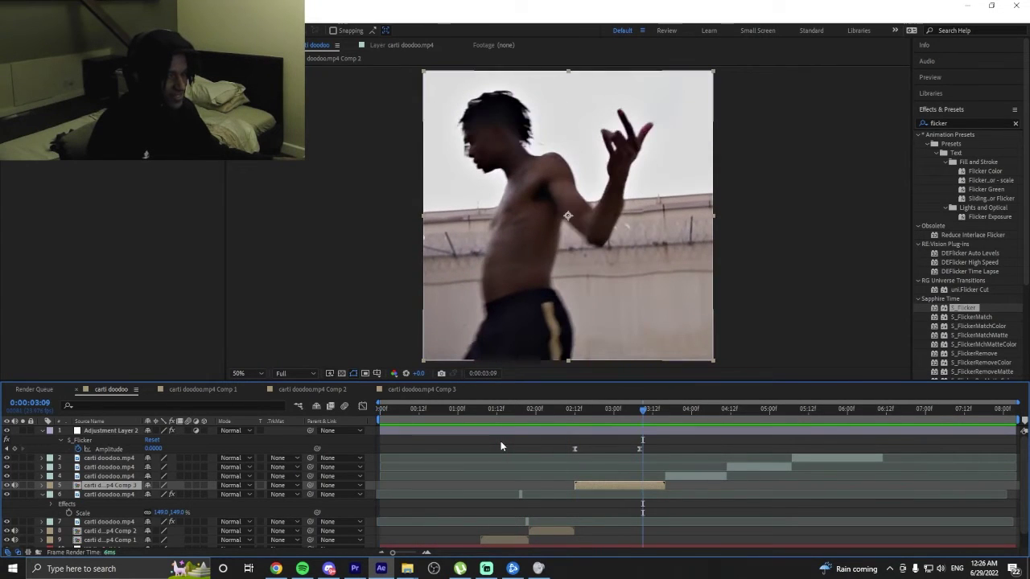
click(477, 415)
key(space)
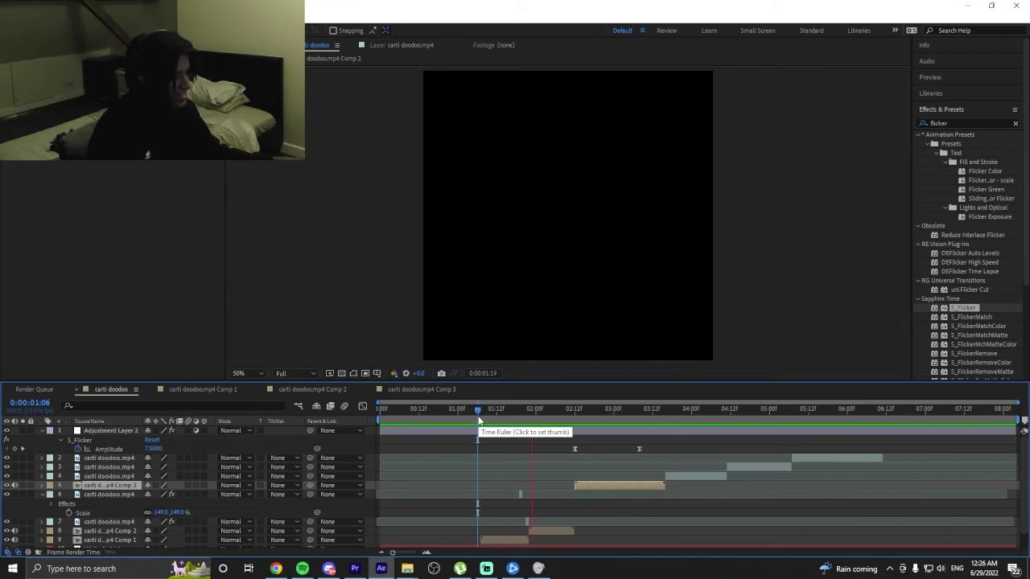
drag(481, 415, 402, 415)
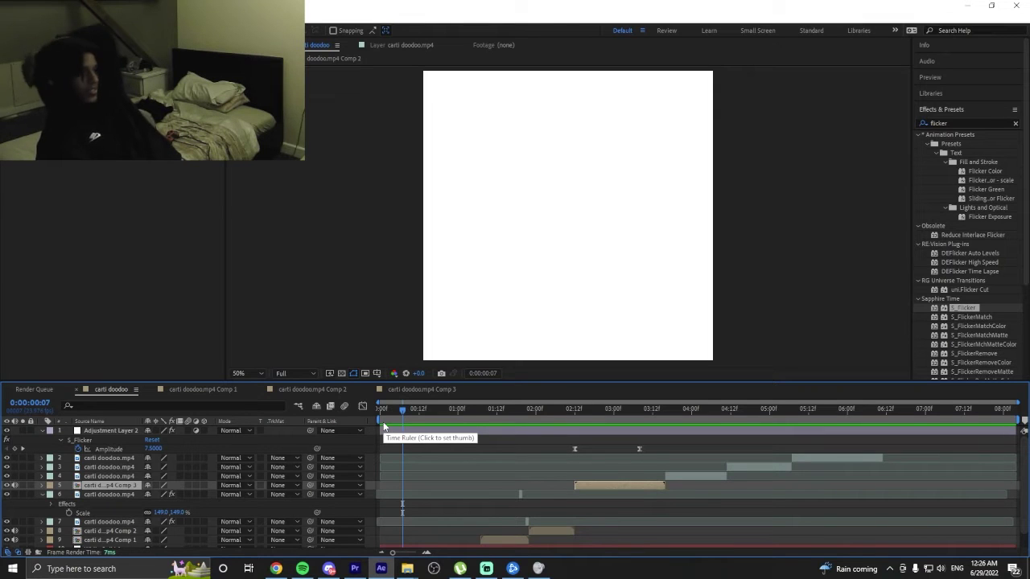
key(space)
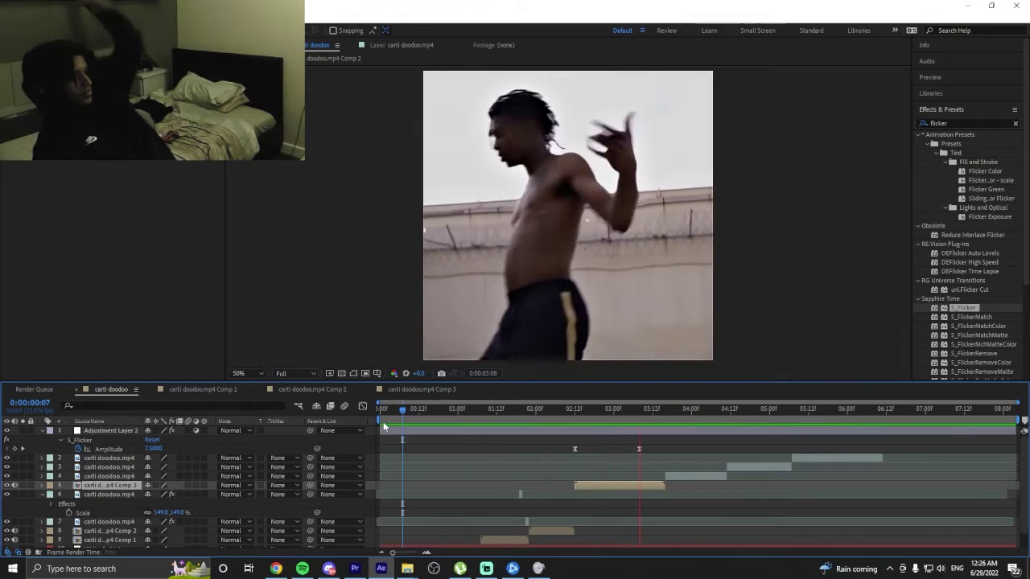
Copy the cutout carti doodoo.mp4 layer from Comp 2 into the main composition above Adjustment Layer 2, spanning 0:00:01:22 to 0:00:02:12.
click(488, 420)
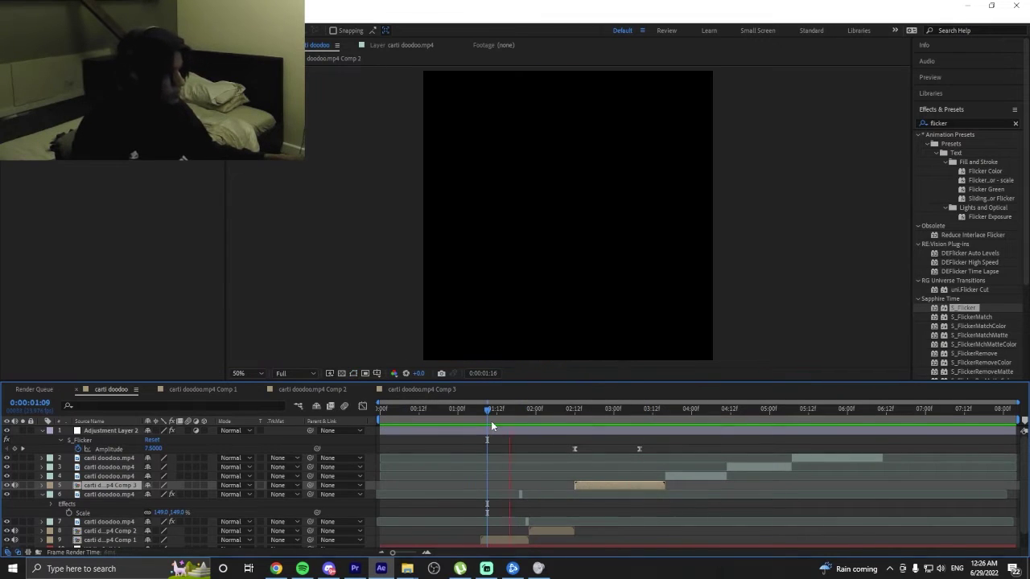
drag(493, 423, 537, 419)
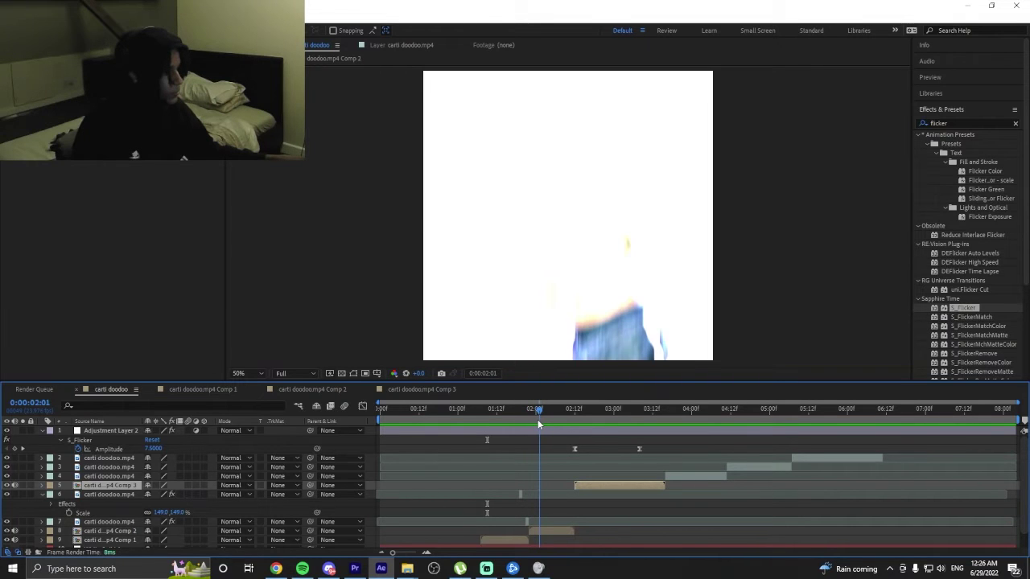
double_click(564, 529)
click(442, 438)
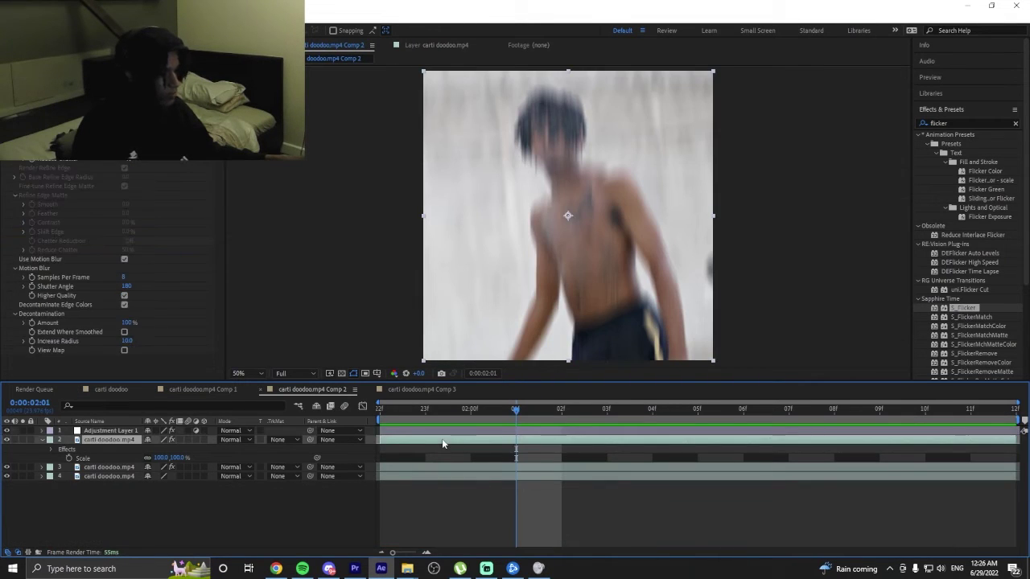
click(115, 390)
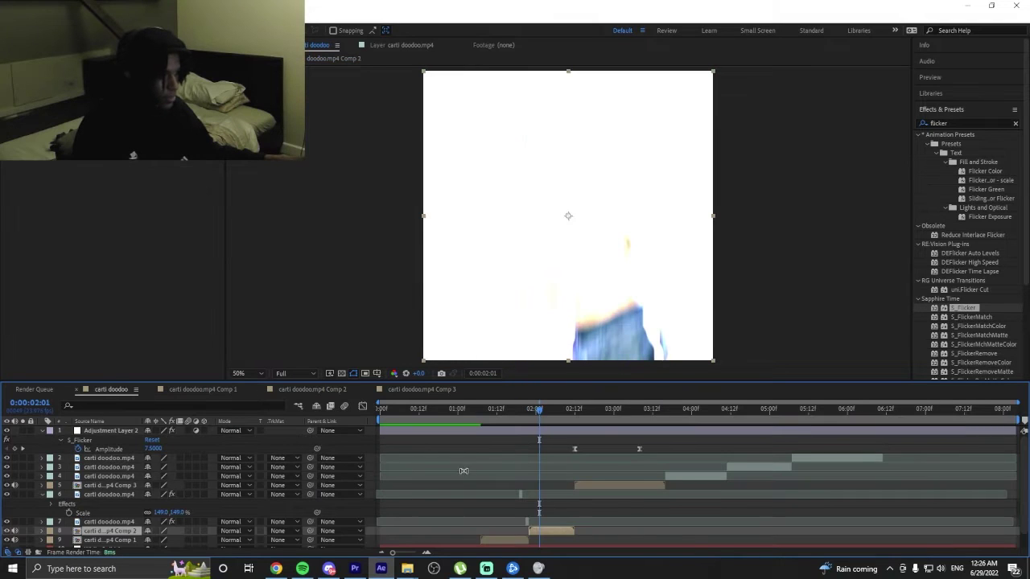
click(478, 432)
key(ctrl+b)
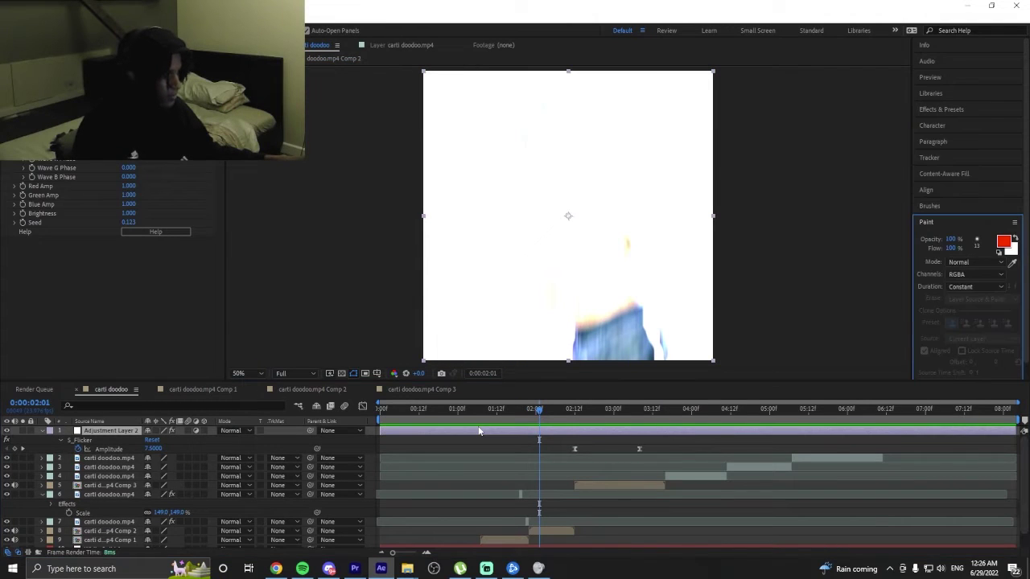
key(ctrl+v)
drag(405, 432, 556, 448)
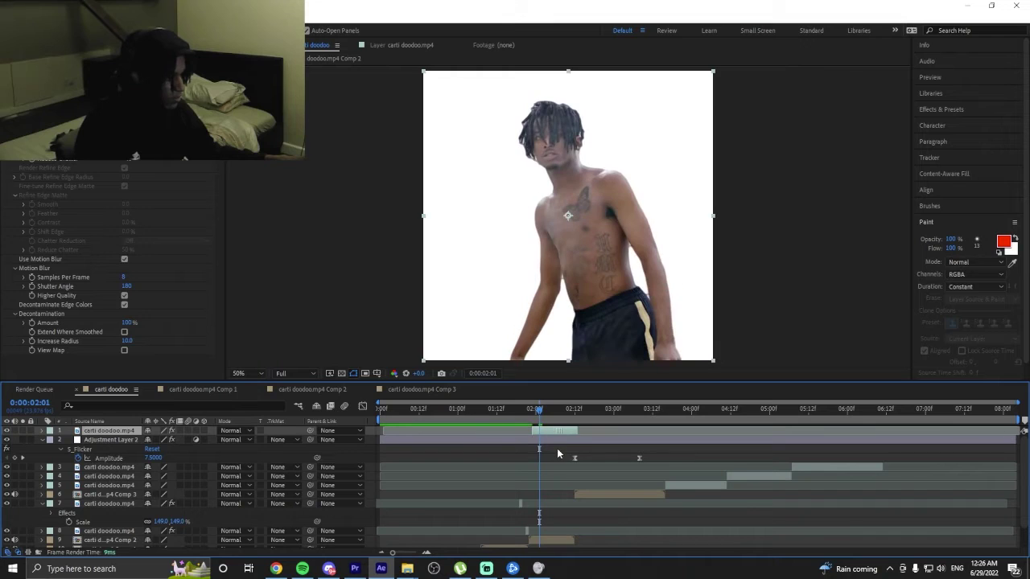
click(574, 417)
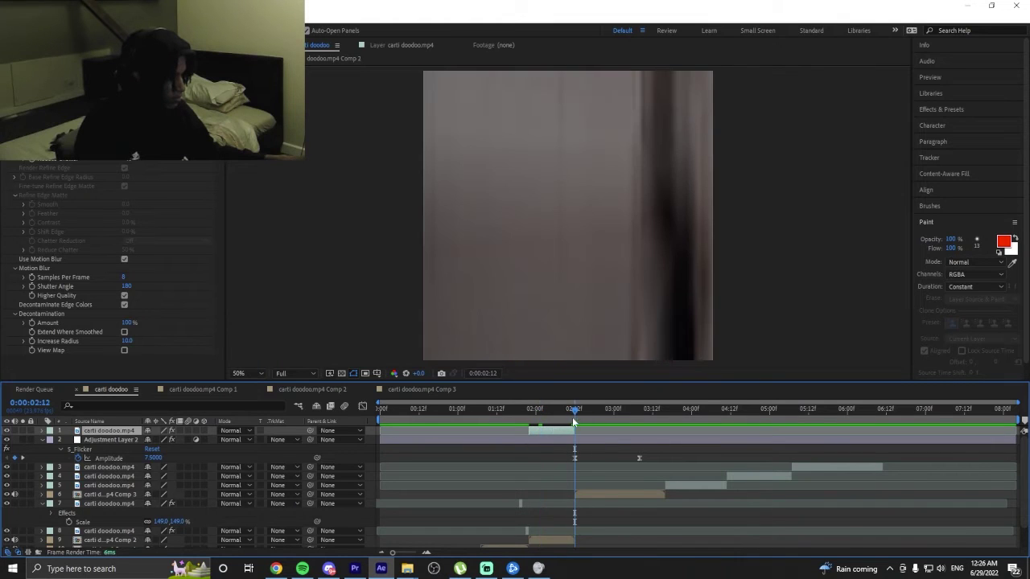
drag(572, 418, 552, 430)
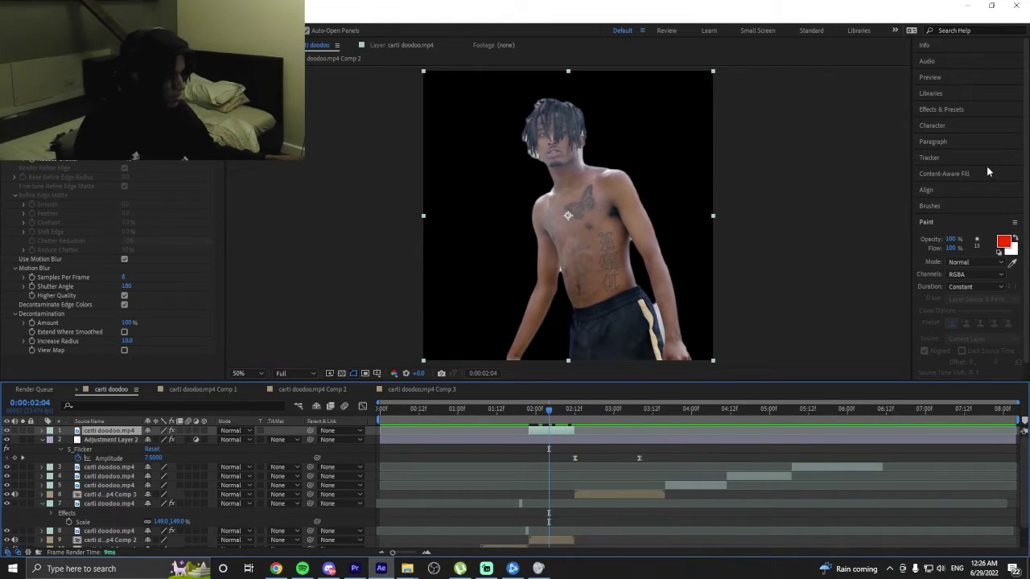
Try the Fill effect on the pasted cutout layer and remove it.
click(956, 115)
text(f)
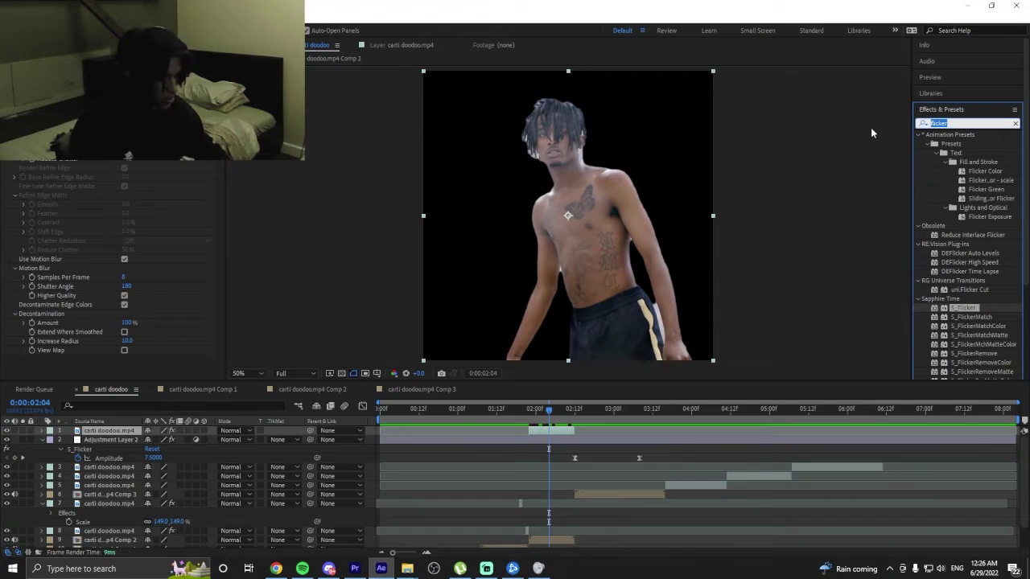
text(ill)
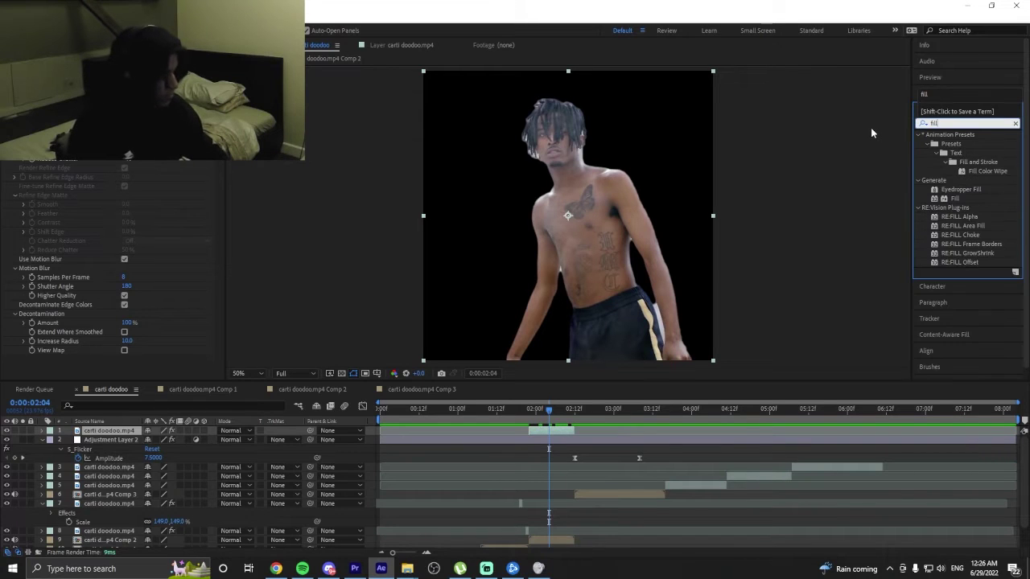
double_click(956, 199)
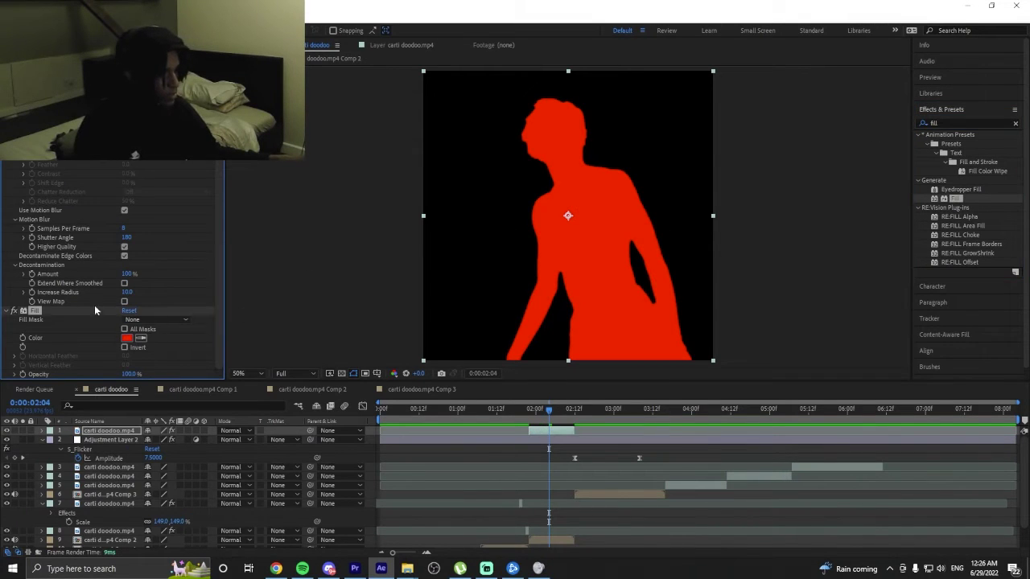
key(Delete)
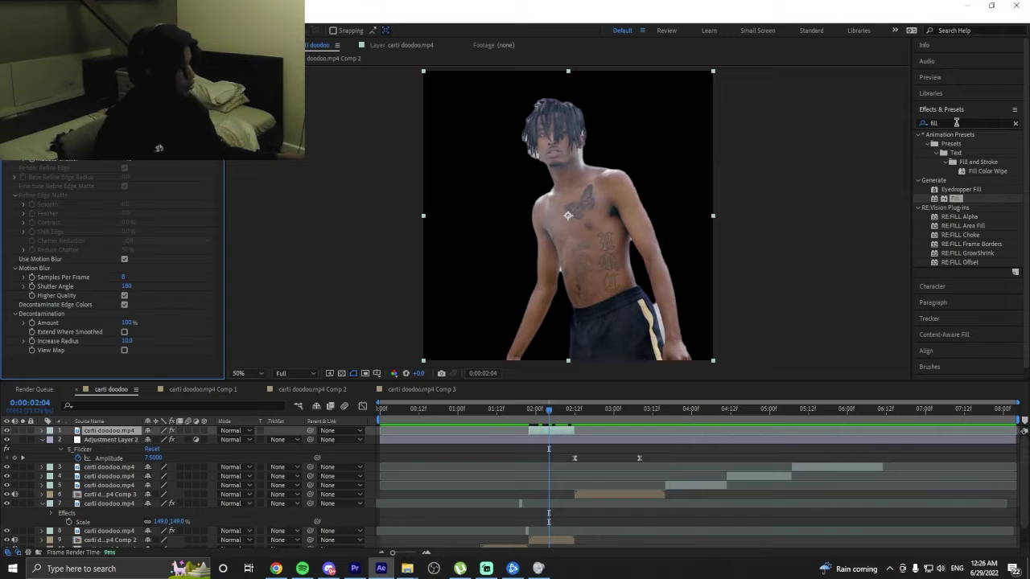
Apply S_DissolveLuma to the pasted cutout layer with Dissolve Percent at 40% and check the frames around 0:00:02:05.
double_click(955, 122)
text(lum)
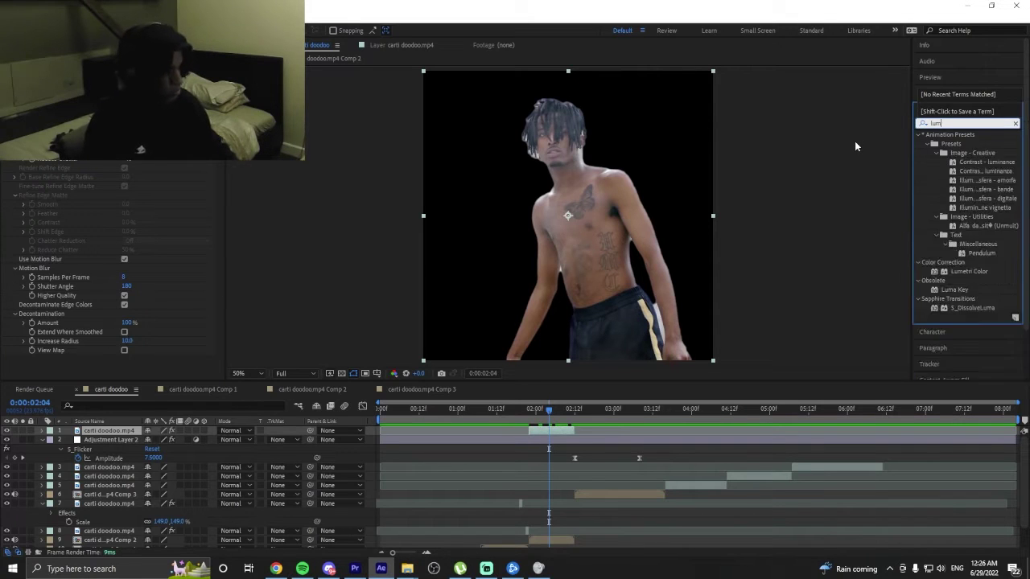
text(a)
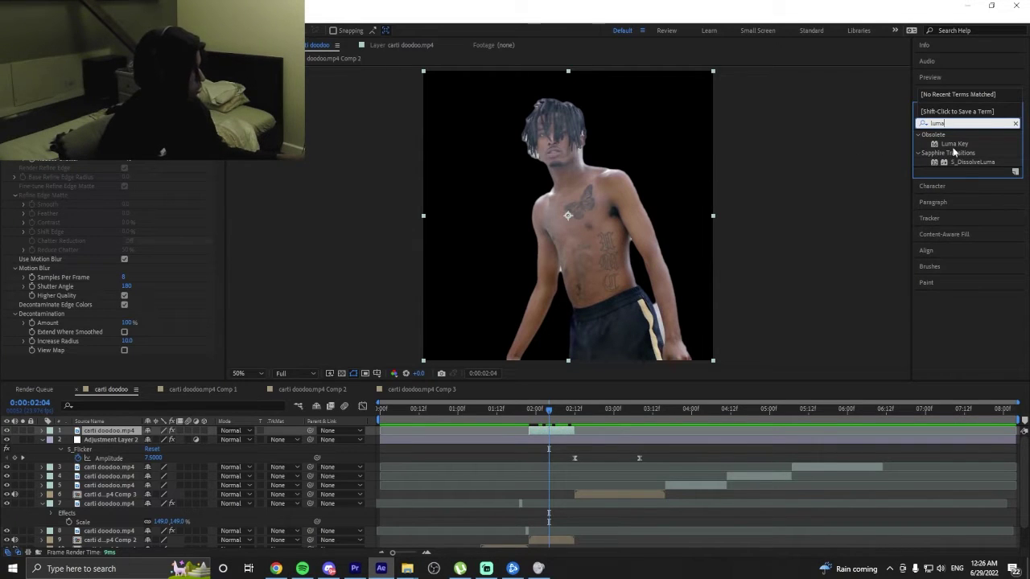
double_click(965, 162)
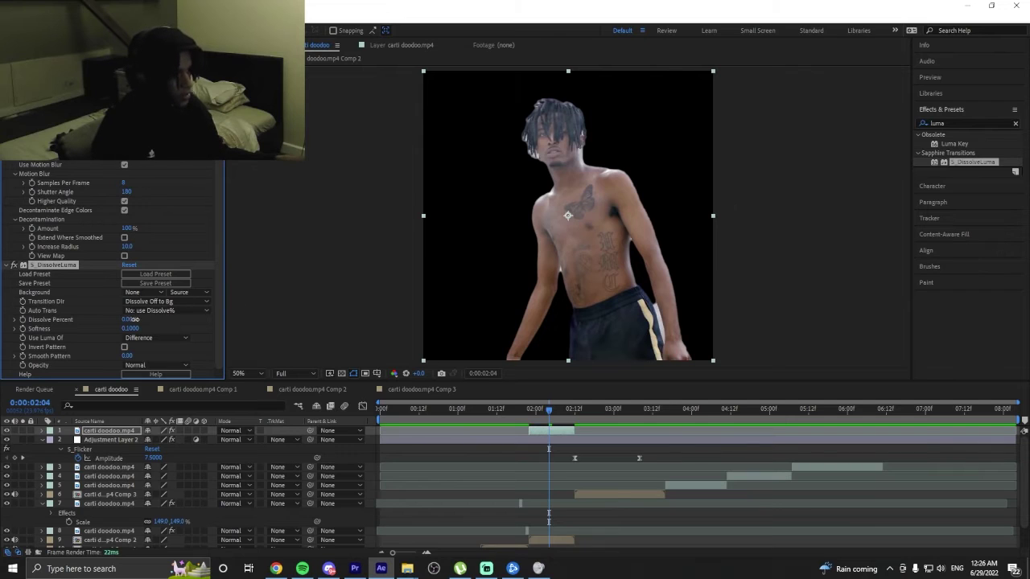
drag(134, 319, 153, 319)
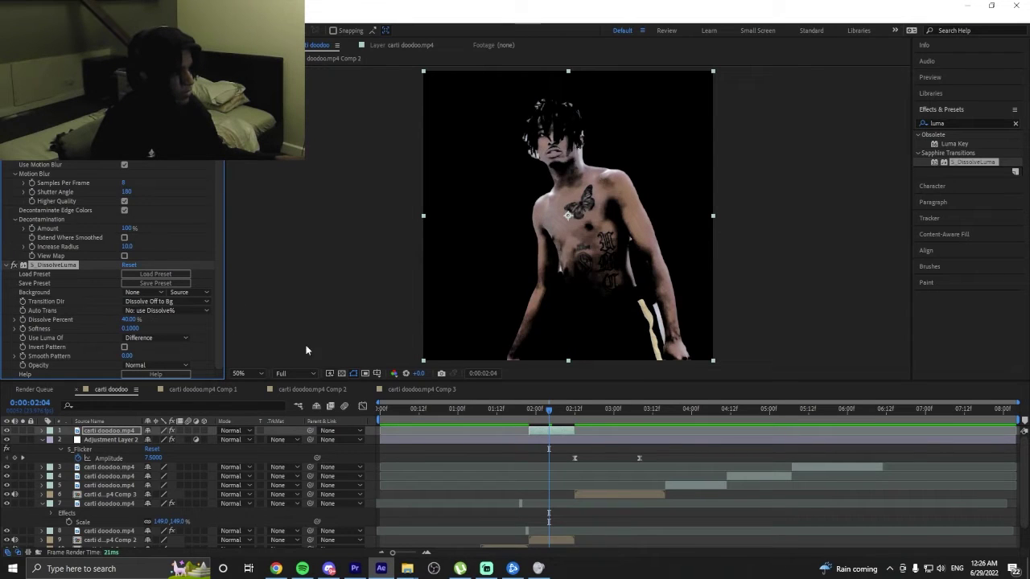
drag(394, 555, 410, 553)
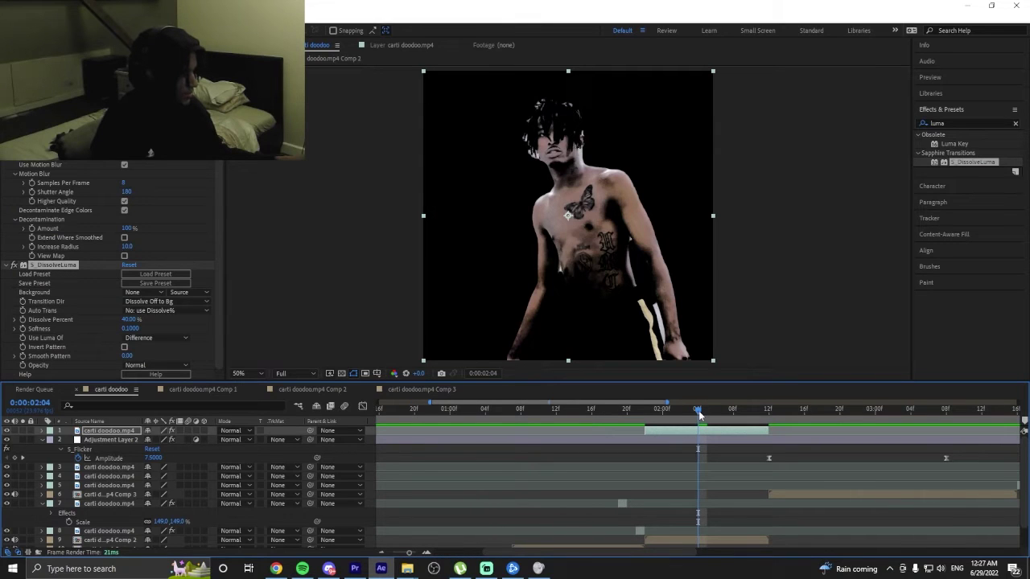
drag(699, 413, 704, 414)
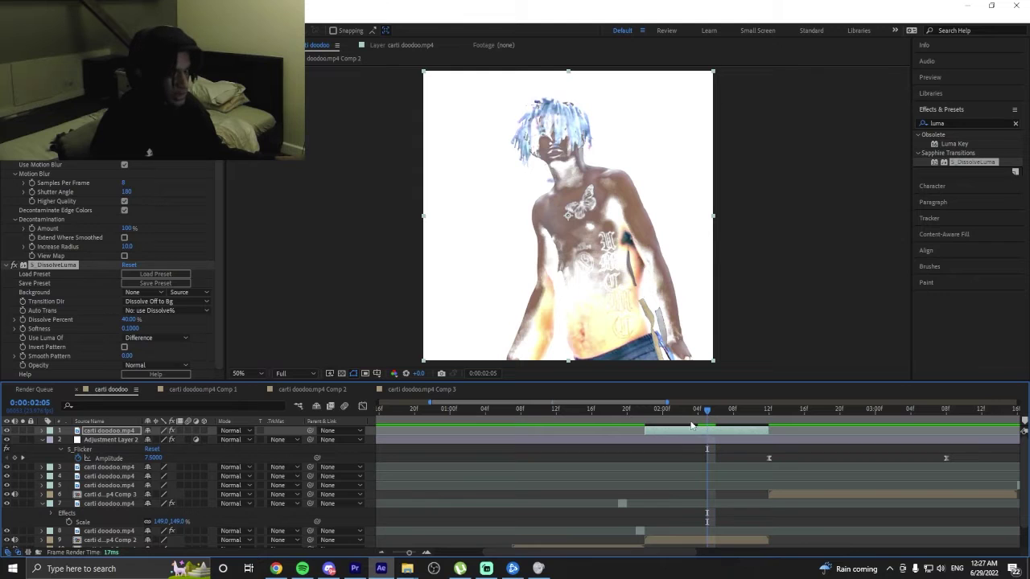
Copy the Transform effect from Adjustment Layer 1 in Comp 2 onto the cutout layer in the main composition at 0:00:01:22.
double_click(705, 539)
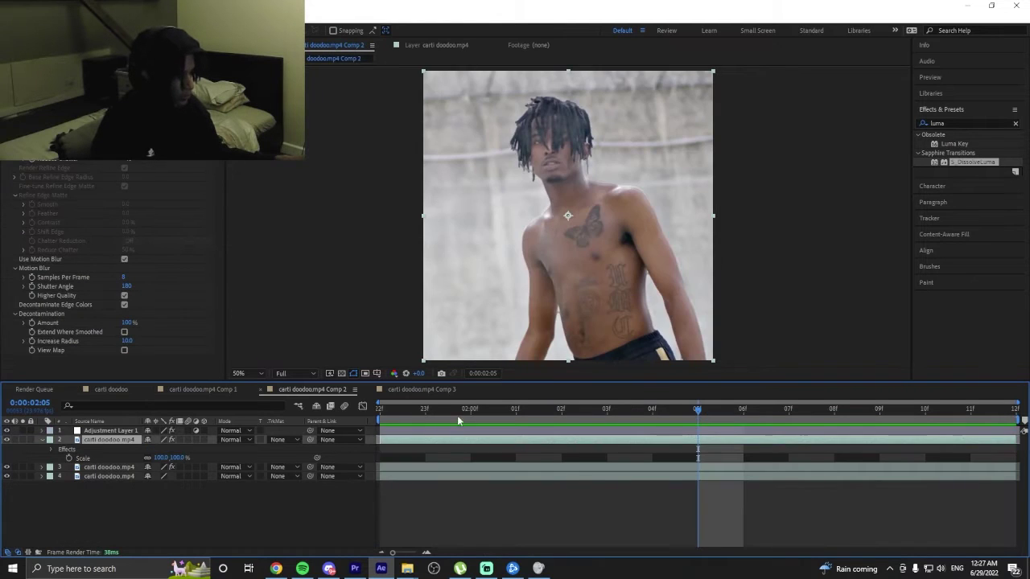
drag(457, 421, 394, 423)
click(110, 430)
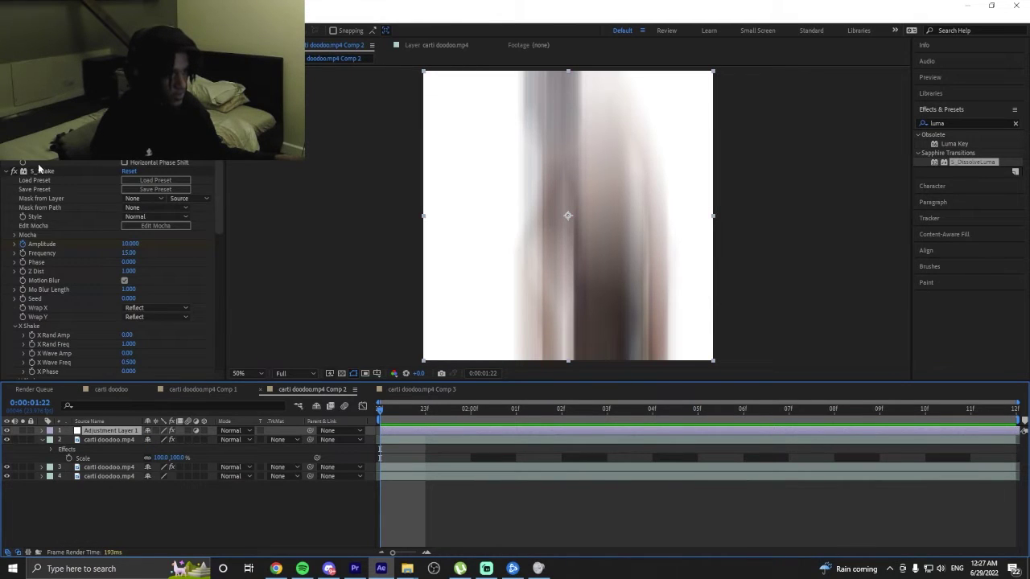
scroll(32, 209, down, 10)
click(43, 254)
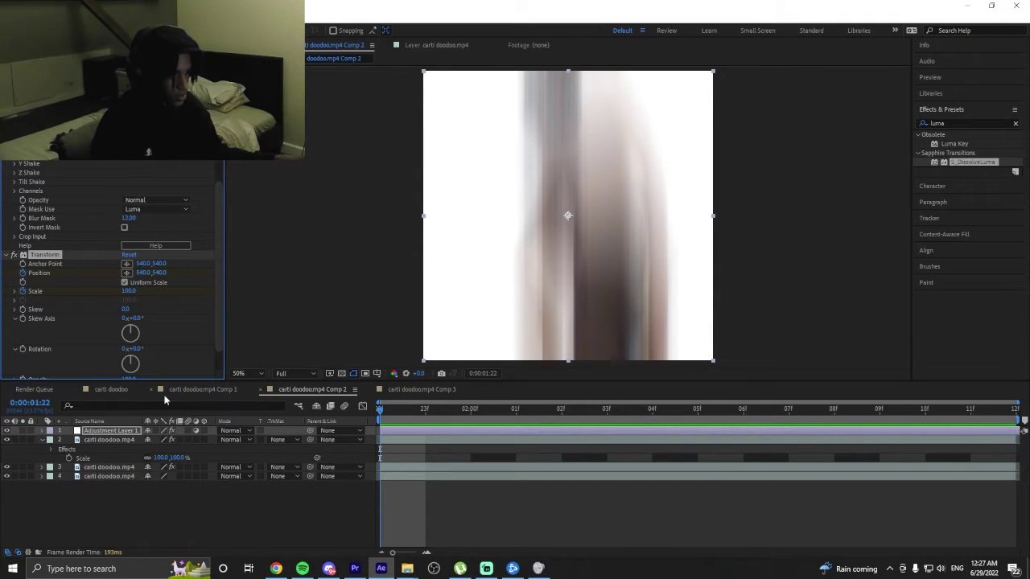
click(132, 390)
click(690, 430)
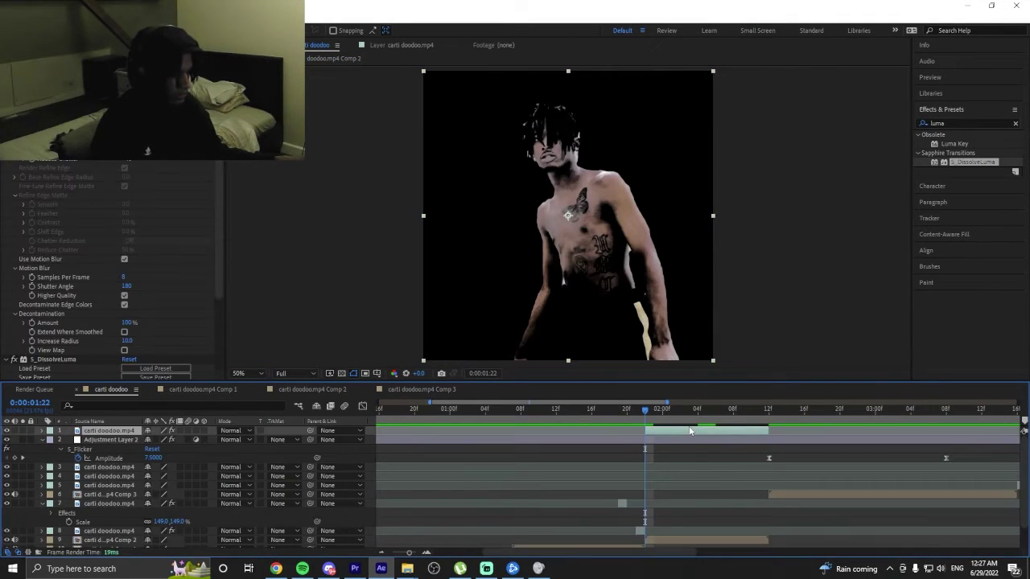
key(Return)
Play back the main composition from 0:00:01:22 and 0:00:00:20, and inspect the frame at 0:00:02:01.
key(space)
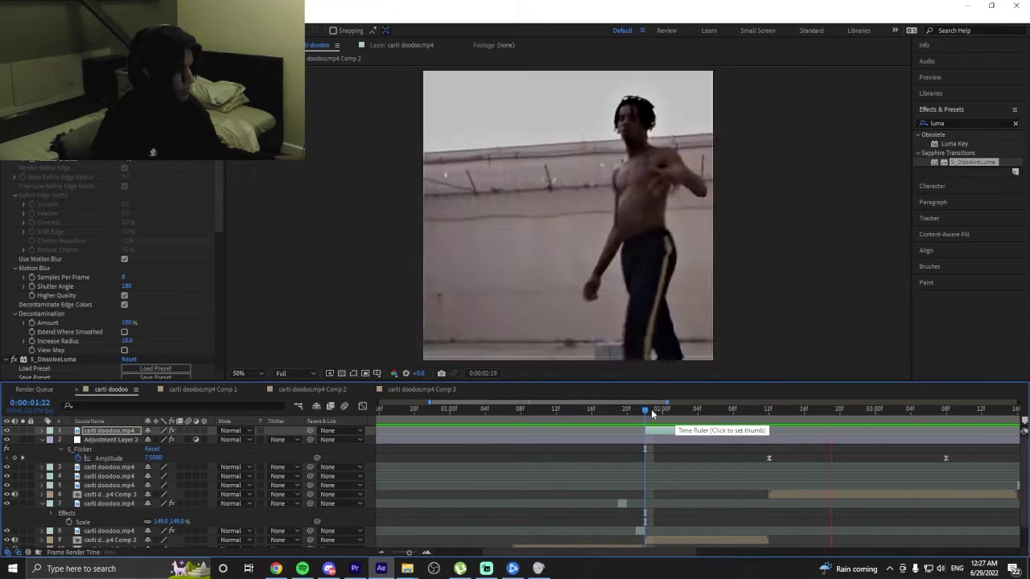
drag(651, 411, 416, 411)
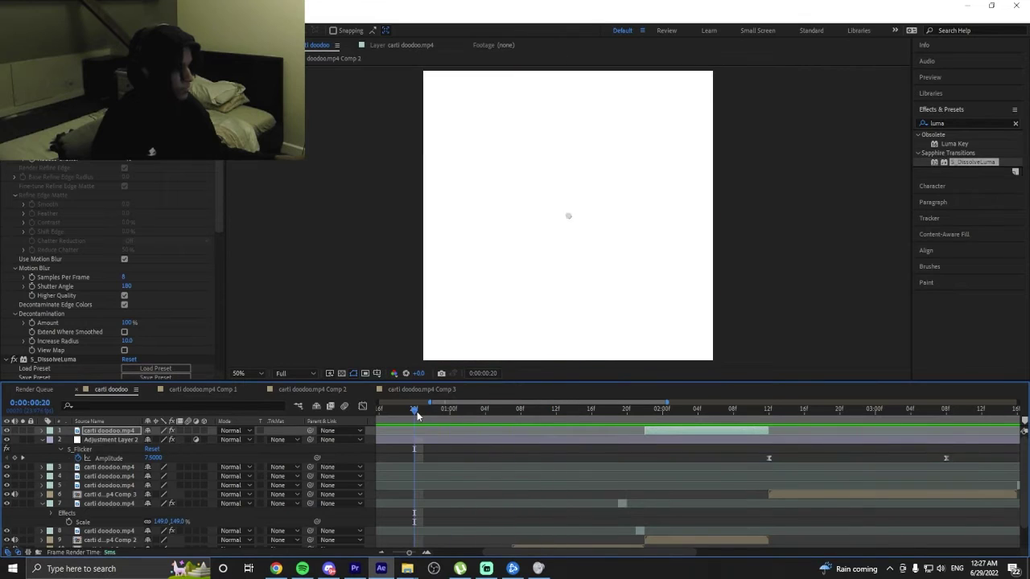
mouse_move(666, 410)
mouse_down()
mouse_move(668, 426)
mouse_move(639, 413)
mouse_move(669, 411)
mouse_up()
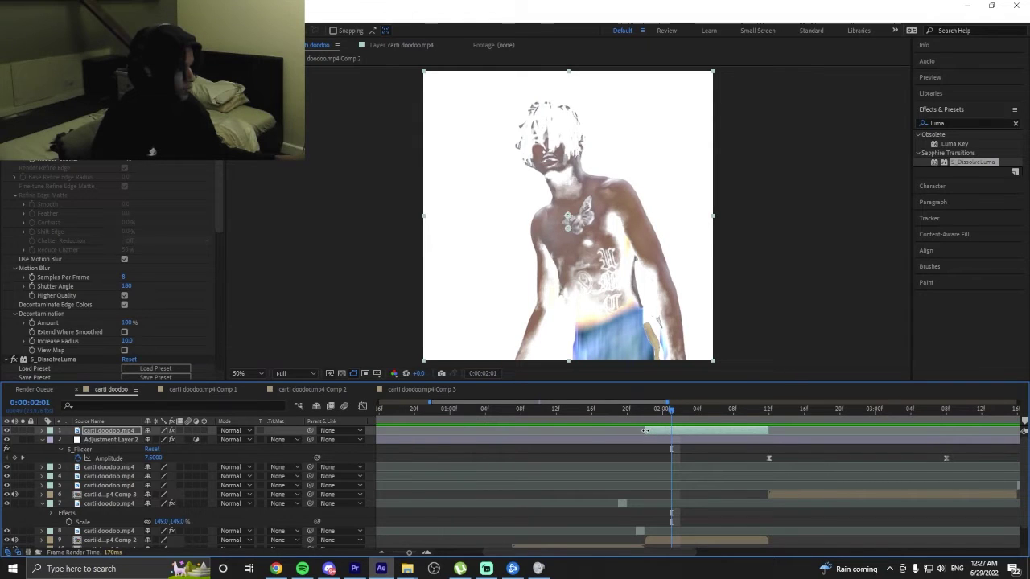
Look through S_DissolveLuma's Transition Dir and Use Luma Of options, and try Invert Pattern on the cutout layer.
scroll(175, 263, down, 5)
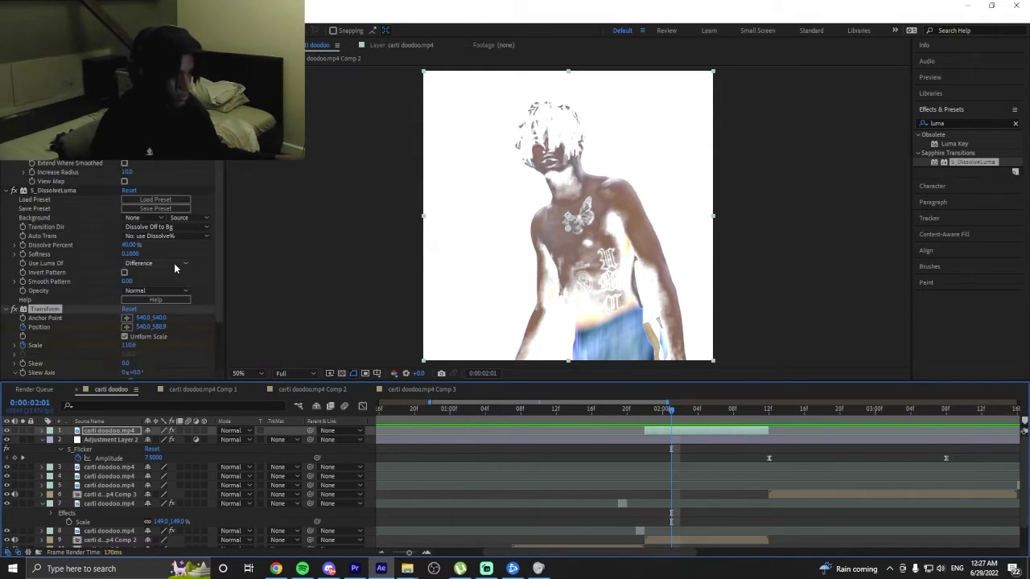
click(170, 230)
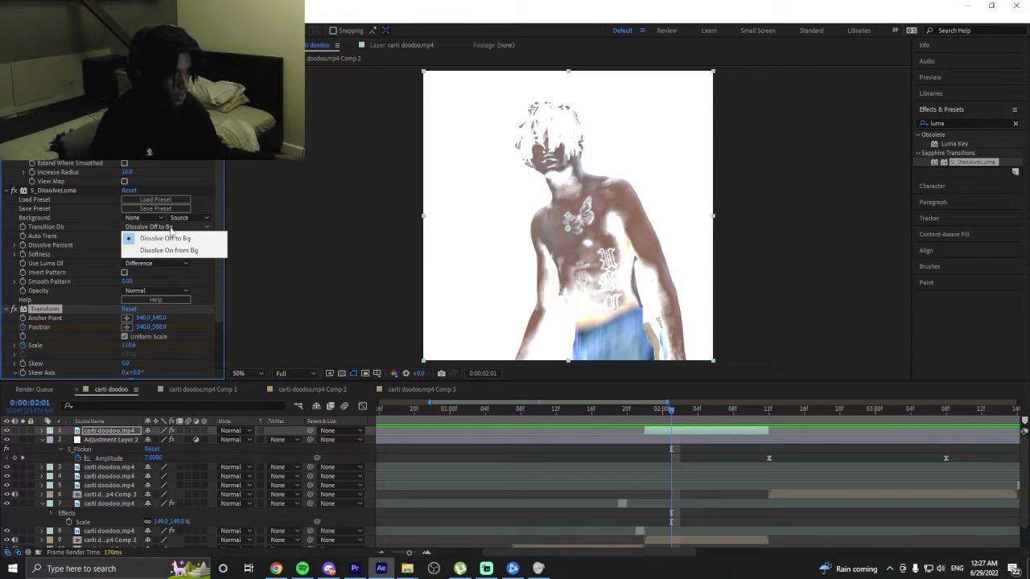
click(82, 248)
click(148, 265)
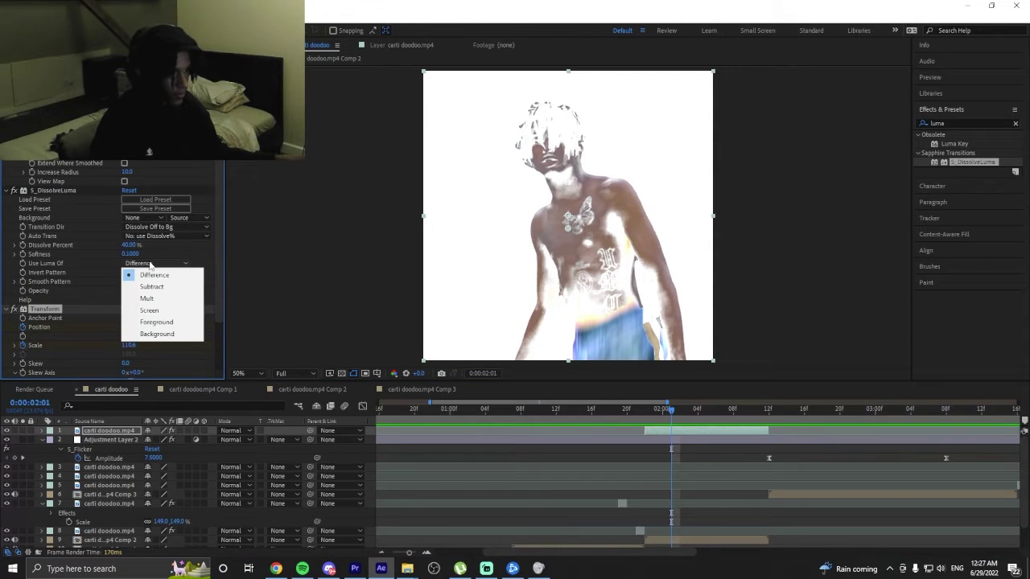
click(68, 278)
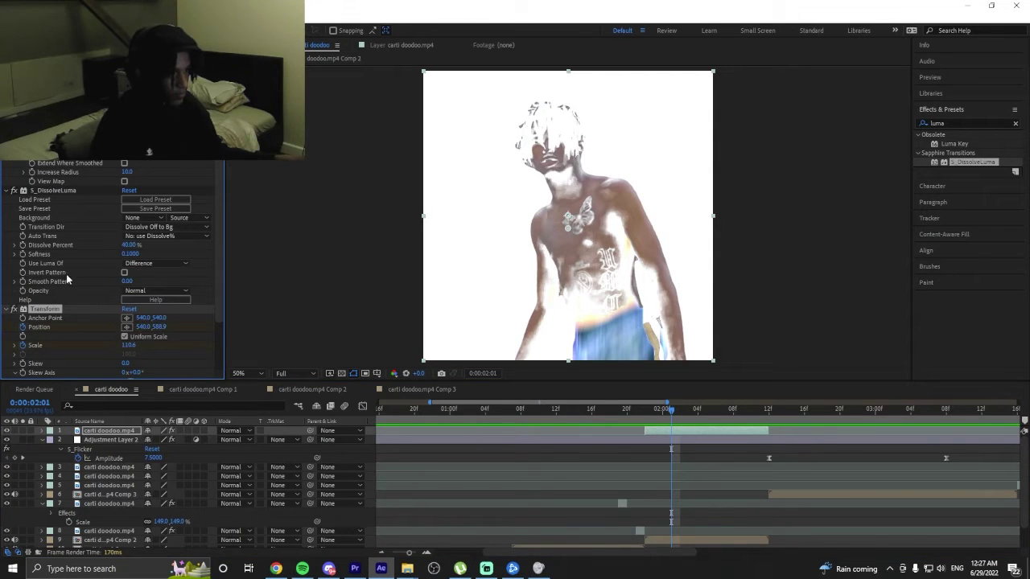
click(124, 273)
click(124, 273)
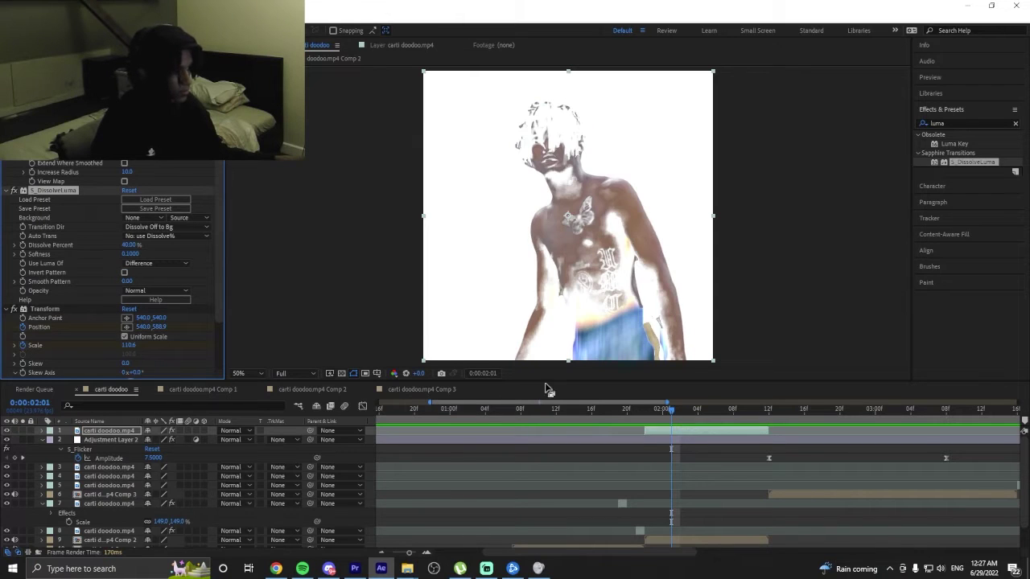
Split the cutout layer at 0:00:01:23 and 0:00:02:01, and delete the segment between the cuts.
drag(646, 416, 673, 417)
key(ctrl+shift+d)
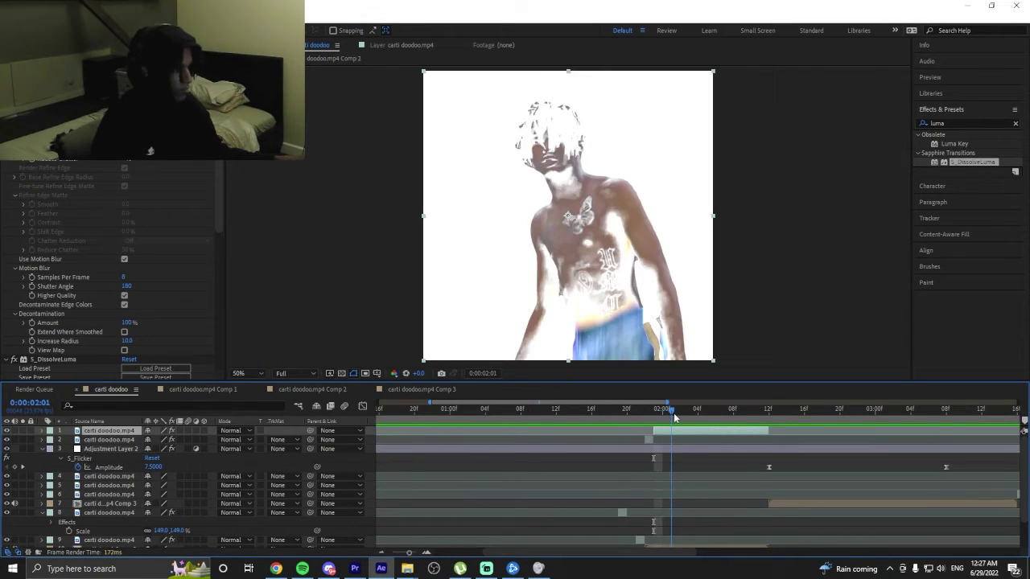
key(alt+bracketleft)
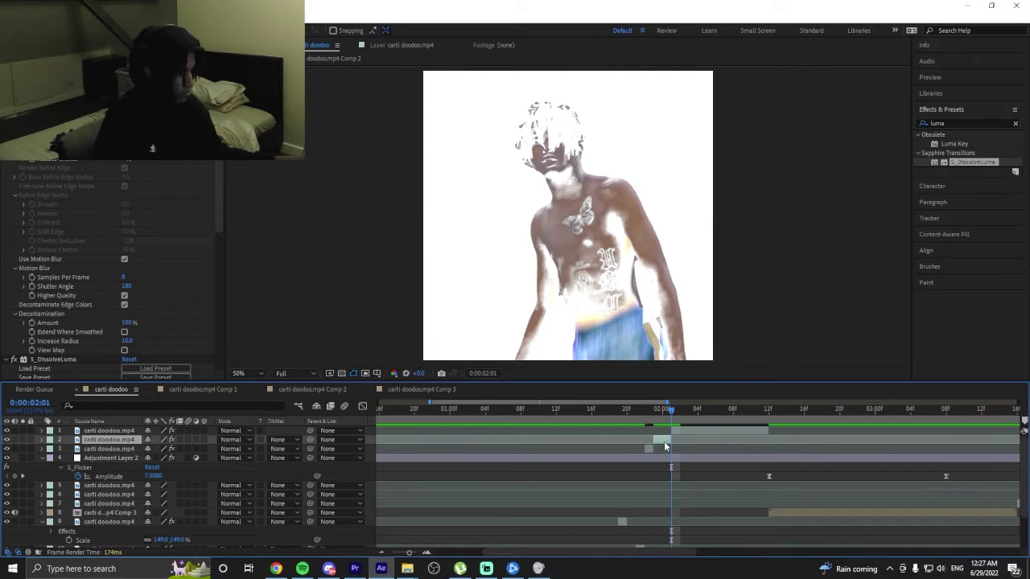
key(F2)
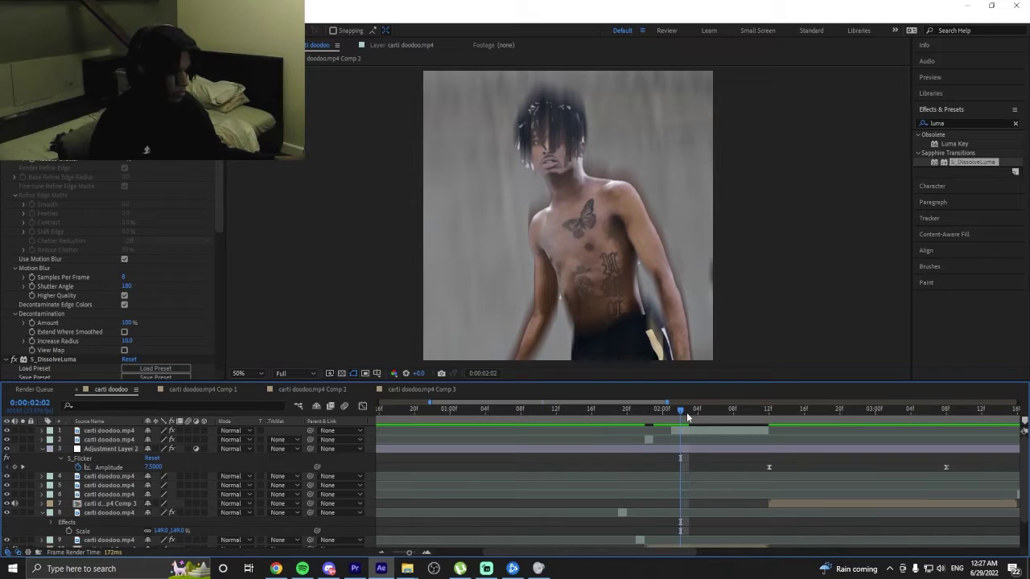
Split the remaining cutout layer up to 0:00:02:12 into one-frame pieces, deleting segments between them to leave irregular gaps.
click(686, 427)
key(ctrl+shift+d)
drag(681, 430, 729, 415)
key(ctrl+shift+d)
key(ctrl+shift+d)
key(ctrl+shift+d)
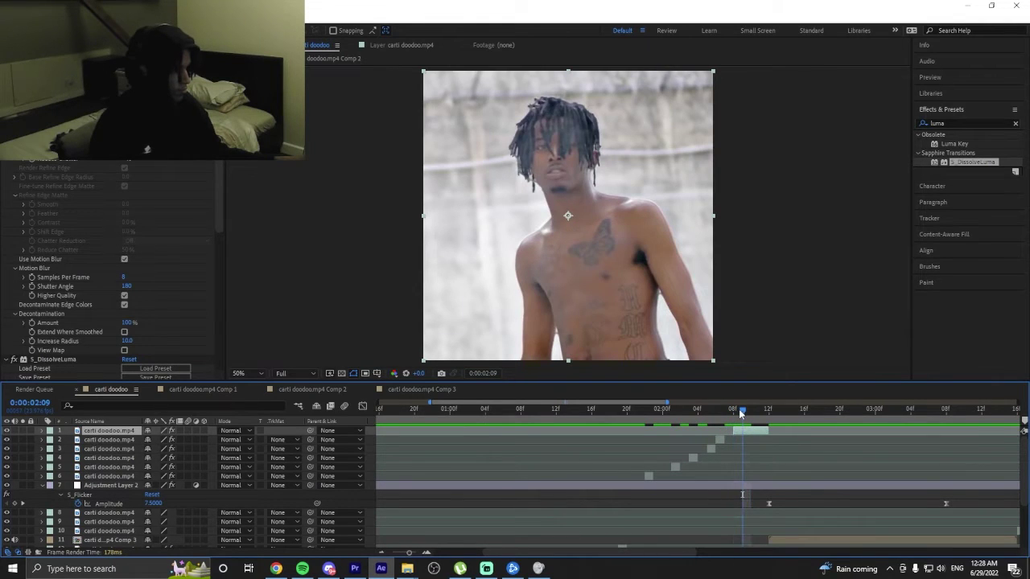
key(ctrl+shift+d)
drag(741, 431, 759, 422)
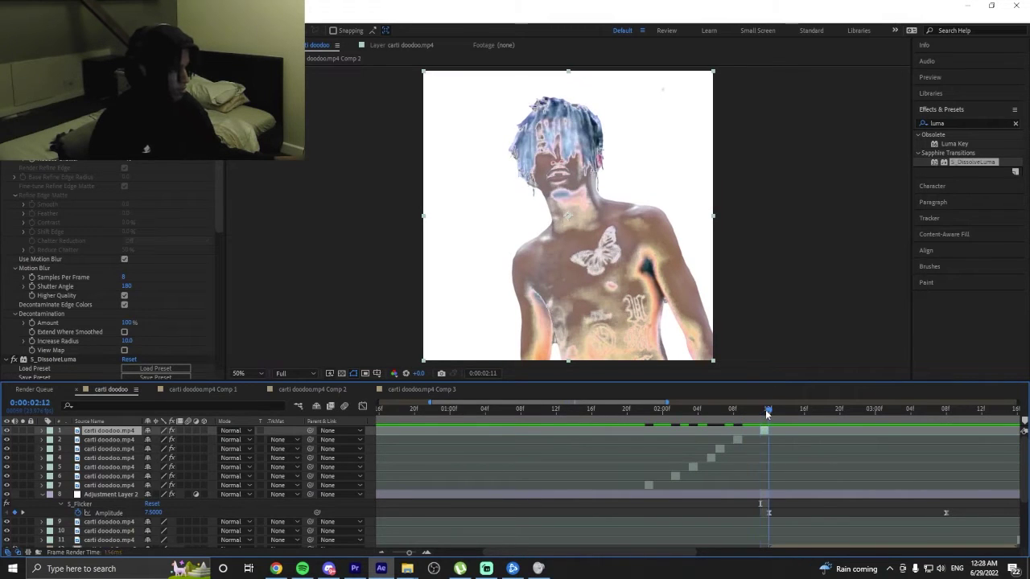
Play back the main composition from 0:00:01:19 to review the one-frame cutout flashes.
drag(767, 414, 625, 411)
key(space)
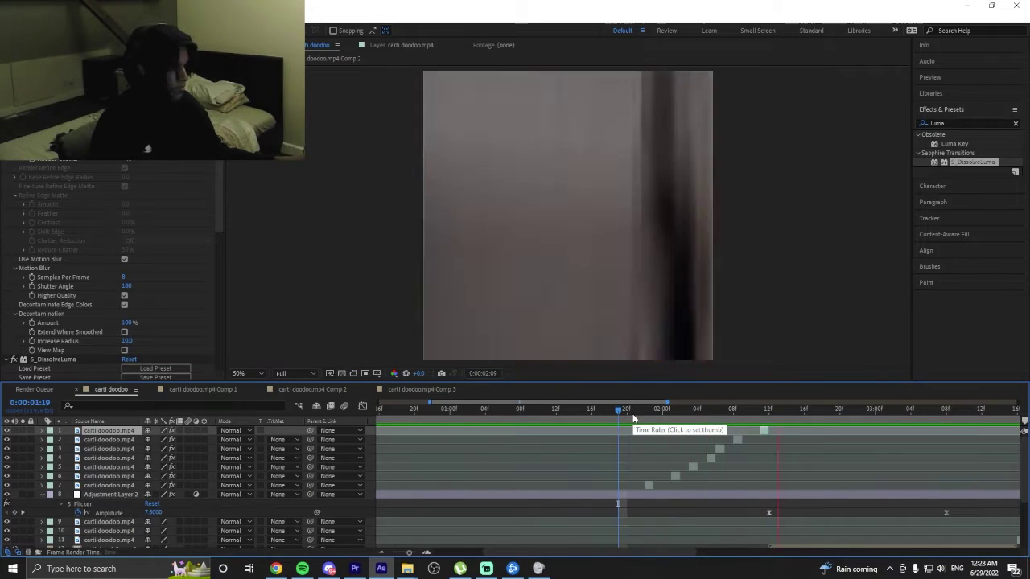
scroll(566, 456, down, 3)
scroll(566, 456, down, 1)
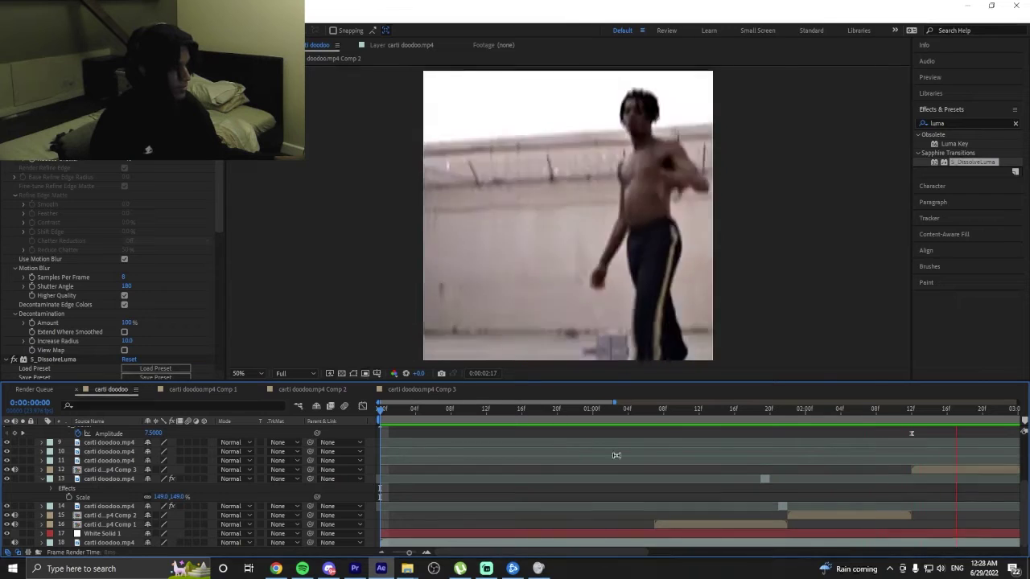
scroll(786, 428, up, 3)
click(760, 411)
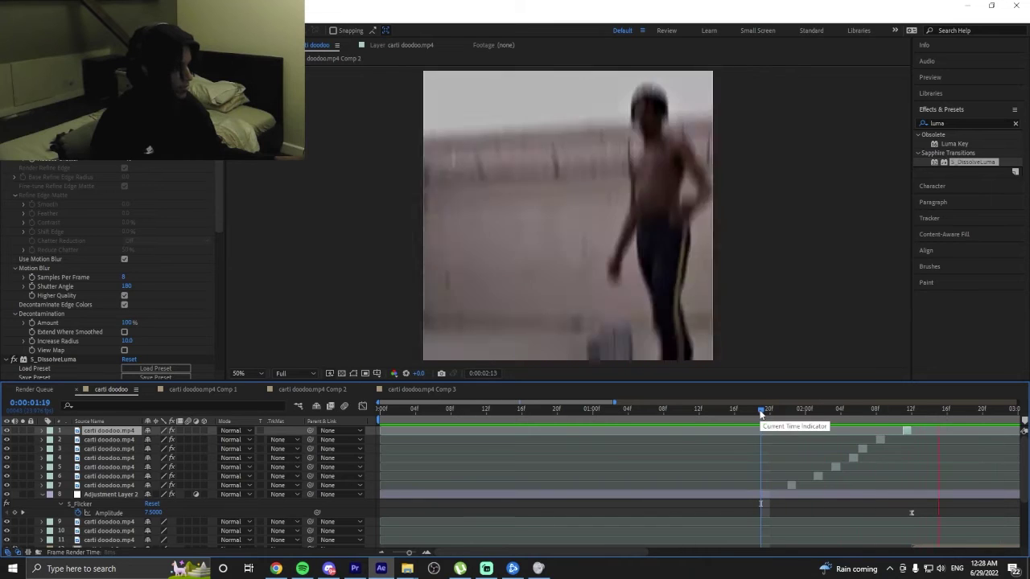
Review the flashes again by playing from 0:00:01:00 and 0:00:01:18, and return to the composition's start.
click(593, 411)
scroll(610, 435, down, 3)
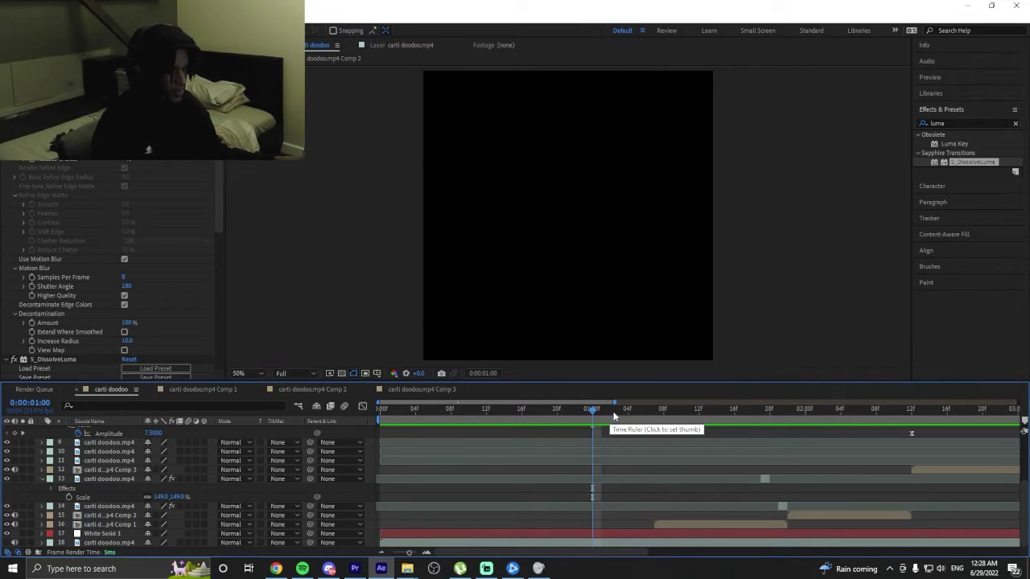
key(space)
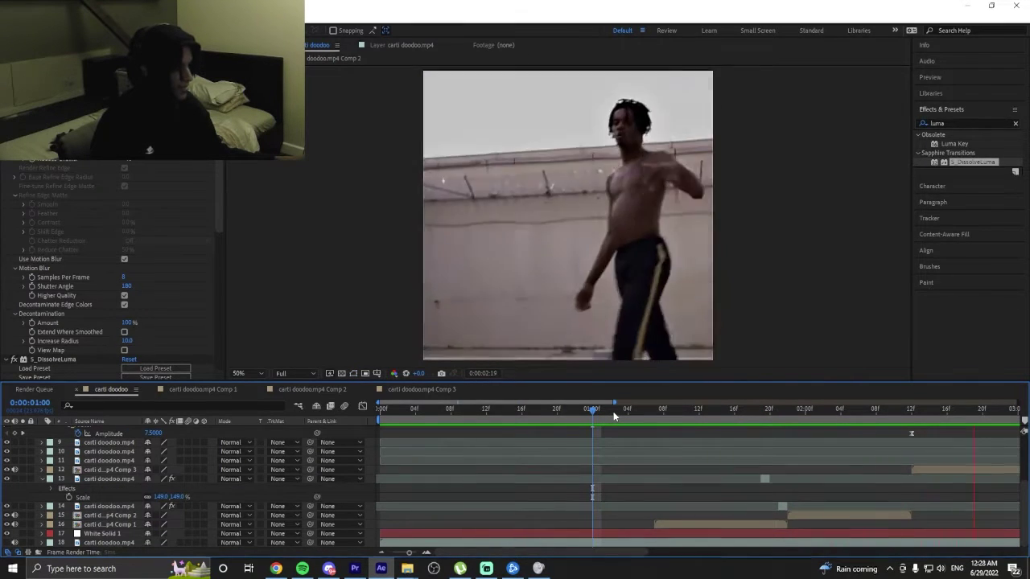
scroll(690, 424, up, 3)
click(417, 410)
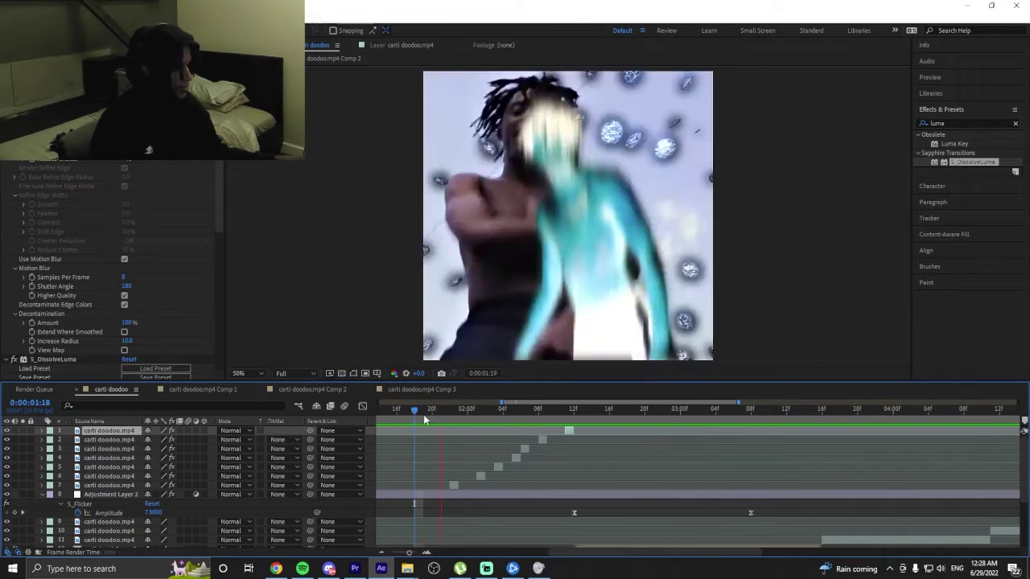
click(430, 413)
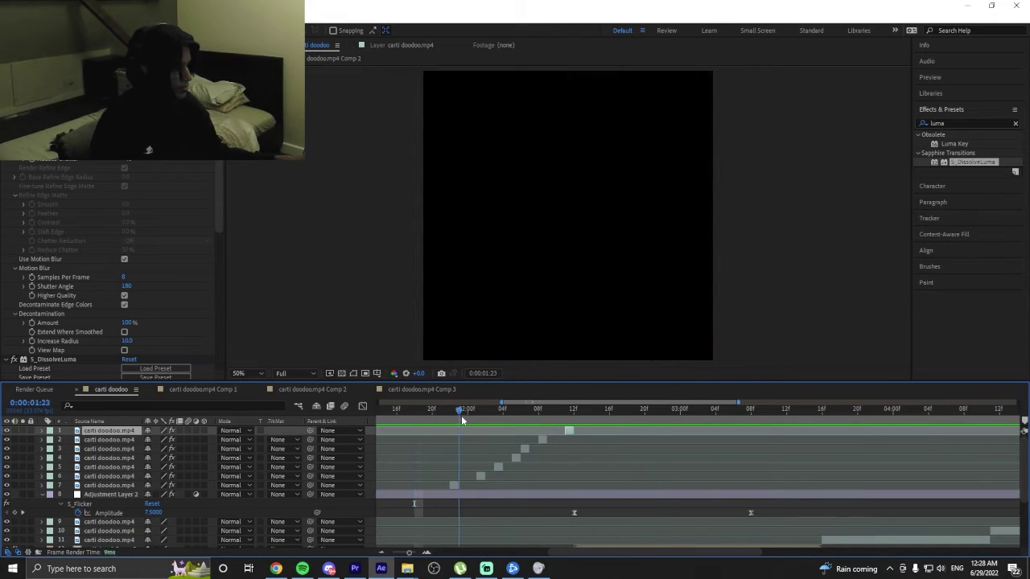
drag(461, 415, 263, 424)
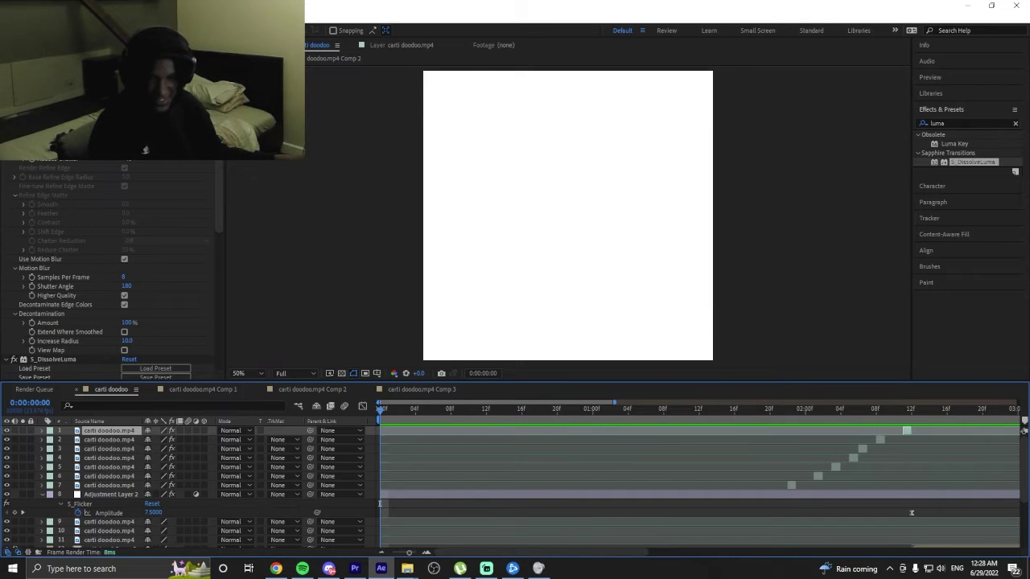
Play back the main composition from the beginning and from 0:00:01:04, with its whole length shown in the timeline.
drag(417, 553, 394, 554)
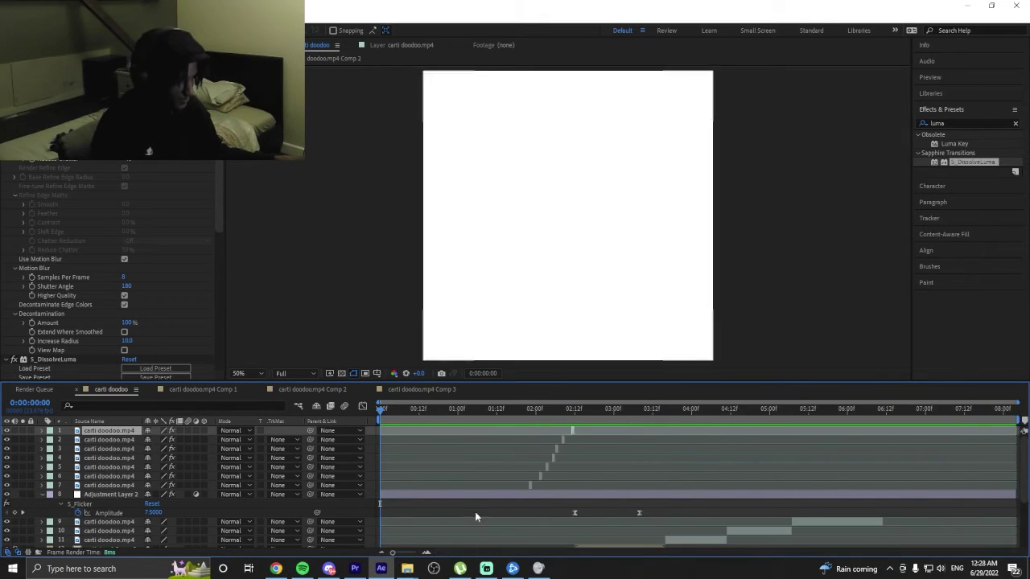
scroll(533, 488, down, 3)
key(space)
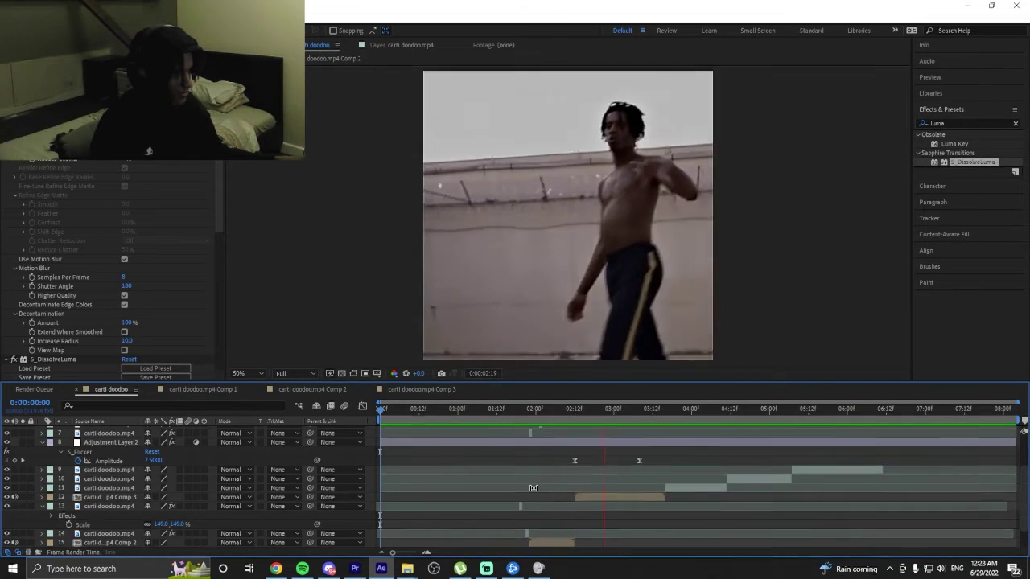
click(473, 410)
click(472, 411)
key(space)
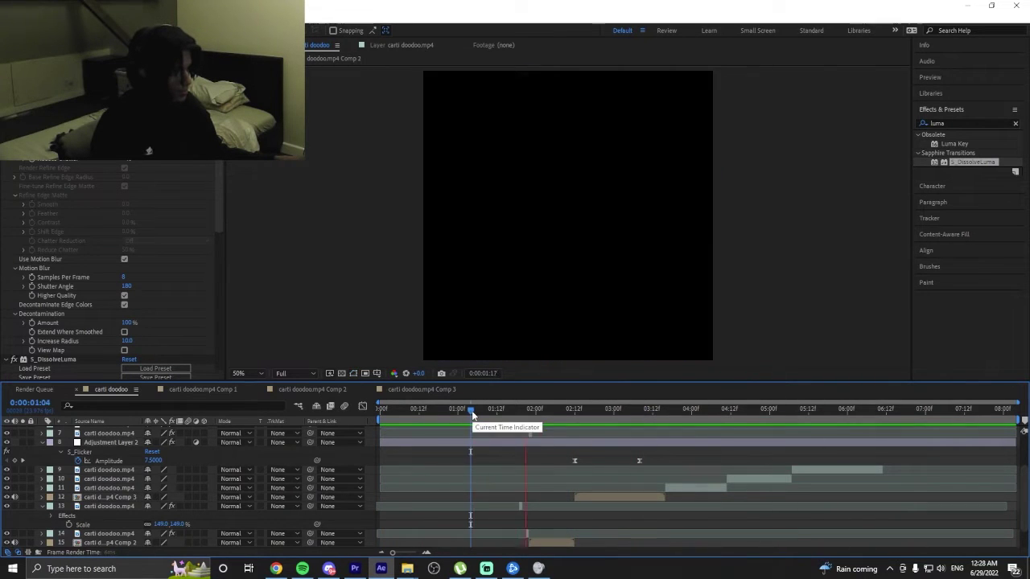
click(449, 412)
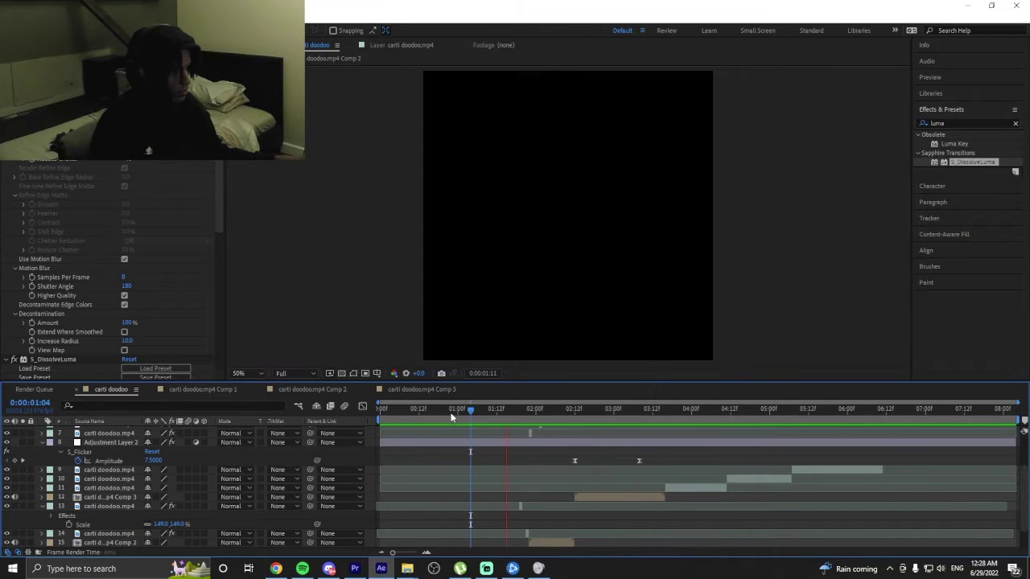
mouse_move(448, 412)
mouse_down()
mouse_move(479, 408)
mouse_move(459, 414)
mouse_up()
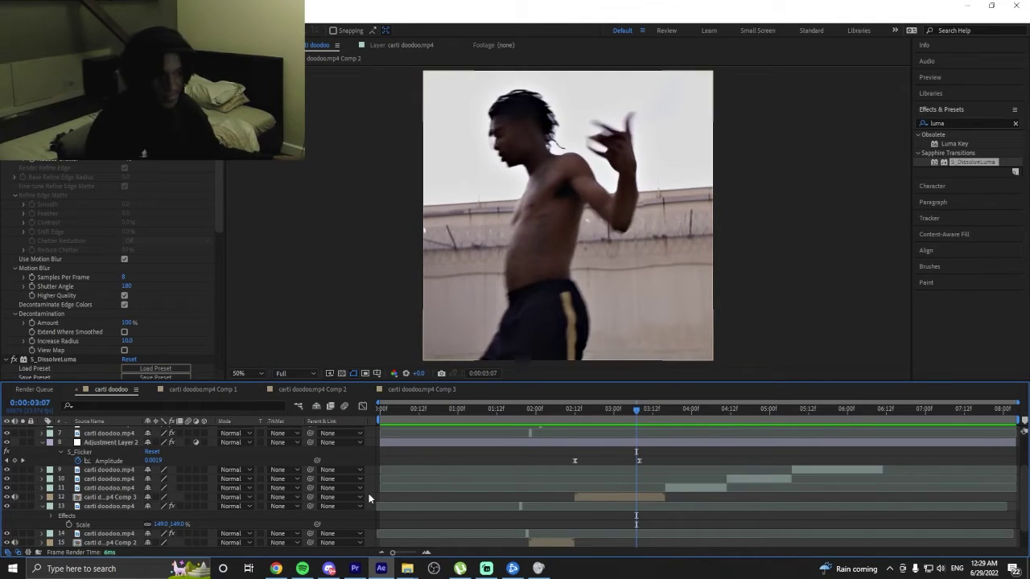
Switch to the browser showing the Playboi Carti R.I.P. video, move its window away, and return to After Effects.
click(276, 569)
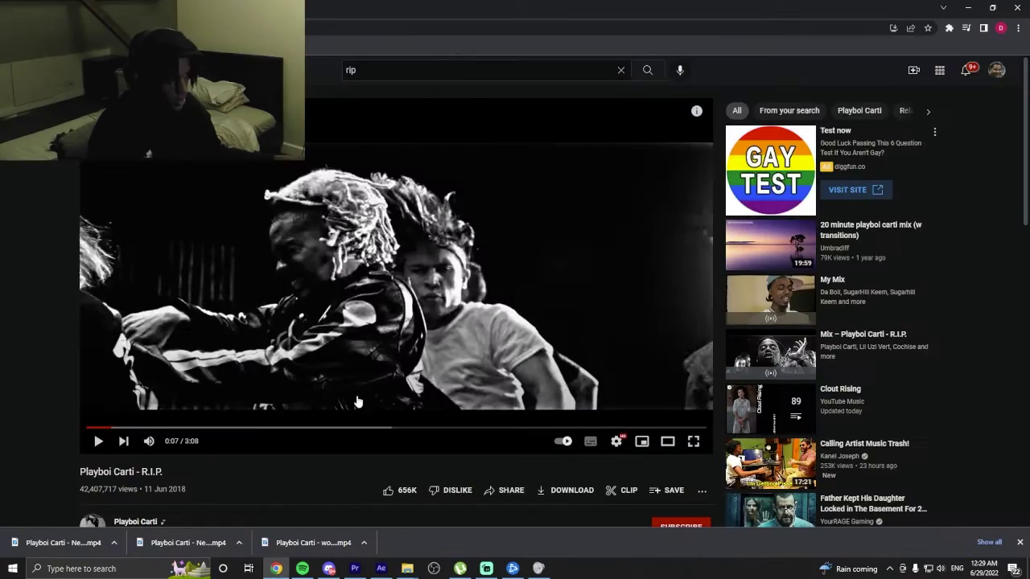
drag(477, 8, 0, 4)
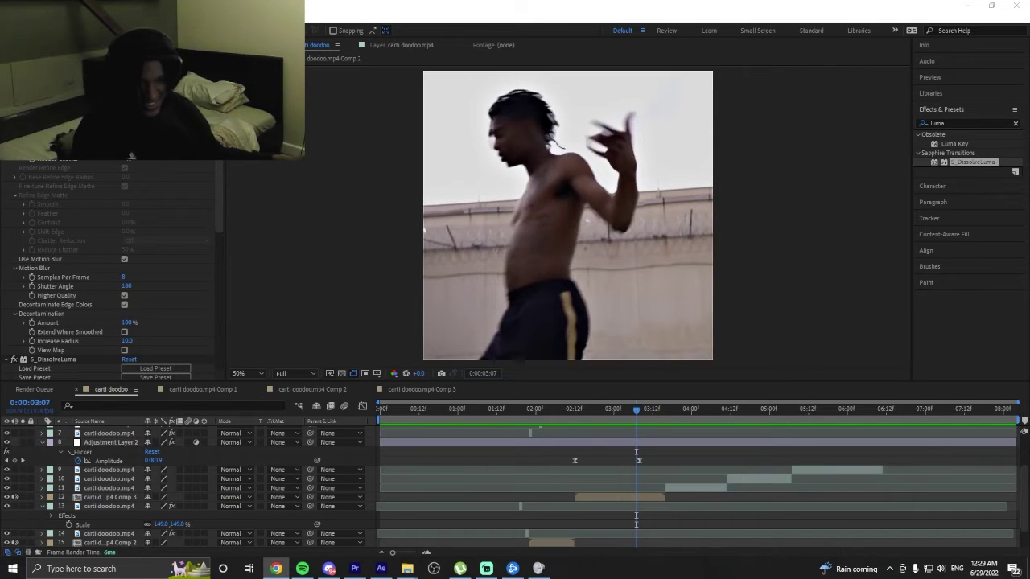
key(alt+Tab)
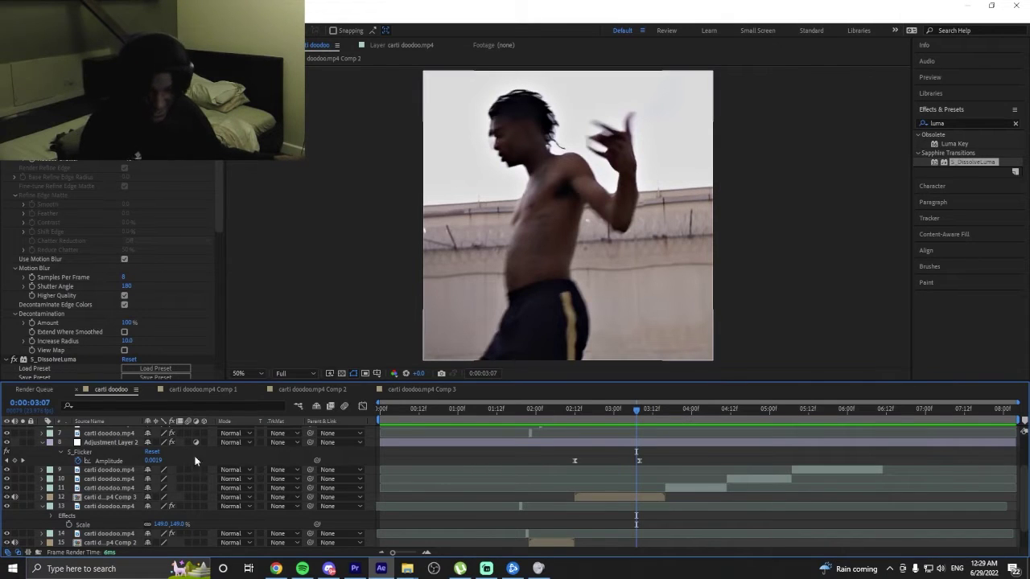
Play back the montage from 0:00:01:02, 0:00:01:18, 0:00:01:00 and 0:00:01:06 to check the flashes and following clips.
drag(523, 411, 464, 412)
key(space)
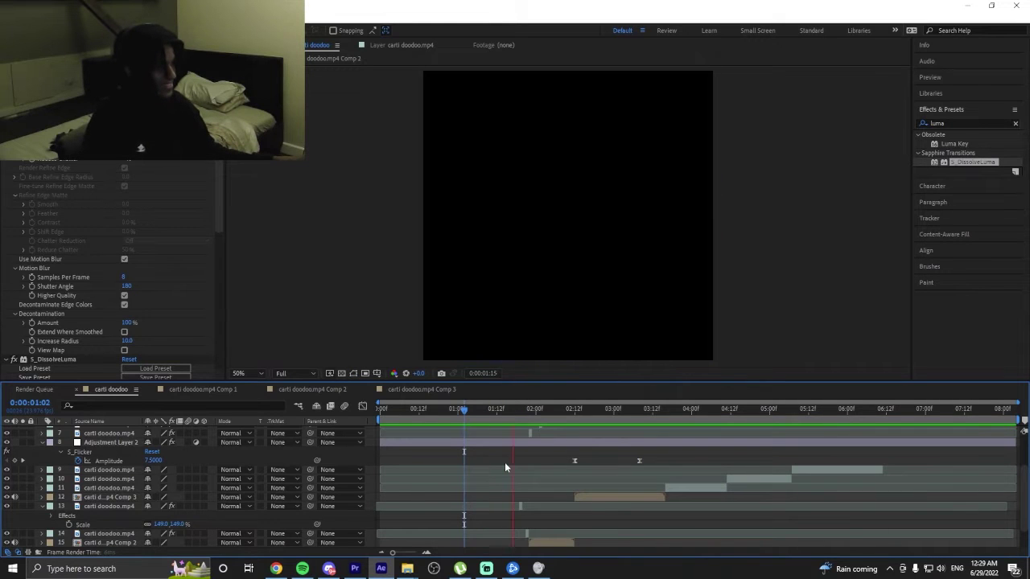
click(517, 415)
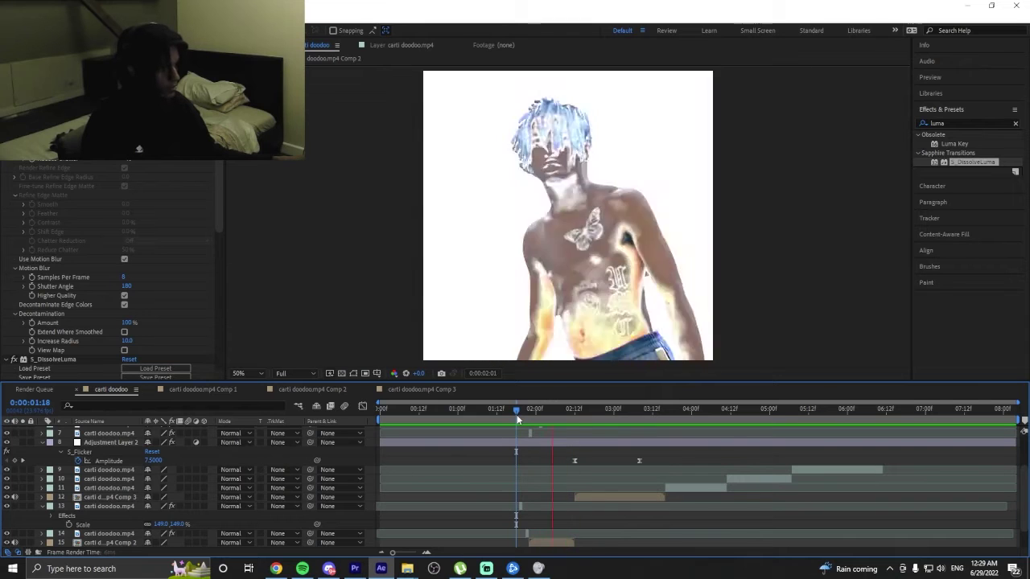
click(457, 410)
scroll(472, 436, up, 3)
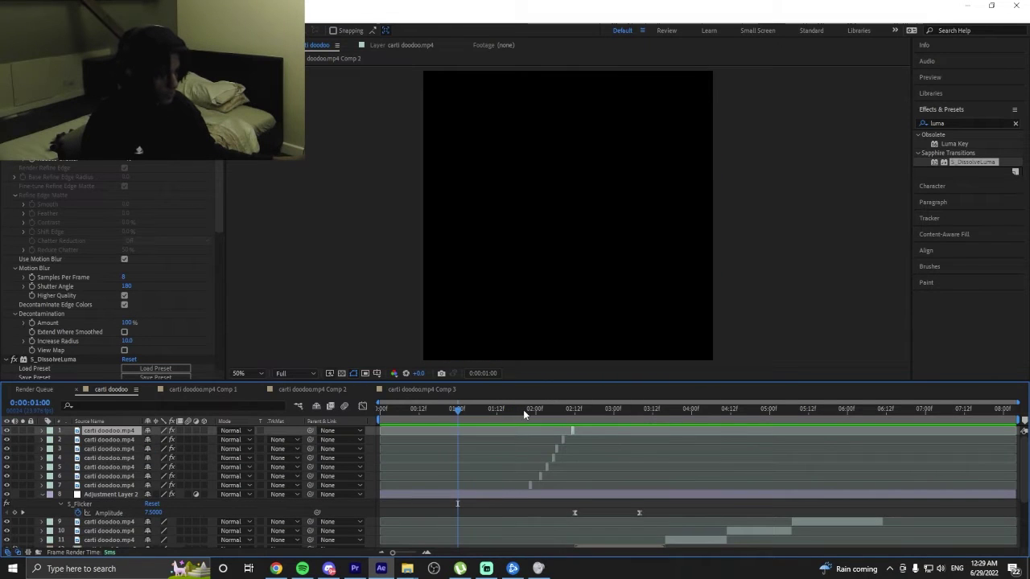
key(space)
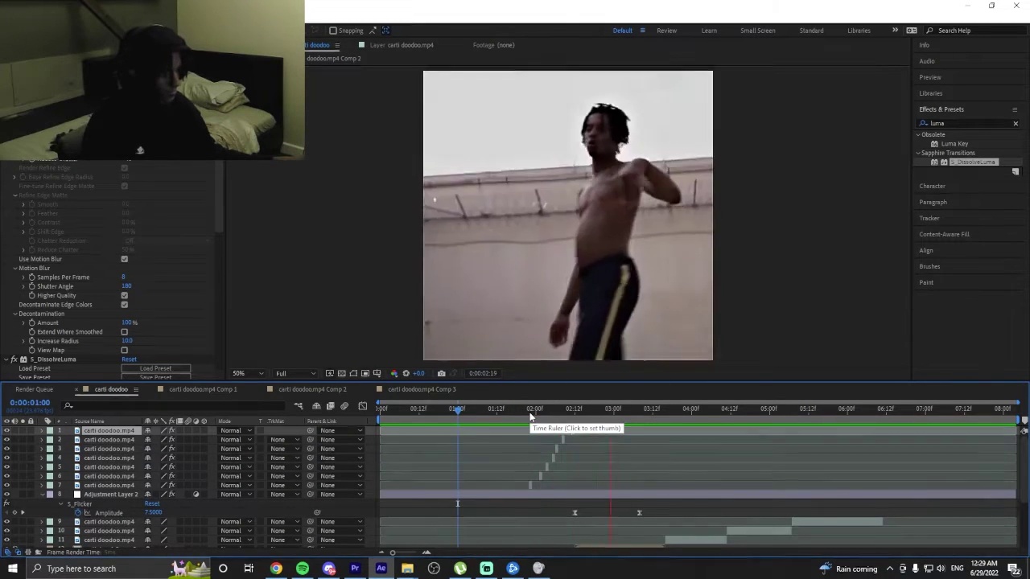
scroll(532, 420, down, 3)
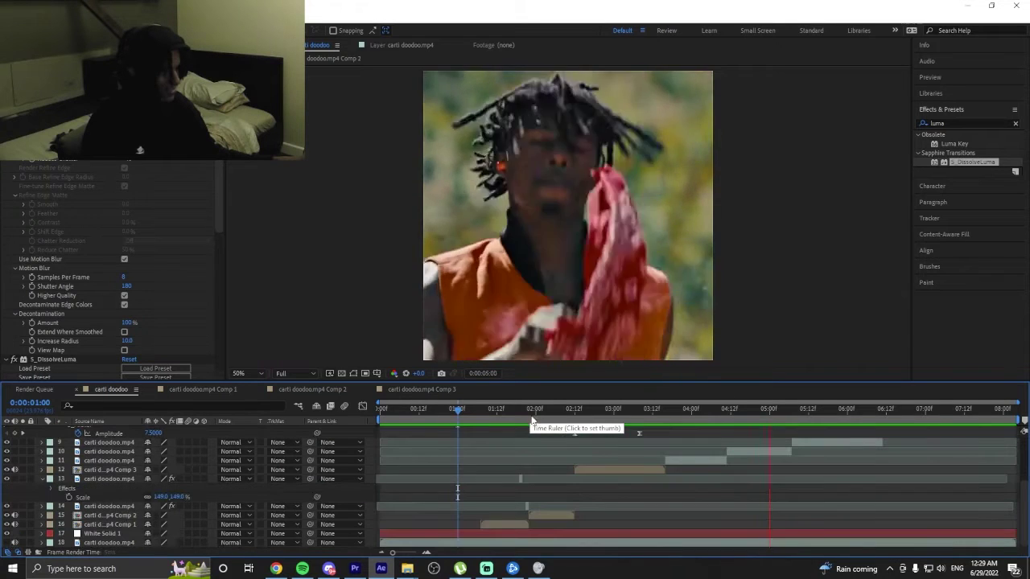
drag(531, 419, 478, 428)
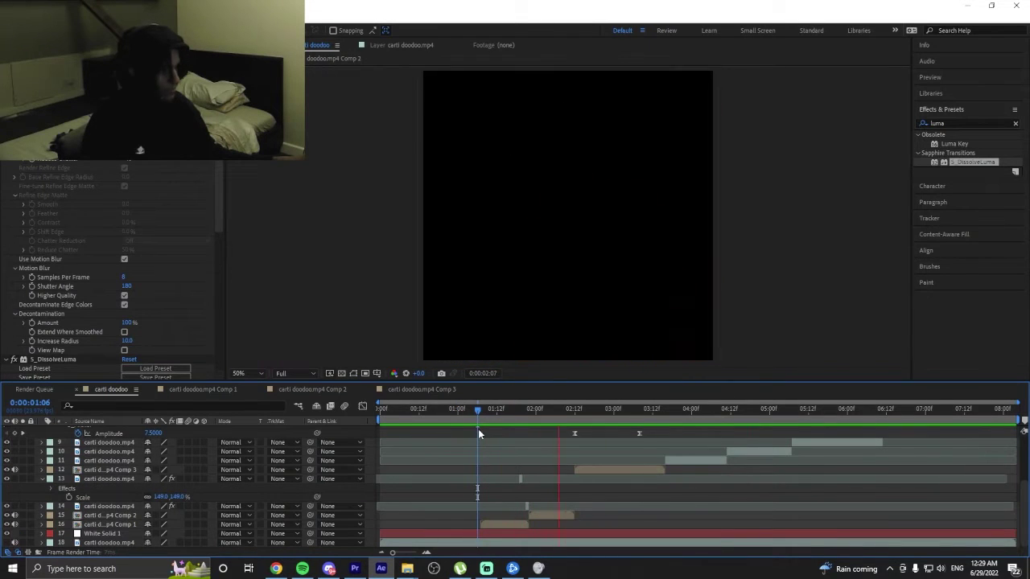
scroll(677, 467, up, 2)
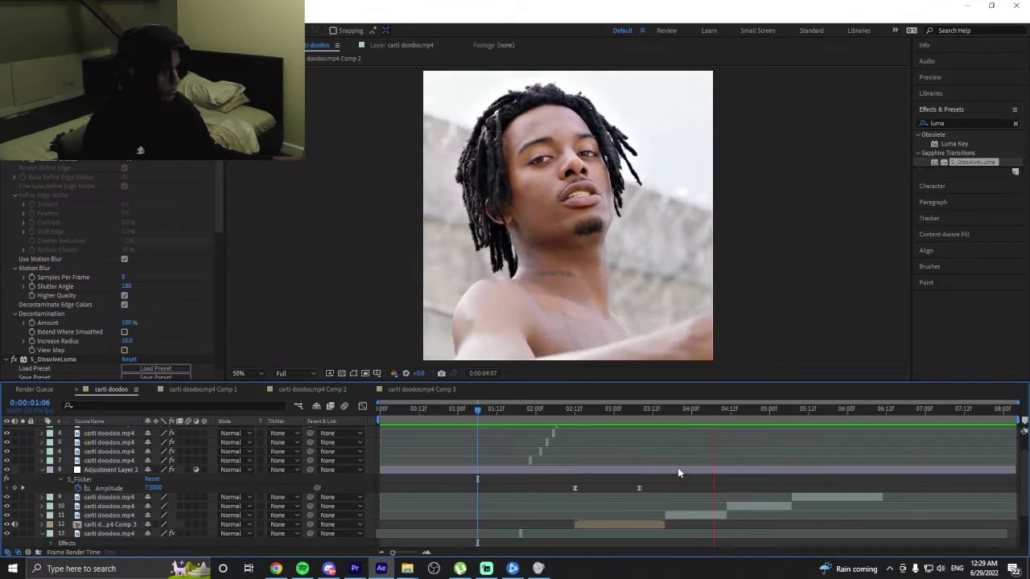
scroll(677, 473, up, 1)
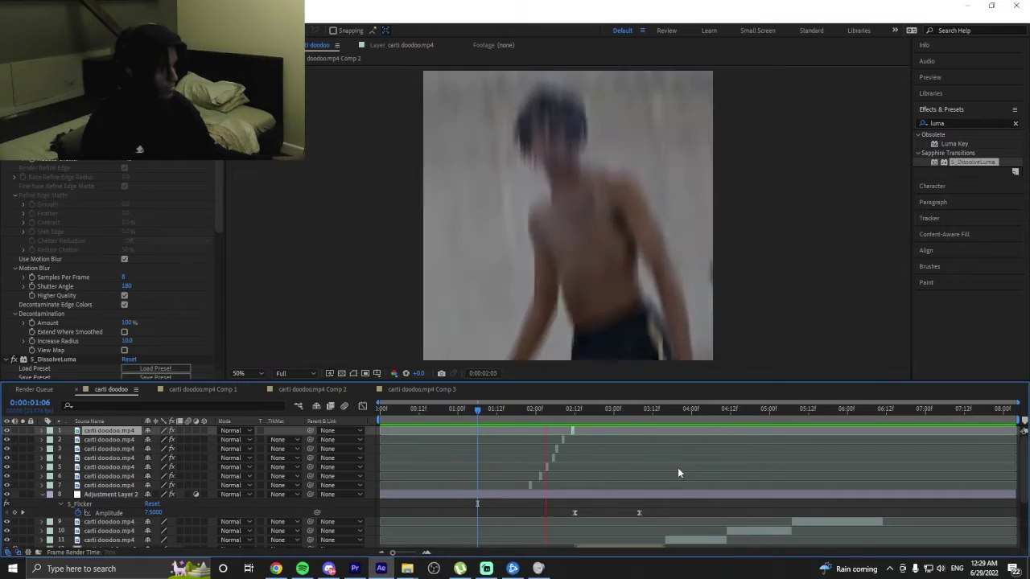
key(space)
Replay the main composition from 0:00:01:02, 0:00:01:07, 0:00:01:16 and 0:00:01:22 to check how the clips flow together.
click(462, 415)
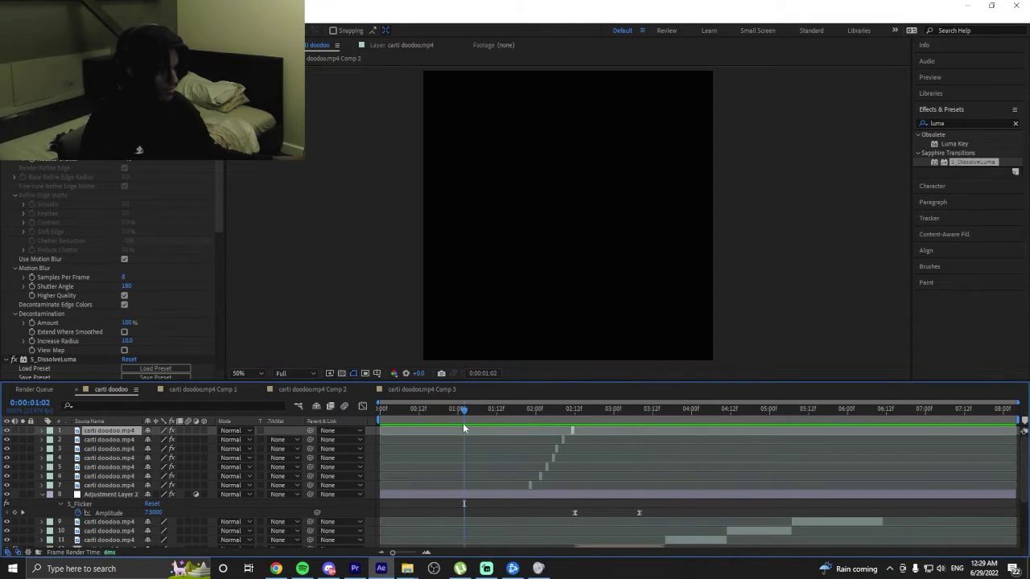
scroll(463, 424, down, 3)
key(space)
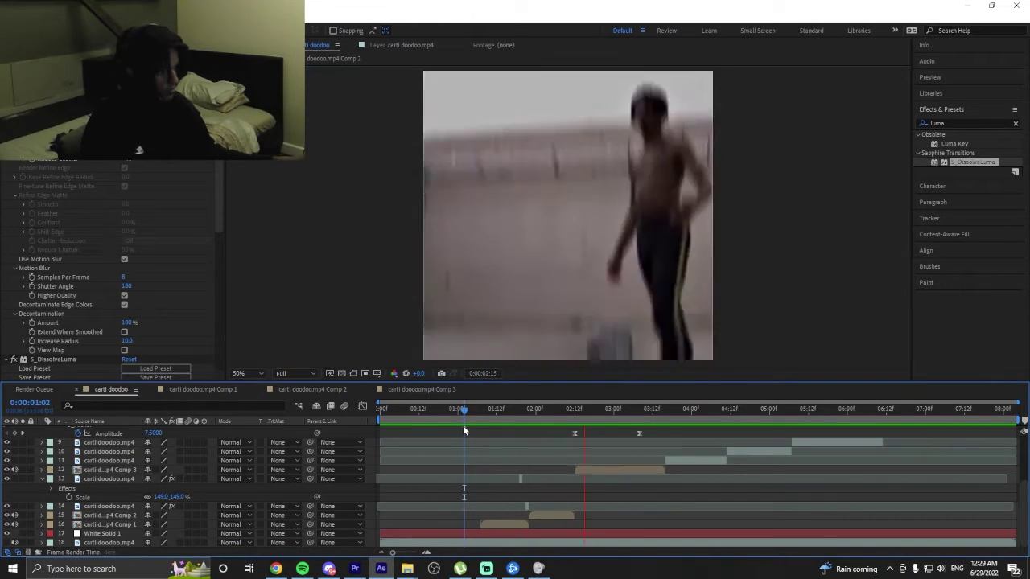
click(480, 416)
click(457, 415)
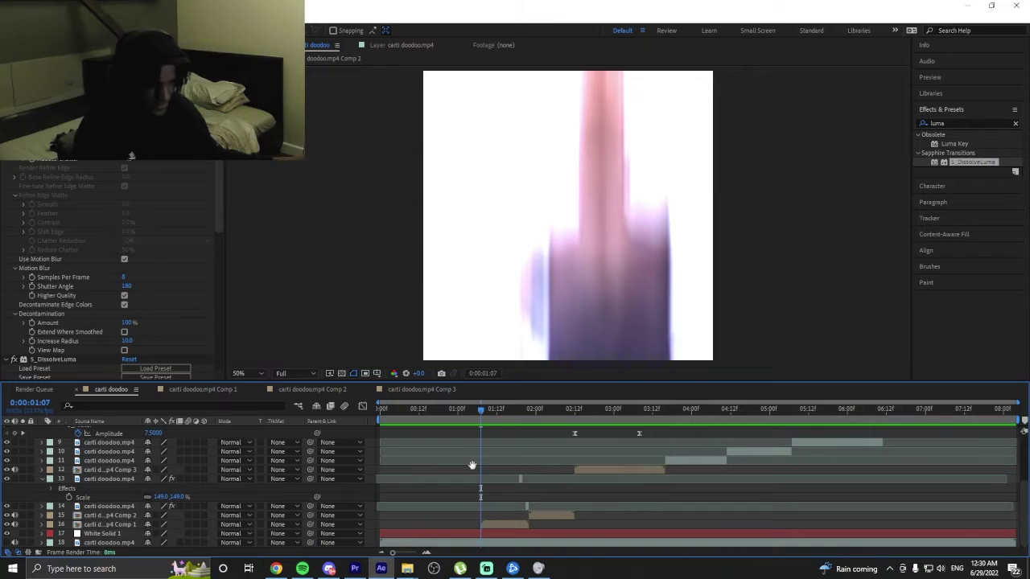
key(space)
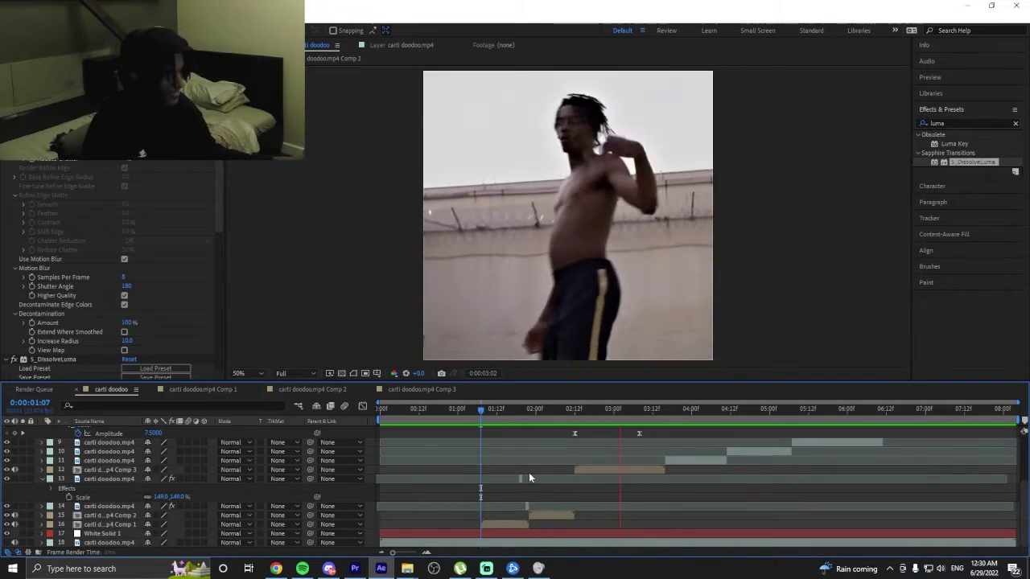
scroll(529, 472, up, 3)
click(524, 416)
mouse_move(524, 416)
mouse_down()
mouse_move(566, 415)
mouse_move(510, 423)
mouse_up()
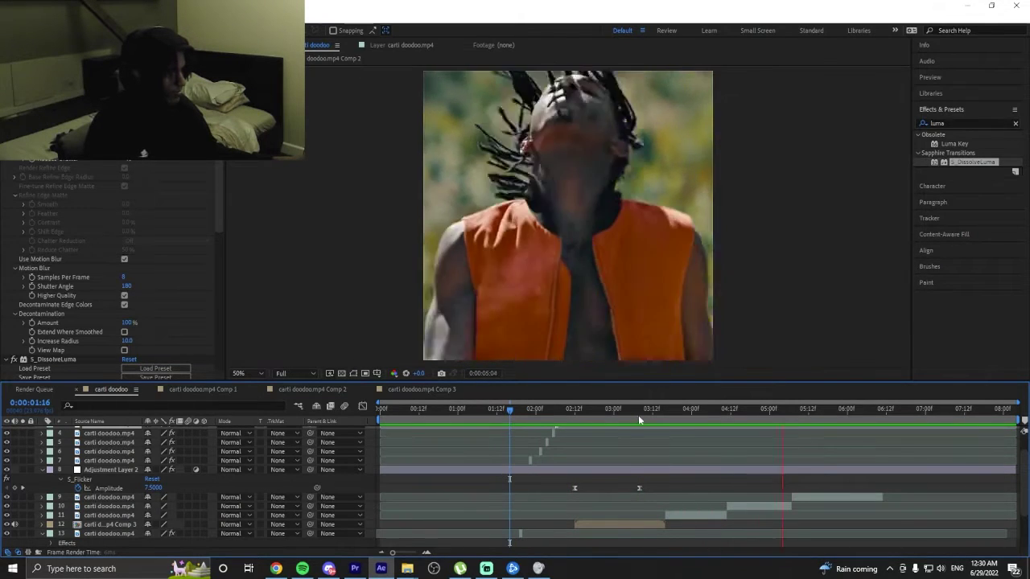
click(530, 420)
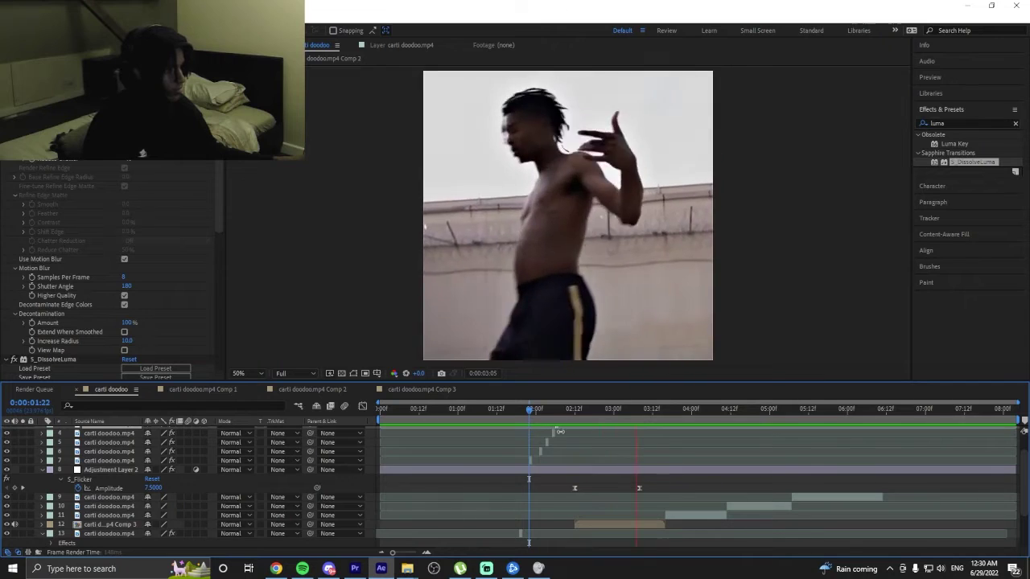
Copy the S_Shake adjustment layer from carti doodoo.mp4 Comp 3 into the main composition, starting at 0:00:03:16 above the clip that begins there.
double_click(630, 523)
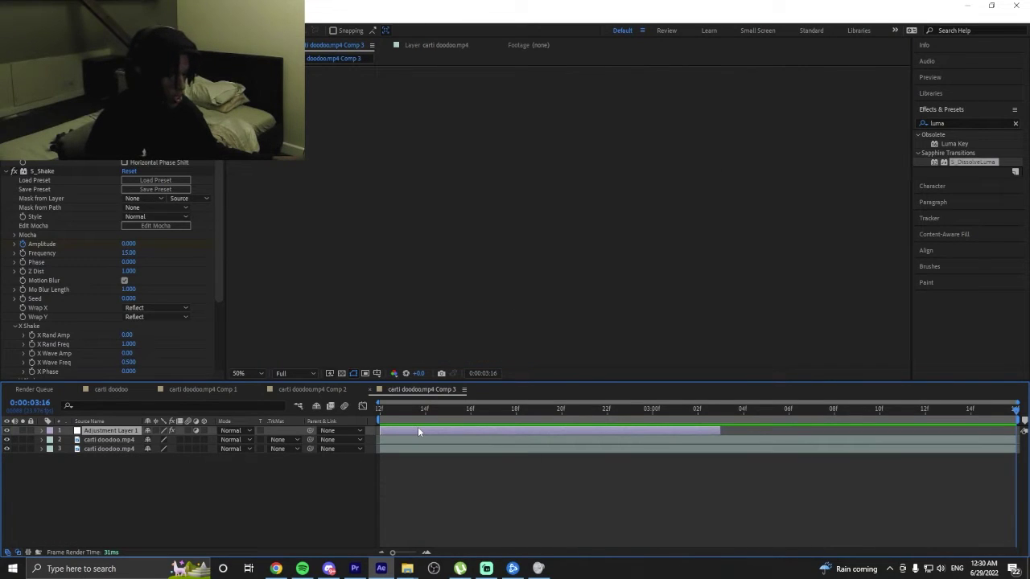
click(111, 389)
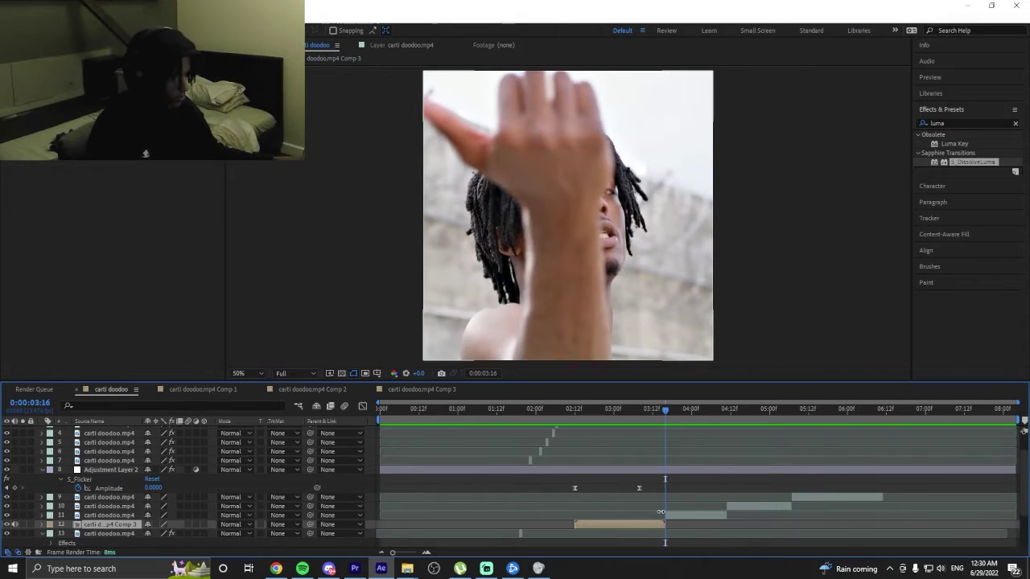
key(ctrl+v)
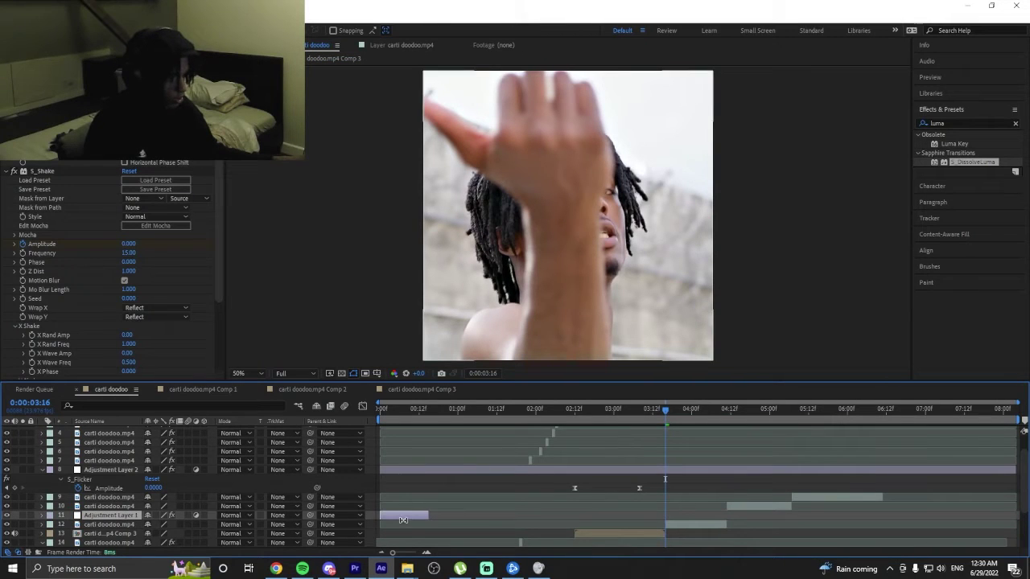
drag(444, 516, 692, 523)
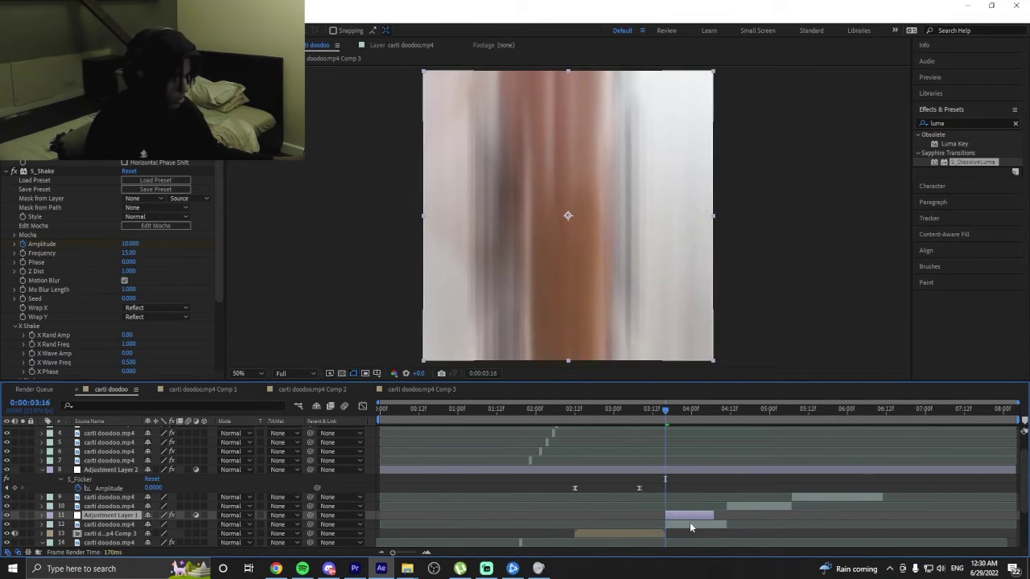
Duplicate the shake adjustment layer above the next clip, align it with that clip's start, and play back from 0:00:03:08.
key(ctrl+d)
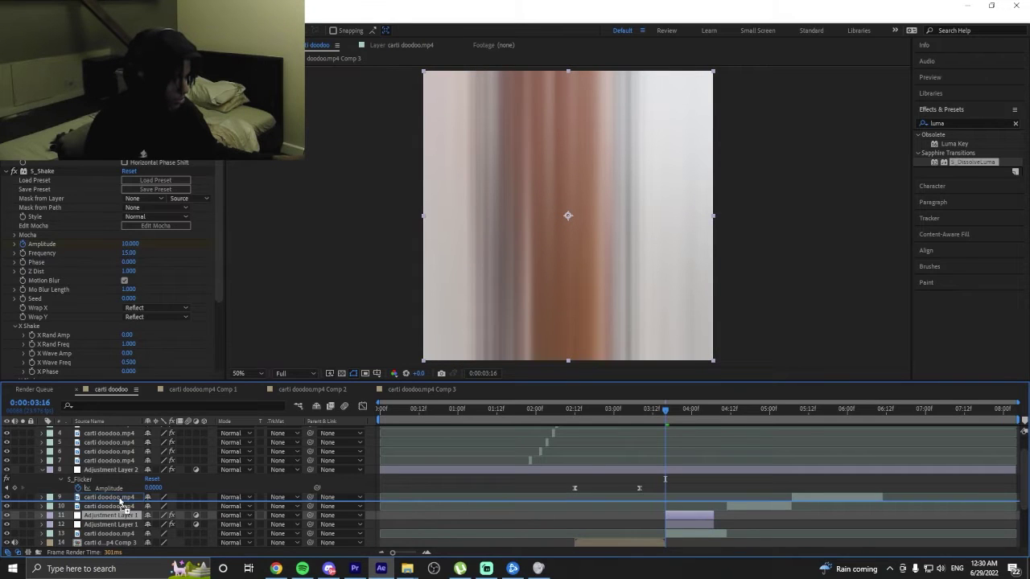
drag(122, 505, 123, 502)
drag(676, 507, 737, 508)
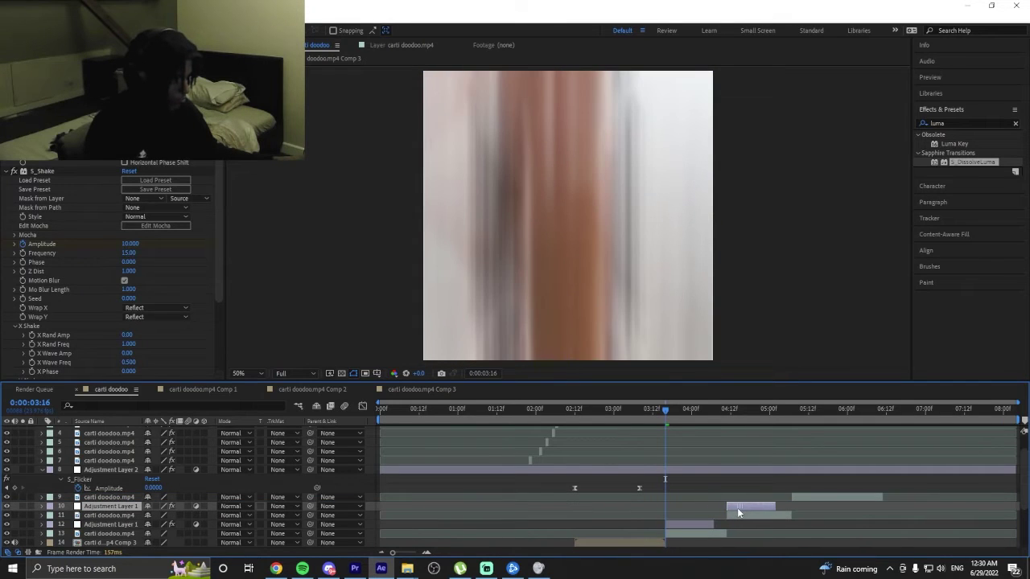
drag(665, 412, 639, 415)
key(space)
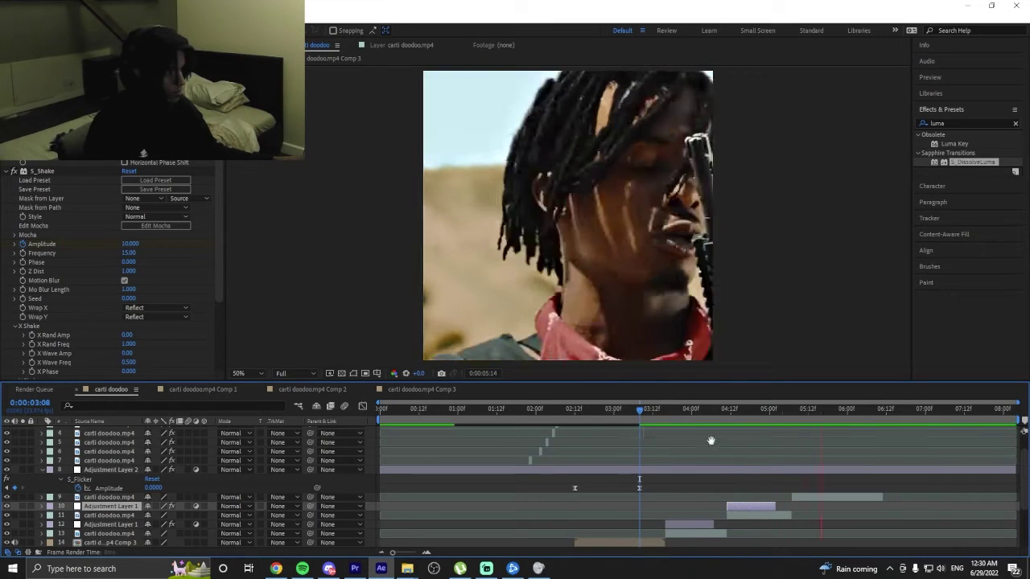
key(space)
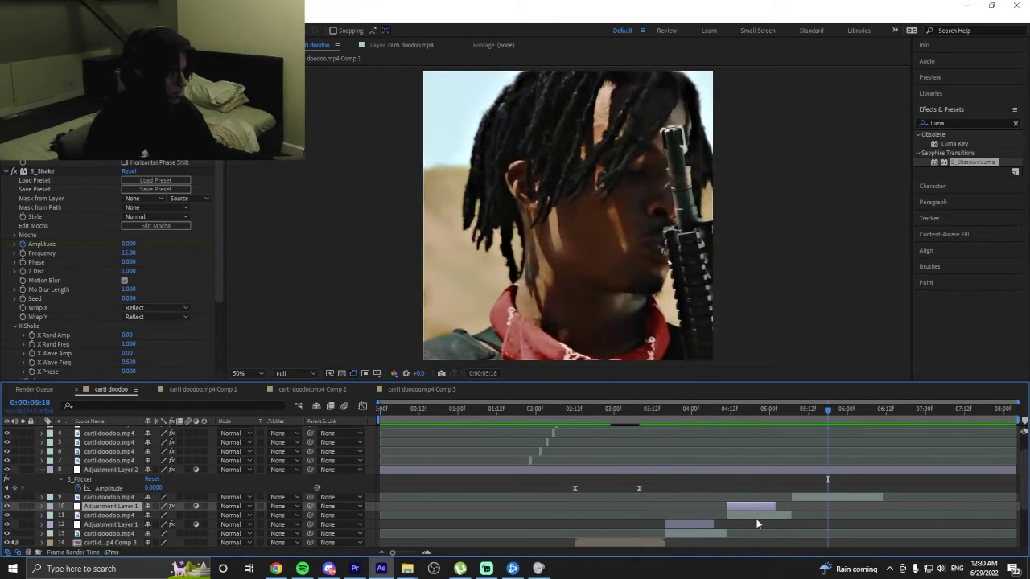
Duplicate the shake adjustment layer above the last clip, align it with that clip's start, and replay the montage from 0:00:01:04.
key(ctrl+d)
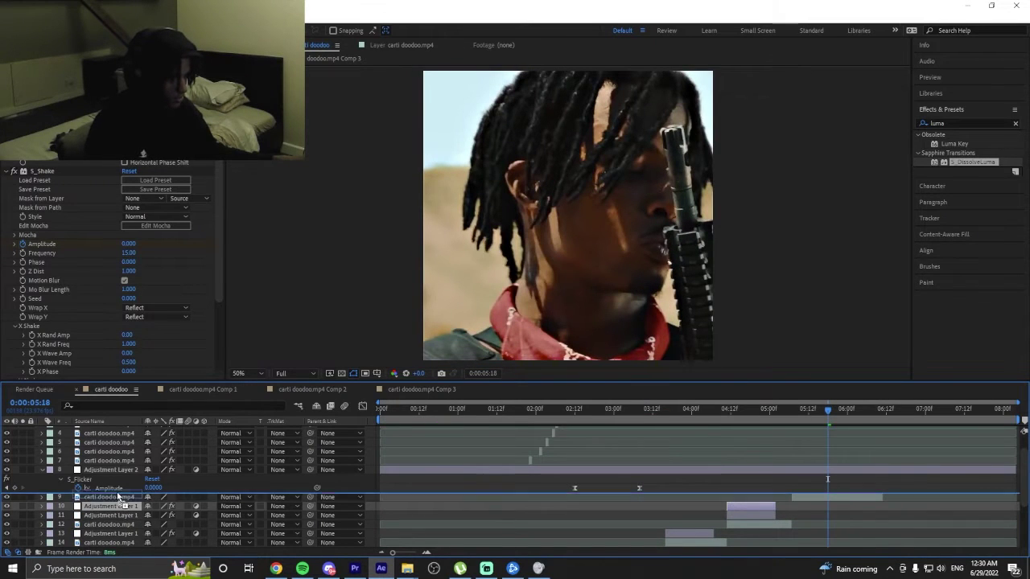
drag(118, 497, 118, 494)
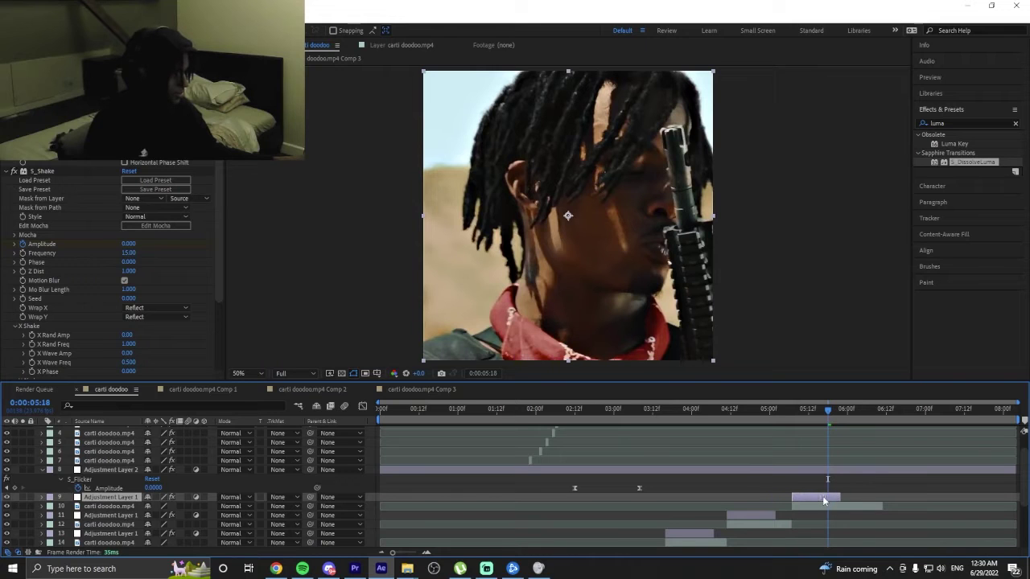
click(425, 408)
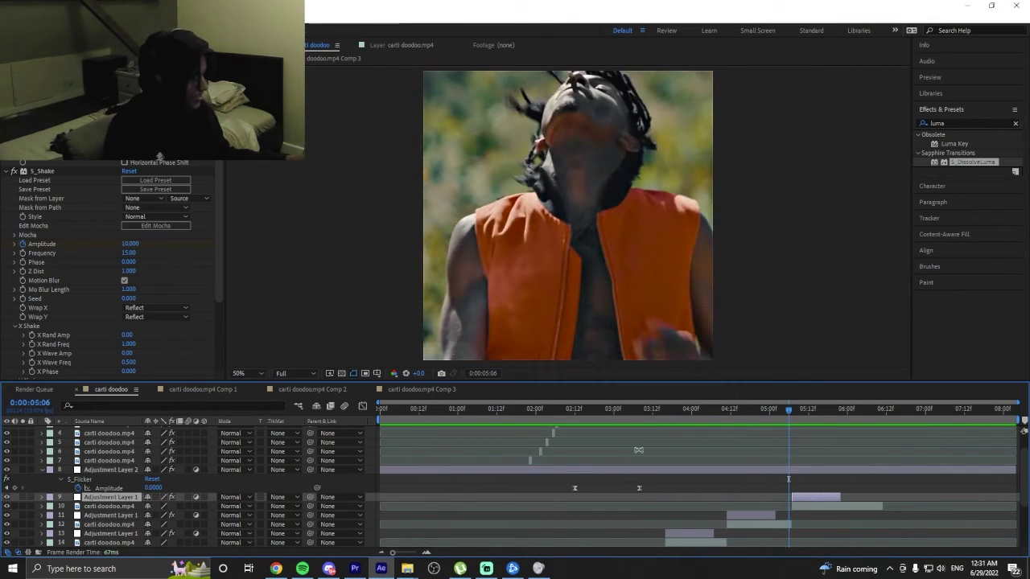
mouse_move(714, 408)
mouse_down()
mouse_move(782, 414)
mouse_move(470, 412)
mouse_up()
scroll(614, 410, down, 3)
key(space)
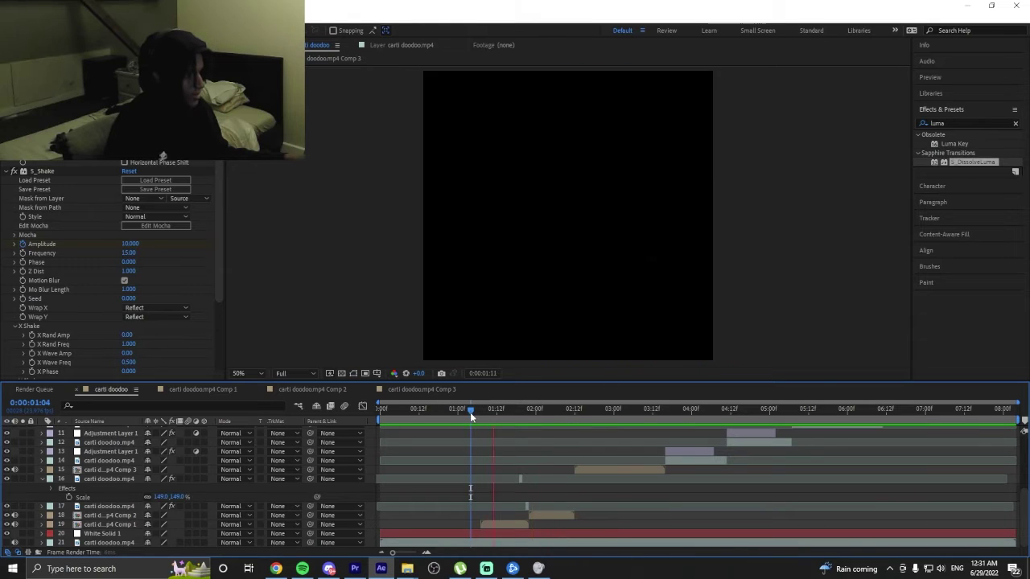
Add a text layer reading "yaaaa" in carti doodoo.mp4 Comp 1.
double_click(506, 524)
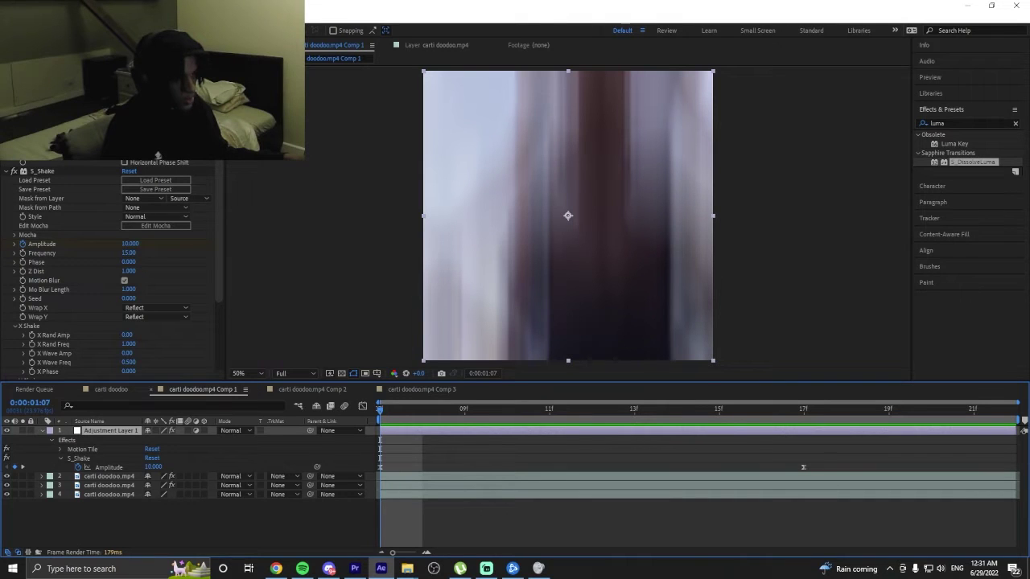
key(ctrl+t)
click(681, 227)
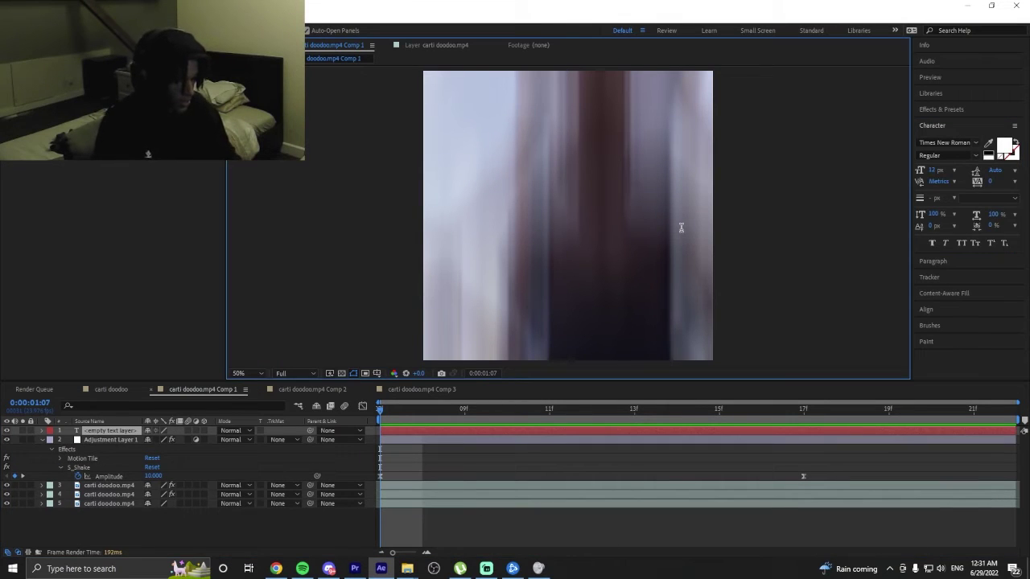
text(yaaaa)
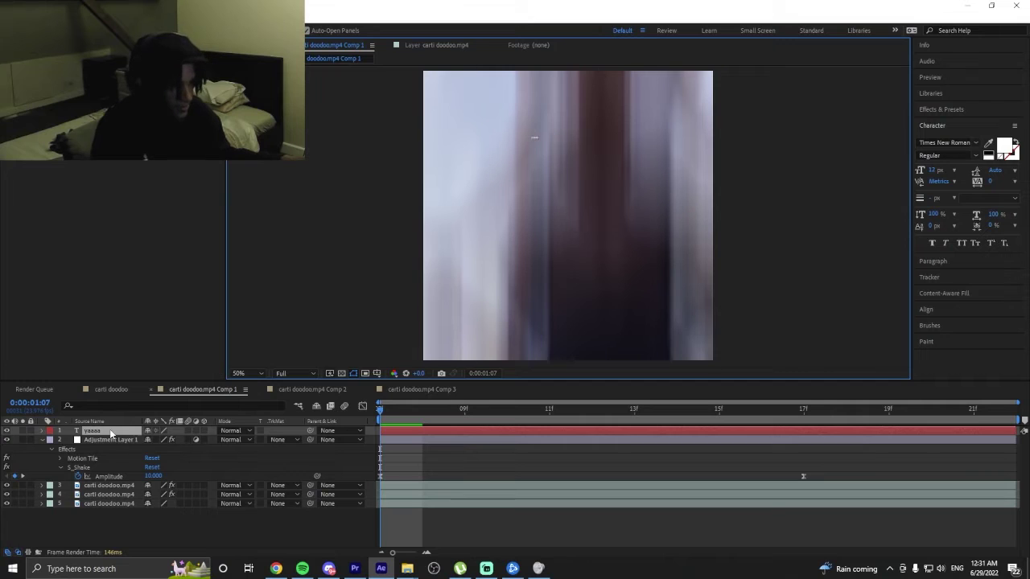
Scale the yaaaa text to 1744% and centre it horizontally and vertically in the composition.
click(111, 435)
key(s)
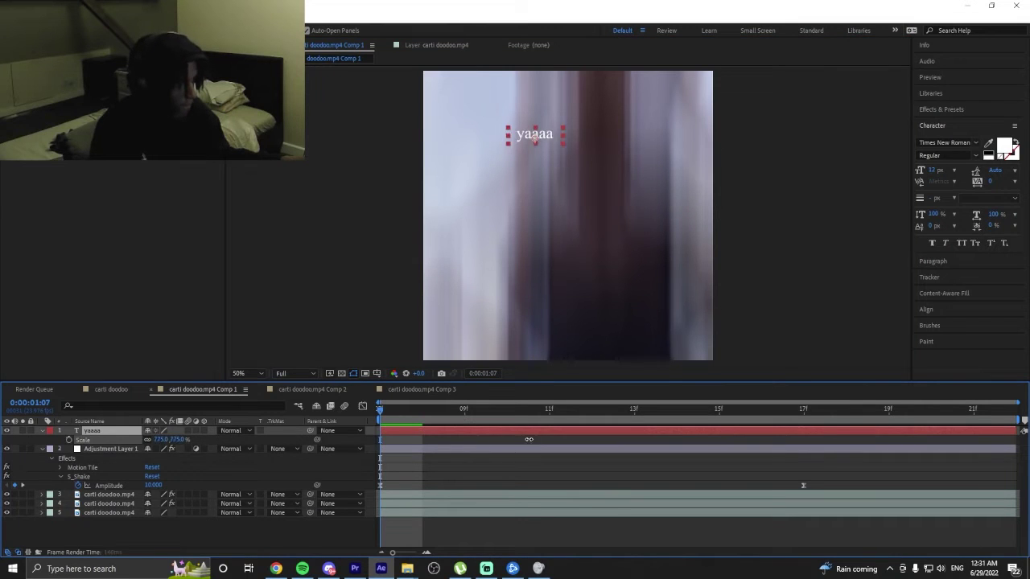
drag(529, 439, 669, 296)
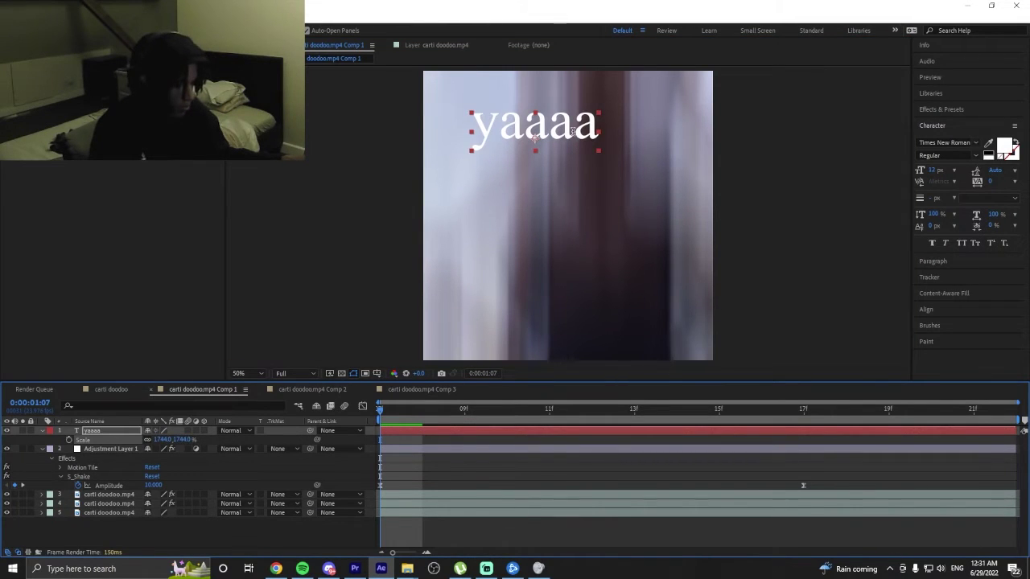
key(v)
drag(535, 128, 573, 207)
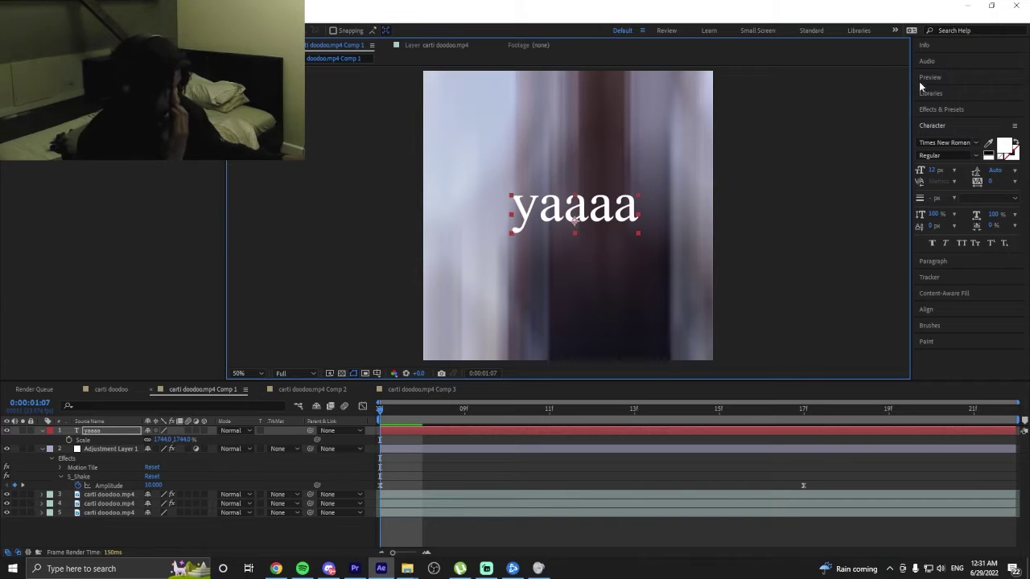
click(933, 309)
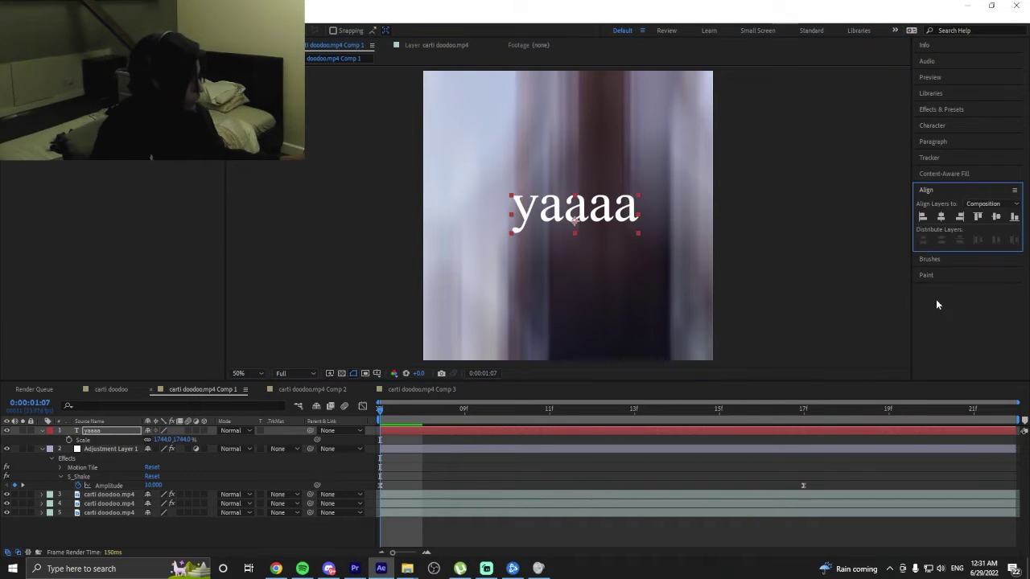
click(940, 218)
click(997, 216)
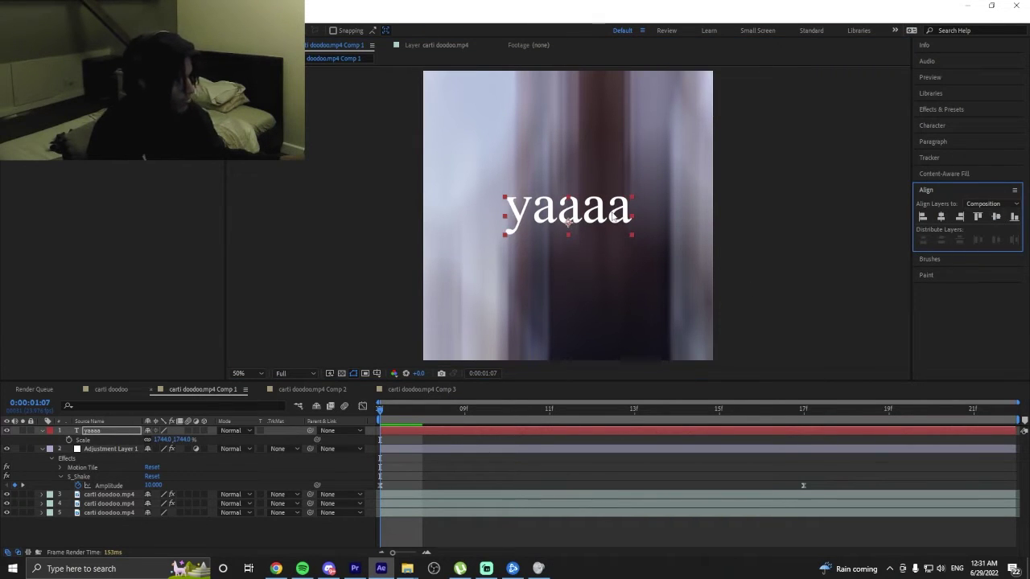
click(794, 195)
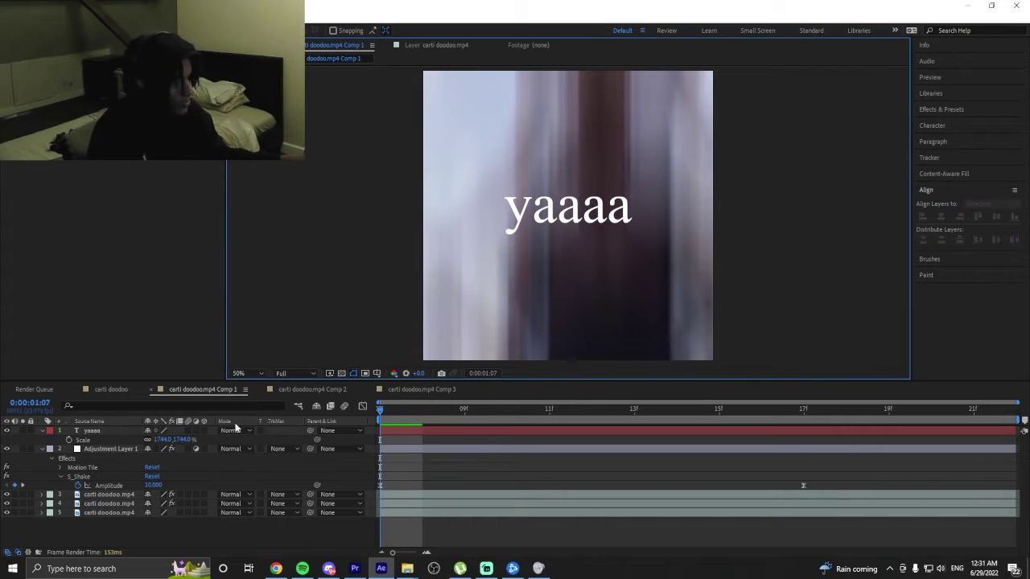
Replay the main composition from 0:00:01:00, 0:00:01:01, 0:00:00:20 and the beginning to check the text, then park the playhead at 0:00:01:07.
click(96, 389)
drag(483, 415, 459, 414)
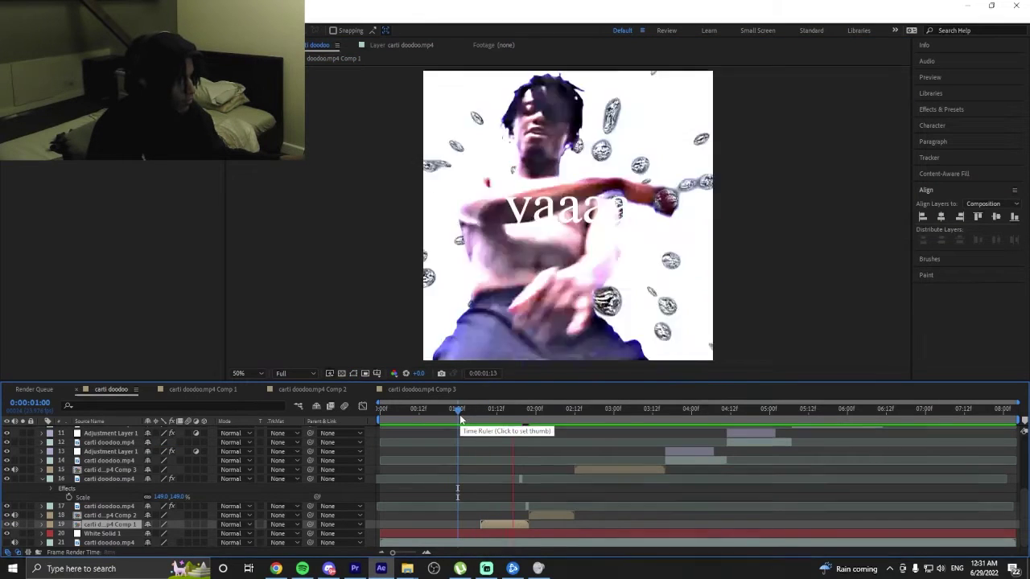
click(462, 414)
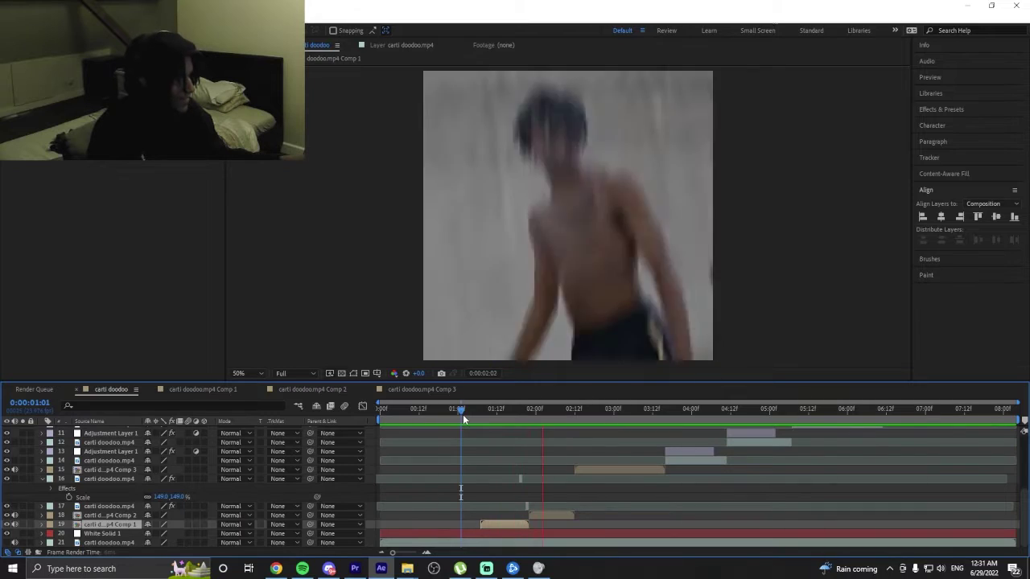
click(463, 414)
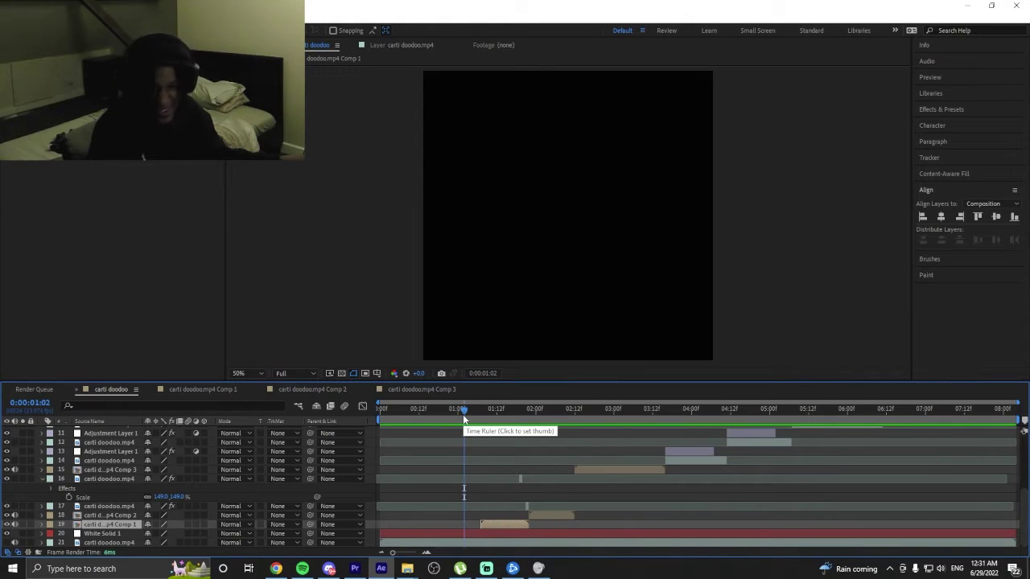
click(445, 411)
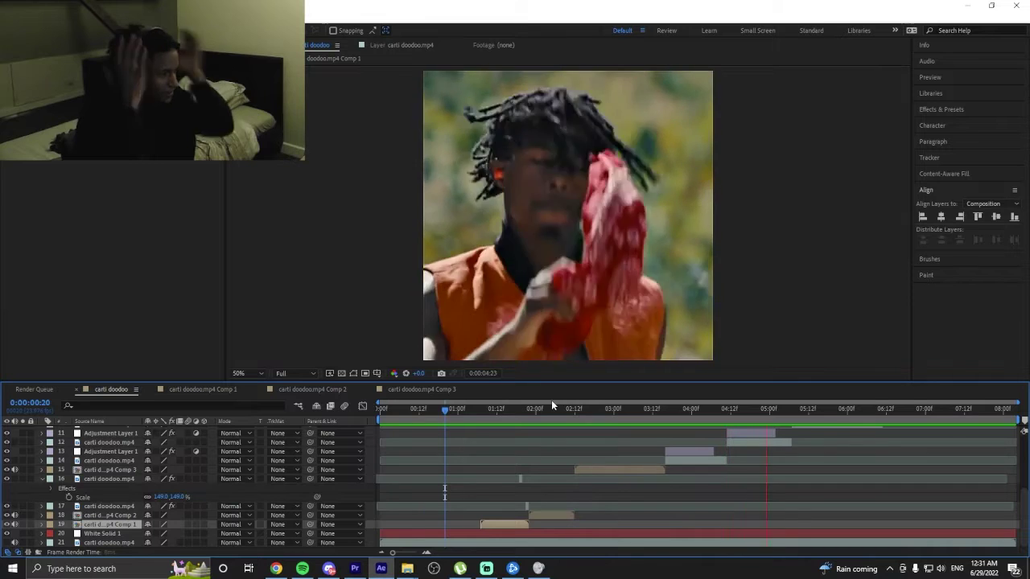
key(Home)
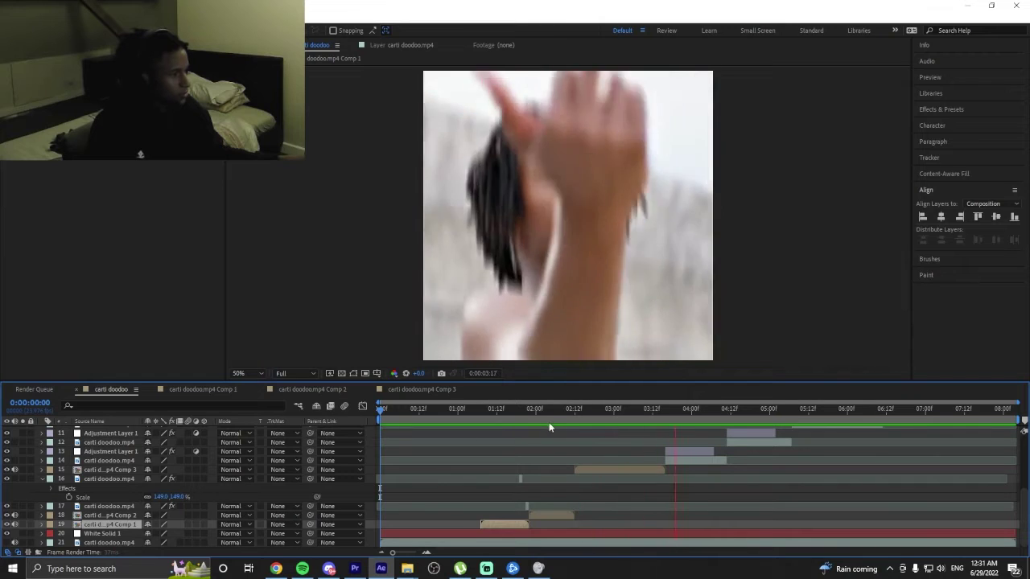
click(469, 417)
drag(468, 416, 480, 415)
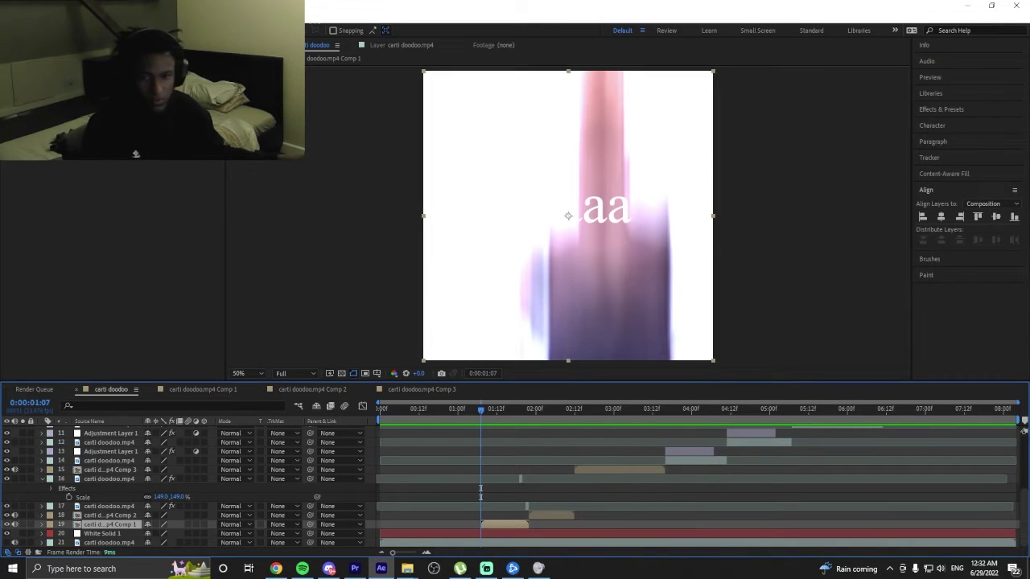
Switch to the webcam properties dialog and adjust its image settings.
key(alt+Tab)
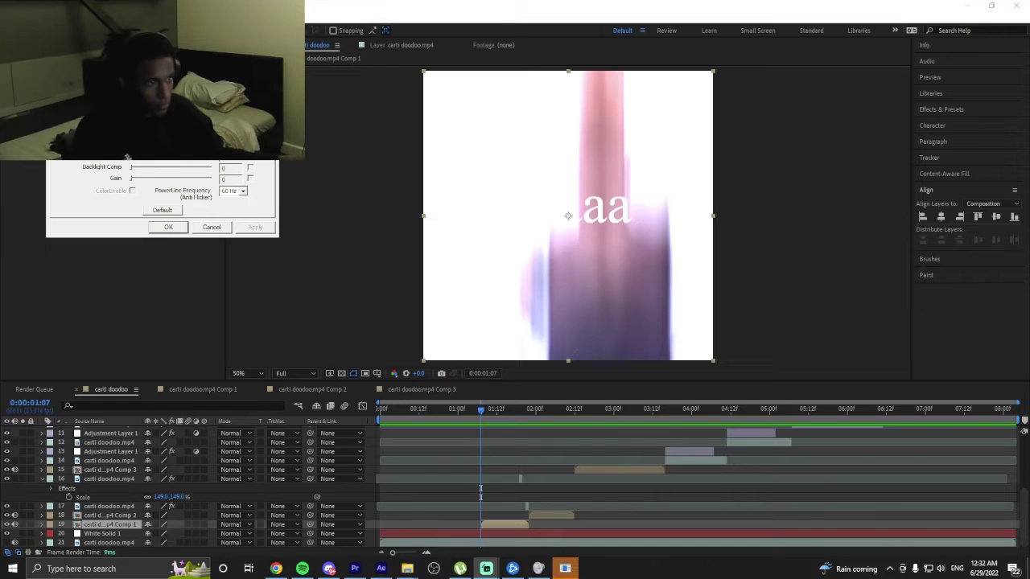
click(249, 165)
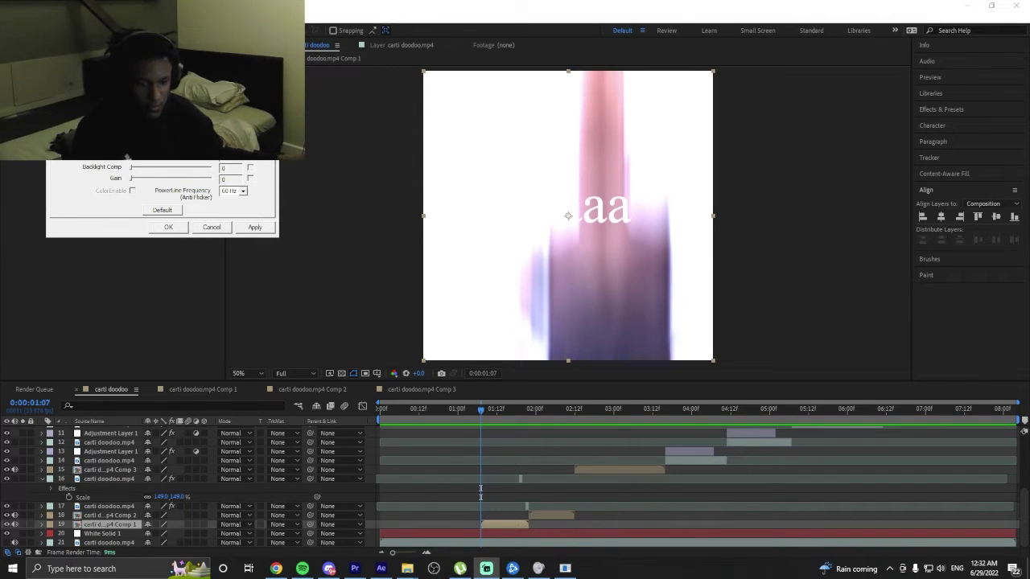
Return to After Effects, replay the montage from the beginning, and set the playhead back to 0:00:01:07.
click(351, 416)
key(space)
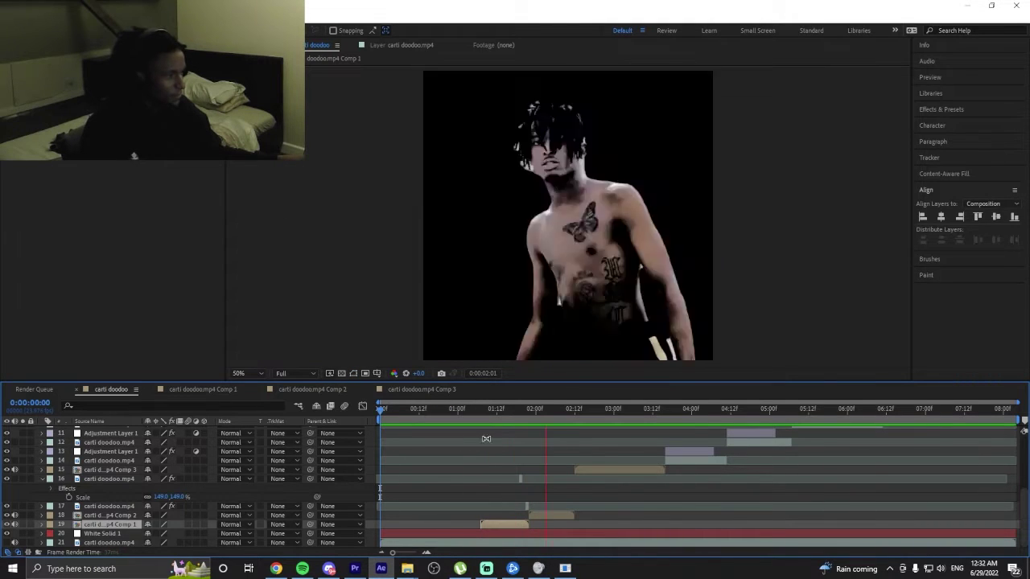
mouse_move(491, 420)
mouse_down()
mouse_move(445, 427)
mouse_move(499, 425)
mouse_move(471, 424)
mouse_move(479, 419)
mouse_up()
Take the yaaaa text out of view in Comp 1 and paste it above Adjustment Layer 2 in the main composition, starting near 0:00:01:07.
double_click(512, 525)
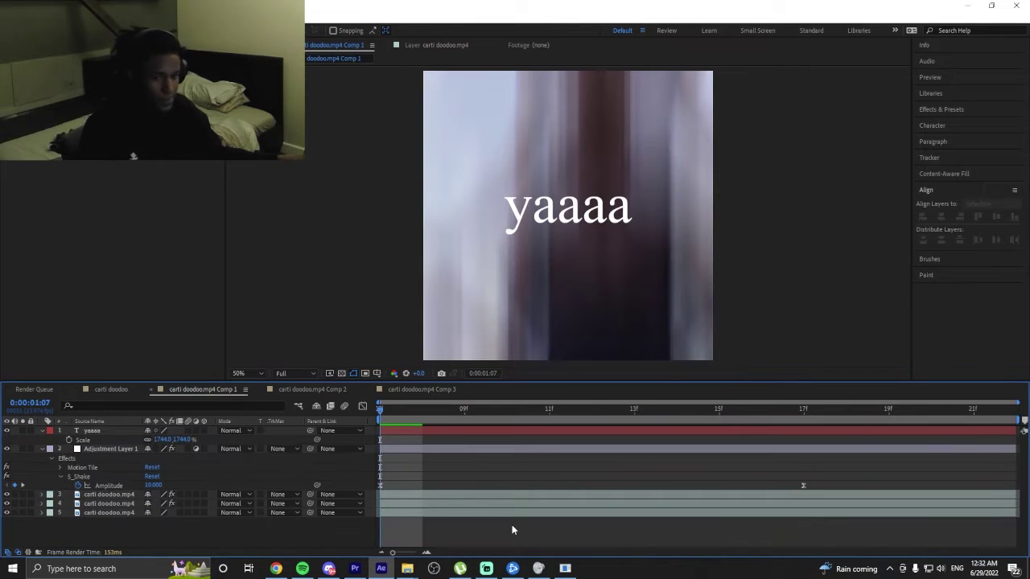
click(470, 432)
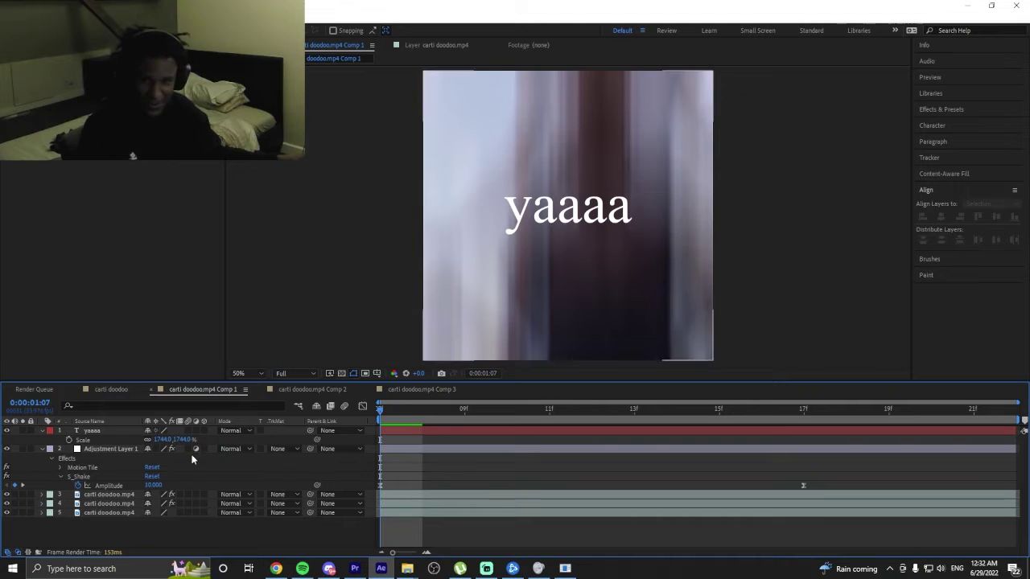
click(396, 433)
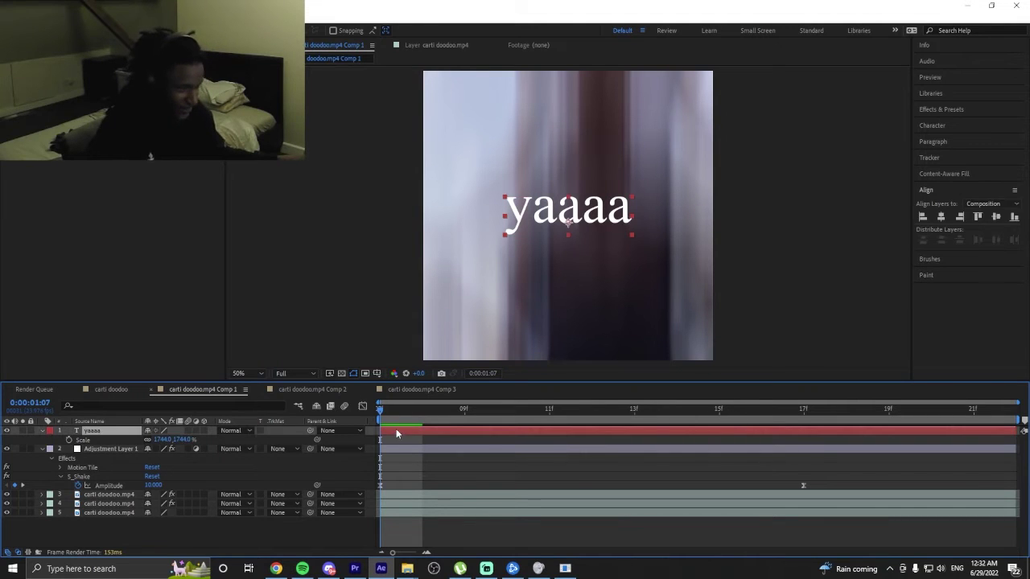
click(8, 432)
click(113, 390)
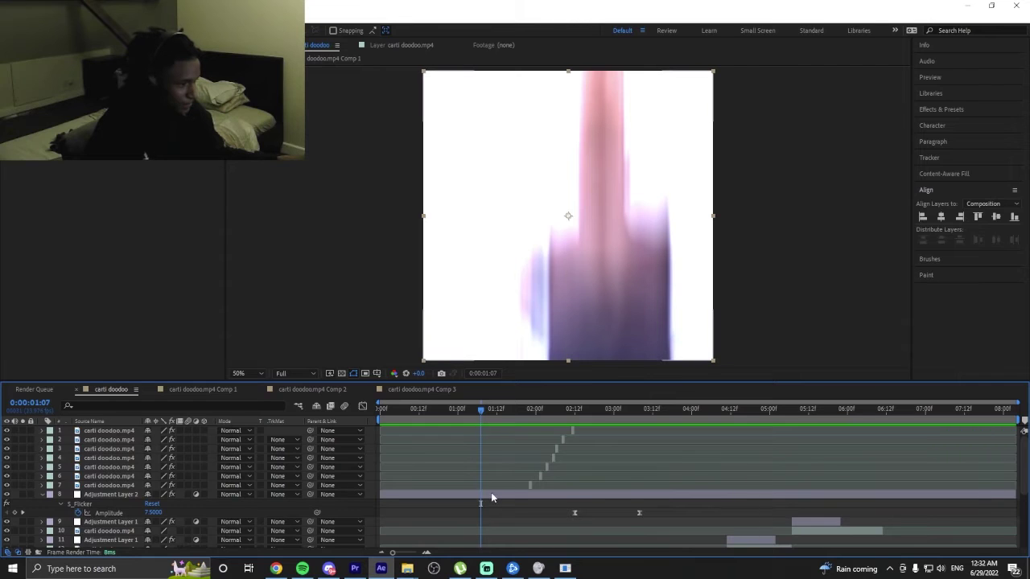
key(ctrl+v)
drag(426, 494, 490, 490)
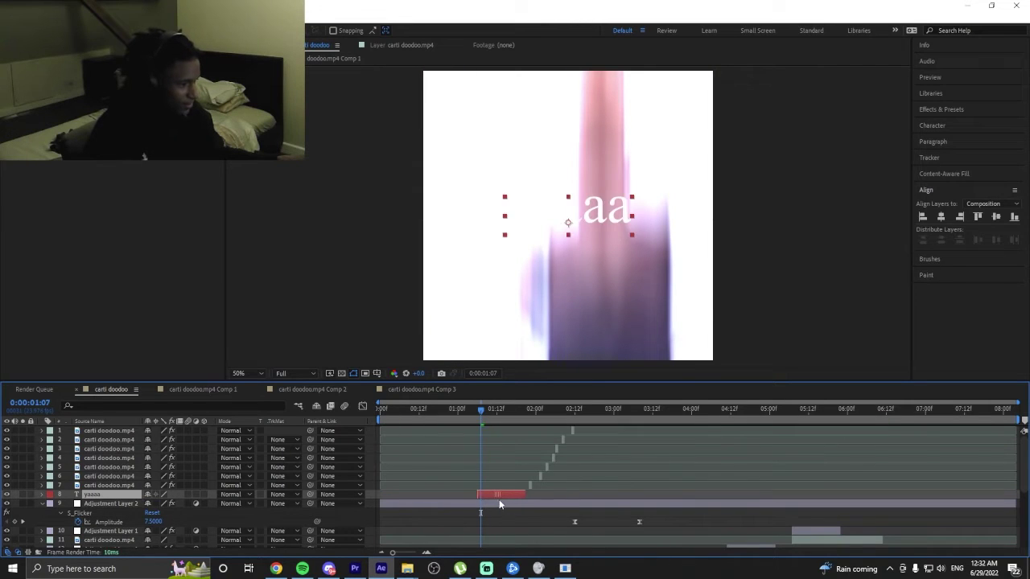
Split the yaaaa text layer at 0:00:01:09, 0:00:01:11 and 0:00:01:12, where the frames switch between footage and black.
scroll(484, 451, down, 3)
scroll(482, 436, up, 3)
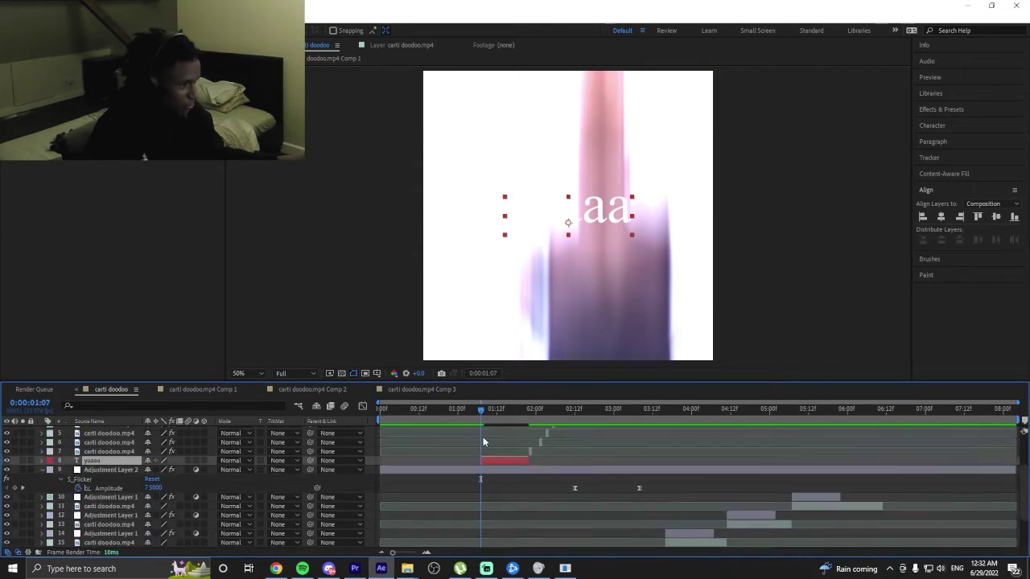
drag(394, 555, 415, 554)
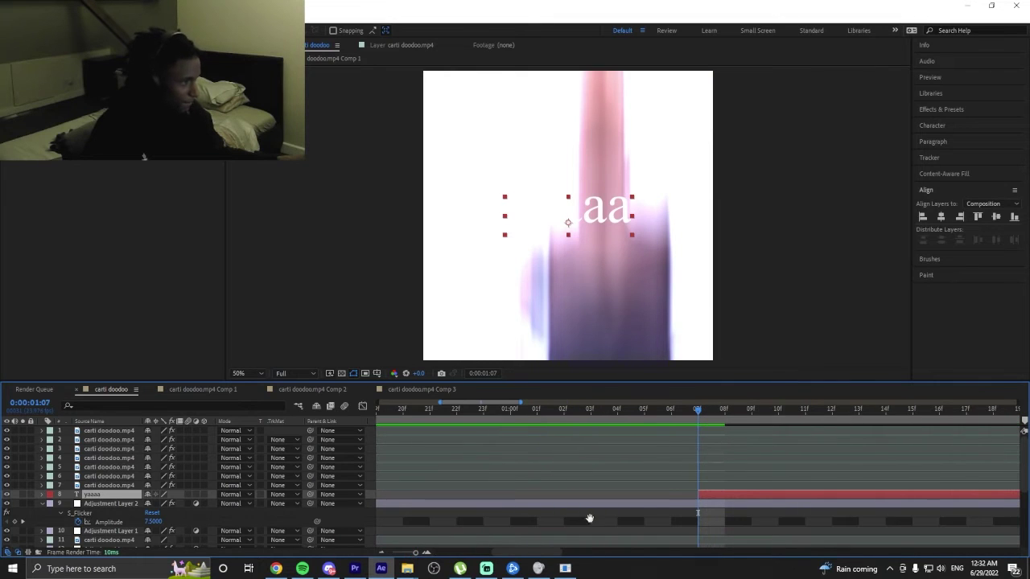
key(space)
click(698, 412)
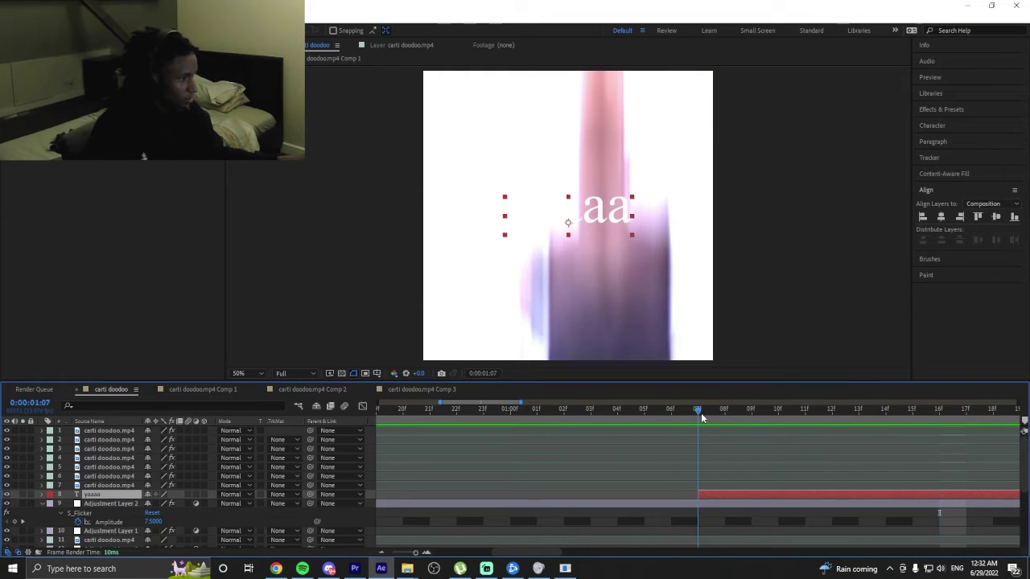
click(723, 411)
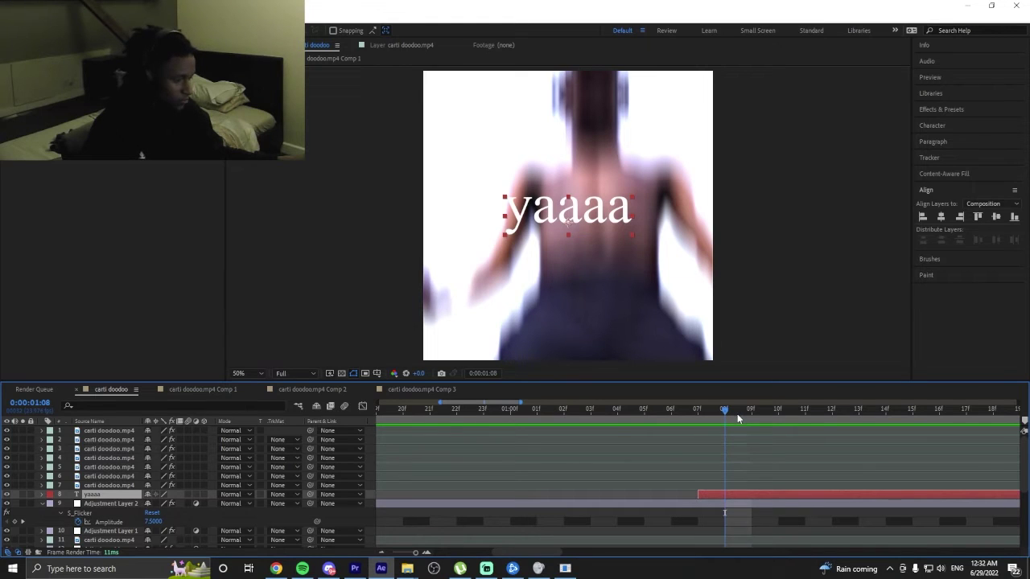
click(740, 413)
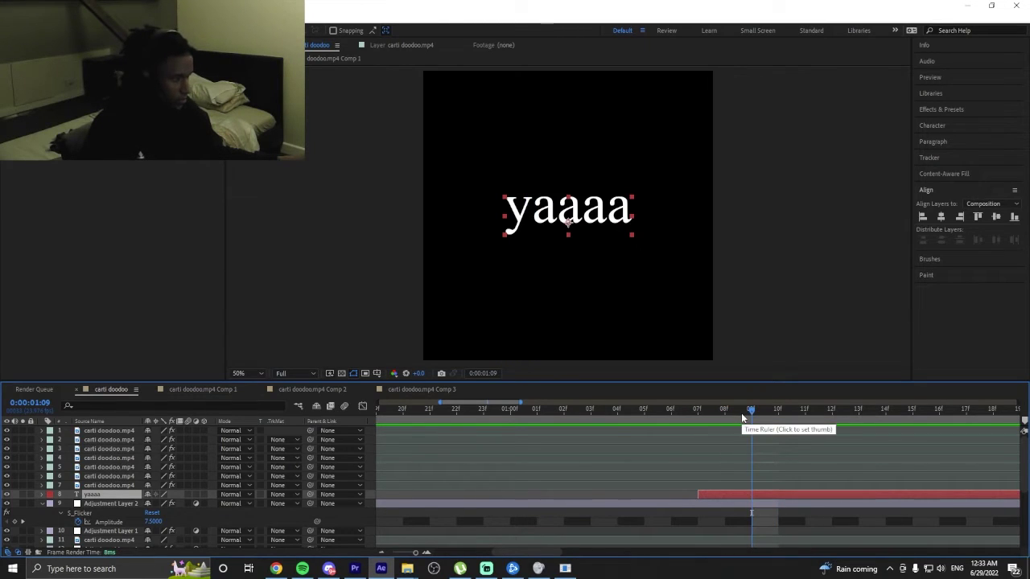
key(ctrl+shift+d)
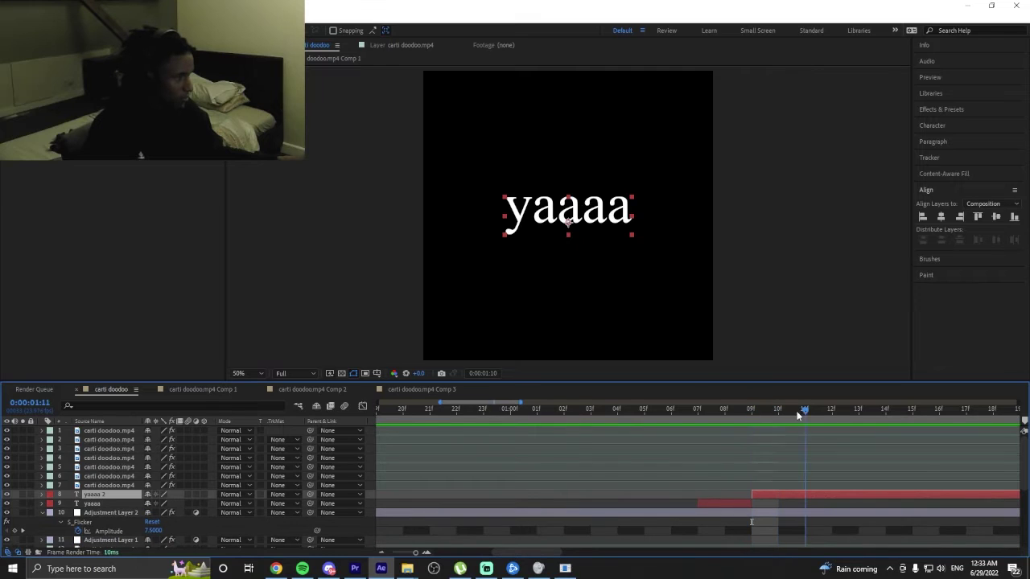
key(ctrl+shift+d)
click(825, 412)
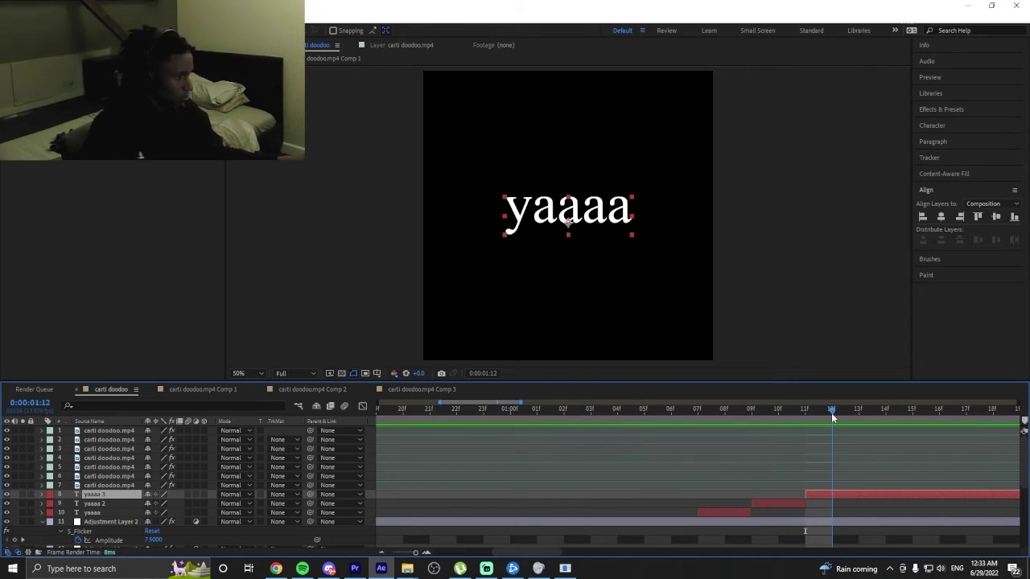
key(ctrl+shift+d)
Split the remaining yaaaa text at 0:00:01:16 and 0:00:01:17.
click(846, 414)
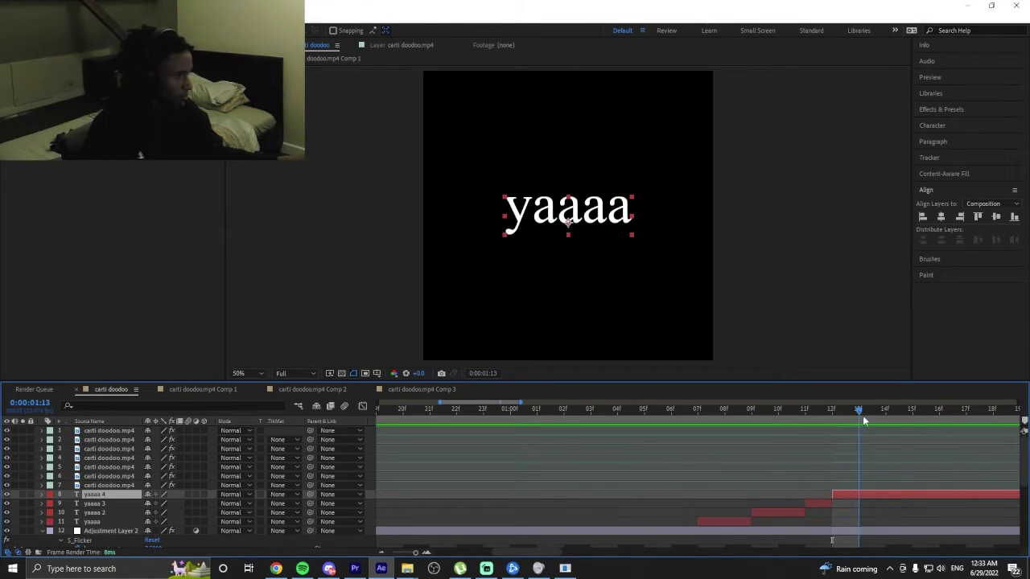
click(935, 420)
key(ctrl+shift+d)
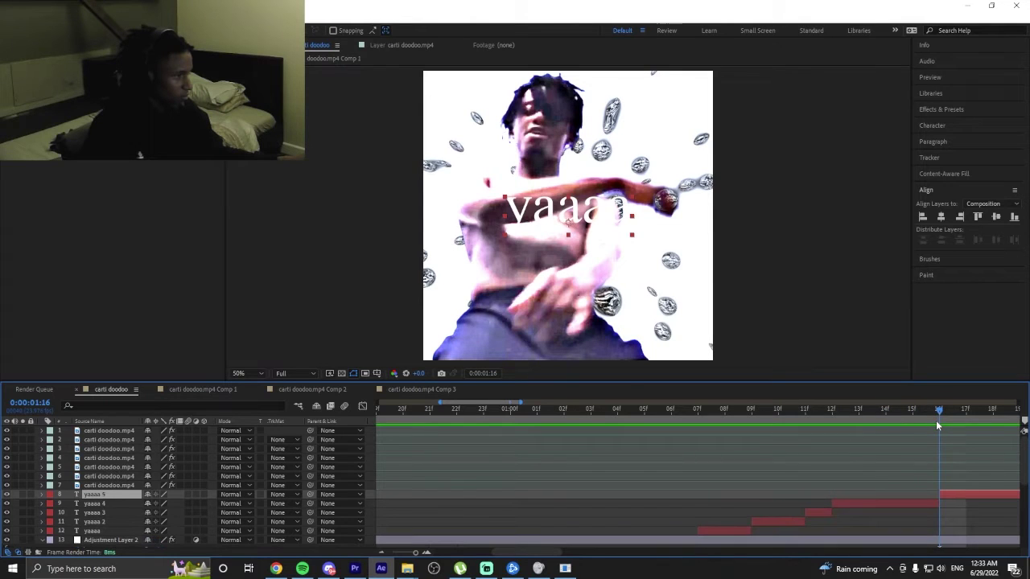
click(967, 412)
key(ctrl+shift+d)
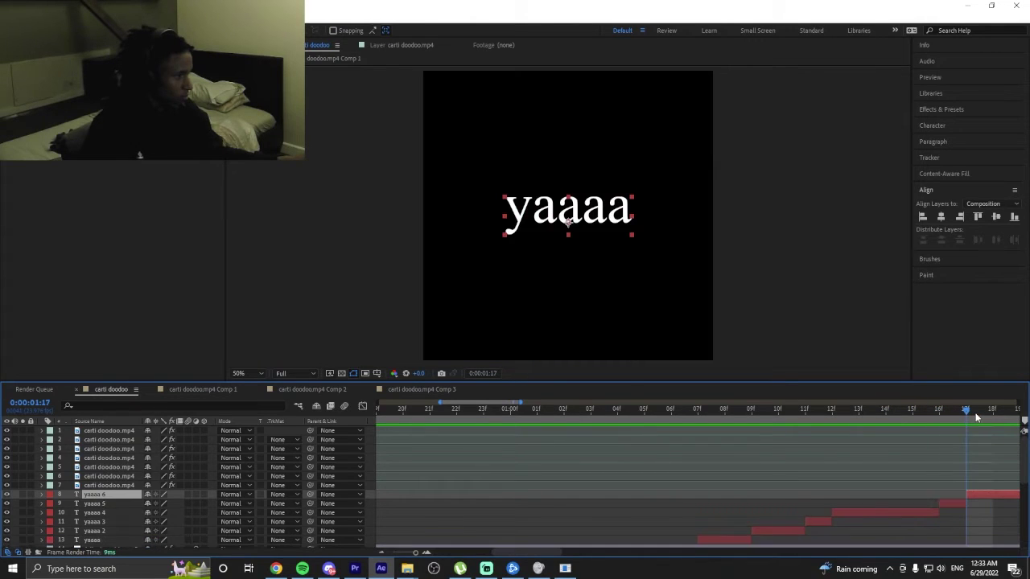
Split the rest of the yaaaa text at 0:00:01:18, 0:00:01:19 and 0:00:01:21.
scroll(776, 438, right, 3)
key(Page_Down)
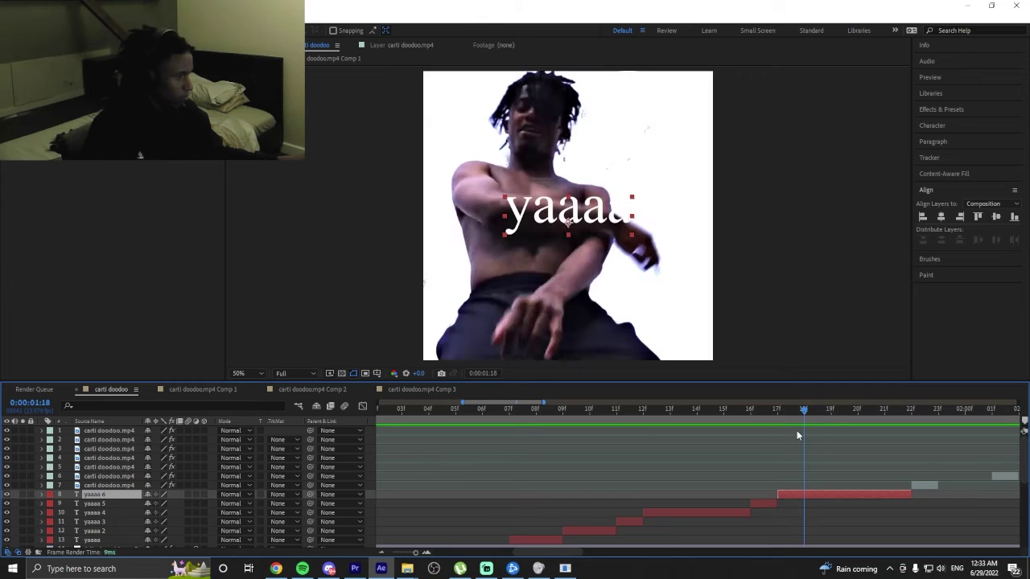
key(ctrl+shift+d)
click(824, 410)
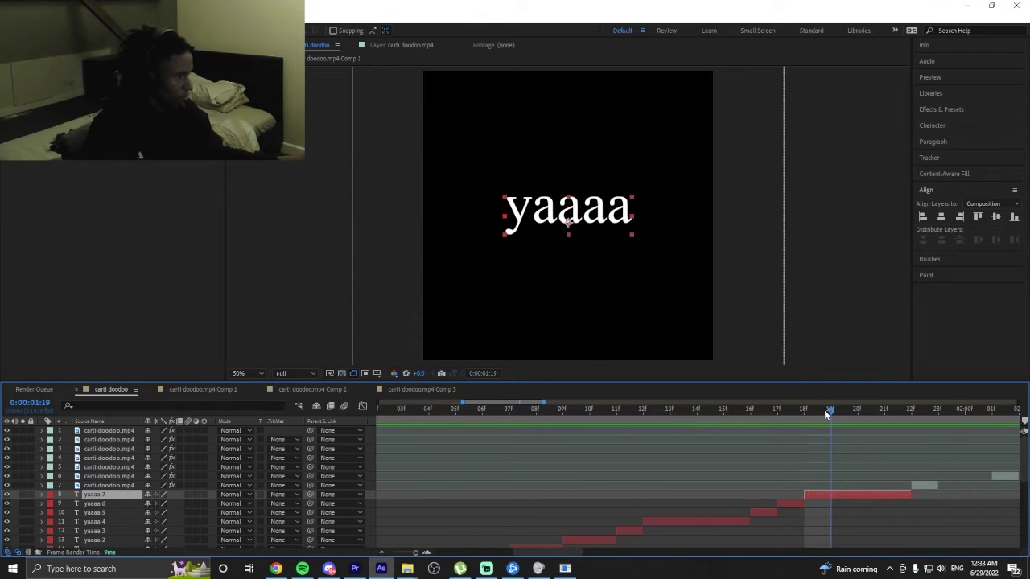
key(ctrl+shift+d)
click(852, 412)
click(883, 412)
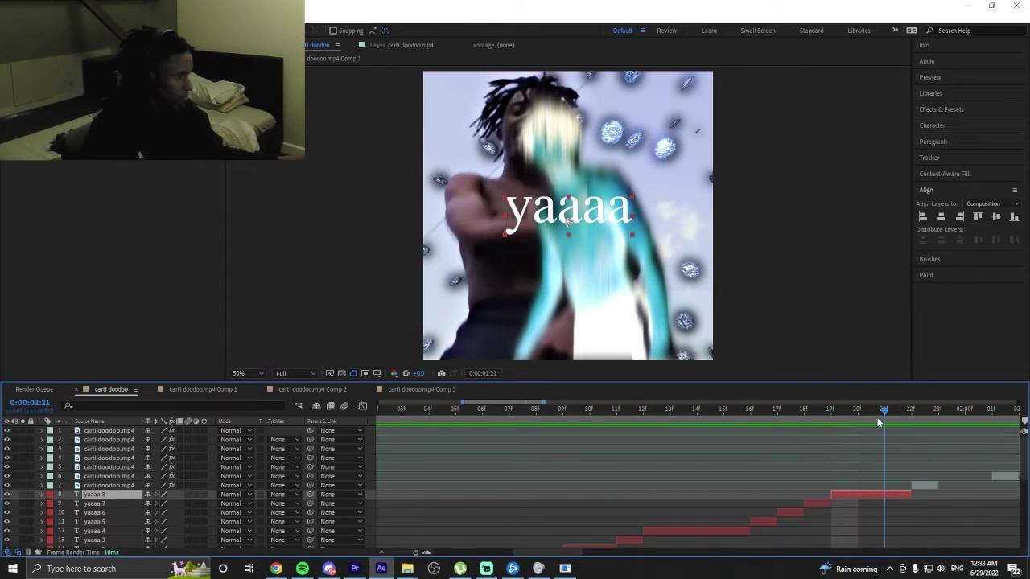
key(ctrl+shift+d)
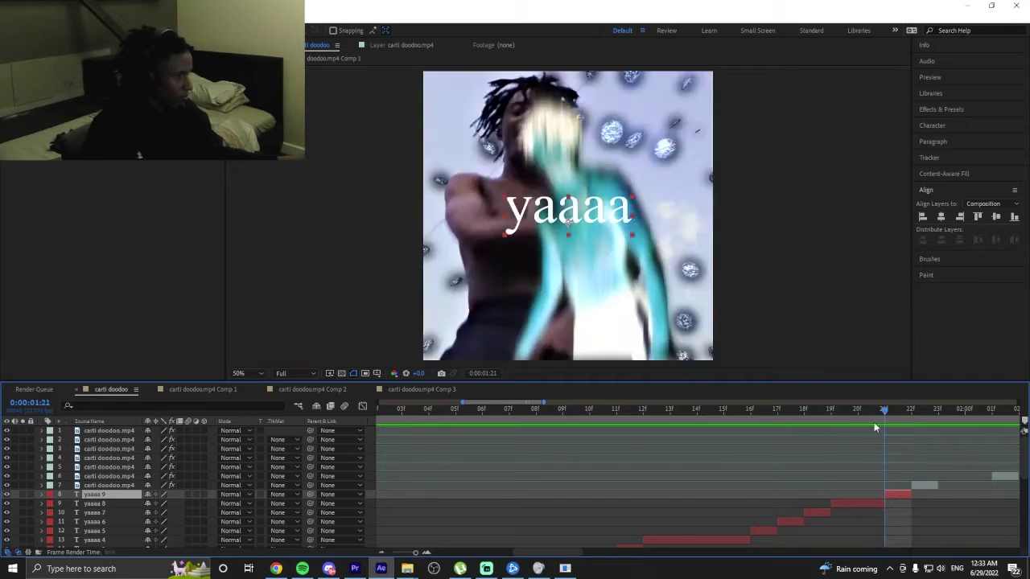
Set the text colour of the first yaaaa piece, starting at 0:00:01:07, to black.
drag(898, 421, 610, 467)
scroll(703, 414, down, 4)
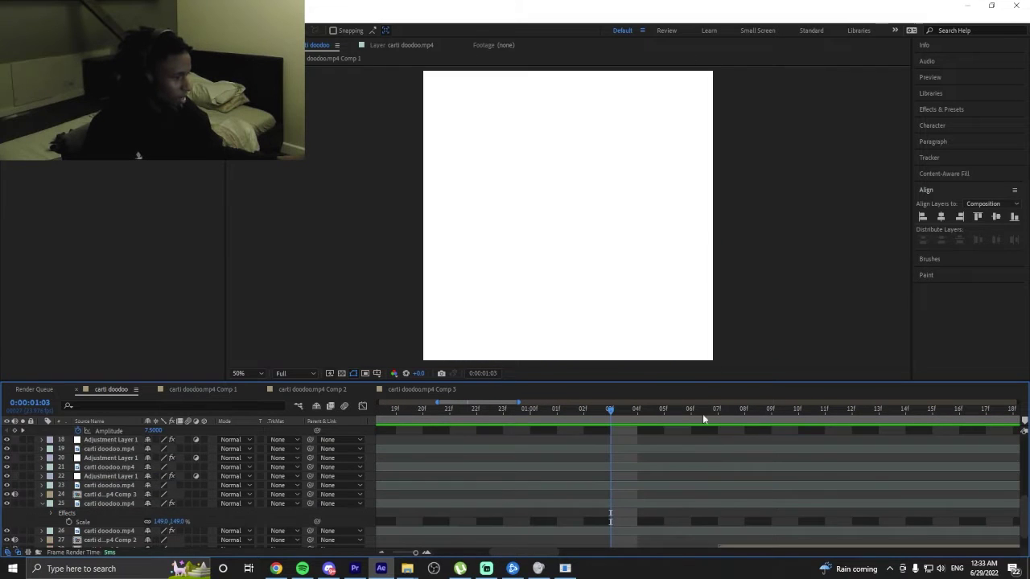
click(721, 416)
click(732, 416)
click(732, 418)
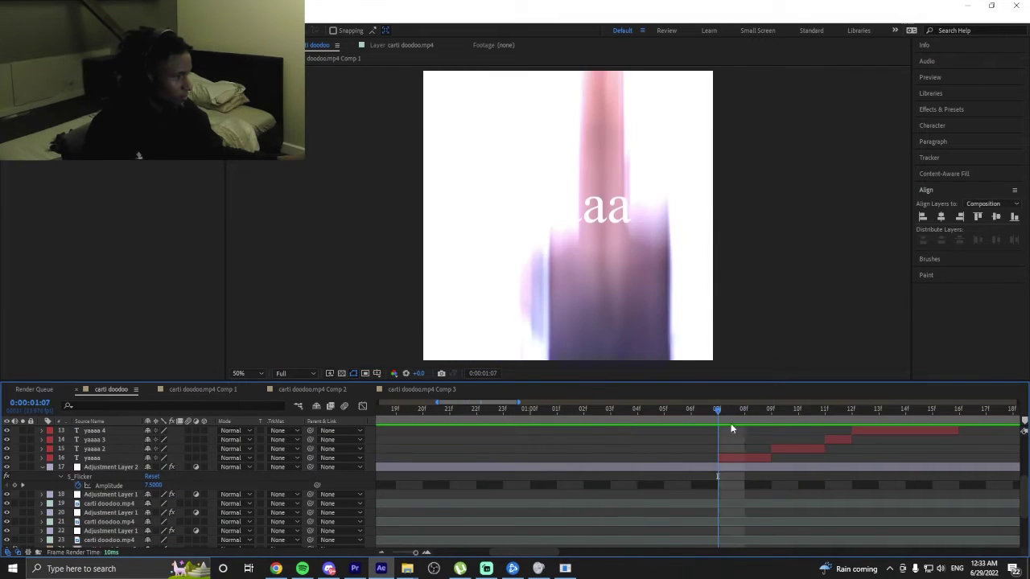
click(743, 461)
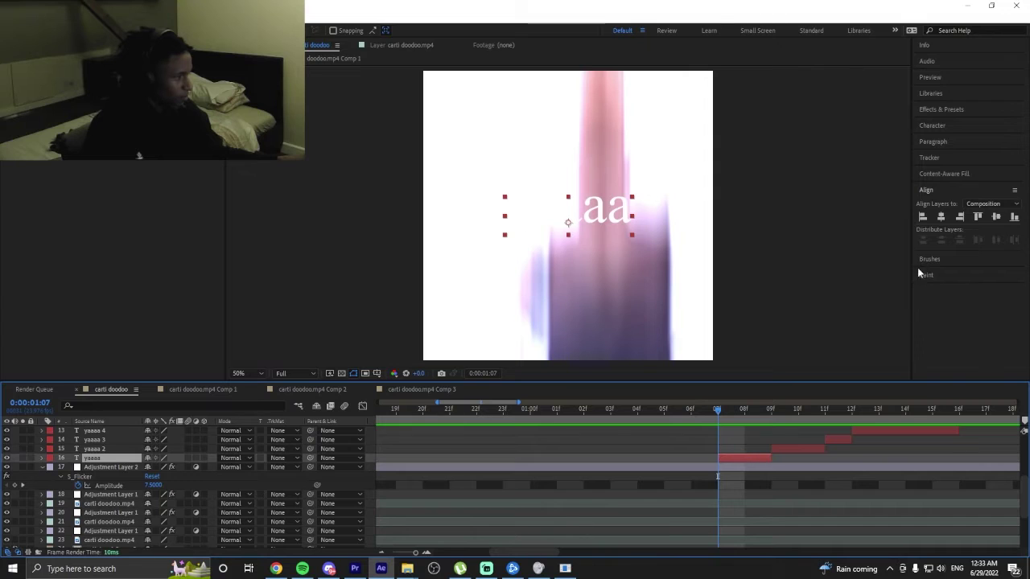
click(934, 158)
click(934, 157)
click(933, 141)
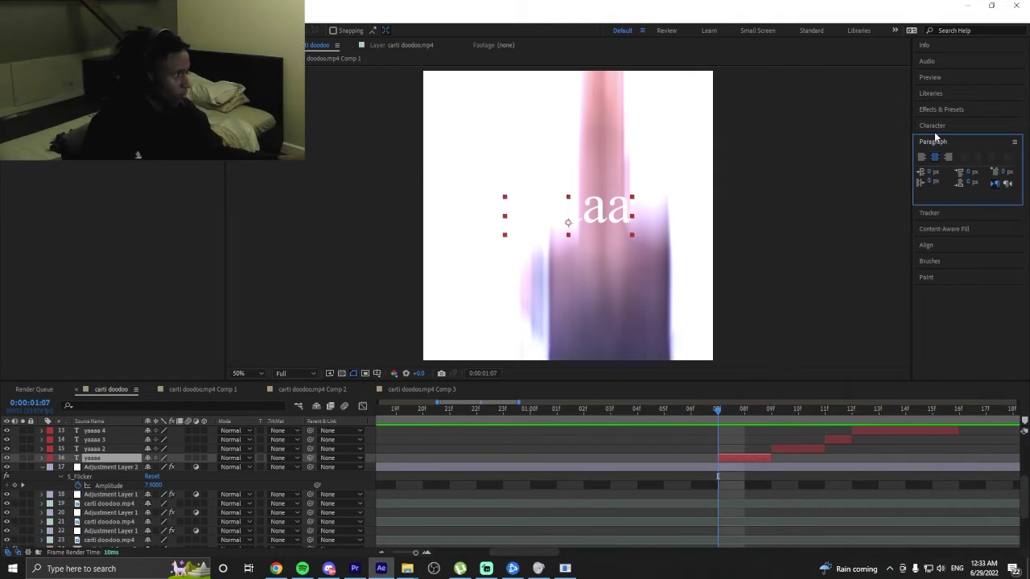
click(935, 127)
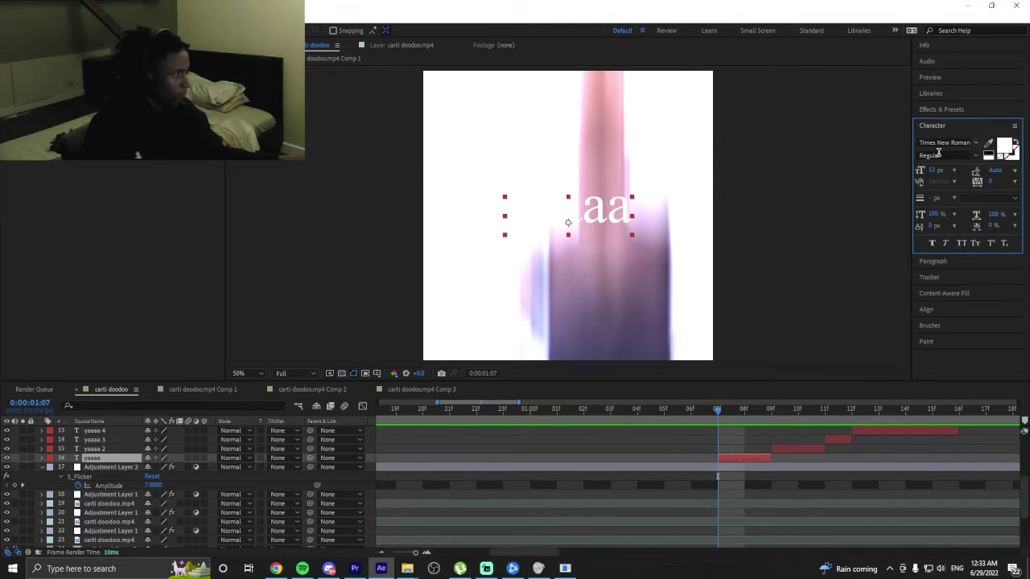
double_click(752, 459)
click(1005, 147)
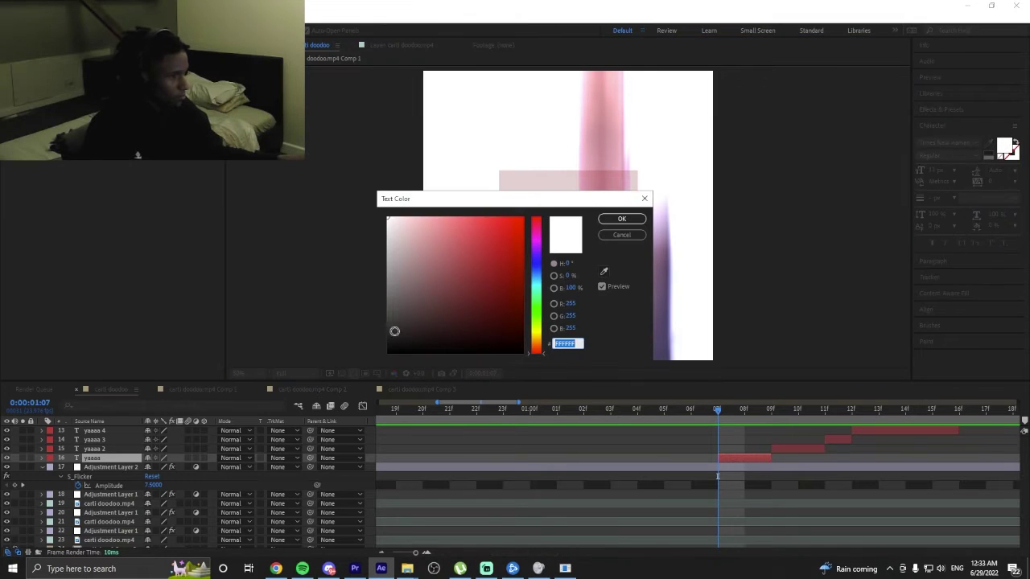
click(621, 219)
Change the text colour of the yaaaa 3 piece at 0:00:01:11 to black.
click(689, 410)
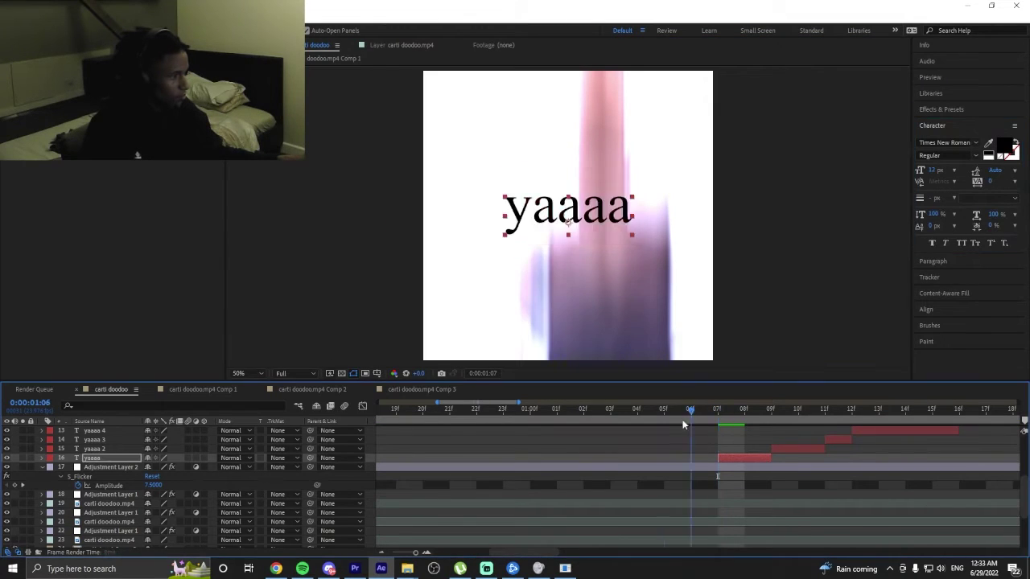
drag(682, 424, 833, 422)
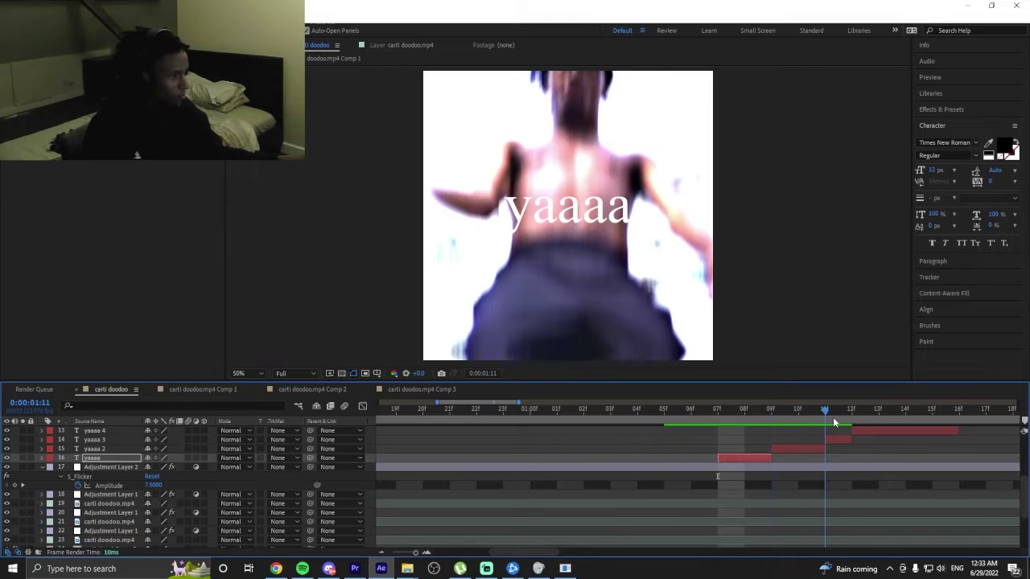
key(ctrl+Up)
key(ctrl+Up)
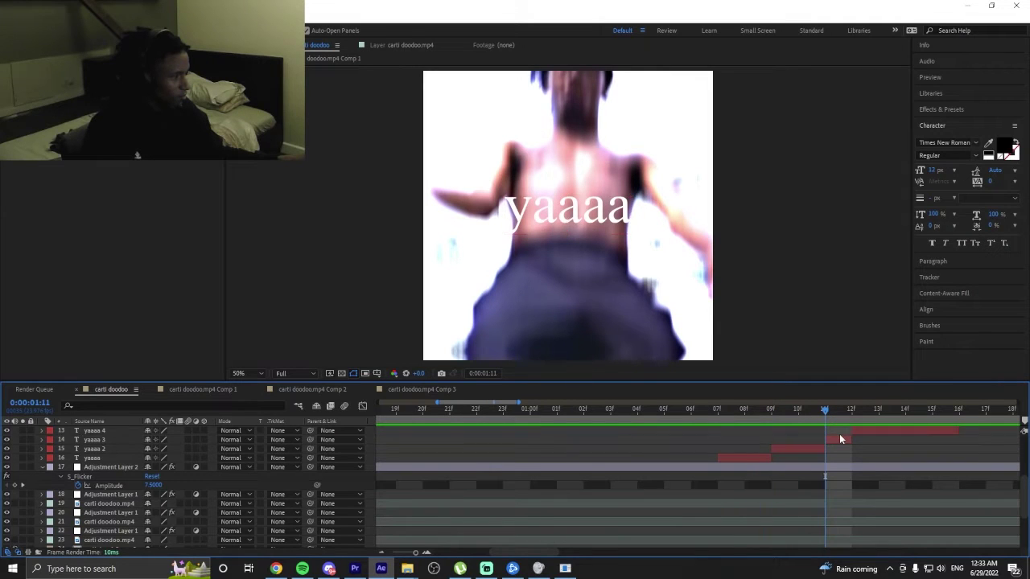
double_click(840, 436)
click(1009, 143)
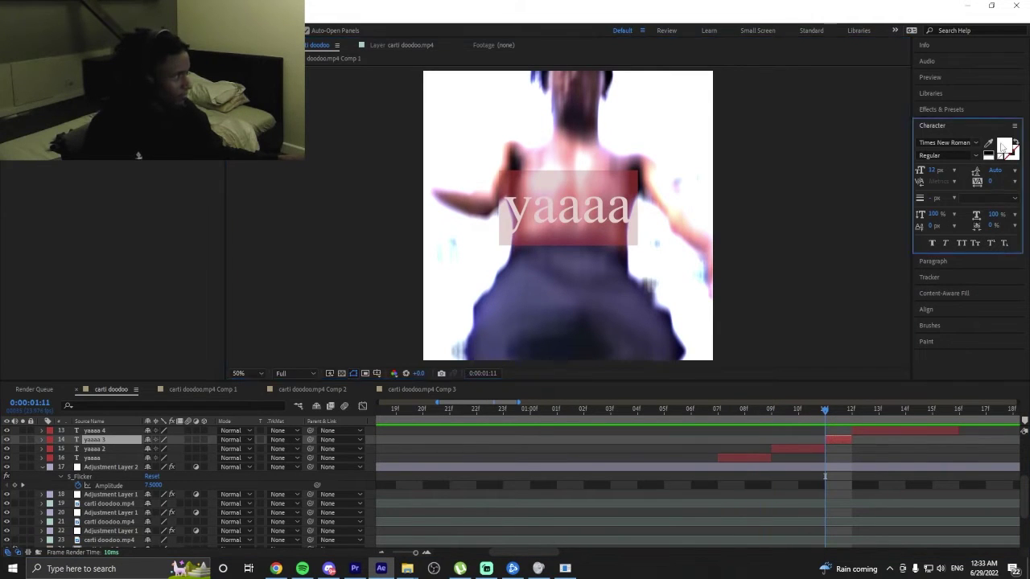
click(625, 220)
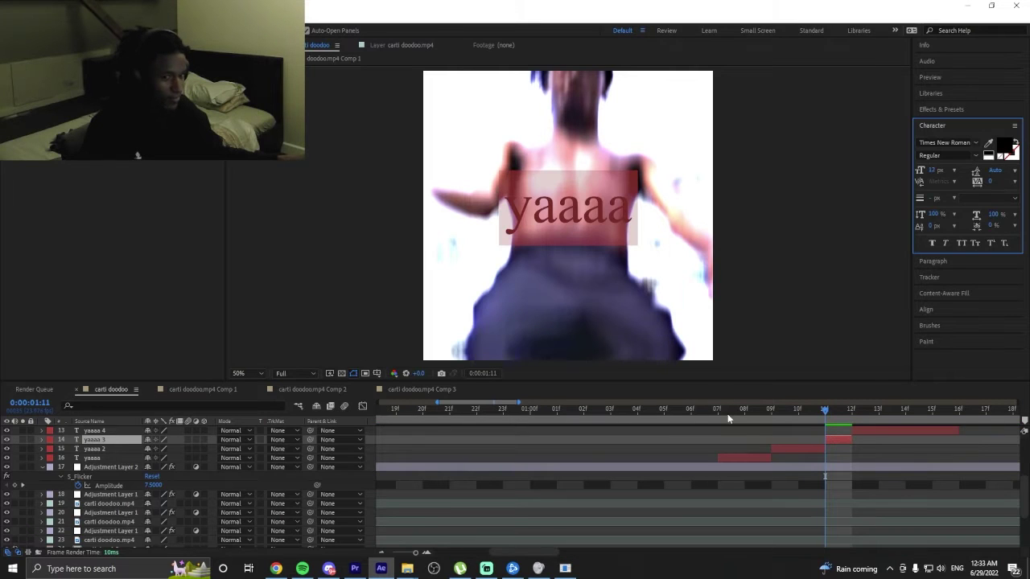
Change the text colour of the yaaaa 5 piece at 0:00:01:16 to black (000000).
drag(823, 416, 890, 425)
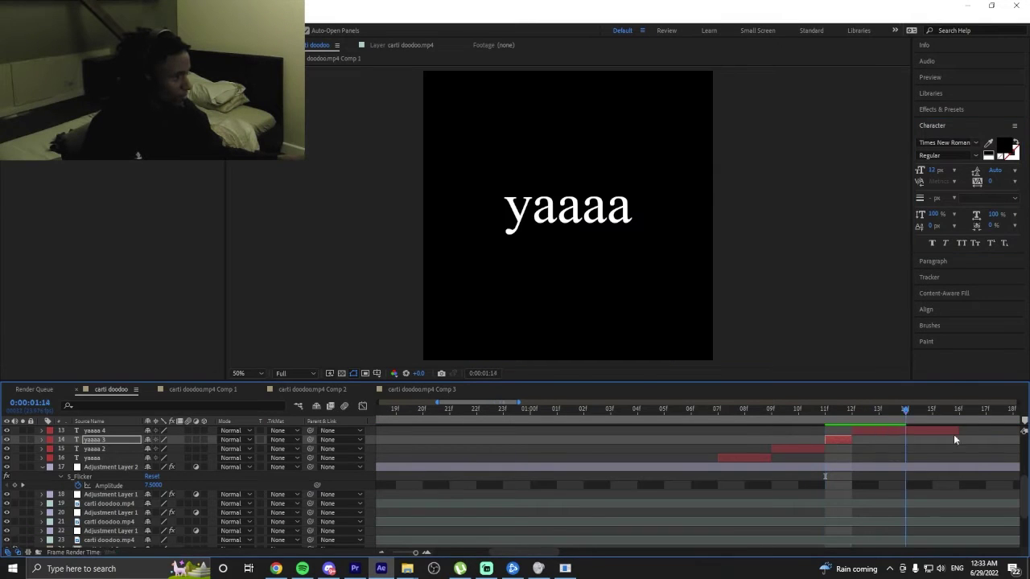
key(space)
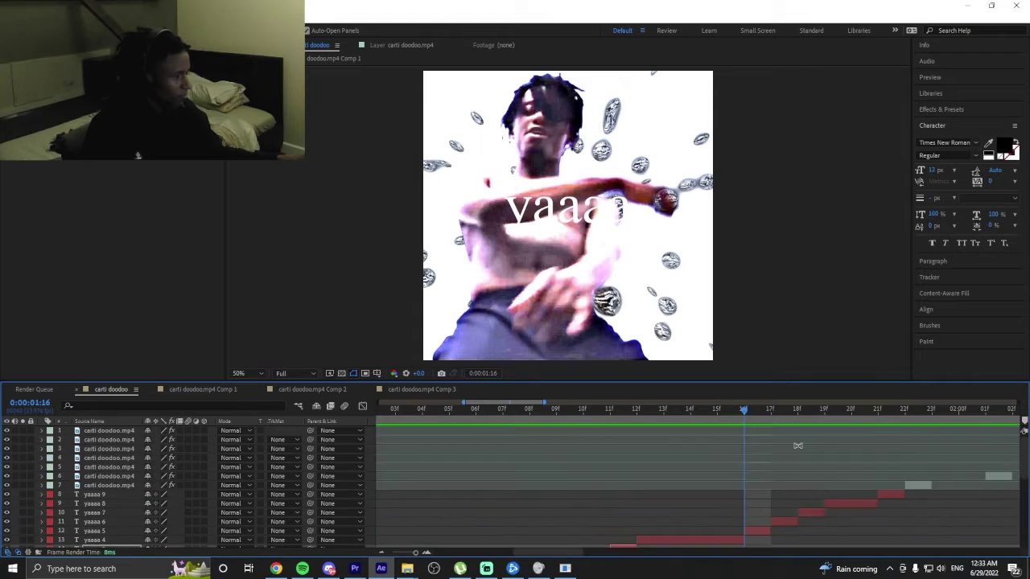
scroll(784, 441, down, 4)
scroll(753, 417, up, 5)
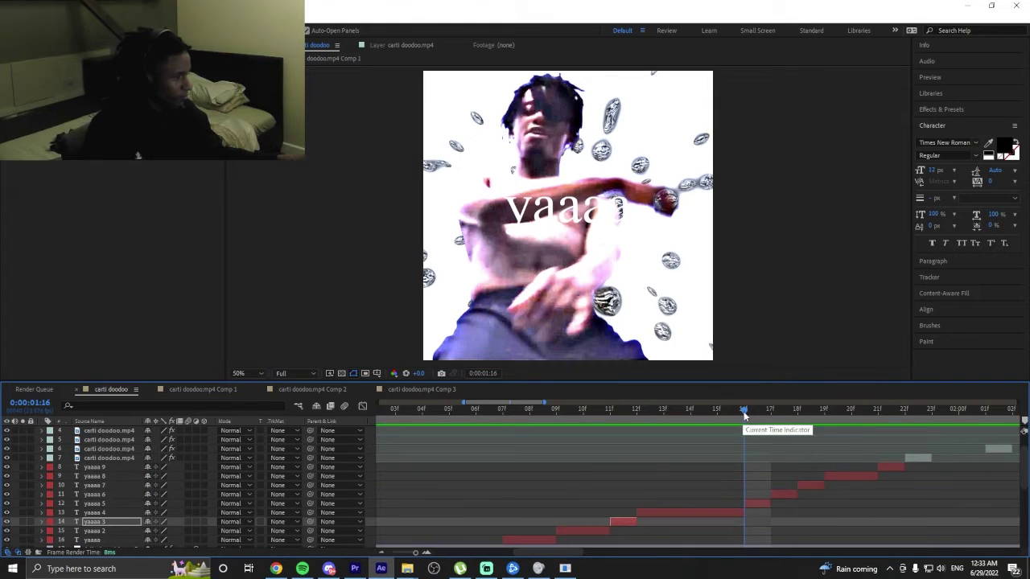
click(761, 504)
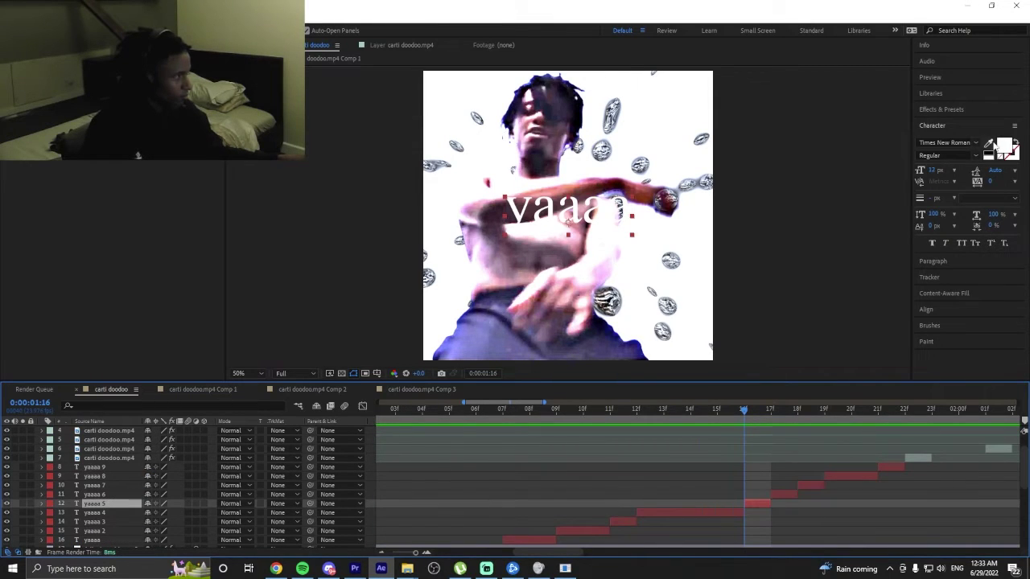
click(1001, 147)
drag(454, 304, 356, 375)
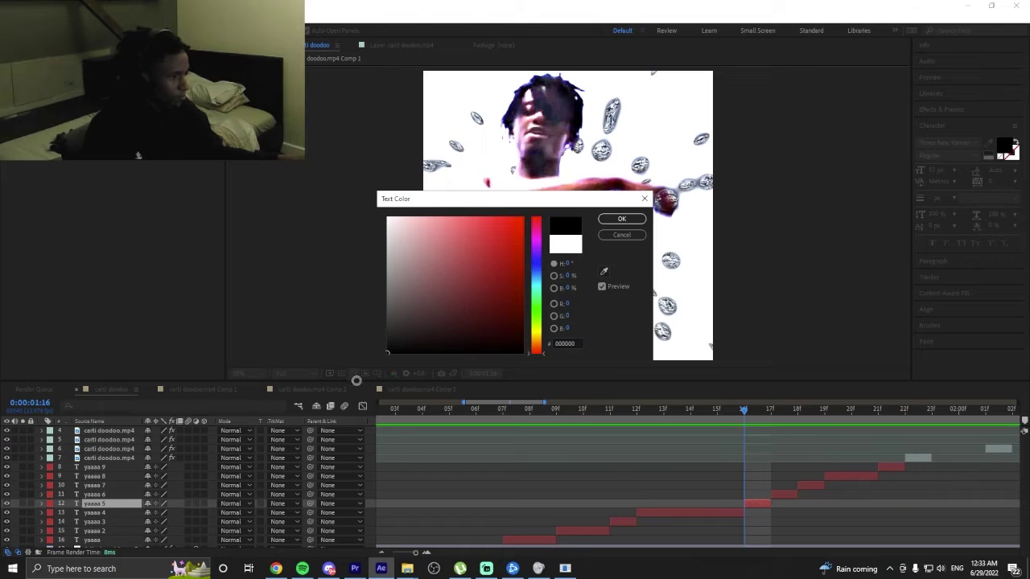
click(622, 219)
Change the text colour of the yaaaa 7 piece at 0:00:01:18 to black (000000).
click(769, 414)
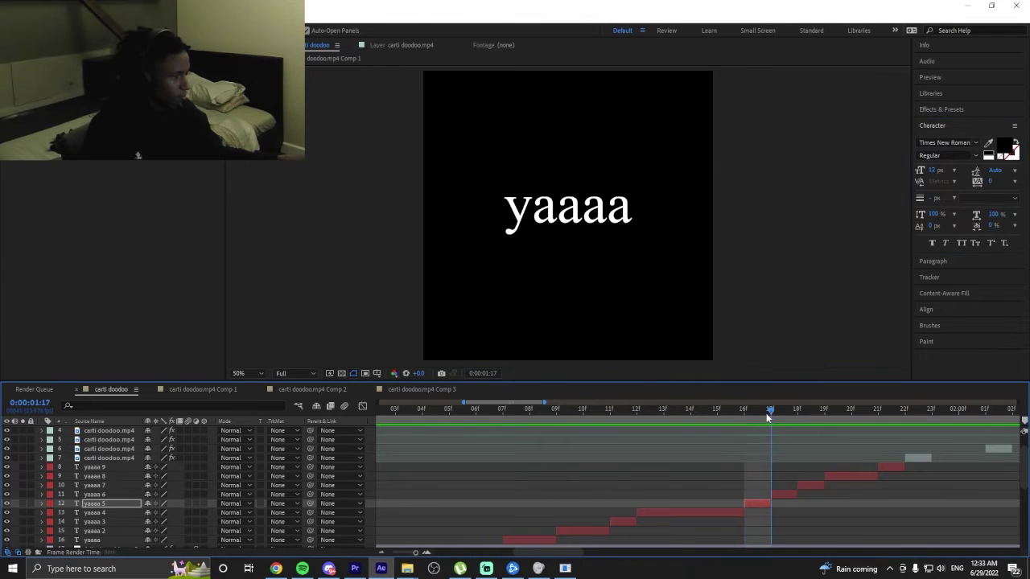
click(805, 421)
click(803, 485)
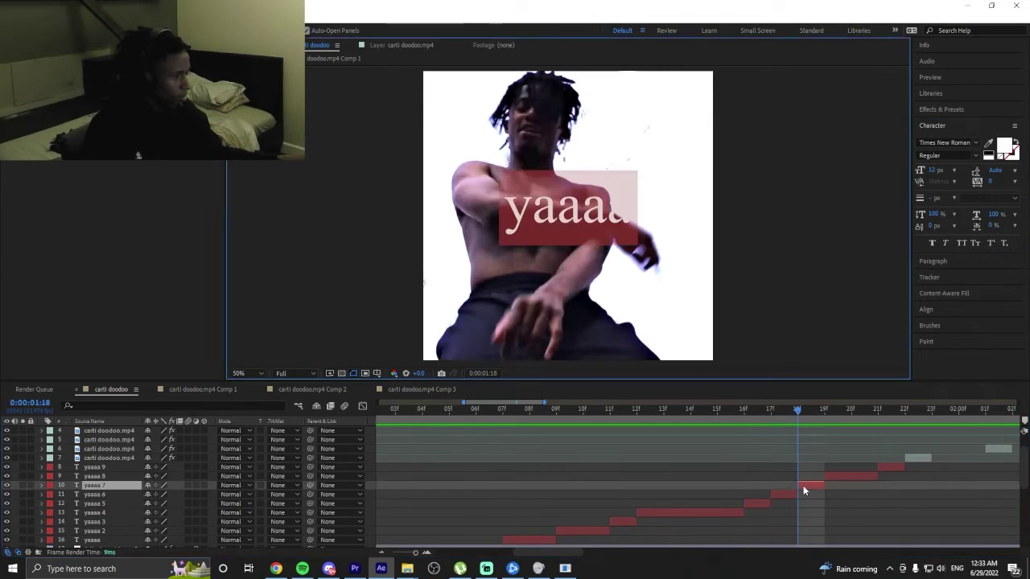
click(1006, 148)
click(414, 294)
click(387, 352)
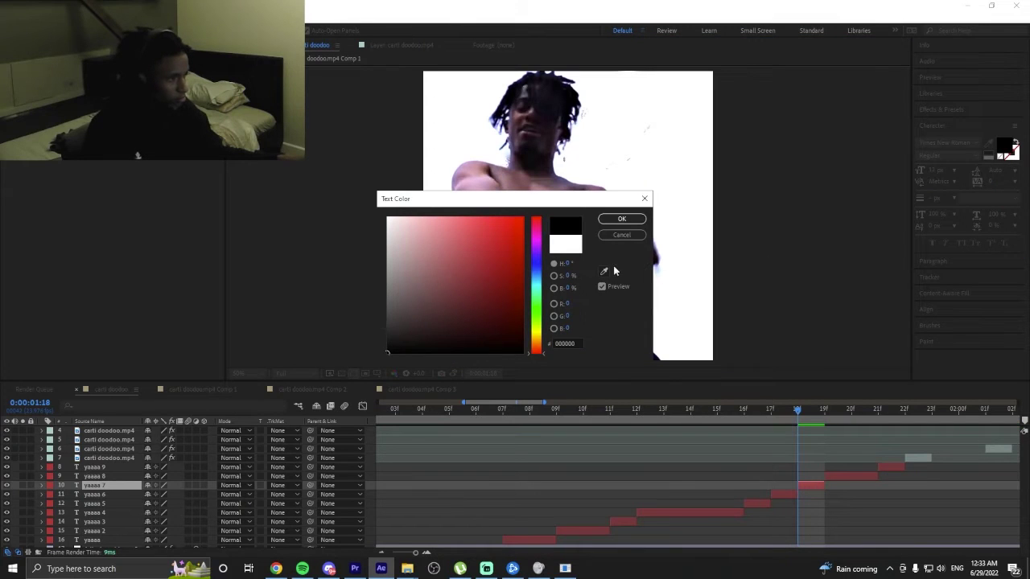
click(621, 219)
Change the text colour of the yaaaa 9 piece at 0:00:01:21 to black.
key(space)
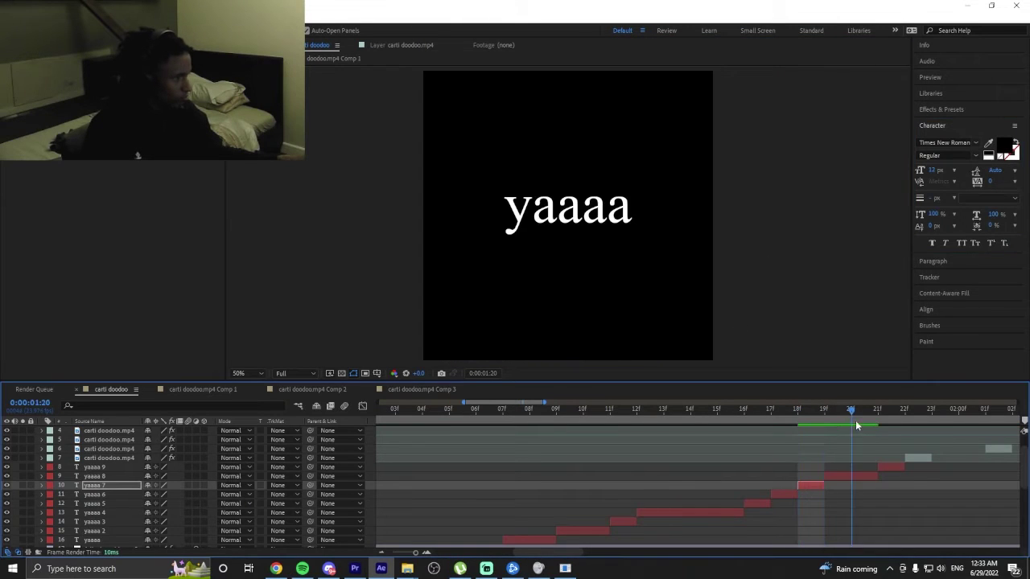
click(891, 469)
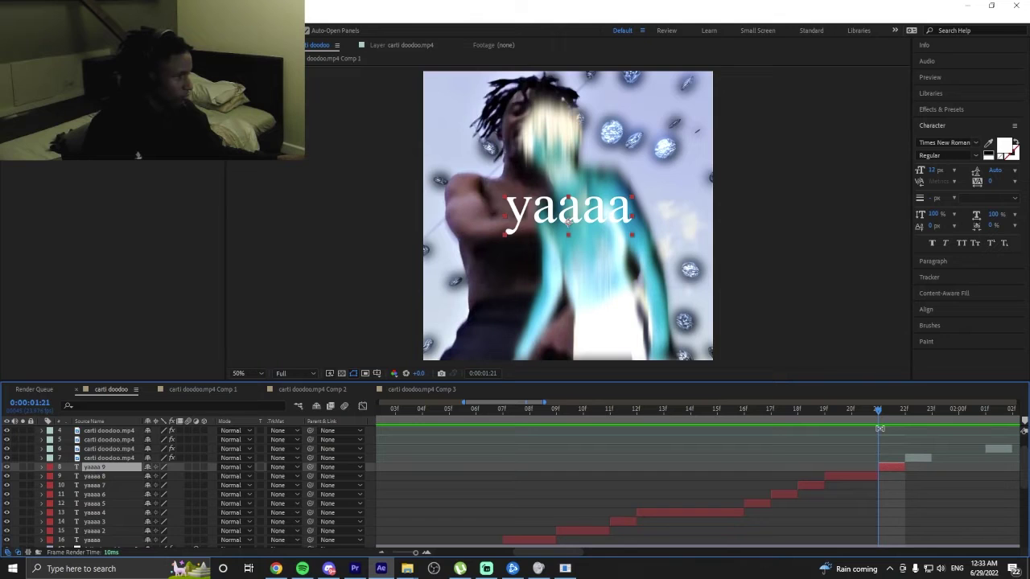
click(1006, 148)
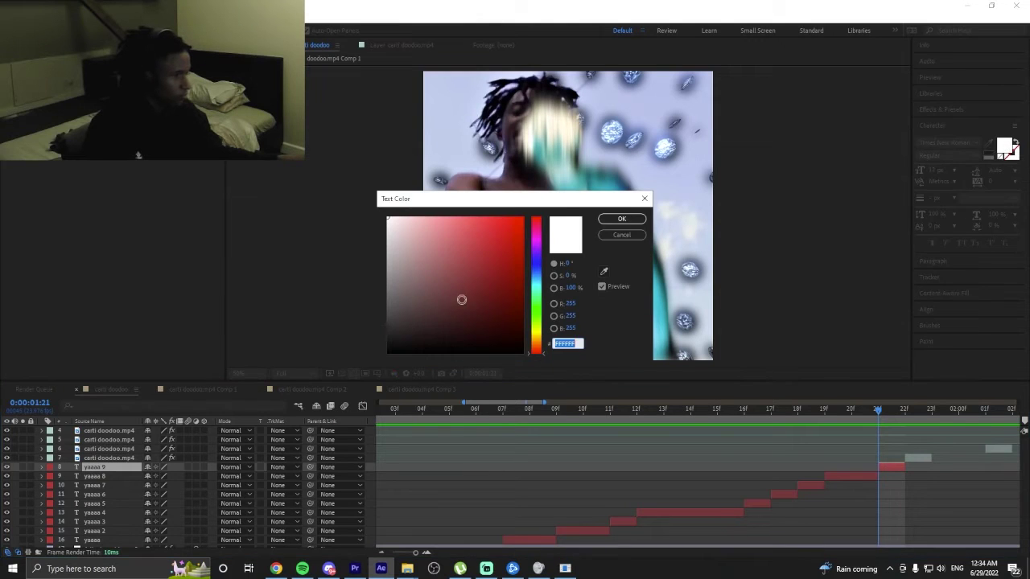
click(388, 352)
click(621, 219)
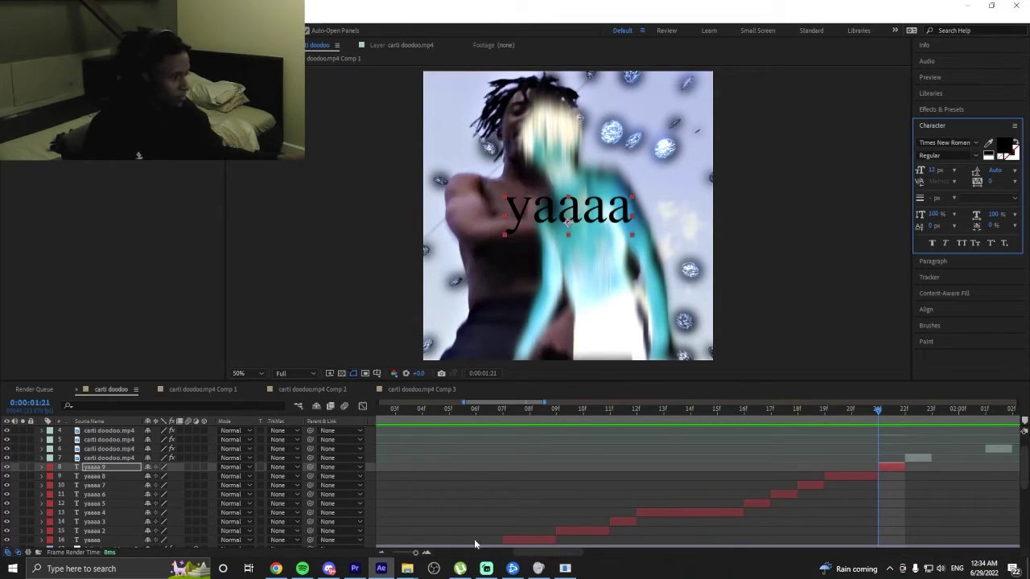
Play back the montage repeatedly around the yaaaa text section to review the alternating black and white flashes.
drag(411, 553, 393, 554)
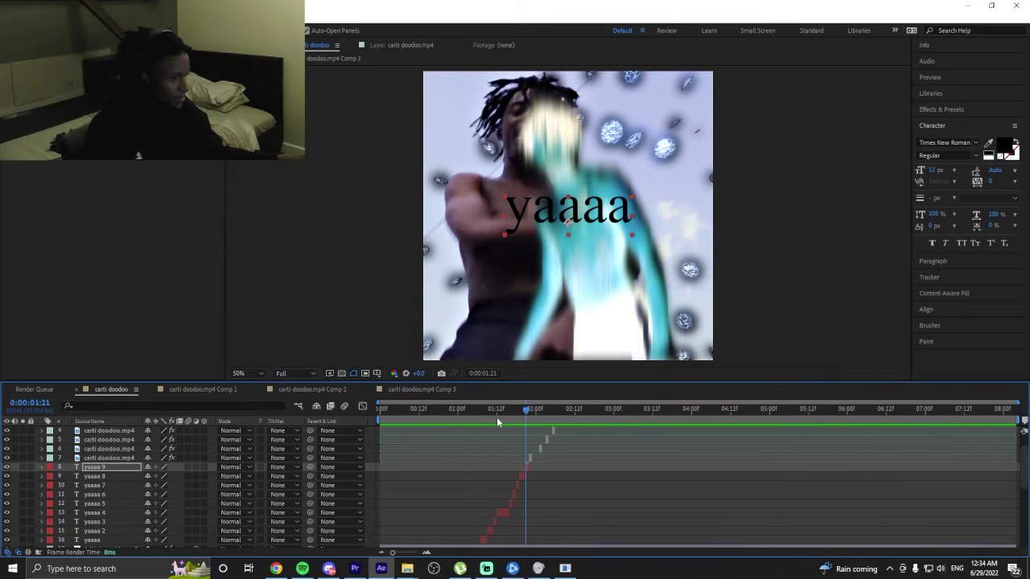
drag(496, 417, 440, 424)
key(space)
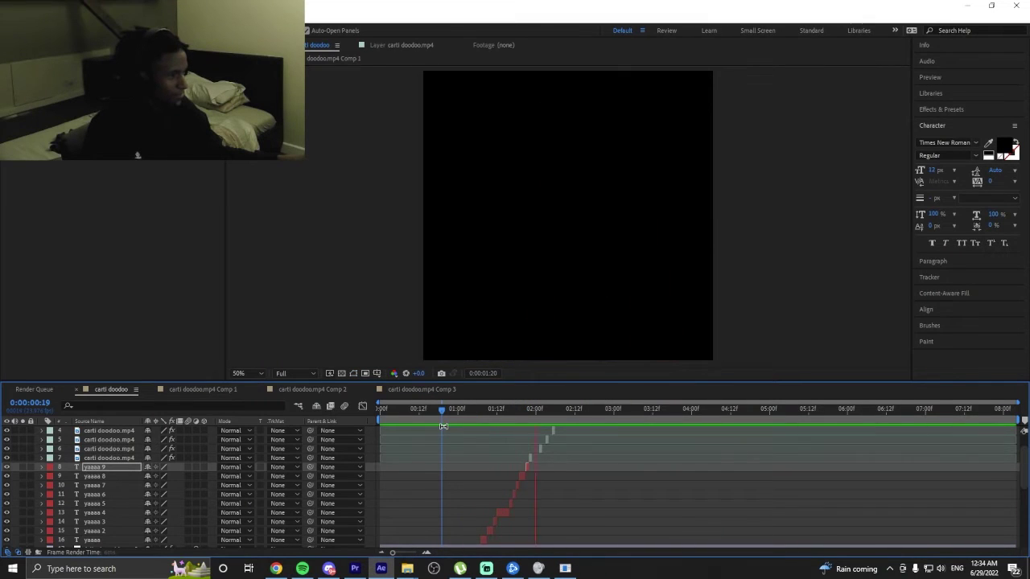
click(454, 425)
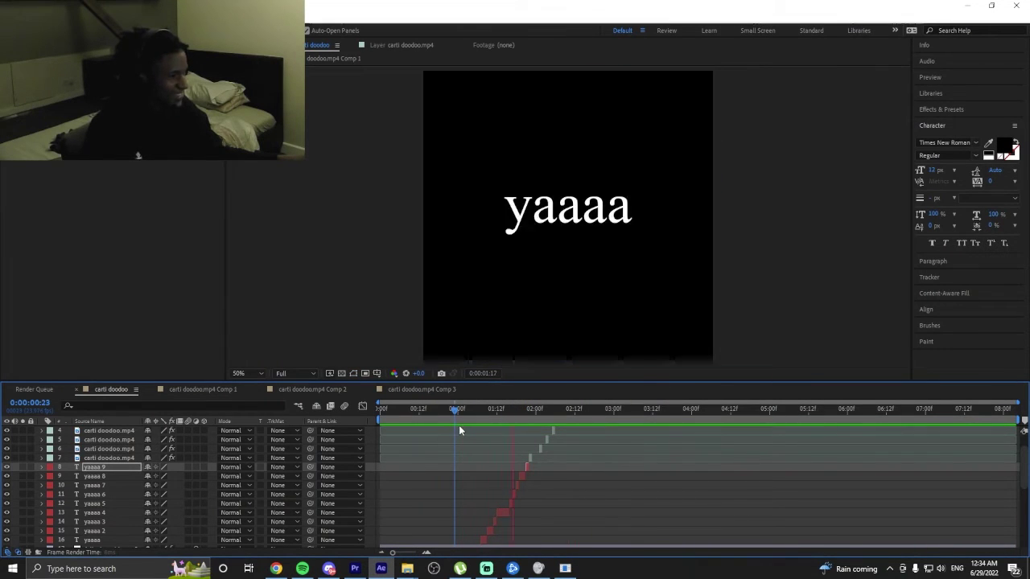
drag(492, 417, 468, 416)
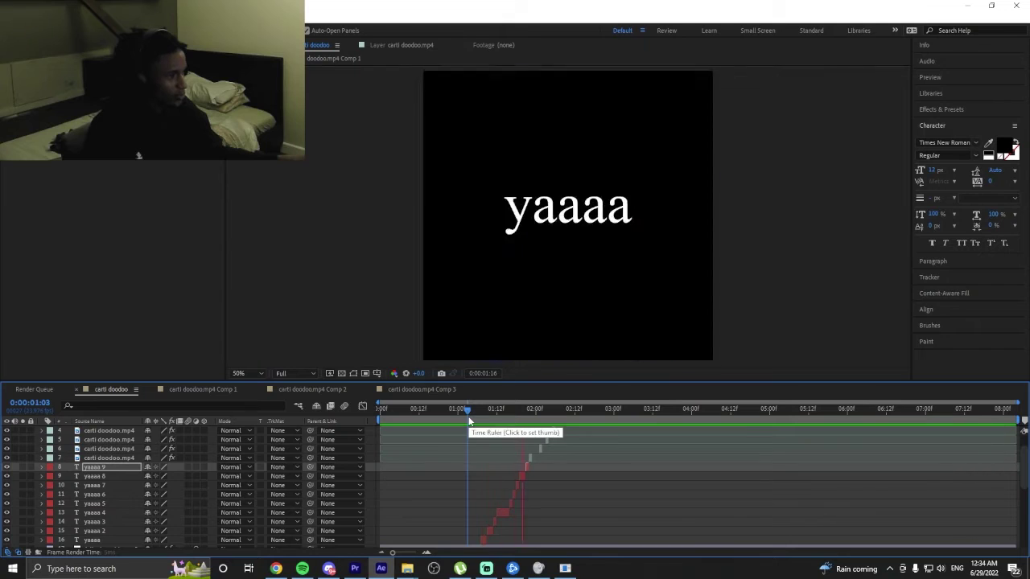
key(space)
mouse_move(392, 552)
mouse_down()
mouse_move(413, 552)
mouse_move(400, 553)
mouse_up()
click(460, 547)
scroll(549, 520, up, 2)
key(space)
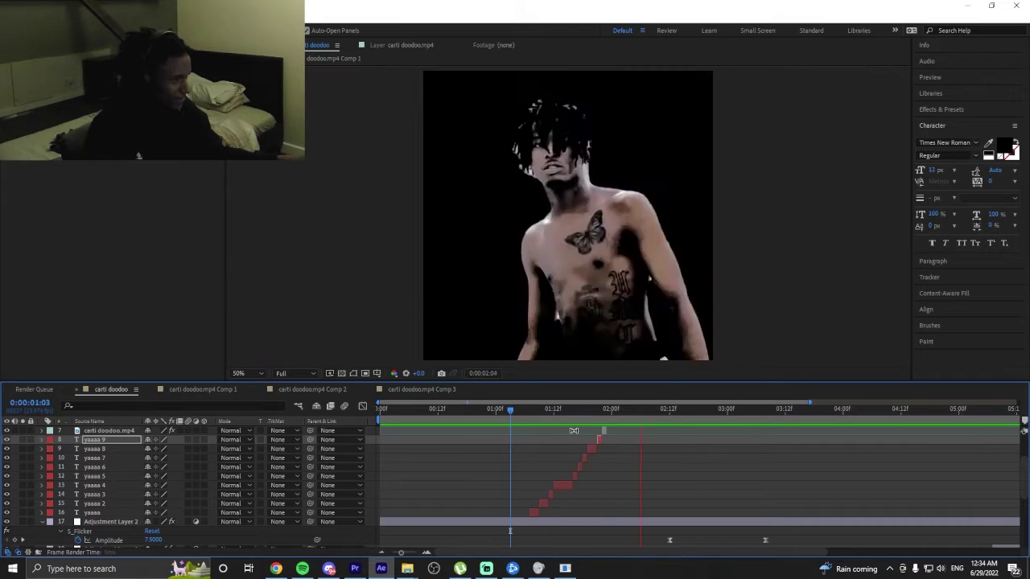
click(530, 419)
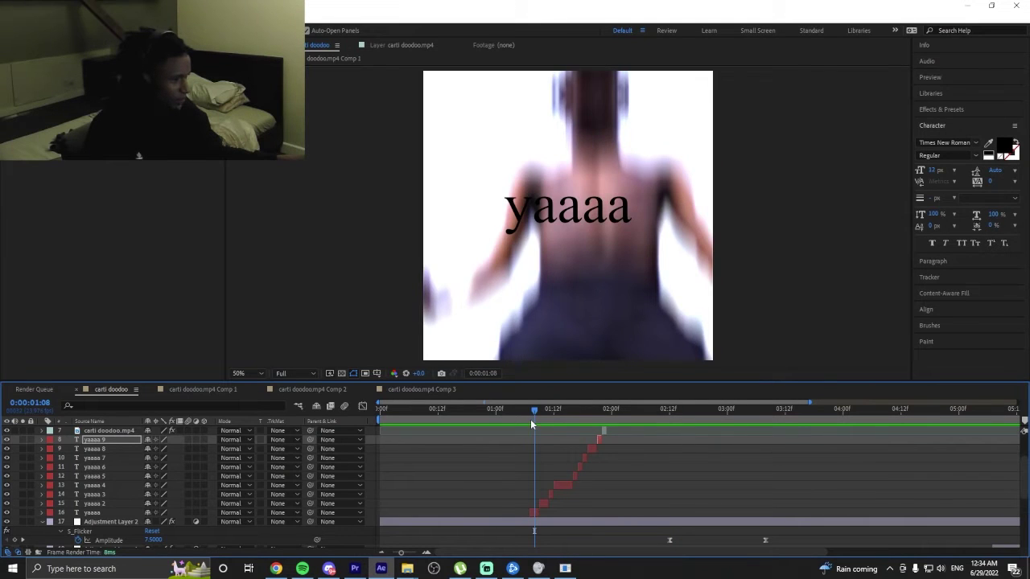
drag(530, 419, 527, 418)
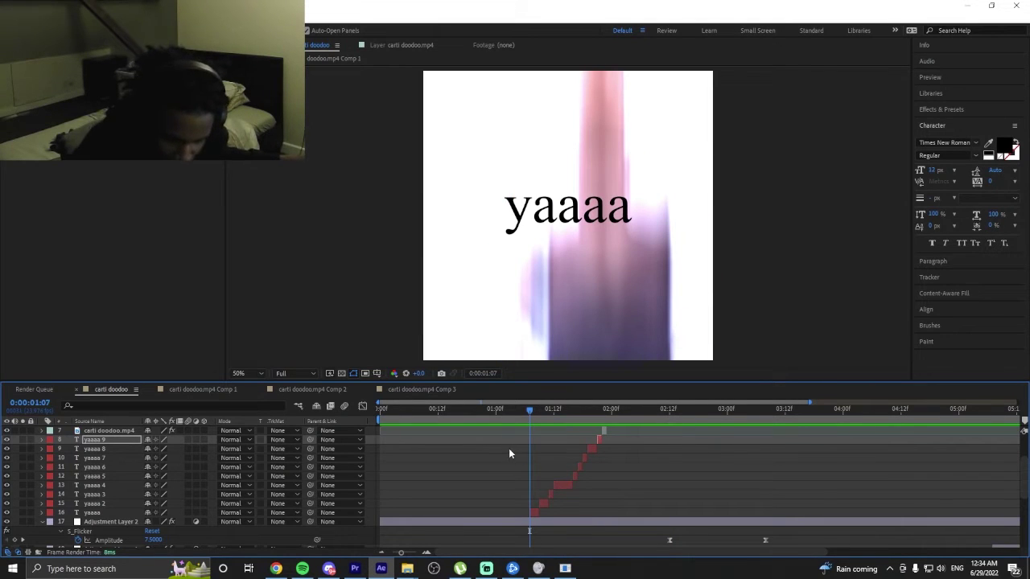
Pre-compose all nine yaaaa text layers and apply Directional Blur to the resulting composition.
drag(369, 514, 370, 442)
right_click(567, 482)
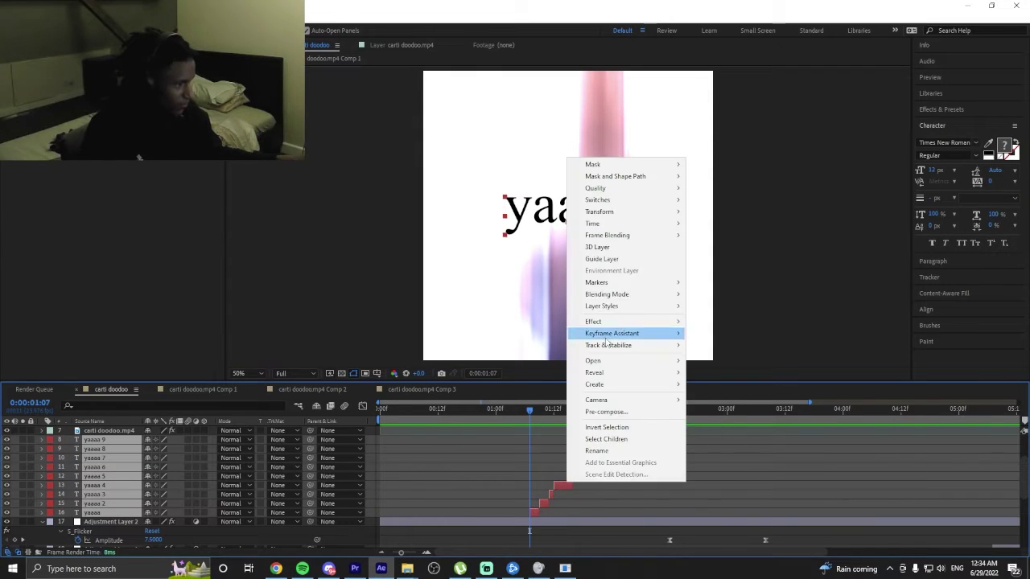
click(610, 413)
click(540, 358)
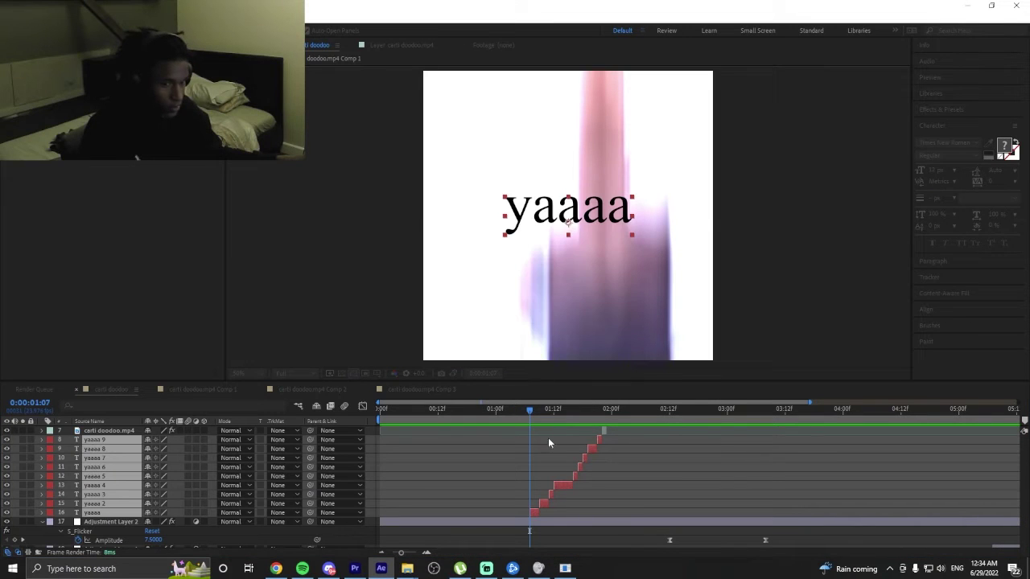
click(939, 110)
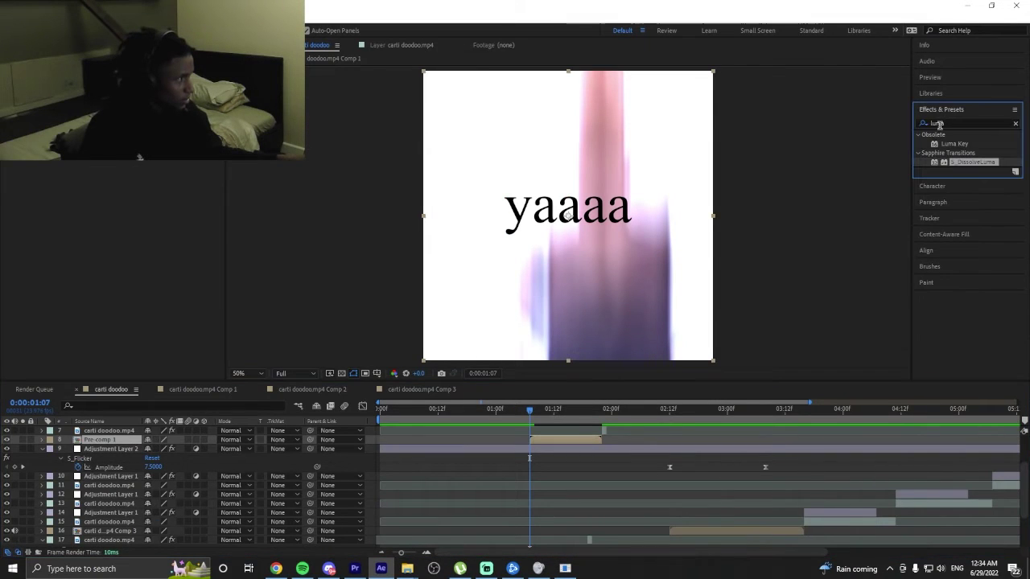
text(dir)
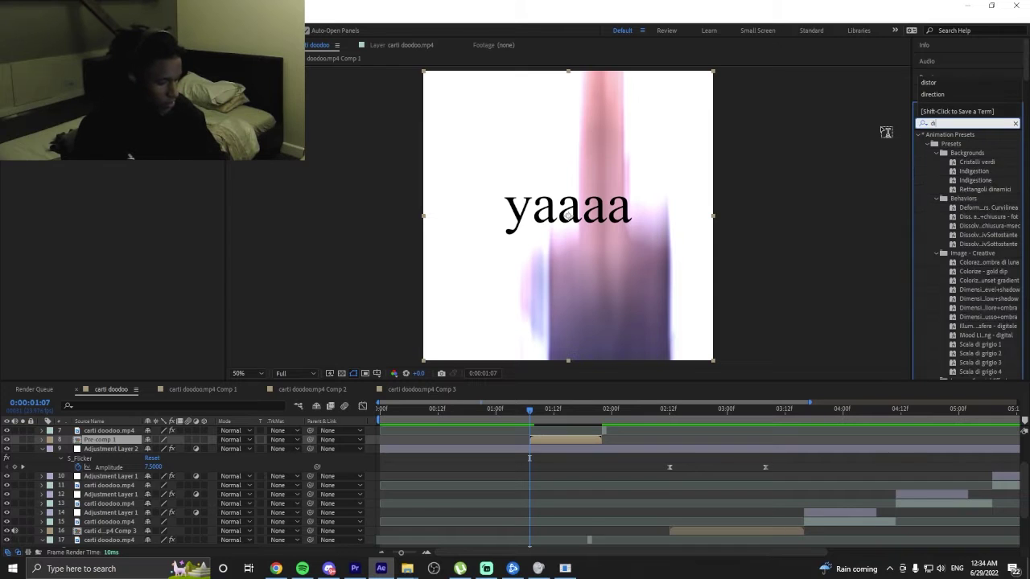
double_click(989, 182)
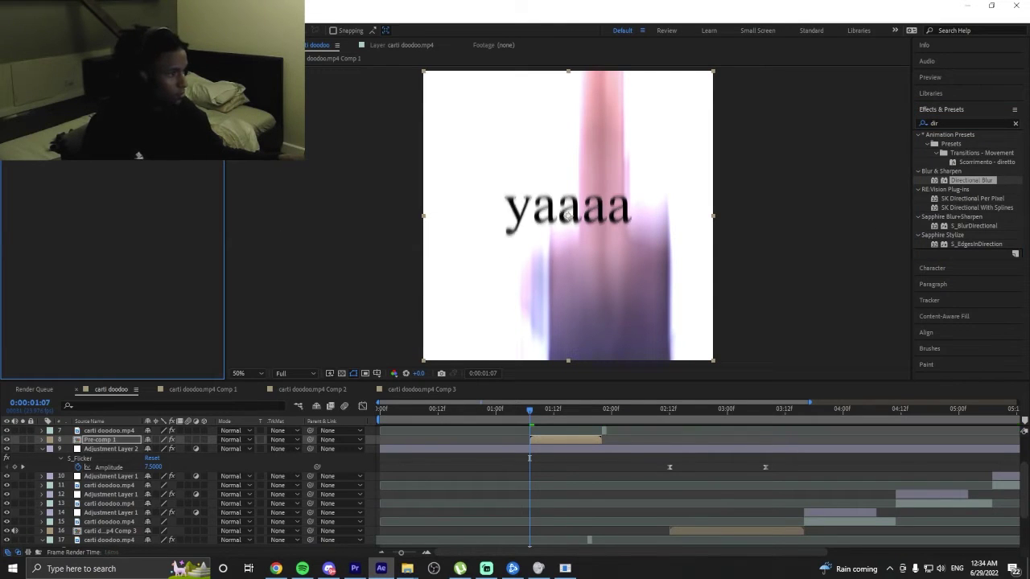
Preview the blurred text from about 0:00:01:03, and undo the blur, the pre-composition and the yaaaa 9 colour change.
drag(536, 413, 510, 412)
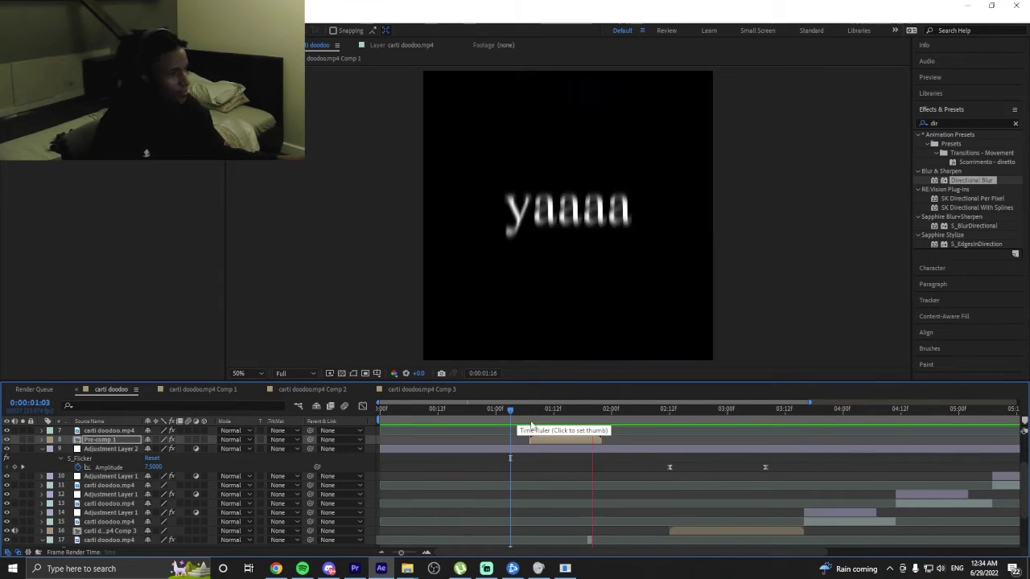
mouse_move(517, 419)
mouse_down()
mouse_move(534, 420)
mouse_move(507, 420)
mouse_up()
click(507, 420)
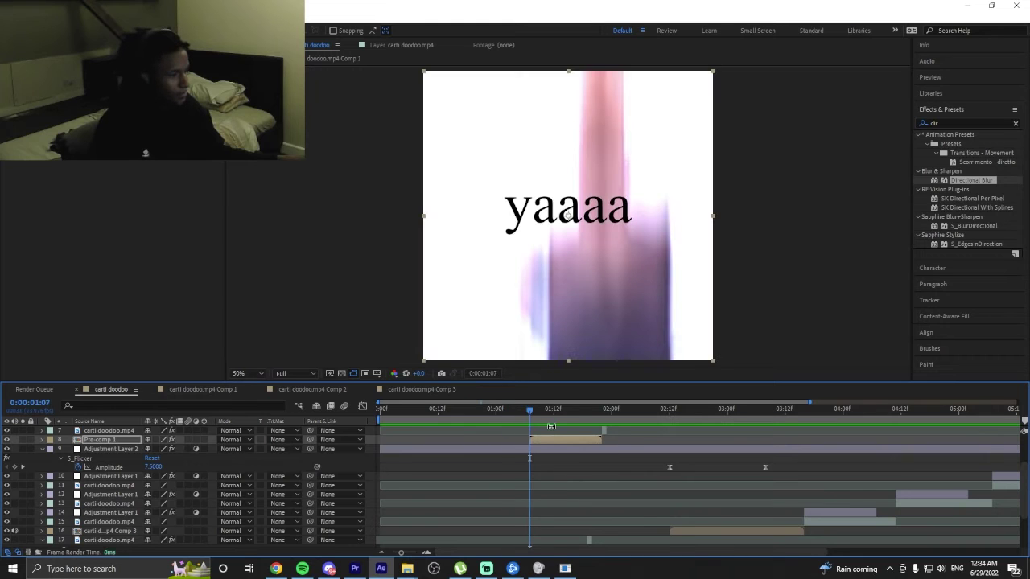
key(ctrl+z)
key(o)
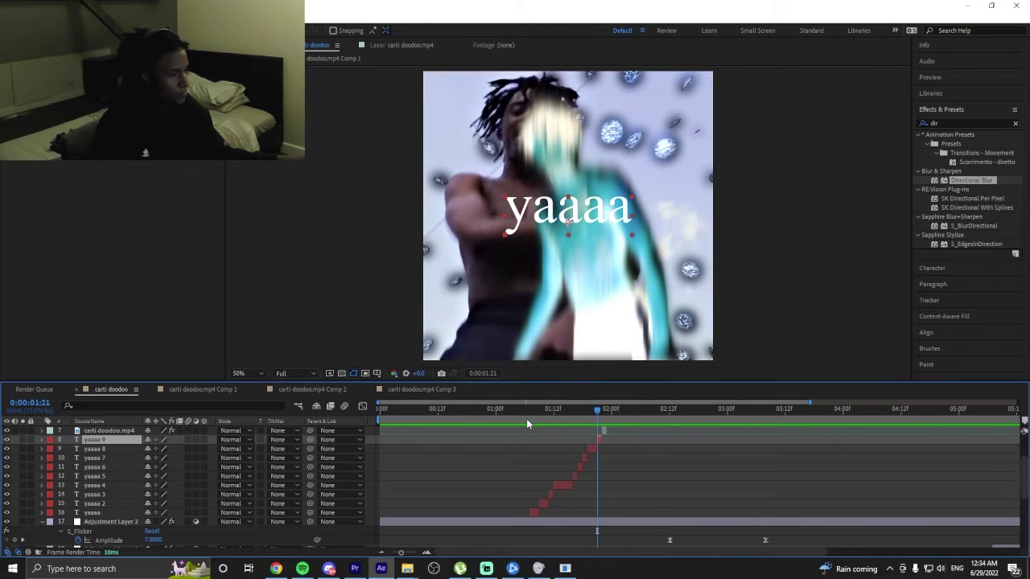
Trim the first yaaaa piece to end at 0:00:01:08 and yaaaa 2 to end at 0:00:01:10.
drag(533, 409, 535, 411)
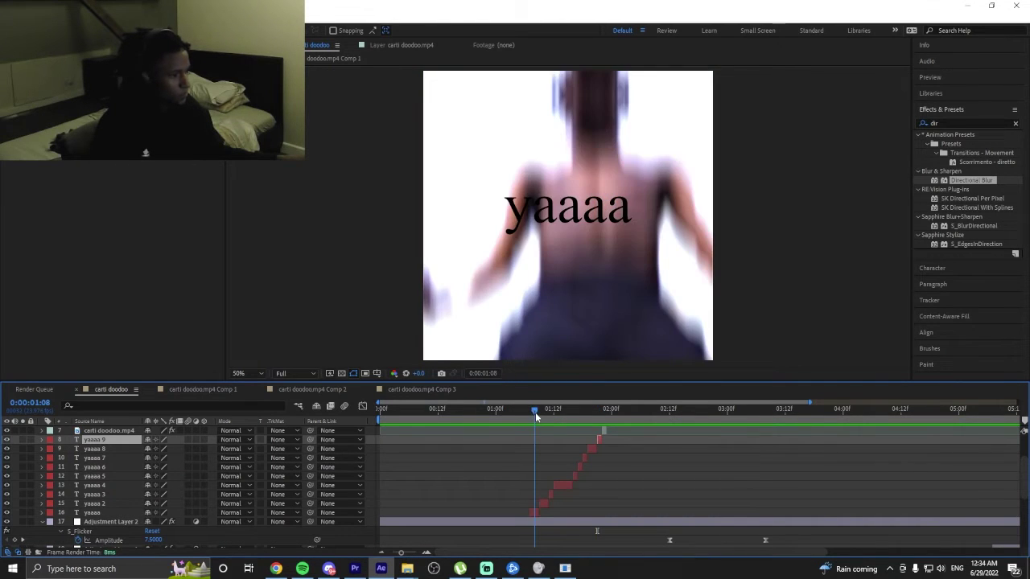
drag(408, 554, 415, 554)
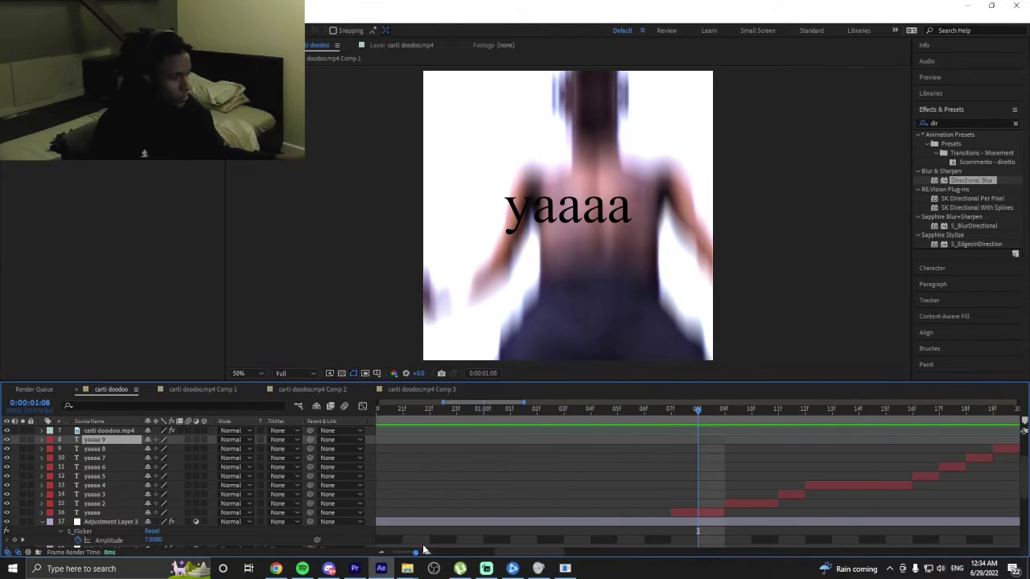
drag(723, 510, 695, 513)
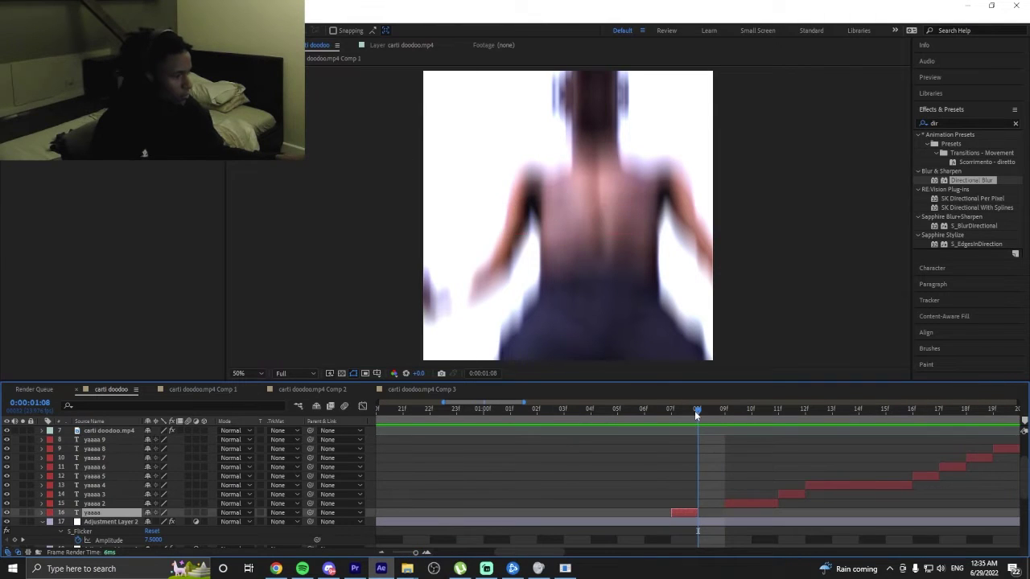
drag(695, 411, 713, 422)
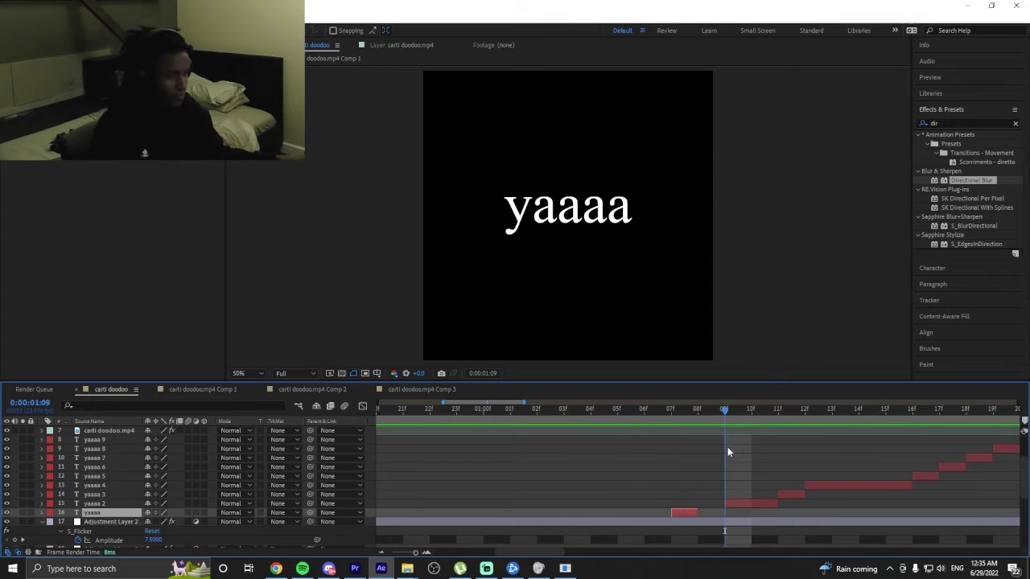
click(763, 505)
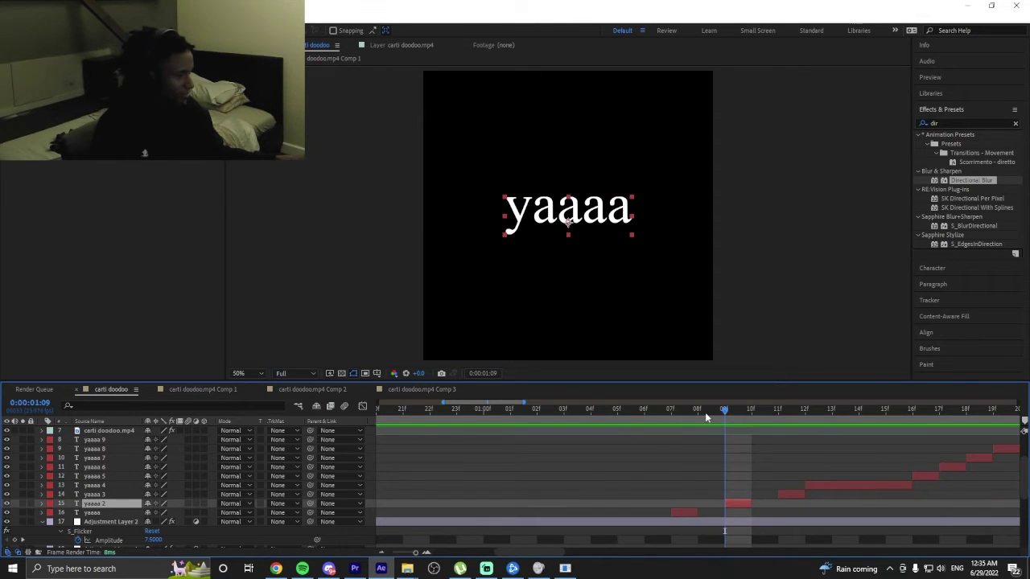
Trim yaaaa 4 to end at 0:00:01:14 and yaaaa 8 to end at 0:00:01:20.
drag(738, 412, 804, 416)
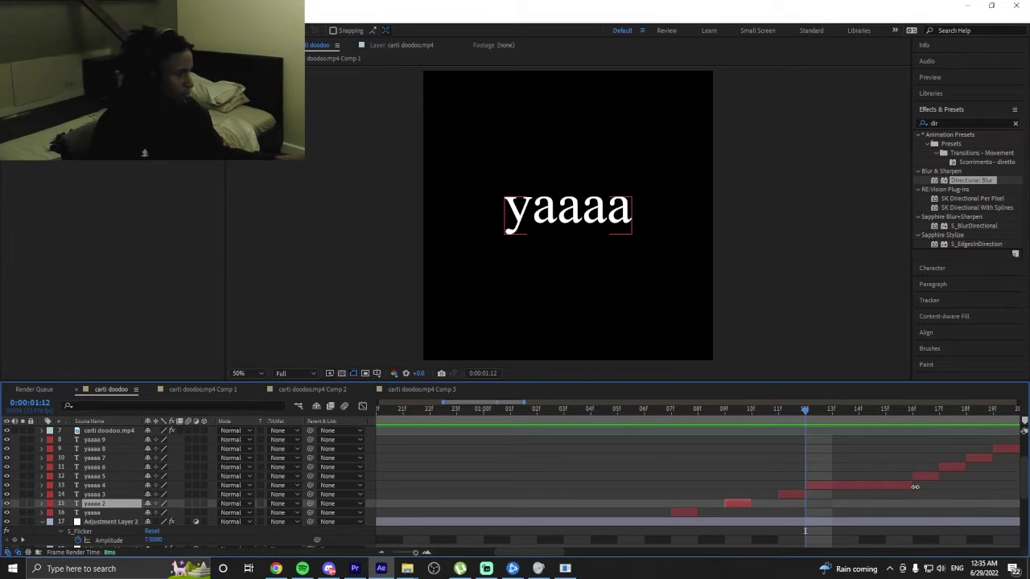
drag(915, 487, 859, 487)
drag(834, 417, 795, 448)
click(818, 446)
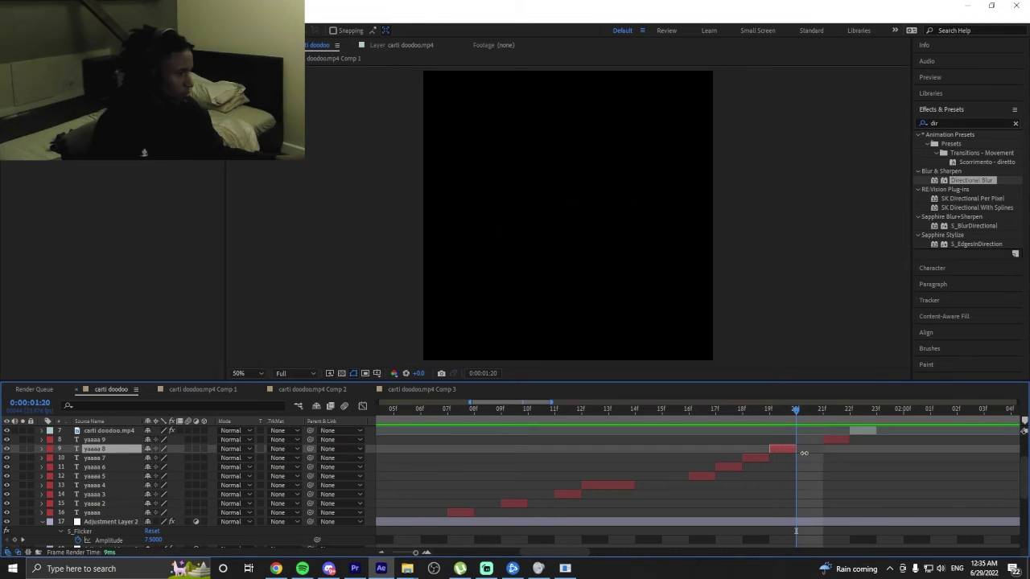
Play back the montage from several points before the trimmed yaaaa pieces to check the text's flashing rhythm.
key(space)
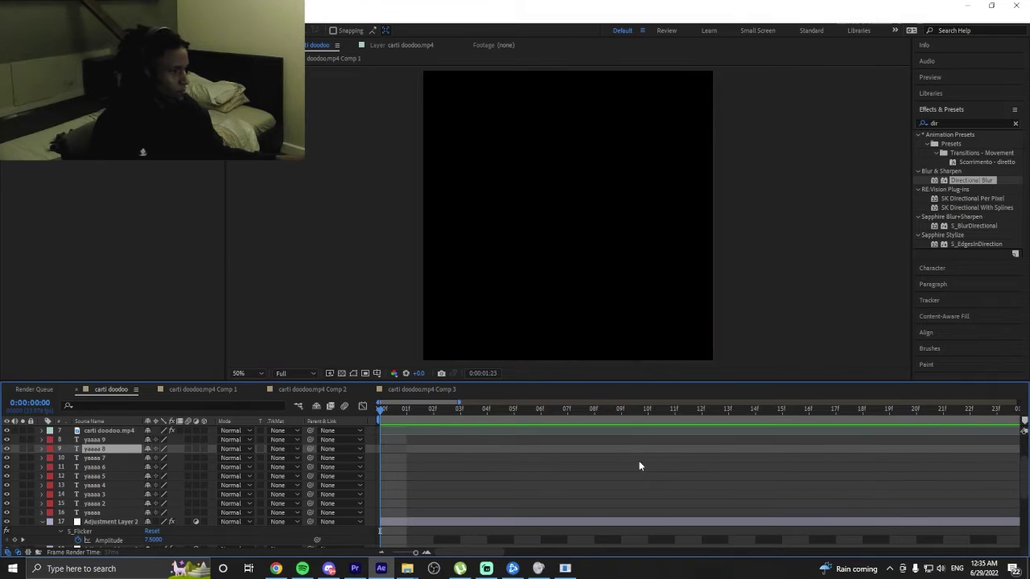
drag(408, 552, 391, 552)
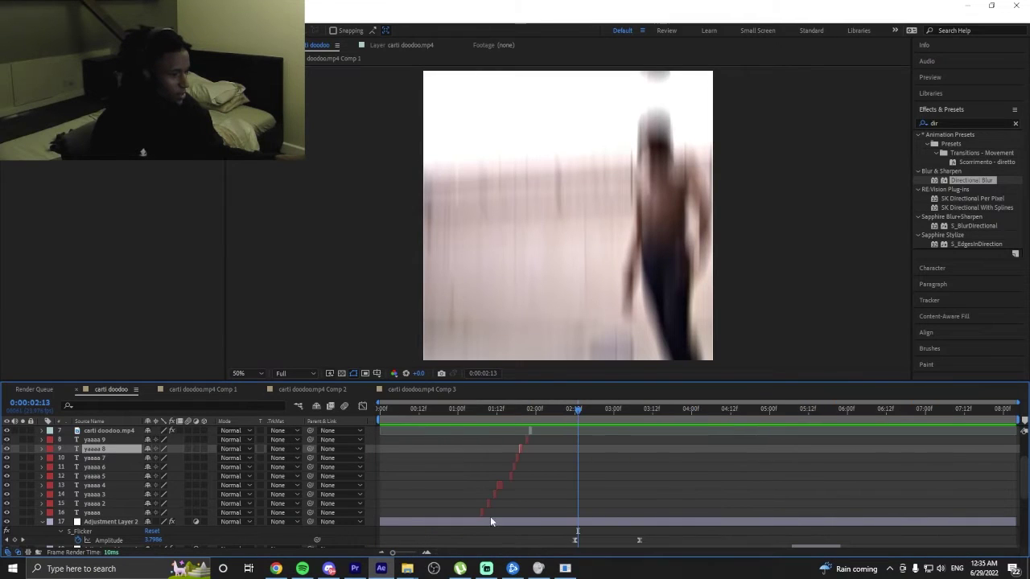
click(463, 418)
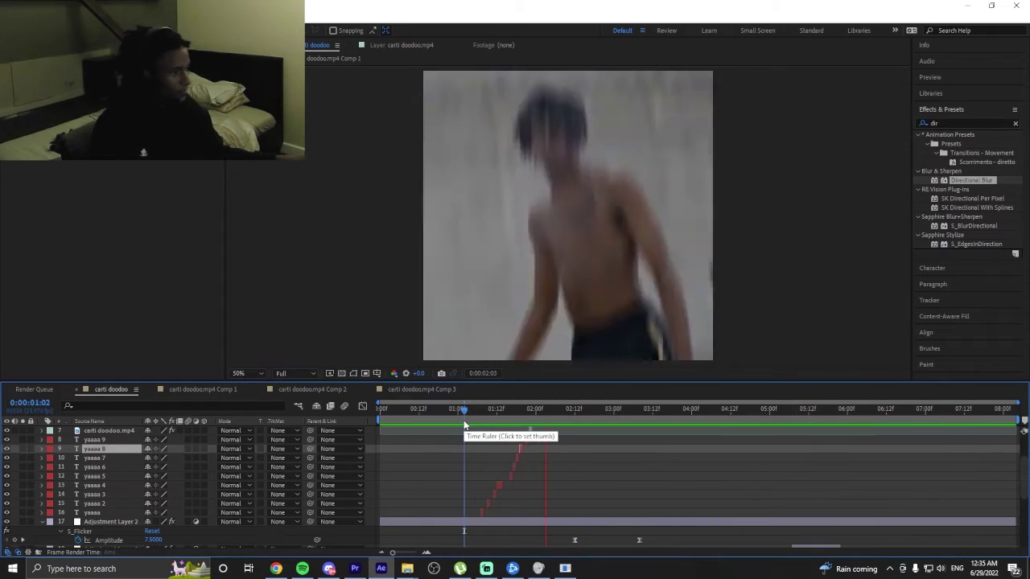
click(458, 419)
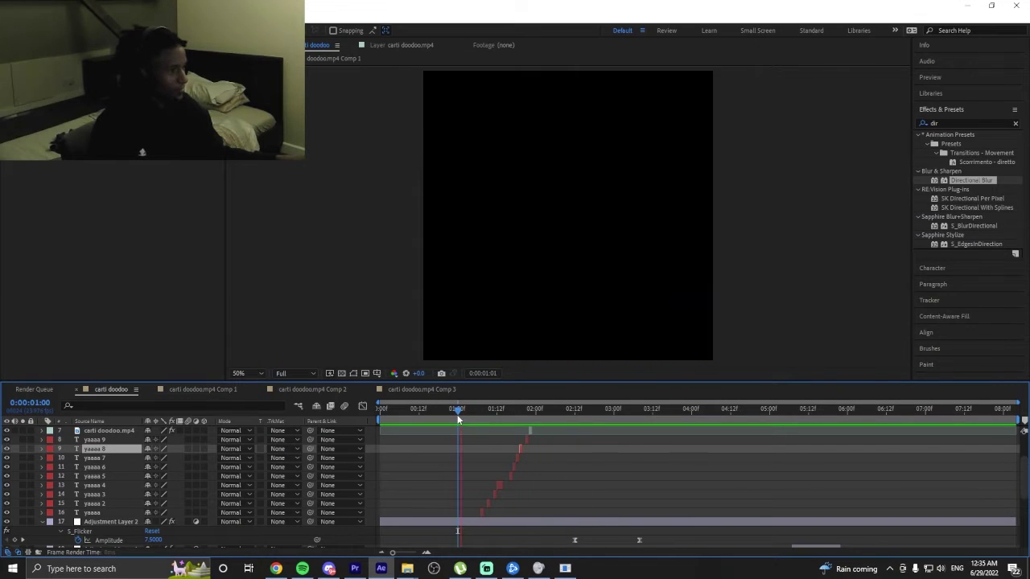
mouse_move(457, 415)
mouse_down()
mouse_move(554, 415)
mouse_move(475, 419)
mouse_up()
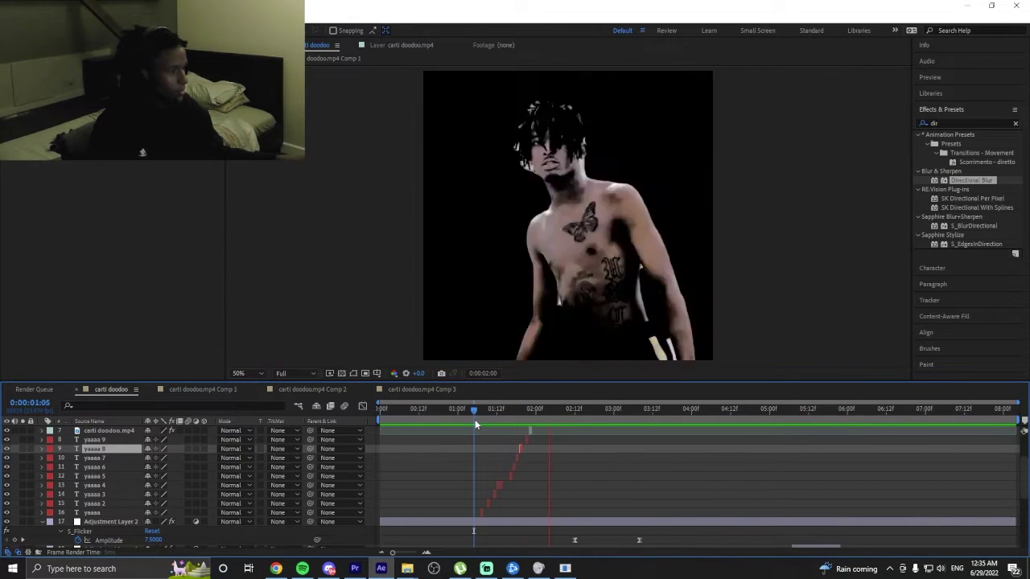
click(517, 411)
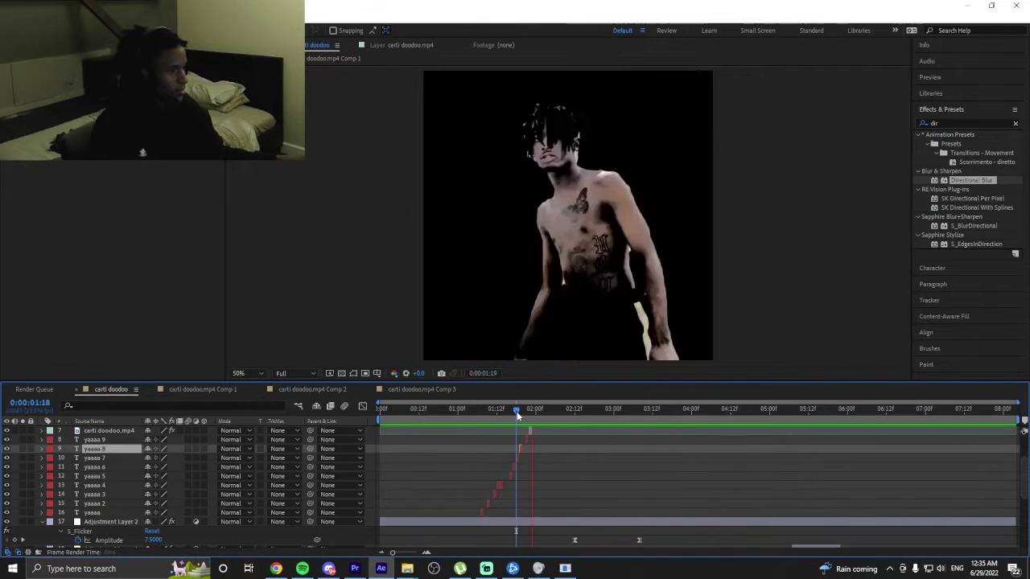
drag(517, 411, 470, 414)
click(419, 422)
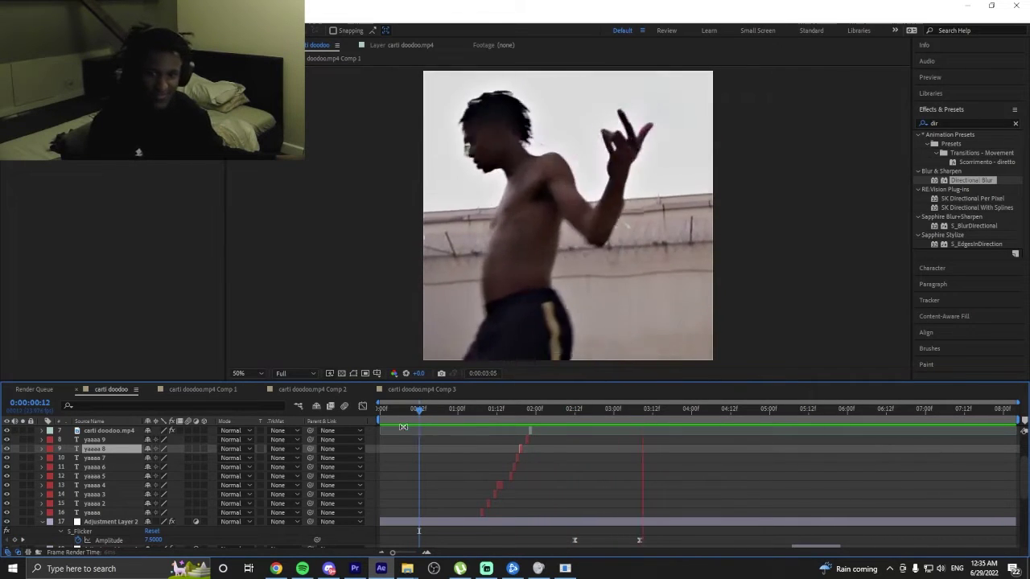
Open the carti doodoo.mp4 Comp 3 pre-composition and preview it from 0:00:02:12.
scroll(570, 492, down, 5)
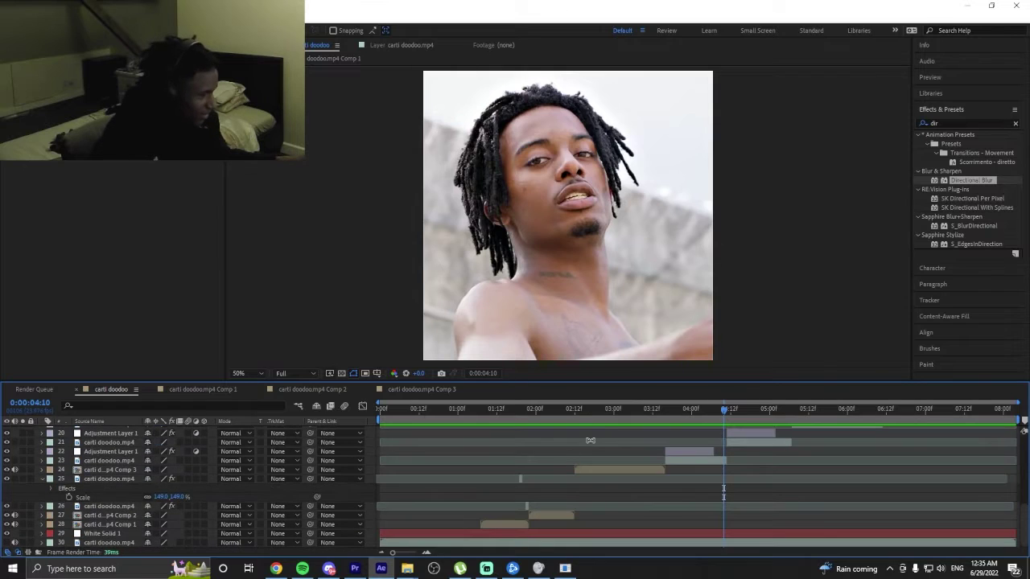
click(576, 422)
double_click(619, 469)
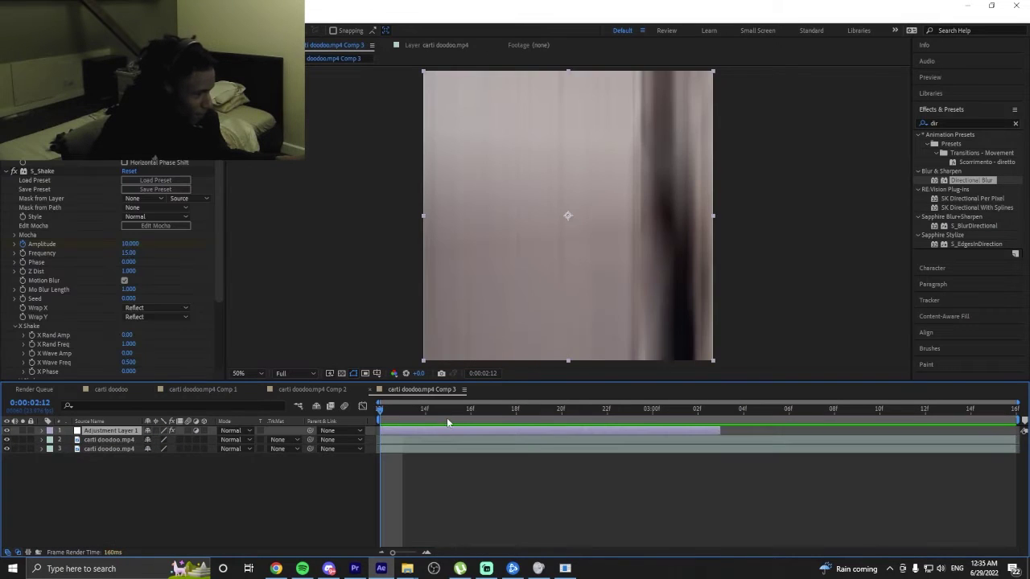
key(space)
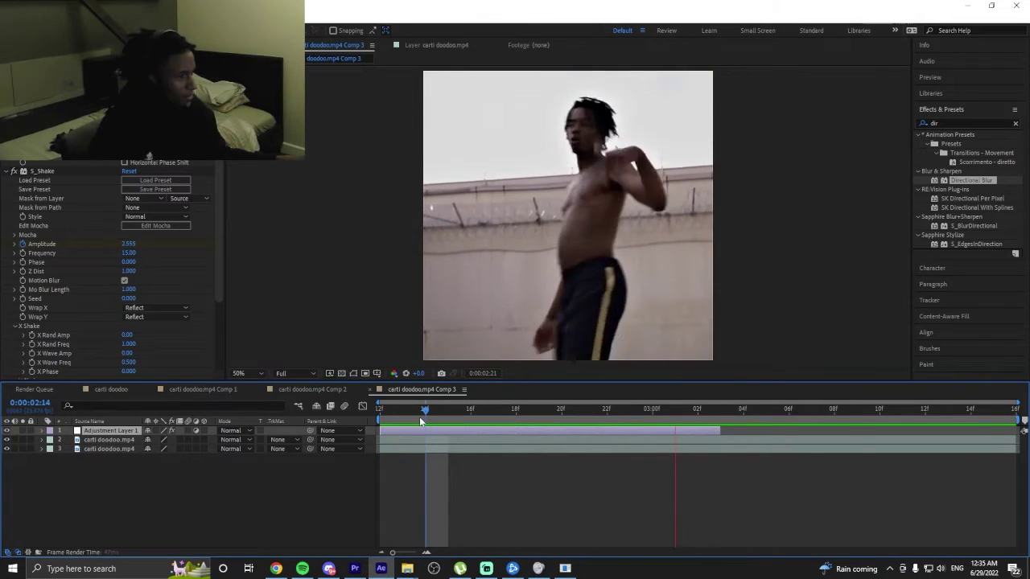
key(space)
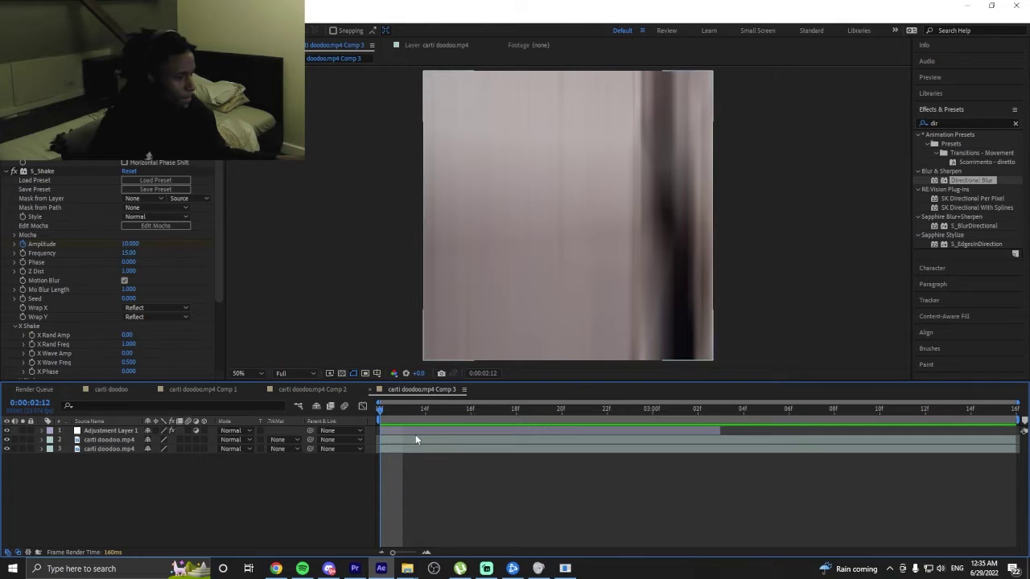
Open the upper carti doodoo.mp4 layer in its own viewer and select the man with the Roto Brush at 0:00:02:12.
click(415, 445)
double_click(411, 440)
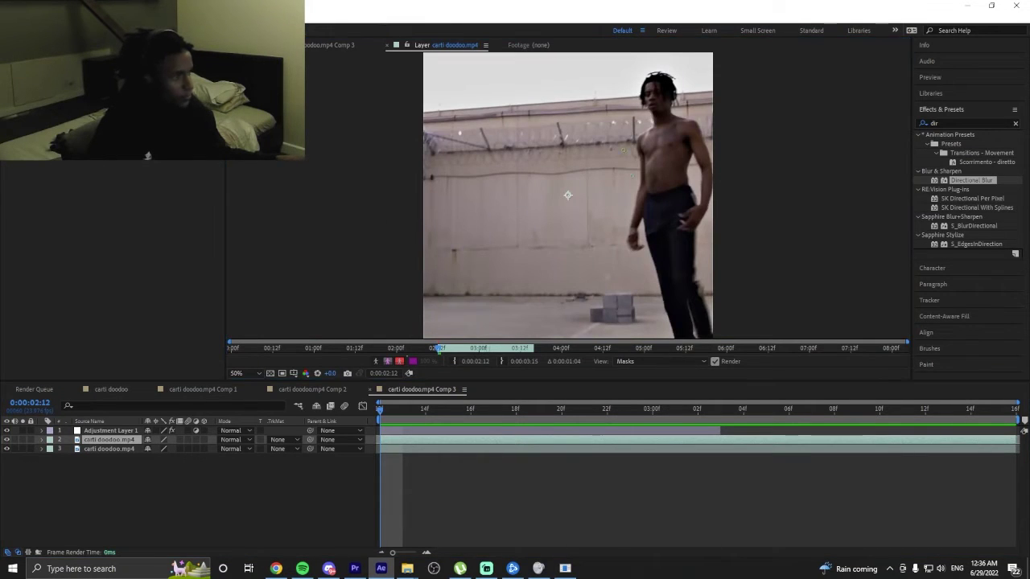
mouse_move(657, 84)
mouse_down()
mouse_move(659, 242)
mouse_move(668, 294)
mouse_up()
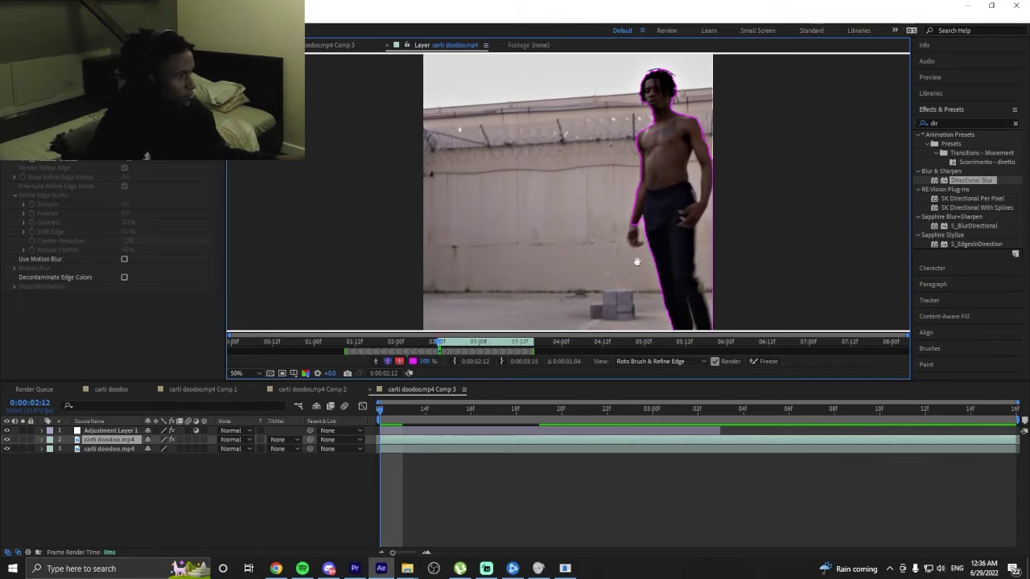
Refine the Roto Brush outline around the man's neck and shoulders at 0:00:02:12, cutting out the background beside the neck.
drag(638, 262, 532, 211)
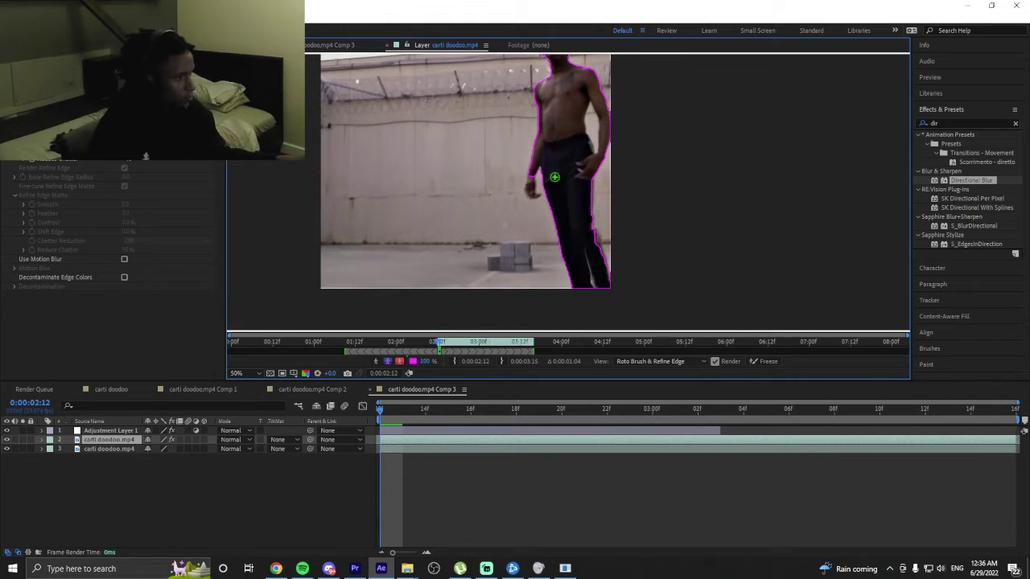
scroll(555, 177, up, 2)
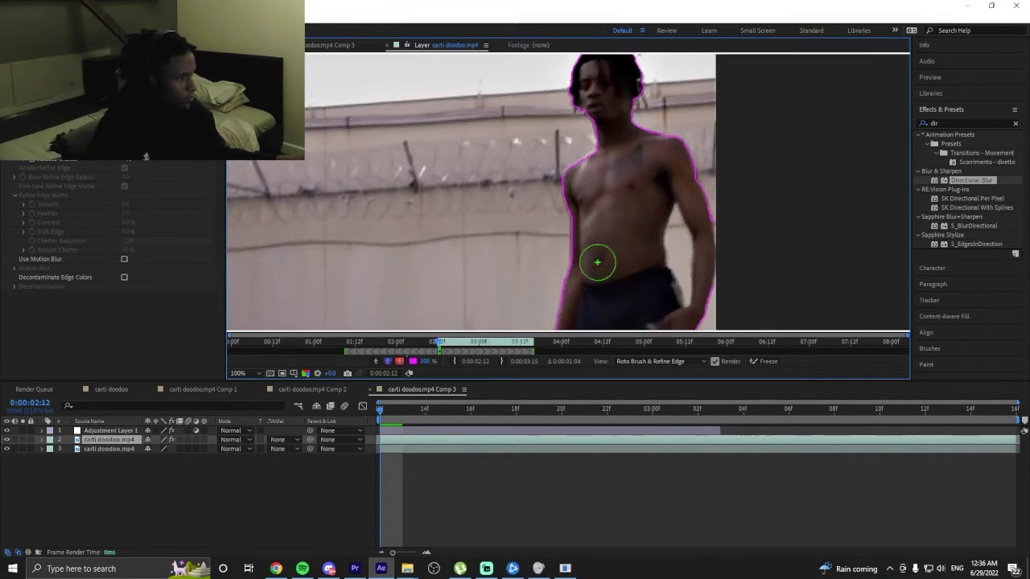
scroll(597, 262, up, 2)
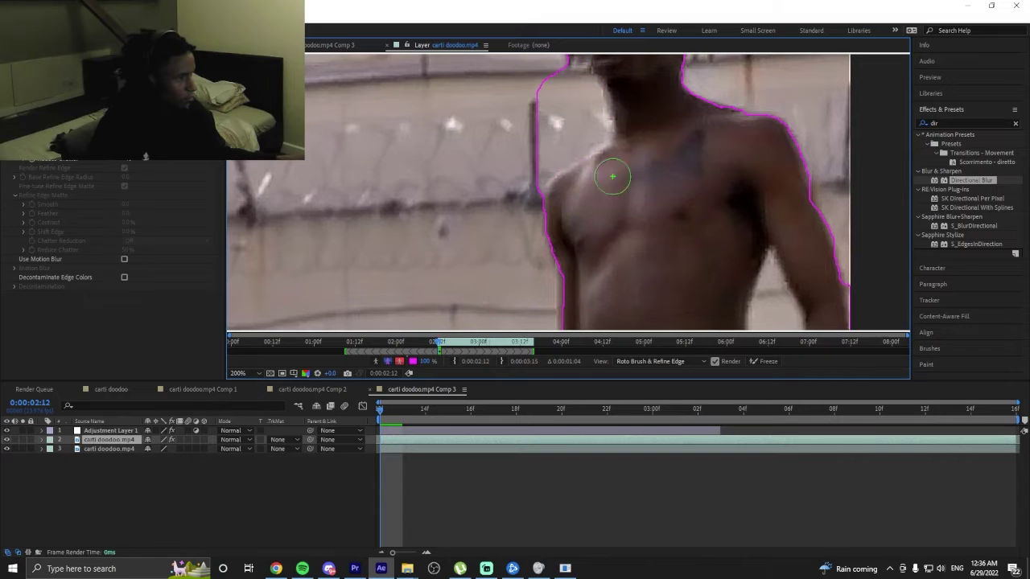
scroll(612, 176, up, 3)
drag(555, 173, 535, 241)
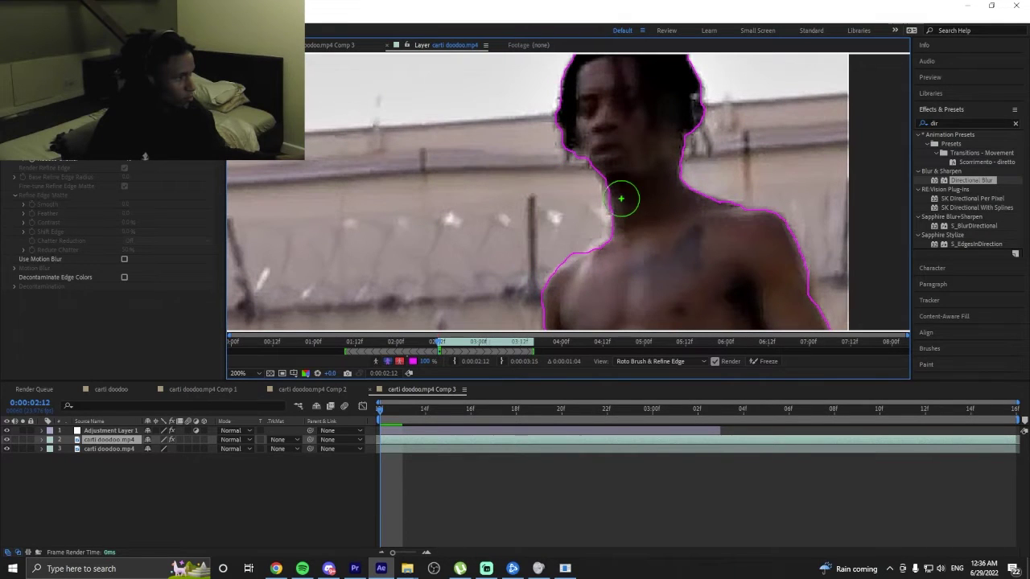
drag(621, 197, 631, 298)
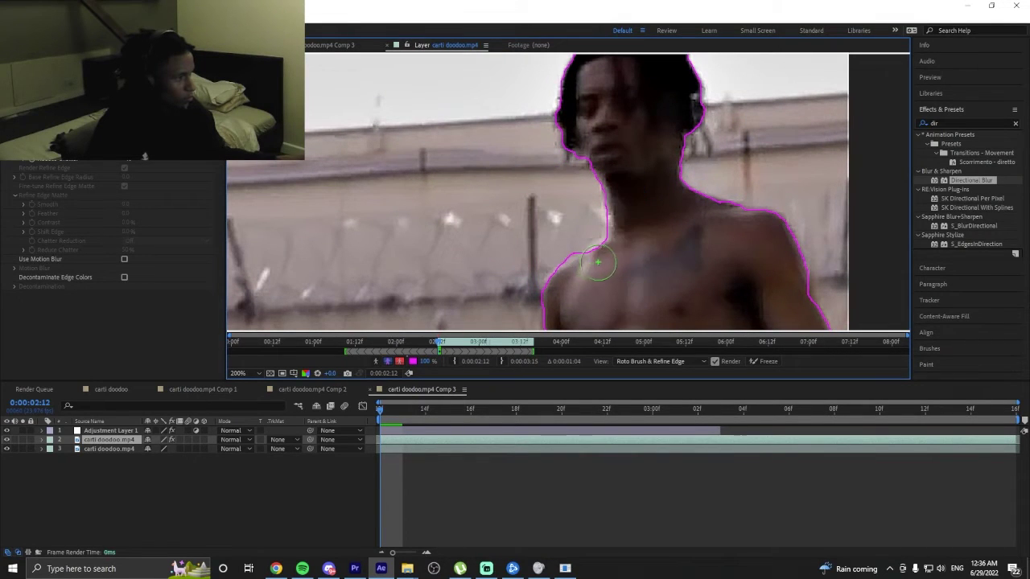
drag(597, 262, 696, 218)
Exclude the gap between the bent arm and torso and add the hanging hand to the Roto Brush selection at 0:00:02:12.
scroll(685, 280, down, 2)
drag(685, 281, 545, 140)
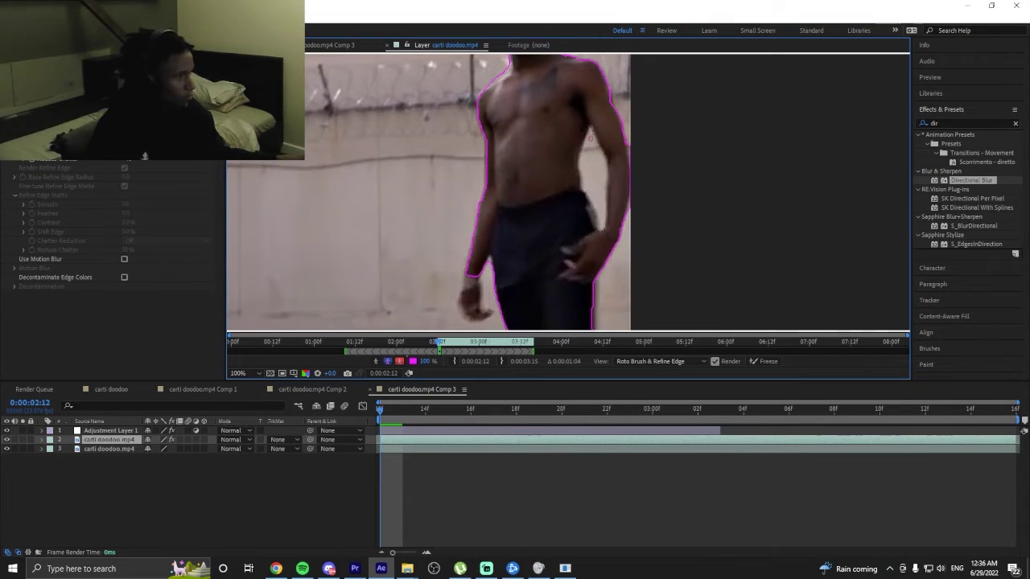
drag(600, 213, 600, 215)
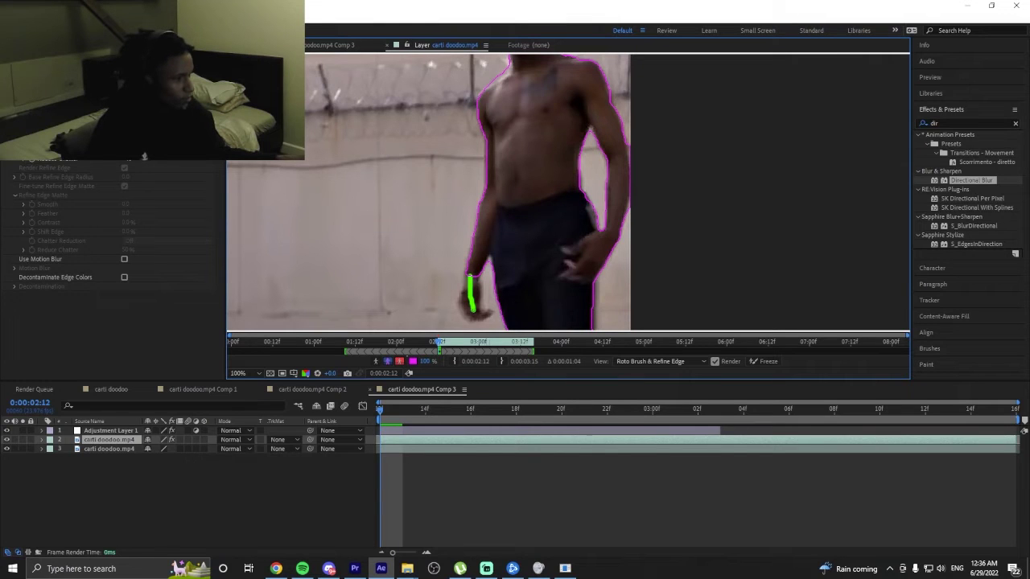
drag(473, 284, 552, 253)
scroll(479, 211, down, 2)
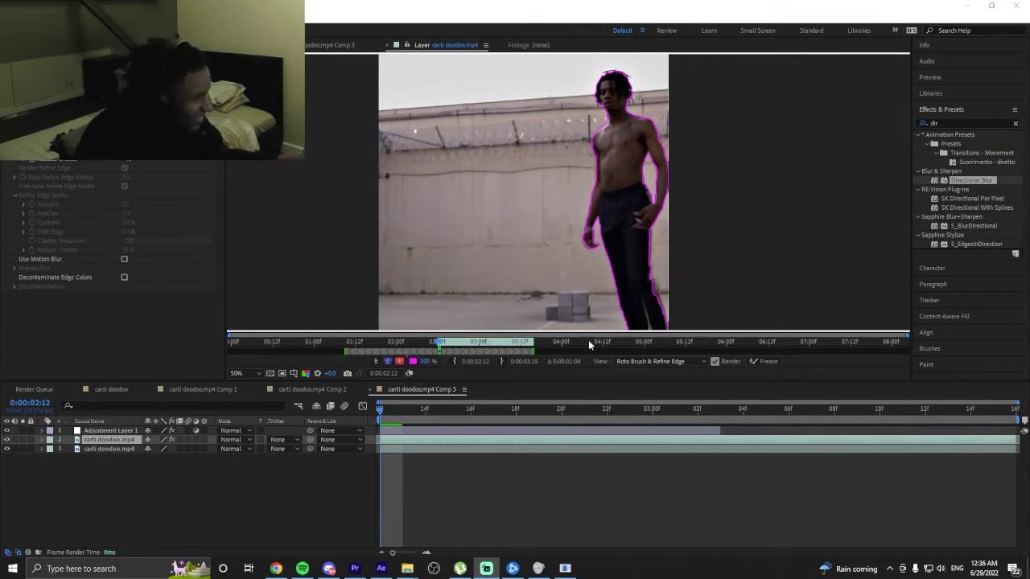
drag(614, 206, 590, 239)
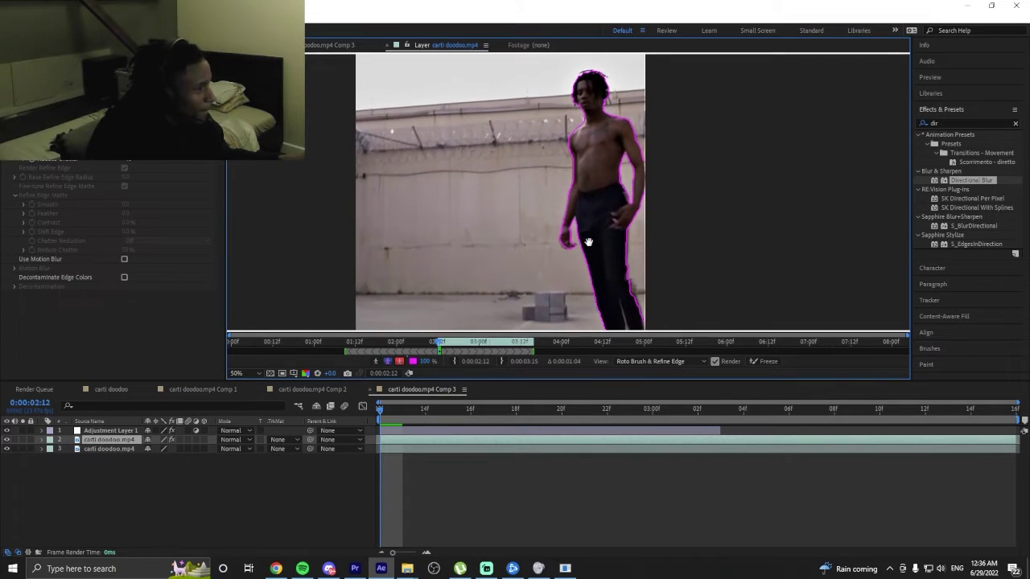
Correct the Roto Brush outline along the striped trouser leg at 0:00:02:14 and check the cutout at 0:00:02:16.
click(415, 419)
mouse_move(416, 419)
mouse_down()
mouse_move(469, 416)
mouse_move(425, 420)
mouse_up()
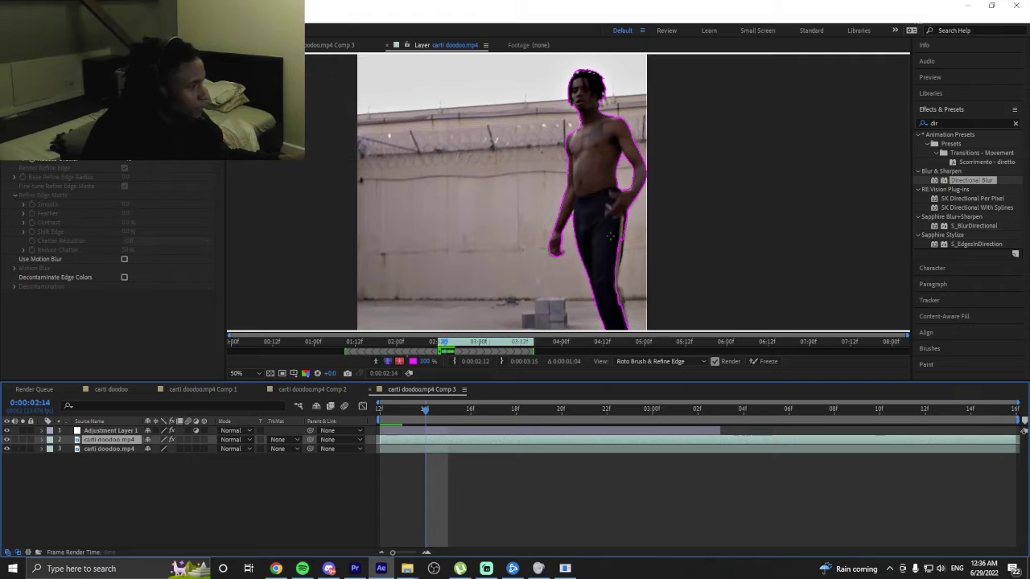
drag(617, 241, 611, 275)
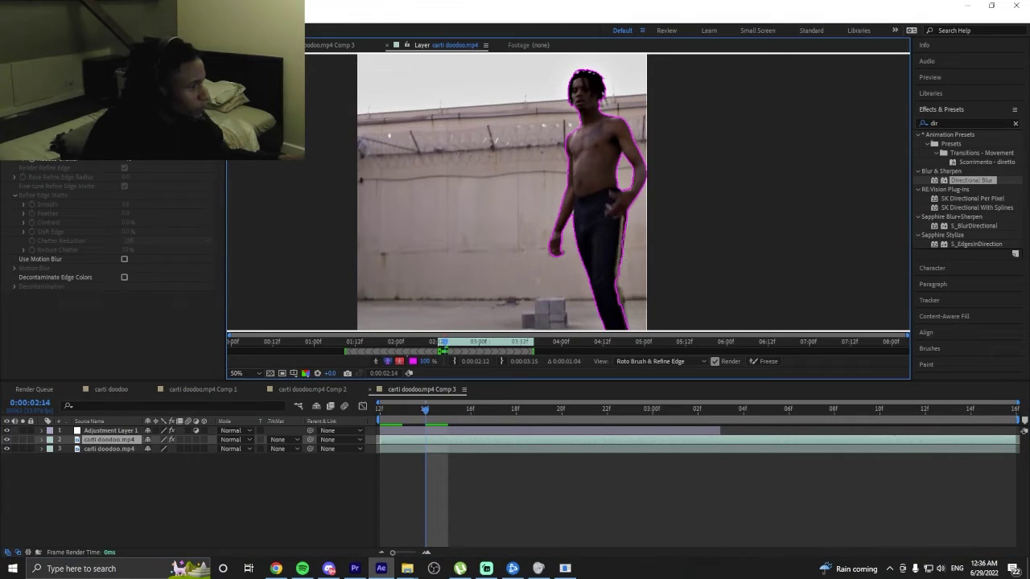
drag(443, 415, 471, 415)
drag(561, 277, 533, 240)
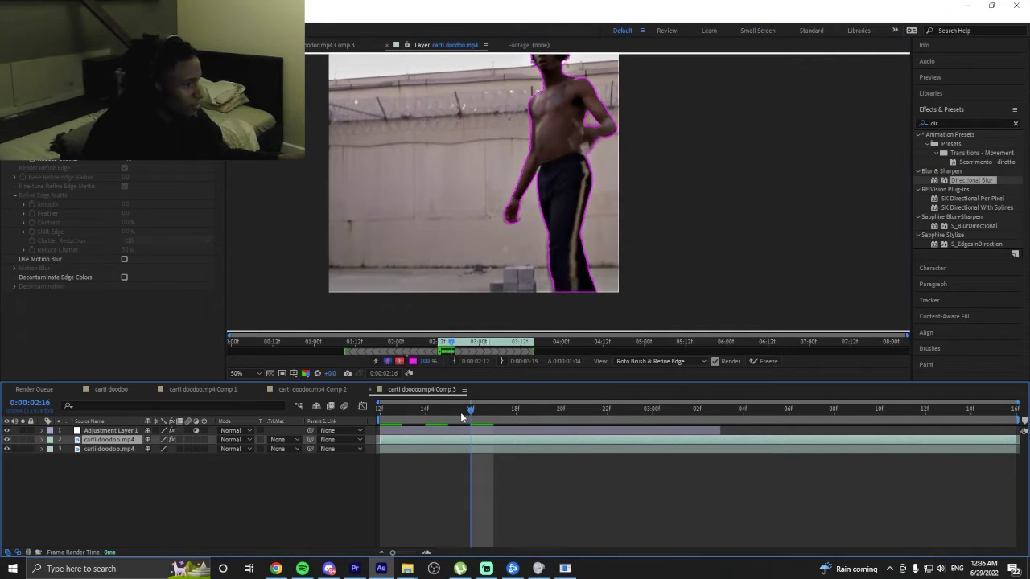
Propagate the Roto Brush selection to 0:00:03:15 and inspect the outline around the raised arm near 0:00:03:02.
mouse_move(470, 412)
mouse_down()
mouse_move(427, 414)
mouse_move(993, 412)
mouse_up()
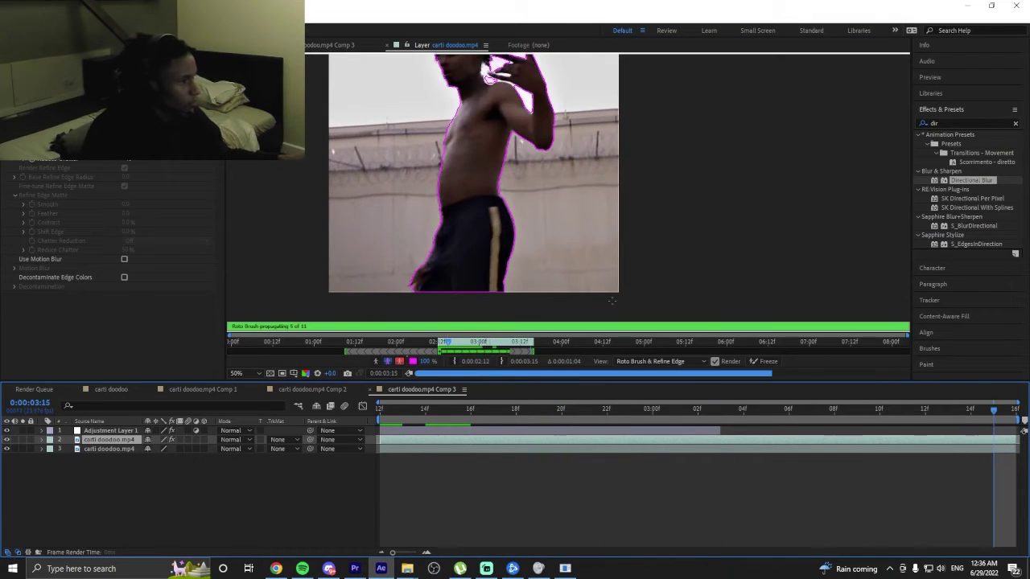
key(period)
key(comma)
key(comma)
key(comma)
key(comma)
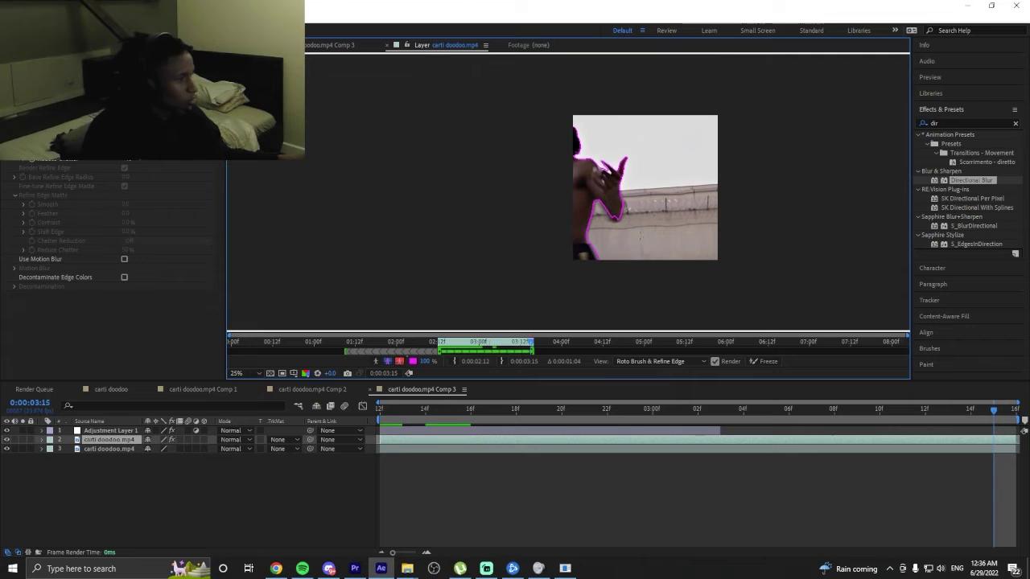
drag(977, 413, 688, 429)
key(period)
key(period)
key(period)
key(period)
key(period)
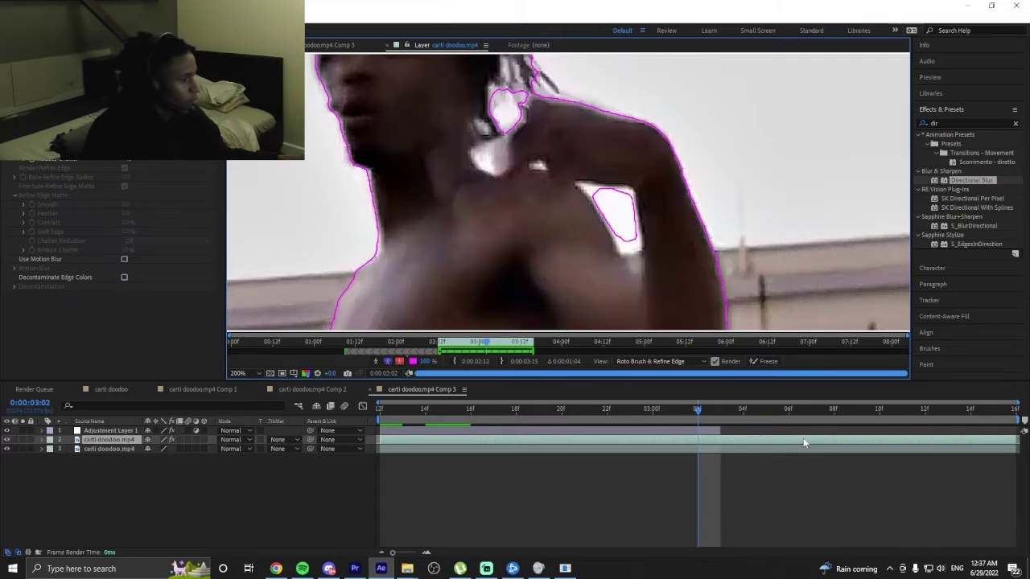
Subtract the background beside the neck, under the hair and inside the bent arm from the cutout at 0:00:03:01.
drag(688, 411, 666, 414)
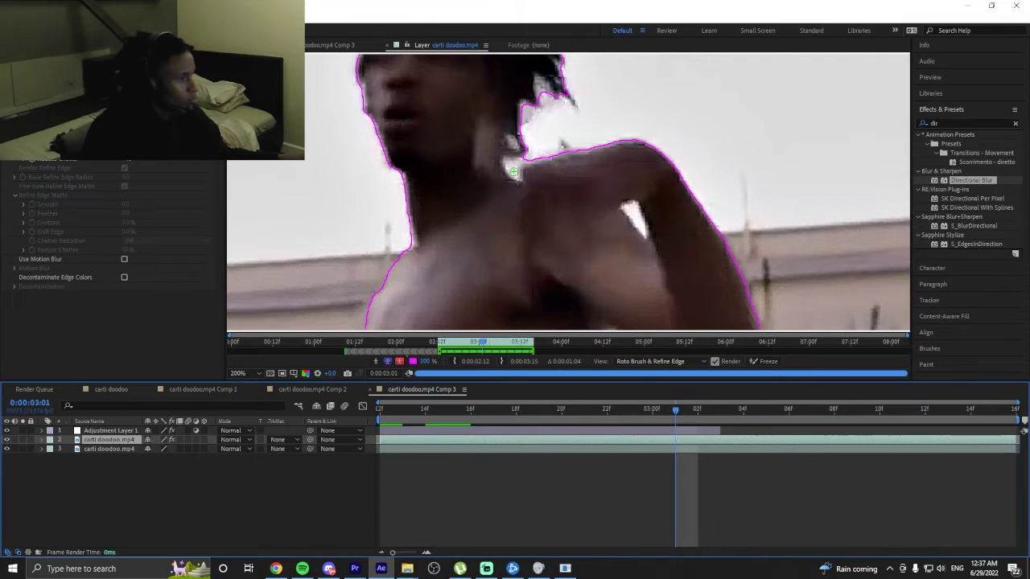
alt+click(513, 172)
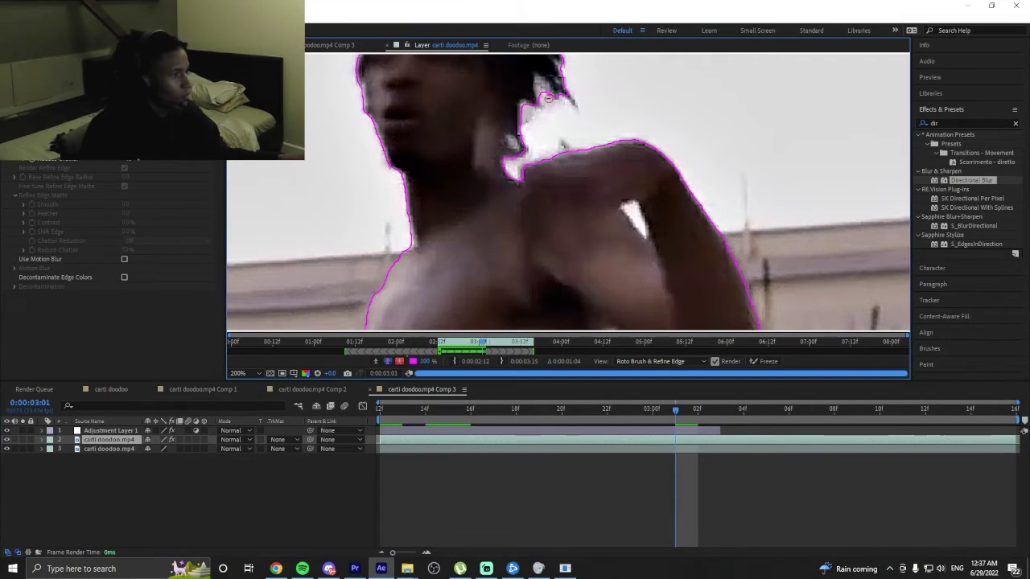
drag(539, 83, 537, 121)
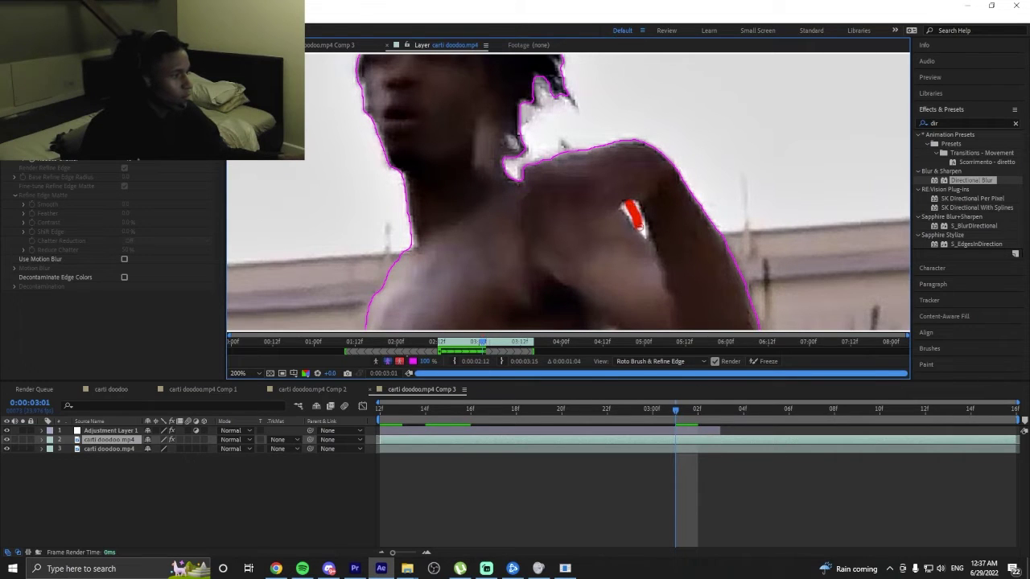
Clean up the background gaps between the hair, neck and raised hand in the cutout at 0:00:03:02.
key(Page_Down)
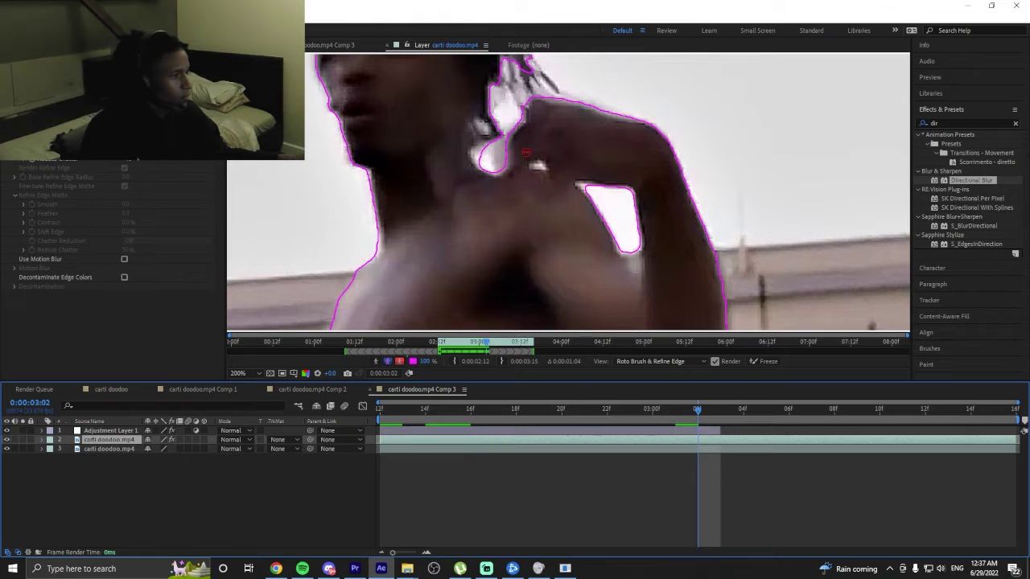
scroll(528, 164, down, 3)
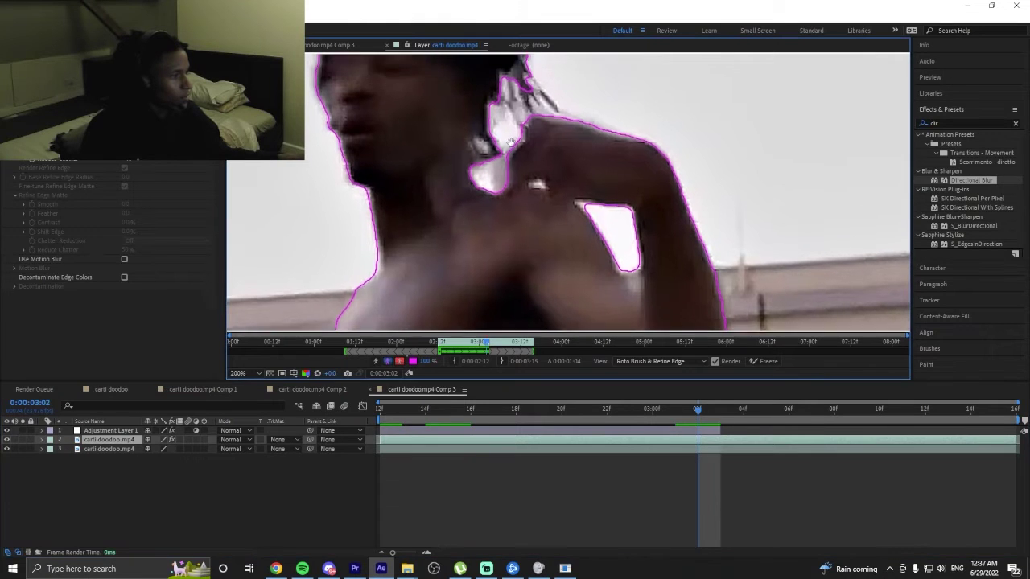
scroll(529, 164, down, 2)
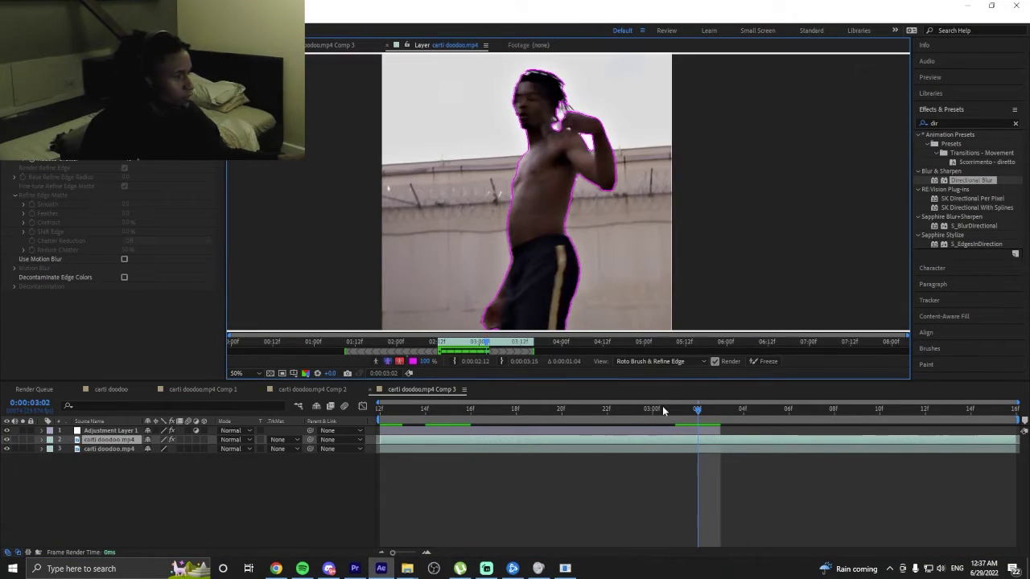
Paint the missing edge of the neck behind the jaw back into the Roto Brush selection at 0:00:03:03.
click(720, 409)
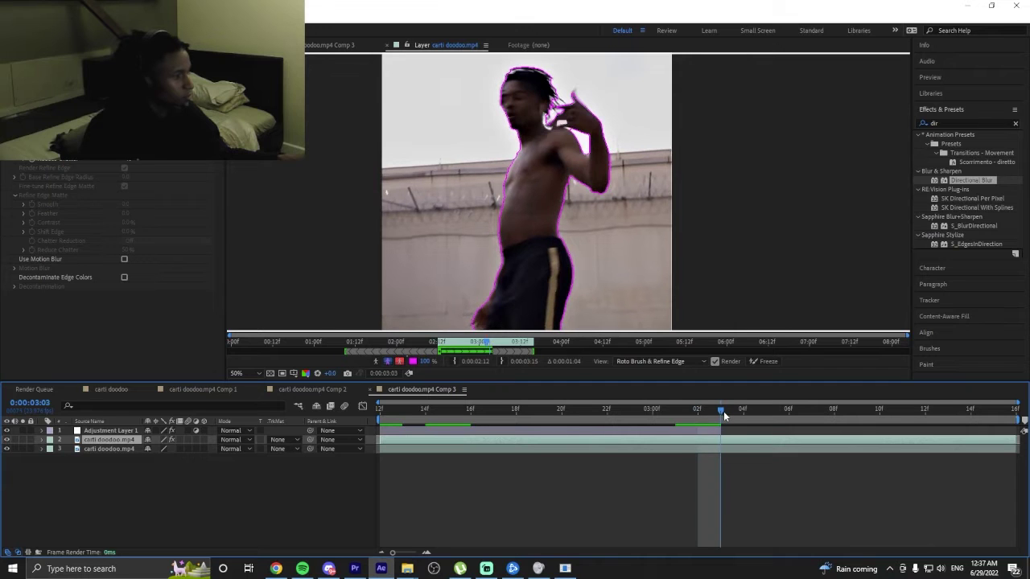
scroll(581, 322, up, 4)
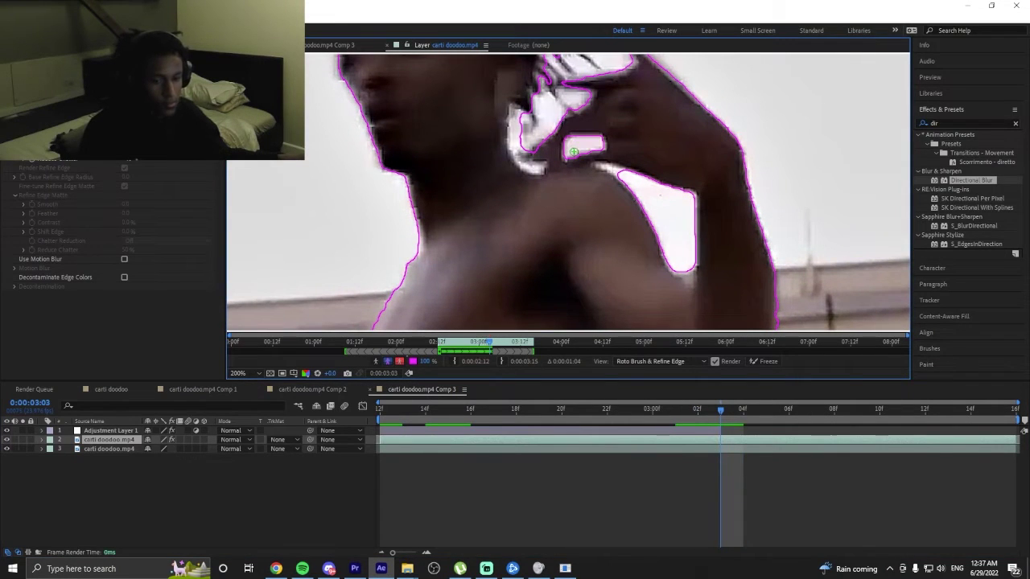
scroll(551, 244, down, 10)
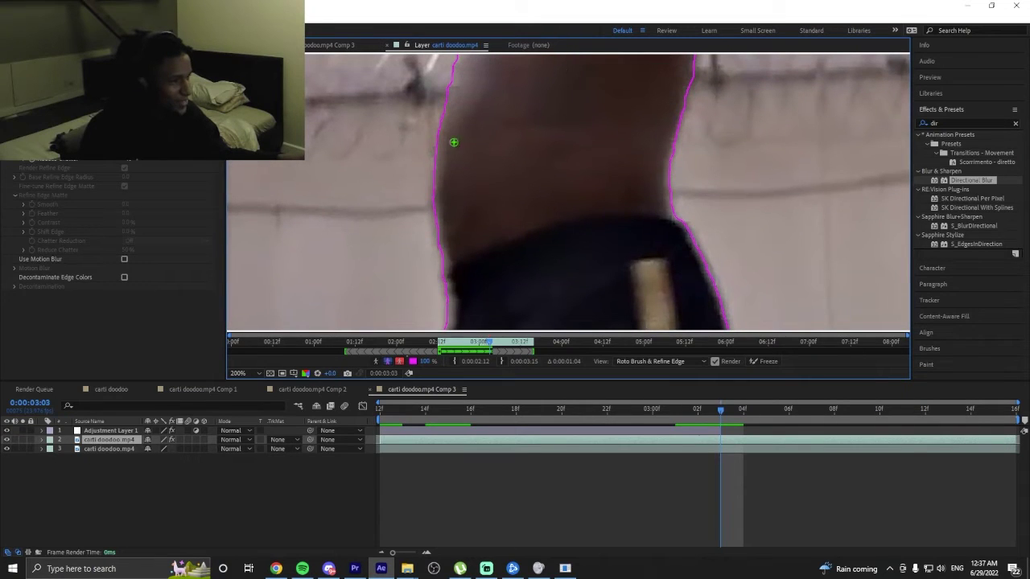
scroll(495, 142, up, 10)
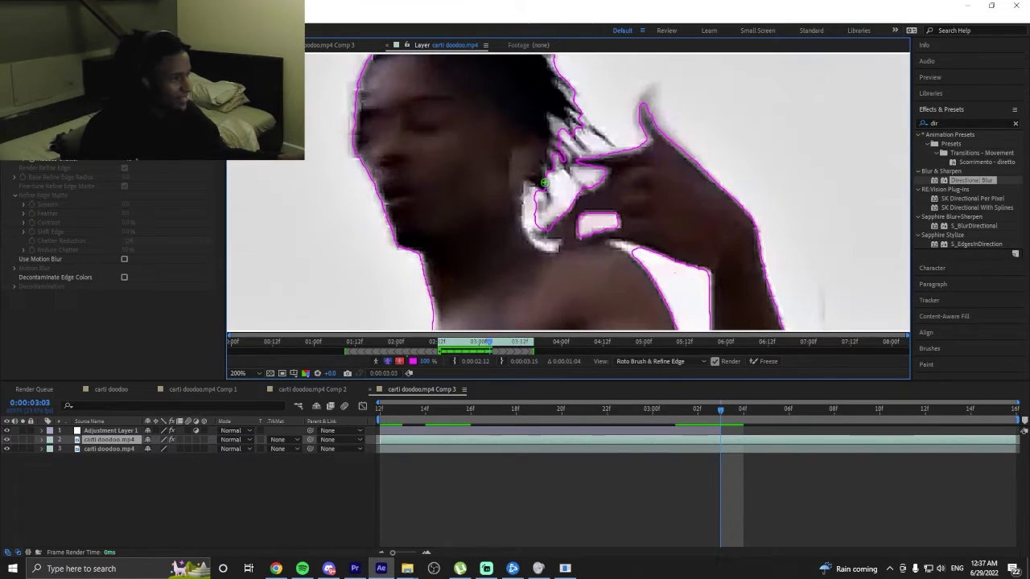
drag(531, 194, 534, 222)
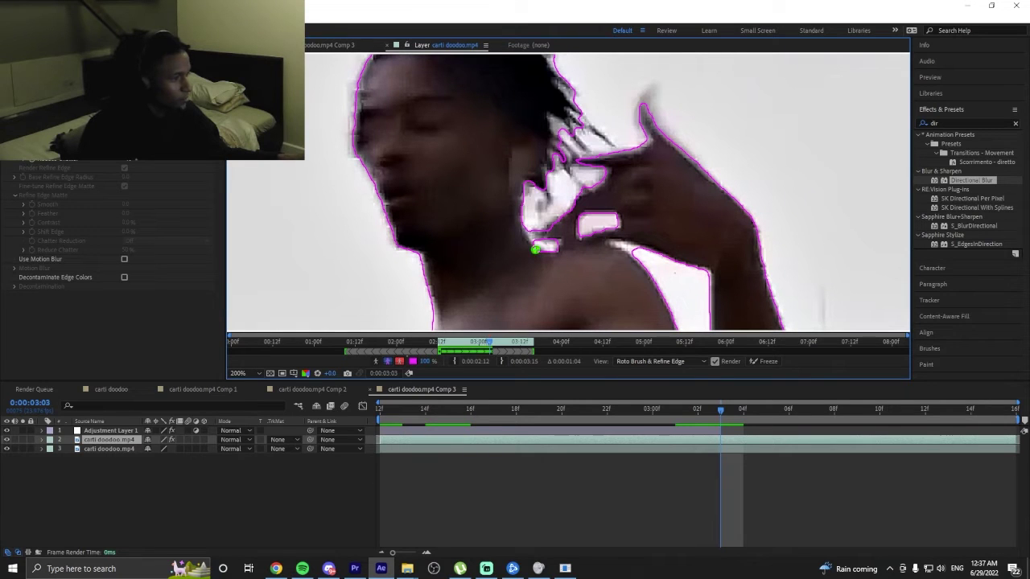
Refine the outline around the hair strands and subtract the background above the head at 0:00:03:03.
scroll(535, 250, down, 2)
scroll(512, 206, up, 4)
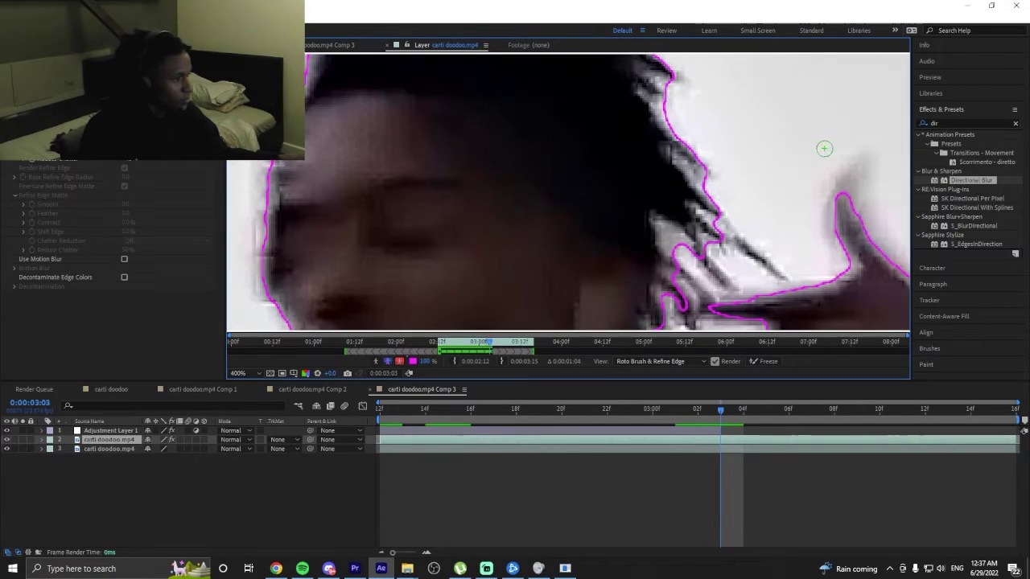
drag(658, 238, 680, 266)
scroll(710, 249, down, 4)
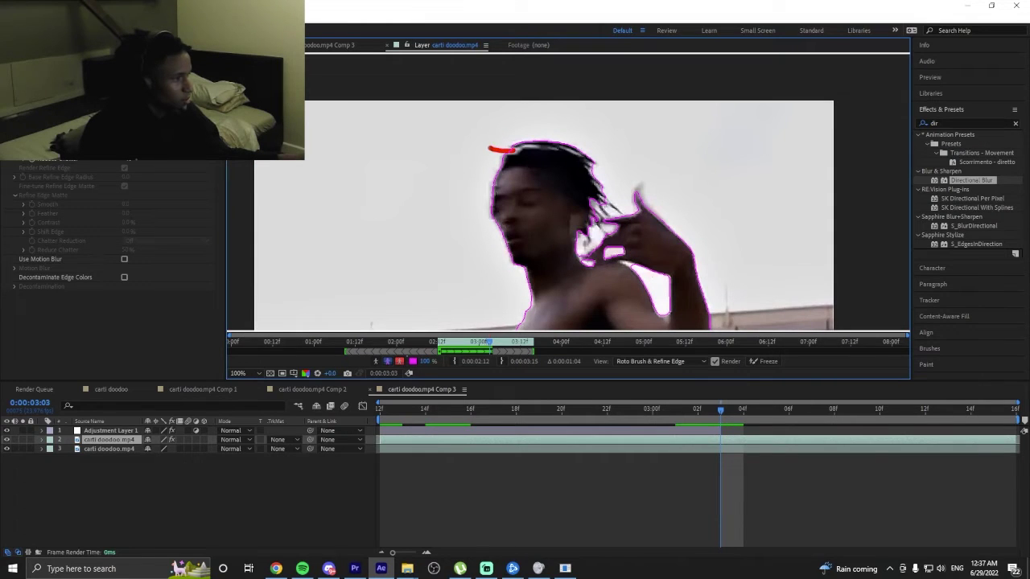
scroll(571, 179, down, 2)
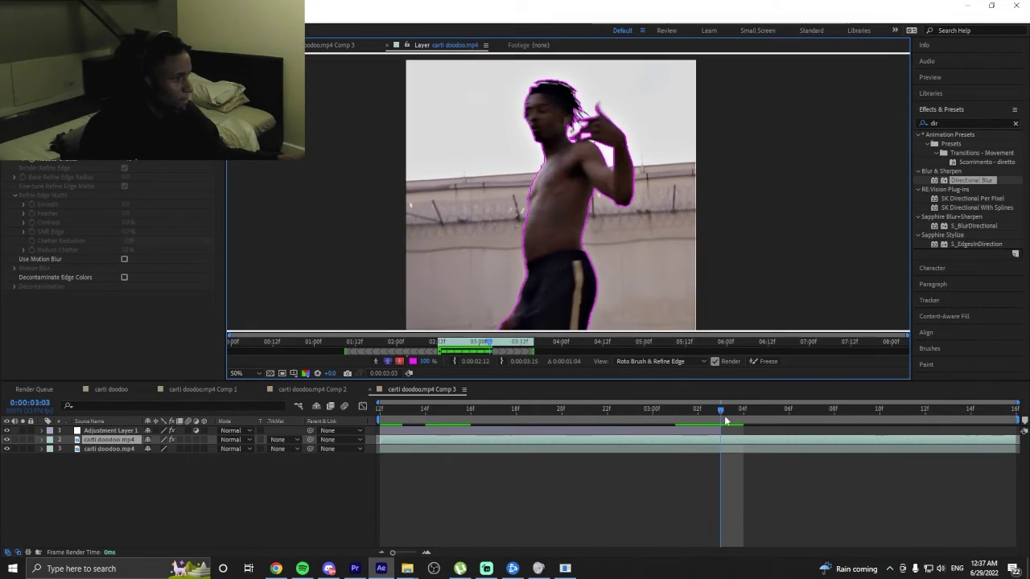
Subtract the background between the fingers and between the hand and shoulder from the Roto Brush cutout at 0:00:03:04.
mouse_move(724, 415)
mouse_down()
mouse_move(756, 412)
mouse_move(743, 411)
mouse_up()
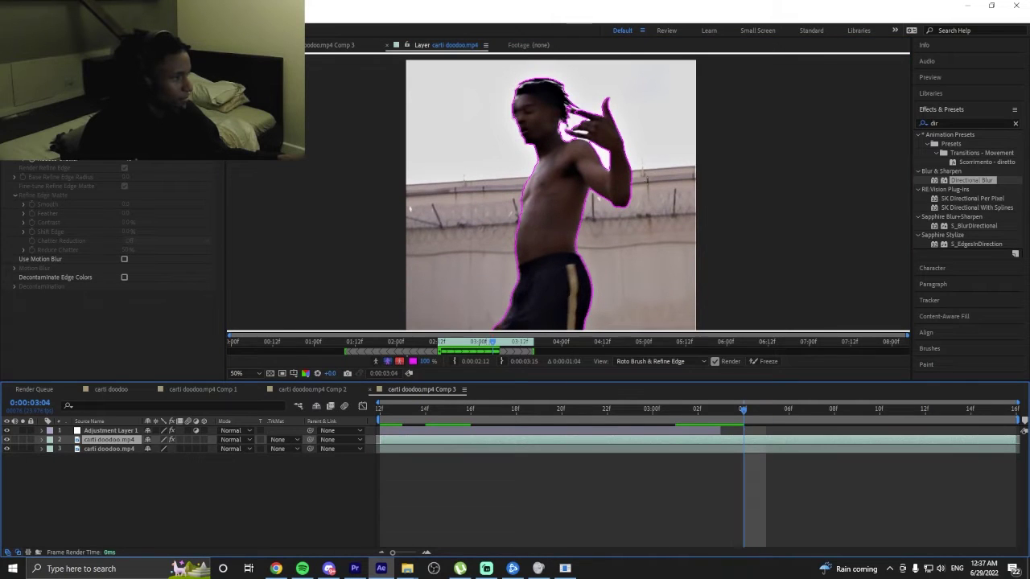
scroll(584, 127, up, 4)
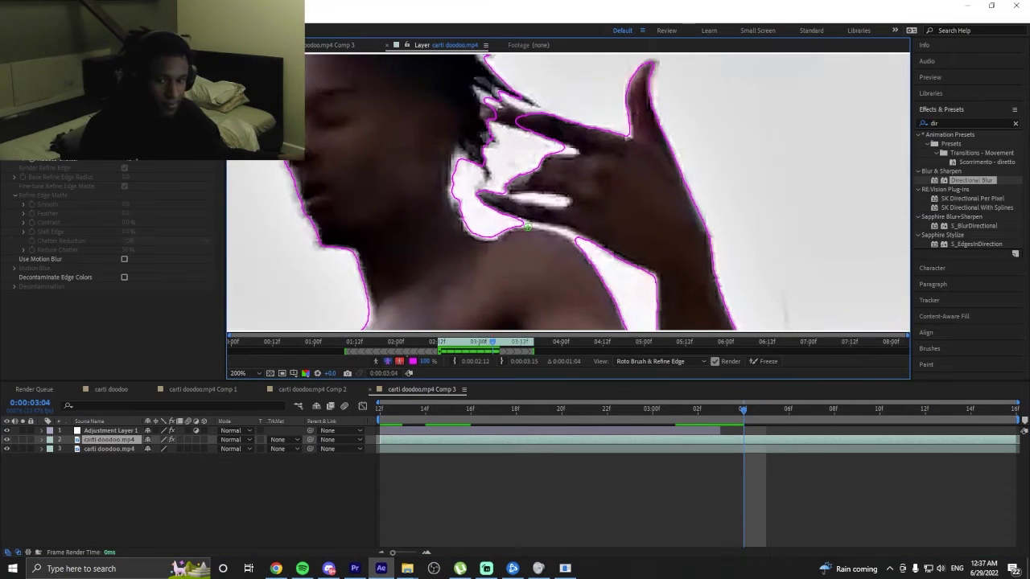
scroll(533, 220, up, 2)
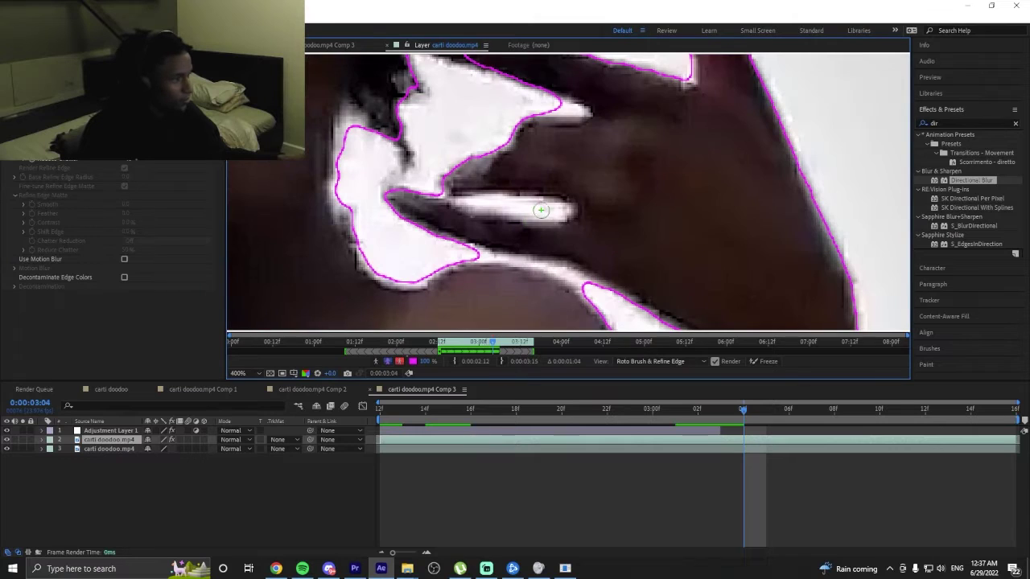
drag(557, 211, 464, 205)
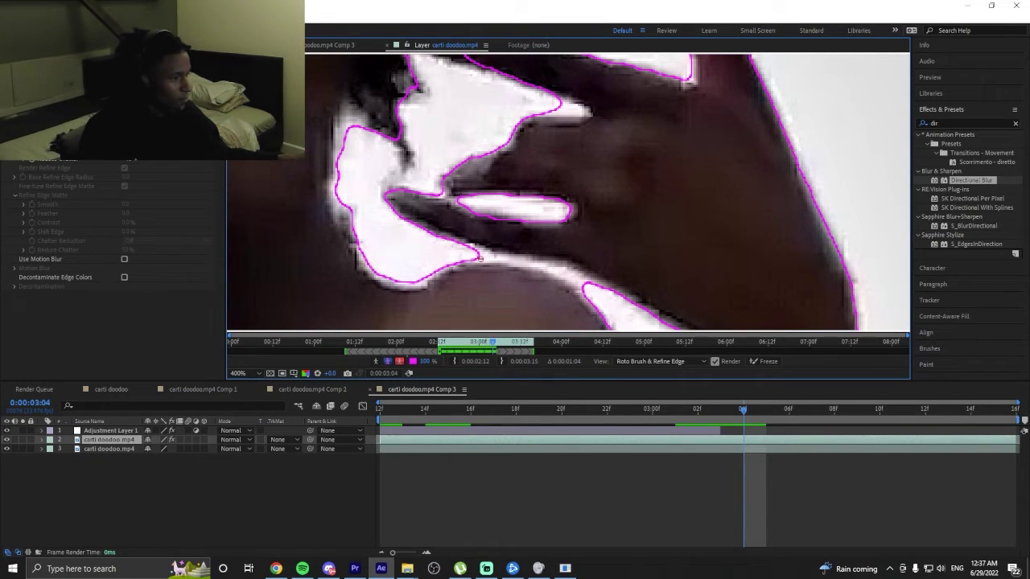
drag(531, 260, 597, 304)
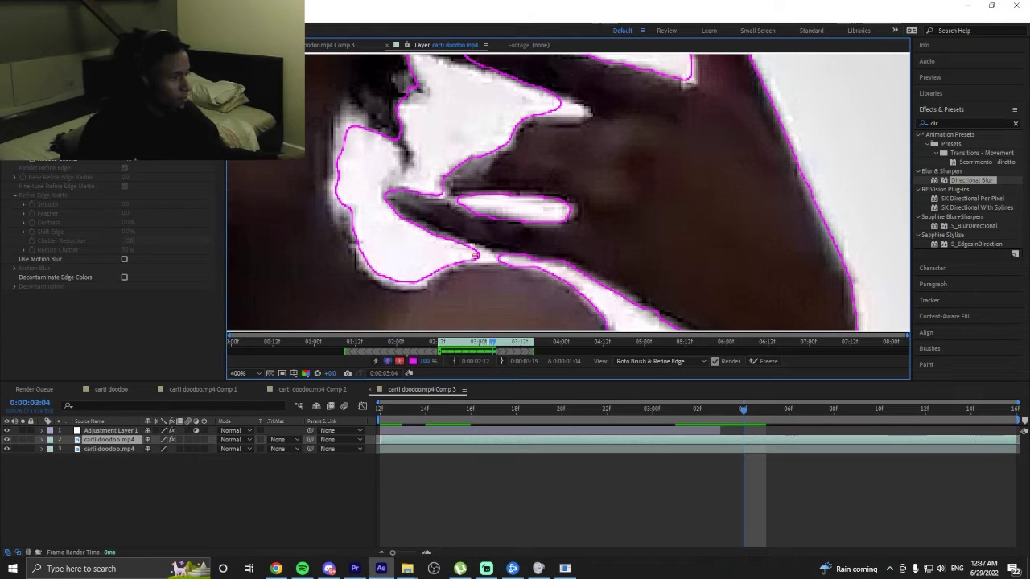
drag(475, 255, 513, 262)
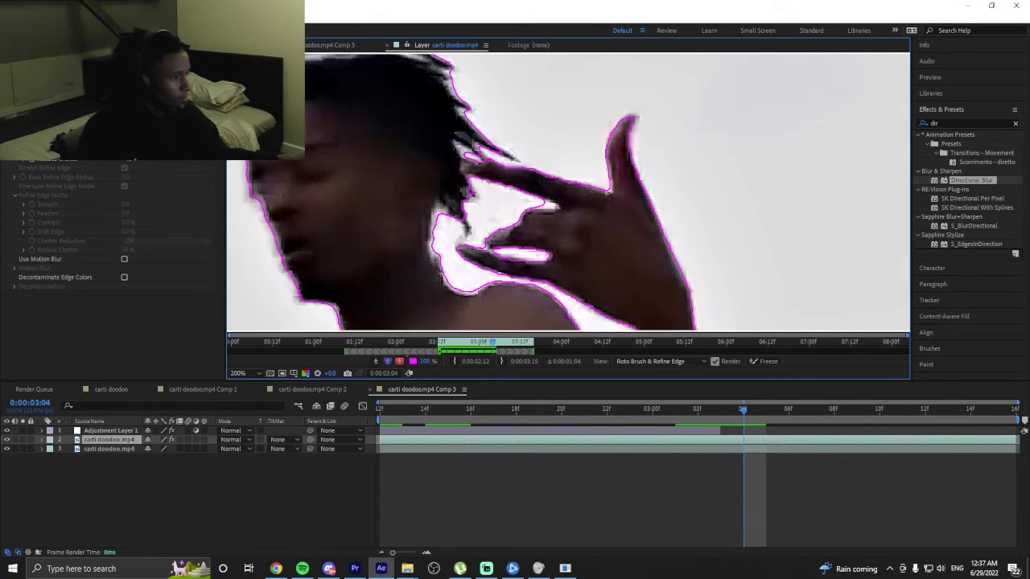
key(comma)
key(comma)
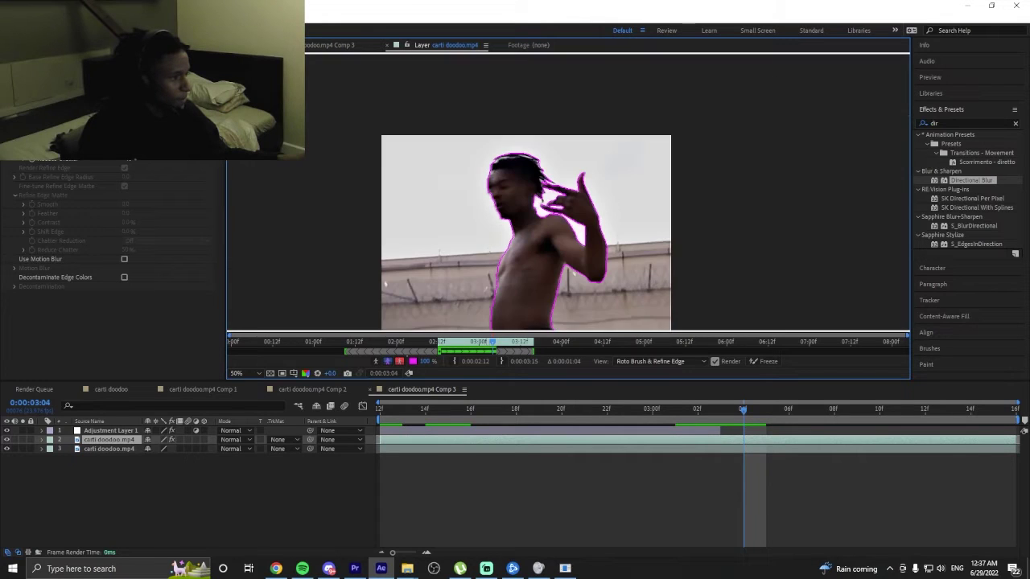
Subtract the enclosed background gap between the fingers of the raised hand from the cutout at 0:00:03:05.
click(771, 412)
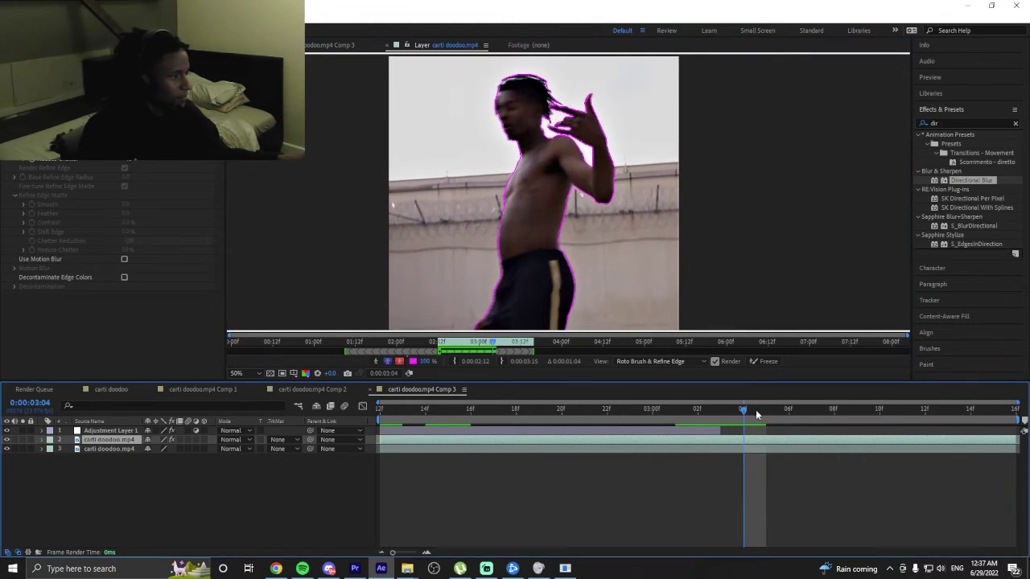
key(period)
key(period)
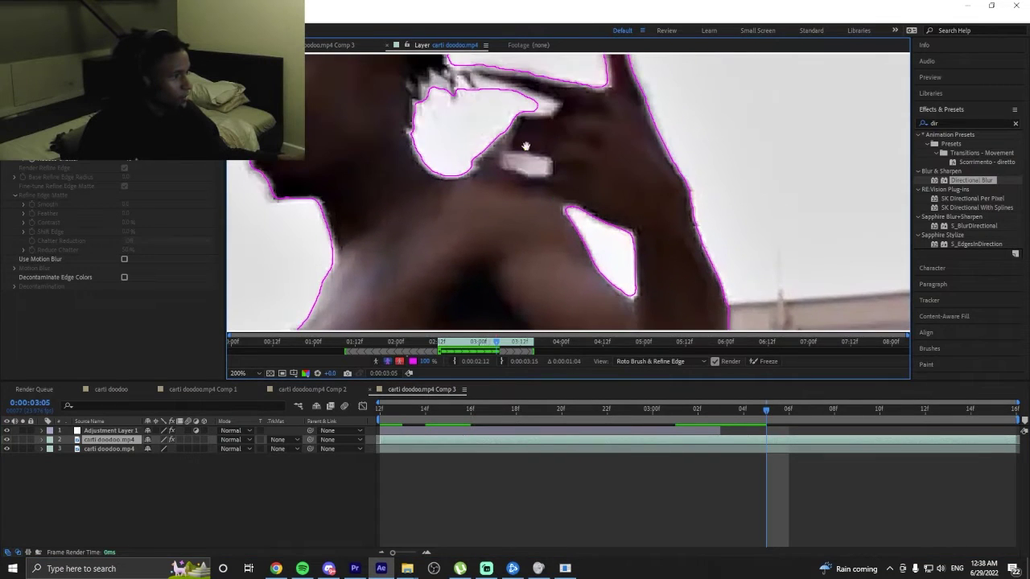
key(period)
key(period)
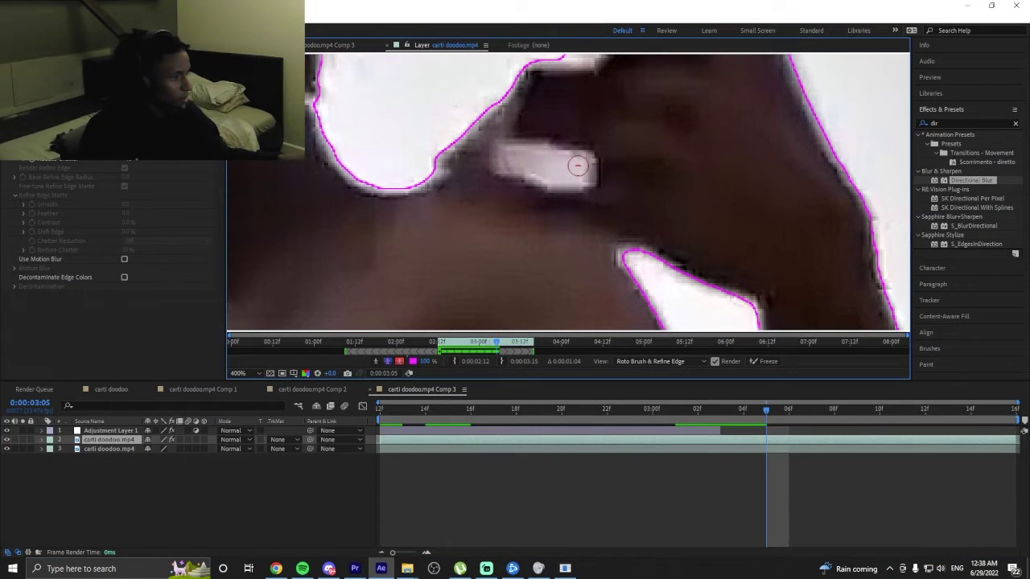
drag(578, 165, 509, 167)
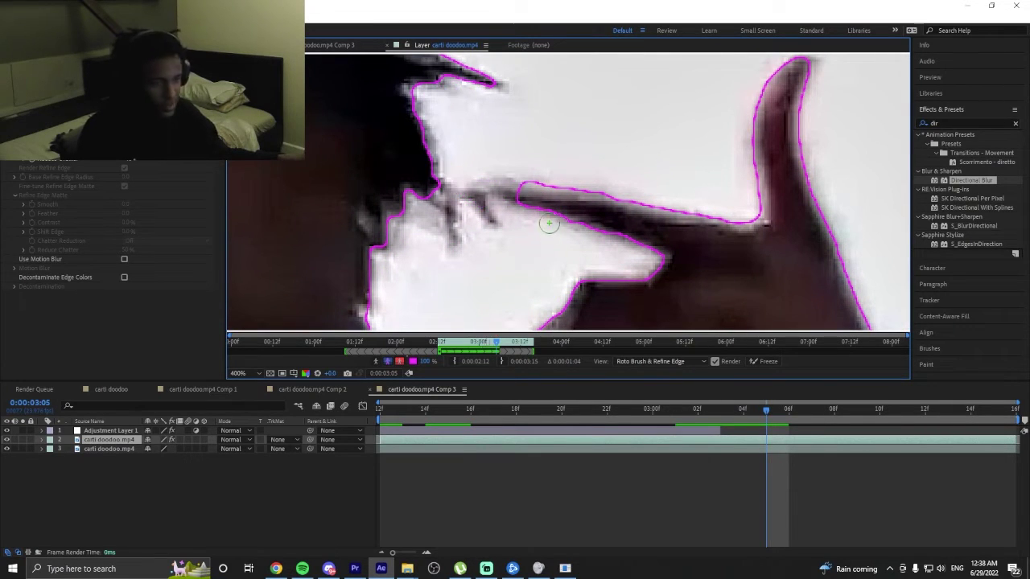
key(comma)
key(comma)
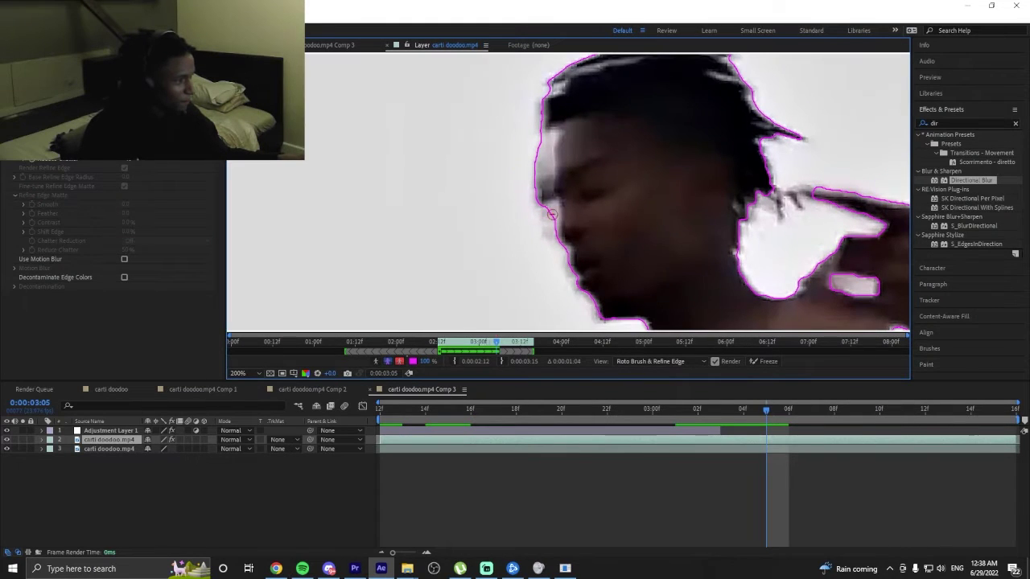
key(comma)
key(comma)
key(comma)
key(comma)
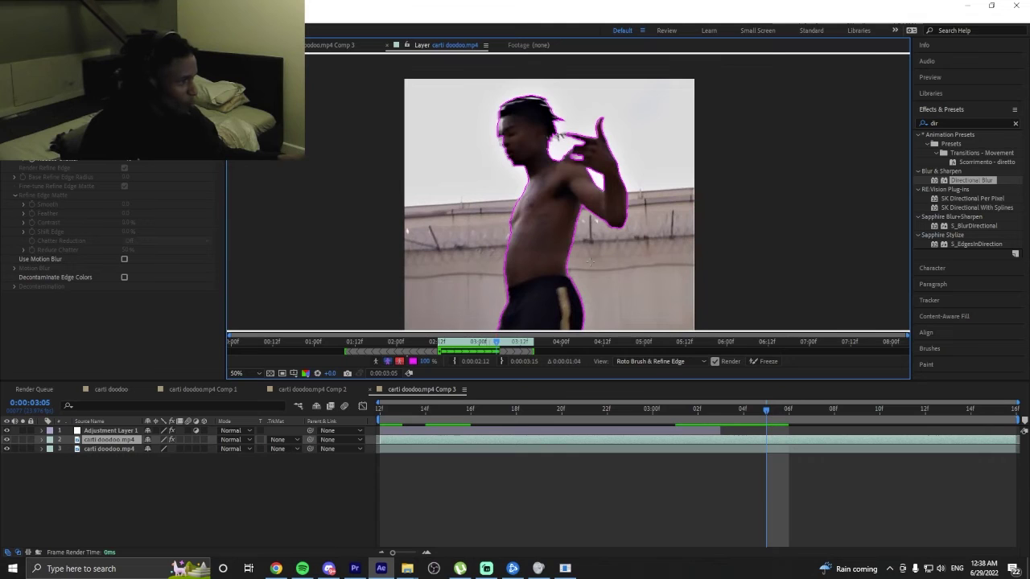
Review the man's cutout across the frames up to 0:00:03:15, first with its outline and against black.
drag(765, 409, 947, 432)
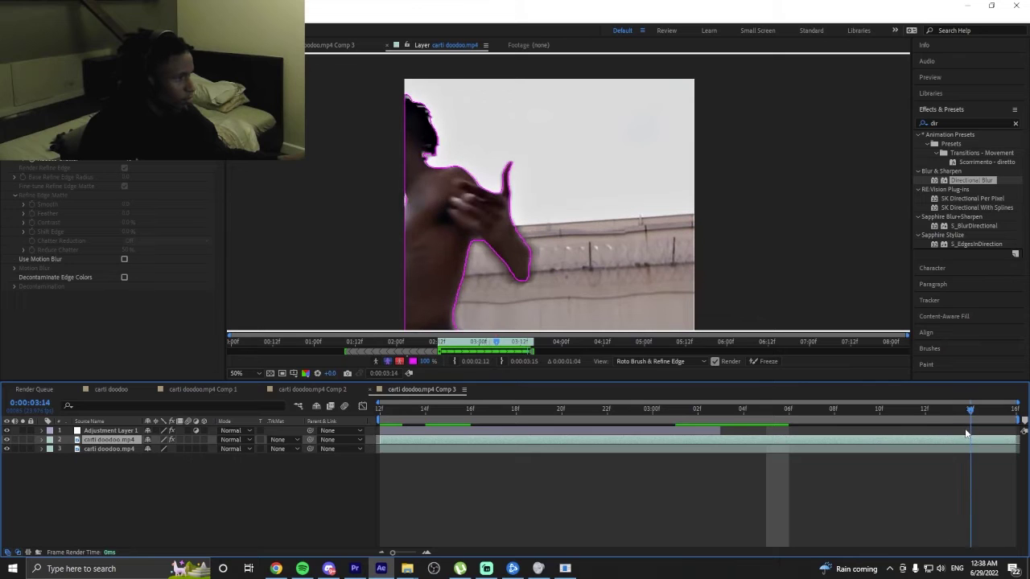
drag(957, 413, 1005, 427)
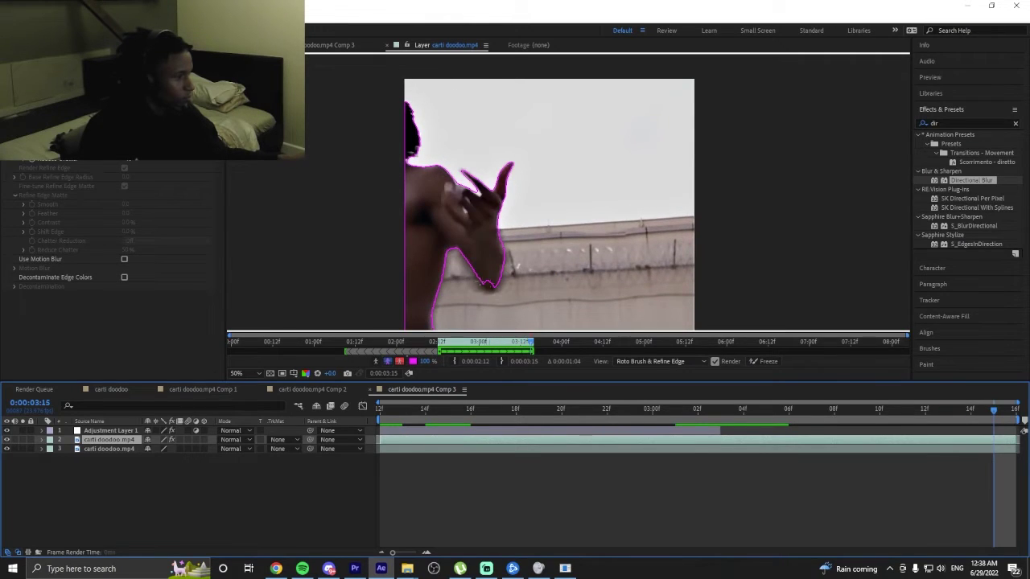
scroll(481, 281, down, 3)
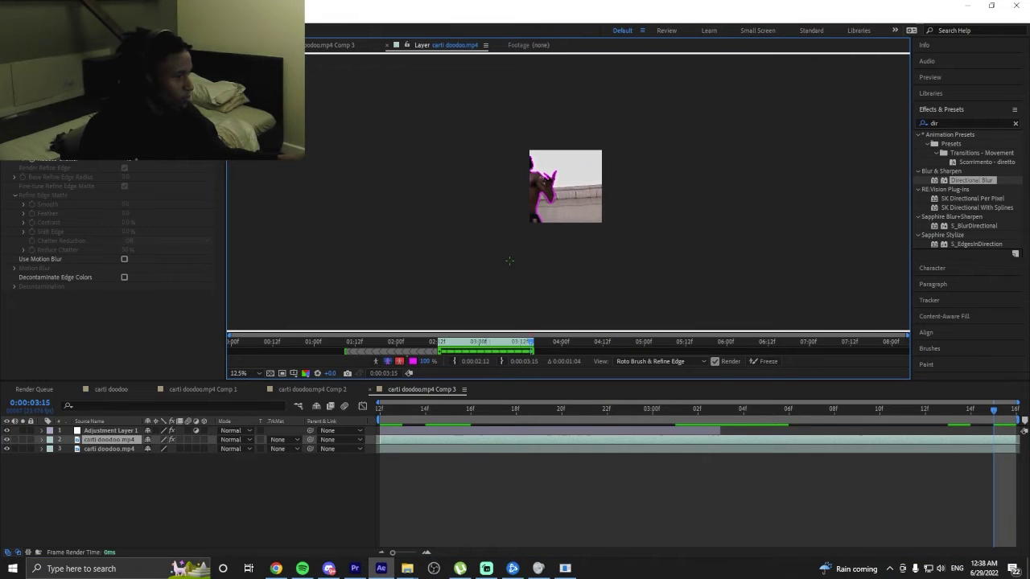
scroll(507, 272, up, 2)
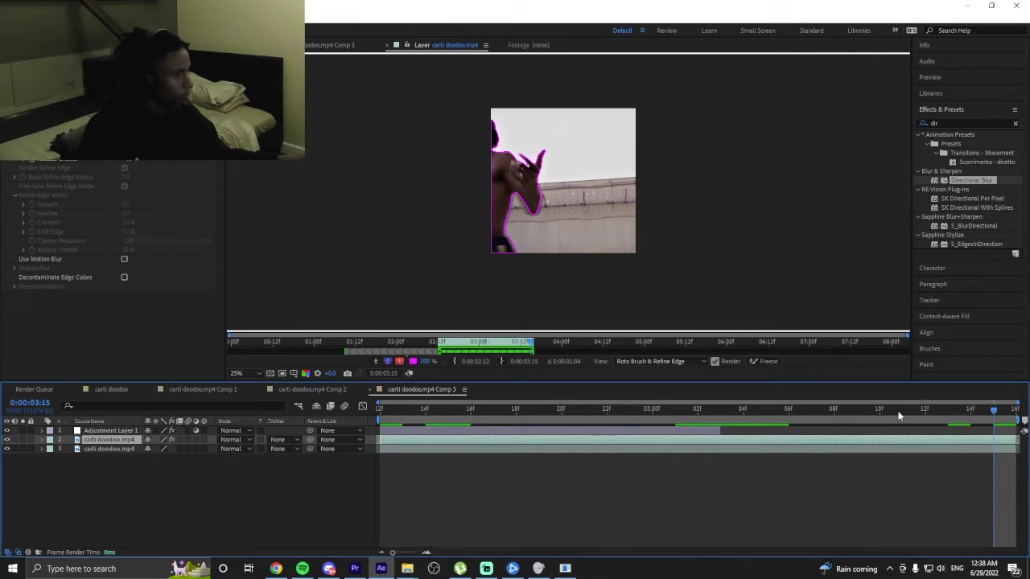
key(space)
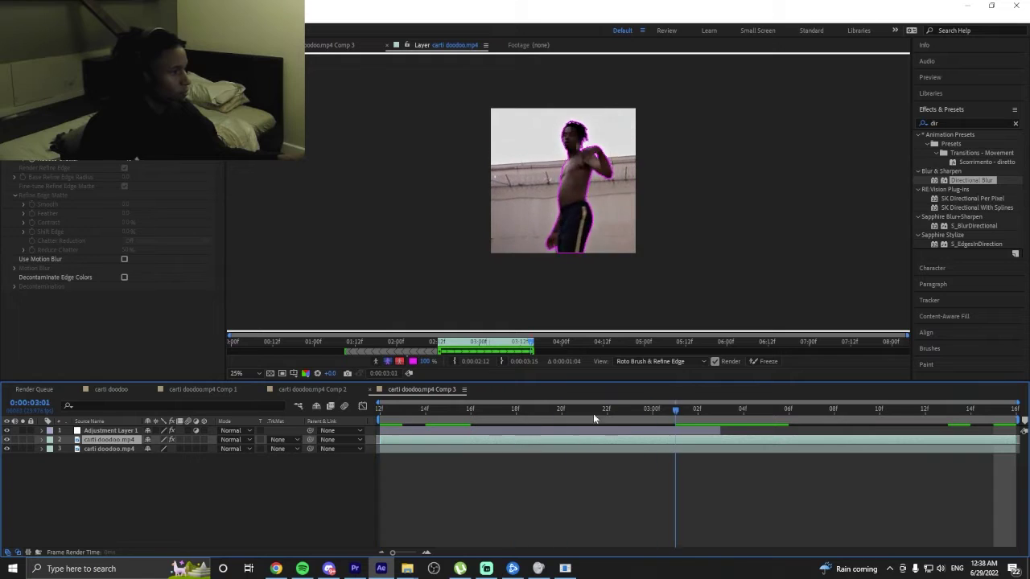
click(387, 361)
drag(386, 419, 1002, 490)
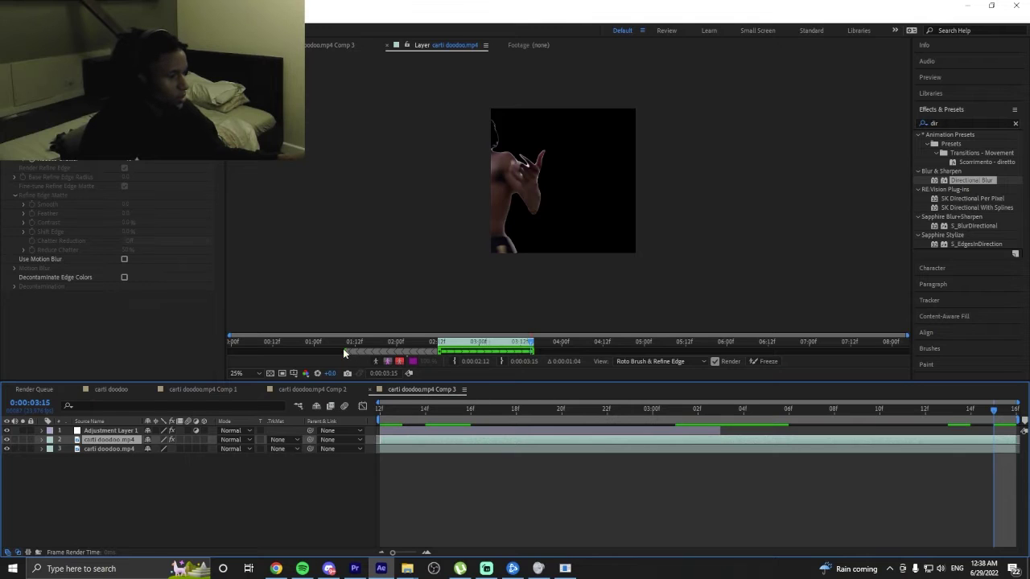
Freeze the Roto Brush cutout in the outline view, and enable Use Motion Blur and Decontaminate Edge Colors for it.
click(463, 372)
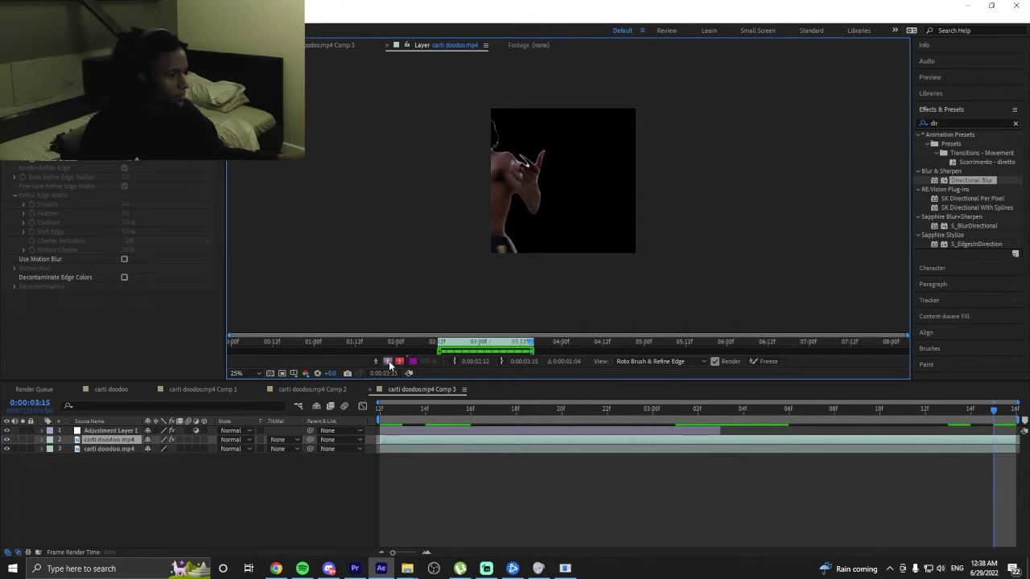
click(389, 361)
click(767, 361)
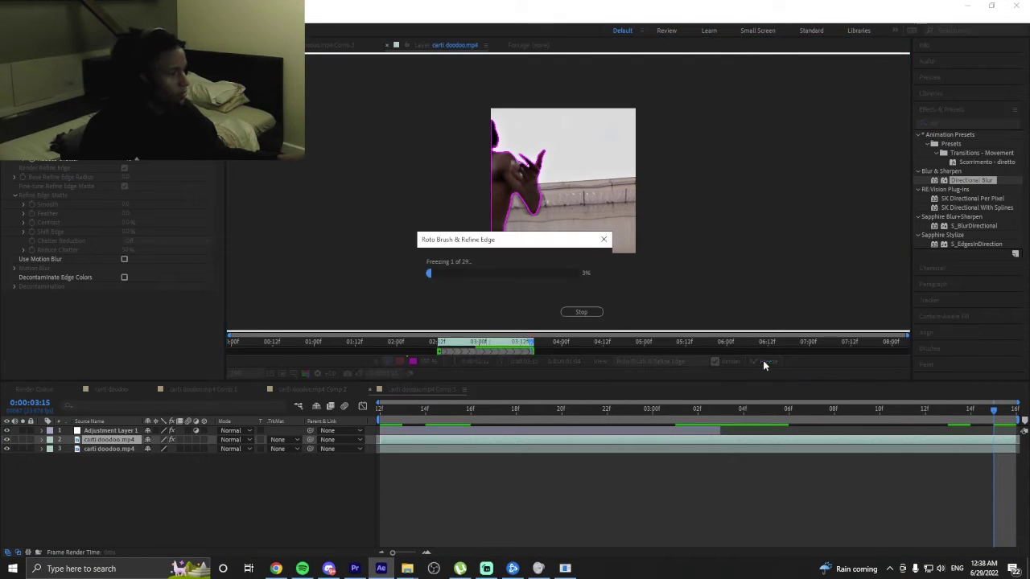
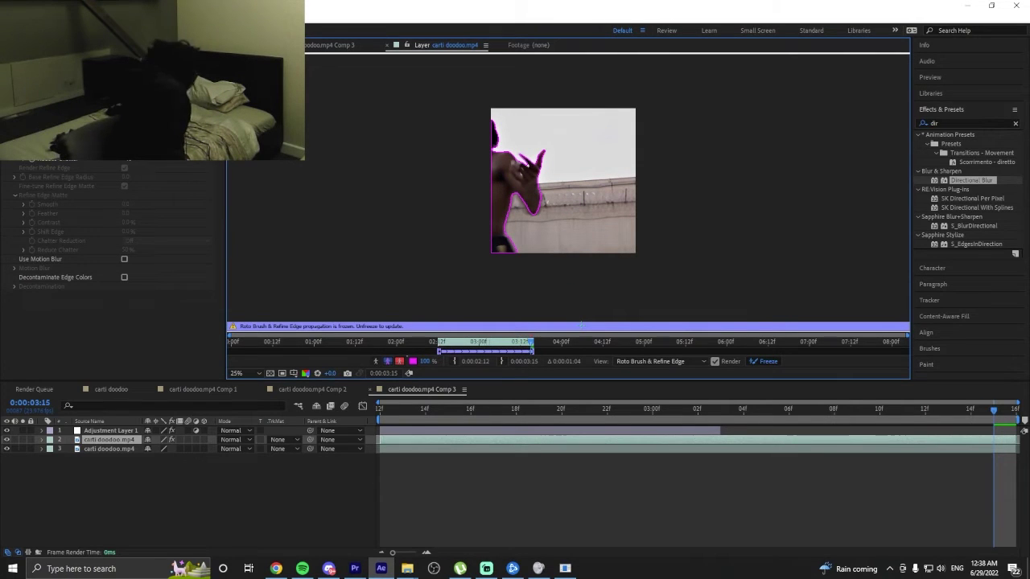
click(306, 46)
click(145, 156)
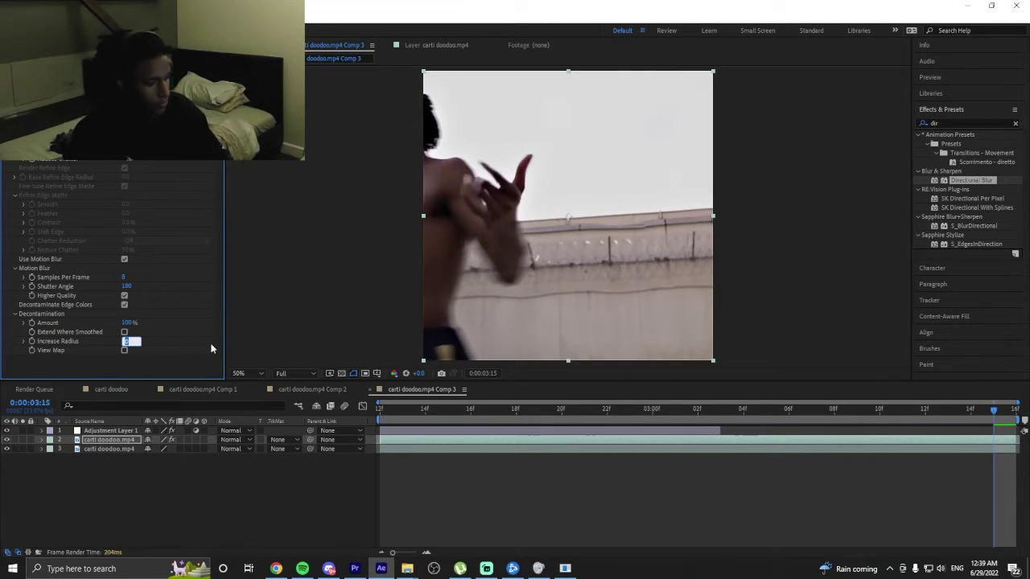
Apply the S_Flicker effect to the full background copy of carti doodoo.mp4 on layer 3 and preview the comp.
click(426, 449)
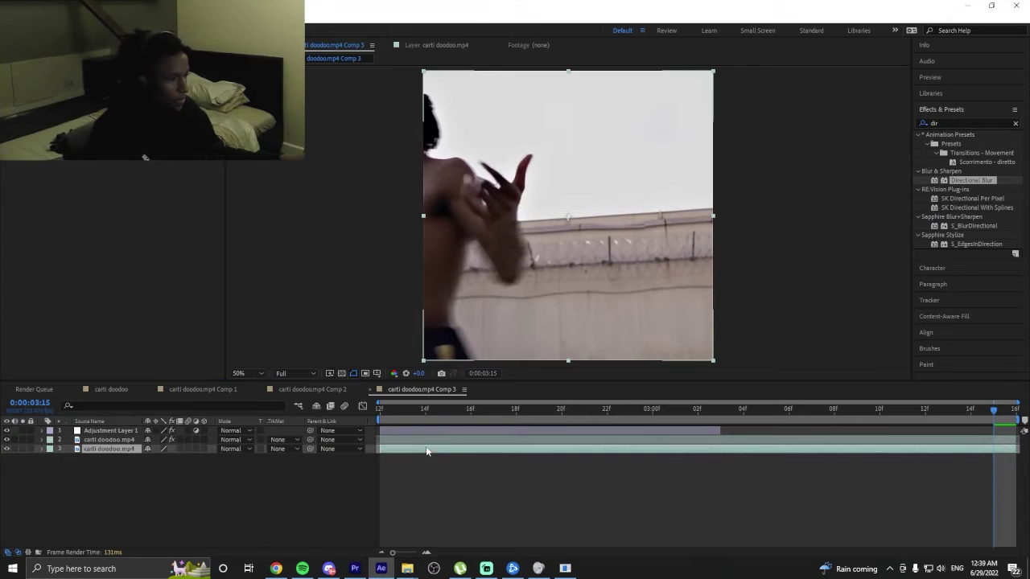
click(952, 122)
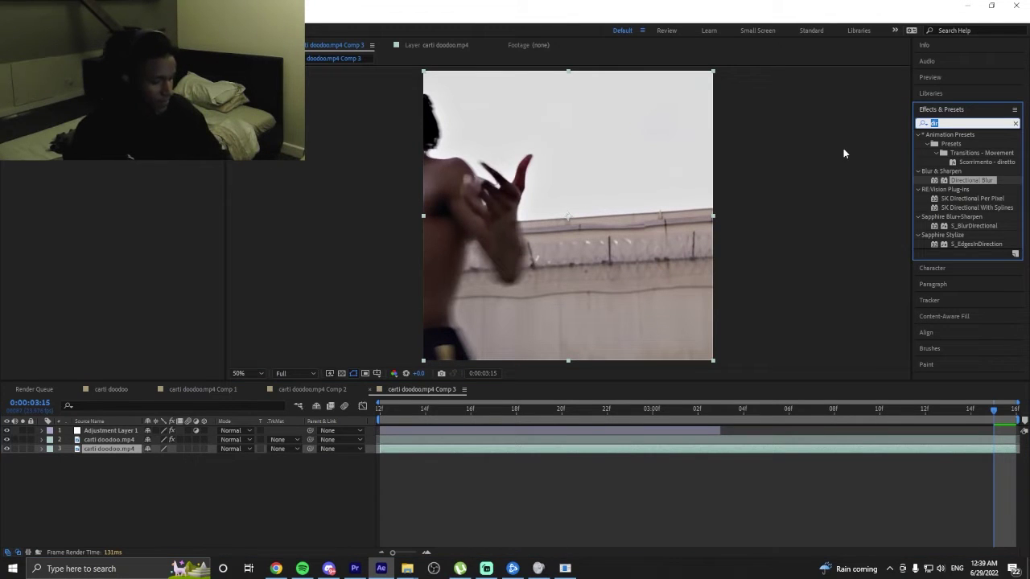
text(flicker)
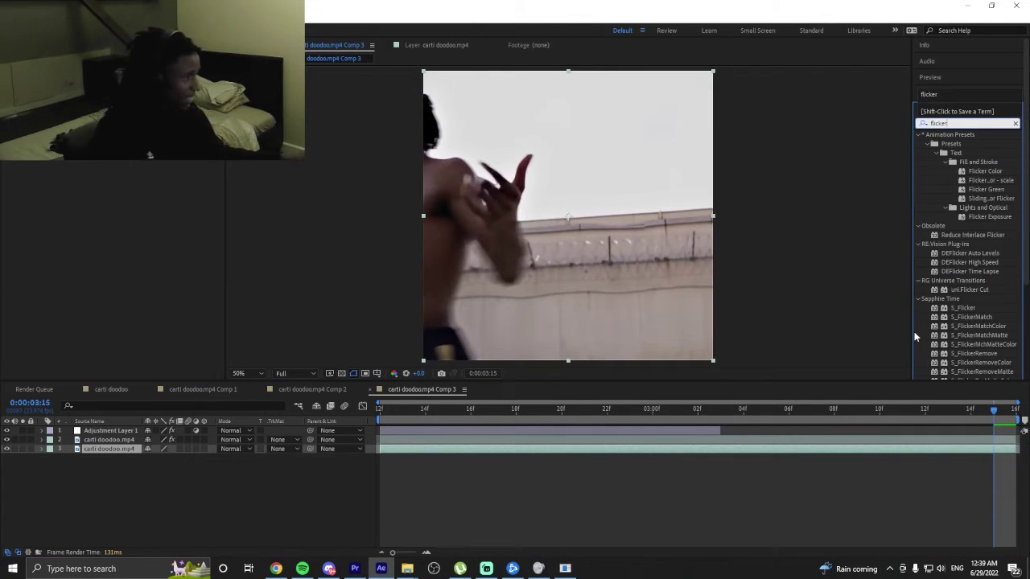
double_click(977, 312)
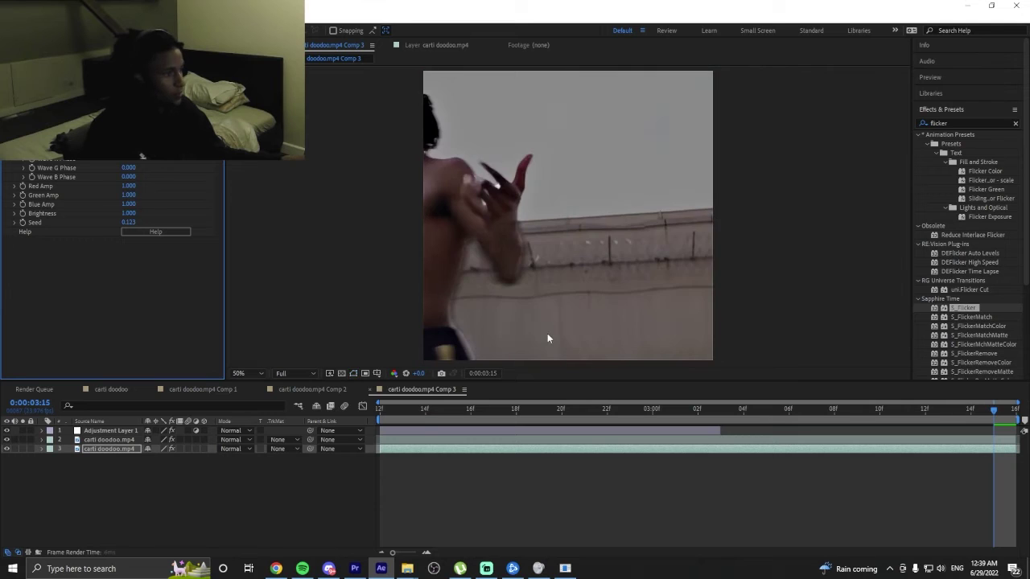
key(space)
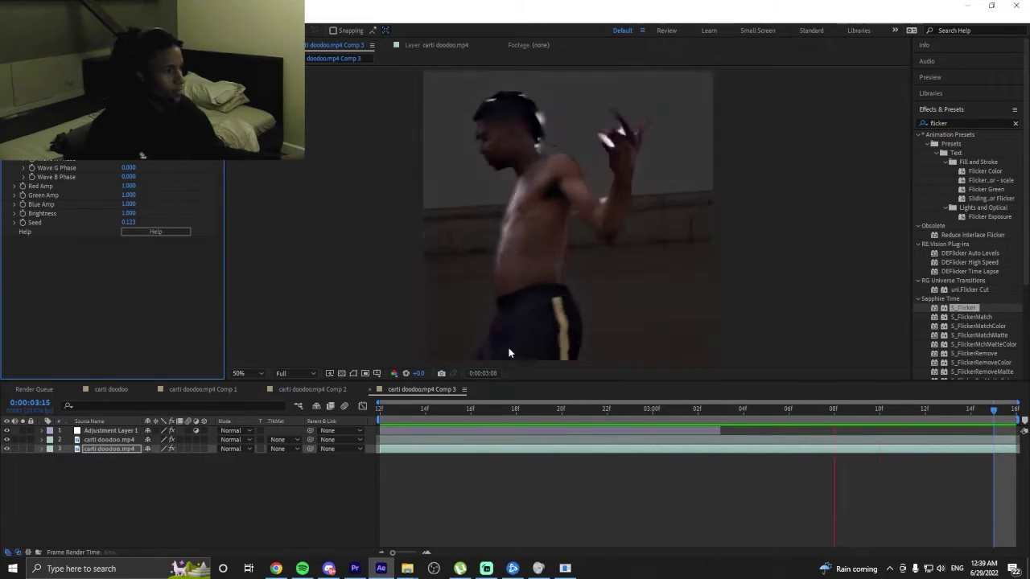
key(space)
Play back the main carti doodoo composition and check how the Comp 3 flicker section fits with the surrounding clips.
click(285, 389)
click(120, 390)
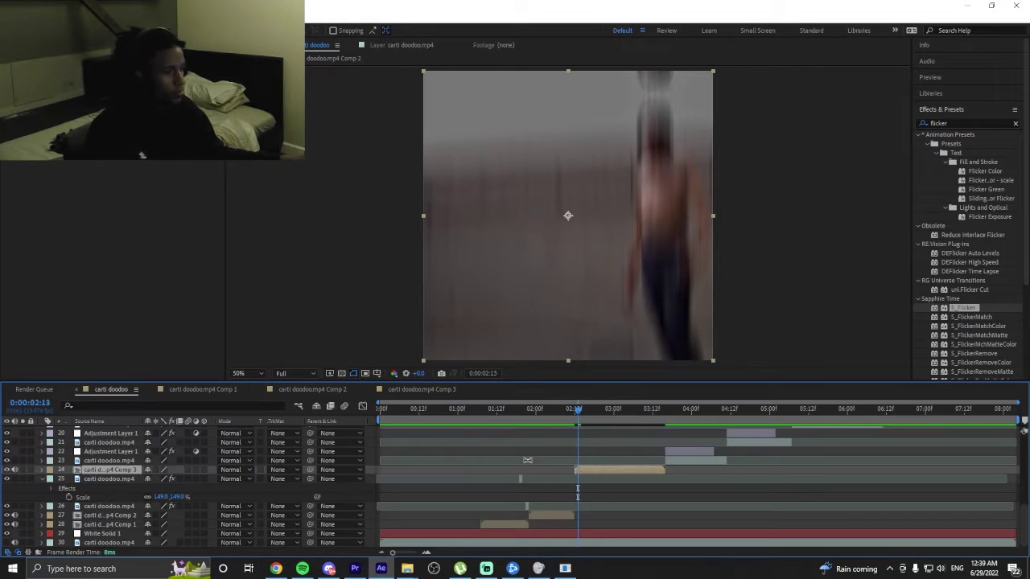
click(411, 427)
key(space)
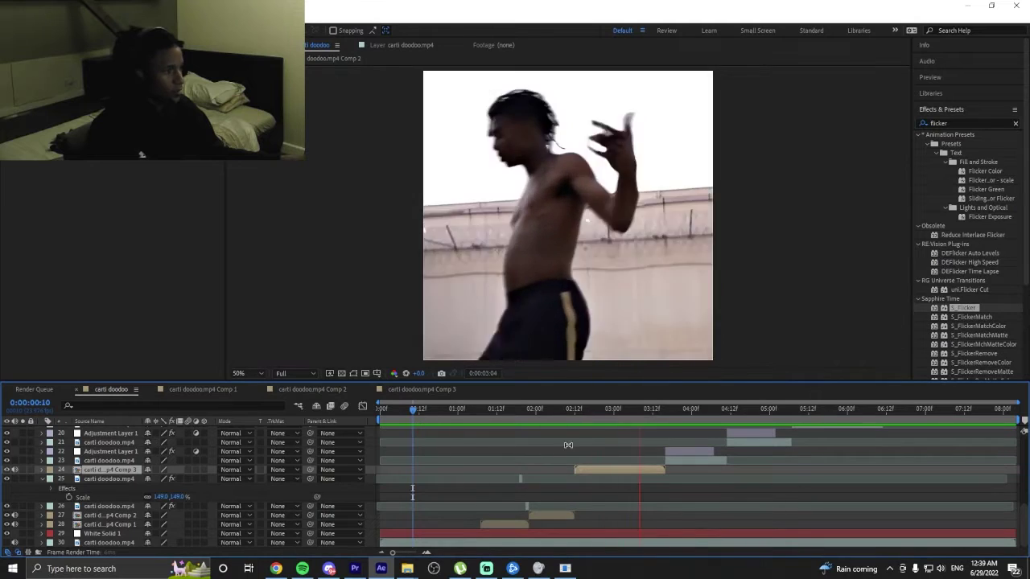
click(575, 409)
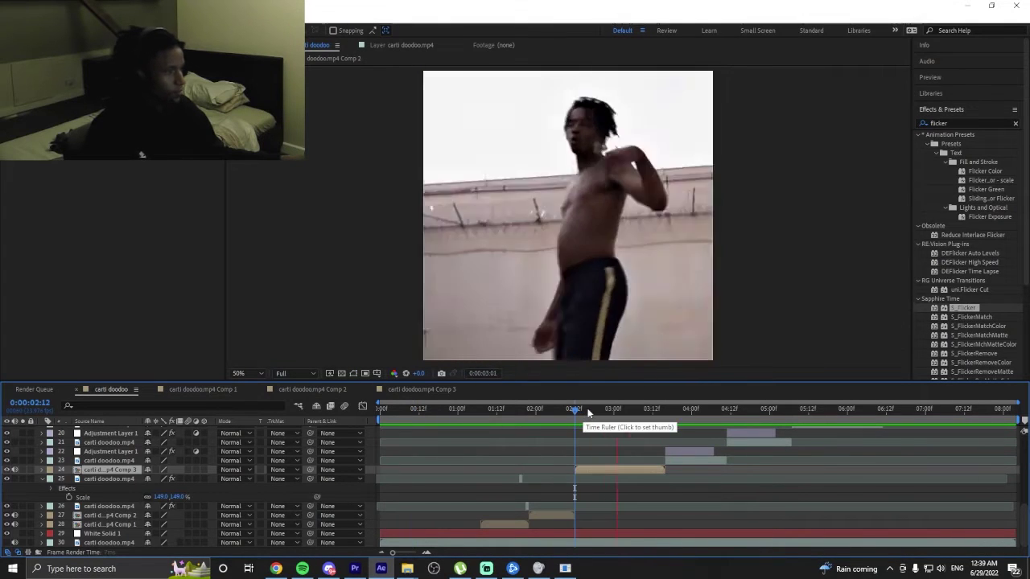
click(425, 409)
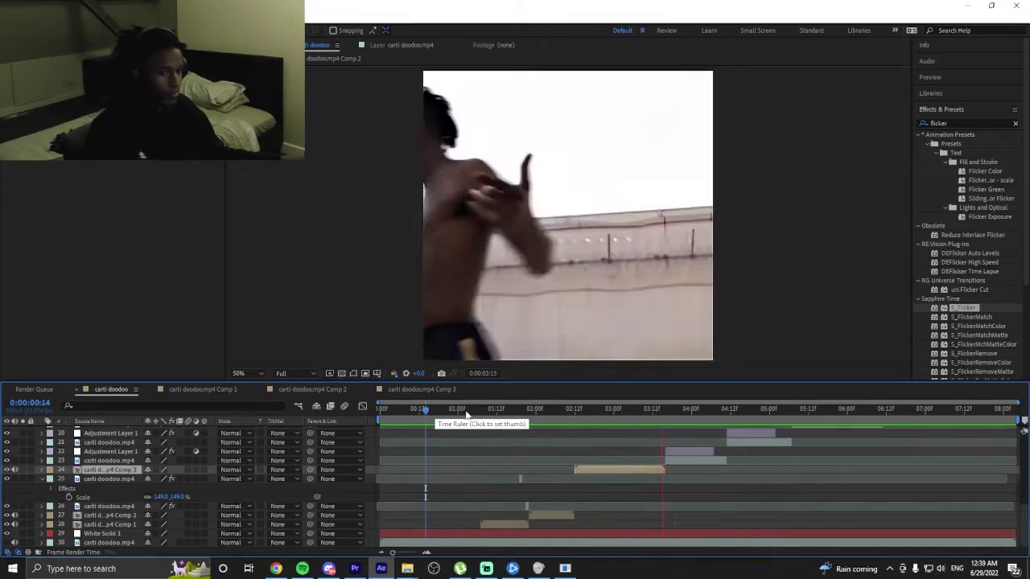
click(496, 419)
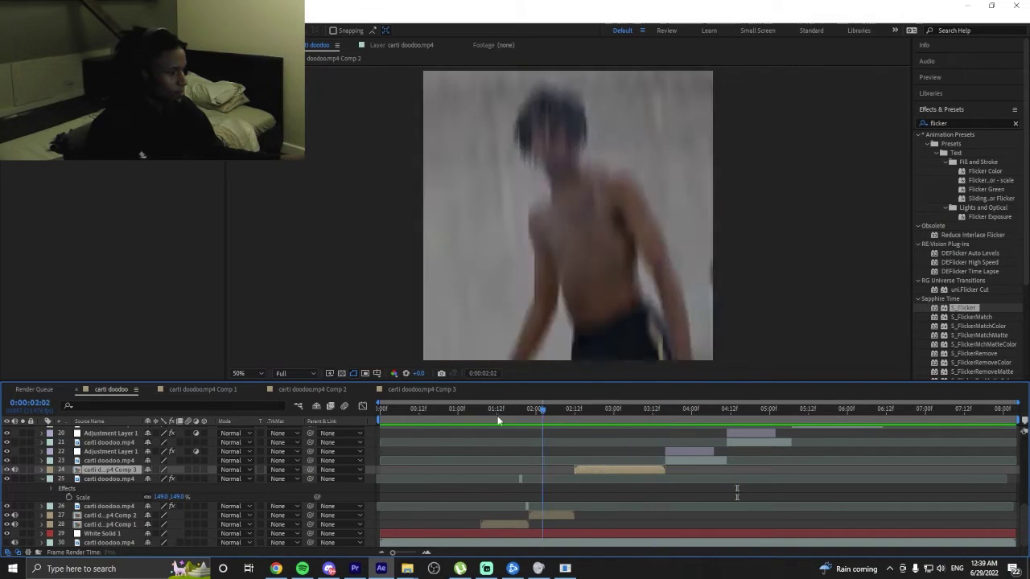
click(435, 423)
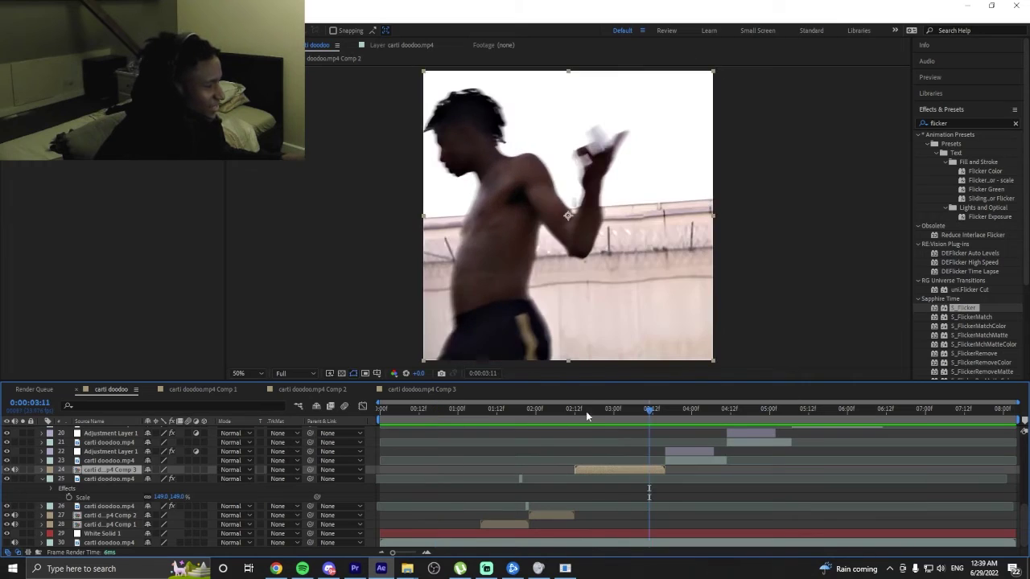
click(586, 411)
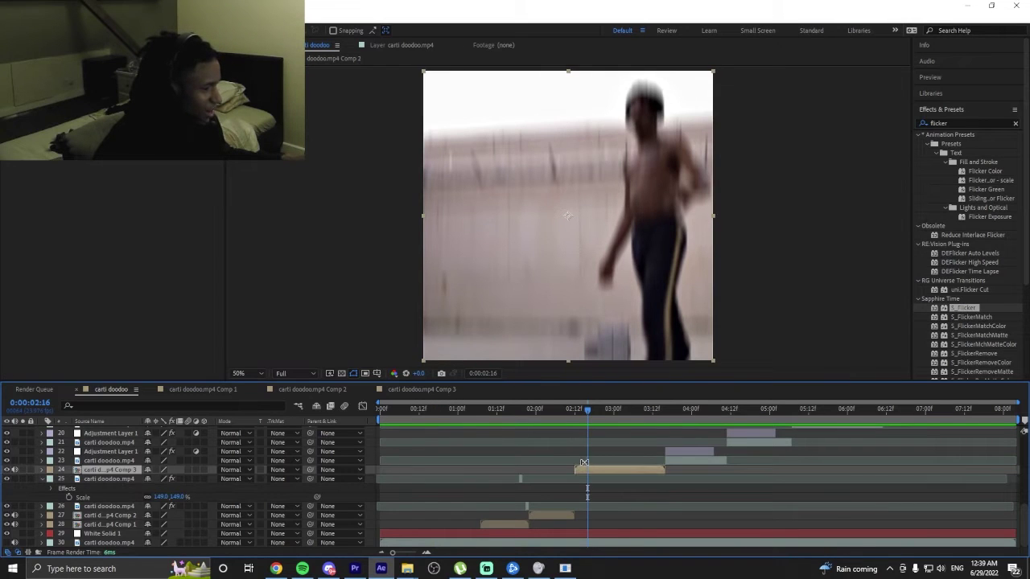
Open carti doodoo.mp4 Comp 3 and play back the cutout with its flickering background.
double_click(584, 467)
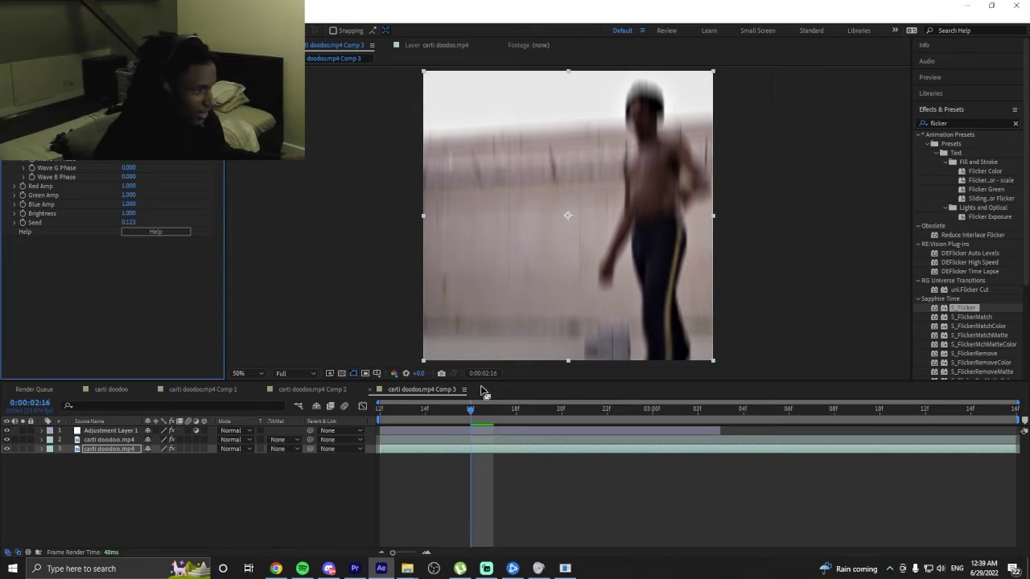
key(space)
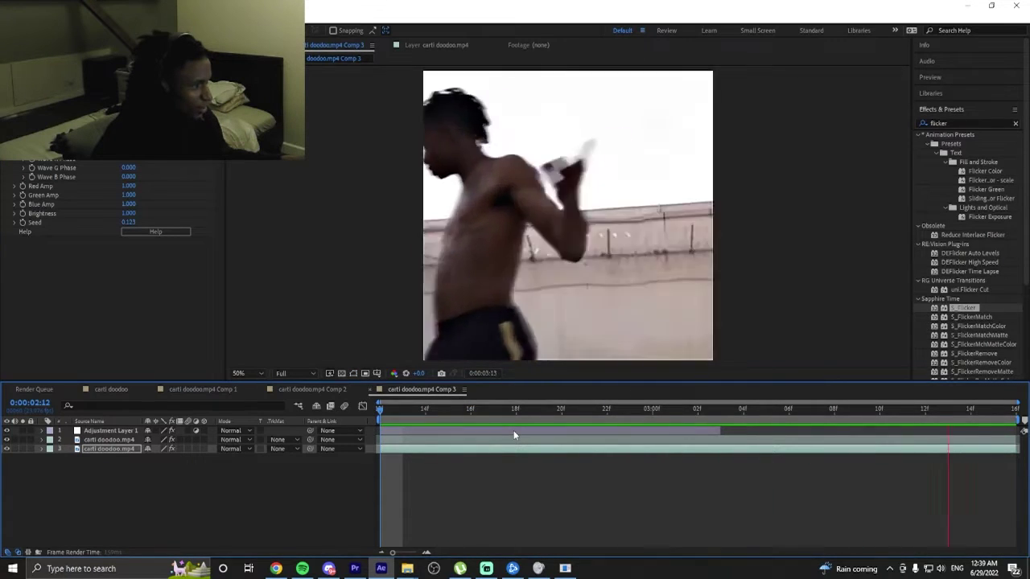
key(space)
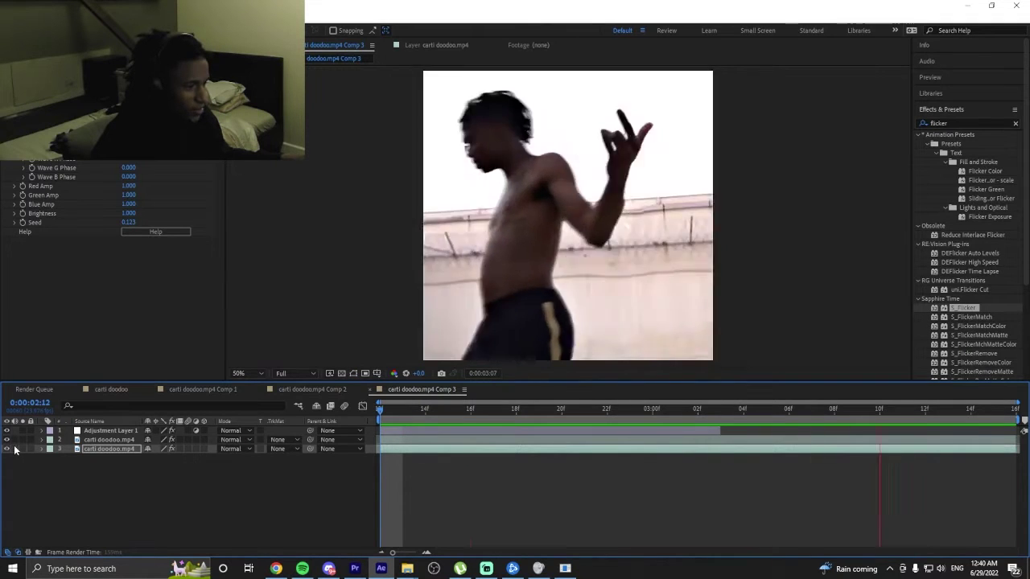
key(space)
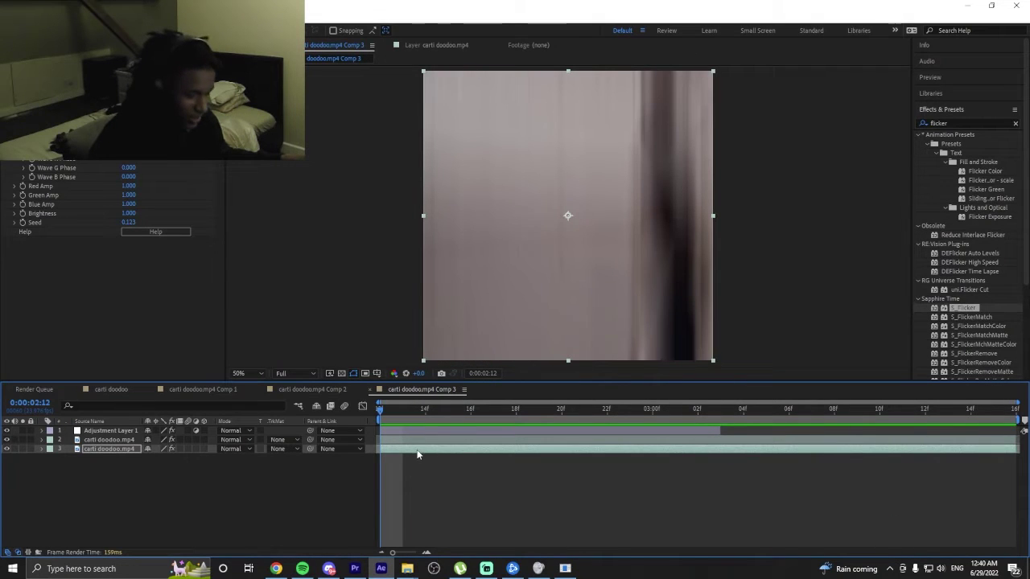
Add a black Times New Roman text layer reading "flexin" between the man's cutout and the full background copy.
key(ctrl+alt+shift+e)
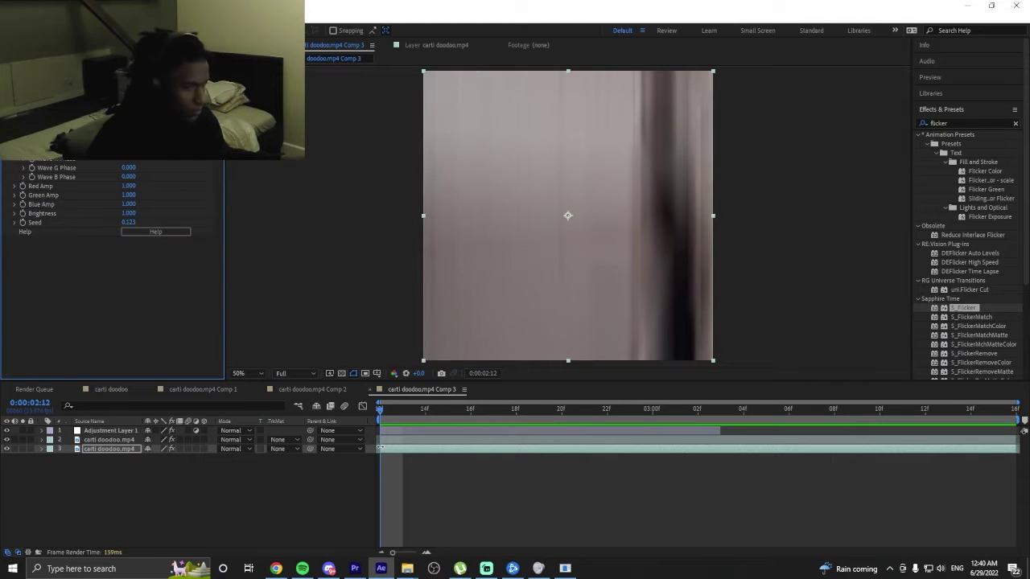
key(ctrl+t)
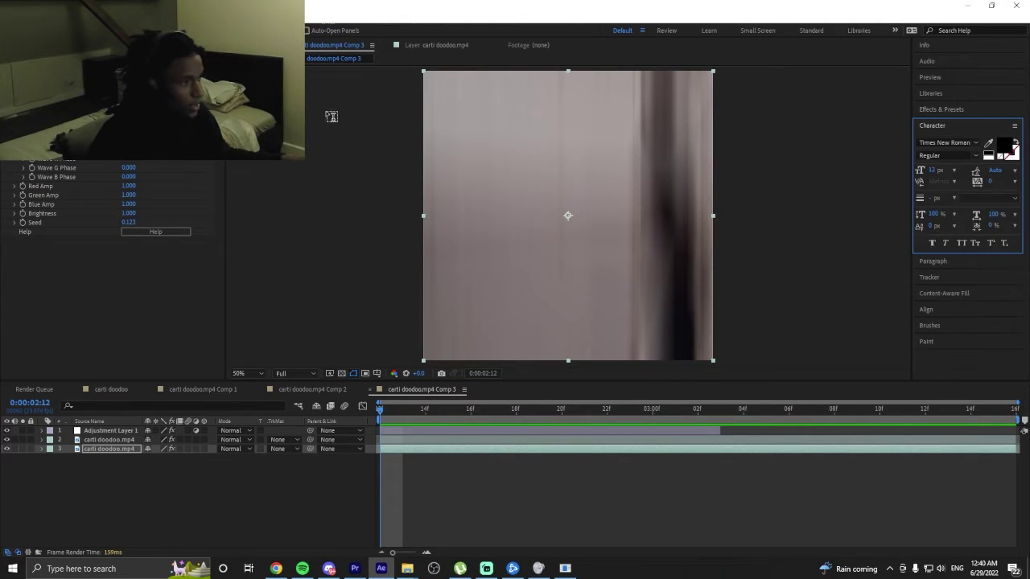
click(475, 185)
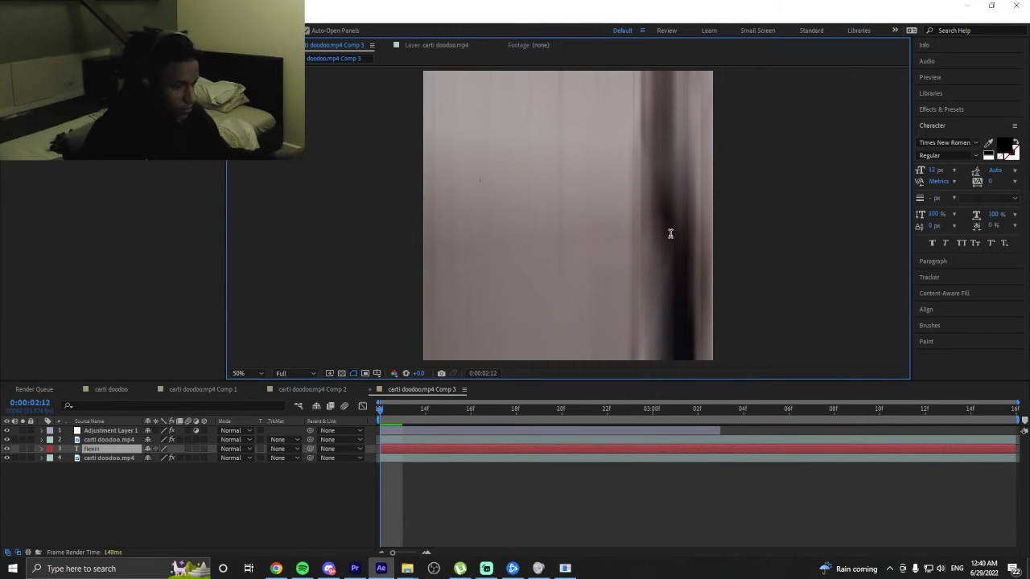
Scale the "flexin" text up to about 1419% and hide Adjustment Layer 1.
click(406, 456)
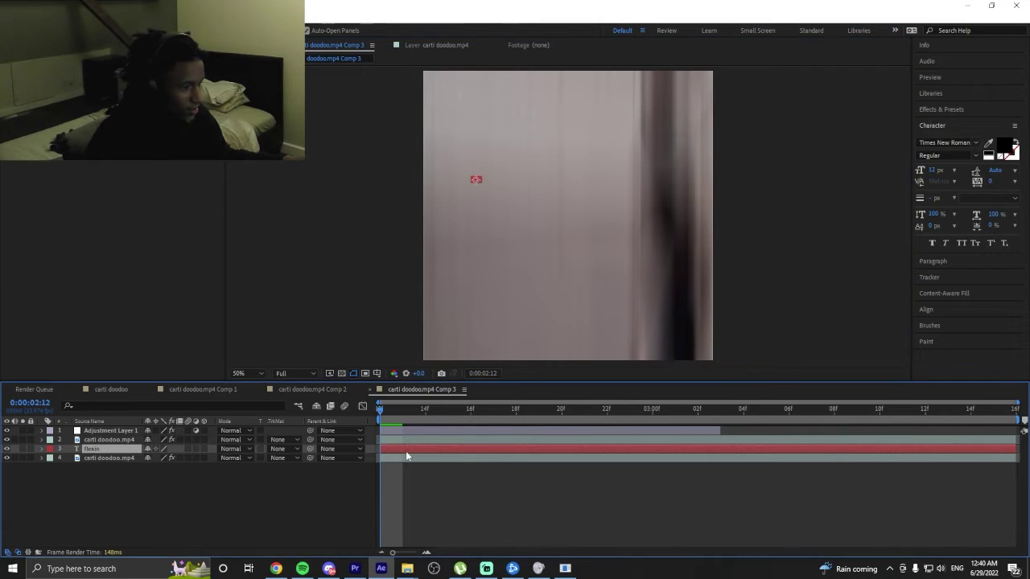
key(s)
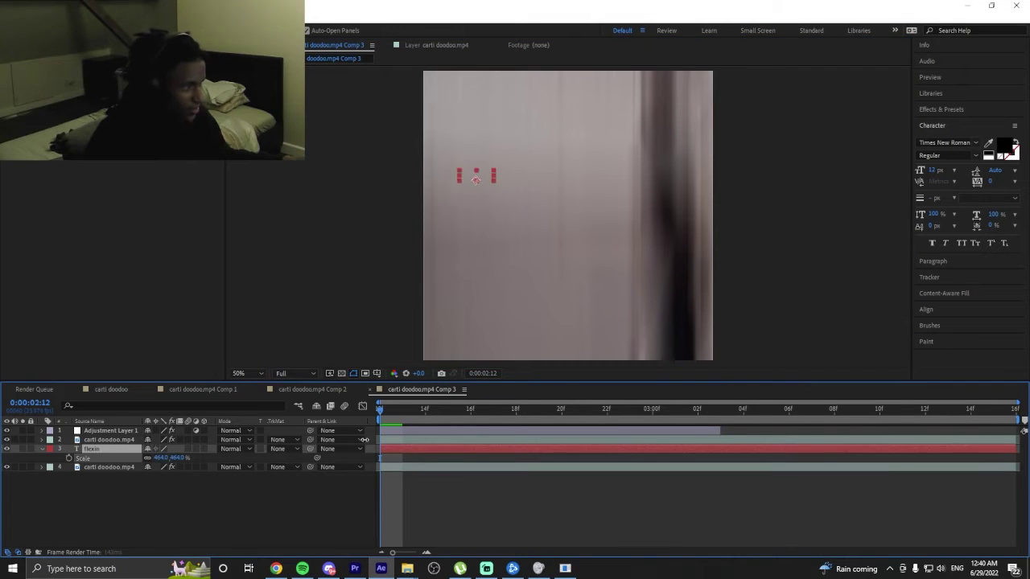
drag(832, 427, 838, 425)
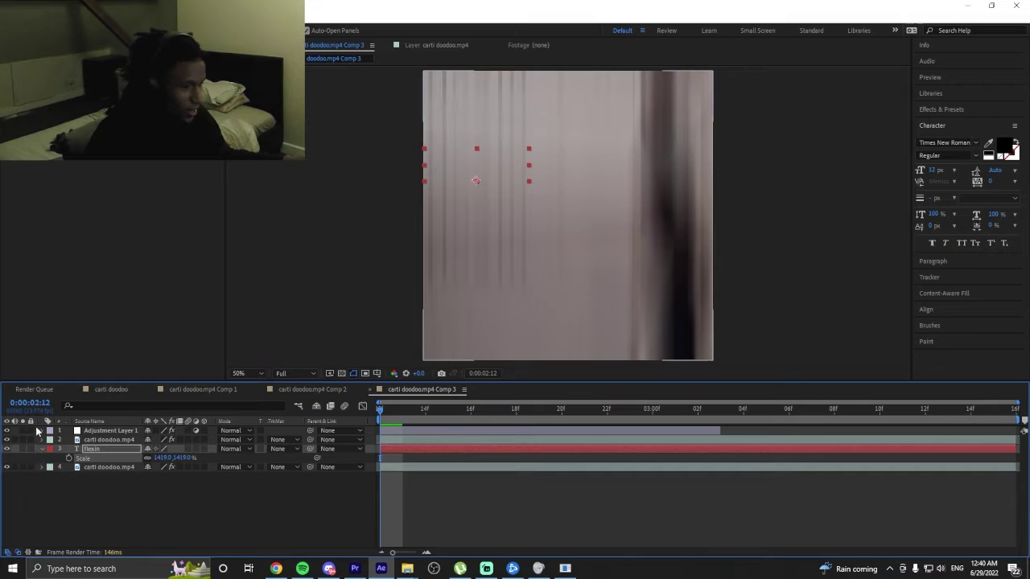
click(6, 431)
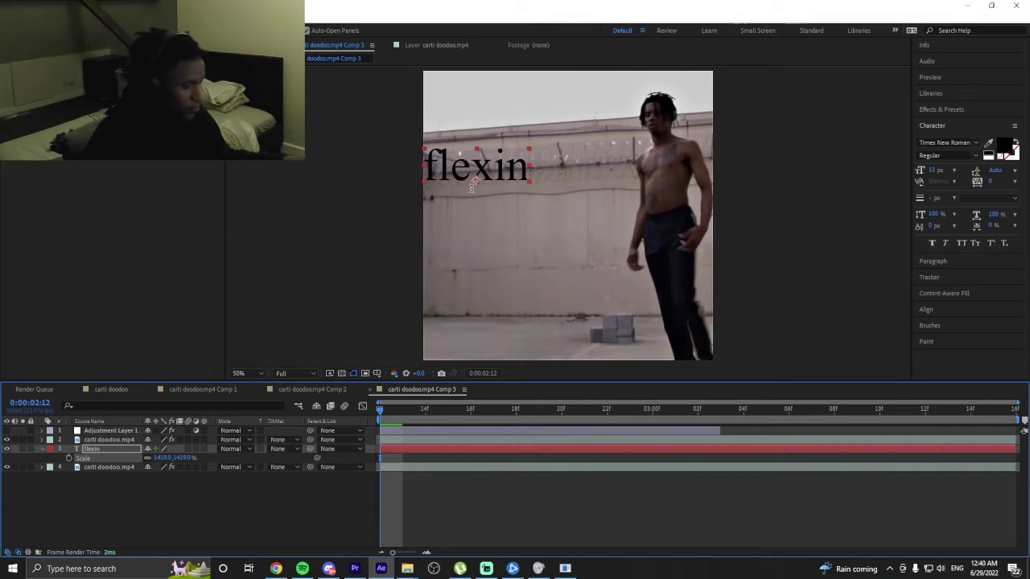
Stretch the "flexin" text nearly frame-high at about 3484.6 by 11884.6% scale, and centre it horizontally and vertically in the composition.
drag(532, 160, 567, 328)
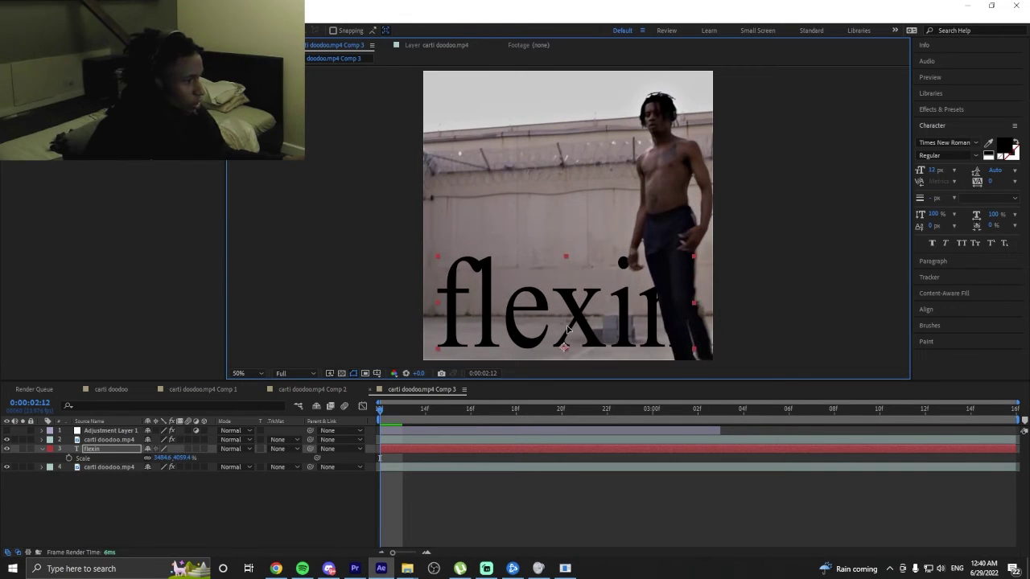
drag(566, 266, 569, 83)
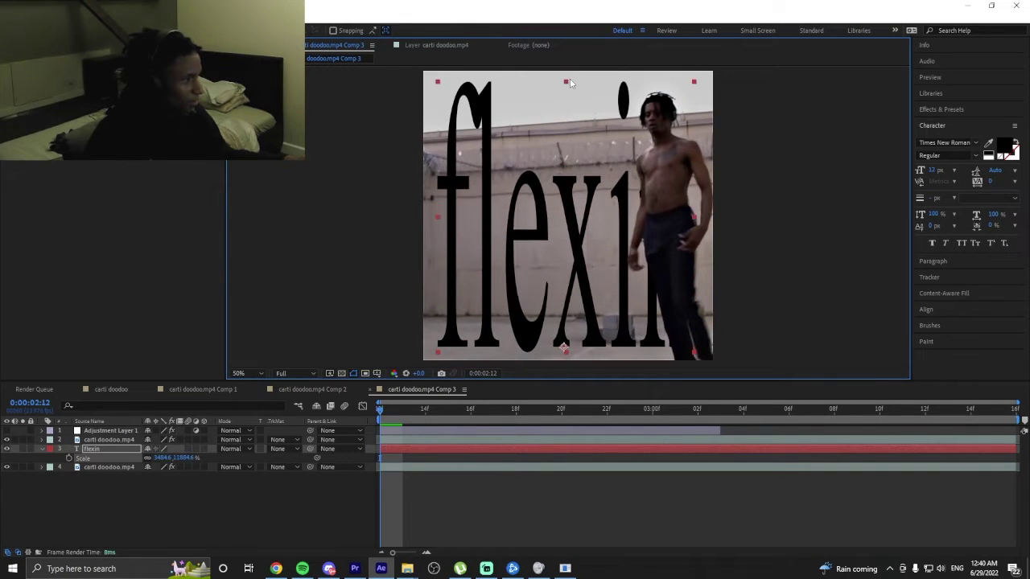
drag(584, 217, 581, 222)
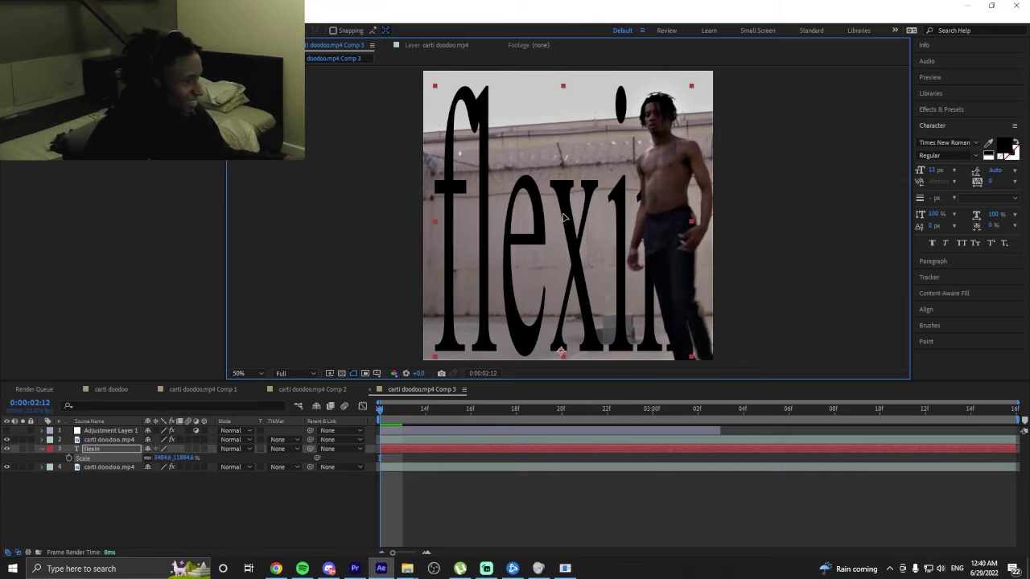
click(937, 310)
click(940, 216)
click(996, 218)
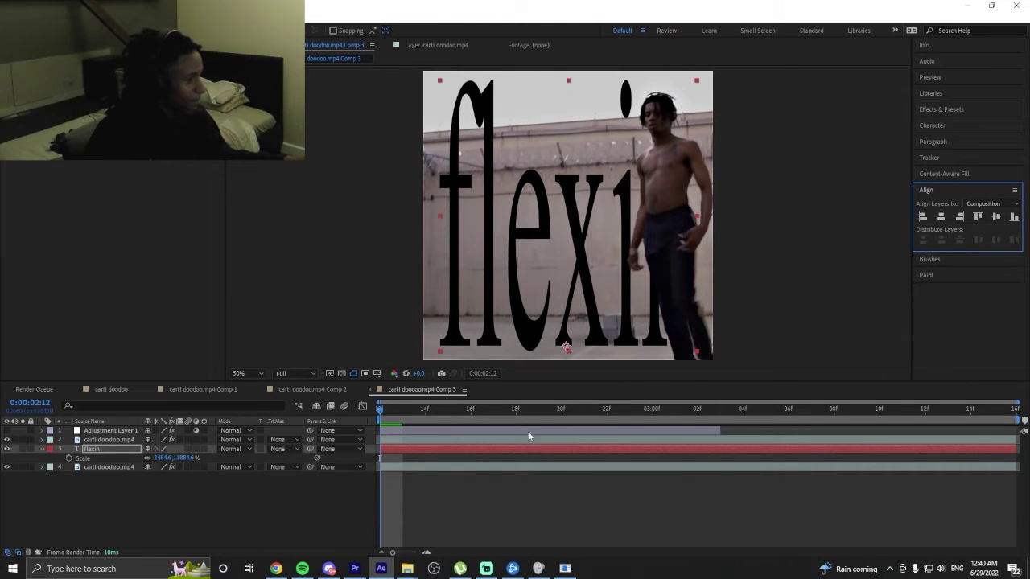
Preview the "flexin" text behind the man in Comp 3, and check the section in the main carti doodoo composition.
key(space)
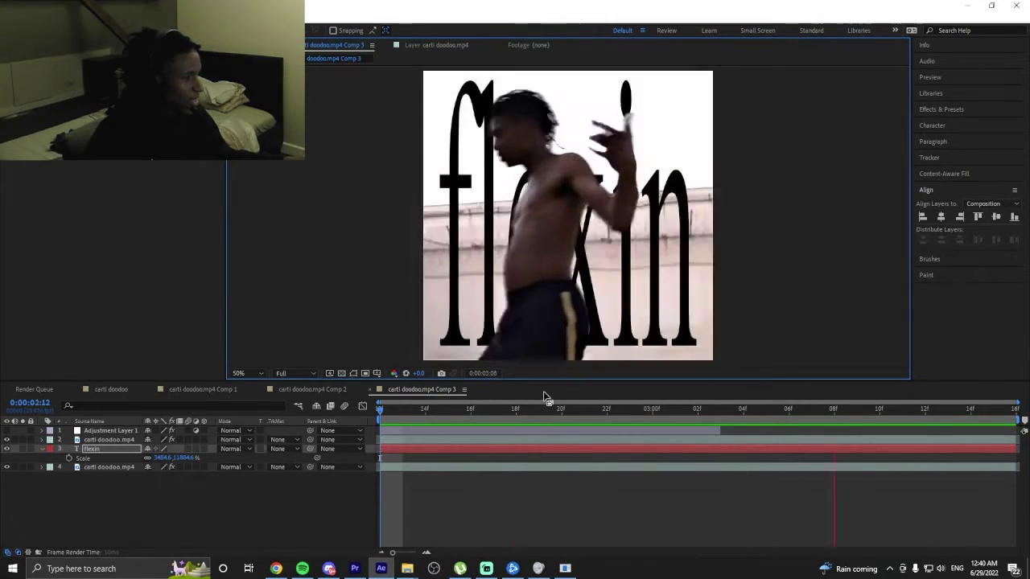
click(386, 418)
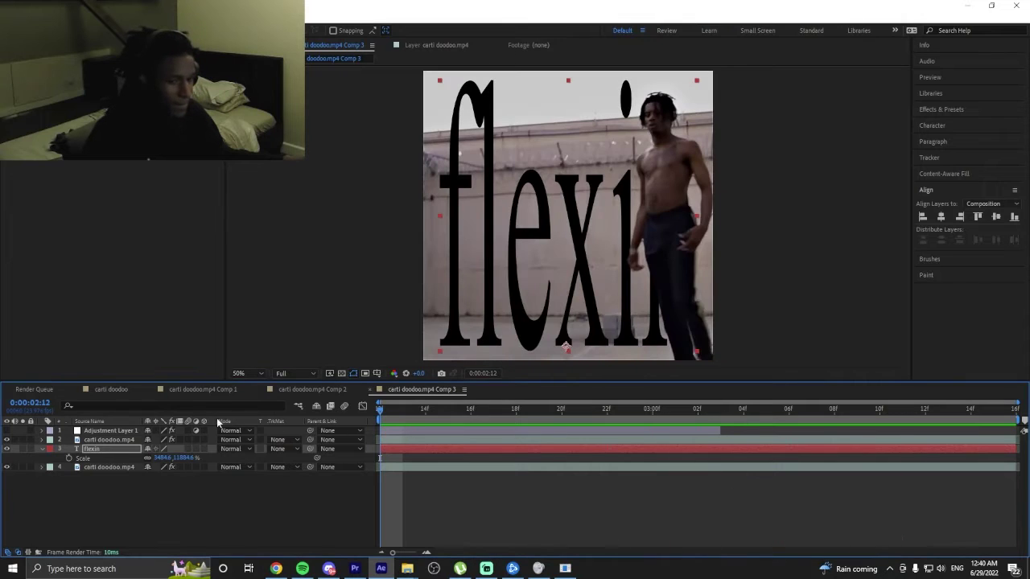
click(128, 391)
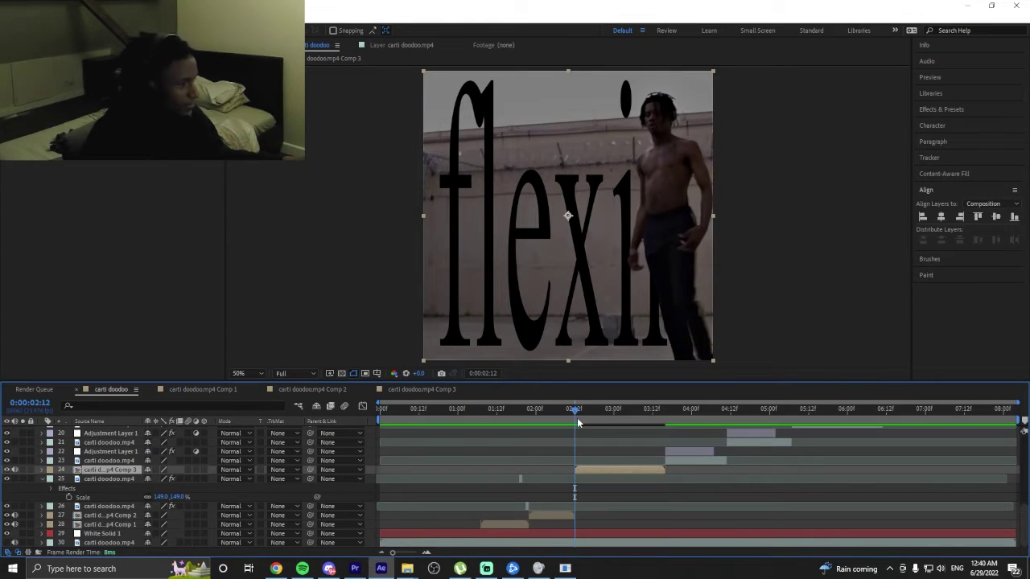
drag(577, 417, 453, 424)
key(space)
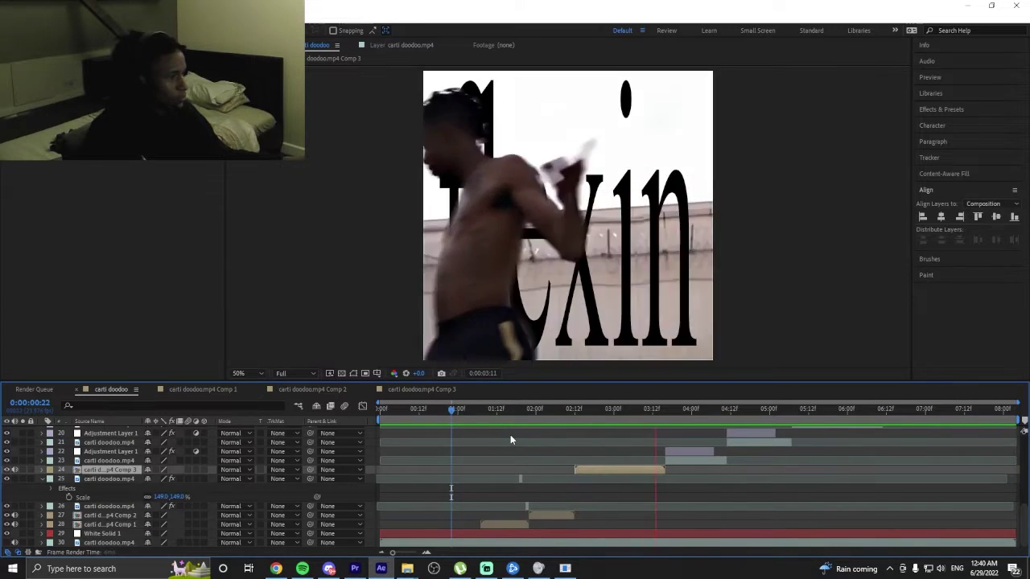
click(576, 420)
drag(576, 424, 586, 422)
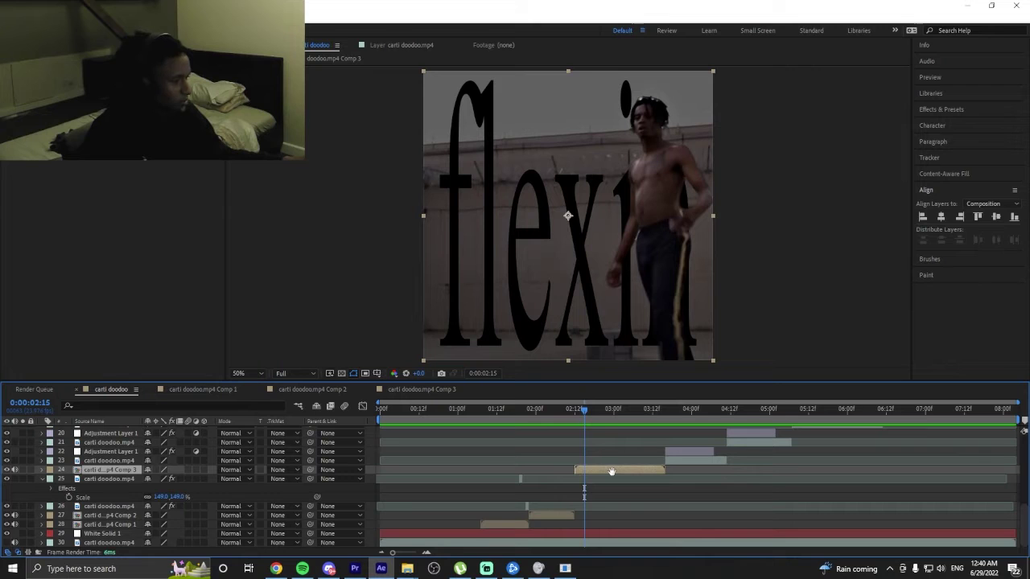
In Comp 3, play back the flickering background from 0:00:02:12 and examine the text and cutout, including frame 0:00:02:13.
double_click(612, 471)
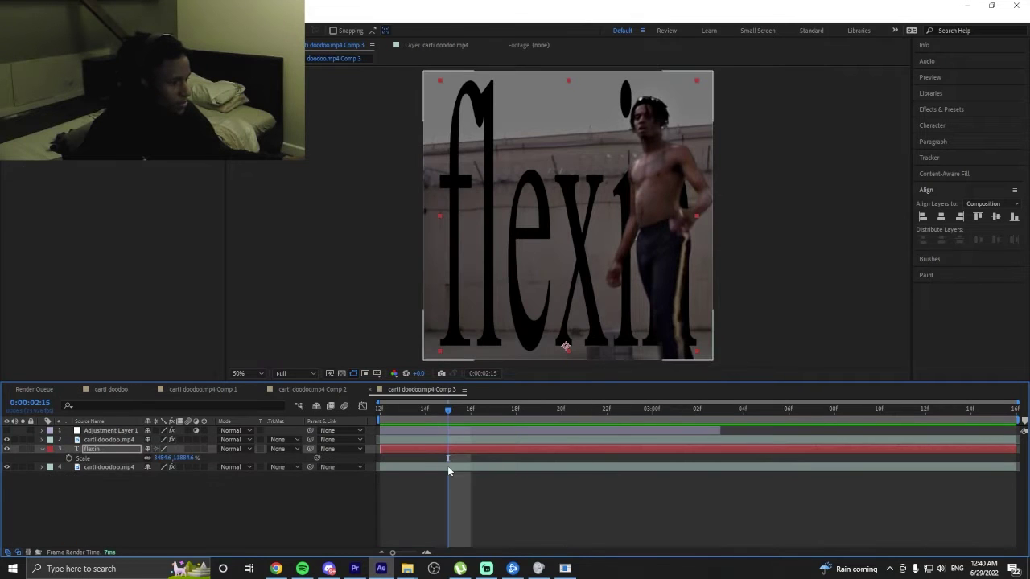
click(448, 467)
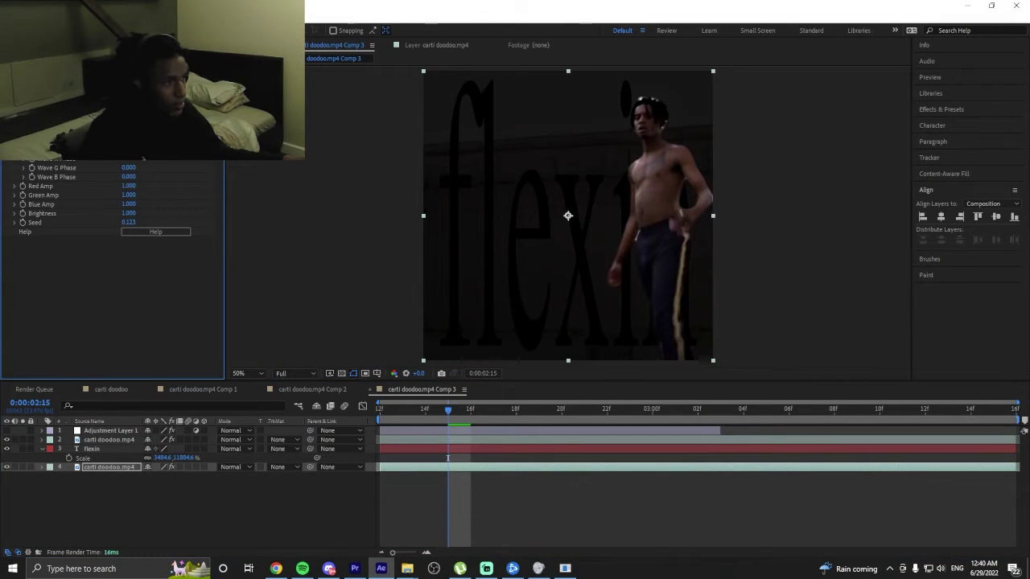
drag(424, 410, 380, 409)
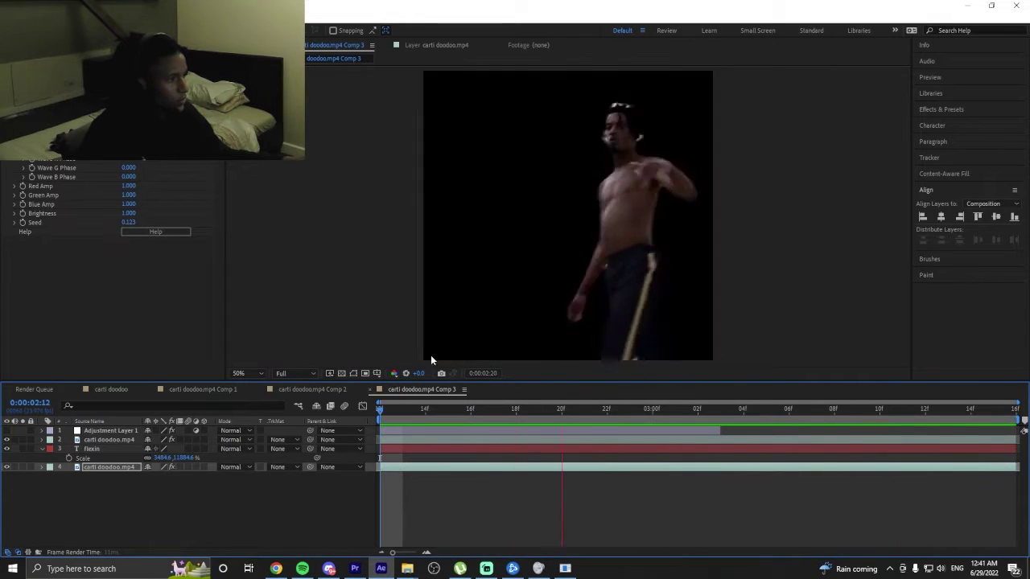
key(space)
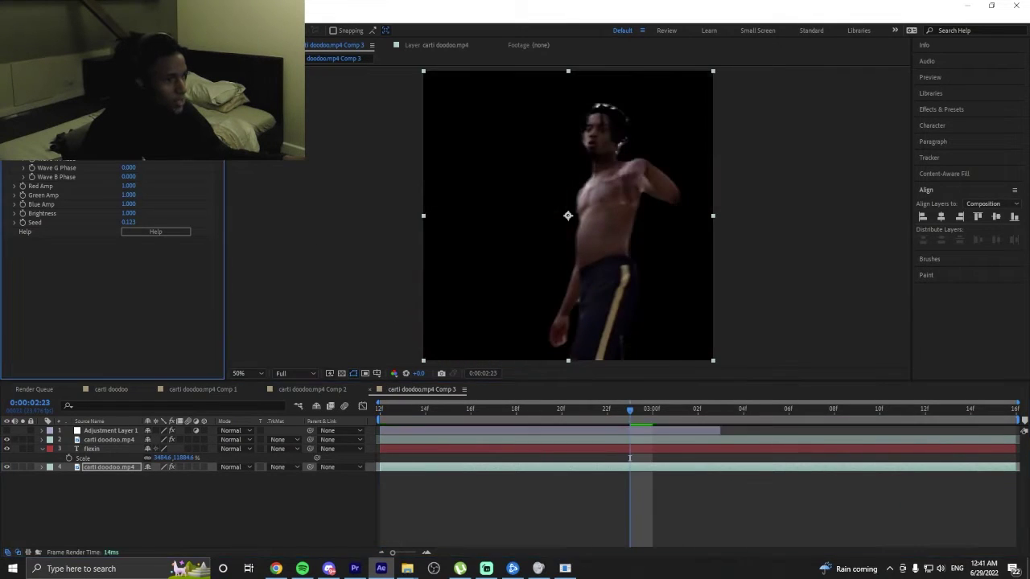
key(space)
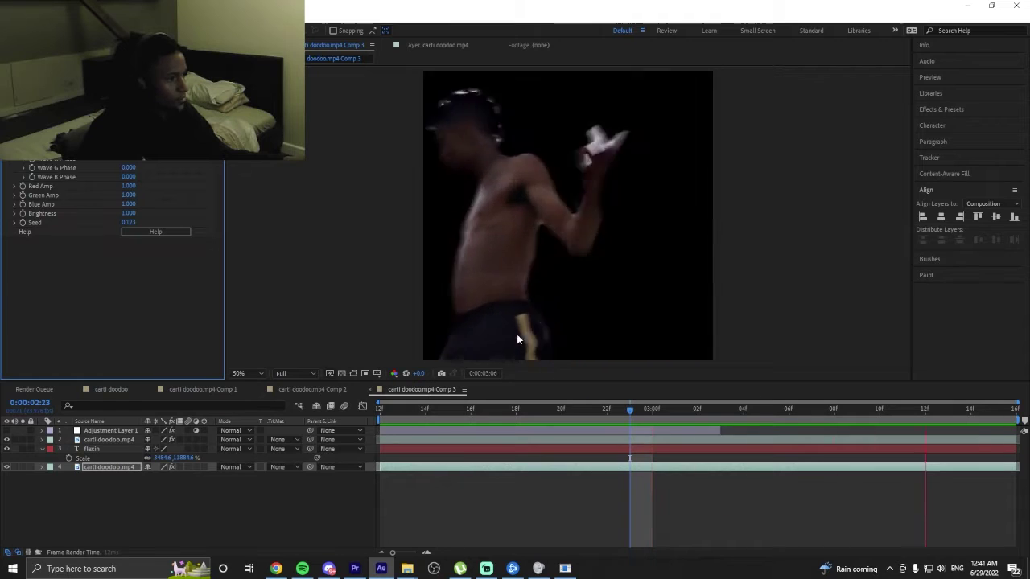
key(space)
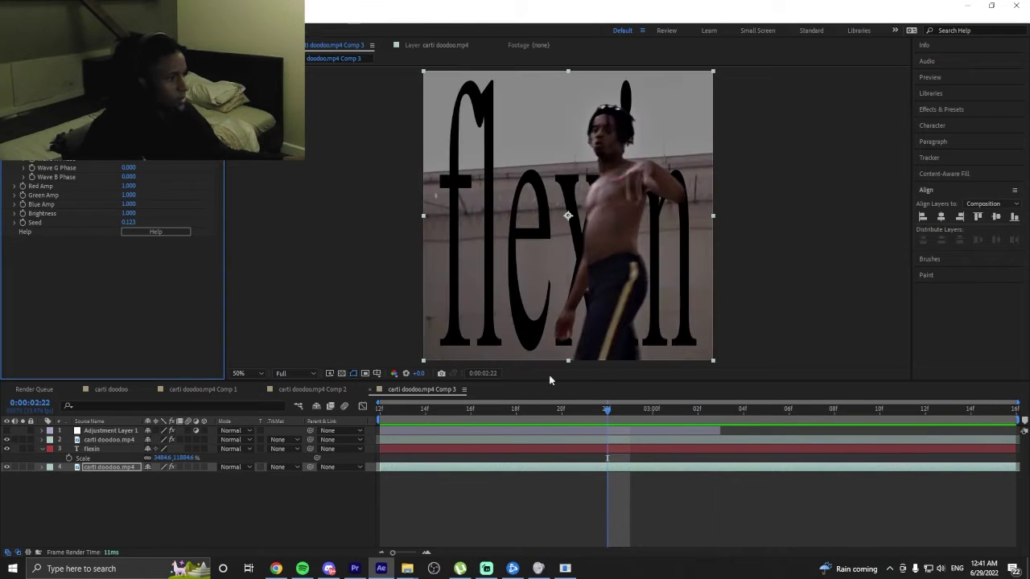
key(space)
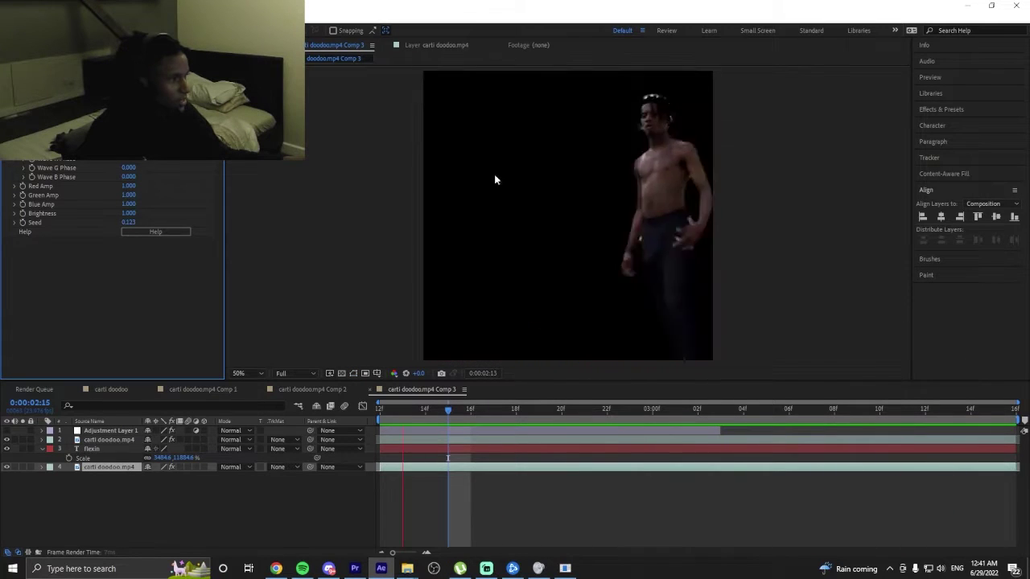
click(426, 409)
drag(425, 408, 402, 410)
click(434, 440)
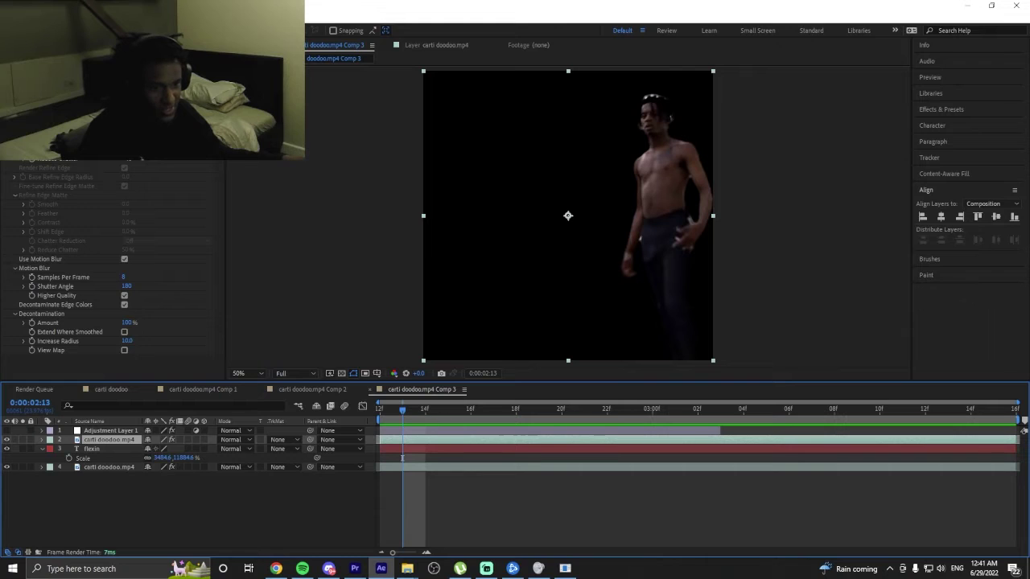
key(alt+Tab)
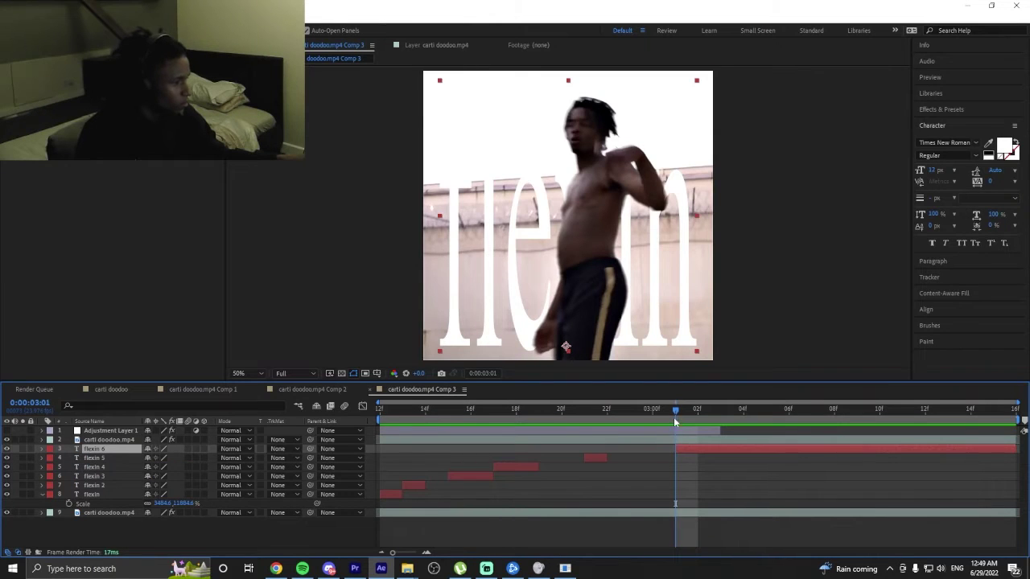
Extend the start of the flexin 6 text layer back to 0:00:02:22 and split the layer at 0:00:03:00.
drag(674, 417, 605, 431)
key(alt+bracketleft)
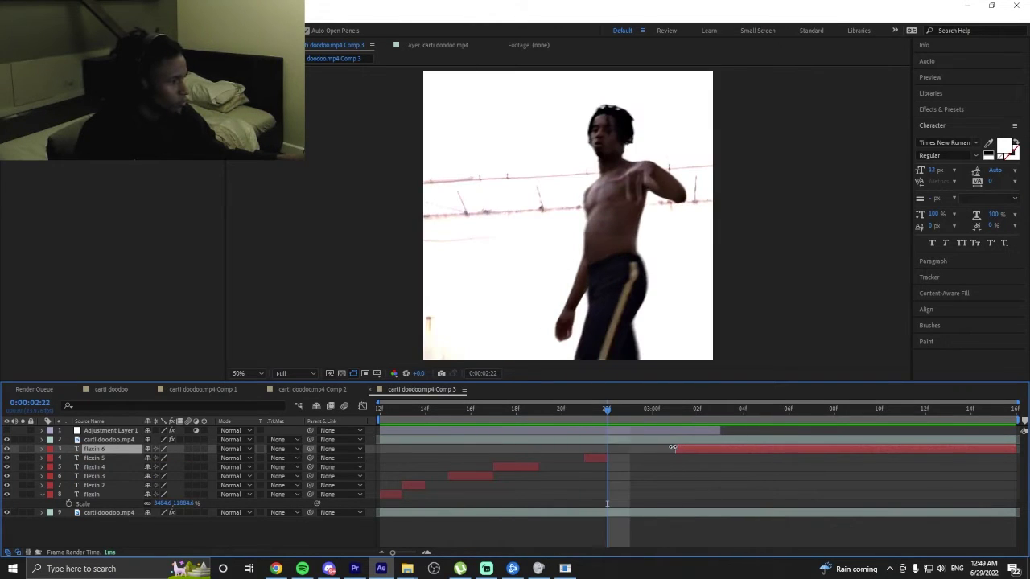
drag(608, 411, 720, 451)
key(ctrl+shift+d)
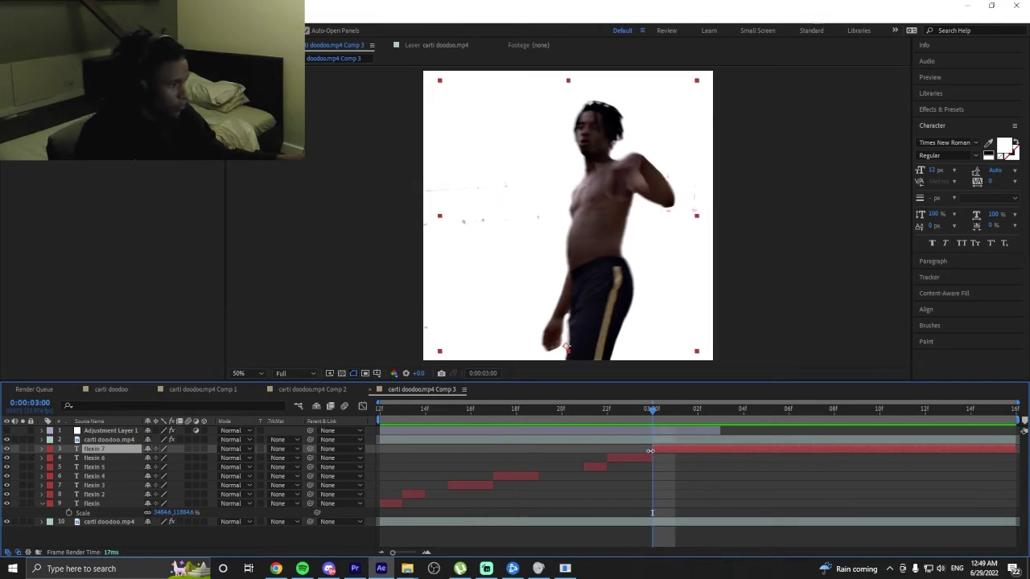
Start the flexin 7 text layer at 0:00:03:02, split it at 0:00:03:03, and split the remaining text at 0:00:03:06.
drag(668, 424, 720, 422)
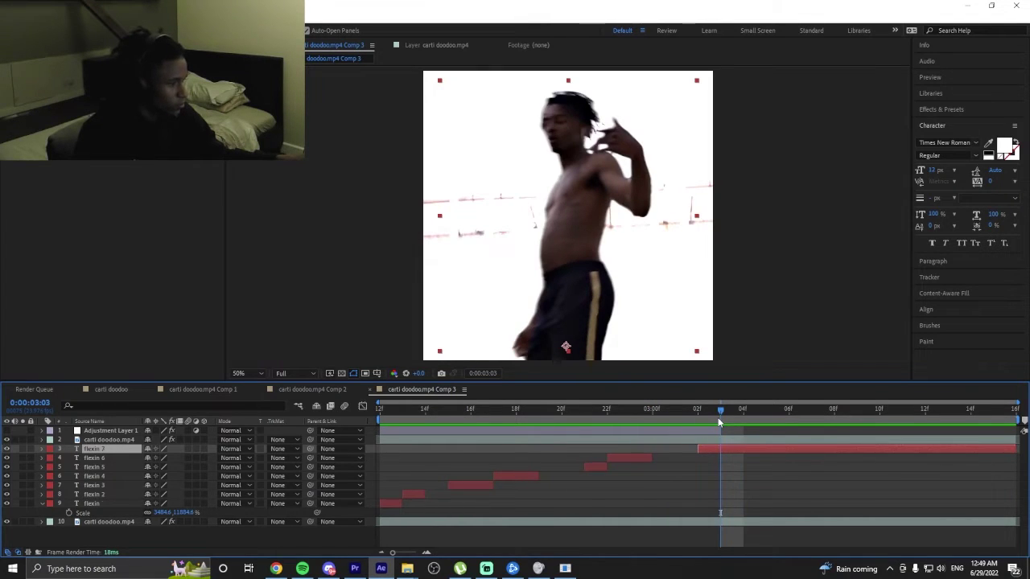
key(ctrl+shift+d)
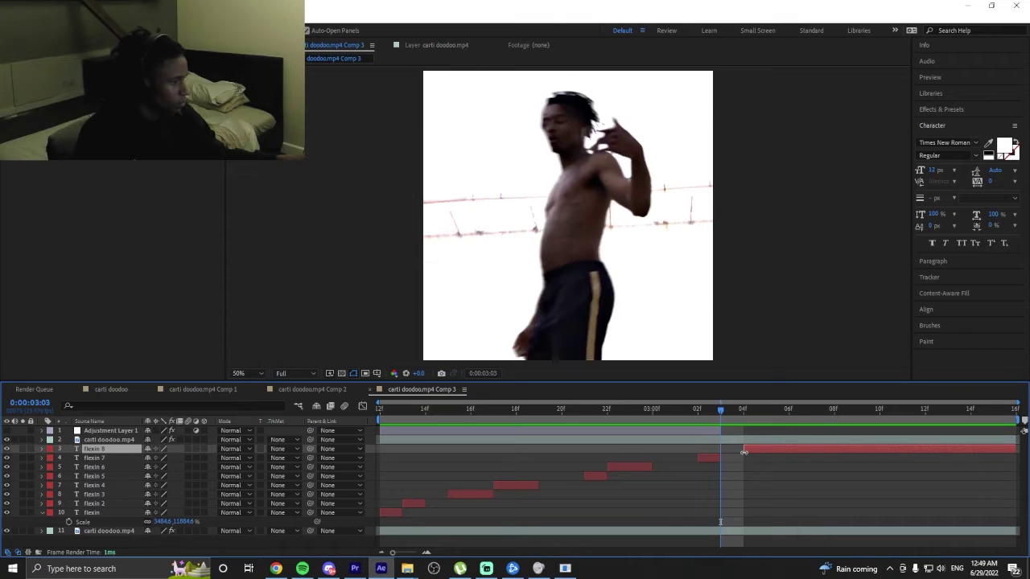
drag(744, 452, 785, 428)
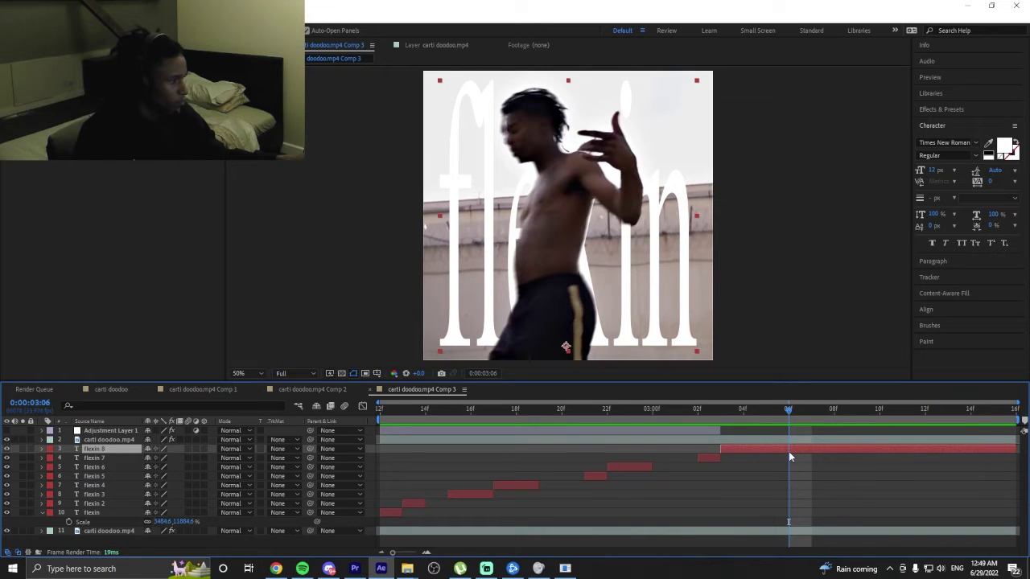
key(ctrl+shift+d)
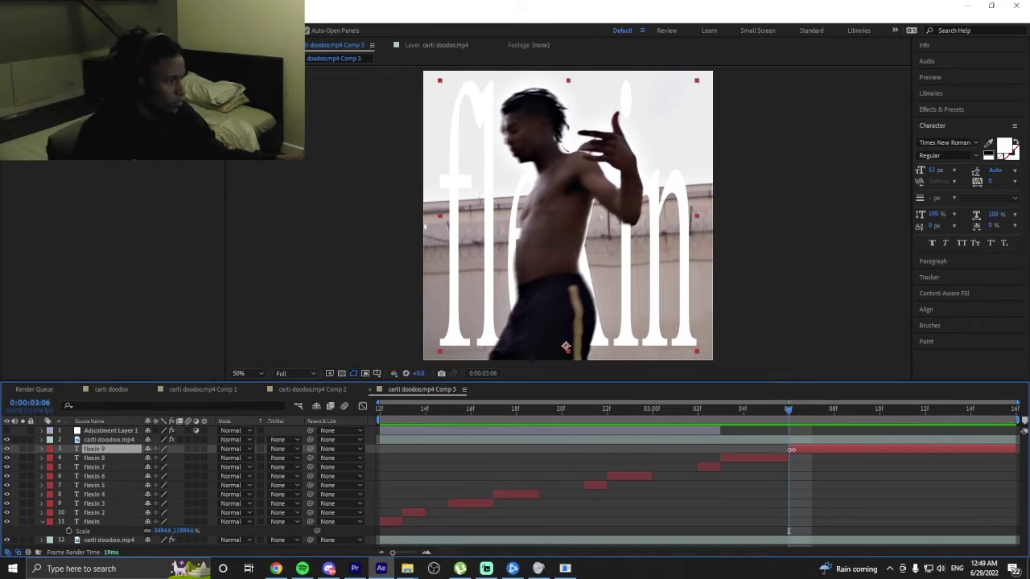
Start the flexin 9 text layer at 0:00:03:07 and split it into short flashes, with further segments starting at 0:00:03:10, 0:00:03:13 and 0:00:03:14.
drag(789, 450, 453, 464)
key(ctrl+shift+d)
key(ctrl+shift+d)
key(ctrl+shift+d)
Trim the start of the flexin 3 text layer to 0:00:02:16 and split the flexin 4 layer at 0:00:02:18.
click(448, 531)
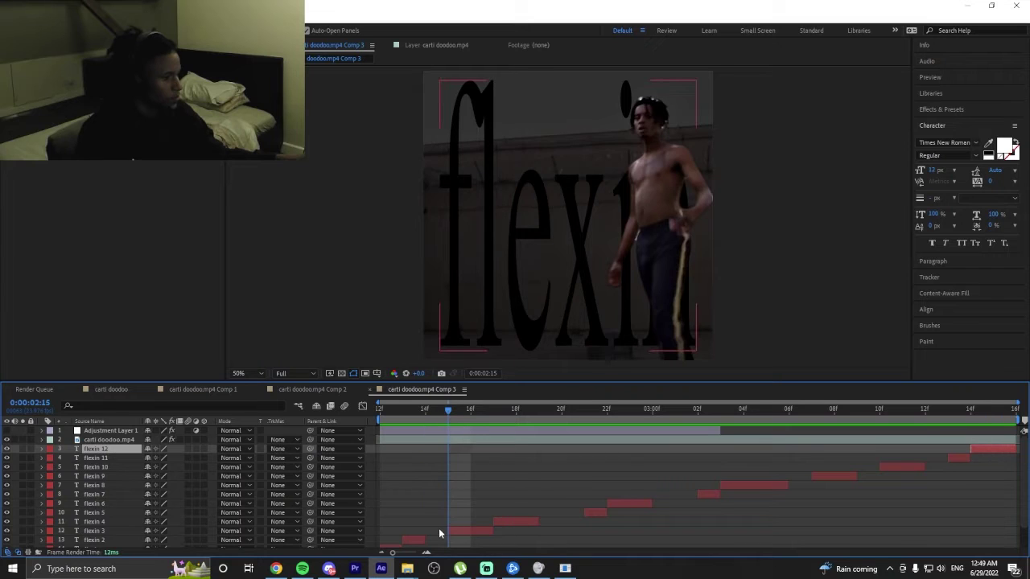
drag(449, 528, 466, 528)
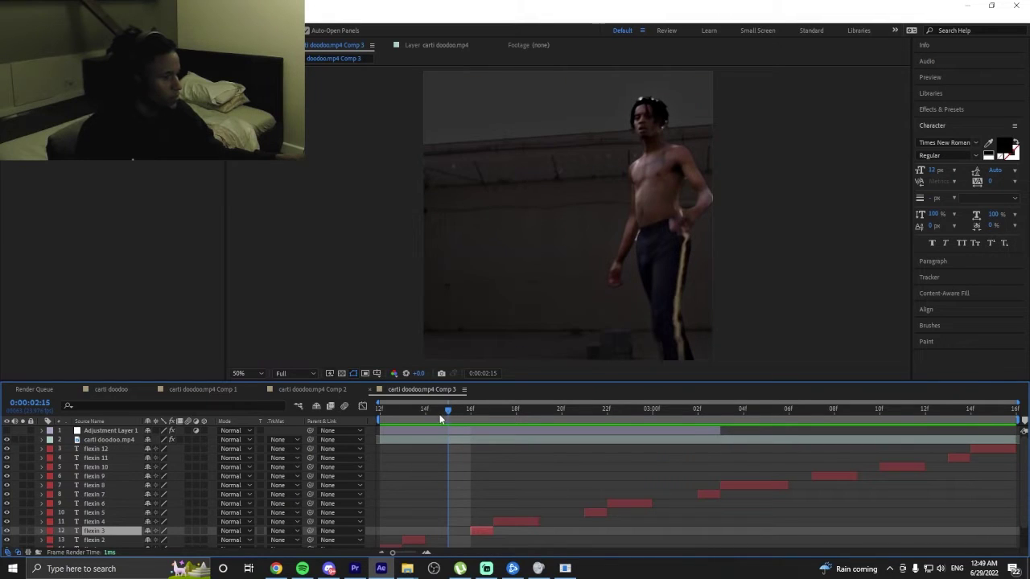
drag(440, 418, 497, 422)
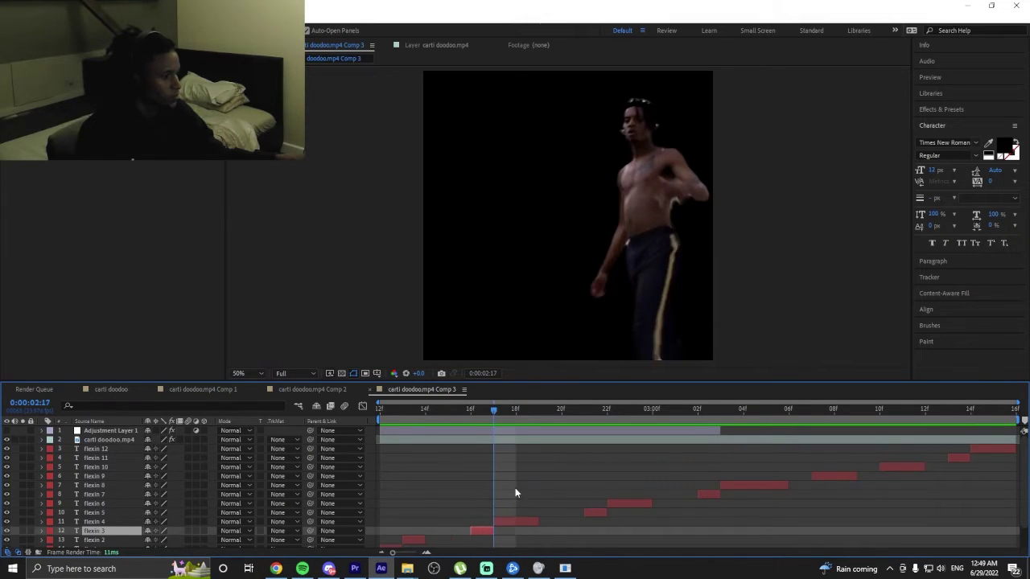
click(513, 523)
click(514, 414)
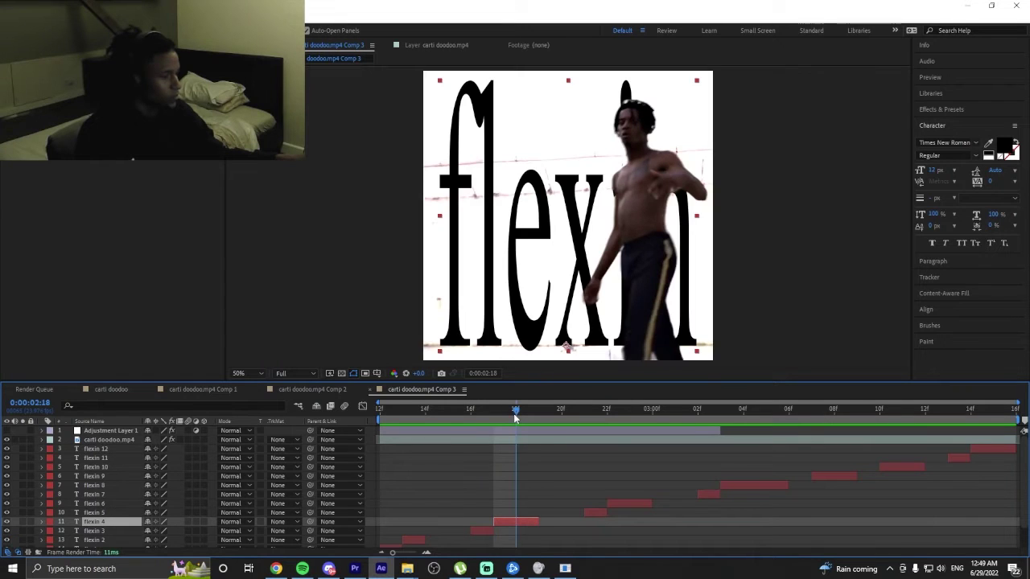
key(ctrl+shift+d)
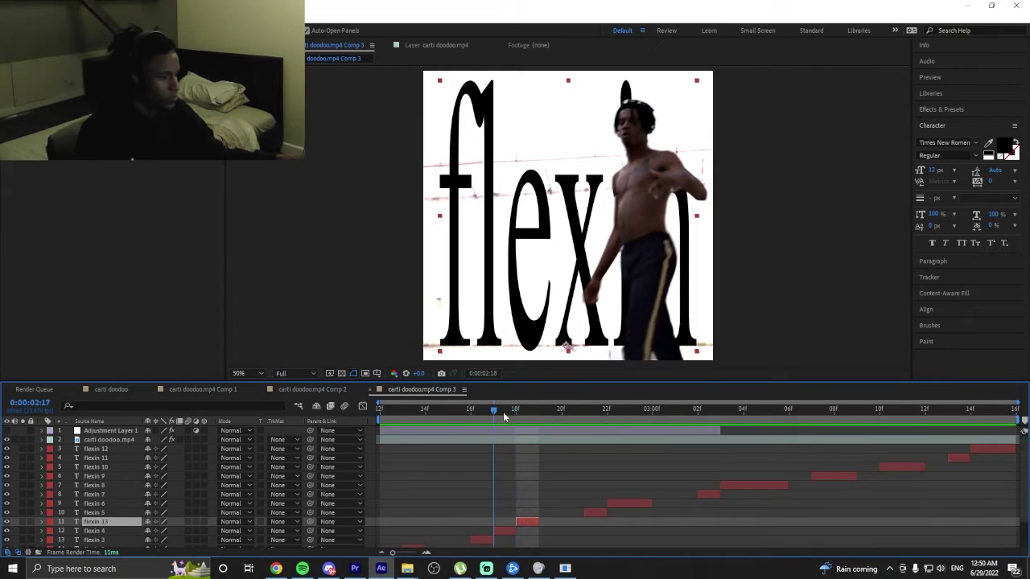
Change the text colour of the flexin 4 layer at 0:00:02:17 to white.
click(508, 531)
click(995, 143)
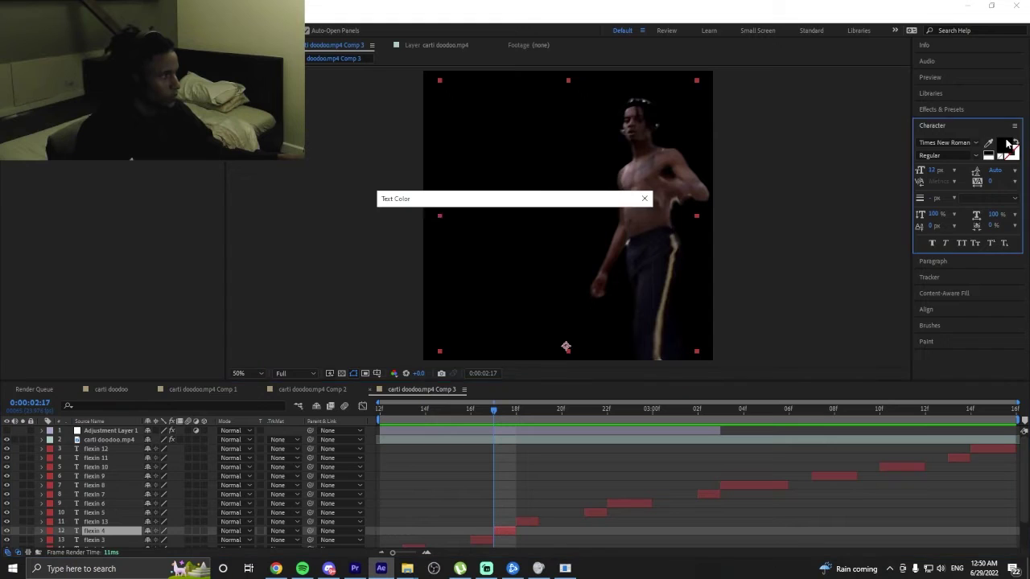
drag(508, 279, 391, 168)
click(619, 220)
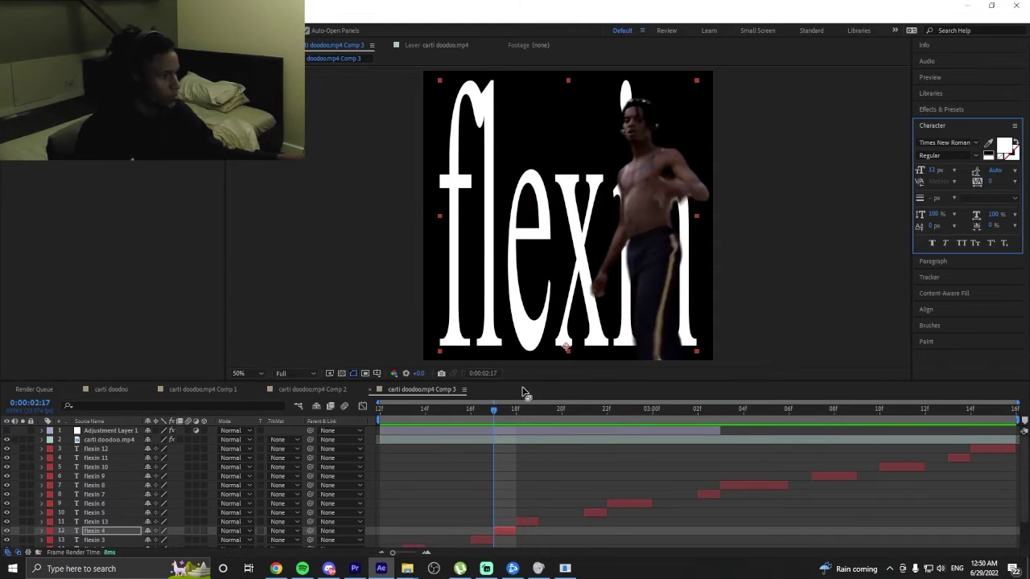
Change the text colour of the flexin 6 layer at 0:00:02:22 to black.
drag(493, 414, 612, 447)
click(639, 502)
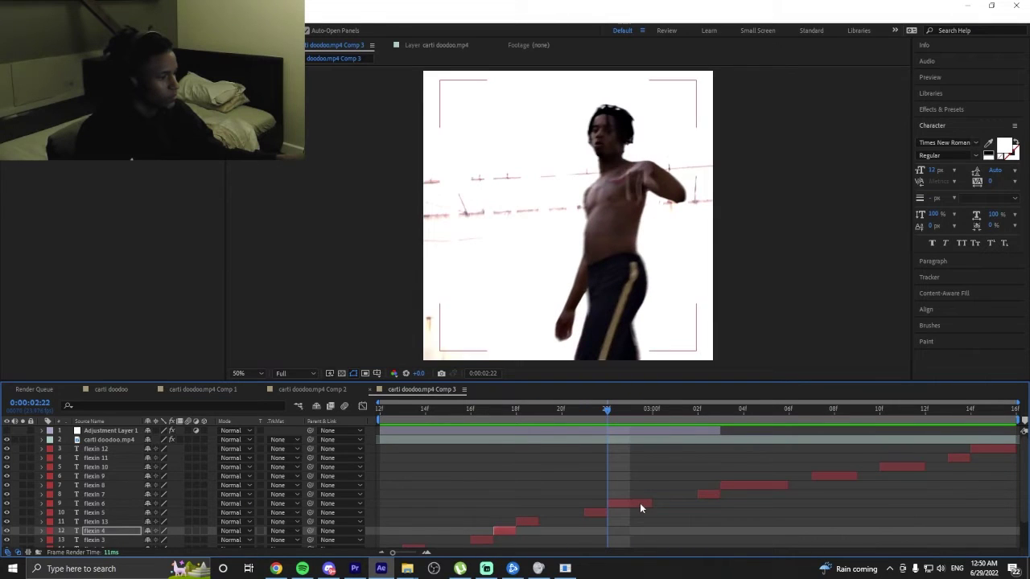
click(1004, 145)
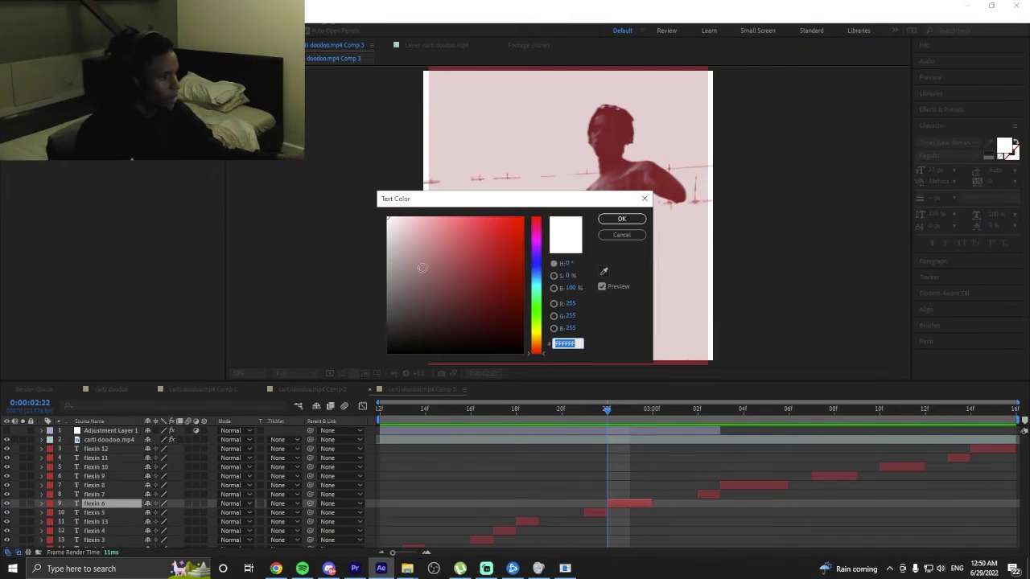
drag(422, 268, 385, 354)
click(615, 220)
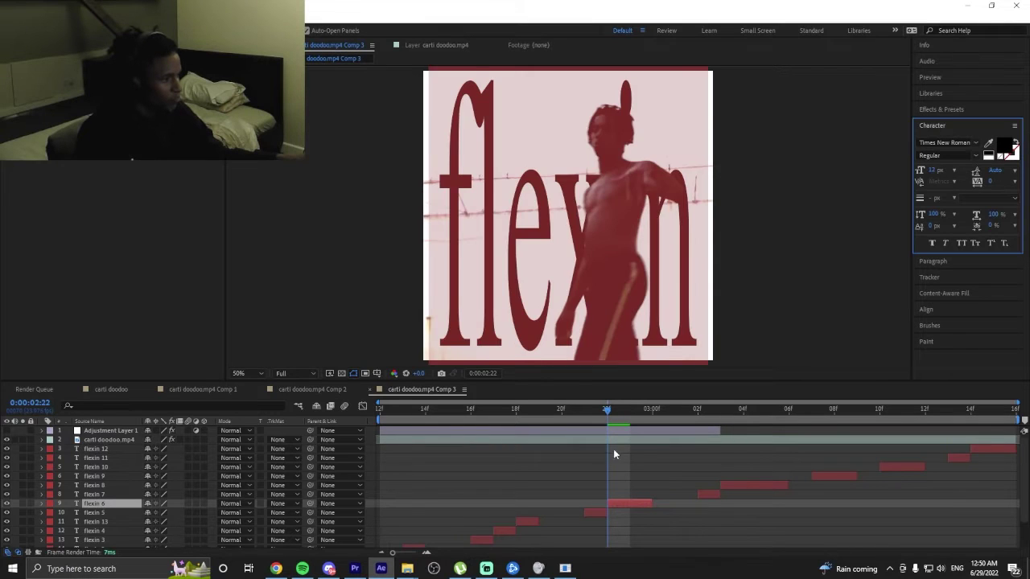
Change the text colour of the flexin 8 layer at 0:00:03:03 to black.
drag(608, 411, 723, 434)
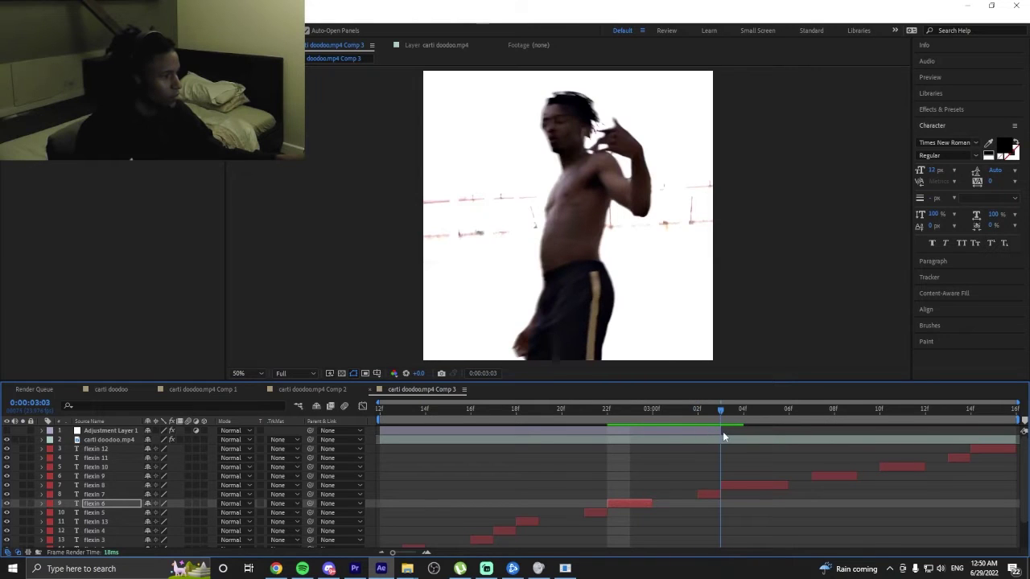
click(741, 486)
click(1006, 144)
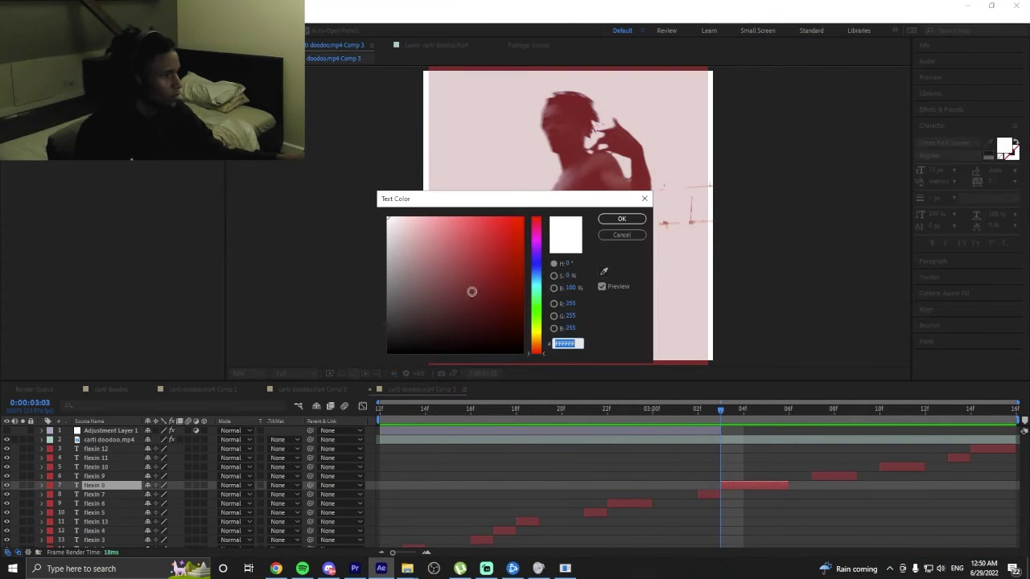
drag(471, 292, 368, 362)
click(634, 221)
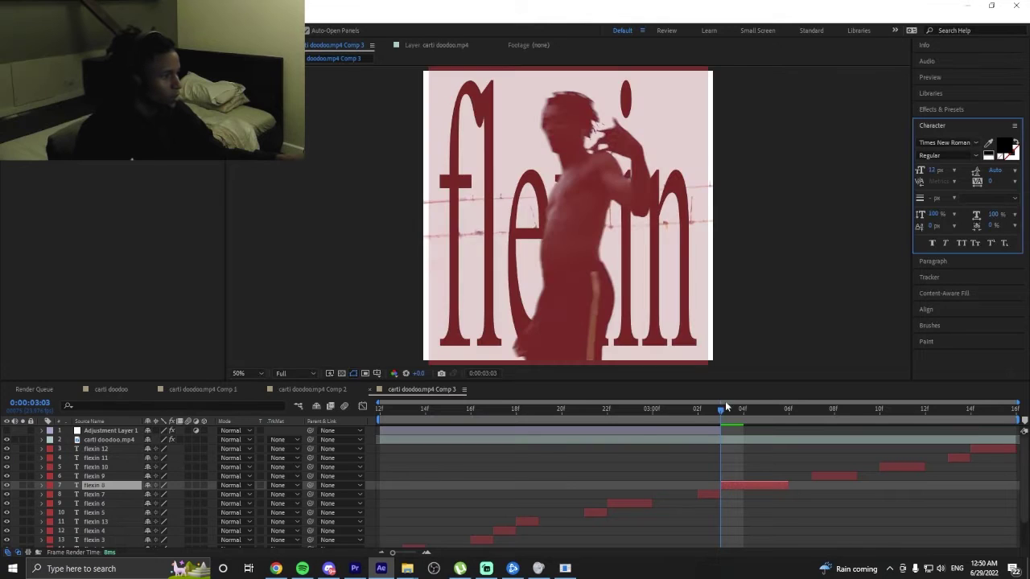
Split the flexin 8 layer at 0:00:03:05 and make the text of its second part white.
drag(720, 413, 769, 417)
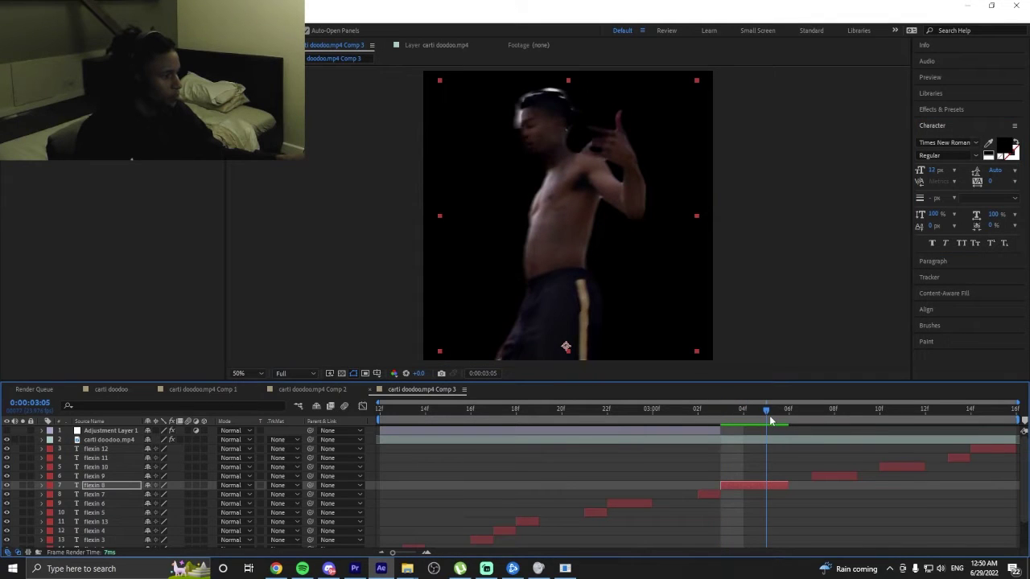
click(780, 484)
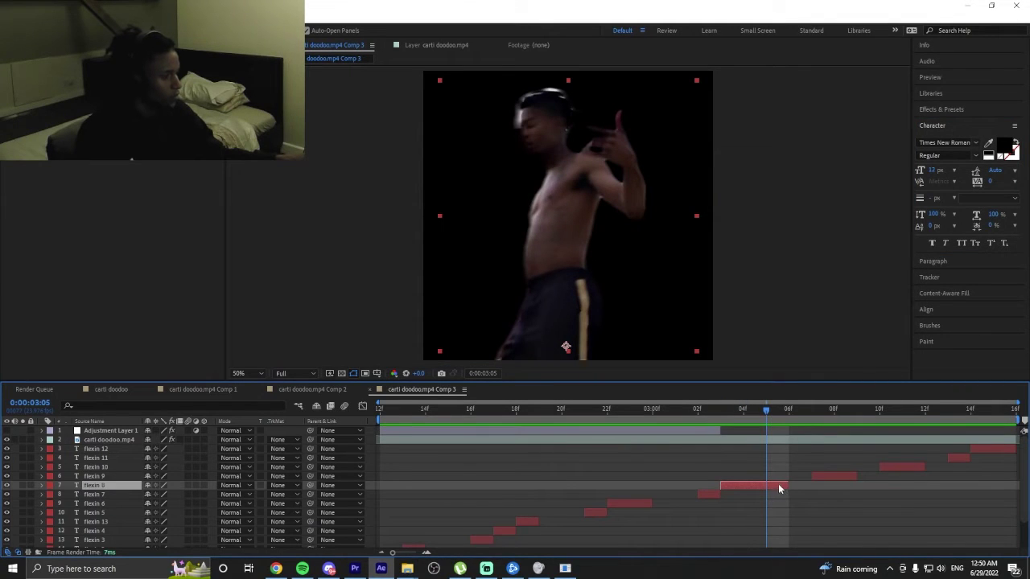
key(ctrl+shift+d)
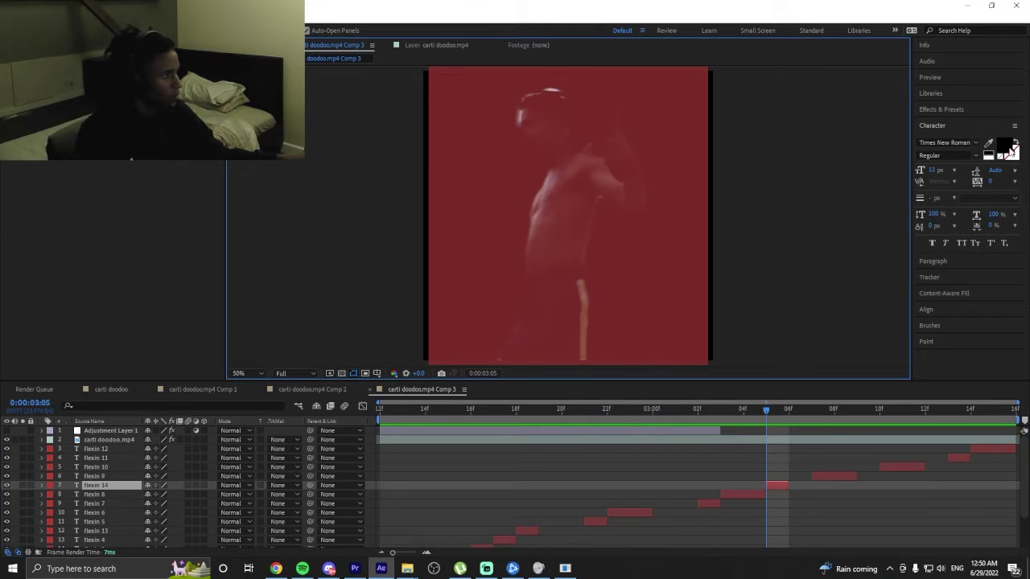
click(1008, 150)
click(609, 220)
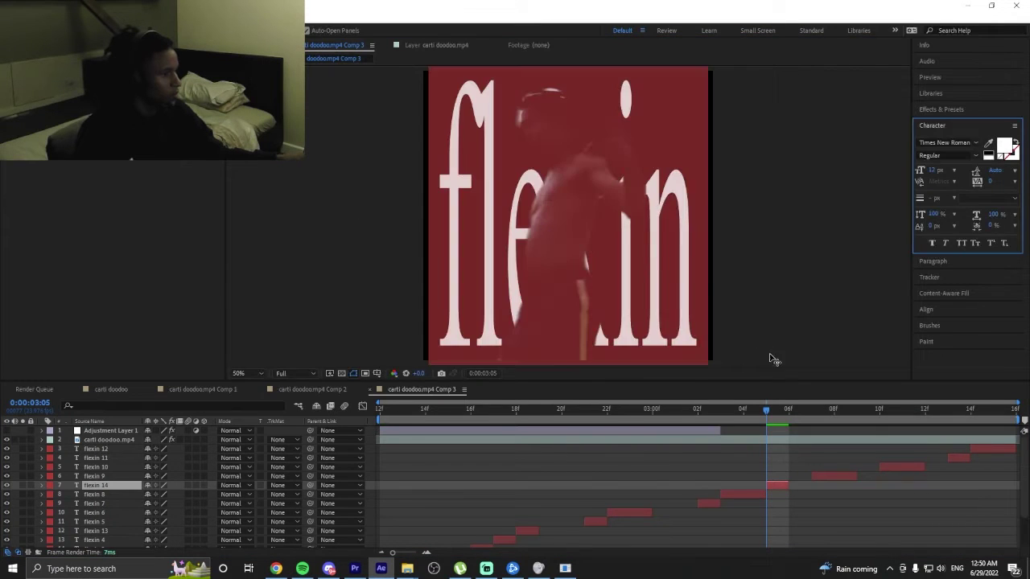
Split the flexin 9 layer at 0:00:03:08 and make the text of its first part, starting at 0:00:03:07, black.
drag(783, 412, 834, 419)
click(827, 455)
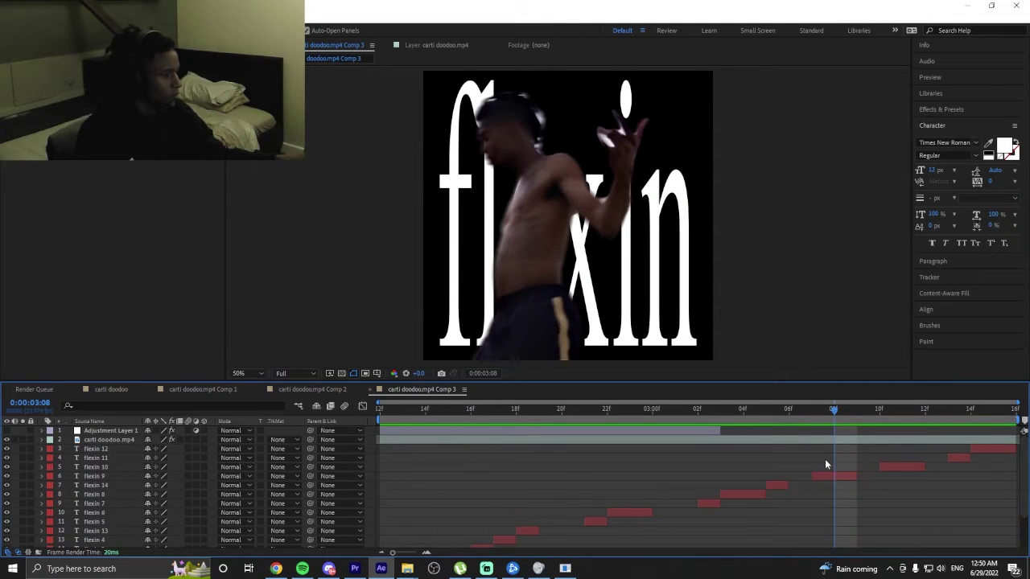
click(829, 478)
key(ctrl+shift+d)
click(813, 414)
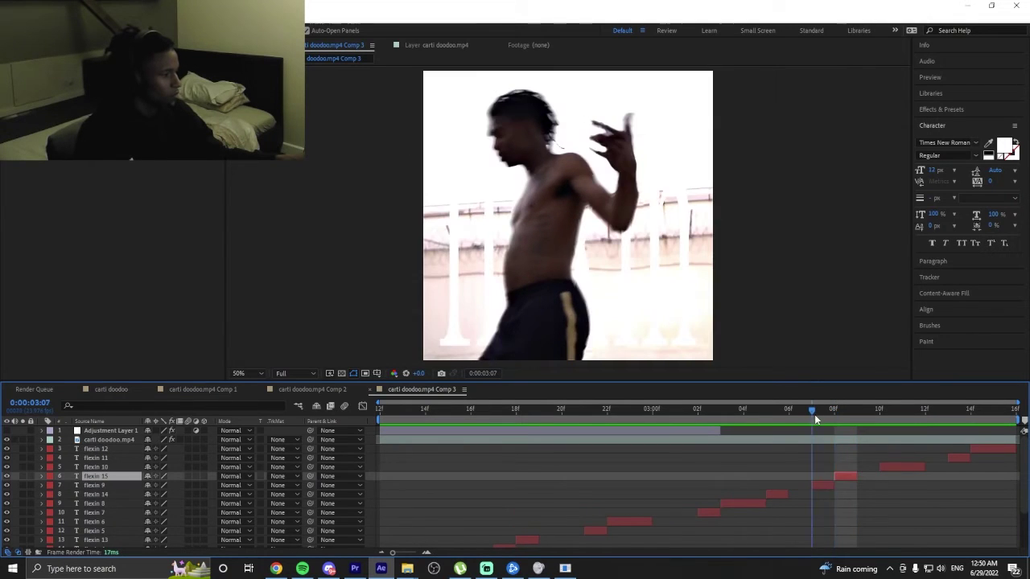
click(818, 488)
click(1004, 146)
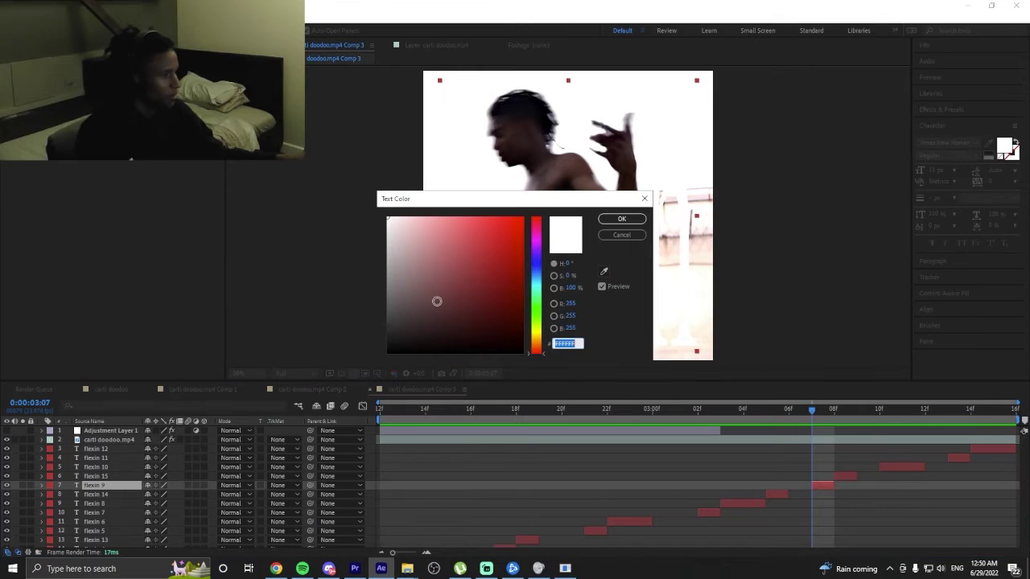
click(611, 221)
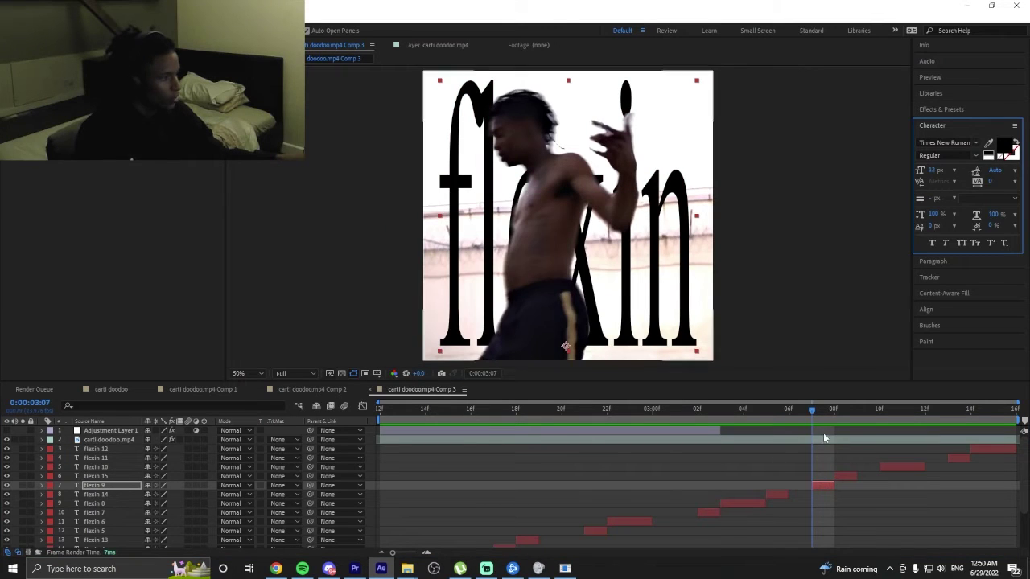
Split the flexin 10 layer at 0:00:03:11 and set the text colour of its second part to black (000000).
drag(818, 415, 899, 427)
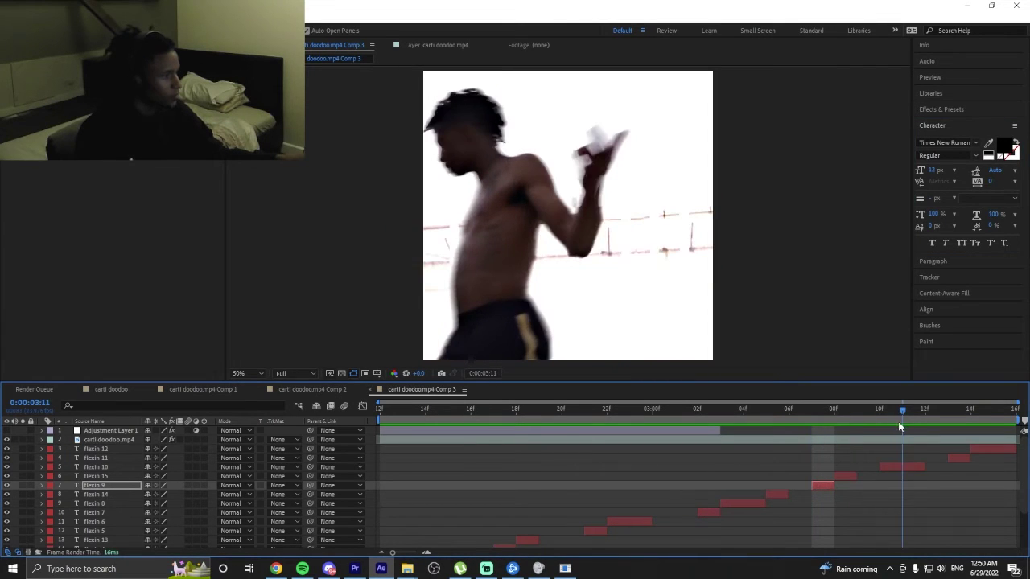
click(909, 467)
key(ctrl+shift+d)
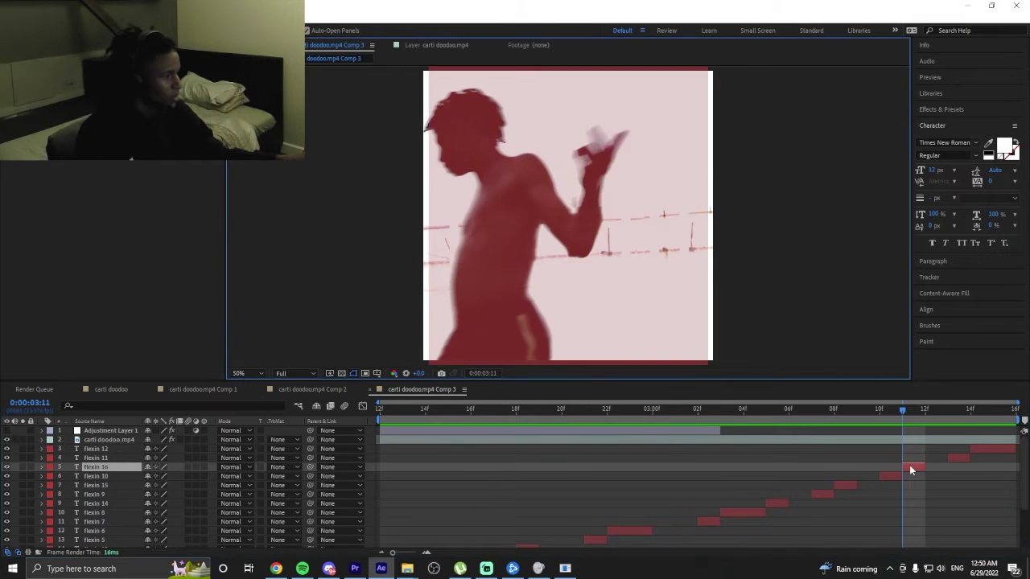
click(1003, 148)
click(387, 351)
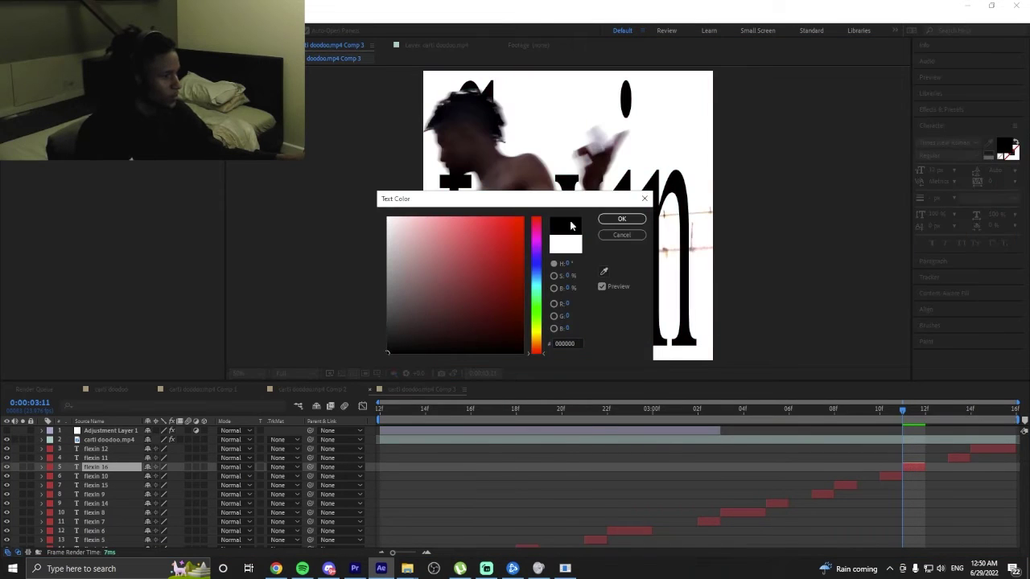
click(620, 219)
key(BackSpace)
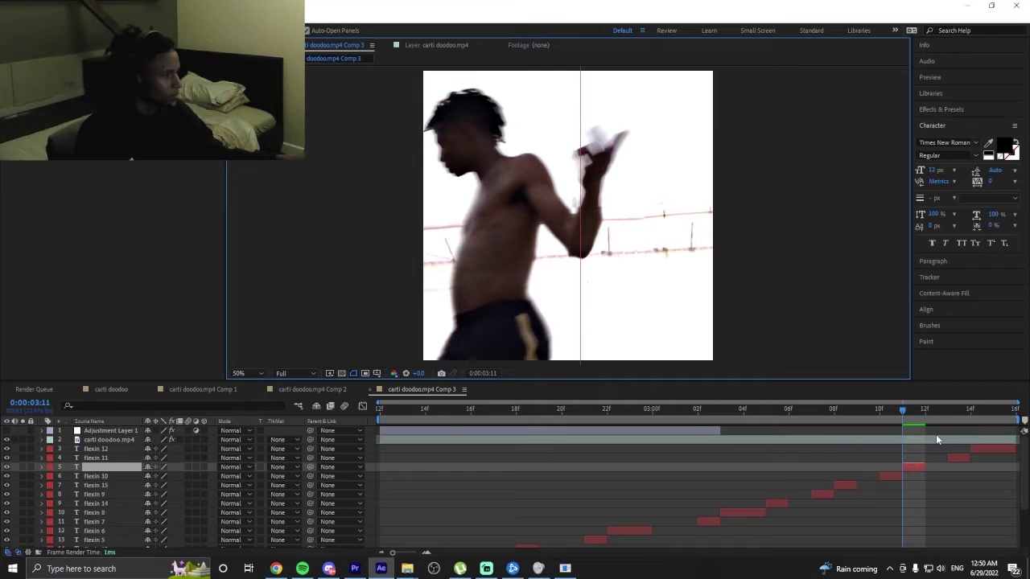
Set the text colour of the flexin 12 layer at 0:00:03:14 to black (000000).
click(940, 466)
drag(940, 416, 1000, 455)
click(979, 448)
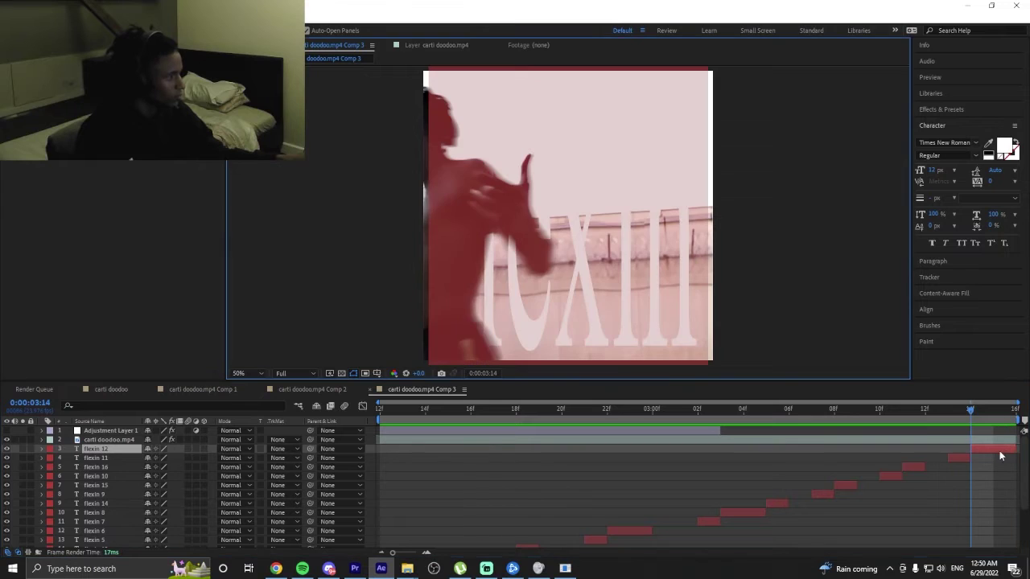
click(1005, 148)
drag(412, 318, 384, 356)
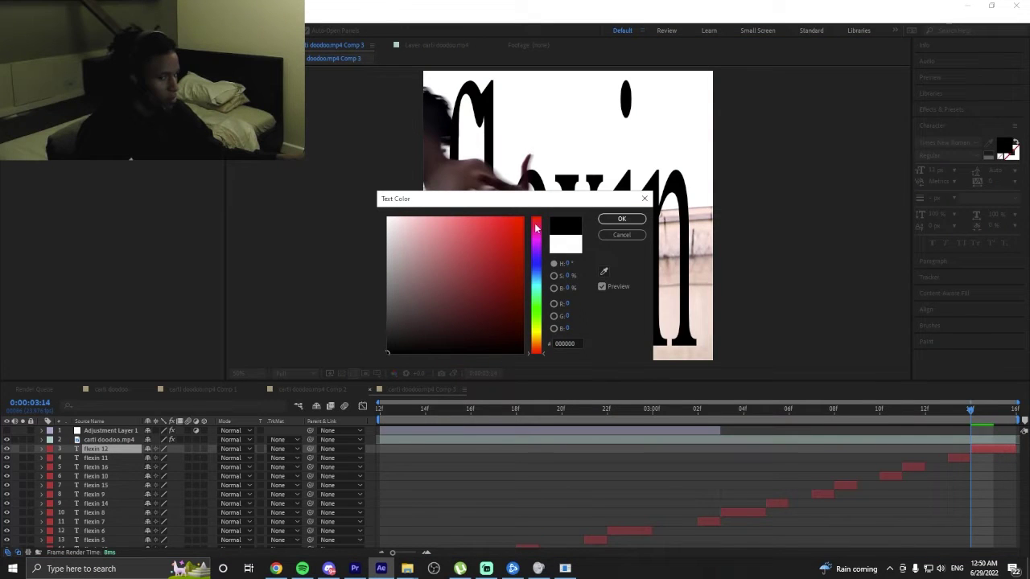
click(611, 218)
Preview the text flashes in Comp 3, and play the main carti doodoo composition from its start to check the edit.
click(937, 477)
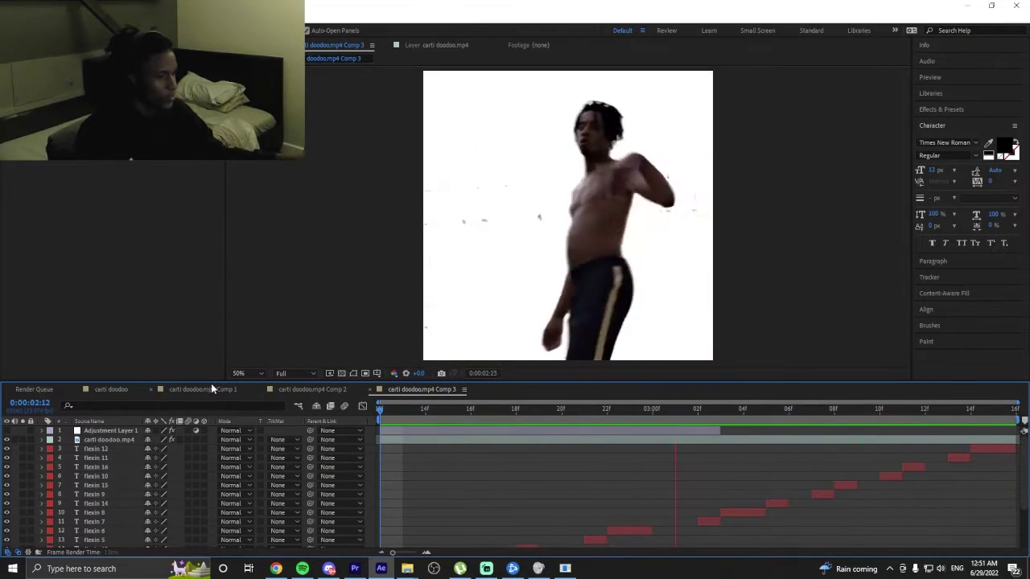
key(ctrl+m)
click(109, 391)
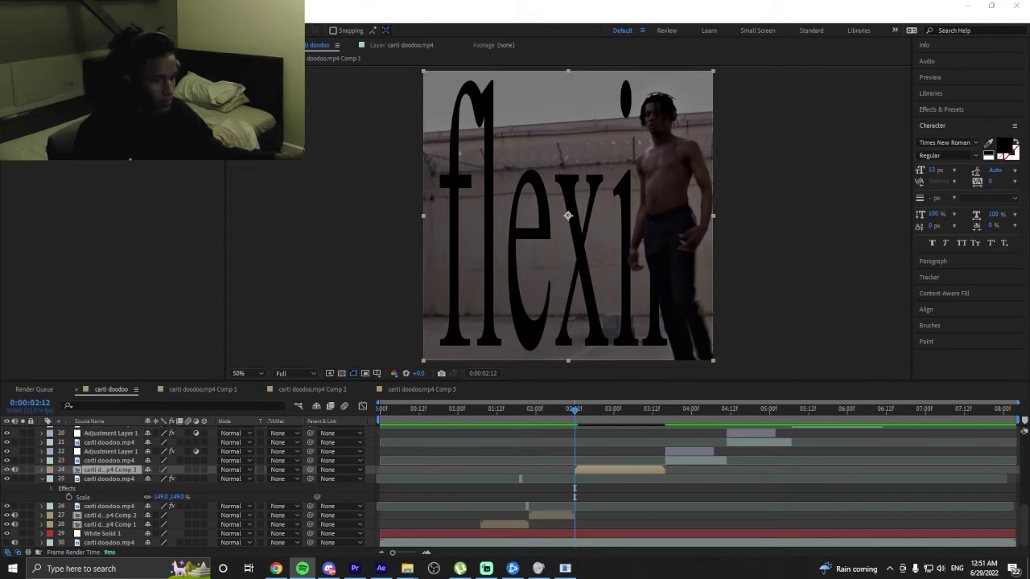
click(457, 428)
key(Home)
key(space)
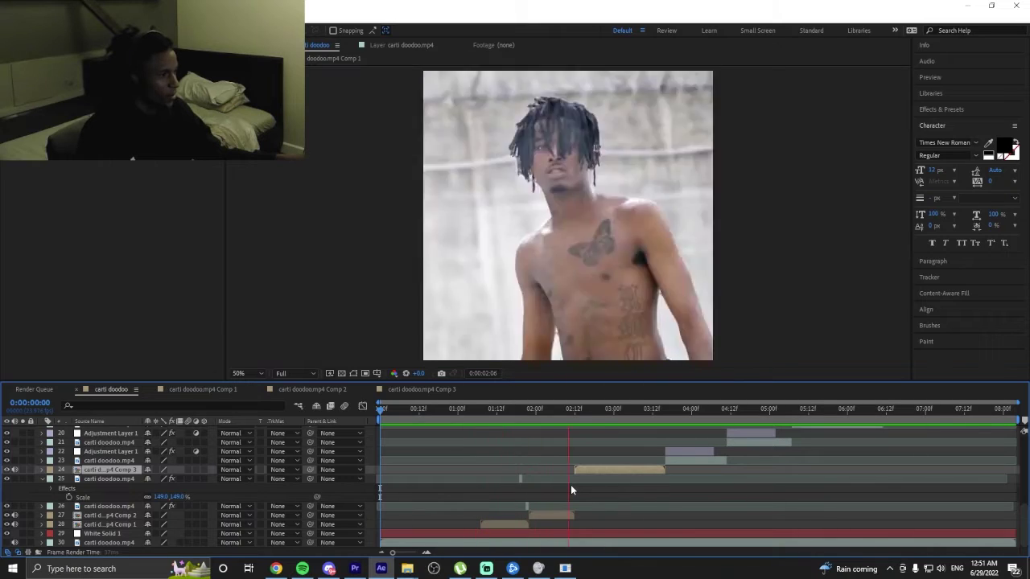
drag(646, 426, 459, 430)
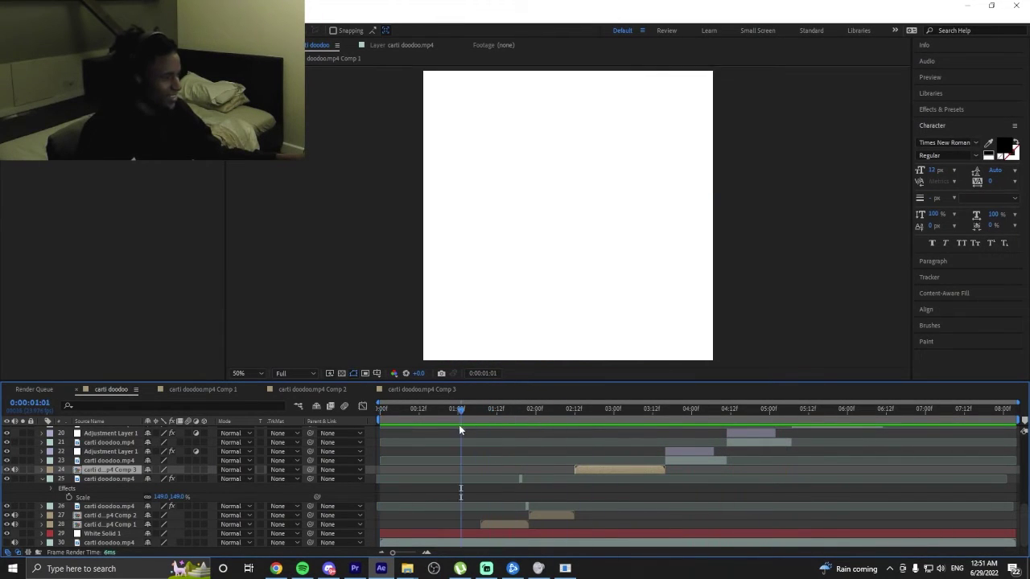
Play back the main composition repeatedly from about the 1-second mark to review the edit up to 4 seconds.
key(space)
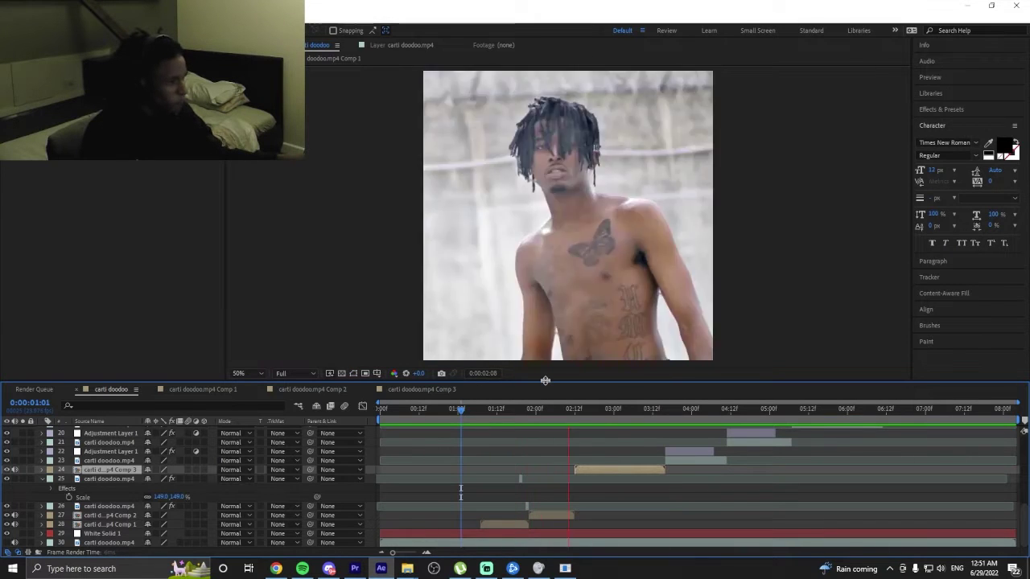
click(452, 414)
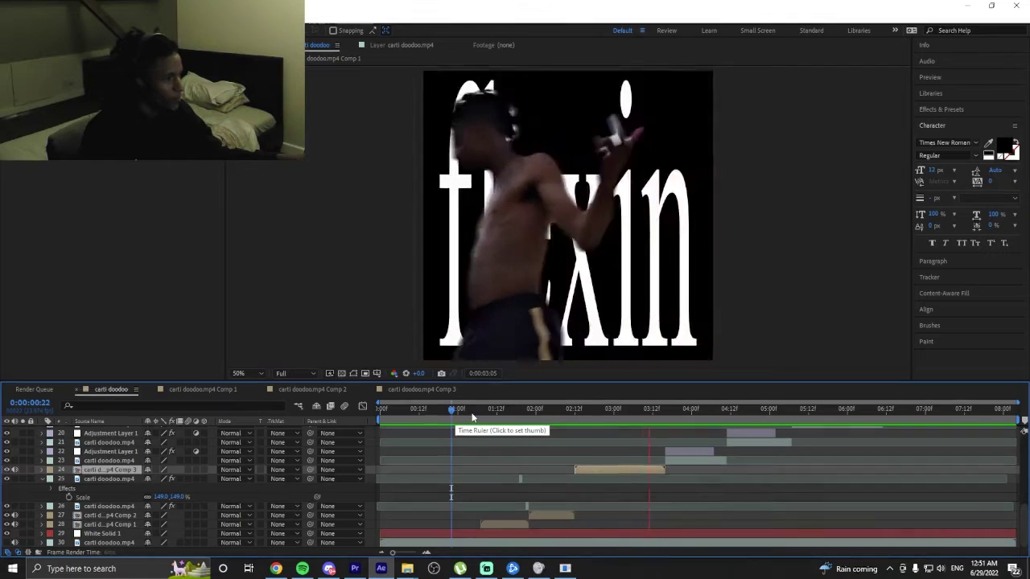
click(456, 413)
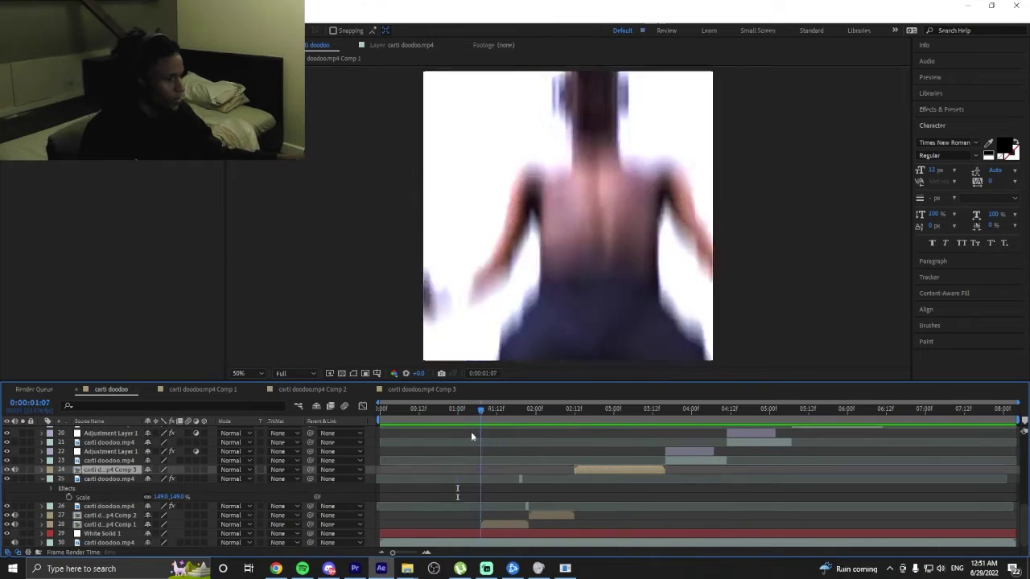
click(471, 435)
key(space)
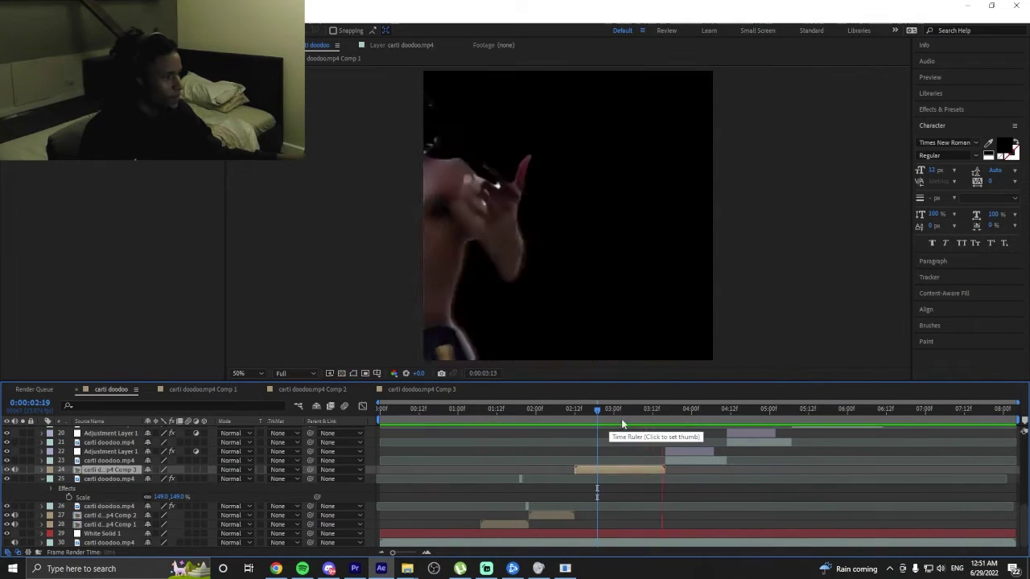
key(space)
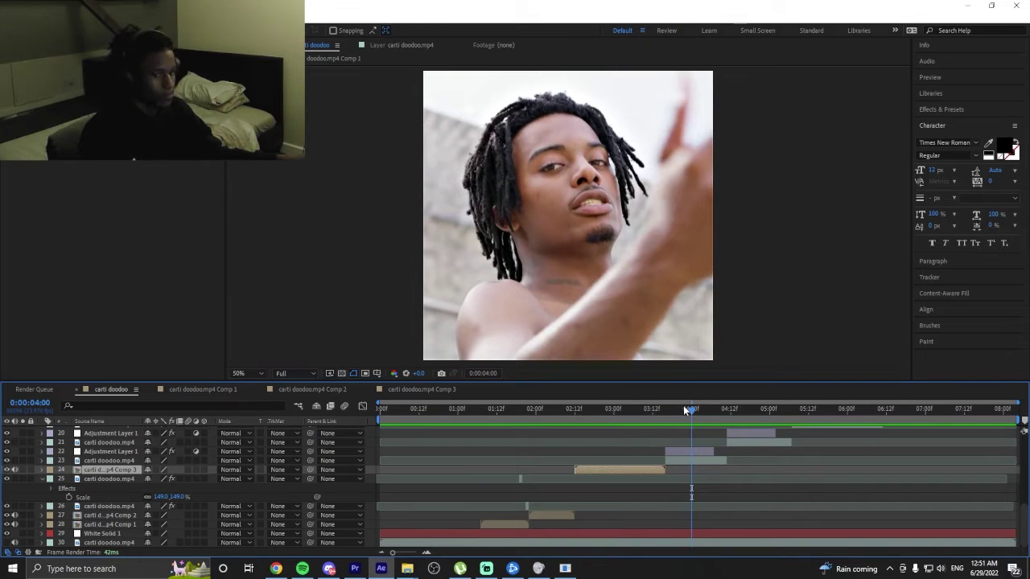
drag(683, 405, 461, 421)
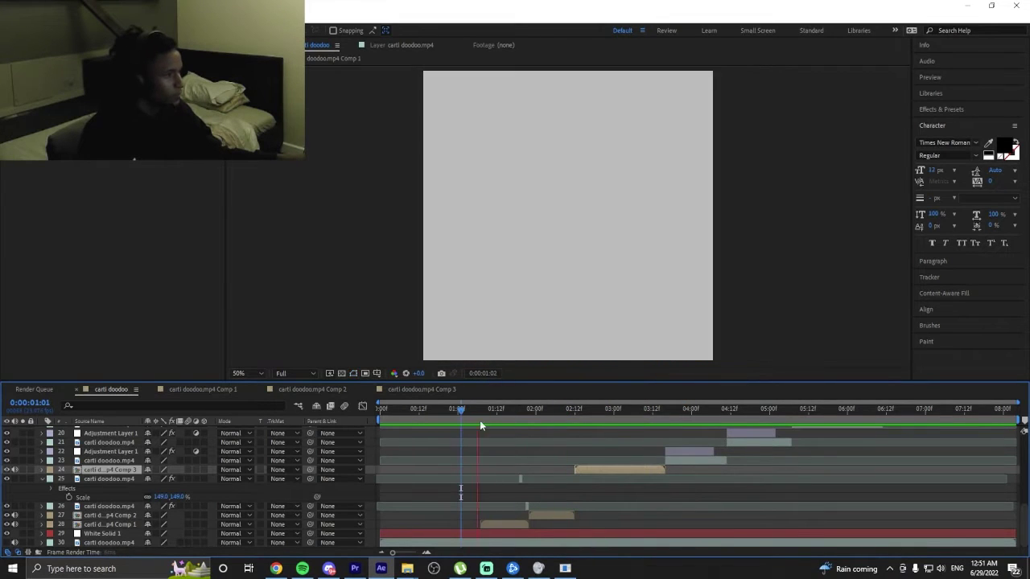
key(space)
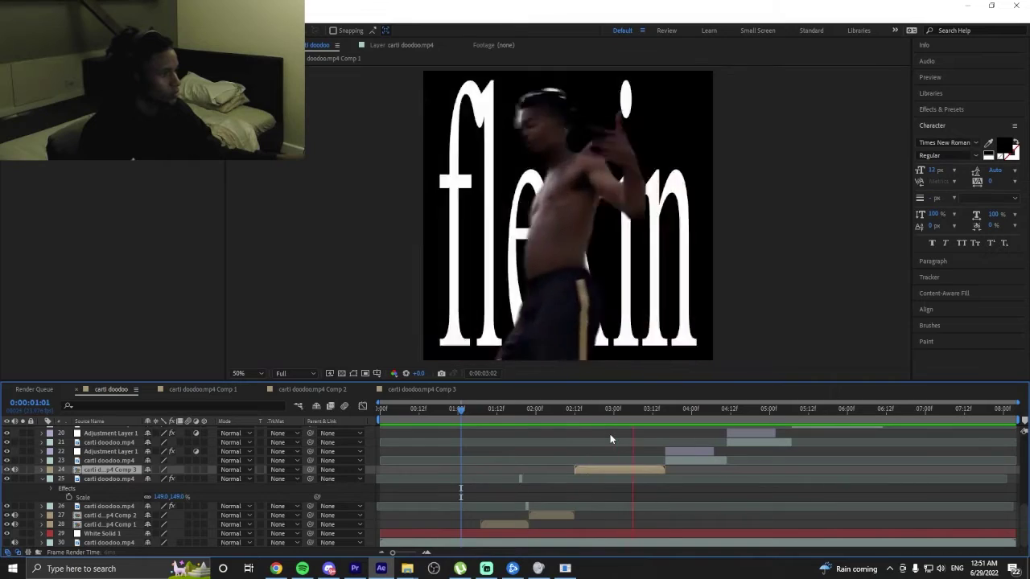
Scrub between about 1 and 4 seconds to examine the Comp 2 and Comp 3 clips and their transition.
click(553, 409)
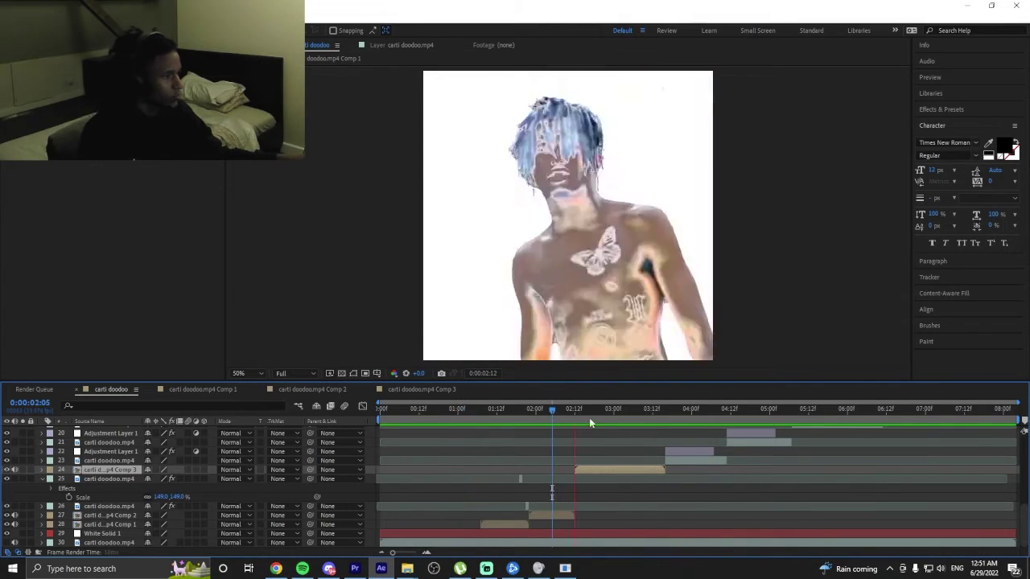
click(614, 421)
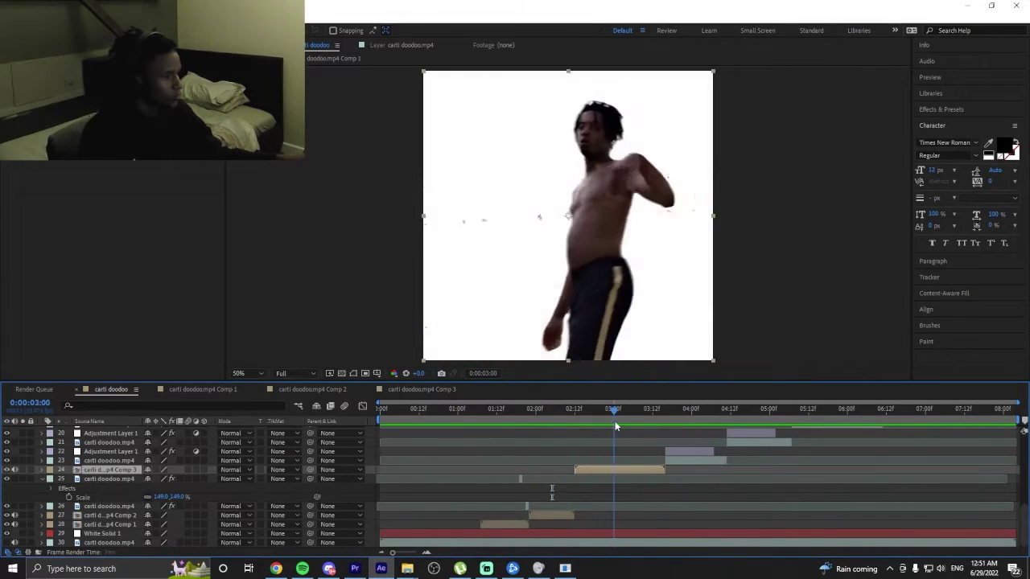
drag(614, 420, 672, 407)
click(548, 424)
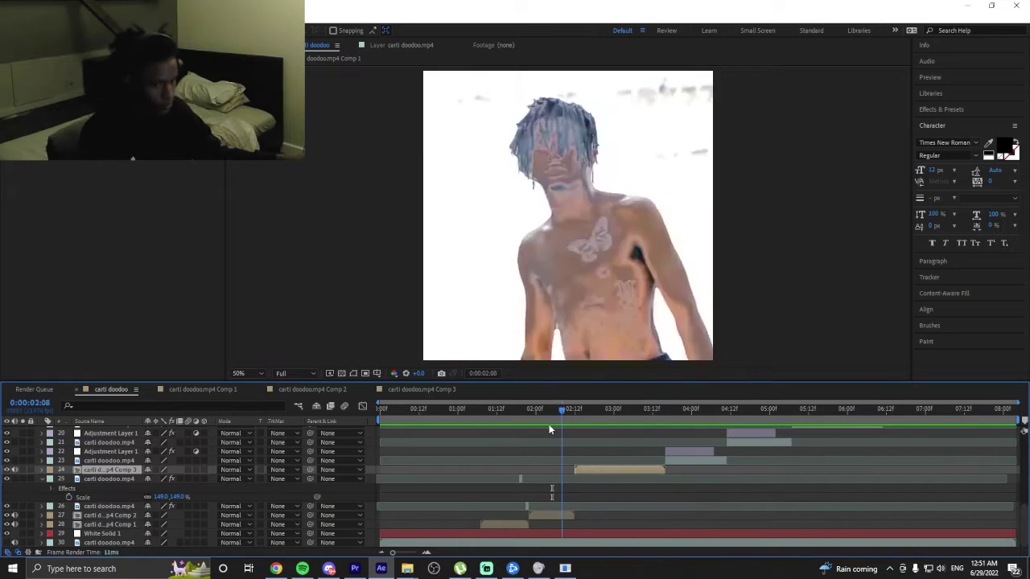
drag(549, 424, 474, 412)
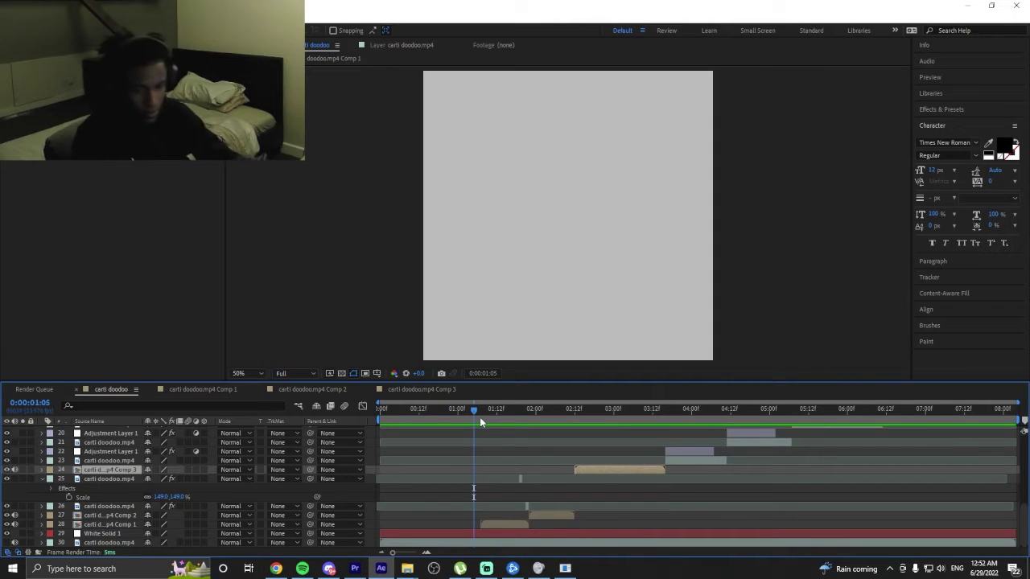
Replay the composition from 0:00:01:05 and again from 0:00:00:09 to check the opening clips.
key(space)
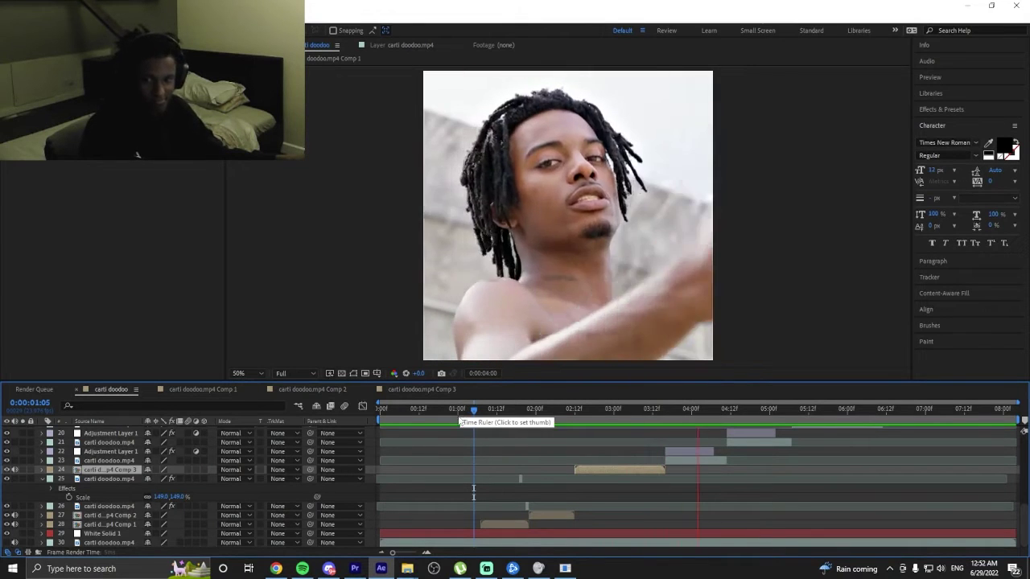
key(space)
click(409, 423)
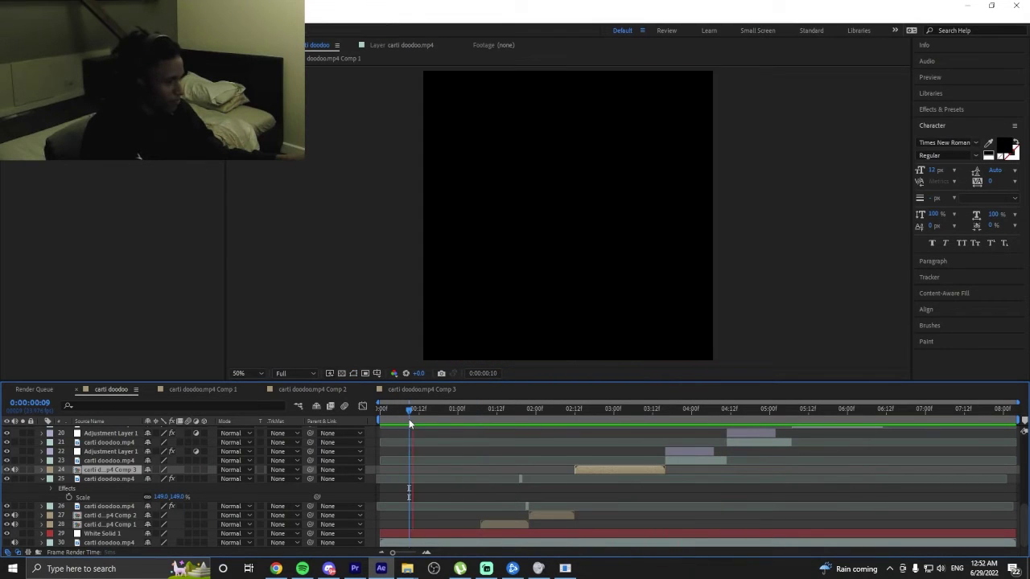
key(space)
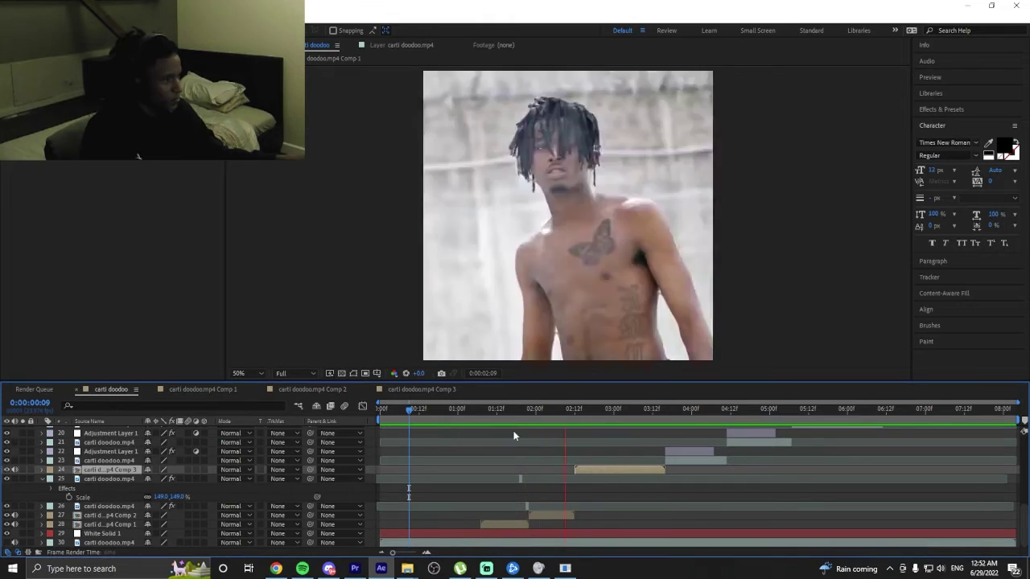
Copy the uppermost carti doodoo.mp4 cut-out layer from carti doodoo.mp4 Comp 1 into the main carti doodoo composition.
mouse_move(480, 423)
mouse_down()
mouse_move(505, 424)
mouse_move(494, 426)
mouse_up()
double_click(507, 525)
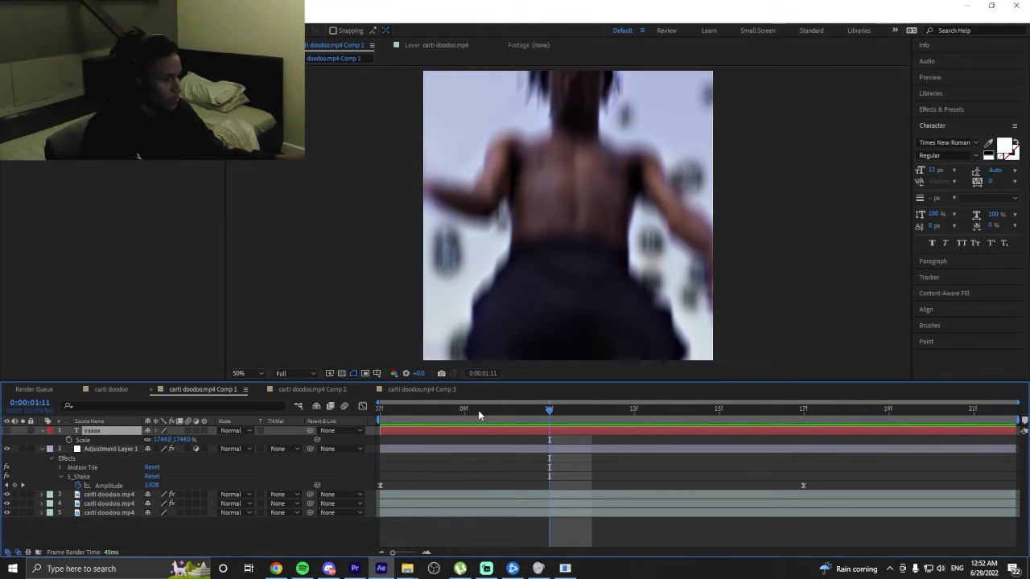
key(Home)
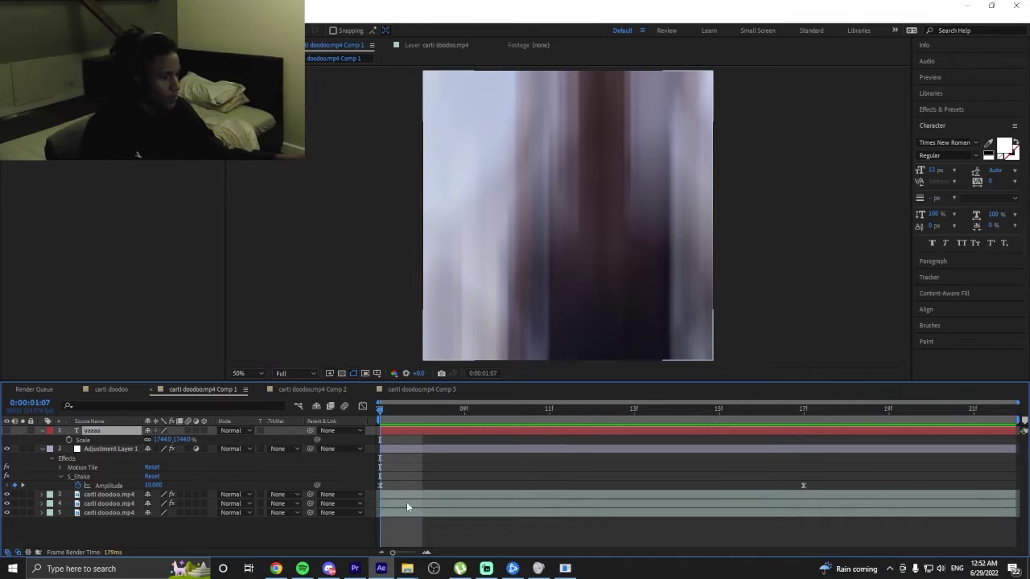
click(408, 494)
click(111, 390)
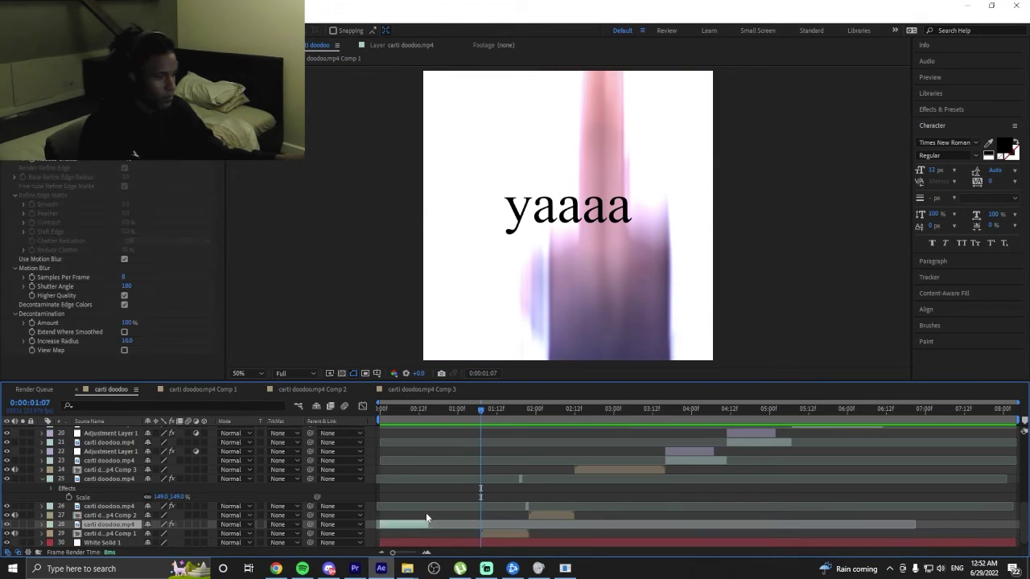
Shift the pasted carti doodoo.mp4 clip to start at 0:00:01:07, lined up with Comp 1, and preview it.
drag(404, 520, 493, 535)
drag(414, 521, 514, 530)
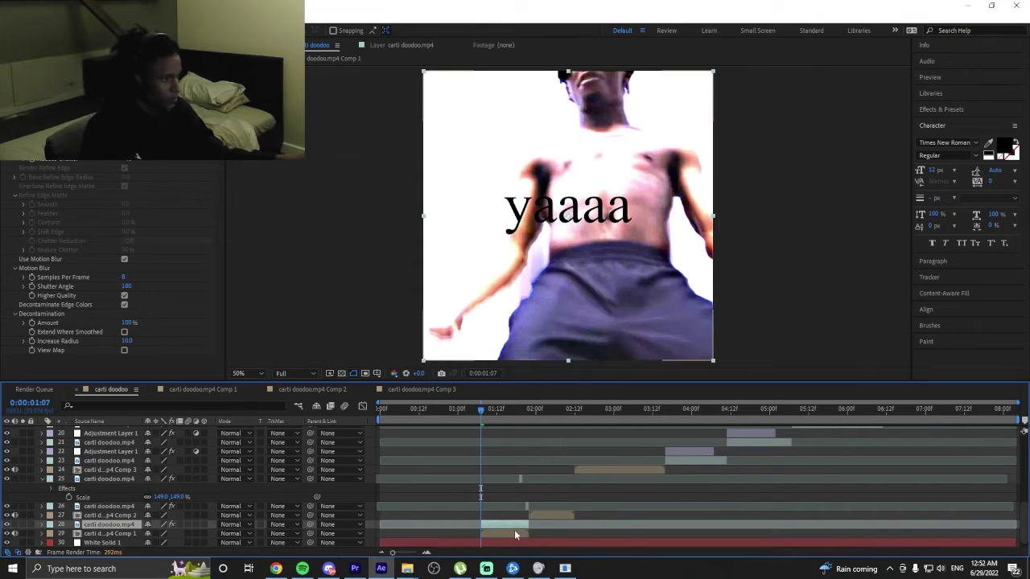
key(space)
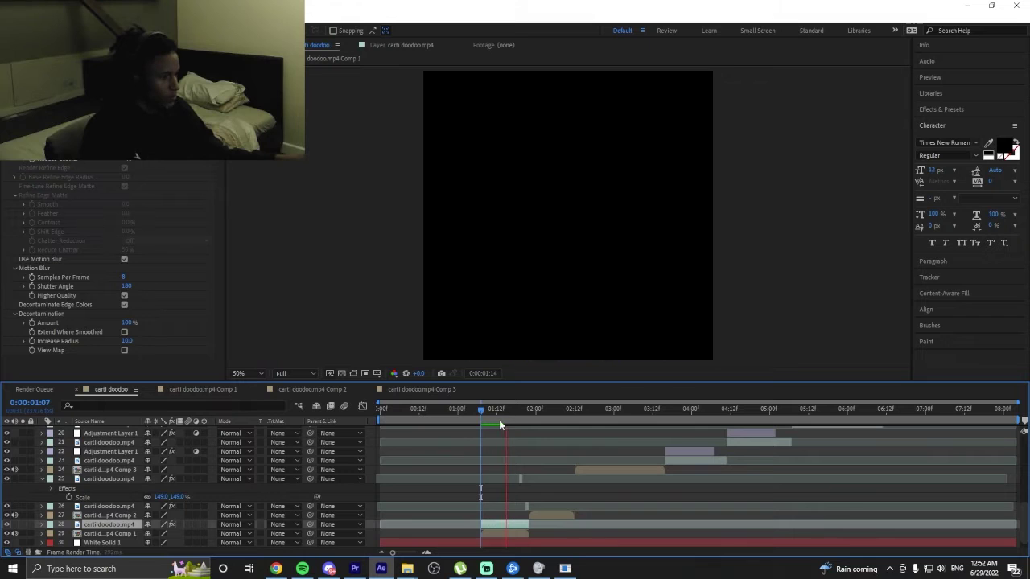
click(510, 526)
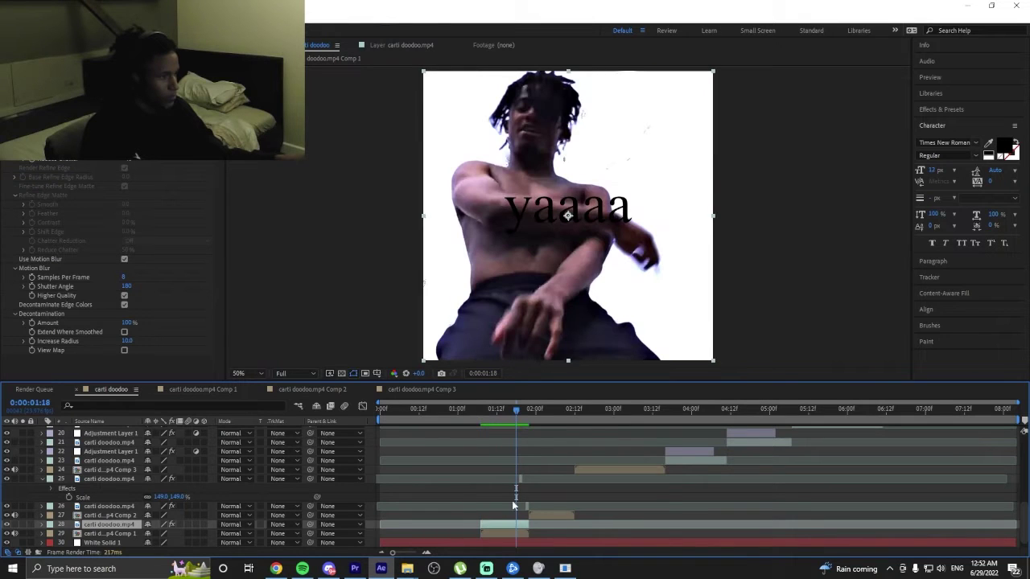
key(space)
Play the composition from the beginning and from 0:00:00:19 to check the pasted cut-out against the yaaaa text.
click(383, 408)
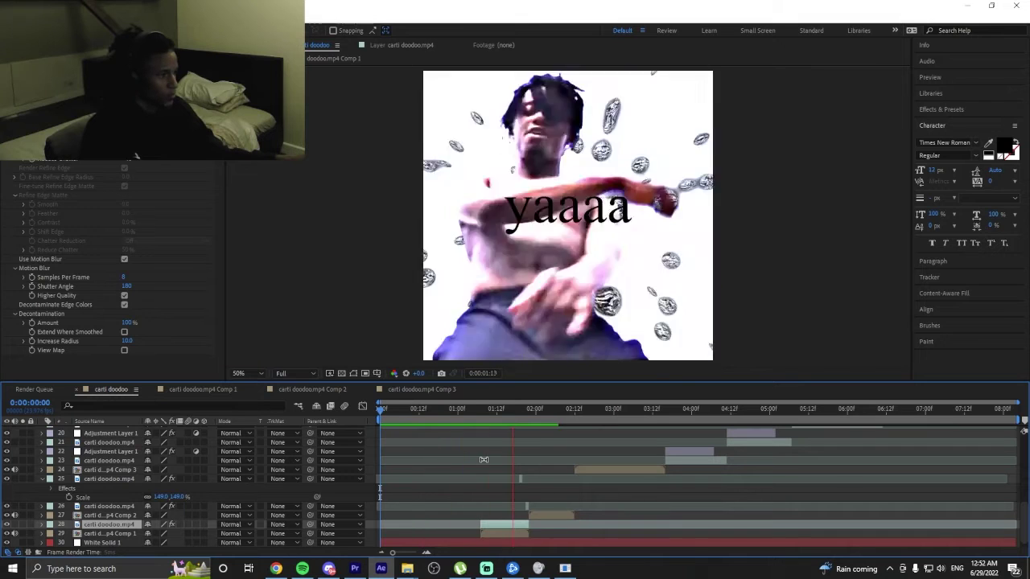
click(491, 410)
click(528, 414)
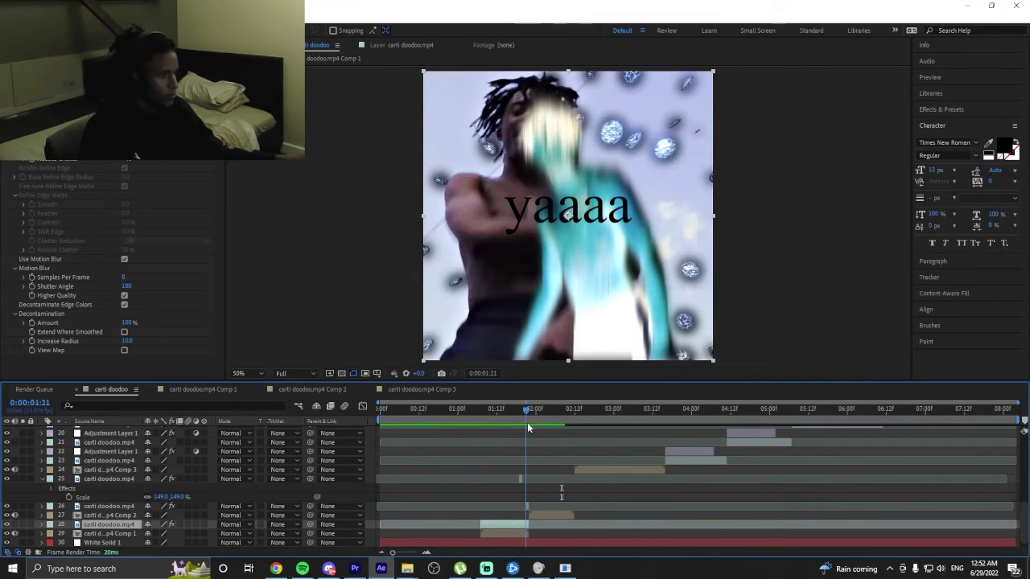
click(441, 415)
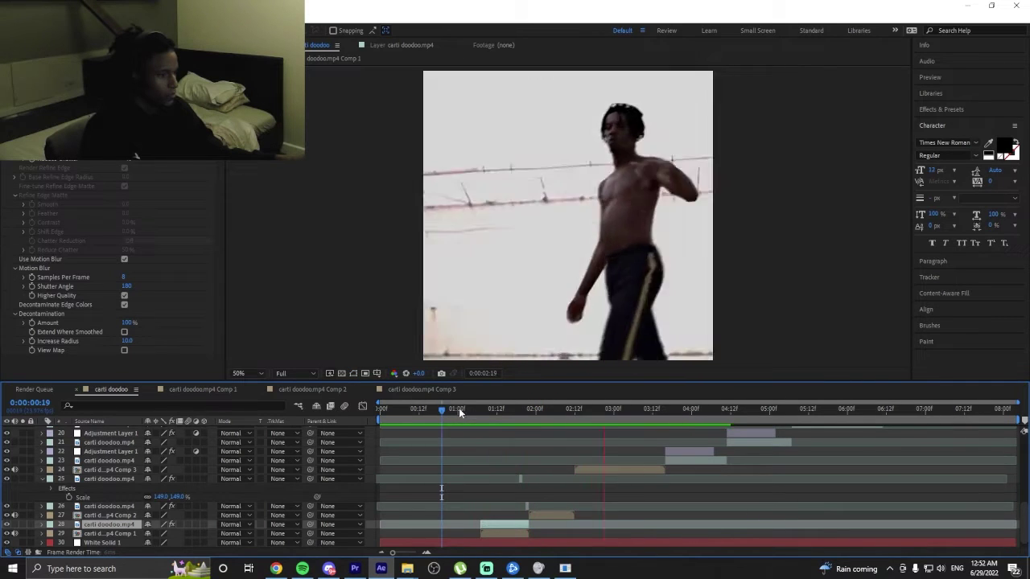
click(487, 409)
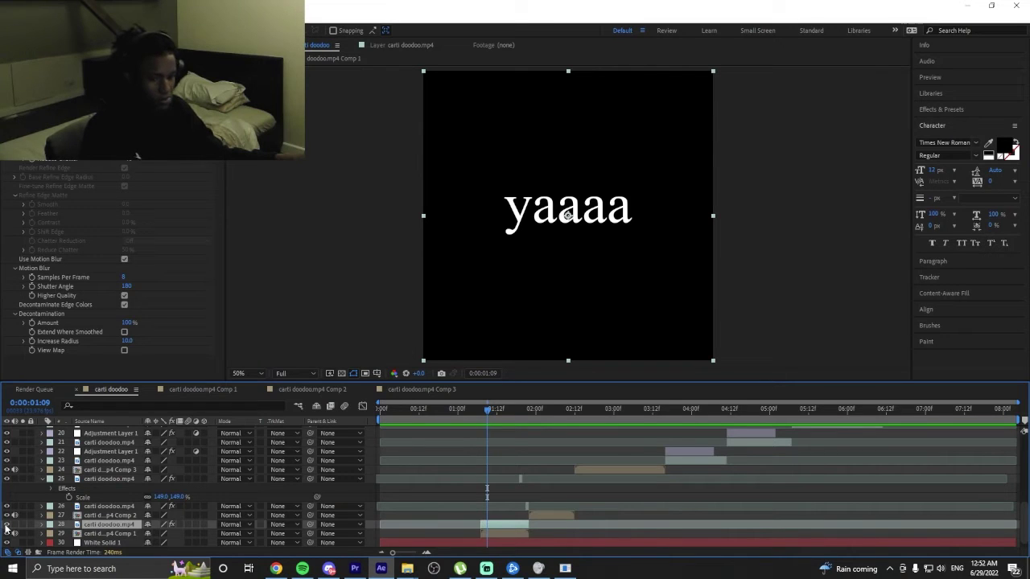
Toggle the pasted cut-out's visibility and examine the frames from 0:00:01:07 to 0:00:01:10 with their text layers.
click(6, 524)
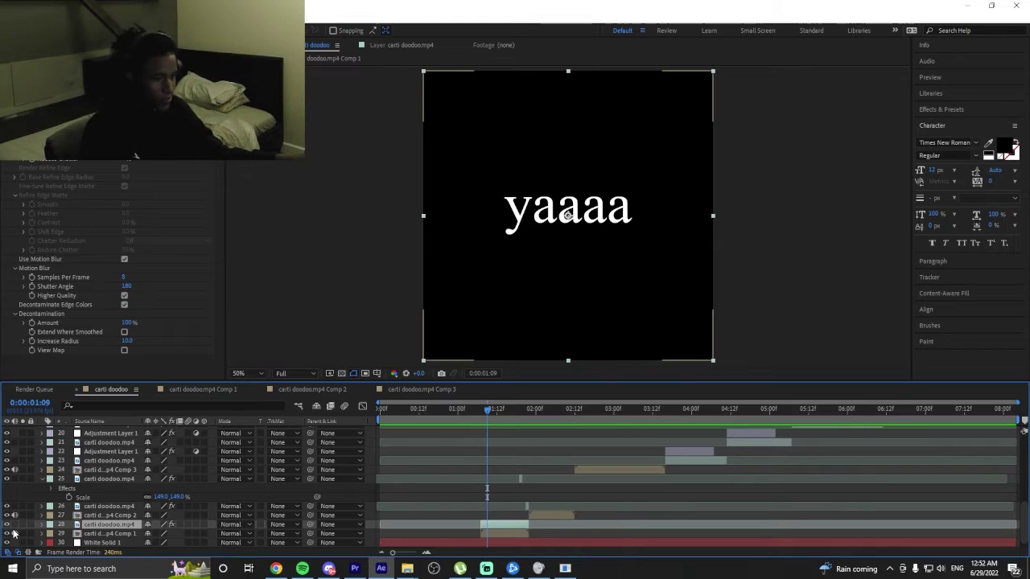
click(482, 414)
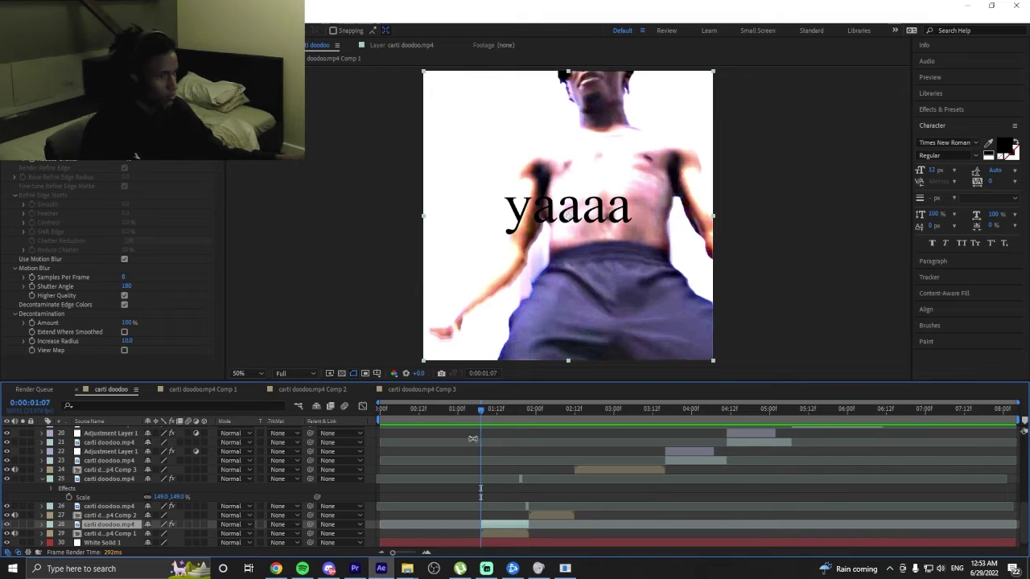
click(489, 413)
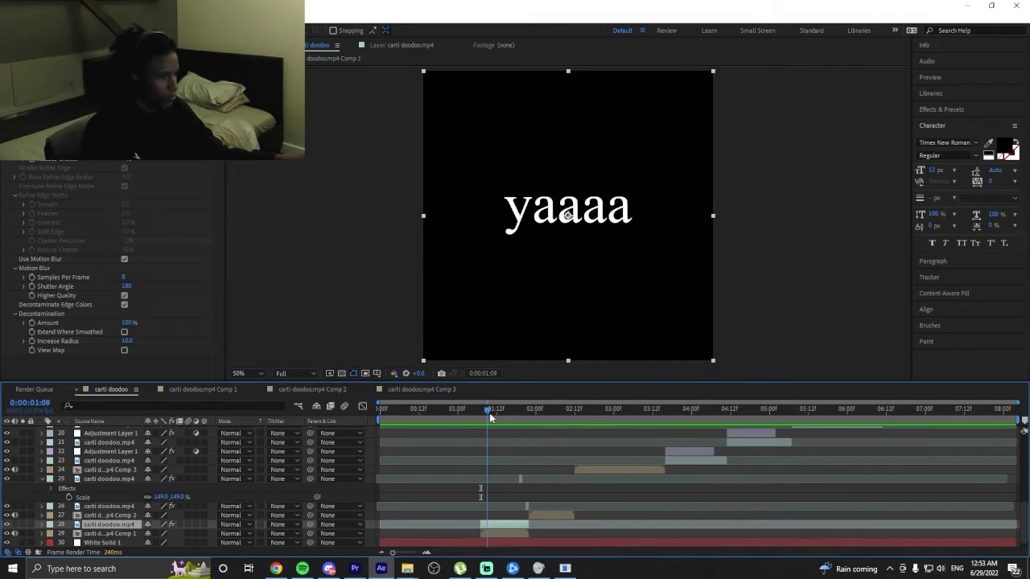
scroll(490, 450, up, 3)
click(488, 452)
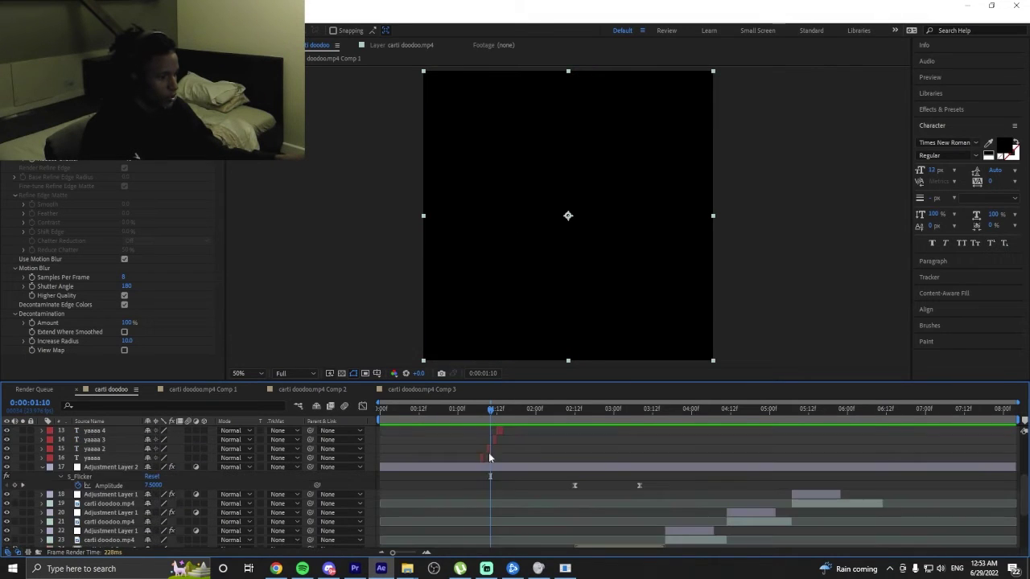
Try to move the pasted carti doodoo.mp4 cut-out layer higher in the layer stack.
scroll(489, 475, down, 3)
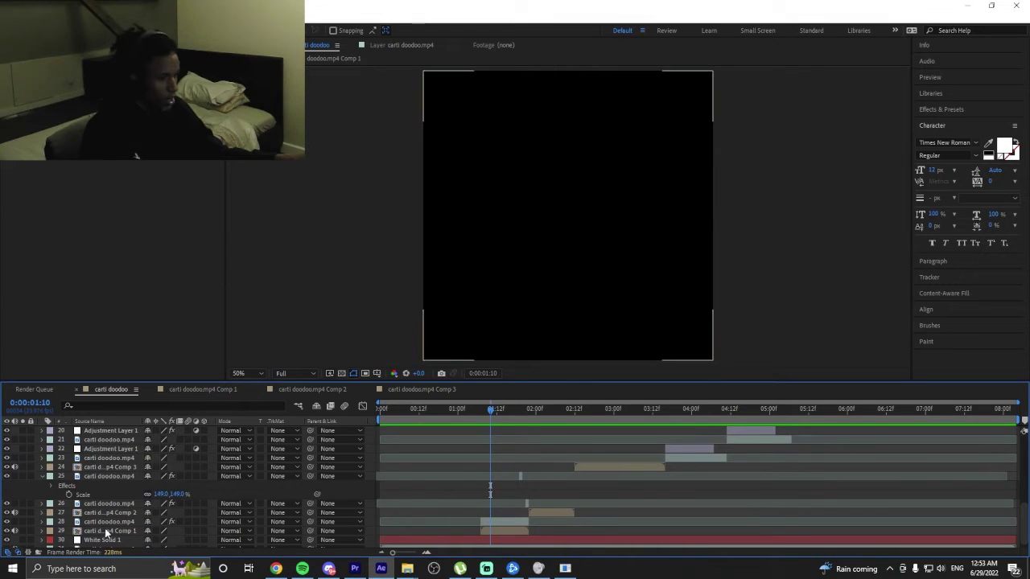
click(102, 521)
drag(105, 512, 125, 487)
click(122, 521)
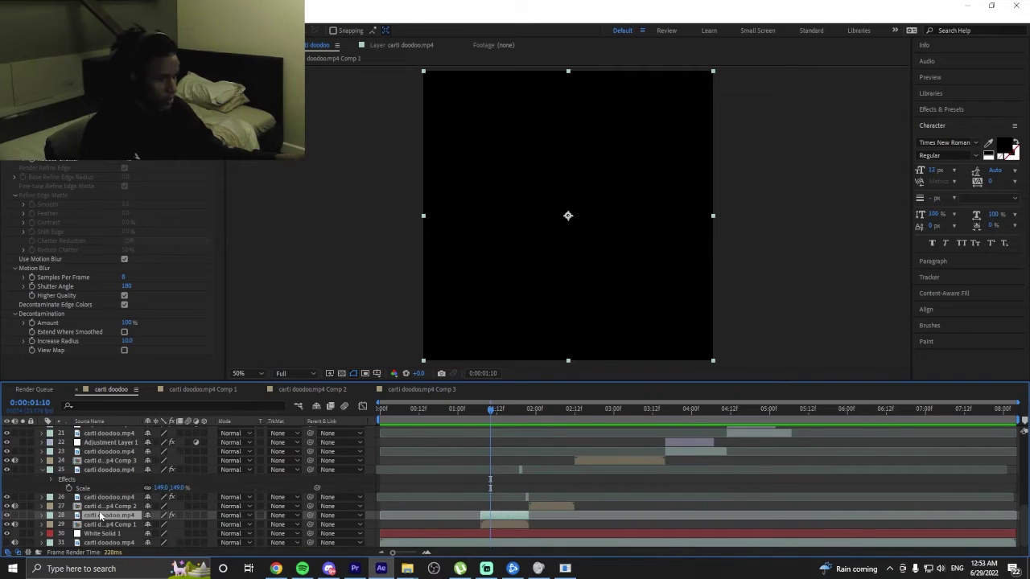
drag(100, 519, 117, 432)
drag(497, 422, 481, 416)
drag(142, 428, 129, 519)
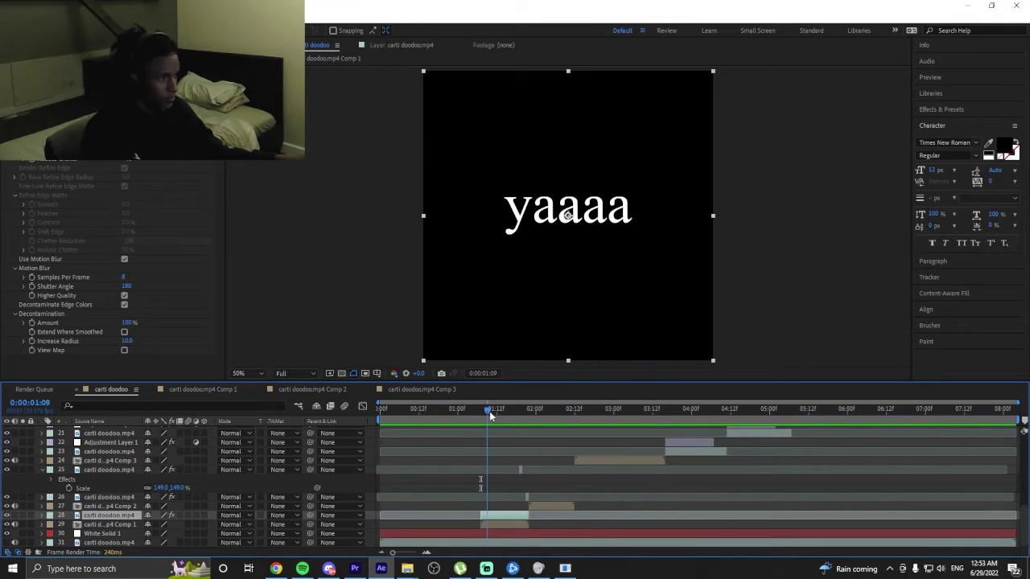
At 0:00:01:08, move the carti doodoo.mp4 cut-out layer directly above Adjustment Layer 2 and below the yaaaa text layers.
click(488, 413)
scroll(485, 521, up, 5)
scroll(485, 520, down, 2)
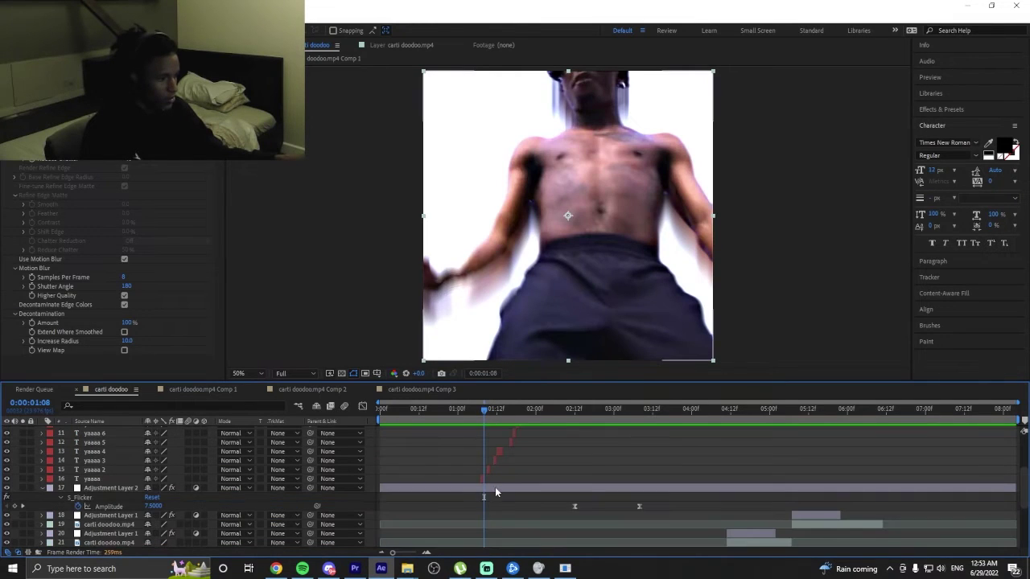
click(495, 487)
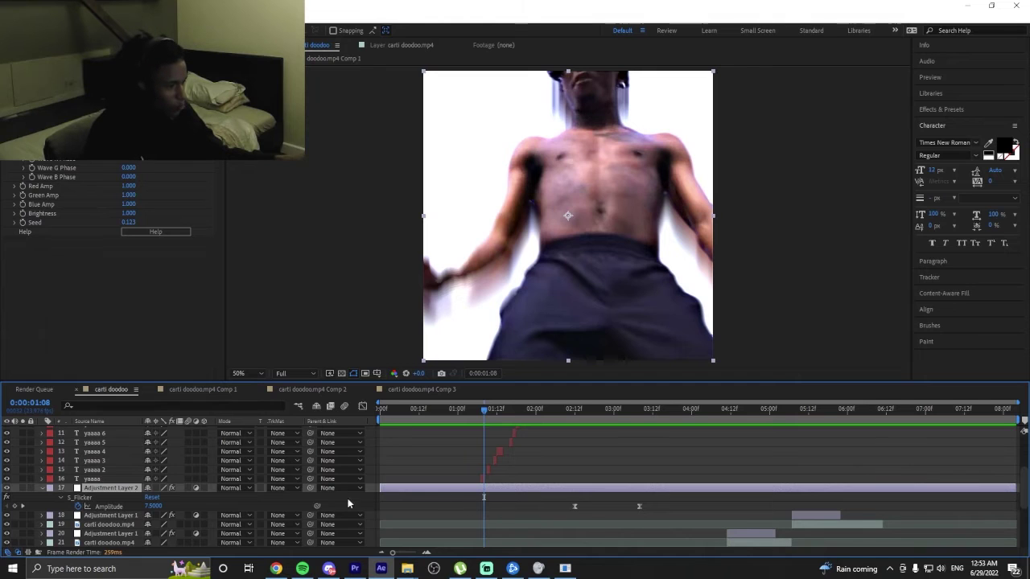
scroll(399, 473, down, 3)
click(104, 516)
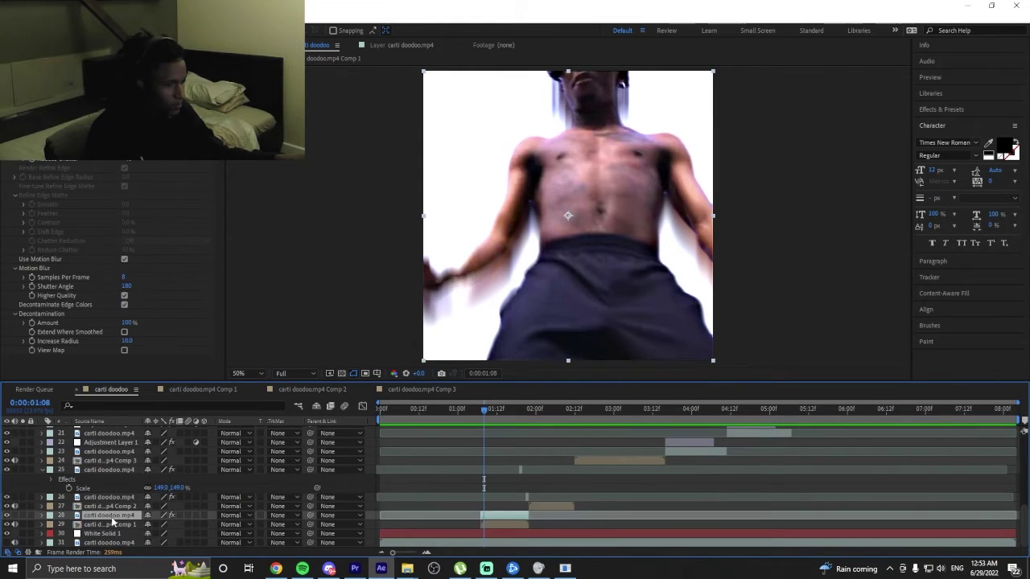
drag(111, 516, 133, 539)
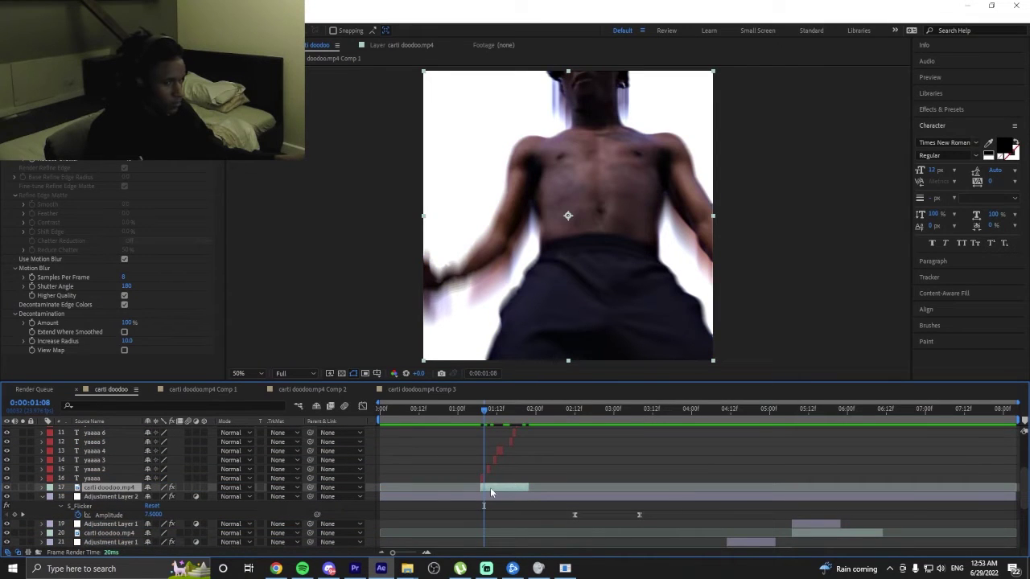
Split the carti doodoo.mp4 cut-out layer at 0:00:01:08 and select its one-frame piece at 0:00:01:07.
key(ctrl+shift+d)
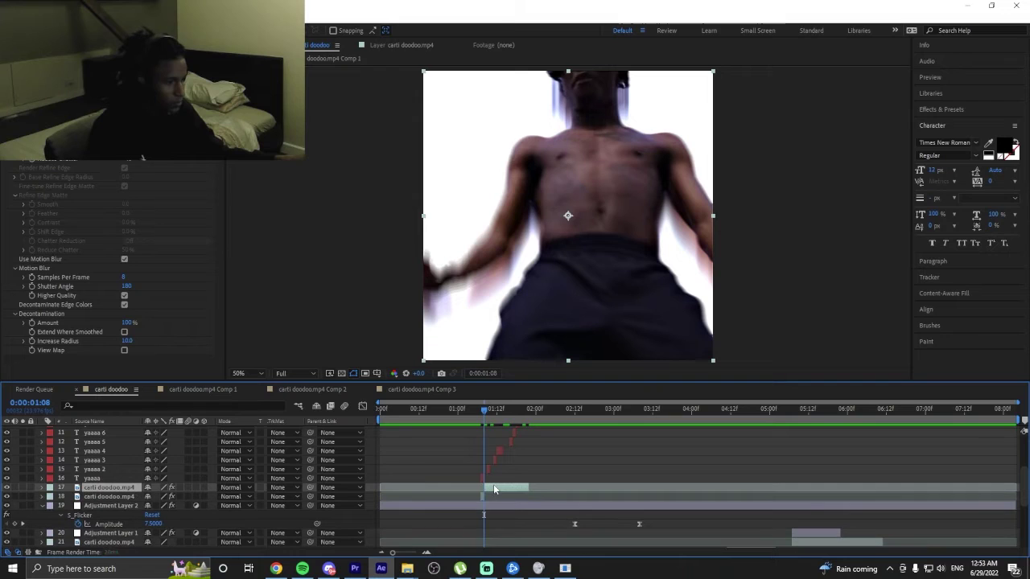
click(480, 416)
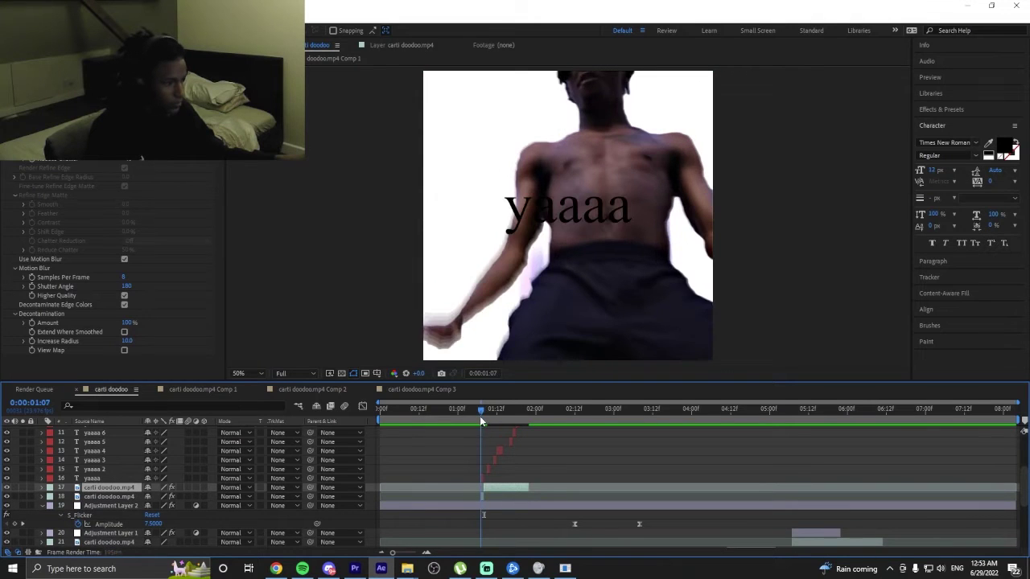
click(483, 499)
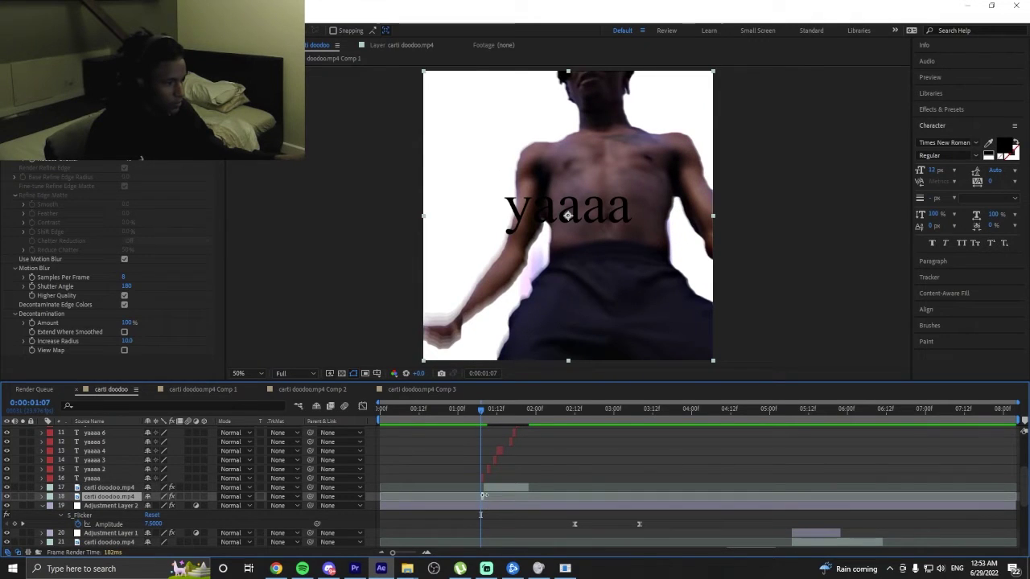
Search the effects for invert and apply S_Invert to the one-frame cut-out piece.
click(986, 110)
double_click(957, 123)
text(inv)
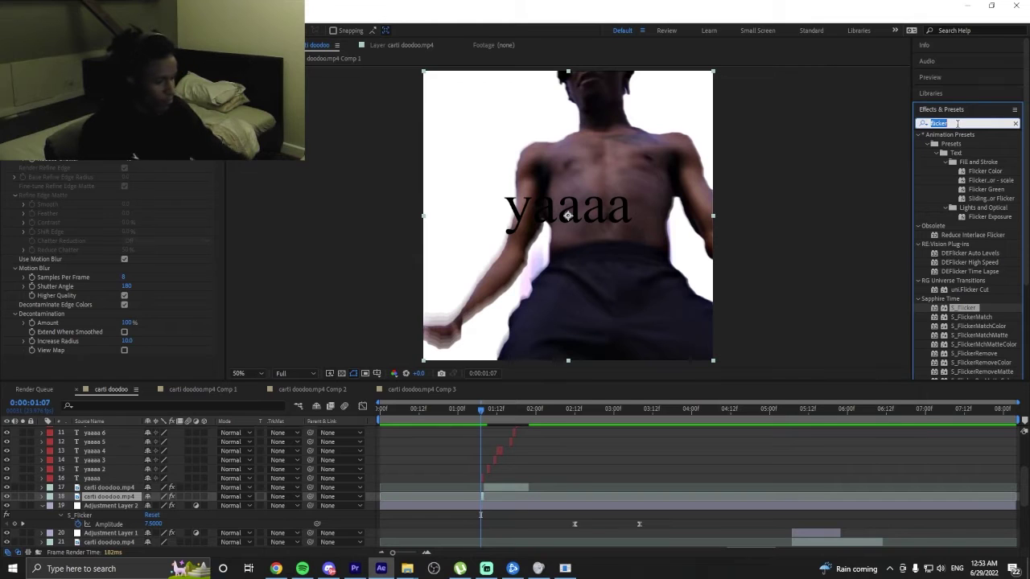
text(ert)
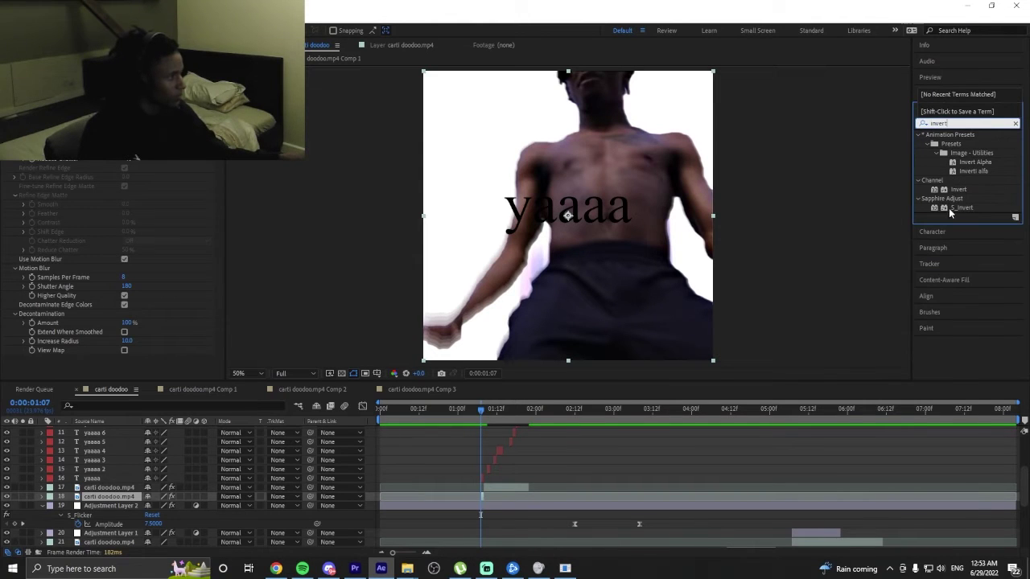
click(953, 208)
double_click(964, 208)
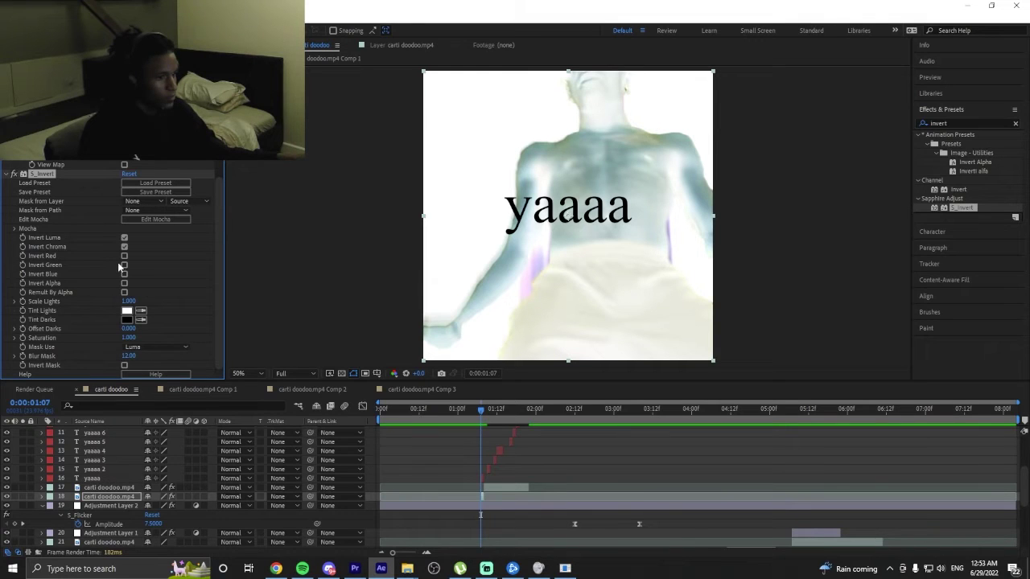
Compare the S_Invert result with Invert Luma off and on, keep it on, and set Offset Darks to -1.340.
click(124, 238)
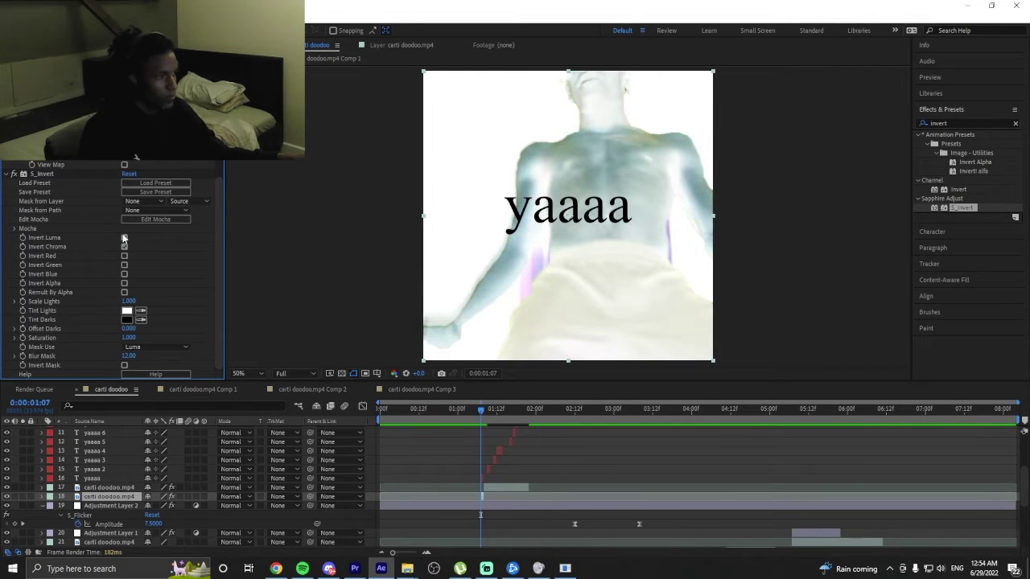
click(124, 238)
click(124, 238)
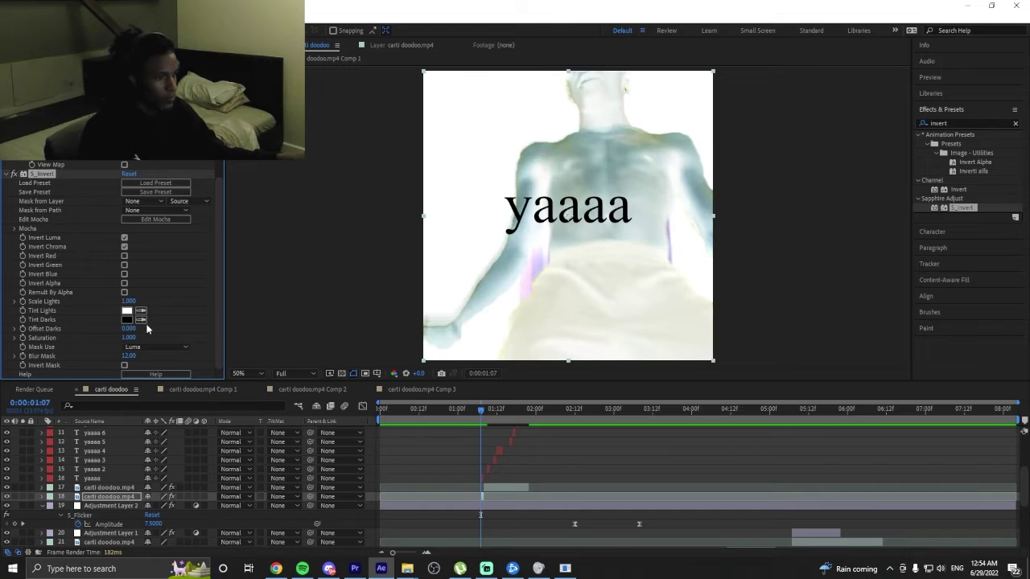
drag(125, 328, 77, 328)
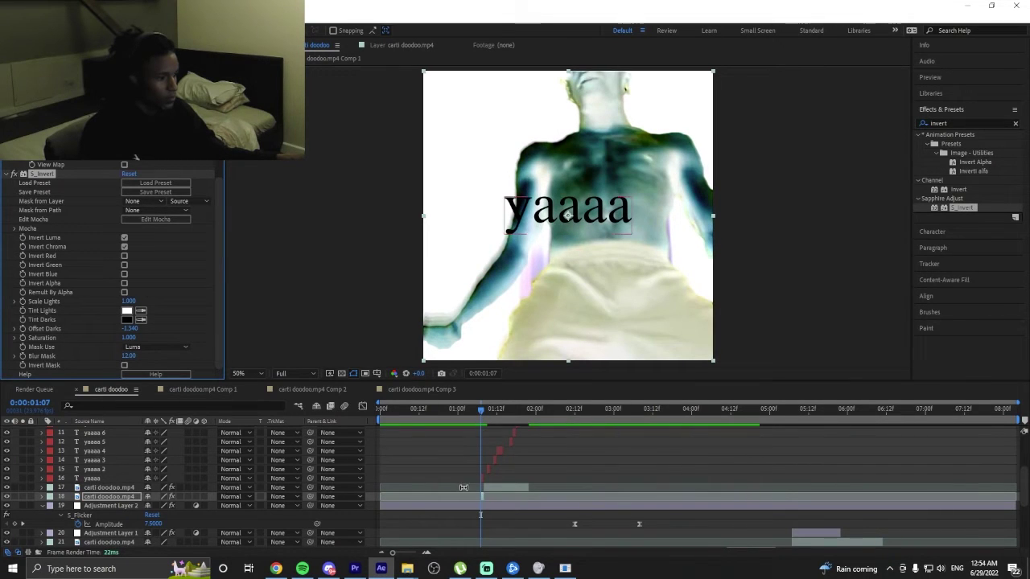
Trim the start of the remaining carti doodoo.mp4 cut-out to 0:00:01:09, where the yaaaa 2 text begins.
drag(391, 554, 424, 550)
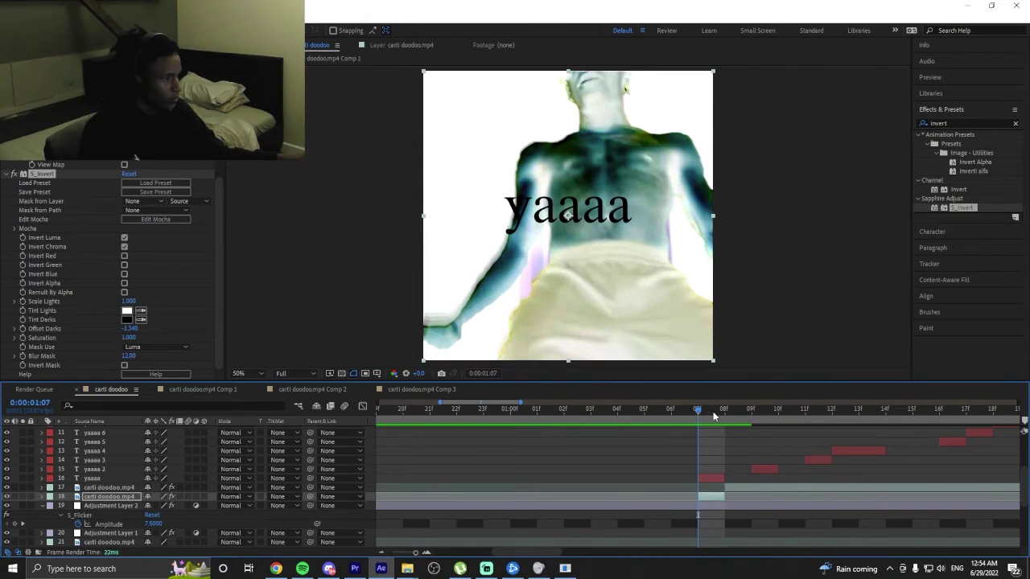
click(720, 411)
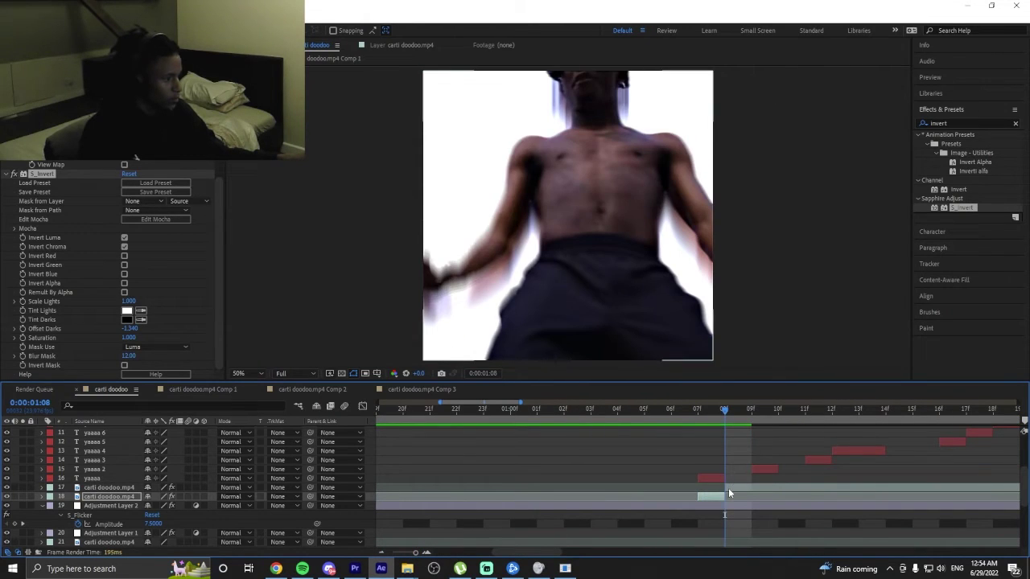
click(728, 488)
click(753, 412)
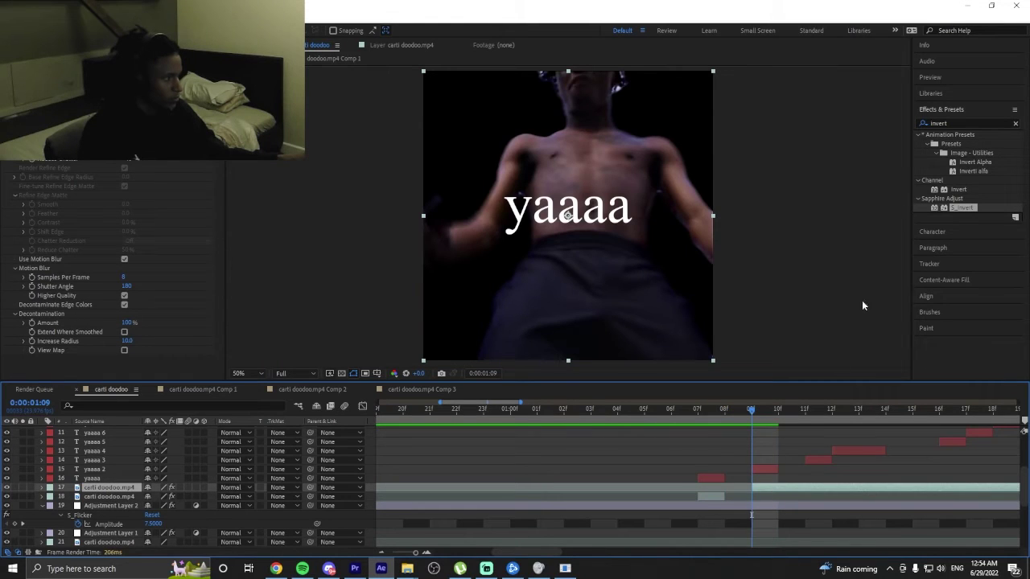
Split the cut-out at 0:00:01:10 and trim the remainder to start at 0:00:01:11 with the yaaaa 3 text.
click(776, 410)
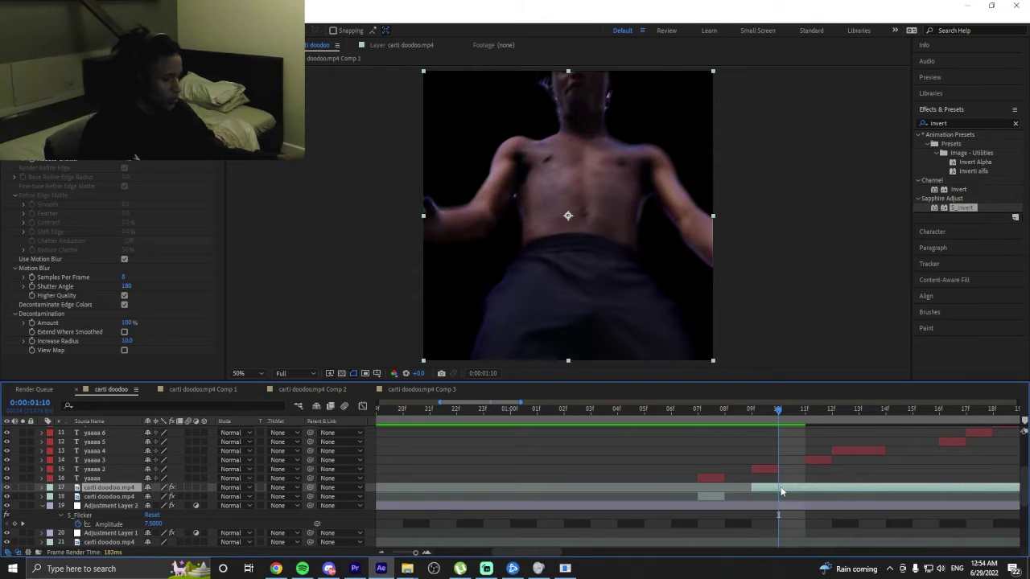
key(ctrl+shift+d)
drag(794, 492, 821, 492)
click(805, 413)
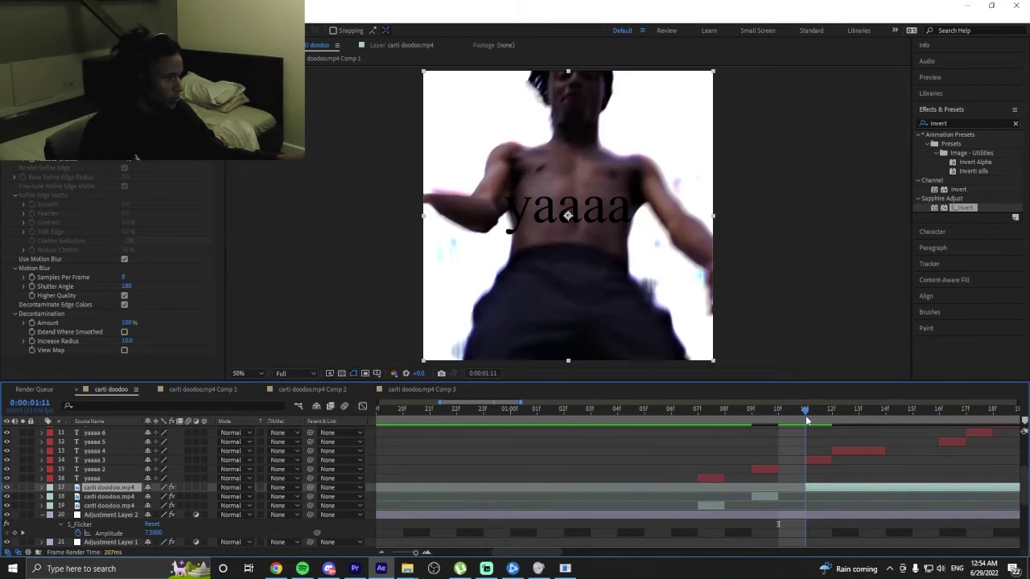
Copy the S_Invert effect from the 0:00:01:07 piece onto the cut-out piece starting at 0:00:01:11.
click(705, 506)
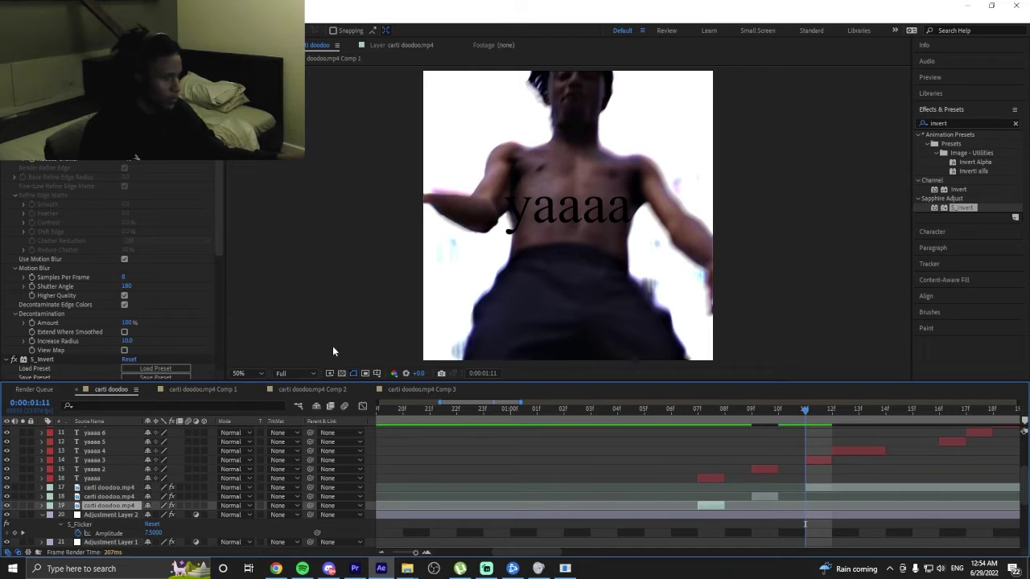
click(45, 359)
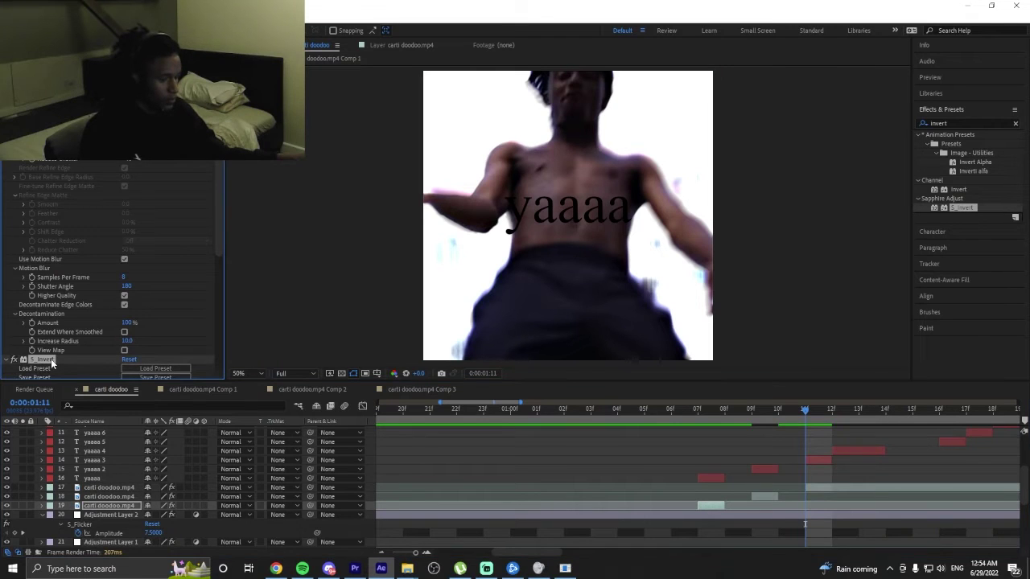
click(820, 488)
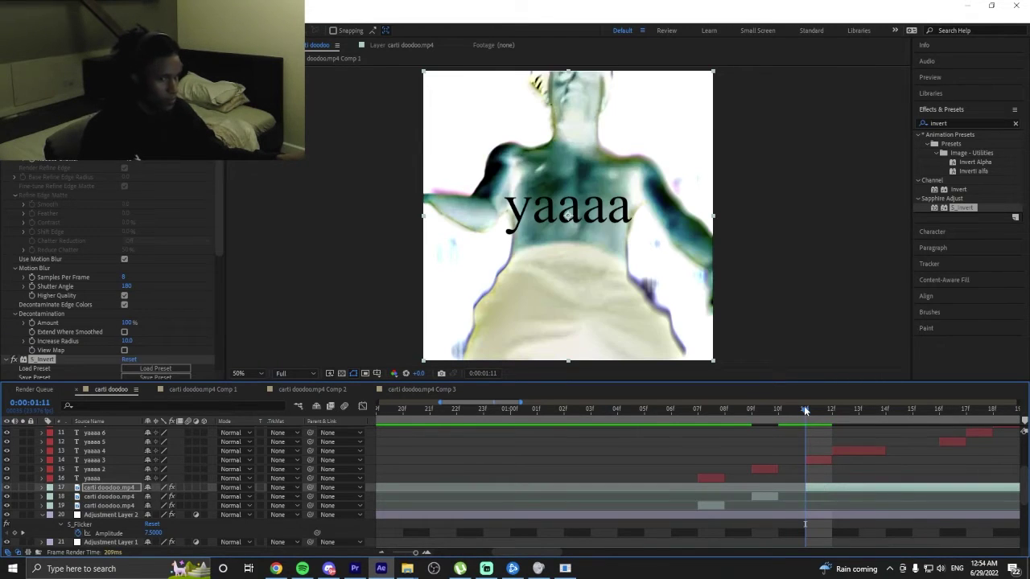
Split the inverted cut-out at 0:00:01:13 and trim the remainder to start at 0:00:01:14.
drag(690, 413, 858, 423)
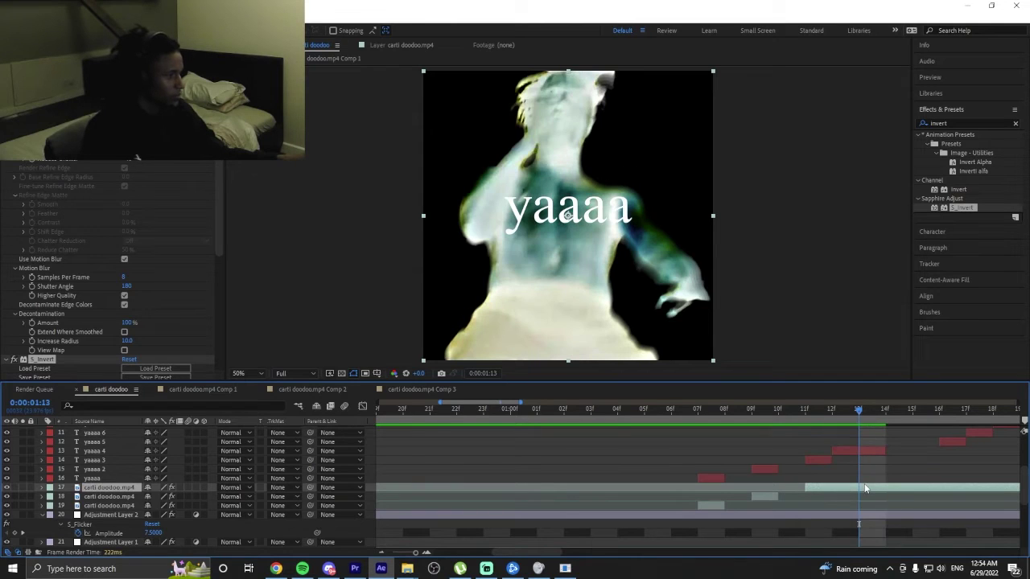
key(ctrl+shift+d)
drag(858, 487, 885, 488)
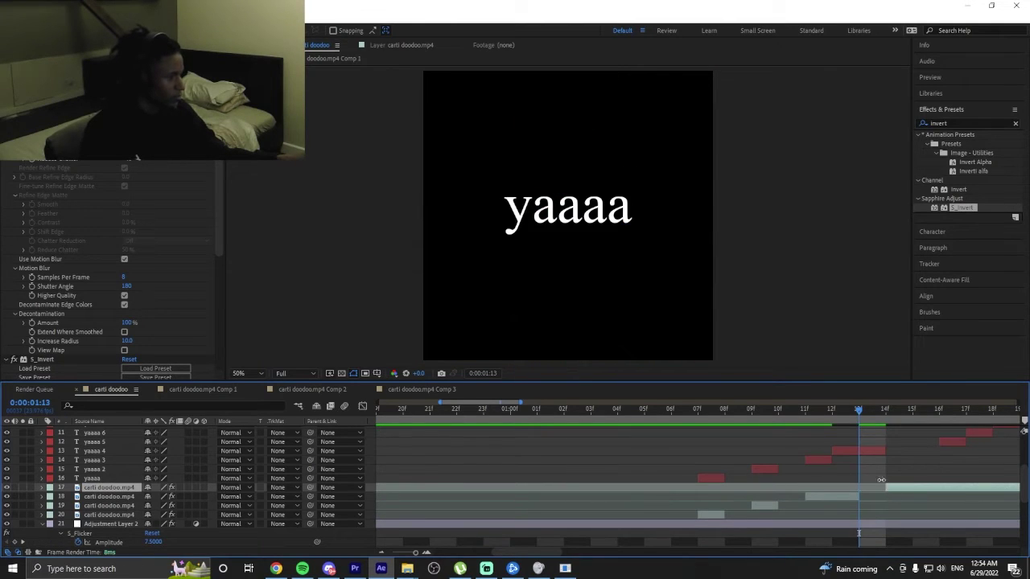
Split the cut-out at 0:00:01:15 and trim the remainder to start at 0:00:01:18 after the yaaaa 6 text.
click(804, 416)
drag(770, 416, 878, 427)
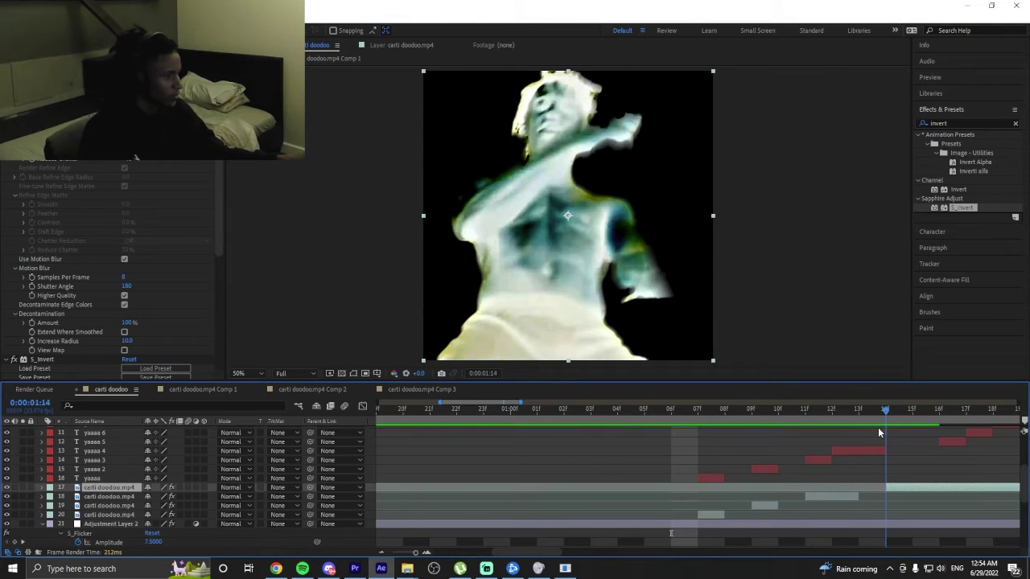
click(415, 553)
drag(415, 553, 420, 553)
click(724, 417)
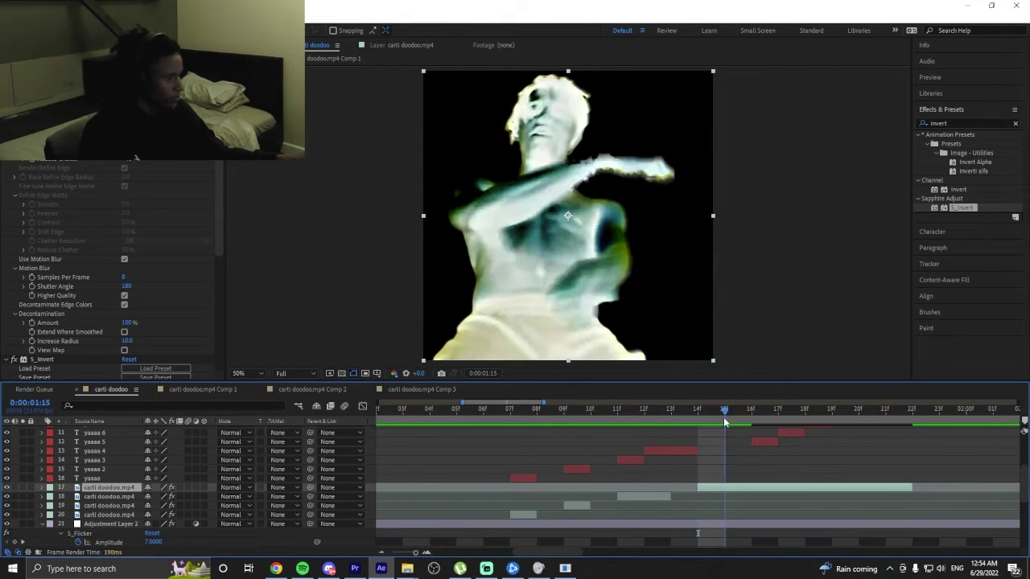
key(ctrl+shift+d)
click(718, 493)
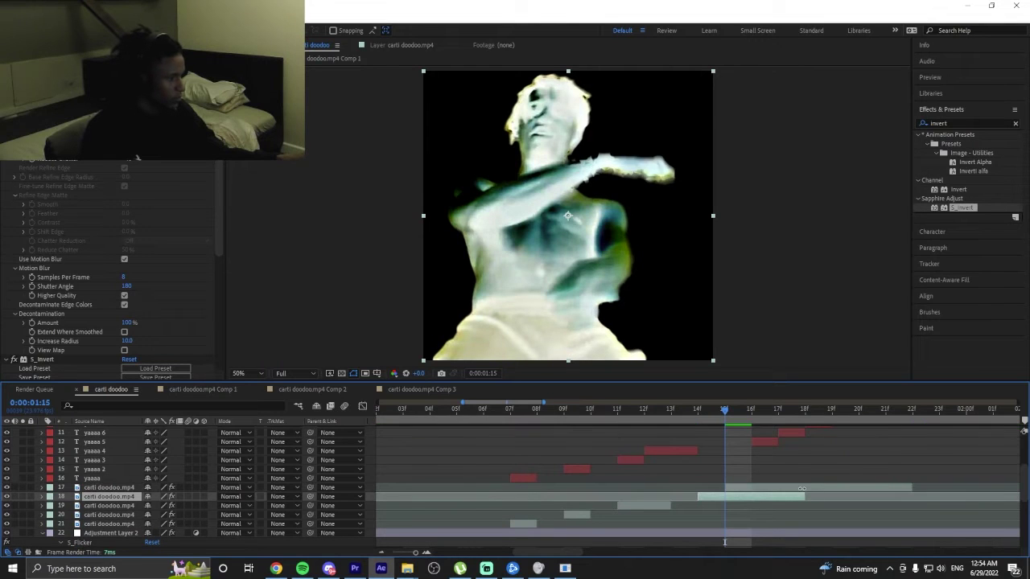
drag(724, 488, 832, 488)
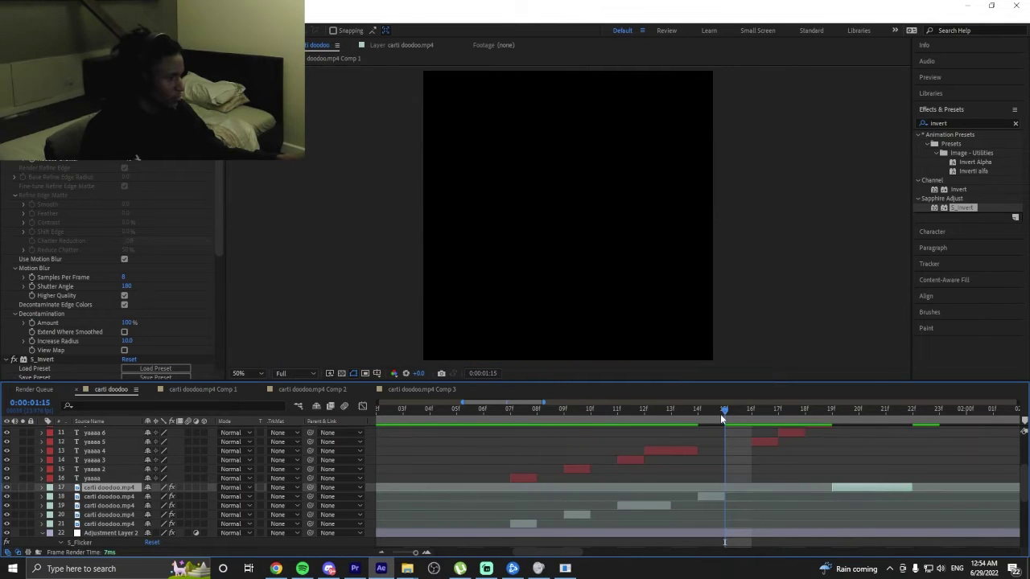
drag(720, 414, 805, 414)
drag(831, 488, 806, 491)
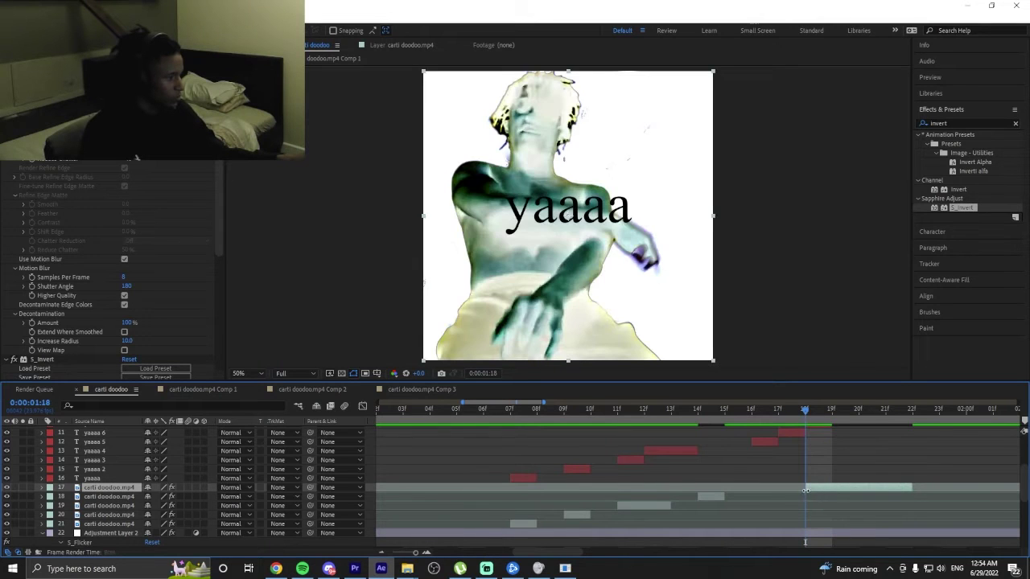
Split the cut-out at 0:00:01:19 and trim the last piece to start at 0:00:01:21 alongside the yaaaa 9 text.
scroll(855, 461, up, 2)
click(832, 421)
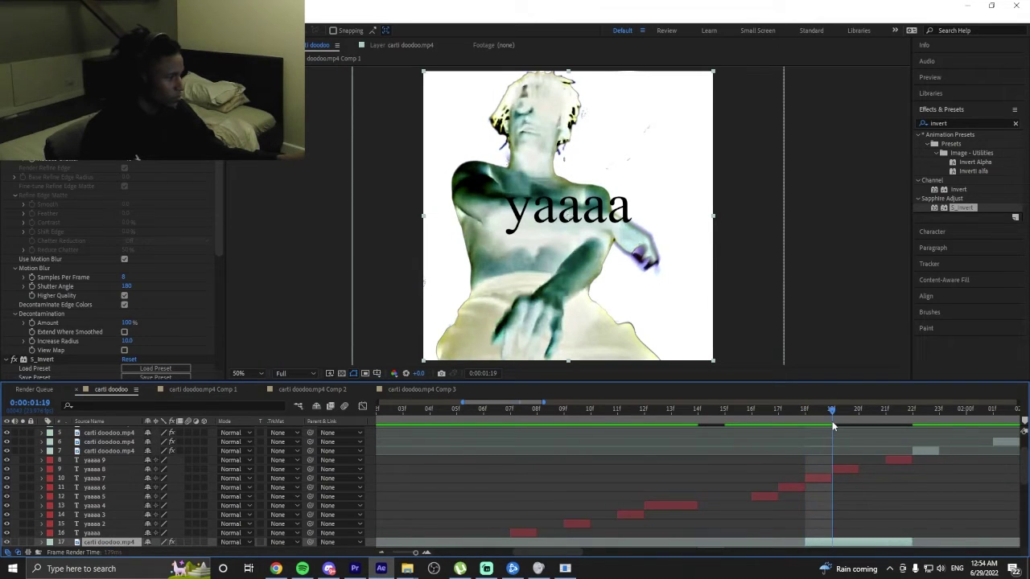
scroll(835, 477, down, 3)
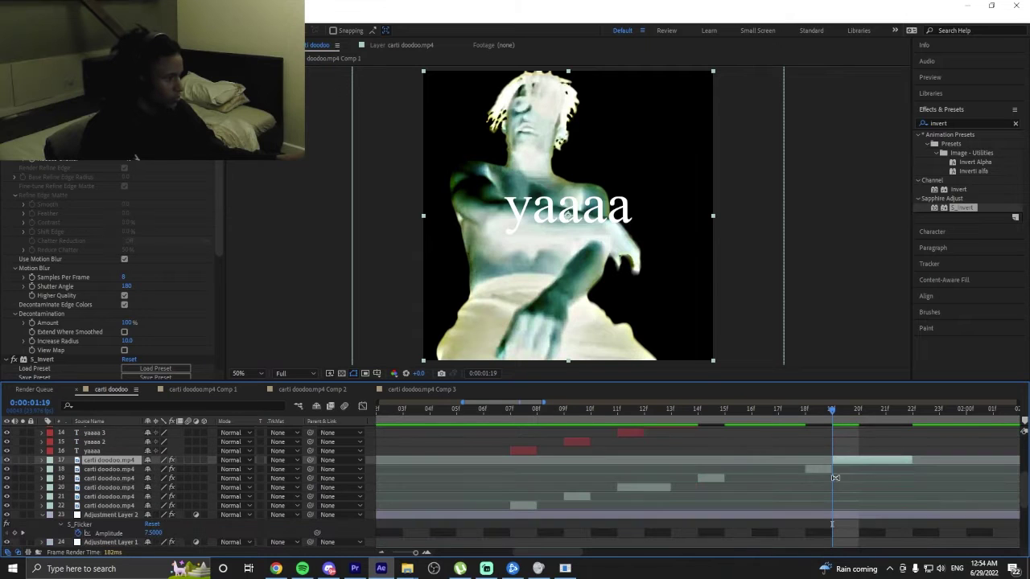
drag(833, 464, 885, 463)
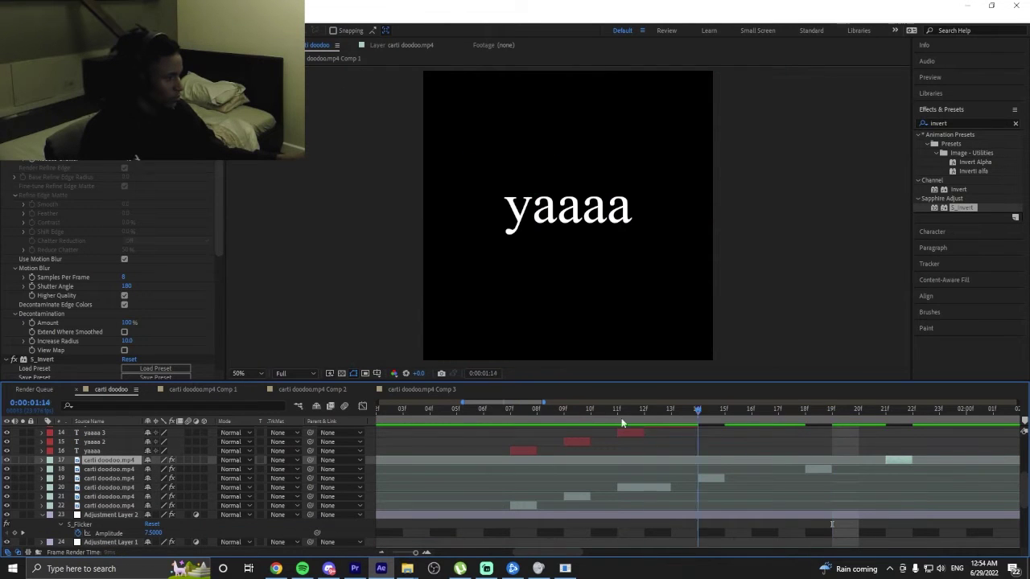
Play the composition from 0:00:01:03, 0:00:00:16, 0:00:01:02 and 0:00:01:04 to check the flashing inverted cut-out pieces.
click(408, 419)
key(space)
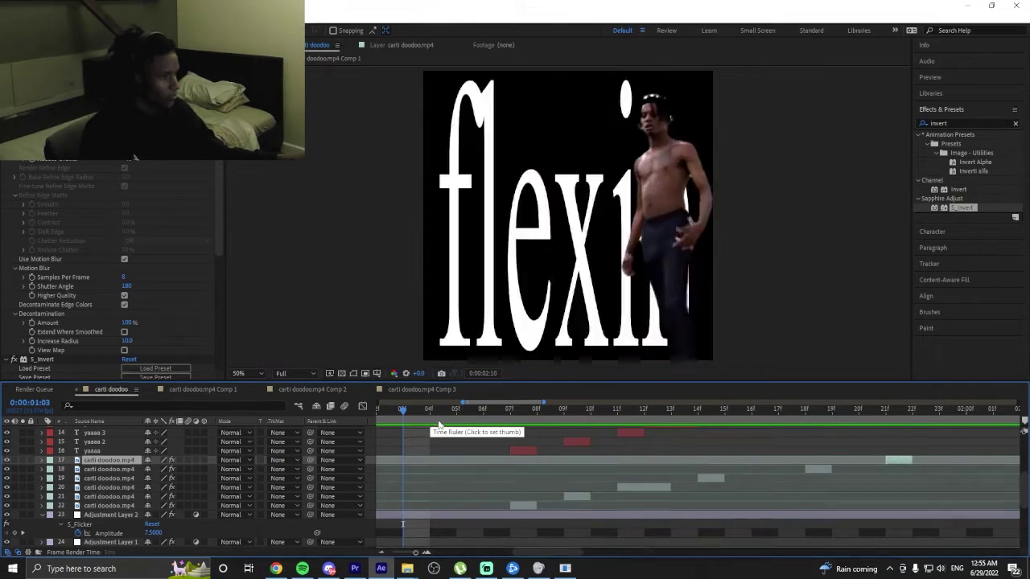
drag(412, 552, 392, 552)
scroll(521, 443, down, 4)
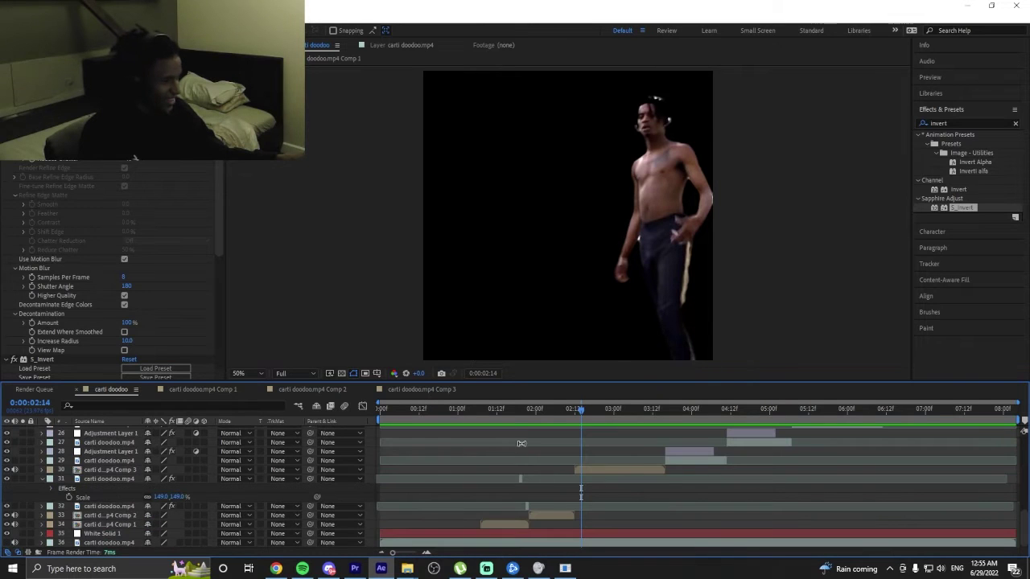
click(430, 420)
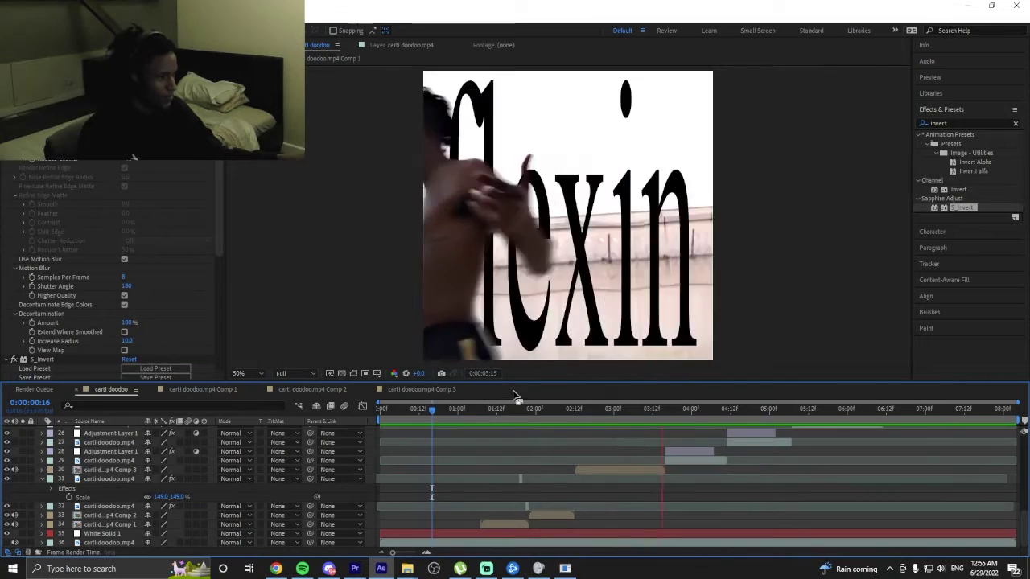
click(464, 412)
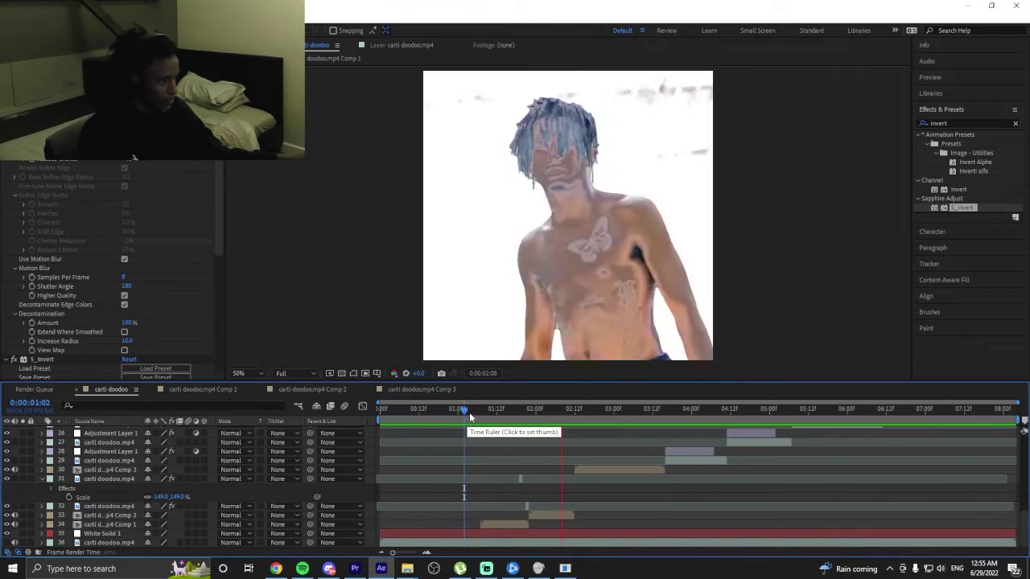
click(472, 412)
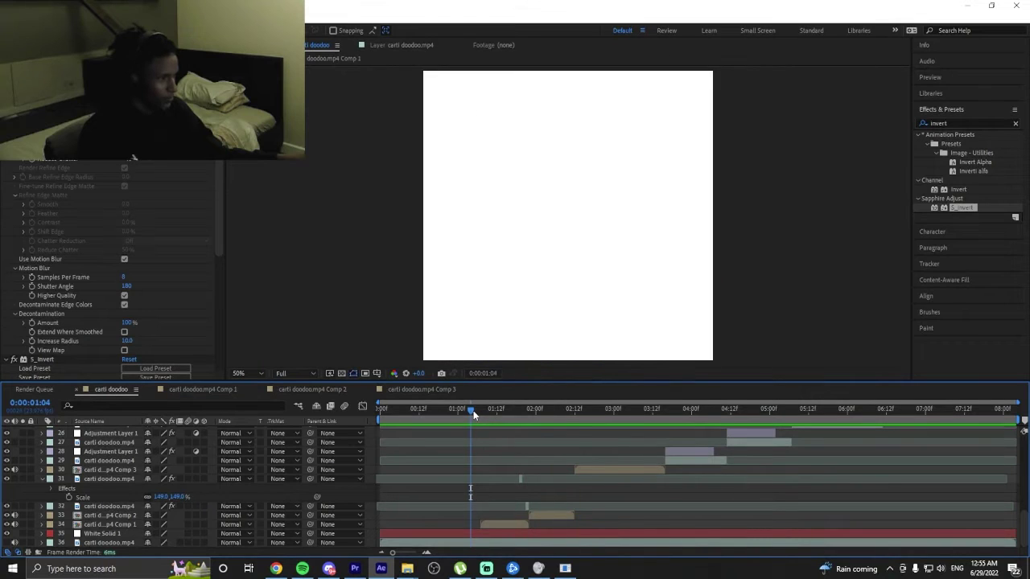
key(space)
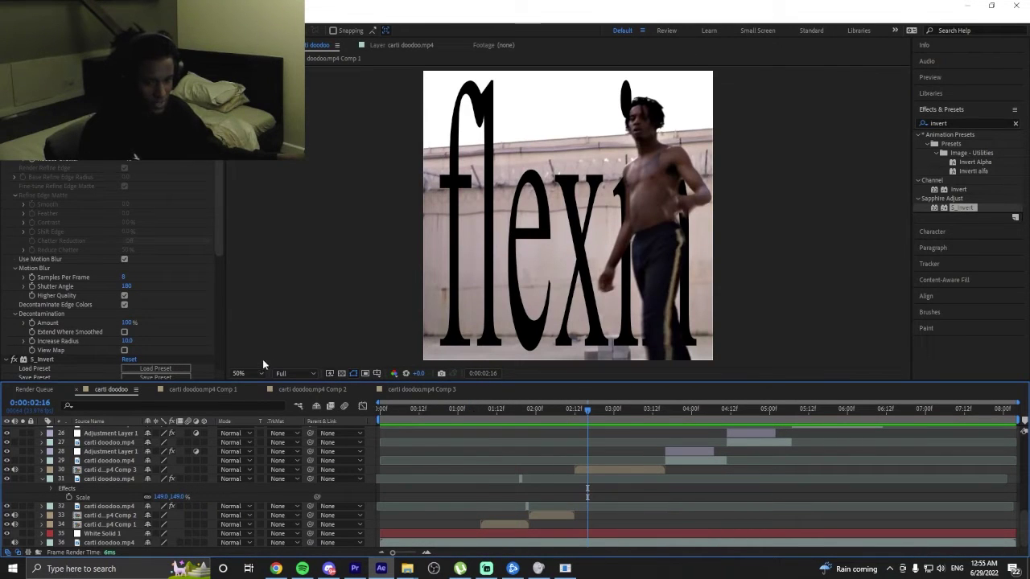
Switch to the Chrome browser window showing Instagram.
click(276, 569)
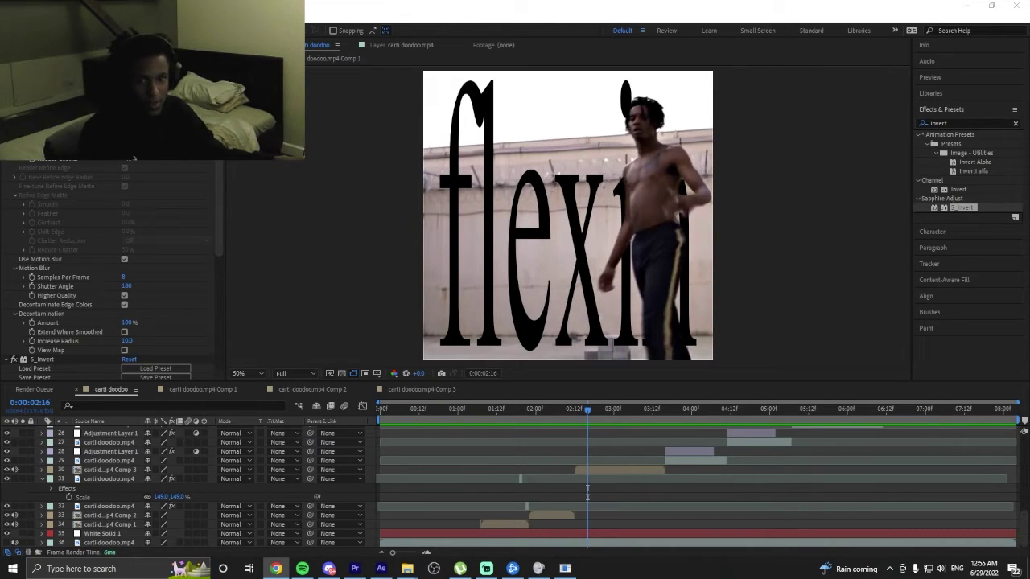
key(alt+Tab)
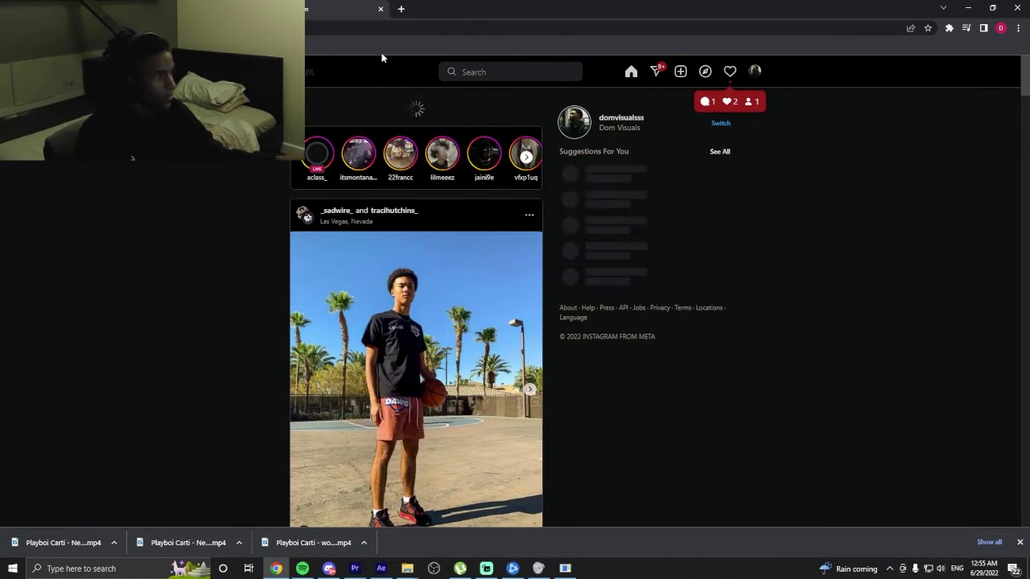
click(483, 71)
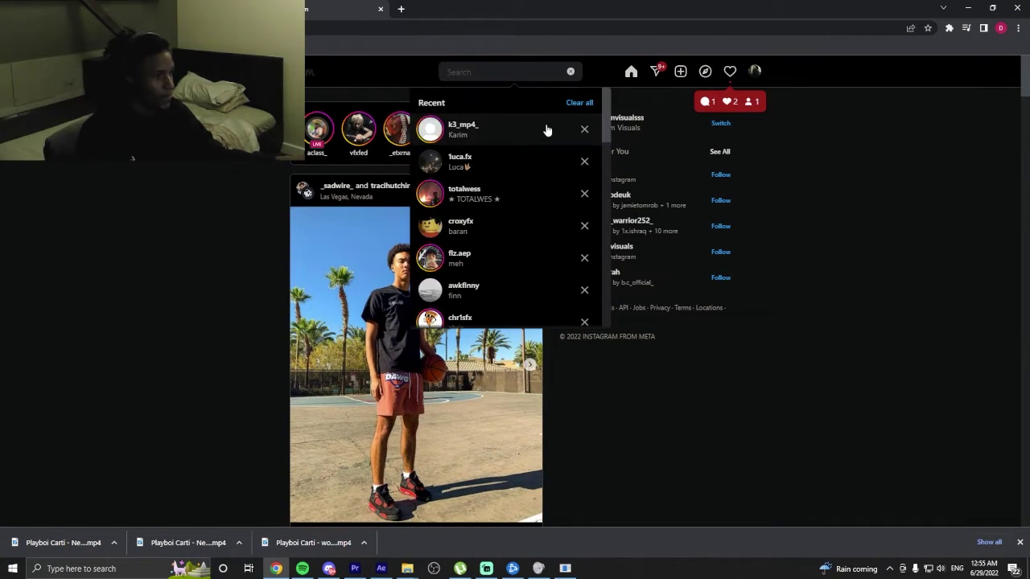
text(s)
key(BackSpace)
text(a)
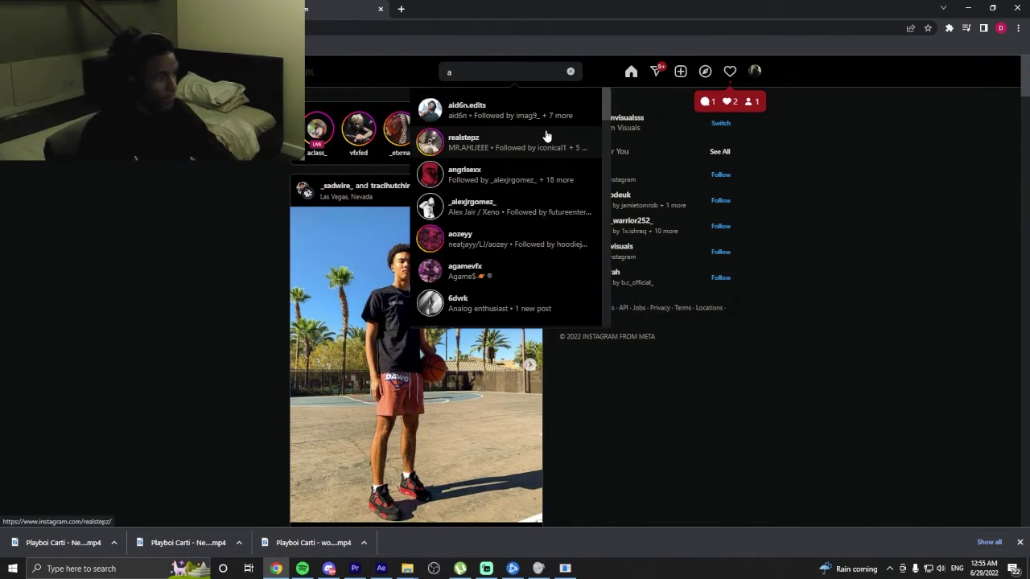
click(534, 117)
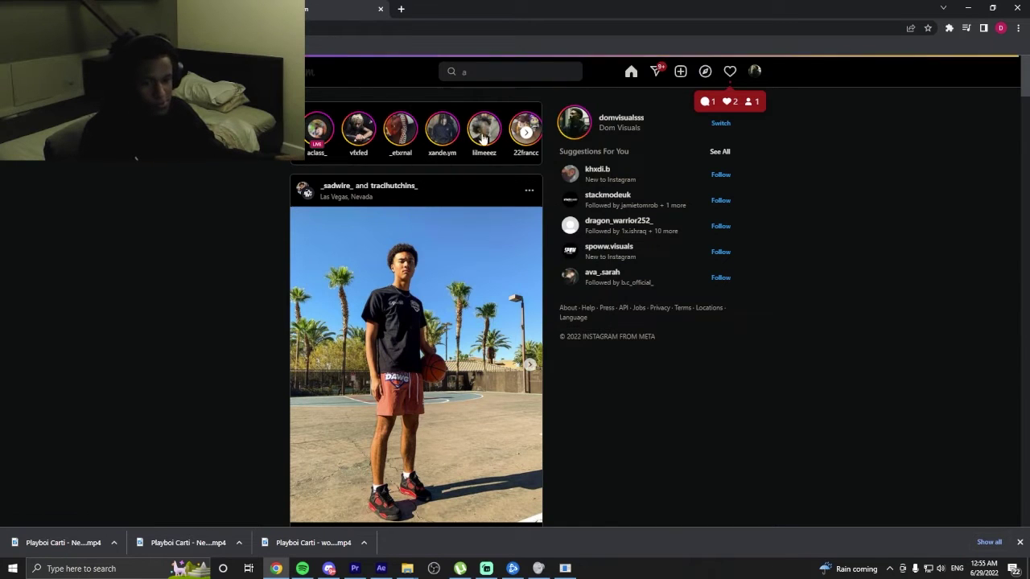
Open the STOP BREATHING video post further down the profile's post grid and watch it for reference.
scroll(643, 258, down, 4)
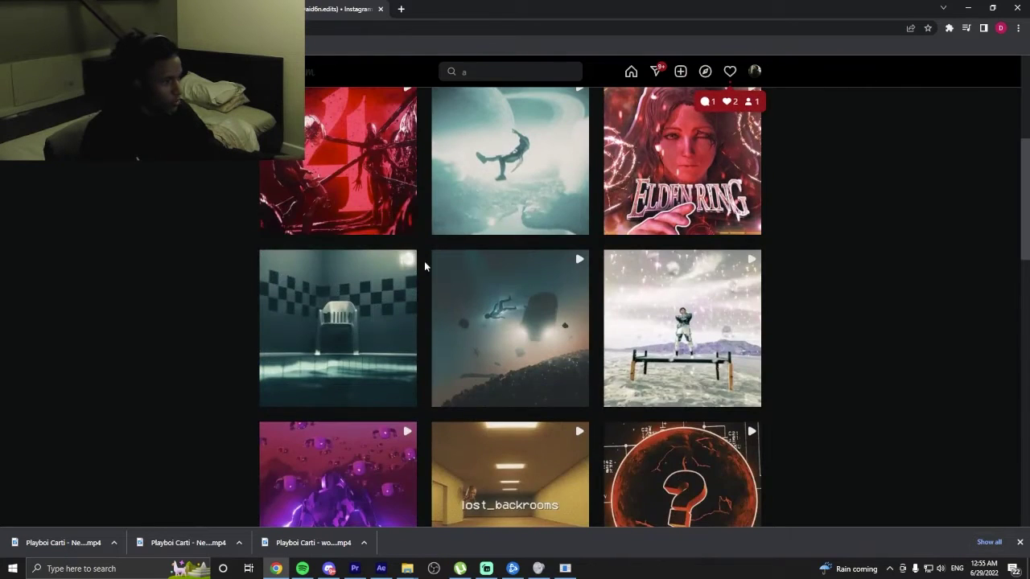
scroll(426, 266, down, 5)
click(534, 298)
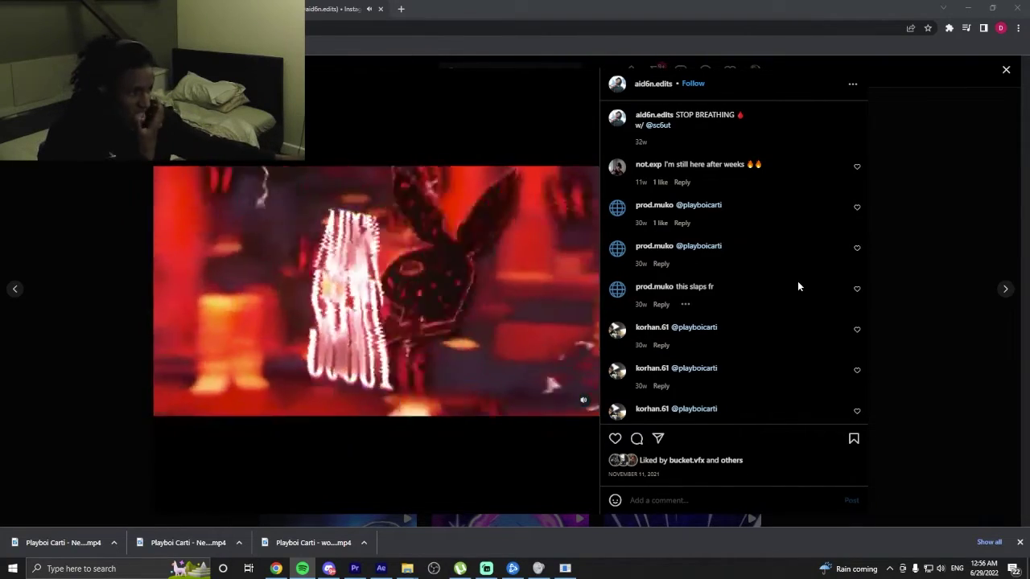
Close the post, browse the older posts in the profile's grid and return to the beginning of the profile.
click(946, 212)
scroll(664, 266, down, 6)
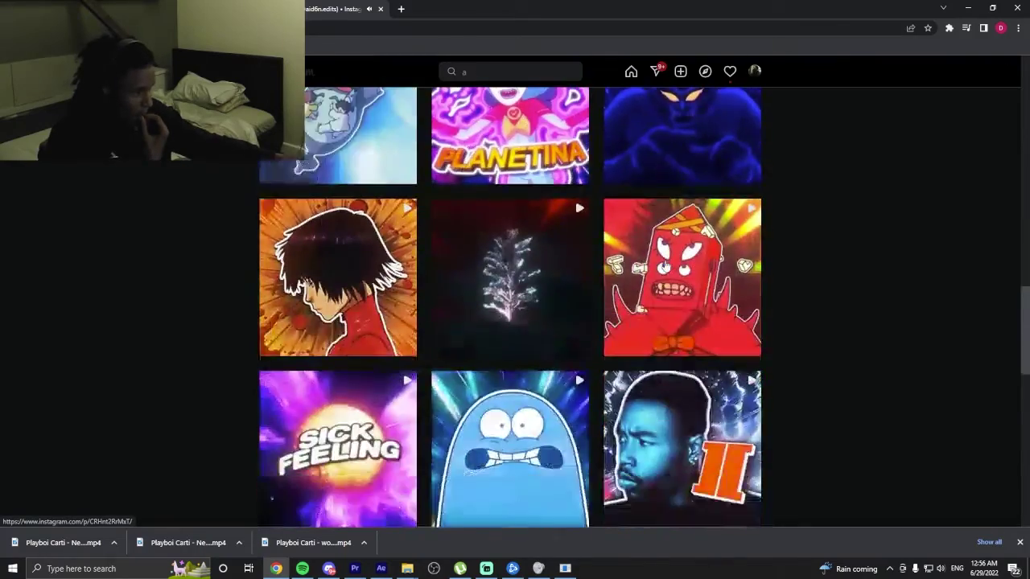
scroll(665, 265, down, 3)
scroll(665, 265, down, 3)
scroll(667, 265, up, 3)
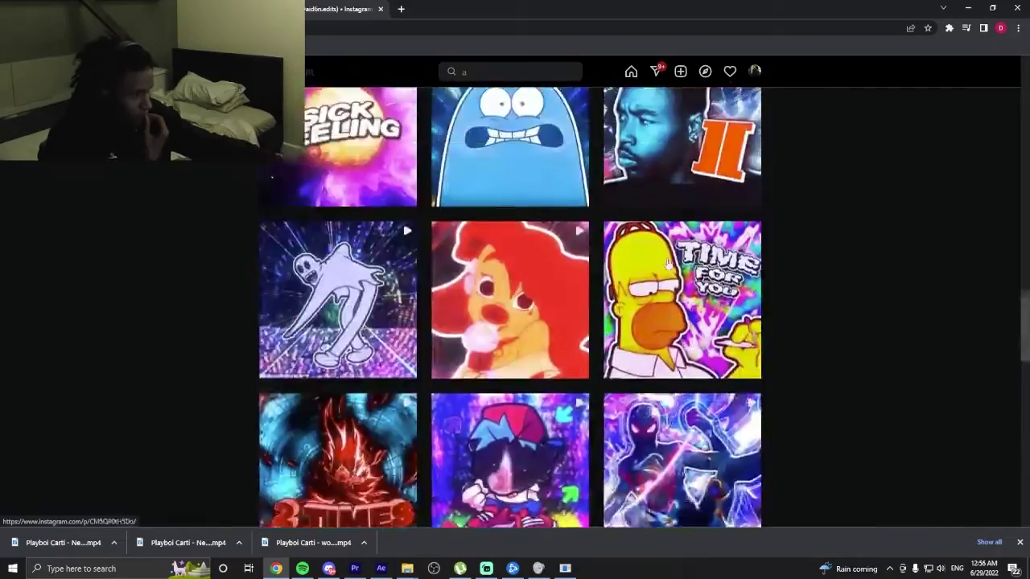
scroll(667, 265, up, 15)
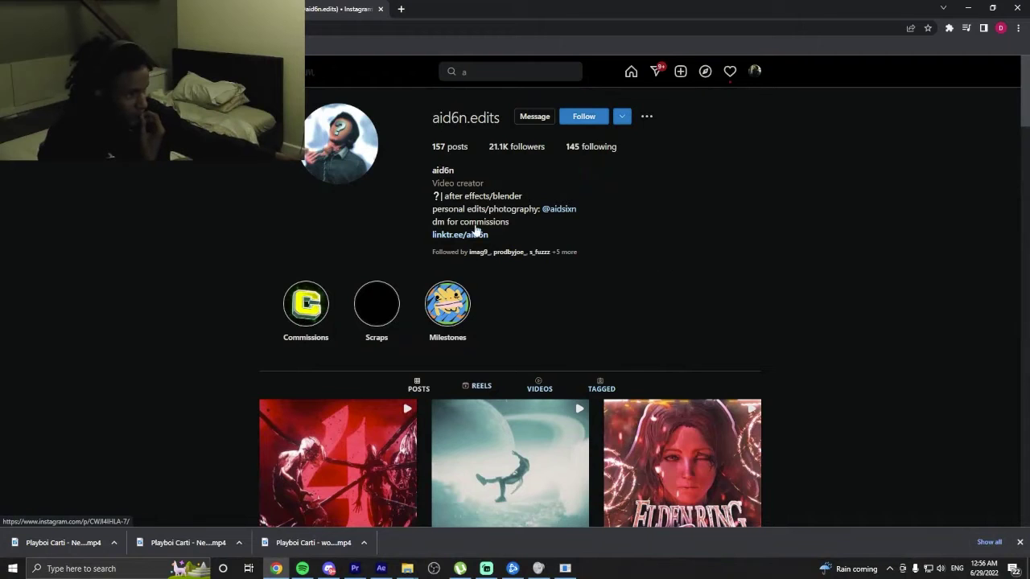
Switch to After Effects and play the carti doodoo composition from 0:00:01:02 and from its beginning.
key(alt+Tab)
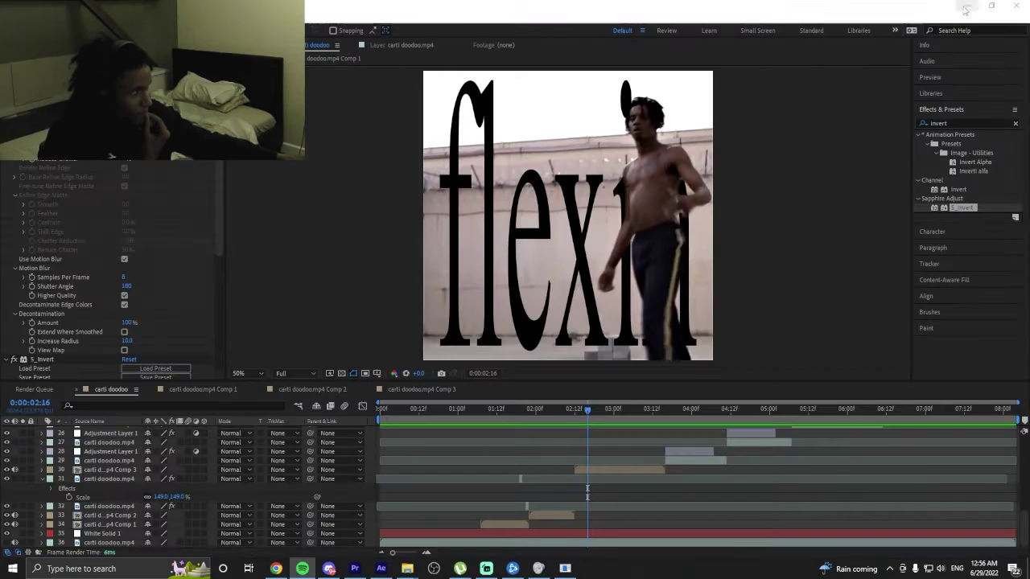
drag(572, 409, 463, 408)
key(space)
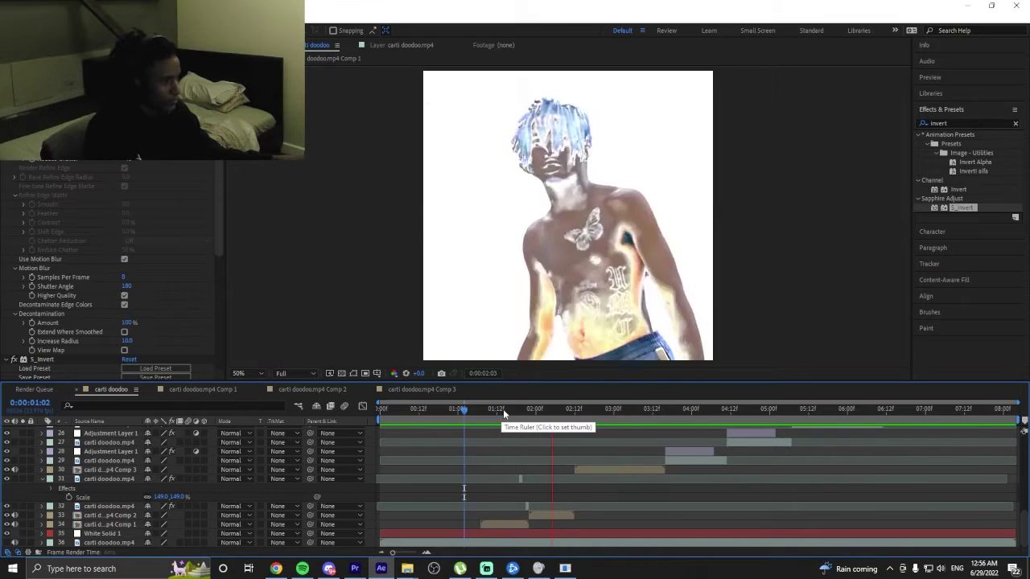
key(Home)
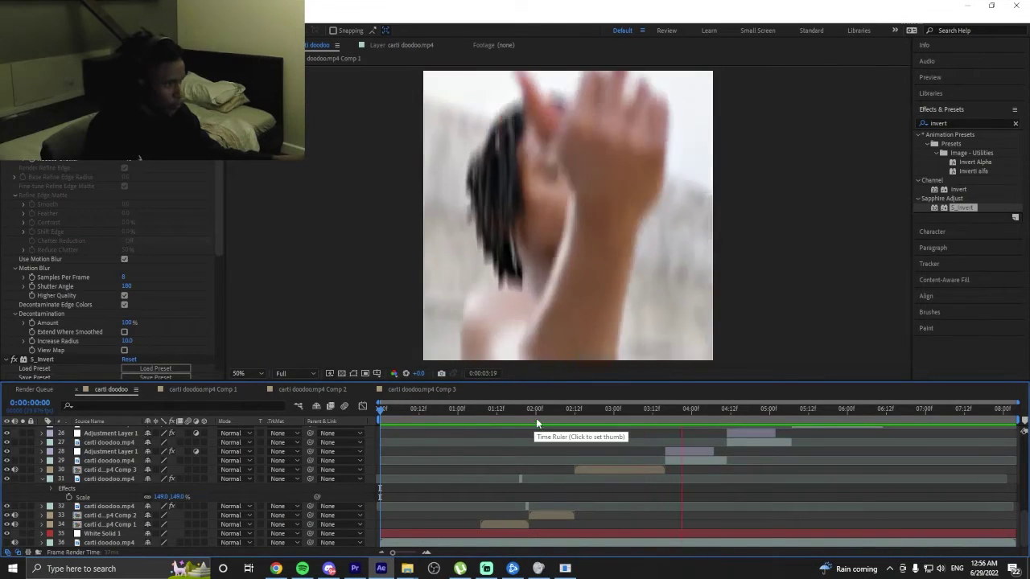
Scrub through the frames before 0:00:01:08 and play the composition from around the 1-second mark.
click(479, 413)
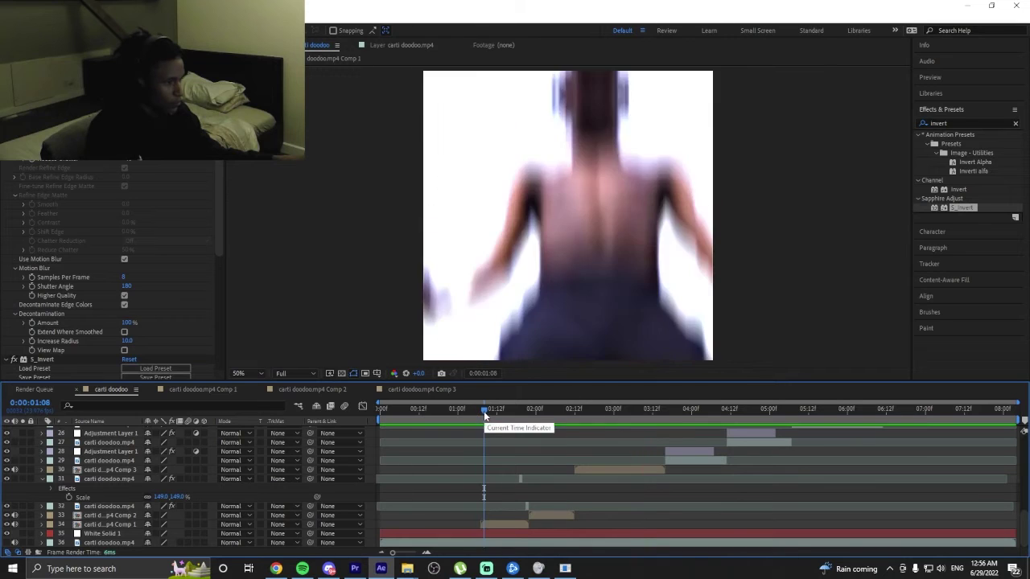
click(483, 411)
drag(482, 411, 421, 421)
click(471, 411)
key(space)
key(space)
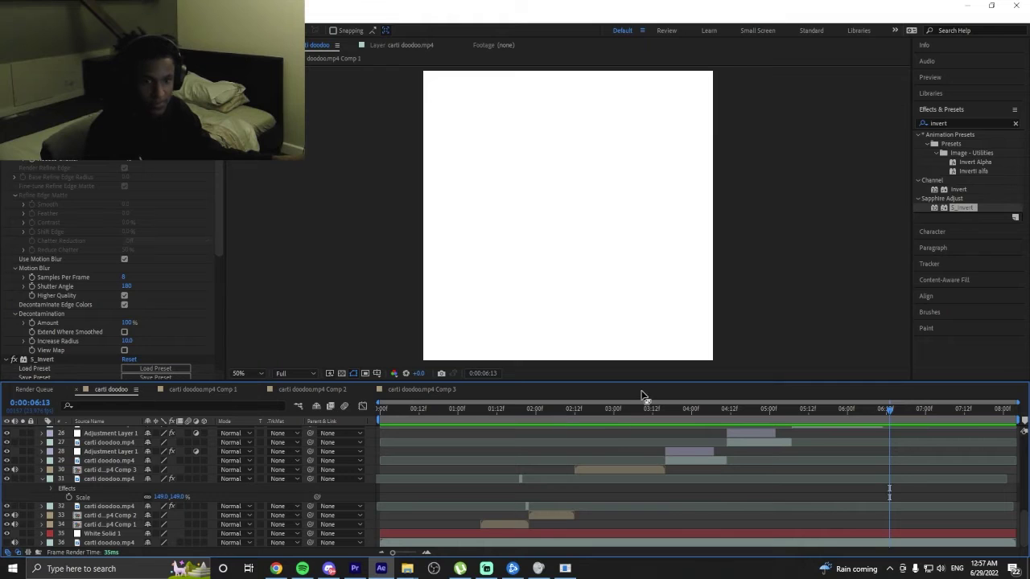
Play the composition from 0:00:00:04 to review the yaaaa and flexin text sections.
click(452, 415)
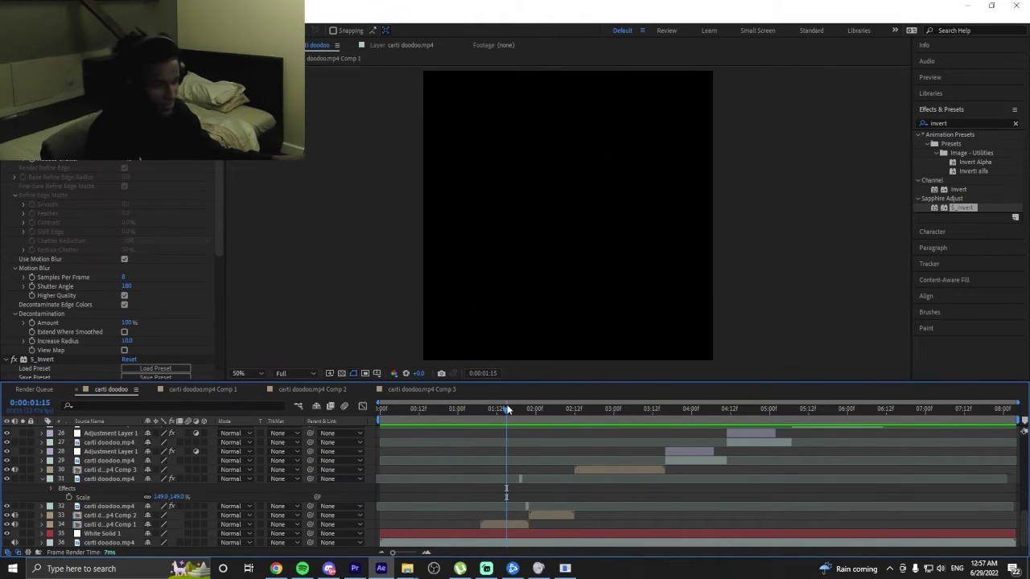
drag(507, 410, 394, 415)
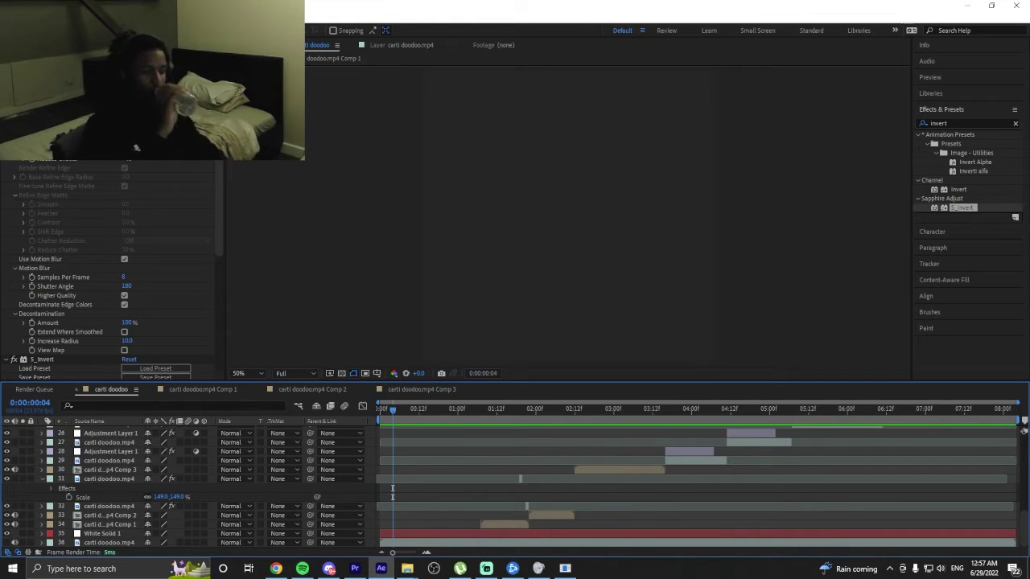
key(space)
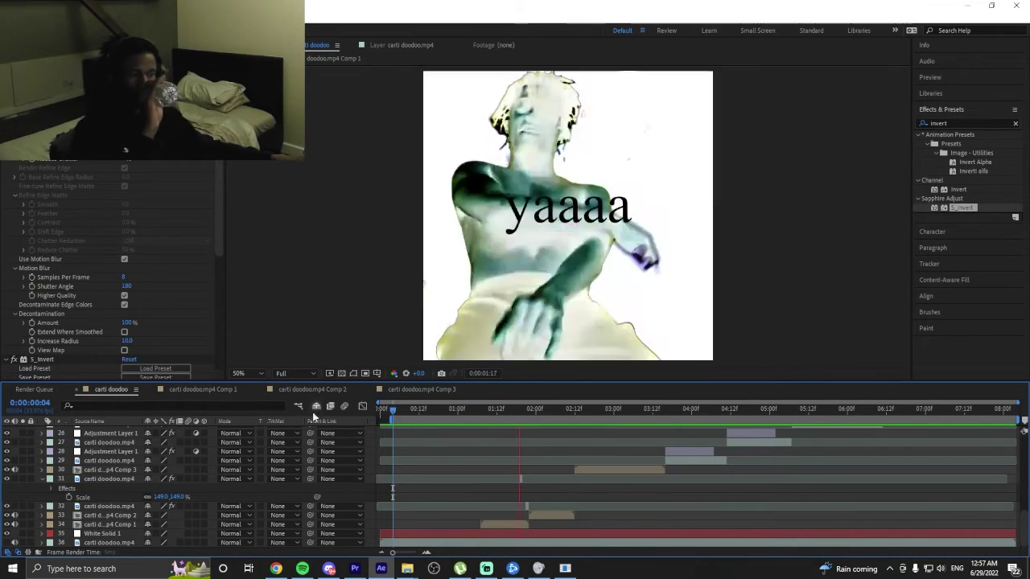
key(space)
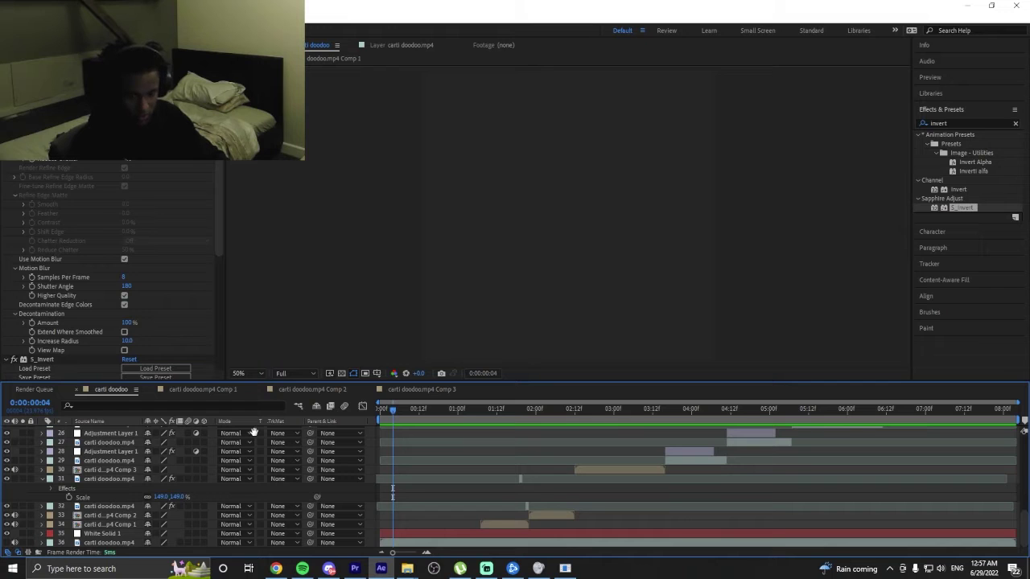
key(space)
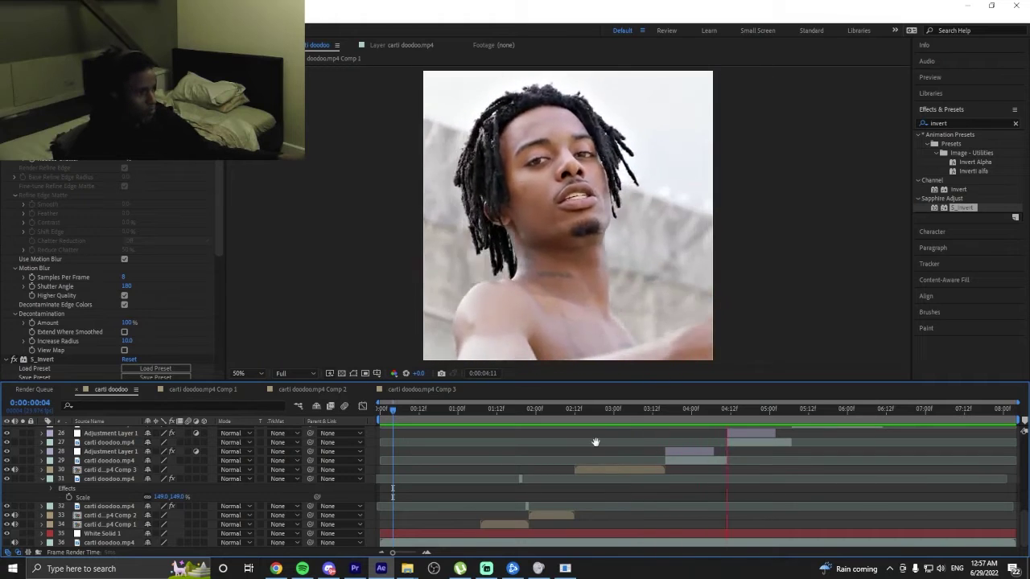
Move to 0:00:02:14 in the flexin section and open the carti doodoo.mp4 Comp 3 precomposition.
drag(578, 414, 596, 409)
key(space)
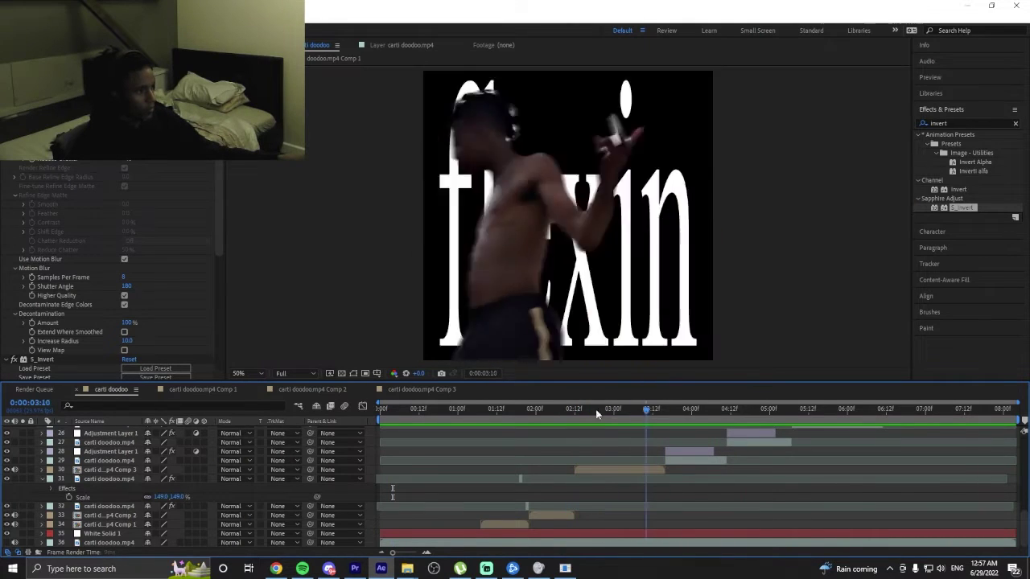
click(548, 408)
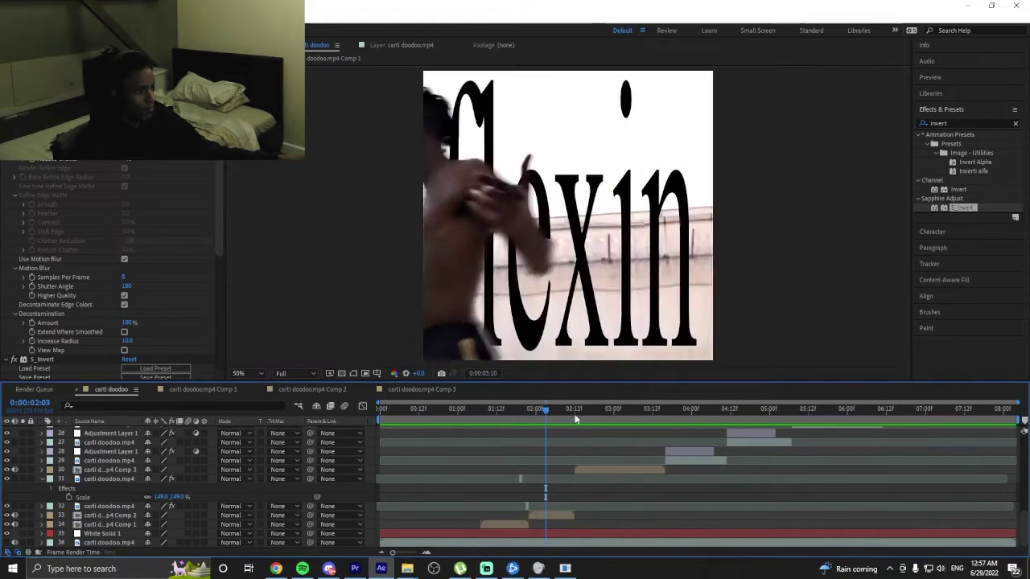
click(581, 410)
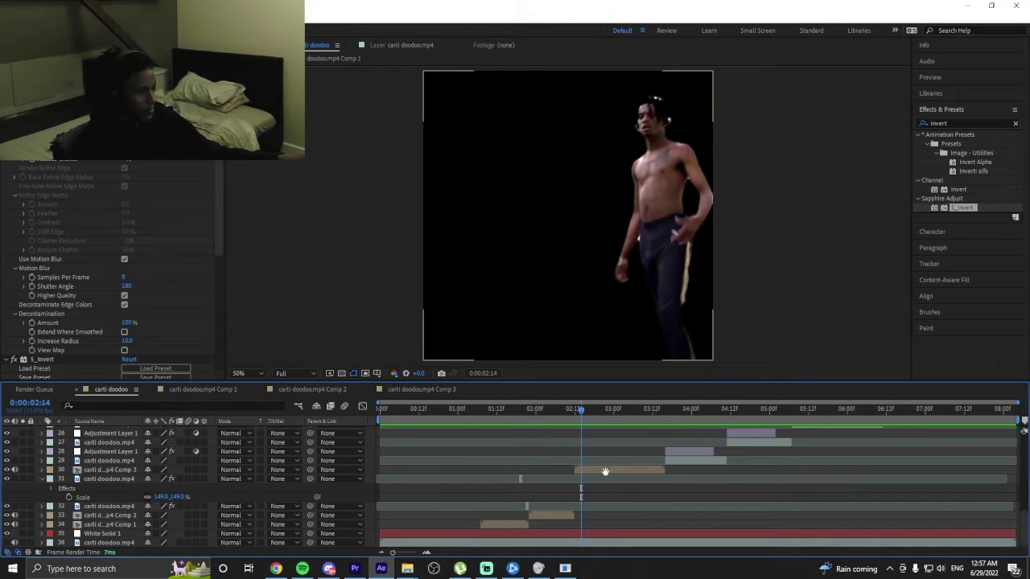
double_click(600, 468)
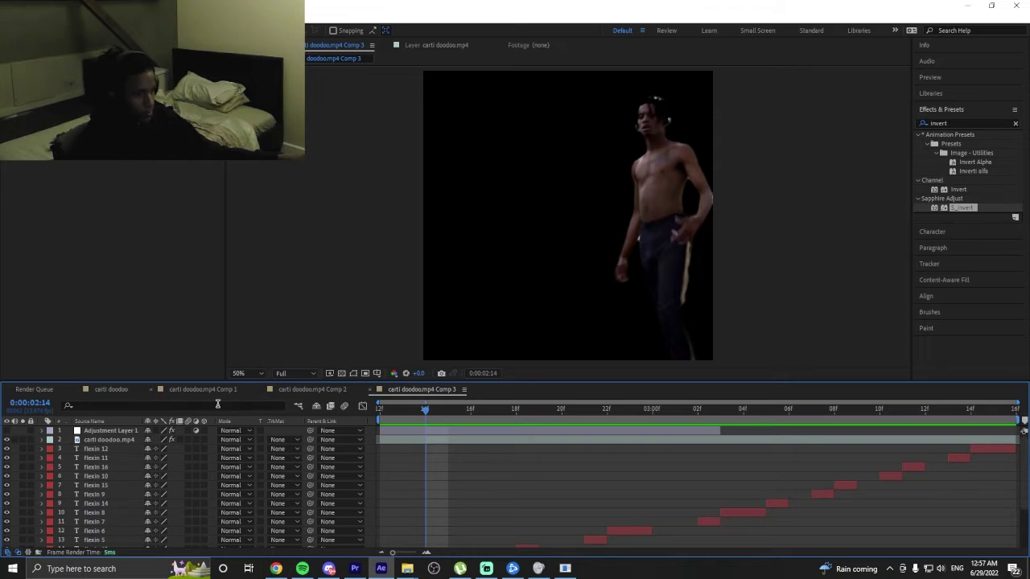
Duplicate the flexin 2 text layer and move the copy to start at 0:00:02:14.
scroll(448, 465, down, 3)
click(420, 519)
key(ctrl+d)
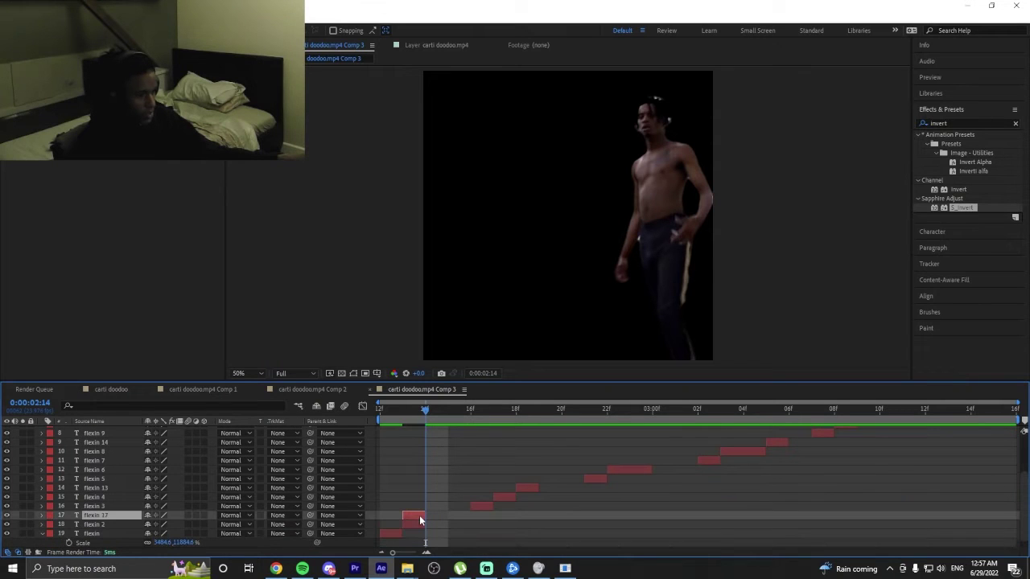
drag(420, 518, 434, 517)
Change the fill colour of the flexin text copy at 0:00:02:14 to red.
key(ctrl+t)
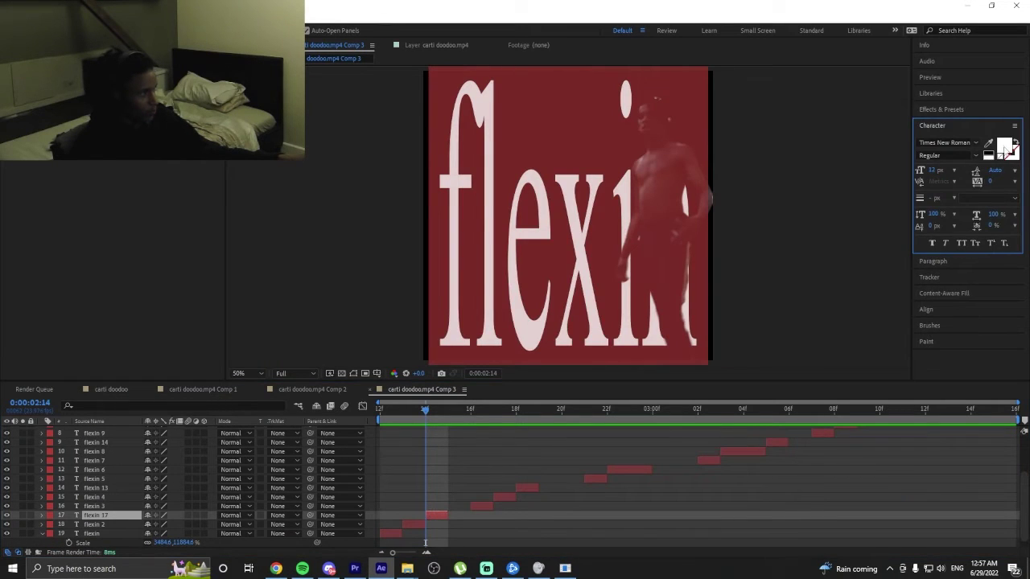
click(1005, 147)
drag(491, 241, 548, 164)
click(613, 220)
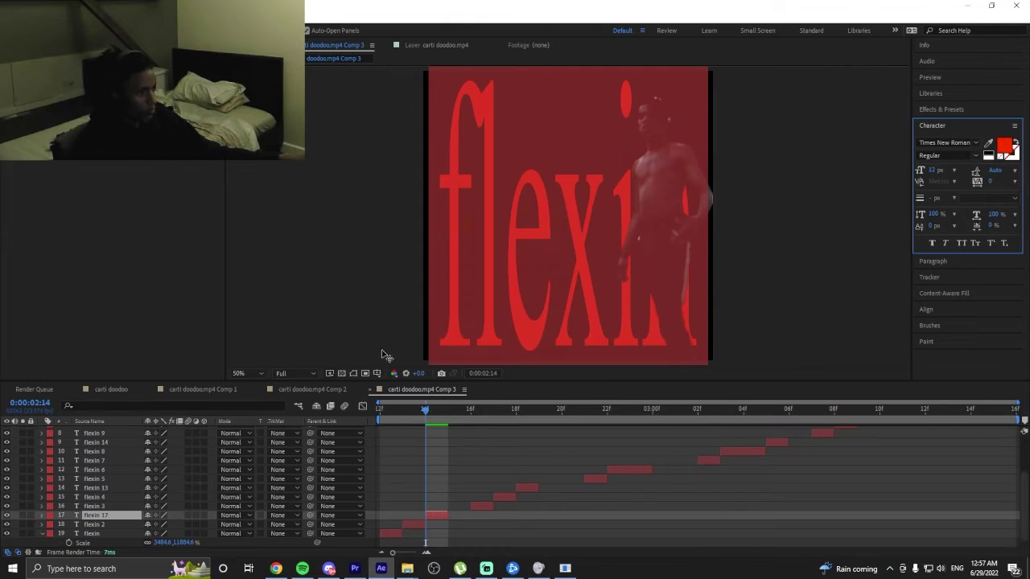
Duplicate the flexin 13 text layer to start at 0:00:02:19 and swap the copy's fill and stroke colours.
drag(425, 422, 529, 427)
click(527, 488)
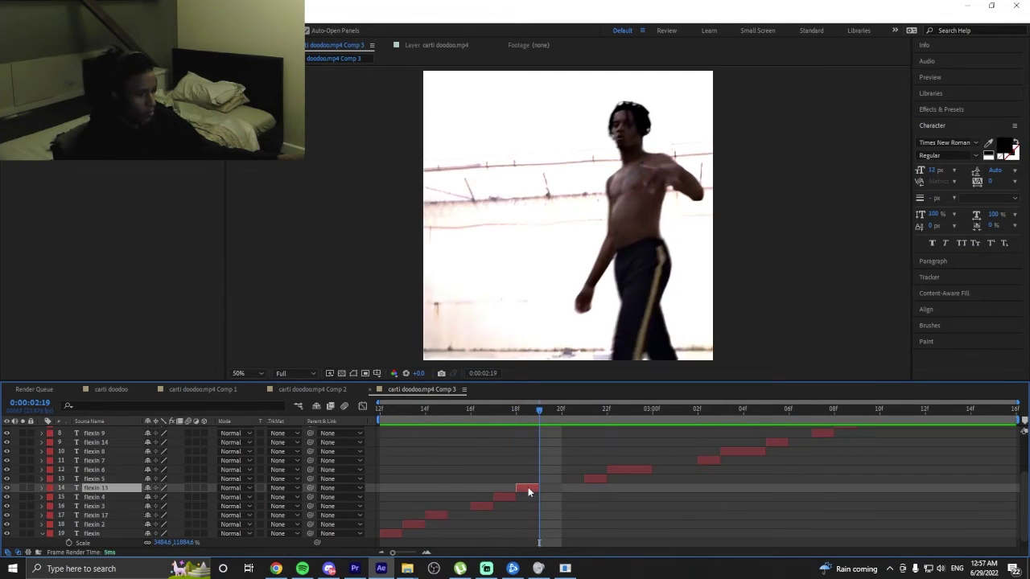
key(ctrl+d)
drag(527, 487, 550, 486)
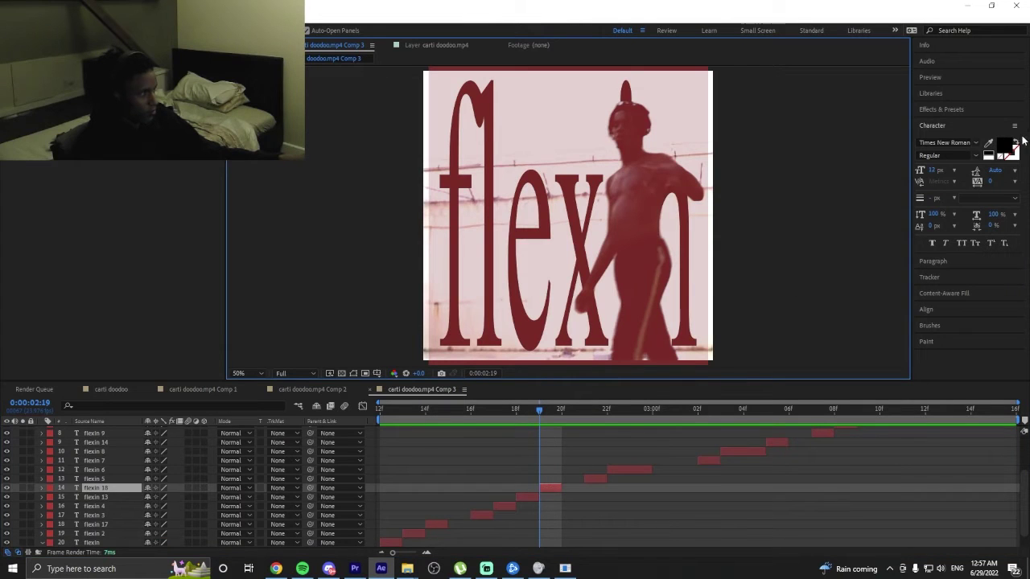
click(1015, 143)
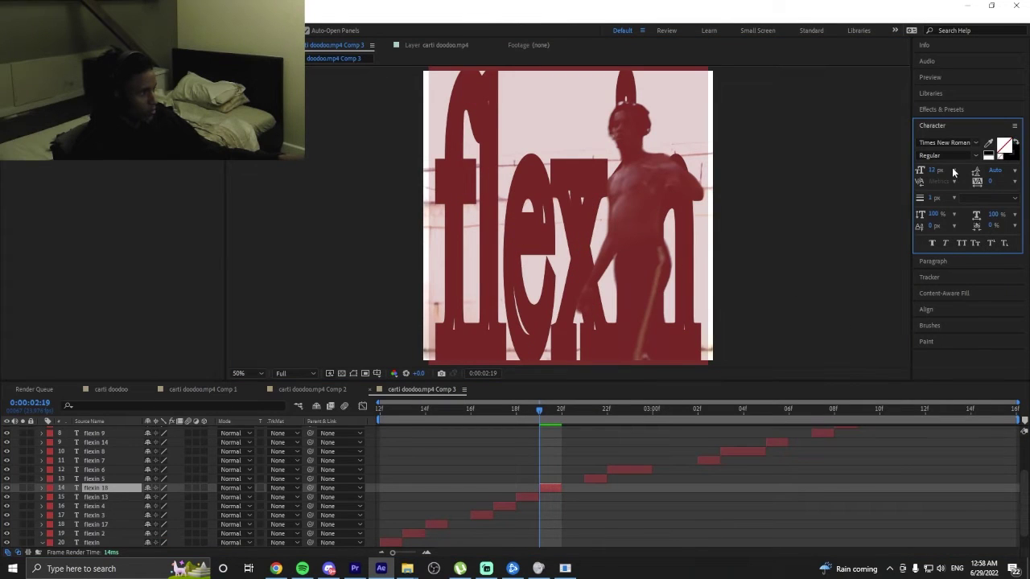
click(952, 171)
click(943, 188)
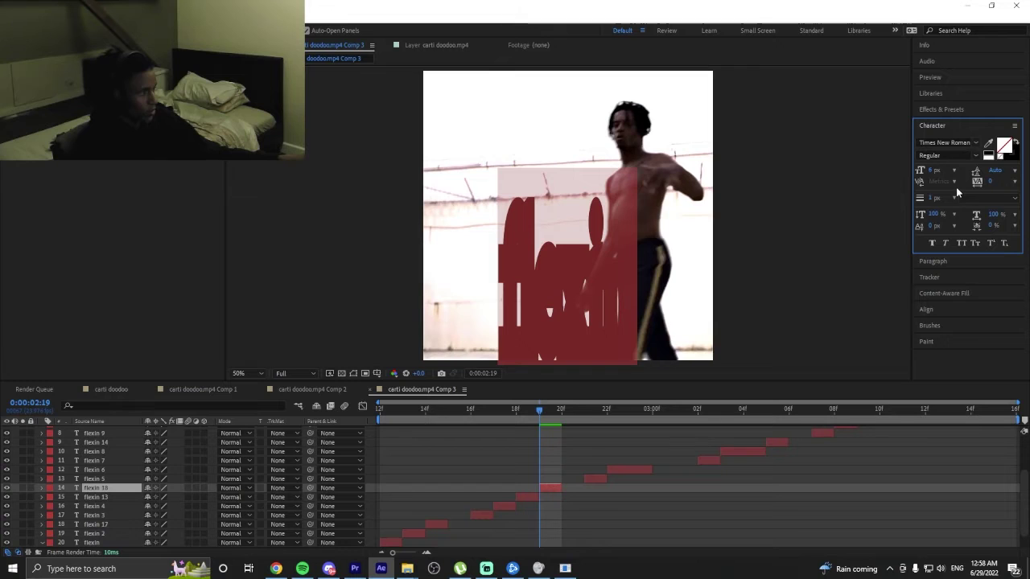
click(953, 170)
click(943, 247)
click(953, 214)
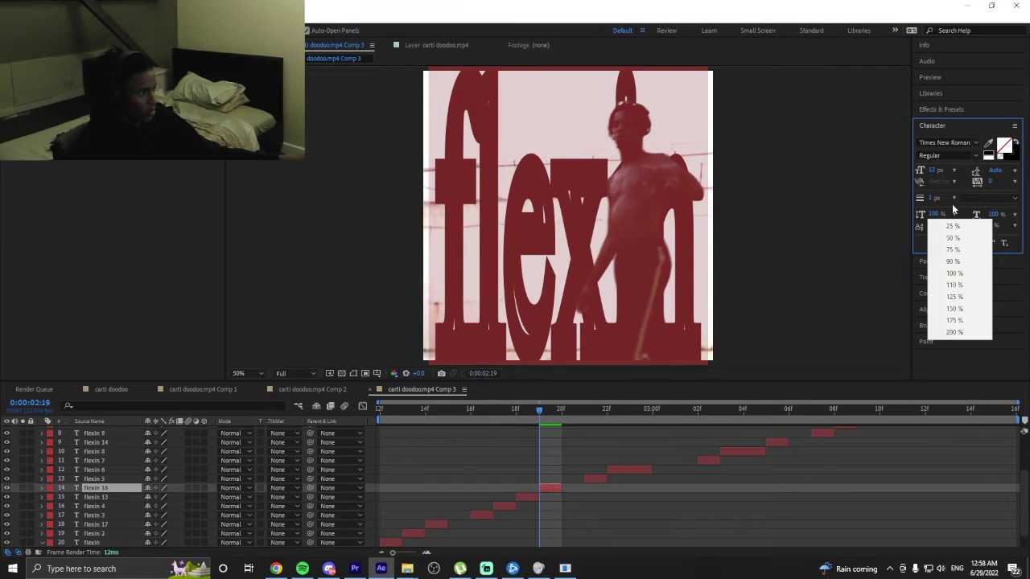
Set the stroke width of the outlined flexin copy at 0:00:02:19 to 0.3 px and deselect the layer.
click(953, 198)
click(950, 232)
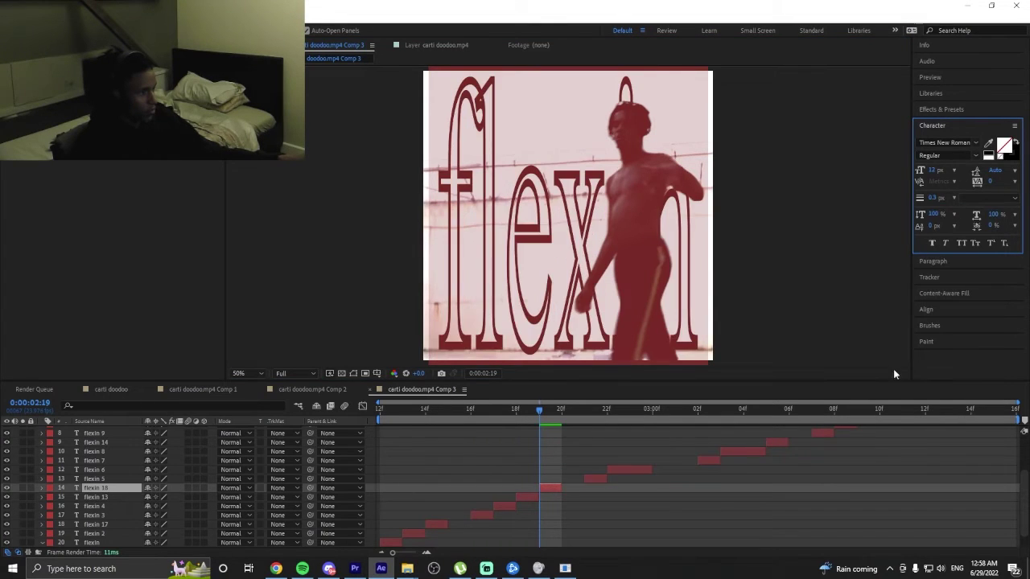
click(836, 477)
Duplicate the flexin 14 text layer and move the copy to start at 0:00:03:06.
key(space)
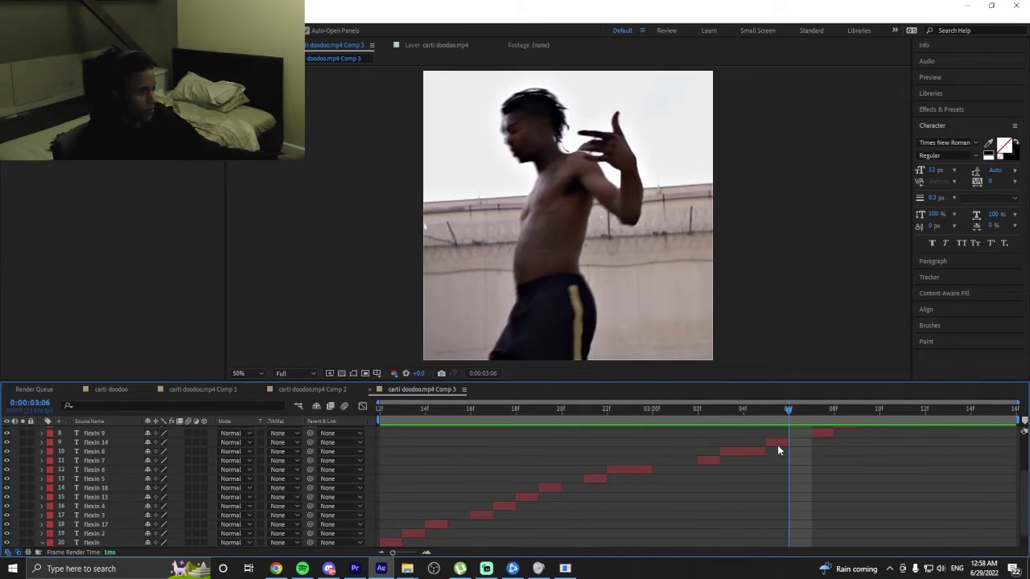
click(777, 445)
key(ctrl+d)
drag(789, 445, 802, 444)
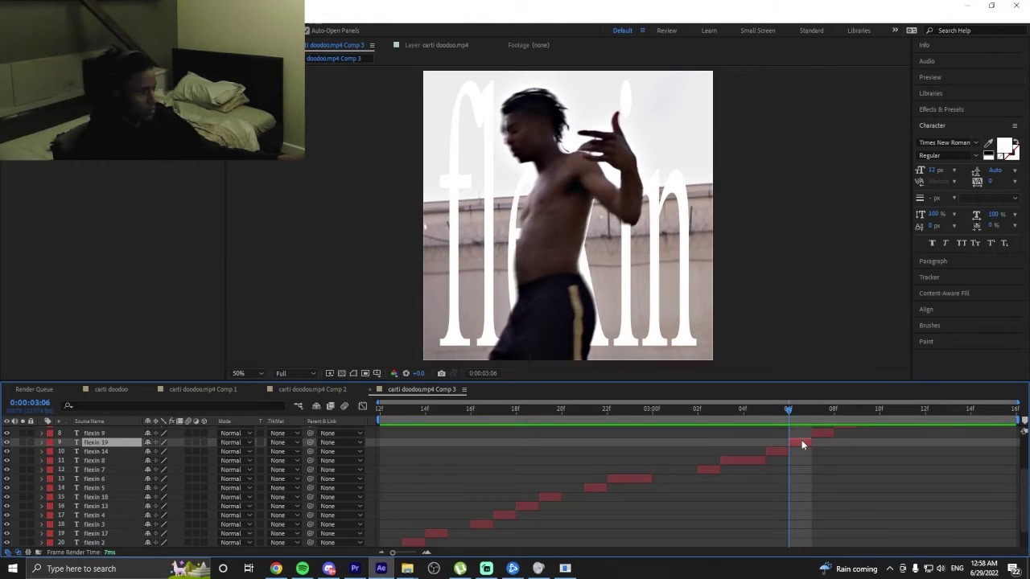
Set the fill colour of the flexin text copy at 0:00:03:06 to red (FF0000).
click(1003, 148)
drag(490, 292, 523, 218)
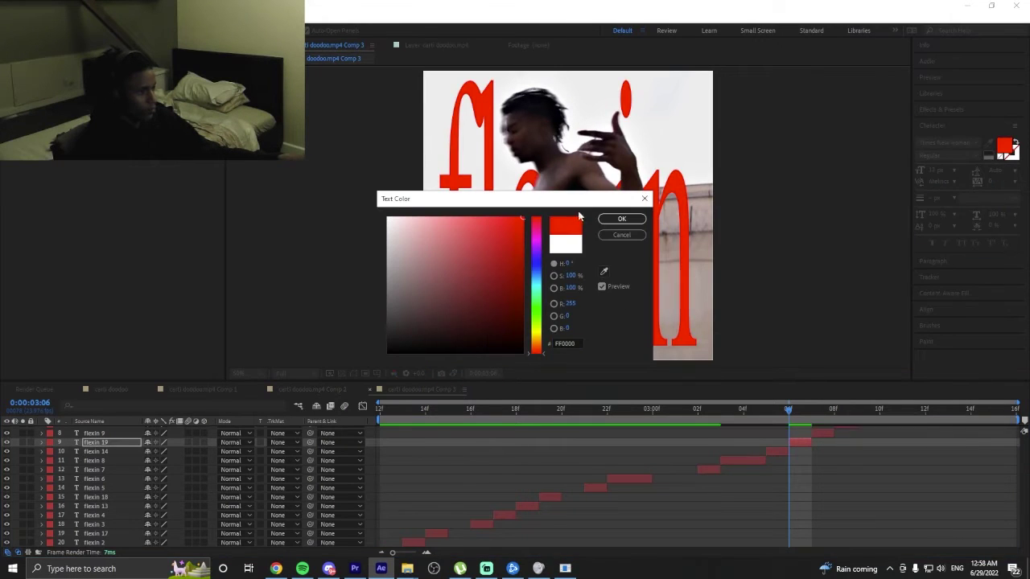
click(621, 220)
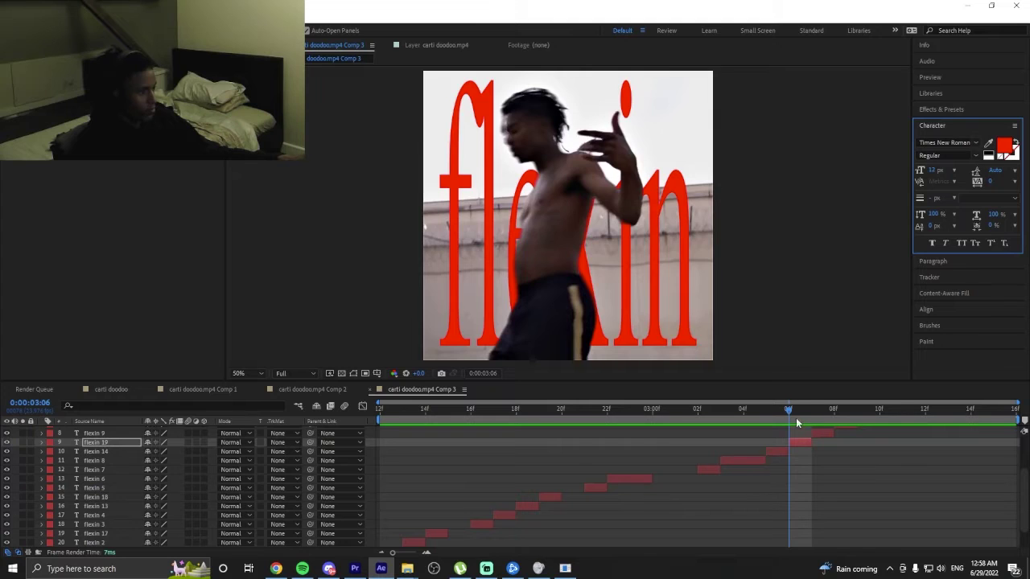
Split the flexin 12 text layer at 0:00:03:15 so its second half becomes a separate layer.
drag(795, 423, 998, 449)
scroll(901, 482, up, 2)
click(936, 424)
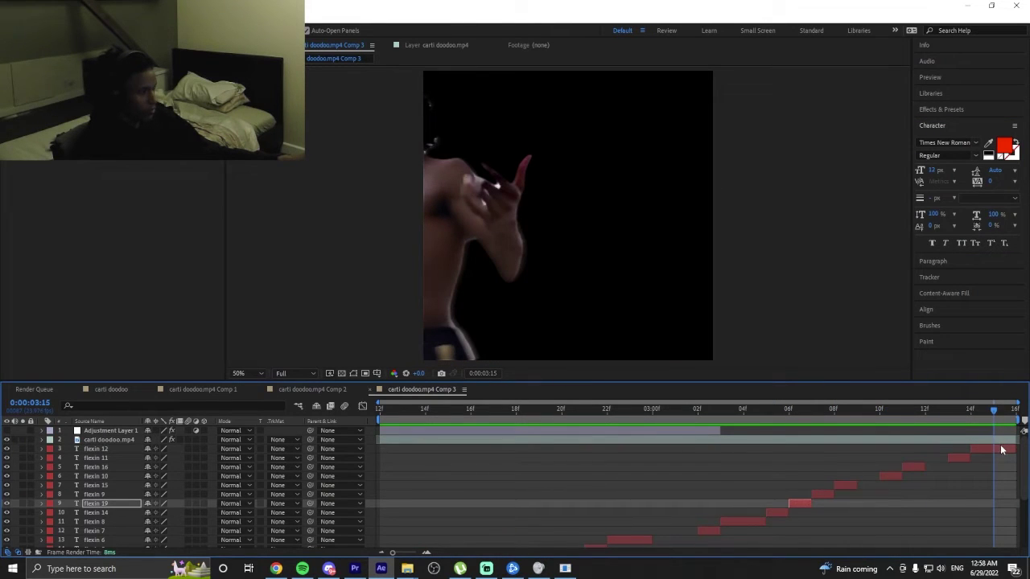
click(1003, 453)
key(ctrl+z)
key(ctrl+v)
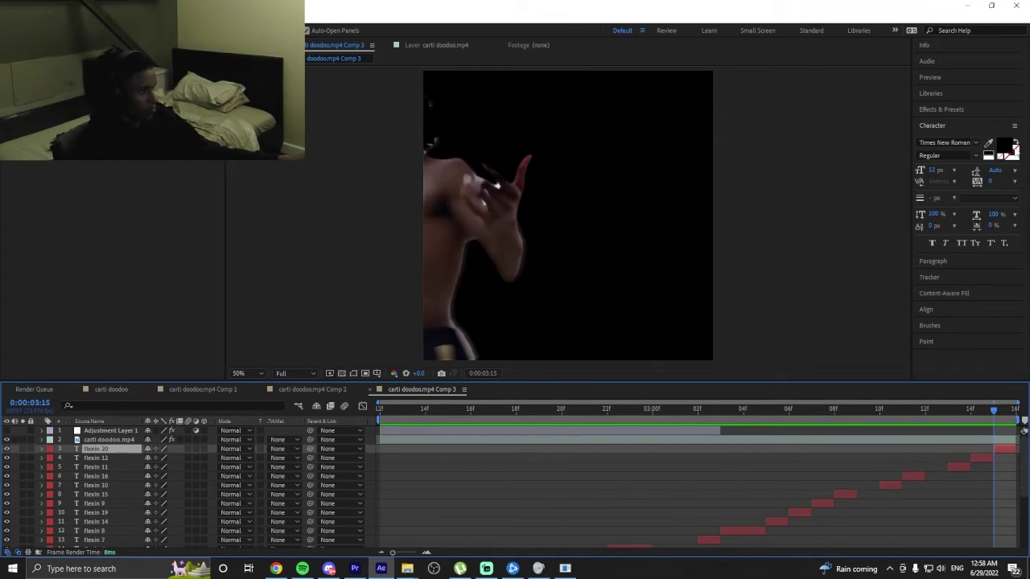
Swap the fill and stroke of the flexin text layer at 0:00:03:15 and set its fill to white.
click(1015, 145)
click(1005, 146)
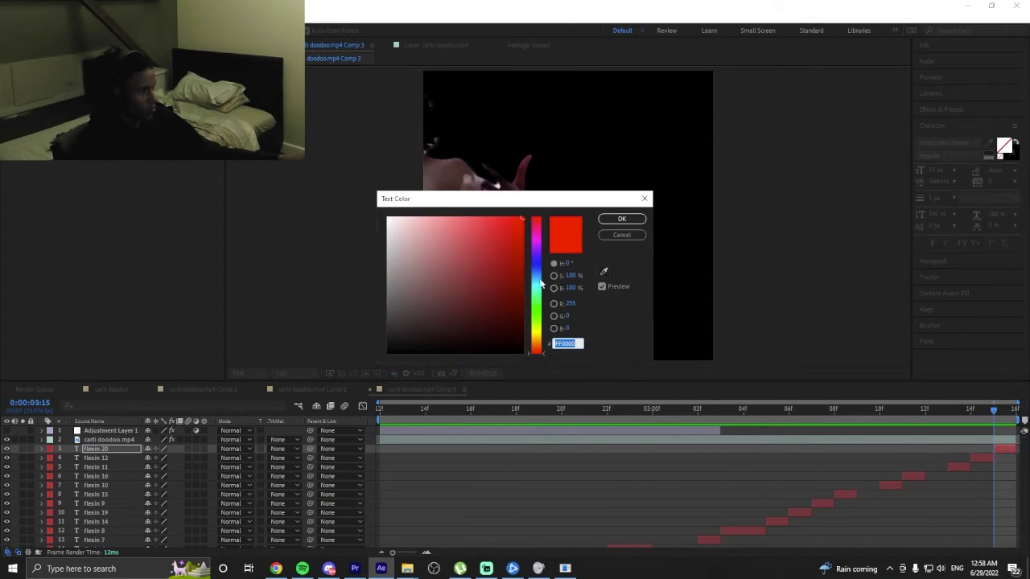
click(602, 222)
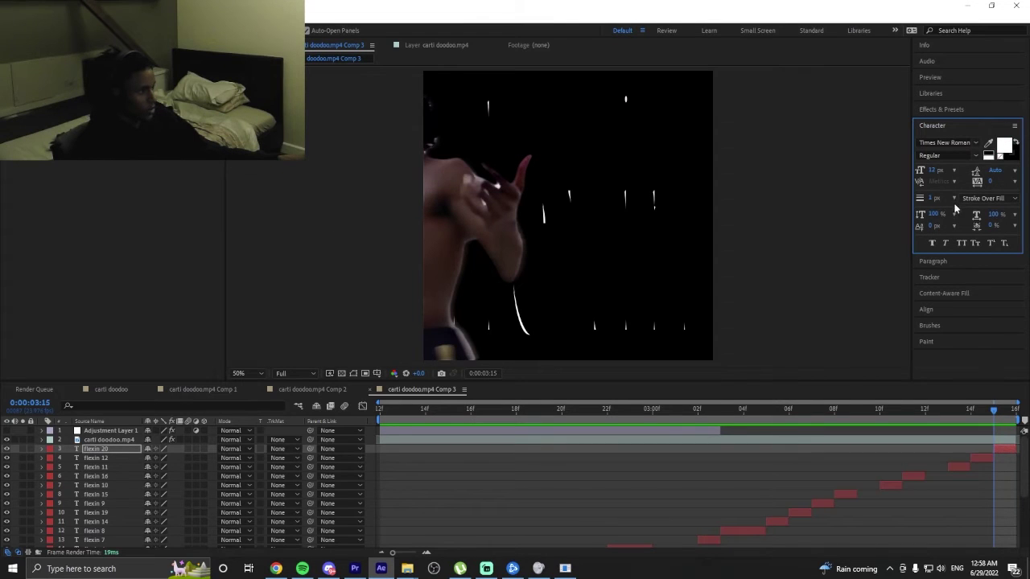
Set the stroke width of the flexin text at 0:00:03:15 to 0.3 px and swap colours for a black fill with white outline.
click(953, 198)
click(957, 239)
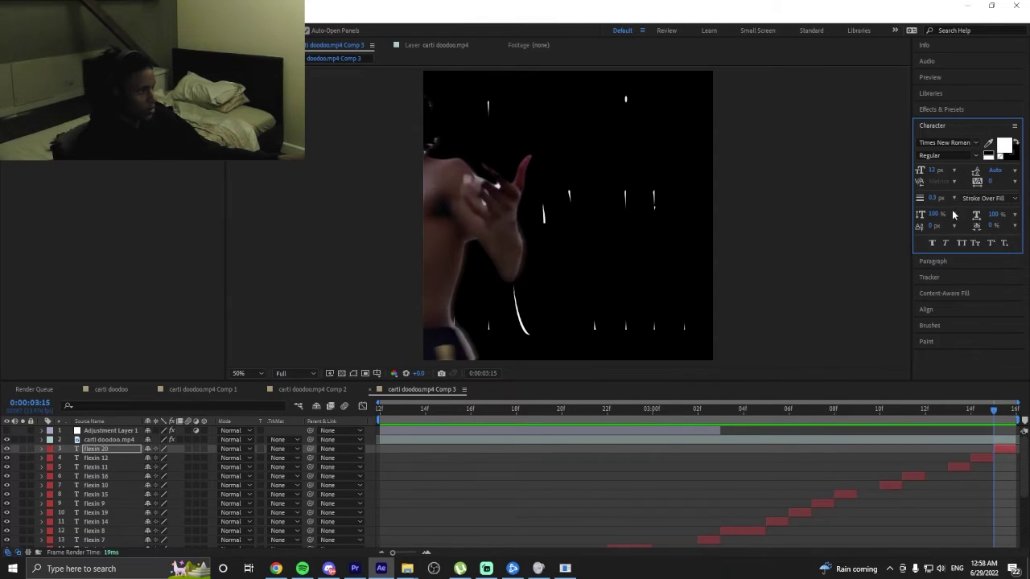
click(1017, 142)
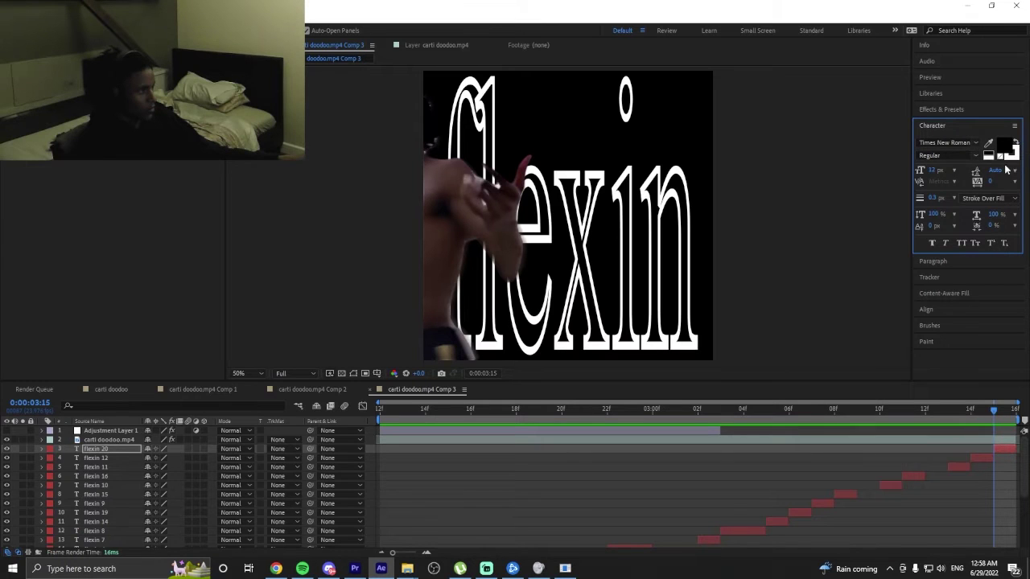
click(955, 199)
click(952, 224)
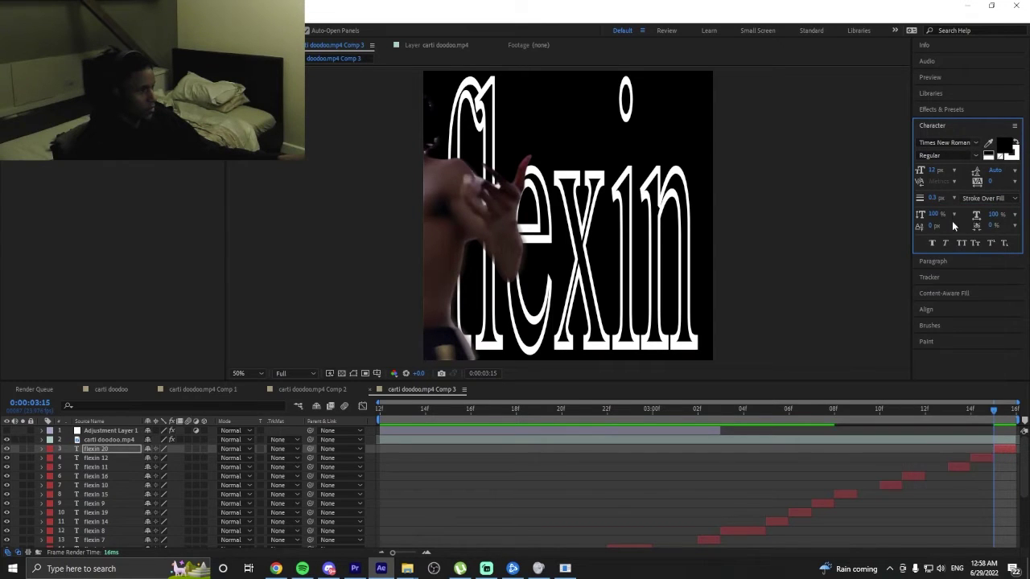
Play back the flexin composition from its start to check the text flashes.
click(252, 423)
key(Home)
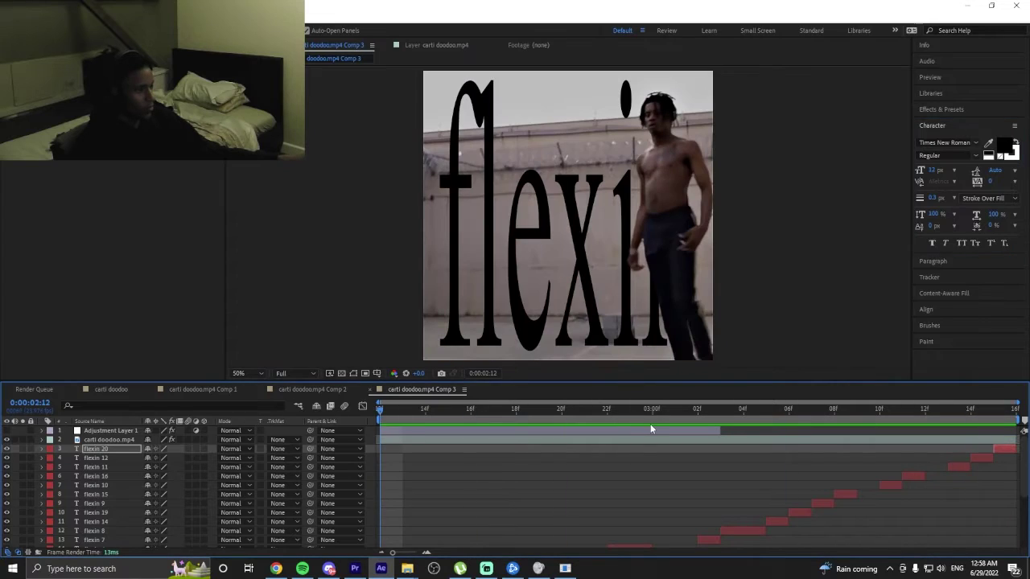
key(space)
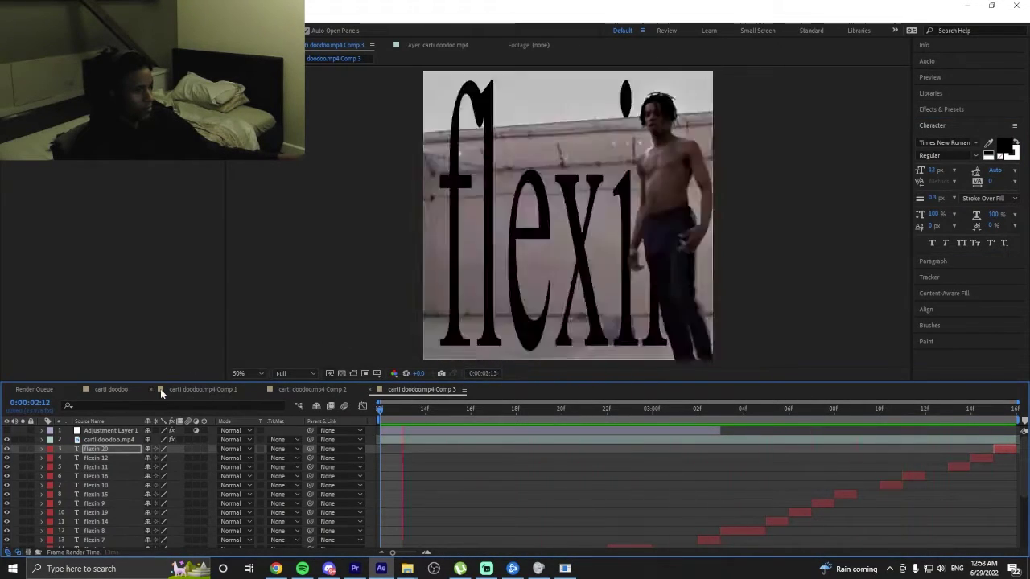
Open the main carti doodoo composition and play it back from about 0:00:00:18.
click(160, 389)
click(105, 393)
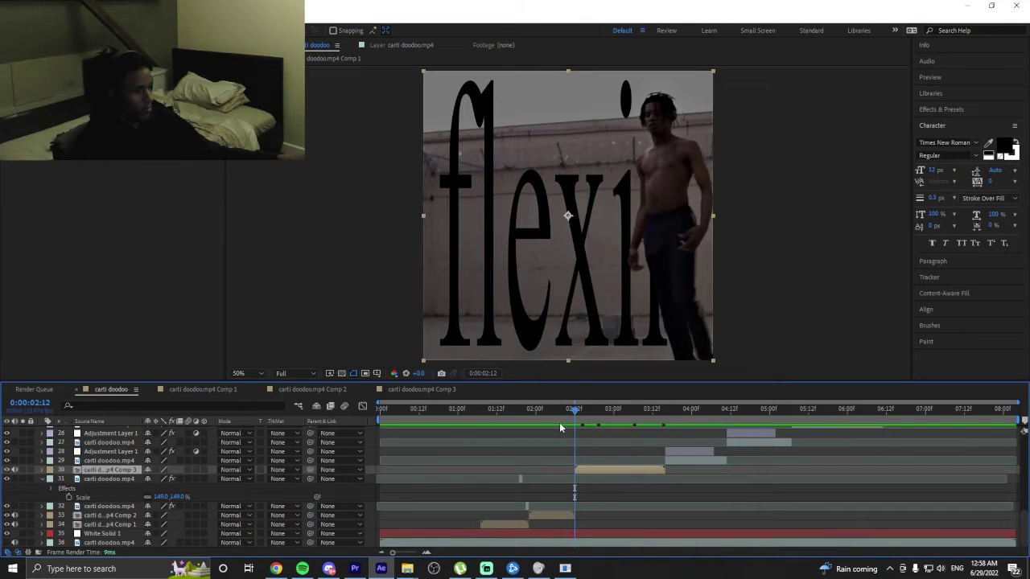
click(439, 420)
key(space)
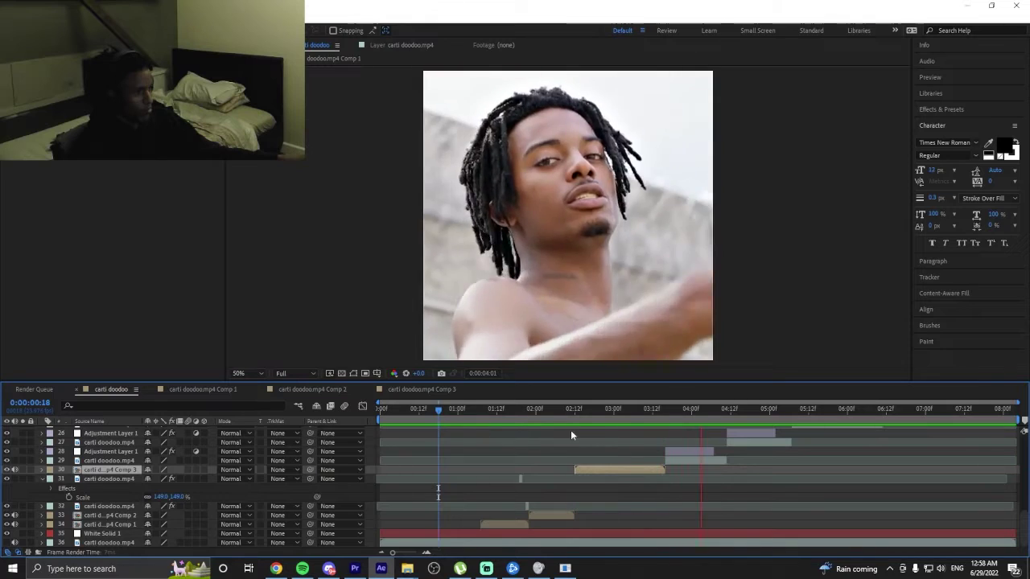
click(459, 422)
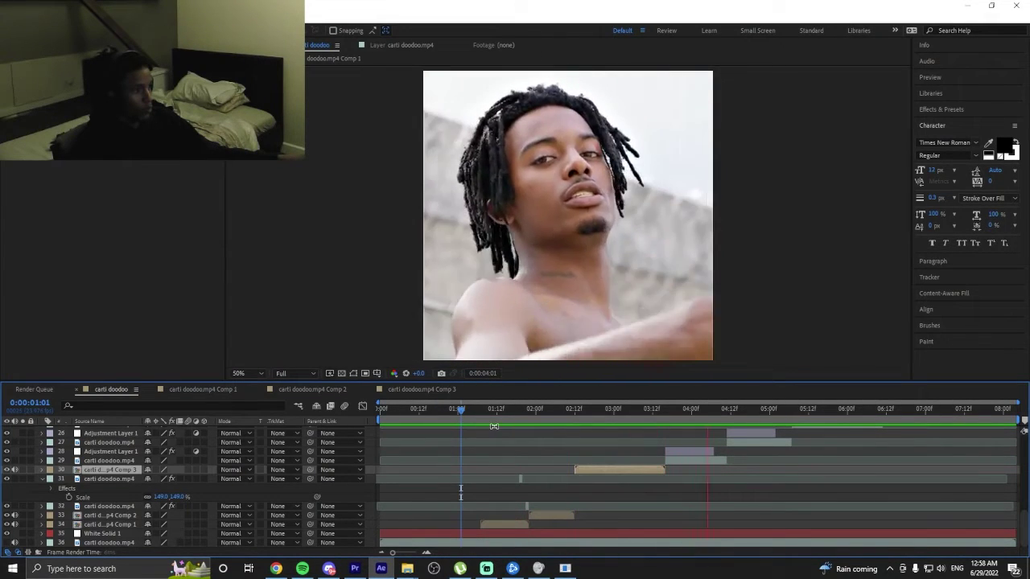
Copy the two S_Flicker Amplitude keyframes on Adjustment Layer 2 and paste them at 0:00:04:11.
drag(743, 413, 727, 415)
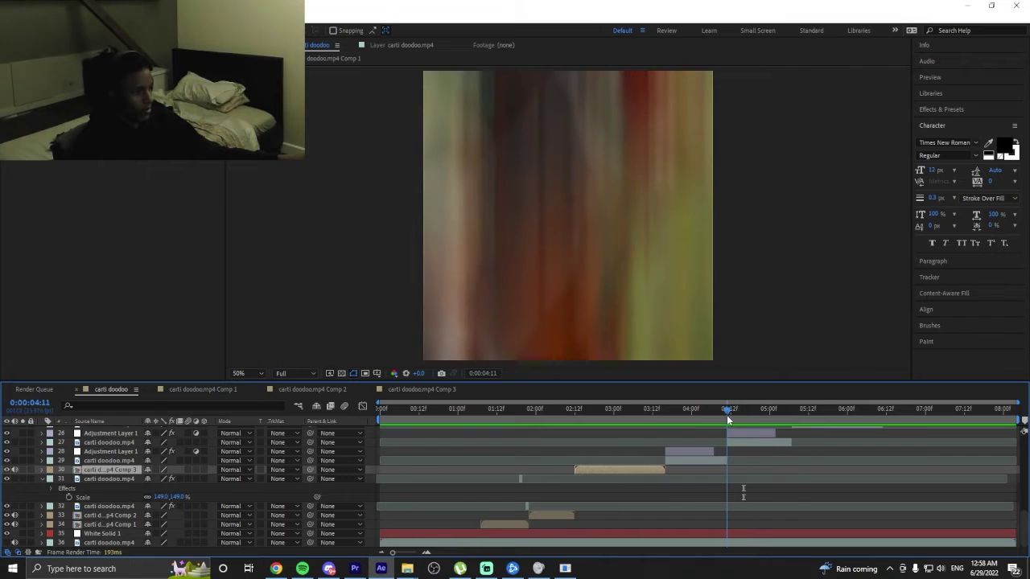
scroll(731, 424, up, 5)
scroll(624, 450, down, 2)
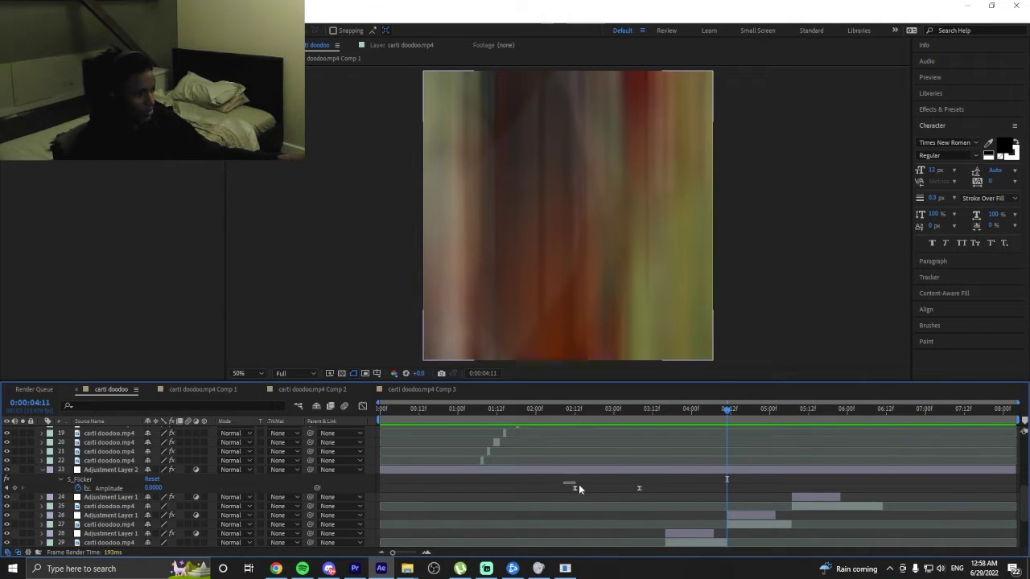
drag(578, 484, 650, 486)
key(ctrl+c)
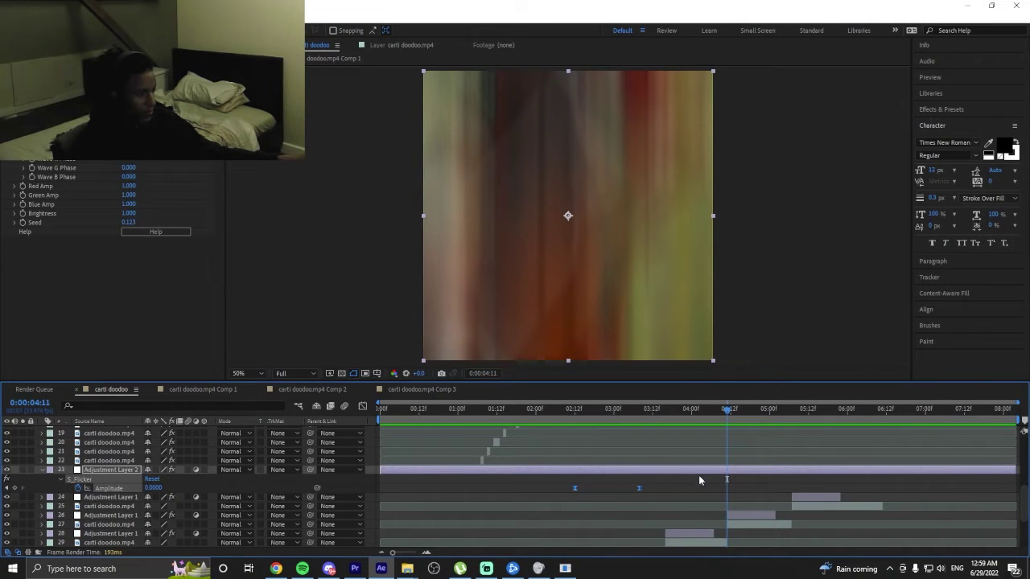
key(ctrl+v)
Place a zero-value S_Flicker Amplitude keyframe at 0:00:04:10 and remove the pasted end keyframe near 0:00:05:07.
key(Page_Up)
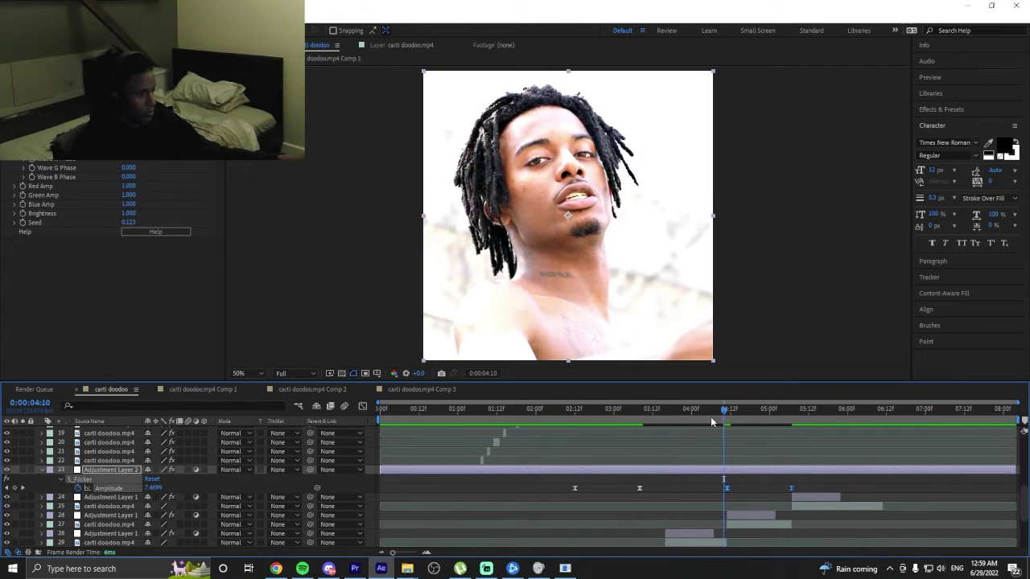
click(639, 488)
key(ctrl+alt+h)
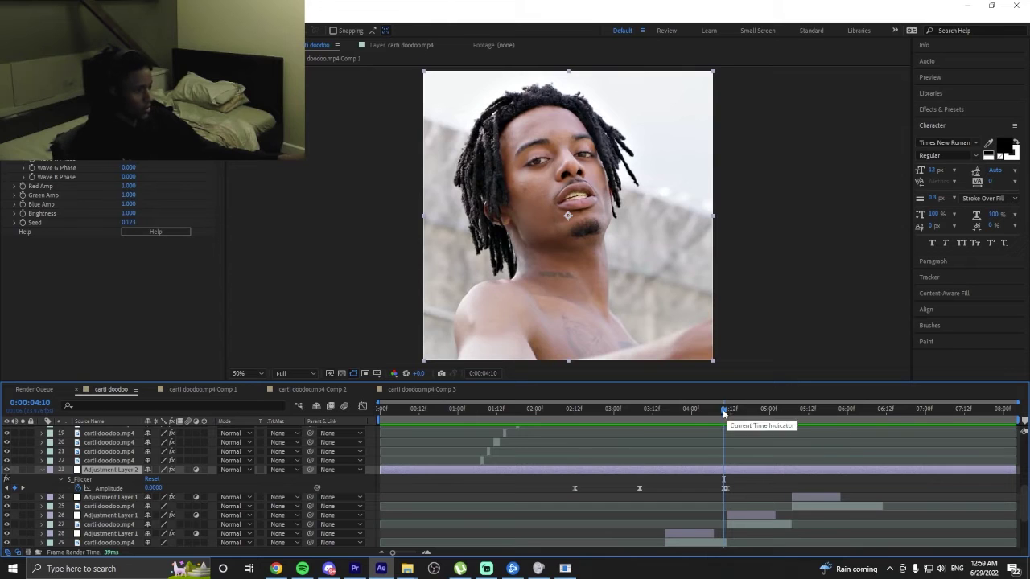
Play back the edit from 0:00:00:17 to check the flicker that starts at 0:00:04:11.
drag(725, 410, 435, 415)
key(space)
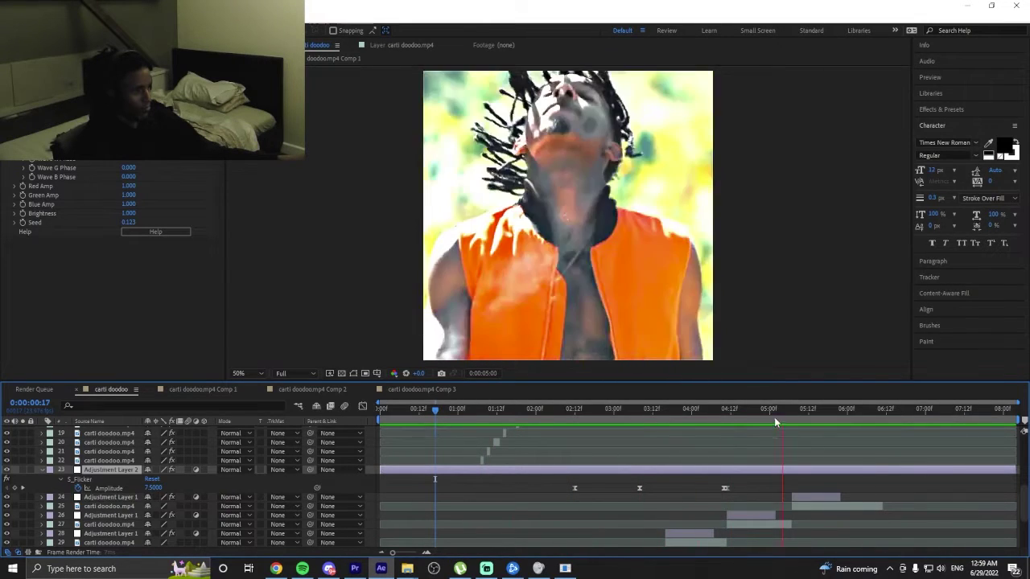
click(726, 418)
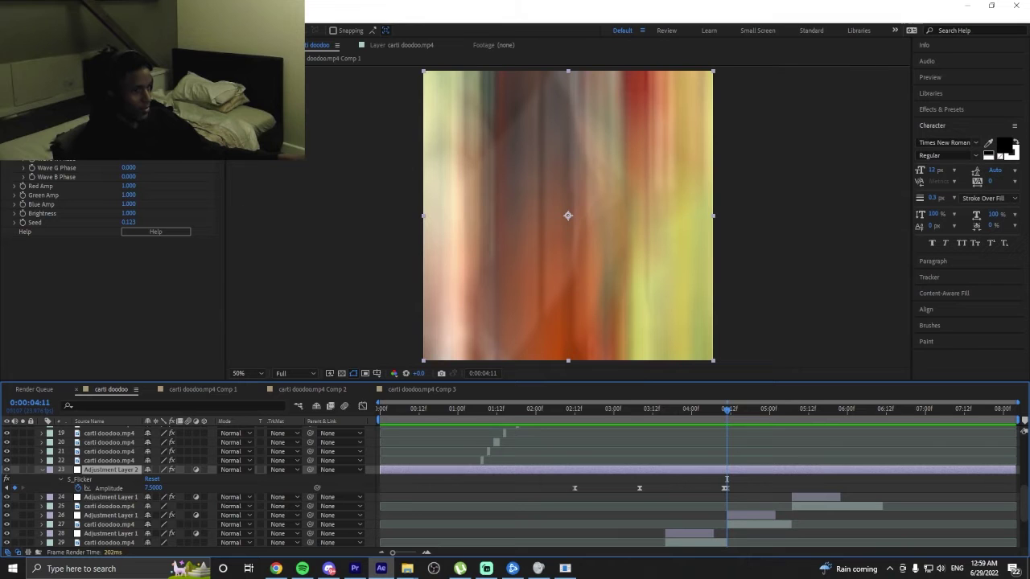
Try an S_Flicker Amplitude of 17.85 at 0:00:04:11, play it back from 0:00:03:15, and return it to 7.5.
click(109, 488)
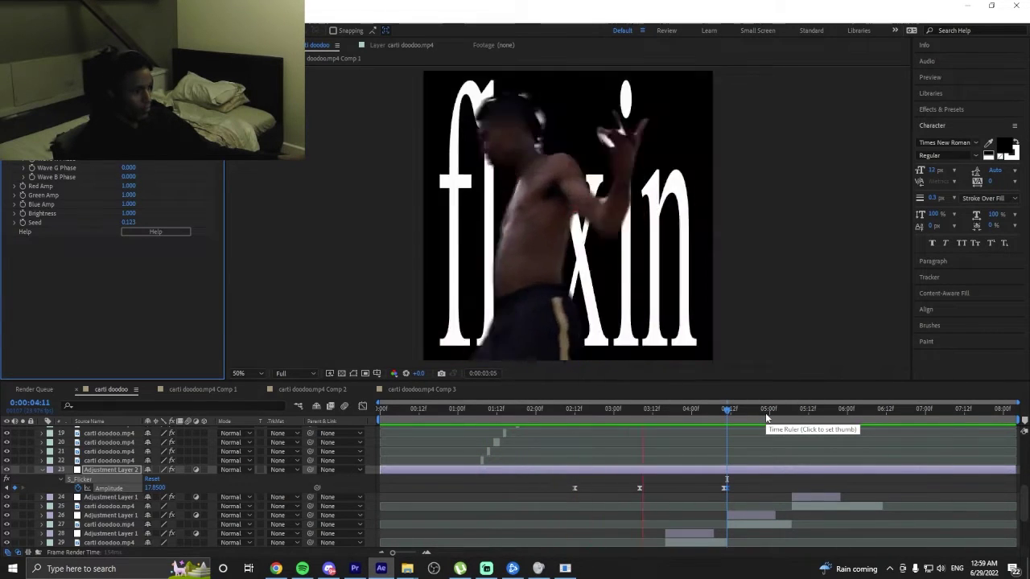
click(719, 413)
click(661, 423)
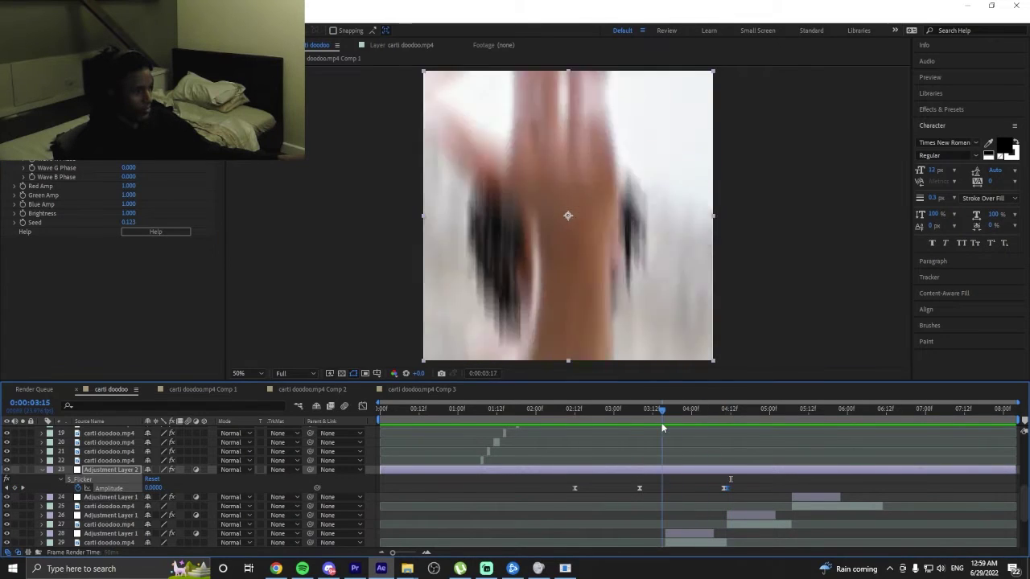
key(space)
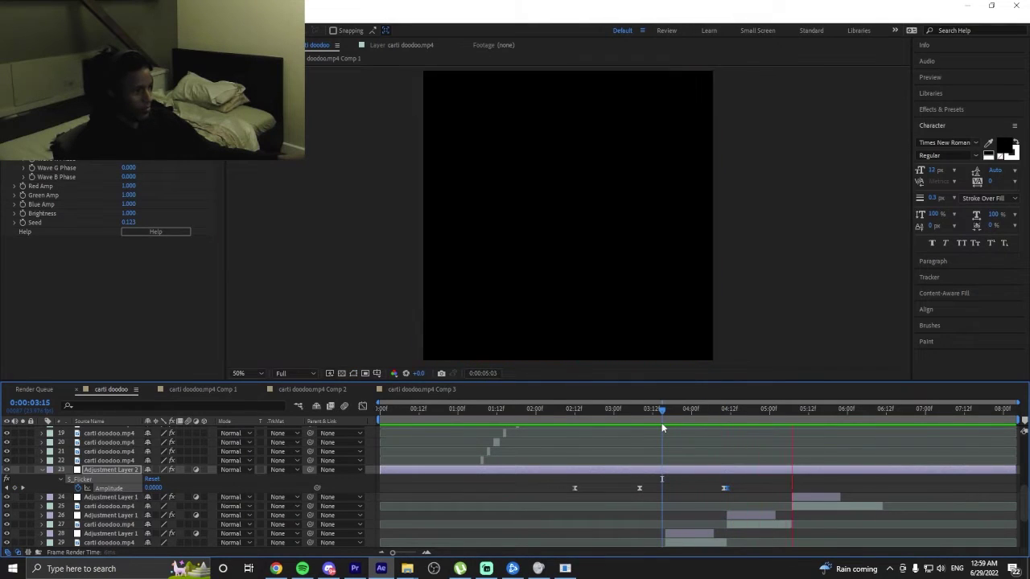
click(727, 412)
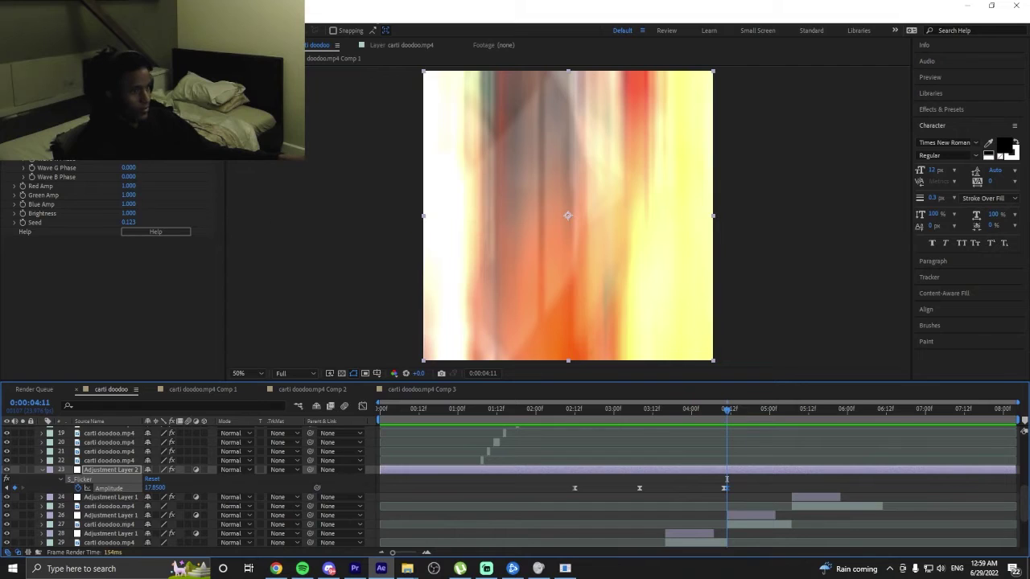
drag(129, 149, 112, 150)
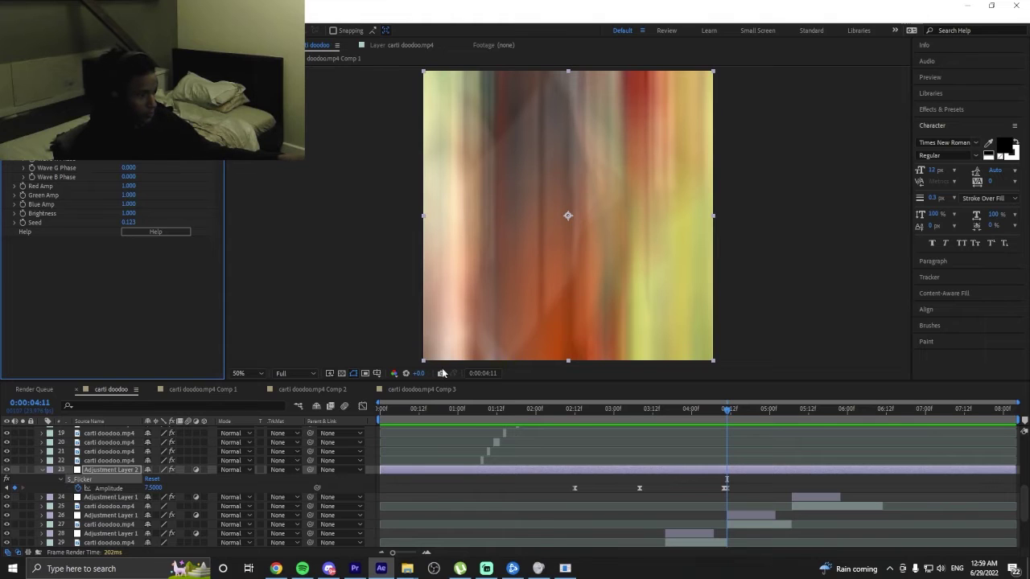
Keyframe the S_Flicker Rand Freq on Adjustment Layer 2 at 33.70 at 0:00:04:10 and 68.10 at 0:00:04:11.
key(u)
key(u)
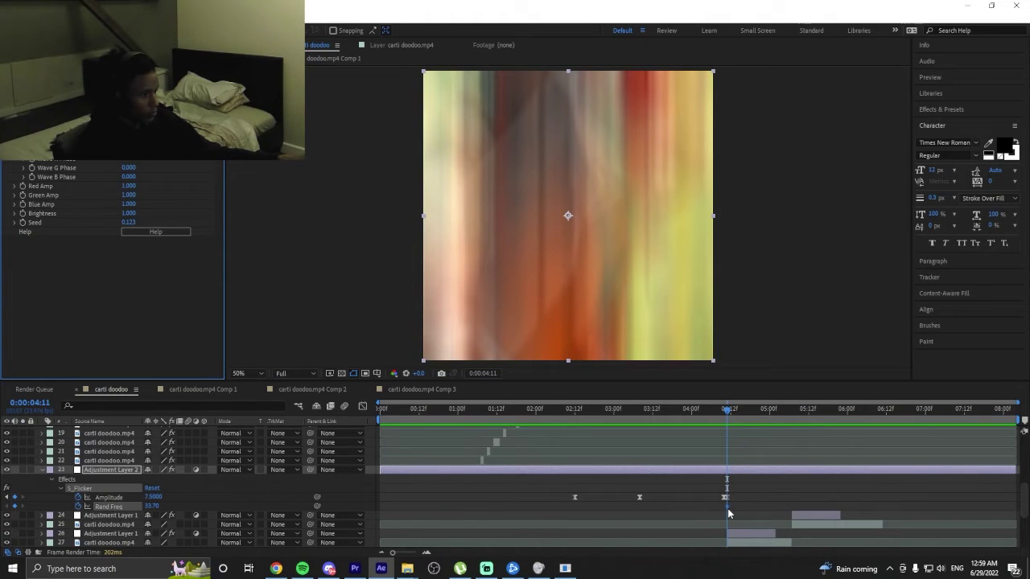
click(723, 509)
key(F3)
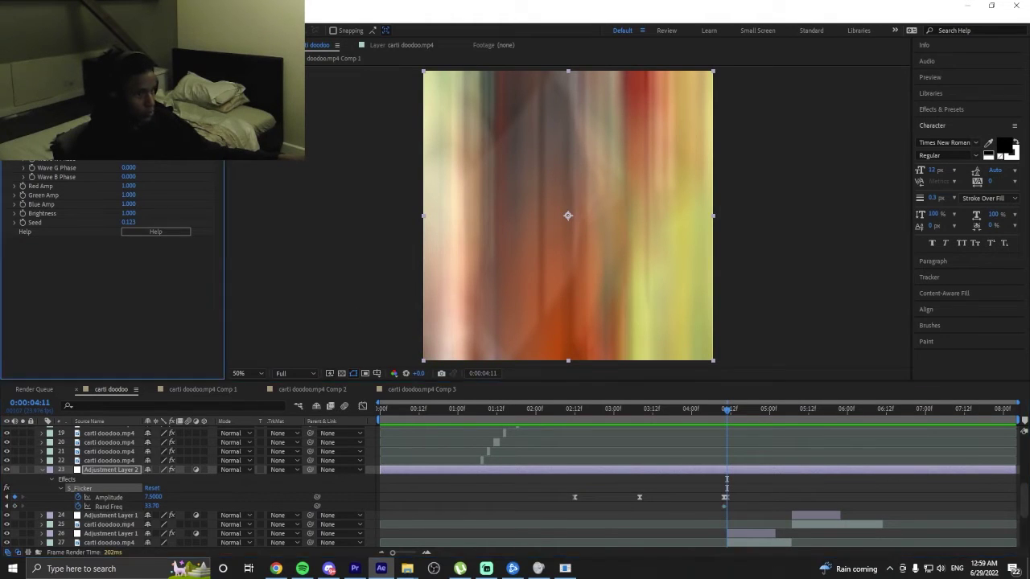
Preview the faster flicker, including a playback of the whole edit from the start.
key(space)
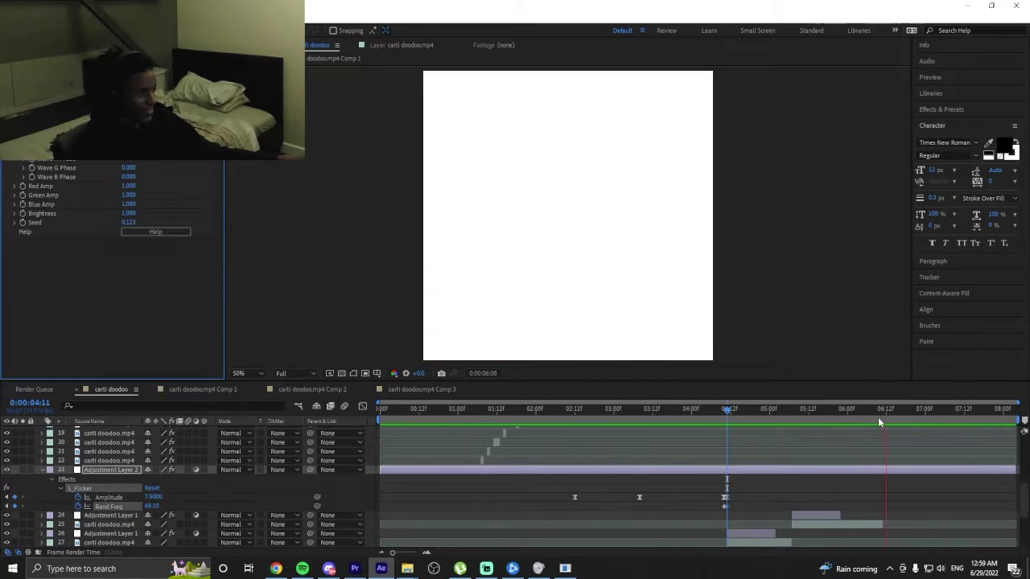
click(506, 409)
key(Home)
key(space)
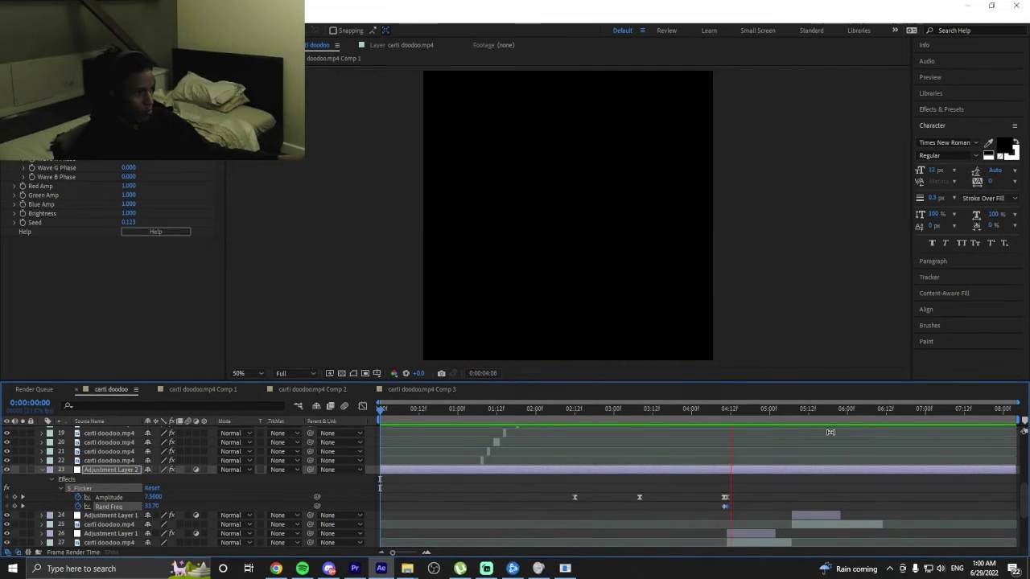
Replay the clip transitions around 0:00:04:11 from several start points, including 0:00:03:16, 0:00:03:08 and 0:00:01:02, to judge the flicker.
scroll(757, 447, down, 3)
click(661, 425)
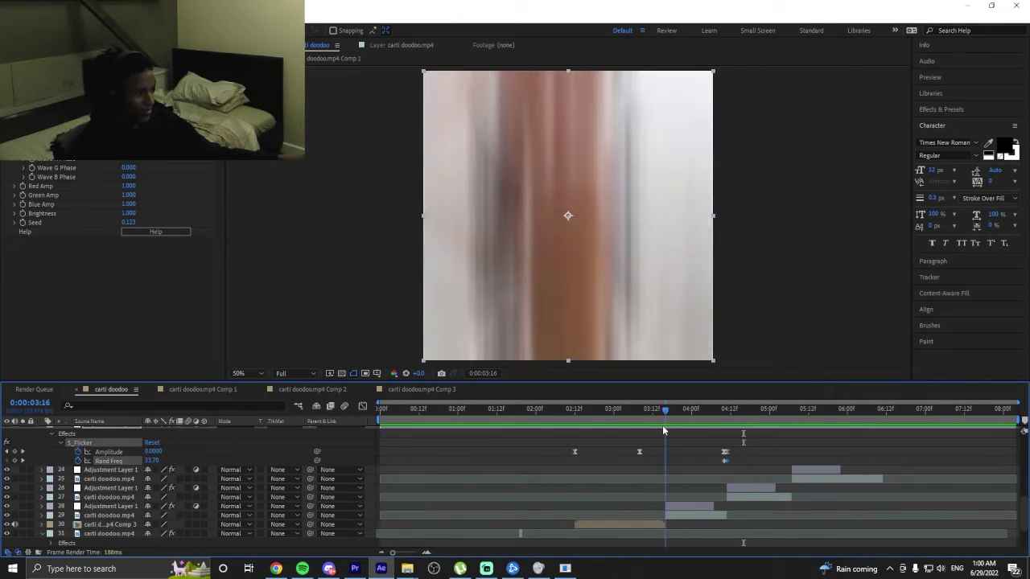
drag(661, 430, 667, 420)
key(space)
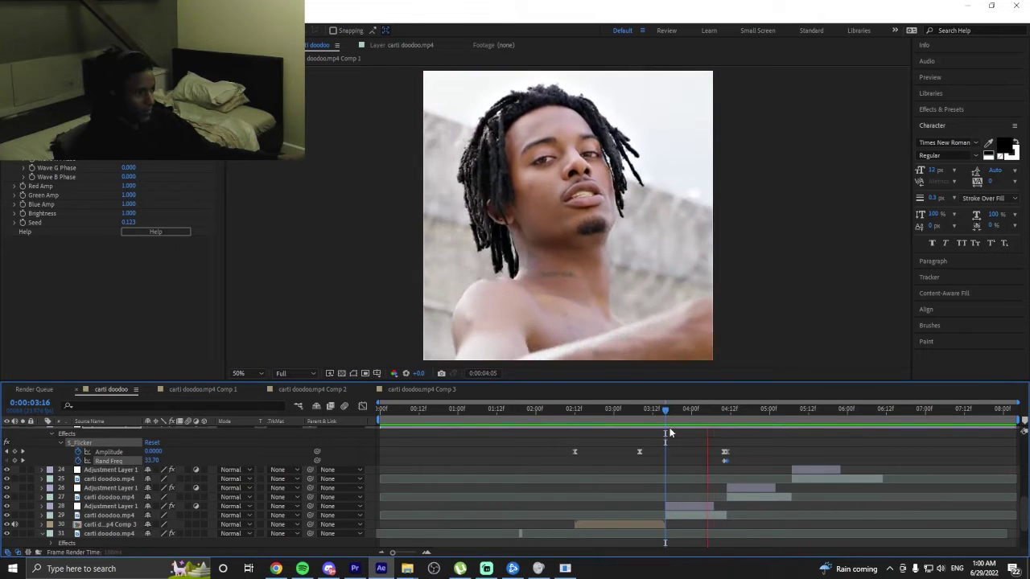
drag(670, 433, 640, 424)
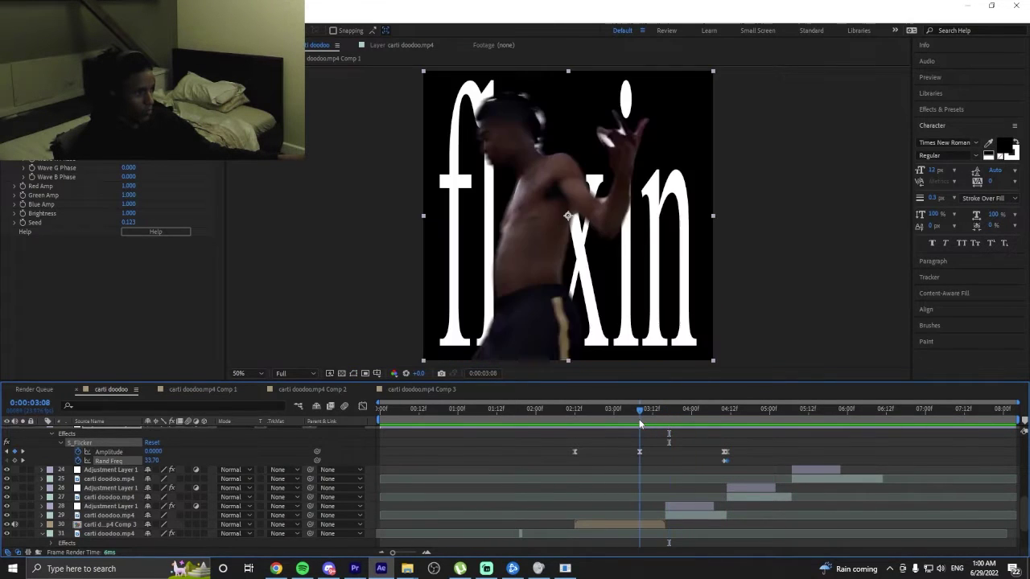
key(space)
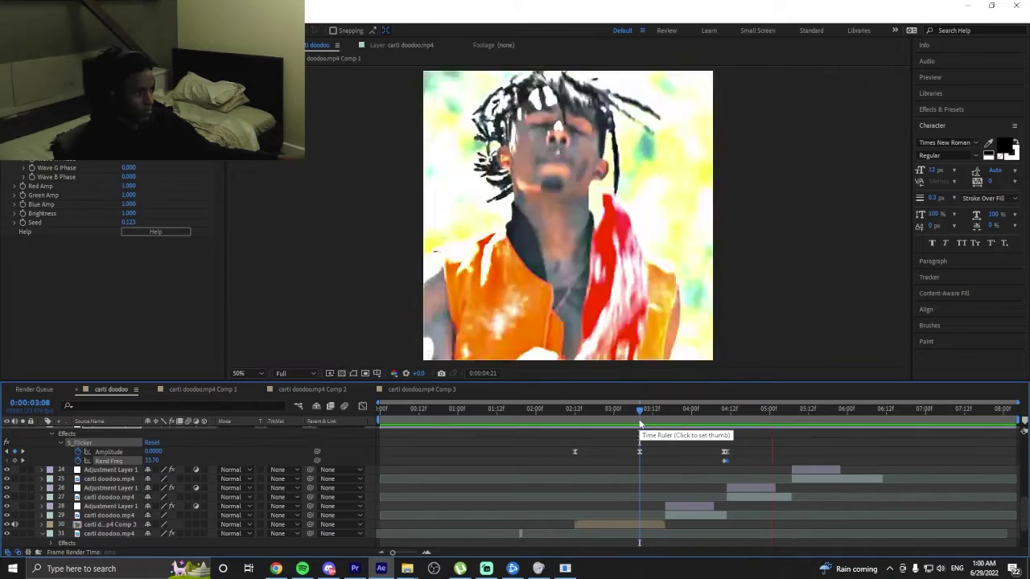
click(519, 422)
click(464, 423)
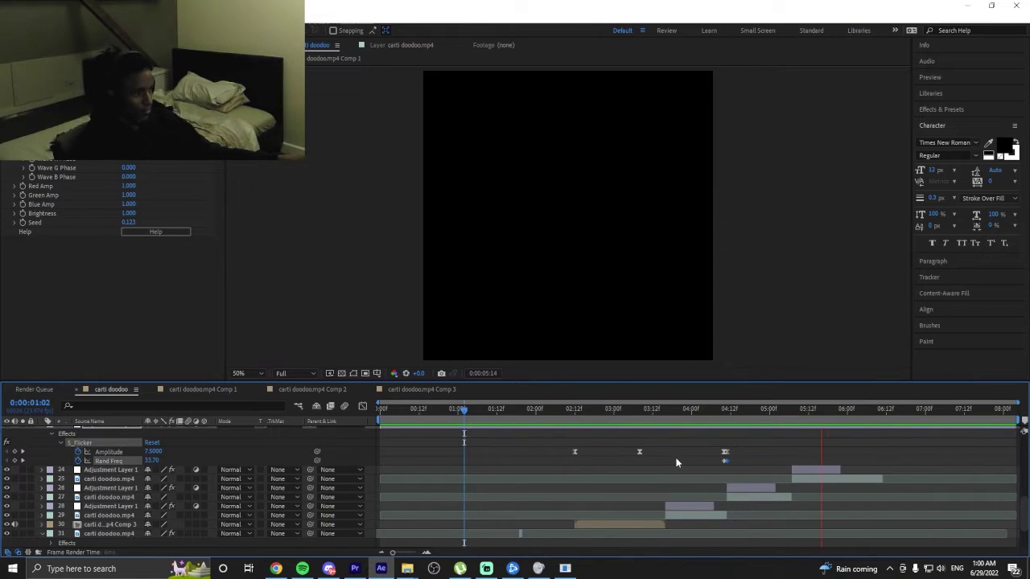
click(746, 412)
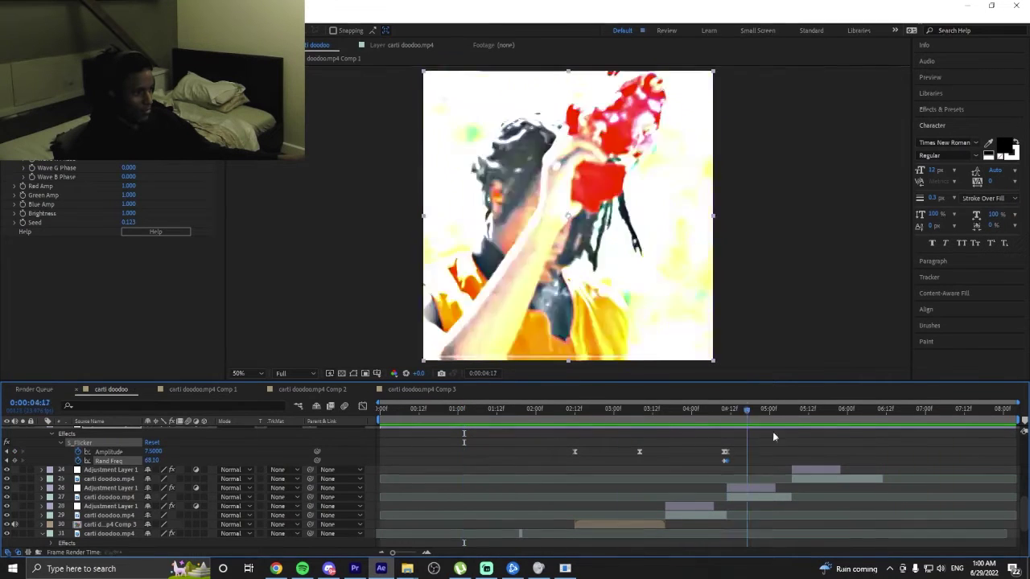
drag(772, 437, 636, 435)
key(space)
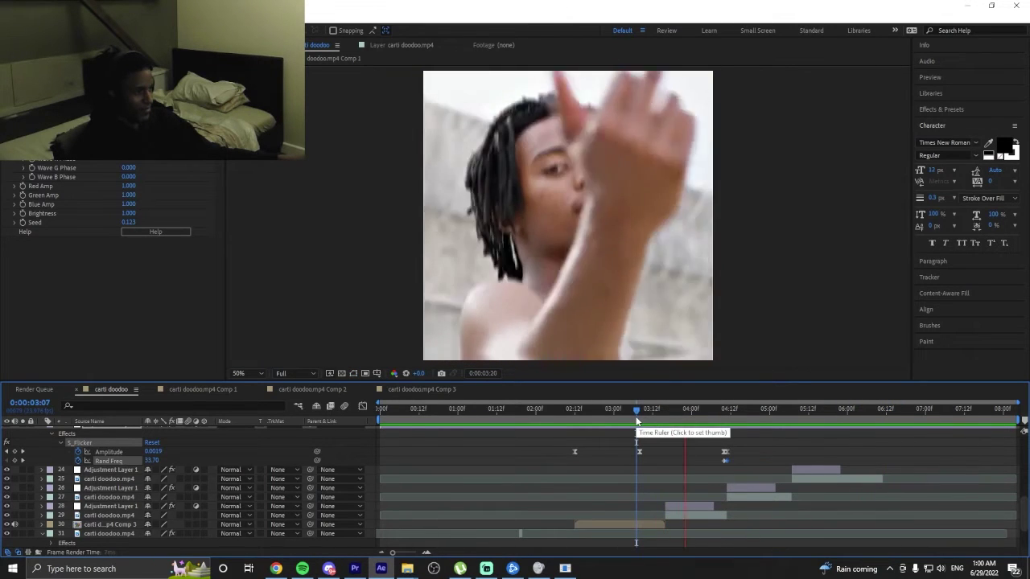
Pre-compose Adjustment Layer 1 and the carti doodoo.mp4 clip starting at 0:00:03:16 with all attributes moved, and play back from 0:00:03:12.
click(669, 422)
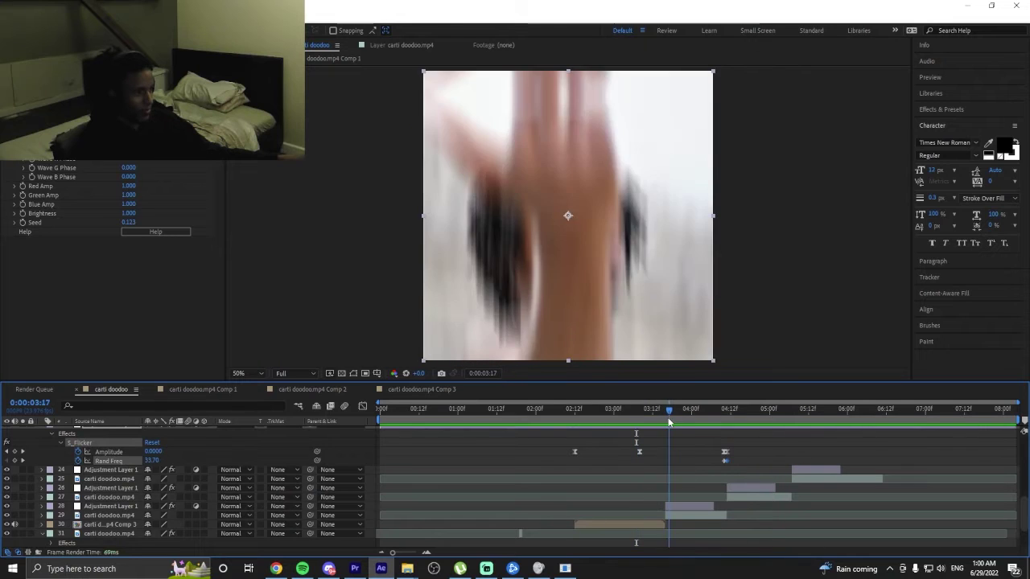
drag(665, 422, 665, 414)
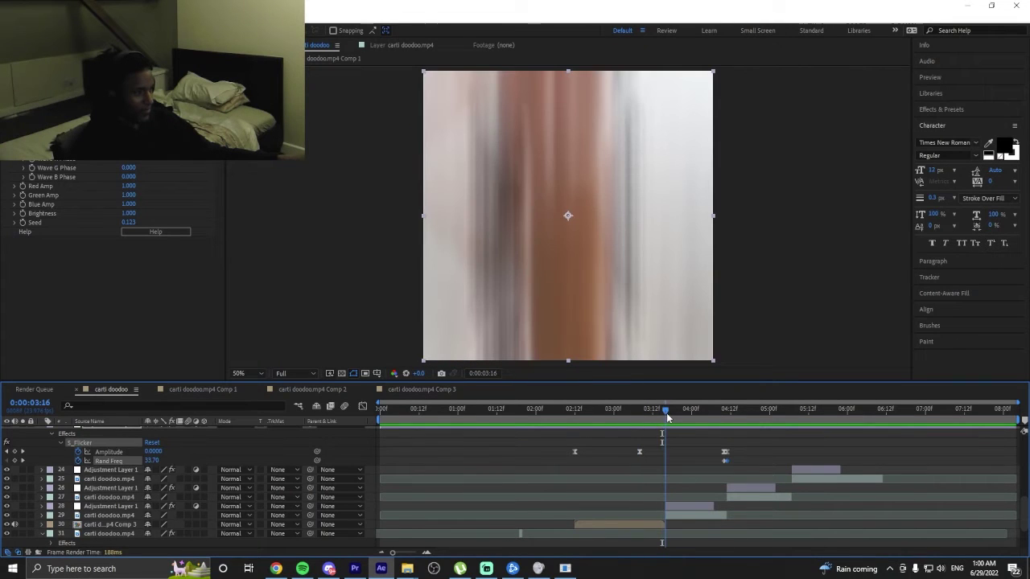
click(660, 419)
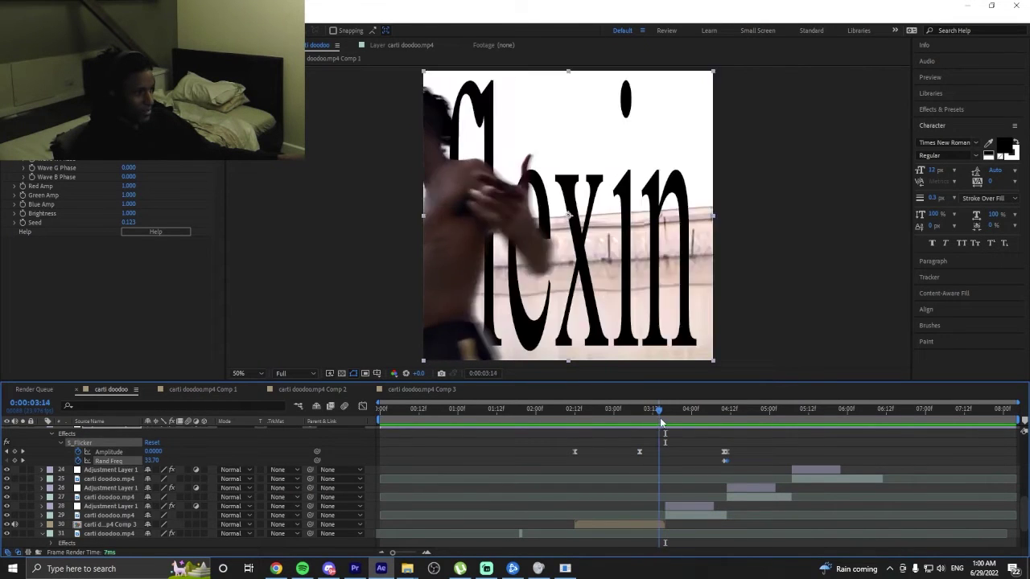
click(682, 507)
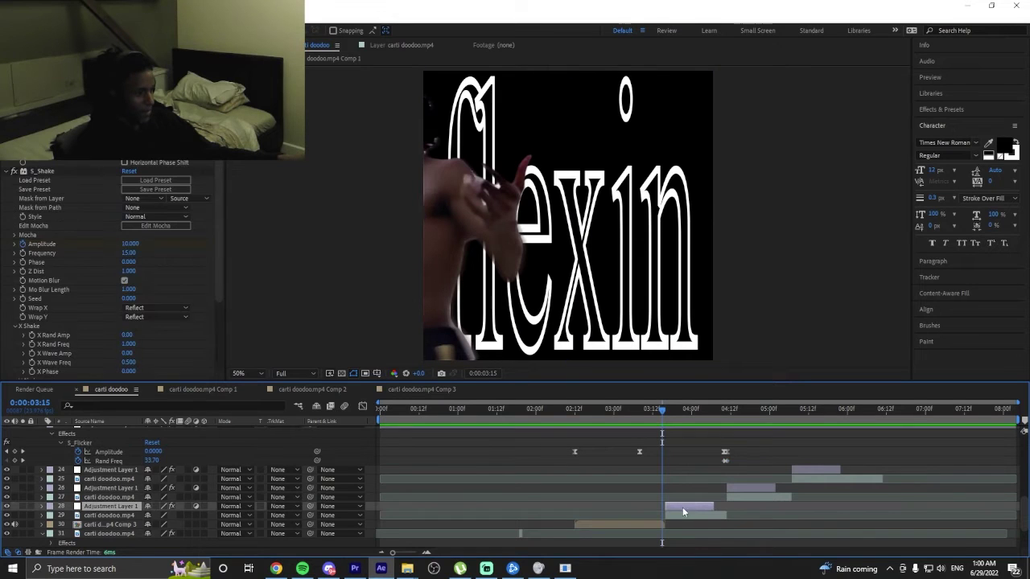
drag(372, 520, 371, 506)
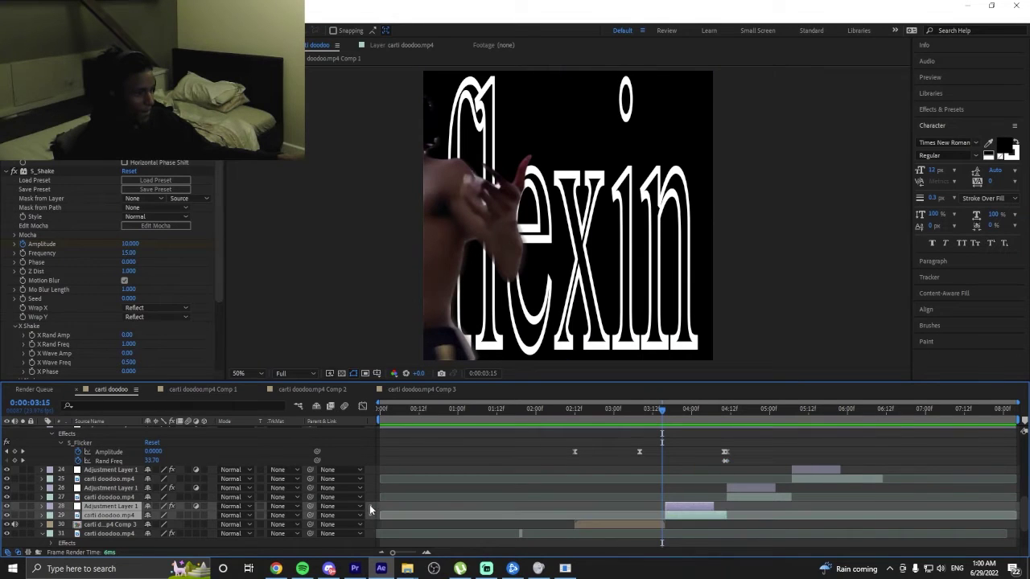
right_click(700, 508)
click(724, 434)
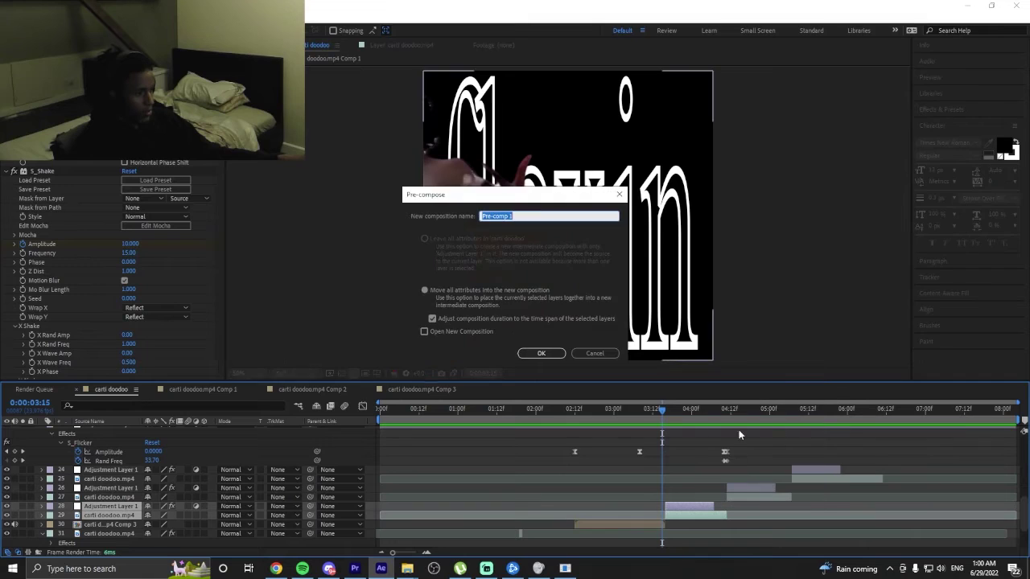
click(528, 354)
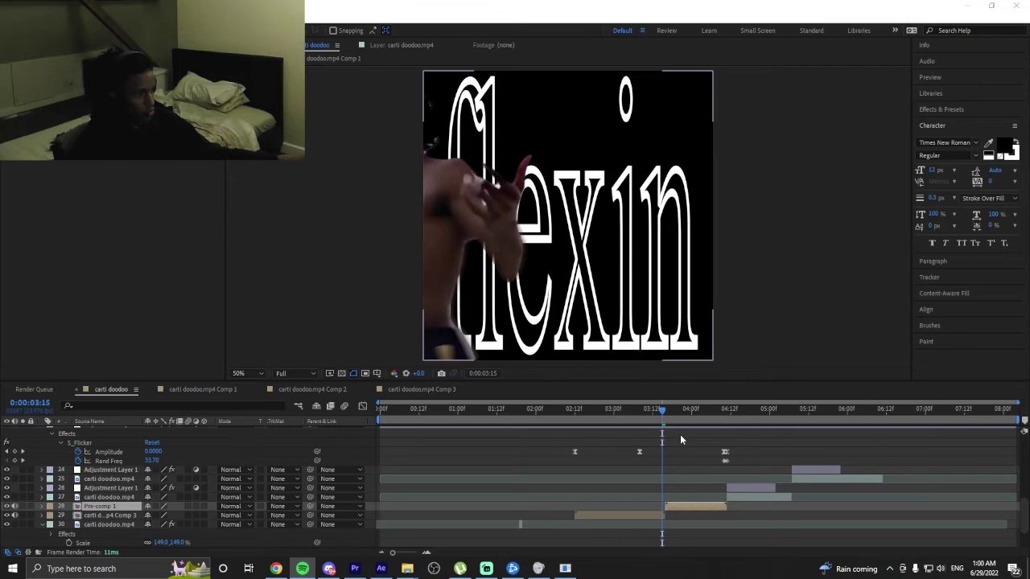
click(652, 415)
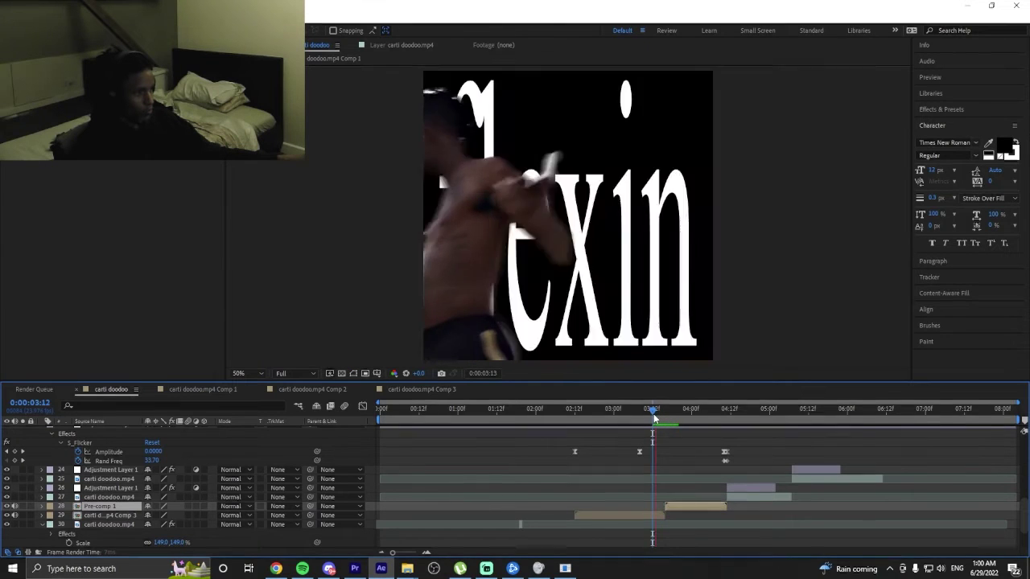
key(space)
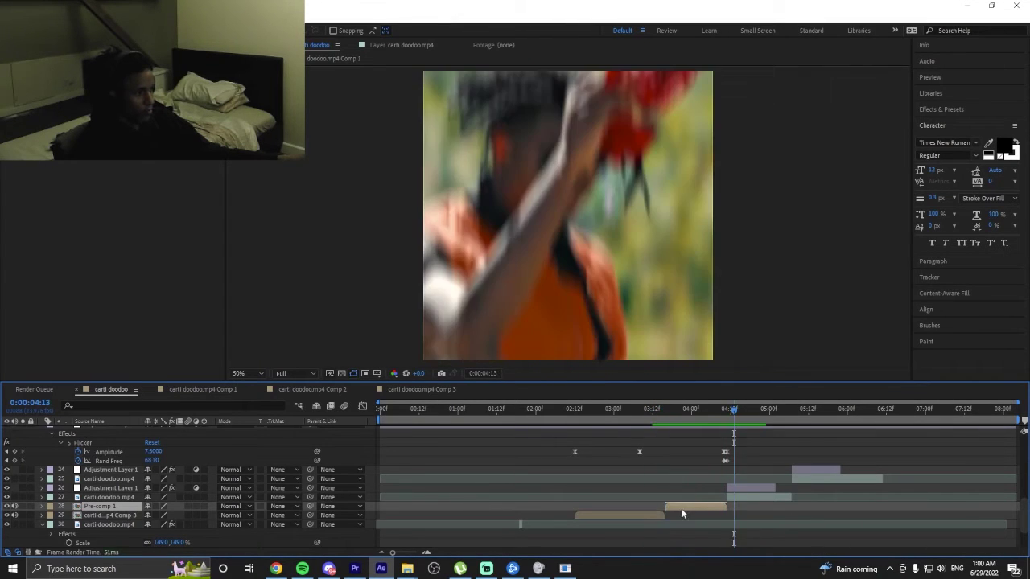
Open Pre-comp 1 and add a DOM VISUALS text layer scaled to 1046%.
double_click(682, 508)
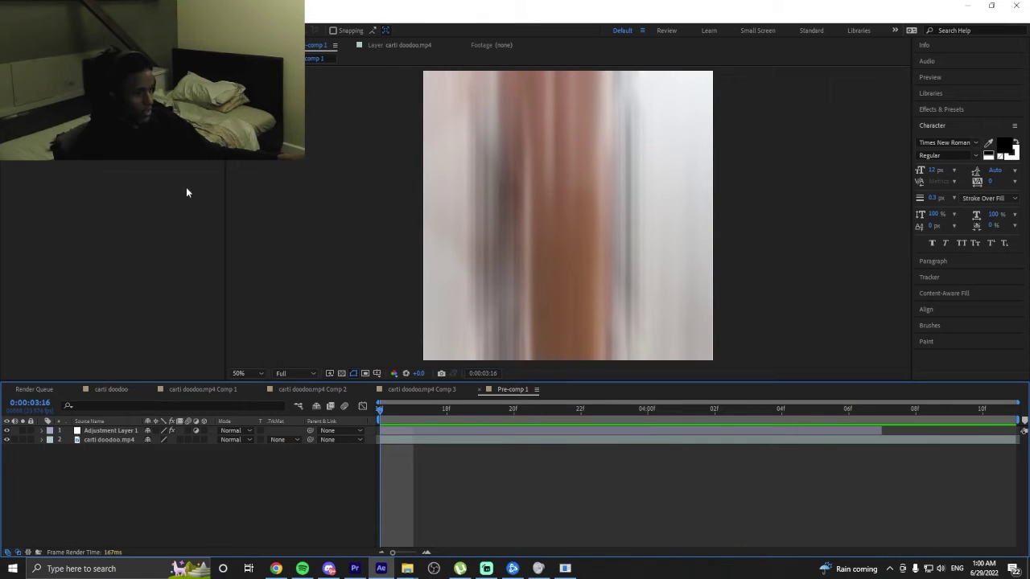
key(ctrl+t)
click(732, 289)
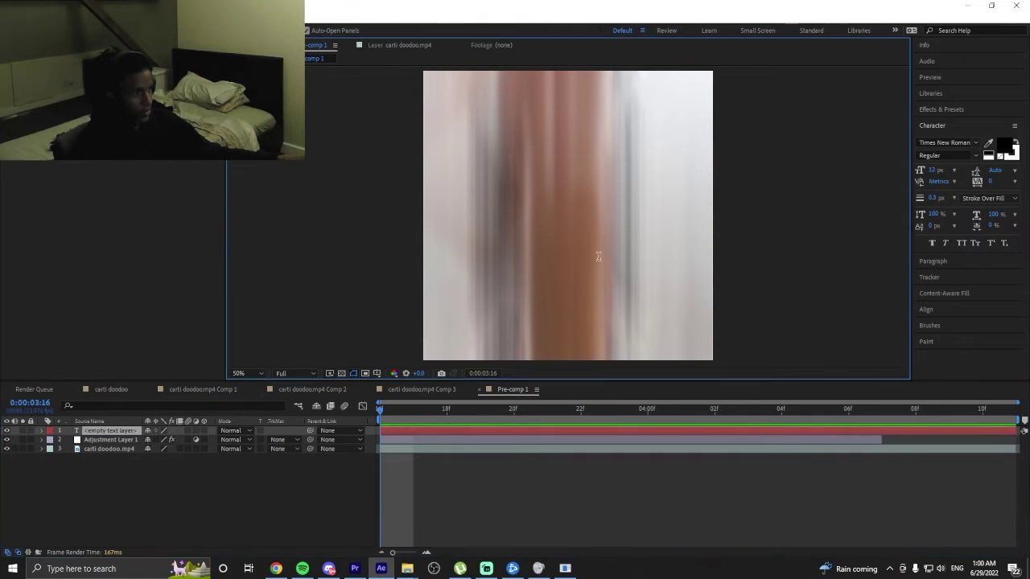
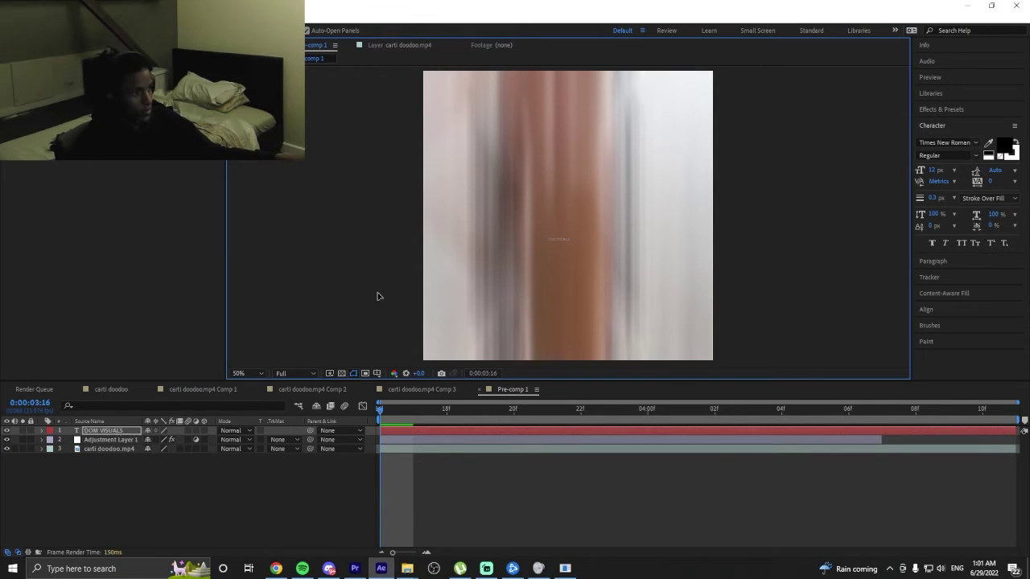
click(105, 430)
key(s)
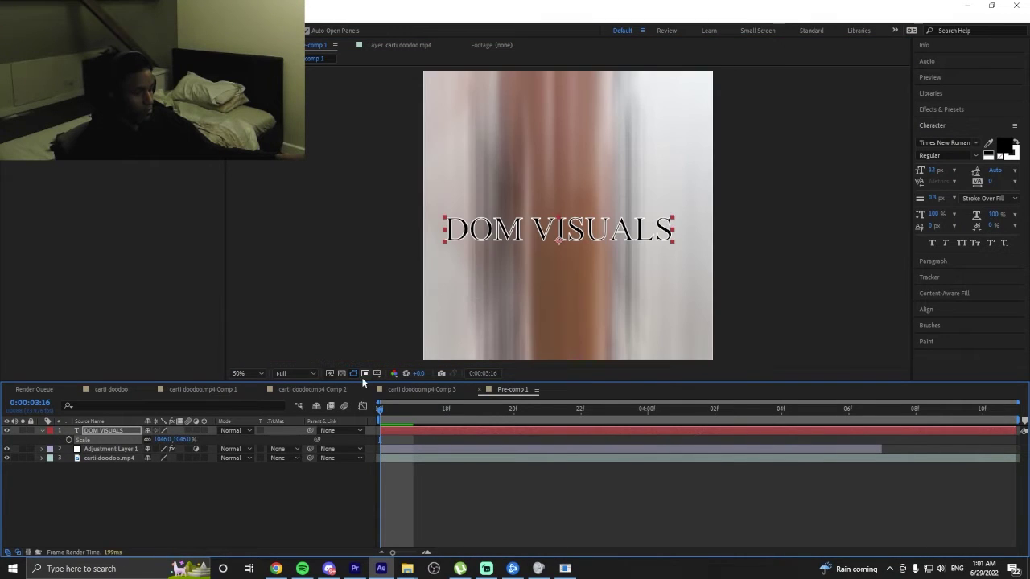
Give the DOM VISUALS text a white fill with no stroke, and preview it.
click(1015, 144)
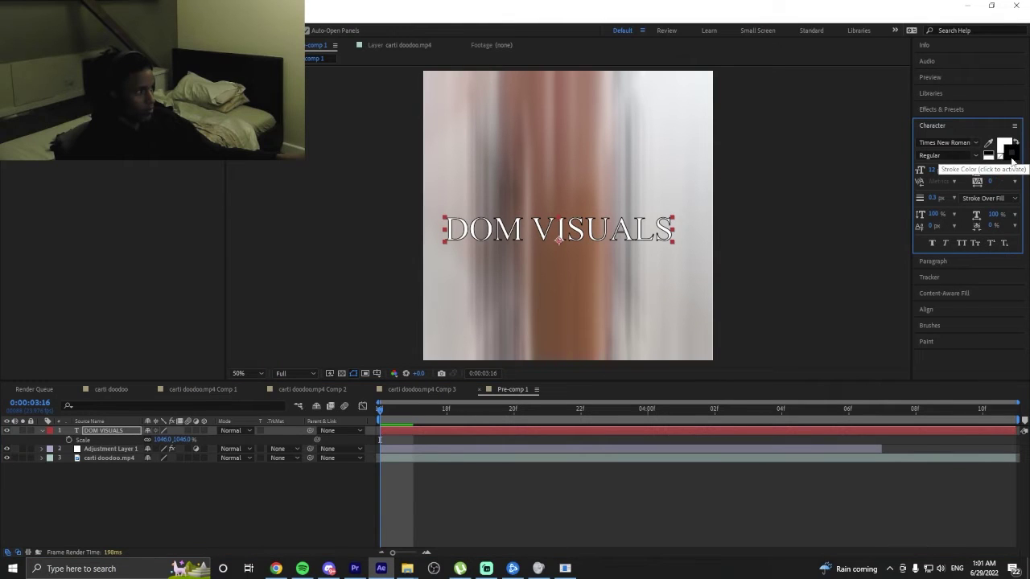
click(1011, 157)
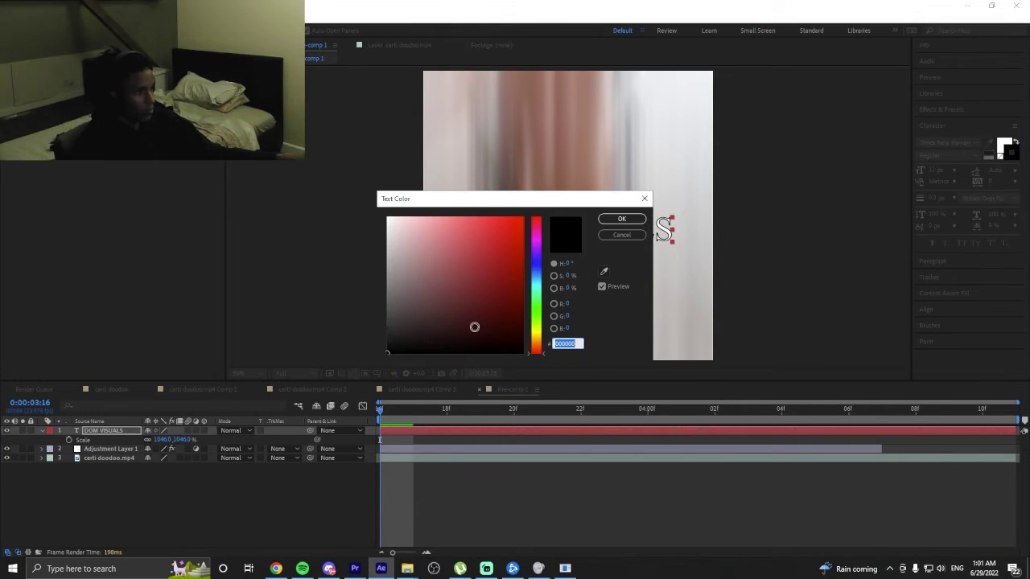
click(619, 236)
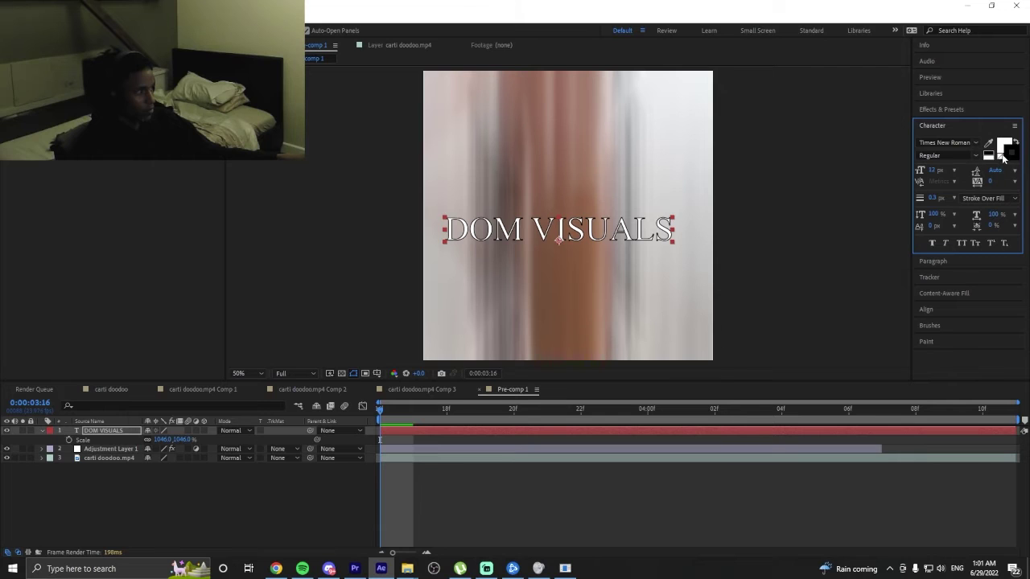
click(1001, 156)
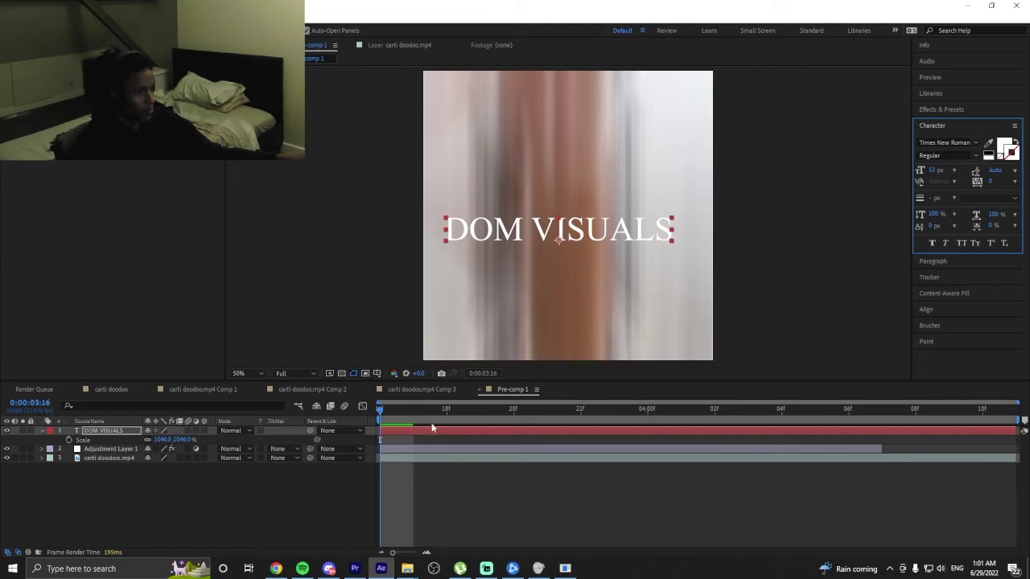
key(space)
key(space)
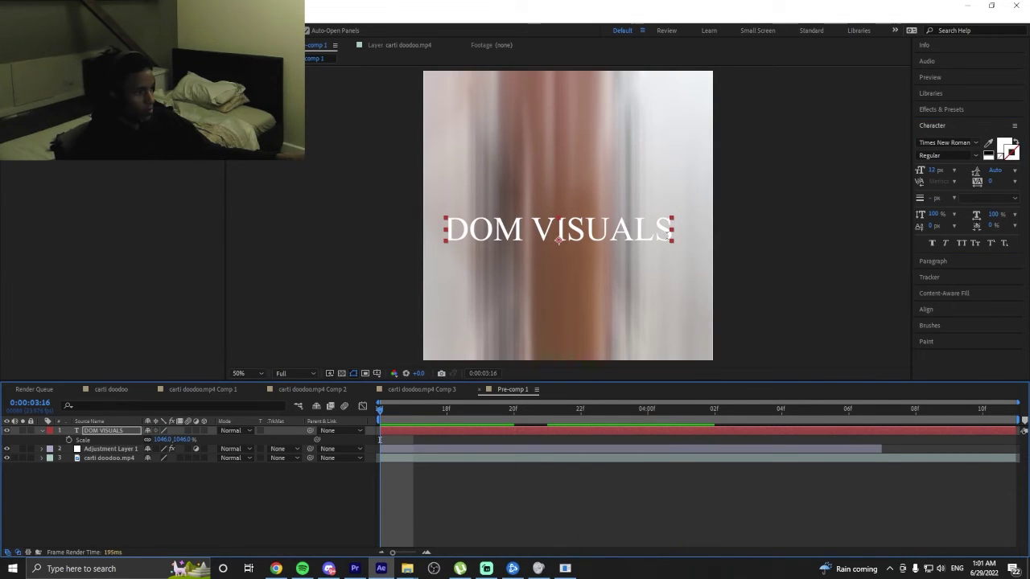
Center the DOM VISUALS text horizontally and vertically in the composition, and play it back.
click(932, 310)
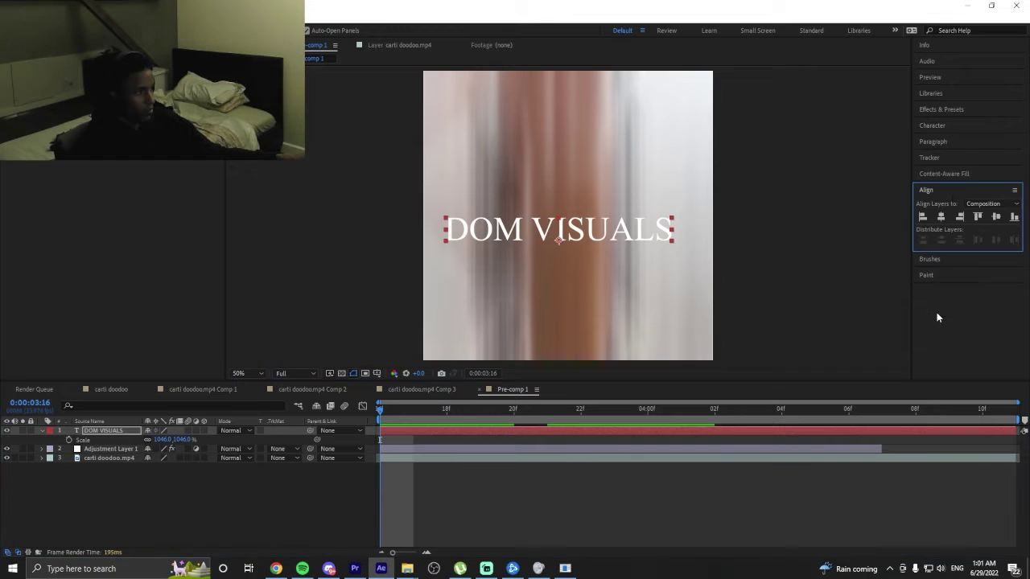
click(996, 216)
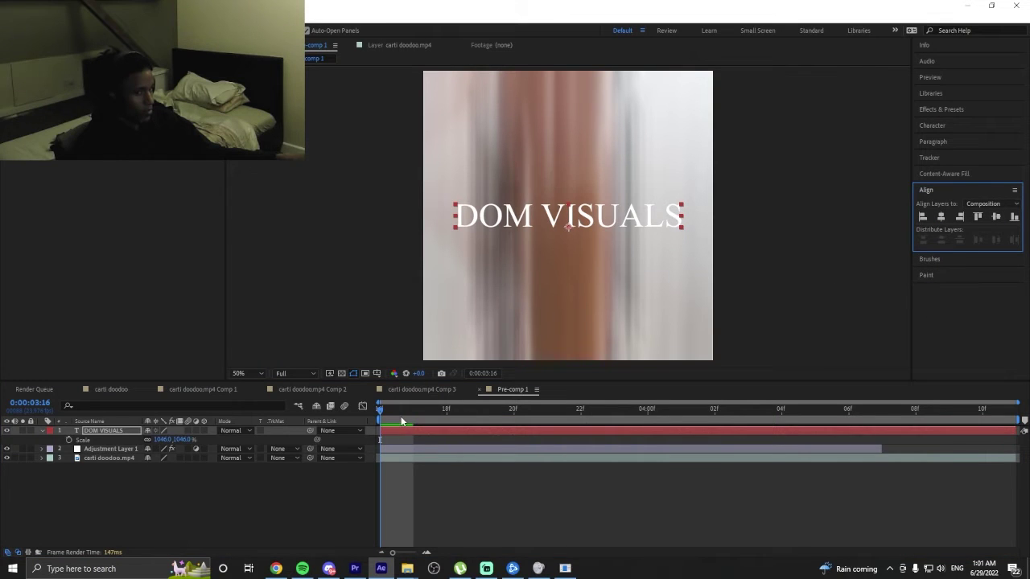
click(730, 479)
key(space)
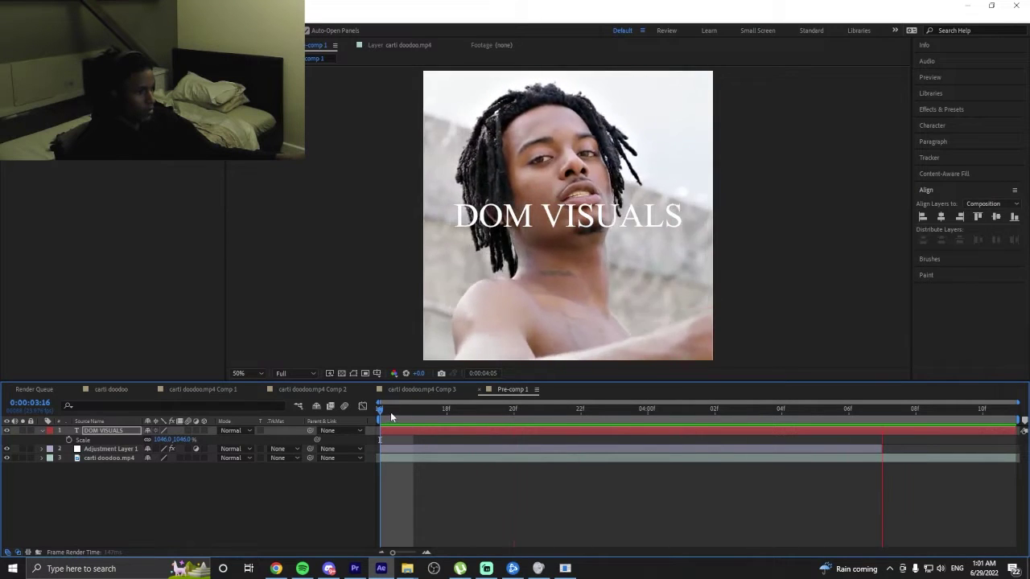
key(space)
Extend Adjustment Layer 1 in Pre-comp 1 to the end of the composition and return to its first frame.
drag(708, 414, 815, 410)
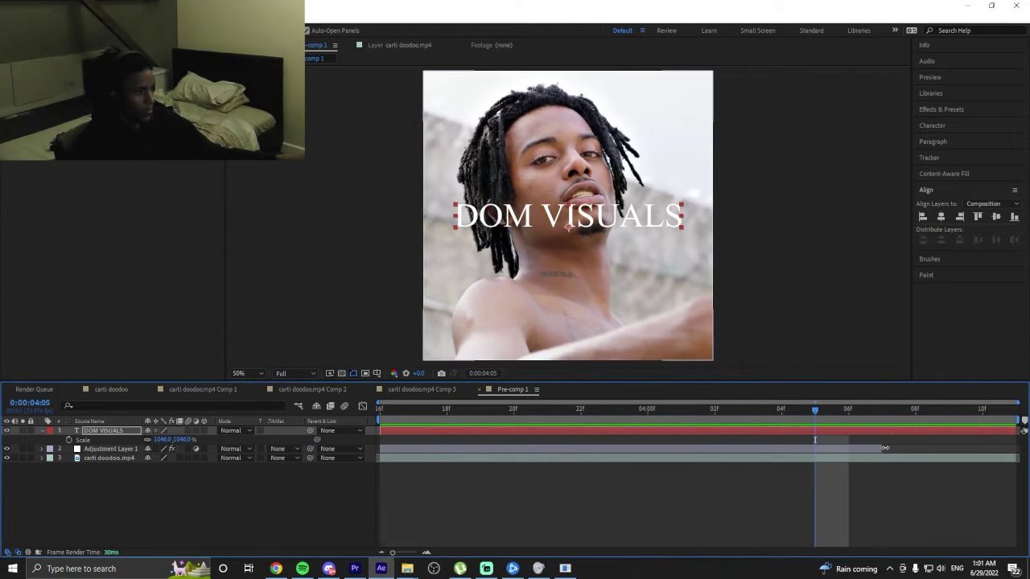
drag(884, 448, 1017, 448)
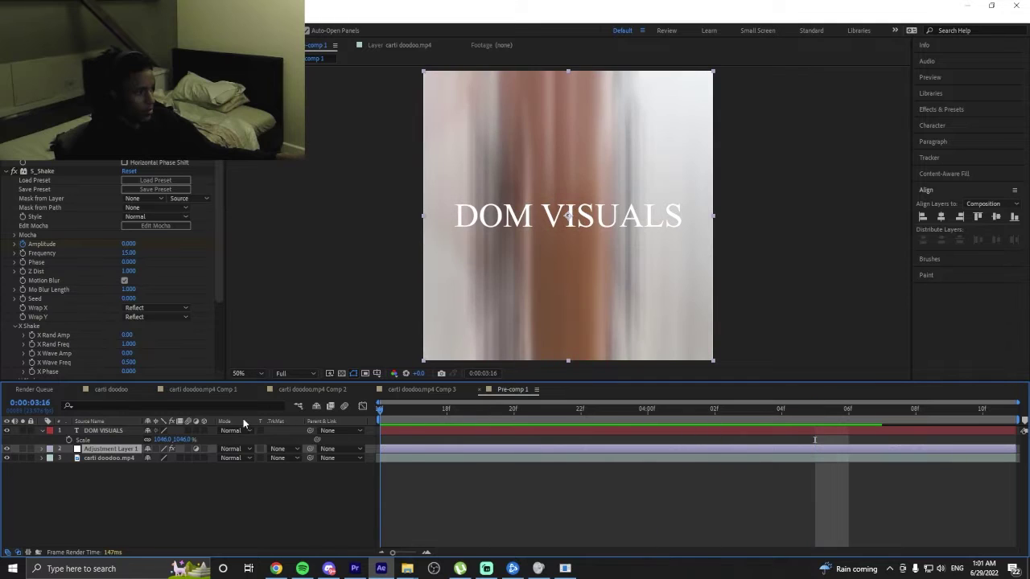
key(Home)
Apply the S_Invert effect to Adjustment Layer 1 and play back the inverted clip.
click(943, 111)
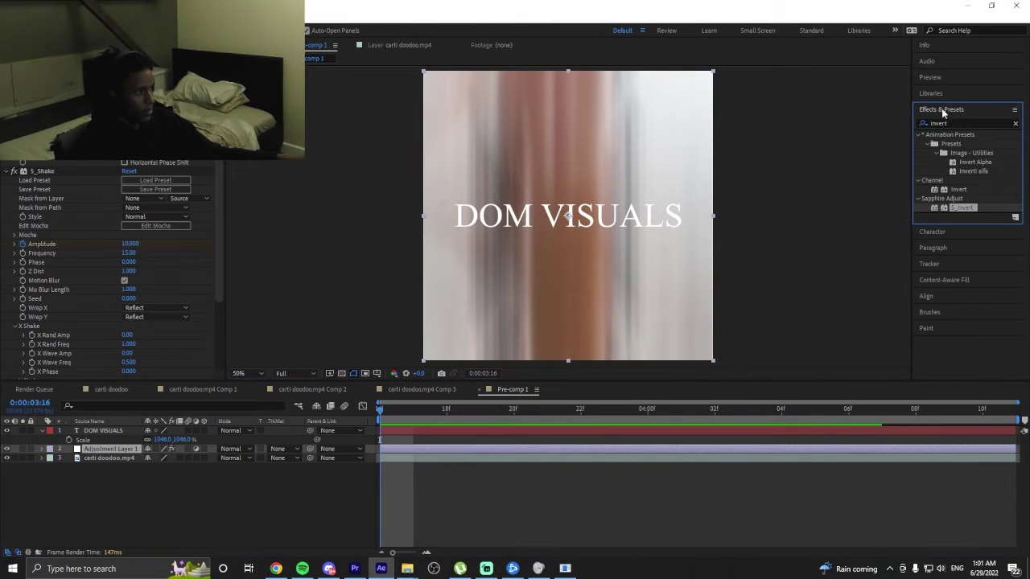
click(956, 116)
click(960, 113)
double_click(963, 208)
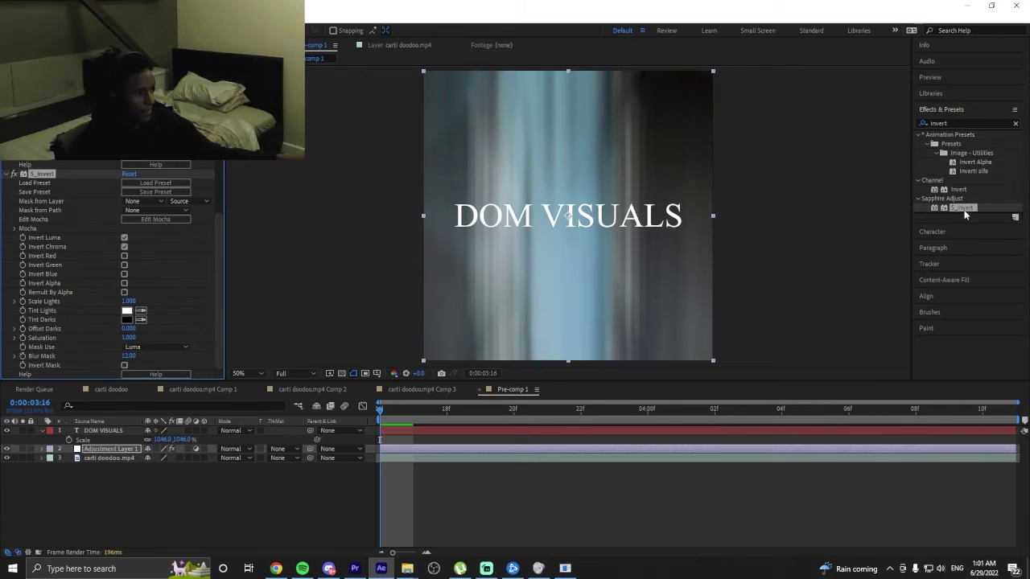
key(space)
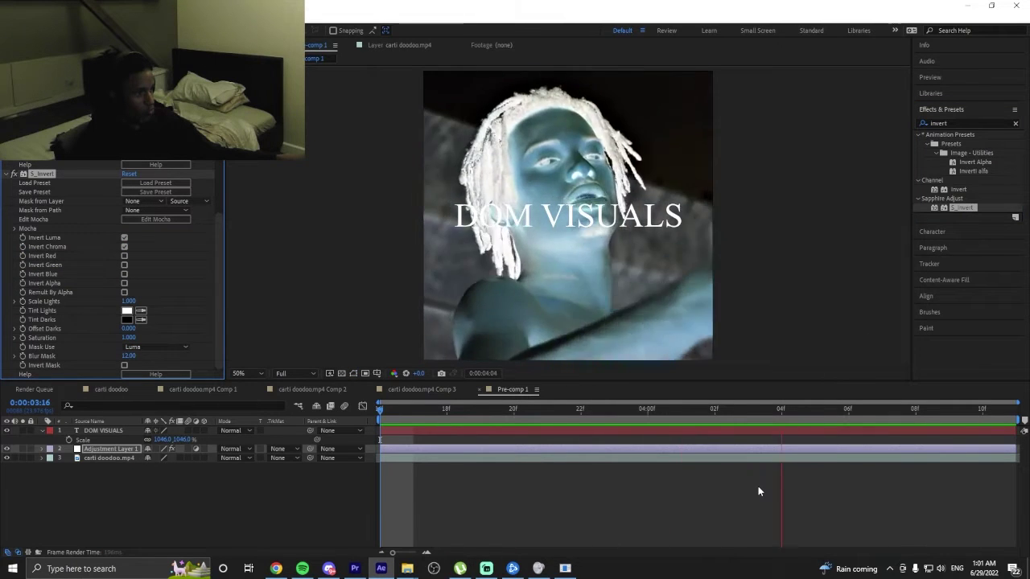
key(space)
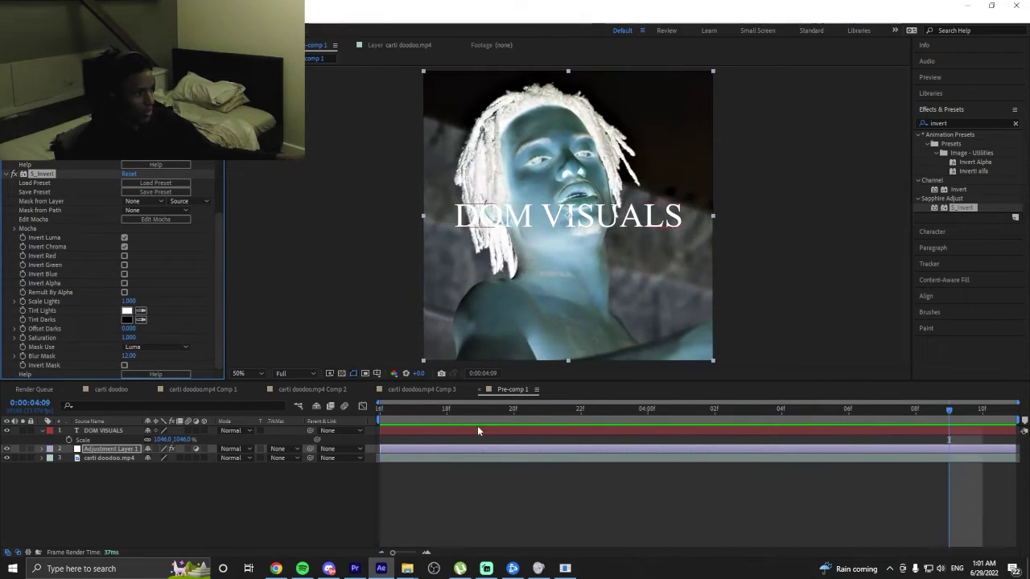
Try the S_Invert Offset Darks at -0.440 with a playback, and set it to -0.140.
drag(130, 329, 112, 330)
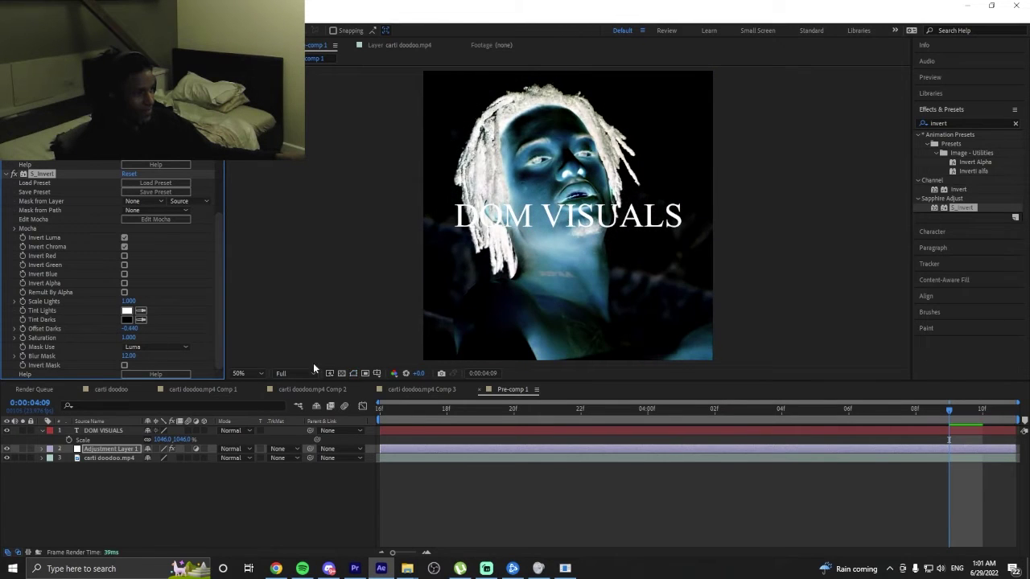
key(space)
key(space)
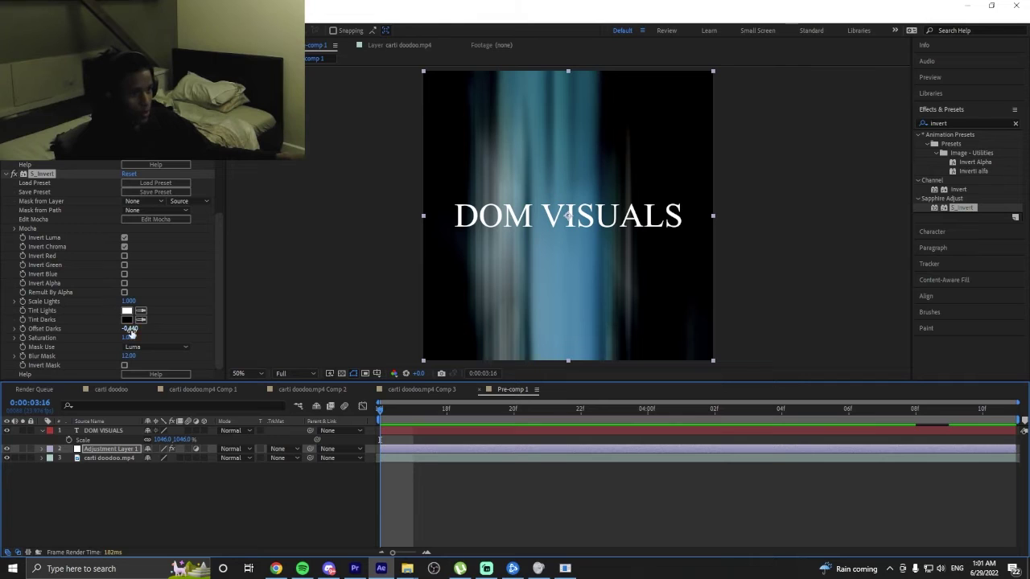
drag(130, 328, 141, 334)
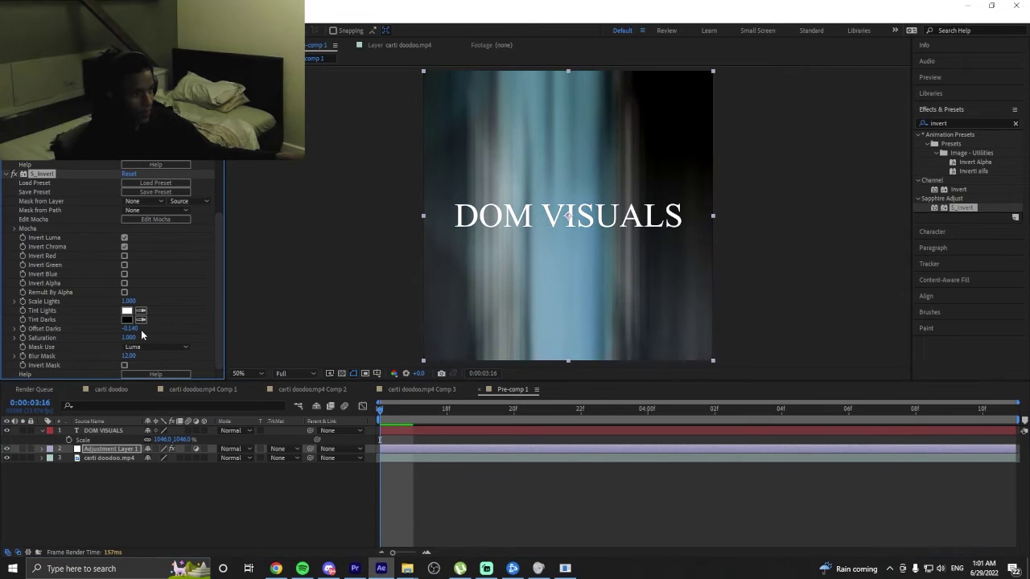
Check the image with S_Invert switched off, and apply the S_DissolveLuma effect to Adjustment Layer 1.
click(245, 187)
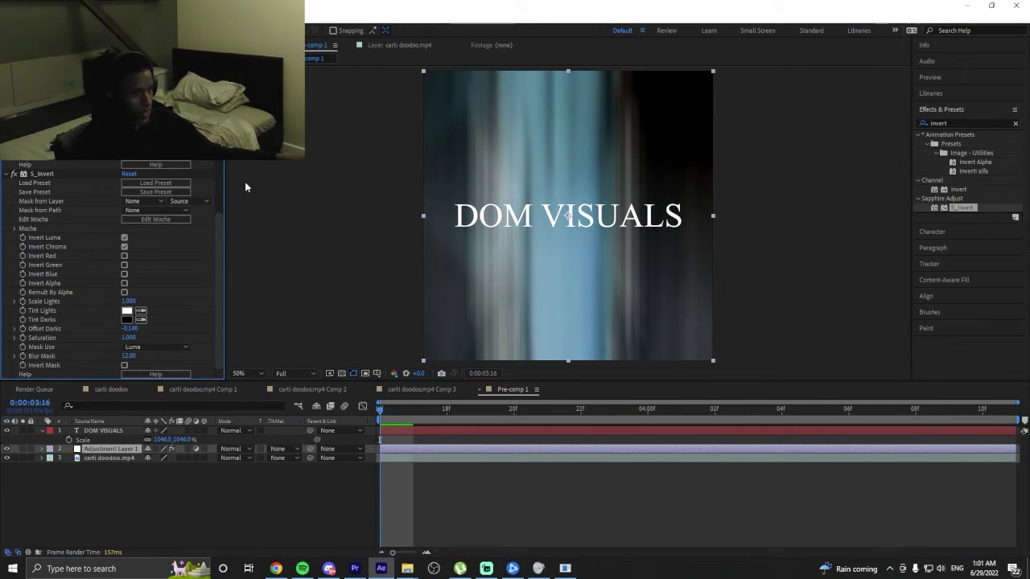
click(14, 173)
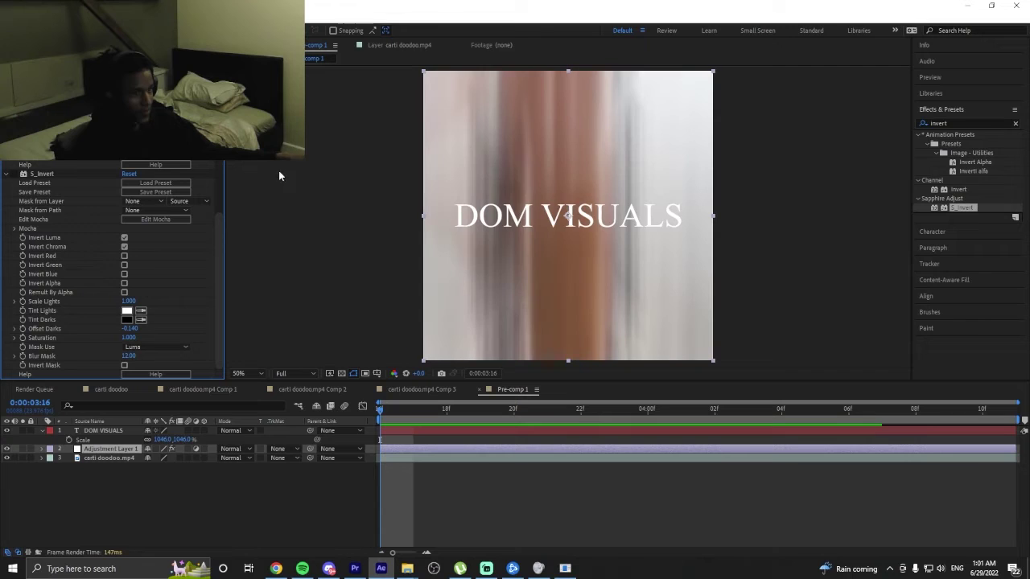
click(958, 120)
text(luma)
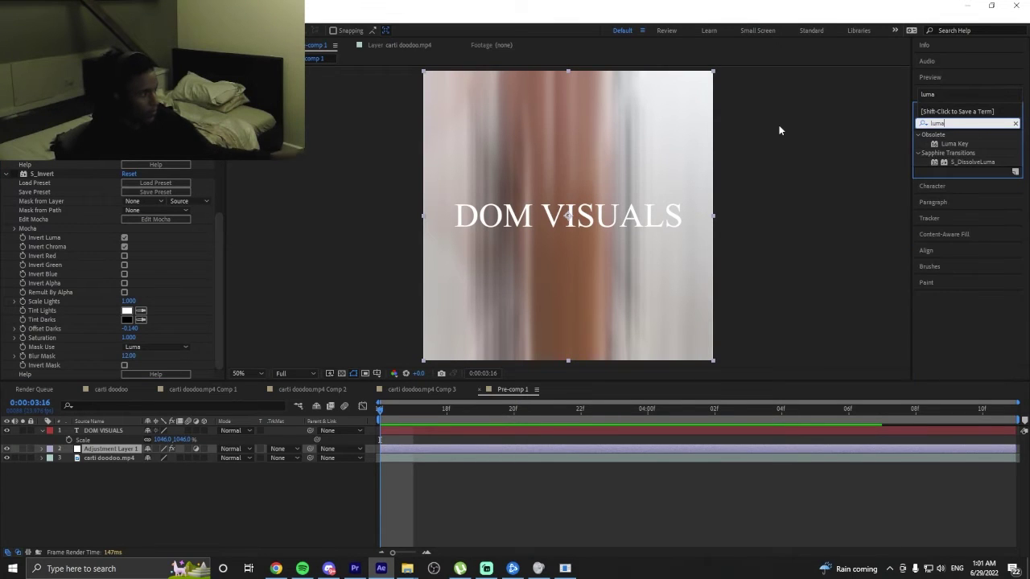
double_click(972, 161)
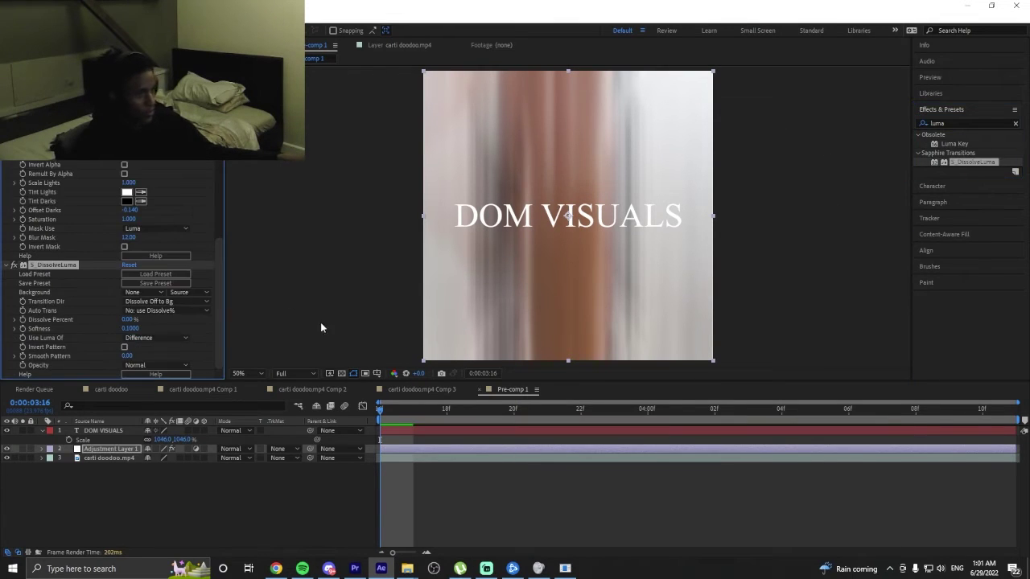
scroll(112, 269, up, 3)
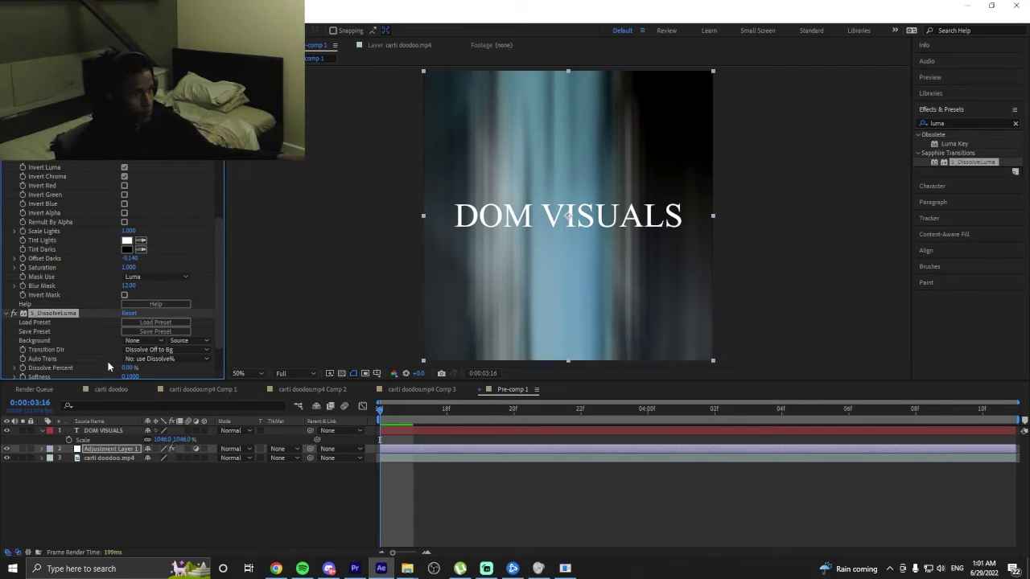
Hide the DOM VISUALS text, keyframe S_DissolveLuma's Dissolve Percent from 100% at 0:00:03:16 to 0% at 0:00:04:02, and set Softness to 0.3600.
scroll(30, 308, down, 3)
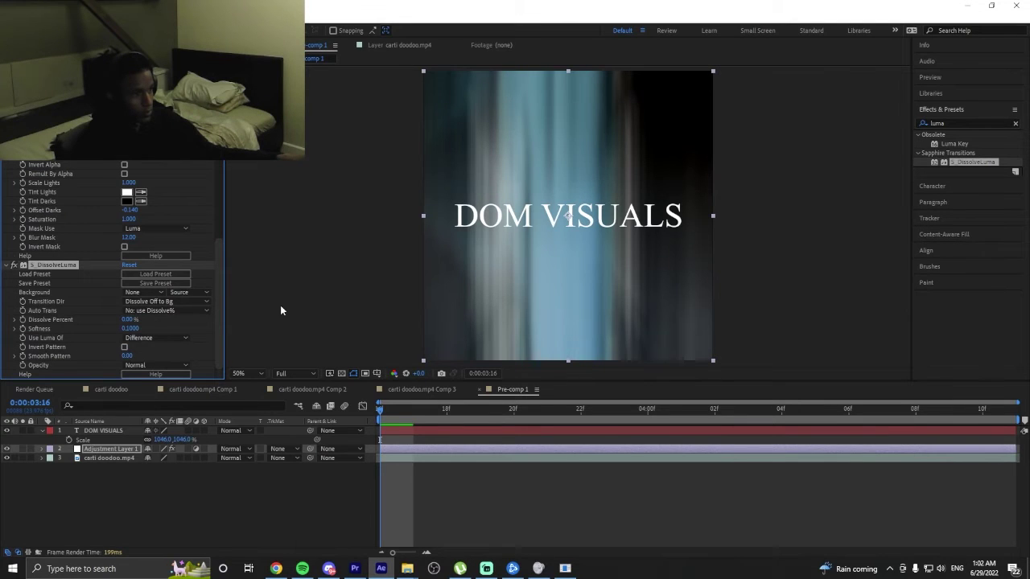
click(7, 431)
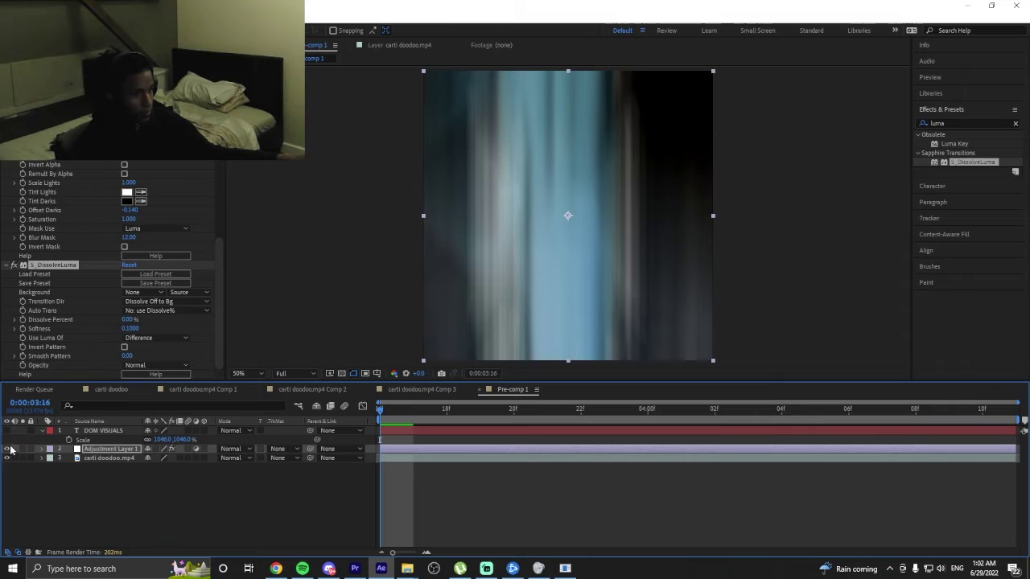
drag(124, 322, 229, 329)
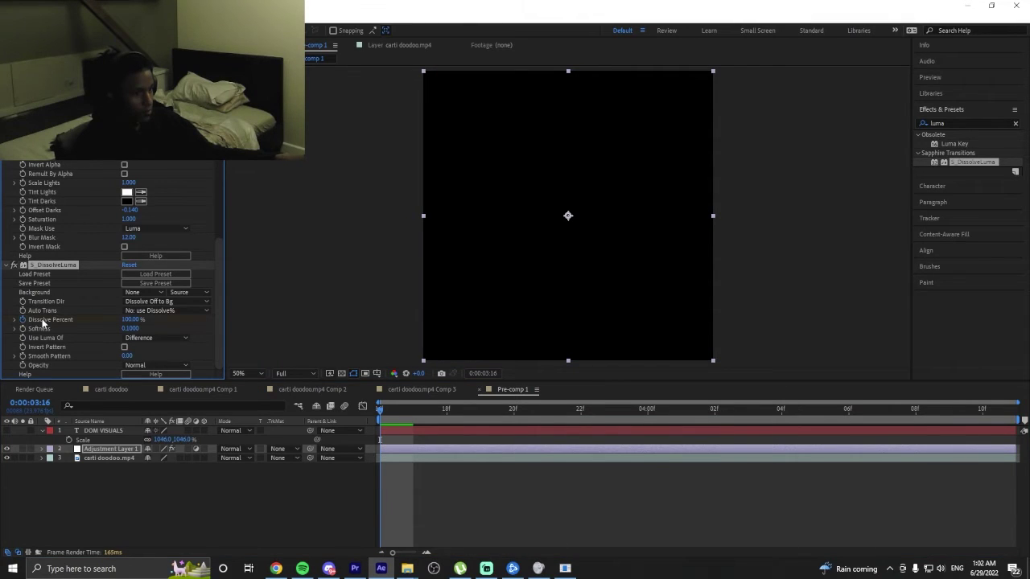
key(shift+Page_Down)
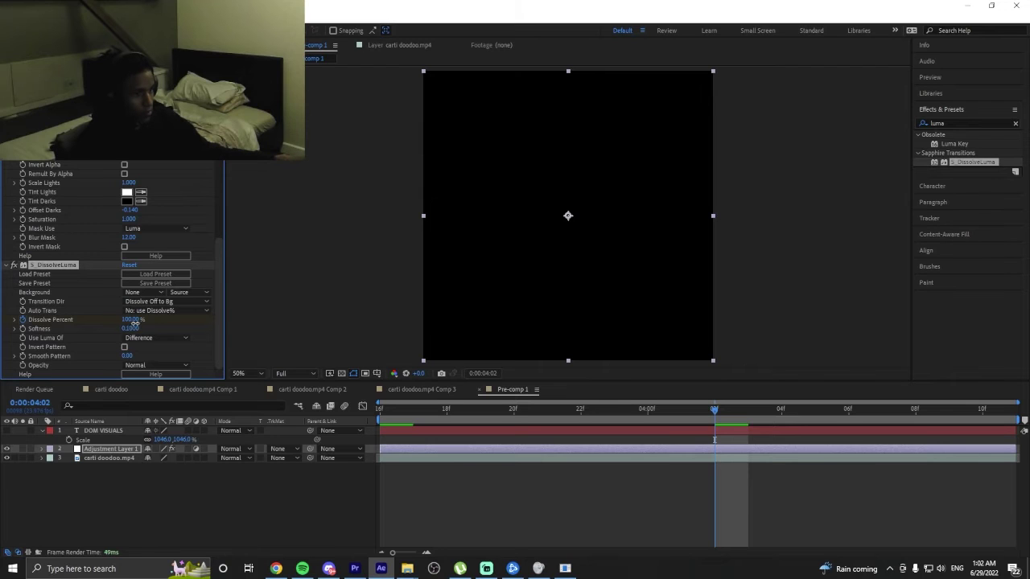
key(ctrl+z)
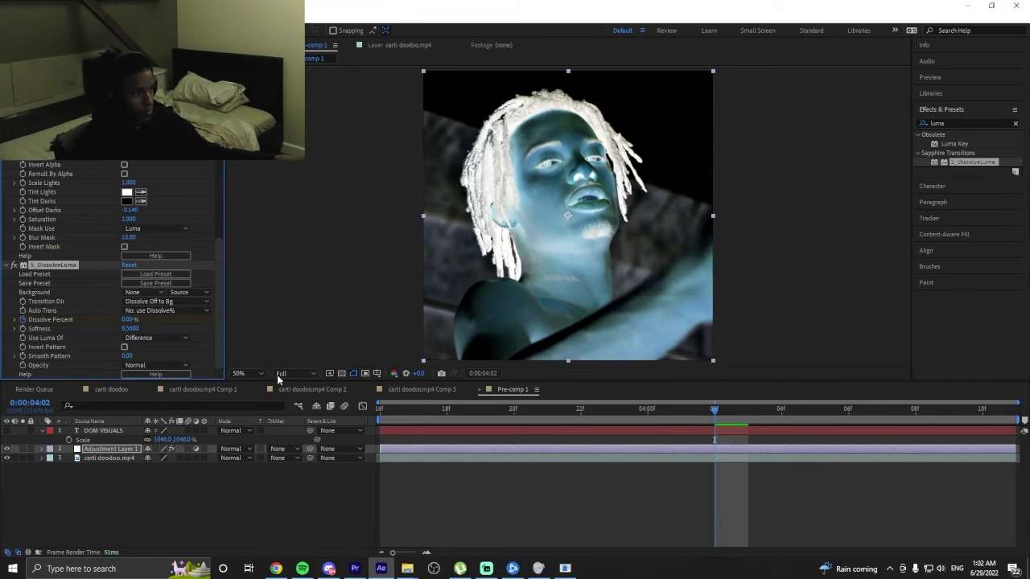
Play back Pre-comp 1 to check the luma dissolve from black.
click(688, 417)
key(space)
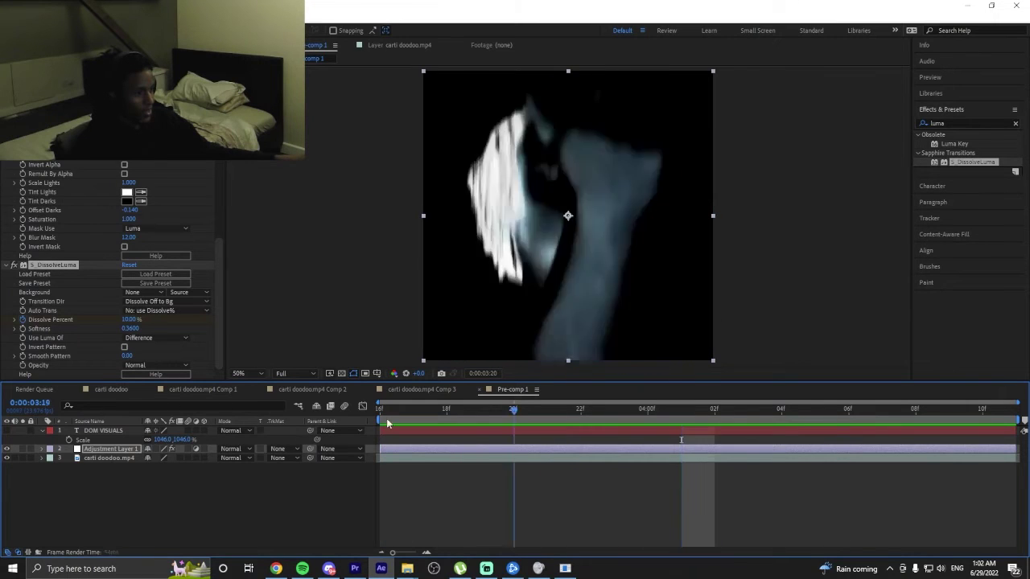
key(space)
Show Adjustment Layer 1's keyframes and swap the Dissolve Percent ones, putting 0% at 0:00:03:16 and 100% at 0:00:04:02.
key(u)
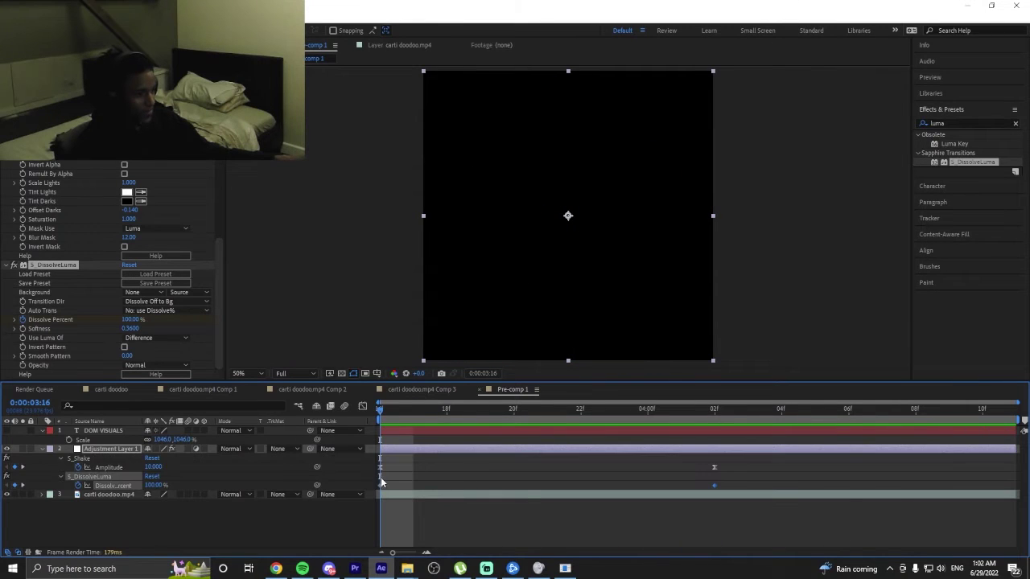
drag(381, 485, 647, 485)
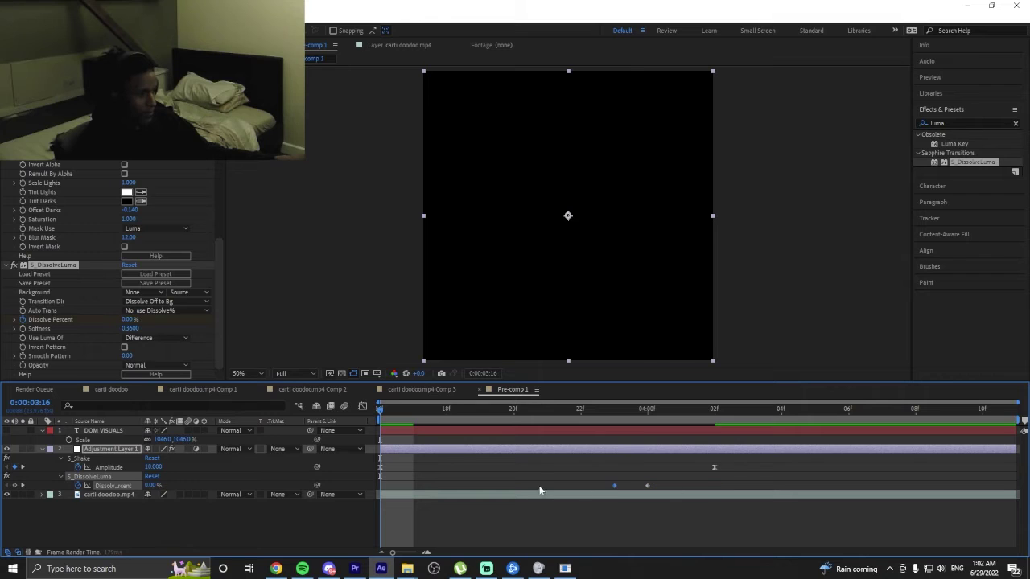
key(ctrl+z)
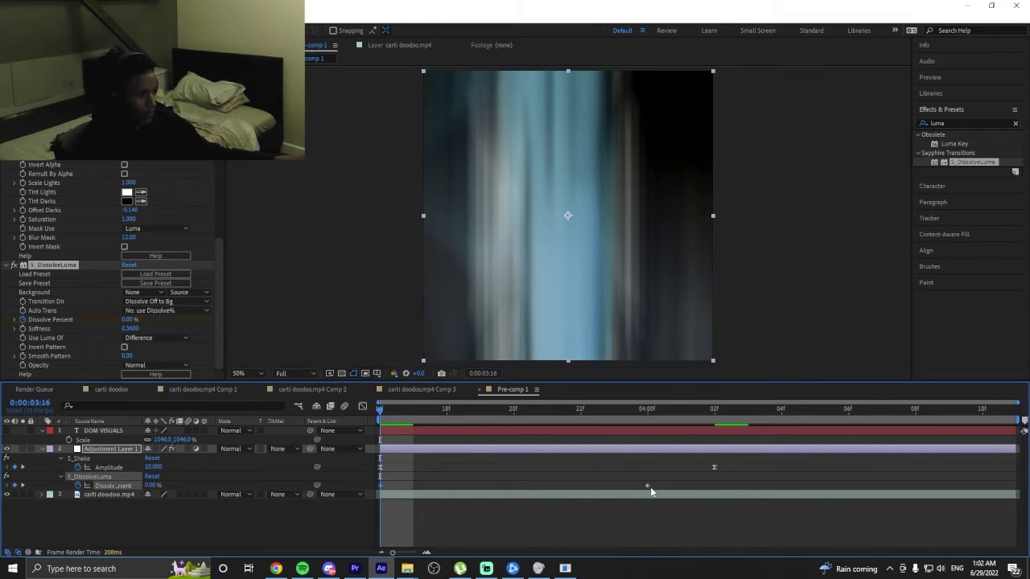
drag(650, 487, 689, 491)
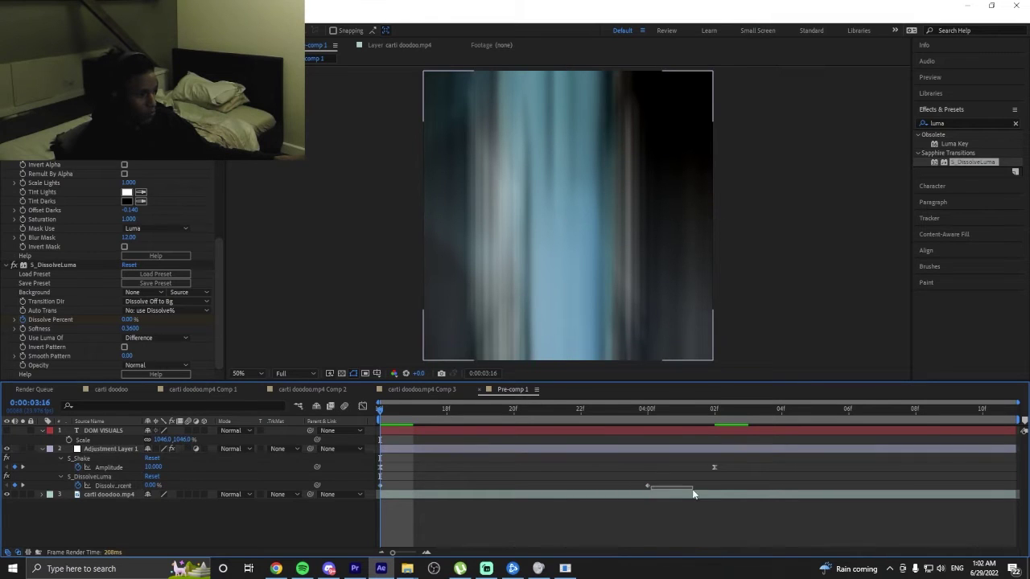
click(647, 487)
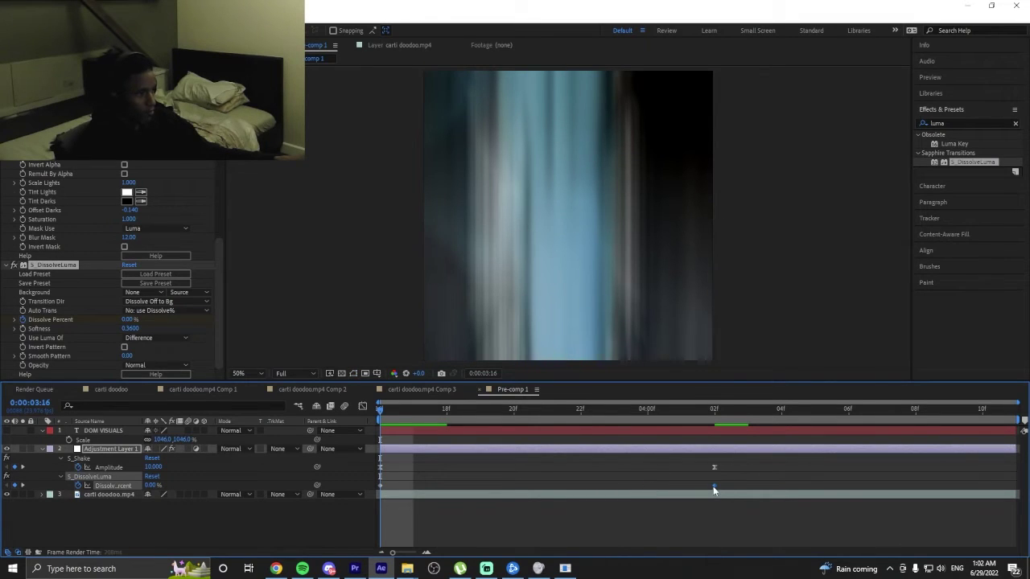
Play back and scrub through the reversed dissolve, return to 0:00:03:16, and select Adjustment Layer 1.
key(space)
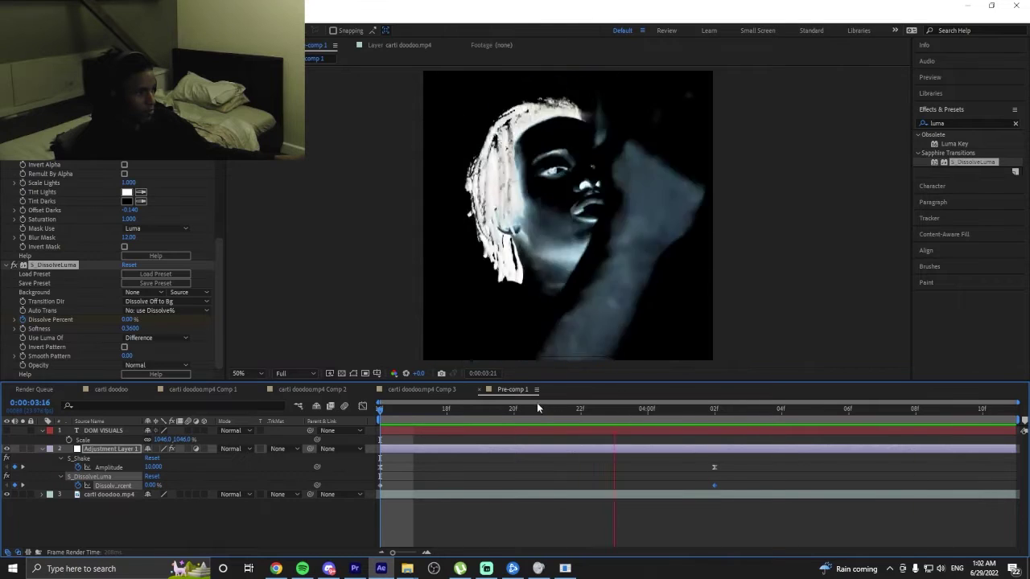
click(345, 430)
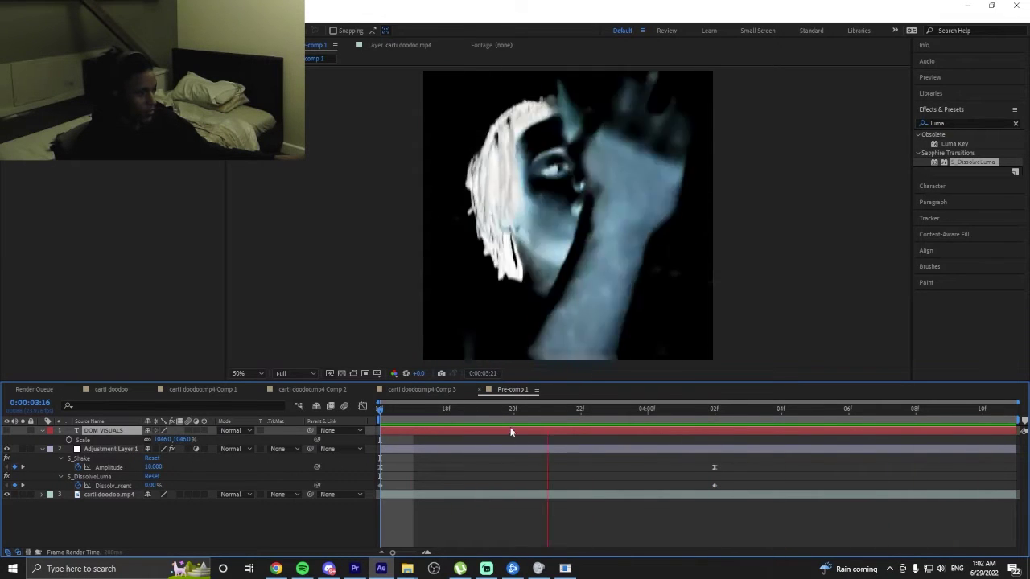
drag(510, 411, 716, 438)
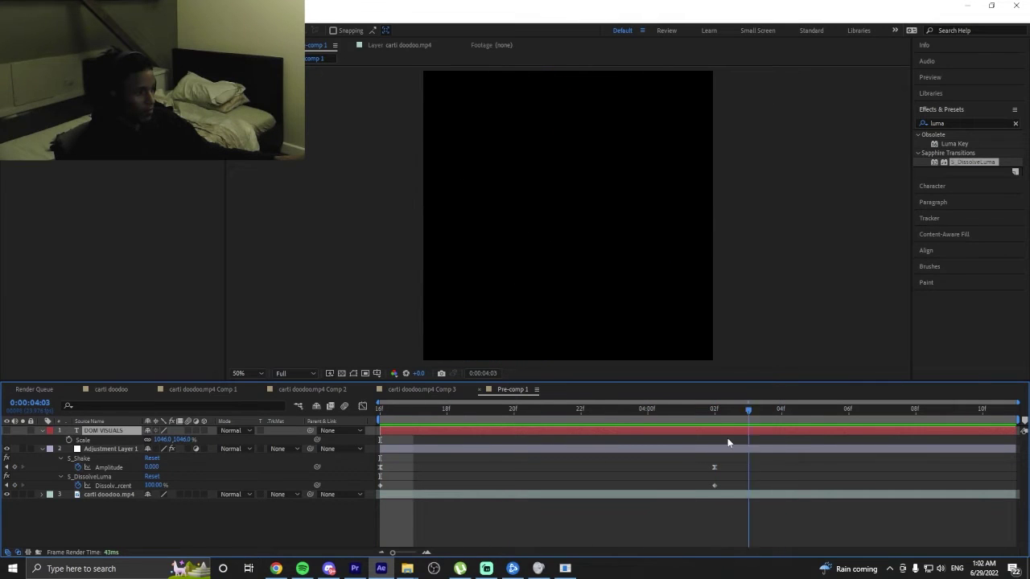
drag(622, 419, 344, 427)
click(406, 448)
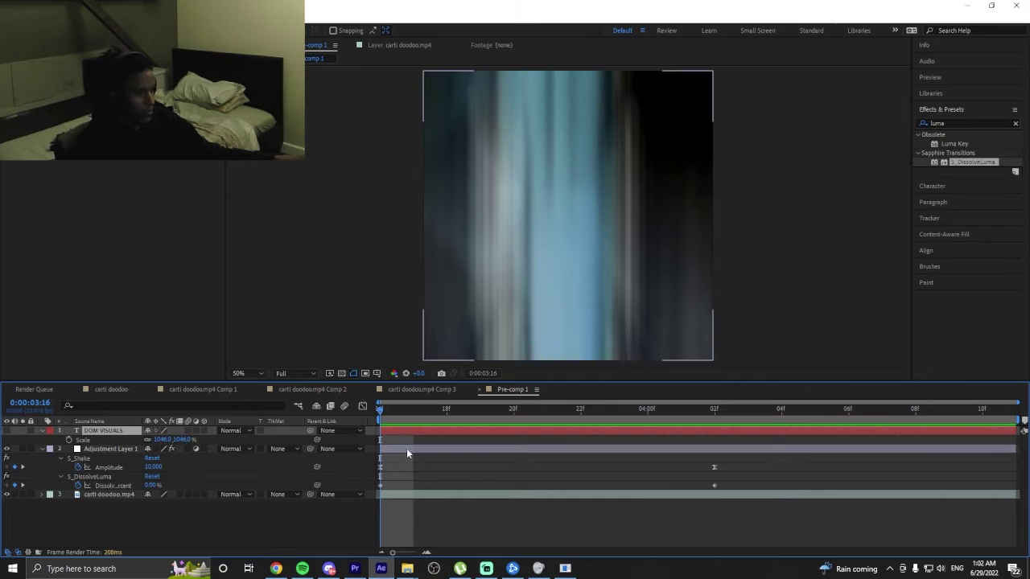
Check the dissolve up to 0:00:04:02 with S_Invert switched off, and switch the effect back on.
scroll(33, 184, down, 8)
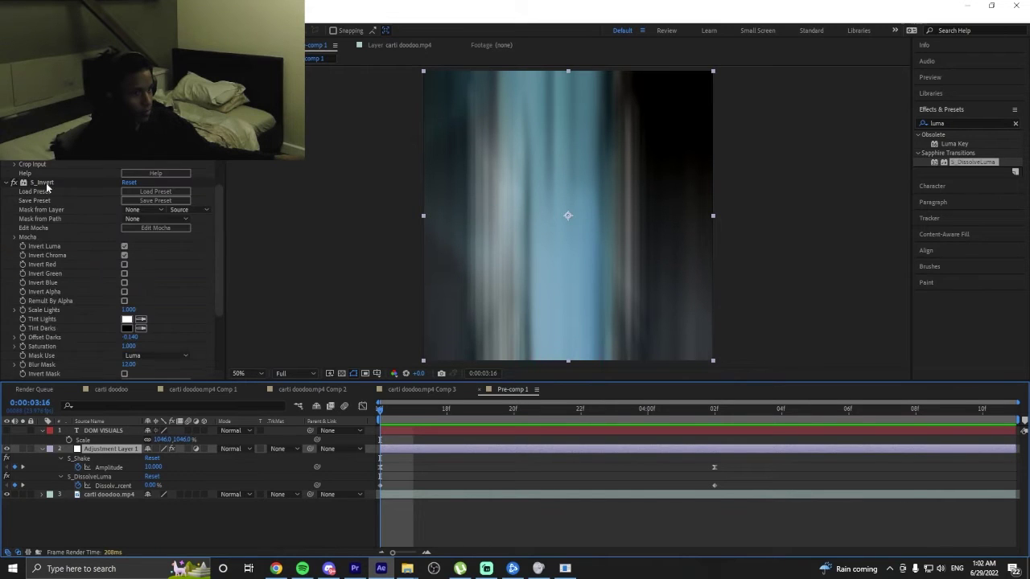
click(14, 183)
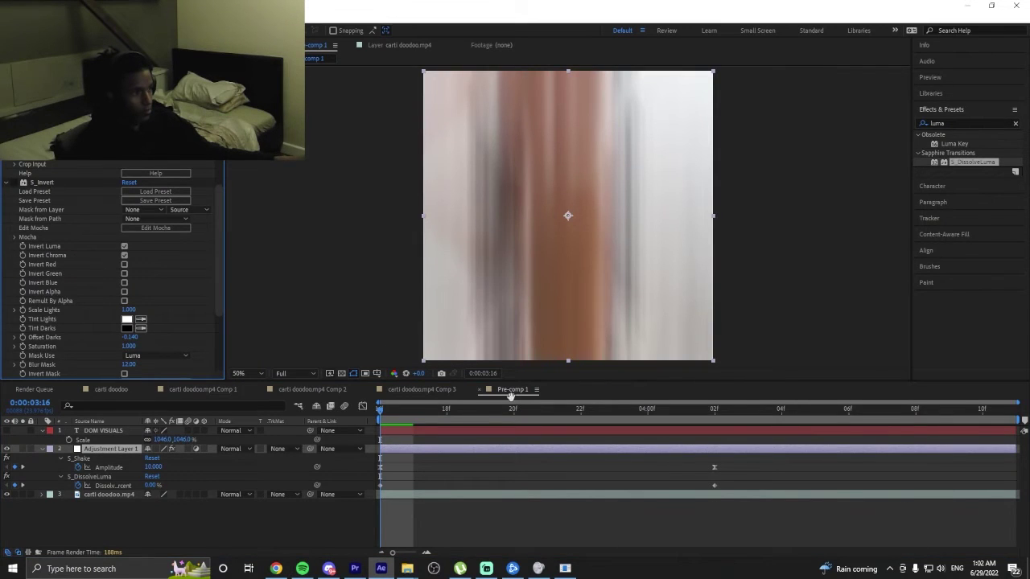
key(space)
click(715, 427)
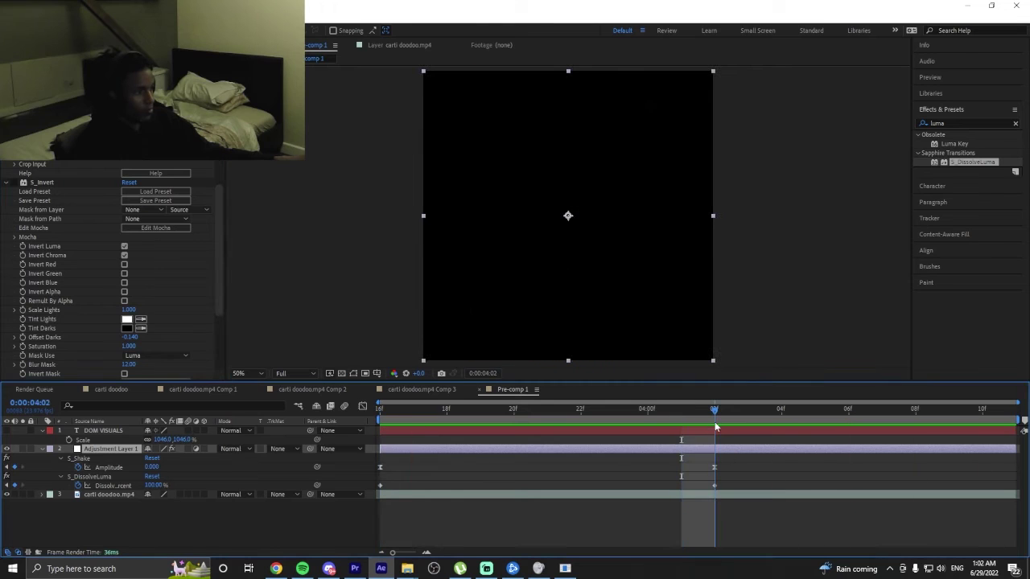
scroll(48, 196, up, 3)
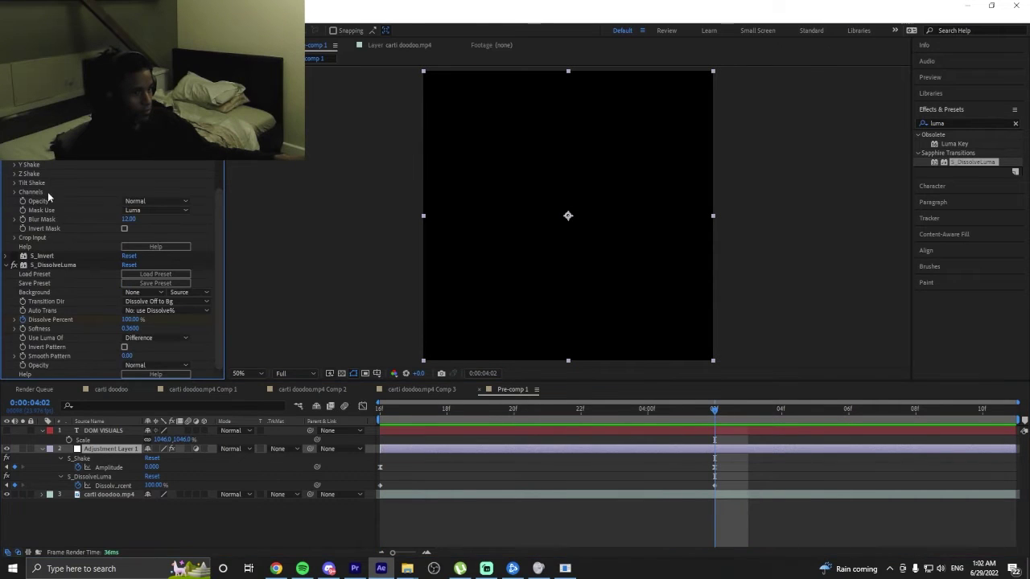
click(12, 256)
scroll(82, 292, down, 3)
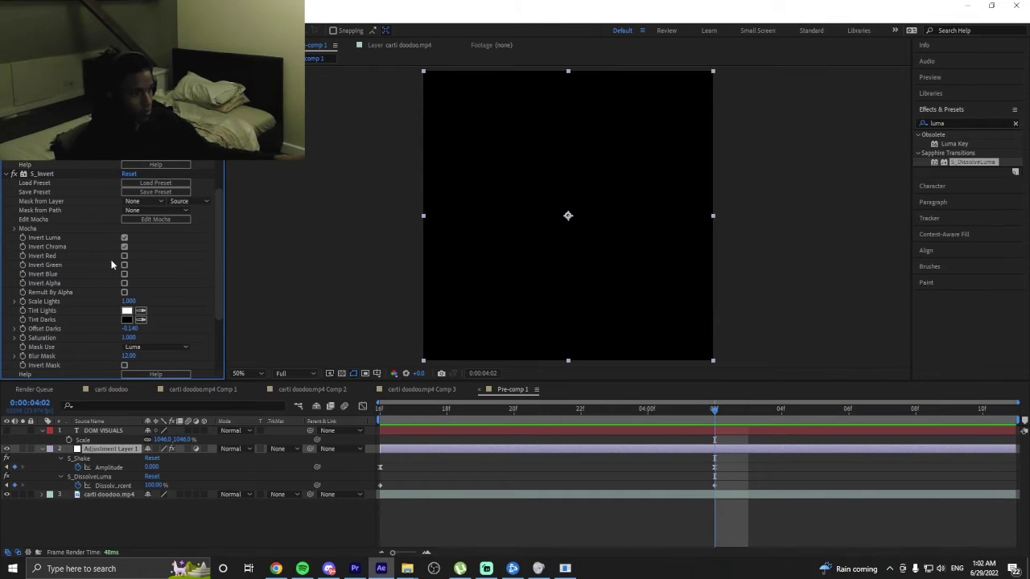
Add a Dissolve Percent keyframe of 0% at 0:00:04:10 and play back the dissolve out and in.
click(110, 487)
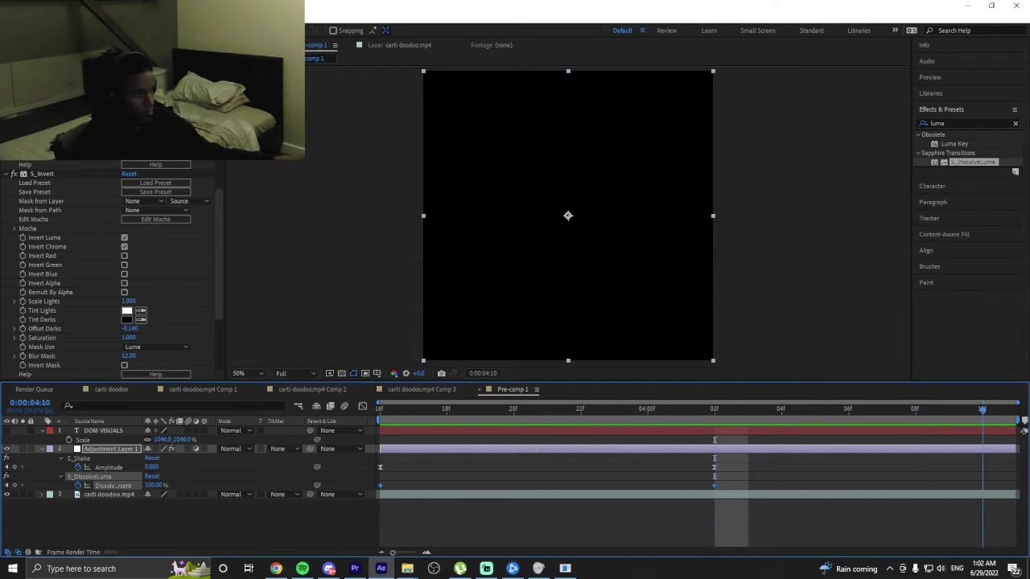
key(End)
drag(156, 487, 80, 487)
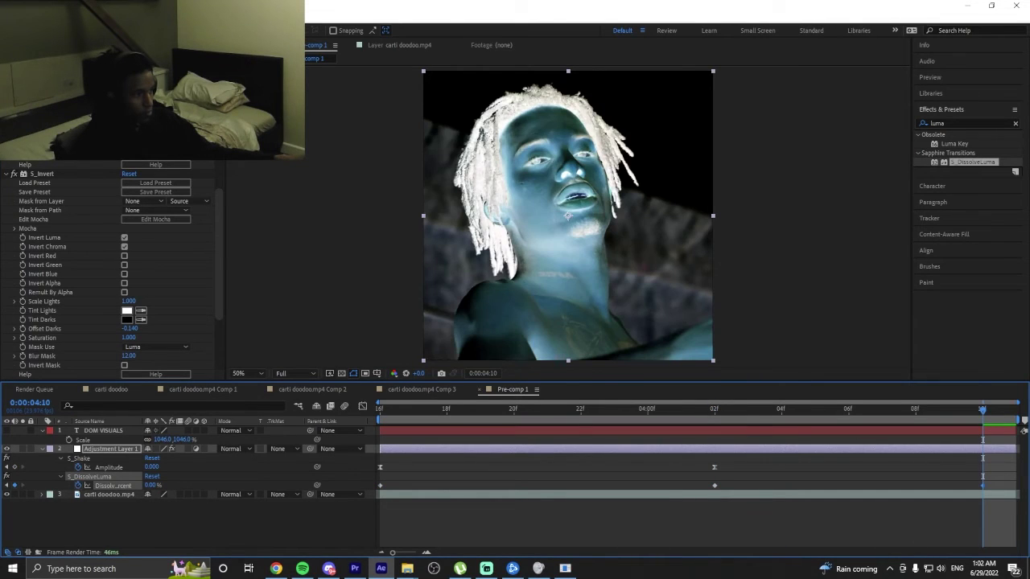
drag(941, 416, 744, 436)
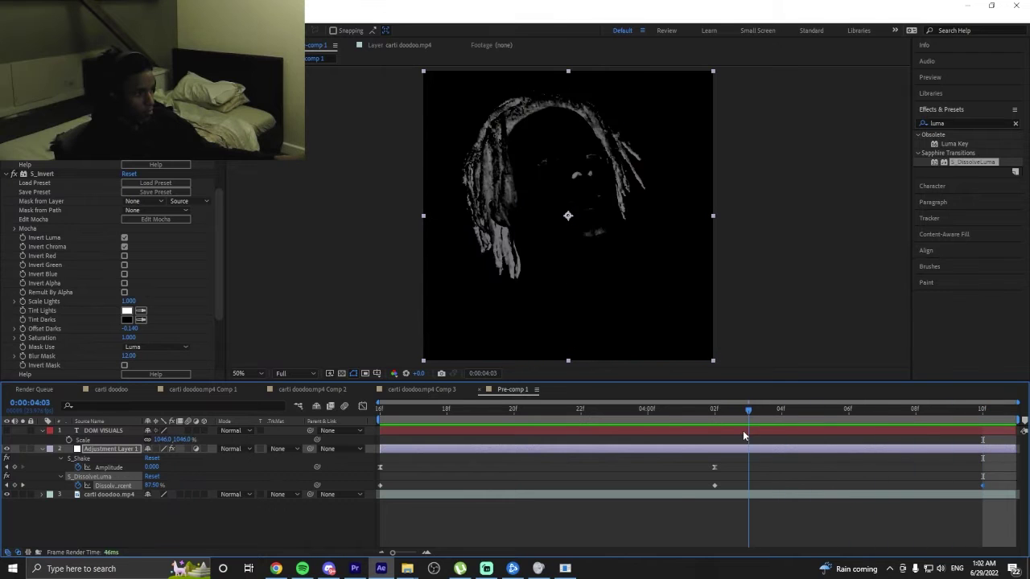
key(space)
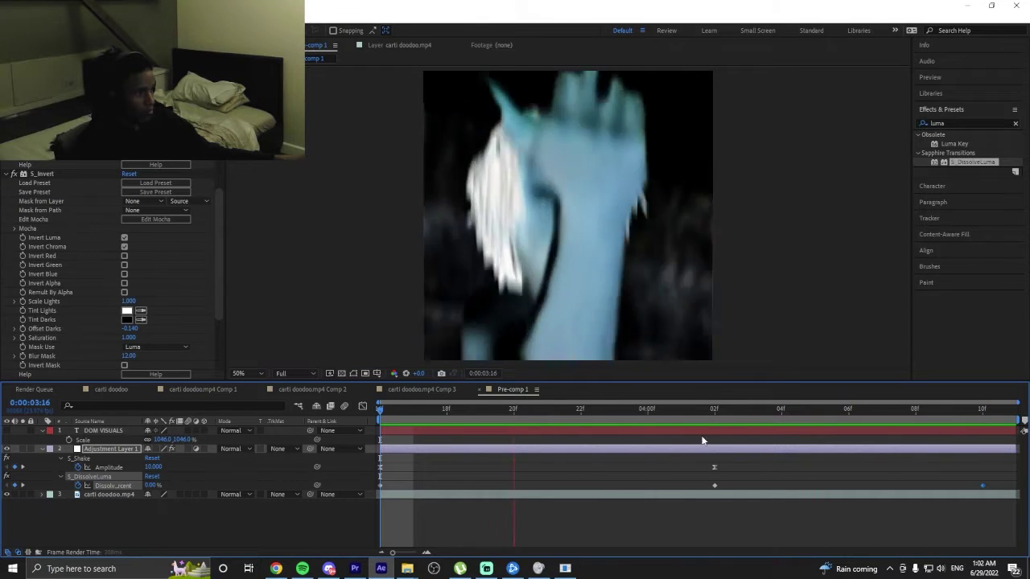
click(716, 410)
Try S_Invert at 0:00:04:10 with Invert Luma and Invert Chroma switched off.
drag(723, 419, 983, 412)
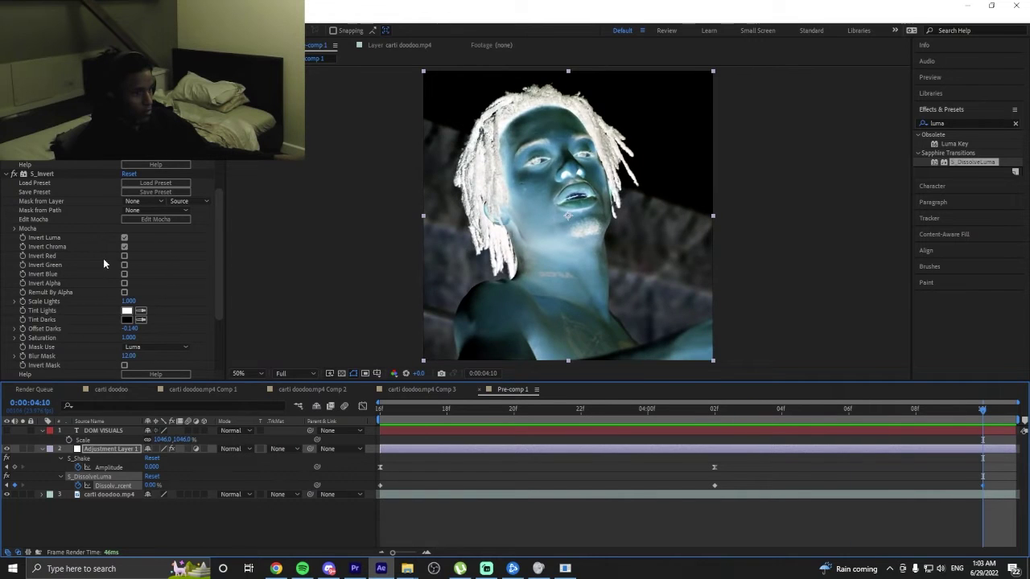
click(124, 238)
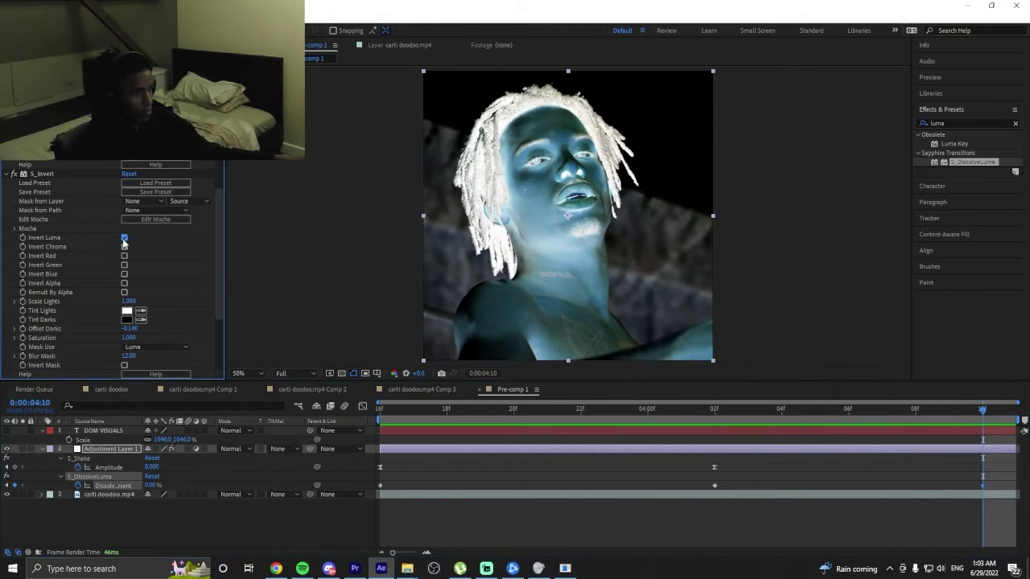
click(125, 247)
click(125, 246)
click(124, 239)
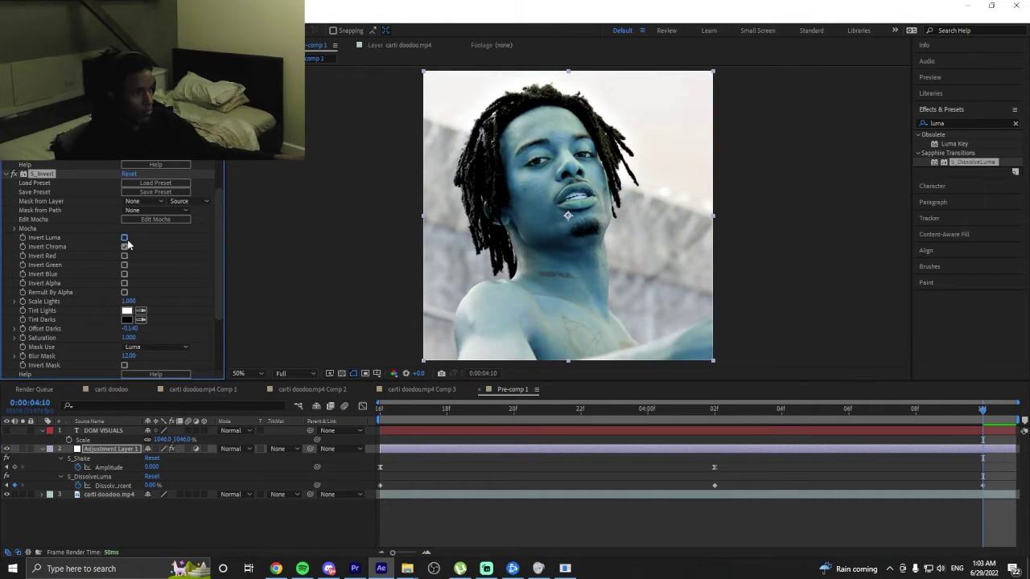
Start keyframing S_Invert's Invert Luma and Invert Chroma at 0:00:04:01, and switch both off on that frame.
click(727, 415)
drag(699, 416, 674, 412)
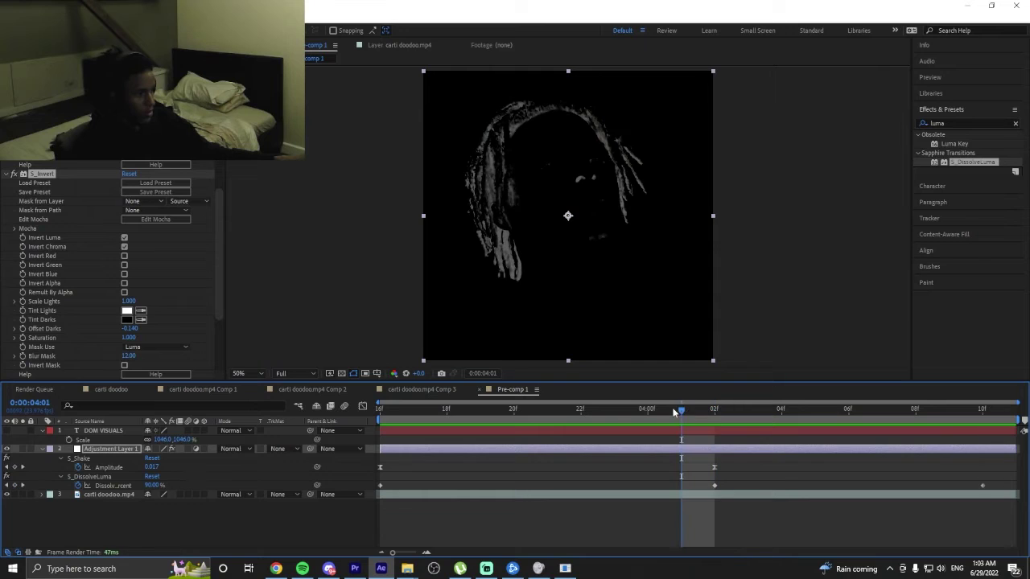
click(24, 248)
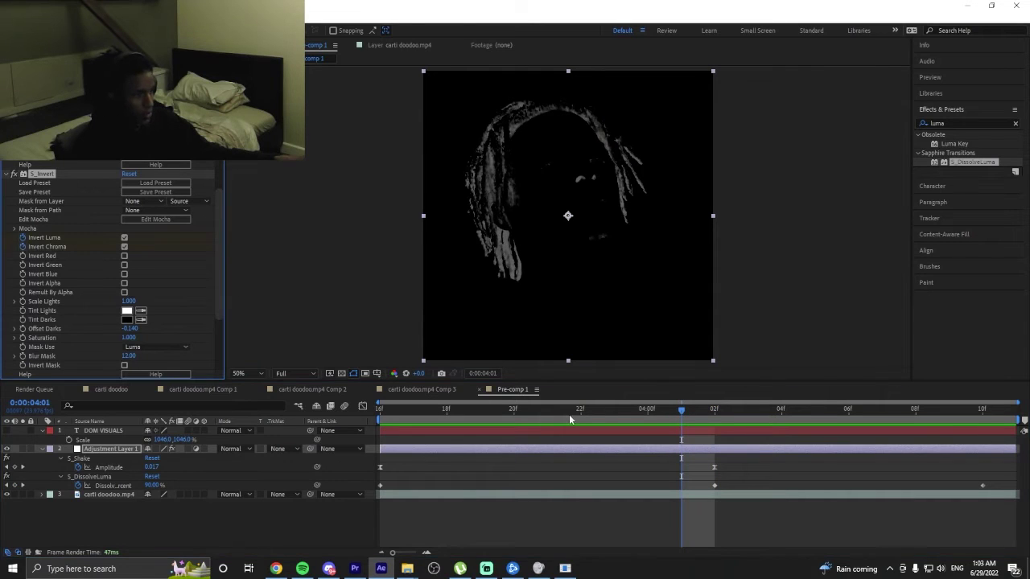
click(713, 416)
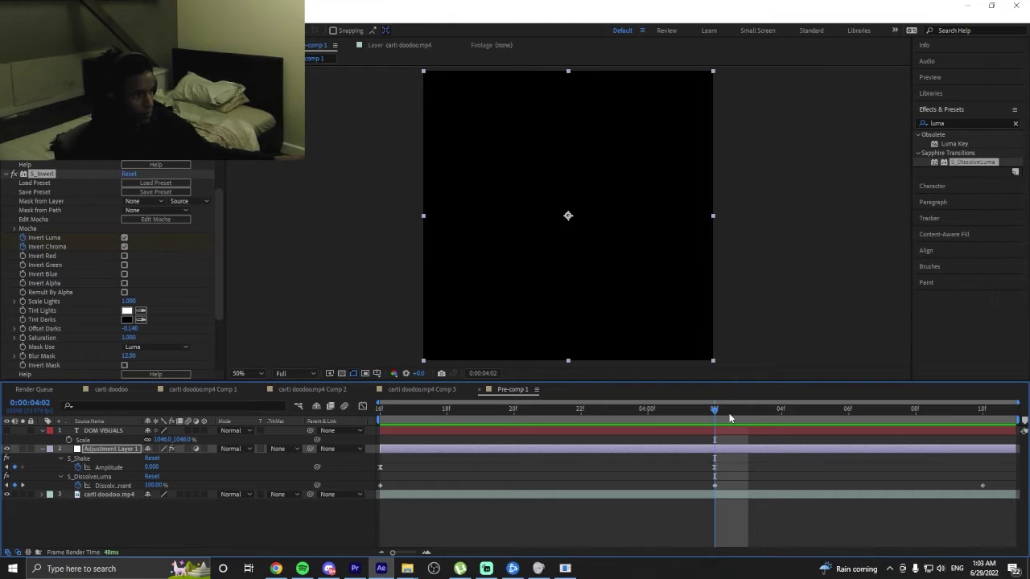
drag(708, 415, 681, 412)
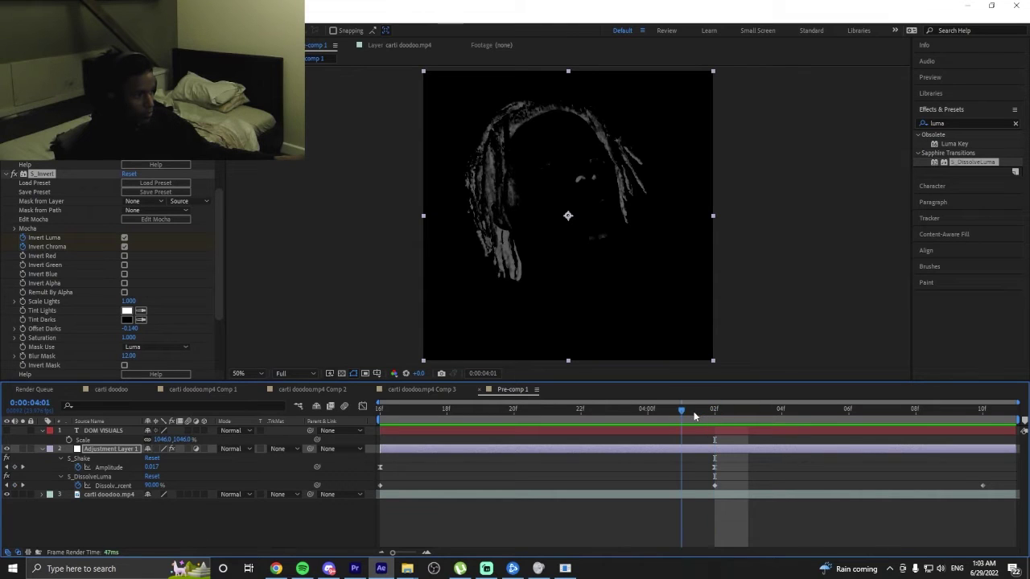
click(123, 239)
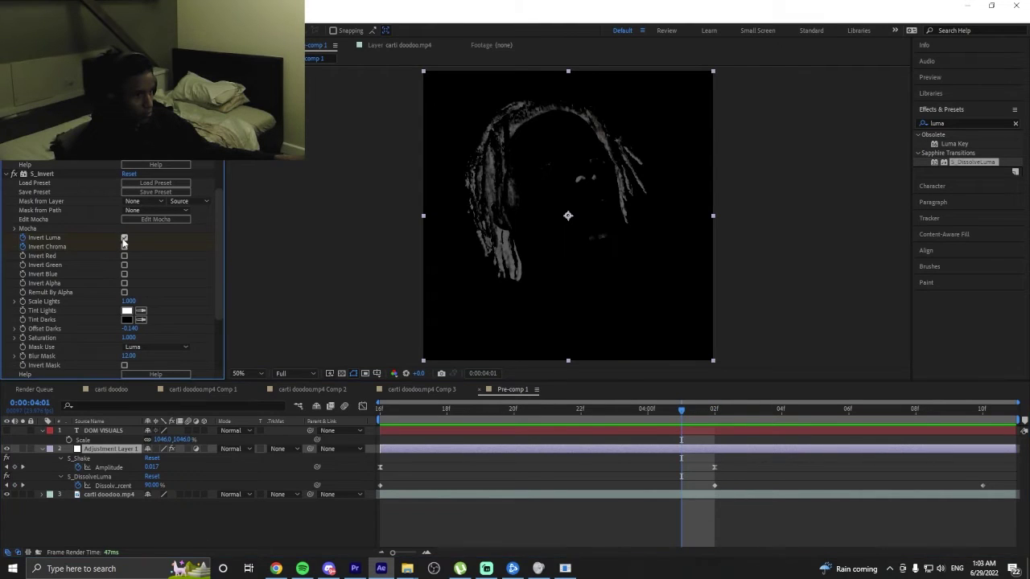
Switch S_Invert's Invert Luma and Invert Chroma on at 0:00:04:02 on Adjustment Layer 1 and play back the inversion from 0:00:03:16.
click(699, 441)
key(Page_Down)
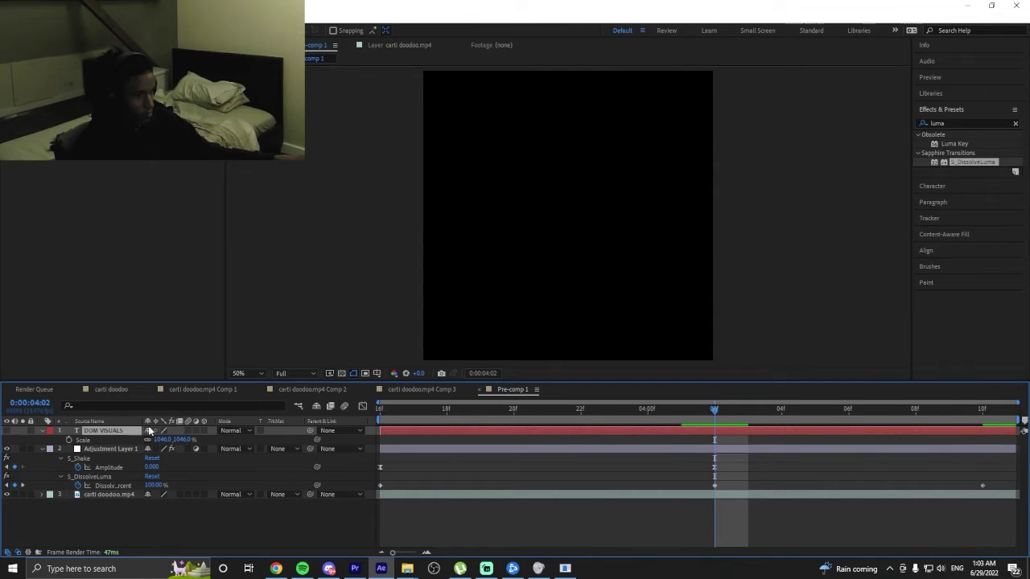
key(ctrl+Down)
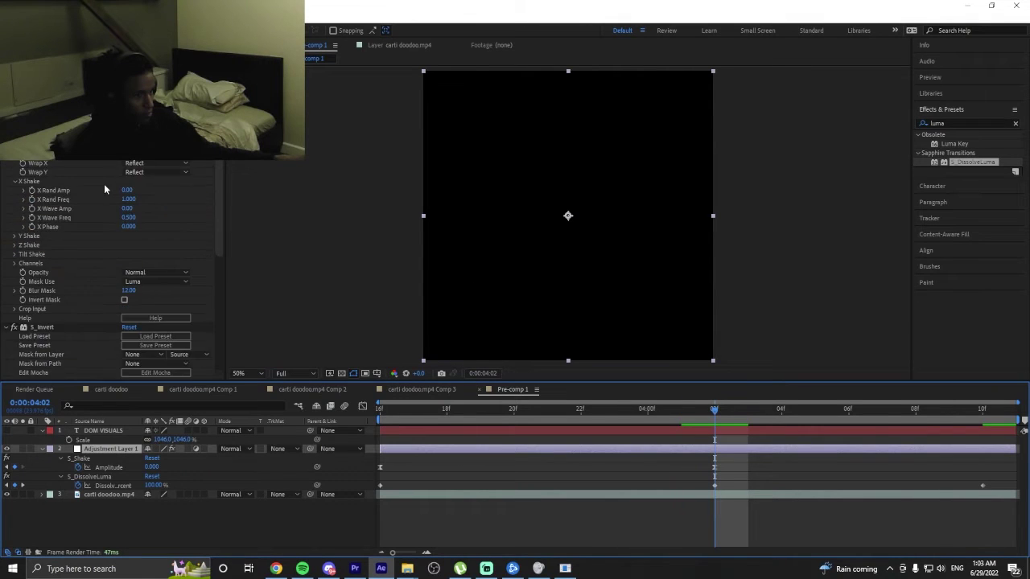
scroll(104, 183, down, 10)
click(124, 222)
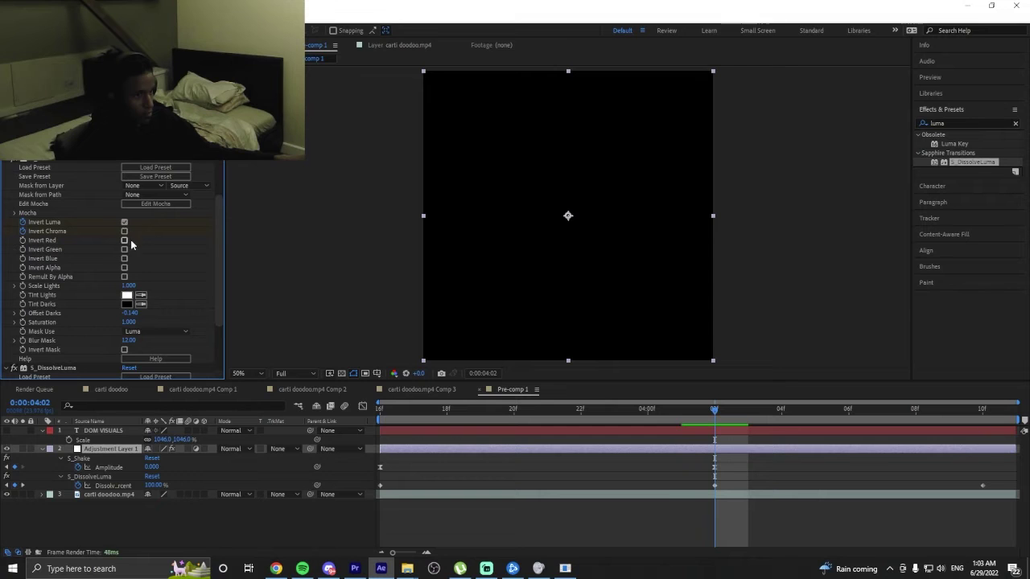
click(124, 231)
click(514, 408)
key(space)
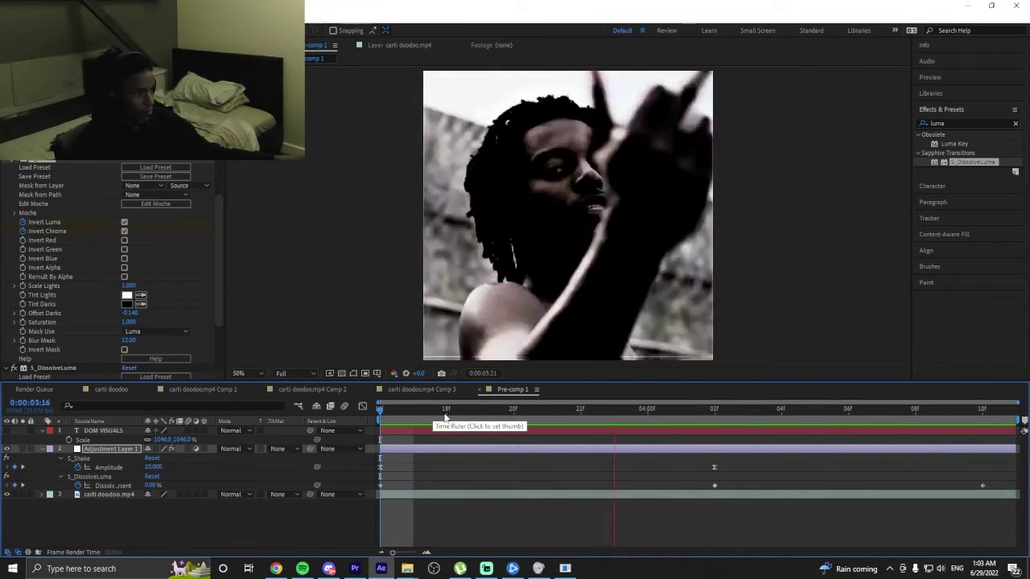
key(space)
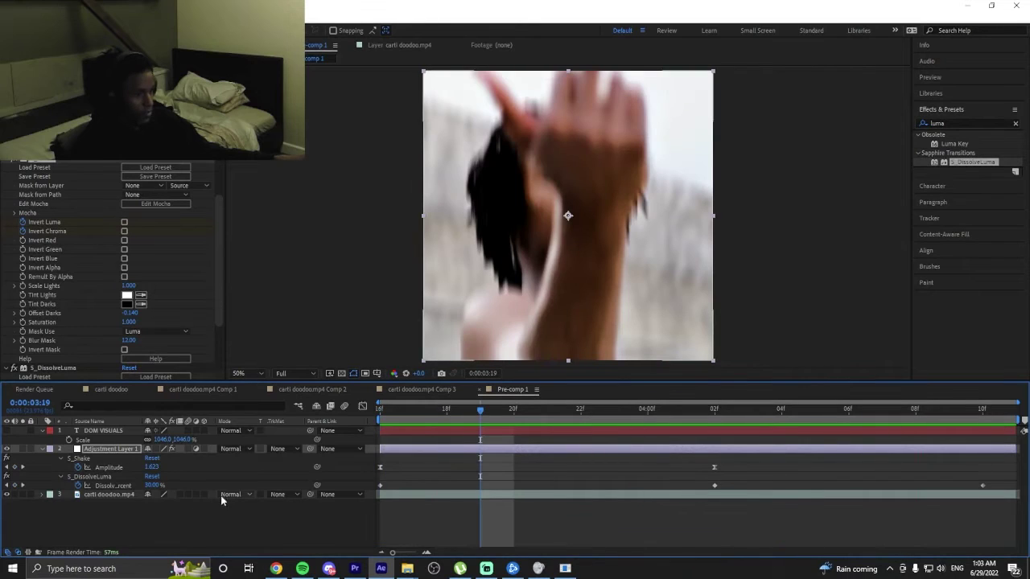
Apply Easy Ease to all Dissolve Percent keyframes of S_DissolveLuma and show their value graph.
click(102, 486)
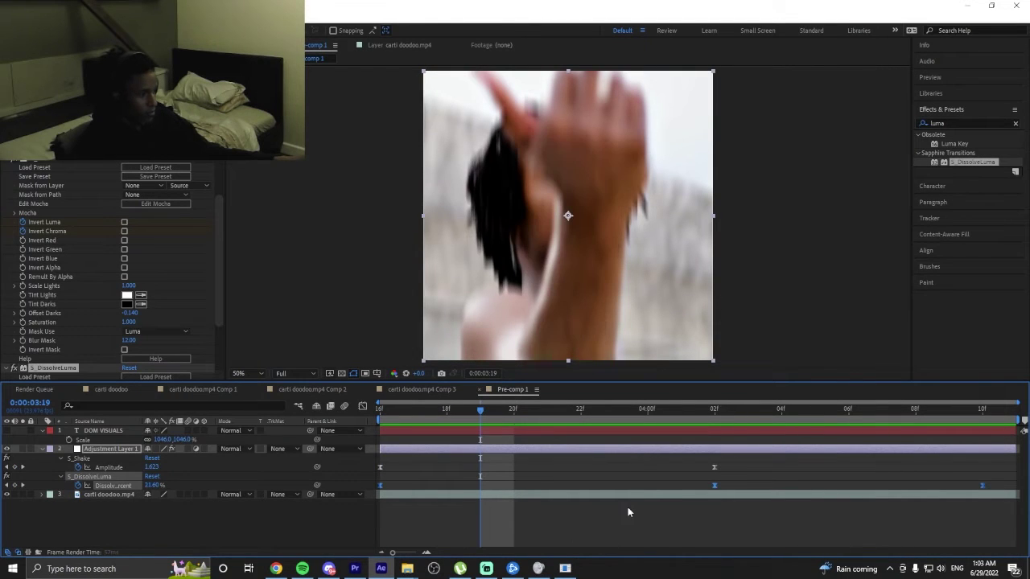
key(F9)
click(363, 407)
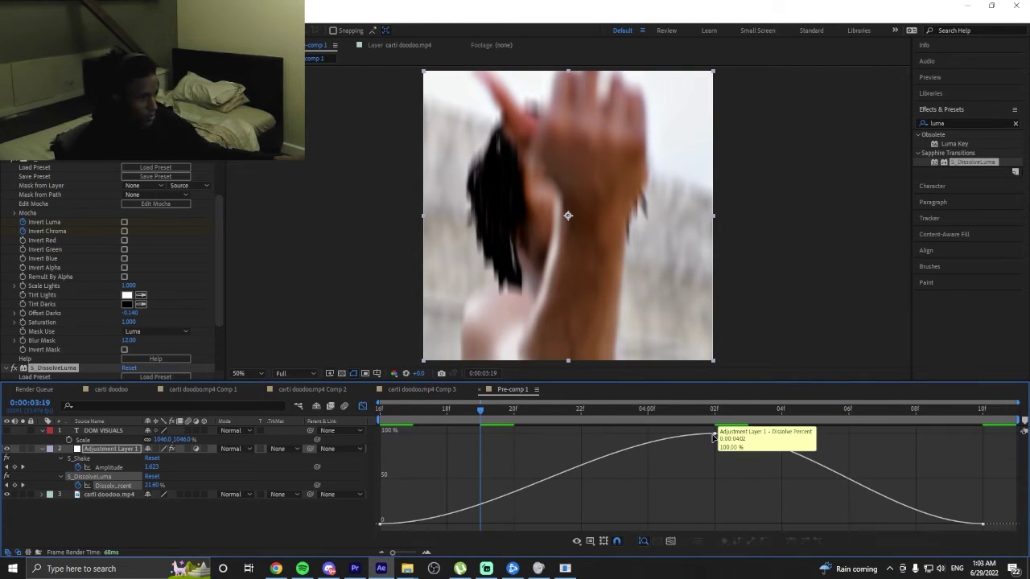
Try a Dissolve Percent curve that rises steeply from 0:00:03:16 and drops faster after 0:00:04:02, and play it back.
click(714, 434)
drag(491, 524, 421, 468)
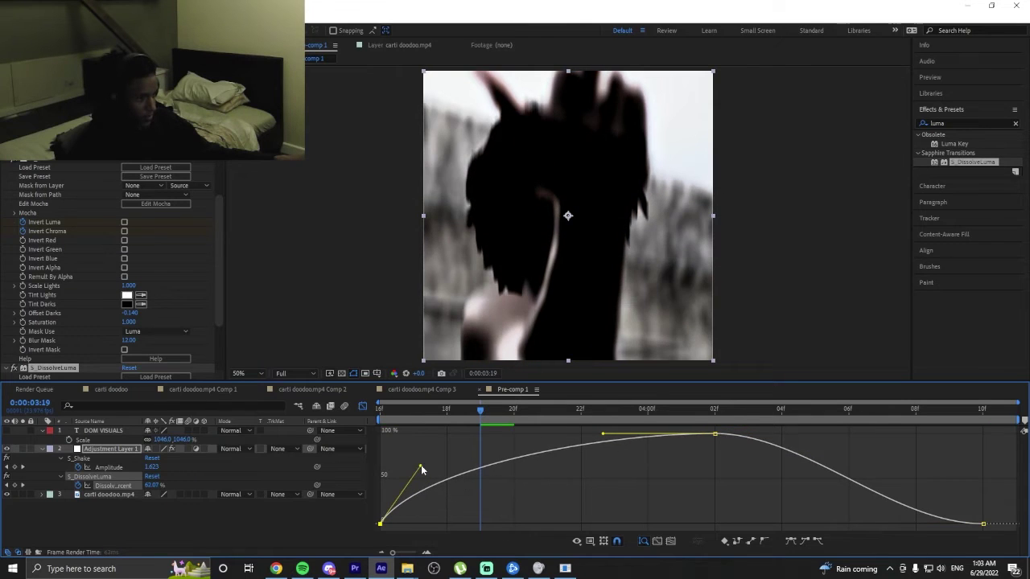
drag(603, 437, 454, 461)
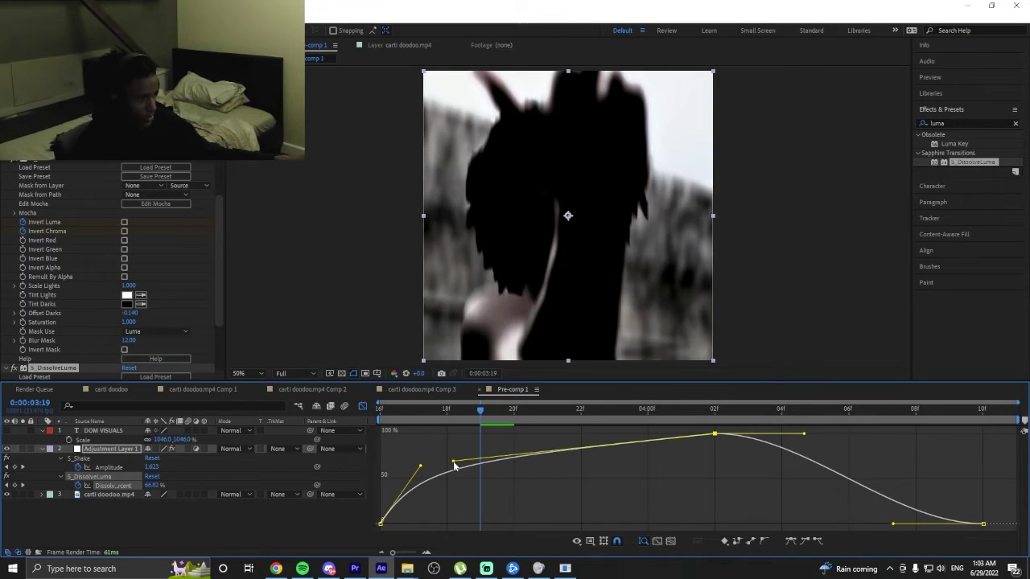
click(801, 425)
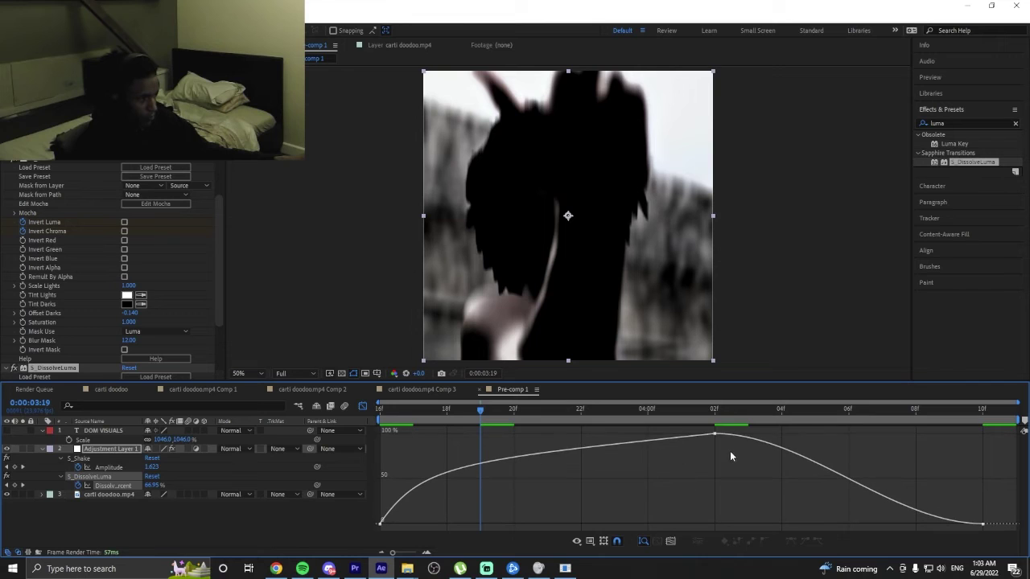
click(715, 435)
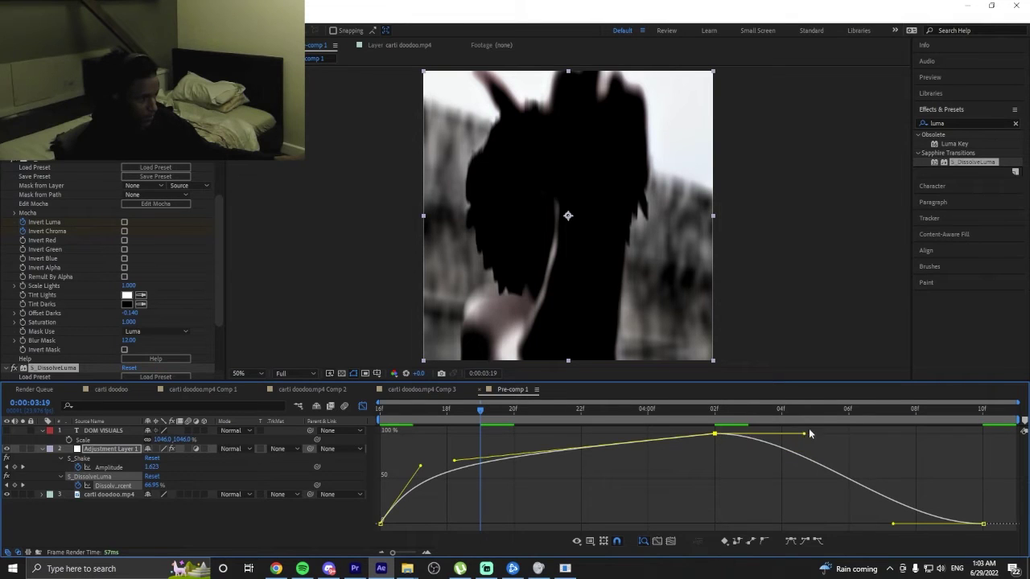
drag(804, 433, 847, 469)
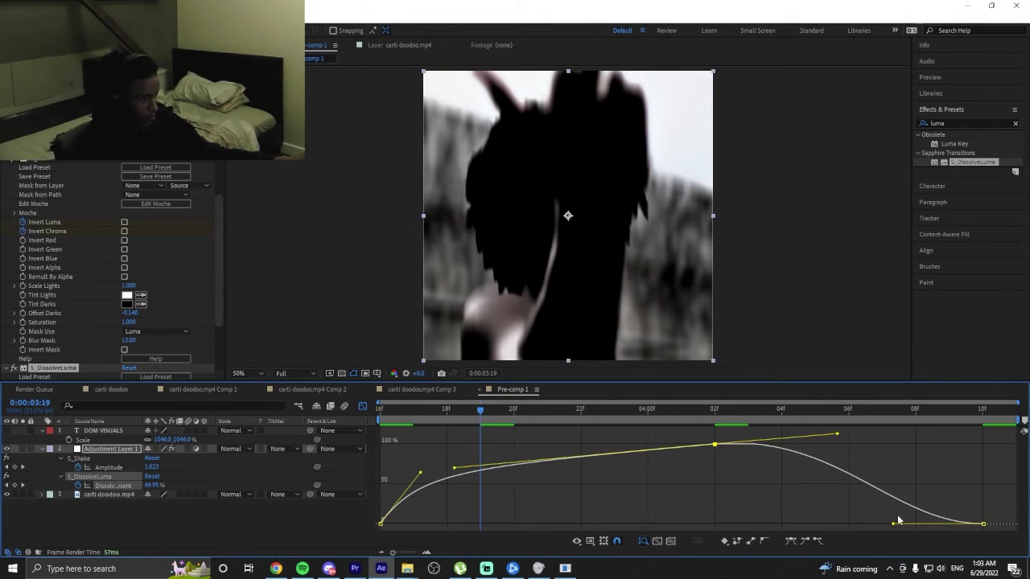
drag(885, 527, 768, 524)
drag(735, 404, 289, 411)
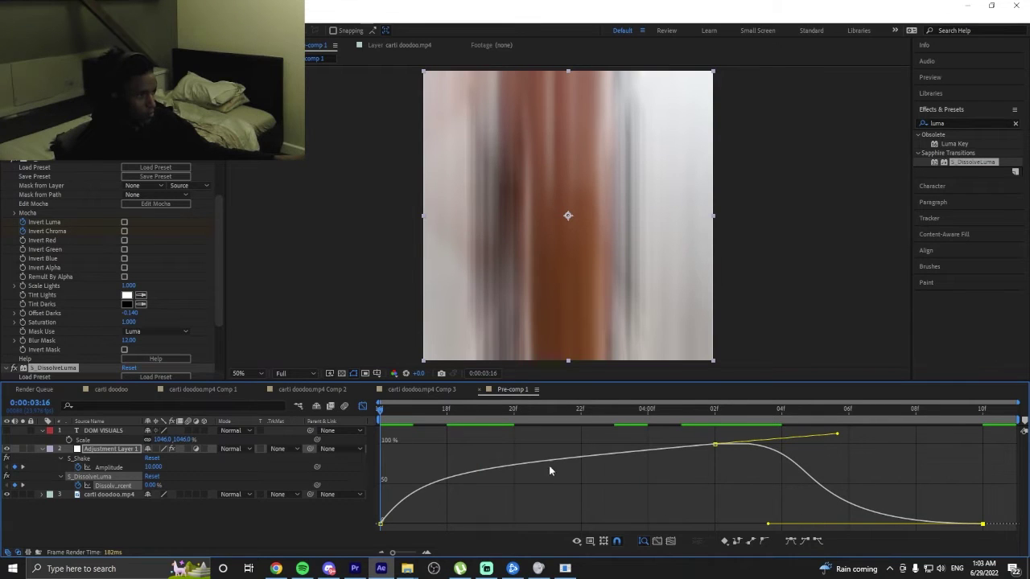
key(space)
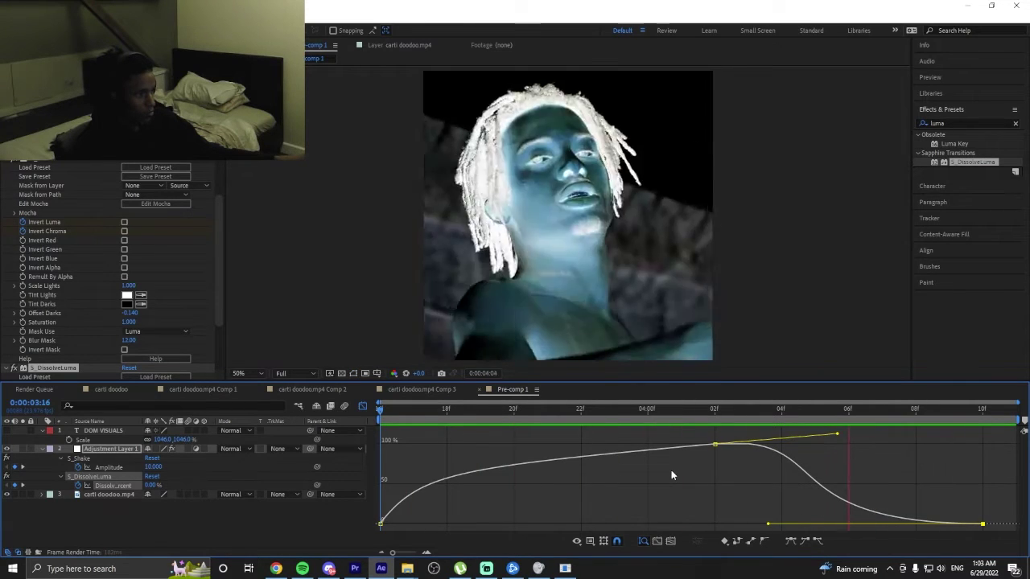
Undo the Dissolve Percent curve edits back to the plain eased curve and return to the layer bar view.
key(ctrl+z)
key(ctrl+z)
key(ctrl+z)
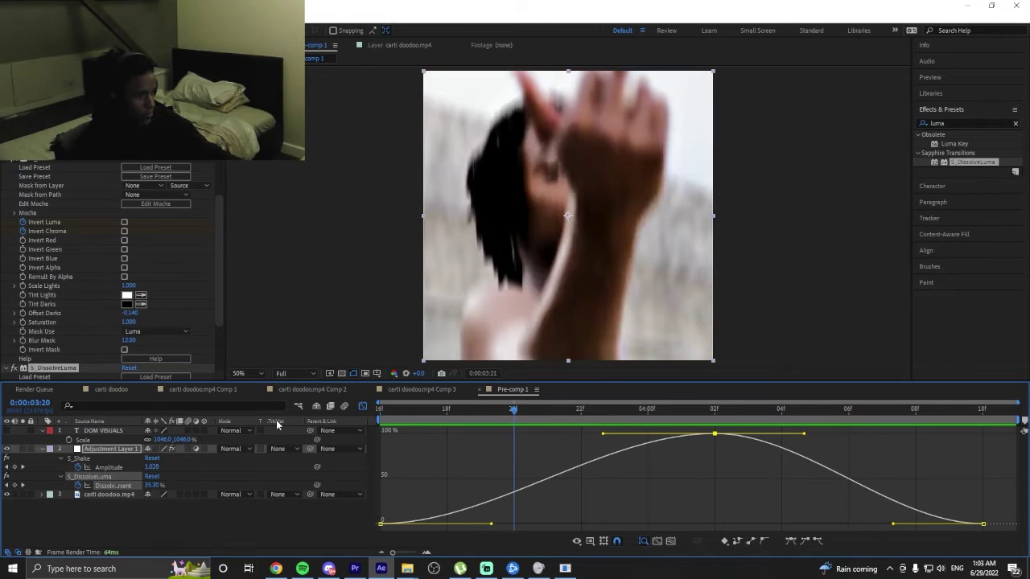
click(362, 406)
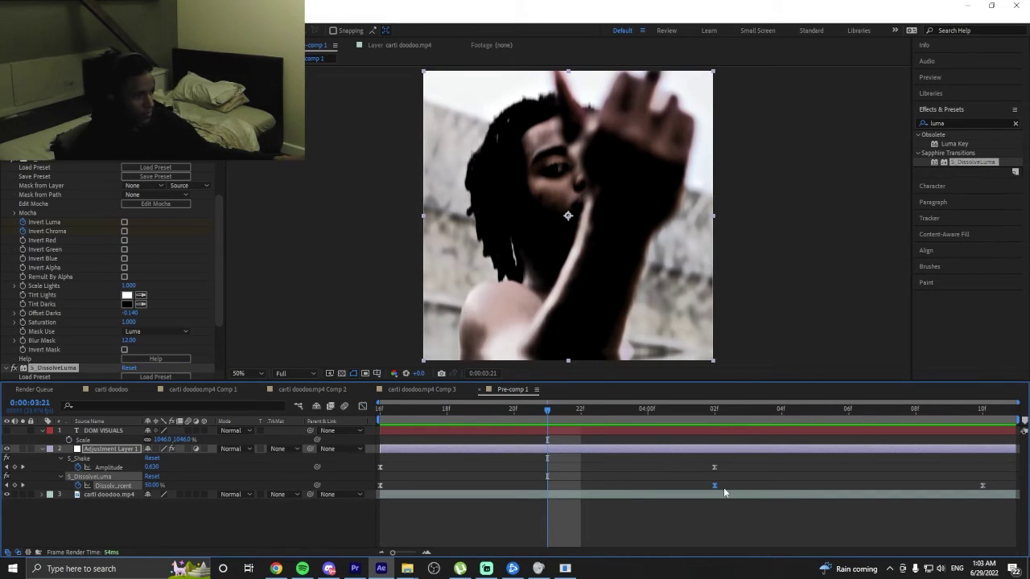
Move the 100% Dissolve Percent keyframe to 0:00:03:21 and the closing 0% keyframe to 0:00:04:02, and play back the dissolve.
drag(709, 462, 547, 486)
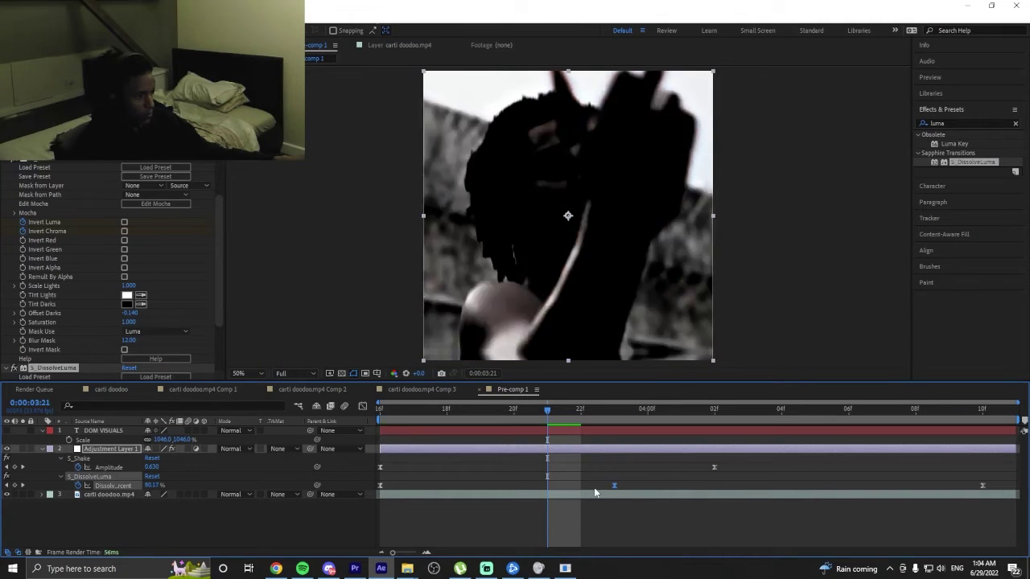
key(ctrl+z)
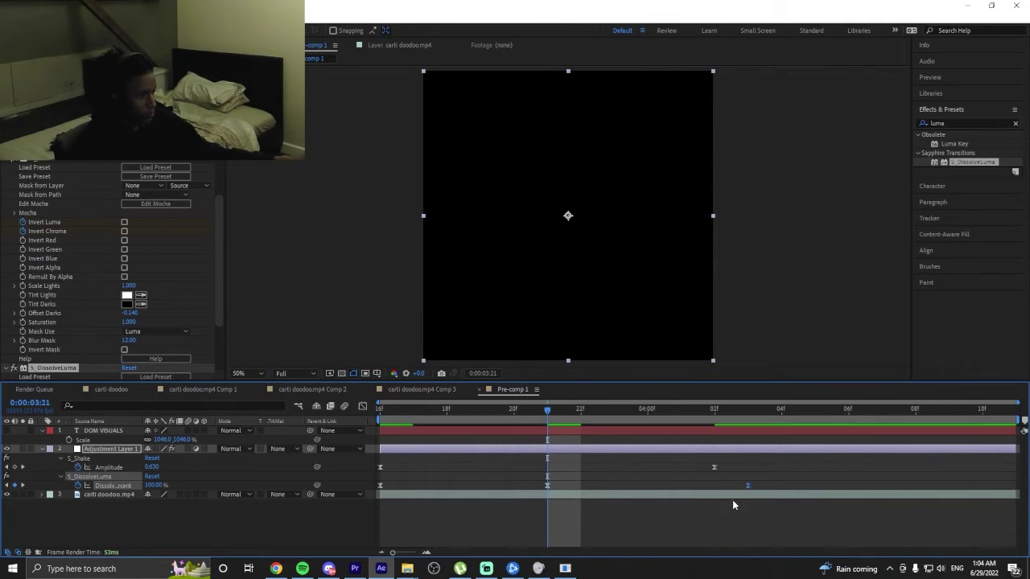
key(Home)
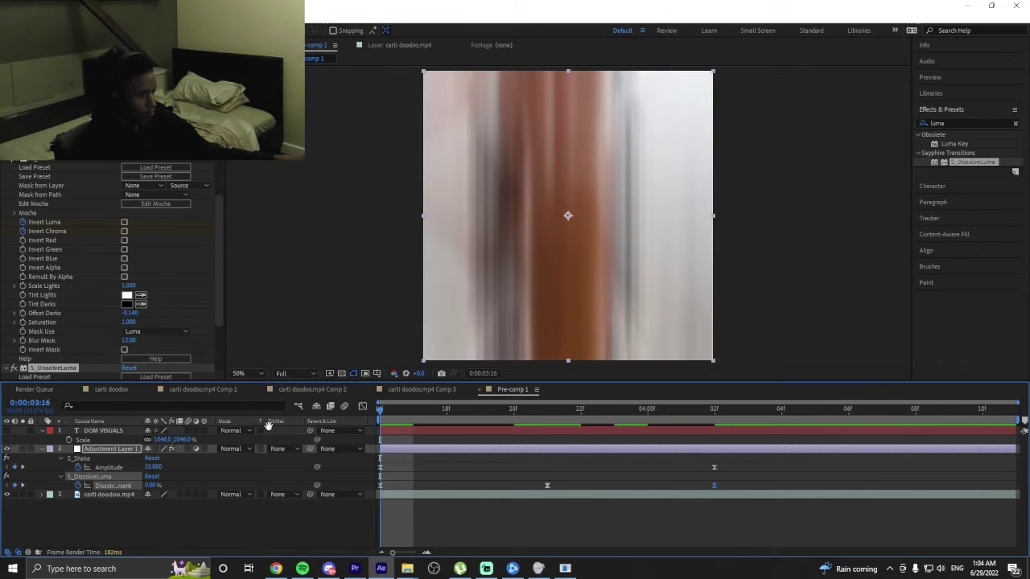
key(space)
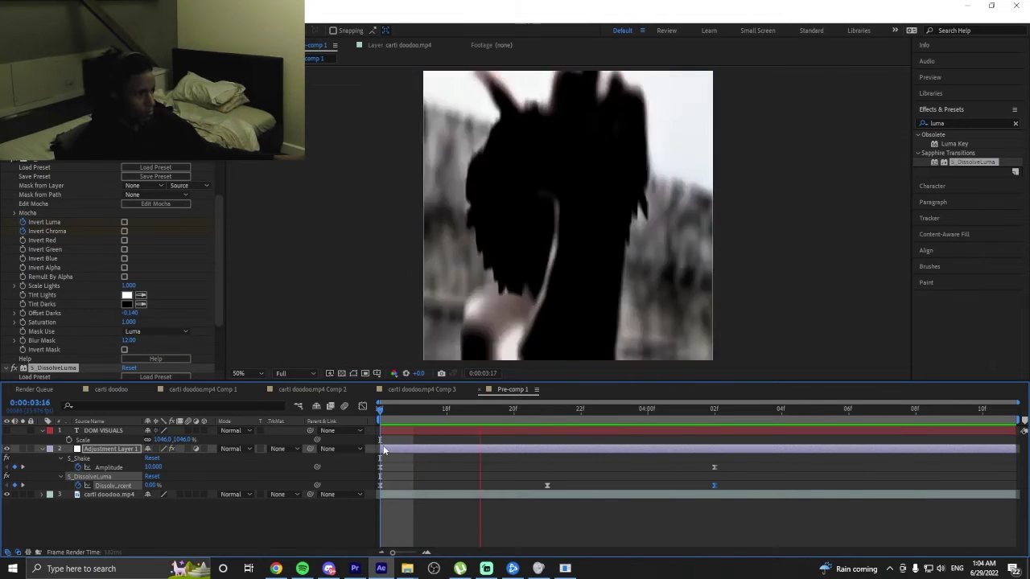
Reveal Adjustment Layer 1's keyframes, move the Invert Luma and Invert Chroma pairs to 0:00:03:20 and 0:00:03:21, and play back.
click(683, 421)
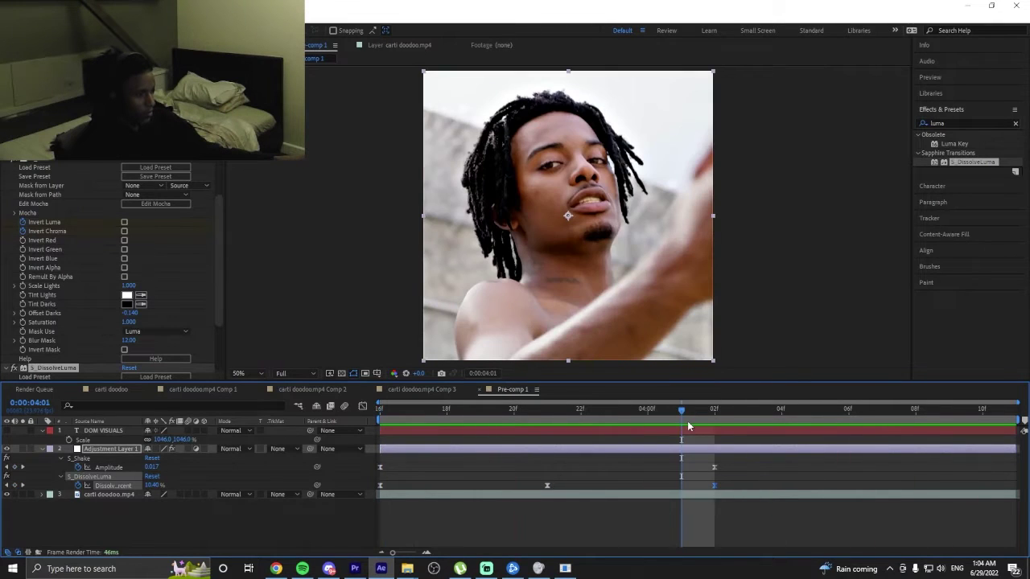
key(u)
key(u)
scroll(683, 492, down, 1)
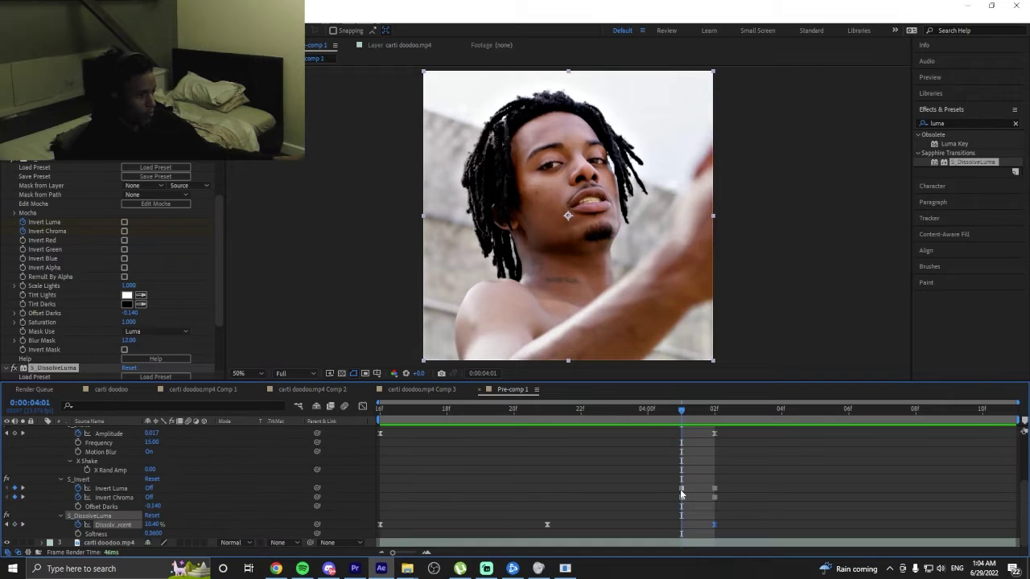
scroll(682, 491, up, 1)
scroll(680, 486, down, 1)
key(u)
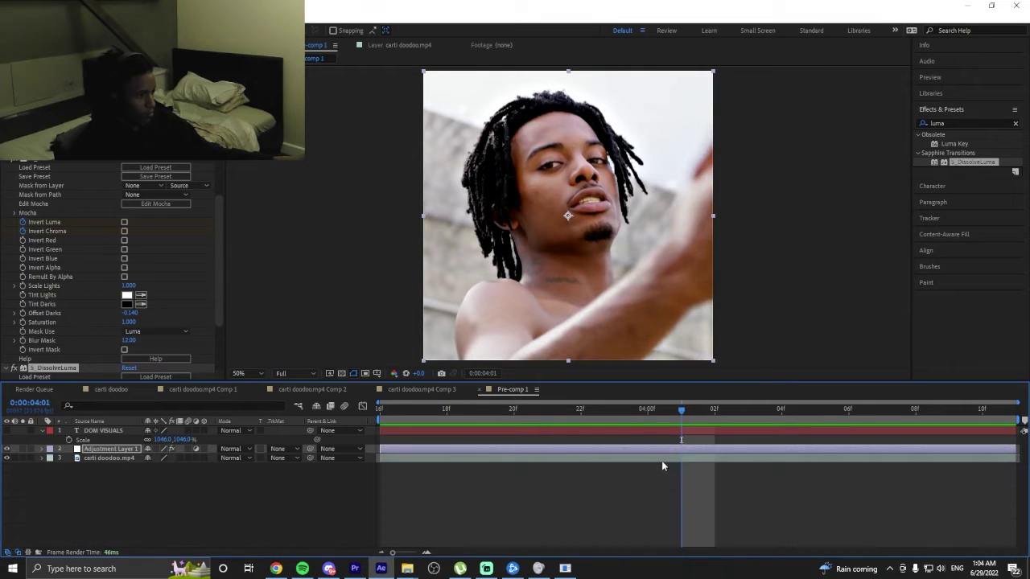
click(671, 457)
click(674, 453)
key(u)
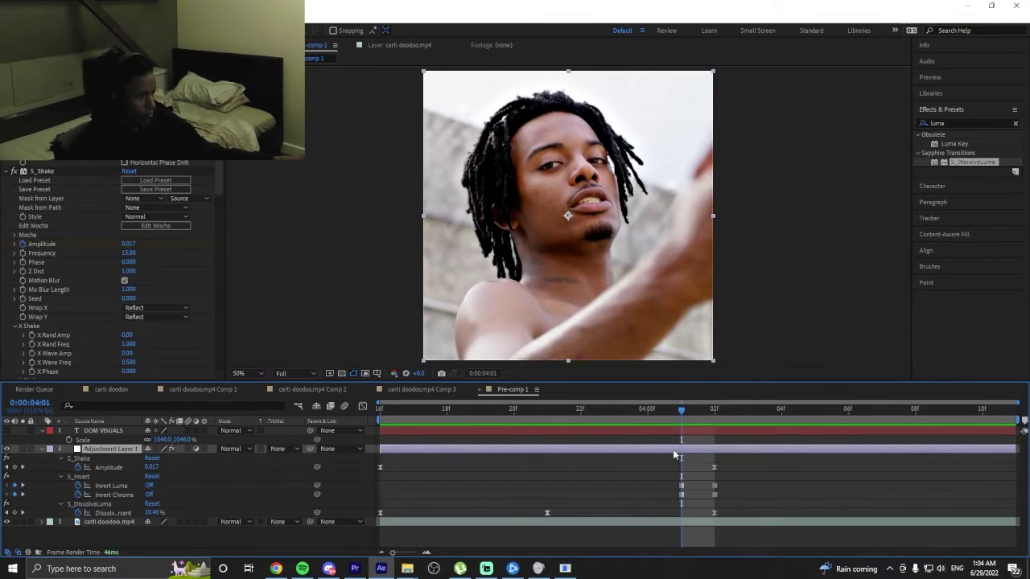
drag(674, 481, 541, 499)
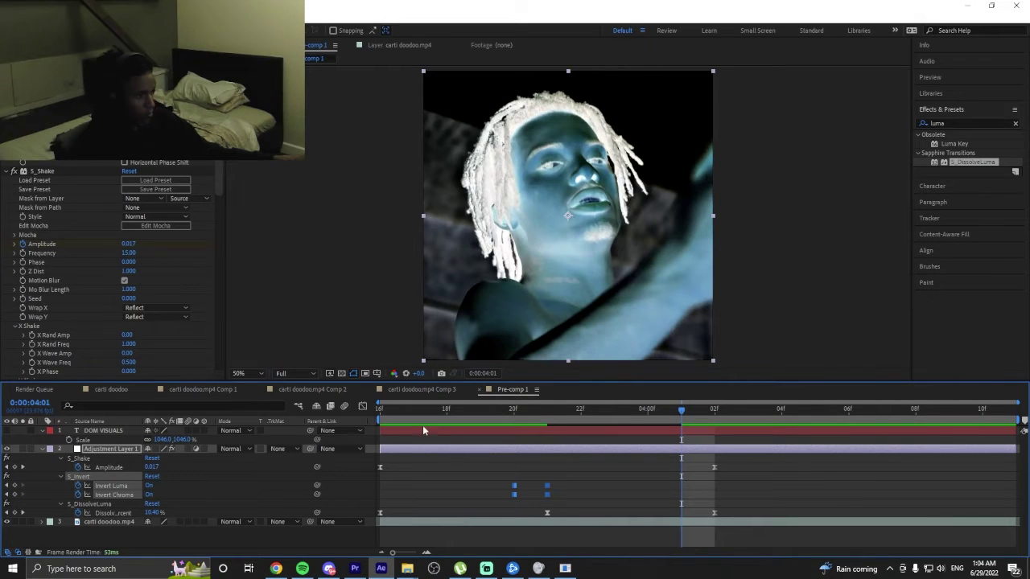
key(space)
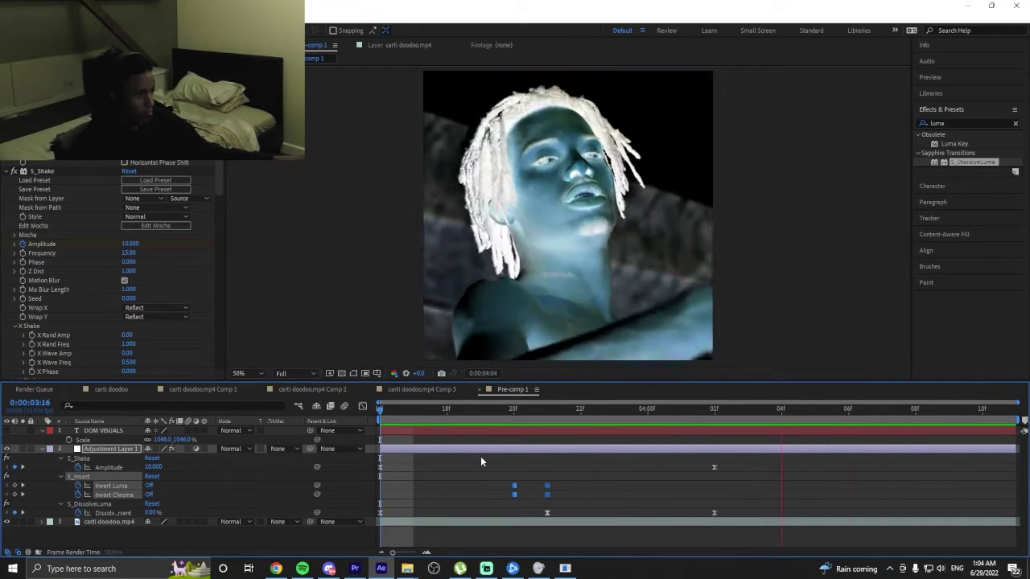
key(space)
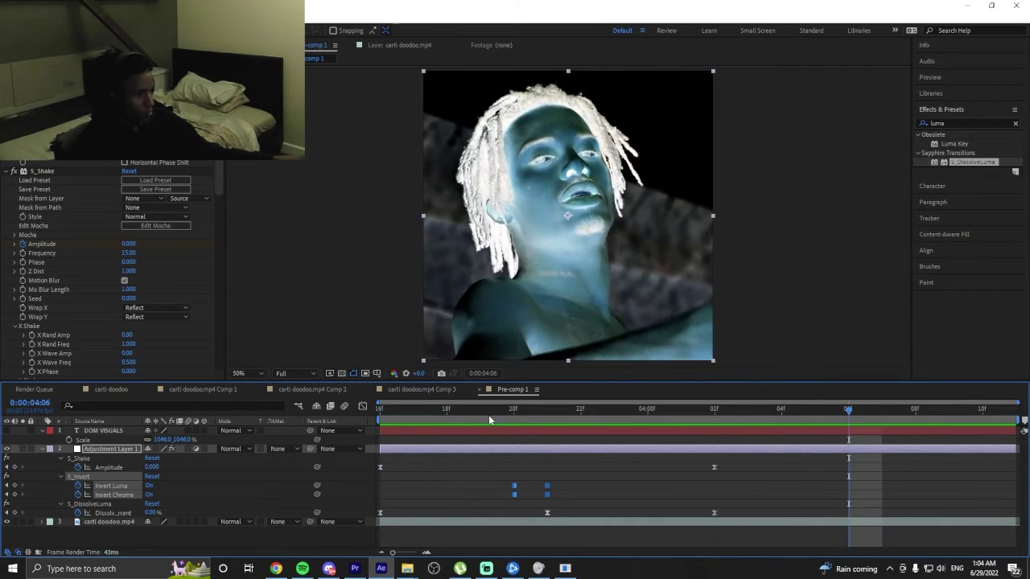
key(space)
Return to the carti doodoo composition and play back the lead-in to Pre-comp 1.
click(955, 123)
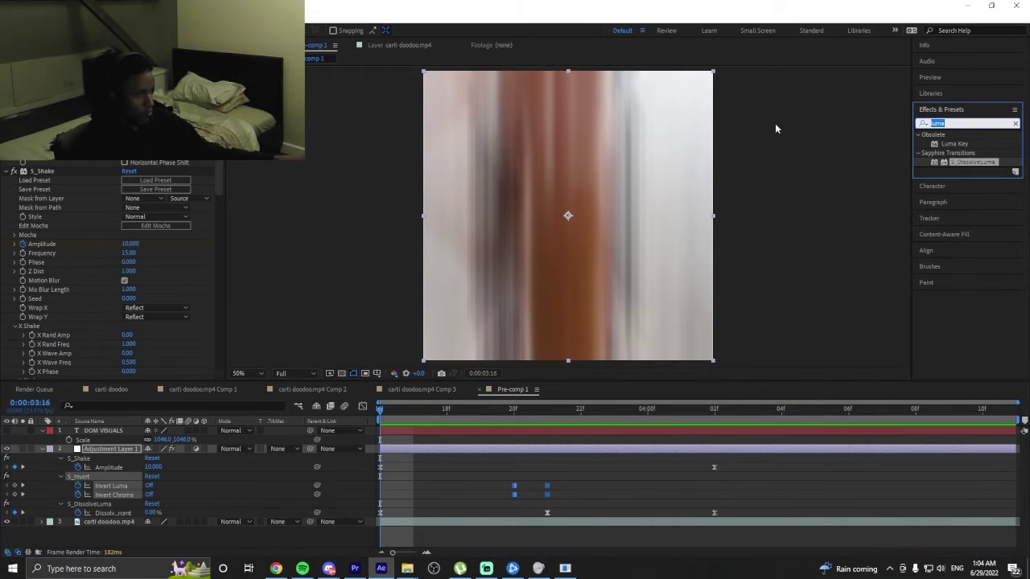
click(317, 393)
click(113, 389)
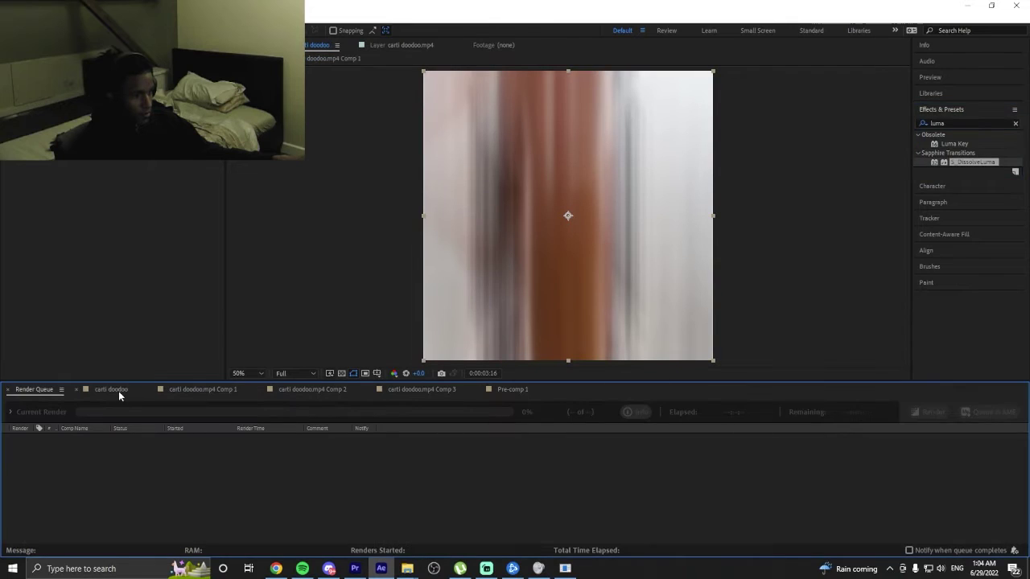
click(467, 418)
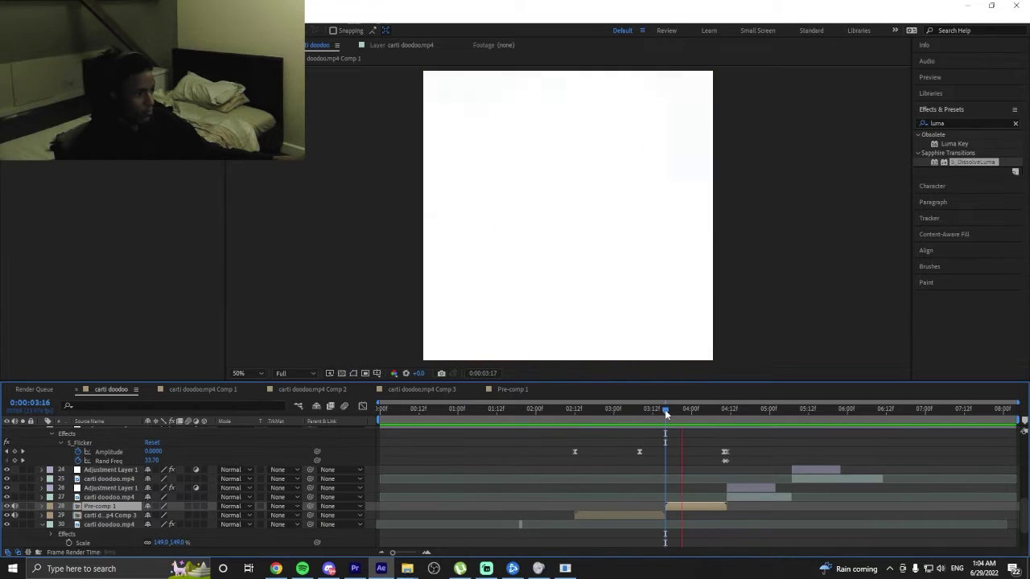
scroll(696, 445, down, 2)
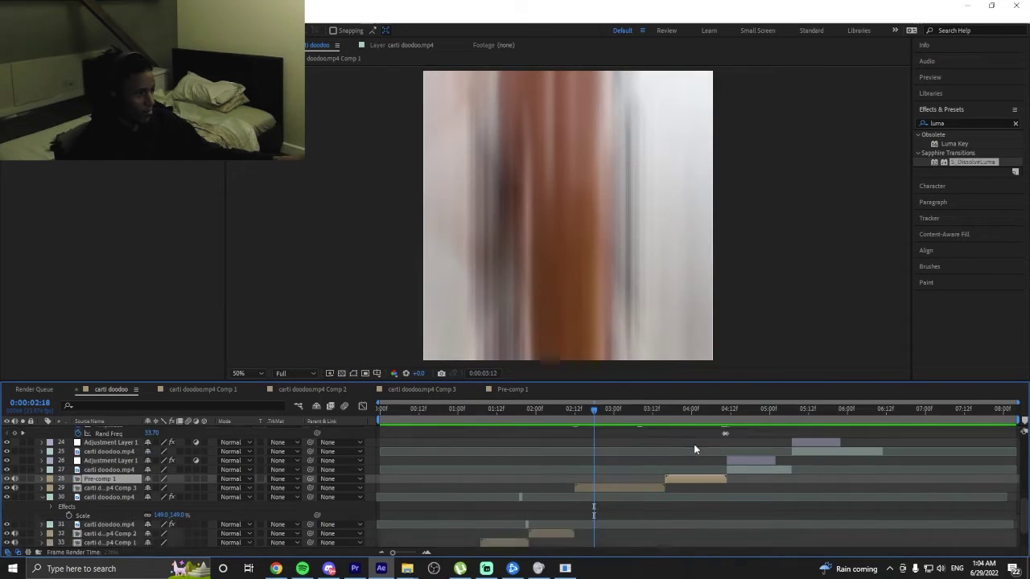
key(space)
Split White Solid 1 at 0:00:03:16, trim the second part to start just after 0:00:05:00, and play back the black background.
click(676, 533)
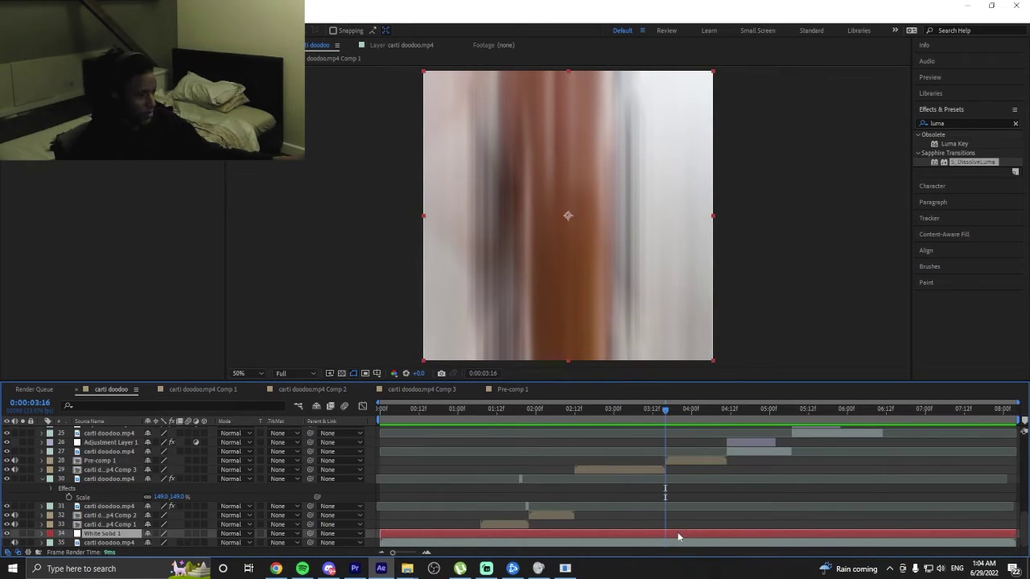
key(ctrl+shift+d)
drag(666, 531, 777, 533)
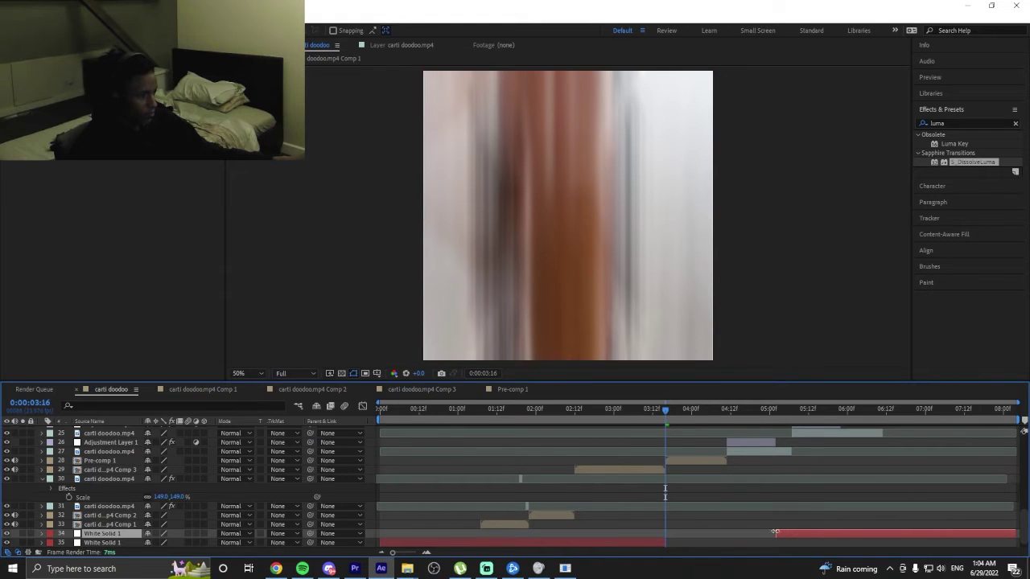
key(space)
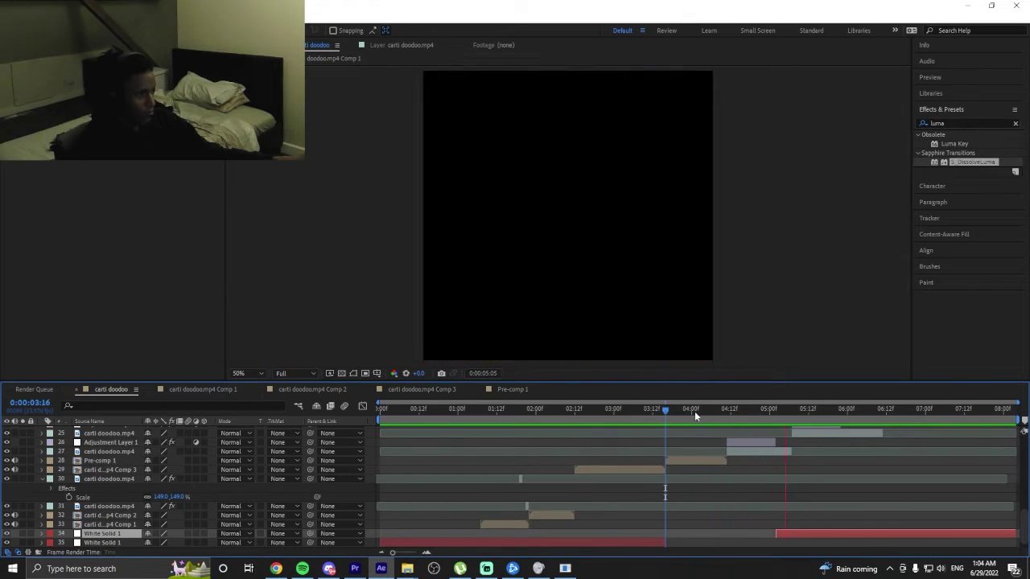
click(636, 425)
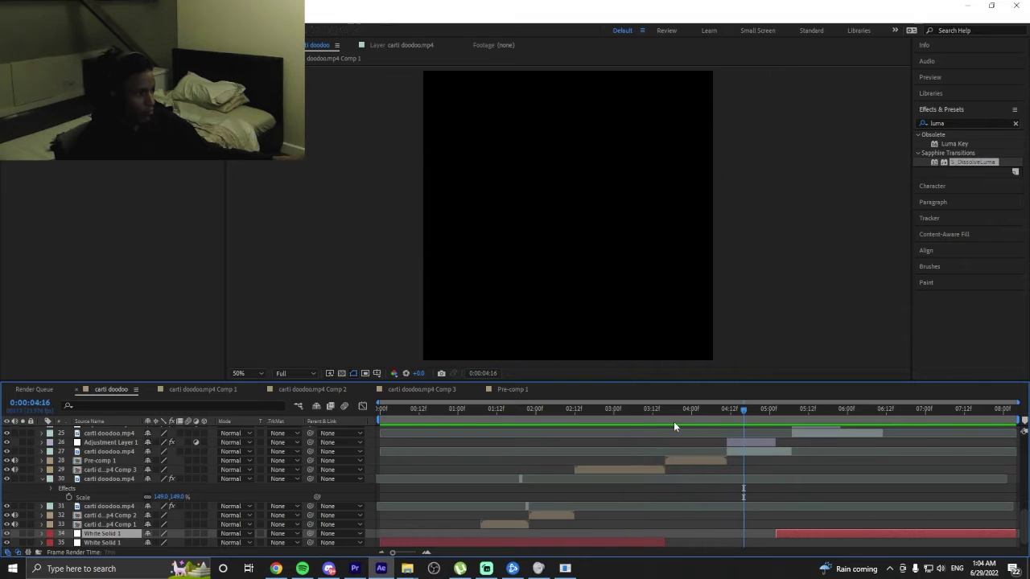
Apply the S_Flicker and RSMB effects to Pre-comp 1 in the carti doodoo composition.
click(664, 431)
click(674, 461)
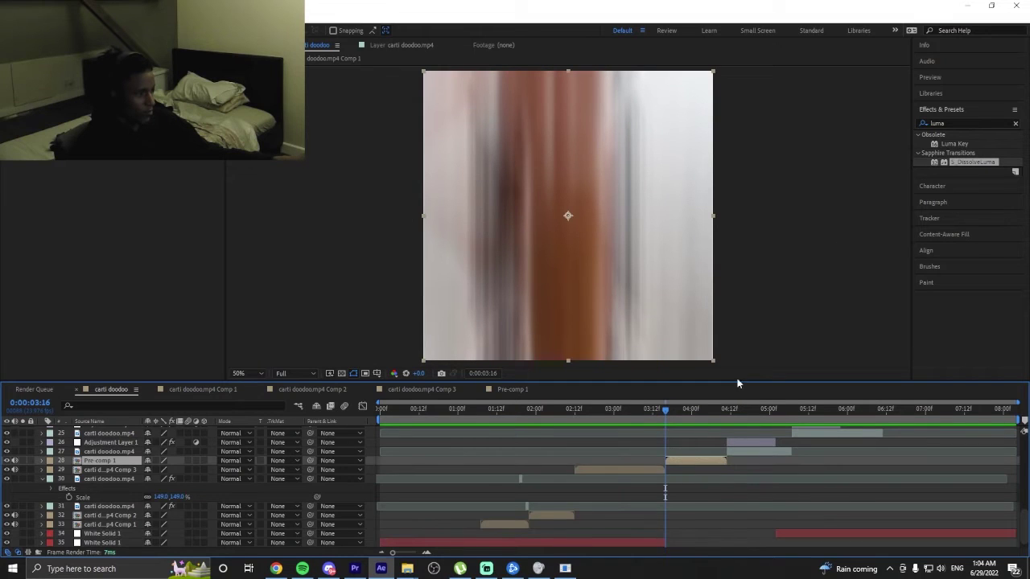
click(970, 122)
text(flicker)
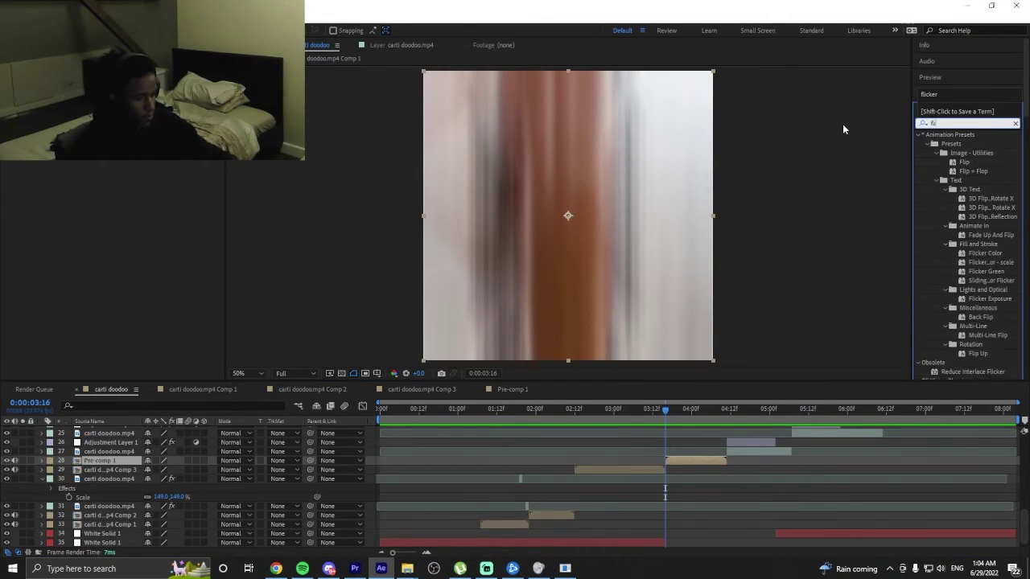
double_click(963, 307)
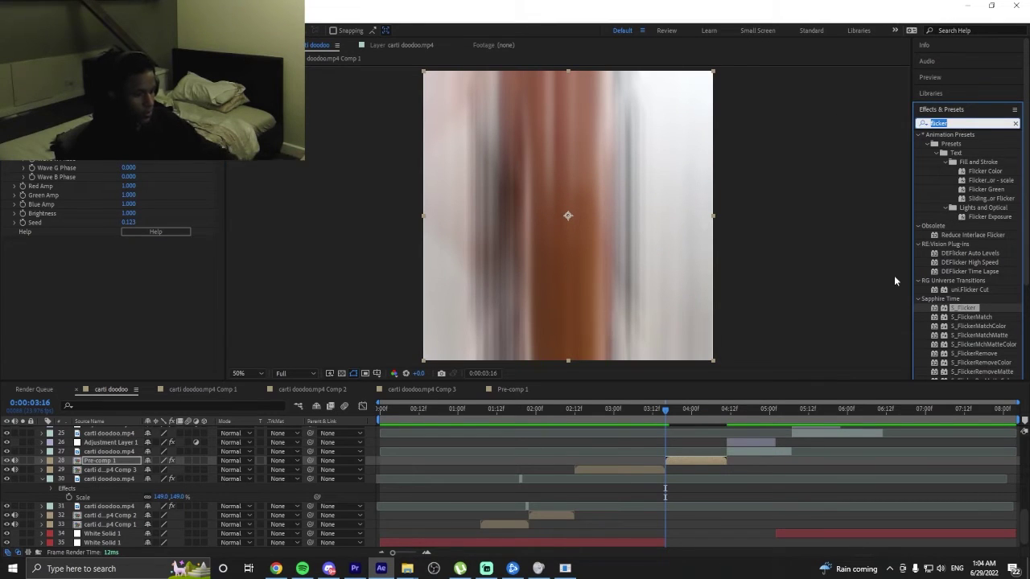
text(rsm)
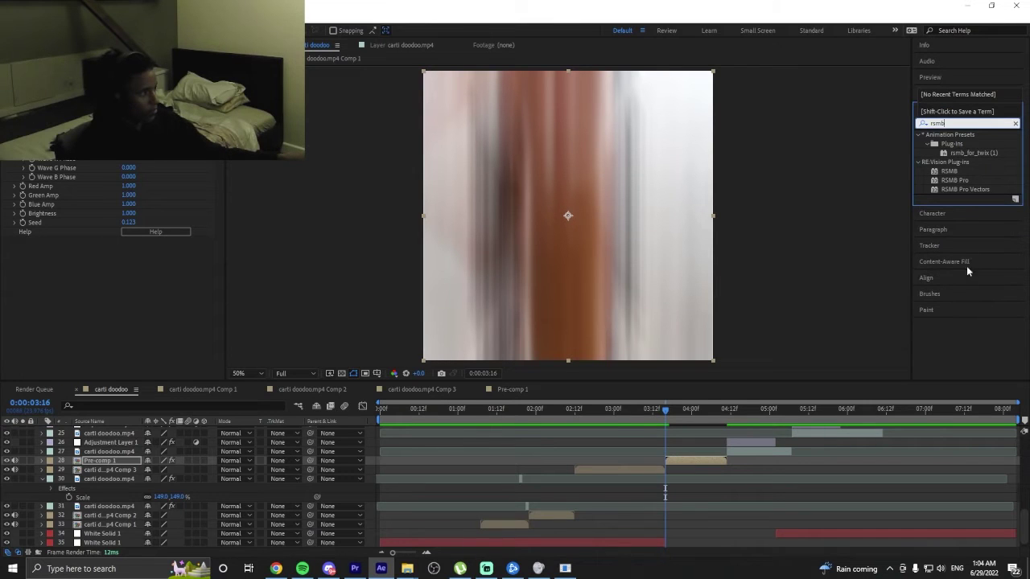
text(b)
double_click(949, 171)
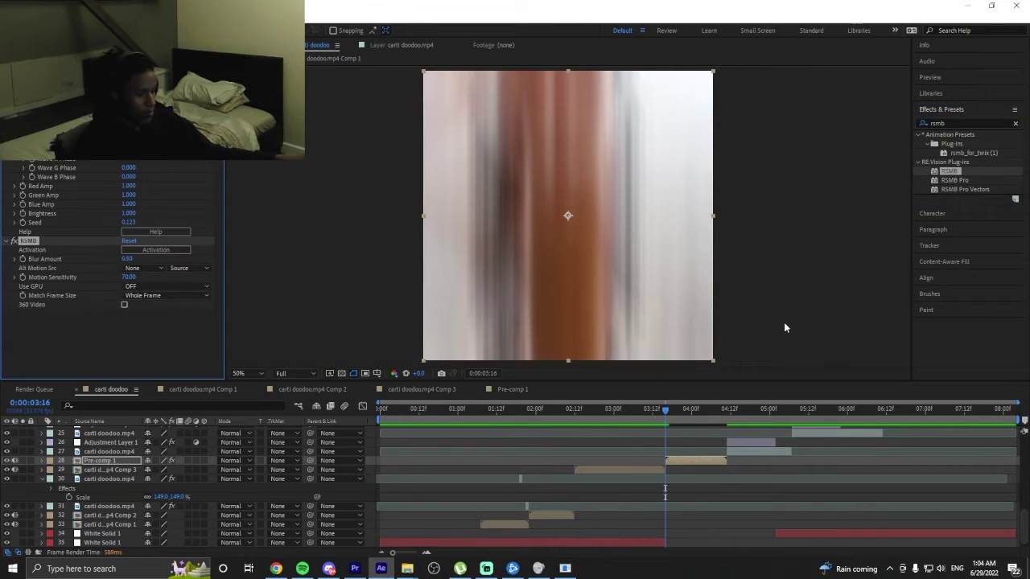
Play back the lead-in to Pre-comp 1 from 0:00:02:21, then open Pre-comp 1 and play it back.
drag(666, 412, 604, 411)
key(space)
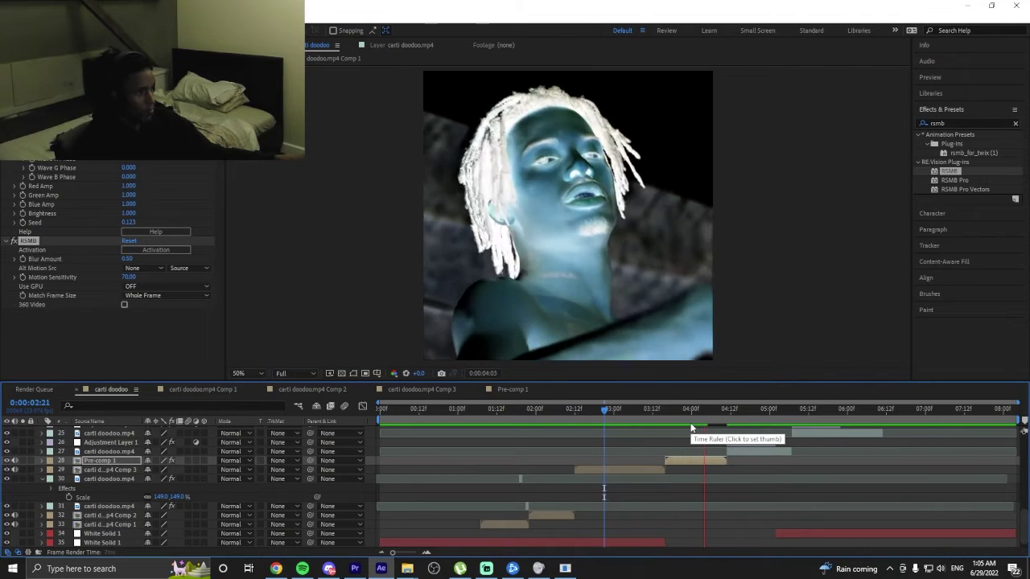
key(space)
double_click(707, 462)
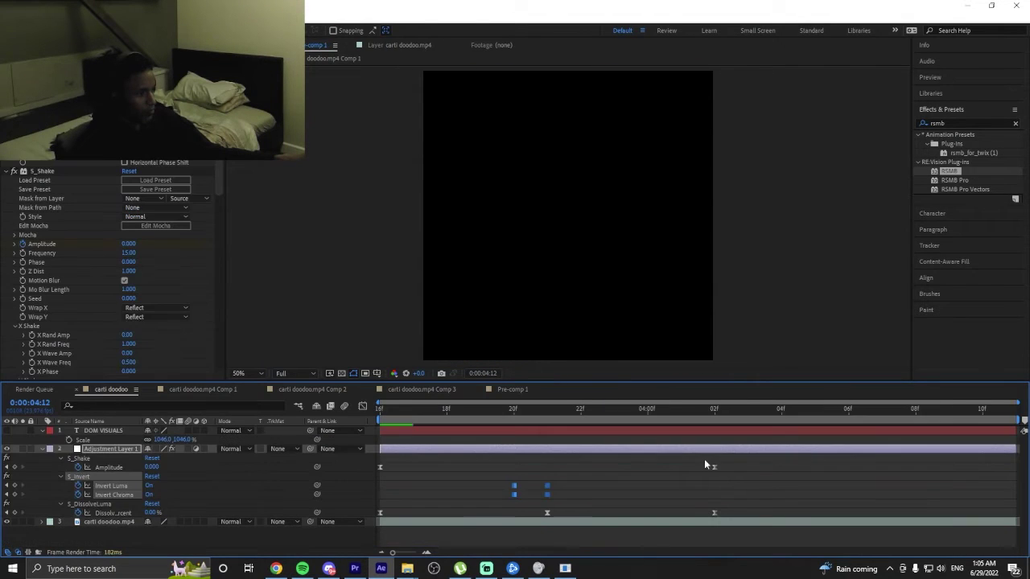
key(space)
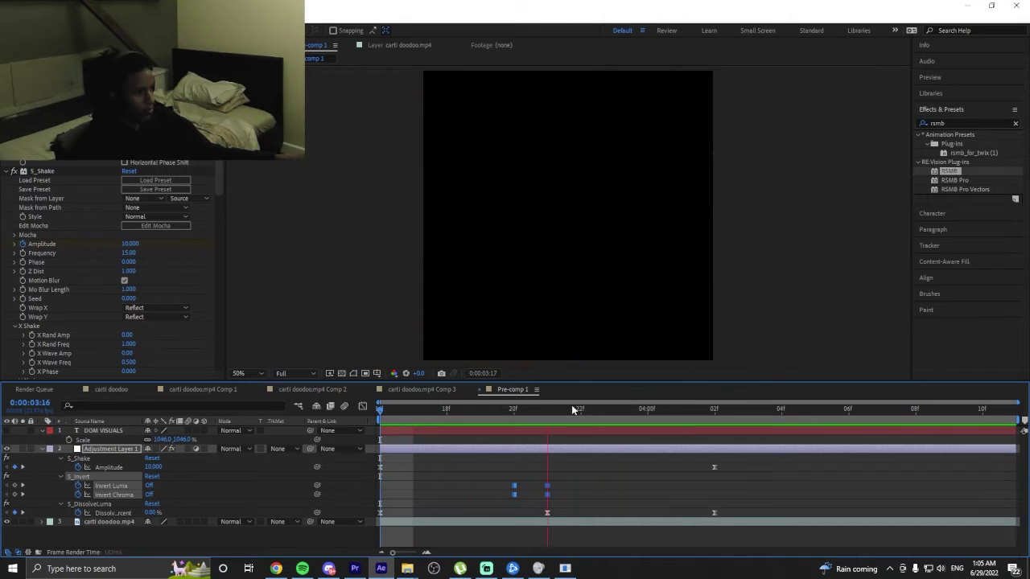
Try the closing Dissolve Percent keyframe at 0:00:04:09, then return it to 0:00:04:02.
drag(747, 512, 947, 512)
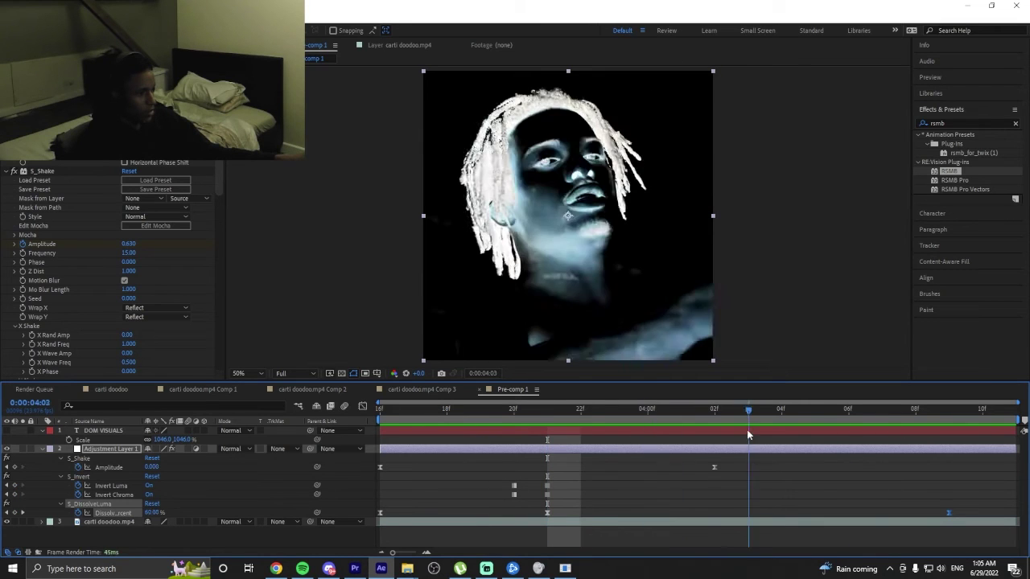
drag(947, 512, 715, 512)
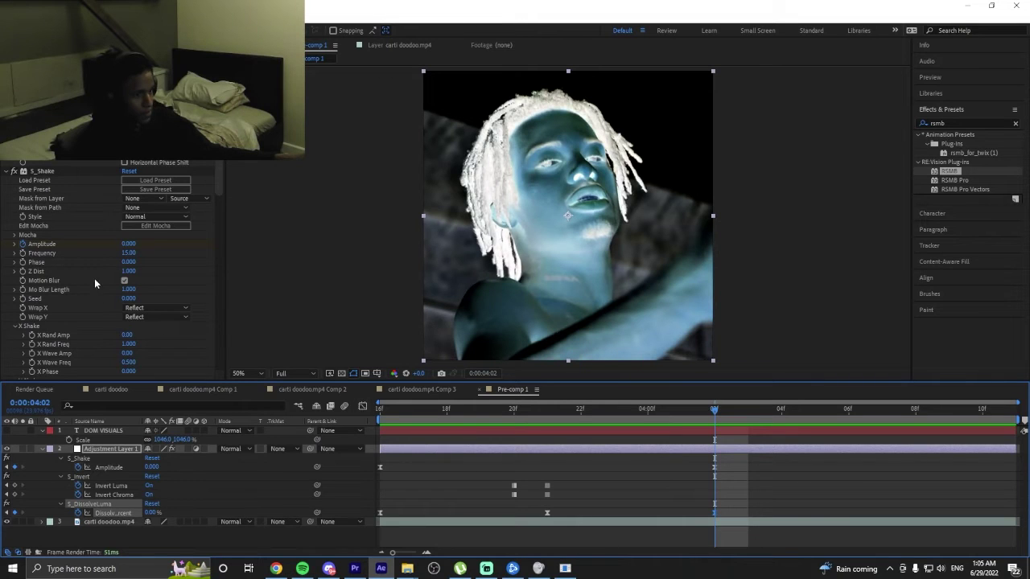
Set the Softness of Adjustment Layer 1's S_DissolveLuma effect to 0.71, checking a mid-dissolve frame at 0:00:03:23.
scroll(94, 279, down, 15)
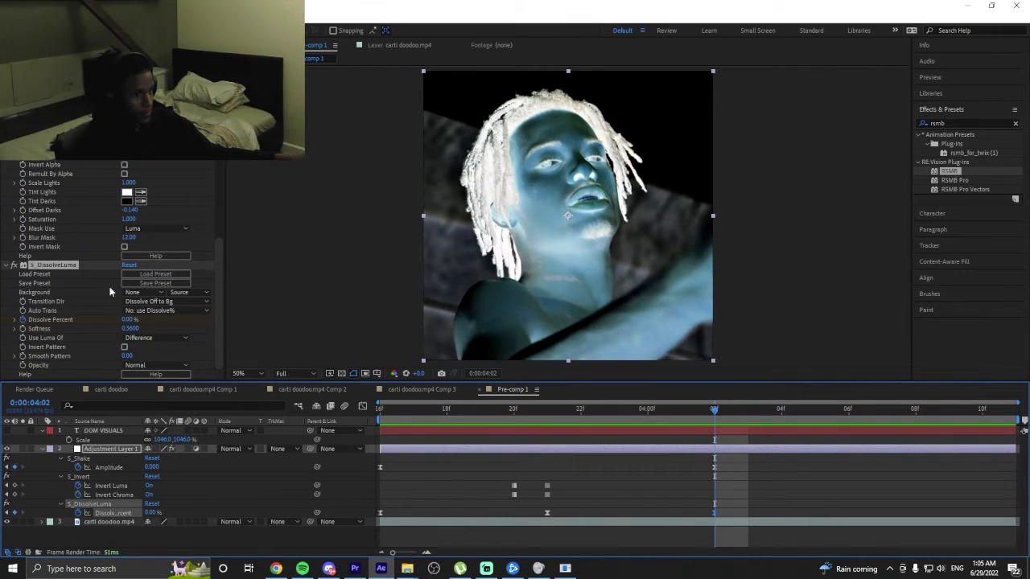
drag(131, 329, 71, 332)
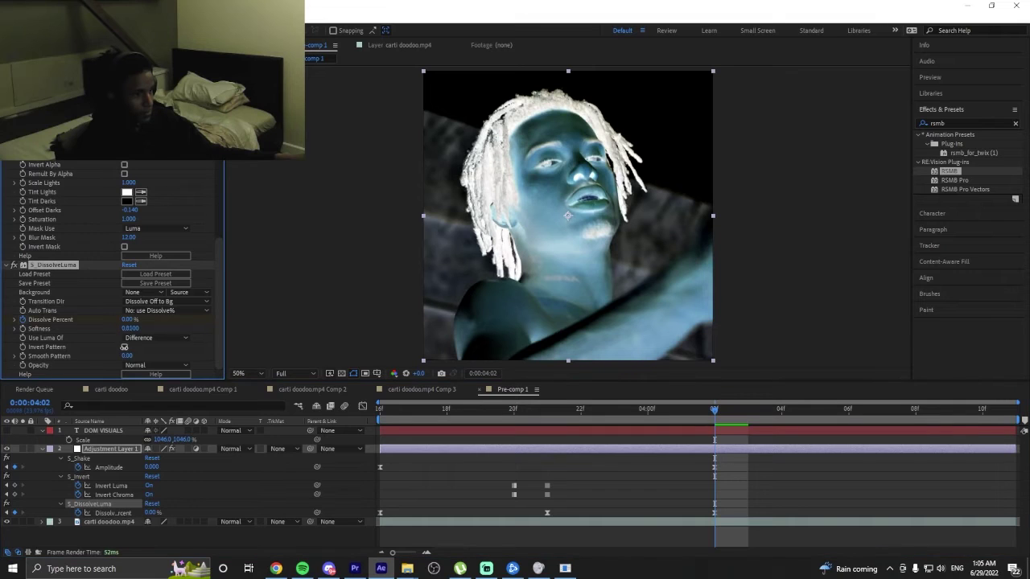
drag(680, 427, 613, 417)
drag(129, 333, 96, 366)
key(ctrl+z)
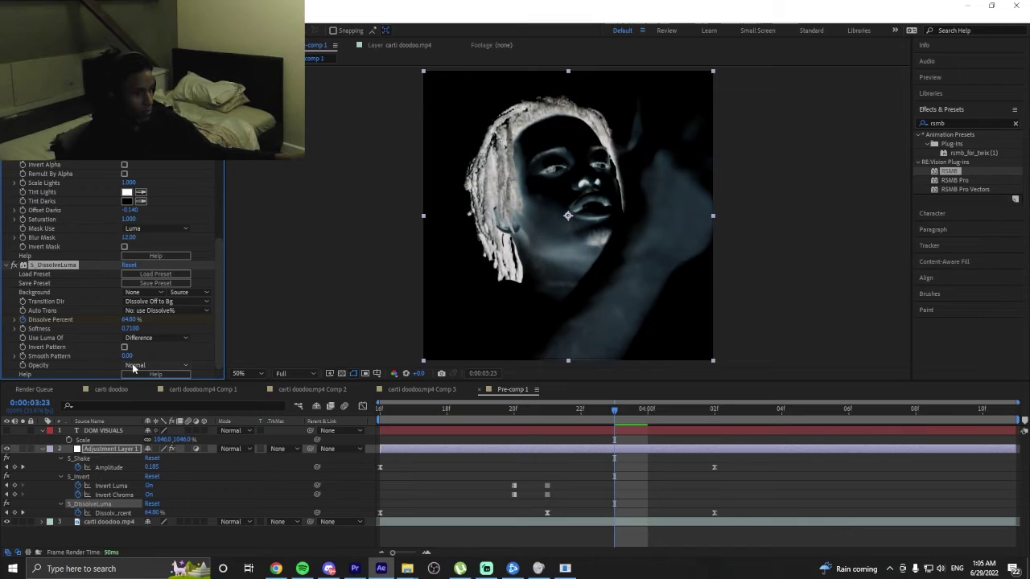
click(133, 365)
click(22, 380)
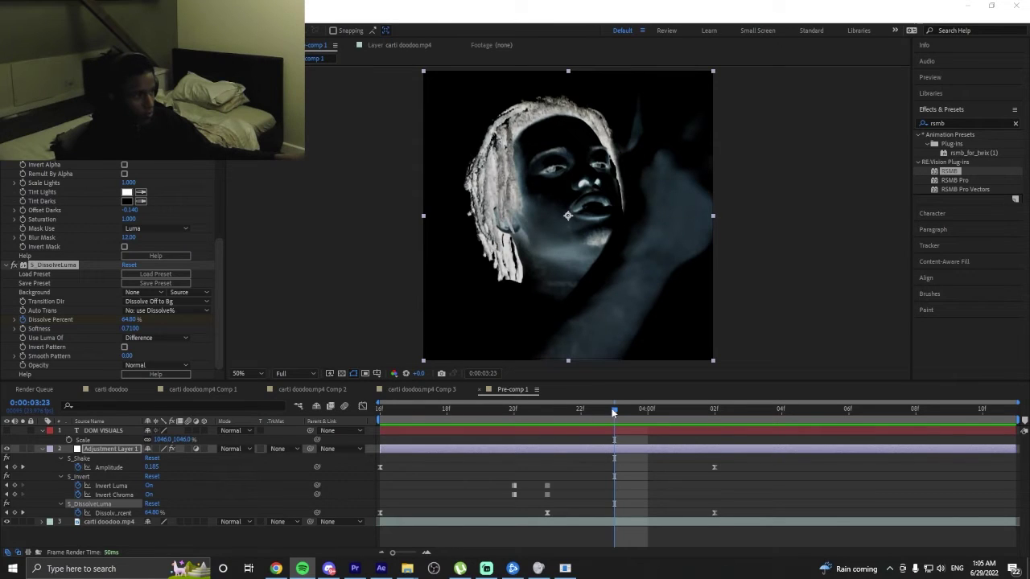
Play back the dissolve in Pre-comp 1, then return to the carti doodoo composition and play back the lead-in to the clip.
drag(613, 413, 513, 410)
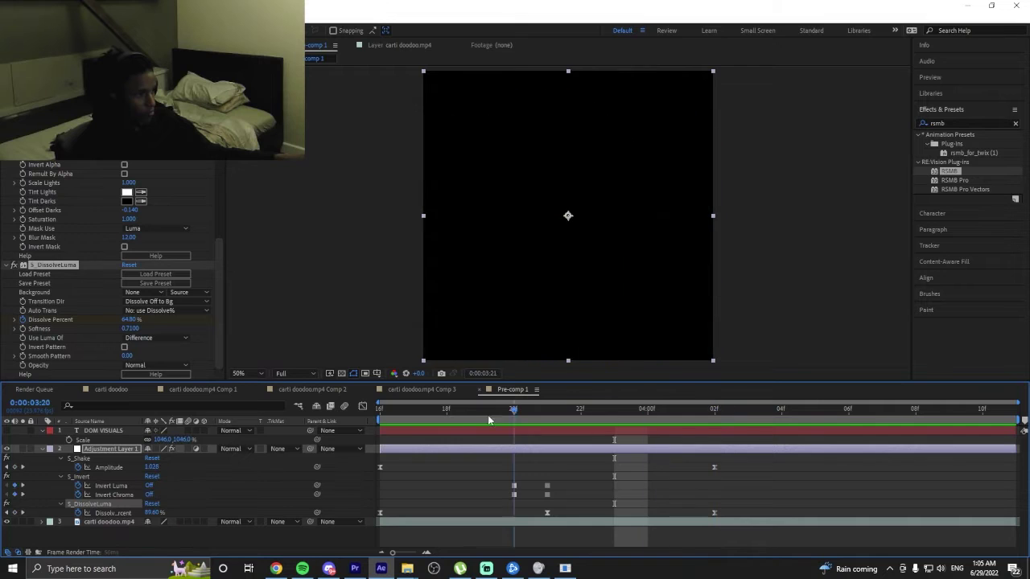
key(space)
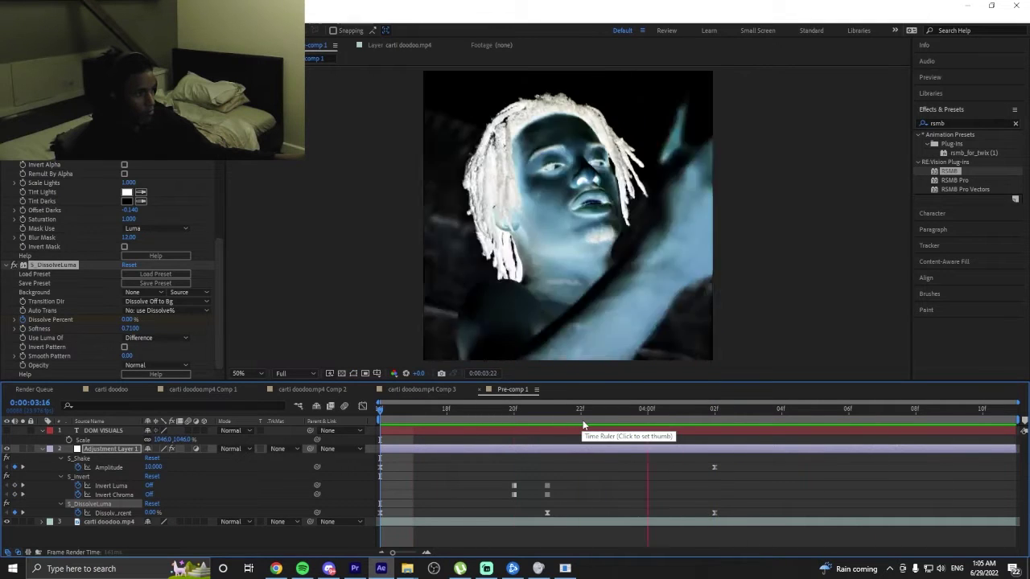
drag(441, 428, 686, 464)
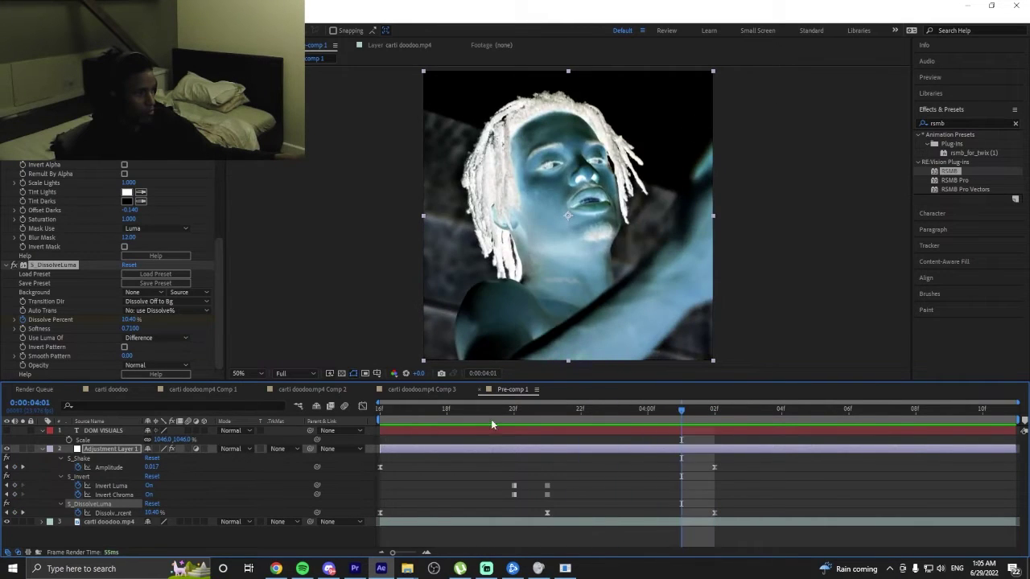
click(147, 390)
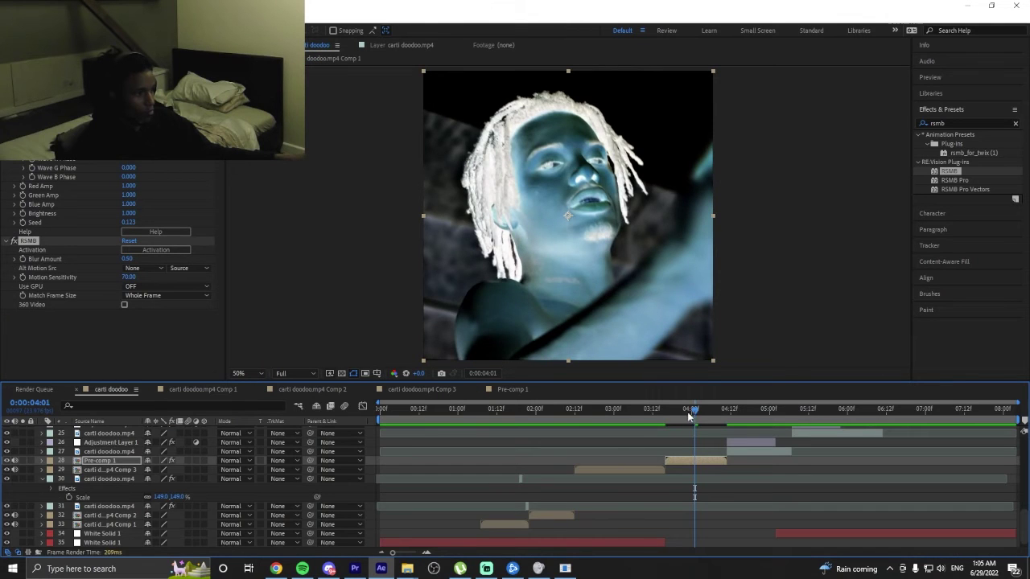
click(656, 410)
click(572, 410)
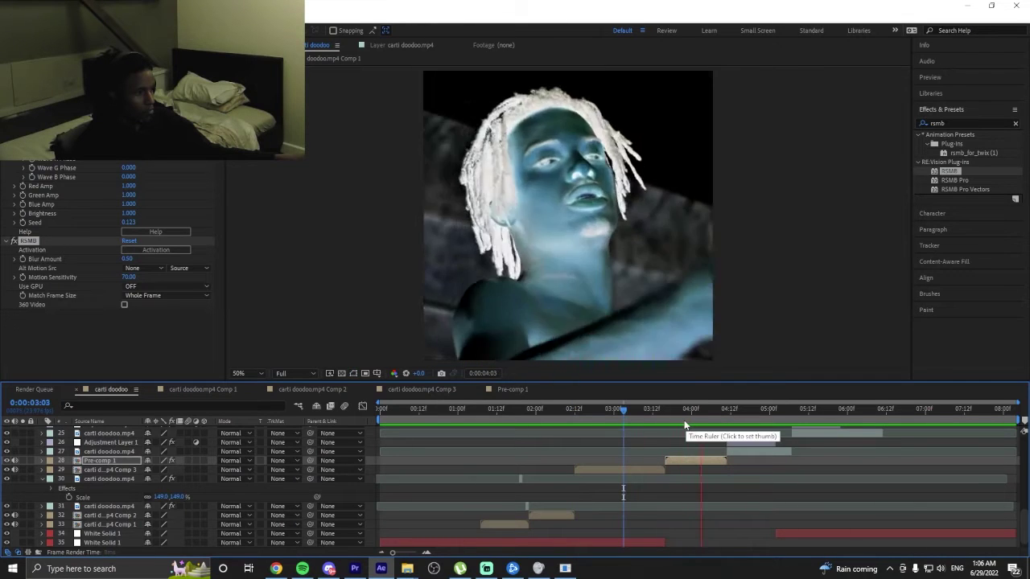
Reopen Pre-comp 1 and delete Adjustment Layer 1's Invert Luma and Invert Chroma keyframes at 0:00:03:20.
mouse_move(677, 419)
mouse_down()
mouse_move(643, 417)
mouse_move(665, 419)
mouse_up()
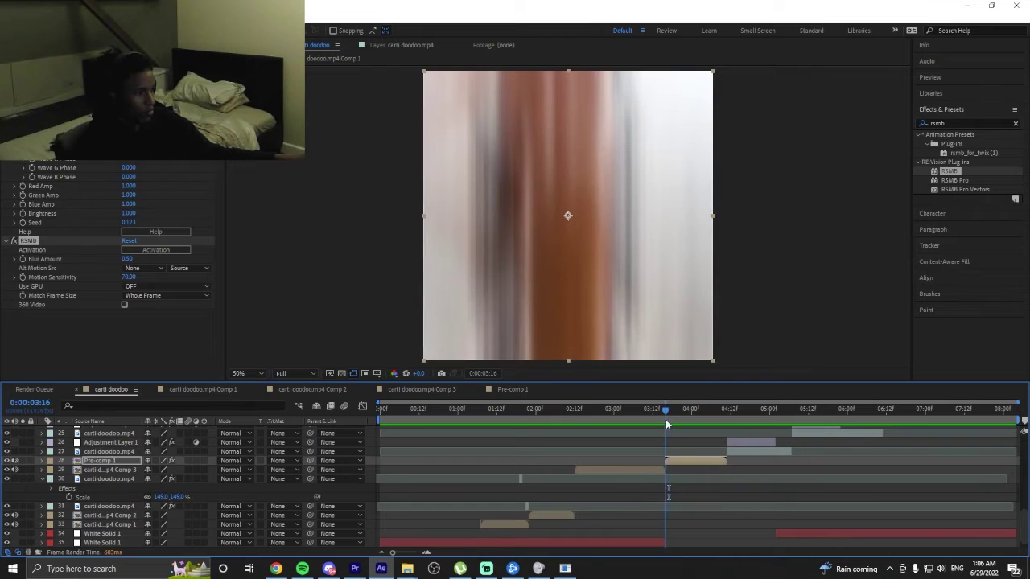
click(675, 461)
double_click(675, 461)
drag(395, 486, 516, 499)
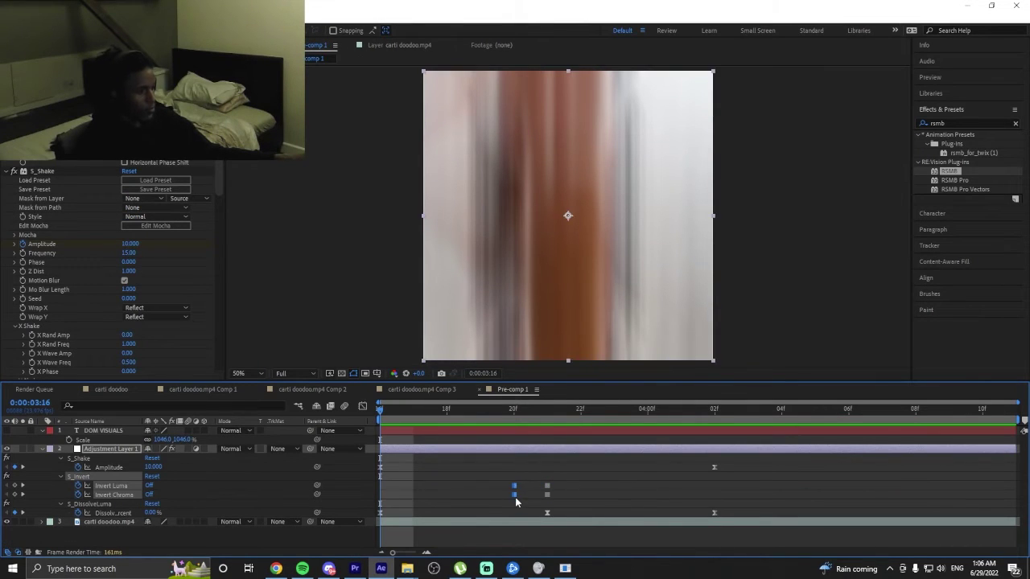
key(Delete)
Delete the opening 0% Dissolve Percent keyframe, move the remaining 100% and 0% keyframes to 0:00:03:16 and 0:00:03:21, and play back.
click(382, 513)
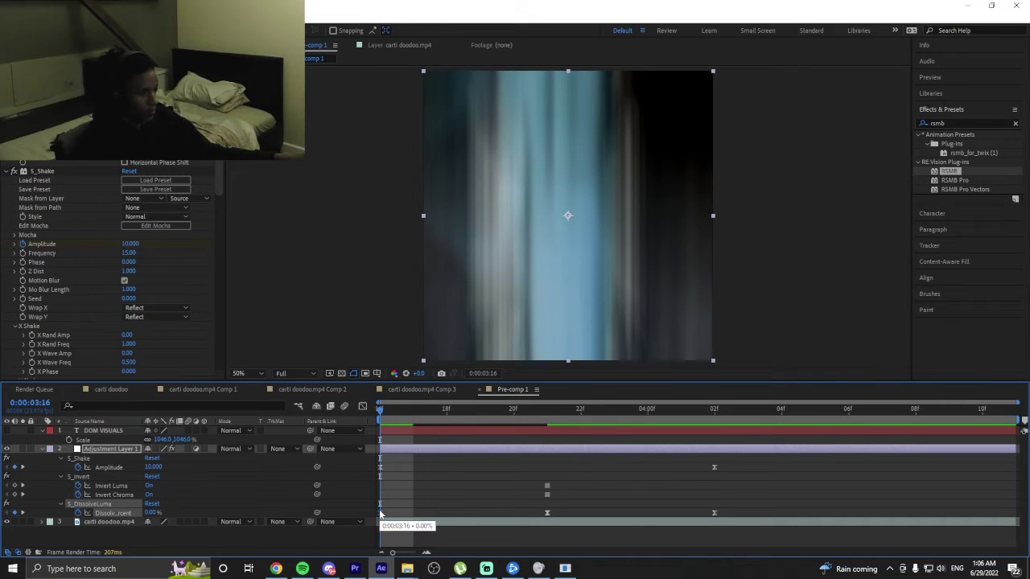
key(Delete)
drag(523, 507, 713, 514)
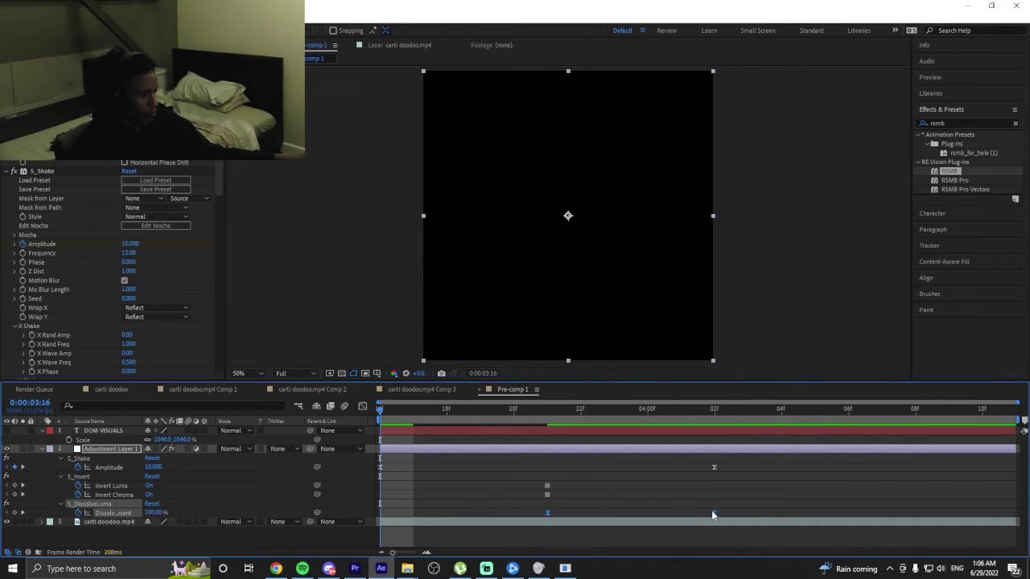
click(652, 512)
drag(525, 504, 730, 523)
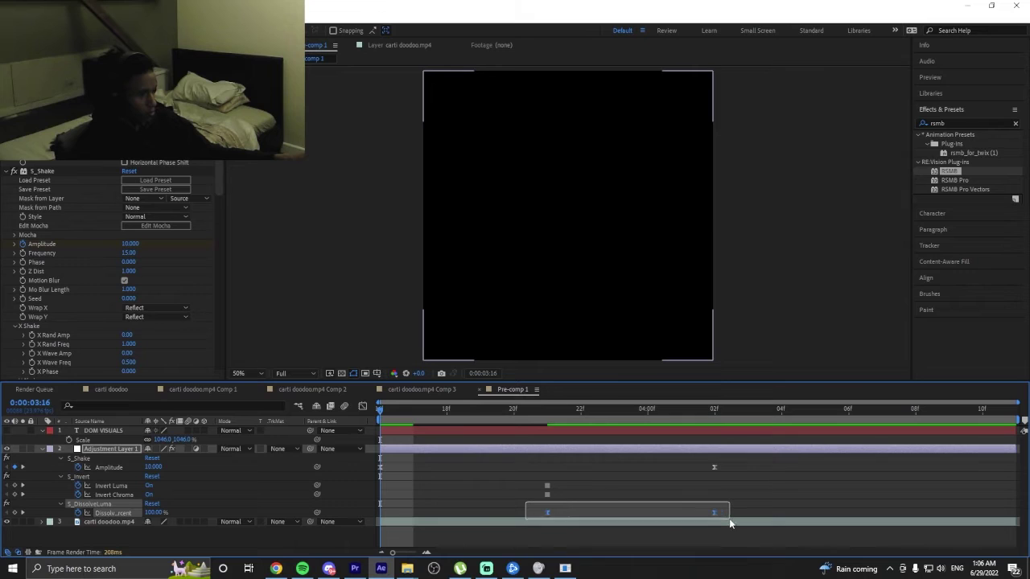
click(709, 515)
drag(535, 508, 640, 514)
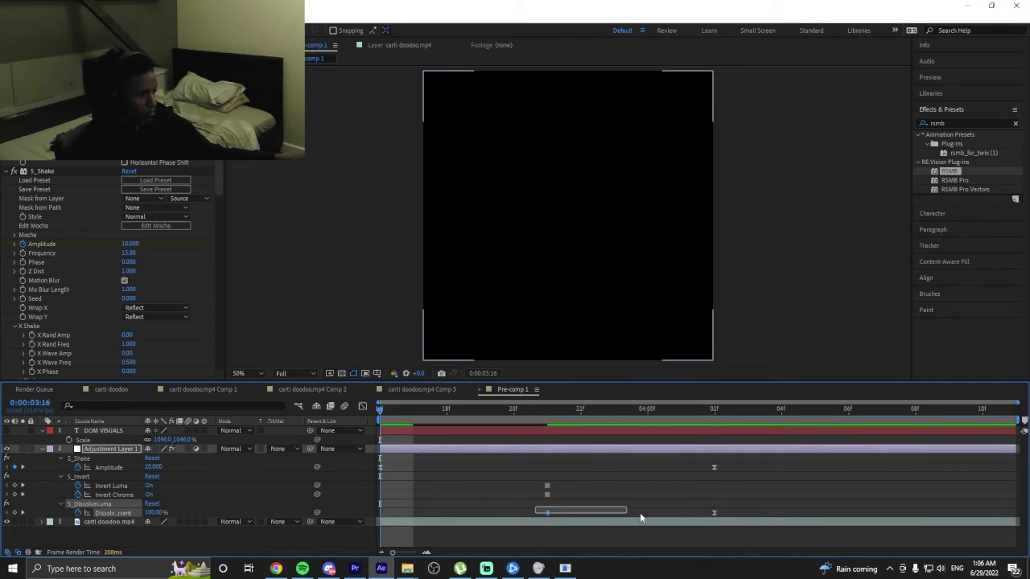
drag(718, 517, 568, 520)
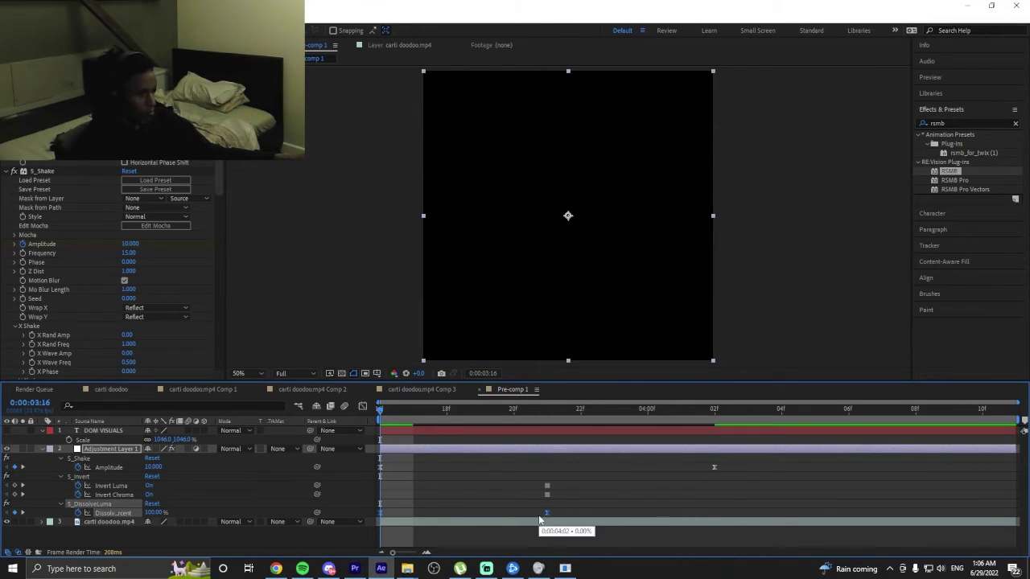
key(space)
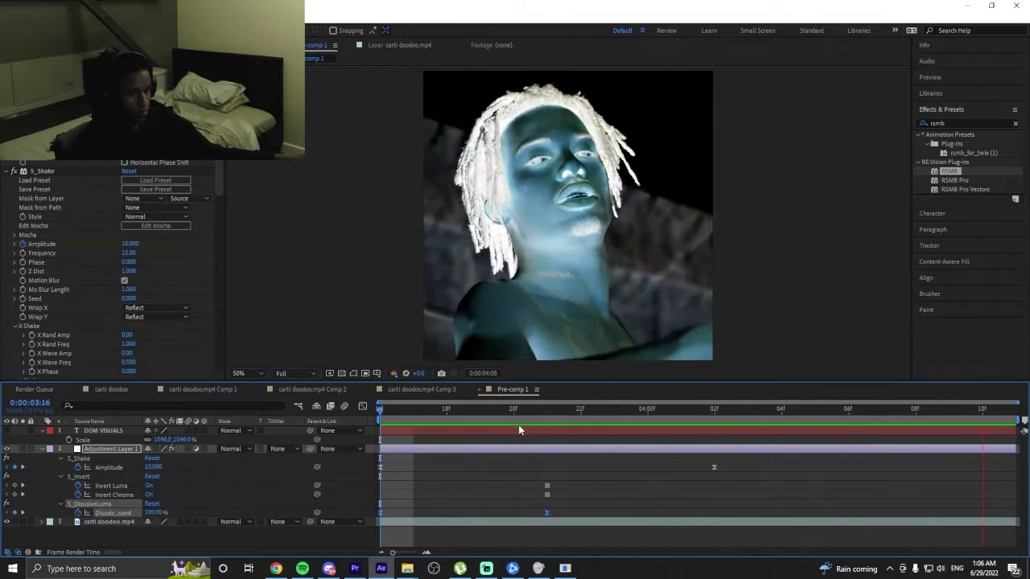
Return to the carti doodoo composition and play back the edit from about 0:00:01:04 through Pre-comp 1.
key(ctrl+alt+0)
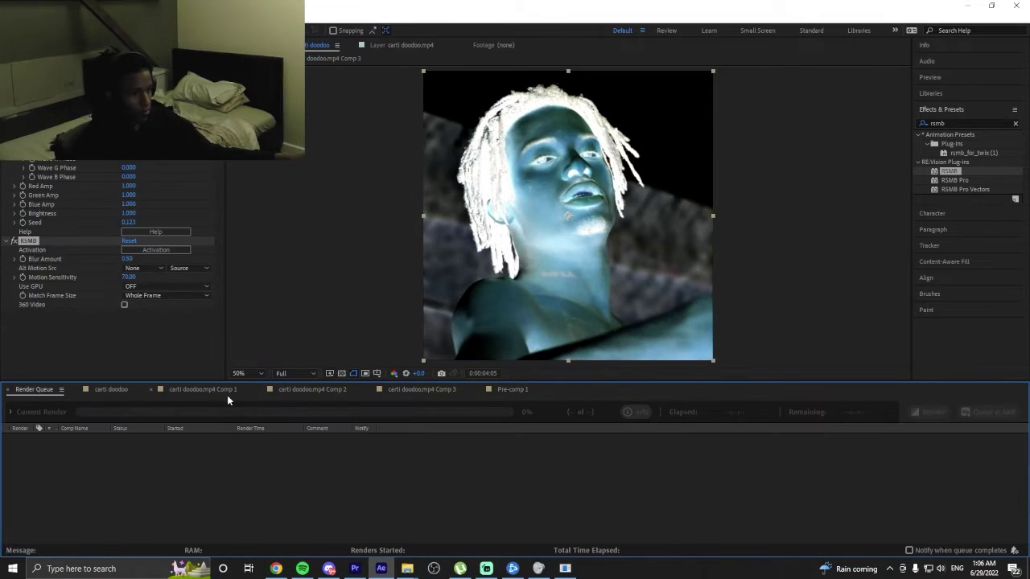
click(111, 389)
click(471, 410)
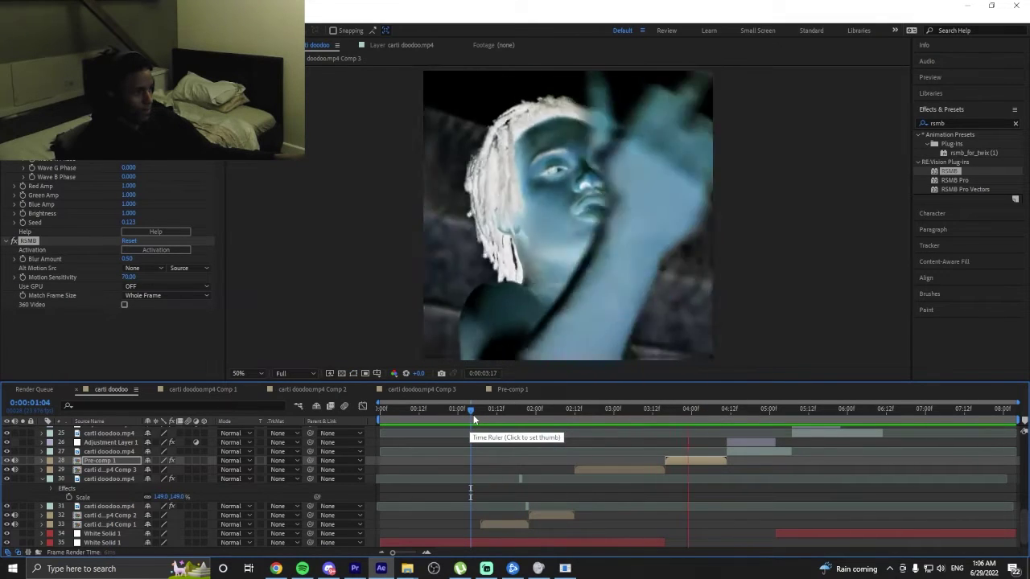
click(641, 411)
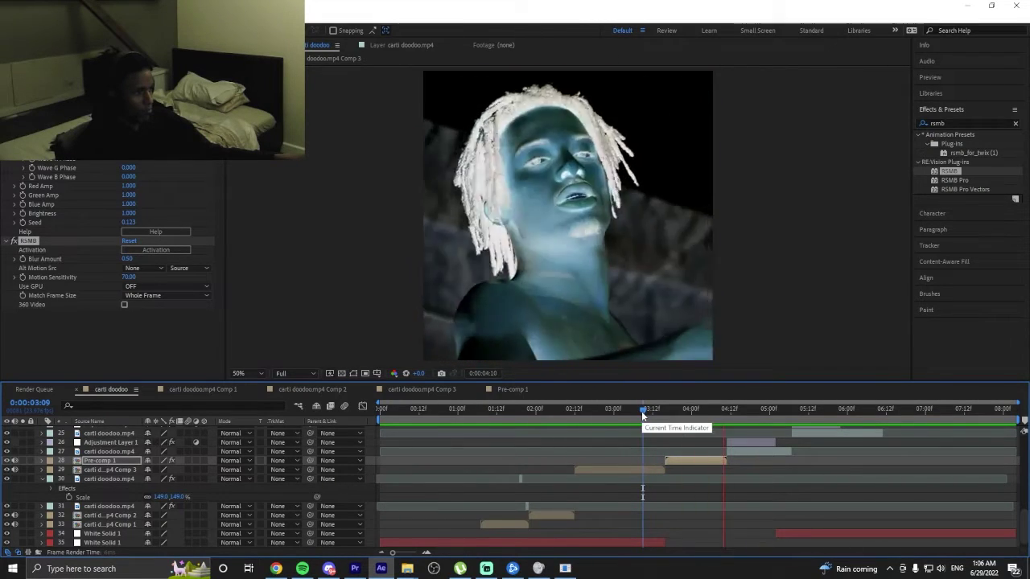
drag(641, 411, 539, 413)
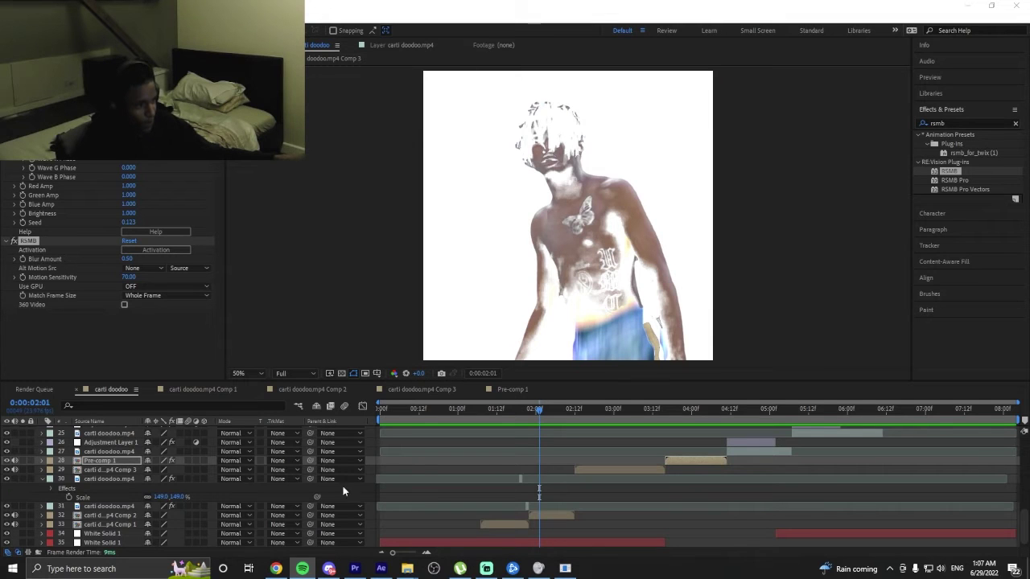
drag(540, 412, 474, 422)
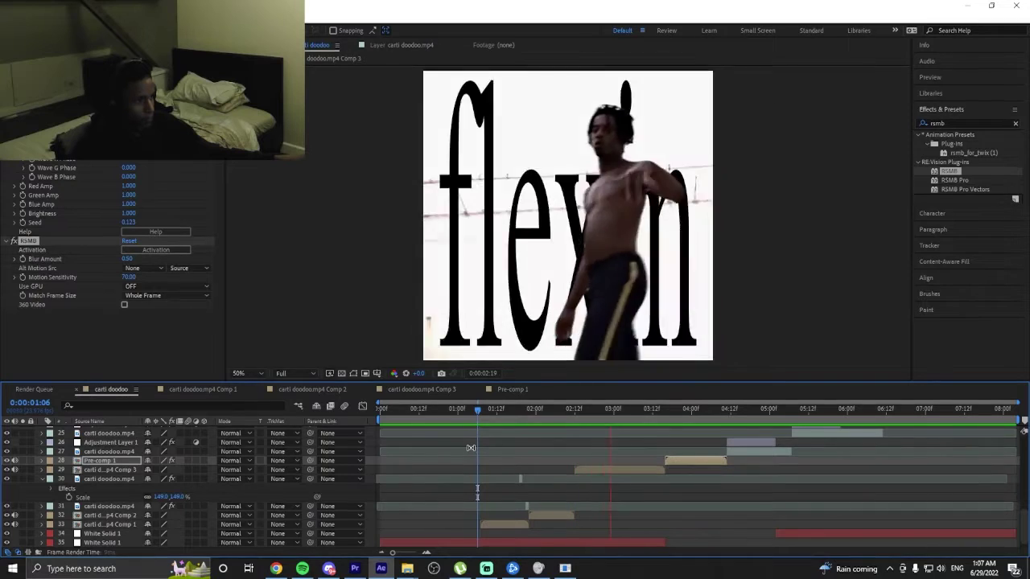
key(space)
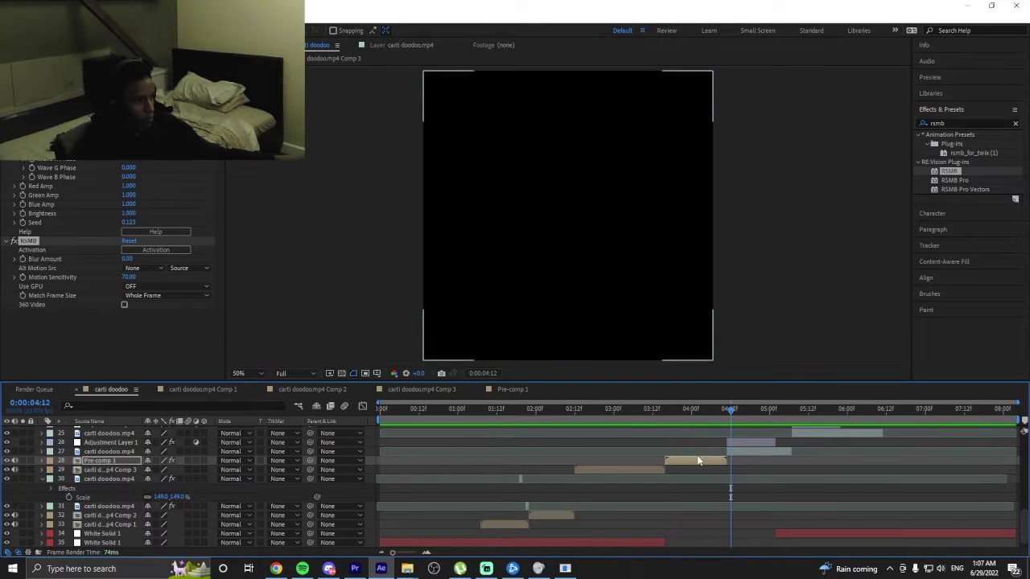
Open Pre-comp 1 again and play back the shortened dissolve from 0:00:03:16.
double_click(697, 460)
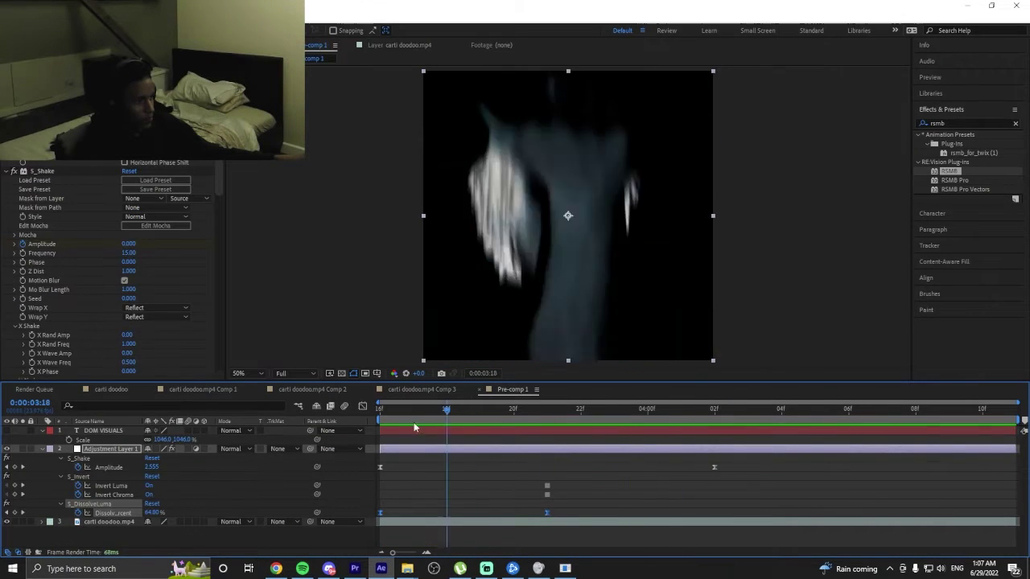
key(space)
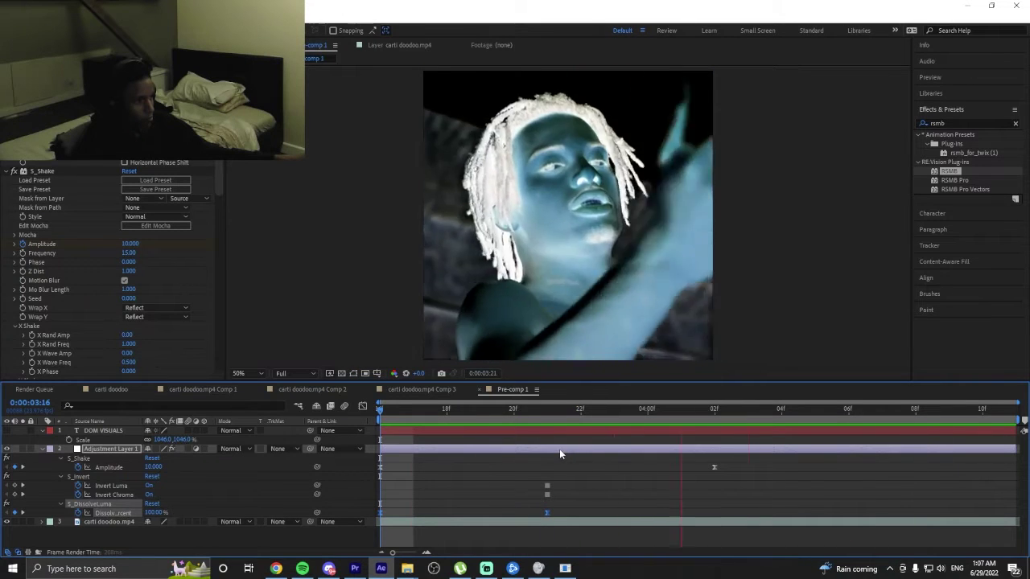
Add the Directional Blur effect to Adjustment Layer 1 and keyframe its Blur Length at 31.5 at 0:00:03:16.
key(space)
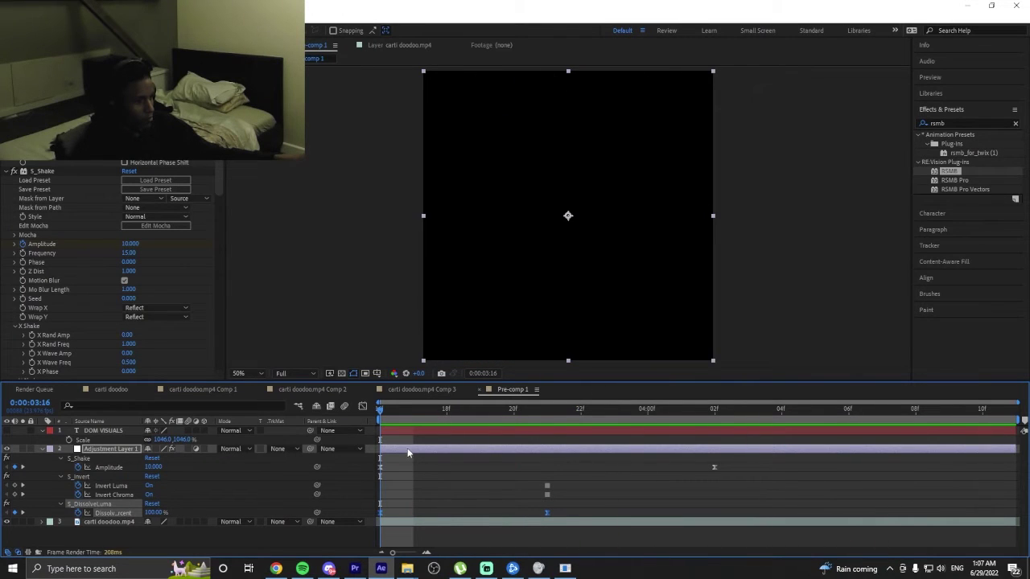
click(964, 121)
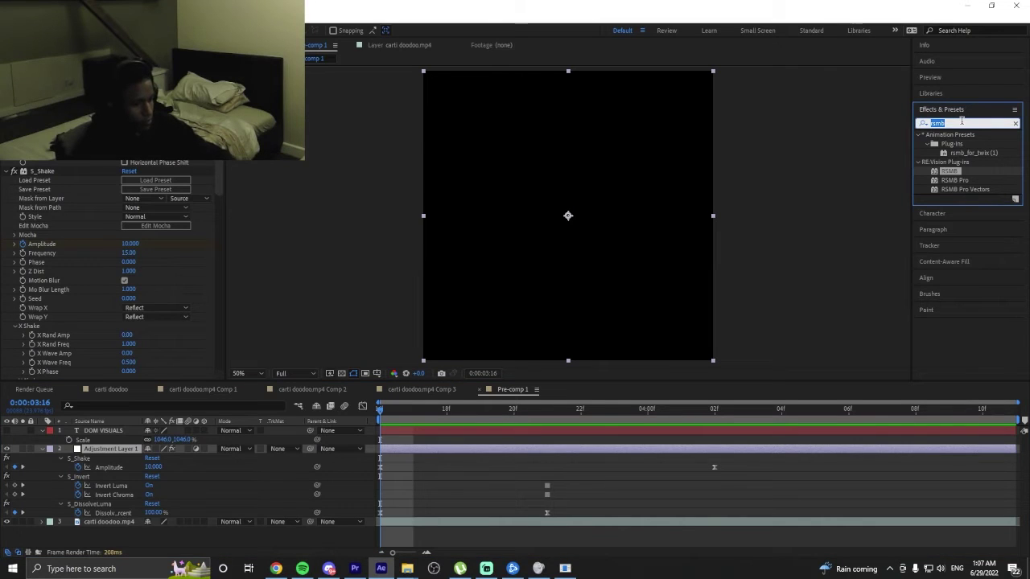
text(dire)
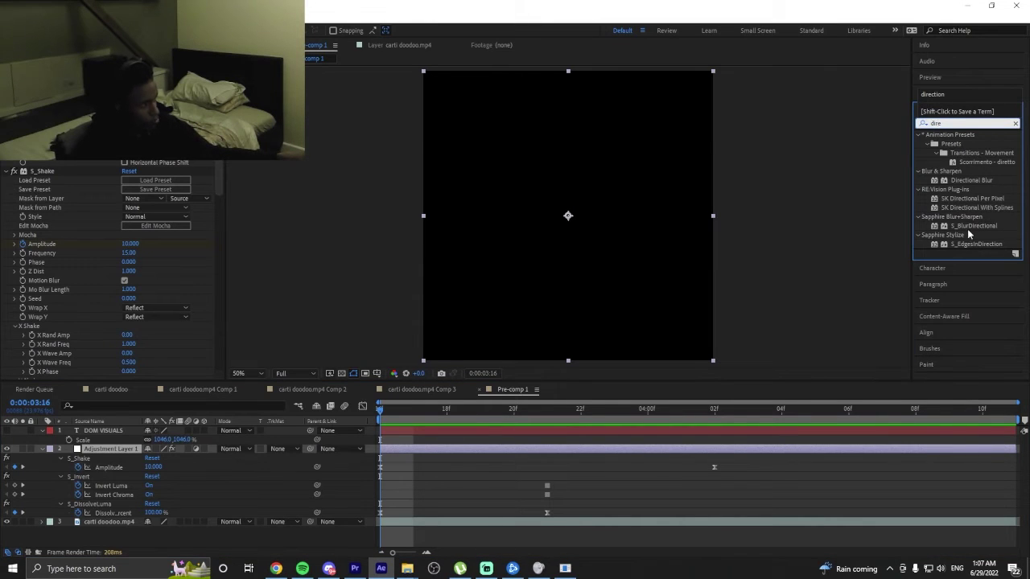
drag(970, 181, 177, 261)
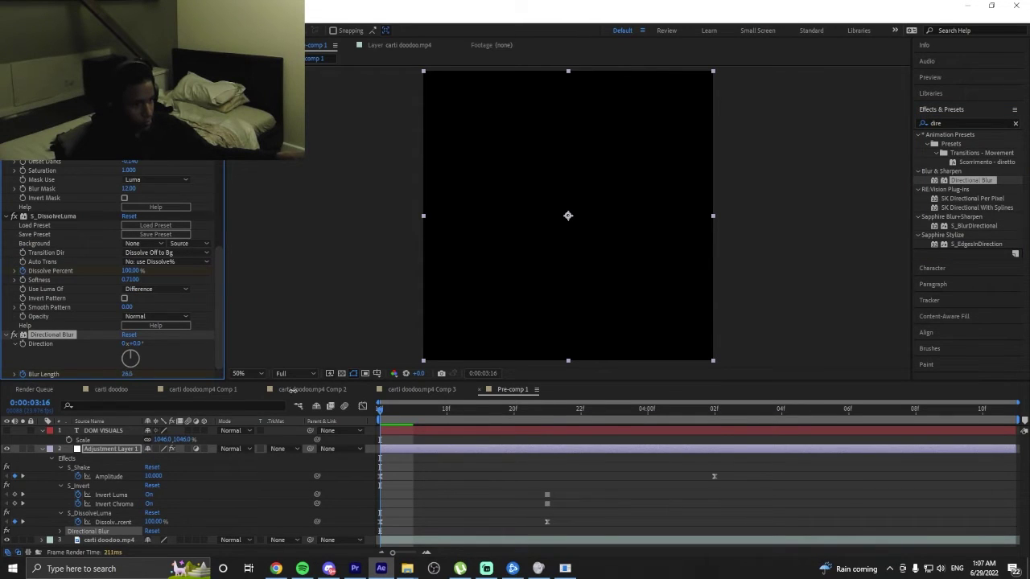
Set the Directional Blur's Blur Length to 0 at 0:00:03:21 and play back the fading blur.
click(548, 419)
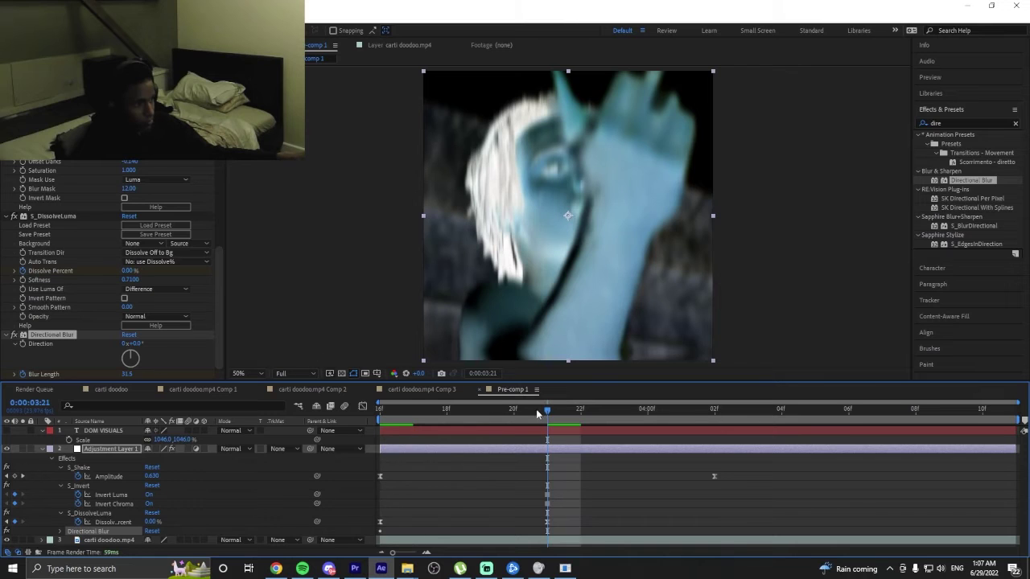
key(space)
key(space)
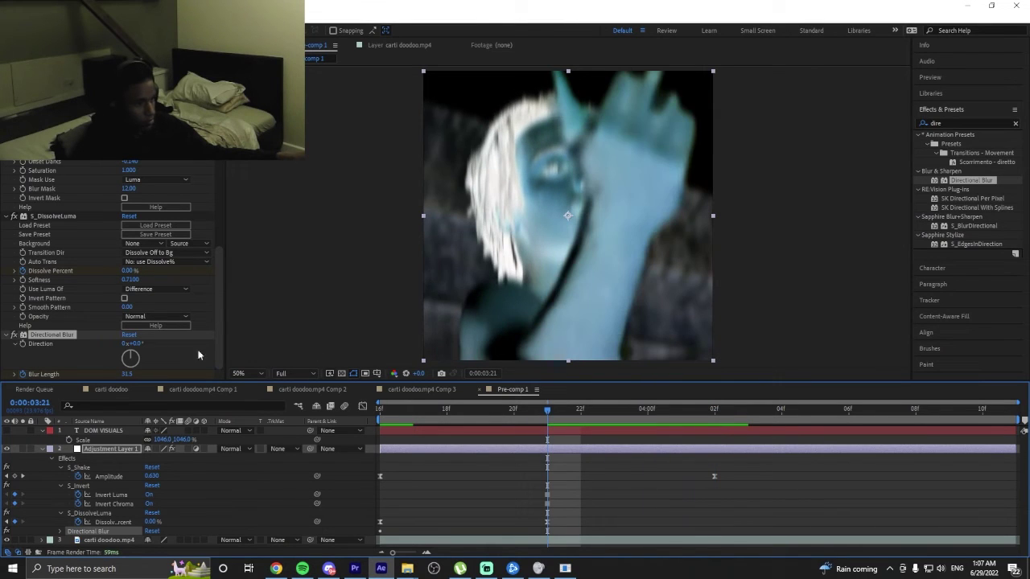
drag(131, 376, 89, 375)
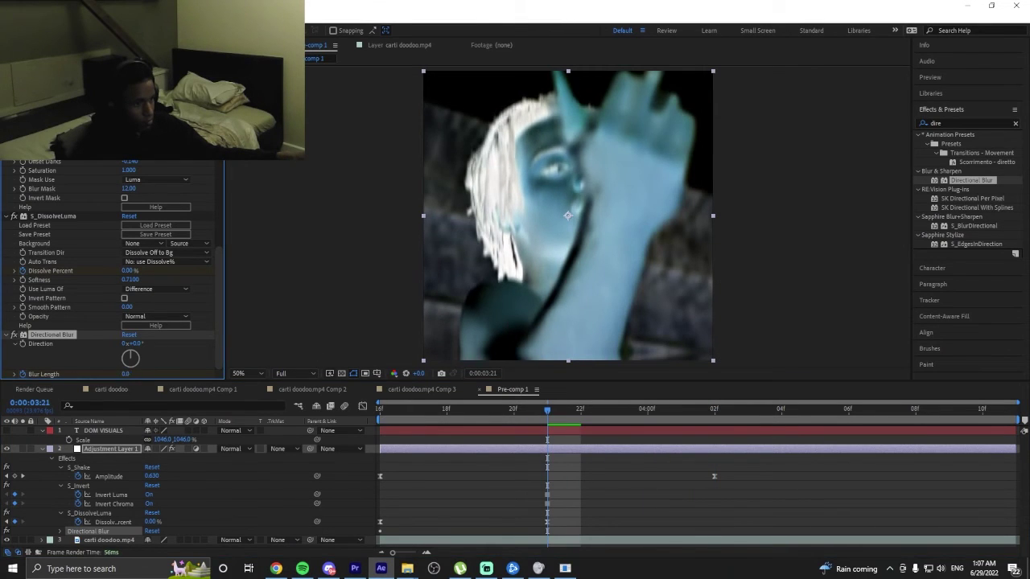
key(space)
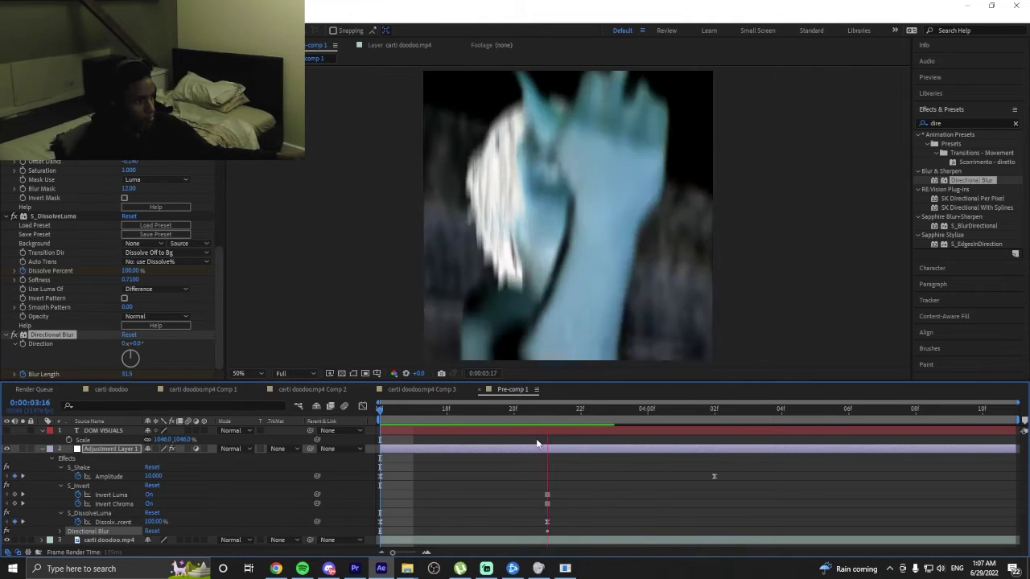
key(space)
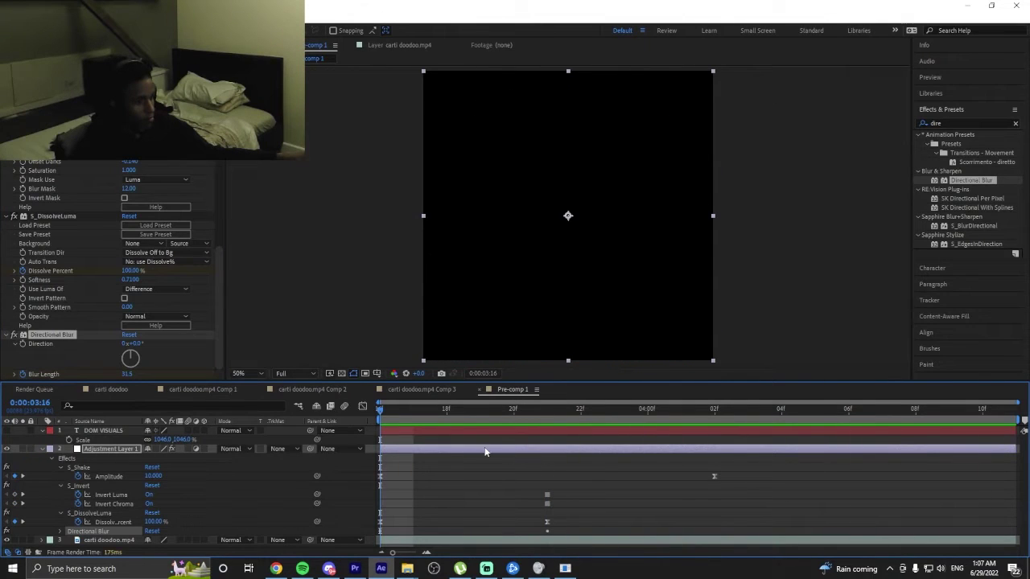
Reveal Adjustment Layer 1's keyframes and move the second Blur Length keyframe to the end of the layer, previewing the slower blur fade.
key(u)
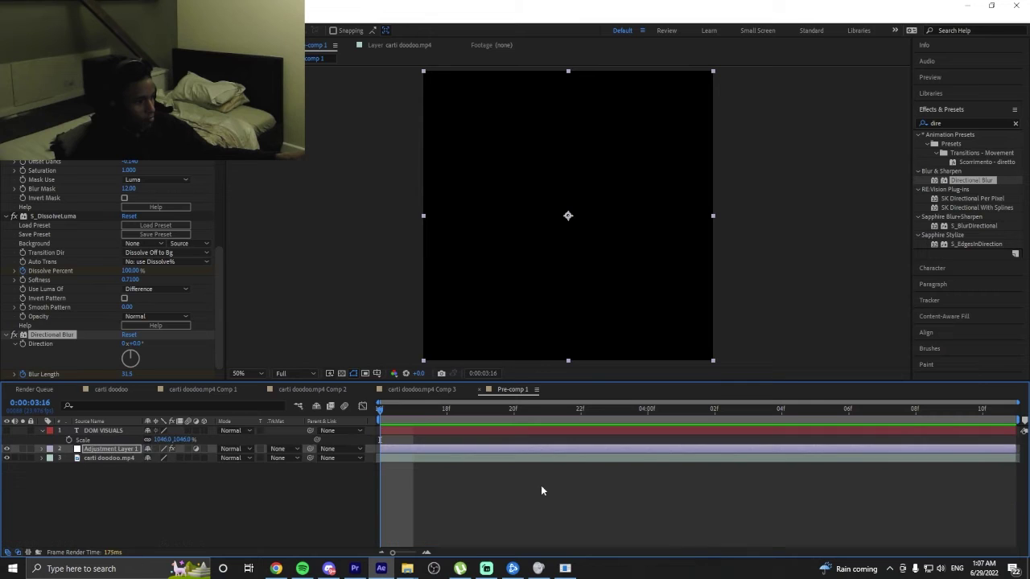
click(540, 485)
click(530, 449)
key(u)
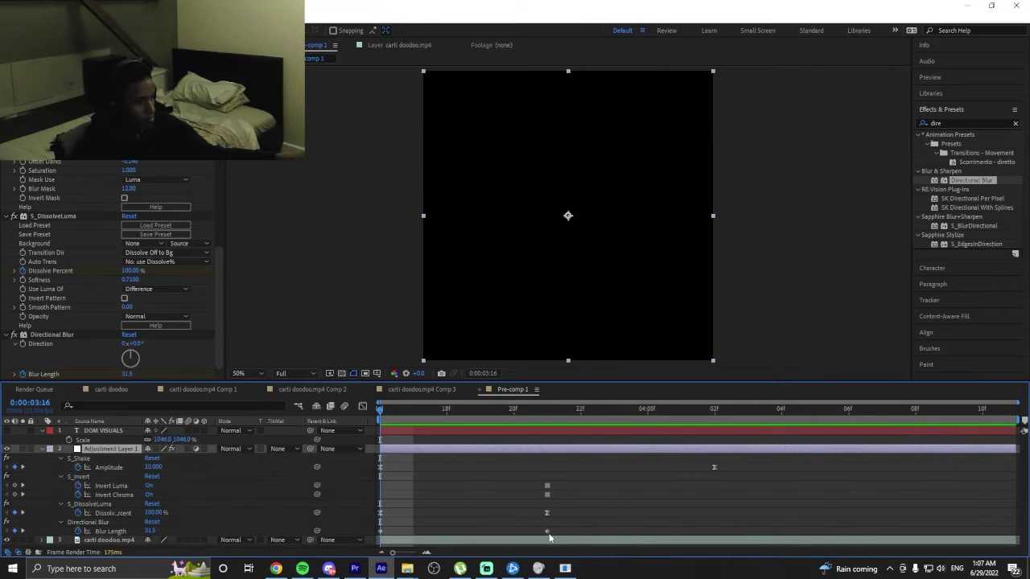
drag(547, 532, 715, 533)
key(space)
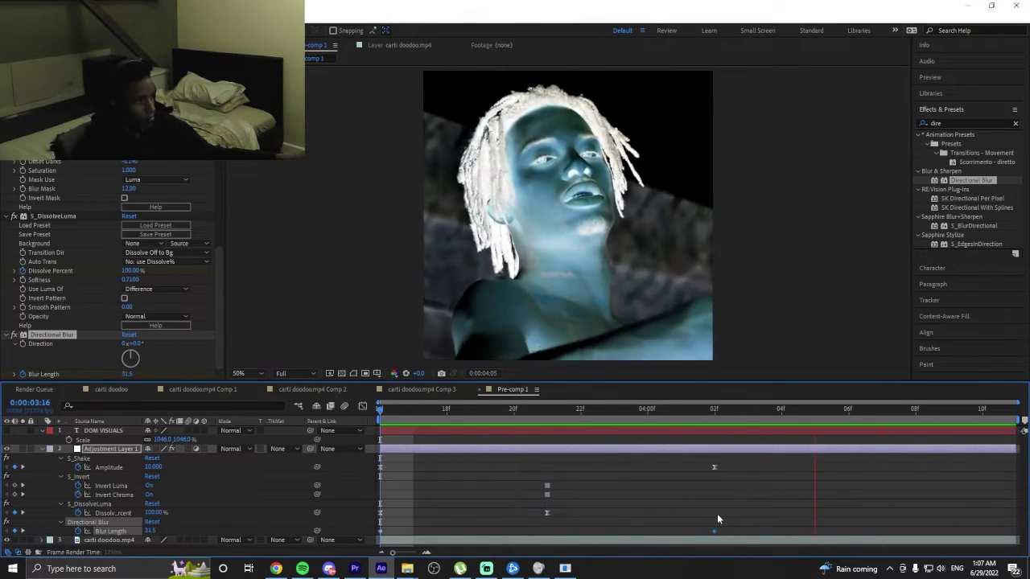
drag(715, 531, 780, 531)
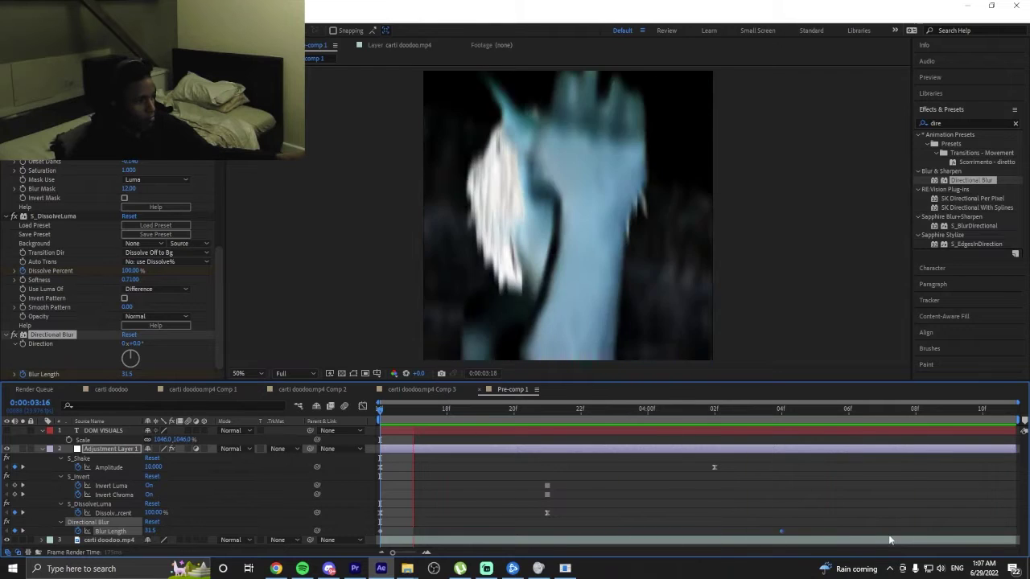
drag(890, 539, 1015, 533)
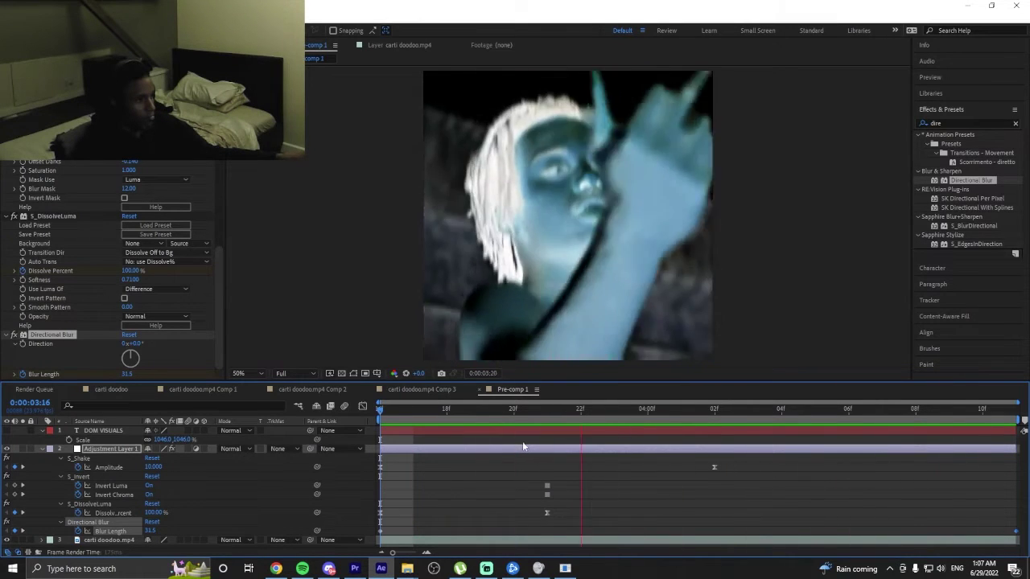
Make the DOM VISUALS text layer visible and play back the clip with the text over it.
click(107, 541)
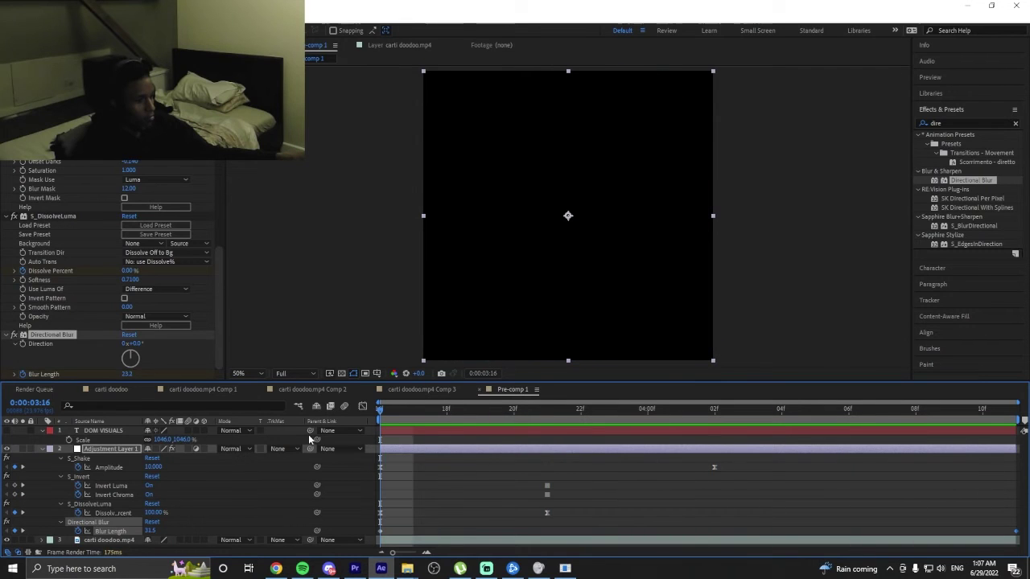
click(107, 541)
click(103, 431)
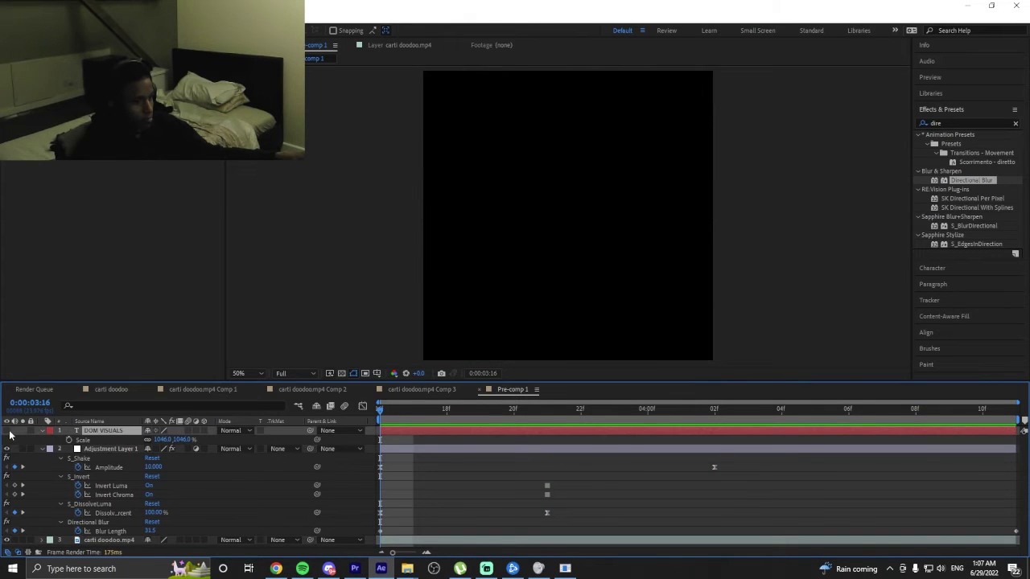
key(space)
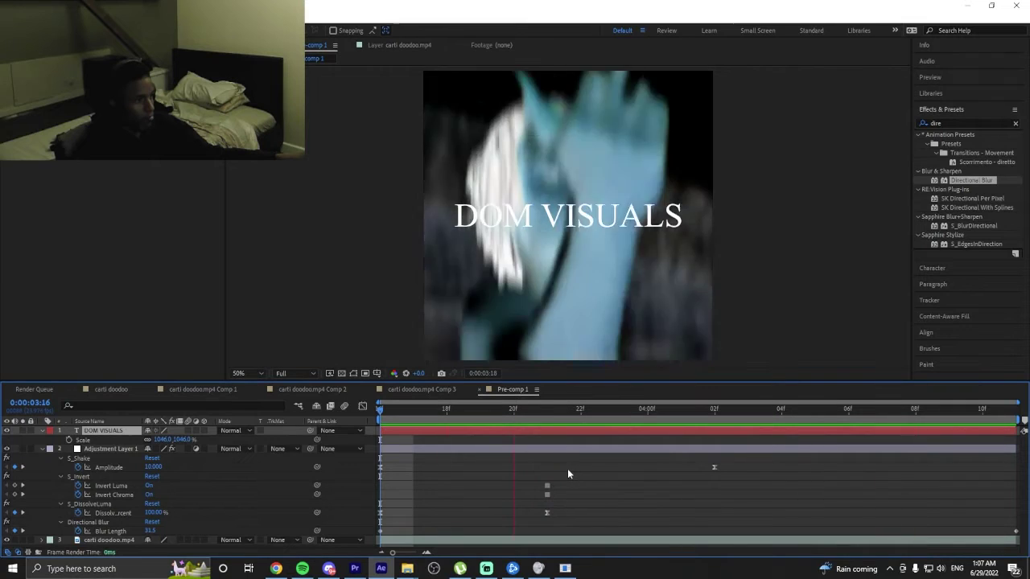
key(space)
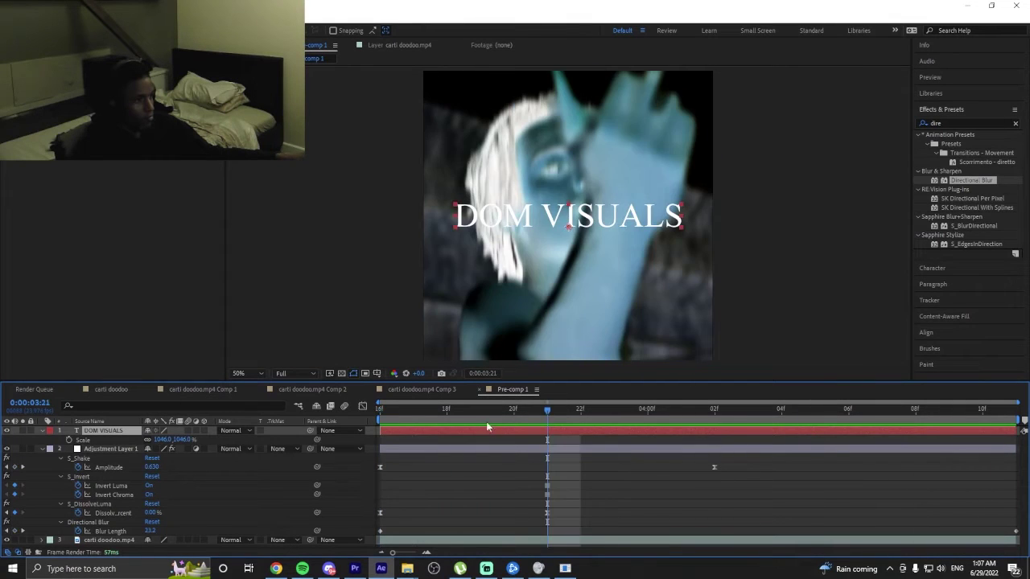
Collapse Adjustment Layer 1 and pre-compose it with carti doodoo.mp4 as Pre-comp 2, moving all attributes into the new composition.
click(41, 449)
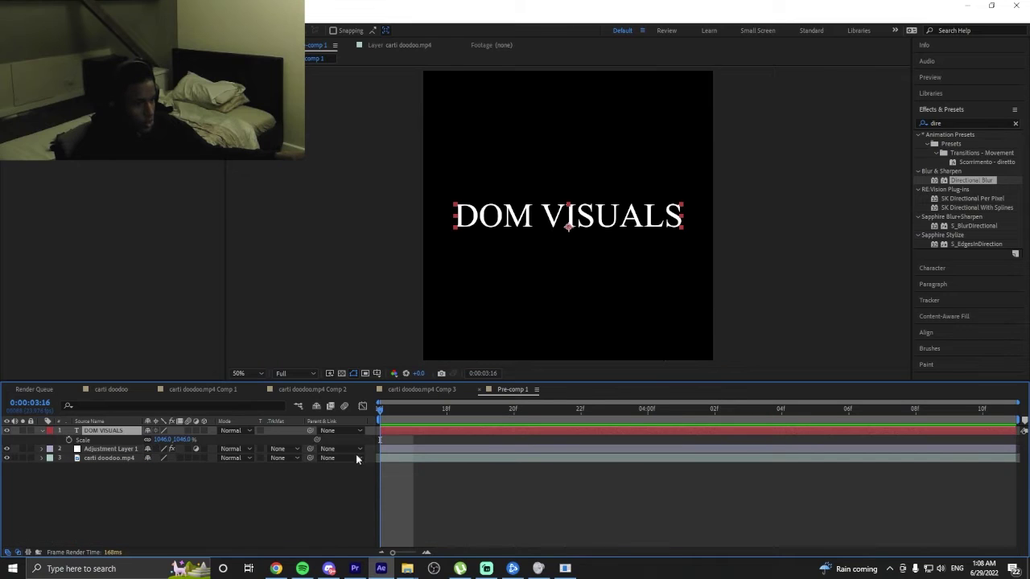
drag(362, 452, 367, 457)
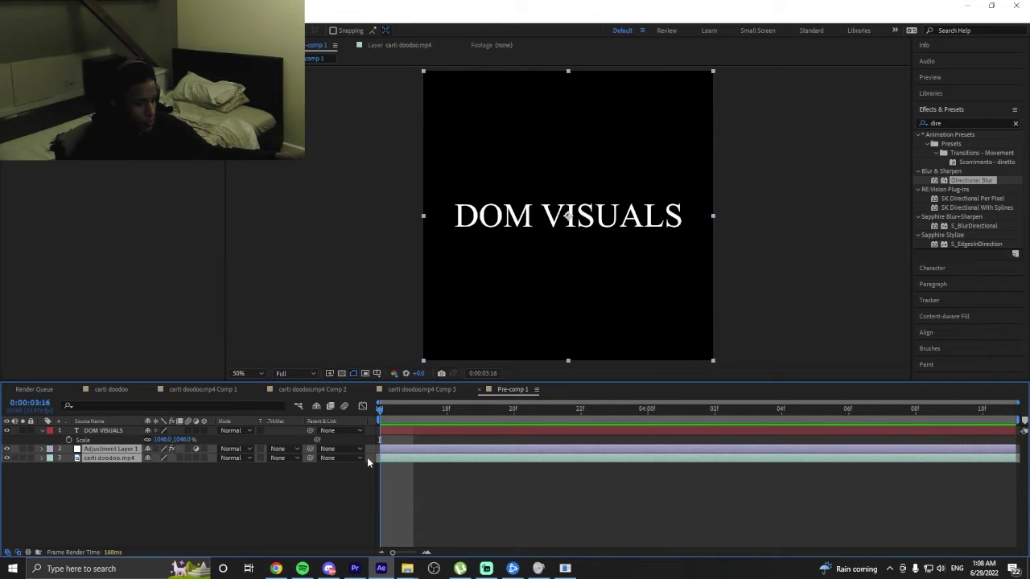
right_click(418, 450)
click(451, 378)
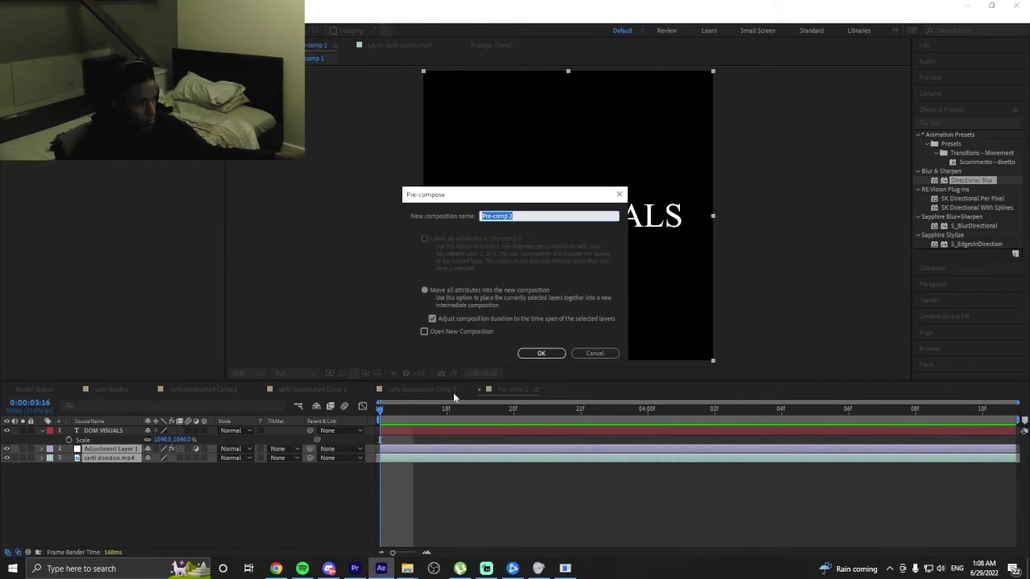
click(539, 354)
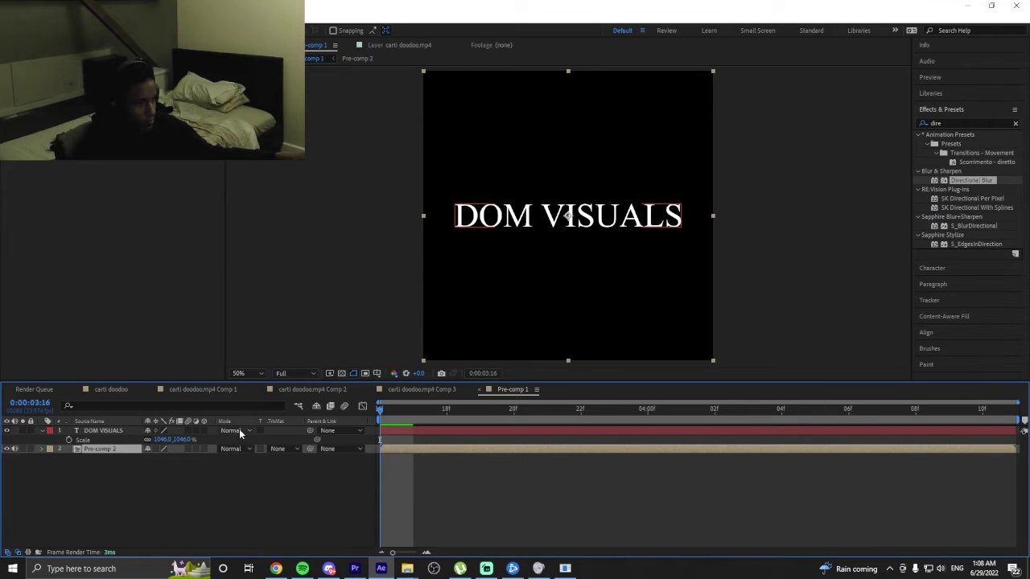
Show the timeline's In, Out, Duration and Stretch columns and move the DOM VISUALS layer below Pre-comp 2.
click(238, 432)
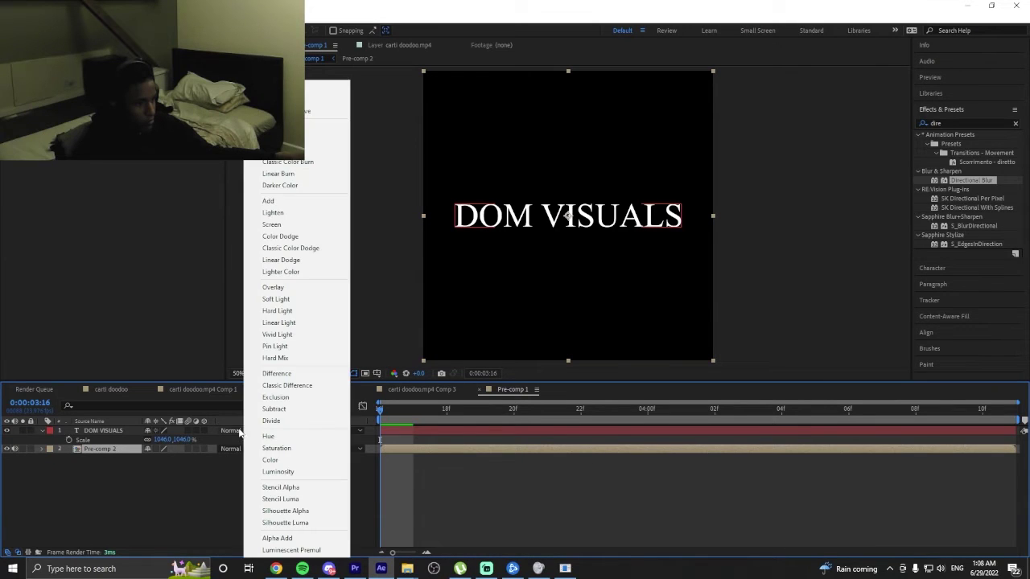
click(184, 510)
click(28, 551)
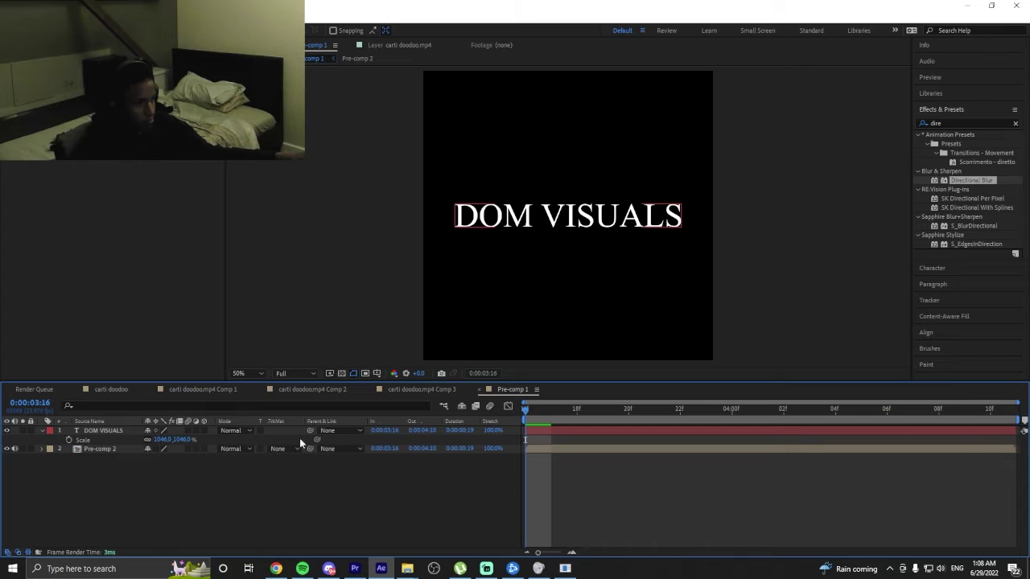
click(278, 448)
click(159, 470)
drag(108, 431, 103, 466)
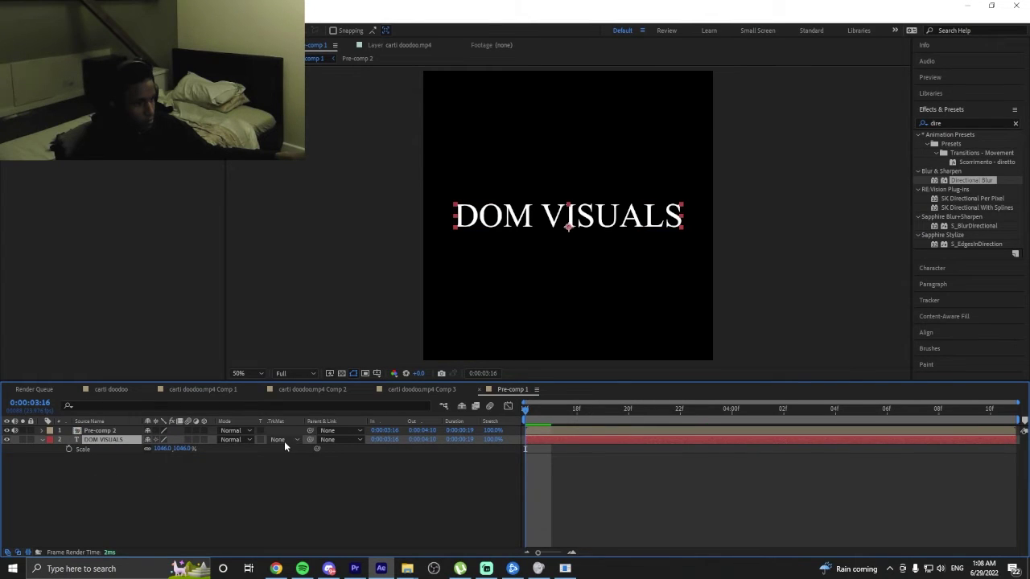
Try Alpha Matte and Alpha Inverted Matte from Pre-comp 2 on the DOM VISUALS layer, previewing each.
click(284, 441)
click(291, 471)
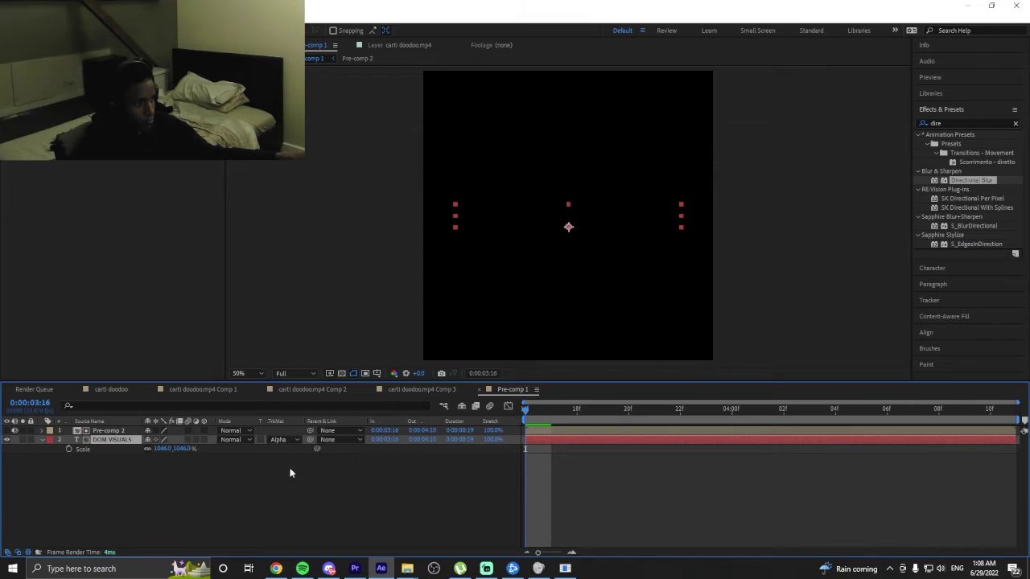
key(space)
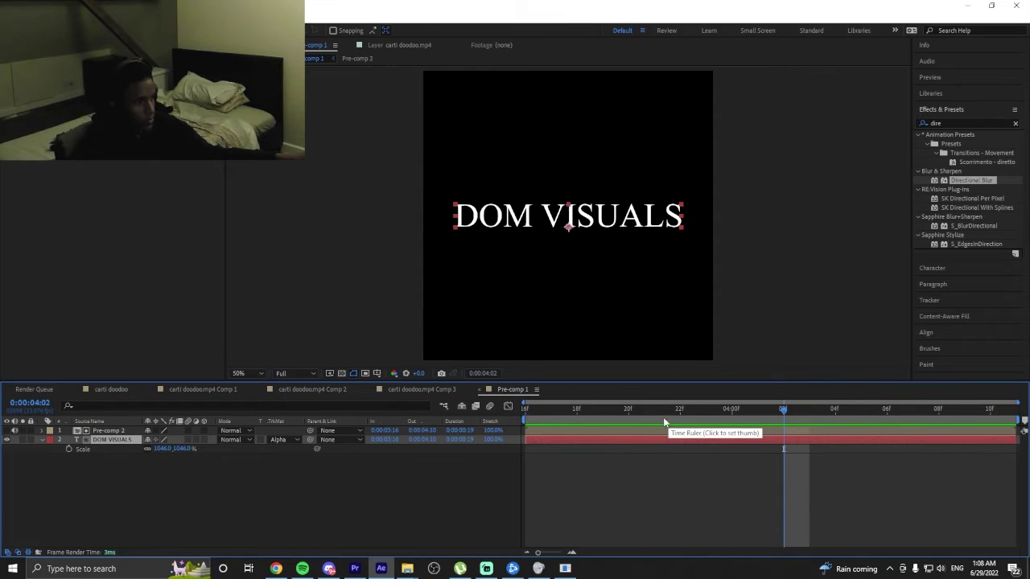
key(space)
click(290, 440)
click(299, 480)
key(space)
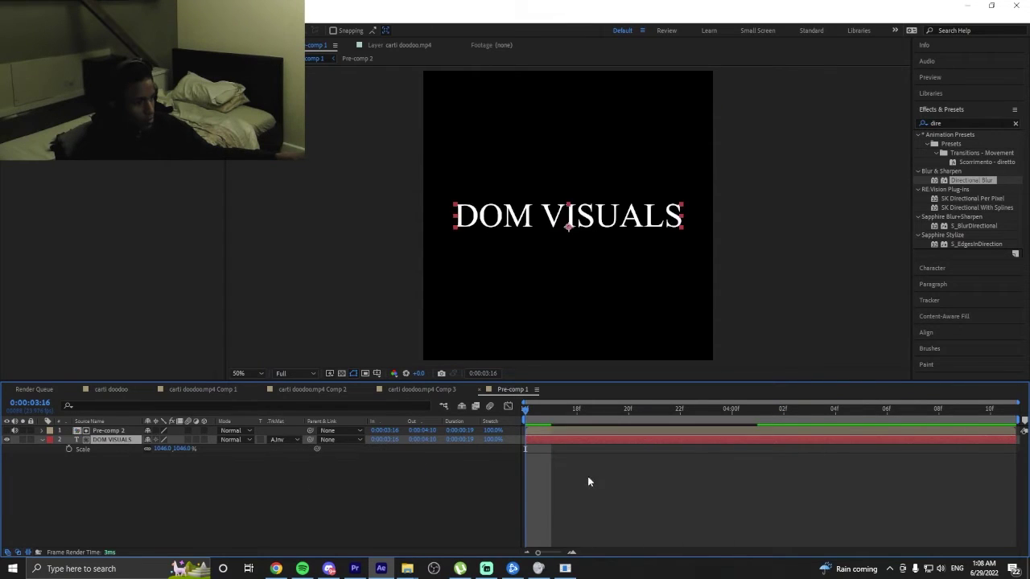
Set the DOM VISUALS track matte to Luma Matte "Pre-comp 2" and preview the text up to 0:00:03:22.
click(277, 440)
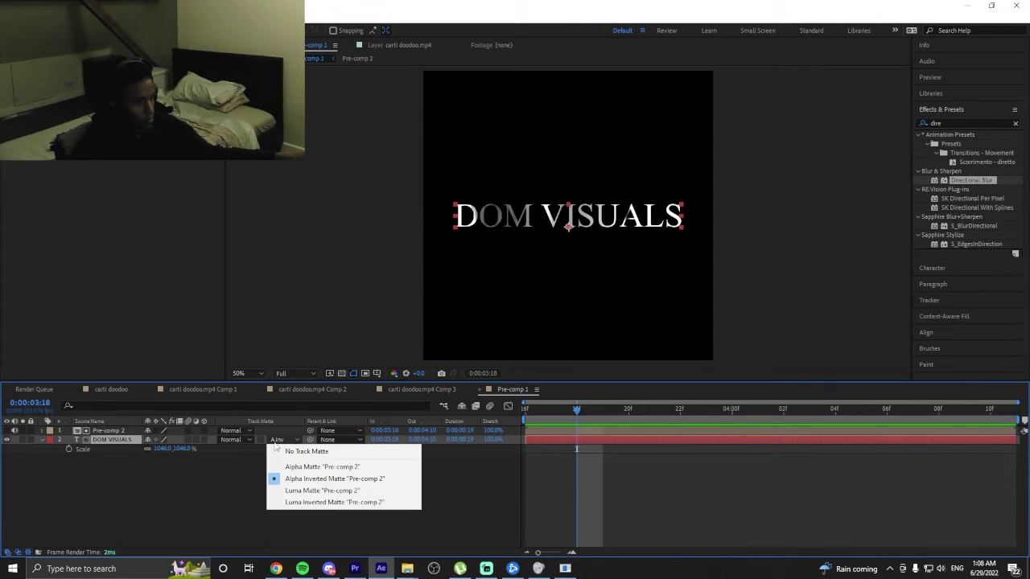
click(321, 490)
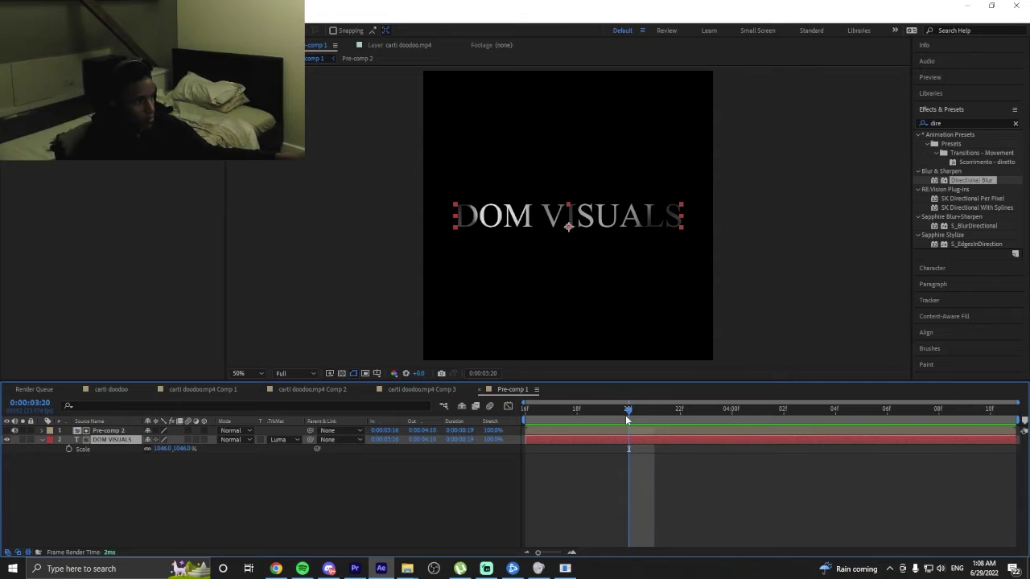
drag(627, 415, 680, 418)
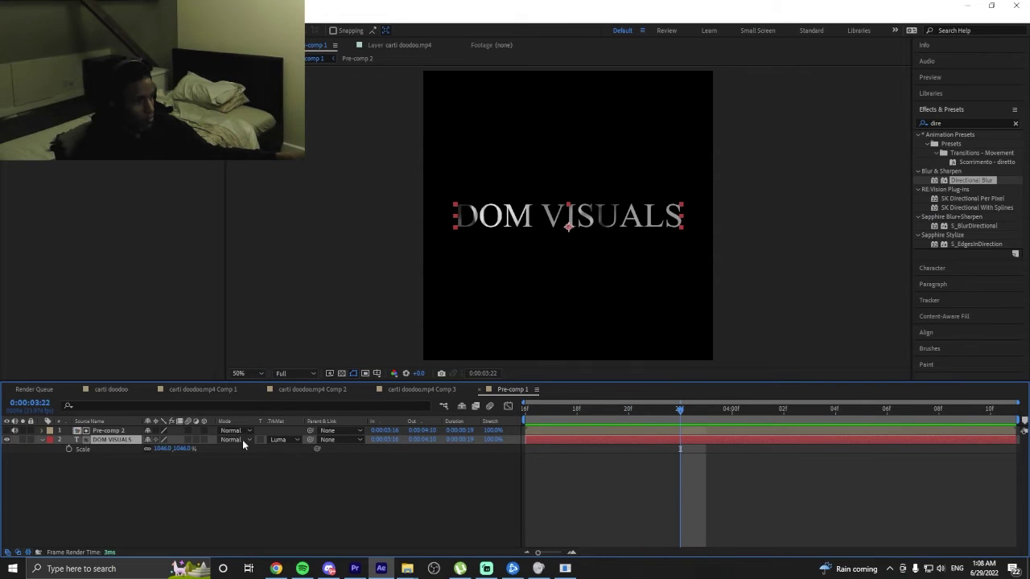
click(230, 440)
click(221, 485)
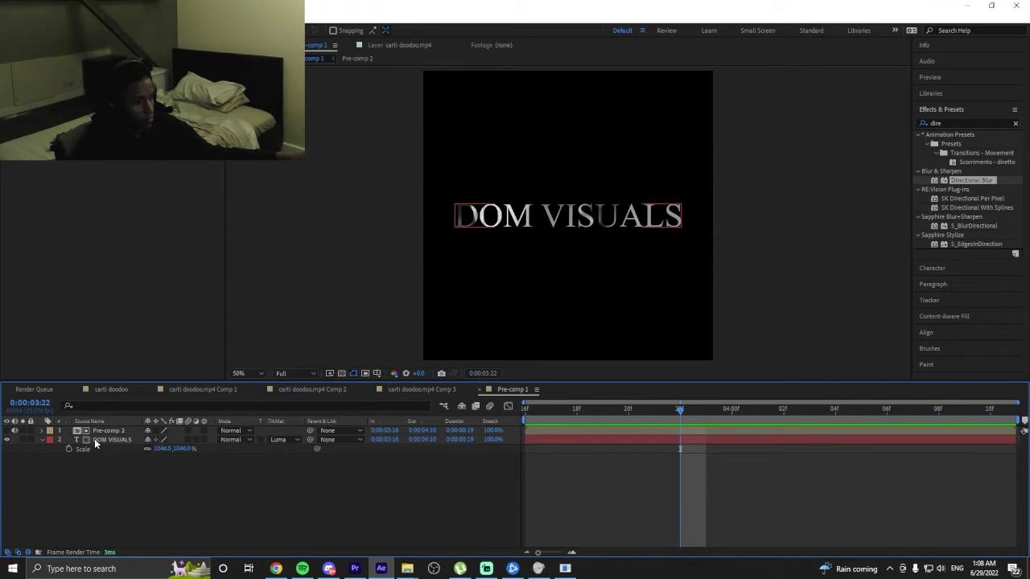
Duplicate Pre-comp 2, place the copy beneath the DOM VISUALS layer and make it visible.
click(101, 441)
click(103, 432)
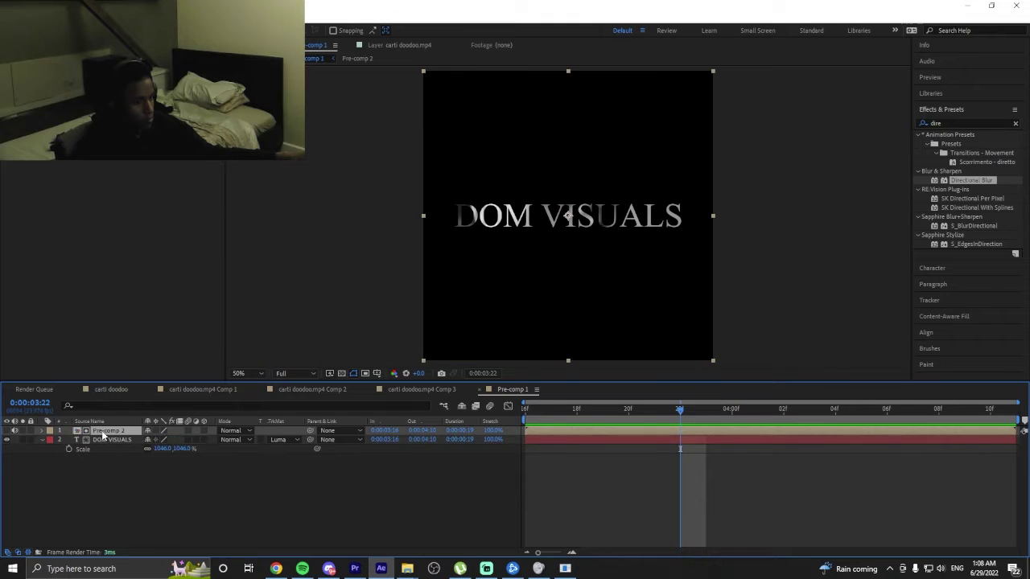
key(ctrl+d)
drag(104, 433, 101, 478)
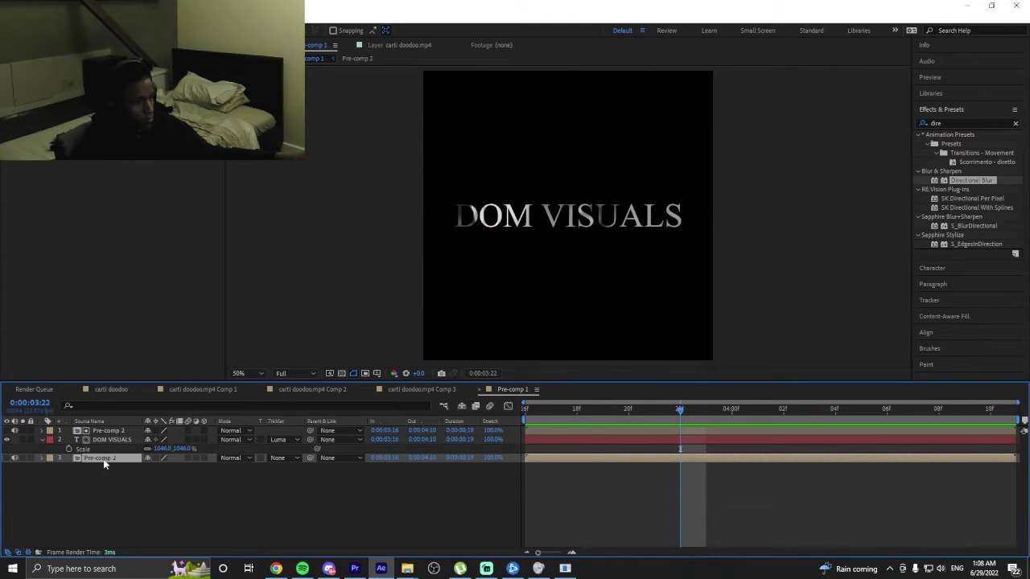
click(6, 458)
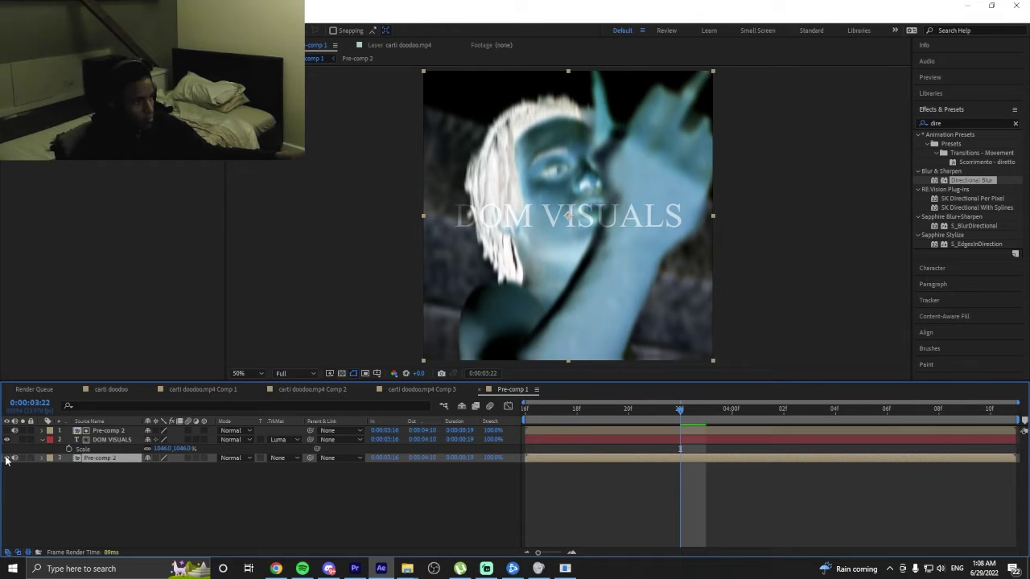
Try the S_Invert effect on the DOM VISUALS text layer and preview the composition.
key(space)
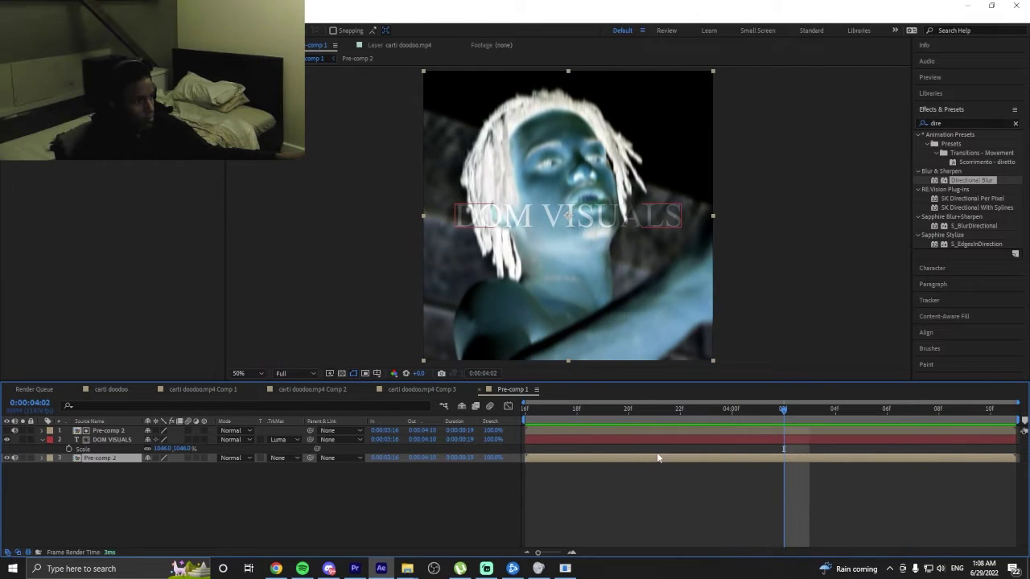
click(652, 442)
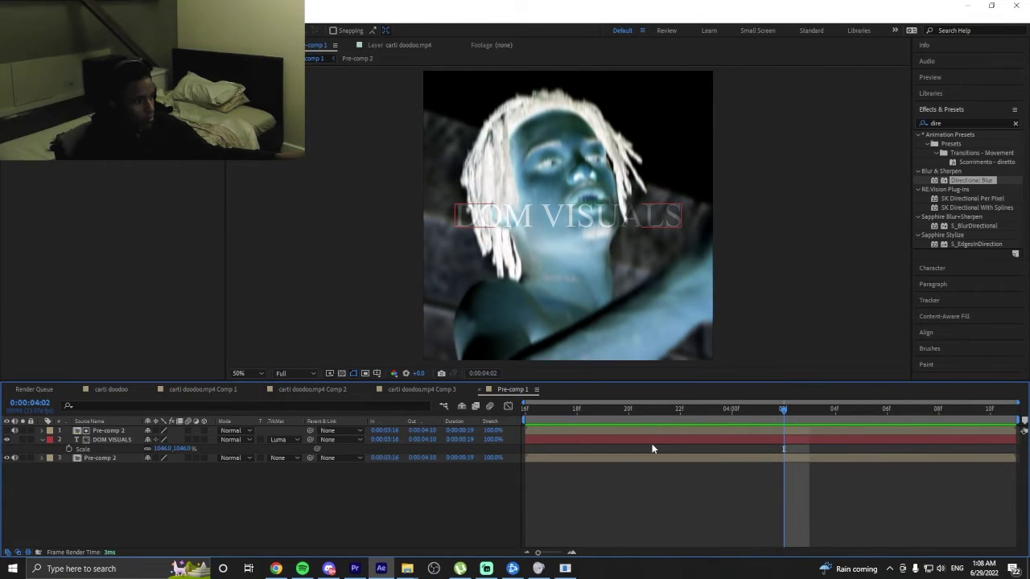
double_click(964, 123)
text(inve)
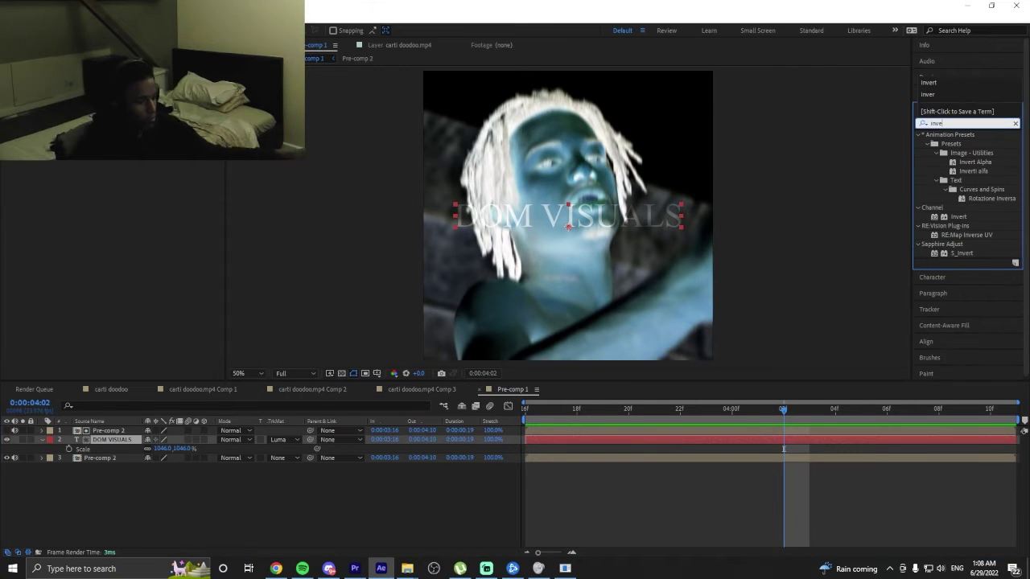
double_click(957, 253)
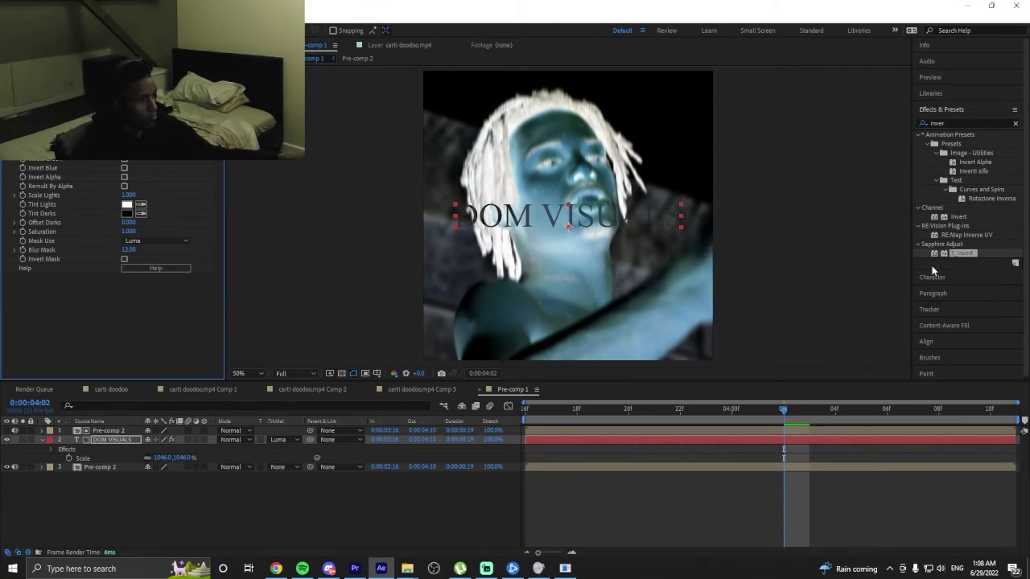
key(space)
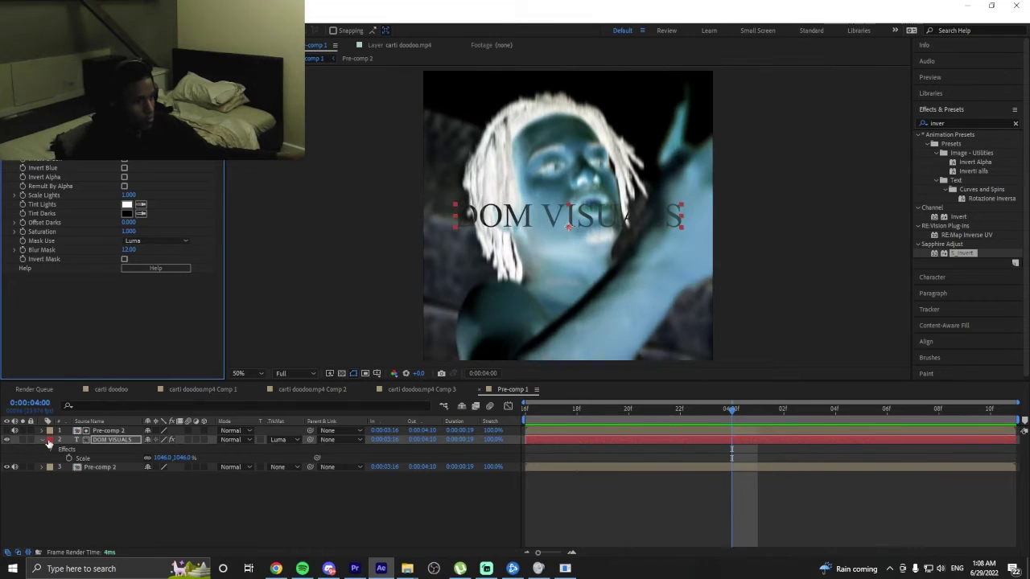
Try S_Invert on the matte copy of Pre-comp 2 above the text, preview from the start, and remove the effect.
click(113, 432)
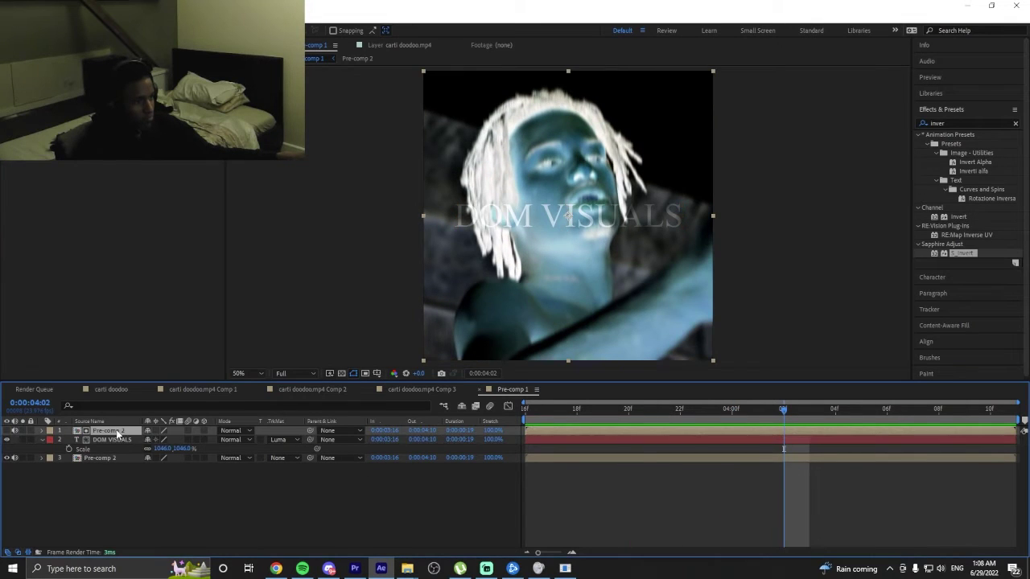
double_click(957, 254)
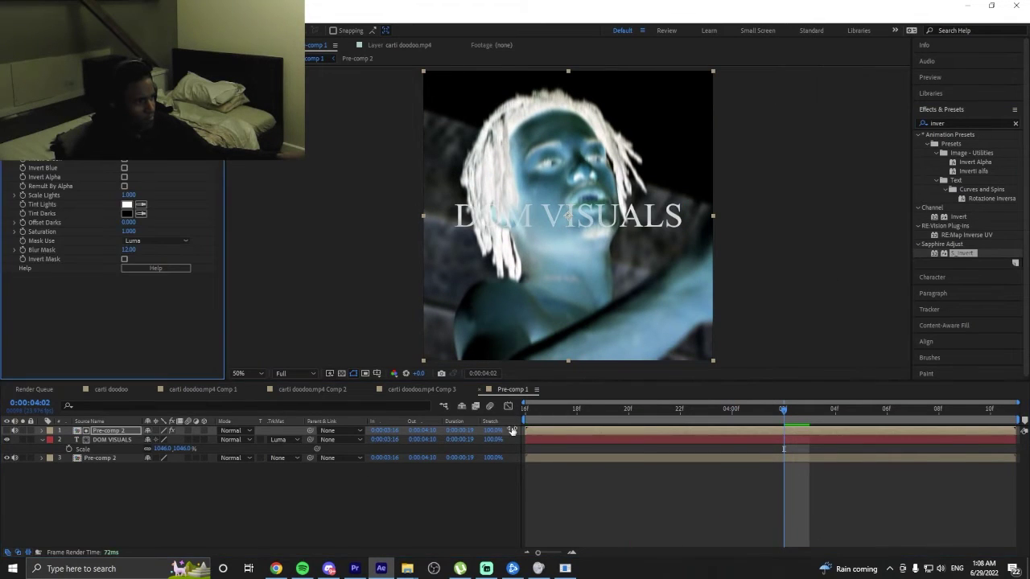
key(Home)
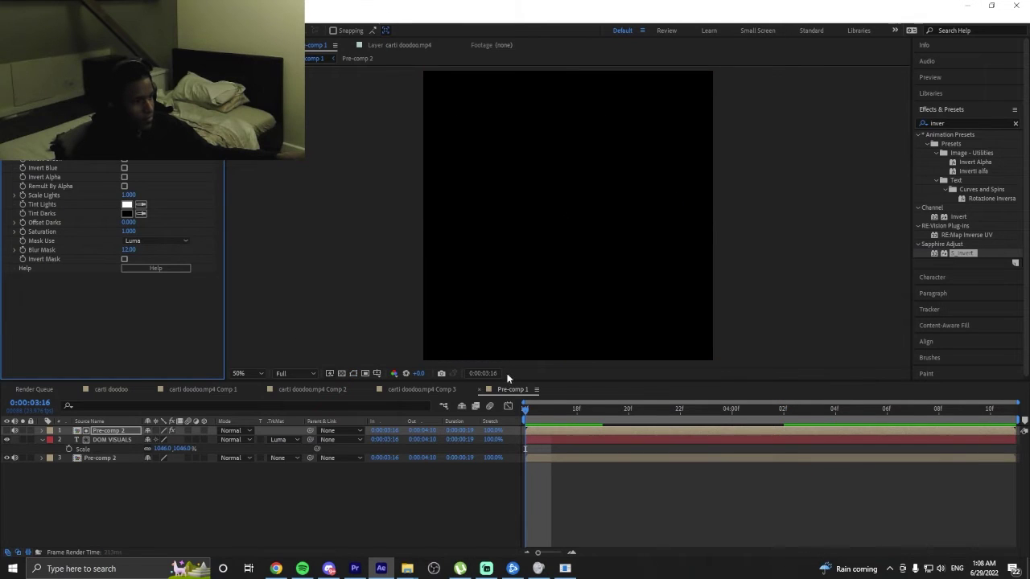
key(space)
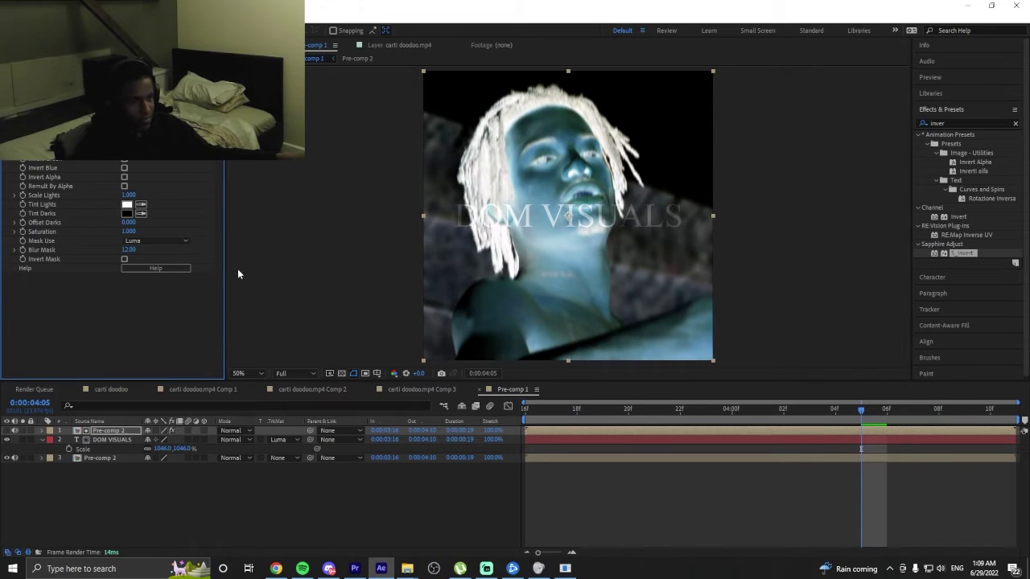
key(Delete)
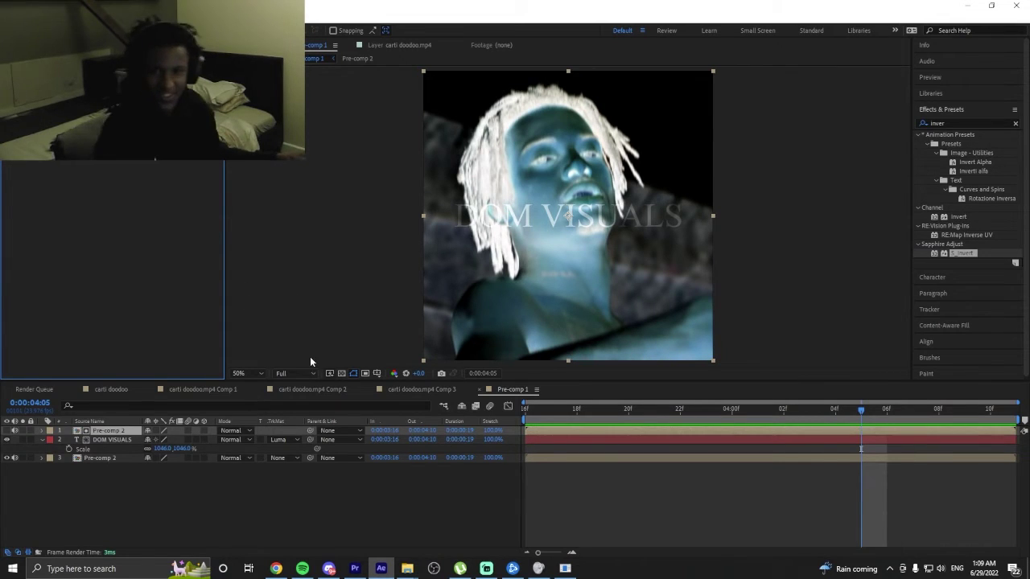
Try Luma Inverted Matte "Pre-comp 2" on the DOM VISUALS layer and check the text at several frames.
drag(627, 412, 782, 410)
click(700, 441)
click(286, 441)
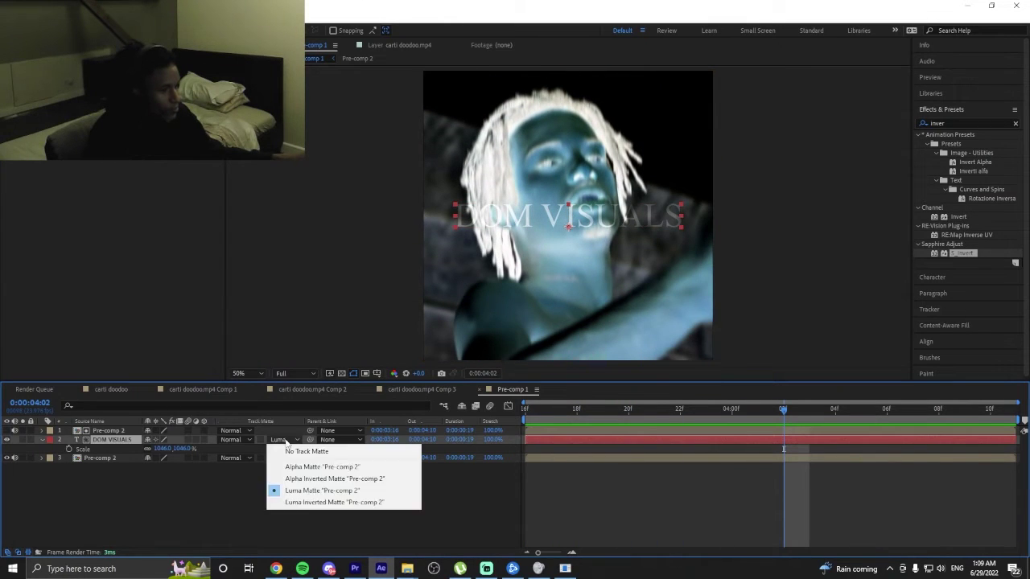
click(324, 503)
key(space)
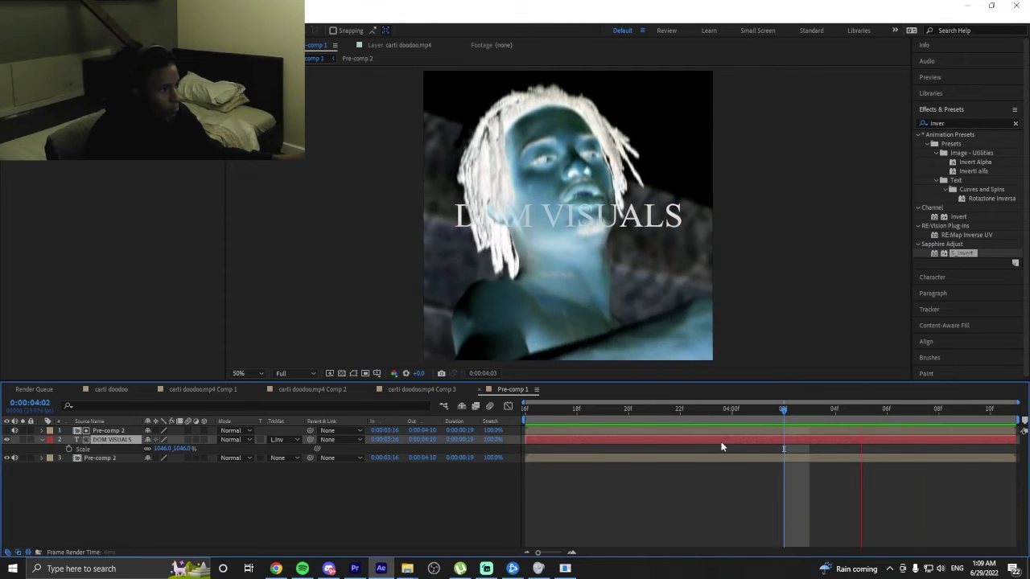
click(690, 421)
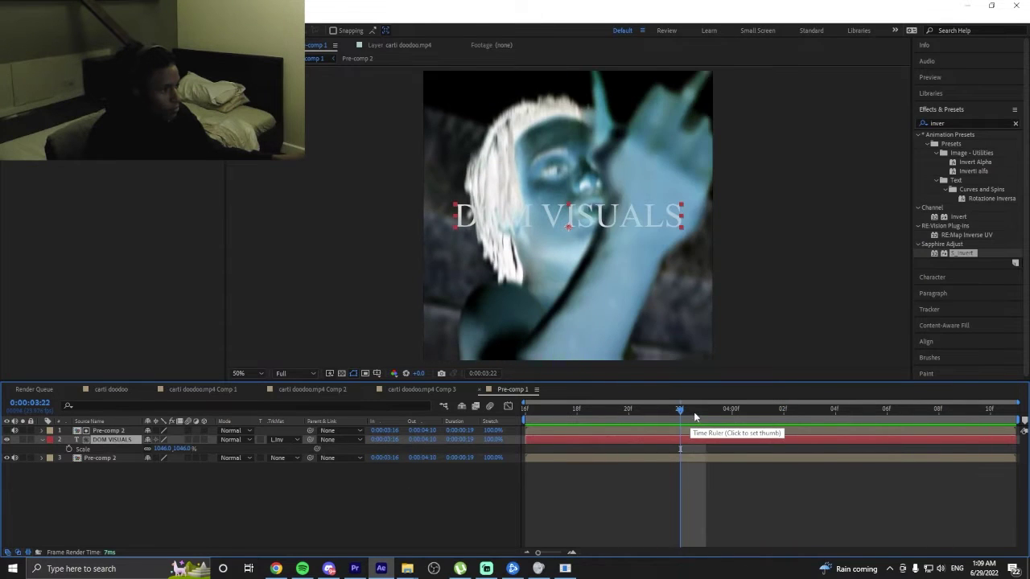
click(758, 413)
Try S_Invert on the upper Pre-comp 2 layer with the inverted luma matte active, and undo it.
click(767, 431)
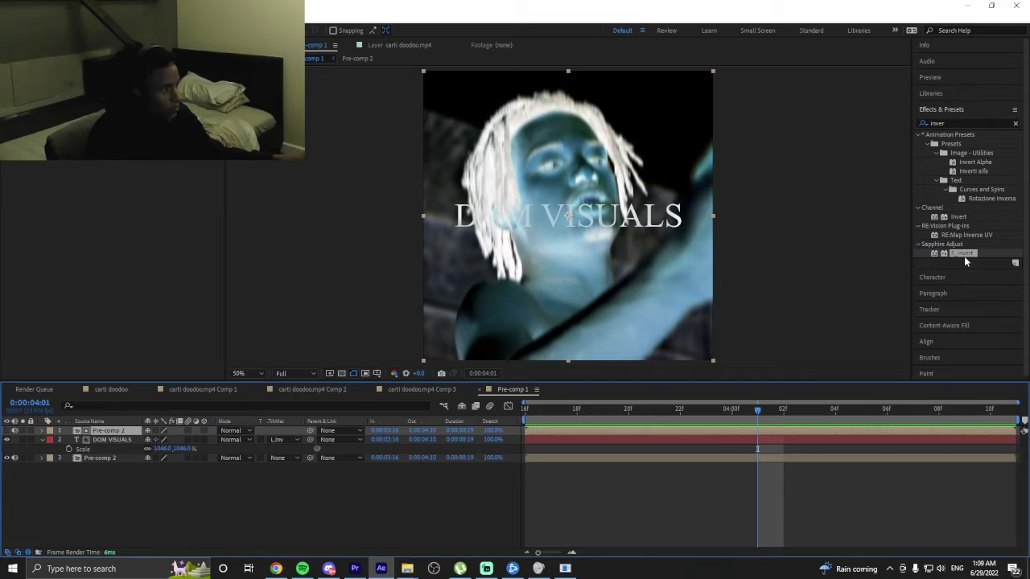
double_click(963, 254)
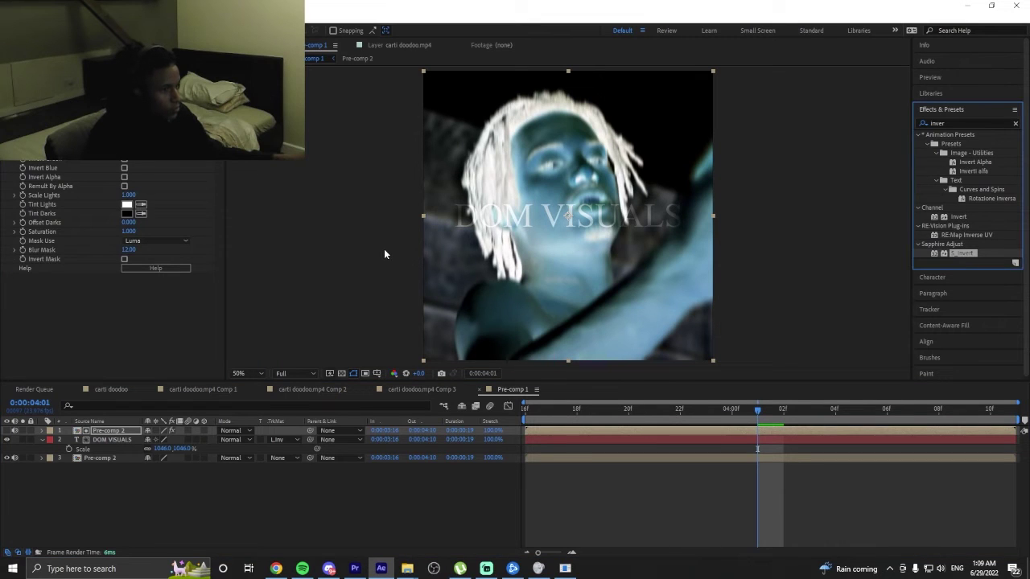
key(ctrl+z)
Try Alpha Matte "Pre-comp 2" on the DOM VISUALS layer, preview it, and undo the matte change.
click(732, 439)
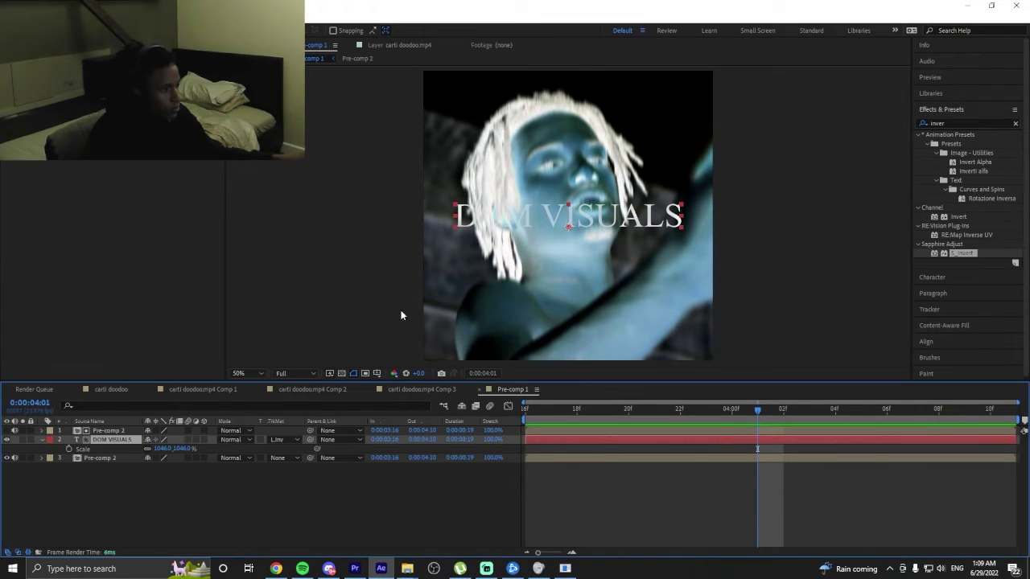
click(299, 438)
click(288, 461)
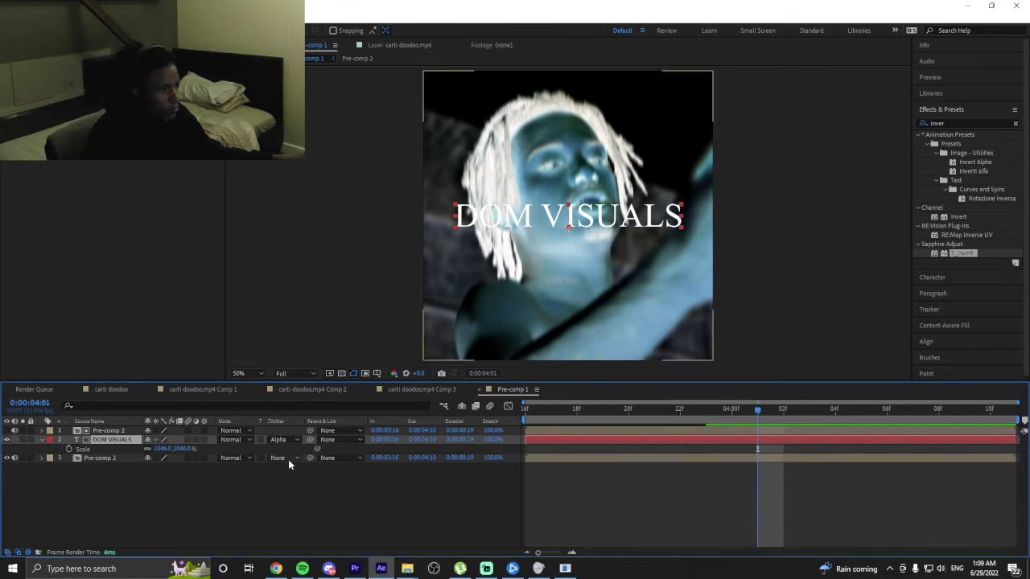
key(space)
key(space)
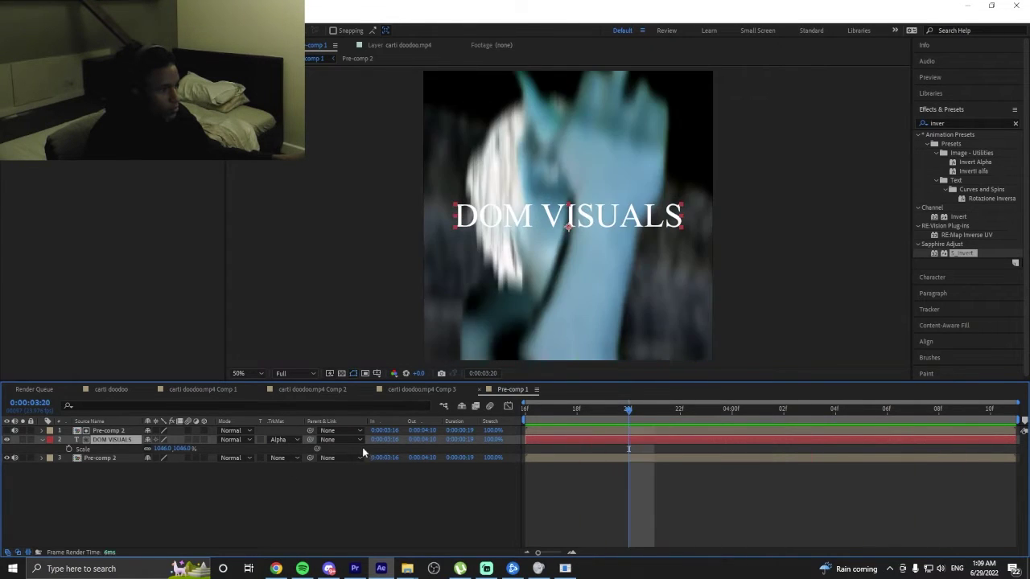
key(ctrl+z)
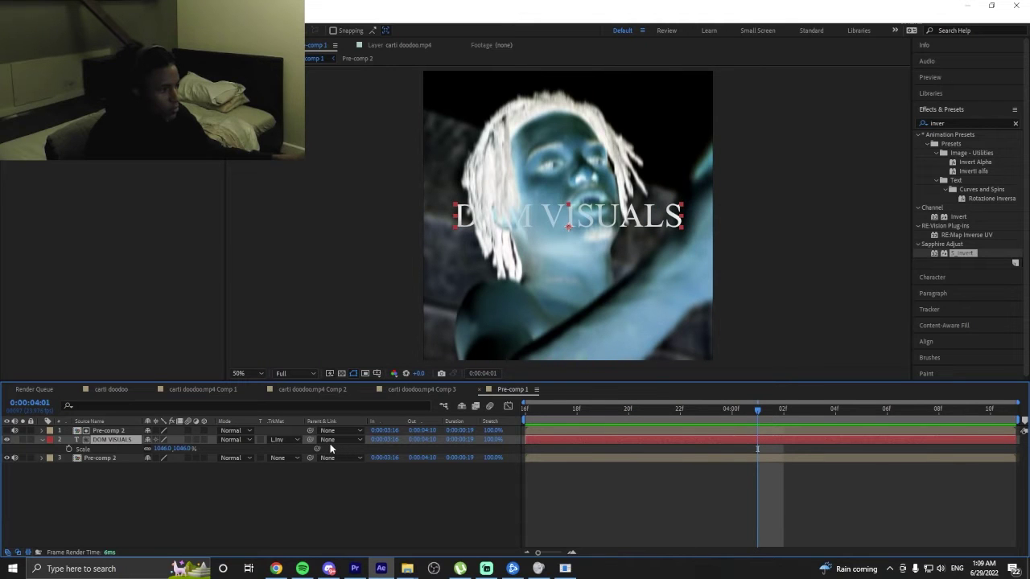
Inspect the DOM VISUALS text up close at 0:00:04:10 and set its track matte to Luma Matte "Pre-comp 2".
drag(718, 417, 989, 433)
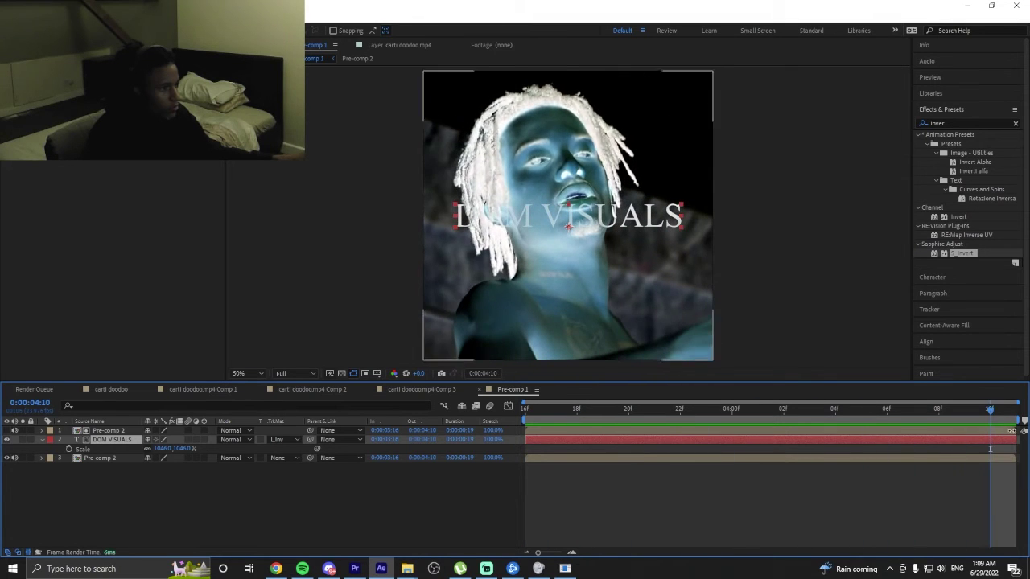
click(6, 440)
click(7, 440)
scroll(478, 262, up, 6)
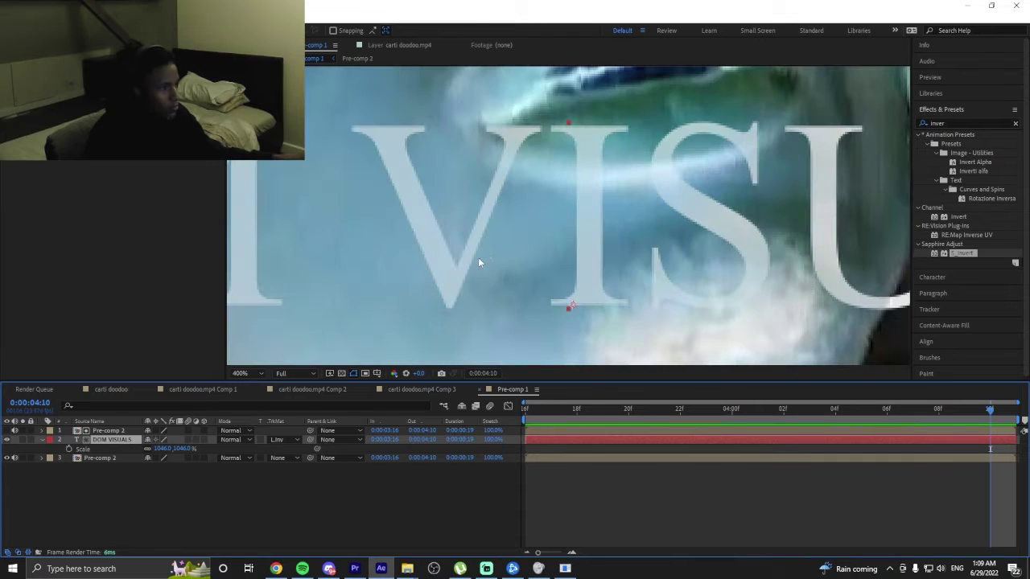
scroll(505, 241, down, 2)
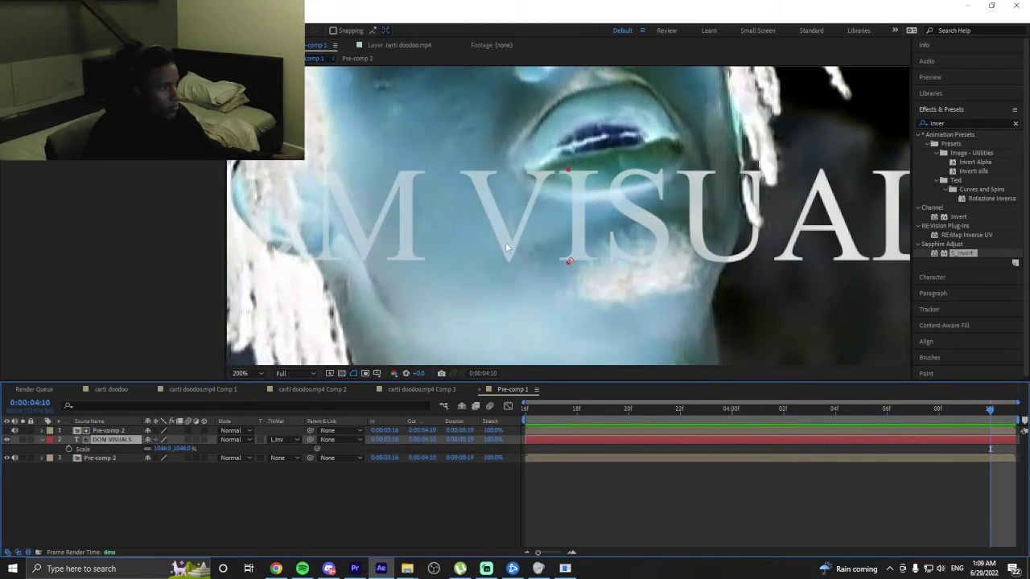
click(281, 440)
click(298, 490)
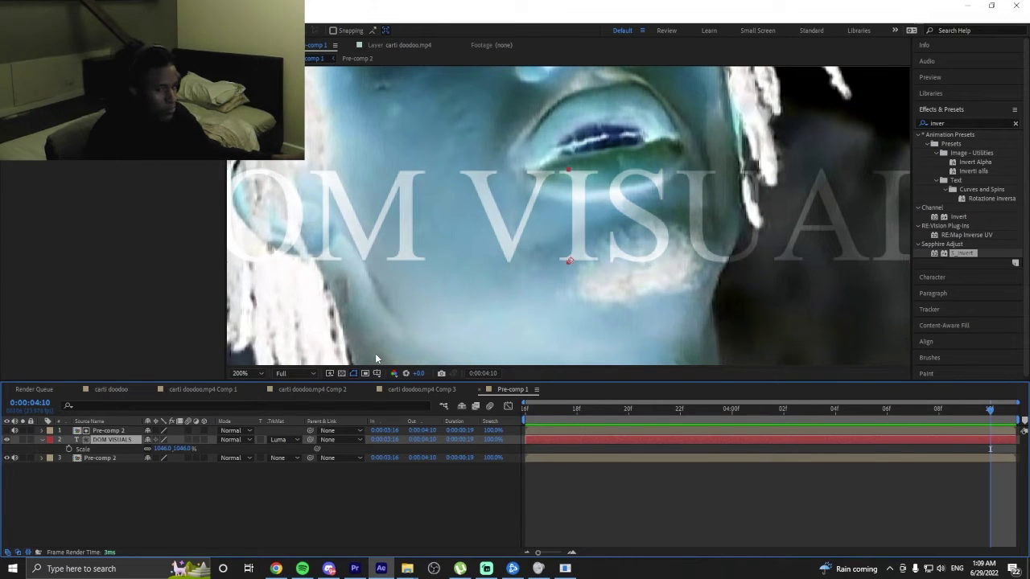
scroll(375, 353, down, 1)
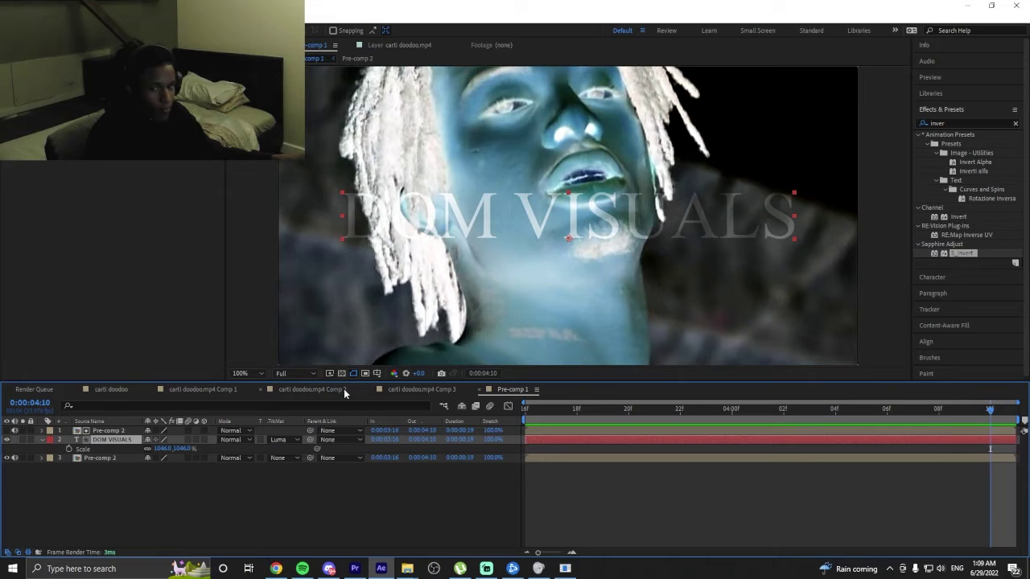
Set the fill color of the DOM VISUALS text to black (000000).
key(ctrl+t)
double_click(130, 441)
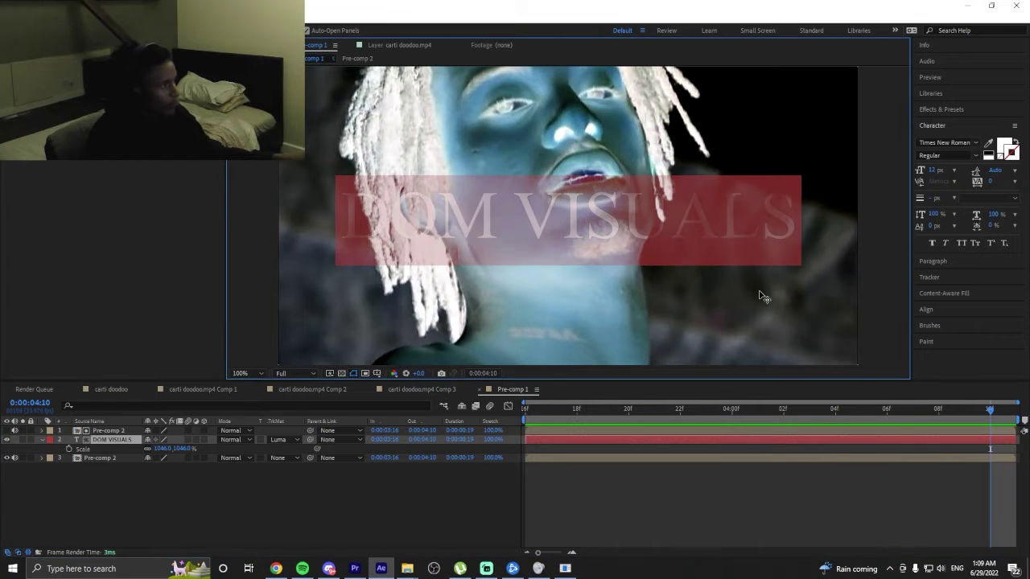
click(1001, 145)
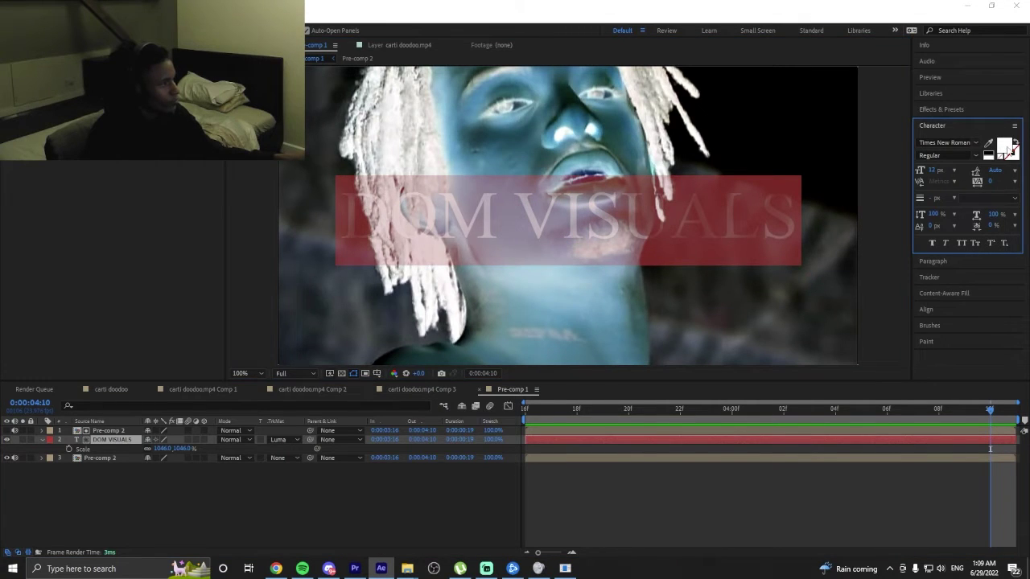
click(1007, 148)
drag(416, 297, 360, 389)
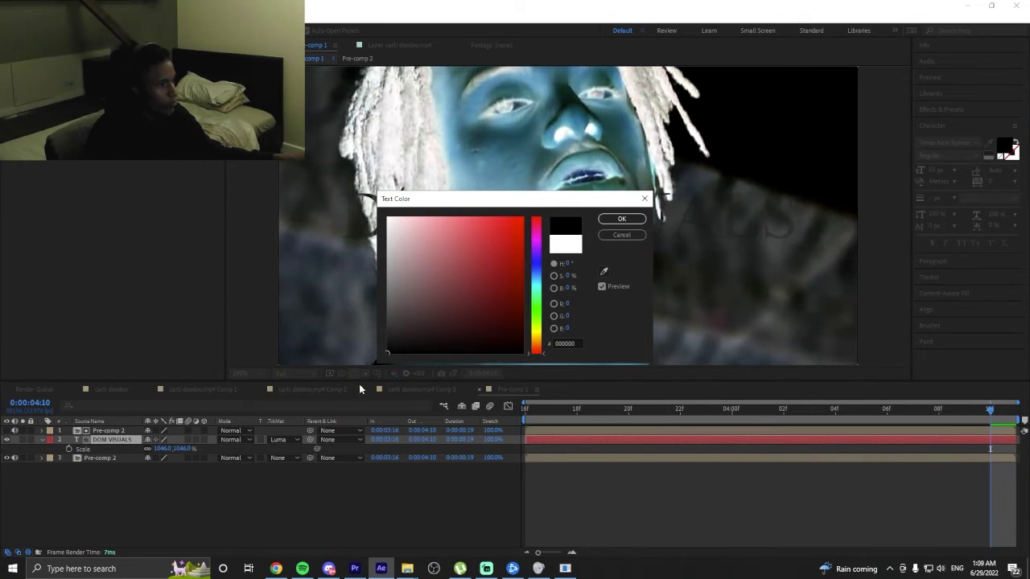
click(621, 220)
click(556, 522)
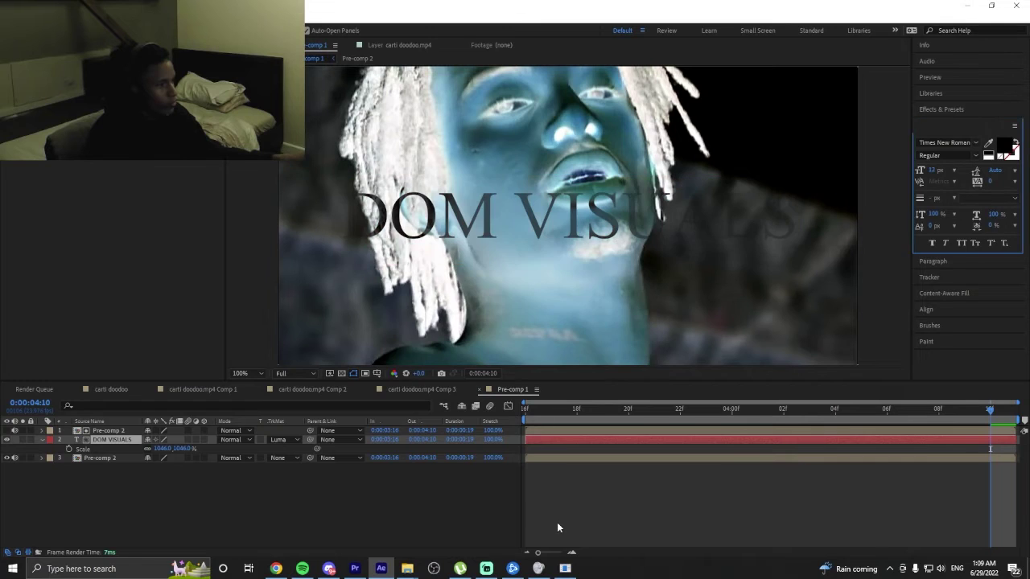
Try S_Invert on the black DOM VISUALS text layer and undo the effect.
click(564, 439)
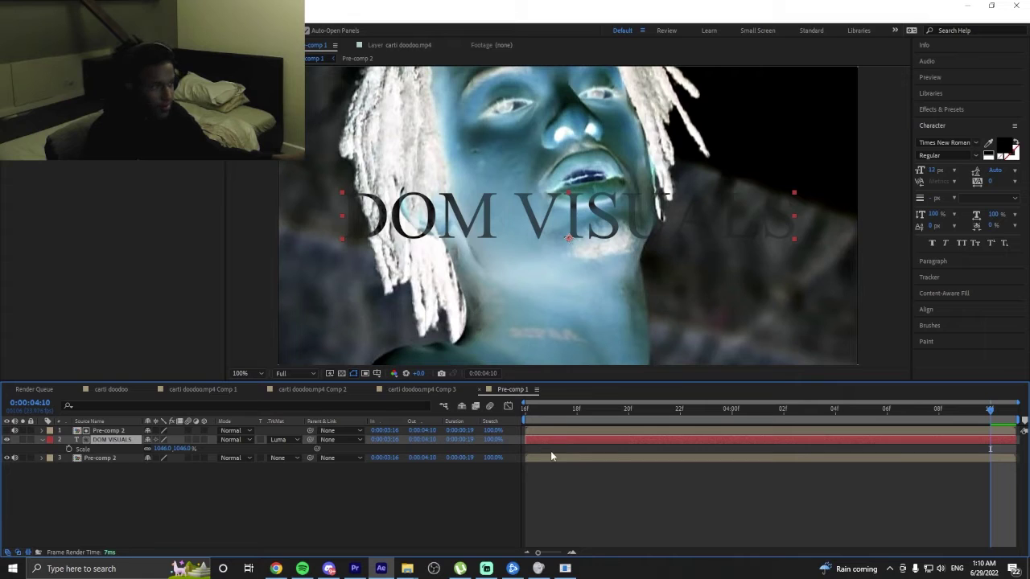
click(109, 457)
click(111, 440)
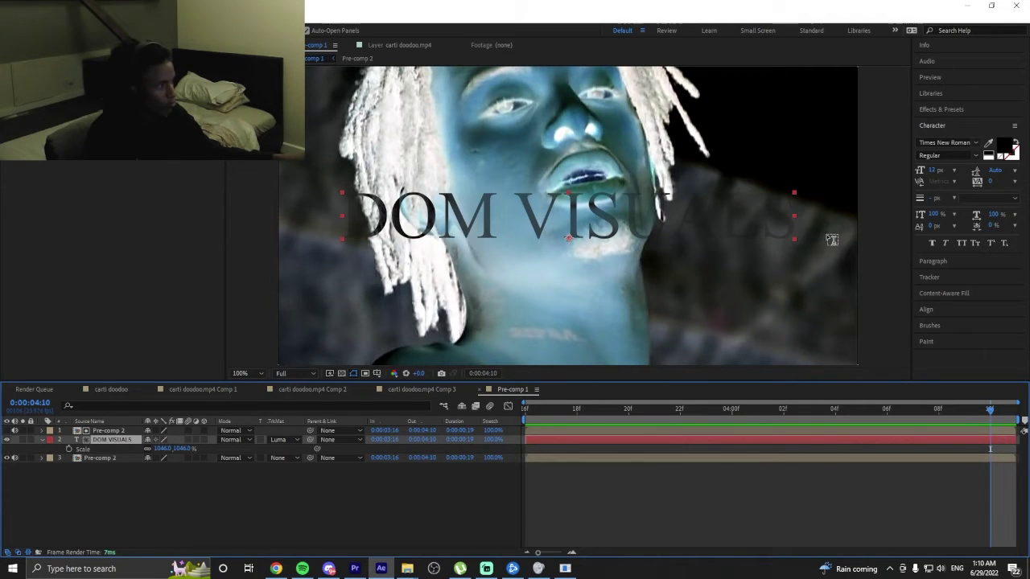
click(946, 110)
double_click(959, 254)
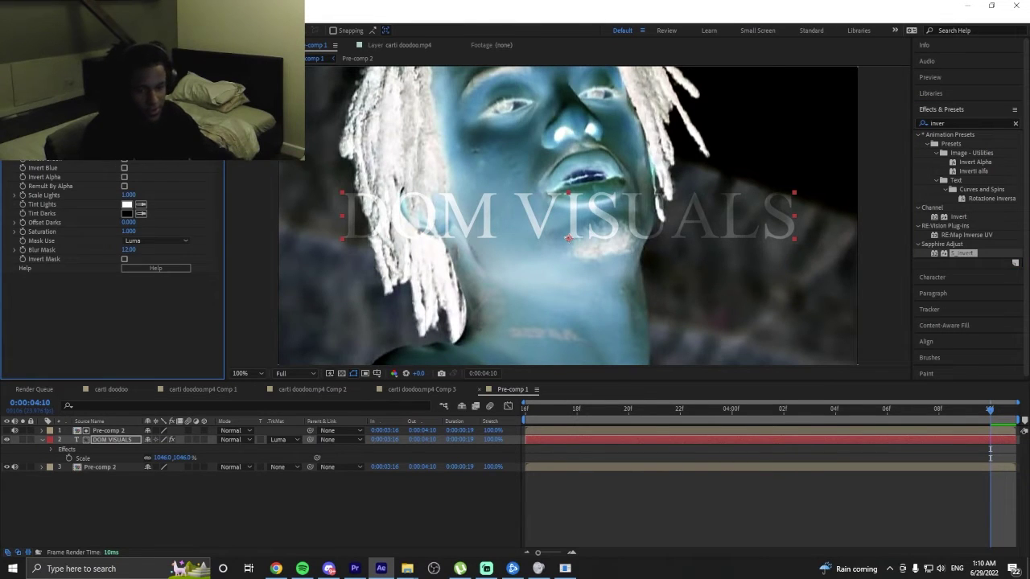
key(ctrl+z)
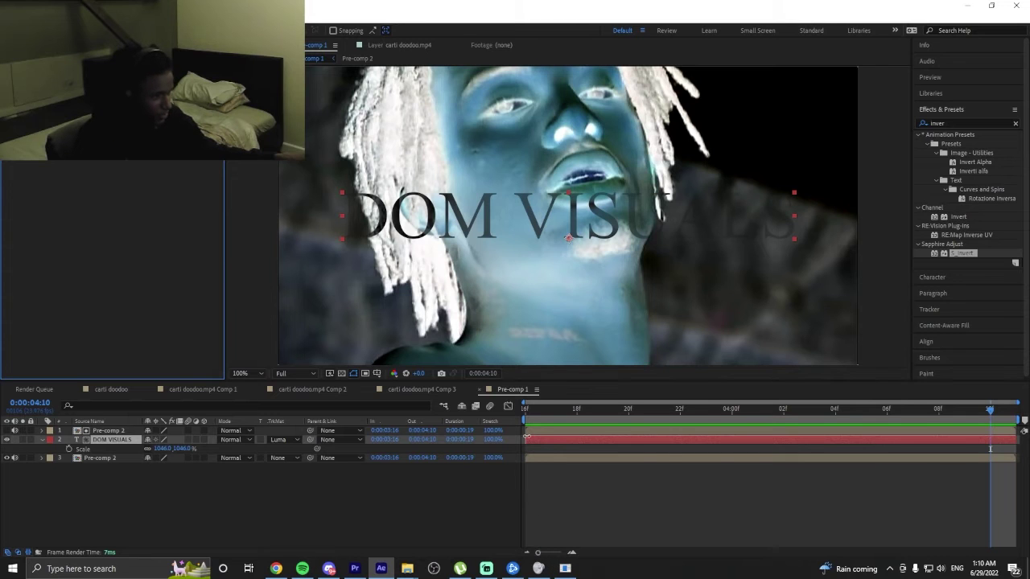
Preview Pre-comp 1 from 0:00:03:16 with the whole frame in view to check the black luma-matted text.
key(space)
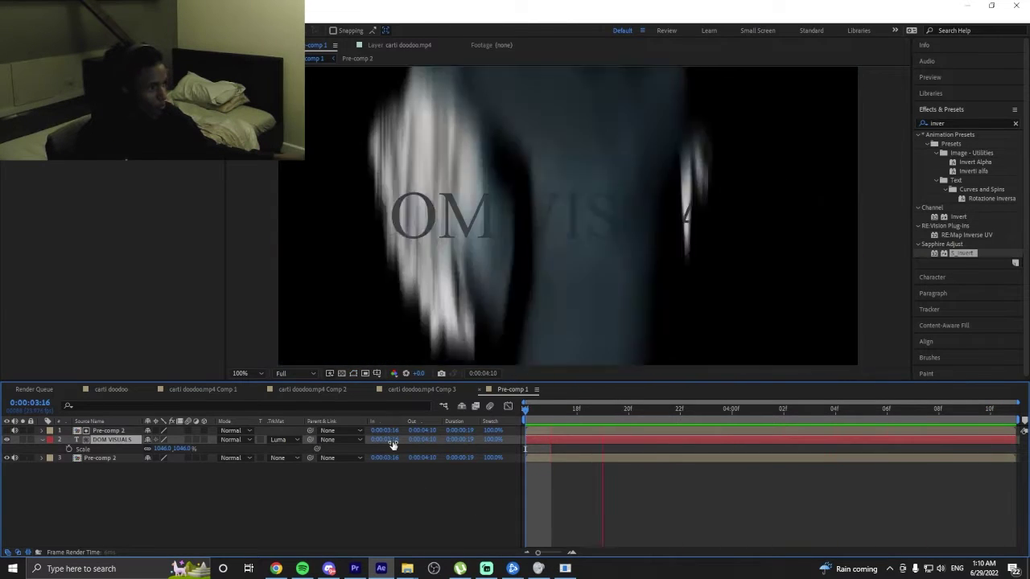
scroll(370, 292, down, 6)
scroll(371, 293, up, 2)
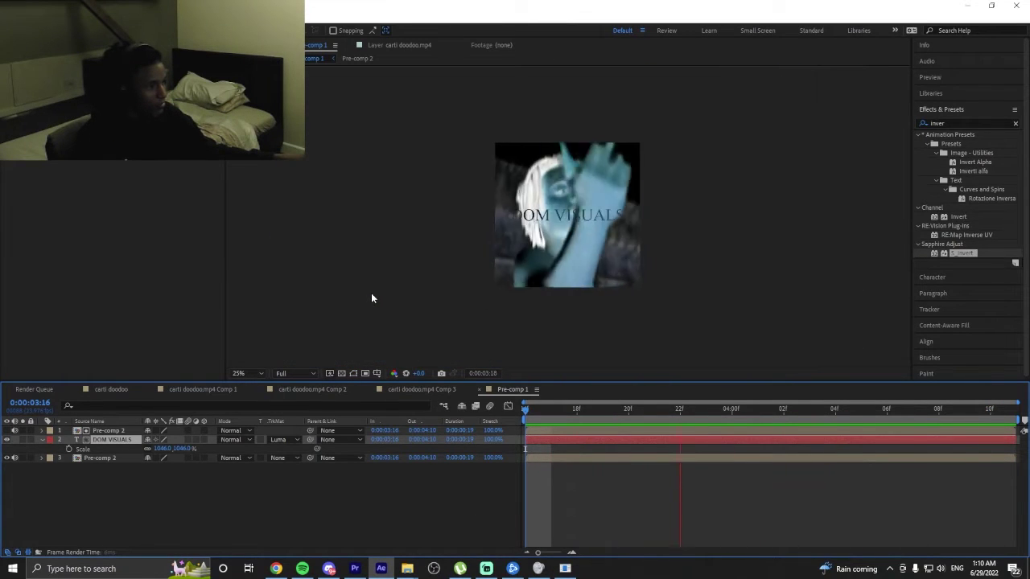
scroll(370, 294, up, 2)
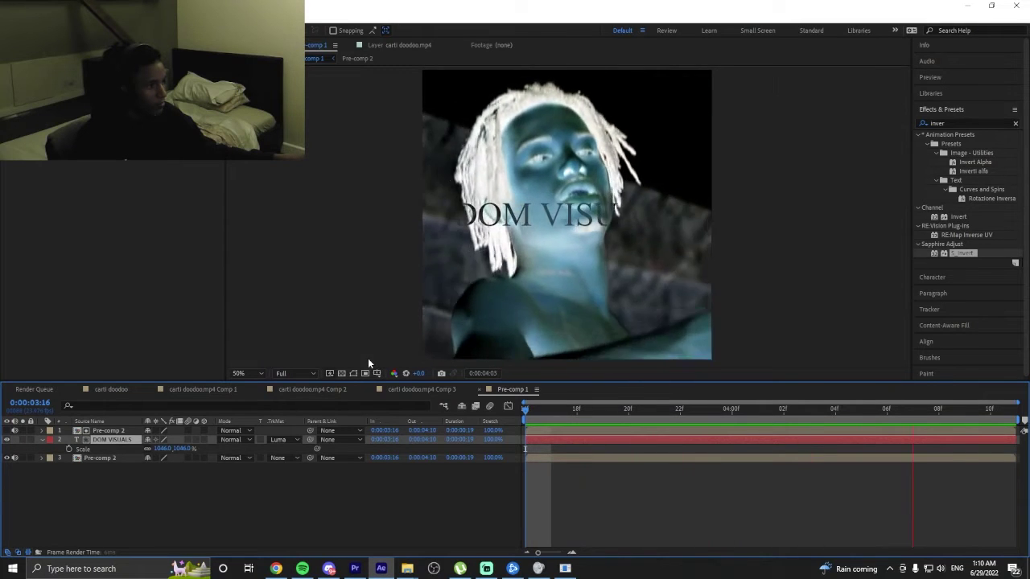
Return to the carti doodoo composition and preview the edit repeatedly from around 0:00:01:00 to check the flexin and inverted clips.
key(space)
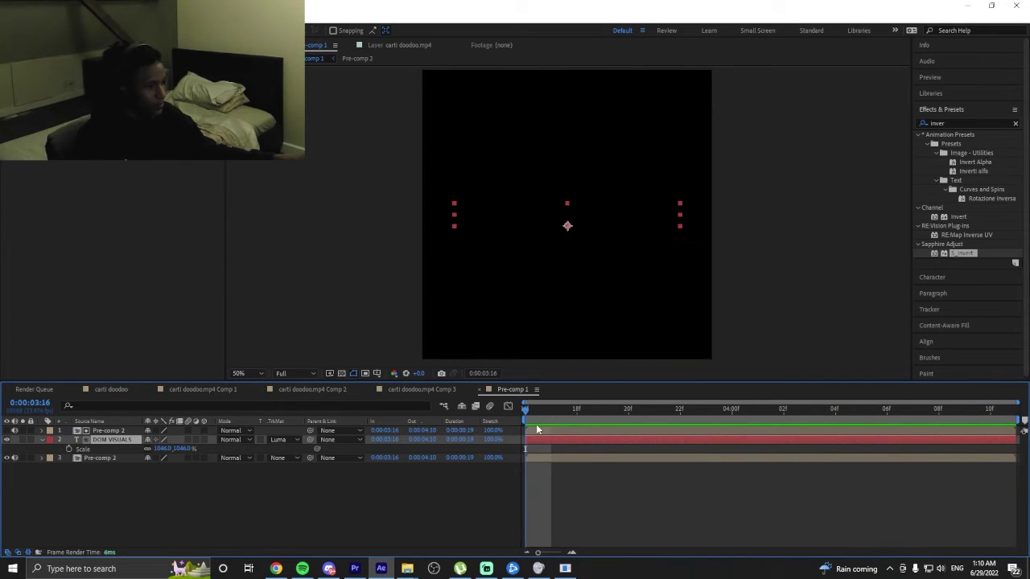
click(111, 389)
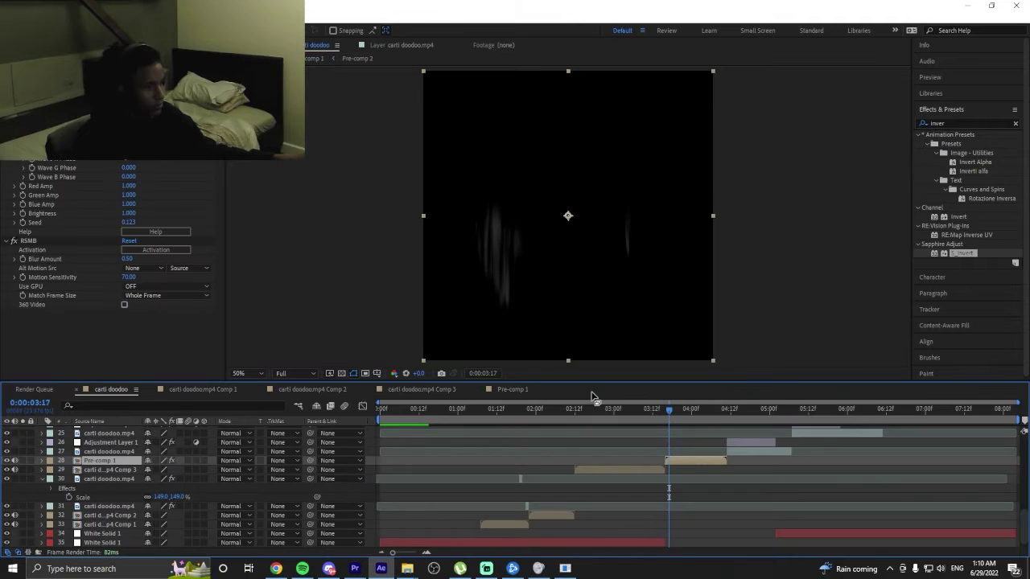
key(space)
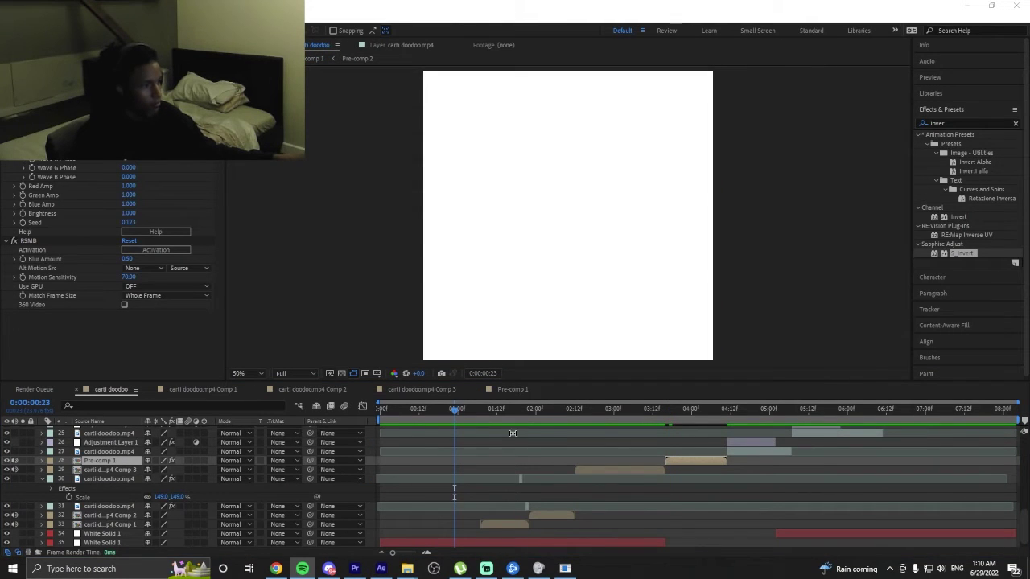
click(460, 415)
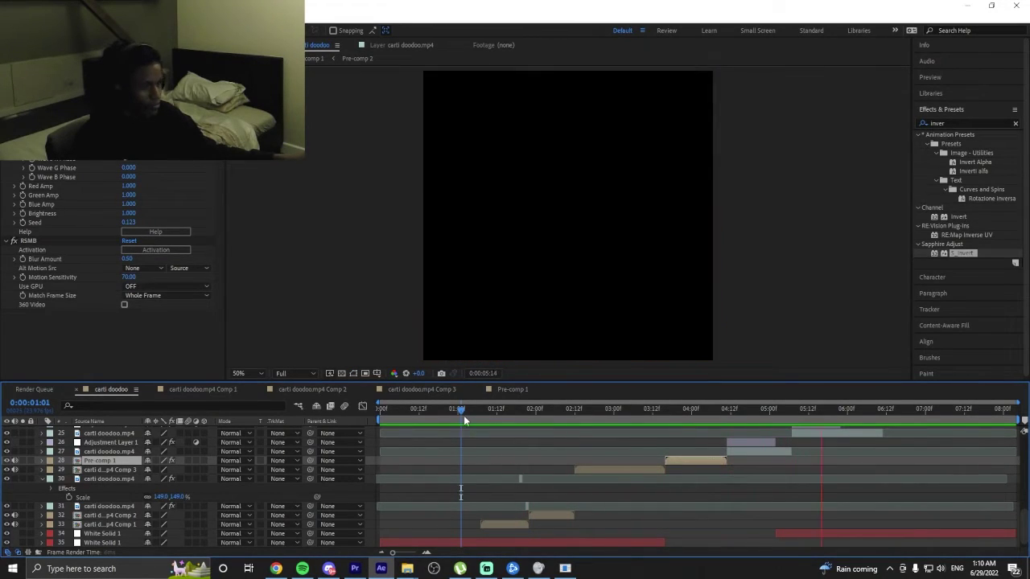
key(space)
click(464, 415)
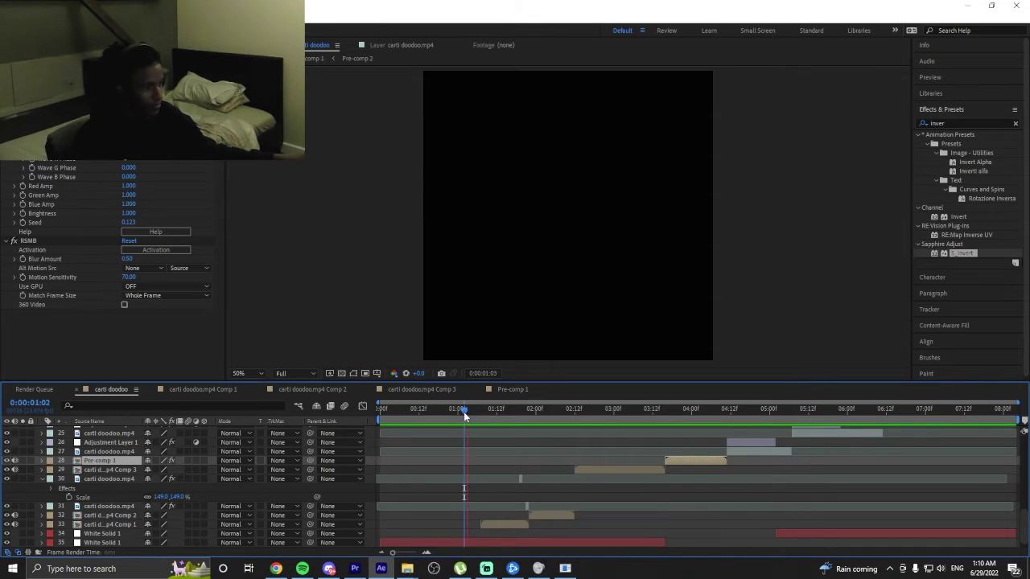
key(space)
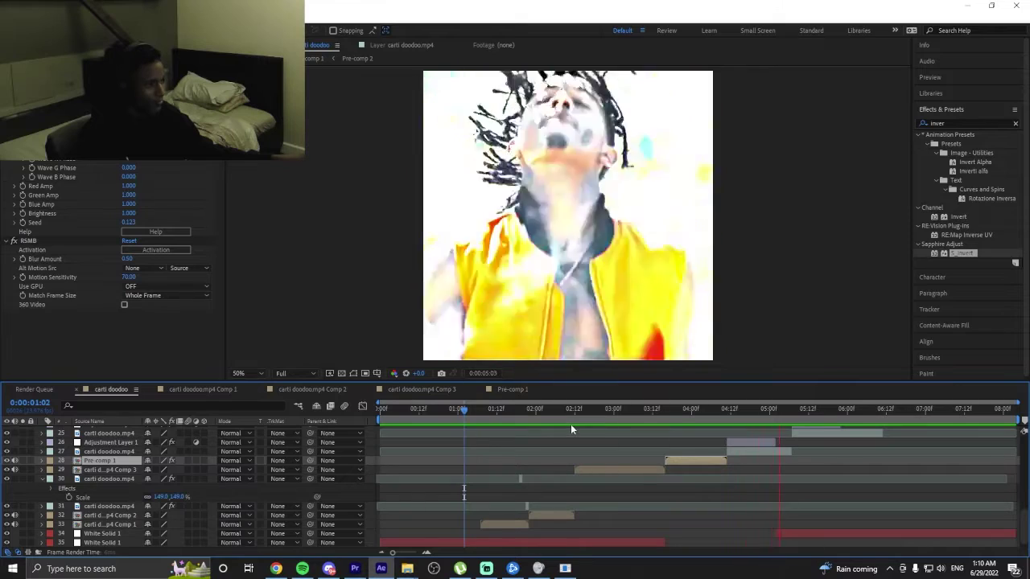
click(561, 415)
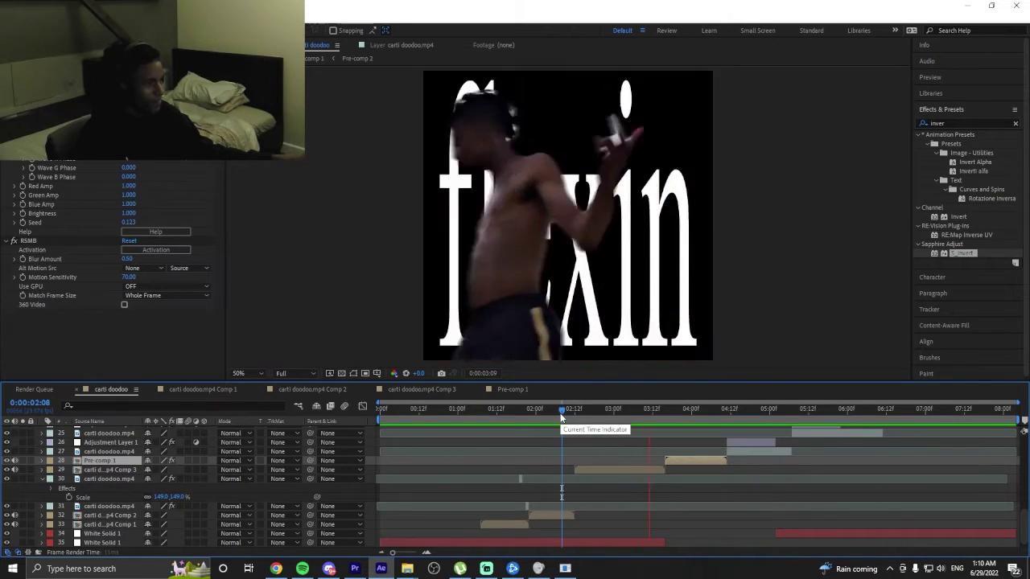
drag(561, 418, 443, 448)
key(space)
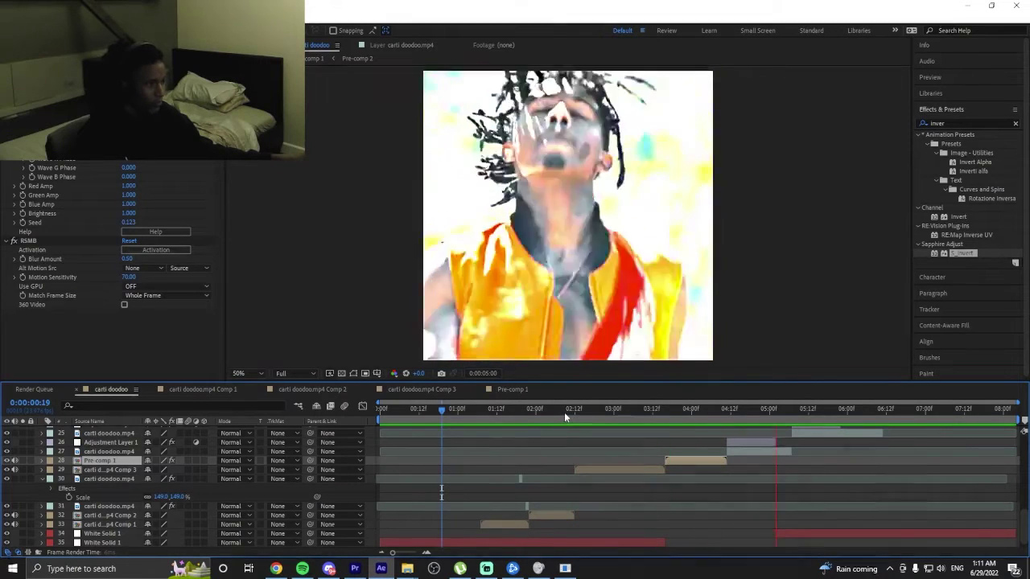
Keyframe the Scale of the carti doodoo.mp4 Comp 3 layer from 100% at 0:00:02:12 to 116% at 0:00:03:15.
click(567, 412)
click(574, 422)
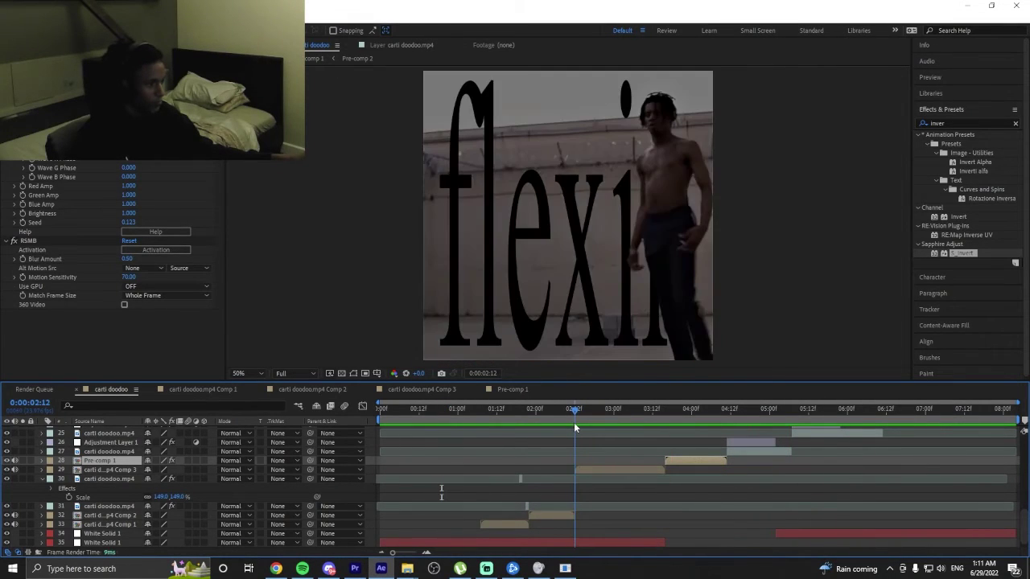
click(593, 470)
key(s)
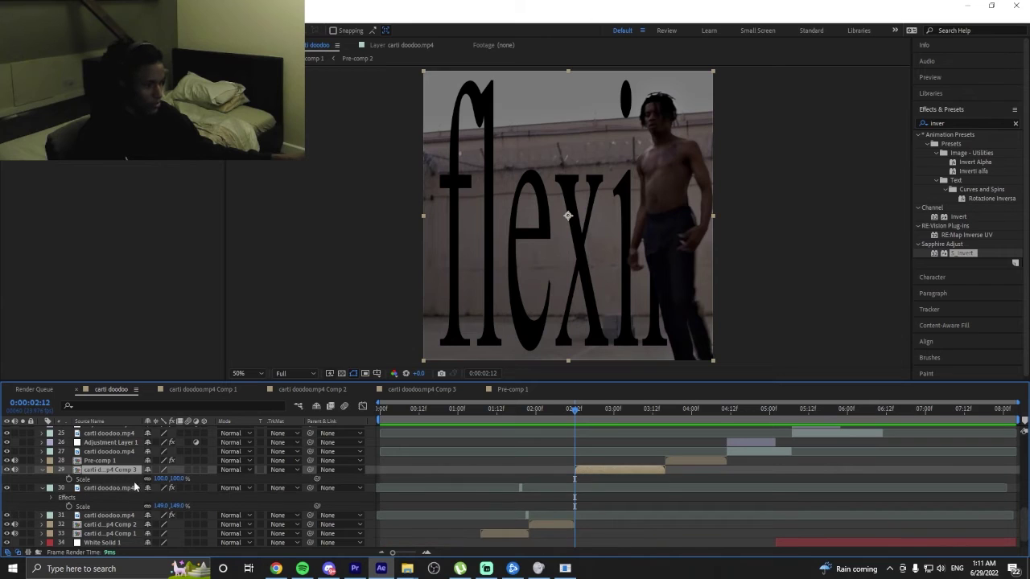
click(664, 411)
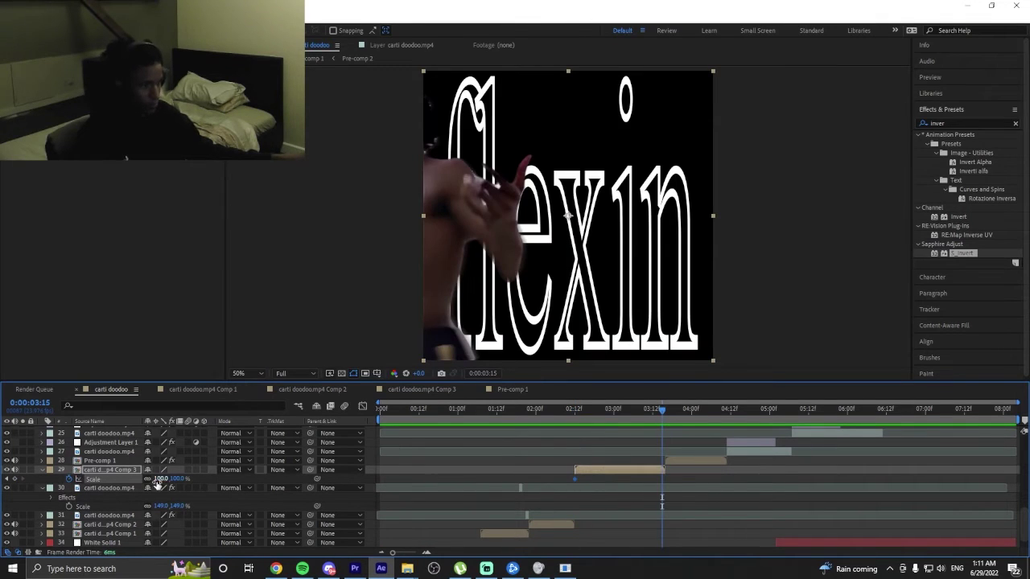
drag(161, 478, 169, 478)
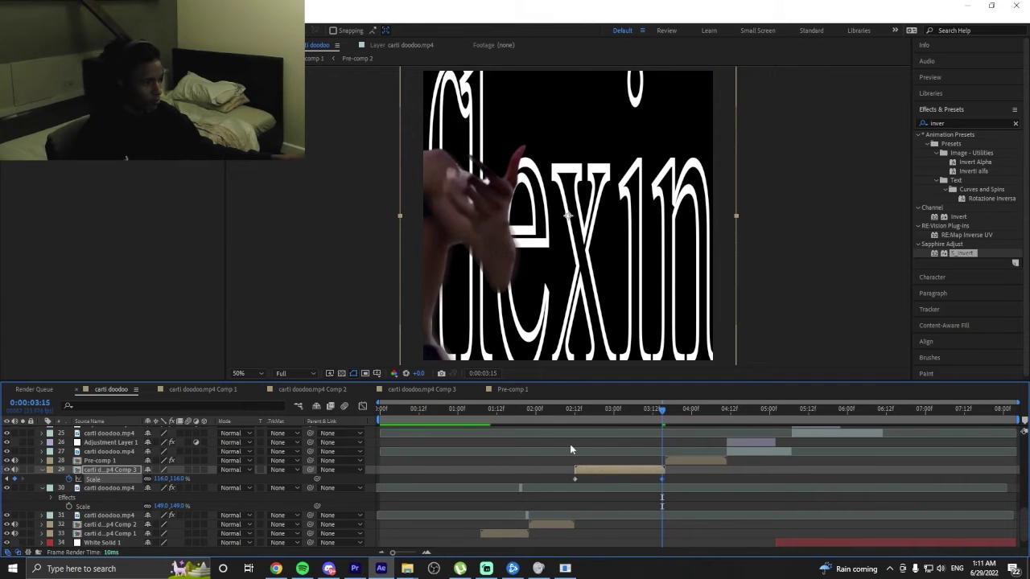
Preview the carti doodoo composition from 0:00:00:14 and again from 0:00:00:00 to check the flexin clip's scale-up.
click(557, 417)
key(space)
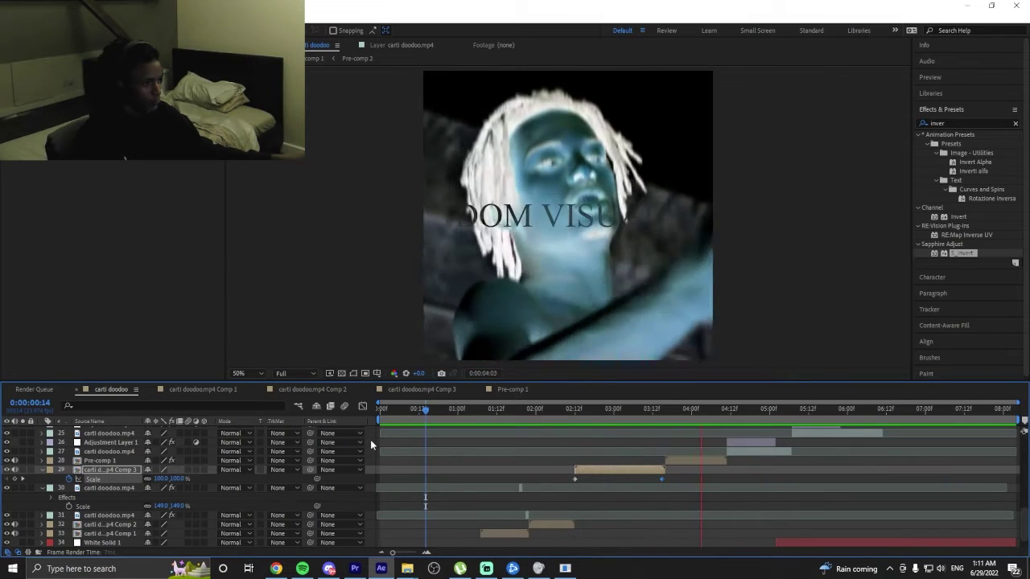
key(space)
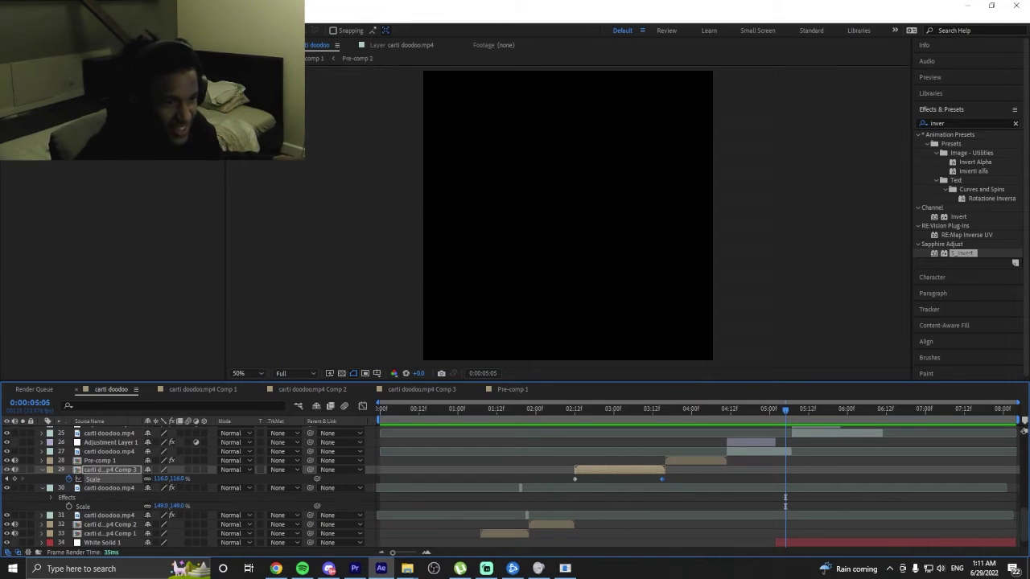
key(alt+Tab)
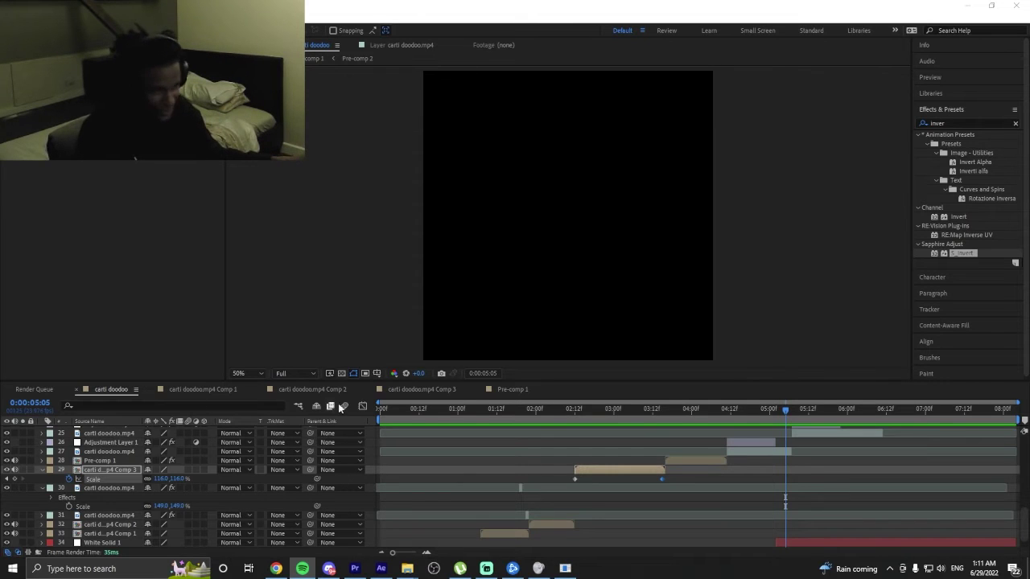
drag(415, 406, 317, 413)
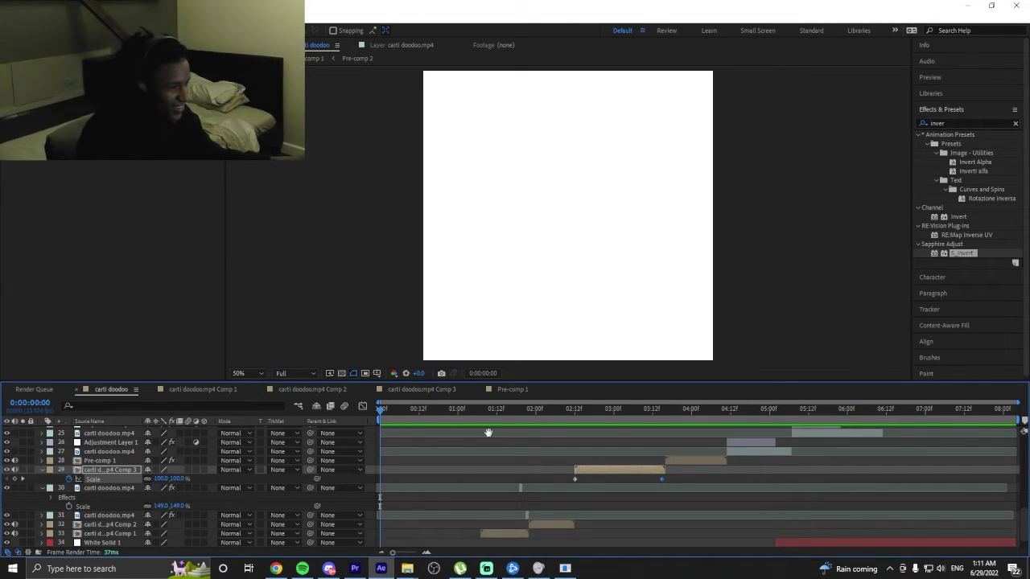
key(space)
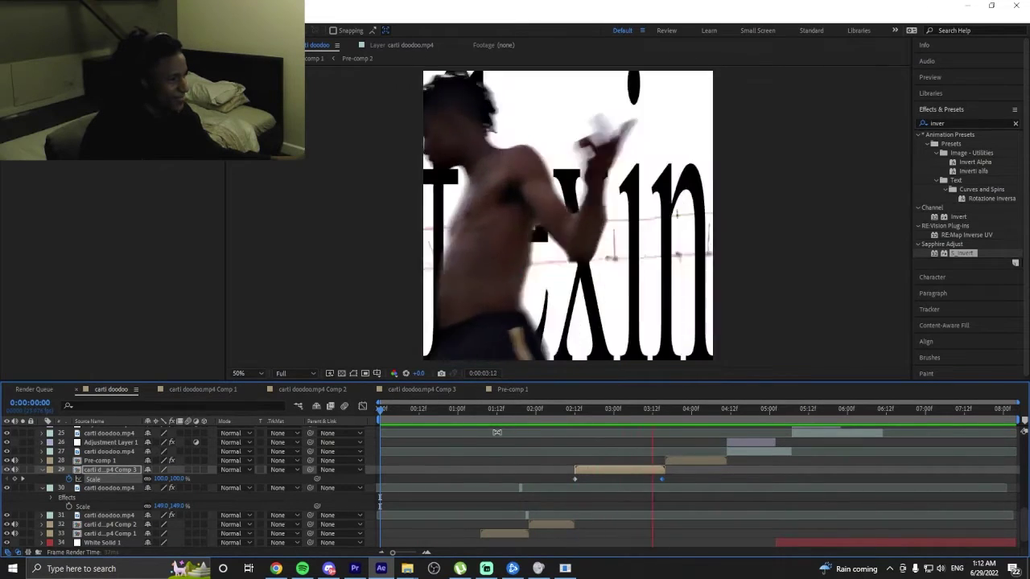
key(space)
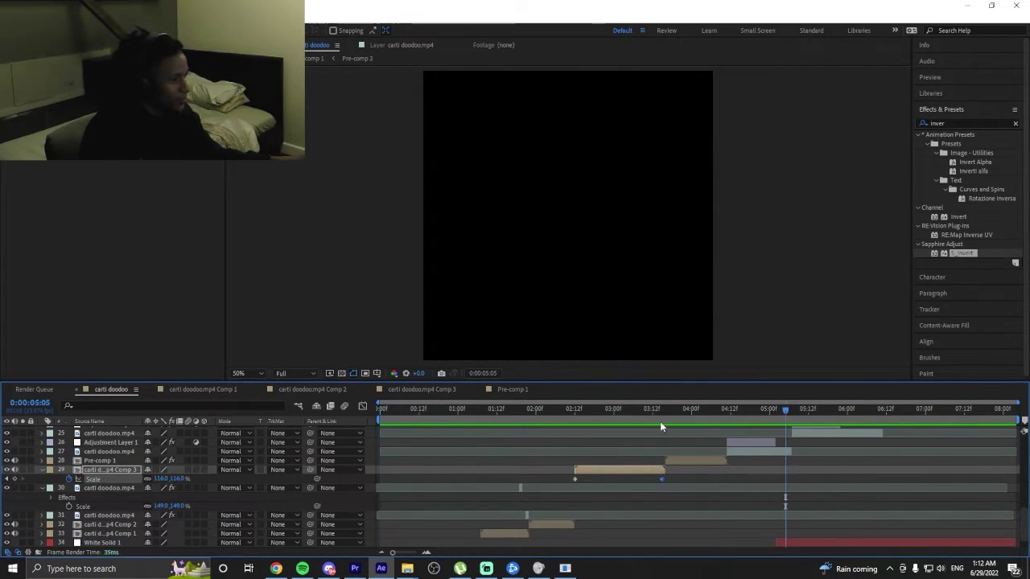
In Pre-comp 1, duplicate the DOM VISUALS text layer at 0:00:04:03 and place the copy directly beneath the original.
drag(660, 423, 703, 422)
double_click(708, 463)
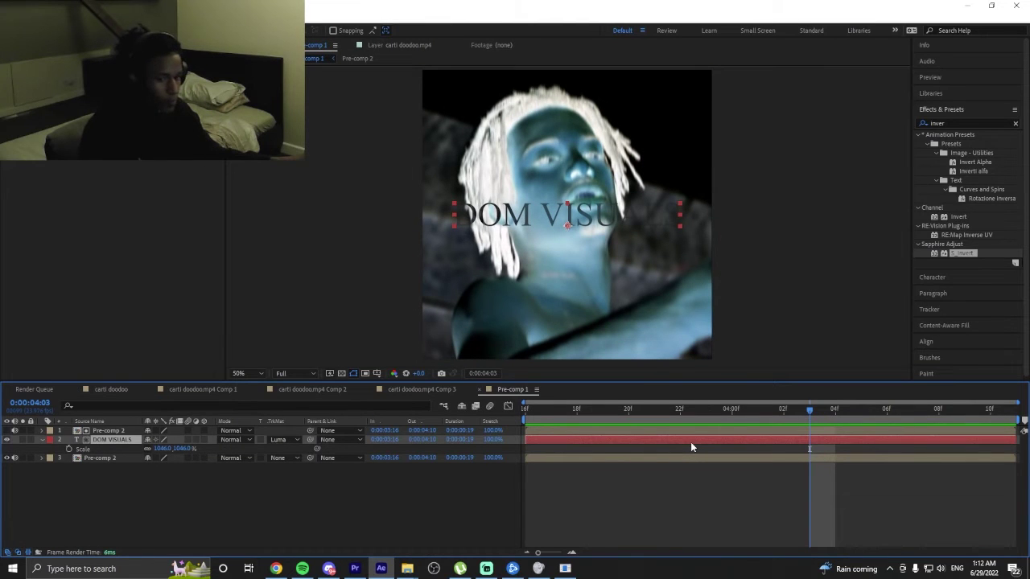
key(ctrl+d)
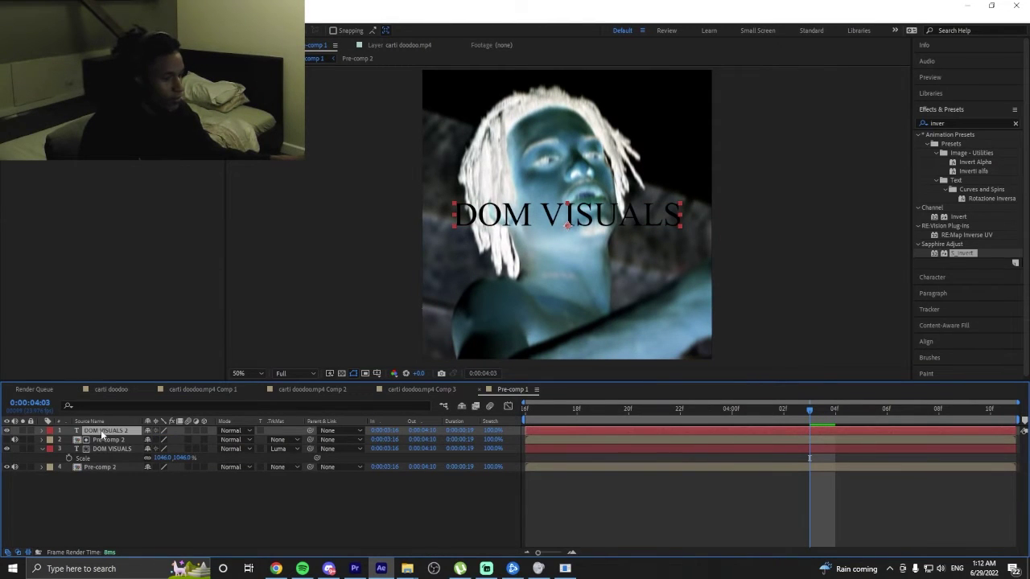
drag(103, 435, 105, 463)
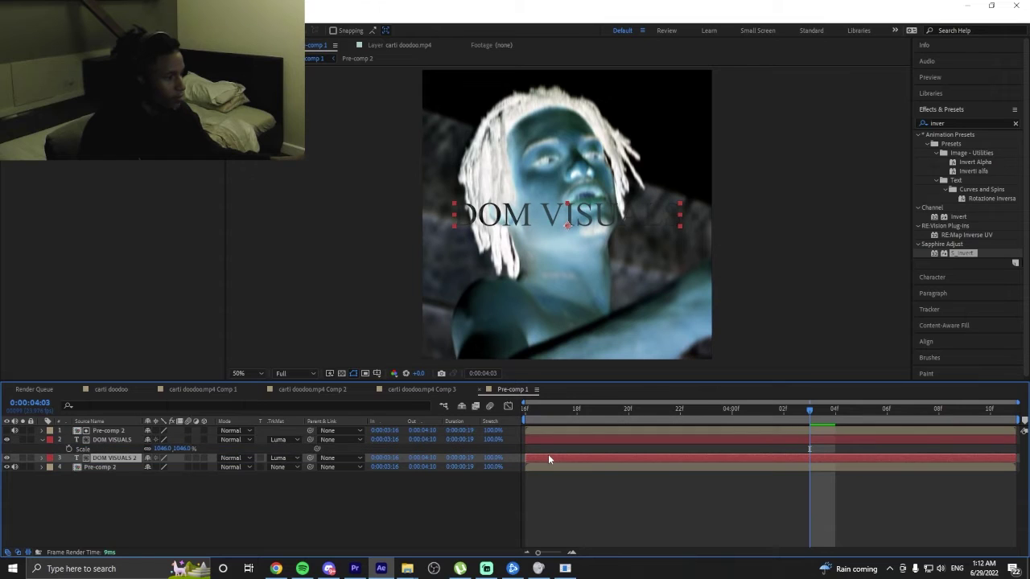
Set the scale of the DOM VISUALS 2 text layer to 1168%.
click(282, 458)
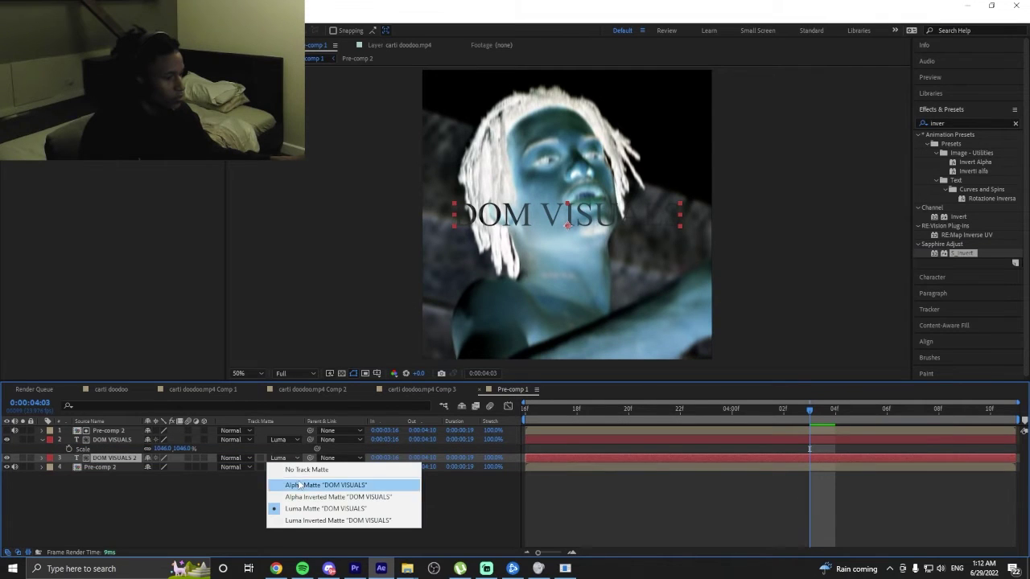
click(241, 499)
mouse_move(102, 461)
mouse_down()
mouse_move(106, 487)
mouse_move(122, 458)
mouse_up()
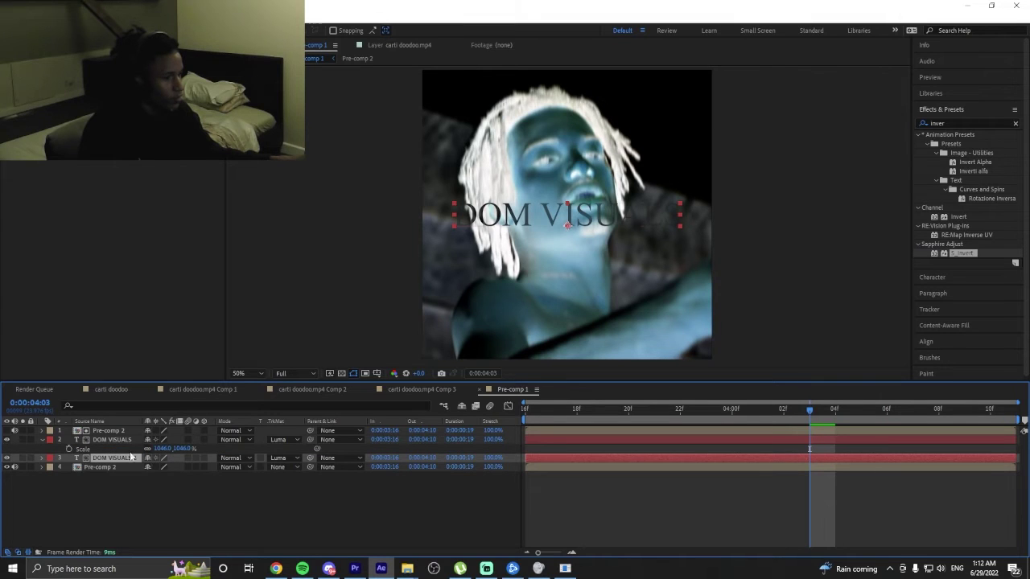
key(s)
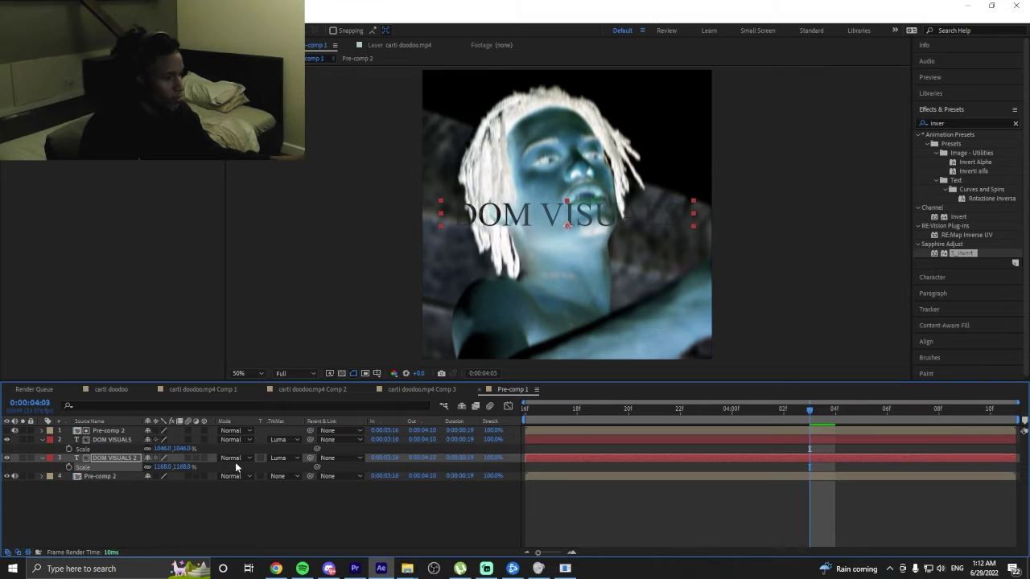
Remove the track matte from the DOM VISUALS 2 layer and preview the composition.
click(279, 458)
click(305, 469)
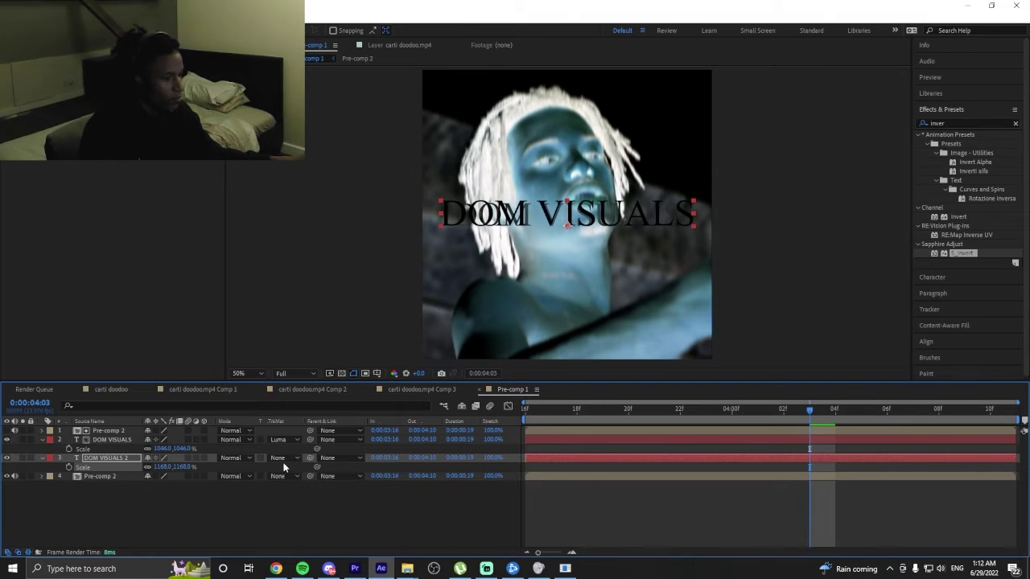
key(space)
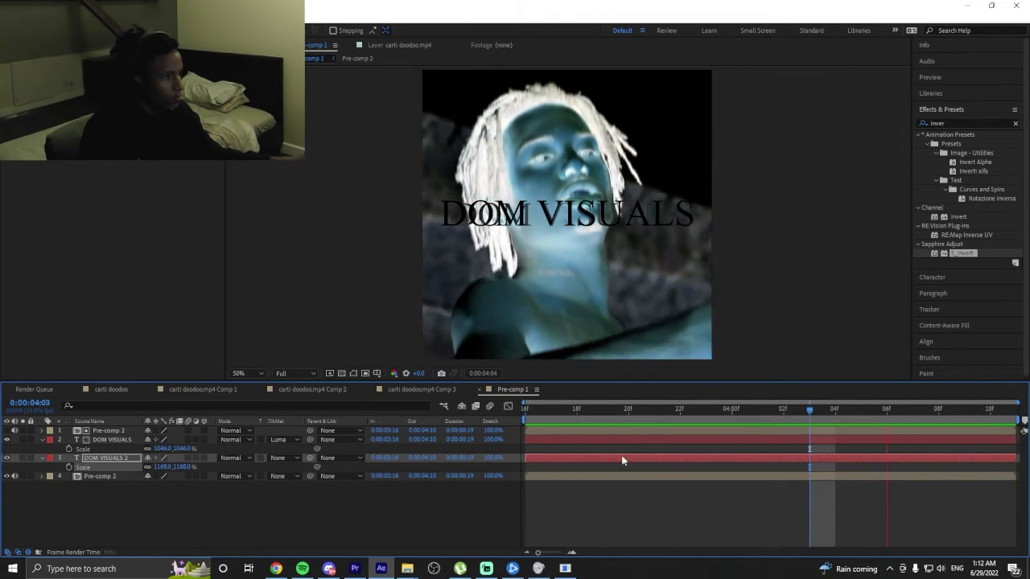
key(space)
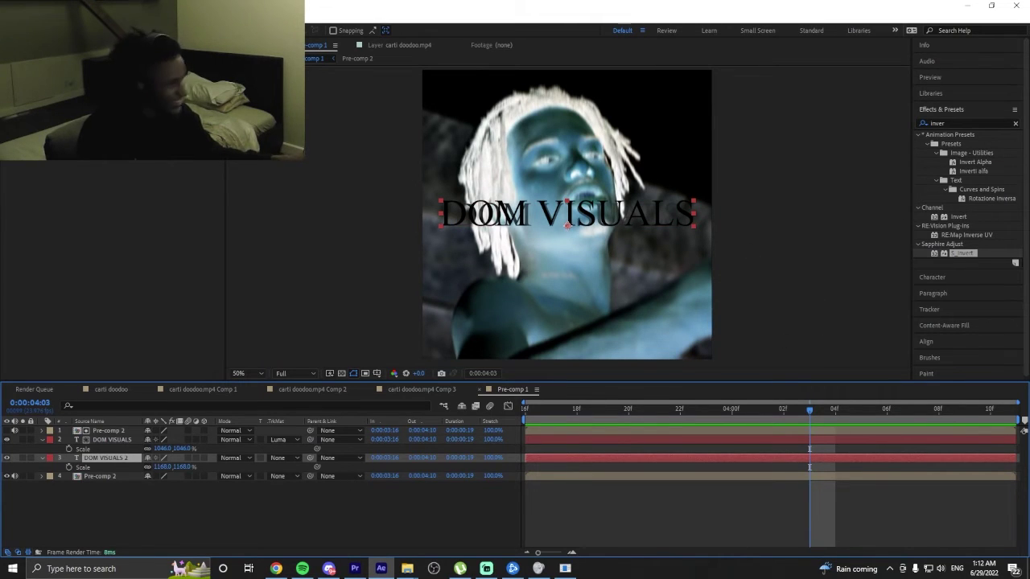
Change the fill colour of the DOM VISUALS 2 text to near-white FFFEFE.
click(950, 111)
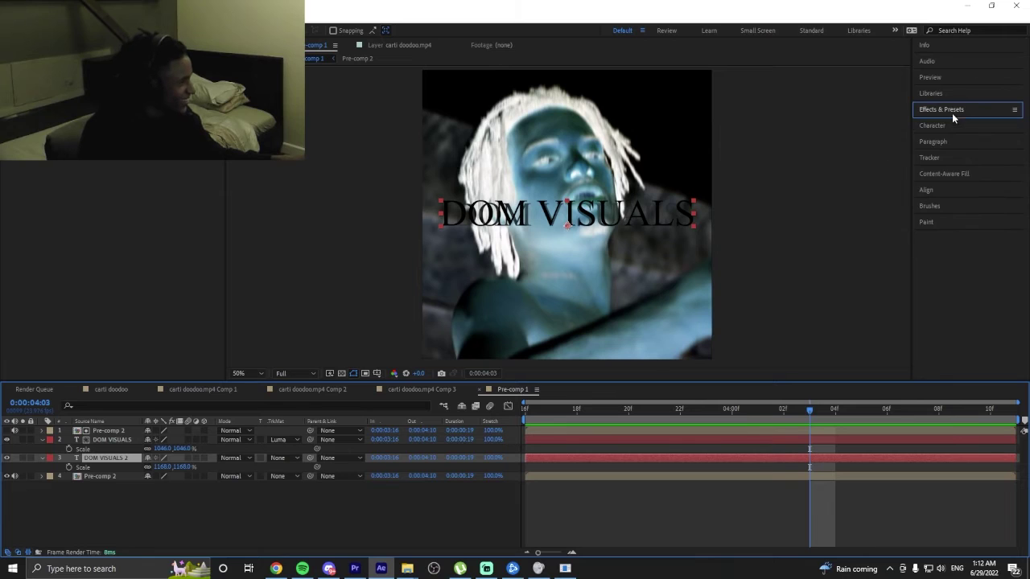
click(930, 206)
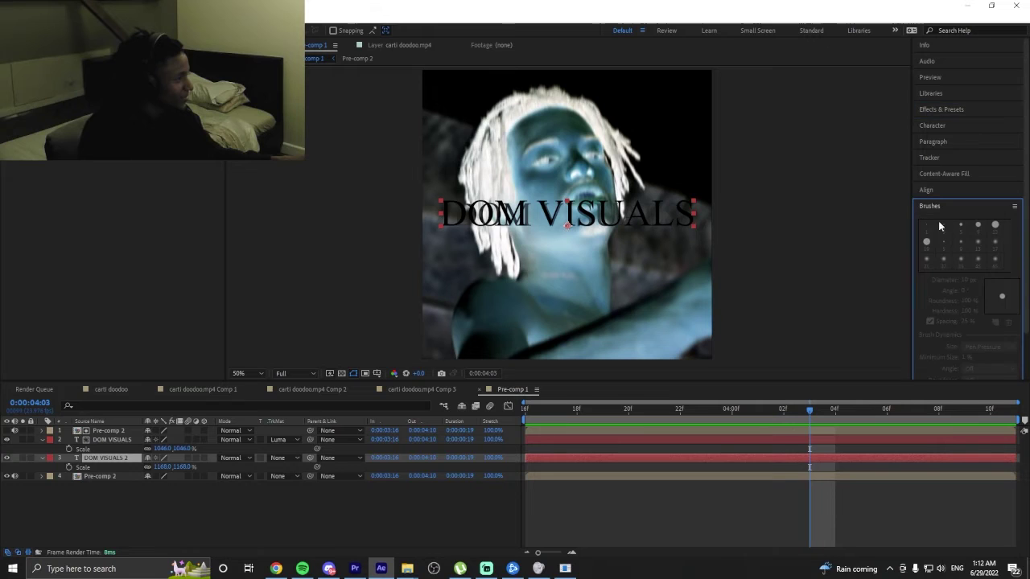
click(937, 207)
click(938, 127)
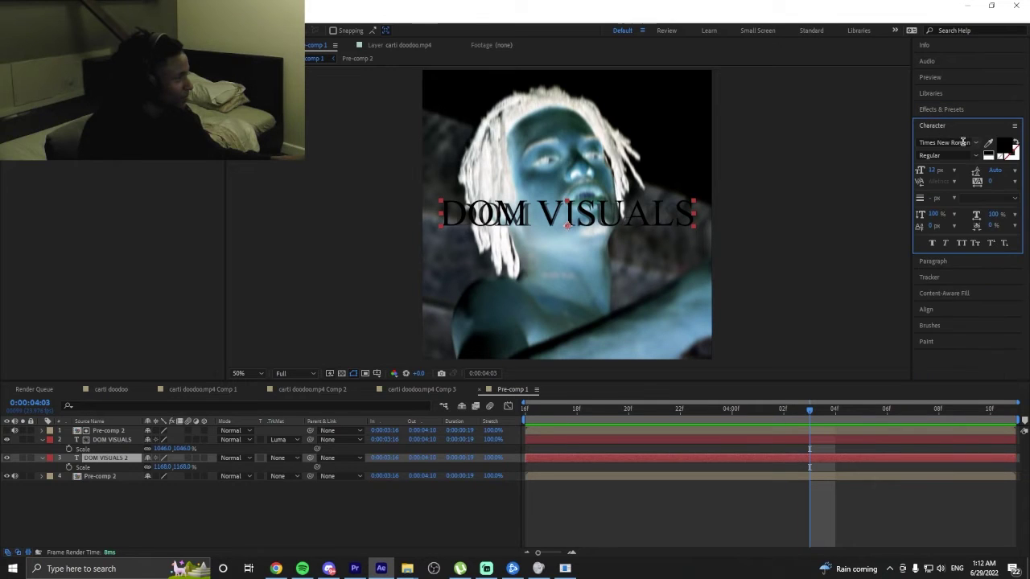
click(1004, 148)
drag(419, 242, 387, 219)
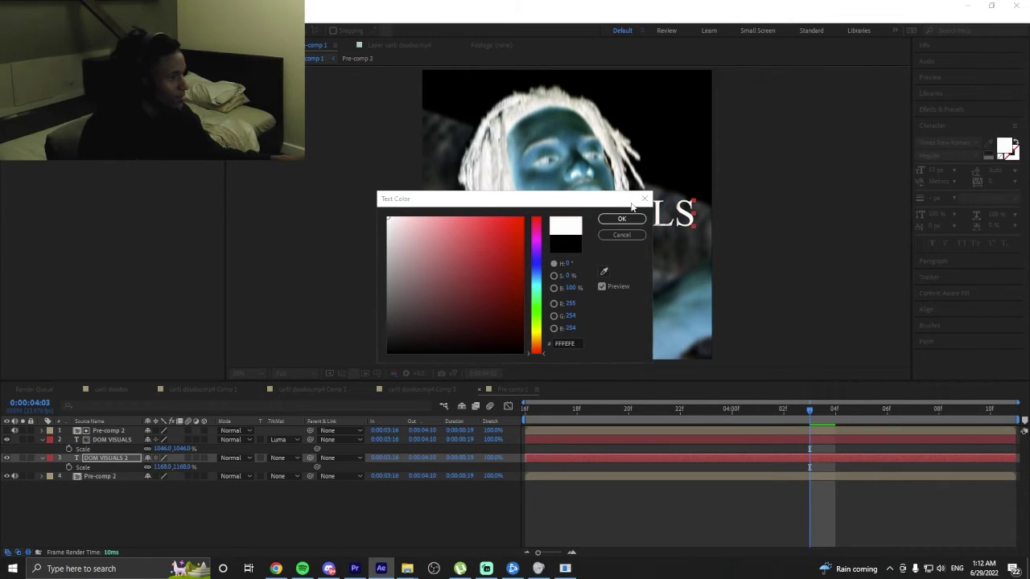
click(620, 220)
Remove the track matte from DOM VISUALS, reduce DOM VISUALS 2 to 1083% scale, and preview the offset text.
click(552, 439)
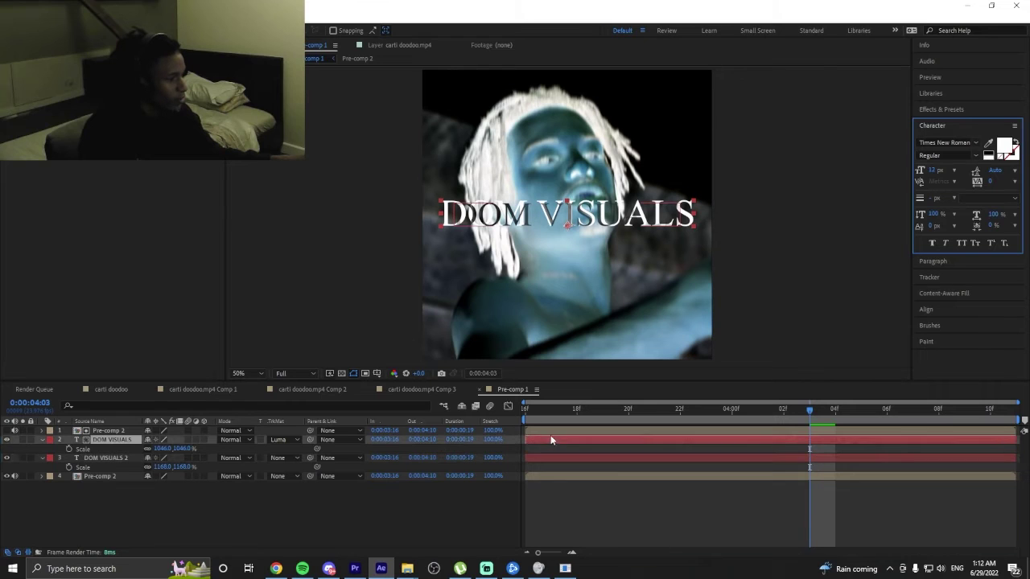
click(291, 441)
click(288, 454)
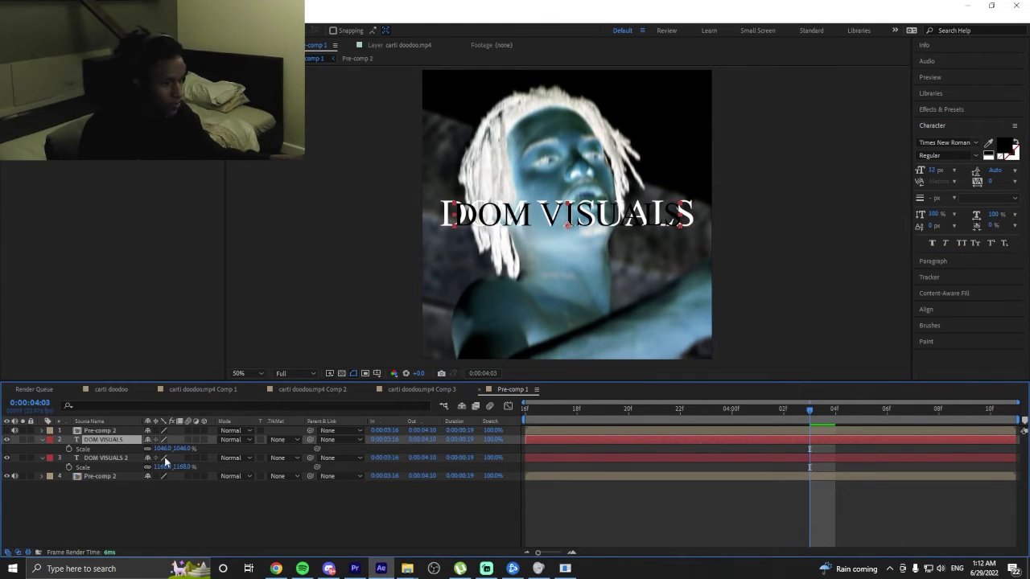
drag(158, 473, 88, 477)
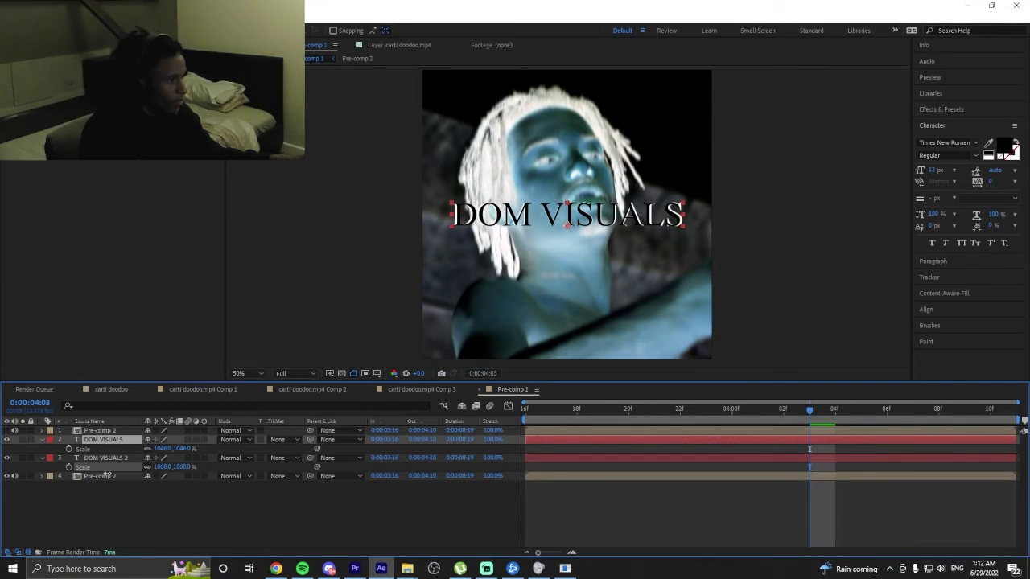
click(648, 460)
key(space)
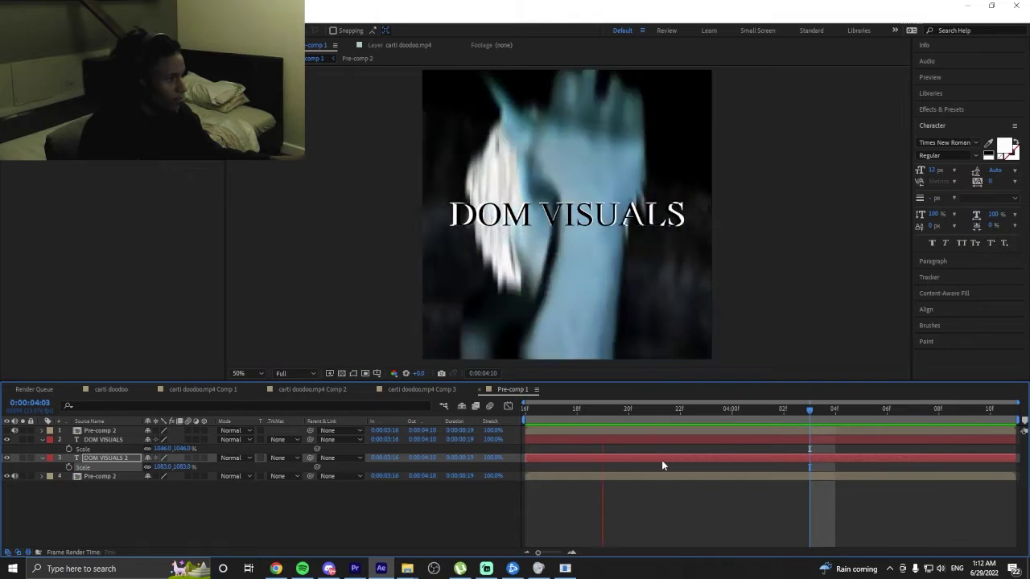
key(space)
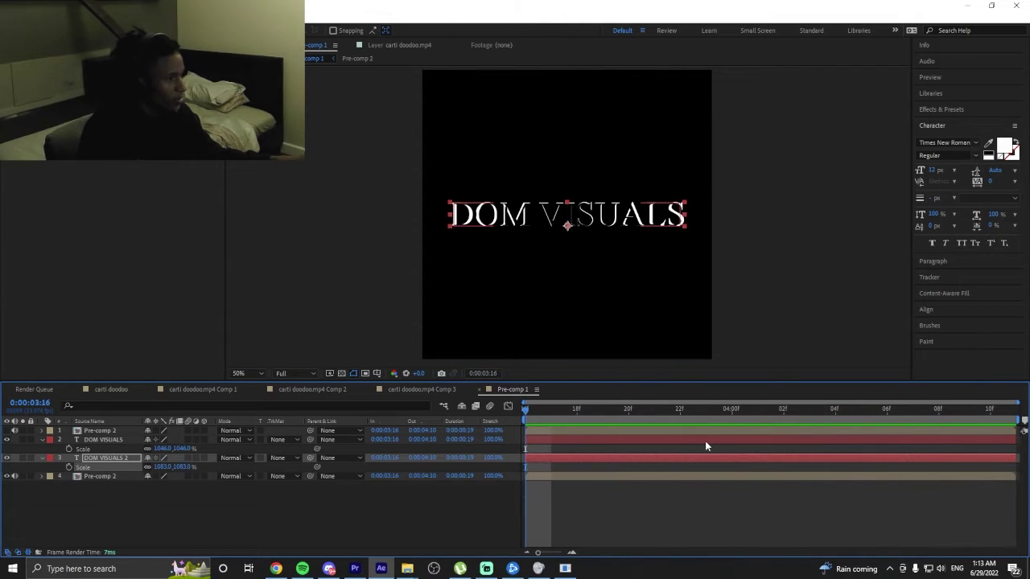
Undo the matte, text colour and scale changes back to both text layers using Luma mattes, and preview the result.
key(space)
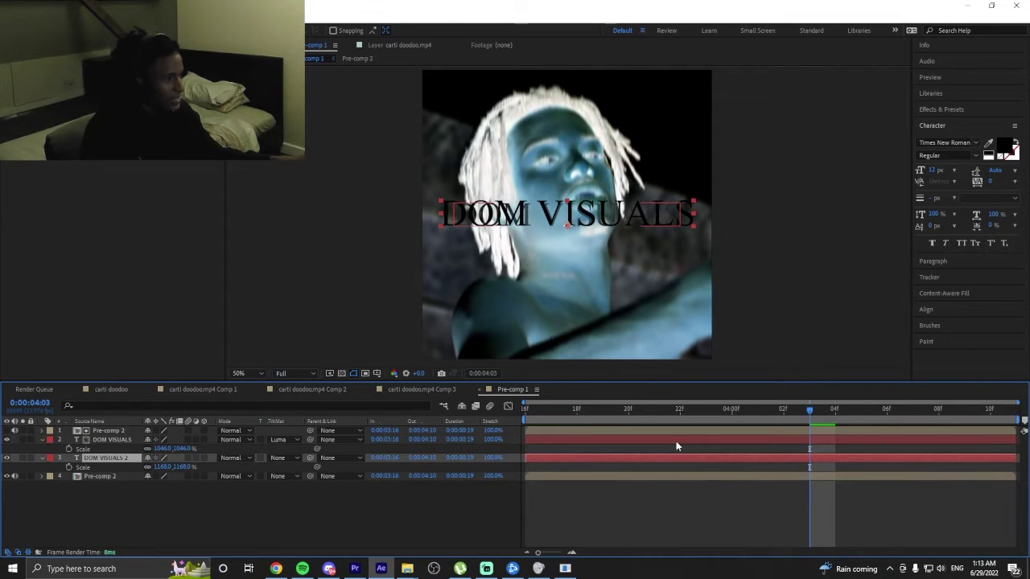
key(ctrl+z)
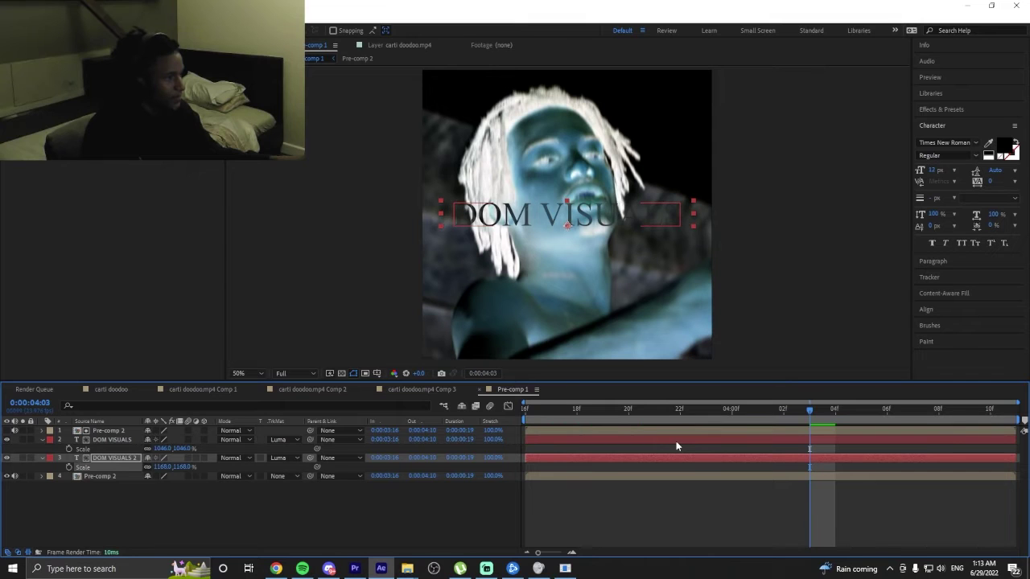
key(space)
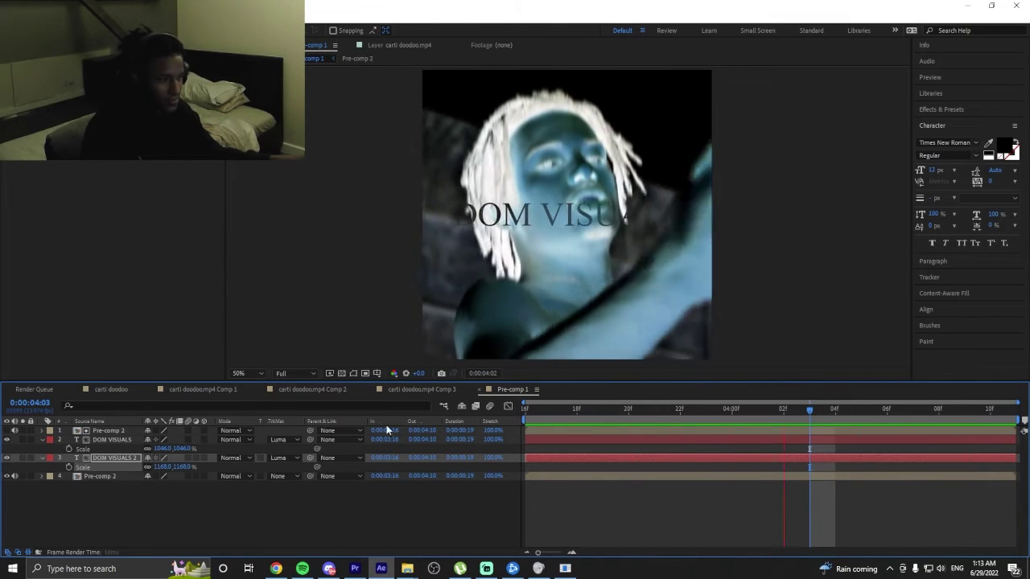
key(space)
Play through the main carti doodoo composition from several points to review the edited sequence.
click(111, 389)
key(space)
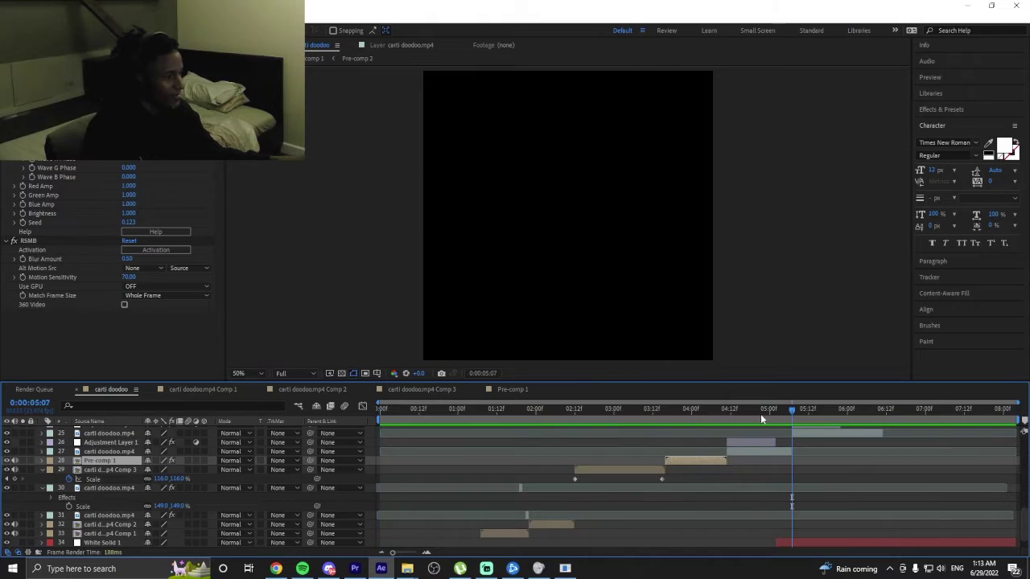
click(458, 412)
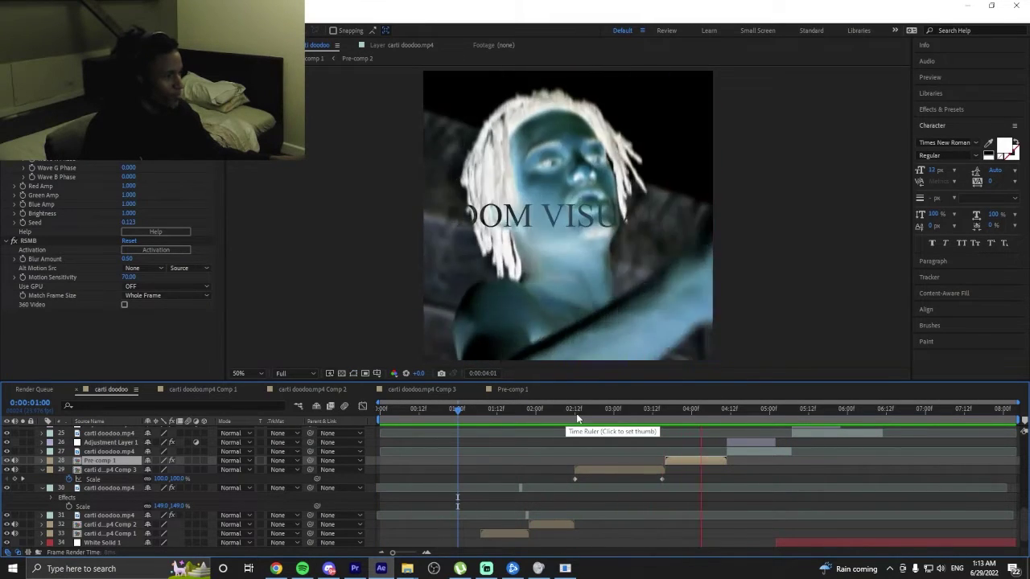
click(795, 411)
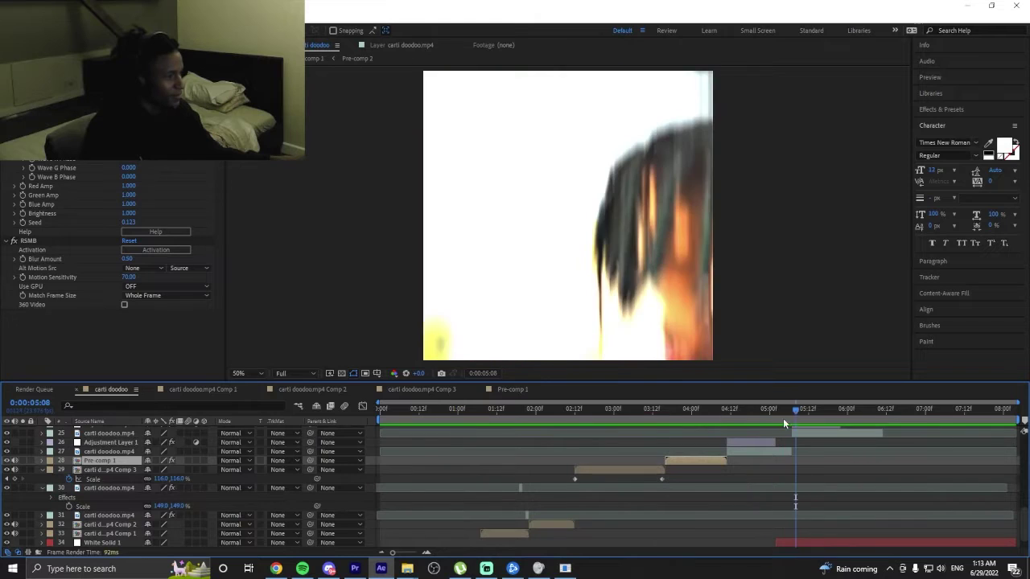
drag(783, 420, 448, 418)
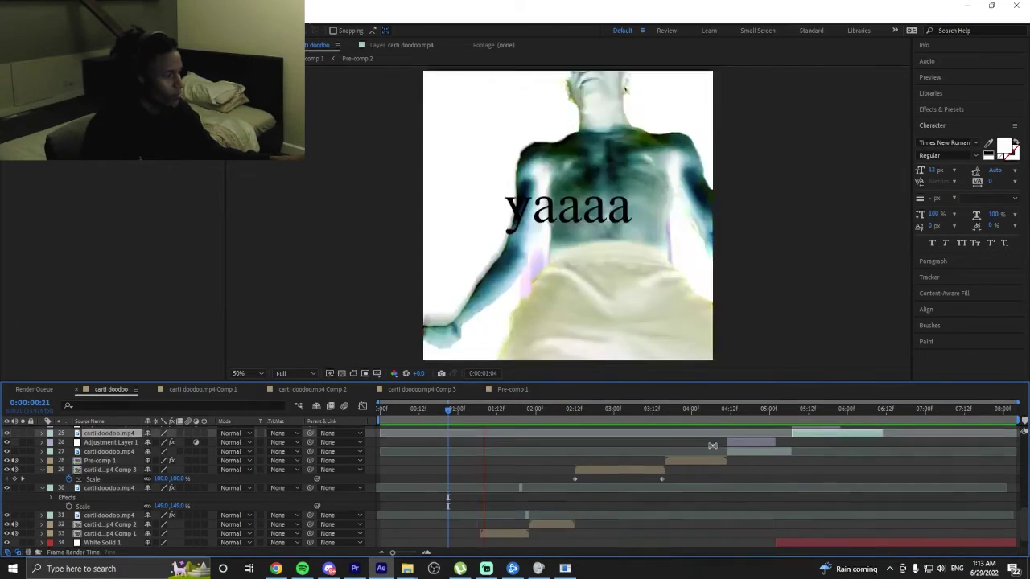
scroll(714, 435, up, 2)
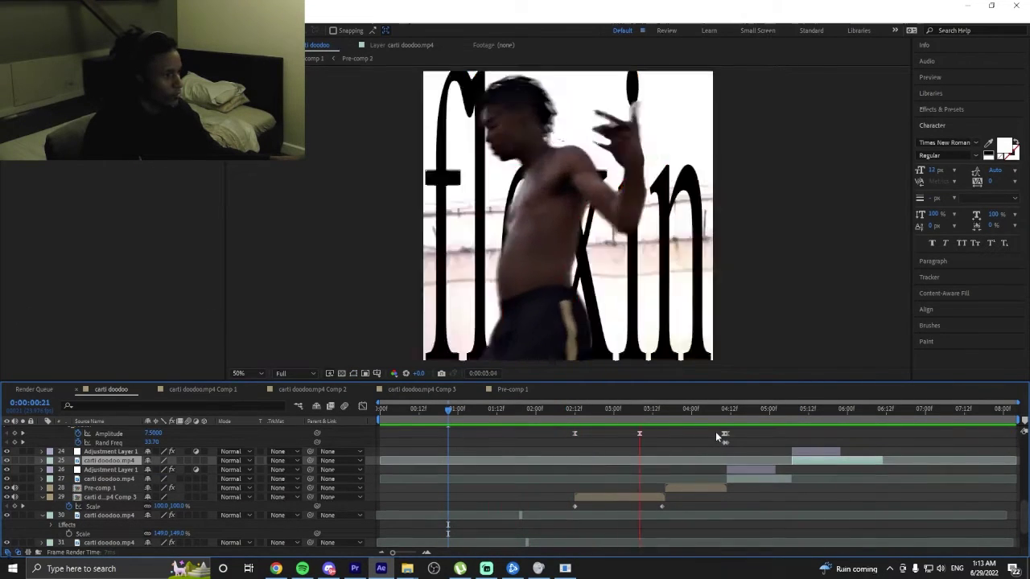
scroll(715, 431, up, 4)
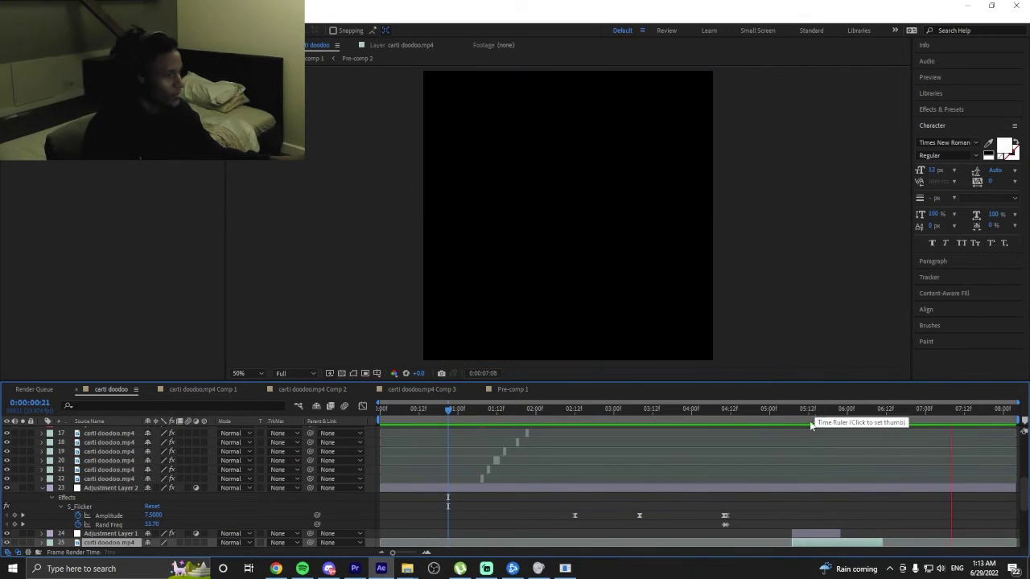
click(759, 425)
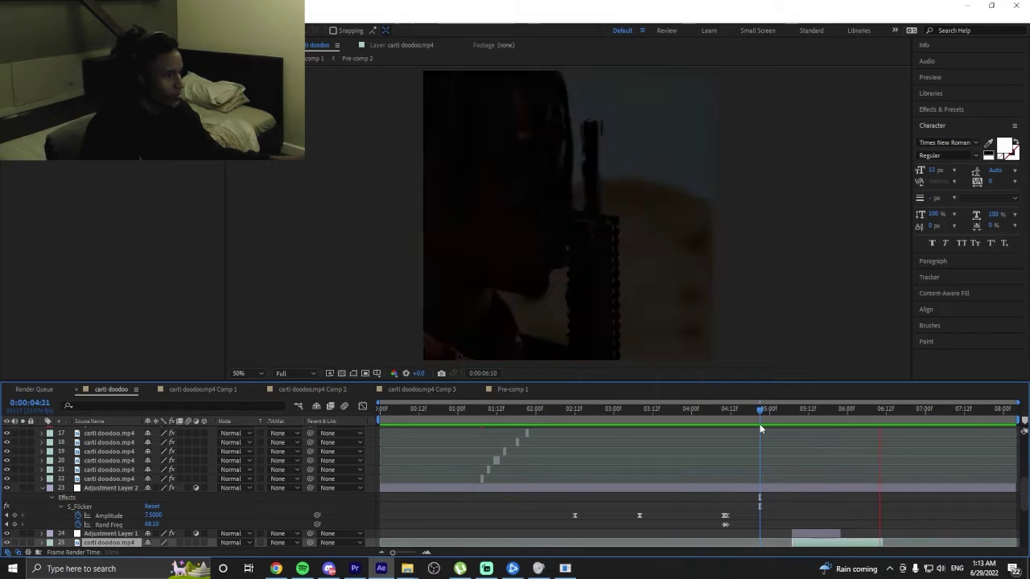
click(399, 411)
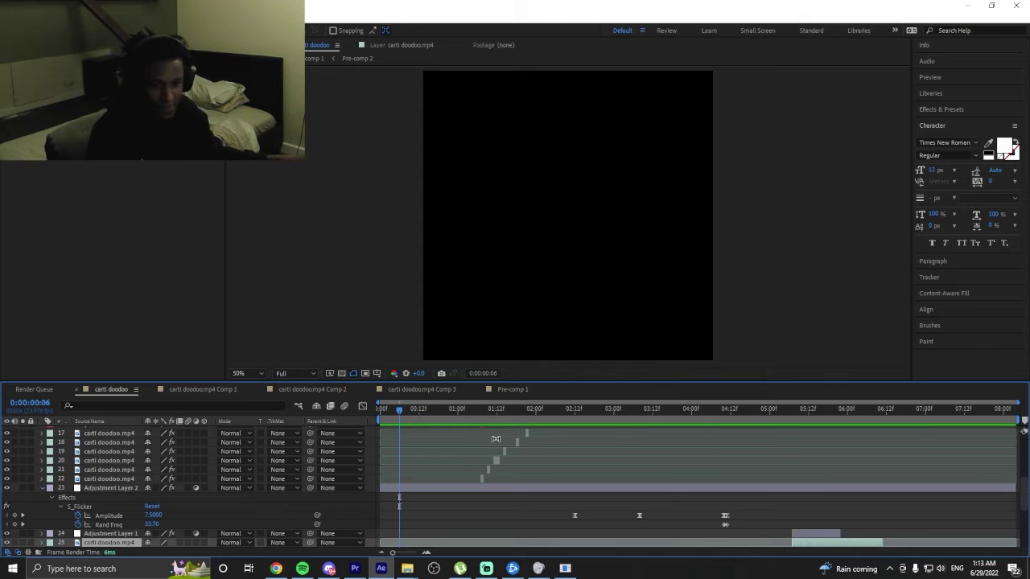
key(space)
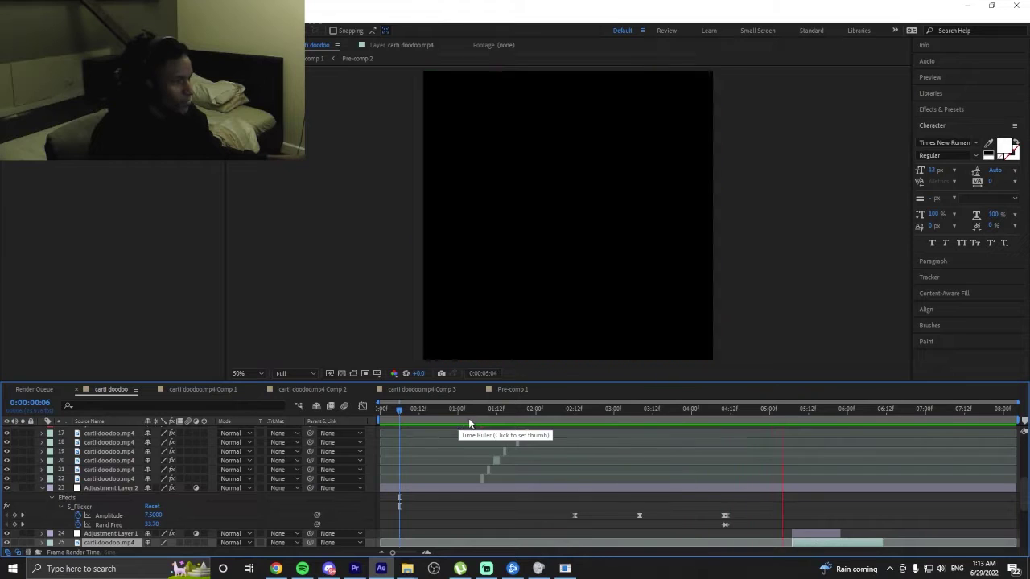
key(space)
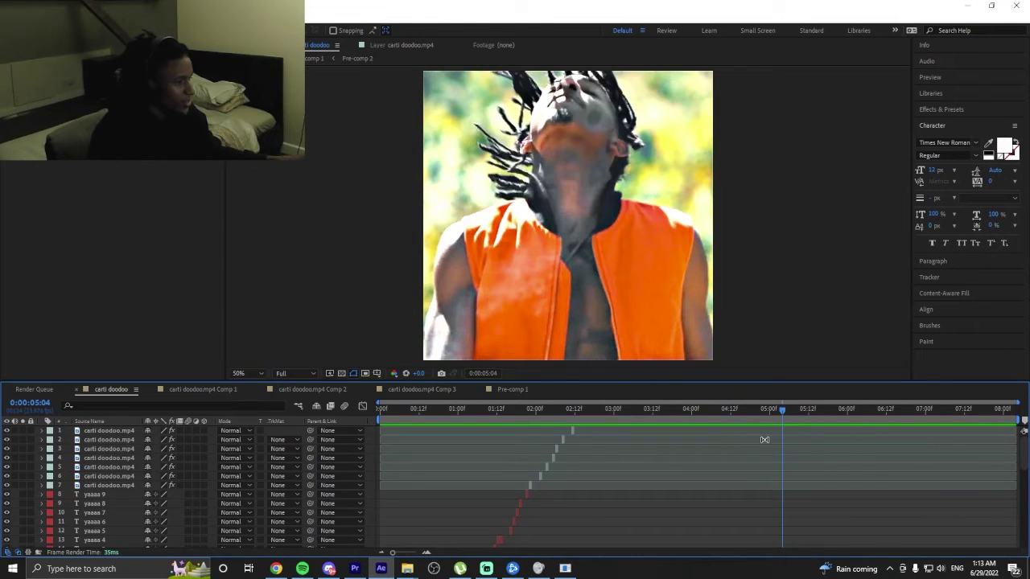
Pre-compose Adjustment Layer 1 at layer 26 with the carti doodoo.mp4 clip directly beneath it, moving all attributes into the new composition.
scroll(768, 441, down, 6)
scroll(785, 451, down, 3)
click(748, 449)
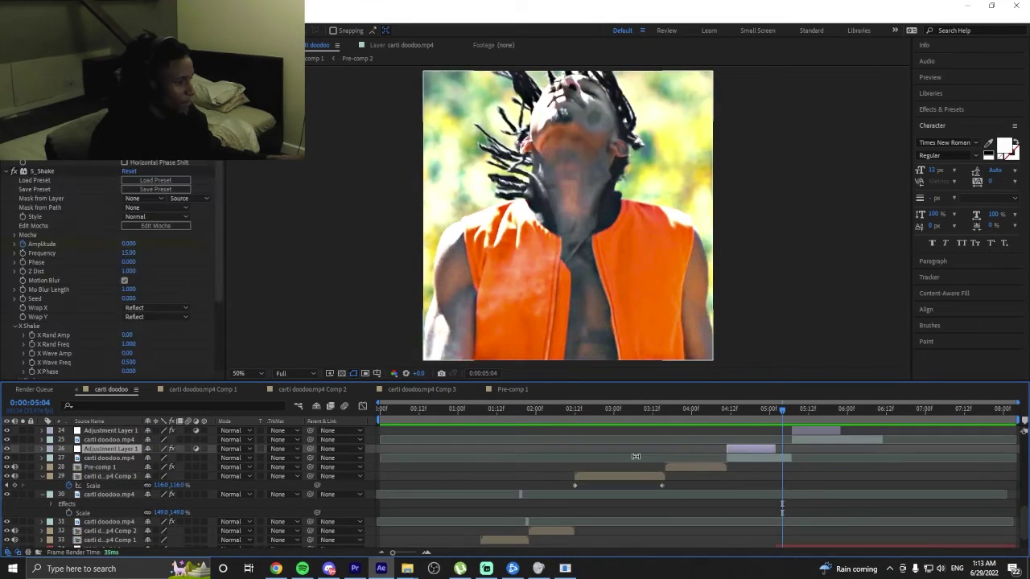
shift+click(368, 457)
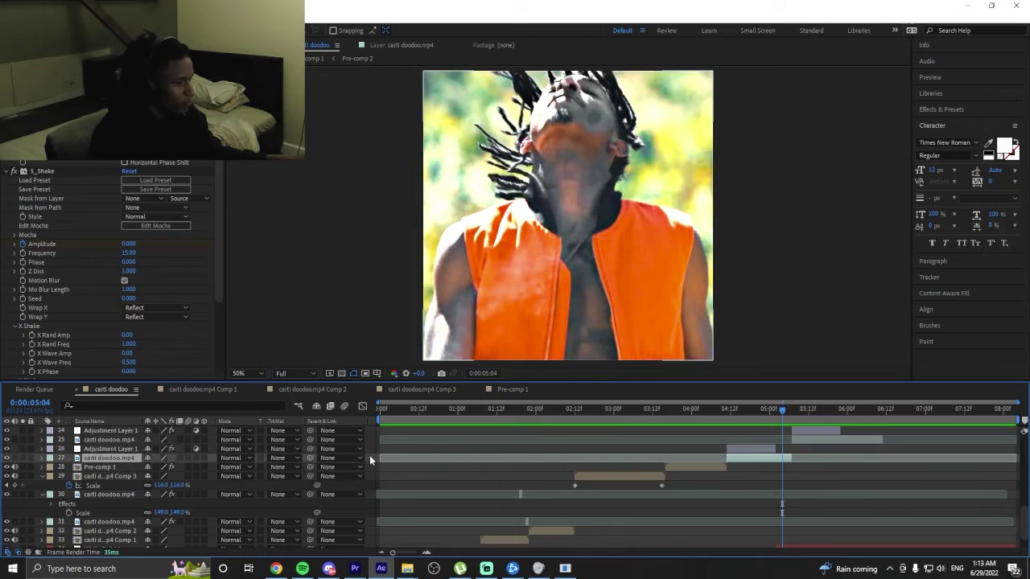
right_click(765, 457)
click(802, 374)
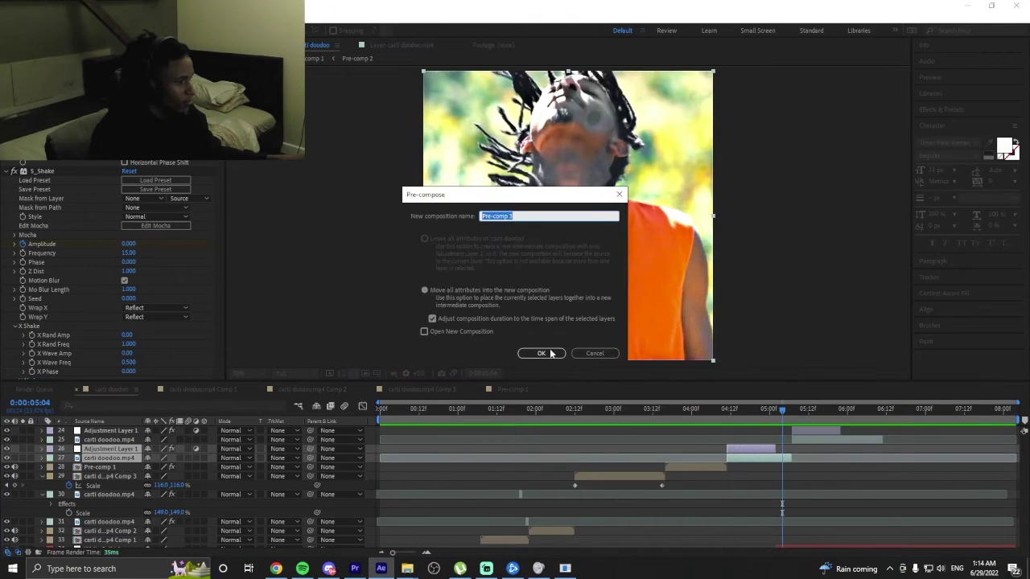
click(542, 353)
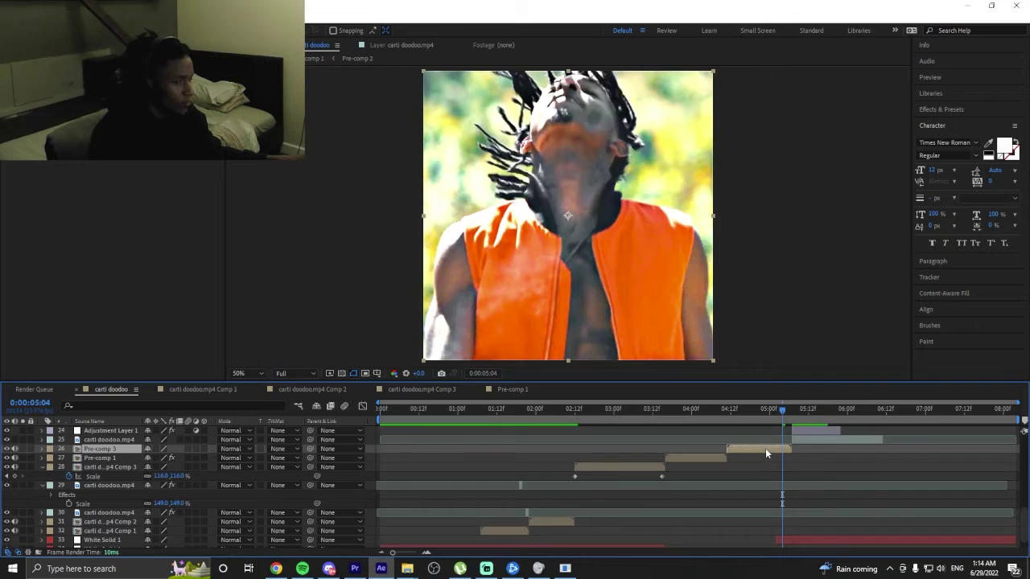
Open the Pre-comp 3 composition and preview its clip.
double_click(765, 448)
key(space)
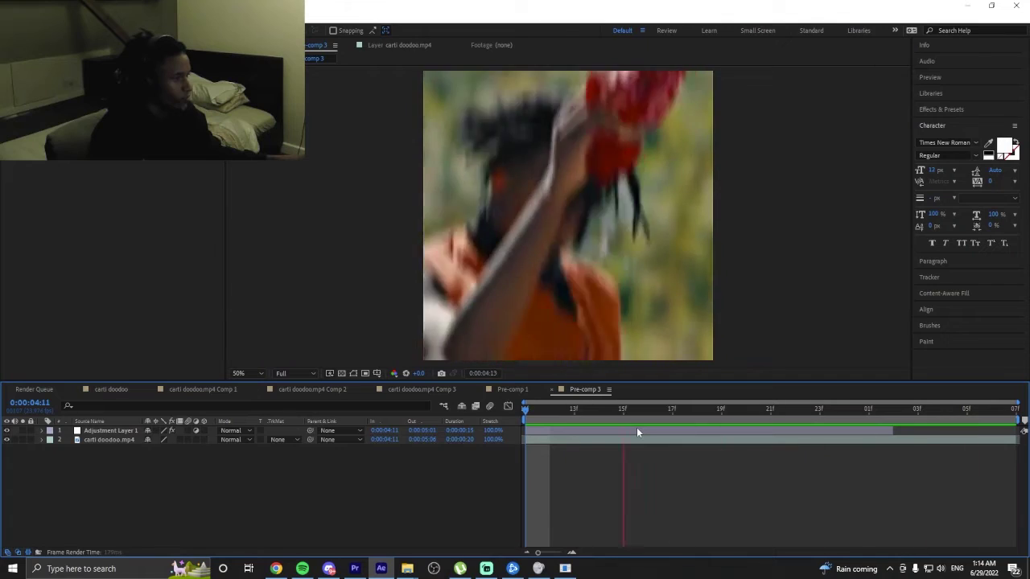
key(space)
key(space)
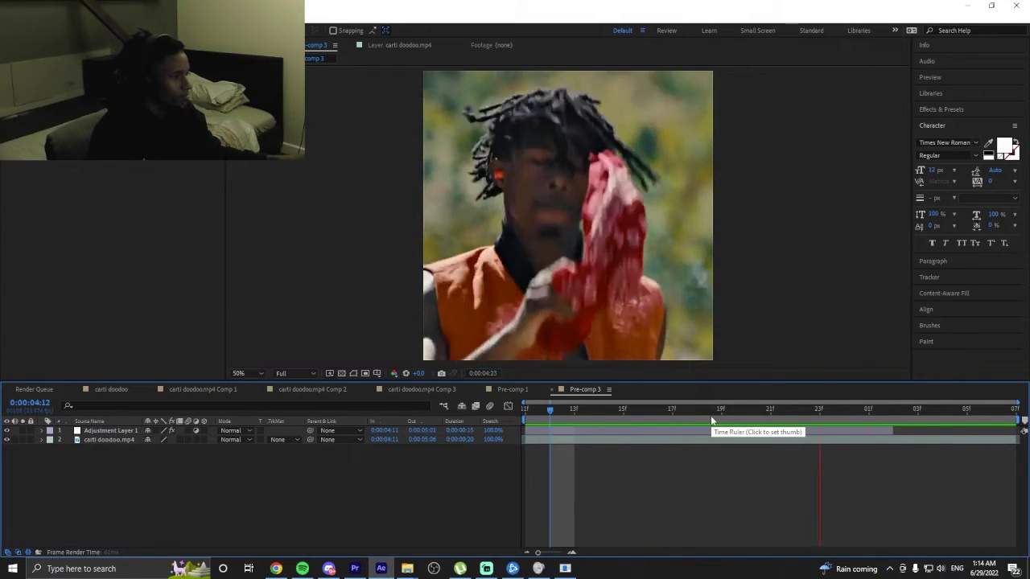
key(space)
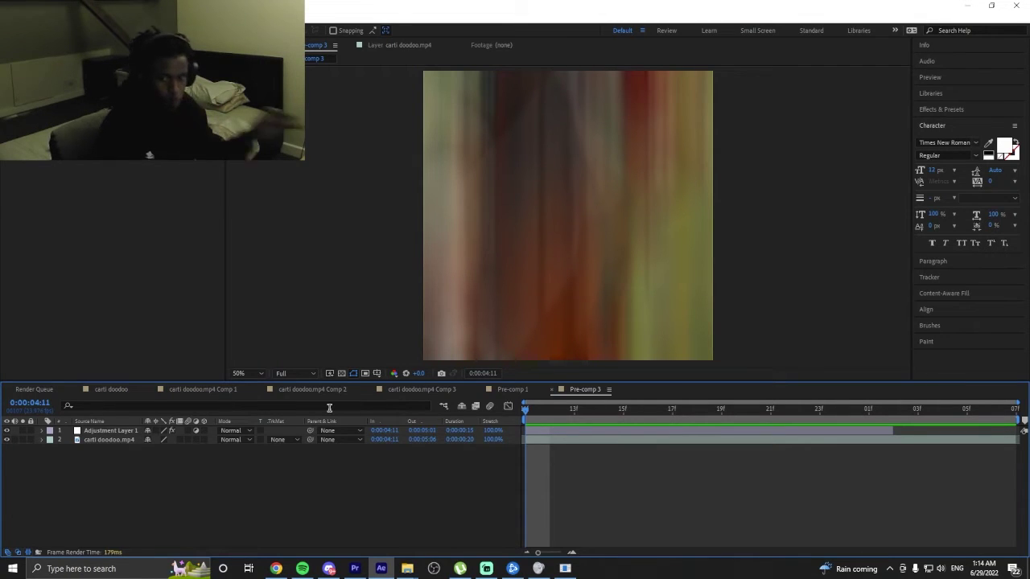
Preview the Pre-comp 3 clip from its start.
key(alt+Tab)
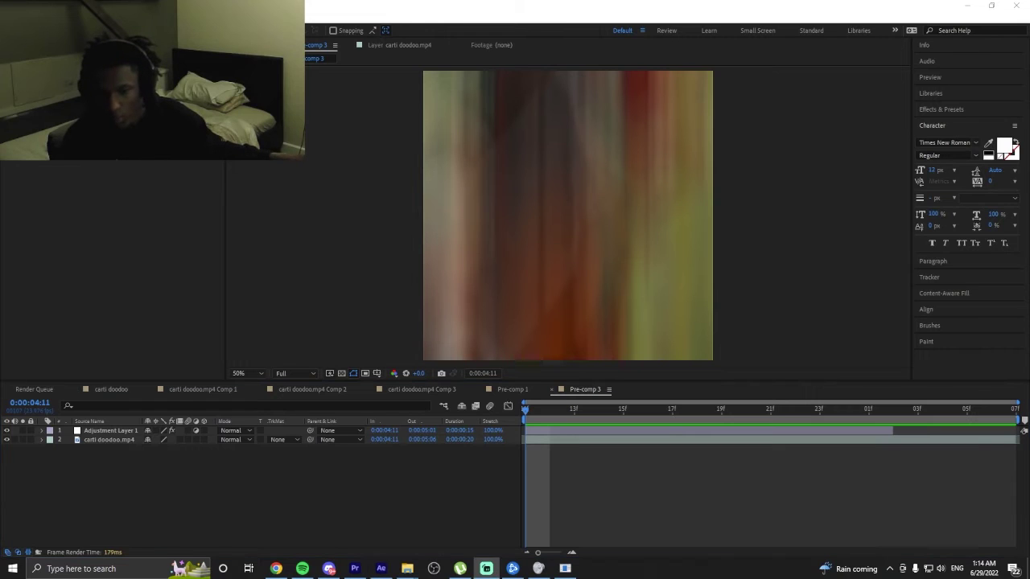
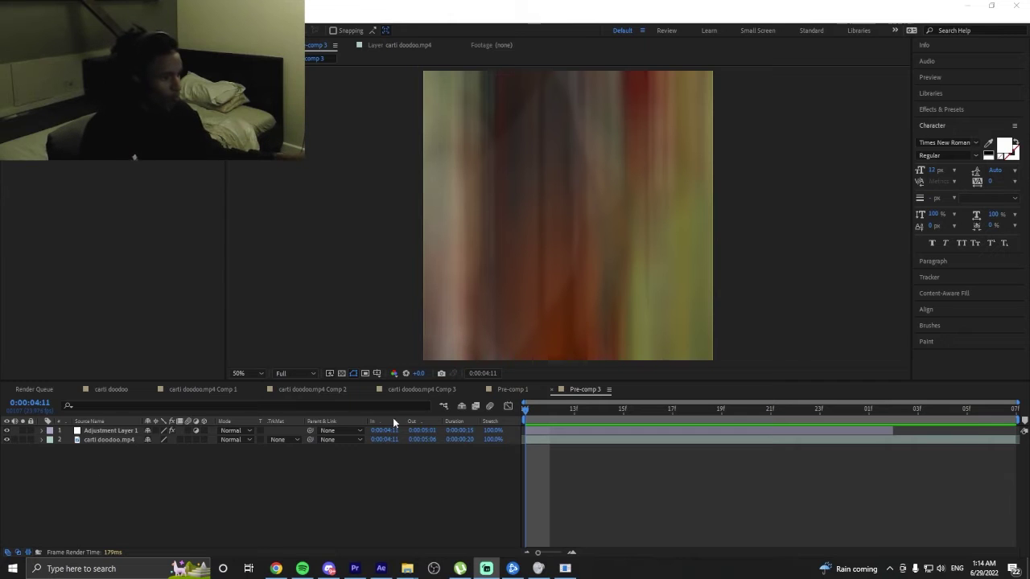
click(582, 459)
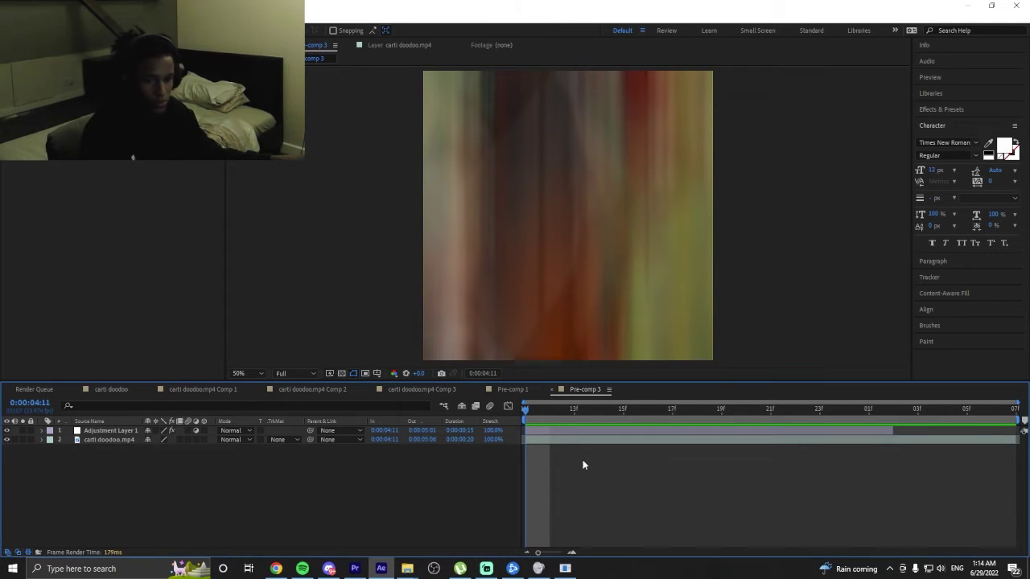
key(space)
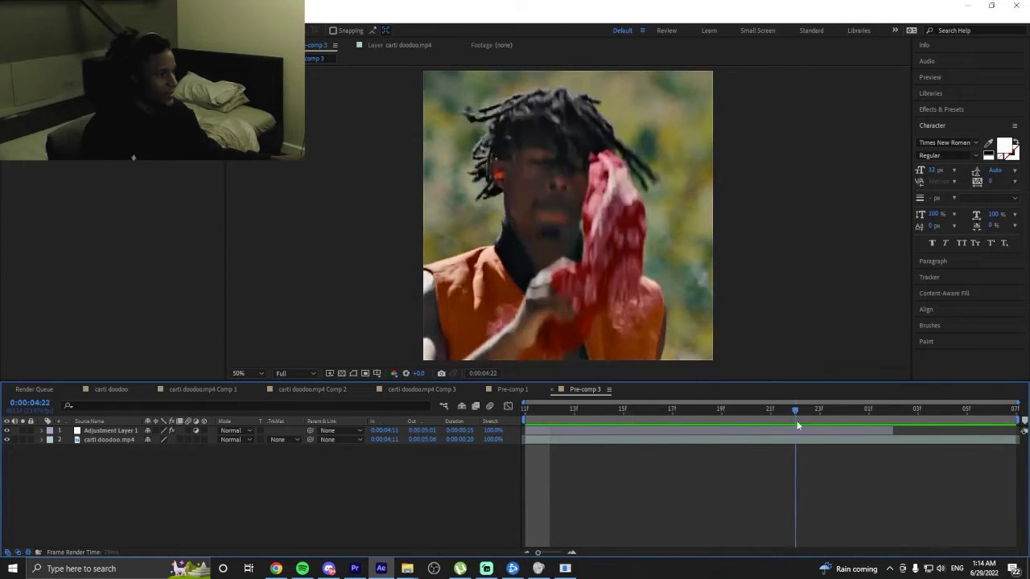
key(space)
Return to the carti doodoo composition and play back the sequence from several points.
key(ctrl+alt+0)
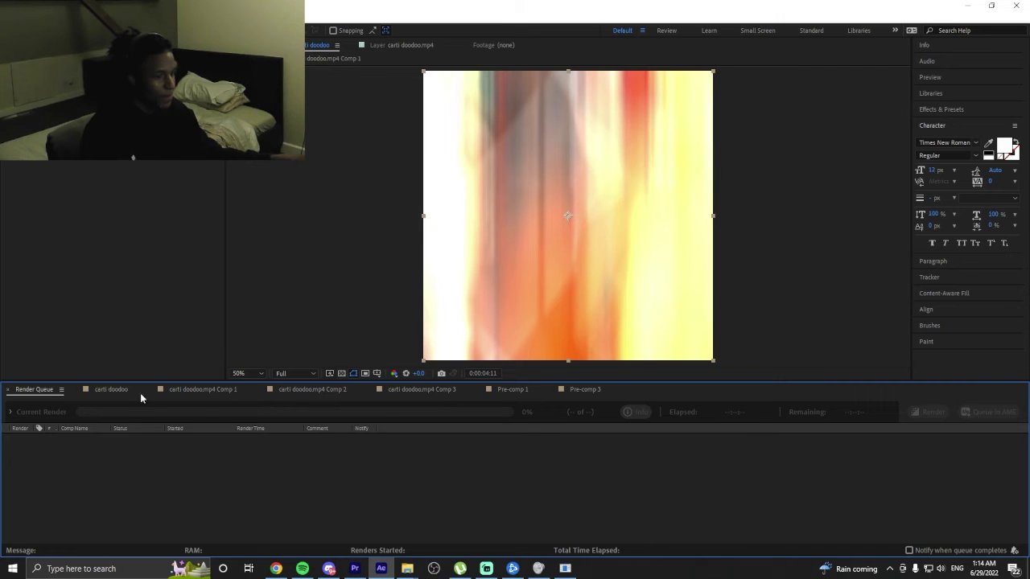
click(112, 390)
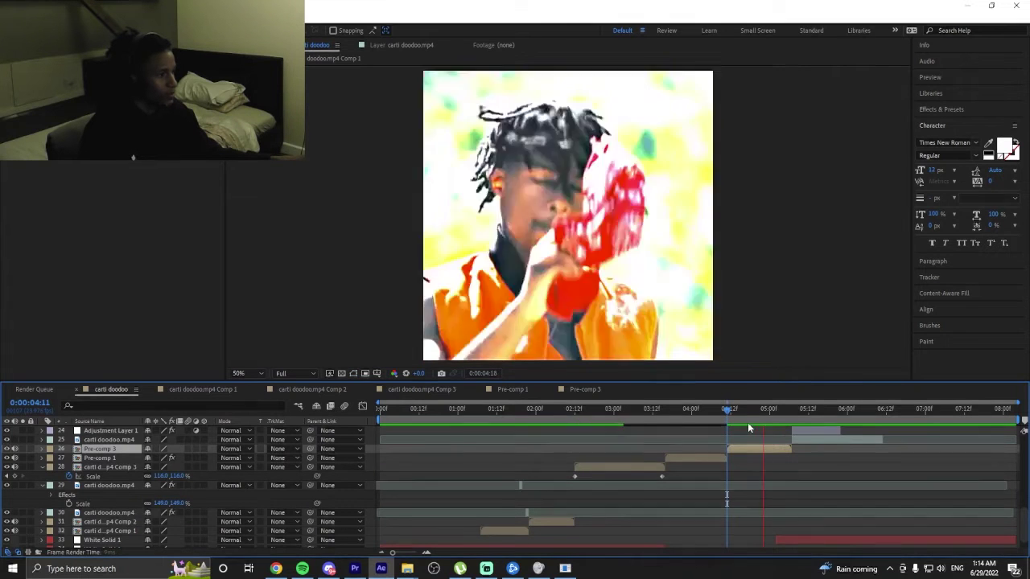
click(474, 420)
key(space)
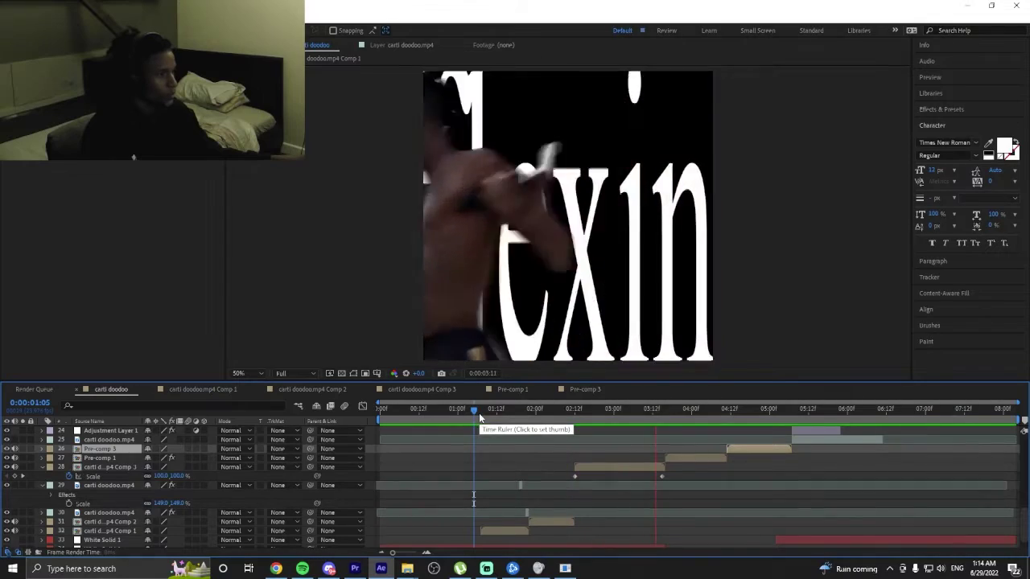
click(655, 415)
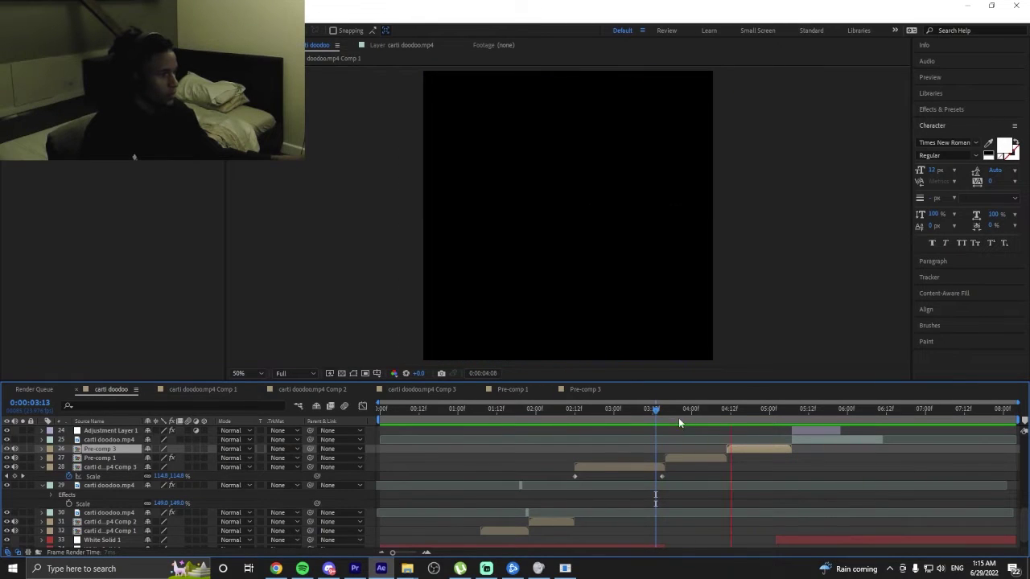
Open Pre-comp 1 at 0:00:03:23 and delete the DOM VISUALS 2 text layer.
click(688, 410)
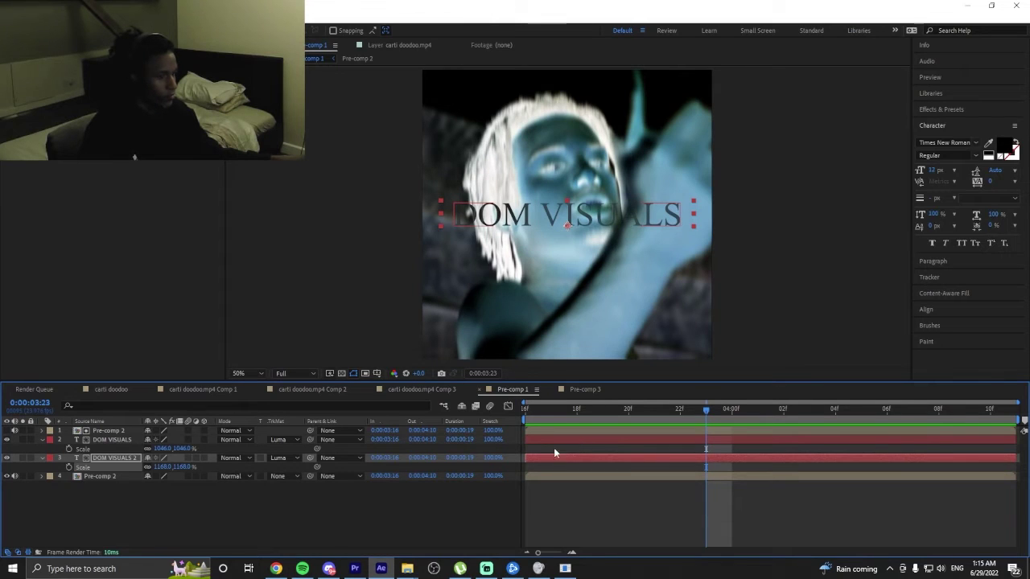
click(136, 459)
key(Delete)
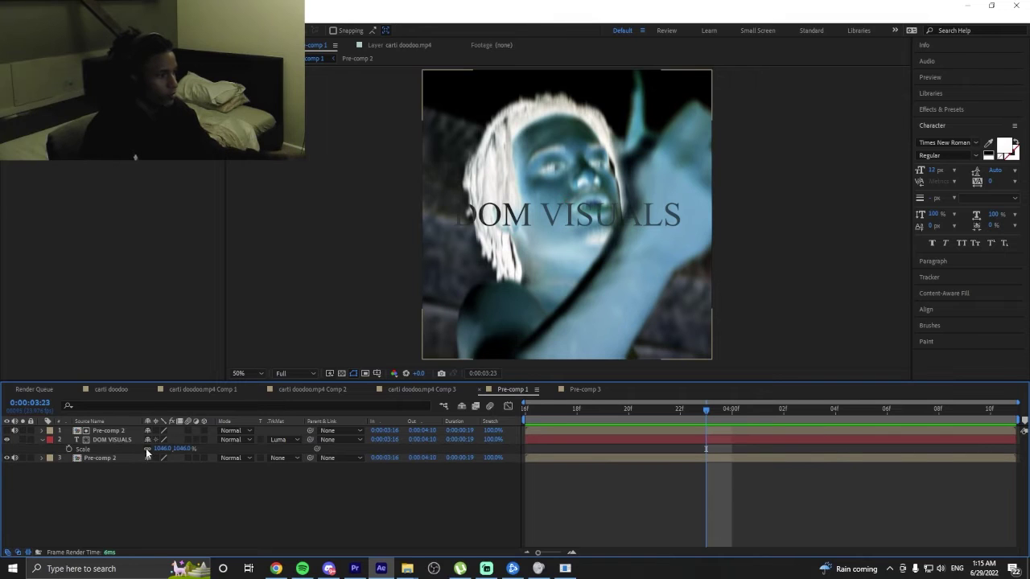
Duplicate the DOM VISUALS text layer and place the copy at the top of the layer stack.
drag(527, 412, 708, 438)
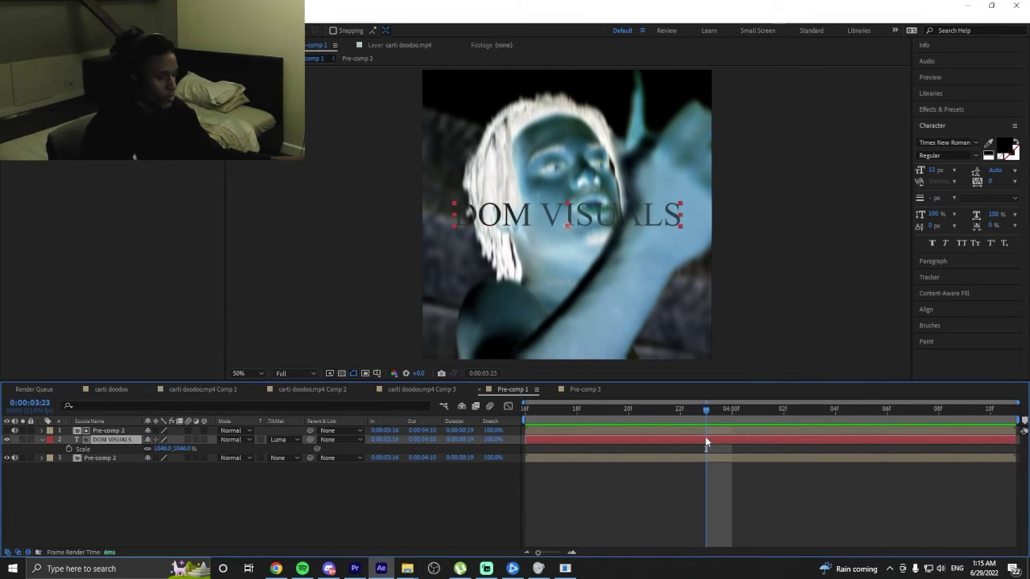
key(ctrl+d)
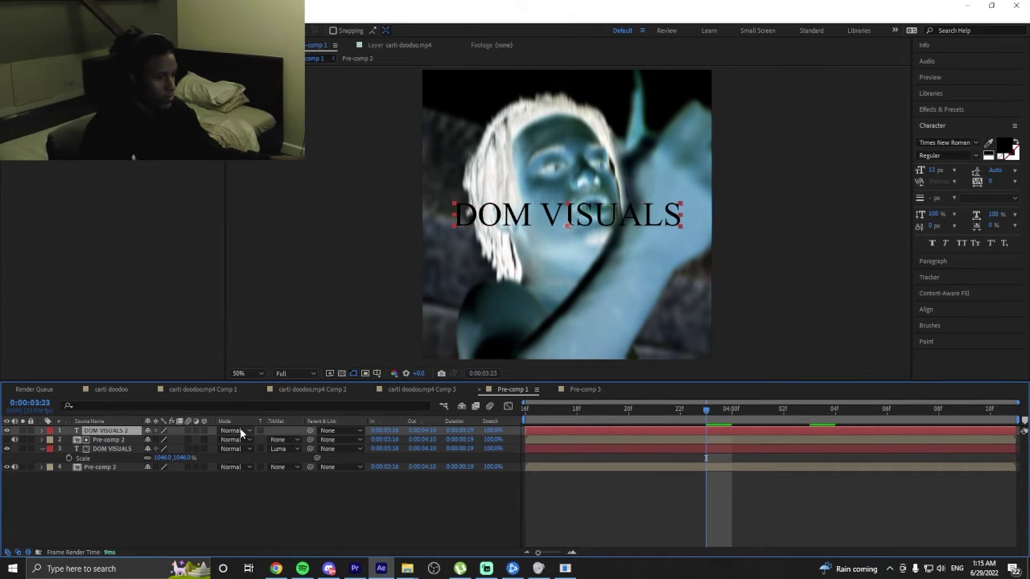
drag(88, 451, 138, 434)
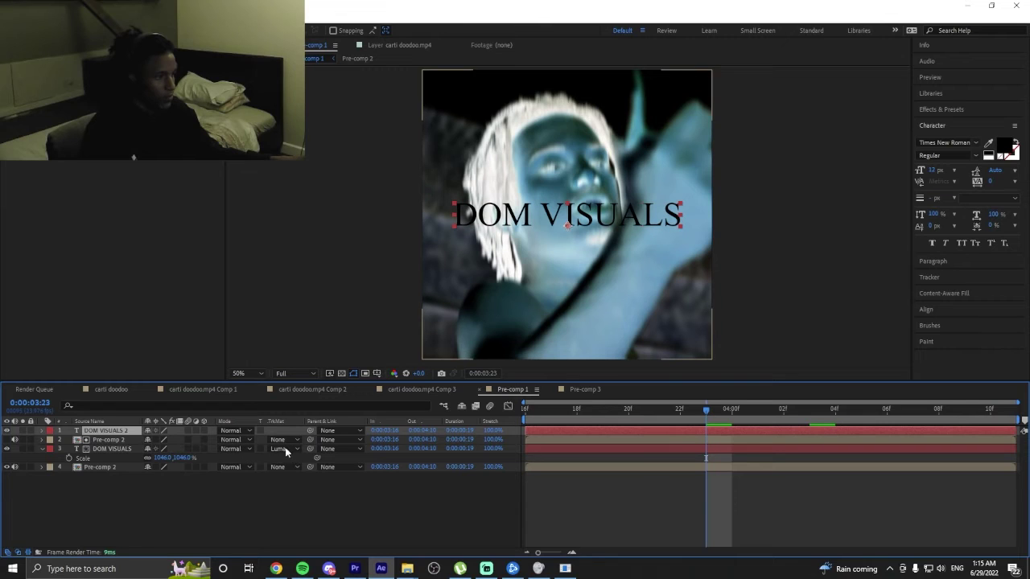
Try a Luma Inverted matte on the original DOM VISUALS layer with the copy hidden, and restore its Luma matte.
click(292, 450)
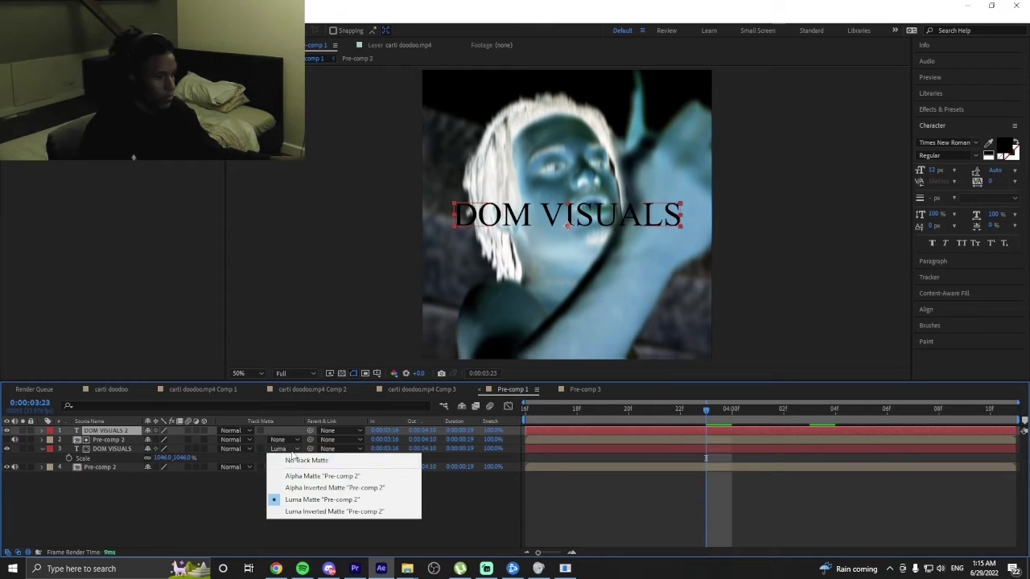
click(308, 511)
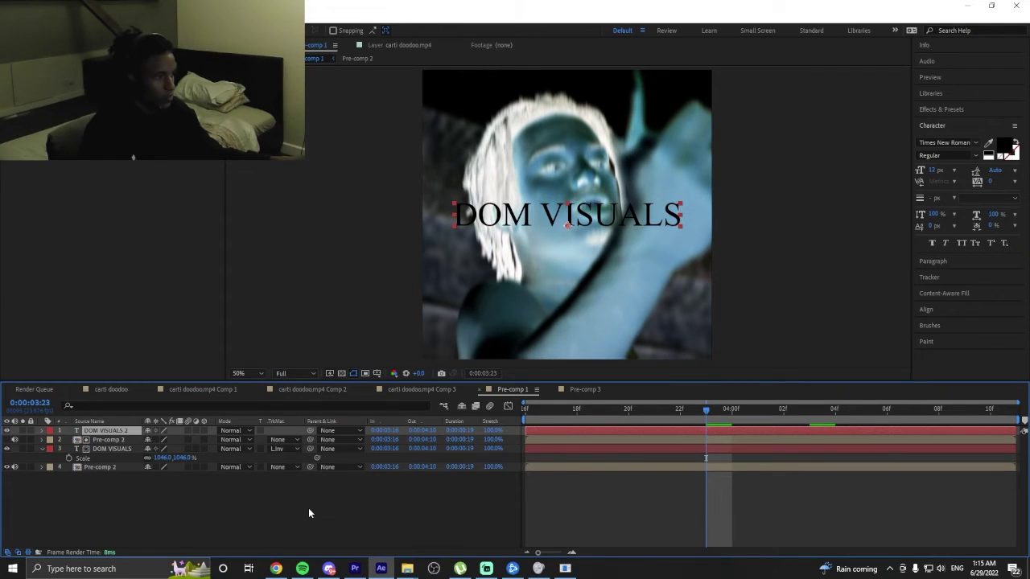
click(8, 432)
click(286, 450)
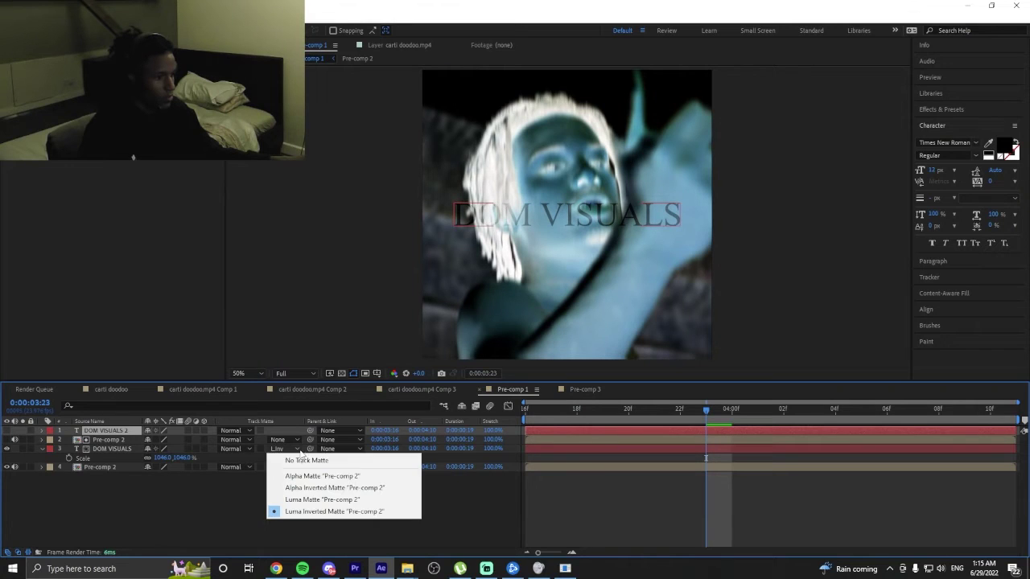
click(311, 497)
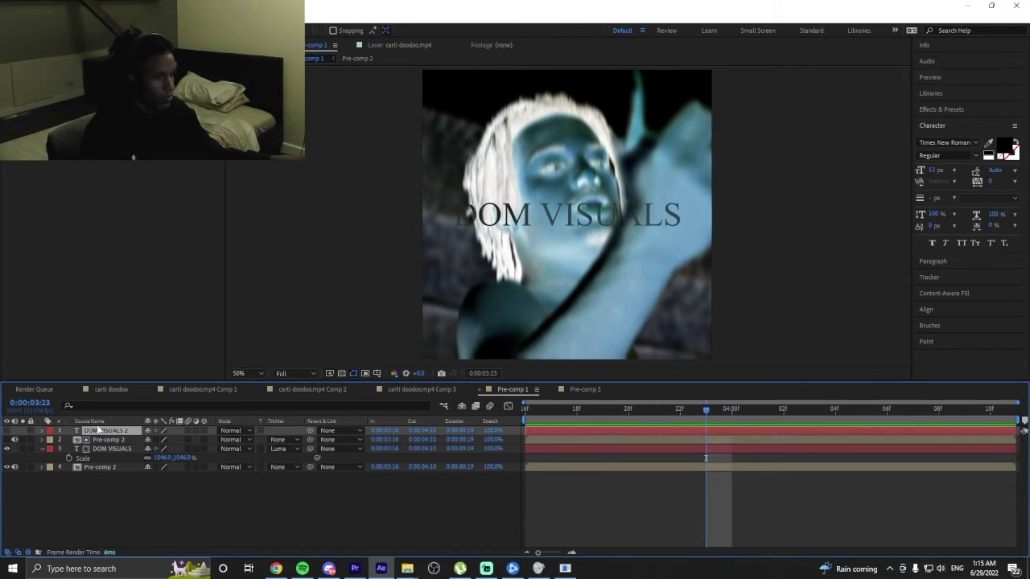
Show the DOM VISUALS 2 copy, move it just below the main text and scale it down to about 423%.
key(s)
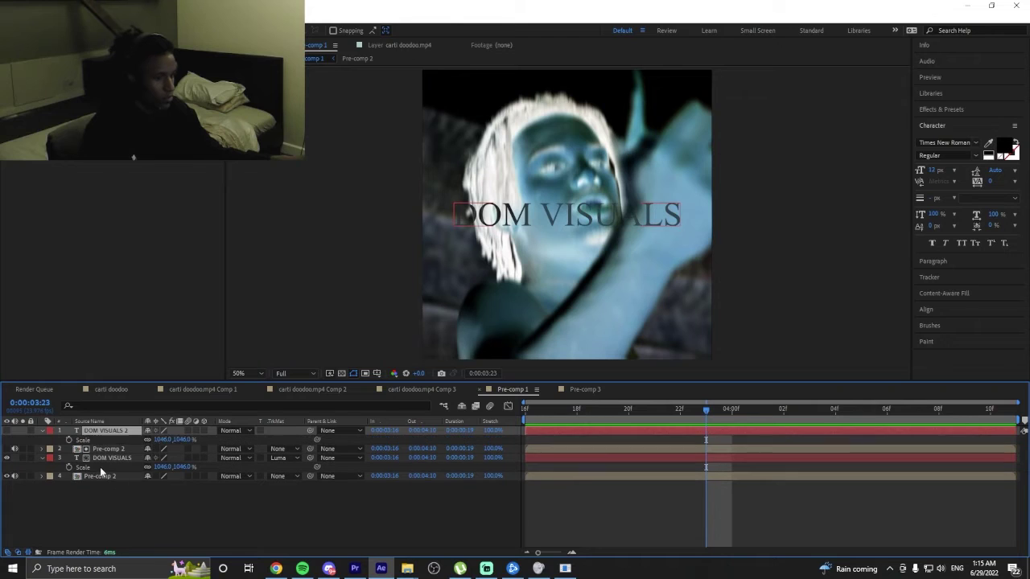
drag(159, 439, 129, 440)
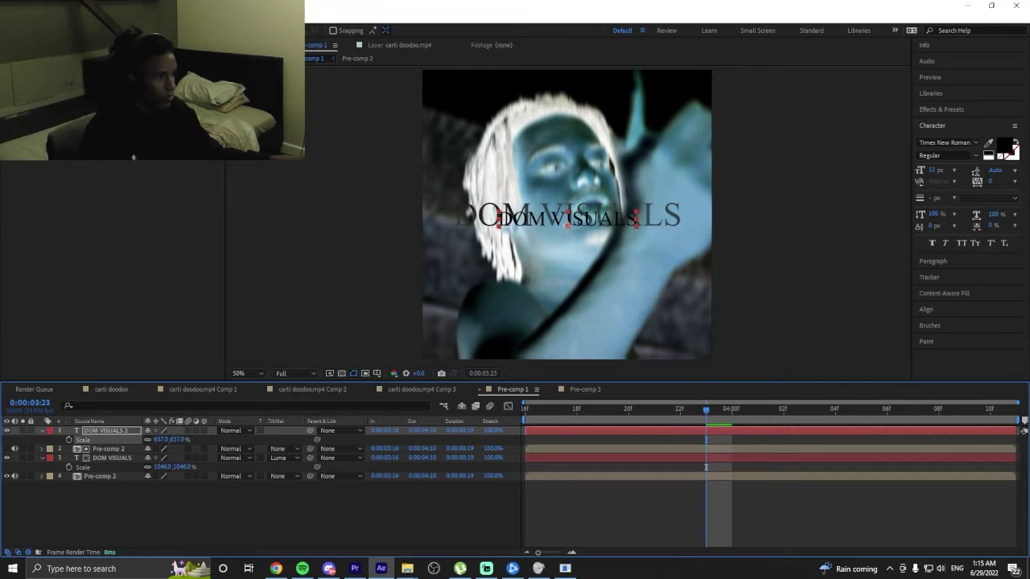
key(p)
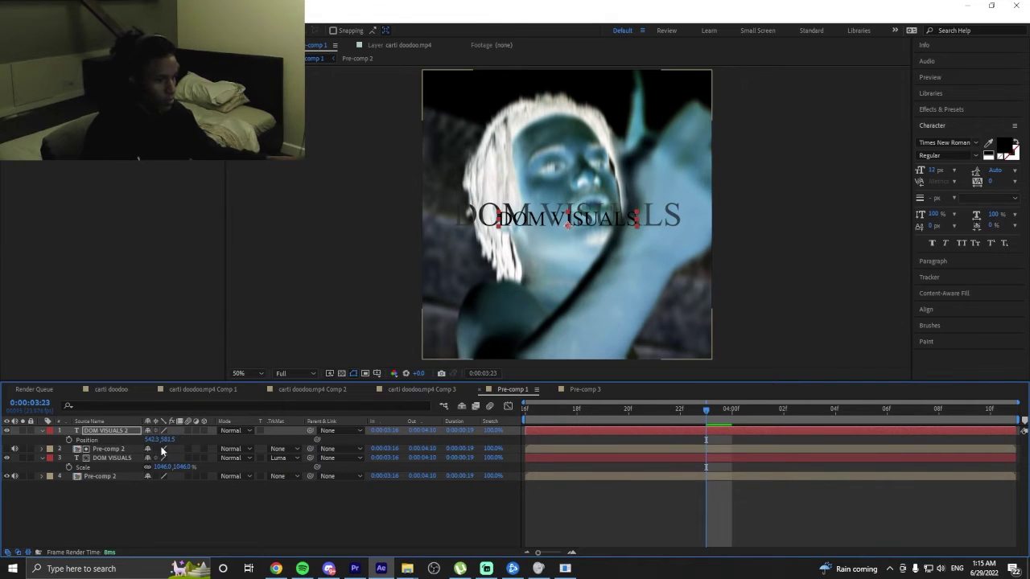
drag(169, 439, 200, 442)
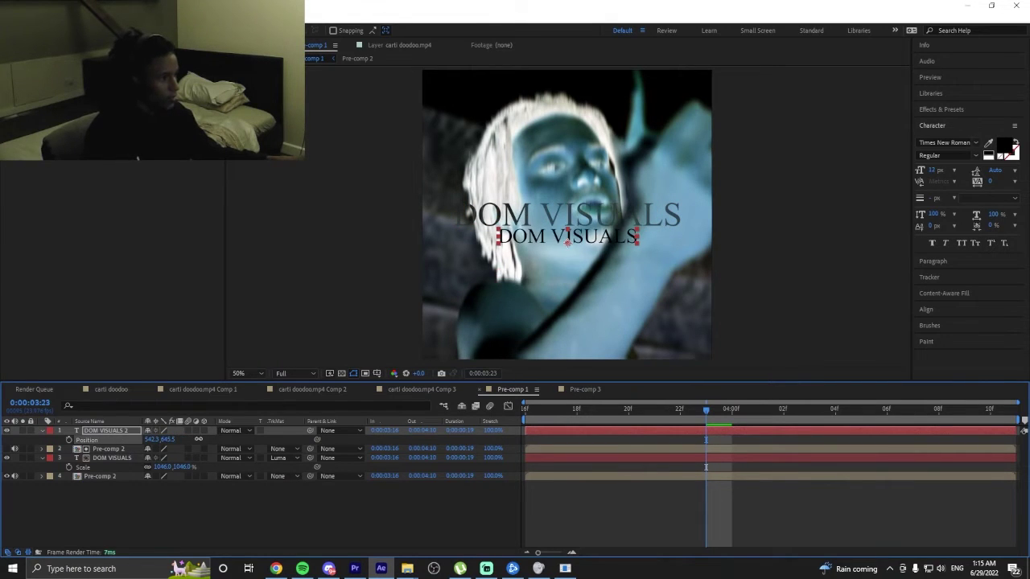
key(s)
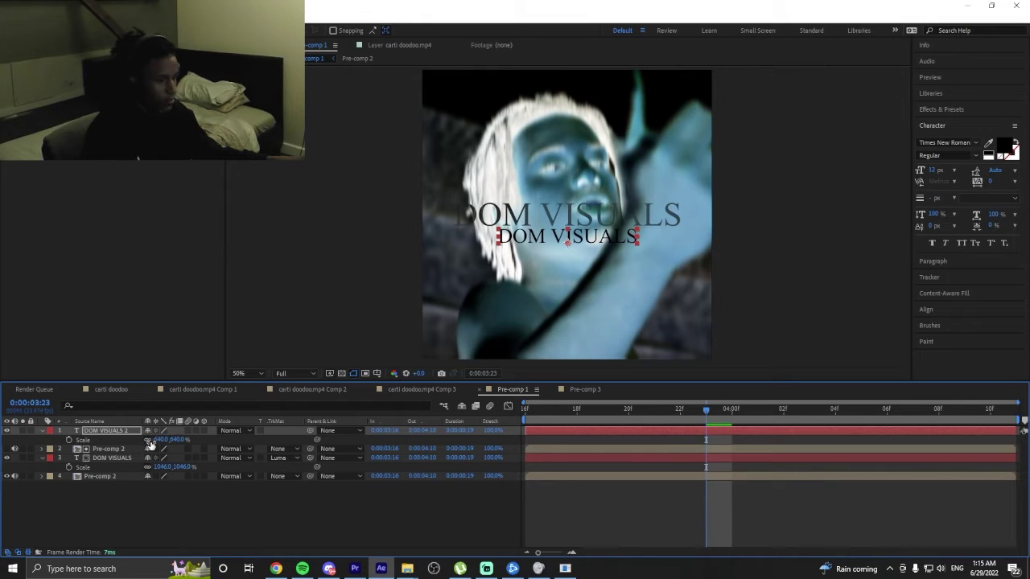
drag(160, 438, 52, 448)
Change the smaller text to "you know you flex" and bring up the layer alignment options for it.
double_click(95, 433)
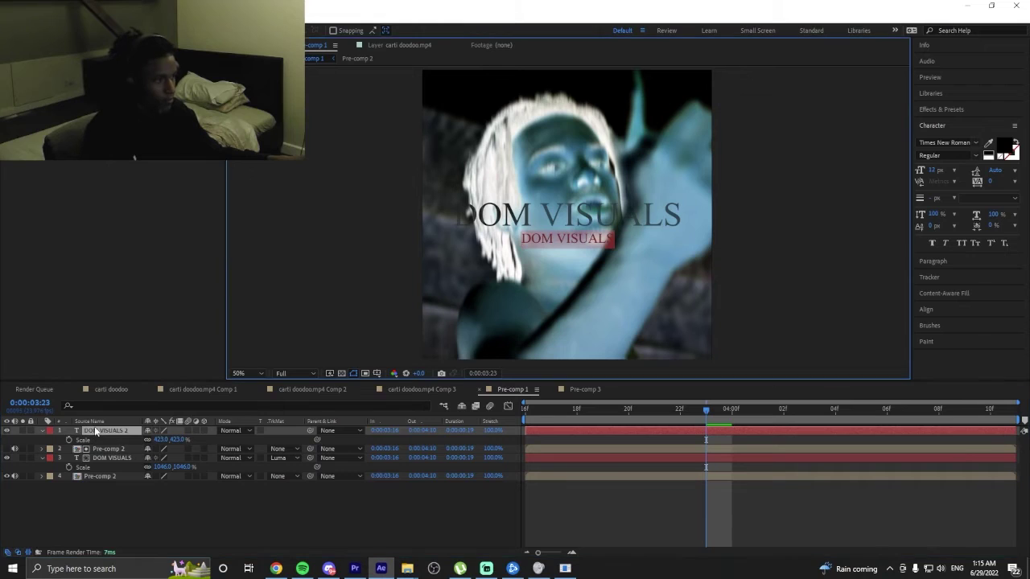
text(you kno)
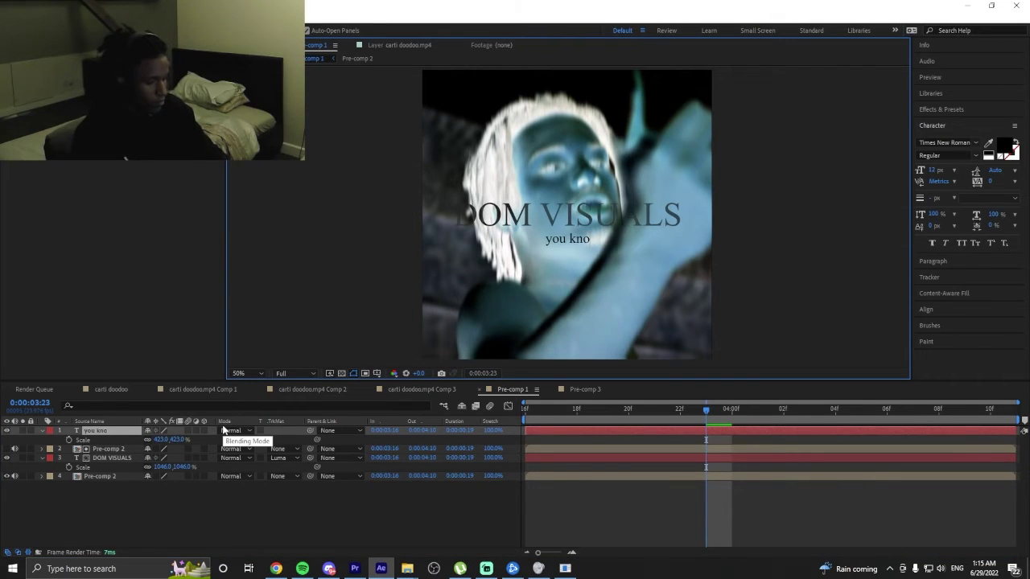
text(w you f)
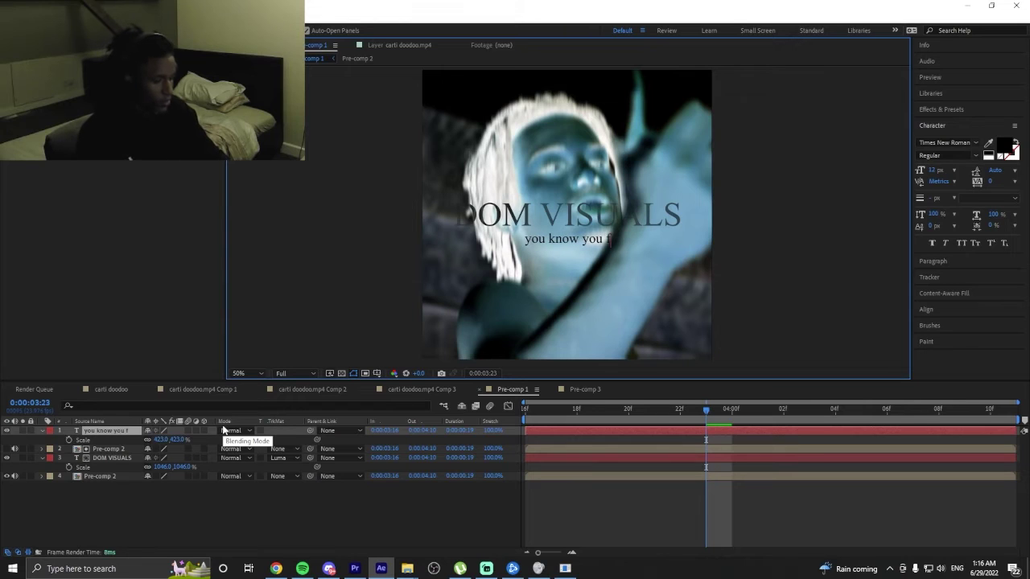
text(lex)
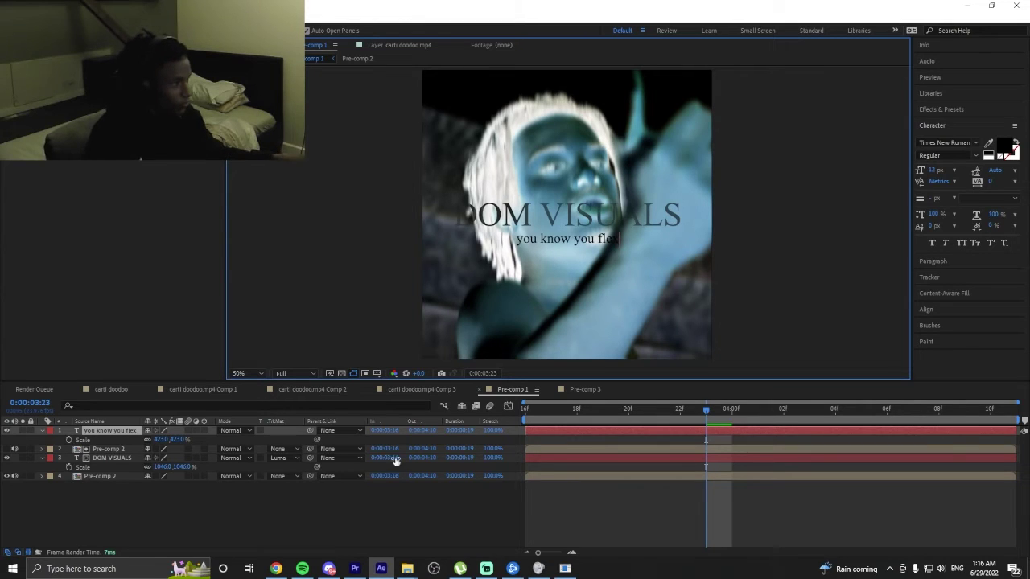
click(136, 435)
click(926, 309)
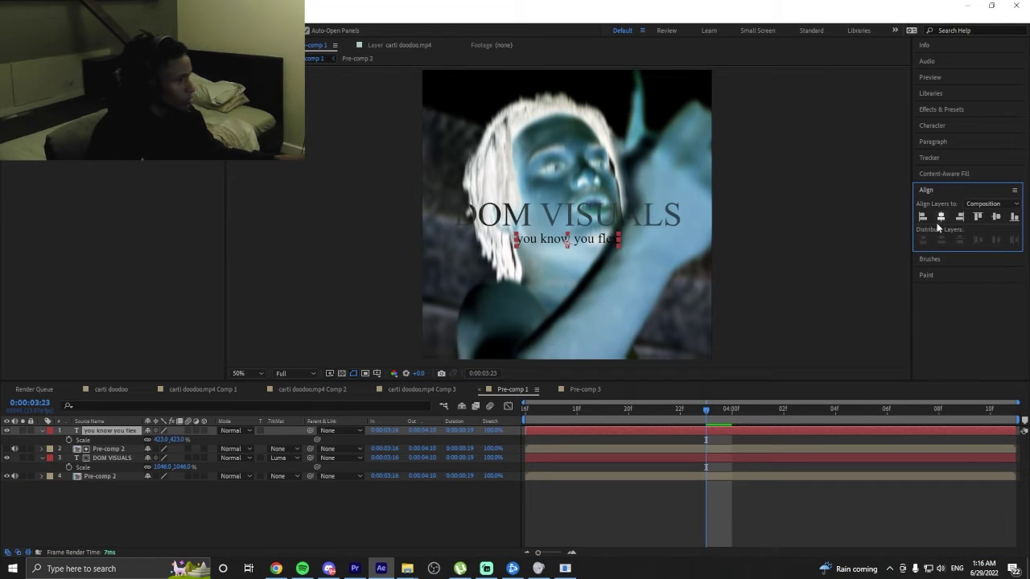
Preview Pre-comp 1 with its new text, and play the carti doodoo composition from 0:00:01:03.
key(space)
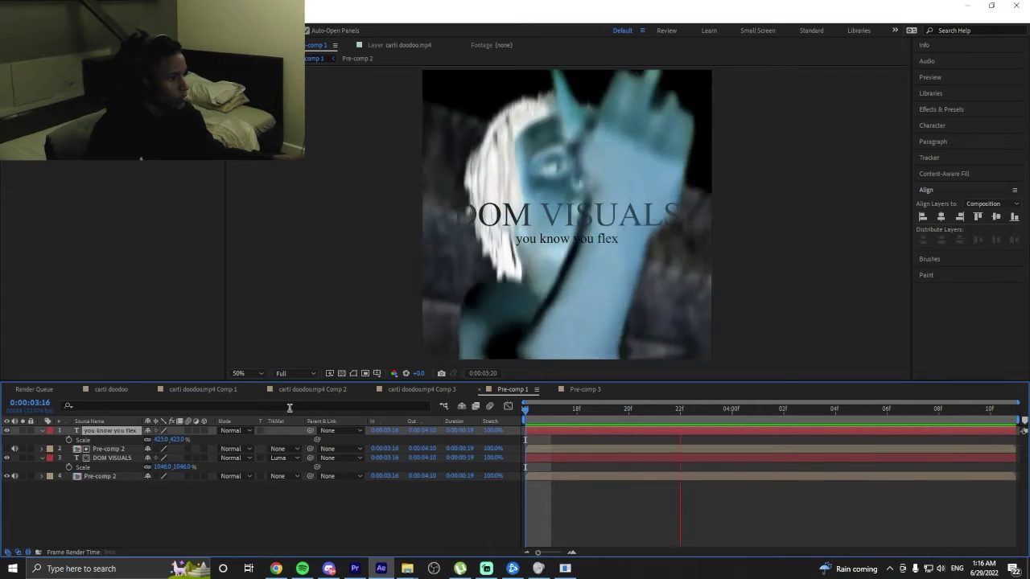
click(88, 390)
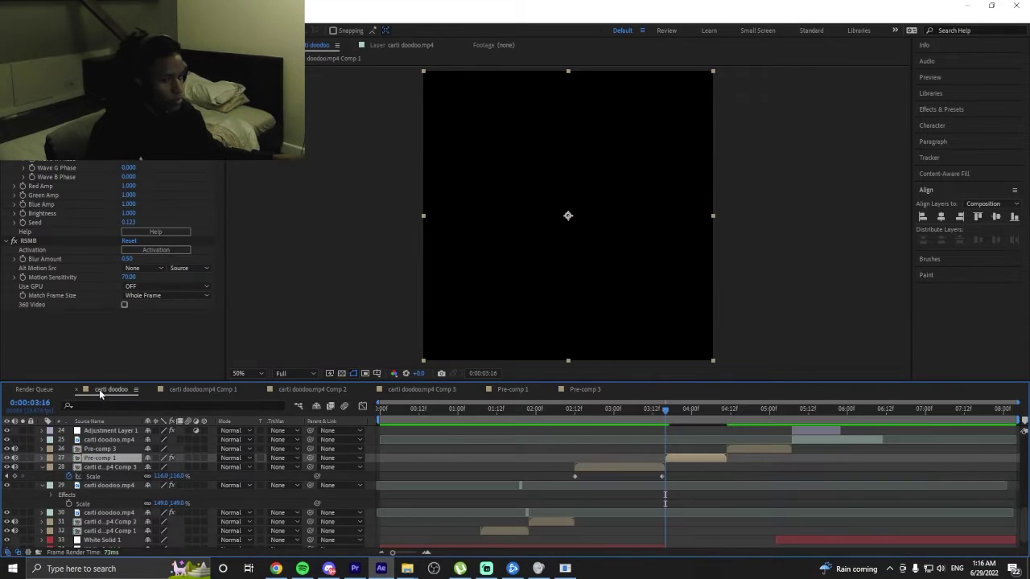
click(466, 409)
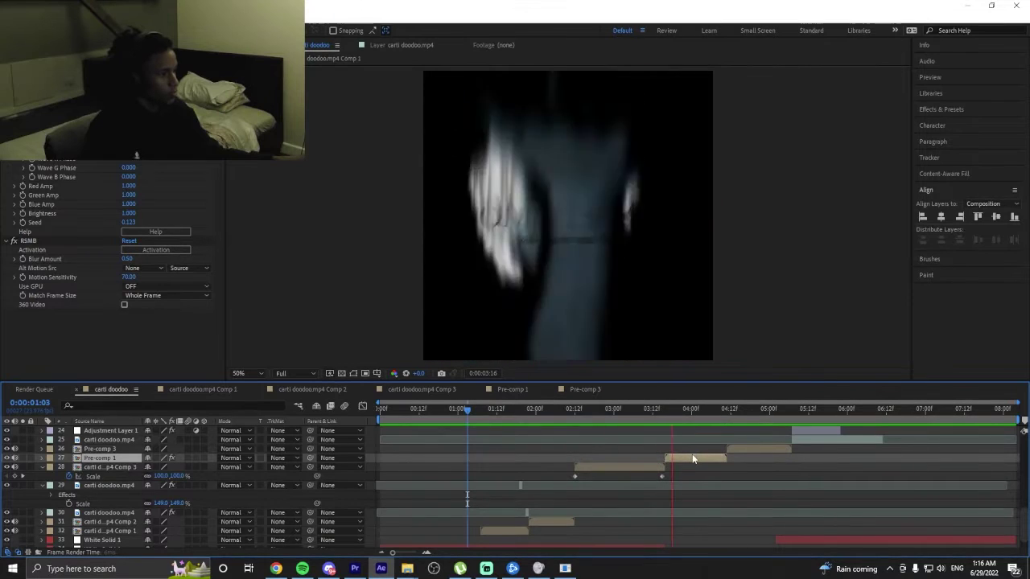
key(space)
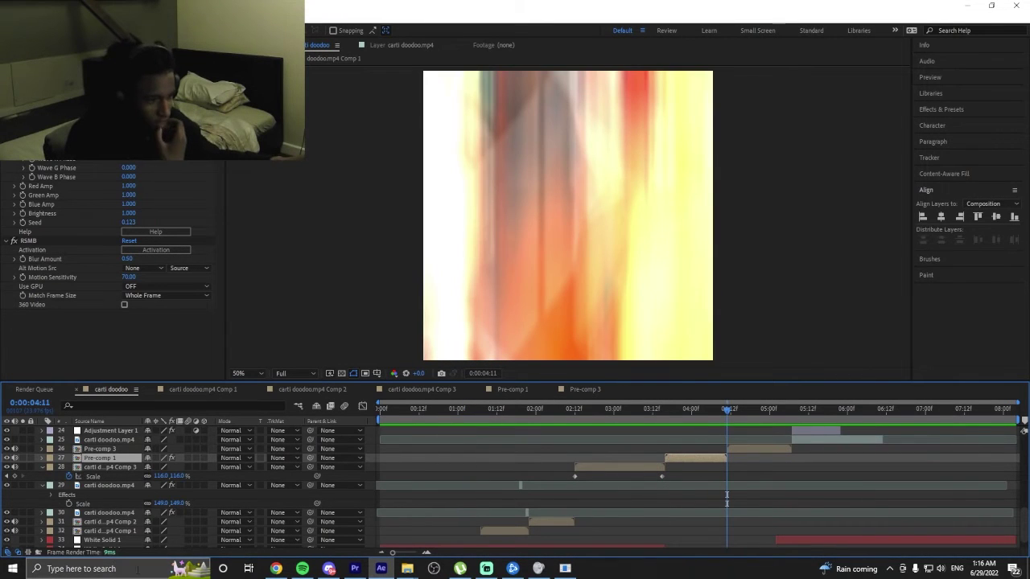
Switch to Chrome, look up the lyrics of "Flex" by Playboi Carti, scan through them and return to After Effects.
click(276, 569)
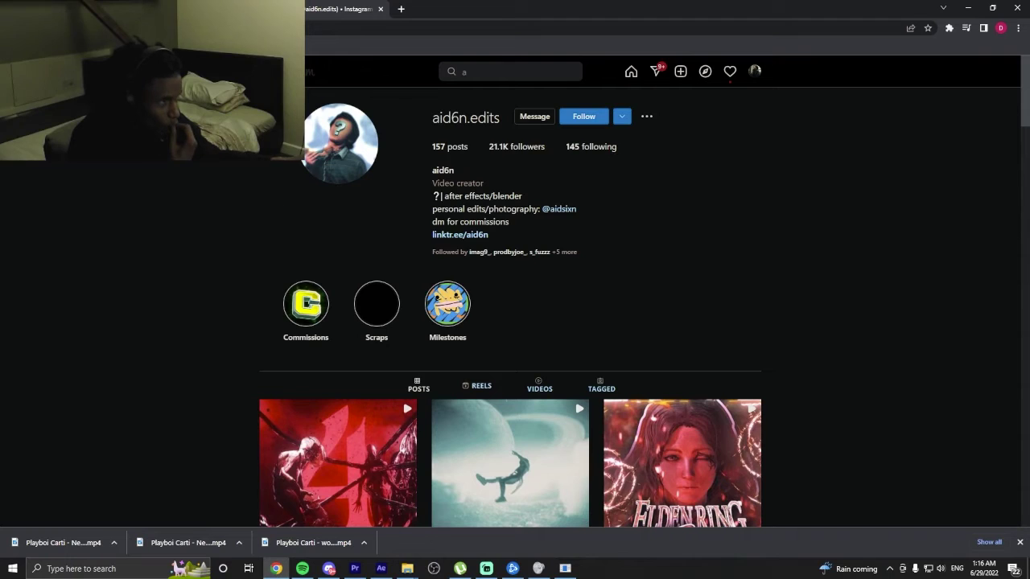
key(ctrl+l)
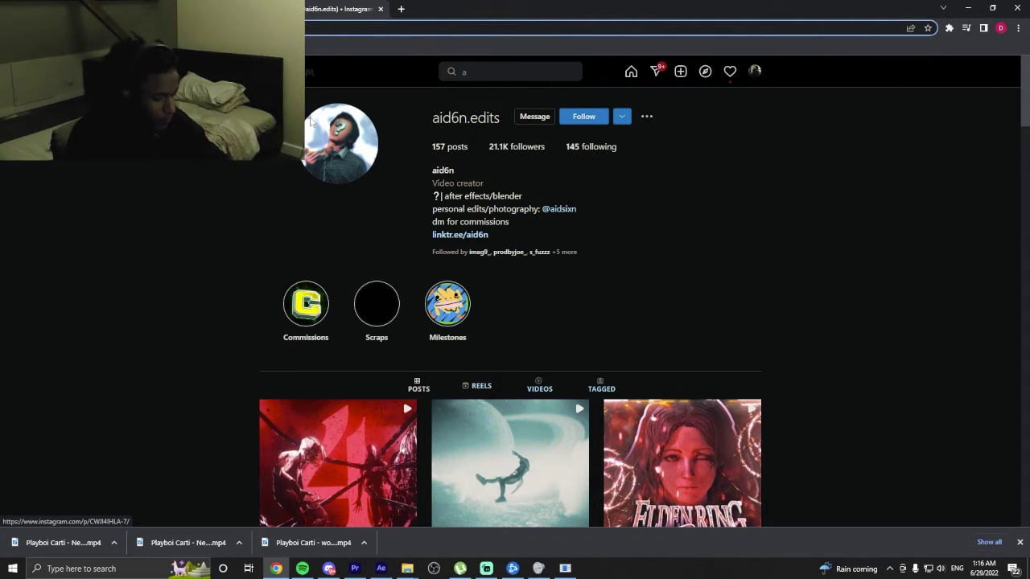
text(flexin)
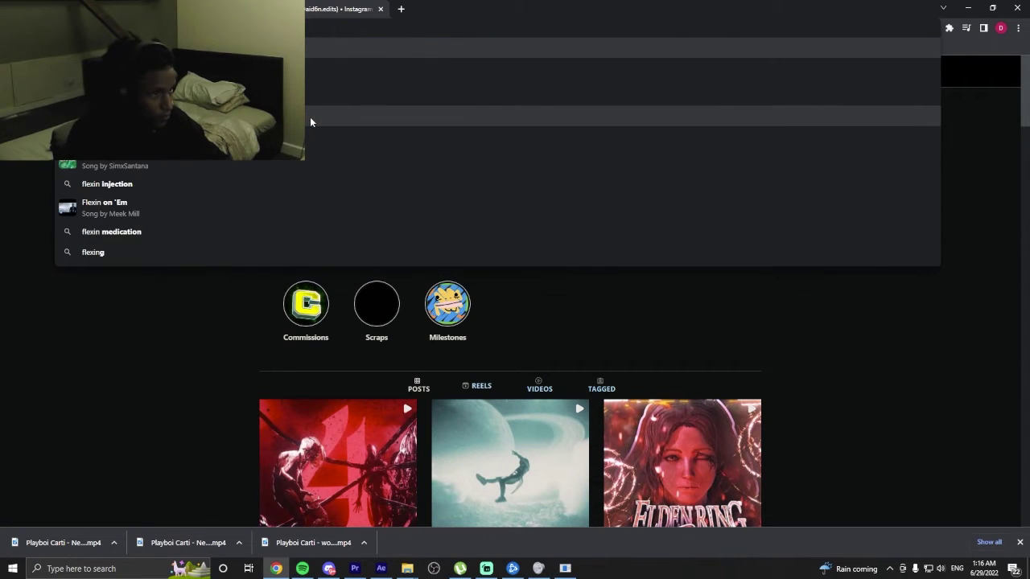
key(Escape)
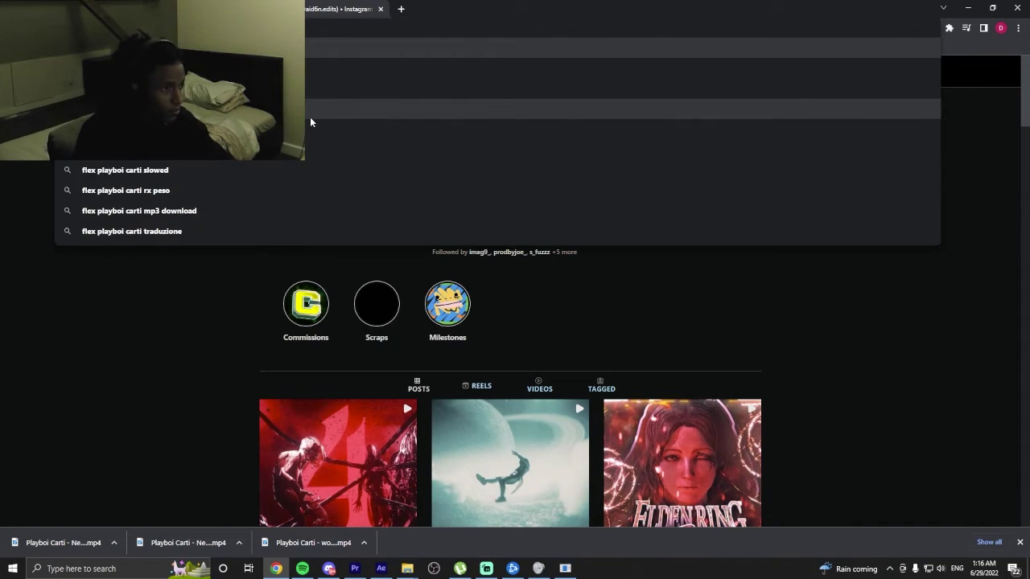
key(Up)
key(Down)
key(Down)
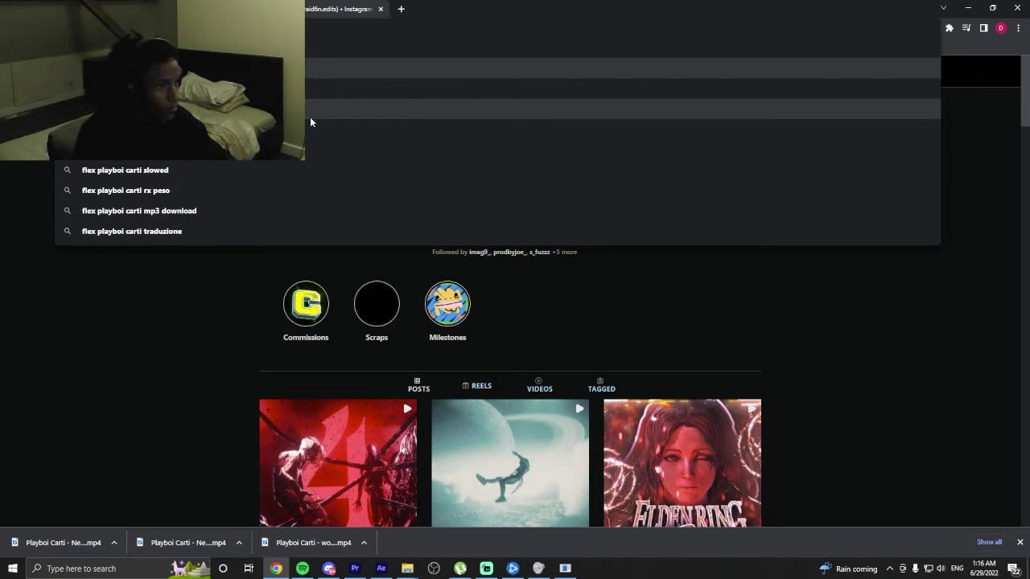
key(Return)
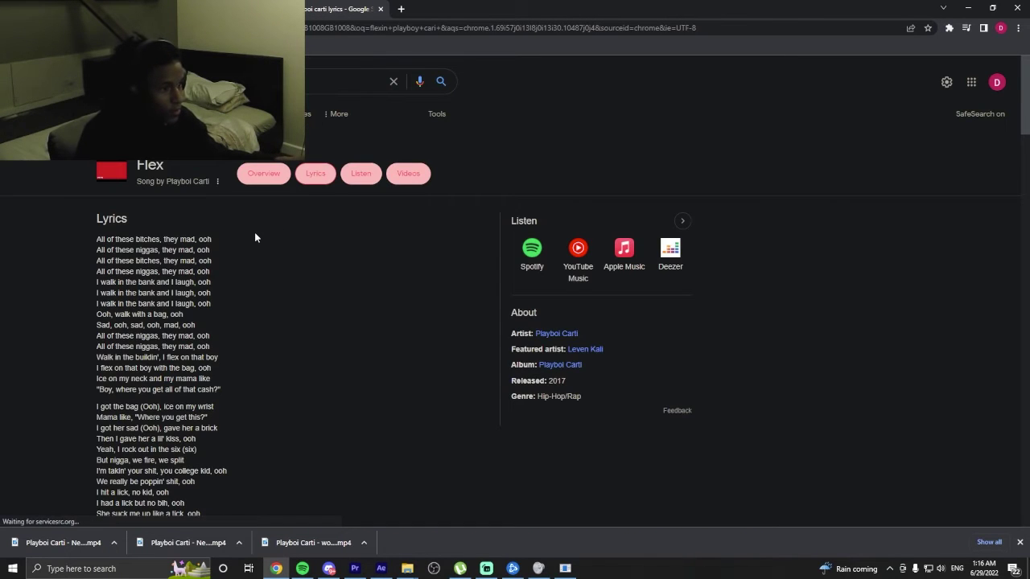
scroll(259, 232, down, 10)
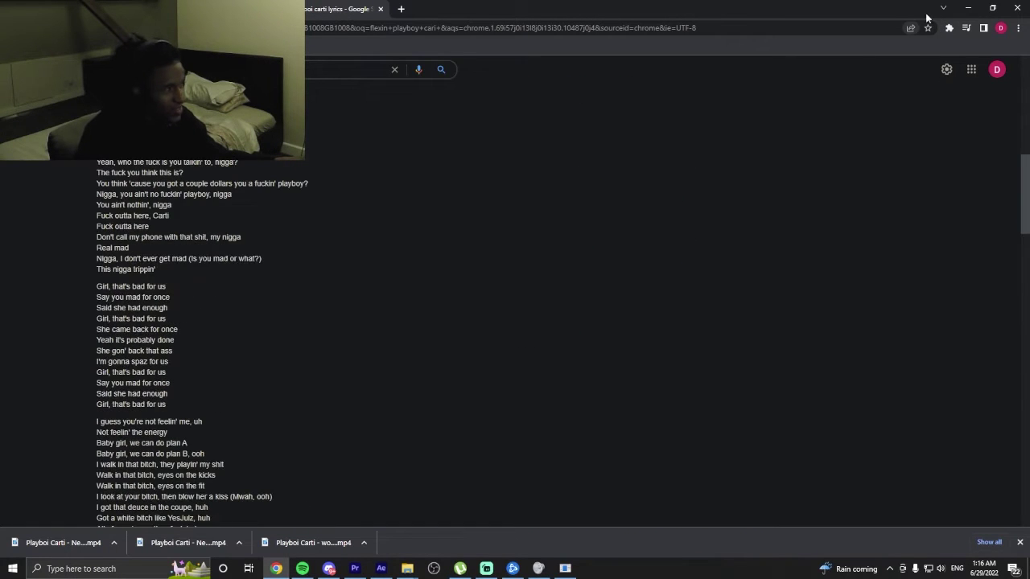
click(980, 8)
Play the carti doodoo composition from 0:00:03:12 through the Pre-comp 1 clip.
click(666, 423)
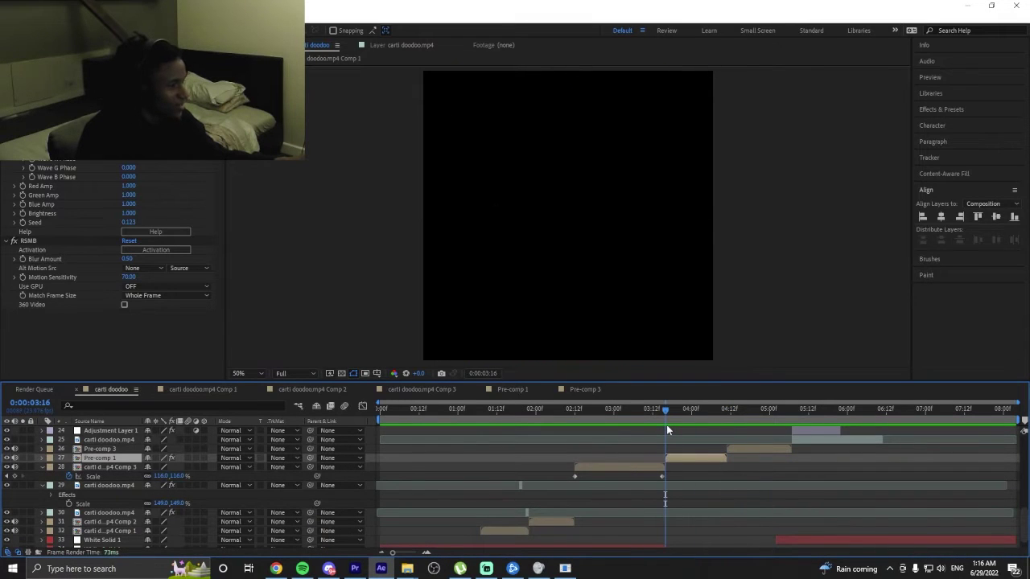
click(653, 426)
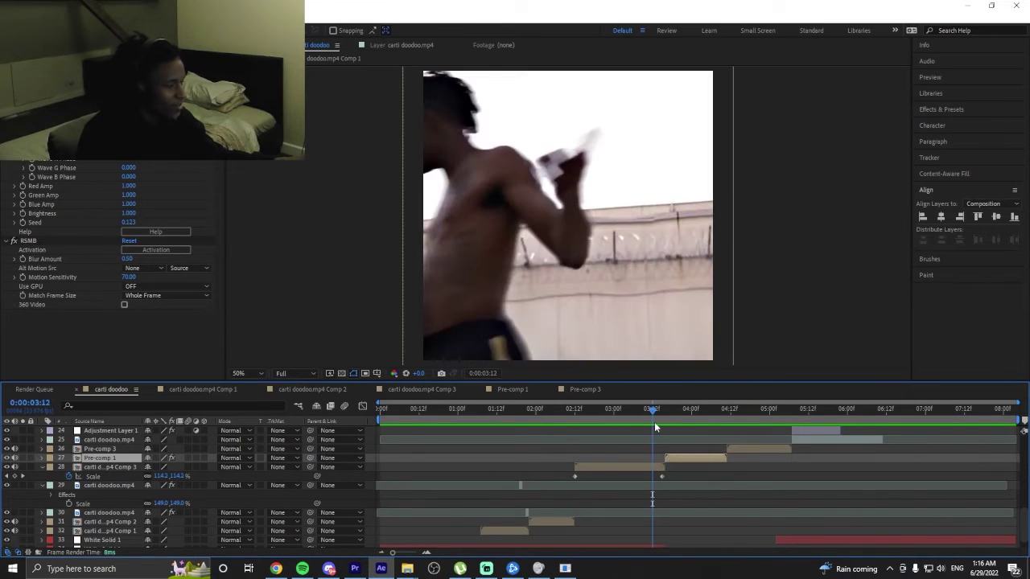
key(space)
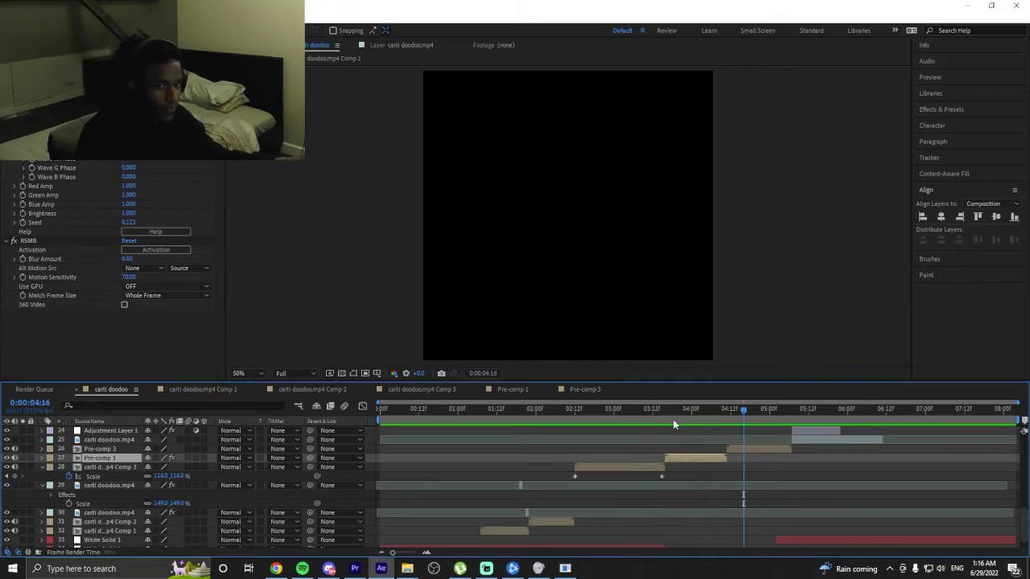
click(685, 411)
Open Pre-comp 1 and change the smaller text from its last word to read "you know you ????".
double_click(706, 459)
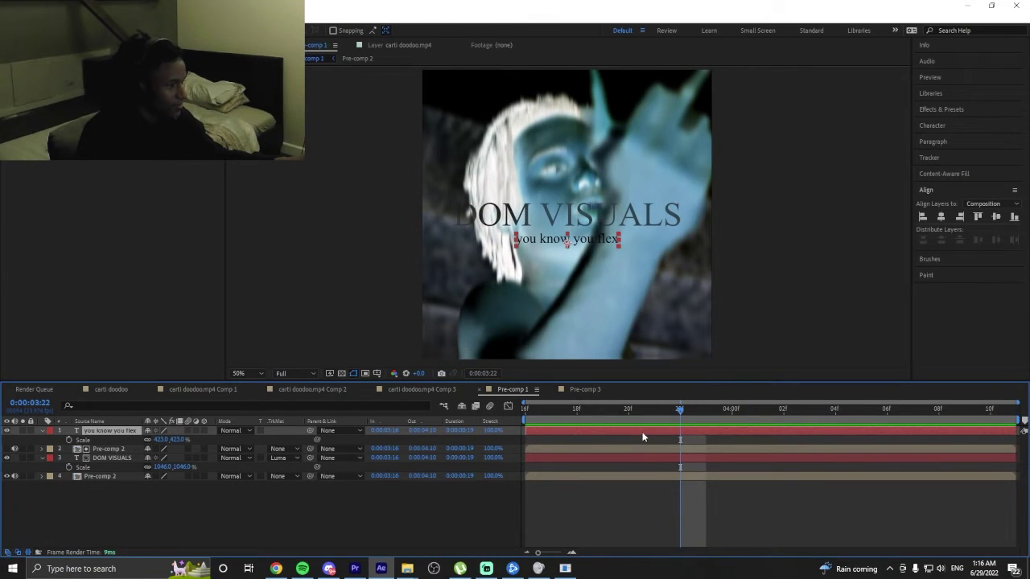
double_click(642, 429)
key(End)
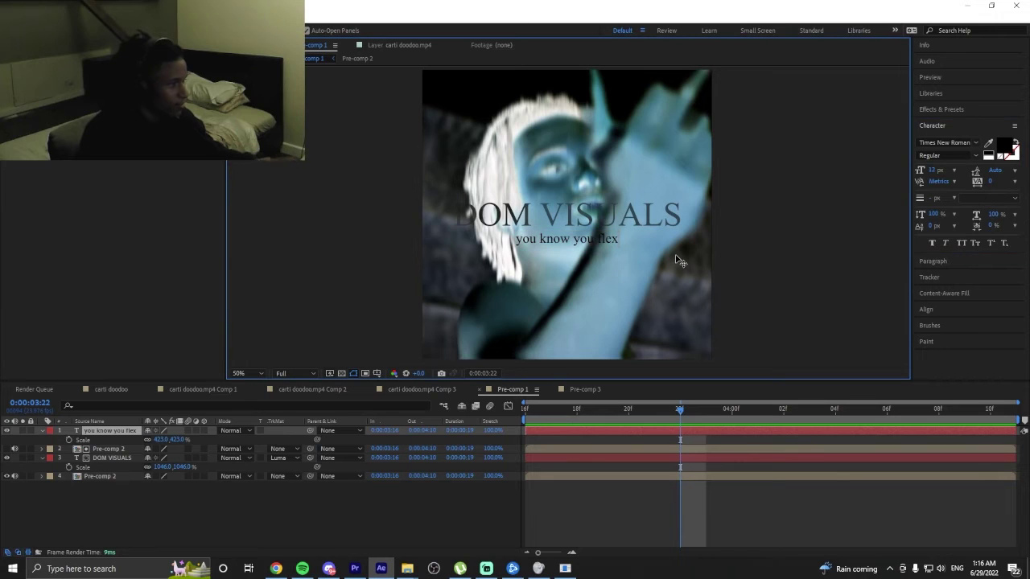
key(BackSpace)
key(BackSpace)
key(BackSpace)
key(BackSpace)
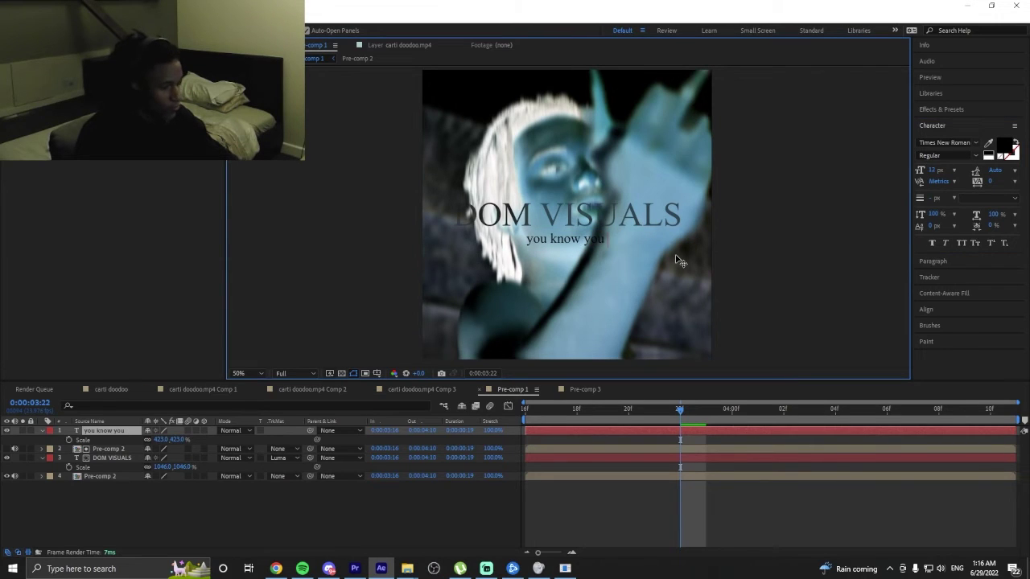
text(????)
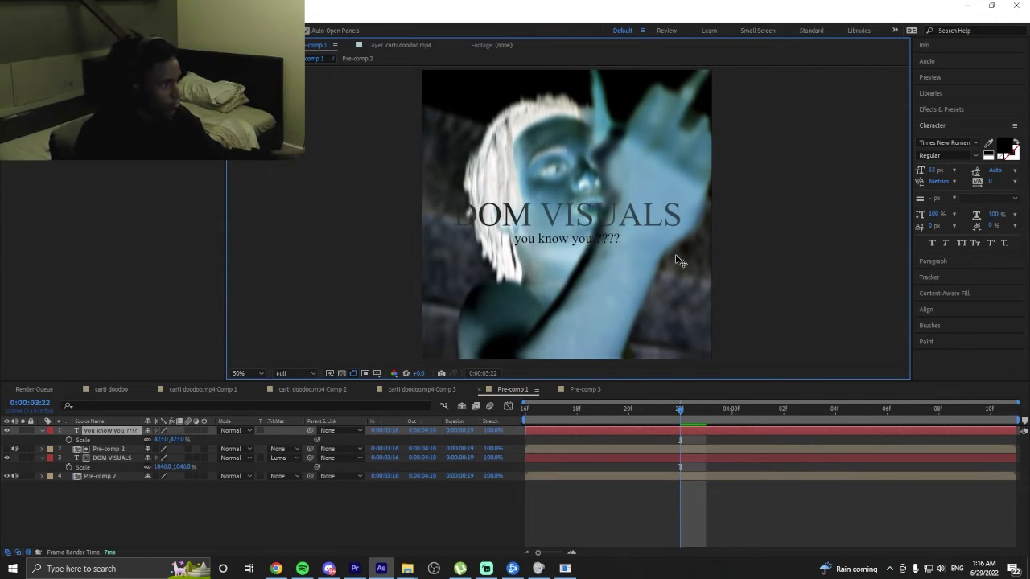
click(695, 489)
click(686, 432)
click(650, 370)
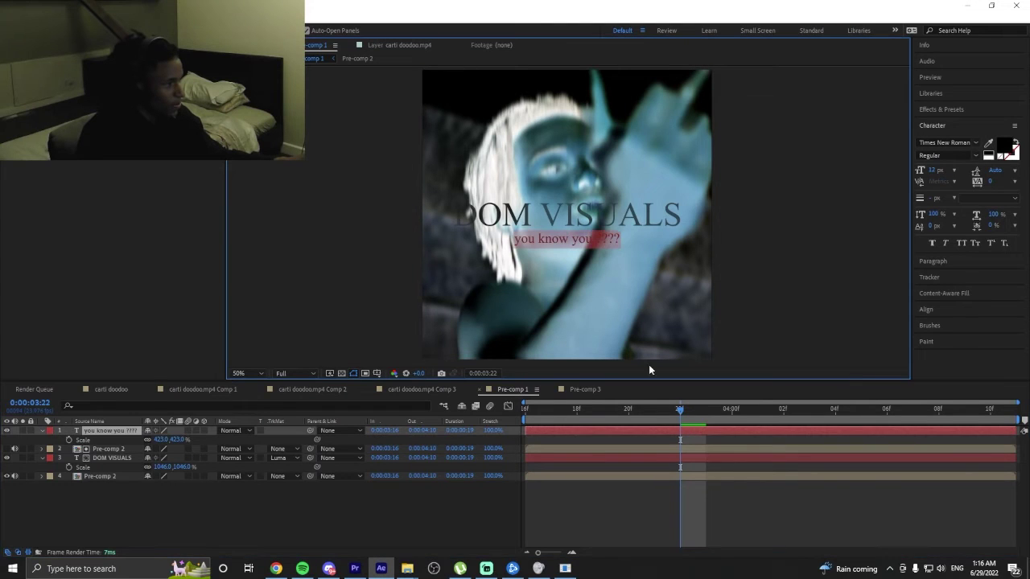
Try a white fill on the "????" part of the smaller text and preview Pre-comp 1.
click(598, 238)
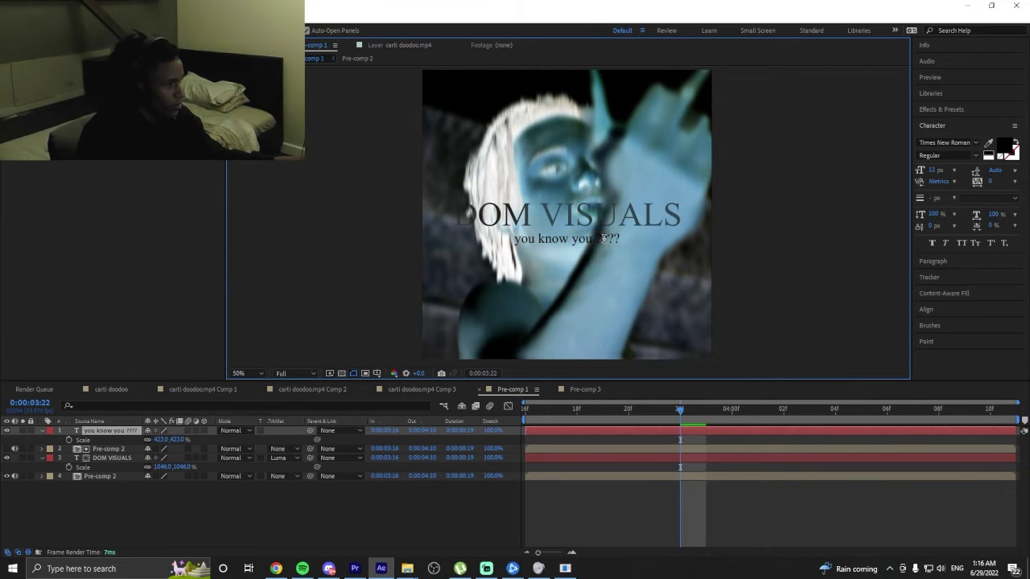
drag(593, 238, 618, 239)
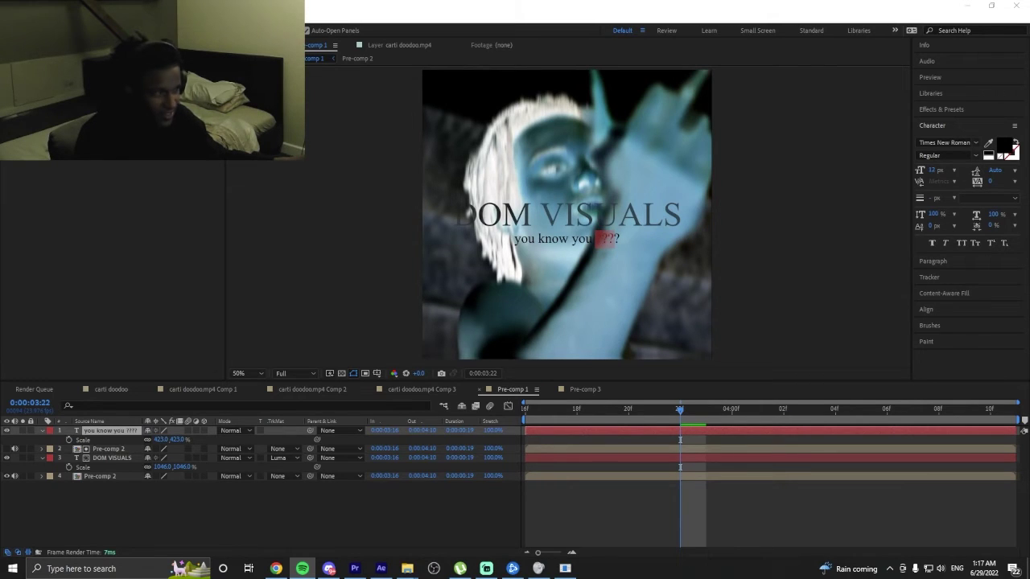
click(606, 241)
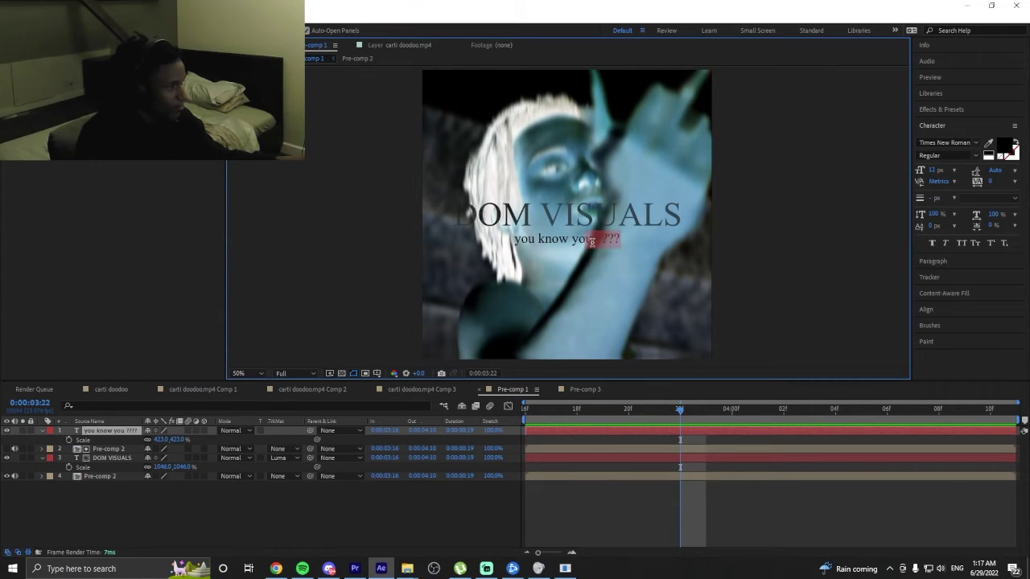
click(1003, 150)
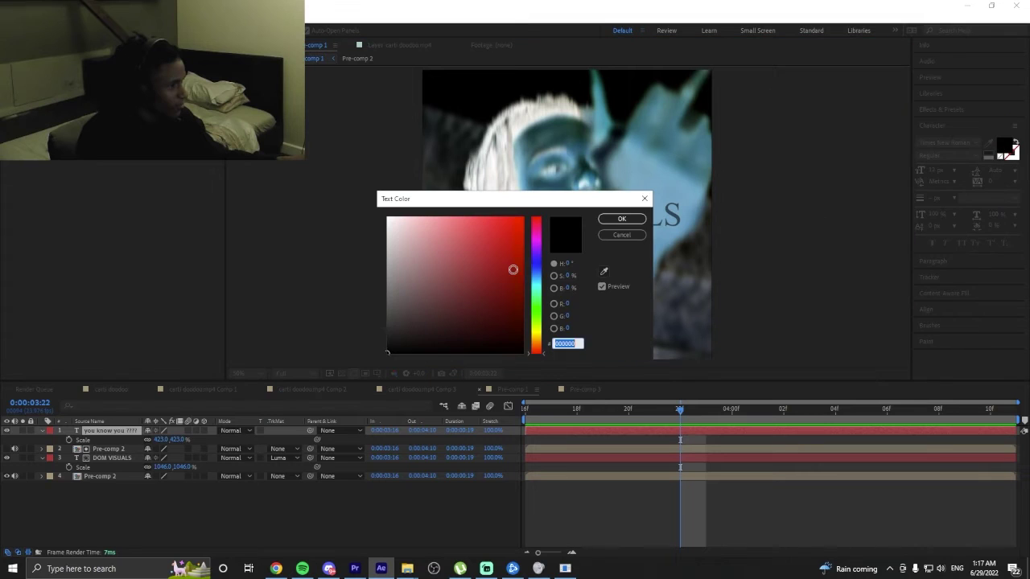
drag(475, 294, 388, 187)
click(621, 220)
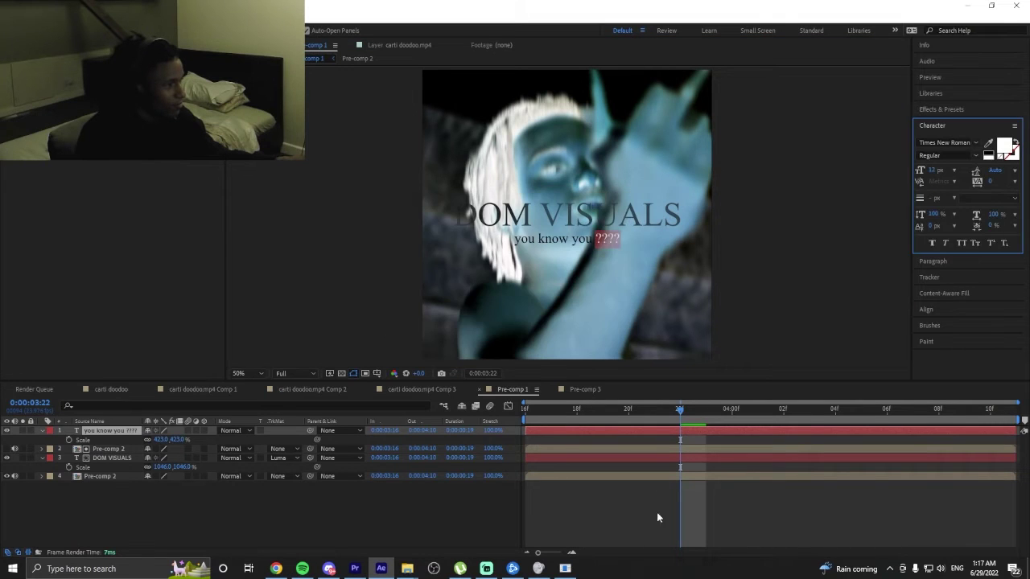
key(space)
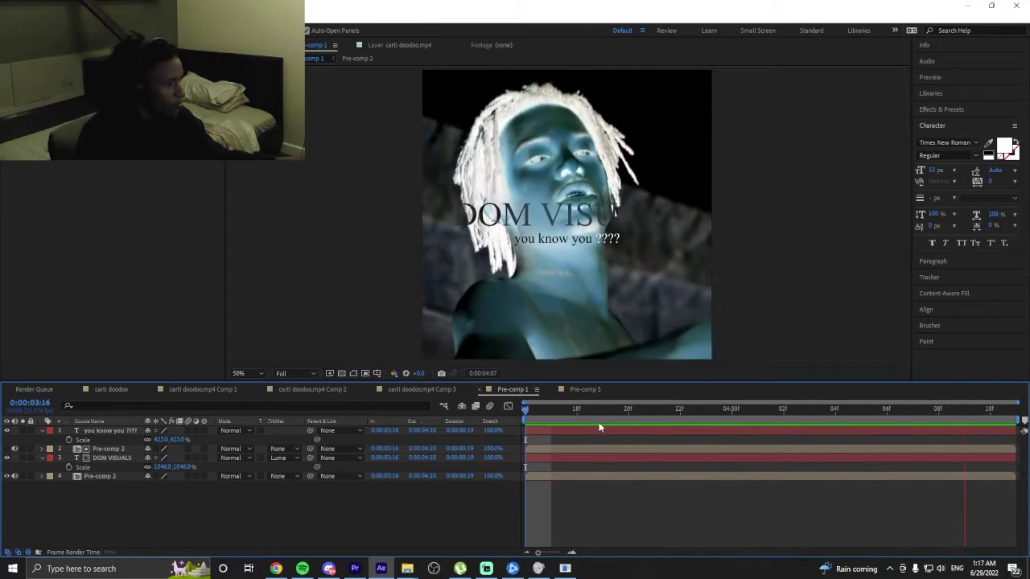
drag(600, 420, 732, 466)
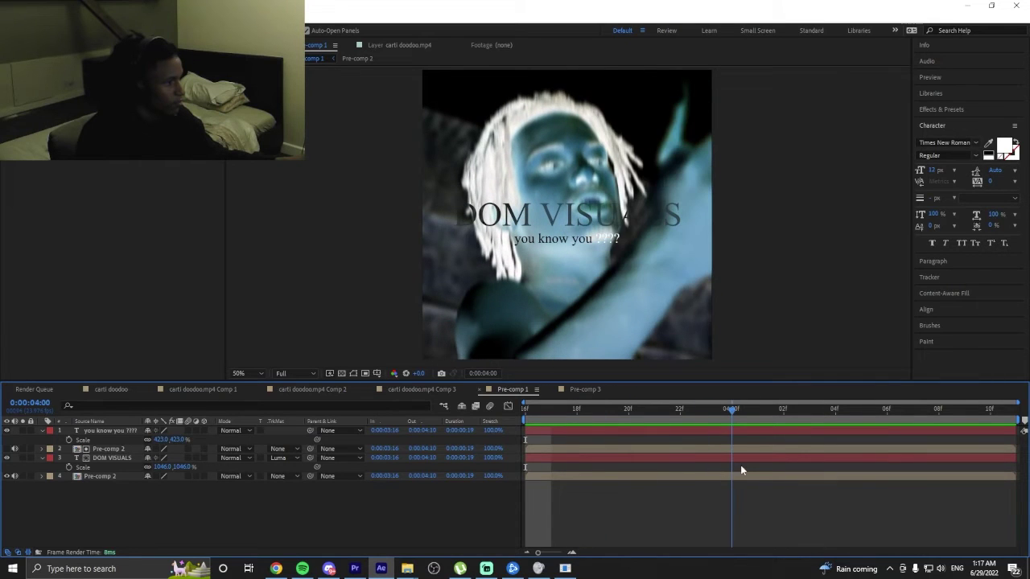
Set the fill color of the "????" characters back to black, 000000.
click(725, 460)
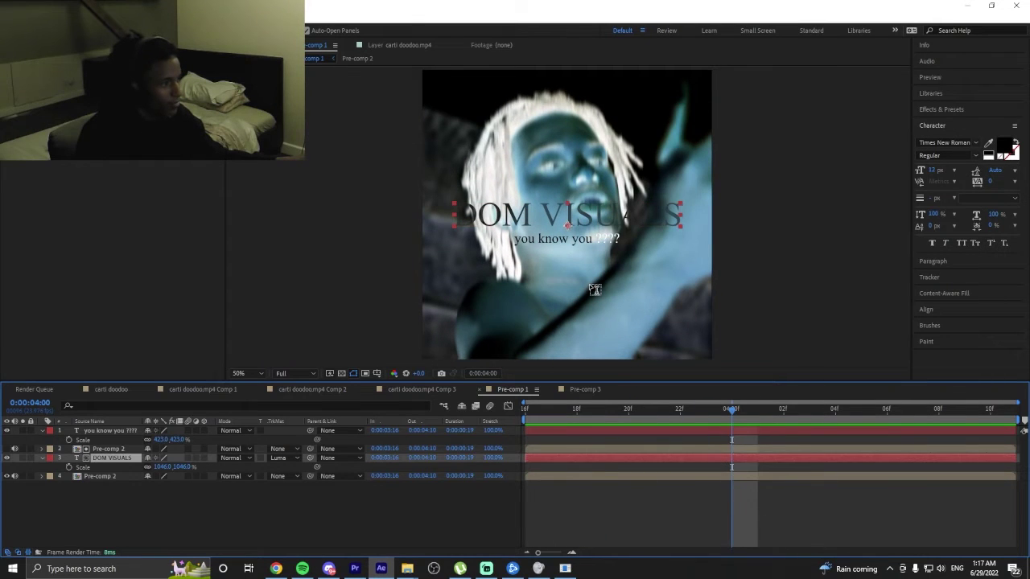
click(568, 226)
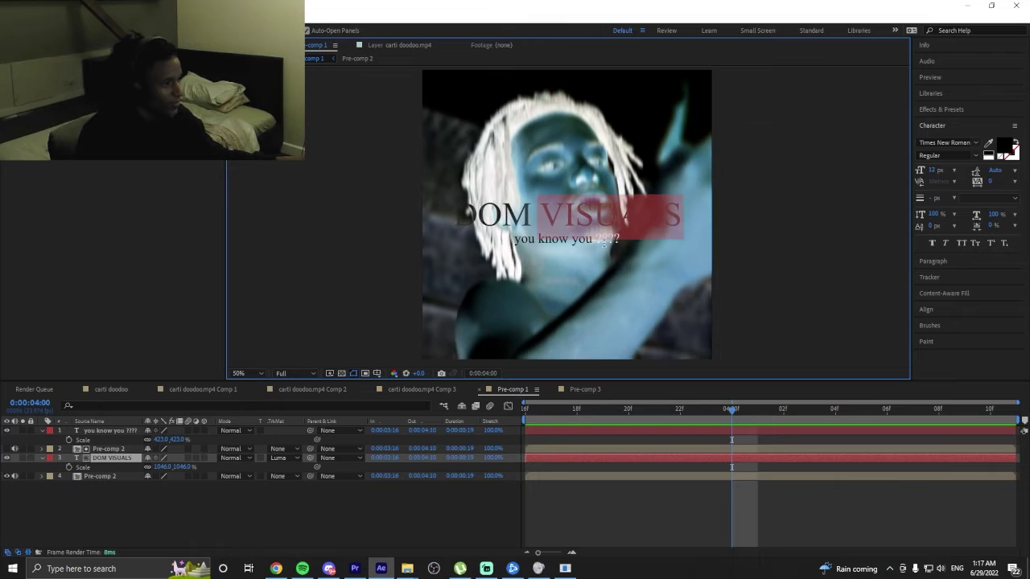
click(587, 429)
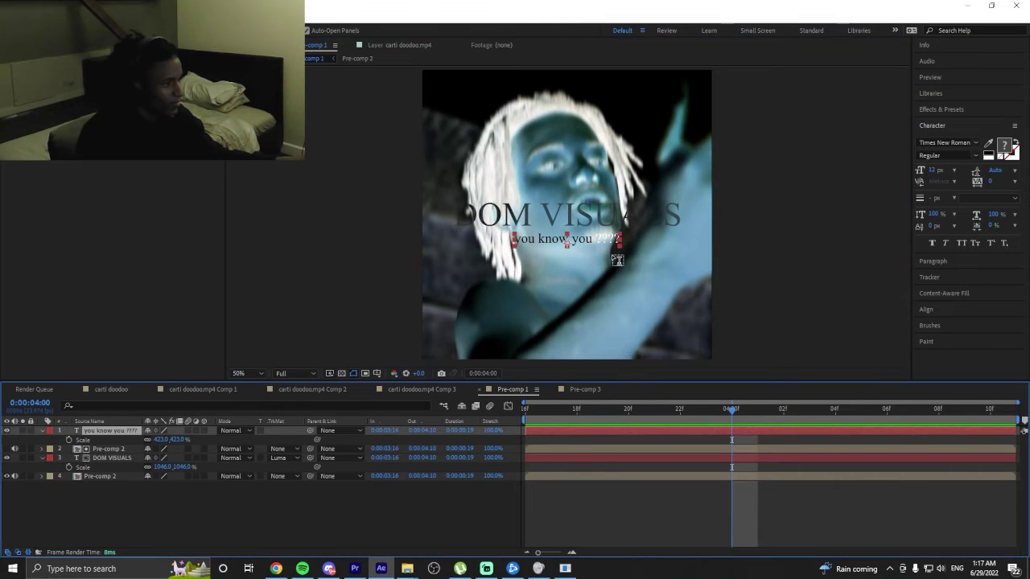
drag(595, 239, 607, 241)
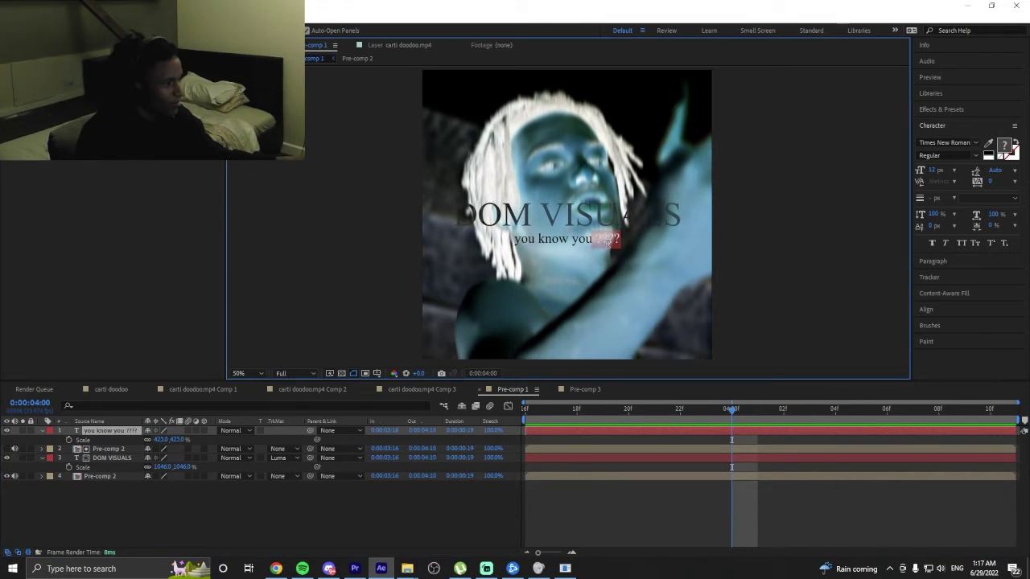
click(1006, 150)
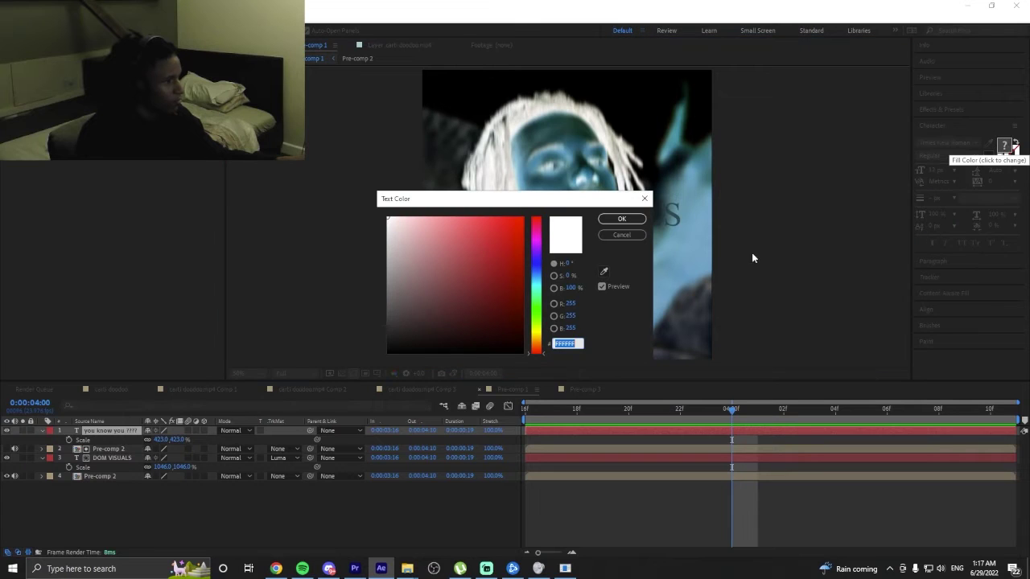
drag(437, 284, 366, 383)
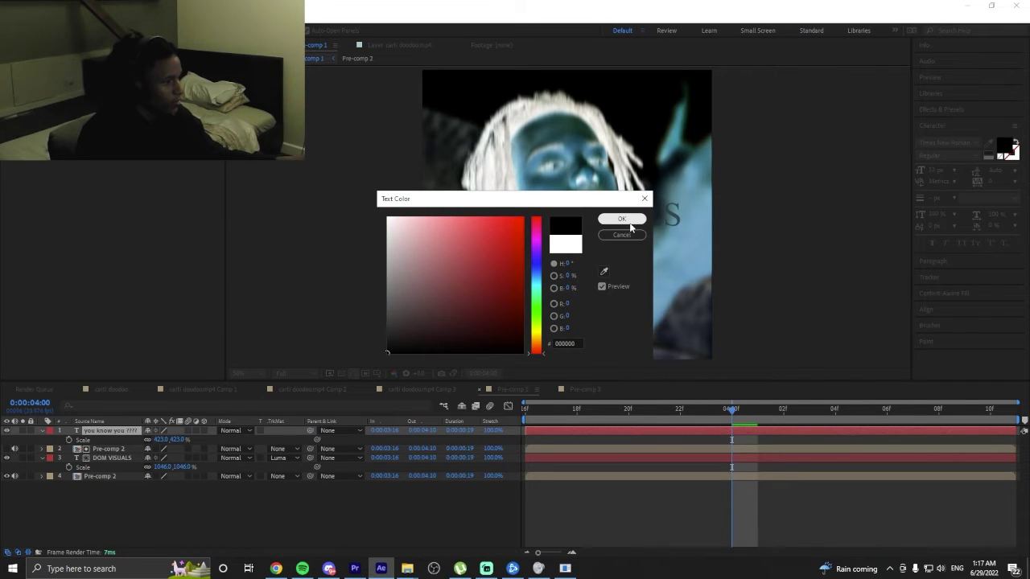
click(621, 219)
Play back Pre-comp 1 with the all-black subtitle and return to the carti doodoo composition.
key(space)
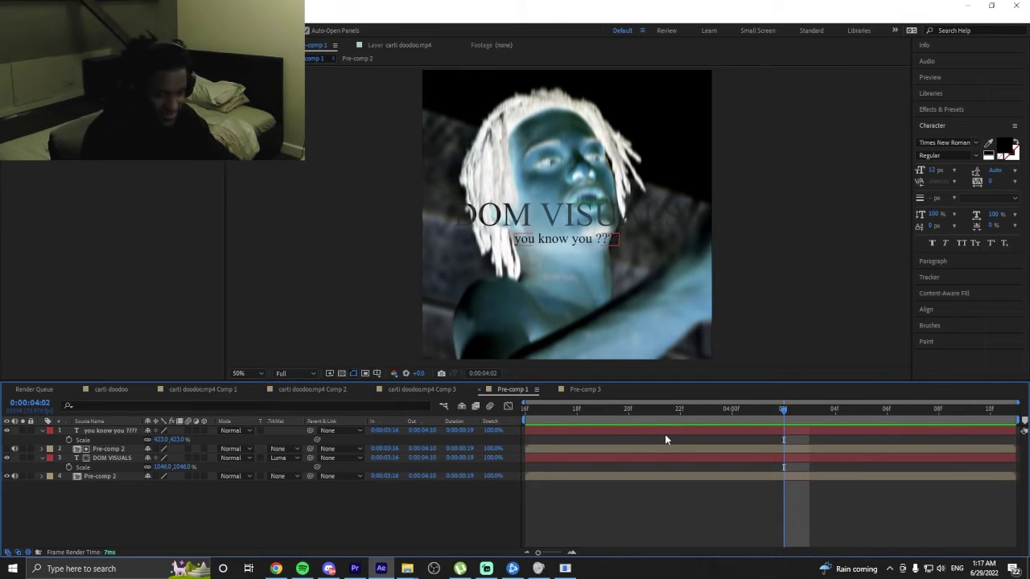
click(487, 457)
key(space)
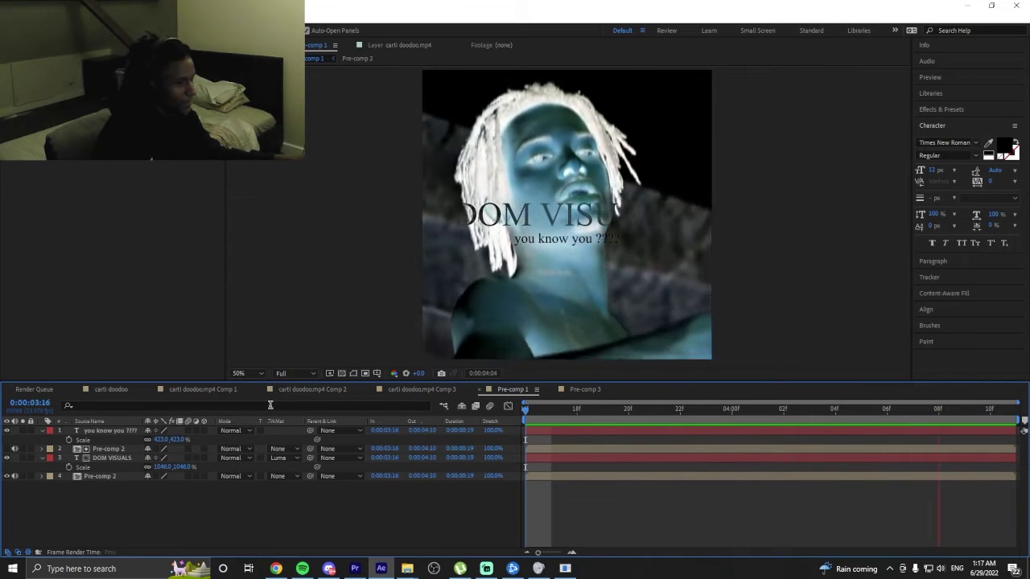
click(255, 389)
click(114, 389)
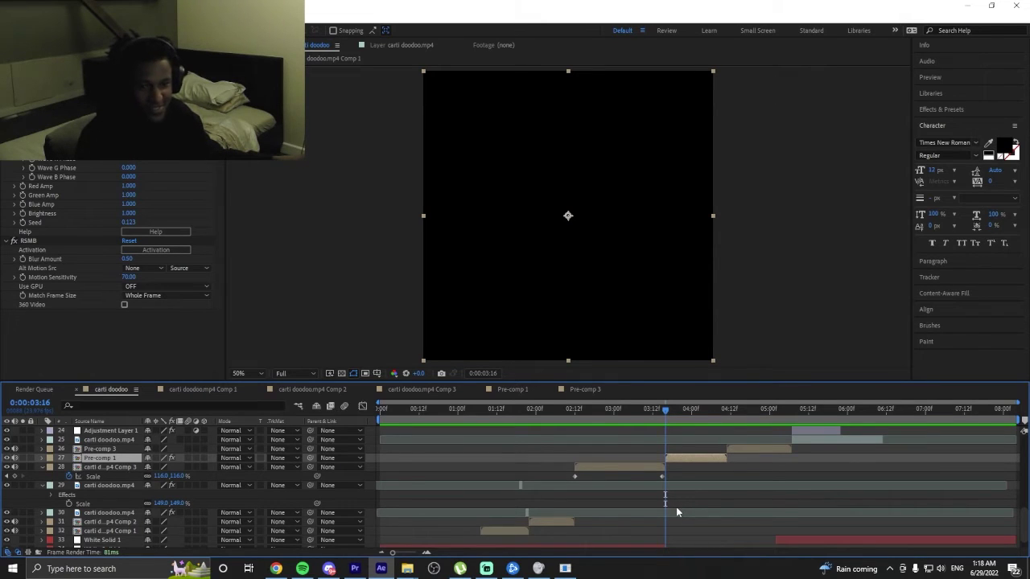
Reopen Pre-comp 1, collapse the expanded properties of both text layers and play the clip again.
double_click(691, 457)
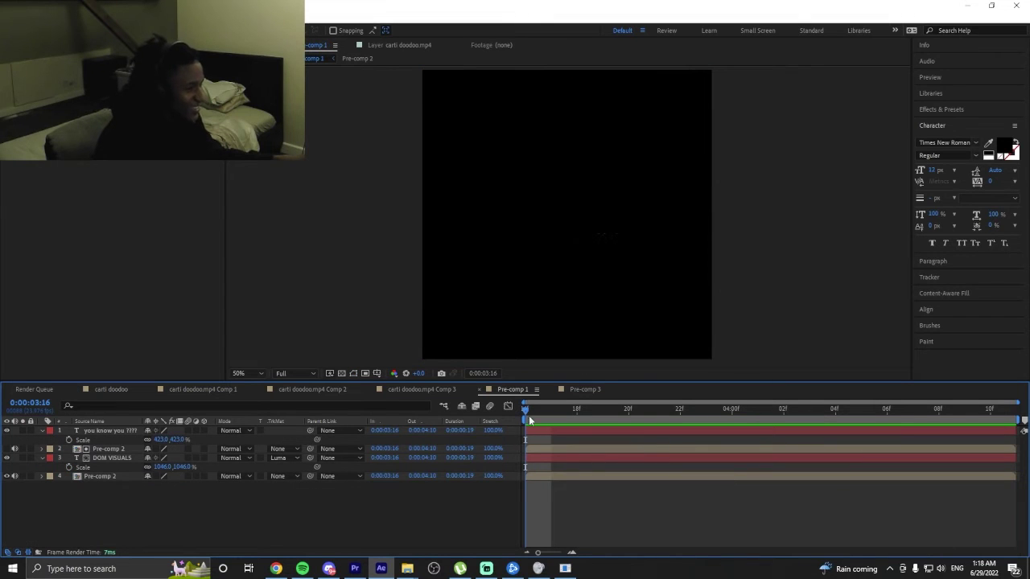
click(42, 431)
click(41, 450)
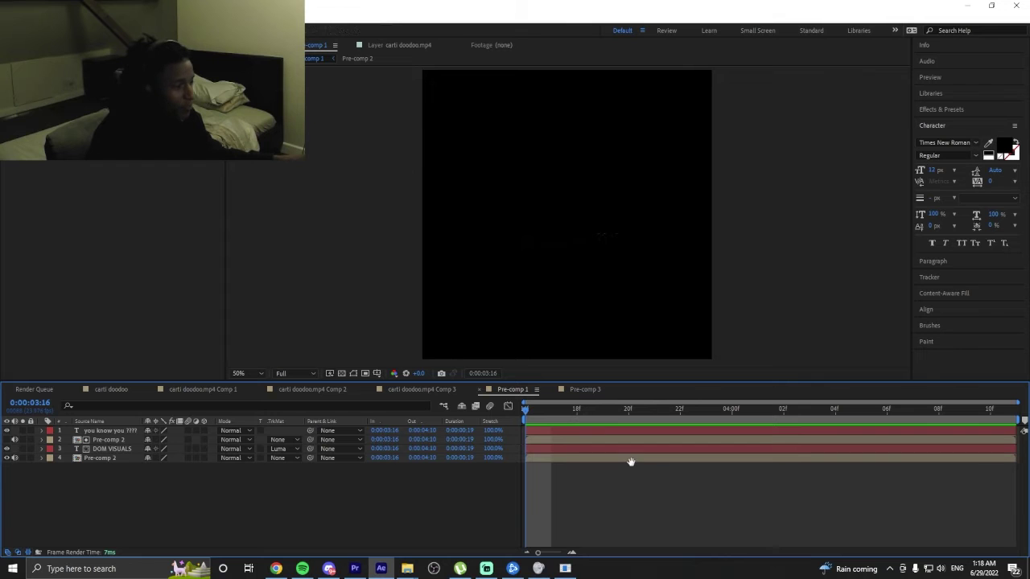
key(space)
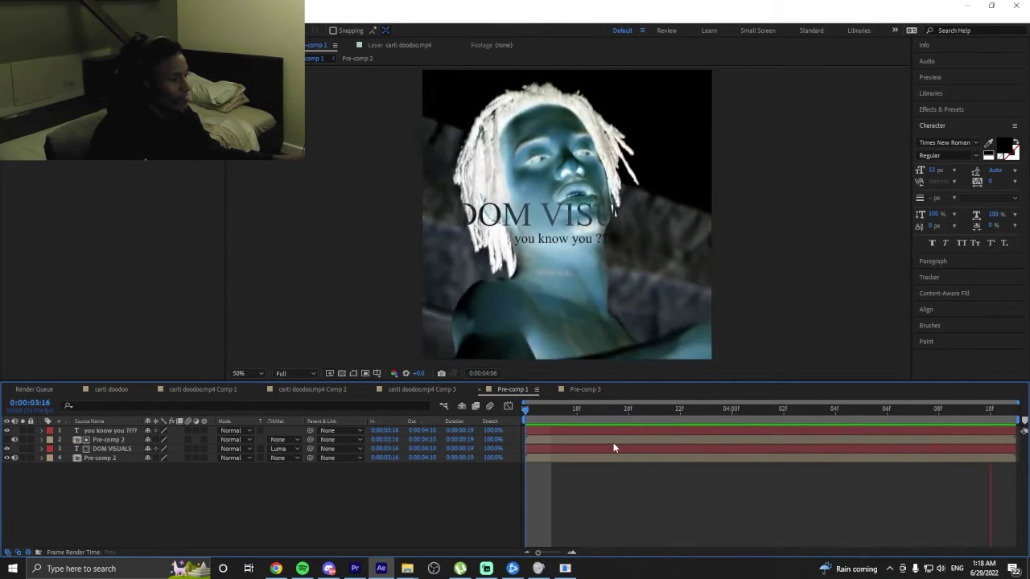
key(space)
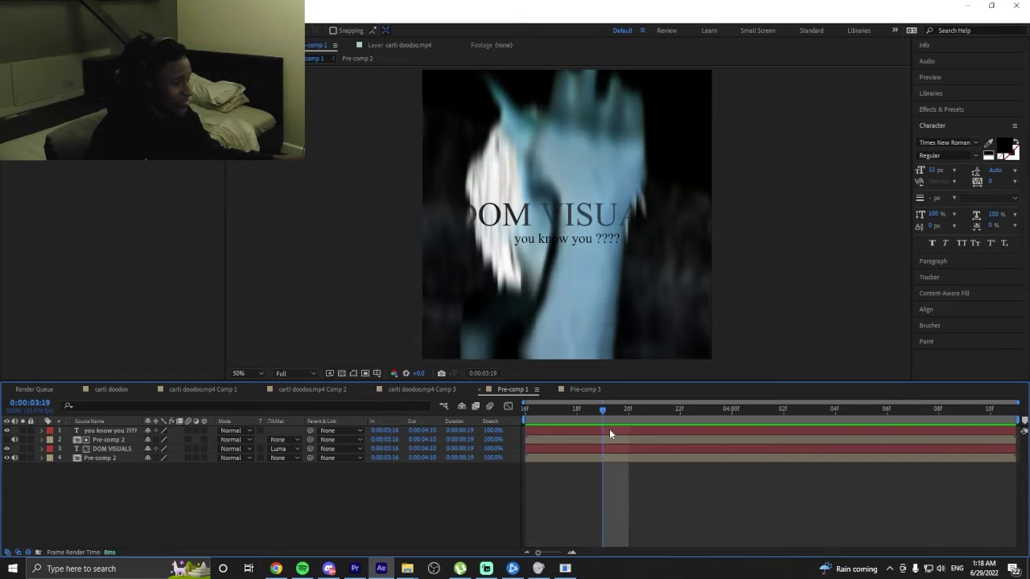
Try a white stroke, ffffff, on the "you know you ????" text layer and preview Pre-comp 1.
click(610, 432)
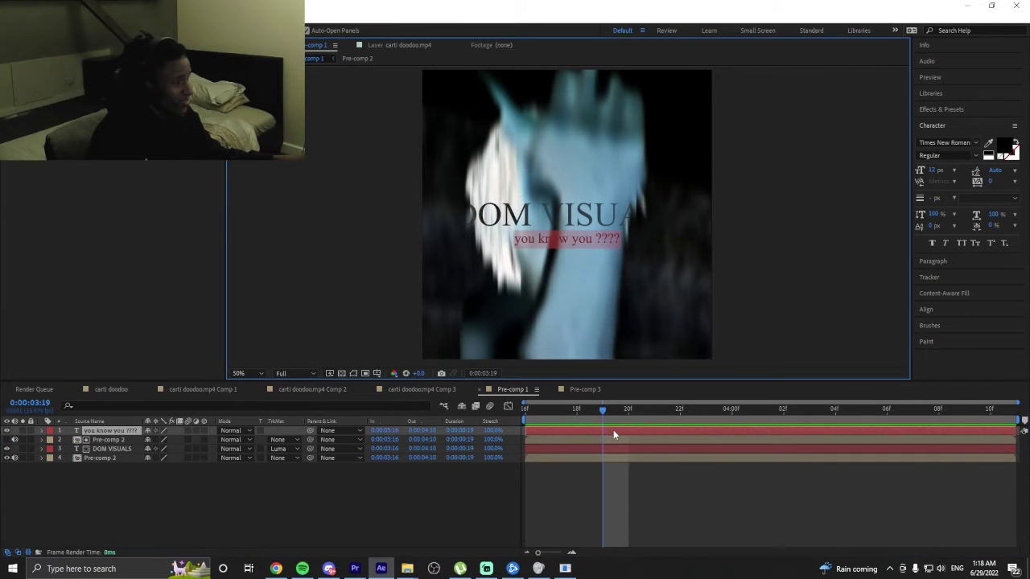
click(1005, 149)
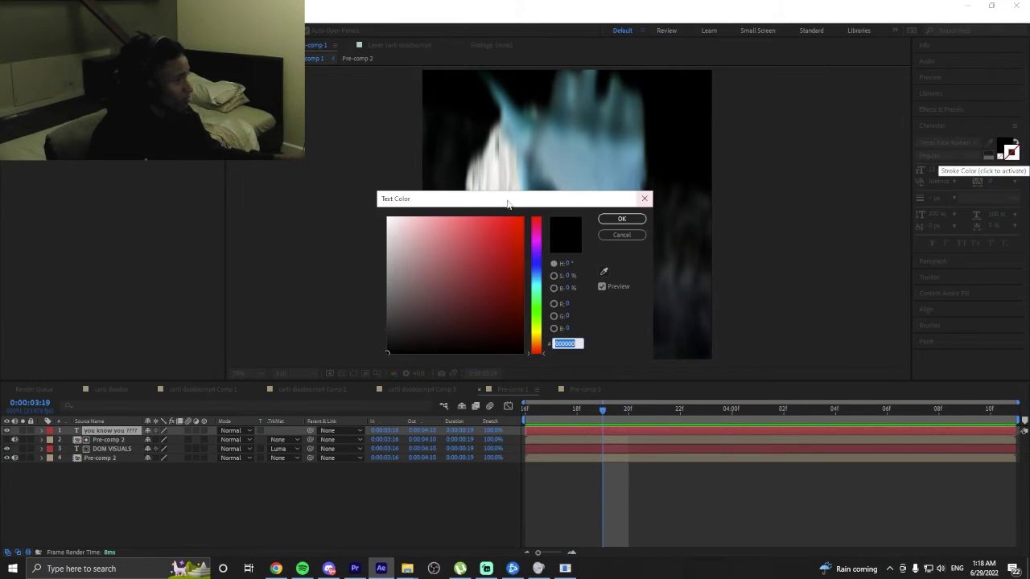
text(ffffff)
click(621, 219)
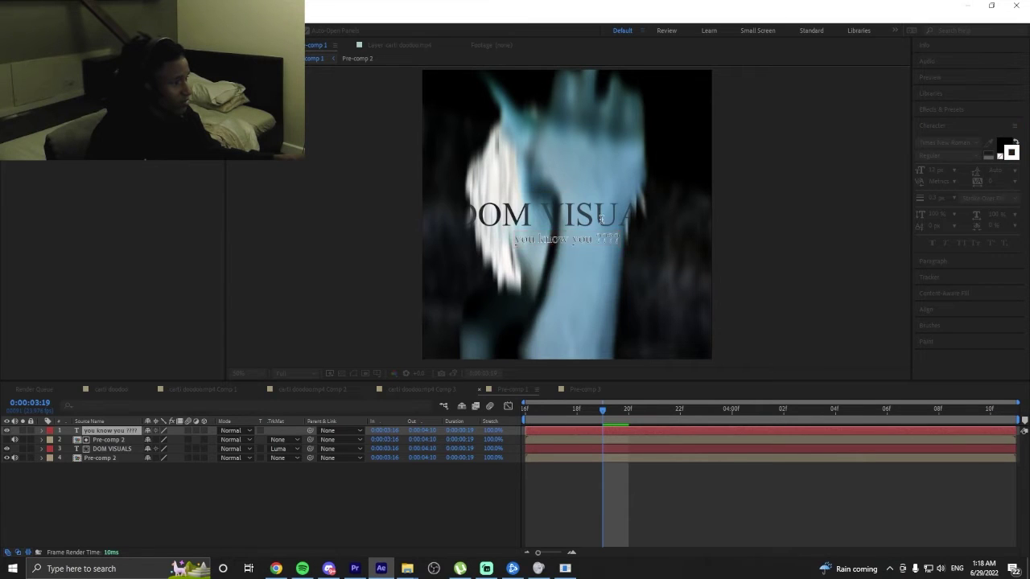
click(731, 460)
key(space)
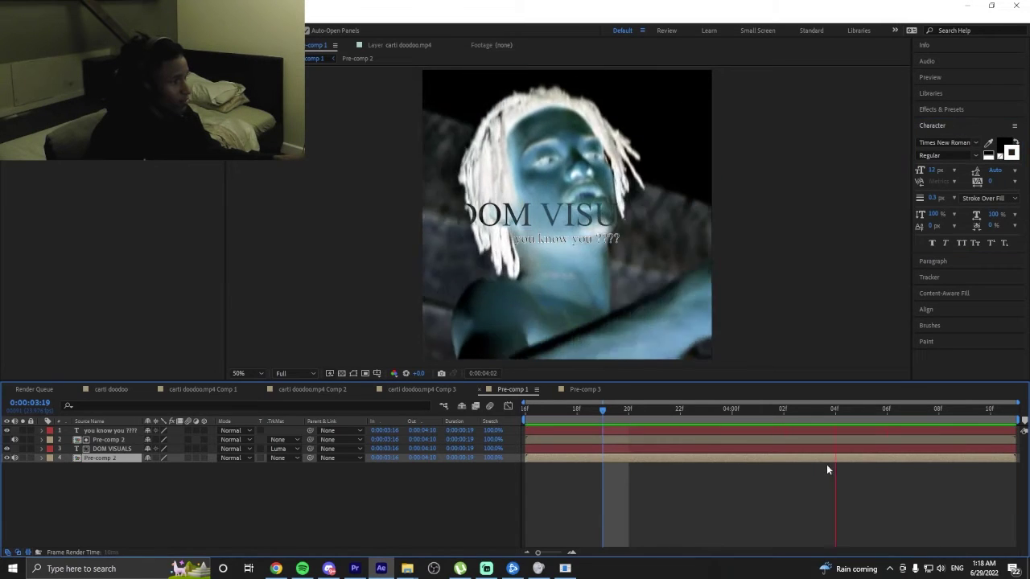
key(space)
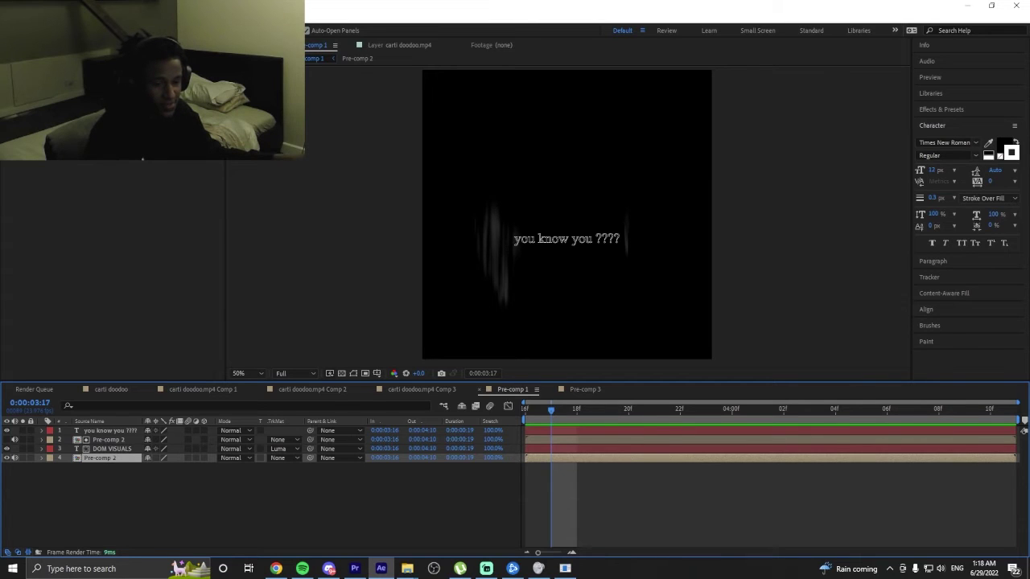
key(space)
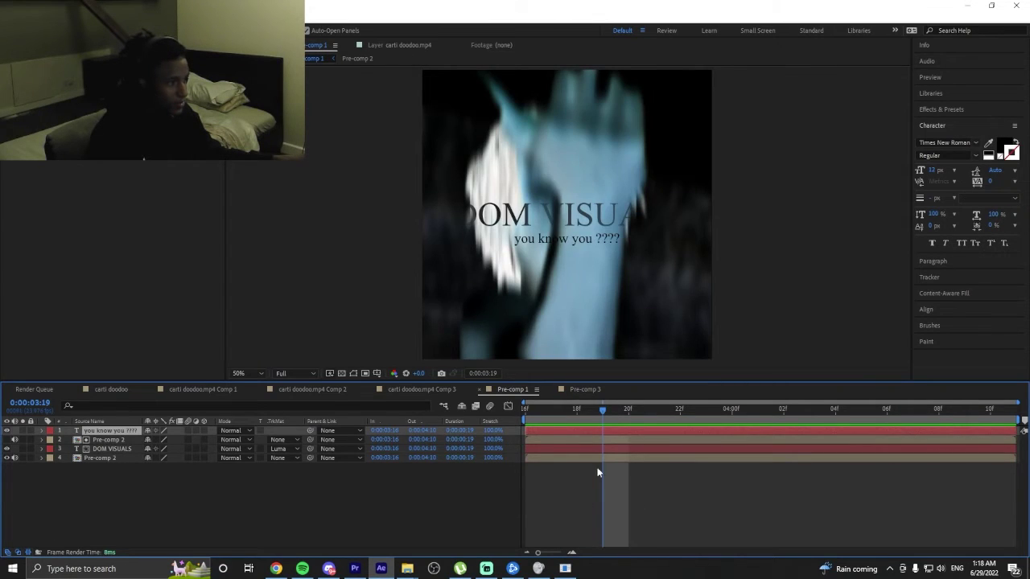
Play Pre-comp 1 with the plain black subtitle, return to the carti doodoo composition and play the full edit from different start points.
key(space)
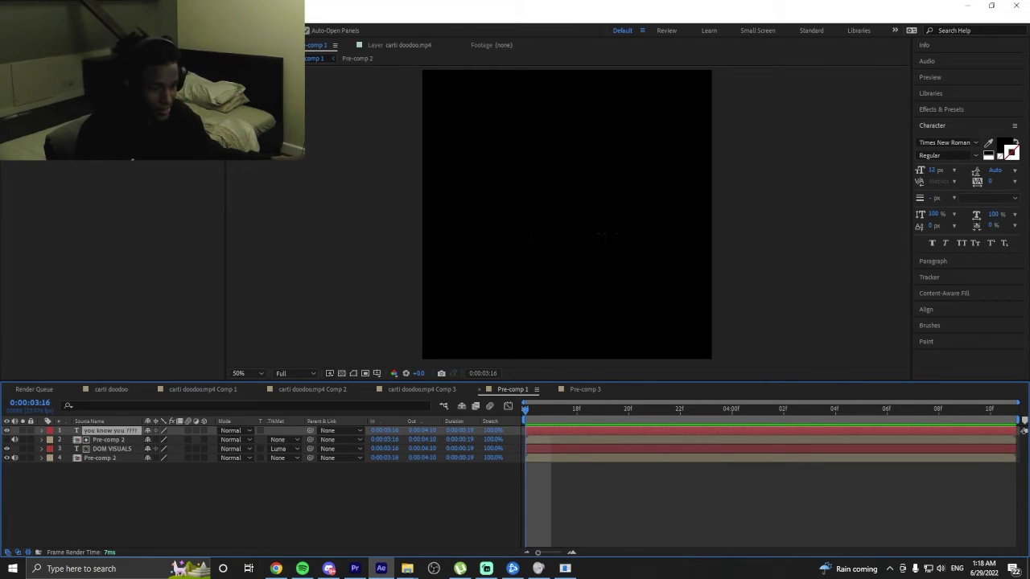
key(alt+Tab)
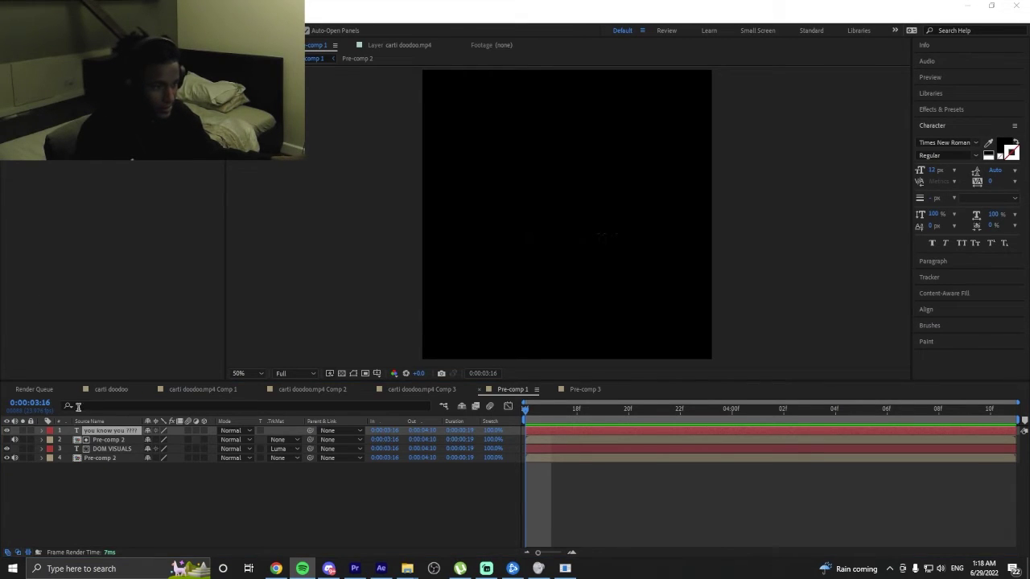
click(108, 390)
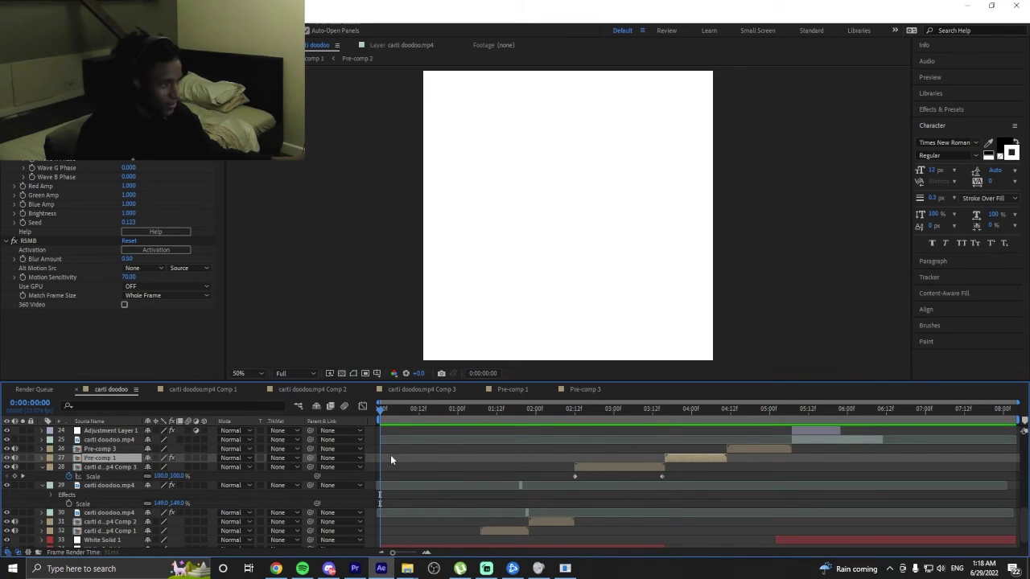
key(space)
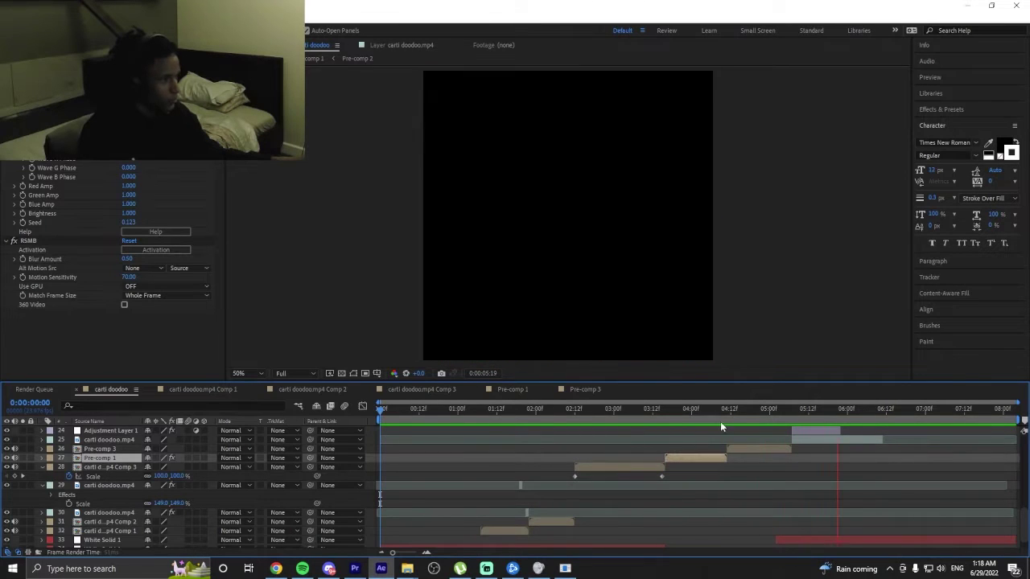
drag(837, 416, 509, 430)
key(space)
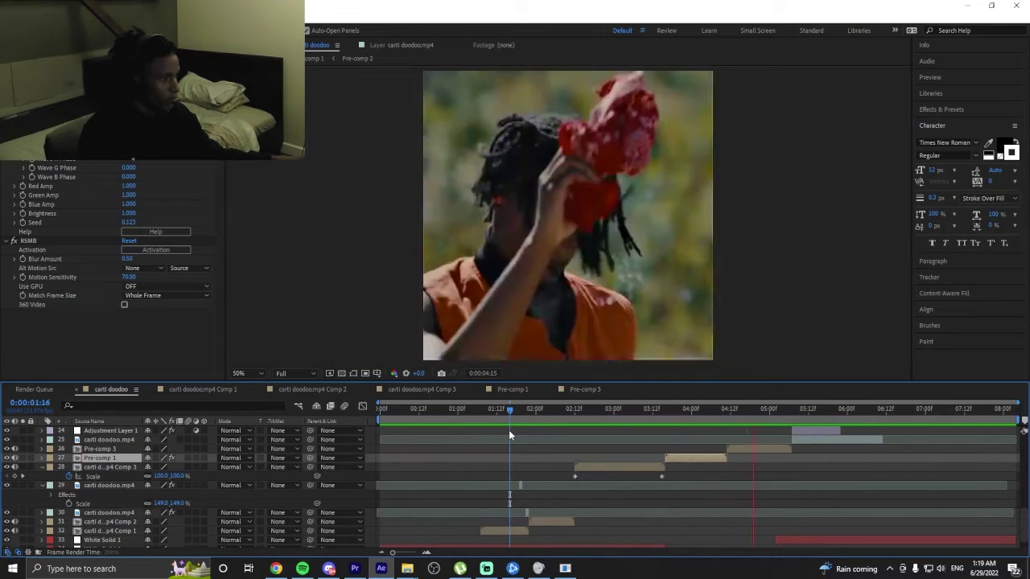
drag(509, 423, 426, 424)
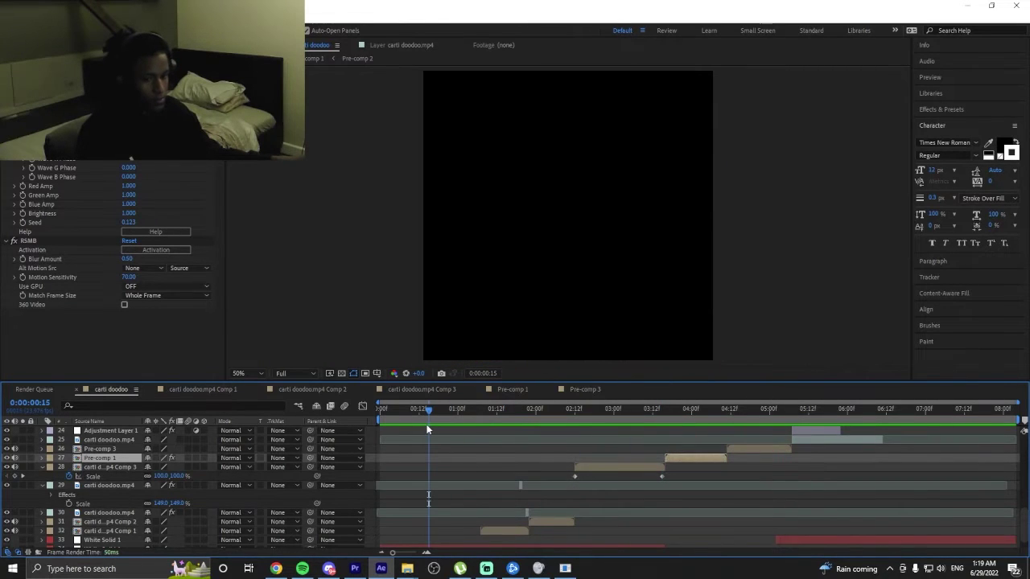
key(space)
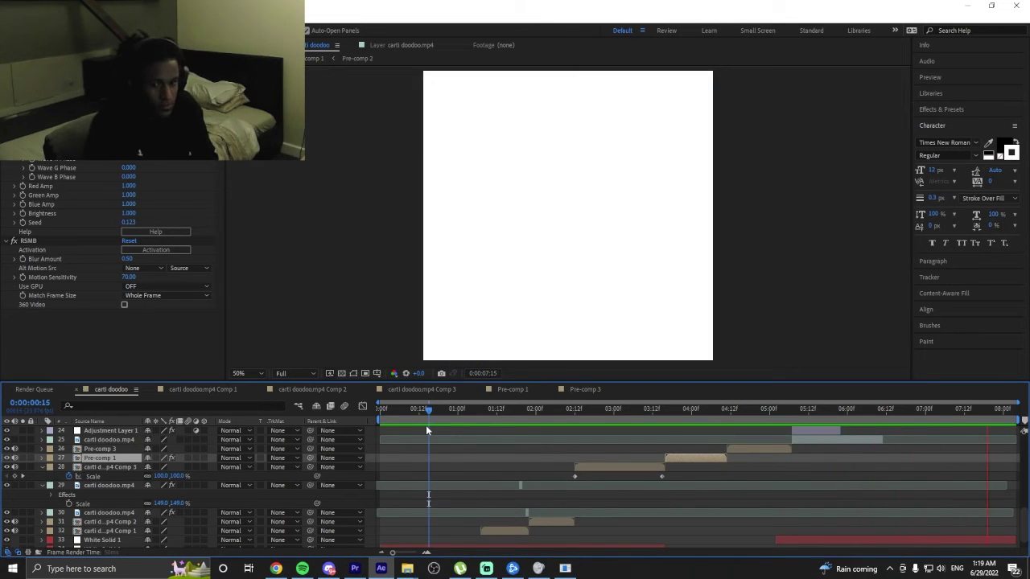
key(space)
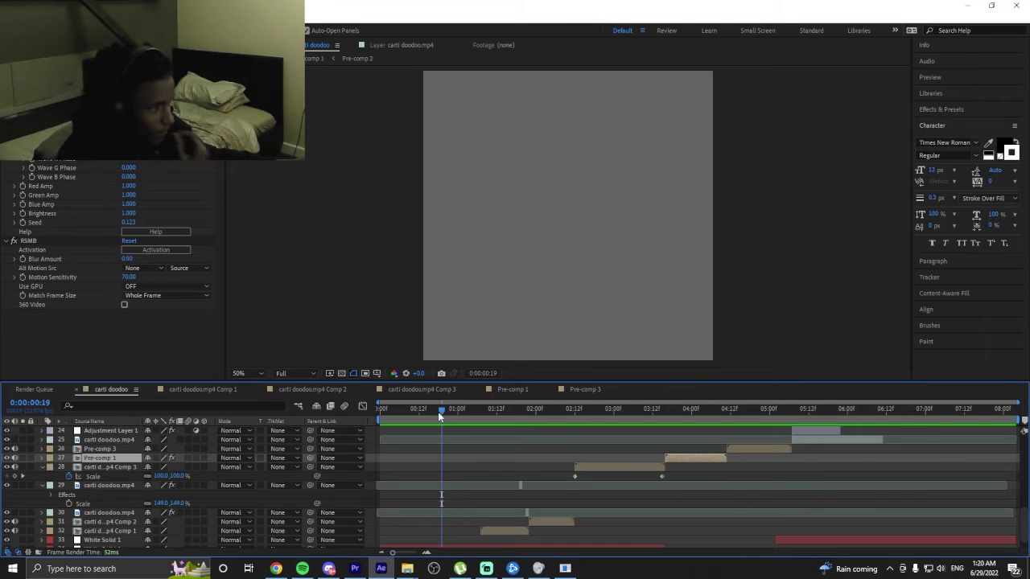
Replay the carti doodoo composition from the beginning and from about 0:00:01:03 to review the clips and text sections.
key(Home)
key(space)
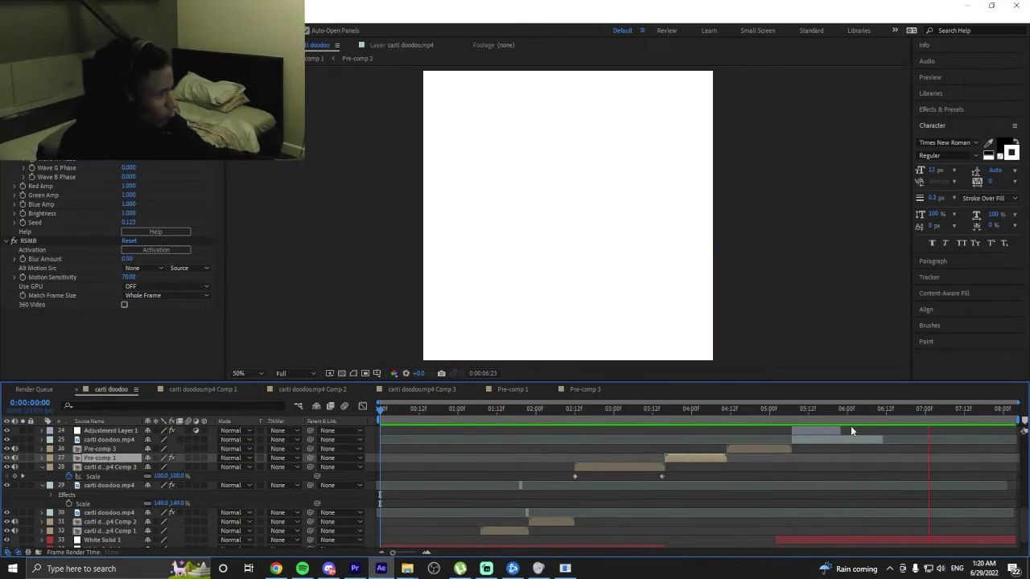
drag(896, 413, 466, 409)
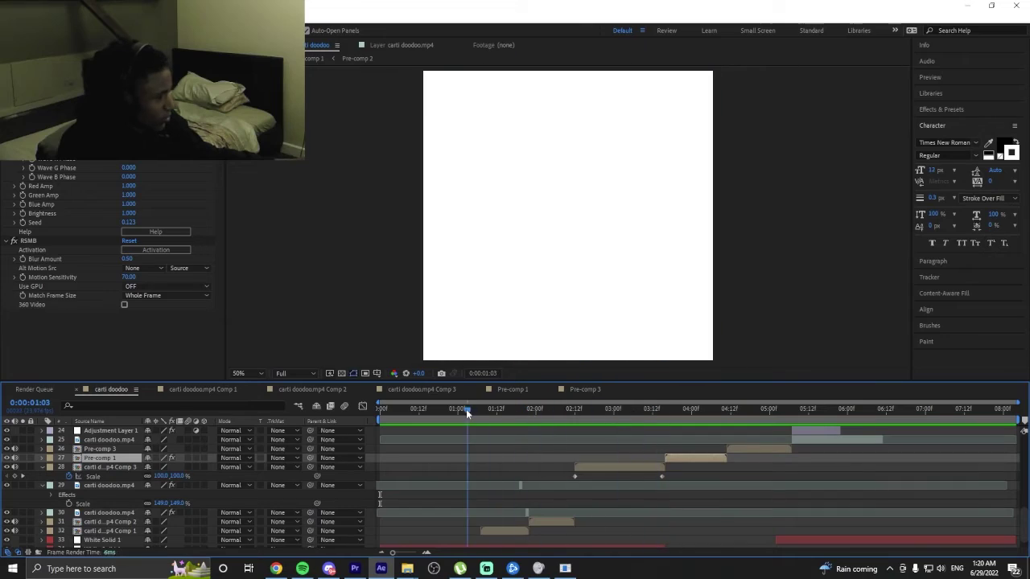
key(space)
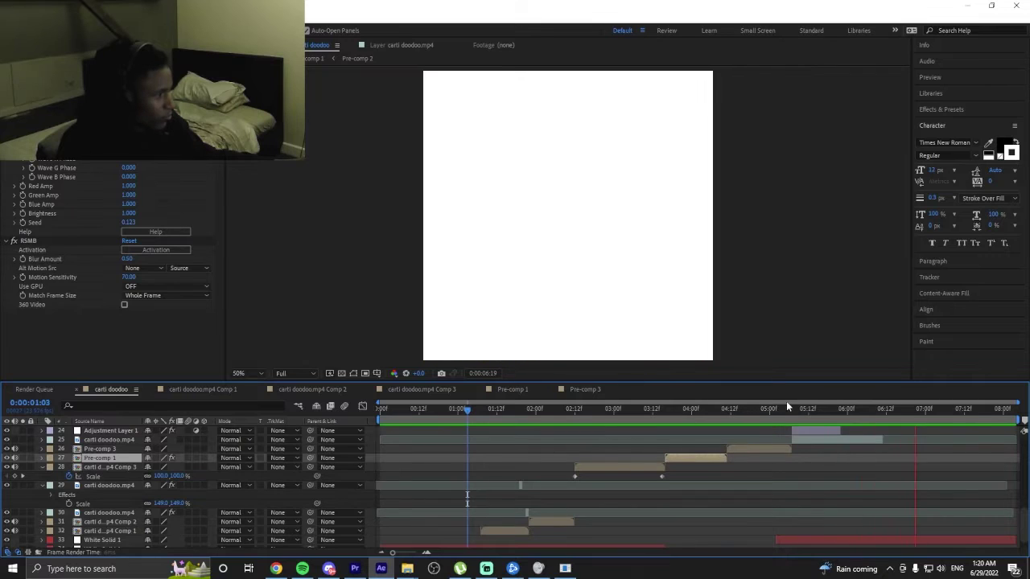
click(654, 410)
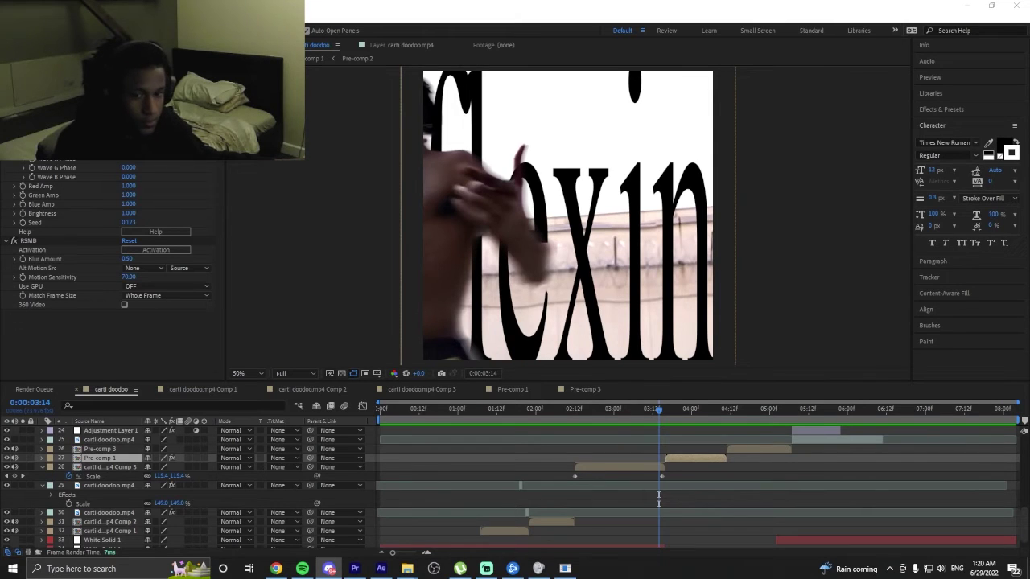
click(658, 499)
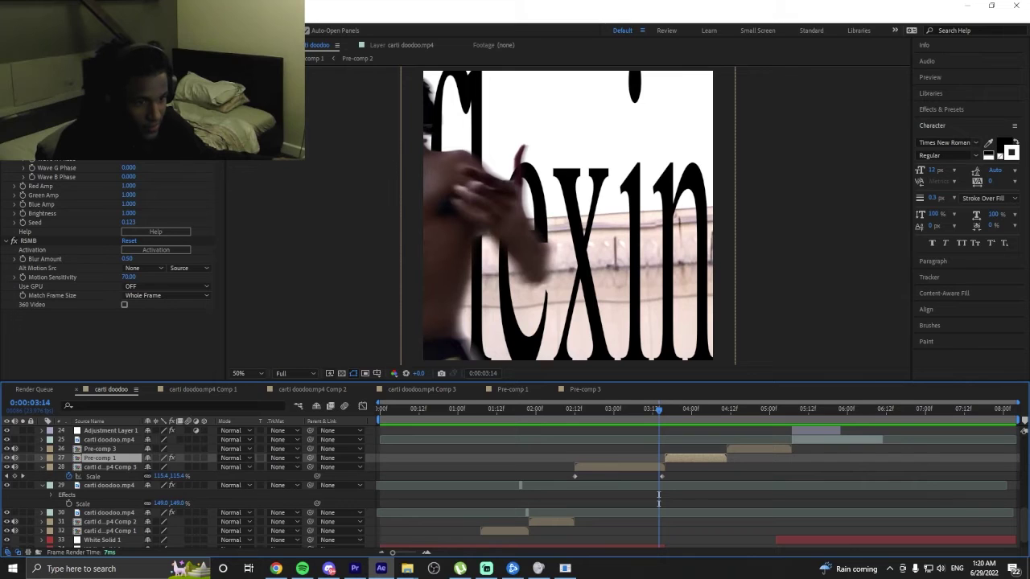
key(alt+Tab)
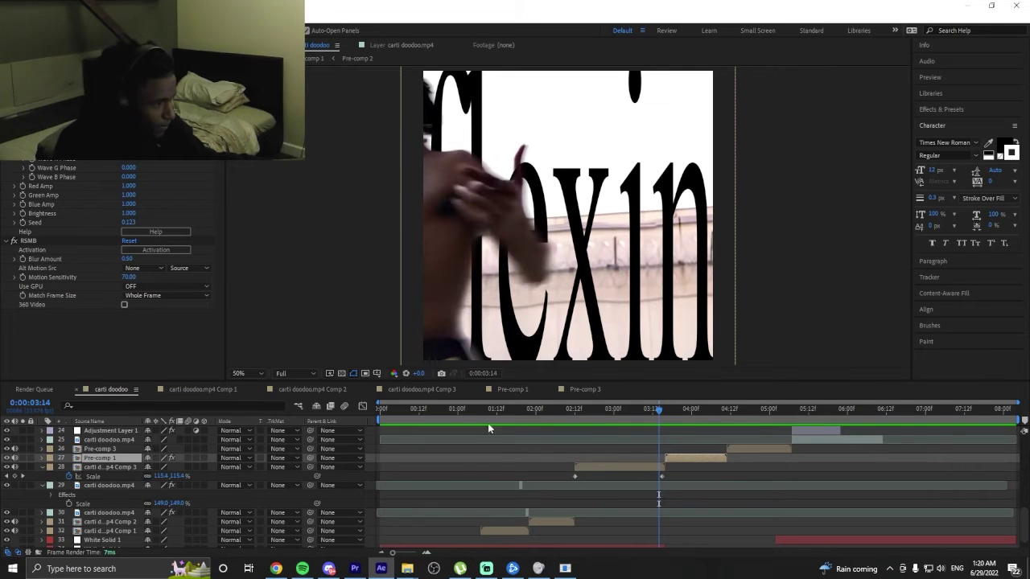
click(466, 410)
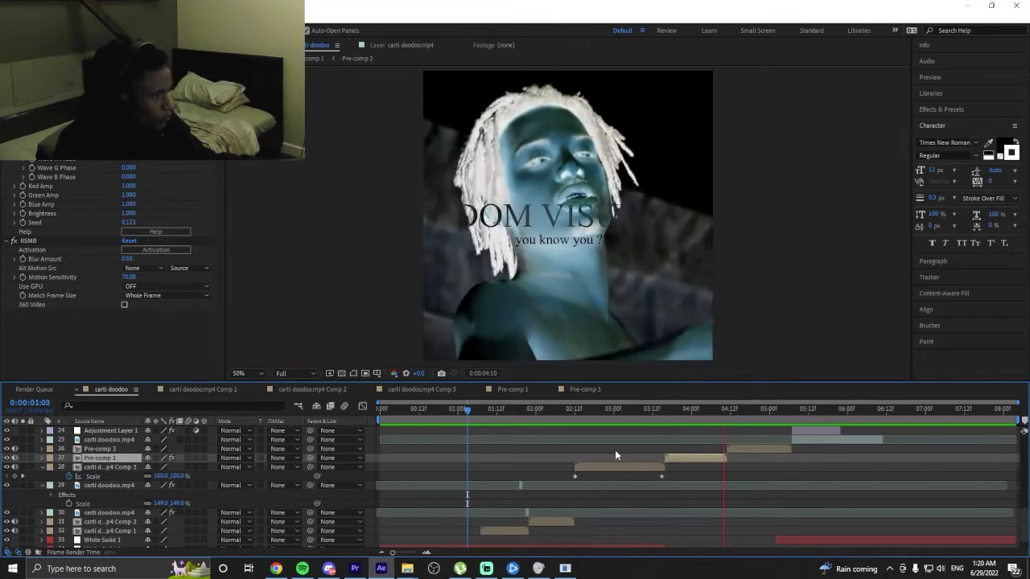
click(441, 418)
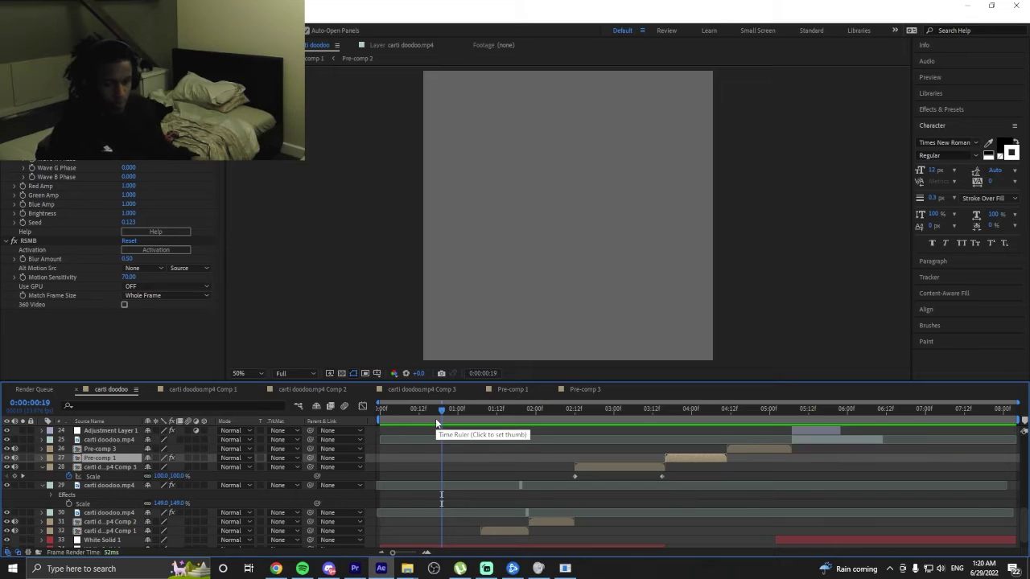
Open the system volume mixer and examine the volume levels of the running applications.
key(alt+Tab)
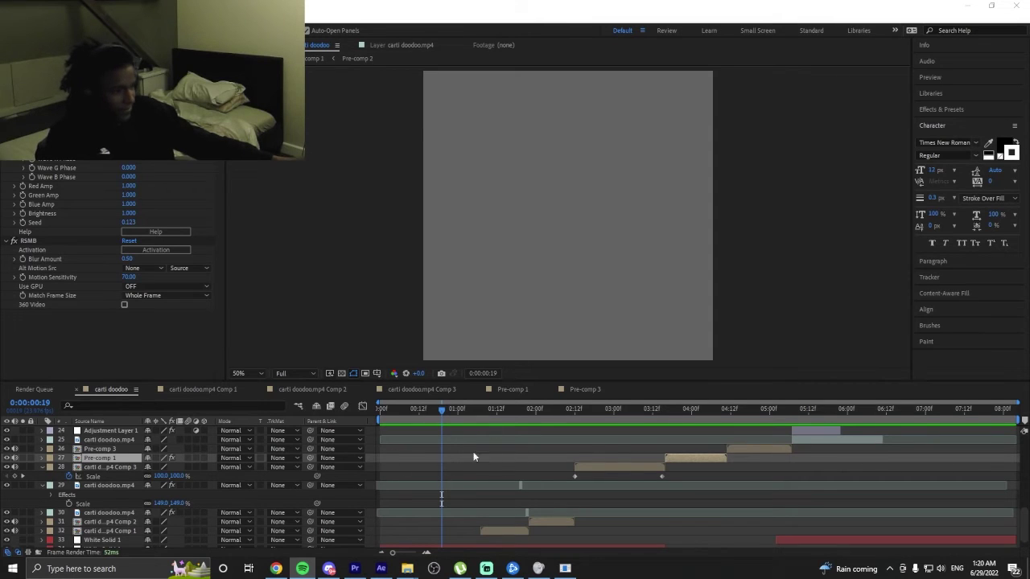
right_click(941, 569)
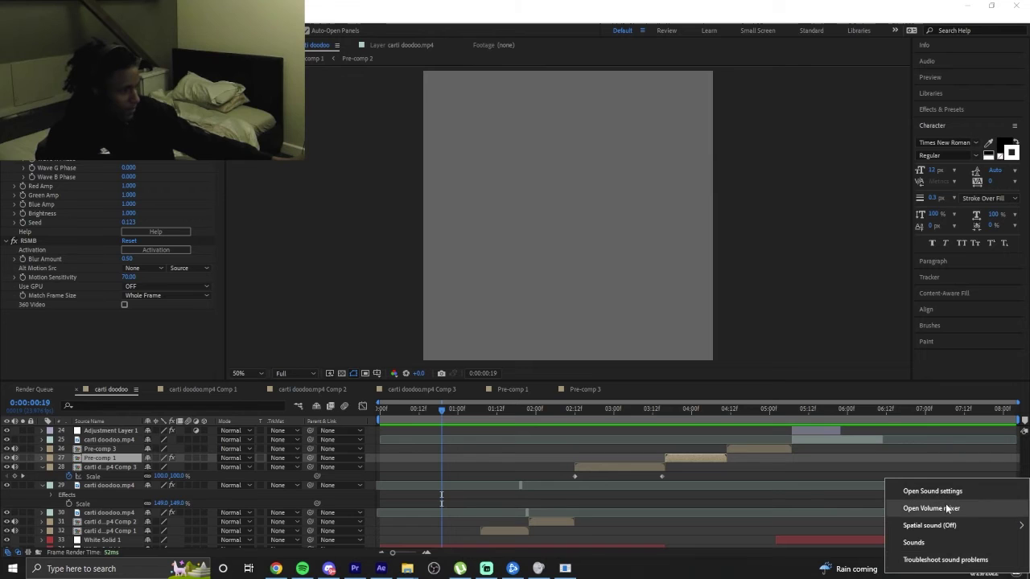
click(946, 507)
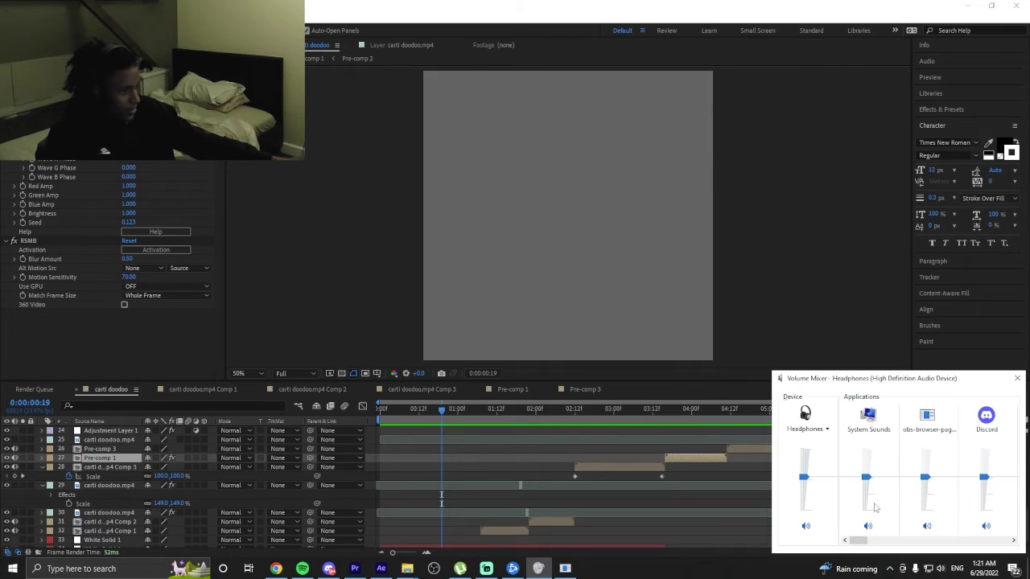
drag(857, 544, 782, 533)
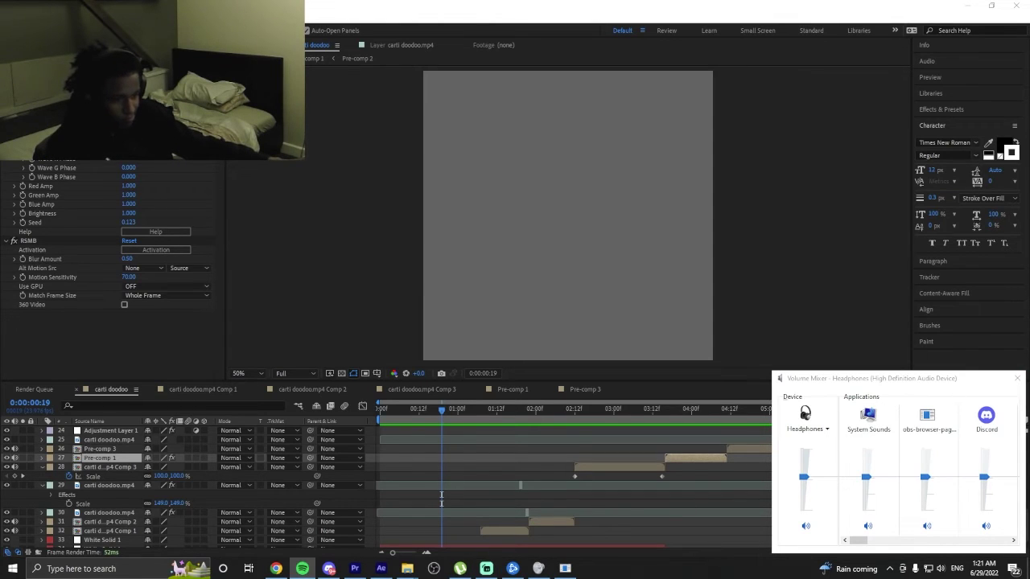
Play the composition from the start, and review the section beginning at 0:00:04:10 where Pre-comp 1 gives way to Pre-comp 3.
drag(448, 412, 382, 422)
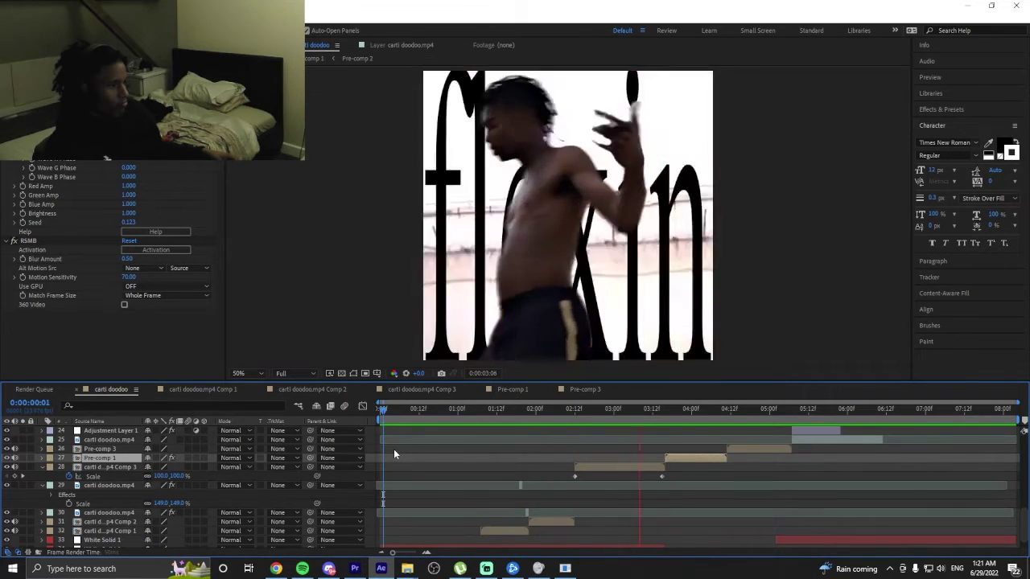
key(space)
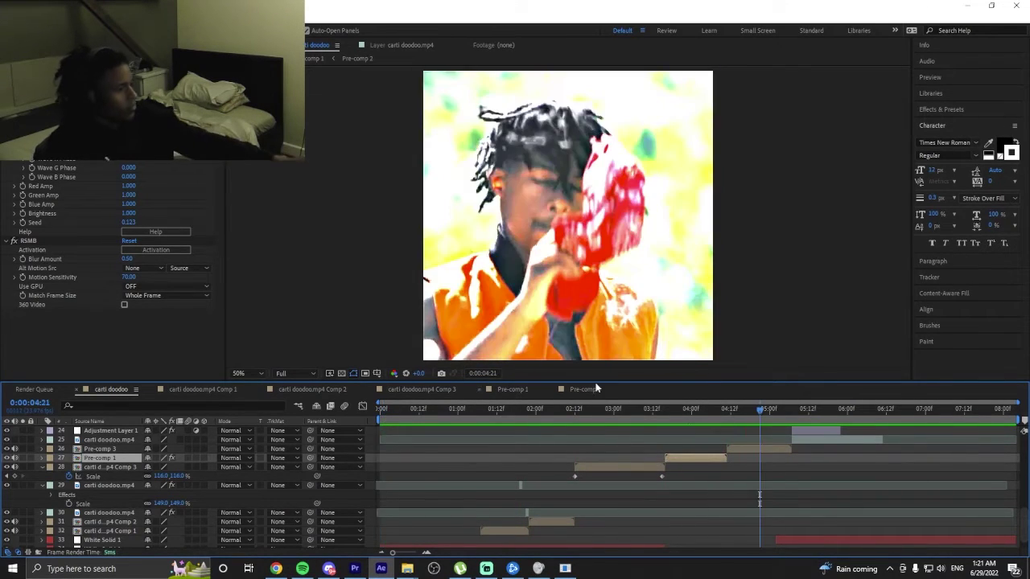
drag(680, 406, 724, 416)
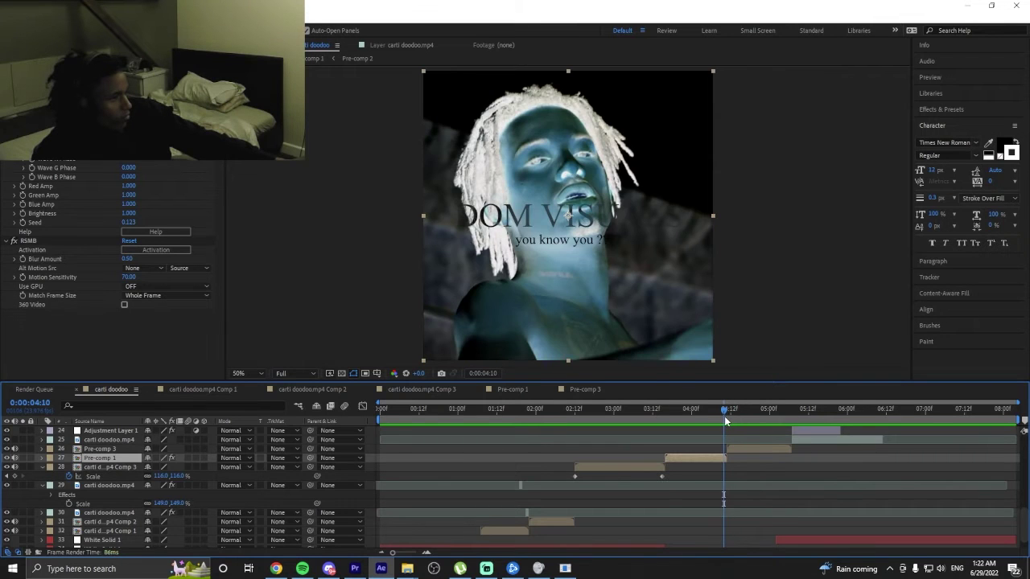
key(space)
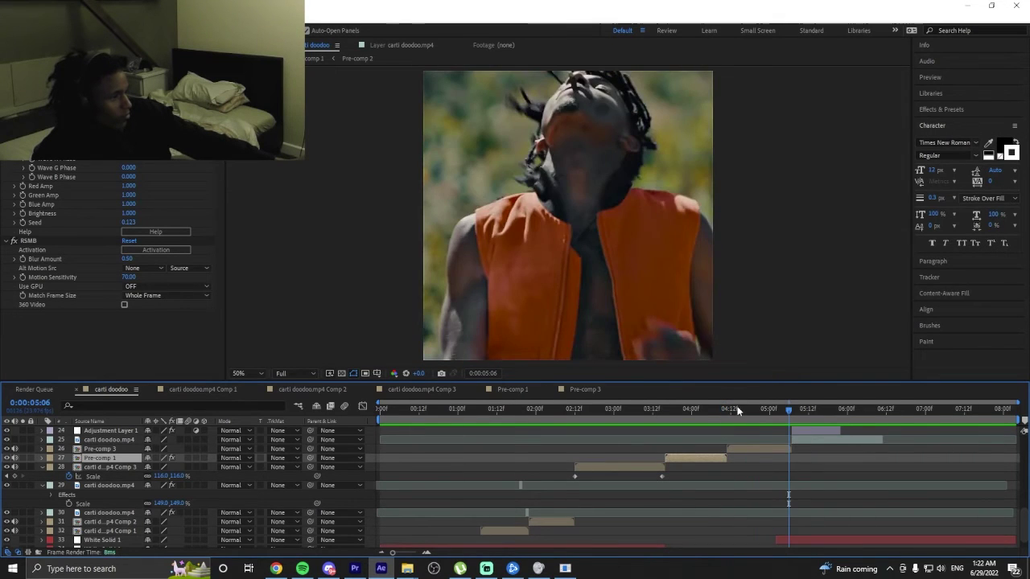
key(space)
Open Pre-comp 3 and split the carti doodoo.mp4 layer at 0:00:04:12 and 0:00:04:14.
double_click(744, 449)
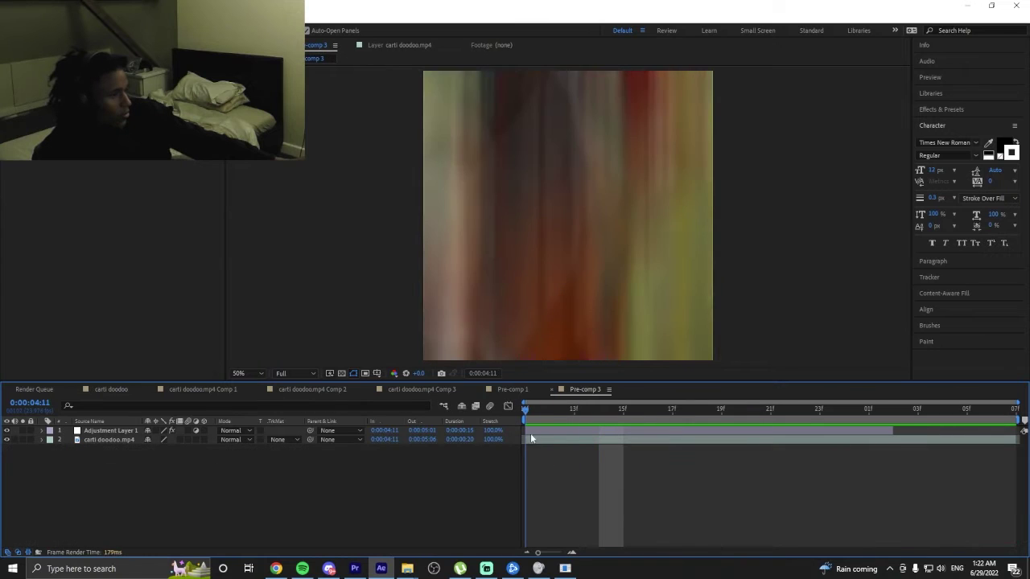
key(Page_Down)
click(566, 441)
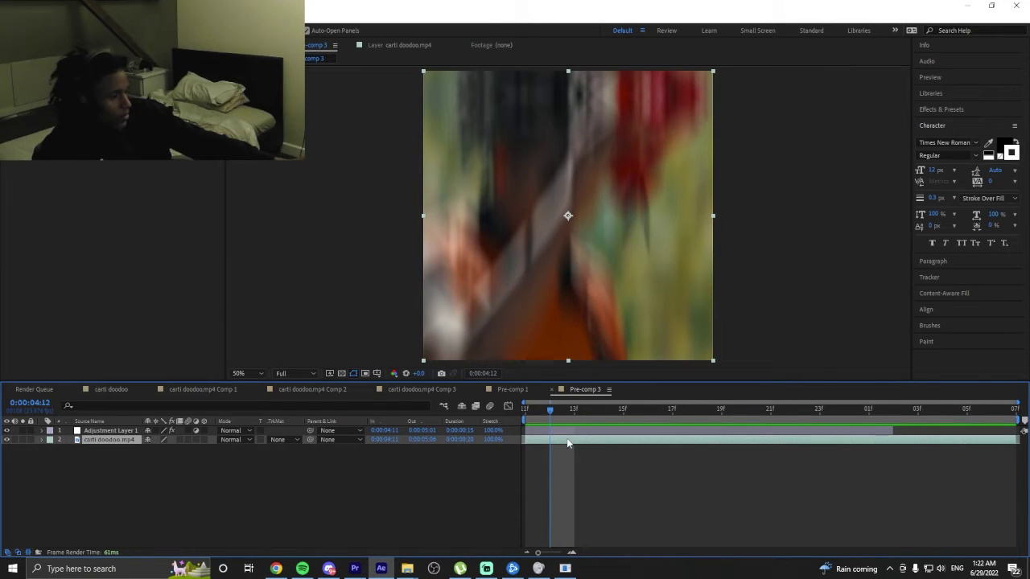
key(ctrl+shift+d)
click(599, 419)
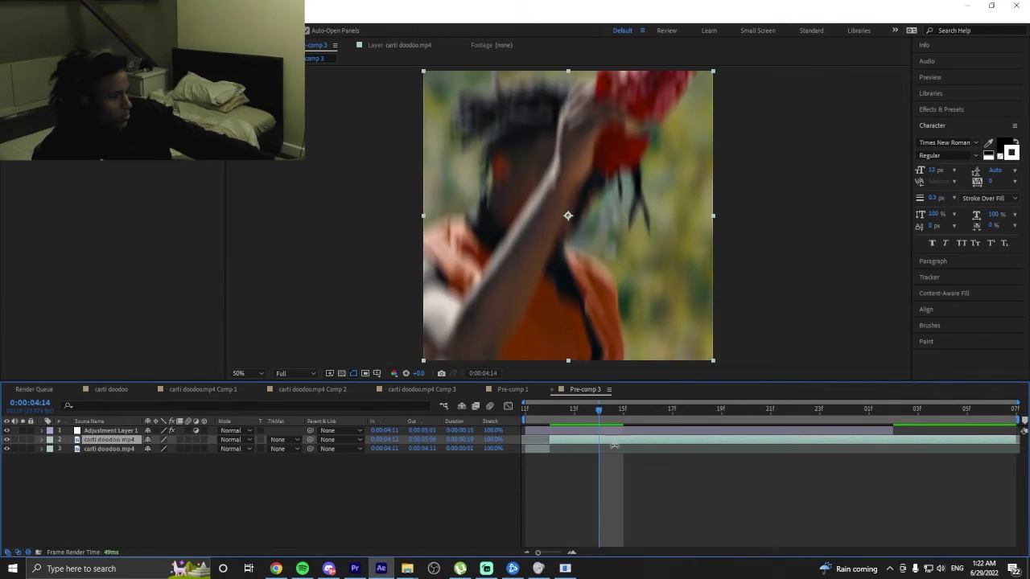
key(ctrl+shift+d)
Split the remaining carti doodoo.mp4 footage in Pre-comp 3 at 04:18, 04:19, 04:22, 05:00, 05:02, 05:03 and 05:05, and preview it.
drag(626, 411, 978, 410)
key(ctrl+shift+d)
click(721, 413)
key(ctrl+shift+d)
key(ctrl+shift+d)
key(ctrl+shift+d)
key(ctrl+shift+d)
key(ctrl+shift+d)
key(ctrl+shift+d)
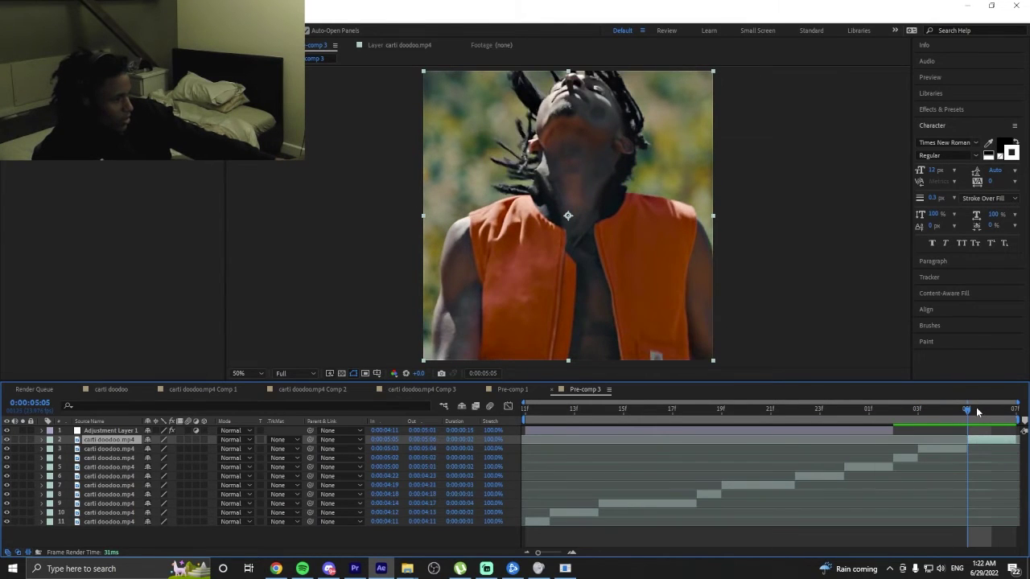
key(space)
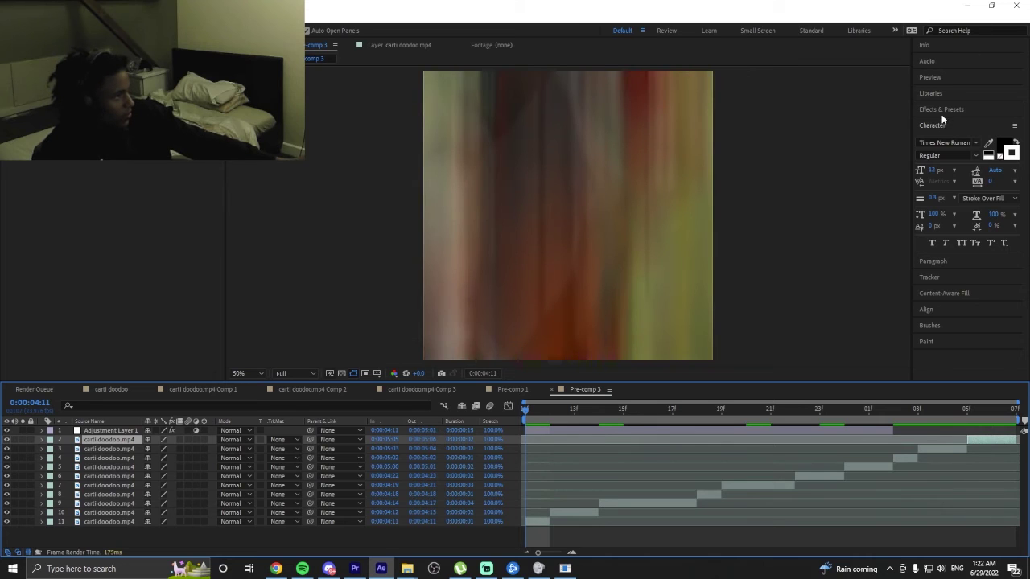
Hide Adjustment Layer 1 and apply the Tritone effect to the first carti doodoo.mp4 segment at 0:00:04:11.
click(941, 110)
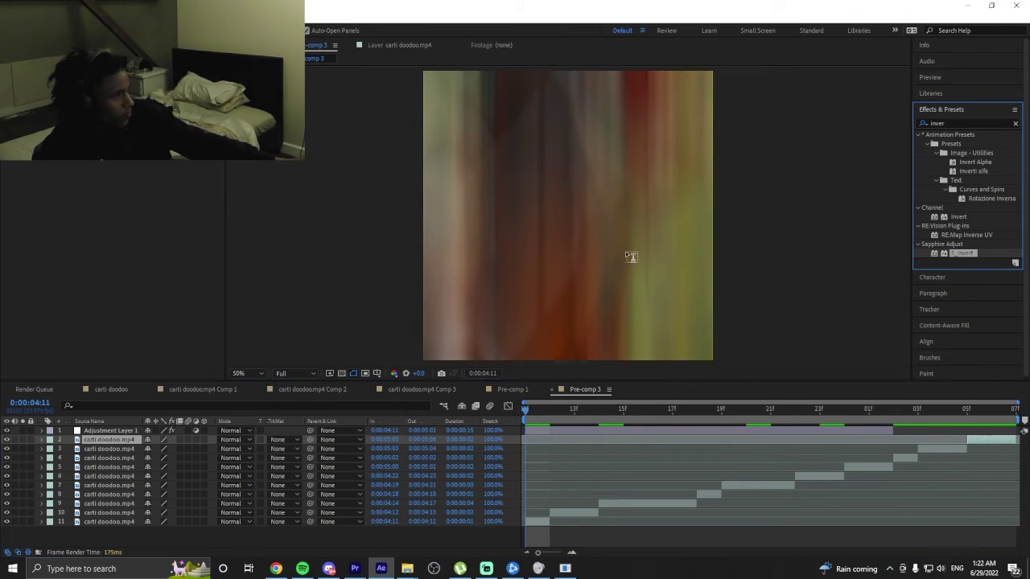
click(10, 434)
double_click(946, 119)
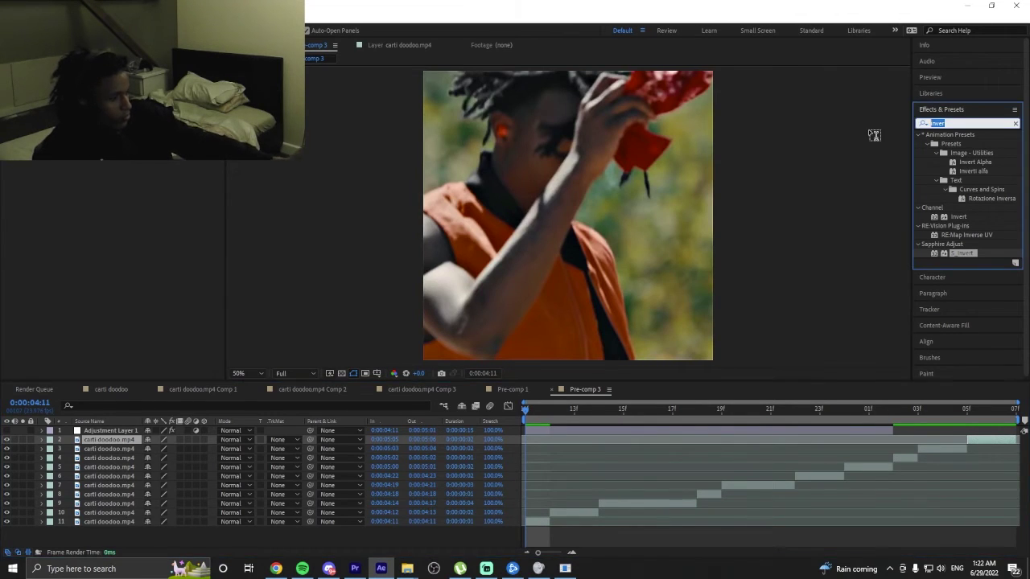
text(tri)
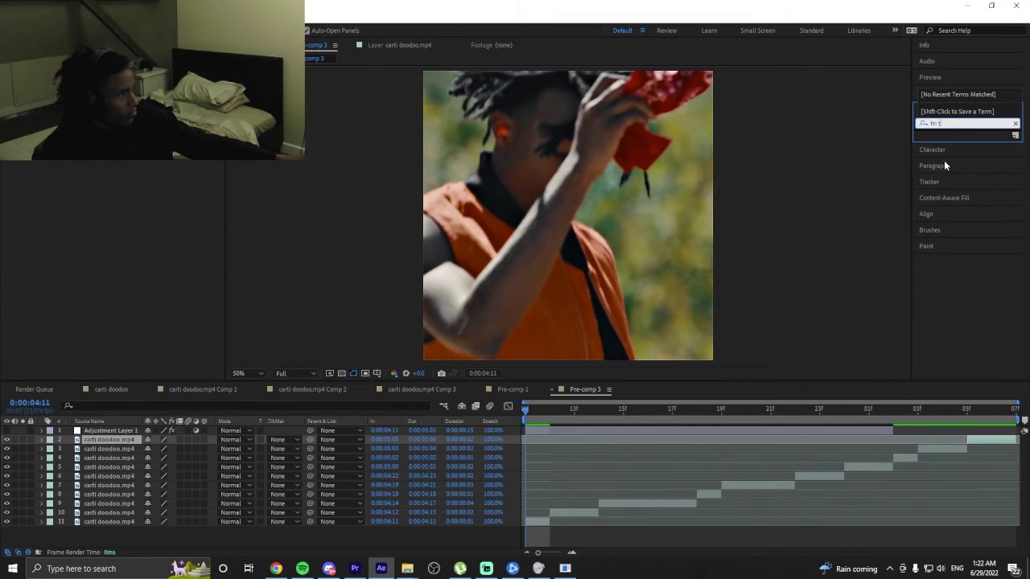
text(t)
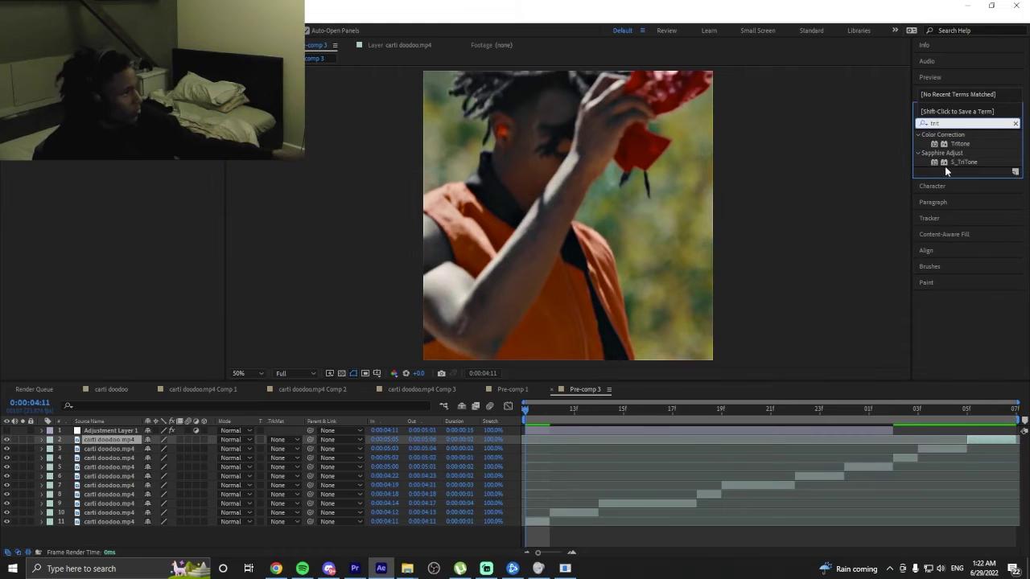
drag(969, 147, 537, 523)
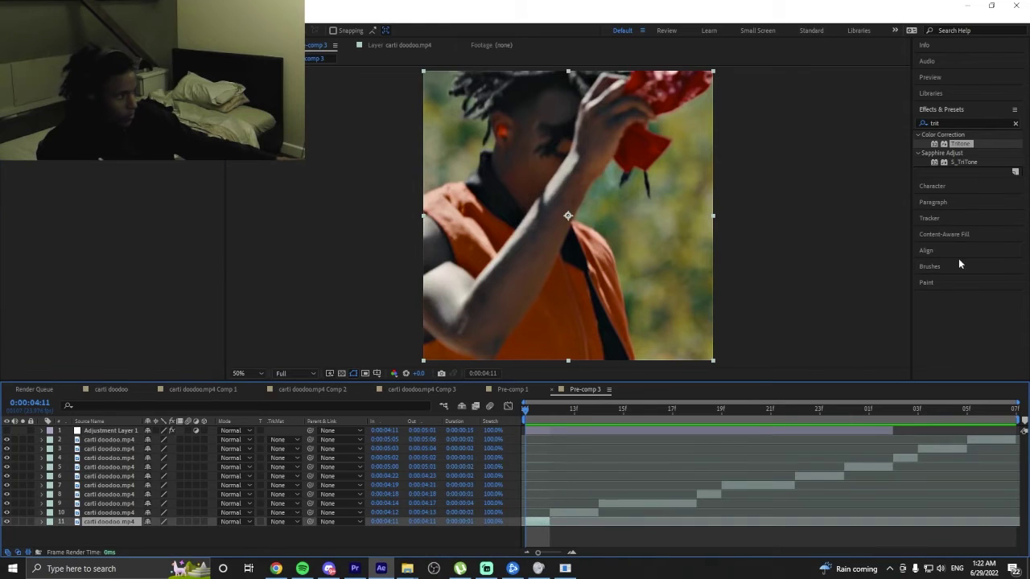
double_click(953, 145)
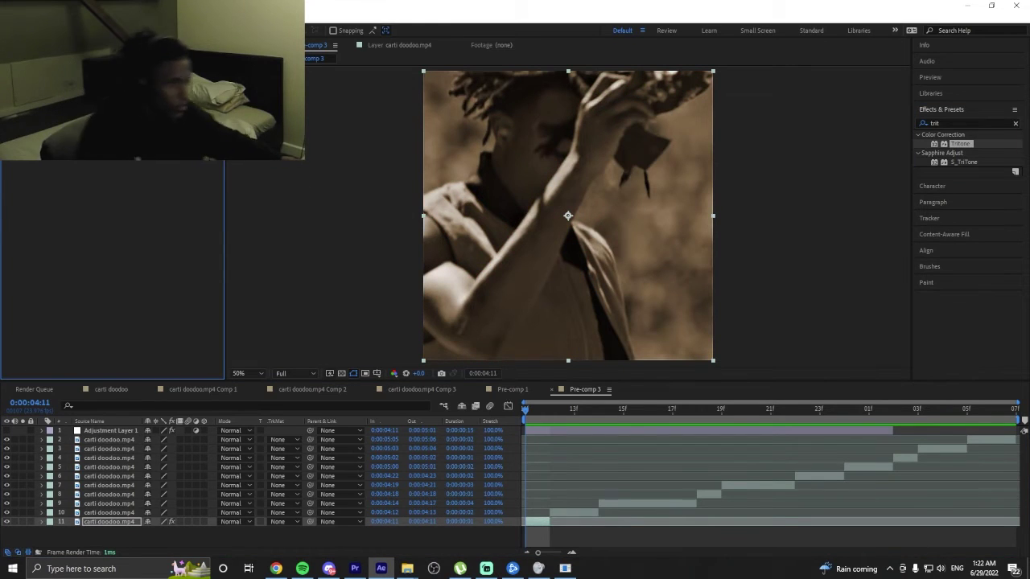
Set the Tritone midtones of the 0:00:04:11 segment to a fully saturated red and keep the highlights white.
click(161, 97)
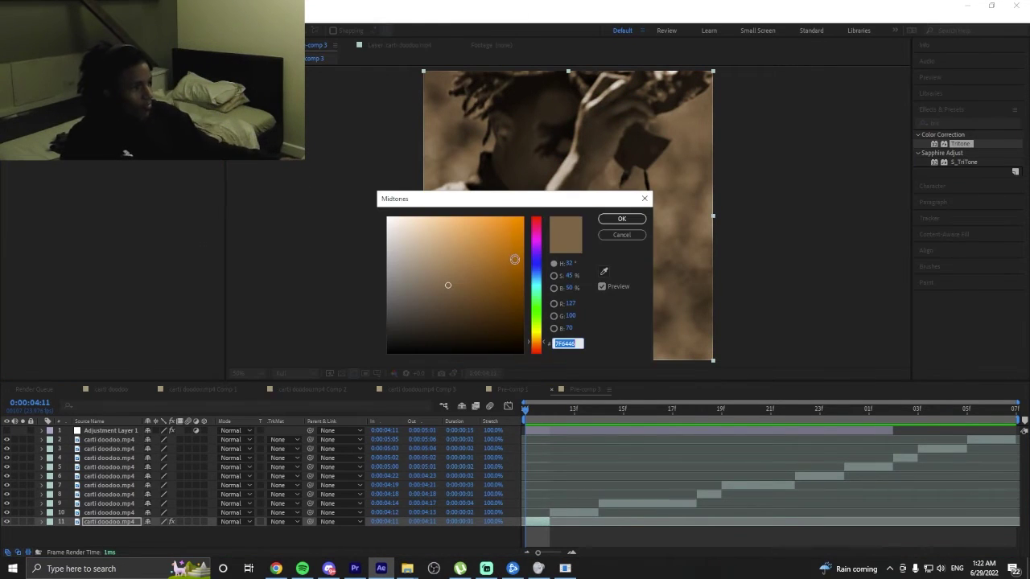
click(541, 234)
drag(541, 233, 539, 206)
click(619, 219)
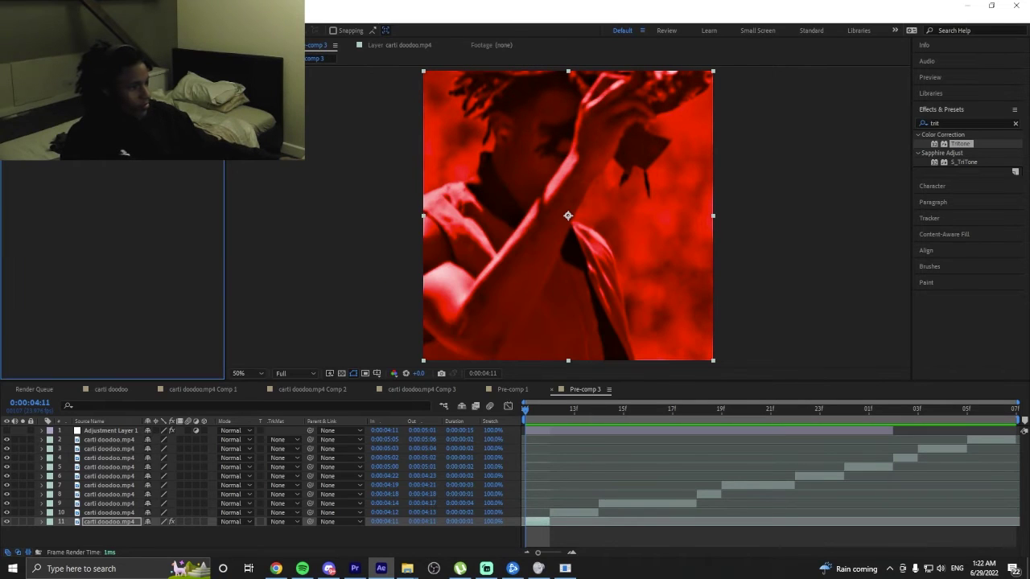
click(161, 87)
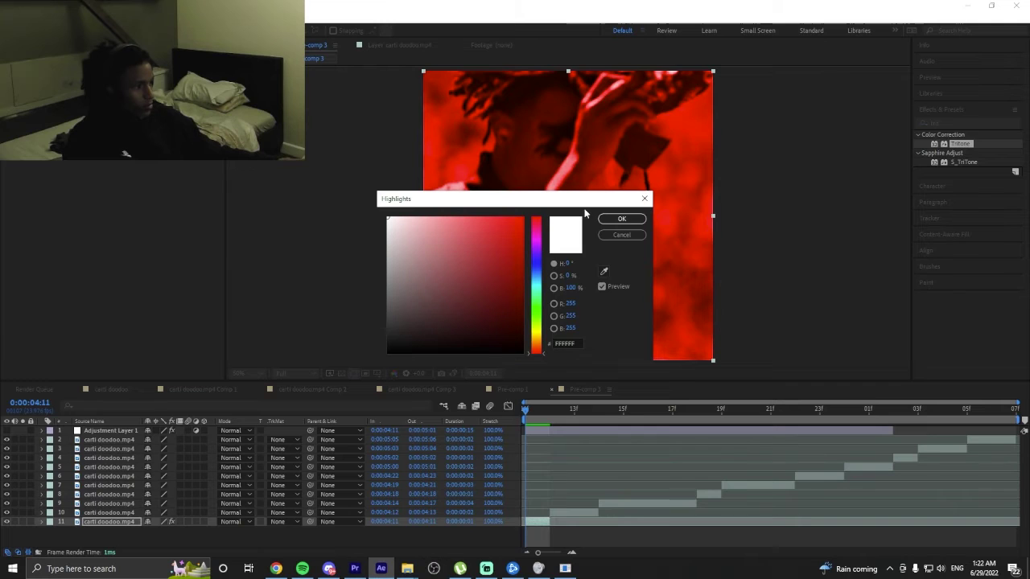
click(622, 219)
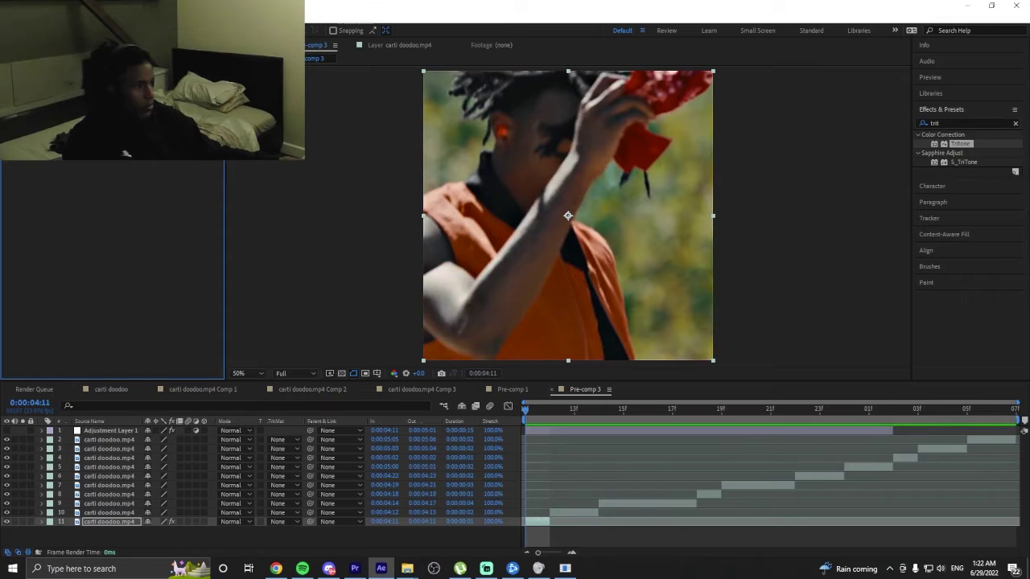
Try the S_TriTone effect on the first segment, and undo it.
double_click(958, 162)
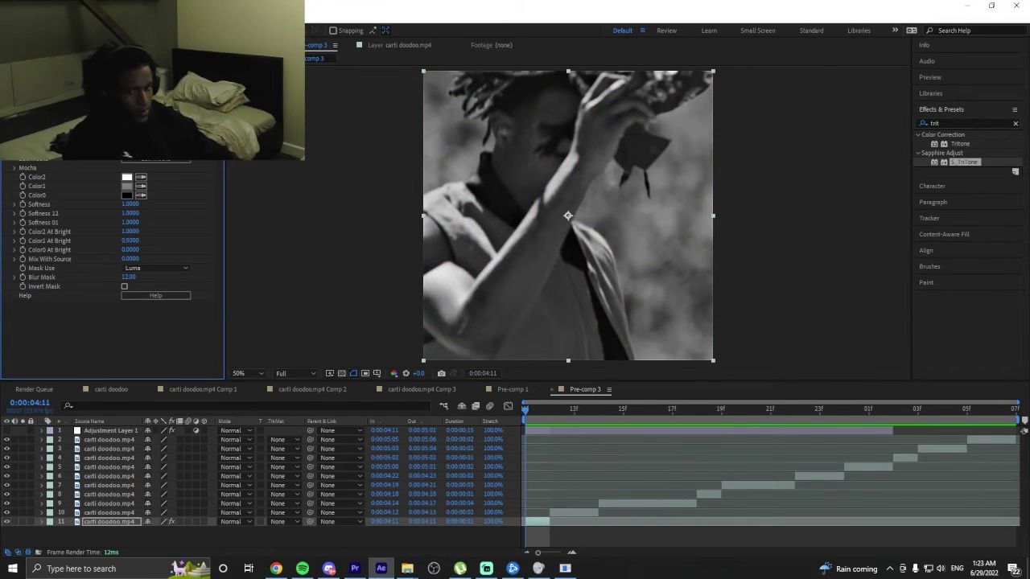
key(ctrl+z)
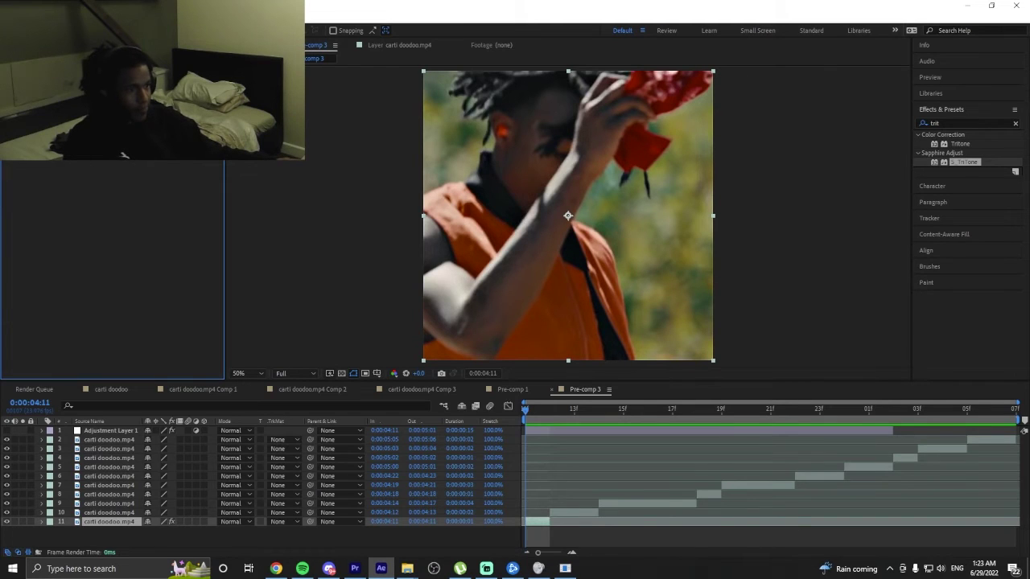
key(Return)
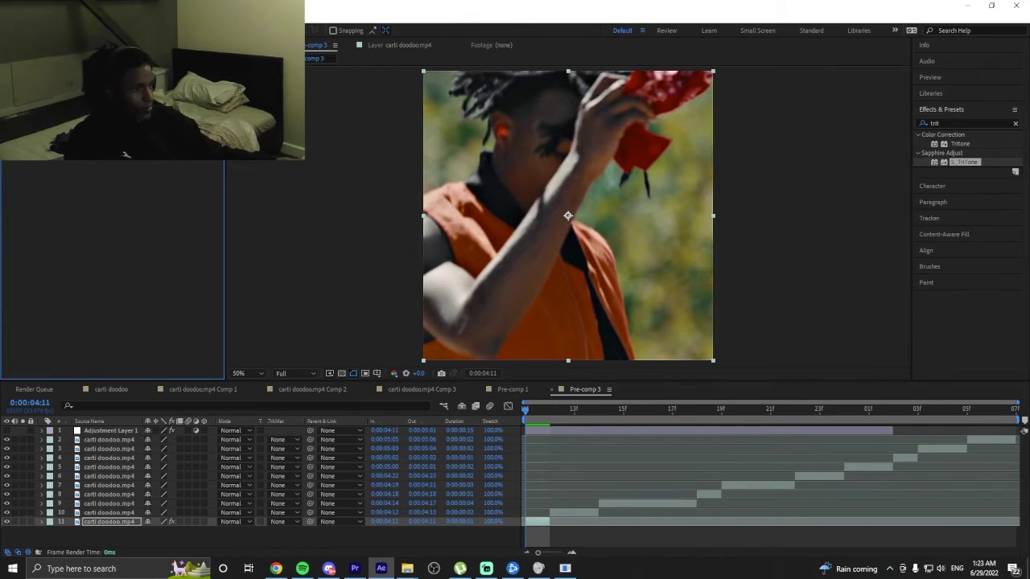
Preview the red segment, and split the carti doodoo.mp4 segment starting at 0:00:04:12 at 0:00:04:13.
key(space)
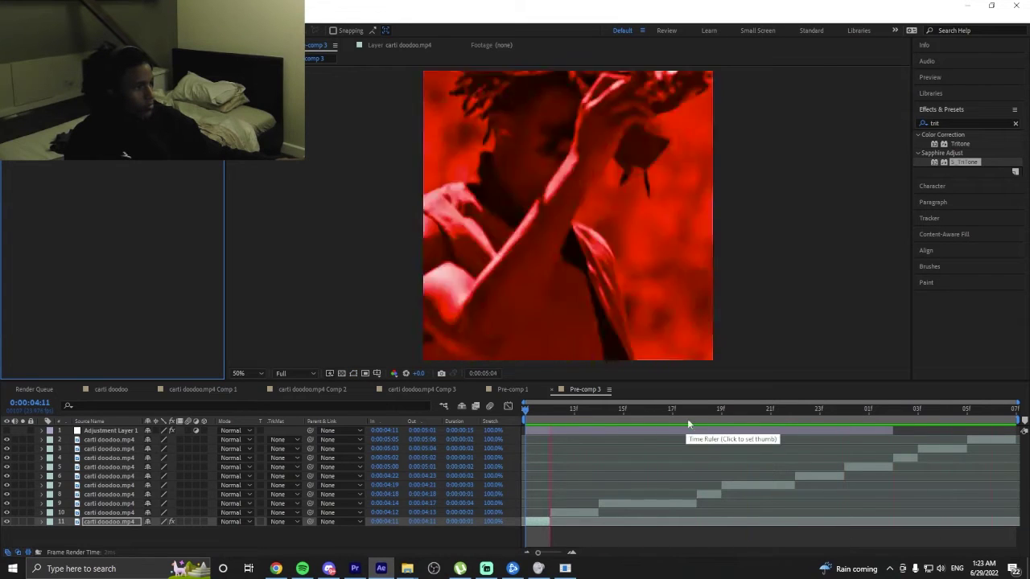
click(585, 416)
click(585, 513)
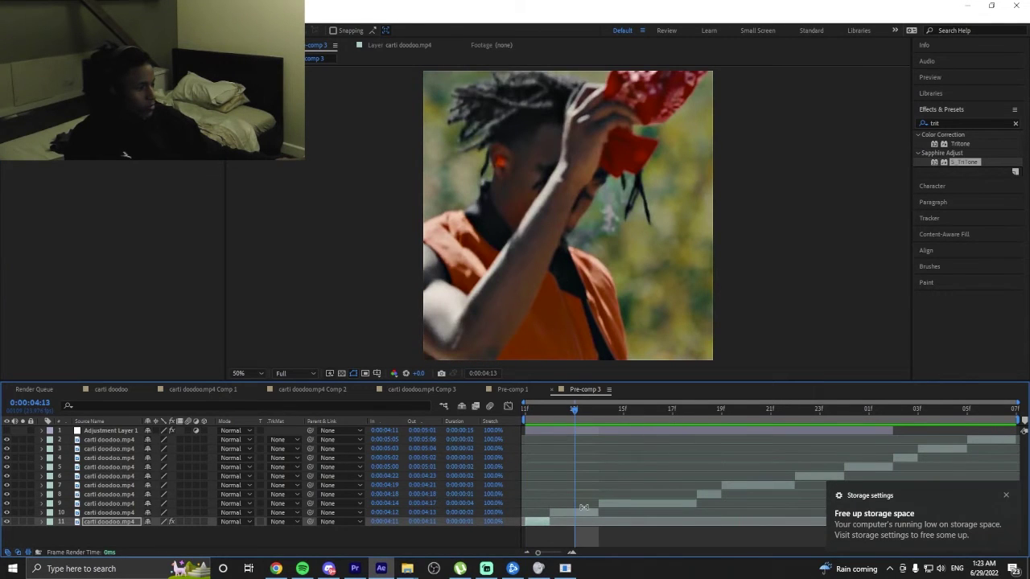
key(ctrl+shift+d)
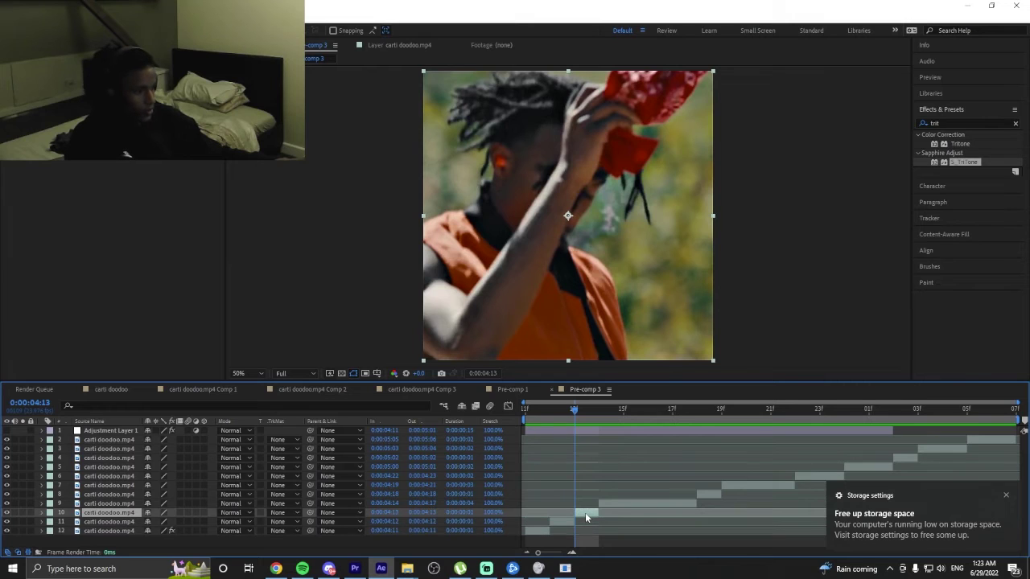
Apply S_Invert to the segment at 0:00:04:13 with Offset Darks set to -0.540, and preview it from the start.
click(946, 121)
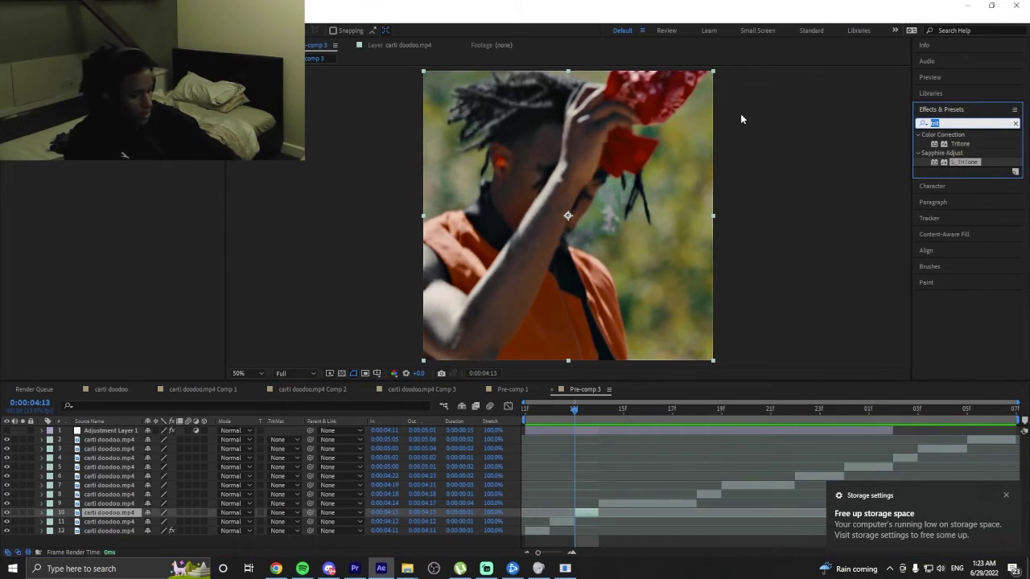
text(invert)
double_click(964, 208)
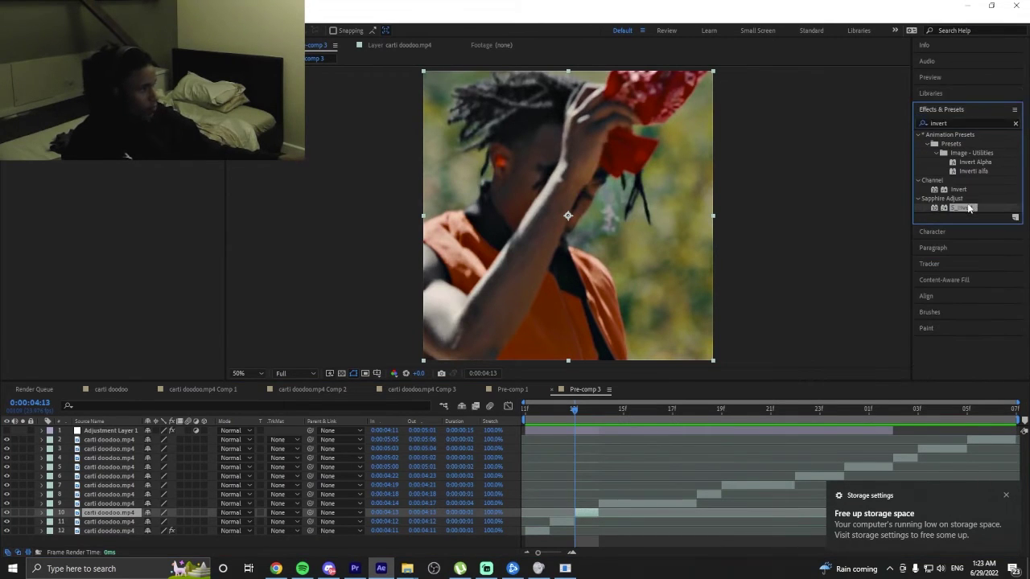
drag(126, 197, 95, 231)
key(ctrl+z)
drag(574, 408, 524, 410)
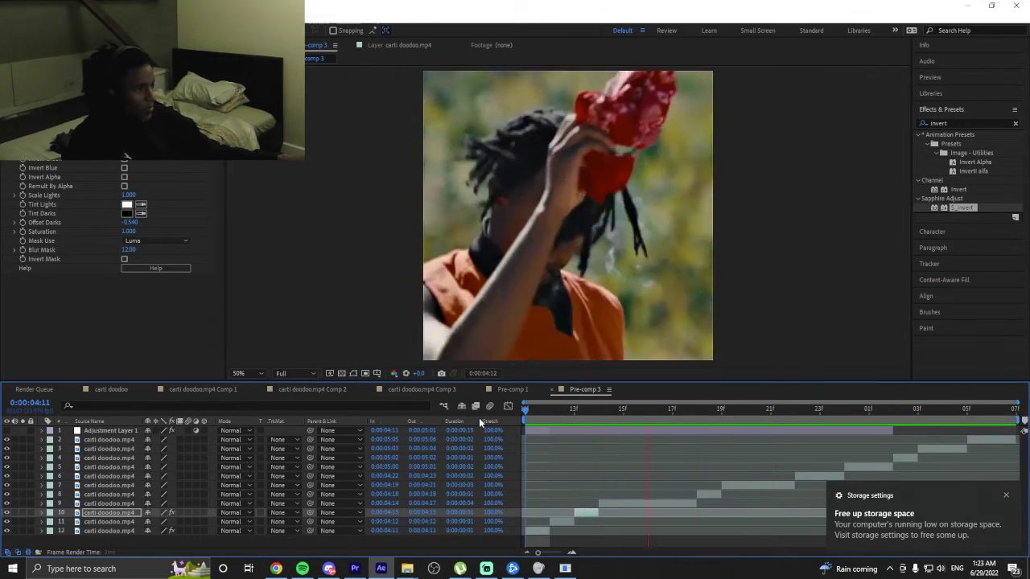
Apply the Tritone effect to the one-frame carti doodoo.mp4 segment at 0:00:04:18.
click(718, 431)
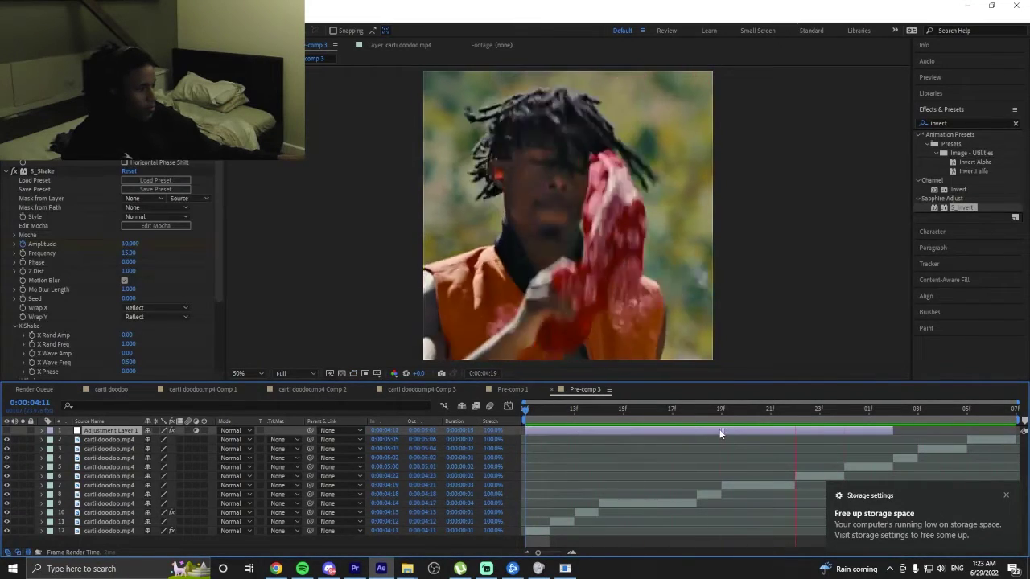
click(707, 415)
click(713, 496)
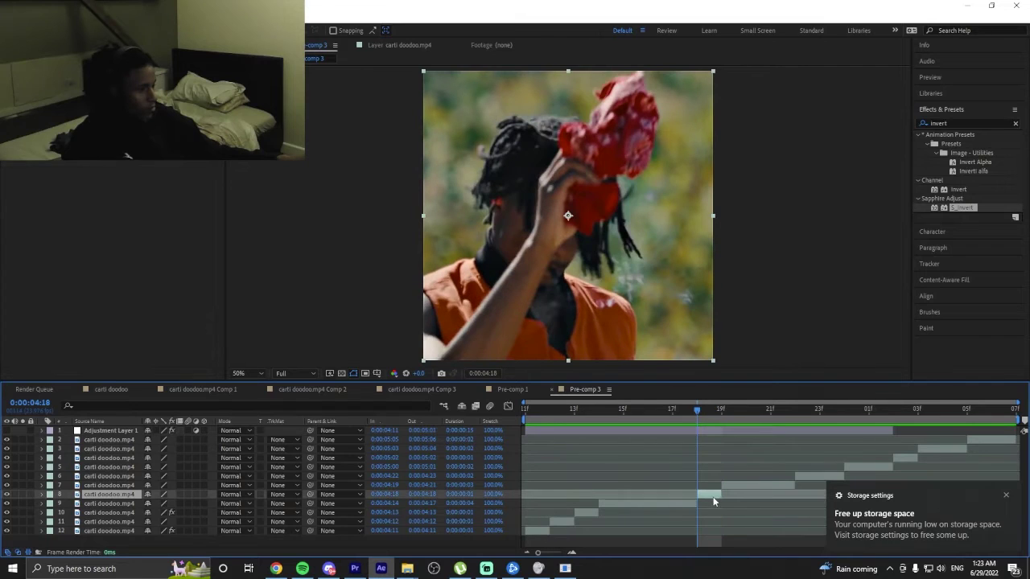
click(939, 121)
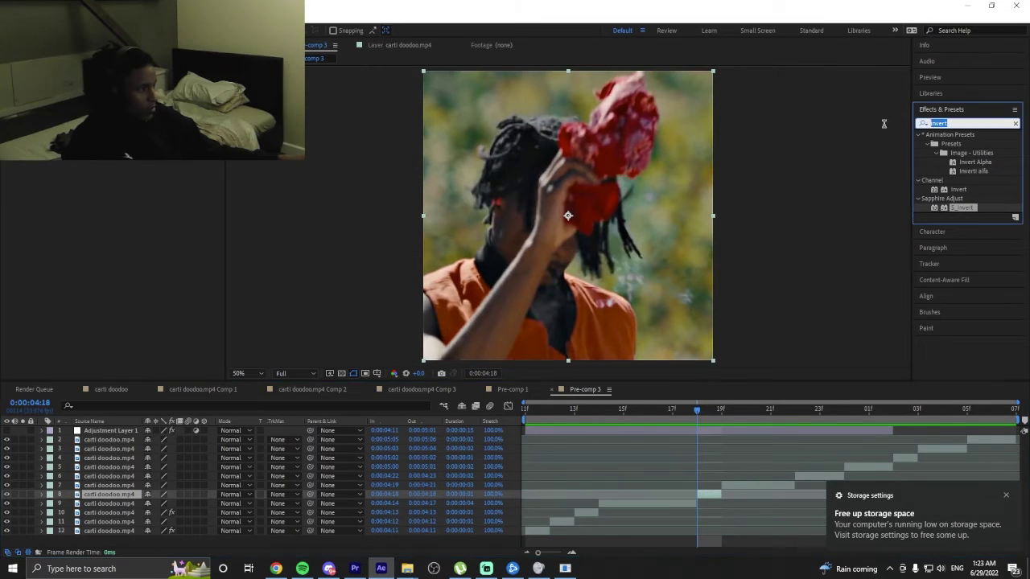
text(tri)
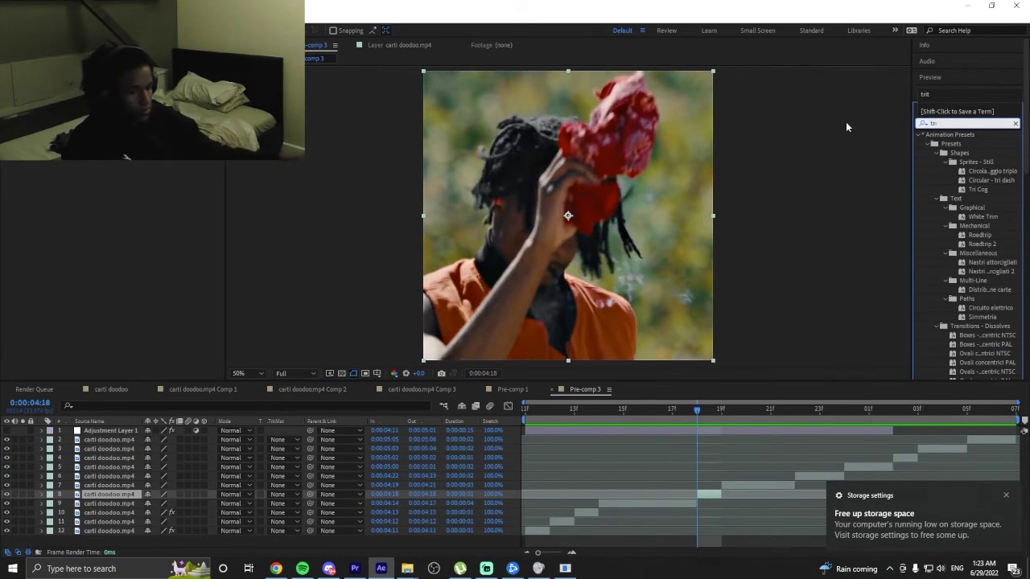
text(t)
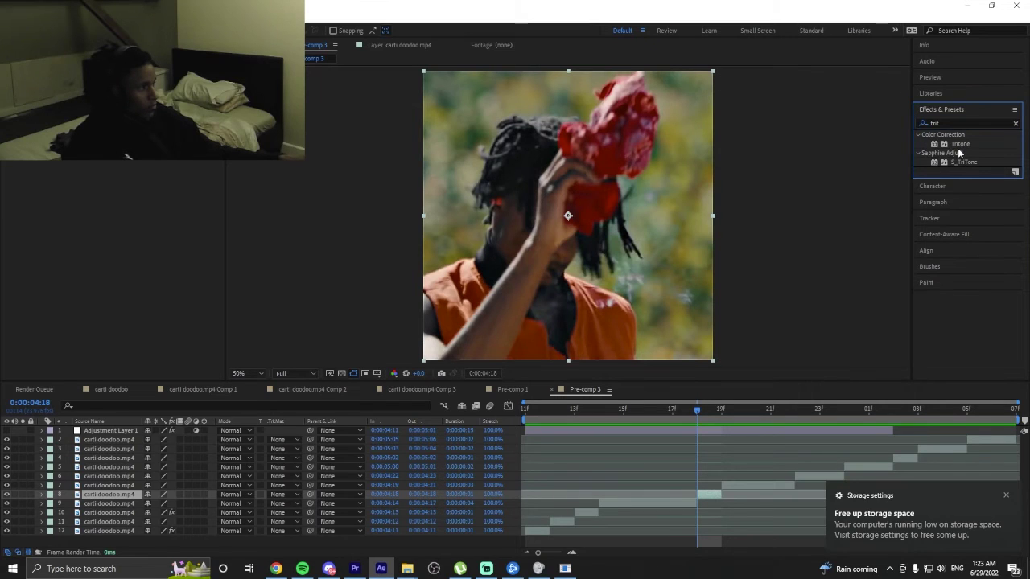
click(959, 144)
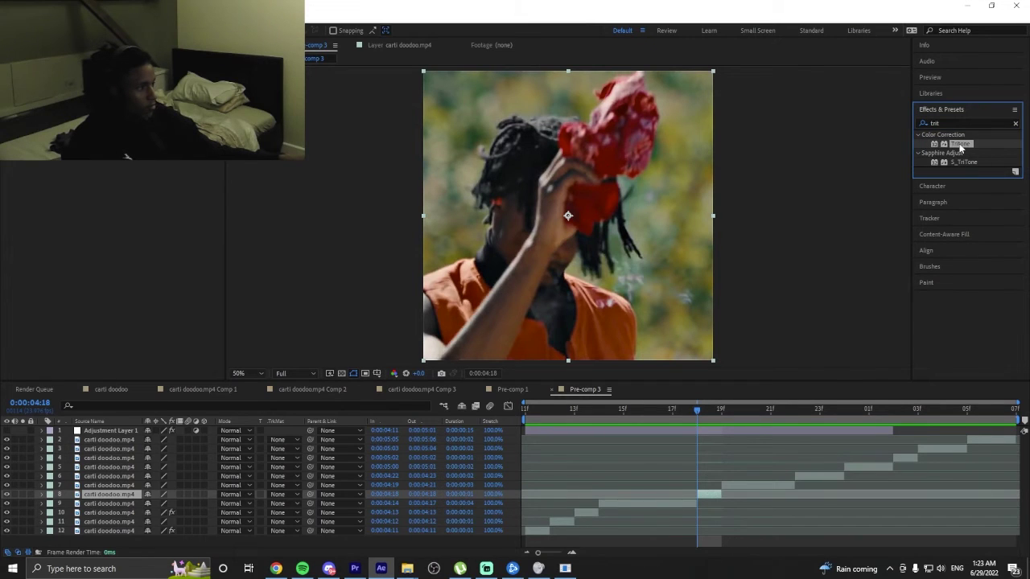
double_click(960, 144)
Set the Tritone midtones of the 0:00:04:18 segment to bright green, 2AFF00.
click(128, 157)
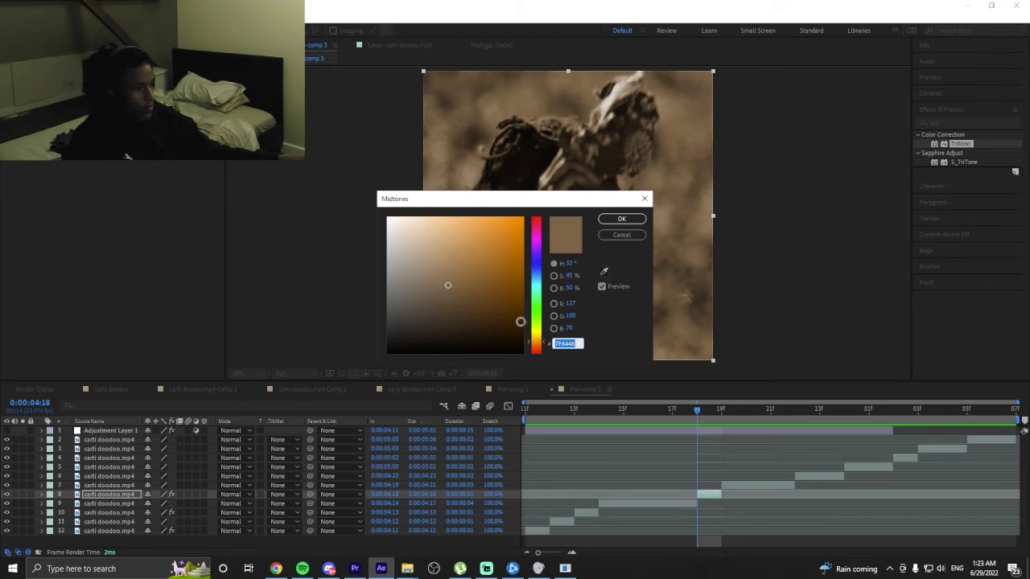
drag(538, 338, 538, 316)
drag(480, 277, 523, 217)
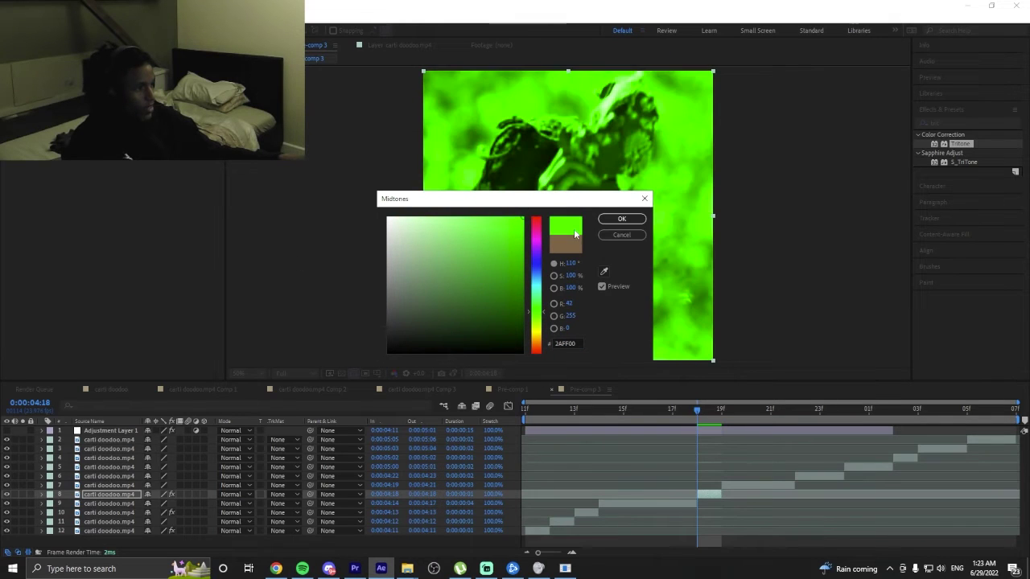
click(623, 219)
Apply S_Invert to the segment at 0:00:05:02 with Offset Darks set to -0.770, and preview Pre-comp 3.
drag(696, 415, 903, 431)
click(903, 458)
click(978, 119)
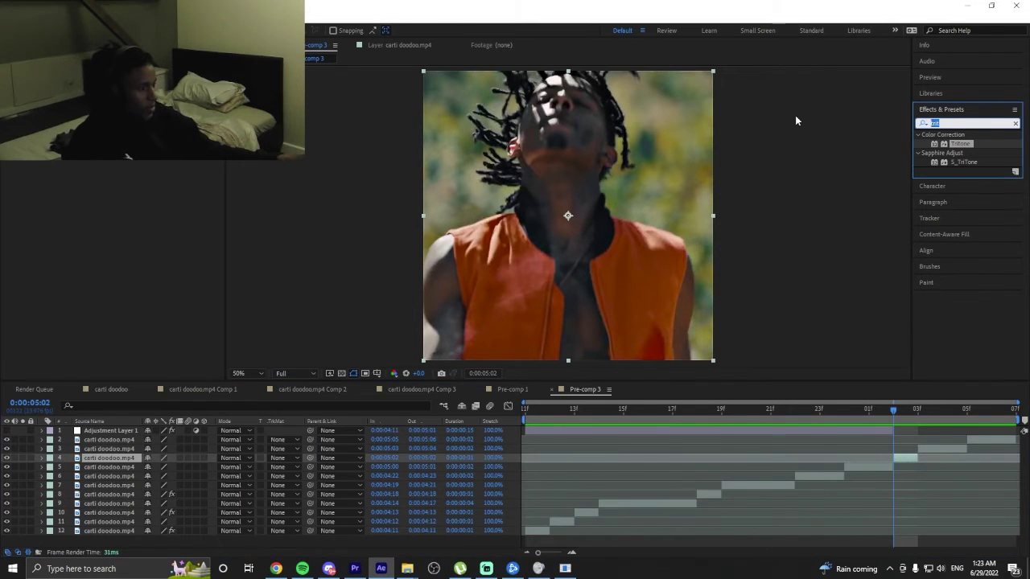
text(inve)
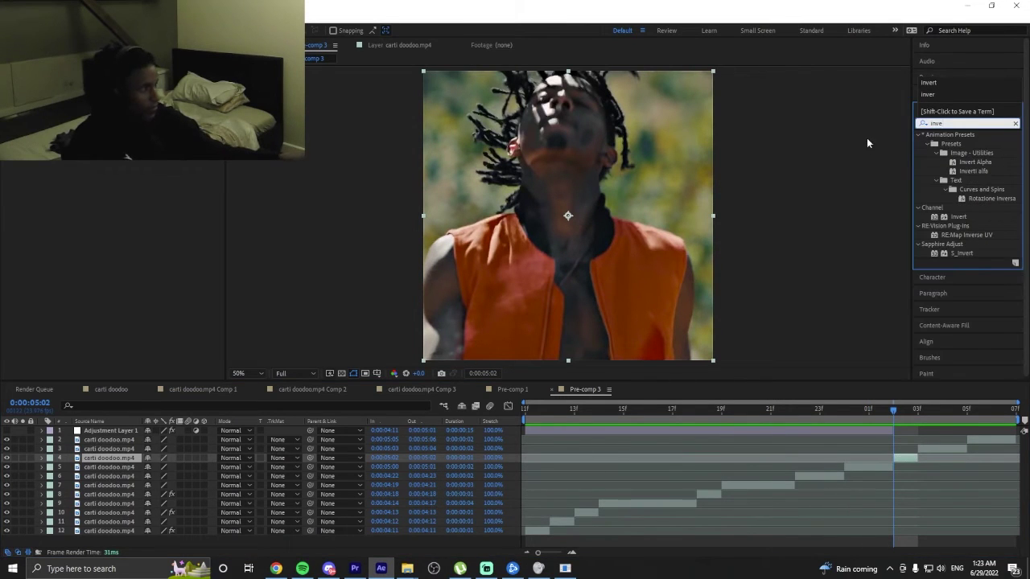
double_click(959, 253)
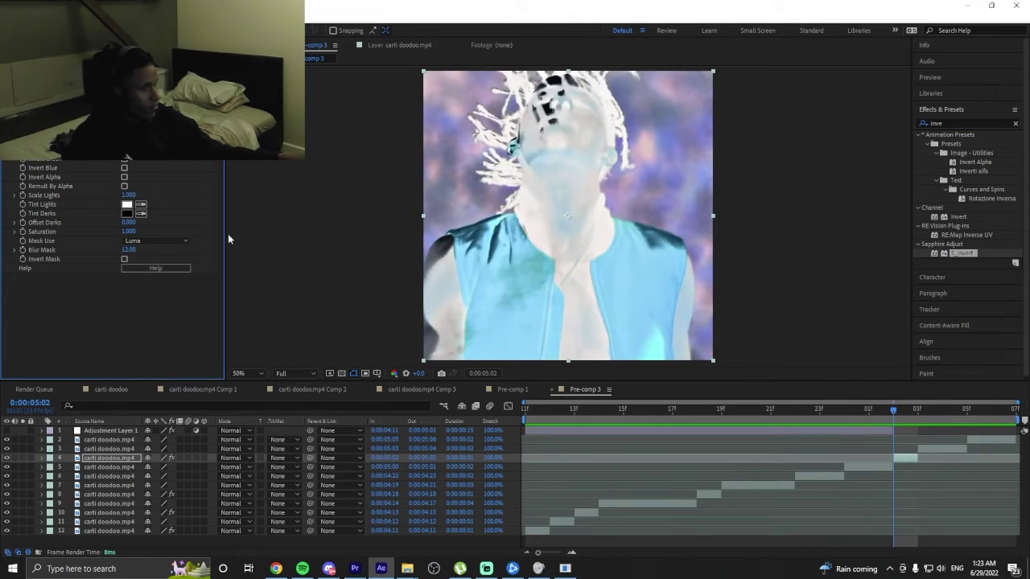
drag(127, 235, 104, 232)
key(ctrl+z)
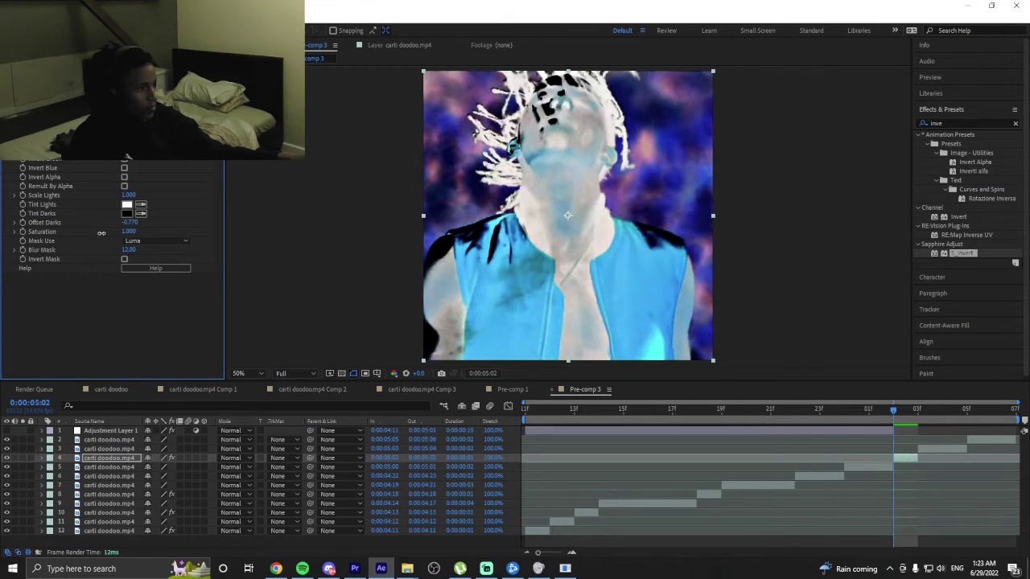
key(space)
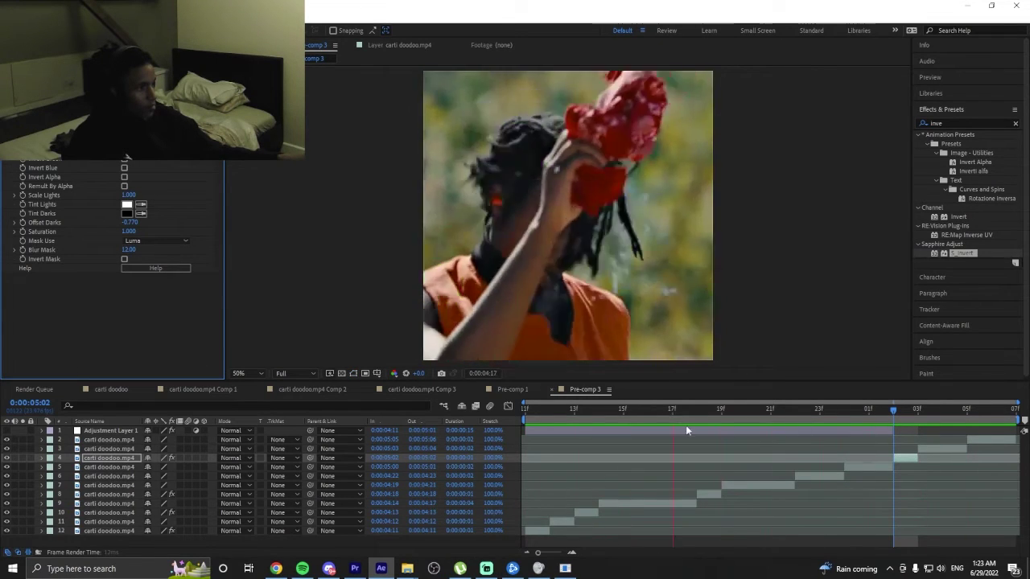
Show Adjustment Layer 1 again, and play the carti doodoo composition from the start.
click(9, 435)
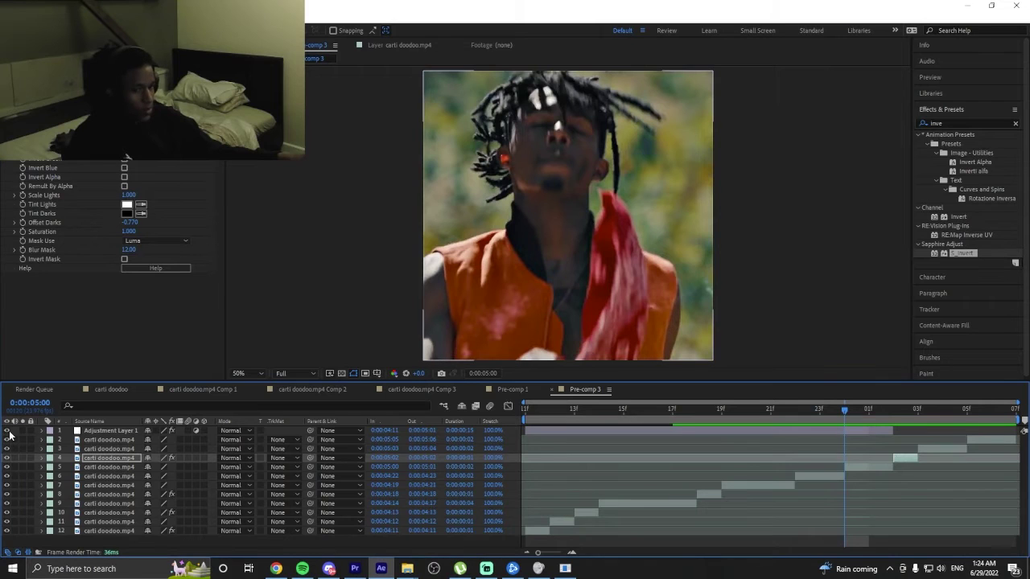
click(34, 389)
click(111, 389)
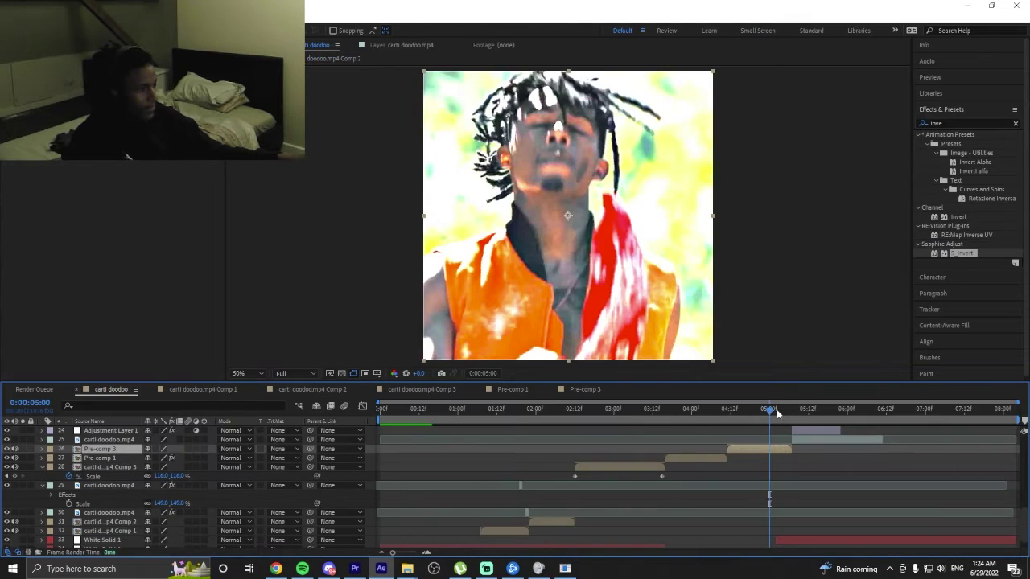
key(space)
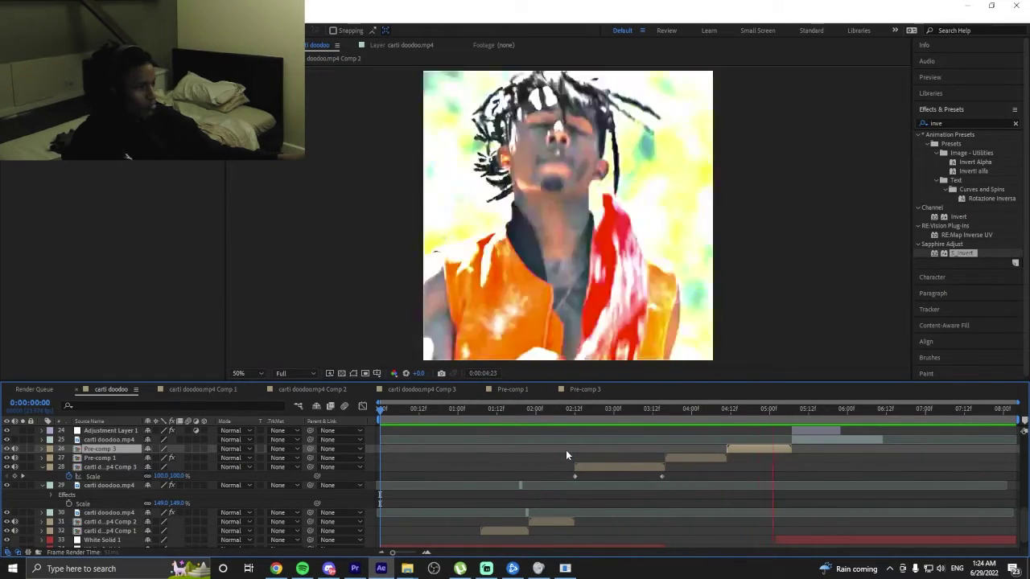
Replay the carti doodoo composition to review the edited segments.
click(706, 415)
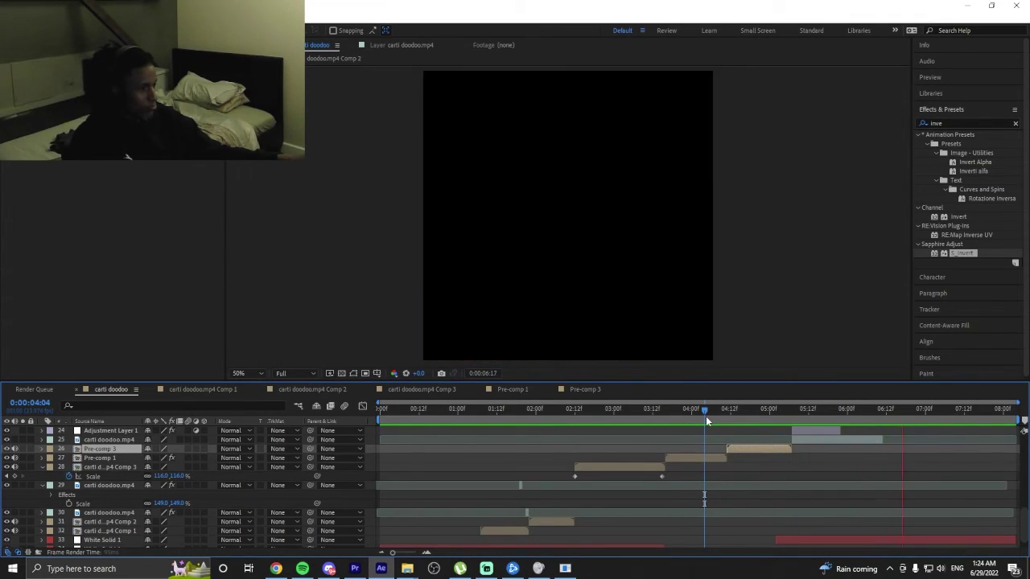
click(676, 416)
click(442, 415)
key(space)
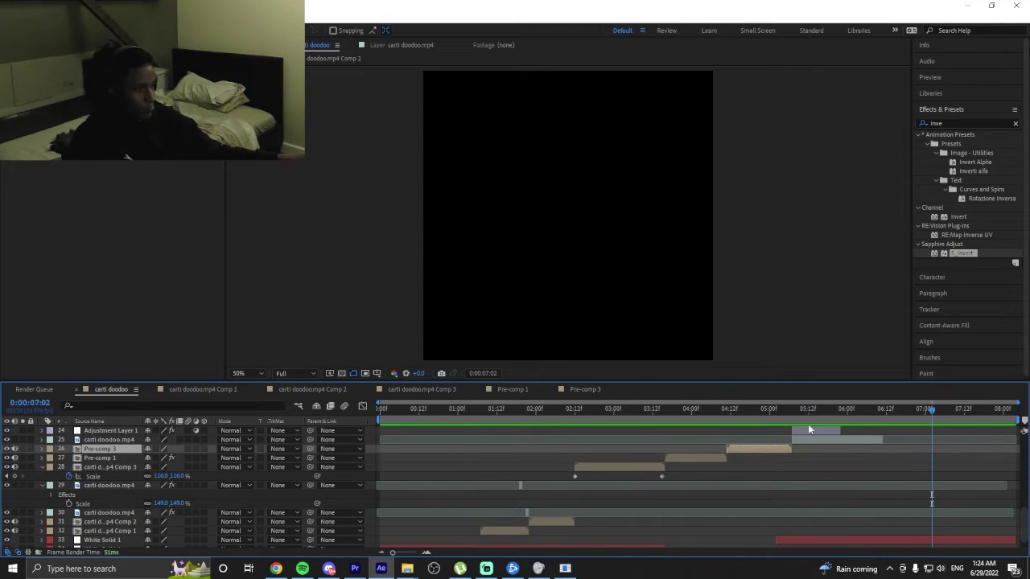
Pre-compose Adjustment Layer 1 and the carti doodoo.mp4 layer beneath it as Pre-comp 4, moving all attributes into the new composition.
drag(803, 416, 840, 441)
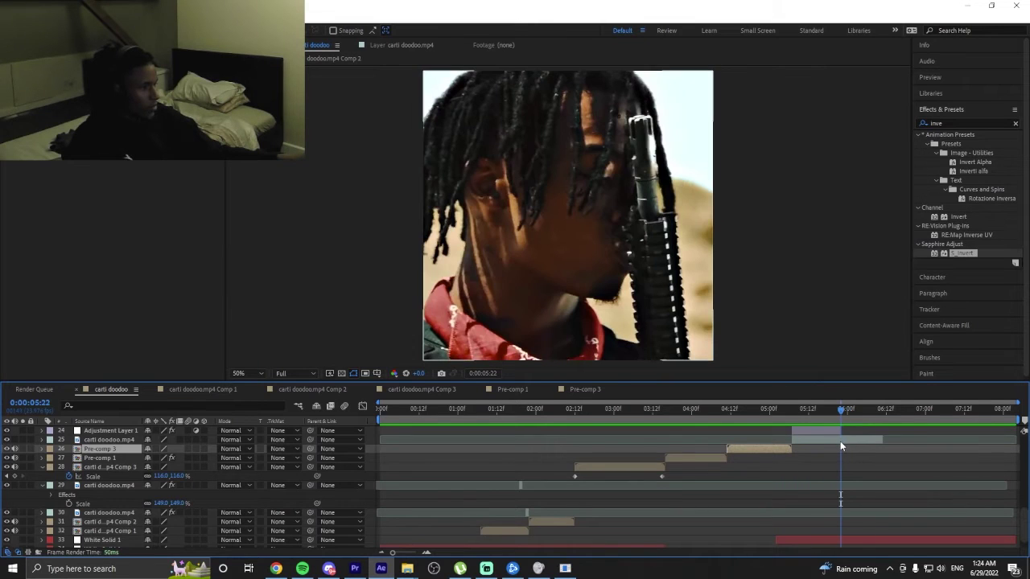
click(840, 440)
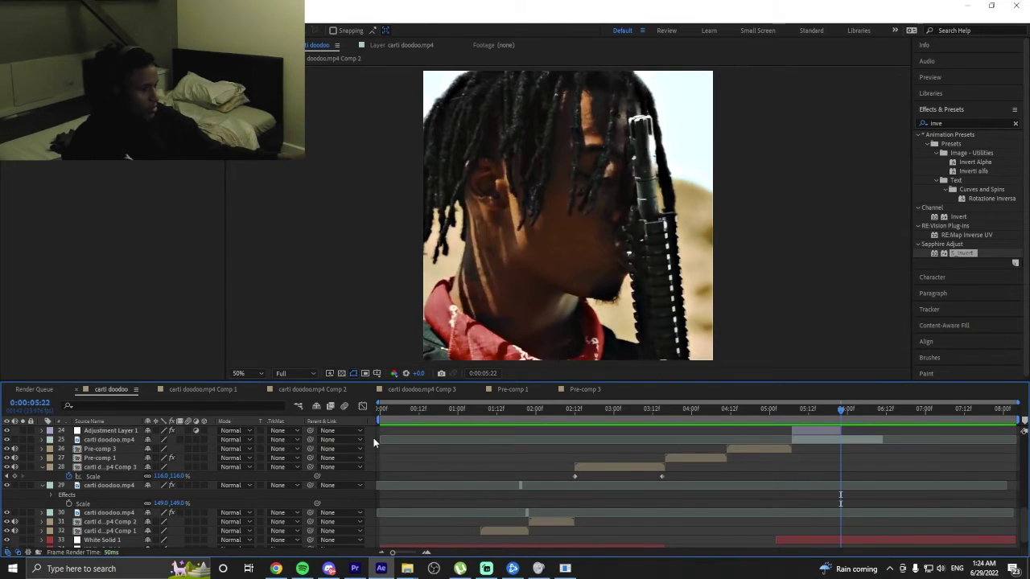
shift+click(820, 432)
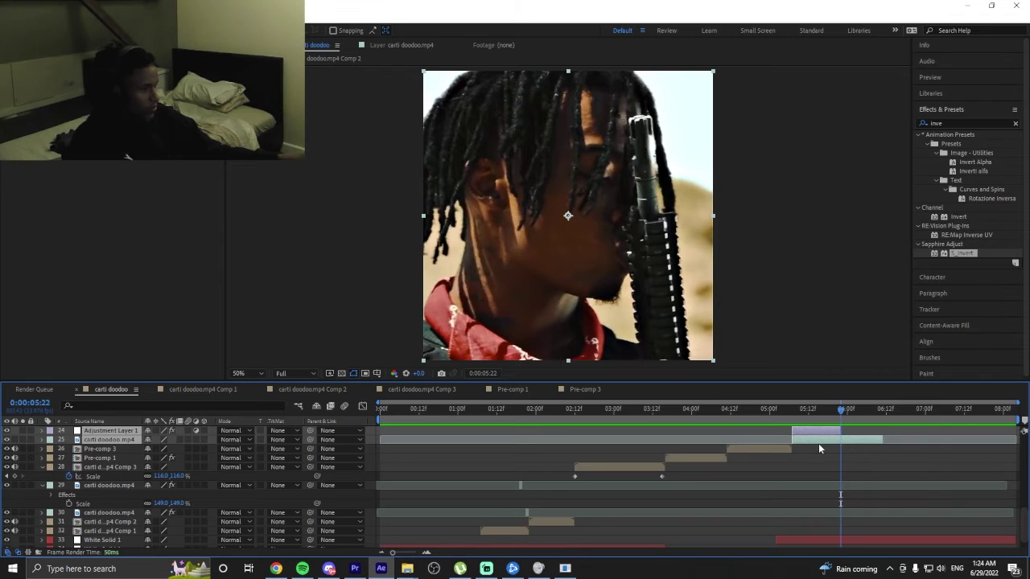
right_click(818, 442)
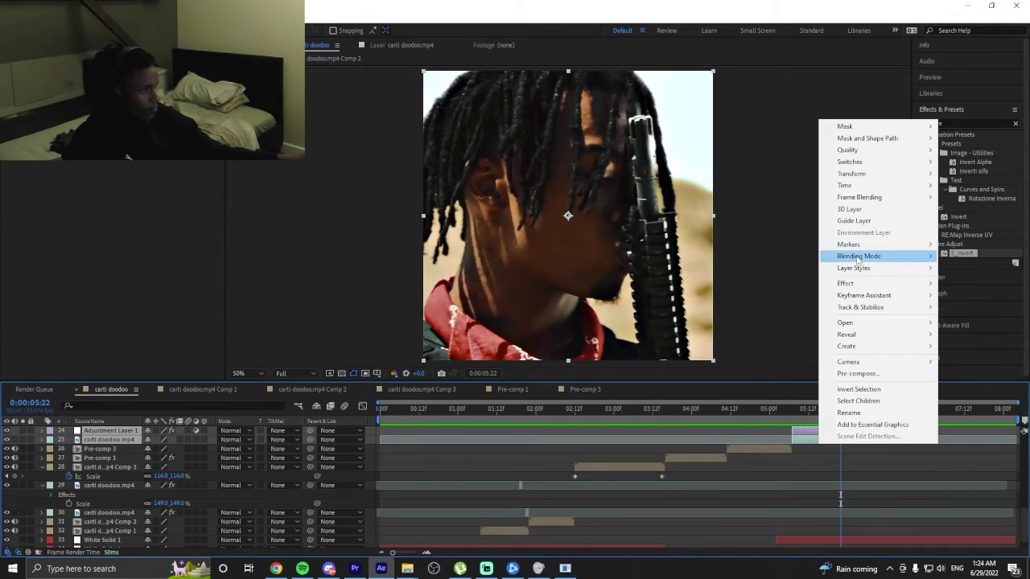
click(859, 374)
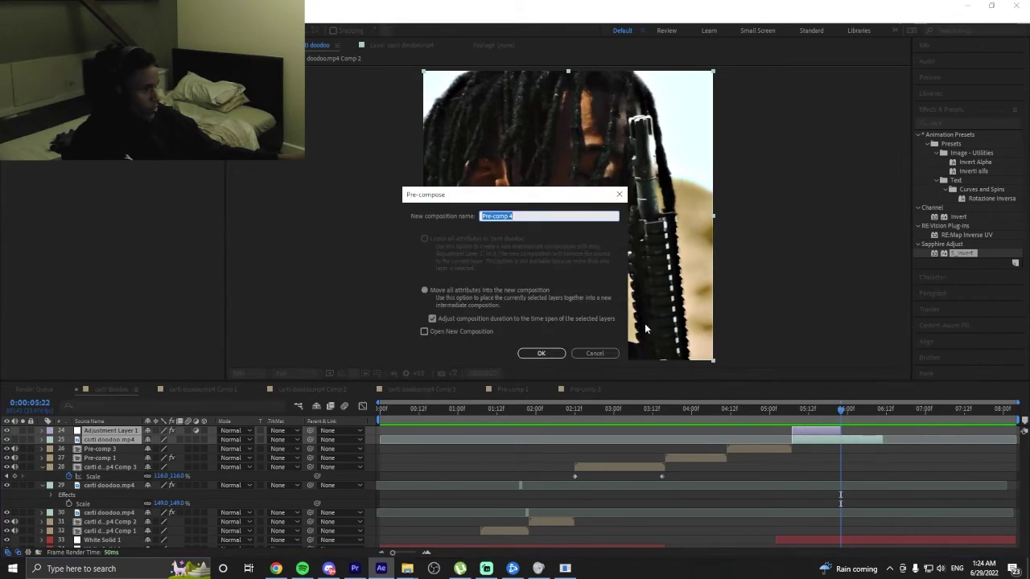
click(541, 353)
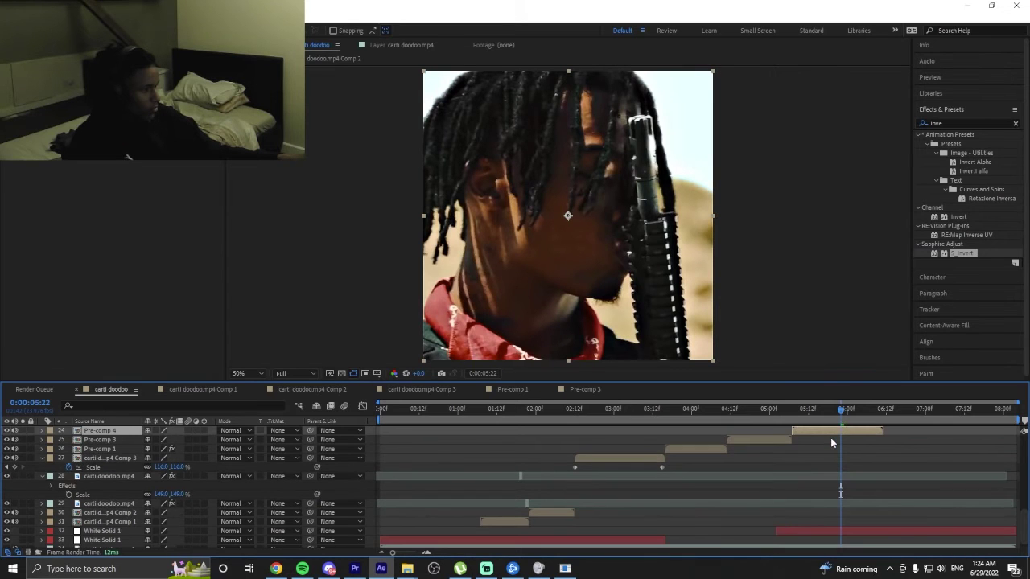
Open Pre-comp 4 and preview it from its first frame.
double_click(829, 428)
key(Home)
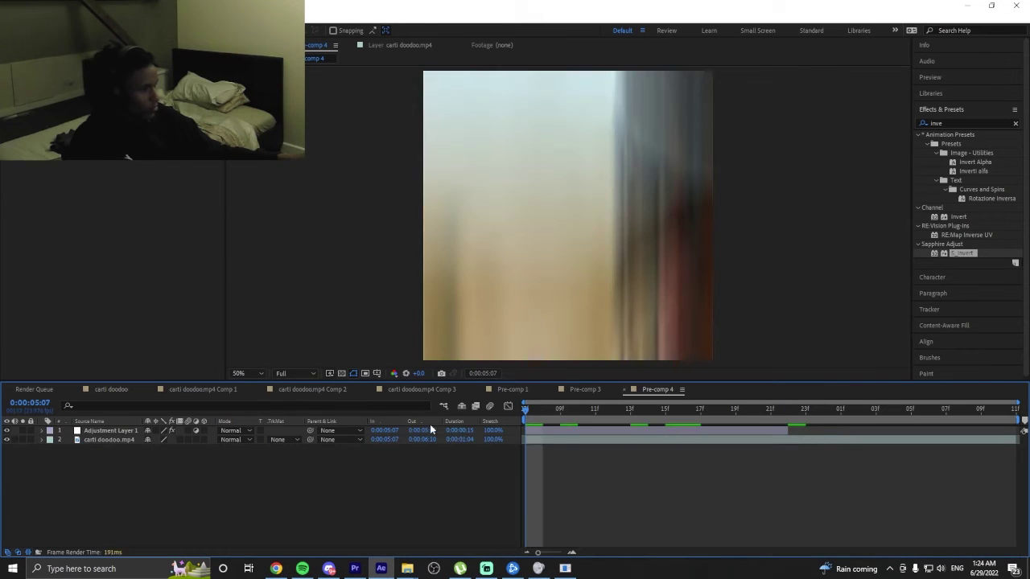
key(space)
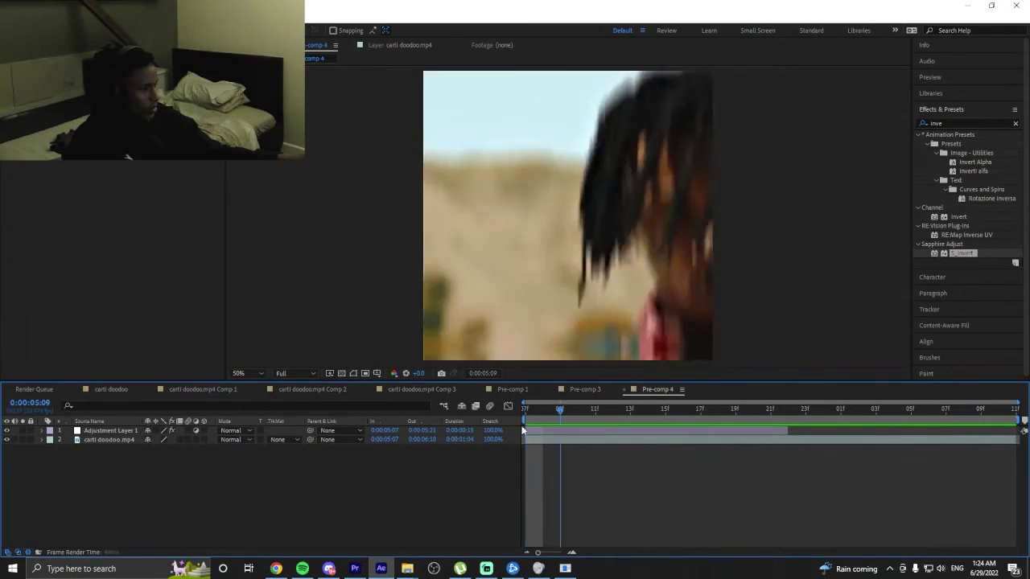
key(space)
Select the man's head, hair and shoulders in carti doodoo.mp4 at 0:00:05:07 with Roto Brush strokes.
double_click(543, 440)
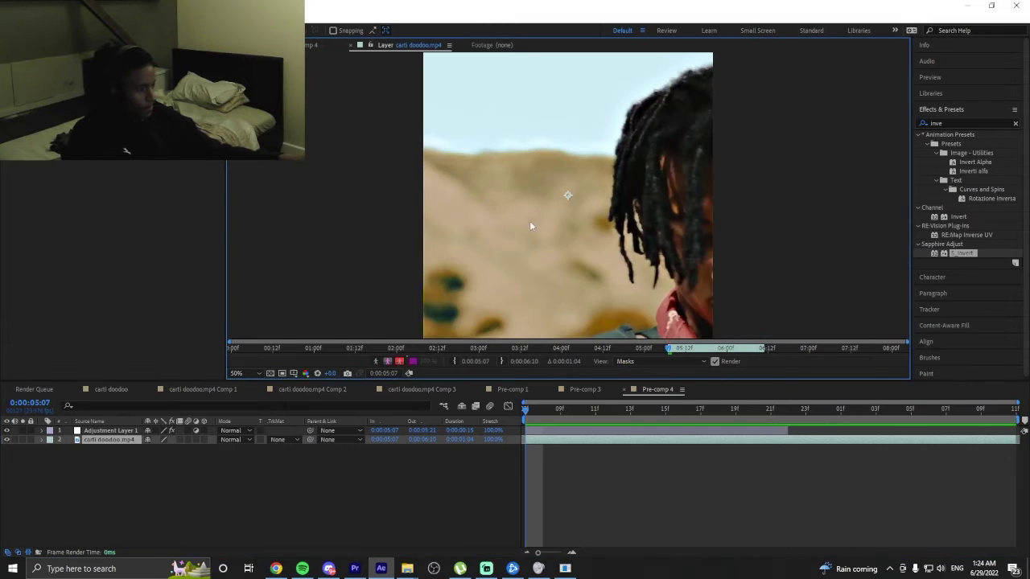
scroll(641, 143, down, 1)
scroll(641, 143, right, 2)
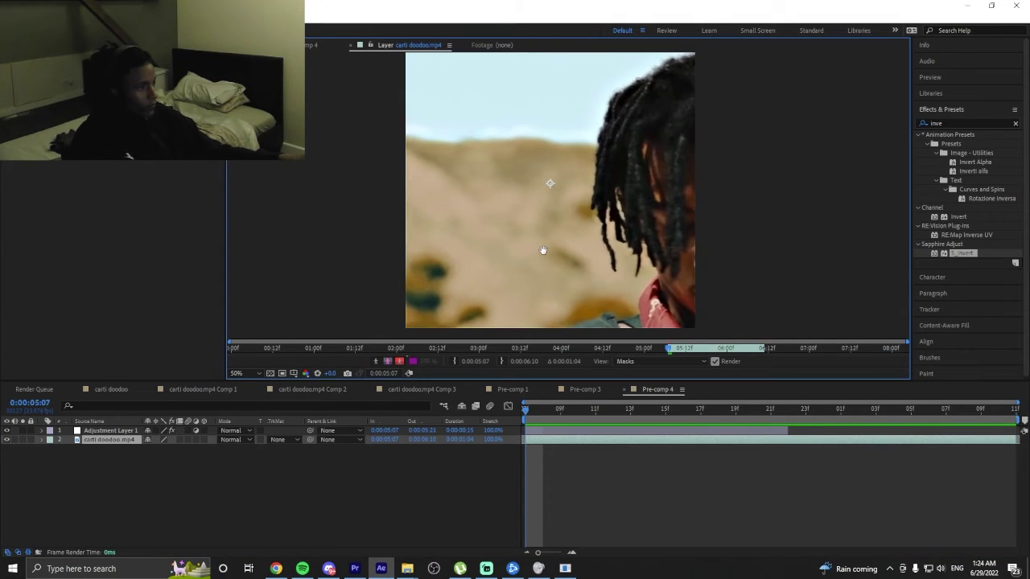
mouse_move(682, 89)
mouse_down()
mouse_move(628, 145)
mouse_move(690, 227)
mouse_up()
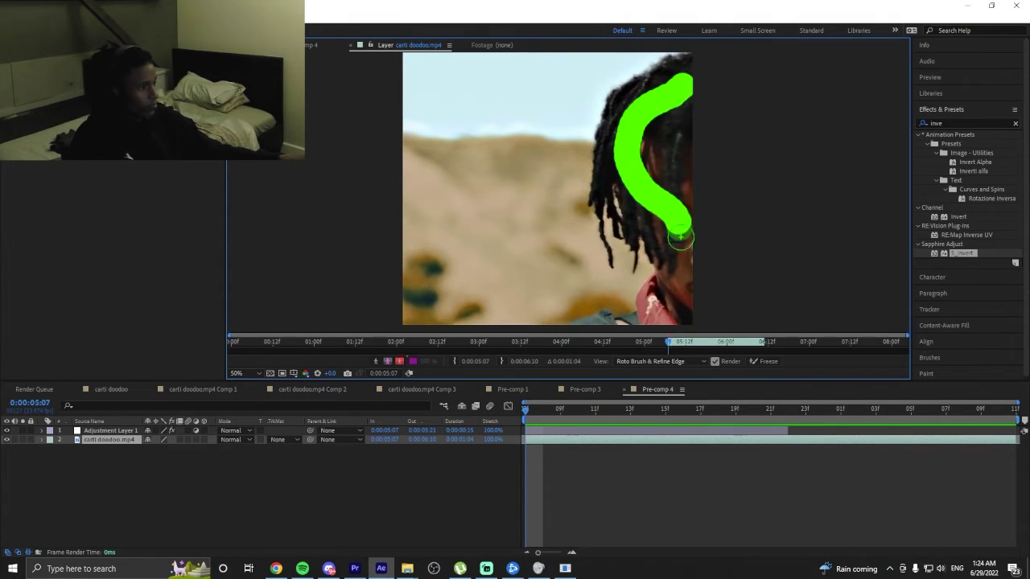
scroll(641, 248, down, 3)
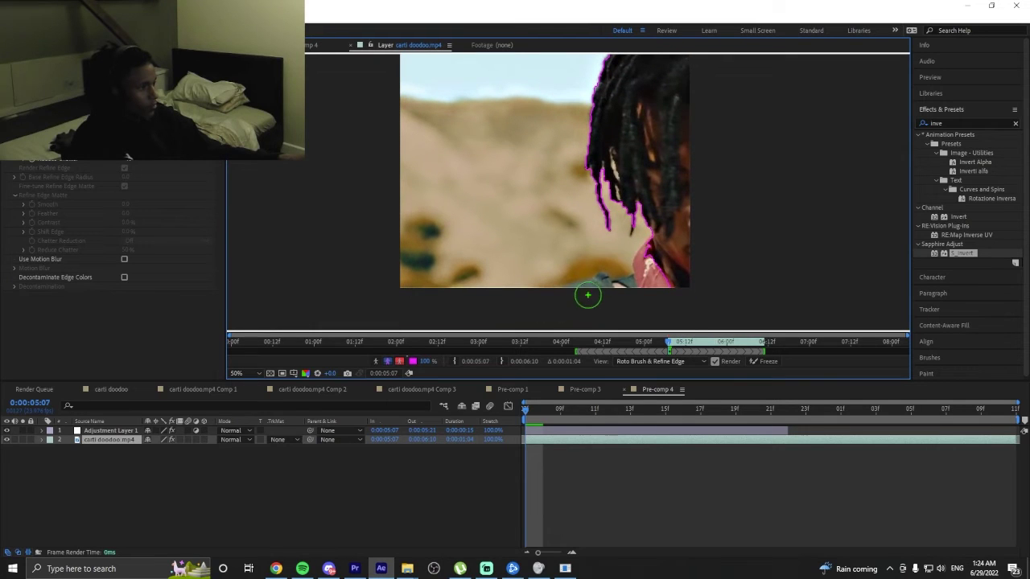
drag(586, 292, 699, 300)
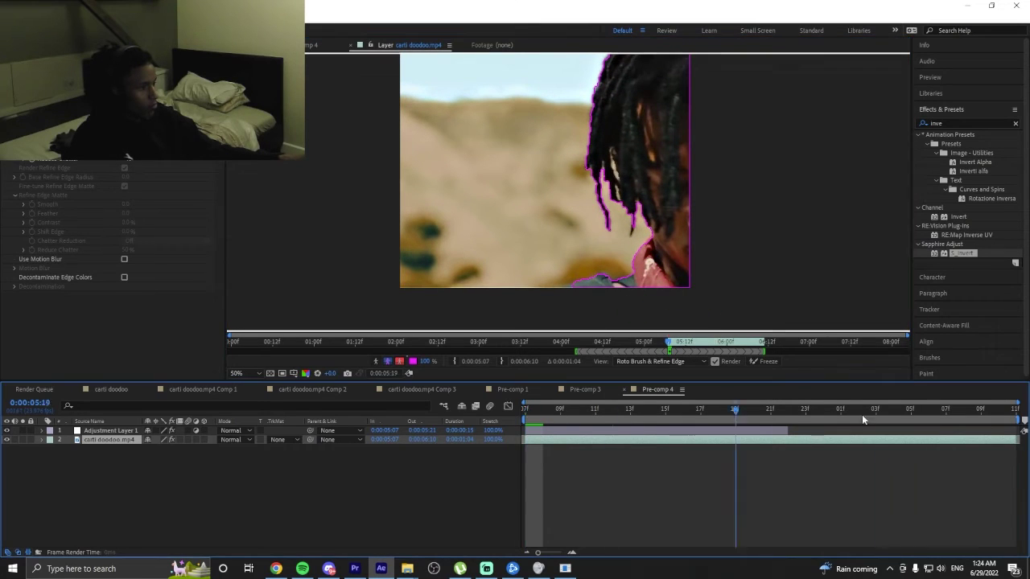
Propagate the Roto Brush matte to 0:00:06:10 and examine its edge on frames across Pre-comp 4.
key(End)
mouse_move(668, 253)
mouse_down()
mouse_move(654, 277)
mouse_move(652, 237)
mouse_up()
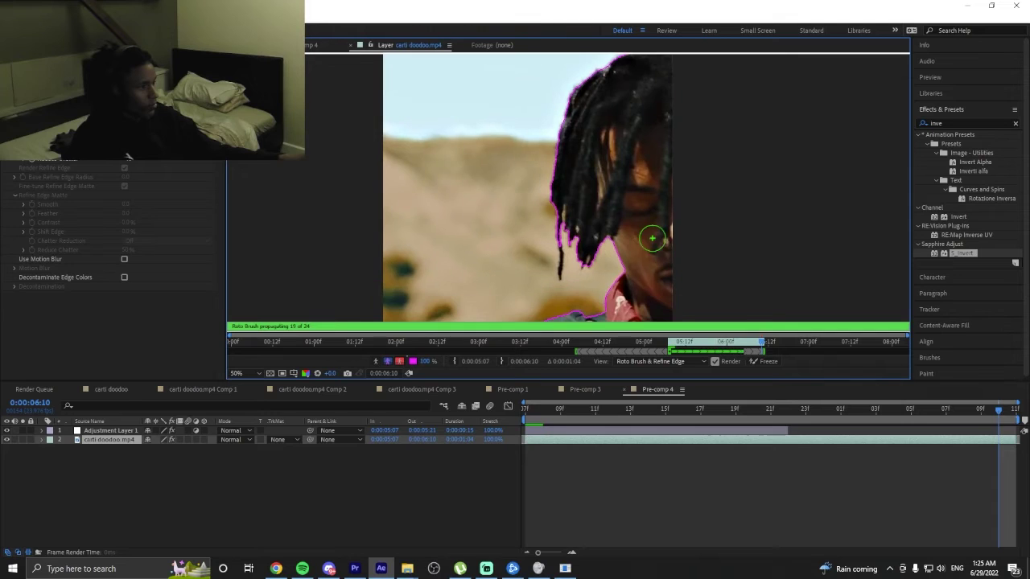
key(comma)
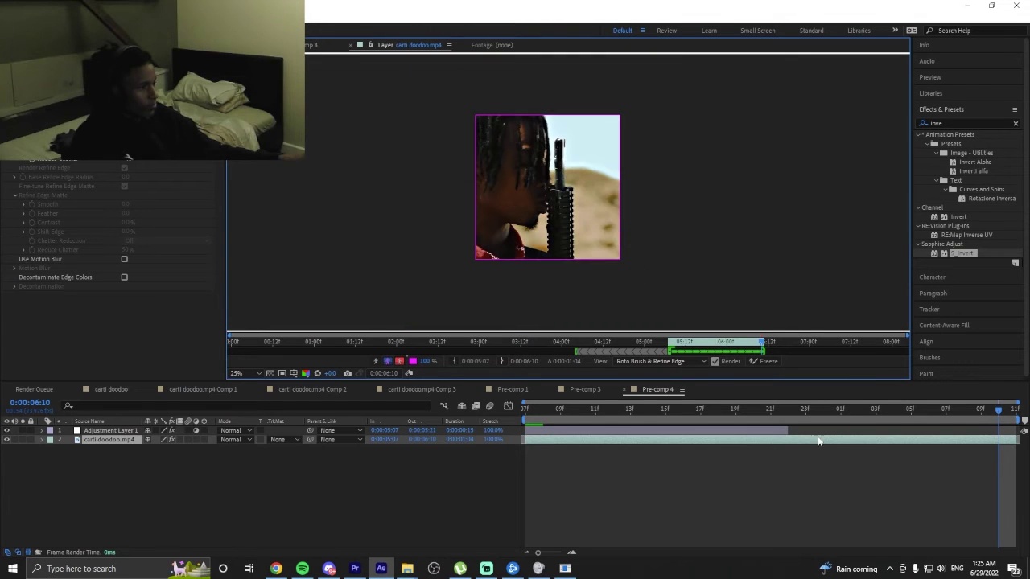
drag(644, 409, 683, 409)
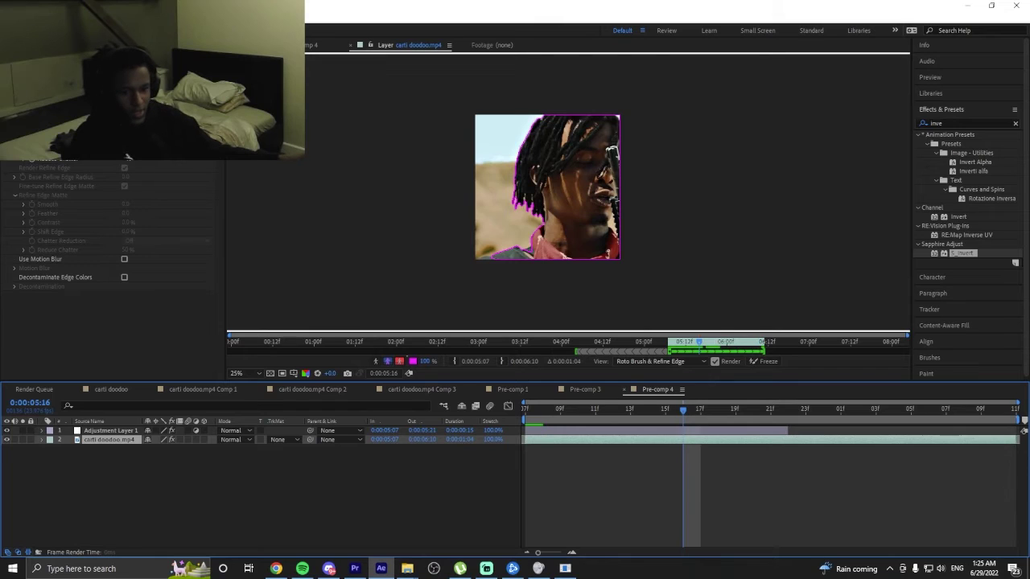
key(alt+Tab)
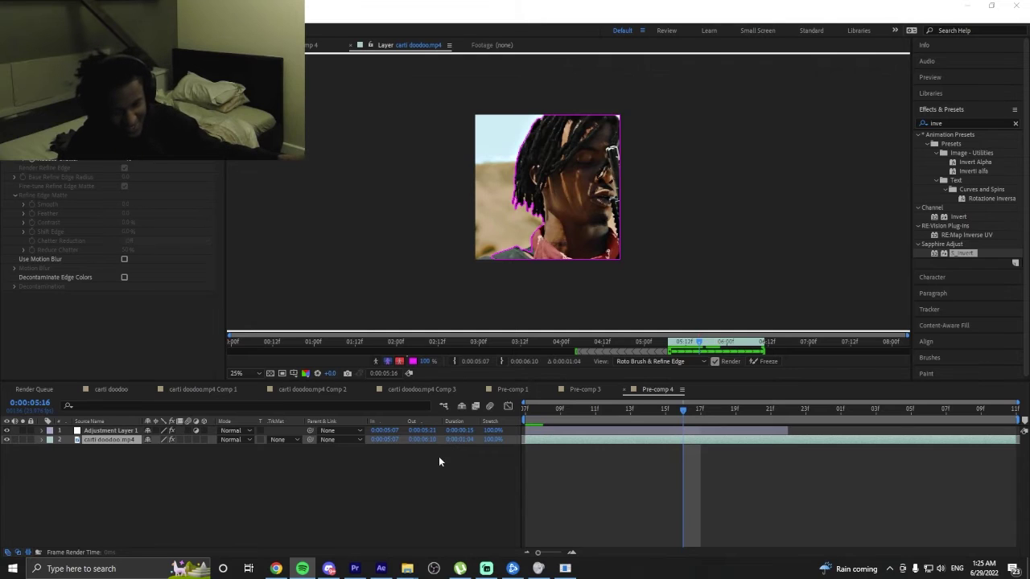
click(468, 441)
key(Home)
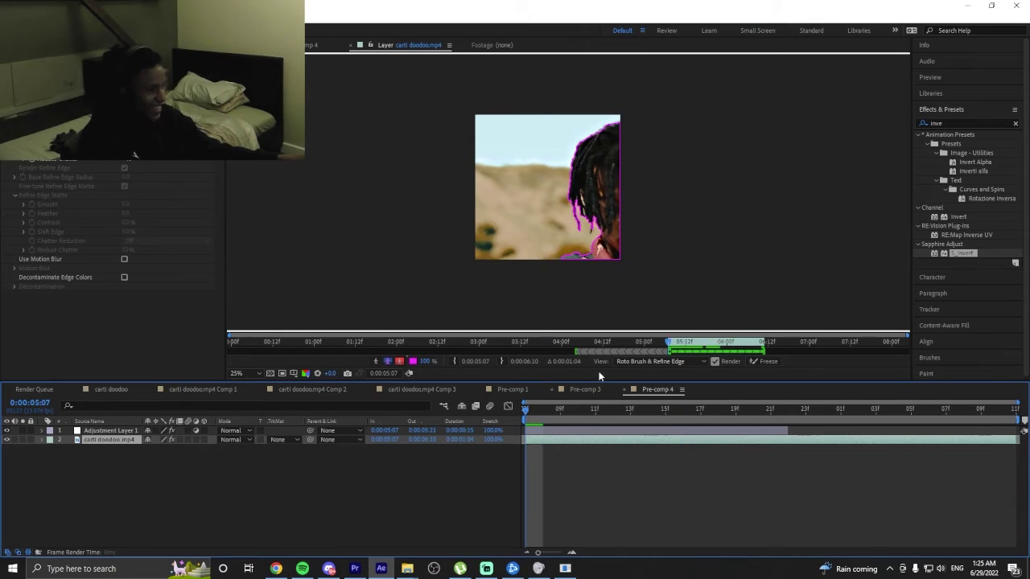
scroll(591, 161, up, 2)
drag(616, 166, 480, 169)
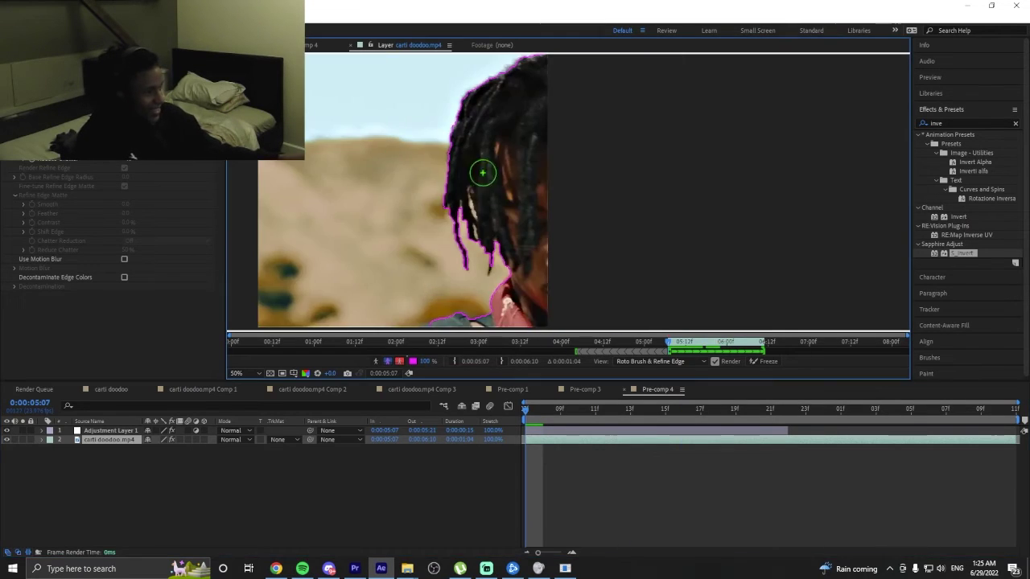
drag(550, 406, 578, 410)
scroll(531, 230, down, 2)
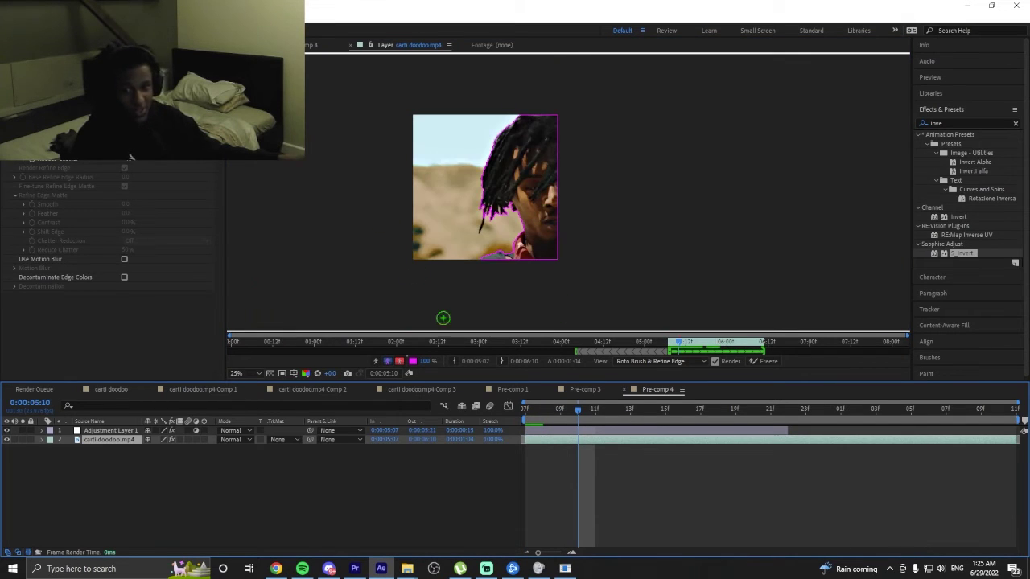
Subtract the background patch beside the chin from the Roto Brush matte at 0:00:05:15 and check the outline.
drag(584, 412, 663, 412)
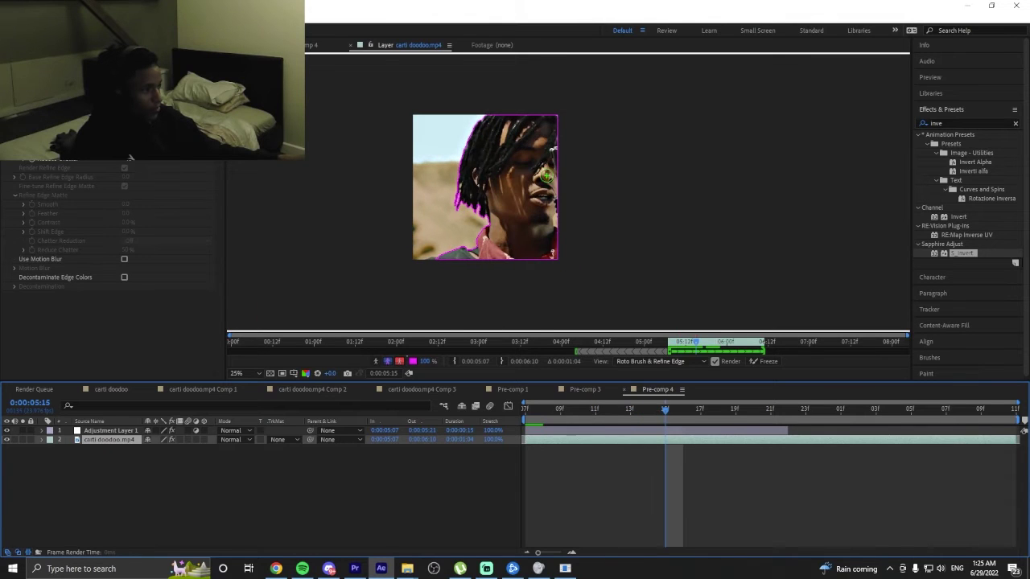
scroll(535, 236, up, 4)
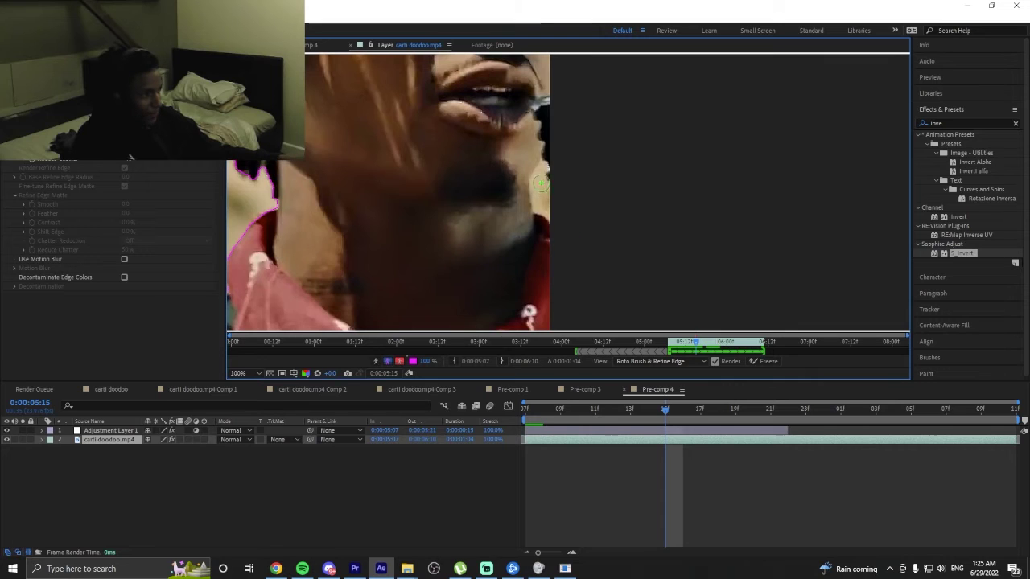
alt+click(540, 182)
drag(550, 212, 565, 204)
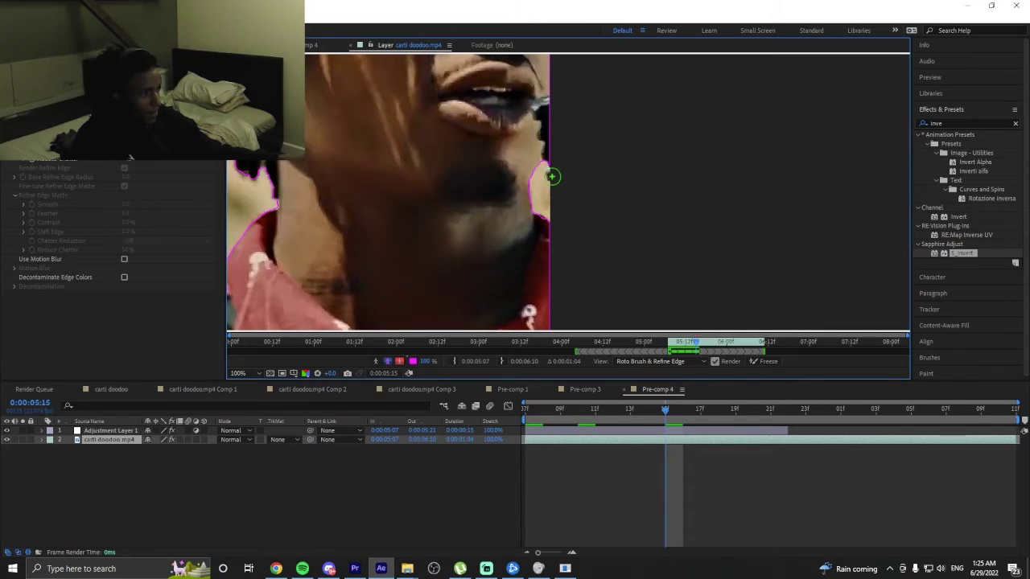
scroll(552, 176, down, 1)
scroll(665, 150, down, 1)
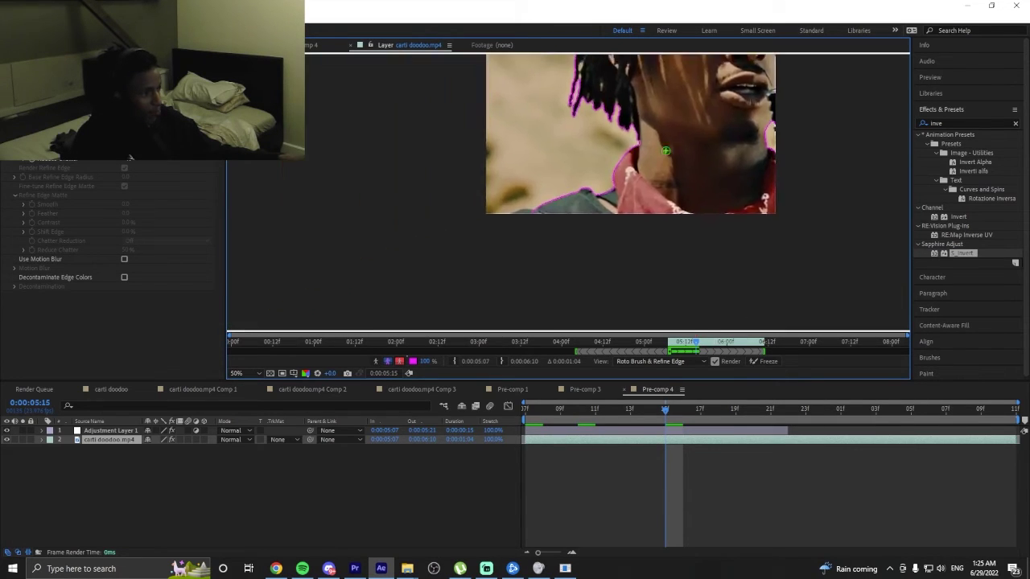
scroll(607, 179, up, 2)
drag(460, 237, 510, 233)
scroll(608, 178, down, 2)
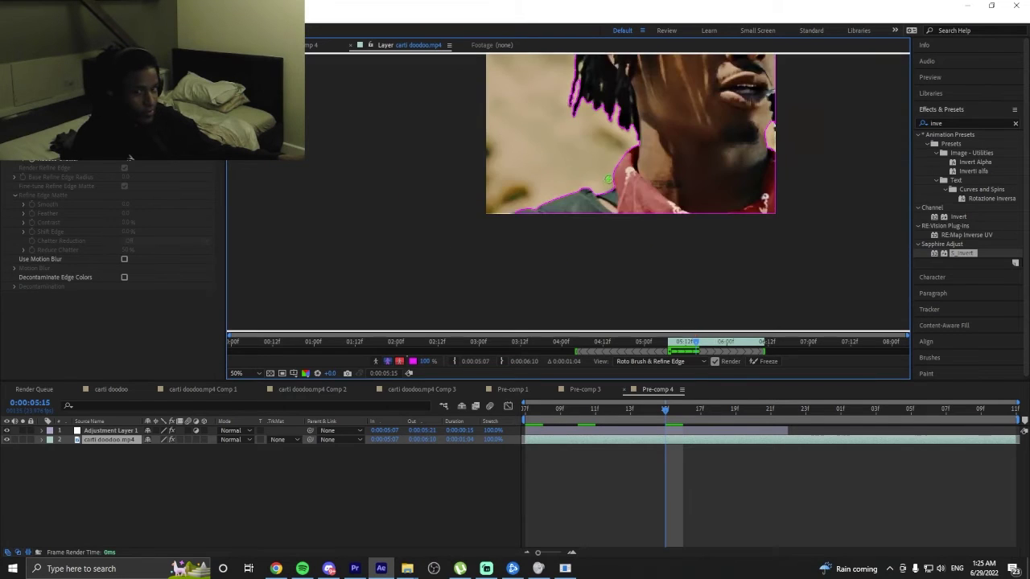
drag(609, 179, 589, 255)
scroll(589, 255, down, 1)
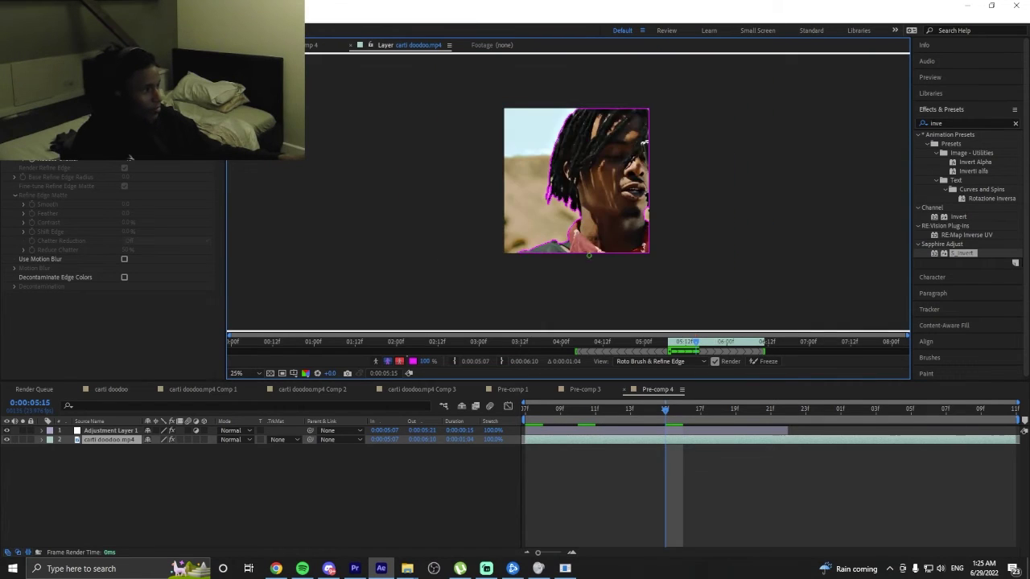
Subtract the sky corner beside the hair from the Roto Brush matte at 0:00:05:16.
click(683, 410)
scroll(477, 326, up, 4)
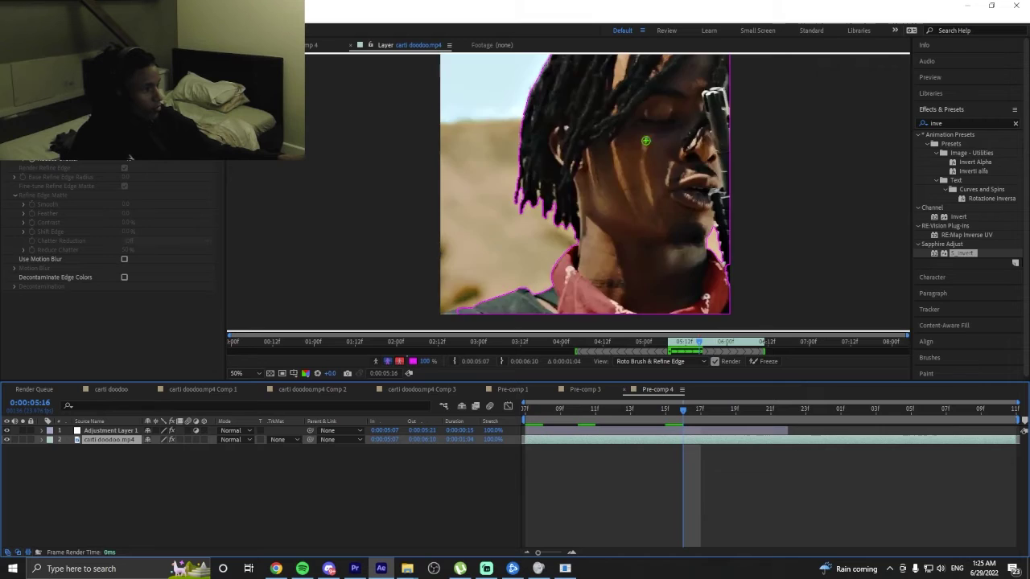
drag(477, 327, 374, 391)
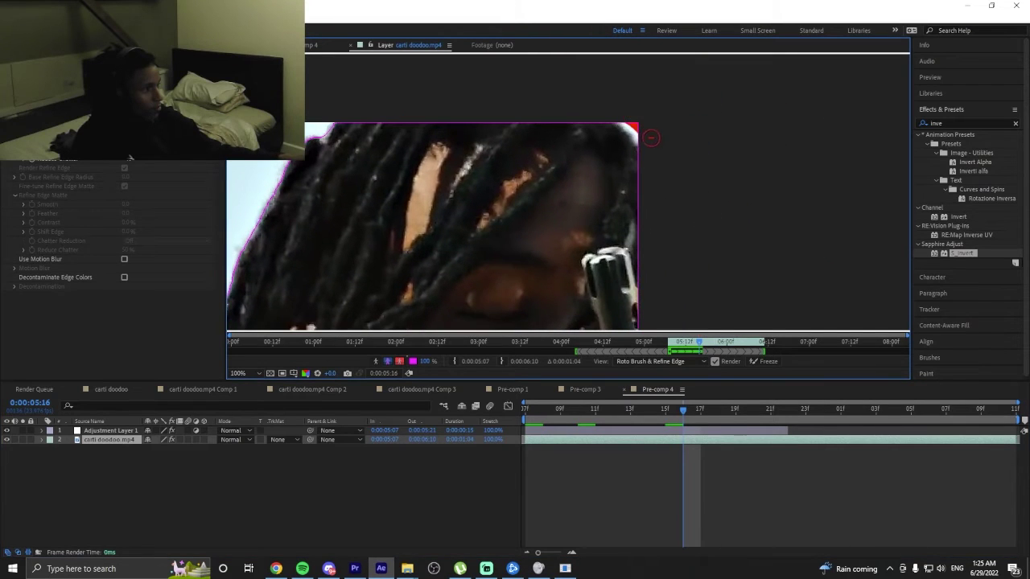
scroll(582, 122, down, 4)
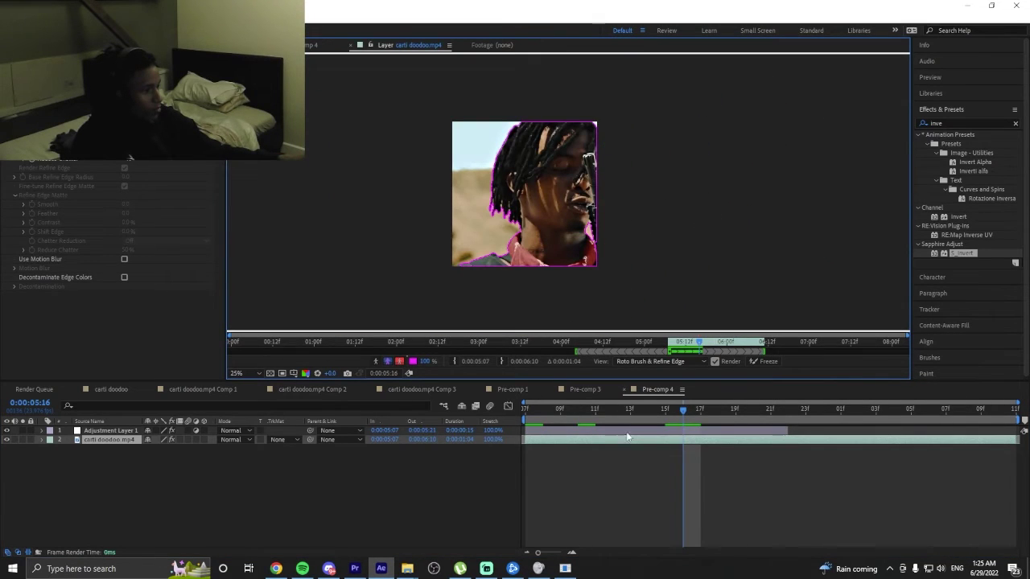
Subtract the background gap between the gun and the frame edge from the Roto Brush matte at 0:00:05:17.
click(684, 411)
click(702, 410)
scroll(512, 224, up, 4)
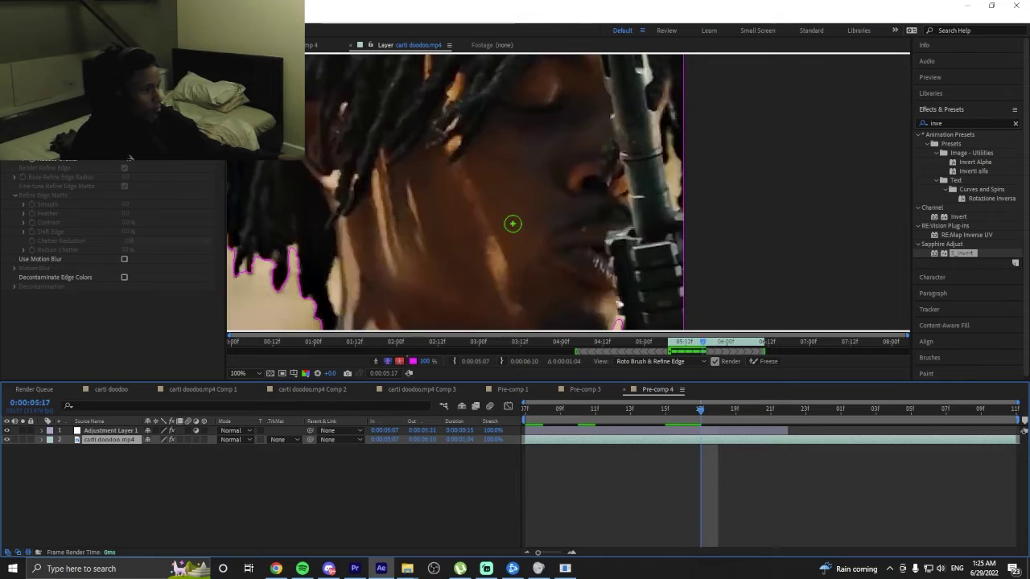
scroll(513, 224, right, 3)
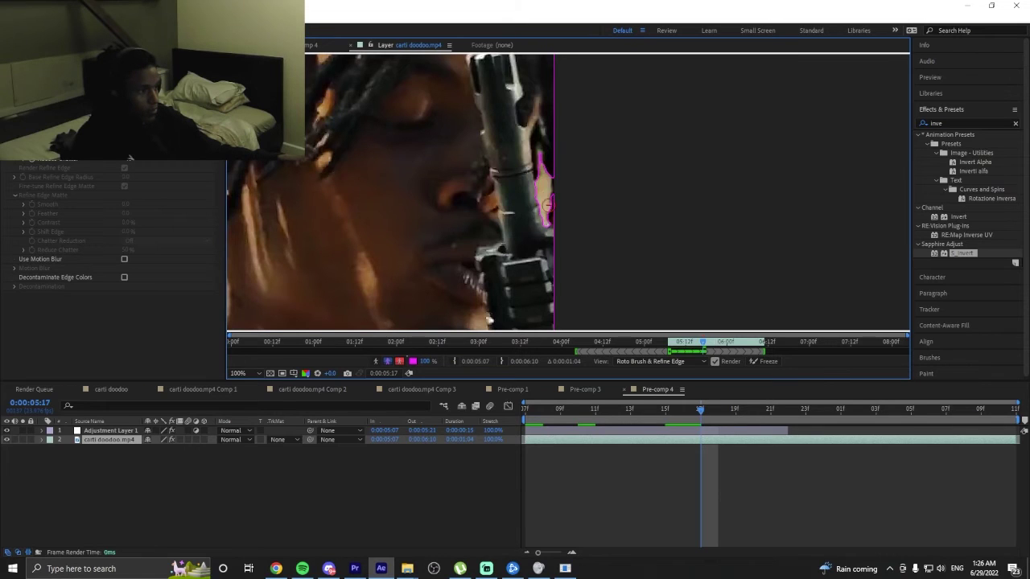
drag(544, 189, 555, 178)
Examine the Roto Brush outline around the hair, face and gun at 0:00:05:18 and 0:00:05:20.
click(717, 408)
scroll(508, 219, down, 2)
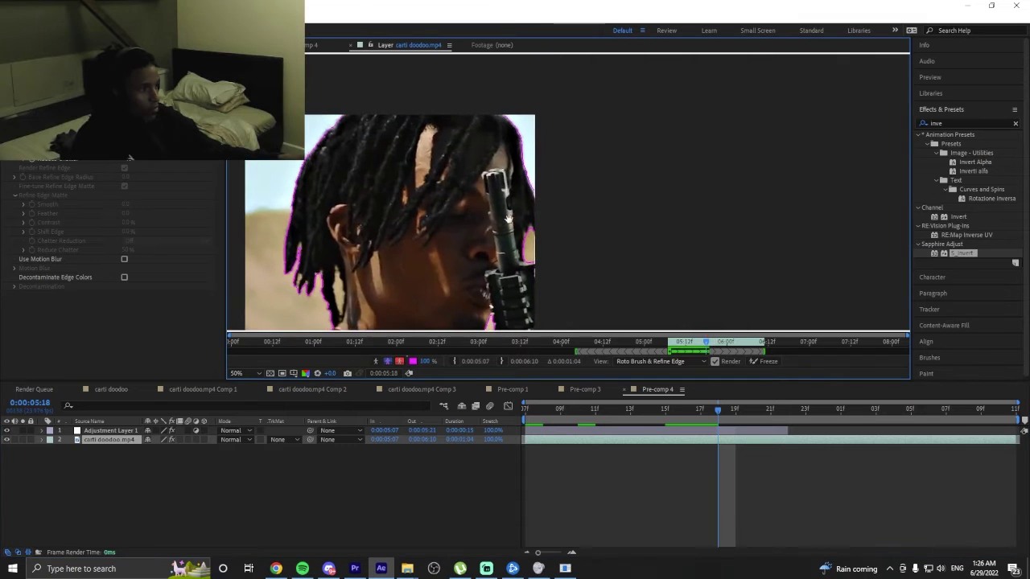
drag(508, 219, 583, 158)
click(750, 417)
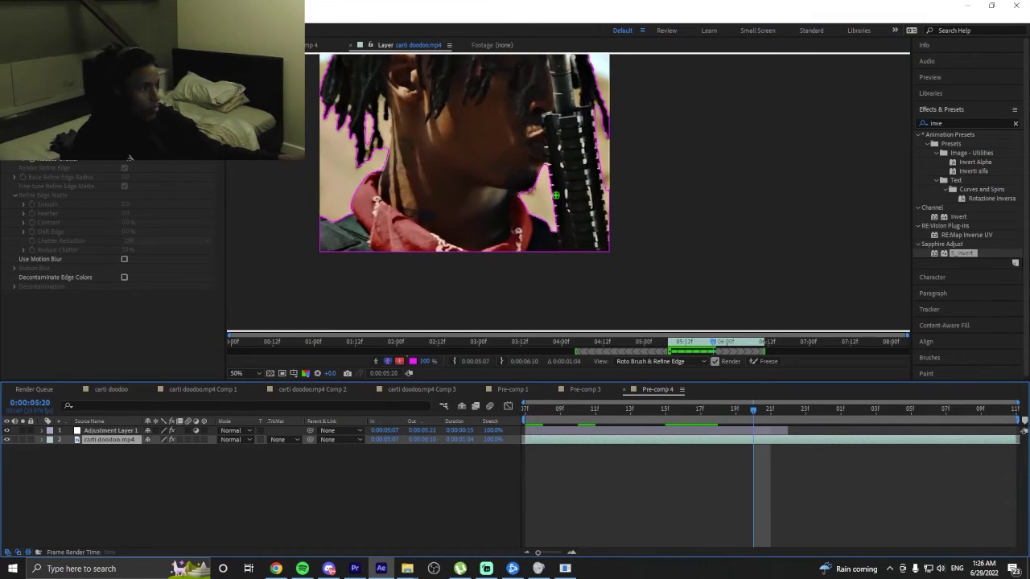
scroll(555, 195, down, 1)
drag(555, 195, 571, 211)
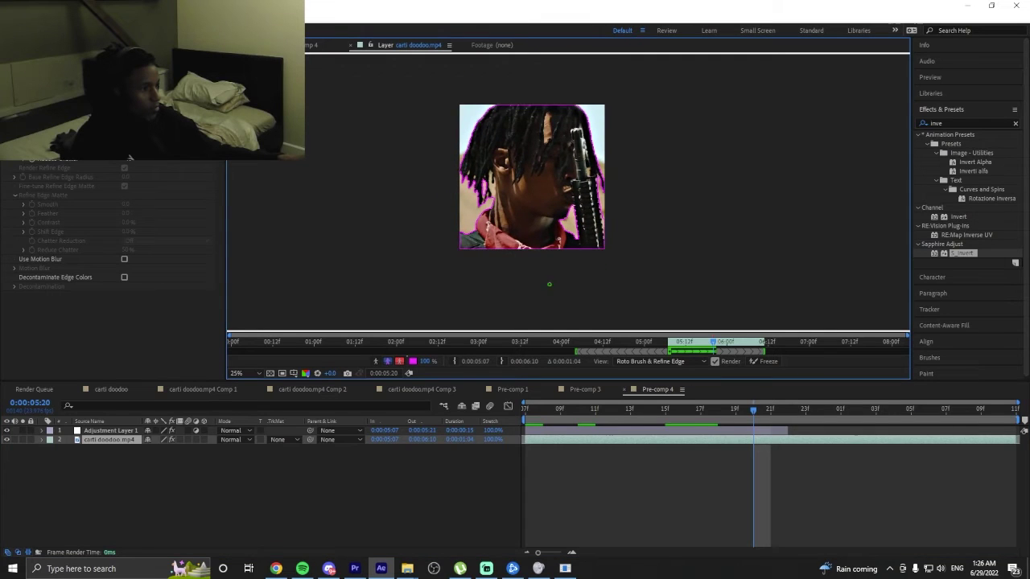
scroll(515, 225, up, 1)
drag(510, 220, 729, 216)
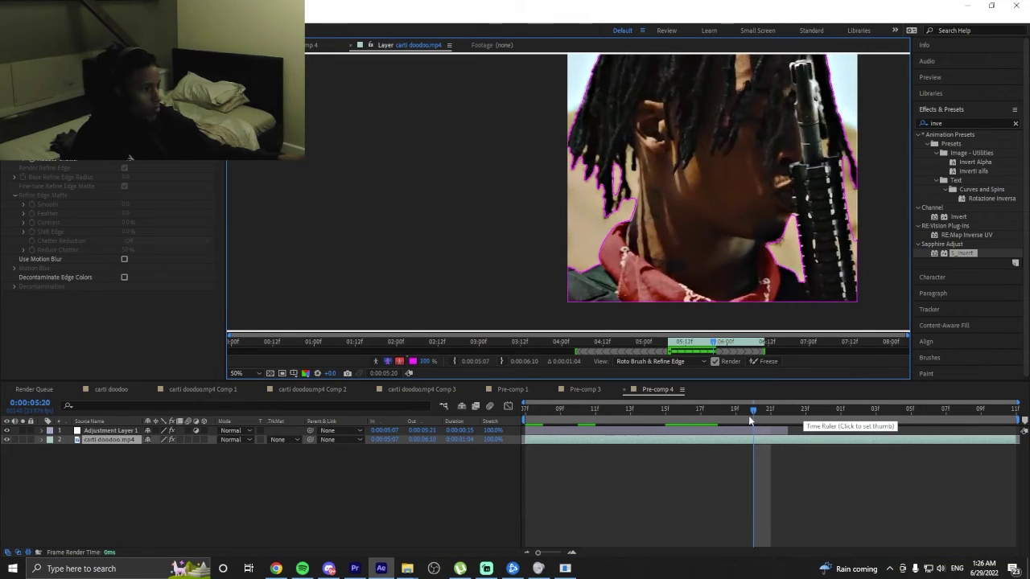
Subtract the background gap between the hanging dreadlocks and the neck from the Roto Brush matte at 0:00:05:17.
drag(748, 415, 700, 415)
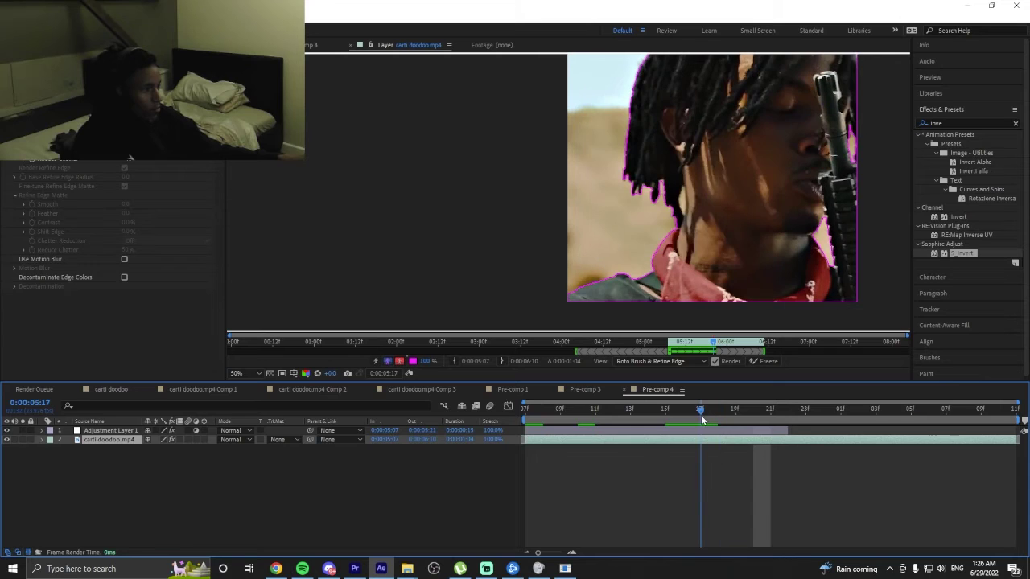
scroll(676, 222, up, 2)
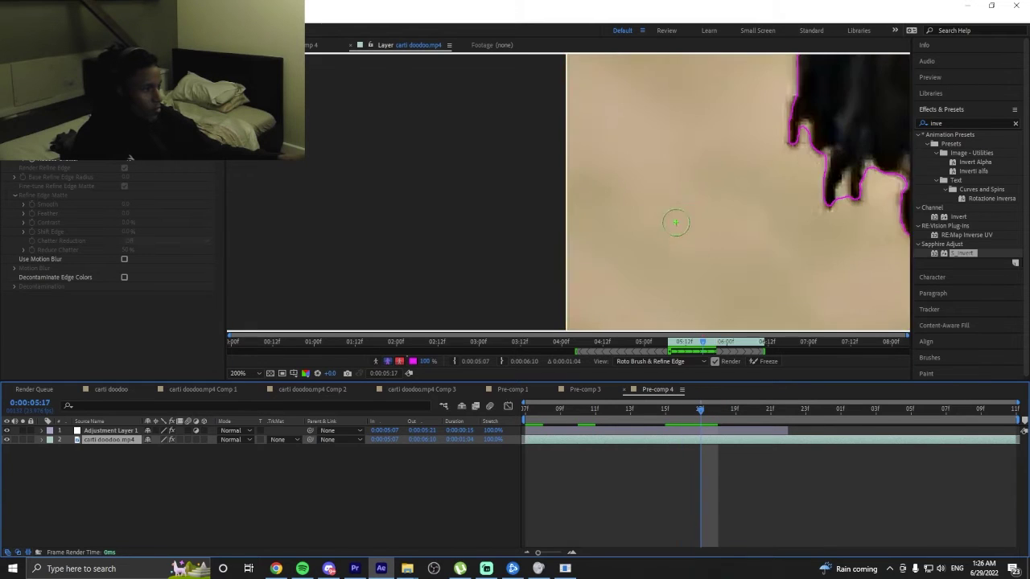
scroll(676, 222, right, 5)
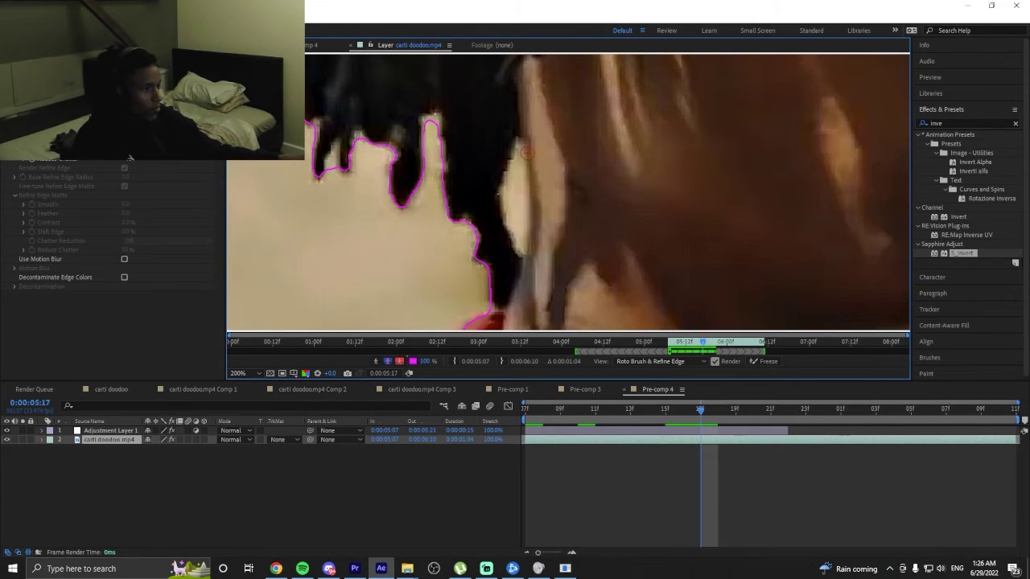
mouse_move(519, 165)
mouse_down()
mouse_move(514, 202)
mouse_move(523, 237)
mouse_up()
Check the matte at 0:00:05:18, and subtract the narrow background gap between the hair and neck at 0:00:05:19.
click(717, 409)
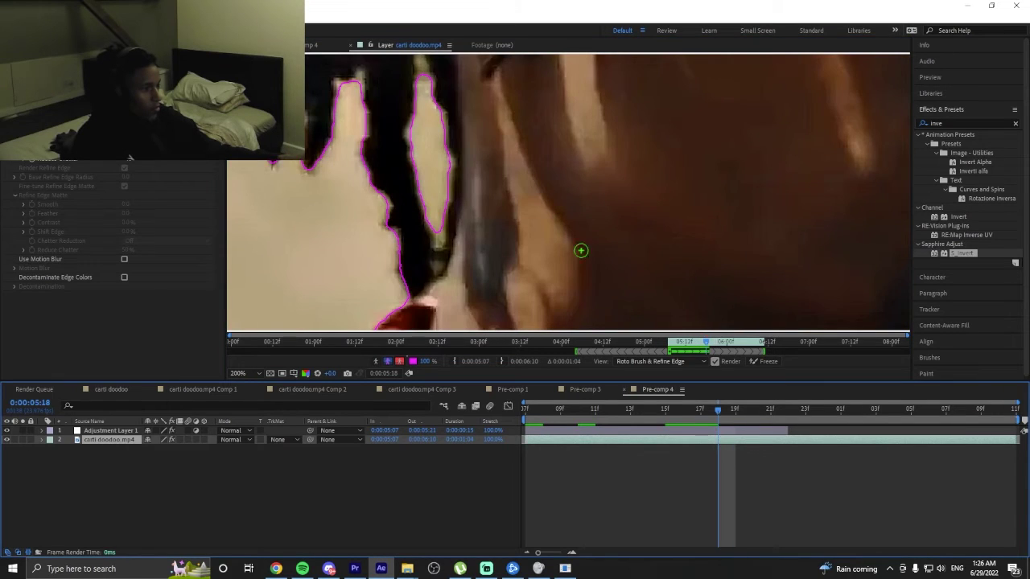
scroll(581, 250, down, 4)
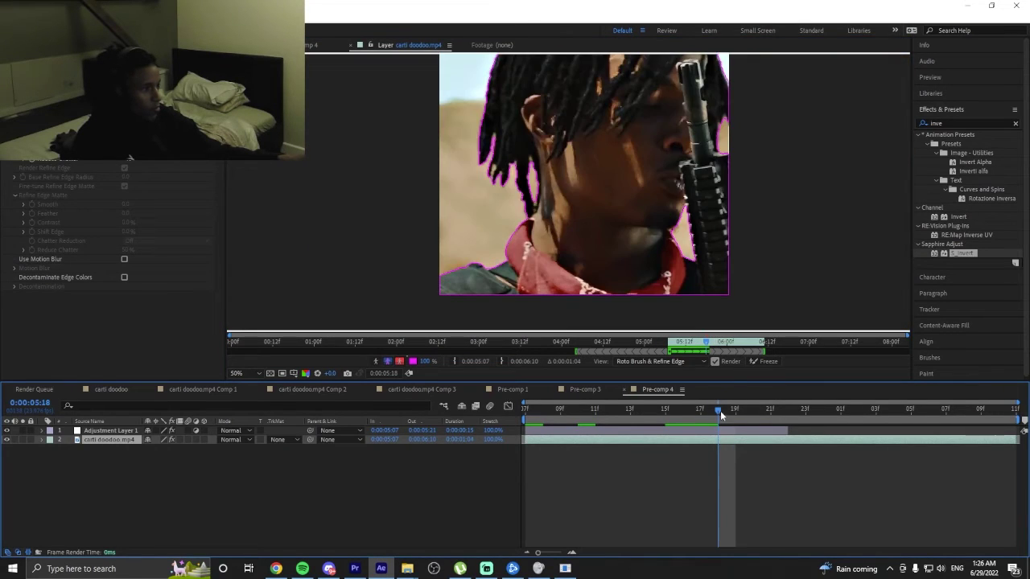
key(Page_Down)
scroll(467, 175, up, 4)
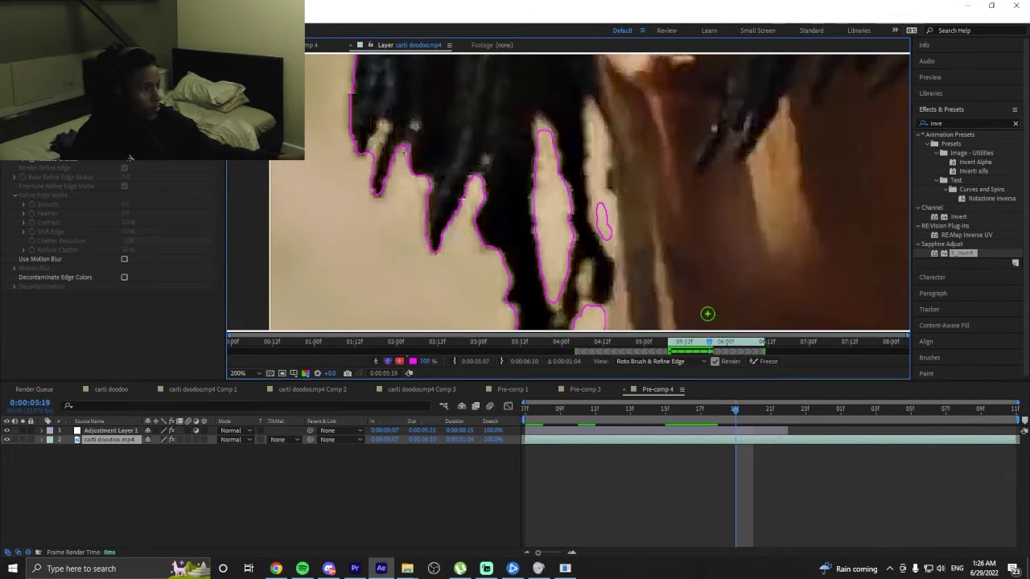
drag(594, 120, 604, 201)
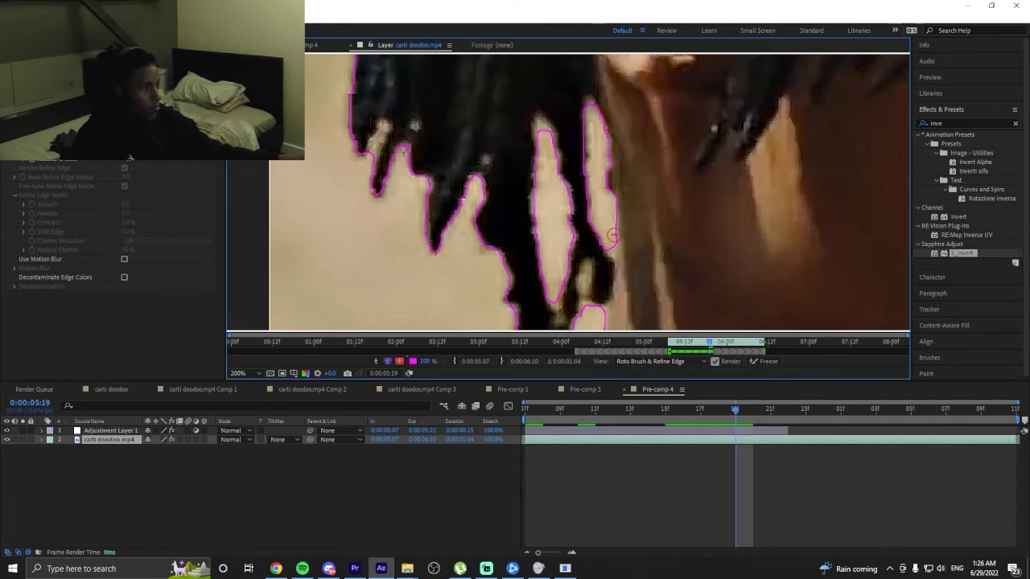
Examine the Roto Brush outline around the gun, mouth and hair at 0:00:05:19.
scroll(660, 254, down, 2)
scroll(658, 251, down, 3)
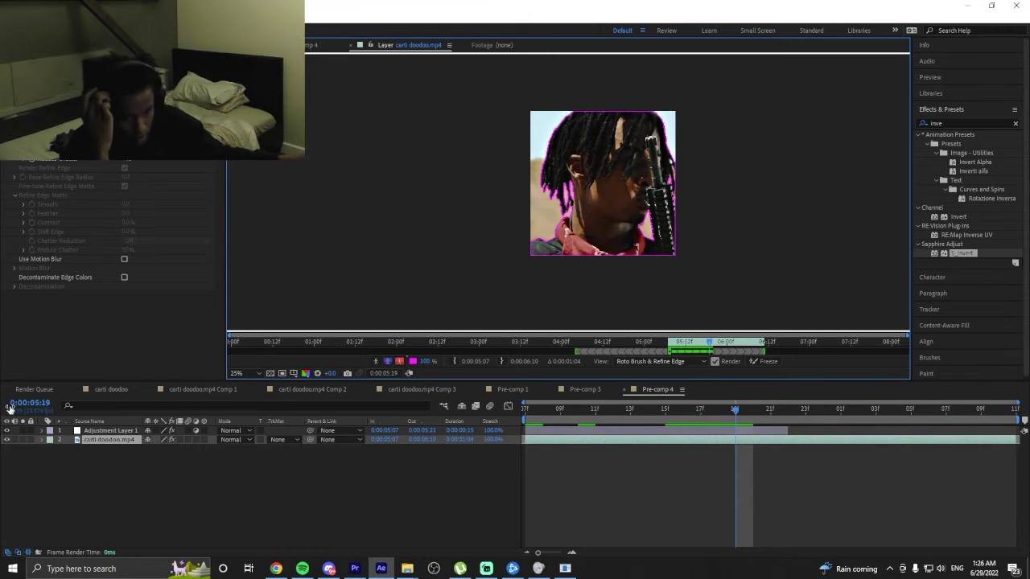
key(alt+Tab)
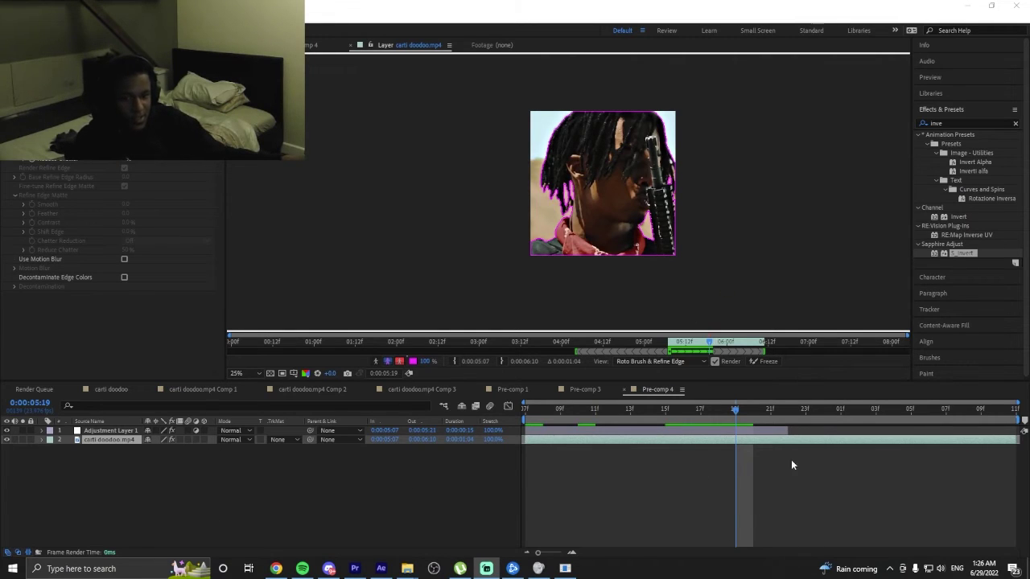
scroll(570, 135, up, 6)
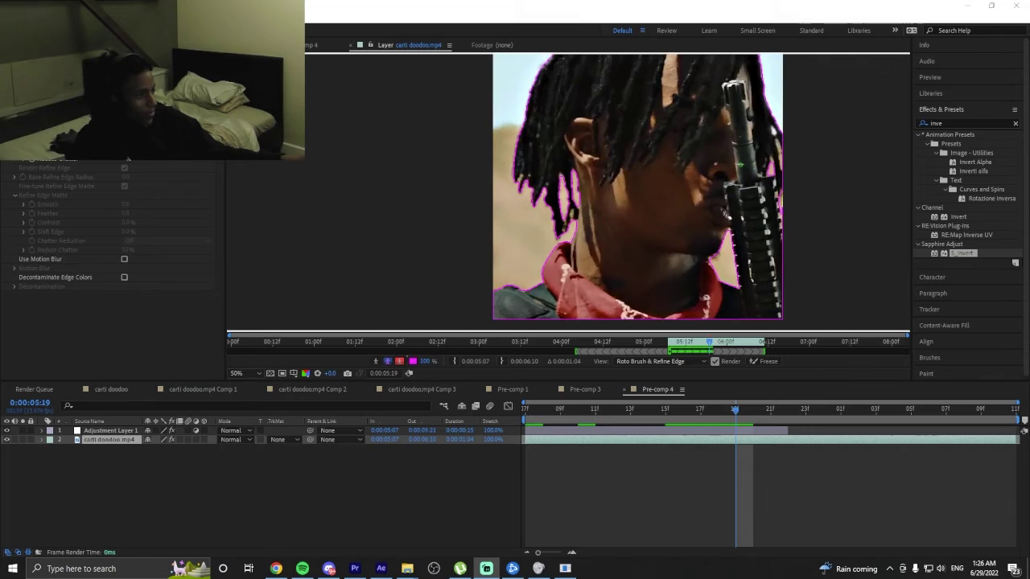
scroll(568, 200, down, 3)
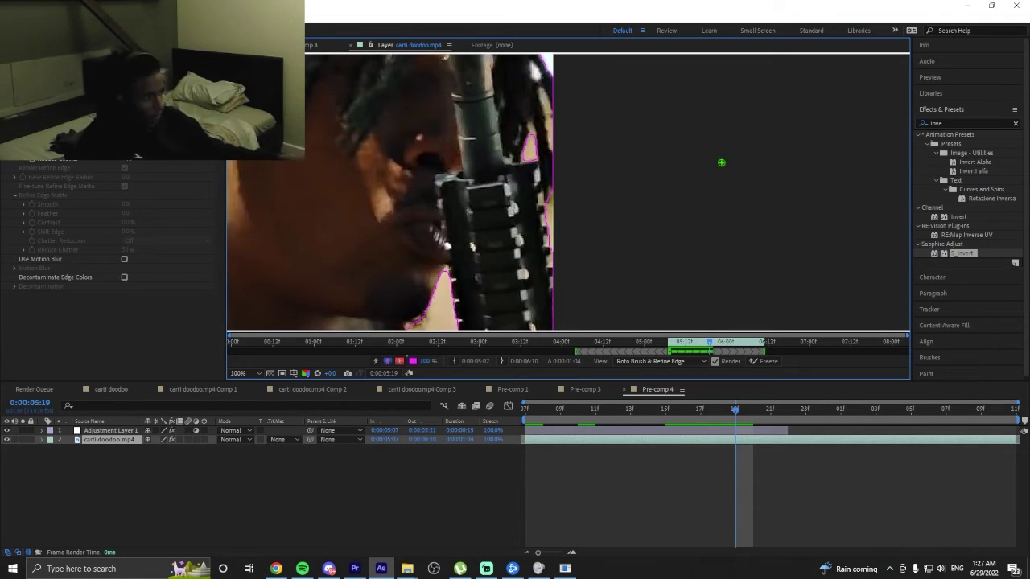
scroll(526, 174, up, 3)
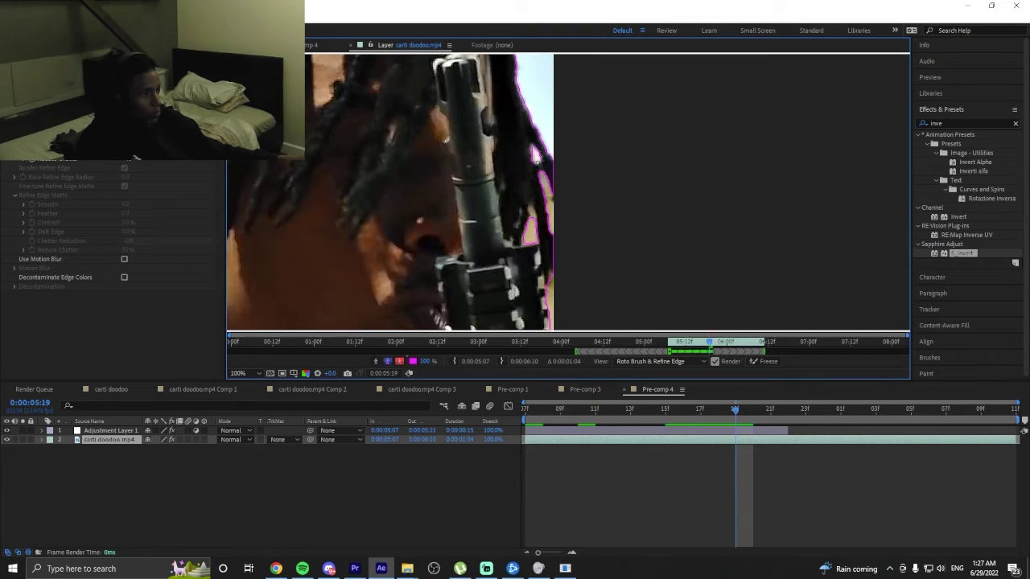
scroll(651, 154, down, 4)
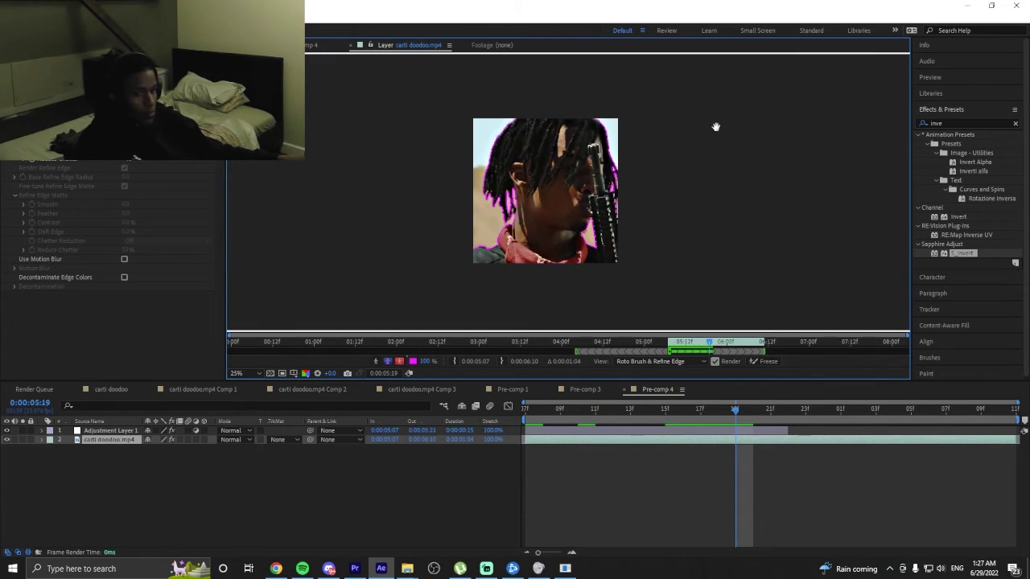
Subtract the background gap between the face and the gun barrel from the matte at 0:00:06:04 and 0:00:06:05.
key(Page_Down)
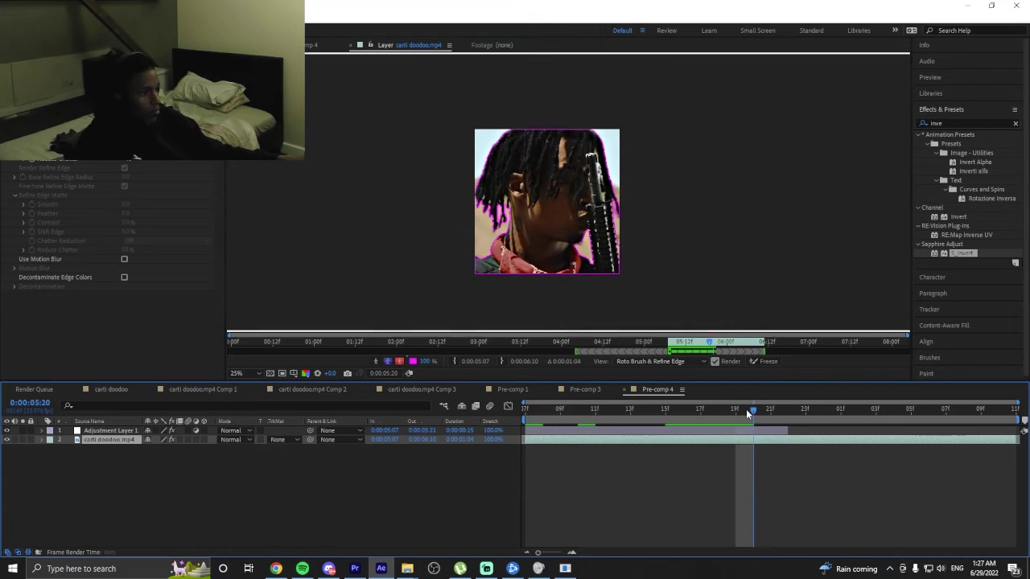
key(Page_Down)
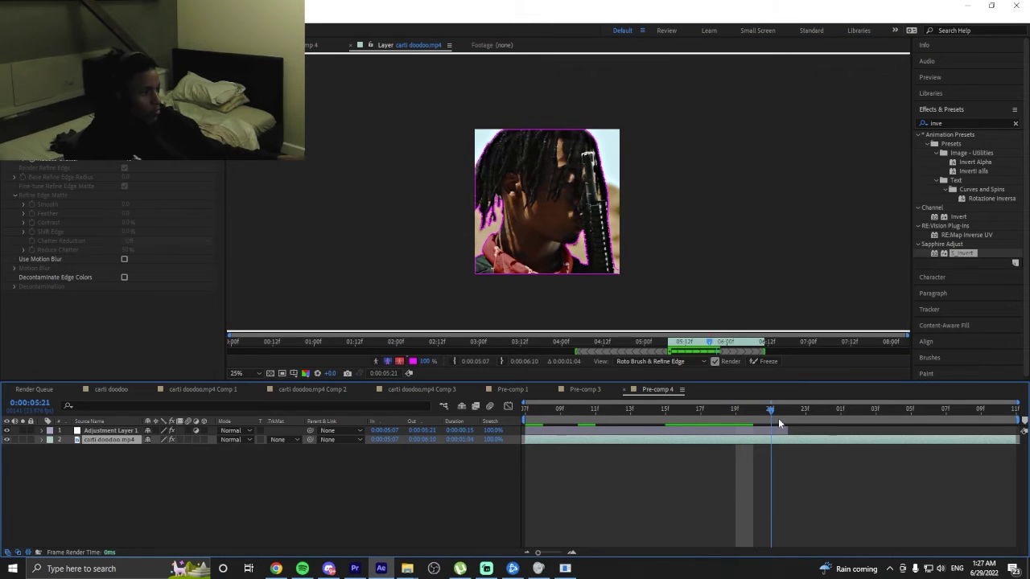
drag(781, 420, 896, 444)
scroll(574, 167, up, 5)
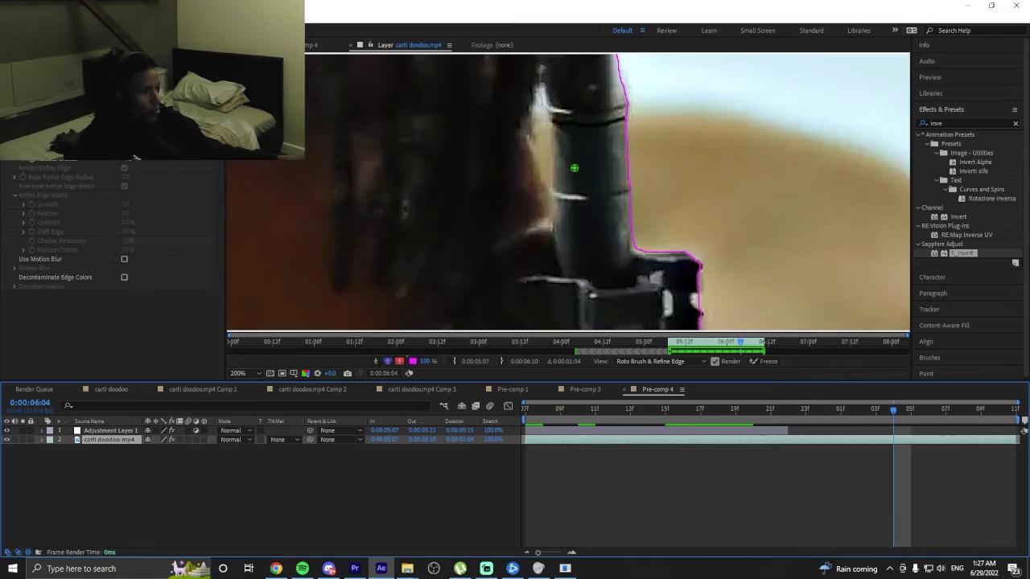
drag(544, 100, 546, 161)
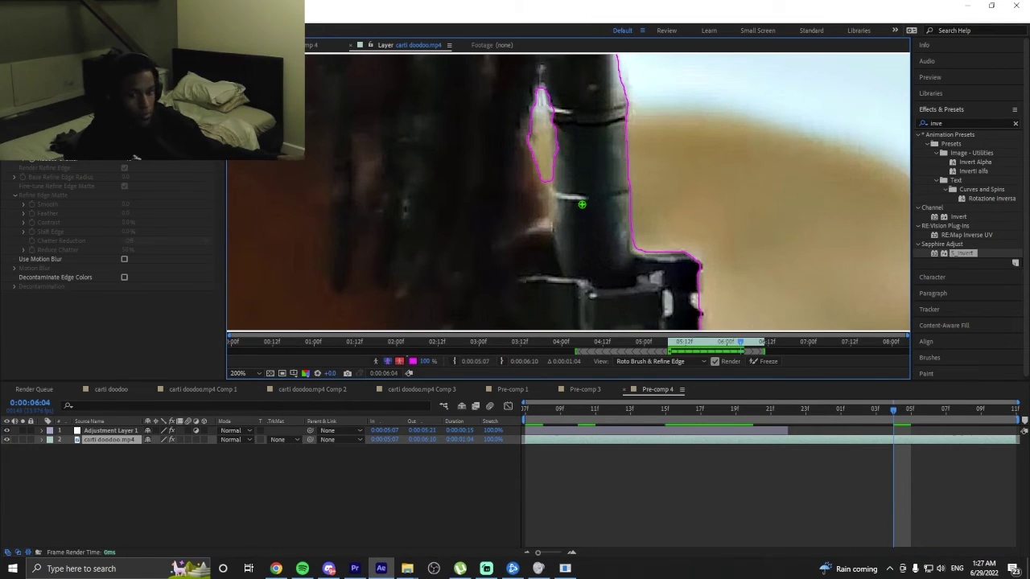
click(905, 417)
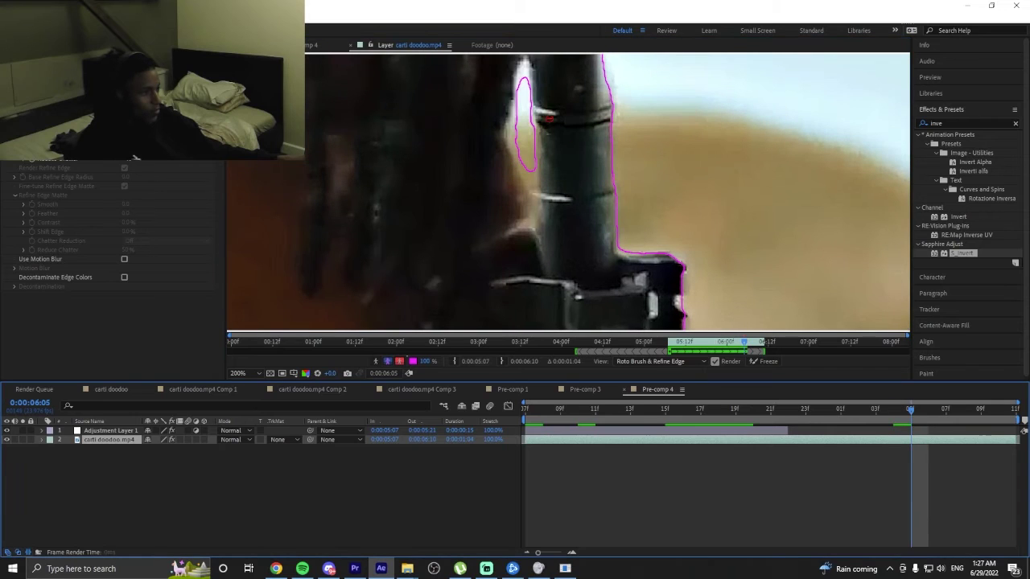
drag(525, 71, 527, 164)
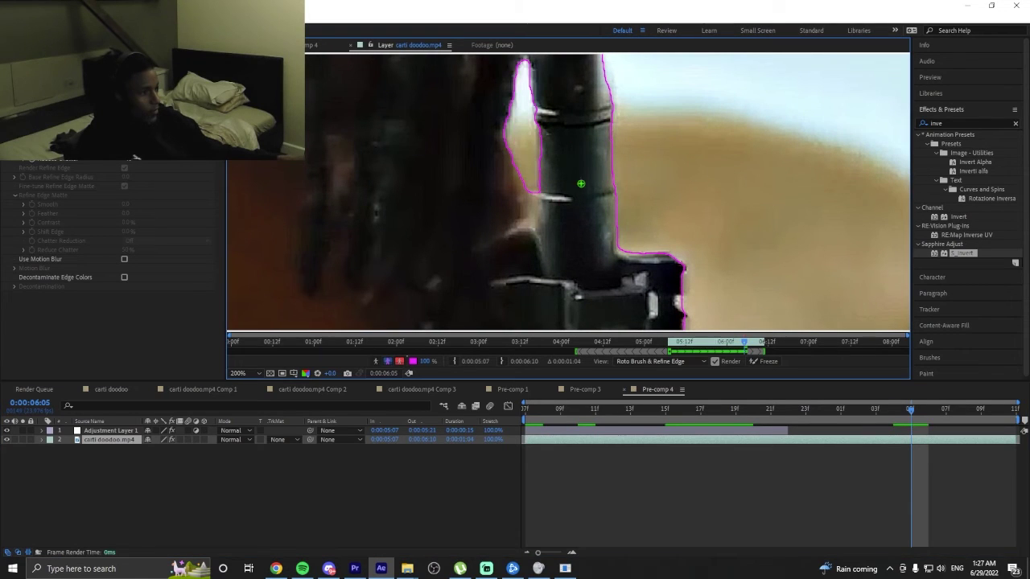
Subtract the sky gap between the hair and the gun's muzzle from the Roto Brush matte at 0:00:06:06.
drag(918, 417, 946, 414)
drag(491, 129, 580, 196)
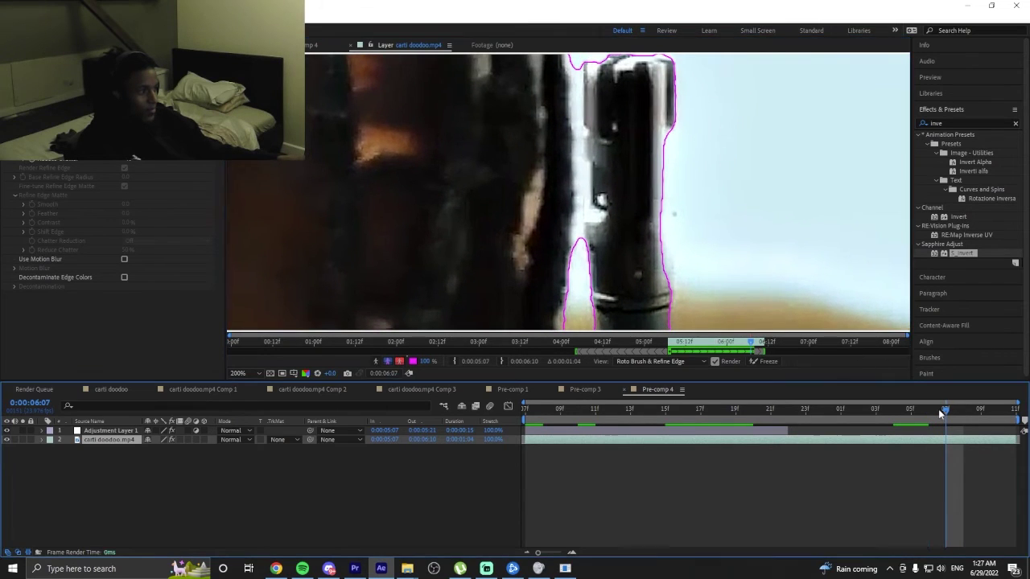
drag(938, 409, 928, 408)
drag(595, 127, 596, 175)
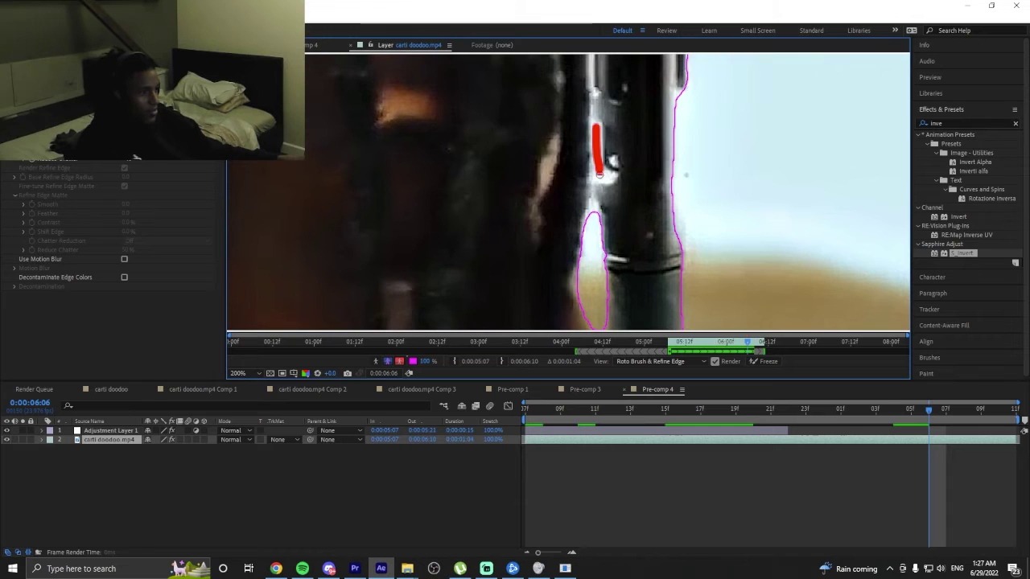
drag(585, 89, 589, 185)
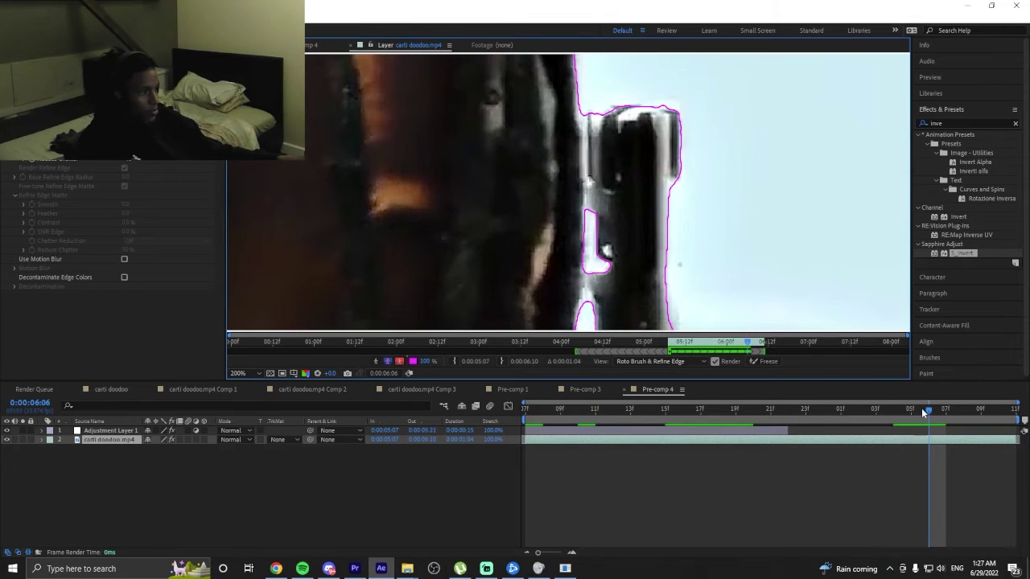
Subtract the remaining background between the hair and the gun barrel from the matte at 0:00:06:07 and 0:00:06:08.
drag(922, 409, 946, 408)
mouse_move(569, 122)
mouse_down()
mouse_move(578, 262)
mouse_move(570, 310)
mouse_move(584, 229)
mouse_move(587, 281)
mouse_up()
key(Page_Down)
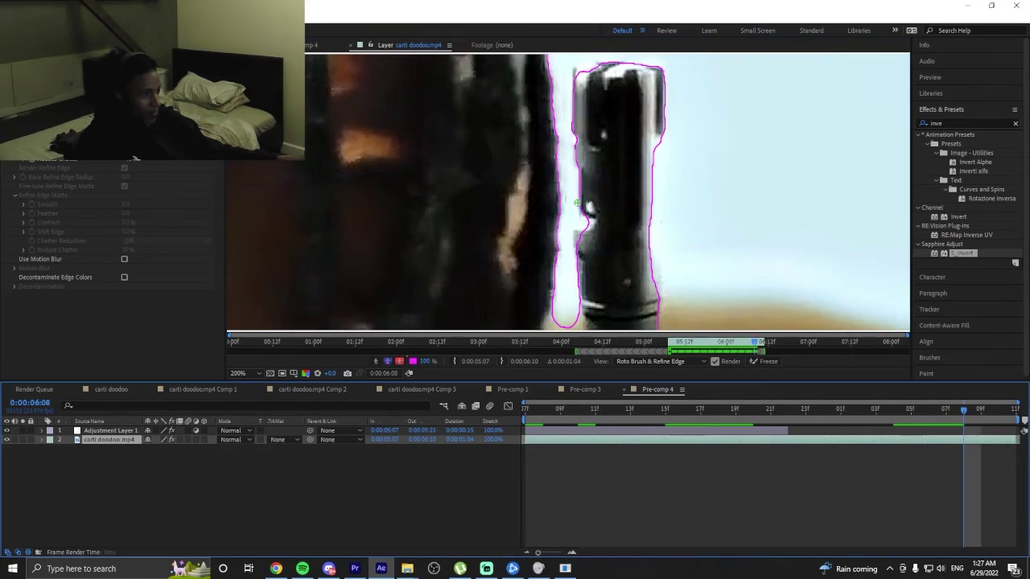
key(comma)
key(period)
drag(596, 112, 593, 201)
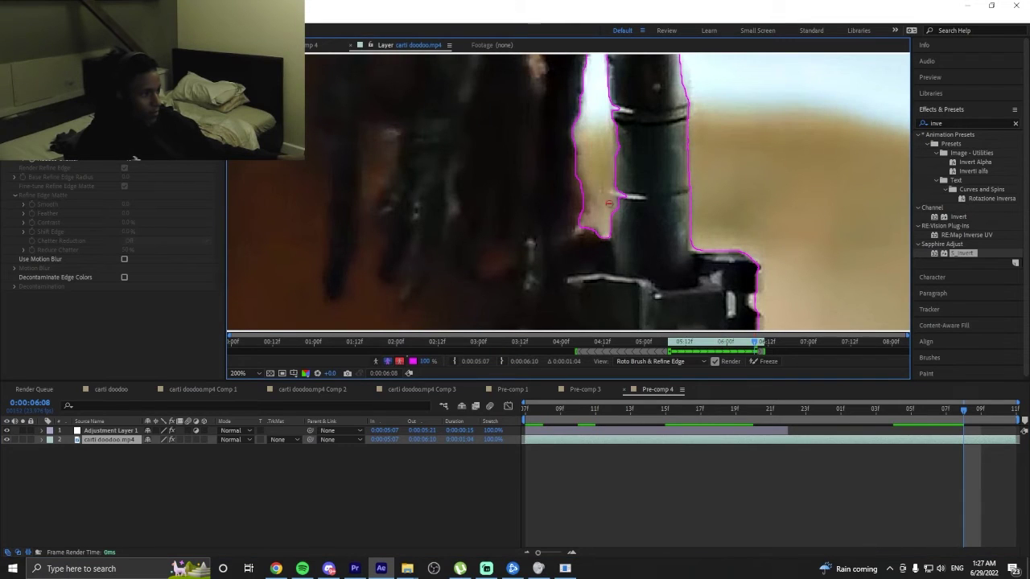
drag(619, 104, 628, 241)
Check the matte outline through 0:00:06:10 and freeze the Roto Brush & Refine Edge propagation.
click(975, 421)
key(Page_Down)
key(Page_Down)
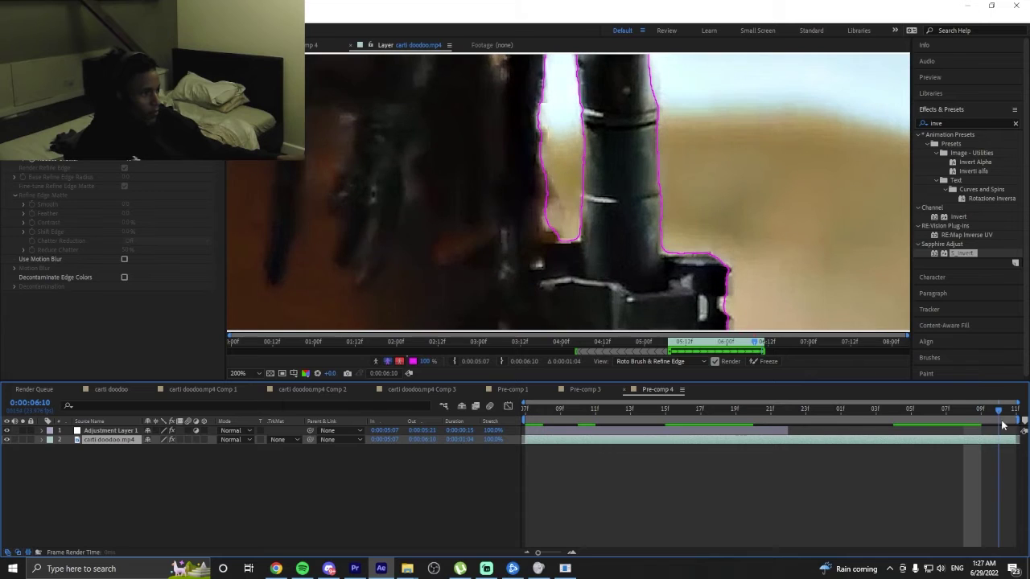
key(comma)
key(comma)
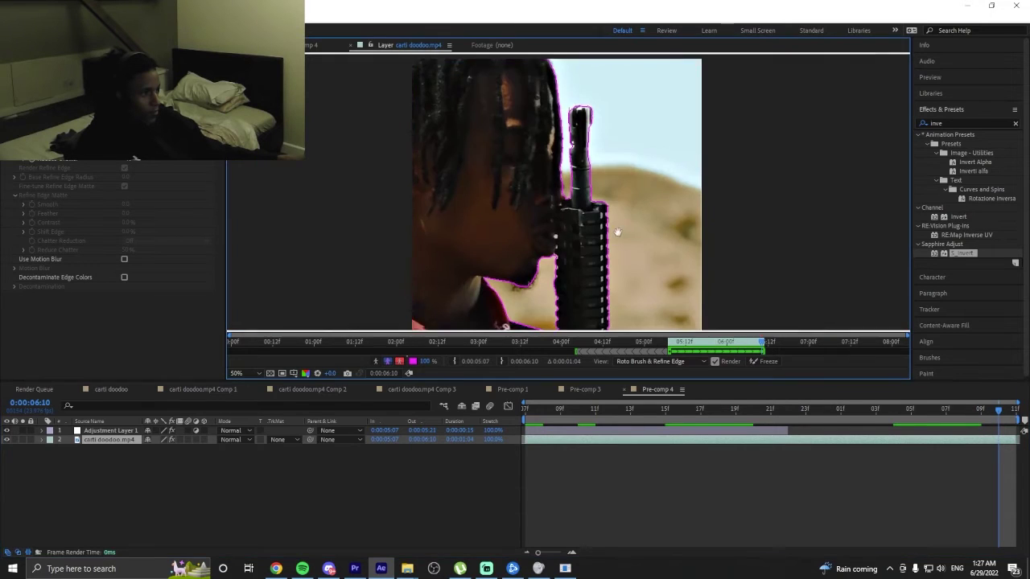
drag(618, 216, 645, 229)
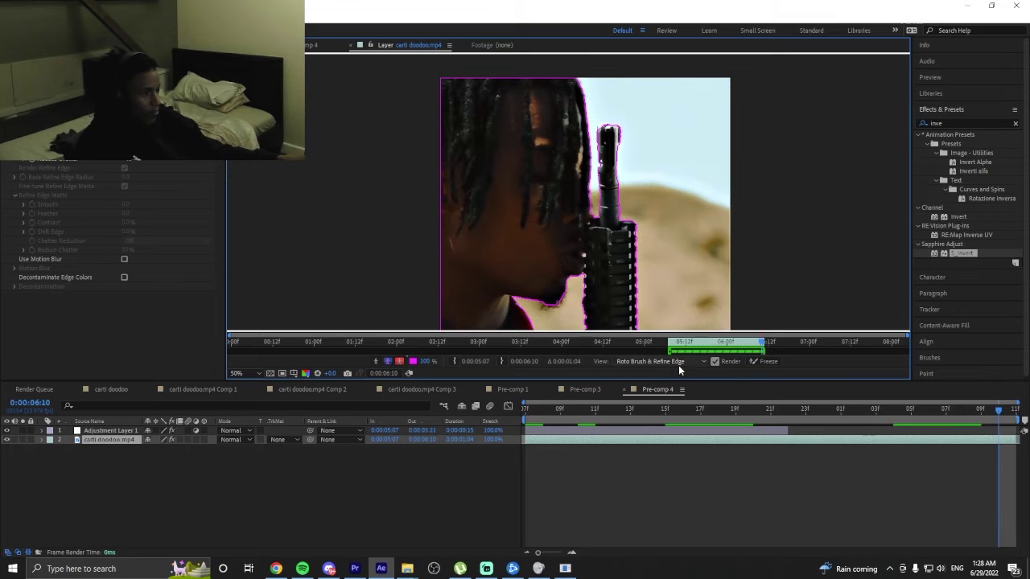
click(766, 362)
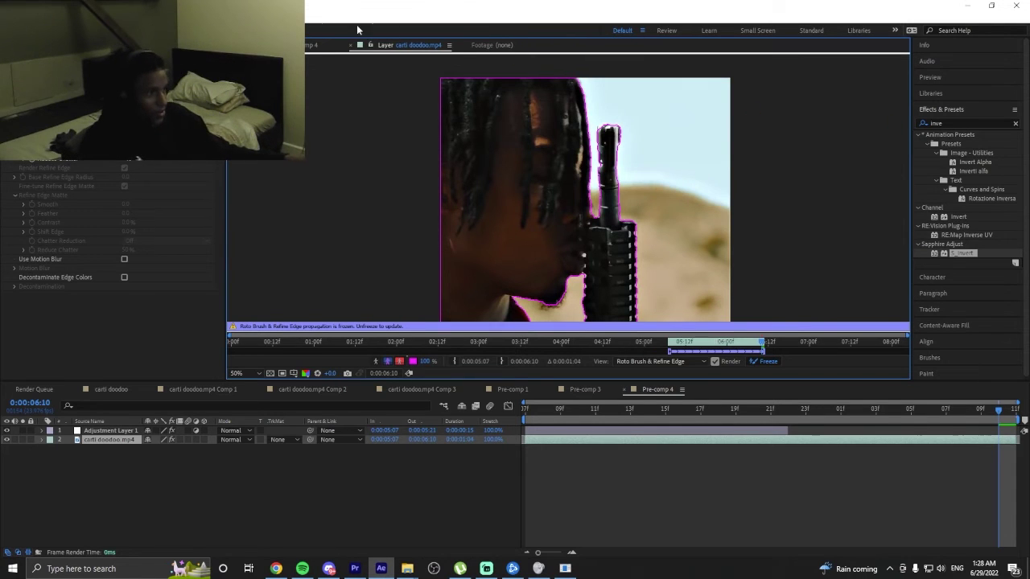
Return to the Pre-comp 4 view and enable Use Motion Blur and Decontaminate Edge Colors in the rotoscoped layer's Roto Brush effect.
click(316, 48)
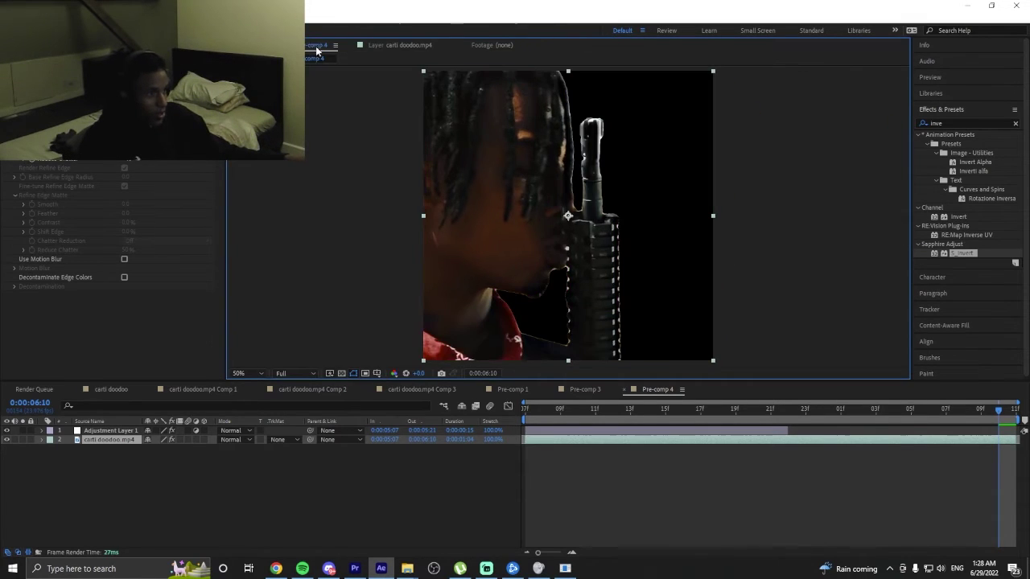
click(587, 442)
click(136, 158)
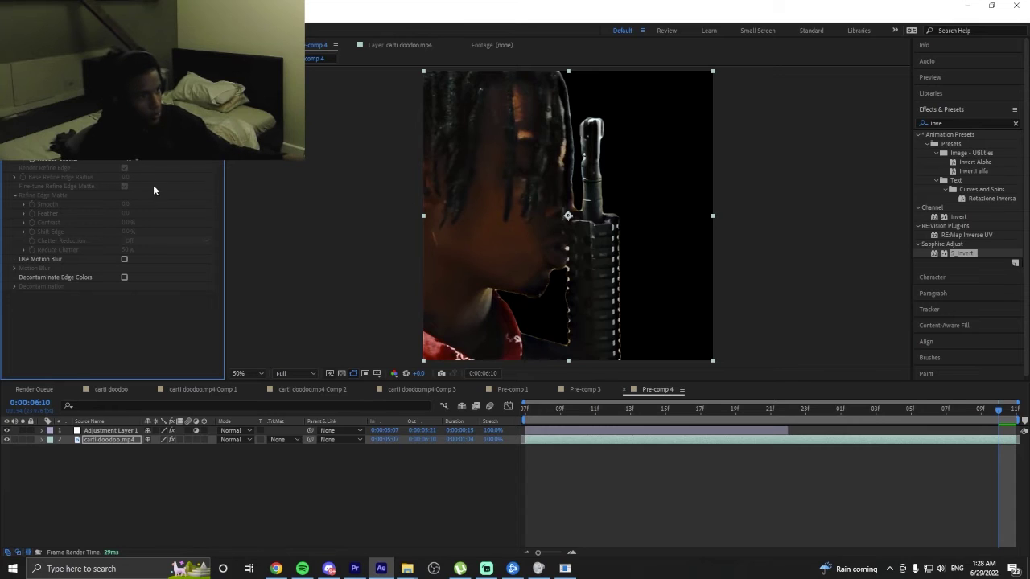
key(End)
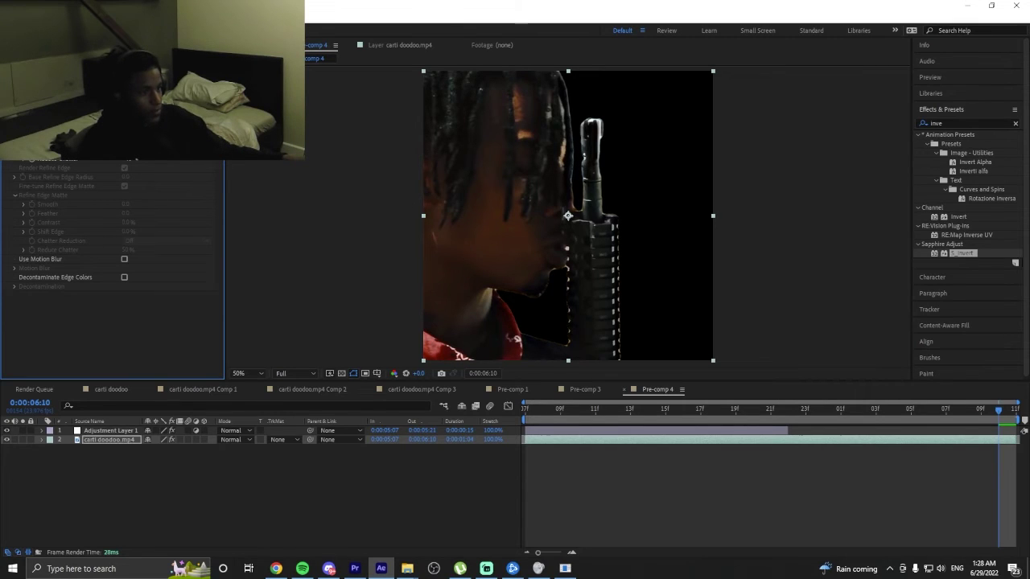
key(Return)
click(125, 278)
click(124, 258)
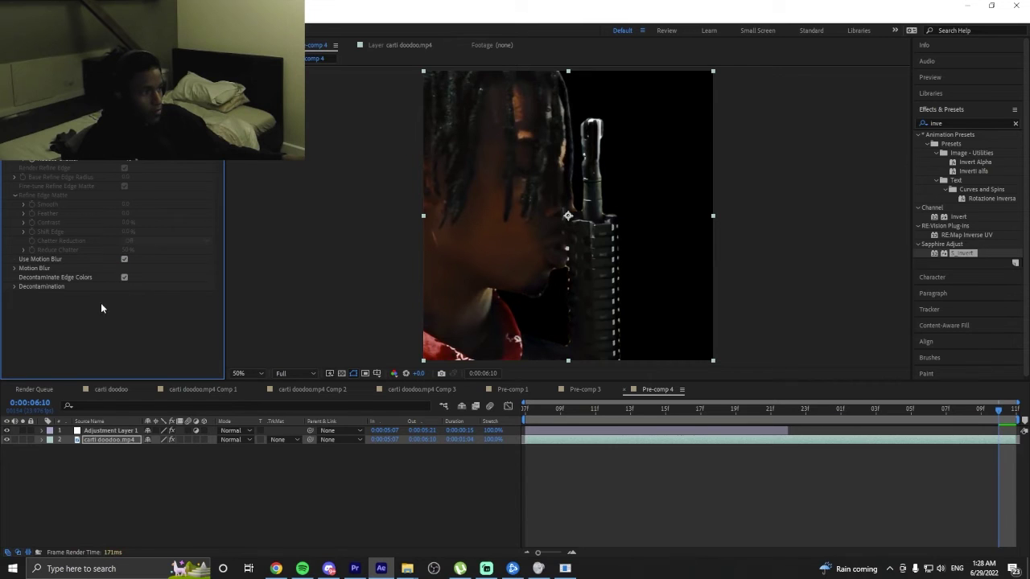
Enable Higher Quality for the Roto Brush motion blur and set the decontamination Increase Radius to 10.
click(15, 268)
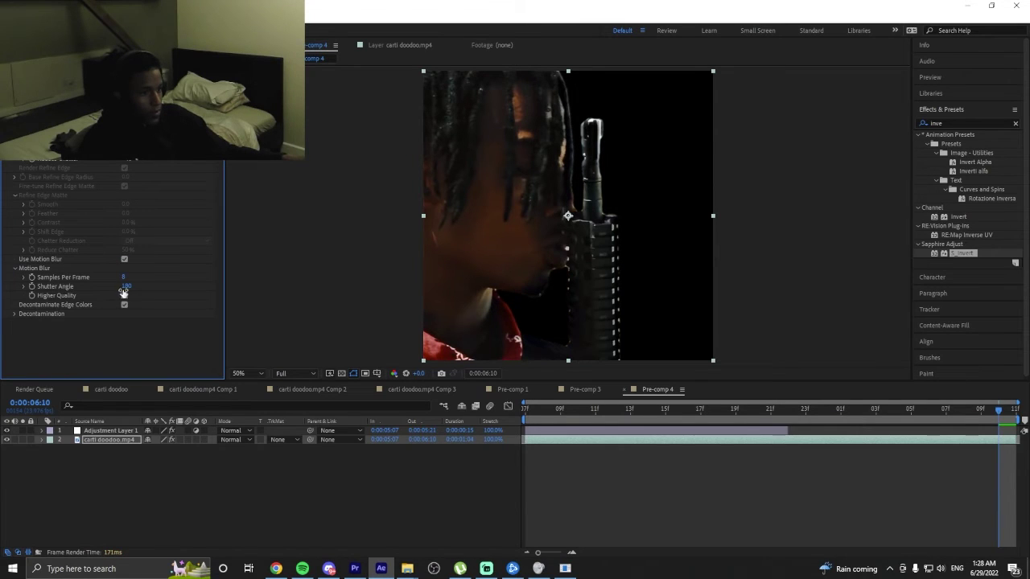
click(15, 314)
click(126, 341)
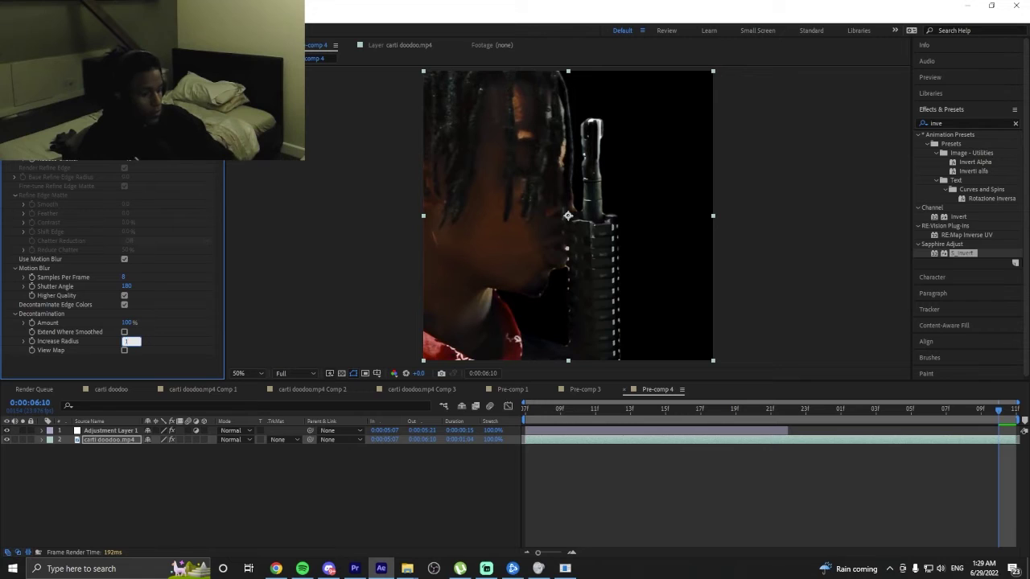
text(10)
key(Return)
Duplicate the rotoscoped carti doodoo.mp4 layer, remove all effects from the lower copy, and play Pre-comp 4 from its start.
drag(601, 408, 524, 409)
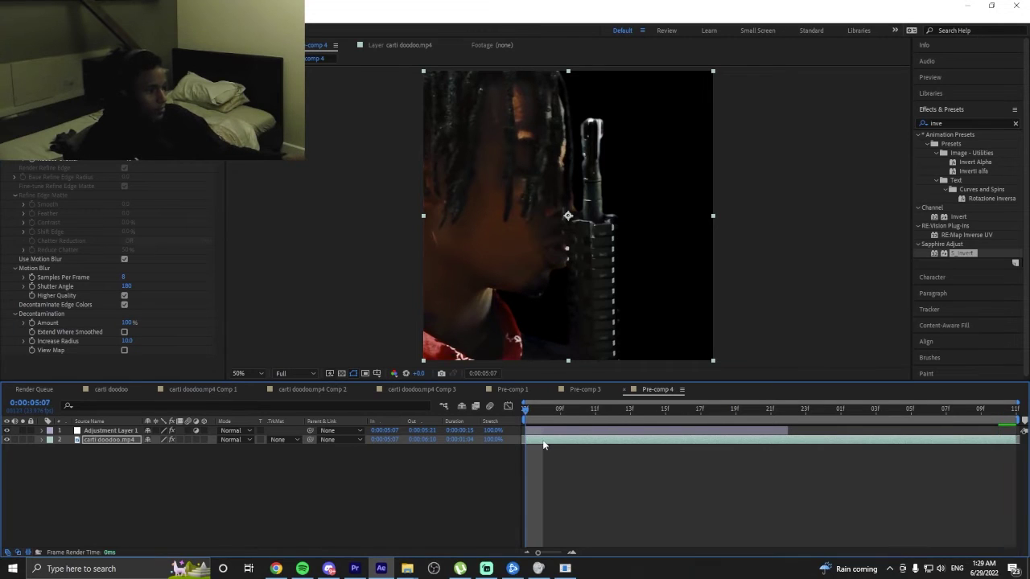
key(ctrl+d)
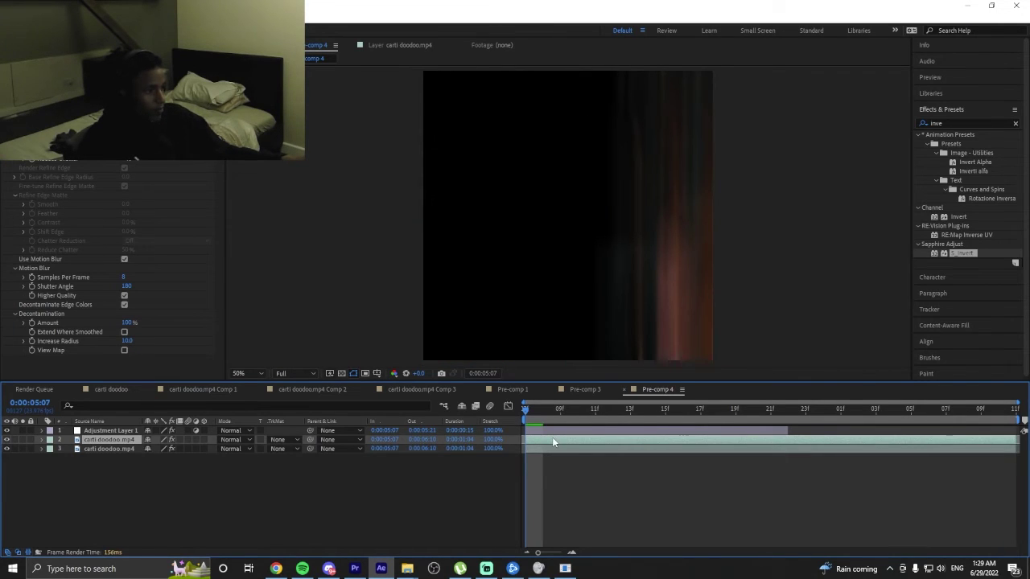
key(Page_Down)
key(Page_Down)
click(575, 449)
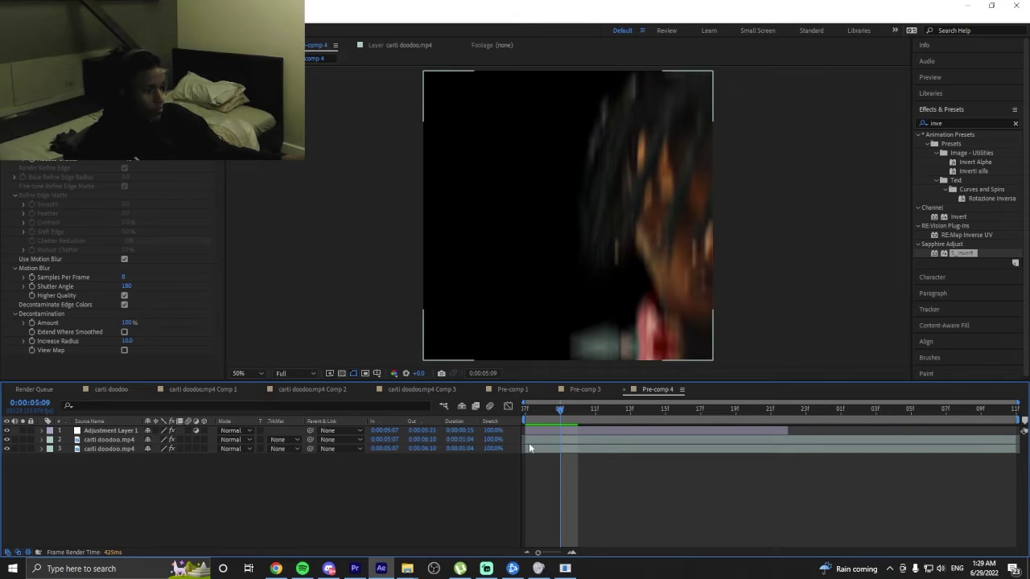
click(160, 366)
key(ctrl+a)
key(Delete)
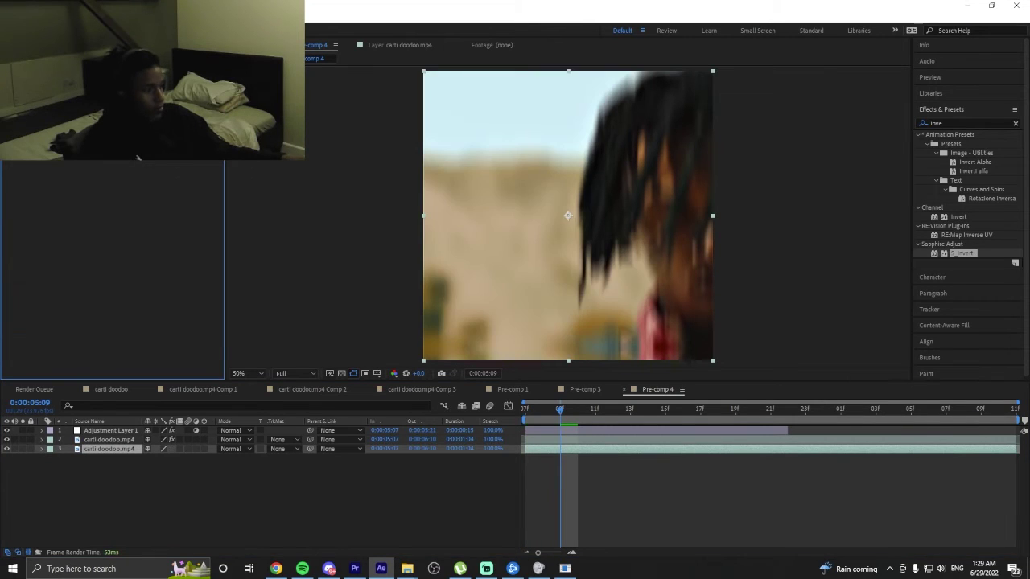
key(space)
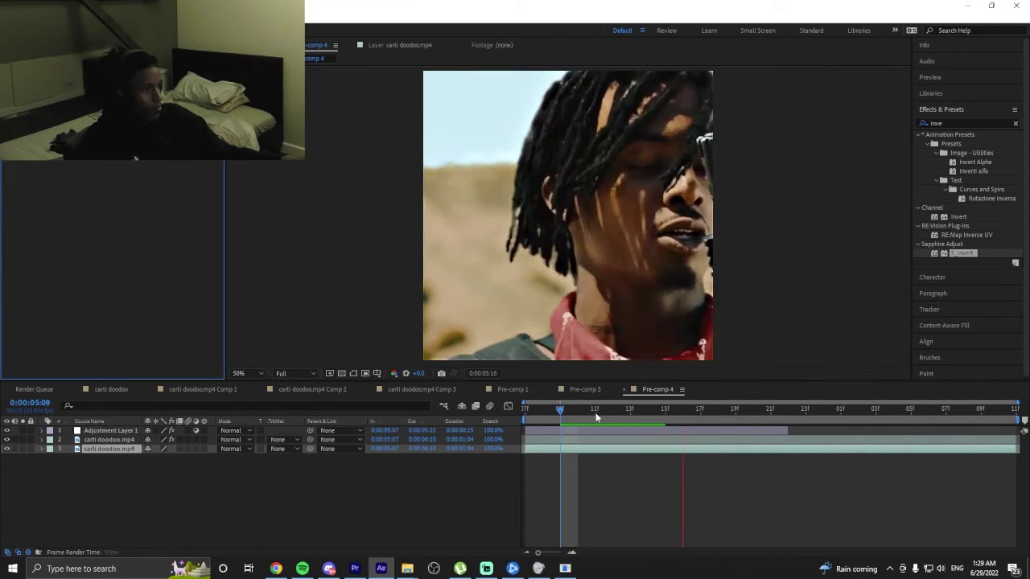
click(403, 414)
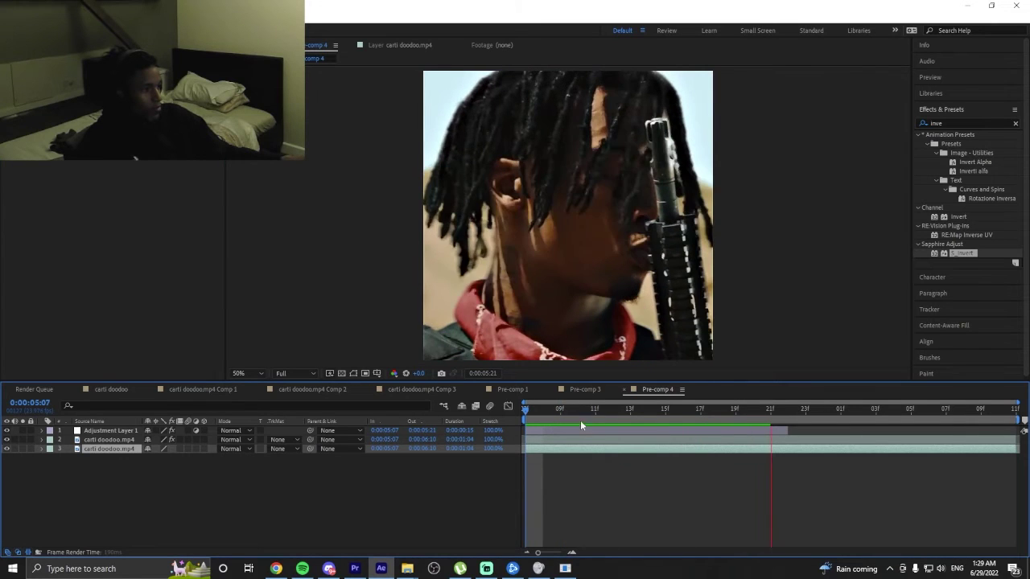
Copy the upper rotoscoped carti doodoo.mp4 layer from Pre-comp 4 into the carti doodoo composition.
click(607, 441)
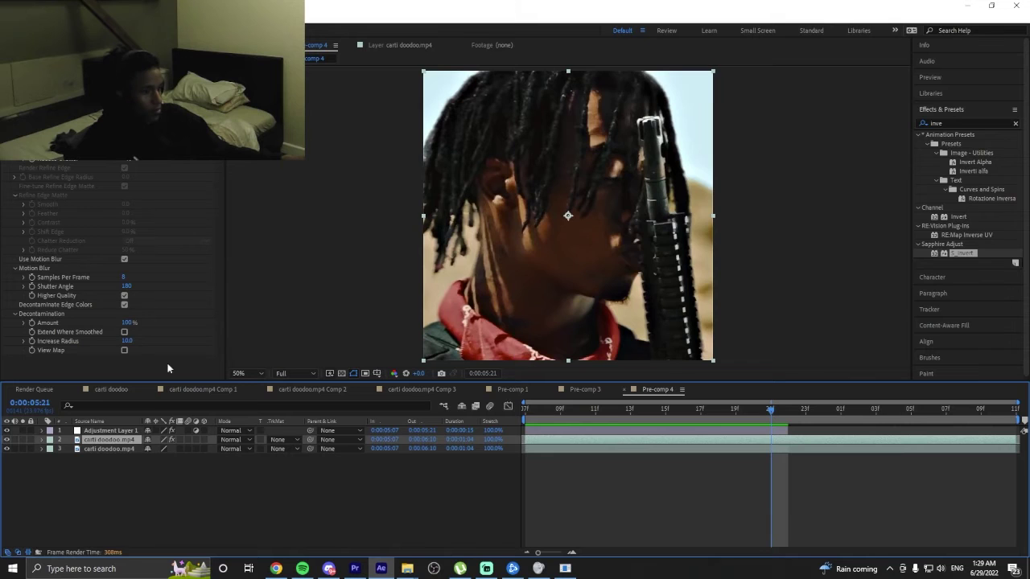
click(109, 390)
click(802, 436)
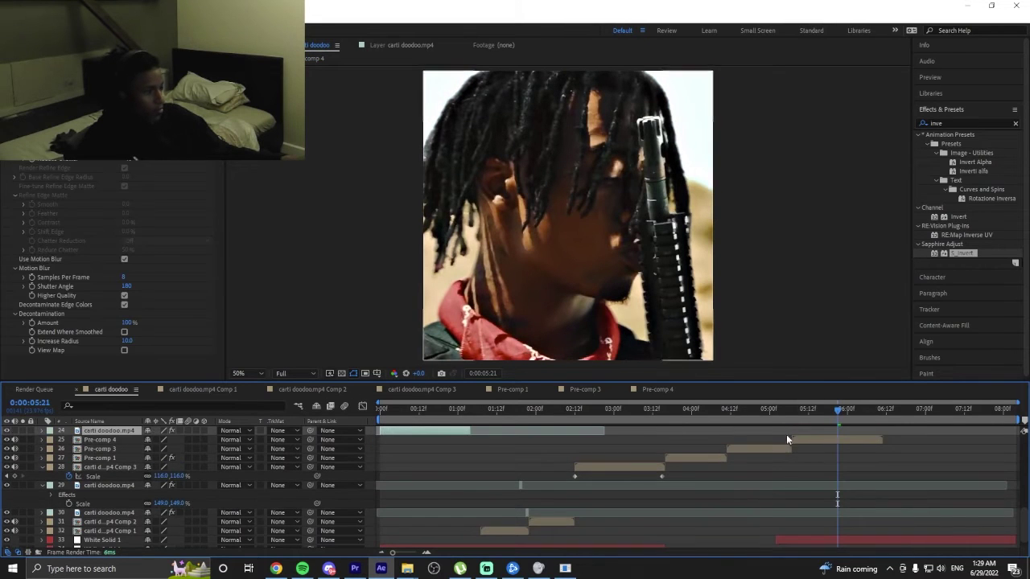
scroll(633, 458, up, 5)
scroll(634, 461, down, 5)
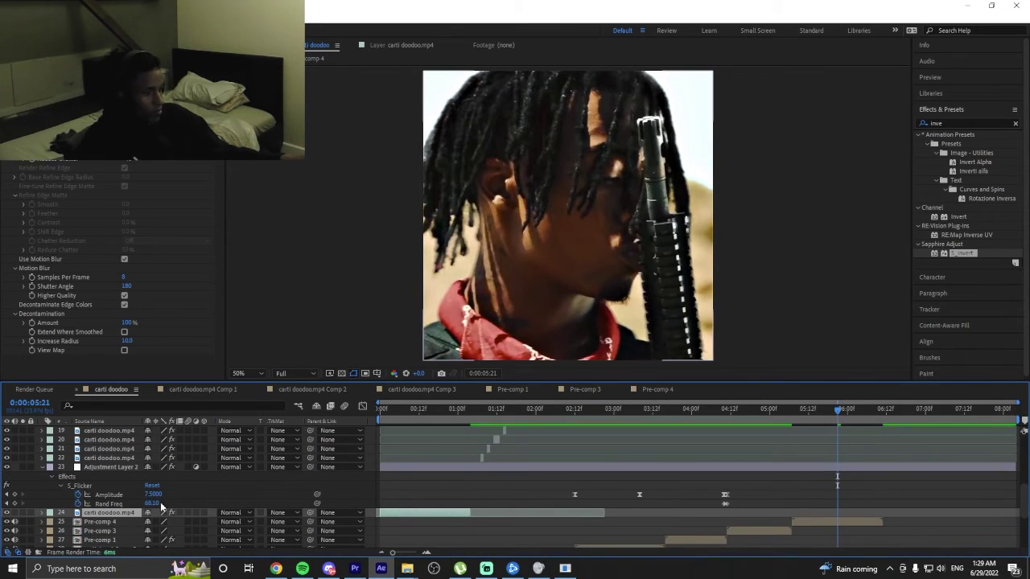
Move the pasted rotoscope layer above Adjustment Layer 2, align its start with Pre-comp 4 at 0:00:05:07, and preview it.
drag(121, 512, 132, 463)
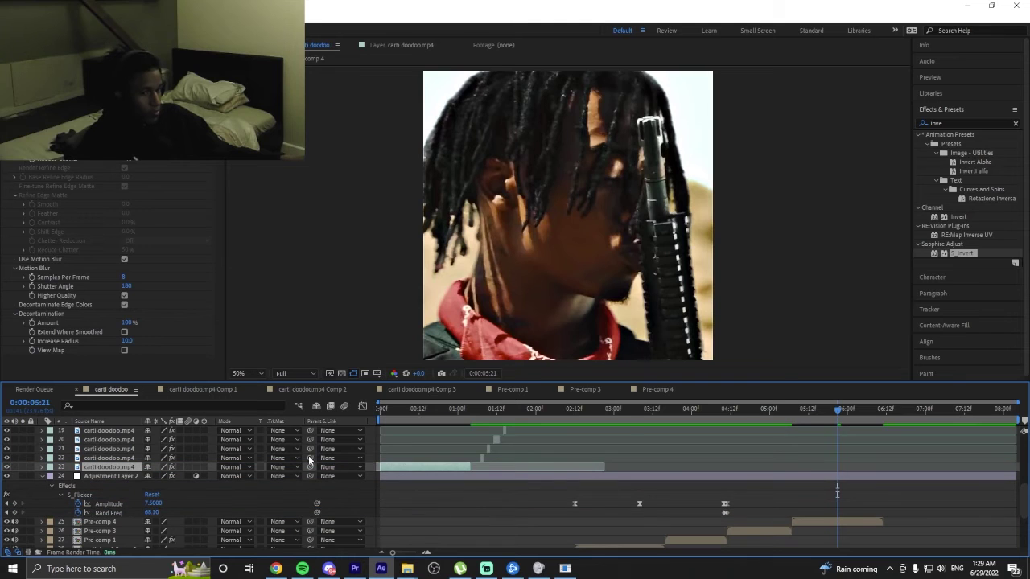
drag(402, 468, 814, 470)
click(794, 419)
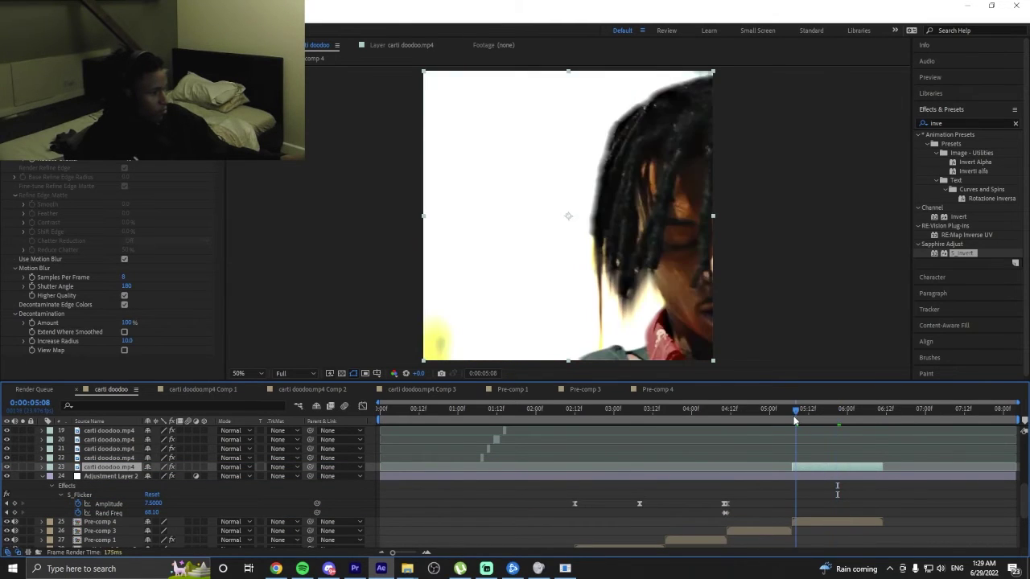
click(792, 419)
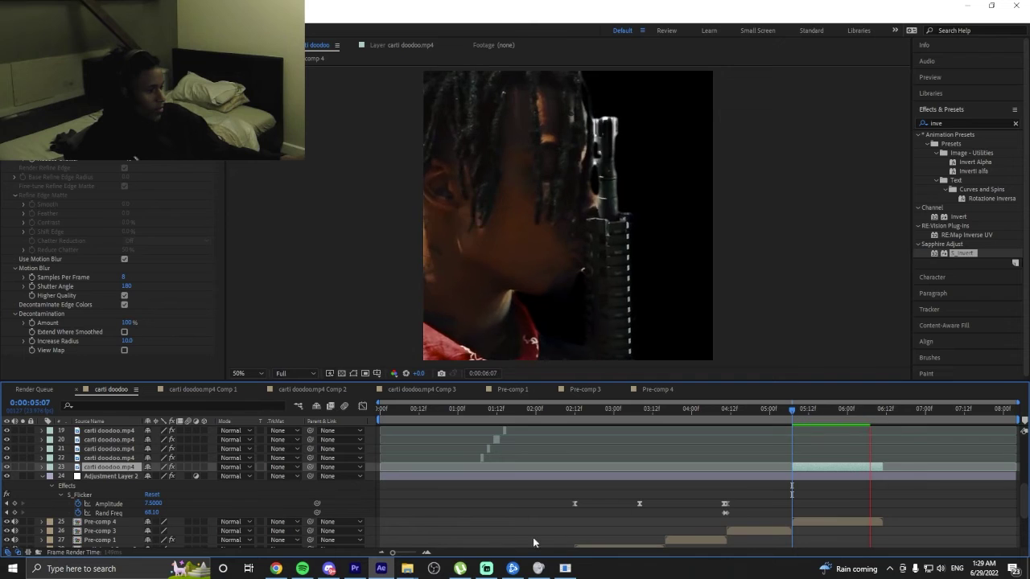
Apply S_DissolveLuma to the pasted rotoscope layer at 0:00:05:20 and set its Dissolve Percent to 37%.
click(427, 552)
click(426, 552)
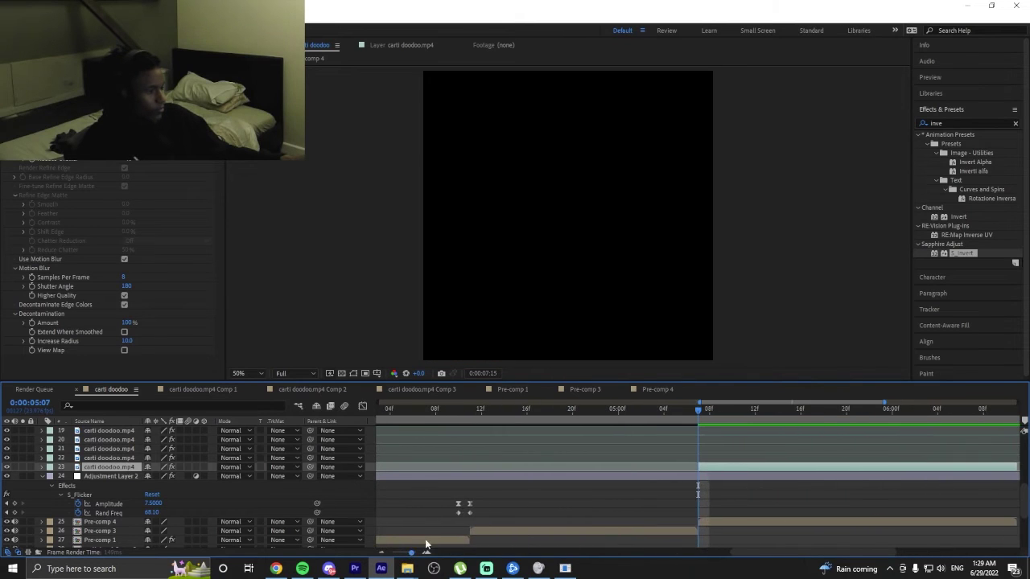
click(701, 410)
click(847, 411)
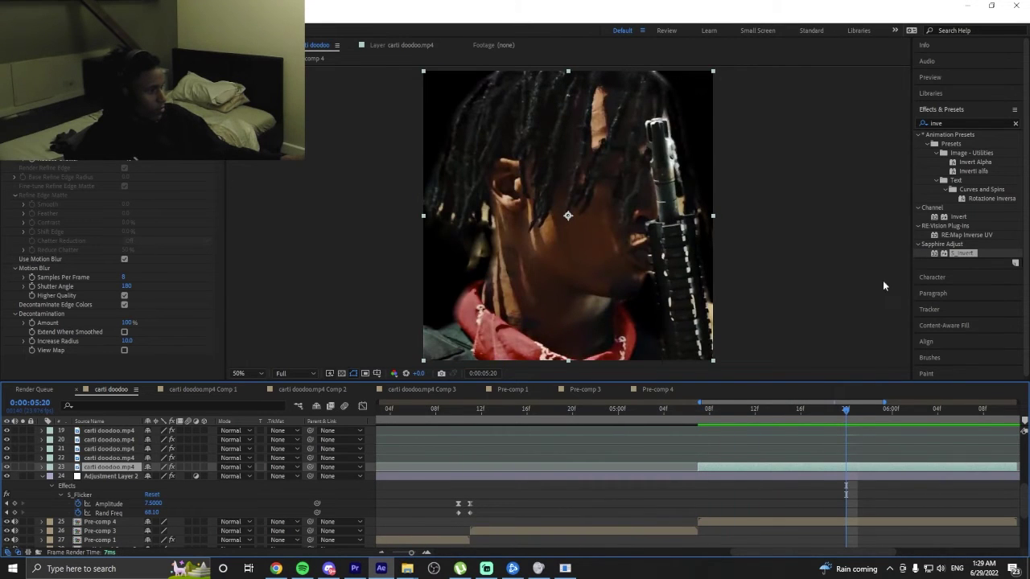
click(952, 123)
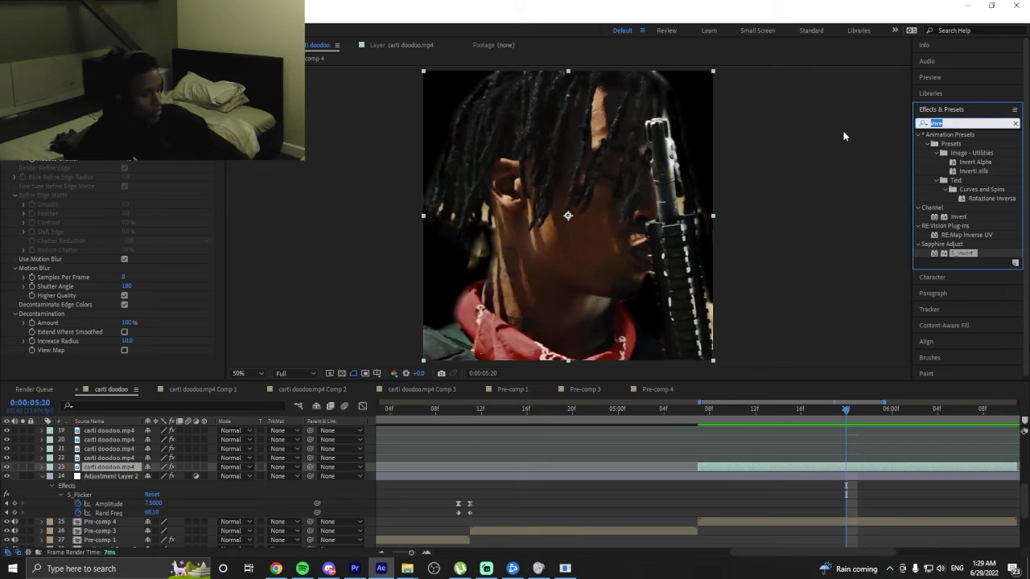
text(luma)
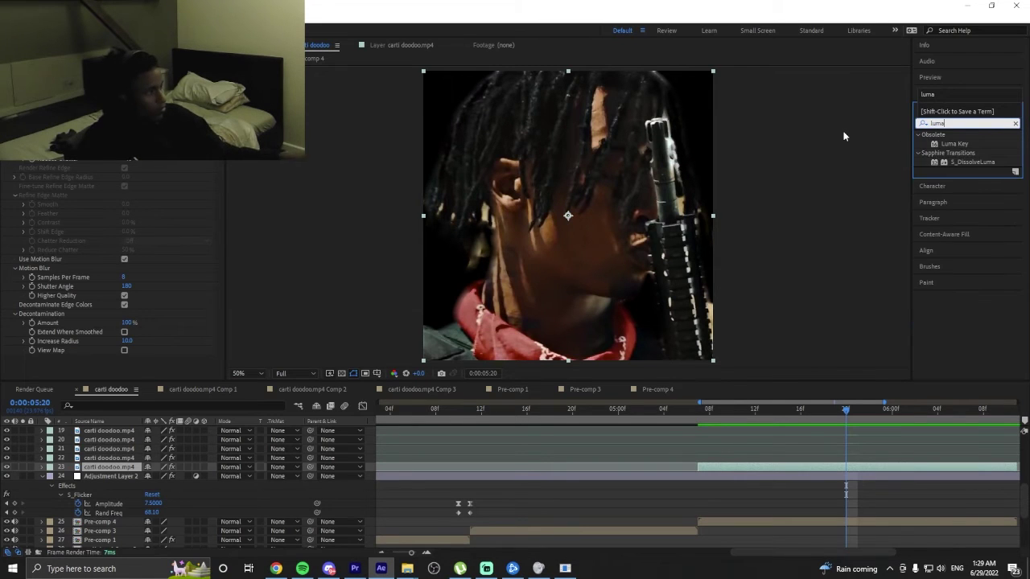
double_click(962, 164)
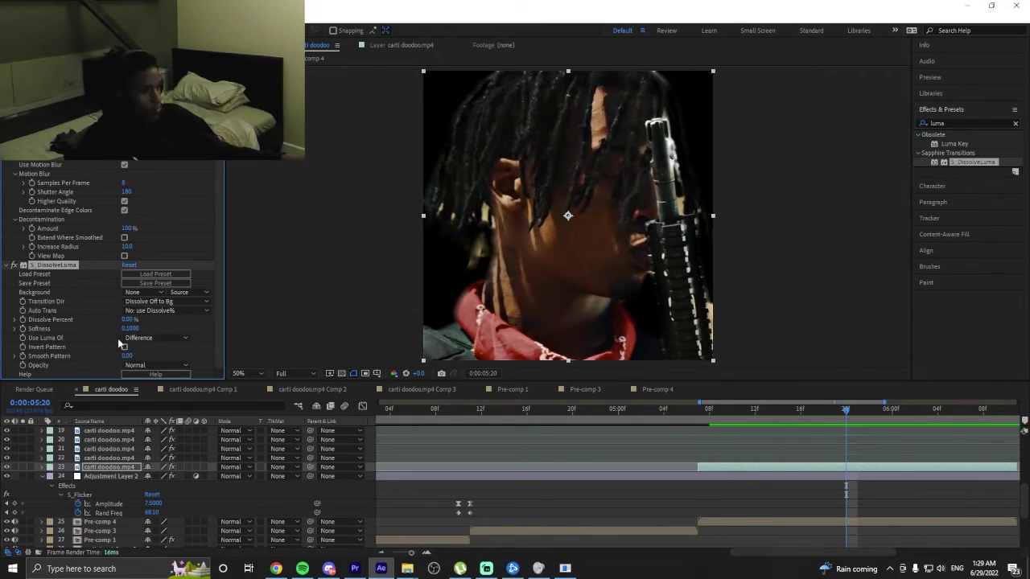
drag(151, 320, 147, 324)
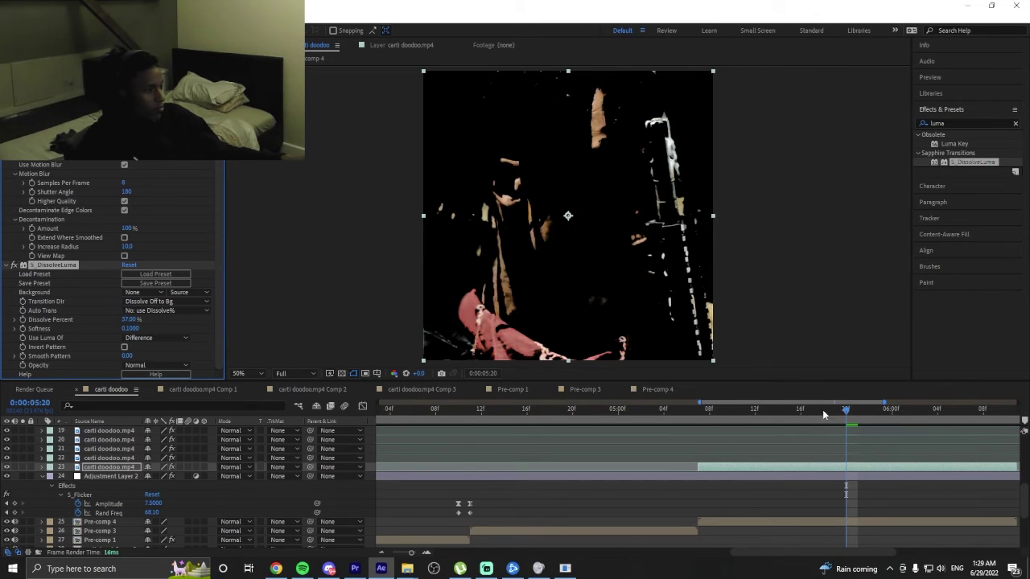
Split the rotoscope layer at 0:00:05:20 and 0:00:05:21 to isolate a one-frame segment.
click(843, 419)
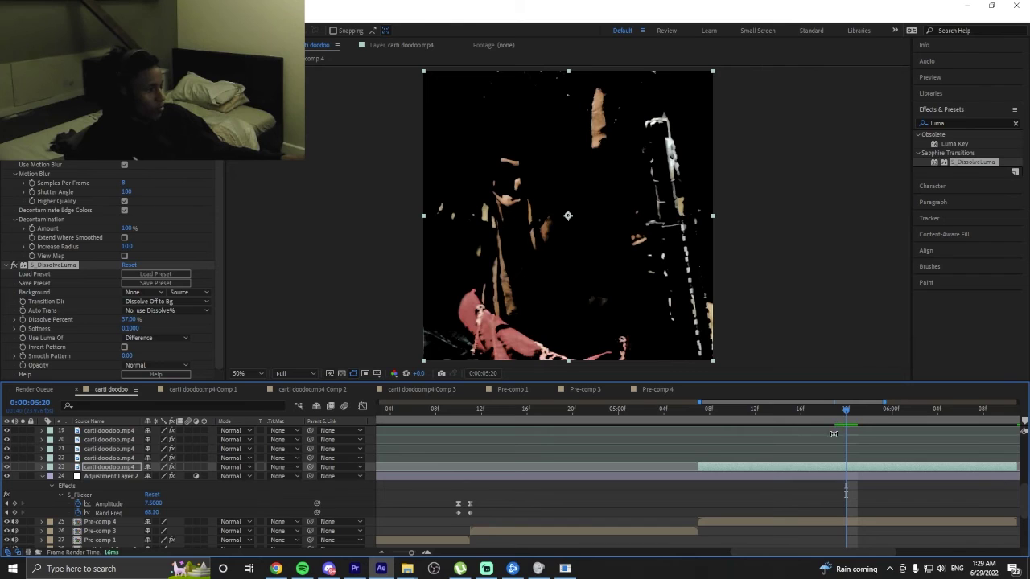
key(ctrl+shift+d)
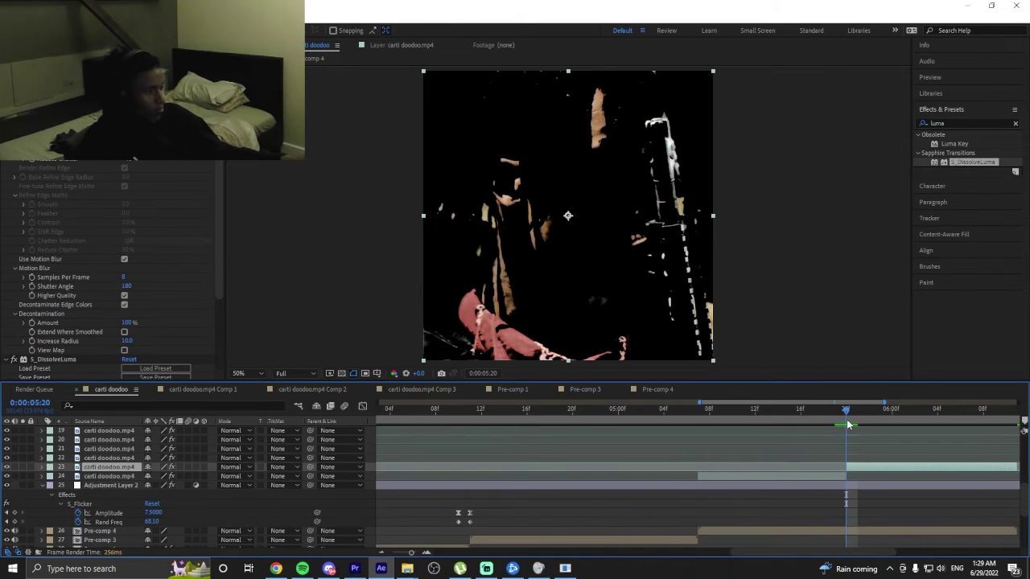
click(856, 420)
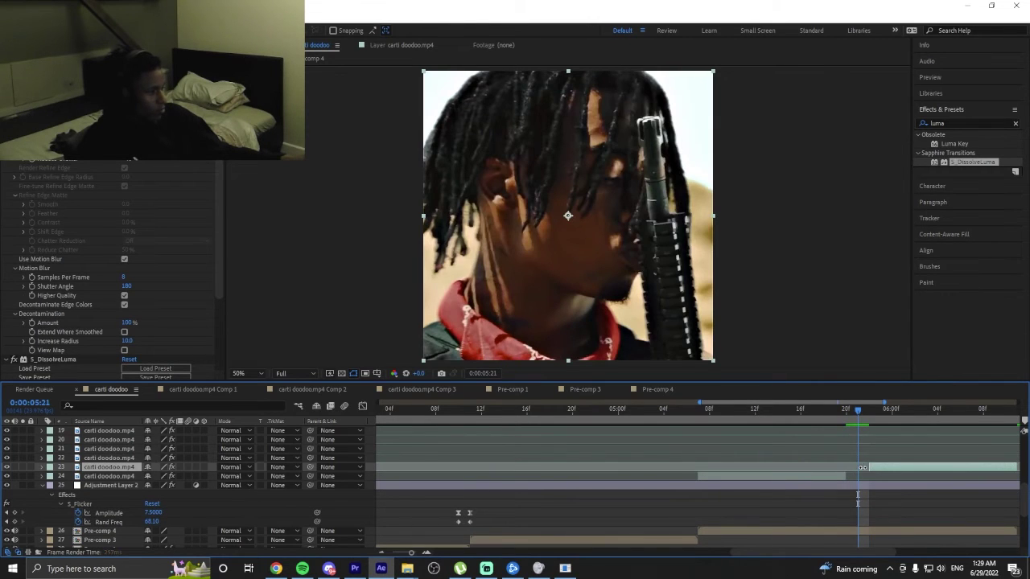
drag(854, 468, 846, 468)
key(ctrl+shift+d)
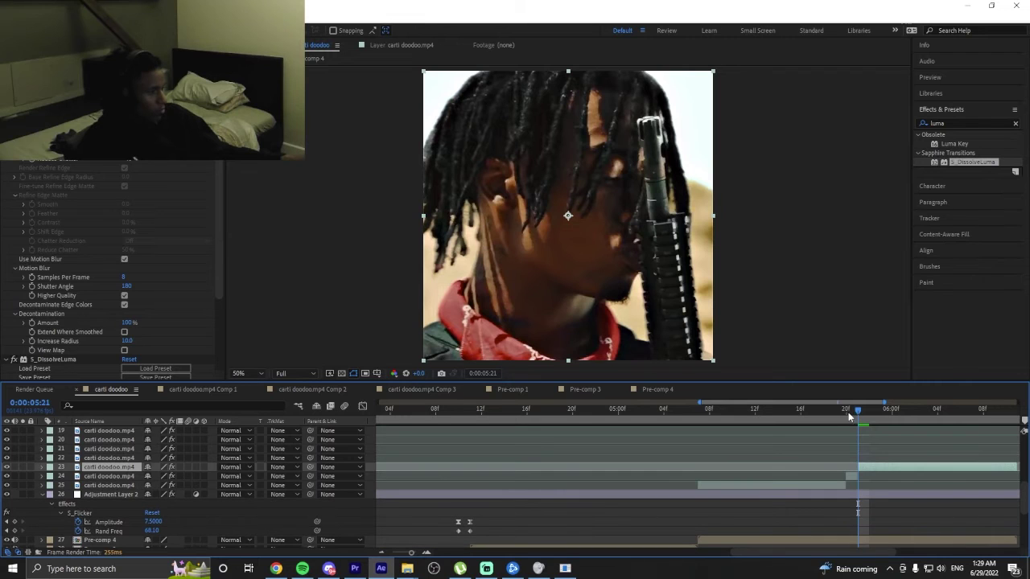
Play back and scrub through the split rotoscope segments over Pre-comp 4 to check the luma dissolve look.
click(874, 418)
click(880, 419)
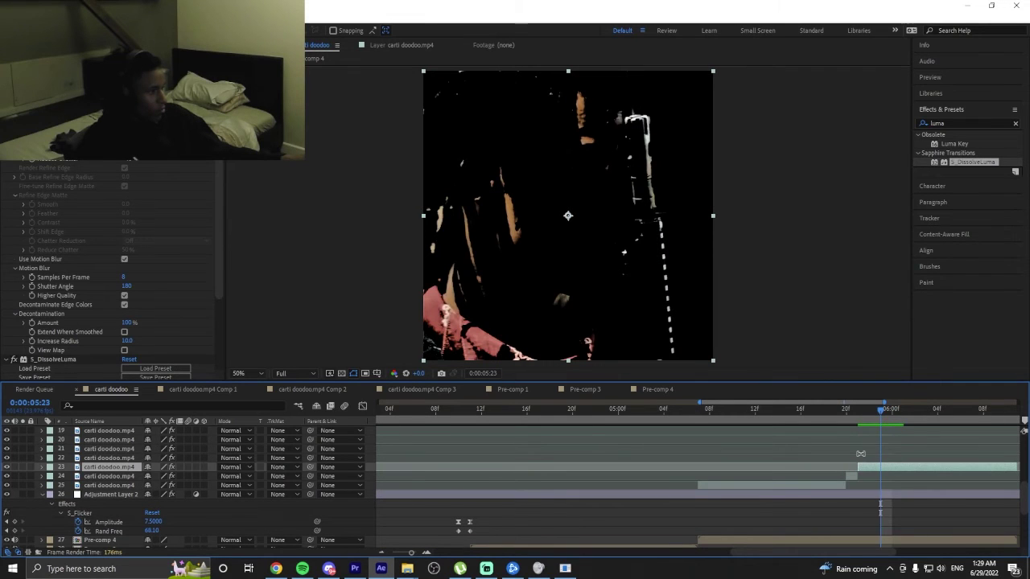
drag(882, 405, 651, 424)
key(space)
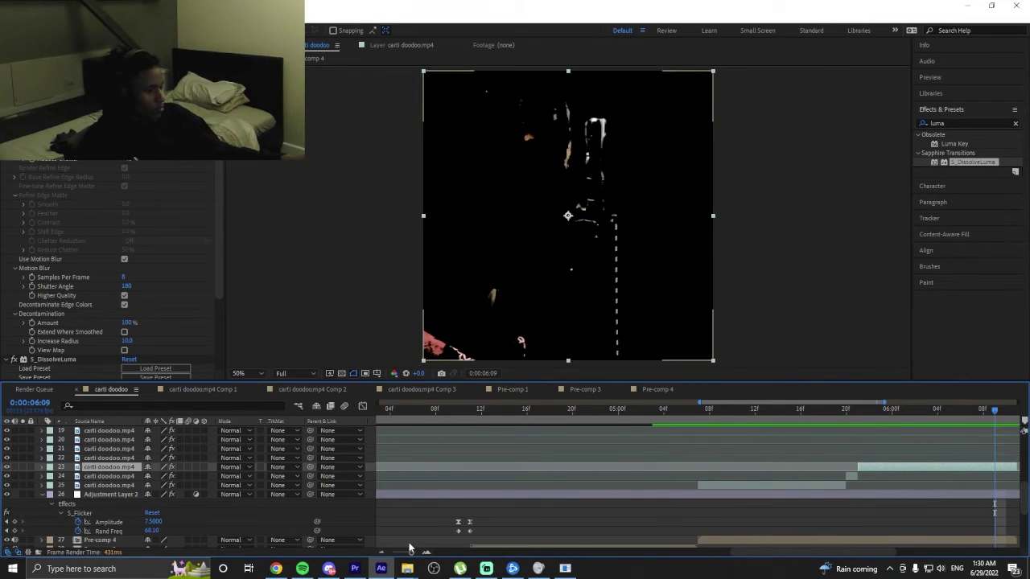
drag(411, 554, 410, 553)
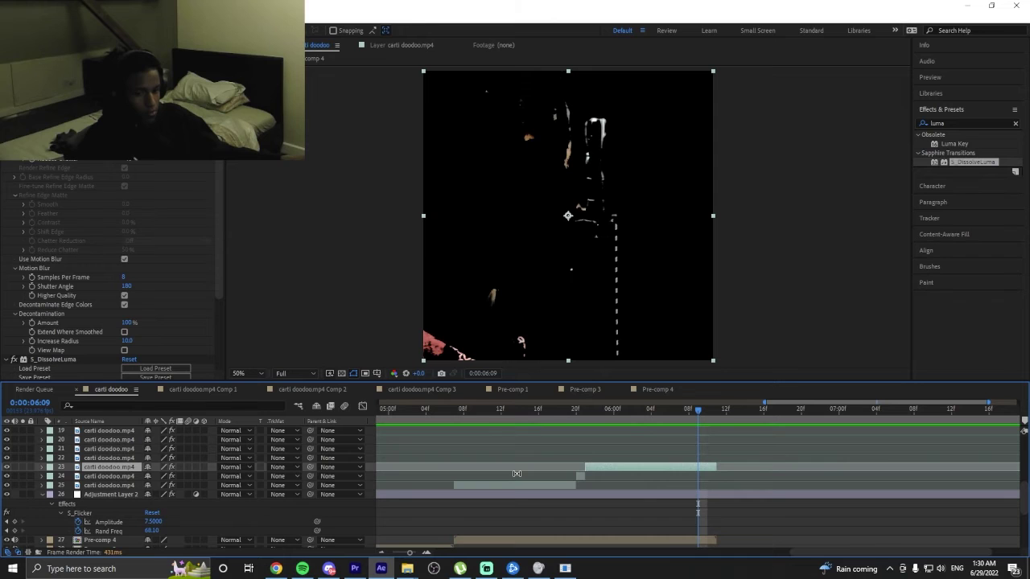
drag(555, 410, 470, 417)
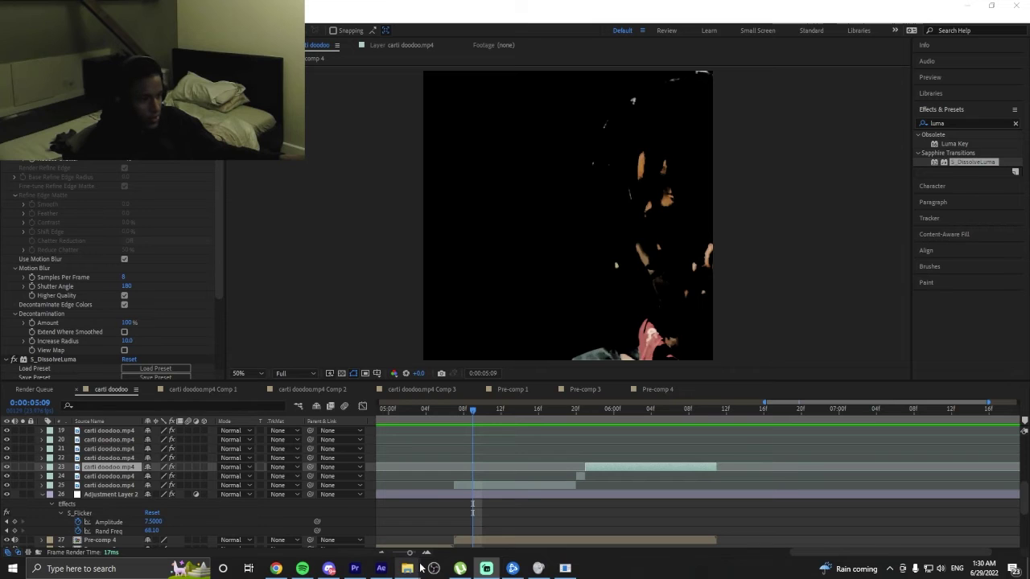
mouse_move(407, 569)
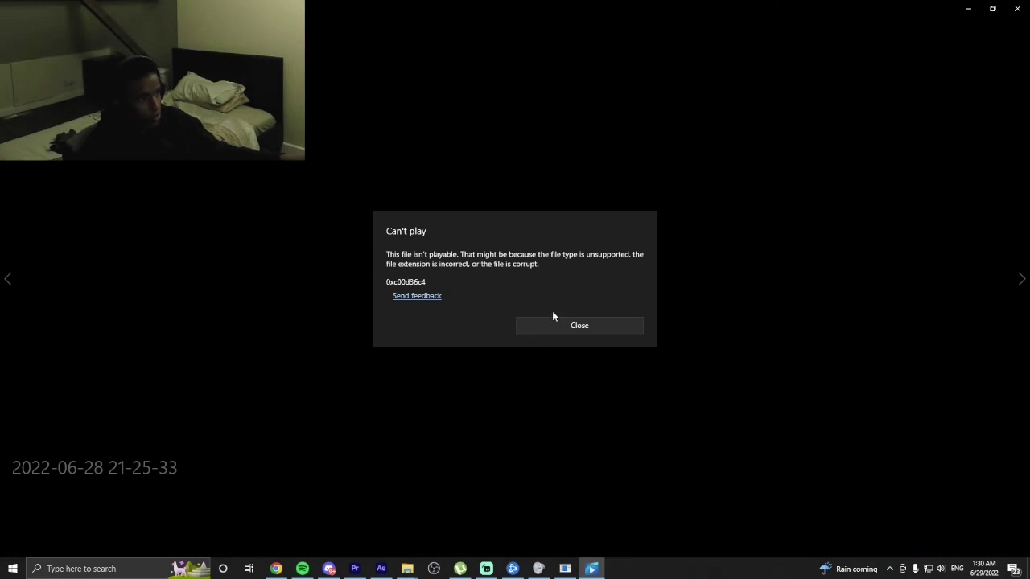
click(565, 328)
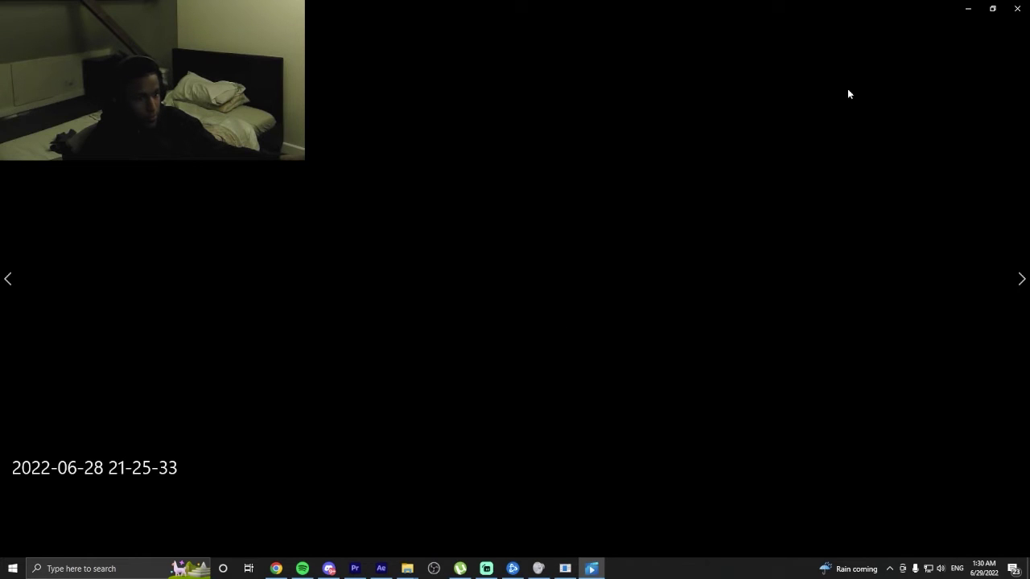
click(1013, 10)
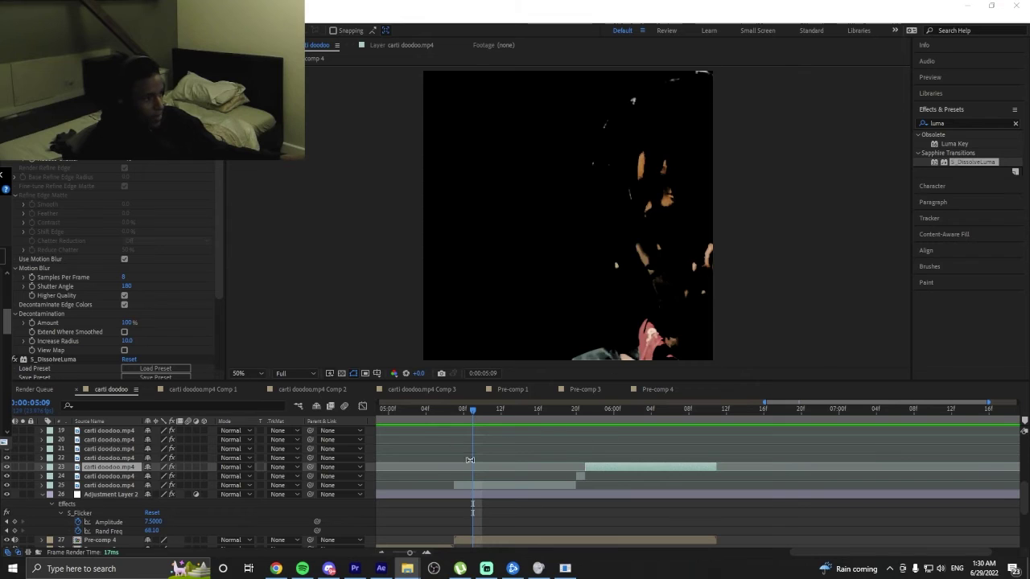
Try S_DissolveLuma with Softness at 0 and a different Smooth Pattern value on the last rotoscope segment, undoing both changes.
scroll(42, 306, down, 3)
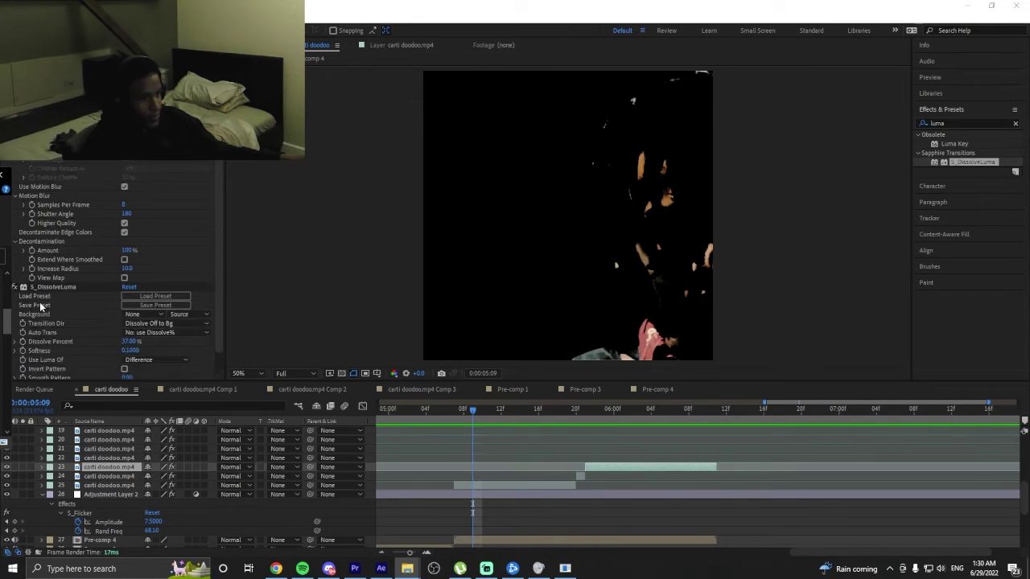
scroll(42, 306, down, 1)
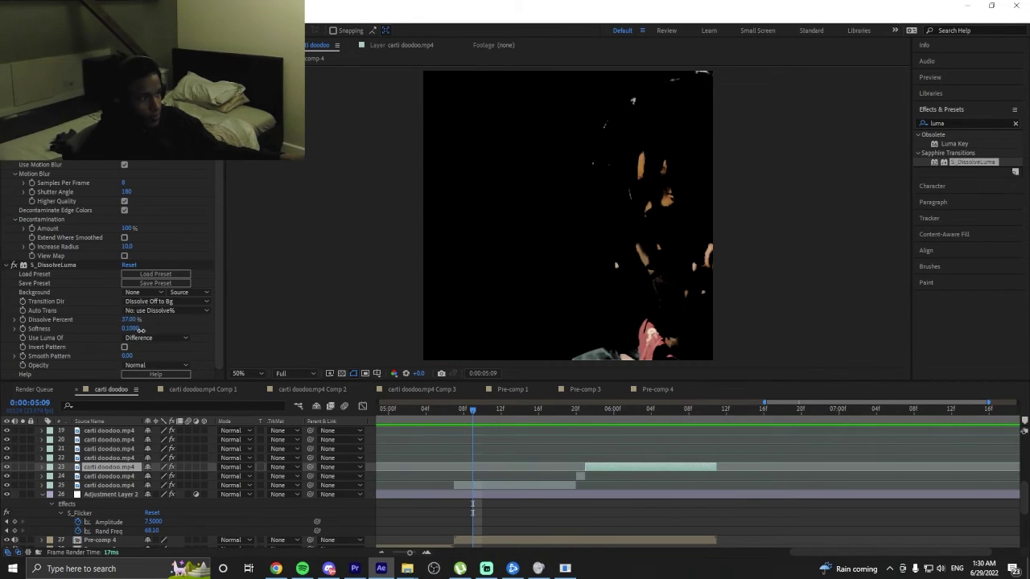
drag(132, 330, 166, 327)
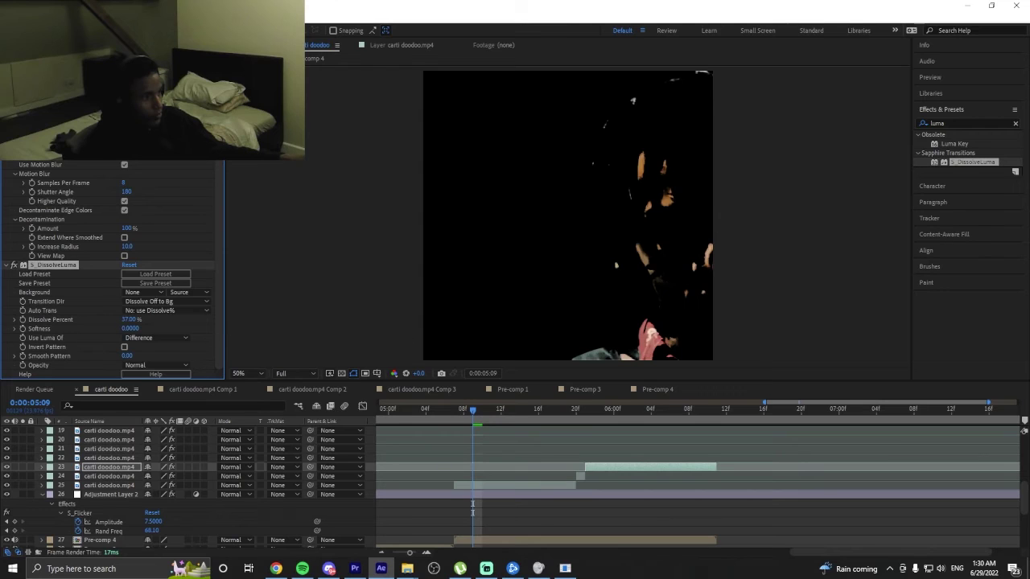
key(ctrl+z)
click(129, 352)
drag(126, 354, 169, 355)
key(ctrl+z)
At 0:00:05:23, set the S_DissolveLuma Softness of the last rotoscope segment to 0.3.
mouse_move(584, 414)
mouse_down()
mouse_move(621, 414)
mouse_move(604, 415)
mouse_up()
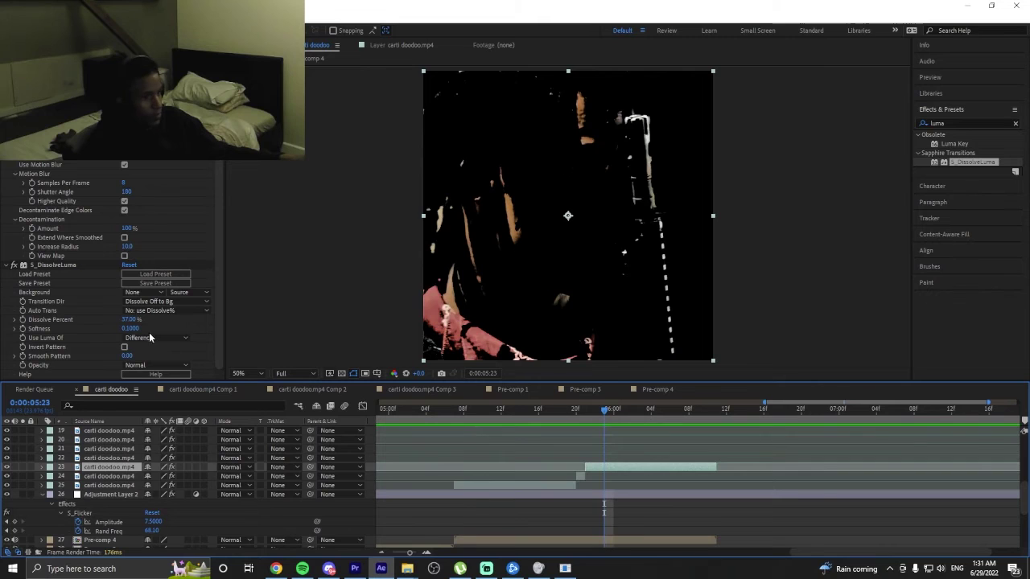
drag(129, 329, 181, 343)
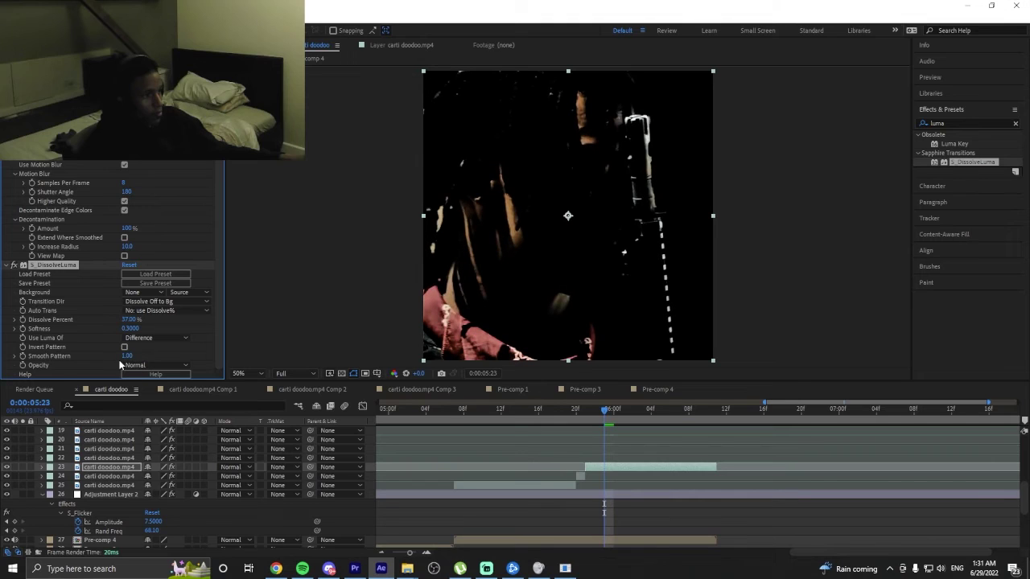
Try Subtract, Mult, Screen, Foreground and Background as the Use Luma Of mode, and return it to Difference.
click(134, 338)
click(147, 362)
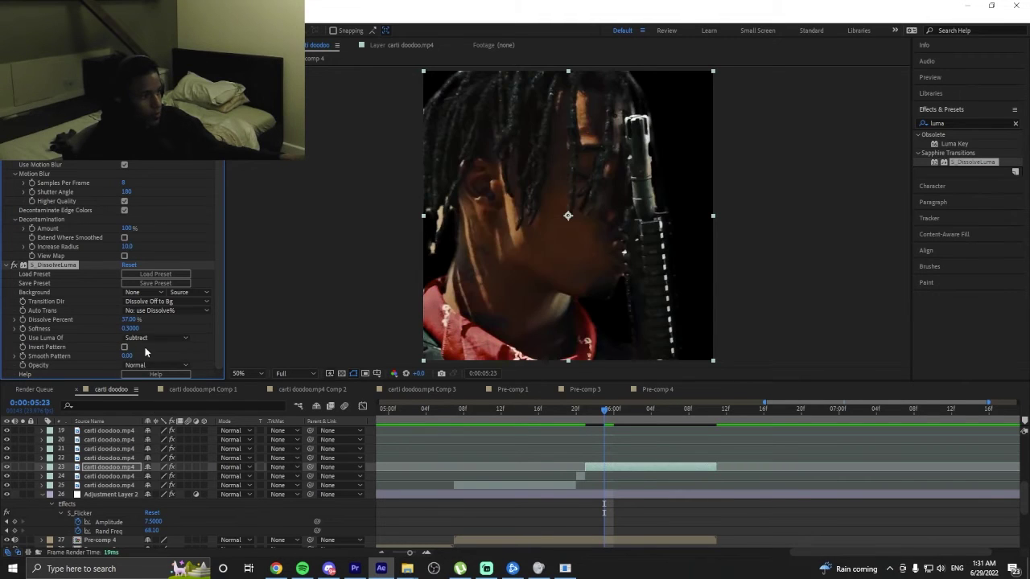
click(148, 338)
click(152, 374)
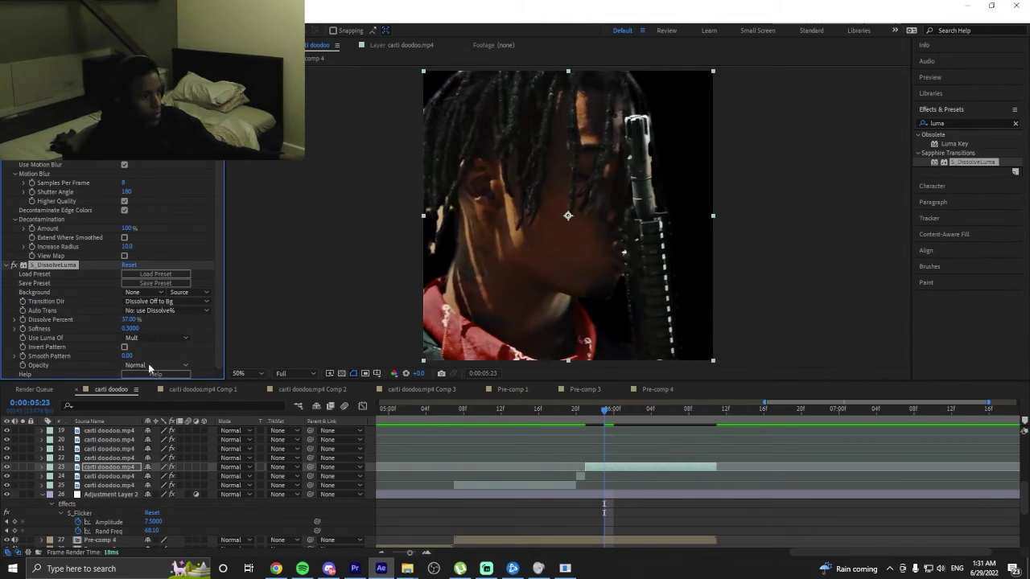
click(152, 338)
click(156, 389)
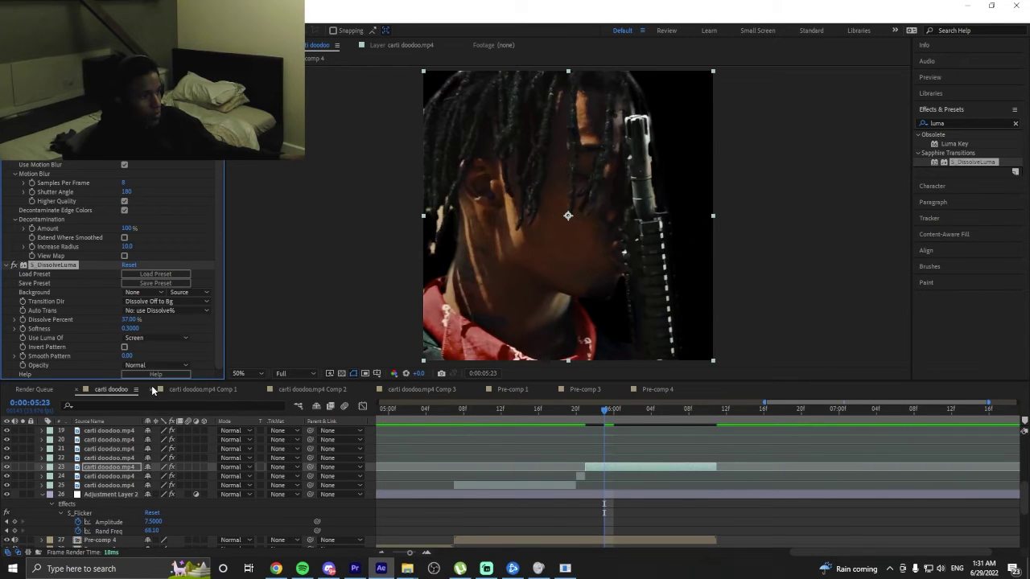
click(153, 339)
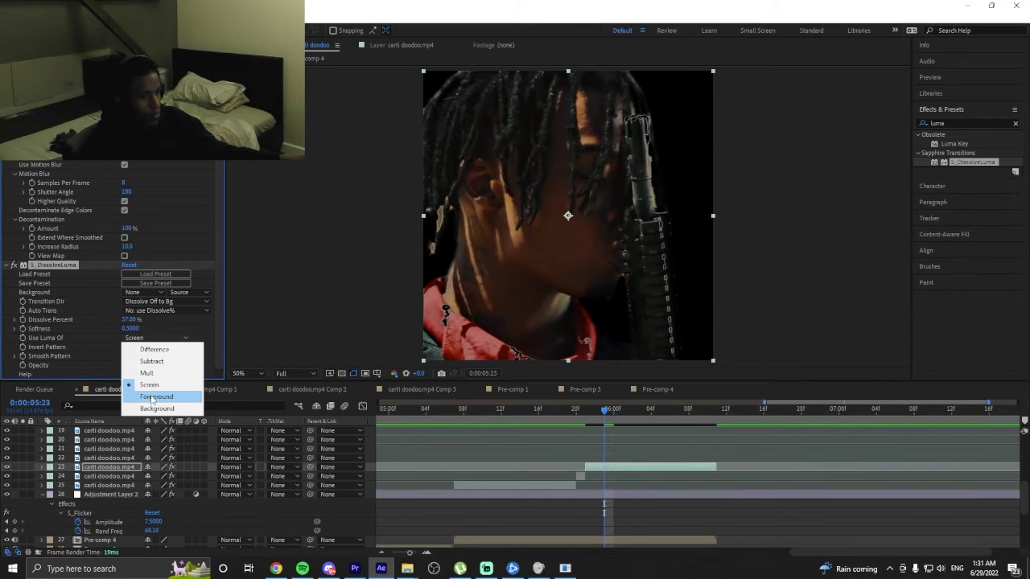
click(137, 394)
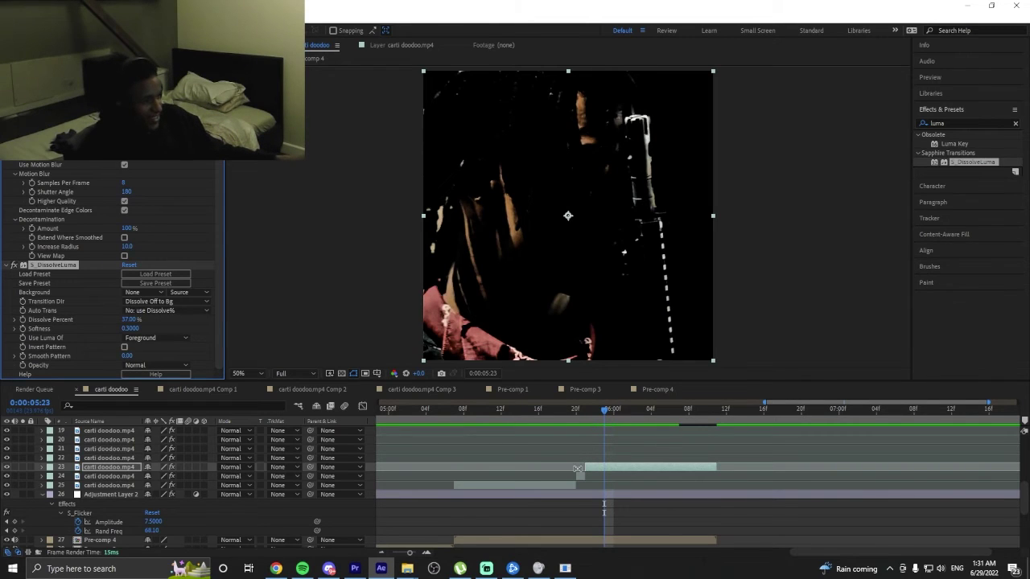
click(145, 340)
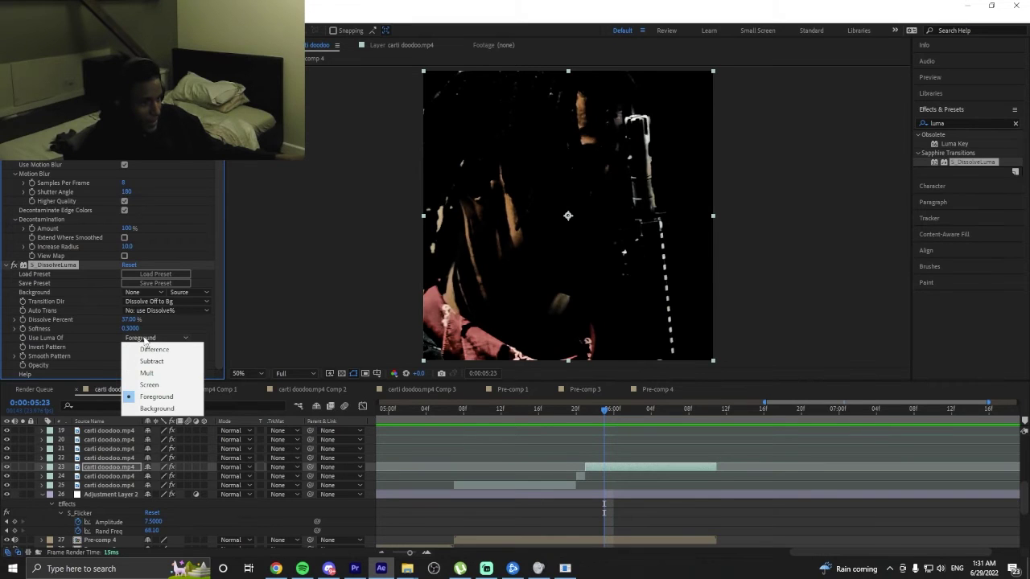
click(147, 409)
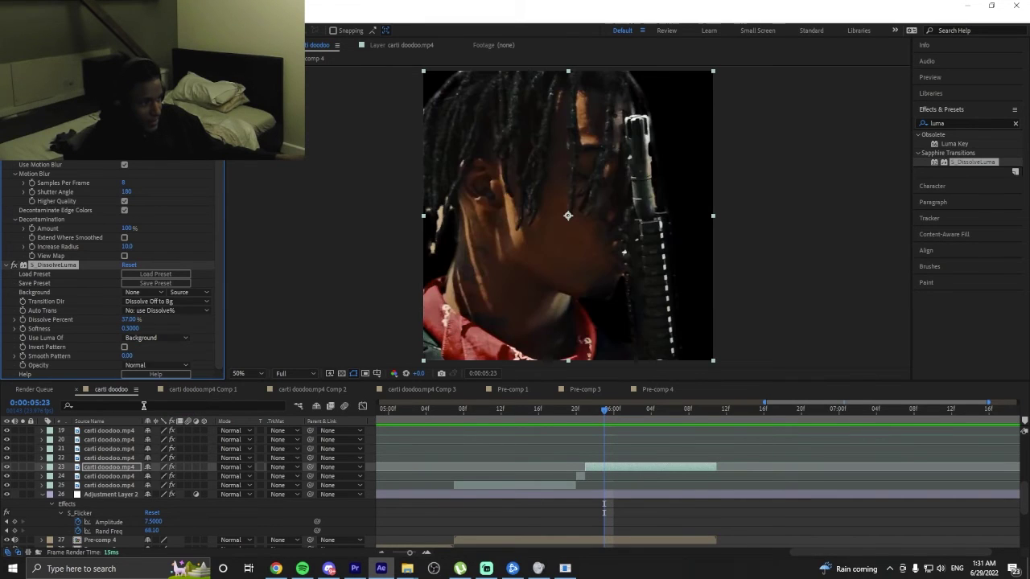
click(159, 337)
click(156, 347)
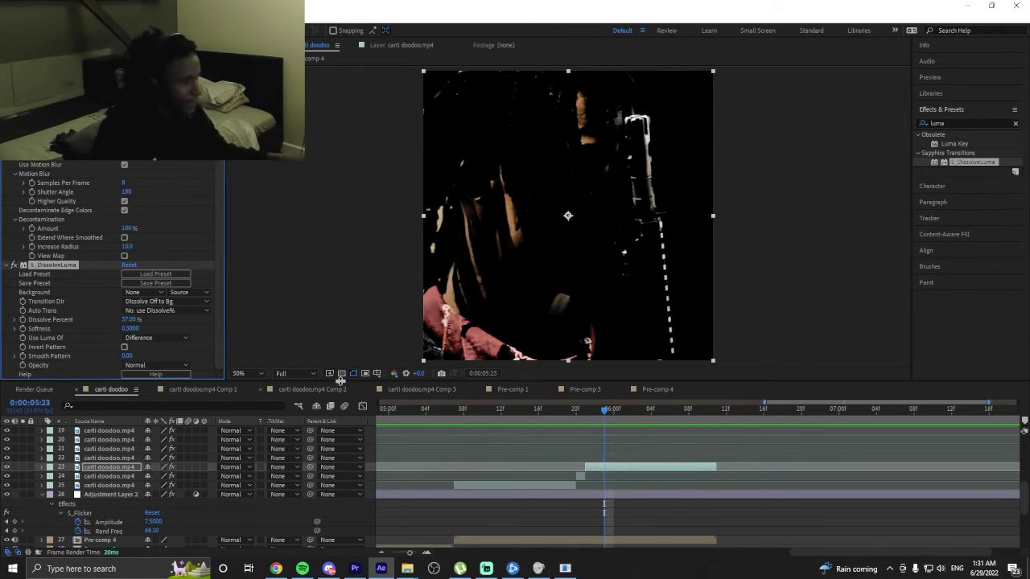
Compare both Transition Dir options and turn on Invert Pattern, leaving the direction at Dissolve Off to Bg.
click(181, 301)
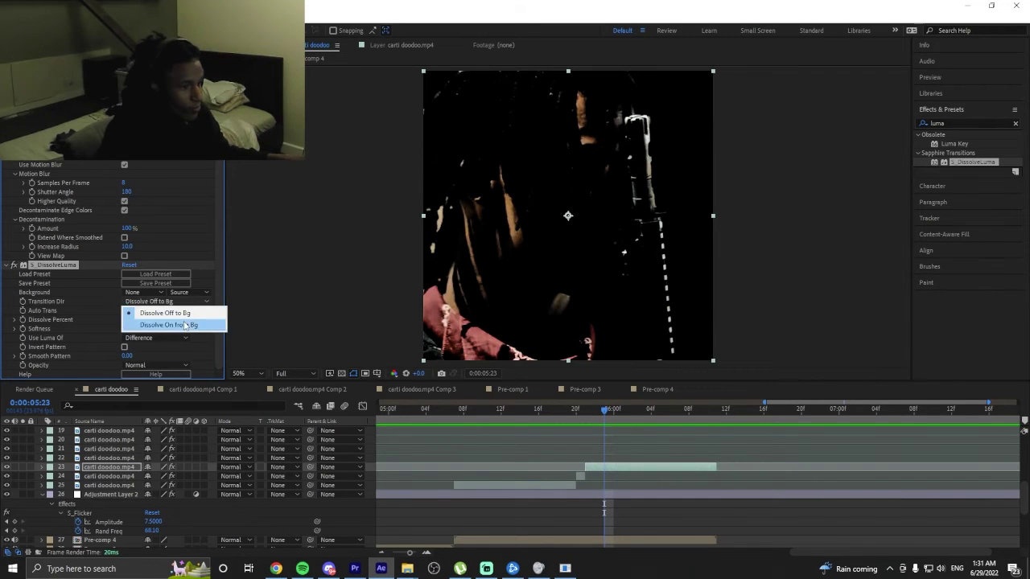
click(184, 324)
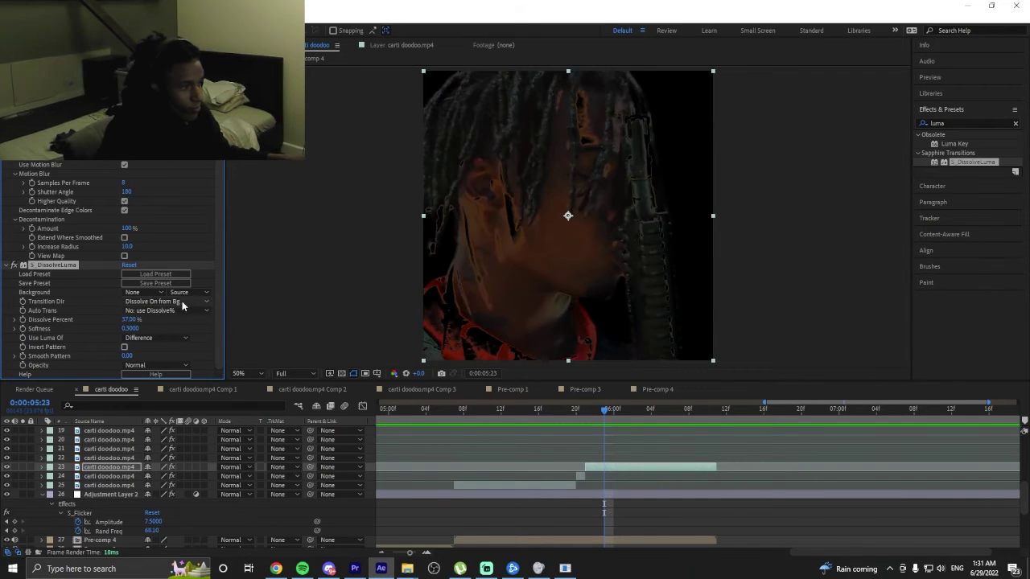
click(181, 302)
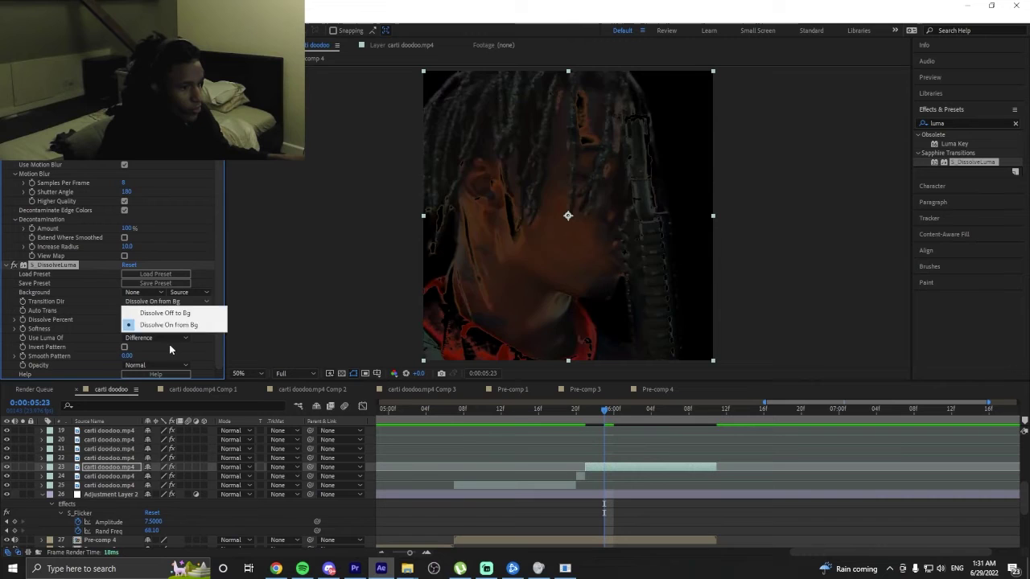
click(165, 313)
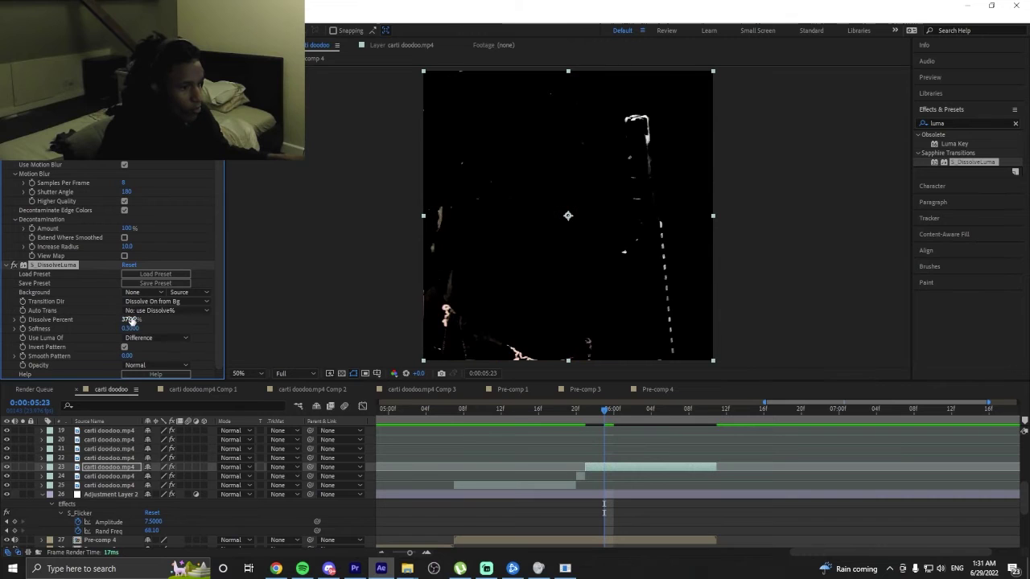
click(169, 302)
click(161, 313)
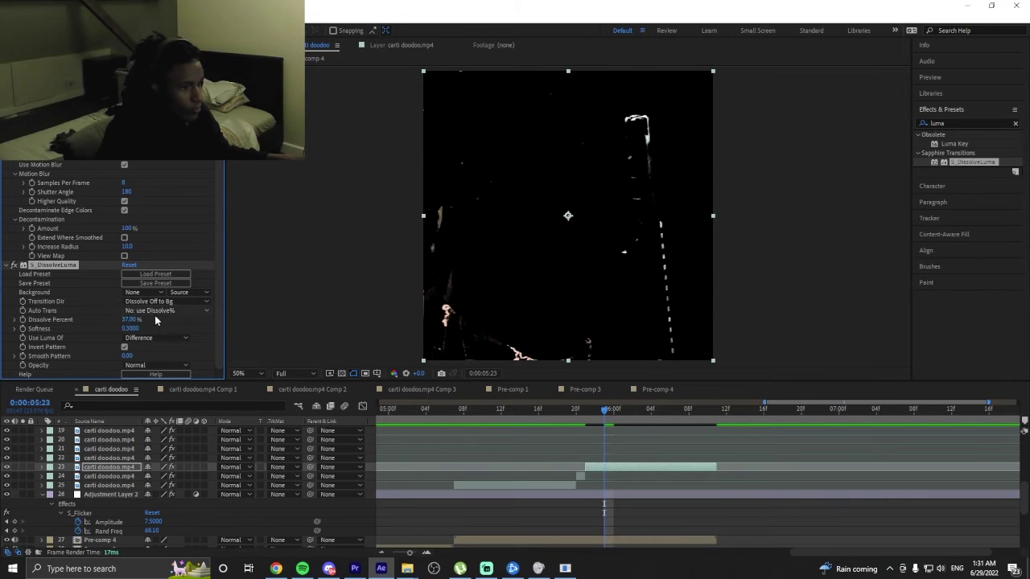
Set the segment's Dissolve Percent to 67% and its Transition Dir to Dissolve On from Bg.
mouse_move(135, 319)
mouse_down()
mouse_move(161, 319)
mouse_move(117, 322)
mouse_up()
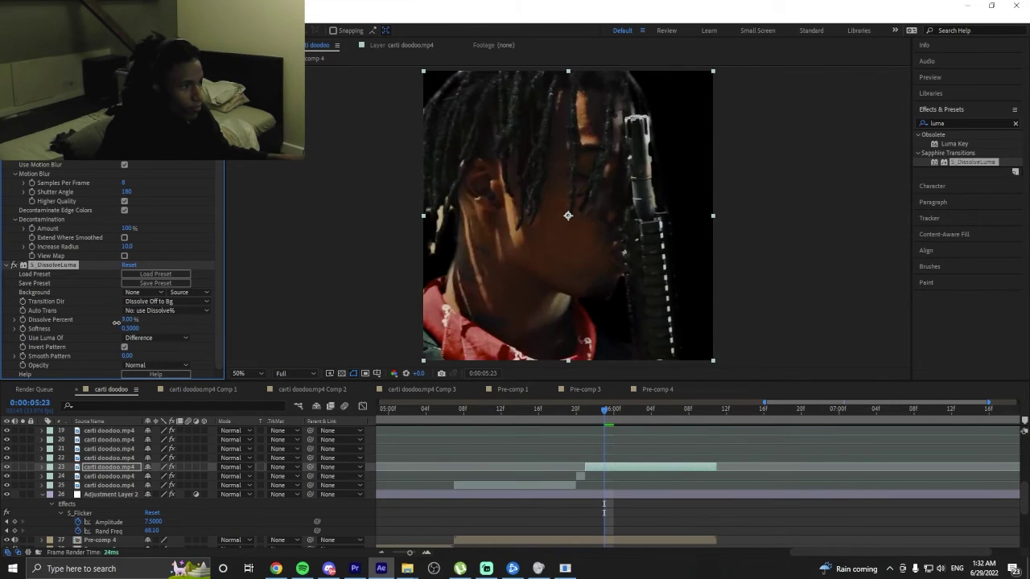
click(169, 301)
click(157, 325)
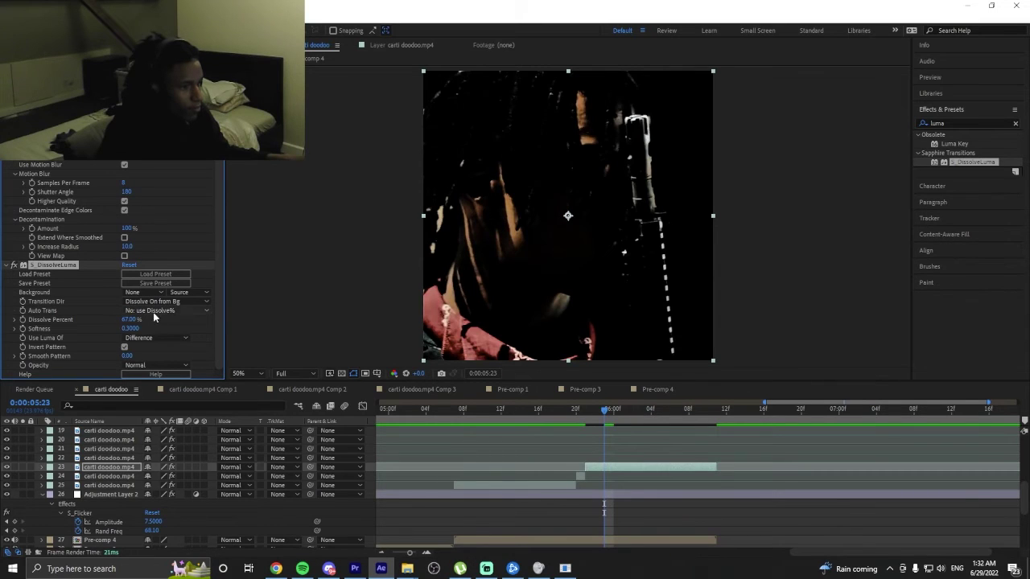
Try Auto Trans with Yes: Ignore Dissolve% and the pattern without inversion, restoring No: use Dissolve% and Invert Pattern.
click(161, 310)
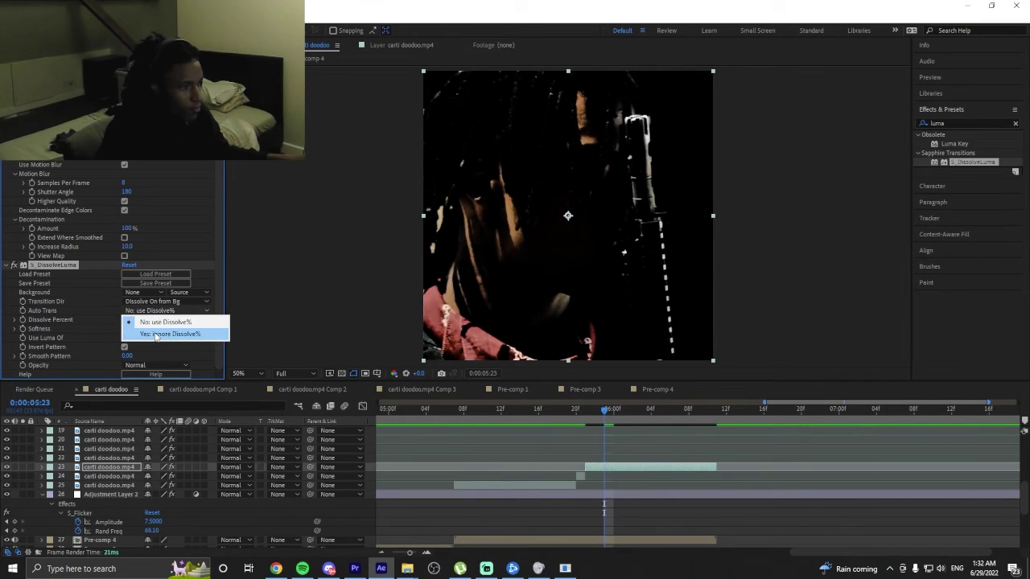
click(156, 333)
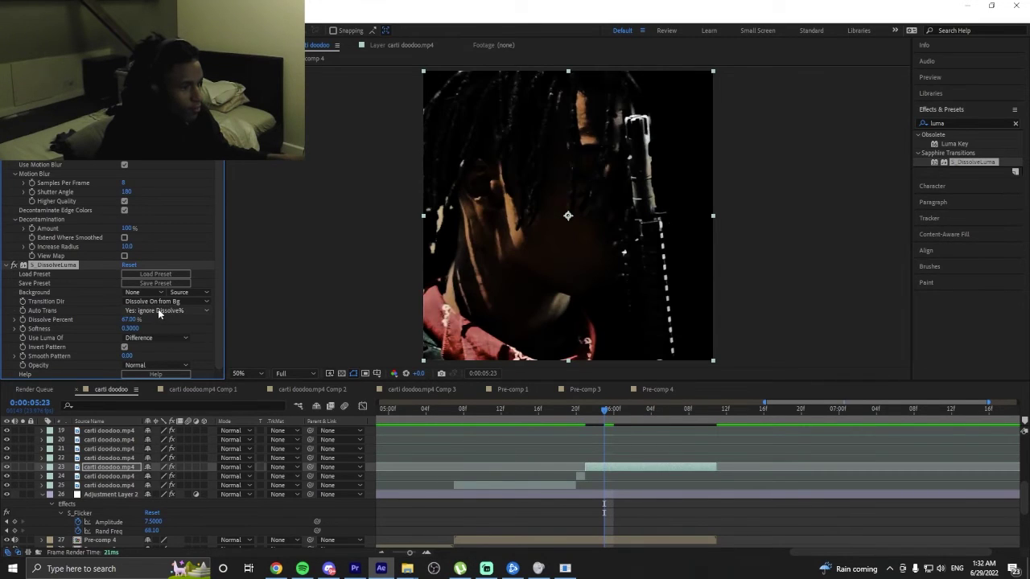
click(161, 311)
click(160, 322)
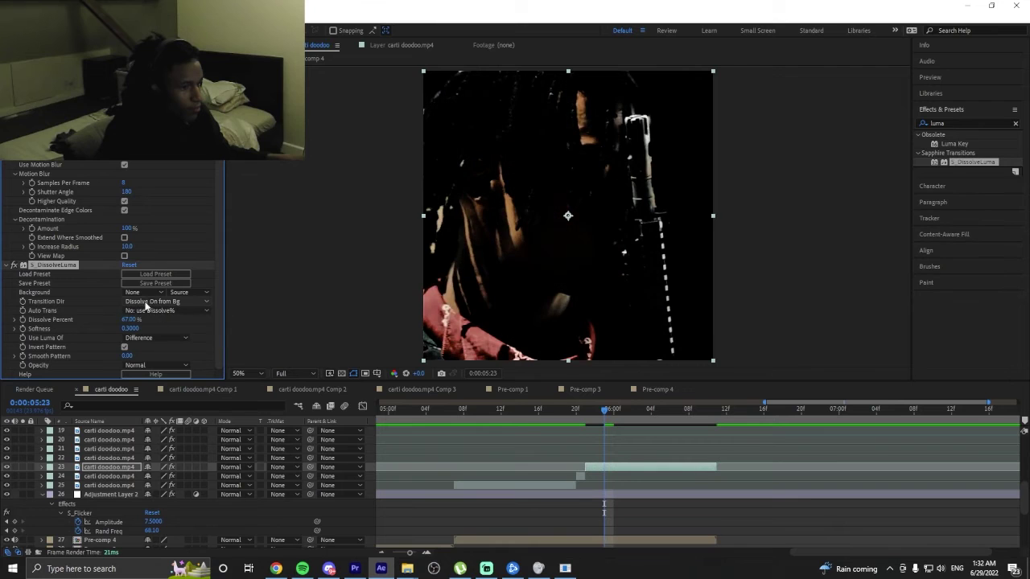
click(123, 348)
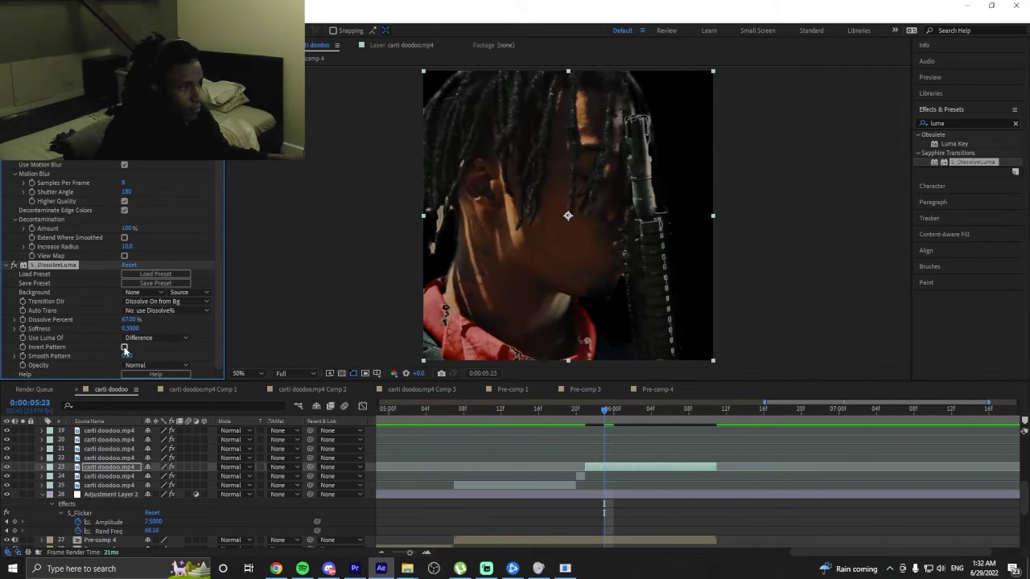
drag(135, 323, 112, 325)
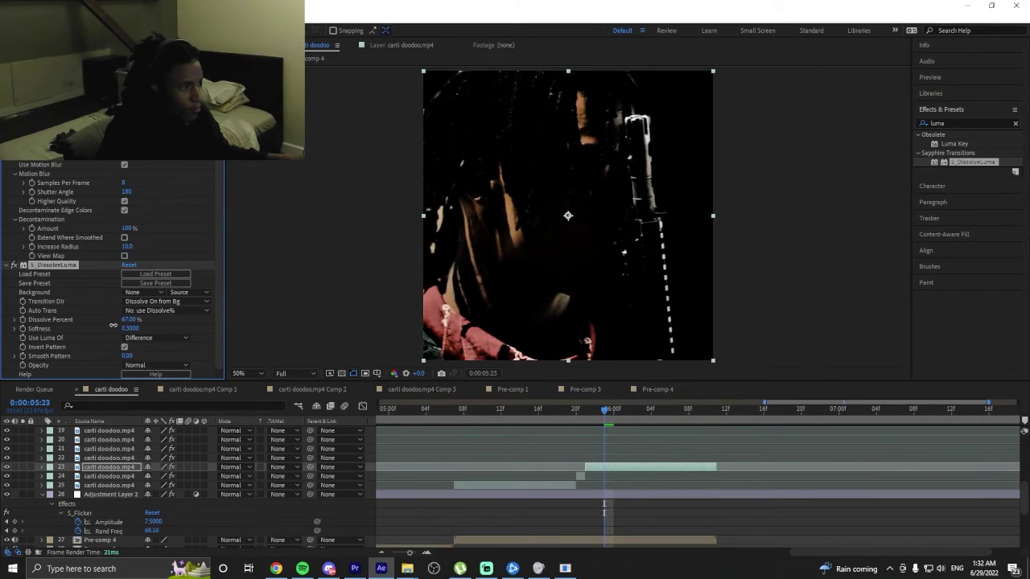
Trim the start of the last rotoscope segment to 0:00:05:23 and move the current time to 0:00:06:02.
click(606, 418)
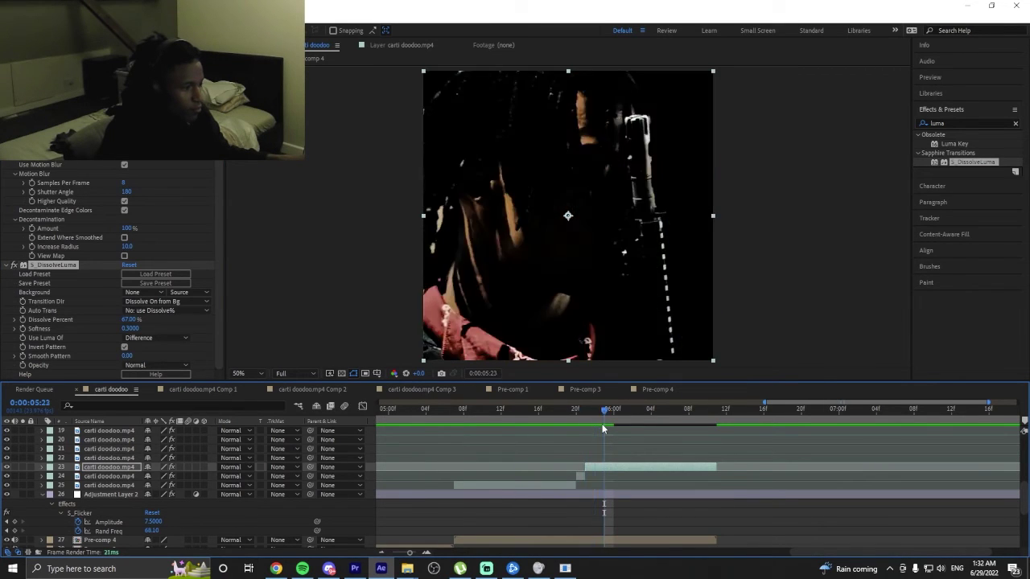
drag(591, 460, 604, 463)
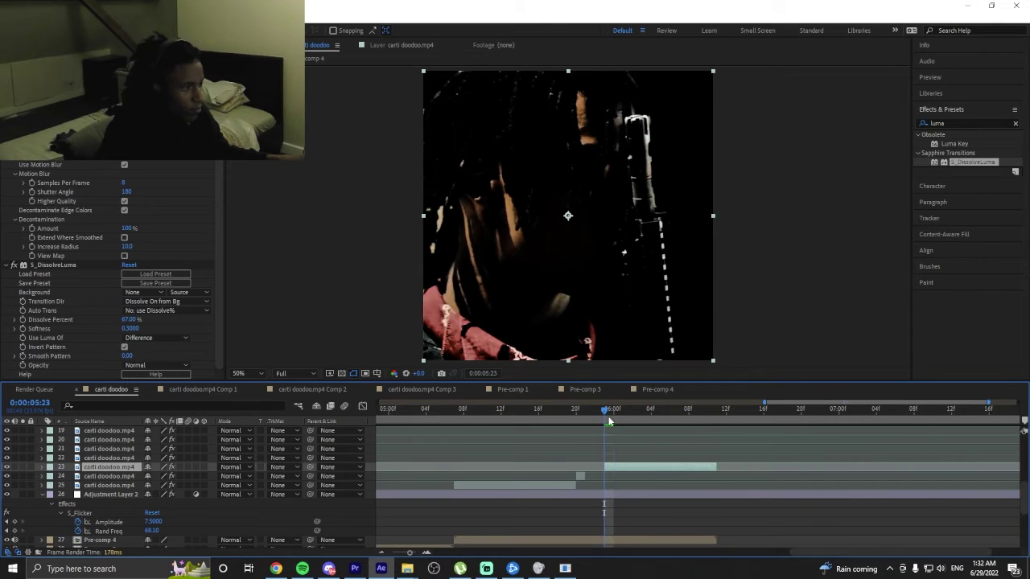
drag(608, 416, 630, 416)
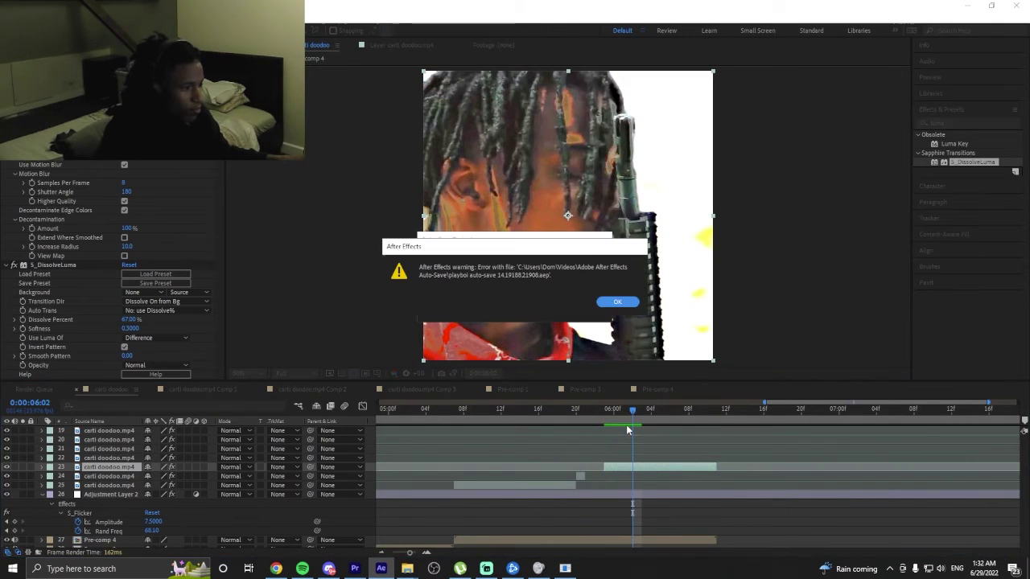
Dismiss the file error warnings raised for the auto-saved project.
click(618, 303)
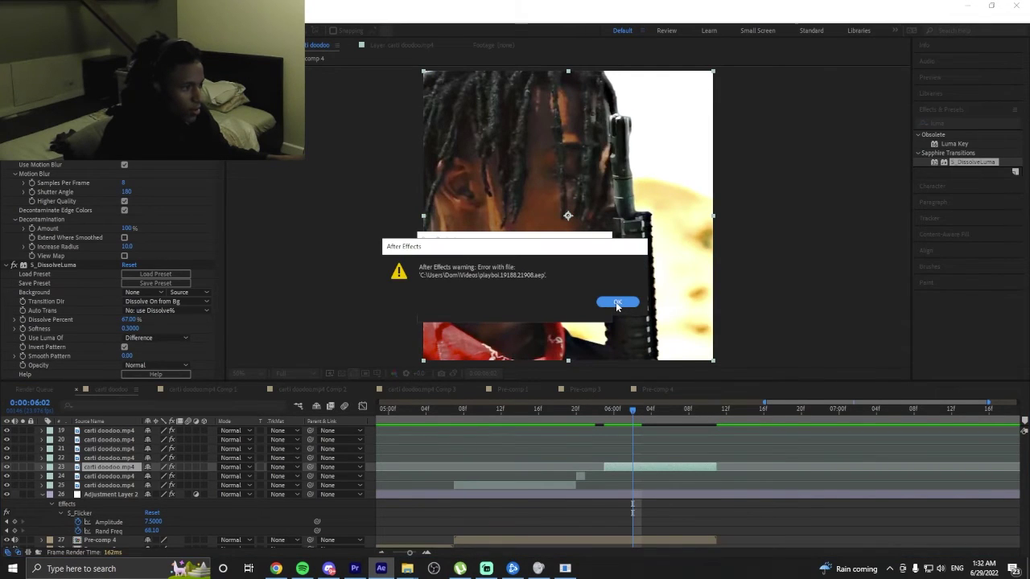
click(616, 301)
mouse_move(407, 569)
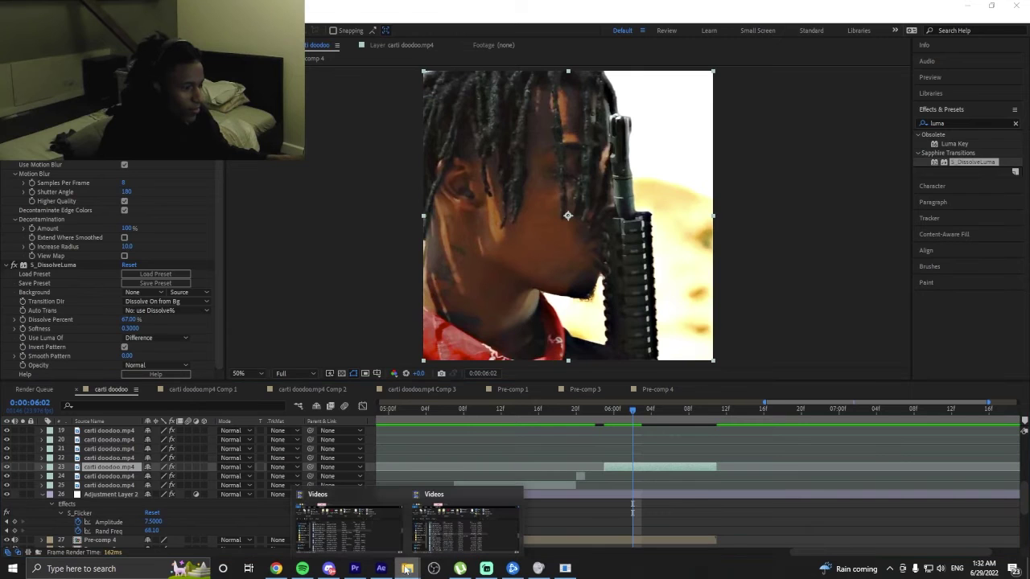
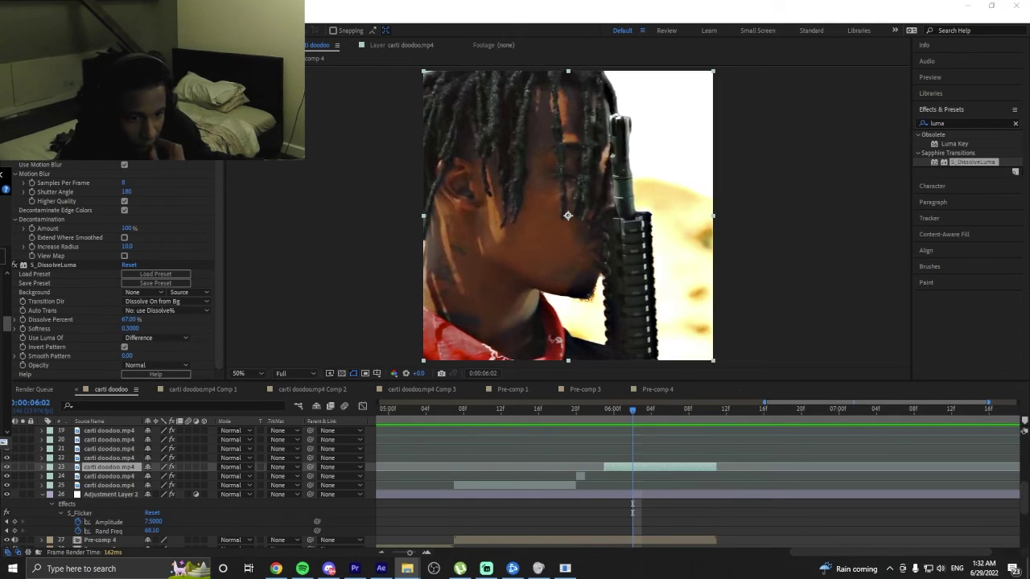
click(477, 448)
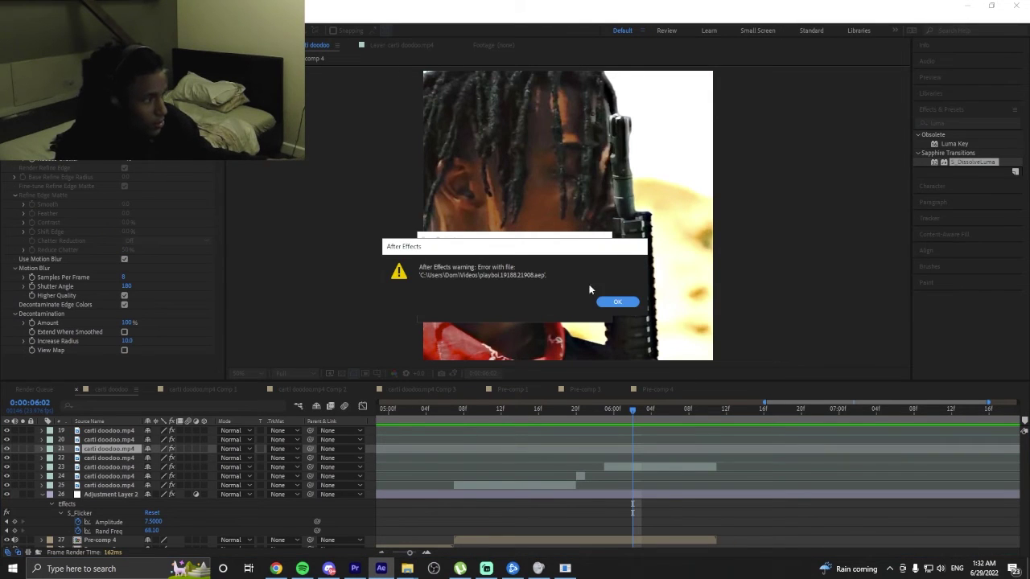
click(616, 304)
Empty the disk cache in the Media & Disk Cache preferences and accept the settings.
click(12, 8)
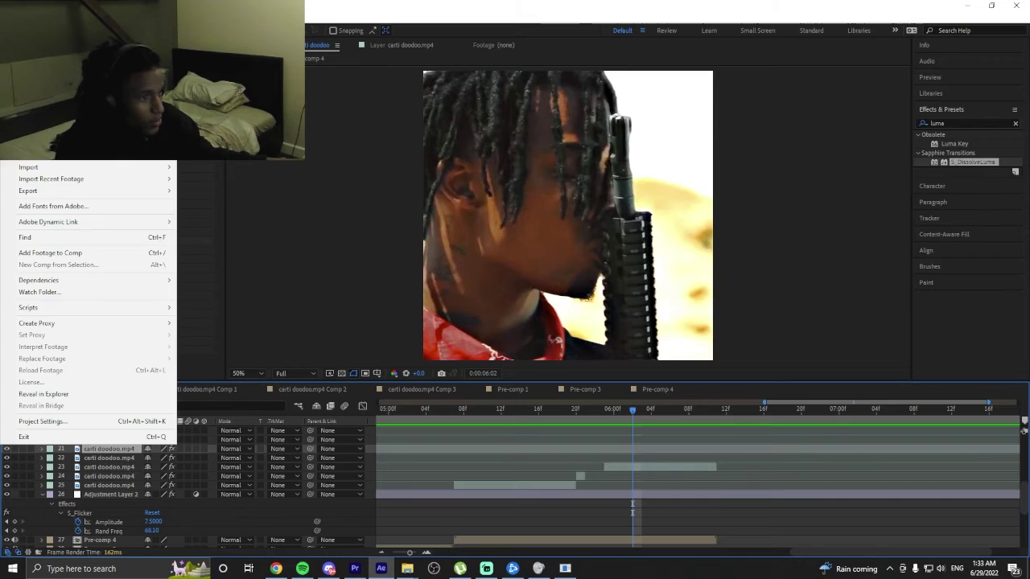
key(Left)
key(Right)
key(Right)
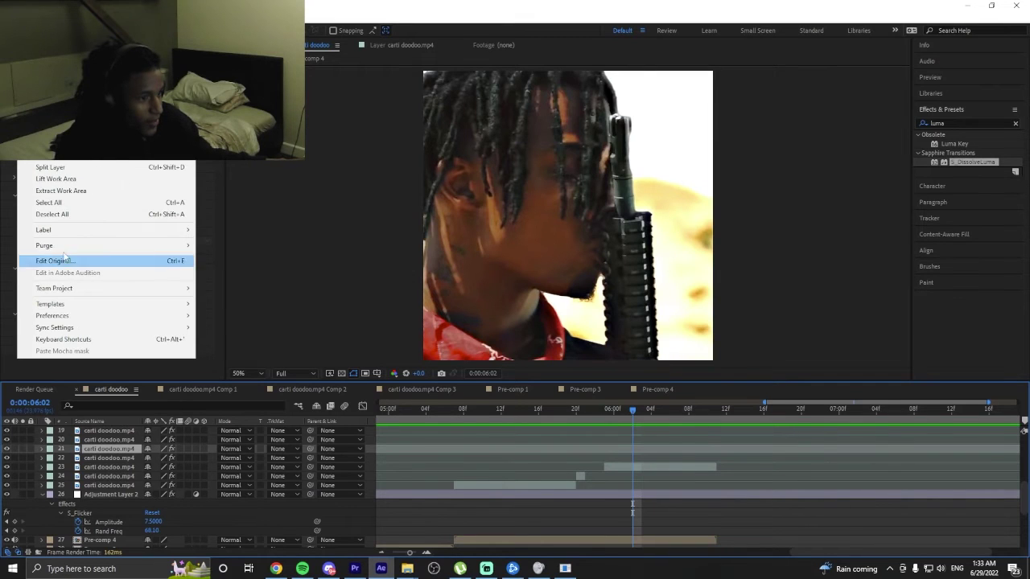
mouse_move(73, 247)
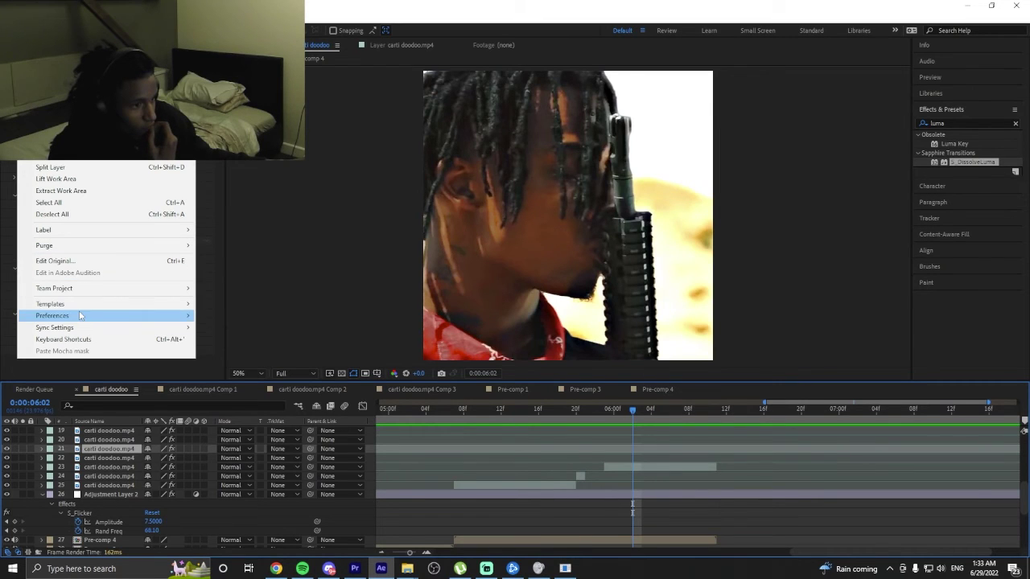
mouse_move(84, 316)
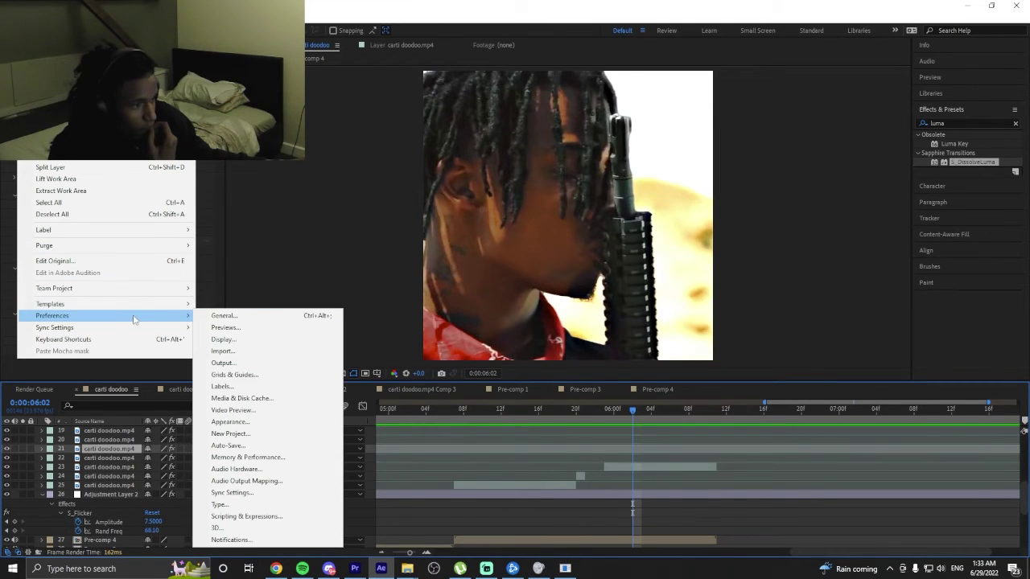
click(246, 399)
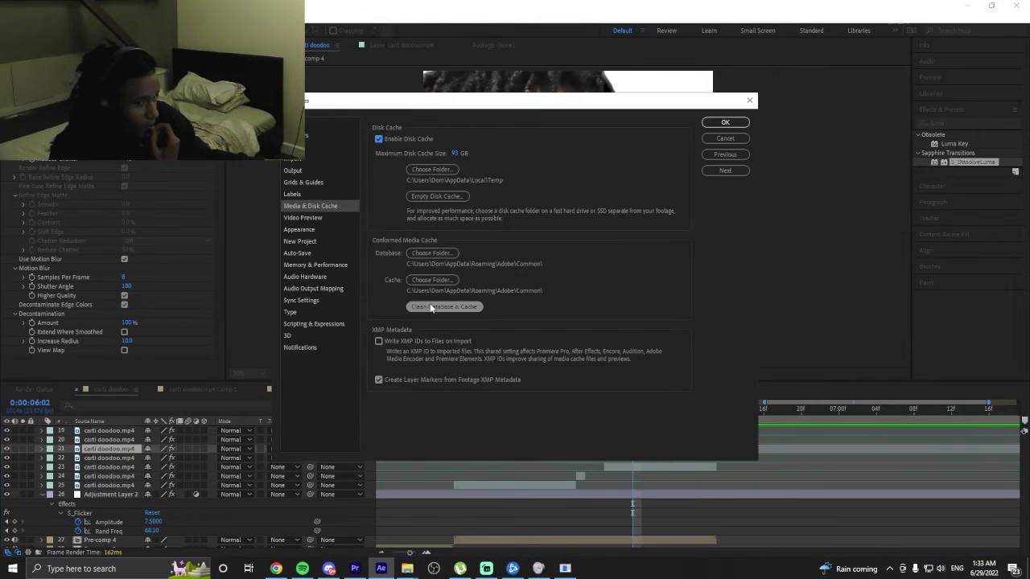
click(434, 197)
click(533, 307)
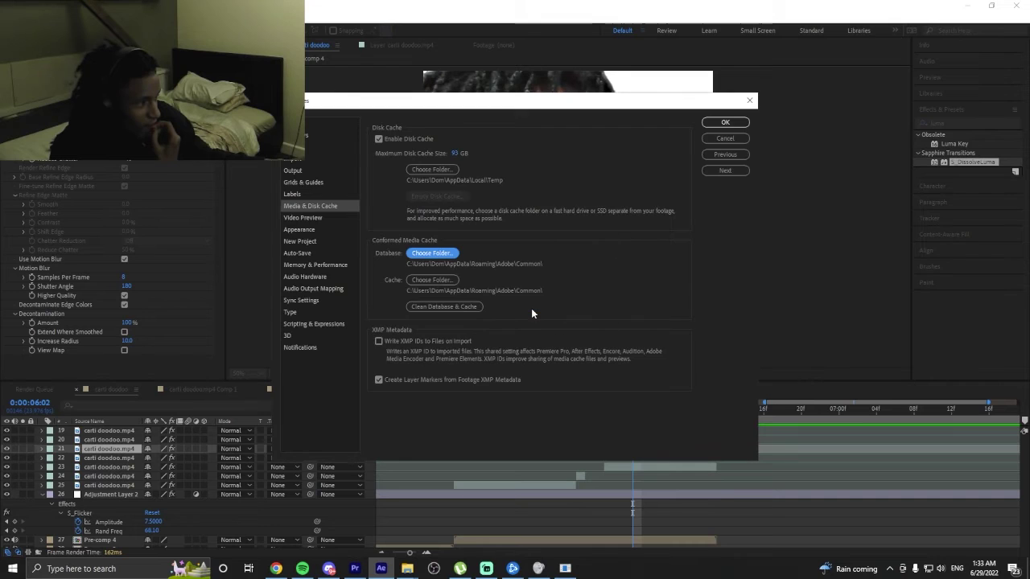
click(726, 123)
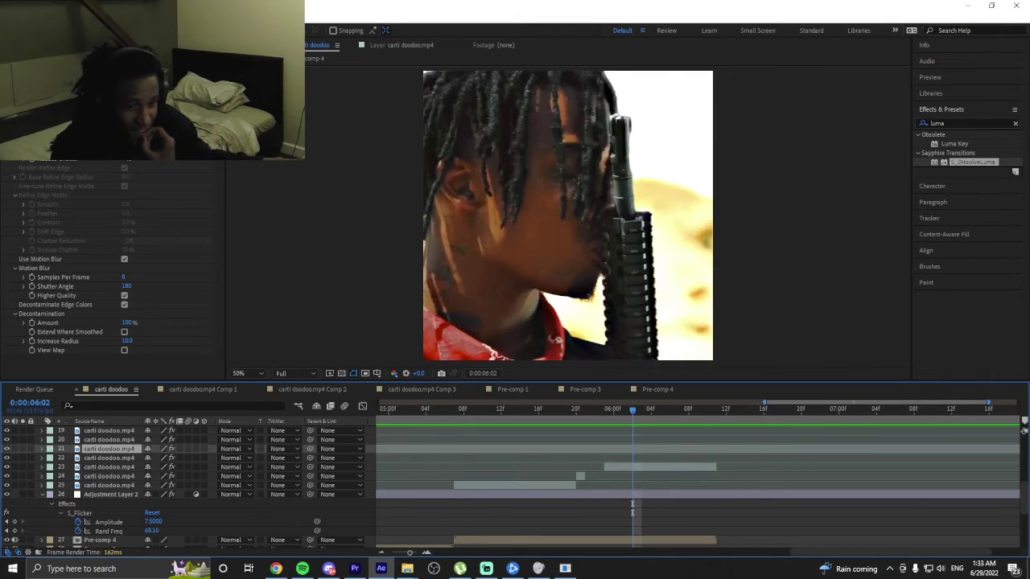
Open File Explorer, minimizing the editor and closing the camera Properties window to clear the desktop.
key(super+e)
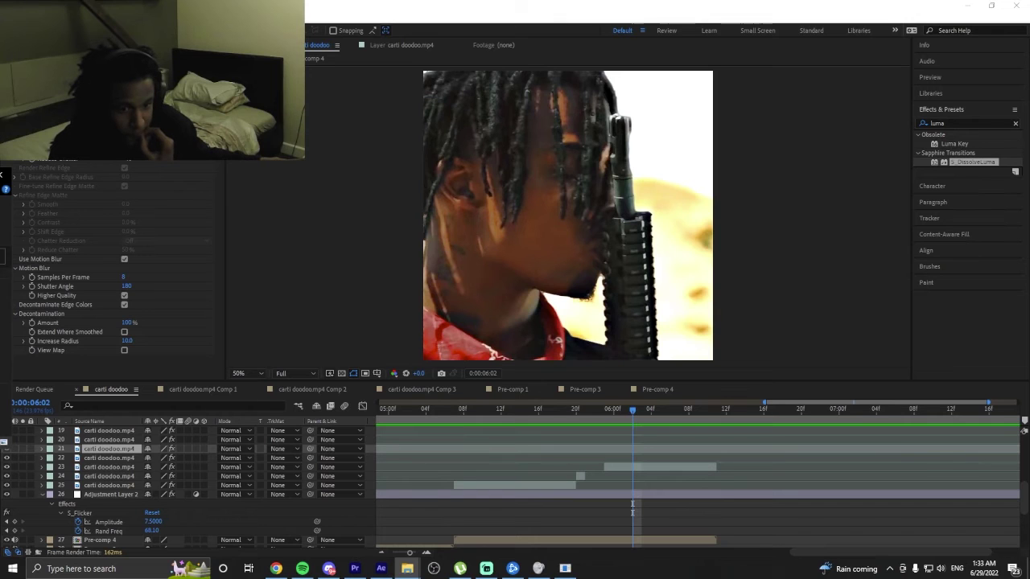
click(967, 7)
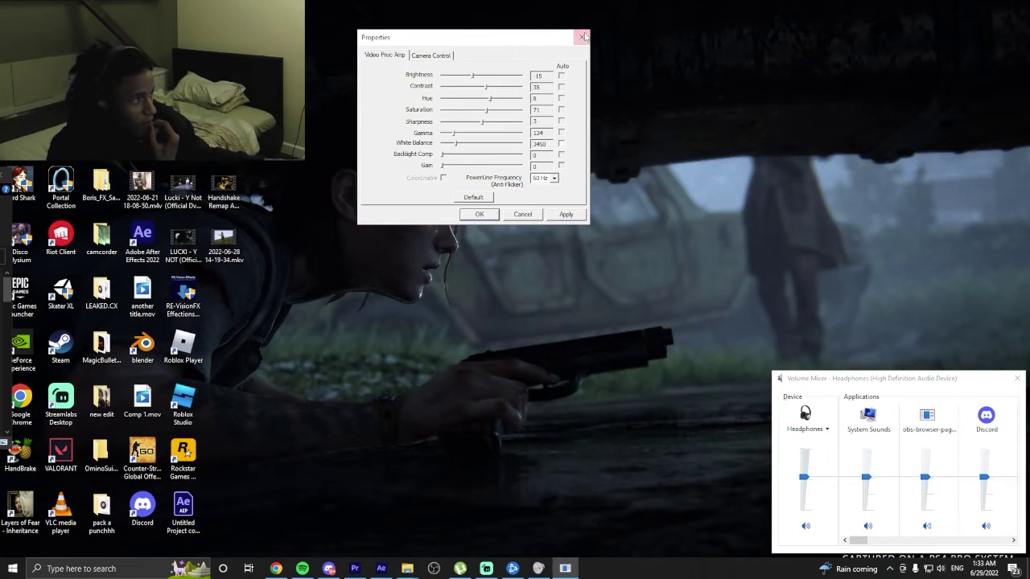
click(582, 37)
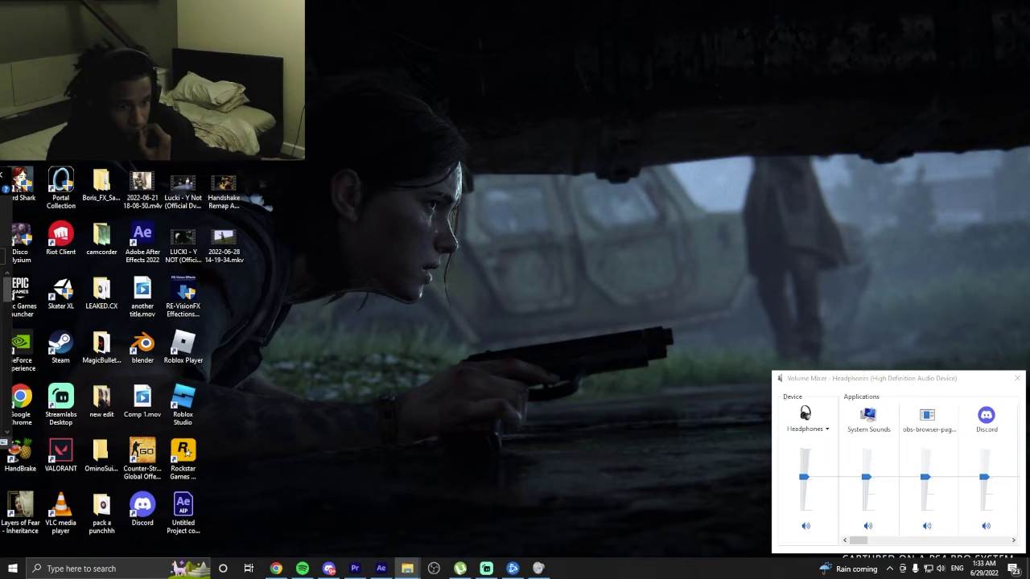
Find BAND VIDEO.zip among the files and delete it permanently.
scroll(7, 302, down, 5)
scroll(7, 362, down, 12)
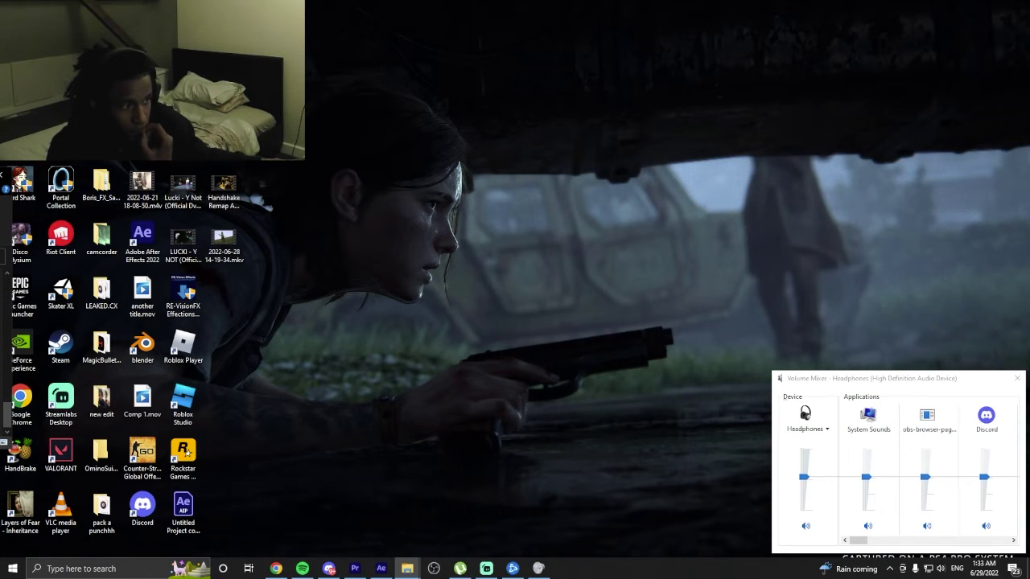
scroll(8, 411, up, 1)
scroll(7, 406, down, 3)
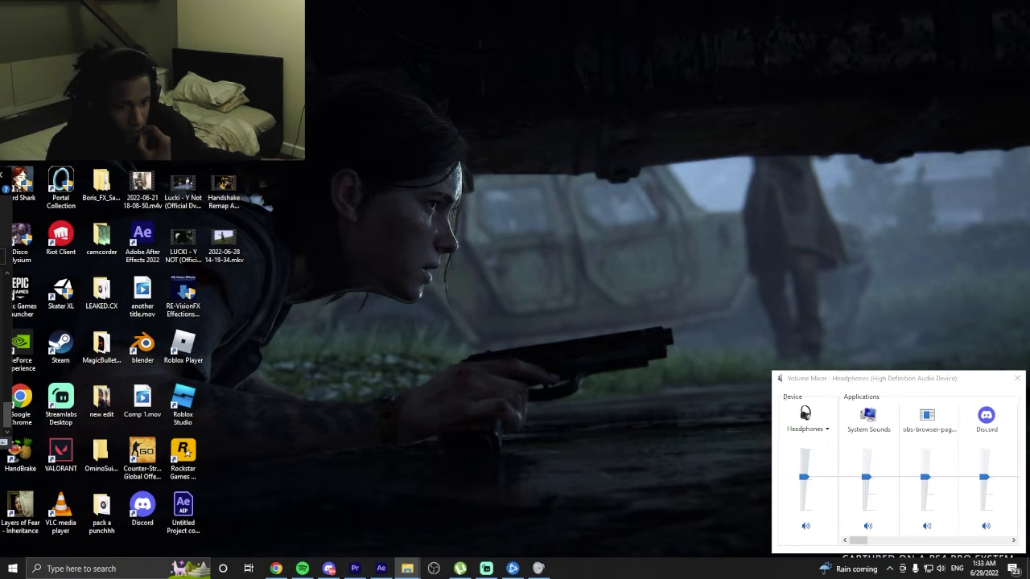
scroll(7, 362, up, 15)
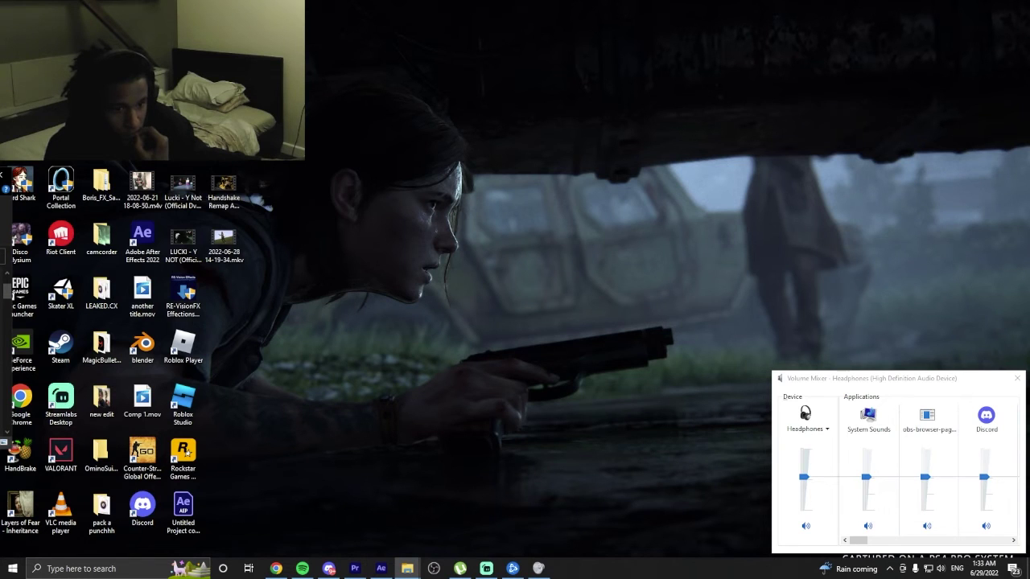
key(Delete)
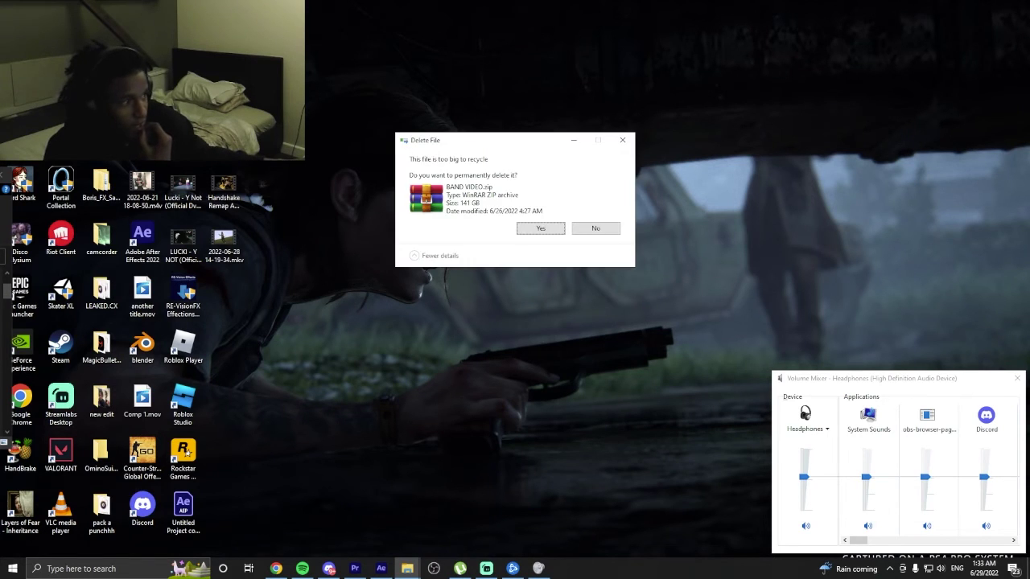
click(537, 229)
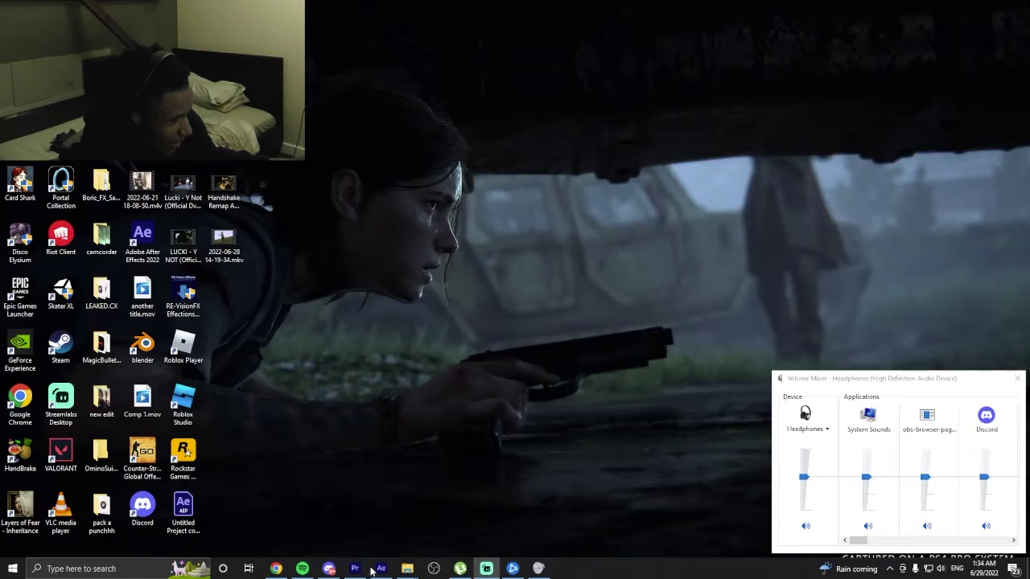
Return to After Effects, split the last rotoscope segment at 0:00:06:00 and trim the second part's start to 0:00:06:02.
click(381, 568)
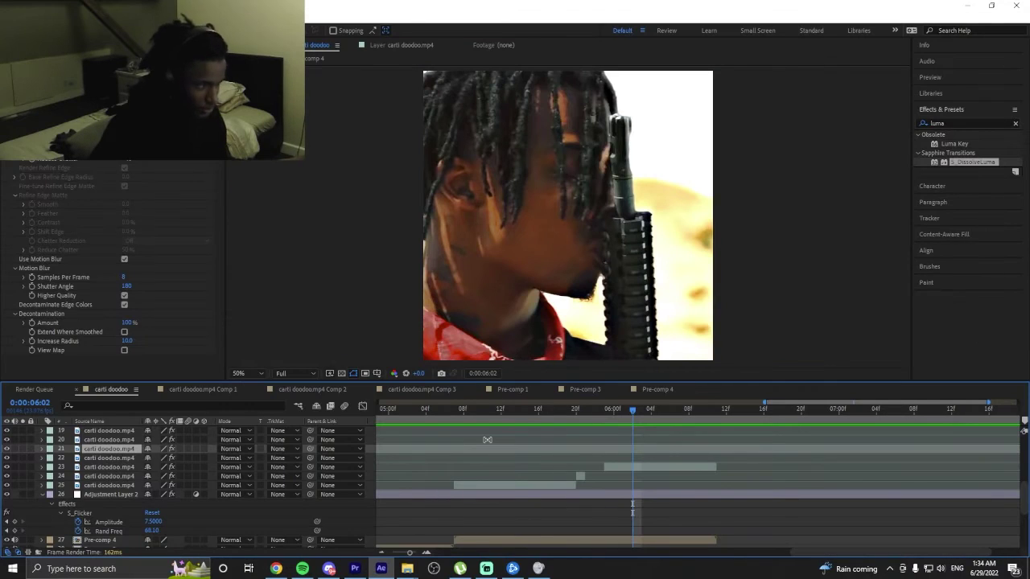
click(603, 413)
click(612, 416)
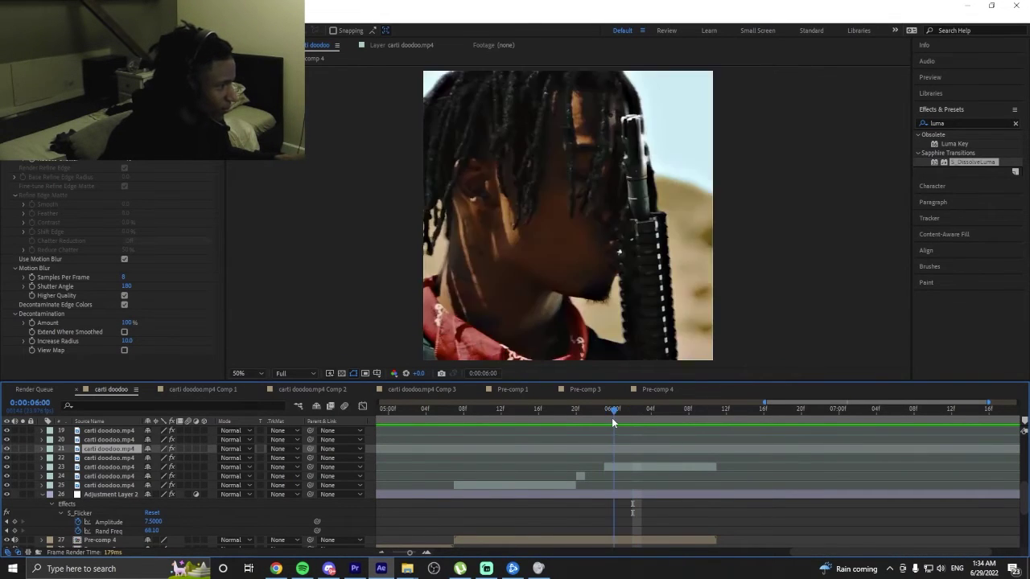
click(621, 467)
key(ctrl+shift+d)
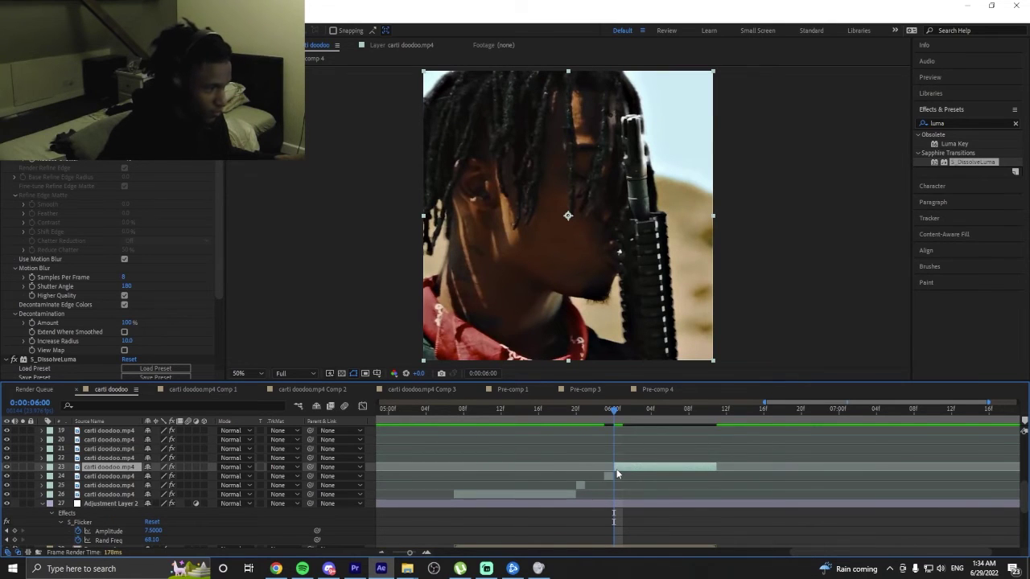
drag(614, 469, 632, 468)
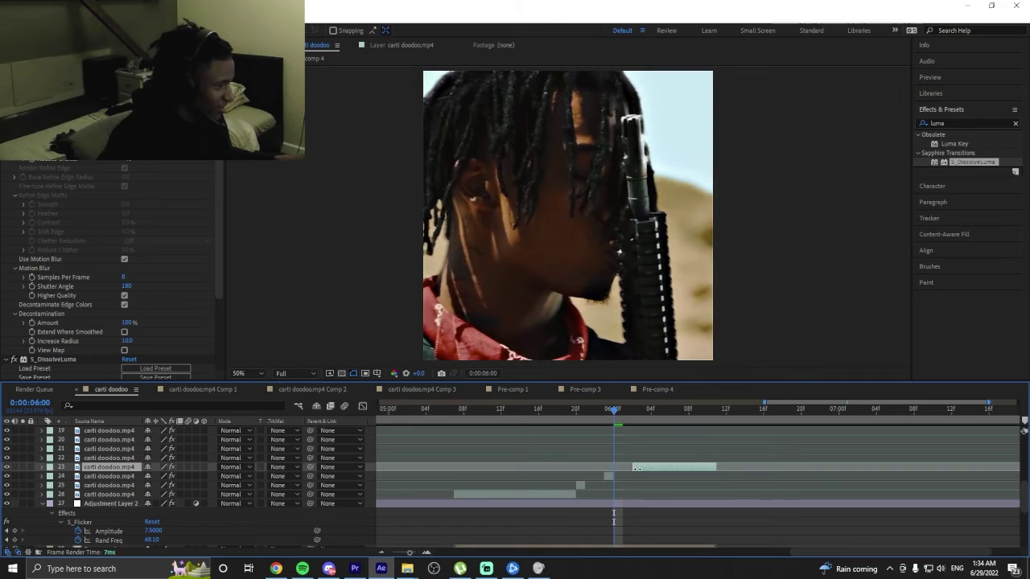
Trim the last segment's start to 0:00:06:05, then split it at 0:00:06:07 with the second part starting at 0:00:06:08.
drag(626, 419, 667, 423)
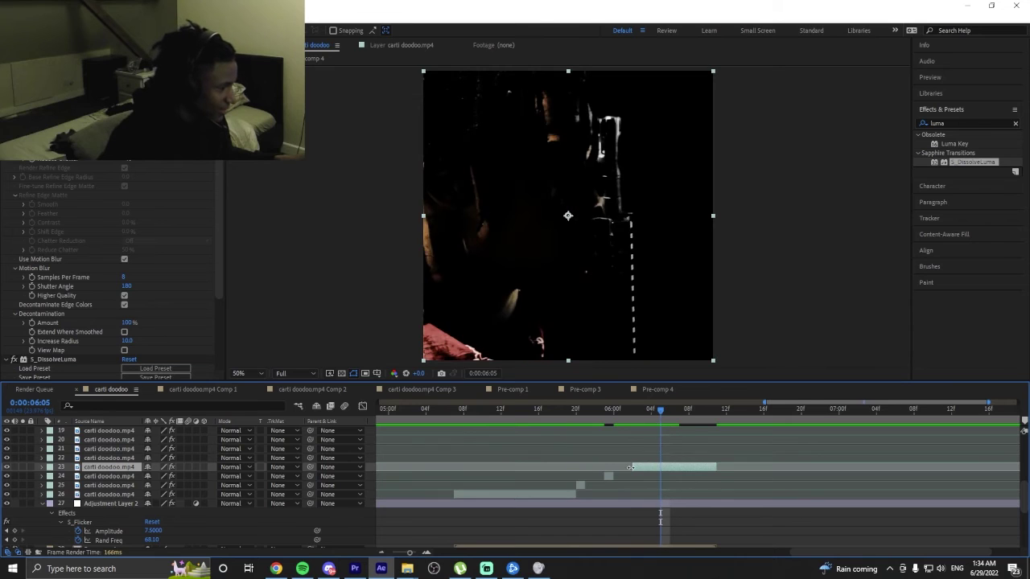
drag(634, 467, 660, 468)
drag(666, 418, 681, 419)
key(ctrl+shift+d)
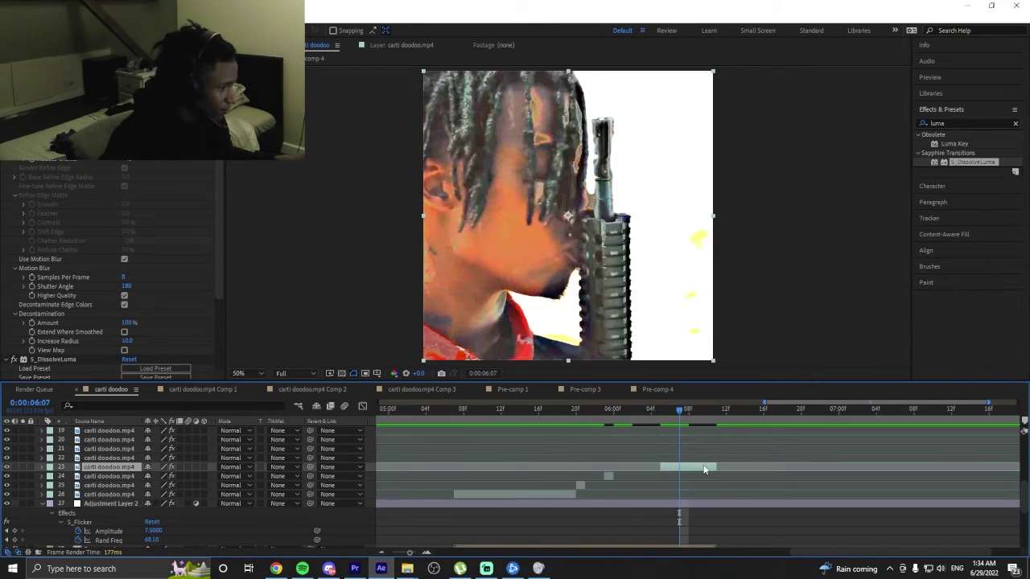
drag(680, 468, 688, 467)
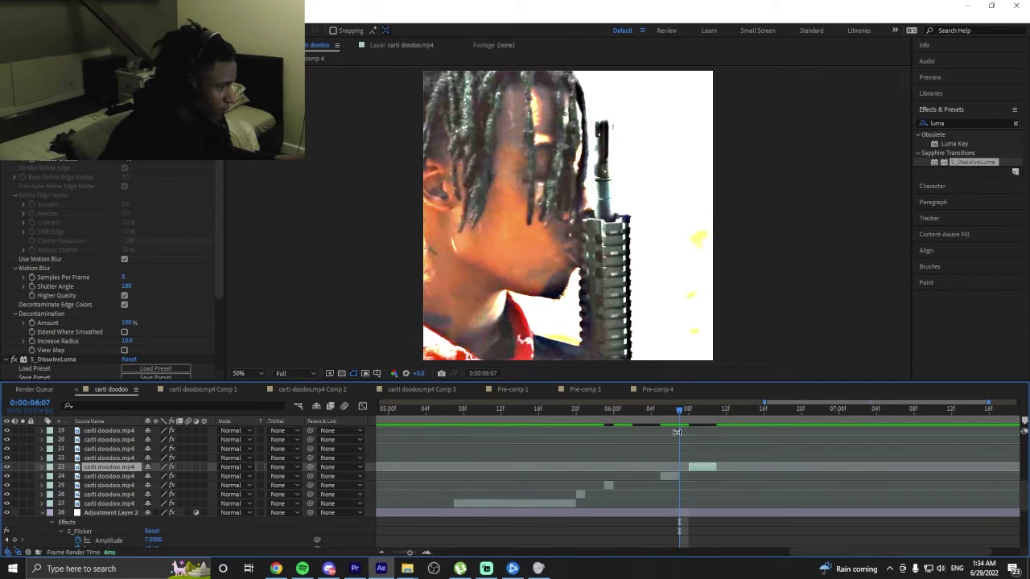
Trim the end of the earliest rotoscope segment to 0:00:05:19.
drag(684, 414, 563, 473)
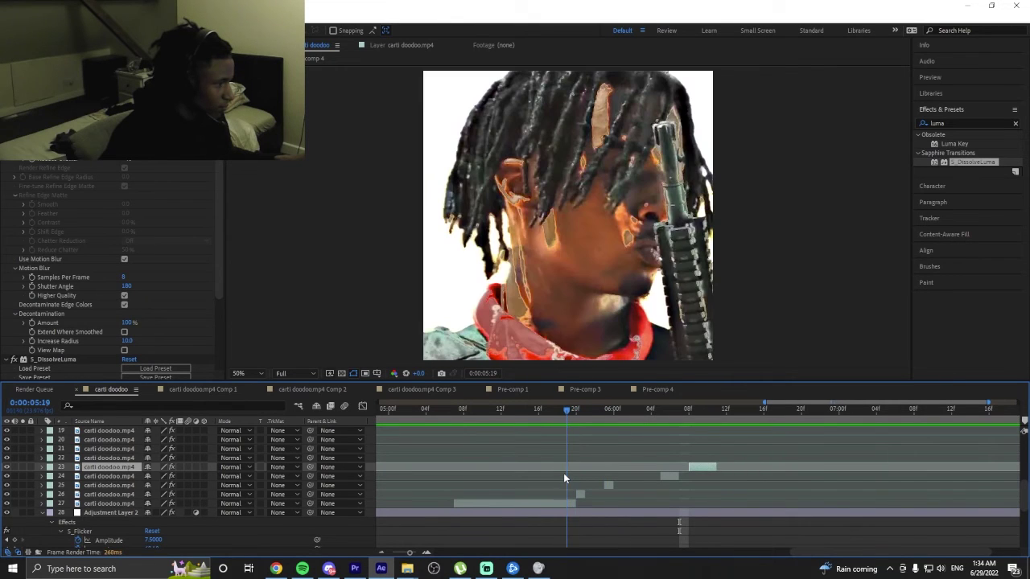
click(571, 505)
key(alt+])
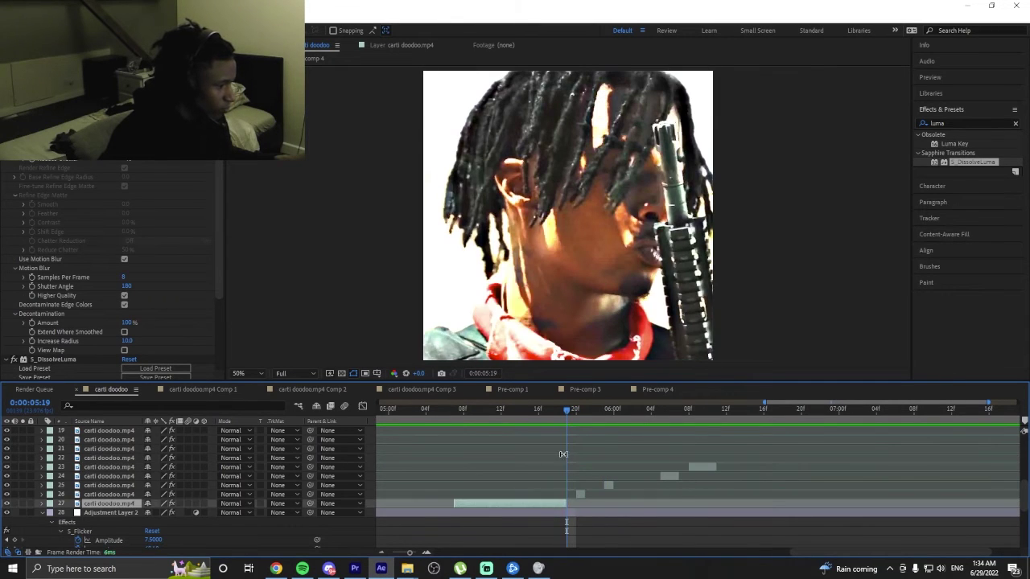
Split the earliest rotoscope segment at 0:00:05:17 and trim the second part's start to 0:00:05:18.
drag(567, 414, 547, 423)
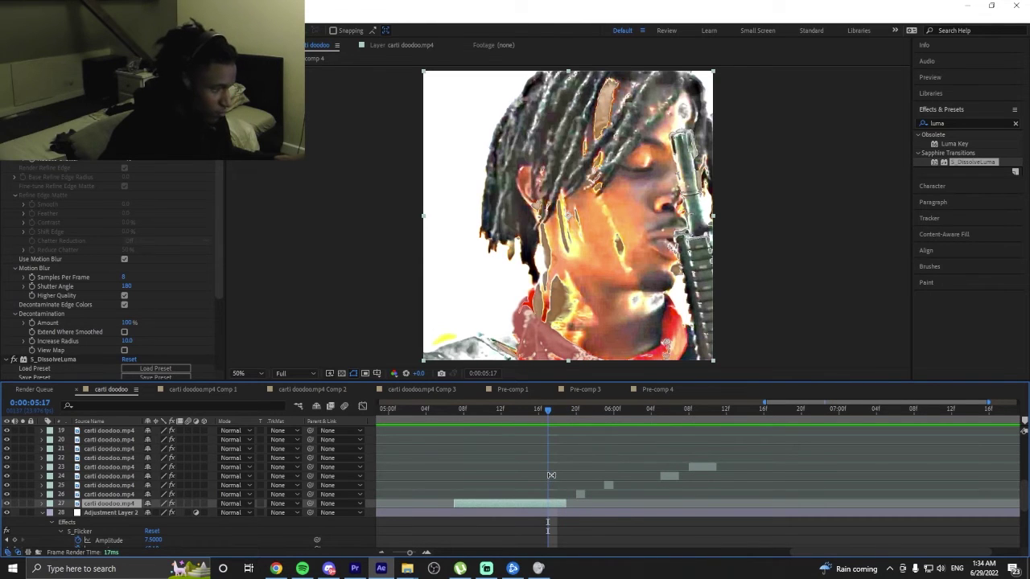
key(ctrl+shift+d)
drag(548, 504, 557, 504)
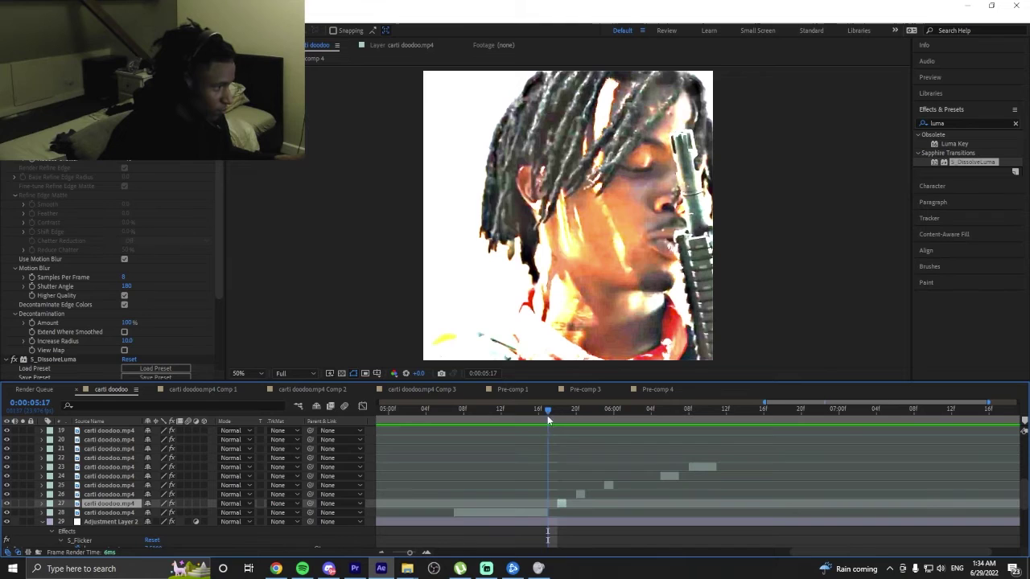
Split the earliest rotoscope segment at 0:00:05:08 and trim the second part's start to 0:00:05:09.
drag(548, 420, 464, 442)
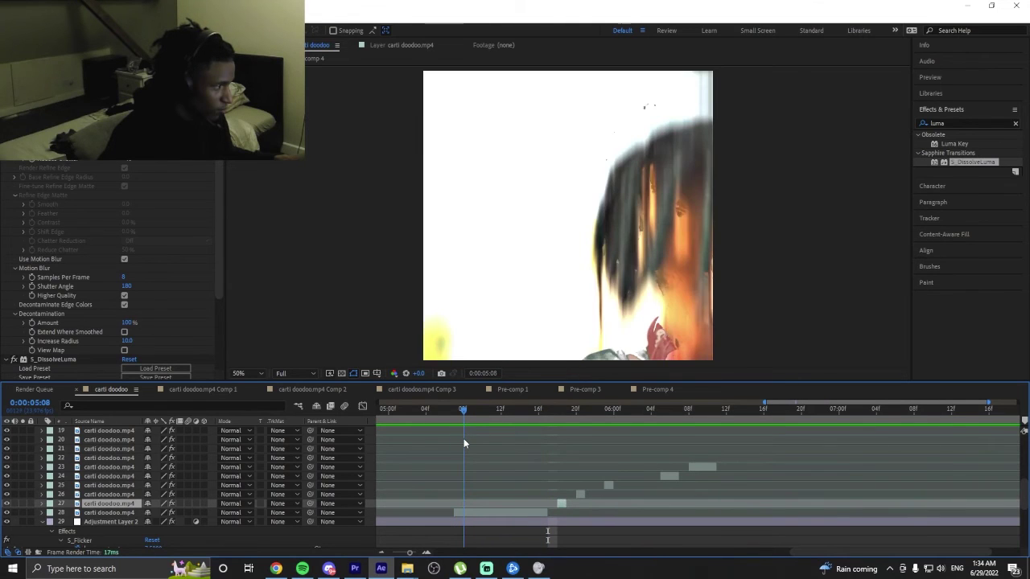
click(478, 515)
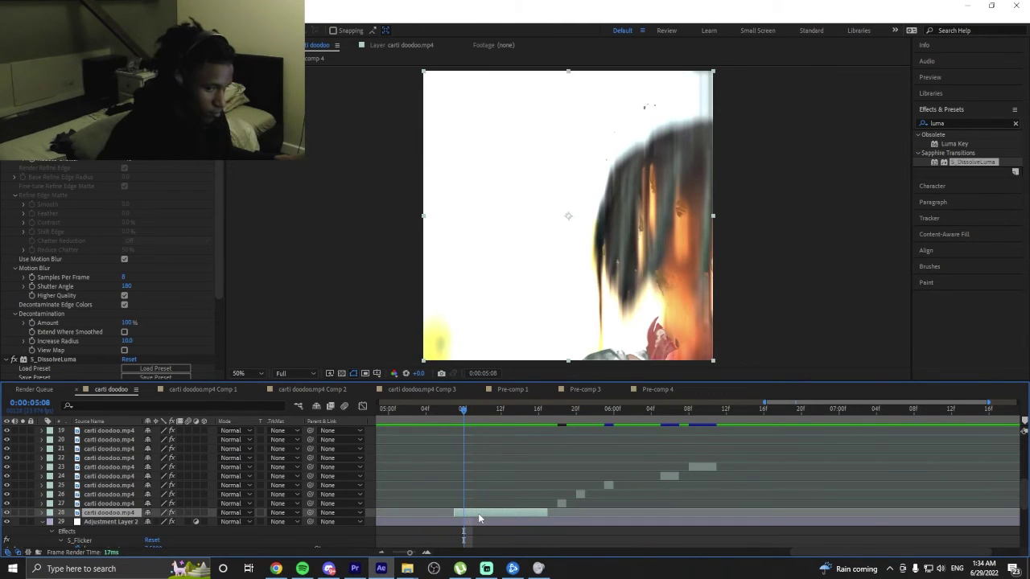
key(ctrl+shift+d)
drag(464, 515, 472, 513)
key(ctrl+z)
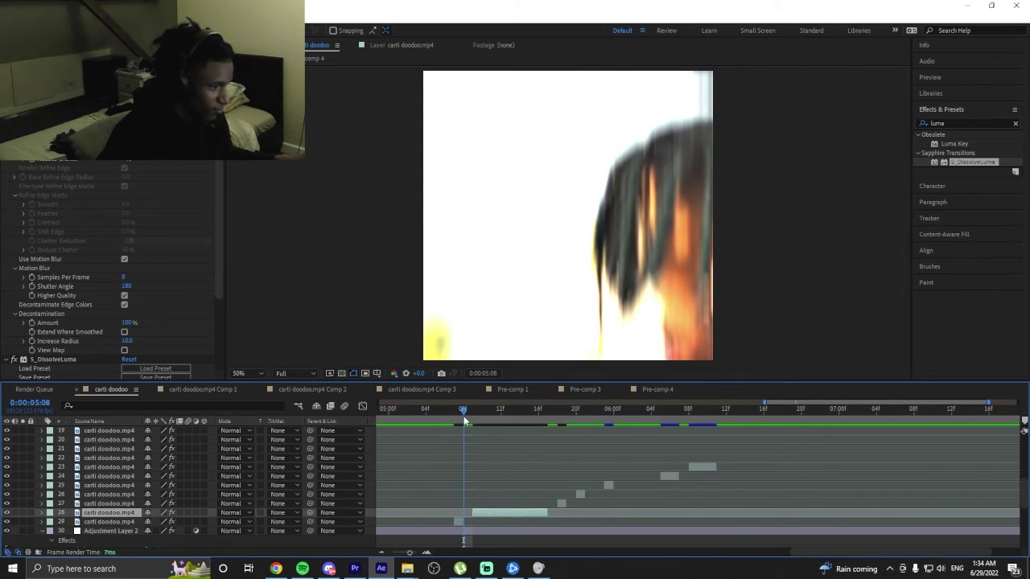
Split the segment starting at 0:00:05:09 at 0:00:05:12 and trim the new part's start to 0:00:05:13.
drag(463, 416, 499, 418)
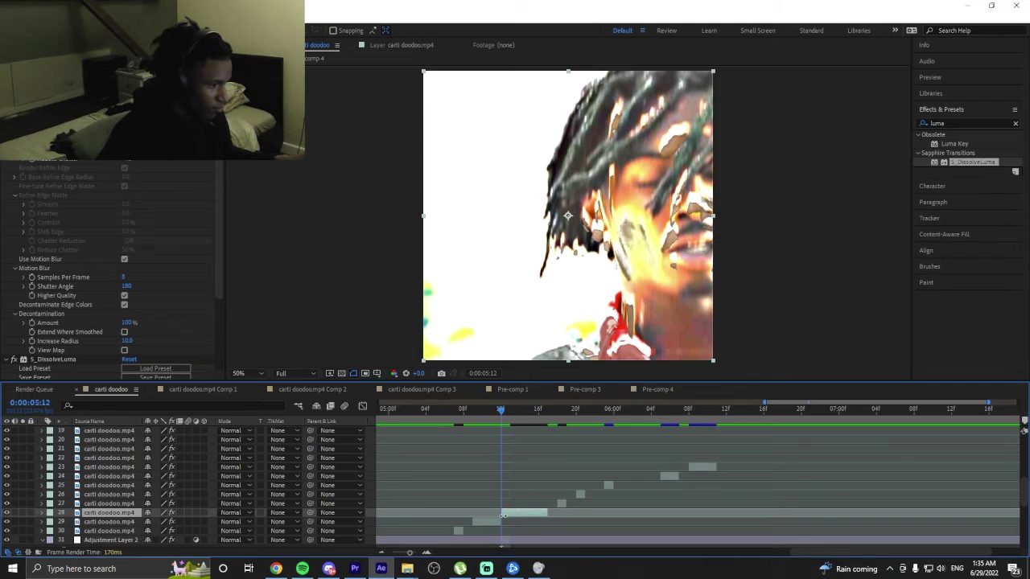
drag(502, 516, 509, 514)
drag(515, 417, 546, 431)
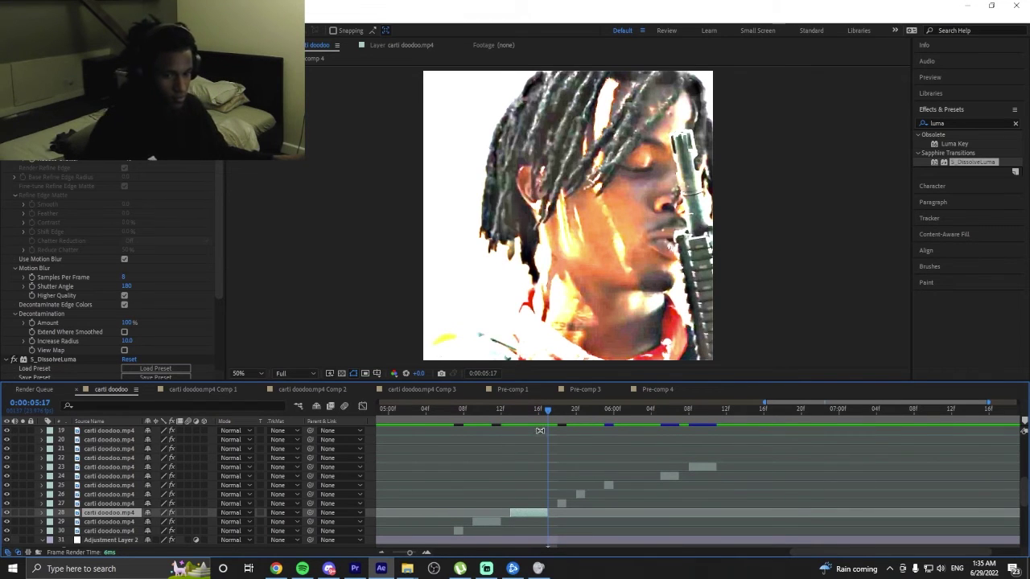
Play back the split rotoscope segments from 0:00:05:02.
click(538, 414)
click(407, 412)
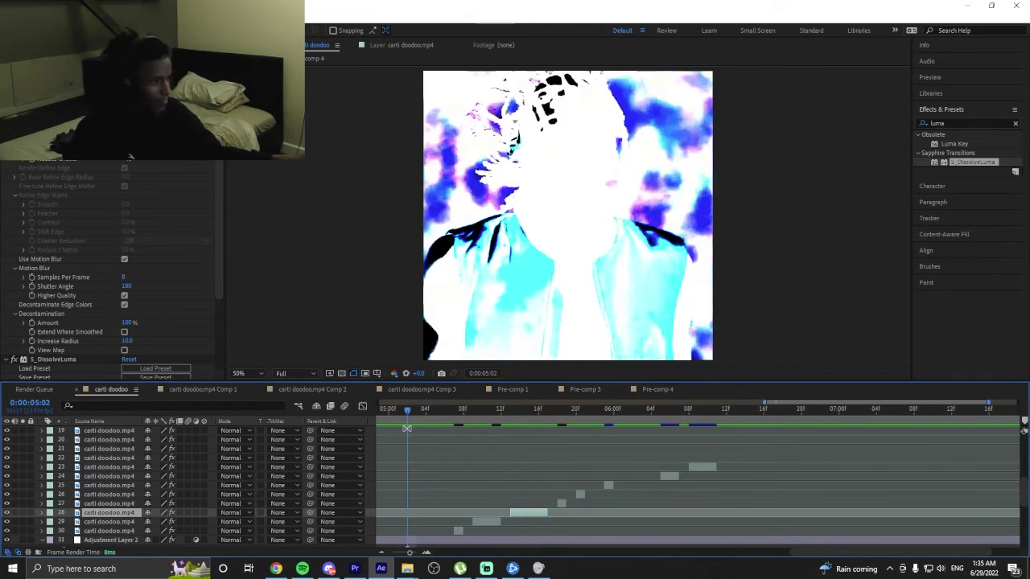
key(space)
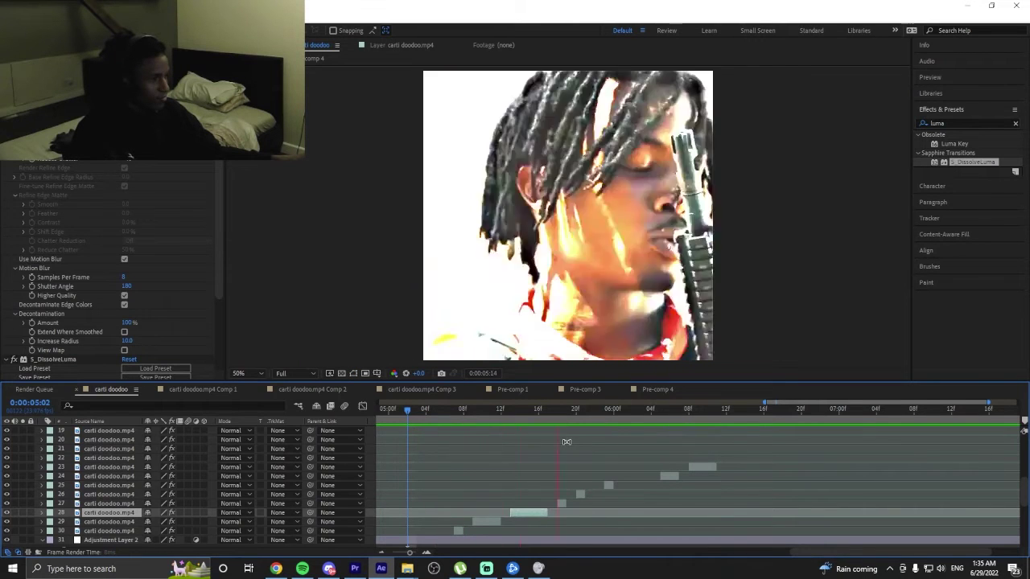
click(416, 408)
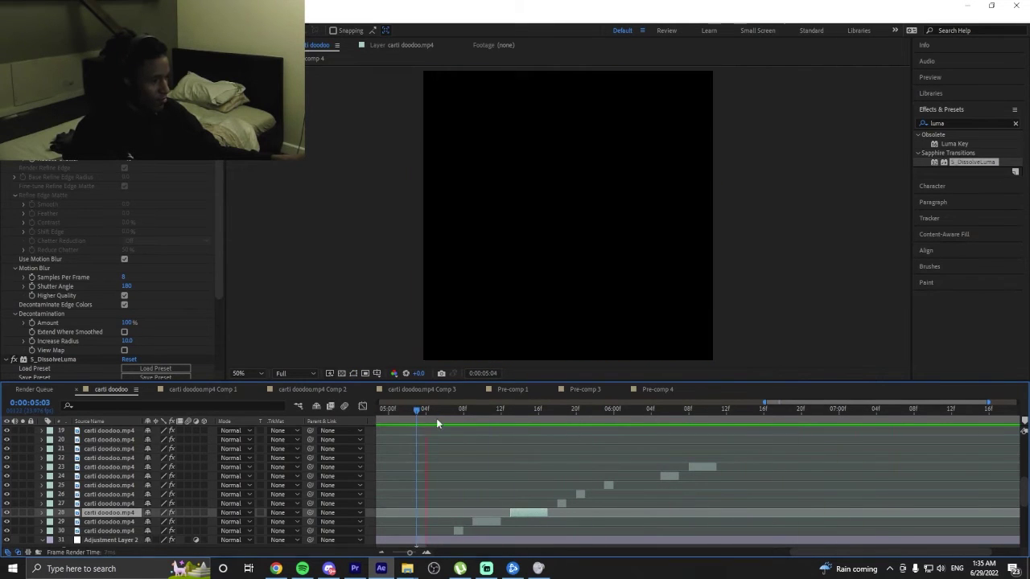
Set the S_DissolveLuma Softness to 0.25 and Smooth Pattern to 10 on the rotoscope segment at 0:00:05:07.
drag(487, 411, 455, 418)
click(459, 528)
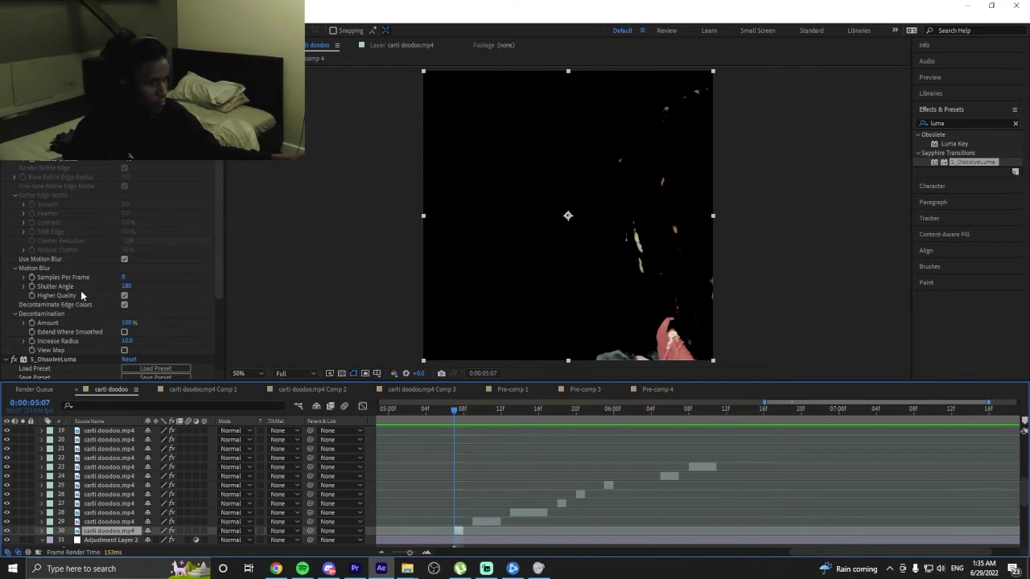
scroll(77, 291, down, 3)
drag(127, 355, 137, 365)
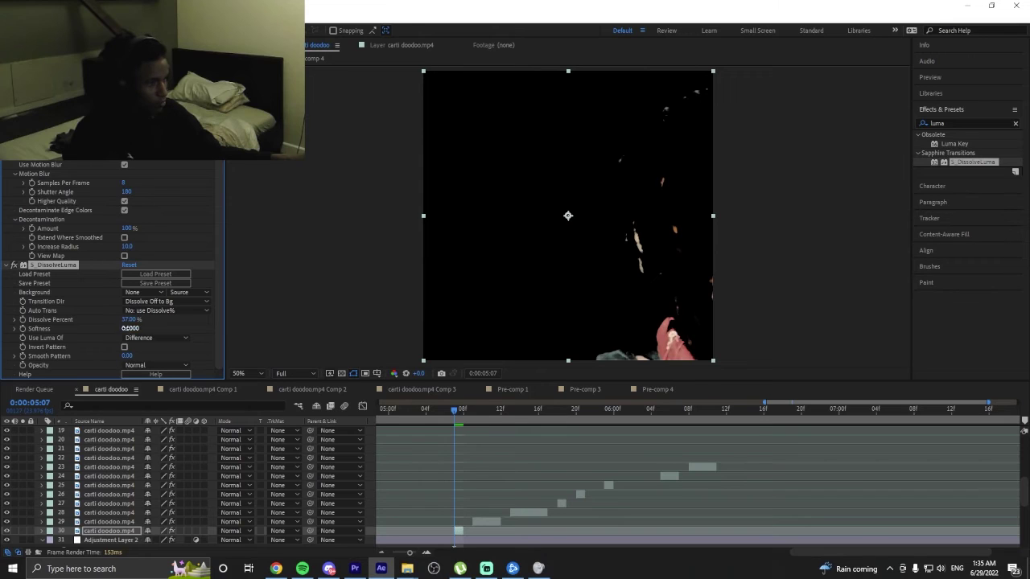
key(Return)
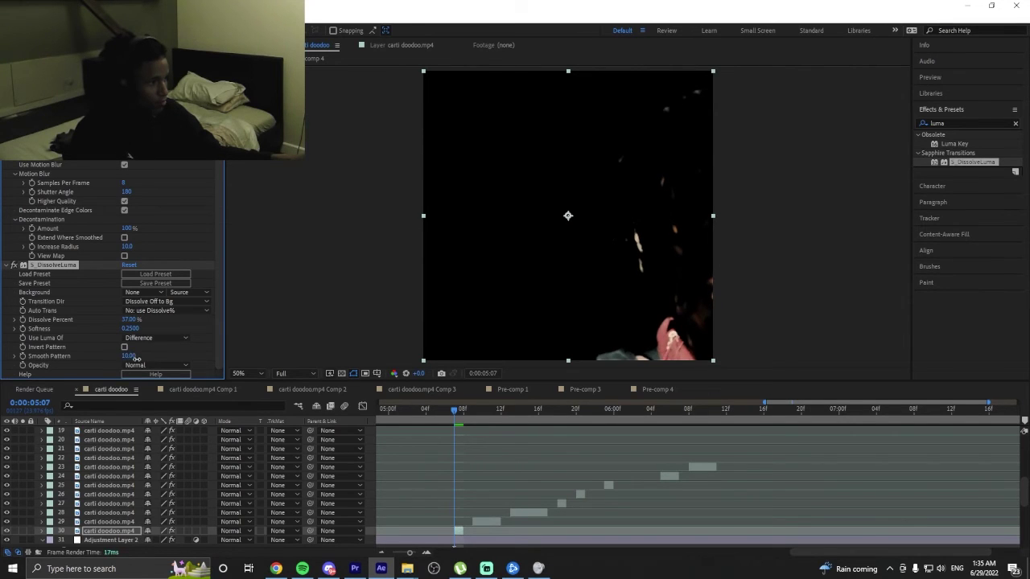
Set the S_DissolveLuma Softness to 0.16 and Smooth Pattern to 6 on the rotoscope segment starting at 0:00:05:09.
click(474, 410)
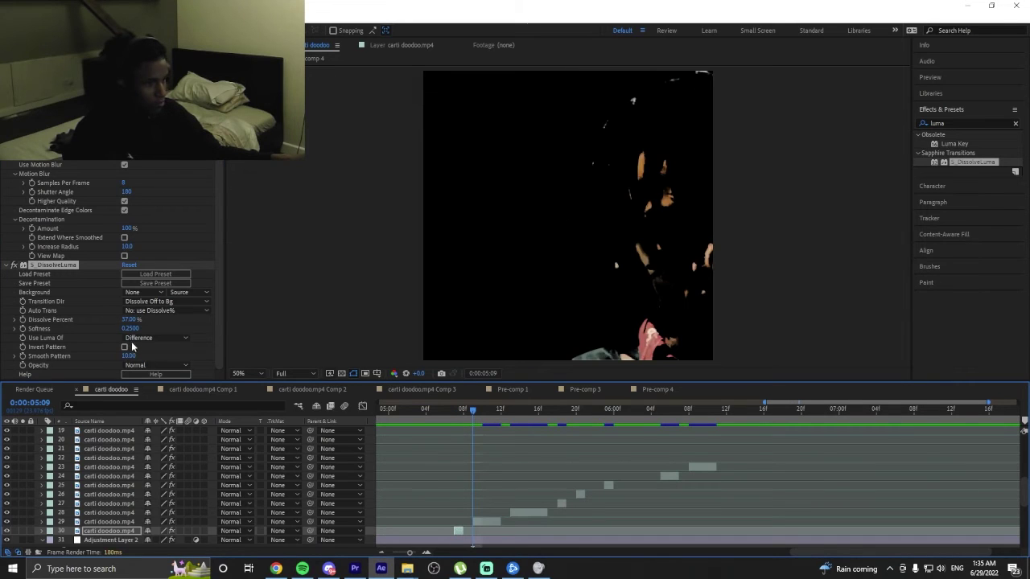
drag(125, 329, 160, 338)
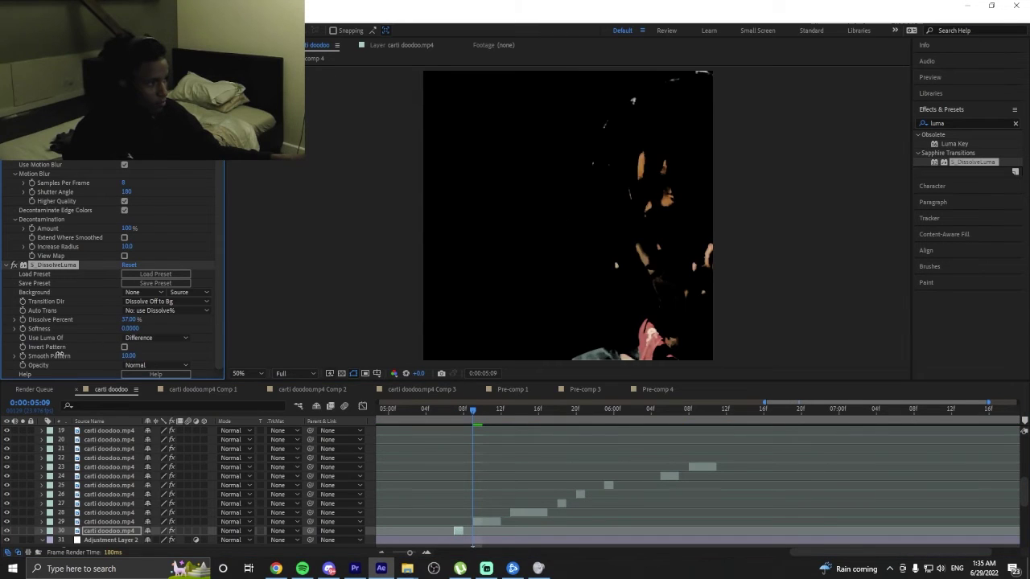
click(487, 521)
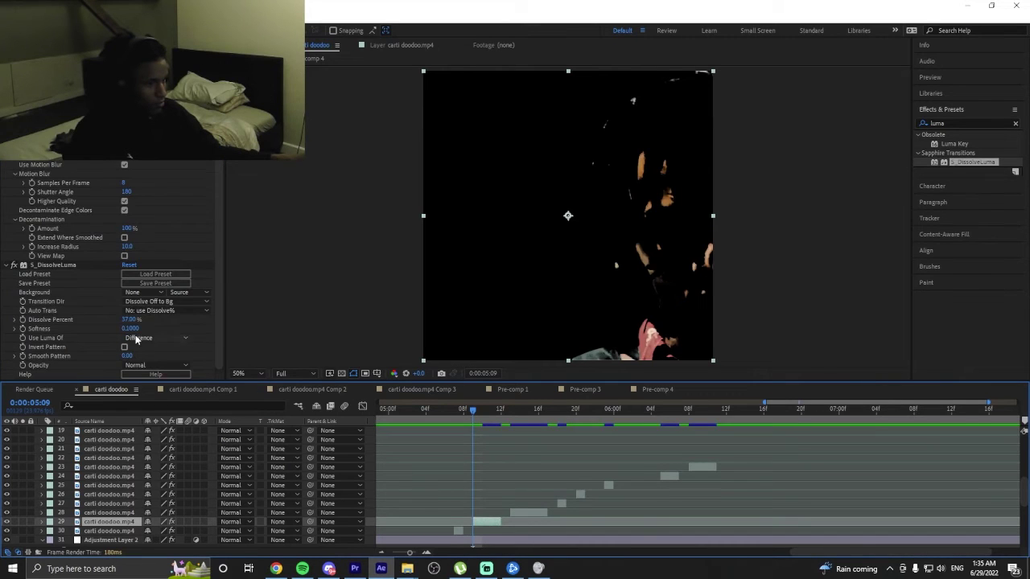
drag(135, 339, 161, 348)
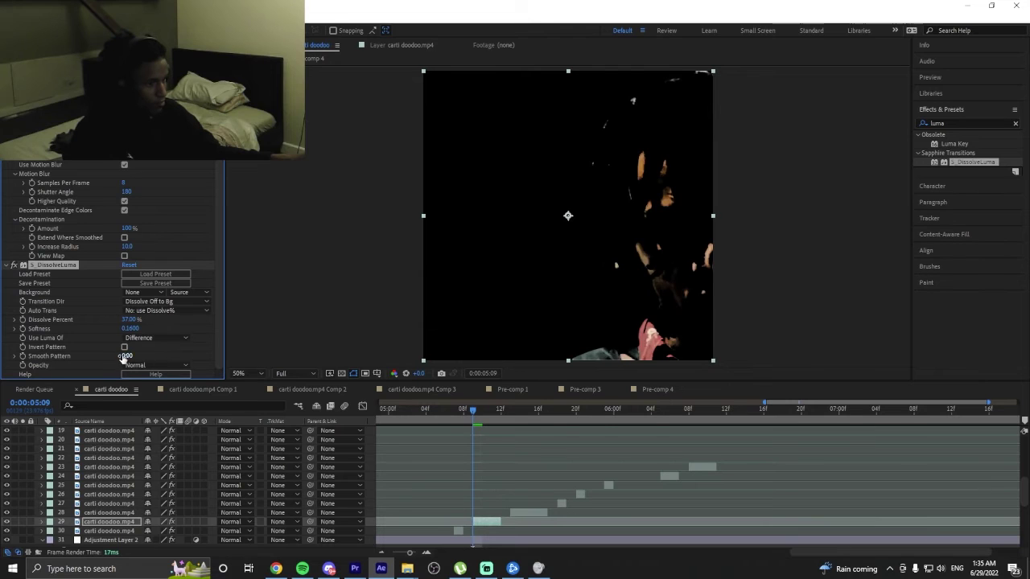
drag(123, 358, 129, 357)
Set the S_DissolveLuma Softness to 0.16 and Smooth Pattern to 17 on the rotoscope segment starting at 0:00:05:13.
drag(467, 426, 509, 432)
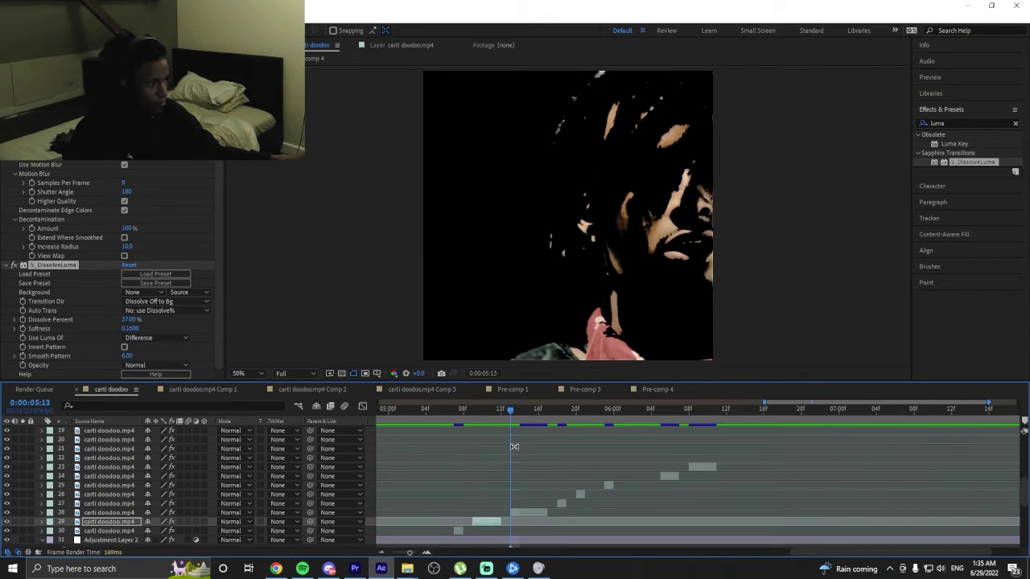
click(516, 513)
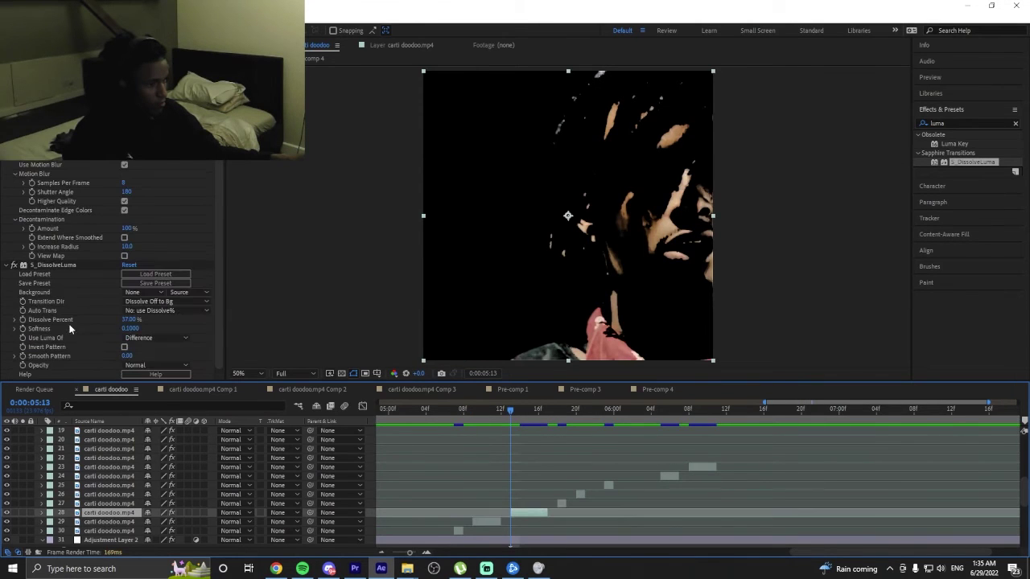
drag(133, 332, 137, 357)
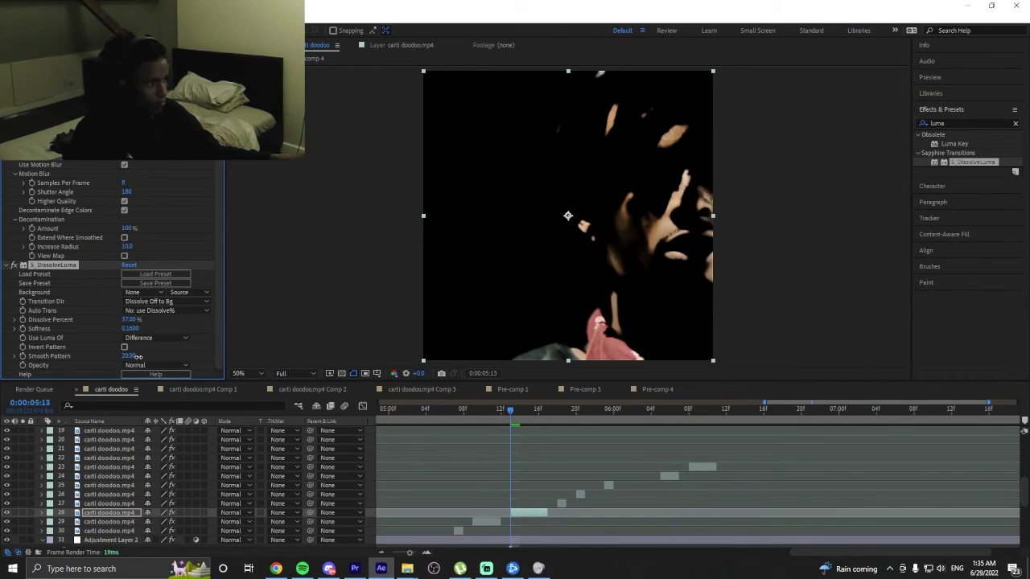
Set the S_DissolveLuma Softness to 0.42 and Smooth Pattern to 29 on the rotoscope segment at 0:00:05:18.
drag(510, 411, 556, 425)
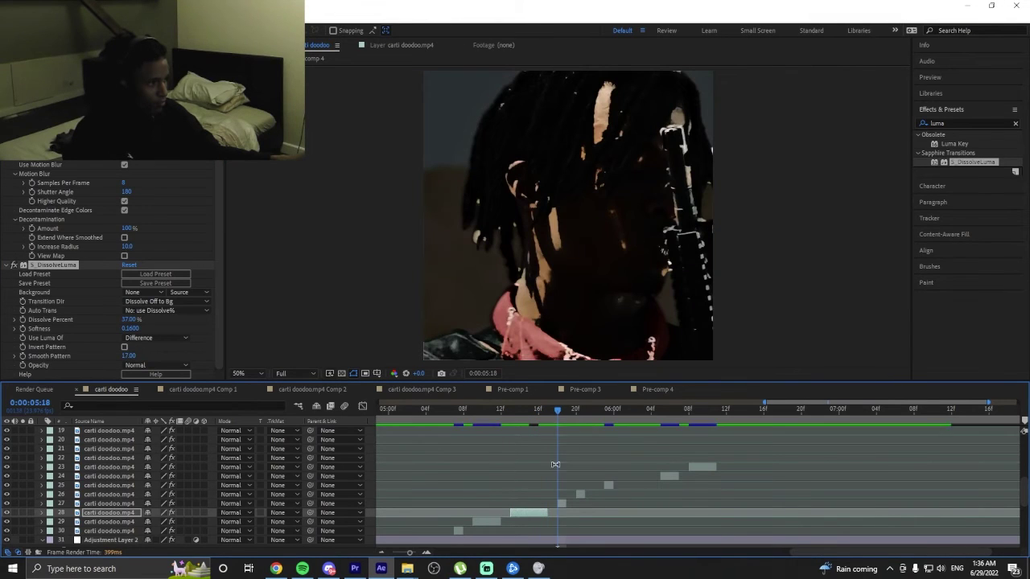
click(560, 504)
scroll(83, 348, down, 3)
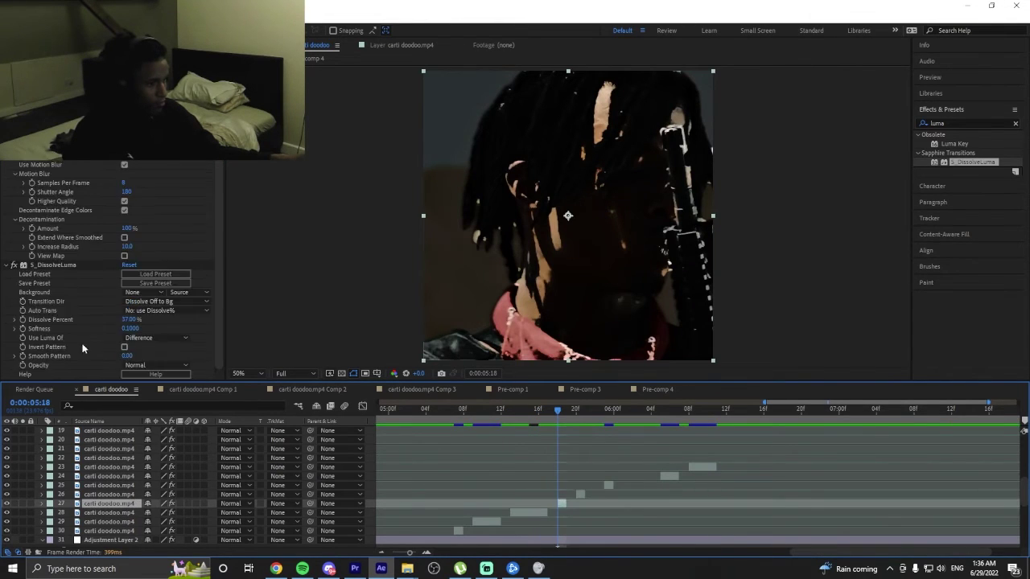
drag(125, 330, 146, 356)
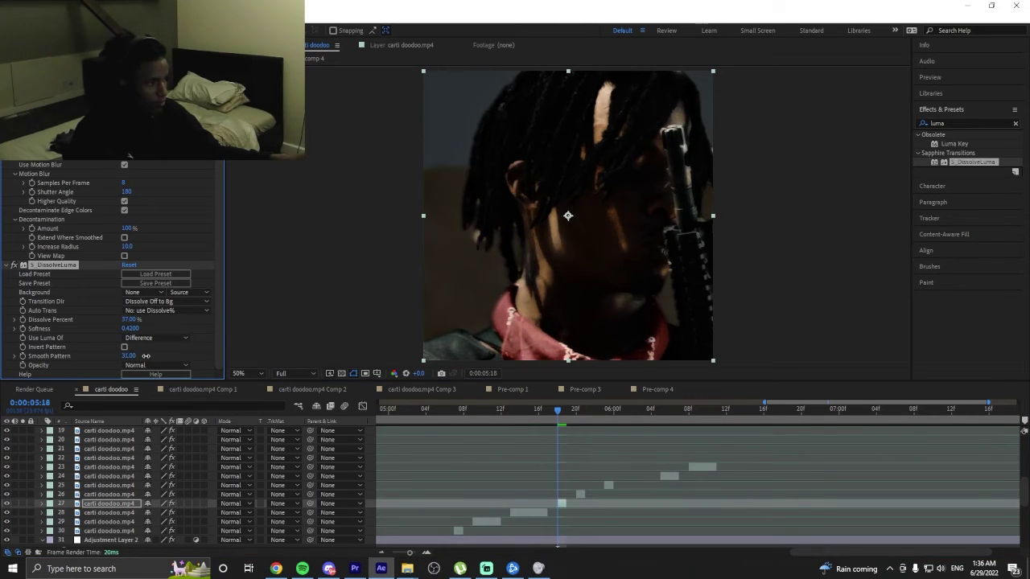
Set the S_DissolveLuma Softness to 0.38 and Smooth Pattern to 25 on the rotoscope segment at 0:00:05:20.
drag(561, 418, 576, 423)
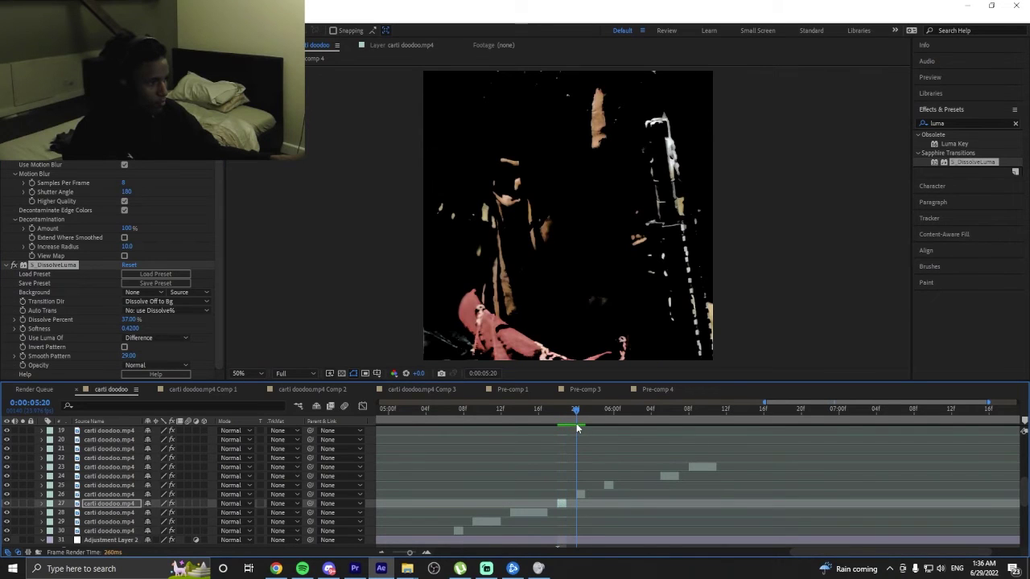
click(582, 494)
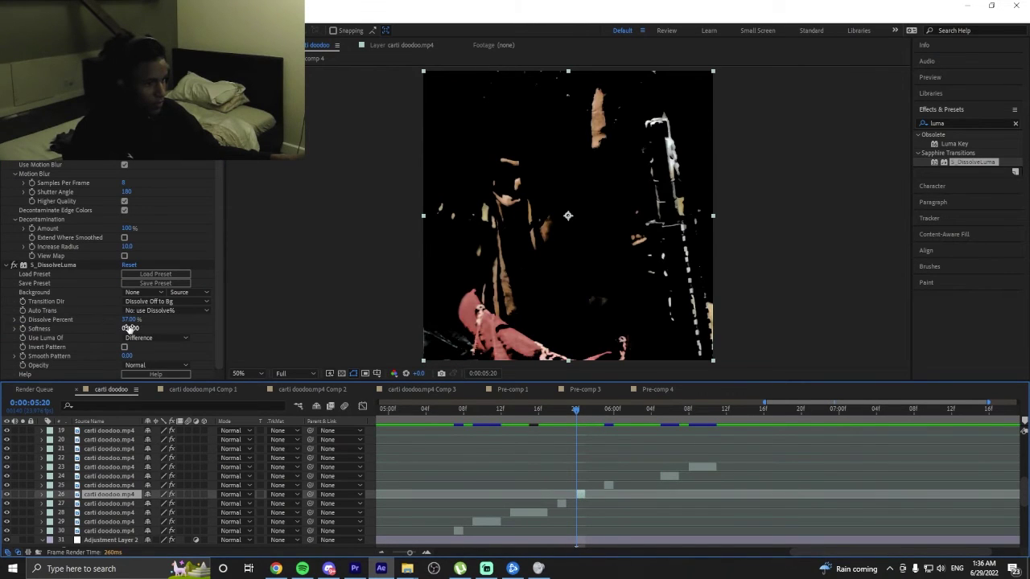
drag(130, 328, 143, 355)
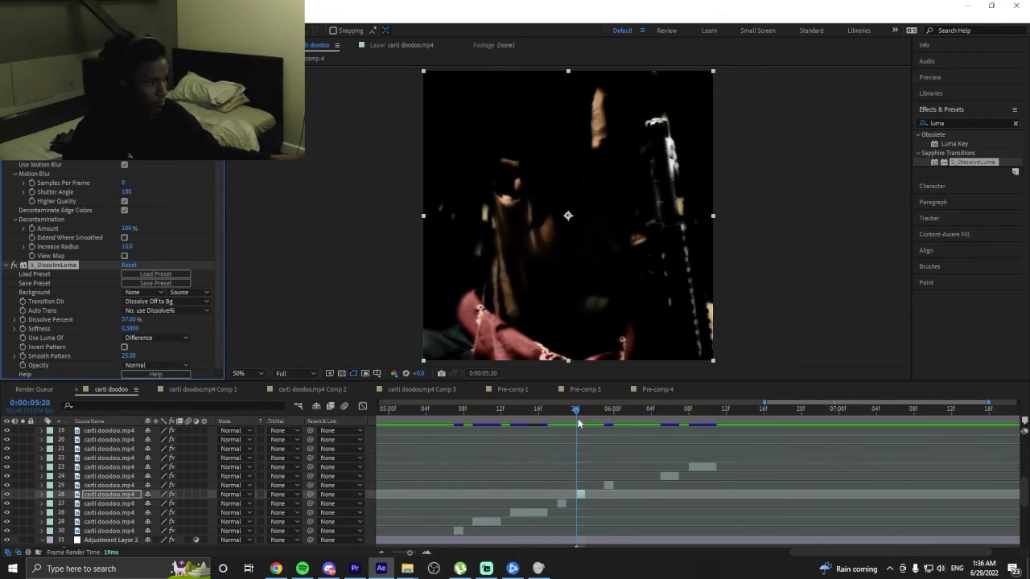
Set the S_DissolveLuma Softness to 0.42 and Smooth Pattern to 20 on the rotoscope segment at 0:00:05:23.
drag(578, 424, 601, 423)
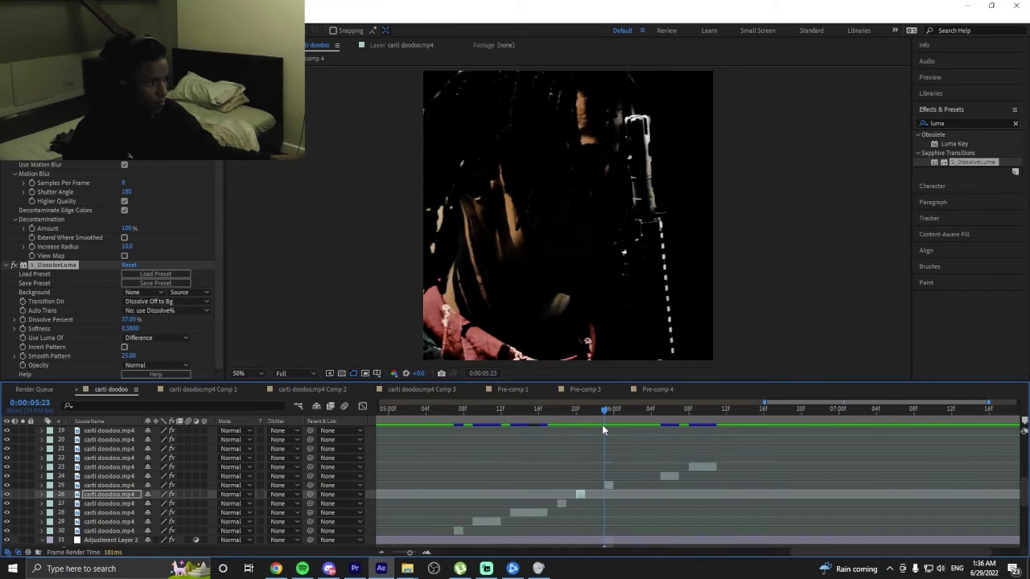
click(608, 486)
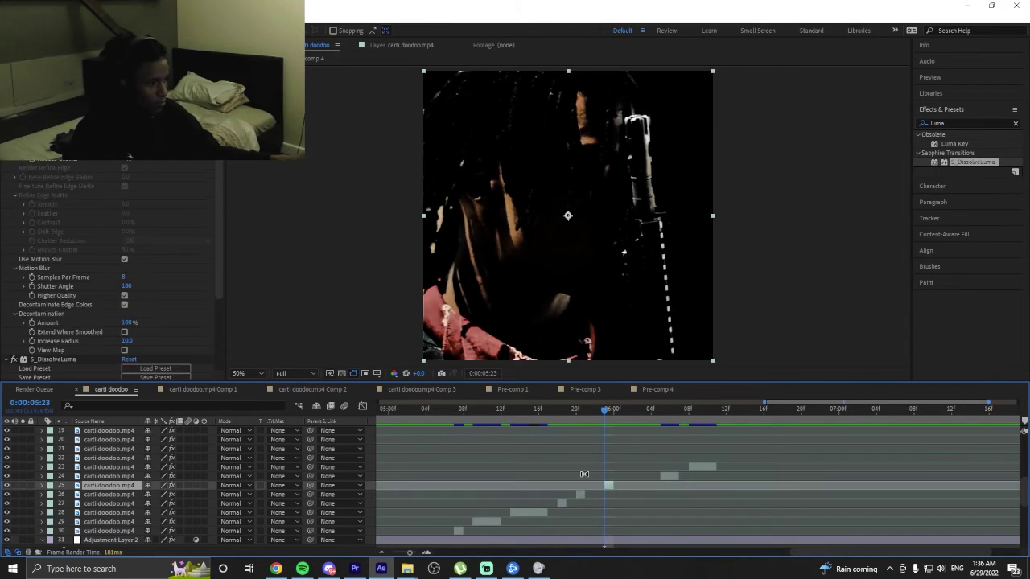
drag(131, 328, 137, 354)
Play back the softened flashes from 0:00:05:03 and the flexin section from 0:00:01:18.
drag(616, 422, 418, 435)
key(space)
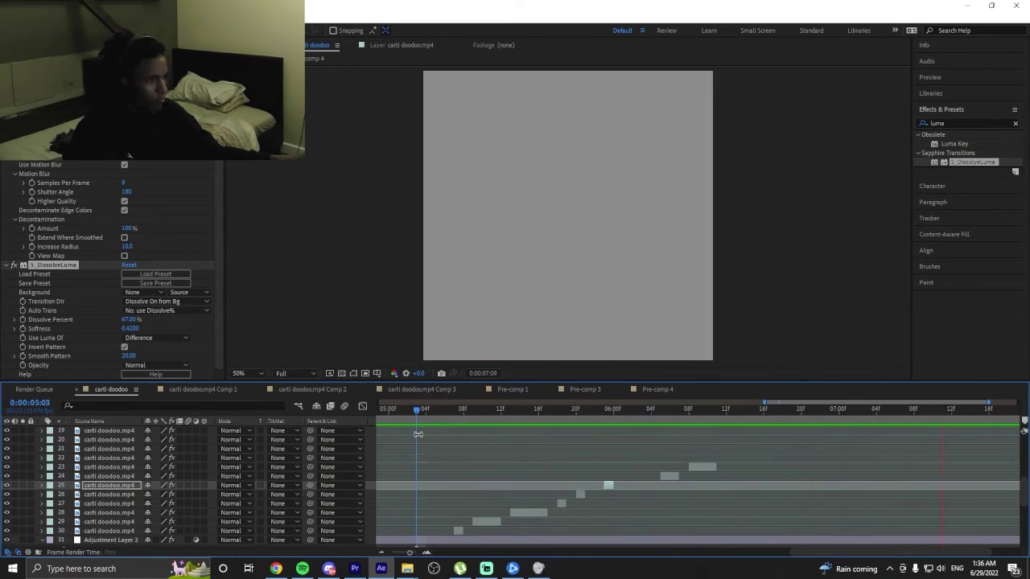
drag(409, 552, 392, 552)
scroll(588, 499, down, 2)
scroll(587, 495, down, 2)
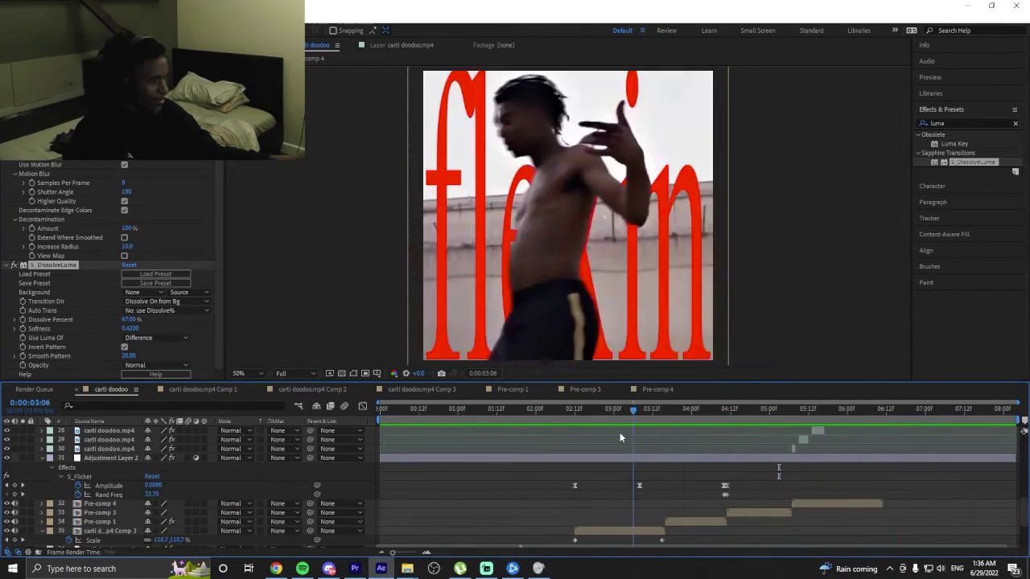
click(516, 413)
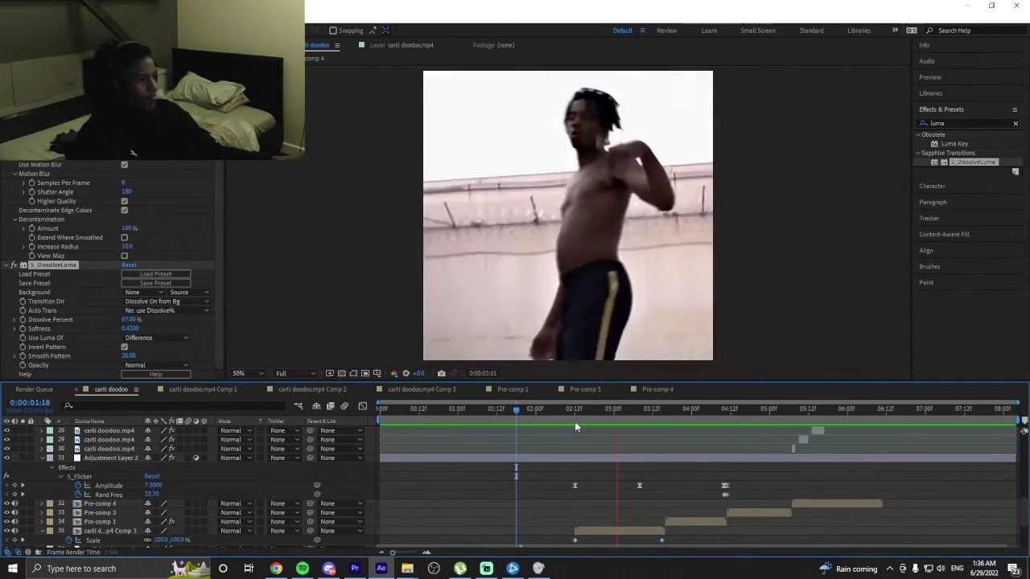
Open carti doodoo.mp4 Comp 3 and move the flexin 20 text layer below the lowest carti doodoo.mp4 layer.
double_click(622, 531)
key(space)
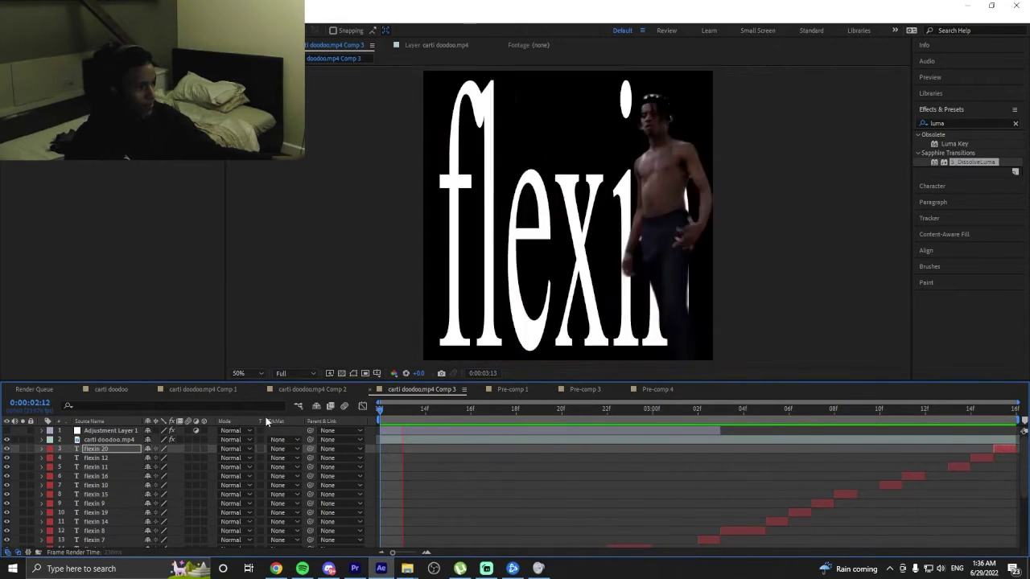
key(space)
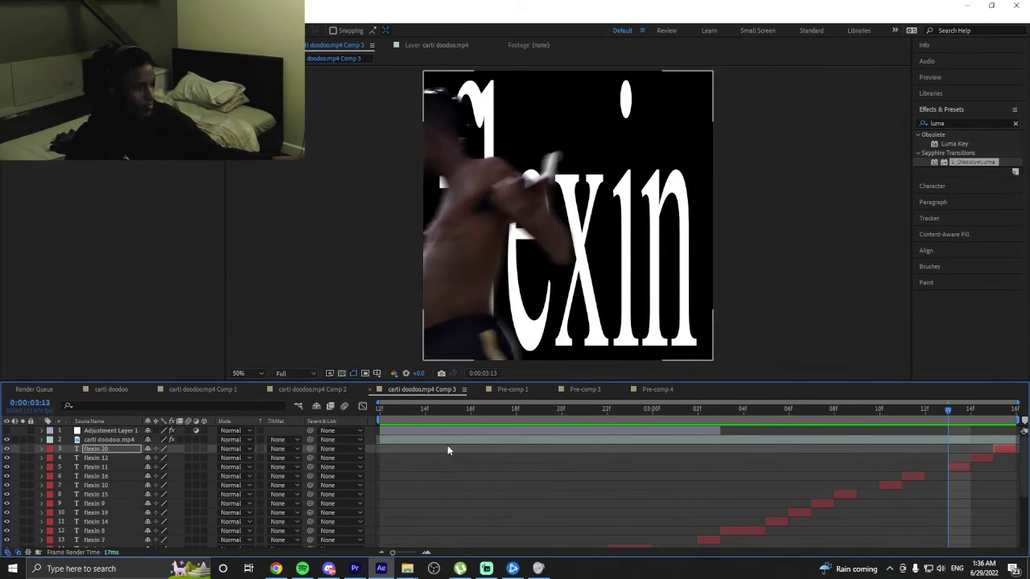
scroll(447, 458, down, 3)
scroll(445, 461, up, 3)
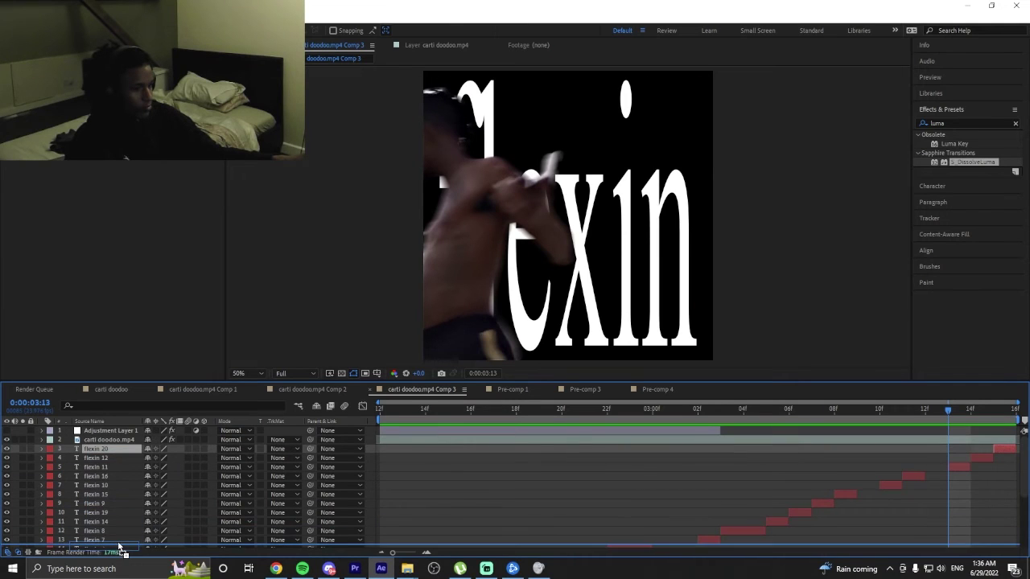
scroll(120, 547, down, 5)
scroll(122, 552, down, 1)
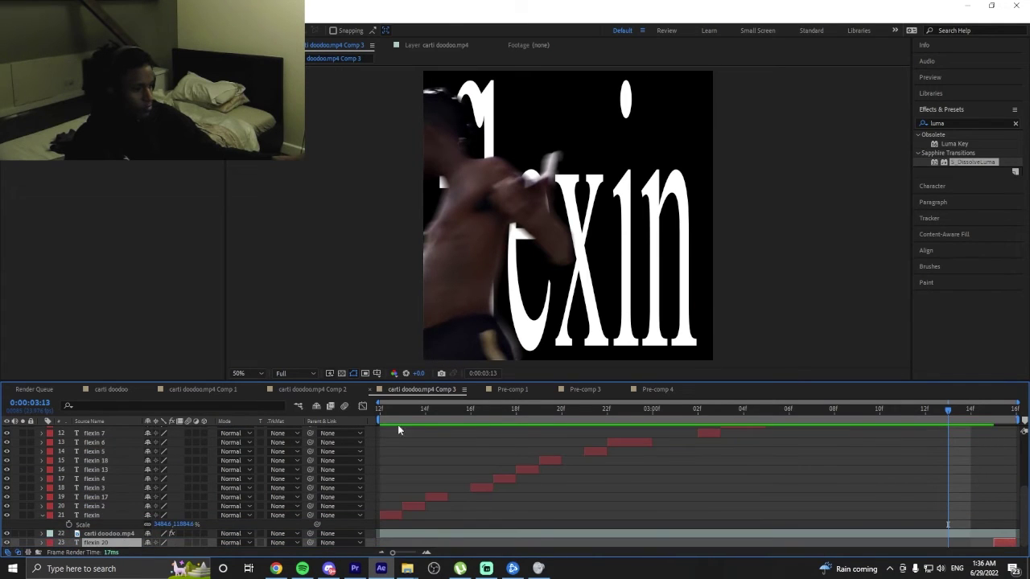
Play the comp and move the upper carti doodoo.mp4 layer down the stack to directly above flexin 20.
key(space)
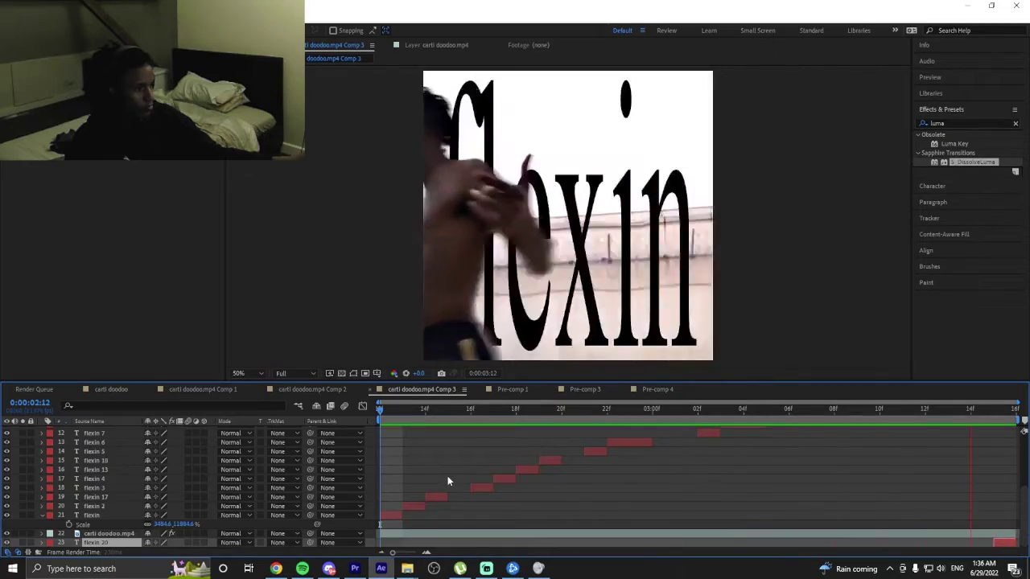
scroll(447, 476, up, 5)
click(129, 441)
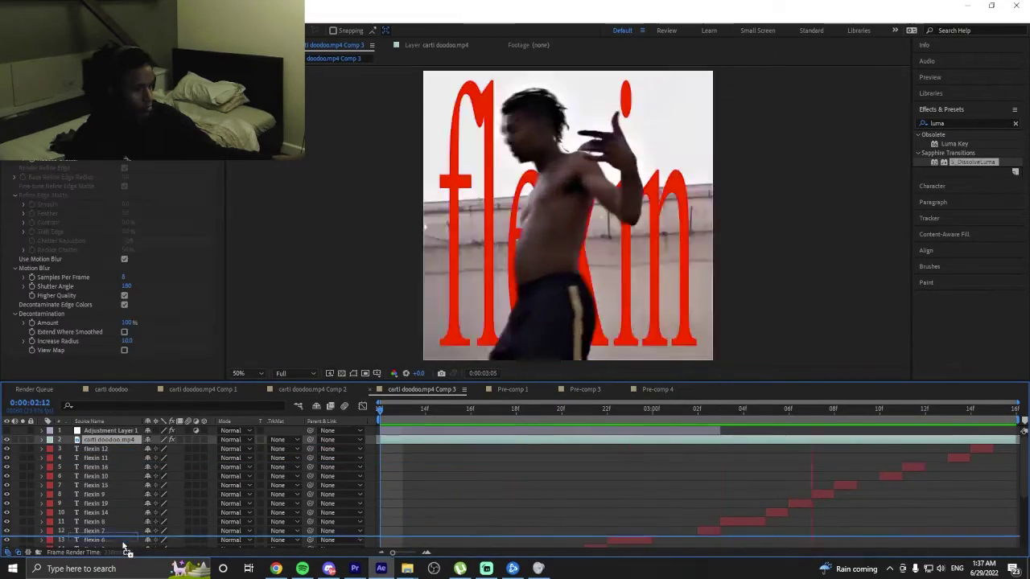
scroll(124, 552, down, 5)
key(ctrl+d)
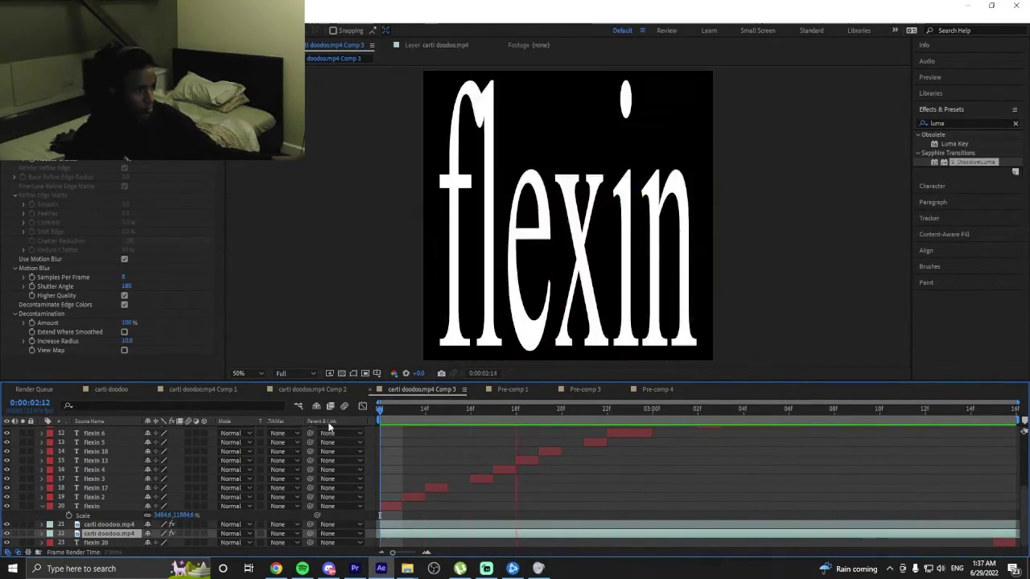
Return to the carti doodoo composition, play it from 0:00:00:08 and check the frame at 0:00:03:00.
click(34, 389)
click(96, 391)
click(405, 410)
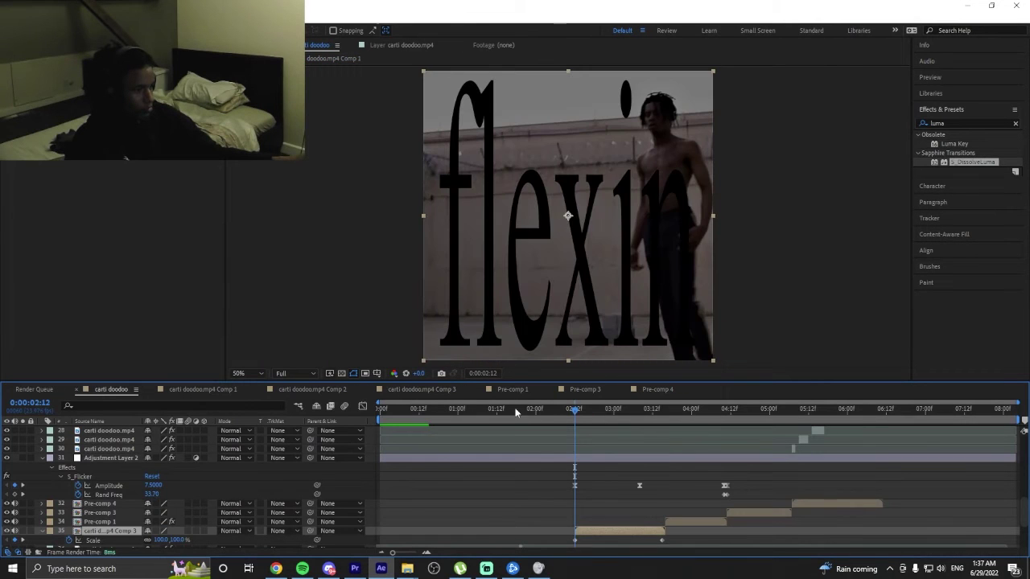
key(space)
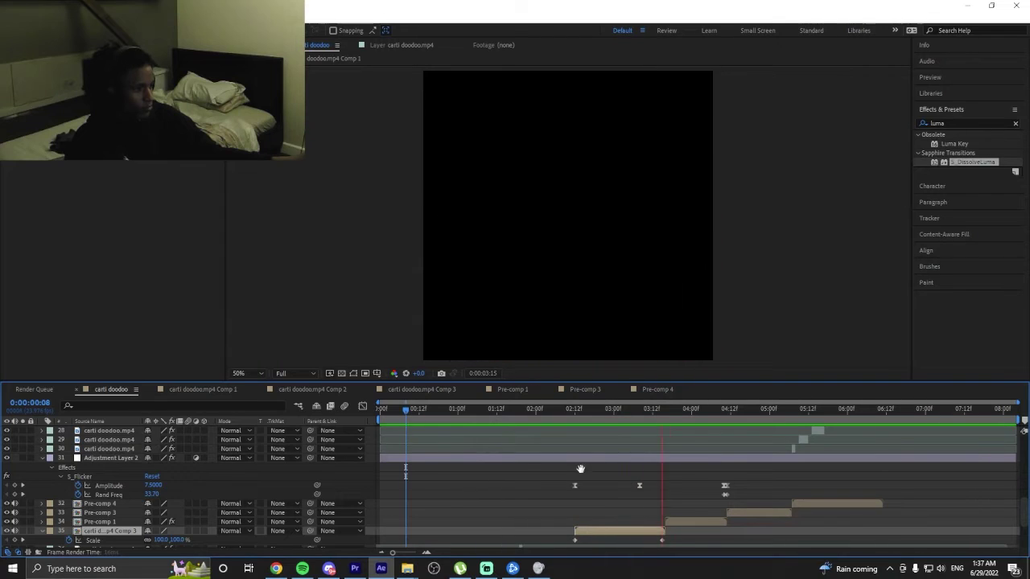
click(613, 408)
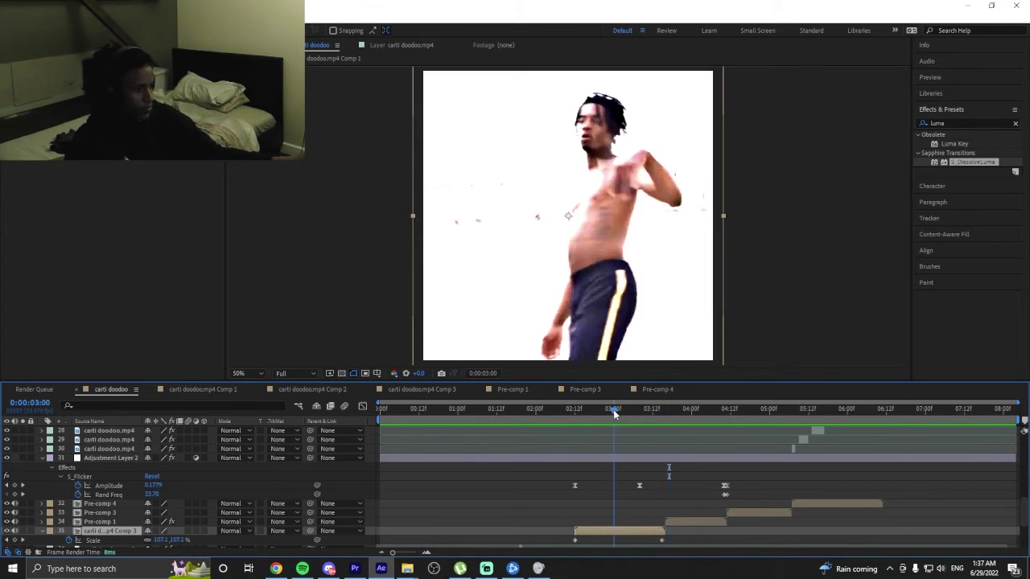
Open carti doodoo.mp4 Comp 3 and pre-compose the flexin text layers above the footage into one layer.
double_click(604, 535)
scroll(449, 417, up, 5)
key(Home)
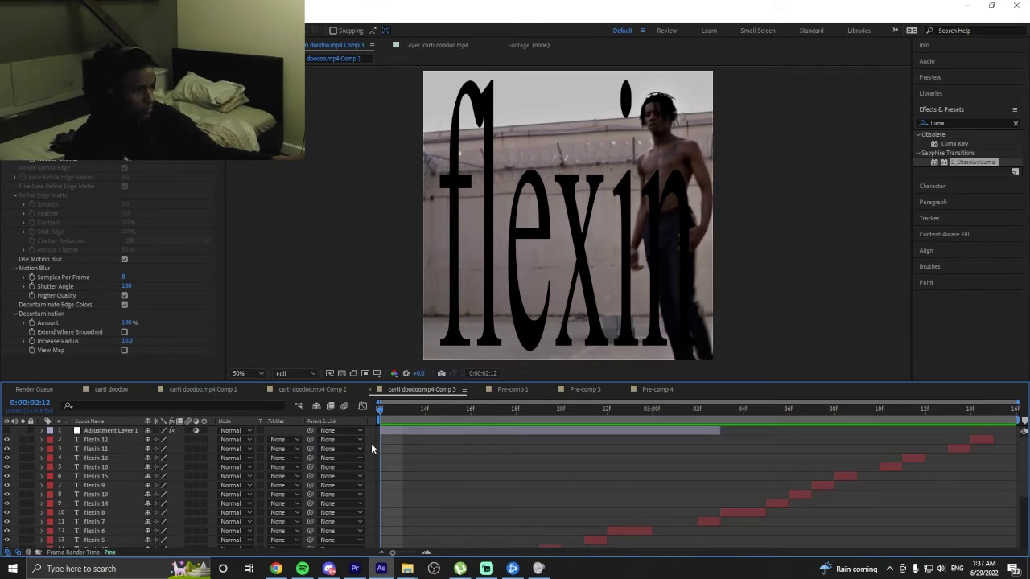
scroll(366, 482, down, 4)
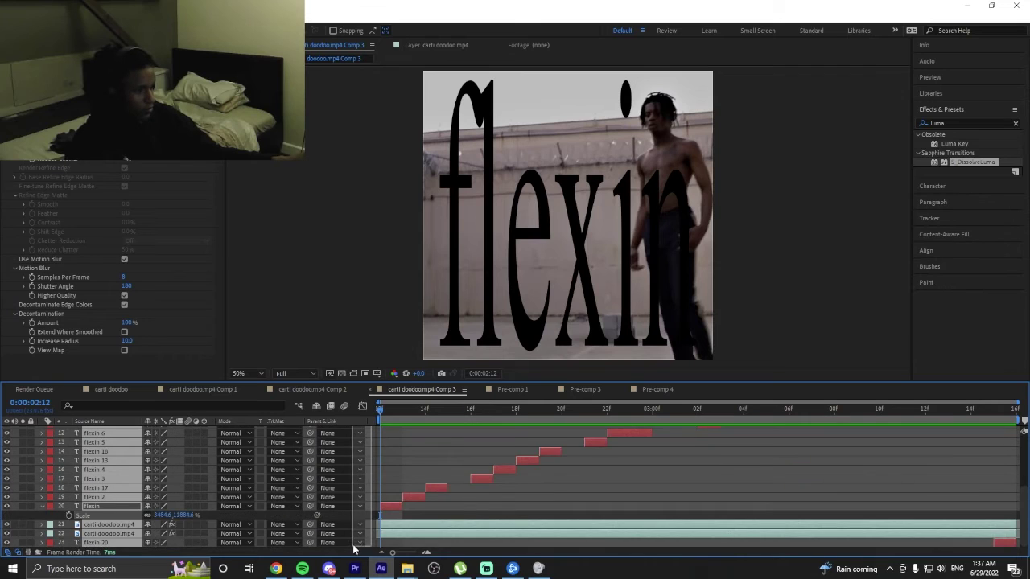
right_click(416, 496)
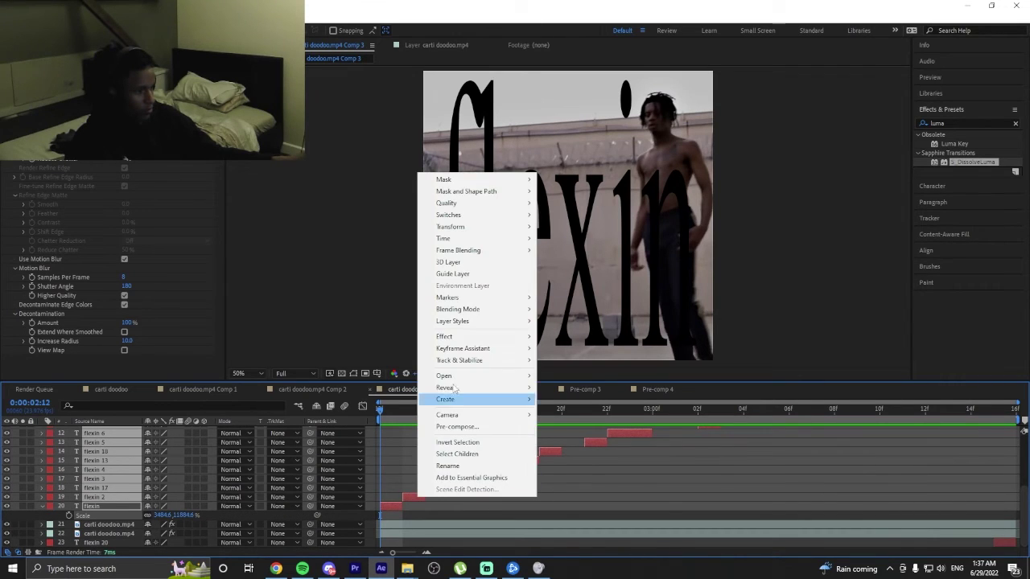
click(458, 427)
key(Return)
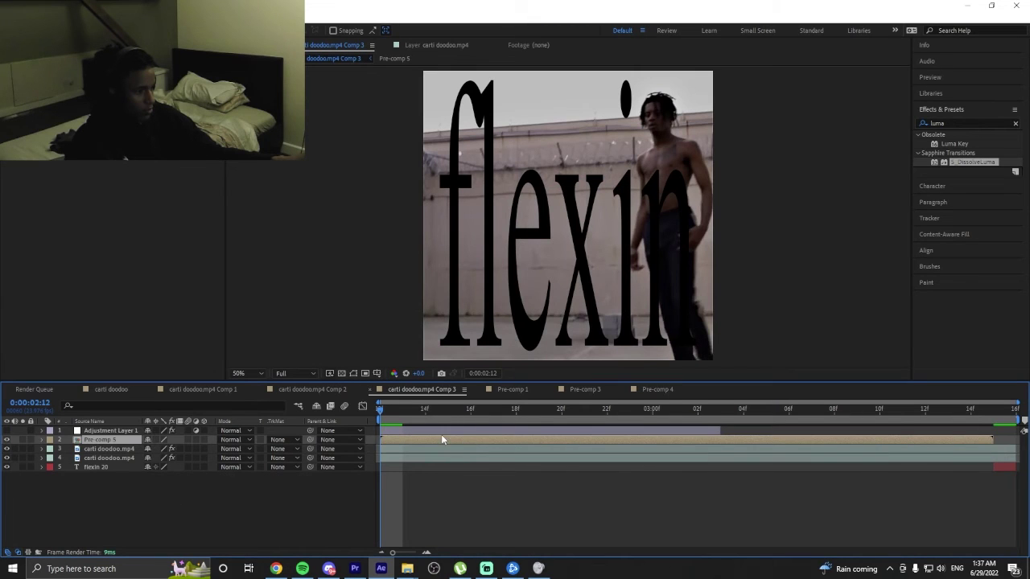
Set the scale of the flexin text pre-comp to 28% and preview the composition.
text(s)
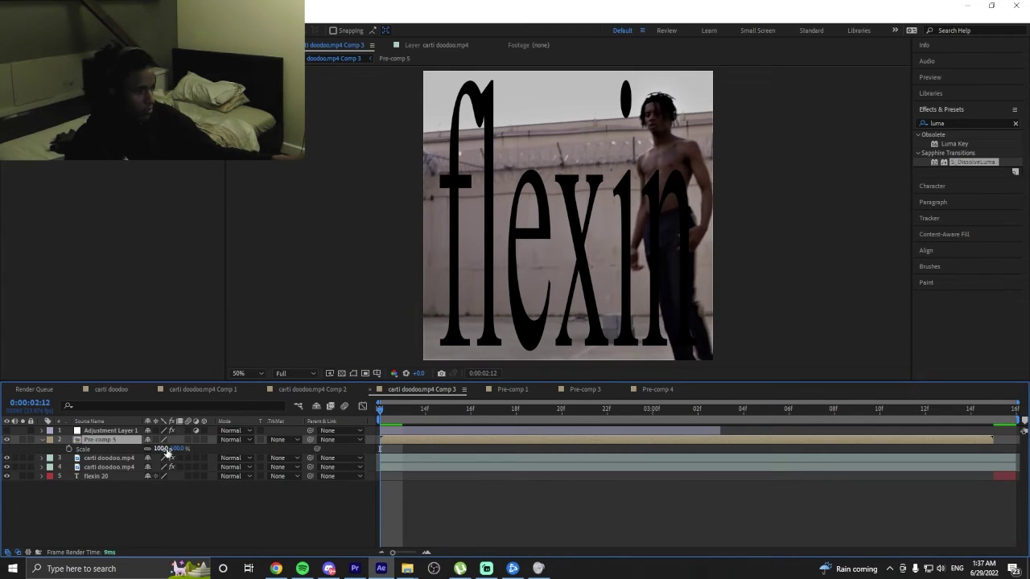
text(28)
key(Return)
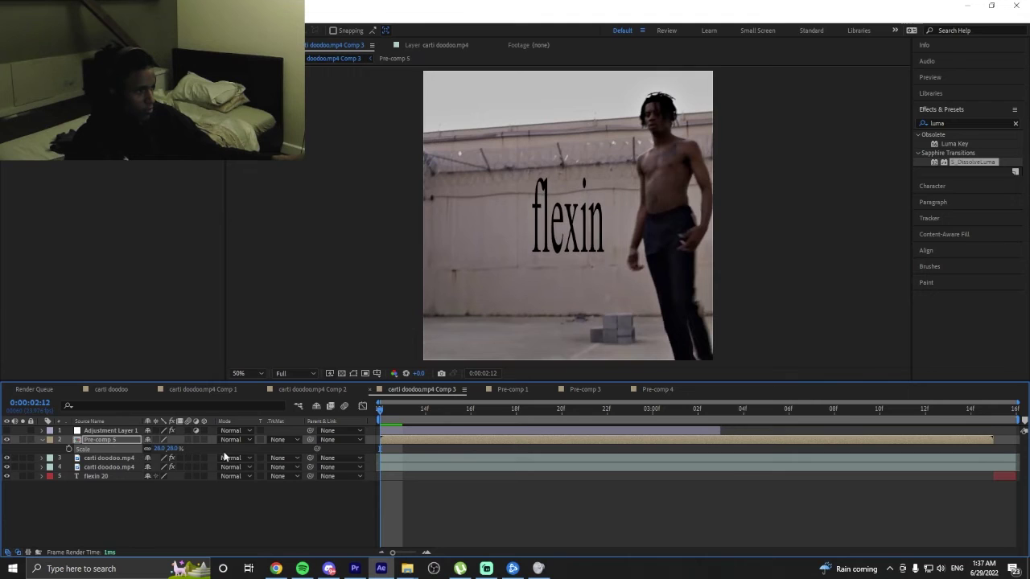
key(space)
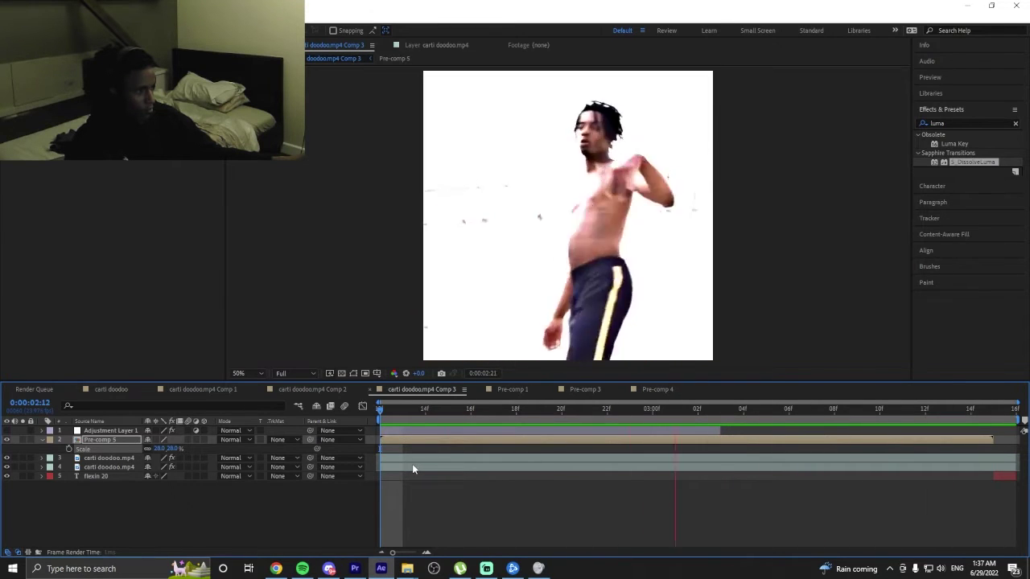
key(space)
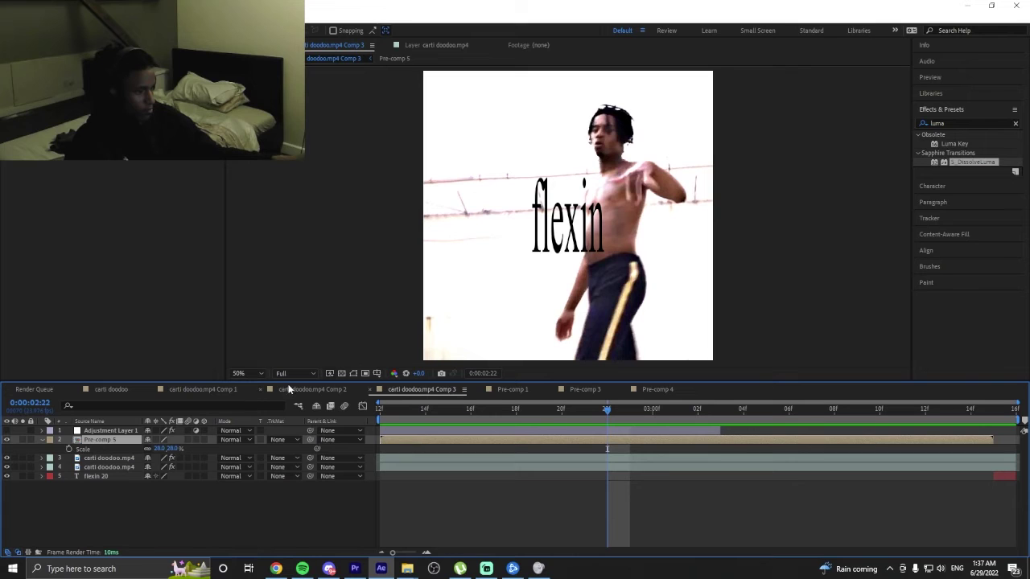
Stretch the flexin text pre-comp to about 63% wide and 14% high, preview it, and show the alignment options.
click(568, 194)
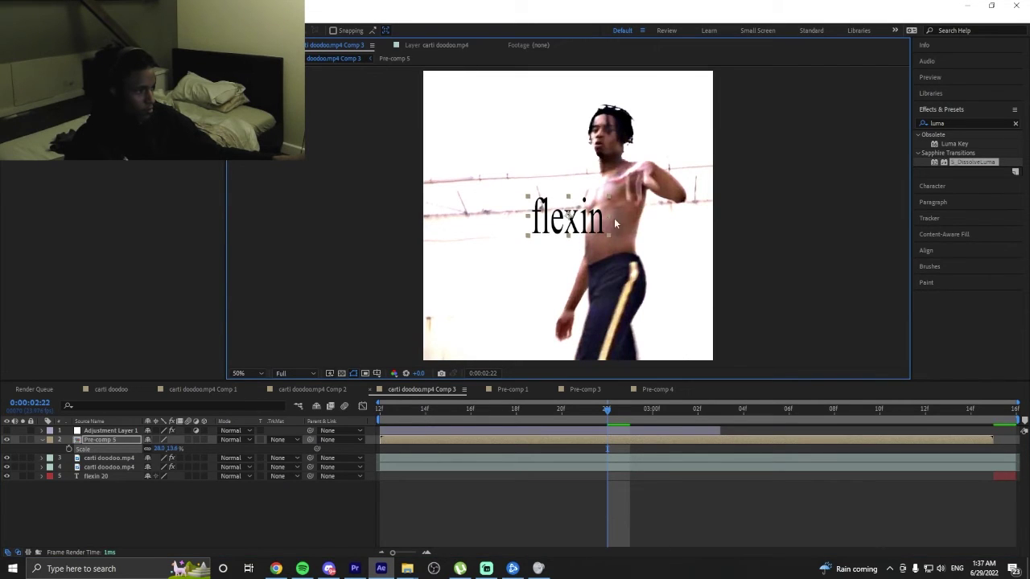
drag(609, 242, 668, 230)
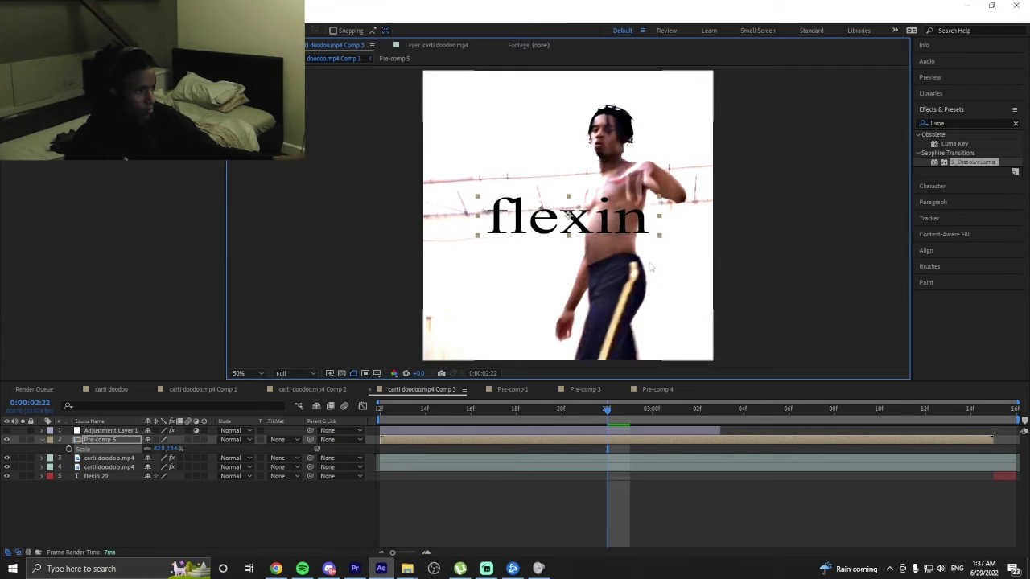
key(space)
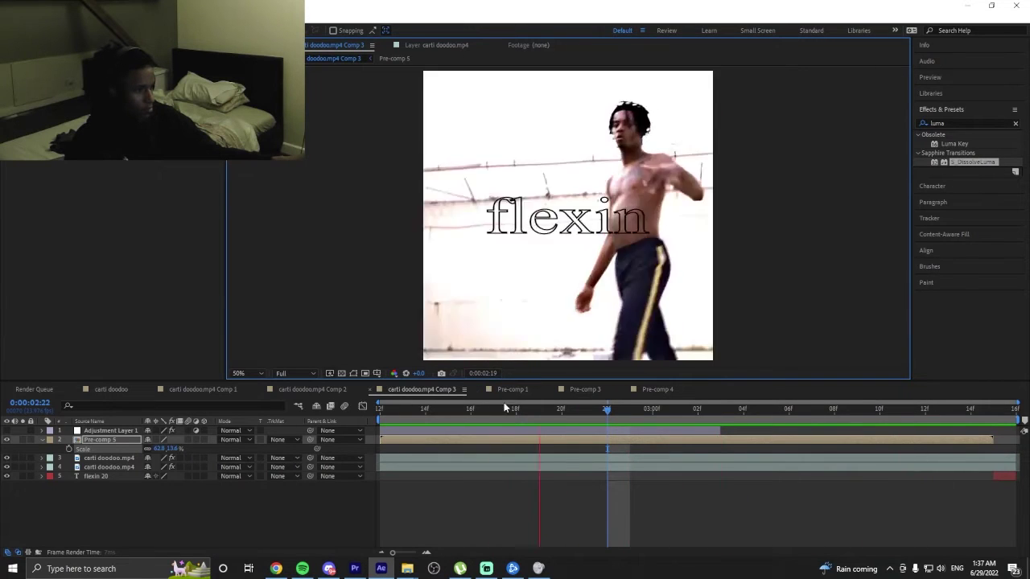
click(295, 420)
click(590, 437)
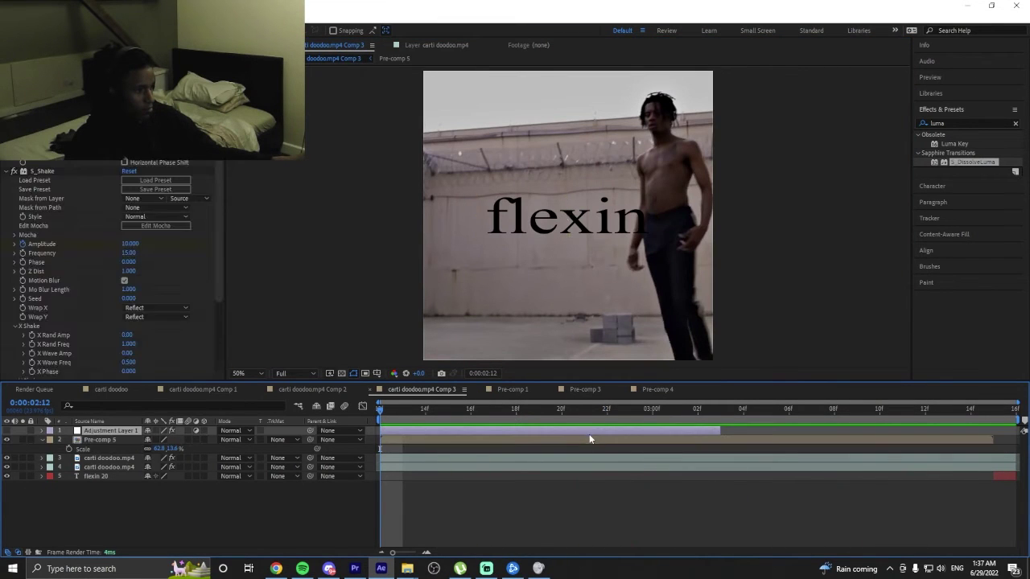
click(590, 430)
click(926, 250)
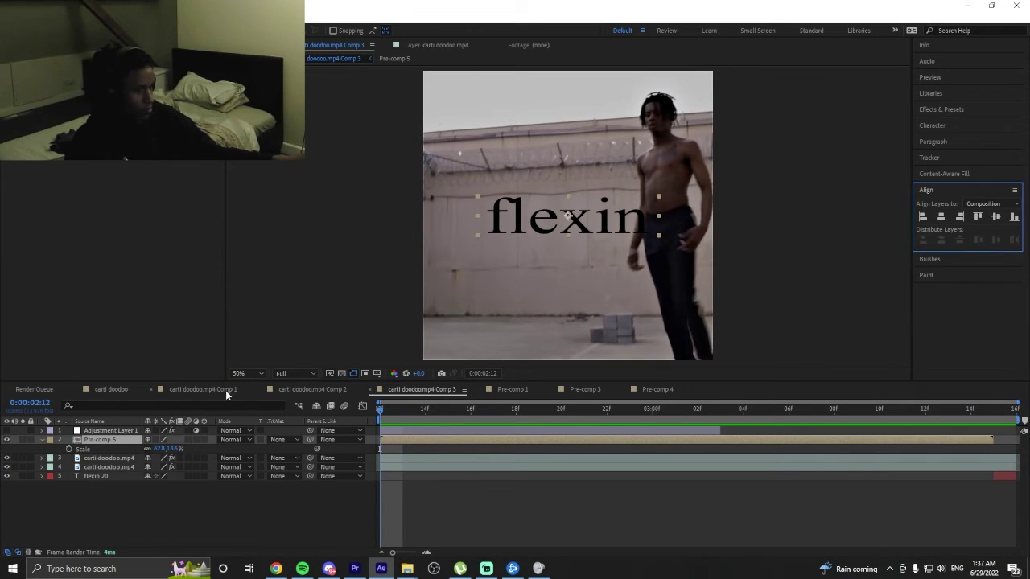
Return to the carti doodoo composition and preview it from the start.
click(111, 390)
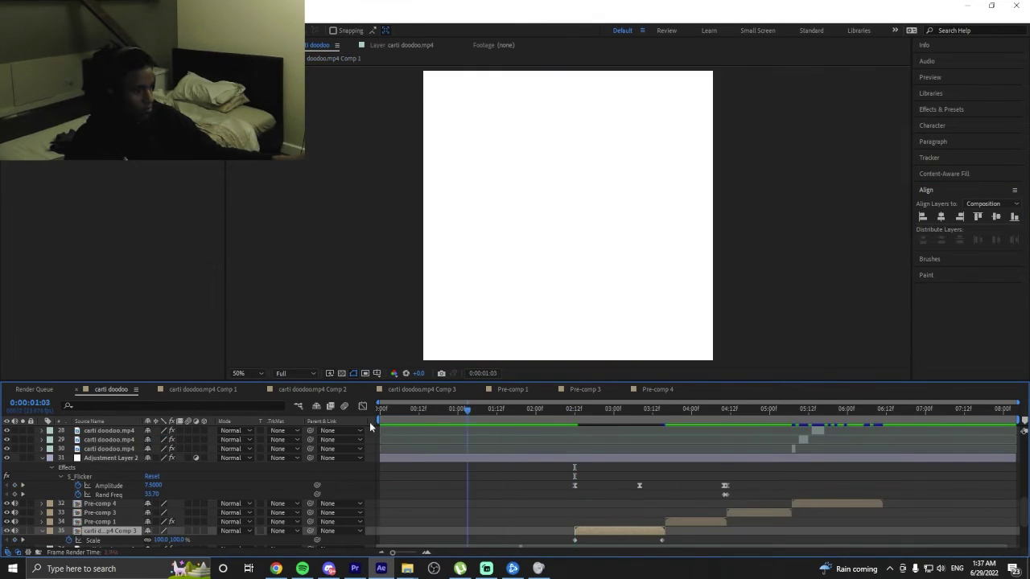
key(Home)
key(space)
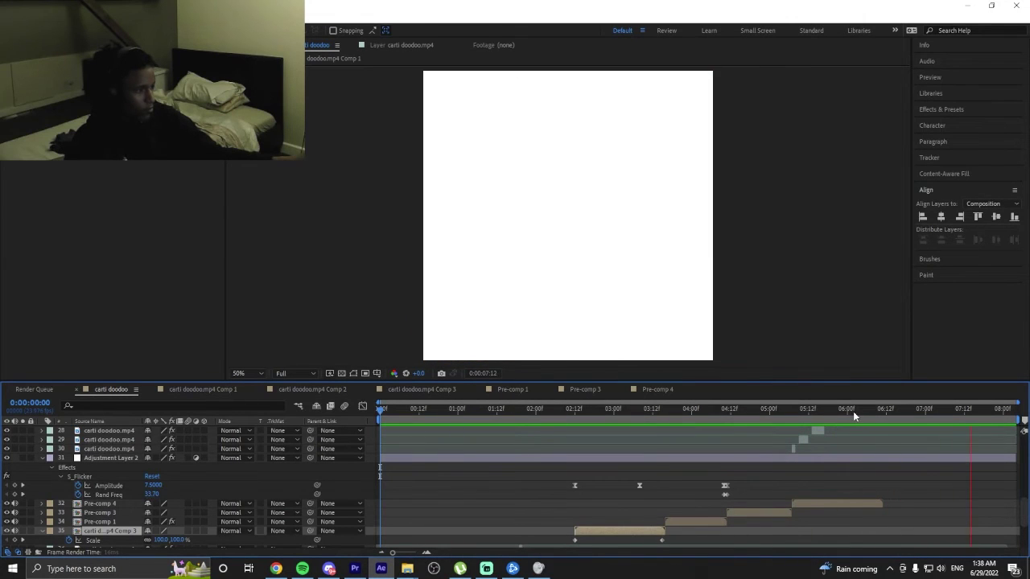
Pre-compose the eight short carti doodoo.mp4 clips, layers 23 to 30, directly above Adjustment Layer 2.
click(810, 408)
scroll(647, 540, up, 3)
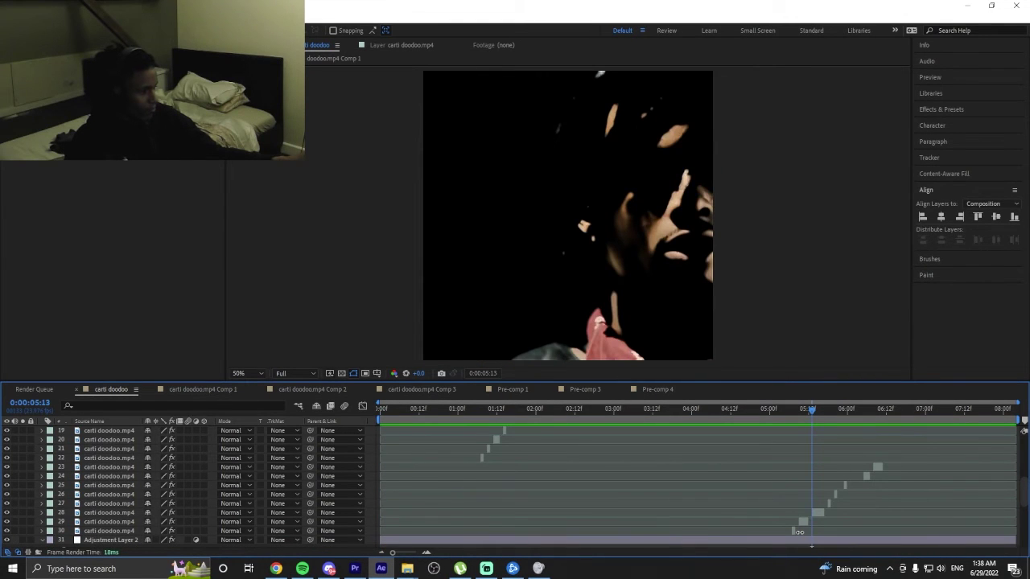
click(798, 531)
mouse_move(370, 525)
mouse_down()
mouse_move(368, 475)
mouse_move(371, 528)
mouse_up()
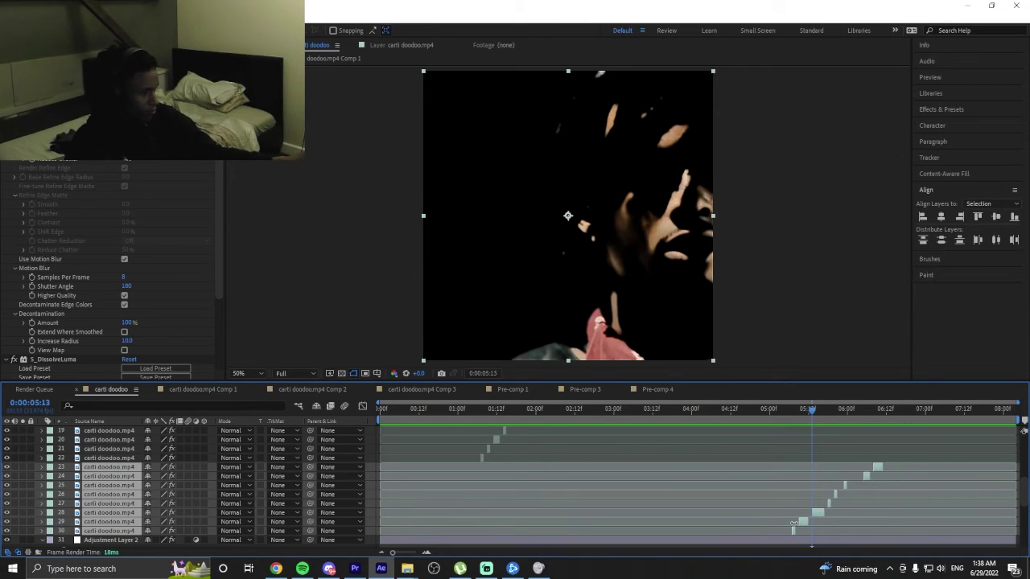
right_click(802, 524)
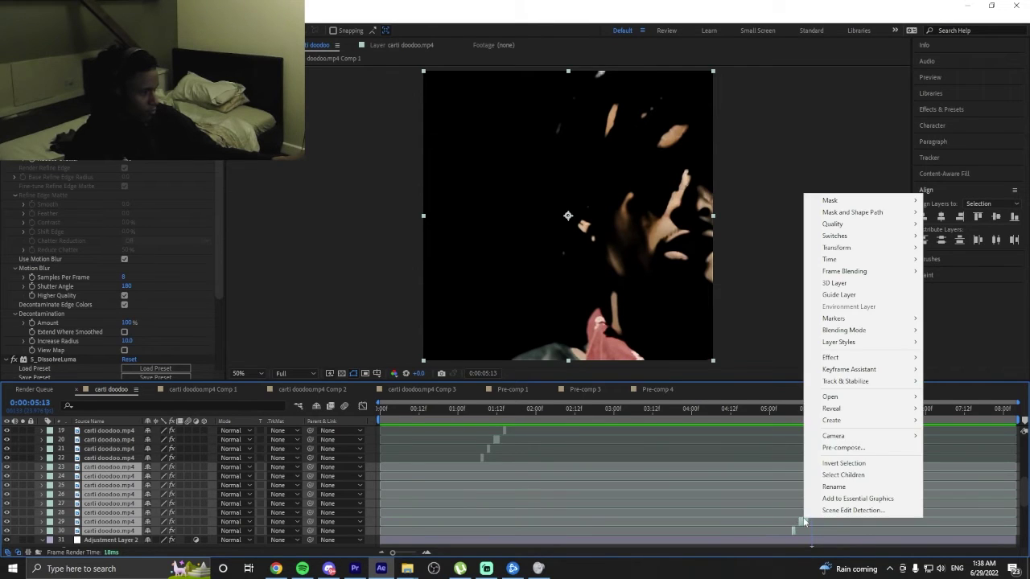
click(820, 449)
click(542, 354)
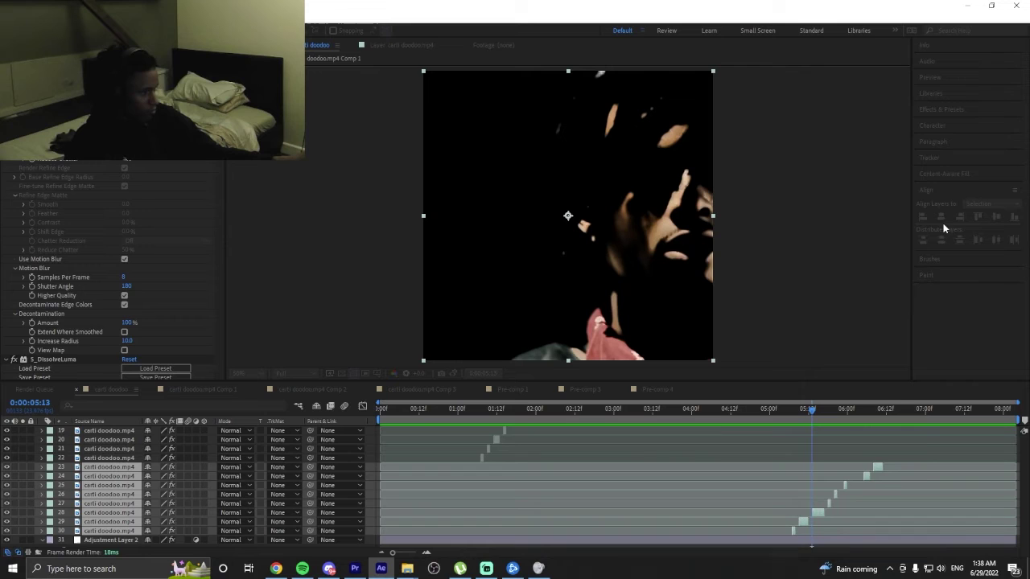
Search the effects for glow and try the Sapphire S_Glow effect on the new pre-comp, then remove it.
click(937, 109)
click(942, 122)
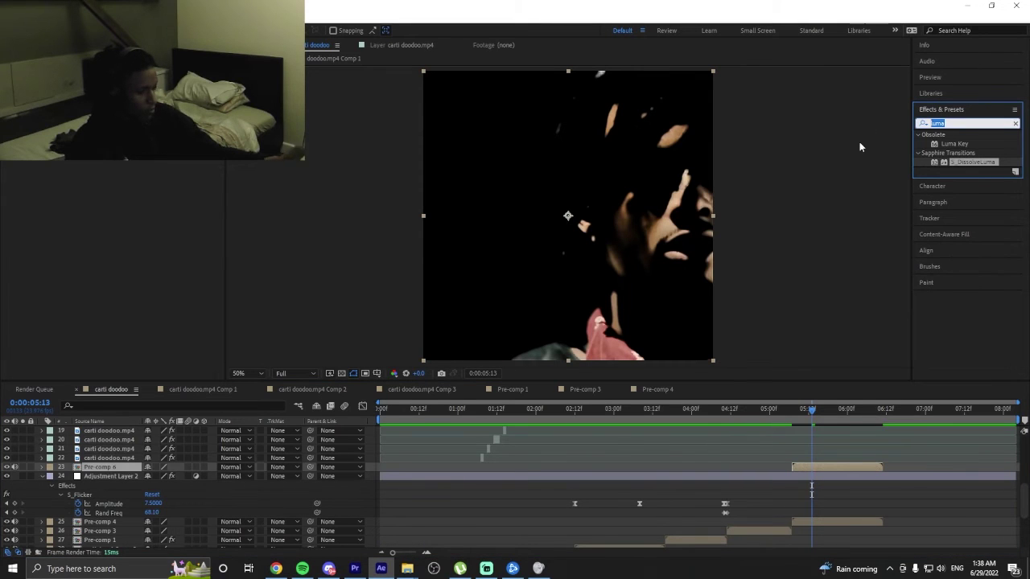
text(glow)
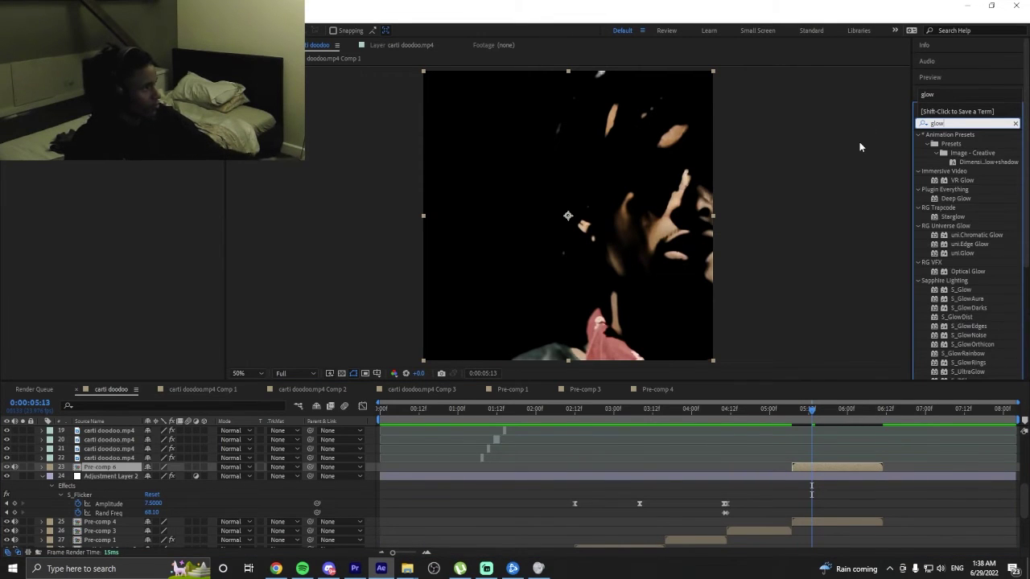
double_click(960, 290)
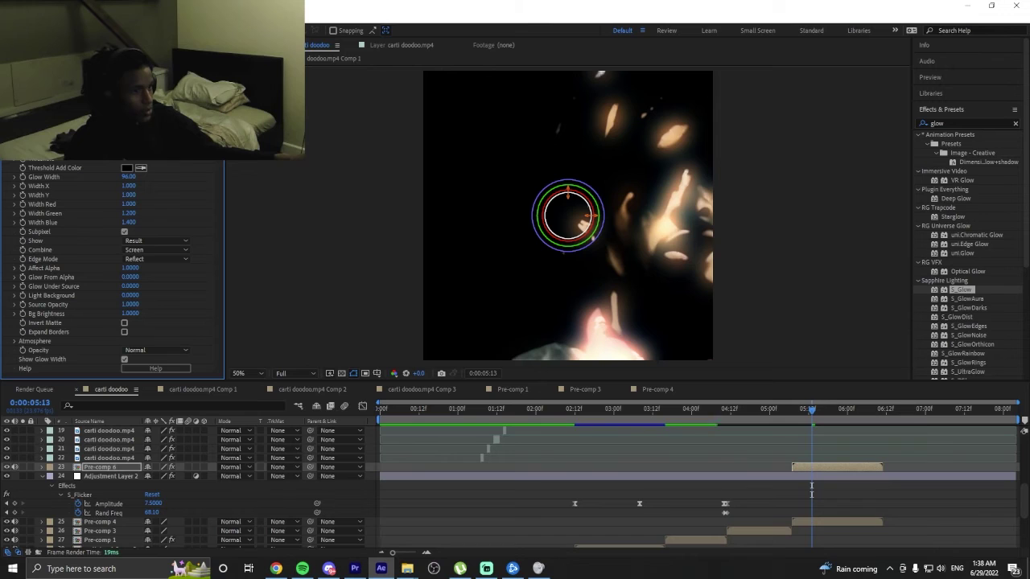
key(Delete)
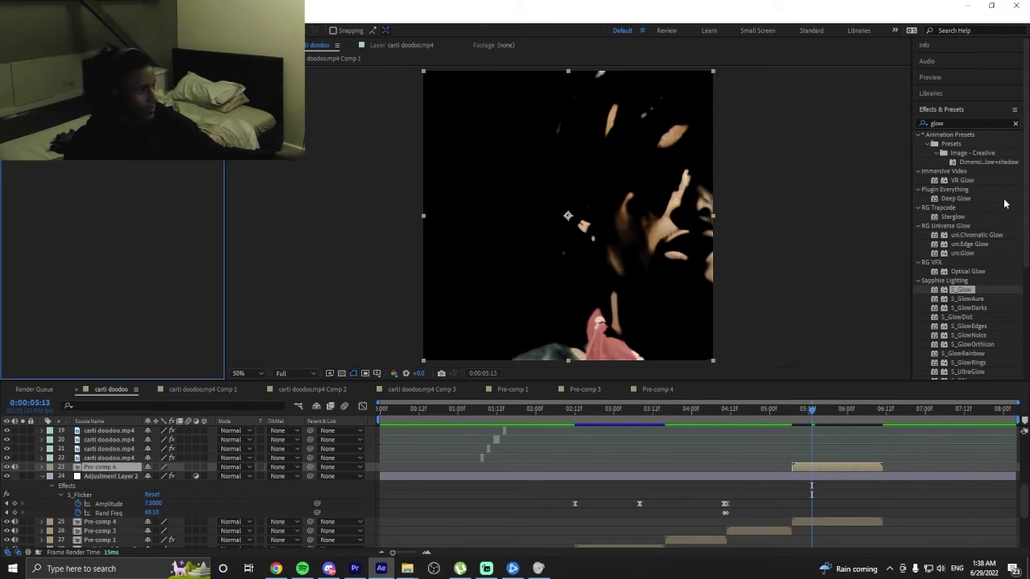
Try the Stylize Glow effect on the new pre-comp and preview the frames around it.
scroll(963, 280, down, 3)
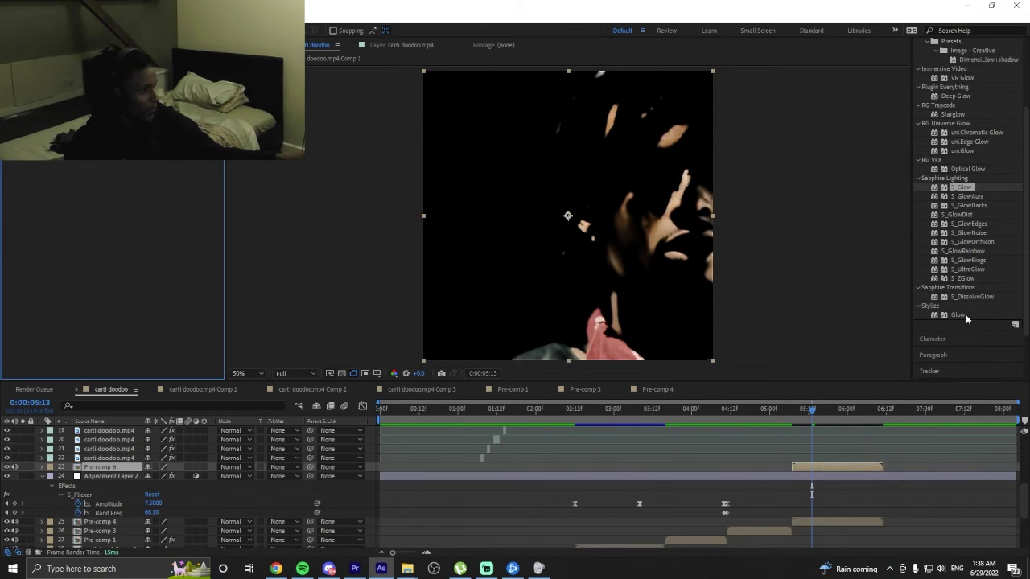
double_click(957, 314)
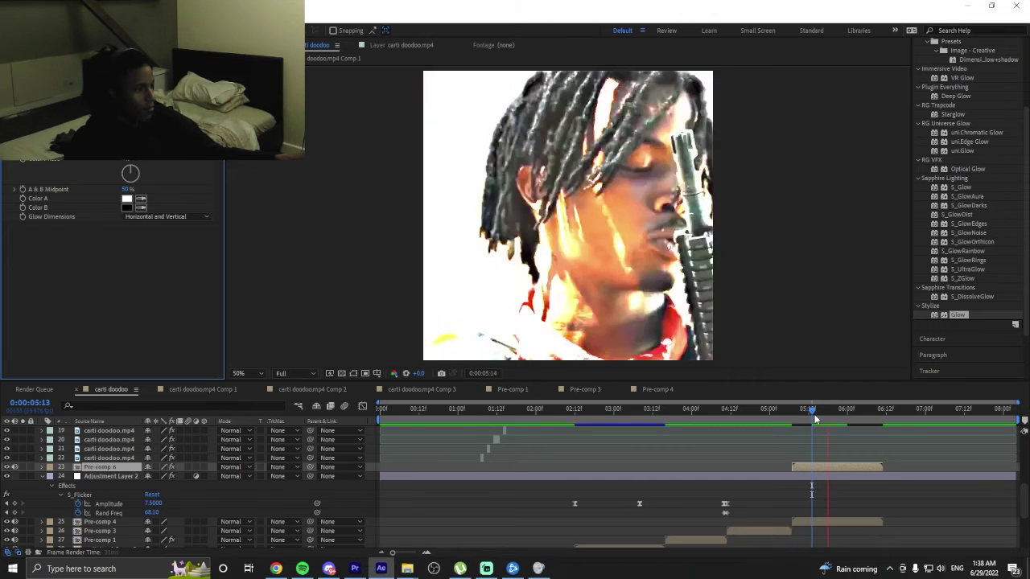
click(745, 410)
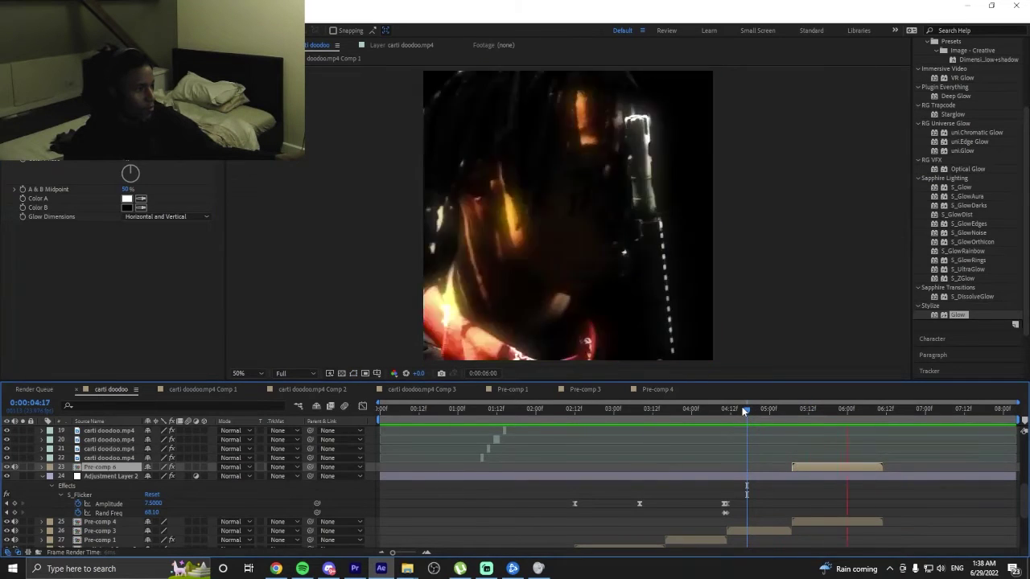
click(743, 410)
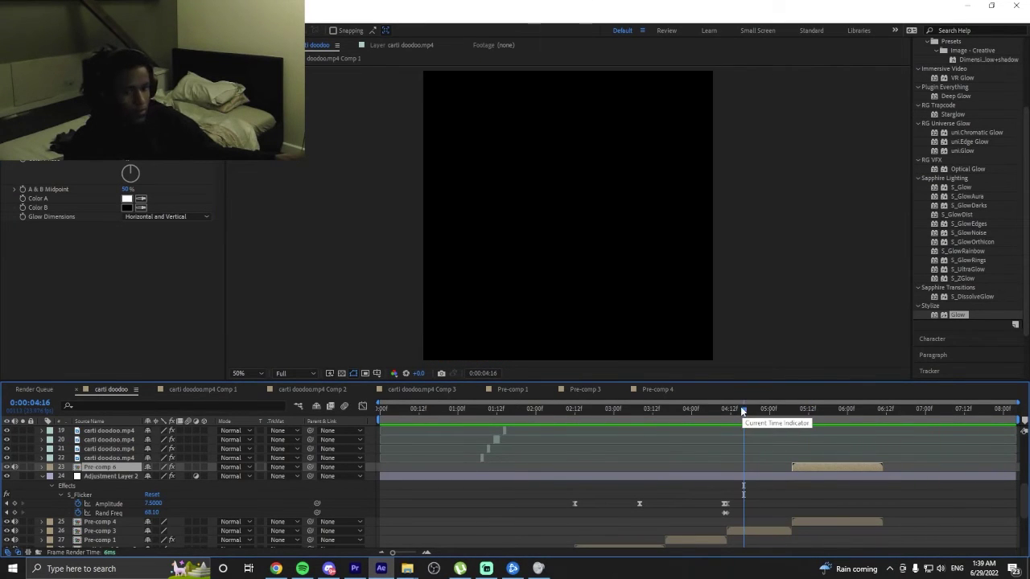
click(801, 410)
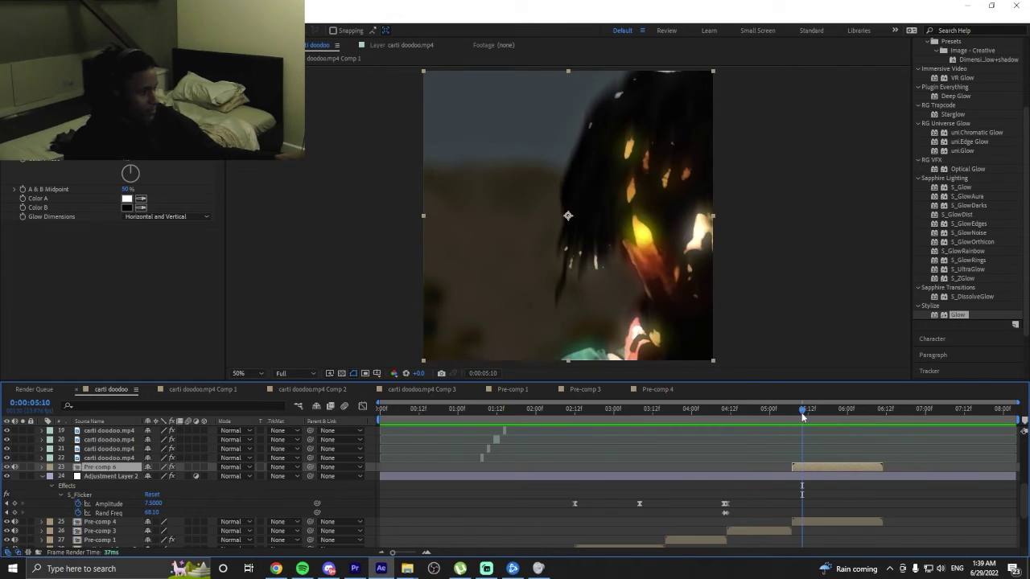
Remove the Stylize Glow effect from the clip pre-comp above Adjustment Layer 2.
click(832, 476)
click(827, 468)
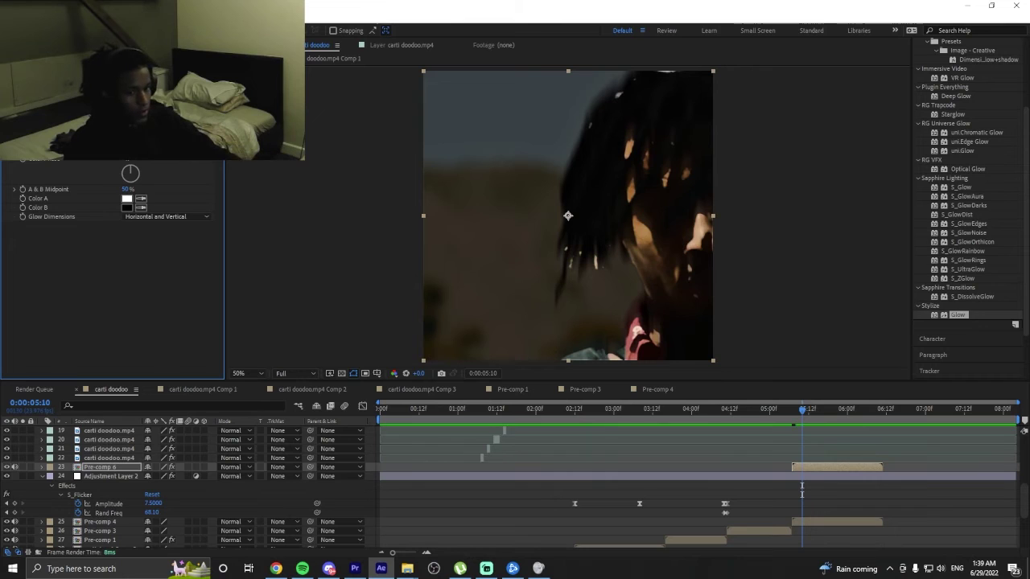
key(Delete)
scroll(938, 266, up, 3)
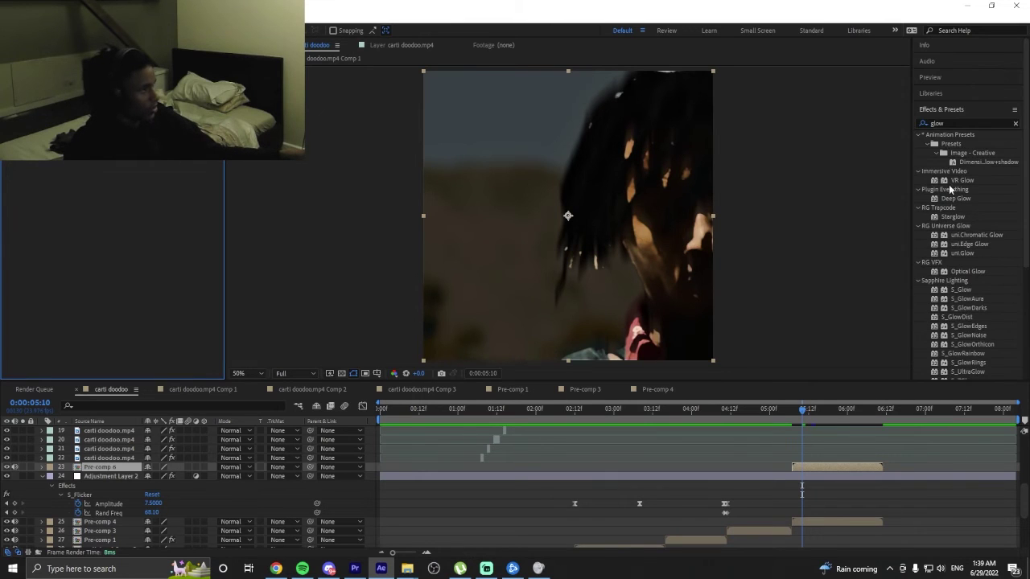
Search the effects for fill, apply the Generate Fill effect to the clip pre-comp, and preview the composition.
click(955, 123)
text(fill)
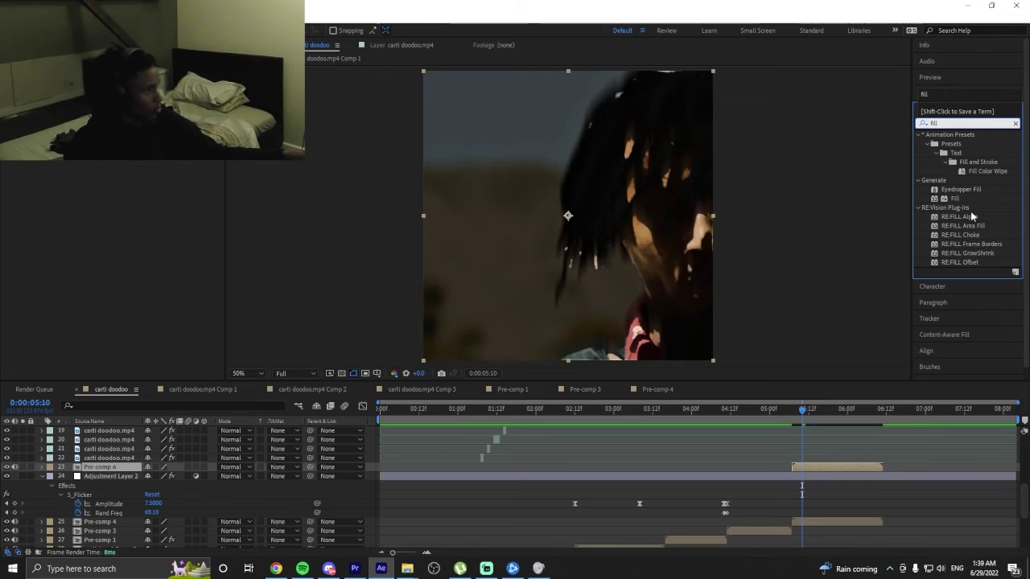
drag(954, 198, 193, 205)
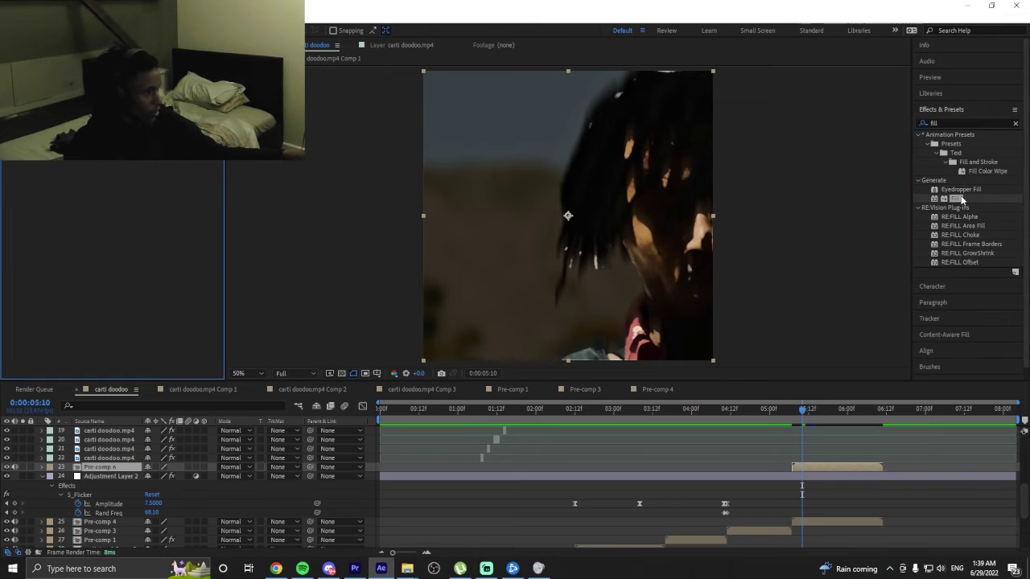
key(space)
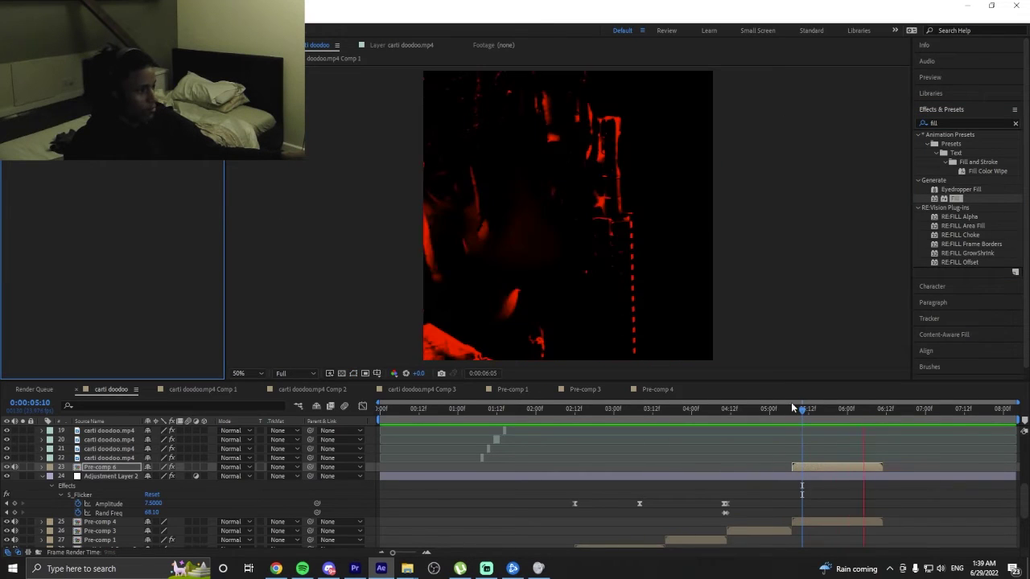
key(space)
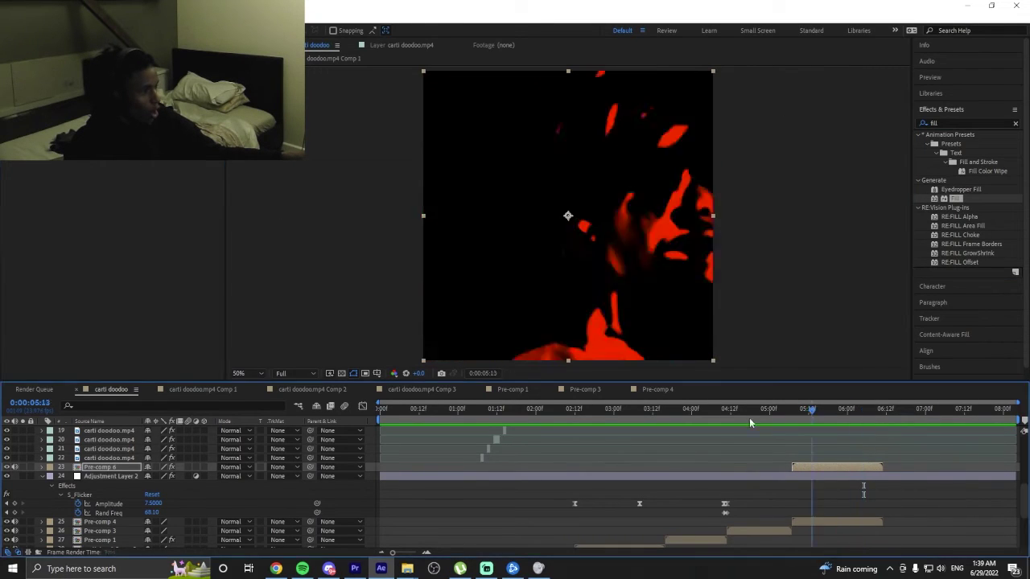
click(724, 419)
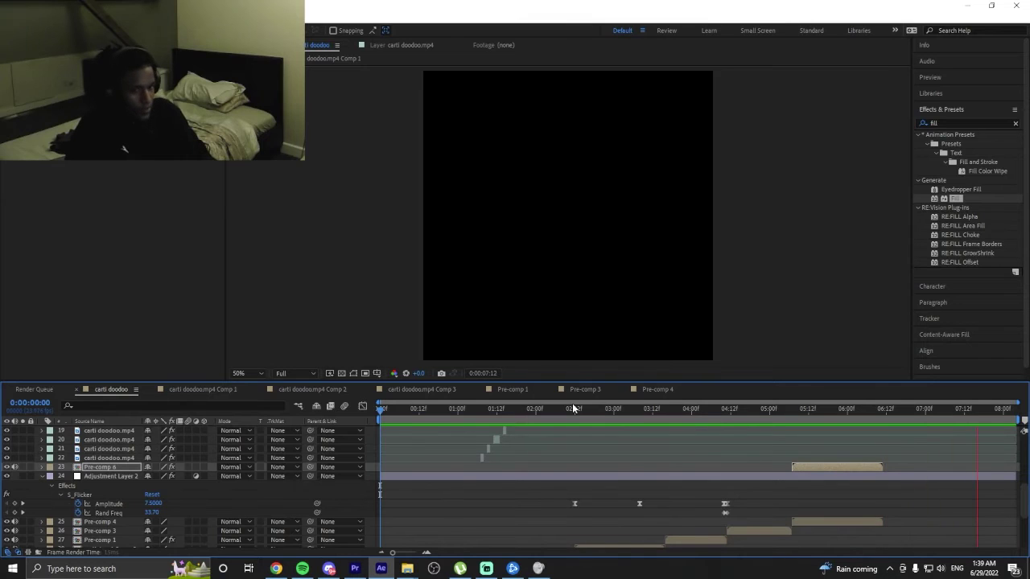
Preview the composition from the start and park the current time at 0:00:05:10, inside the Pre-comp 6 clip.
key(space)
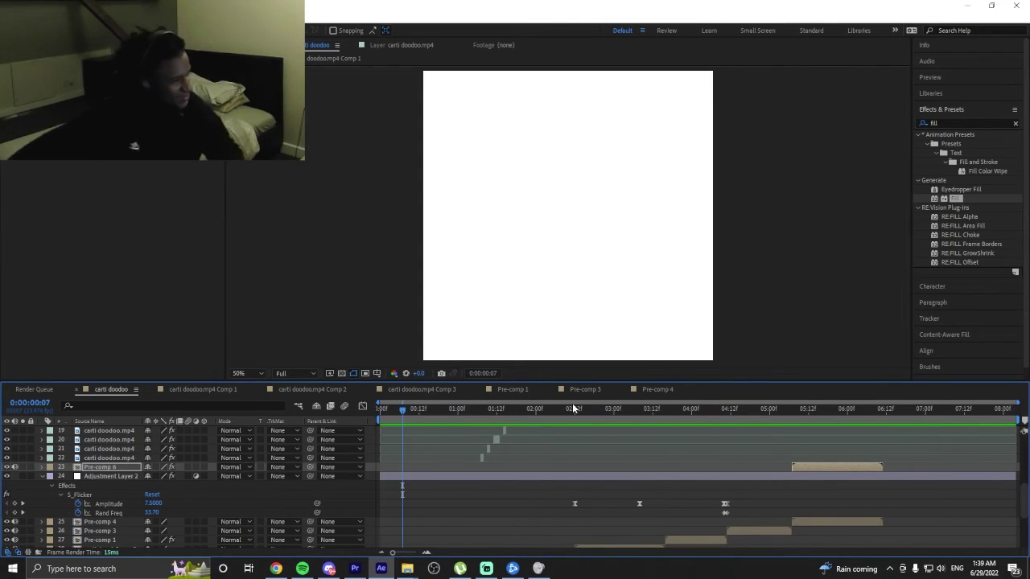
key(space)
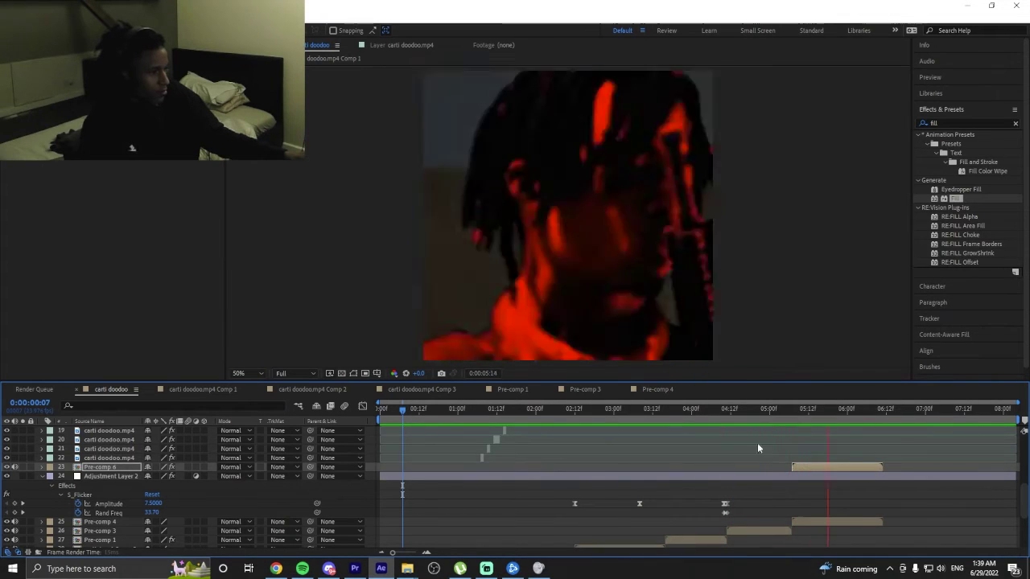
drag(885, 410, 801, 420)
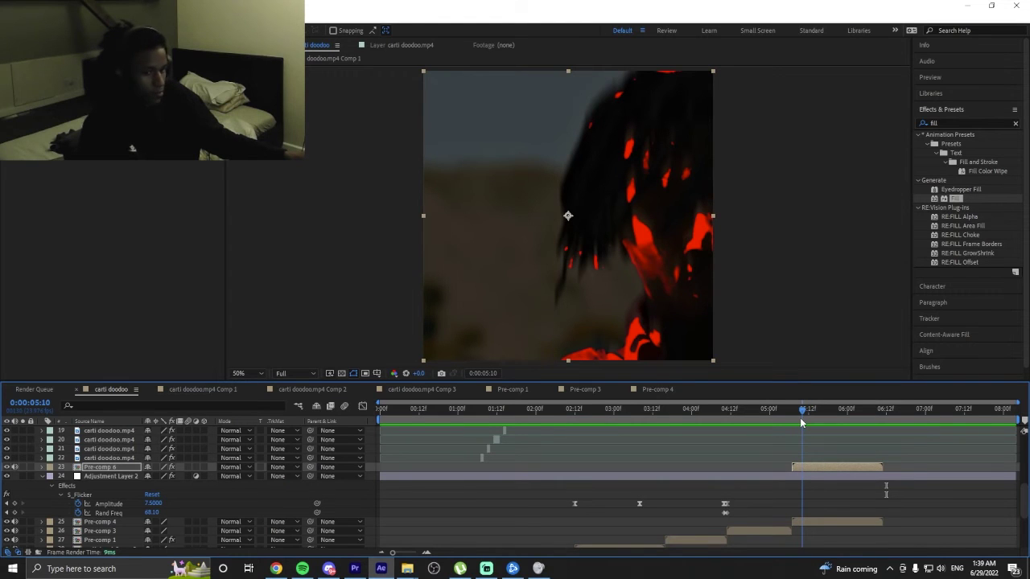
Search the effects for deep, try Deep Glow on Pre-comp 6, and undo it.
click(953, 122)
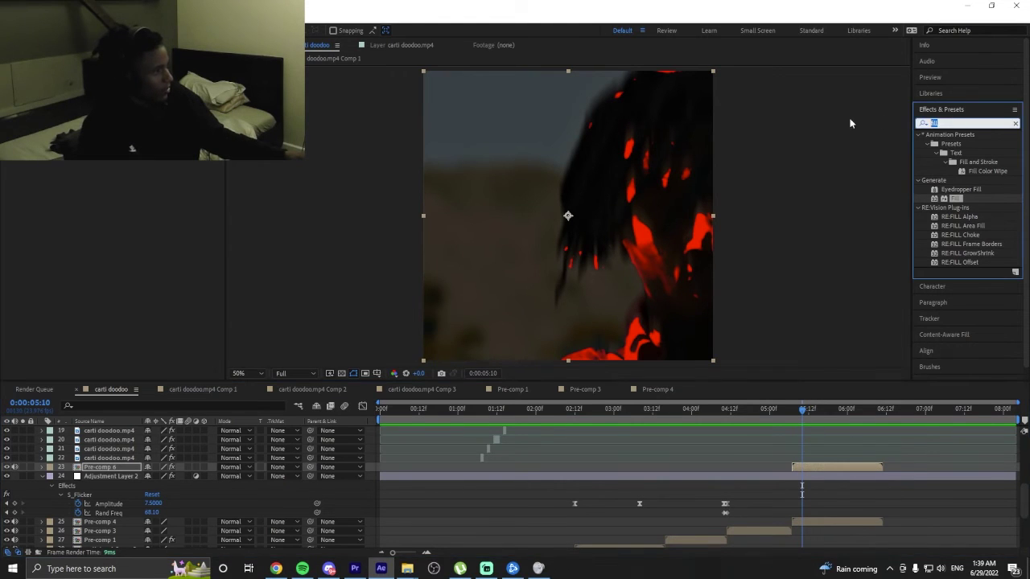
text(deep)
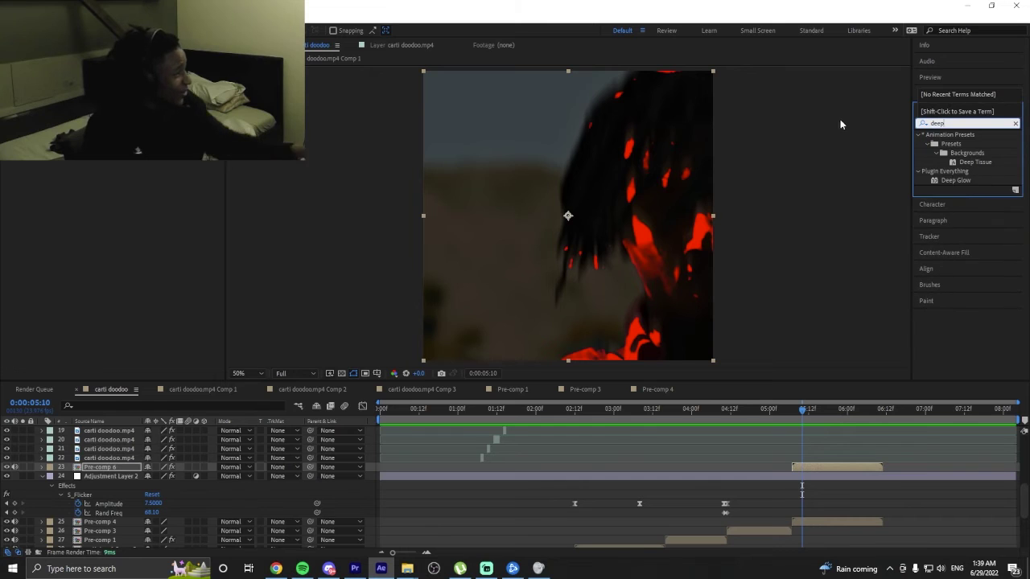
double_click(941, 180)
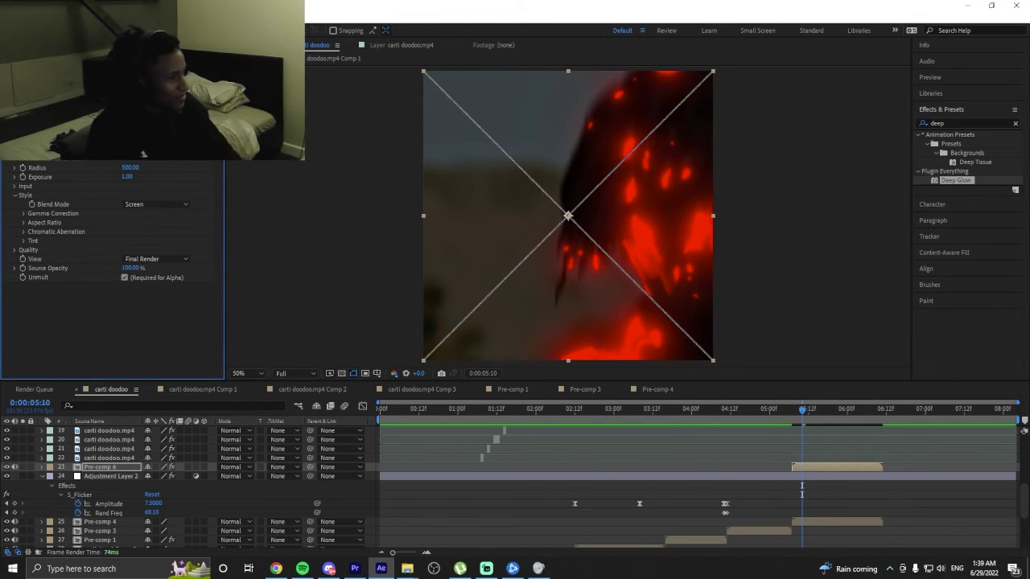
key(ctrl+z)
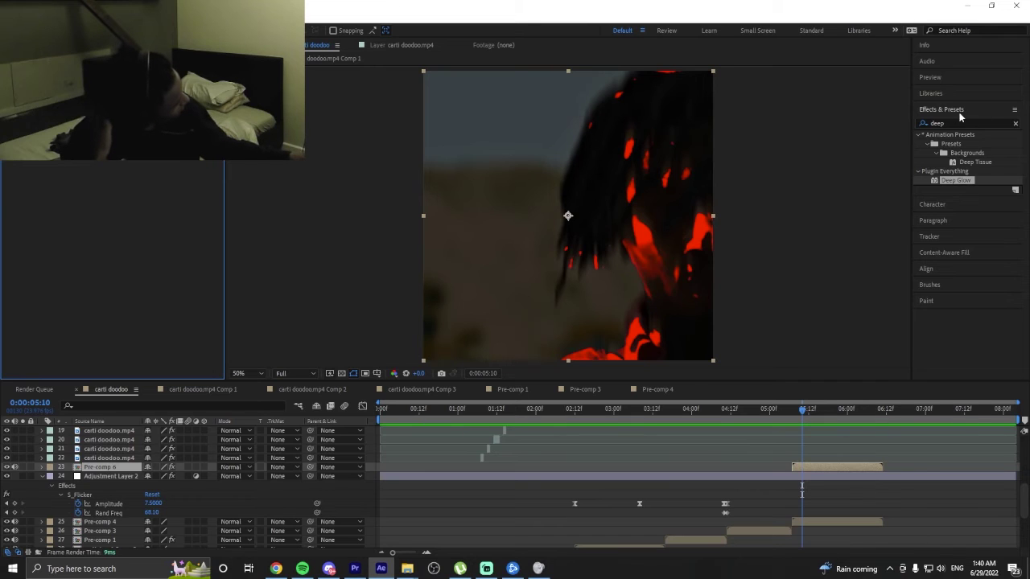
Search the effects for glow and try Stylize Glow on Pre-comp 6 with a 38 radius and an altered intensity.
click(942, 124)
text(glow)
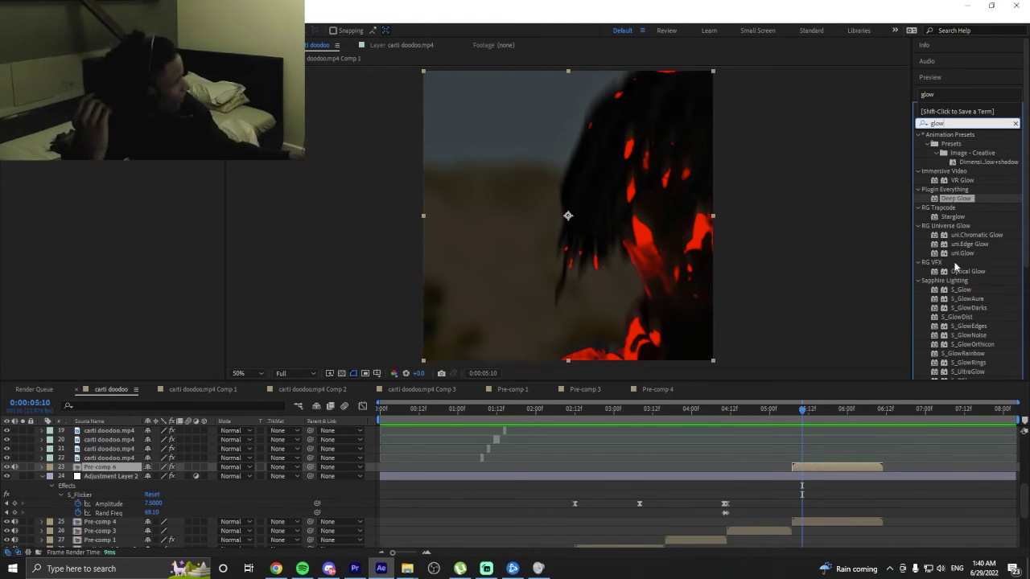
scroll(943, 256, down, 3)
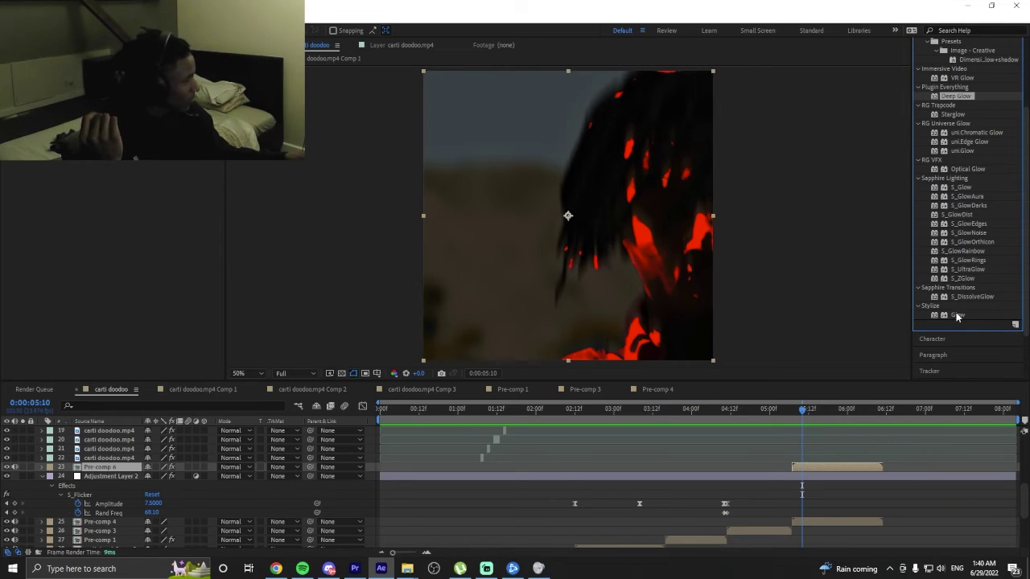
drag(956, 316, 97, 238)
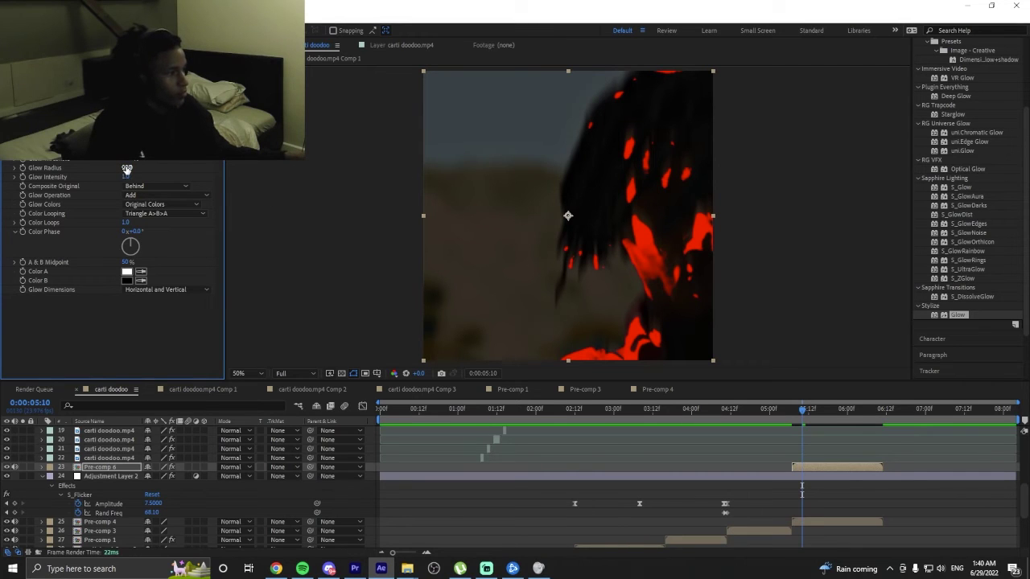
drag(126, 169, 189, 171)
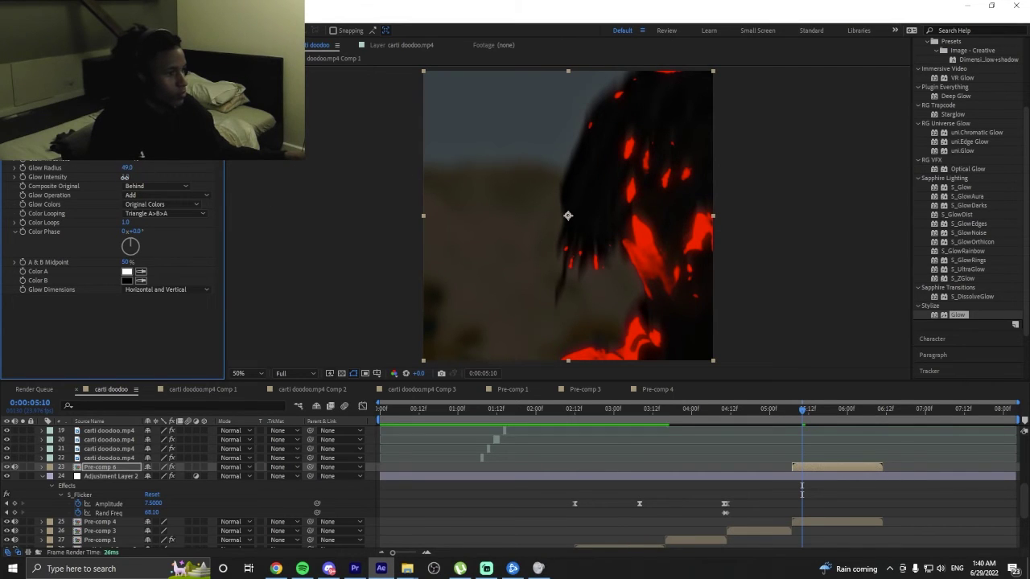
drag(94, 182, 124, 181)
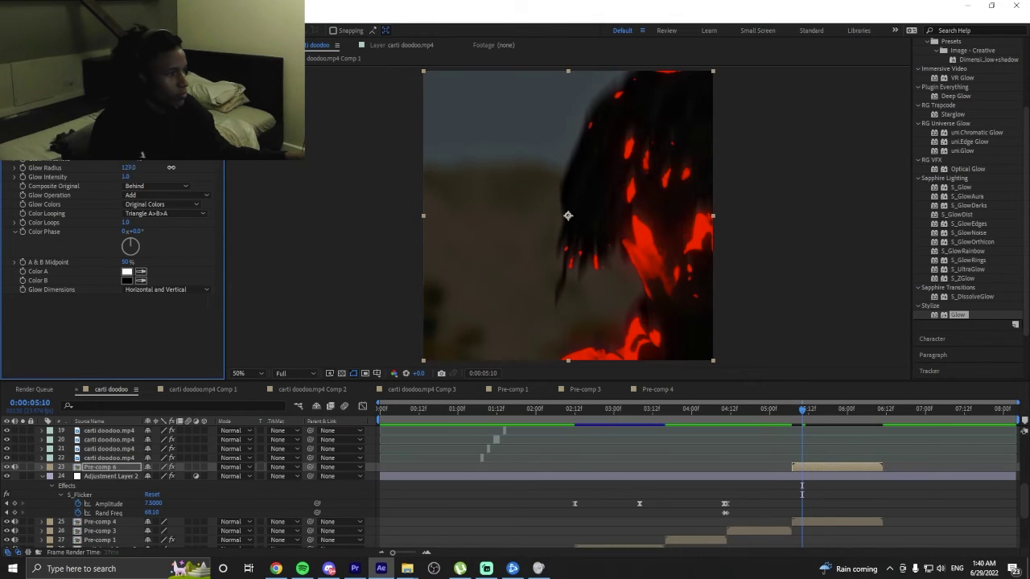
drag(171, 167, 127, 171)
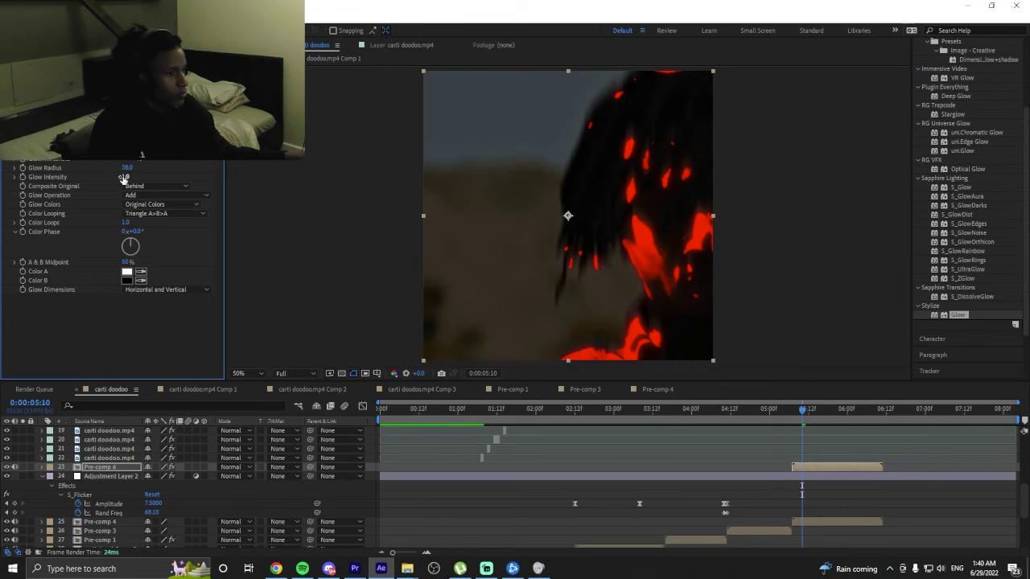
drag(124, 176, 182, 182)
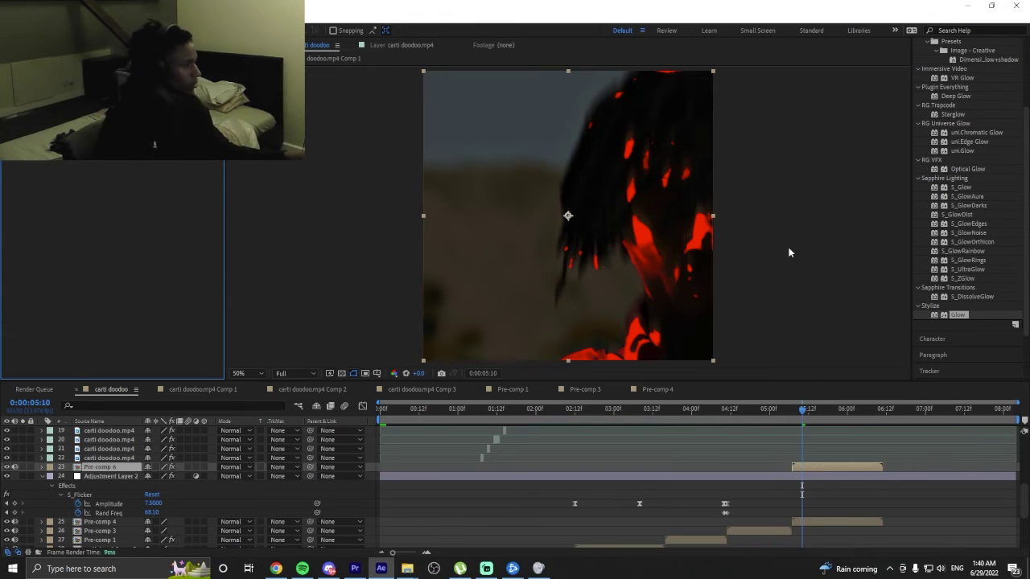
Try Sapphire S_GlowRings, S_GlowRainbow, S_GlowOrthicon and S_GlowNoise one by one on Pre-comp 6, undoing each.
click(972, 261)
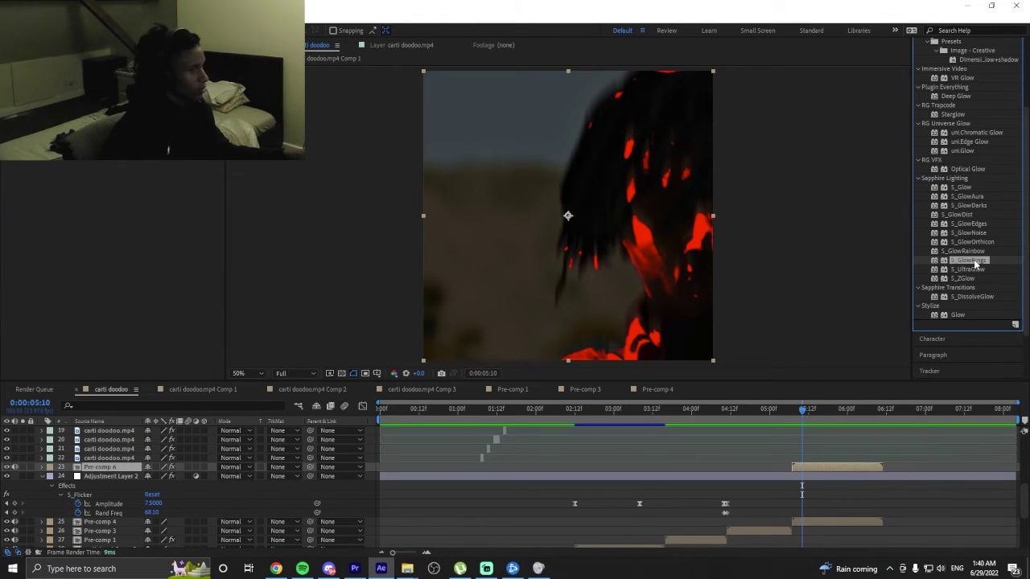
double_click(972, 261)
key(ctrl+z)
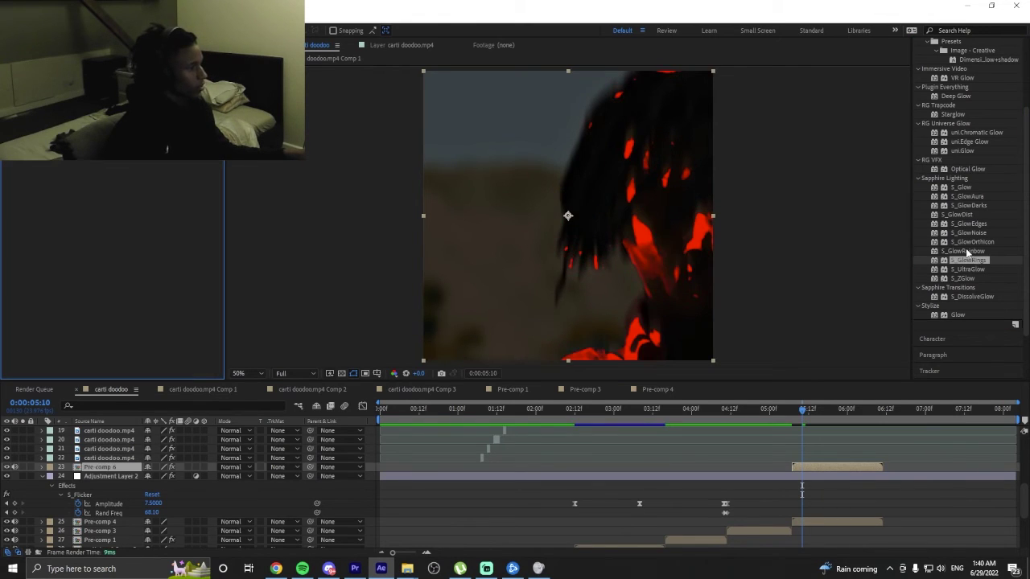
double_click(967, 251)
key(ctrl+z)
double_click(966, 242)
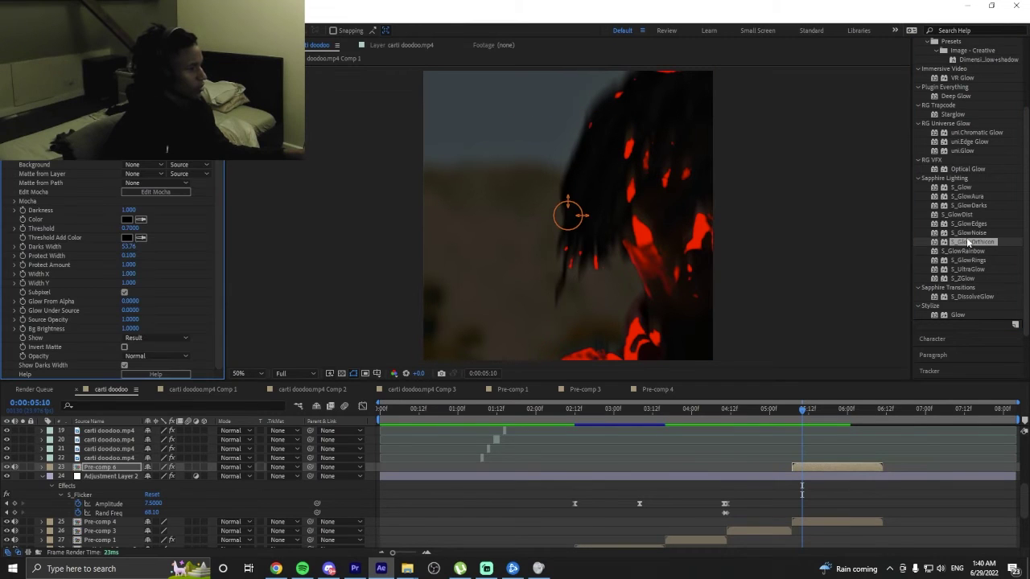
key(ctrl+z)
double_click(966, 233)
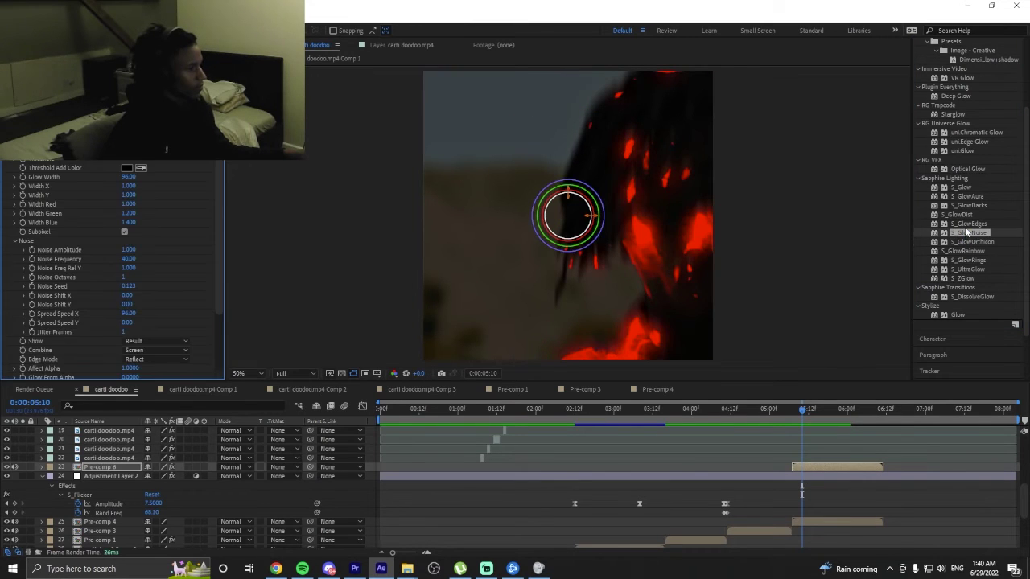
key(ctrl+z)
Try Sapphire S_GlowEdges, S_GlowDist, S_GlowDarks and S_GlowAura one by one on Pre-comp 6, undoing each.
double_click(966, 223)
key(ctrl+z)
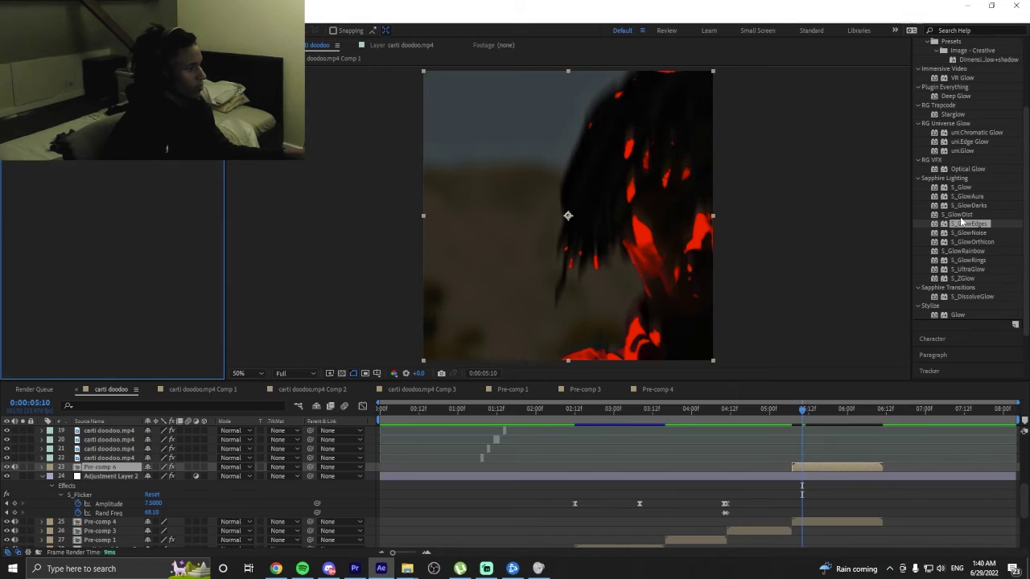
double_click(959, 215)
key(ctrl+z)
double_click(961, 206)
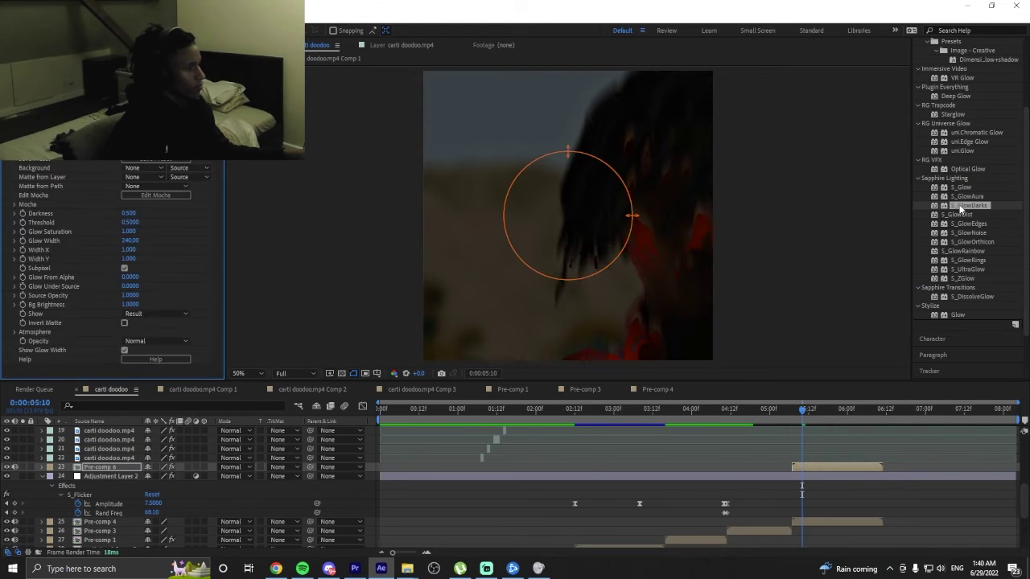
key(ctrl+z)
double_click(963, 197)
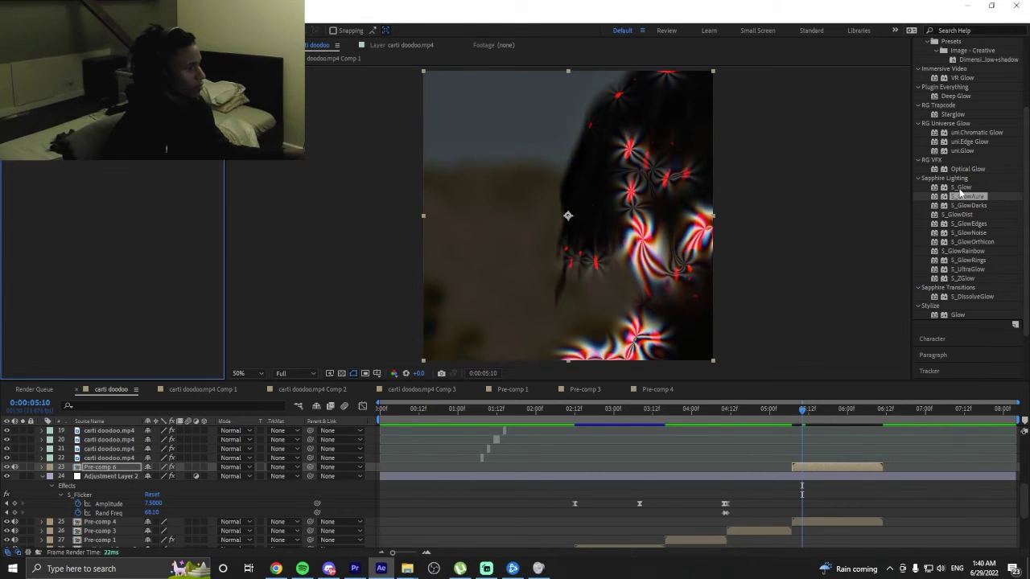
key(ctrl+z)
Apply Sapphire S_Glow to Pre-comp 6 with a threshold of 0.82 and a glow width of 30.
click(962, 187)
double_click(959, 187)
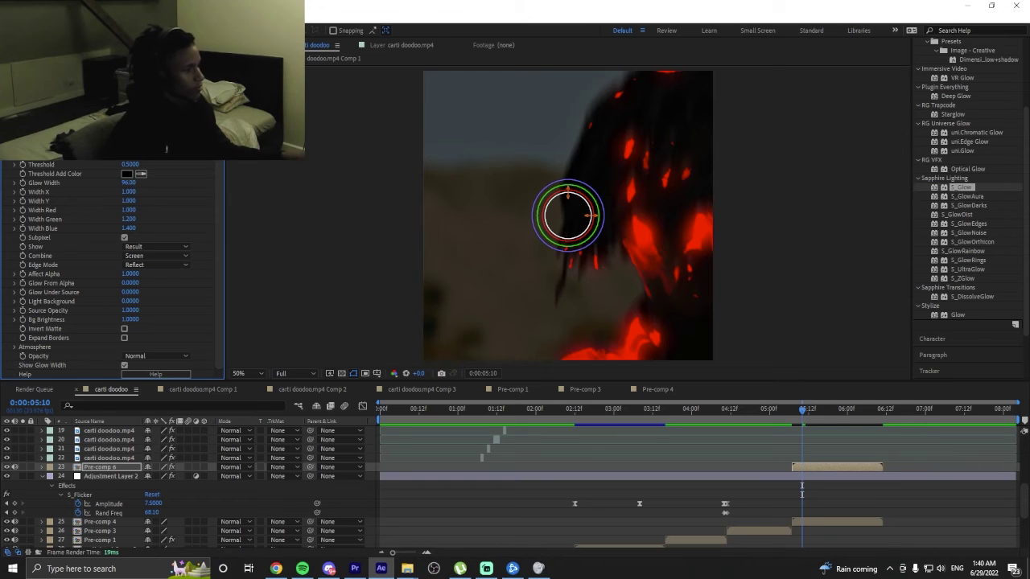
mouse_move(127, 164)
mouse_down()
mouse_move(105, 164)
mouse_move(121, 177)
mouse_move(111, 178)
mouse_up()
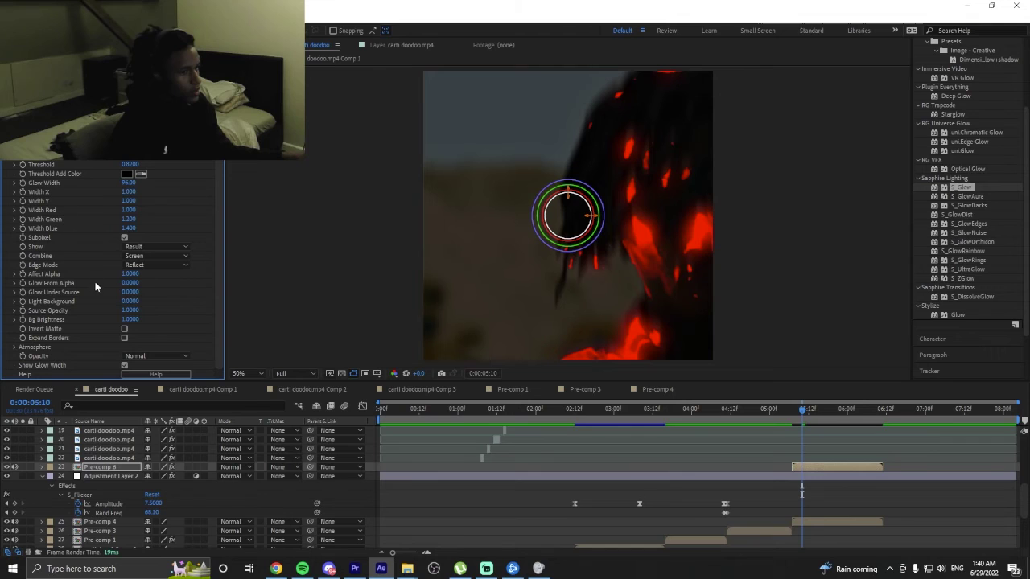
drag(125, 184, 50, 202)
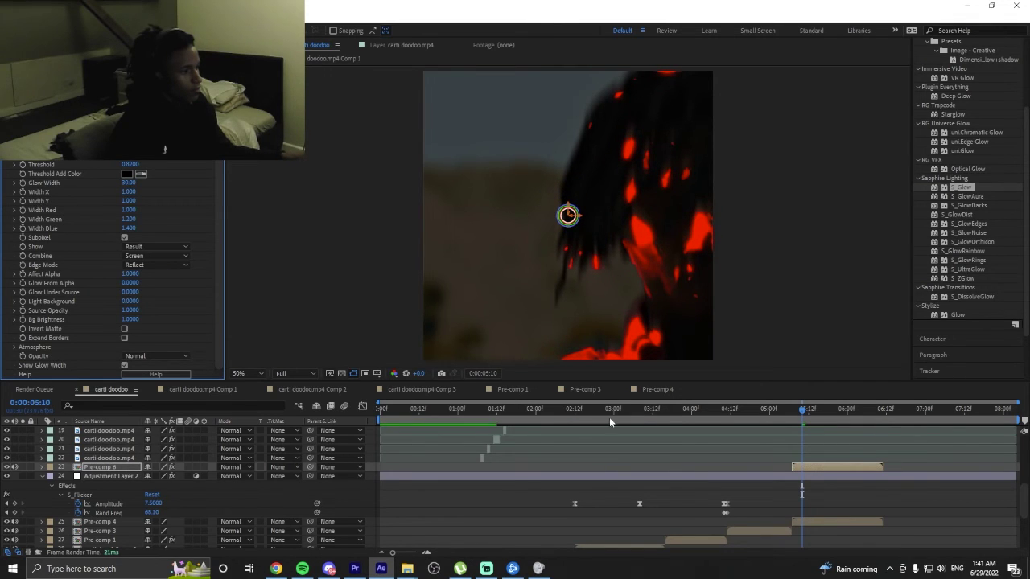
Save the project and preview the composition from its first frame.
click(778, 424)
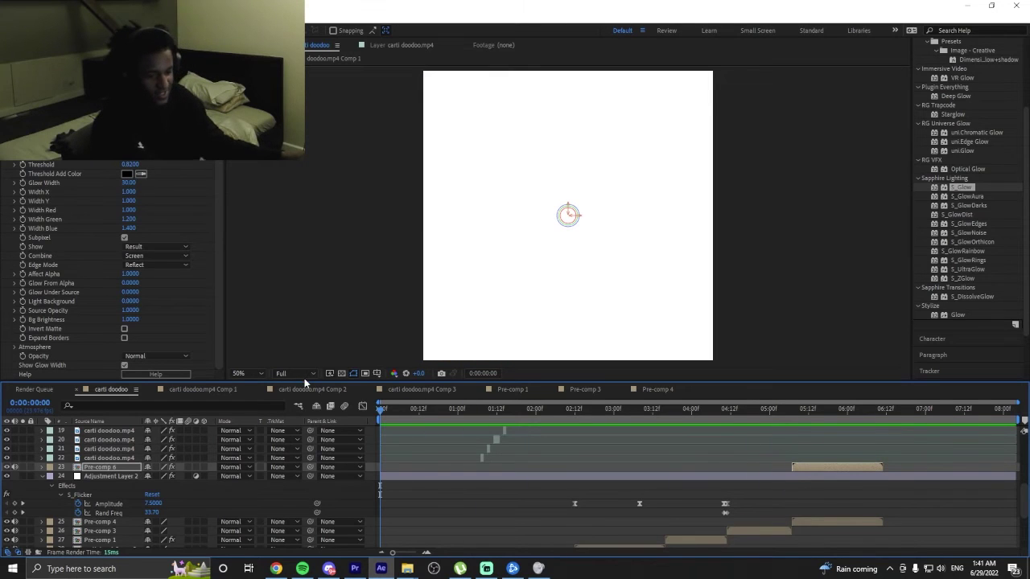
key(Home)
key(ctrl+s)
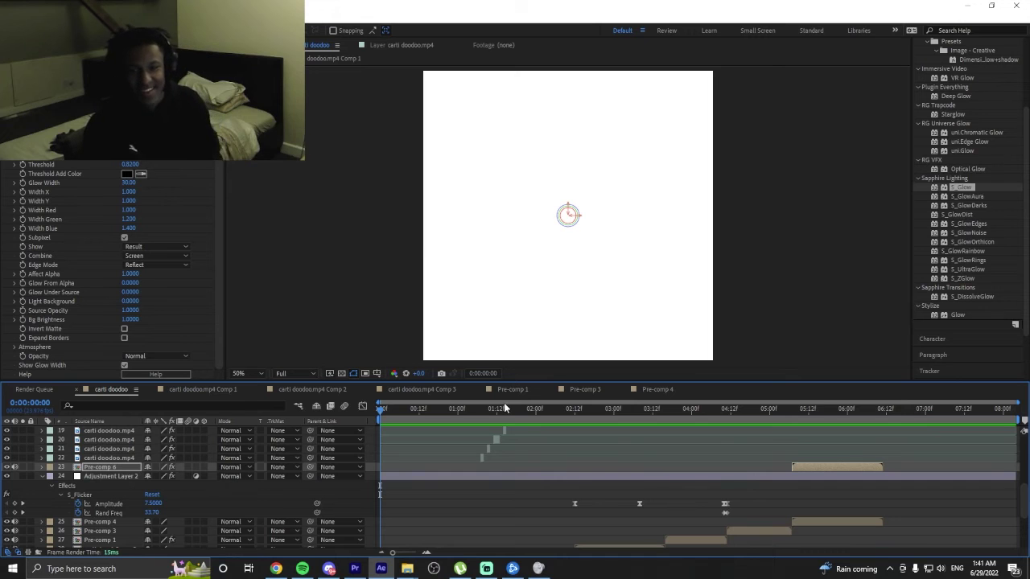
key(space)
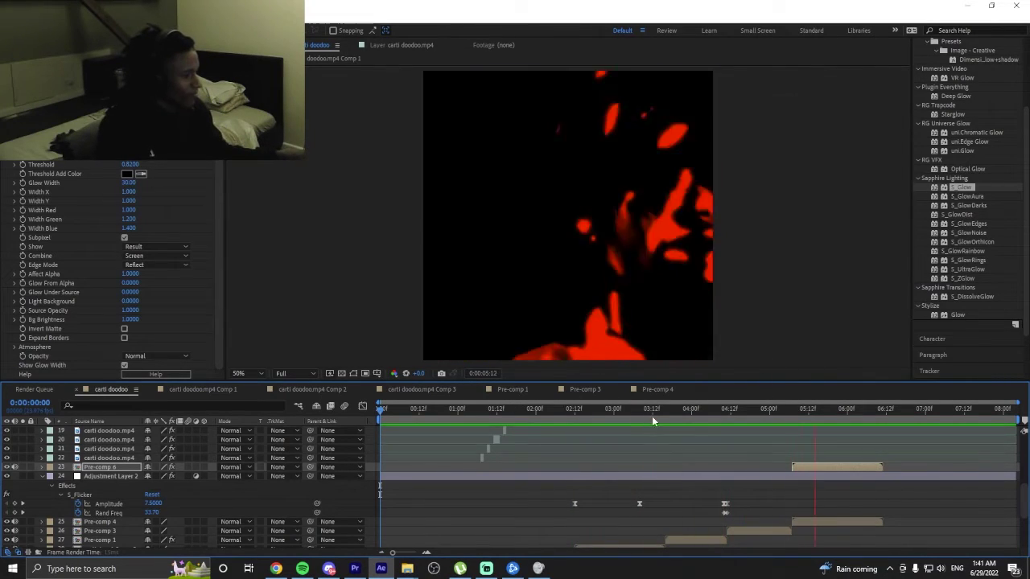
Replay the composition from several earlier points to review the flicker and glow clips, ending at 0:00:05:03.
click(498, 409)
key(space)
scroll(499, 432, down, 3)
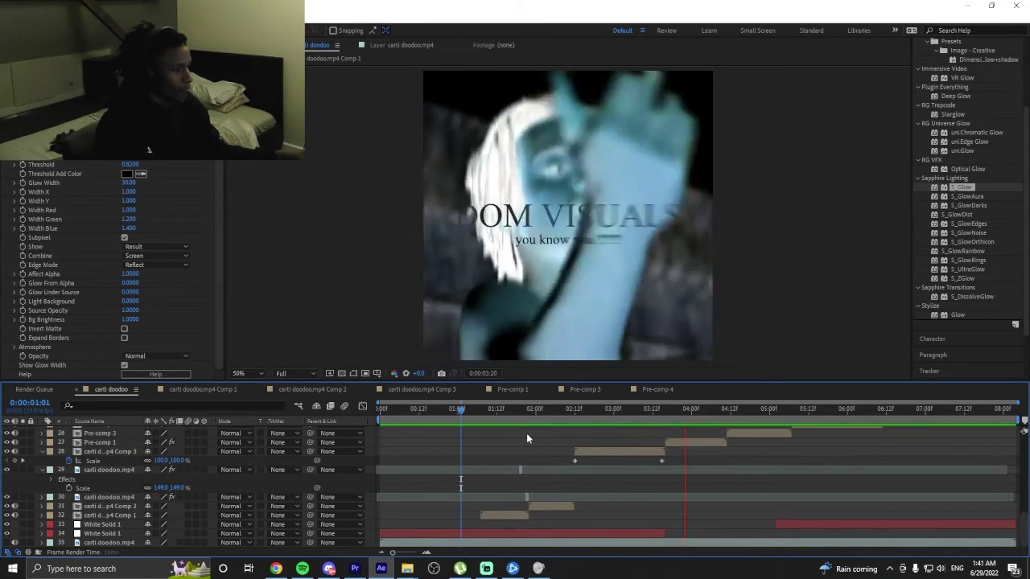
scroll(628, 432, up, 2)
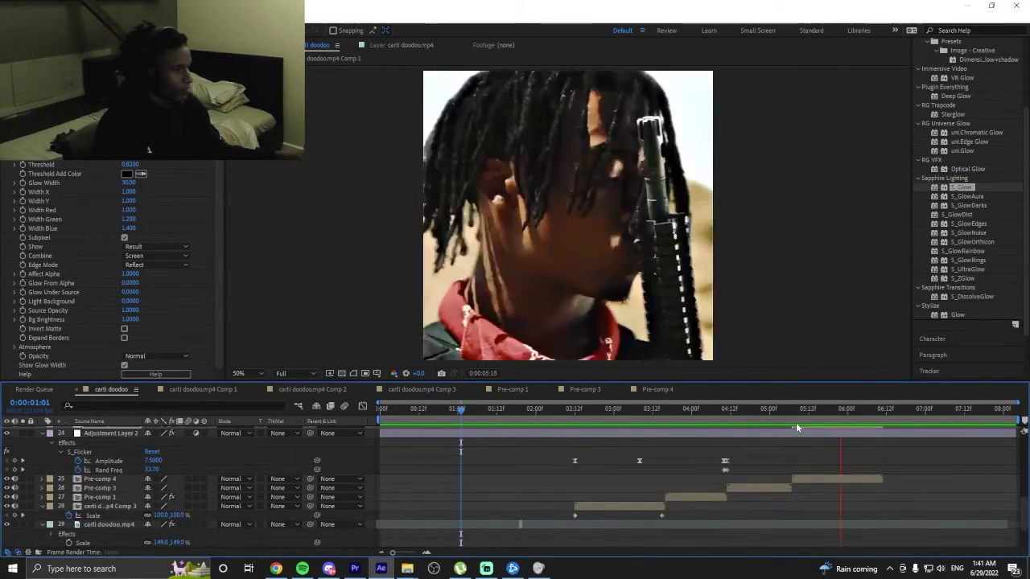
click(701, 424)
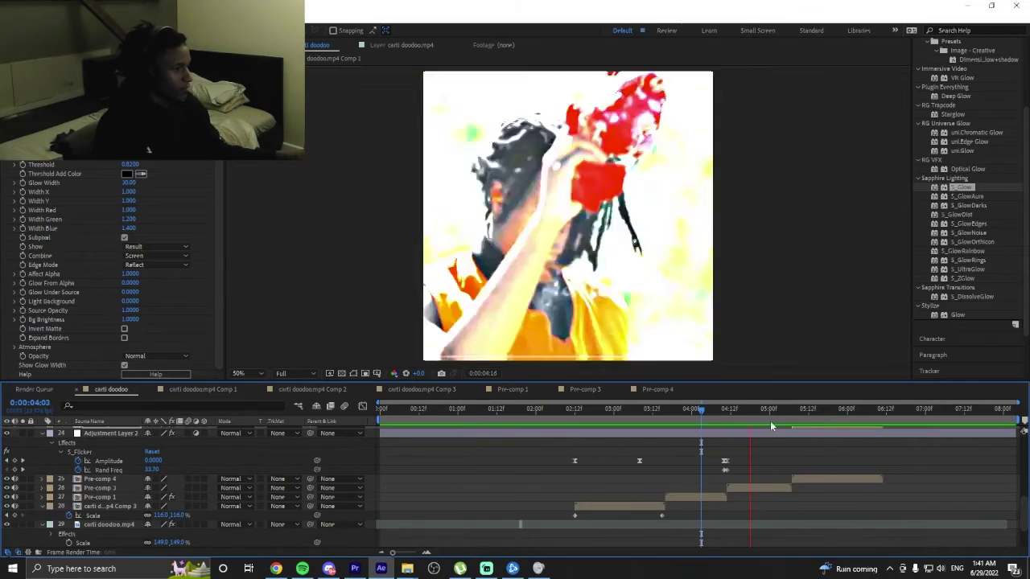
click(557, 422)
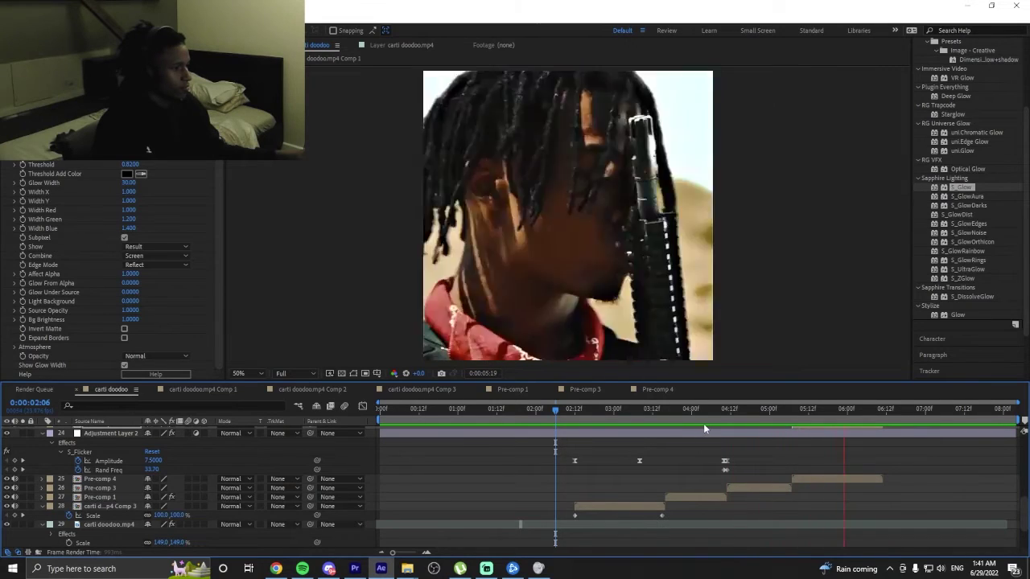
click(779, 414)
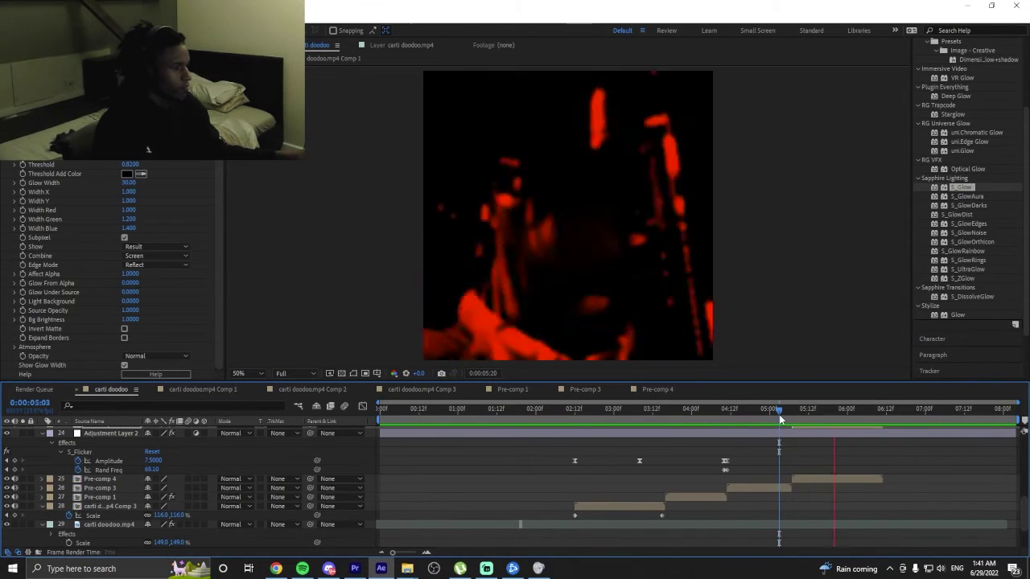
key(space)
drag(705, 432, 779, 417)
Open Pre-comp 3 from the main composition and preview its short clips up to 0:00:04:17.
double_click(757, 487)
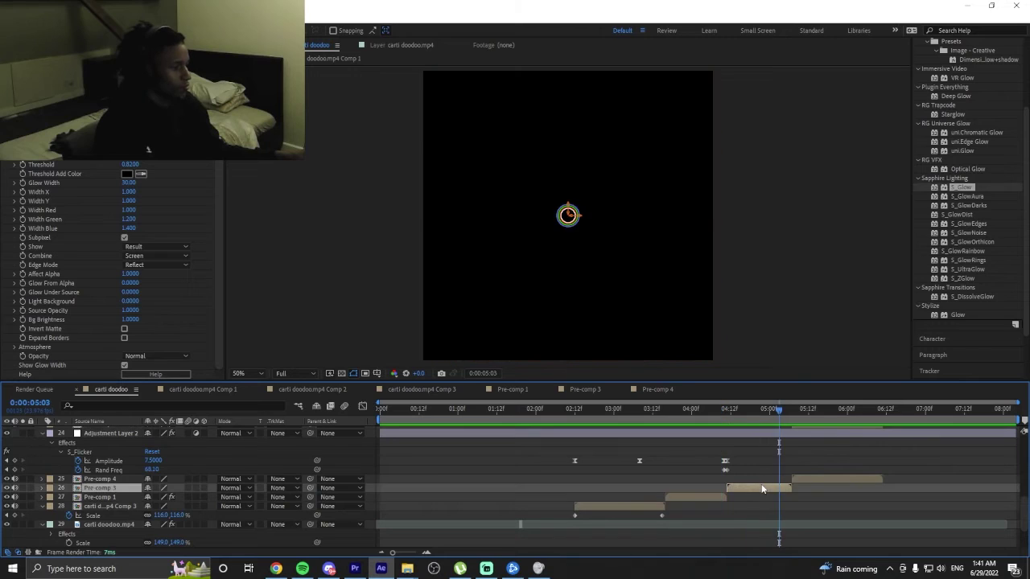
click(485, 455)
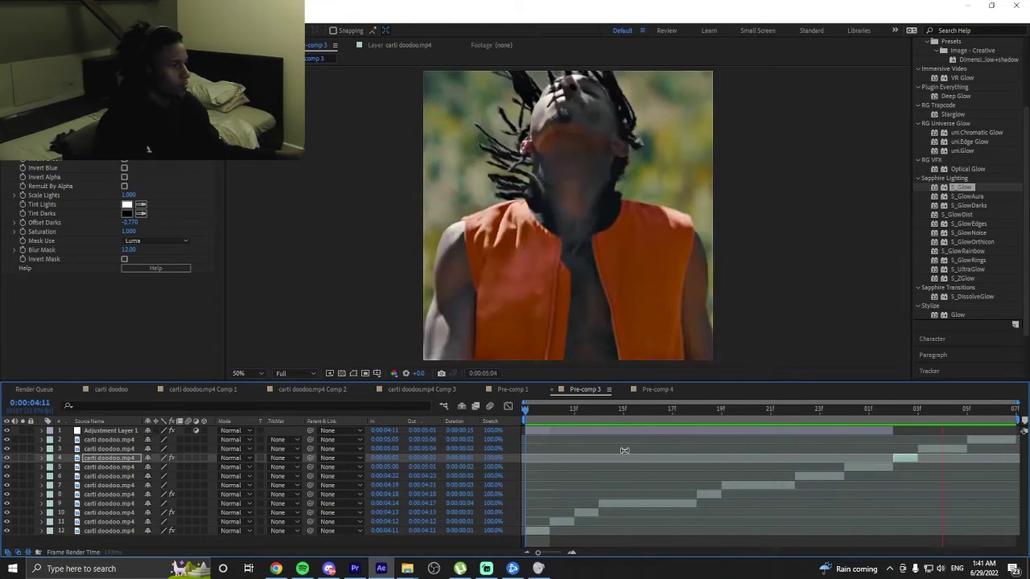
key(space)
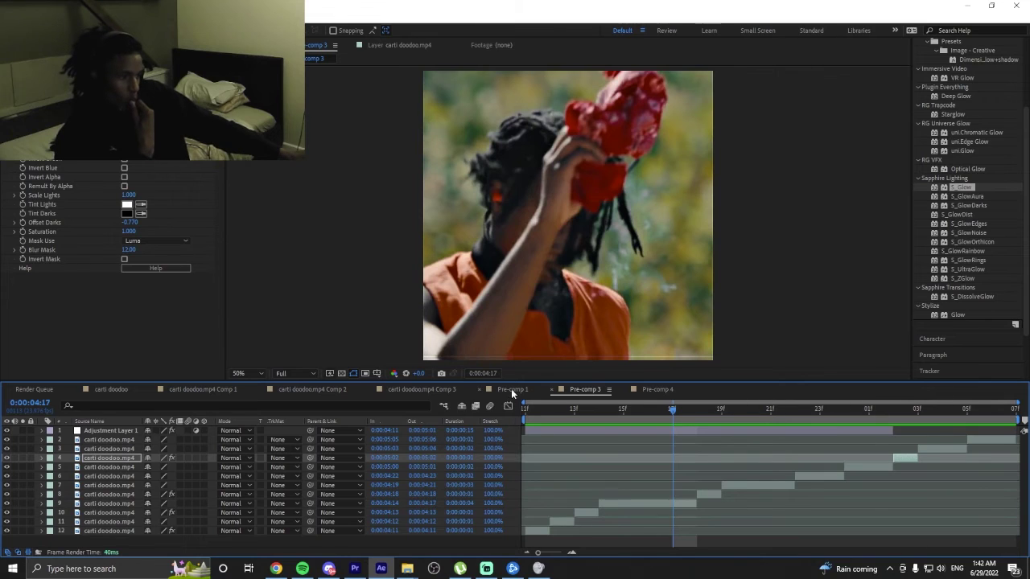
Return to the main carti doodoo composition and preview it from the first frame.
click(127, 393)
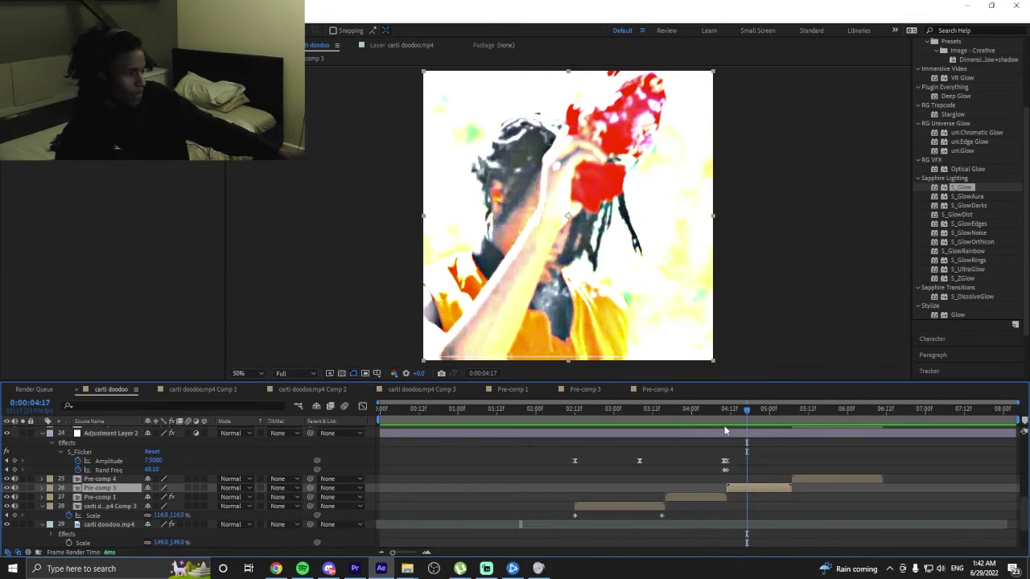
drag(708, 414, 291, 411)
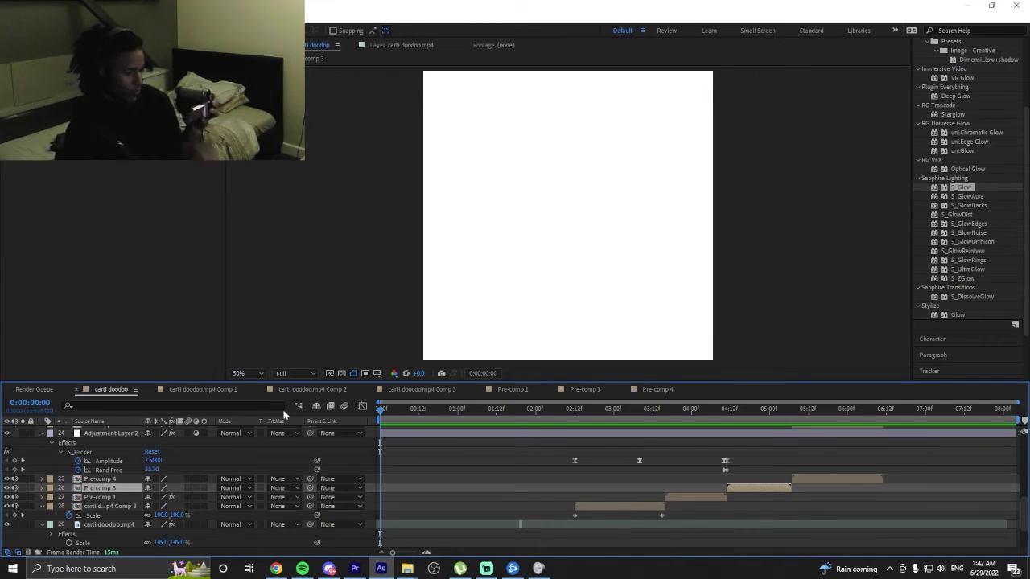
key(space)
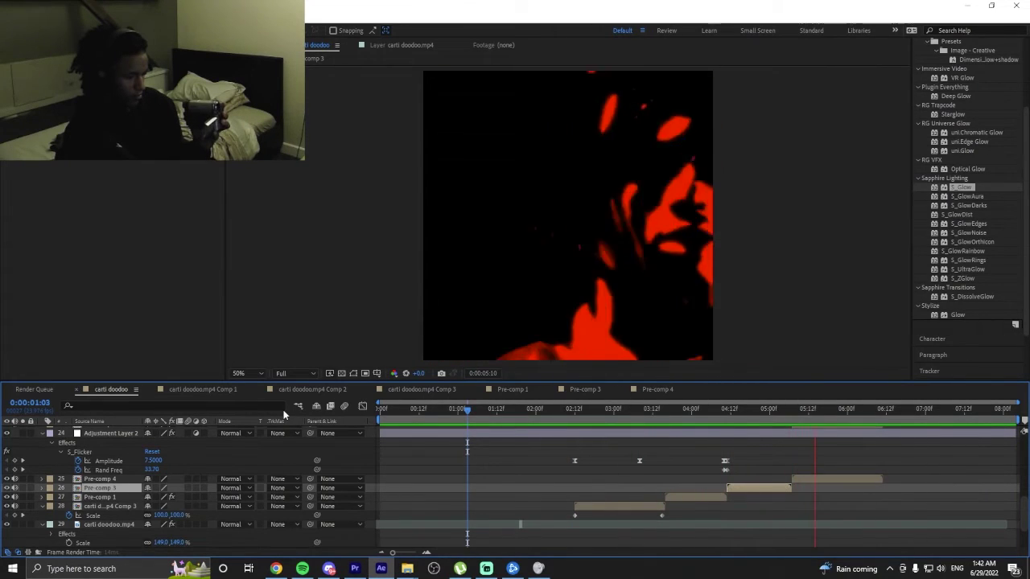
key(space)
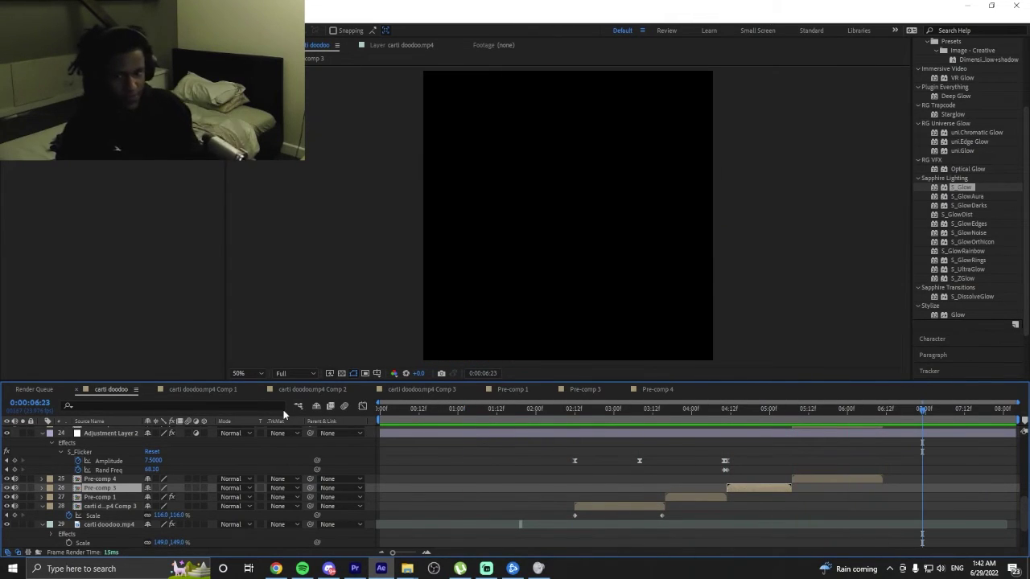
Open Pre-comp 1 from the main composition at about 0:00:04:00 and preview its text section.
scroll(306, 467, up, 1)
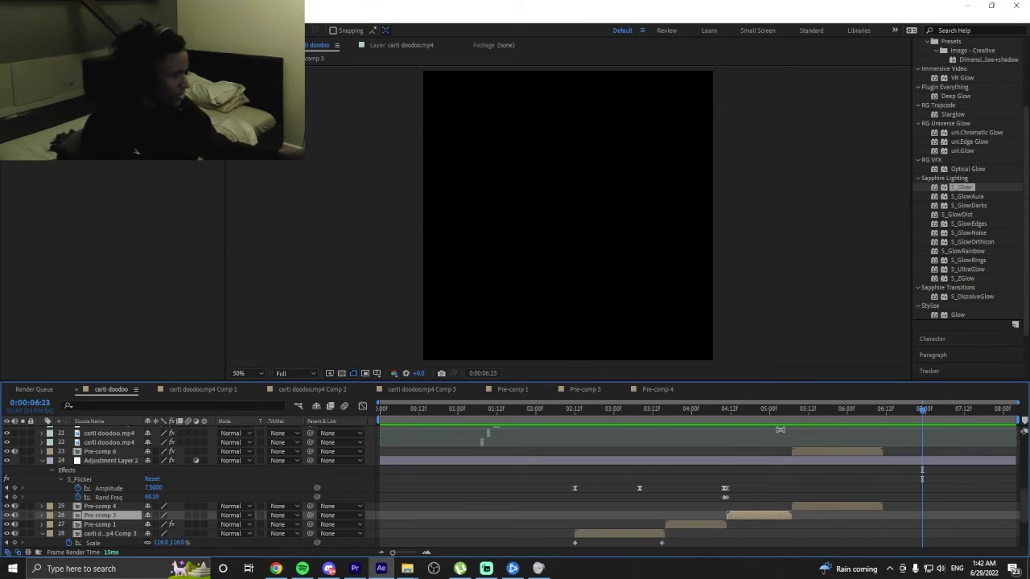
click(762, 411)
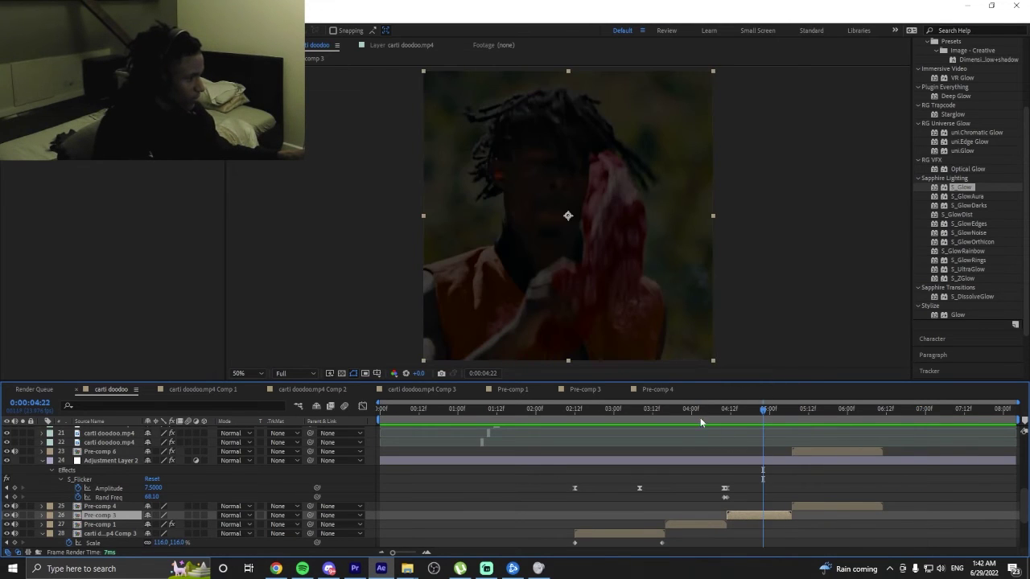
click(690, 412)
click(688, 524)
double_click(688, 523)
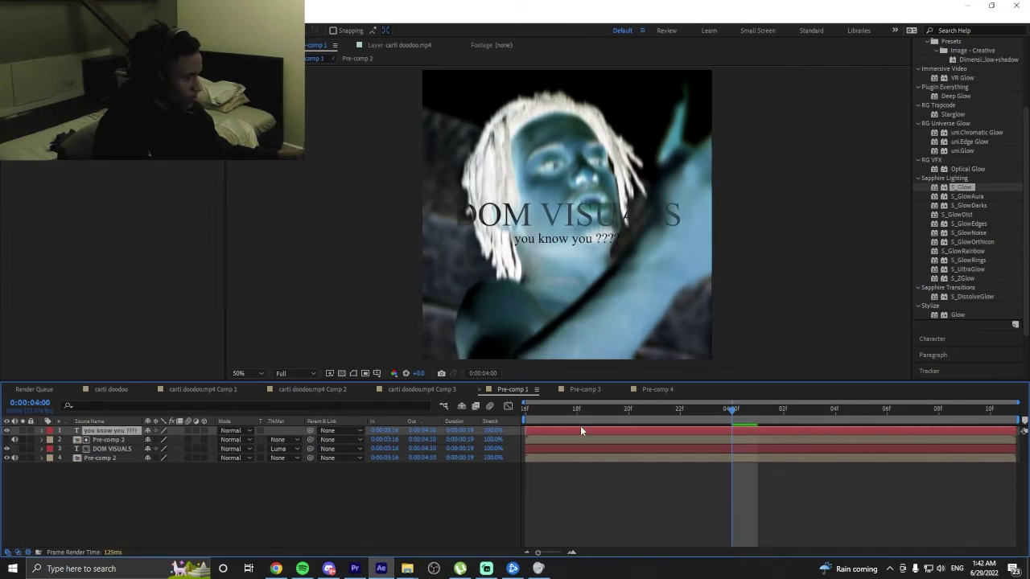
key(space)
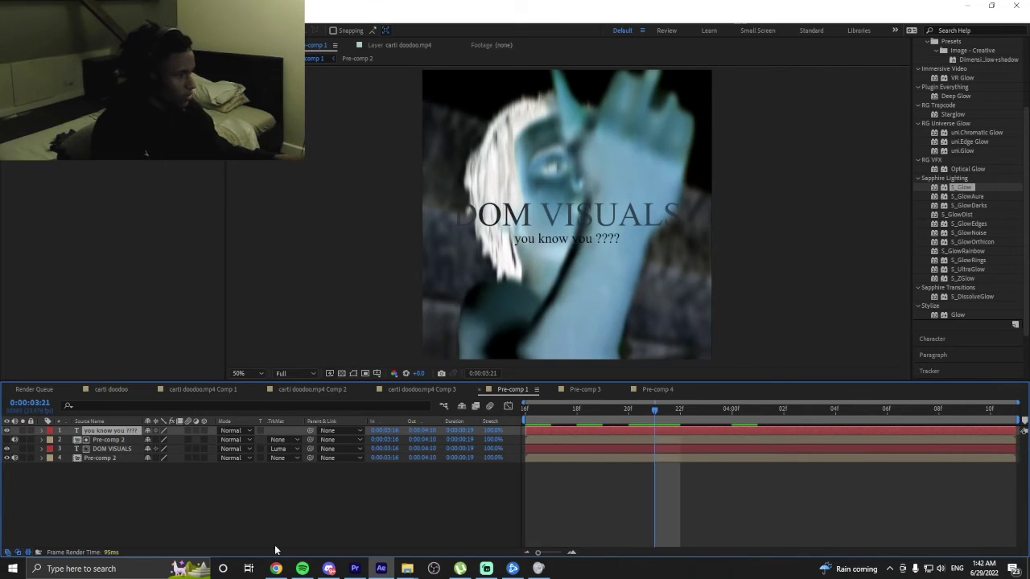
Switch to YouTube in Chrome and search for "how to do invert text".
click(276, 569)
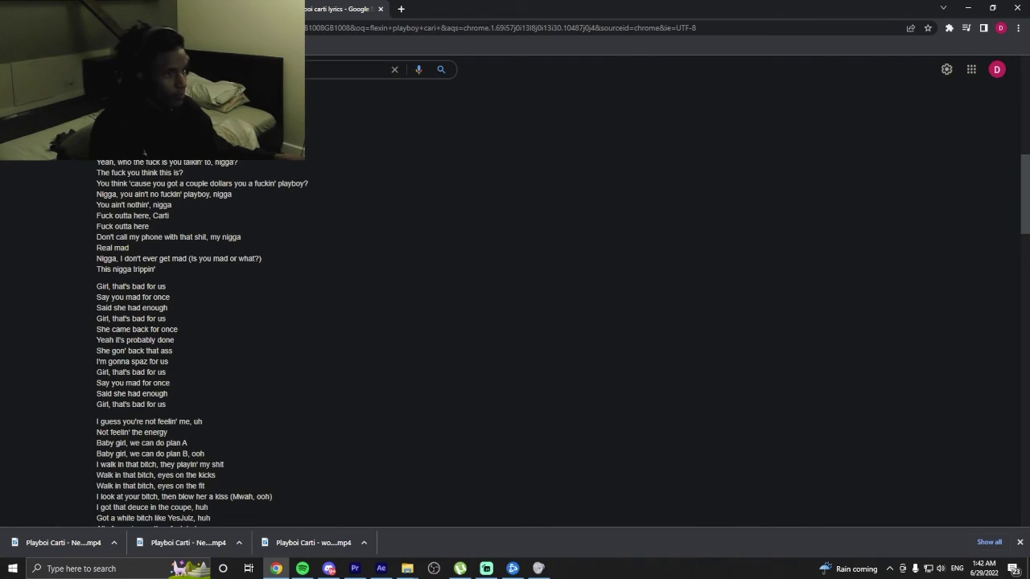
key(ctrl+Tab)
click(403, 70)
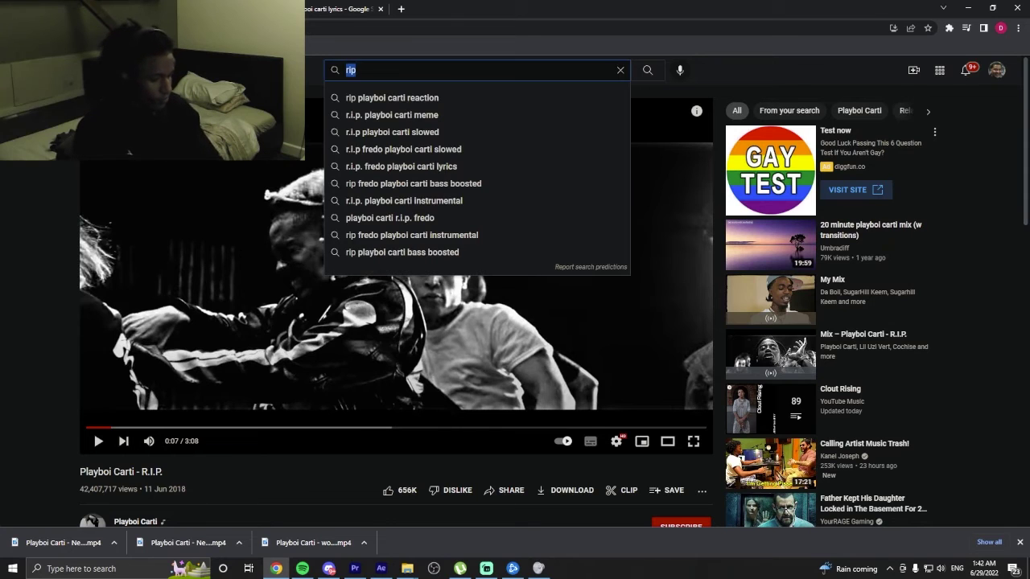
key(ctrl+a)
text(how to )
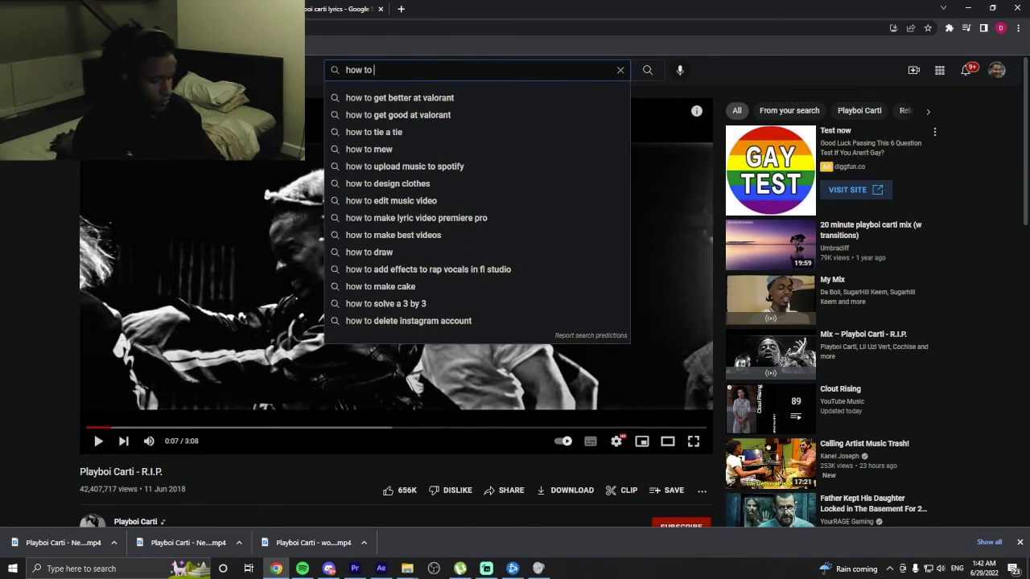
text(do invert re)
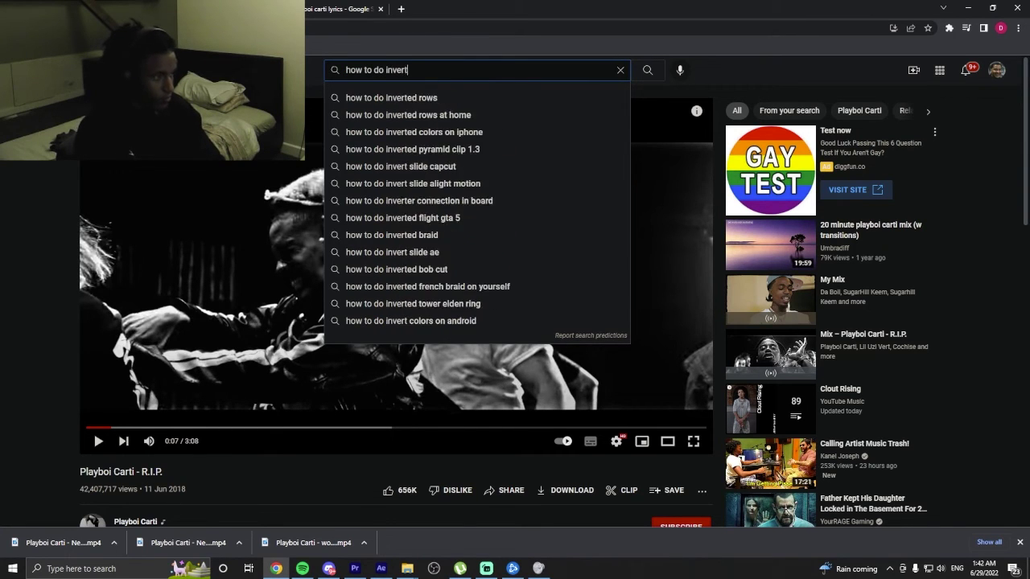
key(BackSpace)
key(BackSpace)
text(te)
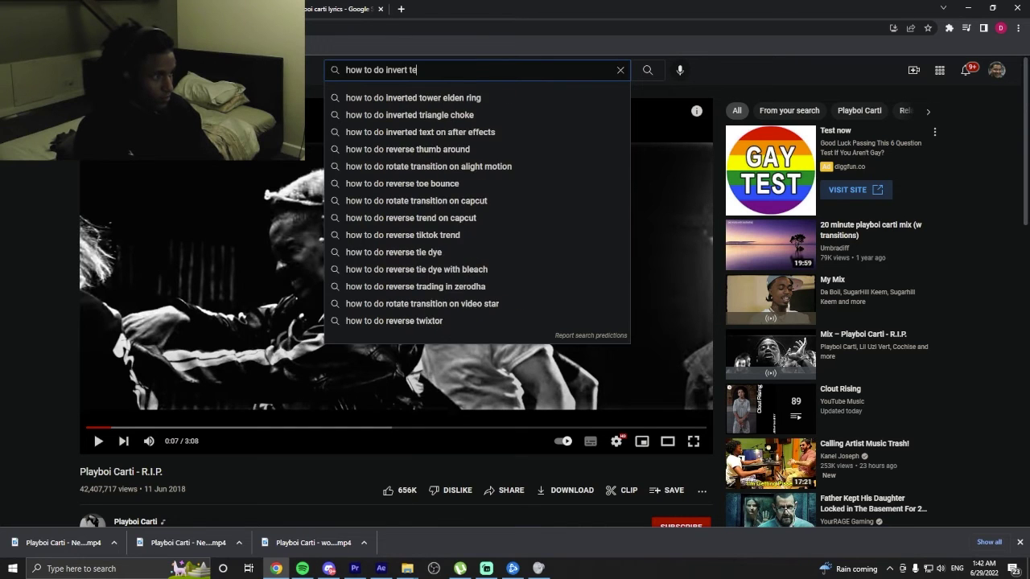
text(xt)
key(Return)
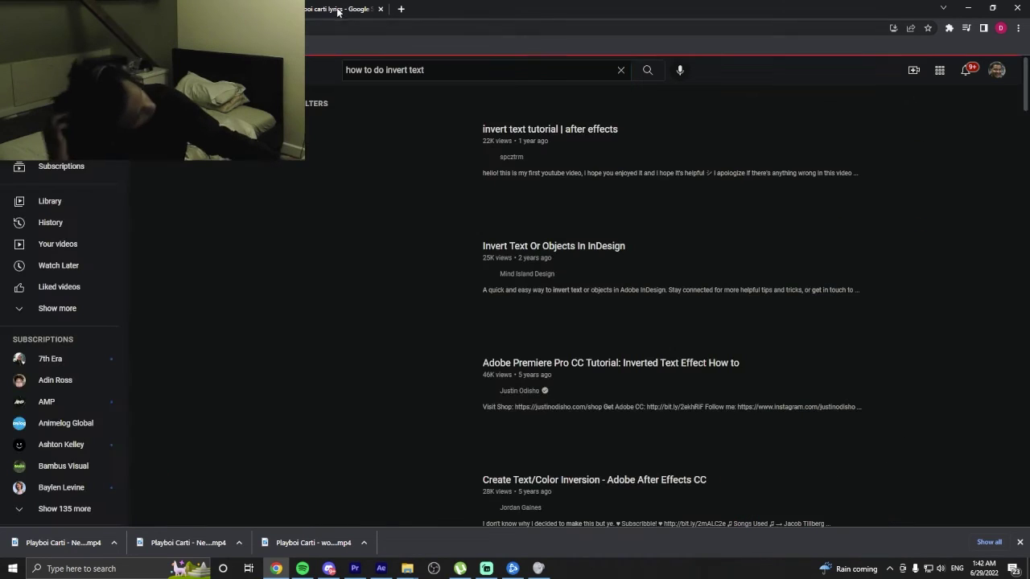
Open the "invert text tutorial | after effects" video and skim ahead through its stages to about 1:48.
mouse_move(341, 203)
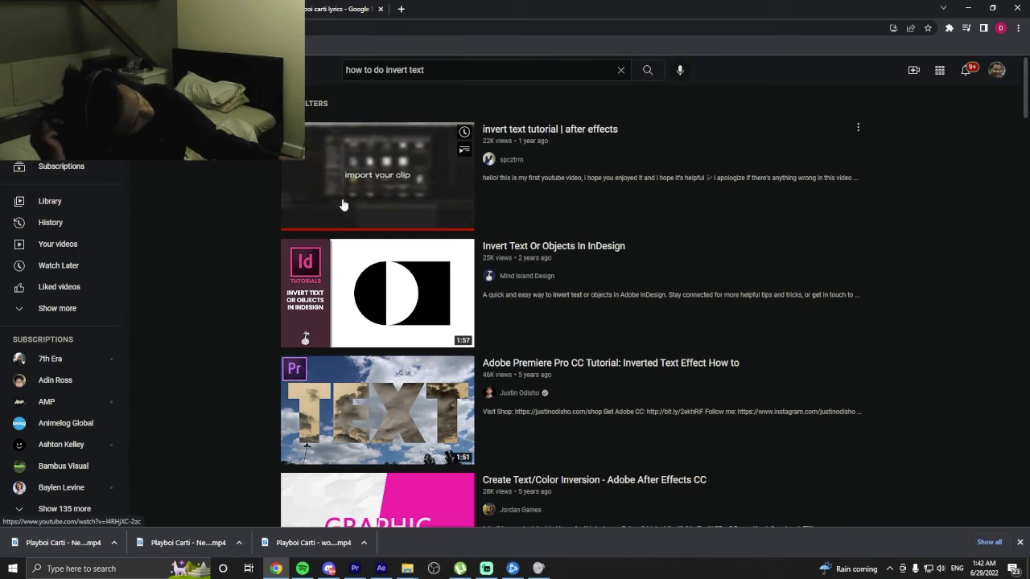
click(344, 204)
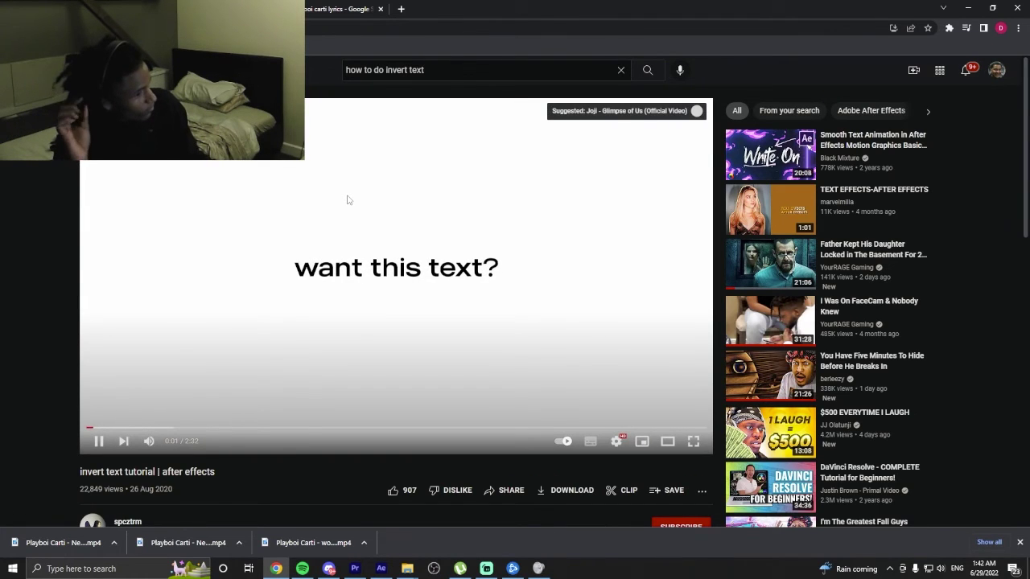
key(Right)
key(Right)
key(Right)
key(Right)
key(Right)
key(Right)
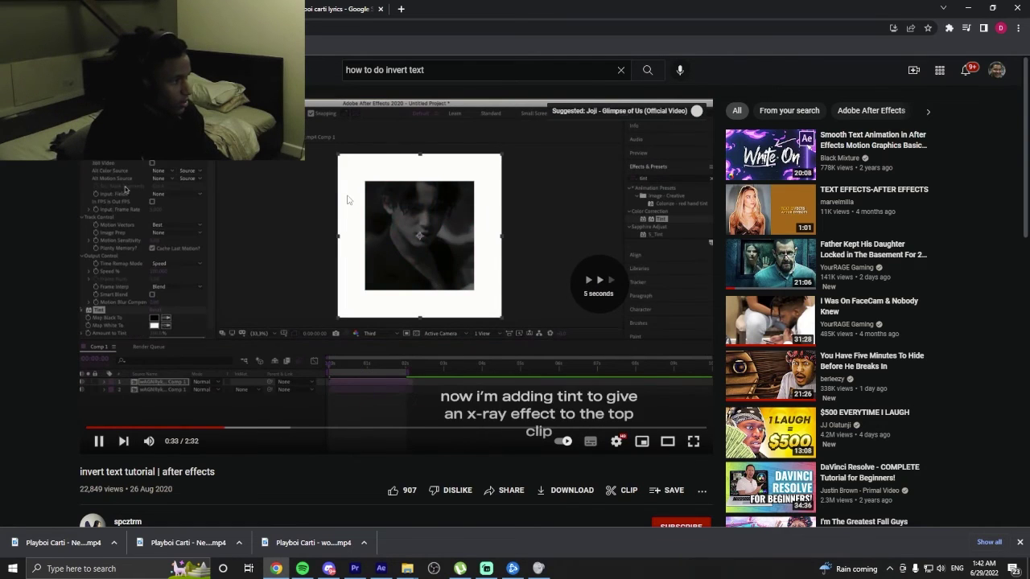
key(Right)
key(Right)
key(Right)
key(Right)
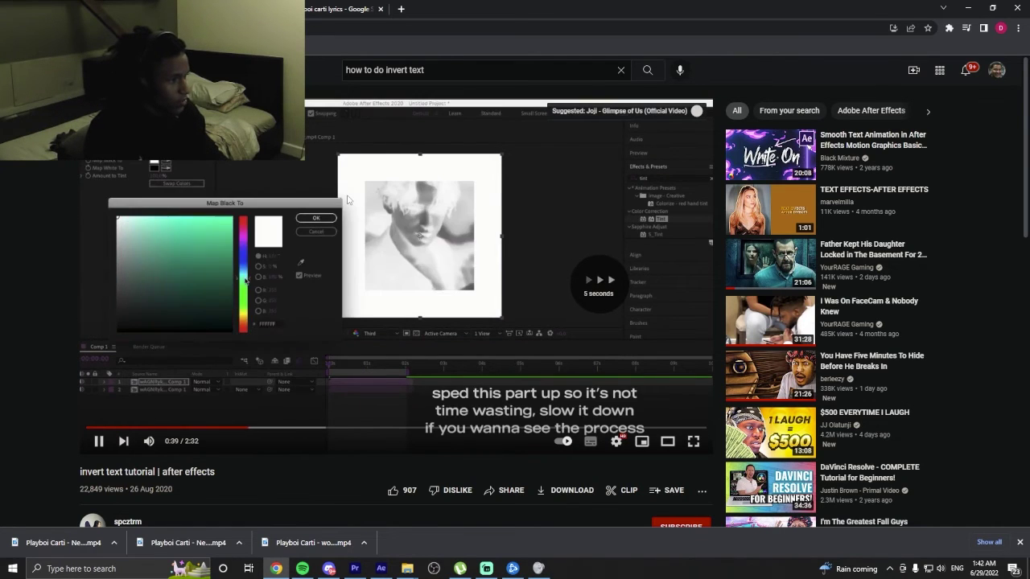
key(Right)
key(Right)
key(Right)
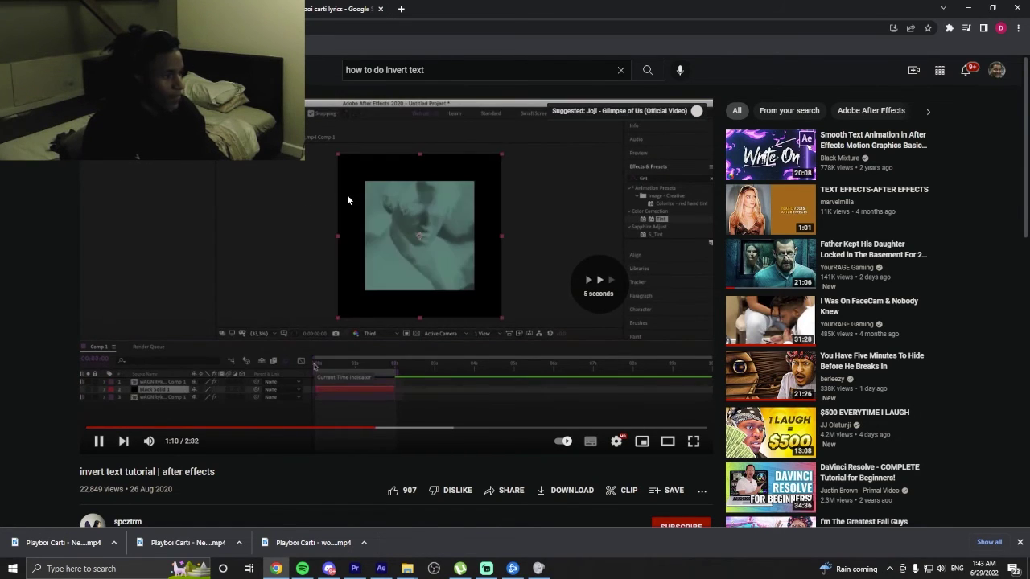
key(Right)
key(Right)
key(Right)
key(Right)
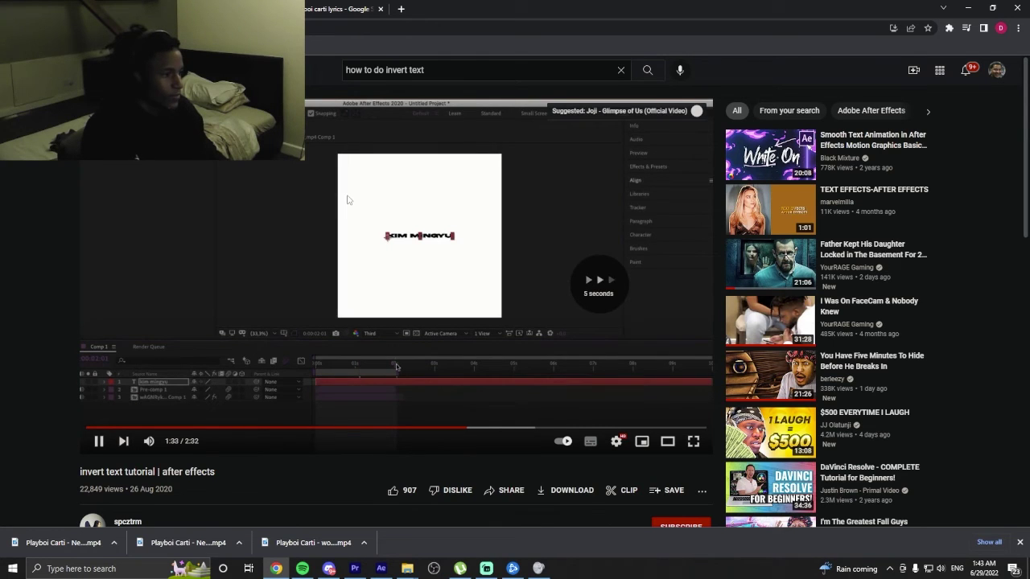
key(Right)
key(Right)
key(Right)
key(Right)
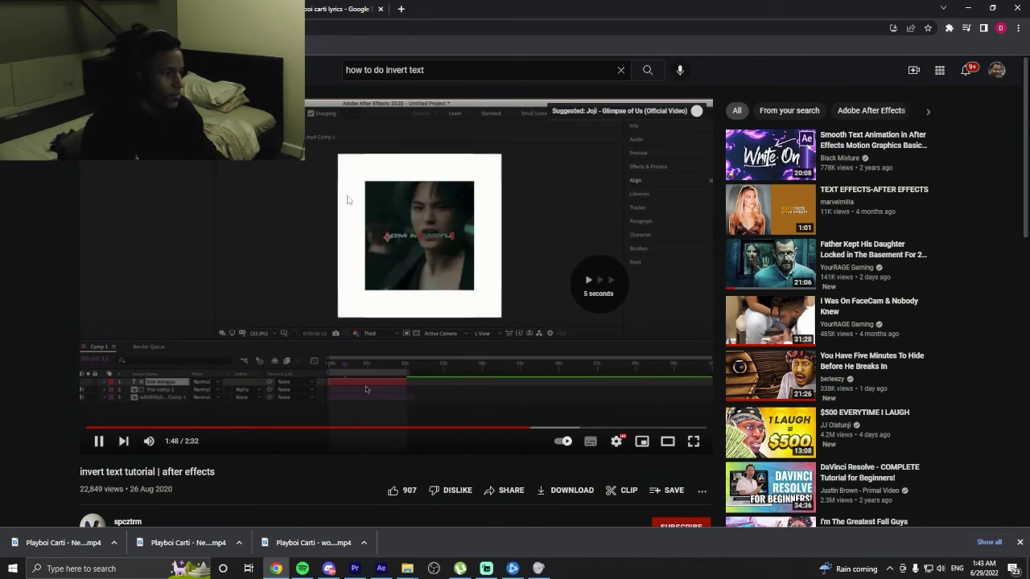
Rewatch the tutorial's track matte section from about 1:42 and pause it at about 2:00.
key(Left)
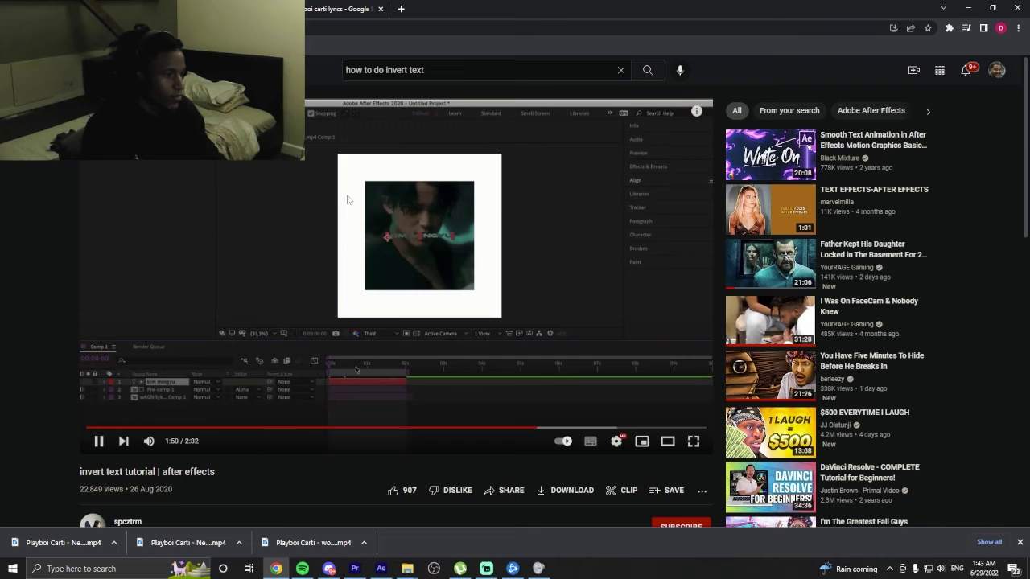
key(Left)
key(Left)
key(Left)
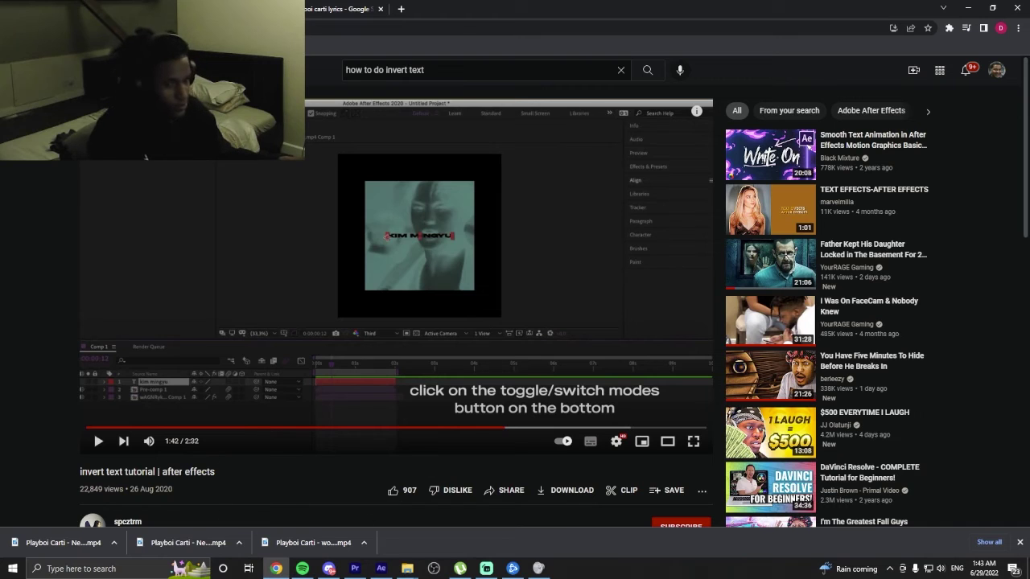
click(332, 373)
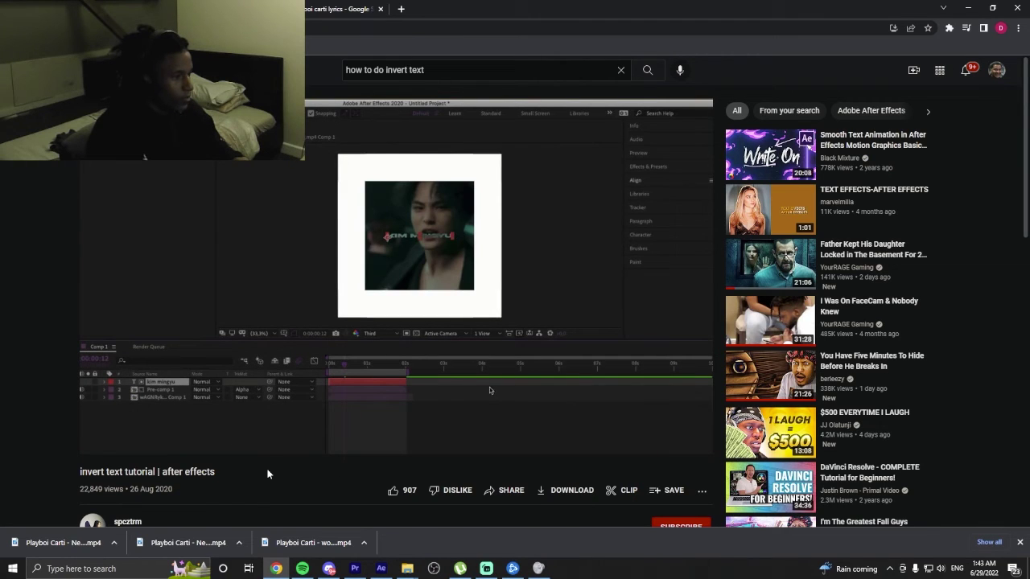
key(Right)
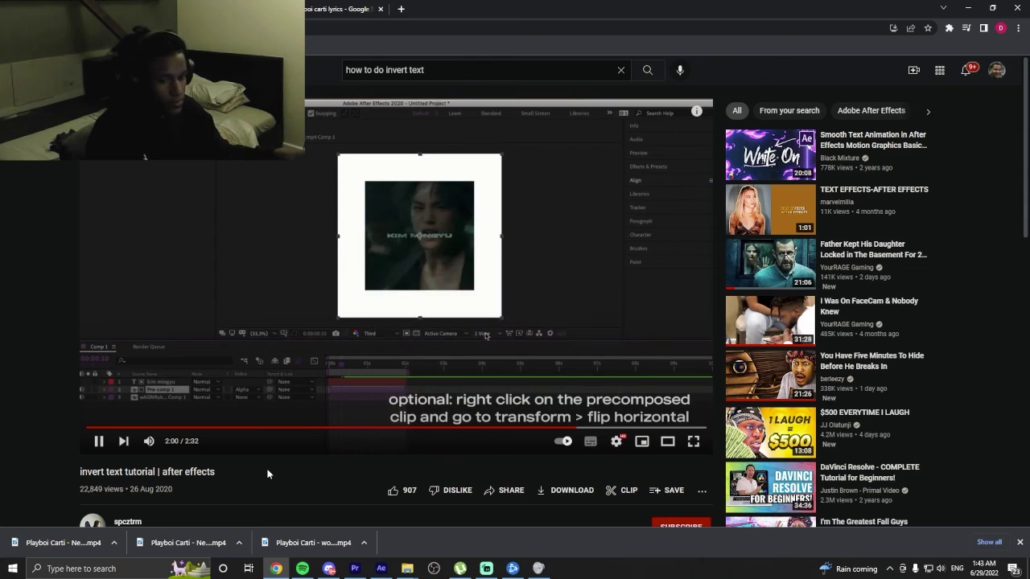
key(space)
Go back to the search results and browse the other invert text tutorials.
key(alt+Left)
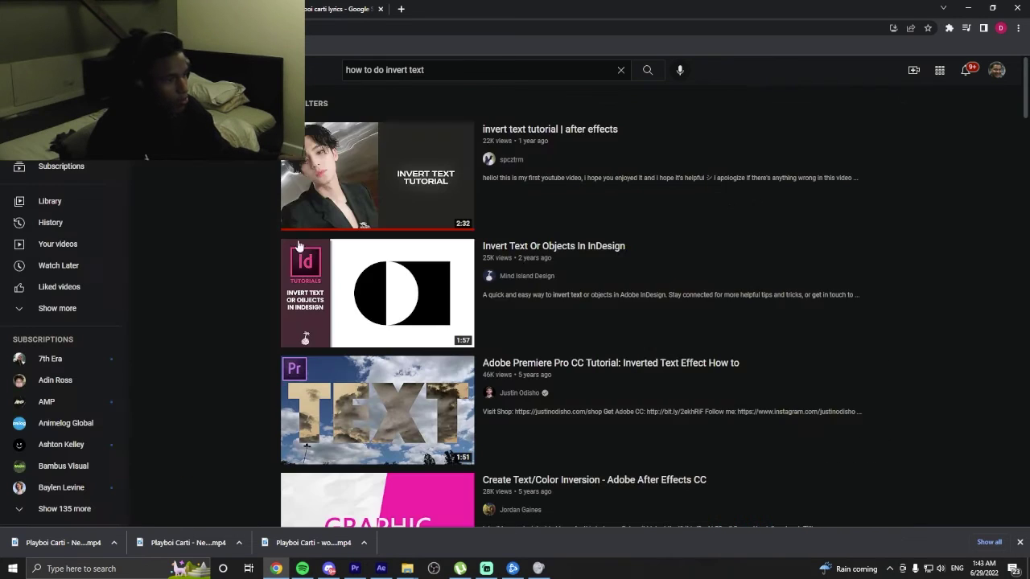
scroll(422, 318, down, 2)
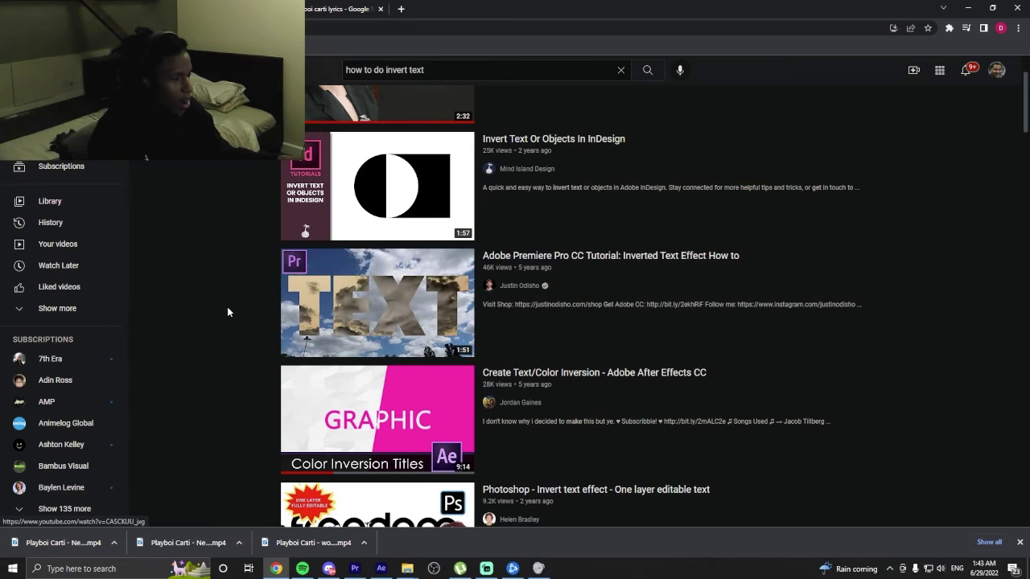
scroll(306, 433, down, 2)
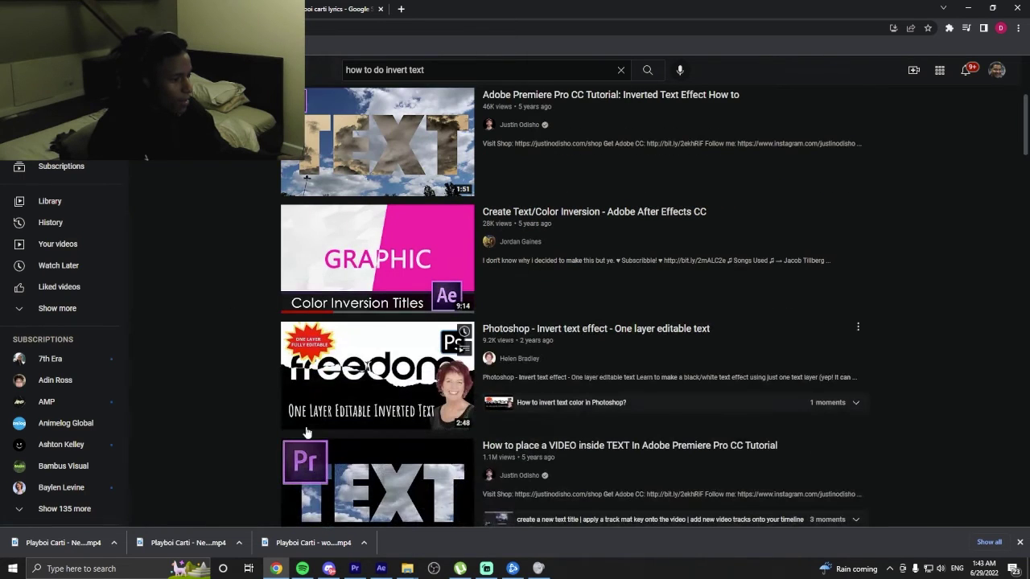
Switch back to After Effects, open Pre-comp 2 from Pre-comp 1 and disable the S_Invert effect on Adjustment Layer 1.
click(378, 570)
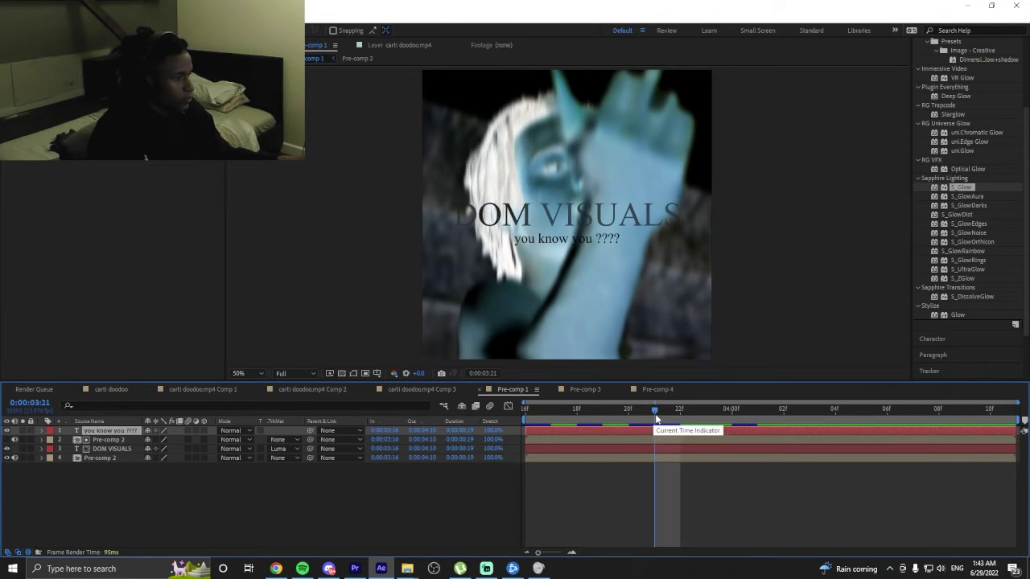
drag(636, 421, 647, 455)
click(666, 440)
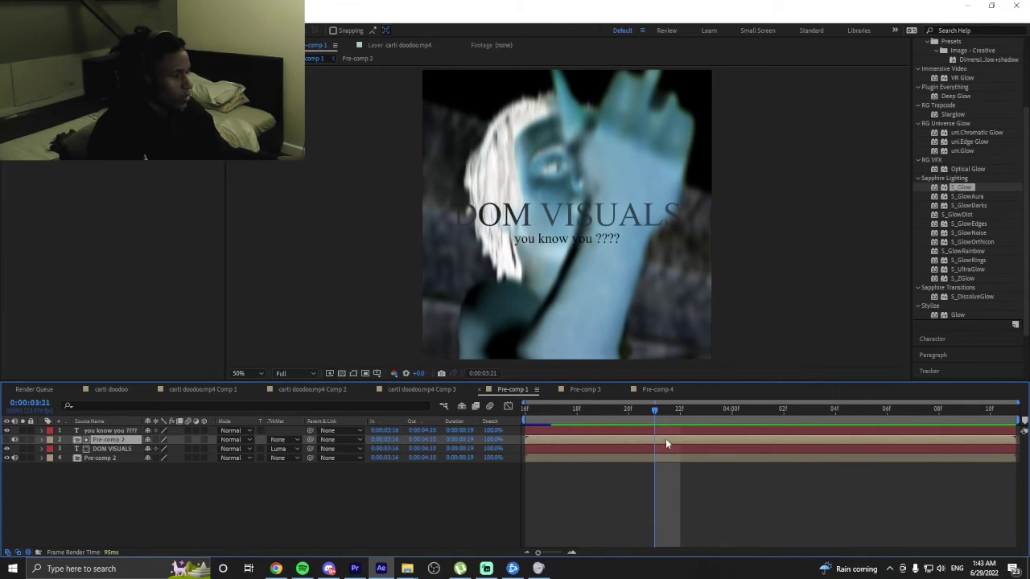
double_click(111, 440)
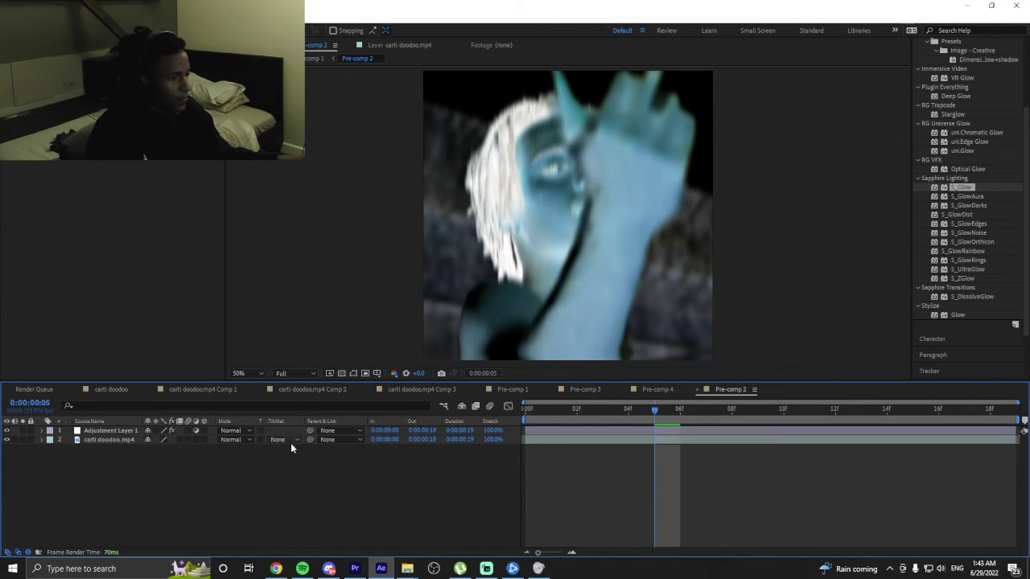
click(130, 434)
click(7, 172)
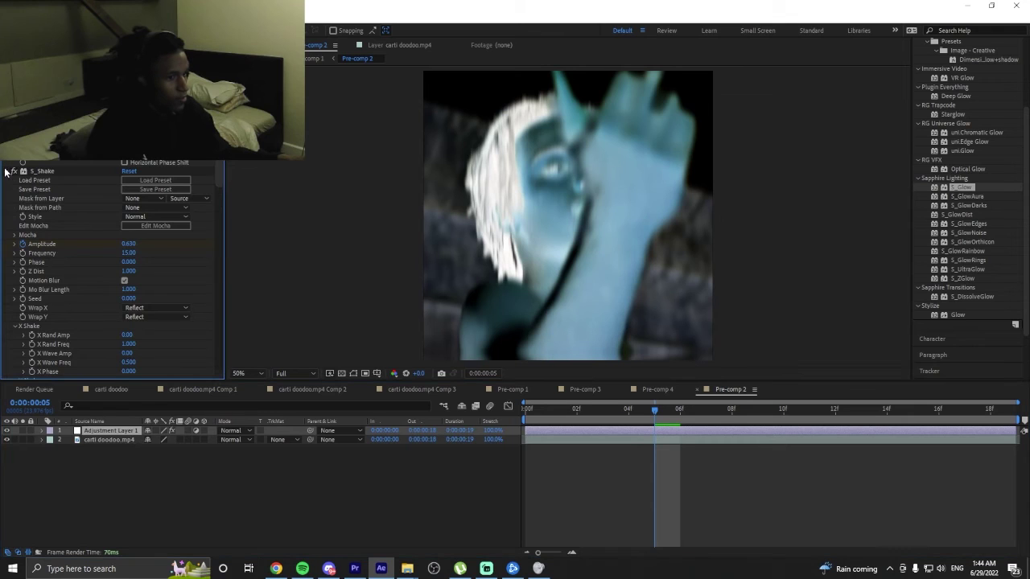
click(13, 181)
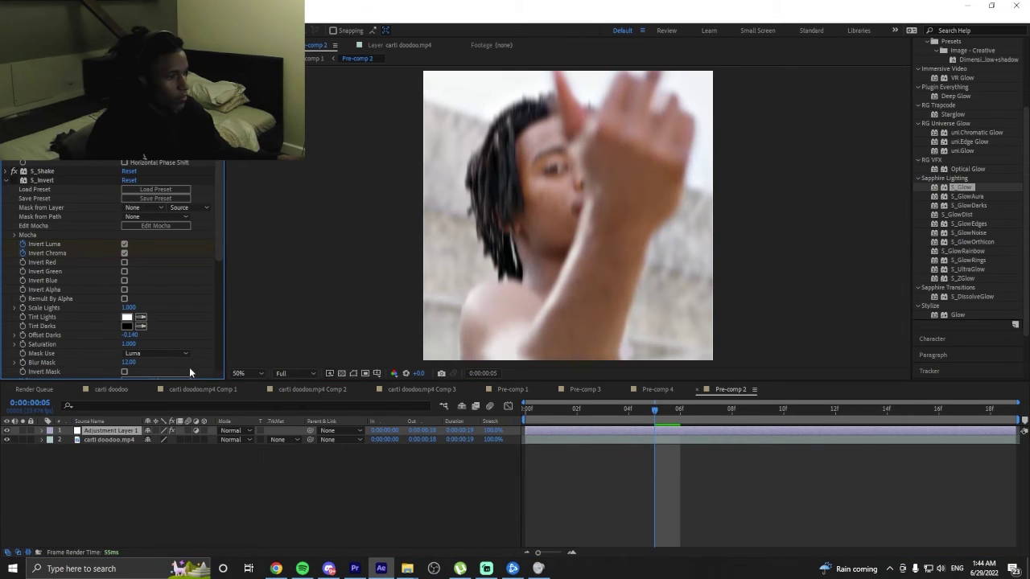
Return to Pre-comp 1 to check the text over the clip at 0:00:03:21.
click(657, 389)
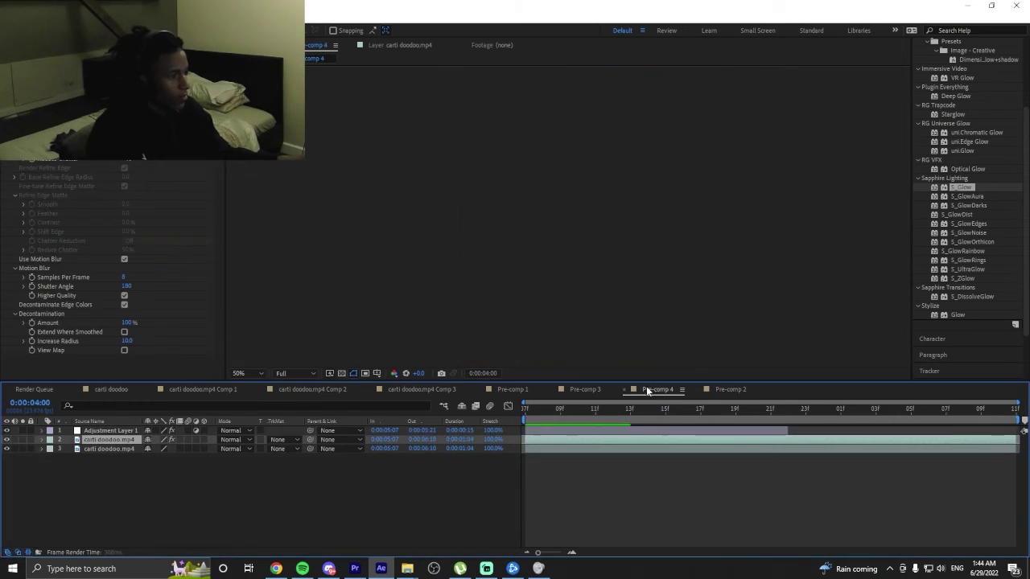
click(590, 389)
click(511, 389)
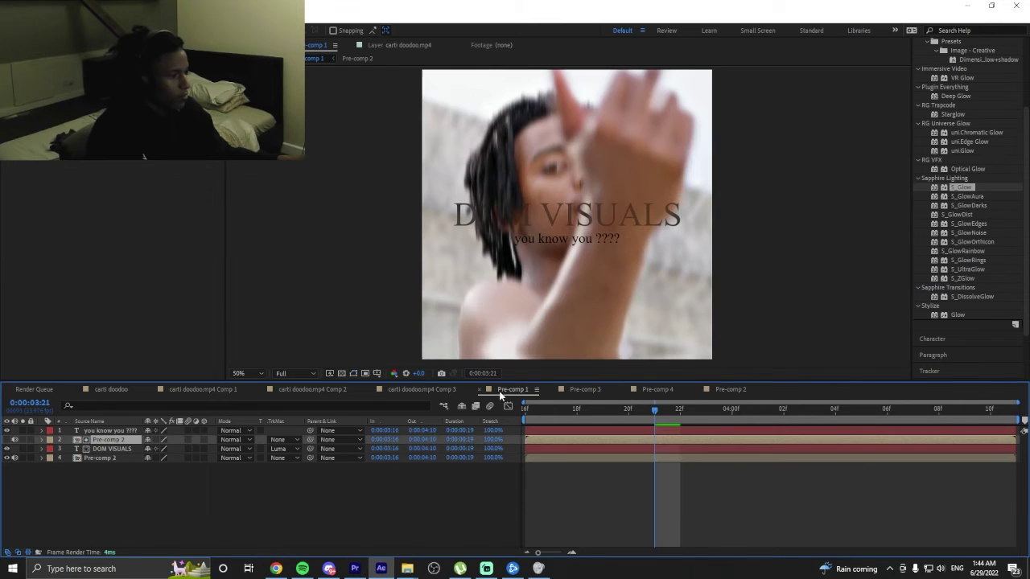
Apply the S_Invert effect to the bottom Pre-comp 2 layer in Pre-comp 1.
click(656, 458)
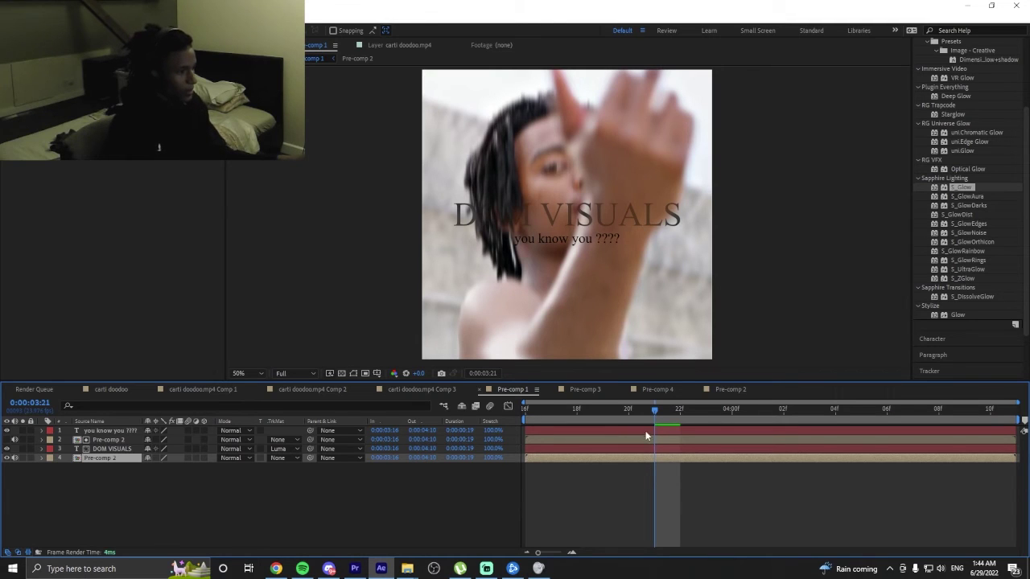
scroll(937, 100, up, 3)
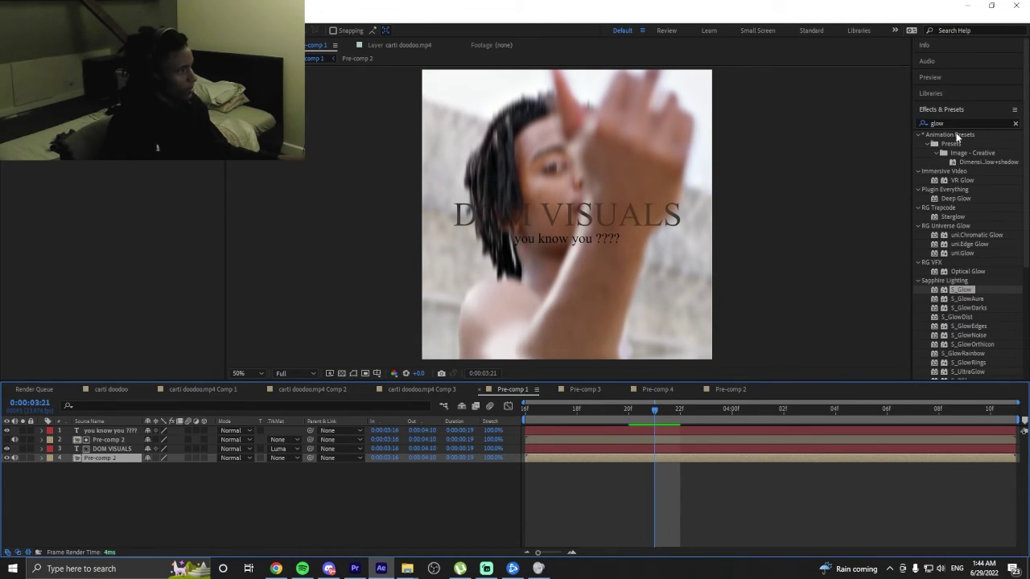
double_click(937, 123)
text(inve)
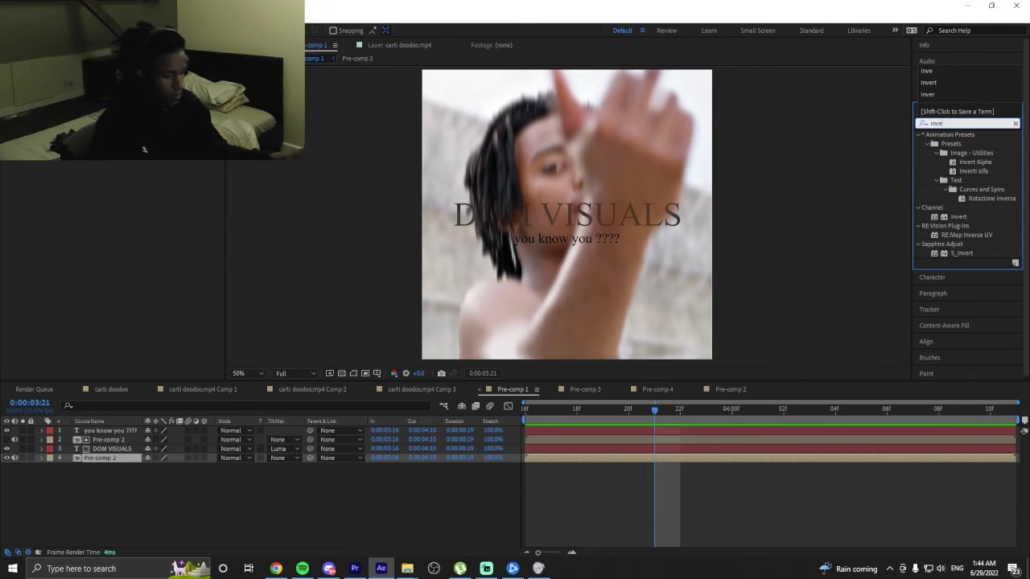
double_click(962, 253)
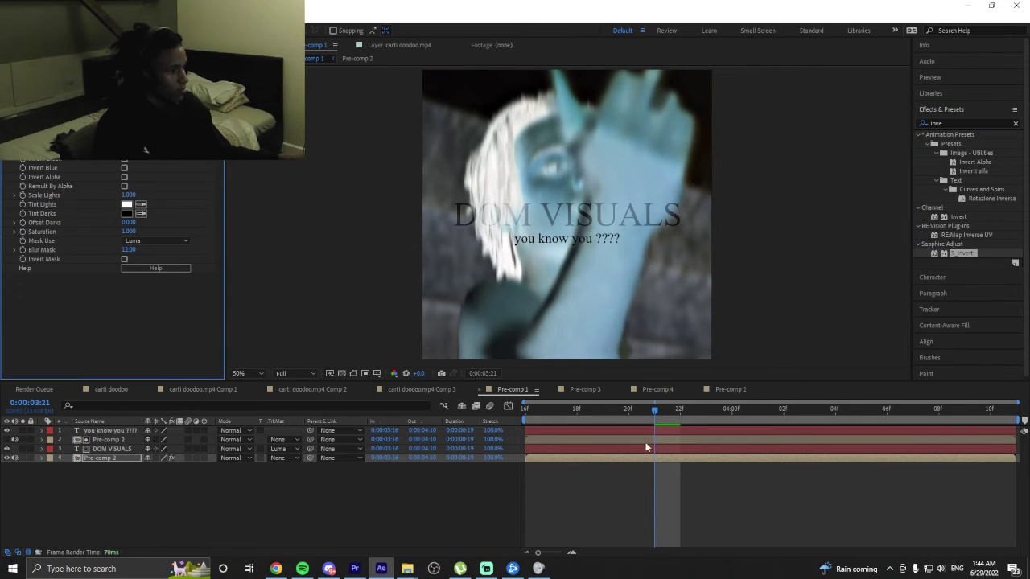
click(626, 472)
click(627, 440)
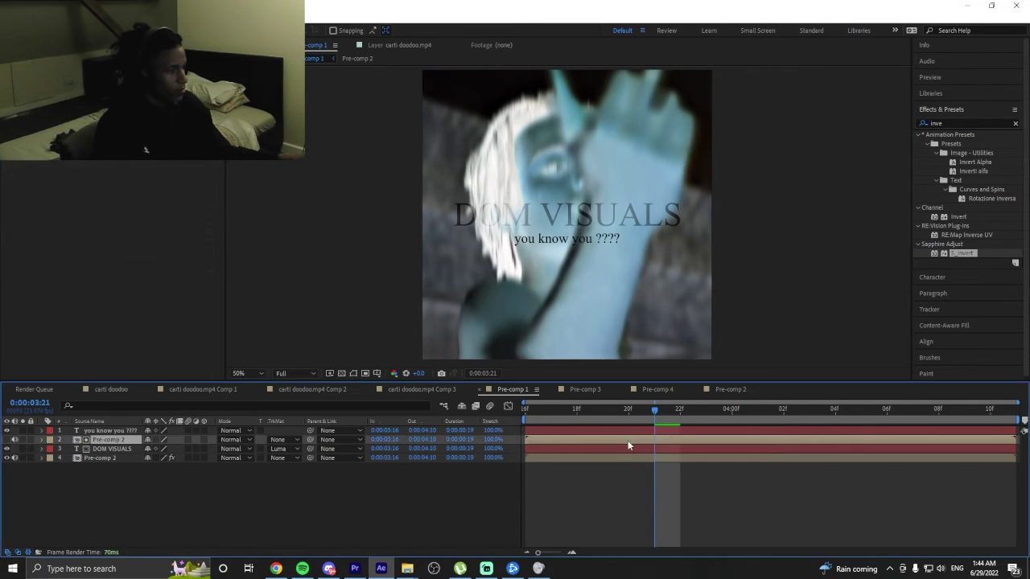
click(119, 449)
click(278, 451)
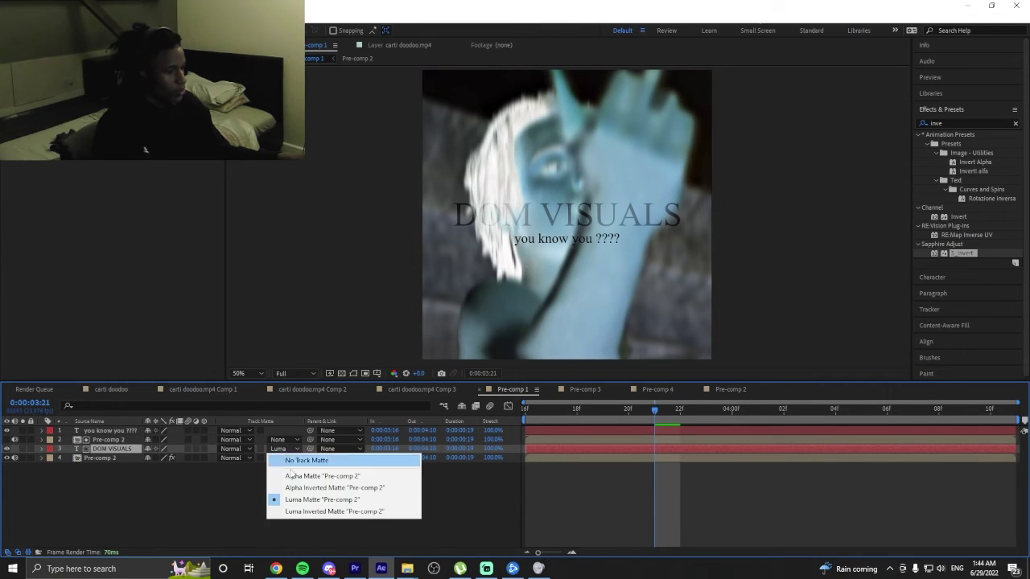
click(228, 511)
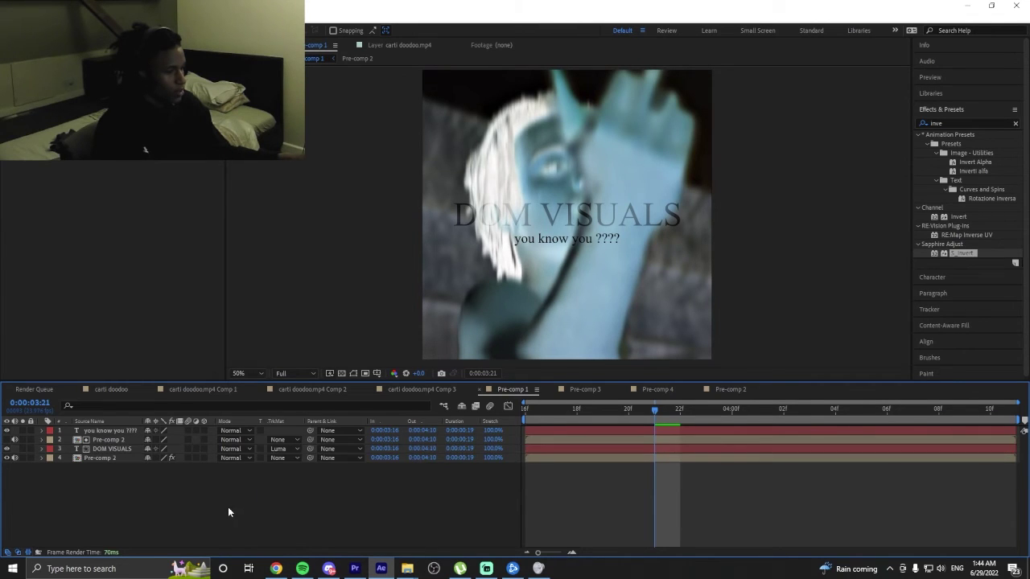
Rename the bottom Pre-comp 2 layer as invert.
right_click(120, 457)
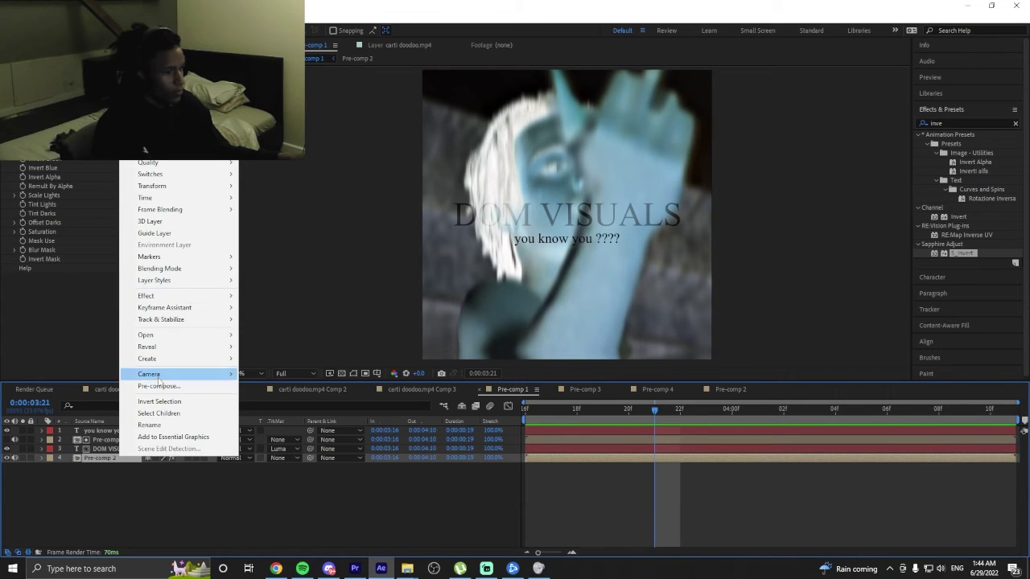
click(161, 424)
text(in)
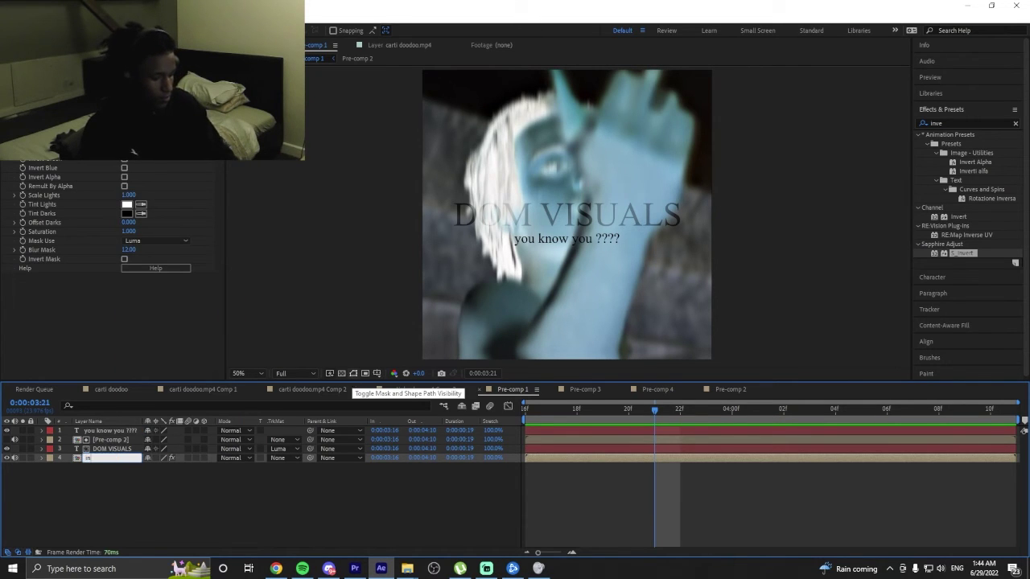
text(vert)
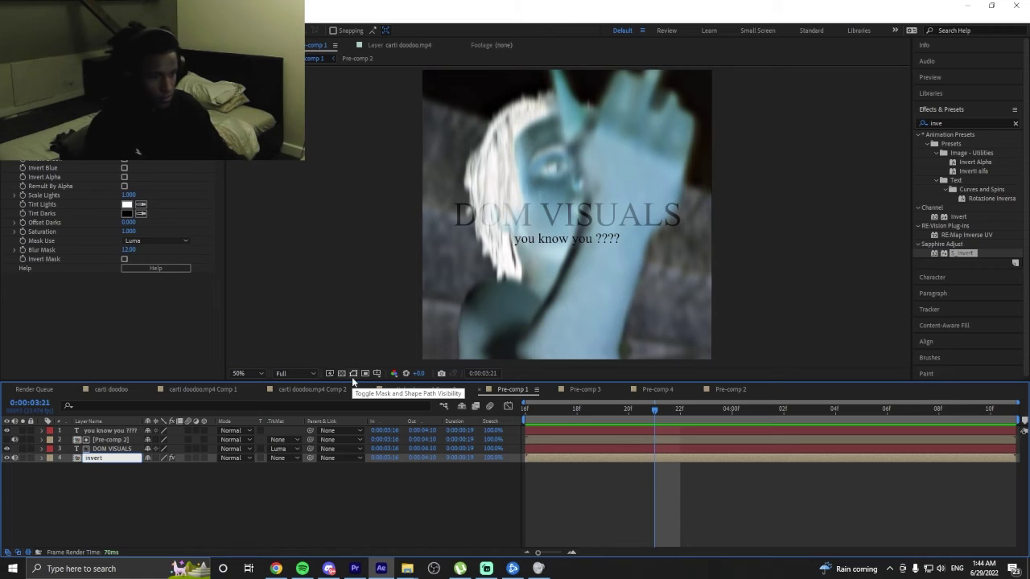
click(372, 512)
Set the track matte of the DOM VISUALS text layer to Luma Inverted Matte using Pre-comp 2.
click(229, 449)
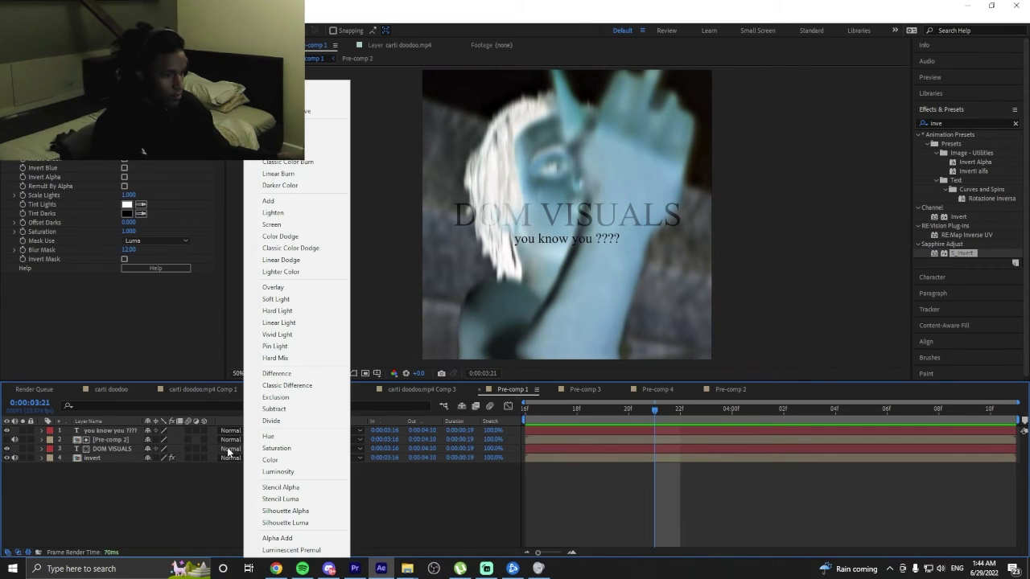
click(185, 471)
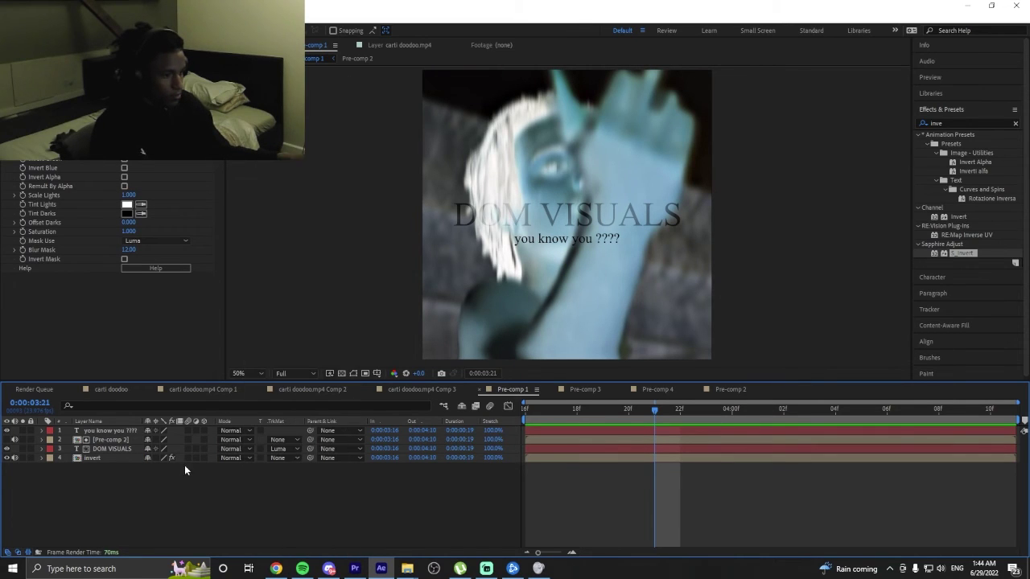
click(299, 450)
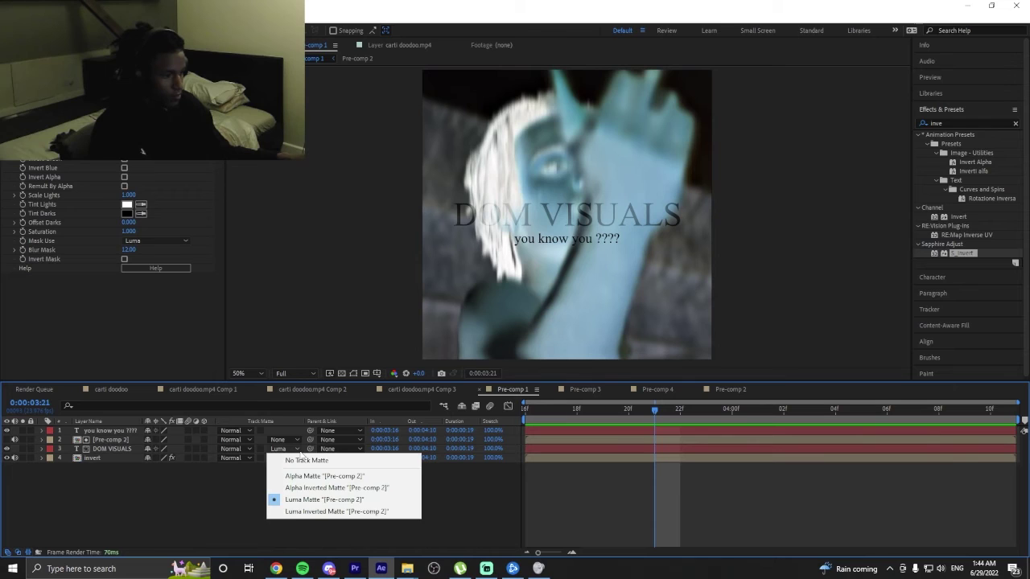
click(291, 512)
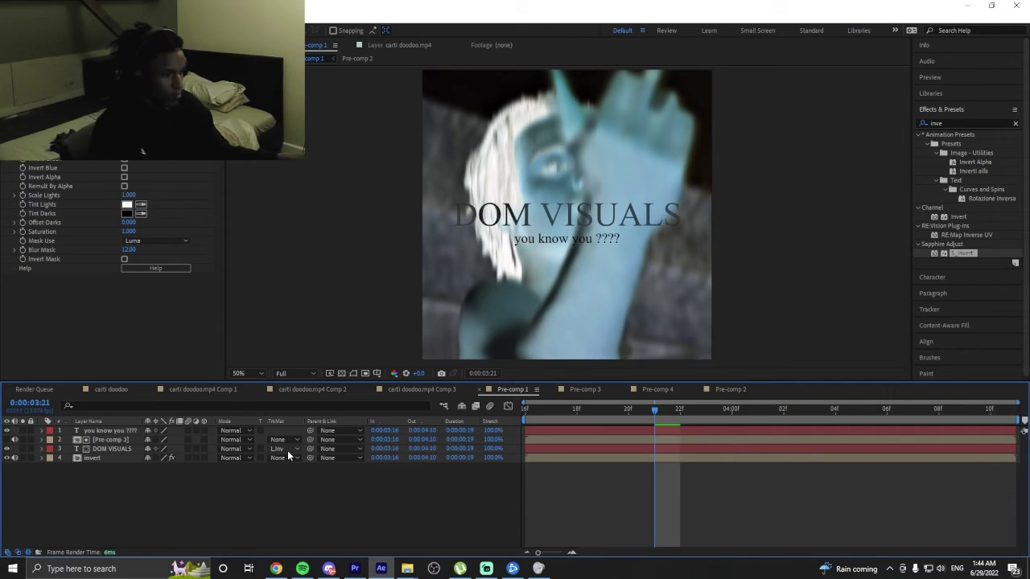
Show the Pre-comp 2 matte layer briefly and hide it again to compare the composite.
click(116, 440)
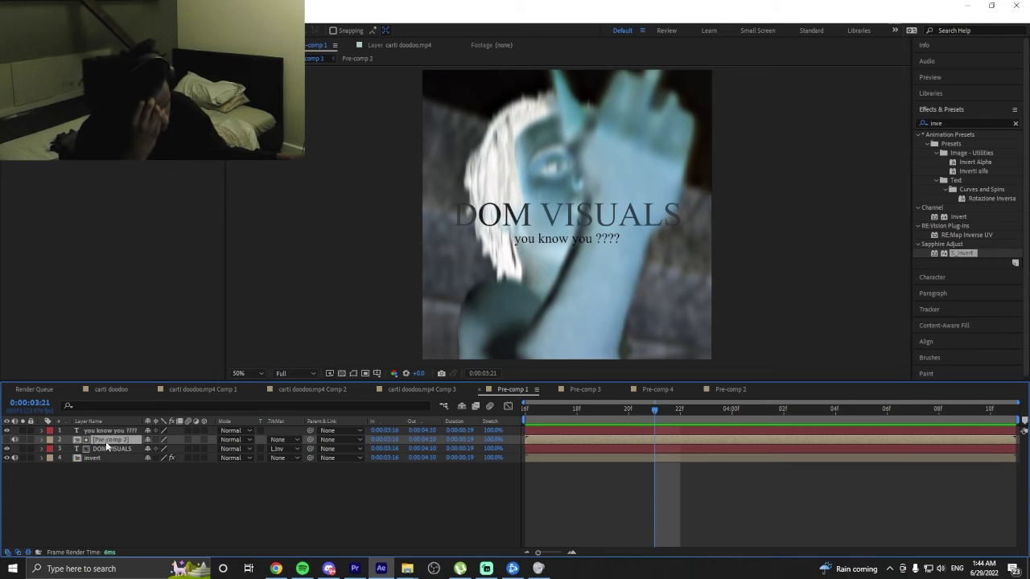
click(7, 440)
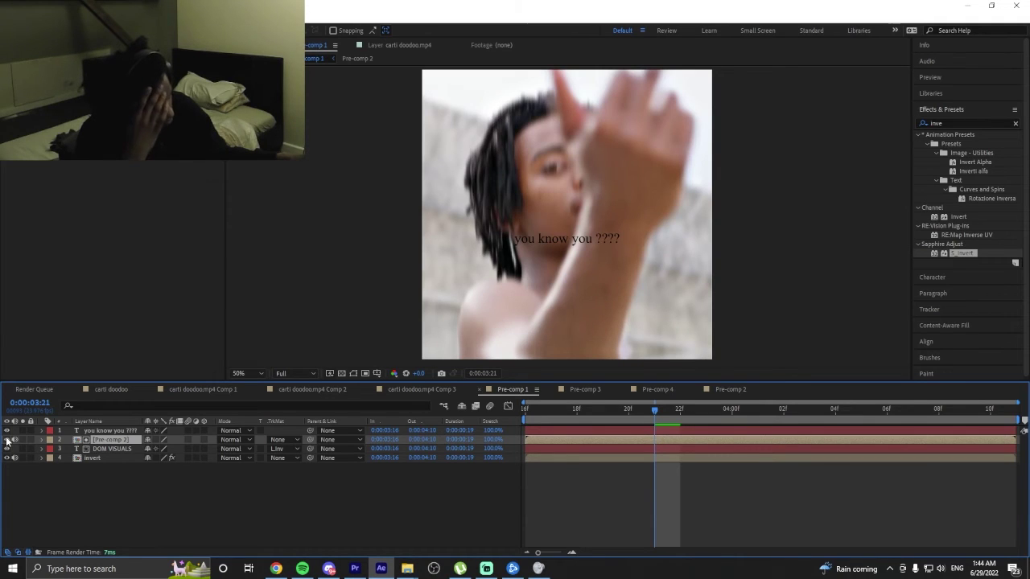
click(7, 440)
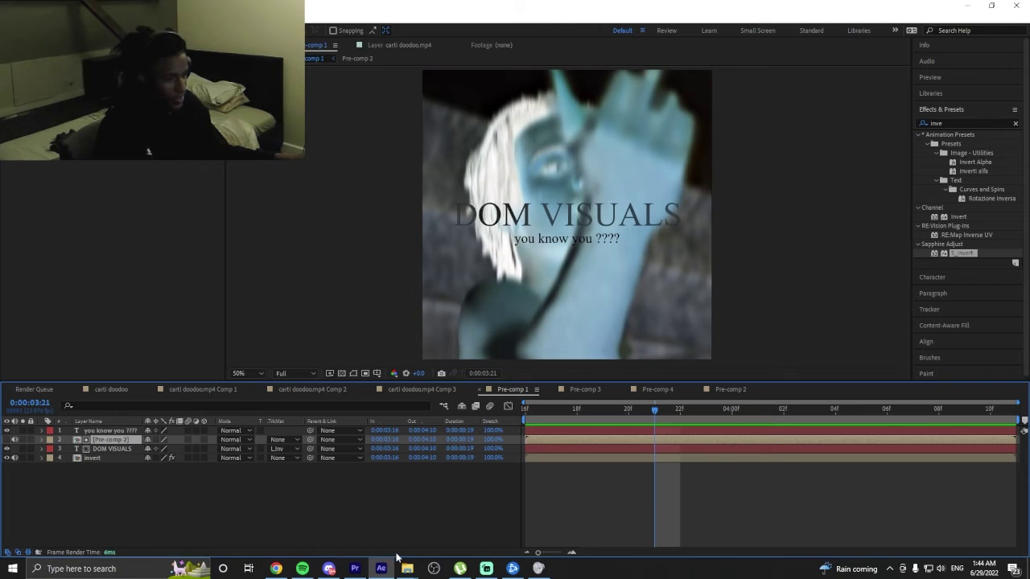
Open the Lucki - Y Not (Official Dv Edit) video from the desktop, watch it for reference and close it.
mouse_move(407, 569)
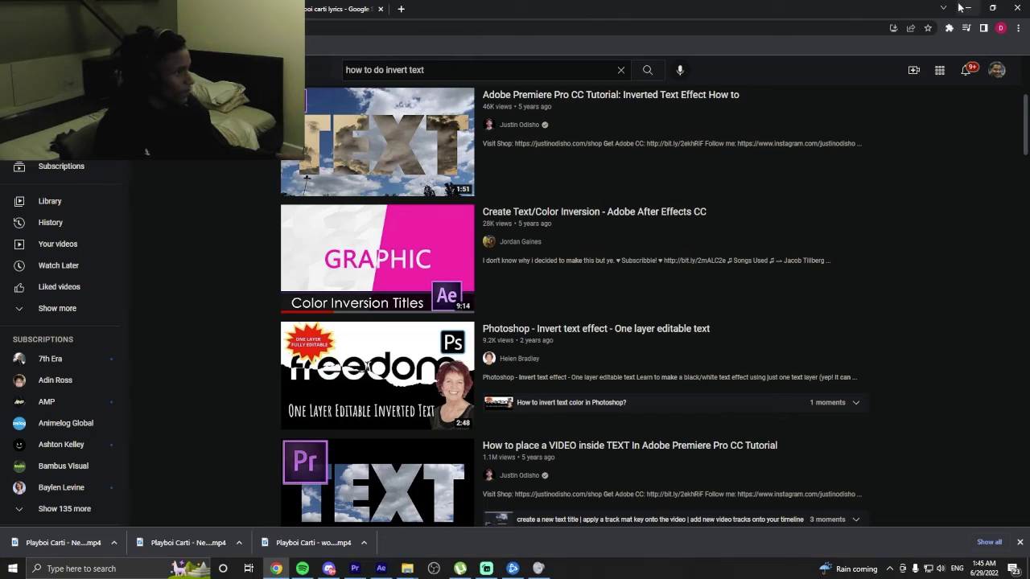
click(968, 6)
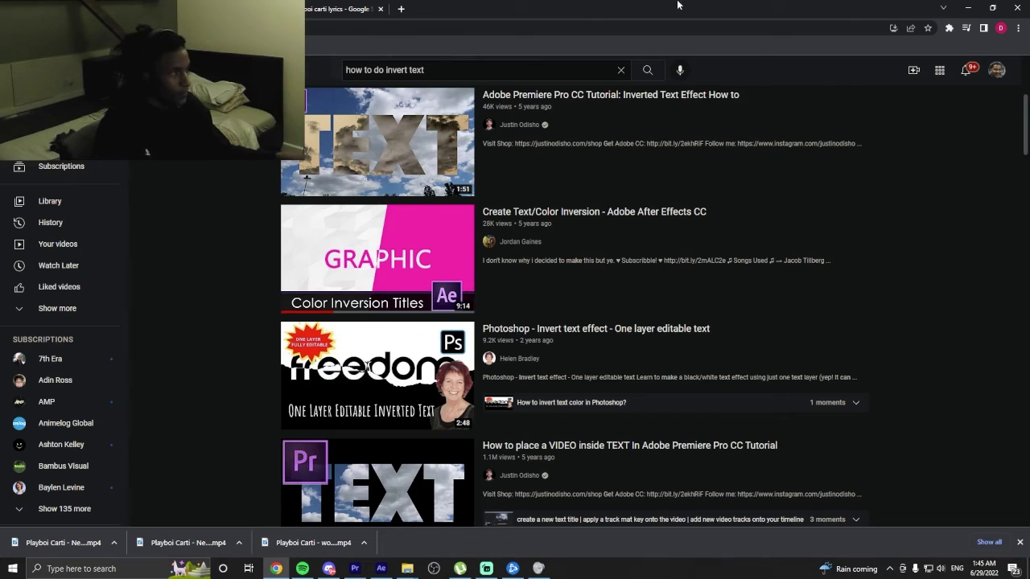
click(969, 7)
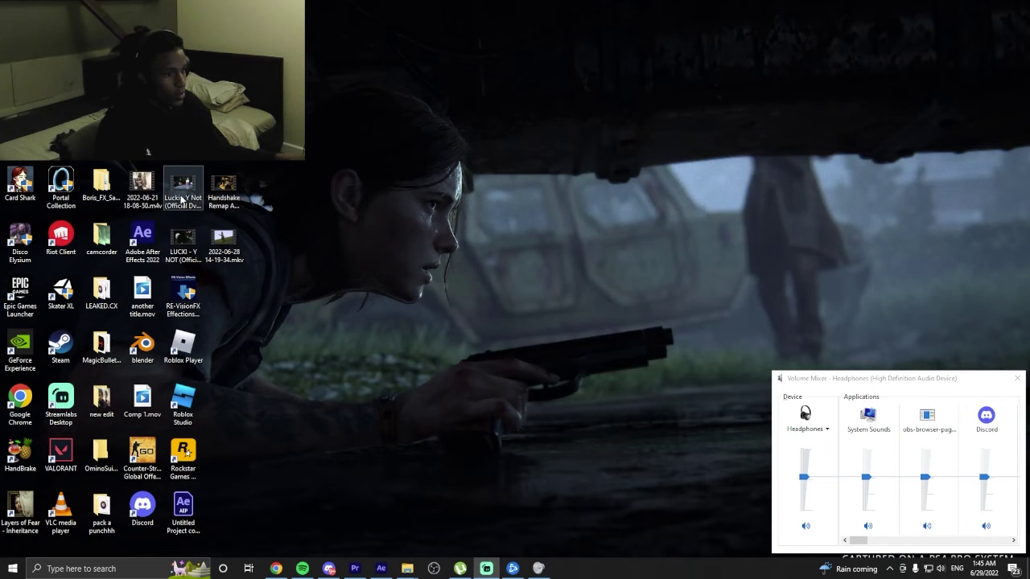
double_click(183, 200)
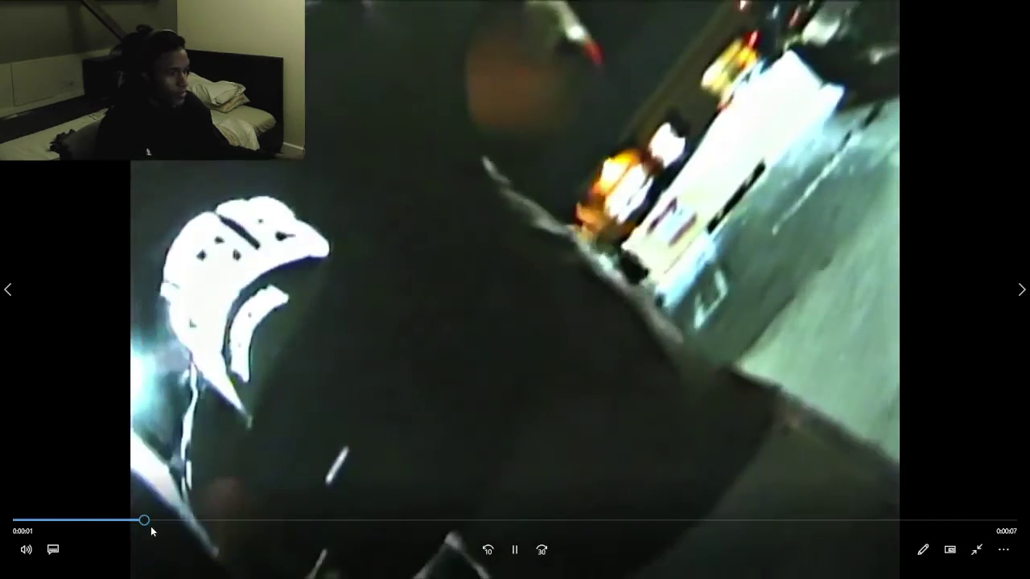
drag(150, 526, 38, 523)
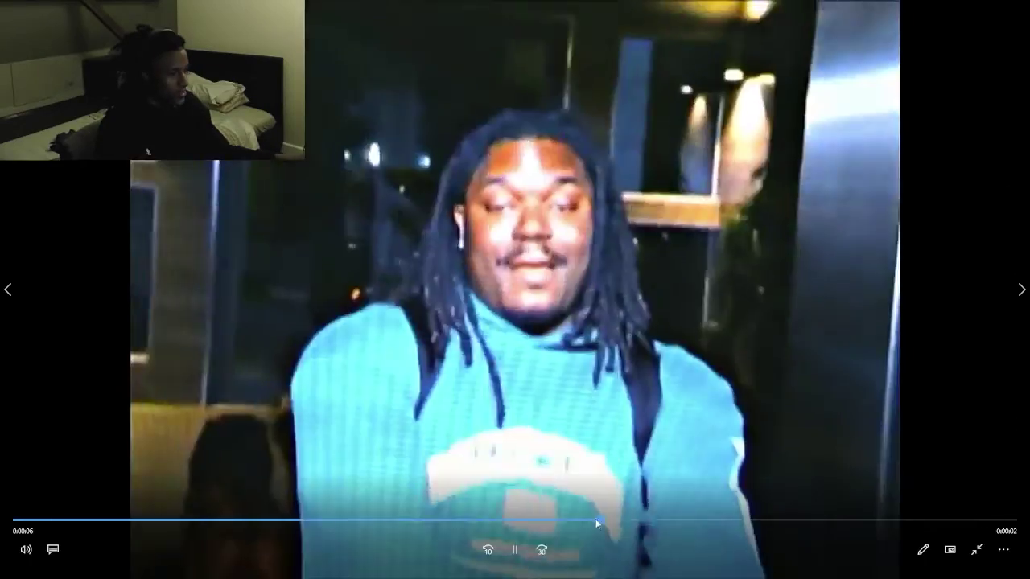
drag(596, 523, 538, 528)
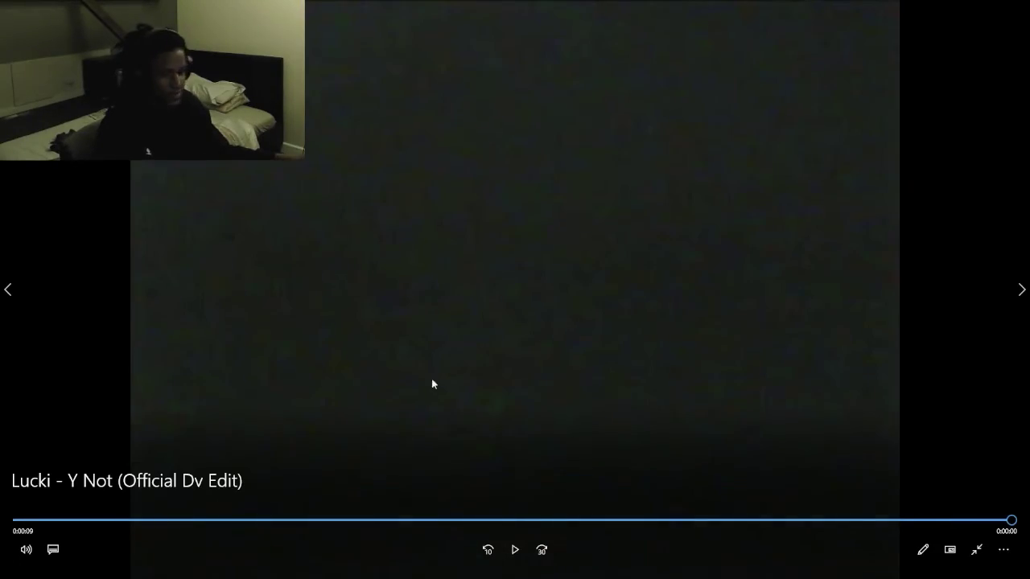
click(1021, 4)
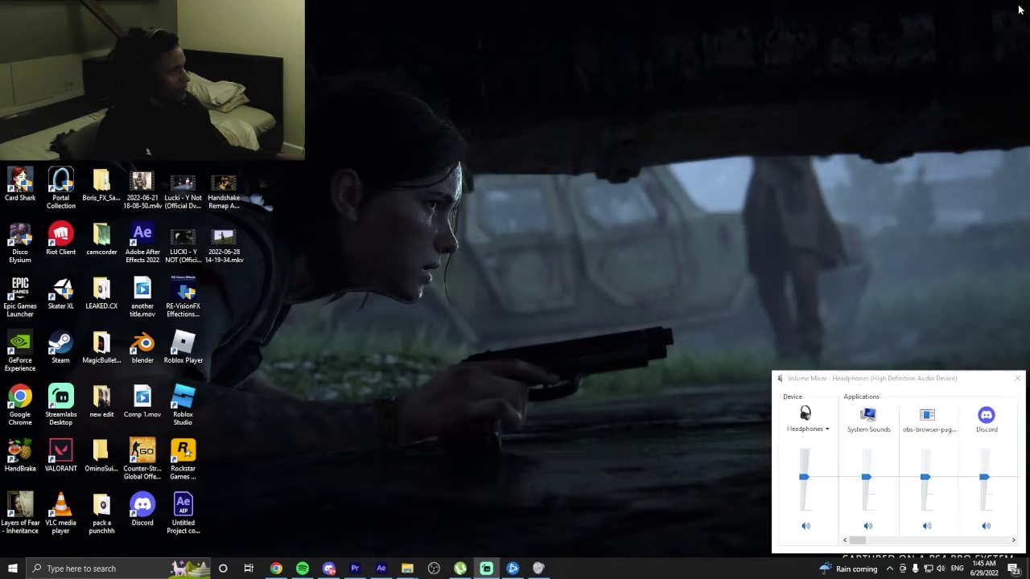
Switch back to After Effects and disable the S_Invert effect on the invert layer.
click(380, 569)
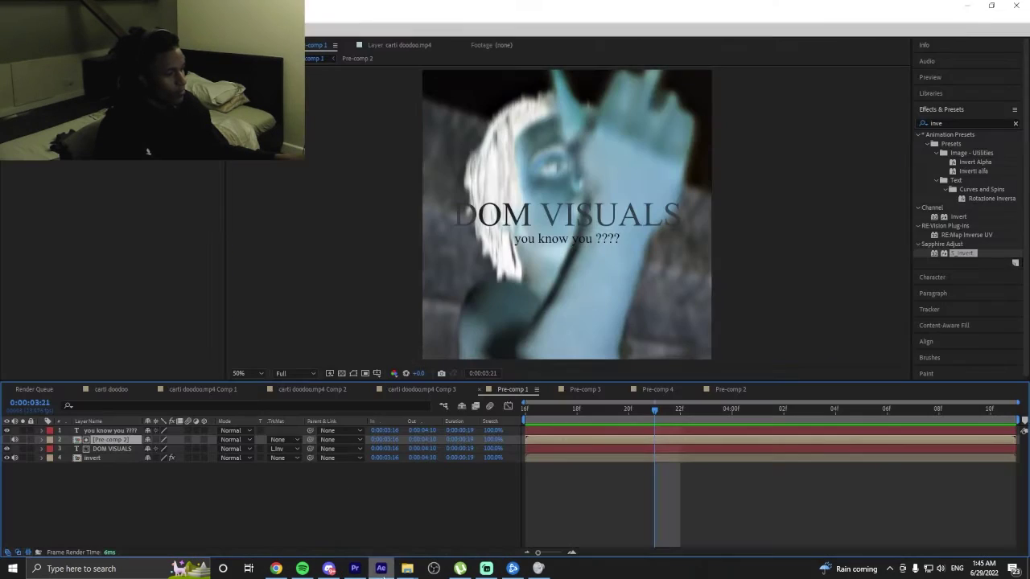
click(102, 459)
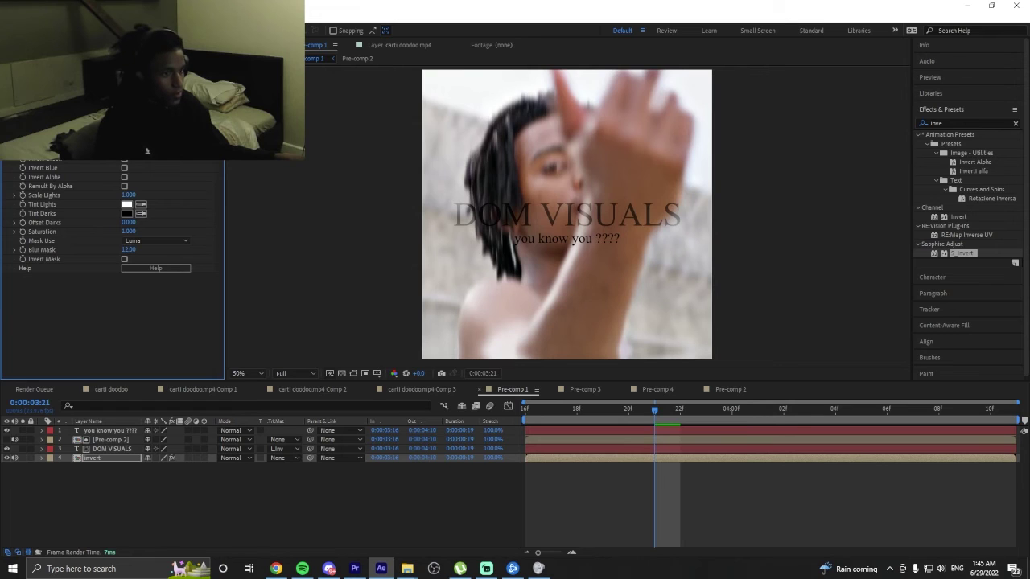
Try the S_Invert effect on the Pre-comp 2 matte layer and delete it again.
click(111, 441)
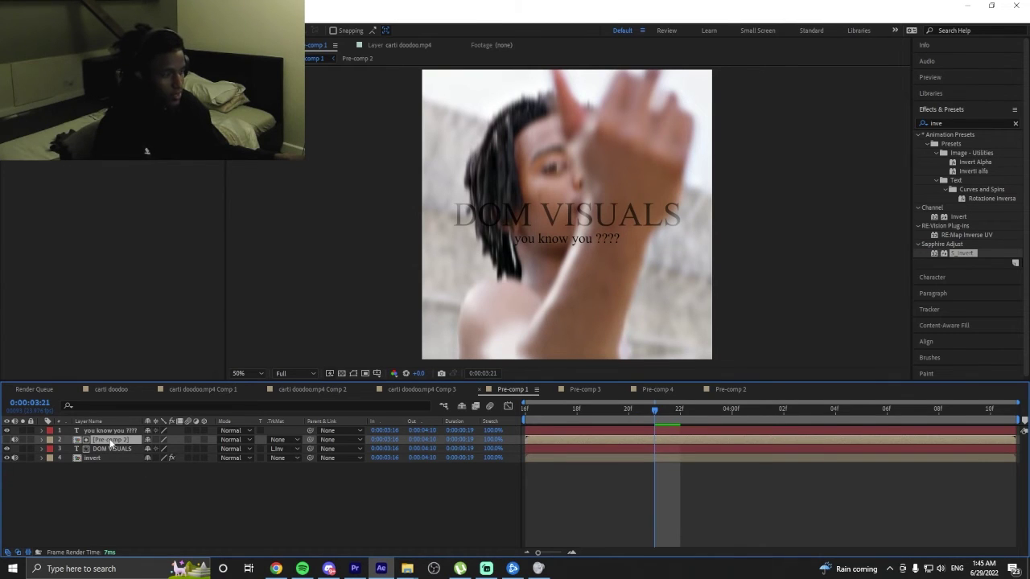
click(145, 150)
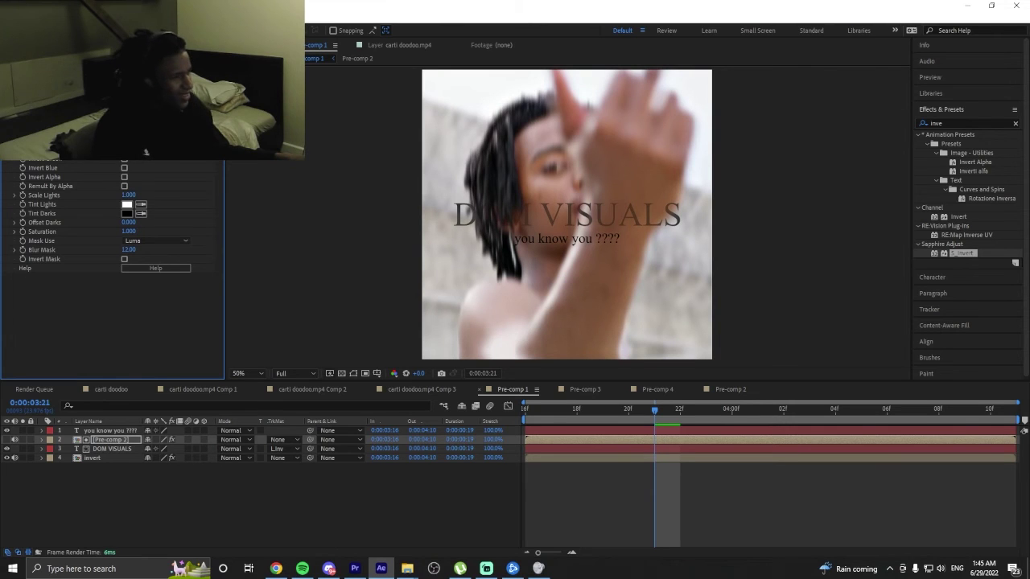
key(Delete)
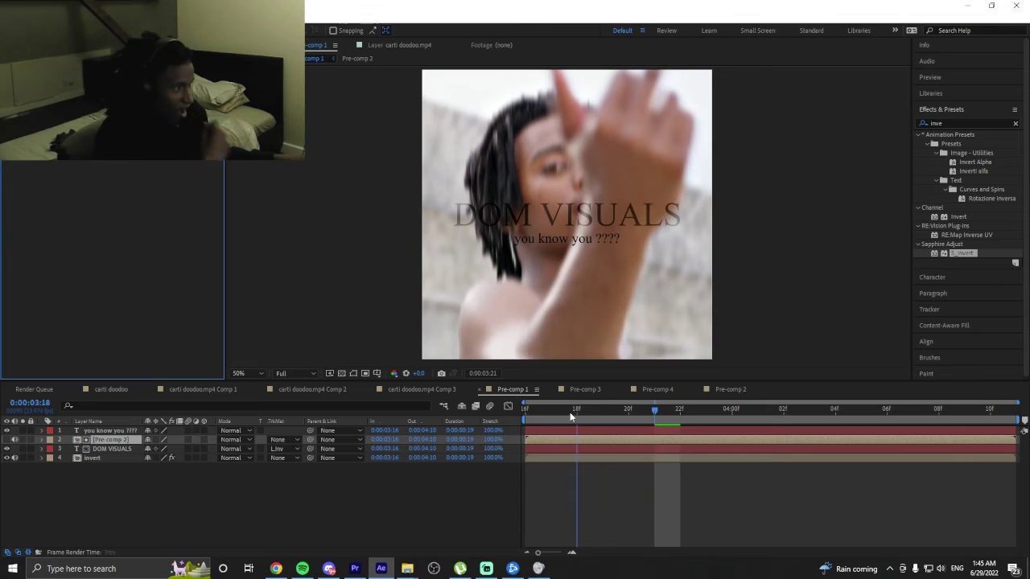
Scrub to 0:00:04:04 and toggle the visibility of the invert and Pre-comp 2 layers to check the composite.
drag(570, 412, 835, 409)
click(7, 457)
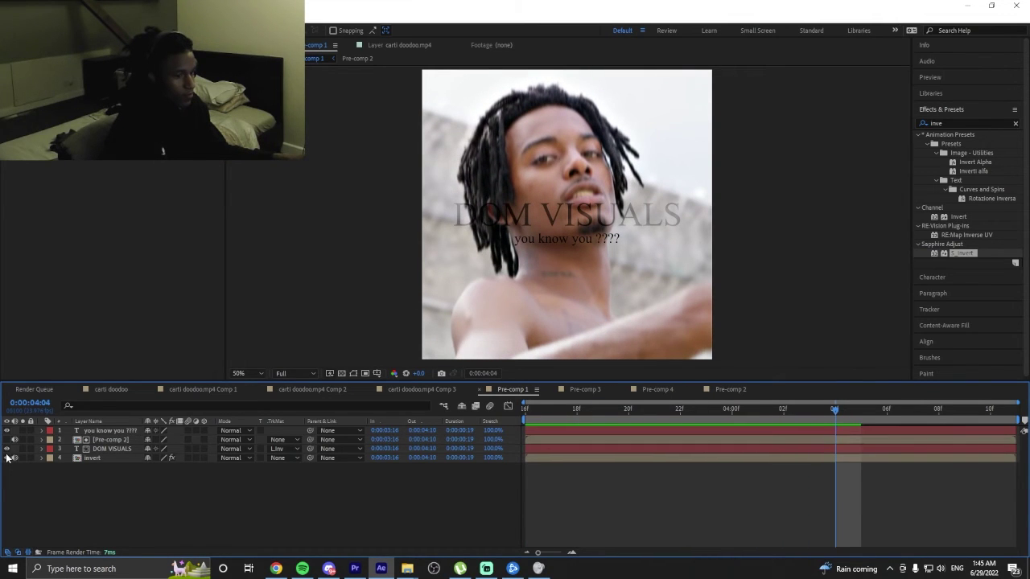
click(8, 458)
click(6, 440)
click(6, 440)
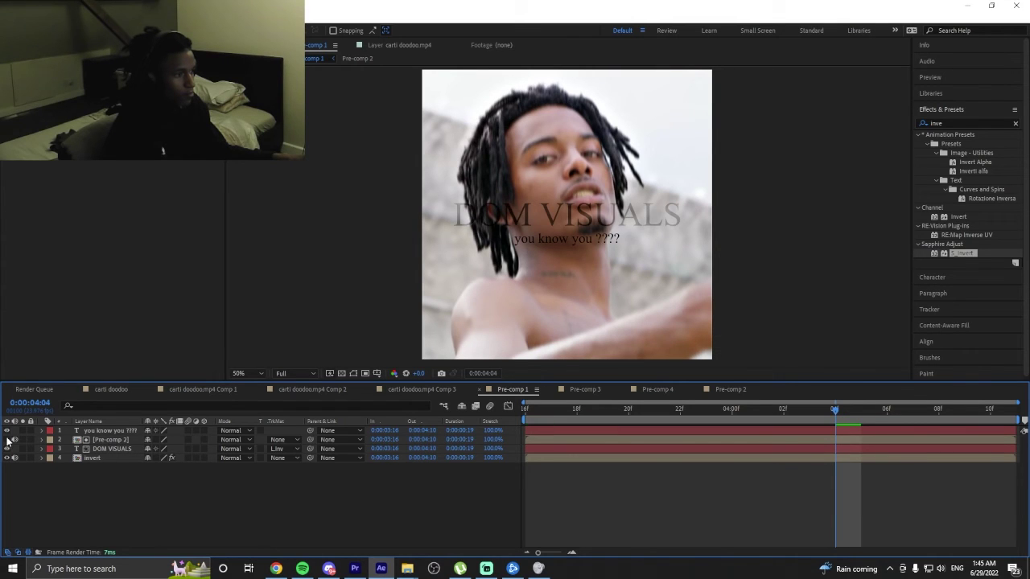
Apply the S_Invert effect to the DOM VISUALS text layer and preview the text over the clip.
click(557, 448)
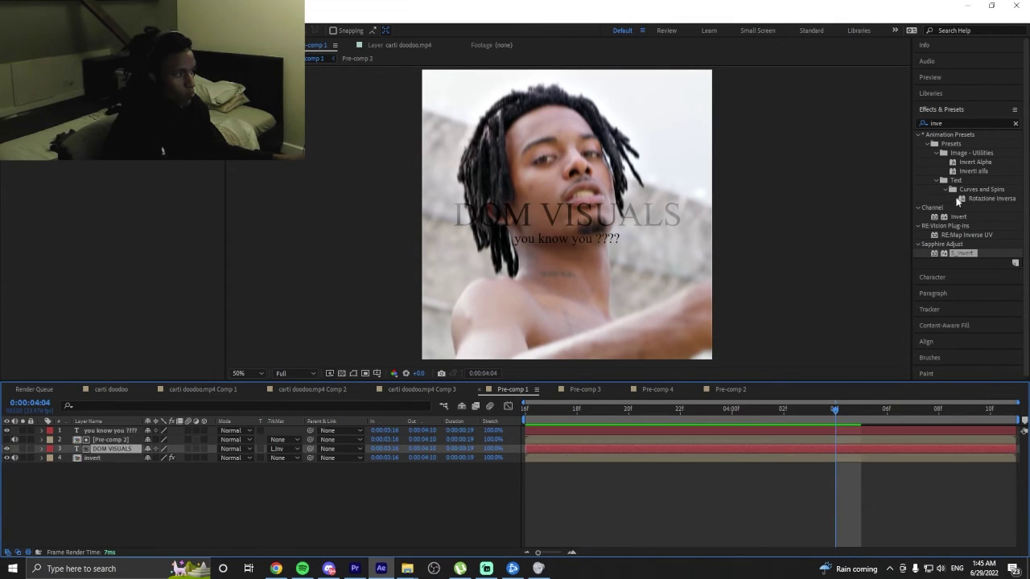
double_click(955, 252)
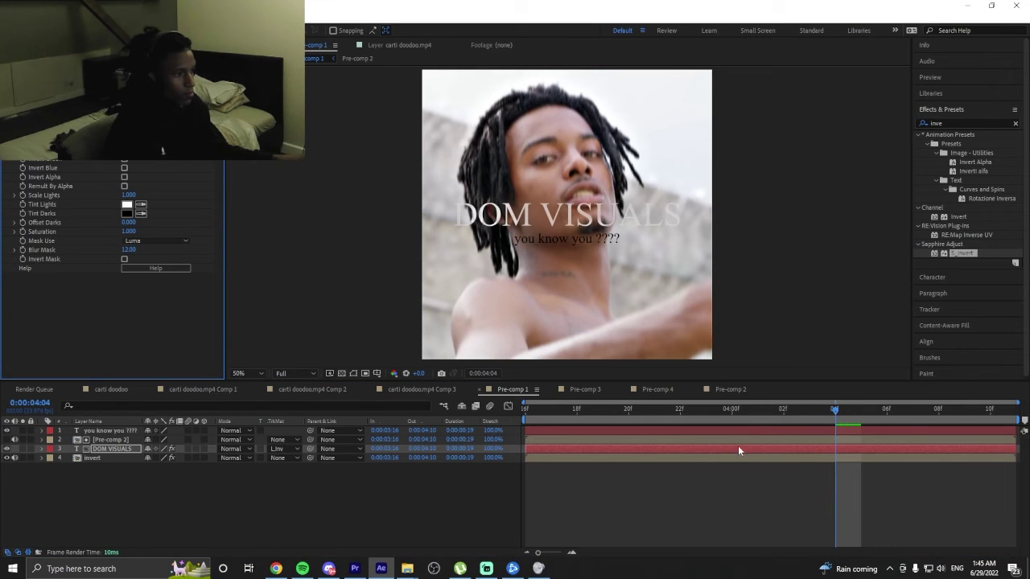
key(space)
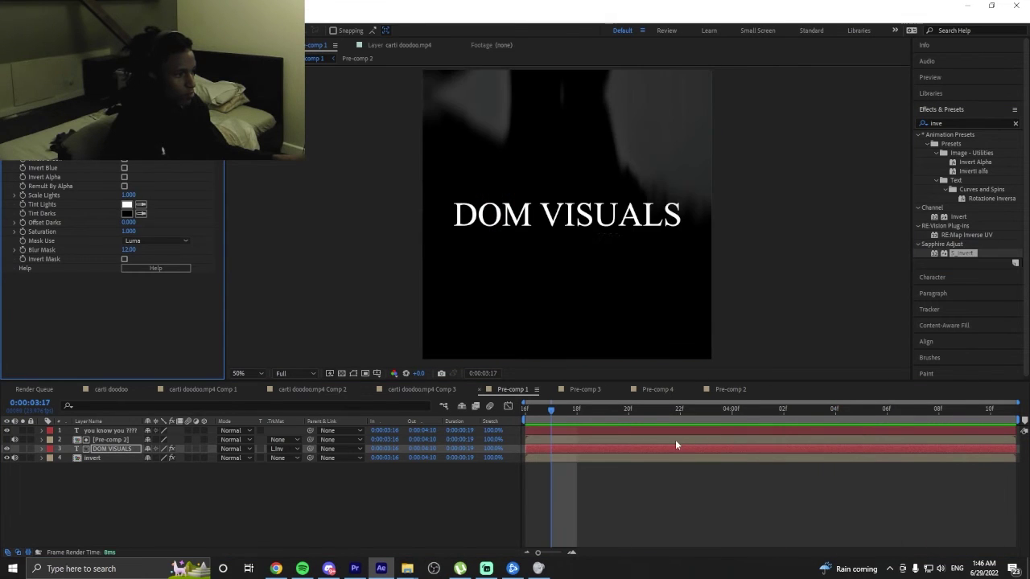
key(space)
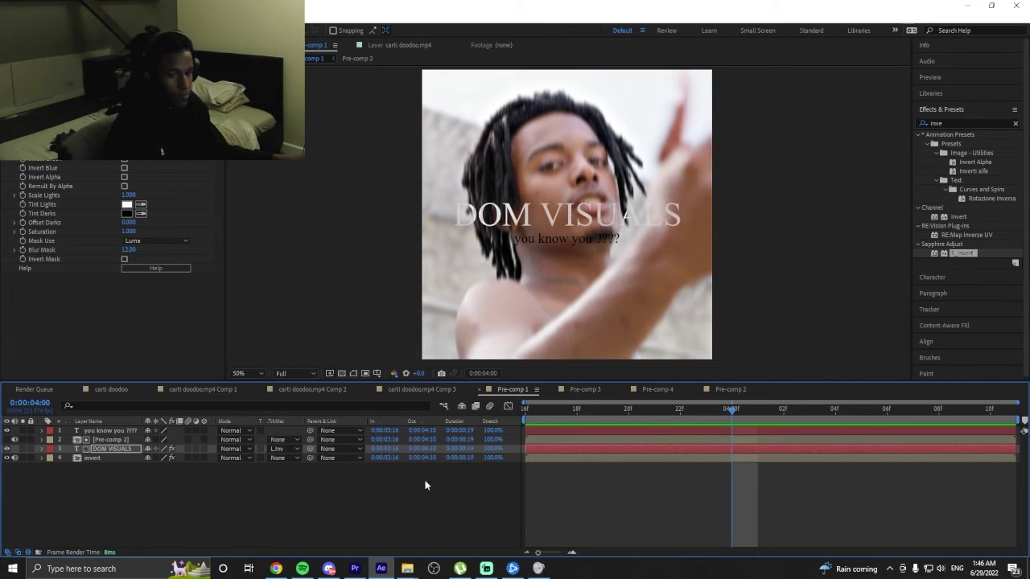
Open Pre-comp 2 to inspect its adjustment layer's S_Invert settings, and return to Pre-comp 1.
click(97, 457)
click(104, 452)
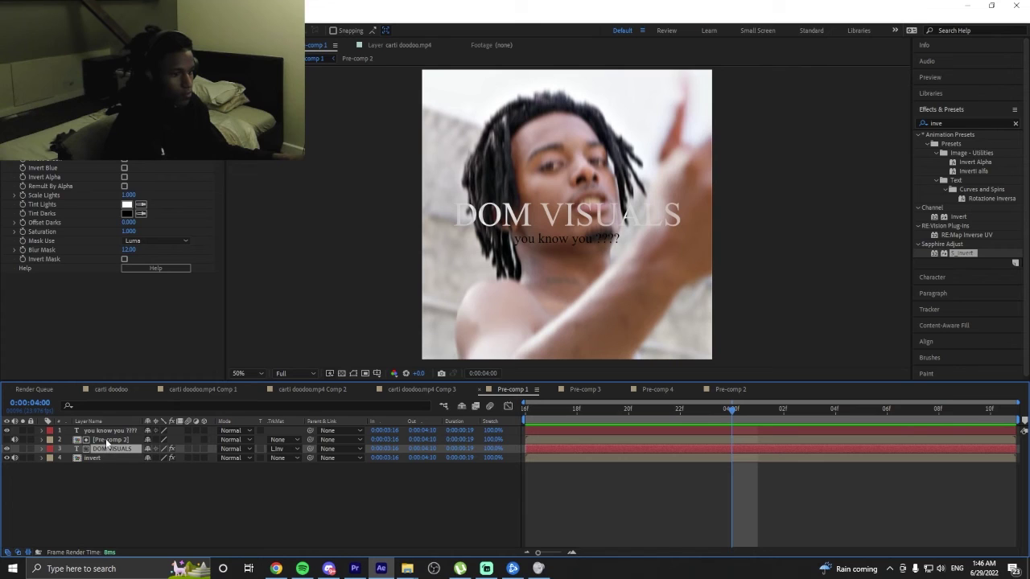
click(107, 441)
click(107, 457)
click(113, 440)
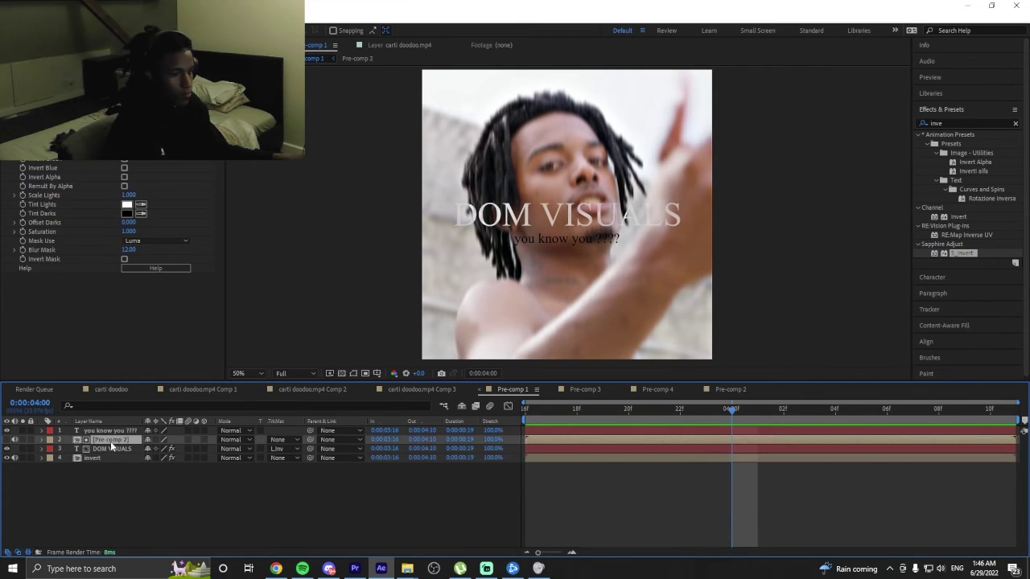
double_click(672, 440)
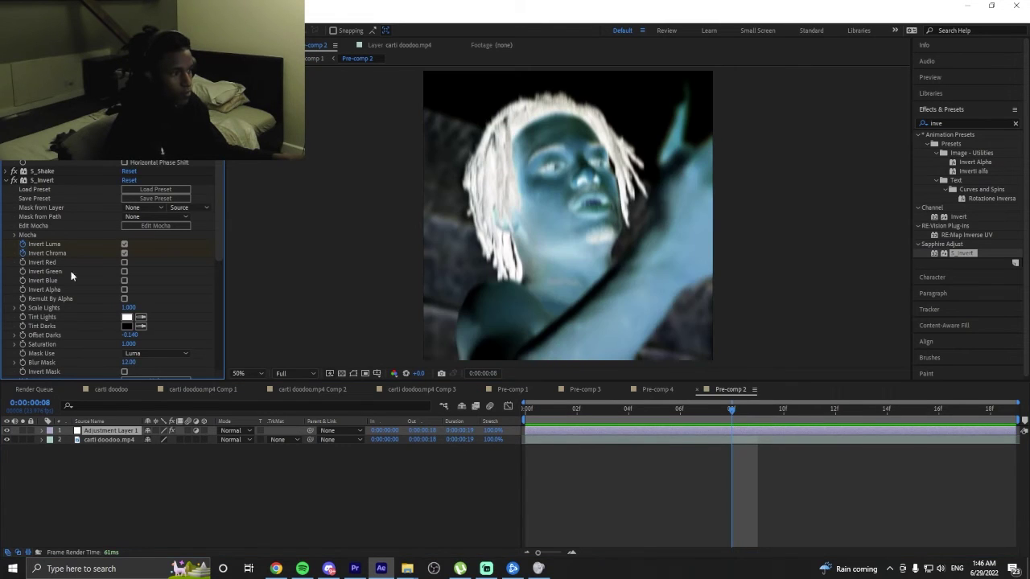
click(234, 390)
key(ctrl+alt+0)
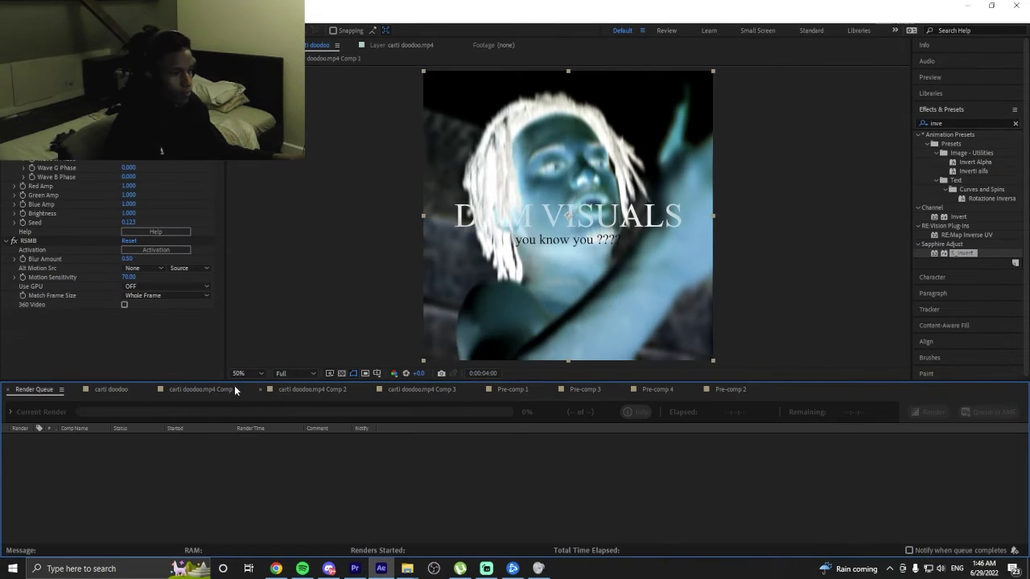
click(110, 389)
double_click(715, 524)
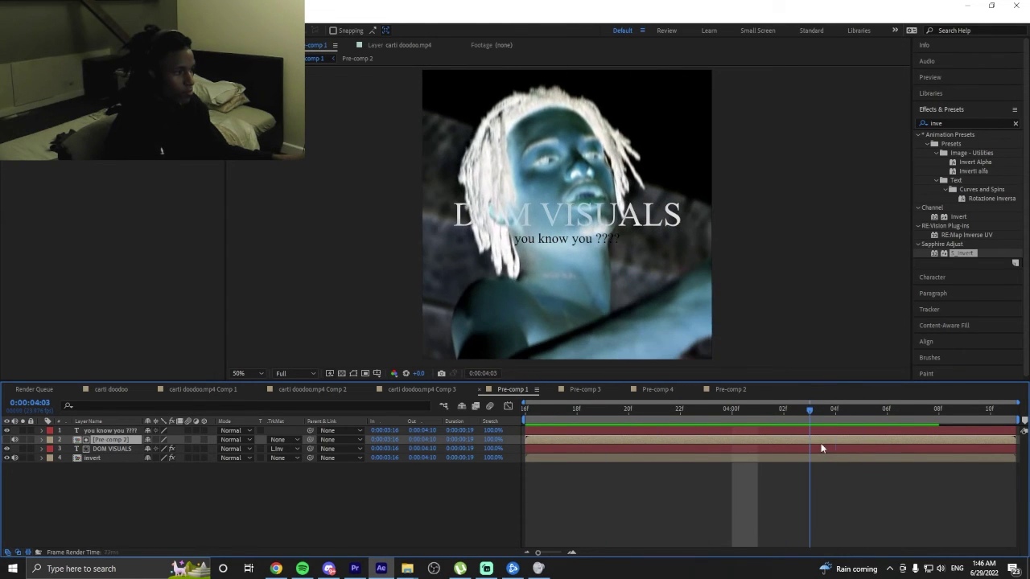
Try the different channel and alpha inversion options of S_Invert on the DOM VISUALS text layer.
click(816, 434)
click(816, 449)
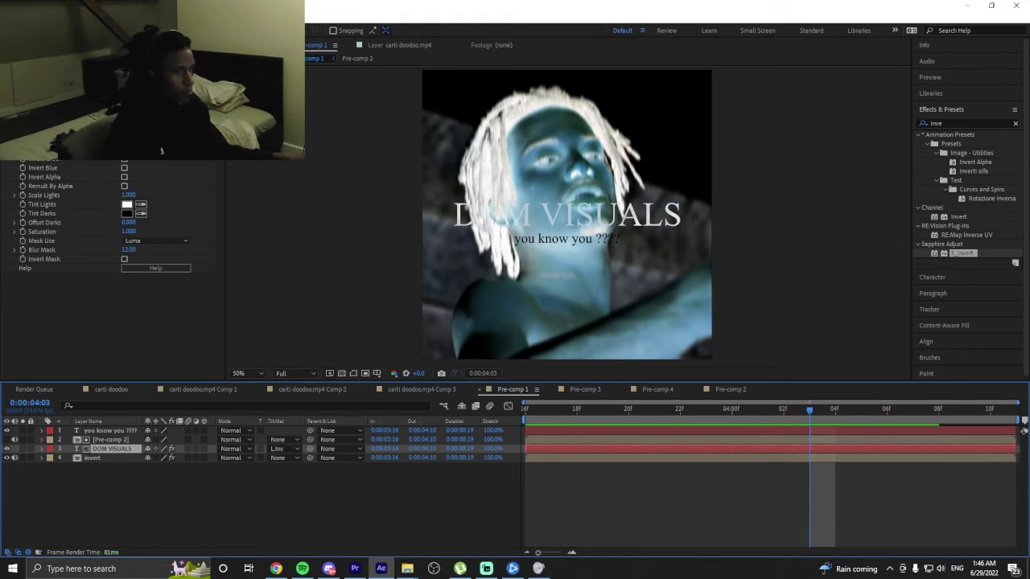
click(124, 150)
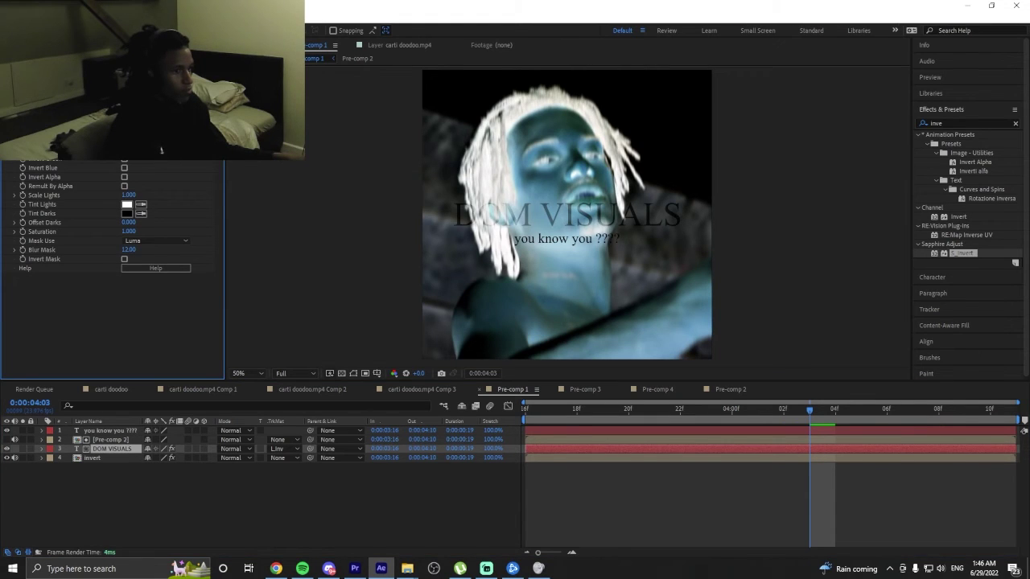
click(161, 150)
click(161, 149)
click(160, 149)
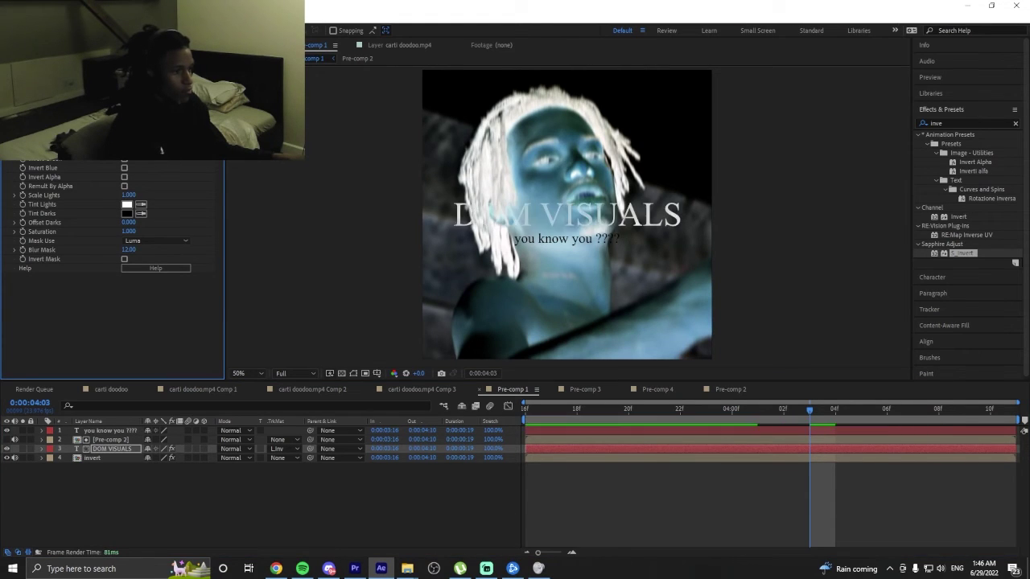
click(161, 150)
click(161, 150)
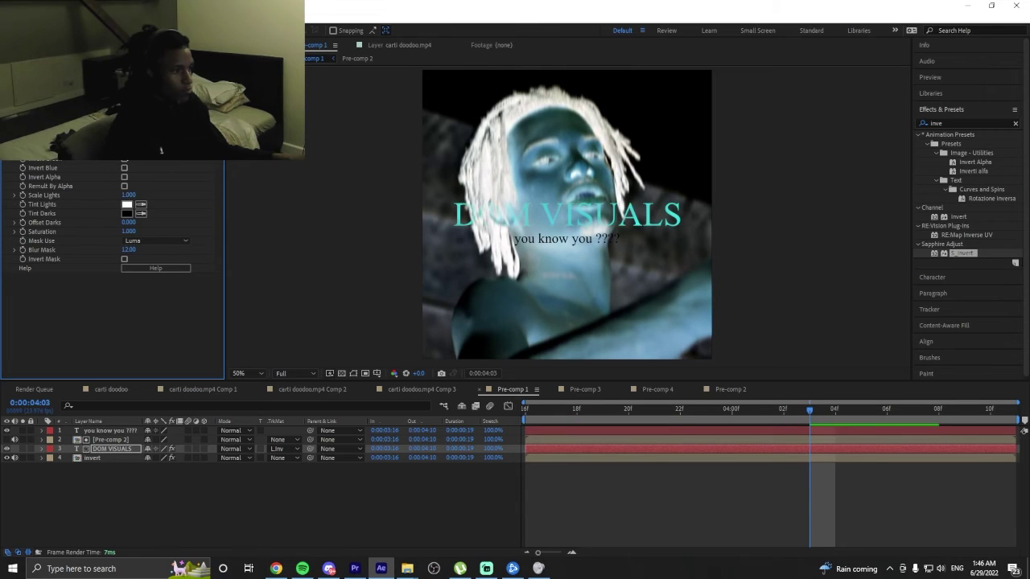
click(124, 168)
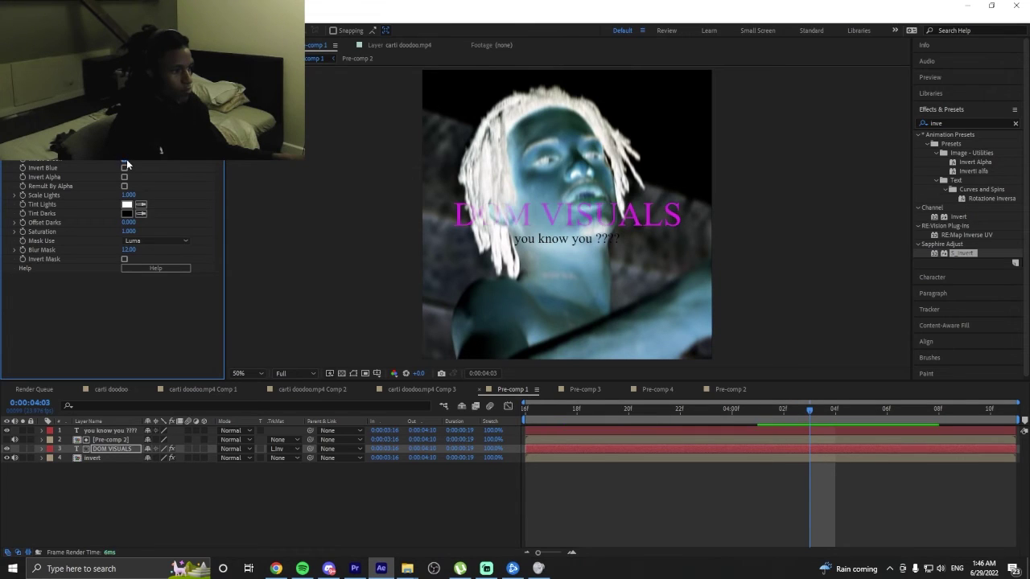
click(123, 167)
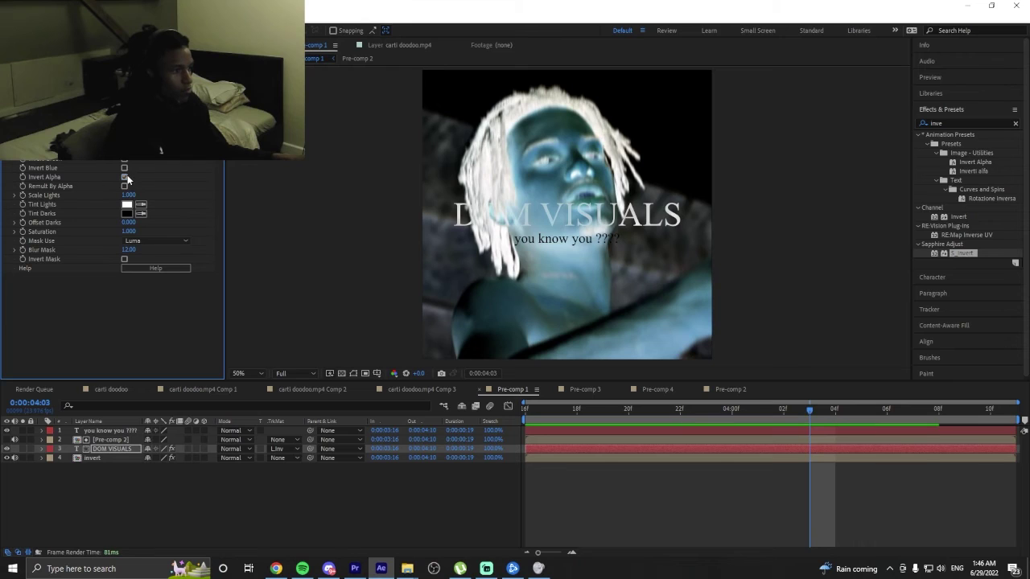
Try adjusting Offset Darks and Saturation of S_Invert on the DOM VISUALS layer and preview the text over the clip.
click(128, 194)
key(Return)
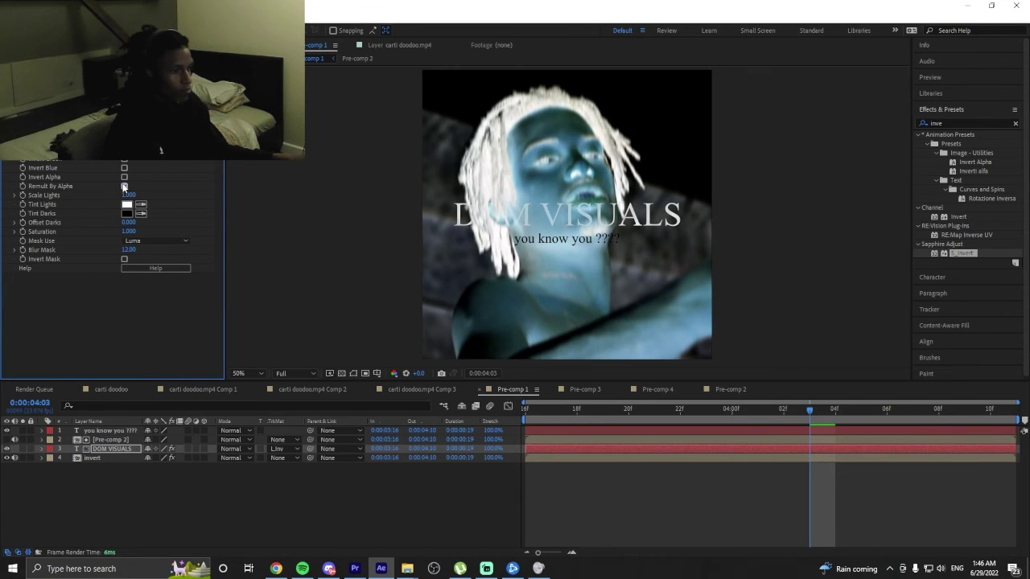
drag(128, 223, 252, 227)
drag(128, 231, 47, 241)
click(530, 414)
key(space)
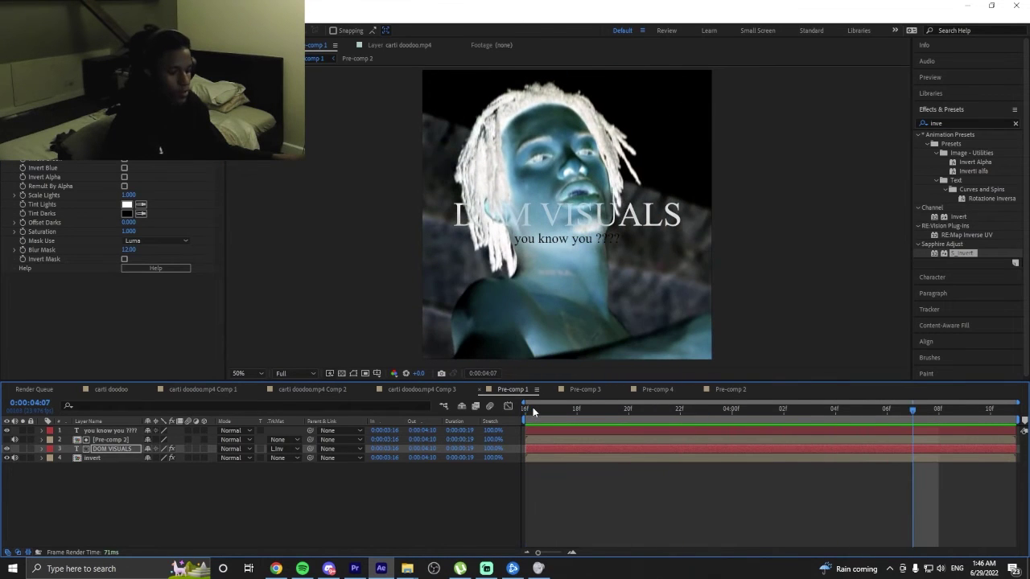
key(space)
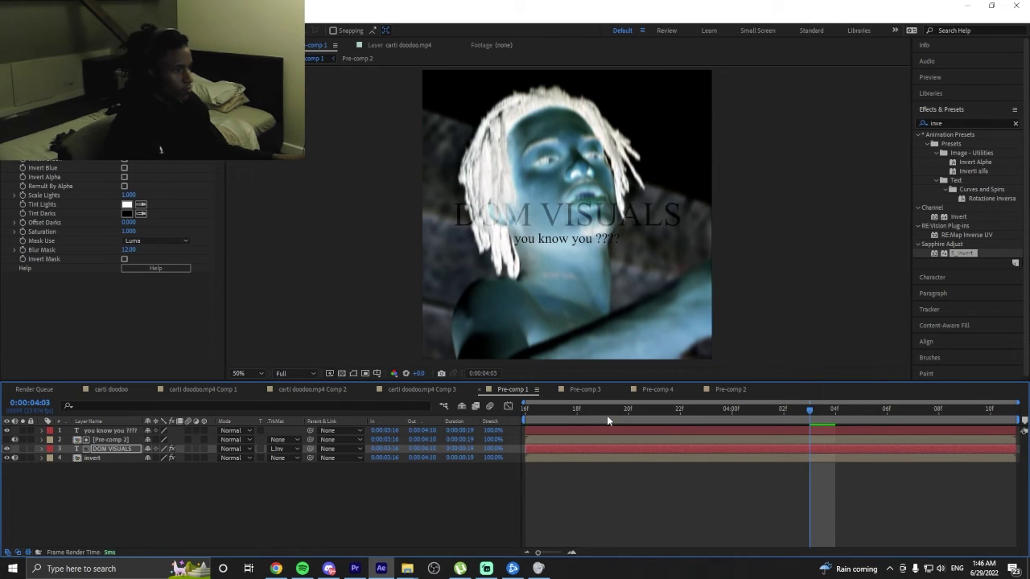
Undo the S_Invert experiments, the inverted luma matte on DOM VISUALS and the renaming of the lowest layer to invert.
key(ctrl+Up)
key(Page_Up)
key(Page_Up)
key(Page_Up)
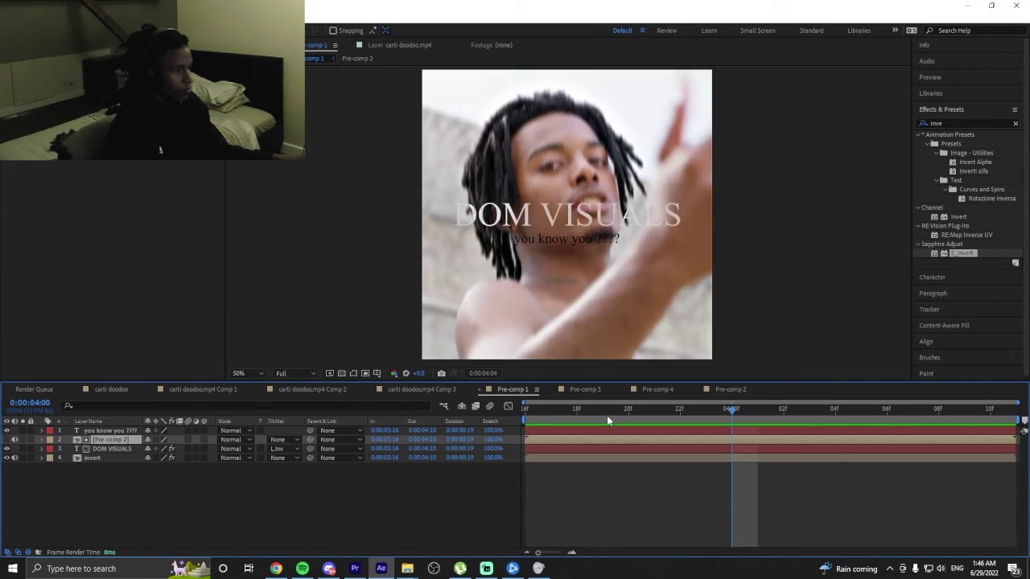
key(Page_Up)
key(Page_Up)
key(Page_Up)
key(F3)
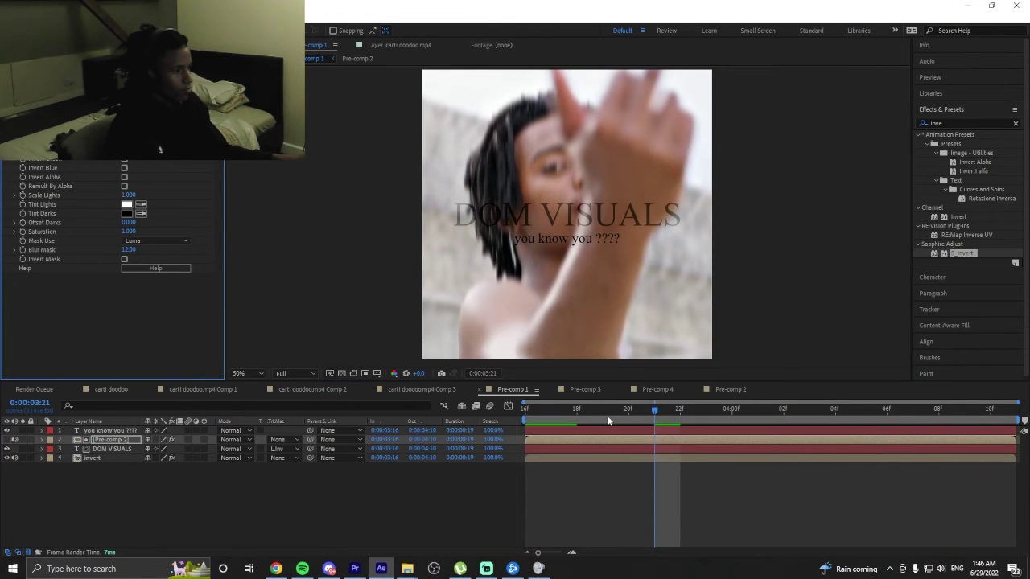
key(F2)
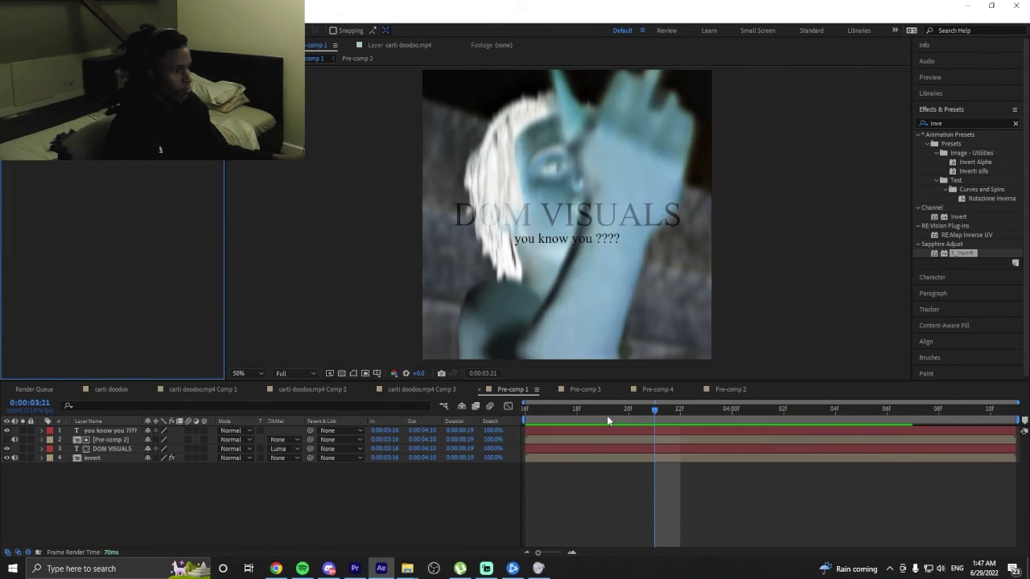
key(ctrl+z)
key(ctrl+z)
key(ctrl+z)
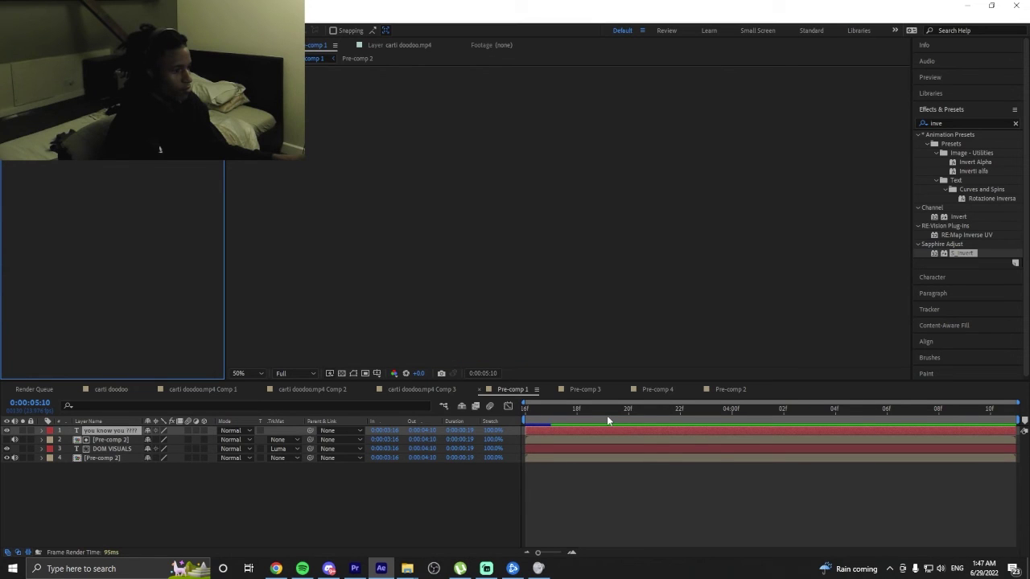
At 0:00:04:01, apply the S_Glow effect to the DOM VISUALS text layer and to its Pre-comp 2 matte layer.
drag(607, 415, 768, 414)
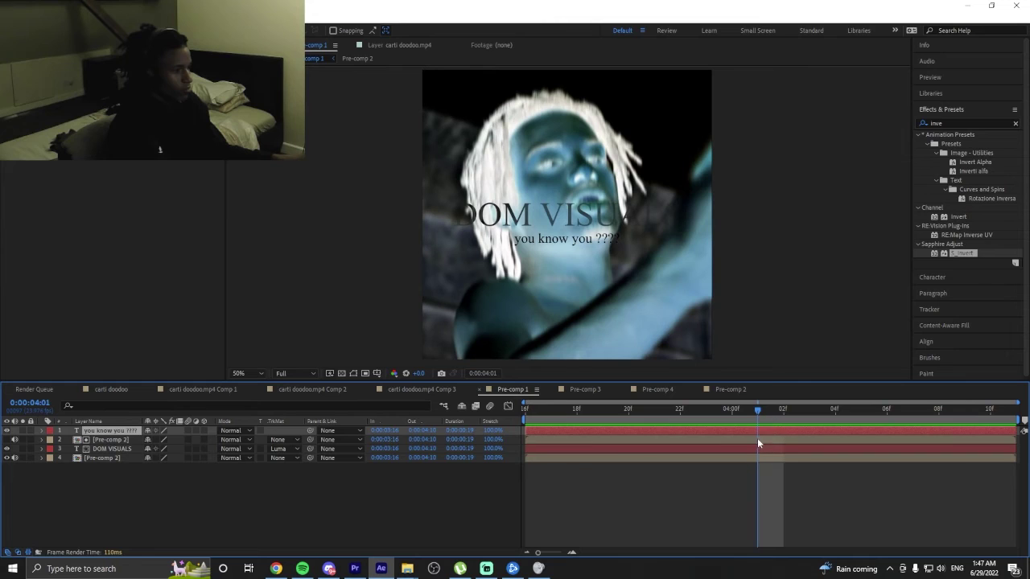
click(757, 440)
click(758, 446)
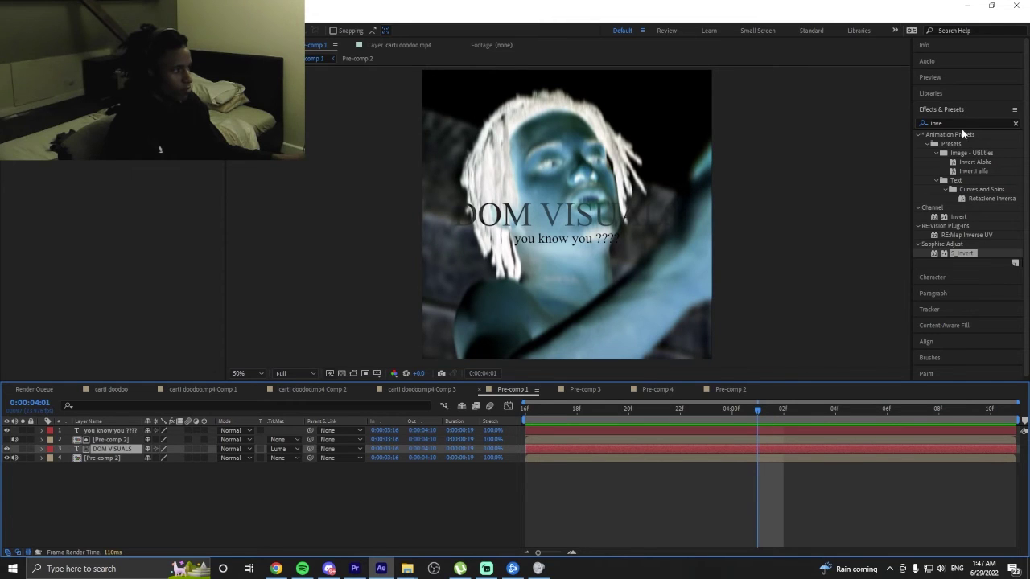
click(954, 124)
text(gl)
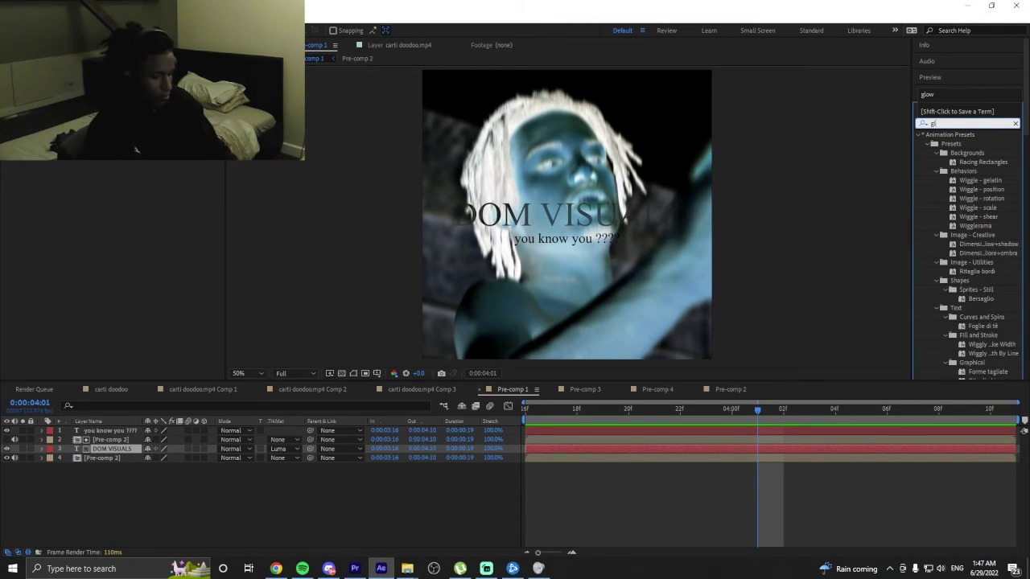
text(ow)
double_click(962, 291)
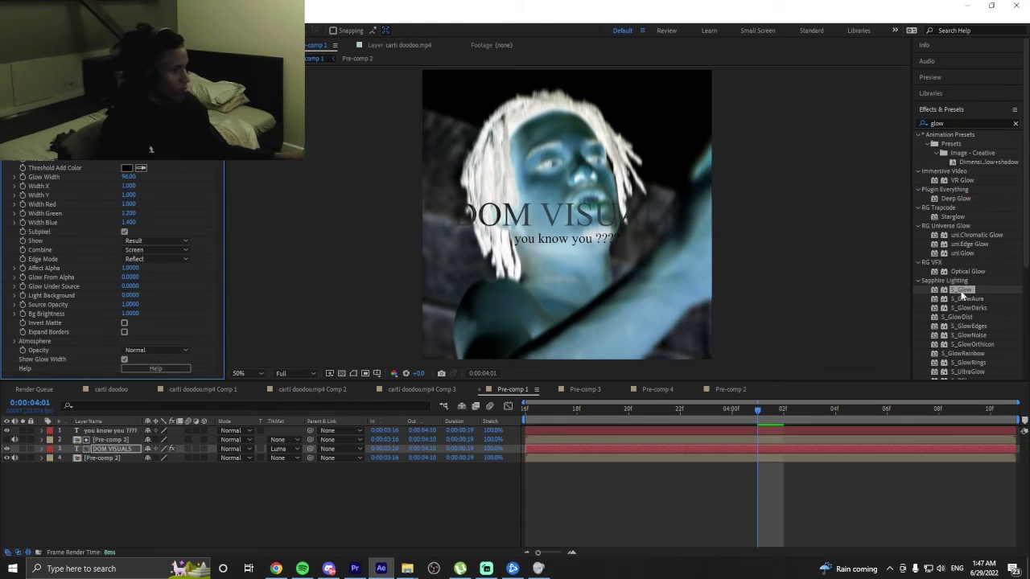
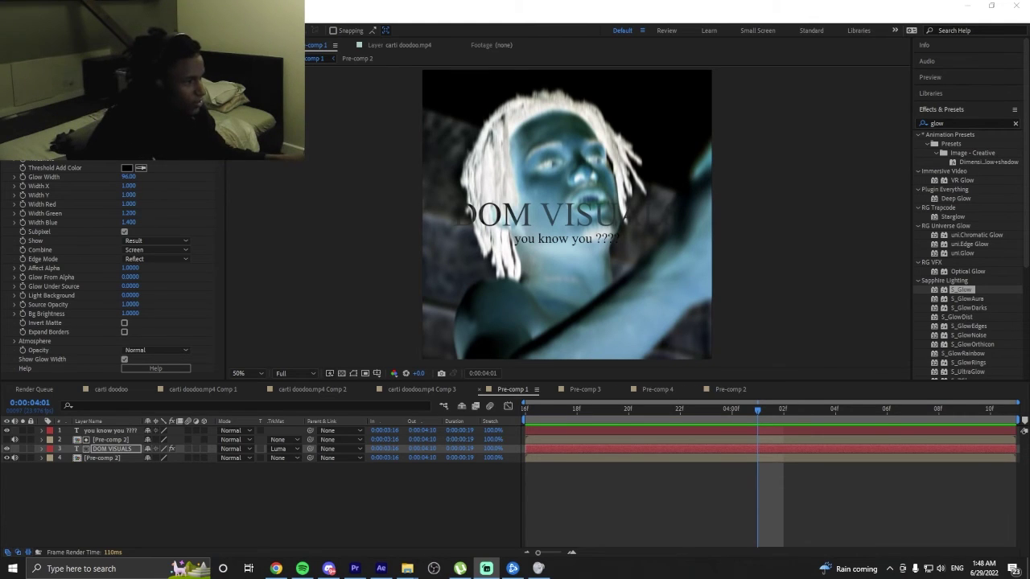
click(554, 439)
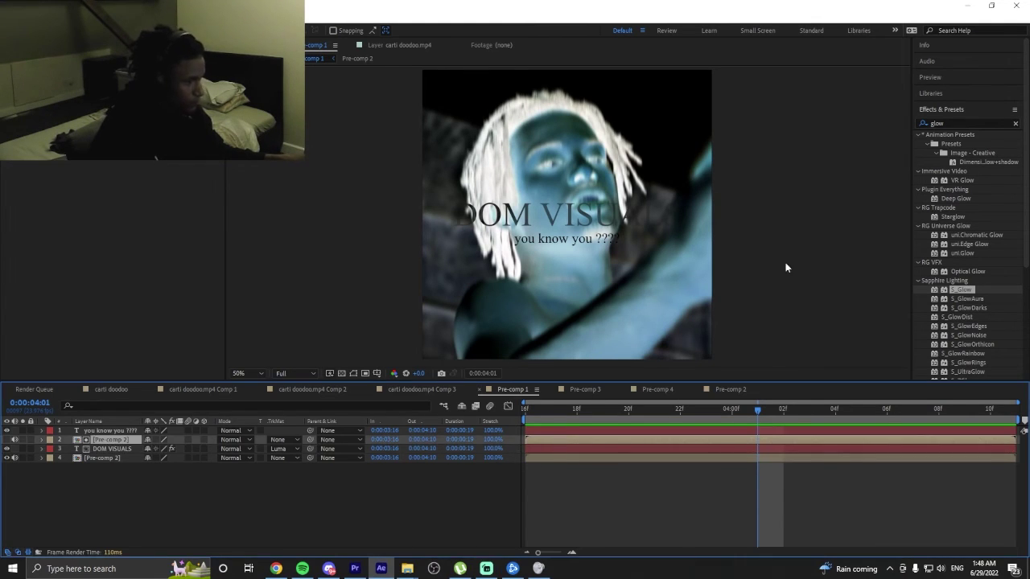
double_click(957, 291)
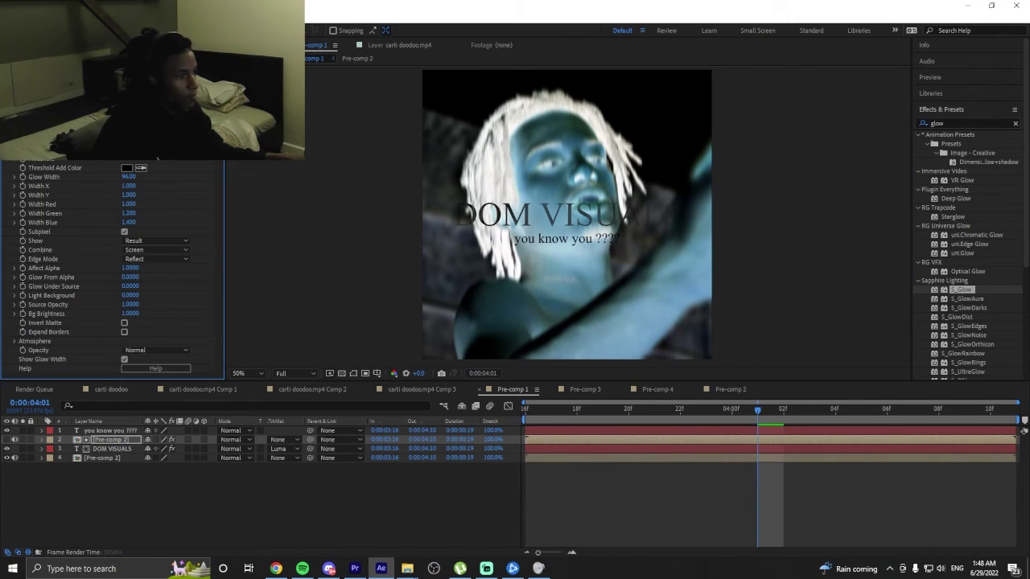
Add the Stylize Glow effect to the DOM VISUALS layer, preview it and set the Glow Radius to 9.0.
click(602, 448)
scroll(965, 241, down, 5)
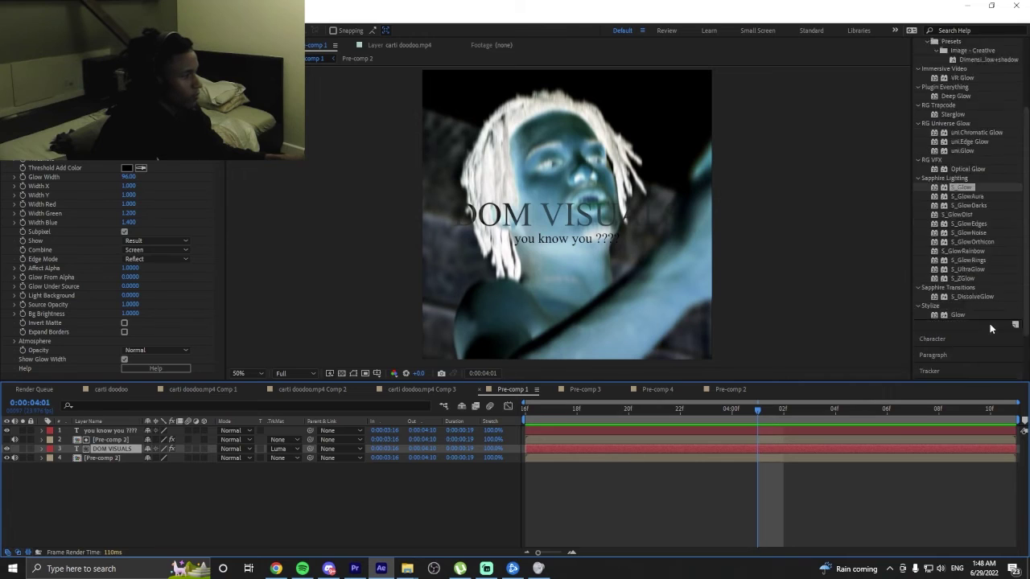
double_click(962, 251)
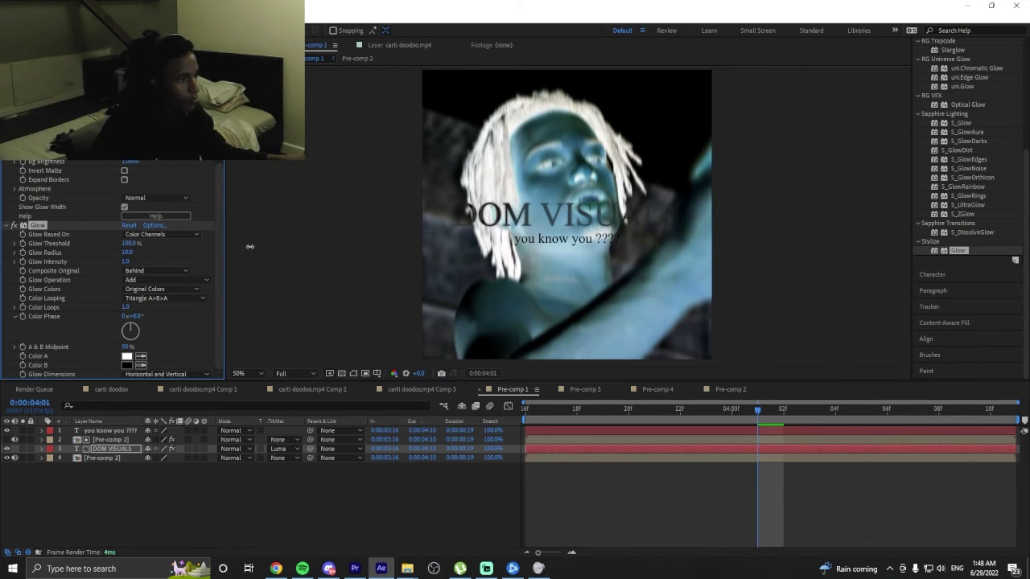
key(space)
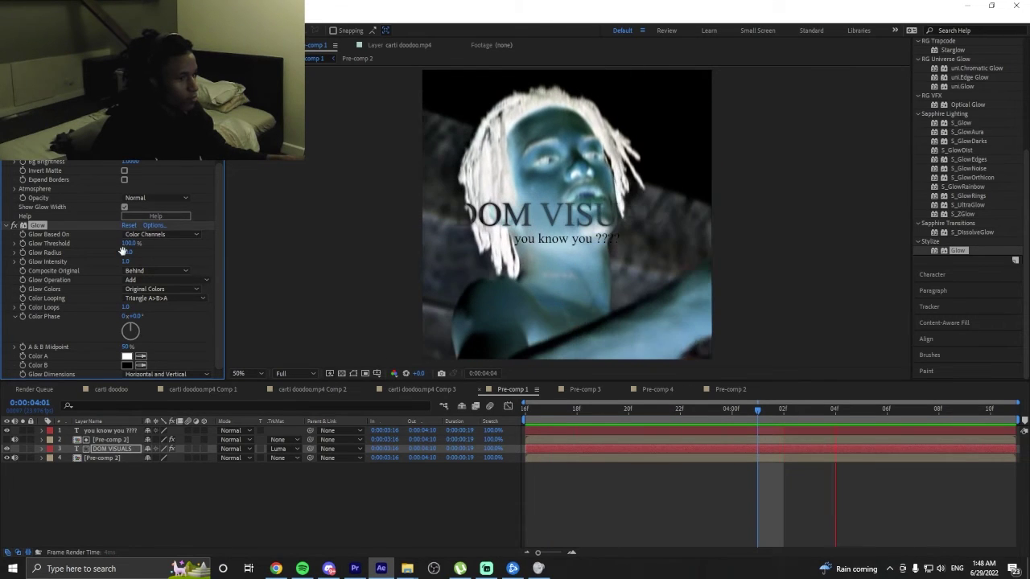
drag(126, 253, 97, 270)
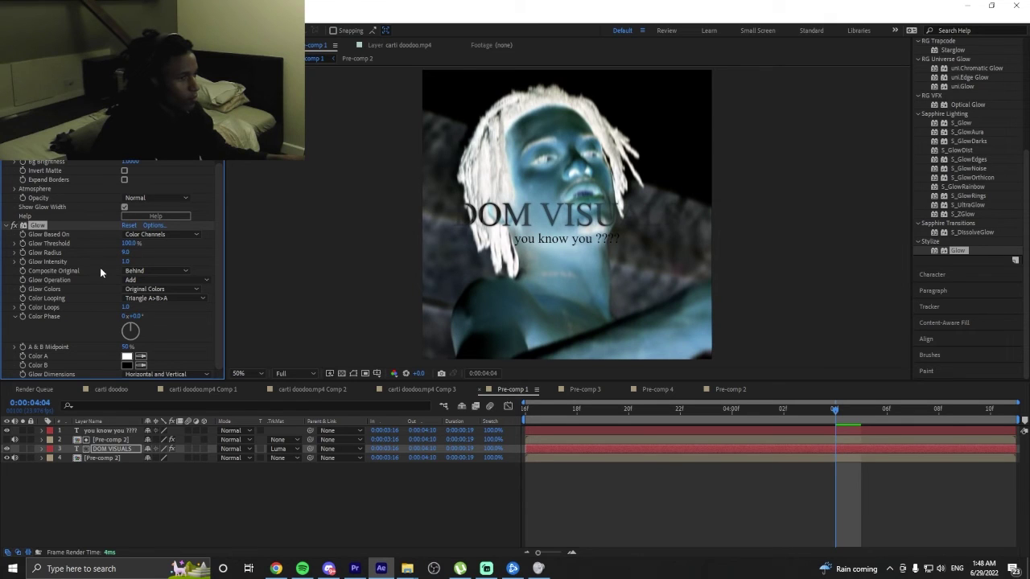
Try the S_HueSatBright effect on the DOM VISUALS layer, placed above Glow, and delete it again.
key(BackSpace)
text(h)
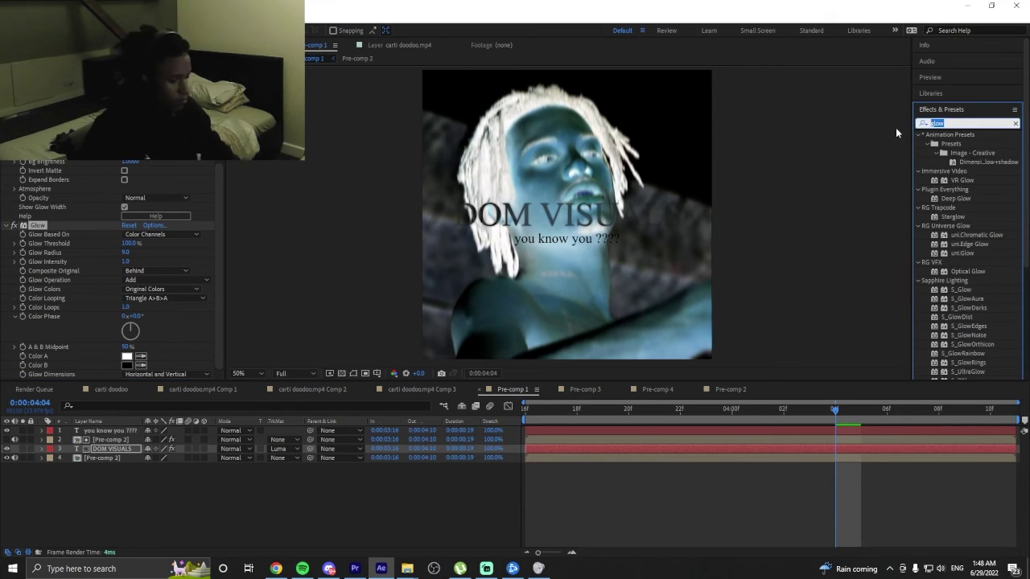
text(ue)
double_click(969, 204)
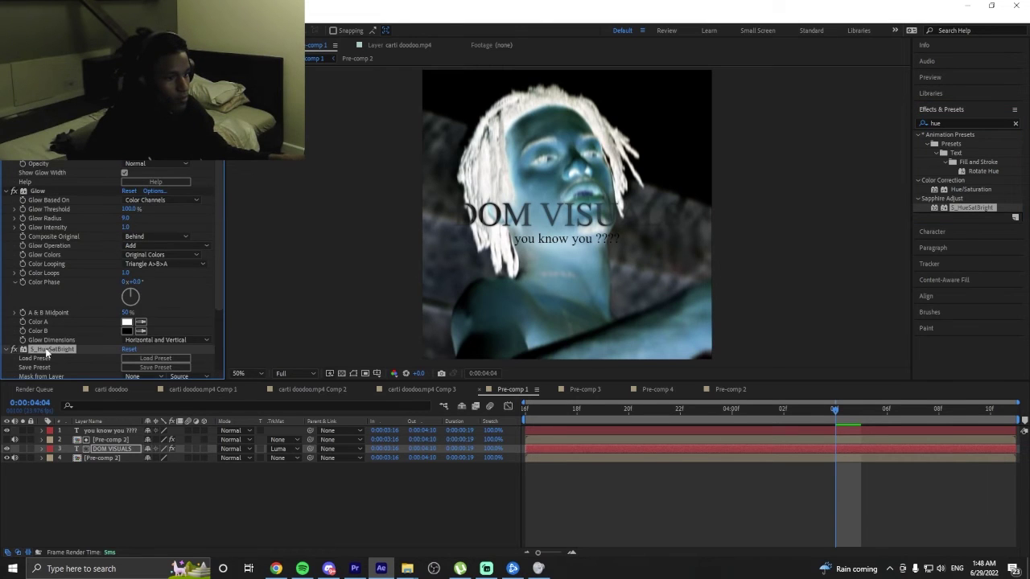
drag(47, 352, 44, 191)
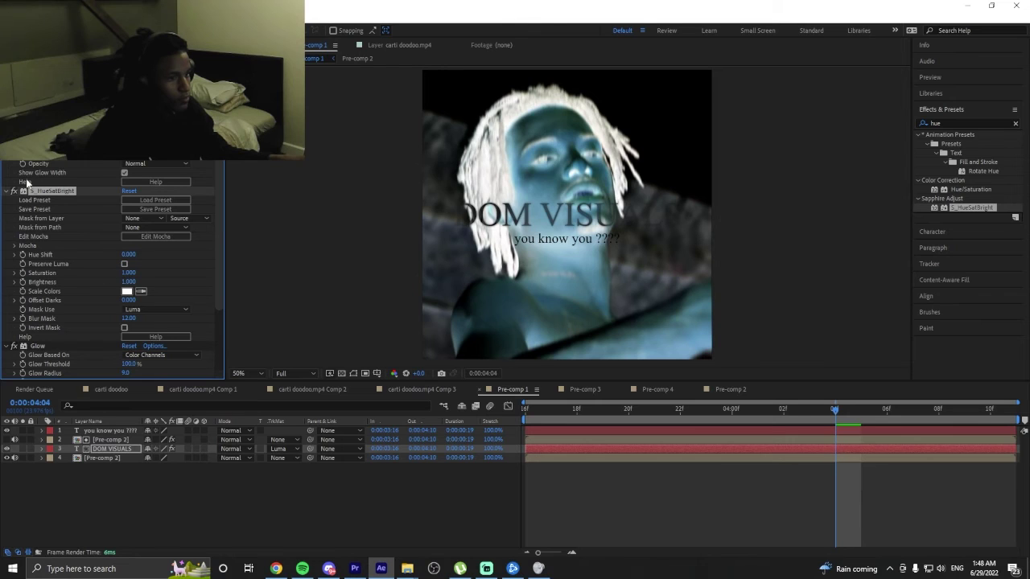
key(Delete)
Add the Hue/Saturation effect above Glow on the DOM VISUALS layer and enable Colorize.
drag(971, 189, 49, 226)
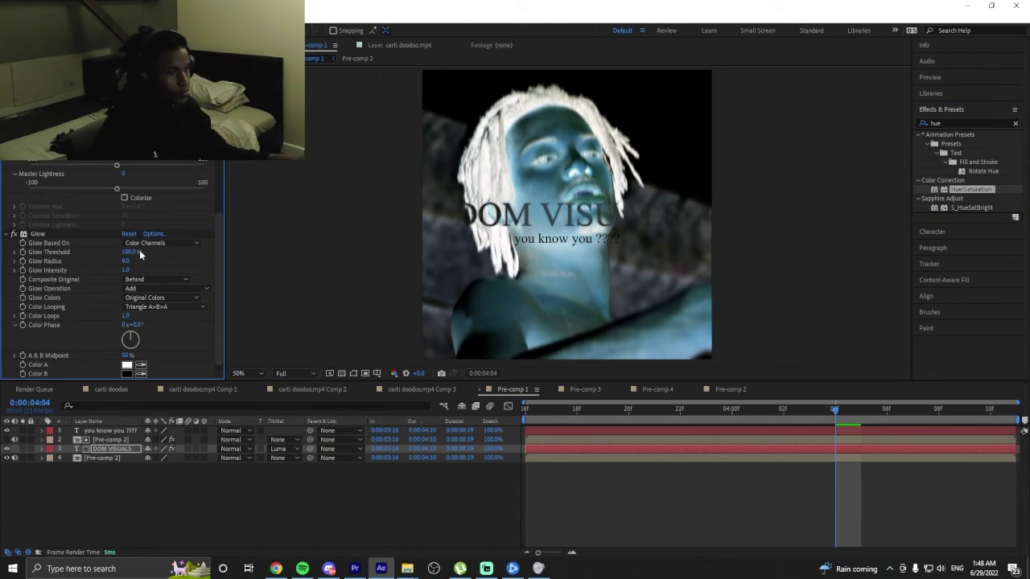
click(123, 198)
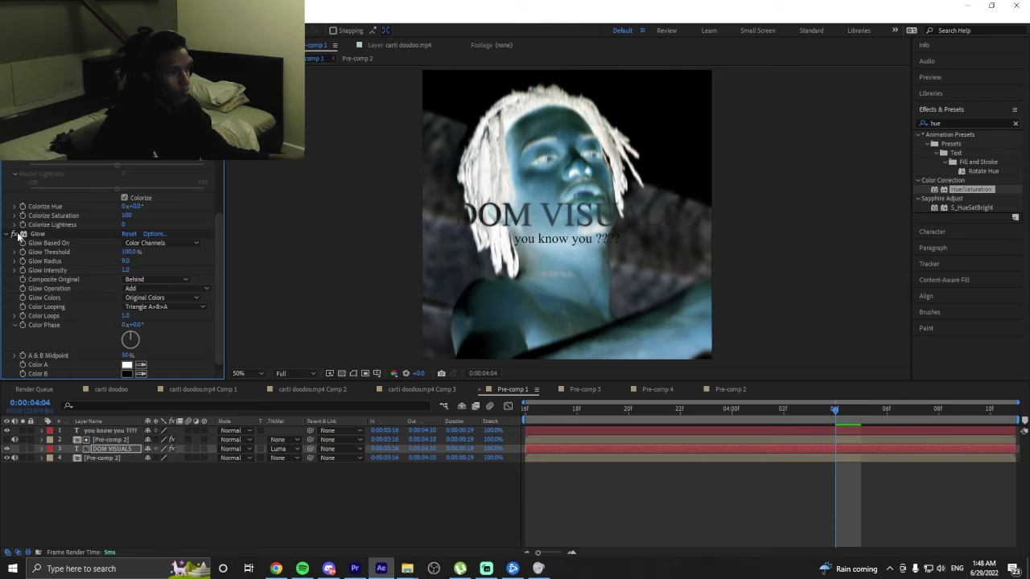
scroll(55, 196, up, 5)
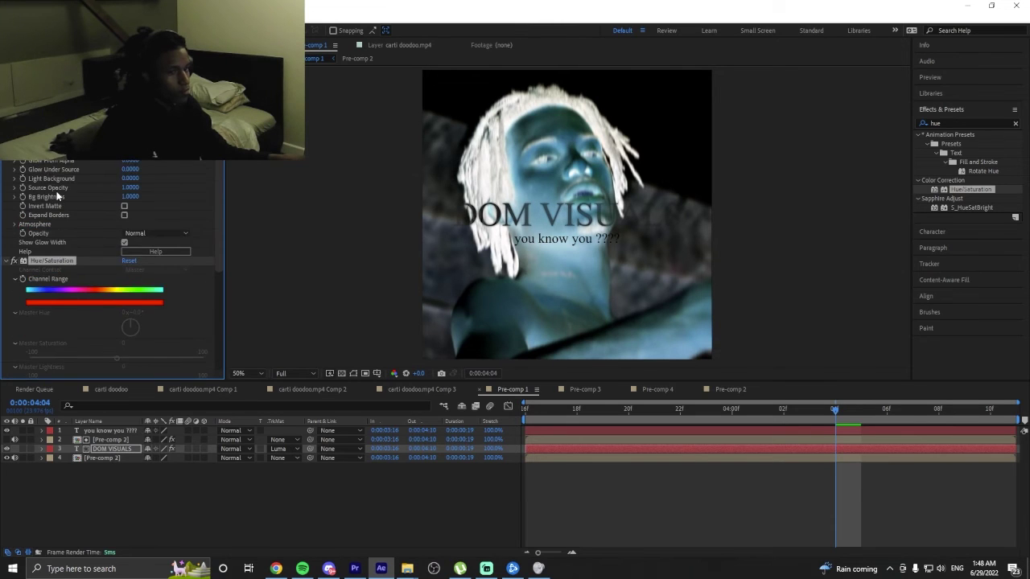
Preview the recoloured text in Pre-comp 1, and play the carti doodoo composition from 0:00:01:09.
scroll(56, 195, up, 3)
key(space)
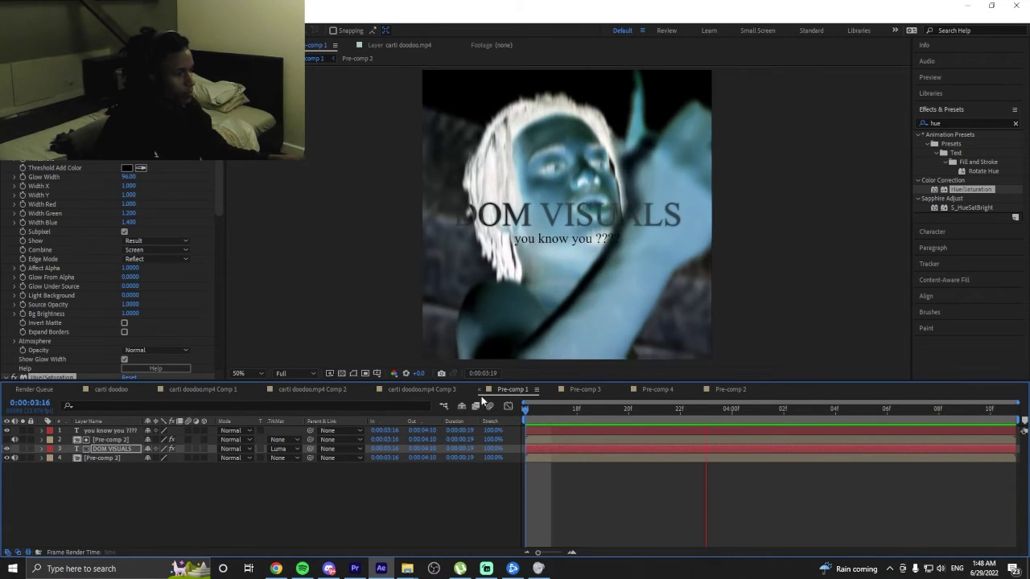
click(363, 388)
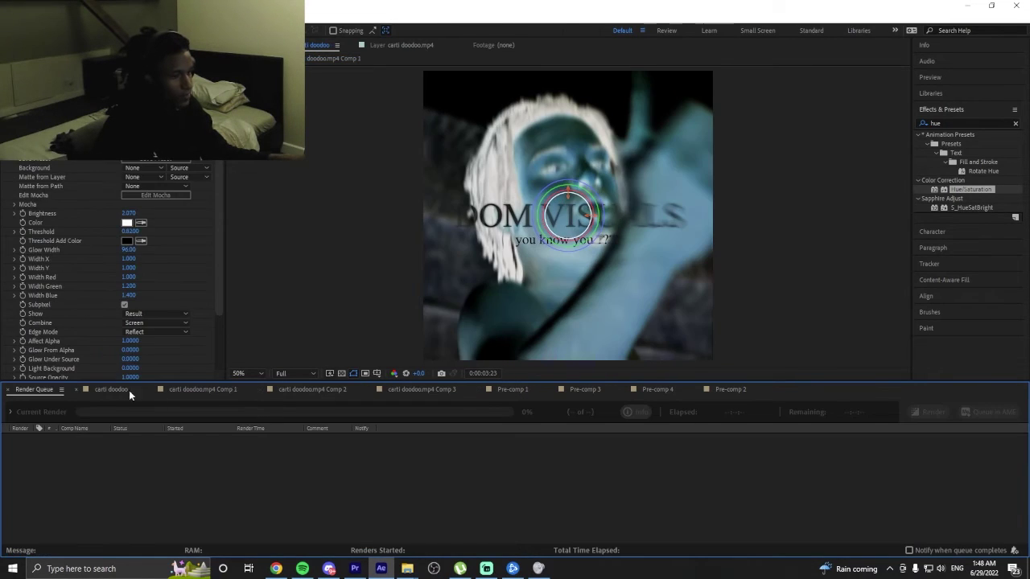
click(125, 389)
click(487, 409)
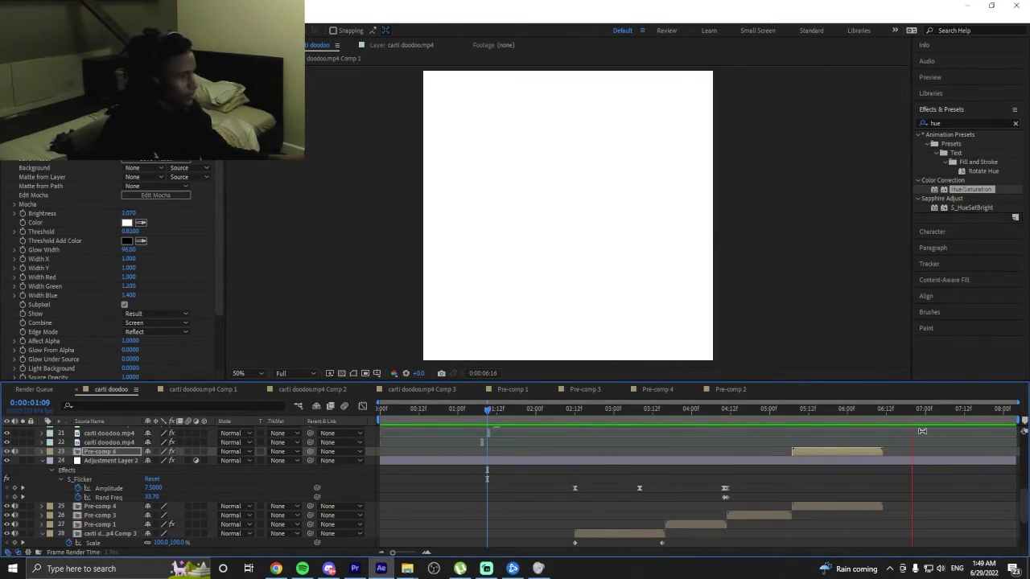
Return to the first yaaaa frame at 0:00:01:07 and play the carti doodoo composition from there.
click(881, 415)
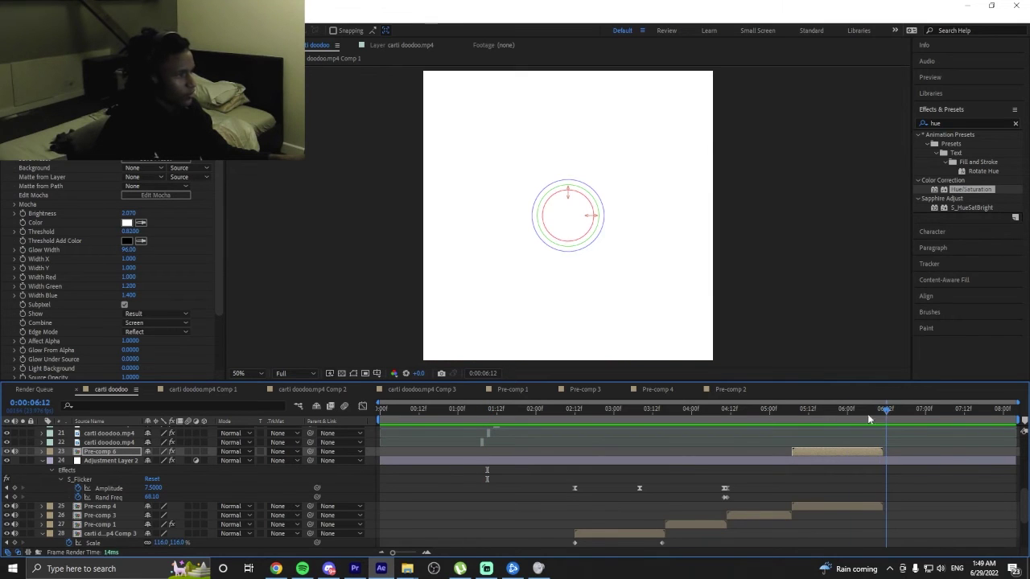
click(555, 410)
click(487, 418)
scroll(488, 425, down, 3)
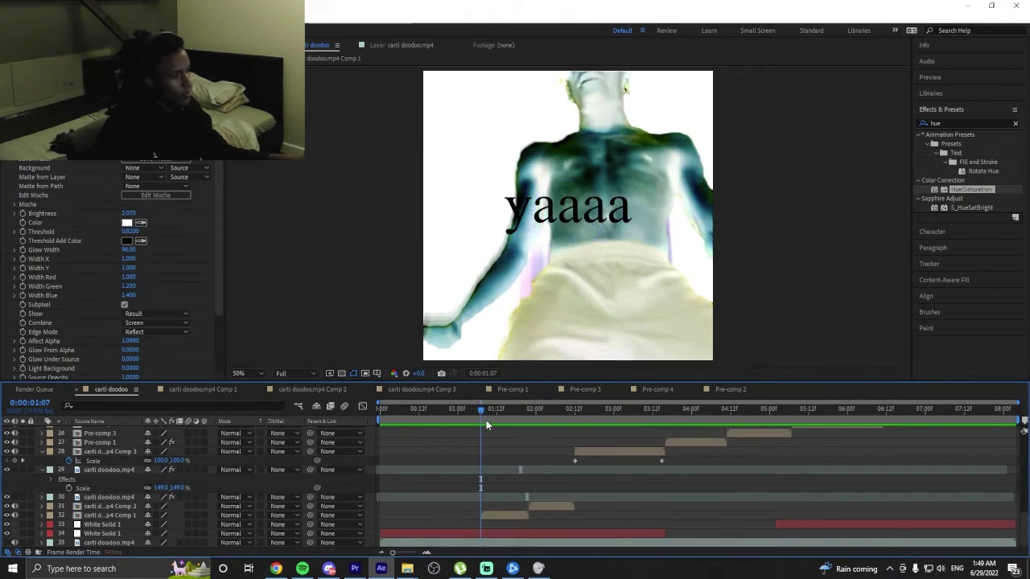
key(space)
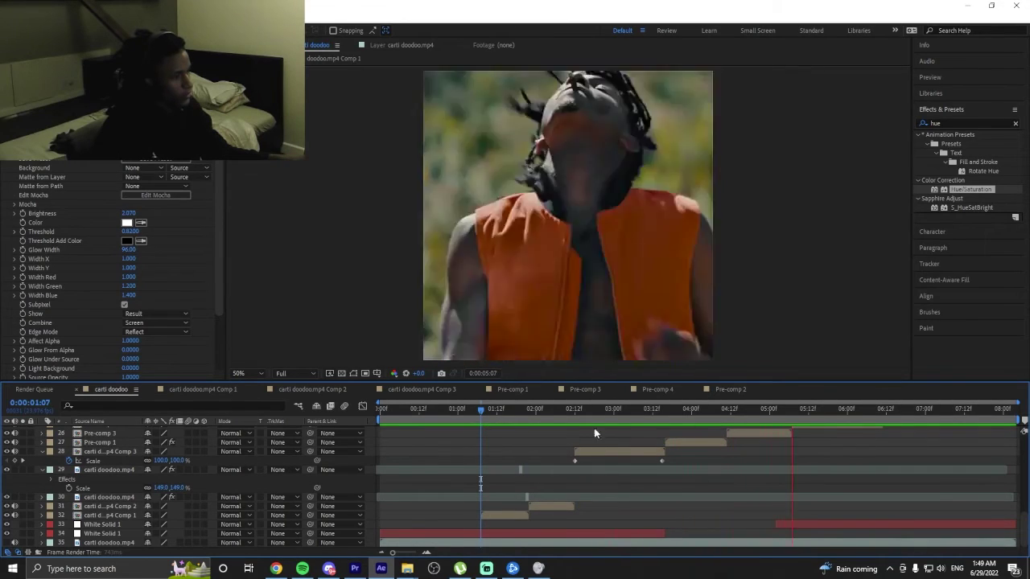
Replay the carti doodoo sequence from 0:00:04:06 and from 0:00:01:08 to review the transitions.
click(788, 421)
scroll(788, 423, up, 3)
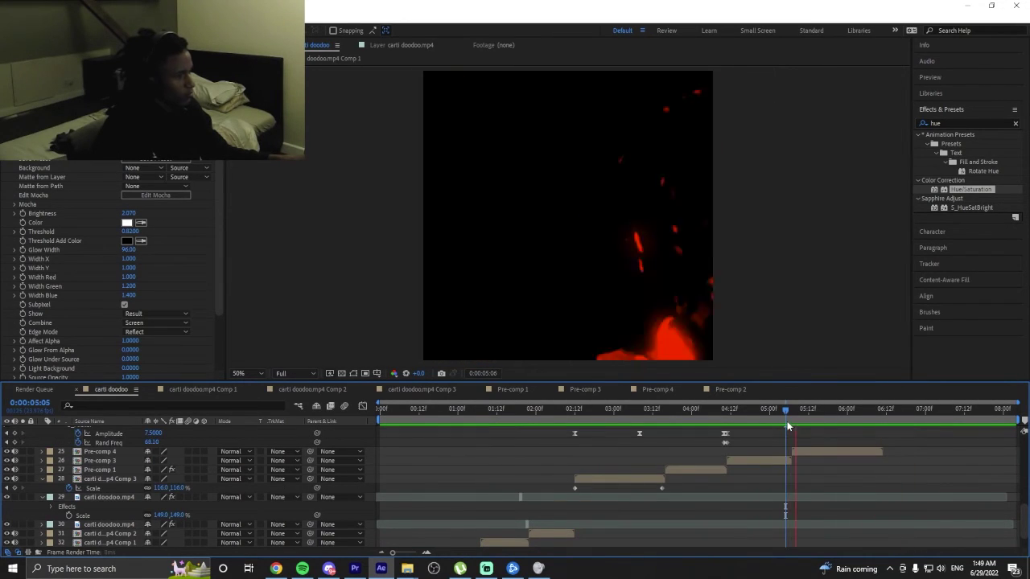
drag(787, 419, 712, 423)
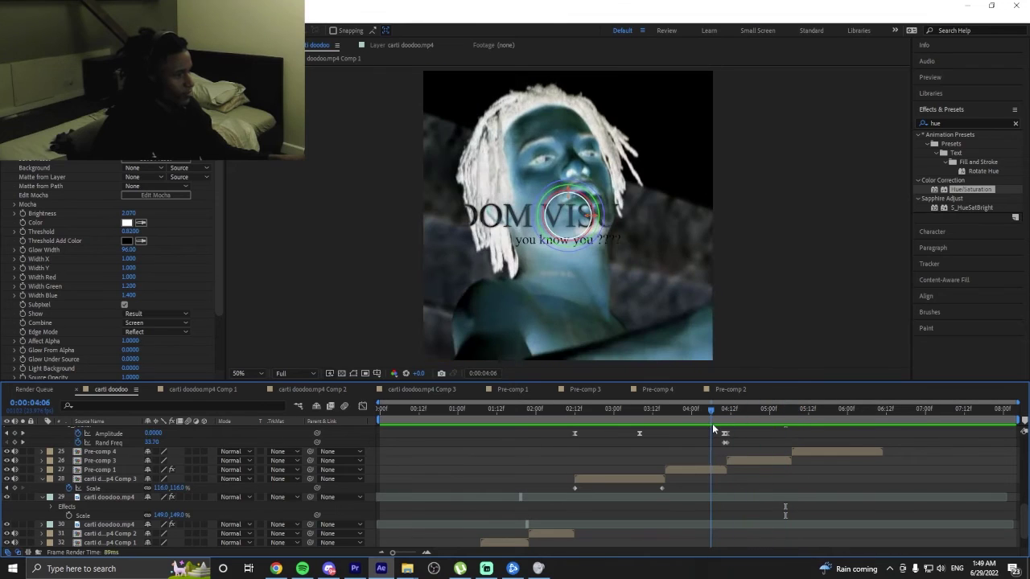
key(space)
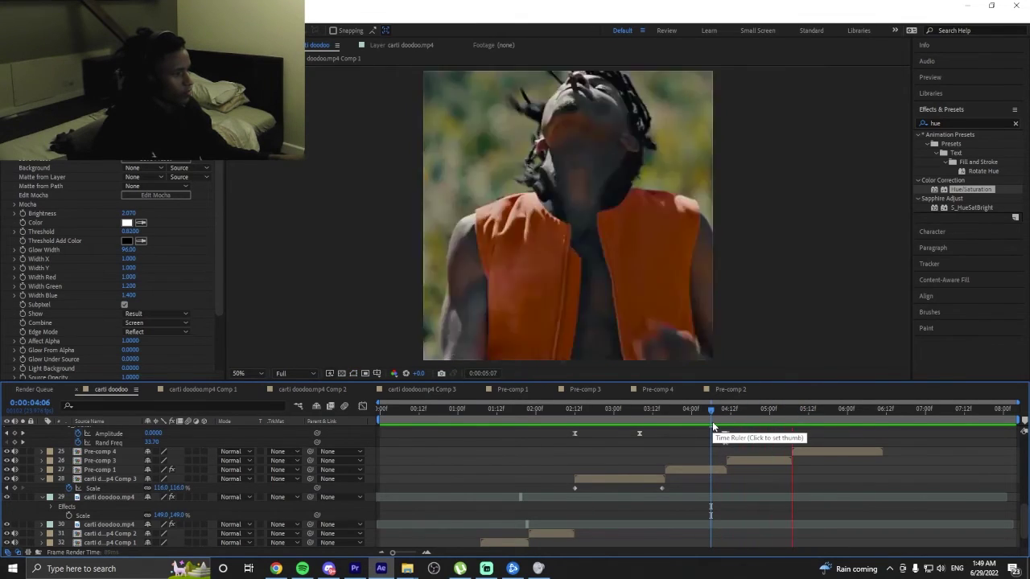
drag(712, 424, 484, 432)
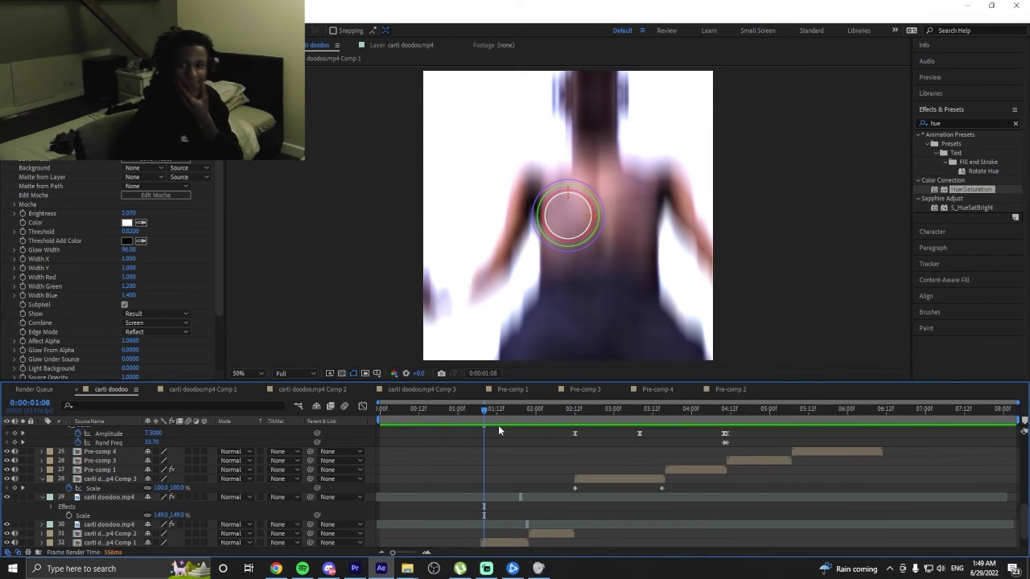
key(space)
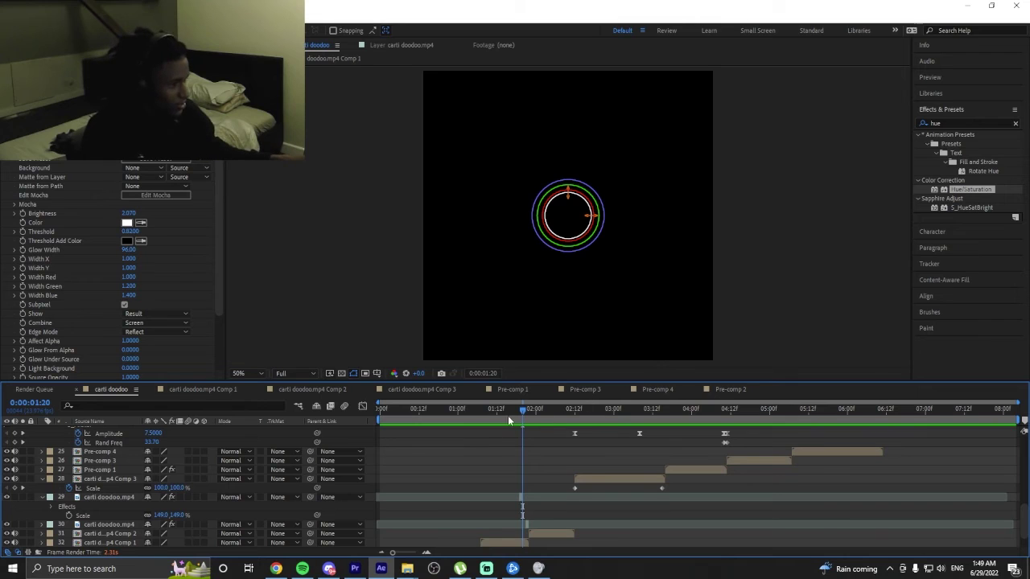
Inspect the yaaaa text section at 0:00:01:12 and look through the composition's layer stack.
click(501, 418)
click(495, 420)
scroll(582, 449, up, 10)
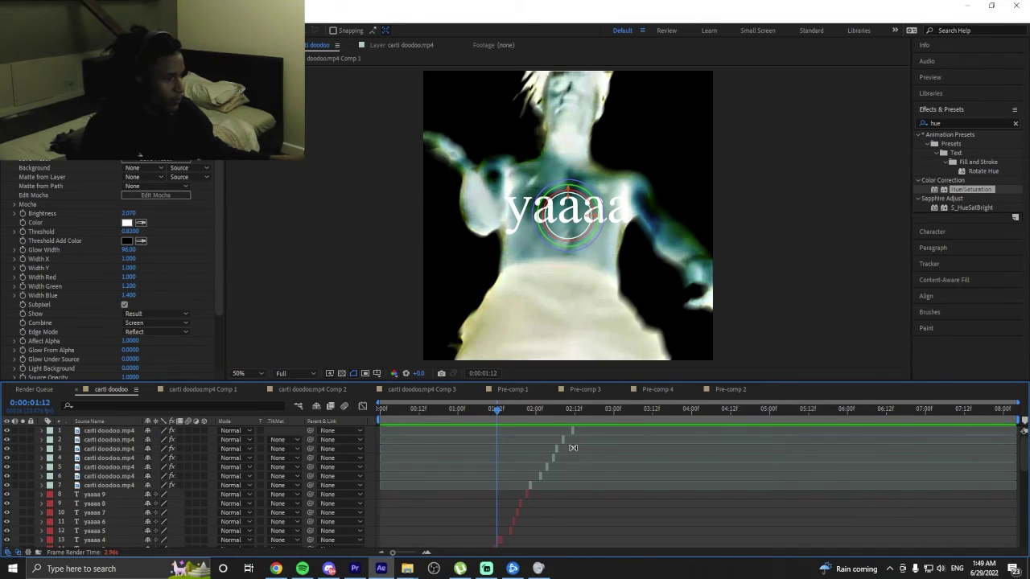
scroll(573, 497, down, 10)
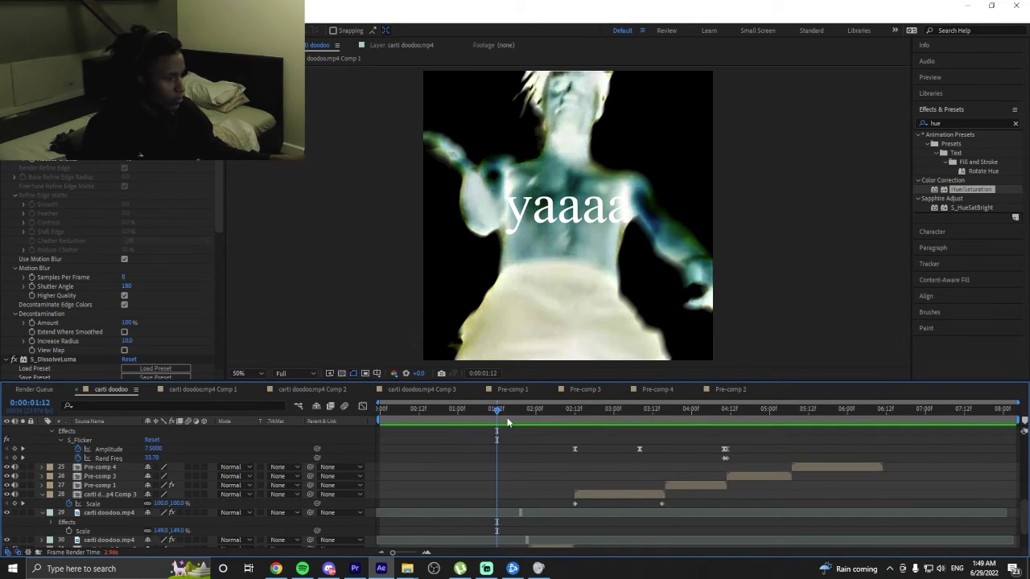
Play the carti doodoo composition from 0:00:00:00 to 0:00:07:05.
click(389, 410)
key(Home)
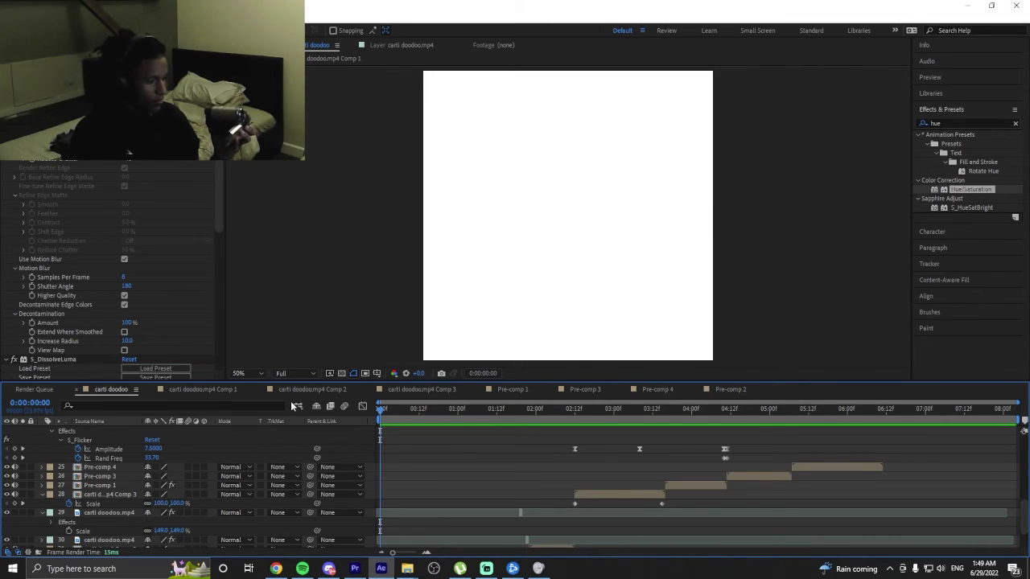
key(space)
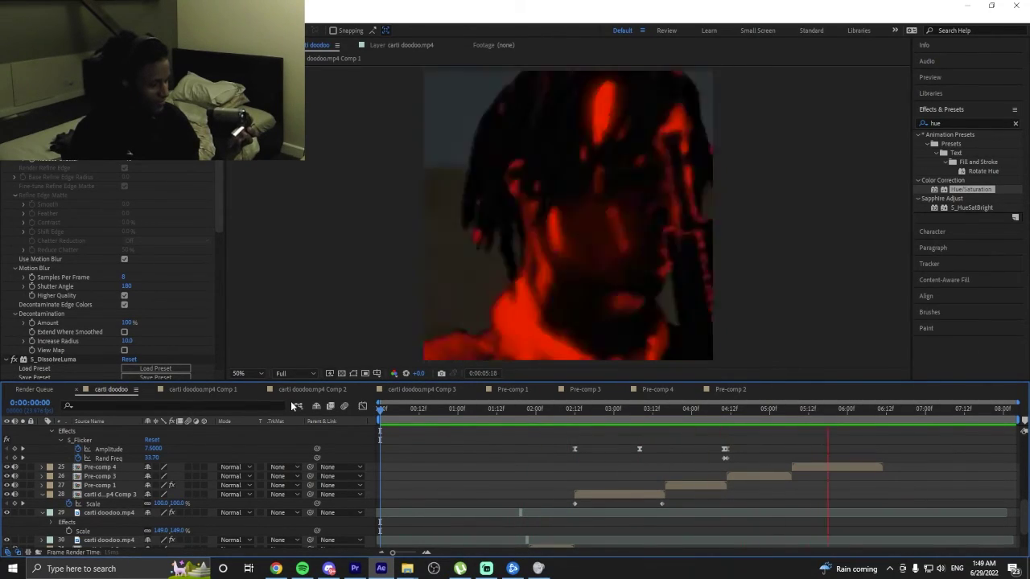
key(space)
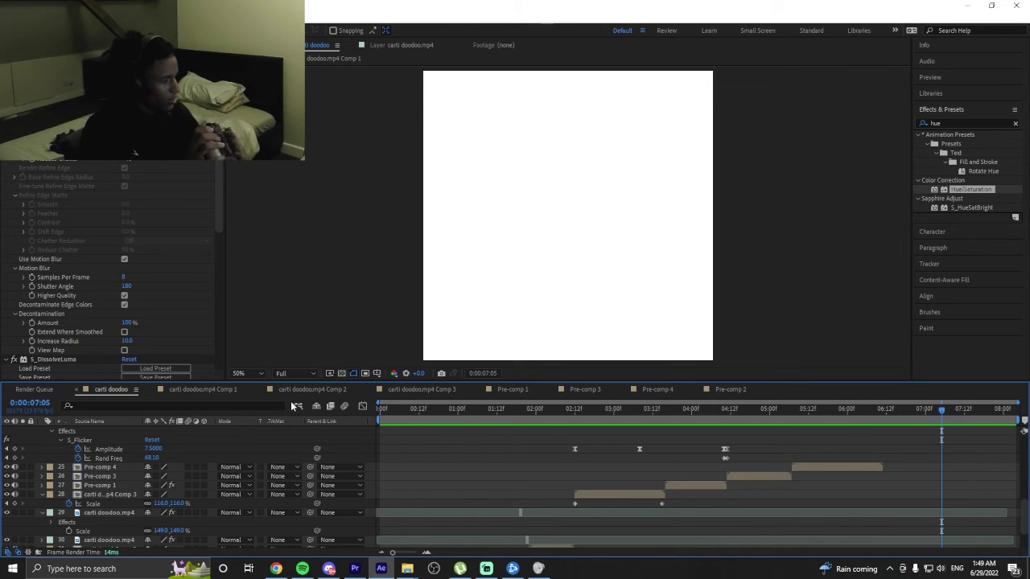
Check the frame at 0:00:01:22 and move the current time to the first yaaaa frame at 0:00:01:07.
click(529, 412)
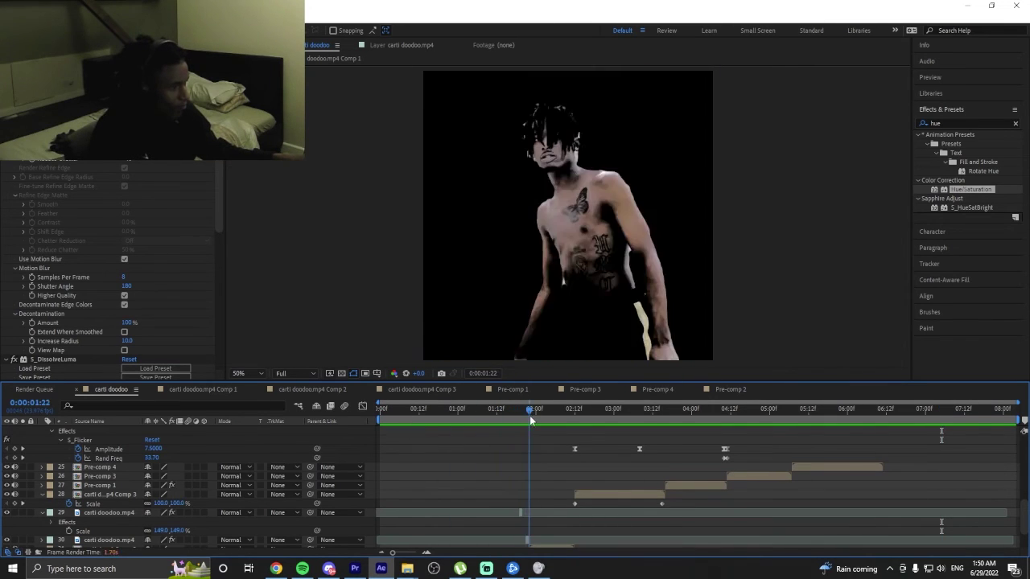
click(493, 414)
scroll(496, 414, down, 2)
click(479, 411)
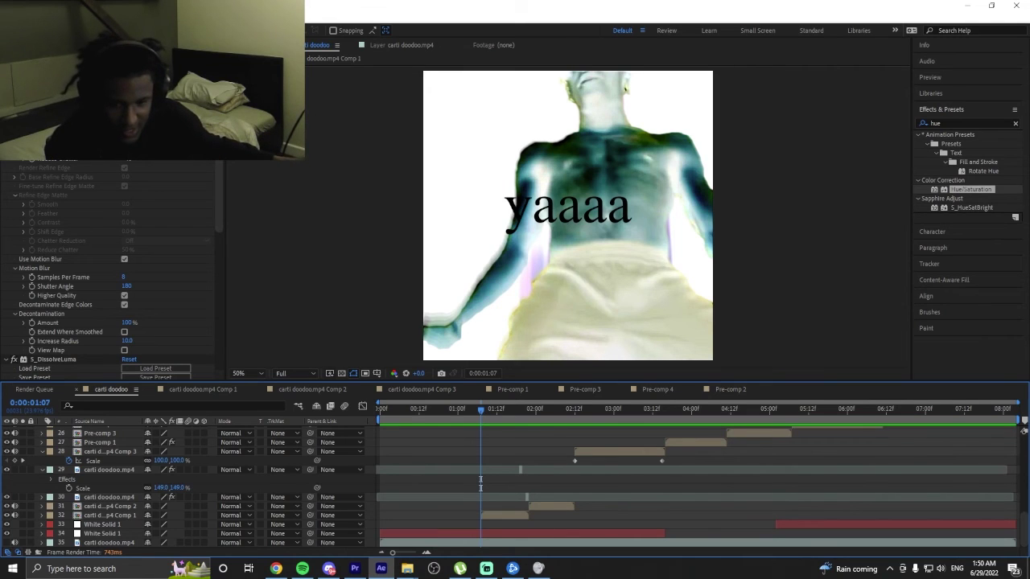
key(alt+Tab)
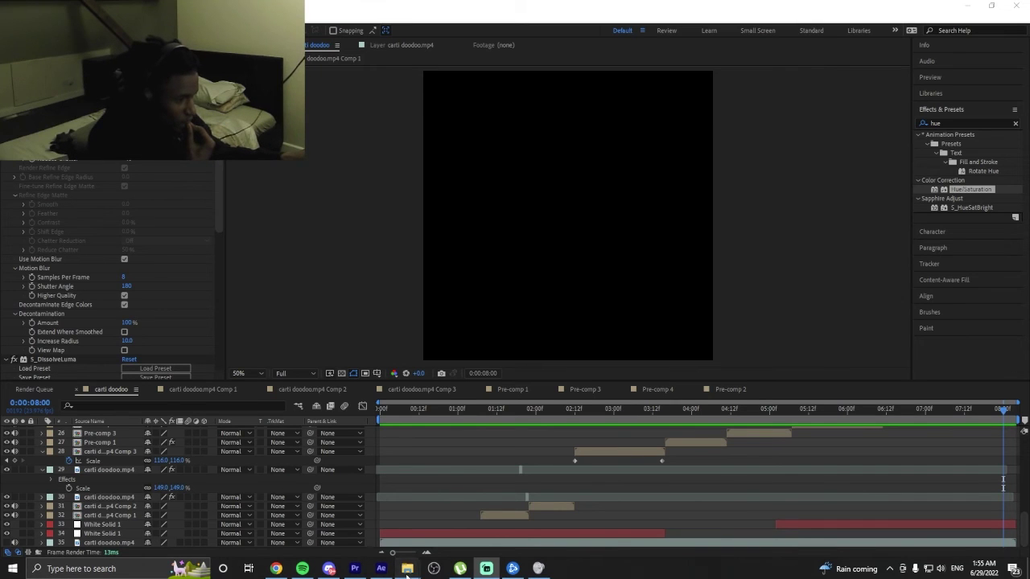
right_click(383, 569)
key(Escape)
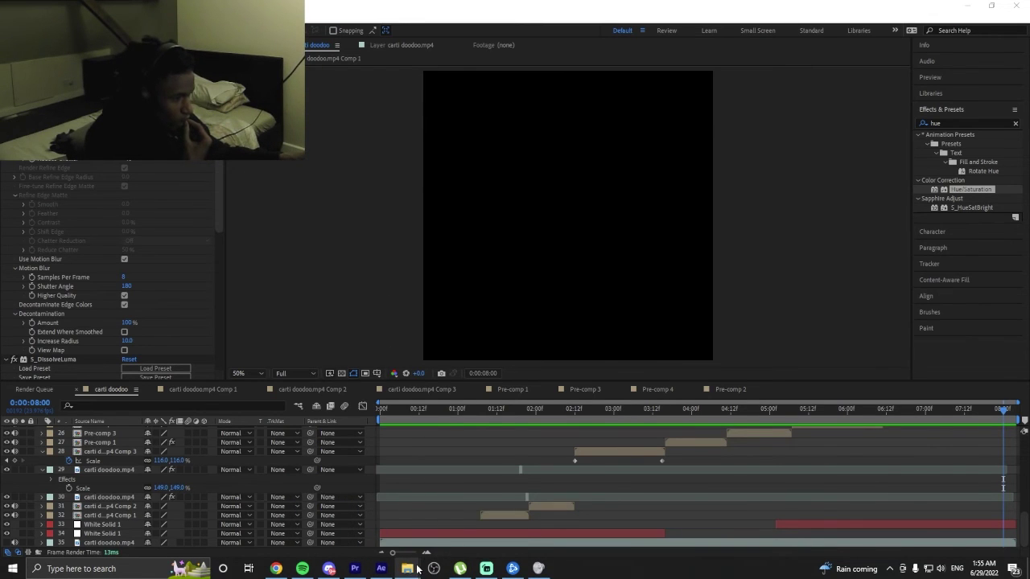
mouse_move(407, 569)
click(474, 528)
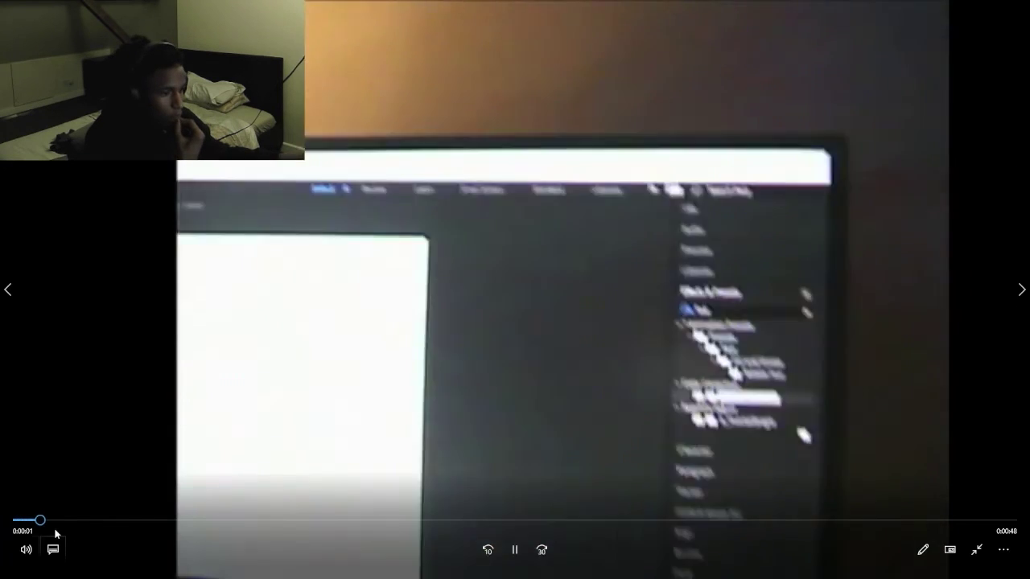
Review the recording from about 0:00:27 to 0:00:45, pausing along the way, and close the video player.
mouse_move(56, 531)
mouse_down()
mouse_move(100, 522)
mouse_move(1014, 521)
mouse_move(699, 544)
mouse_move(655, 559)
mouse_move(551, 544)
mouse_up()
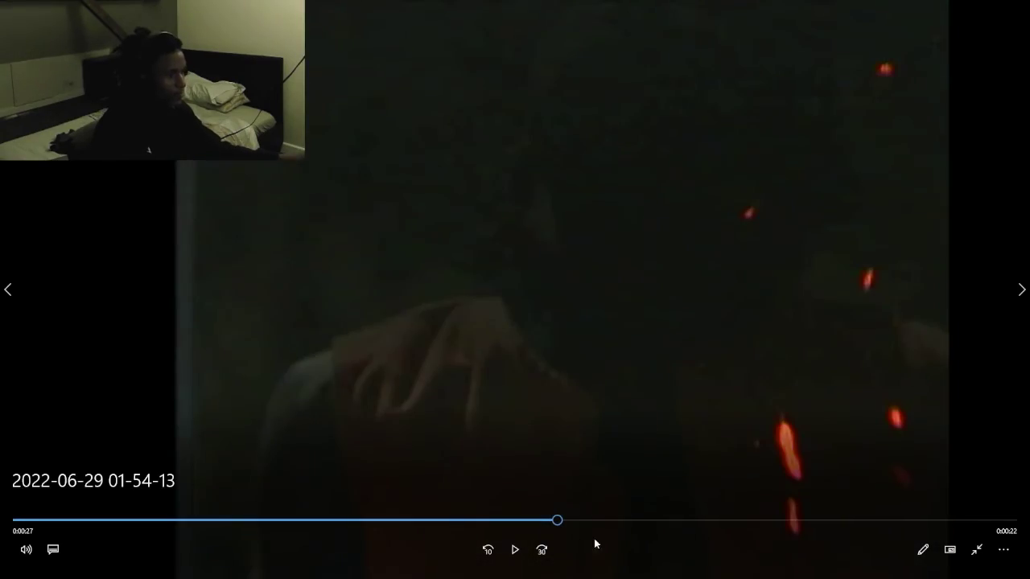
key(space)
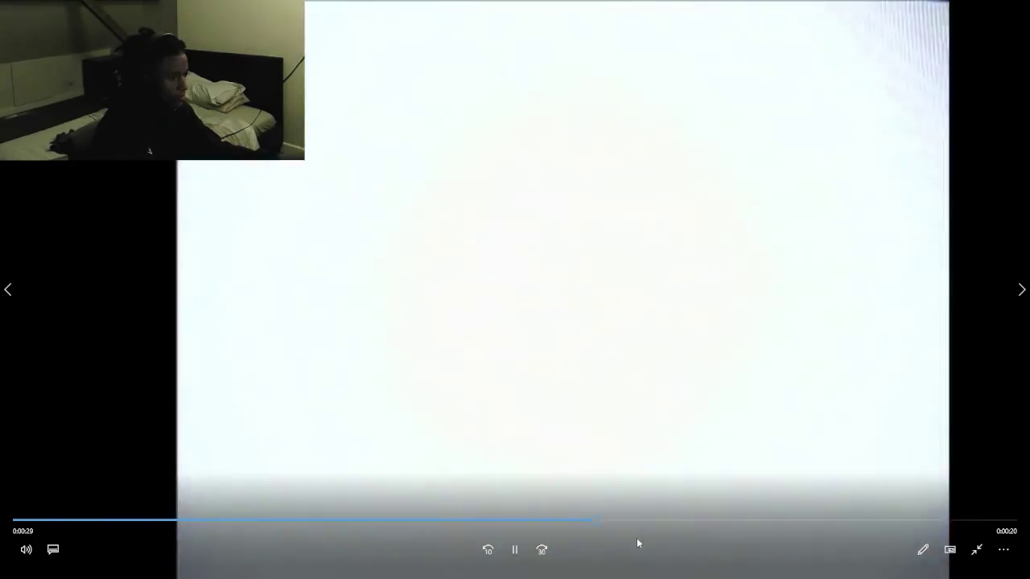
key(space)
key(space)
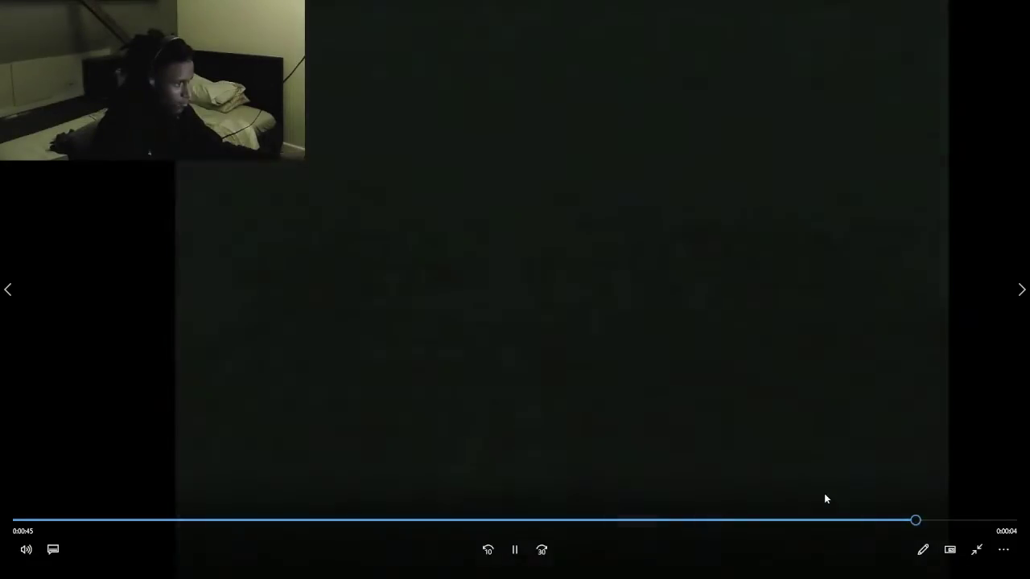
click(823, 493)
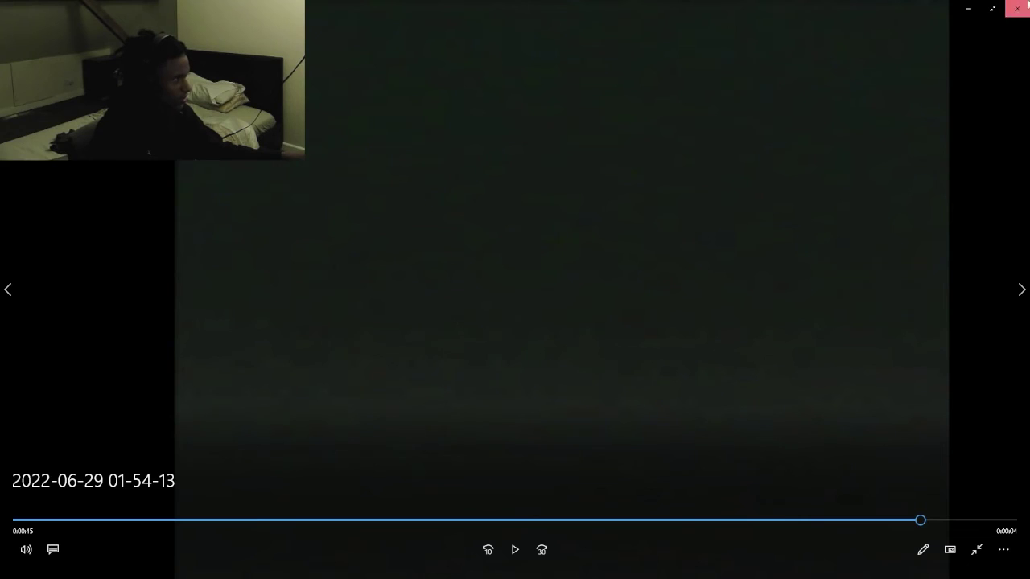
click(1018, 9)
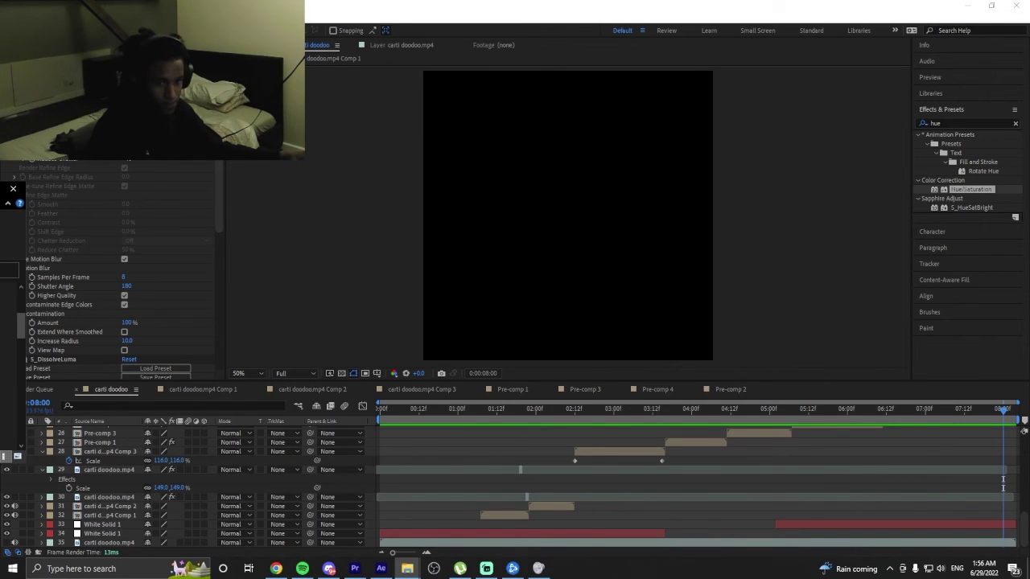
Add the recording as the top layer of carti doodoo and slide it until its first yaaaa frame falls at 0:00:08:00.
drag(277, 483, 416, 455)
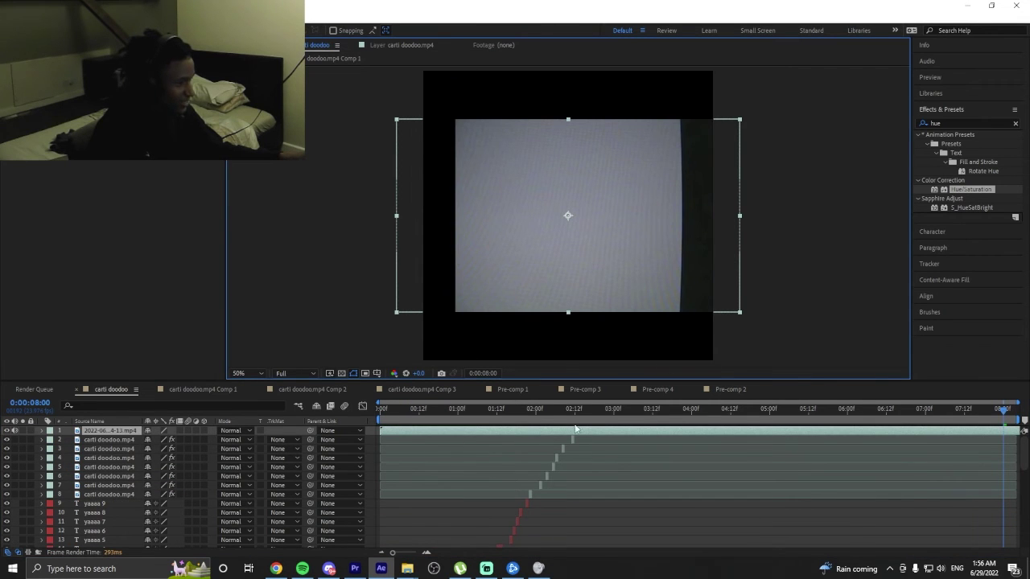
drag(988, 434, 804, 433)
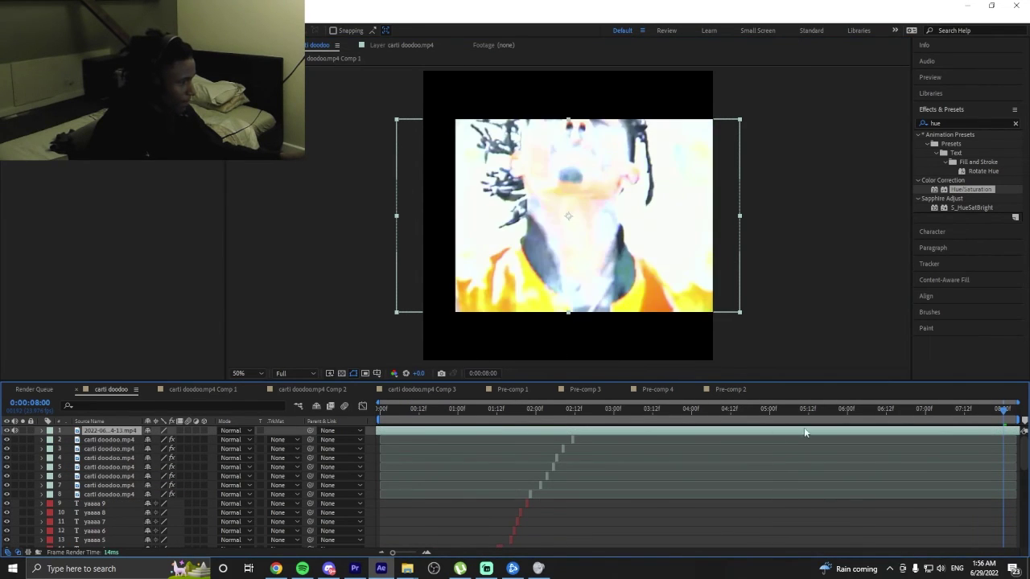
drag(955, 435, 913, 451)
drag(980, 435, 812, 455)
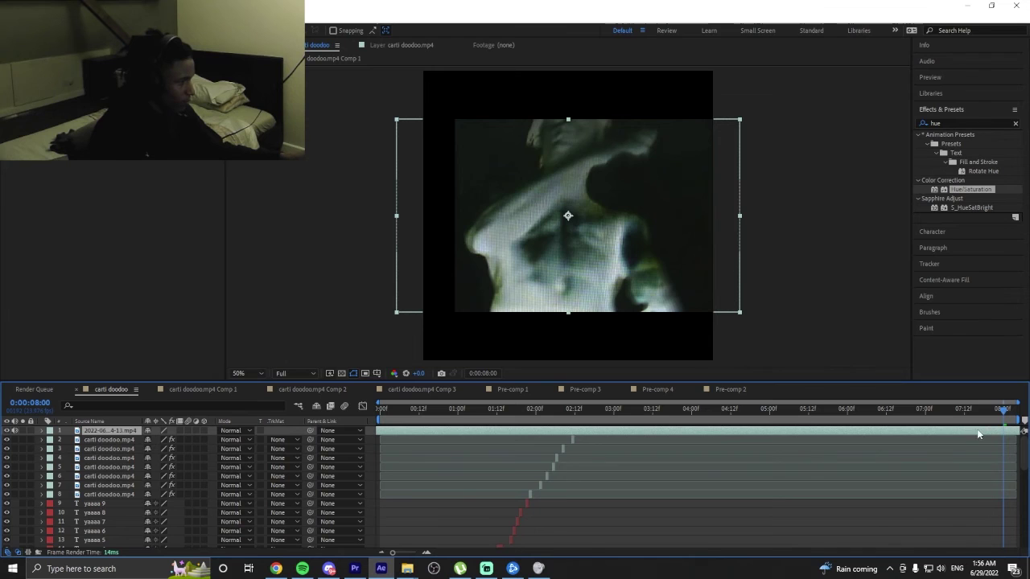
drag(978, 434, 806, 448)
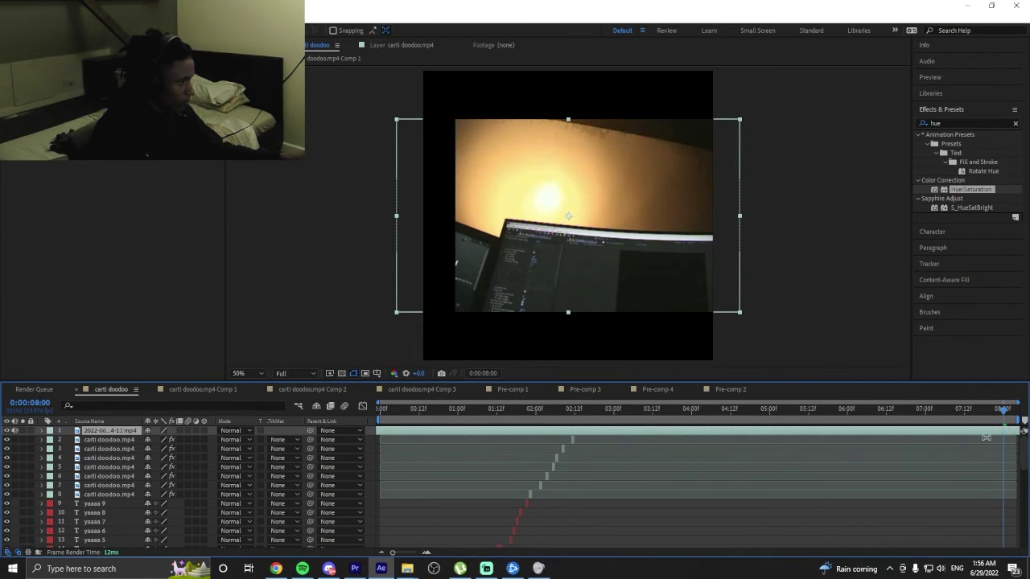
drag(973, 441, 563, 463)
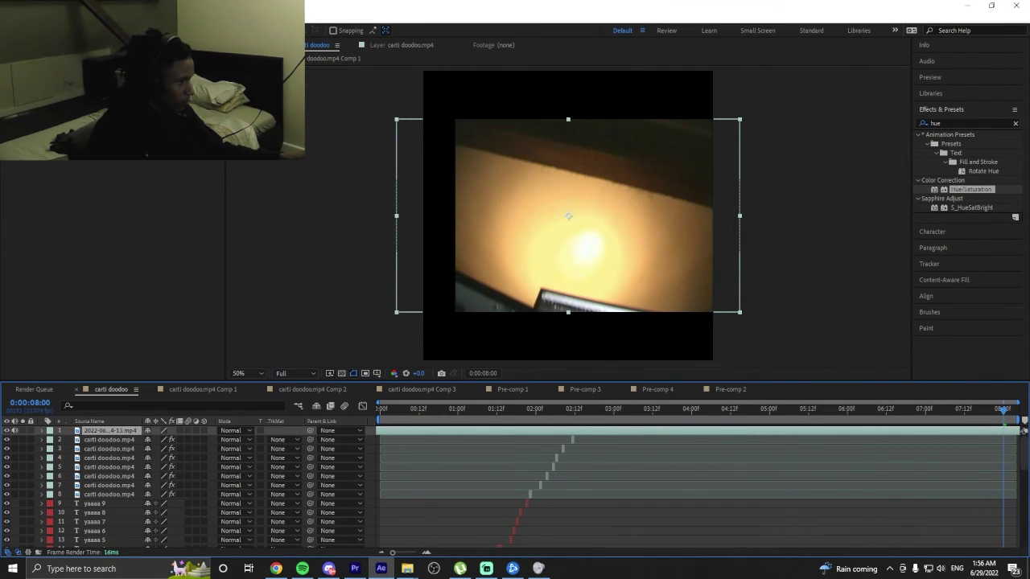
drag(730, 437, 779, 435)
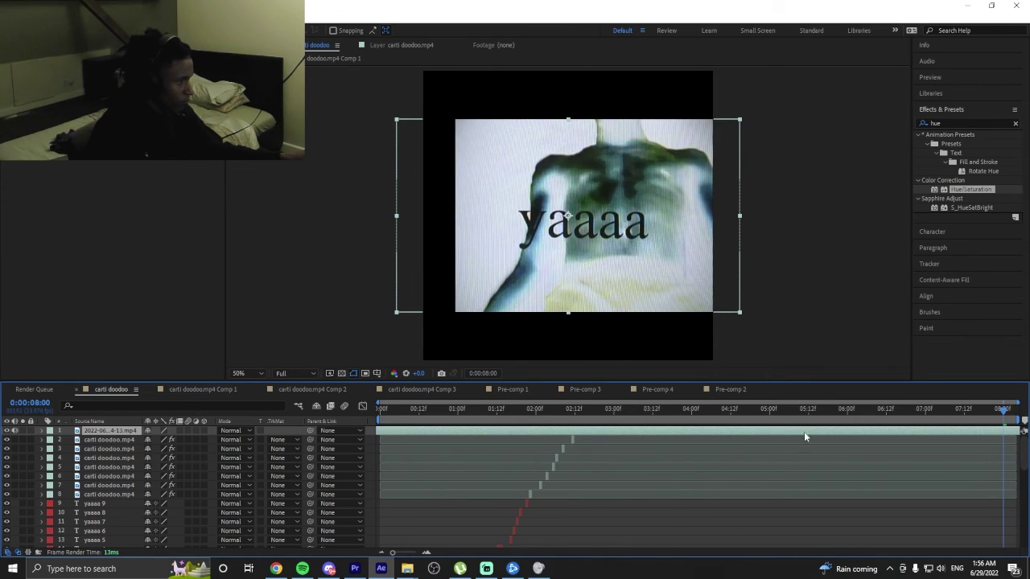
Split the recording layer at 0:00:08:00 and remove the part before the split.
key(ctrl+d)
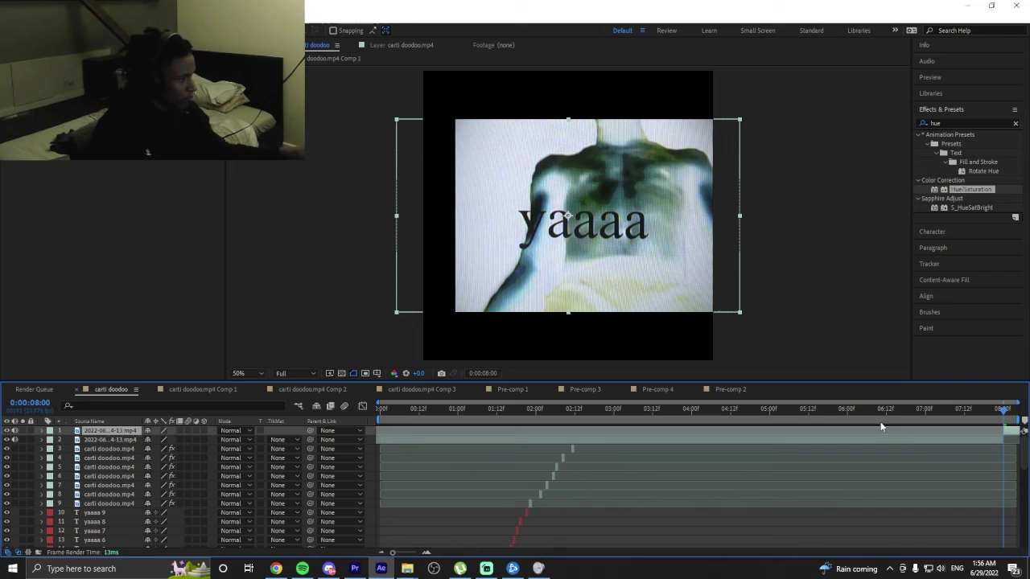
key(ctrl+z)
click(924, 441)
Move the remaining recording clip so it starts at 0:00:01:07, aligned with the composition's first yaaaa frame.
drag(379, 411, 480, 428)
scroll(471, 410, down, 8)
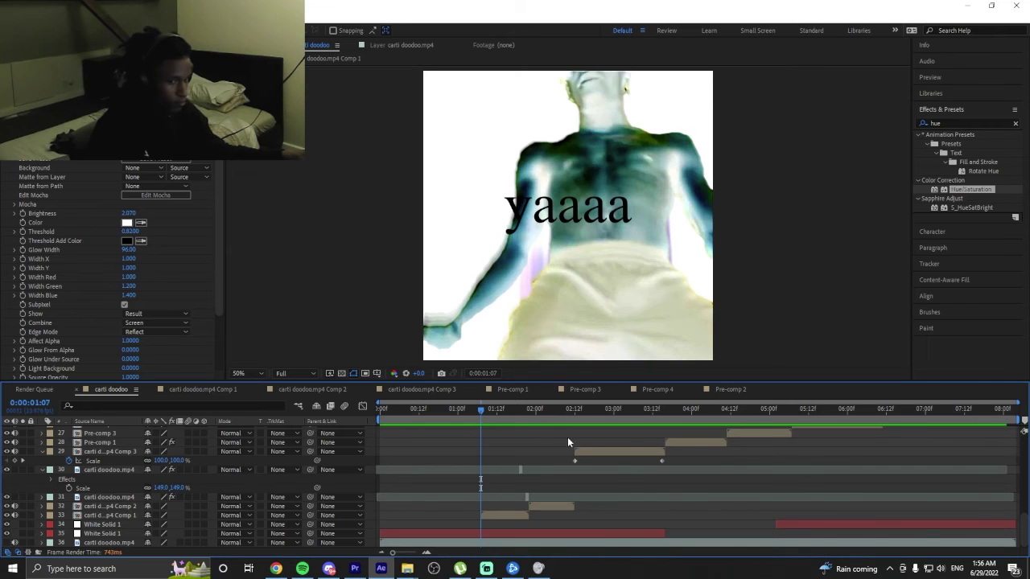
scroll(568, 439, up, 8)
click(1016, 432)
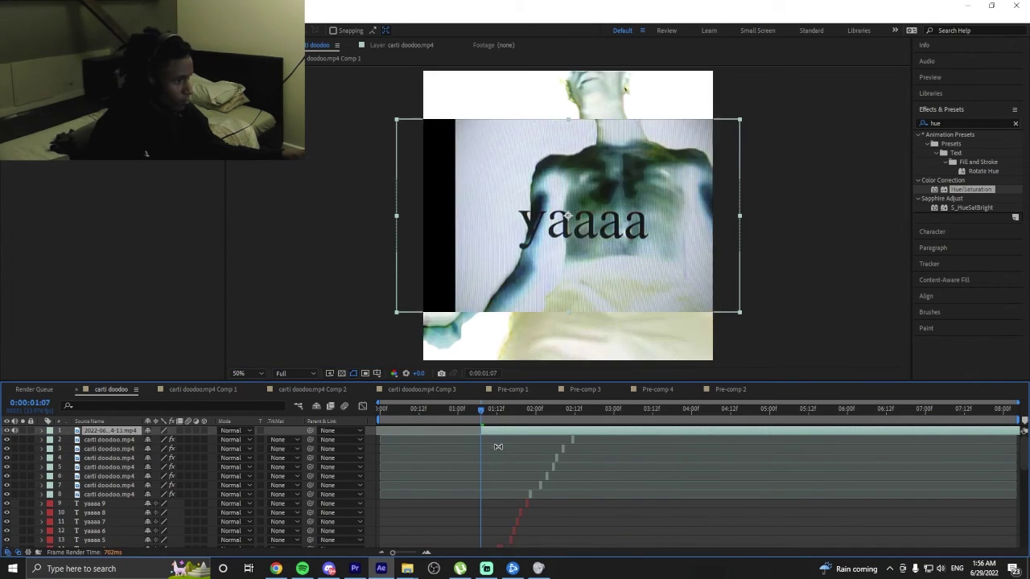
Reposition the recording layer and scale it to 155% so the filmed picture covers the whole composition frame.
key(space)
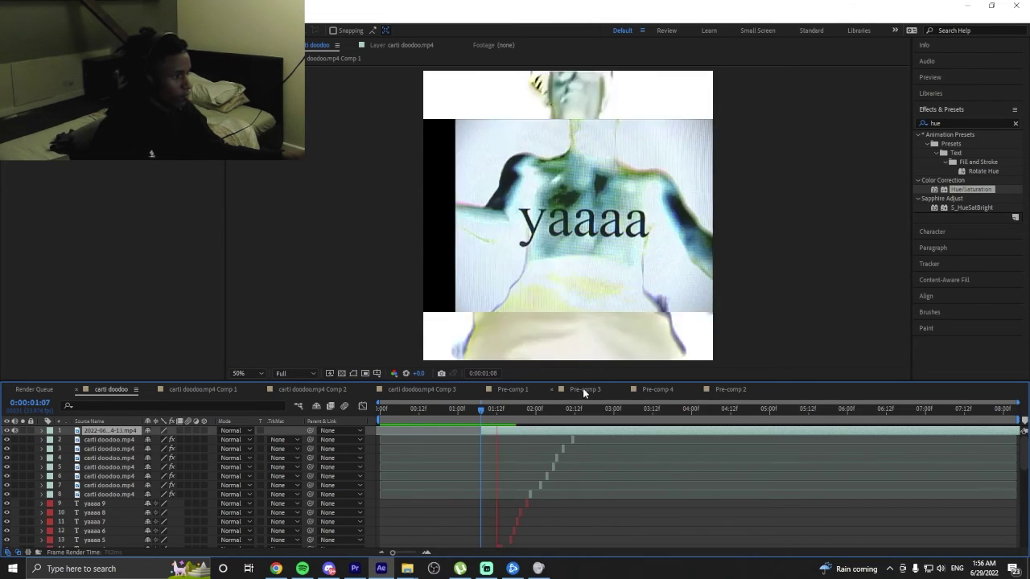
mouse_move(563, 233)
mouse_down()
mouse_move(528, 236)
mouse_move(552, 238)
mouse_up()
key(s)
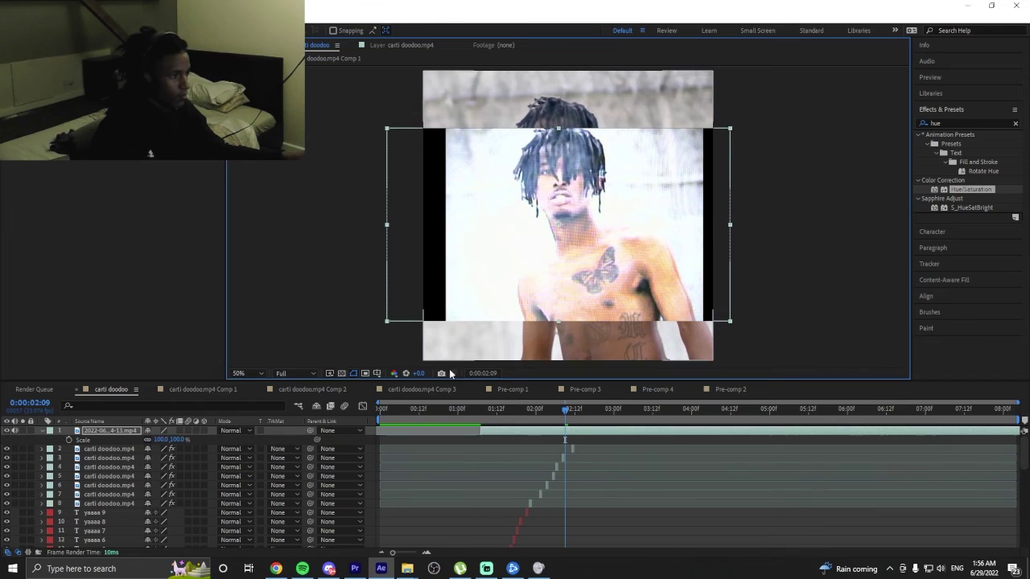
drag(160, 440, 189, 439)
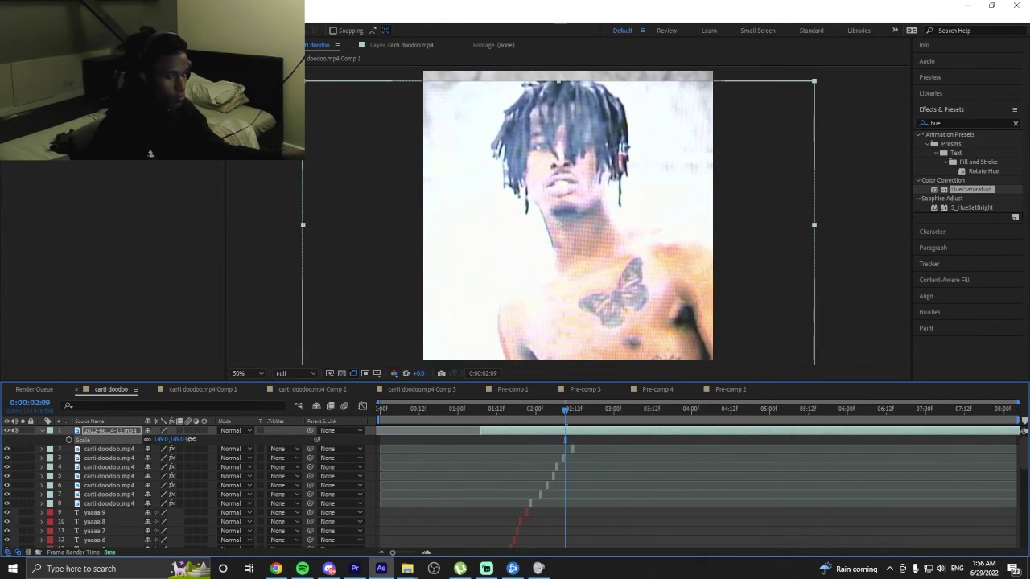
drag(500, 288, 500, 277)
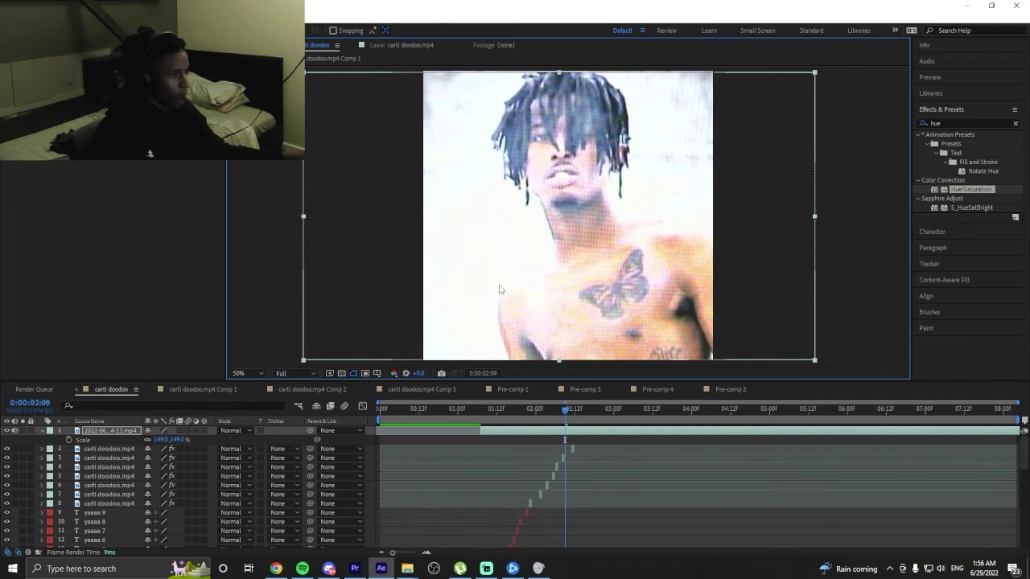
key(space)
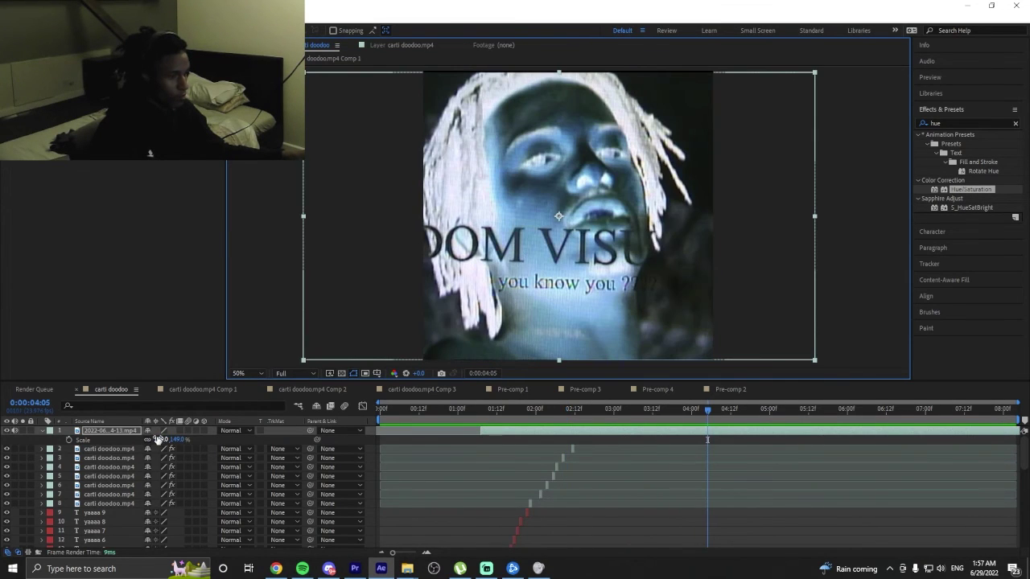
drag(158, 438, 162, 438)
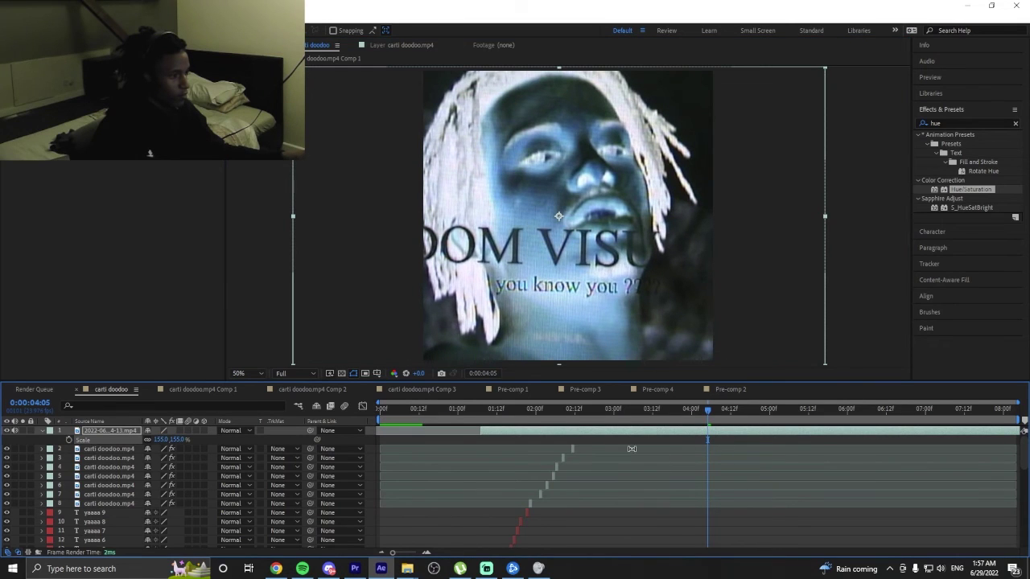
click(43, 431)
Play the edit from the start, split the recording layer at 0:00:06:11 and remove the part after the split.
key(Home)
key(space)
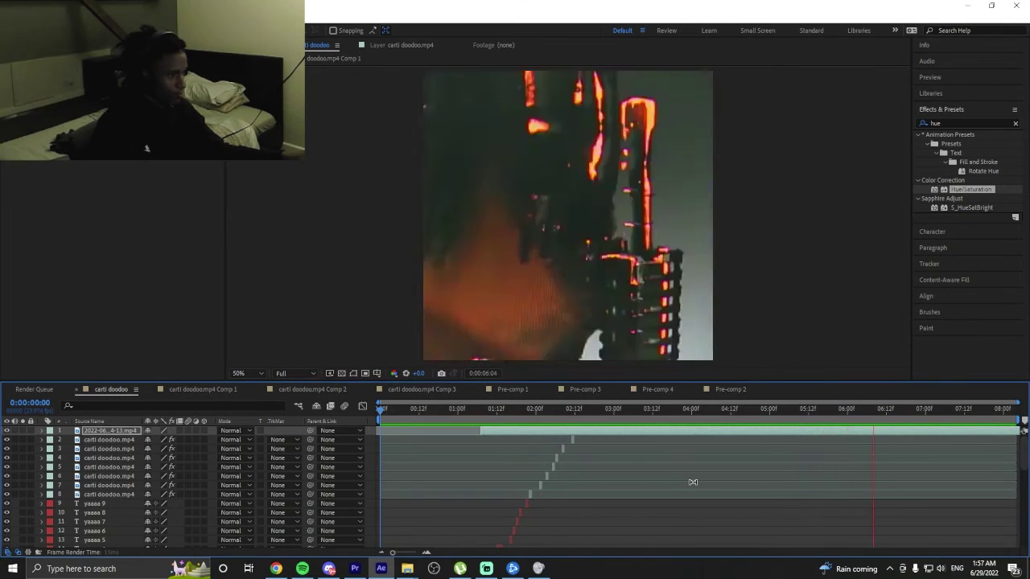
scroll(864, 453, down, 5)
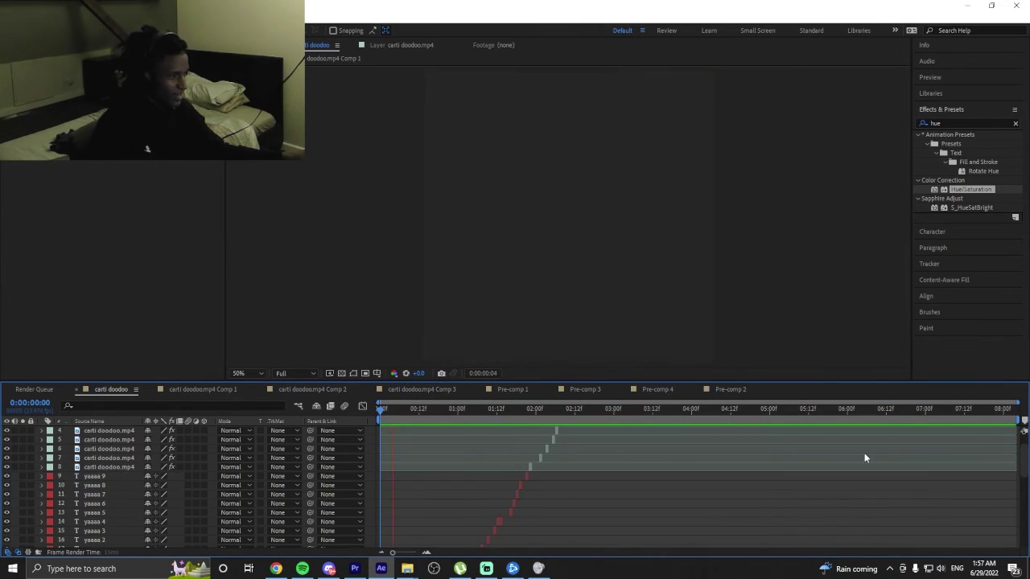
scroll(849, 457, down, 4)
drag(868, 409, 883, 413)
scroll(935, 456, up, 10)
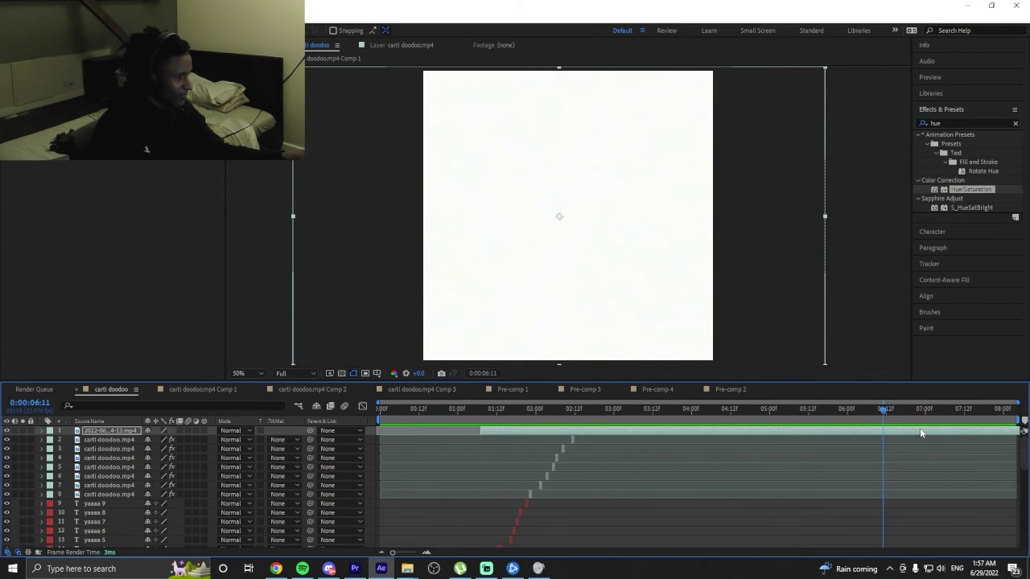
click(920, 428)
key(ctrl+shift+d)
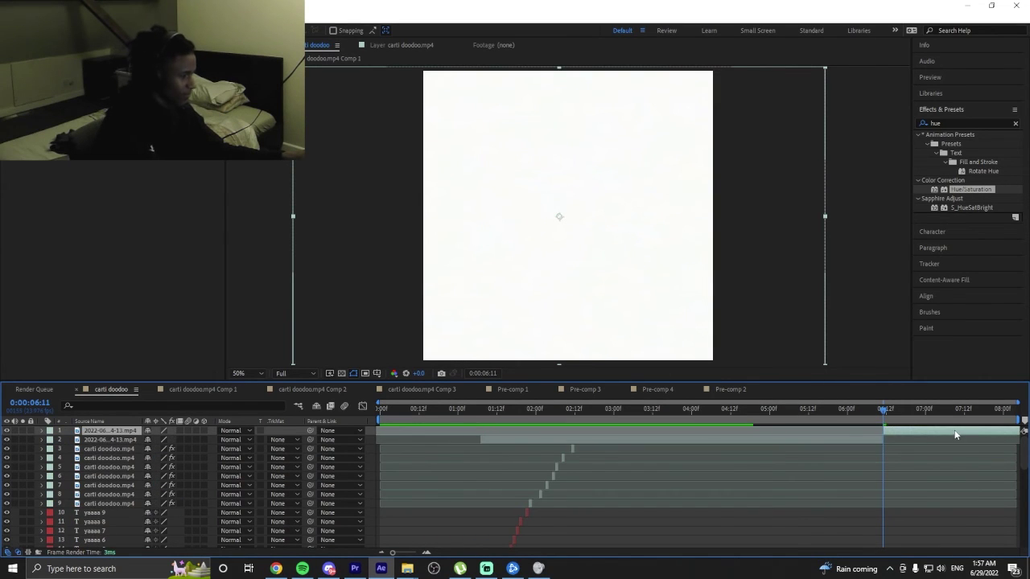
key(Delete)
Play back the edit with the recording overlaid, hide the recording layer and replay from 0:00:01:04.
drag(813, 416, 454, 418)
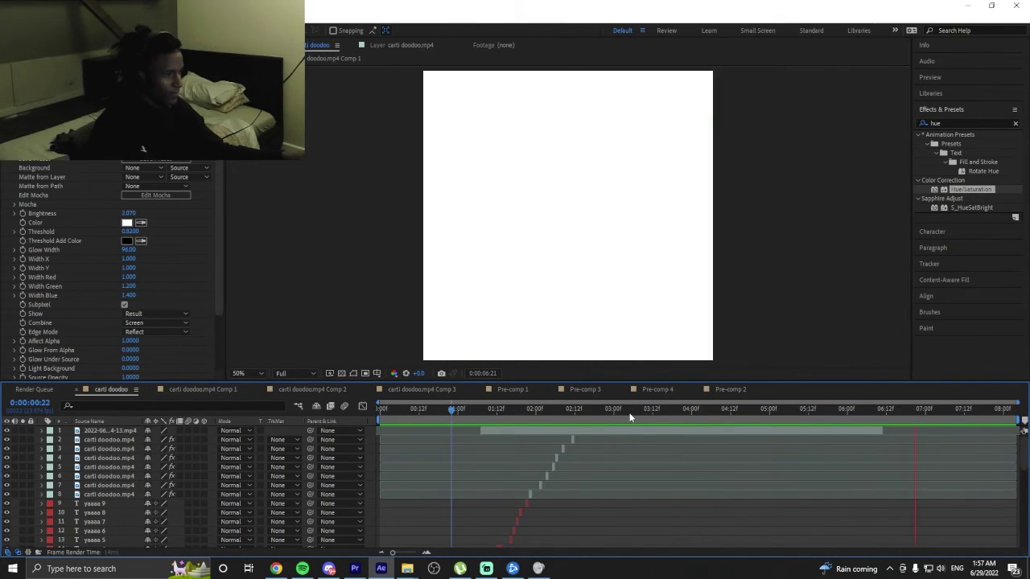
key(space)
drag(451, 409, 303, 437)
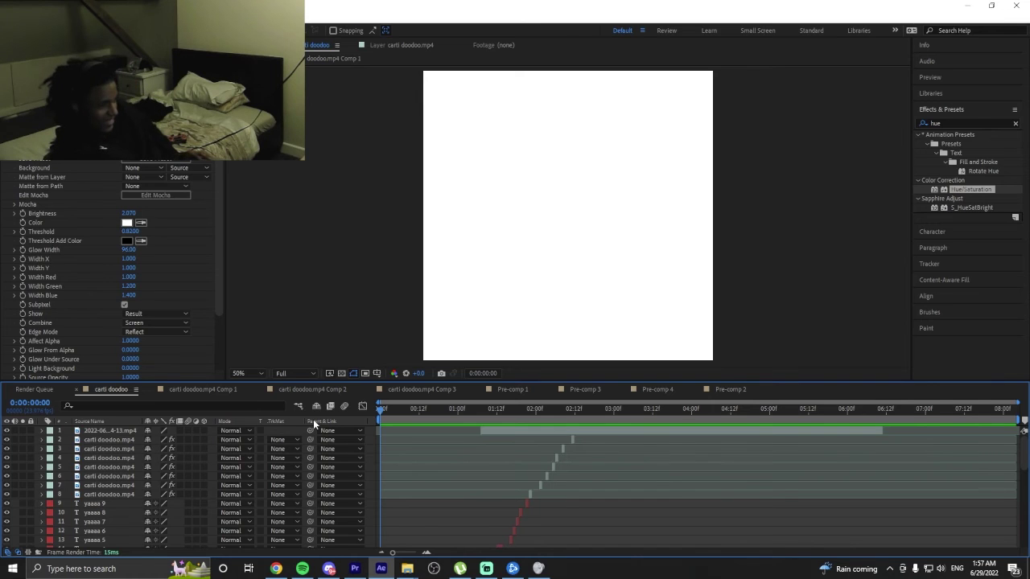
key(space)
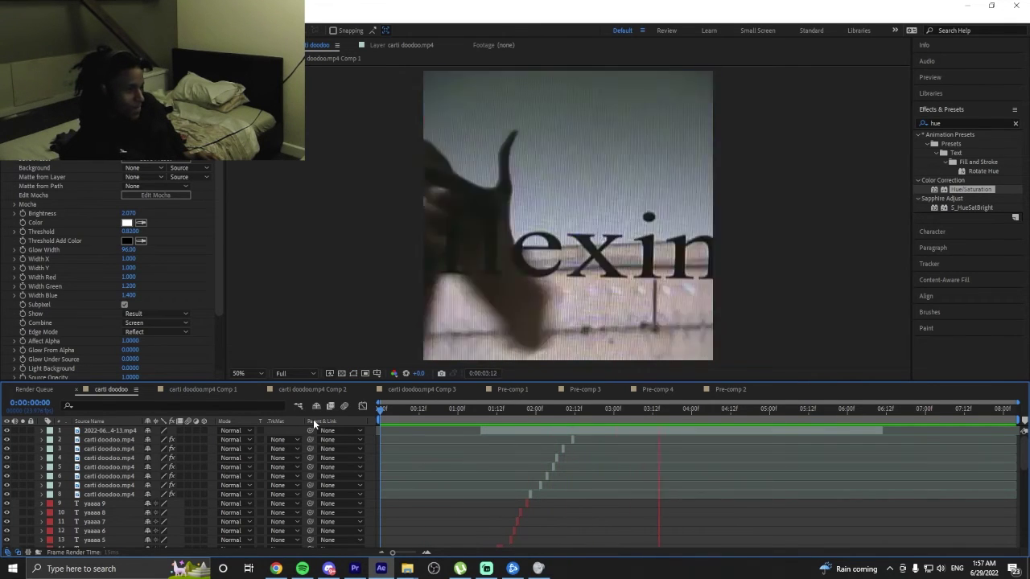
key(space)
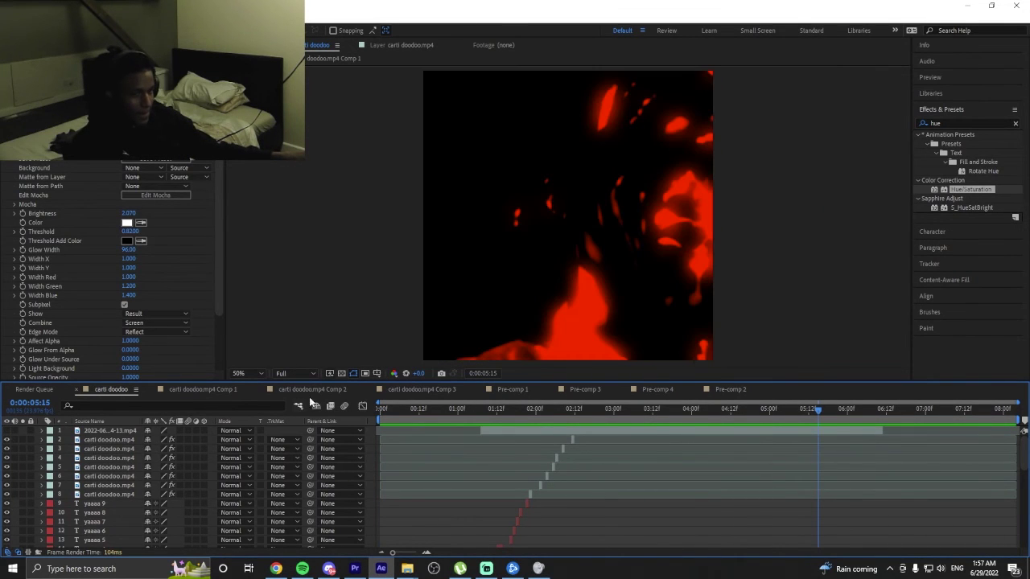
click(470, 409)
key(space)
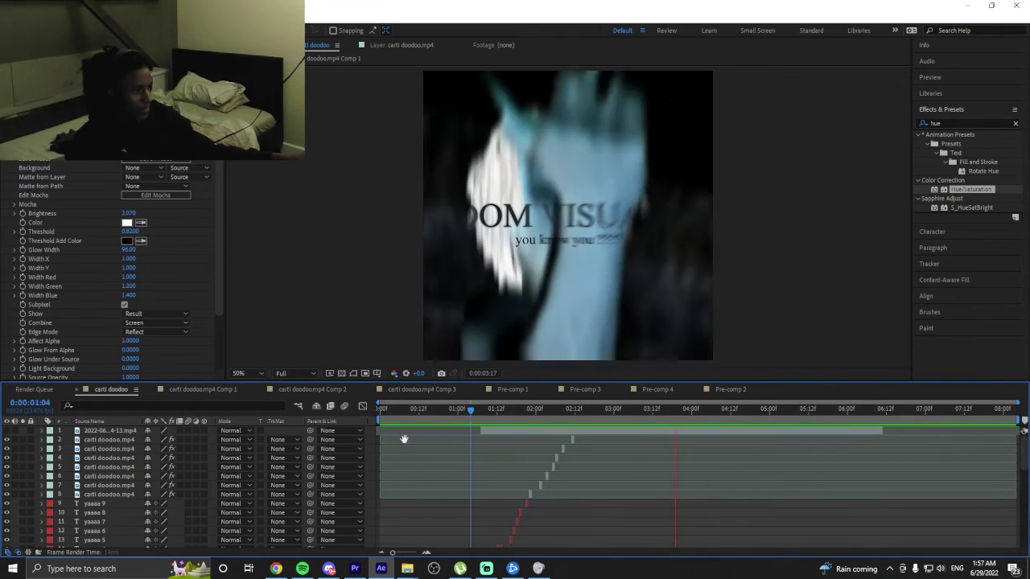
Split the hidden recording layer at the footage changes: 0:00:02:12, 0:00:04:04, 0:00:04:11 and 0:00:04:21.
drag(455, 409, 573, 408)
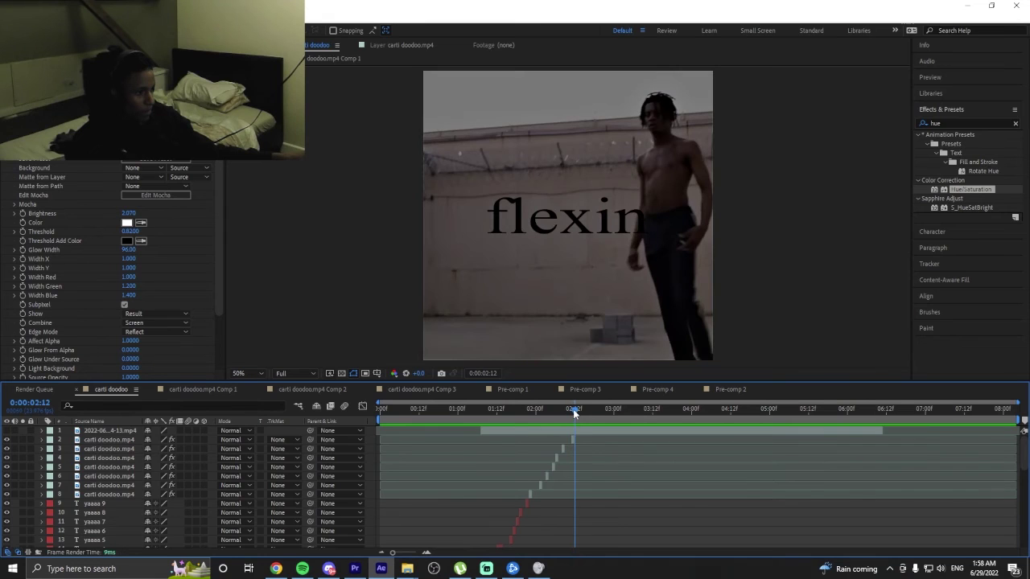
key(ctrl+shift+d)
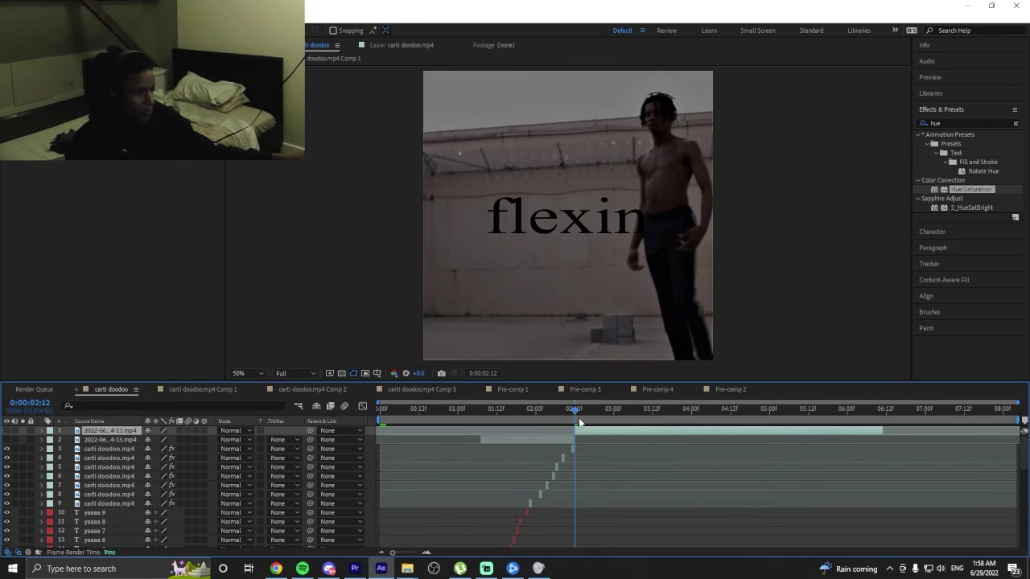
key(space)
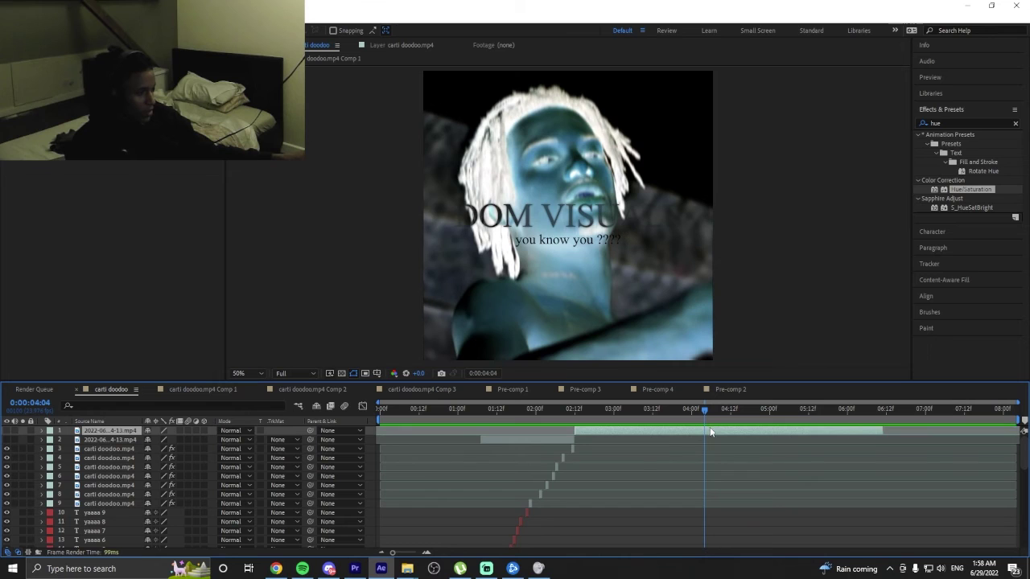
key(ctrl+shift+d)
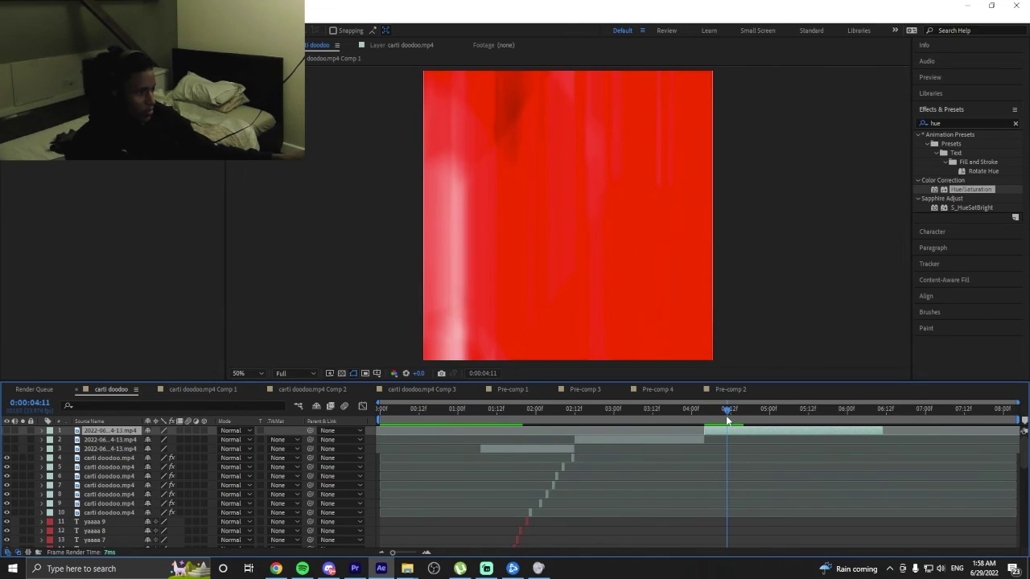
key(ctrl+shift+d)
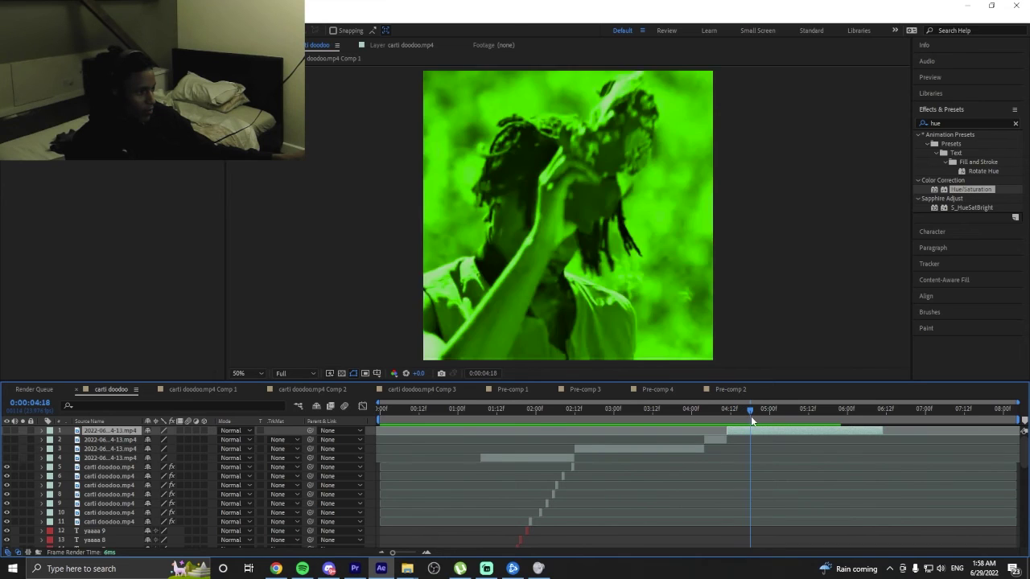
drag(751, 416, 759, 415)
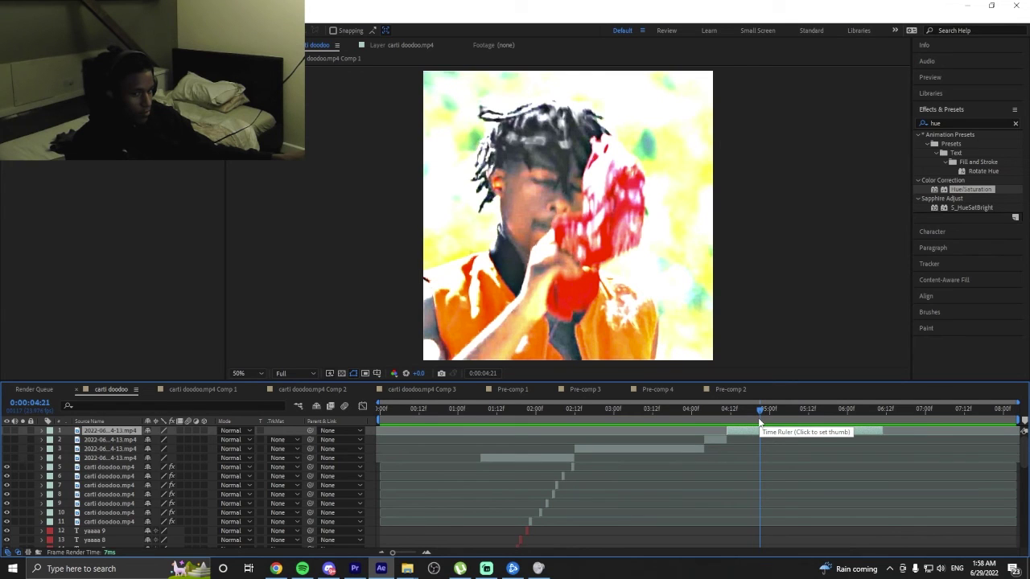
key(ctrl+shift+d)
Make only the recording segment between 0:00:02:12 and 0:00:04:04 visible and preview it from 0:00:01:20.
drag(761, 412, 608, 418)
click(620, 456)
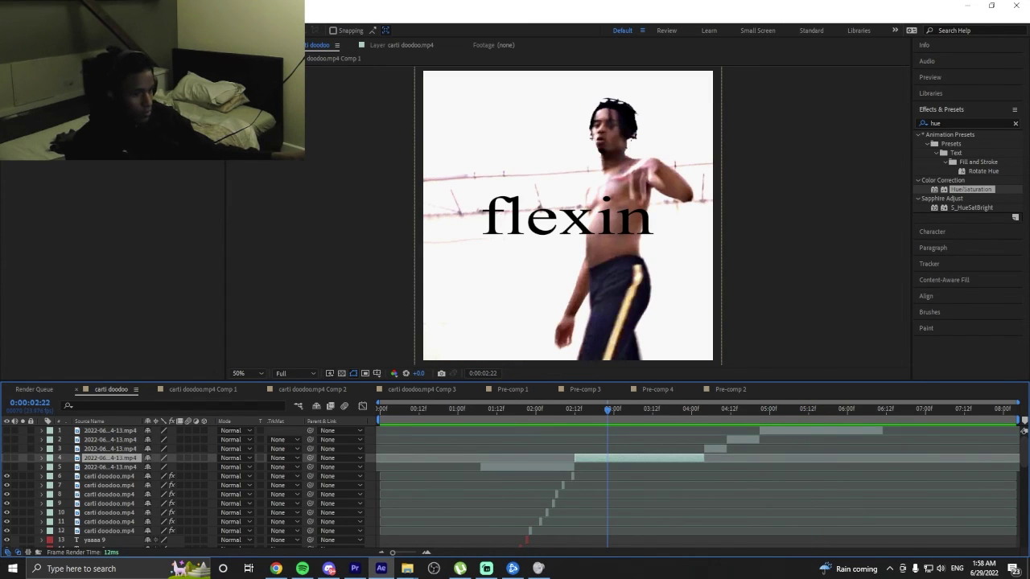
key(space)
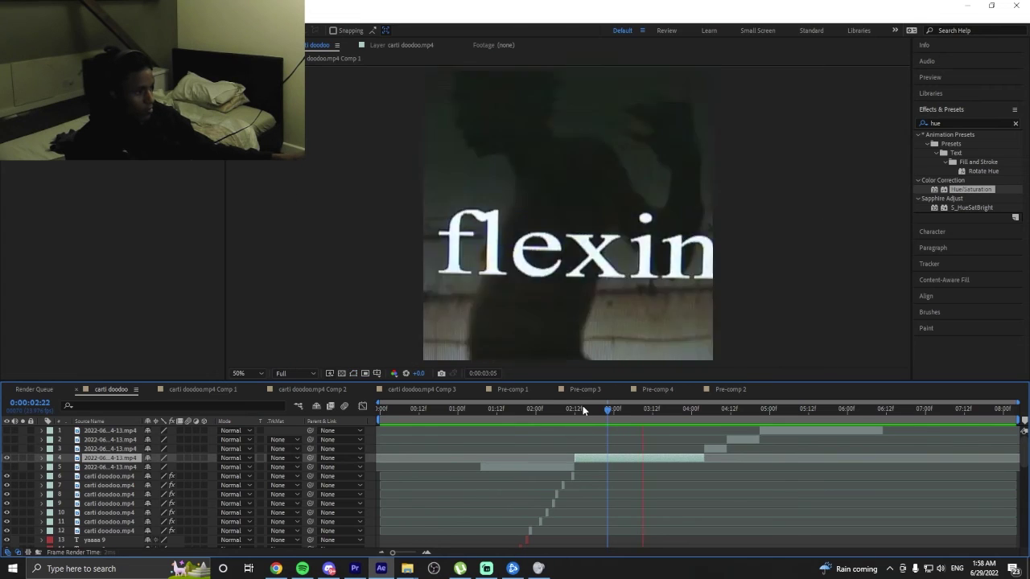
drag(596, 412, 522, 415)
key(space)
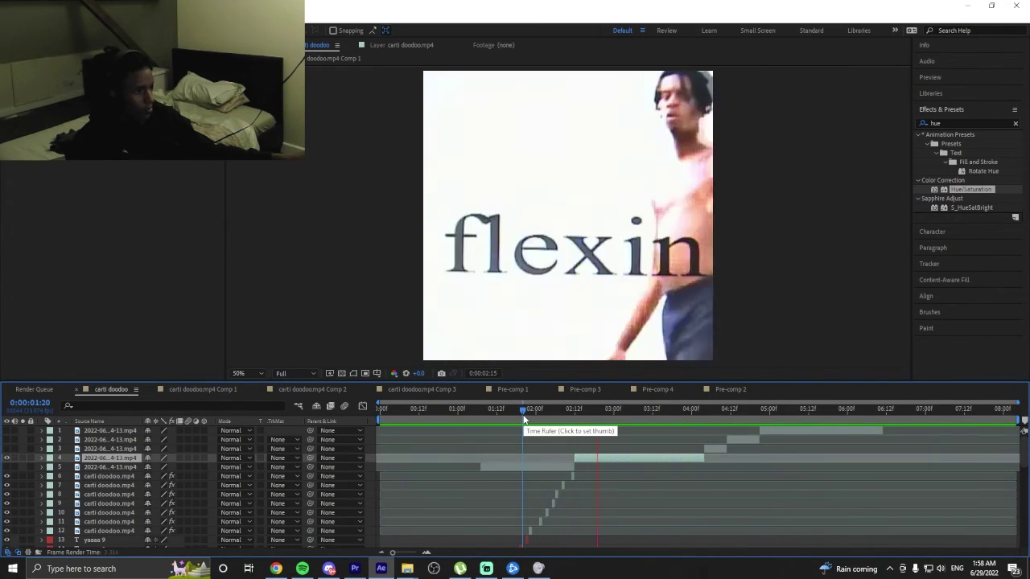
Split the visible recording segment at 0:00:04:02 and apply the S_Invert effect to the short piece after the split.
click(734, 410)
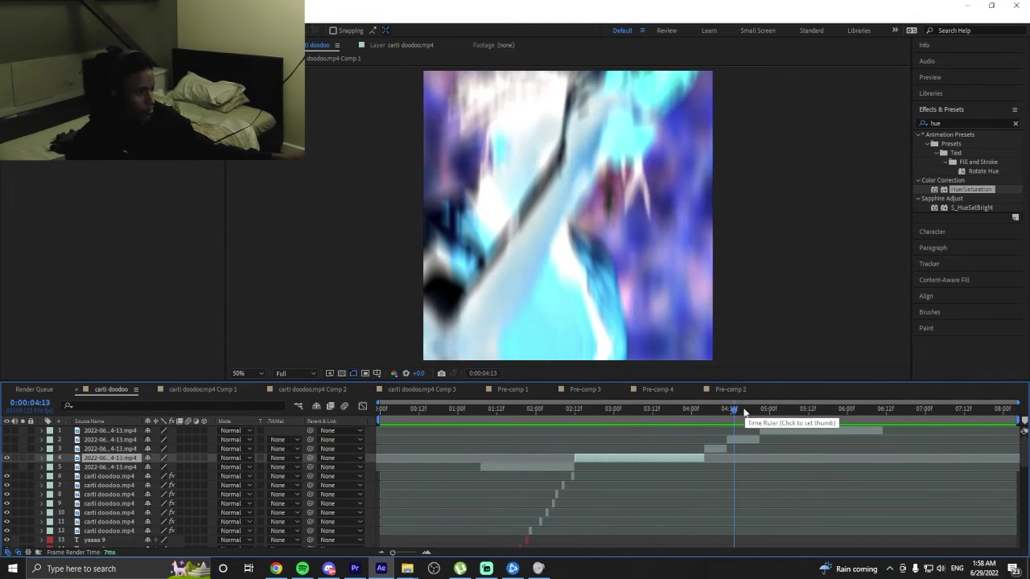
mouse_move(699, 417)
mouse_down()
mouse_move(686, 415)
mouse_move(706, 416)
mouse_move(697, 412)
mouse_up()
click(718, 449)
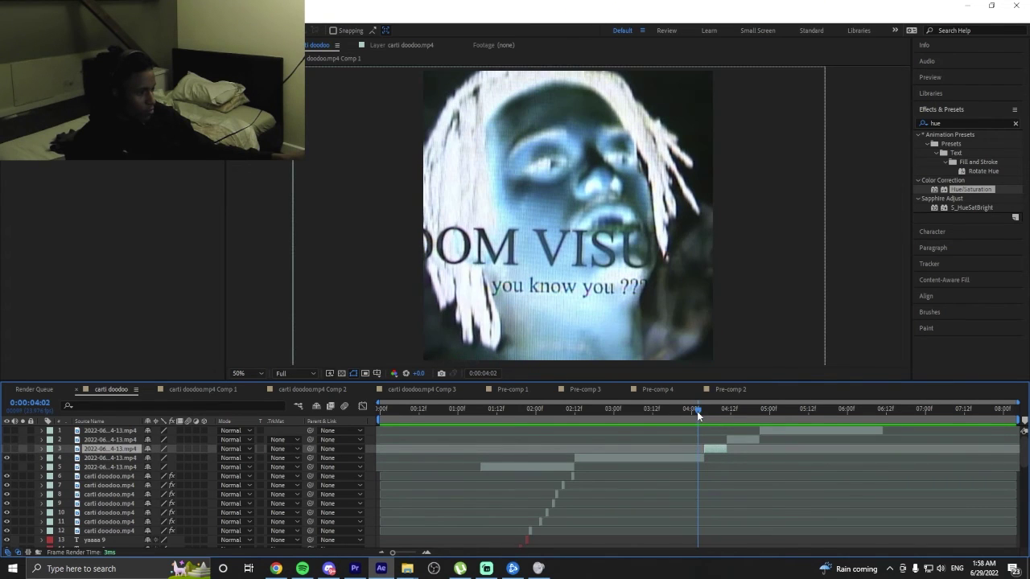
click(701, 457)
key(ctrl+shift+d)
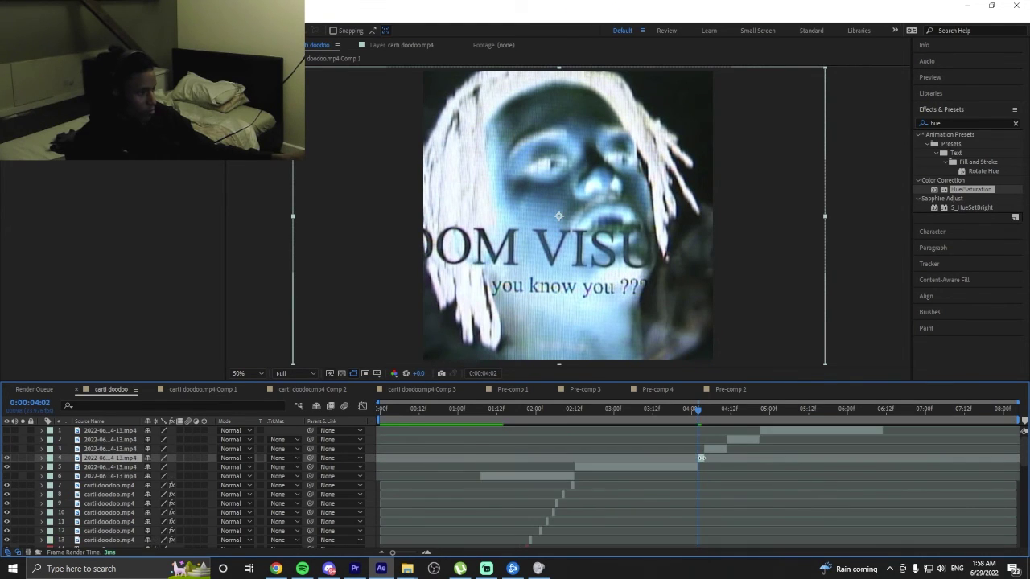
click(955, 121)
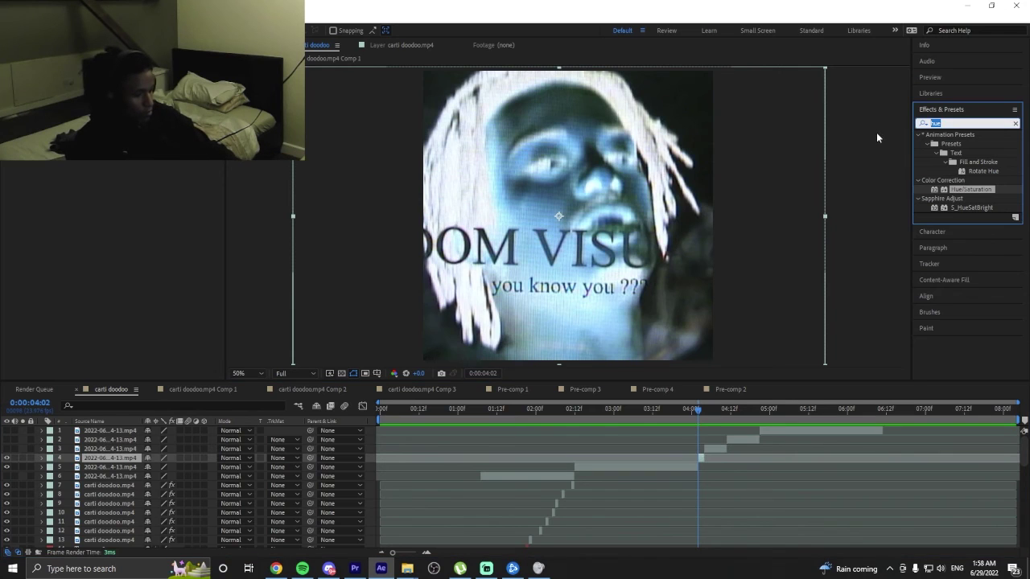
text(invert)
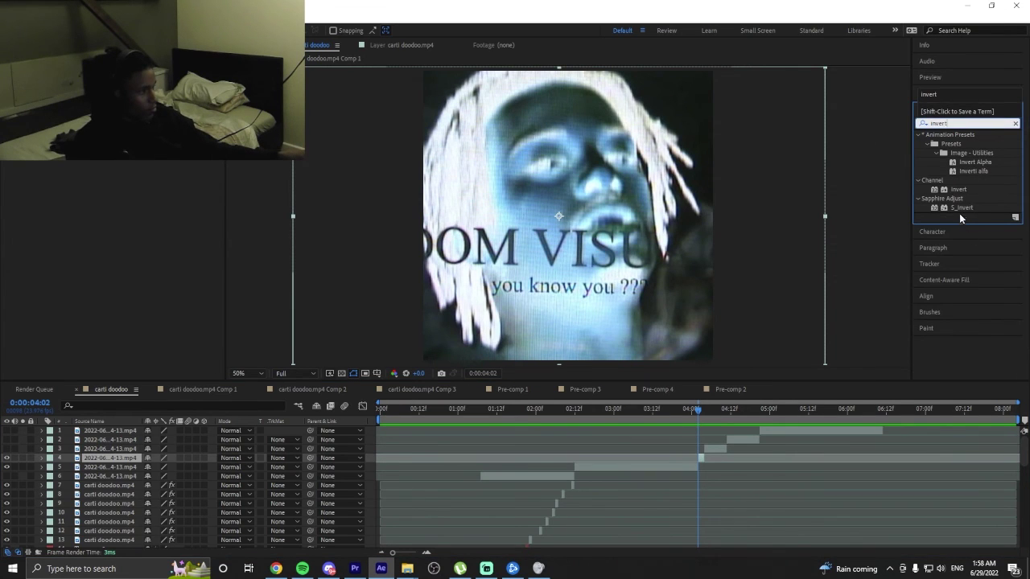
double_click(961, 208)
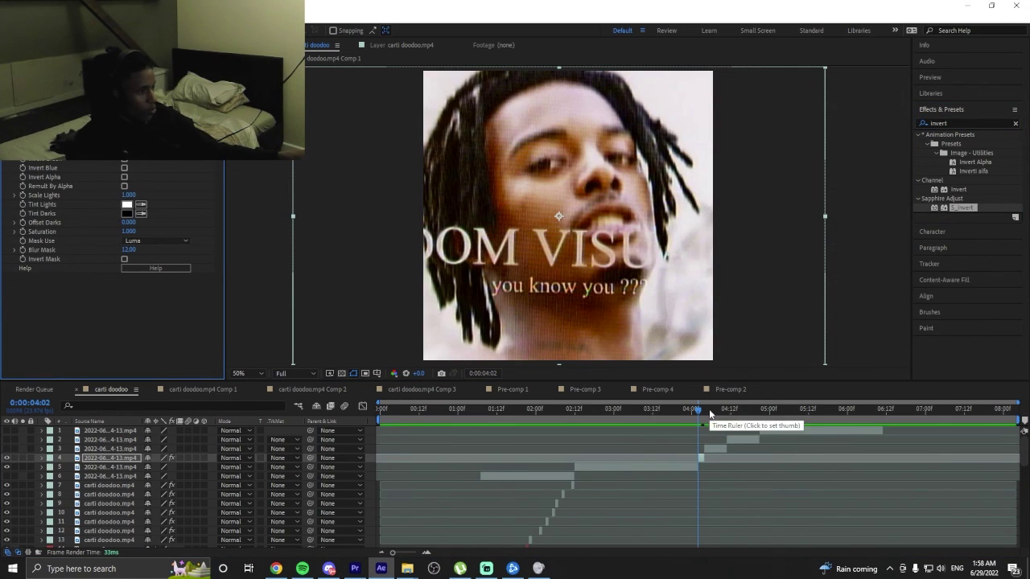
Split the hidden recording segment that starts at 0:00:04:04 one frame in, at 0:00:04:05.
mouse_move(698, 416)
mouse_down()
mouse_move(634, 417)
mouse_move(708, 414)
mouse_up()
key(space)
click(713, 448)
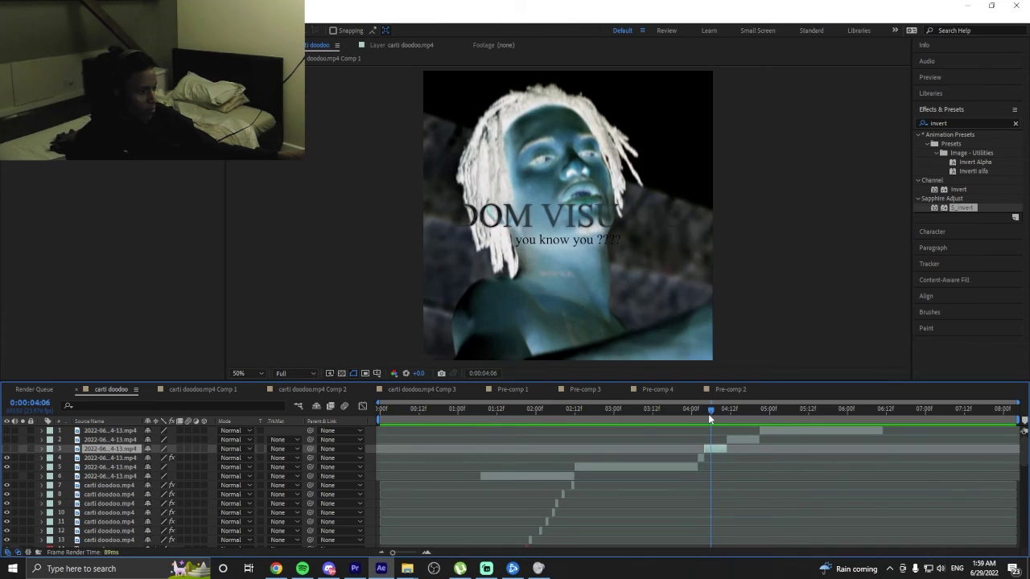
key(ctrl+shift+d)
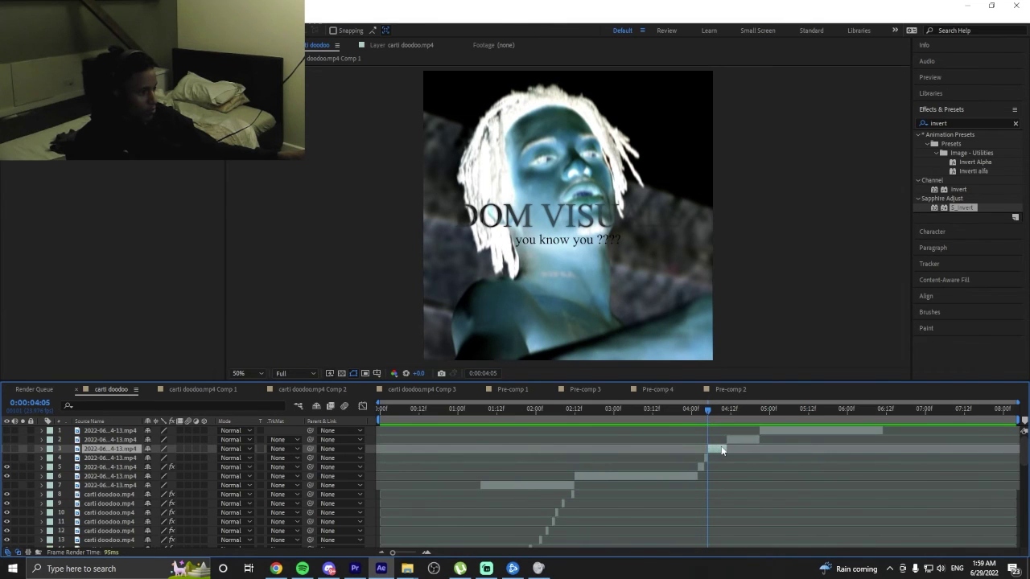
Apply the Fill effect to the hidden one-frame recording piece at 0:00:04:04 and make that piece visible.
drag(695, 413, 702, 415)
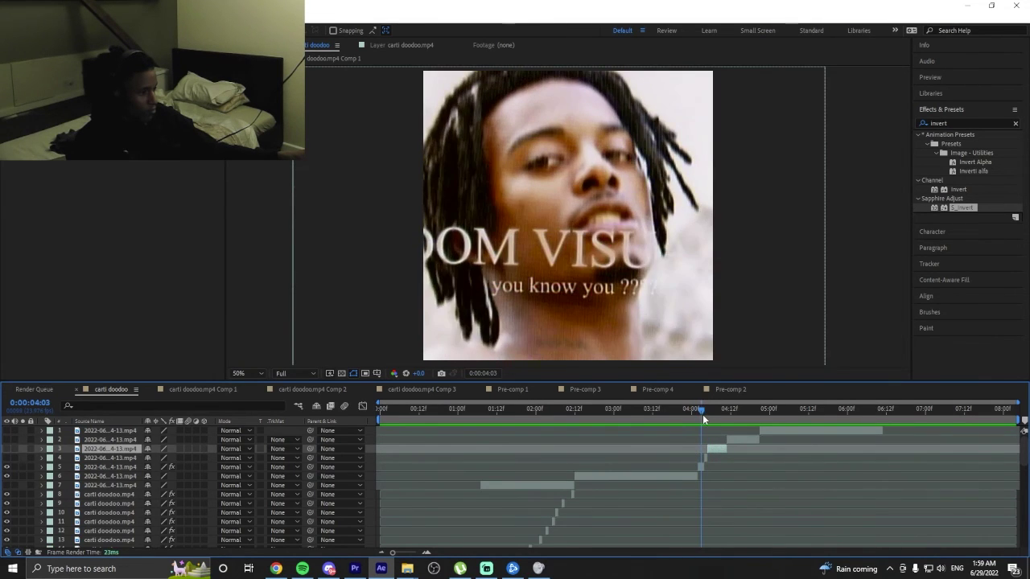
click(704, 458)
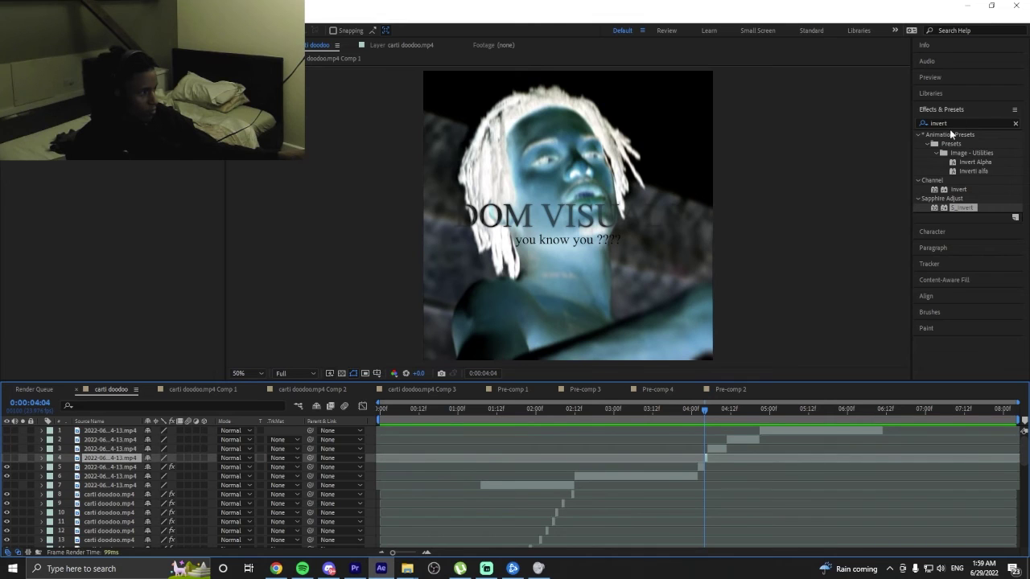
click(964, 122)
text(fill)
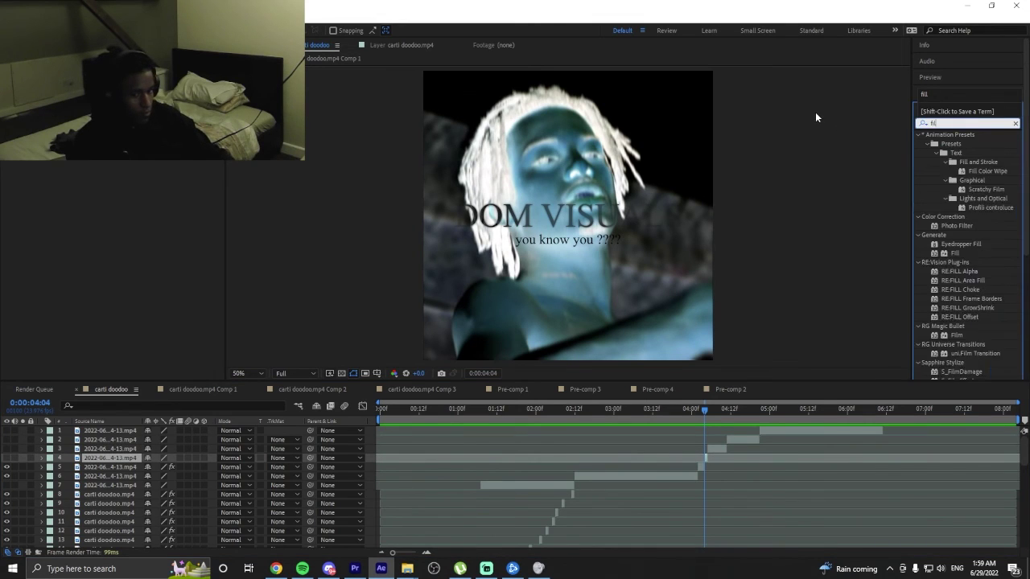
double_click(956, 198)
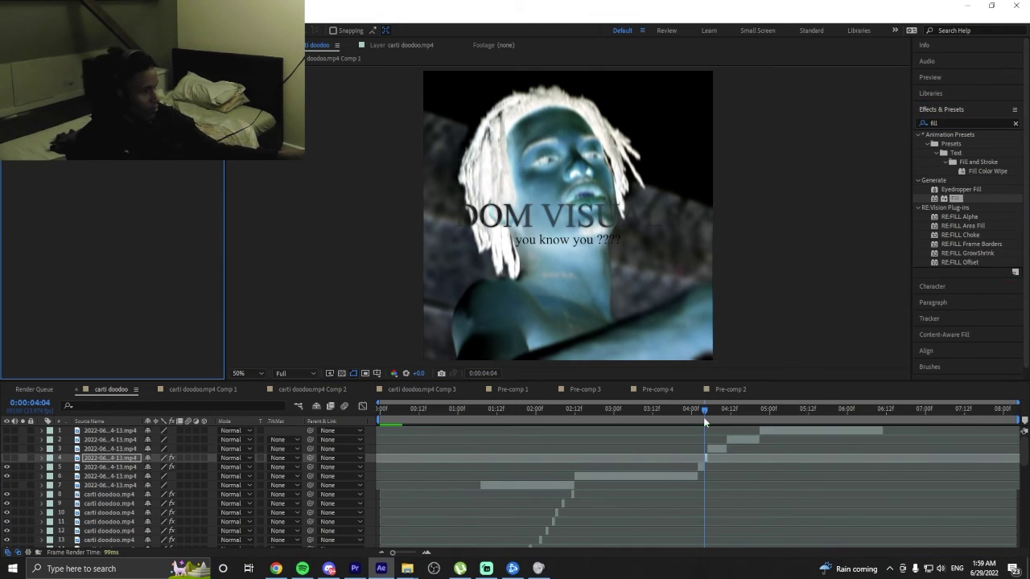
click(9, 458)
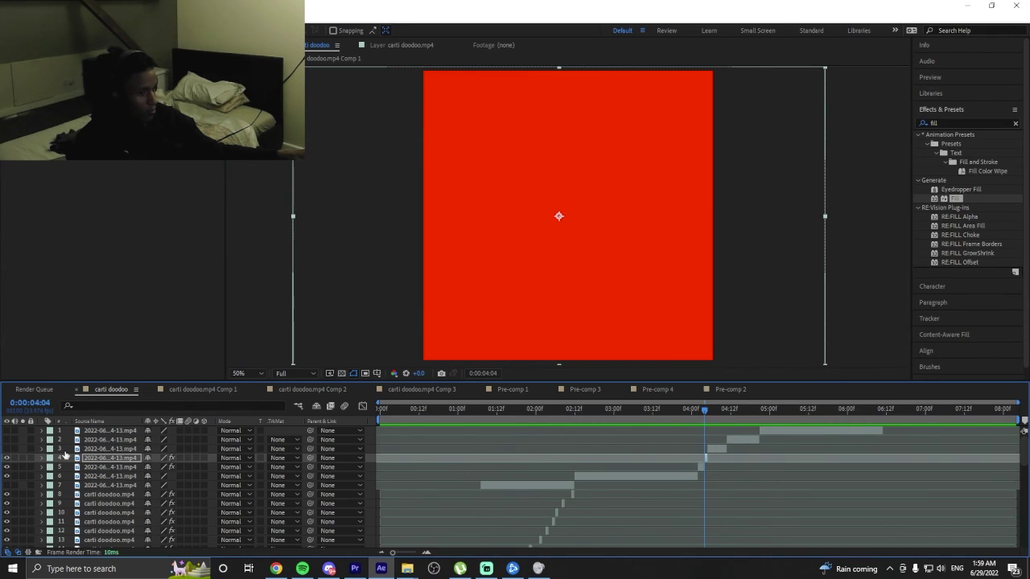
Set the Fill colour of the one-frame piece to white (FFFFFF) and preview the edit from 0:00:01:08.
click(162, 184)
drag(403, 225, 338, 172)
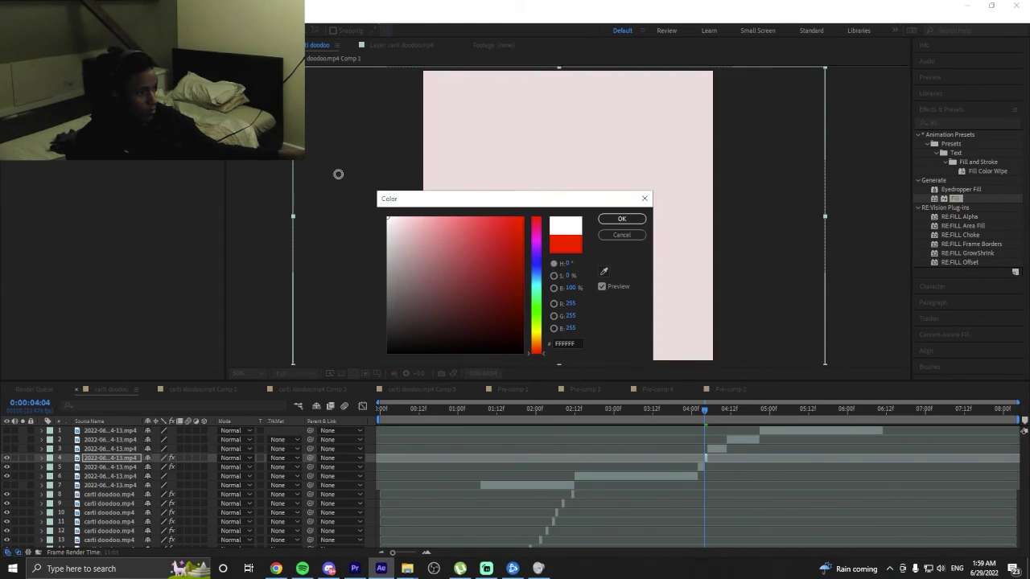
click(619, 218)
click(648, 419)
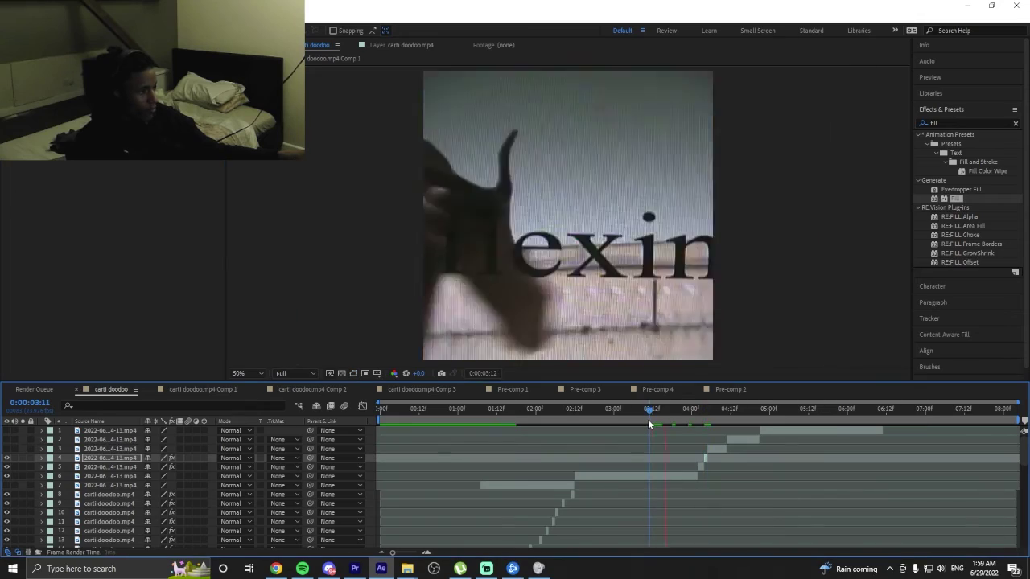
click(482, 422)
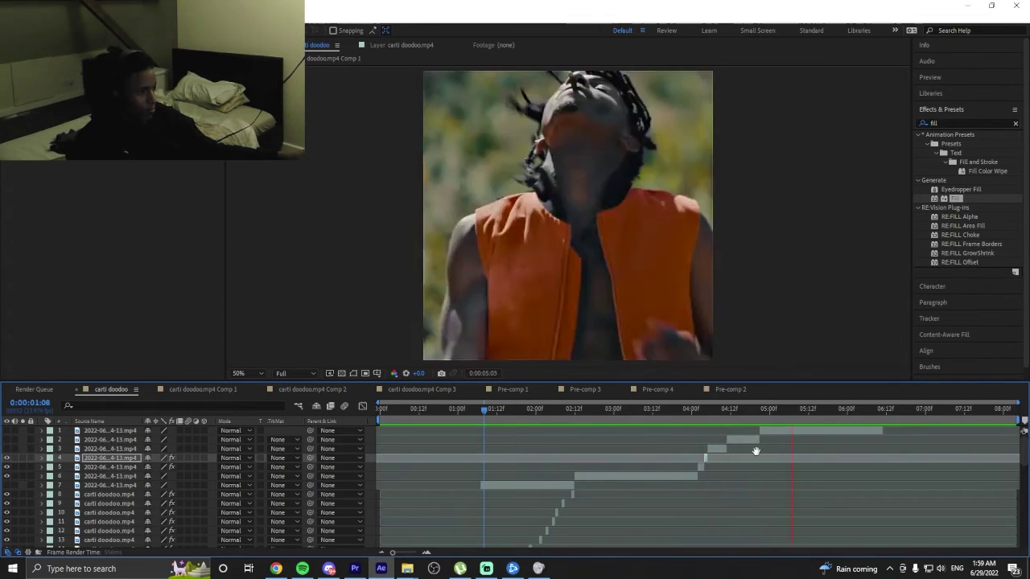
Make the recording segment starting at 0:00:04:11 visible and preview it from its first frame.
drag(798, 410, 727, 415)
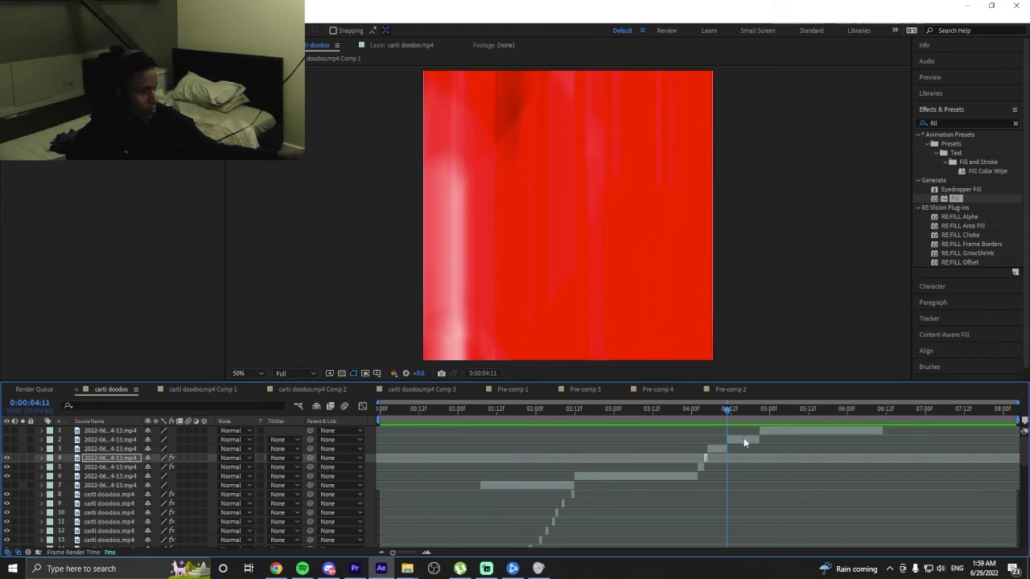
click(744, 439)
click(7, 439)
key(space)
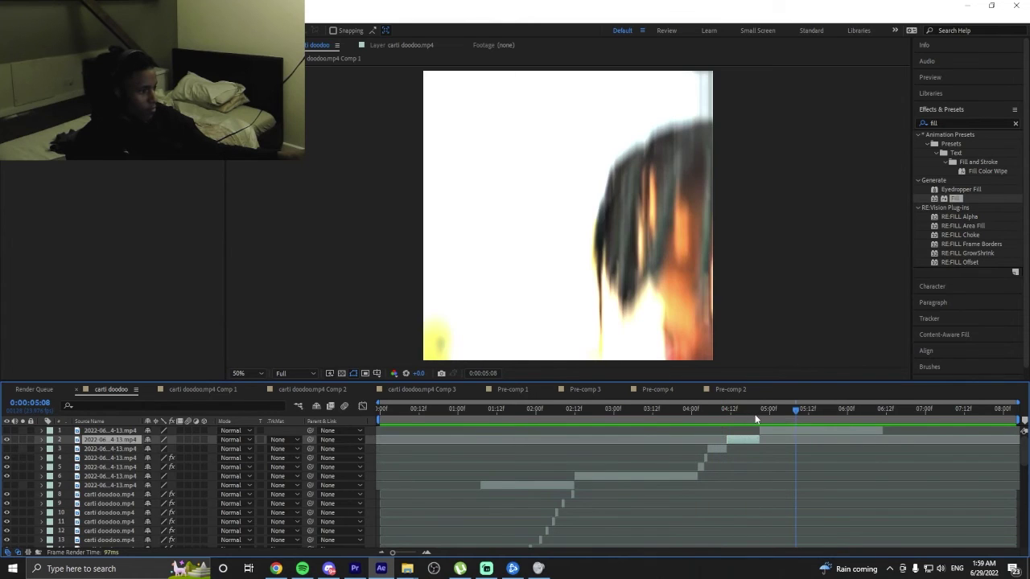
Trim the start of the last recording segment to 0:00:05:07, make it visible and preview it from there.
drag(764, 411, 791, 427)
click(786, 431)
key(alt+bracketleft)
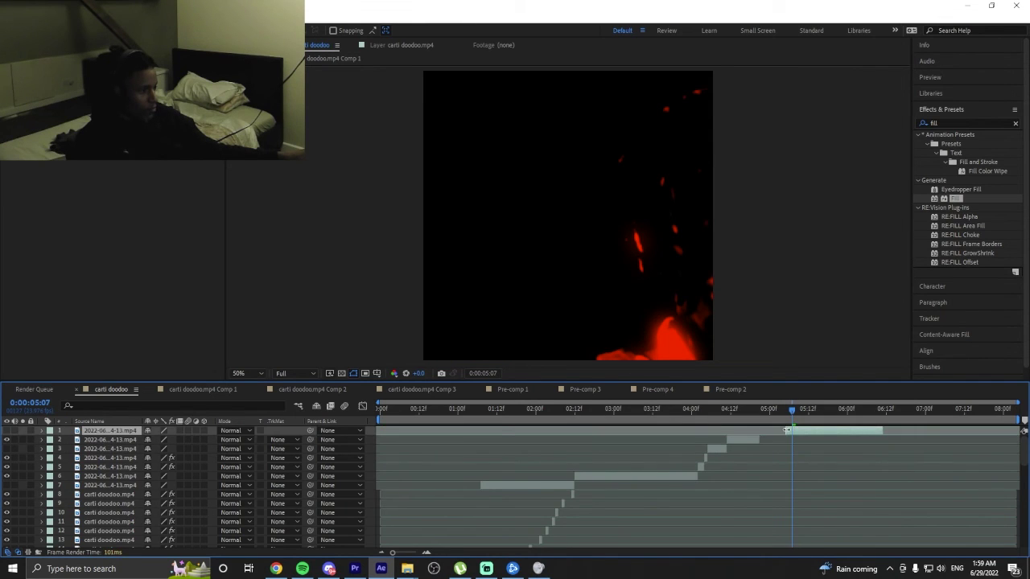
click(22, 432)
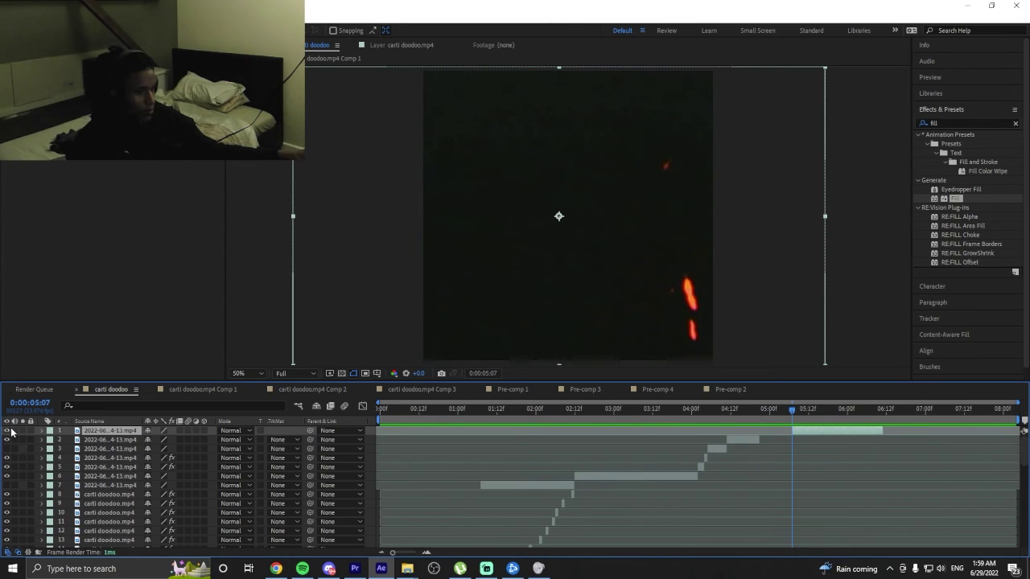
click(9, 431)
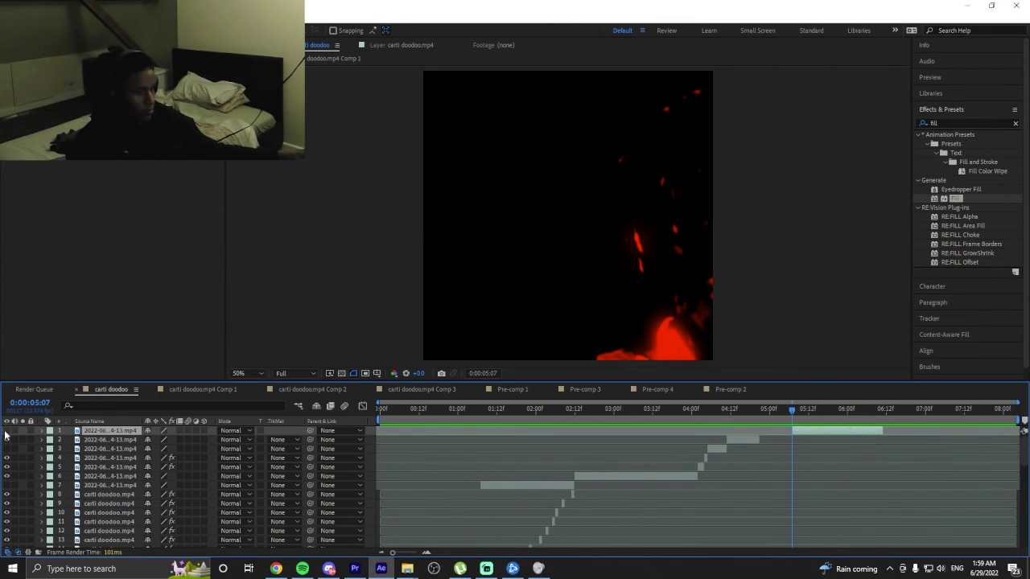
key(space)
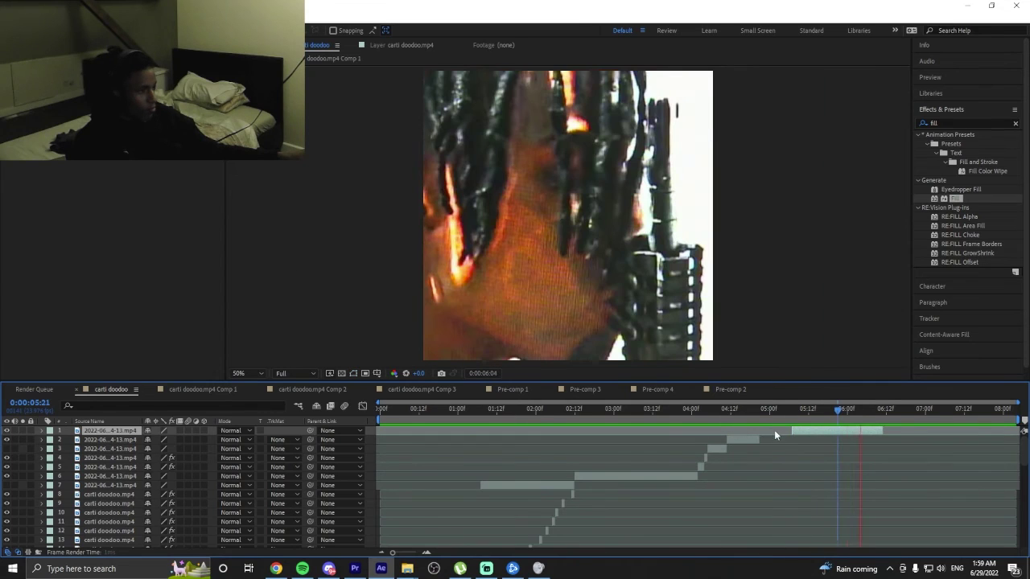
Shorten the last recording segment so it starts shortly before 0:00:06:00, and preview the edit from the beginning.
mouse_move(842, 411)
mouse_down()
mouse_move(834, 410)
mouse_move(869, 411)
mouse_move(846, 410)
mouse_up()
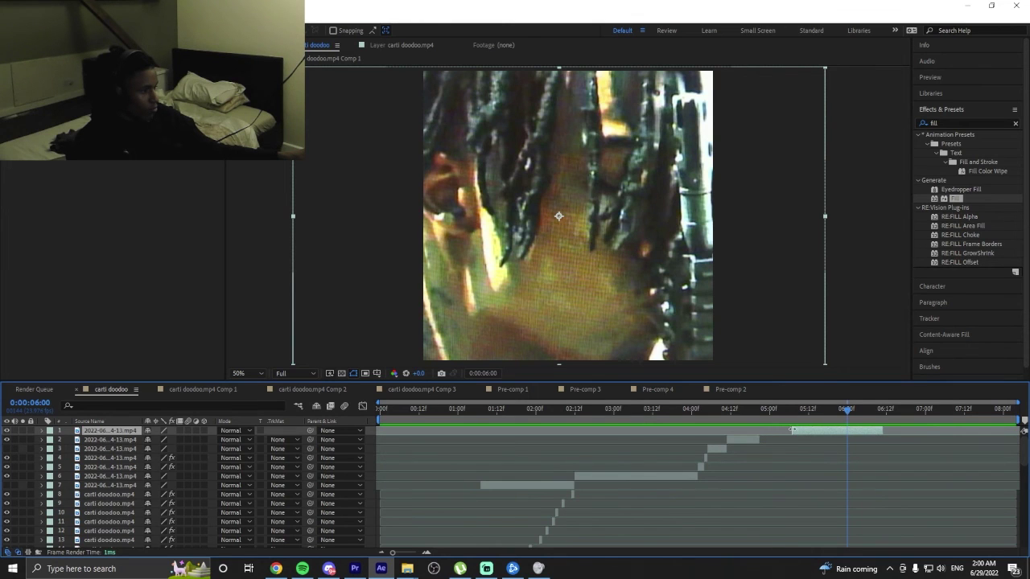
drag(792, 431, 382, 413)
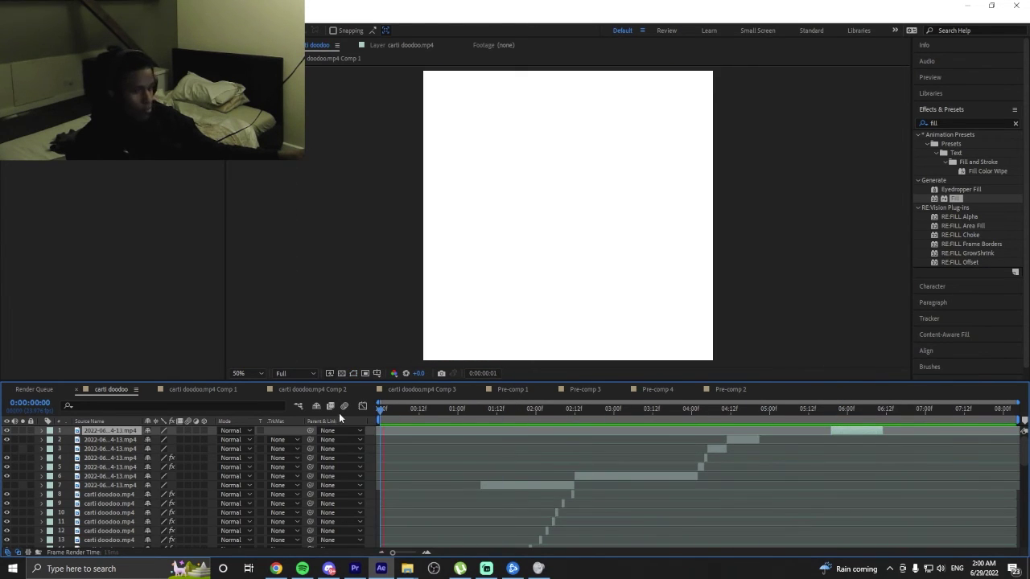
key(space)
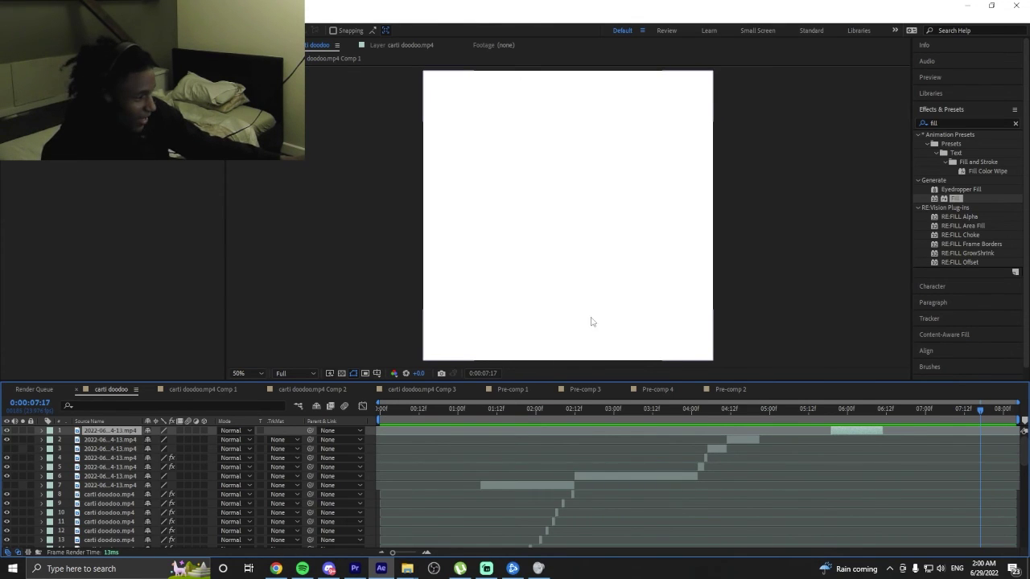
Replay the edit from the beginning and from 0:00:00:20 to review the timing of the recording overlays.
drag(601, 407, 342, 416)
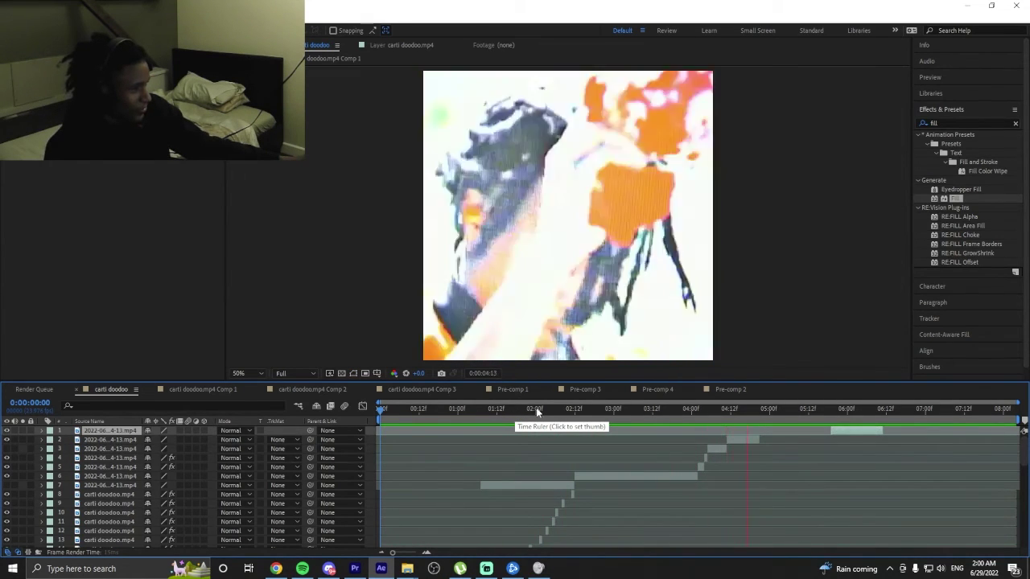
click(691, 414)
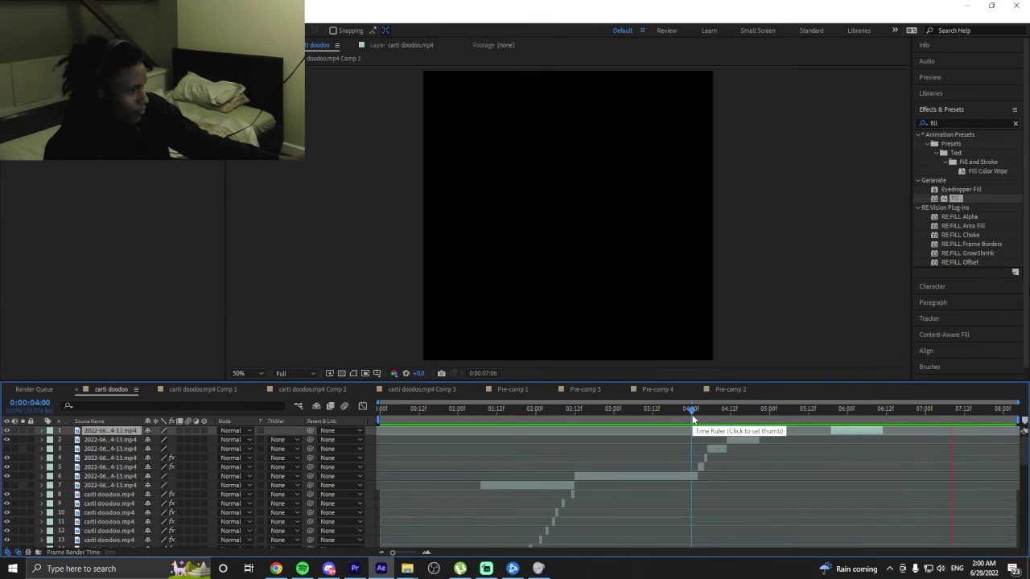
drag(692, 418, 356, 442)
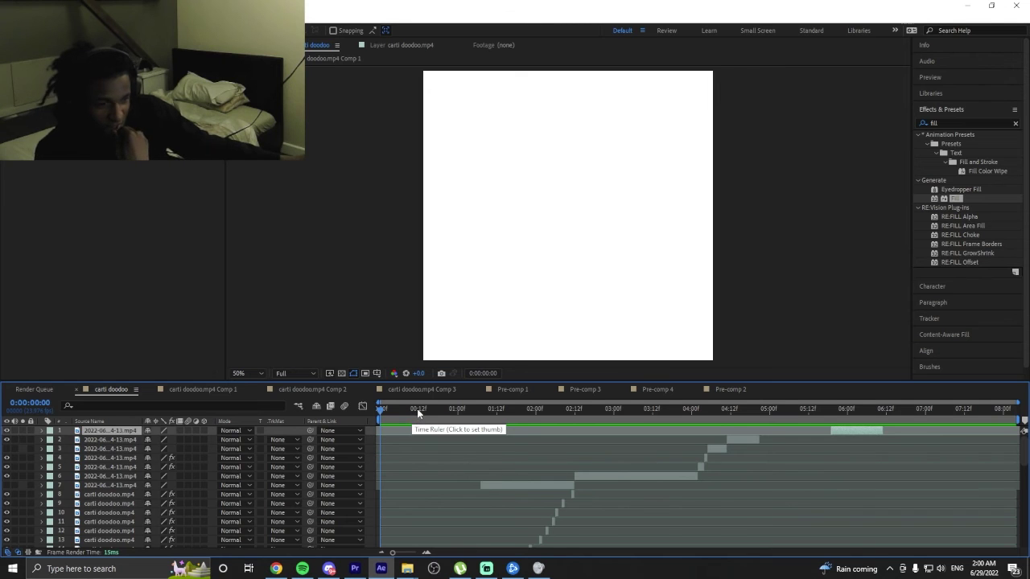
key(space)
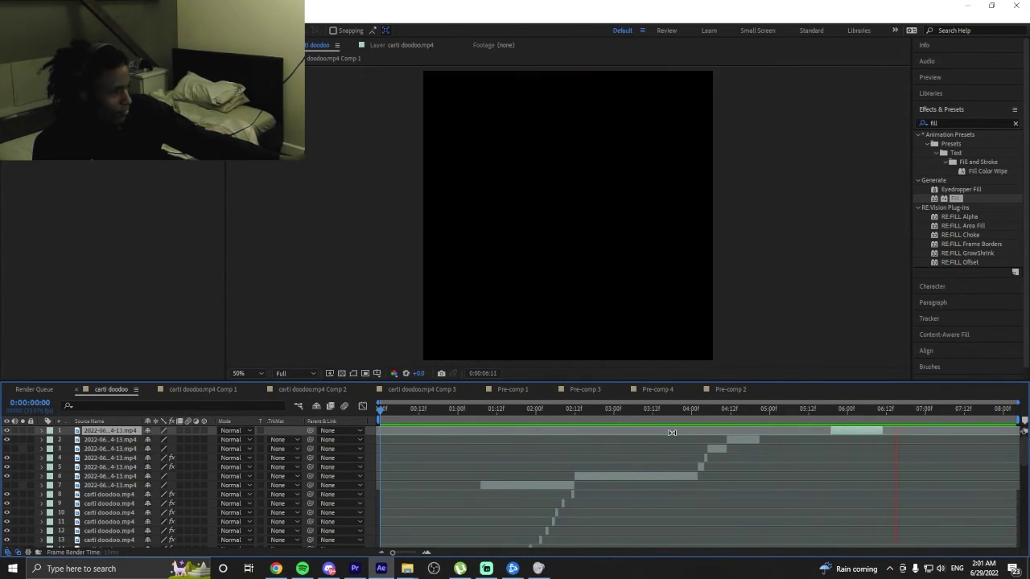
scroll(444, 416, down, 2)
click(444, 416)
scroll(444, 426, down, 2)
key(space)
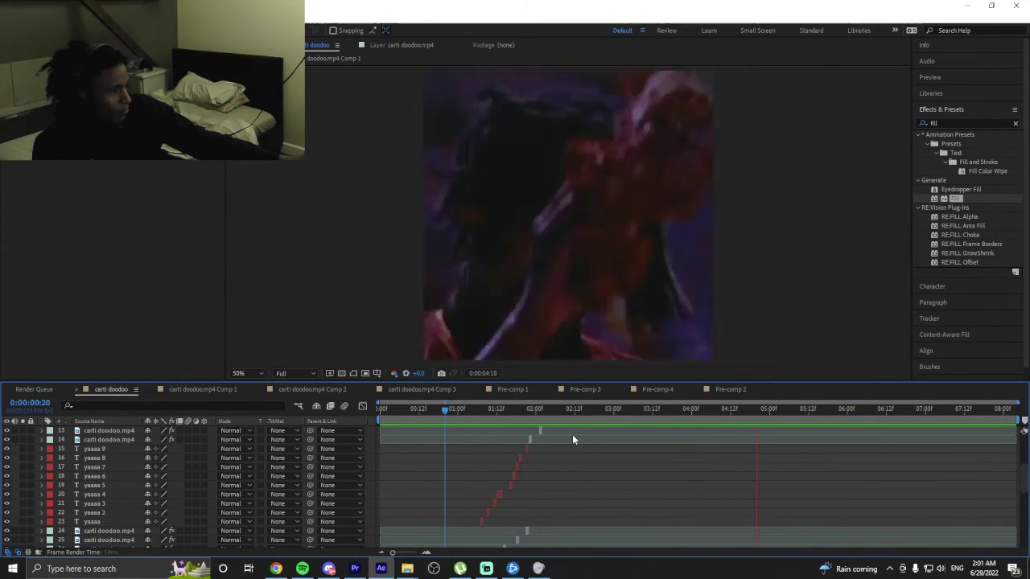
Play the section from 0:00:02:13 onward to examine the visible recording segments and the flashes at their cuts.
scroll(596, 426, up, 2)
scroll(804, 417, up, 2)
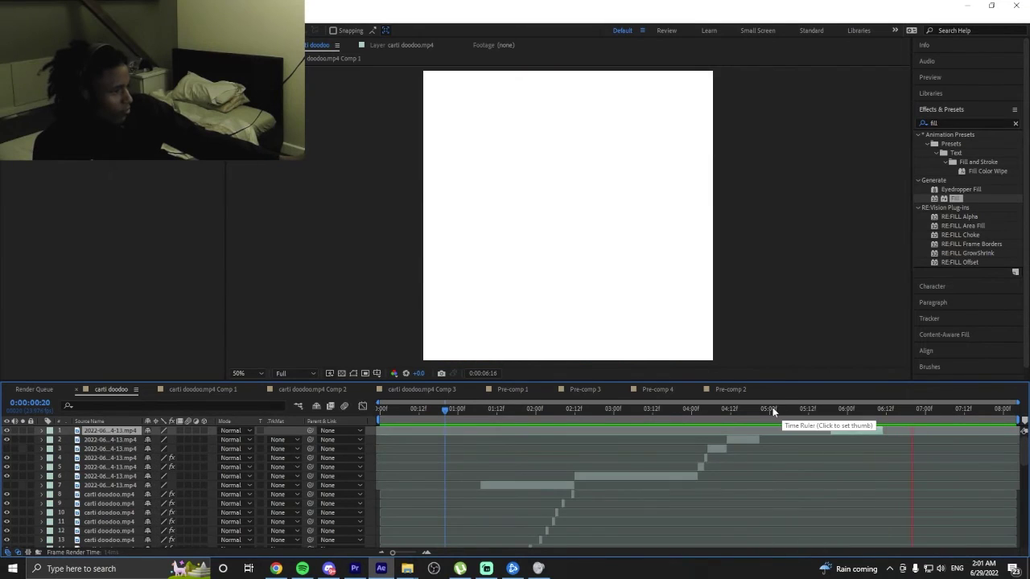
click(723, 421)
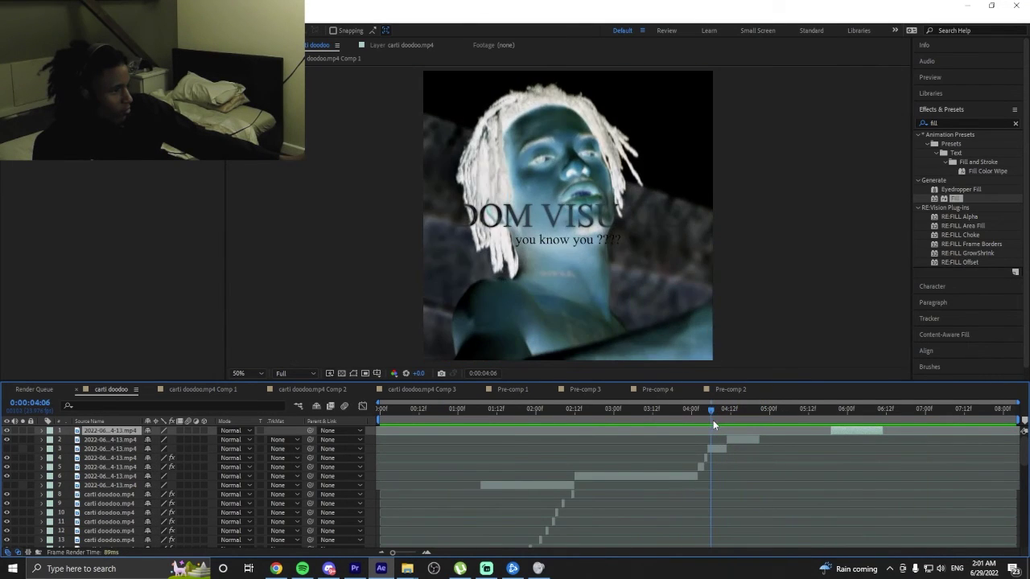
drag(708, 419, 577, 415)
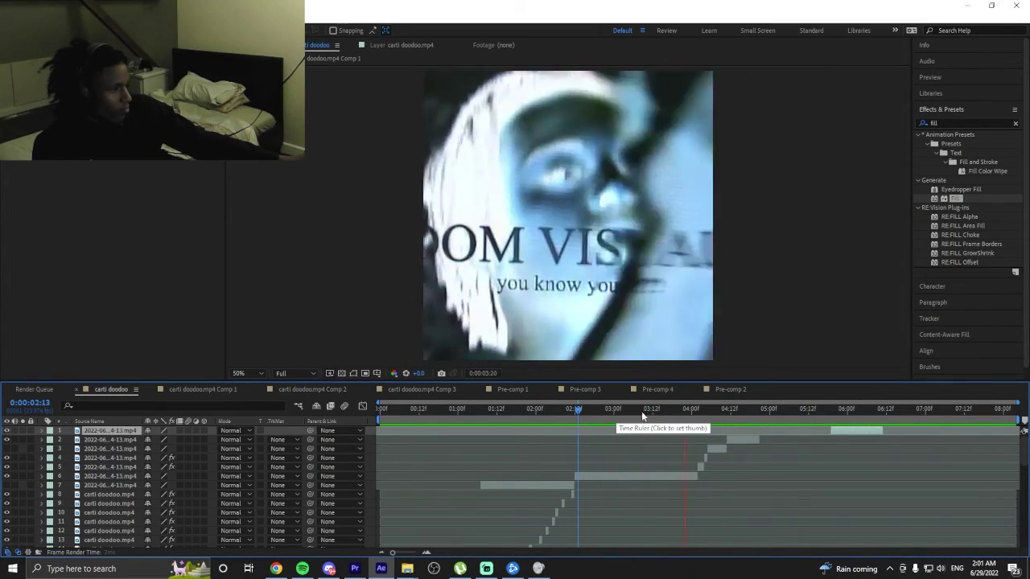
click(724, 411)
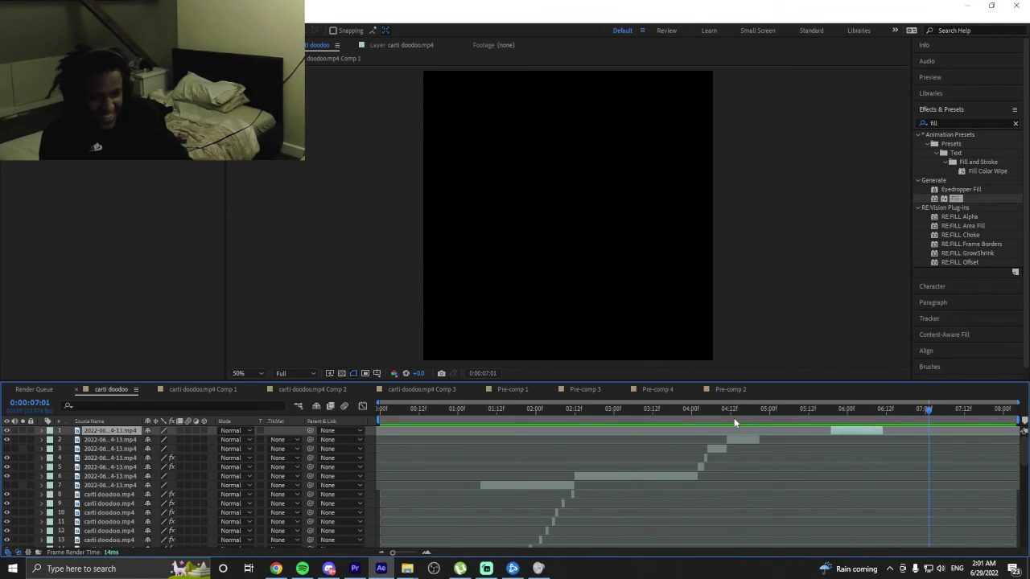
Play the whole edit from 0:00:00:00 once more and look through the layer stack.
drag(770, 428, 476, 438)
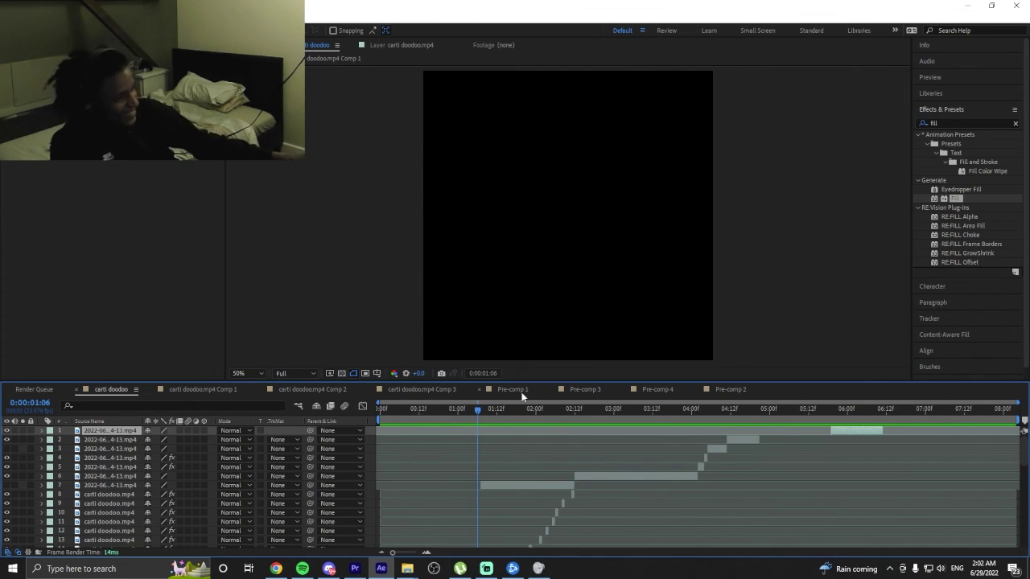
drag(481, 409, 361, 428)
key(space)
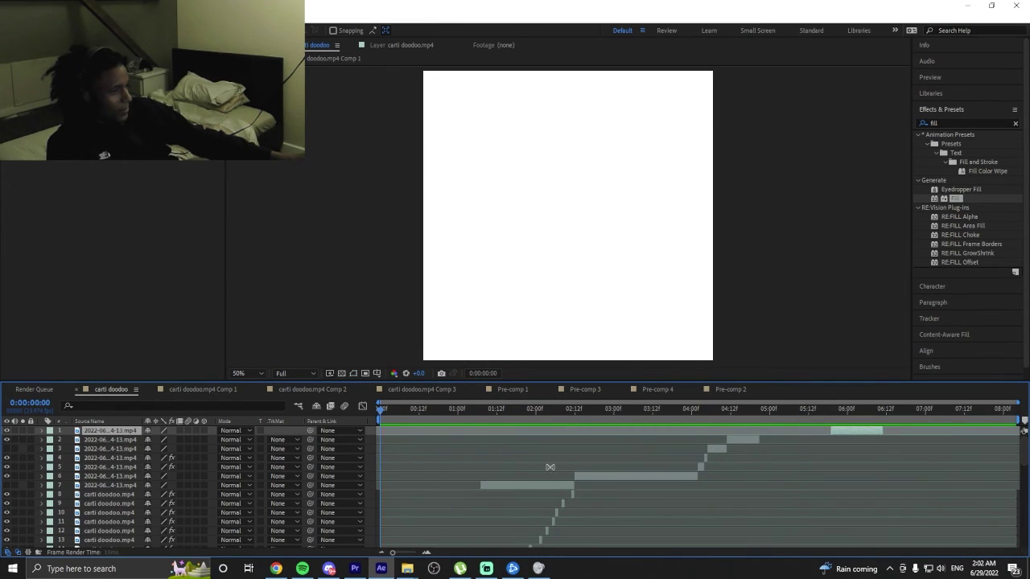
scroll(770, 451, down, 2)
scroll(770, 450, up, 2)
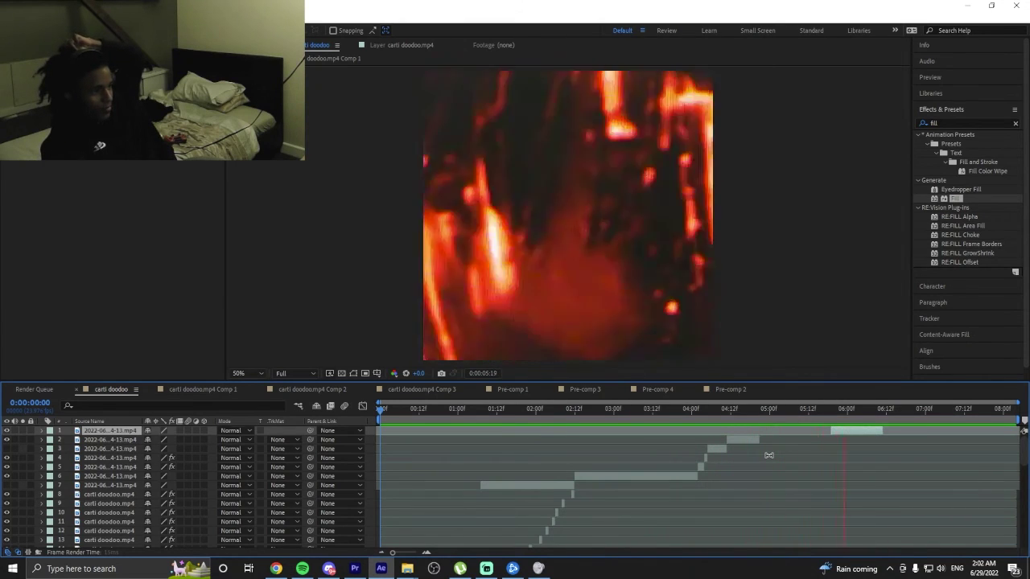
key(space)
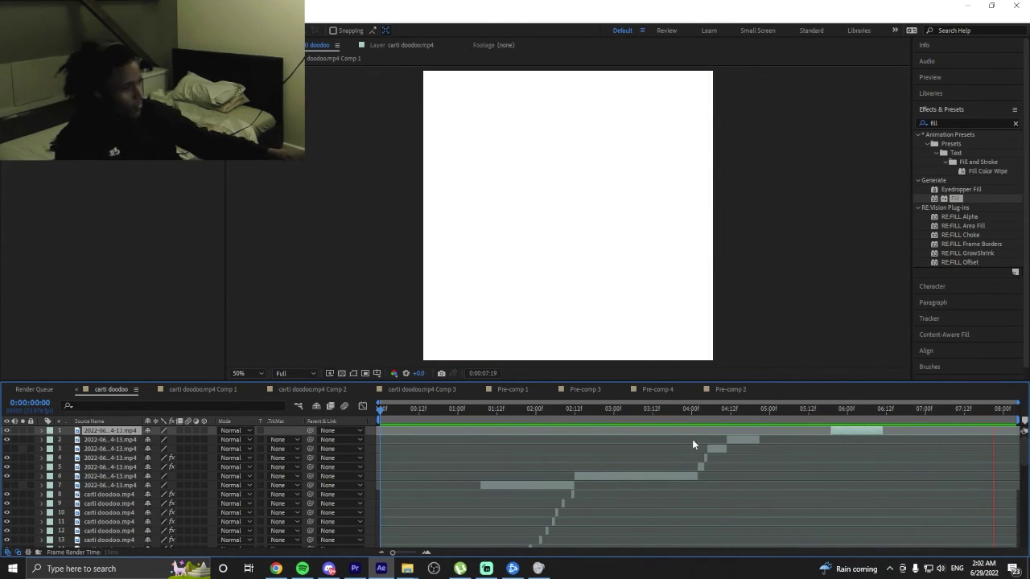
scroll(477, 451, down, 1)
scroll(476, 451, down, 3)
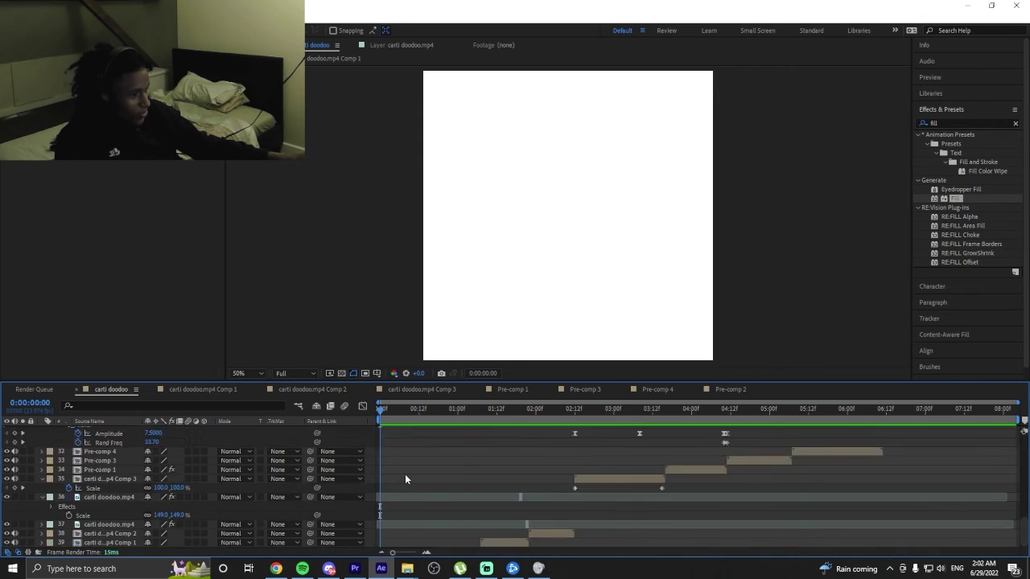
scroll(404, 474, up, 6)
Add a text layer reading "flashing lights" on the white opening frame at 0:00:00:00.
key(ctrl+t)
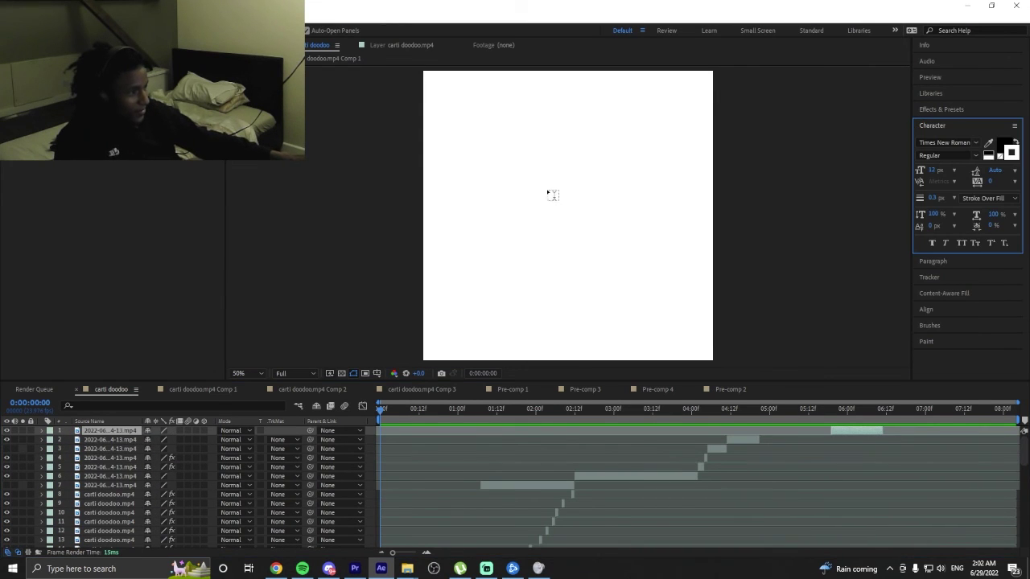
click(549, 191)
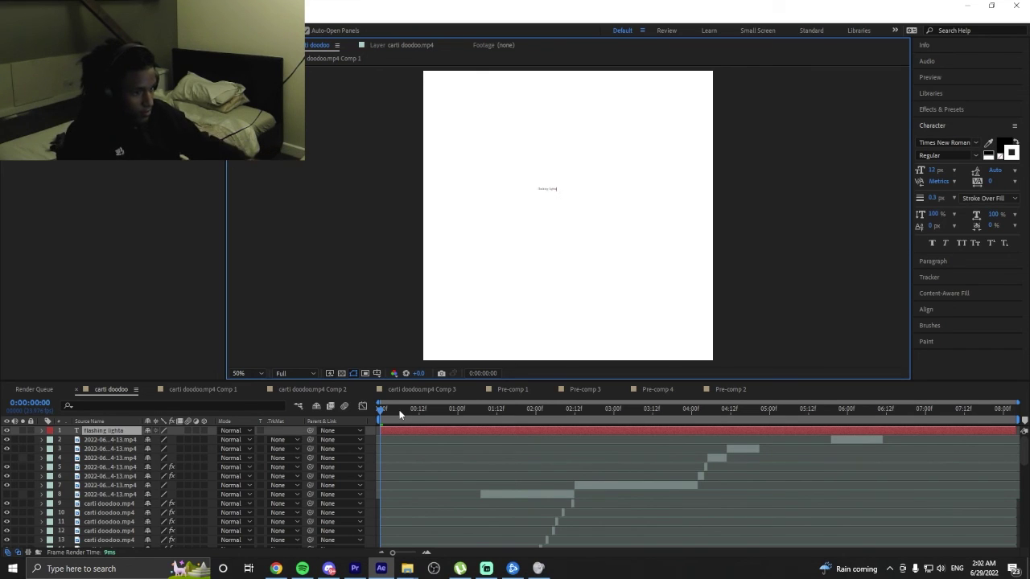
click(436, 436)
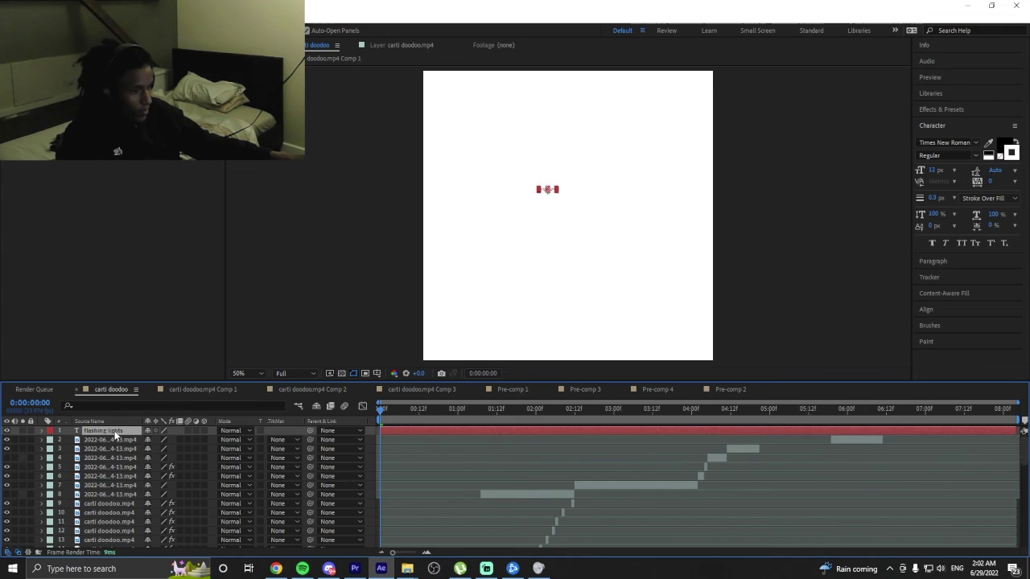
Scale the "flashing lights" title to 1188% and centre it horizontally and vertically in the composition.
key(s)
drag(162, 443, 937, 285)
click(933, 308)
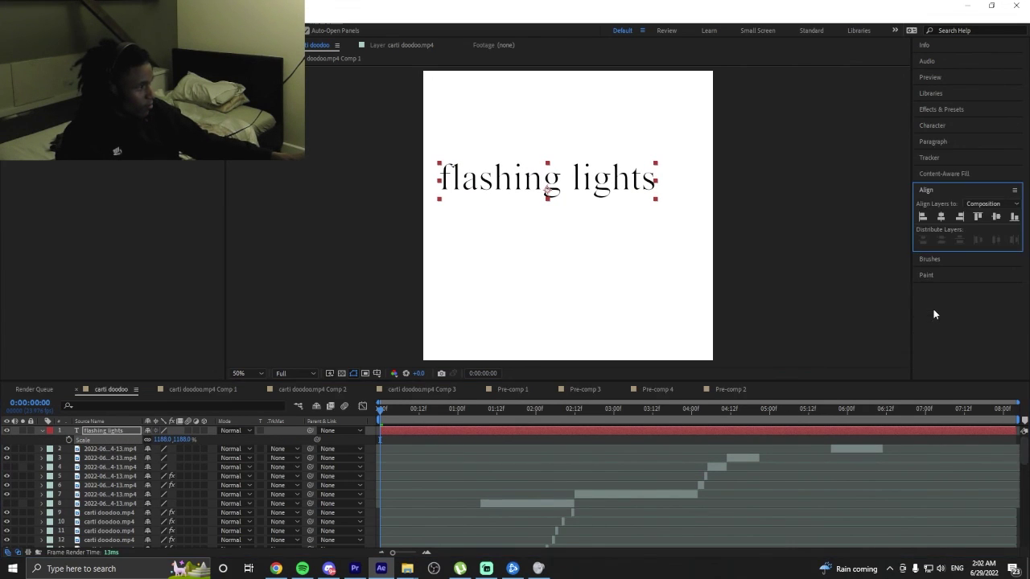
click(941, 217)
click(996, 217)
Play the opening up to 0:00:01:05 to check how the title reads against the changing background.
click(459, 437)
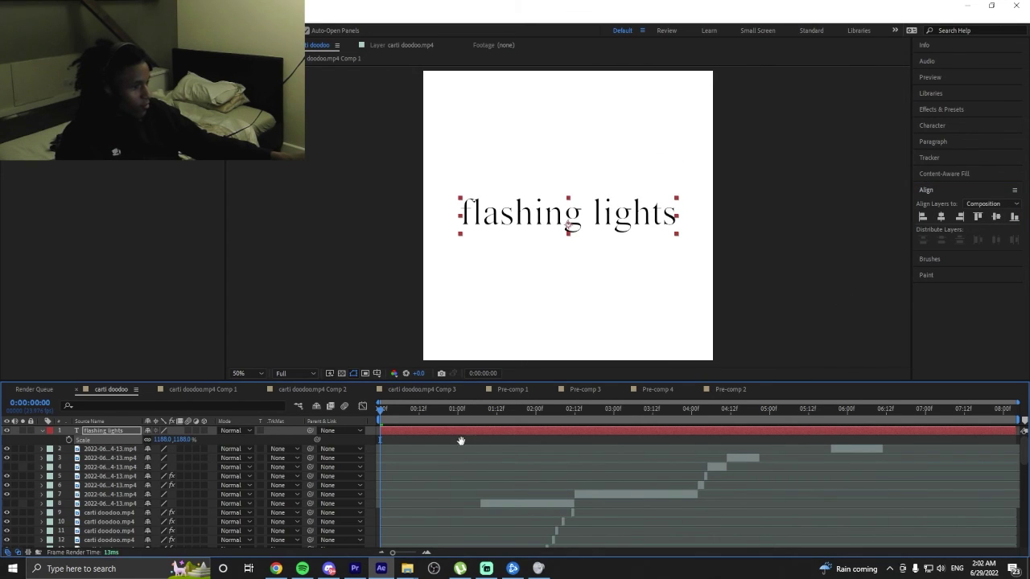
key(space)
click(473, 433)
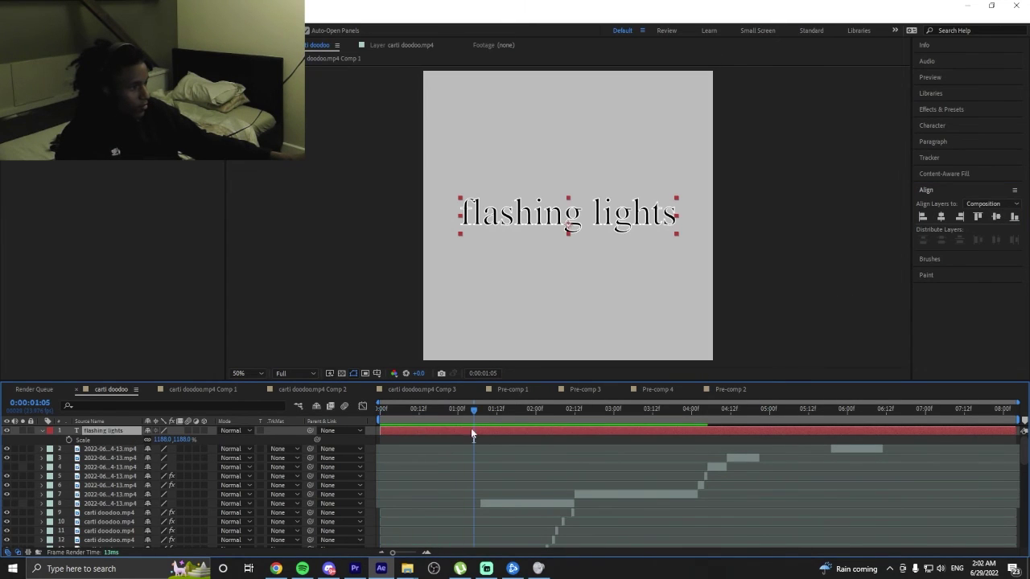
Remove the white stroke from the "flashing lights" title so only its fill is drawn.
click(943, 274)
click(933, 222)
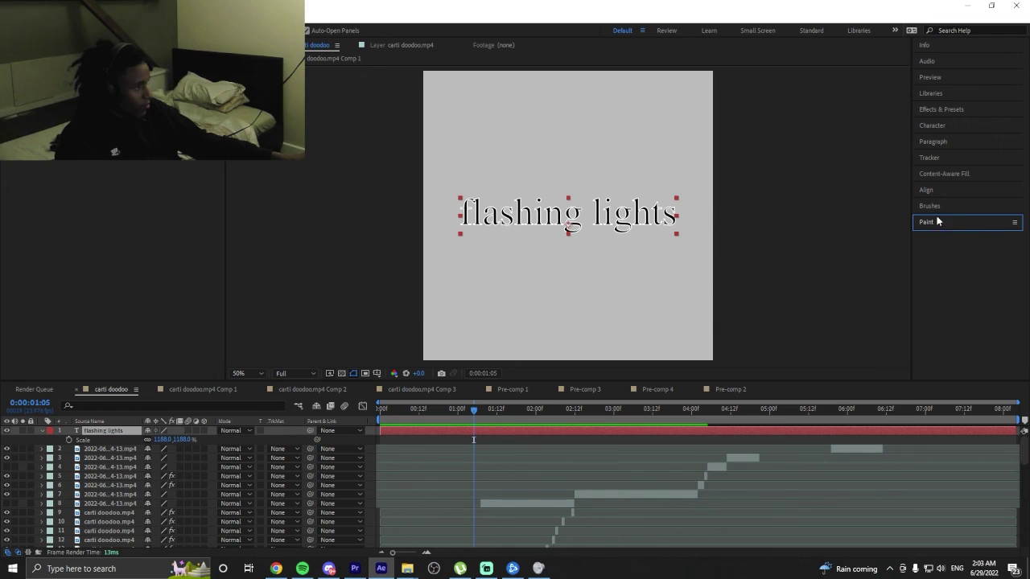
click(936, 223)
click(935, 207)
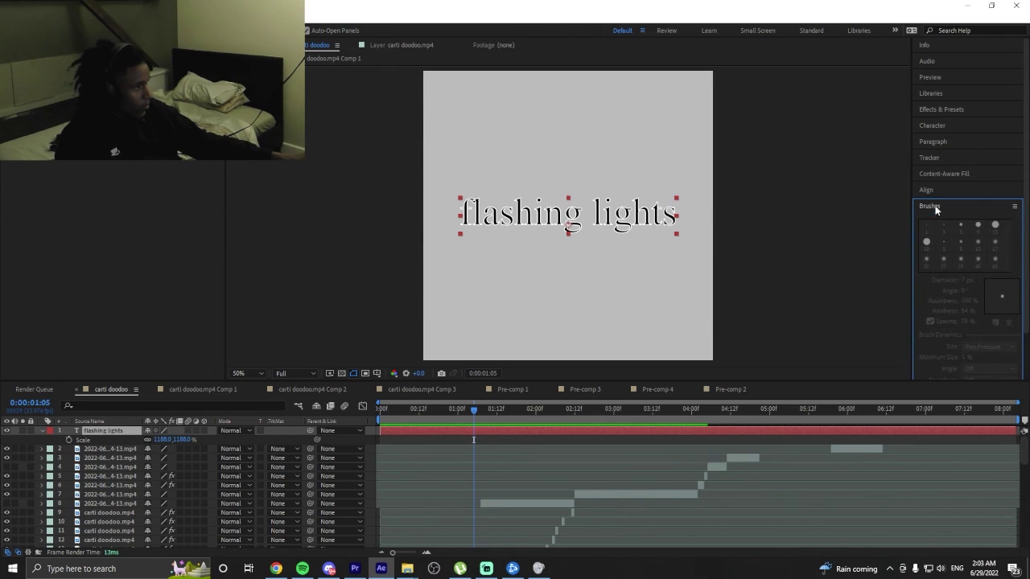
click(935, 190)
click(941, 174)
click(936, 142)
click(936, 126)
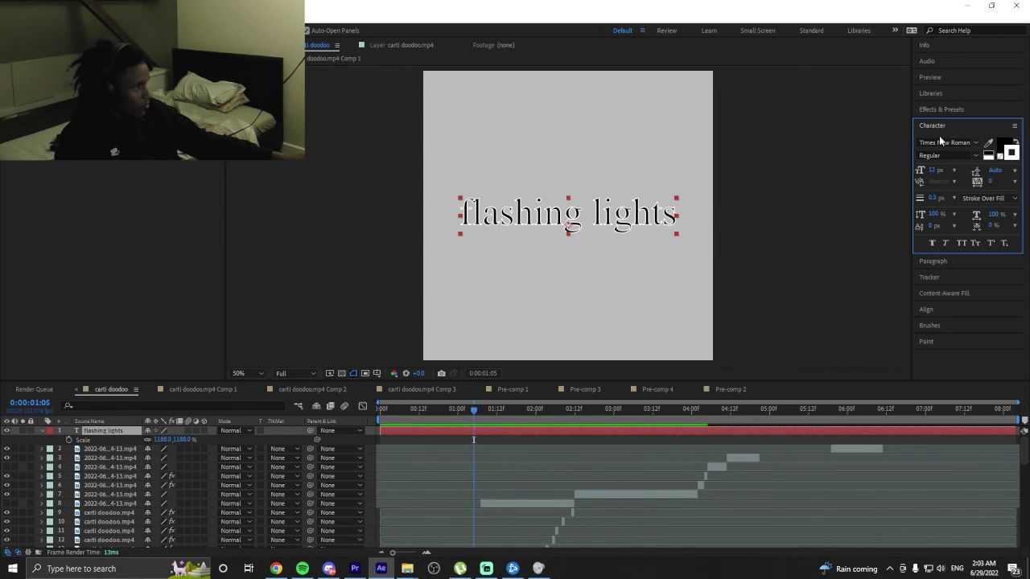
click(1010, 155)
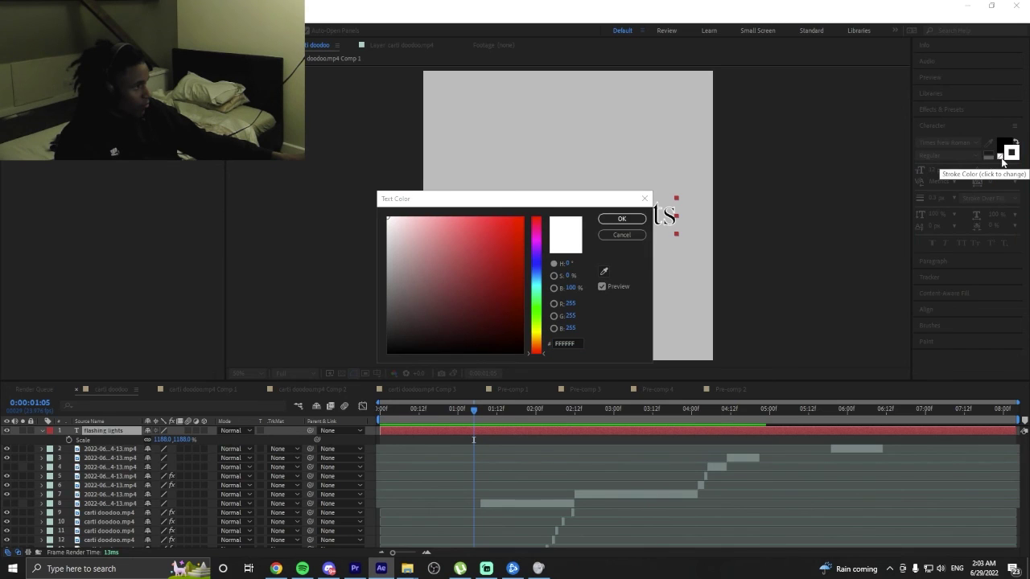
key(Escape)
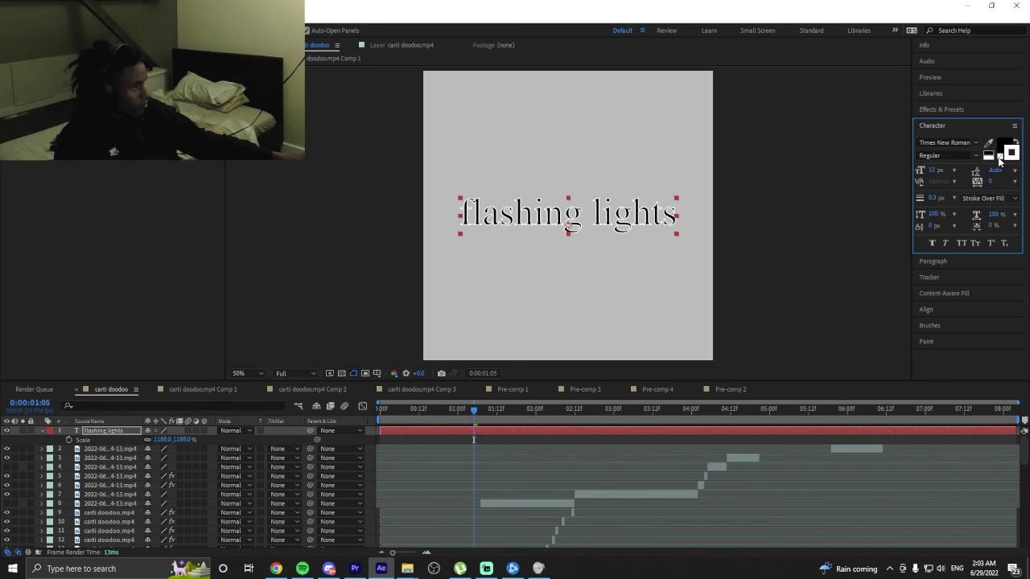
click(999, 157)
key(space)
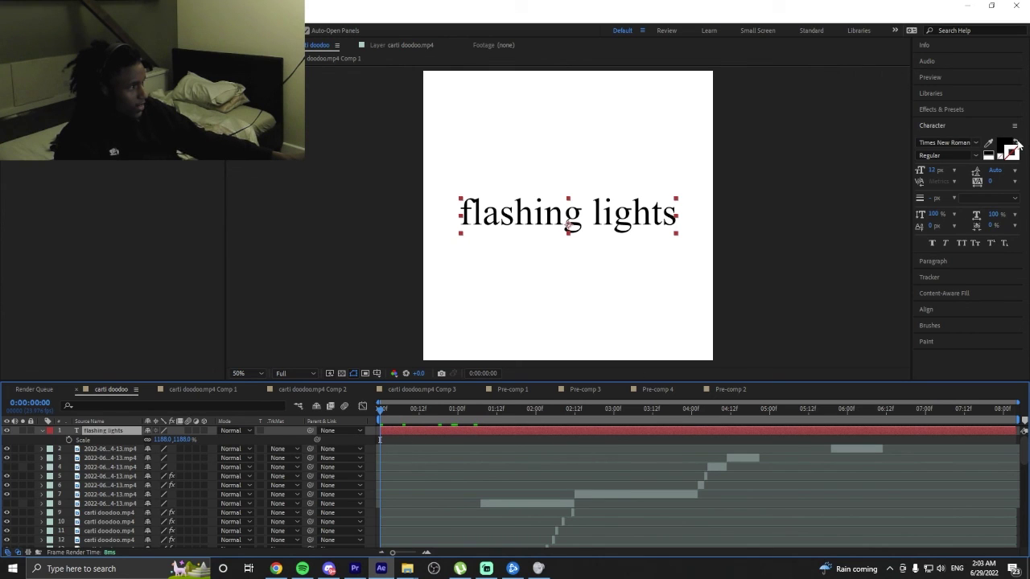
Set the title's fill colour to white (FFFFFF) and play the opening to check it.
click(1001, 149)
drag(464, 279, 346, 212)
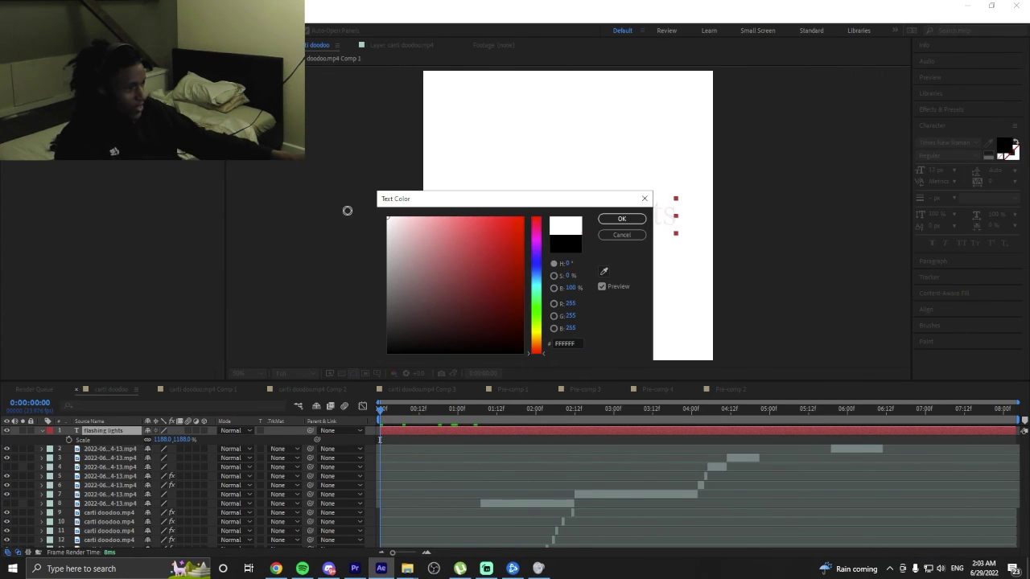
click(621, 219)
key(space)
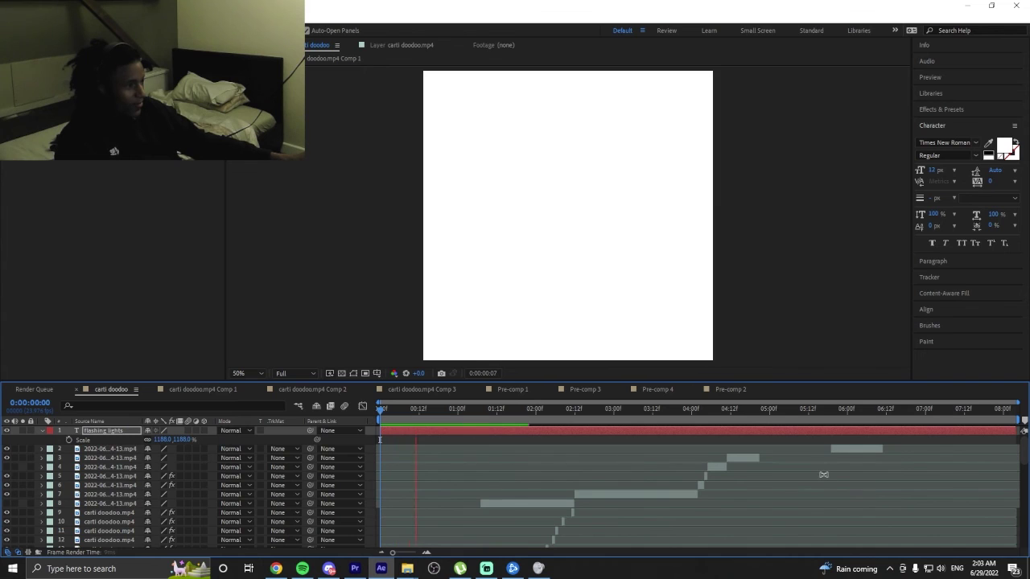
key(space)
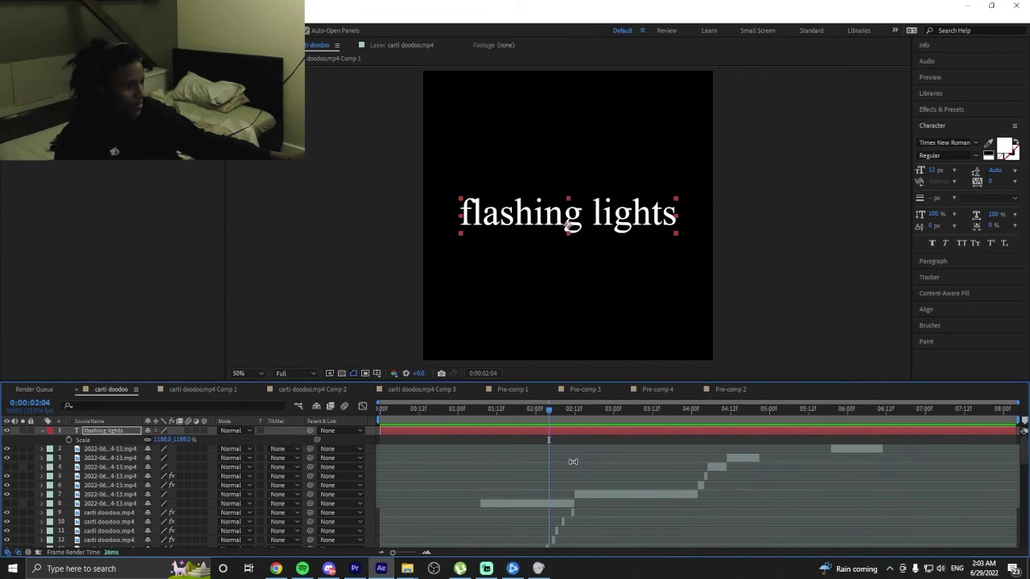
Trim the end of the "flashing lights" layer to 0:00:01:07 and return to the first frame.
click(481, 416)
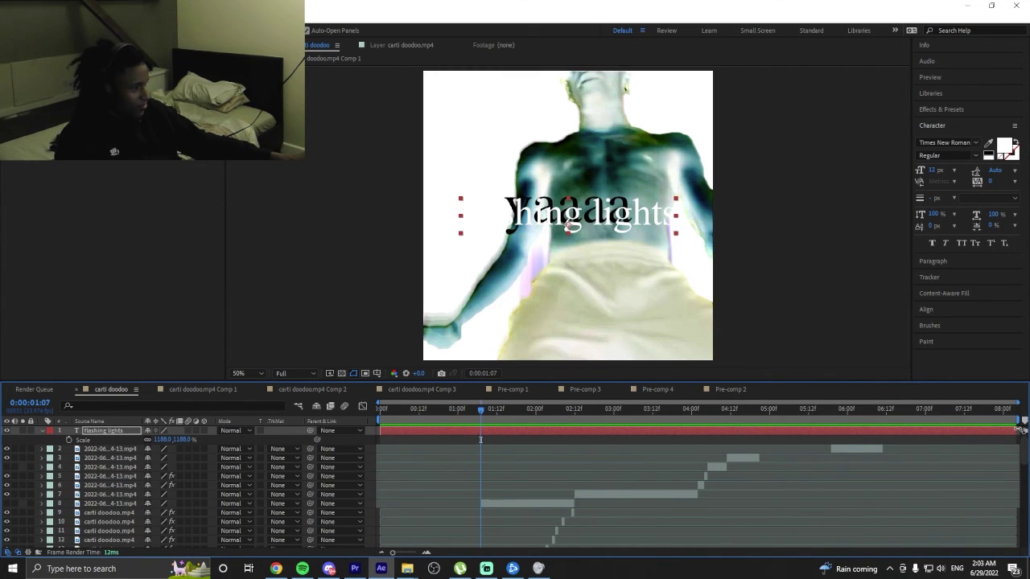
drag(1018, 429, 481, 430)
key(Home)
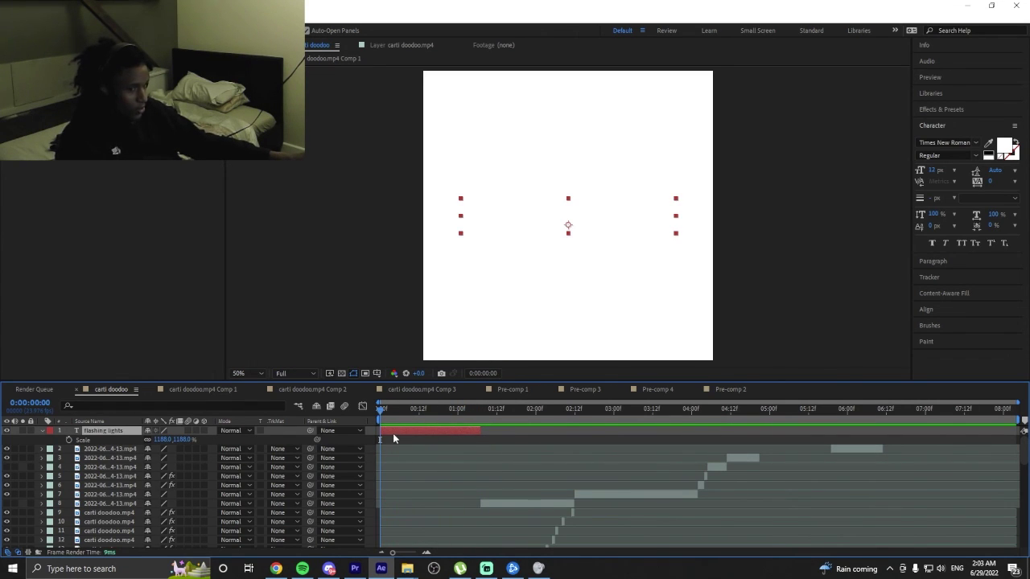
Duplicate the title layer and shift the lower layer down to a Y position of about 680.
key(ctrl+d)
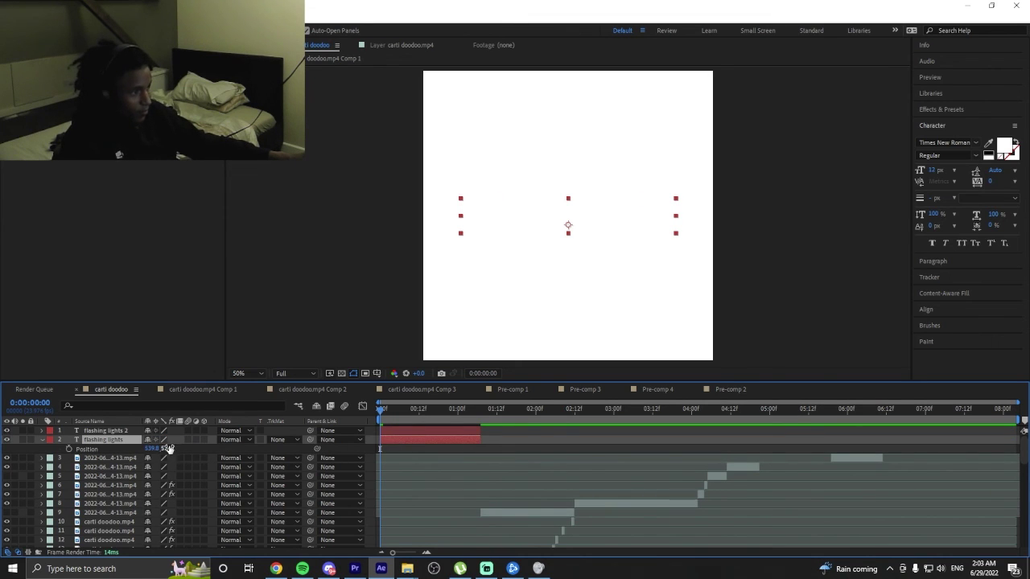
drag(169, 448, 218, 456)
drag(385, 417, 390, 418)
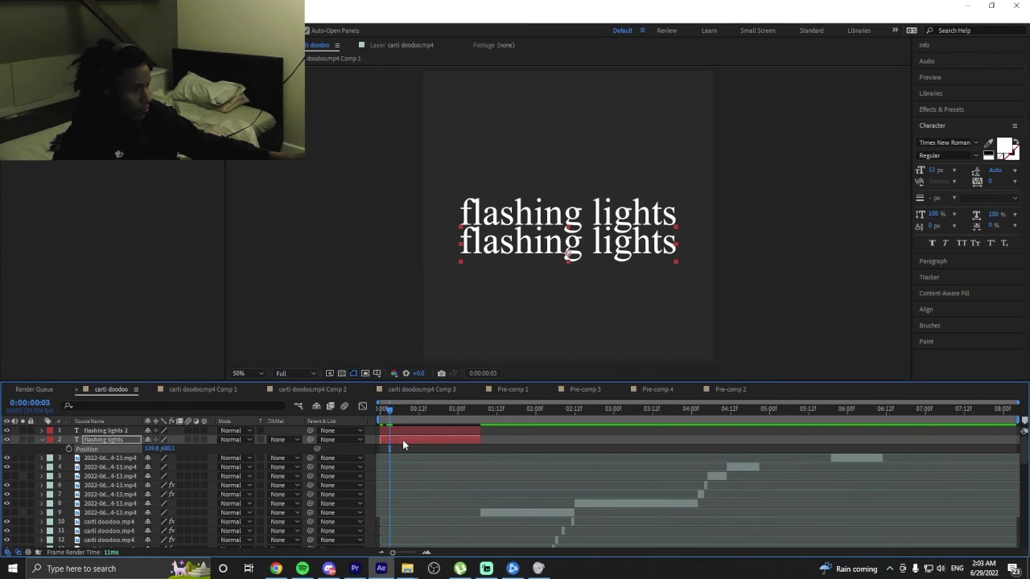
Replace the text of the lower title line with "dom visuals".
double_click(420, 441)
text(do)
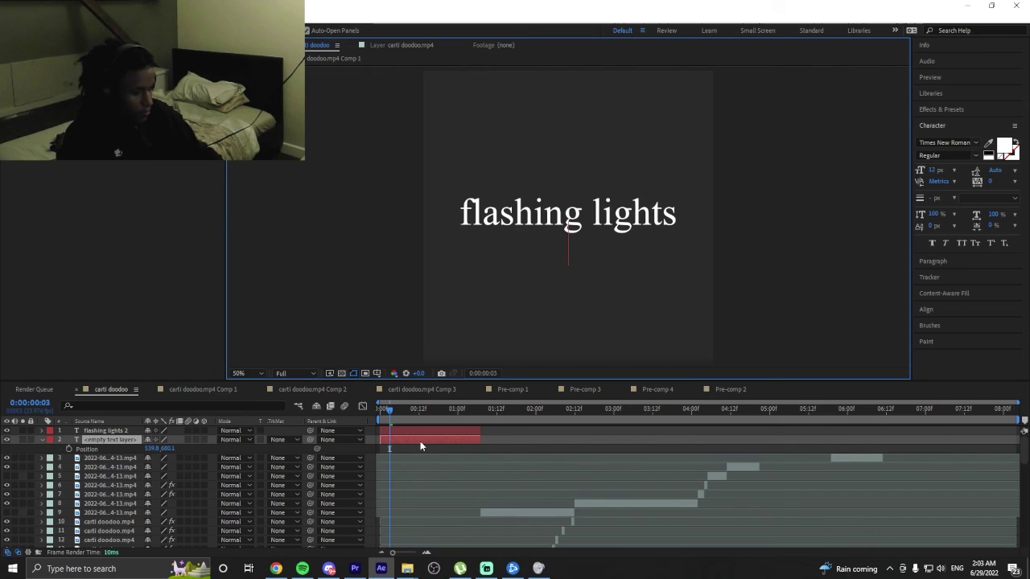
text(dom vi)
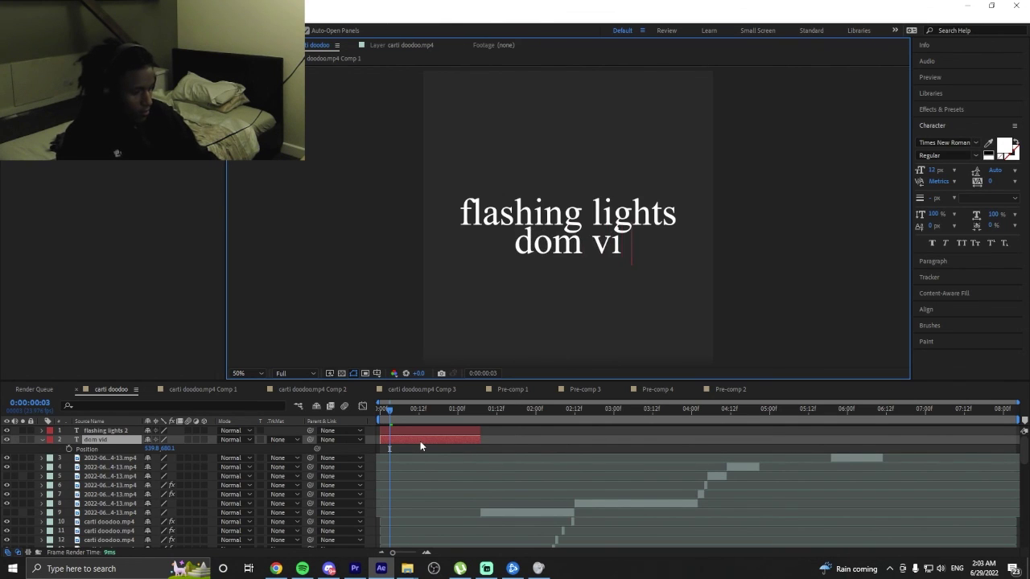
text(susl)
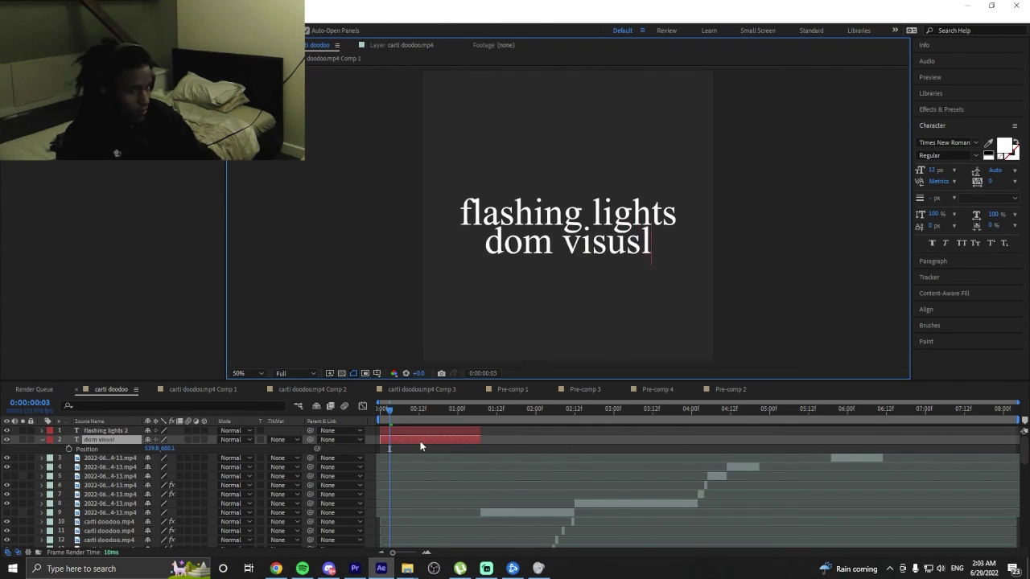
key(BackSpace)
key(BackSpace)
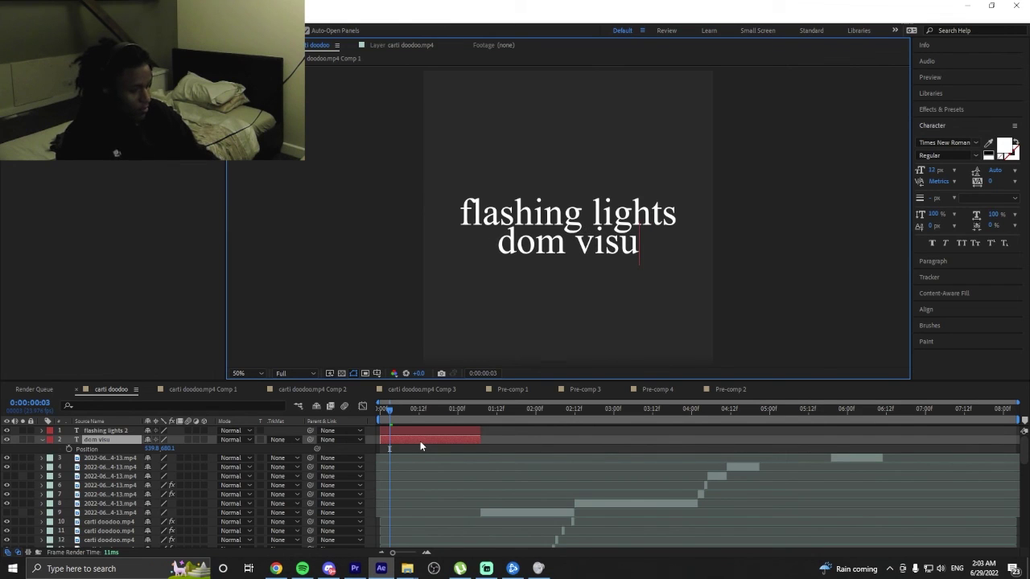
text(als)
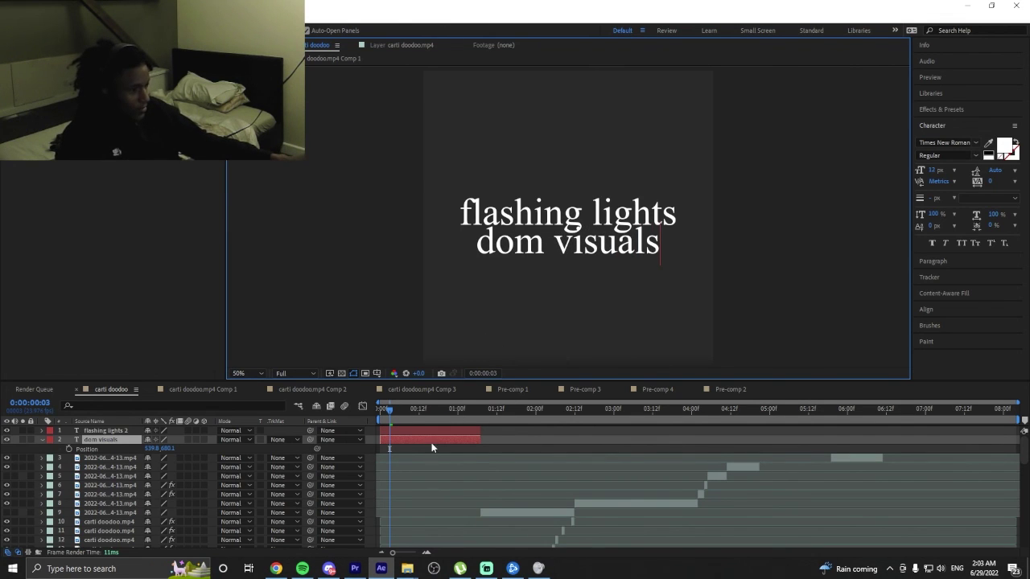
Scale the "dom visuals" line down to 598% and place it just under the title at a Y position of 678.1.
click(431, 439)
key(p)
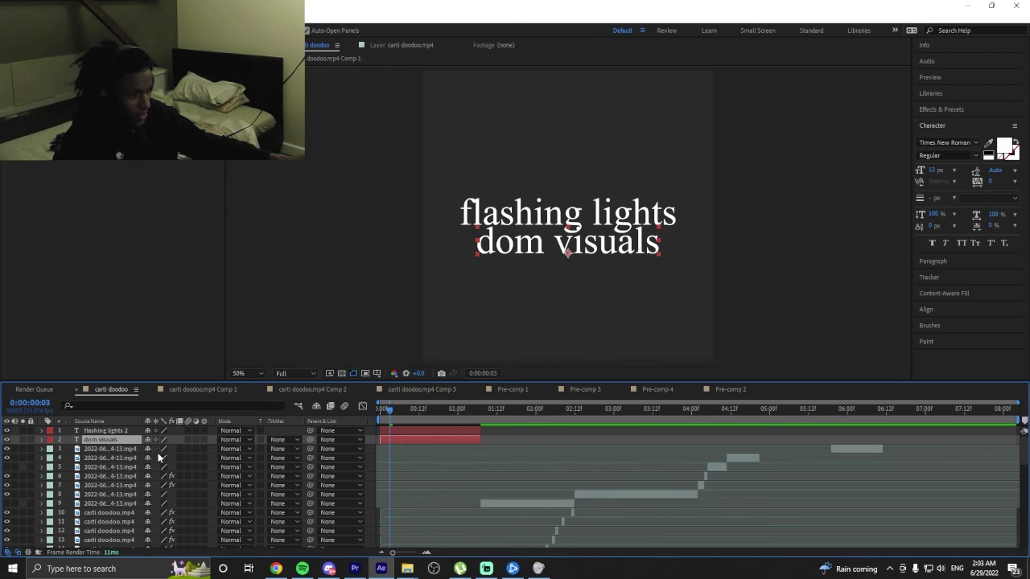
key(p)
drag(167, 447, 117, 448)
key(s)
drag(180, 453, 198, 457)
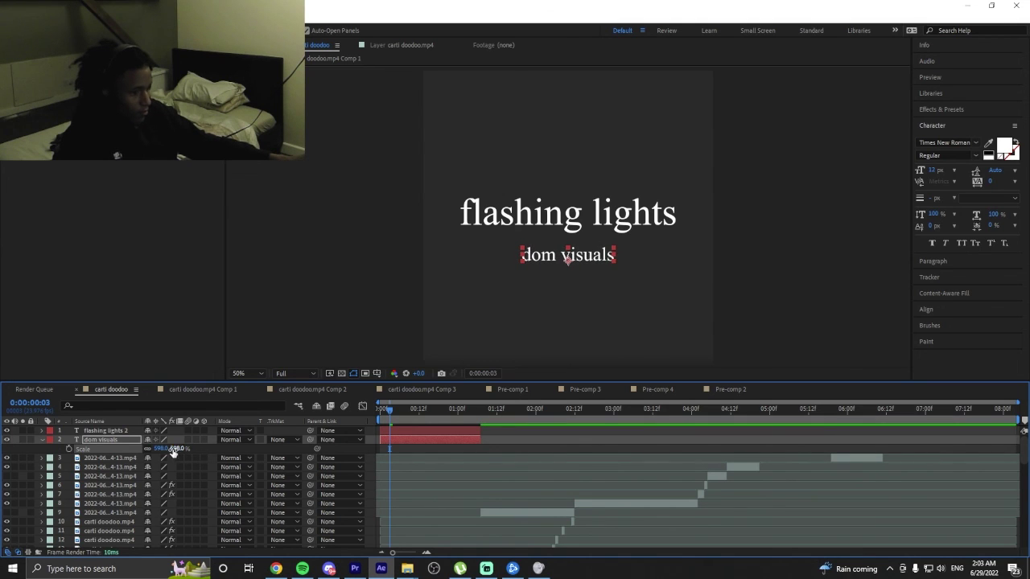
key(p)
drag(166, 449, 128, 469)
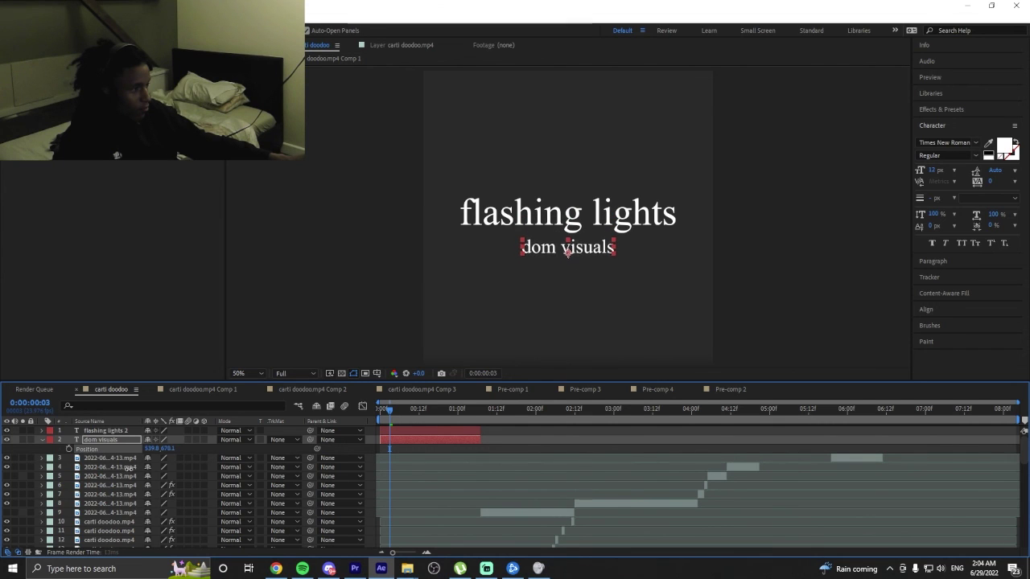
Set the fill colour of the "dom visuals" line to black.
click(1004, 147)
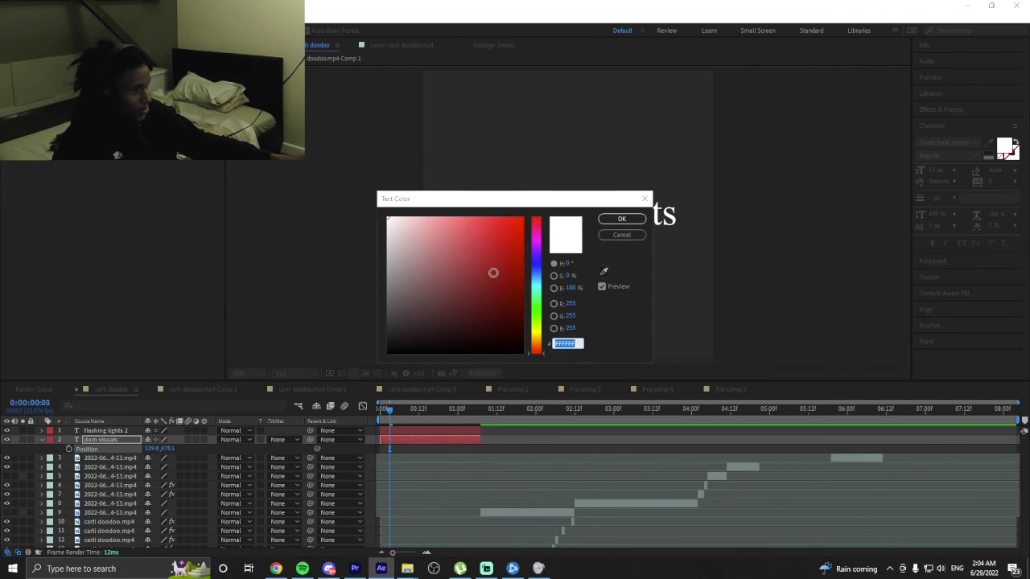
drag(419, 330, 341, 363)
click(619, 219)
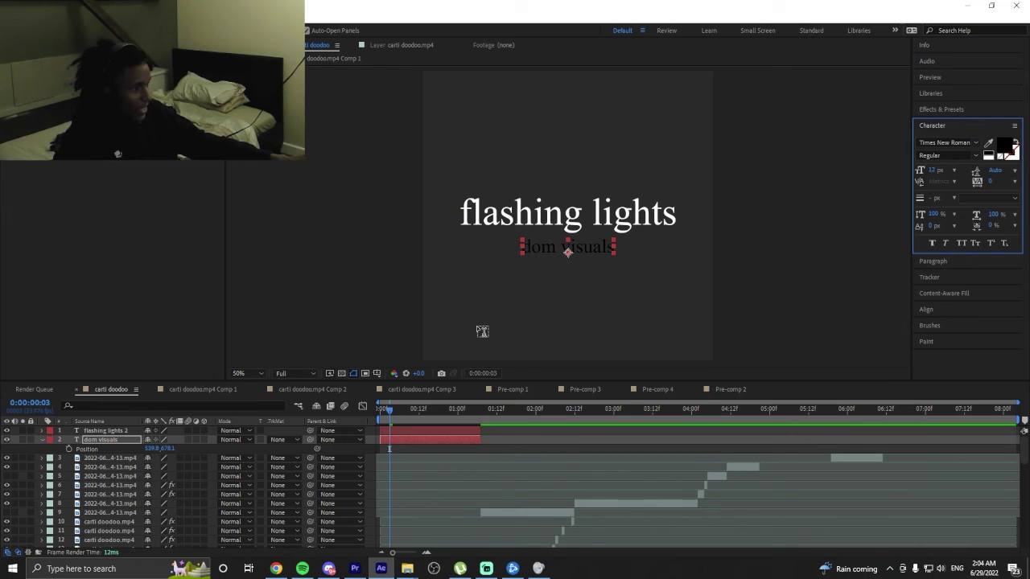
Replay the edit from 0:00:00:00 to review the two-line title and its transition into the footage.
click(404, 418)
key(Home)
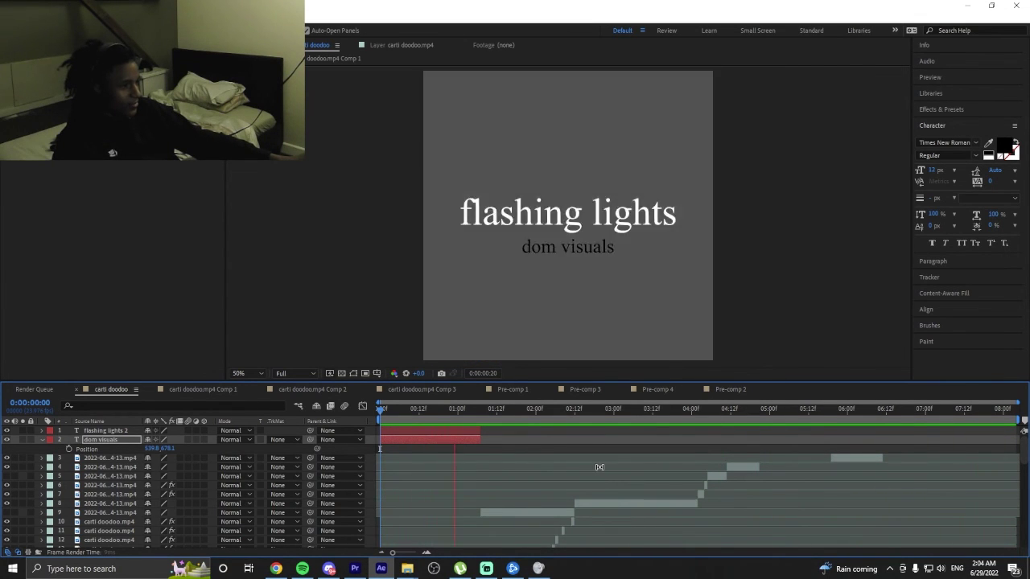
key(space)
key(space)
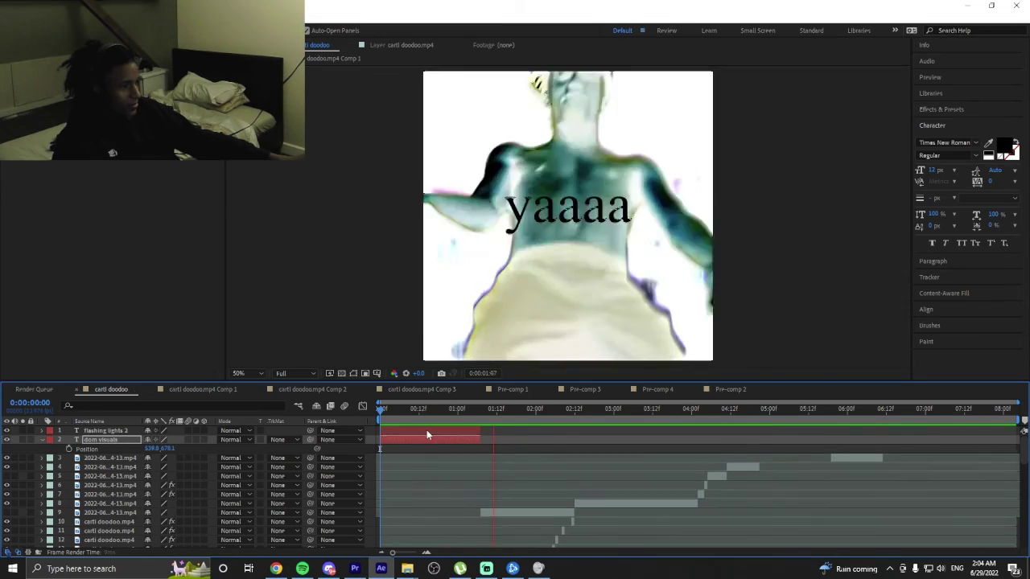
key(space)
key(space)
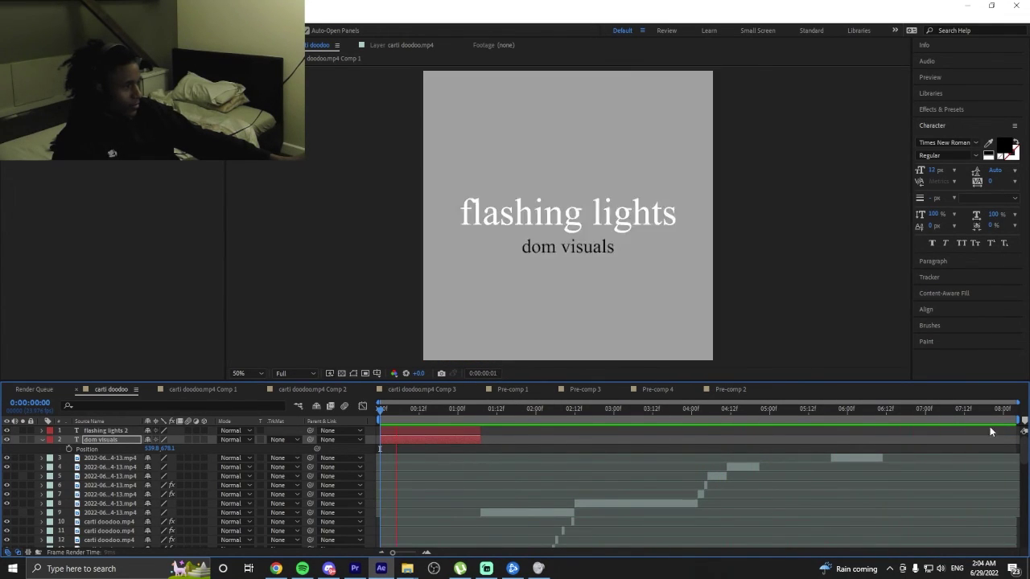
click(414, 425)
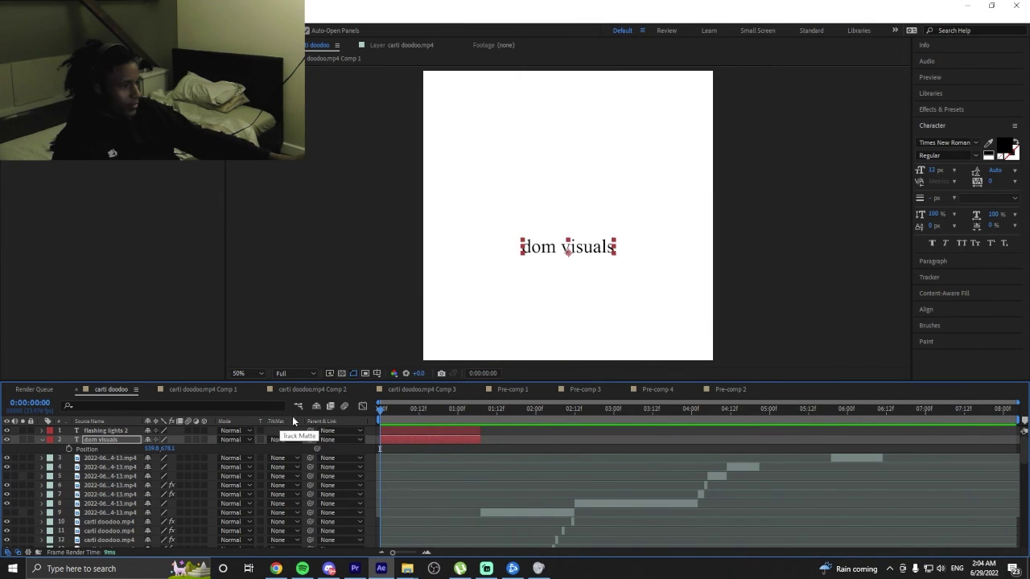
click(425, 413)
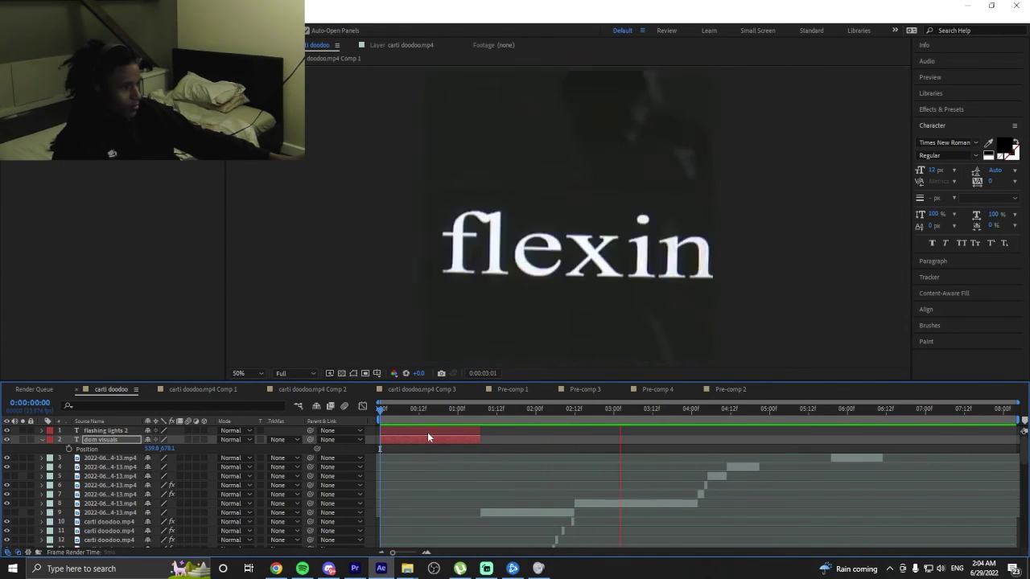
key(space)
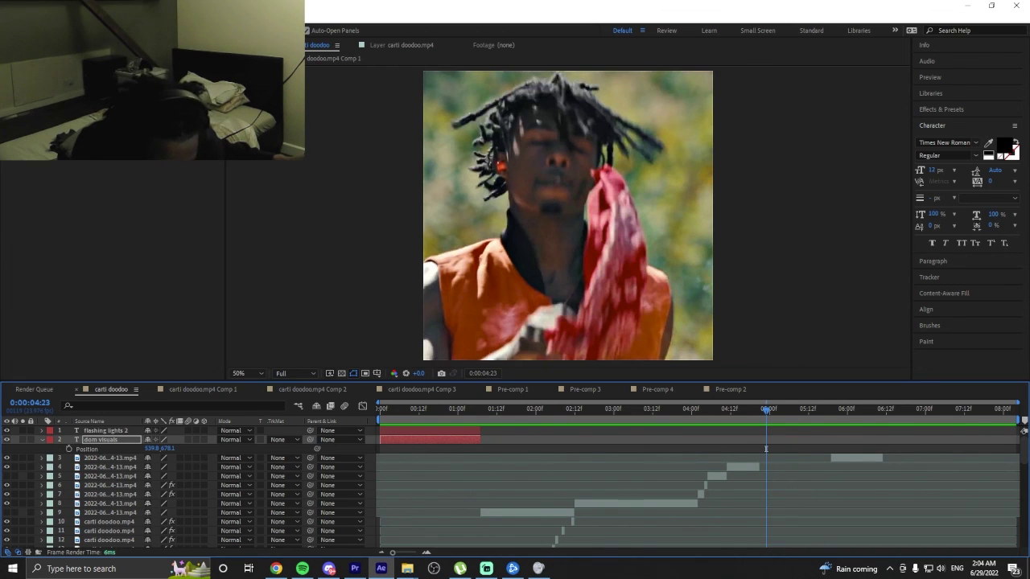
key(alt+Tab)
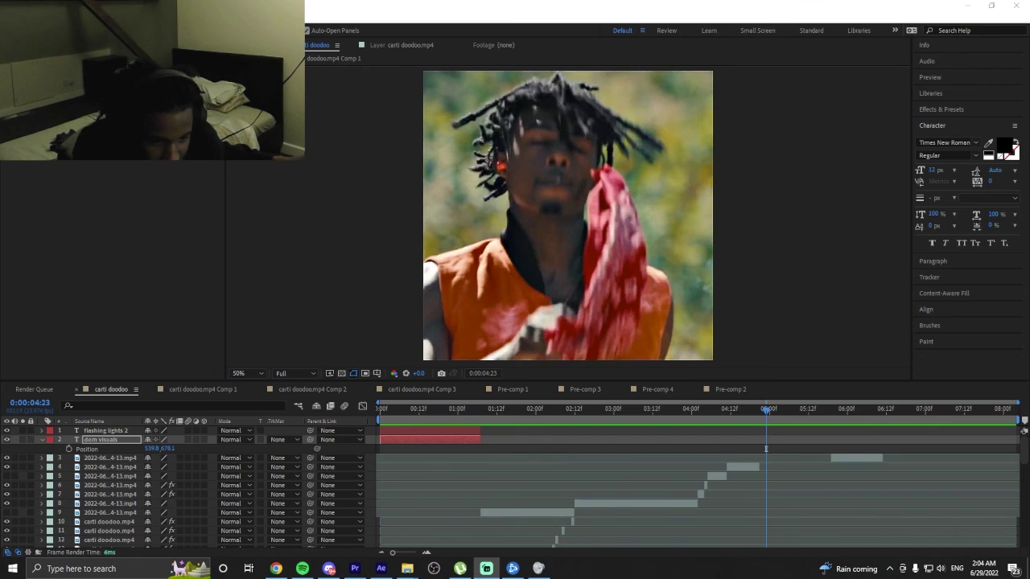
Duplicate the title text to the end of the edit near 0:00:06:20 as a white "requested by" credit with the requester's username.
click(417, 427)
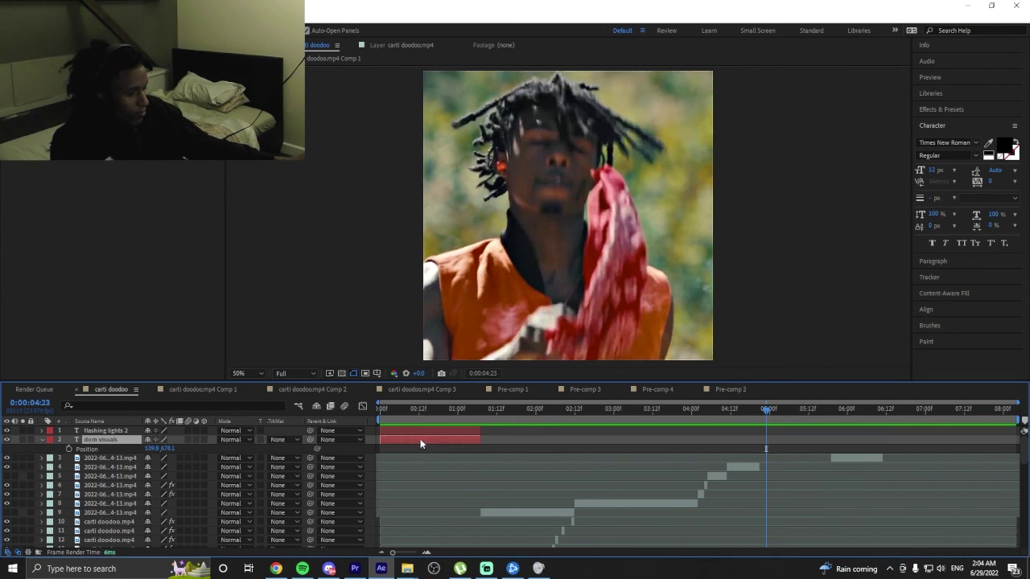
click(418, 426)
key(ctrl+d)
drag(420, 427, 928, 437)
key(space)
click(885, 424)
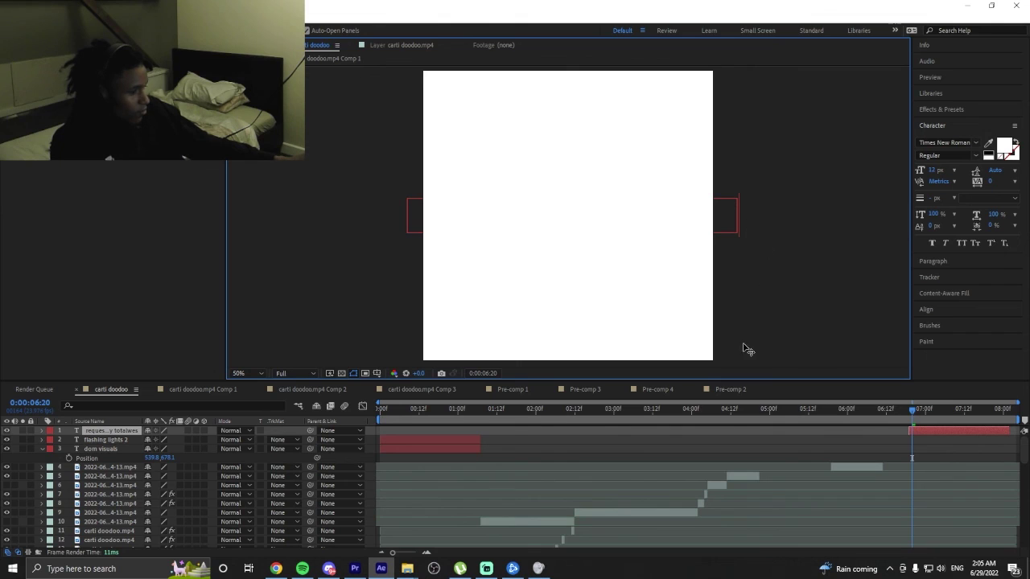
Scale the "requested by" credit down to 921% and centre it horizontally in the composition.
click(883, 434)
key(s)
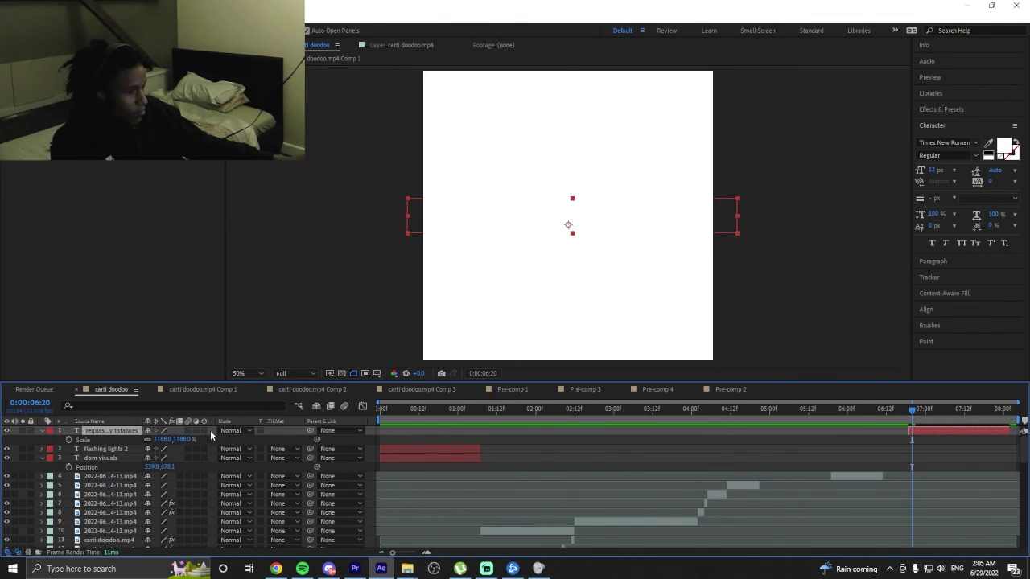
drag(161, 441, 124, 440)
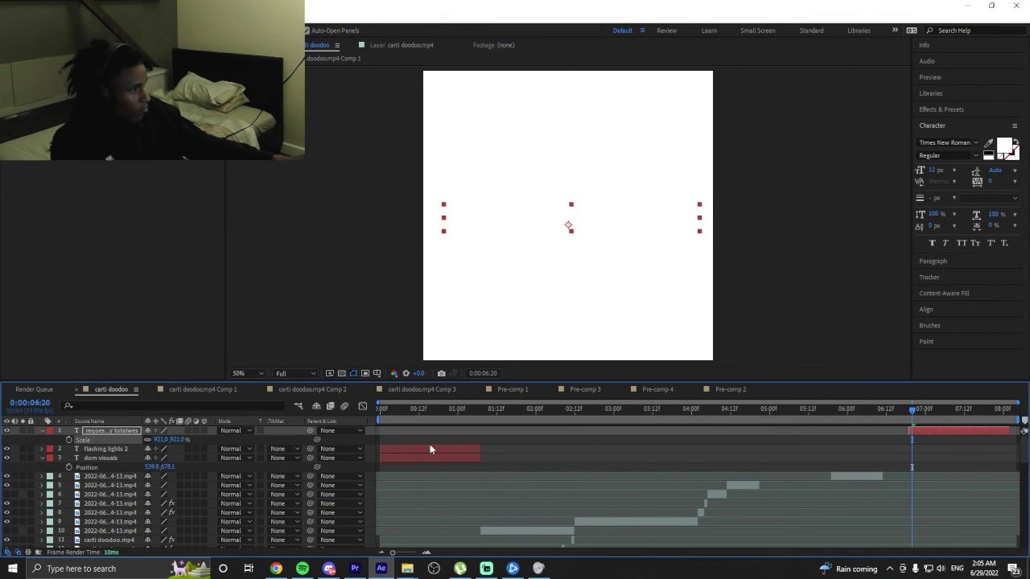
click(924, 311)
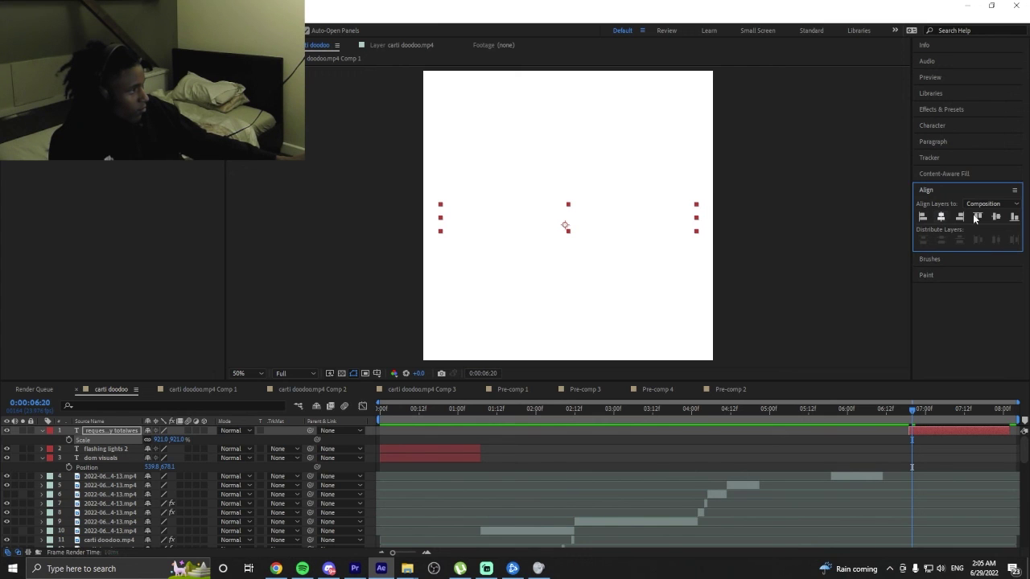
Shift the "requested by" credit layer slightly later in the timeline and replay the ending from 0:00:06:11.
key(space)
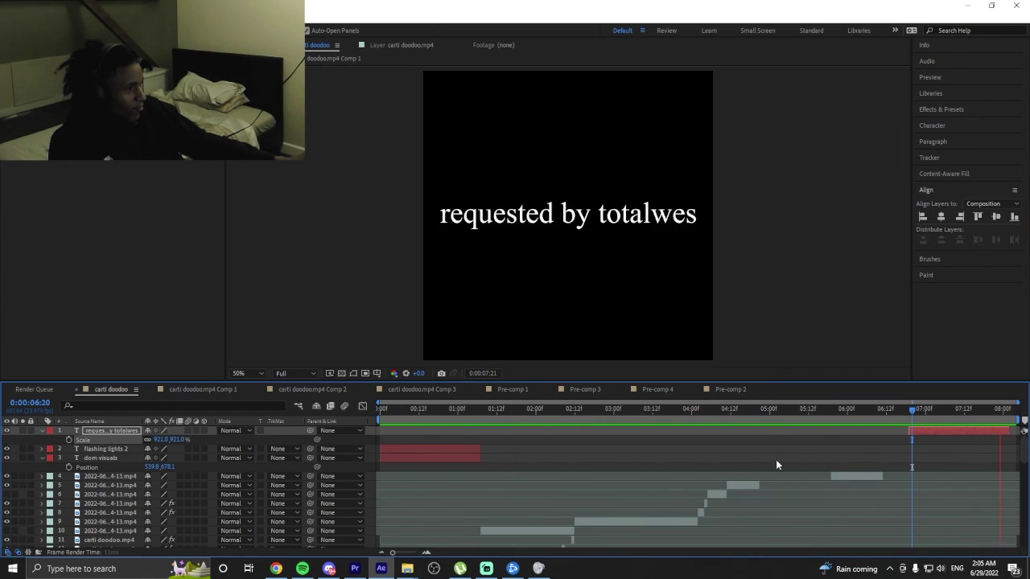
drag(938, 434, 882, 412)
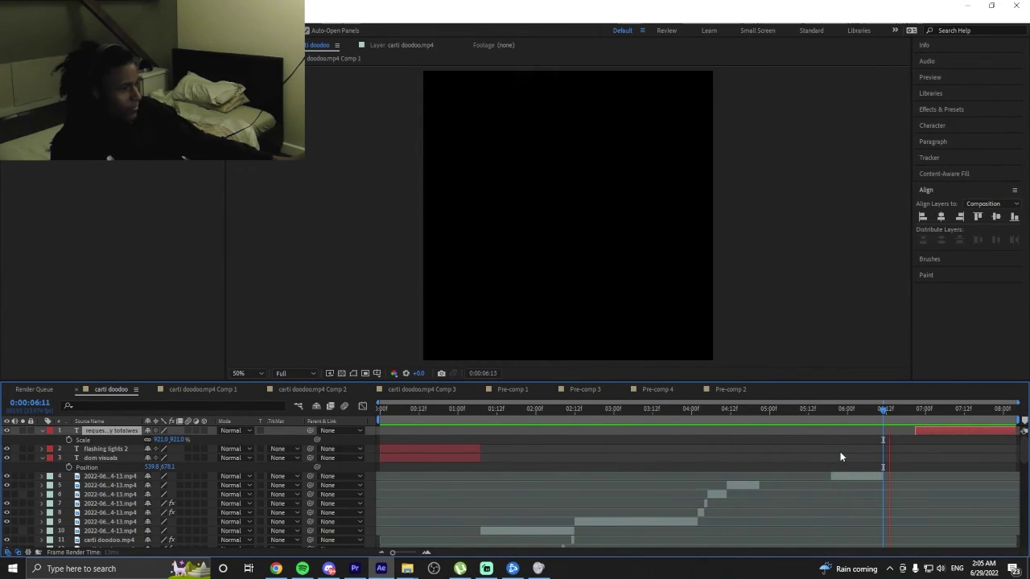
At 0:00:06:23, scale the "requested by" credit down further and lower it to a Y position of 638.4.
click(937, 412)
drag(938, 413, 922, 428)
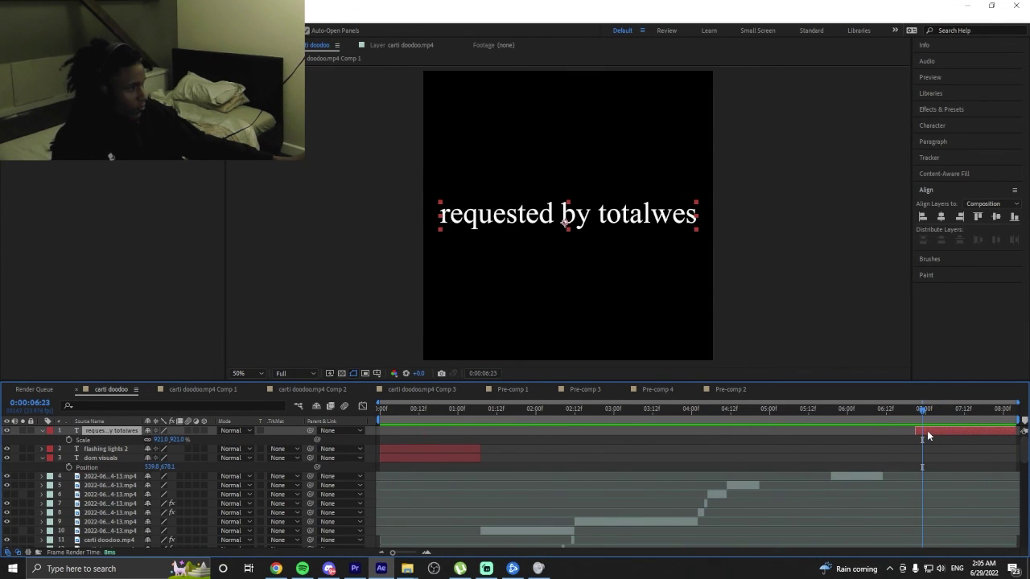
drag(159, 438, 187, 437)
key(p)
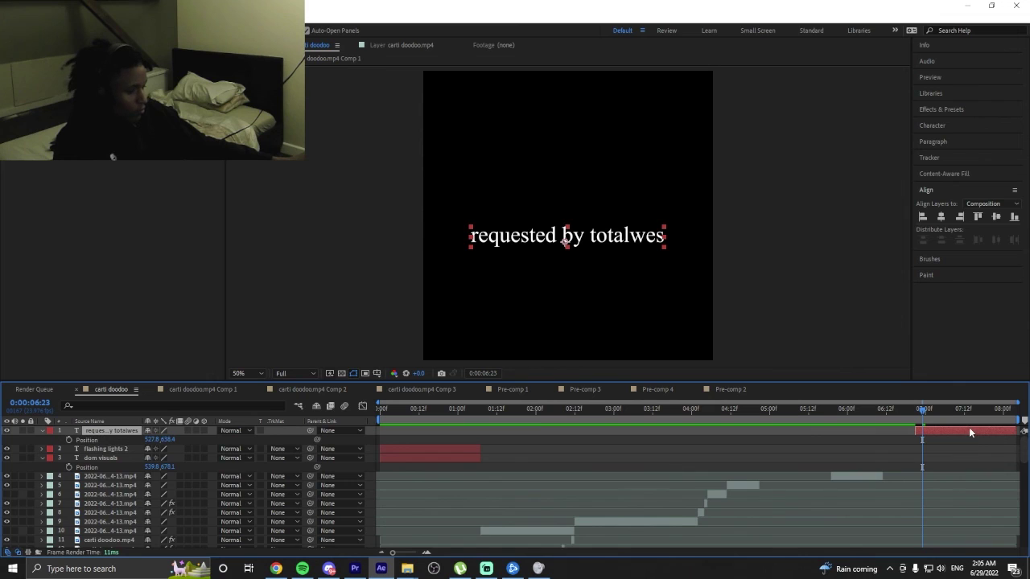
Duplicate the "requested by" credit and replace the copy's text with "made on stream".
key(ctrl+d)
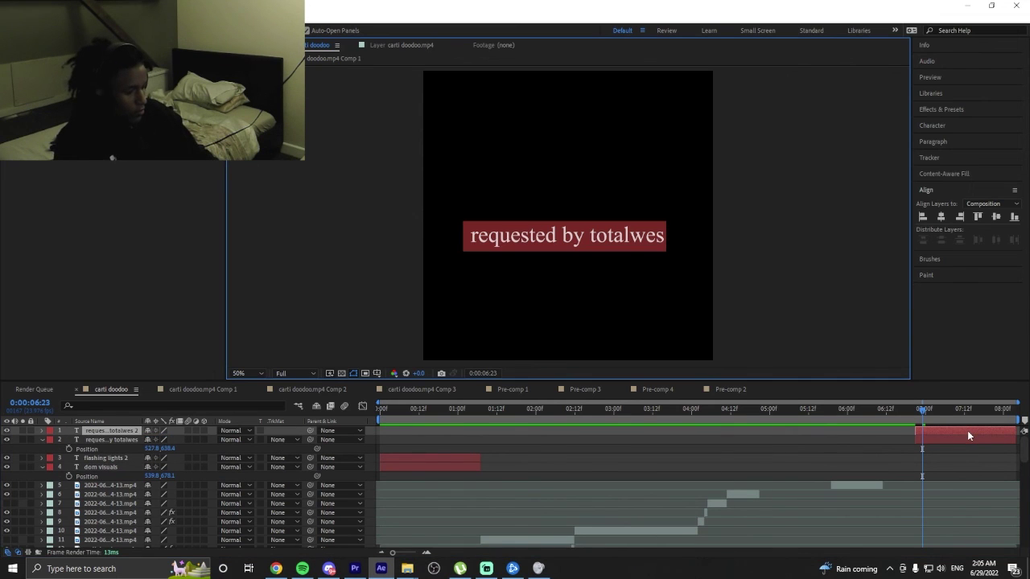
text(made o)
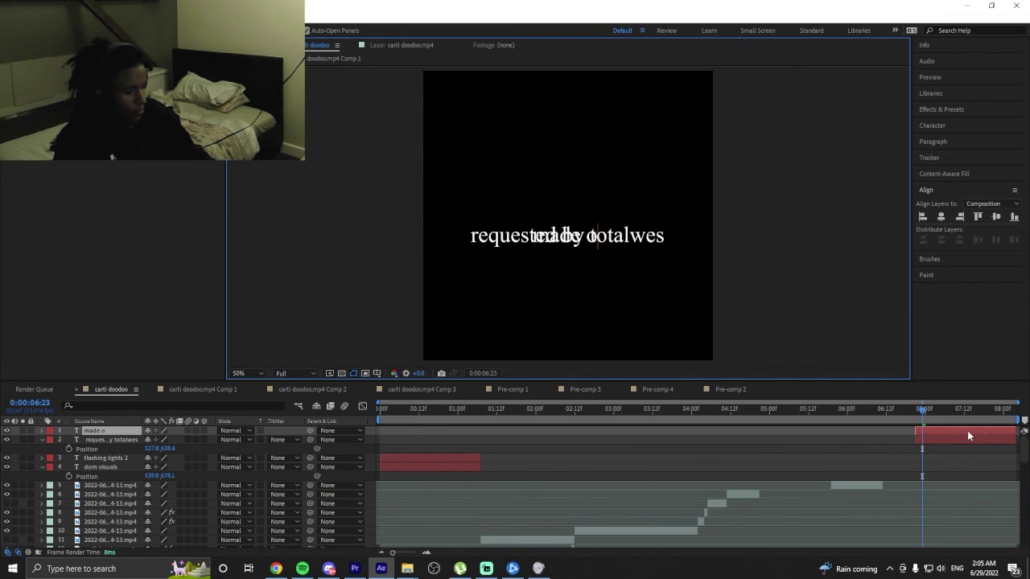
text(n s)
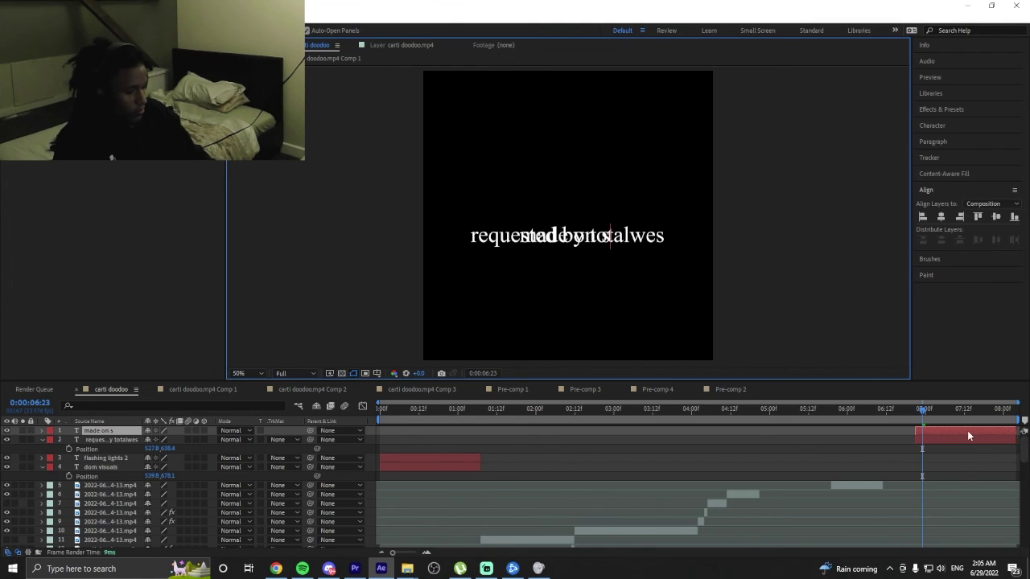
text(tream)
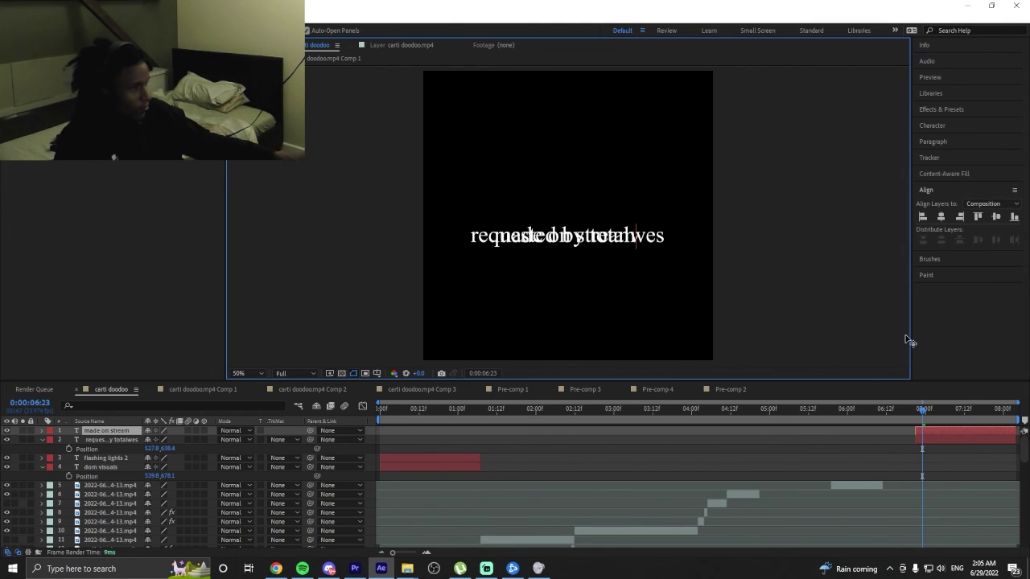
Centre the "made on stream" line horizontally and vertically in the composition.
click(940, 433)
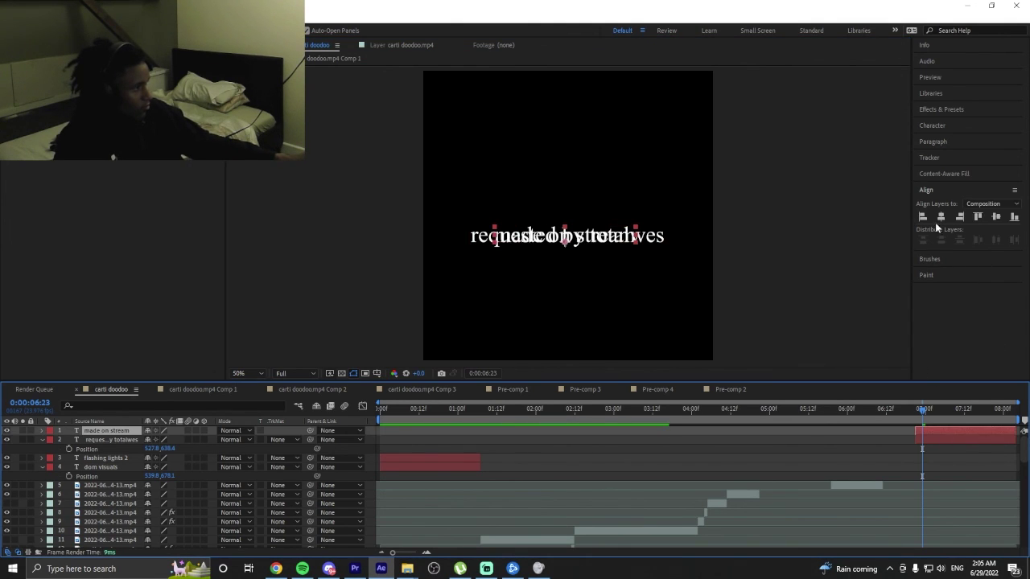
click(940, 216)
click(996, 217)
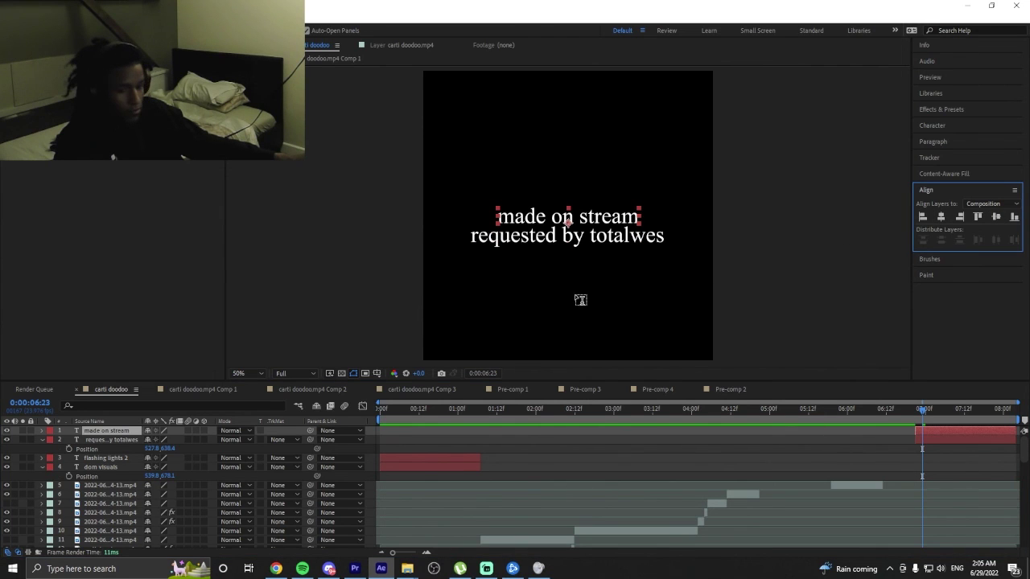
Duplicate the "made on stream" layer and move the copy below the "requested by" layer in the stack.
click(956, 469)
click(929, 434)
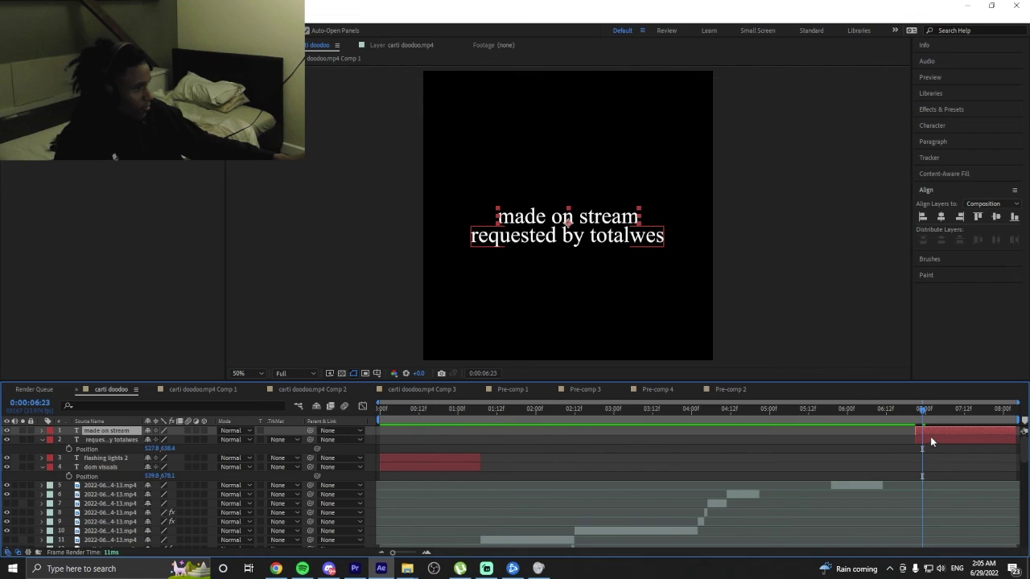
key(ctrl+d)
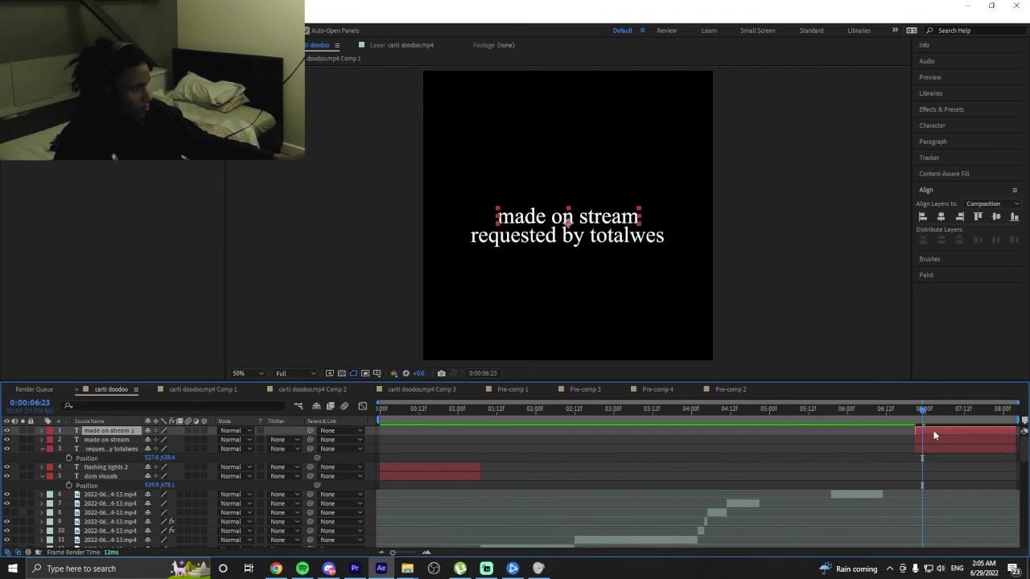
drag(135, 432, 126, 463)
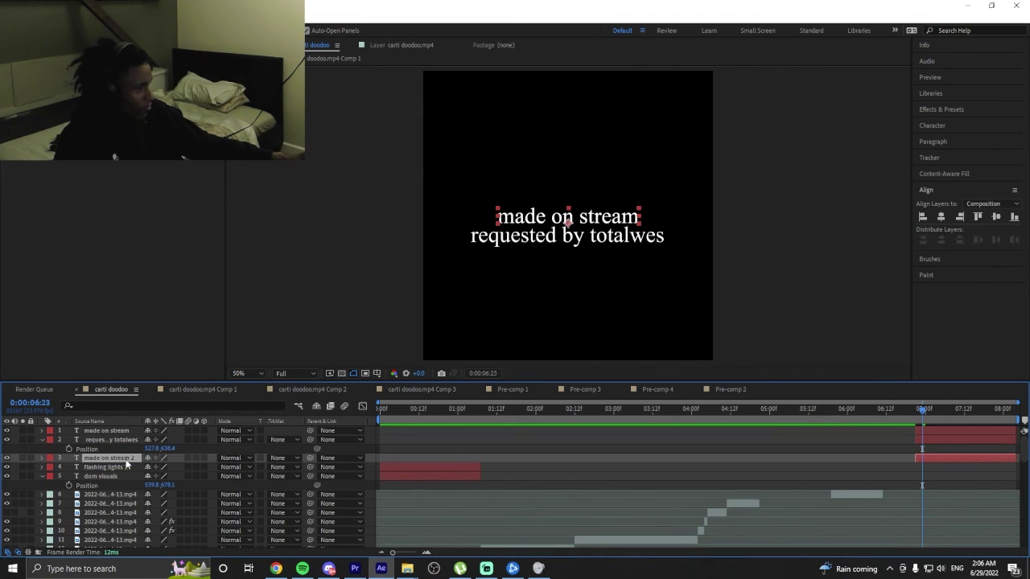
double_click(957, 457)
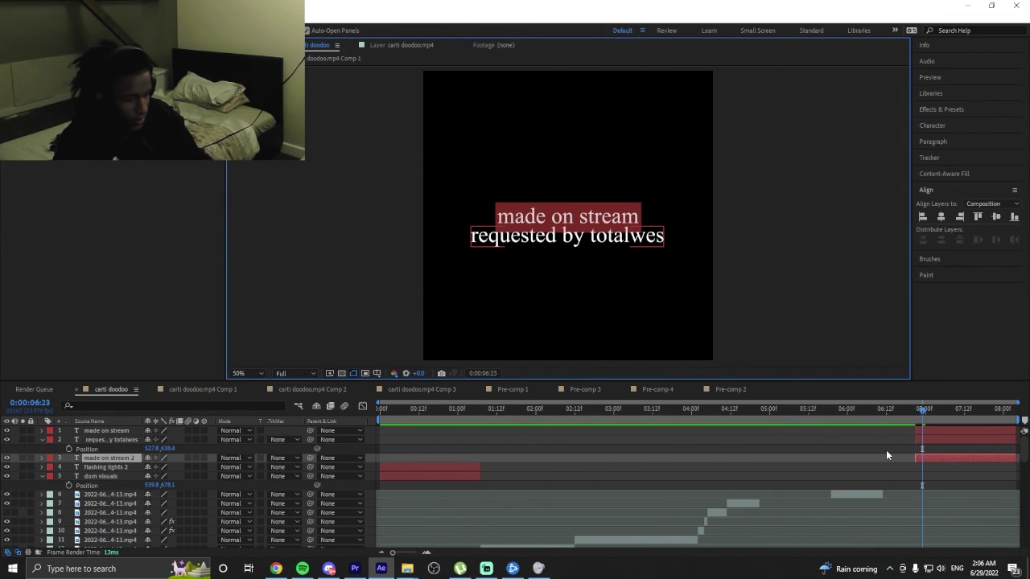
text(ww)
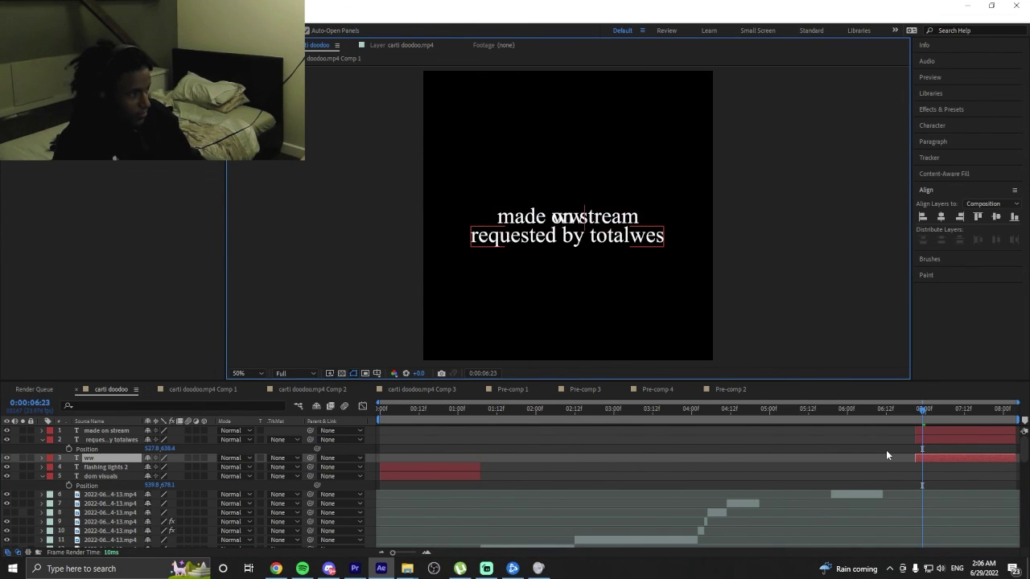
text(w)
text(.twitch)
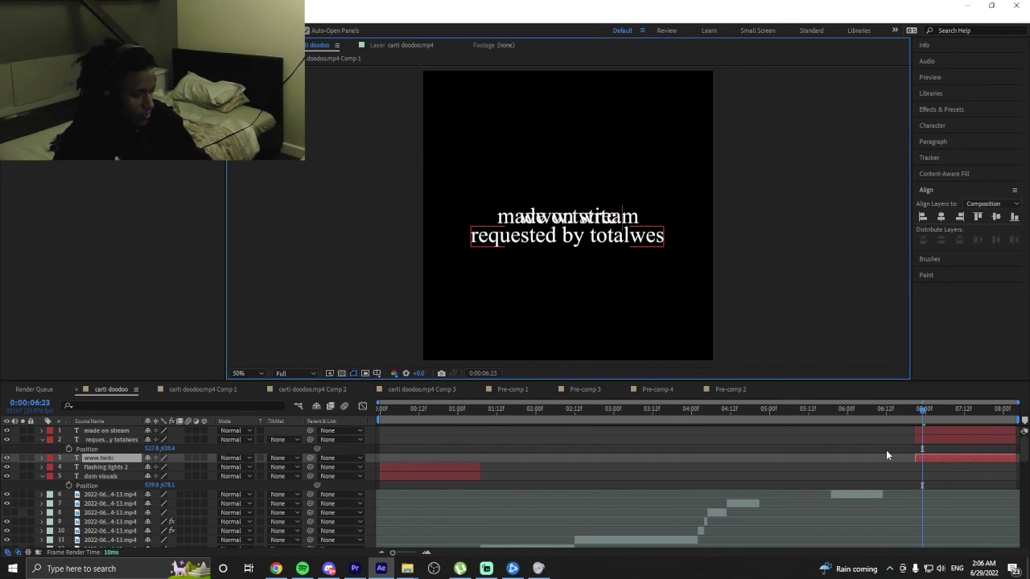
text(.)
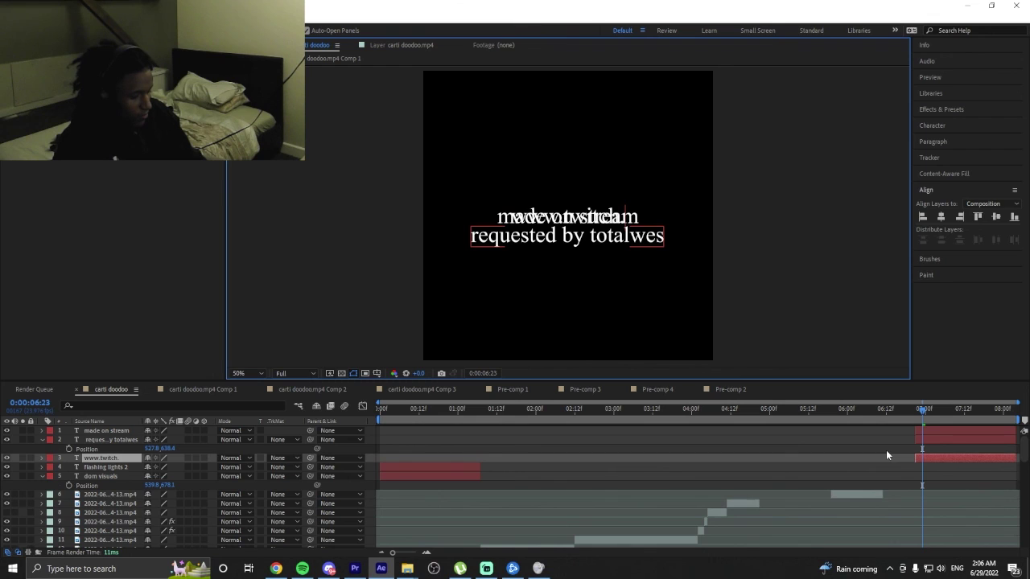
text(tv)
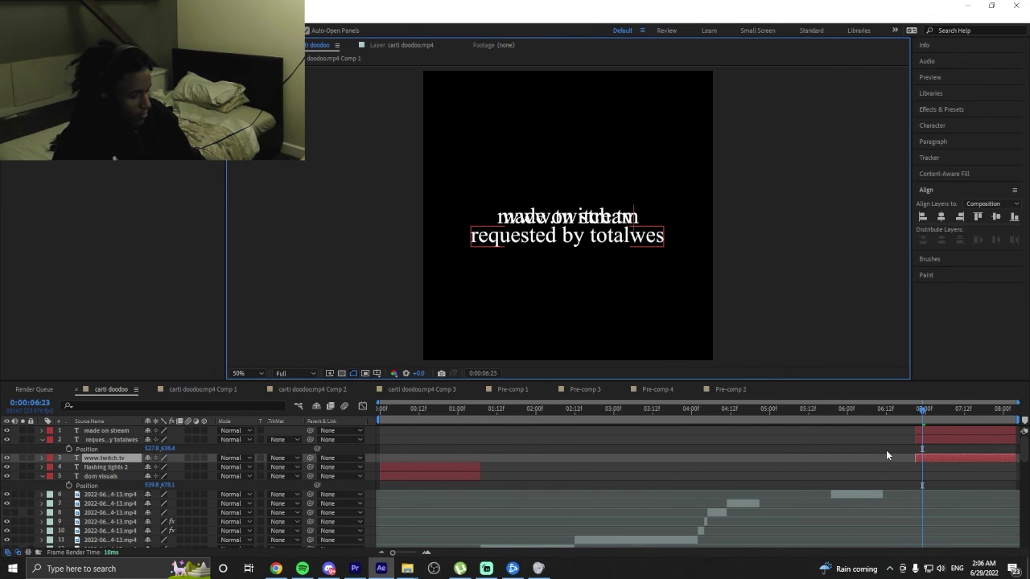
text(/)
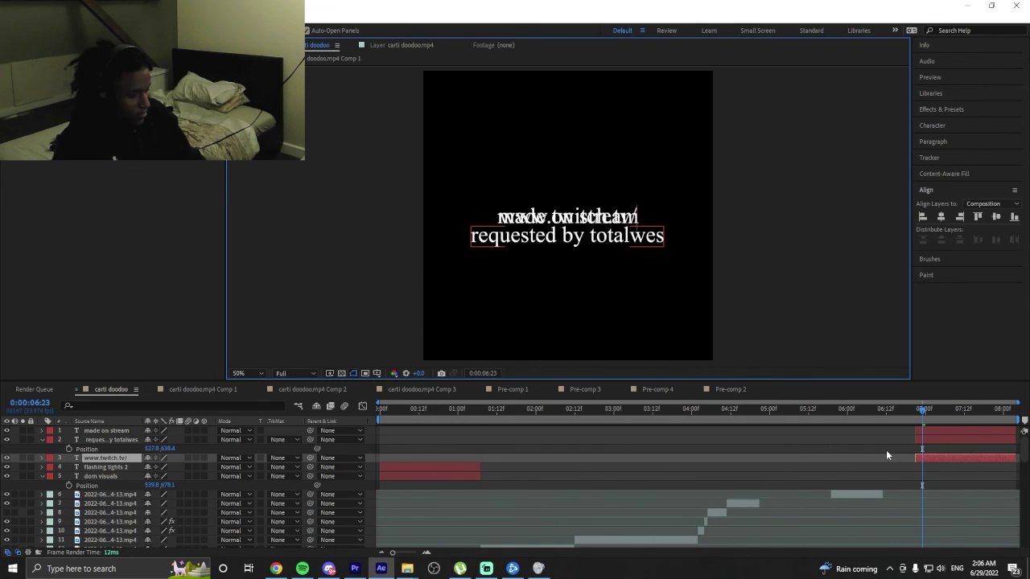
text(domvi)
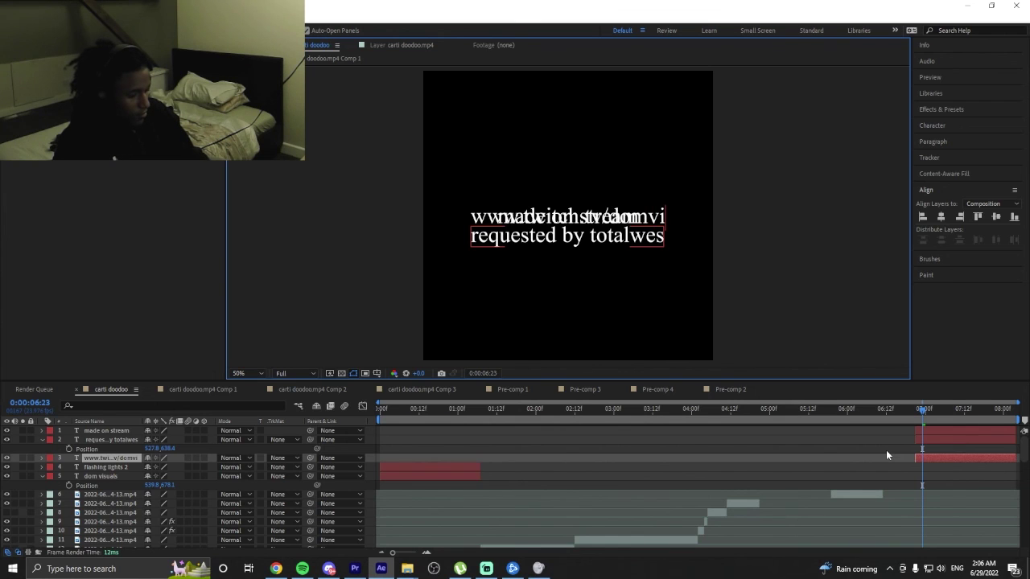
text(sualsss)
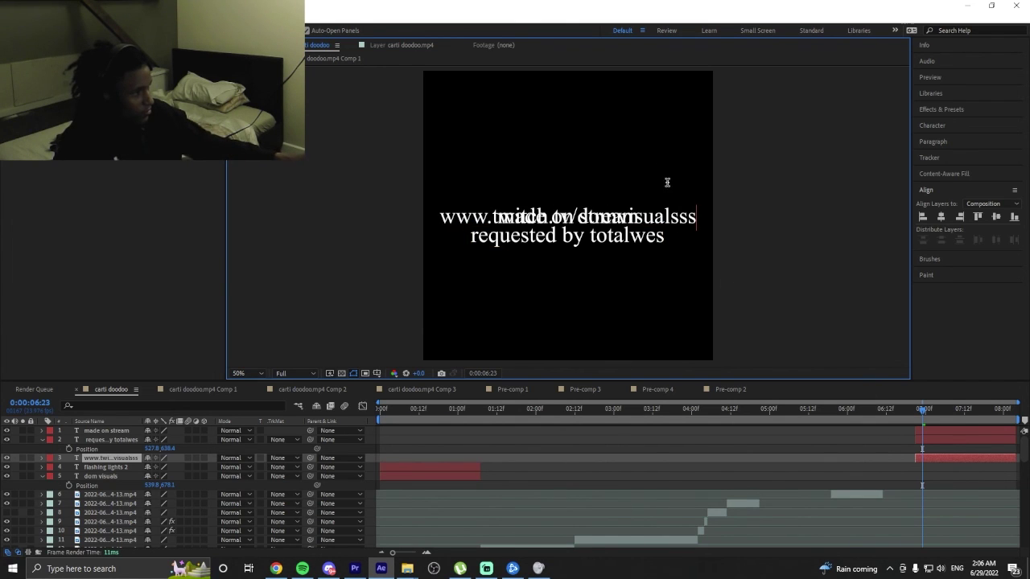
Lower the Twitch address line beneath the other two credit lines, to a Y position of 722.3.
click(971, 462)
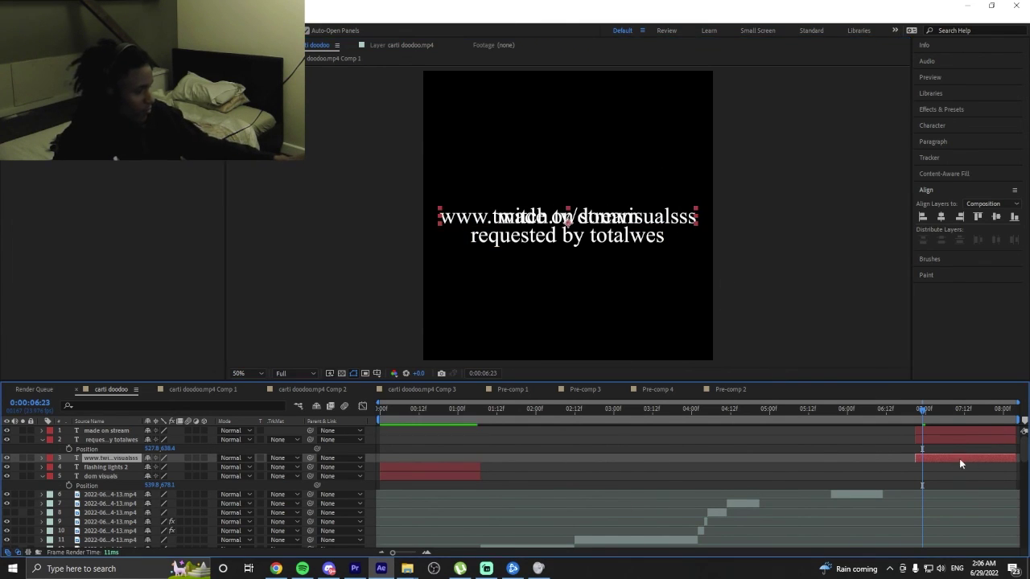
key(p)
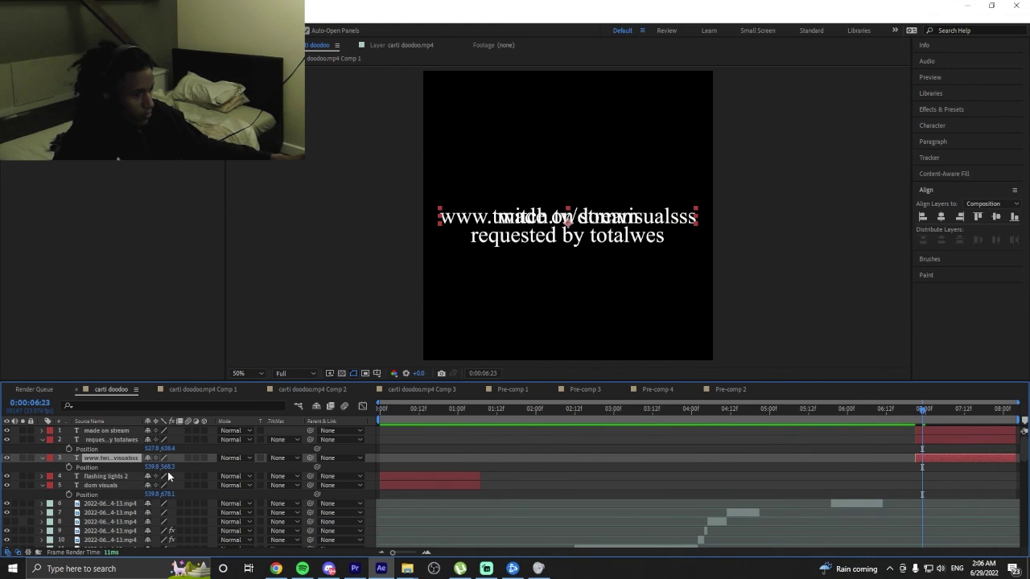
drag(175, 468, 246, 472)
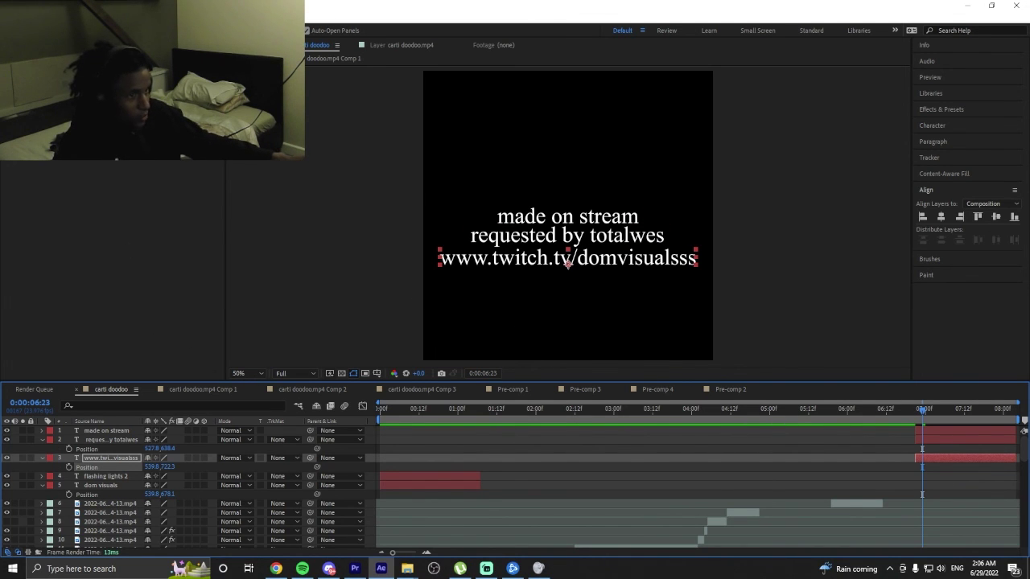
Move the "made on stream" line straight up to leave a gap above the "requested by" line.
key(v)
scroll(443, 163, up, 3)
scroll(528, 211, down, 3)
click(598, 218)
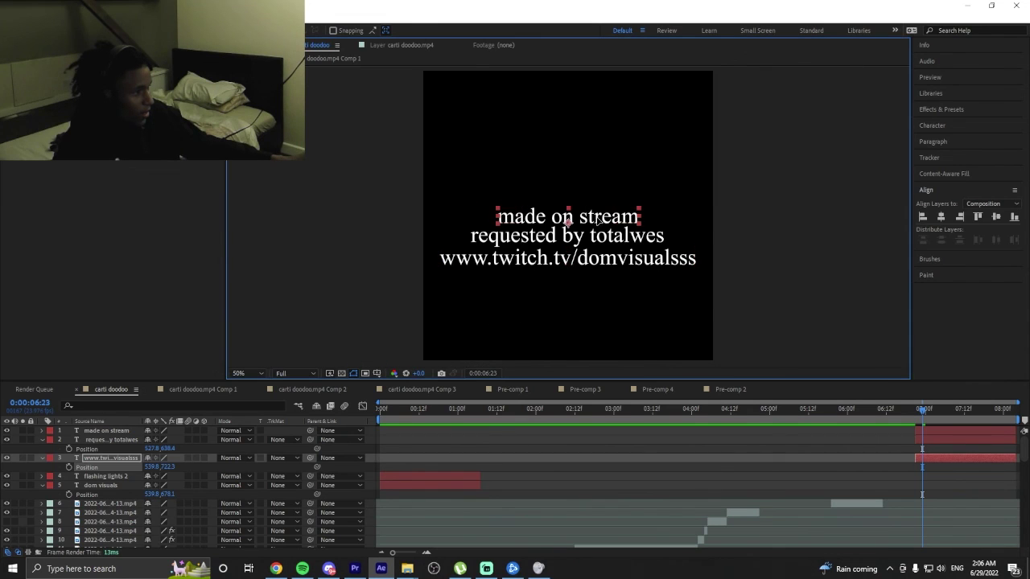
drag(536, 221, 537, 202)
Centre the "requested by" line horizontally and vertically in the composition.
click(543, 239)
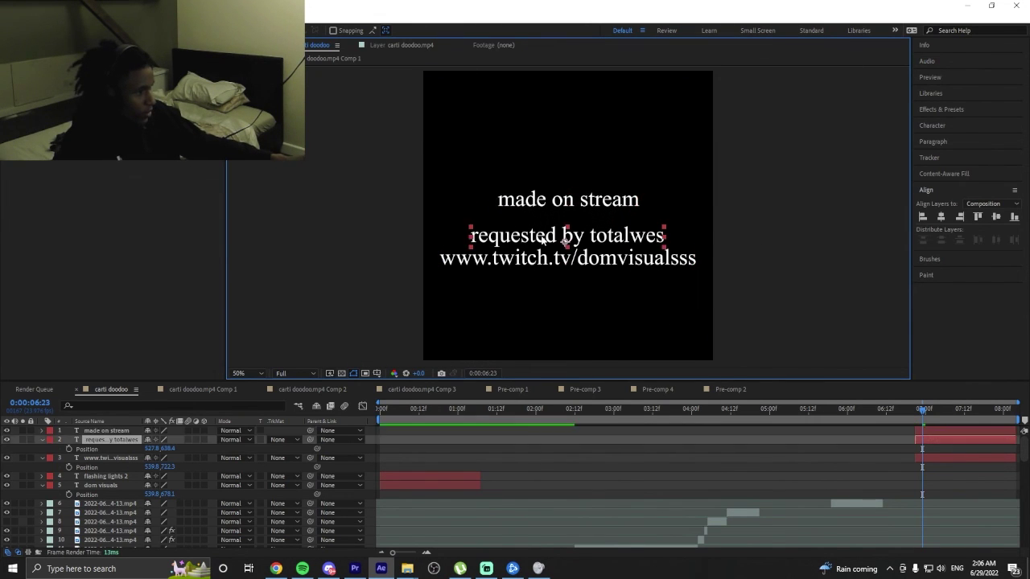
click(941, 216)
click(996, 217)
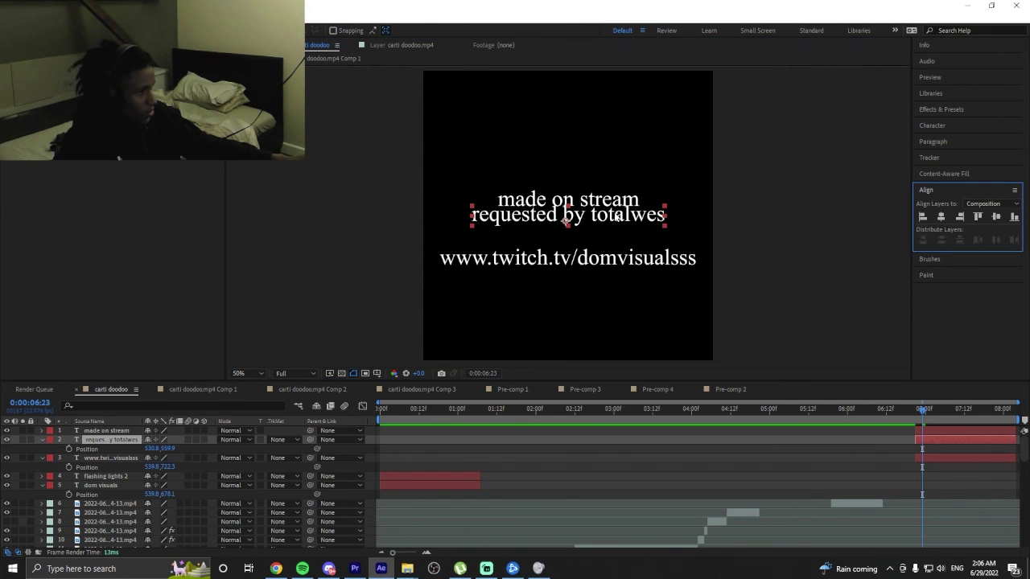
Space the outer credit lines evenly around the centred one, with the Twitch line at Y 648.3, and replay from 0:00:06:06.
drag(605, 202, 605, 194)
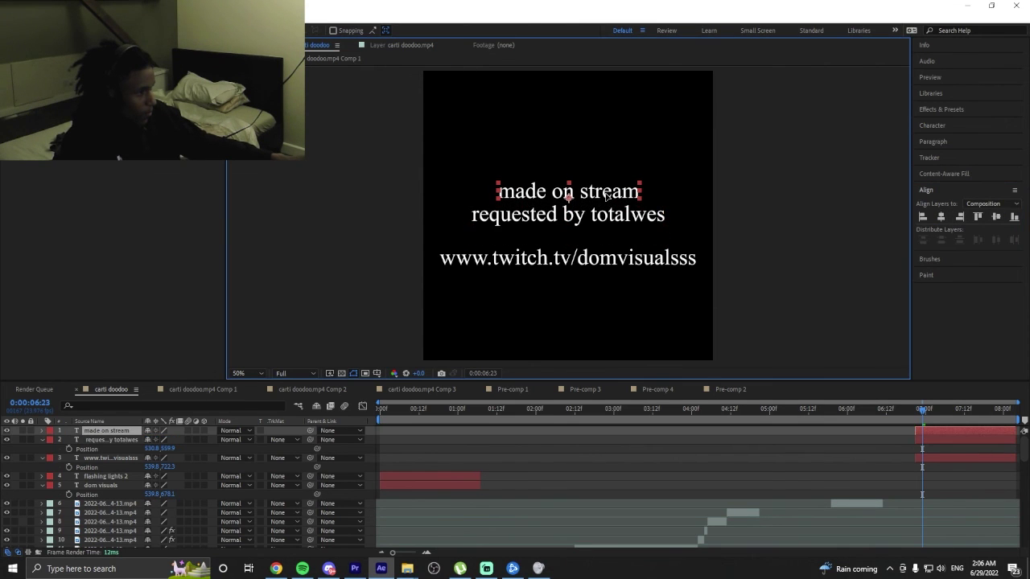
drag(589, 258, 590, 238)
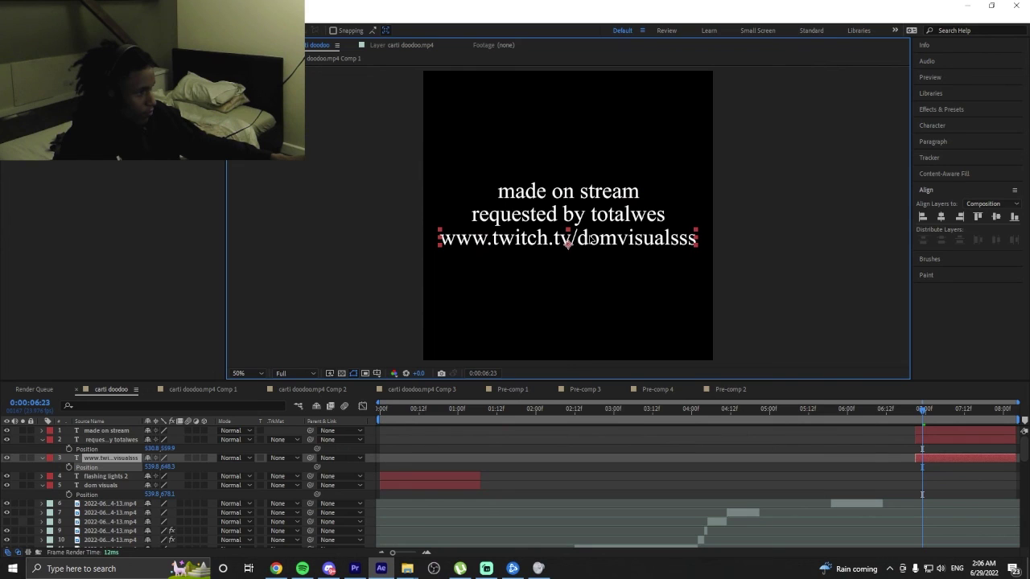
drag(876, 417, 867, 424)
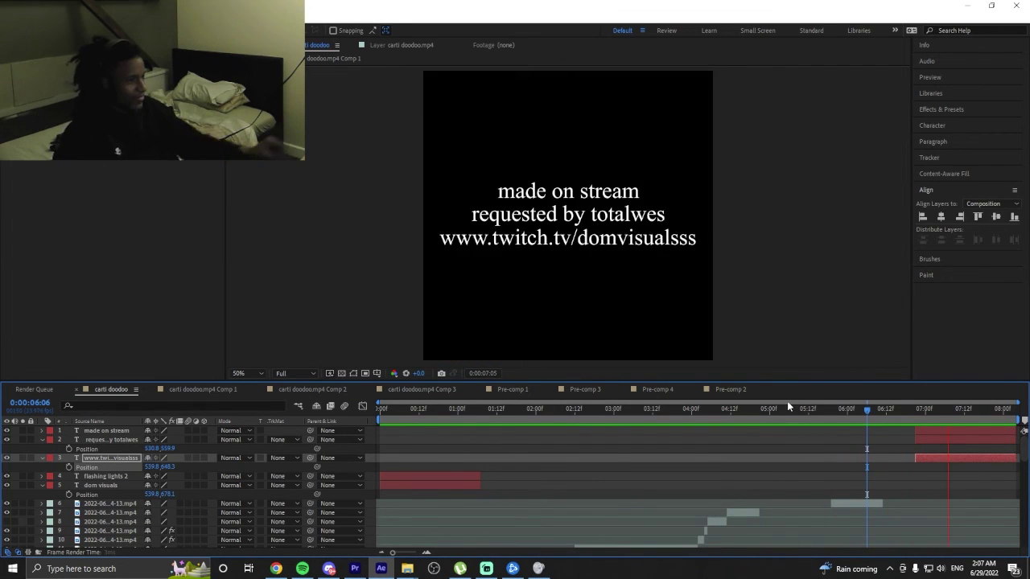
key(space)
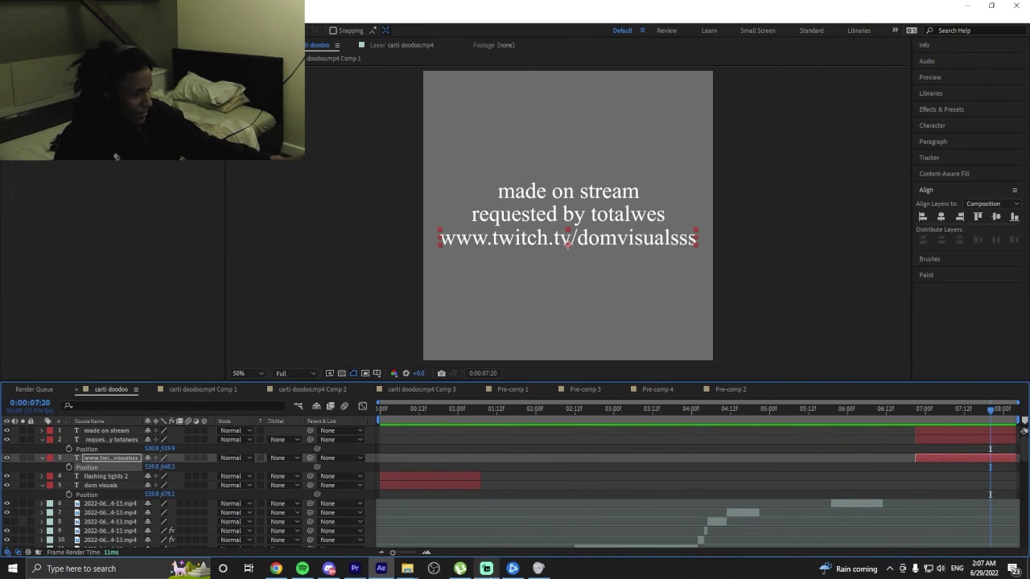
click(274, 569)
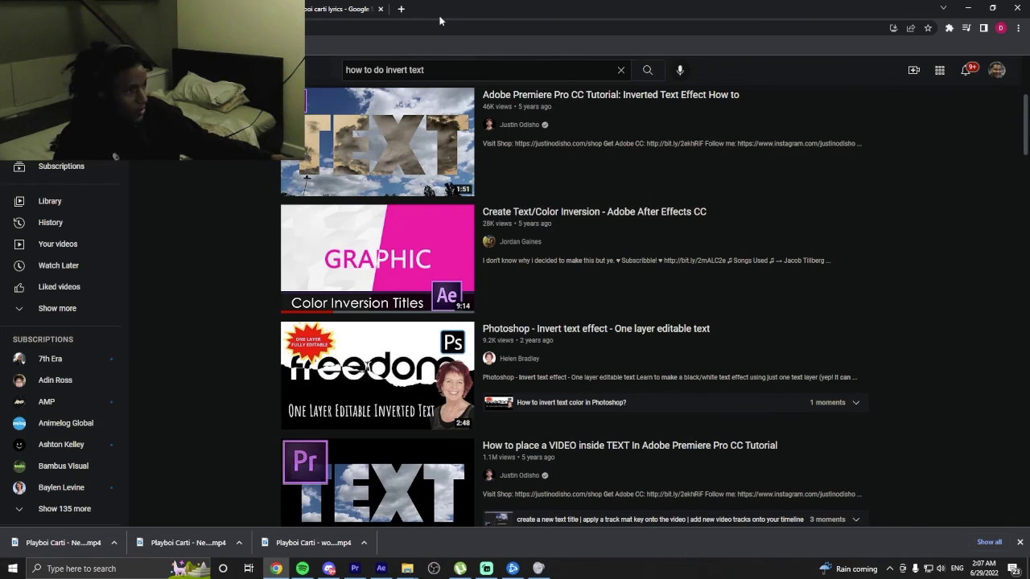
click(274, 570)
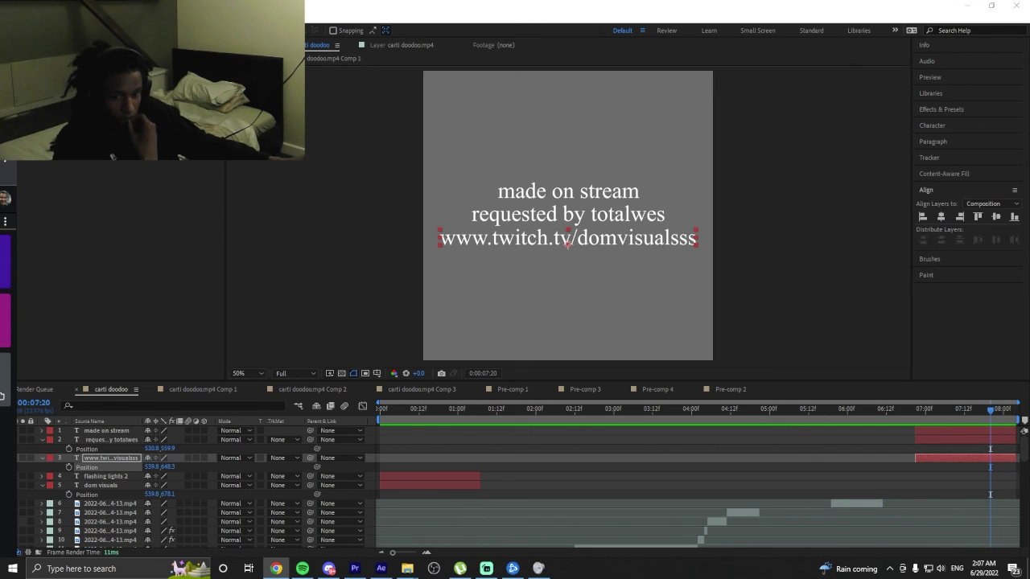
key(alt+Tab)
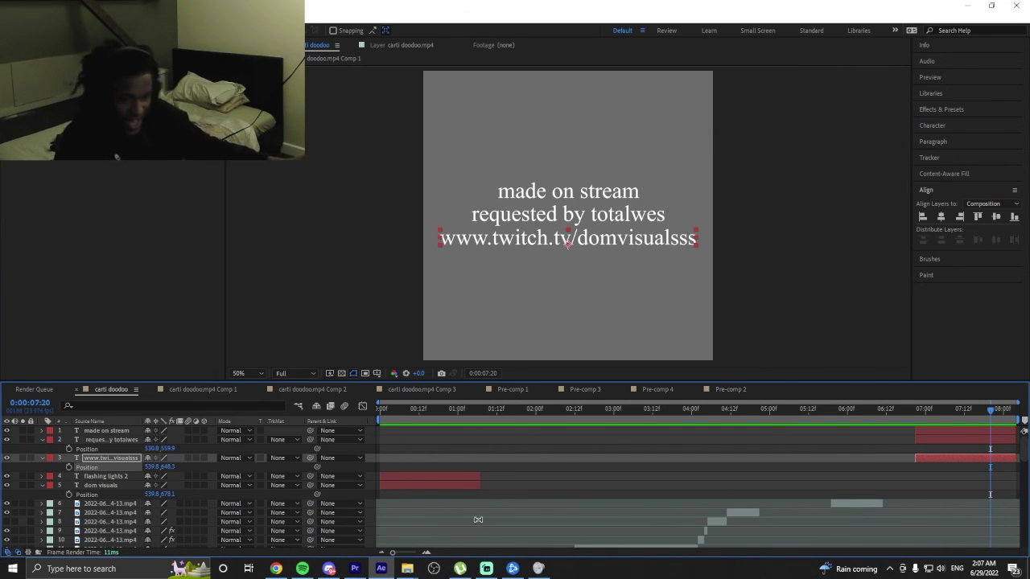
Play the full edit from the first frame to review it, and return the playhead to 0:00:00:00.
key(Home)
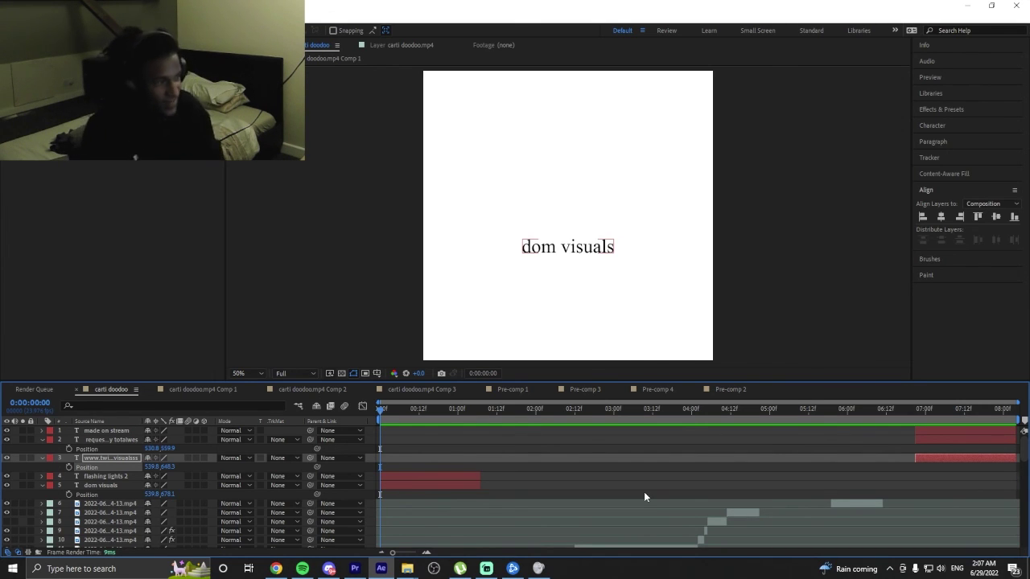
key(space)
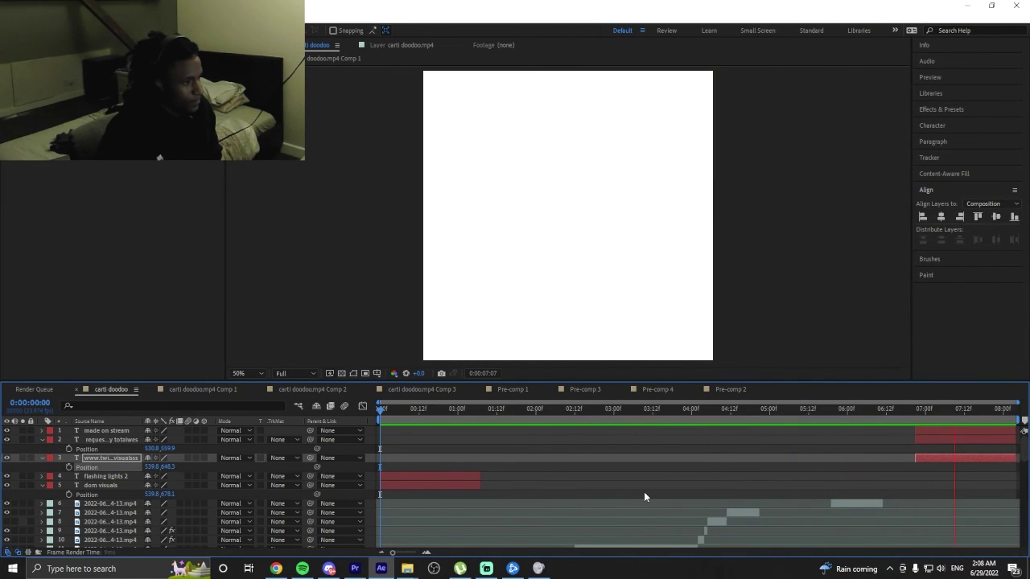
key(space)
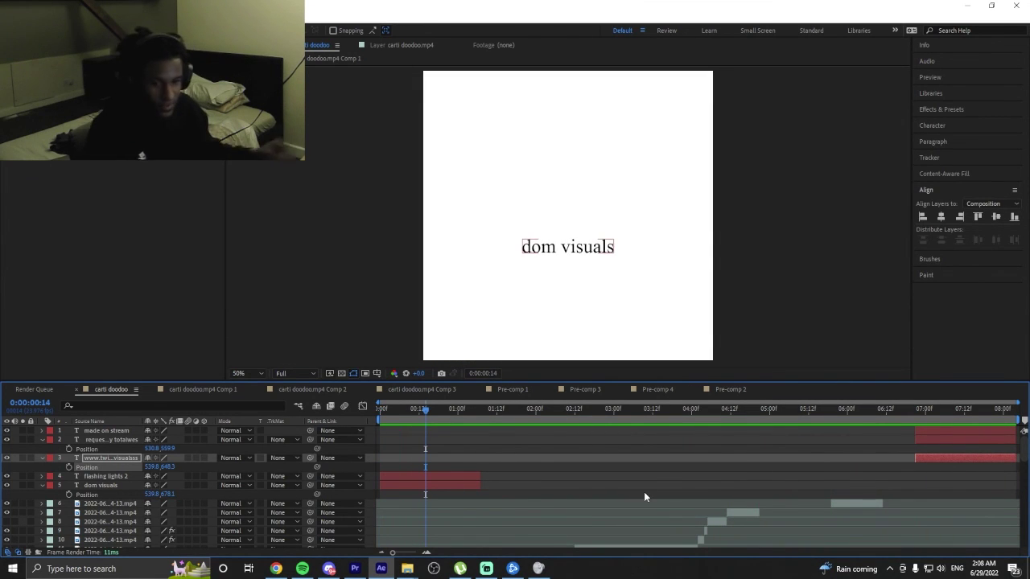
drag(416, 409, 379, 410)
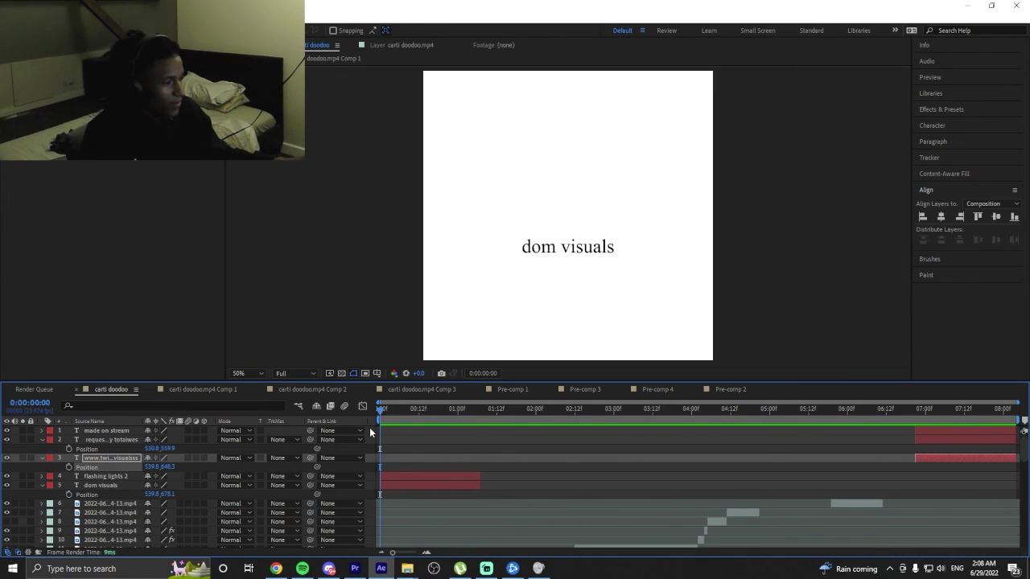
click(836, 453)
click(921, 435)
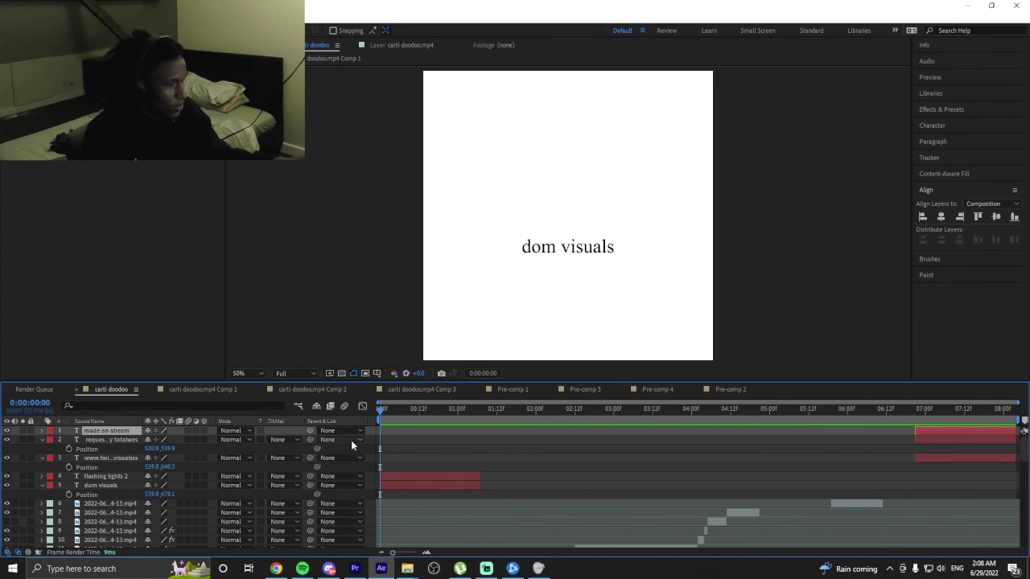
right_click(372, 433)
mouse_move(420, 305)
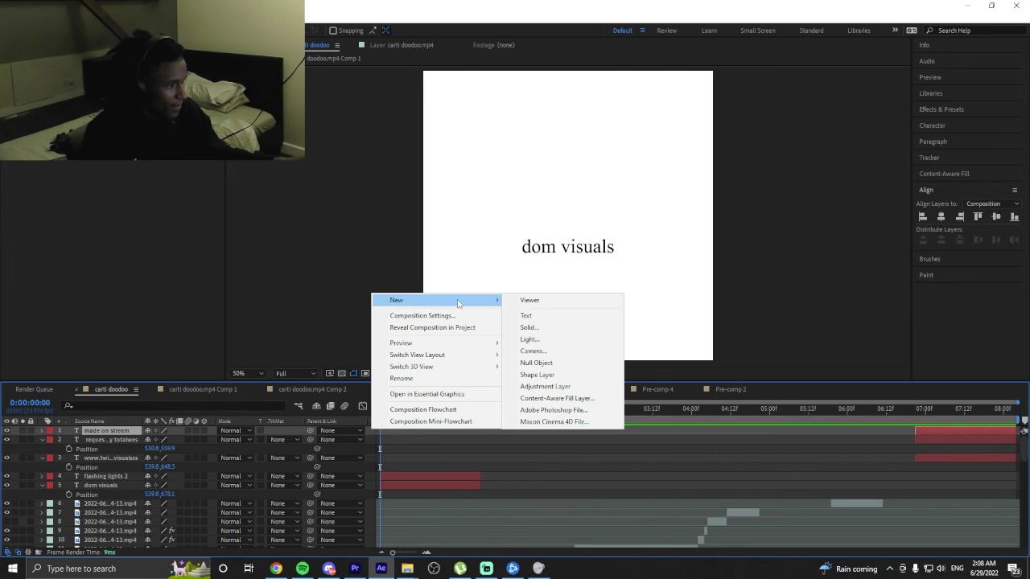
click(573, 387)
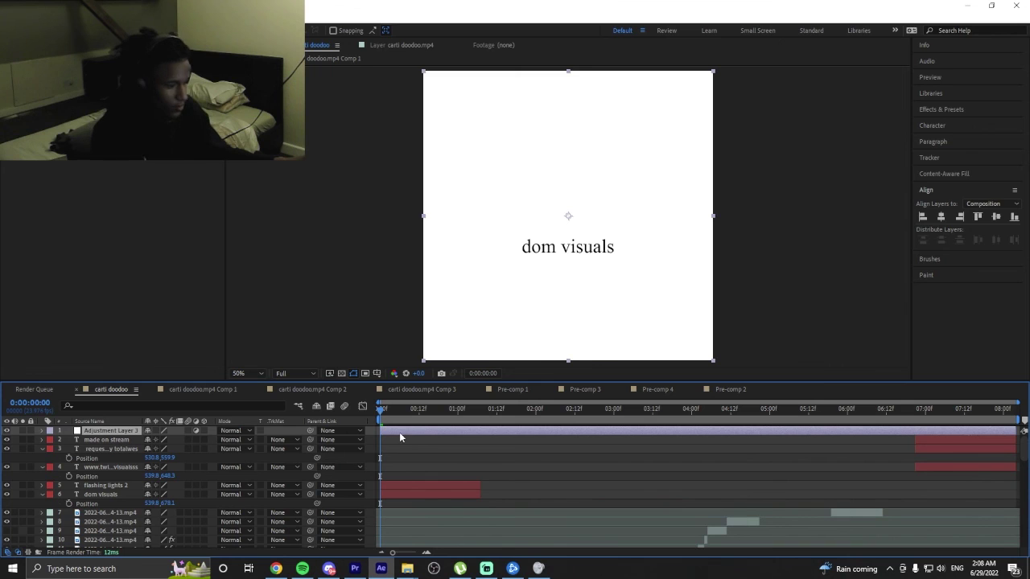
key(Delete)
Pre-compose all layers of the carti doodoo composition into a single nested composition.
scroll(371, 451, down, 10)
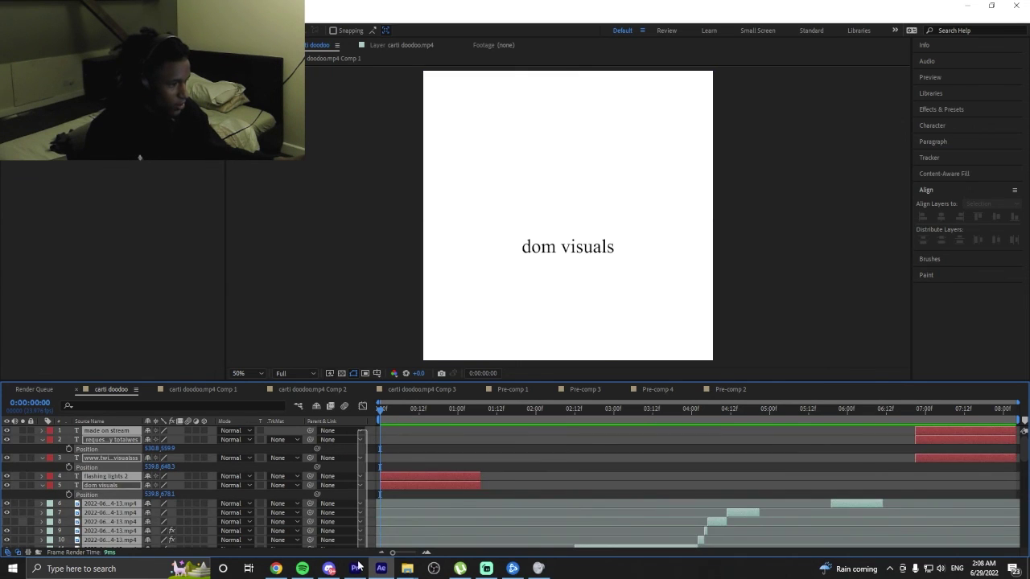
key(ctrl+a)
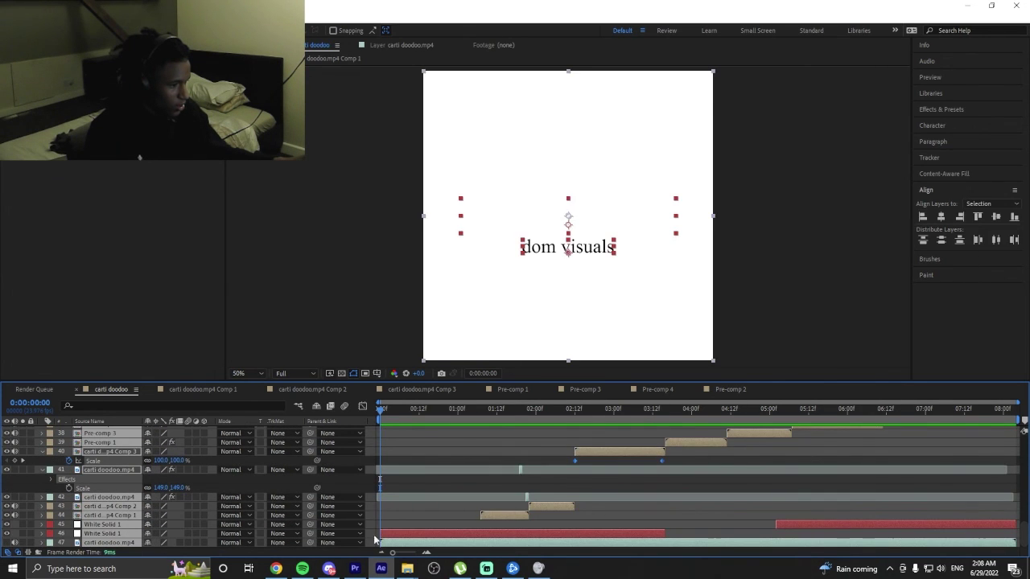
right_click(390, 537)
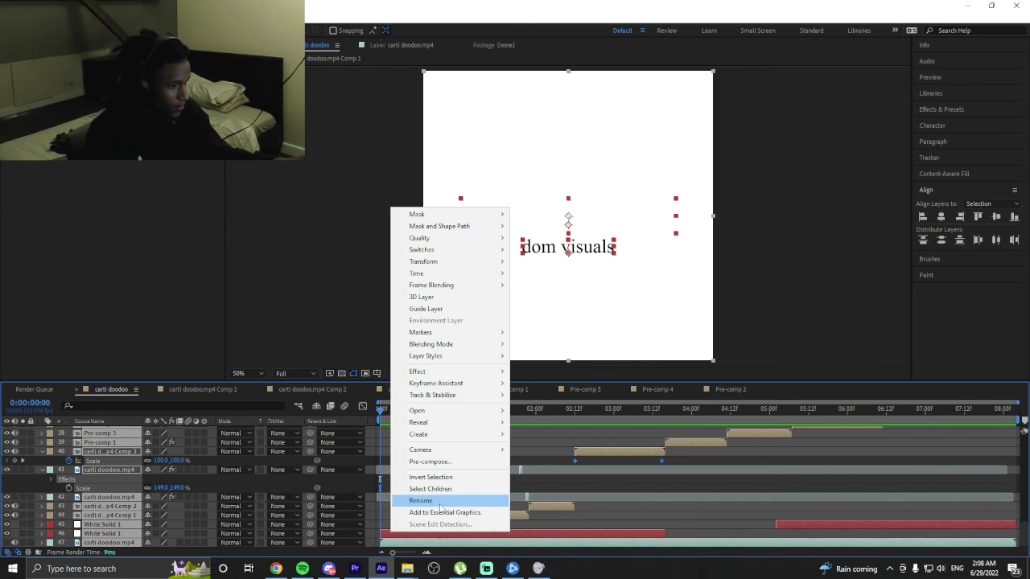
click(440, 464)
click(543, 354)
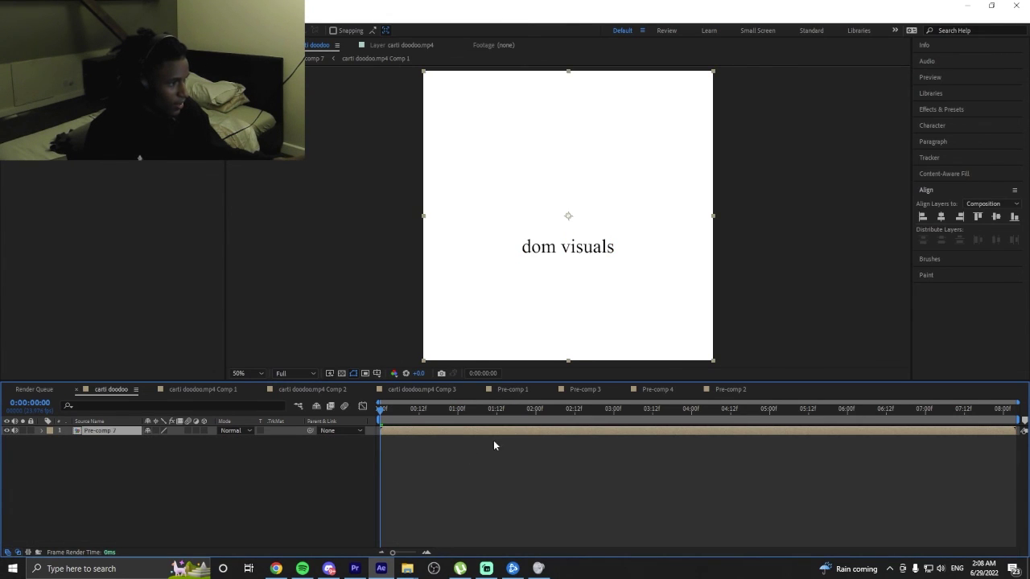
Try the RSMB motion blur effect on the pre-composed layer, preview the opening title, and return to the start.
click(942, 108)
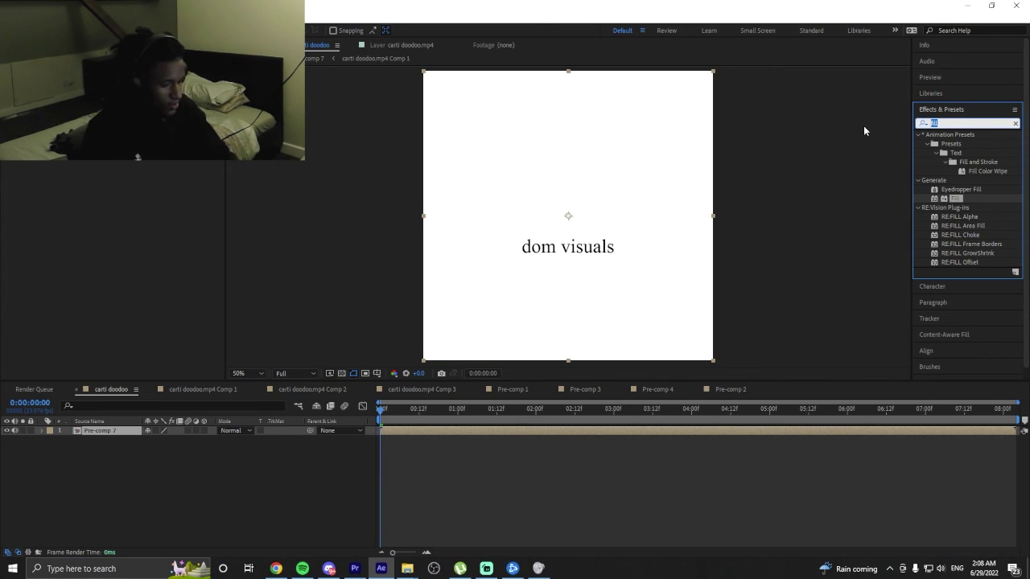
text(rsmb)
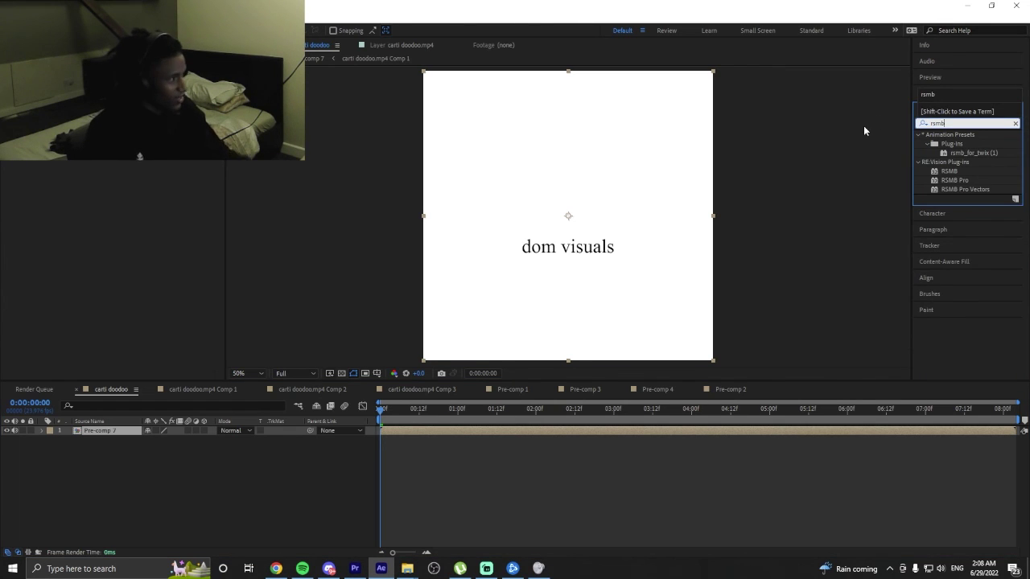
double_click(951, 170)
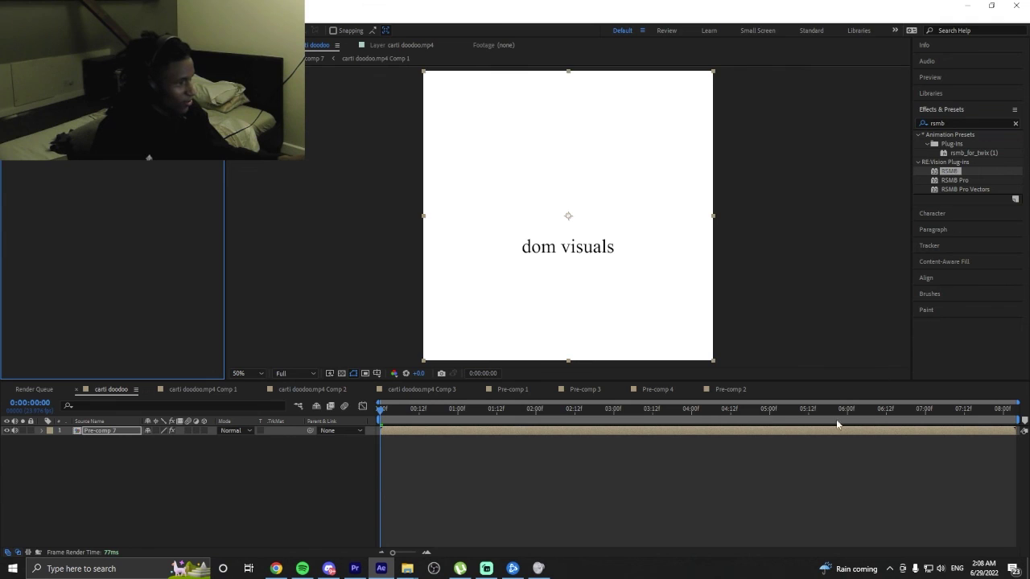
key(space)
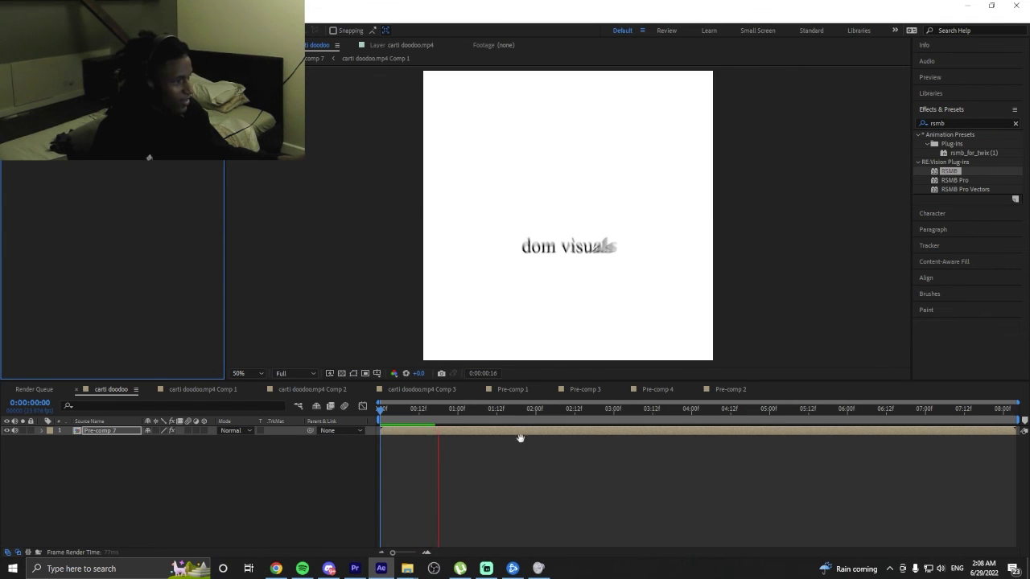
key(space)
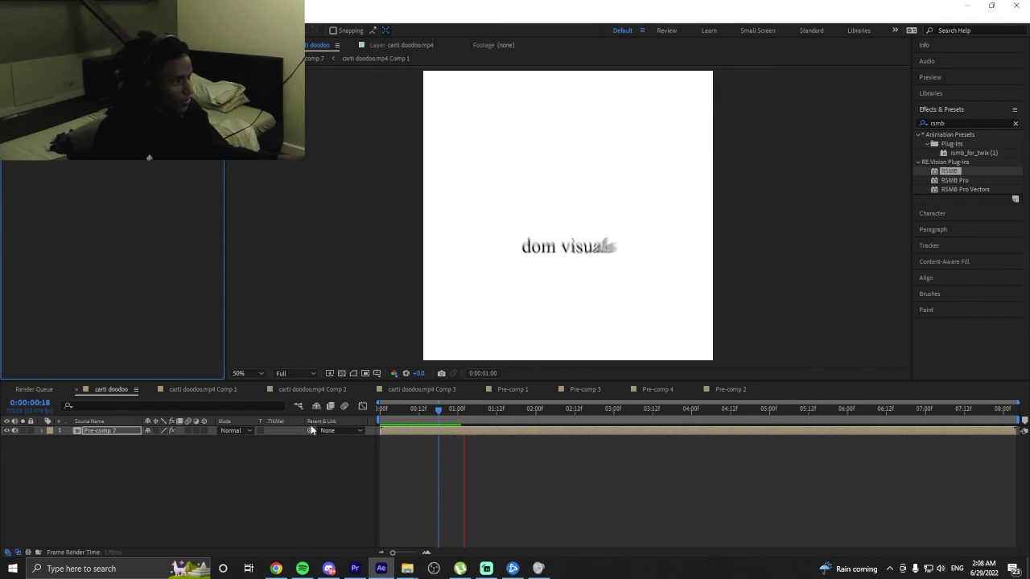
key(space)
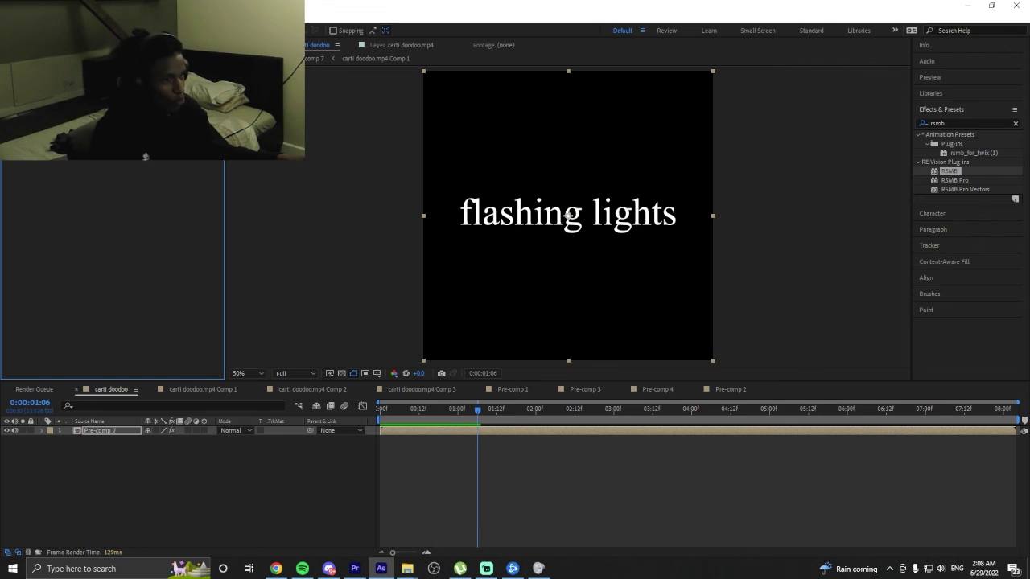
click(412, 409)
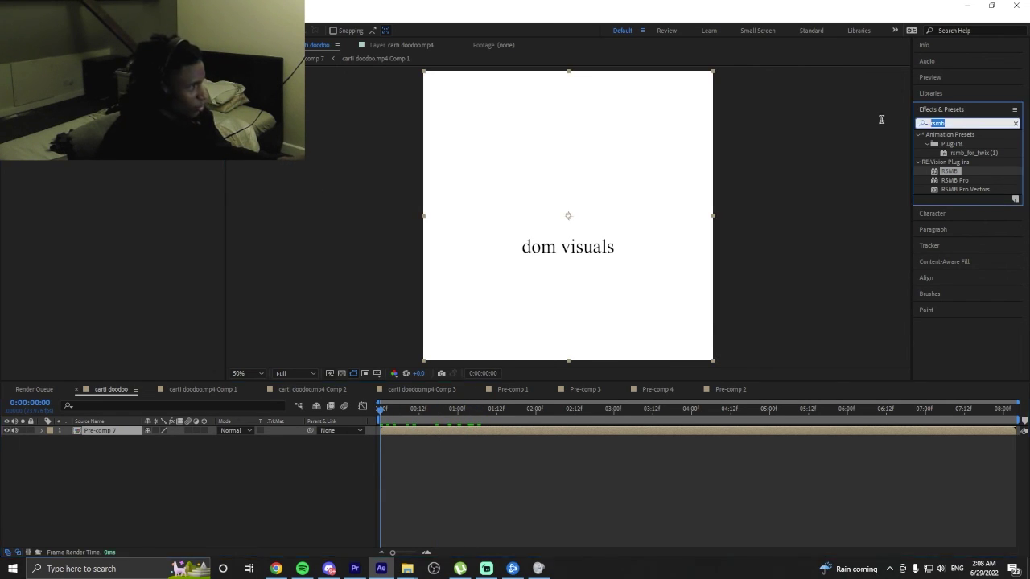
Apply the Unsharp Mask effect to the pre-composed layer and preview the edit from the first frame.
click(962, 123)
text(shar)
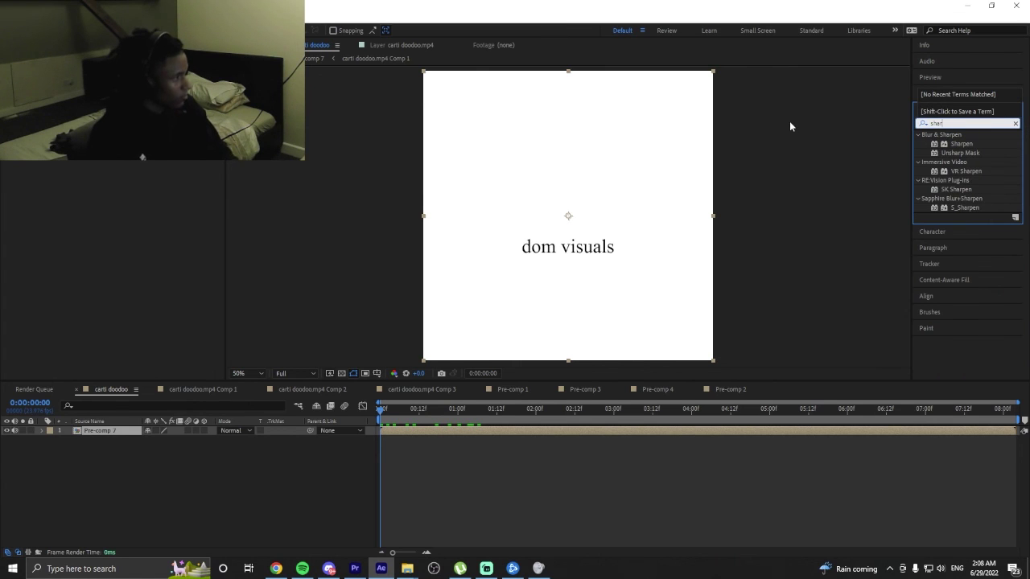
click(965, 153)
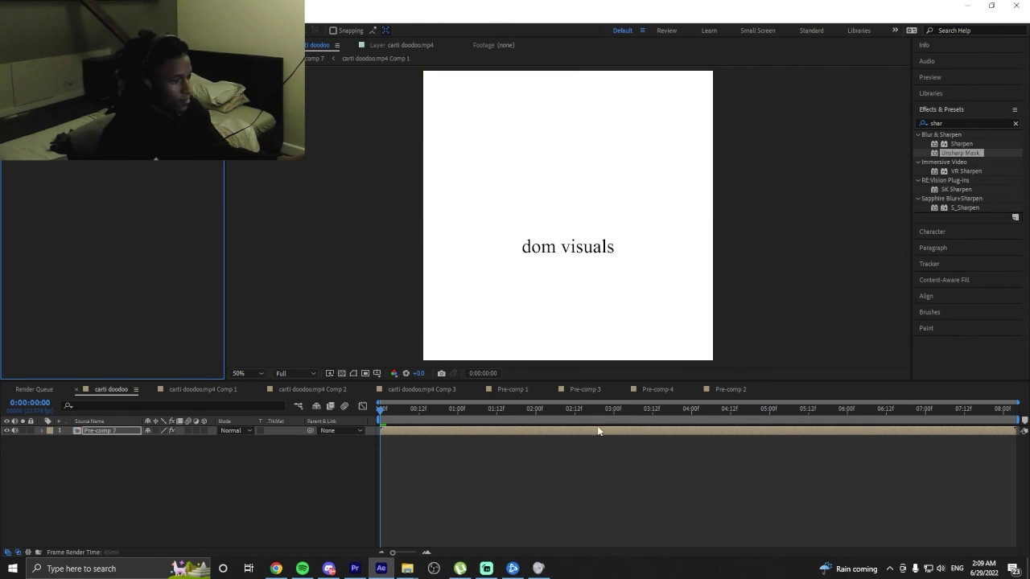
key(space)
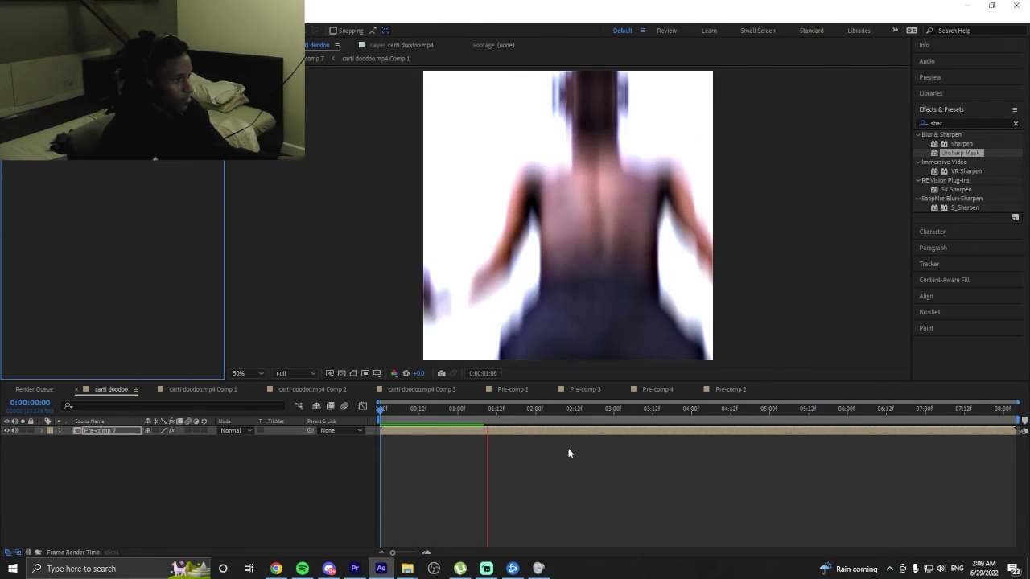